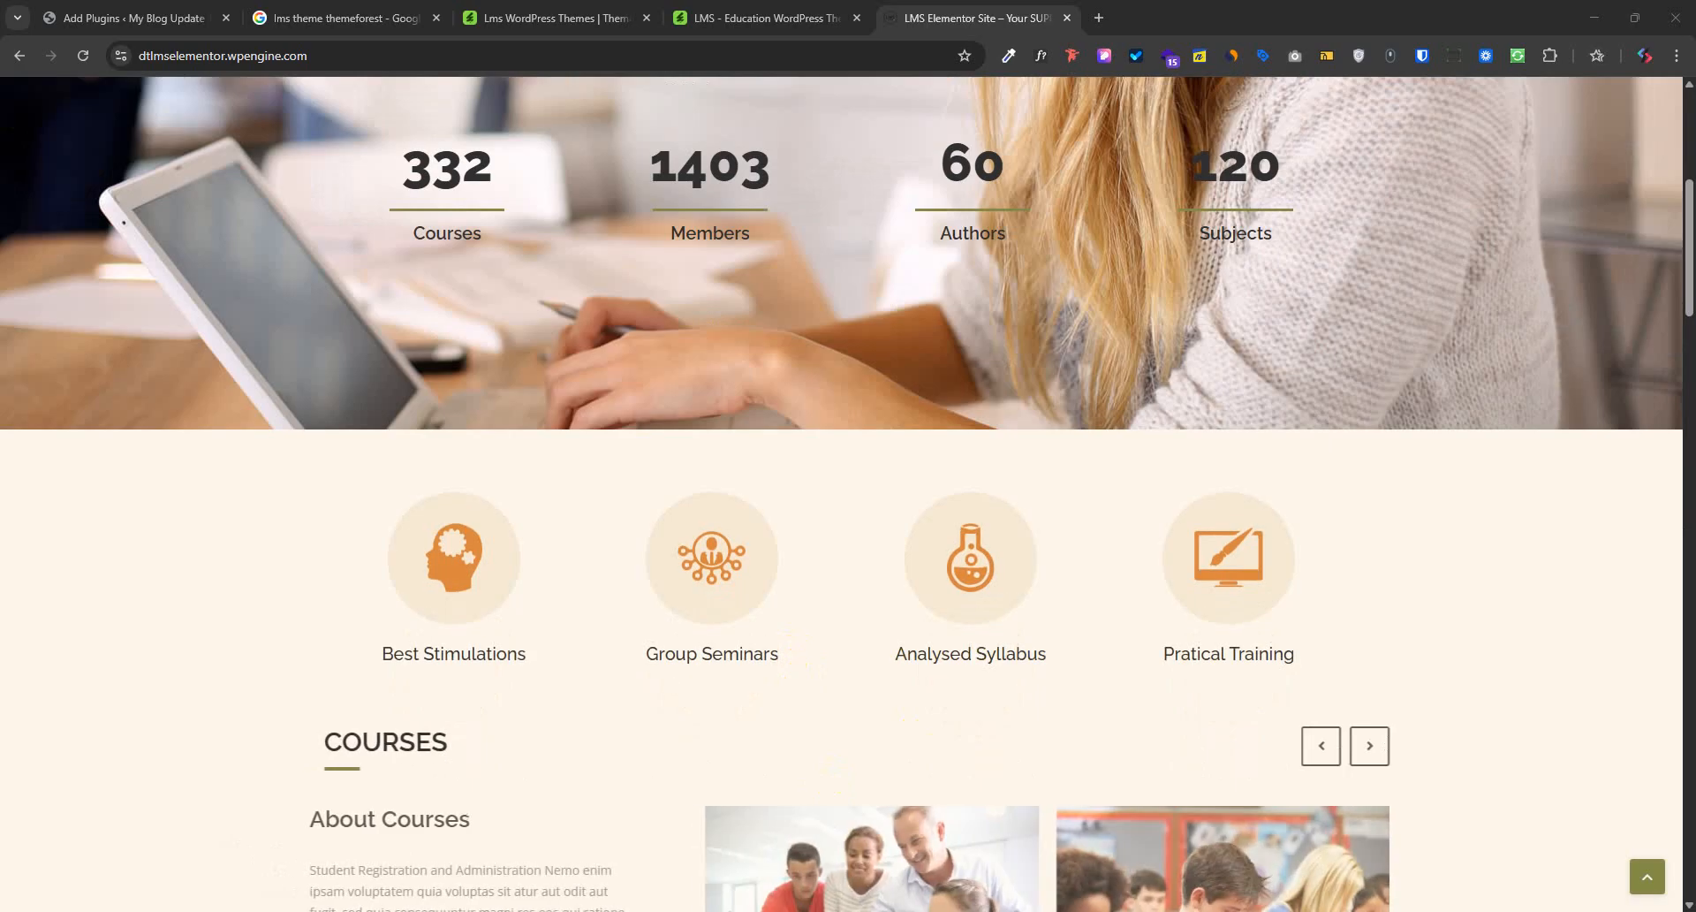
# Look through the LMS demo home page, from the courses section to the course-finding steps and footer
pyautogui.scroll(-7, 828, 644)
pyautogui.scroll(-9, 905, 399)
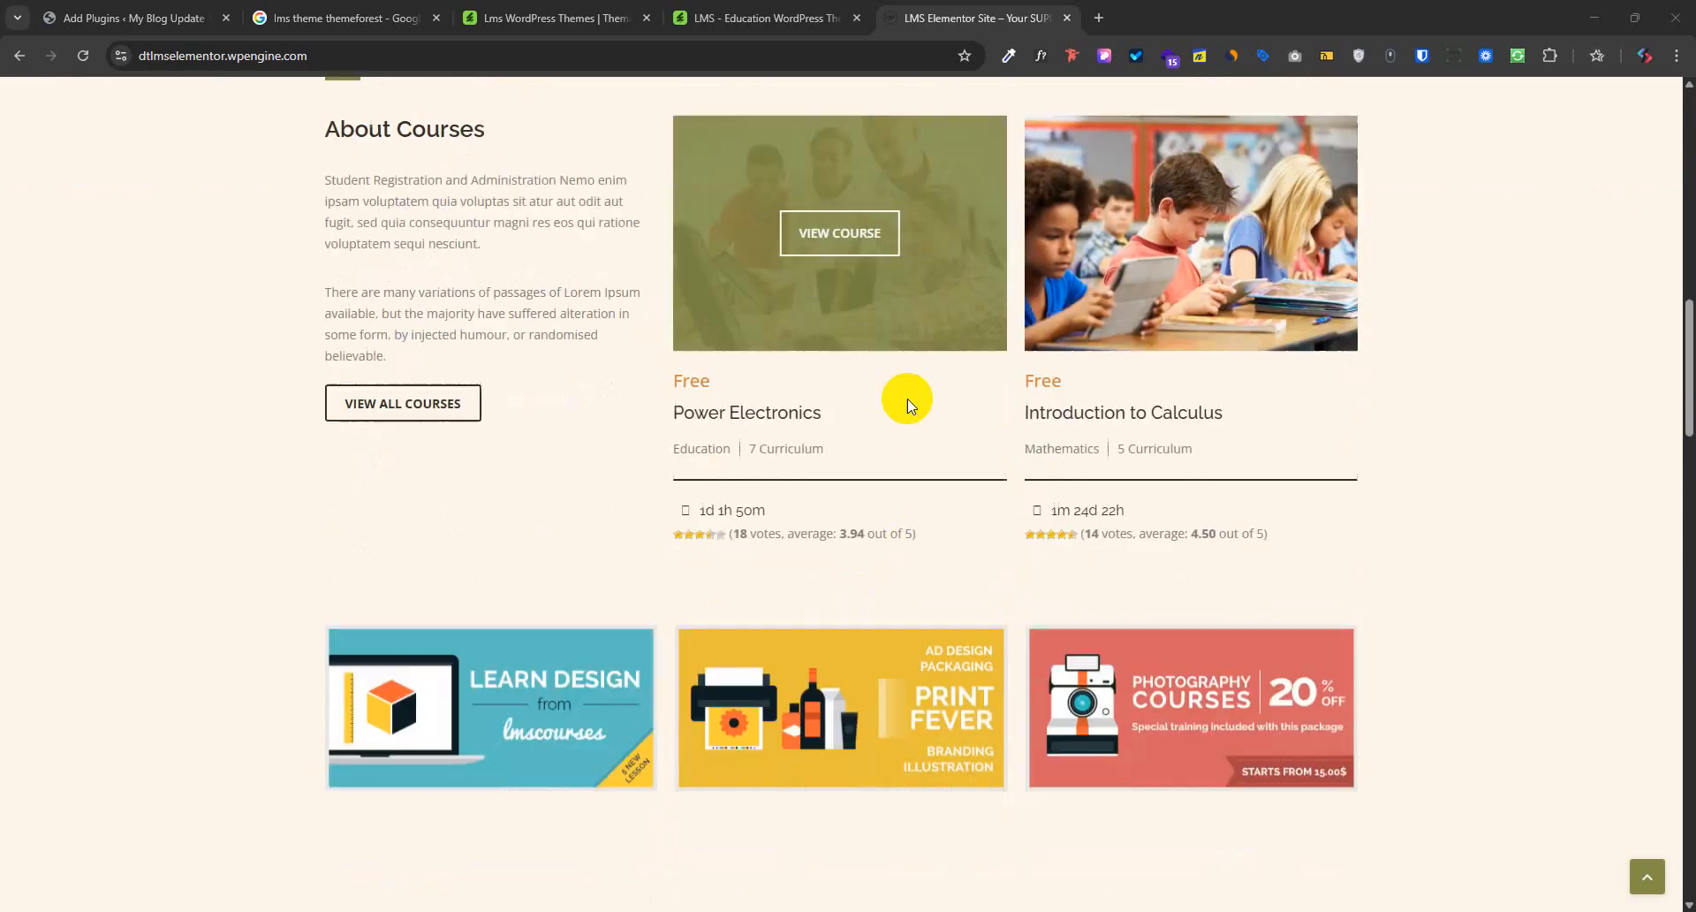
pyautogui.scroll(-15, 877, 665)
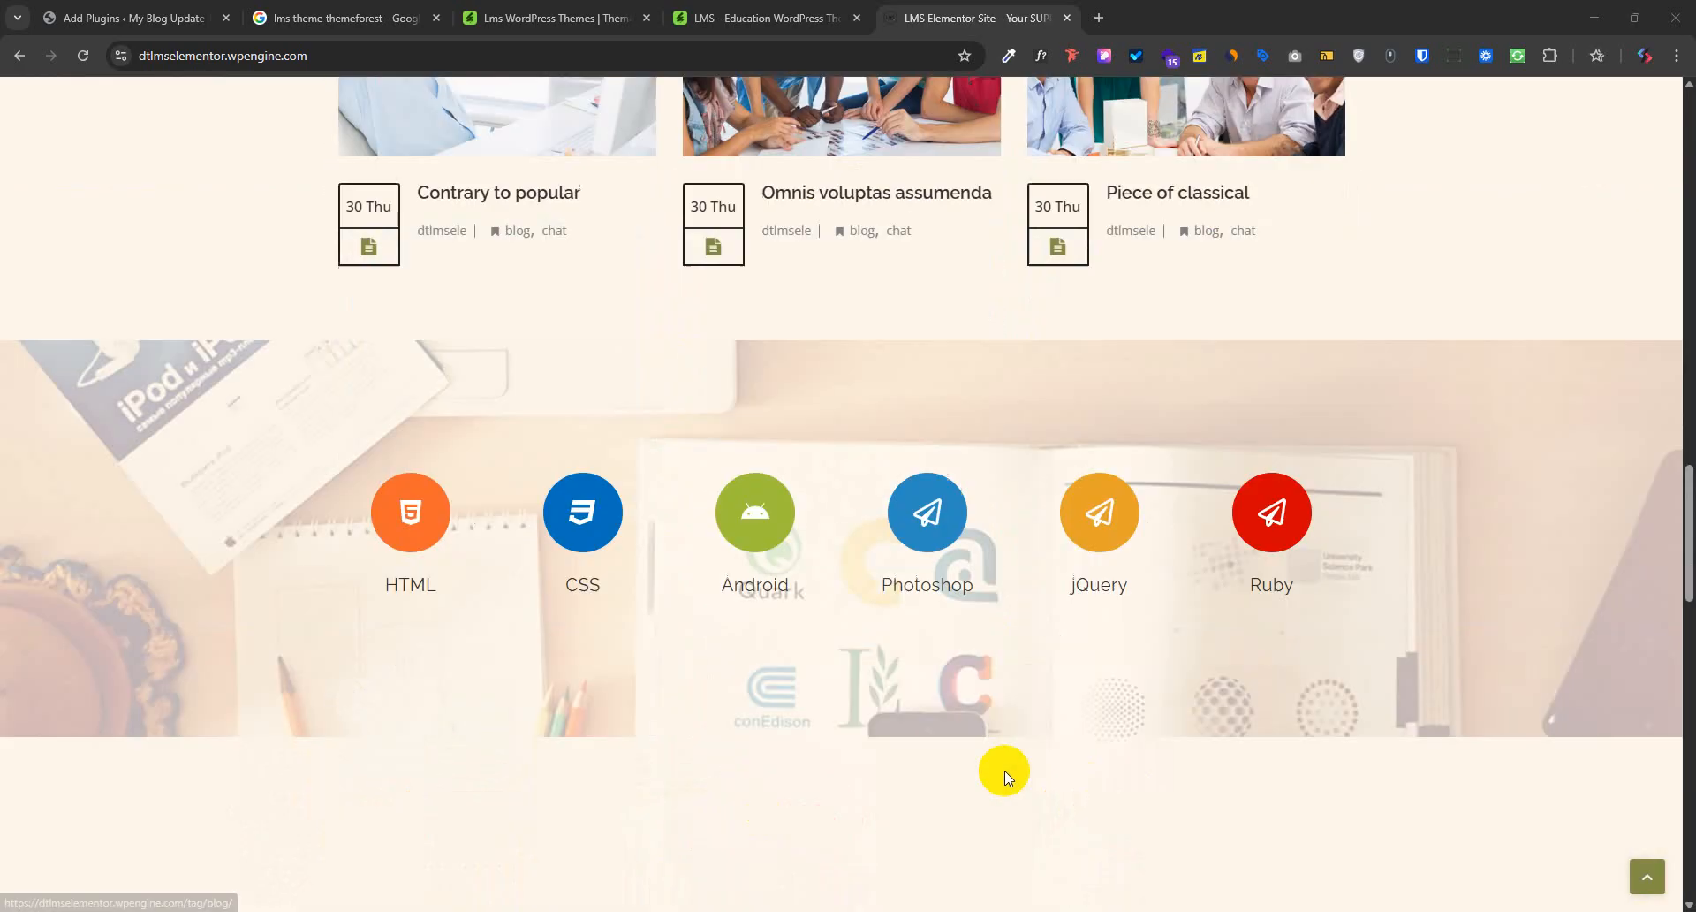
pyautogui.scroll(-5, 935, 751)
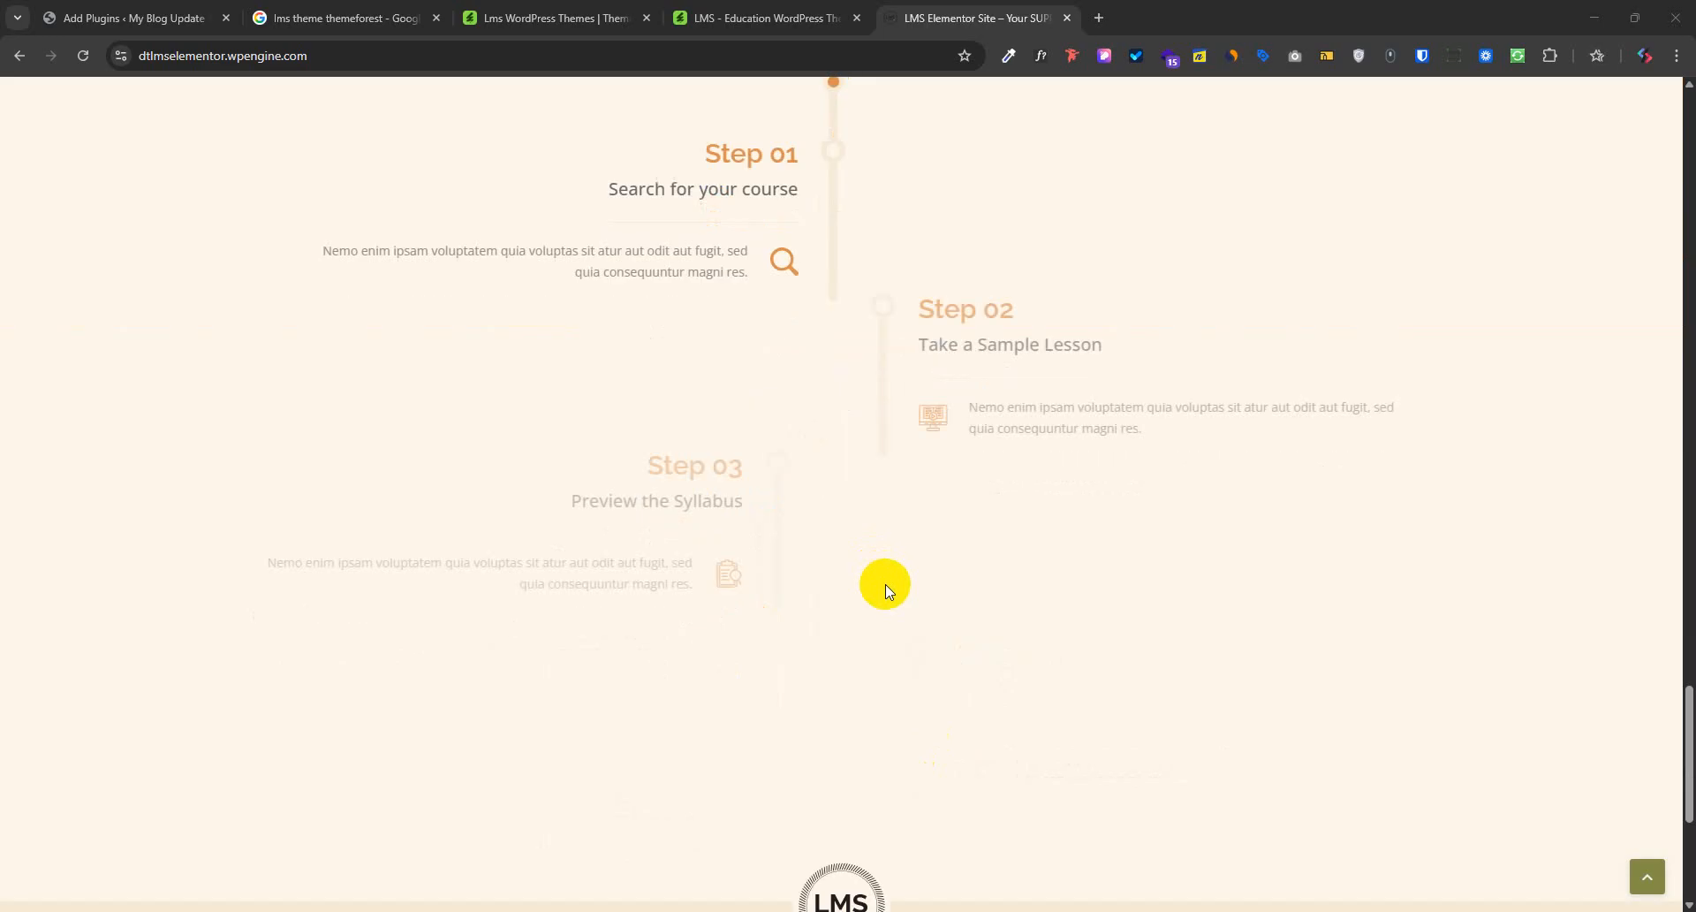
pyautogui.scroll(-5, 916, 727)
pyautogui.scroll(5, 909, 742)
pyautogui.scroll(20, 938, 844)
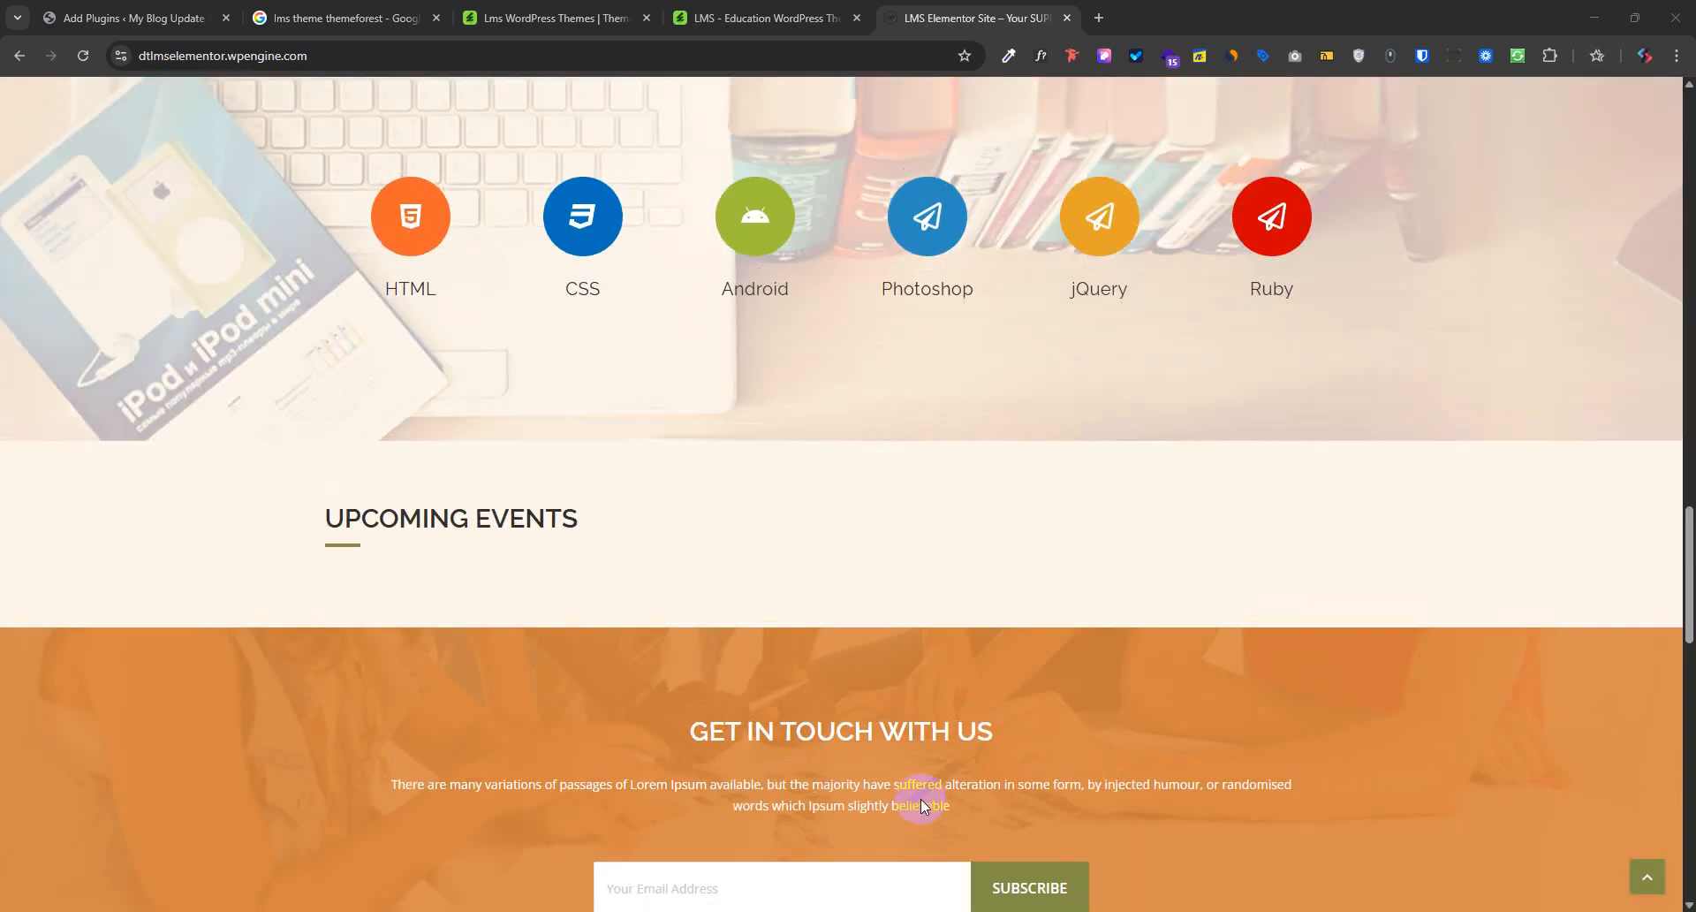
pyautogui.scroll(-4, 823, 687)
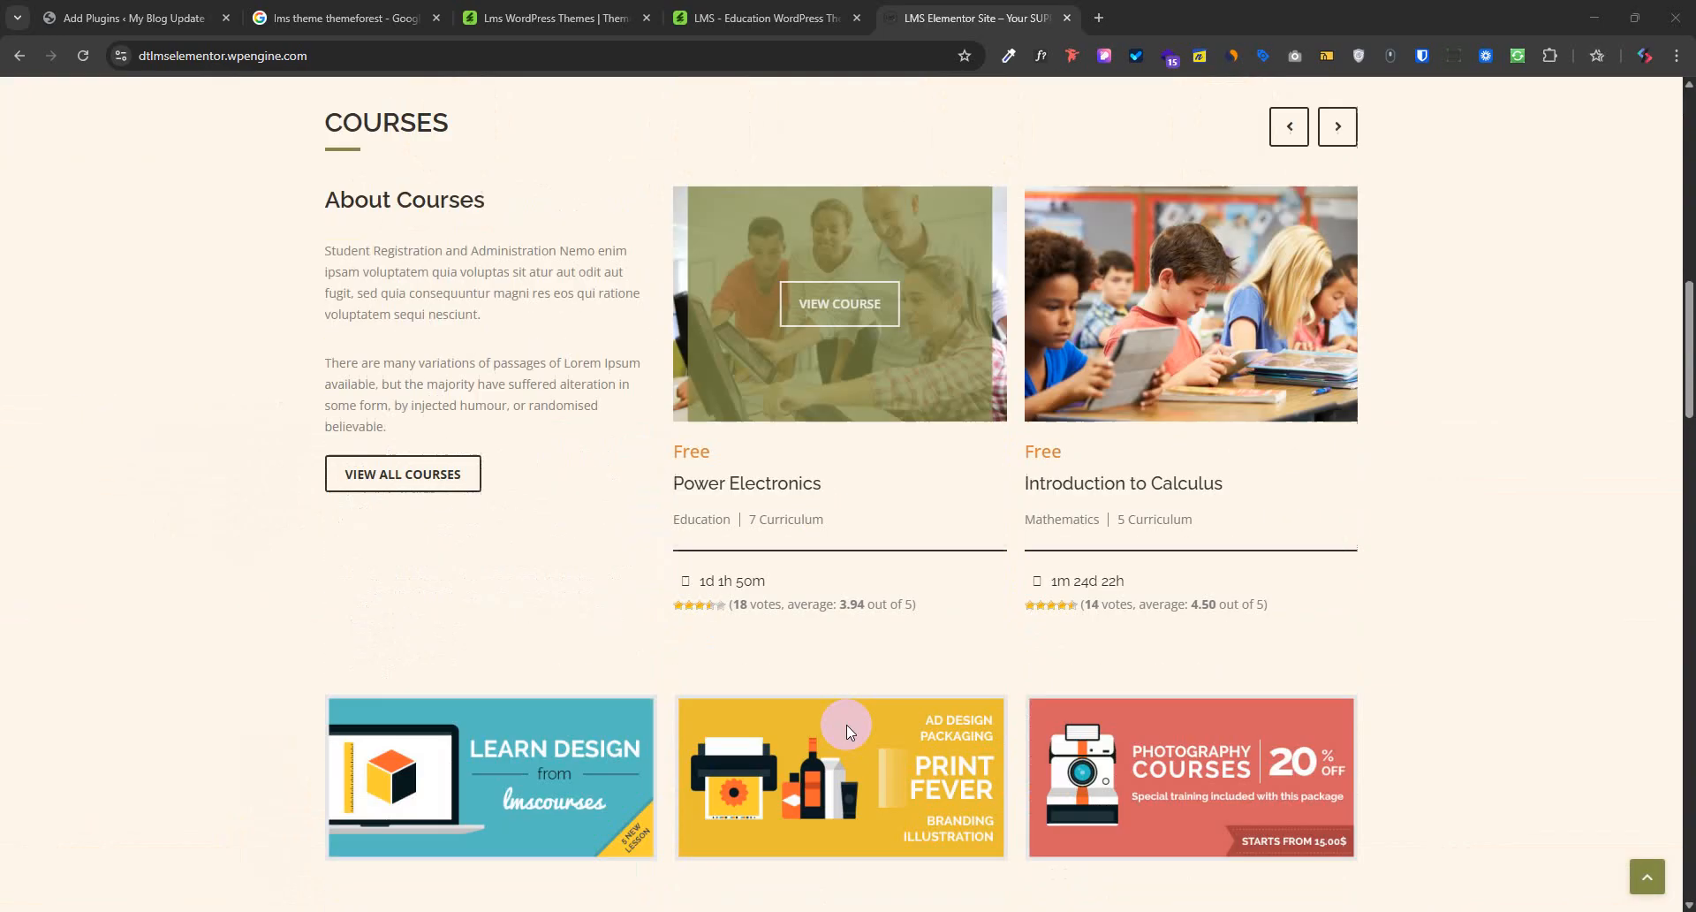
# Open the Power Electronics course page and examine its curriculum and course info
pyautogui.click(769, 495)
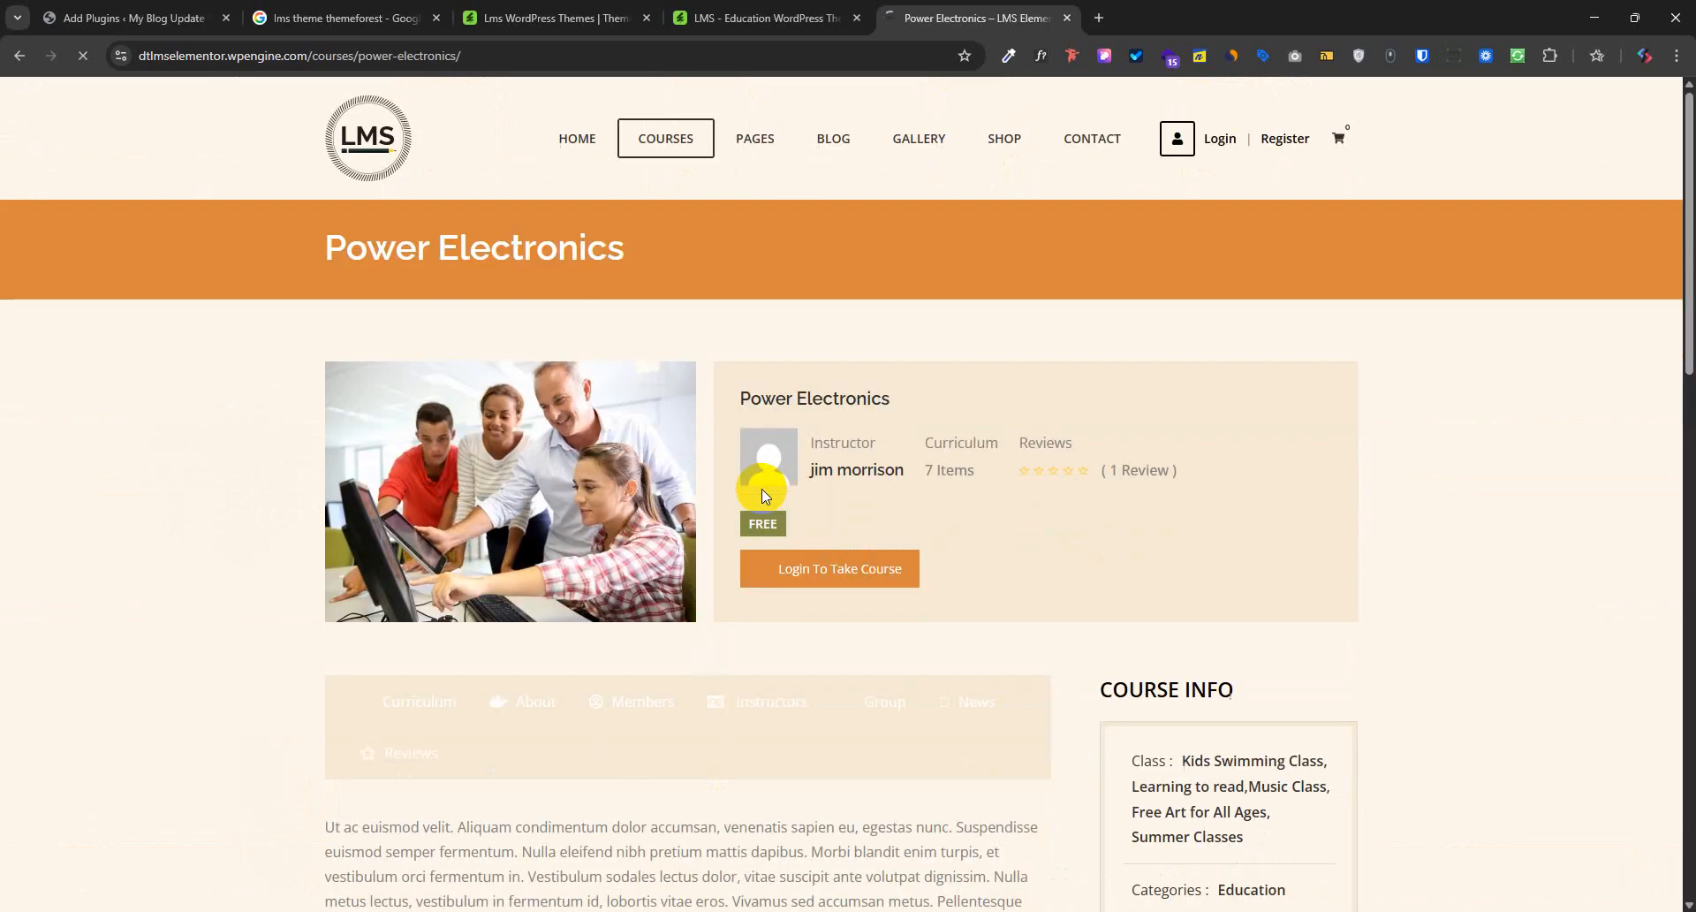
pyautogui.scroll(-1, 804, 702)
pyautogui.scroll(-12, 818, 730)
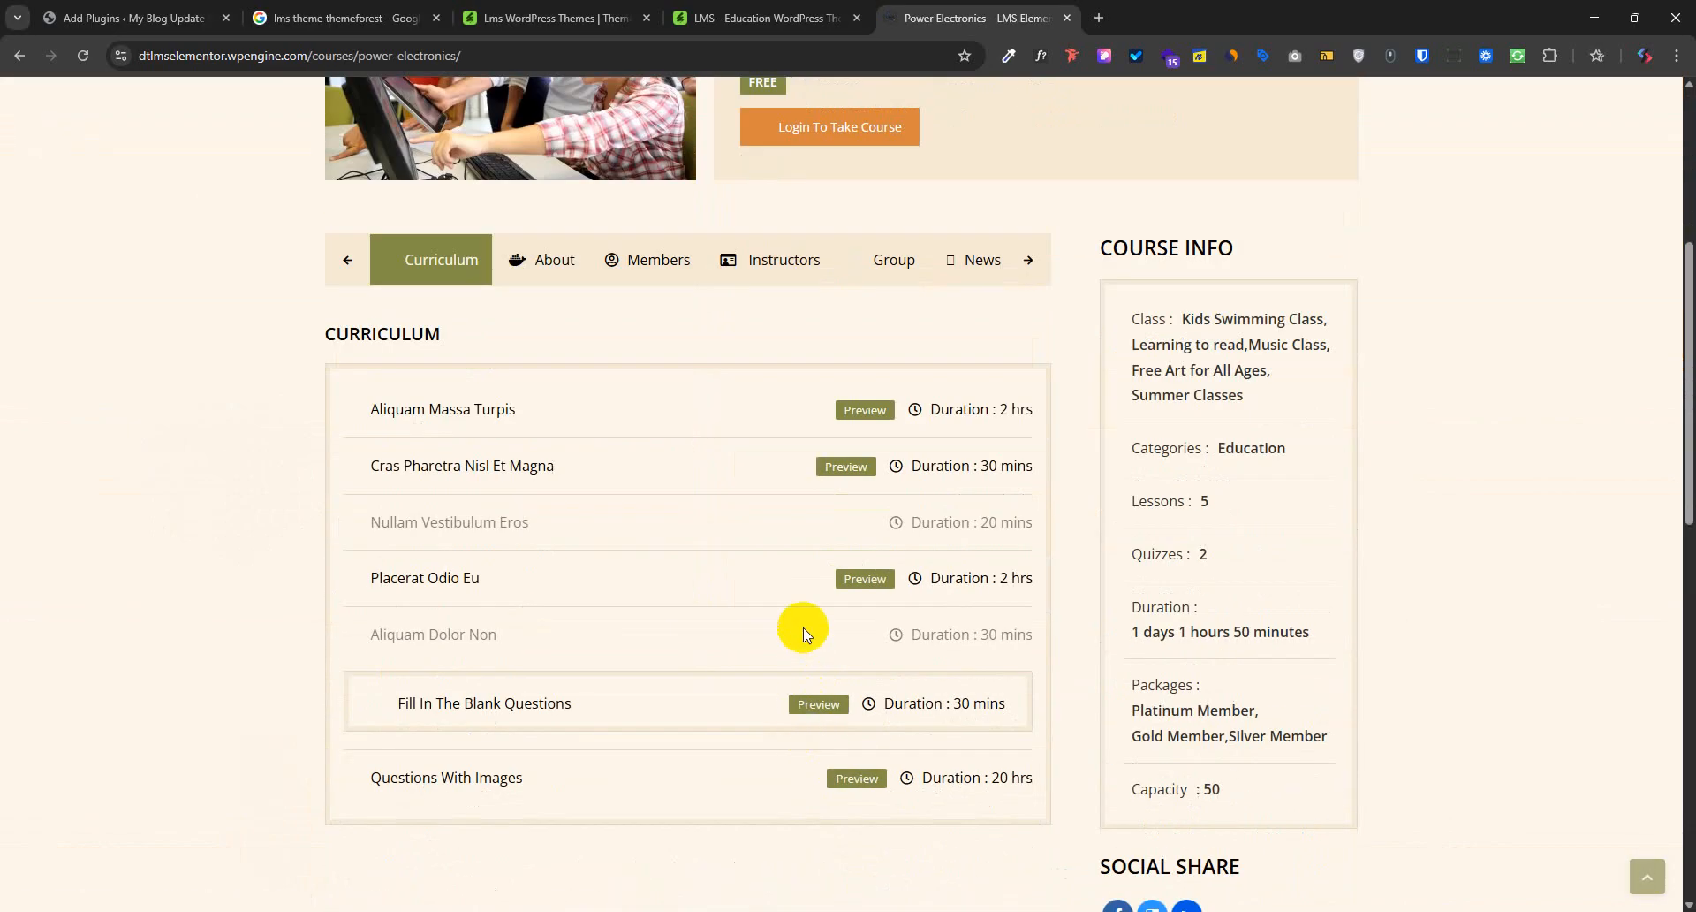
pyautogui.scroll(14, 815, 711)
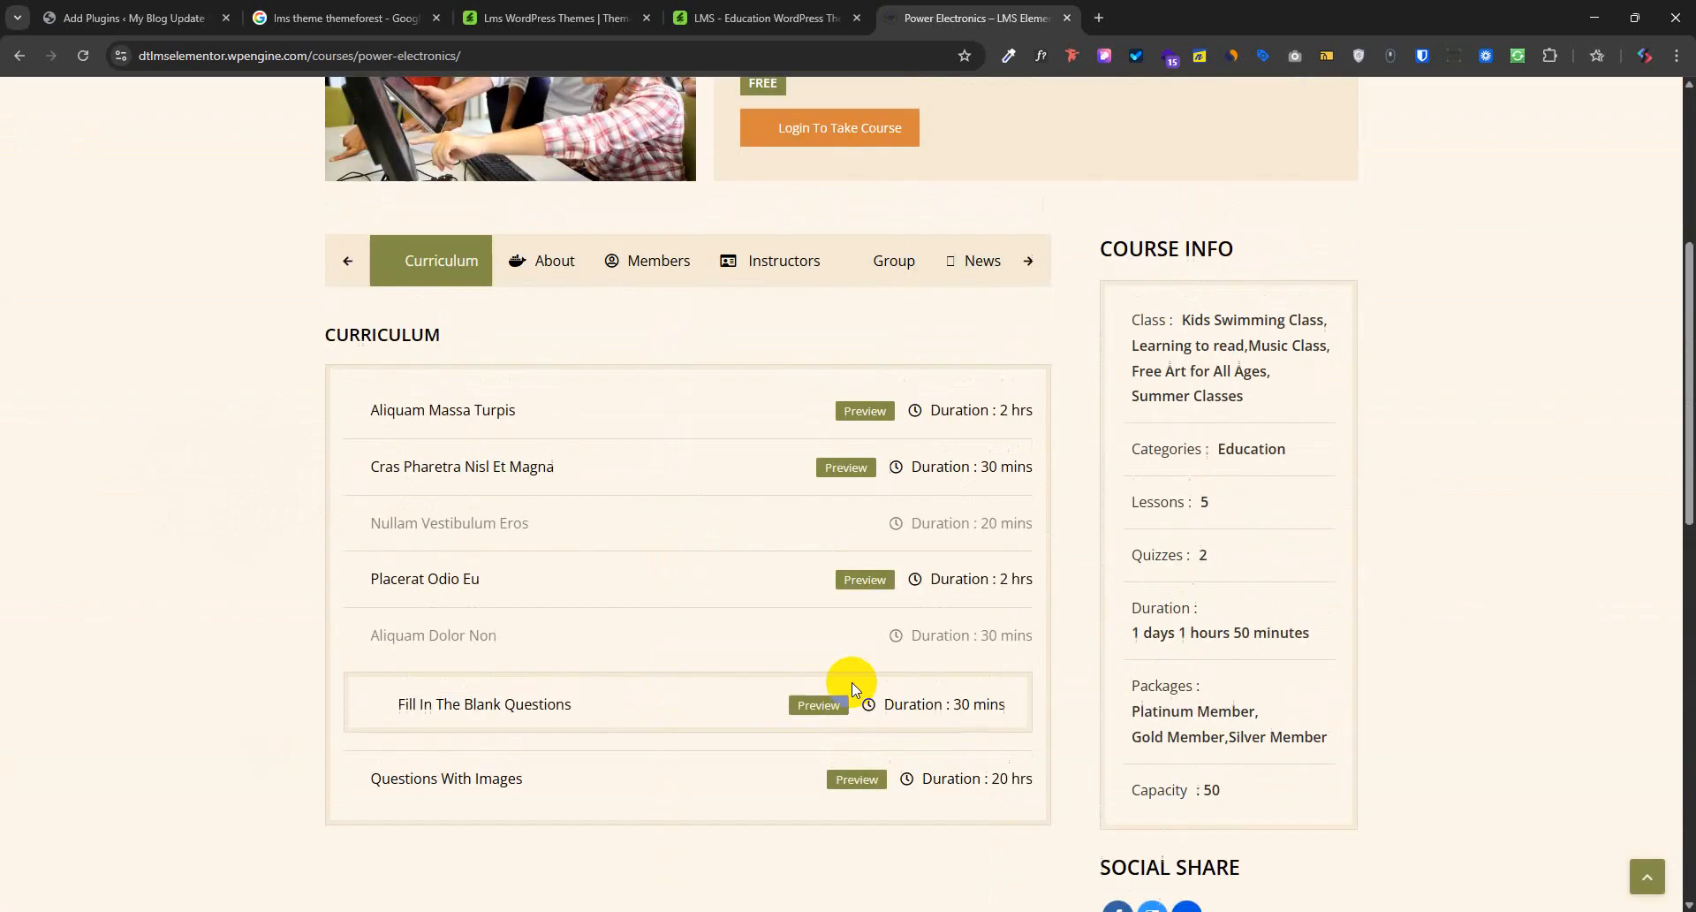
pyautogui.scroll(-4, 538, 712)
pyautogui.scroll(3, 638, 652)
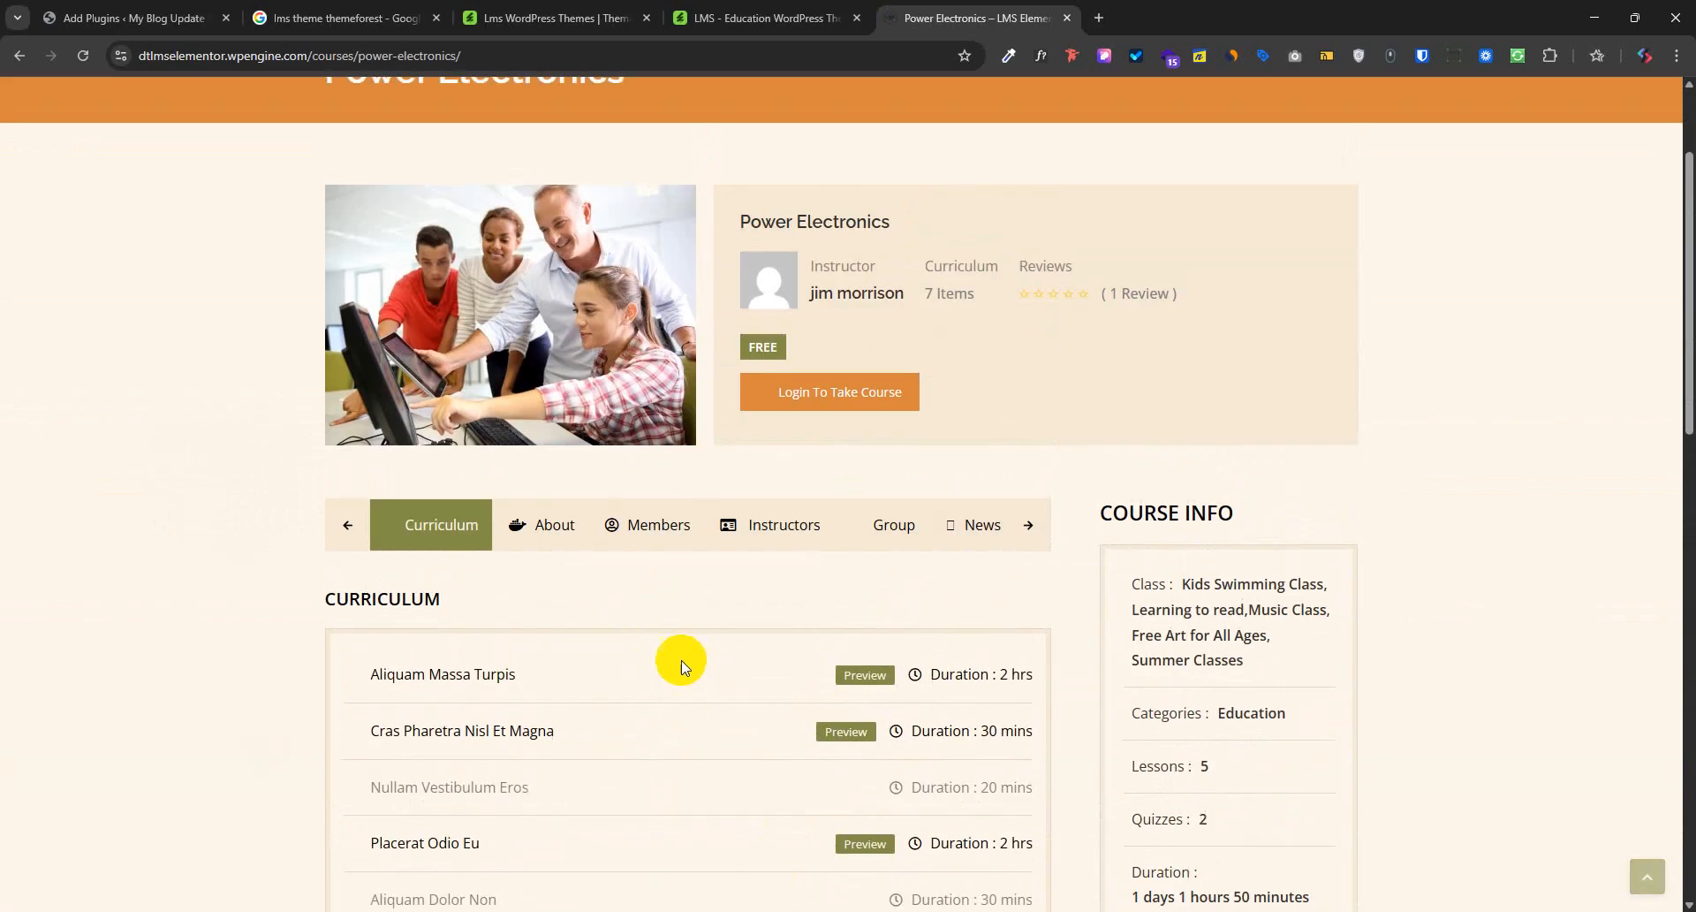
pyautogui.scroll(-2, 649, 618)
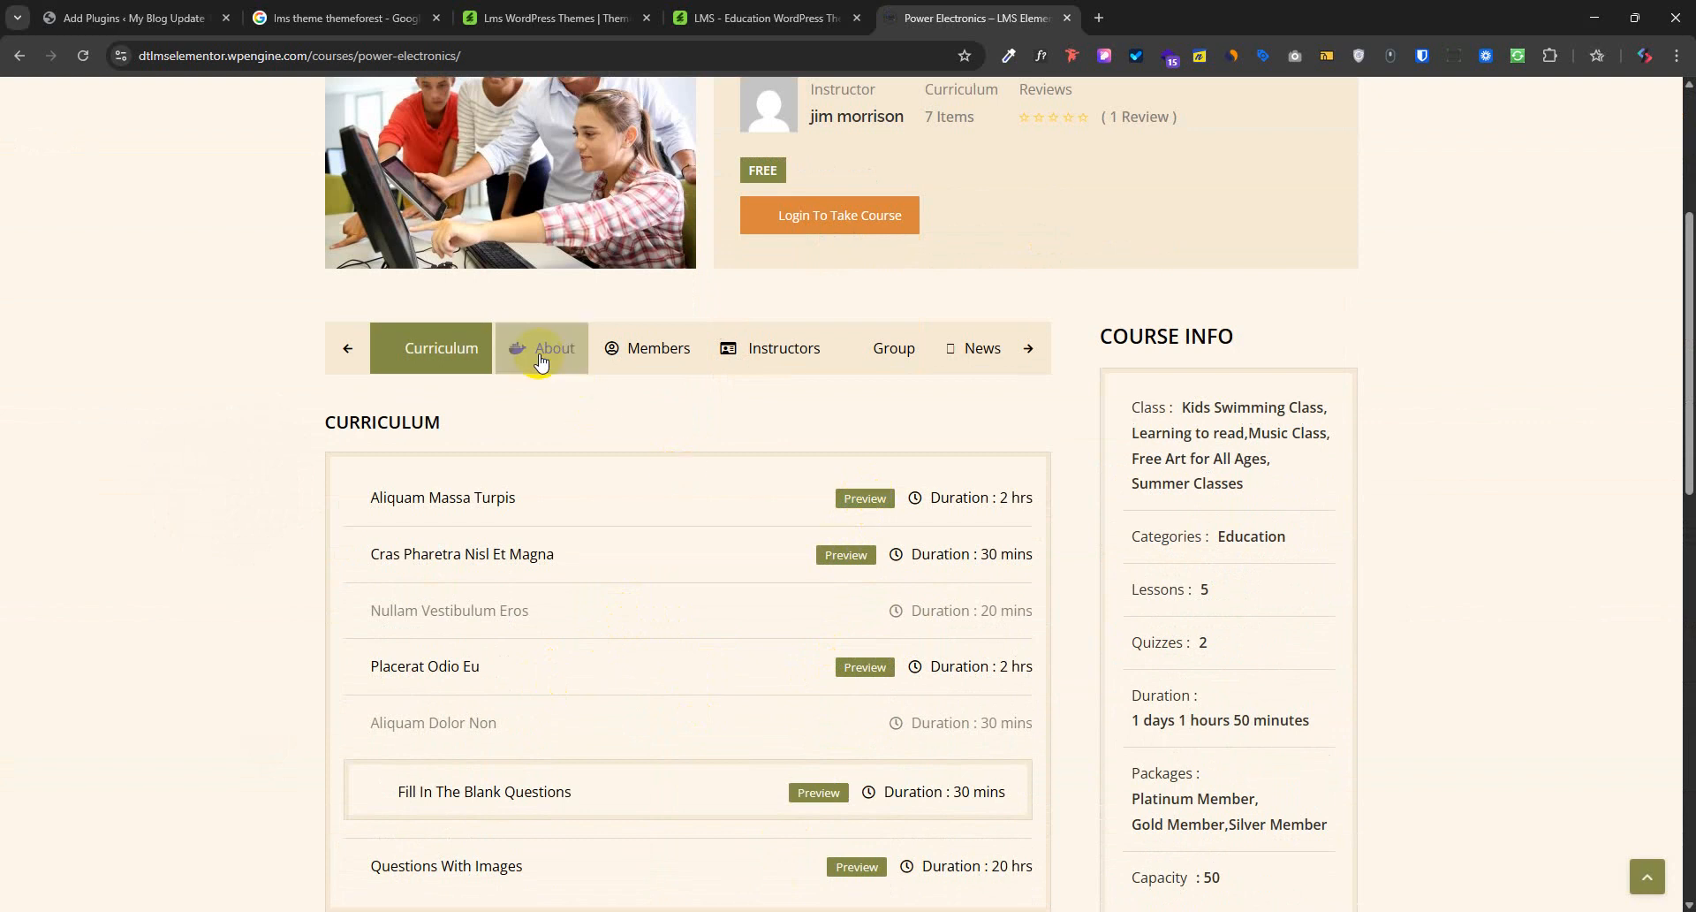
pyautogui.scroll(3, 557, 455)
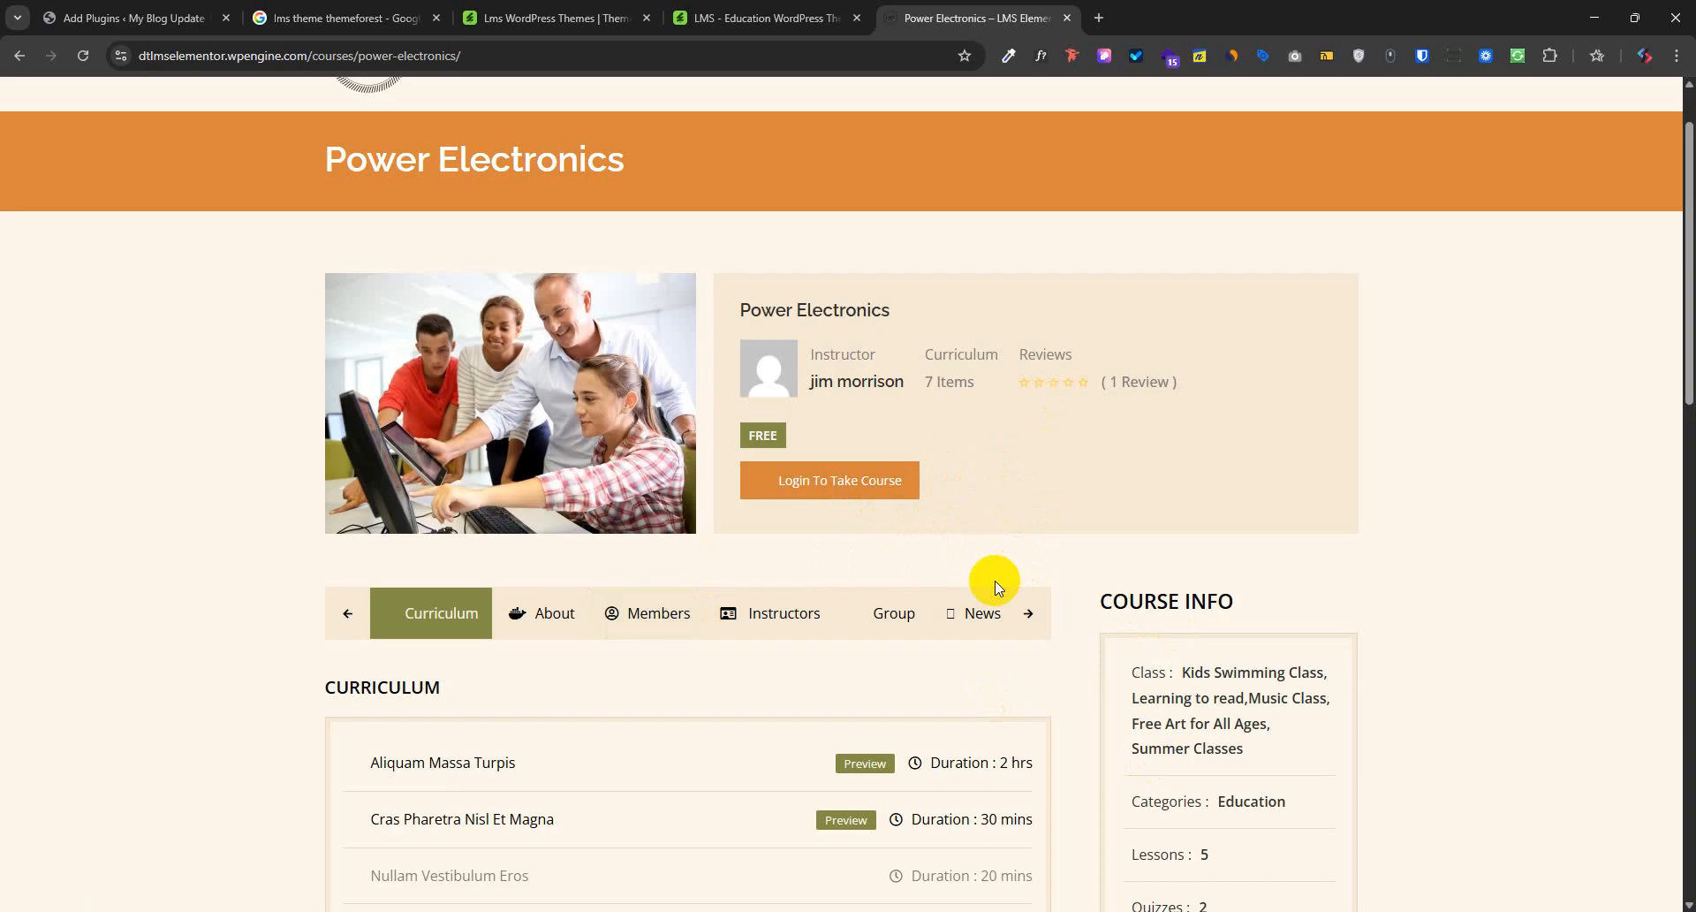
# View the About and Members sections of the Power Electronics course
pyautogui.click(536, 614)
pyautogui.scroll(-5, 575, 689)
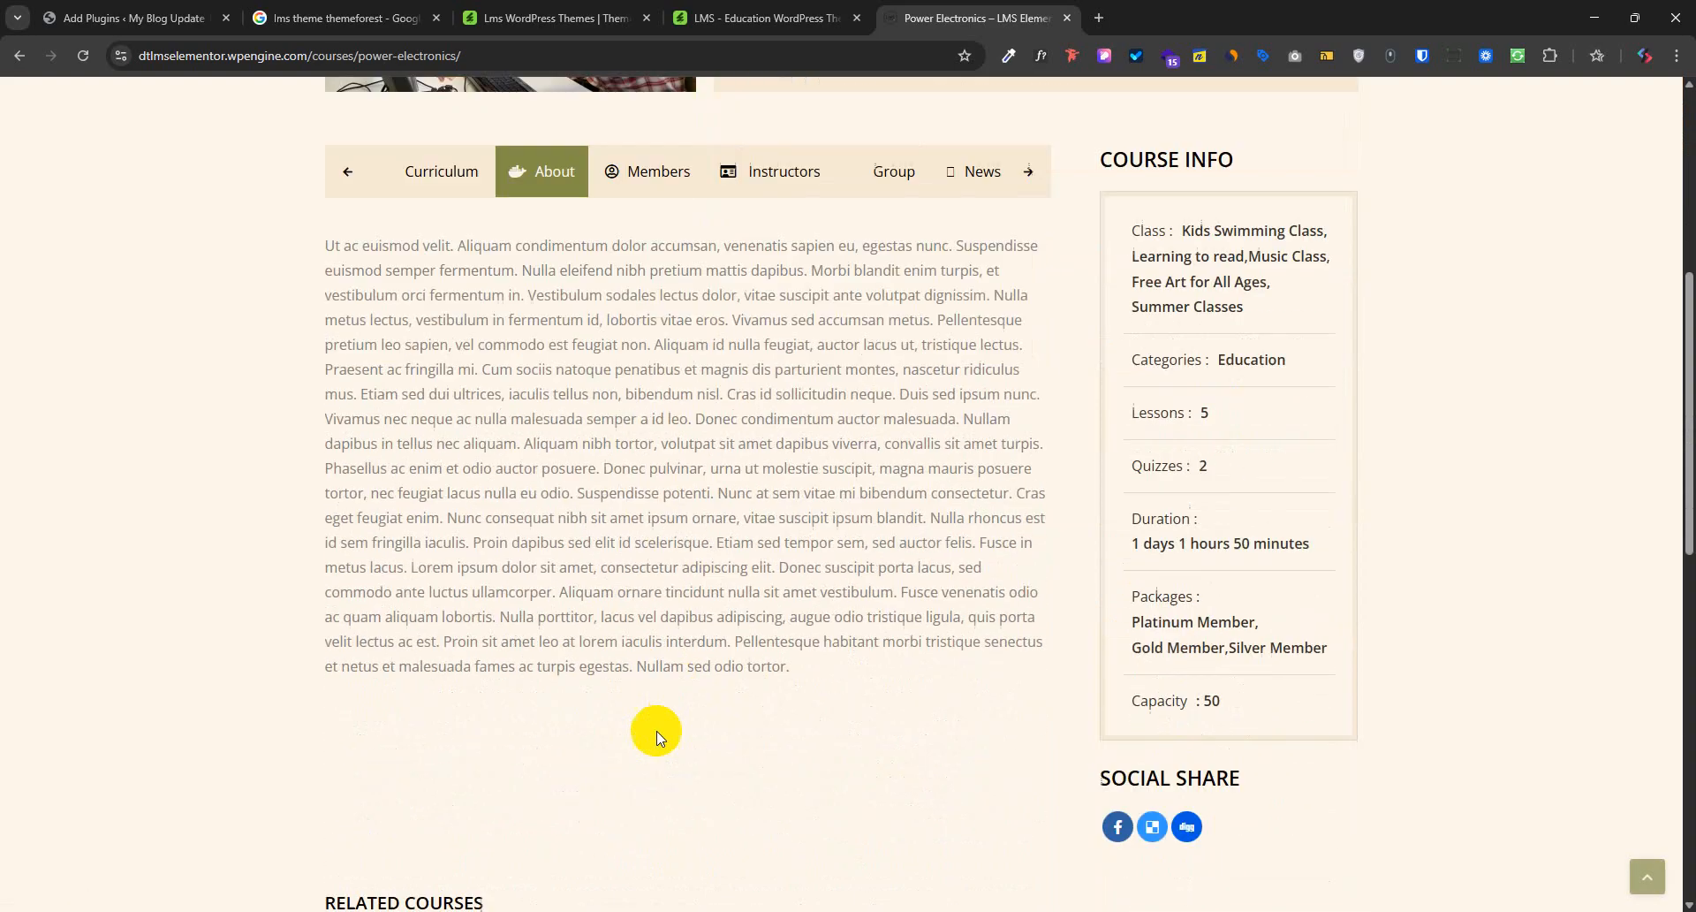
pyautogui.scroll(1, 681, 698)
pyautogui.scroll(2, 697, 654)
pyautogui.click(636, 436)
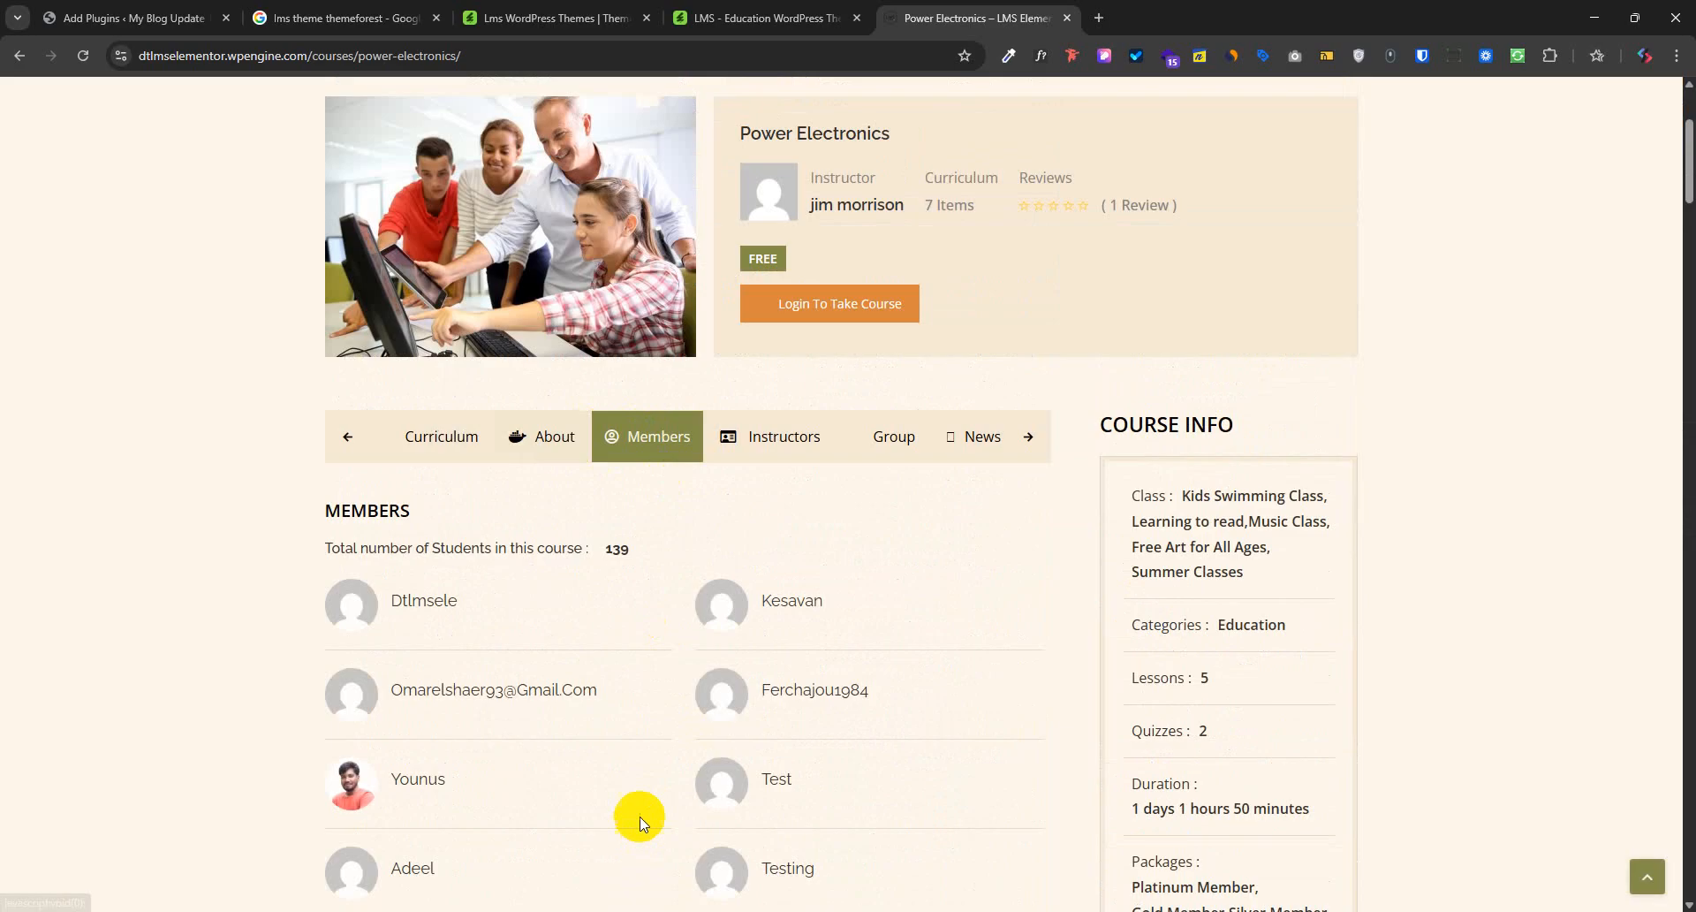
pyautogui.scroll(-2, 559, 807)
pyautogui.scroll(3, 602, 787)
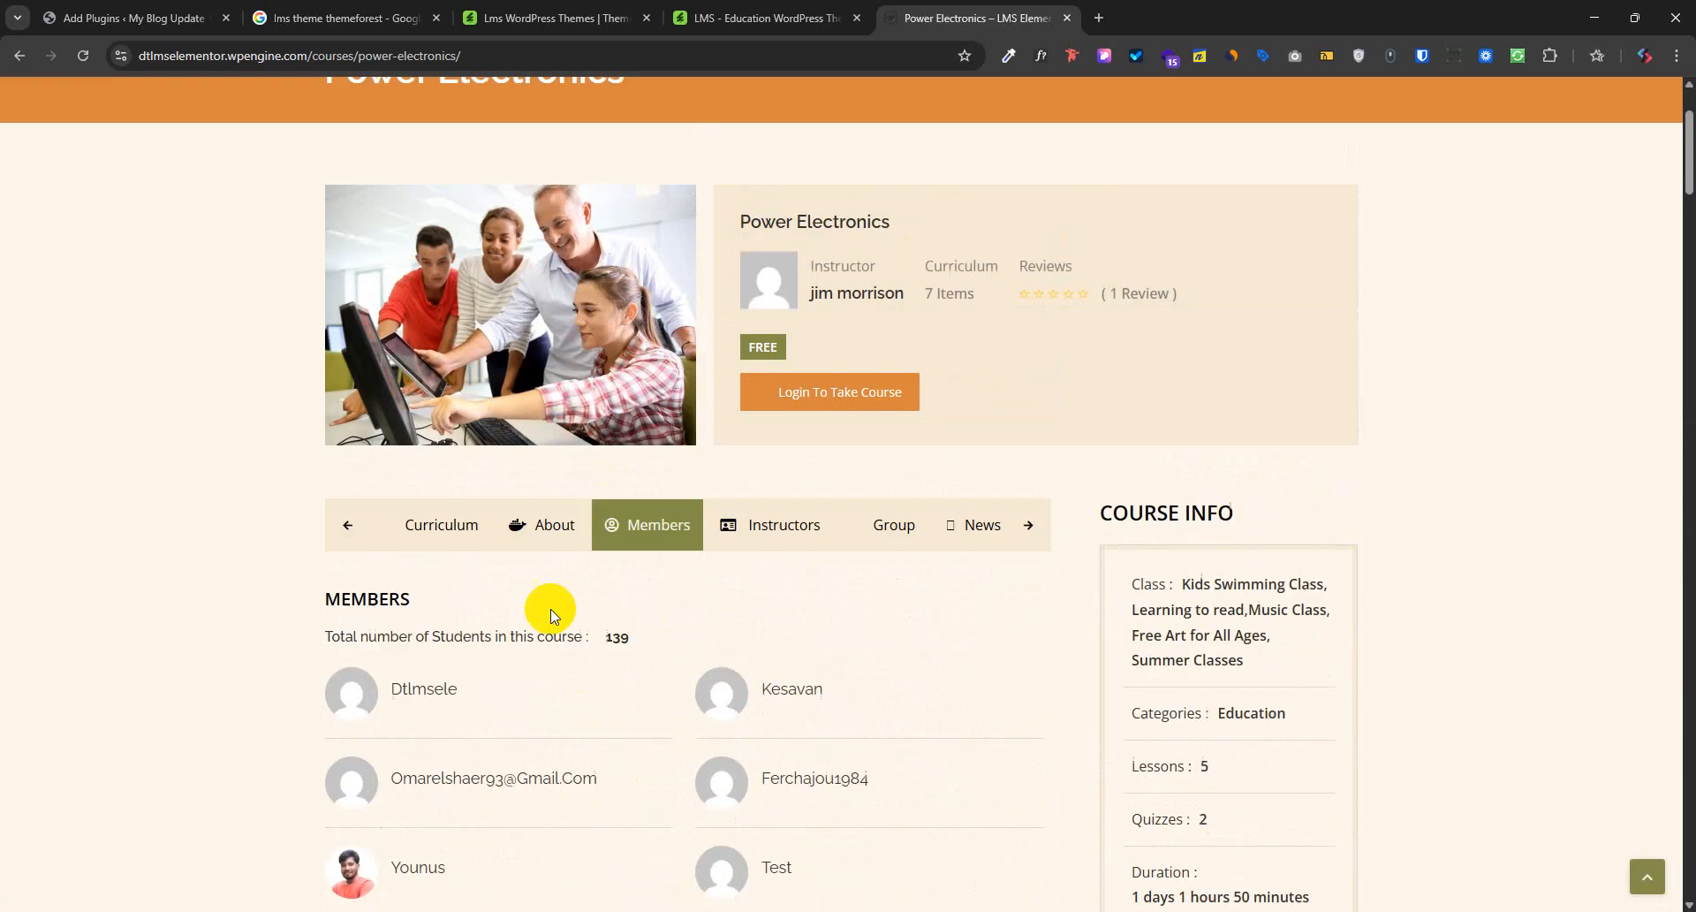
pyautogui.click(573, 537)
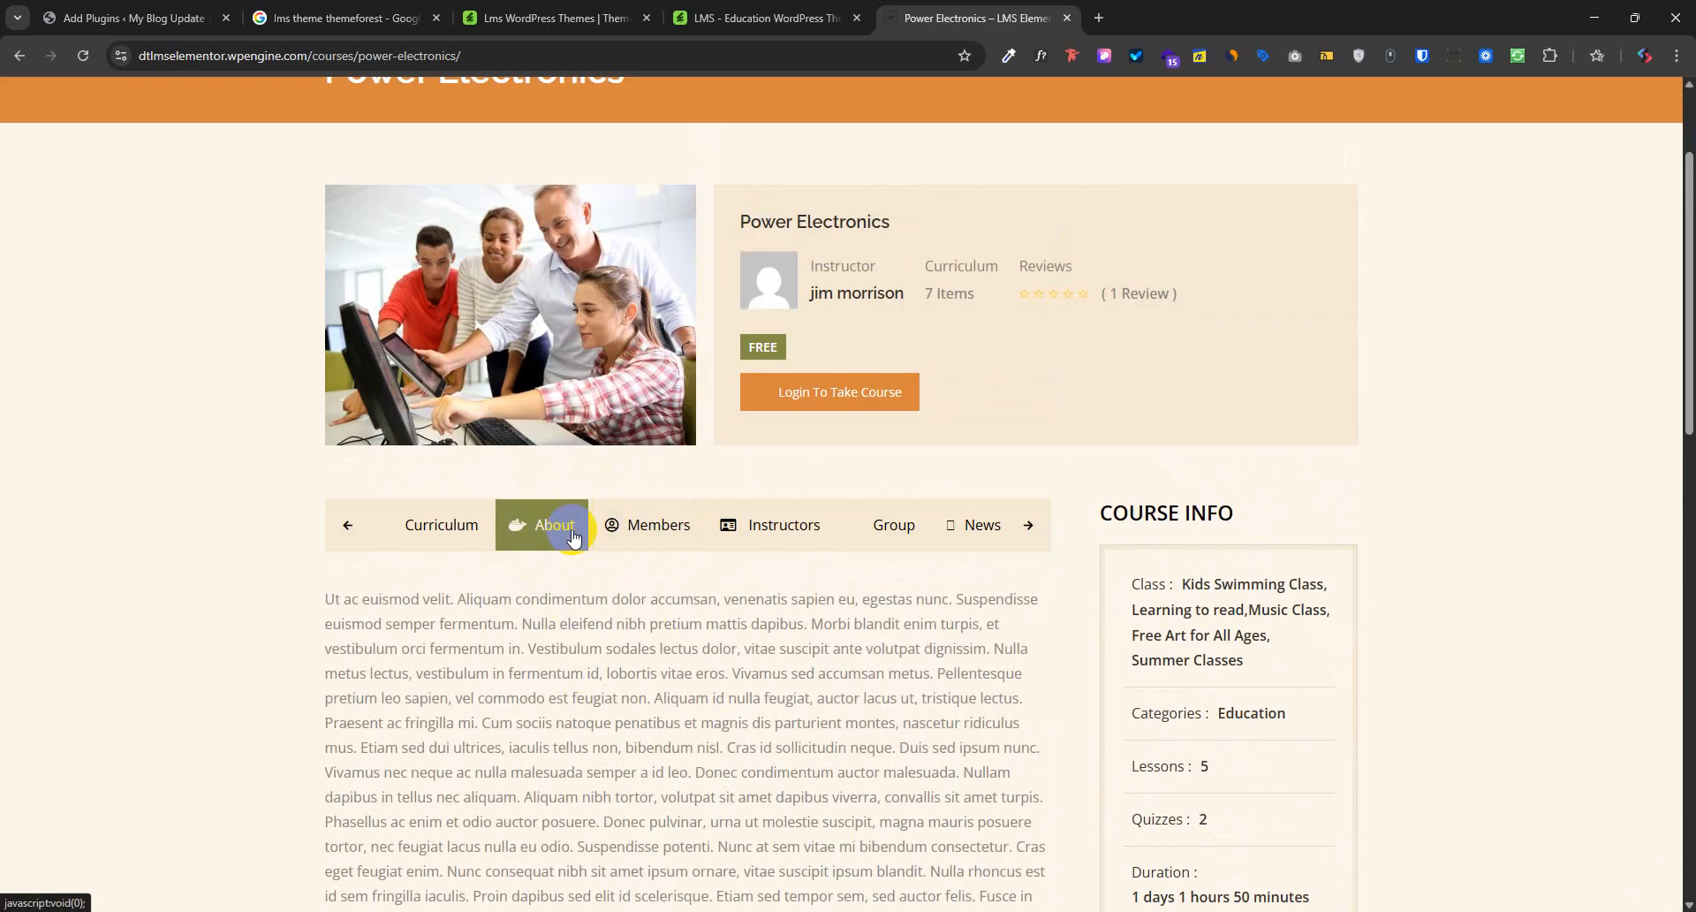
# Close the ThemeForest preview, the LMS themes listing and the Power Electronics demo, keeping the Google results open
pyautogui.click(839, 16)
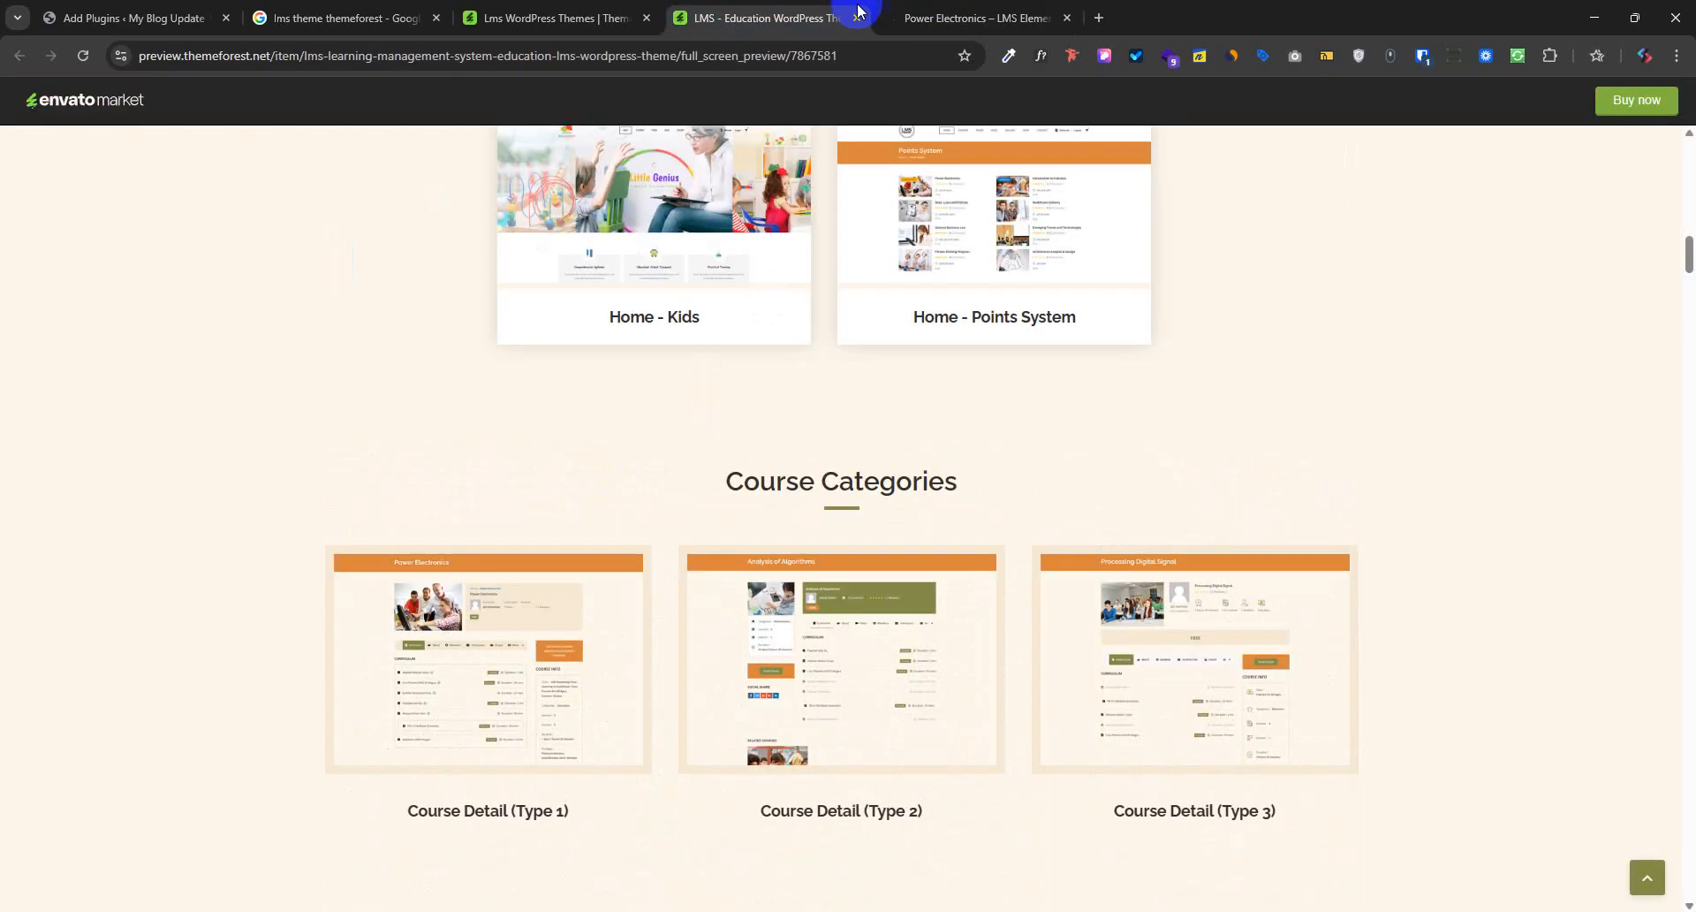
pyautogui.click(856, 18)
pyautogui.click(482, 15)
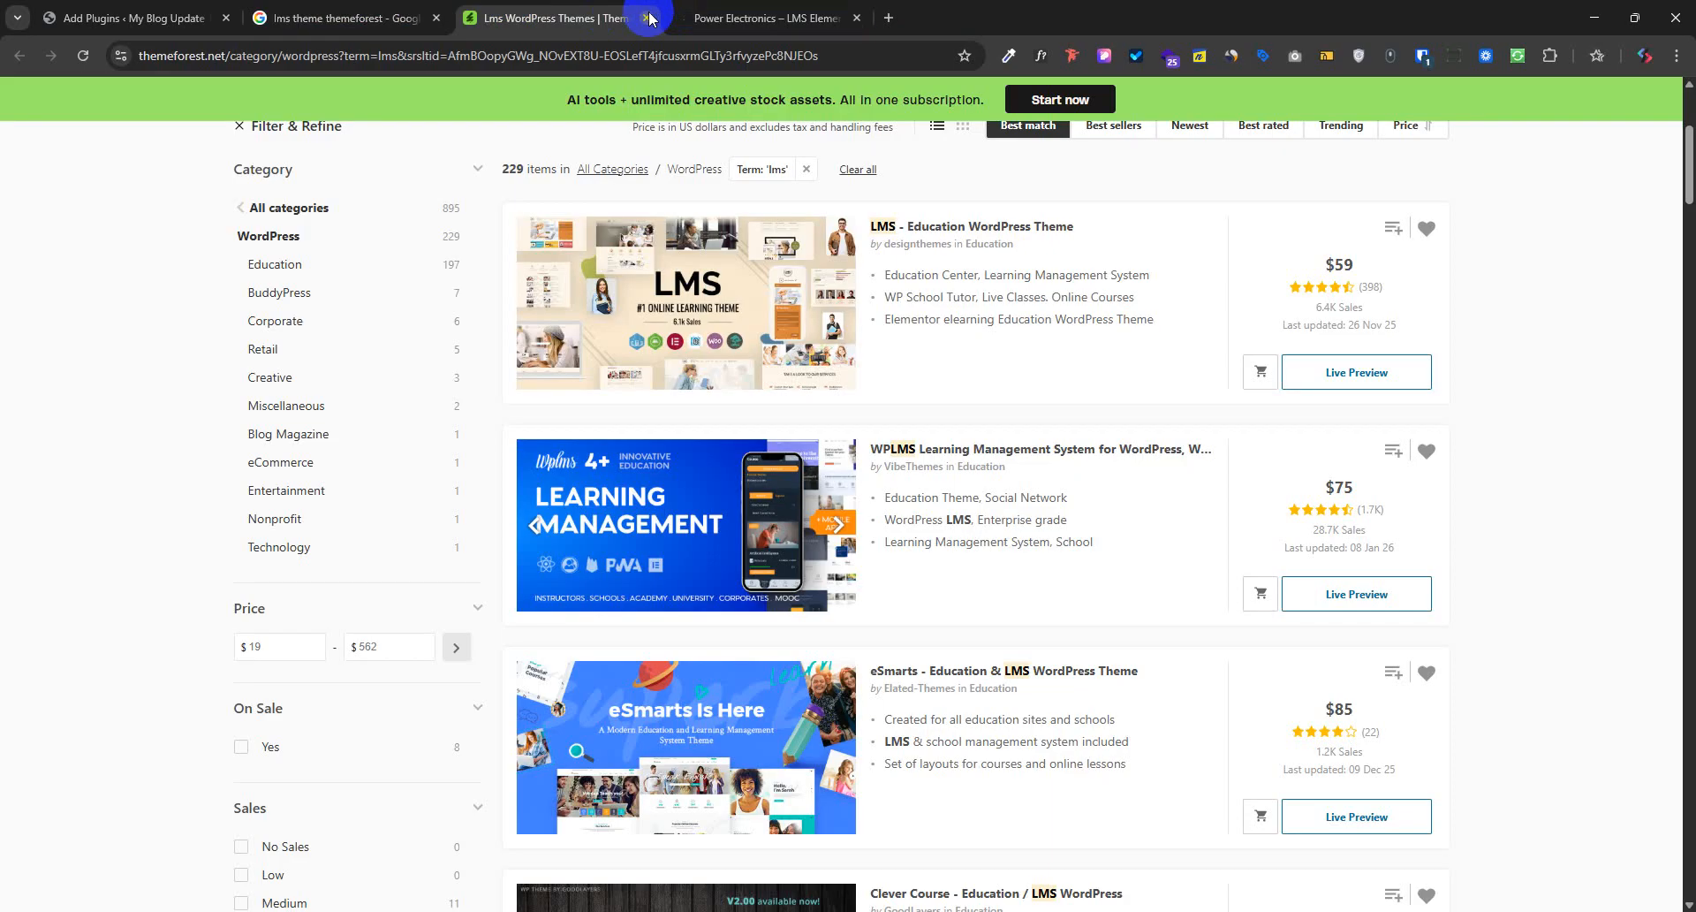
pyautogui.click(650, 18)
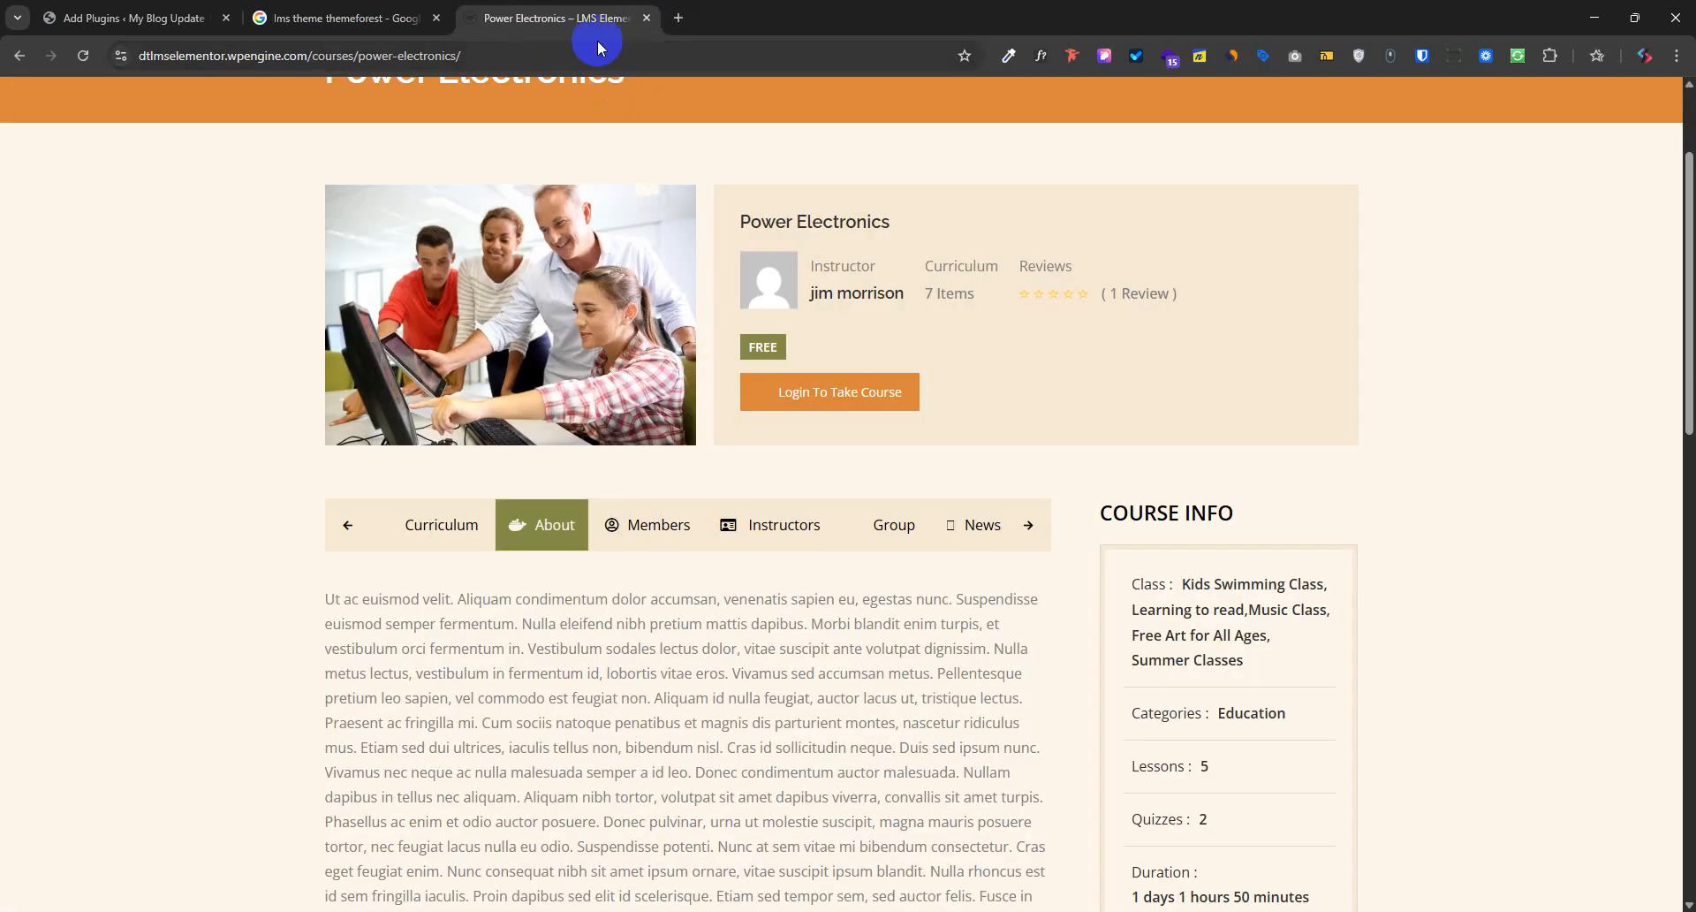
pyautogui.click(359, 11)
pyautogui.scroll(-4, 412, 597)
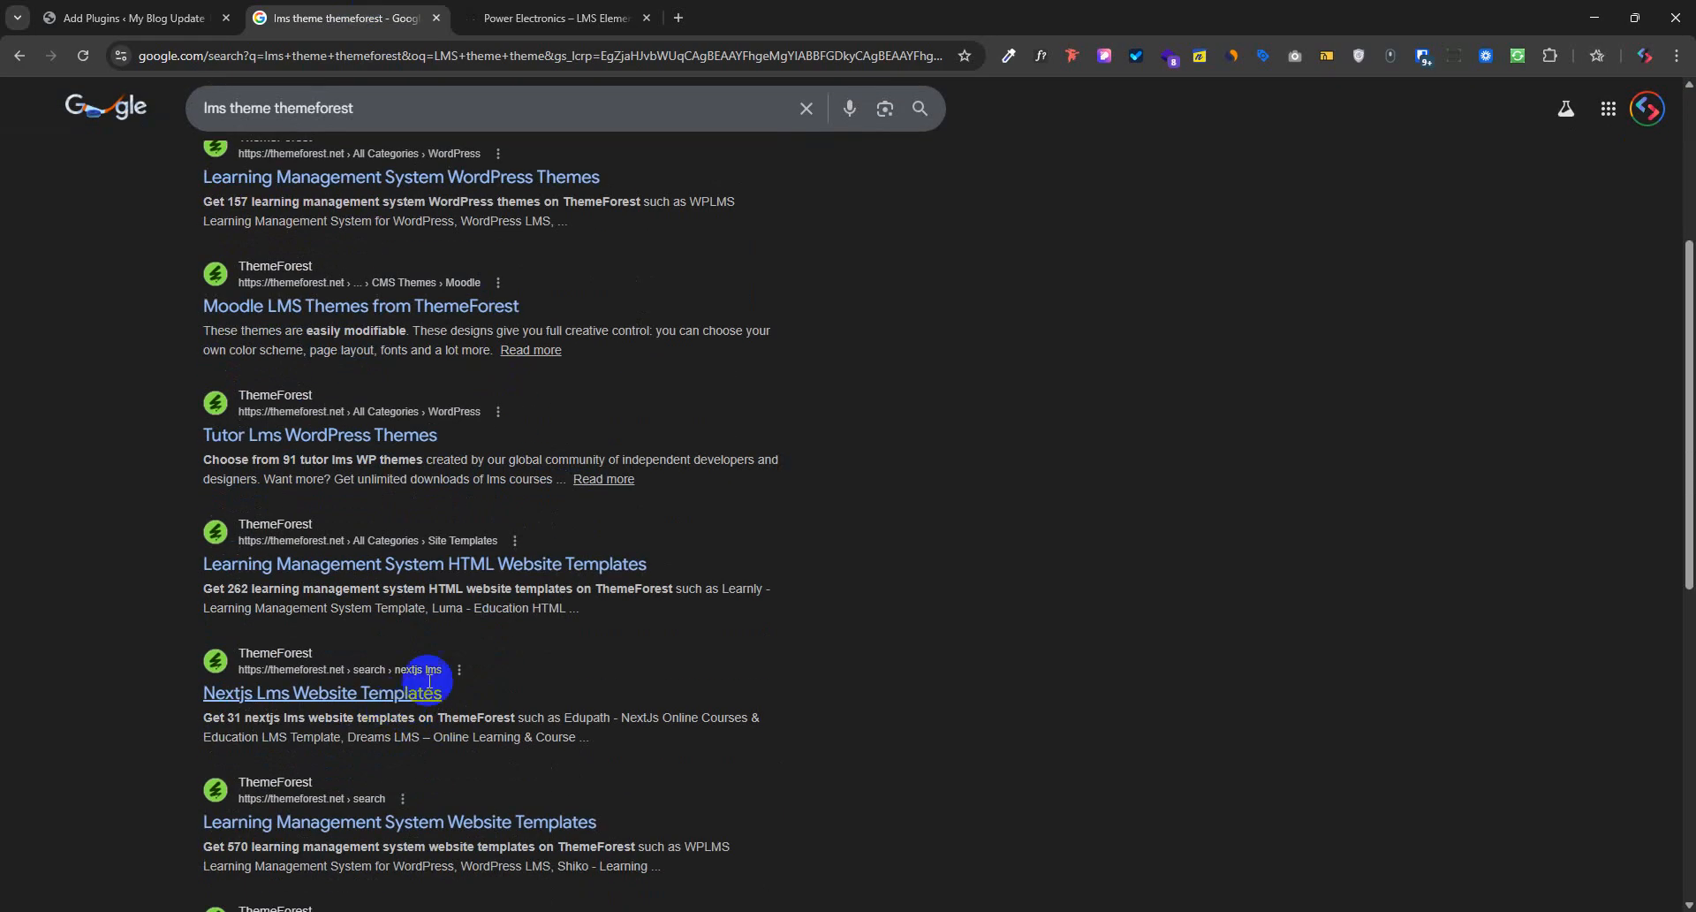
pyautogui.scroll(3, 397, 689)
pyautogui.click(488, 9)
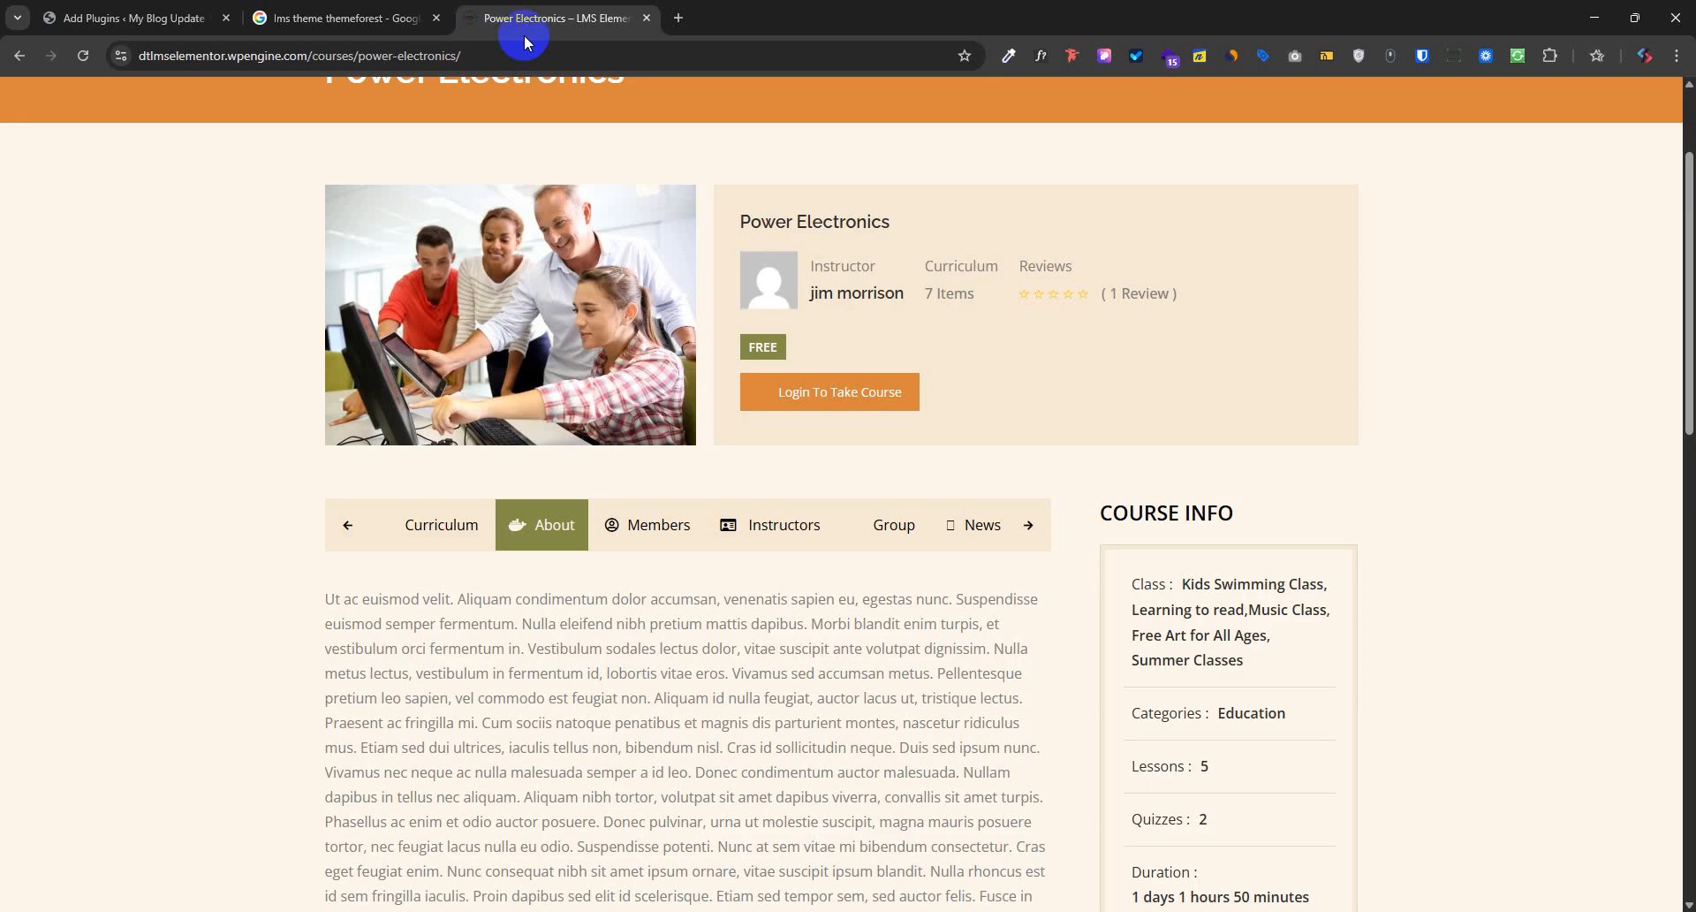
pyautogui.click(646, 18)
pyautogui.scroll(1, 596, 833)
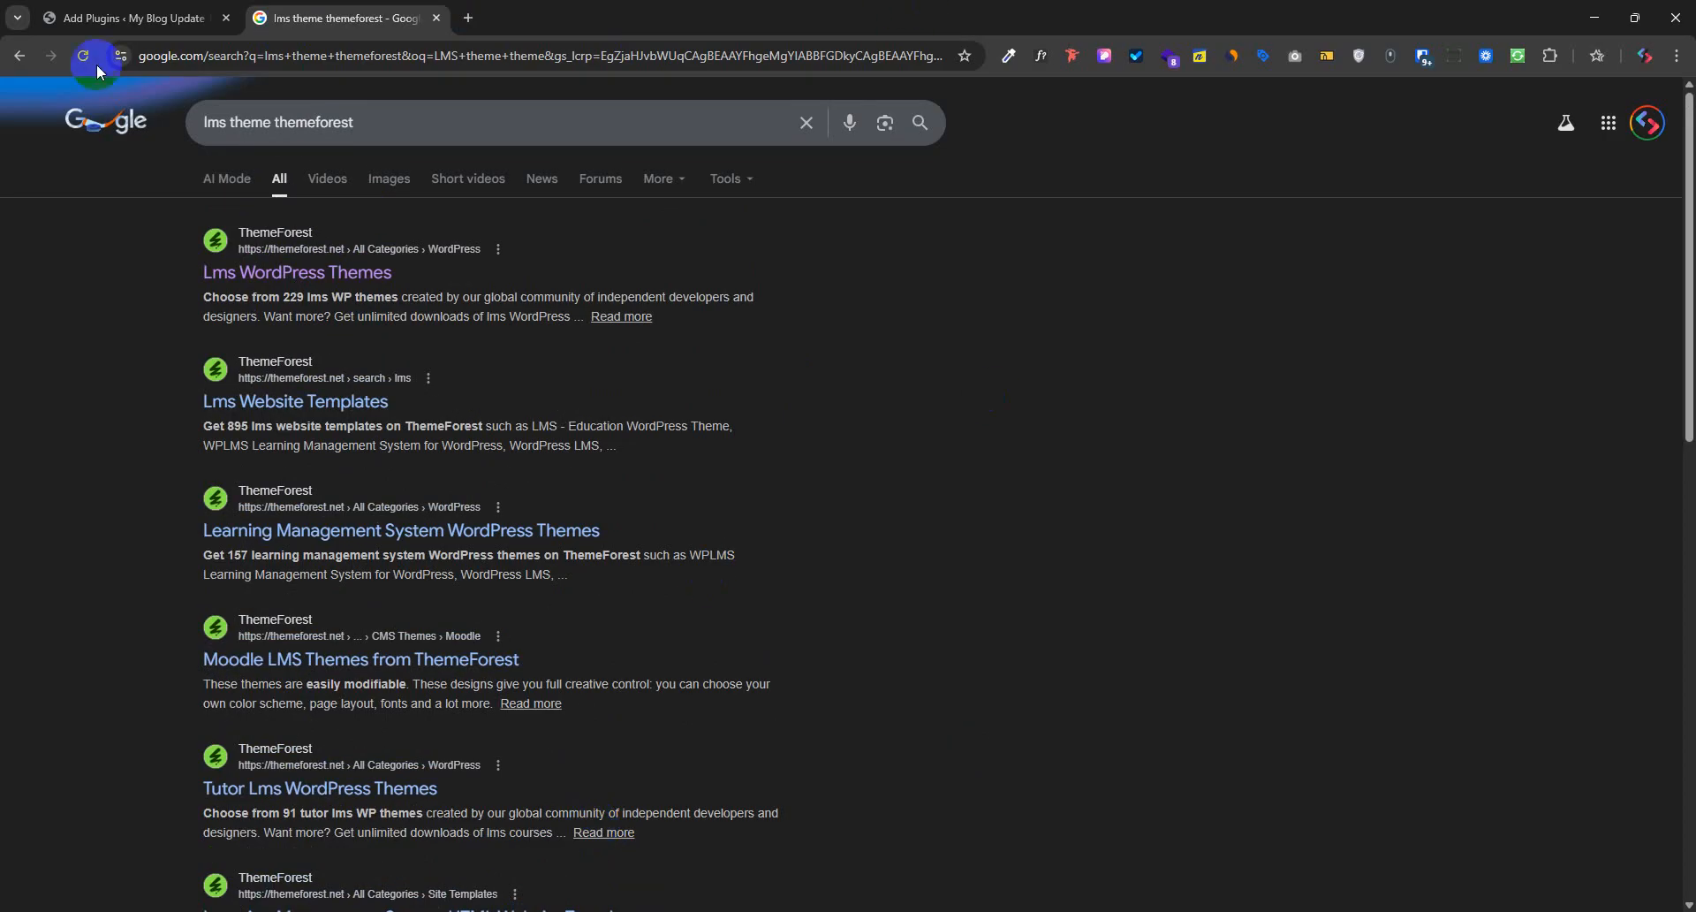
# Install and activate the "Tutor LMS – eLearning and online course solution" plugin on the WordPress site
pyautogui.click(128, 18)
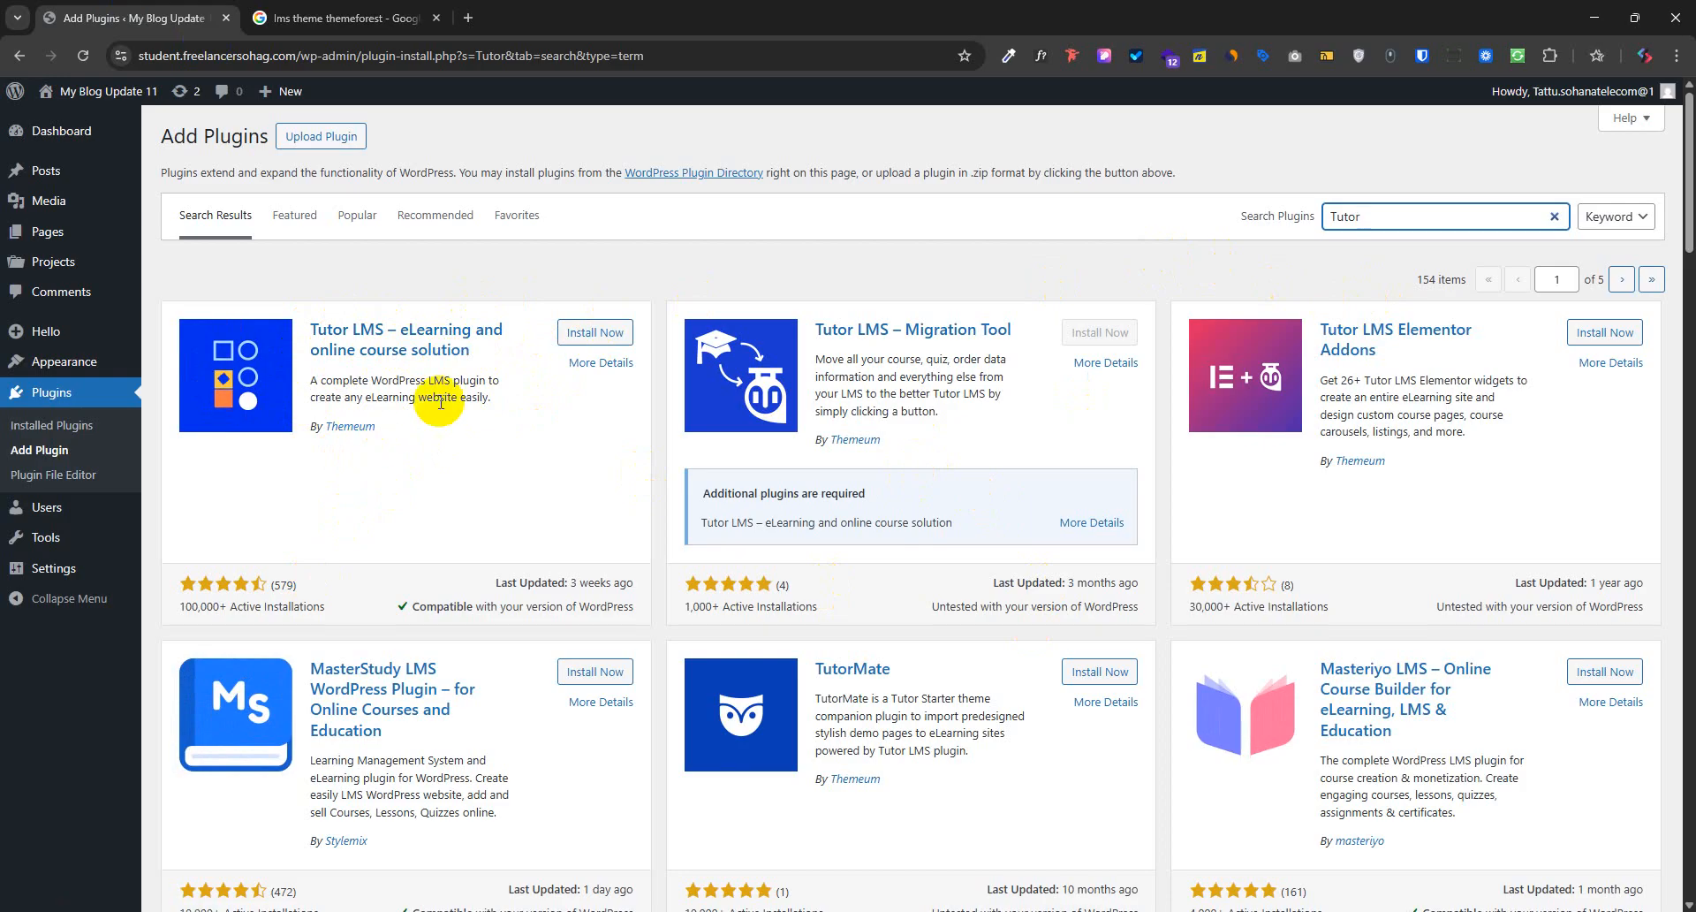
pyautogui.click(598, 341)
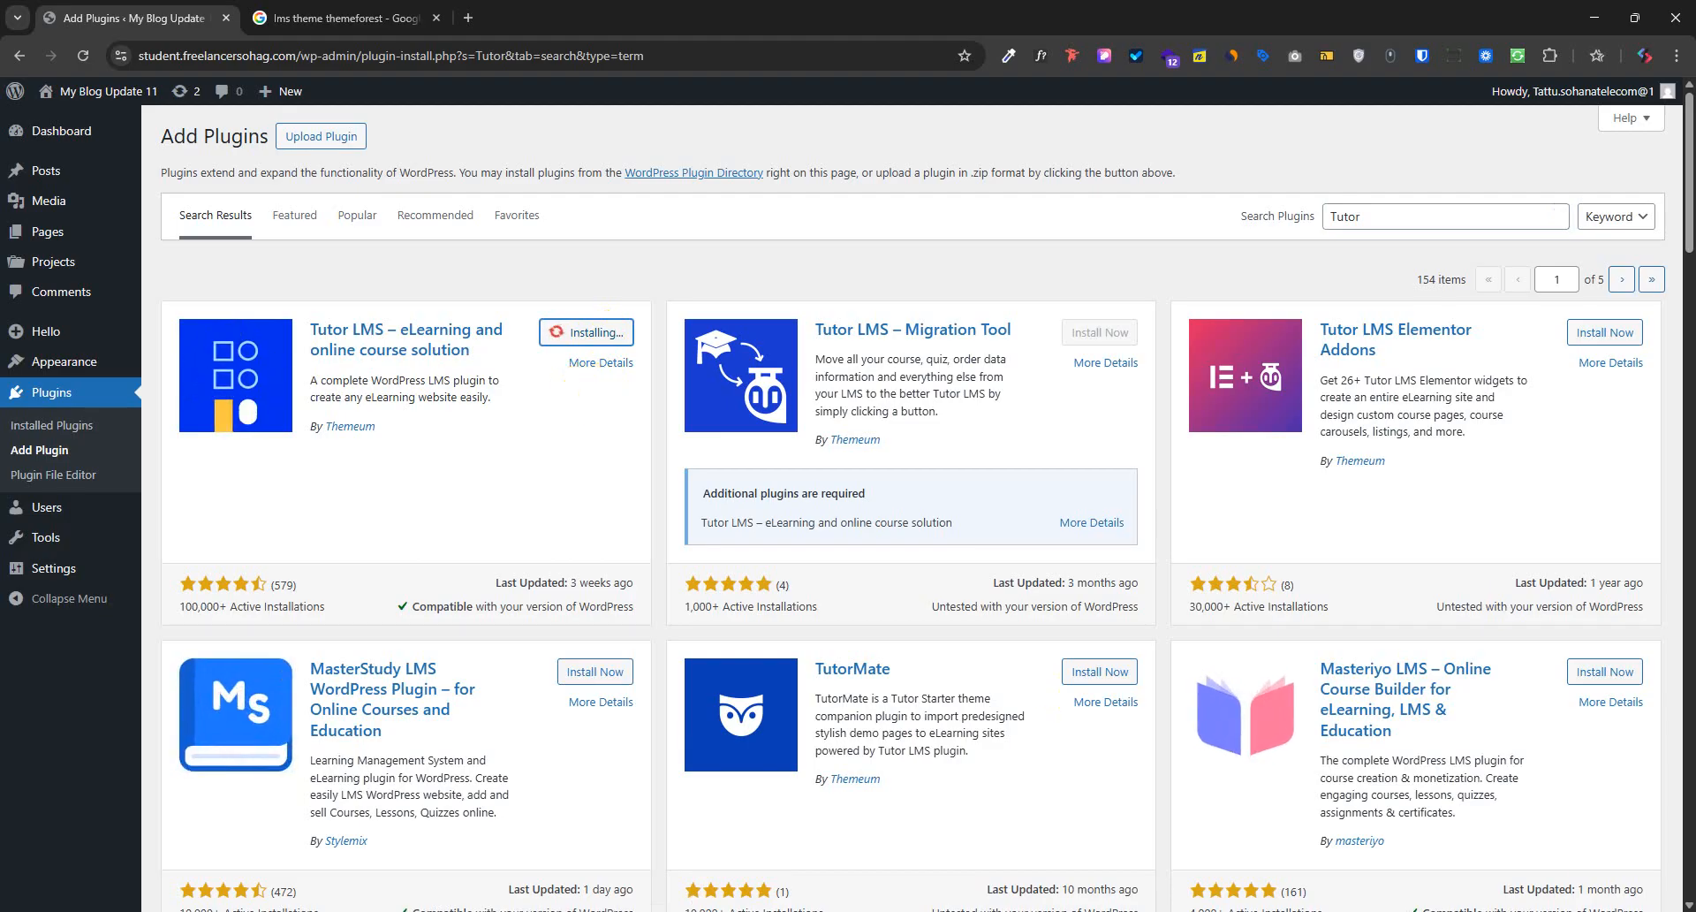
pyautogui.click(1484, 911)
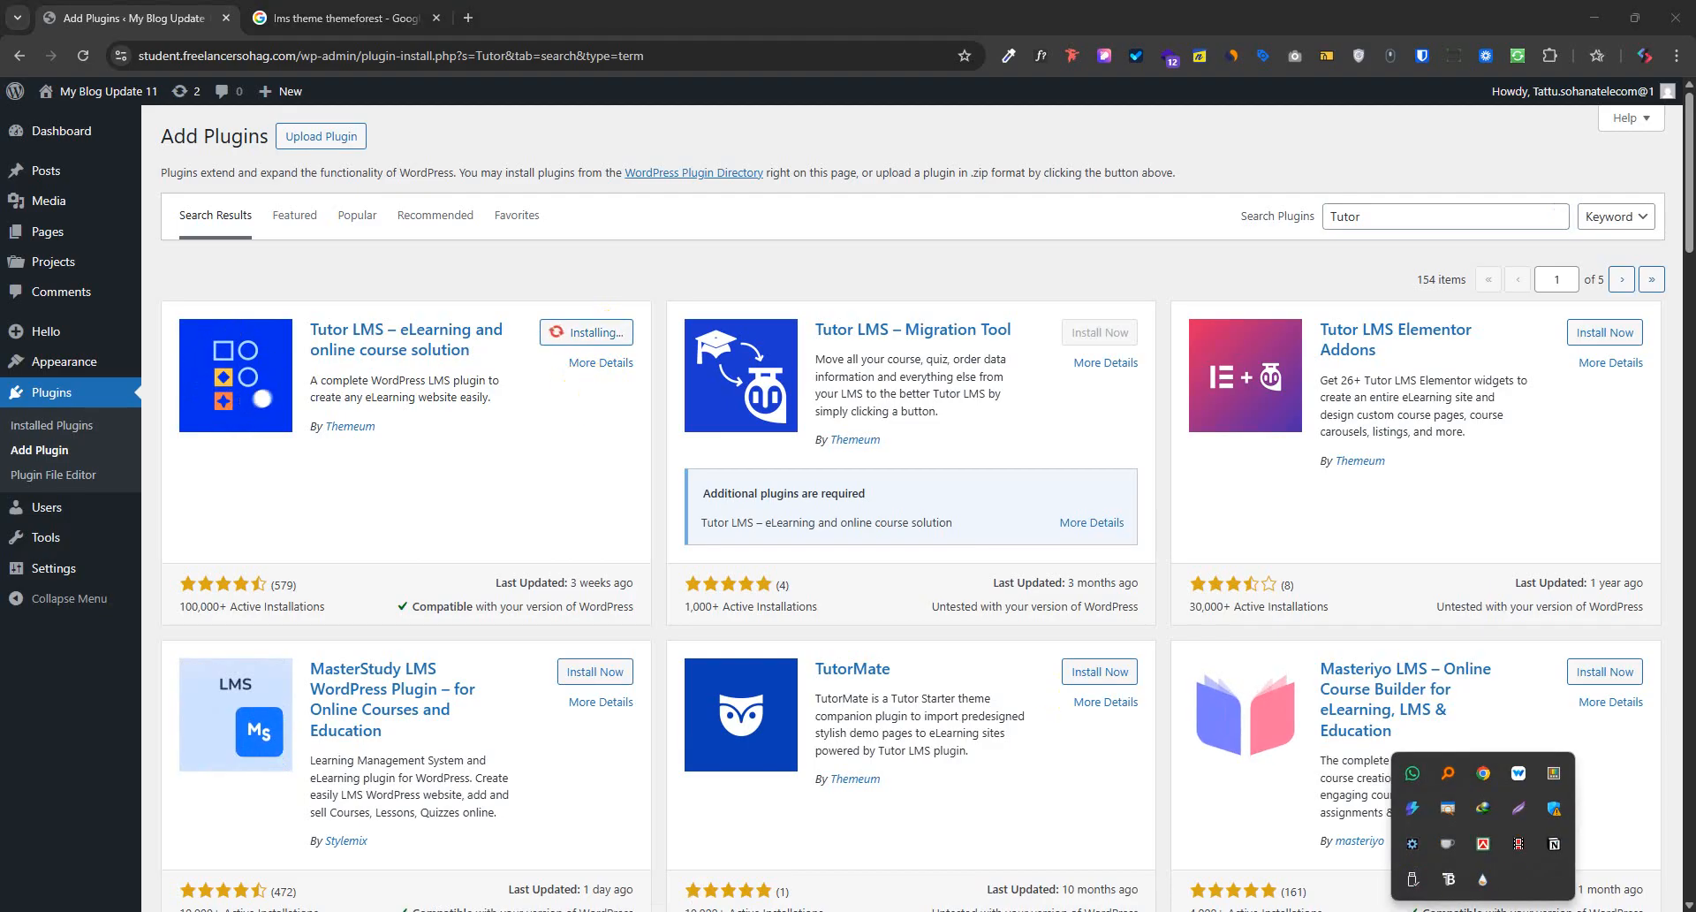
pyautogui.click(1484, 911)
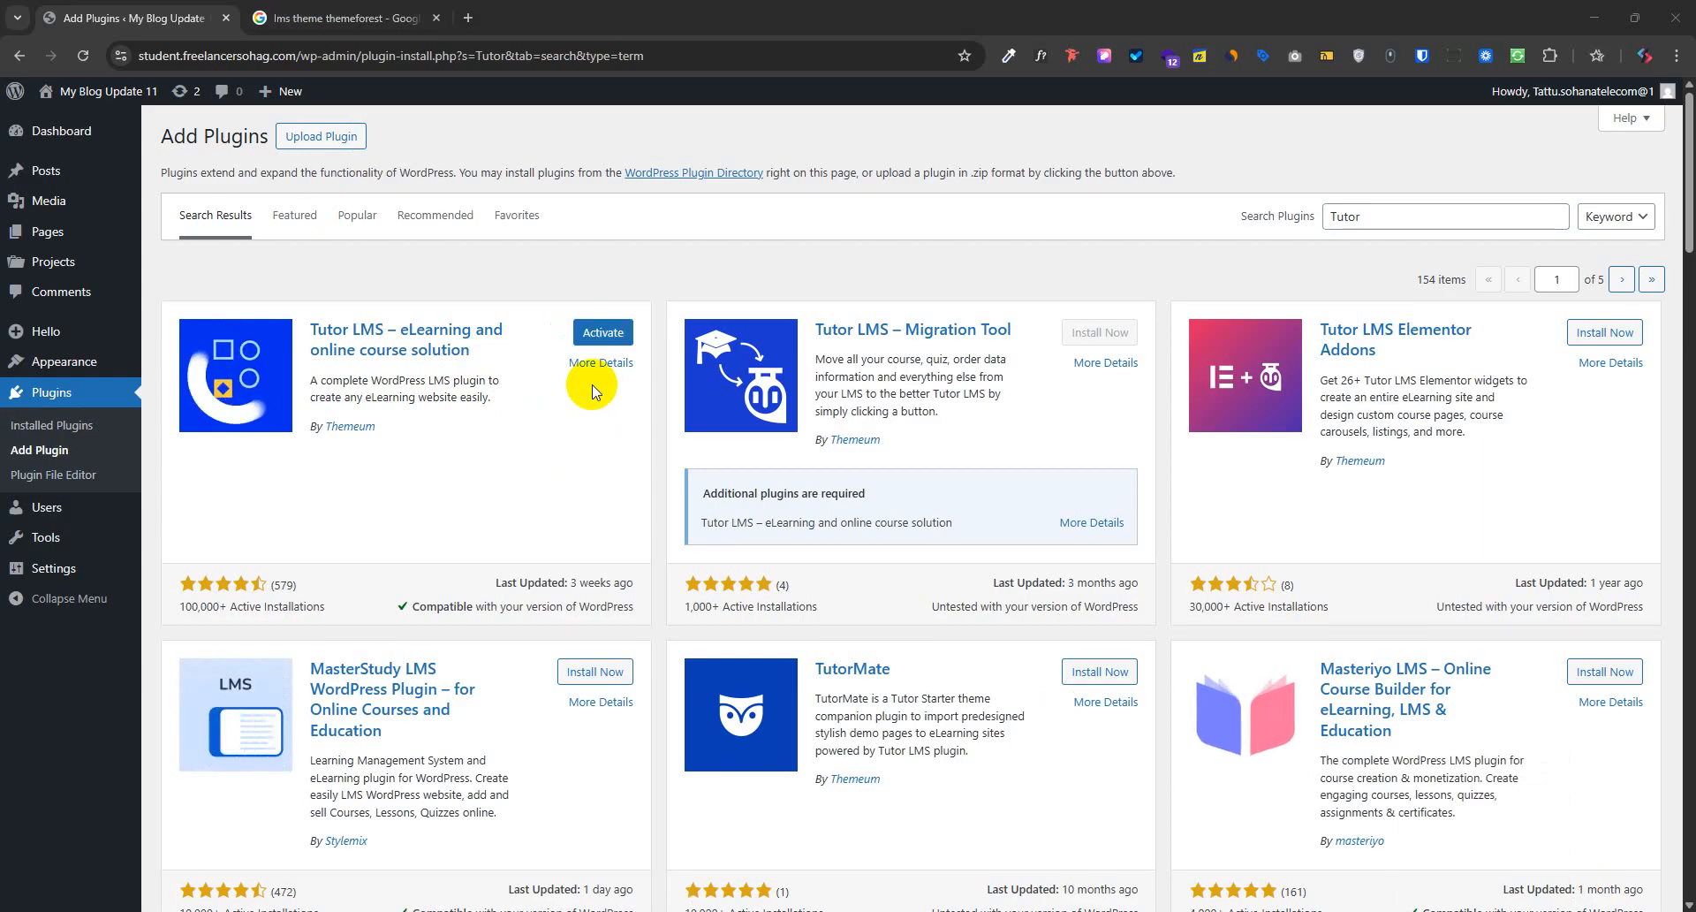
pyautogui.click(604, 333)
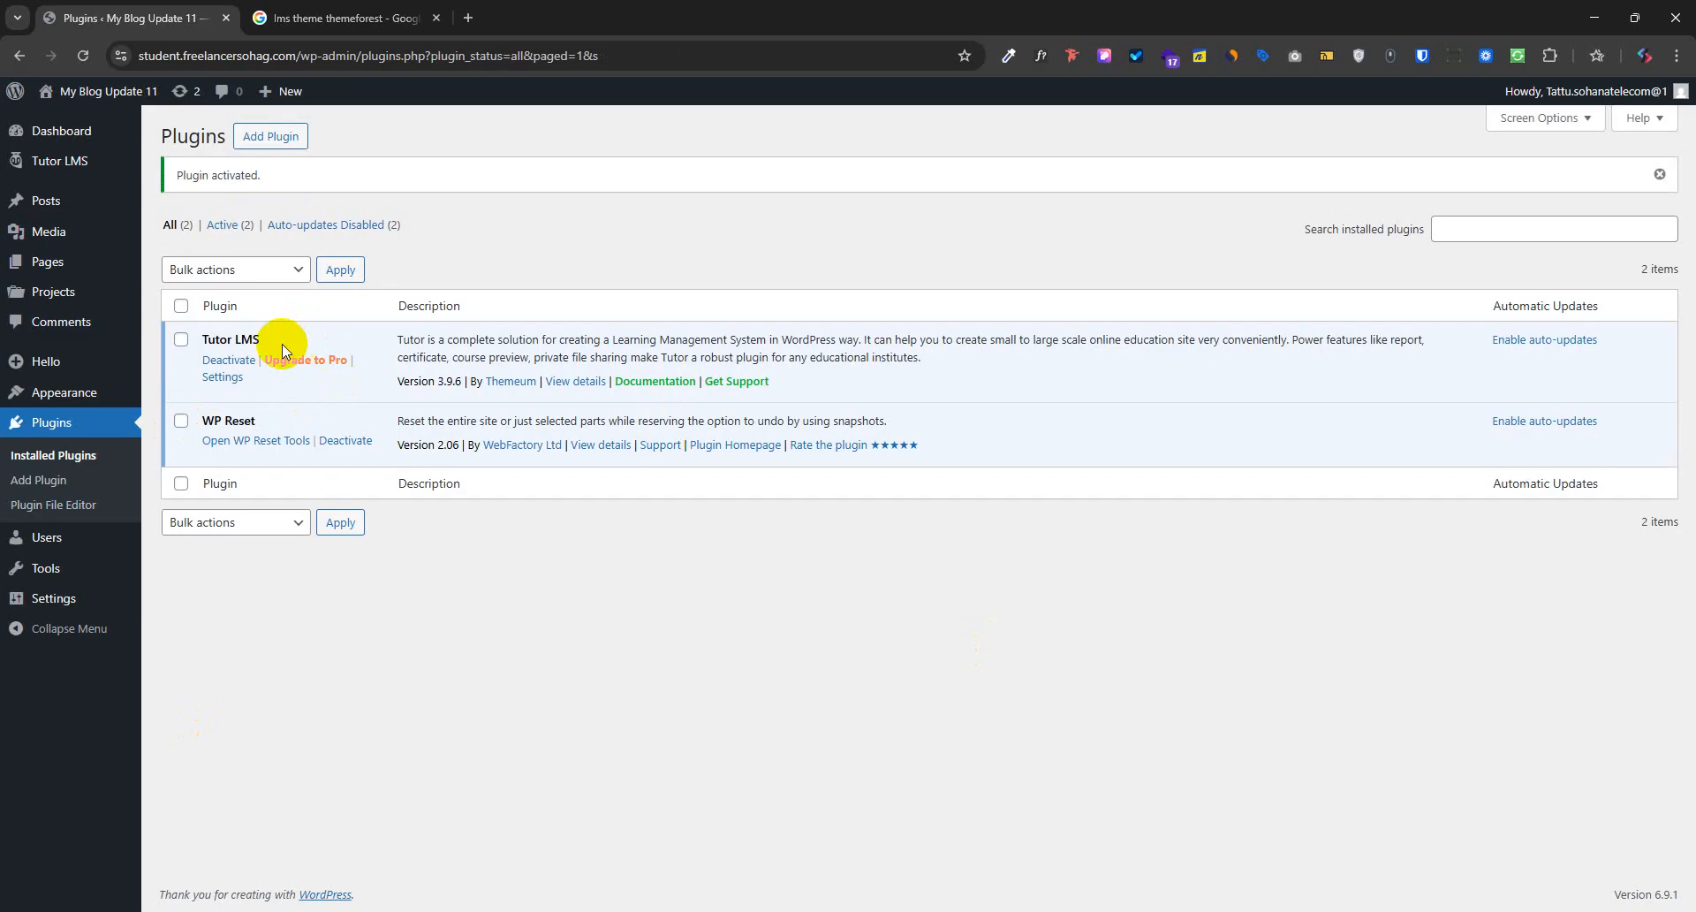
# Open the Tutor LMS settings and view the General and Course options
pyautogui.moveTo(283, 342); pyautogui.dragTo(194, 343)
pyautogui.moveTo(75, 159)
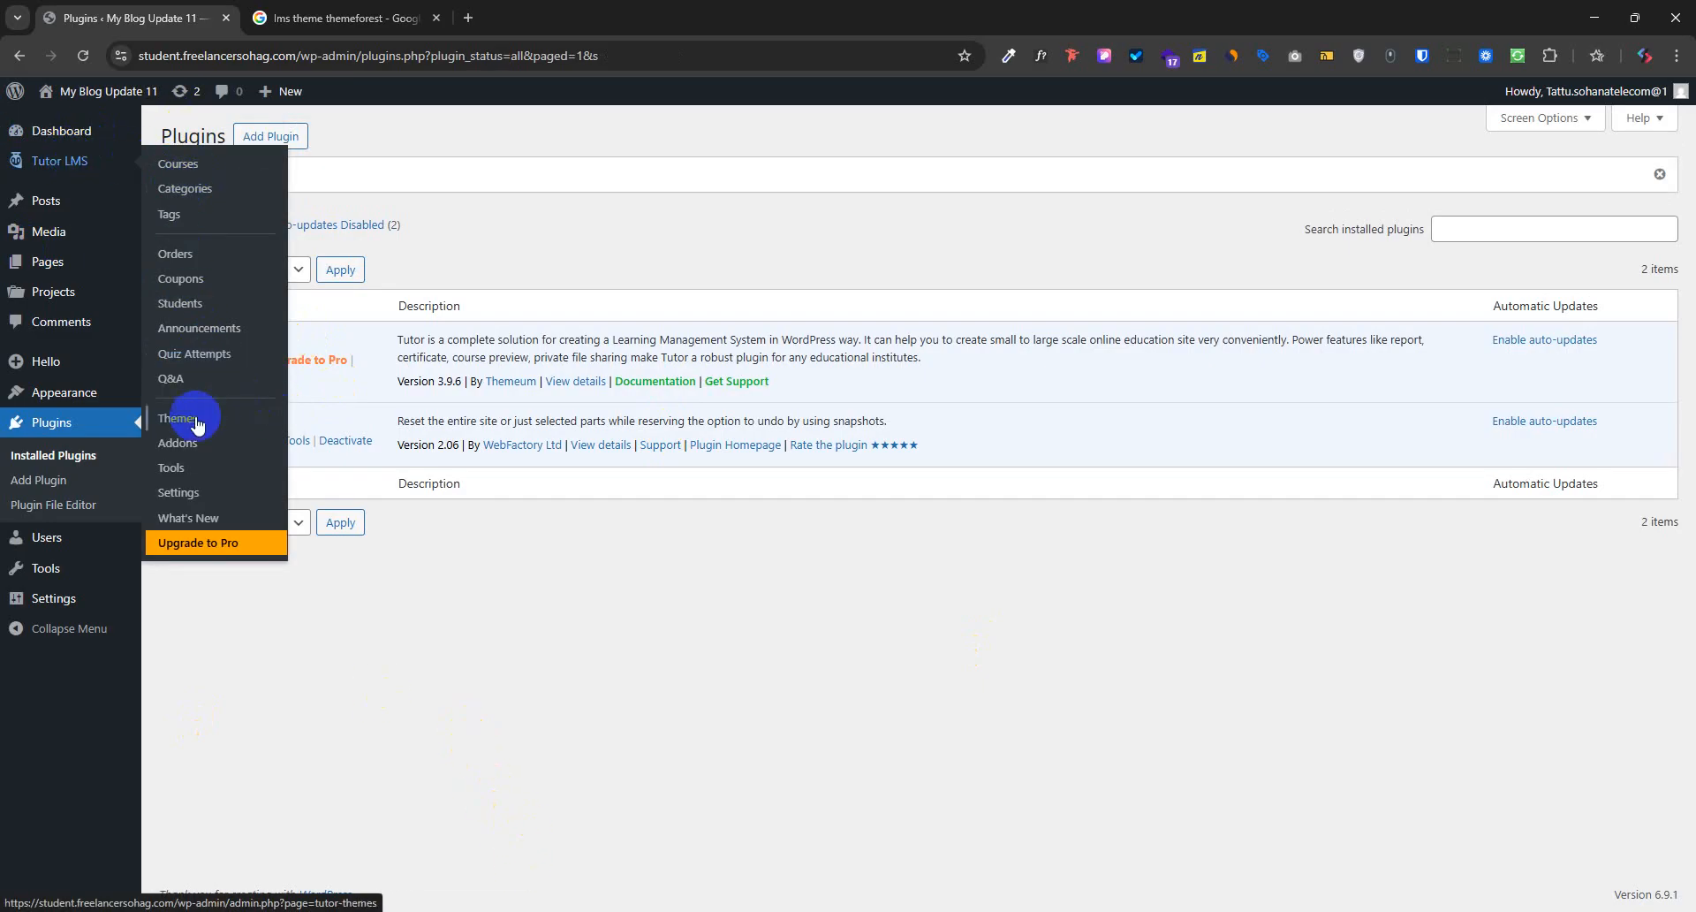
pyautogui.click(189, 497)
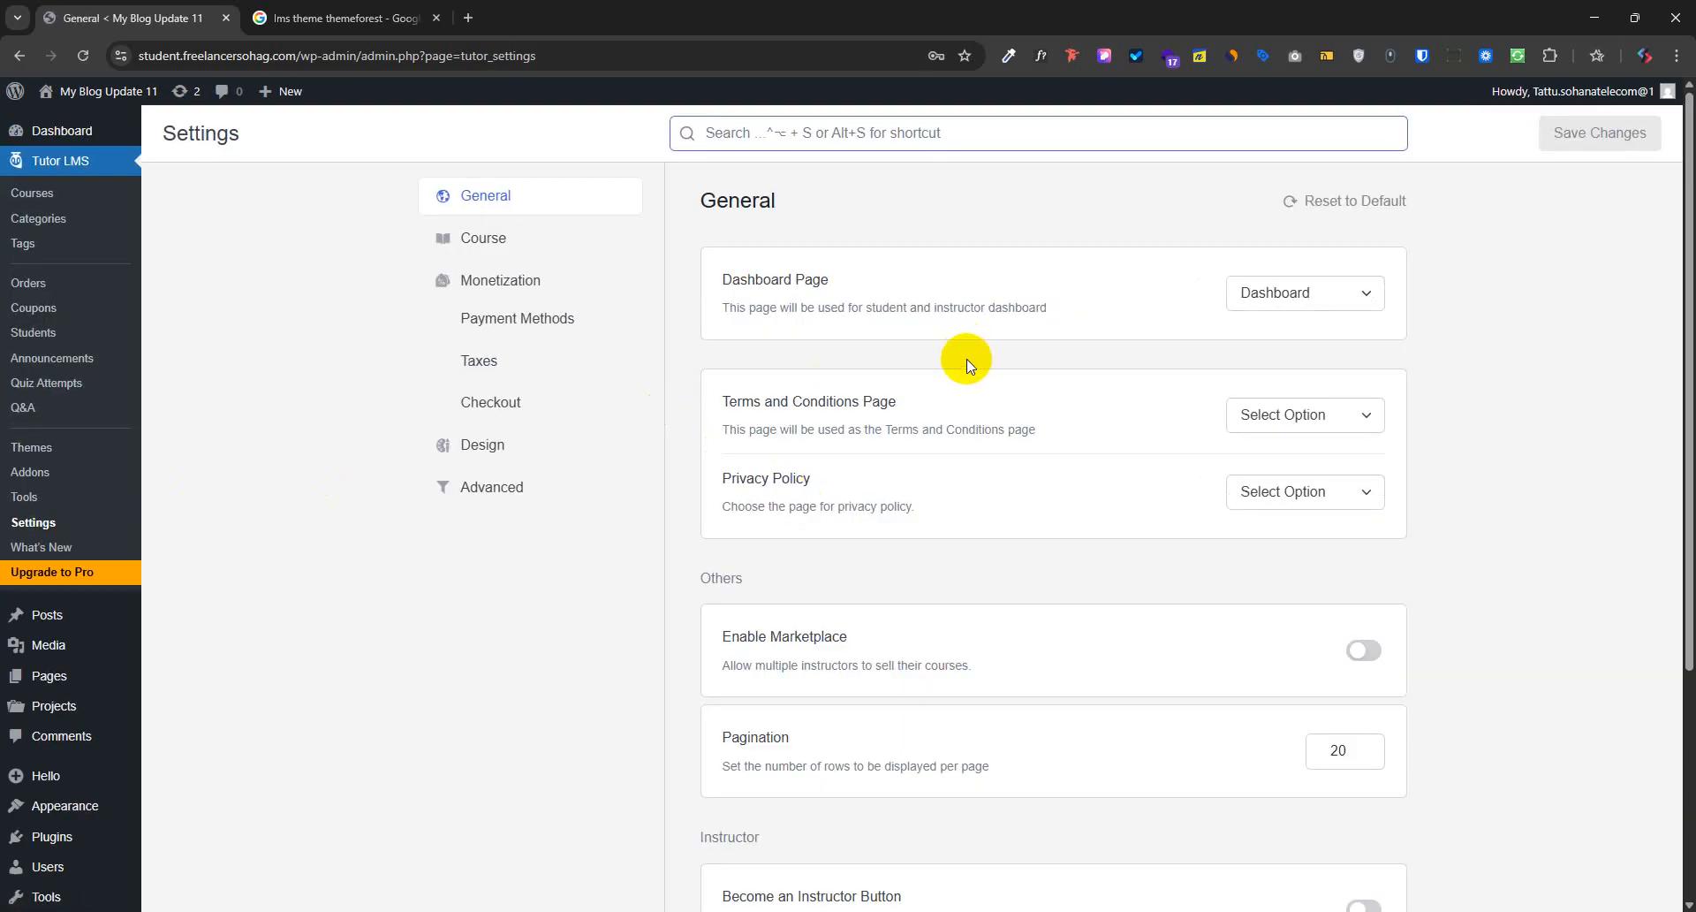
pyautogui.click(489, 236)
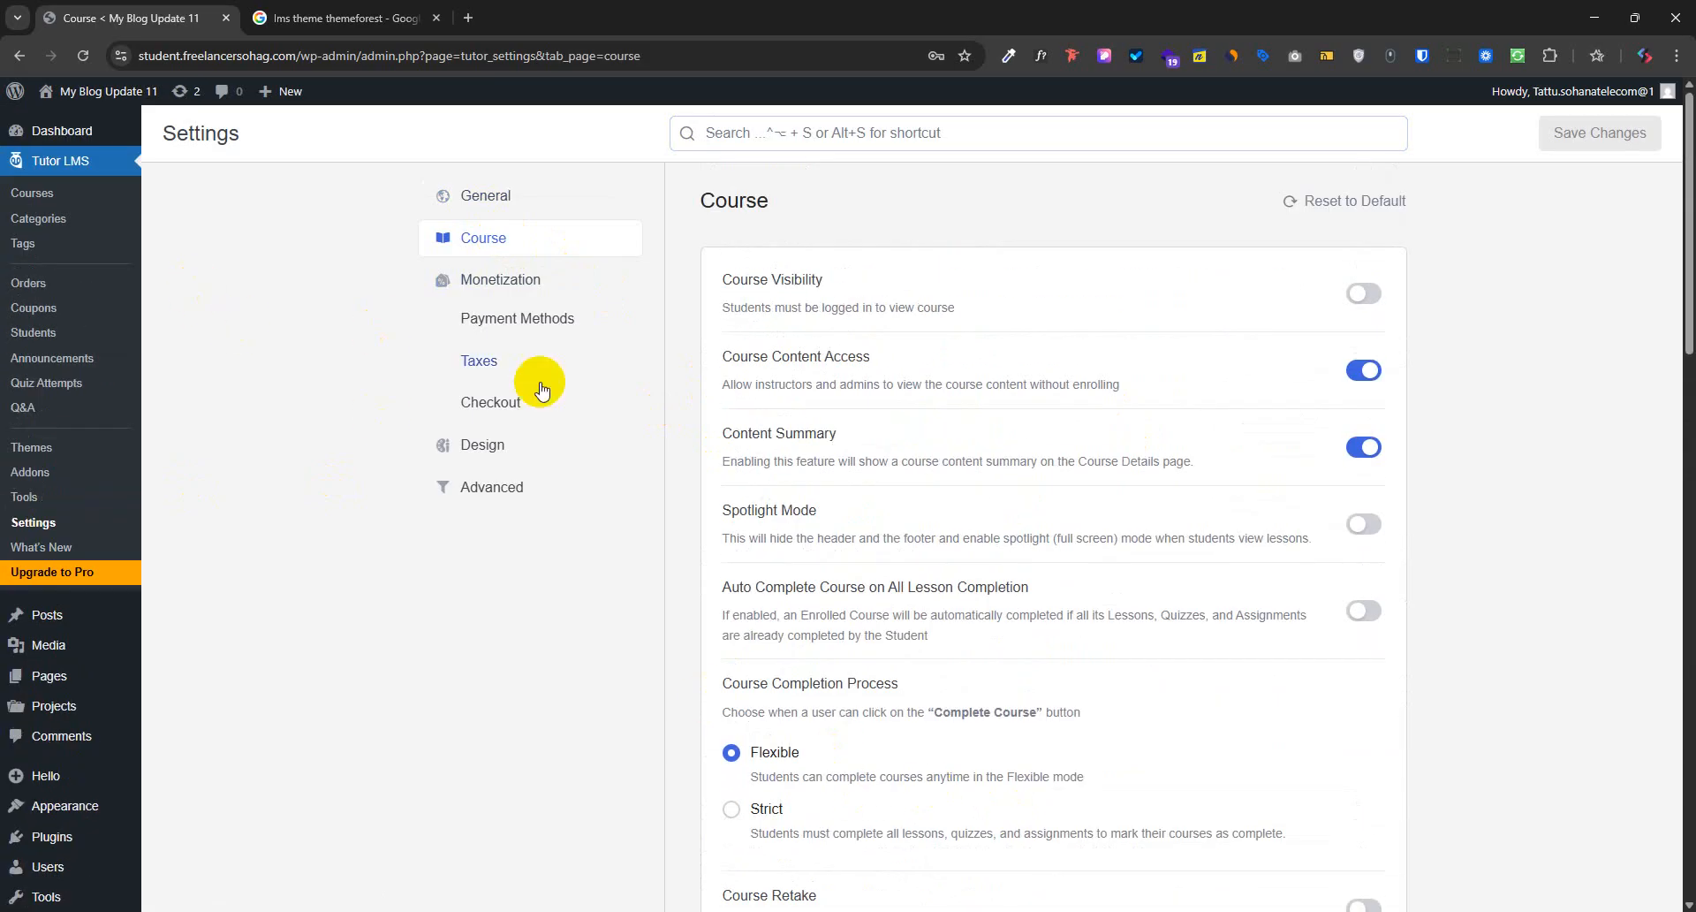
pyautogui.click(313, 17)
pyautogui.click(195, 18)
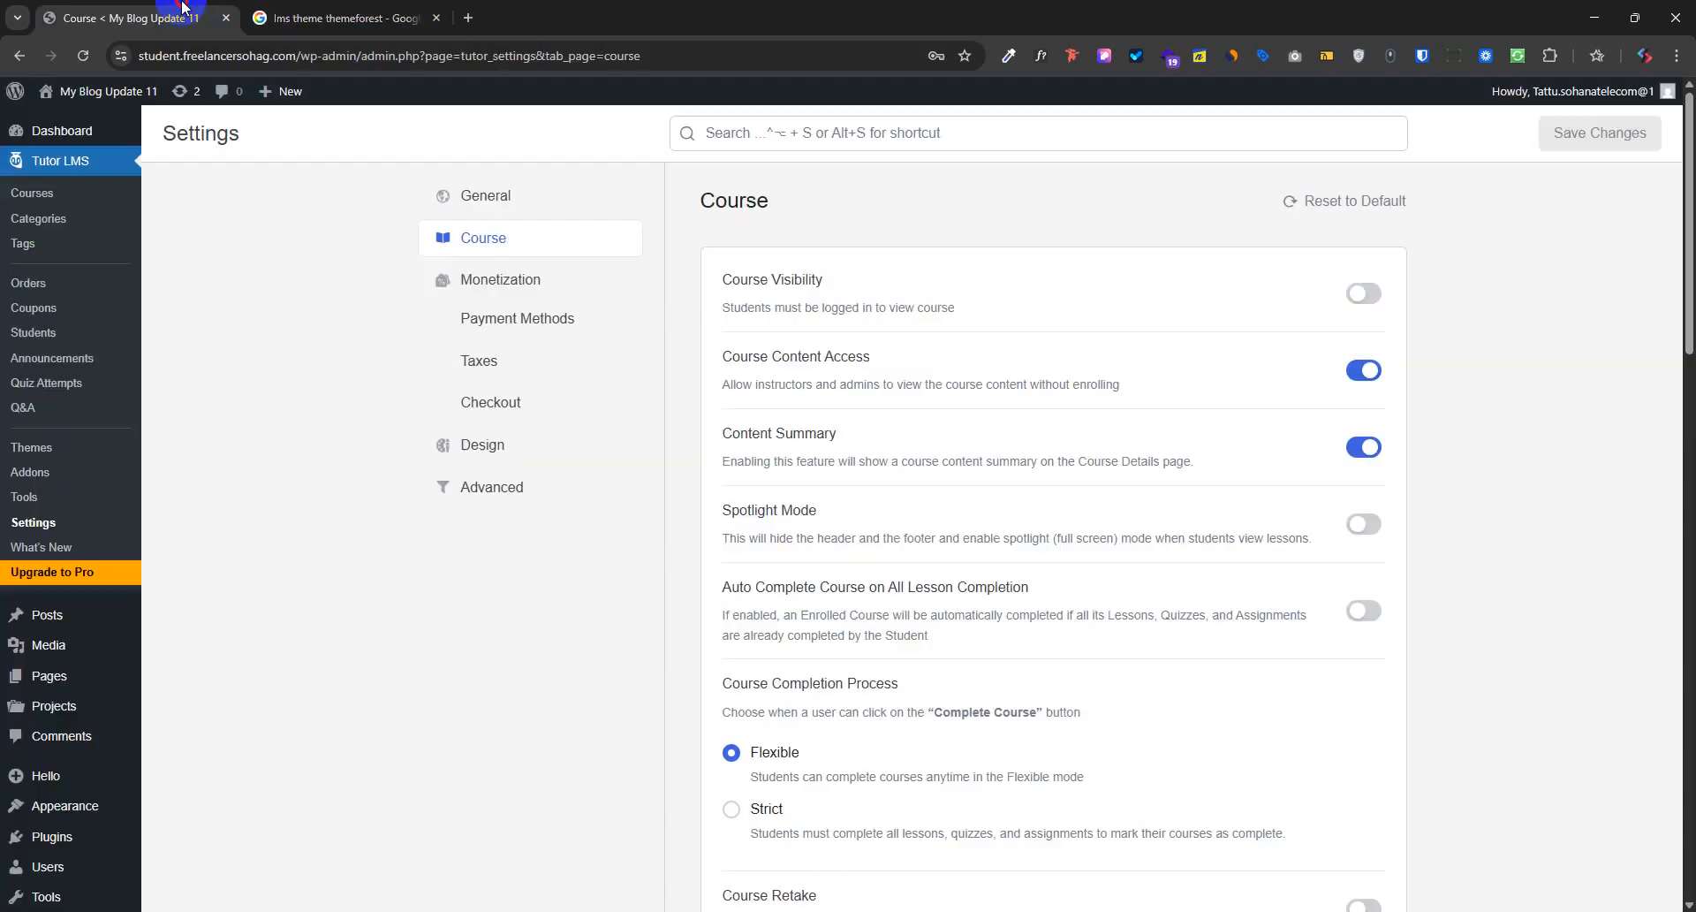
# Move the existing published New Course to the trash from the Tutor LMS courses list
pyautogui.click(46, 194)
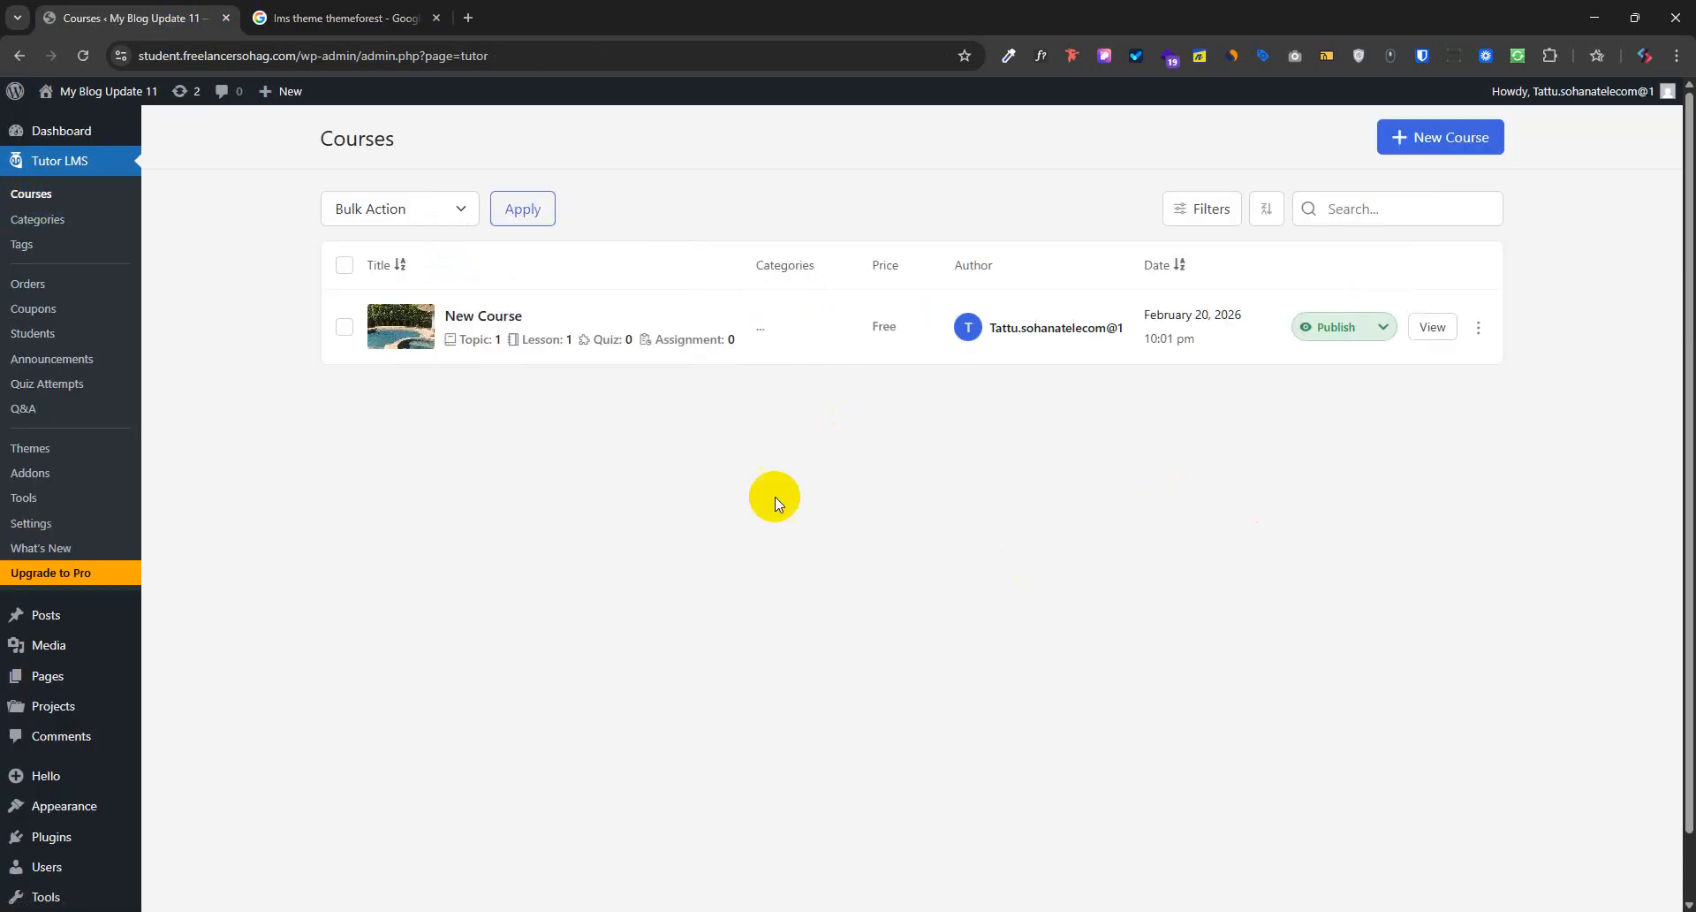
pyautogui.click(1478, 327)
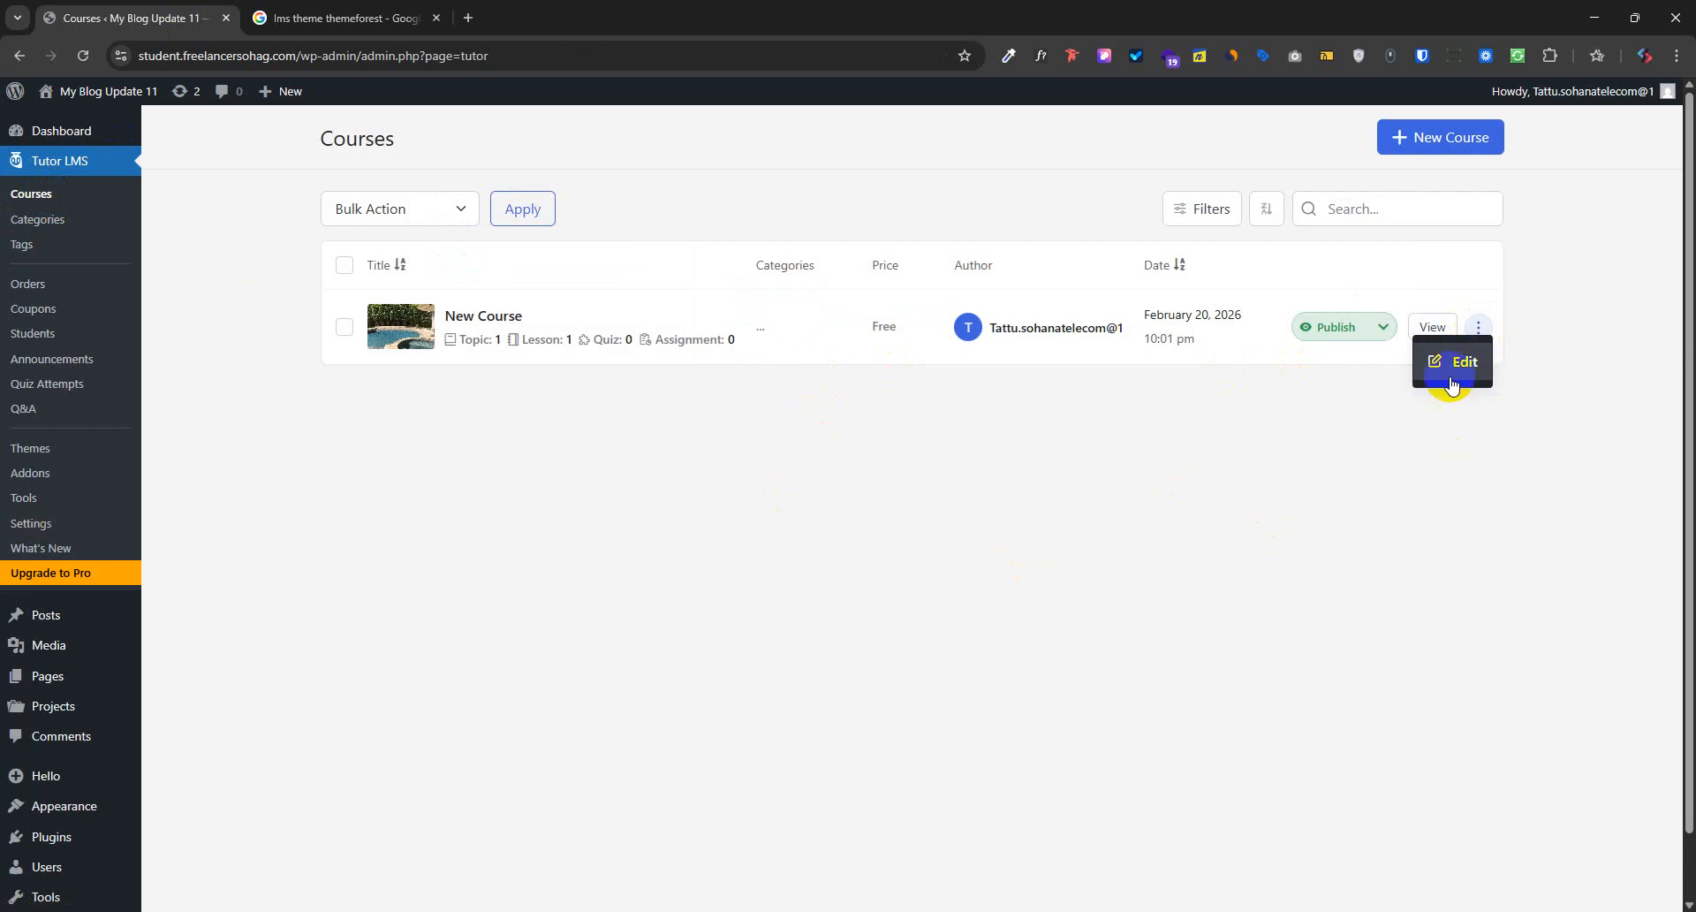
pyautogui.click(345, 265)
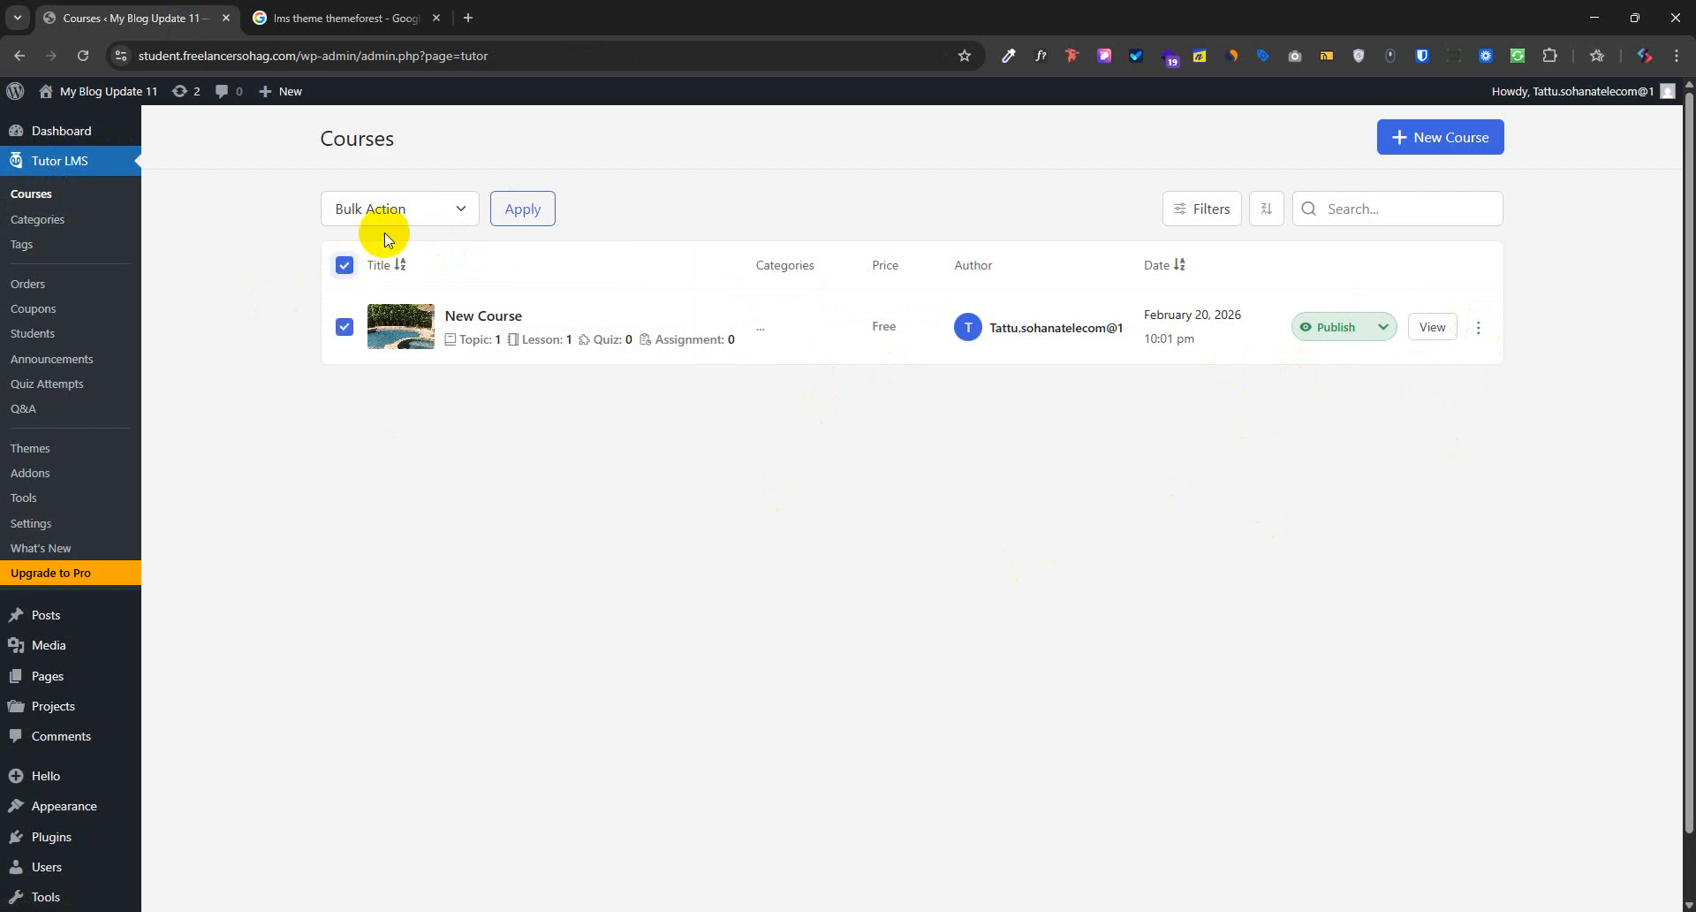
pyautogui.click(385, 212)
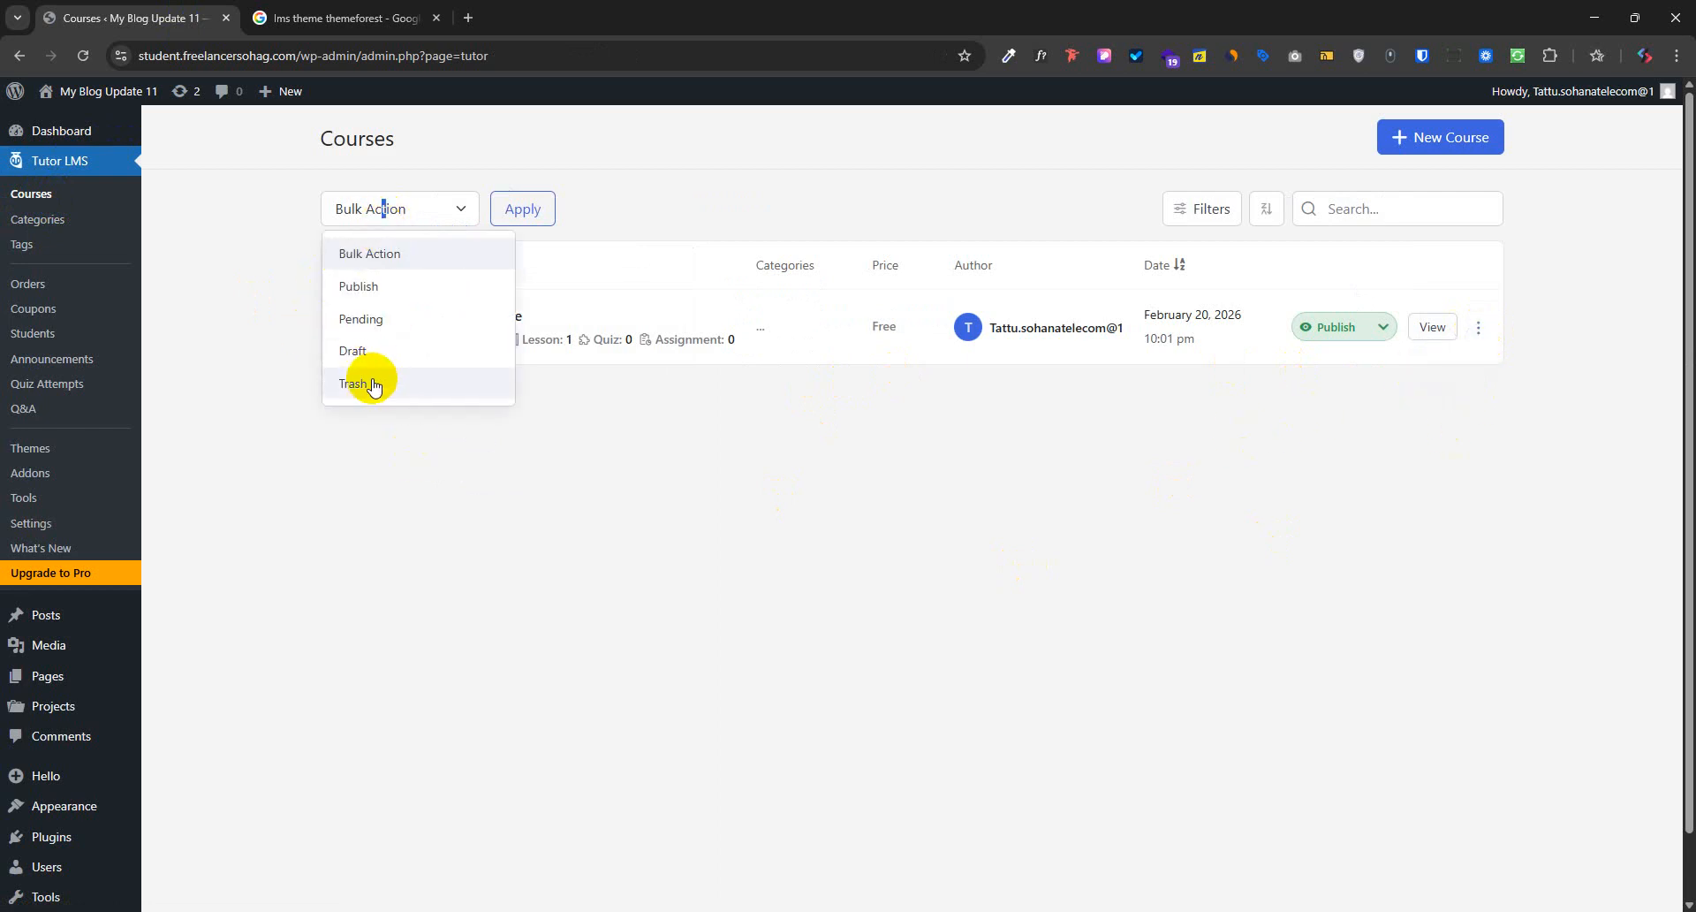
pyautogui.click(371, 383)
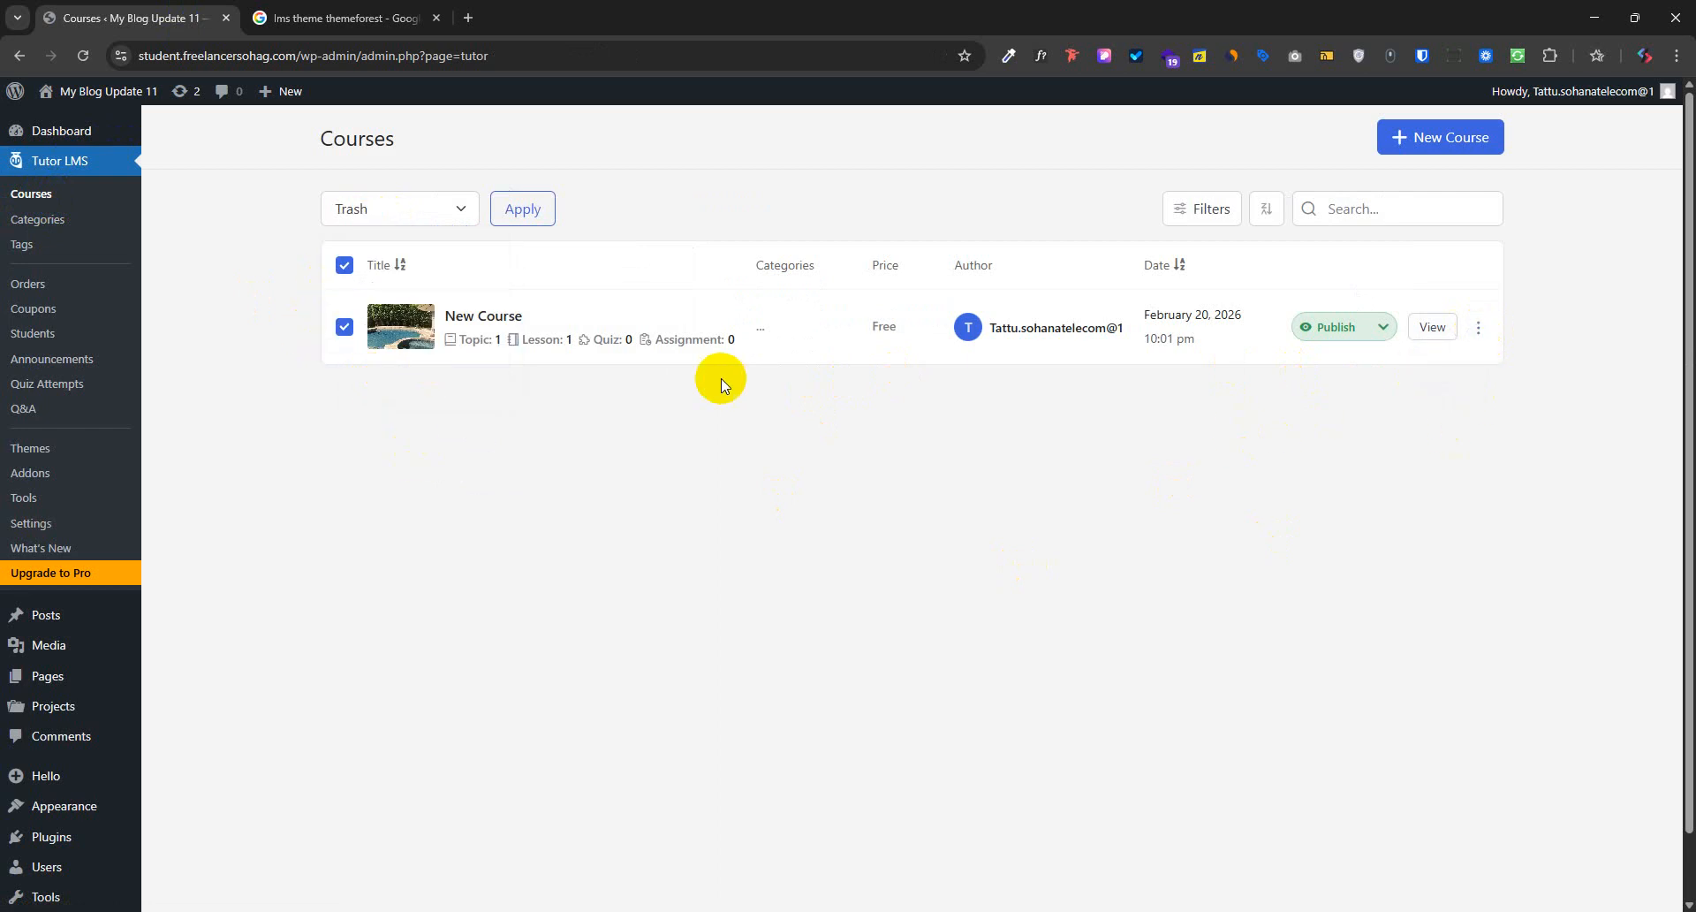
pyautogui.click(523, 209)
pyautogui.click(894, 558)
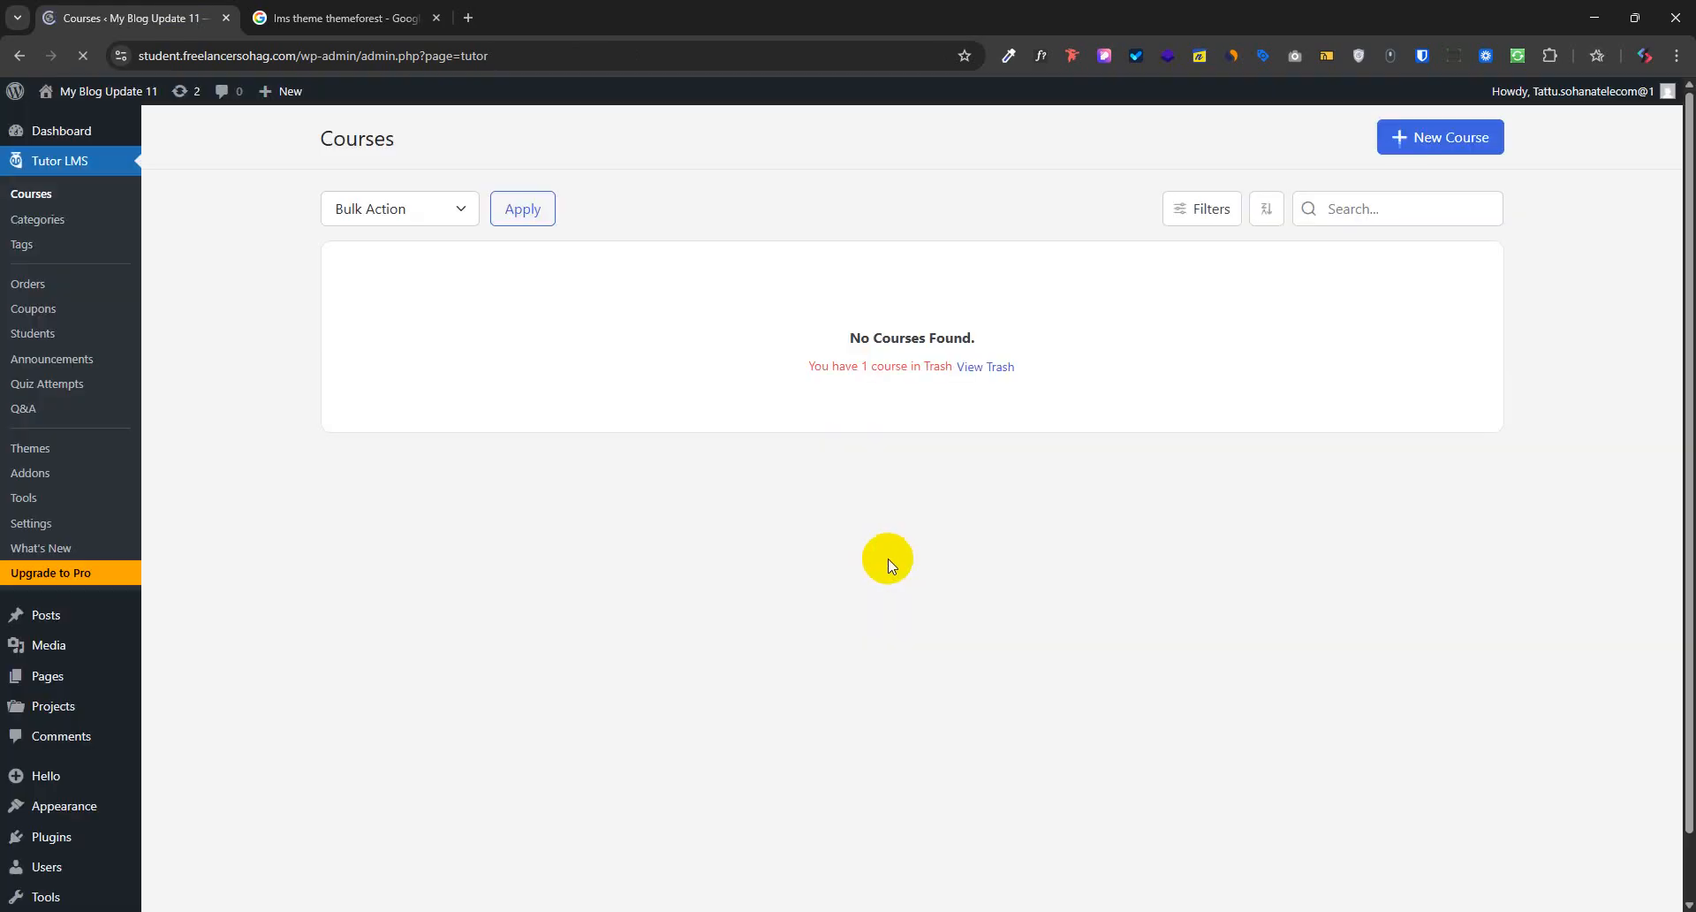
# Create a new draft course and return to the Tutor LMS courses list
pyautogui.click(389, 212)
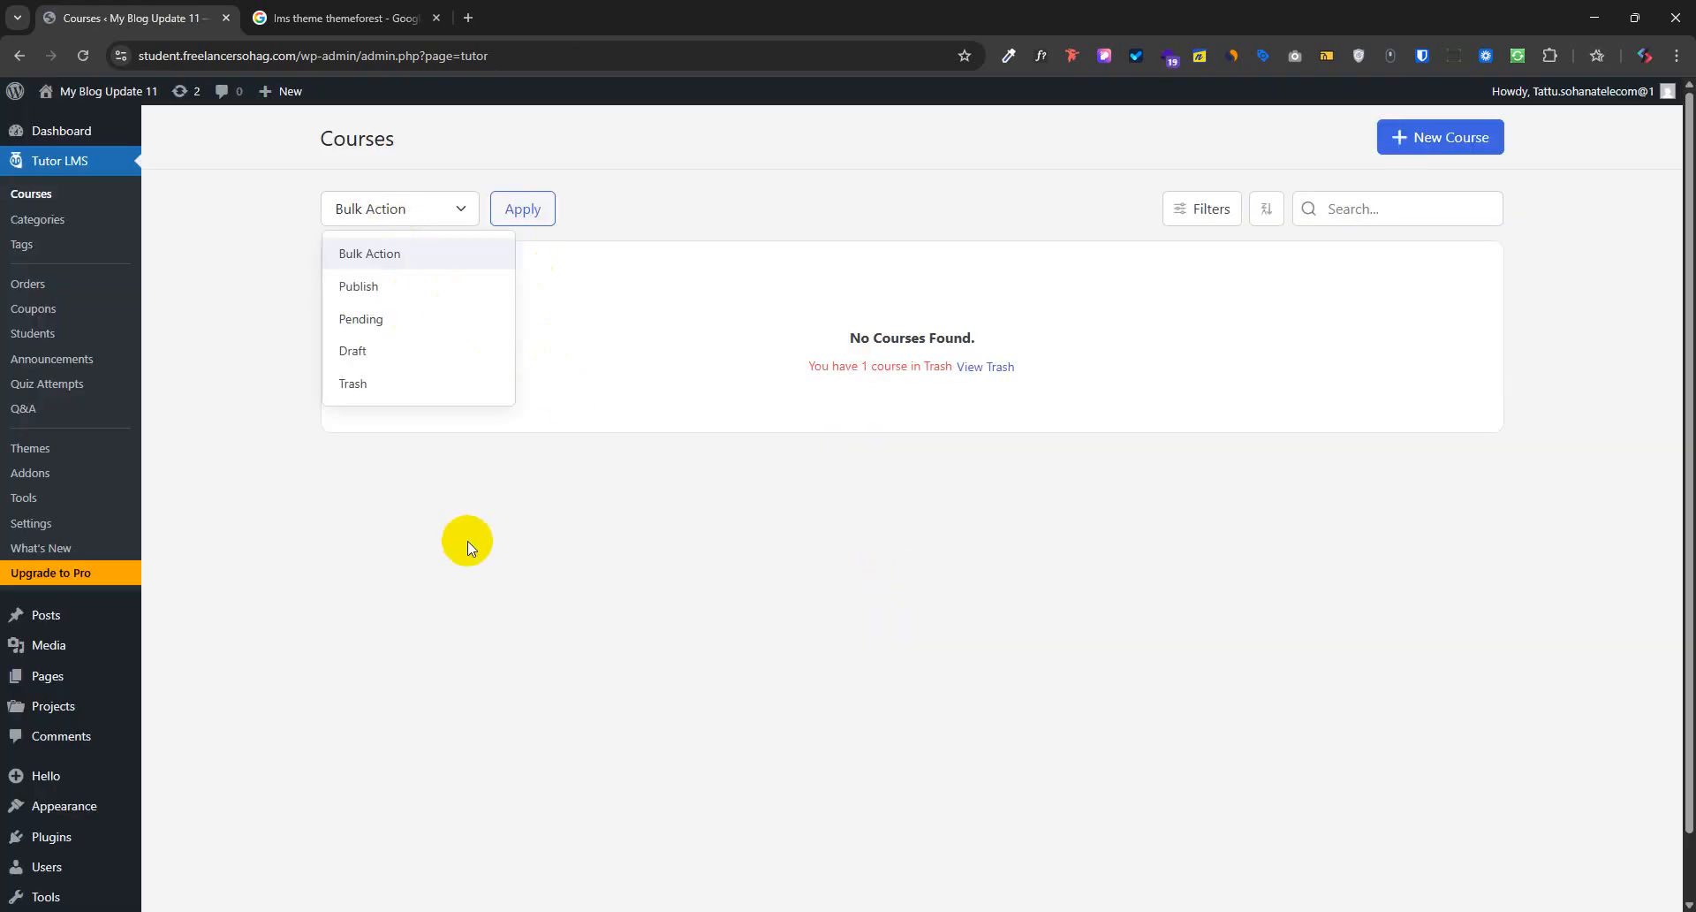
pyautogui.click(639, 470)
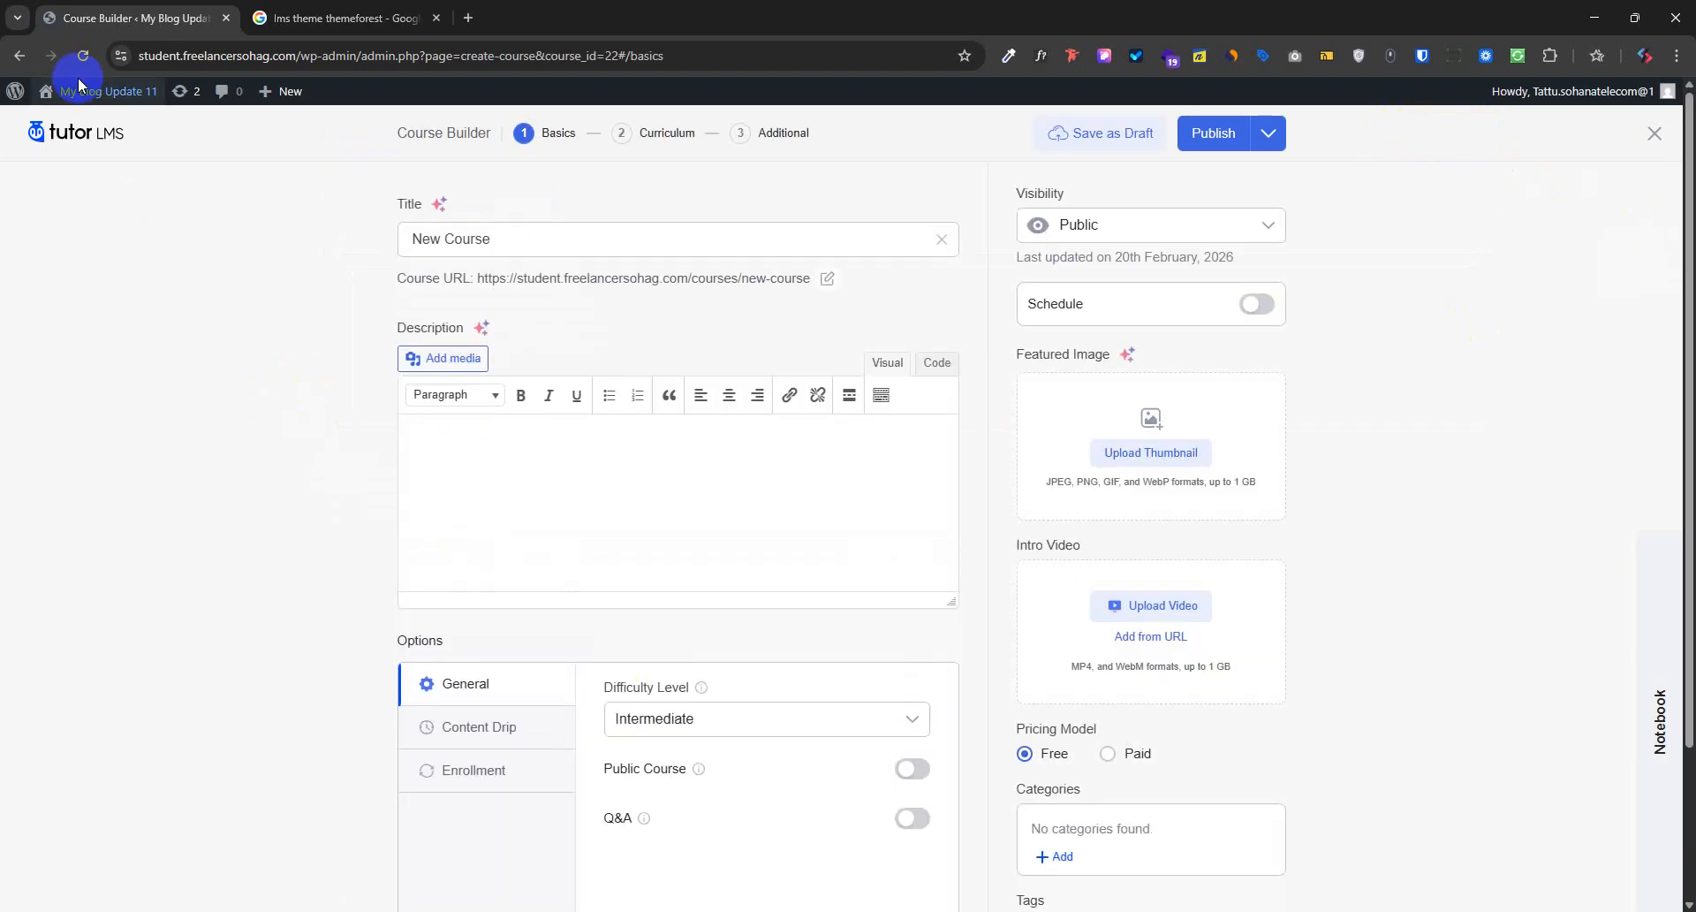
pyautogui.click(15, 58)
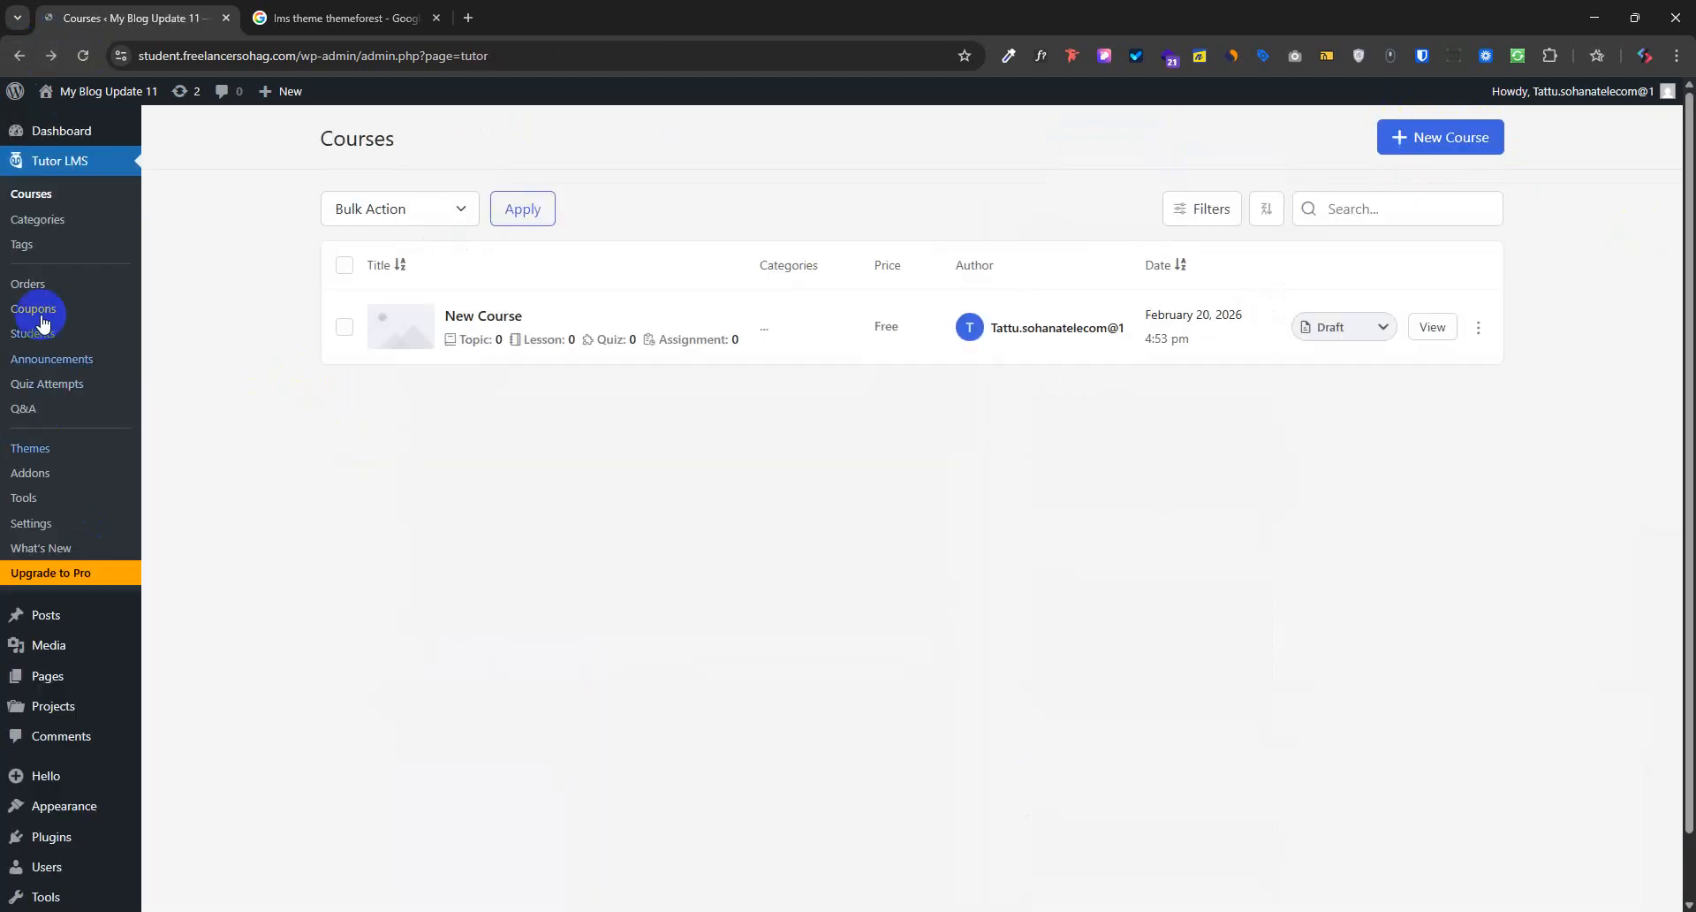
# Add the course categories "Mobile App", "Web Development" and "Digital Marketing"
pyautogui.click(39, 220)
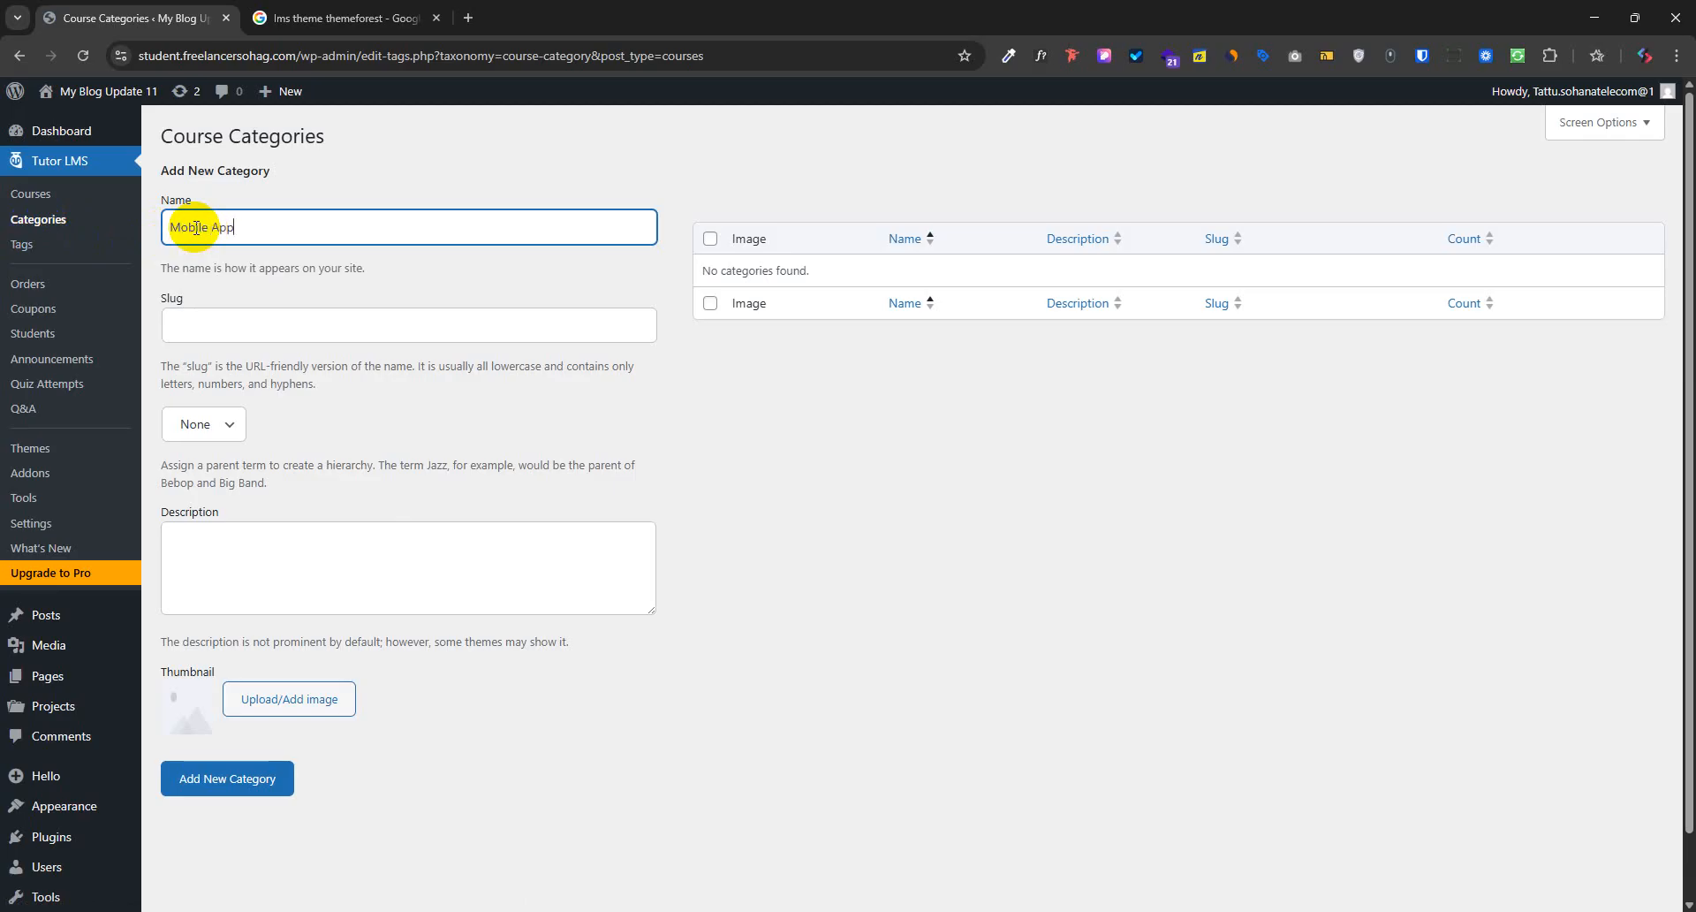
pyautogui.click(232, 781)
pyautogui.click(259, 273)
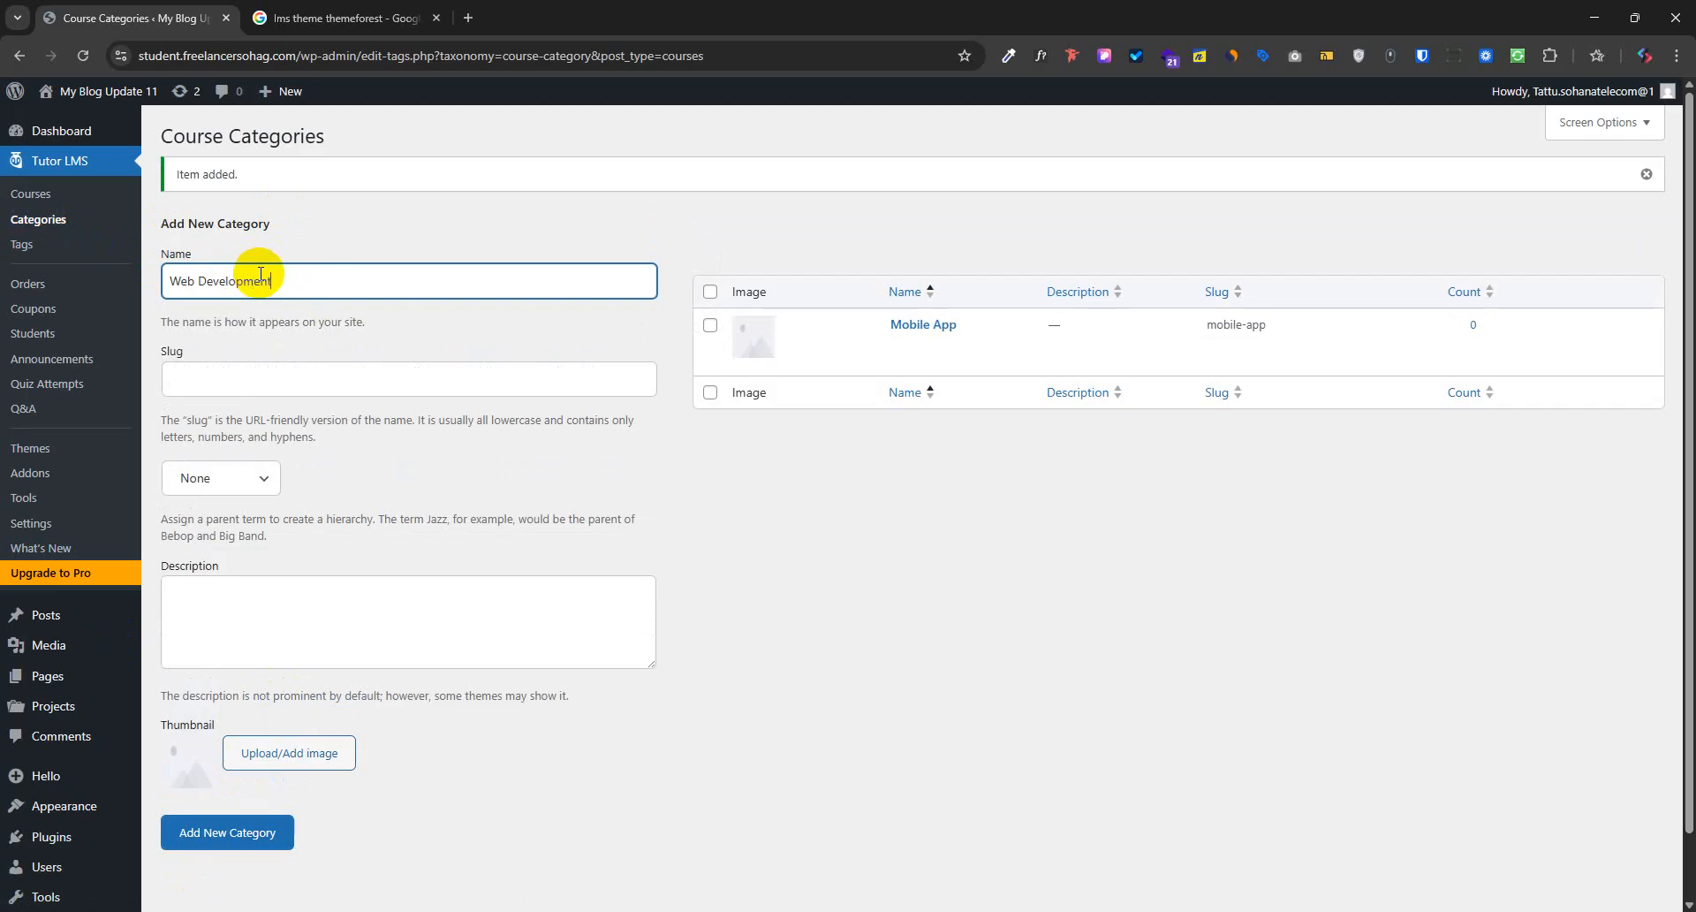
pyautogui.click(240, 834)
pyautogui.click(222, 267)
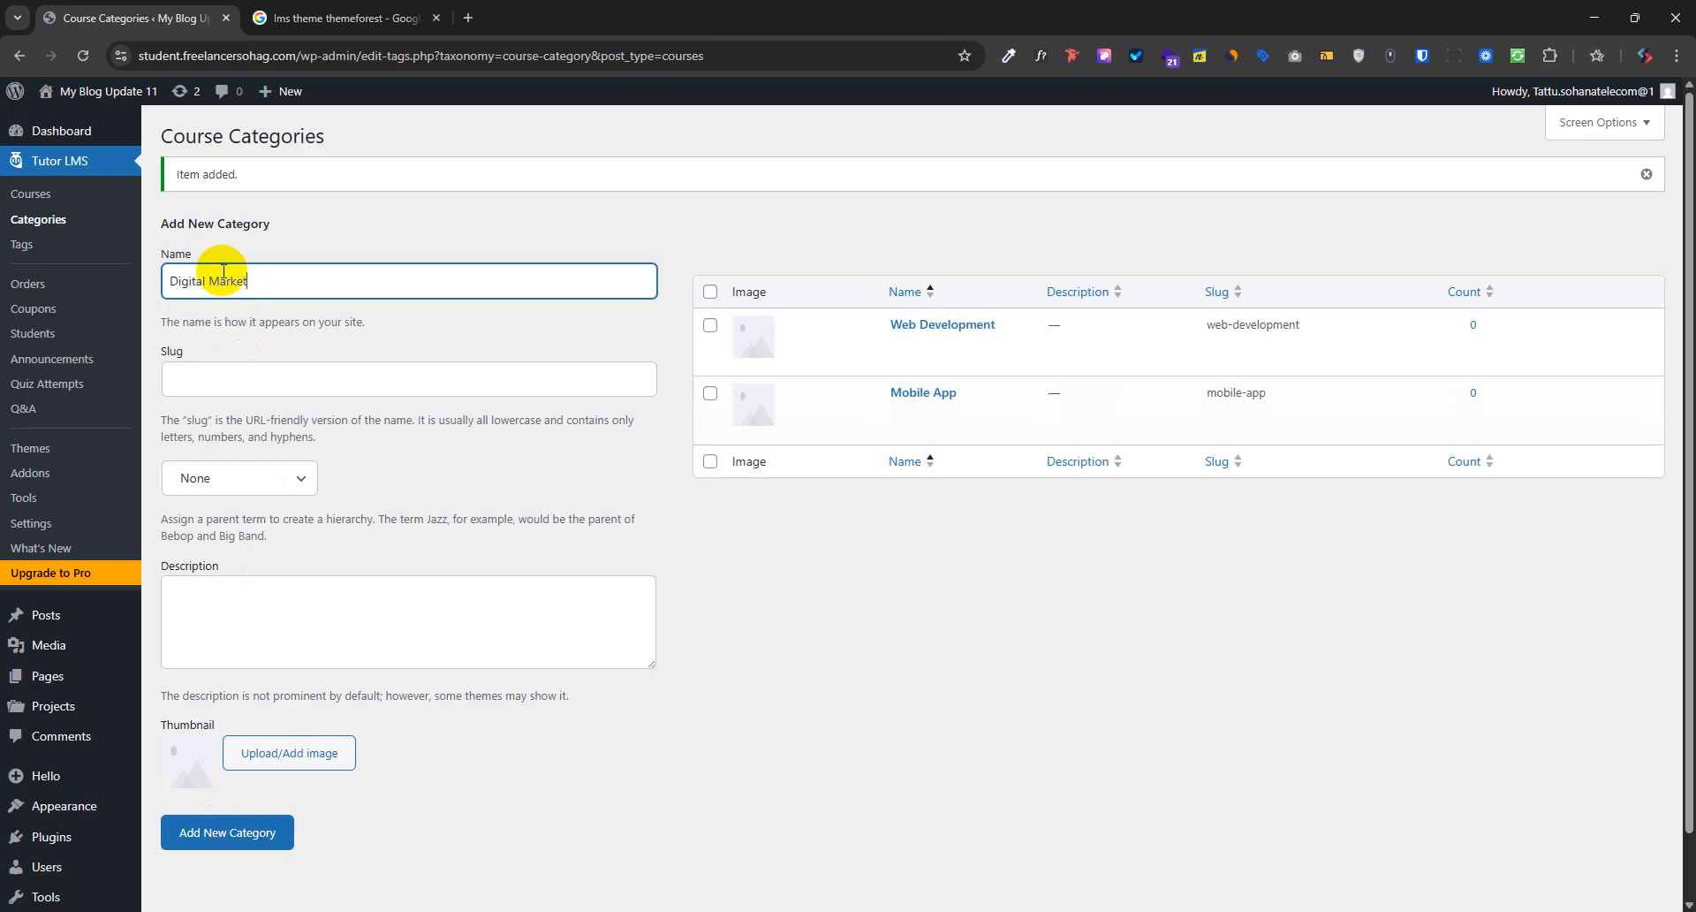
pyautogui.click(252, 837)
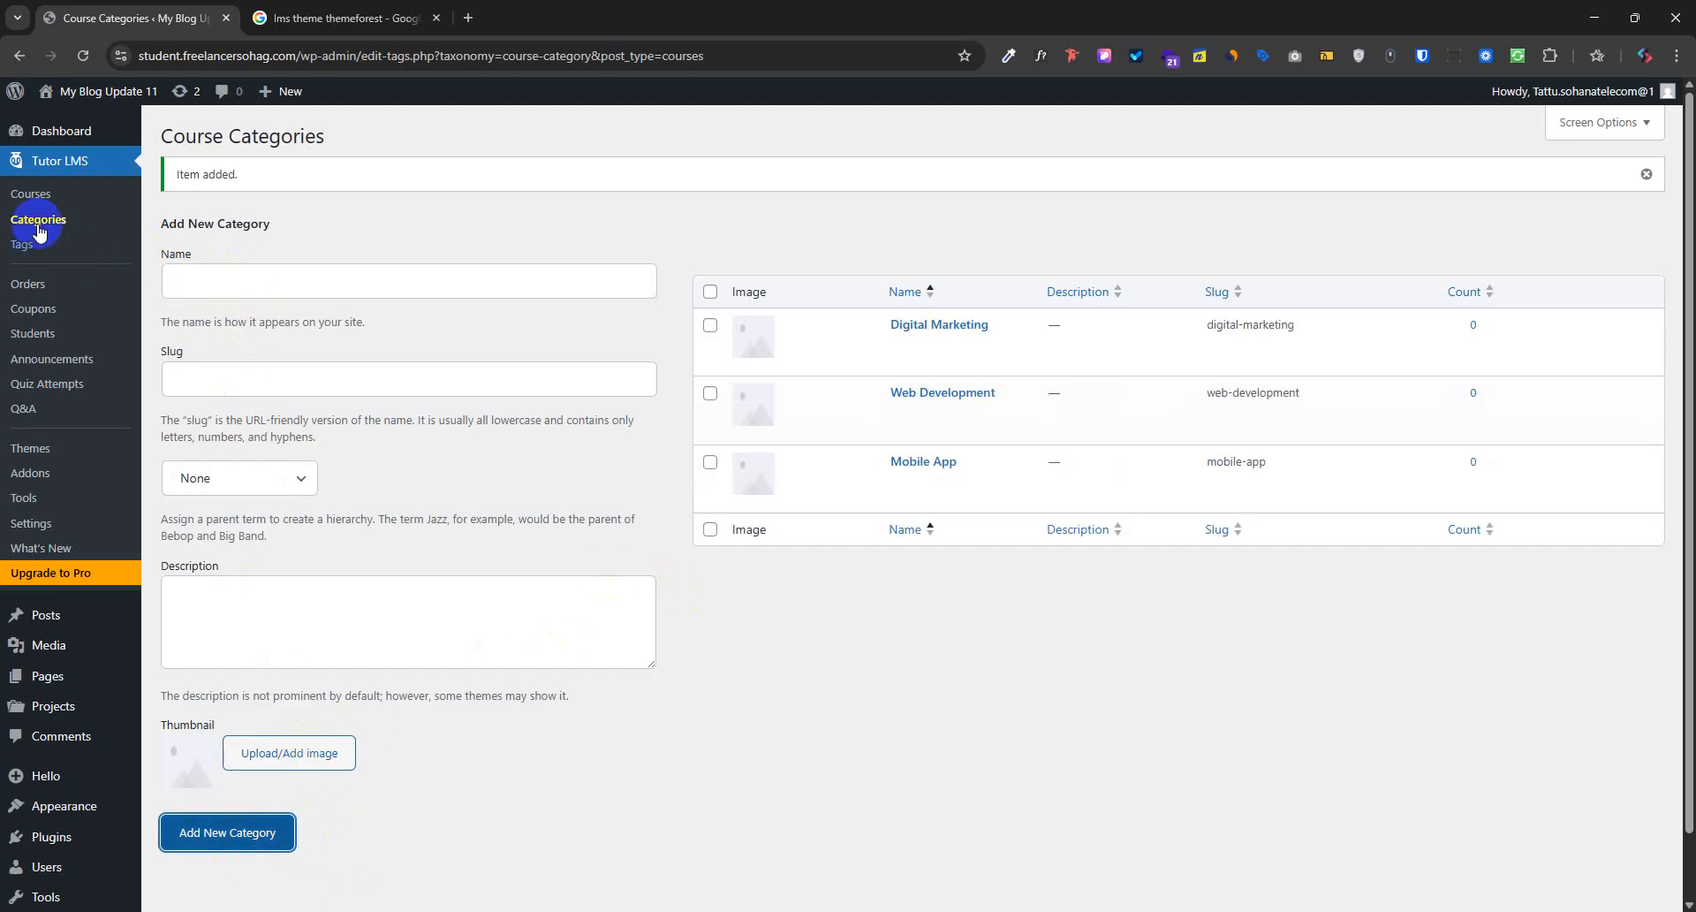
# Open the draft New Course for editing and change its title to "WordPress Courese"
pyautogui.click(26, 195)
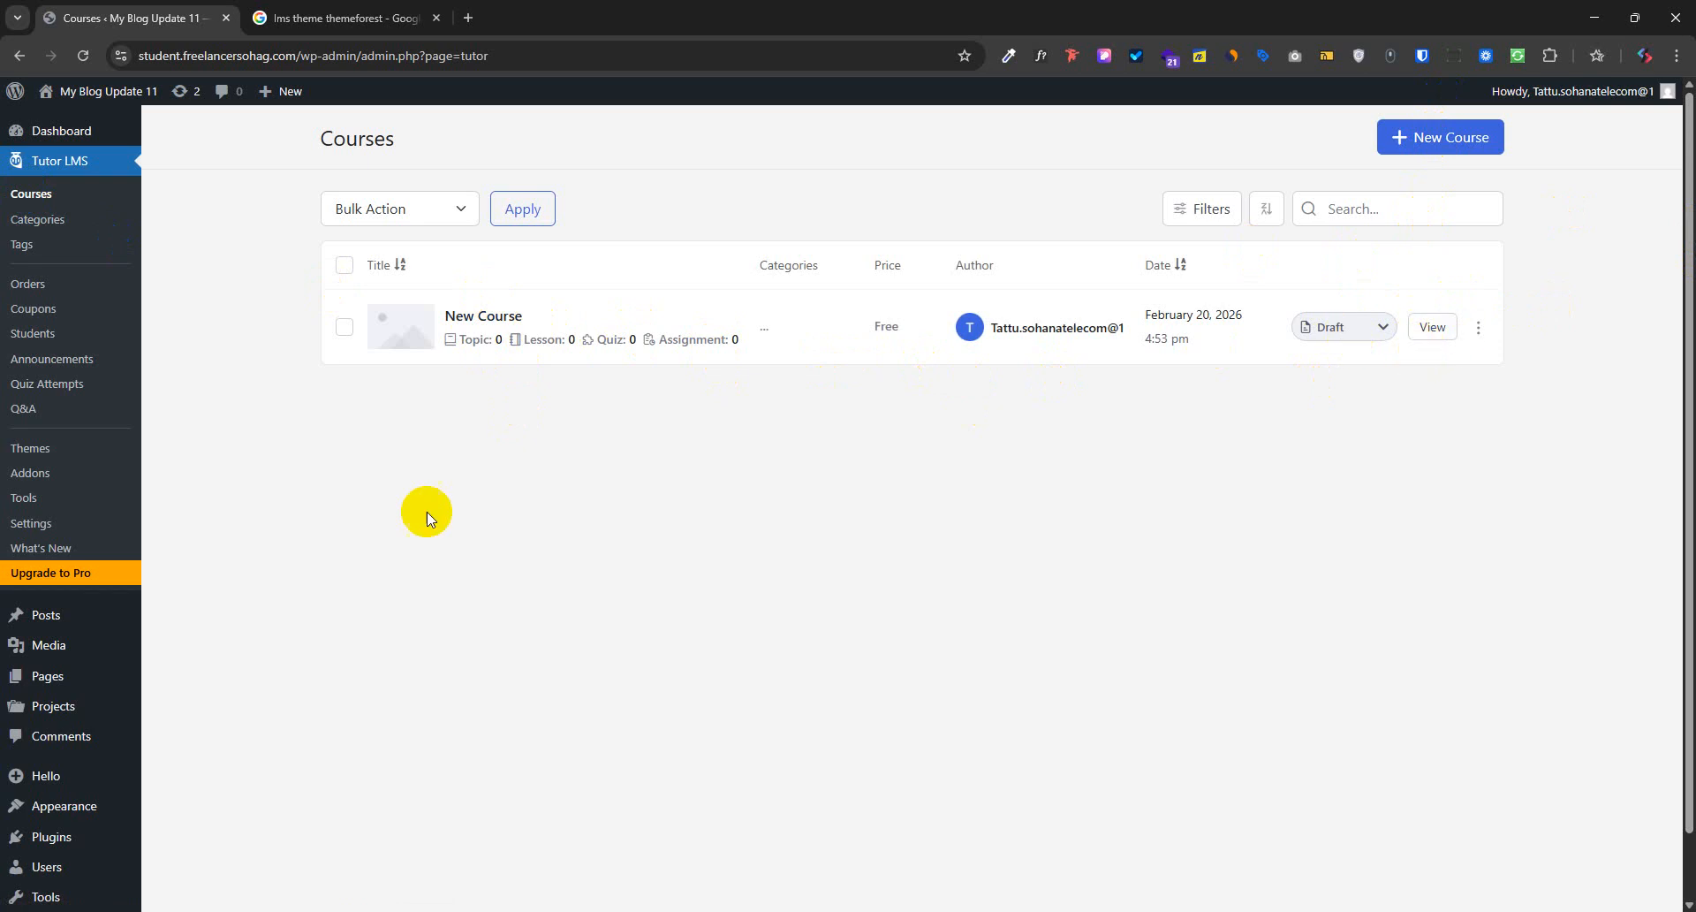
pyautogui.click(1478, 327)
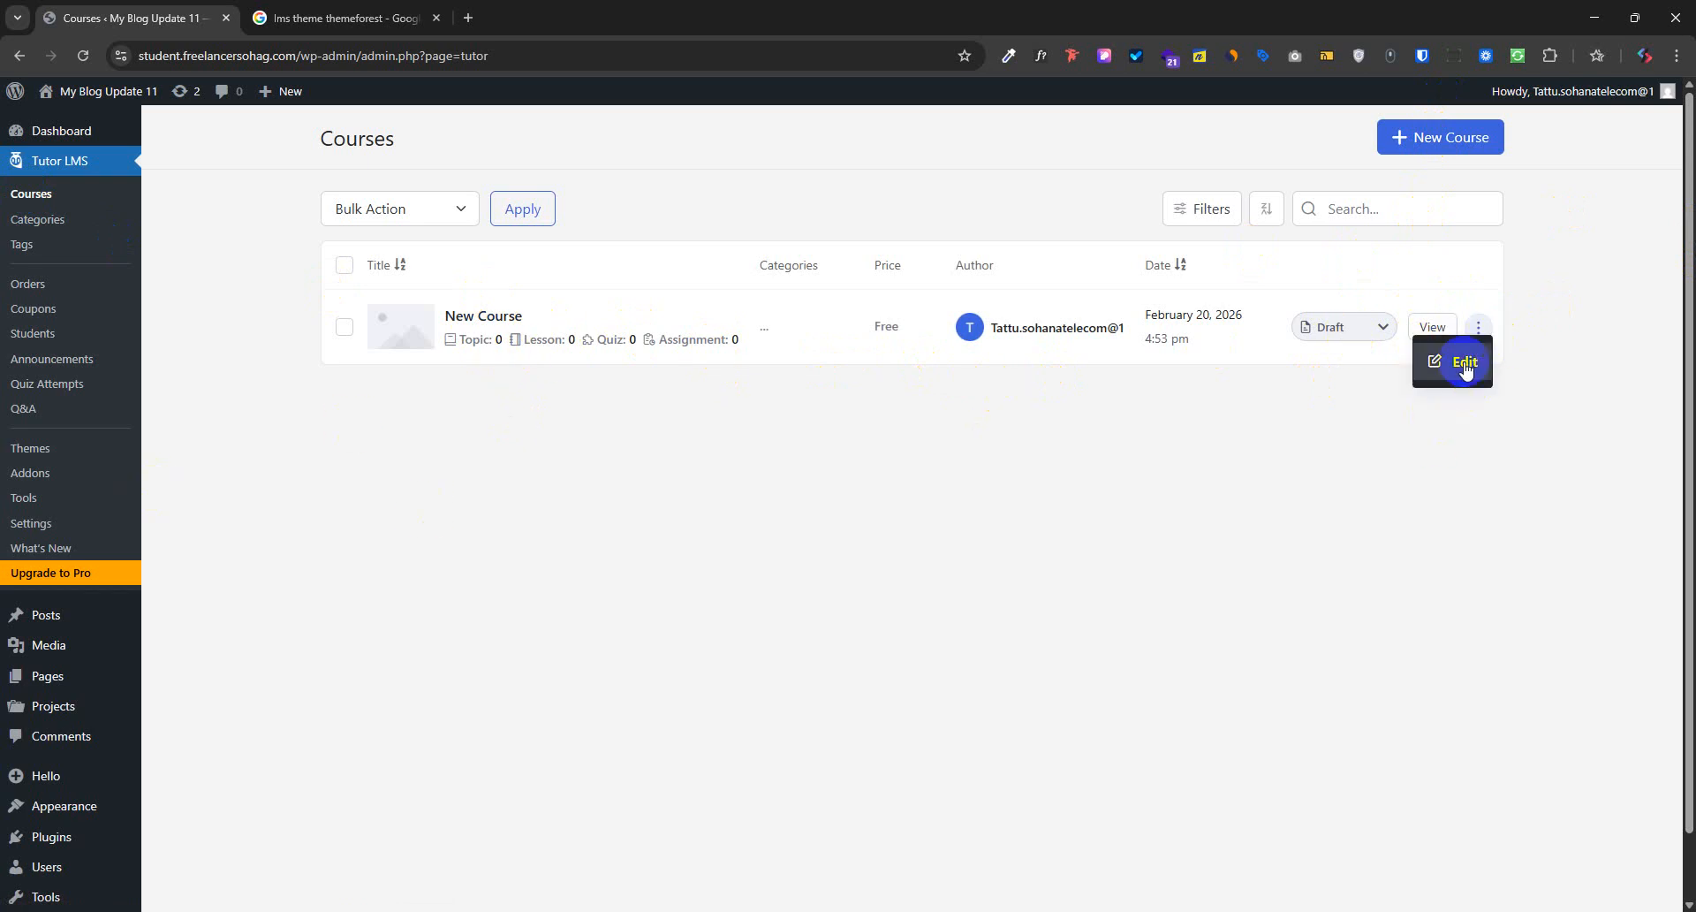
pyautogui.click(1457, 364)
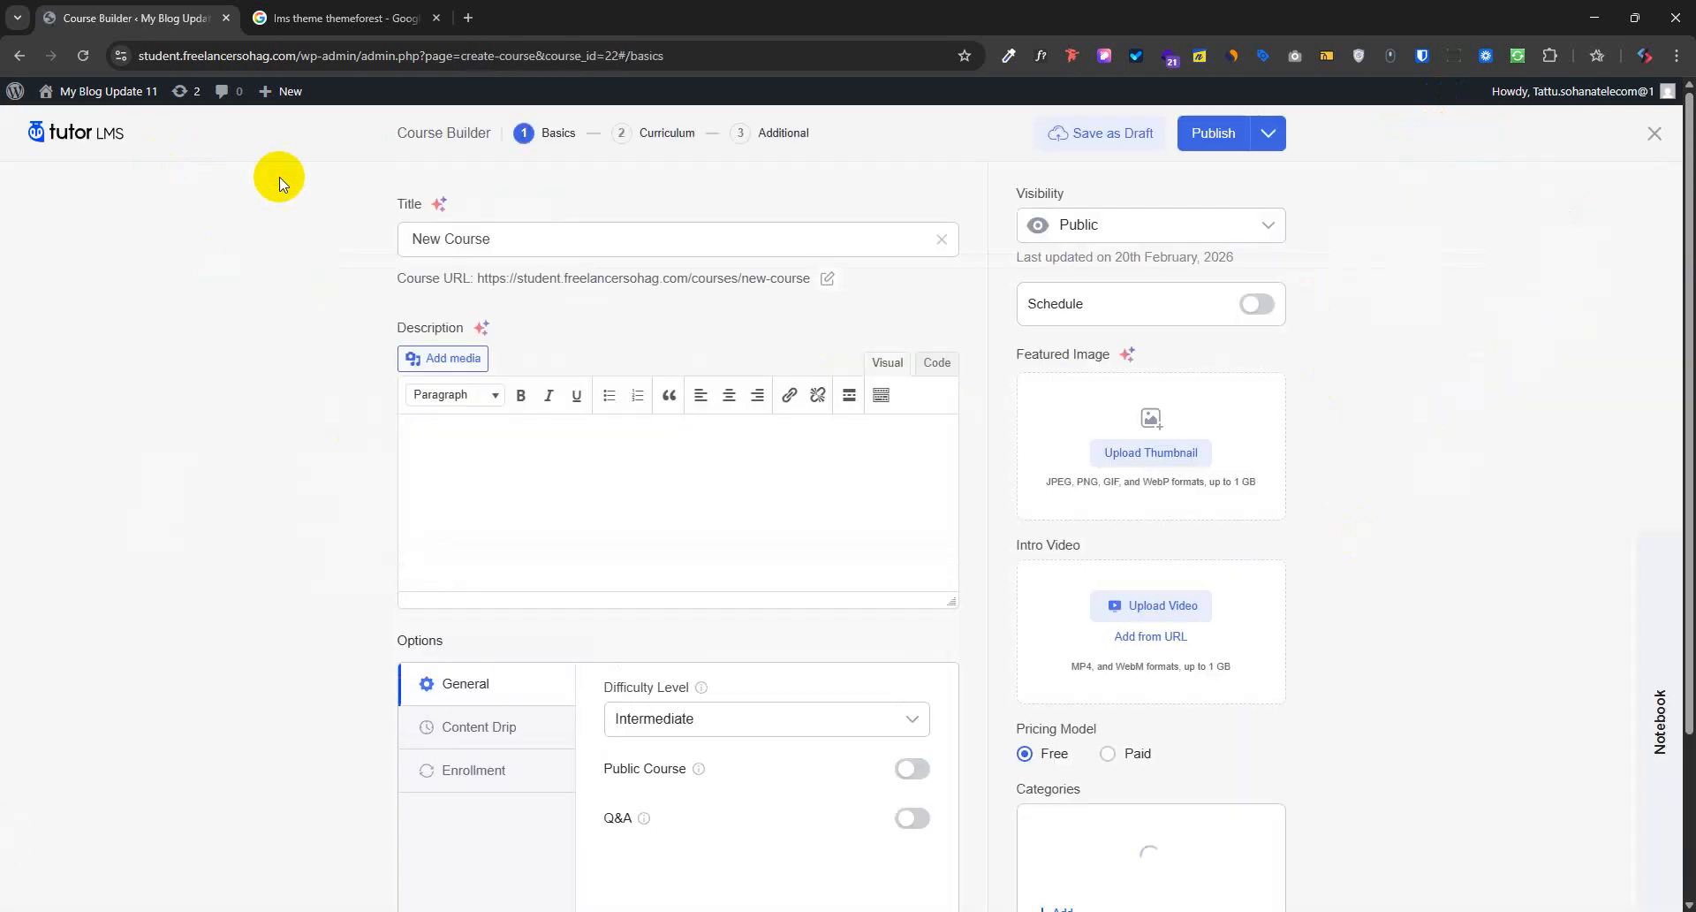
pyautogui.click(563, 241)
pyautogui.moveTo(563, 241); pyautogui.dragTo(339, 256)
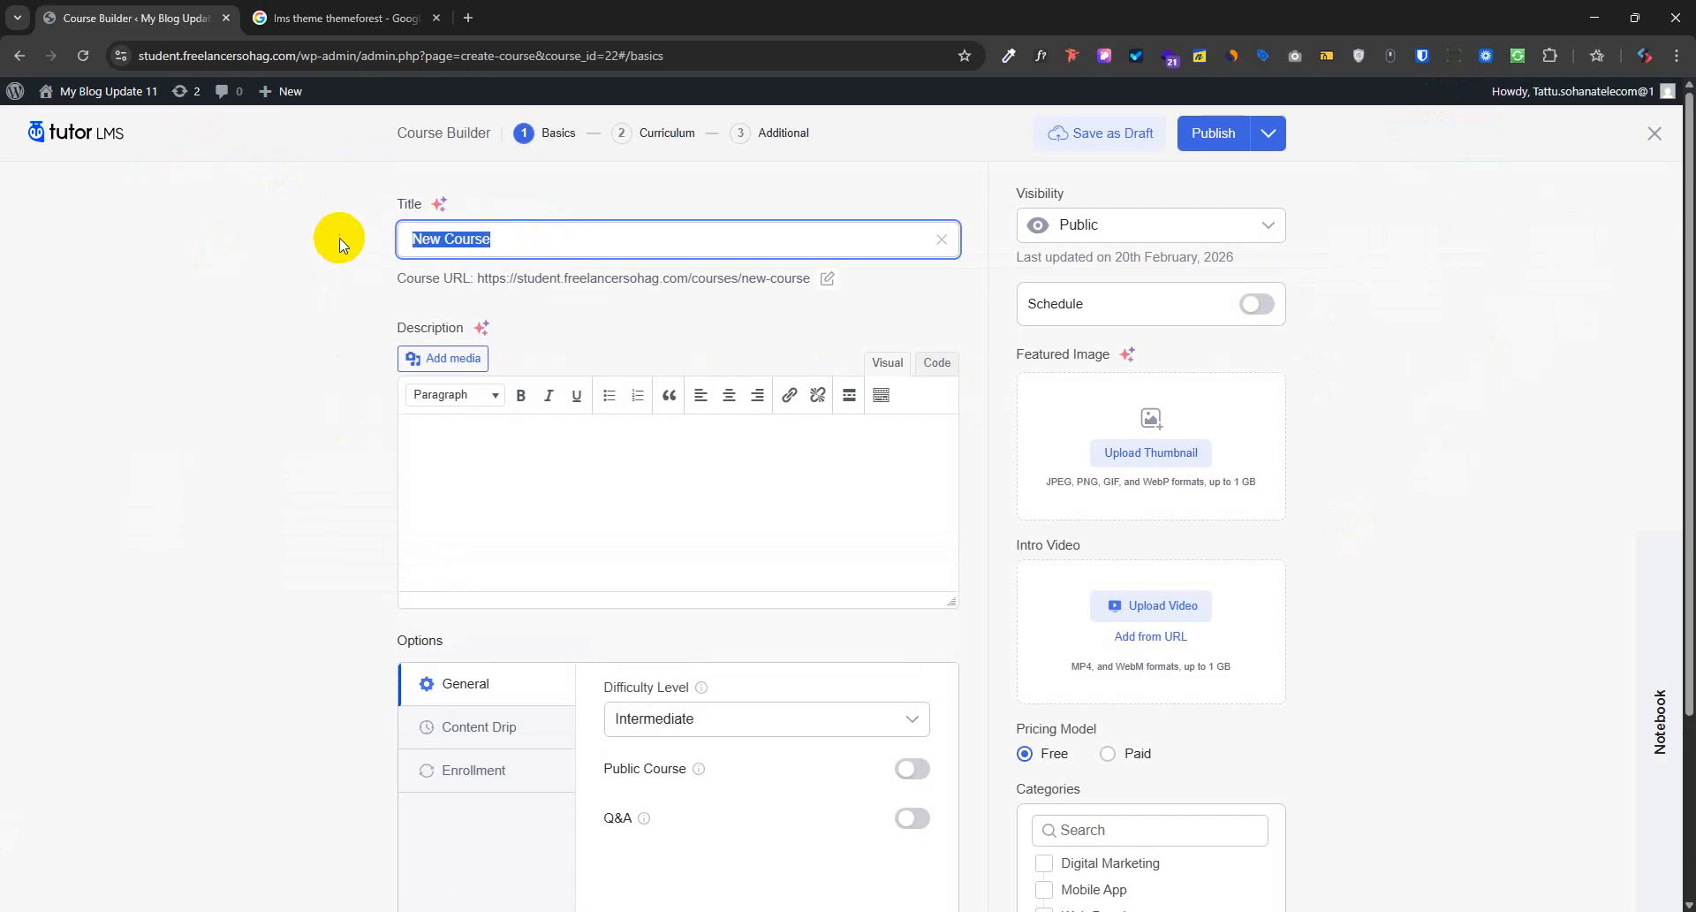
pyautogui.press('BackSpace')
pyautogui.write('Word')
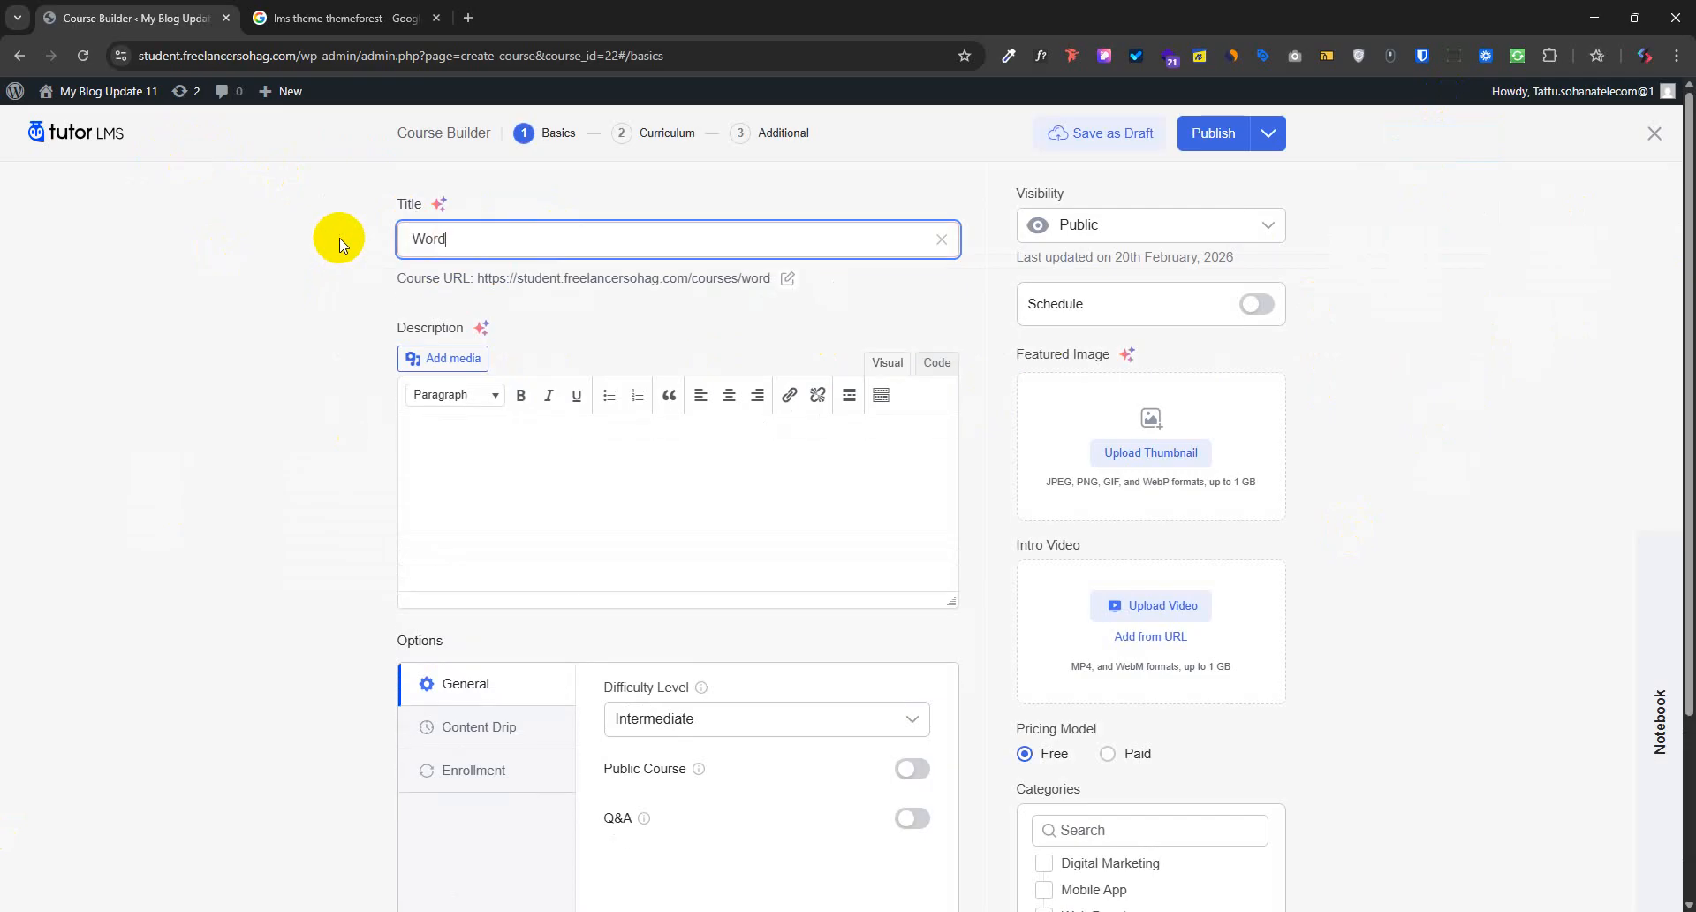
pyautogui.write('Press Coures')
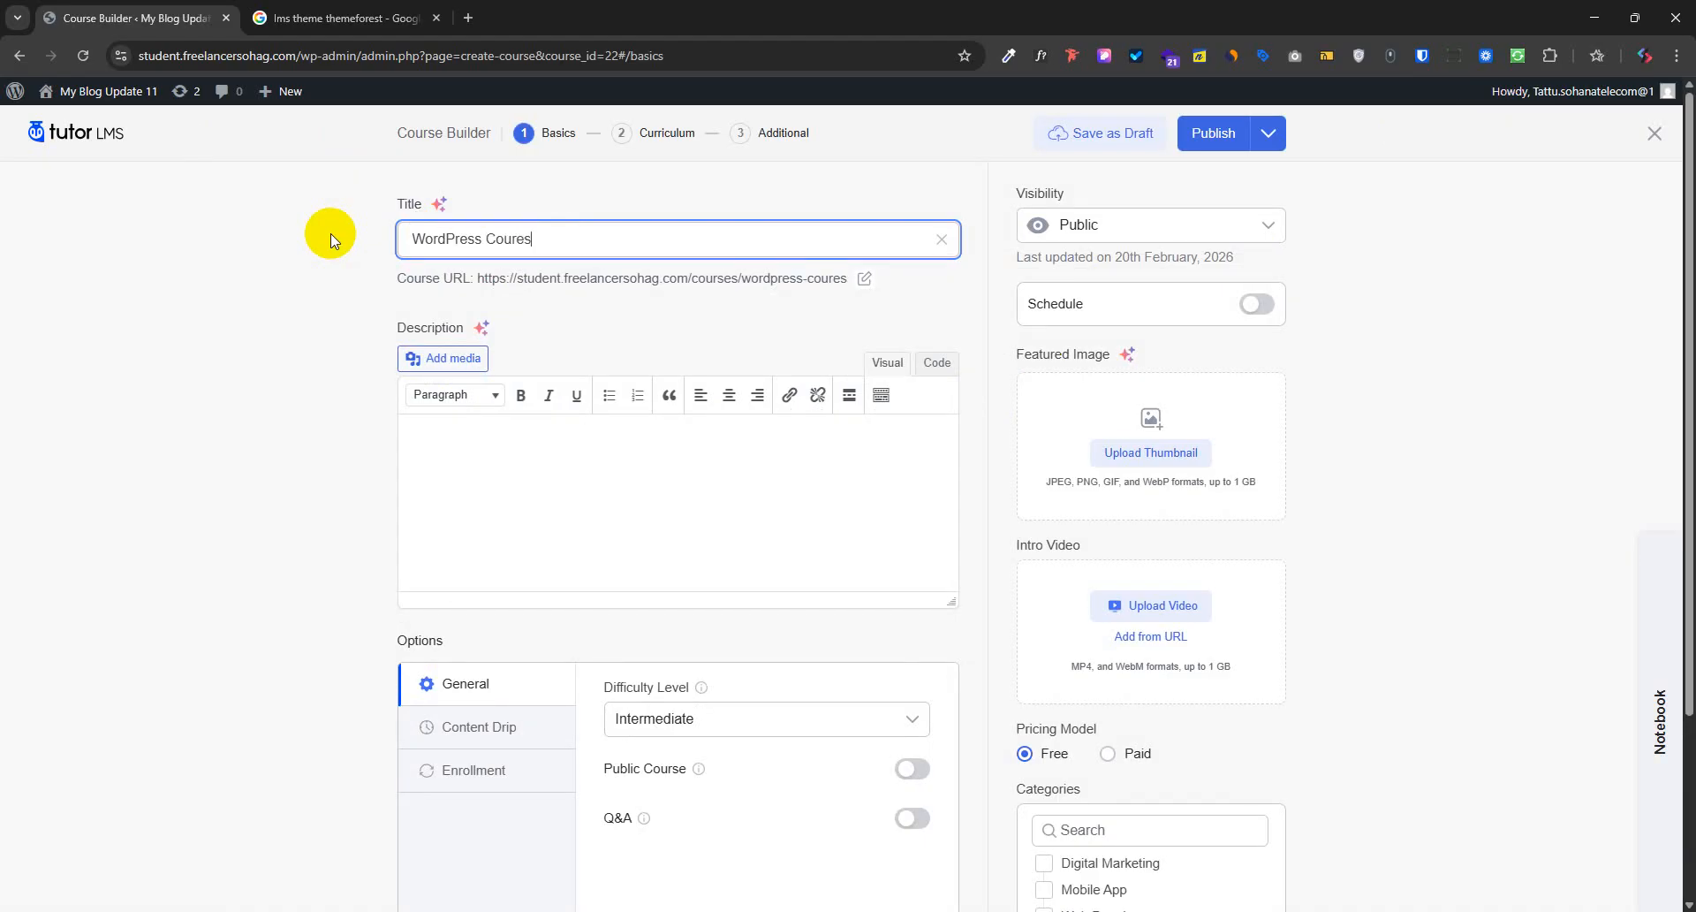
pyautogui.write('e')
# Enter "WordPress Course Description." as the course description
pyautogui.click(610, 493)
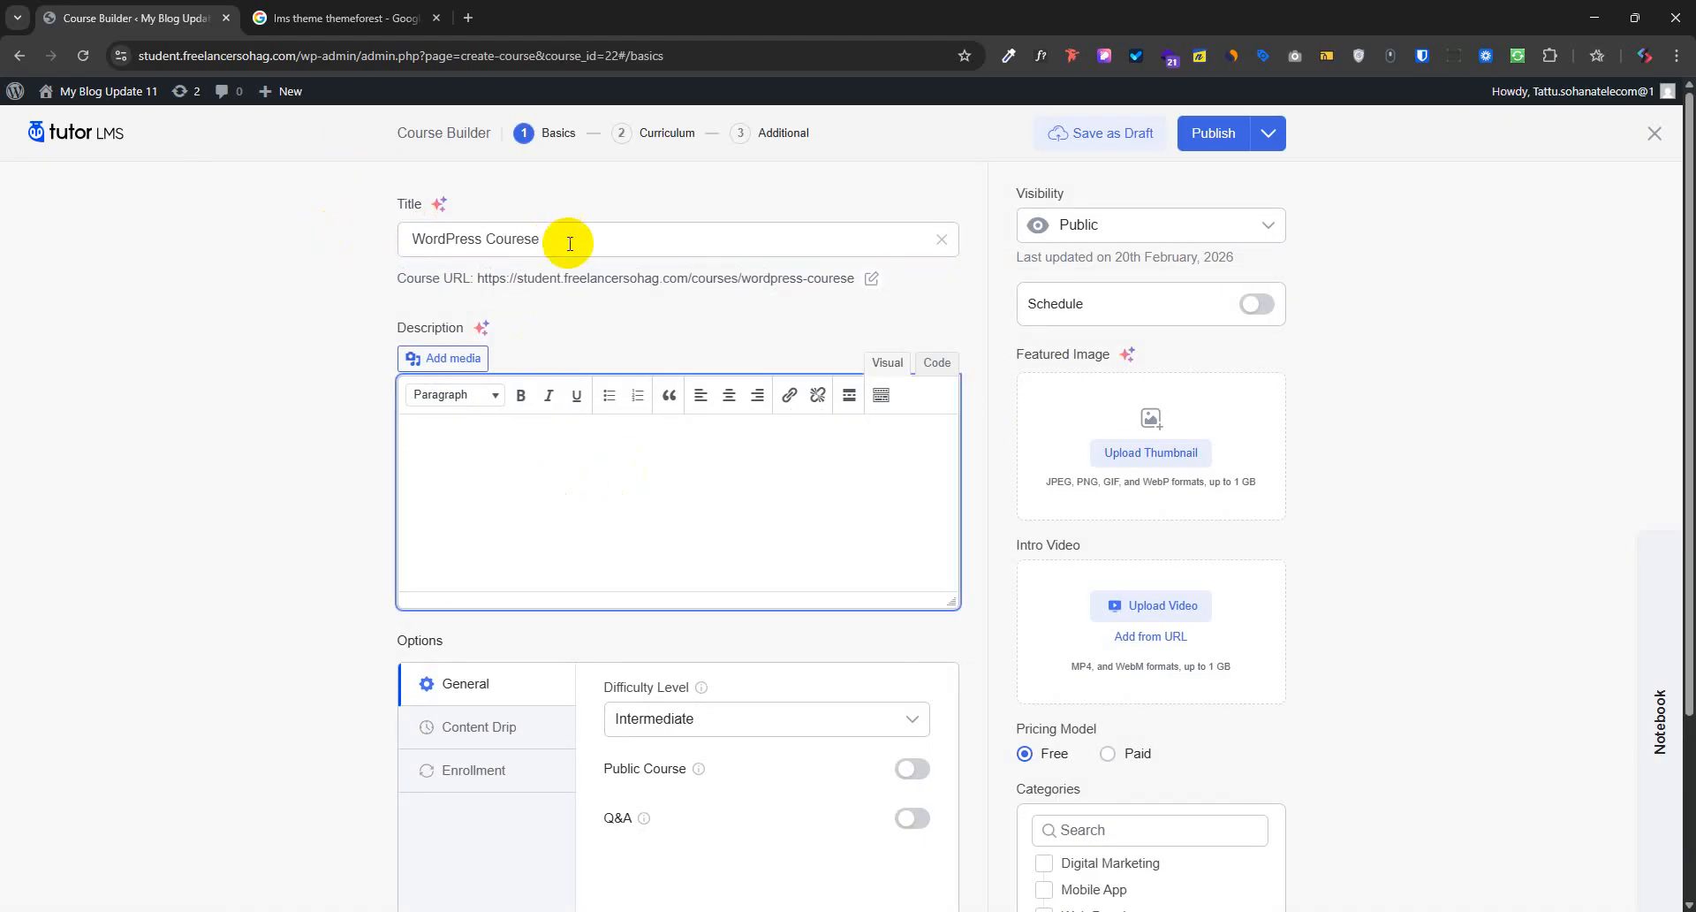
pyautogui.moveTo(570, 244); pyautogui.dragTo(303, 383)
pyautogui.hotkey('ctrl', 'c')
pyautogui.click(512, 477)
pyautogui.hotkey('ctrl', 'v')
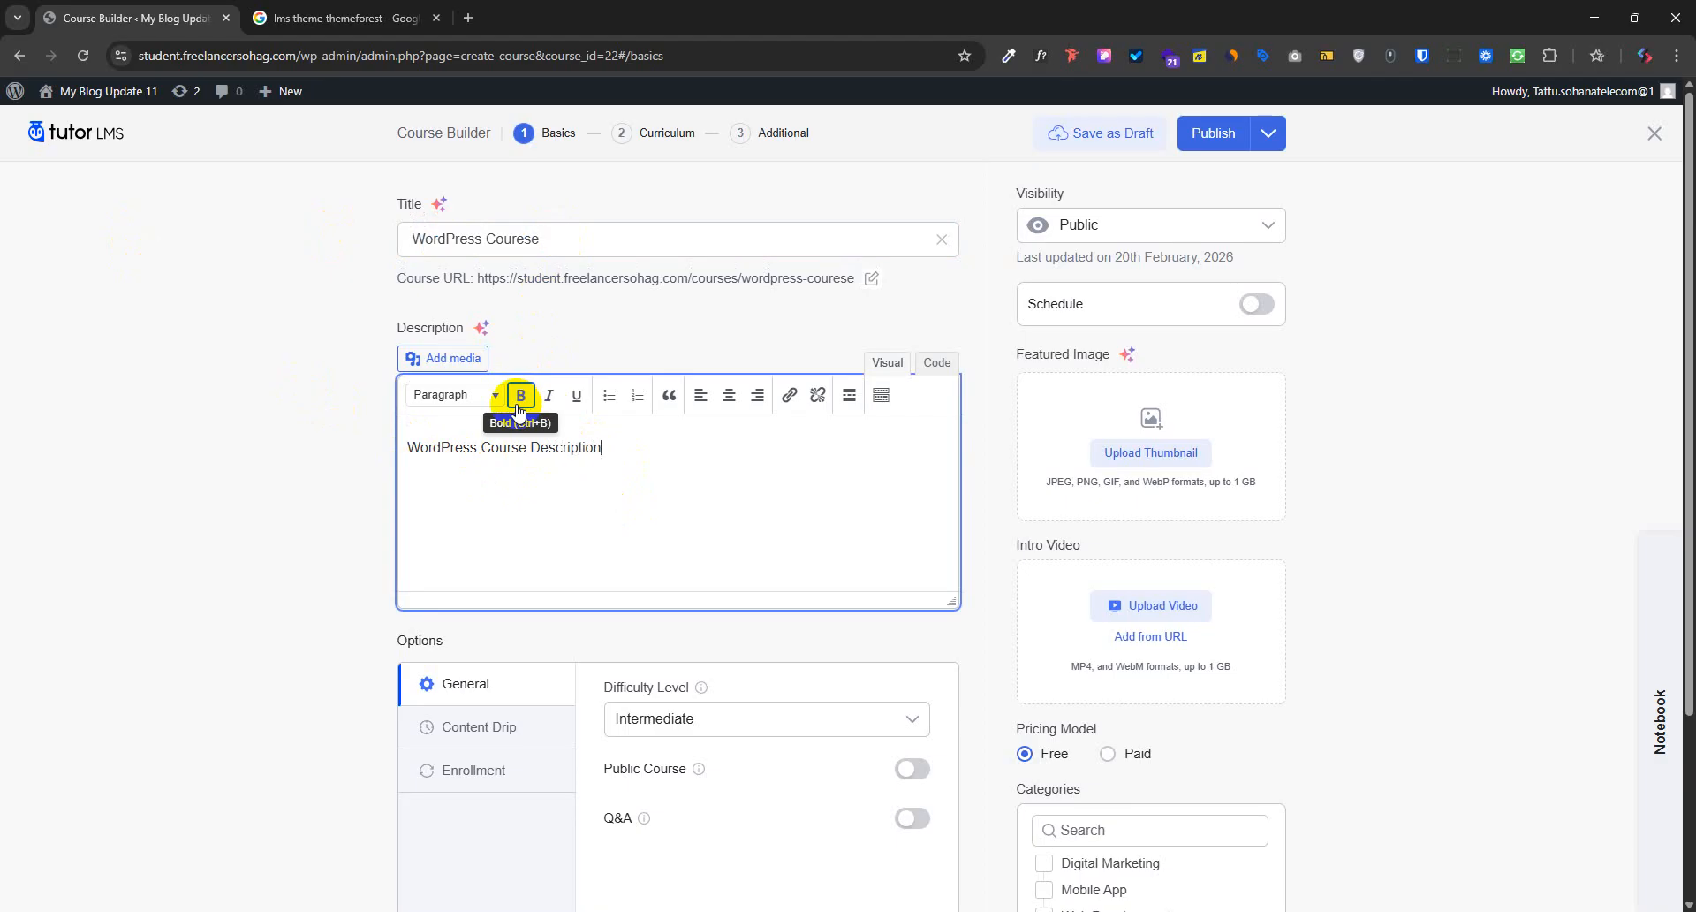
pyautogui.write('.')
pyautogui.click(247, 570)
# Set the course's difficulty level to All Levels
pyautogui.scroll(-2, 555, 647)
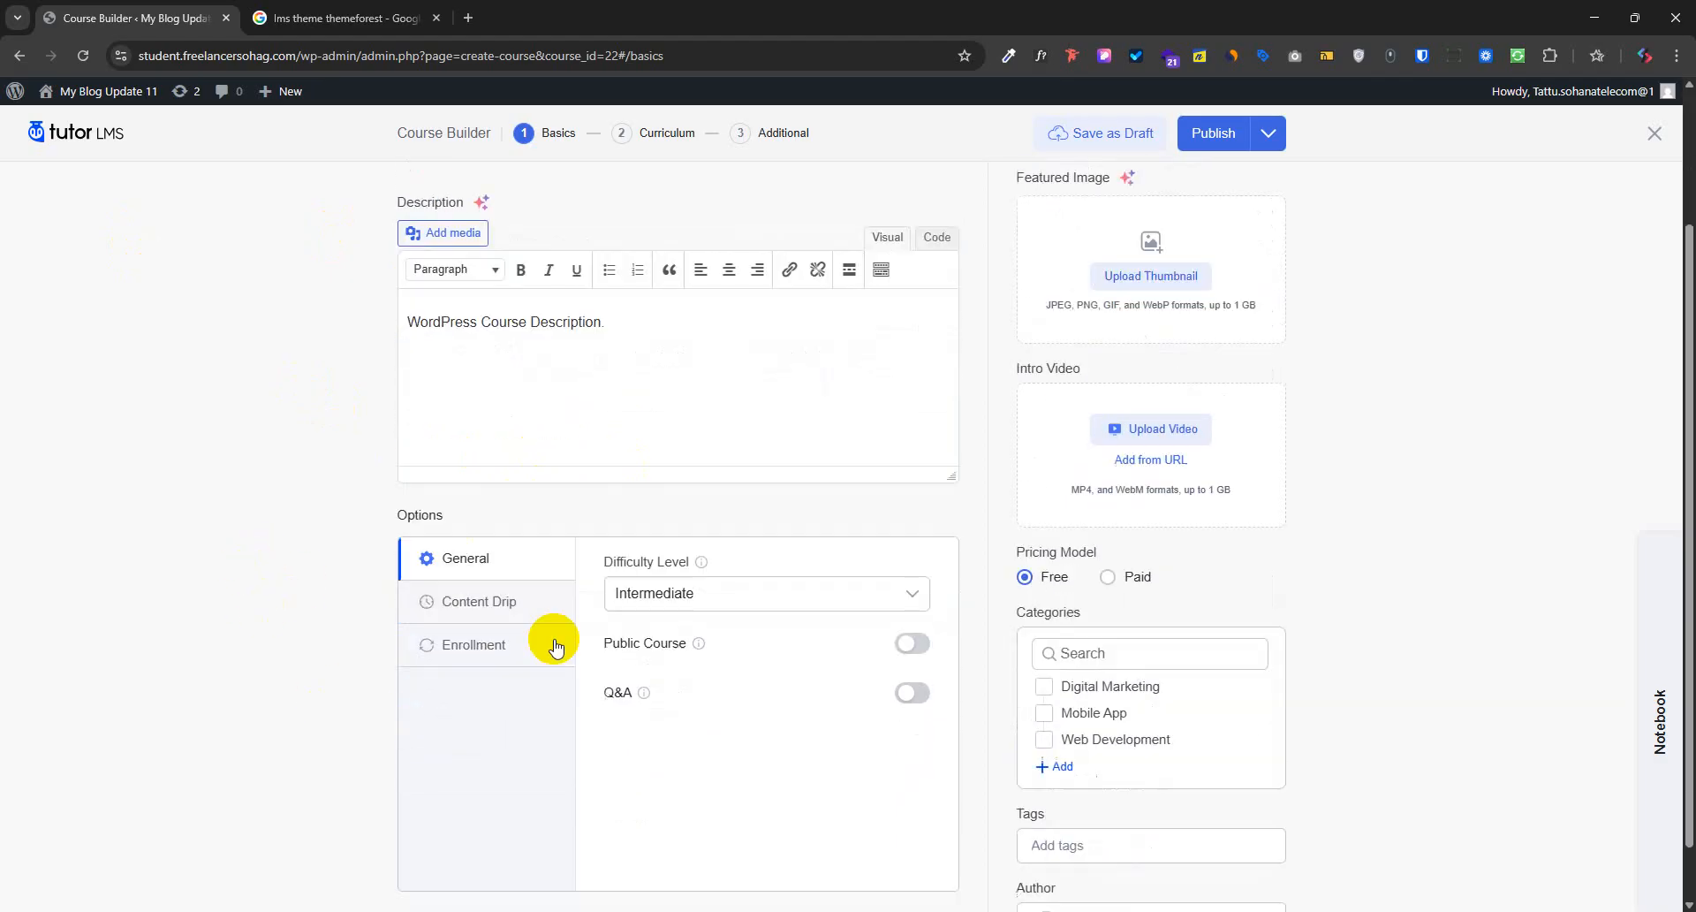
pyautogui.scroll(-1, 555, 647)
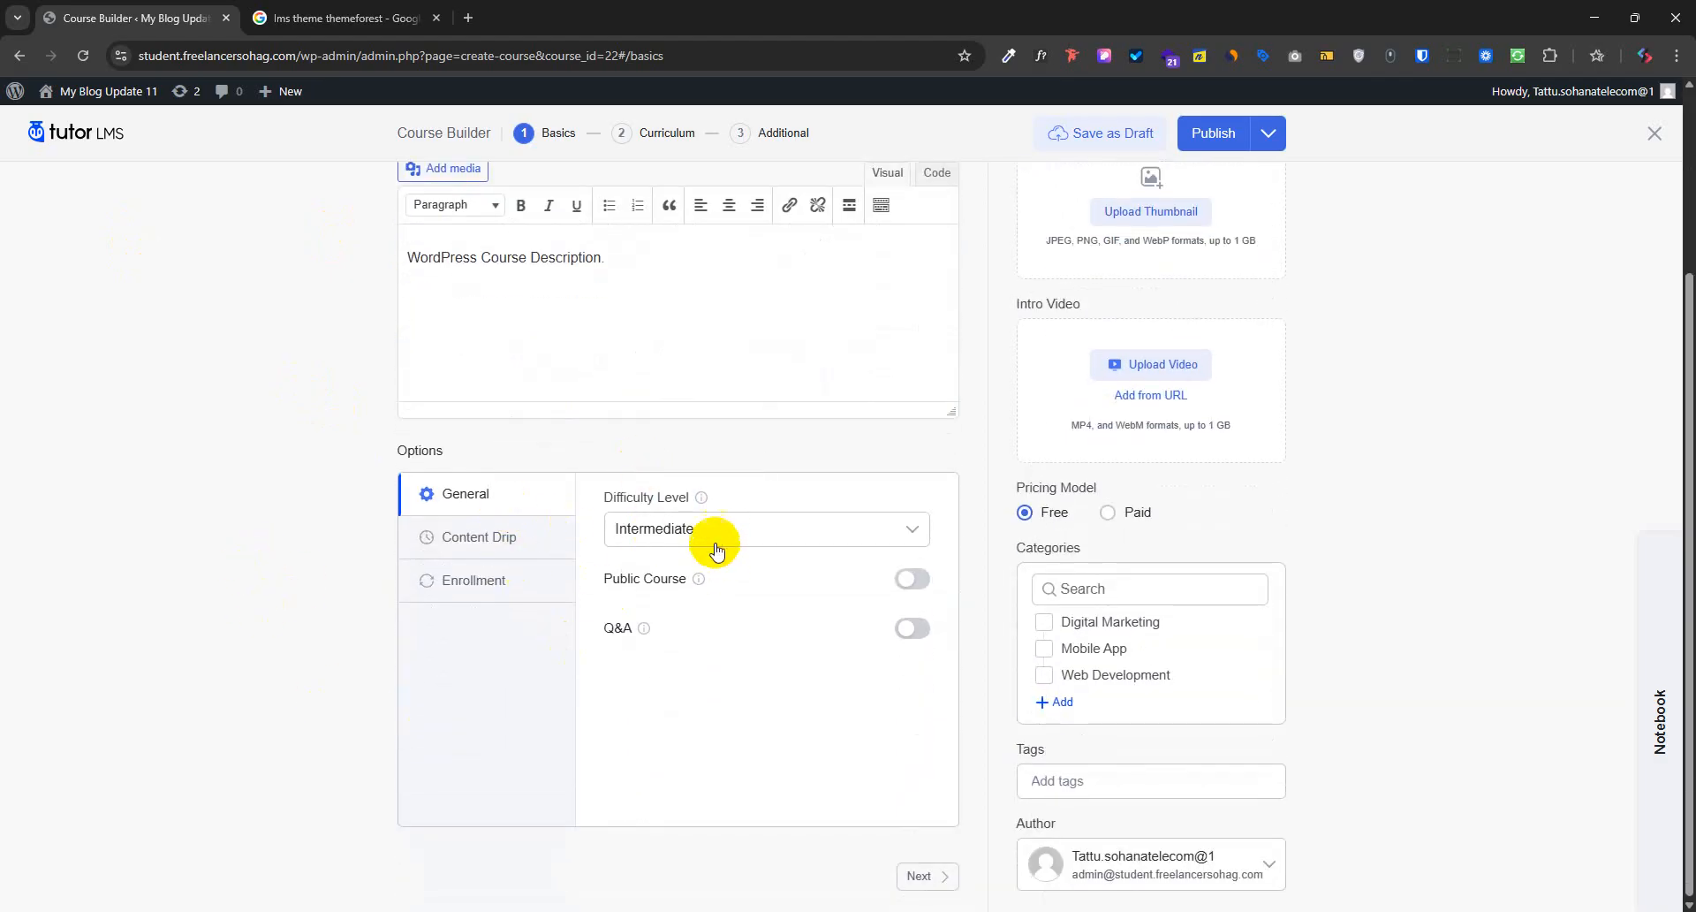
pyautogui.click(715, 539)
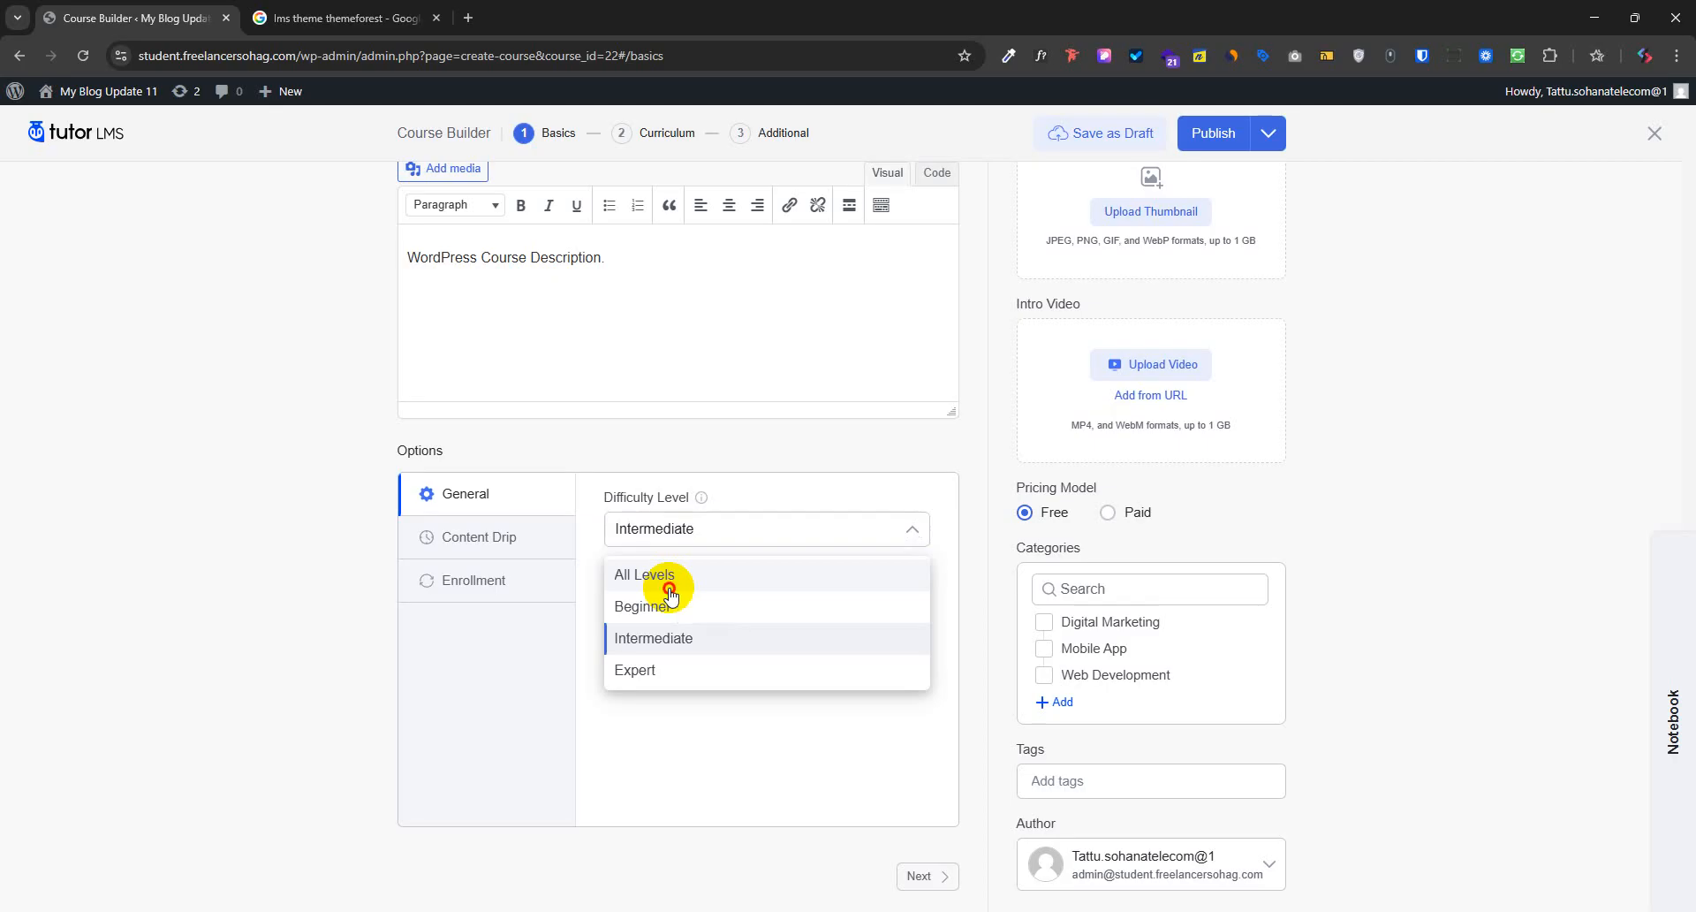
pyautogui.click(670, 579)
pyautogui.click(658, 528)
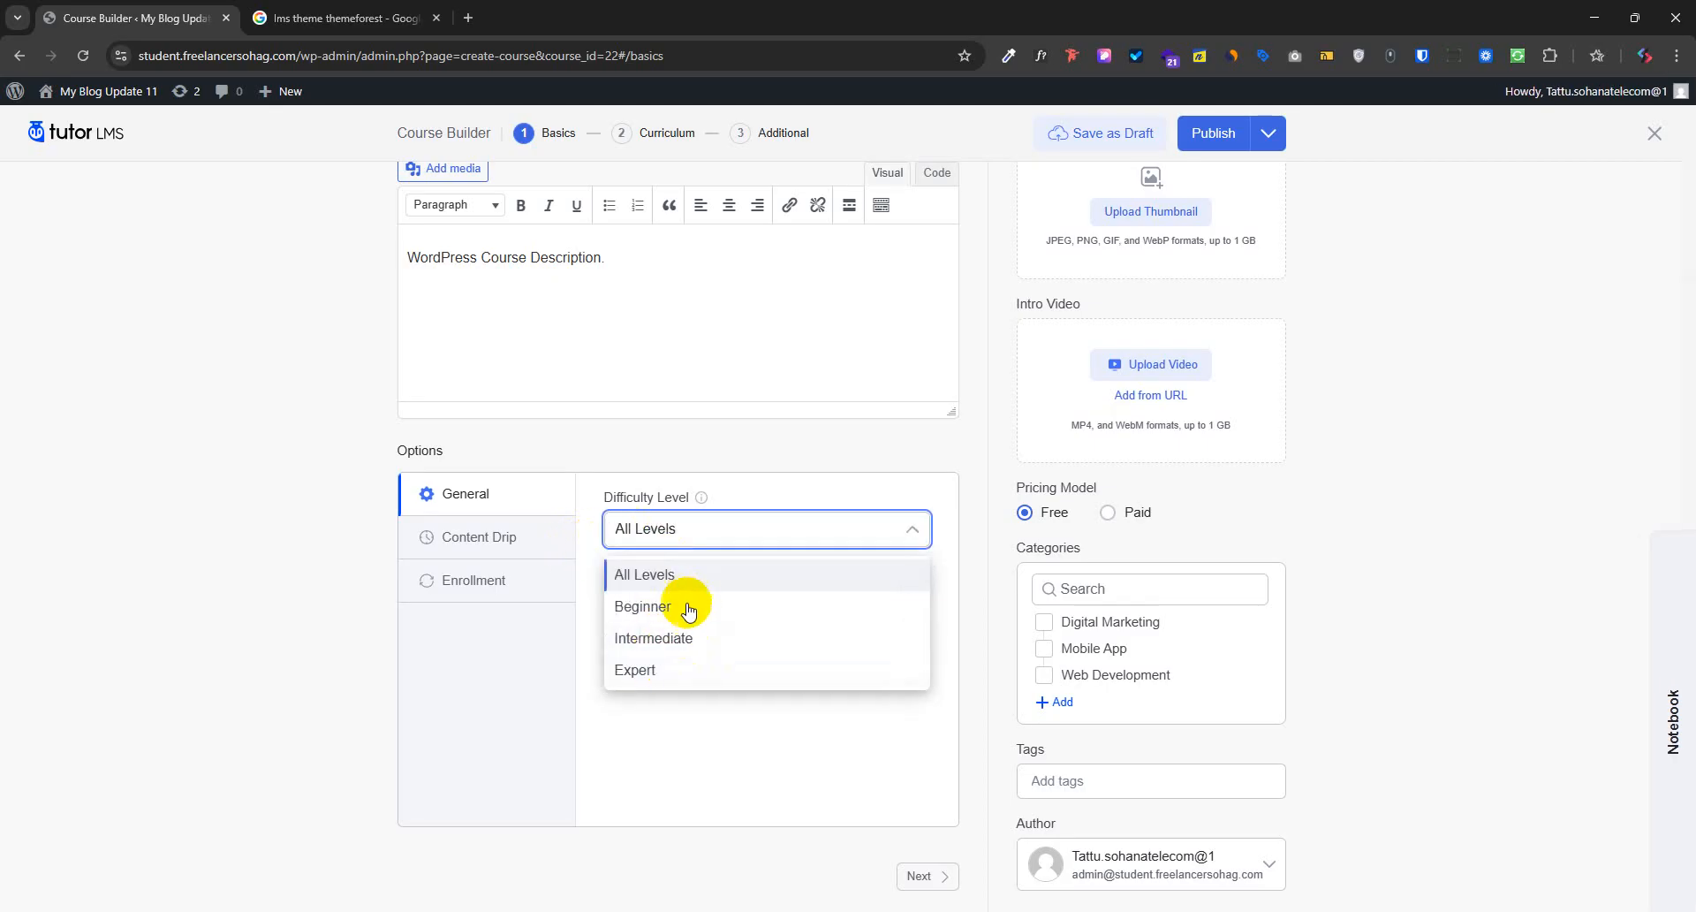
pyautogui.click(666, 580)
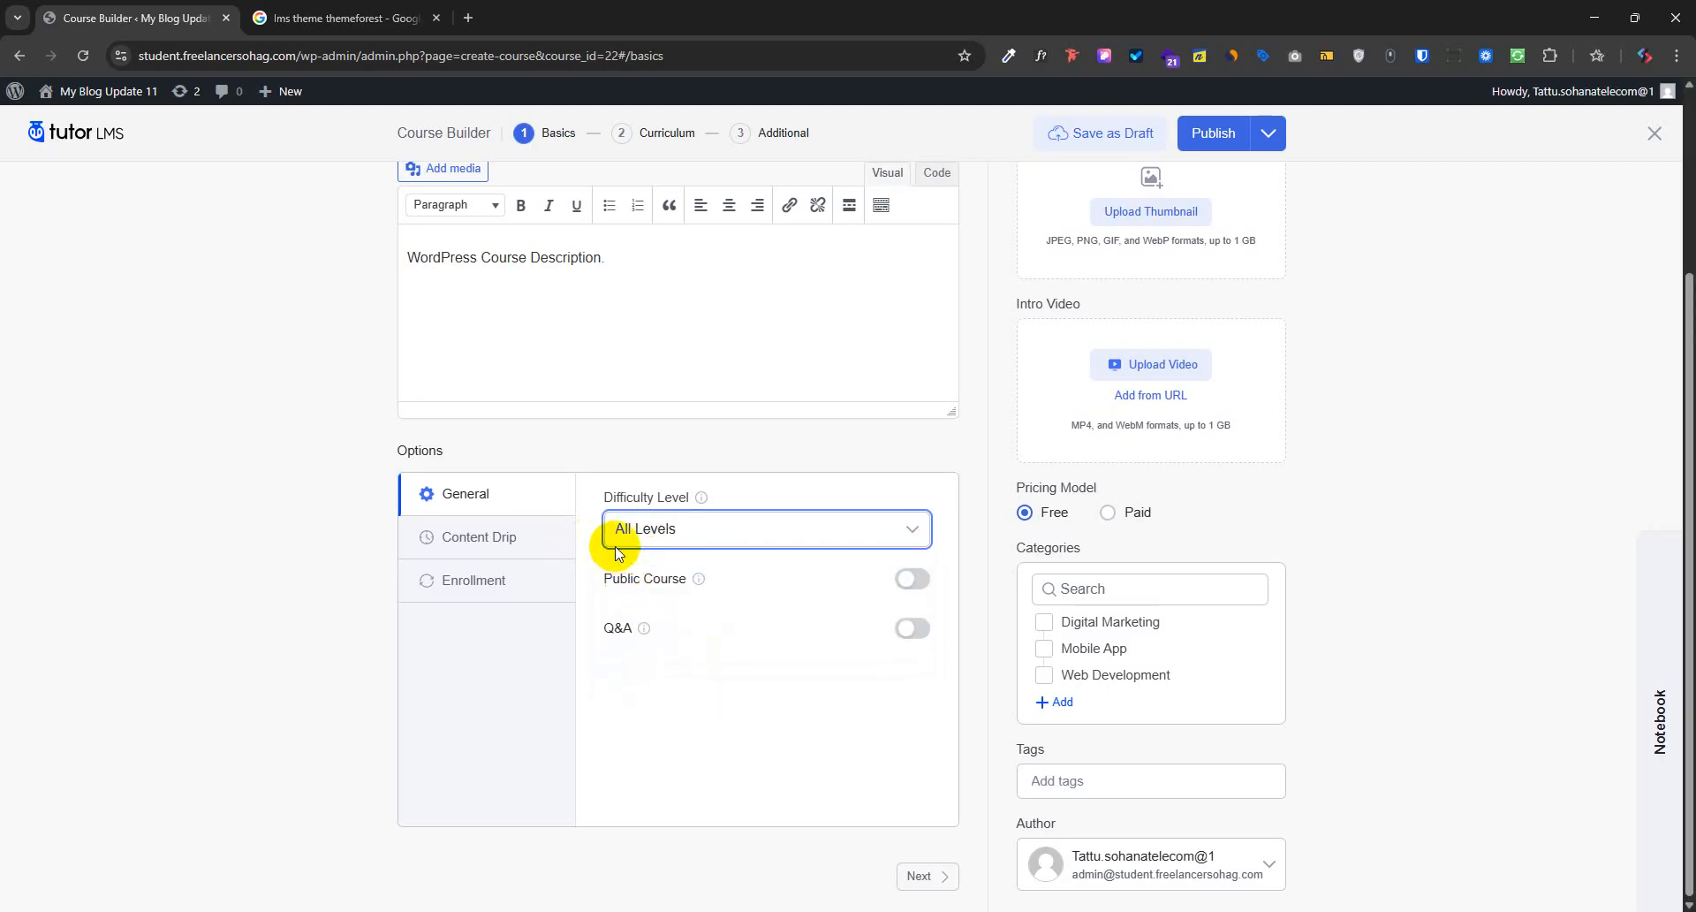
# View the course's Content Drip and Enrollment options, including the maximum student setting
pyautogui.click(478, 550)
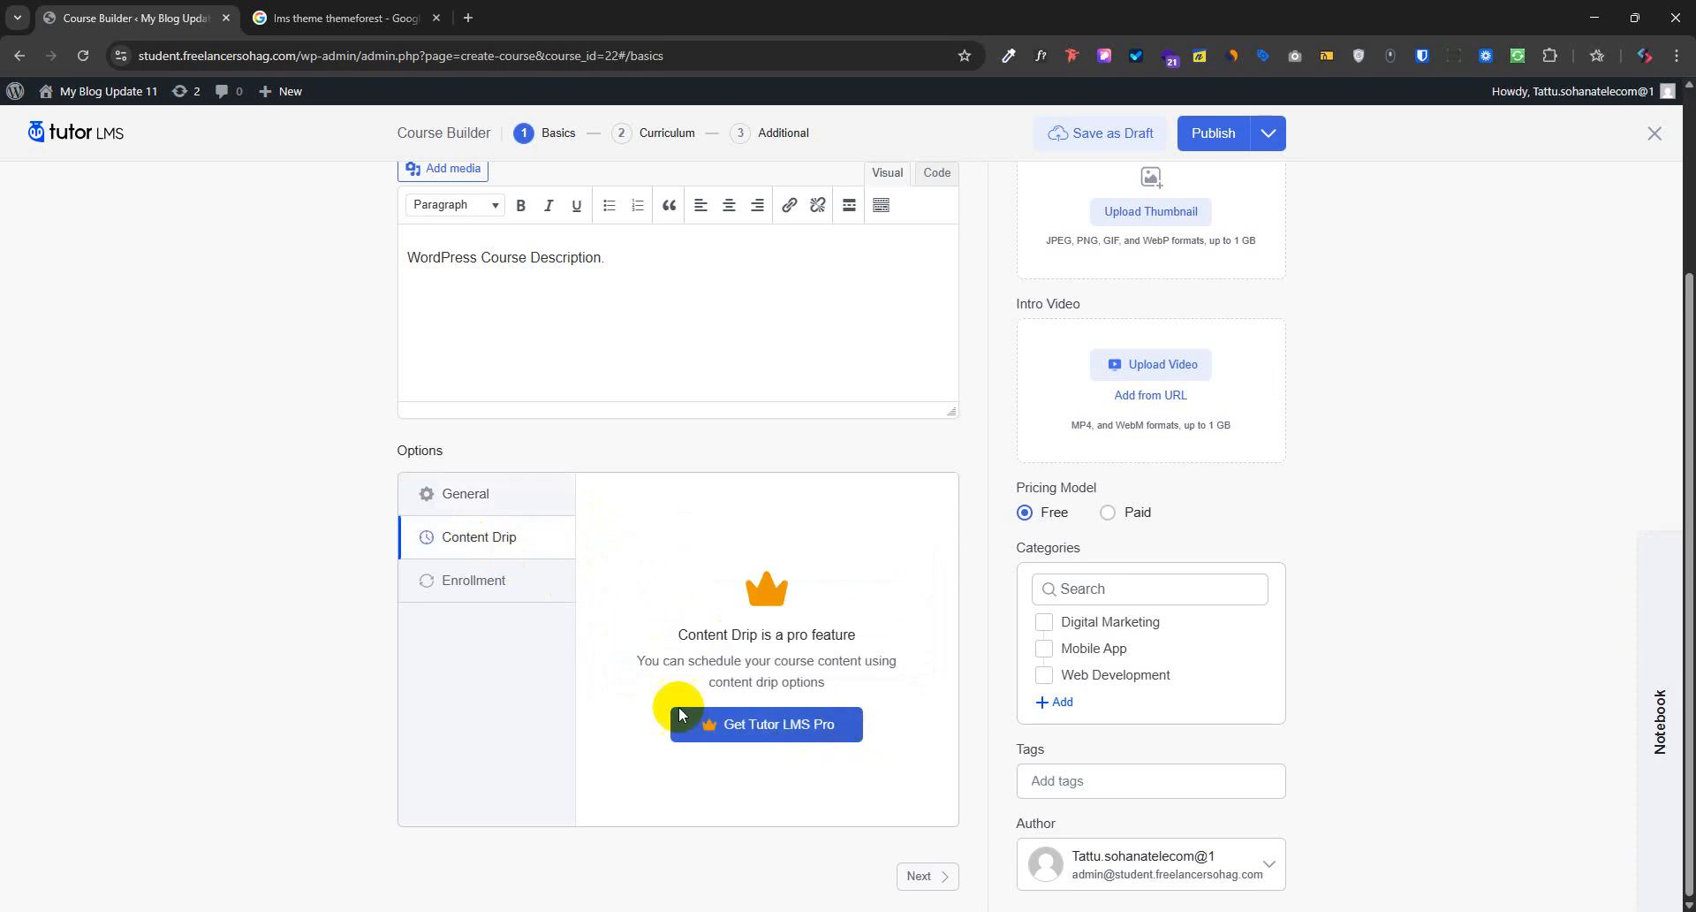
pyautogui.click(506, 583)
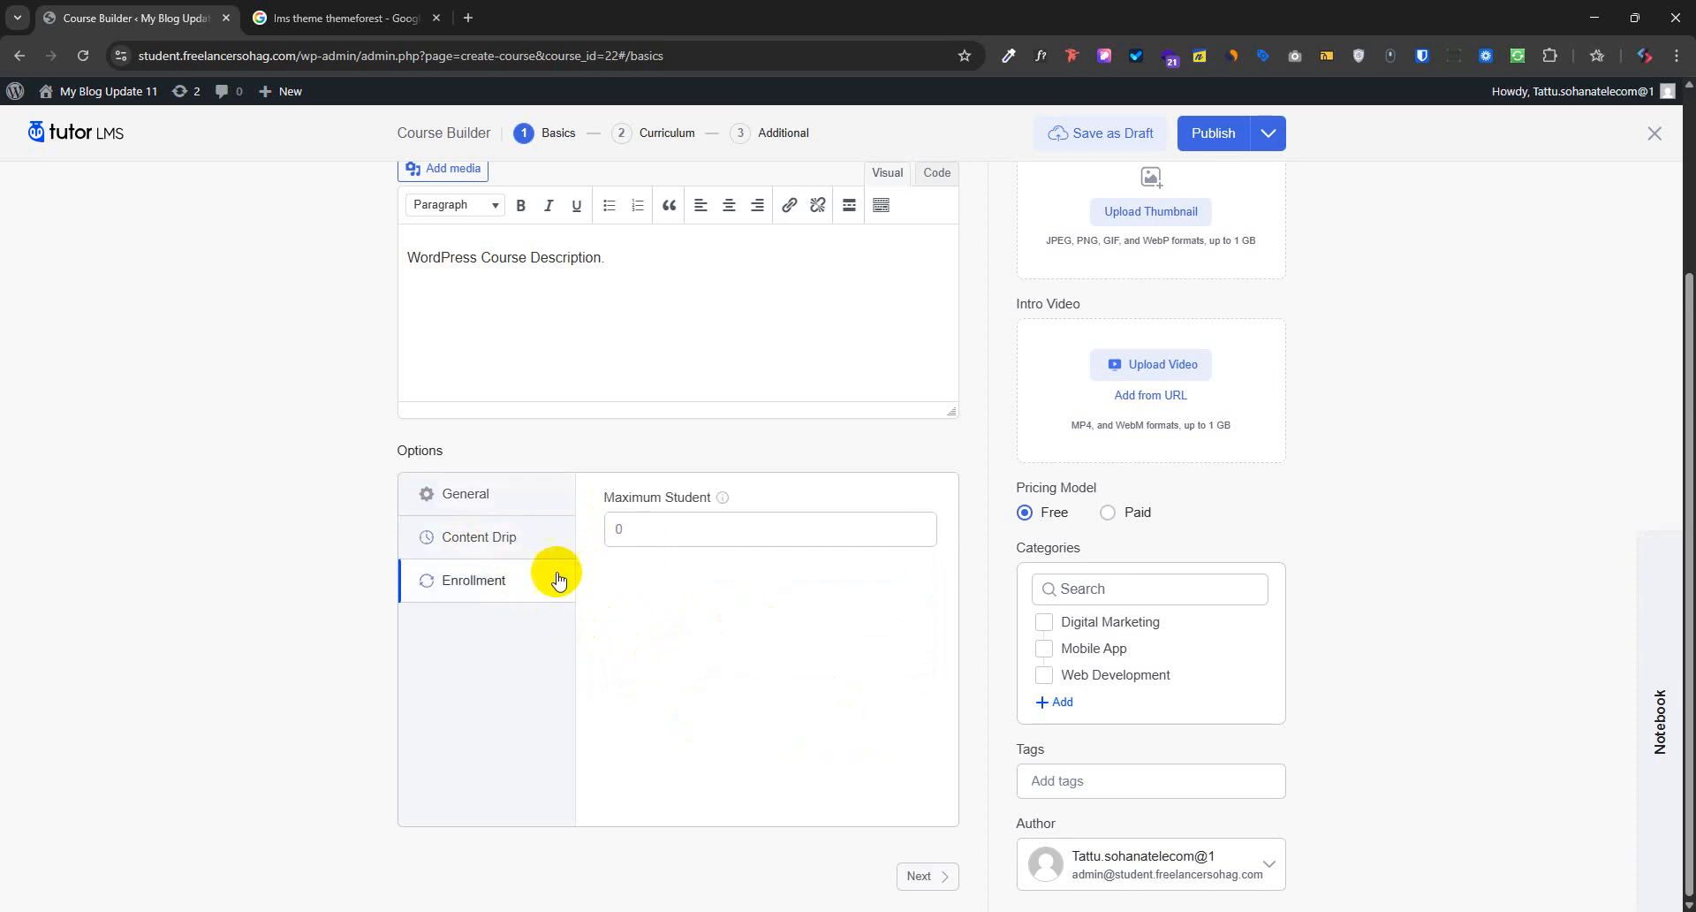
pyautogui.click(632, 533)
pyautogui.click(676, 597)
pyautogui.click(644, 536)
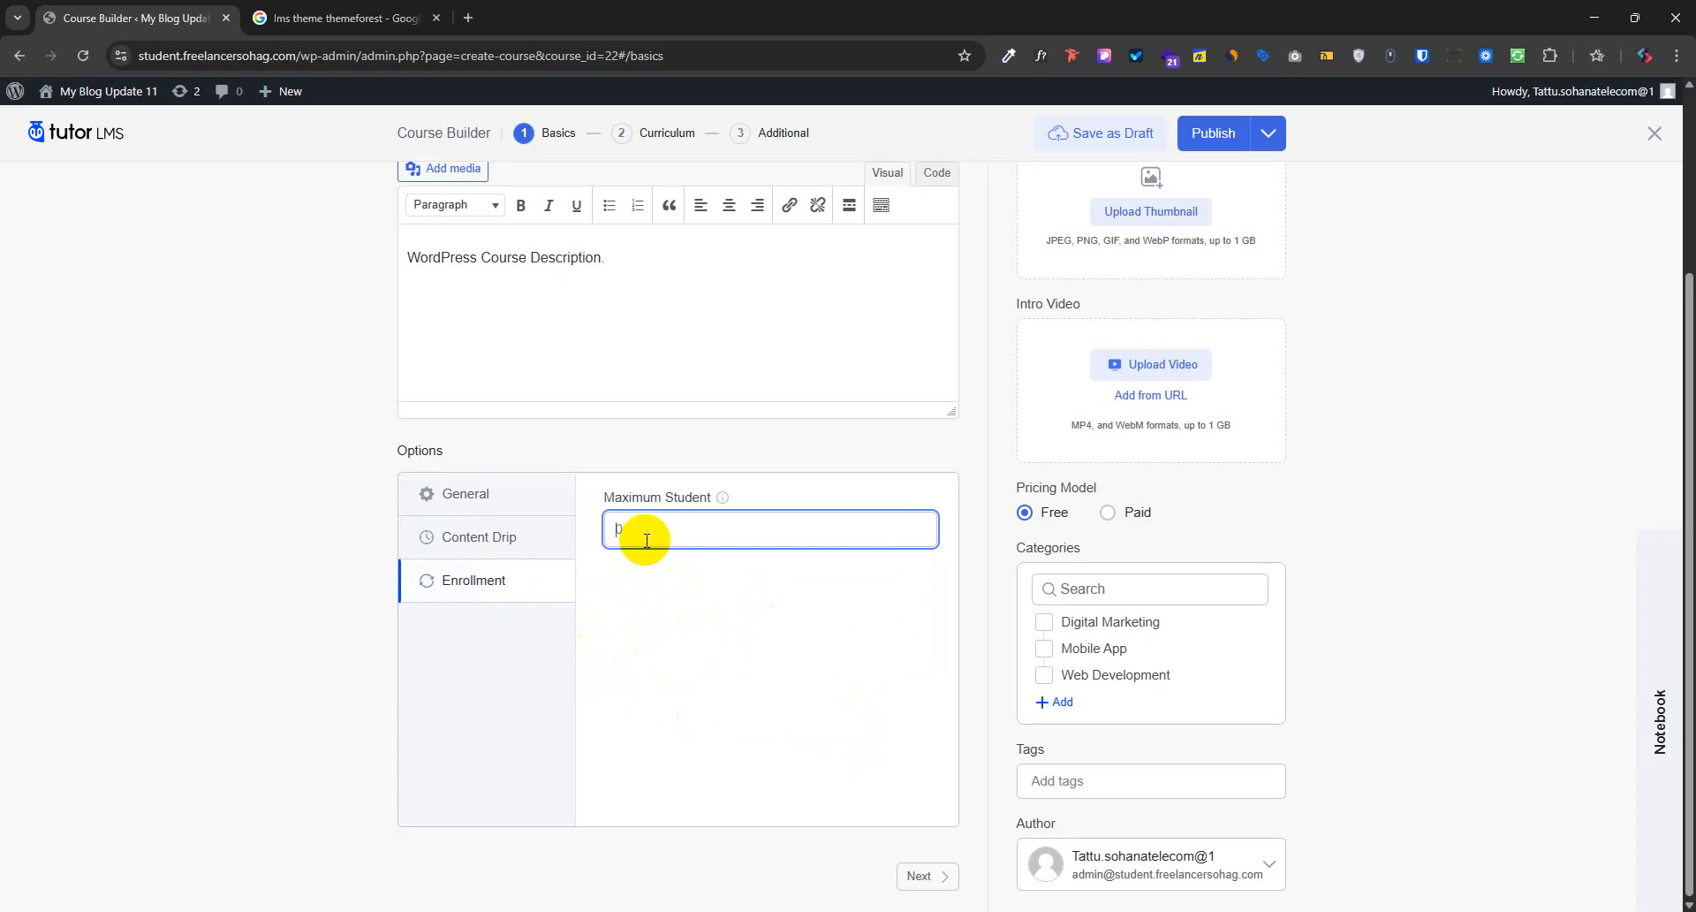
pyautogui.click(677, 601)
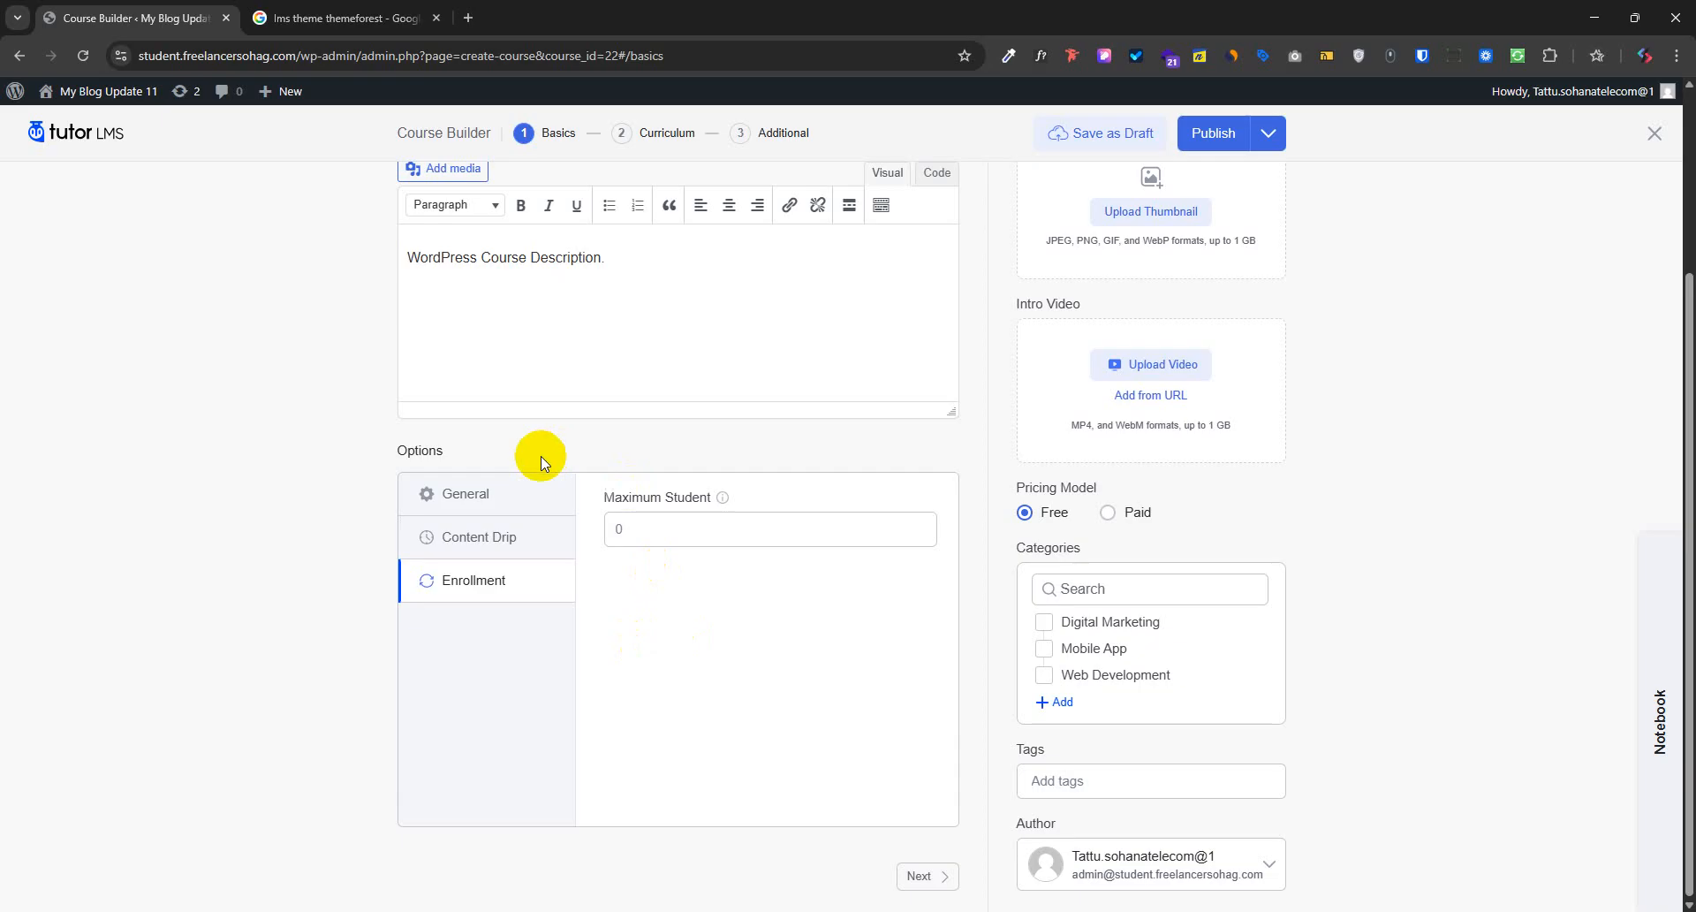
# Enable Q&A in the course's general options
pyautogui.click(478, 500)
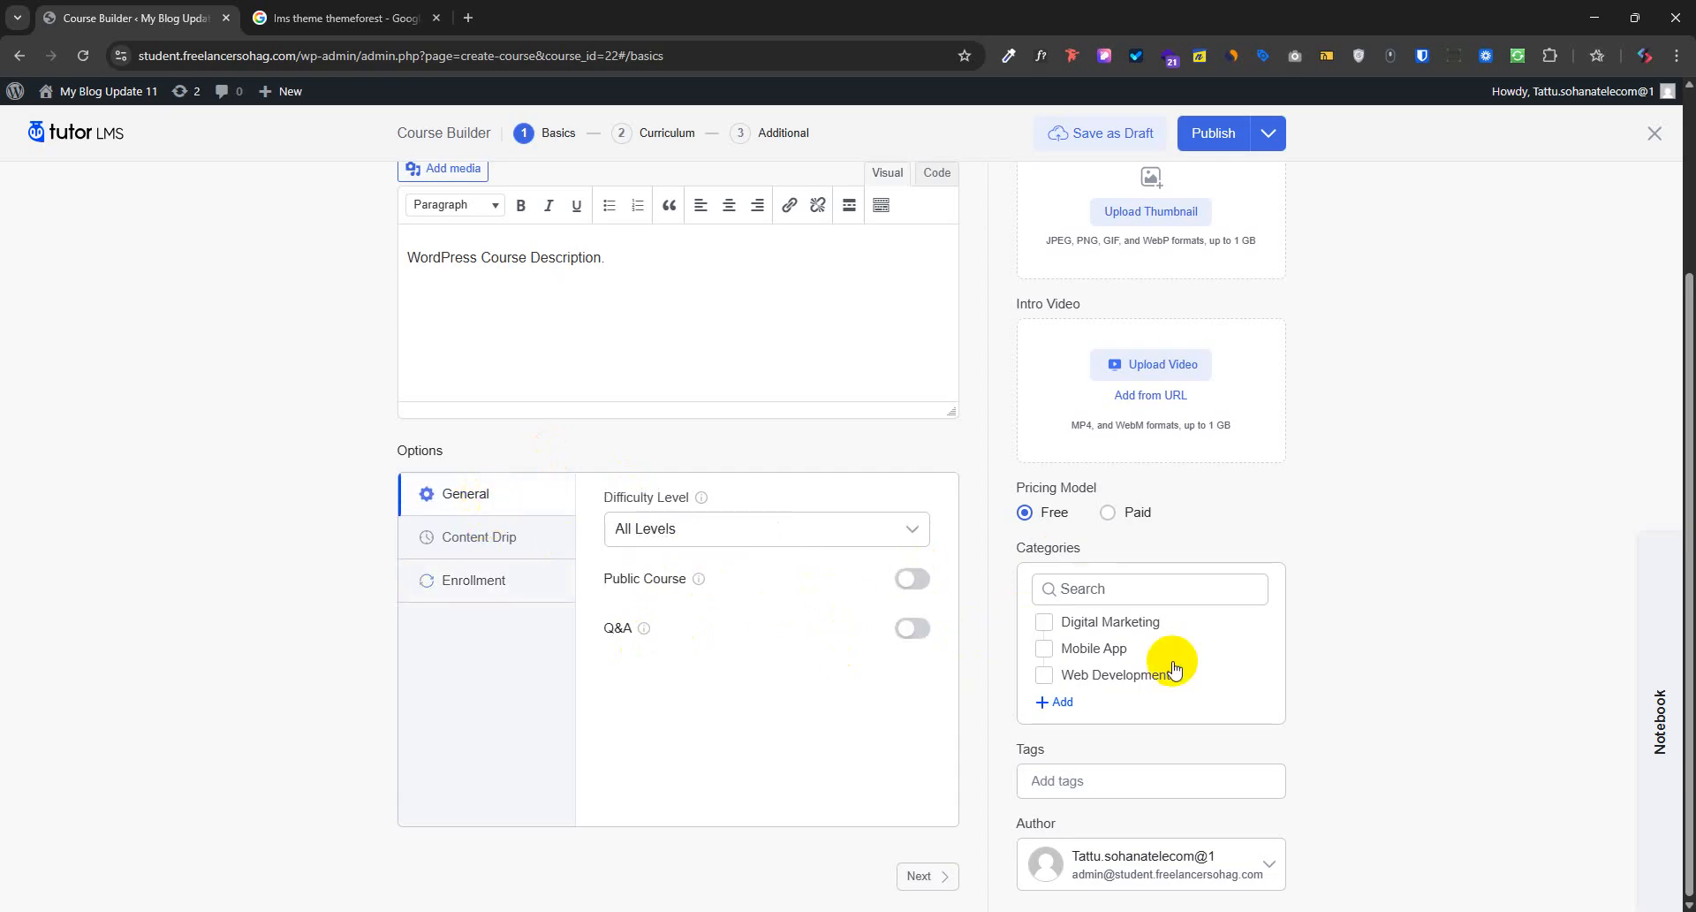
pyautogui.click(915, 631)
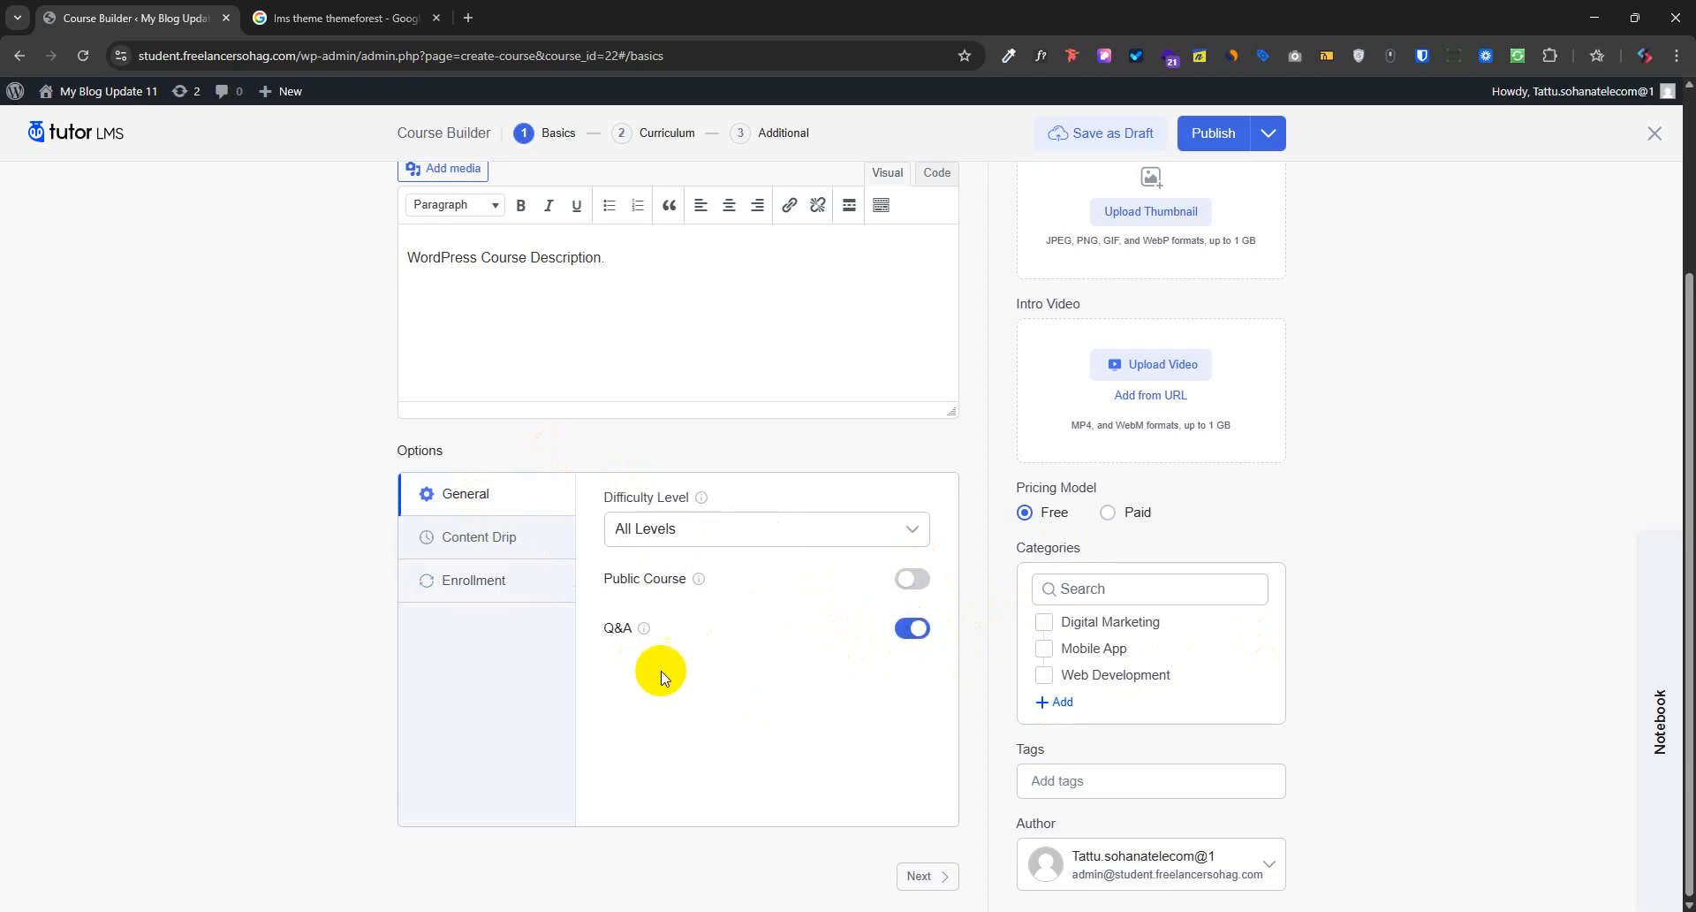
pyautogui.moveTo(588, 623); pyautogui.dragTo(675, 684)
pyautogui.click(675, 685)
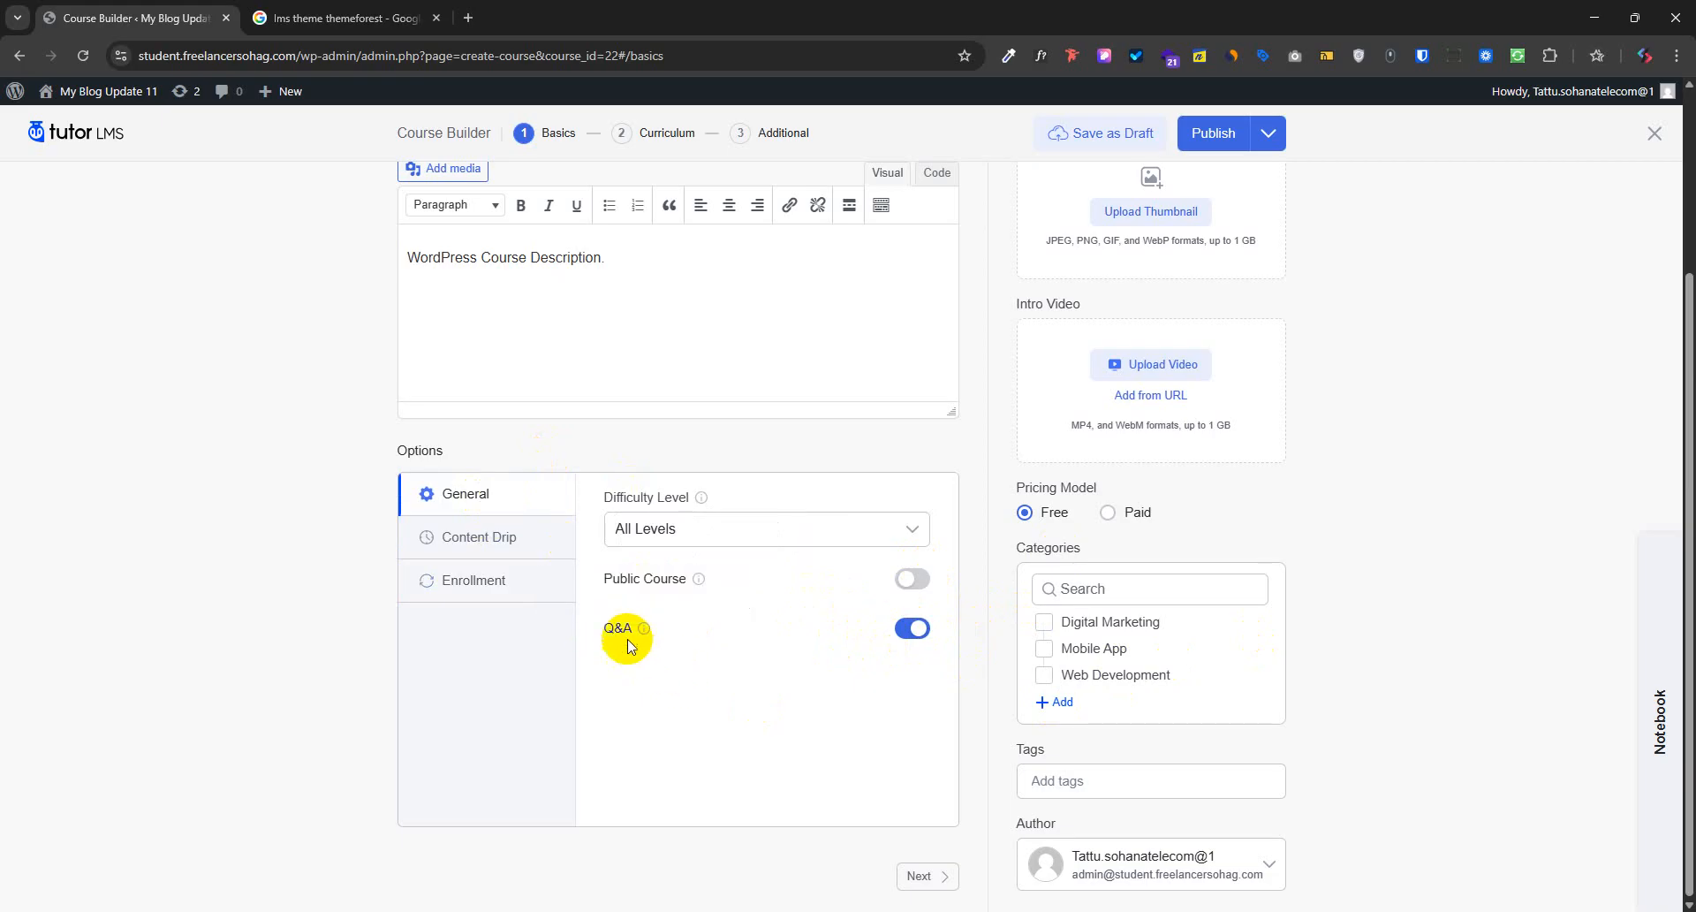
pyautogui.moveTo(609, 630); pyautogui.dragTo(625, 634)
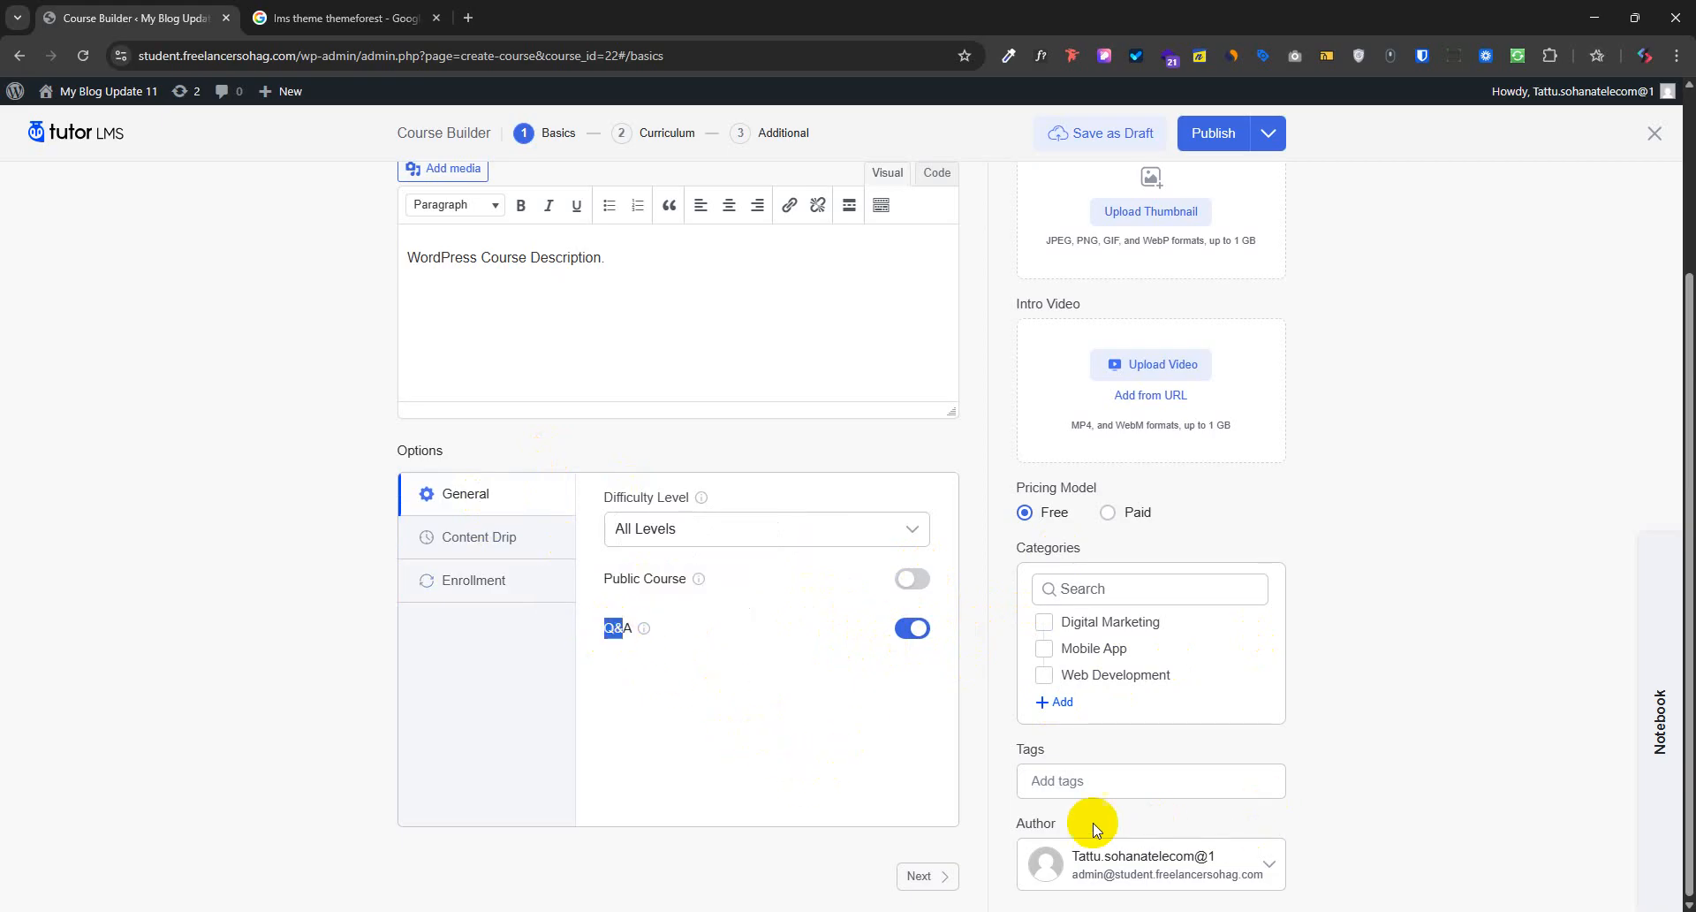
pyautogui.scroll(1, 919, 777)
pyautogui.scroll(1, 1149, 592)
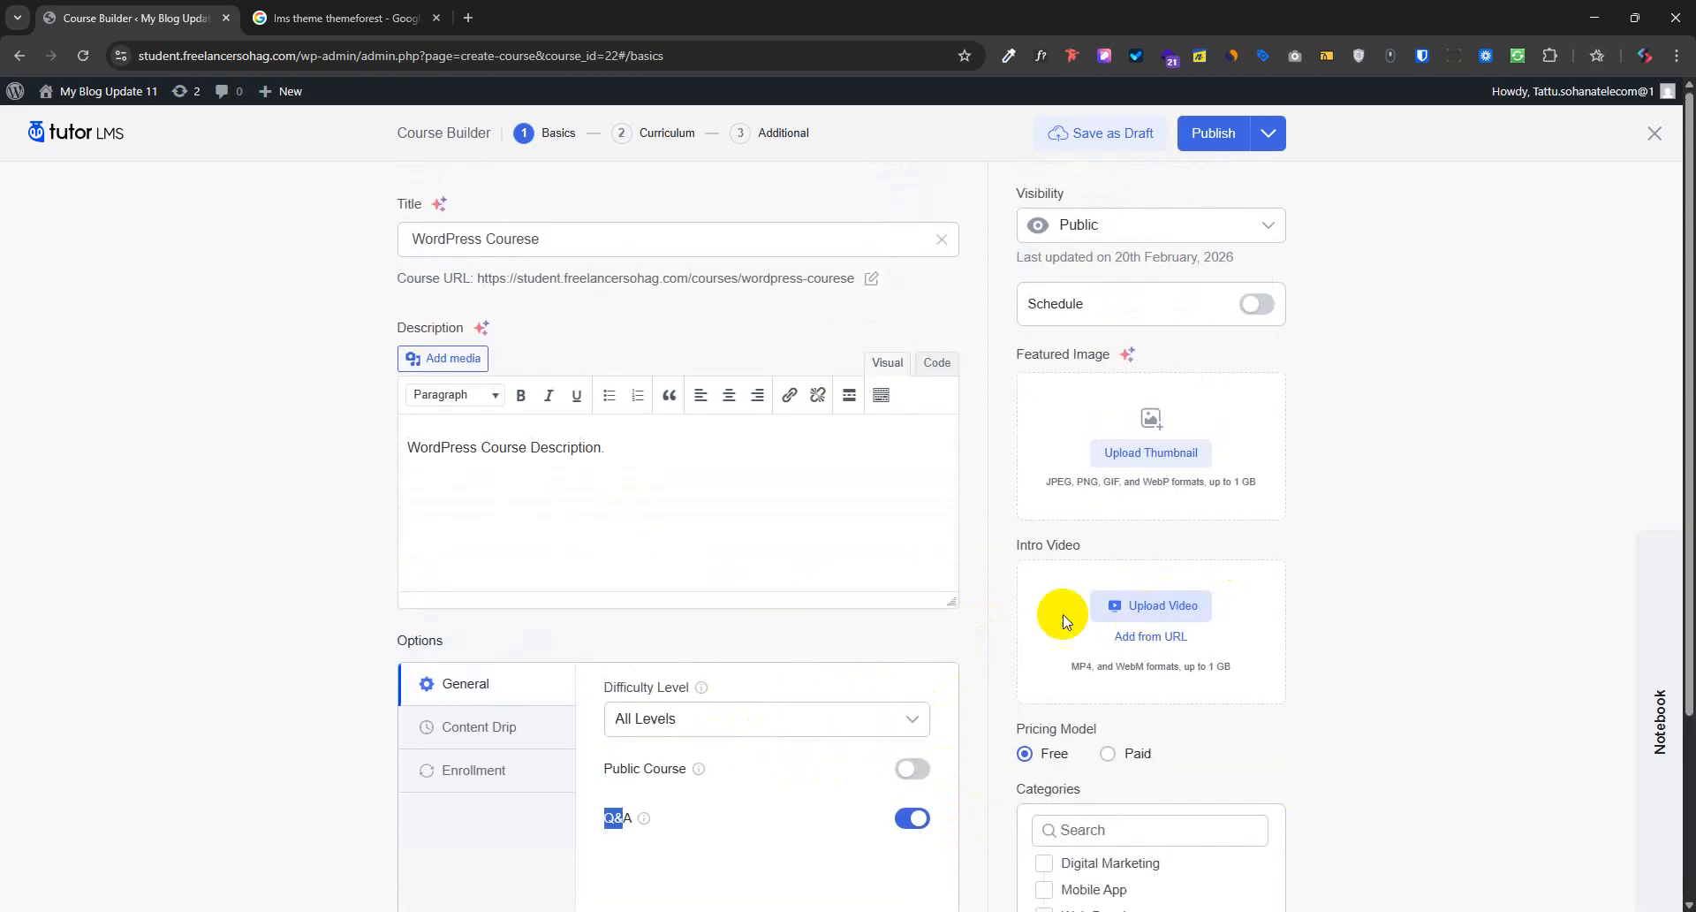
# Check the price fields of the Paid pricing model and return the course to Free
pyautogui.scroll(-2, 1140, 666)
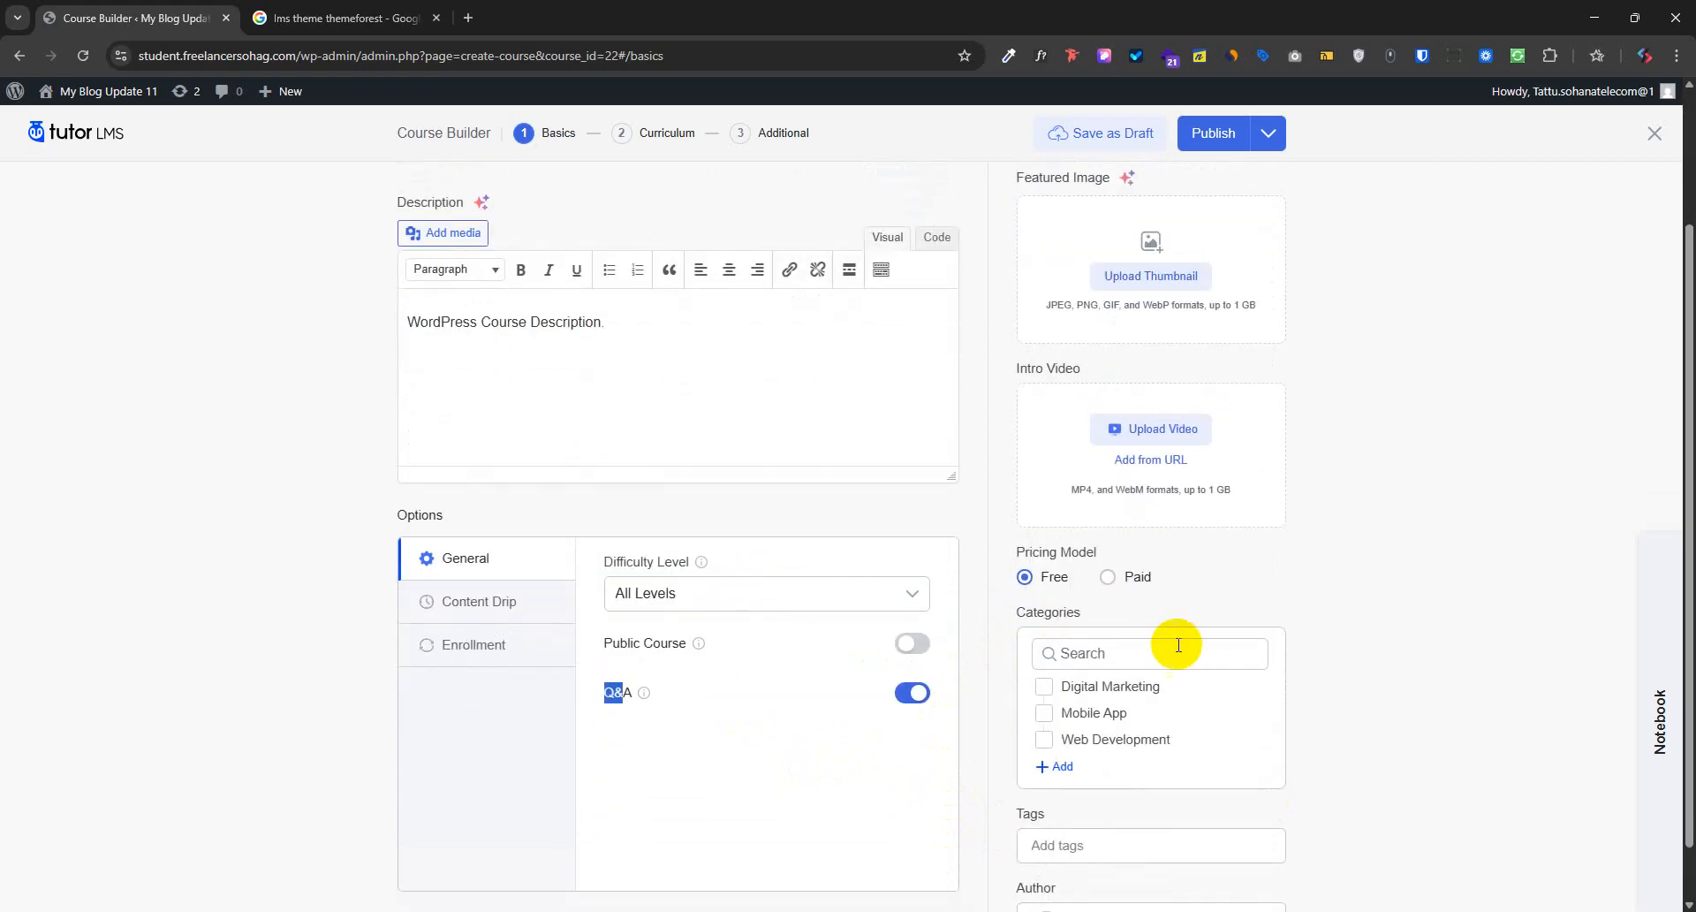
pyautogui.scroll(1, 1110, 587)
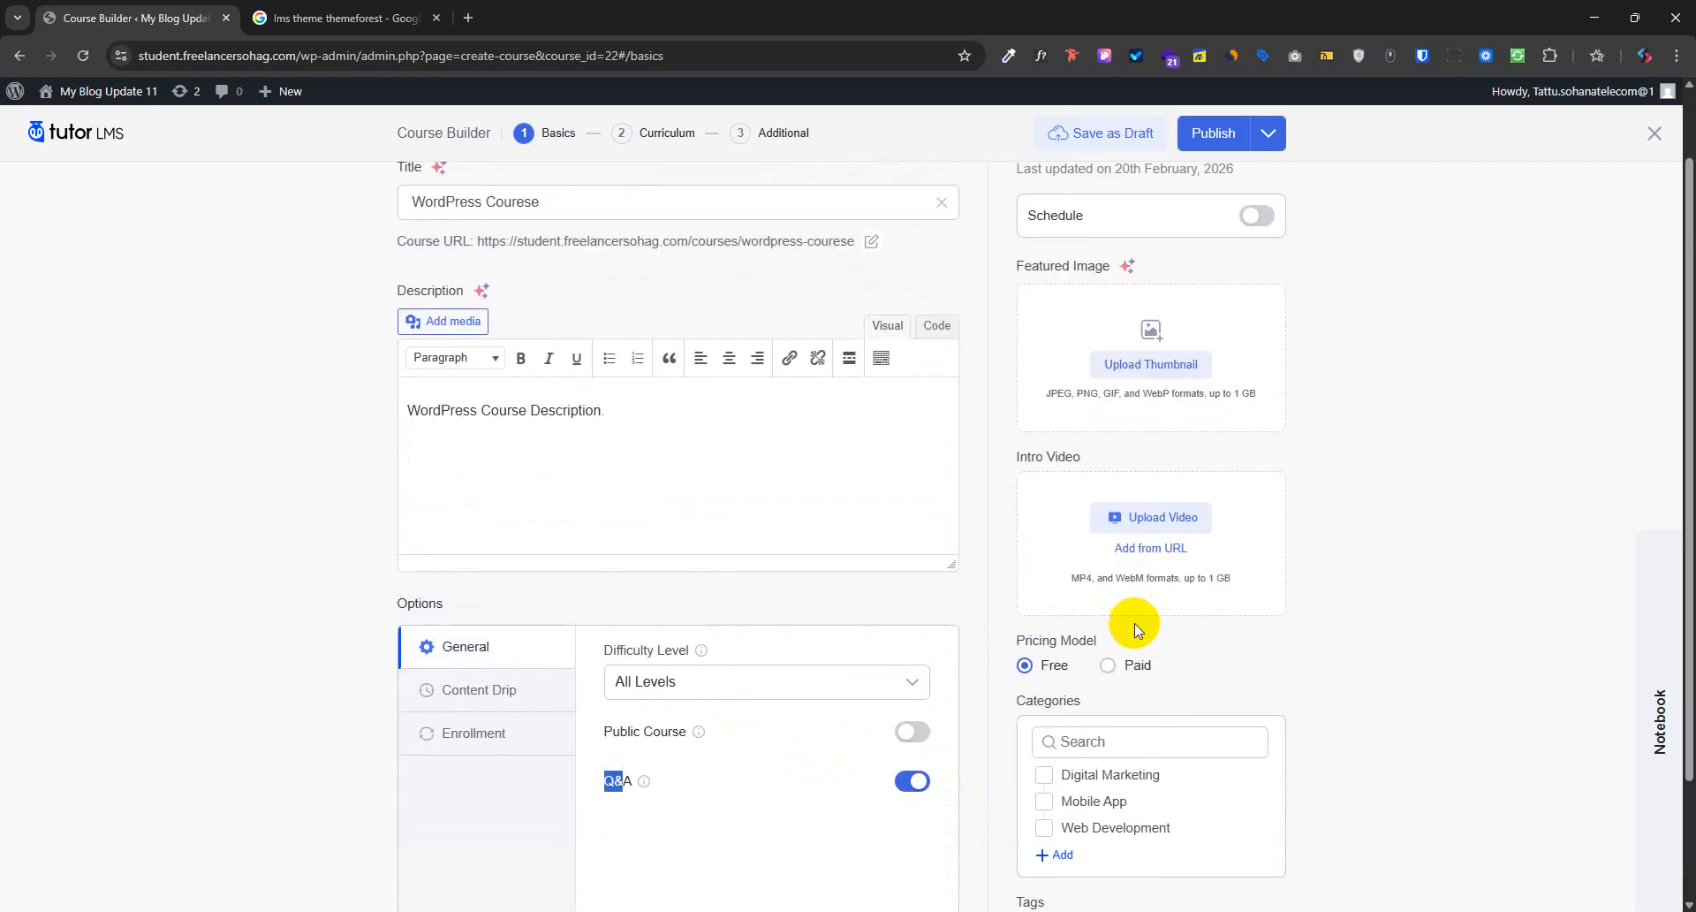
pyautogui.click(1014, 638)
pyautogui.moveTo(1013, 638); pyautogui.dragTo(1091, 674)
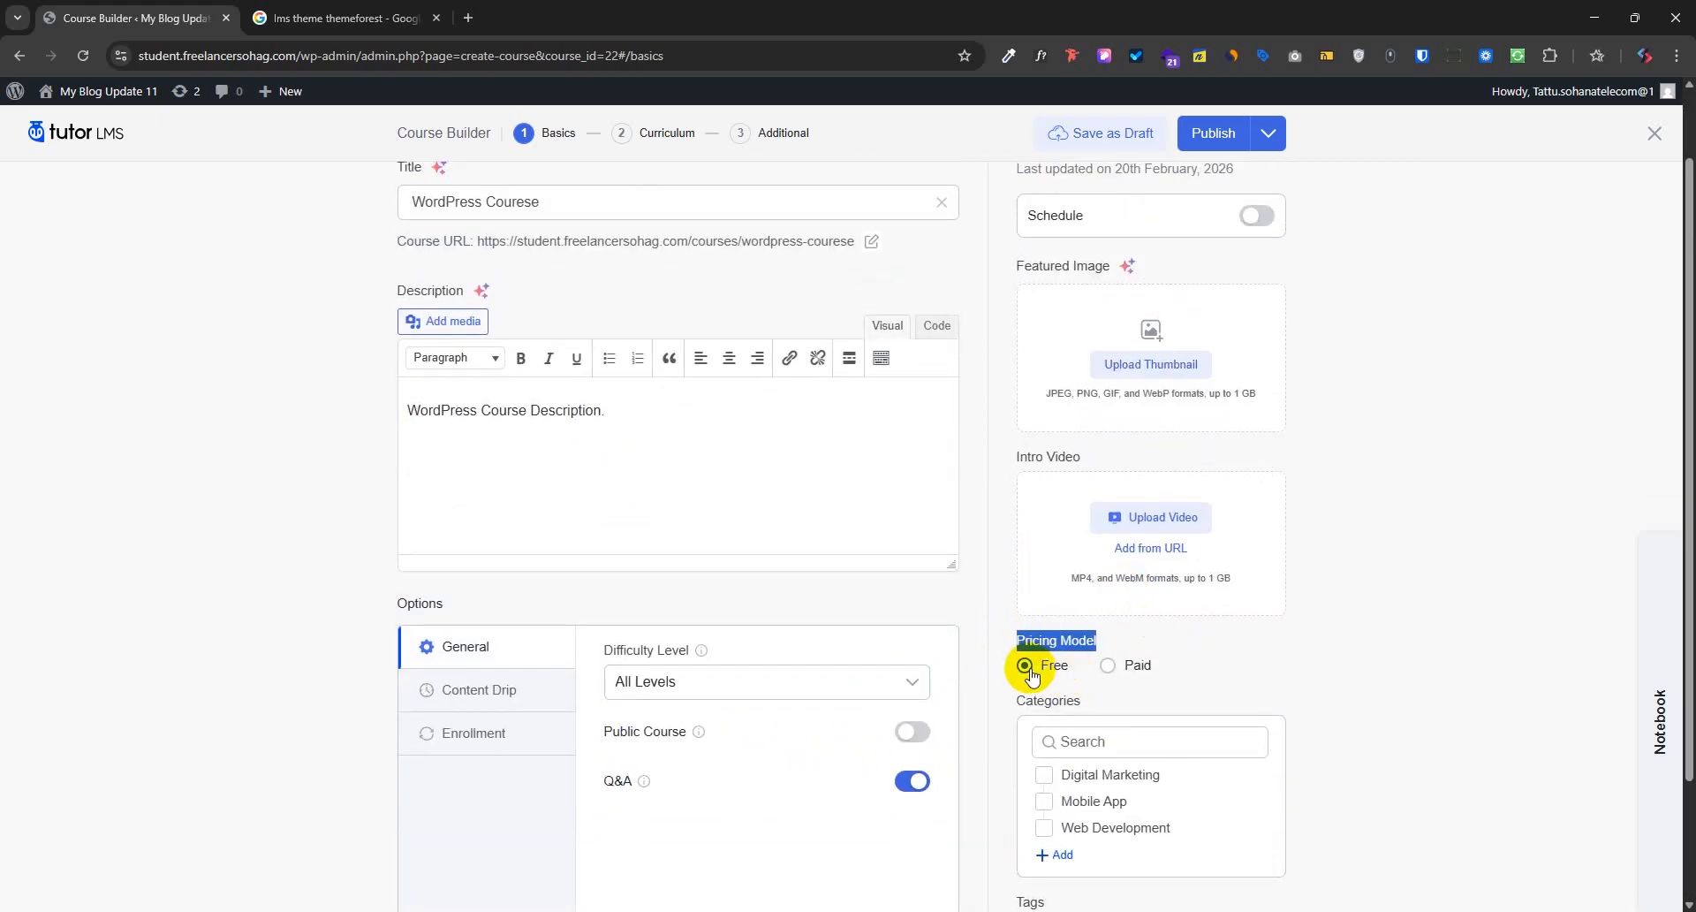
pyautogui.click(1108, 665)
pyautogui.click(1105, 726)
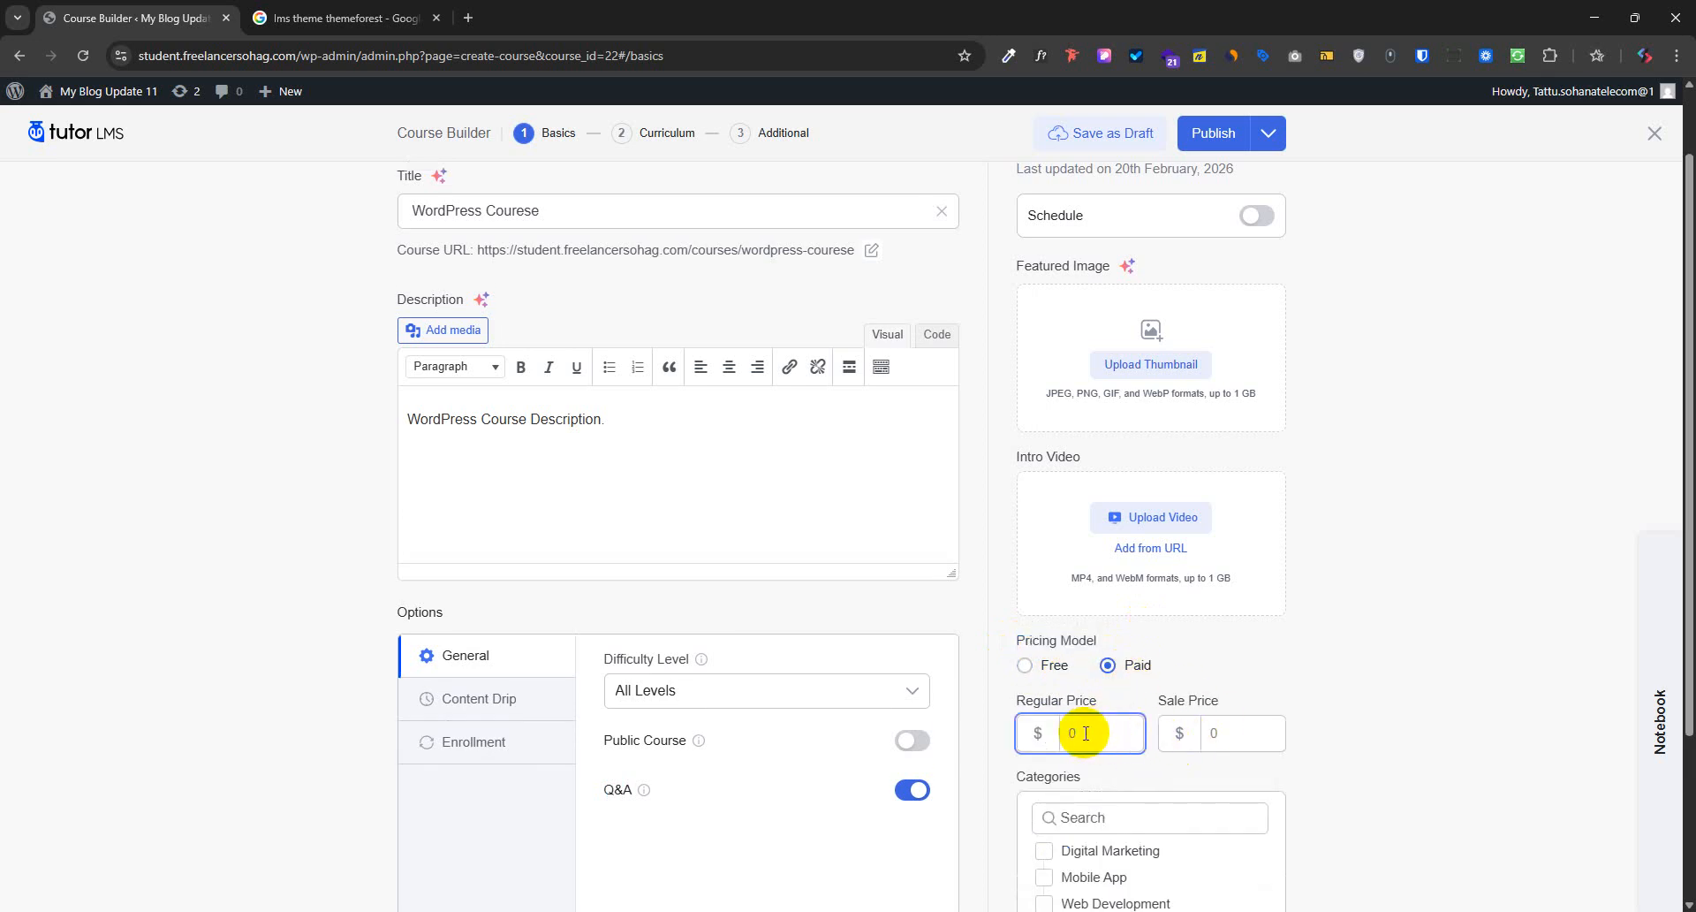
pyautogui.click(1030, 671)
# Assign the course to the Web Development category and set the swimming pool photo from the media library as its featured image
pyautogui.scroll(-2, 1115, 713)
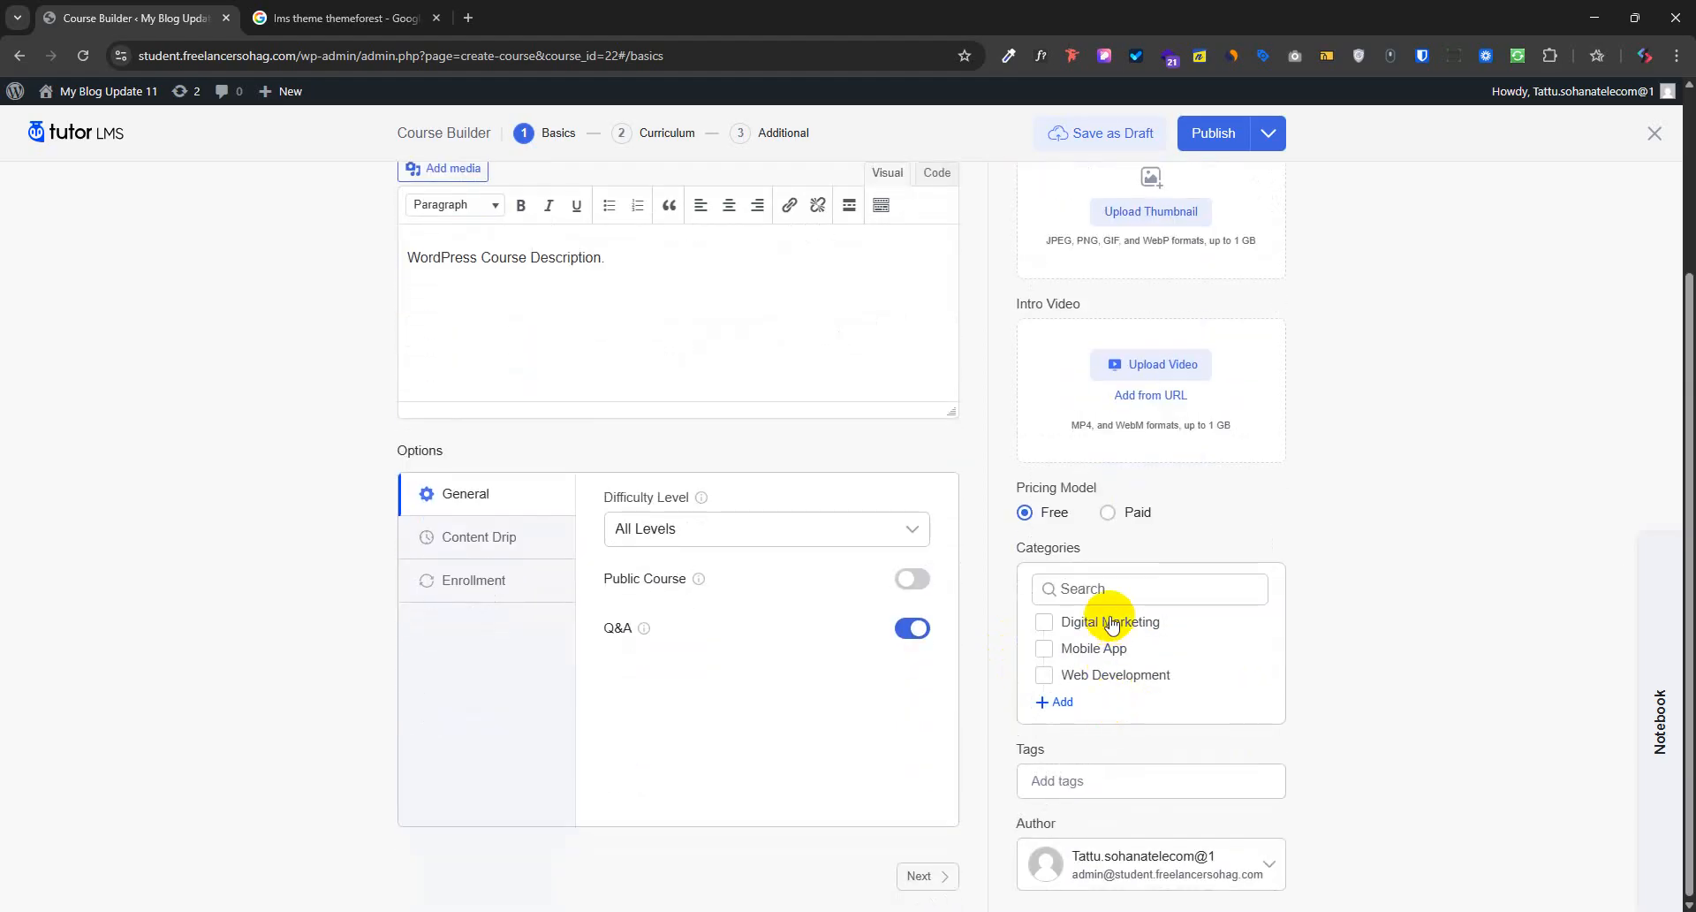
pyautogui.click(1116, 677)
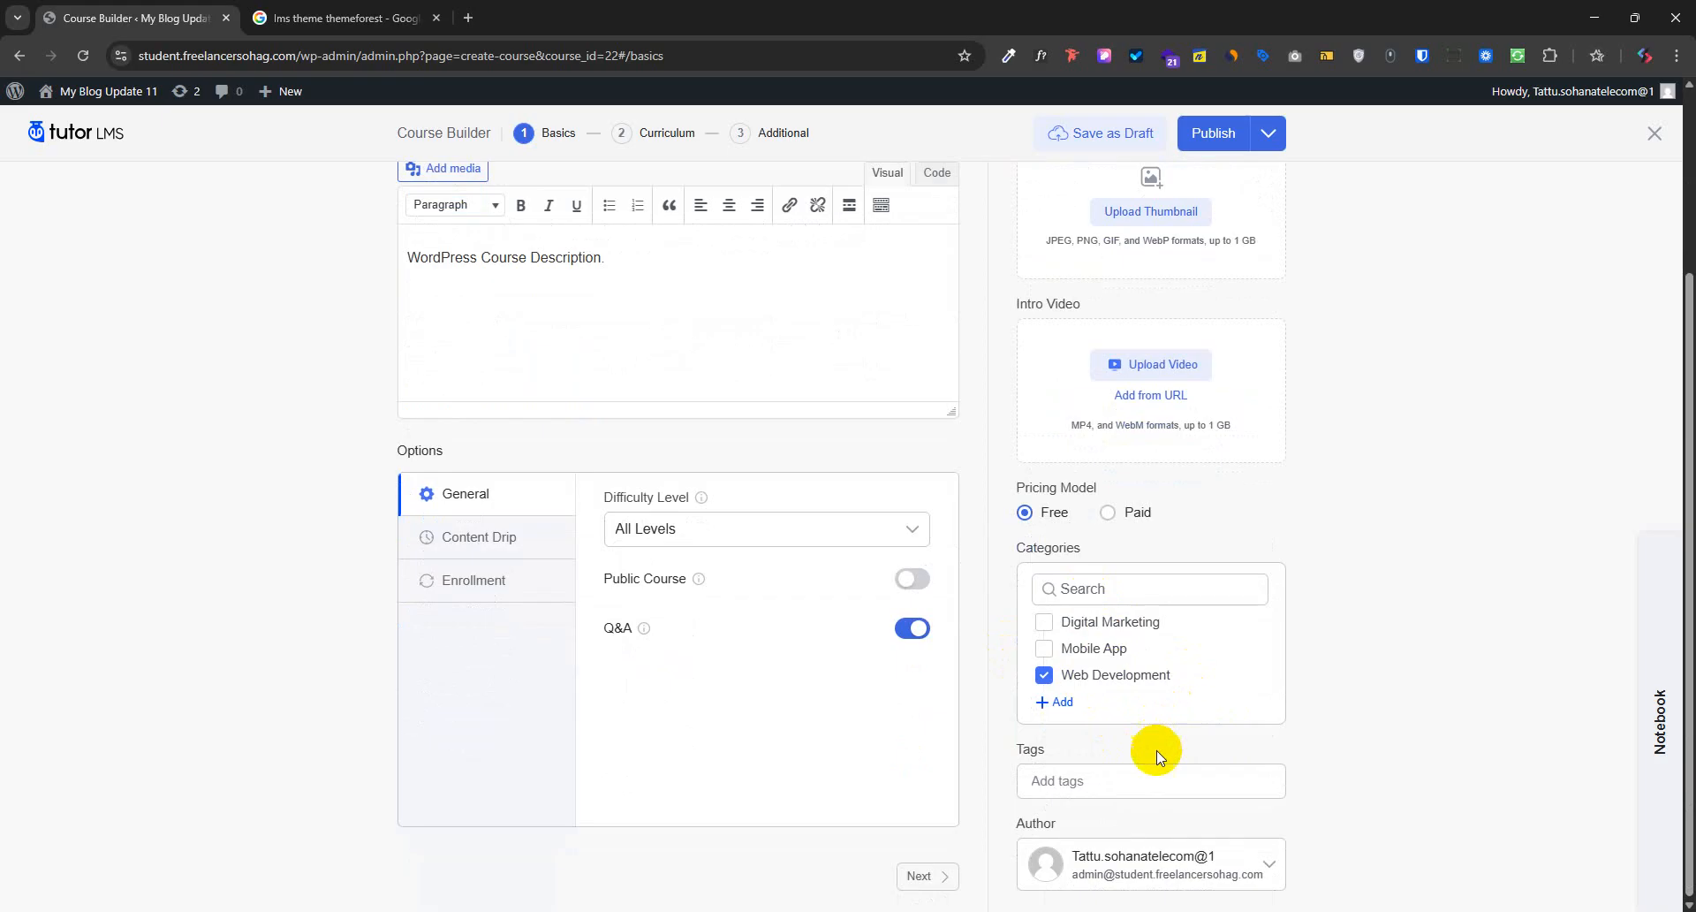
pyautogui.scroll(3, 1157, 750)
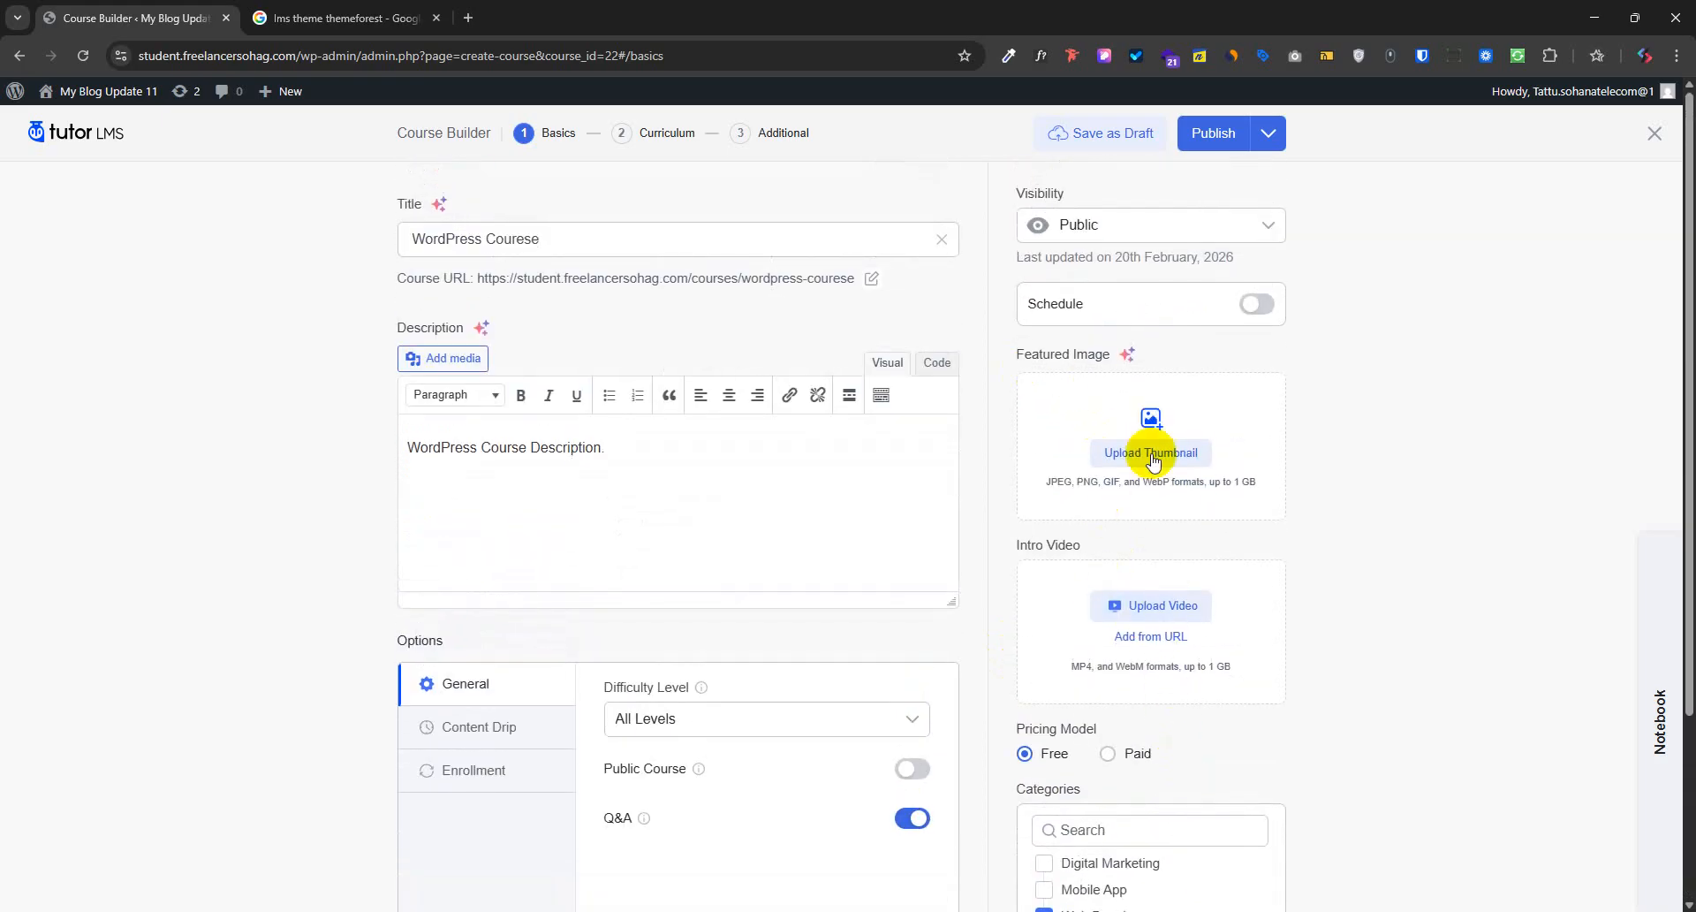
pyautogui.click(1153, 455)
pyautogui.click(190, 327)
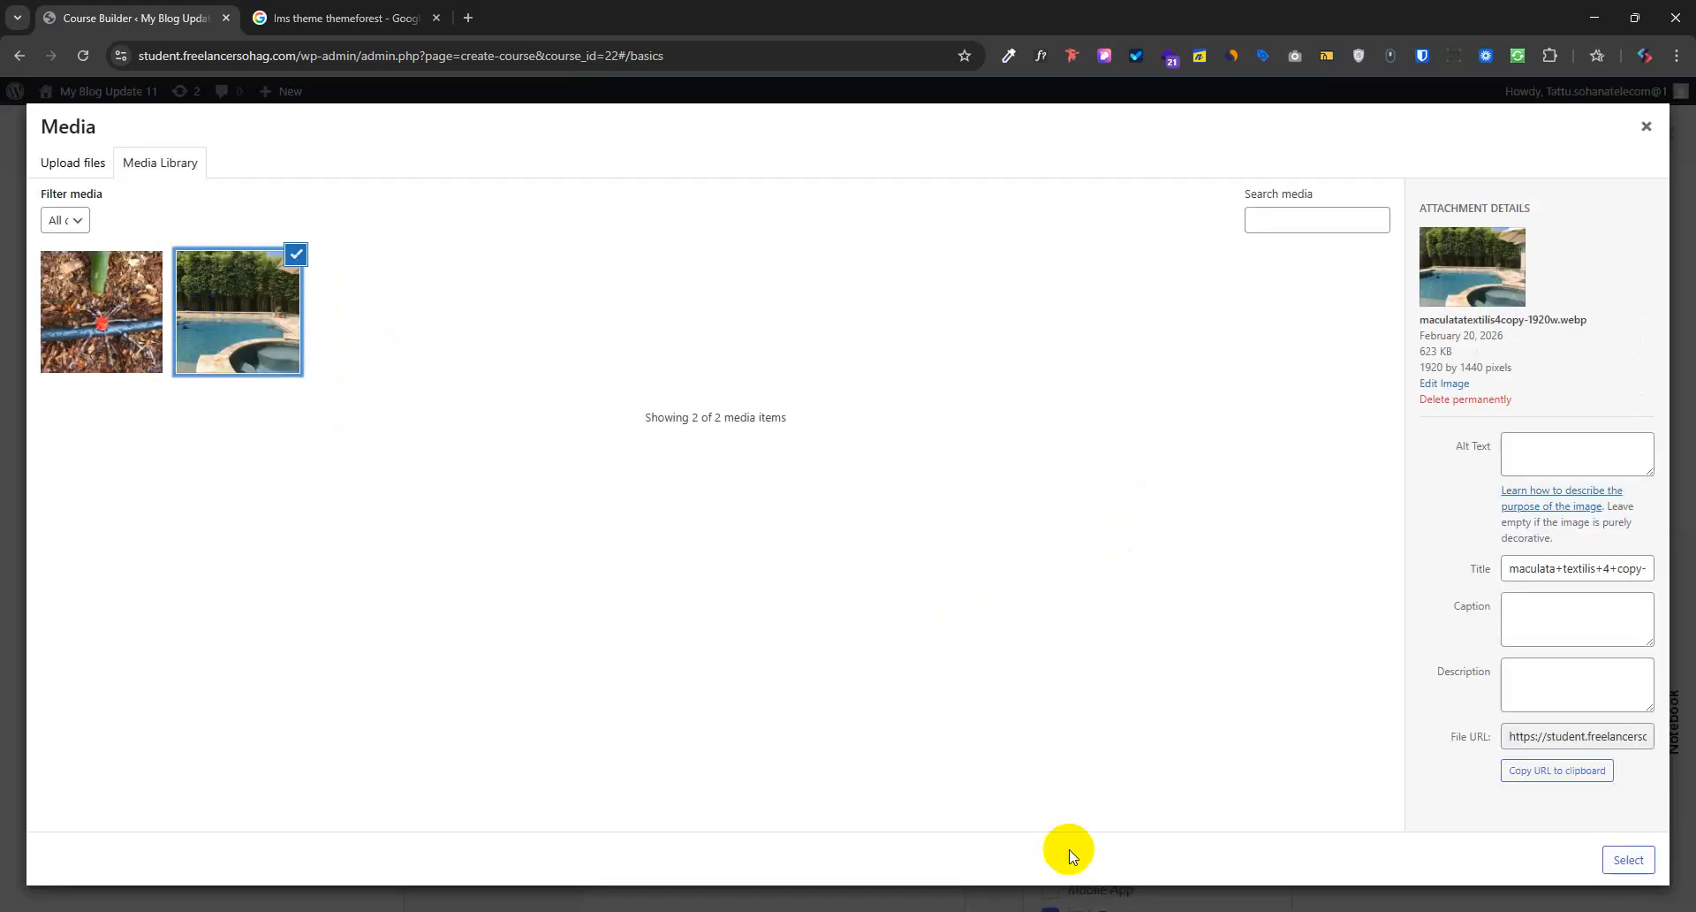
pyautogui.click(1628, 860)
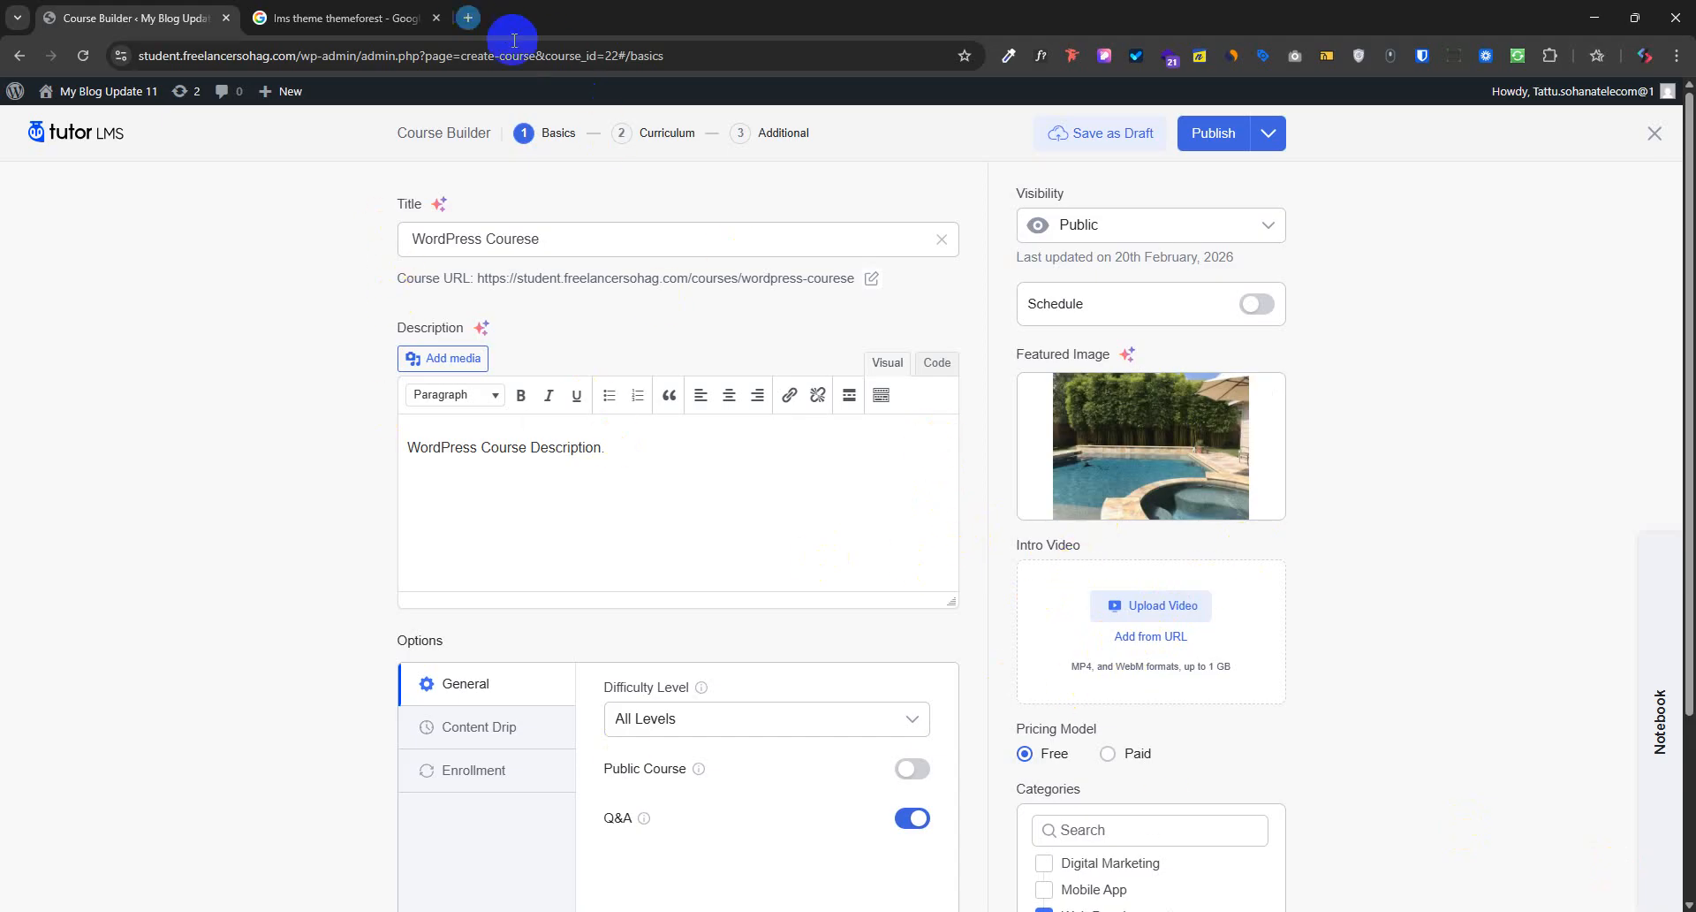
# Open YouTube in a new browser tab and search for "Tutor", looking through the results for a suitable intro video
pyautogui.hotkey('ctrl', 't')
pyautogui.write('you')
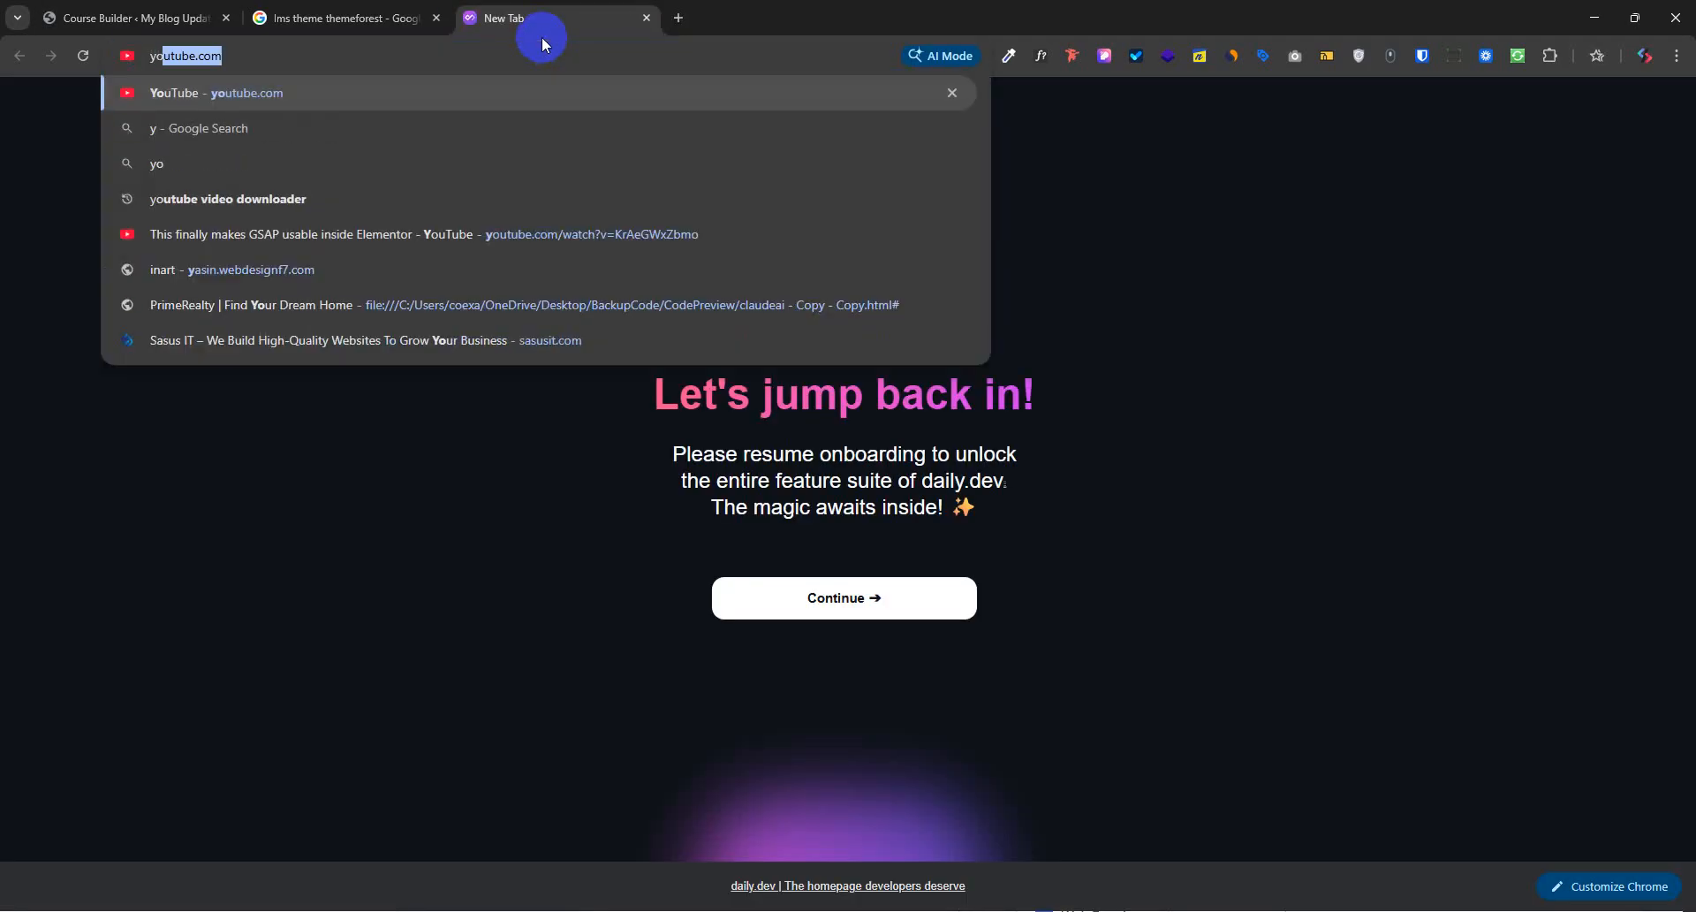
pyautogui.press('Return')
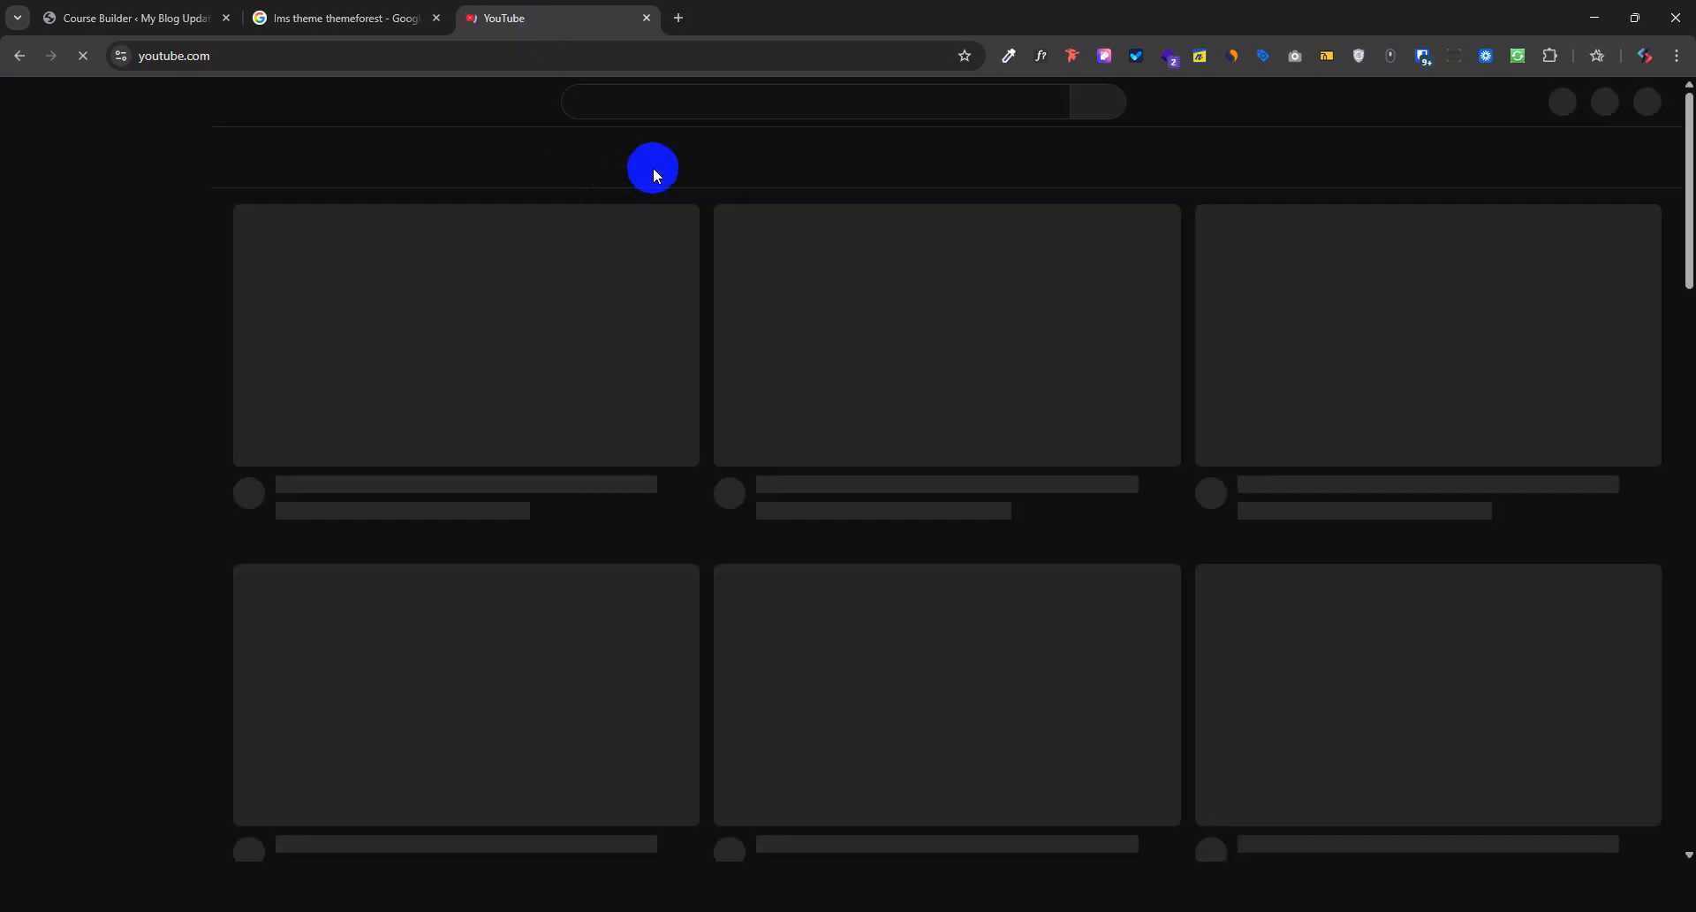
pyautogui.click(633, 103)
pyautogui.write('Tutor')
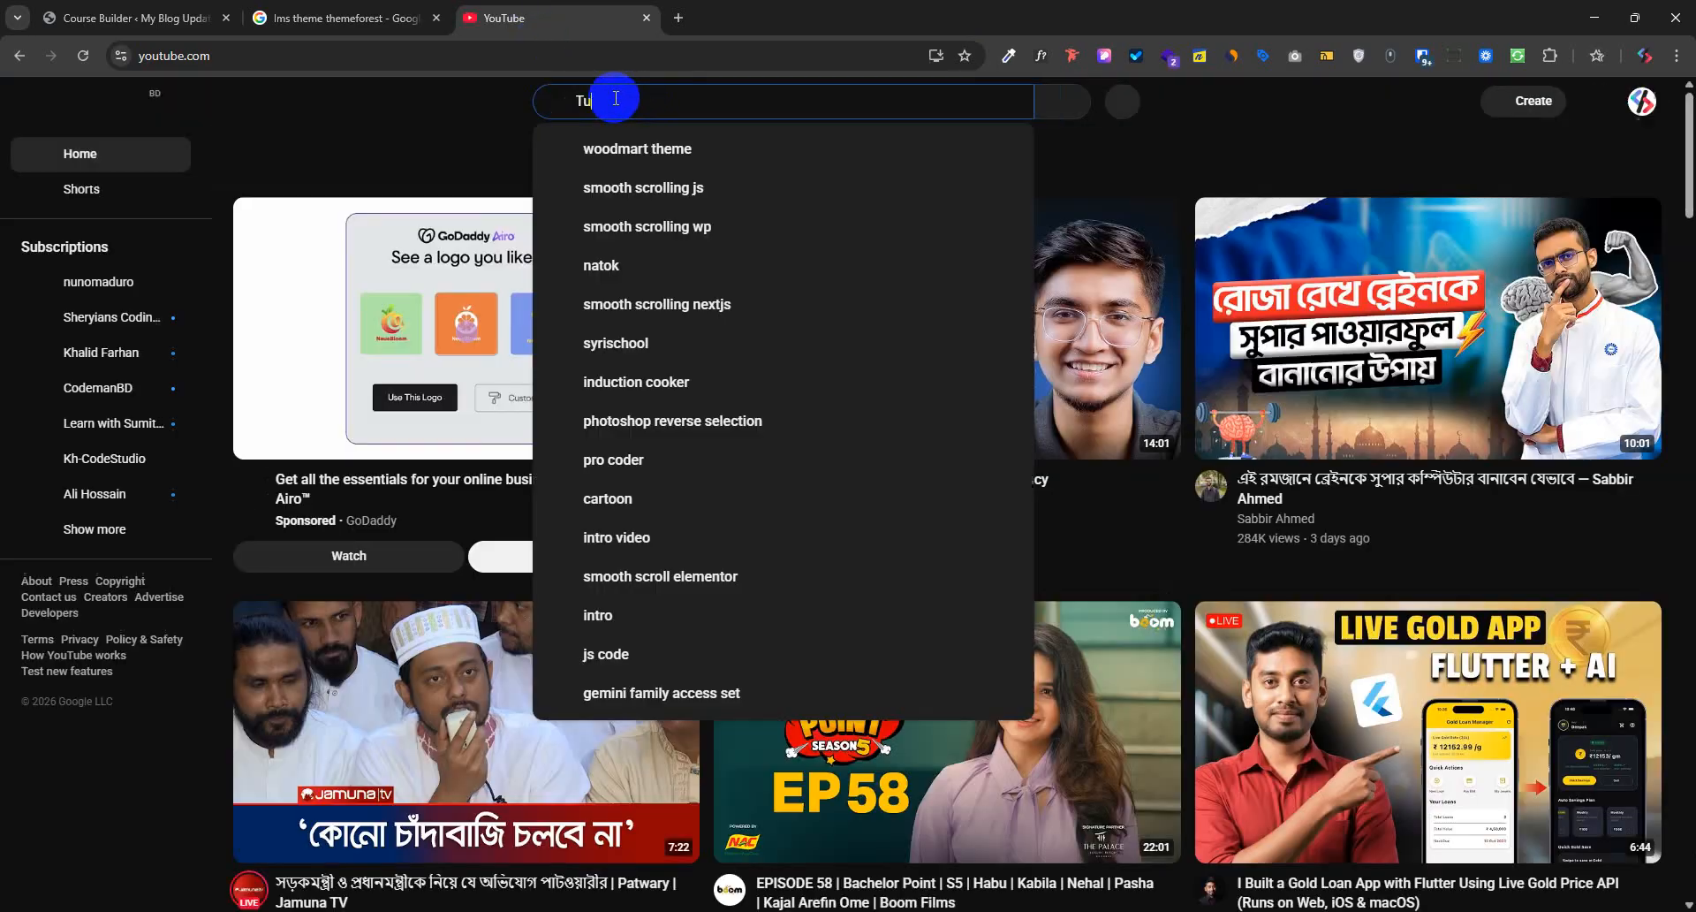
pyautogui.press('Return')
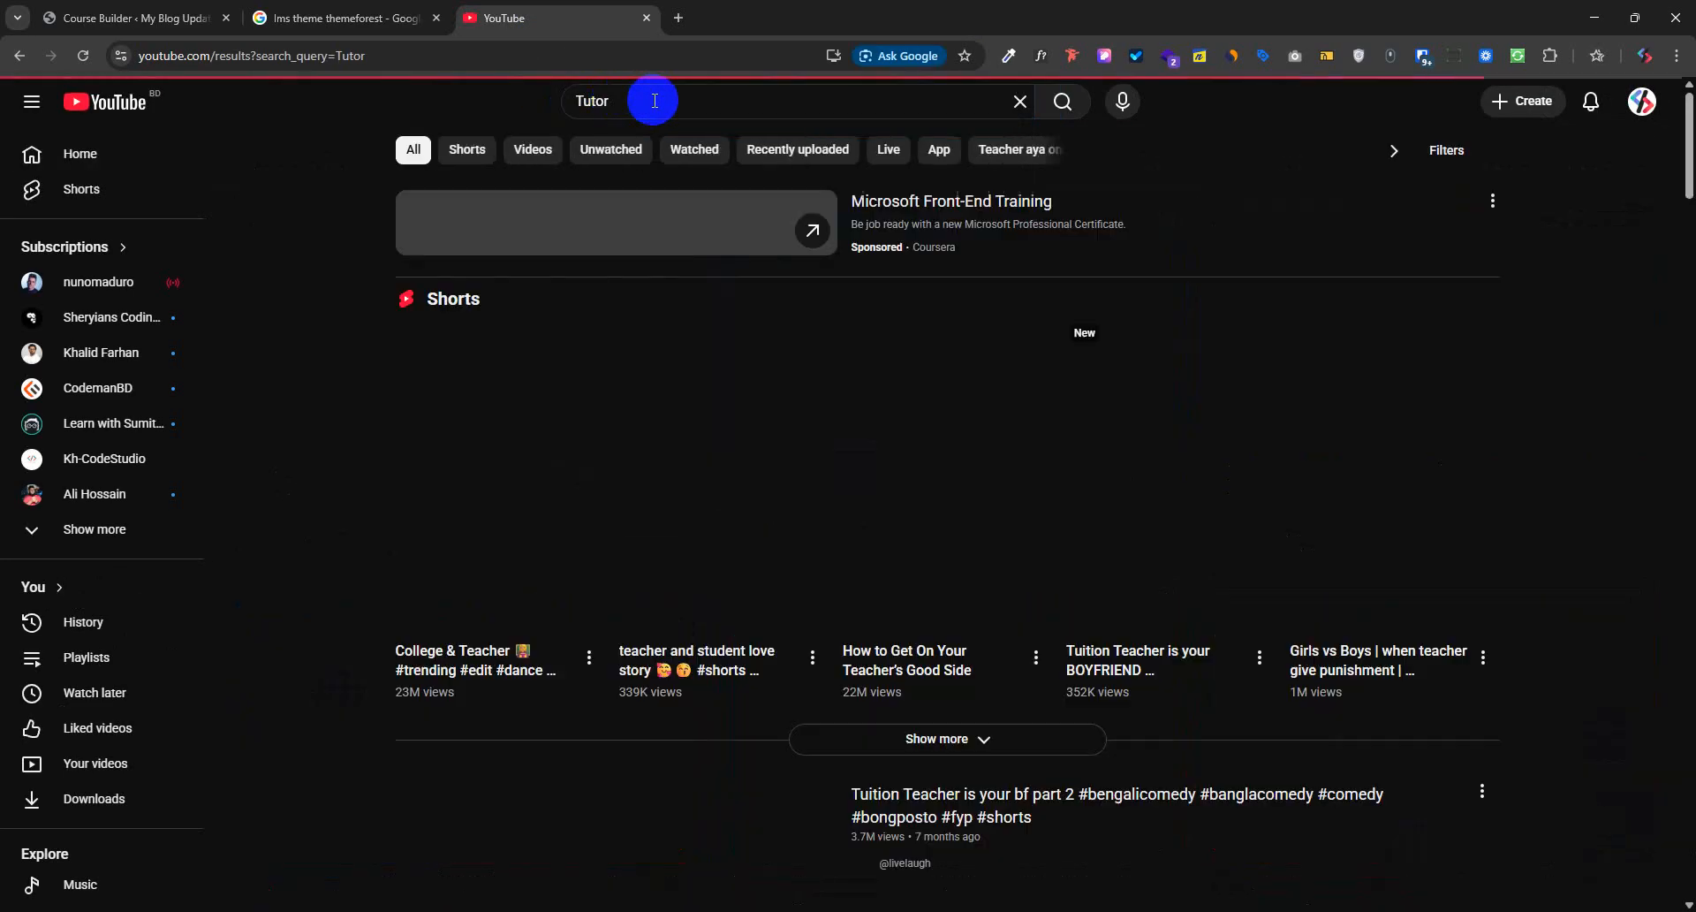
pyautogui.scroll(-8, 936, 632)
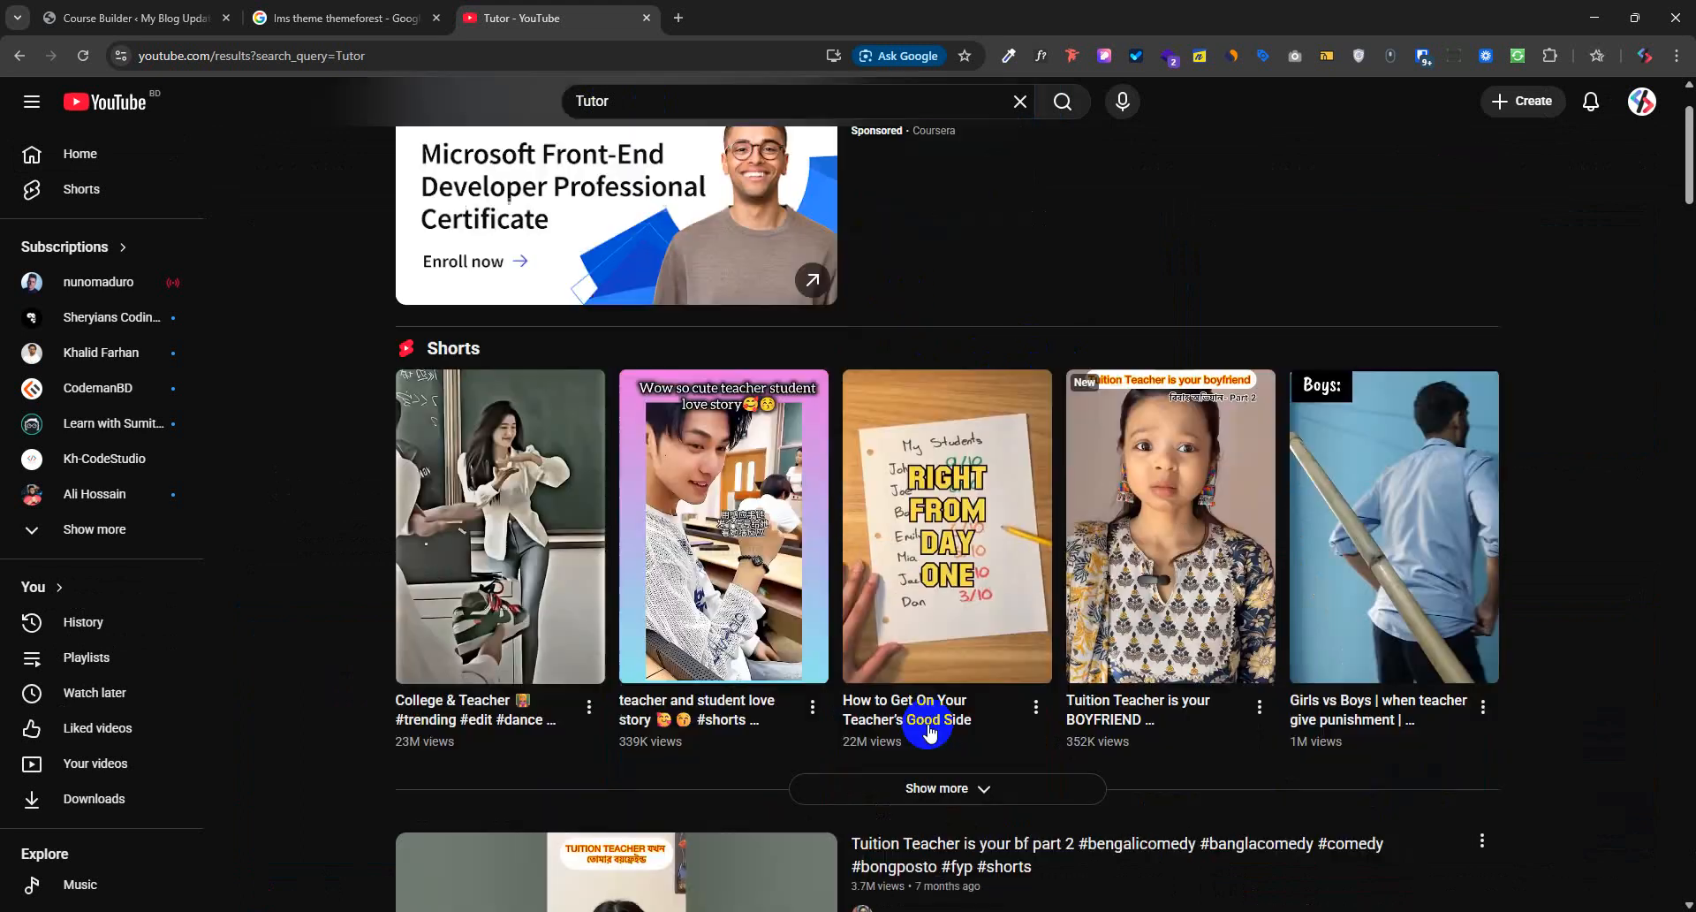
pyautogui.scroll(-6, 963, 610)
pyautogui.scroll(-7, 963, 619)
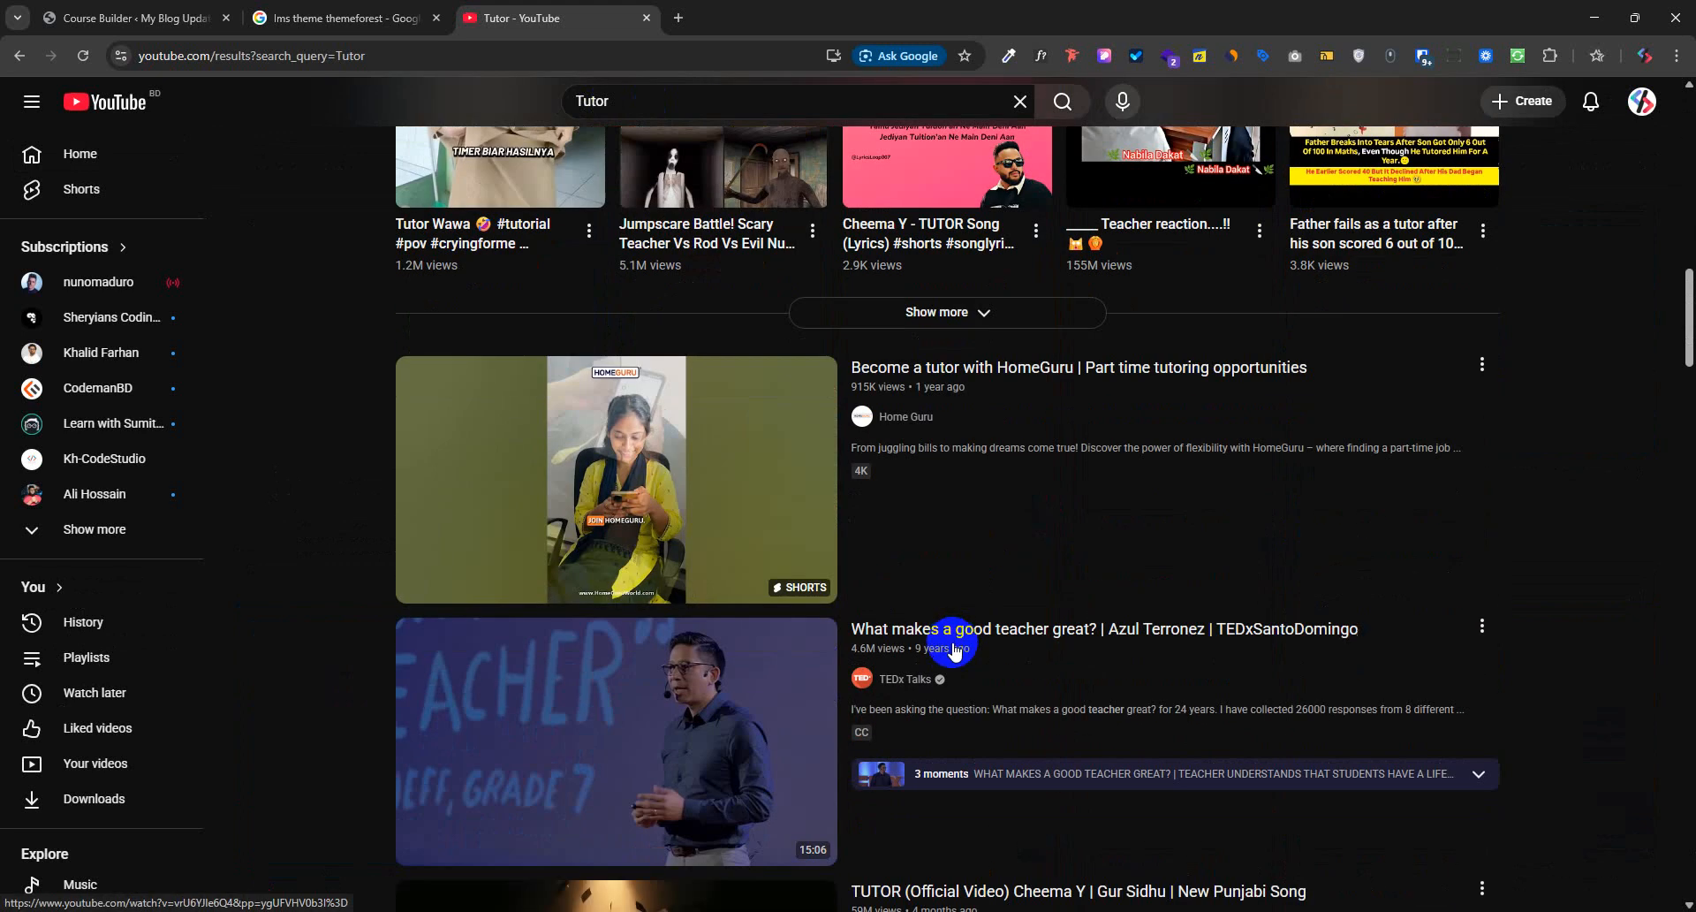
# Search YouTube for "Tutor Plugin wp" and open the Tutor LMS Academy course
pyautogui.click(777, 104)
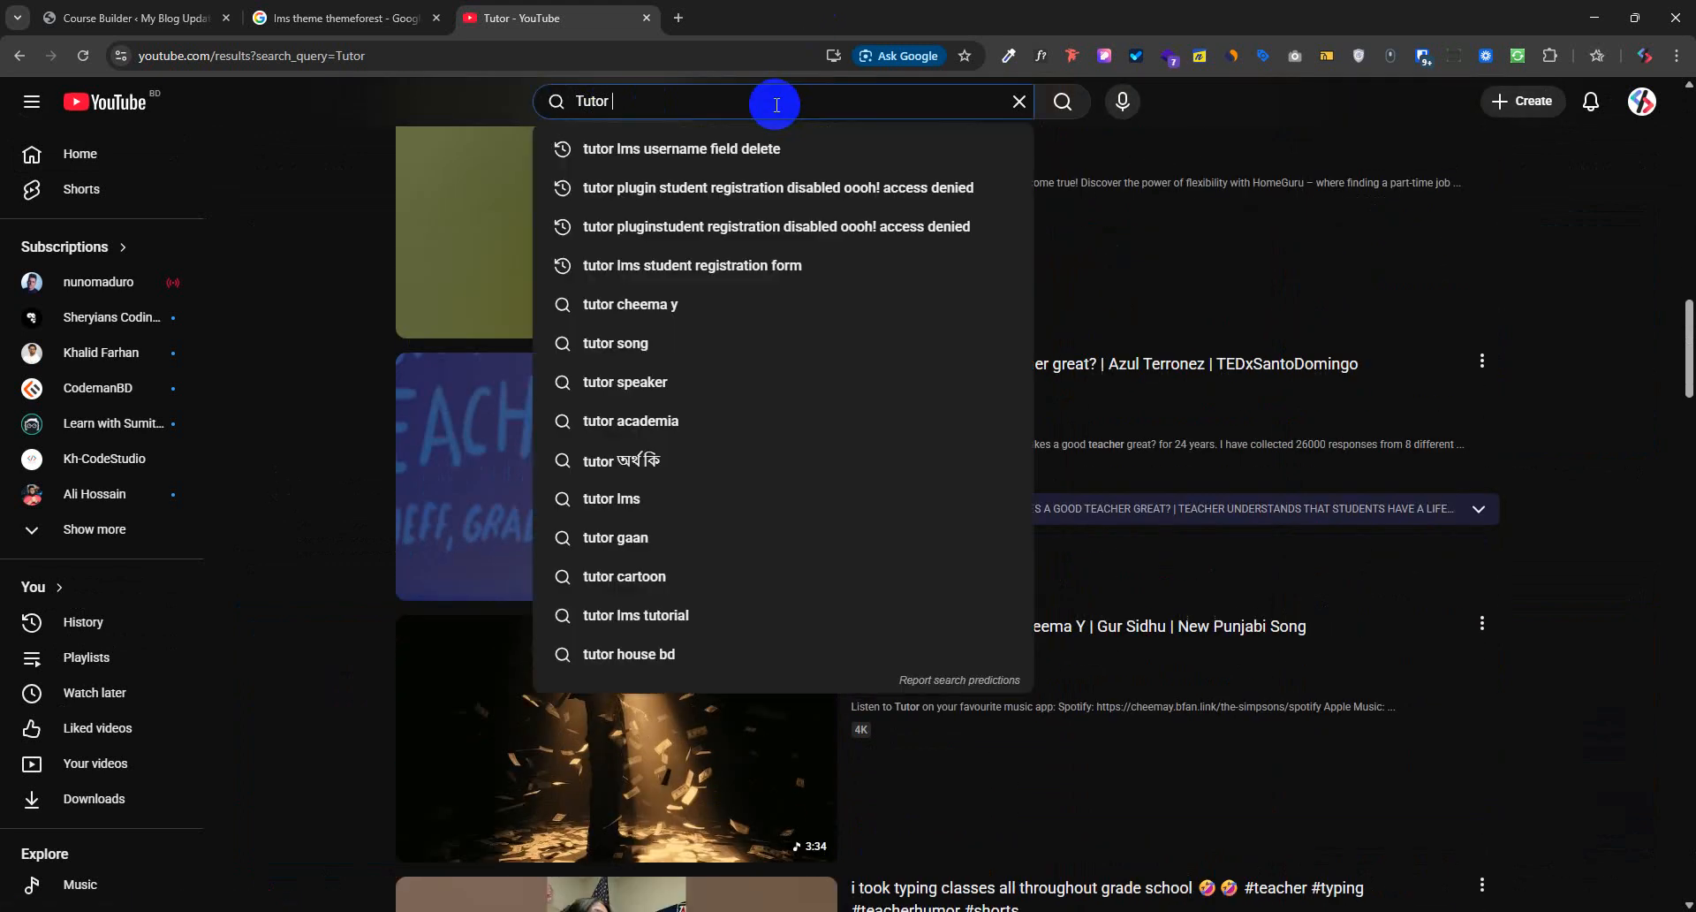
pyautogui.write('Plugin wp')
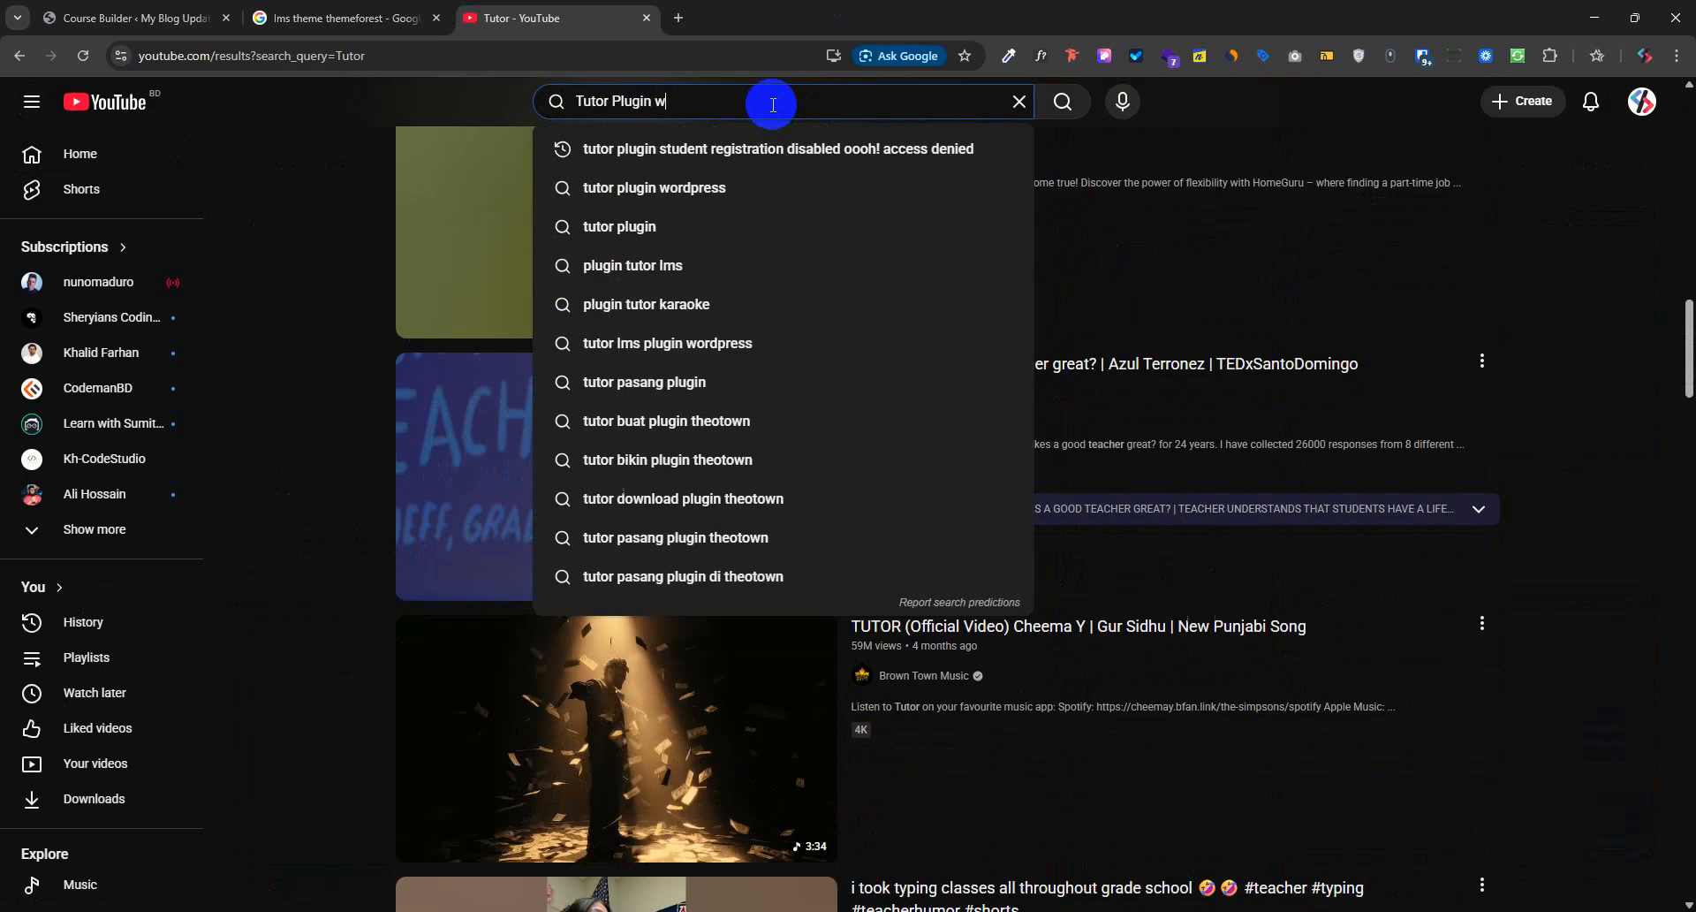
pyautogui.press('Return')
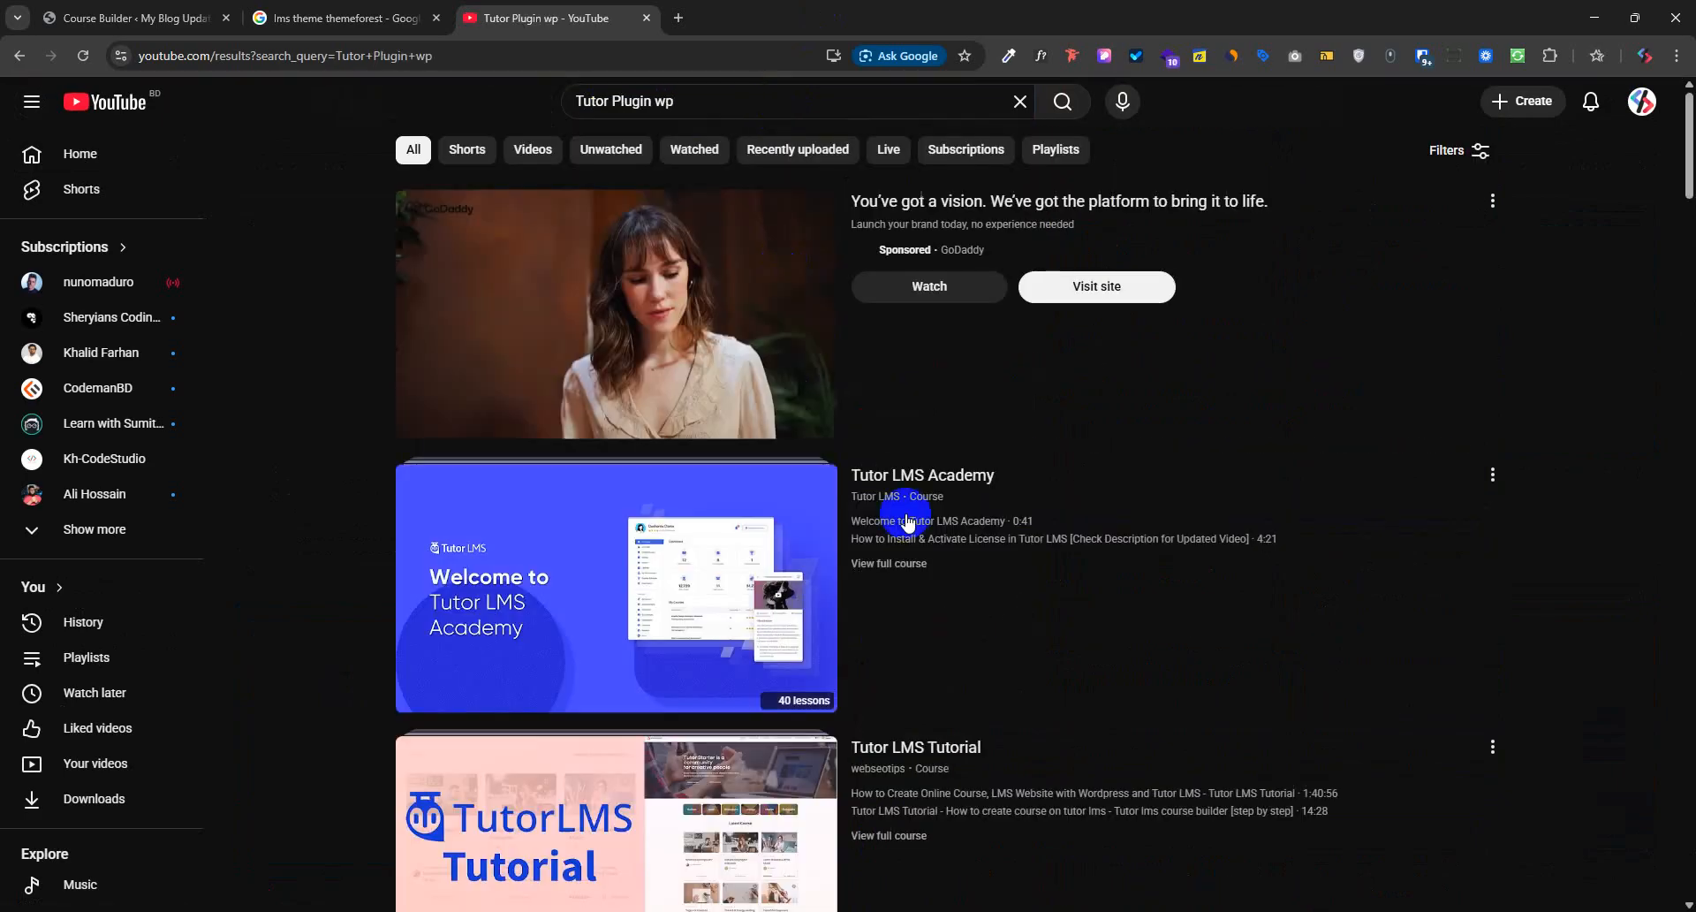
pyautogui.scroll(-1, 951, 473)
pyautogui.click(918, 386)
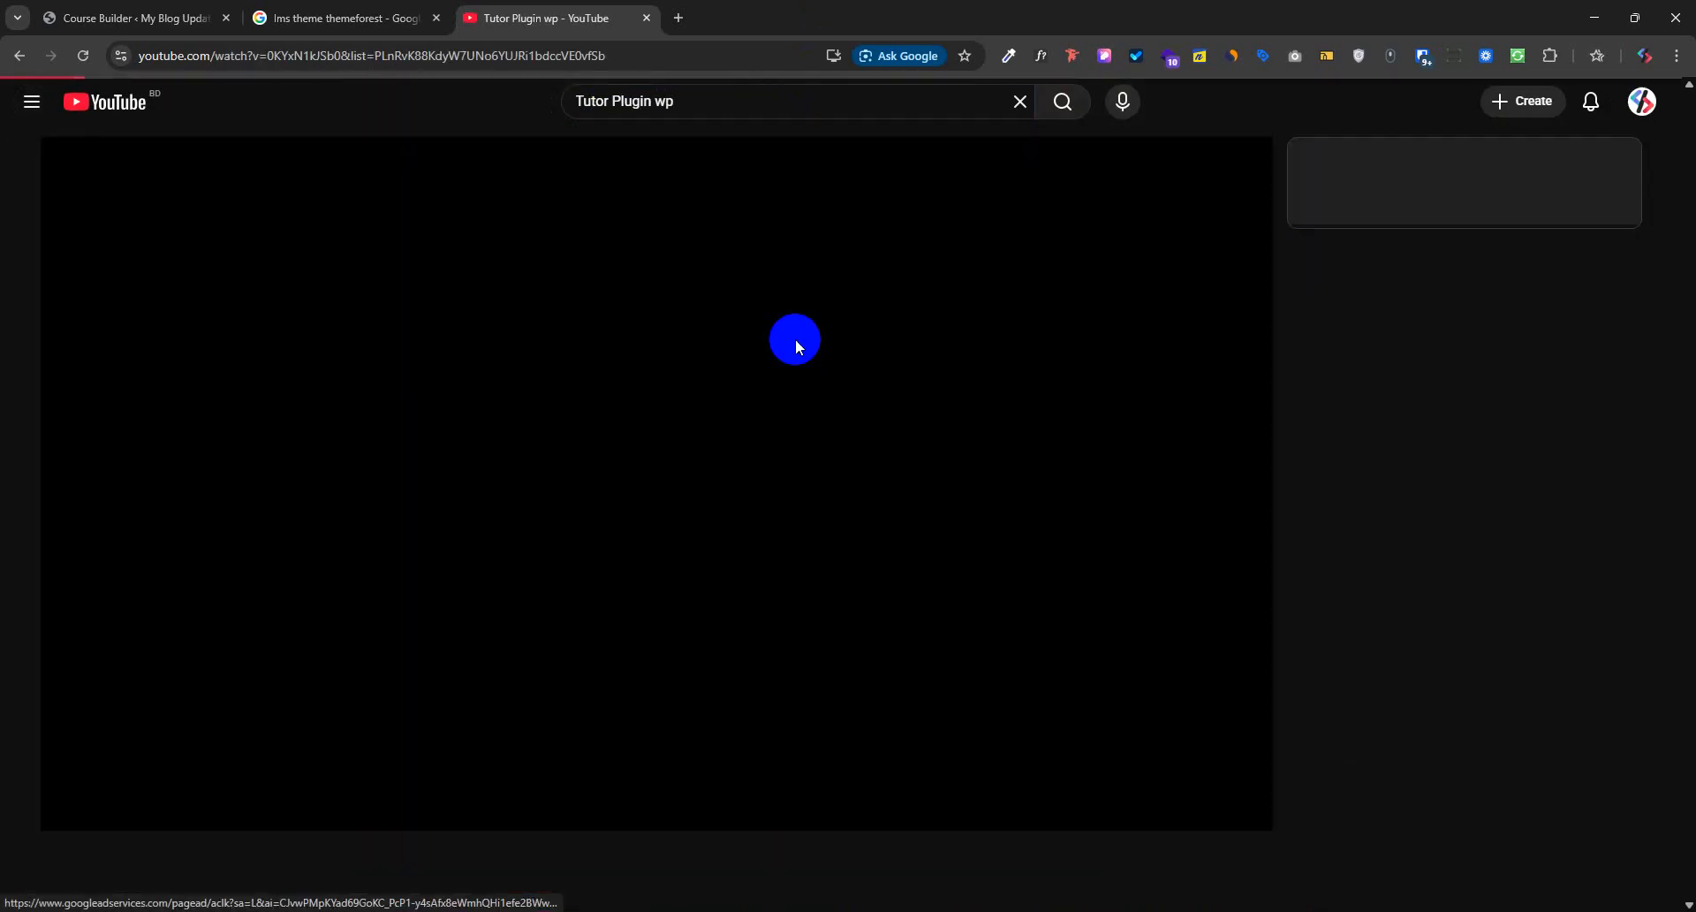
# Pause the "Welcome to Tutor LMS Academy" video and copy its URL
pyautogui.click(505, 575)
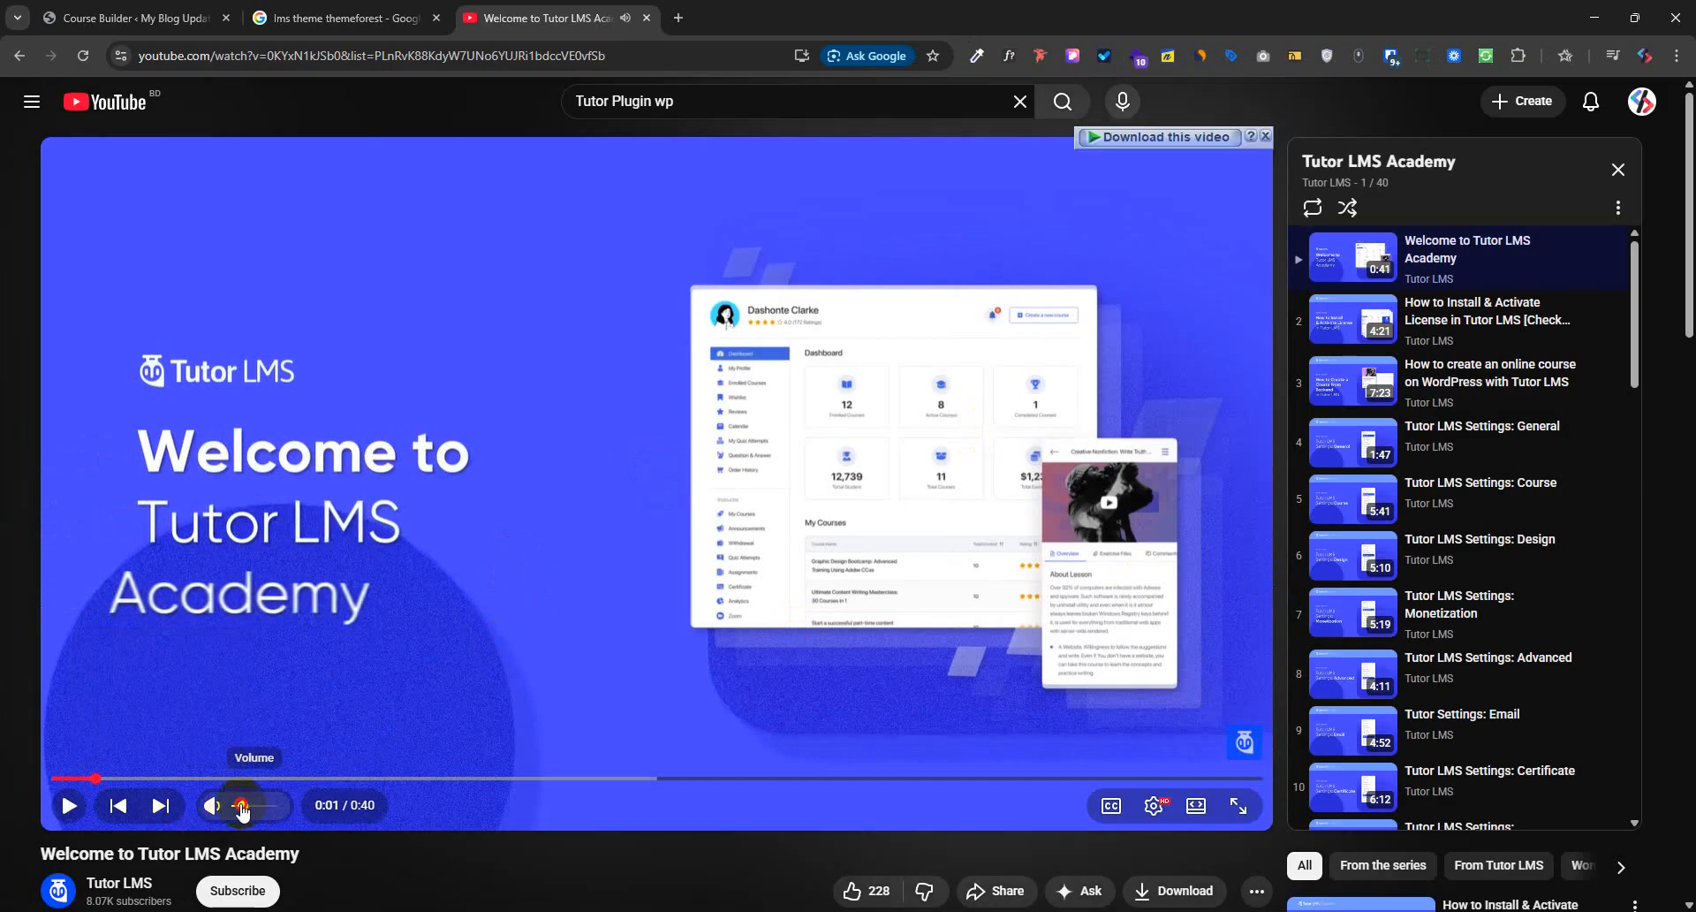
pyautogui.click(661, 431)
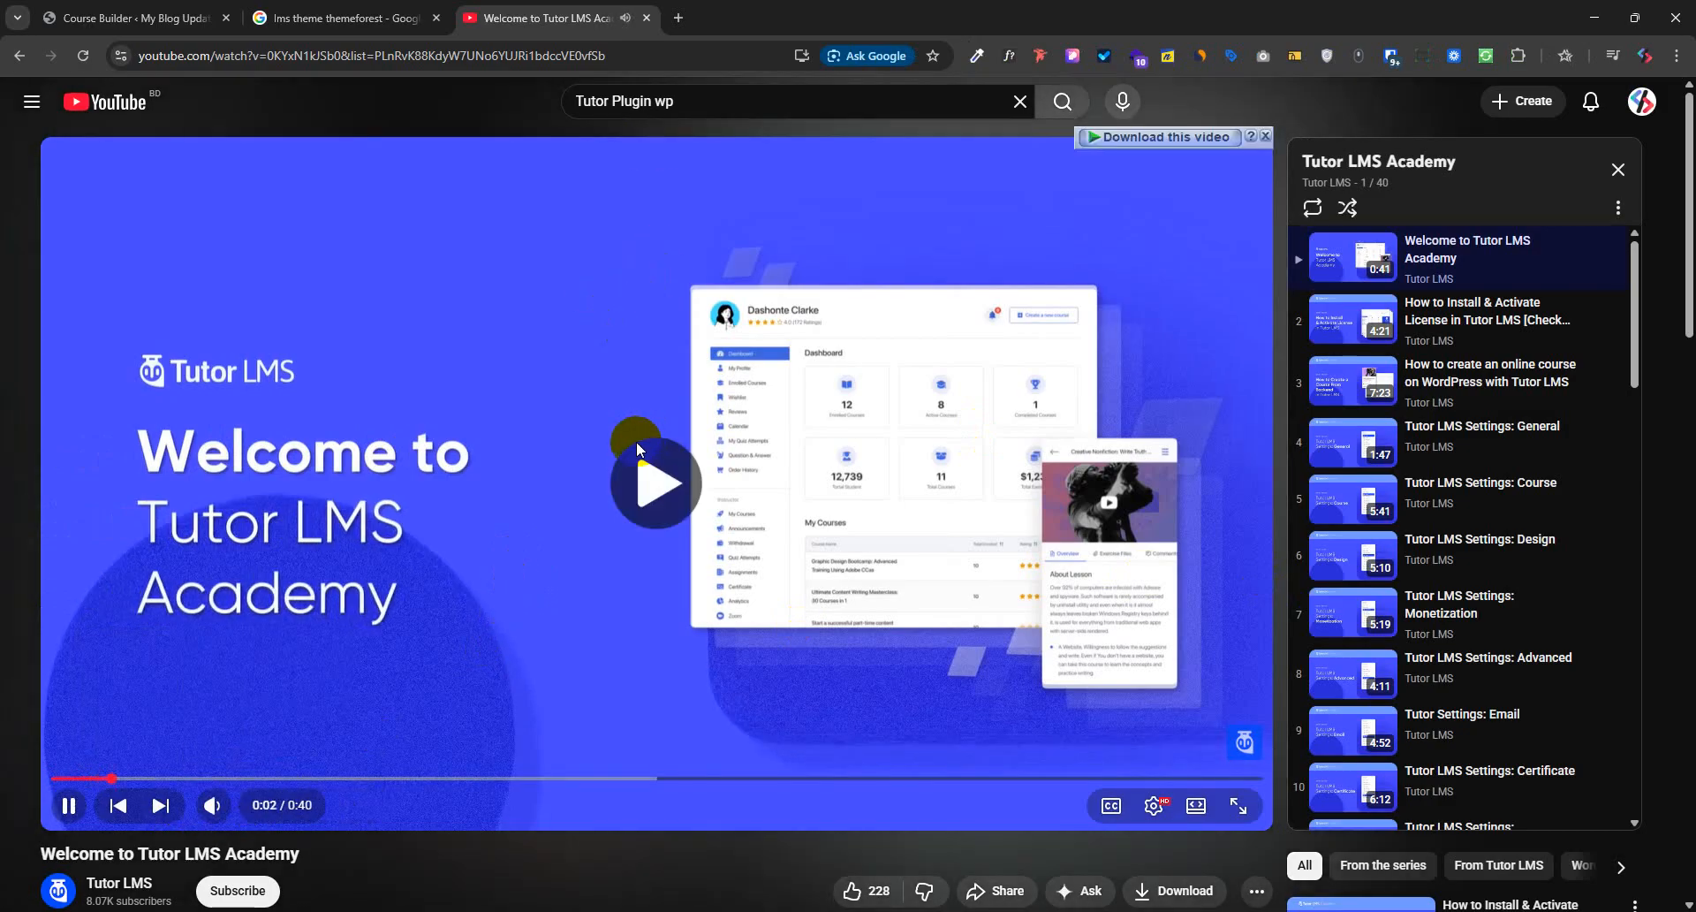
pyautogui.click(634, 441)
pyautogui.click(509, 54)
pyautogui.hotkey('ctrl', 'c')
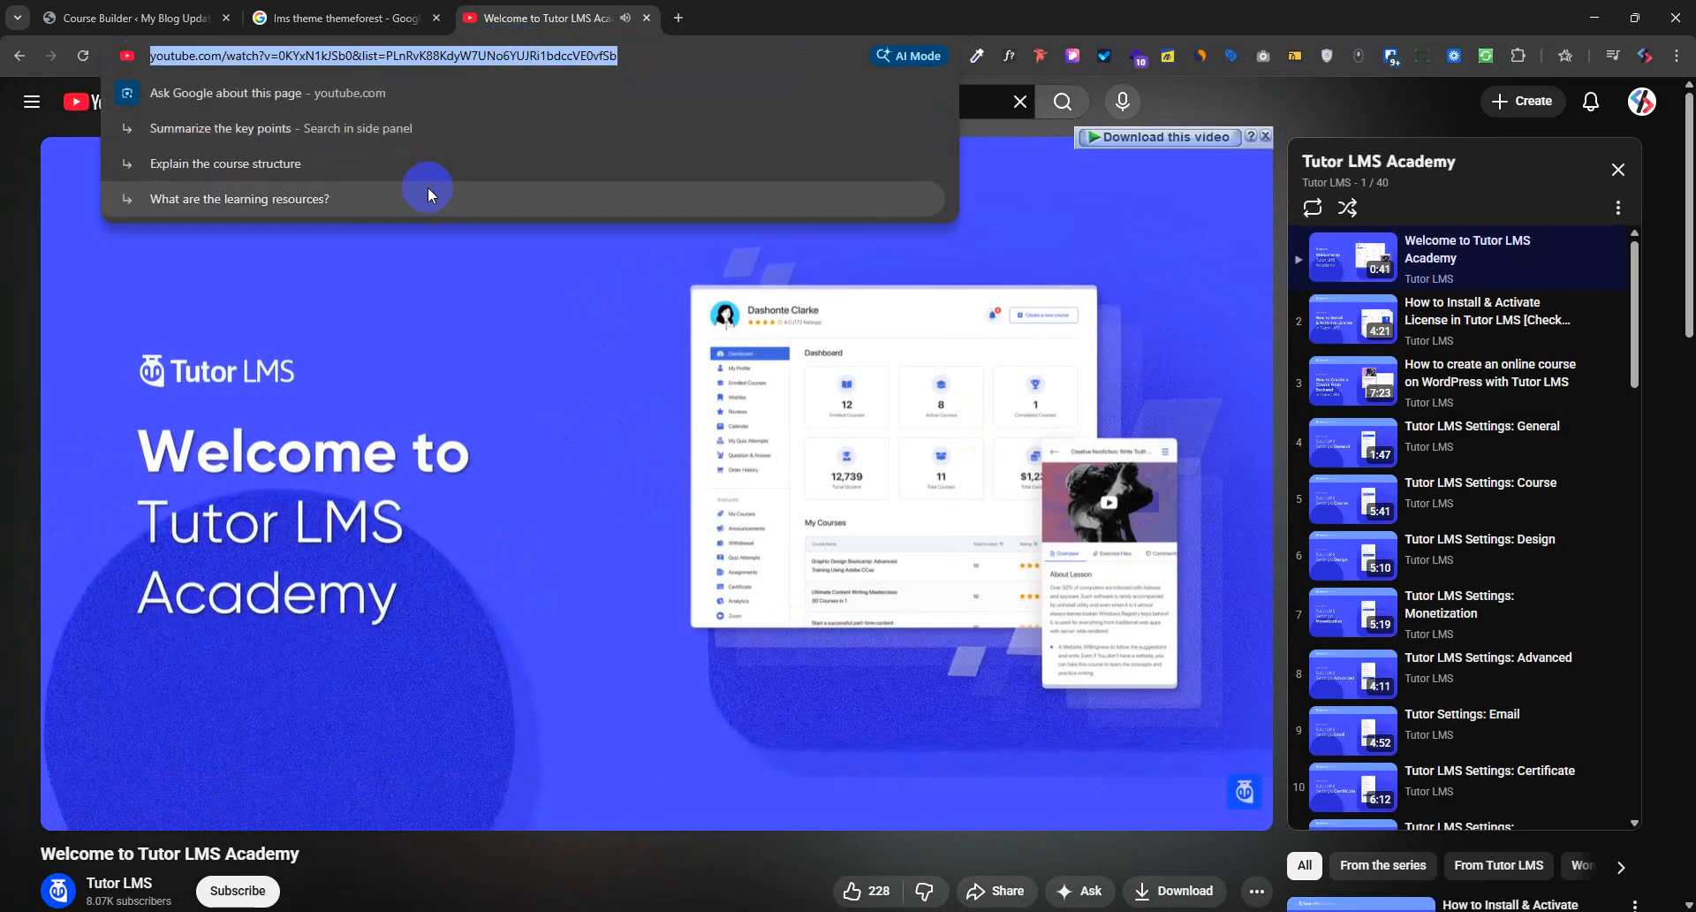
# Switch back to the WordPress course builder and go to the Intro Video section
pyautogui.click(132, 14)
pyautogui.scroll(-1, 1148, 614)
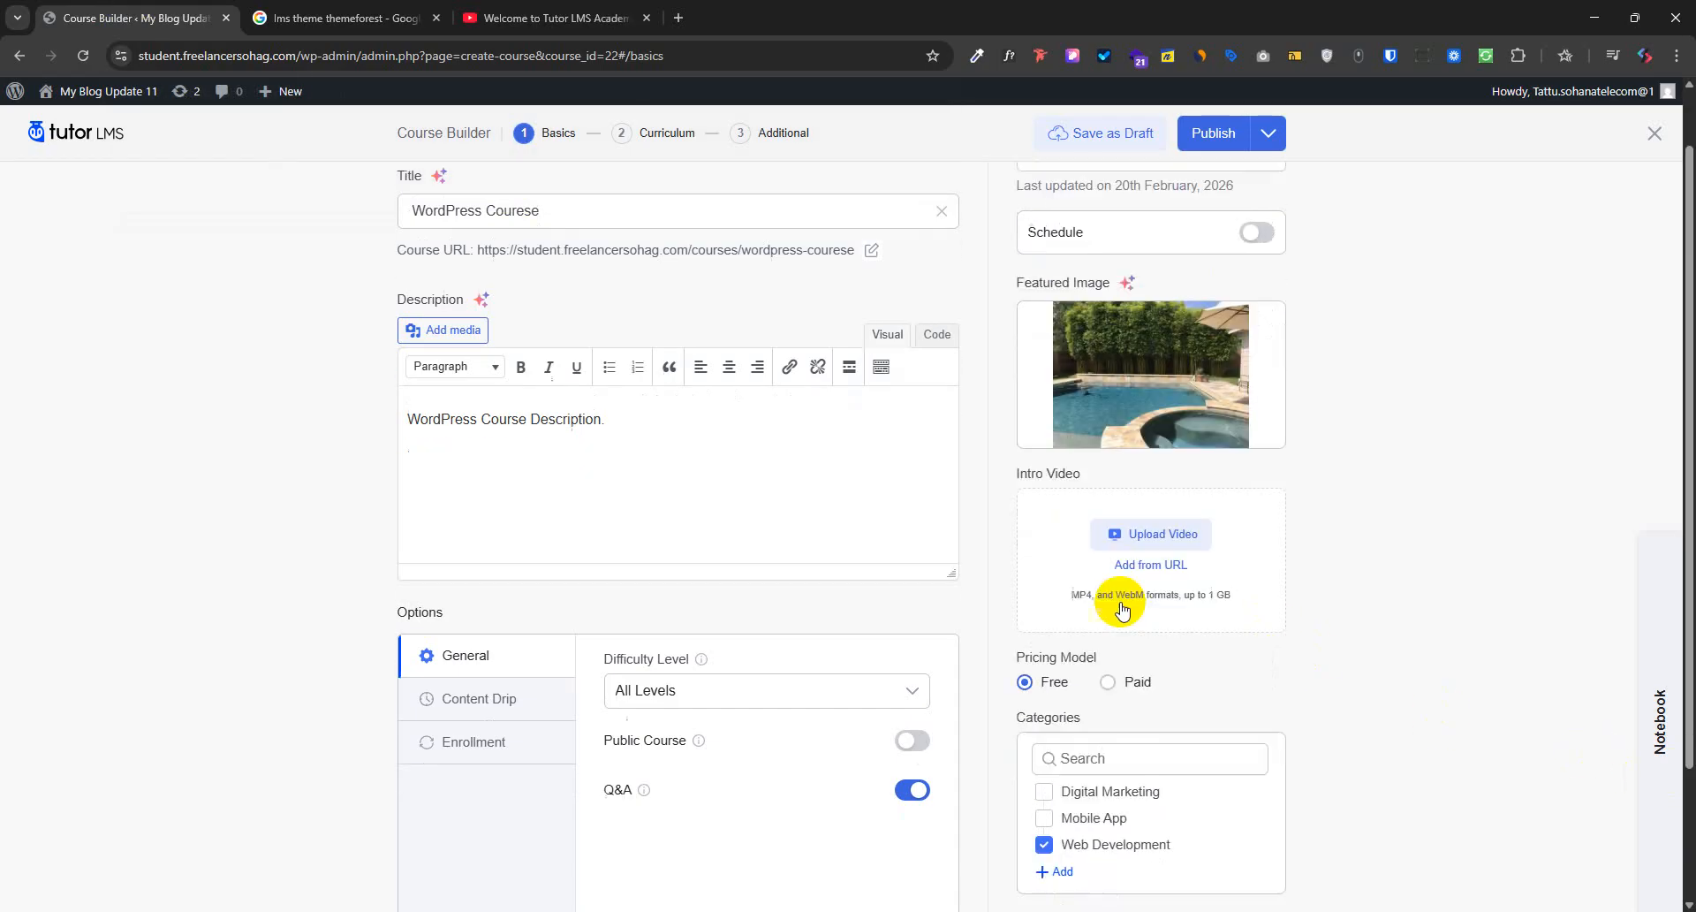
pyautogui.scroll(-1, 1122, 609)
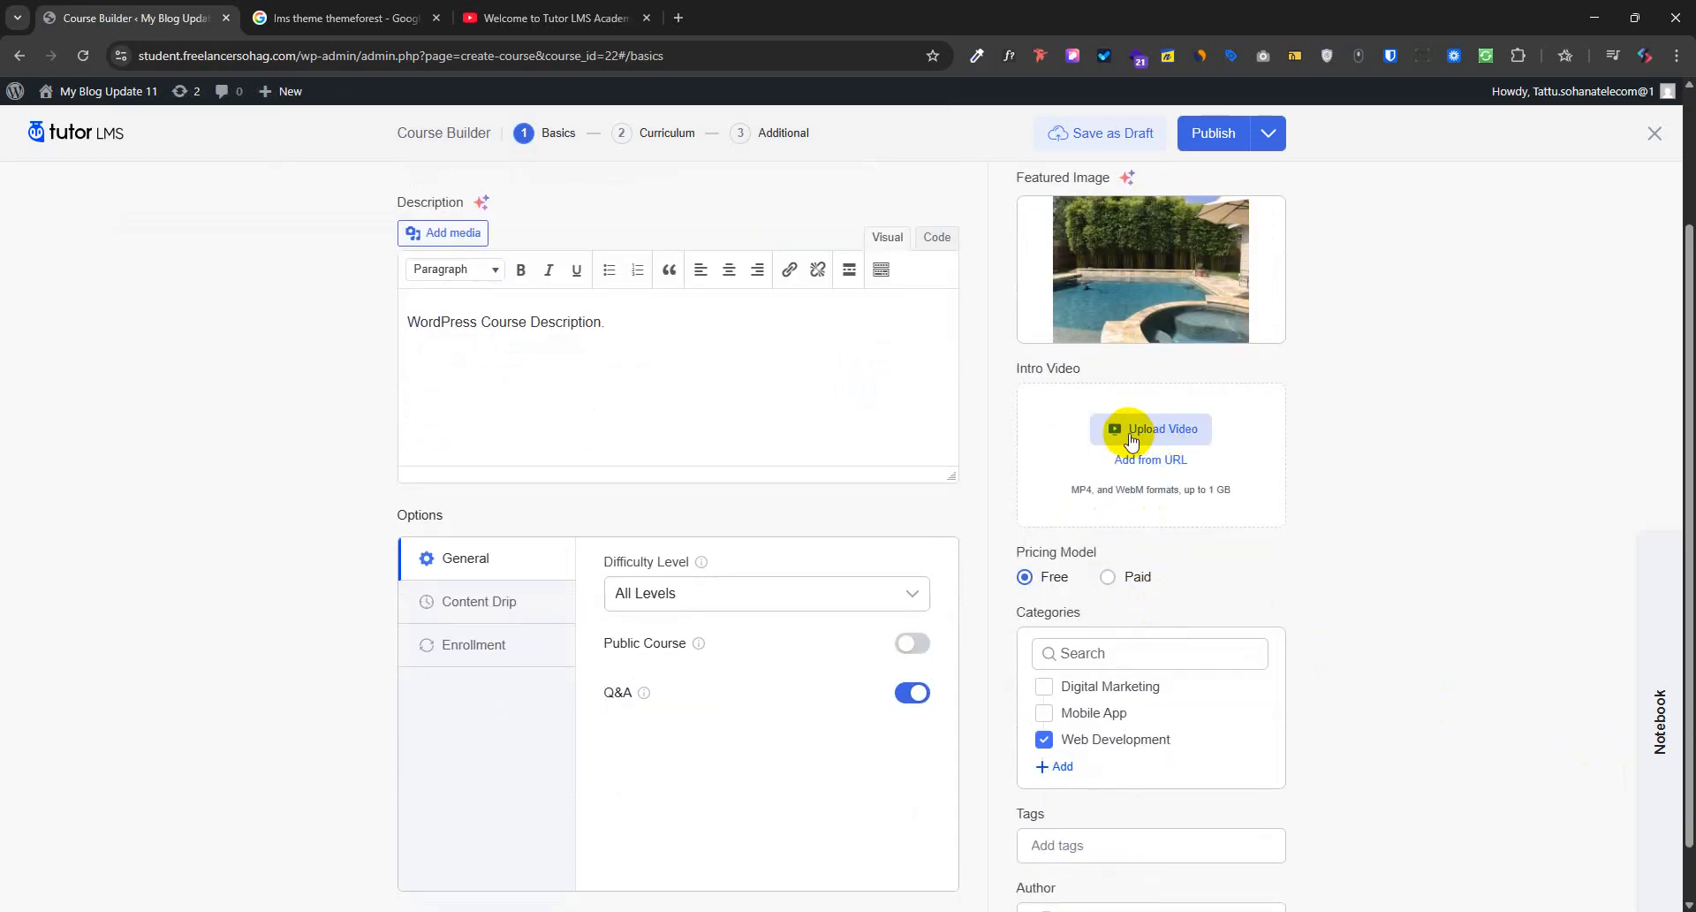
pyautogui.click(1132, 440)
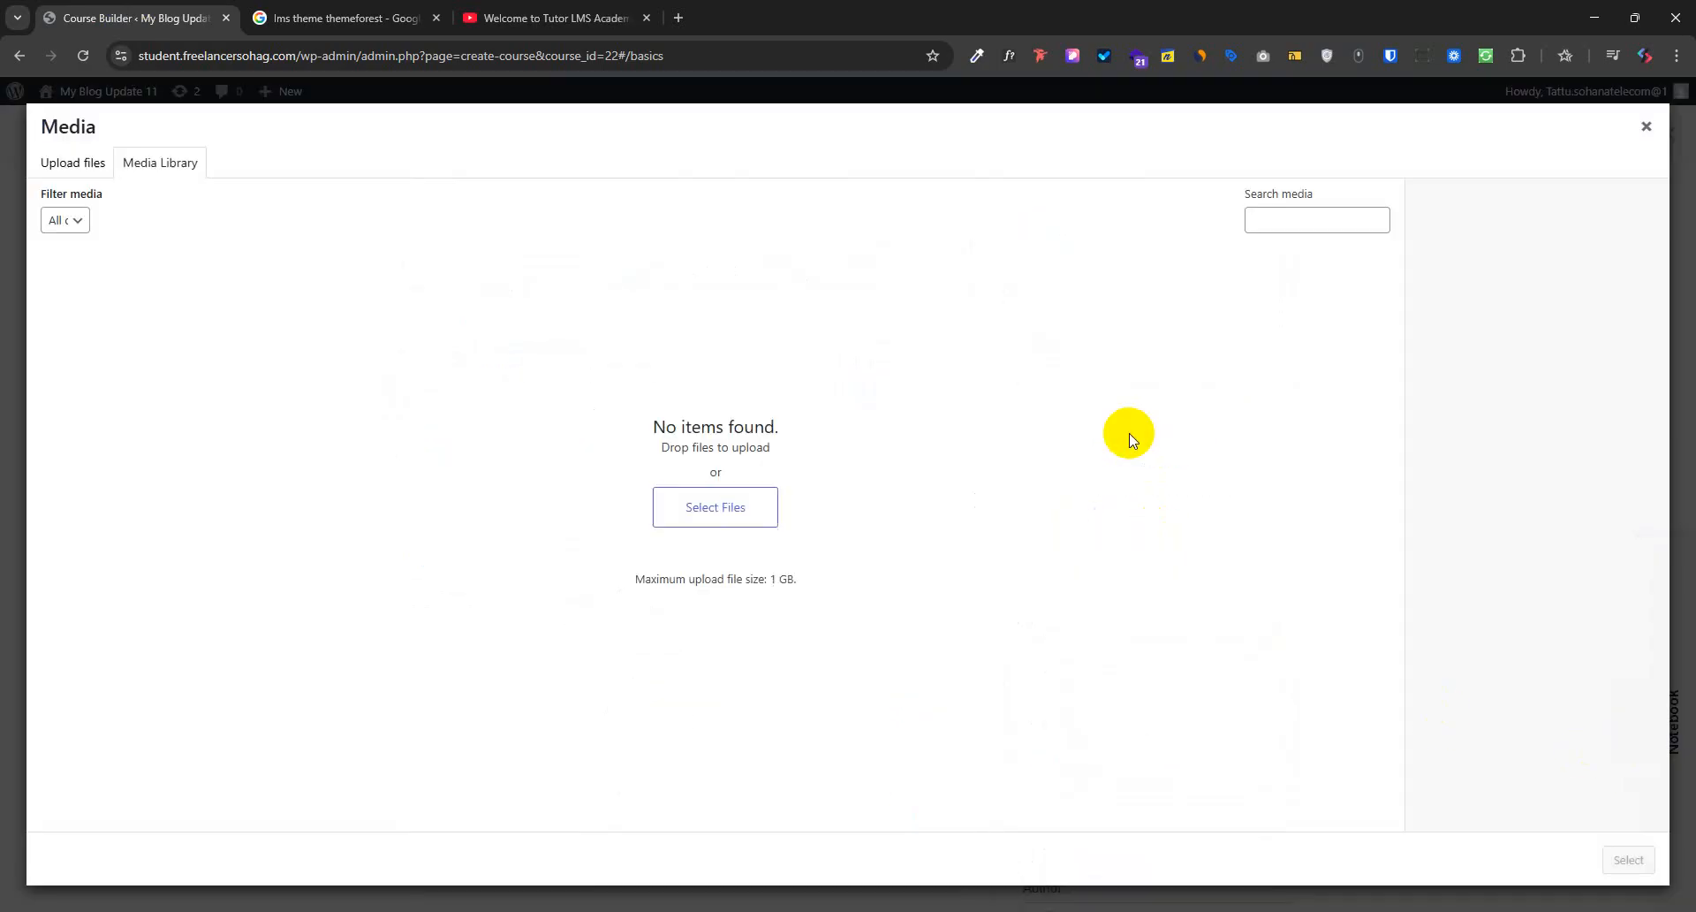
pyautogui.click(695, 497)
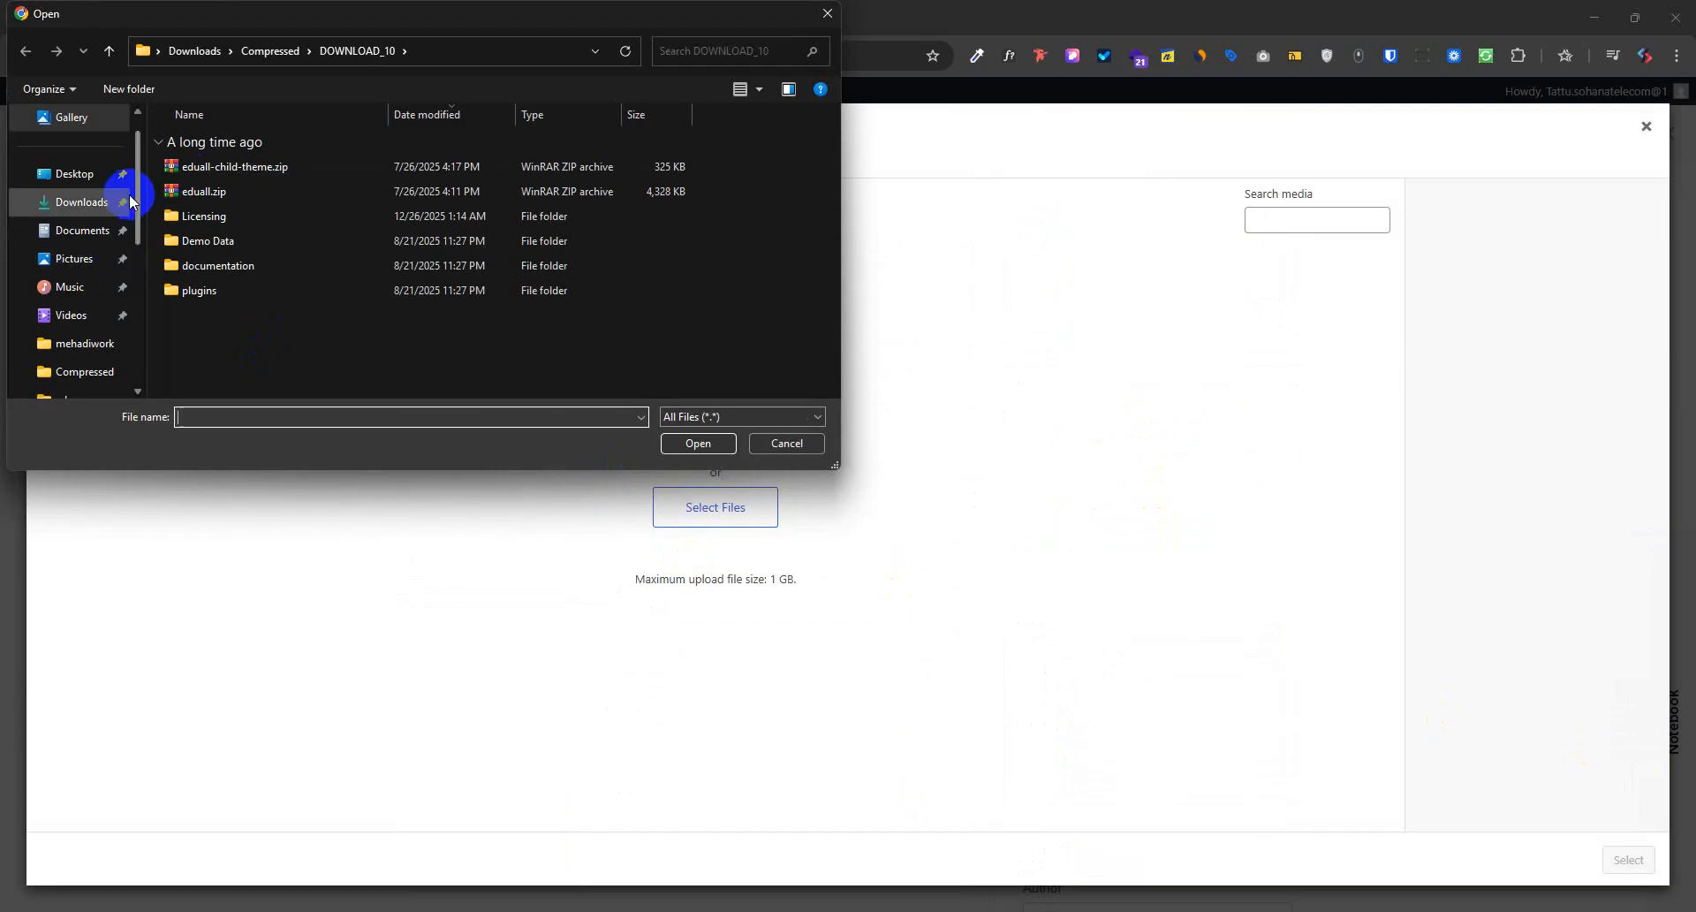
pyautogui.click(787, 443)
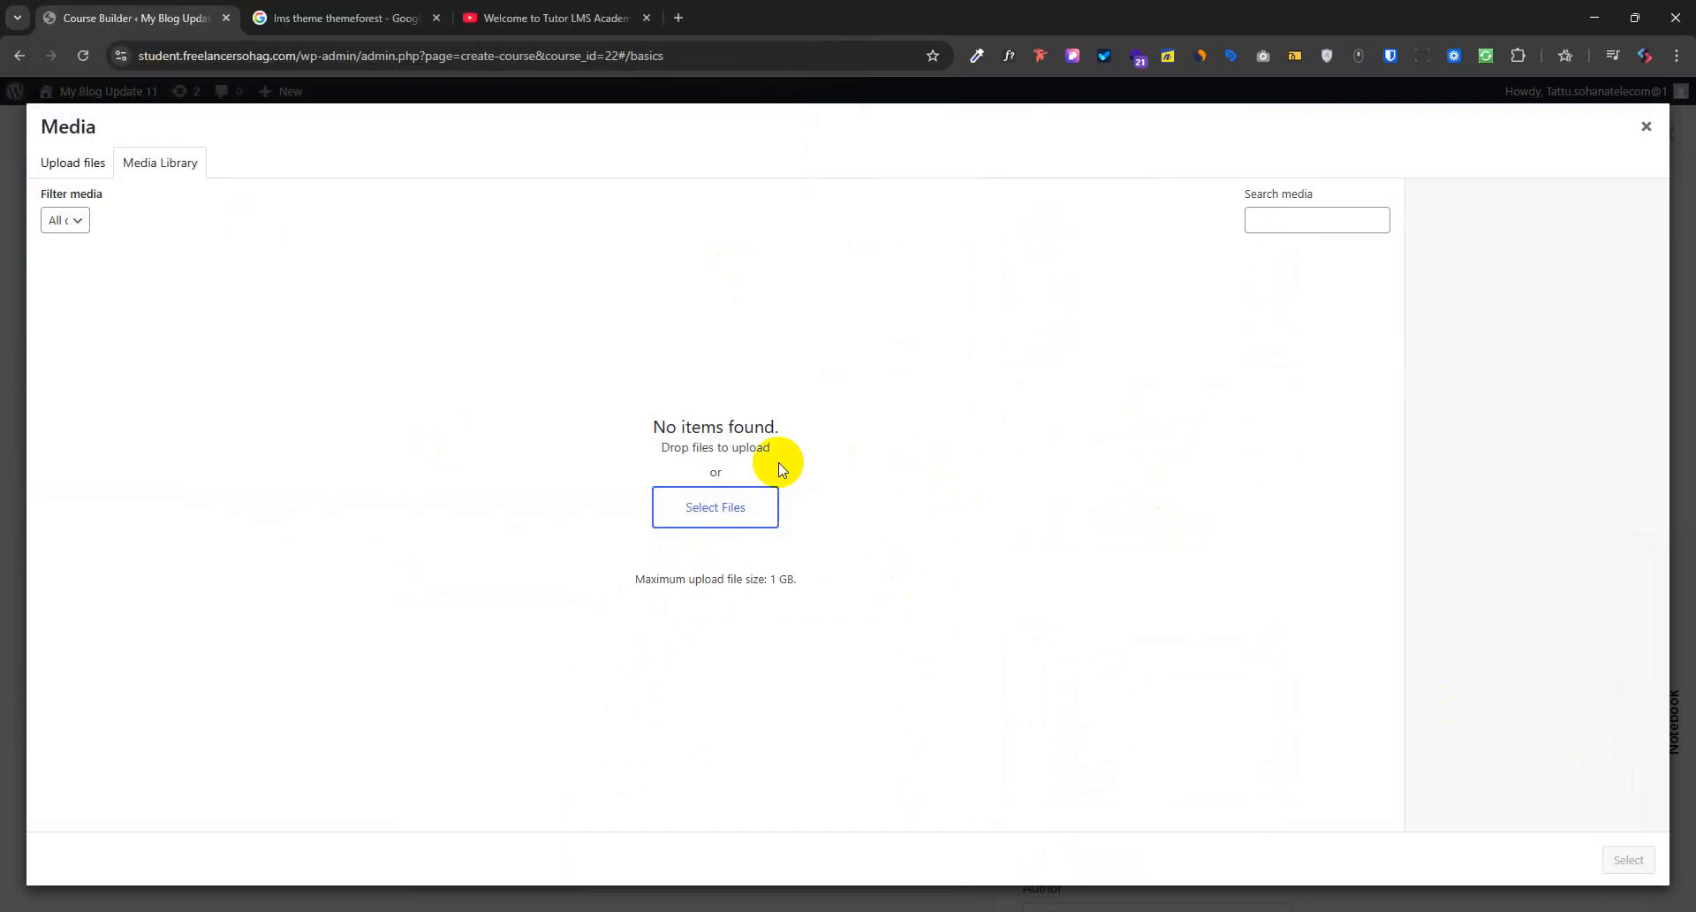
pyautogui.click(1645, 127)
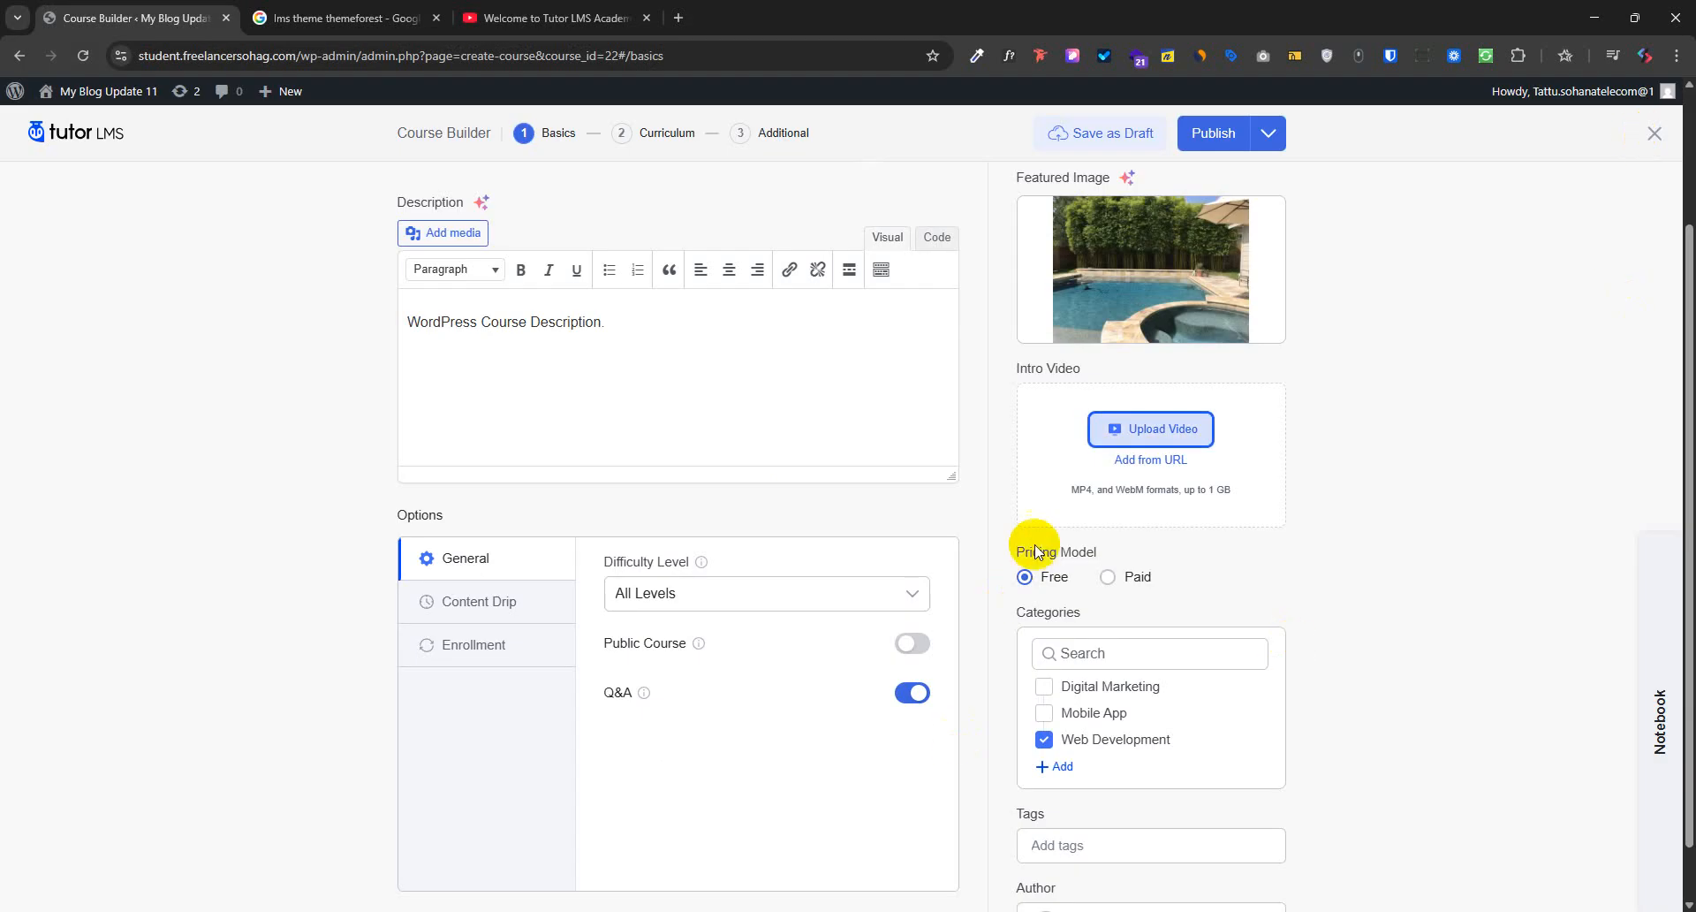
# Add the course's intro video from a URL, with YouTube as the source and the copied video link
pyautogui.click(1147, 461)
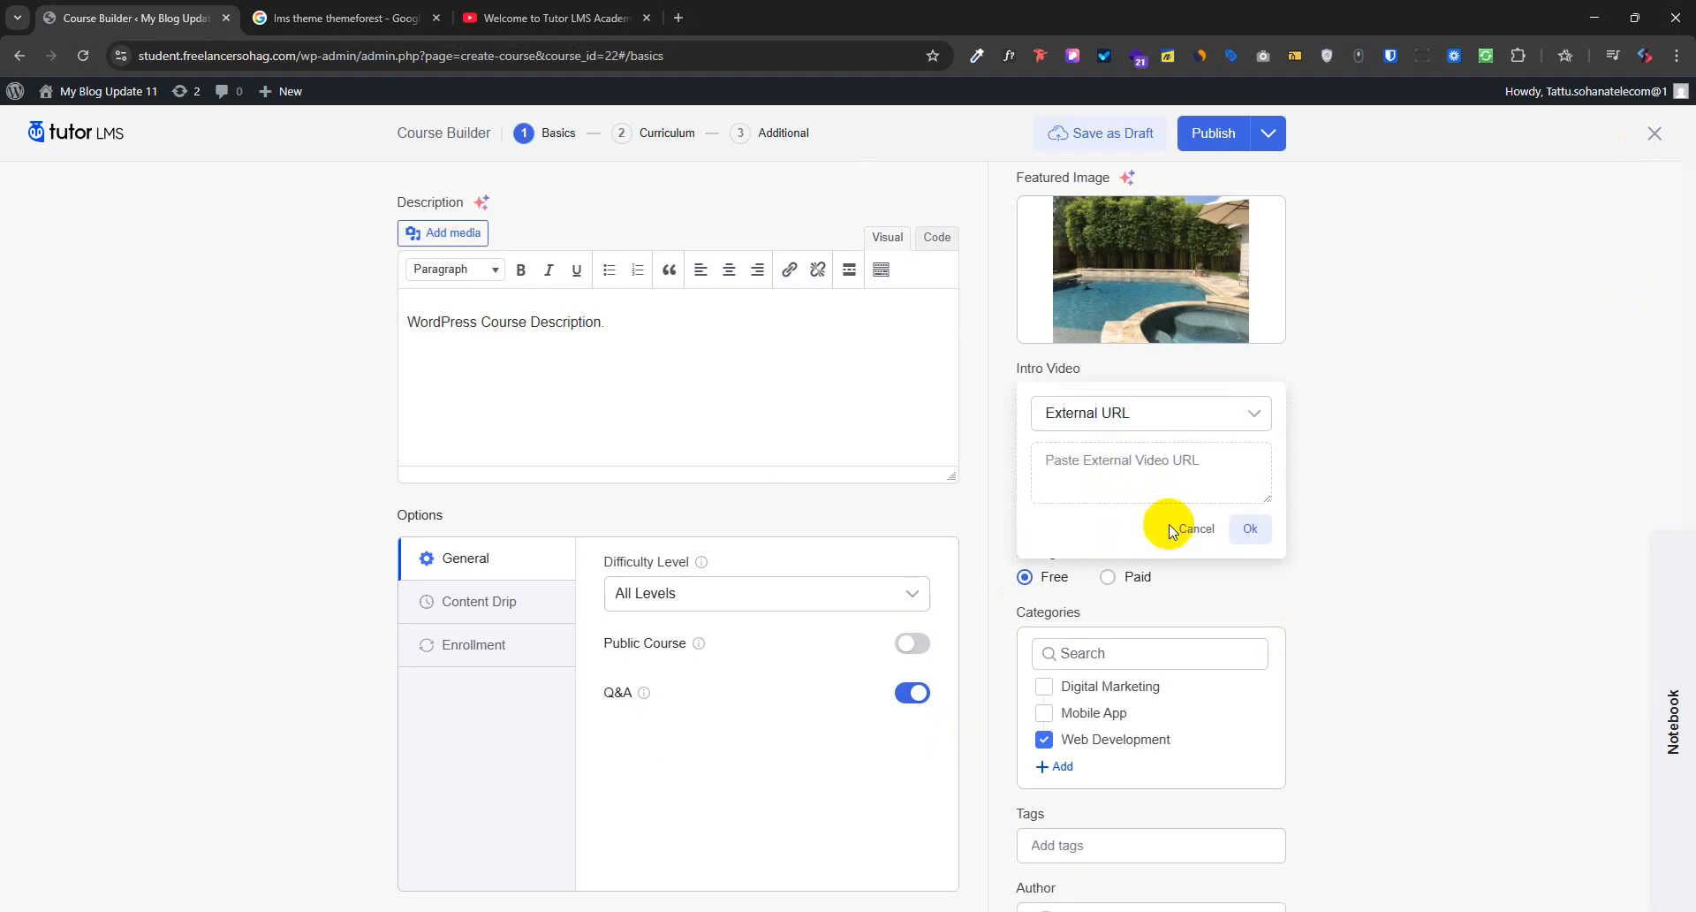
pyautogui.click(1100, 422)
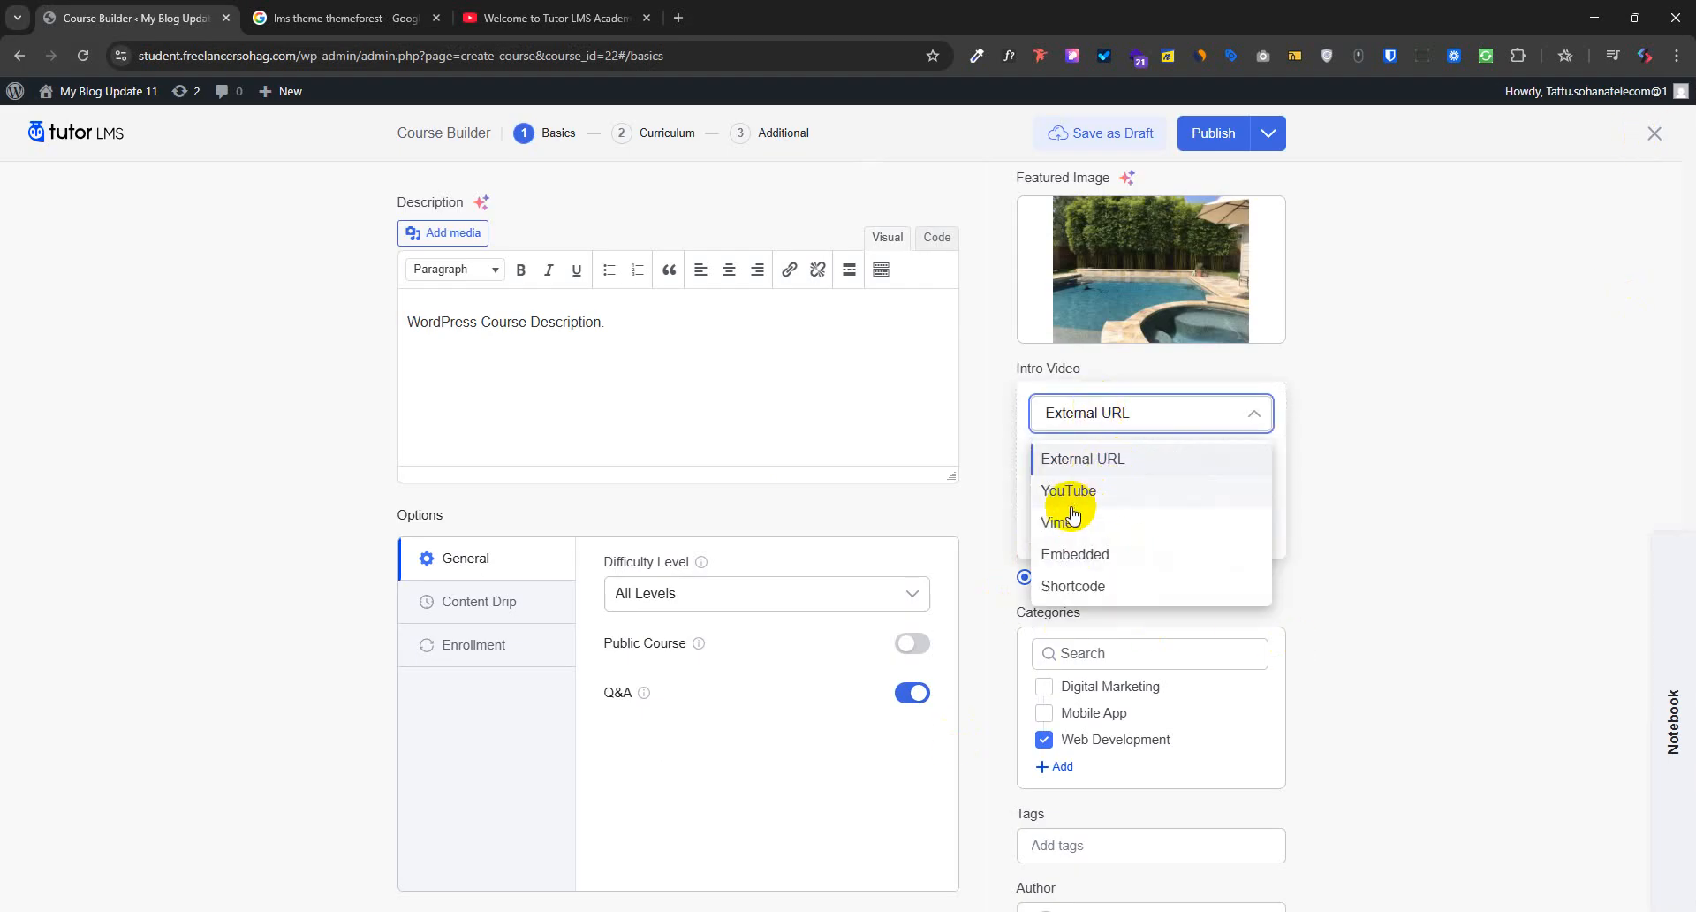
pyautogui.click(1074, 506)
pyautogui.click(1080, 423)
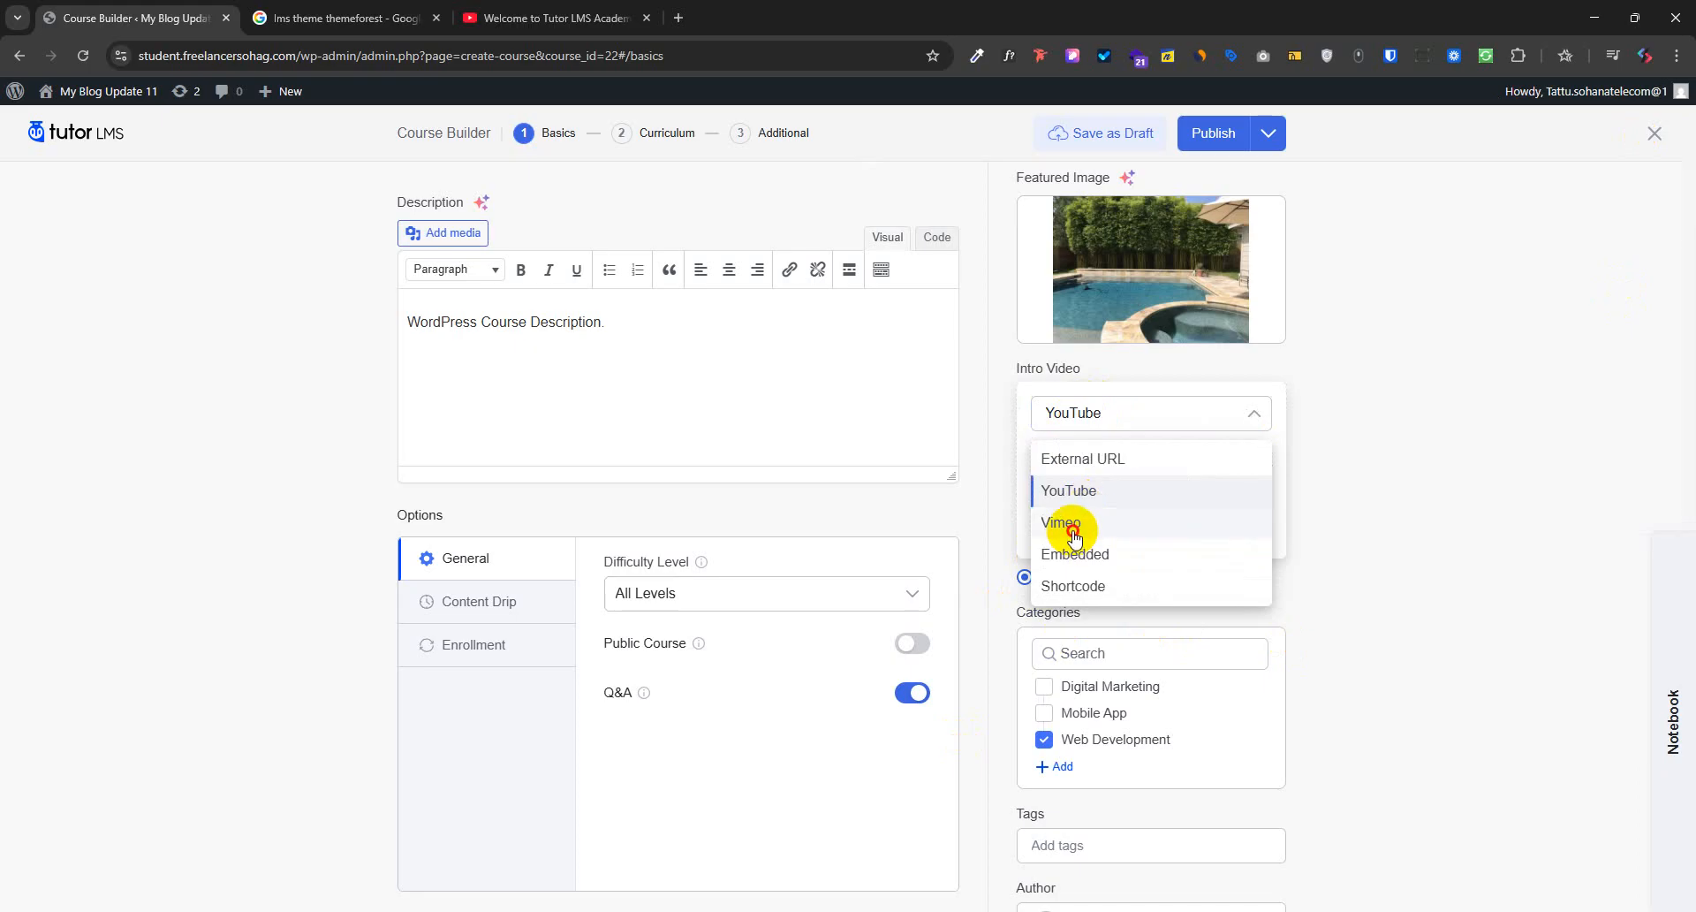
pyautogui.click(1068, 523)
pyautogui.click(1092, 430)
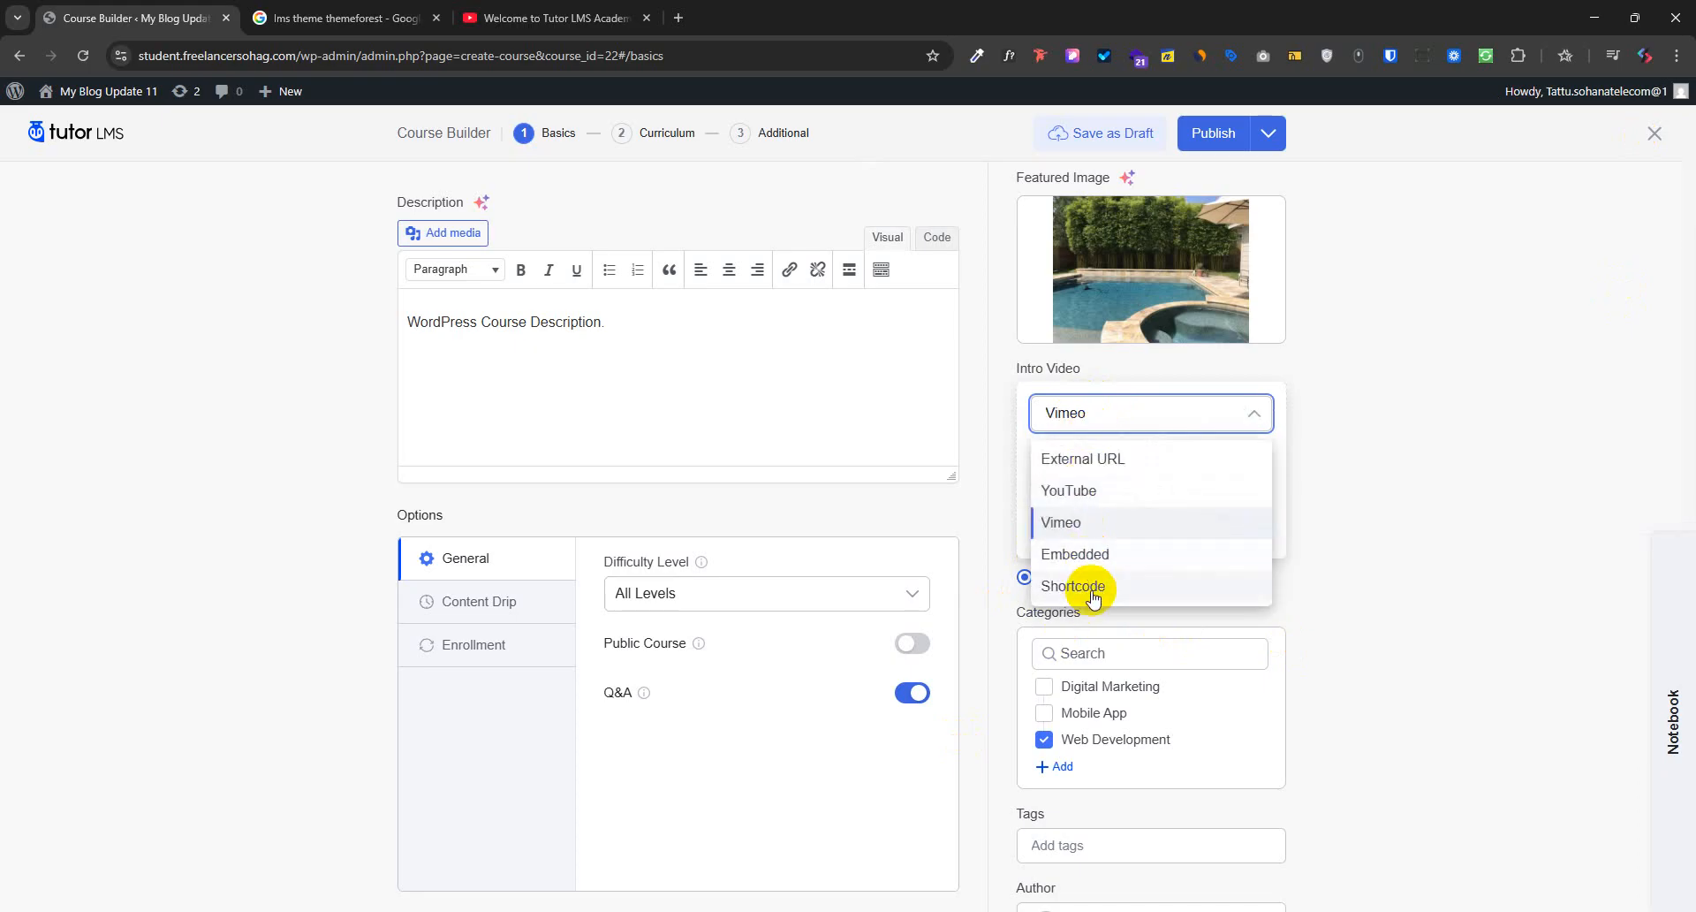
pyautogui.click(1093, 500)
pyautogui.click(1082, 477)
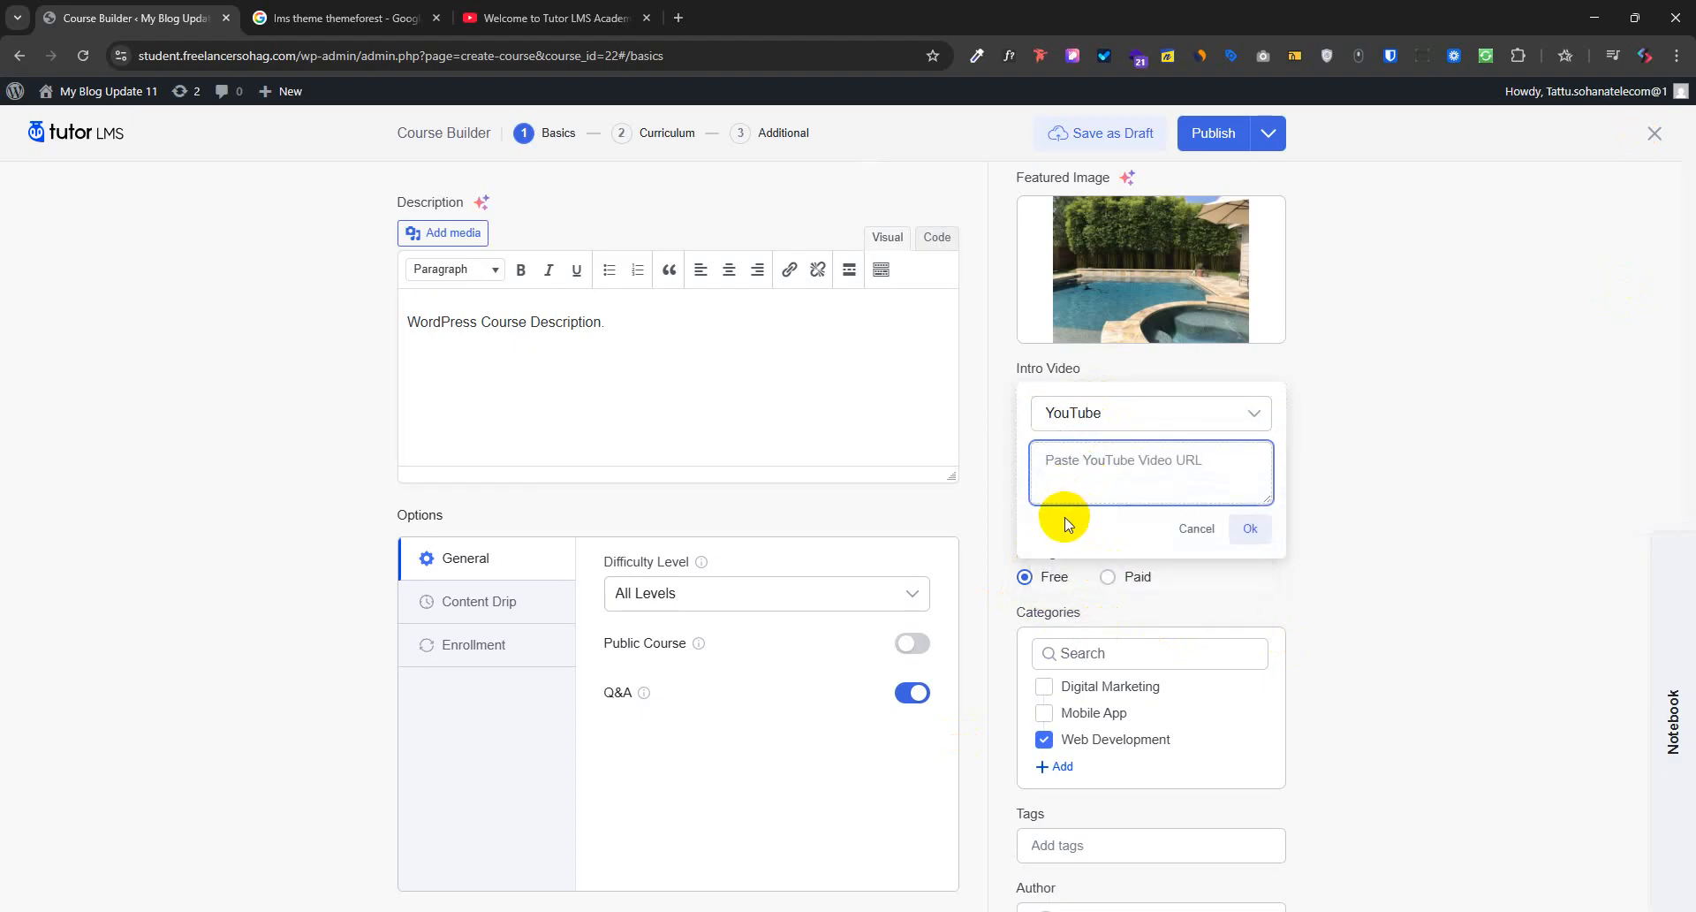
pyautogui.hotkey('ctrl', 'v')
pyautogui.click(1251, 530)
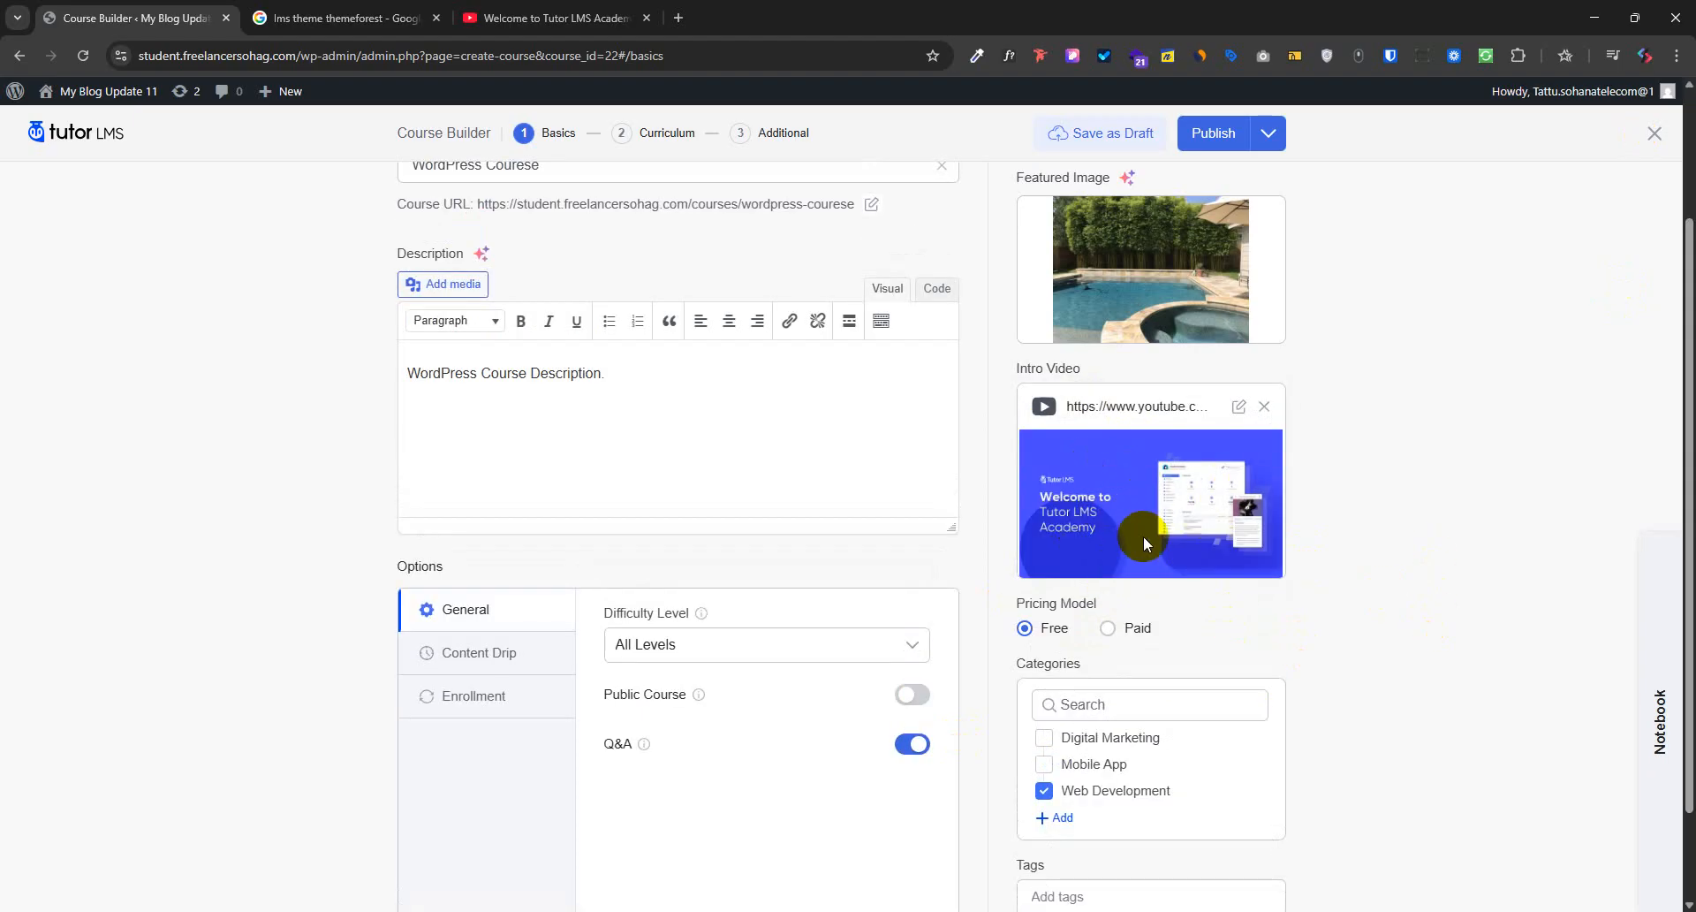
pyautogui.scroll(2, 1149, 557)
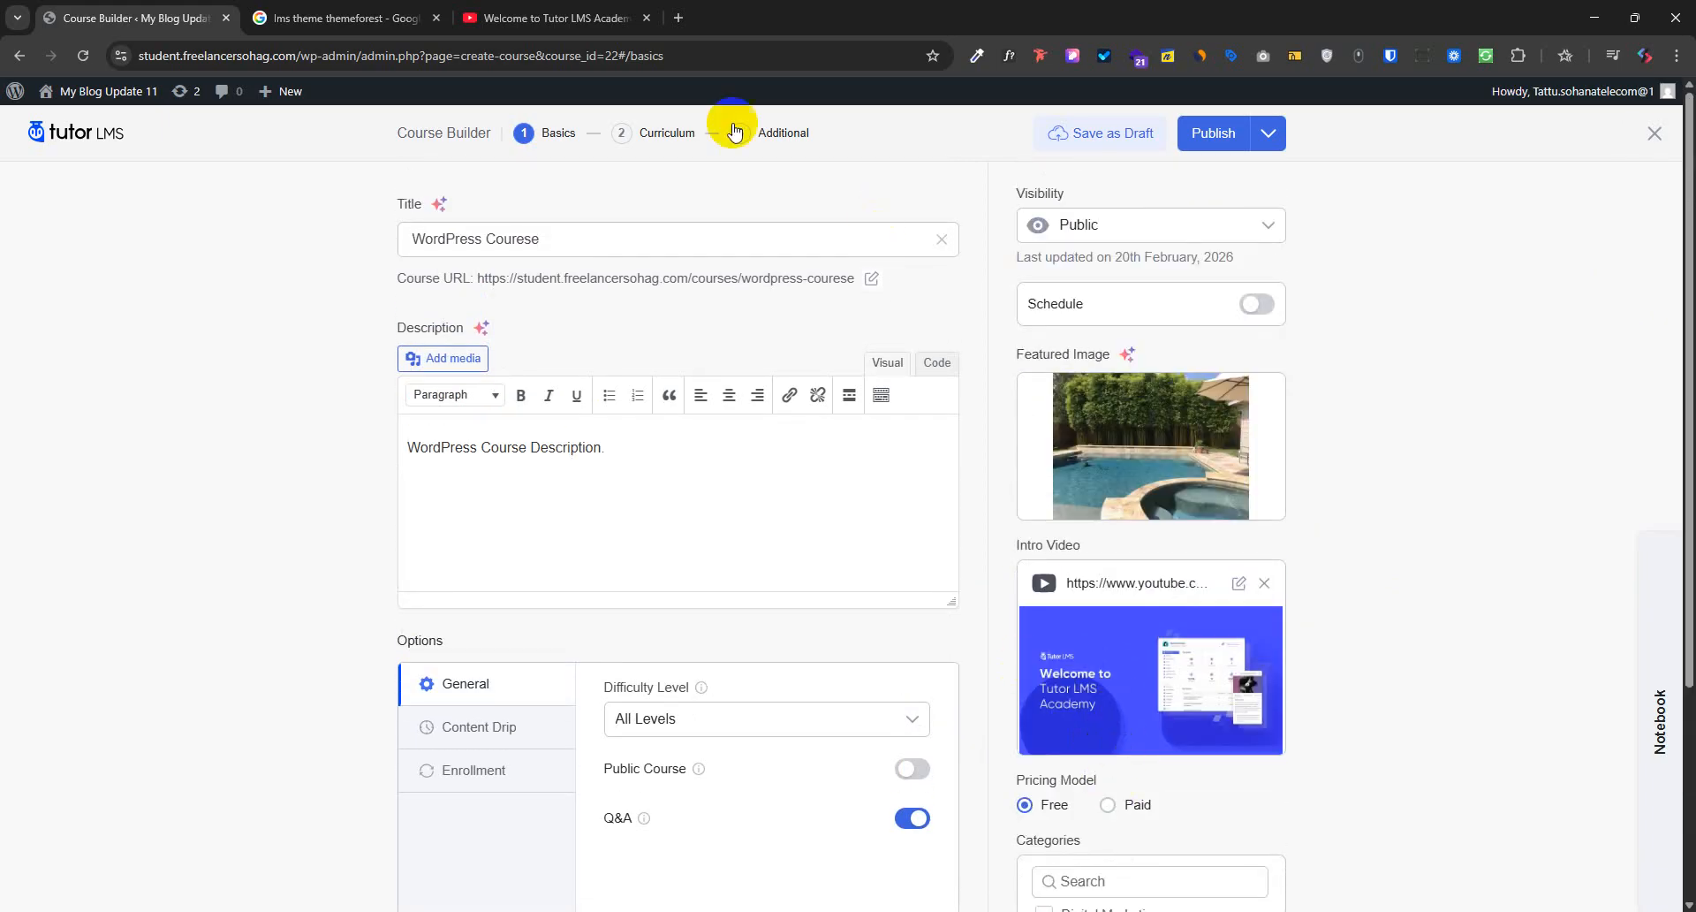
# Go to the course's Curriculum stage and add a new topic titled "HTML"
pyautogui.scroll(-2, 733, 495)
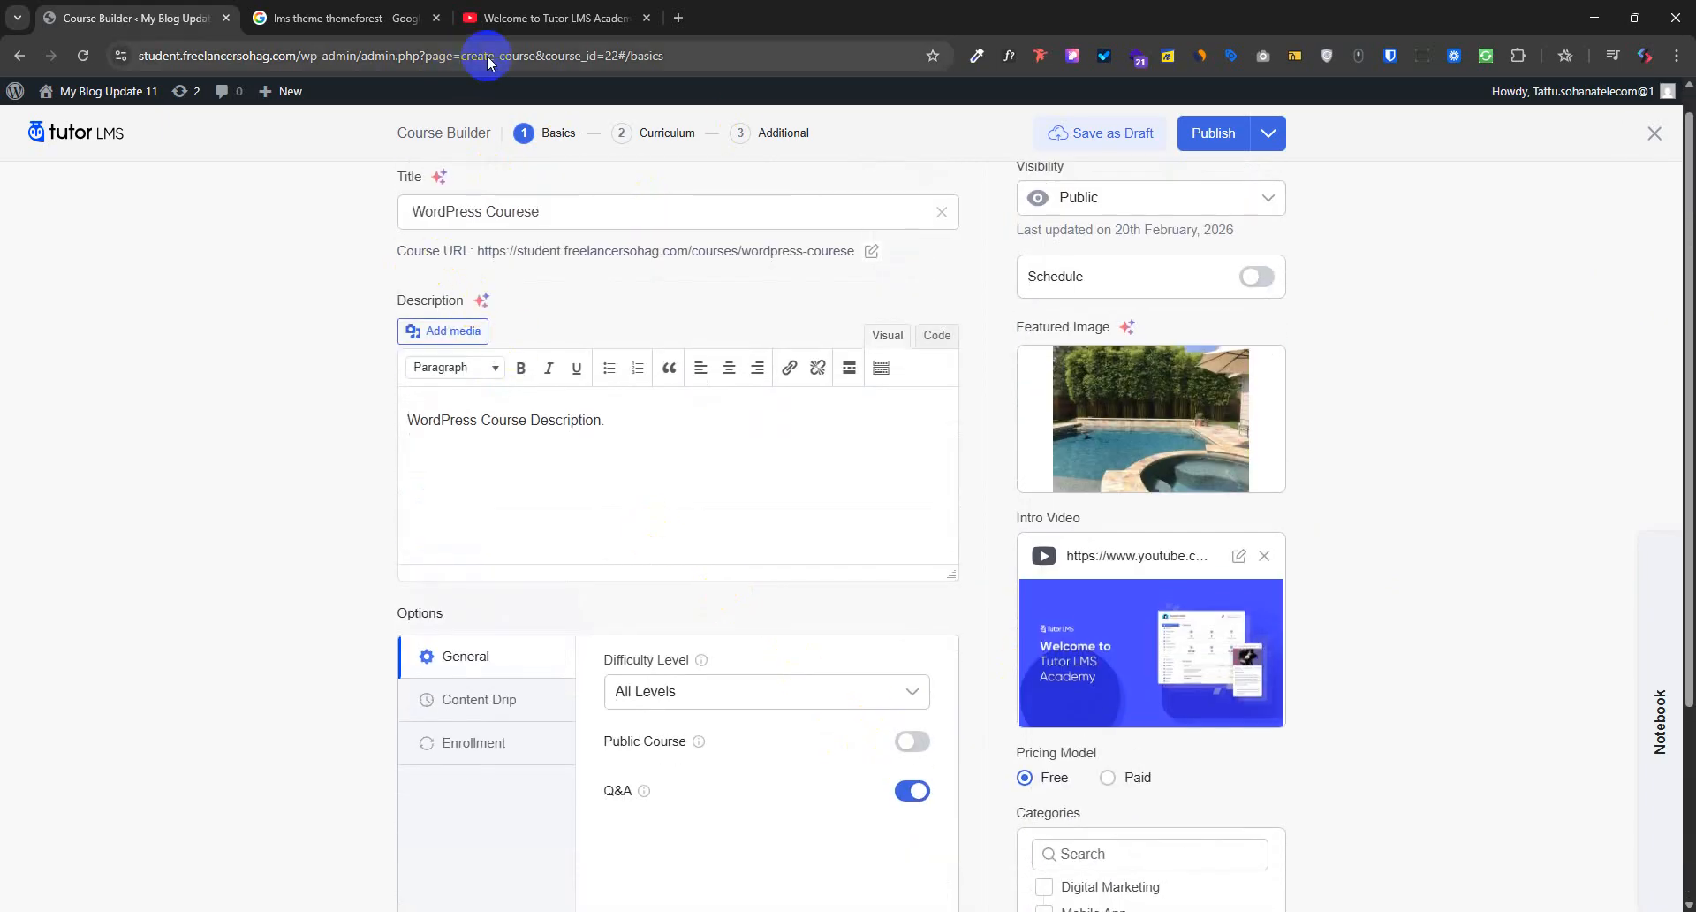
pyautogui.scroll(-3, 625, 504)
pyautogui.click(915, 877)
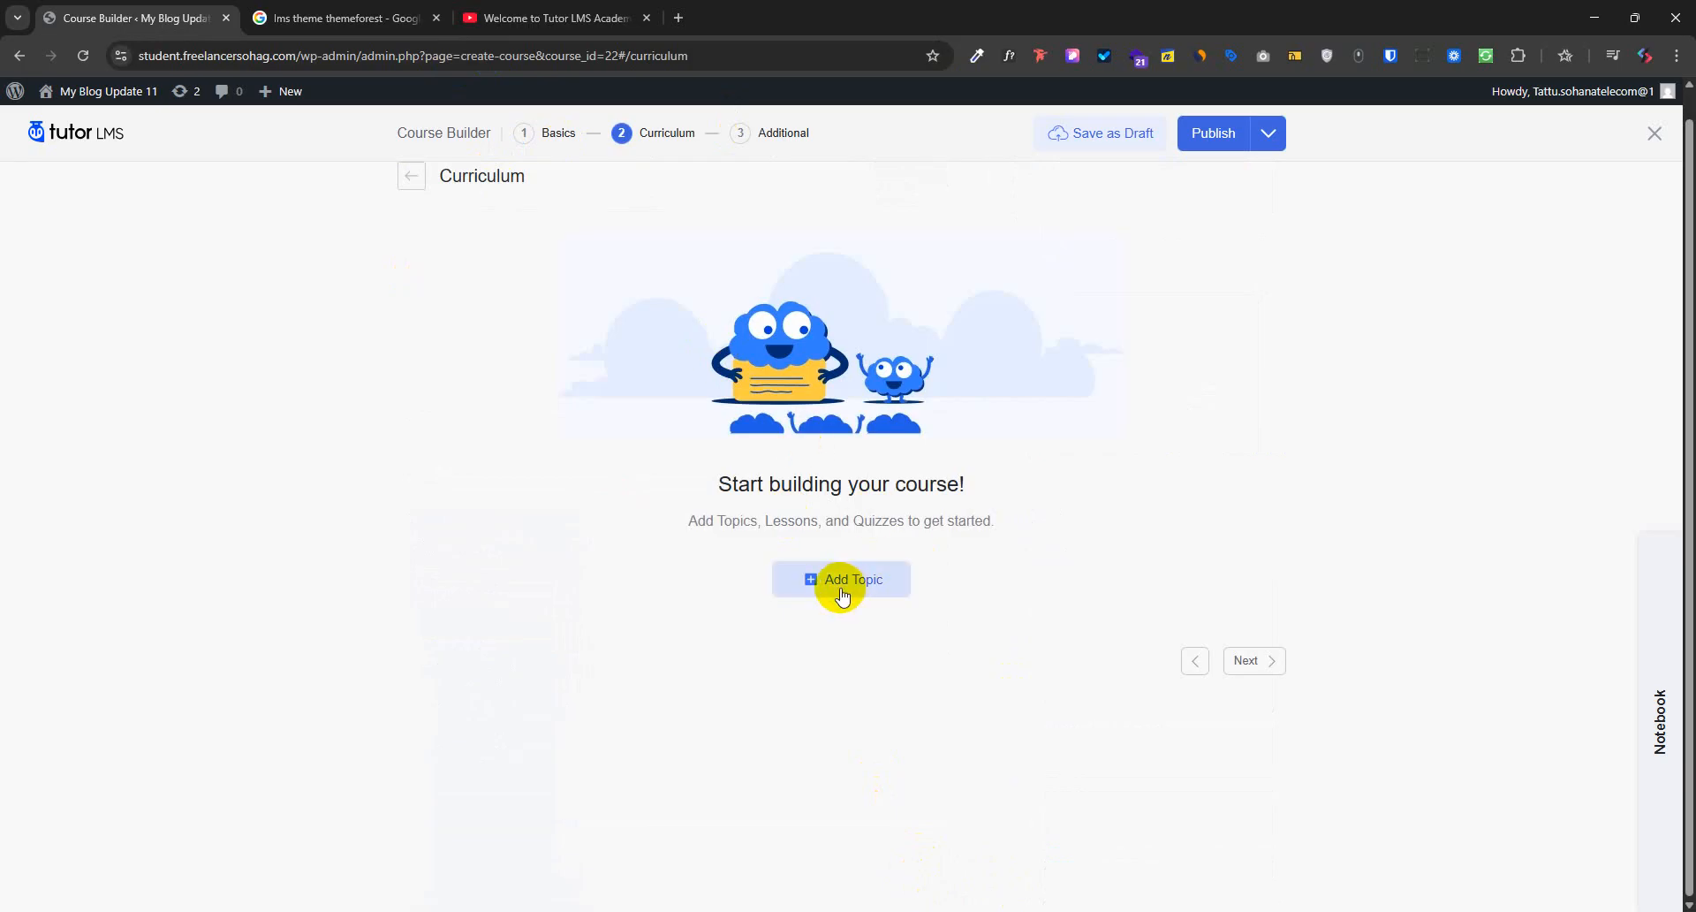
pyautogui.click(852, 596)
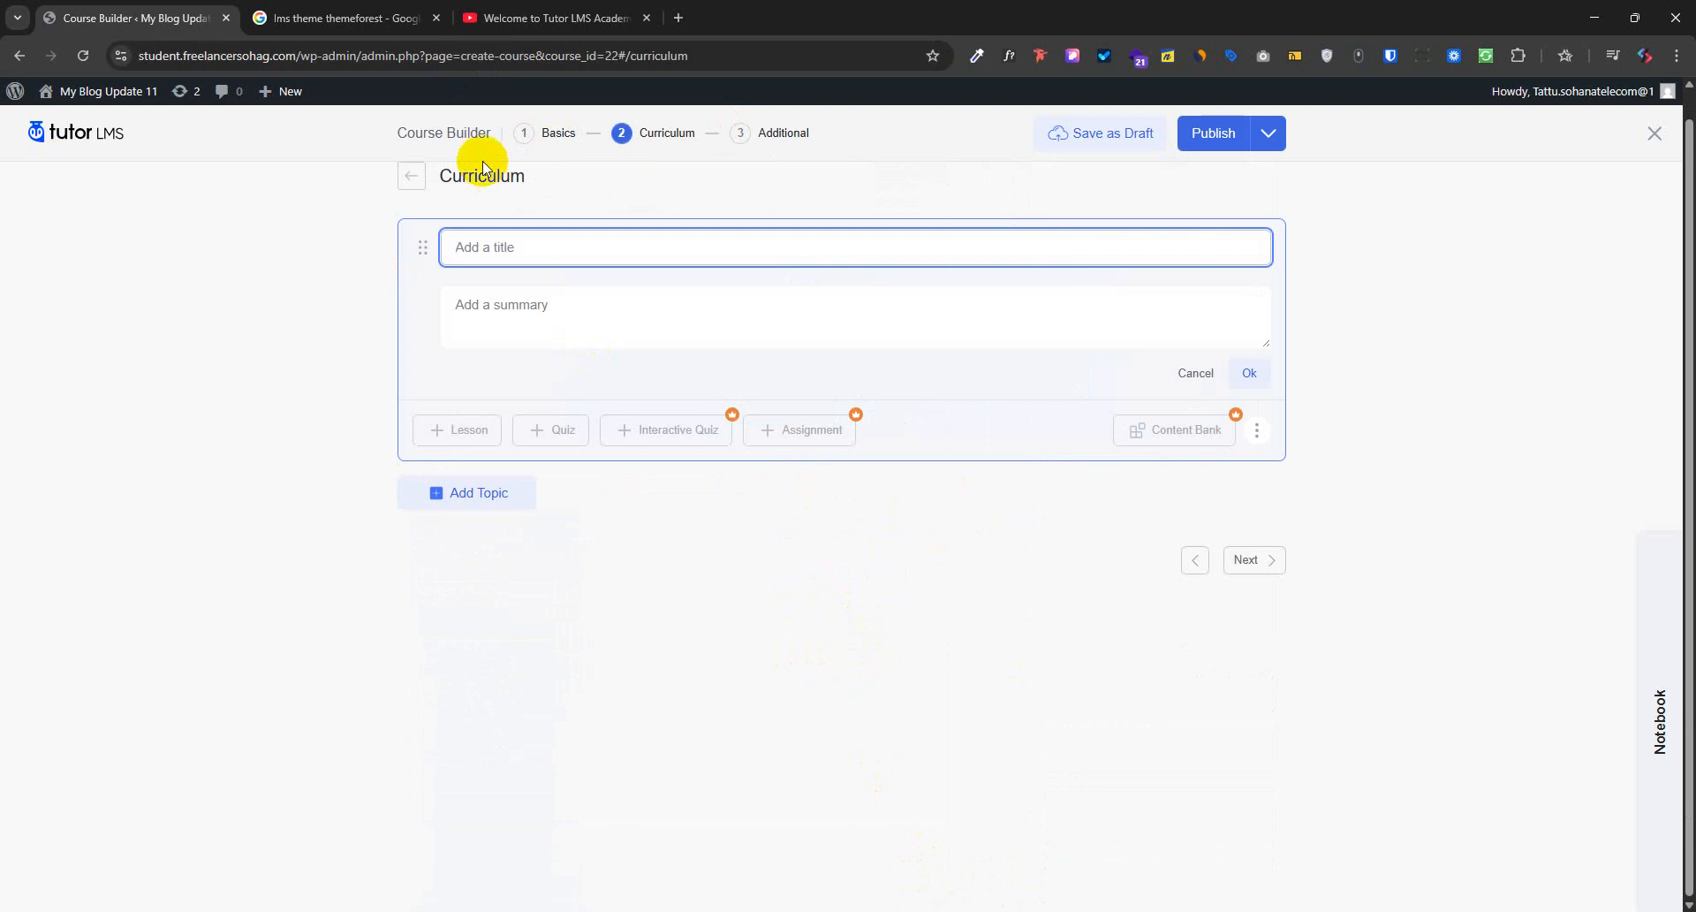
pyautogui.write('HT')
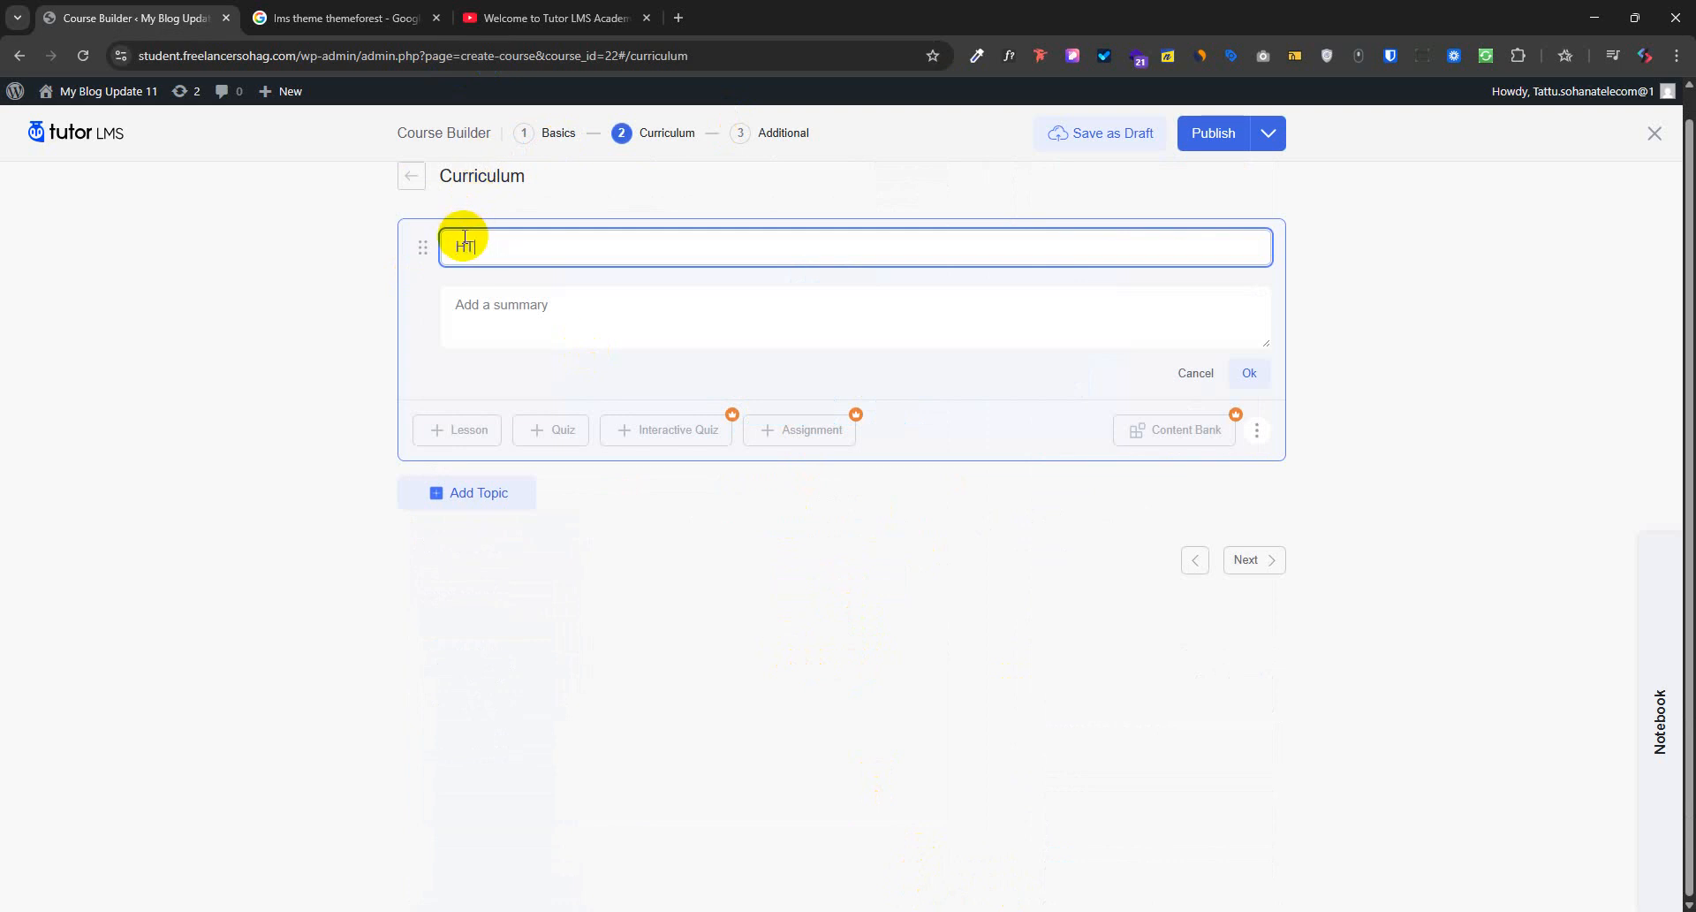
pyautogui.press('BackSpace')
pyautogui.write('HTML')
pyautogui.click(543, 327)
pyautogui.click(521, 252)
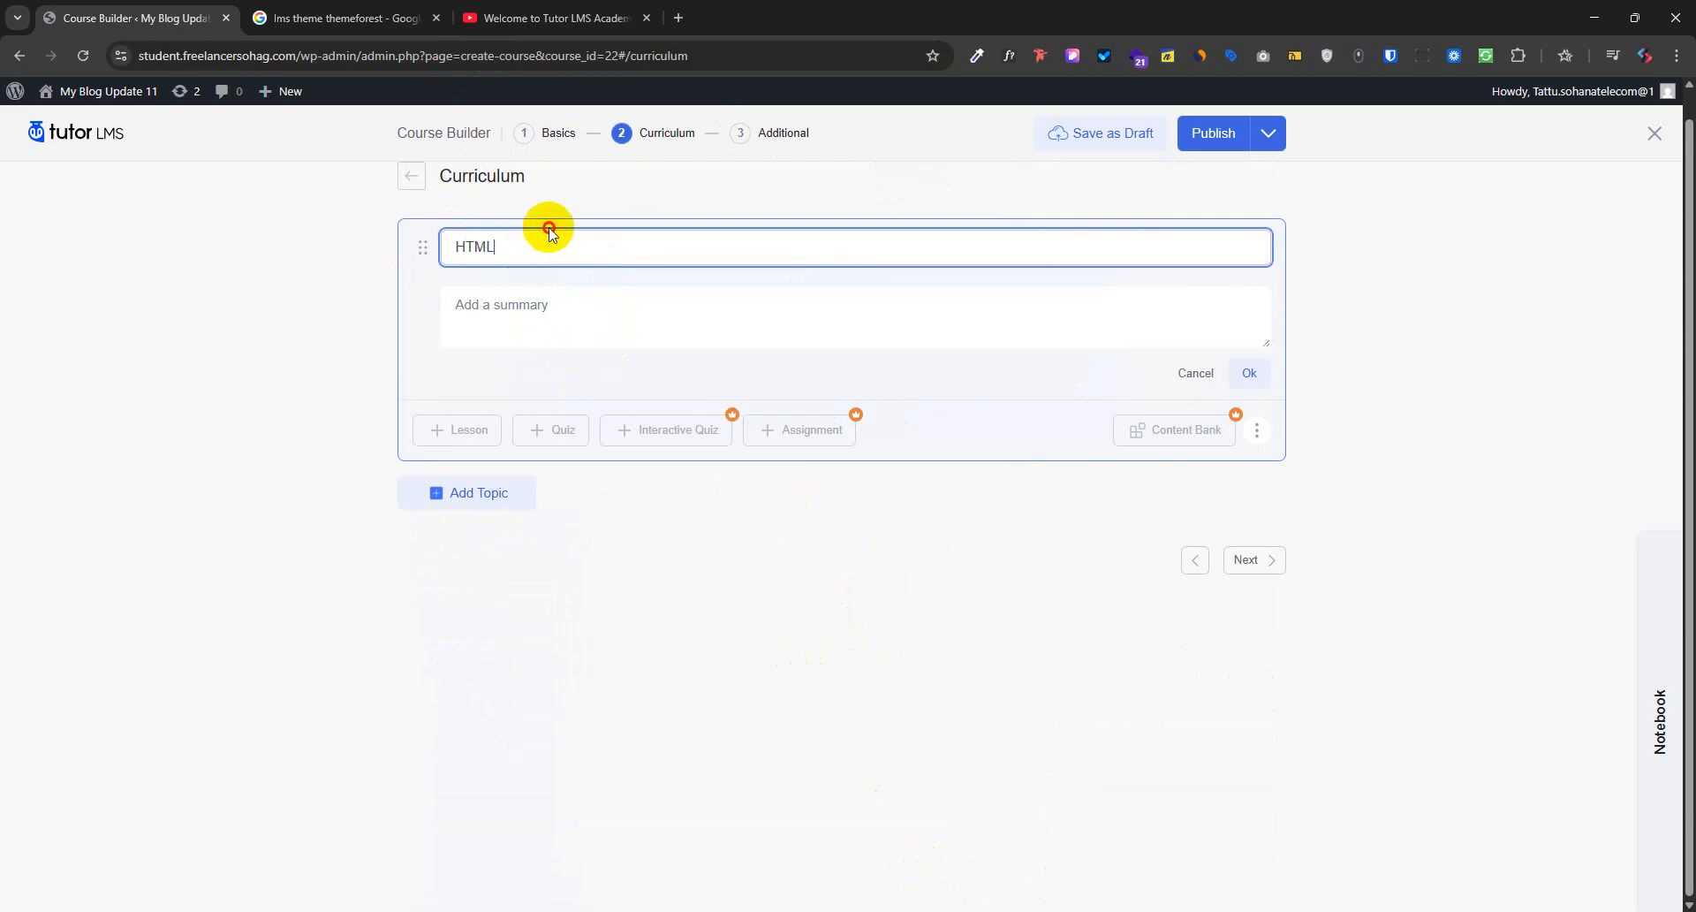
# Give the HTML topic the summary "HTML Description" and save the topic
pyautogui.click(597, 270)
pyautogui.moveTo(596, 256); pyautogui.dragTo(398, 250)
pyautogui.hotkey('ctrl', 'c')
pyautogui.click(543, 315)
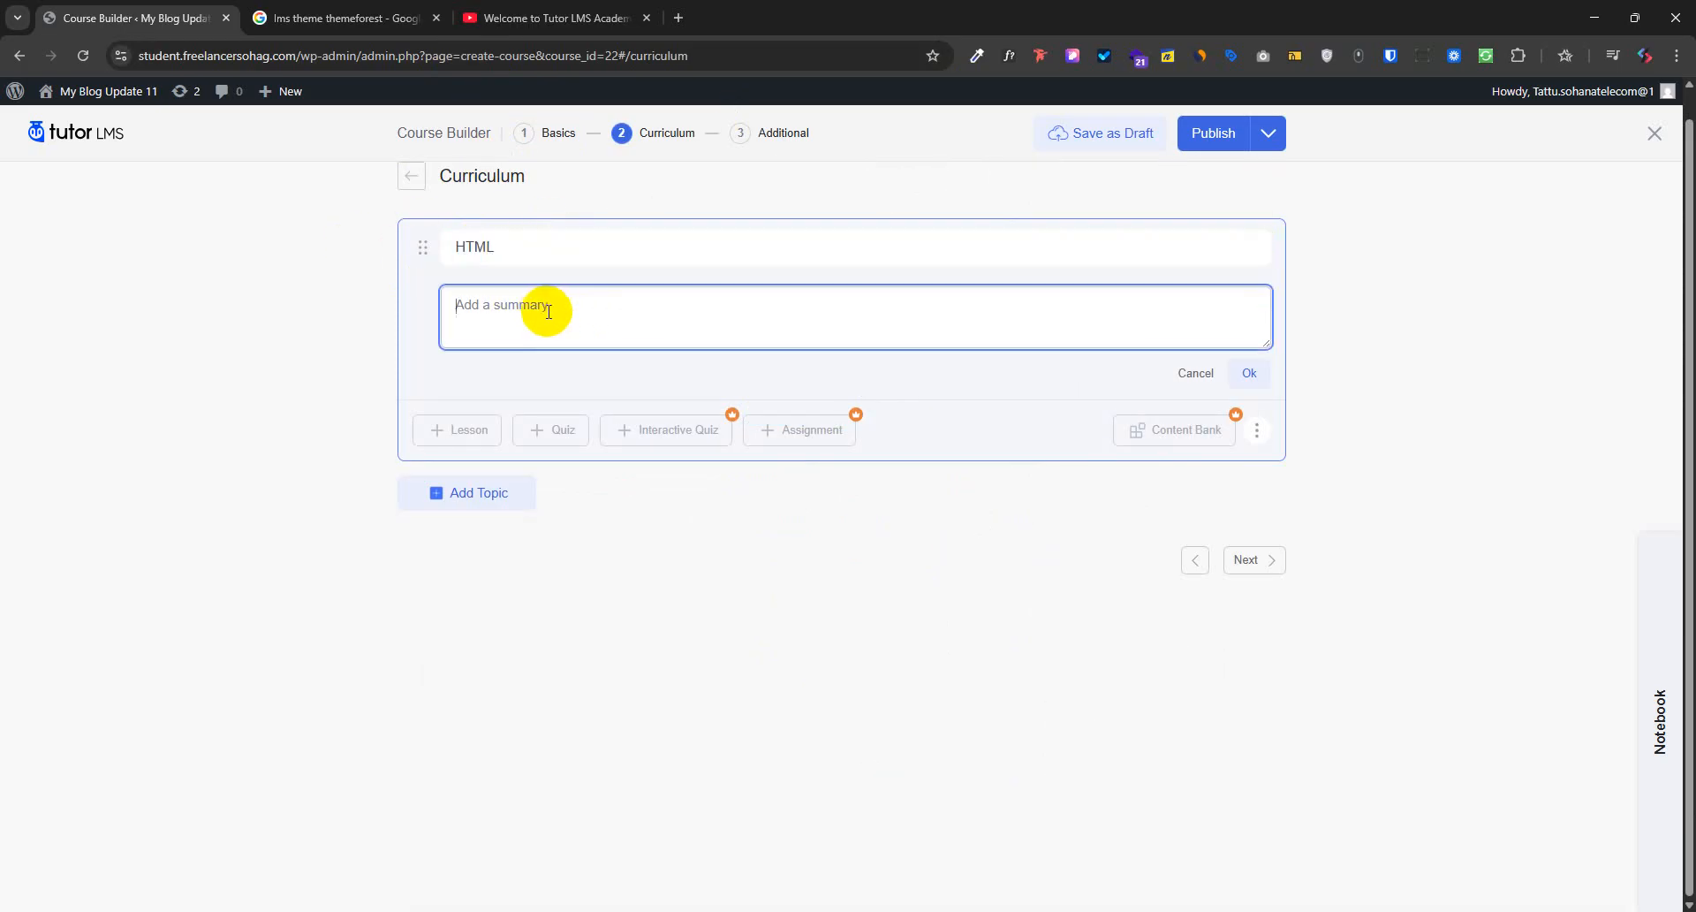
pyautogui.hotkey('ctrl', 'v')
pyautogui.click(451, 420)
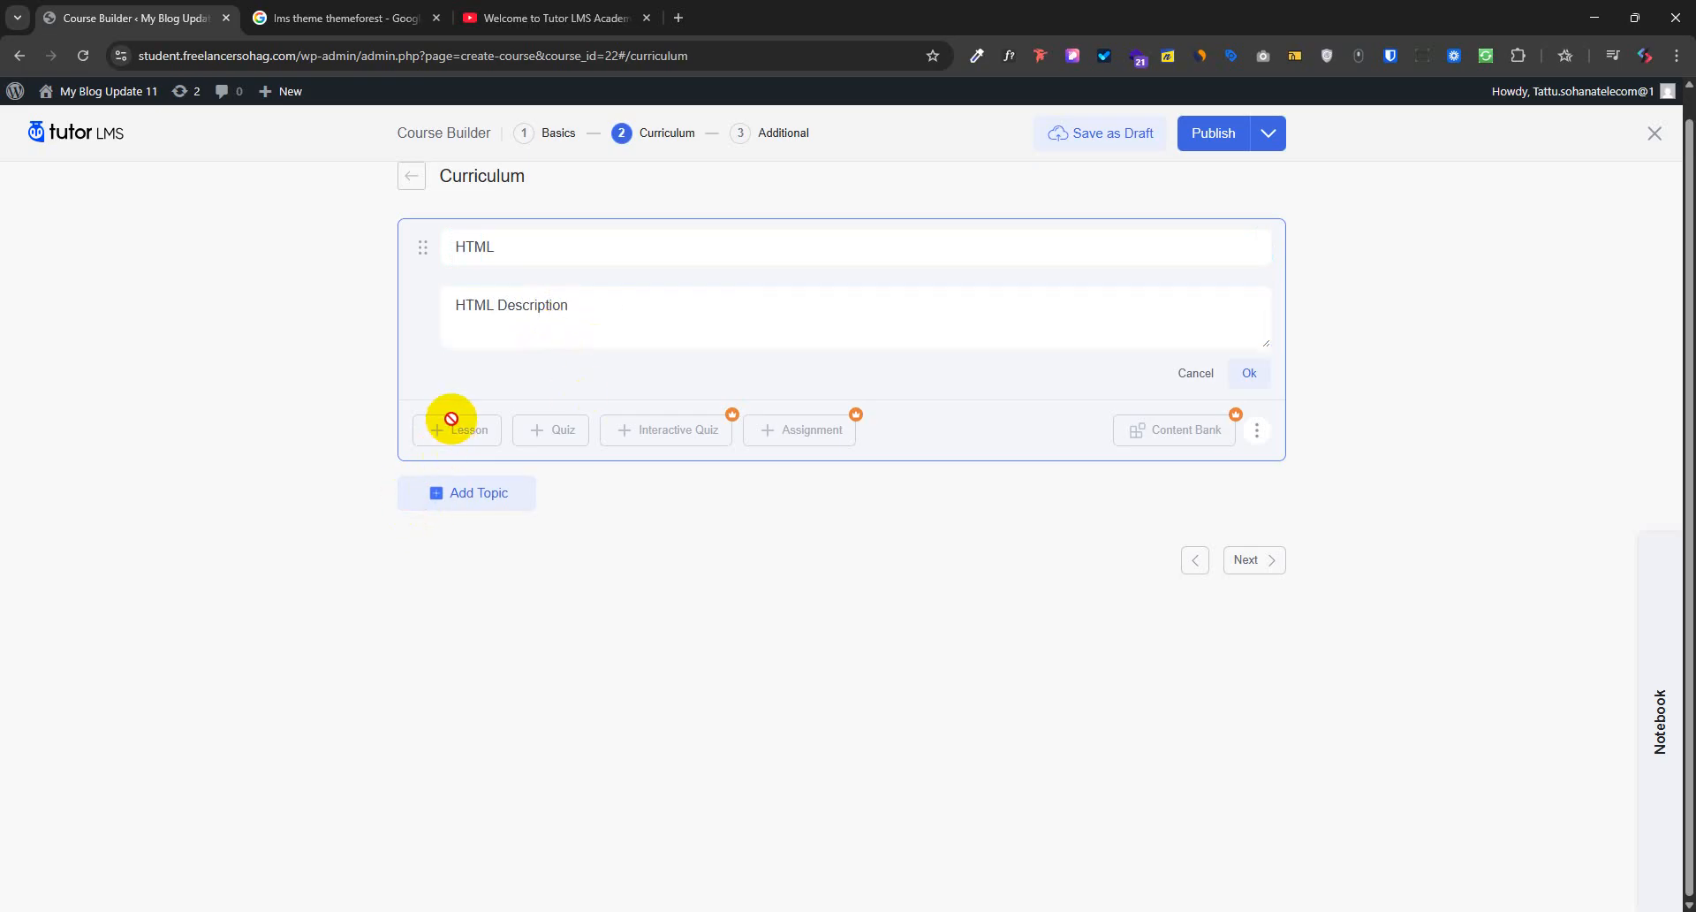
pyautogui.click(1249, 371)
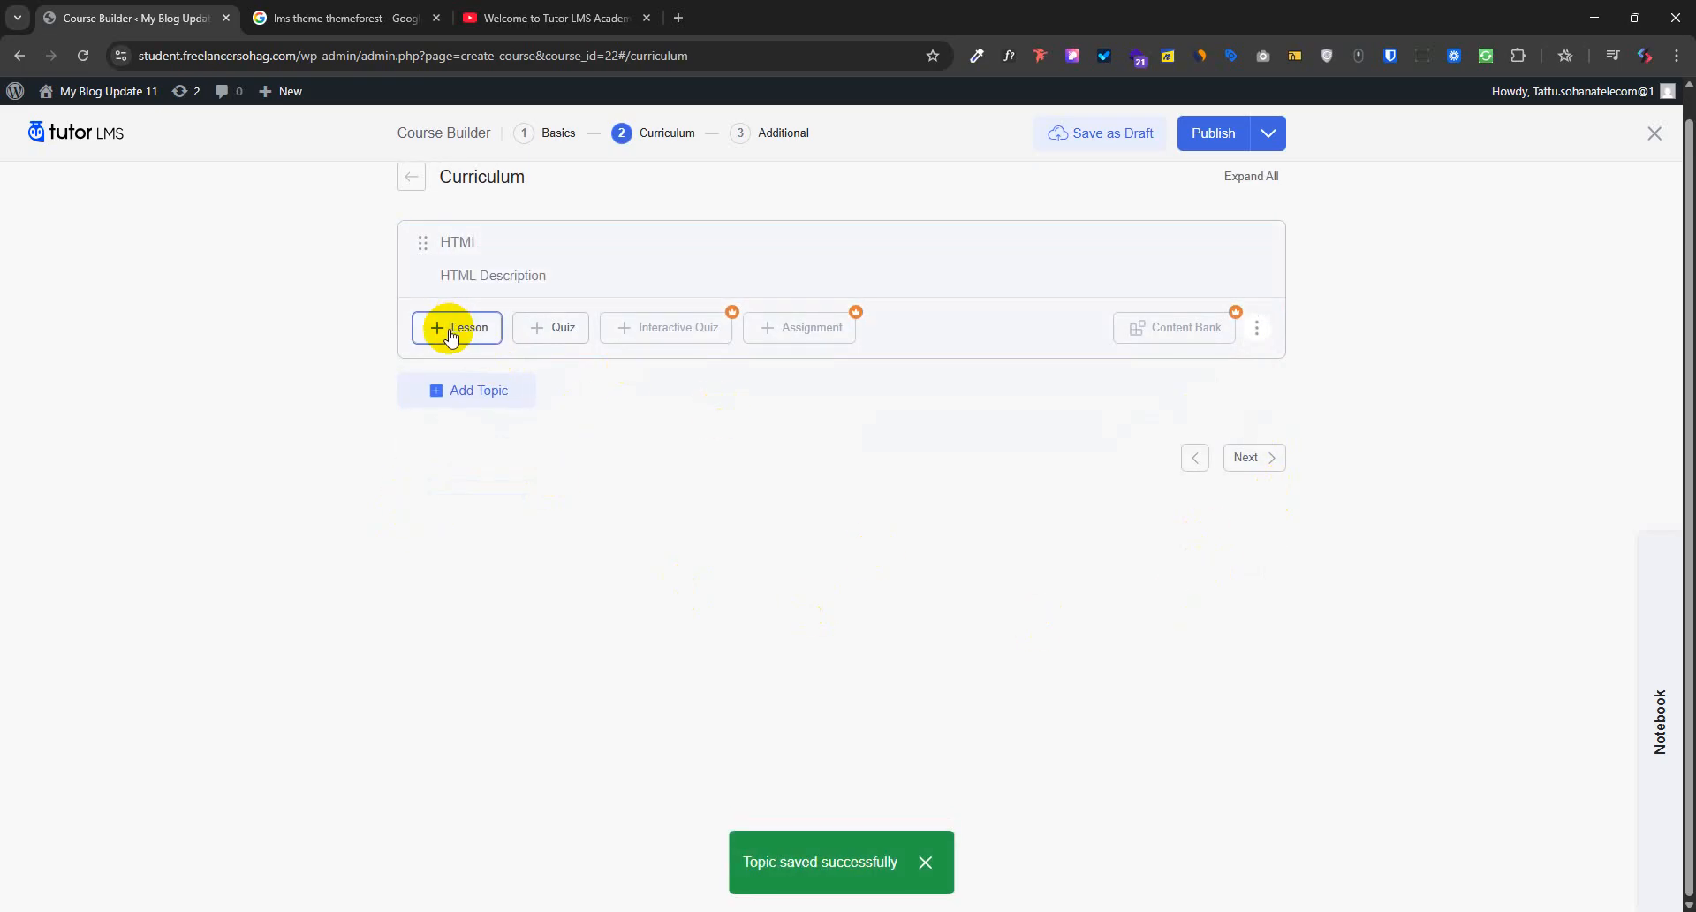
# Add a lesson to the HTML topic with "HTML Basic" as both its name and its content
pyautogui.click(455, 329)
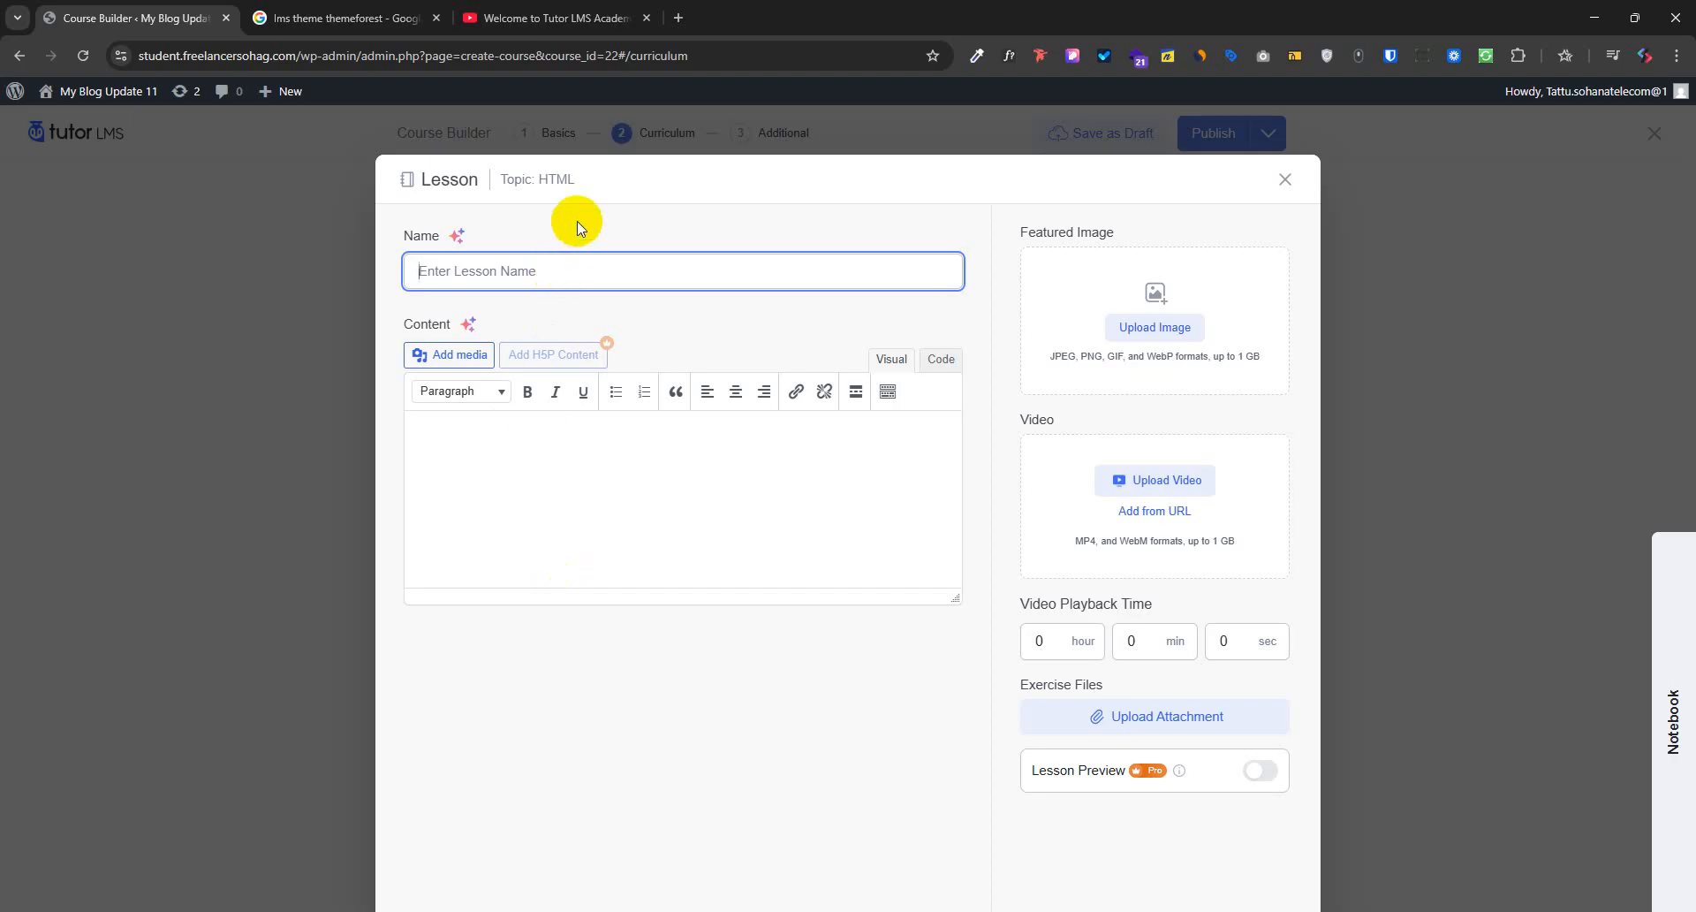
pyautogui.doubleClick(472, 175)
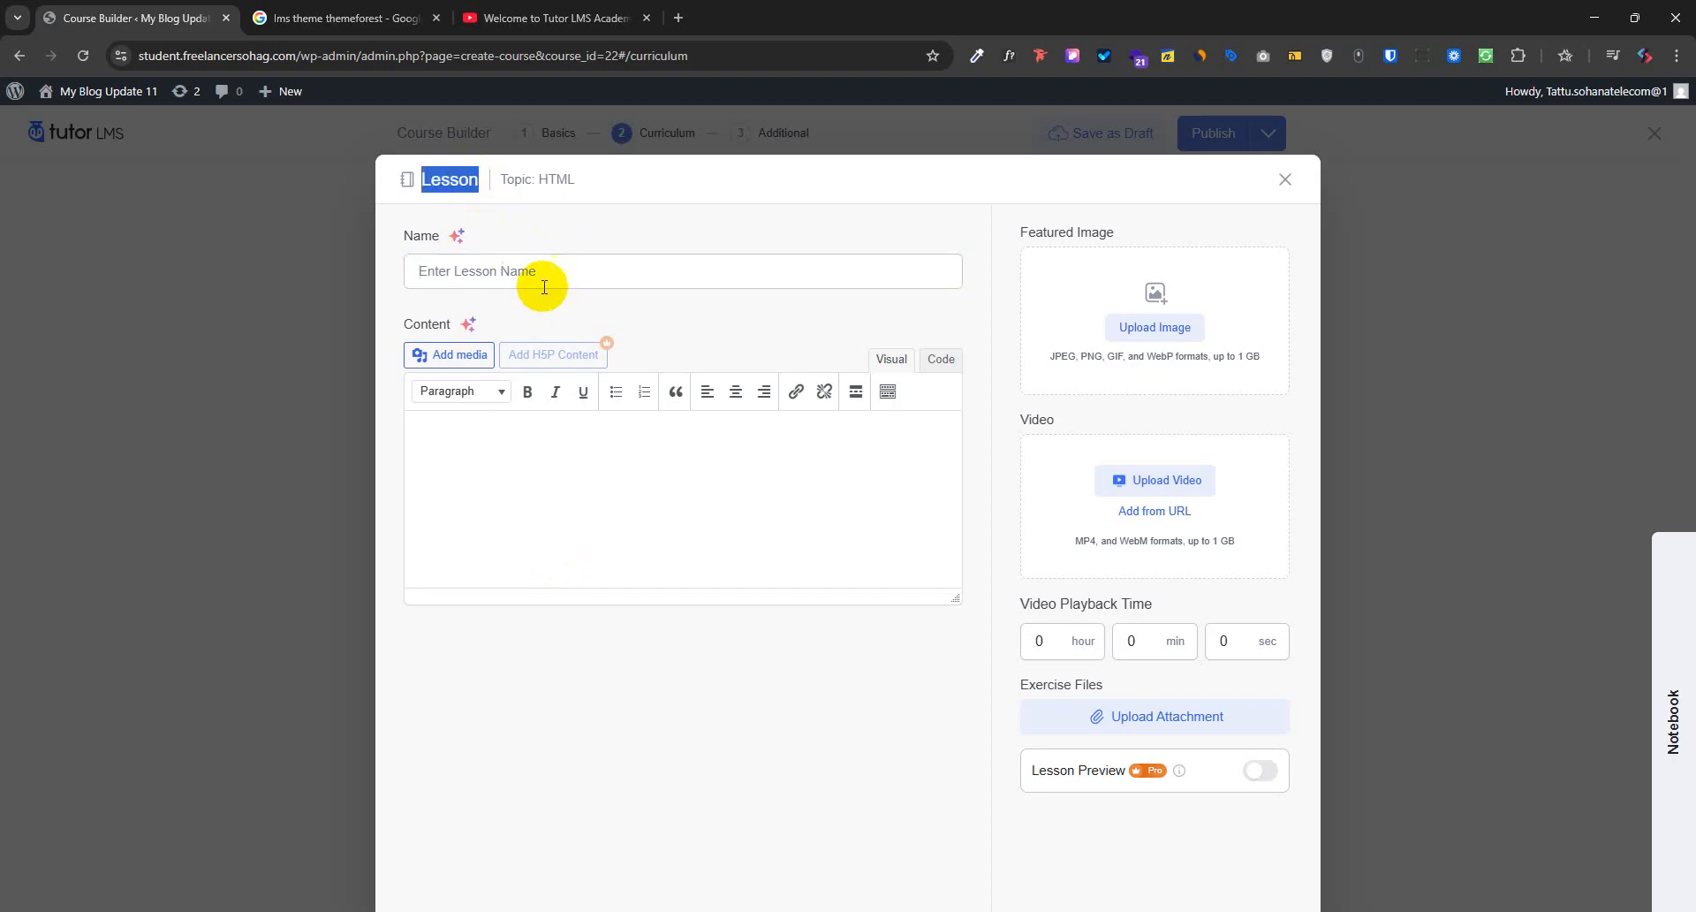
pyautogui.click(605, 273)
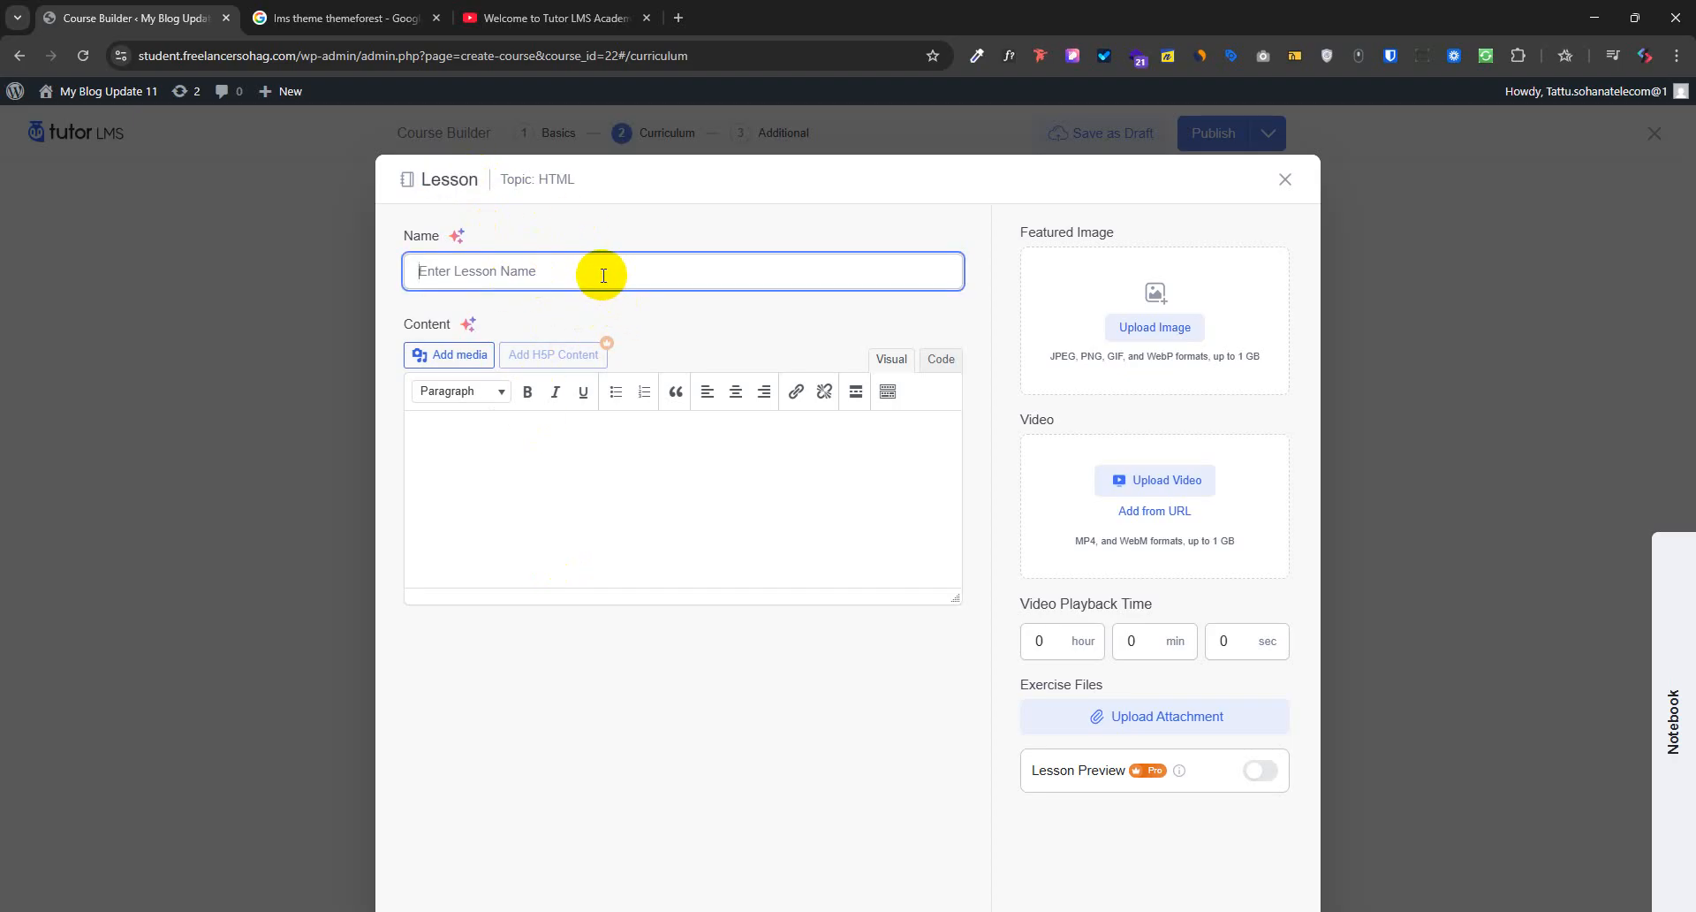
pyautogui.write('HTML Basic')
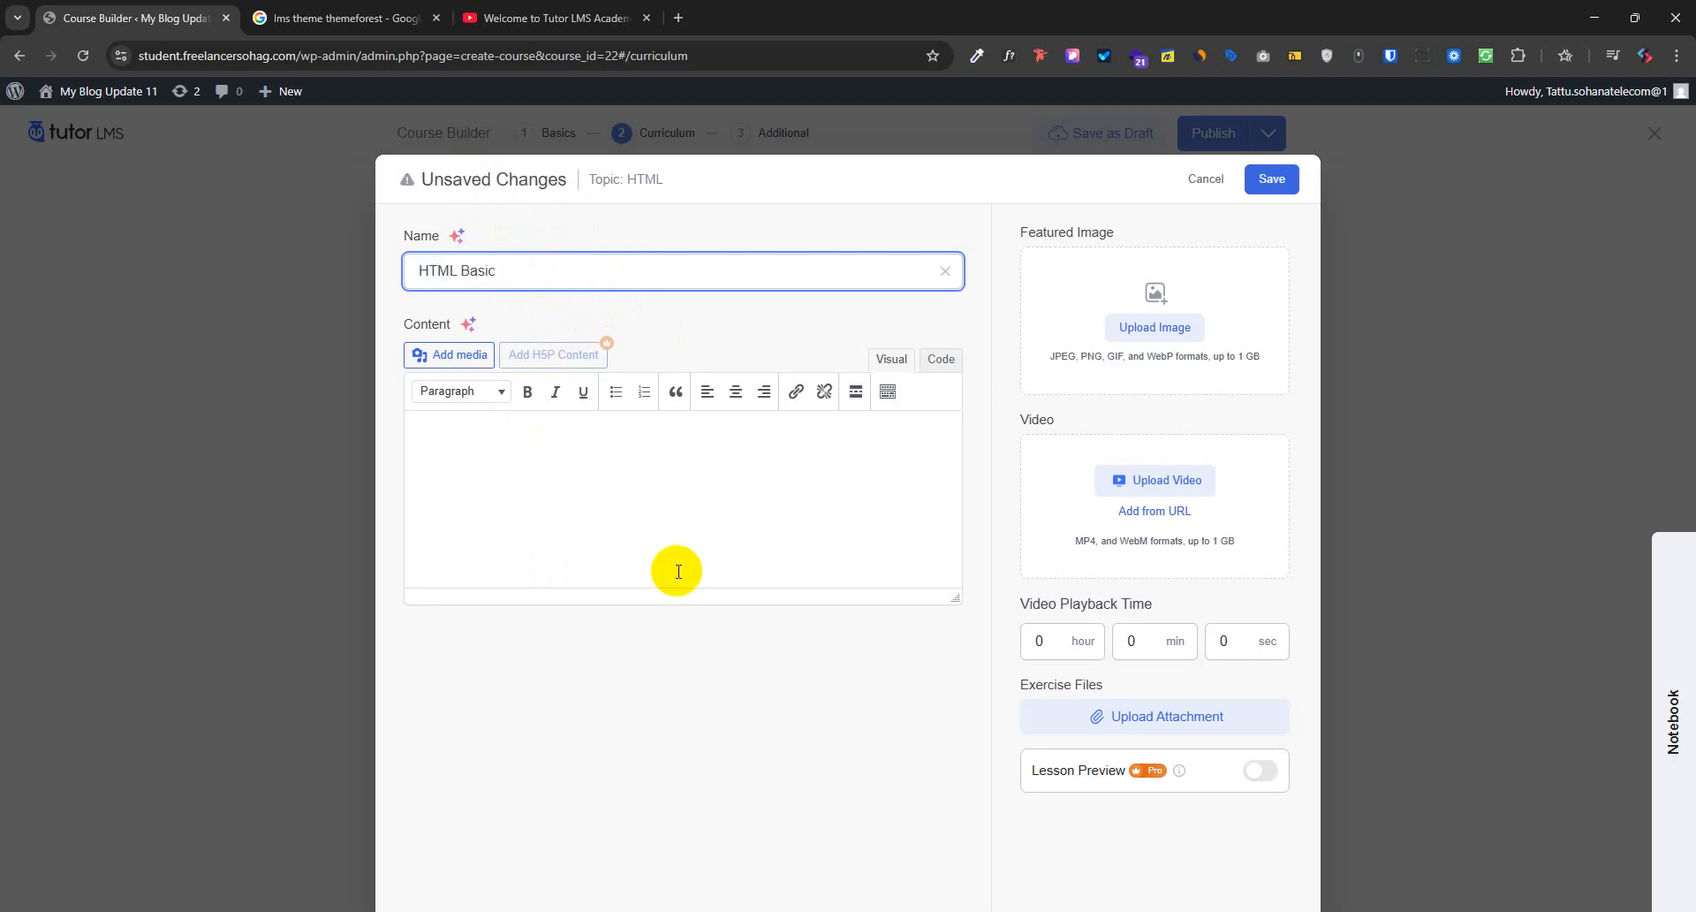
pyautogui.click(644, 504)
pyautogui.moveTo(520, 283); pyautogui.dragTo(382, 276)
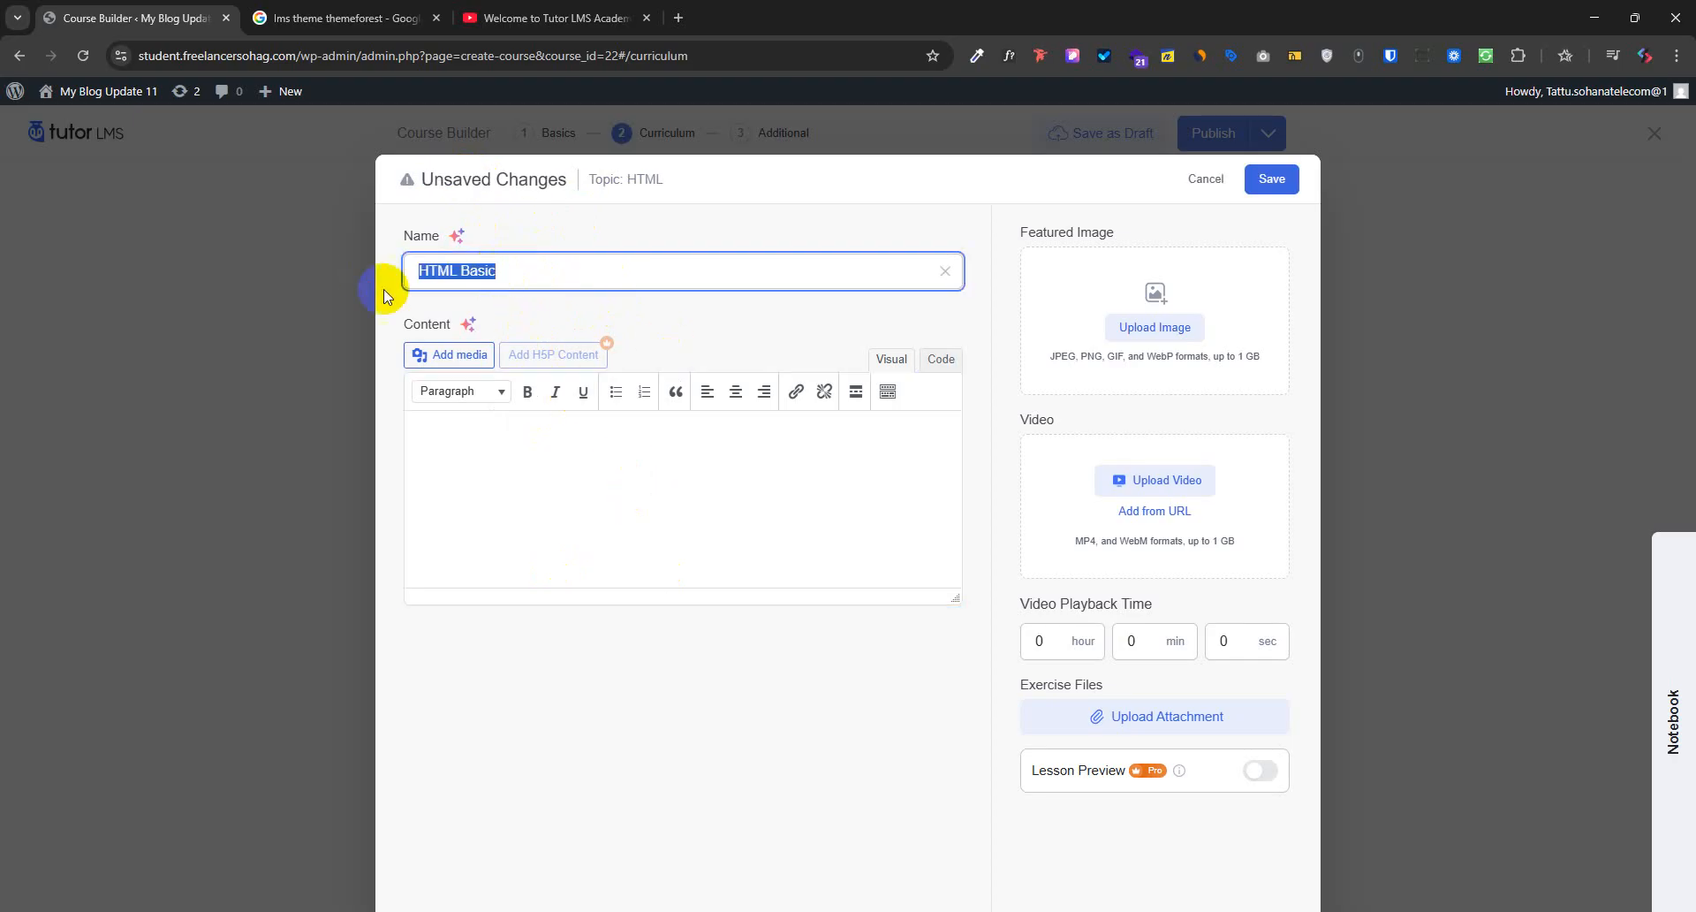
pyautogui.hotkey('ctrl', 'c')
pyautogui.click(548, 469)
pyautogui.hotkey('ctrl', 'v')
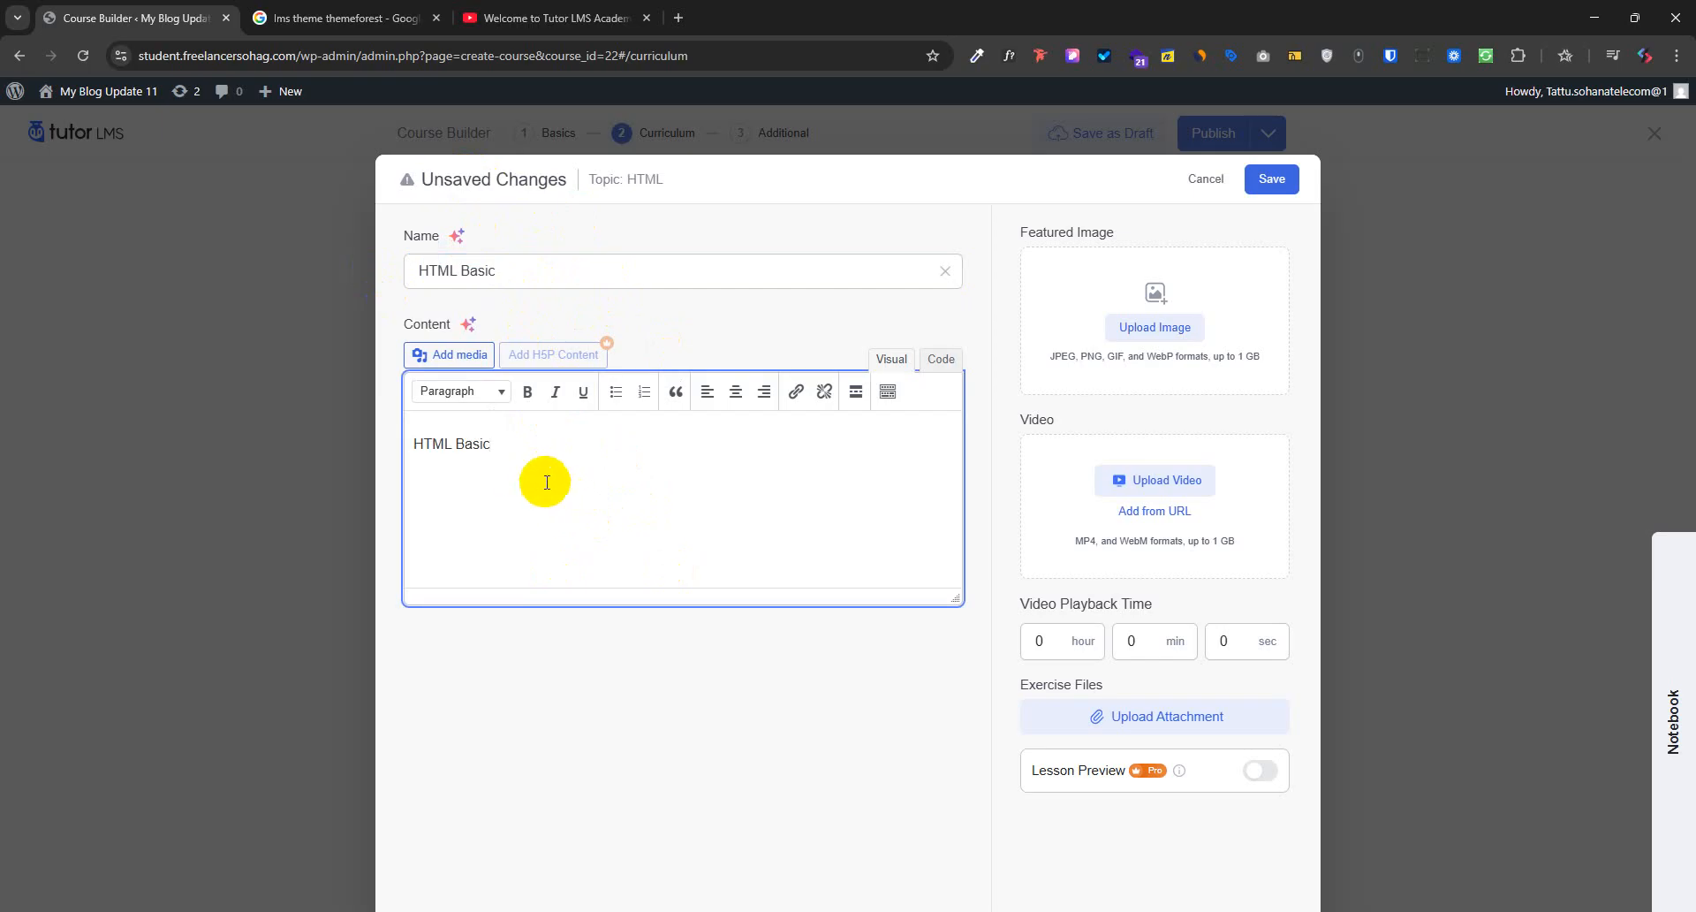
# Set the lesson's featured image to irrigation-1920w.webp from the media library
pyautogui.click(1156, 325)
pyautogui.click(115, 296)
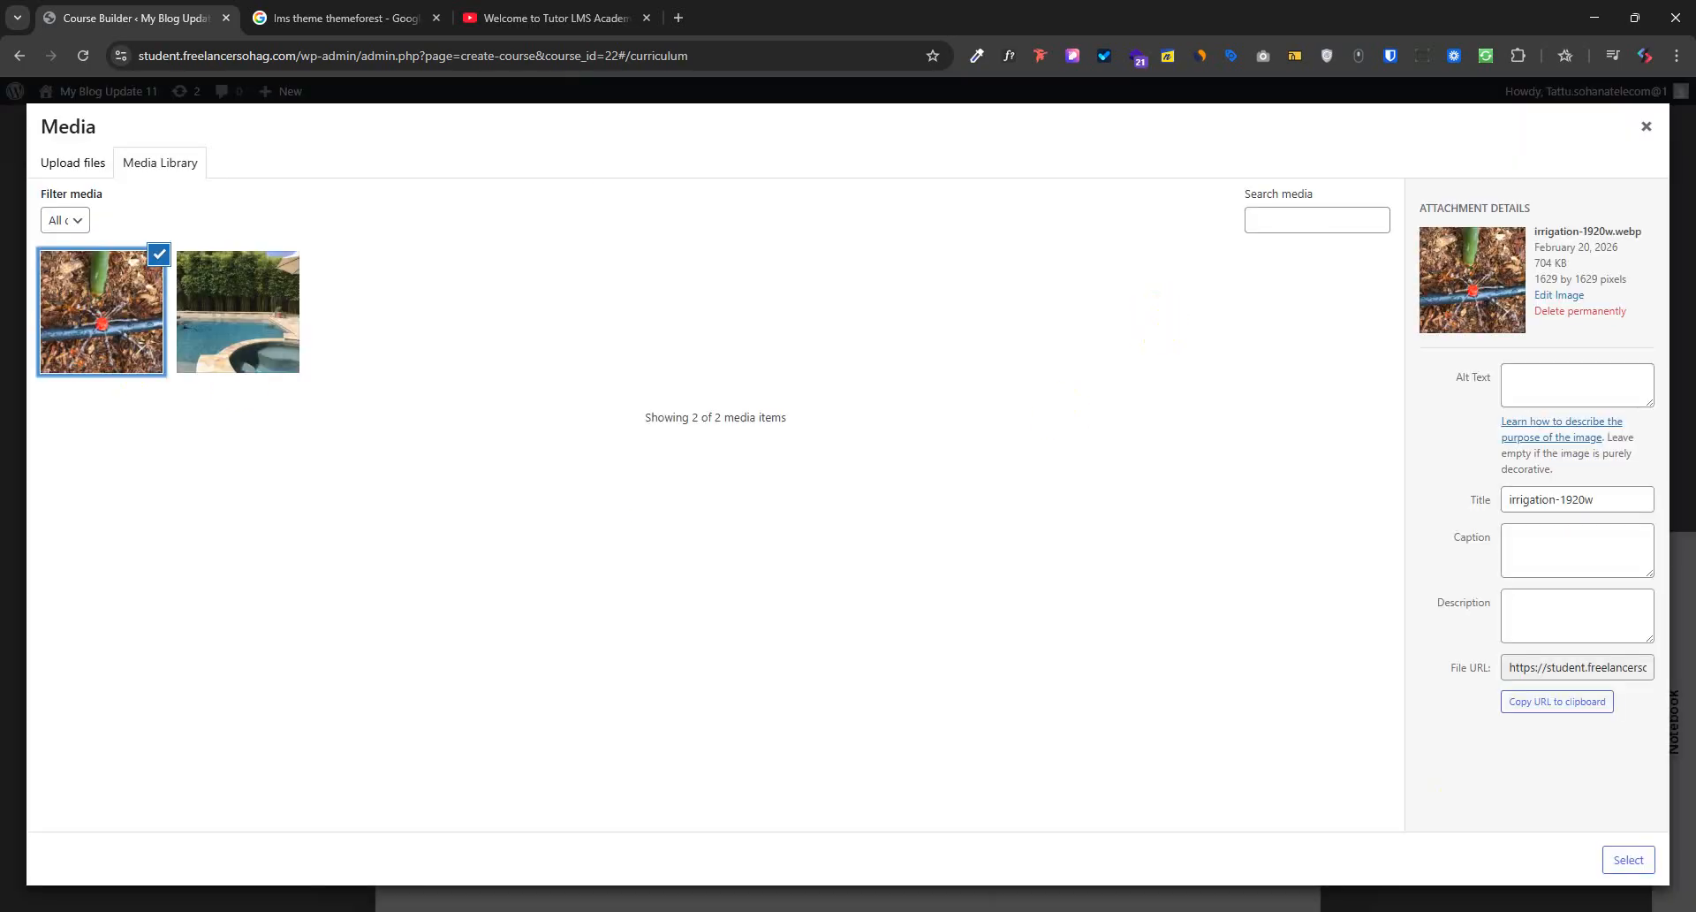
pyautogui.click(1626, 861)
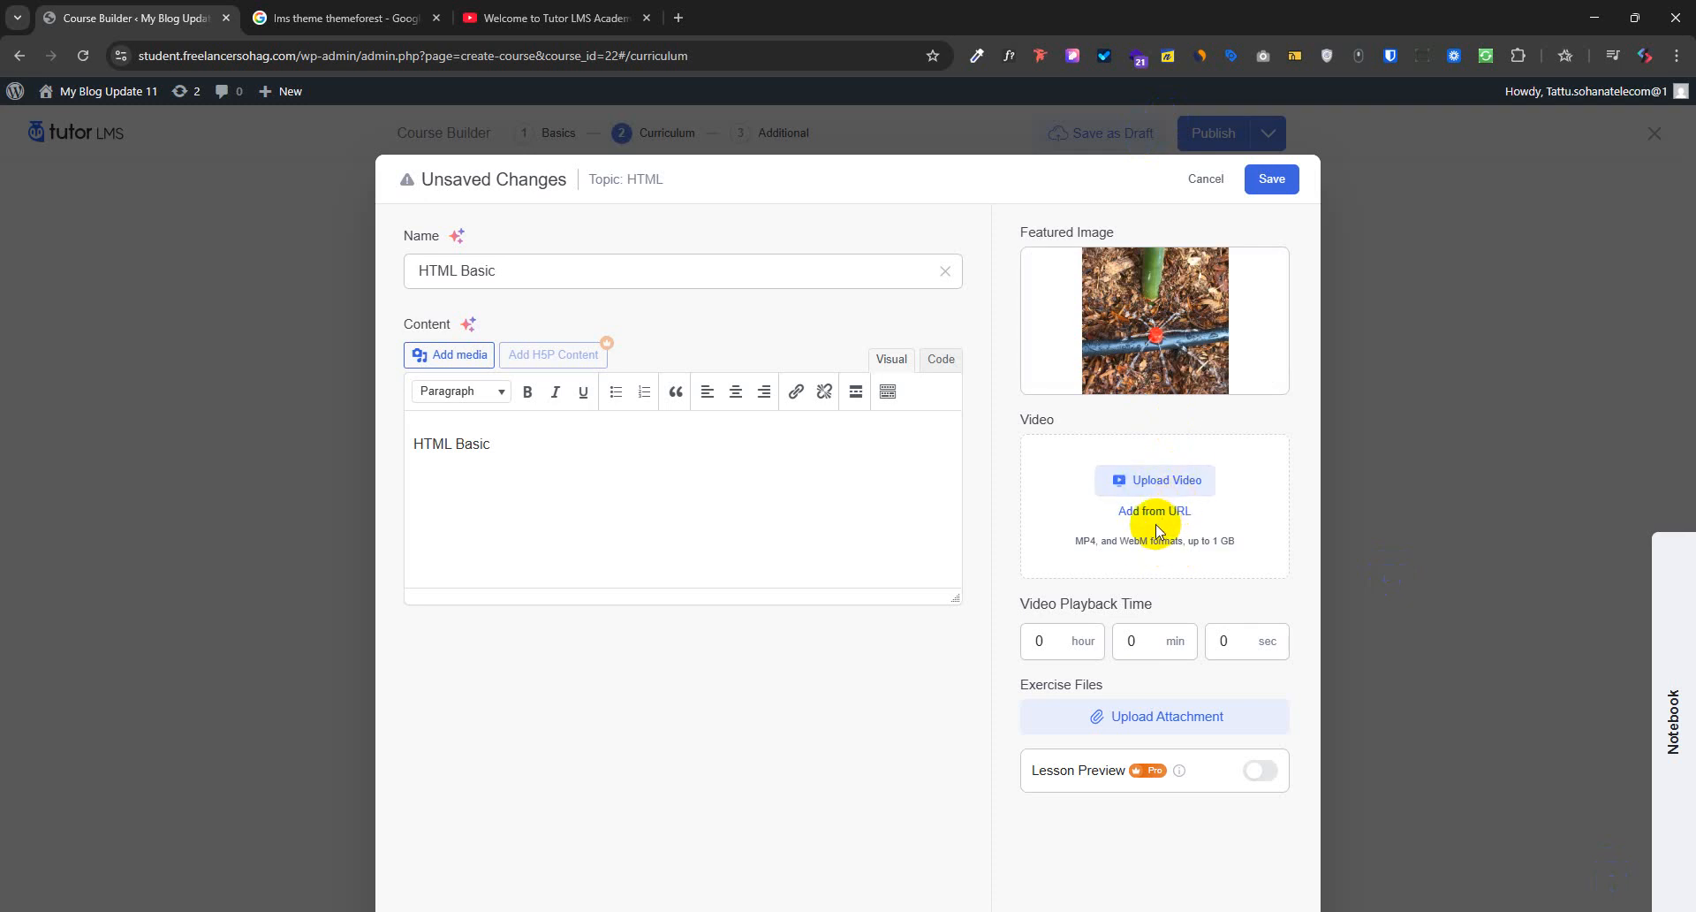
# Switch to YouTube, pause "How to create an online course on WordPress with Tutor LMS" and copy its URL
pyautogui.click(481, 7)
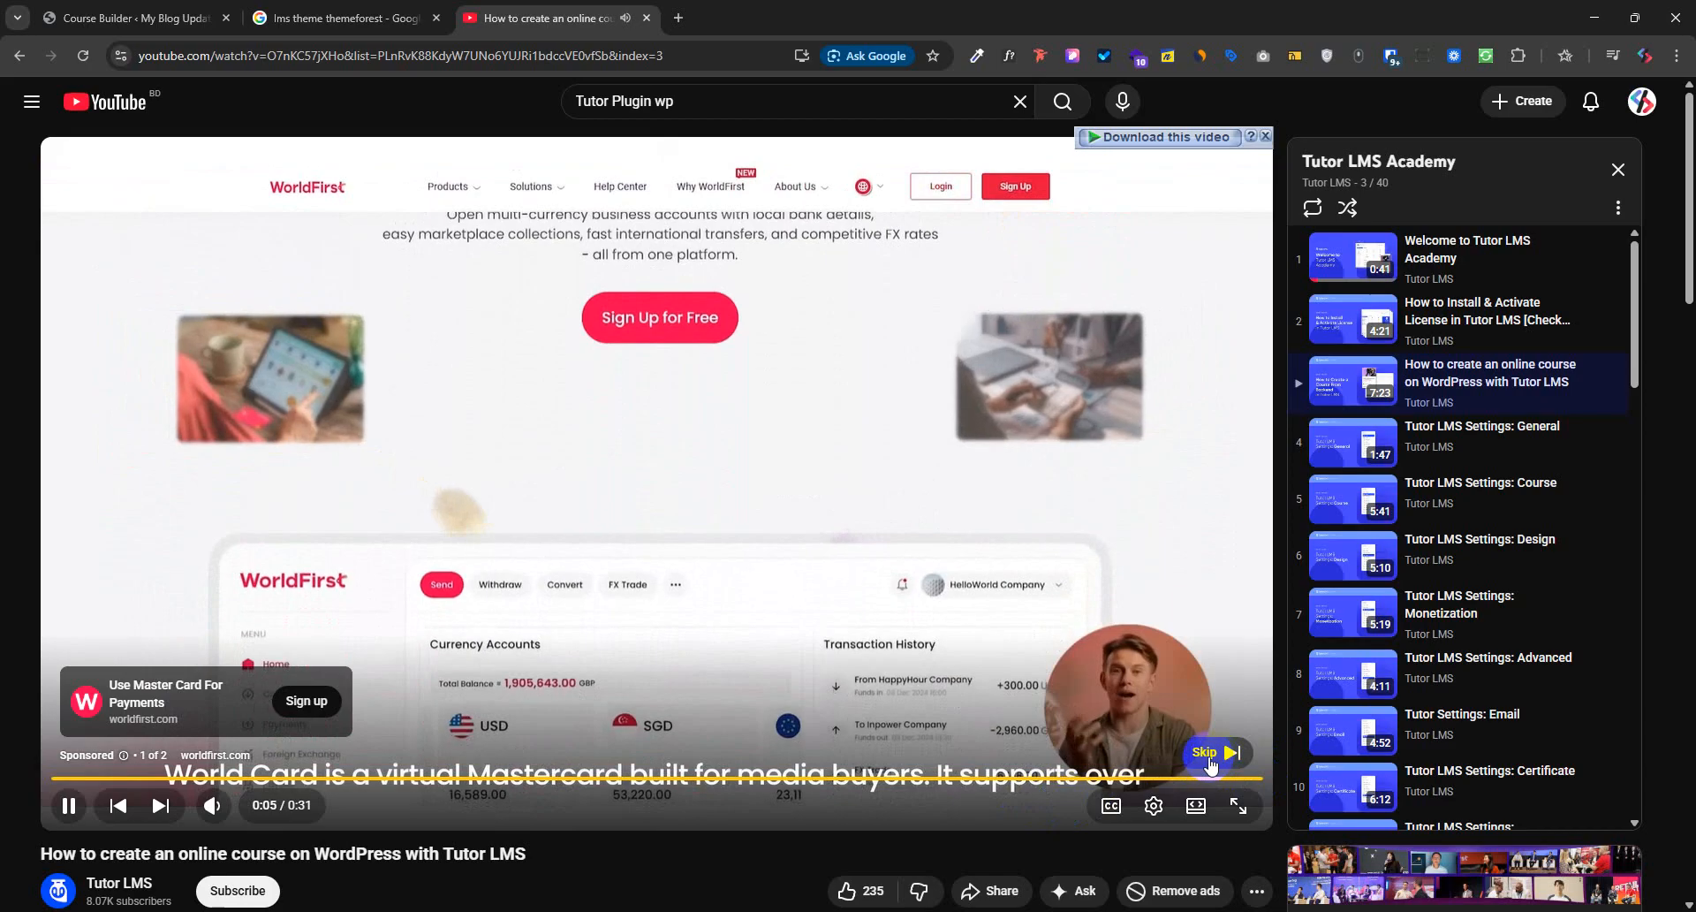
pyautogui.click(1222, 753)
pyautogui.click(549, 151)
pyautogui.click(610, 56)
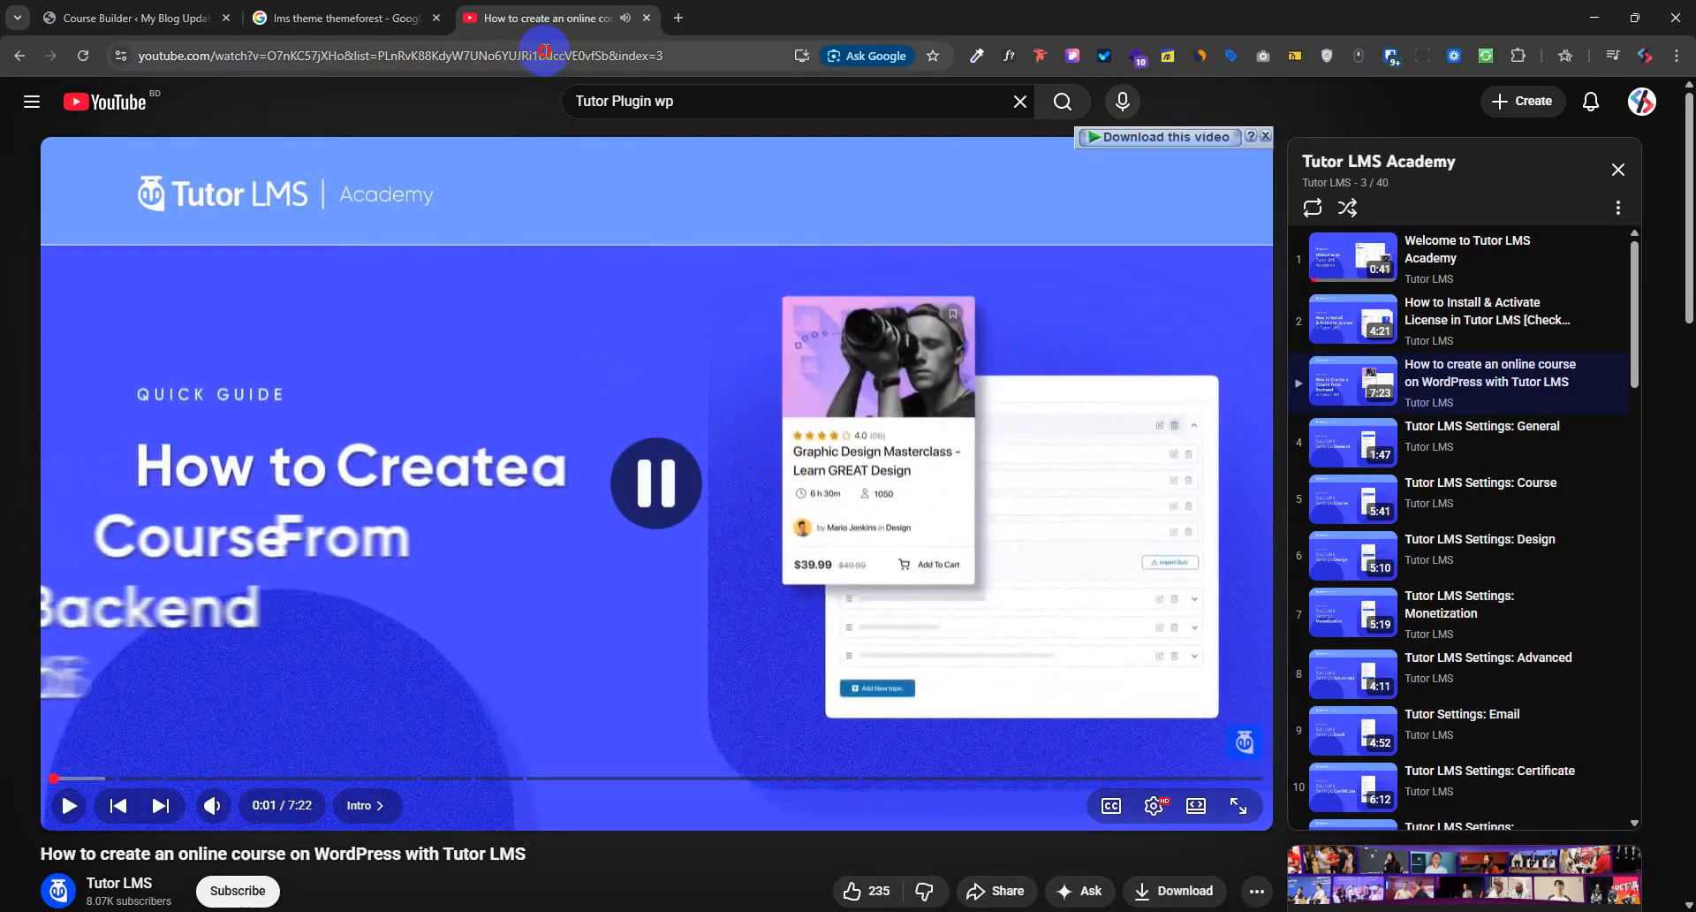
pyautogui.tripleClick(535, 56)
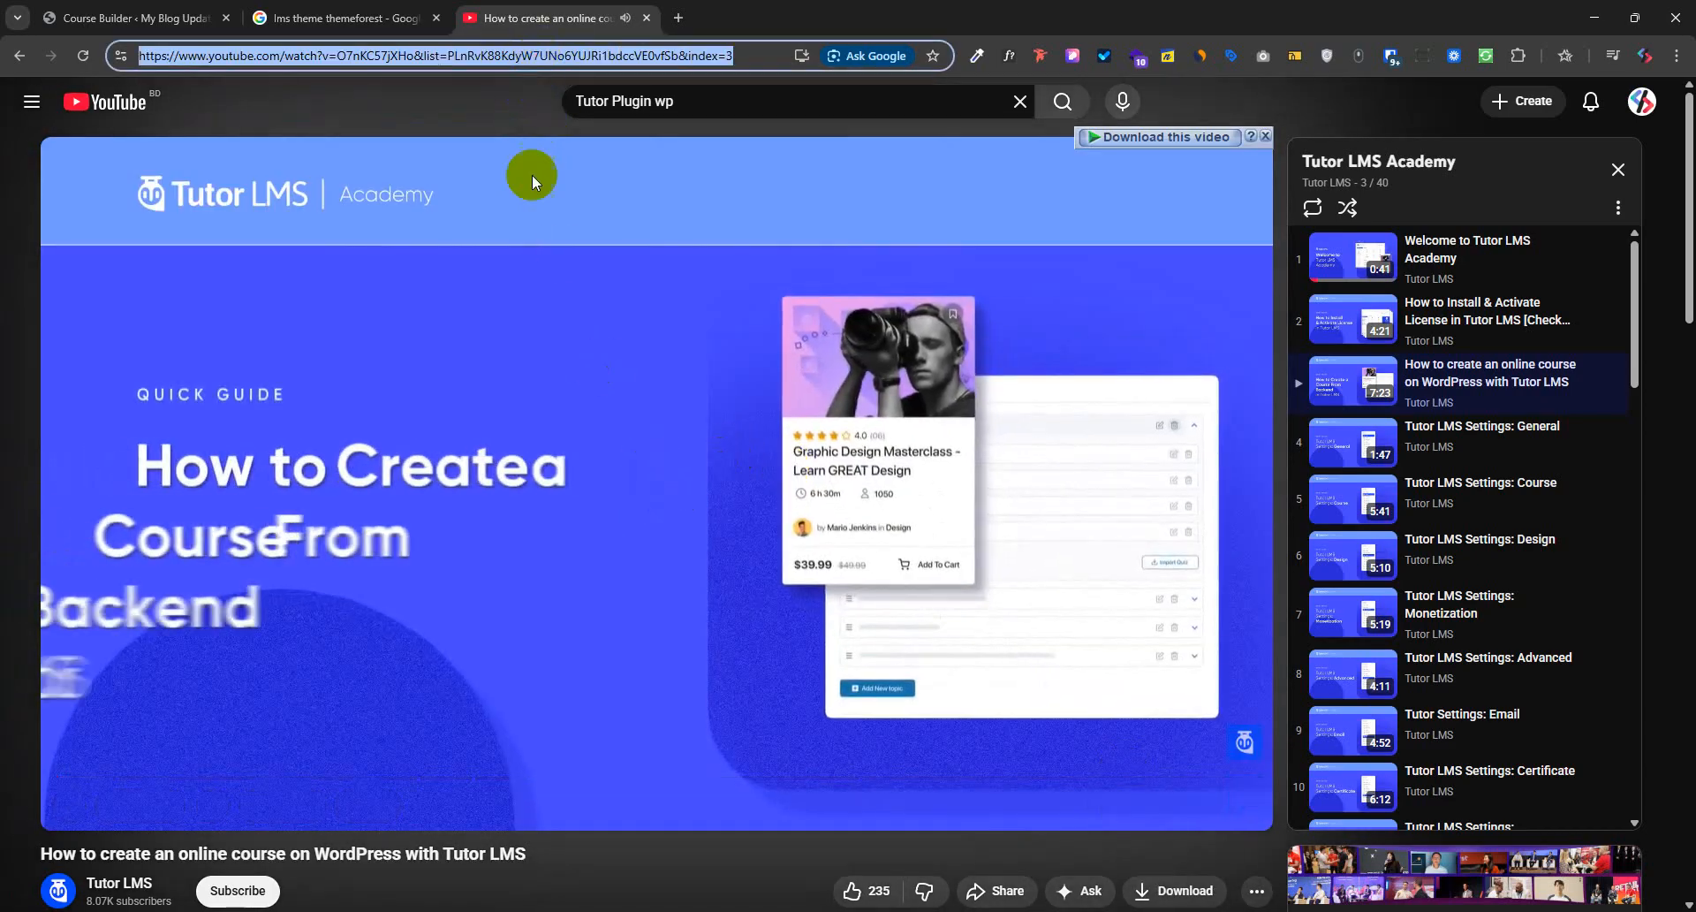
# Return to the course builder and add the lesson's video from the copied URL, with YouTube as the source
pyautogui.click(133, 18)
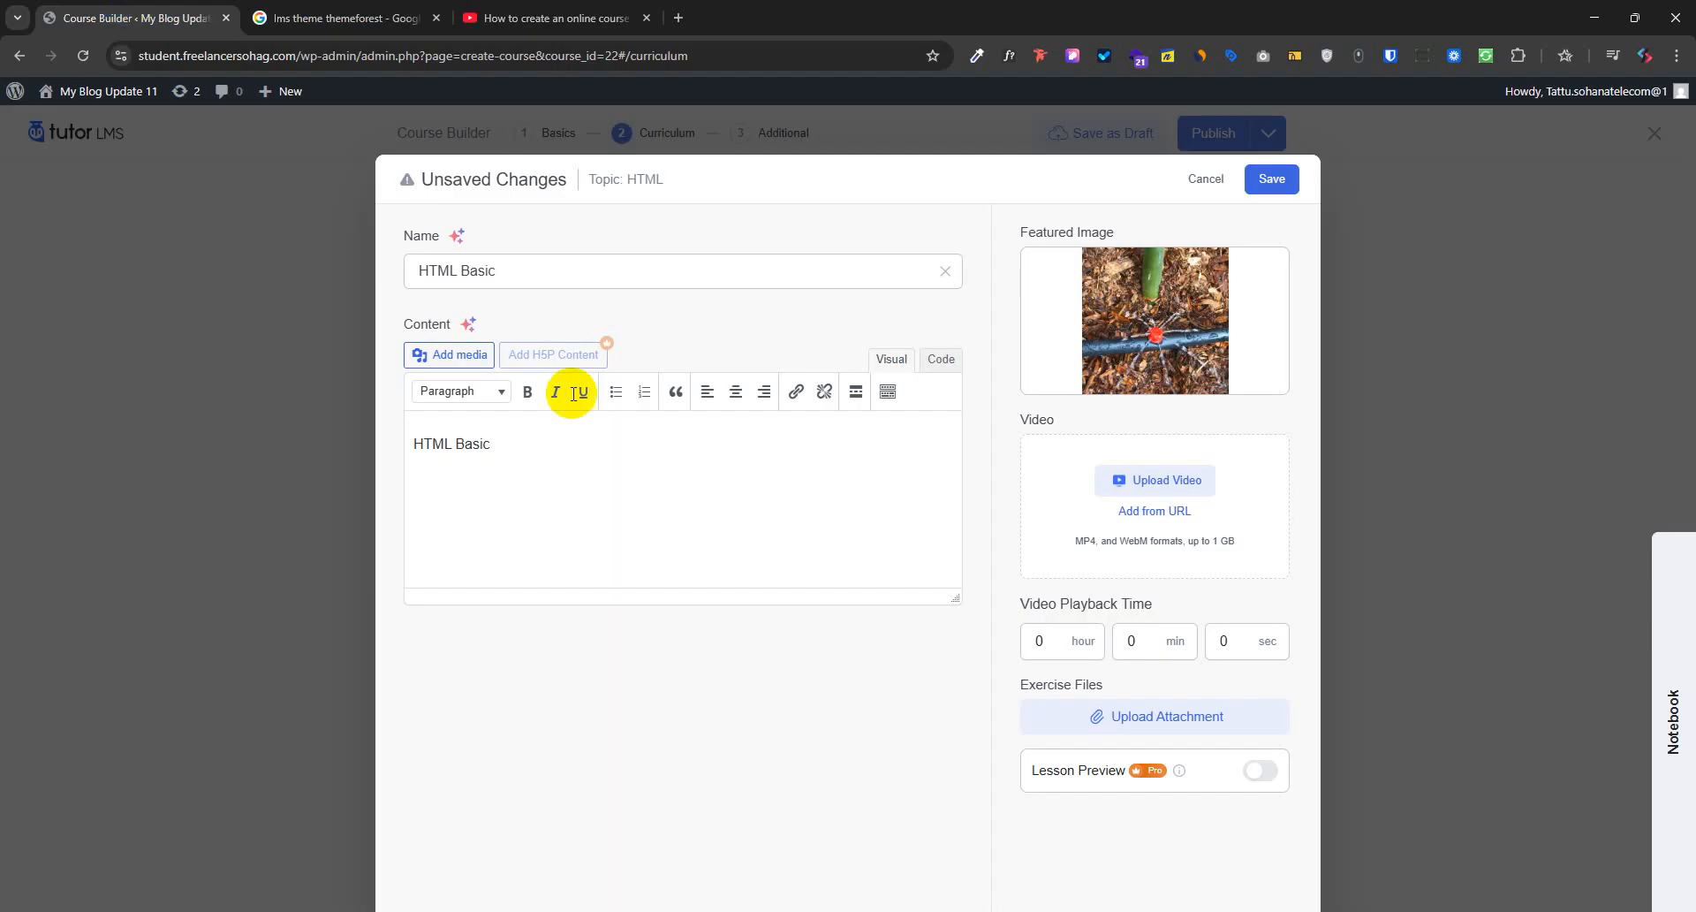
pyautogui.click(1140, 511)
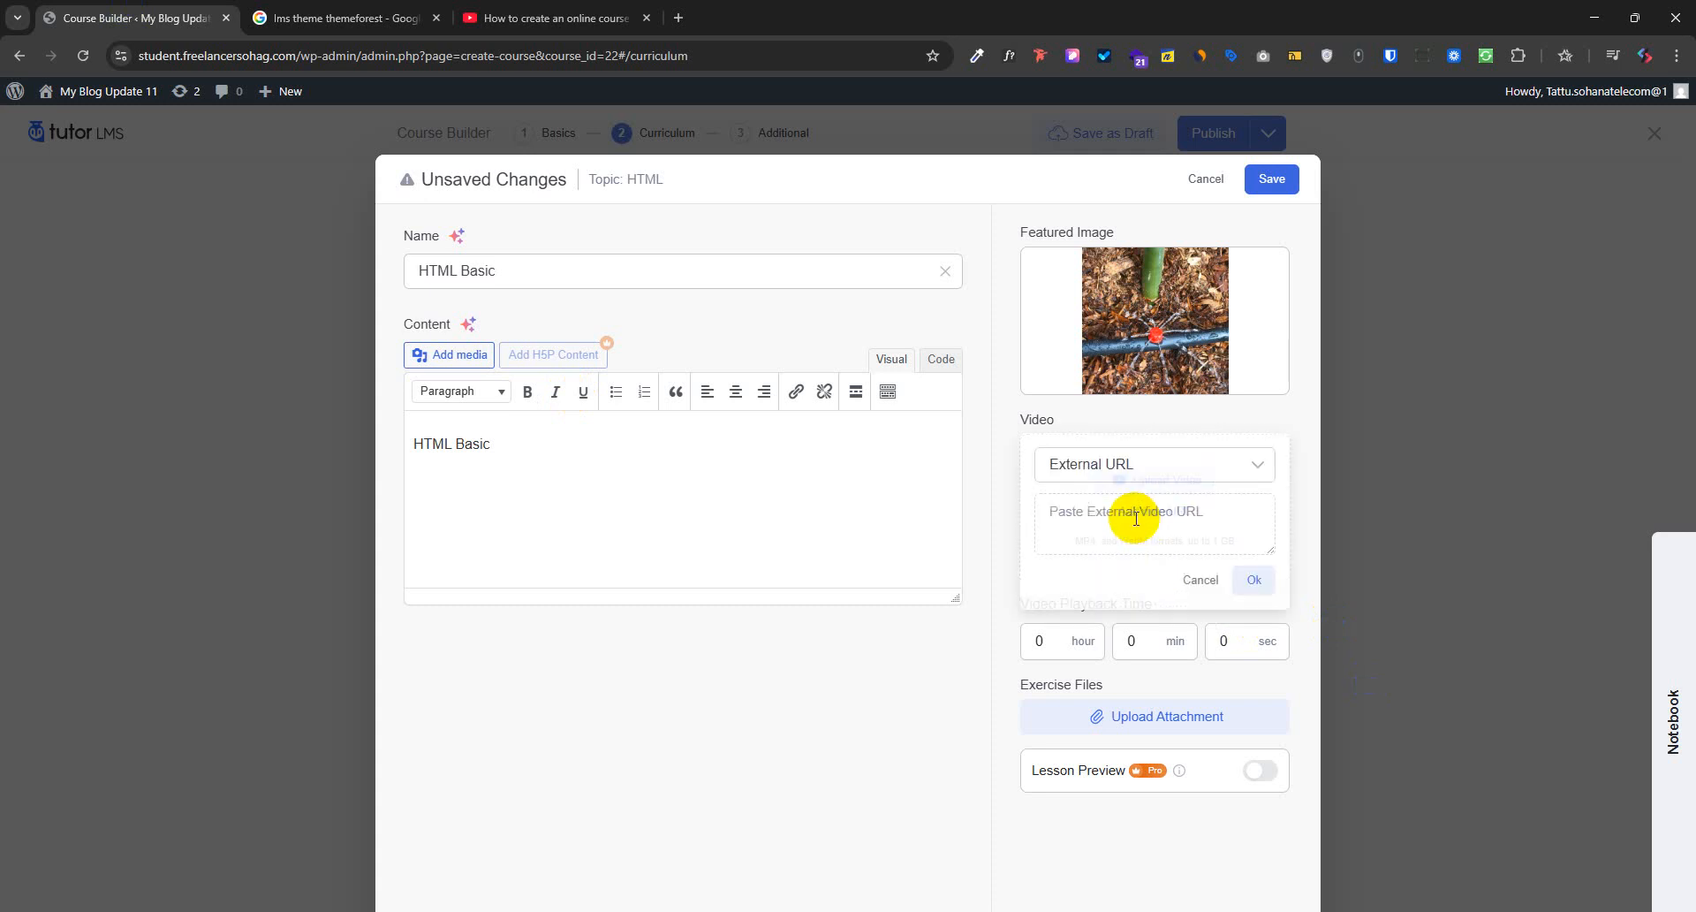
pyautogui.click(1100, 473)
pyautogui.click(1105, 543)
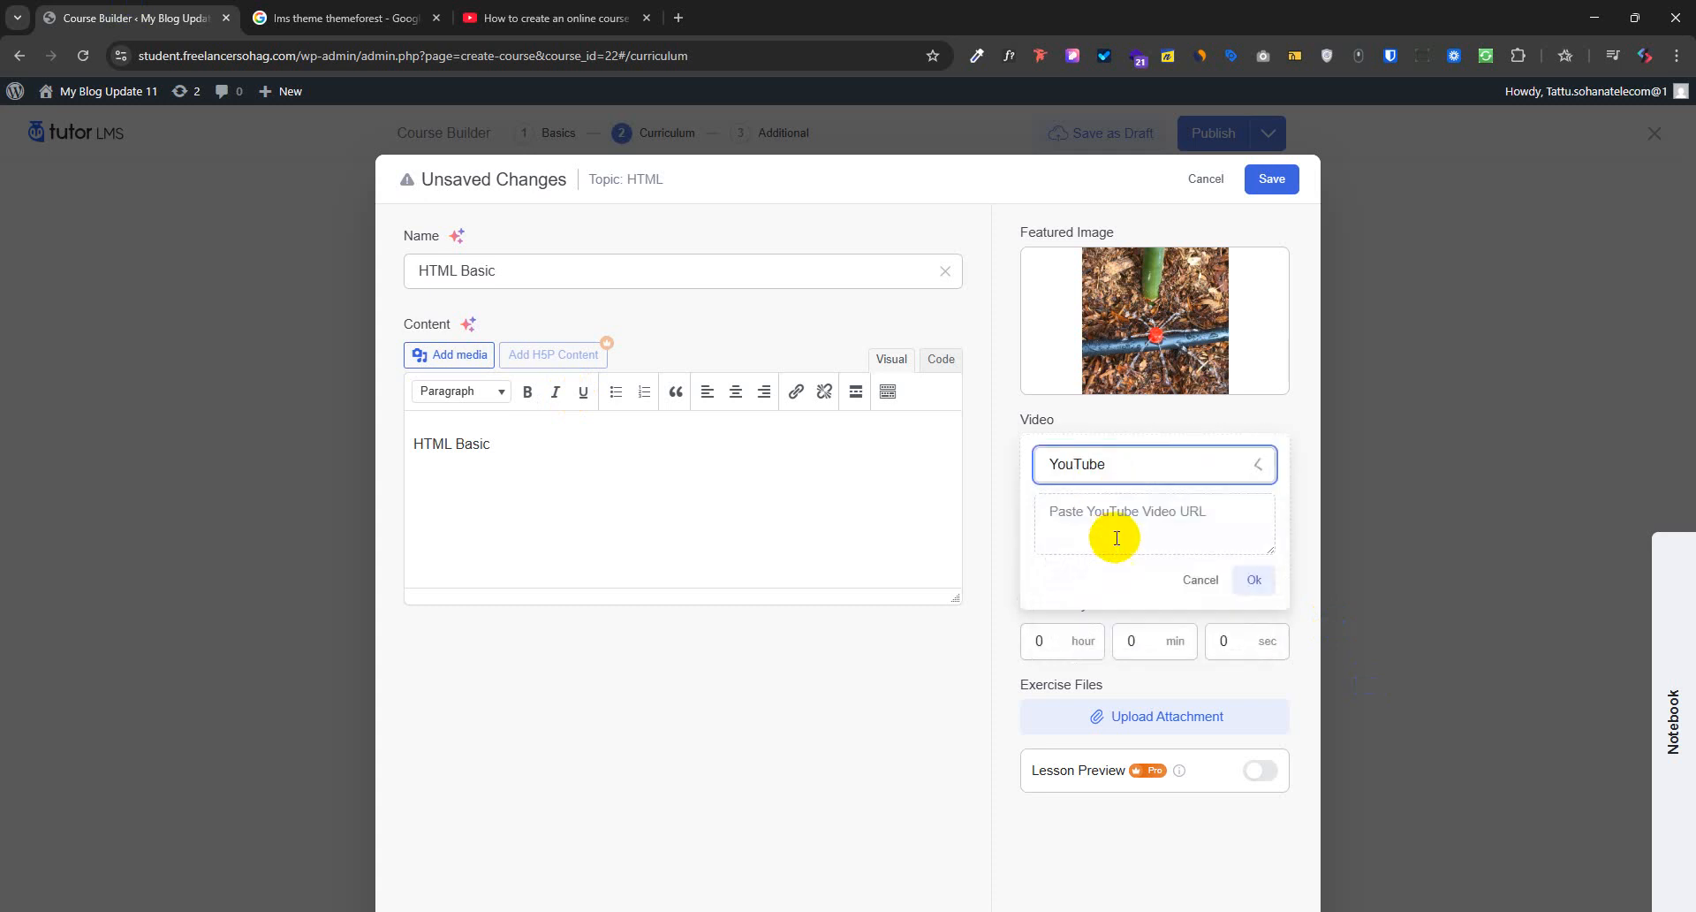
pyautogui.click(1144, 539)
pyautogui.hotkey('ctrl', 'v')
pyautogui.click(1254, 580)
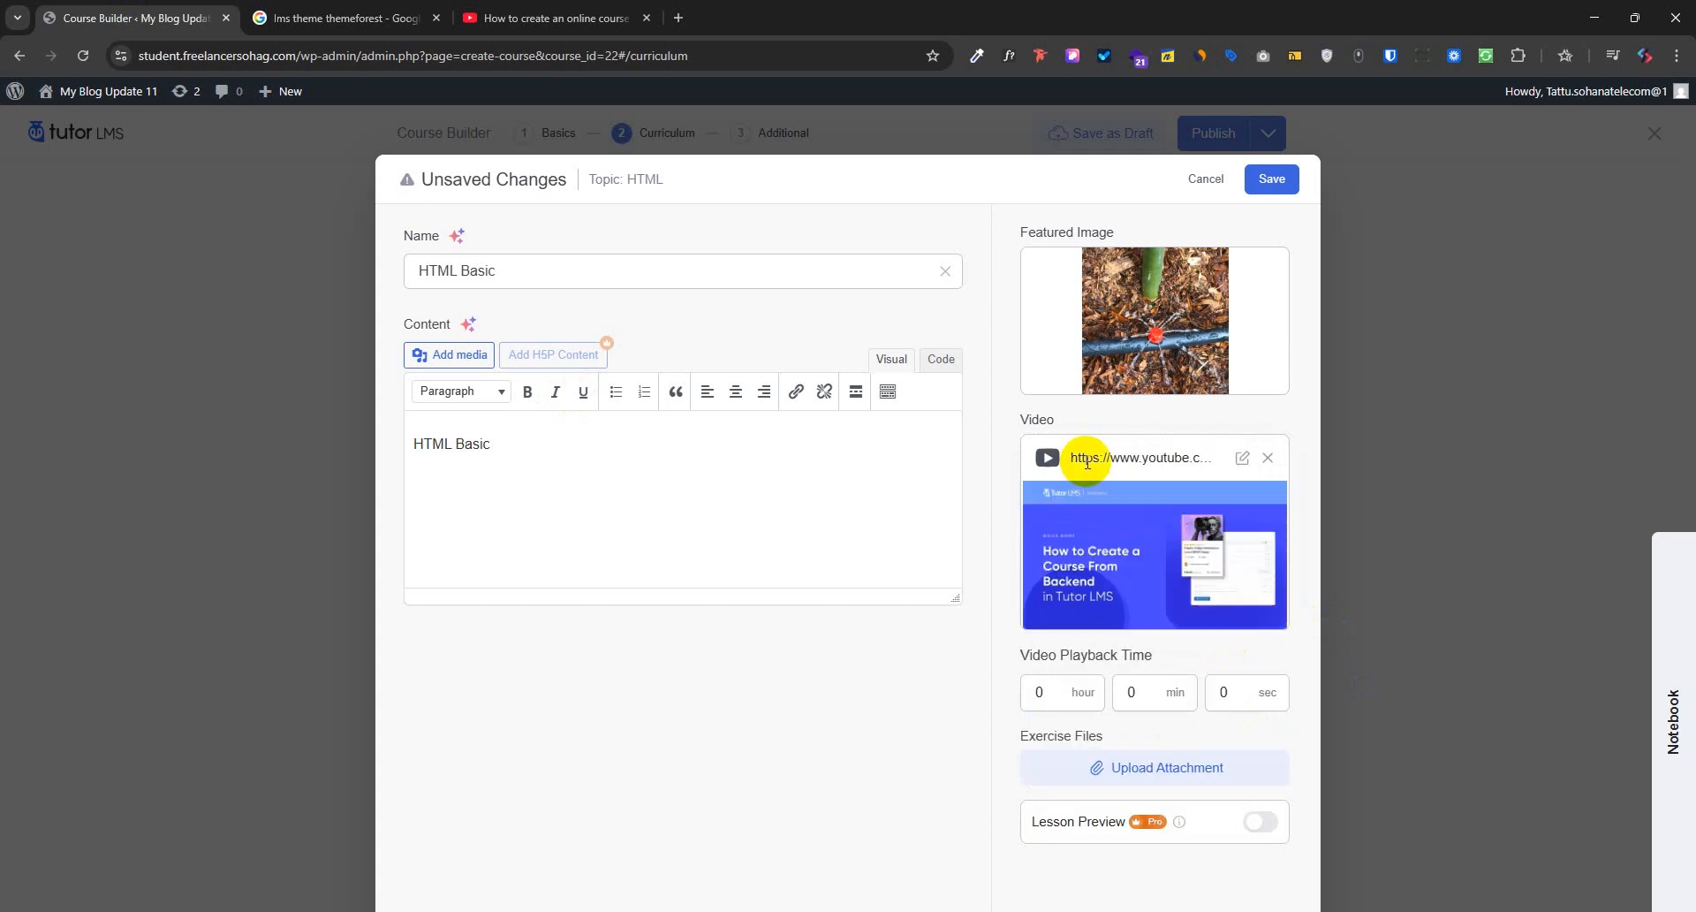
# Set the lesson's video playback time to 7 min 22 sec, matching the YouTube video's length, and save the lesson
pyautogui.click(1041, 691)
pyautogui.click(552, 18)
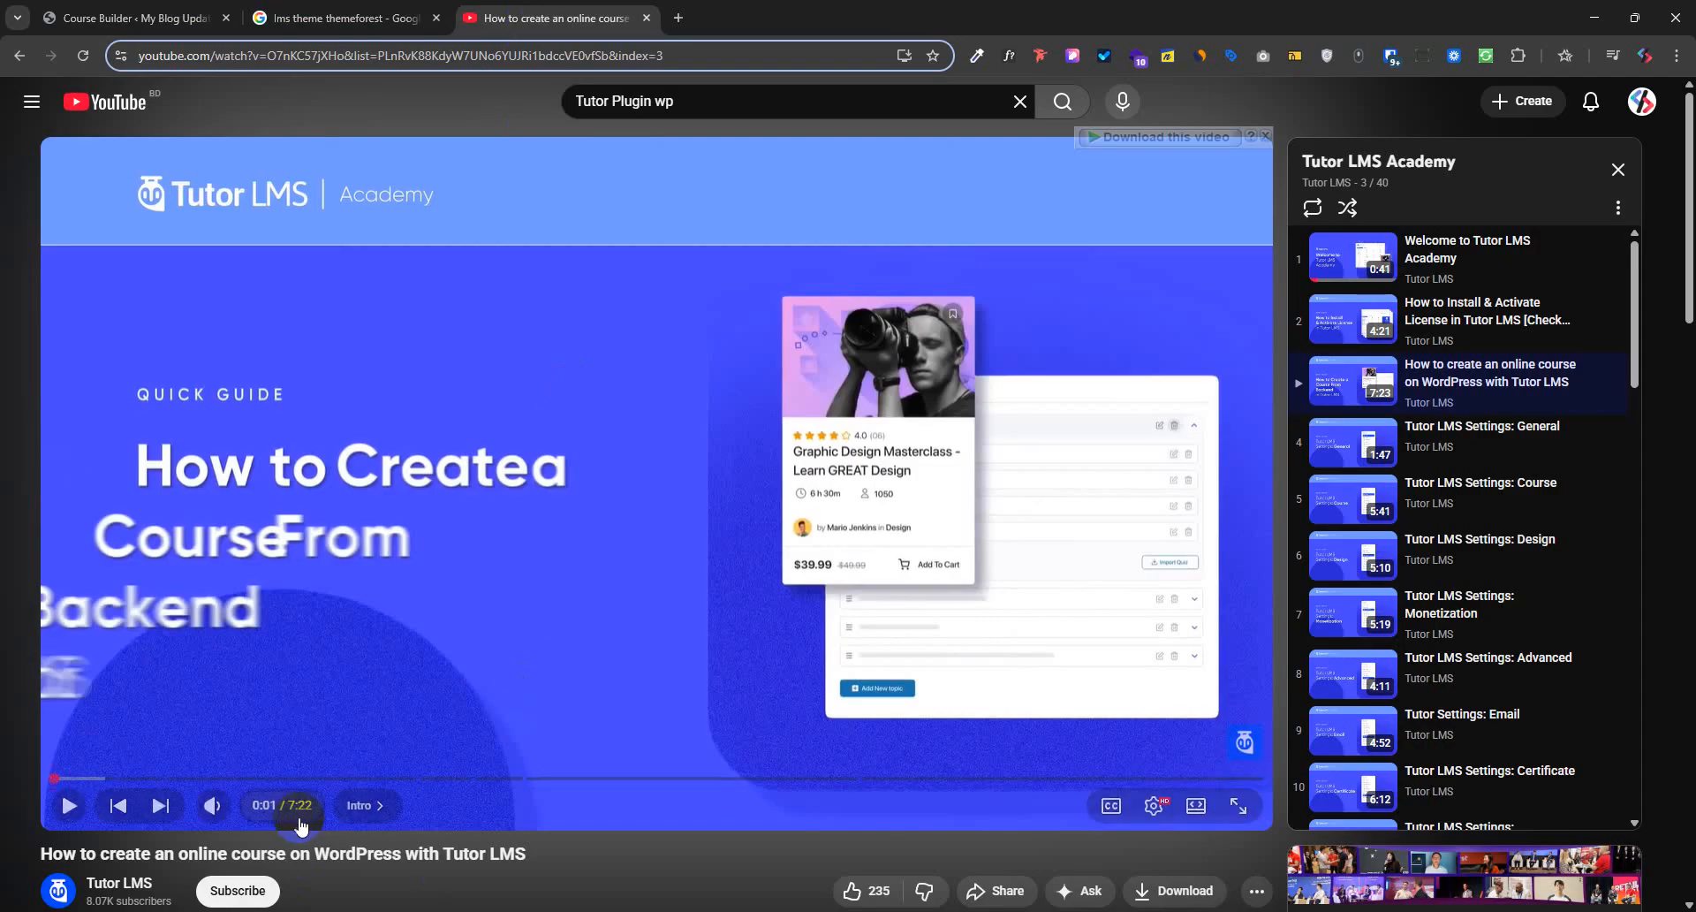
pyautogui.click(141, 17)
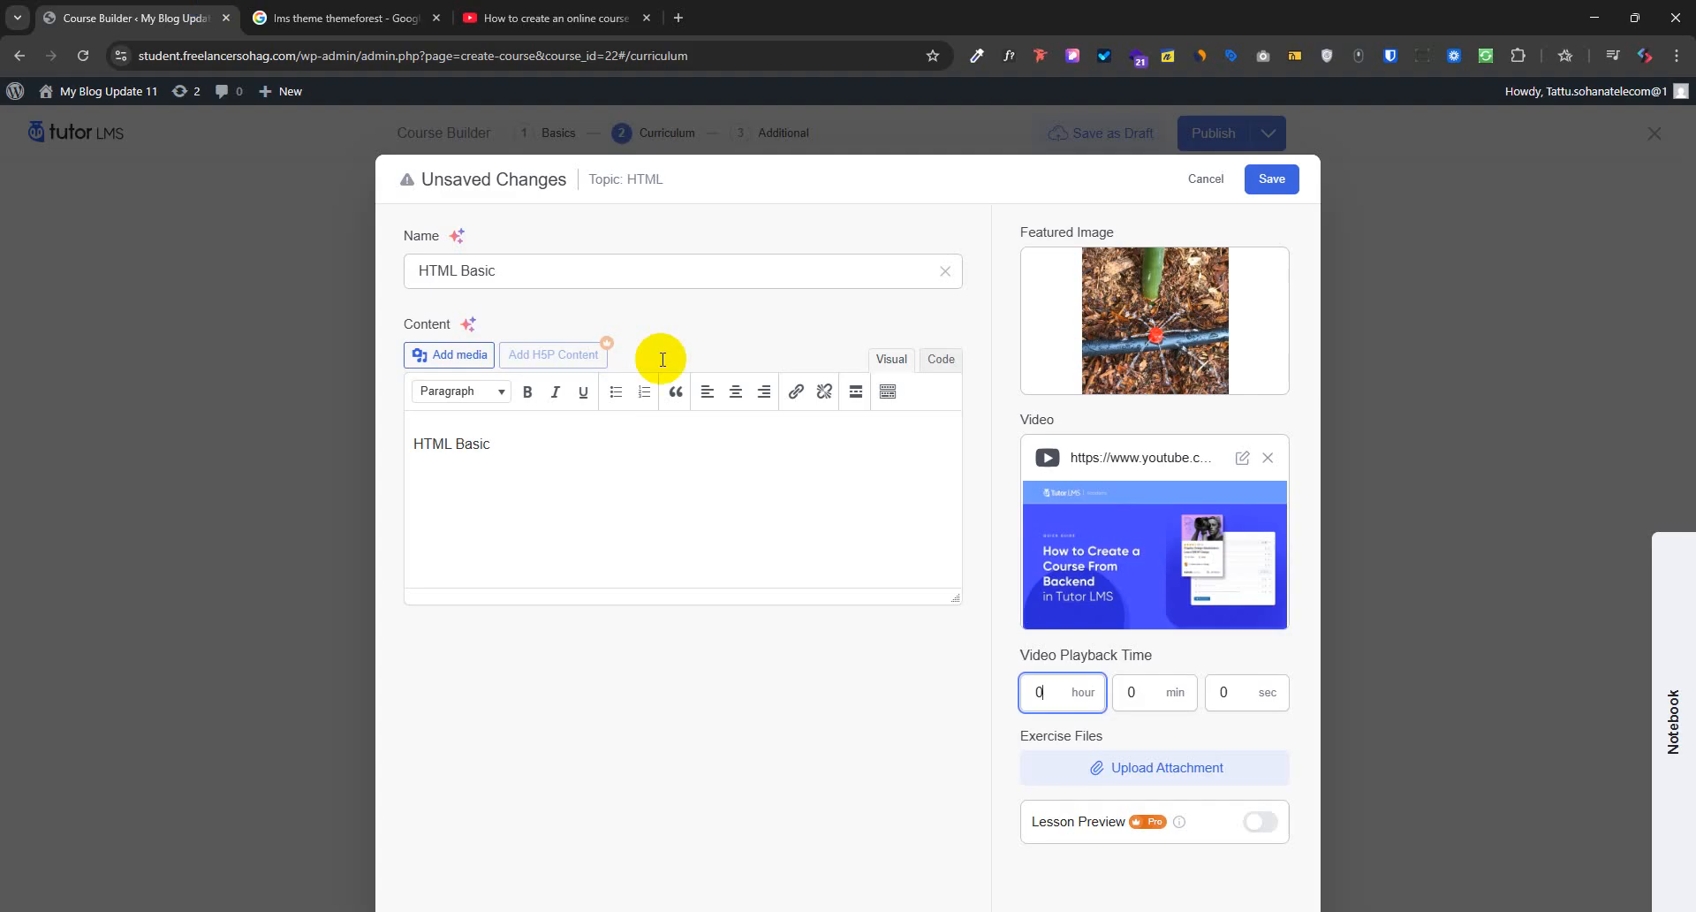
pyautogui.click(1139, 692)
pyautogui.write('7')
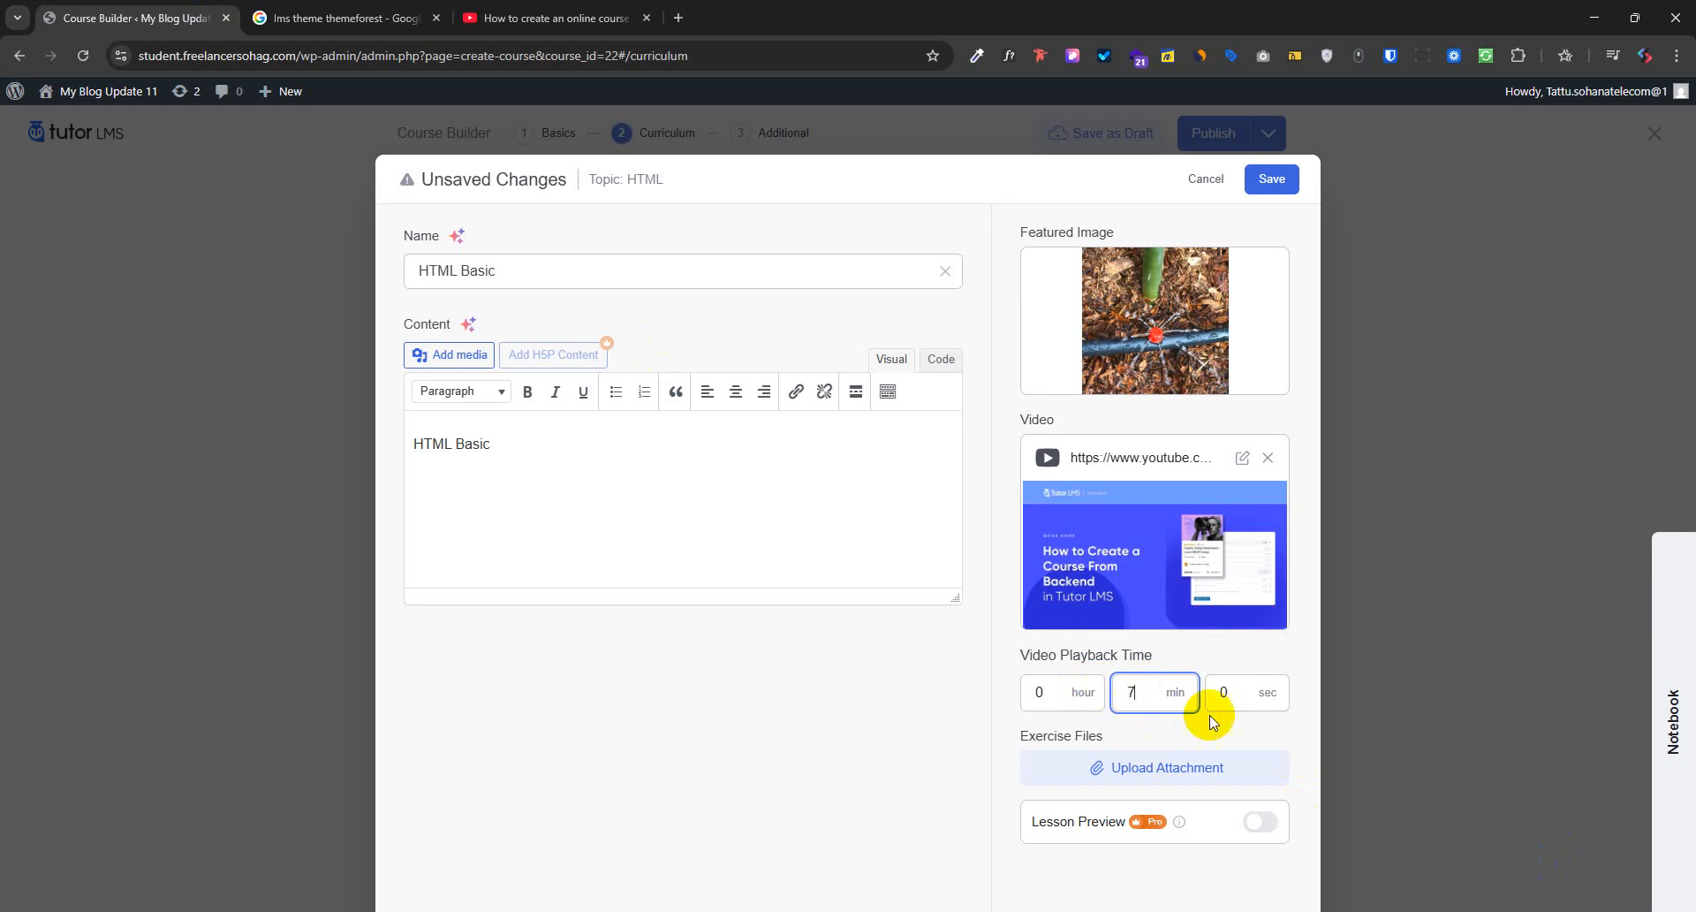
pyautogui.click(1238, 687)
pyautogui.write('22')
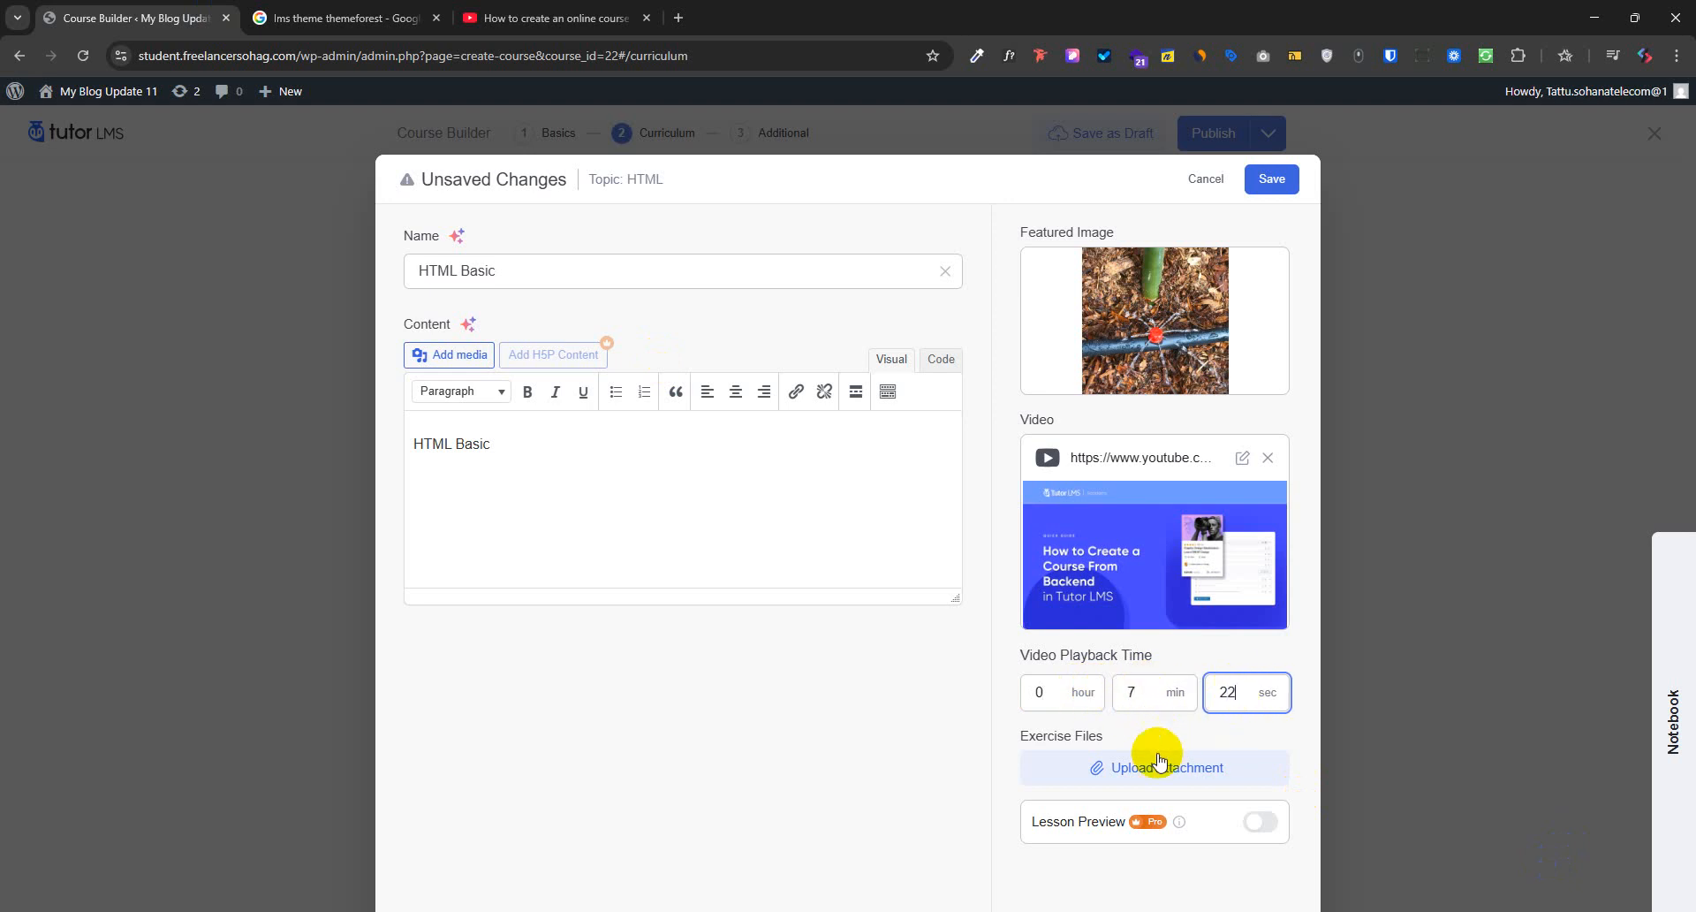
pyautogui.click(1175, 658)
pyautogui.click(1147, 692)
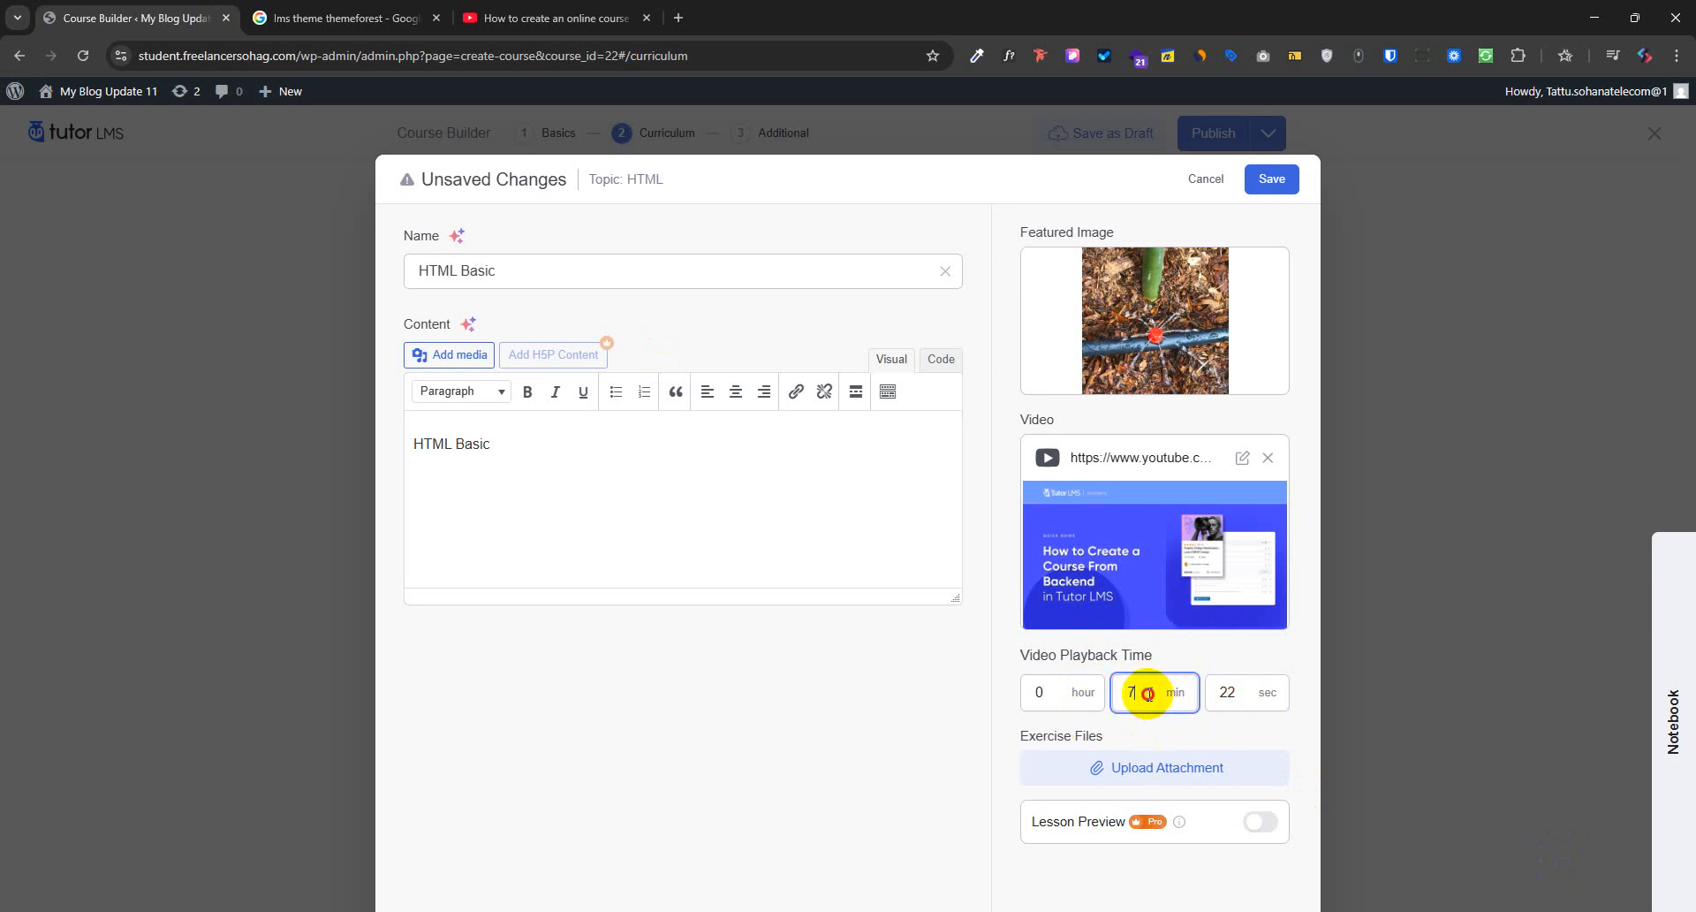
pyautogui.click(1238, 692)
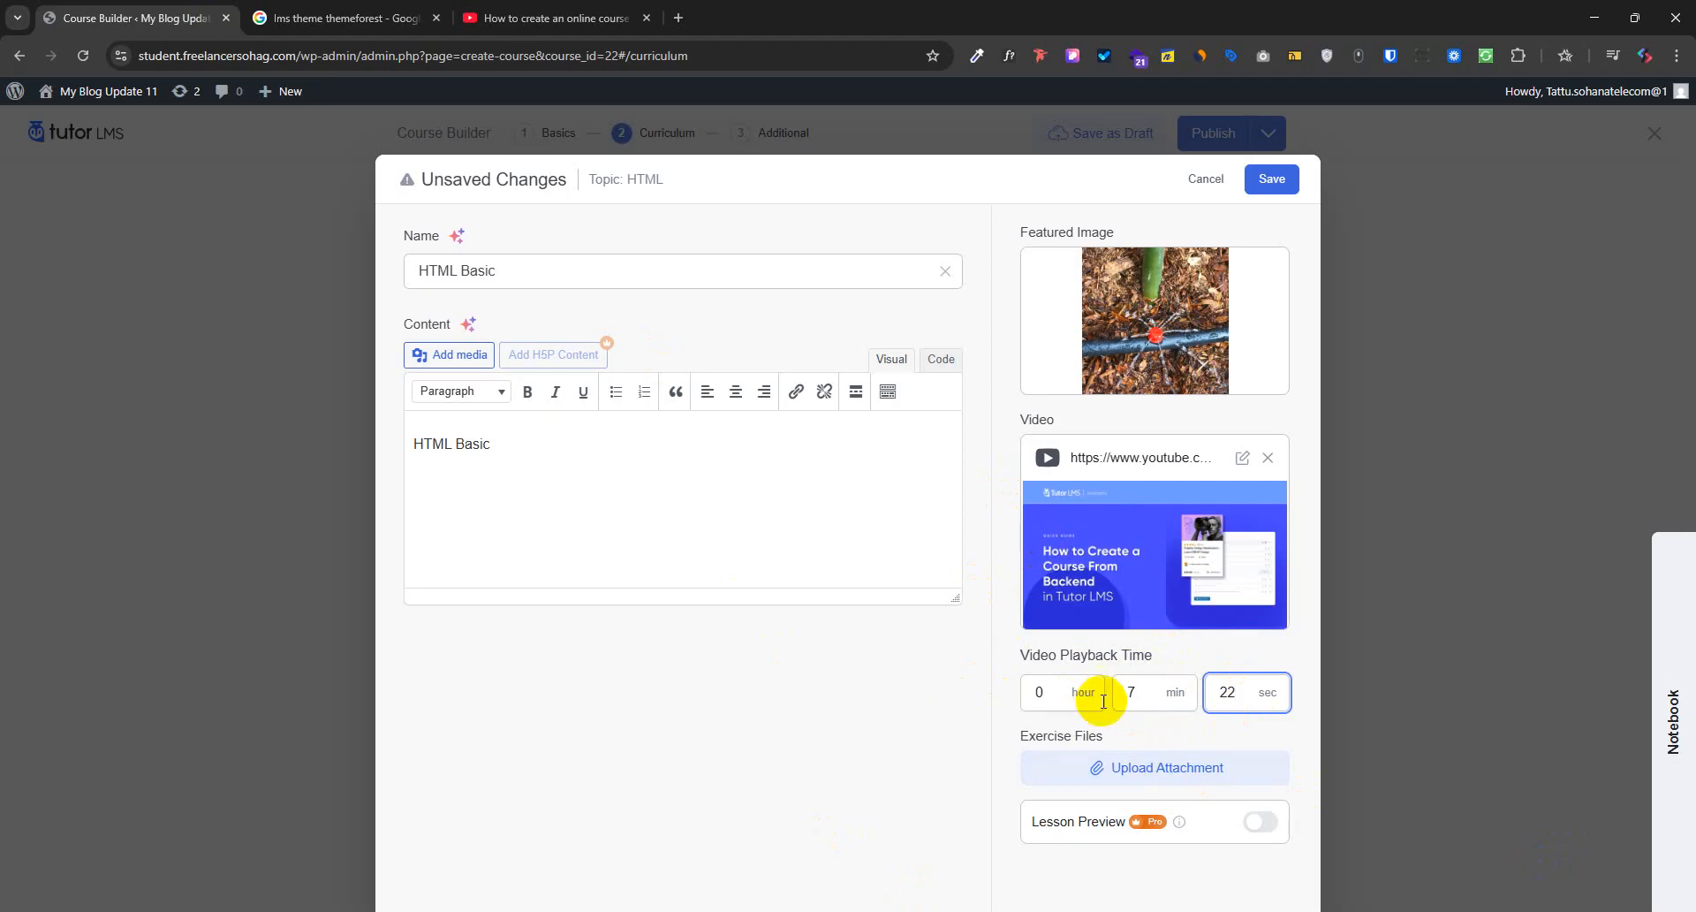
pyautogui.click(1188, 697)
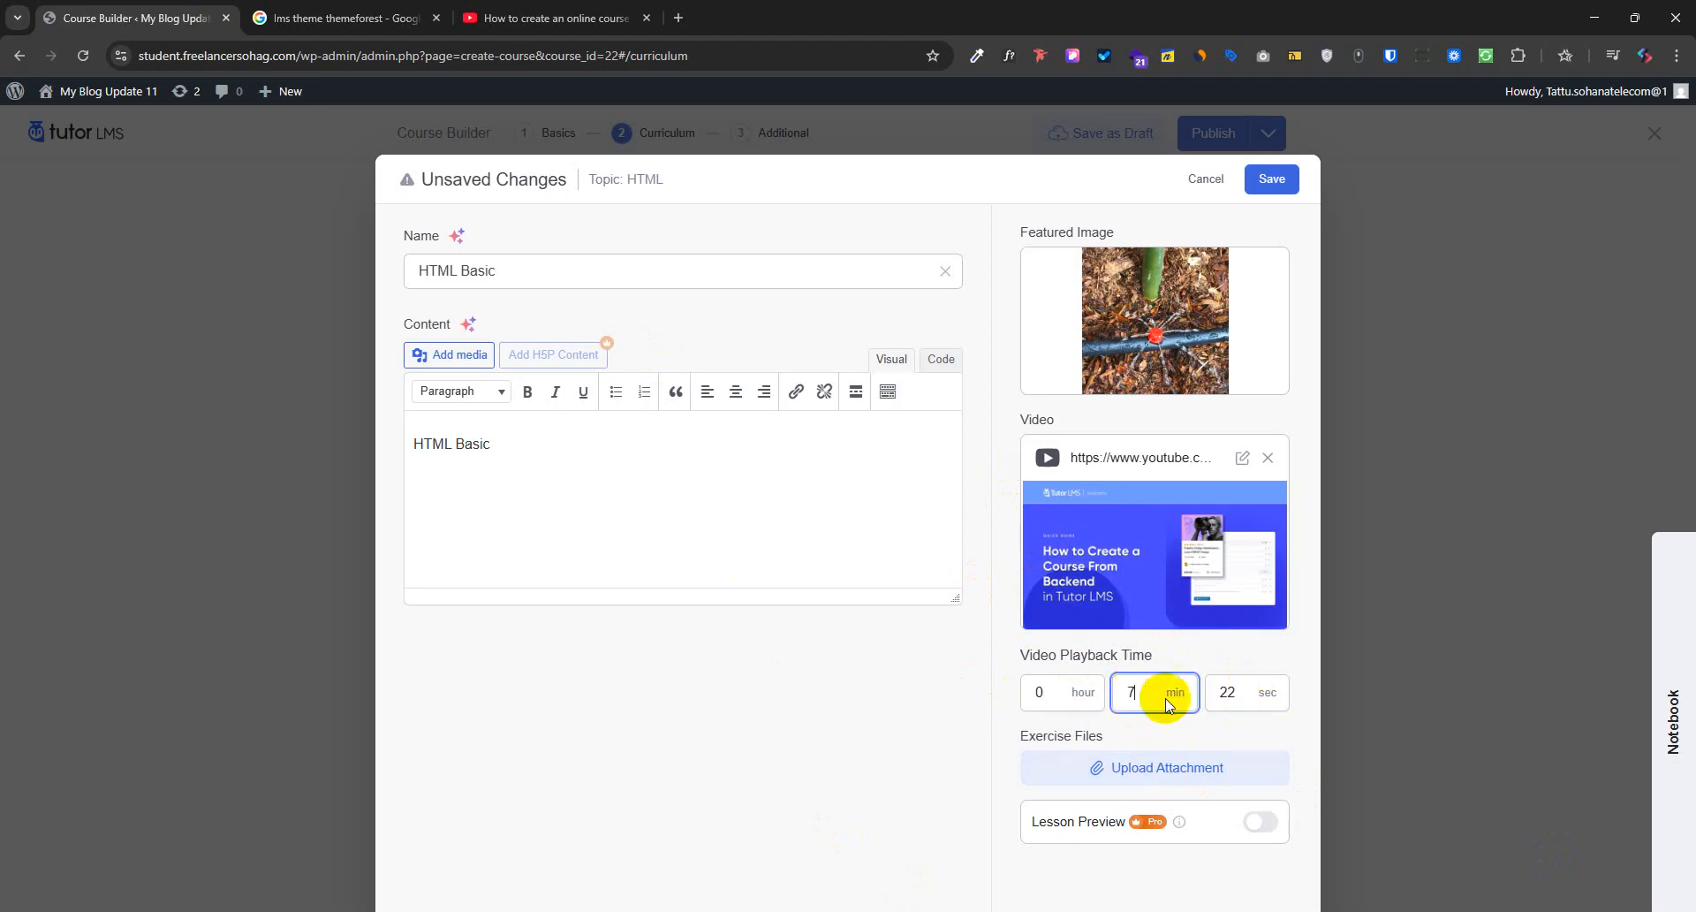
pyautogui.click(1248, 701)
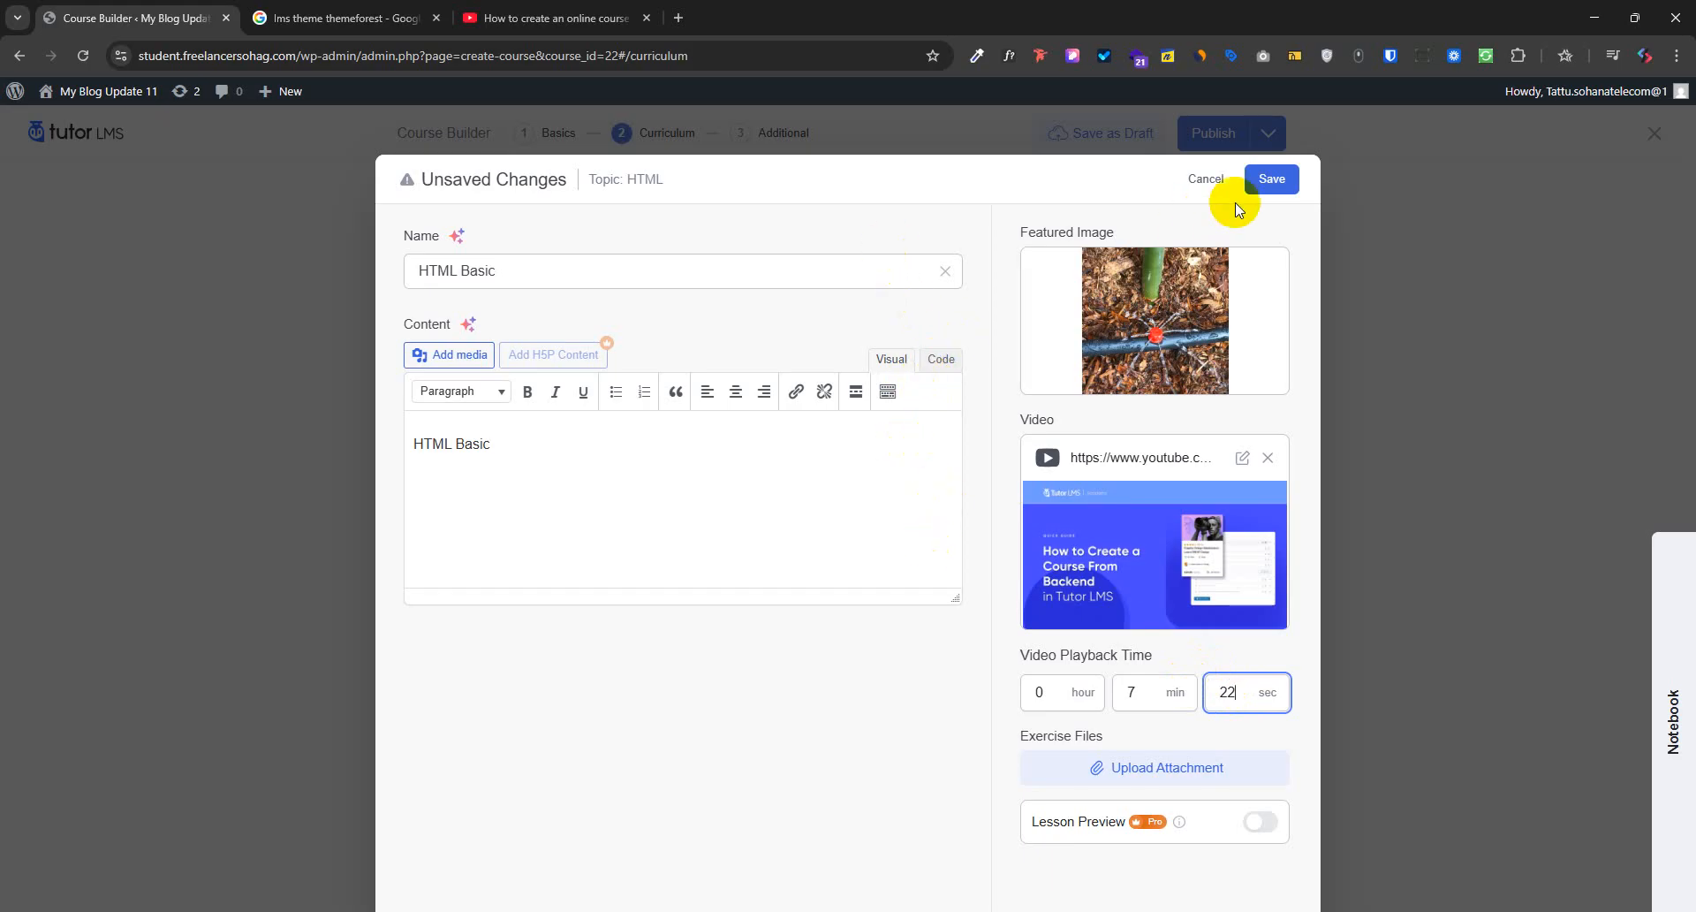
pyautogui.click(1271, 180)
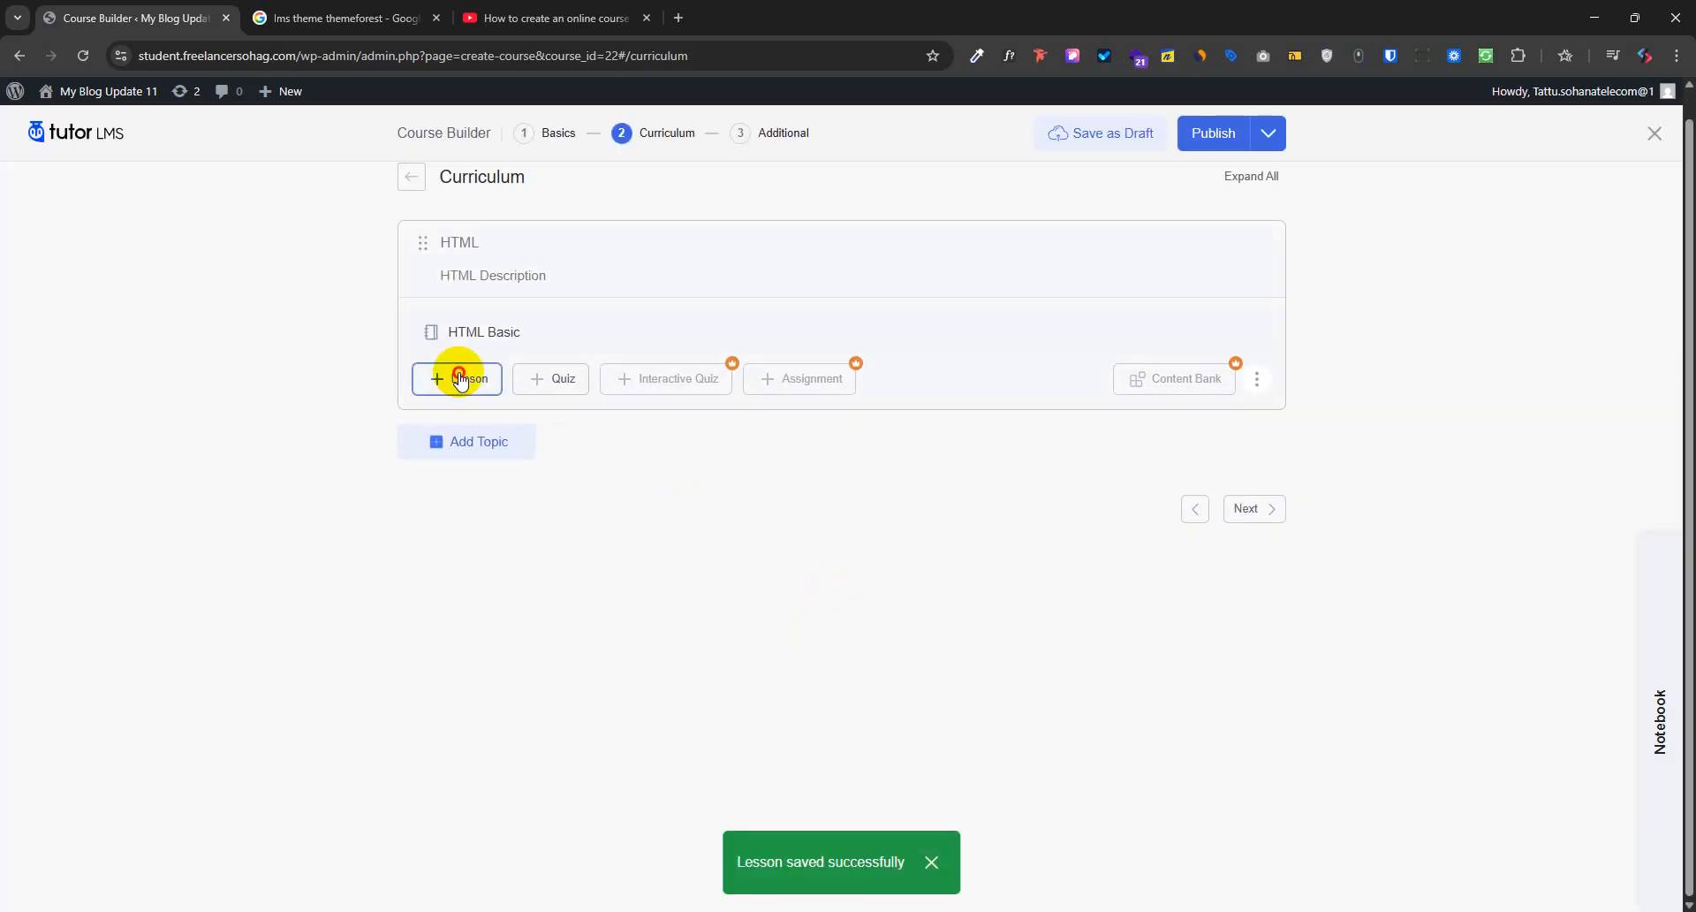
# Add another lesson to the HTML topic with "HTML Heading Tag" as both its name and its content
pyautogui.click(455, 376)
pyautogui.write('HTML HE')
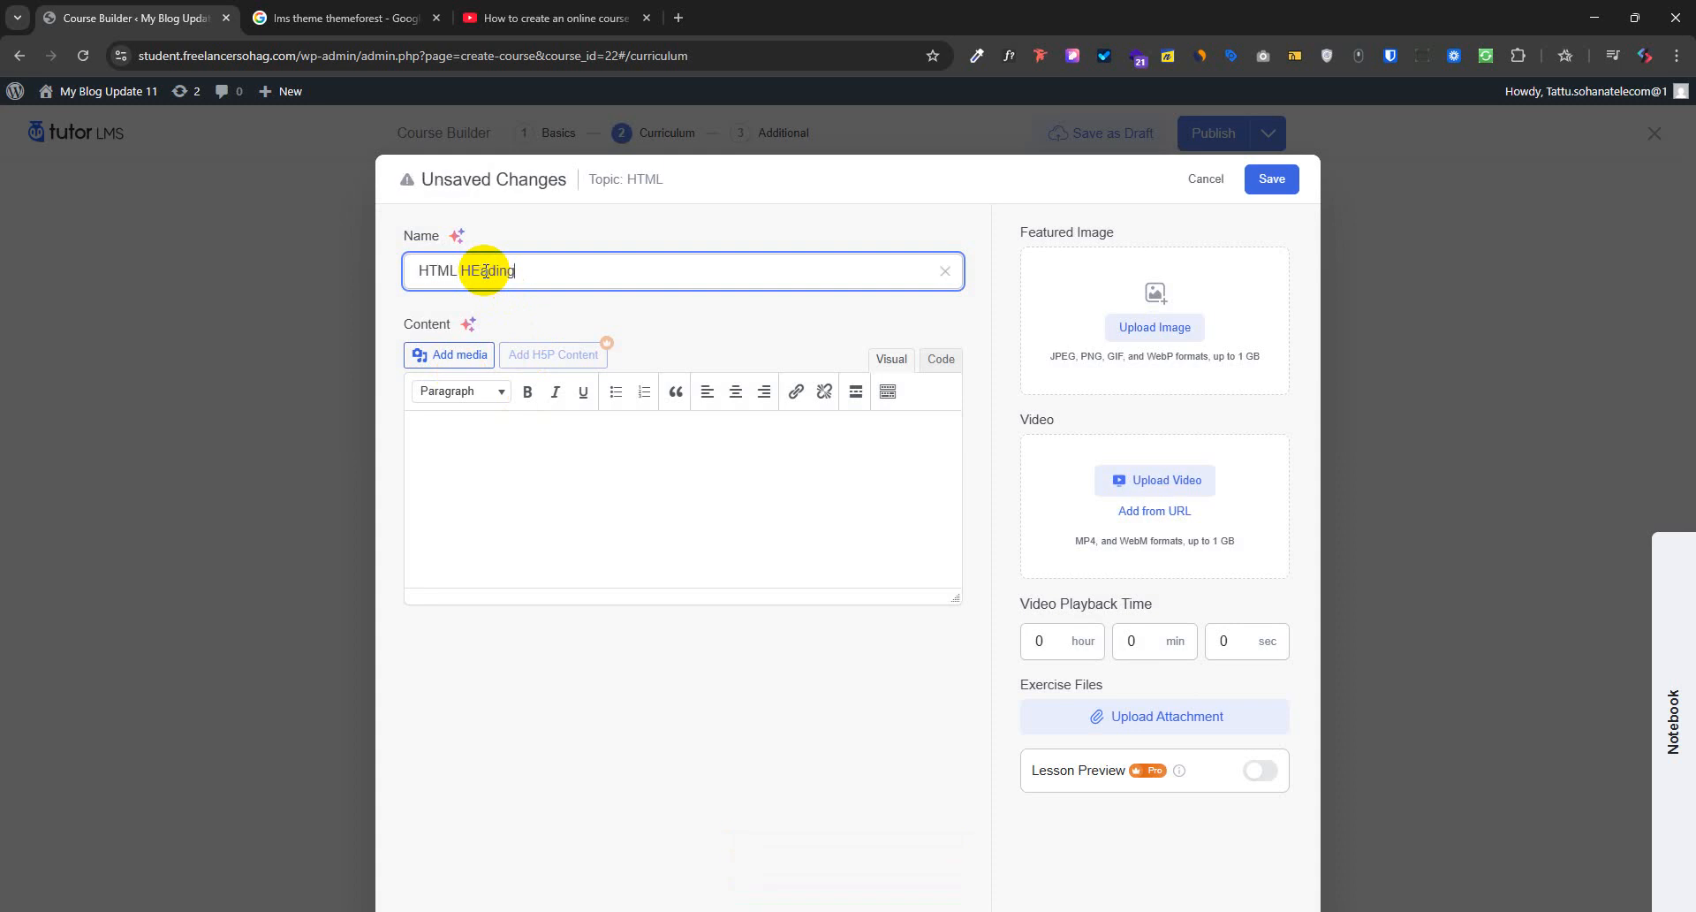
pyautogui.write('ading')
pyautogui.press('BackSpace')
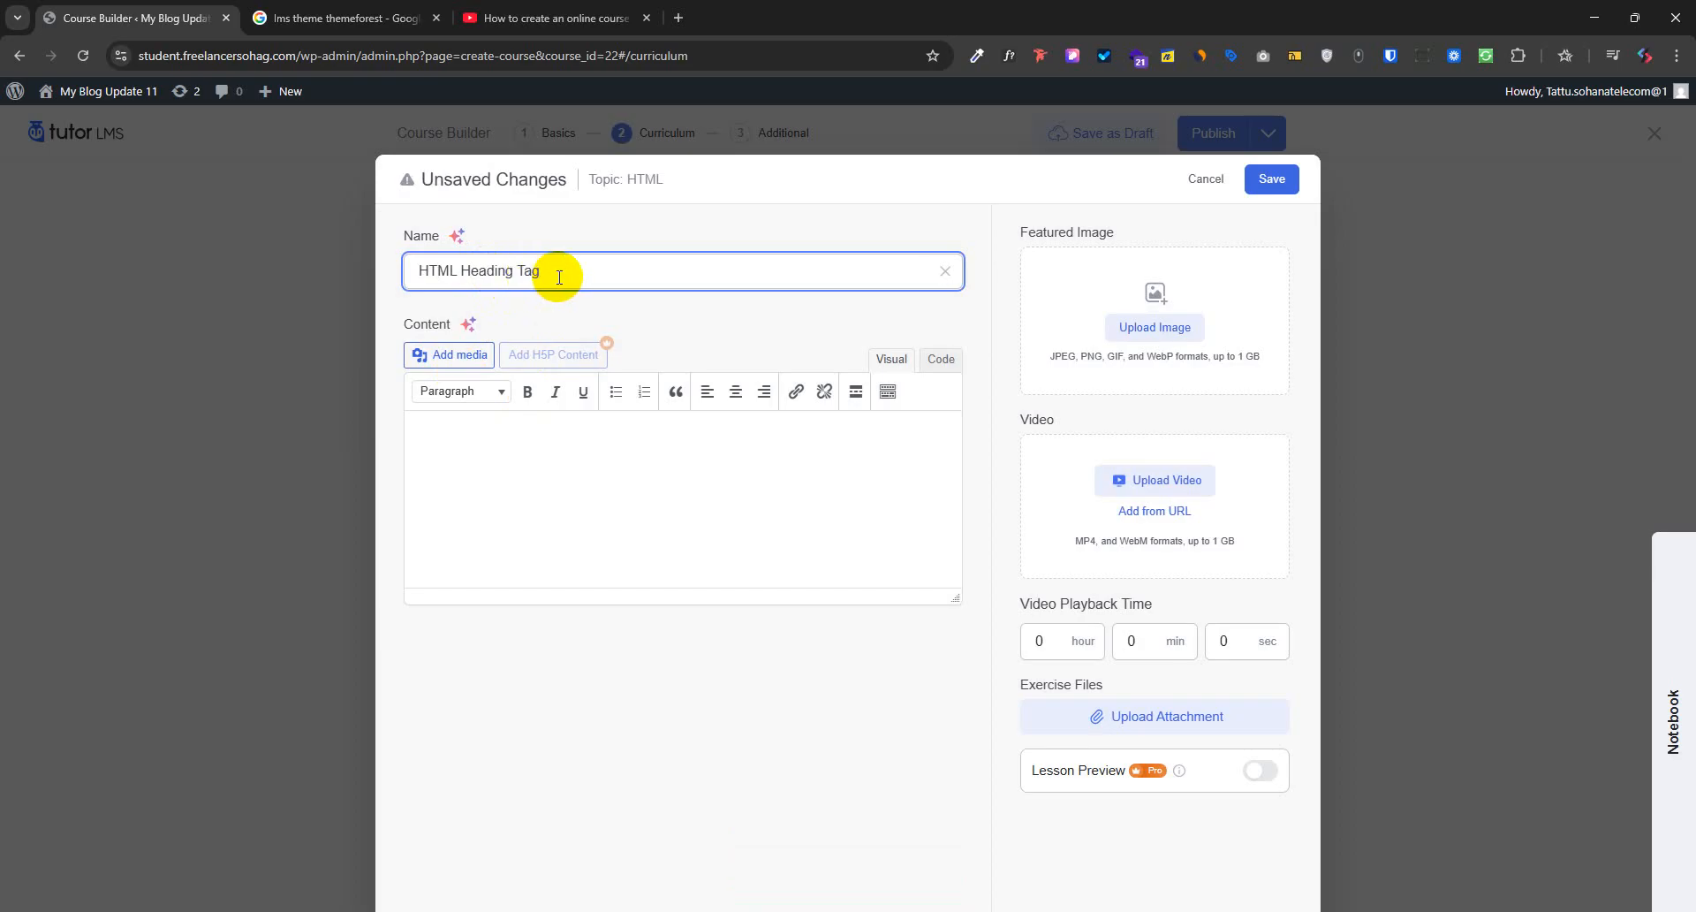
pyautogui.hotkey('ctrl', 'a')
pyautogui.hotkey('ctrl', 'c')
pyautogui.click(542, 454)
pyautogui.hotkey('ctrl', 'v')
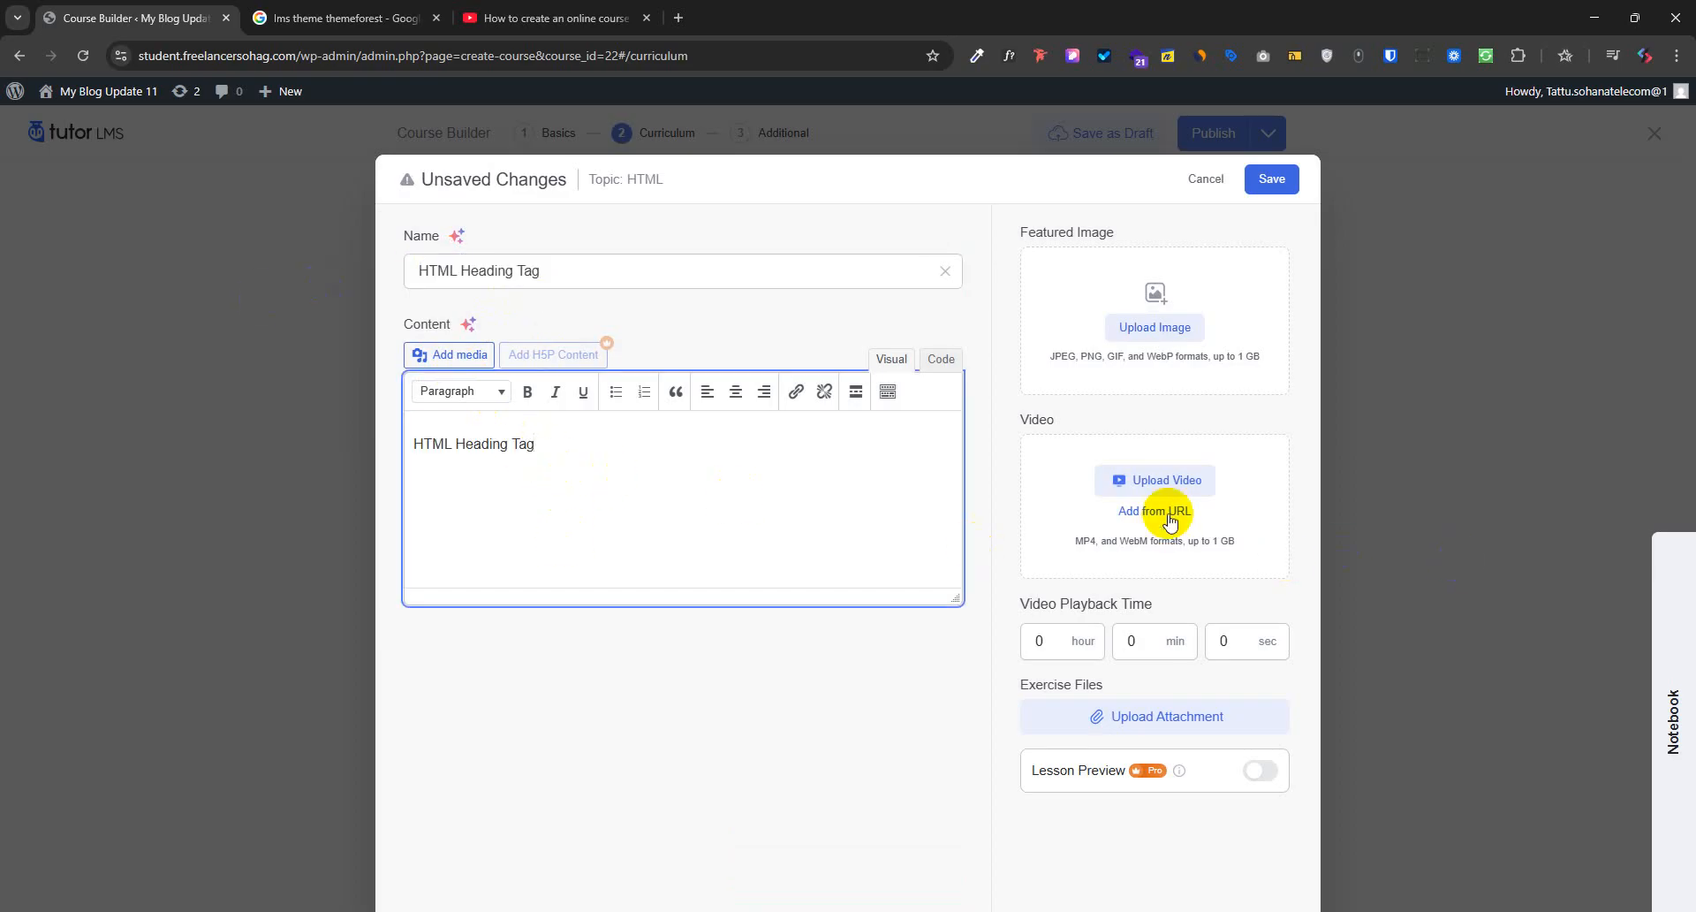
# Set the swimming pool picture from the media library as the HTML Heading Tag lesson's featured image
pyautogui.click(1157, 329)
pyautogui.click(159, 324)
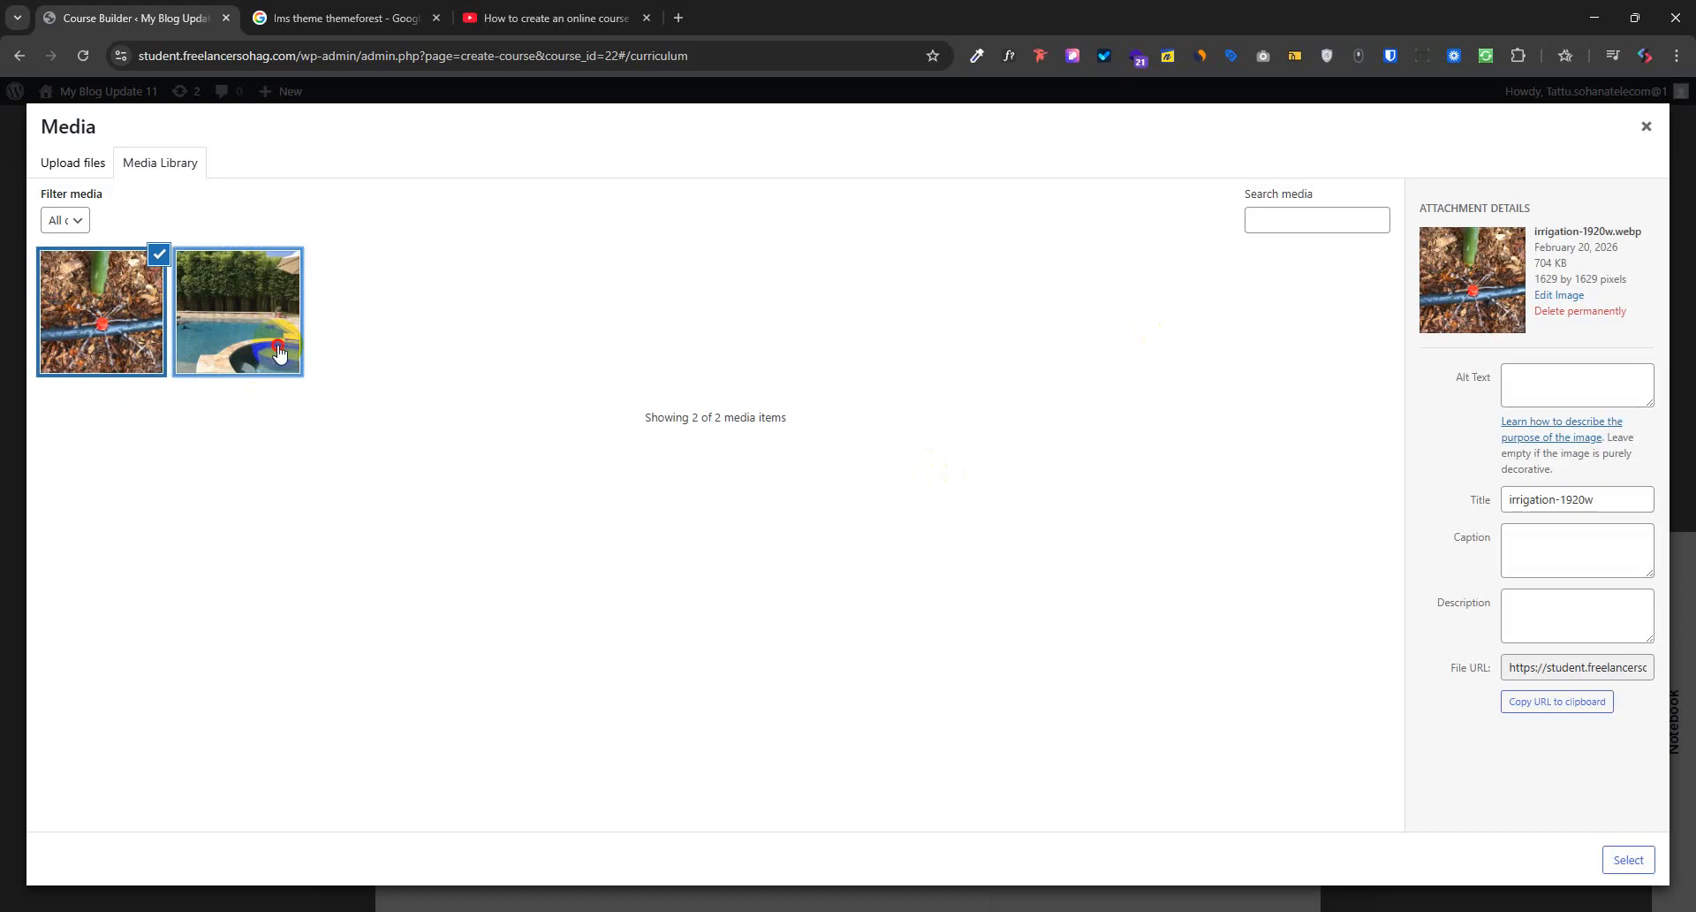
pyautogui.click(237, 311)
pyautogui.click(1628, 859)
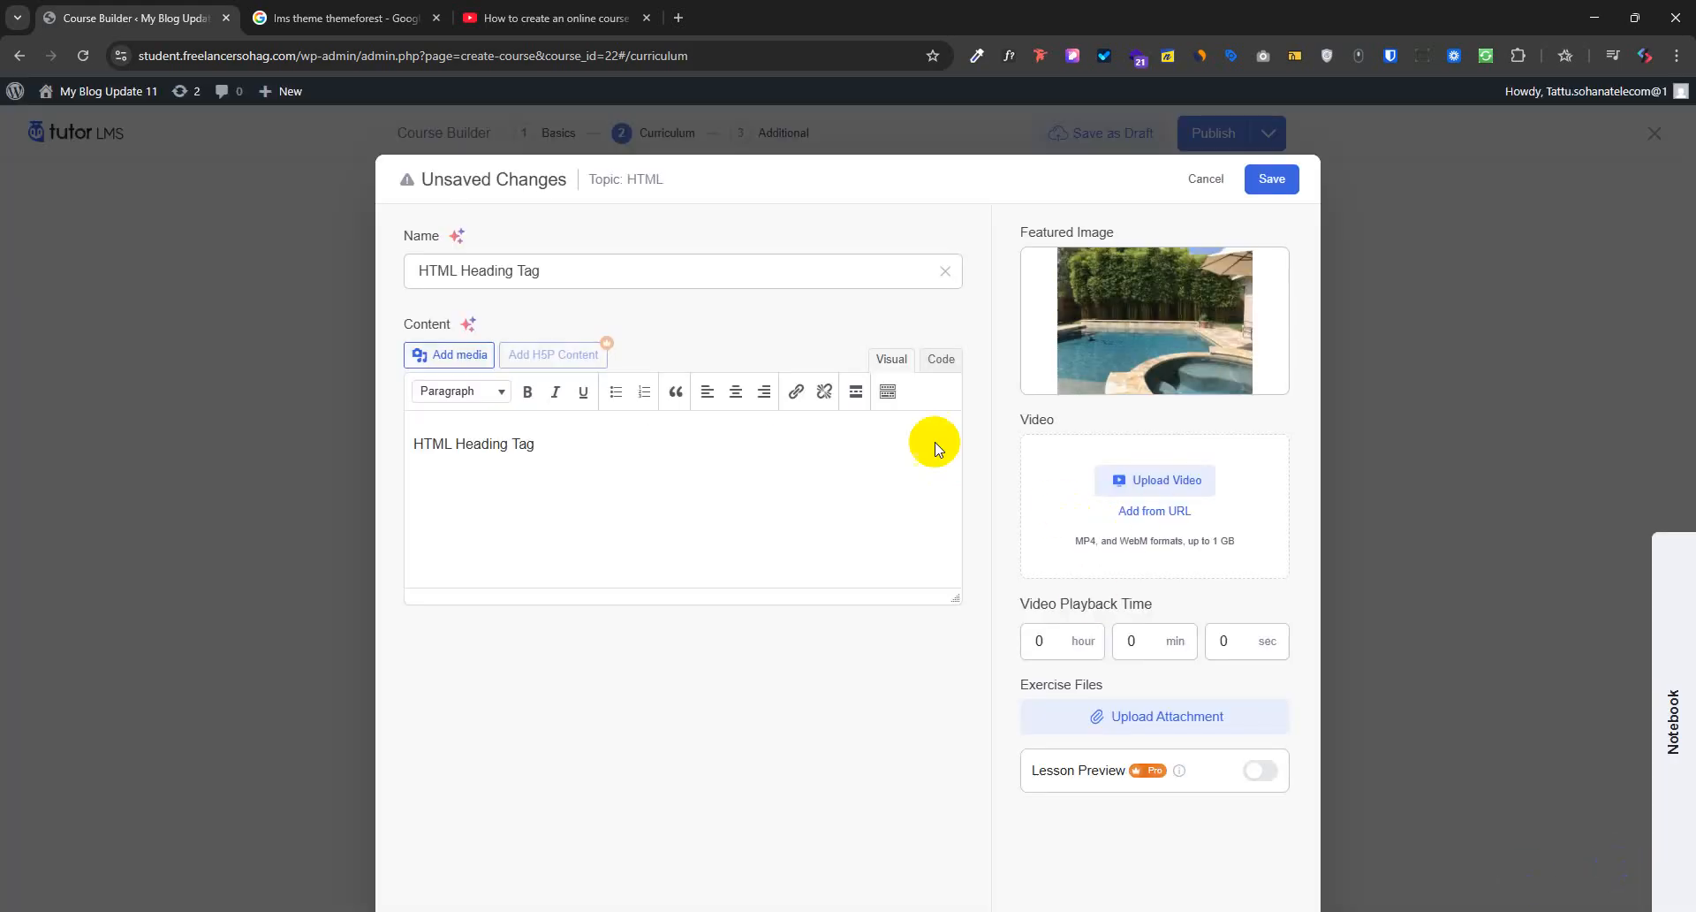
# Switch to YouTube and copy the URL of "How to create an online course on WordPress with Tutor LMS"
pyautogui.click(547, 18)
pyautogui.click(563, 70)
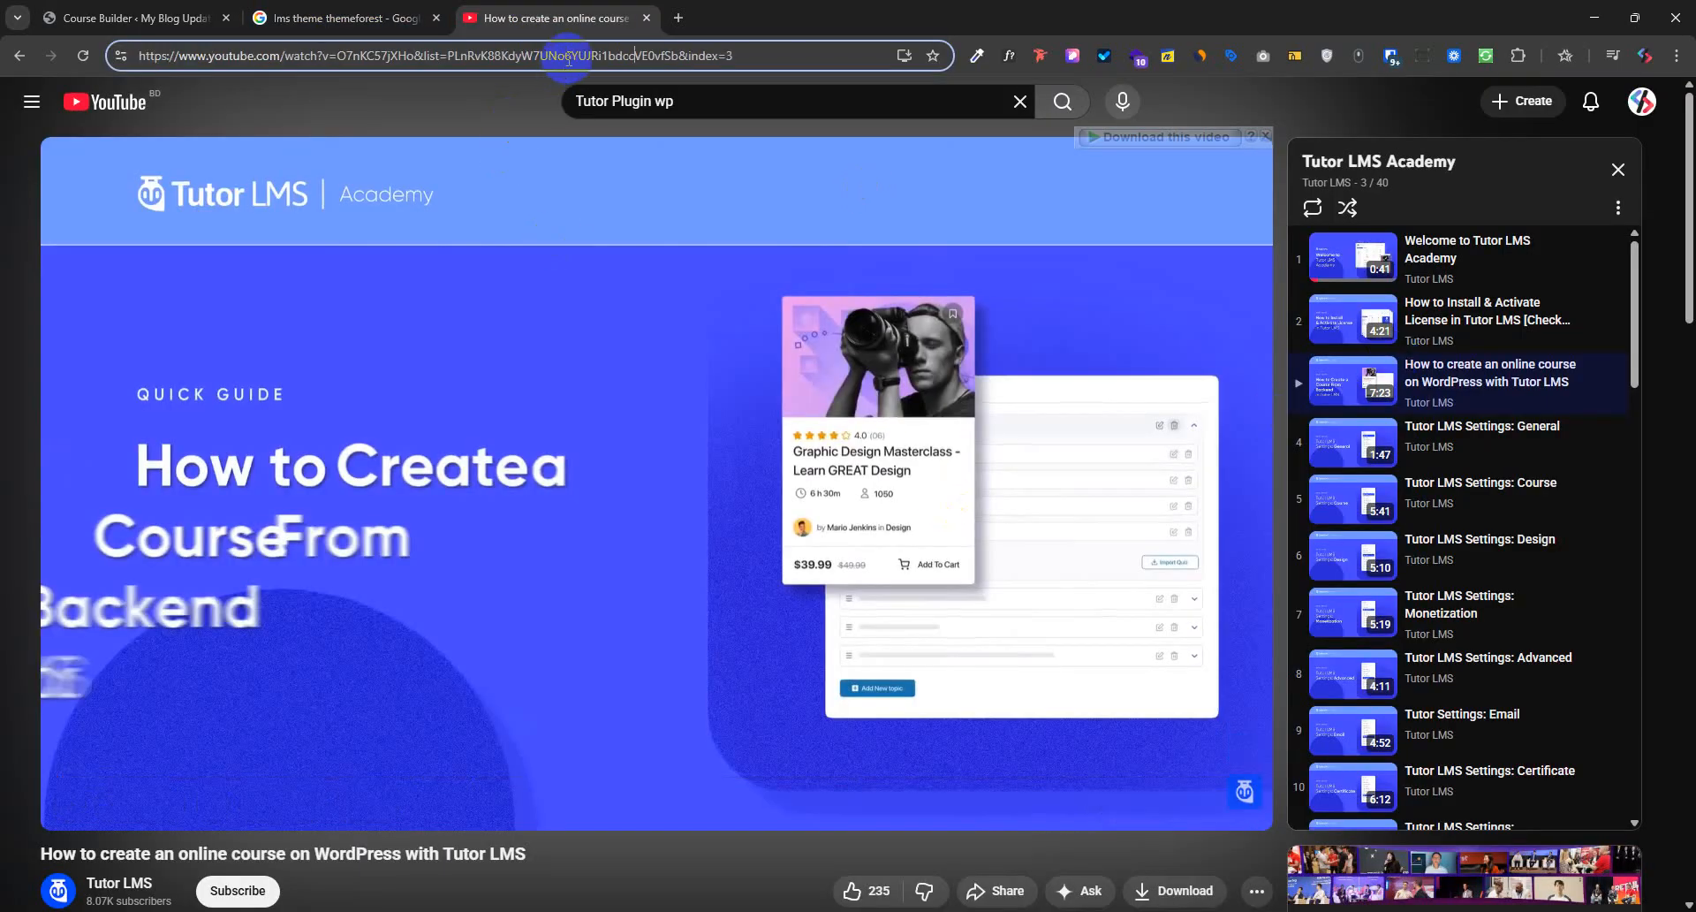
pyautogui.tripleClick(569, 59)
pyautogui.tripleClick(581, 52)
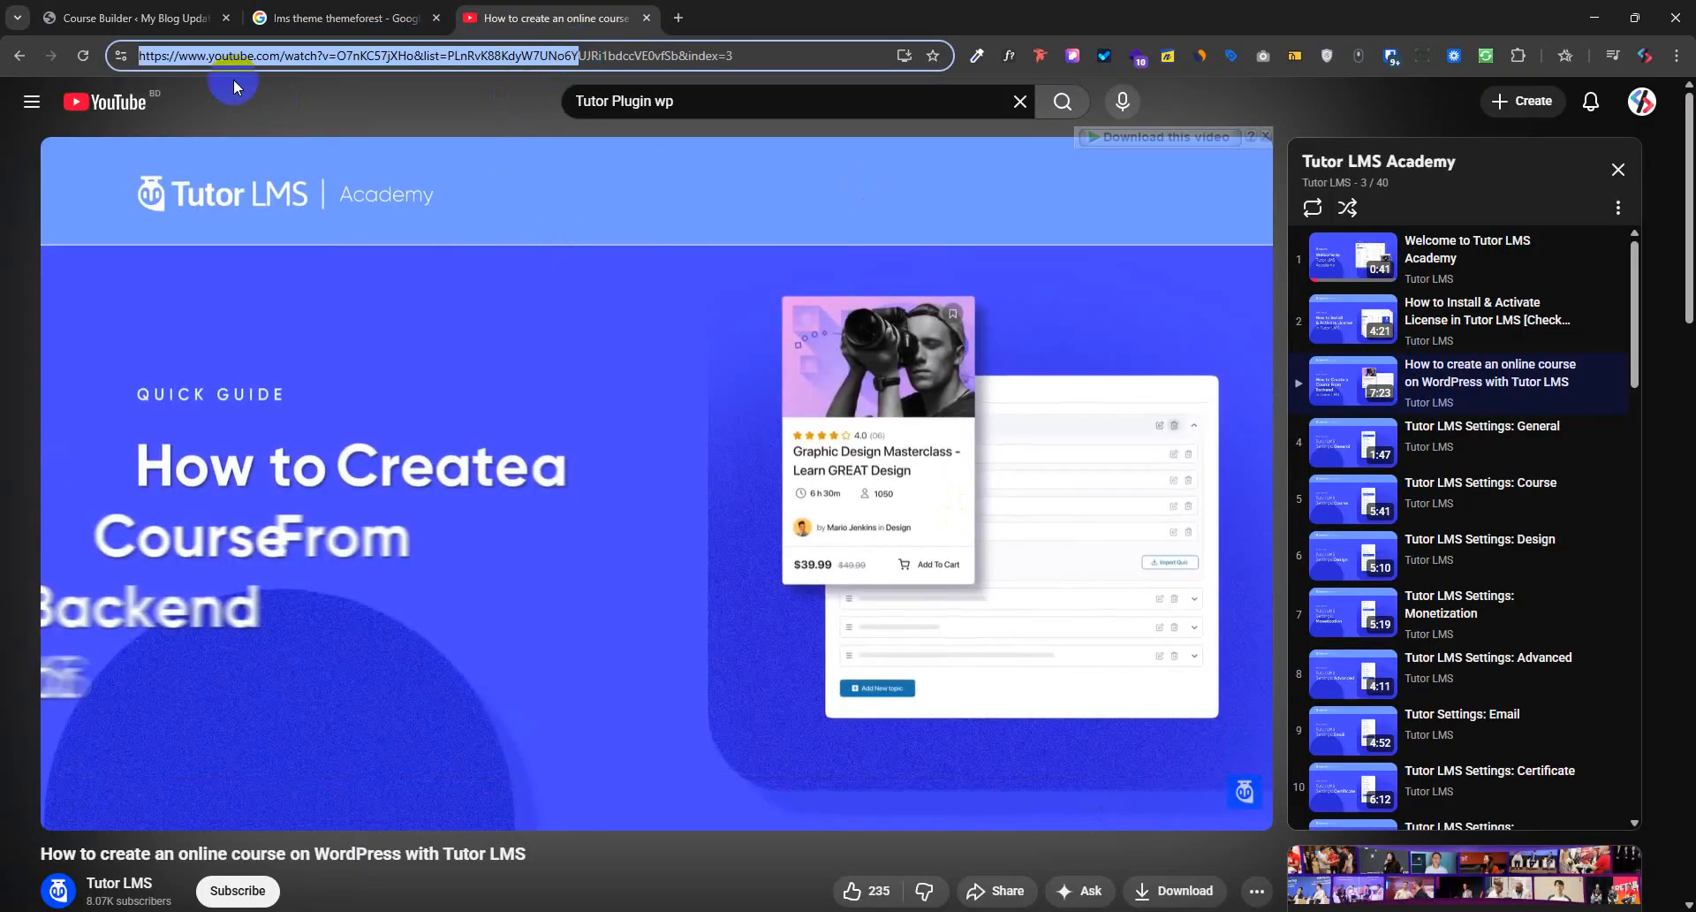
# Return to the course builder, add the copied video URL with YouTube as the source, and save the HTML Heading Tag lesson
pyautogui.click(132, 18)
pyautogui.click(1152, 513)
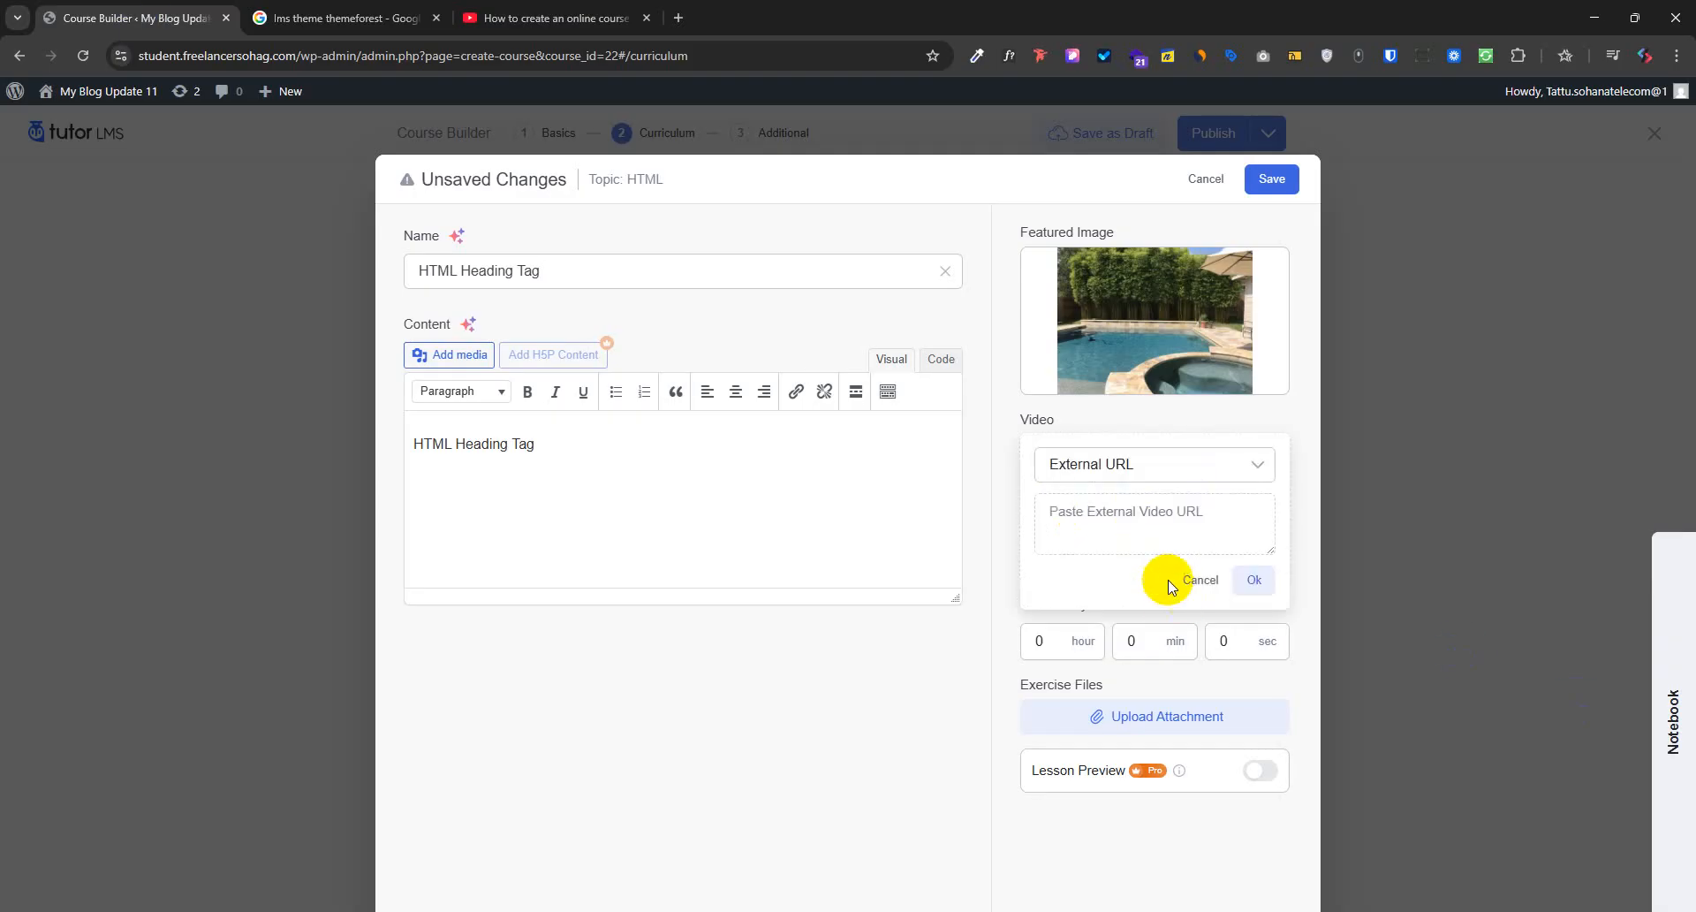
pyautogui.click(1155, 519)
pyautogui.hotkey('ctrl', 'v')
pyautogui.click(1136, 461)
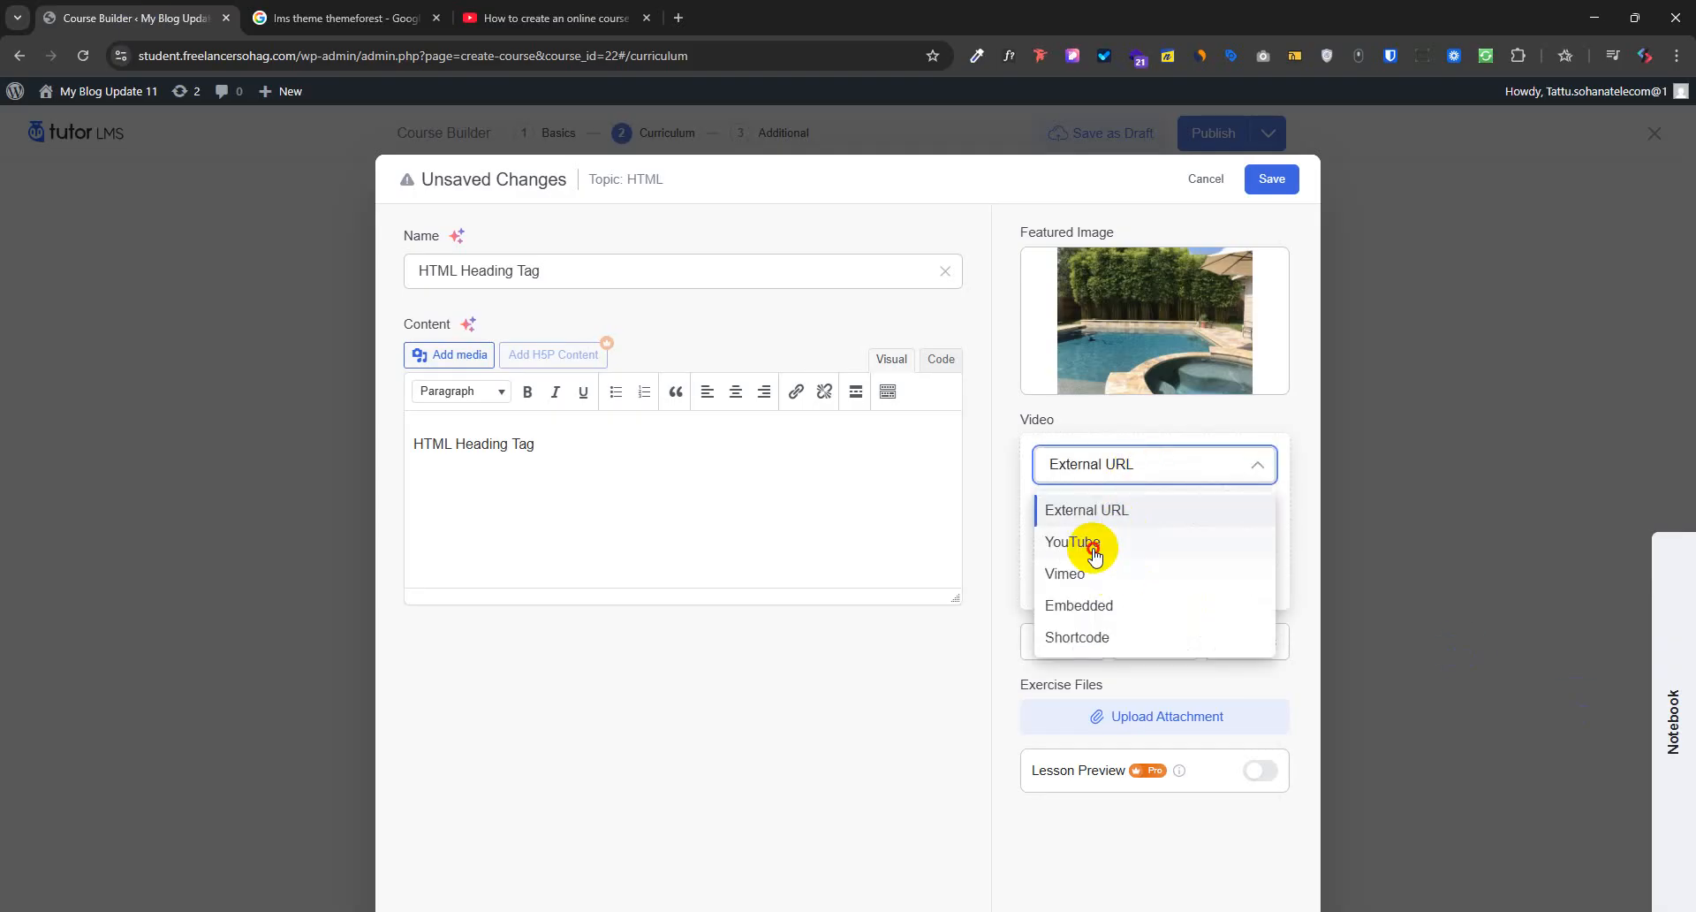
pyautogui.click(1111, 544)
pyautogui.click(1255, 581)
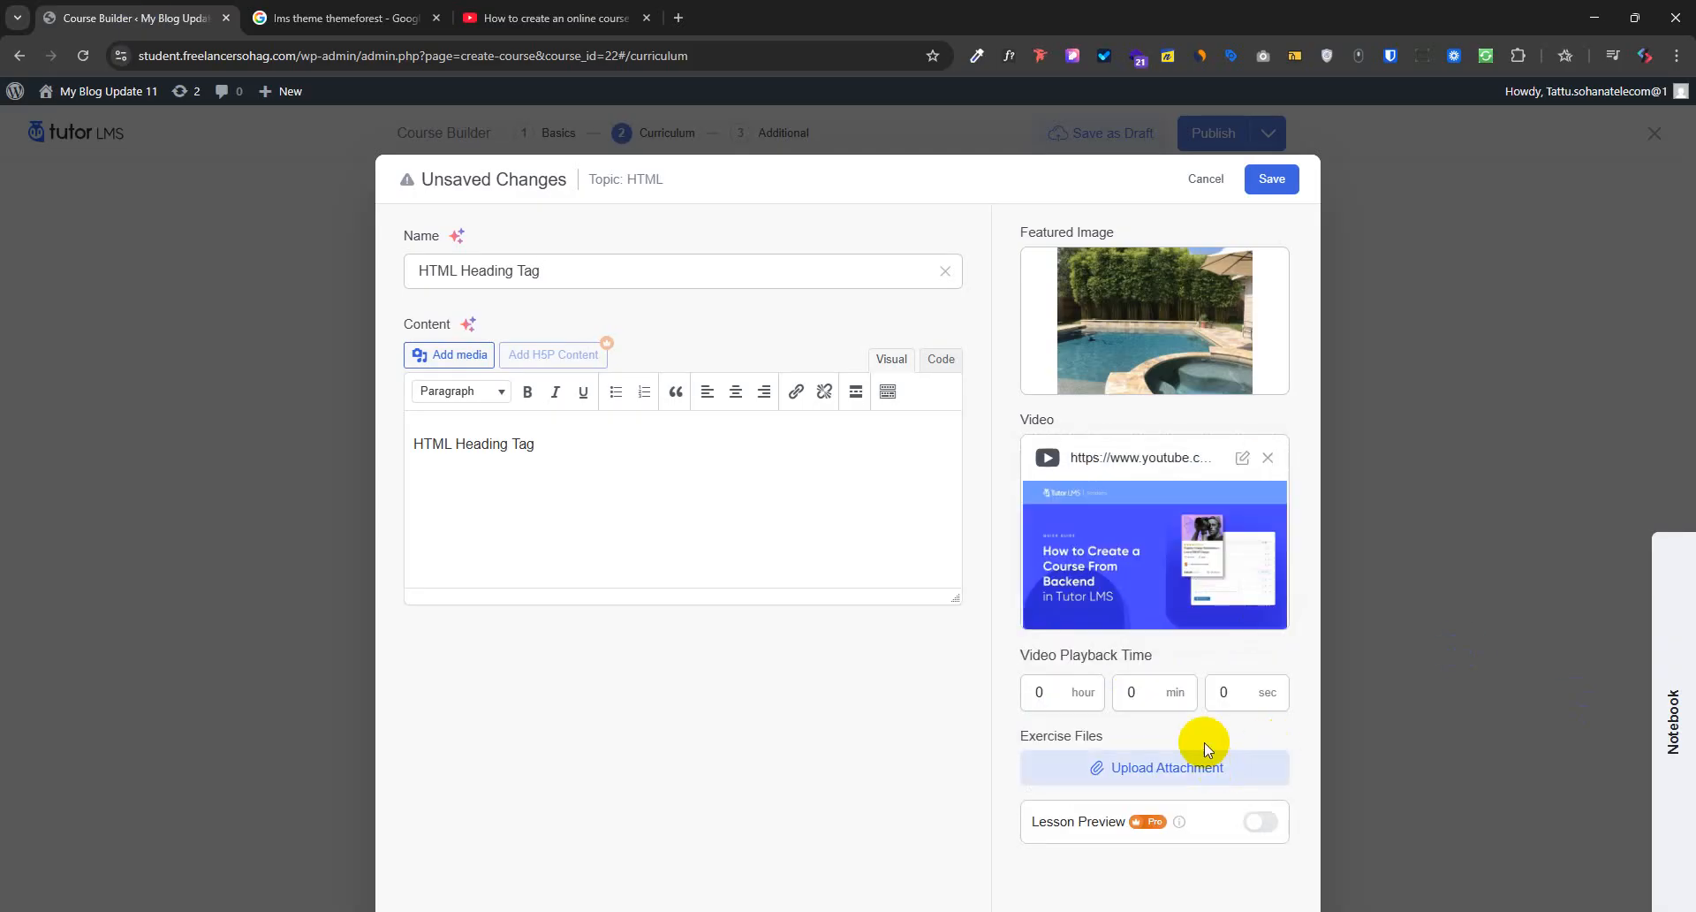
pyautogui.click(1281, 178)
pyautogui.moveTo(442, 332); pyautogui.dragTo(508, 356)
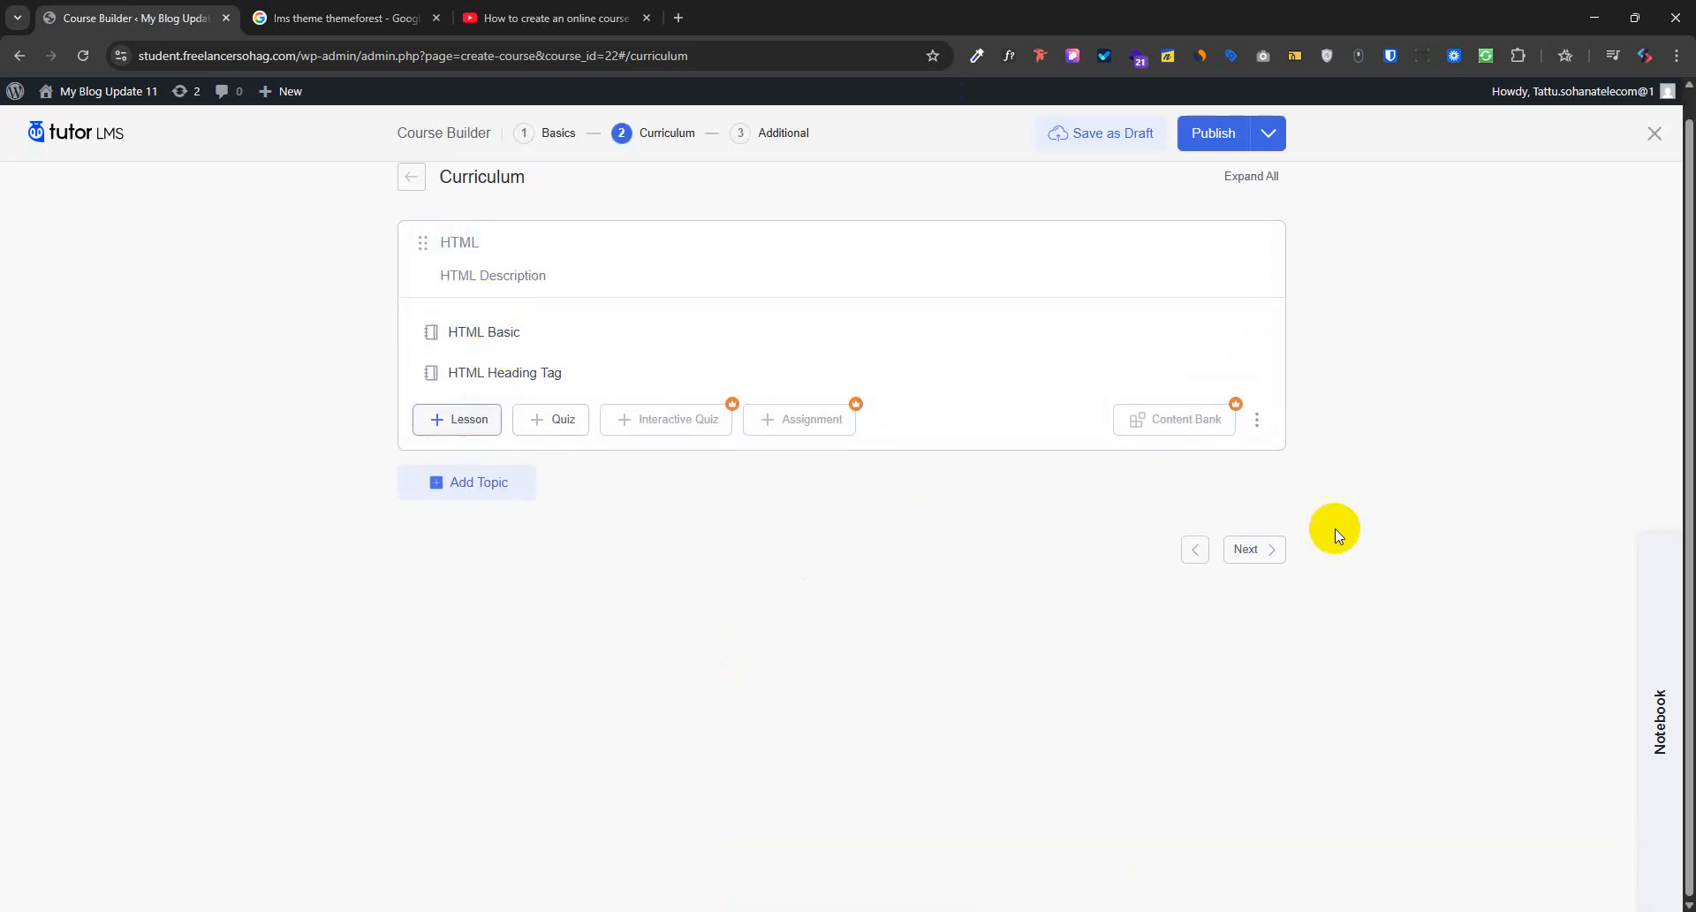
# Continue to the course's Additional section and list HTML, CSS and JS on separate lines under What Will I Learn
pyautogui.click(1245, 548)
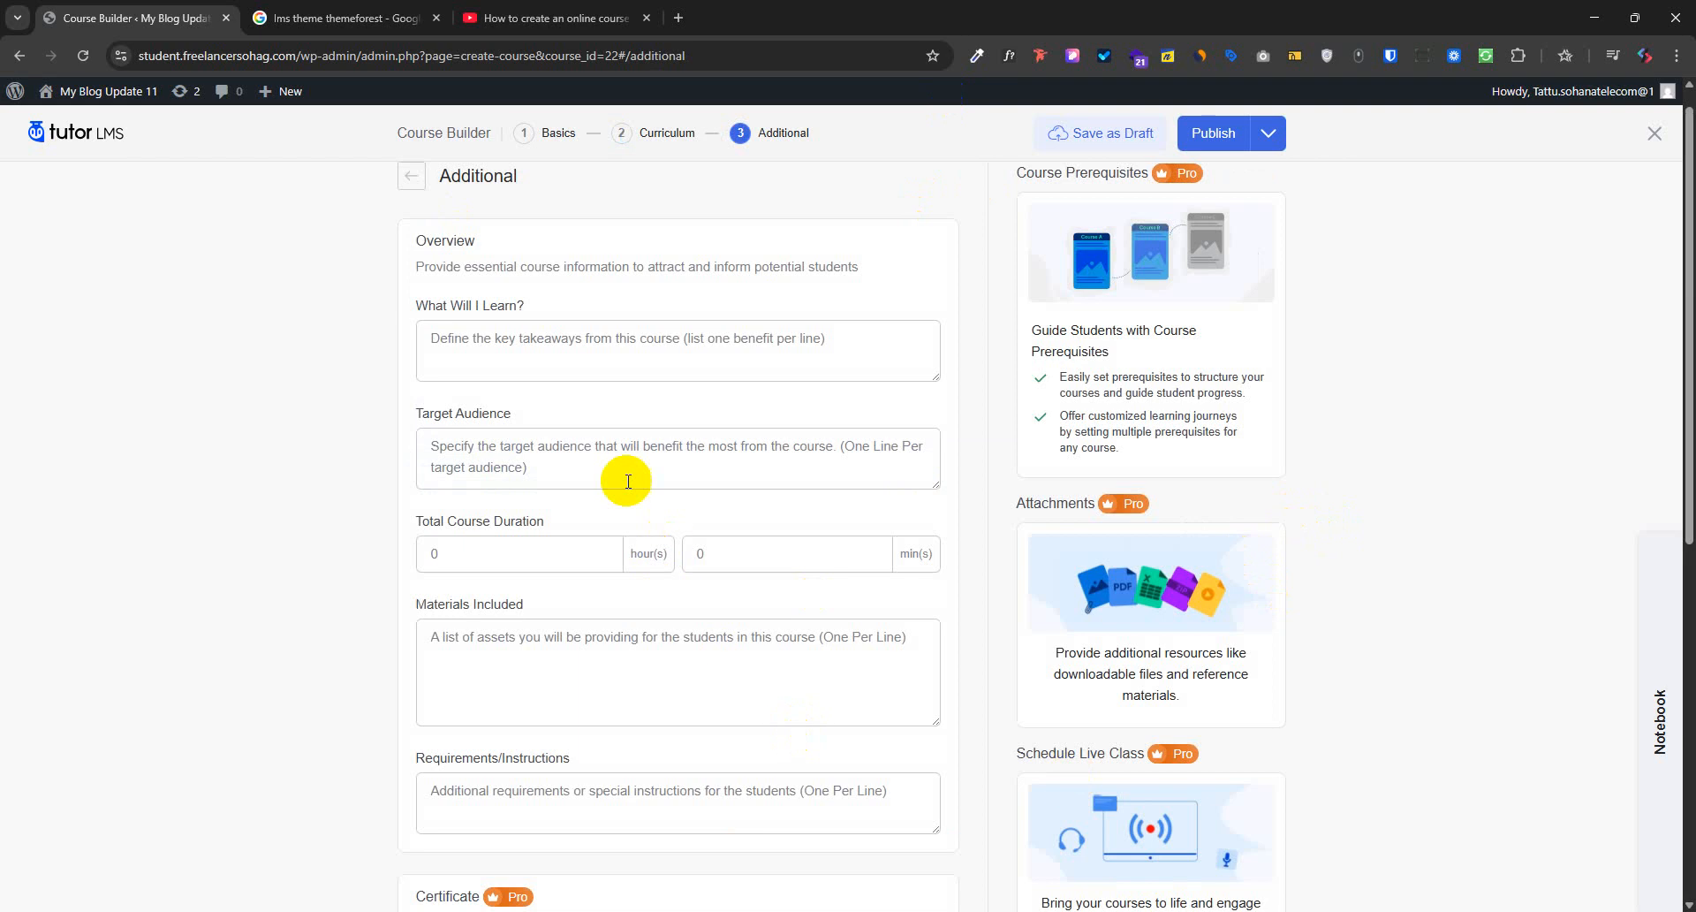
pyautogui.click(521, 341)
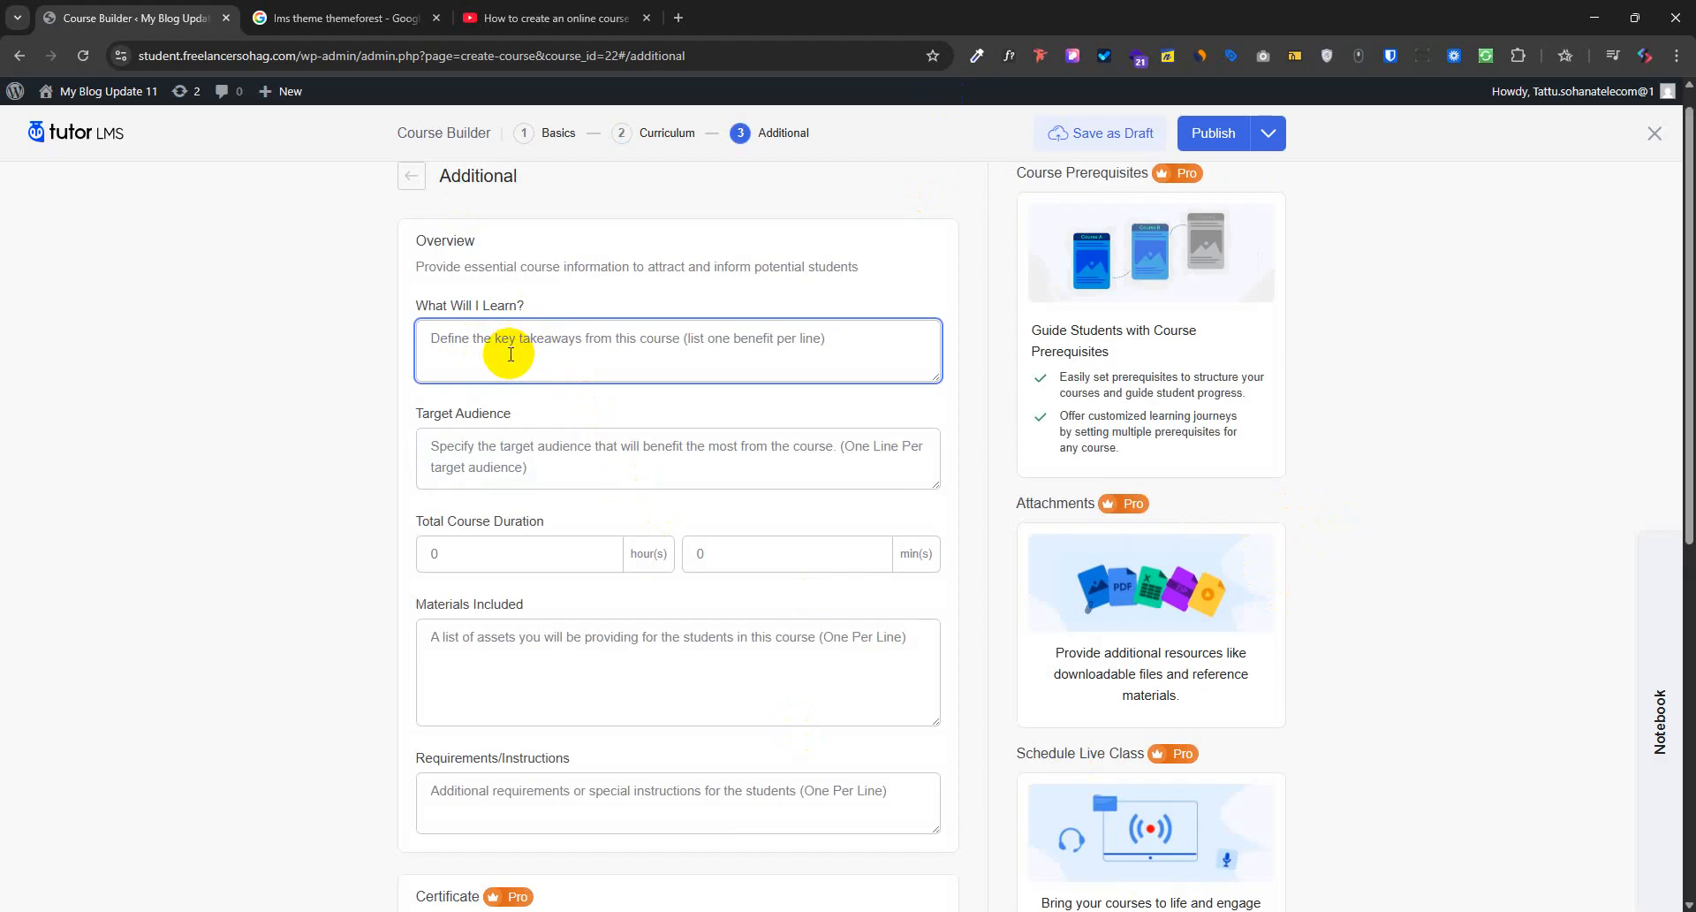
pyautogui.write('HTML')
pyautogui.press('Return')
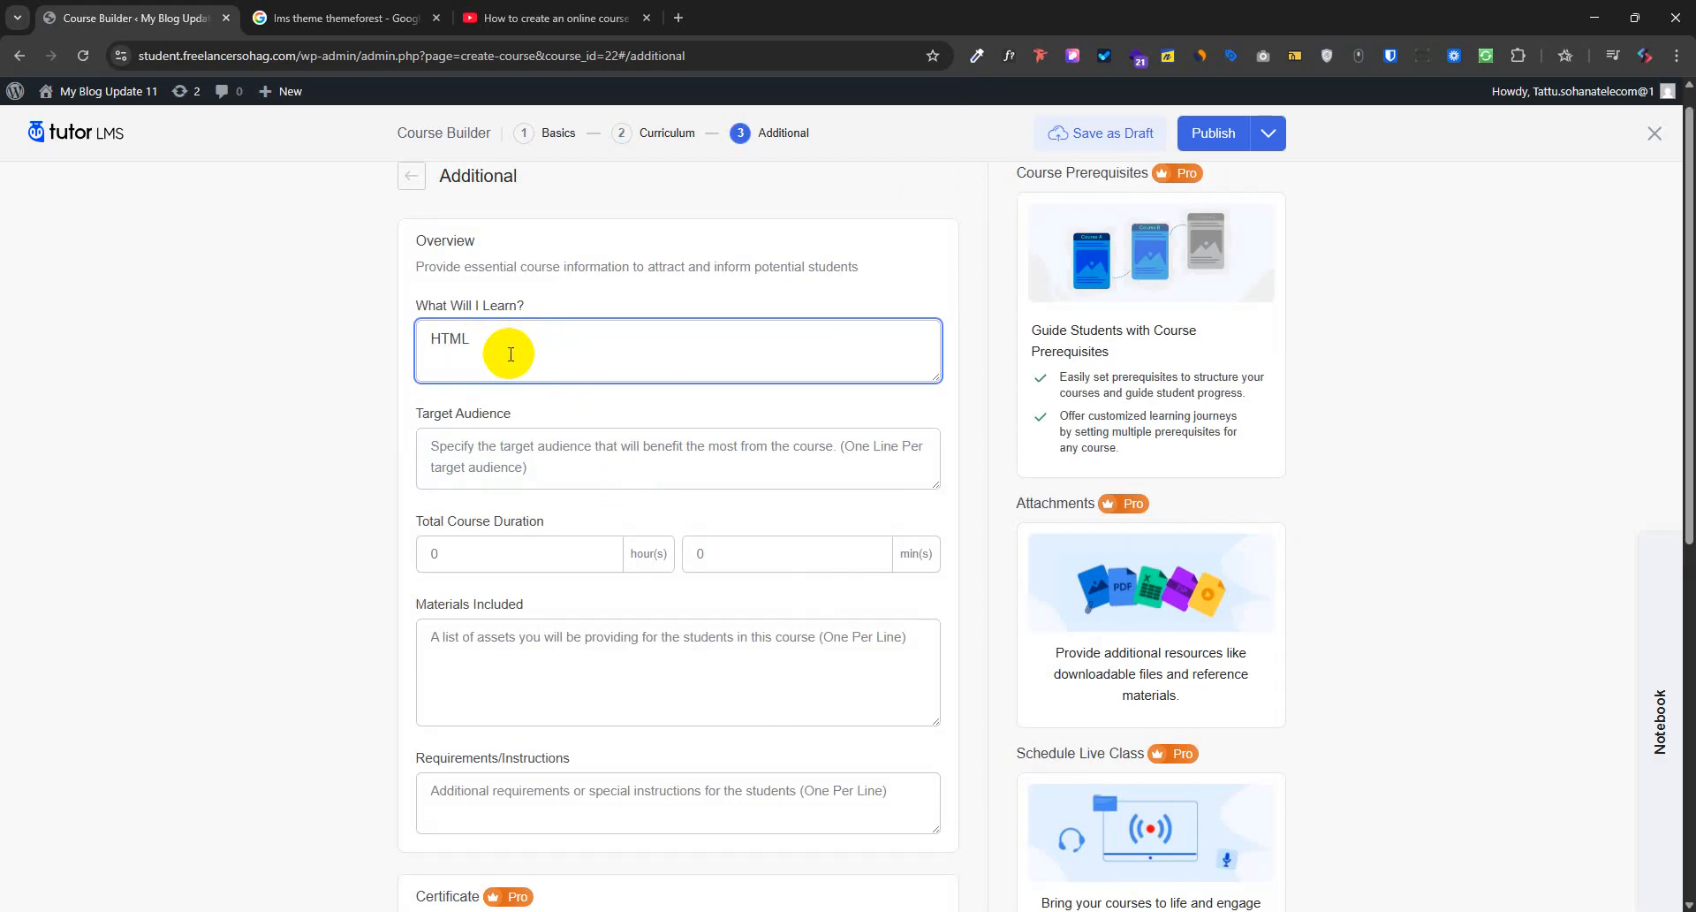
pyautogui.write('CSS')
pyautogui.press('Return')
pyautogui.write('JS')
pyautogui.press('Return')
# Enter "Student, Fresher" as the target audience and set the total course duration to 2 hours
pyautogui.click(646, 470)
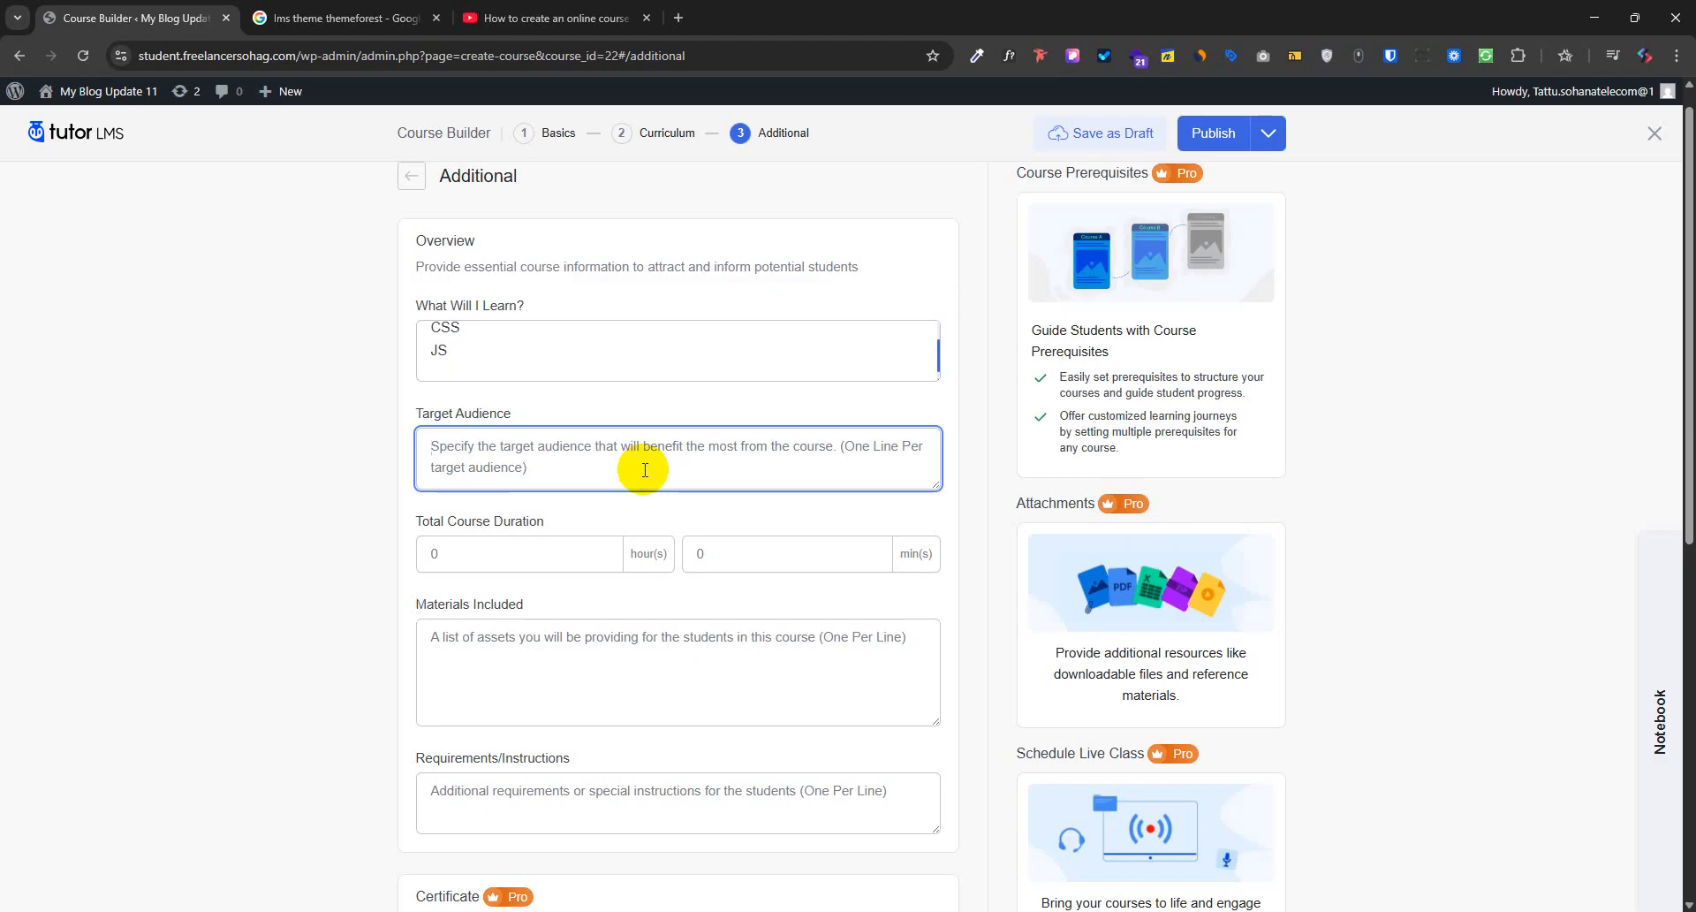
pyautogui.write('Student, Fresher')
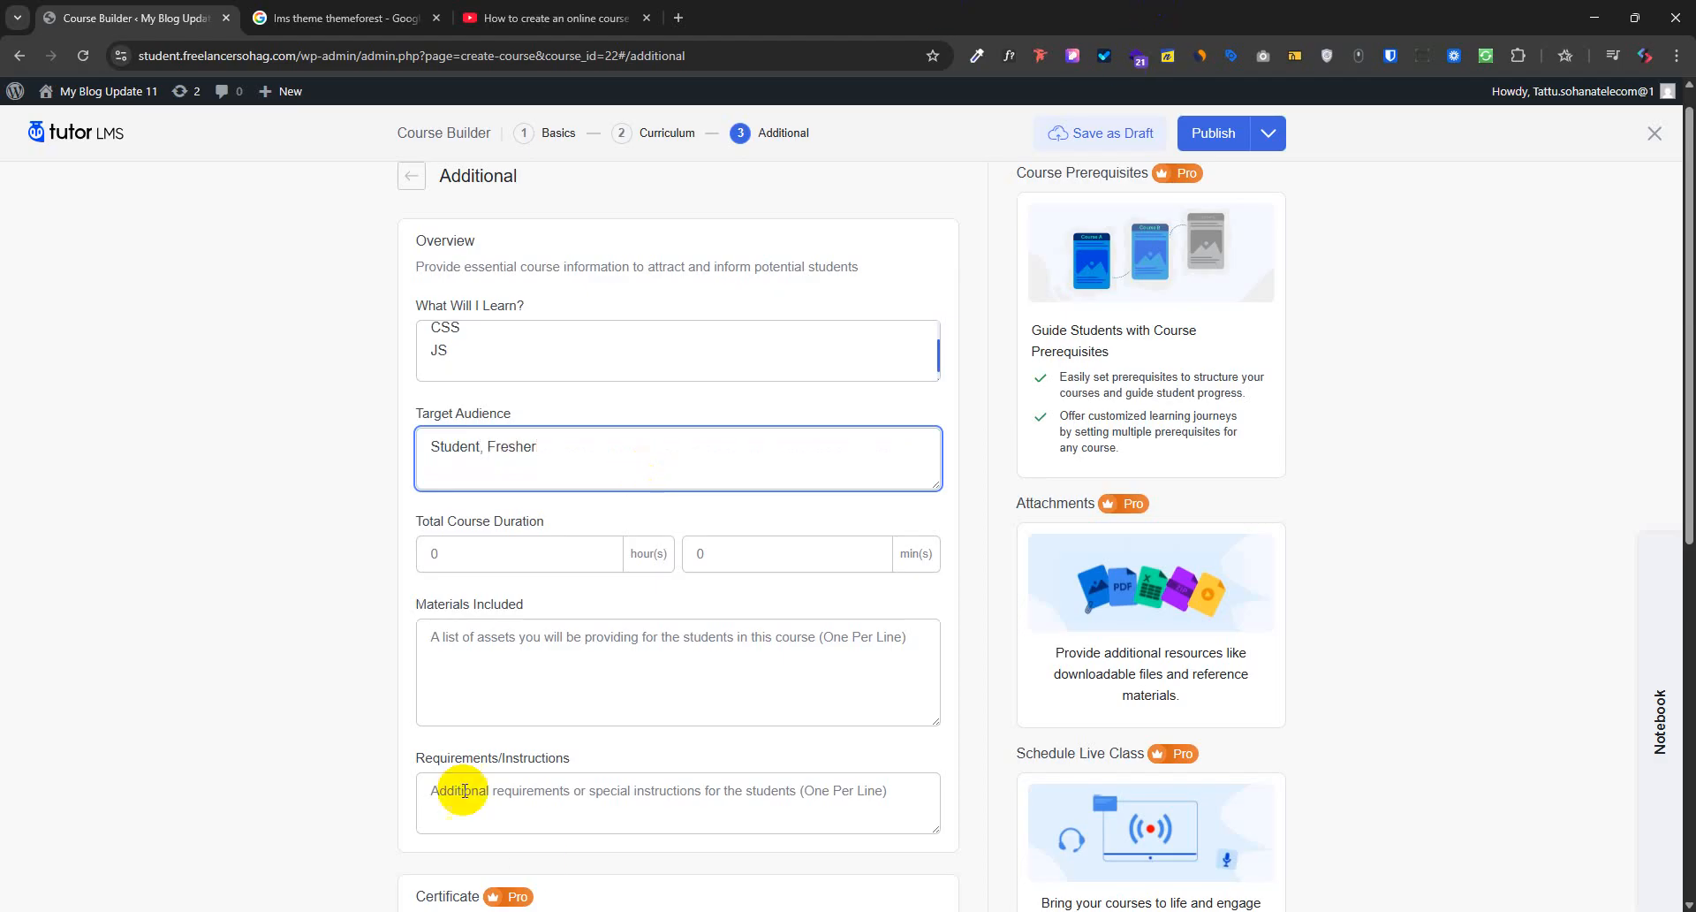
pyautogui.click(476, 555)
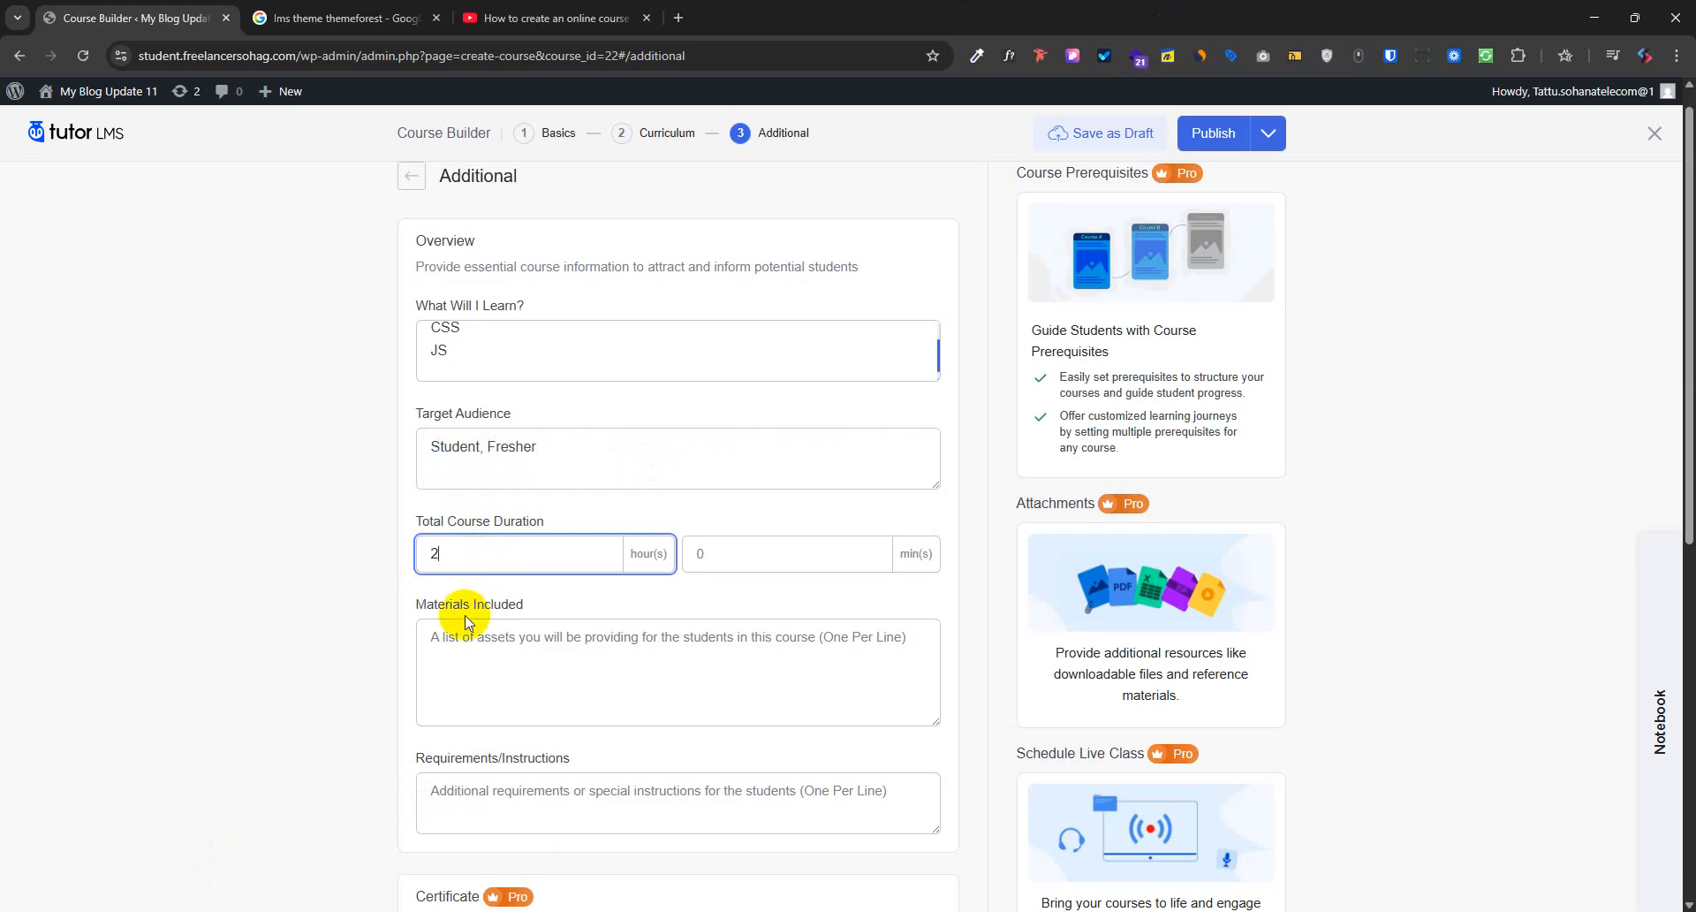
# List "Internet Collection." and "Computer" on separate lines as the materials included in the course
pyautogui.click(588, 652)
pyautogui.scroll(-1, 600, 671)
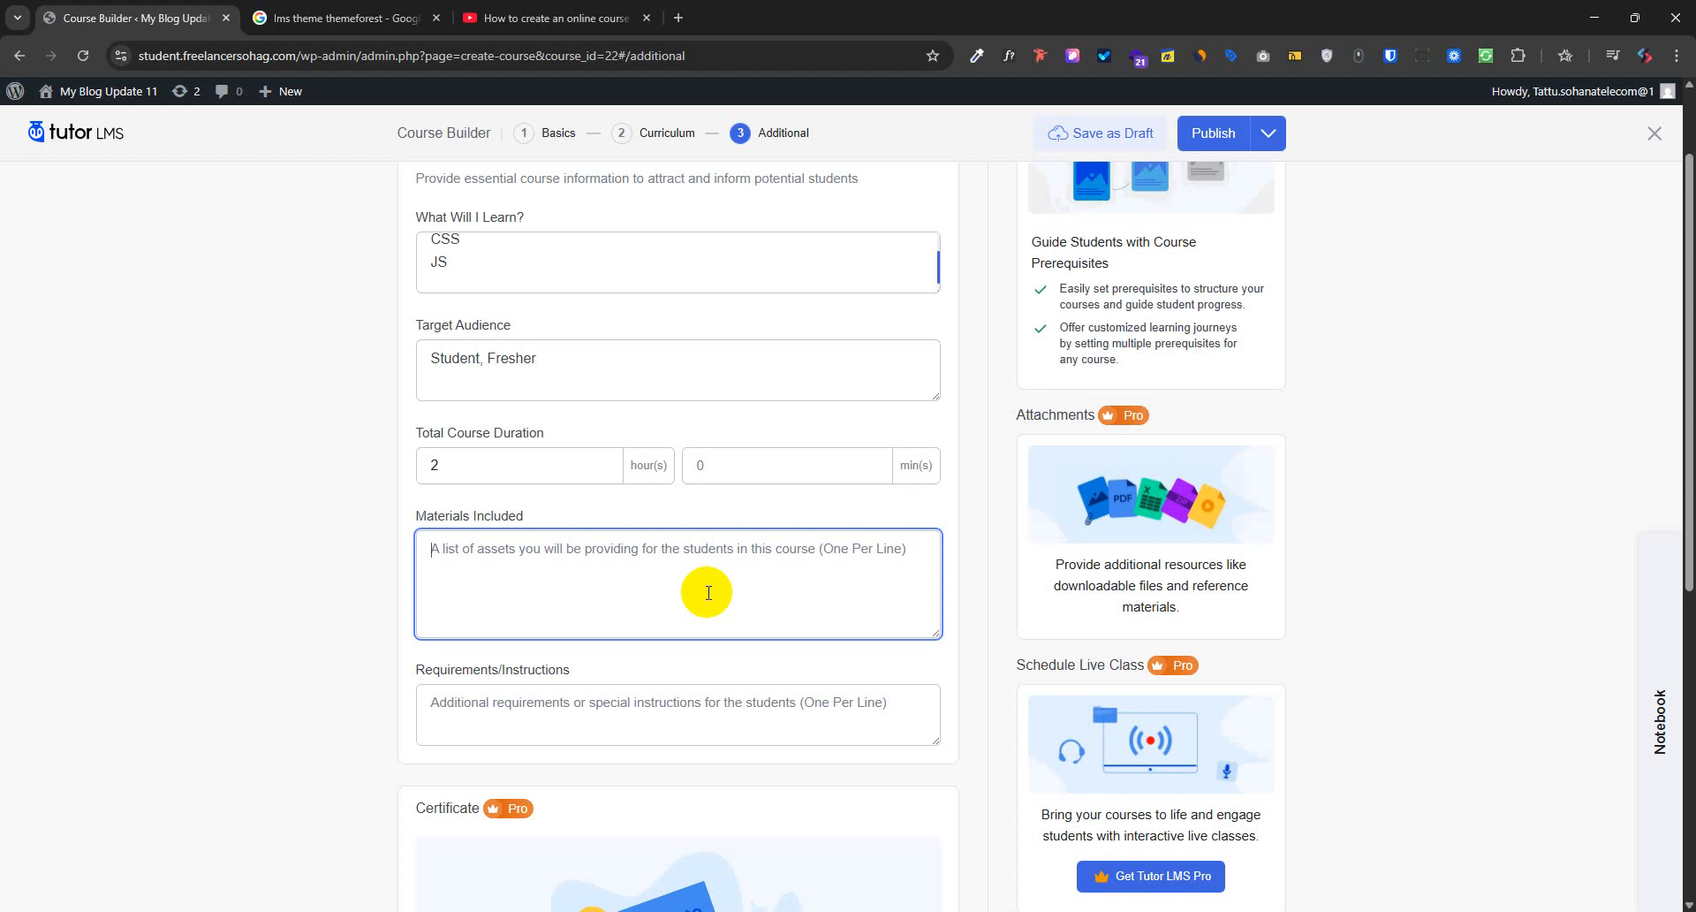
pyautogui.write('I')
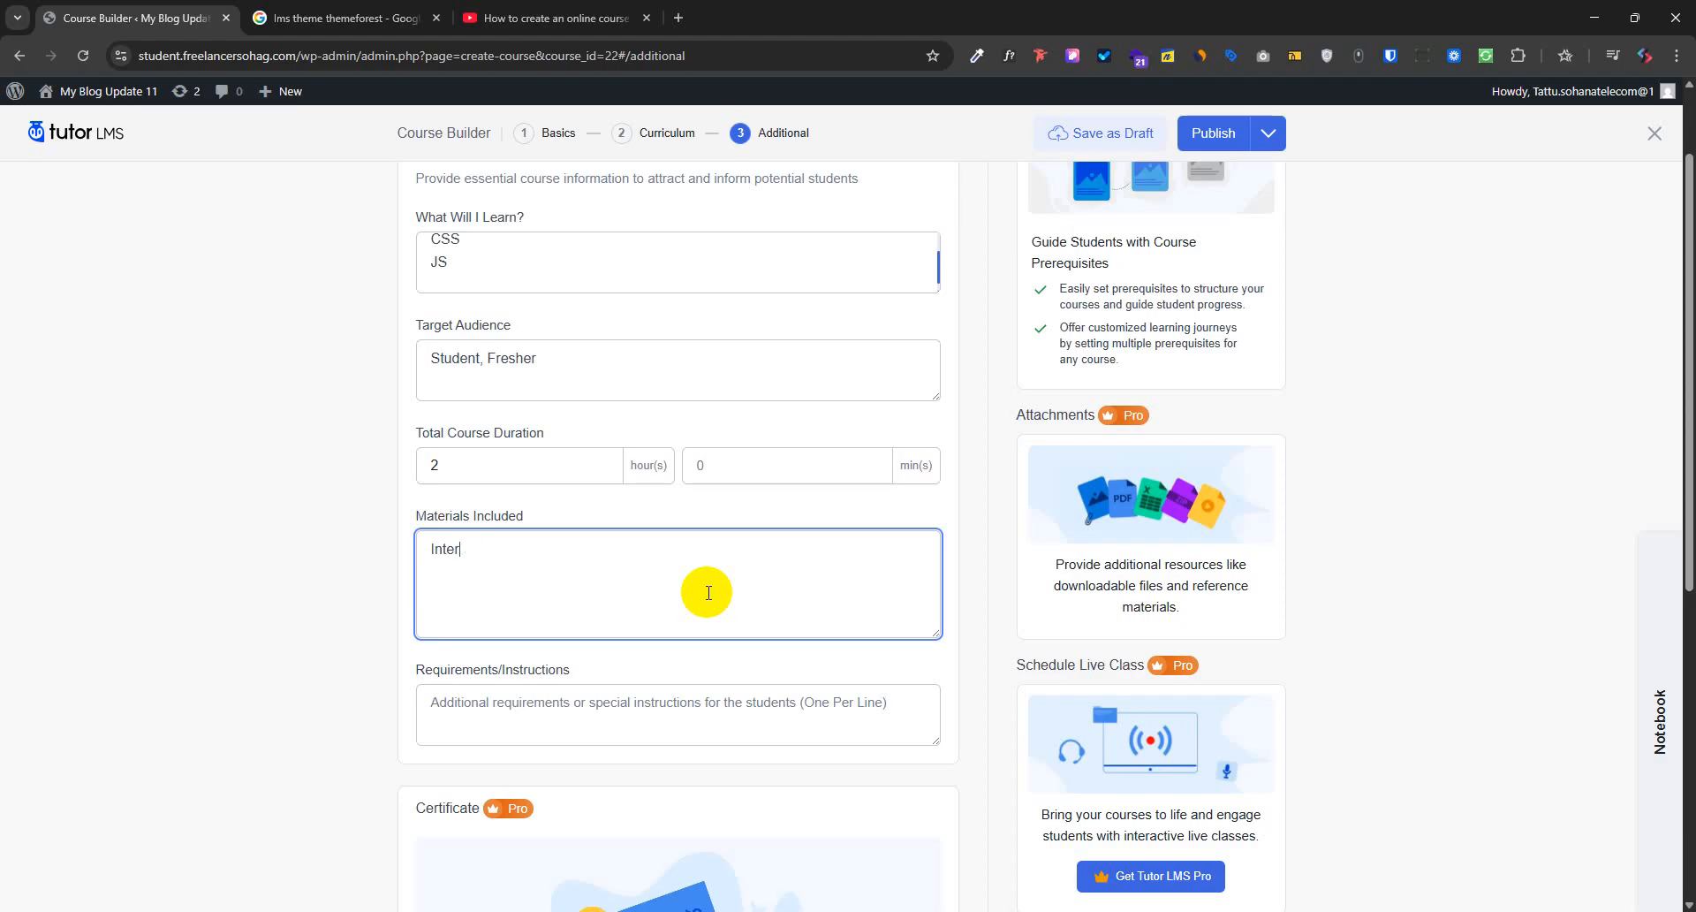
pyautogui.press('BackSpace')
pyautogui.write('In')
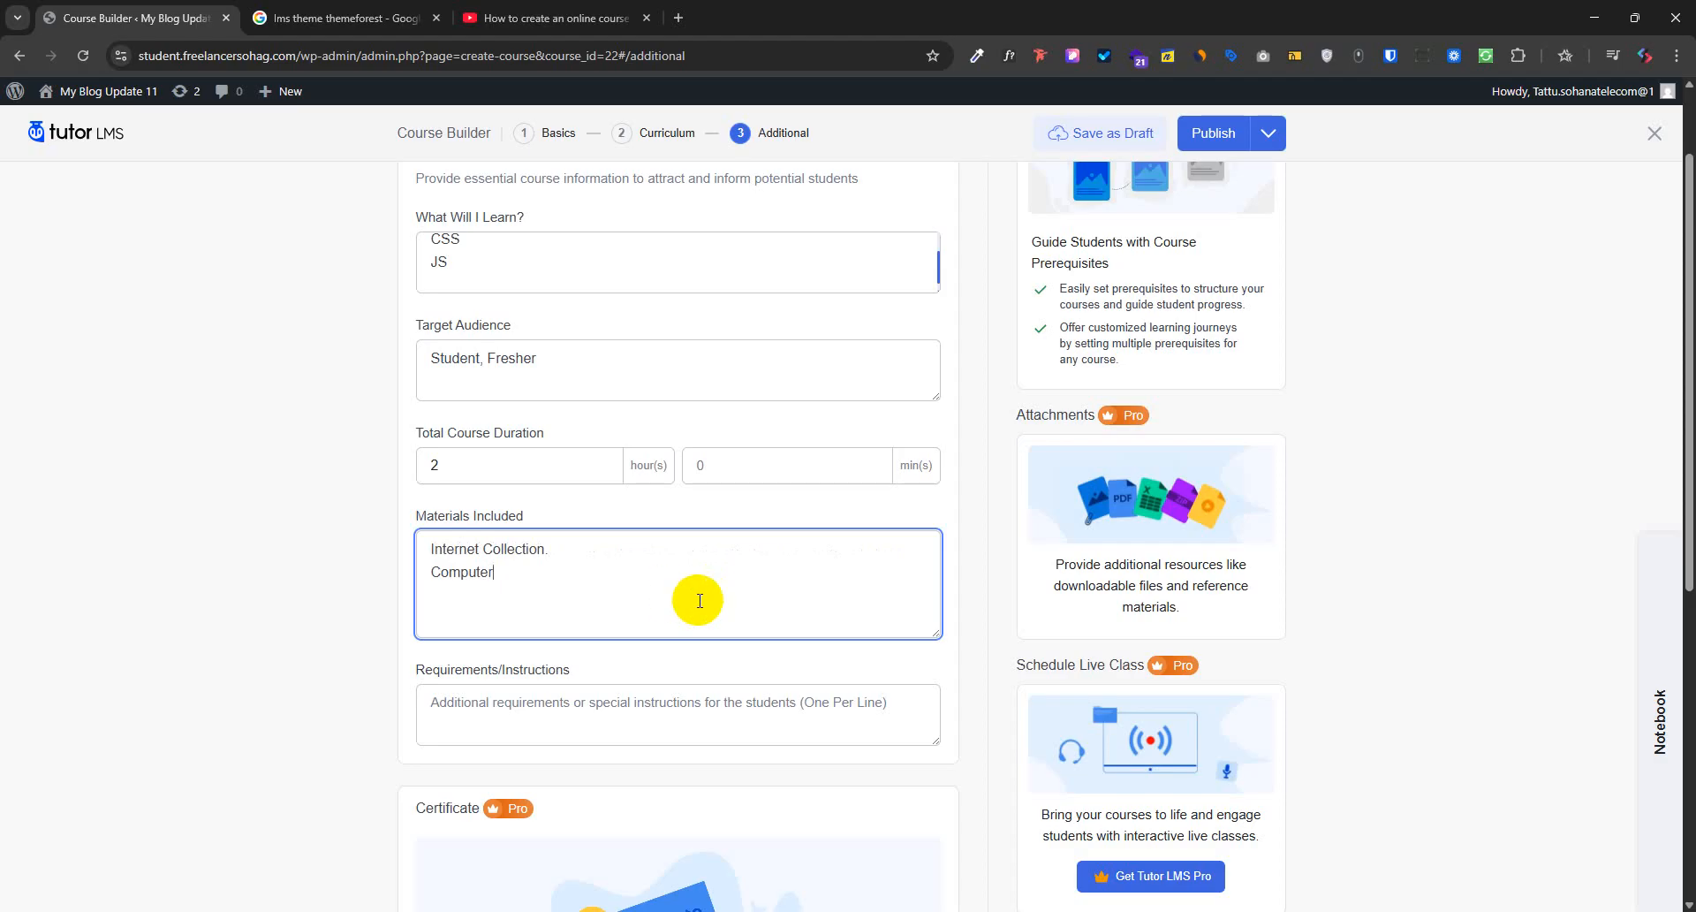
pyautogui.scroll(-2, 700, 600)
# Publish the course with Requirements/Instructions left blank, and open its preview
pyautogui.click(581, 569)
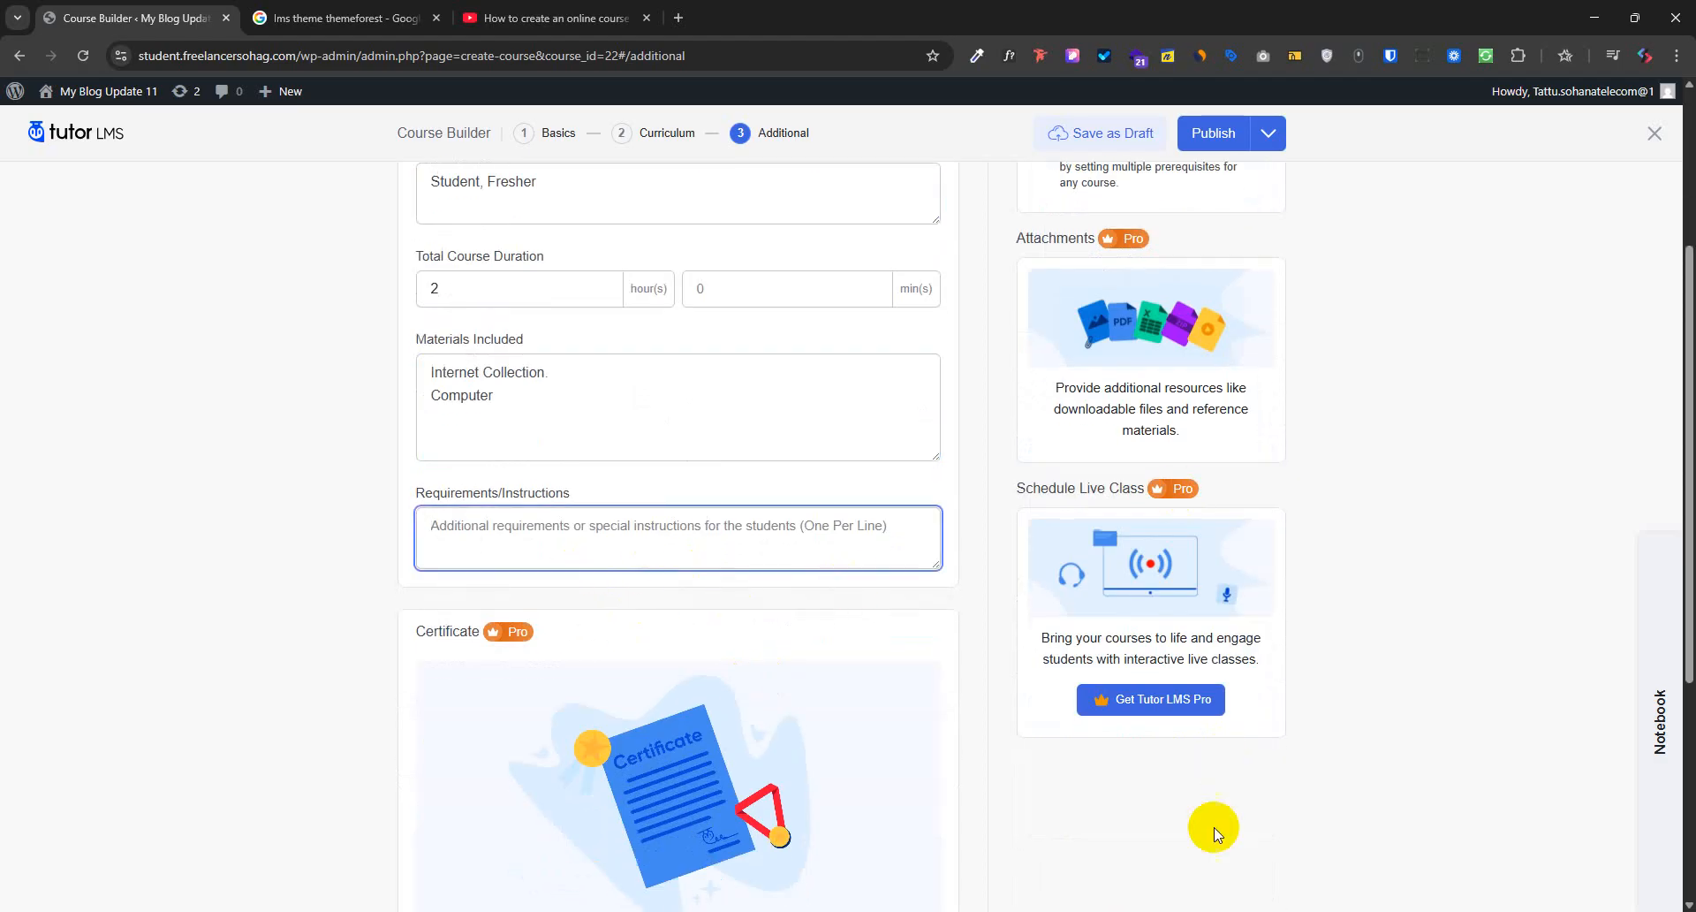
pyautogui.scroll(-5, 1214, 827)
pyautogui.scroll(8, 1139, 564)
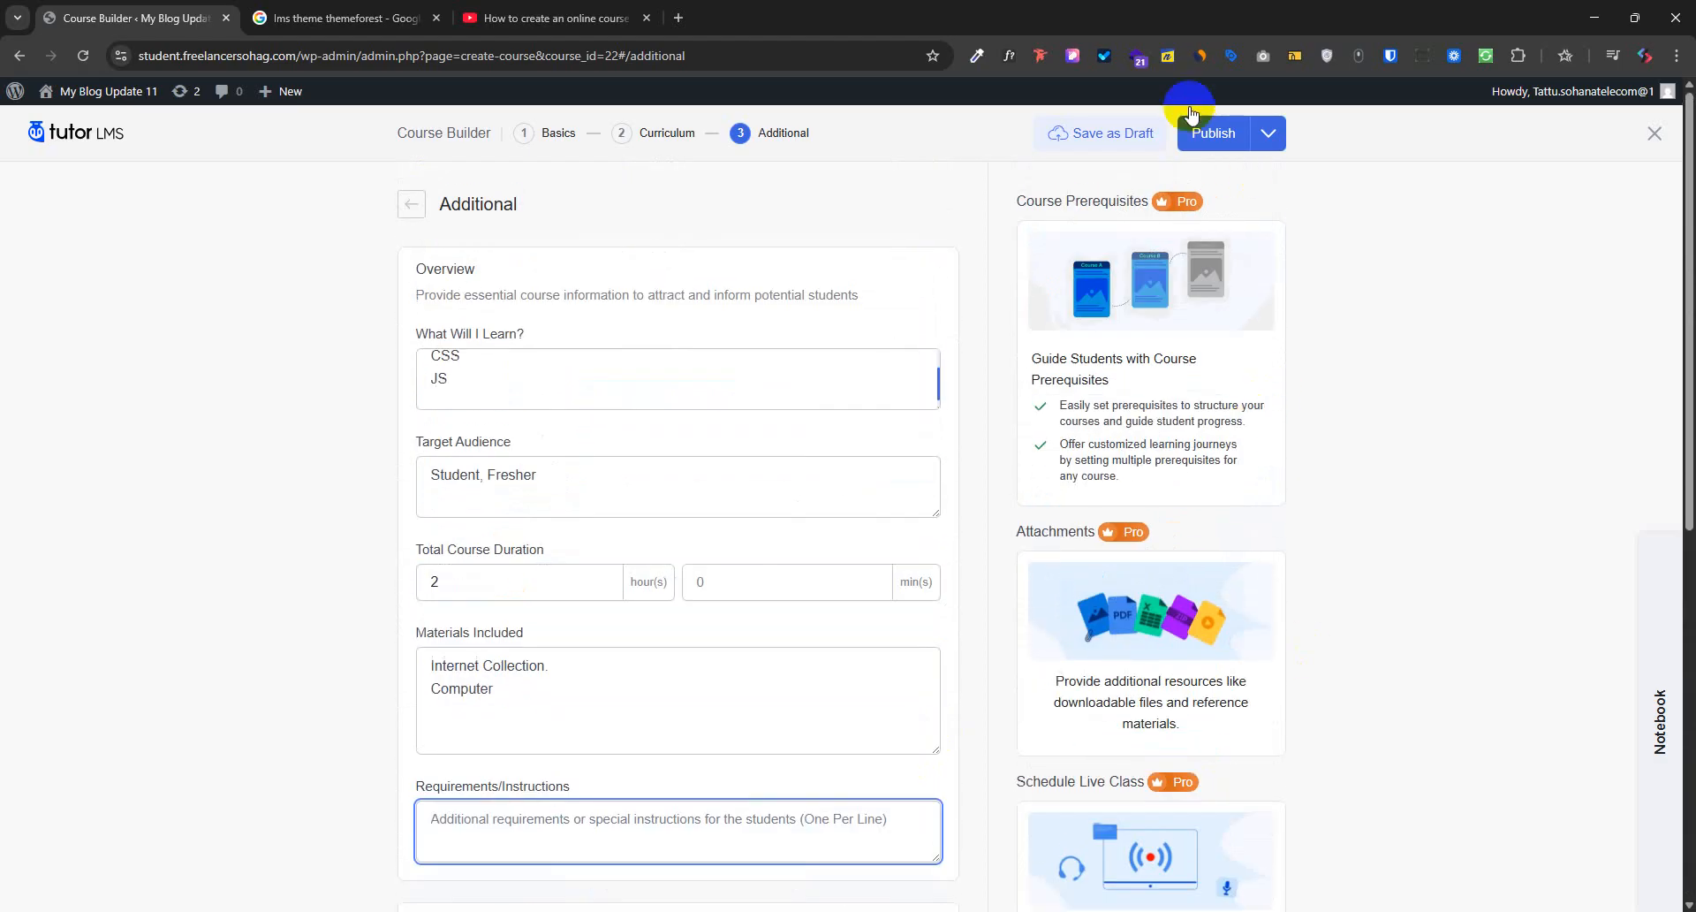
pyautogui.click(1215, 131)
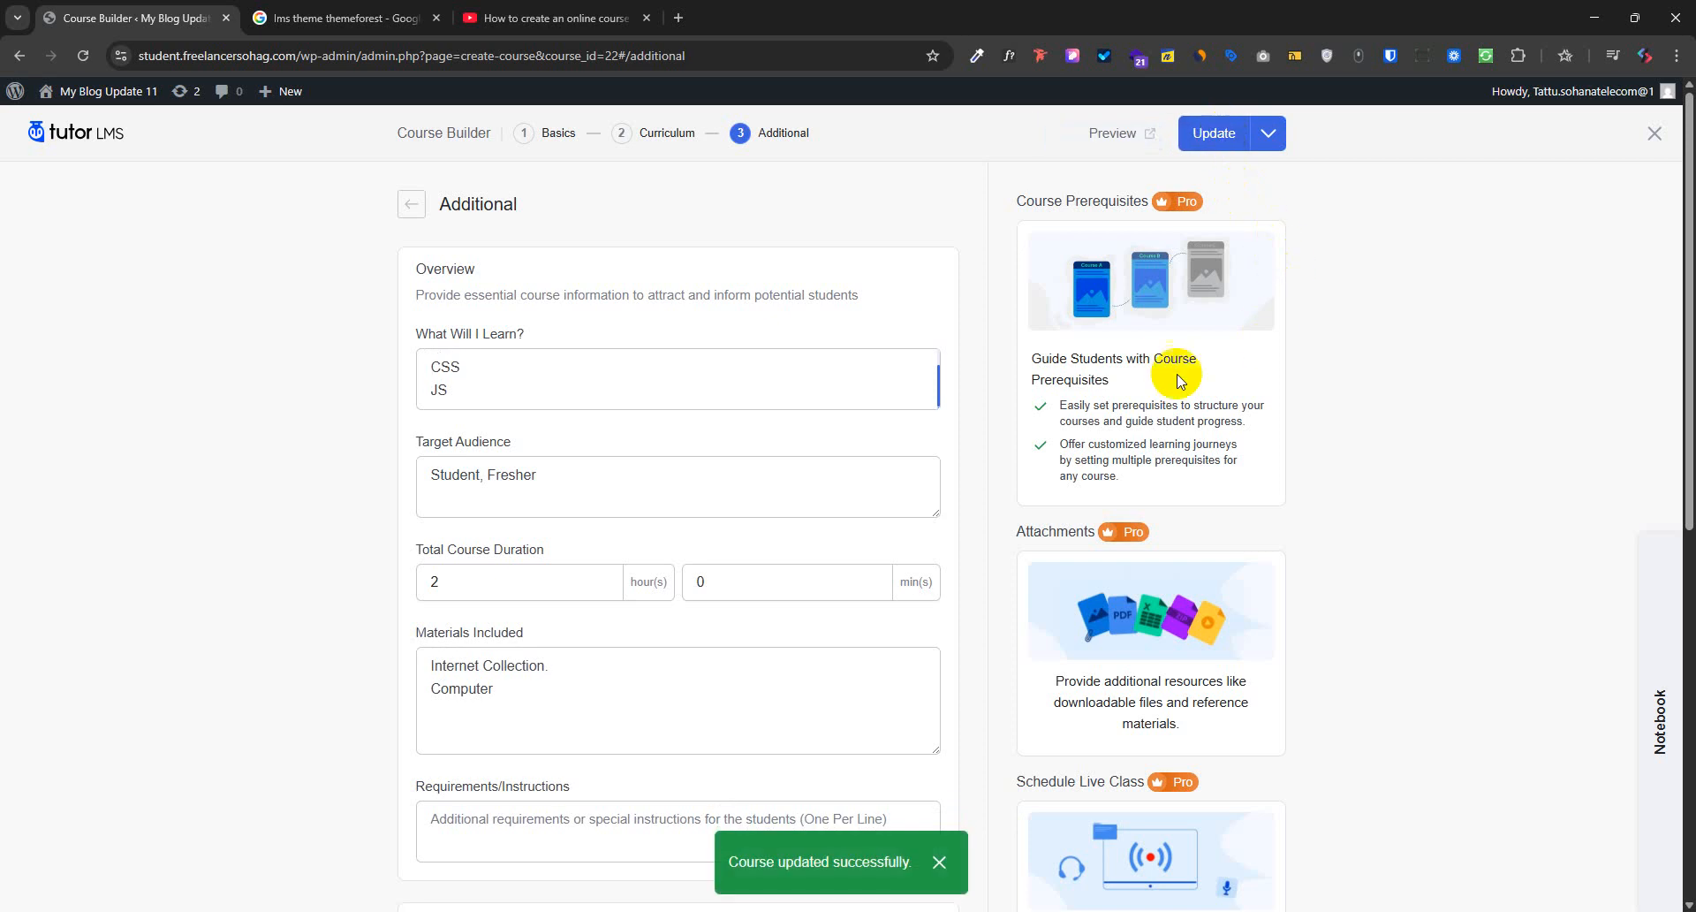
pyautogui.click(1143, 137)
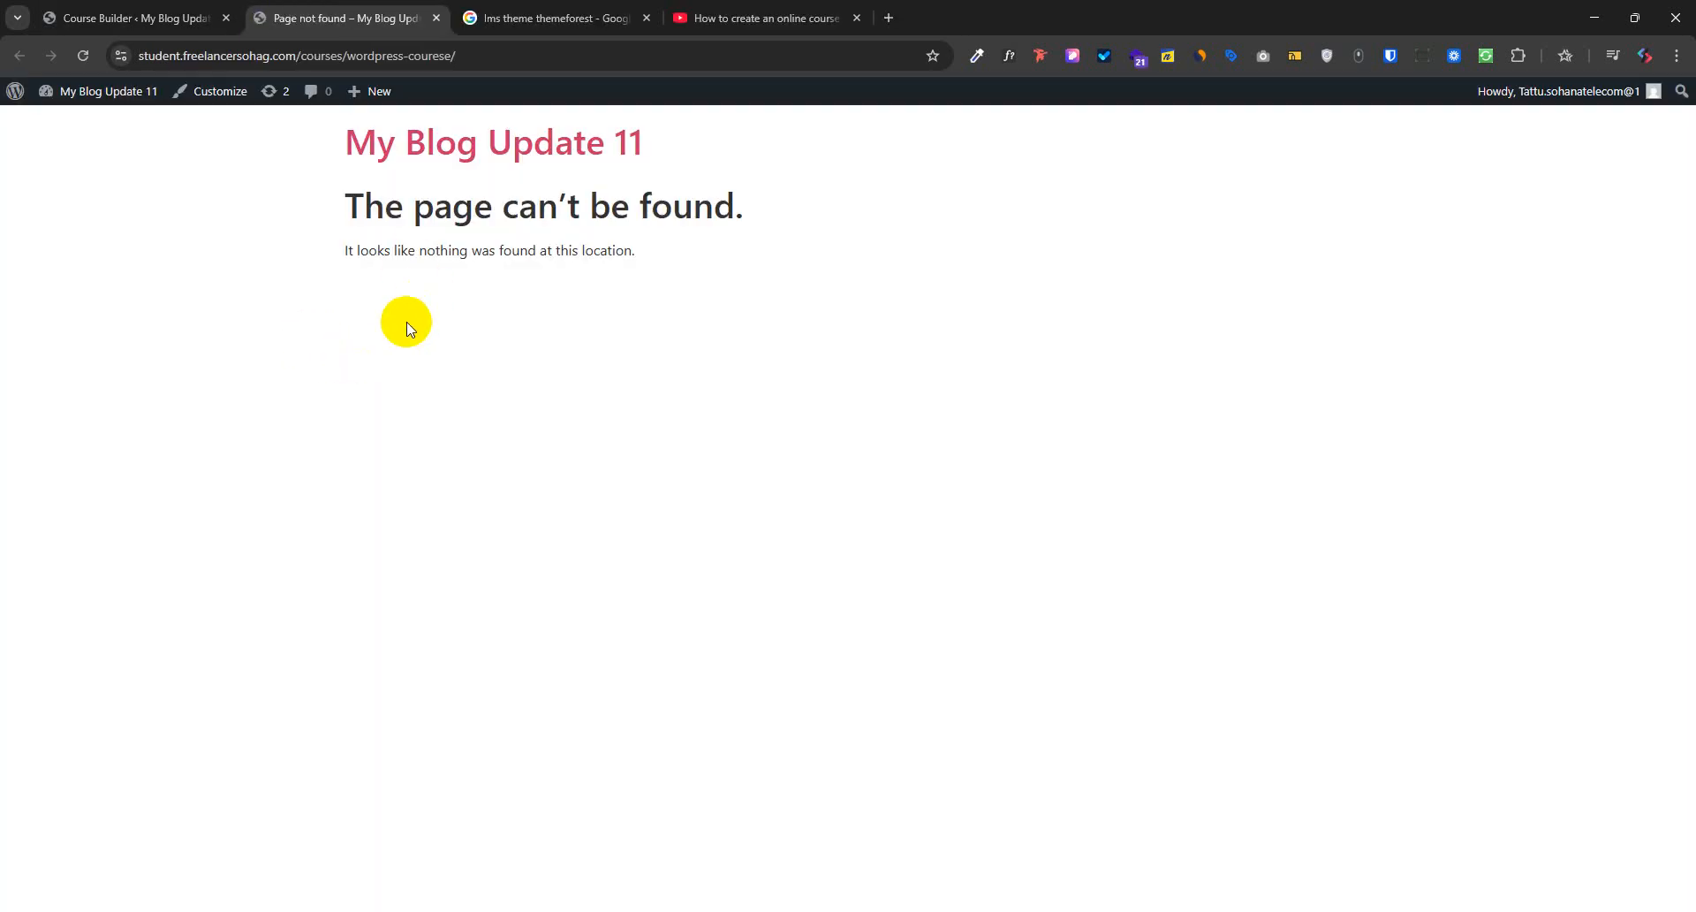
# Reload the course preview page to check it, and return to the course builder
pyautogui.click(80, 55)
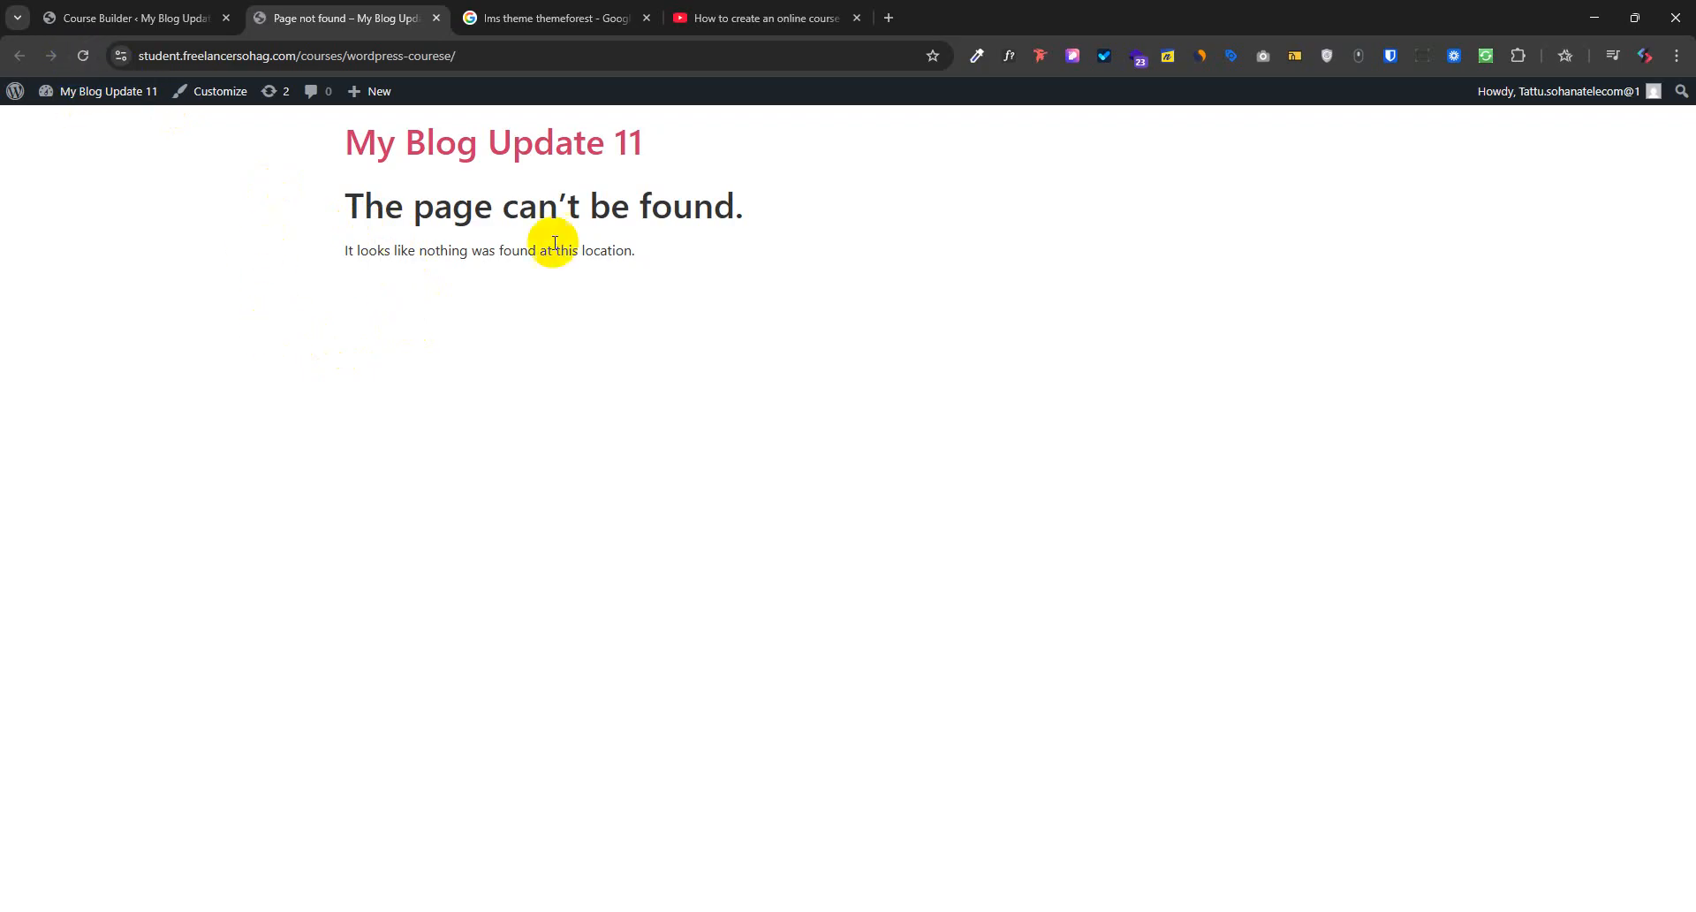
pyautogui.moveTo(377, 251); pyautogui.dragTo(459, 273)
pyautogui.click(126, 10)
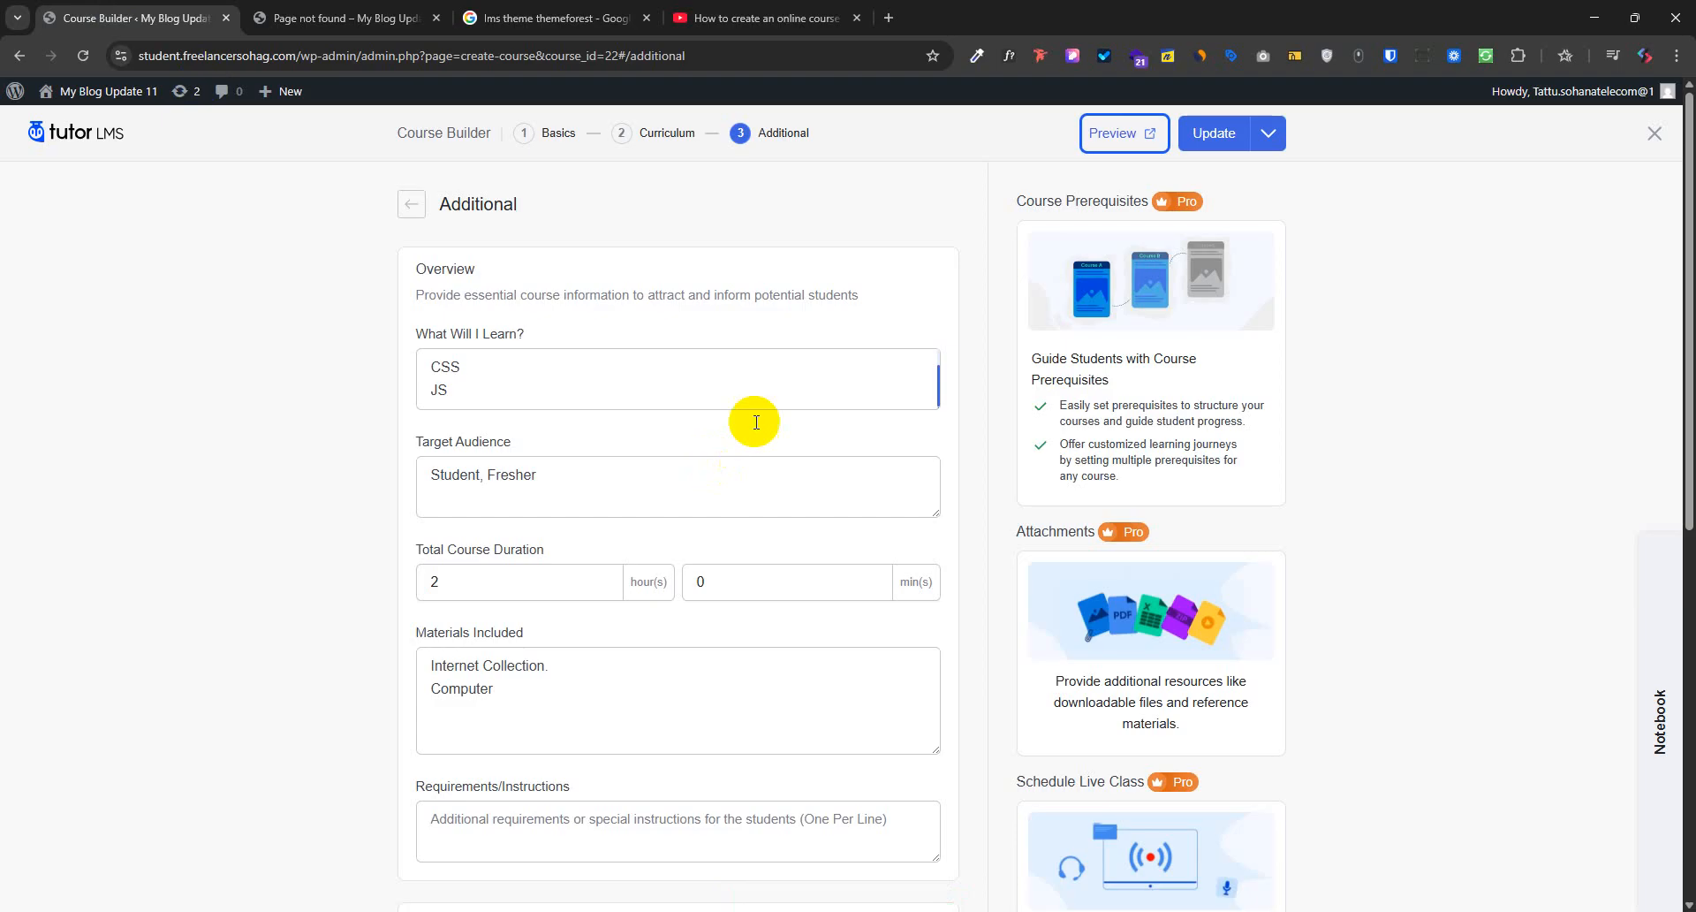
pyautogui.click(303, 11)
pyautogui.click(189, 11)
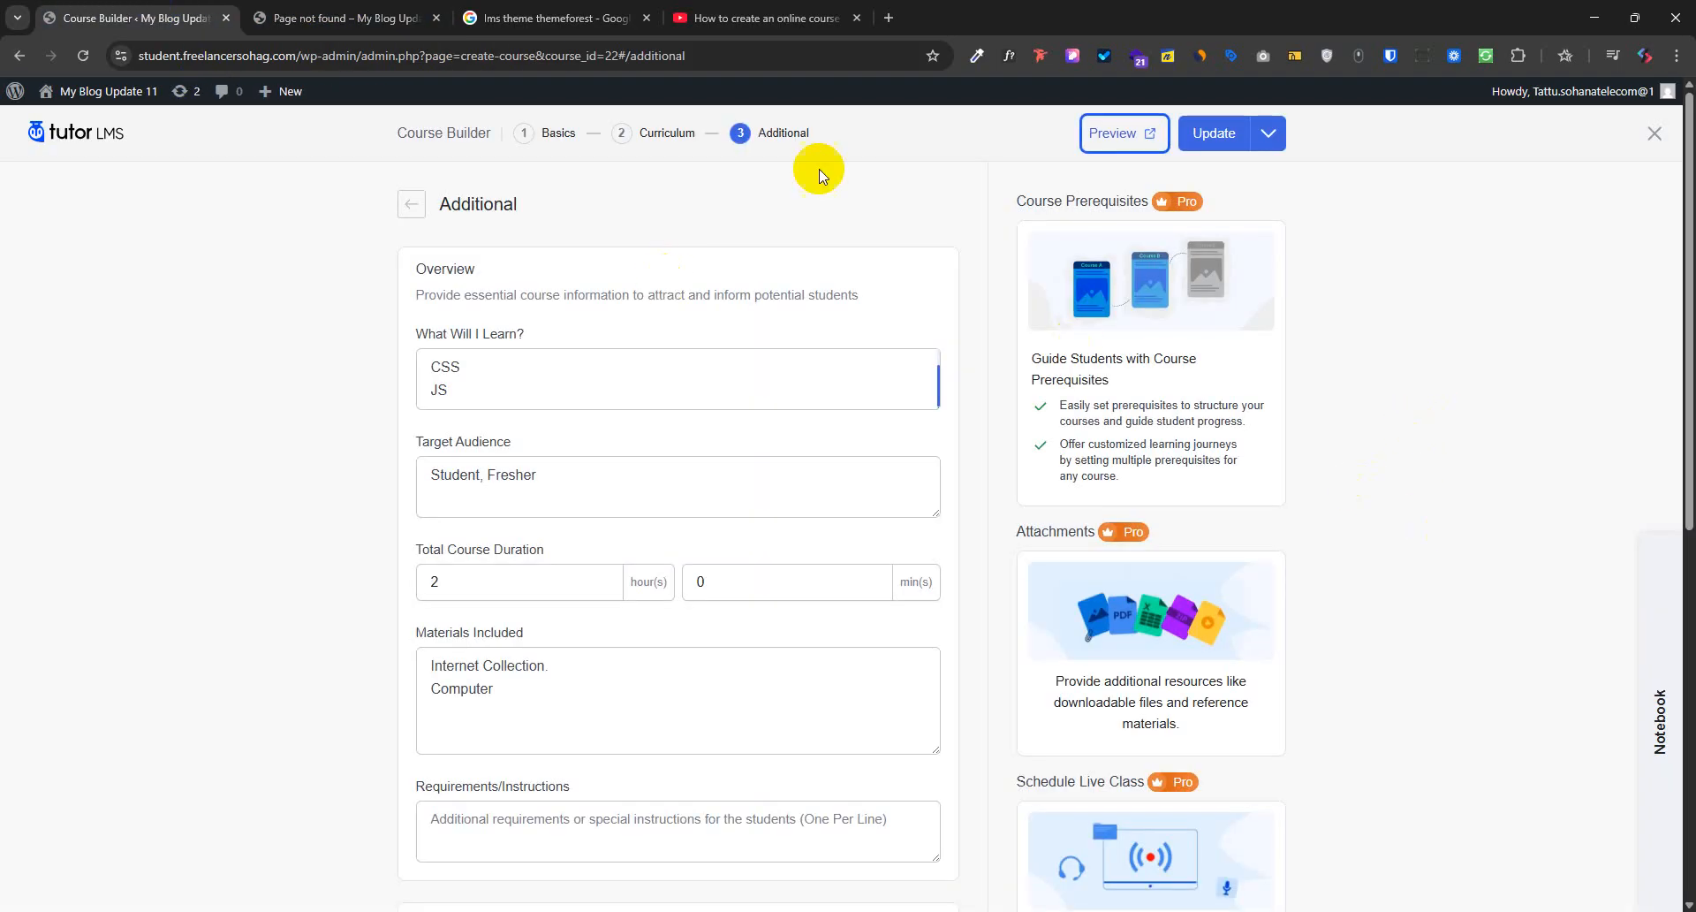
# Update the course again and reopen its preview
pyautogui.click(1217, 141)
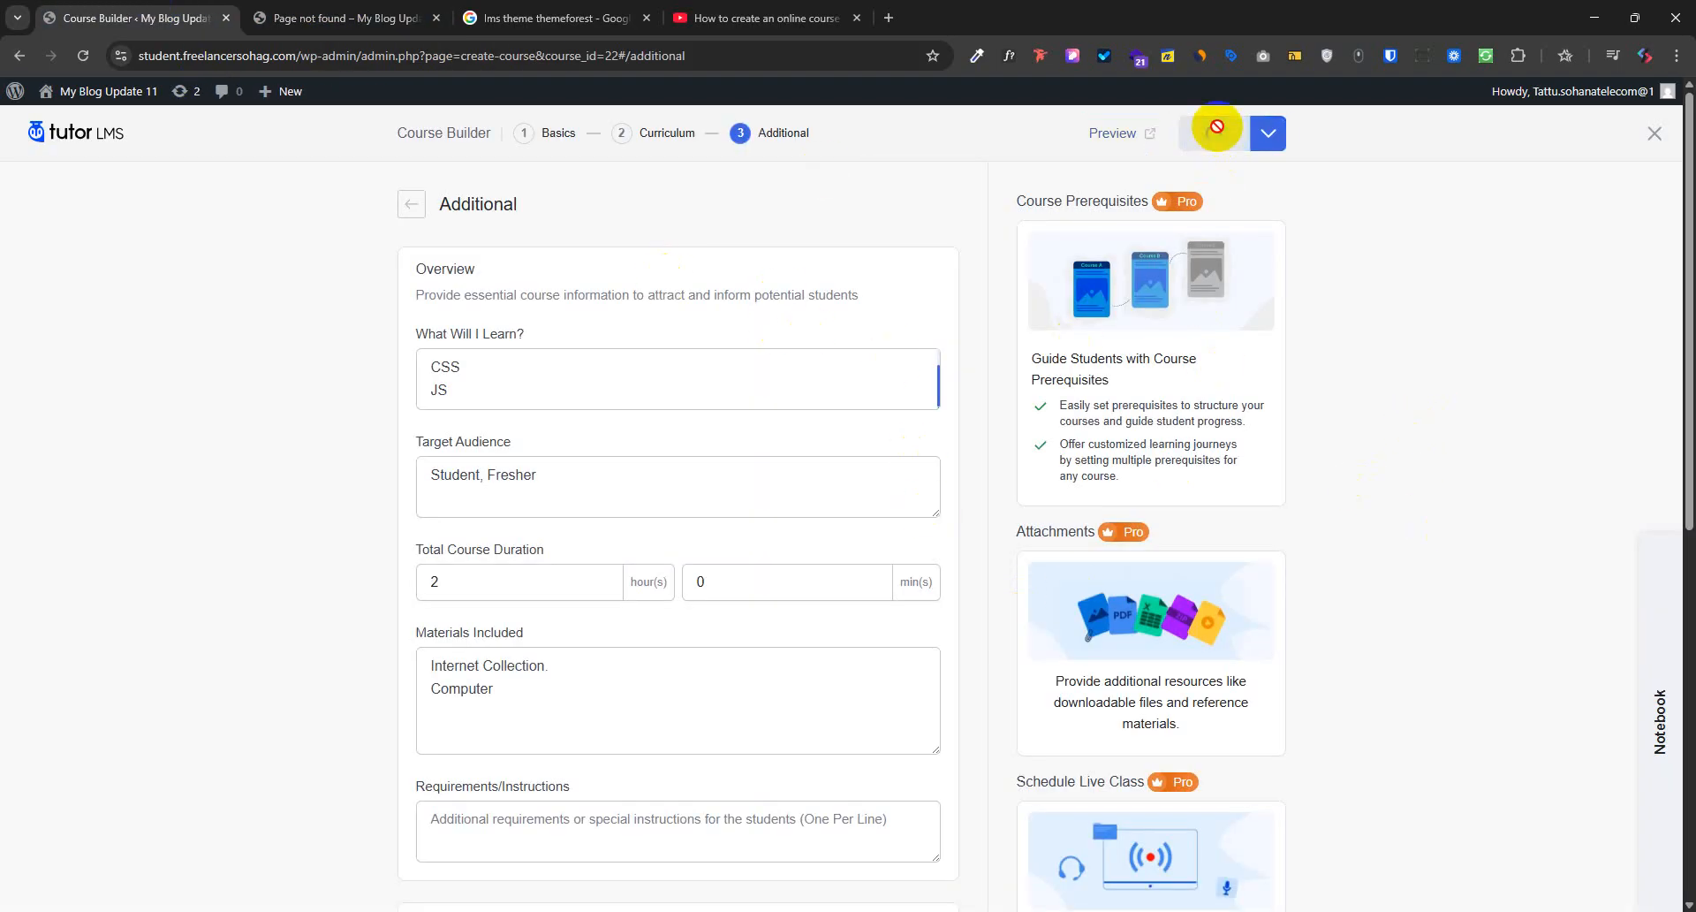
pyautogui.scroll(-9, 992, 847)
pyautogui.scroll(10, 954, 512)
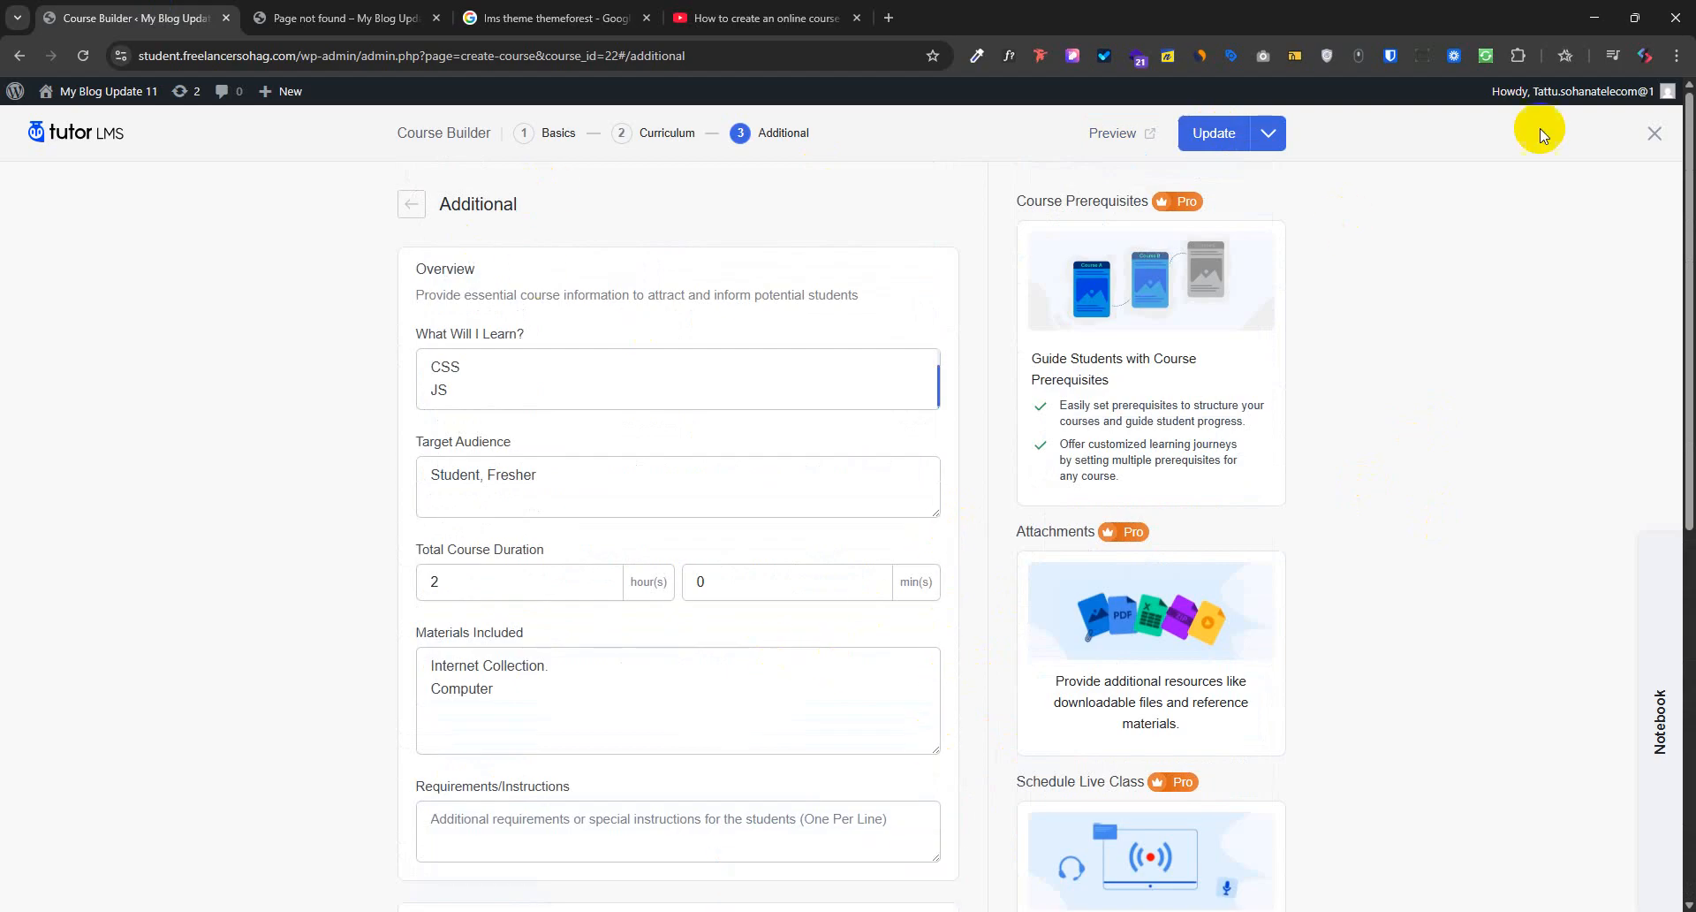
pyautogui.click(1121, 133)
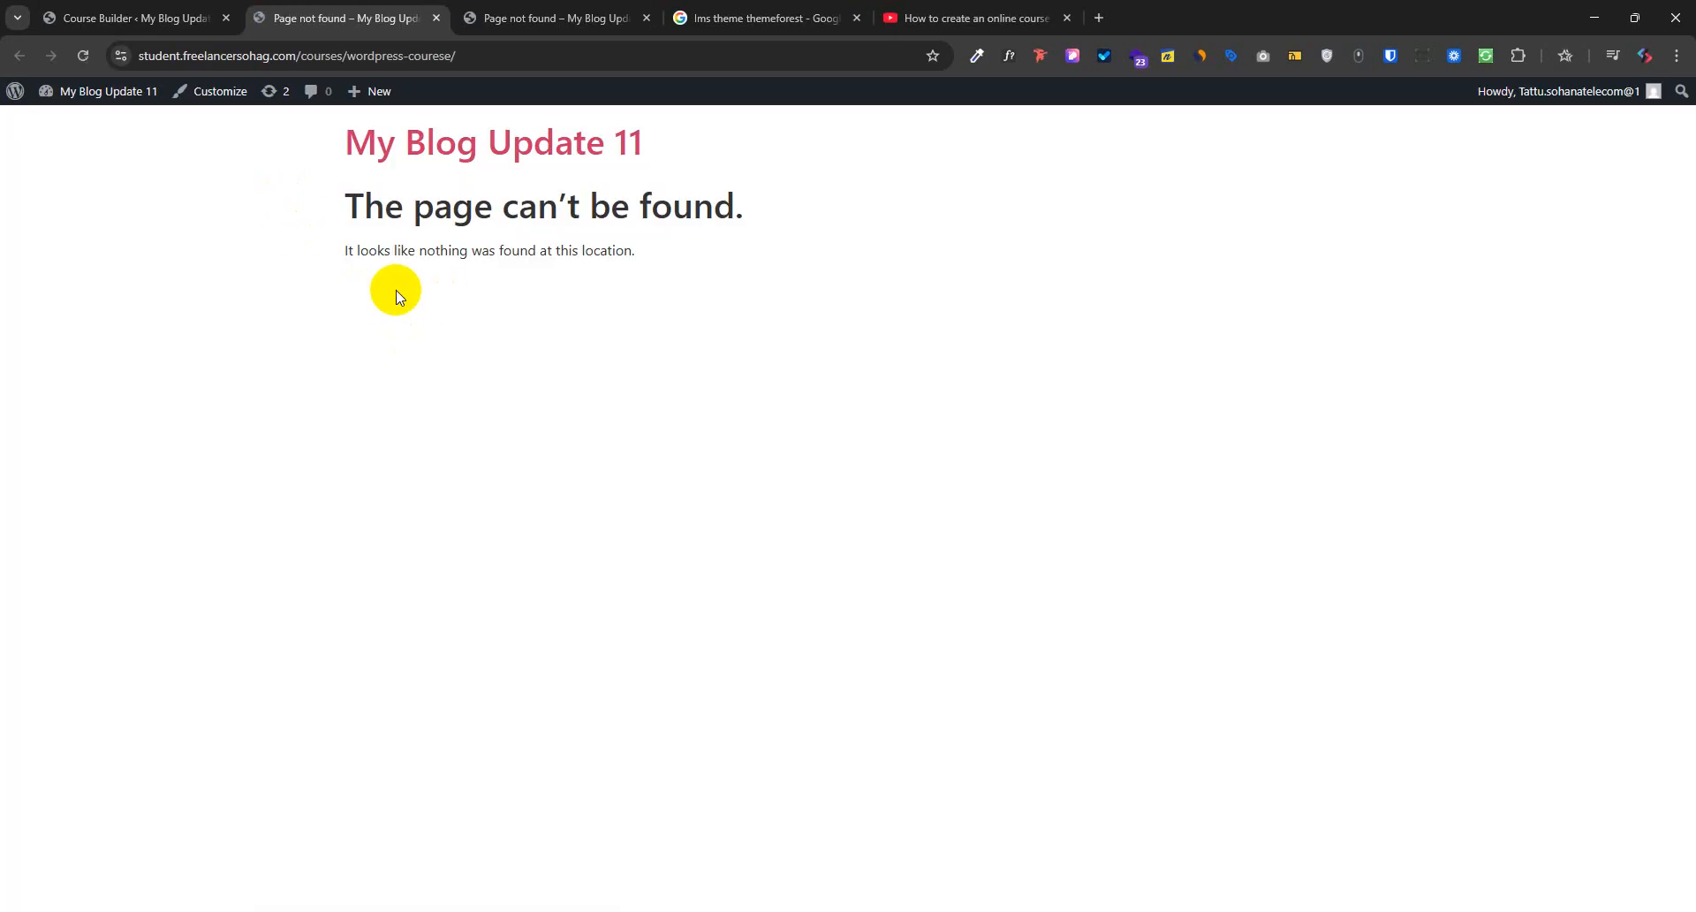
# Open the WordPress dashboard in a new tab and resave the permalink settings with the Post name structure
pyautogui.moveTo(62, 91)
pyautogui.click(62, 128)
pyautogui.rightClick(63, 130)
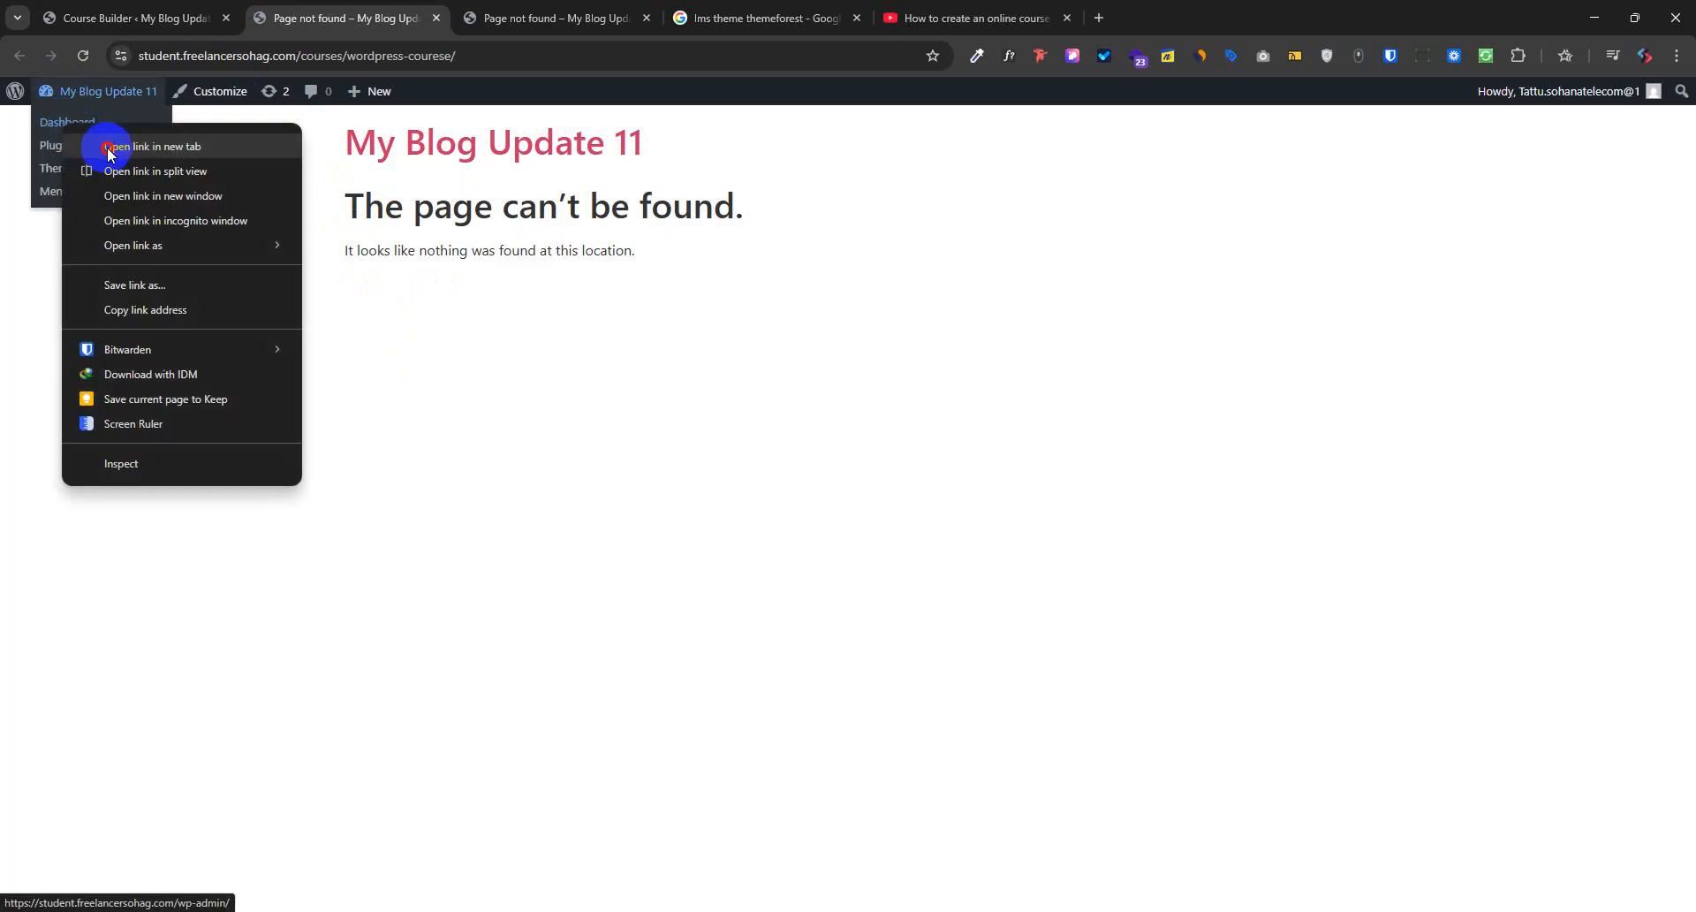
pyautogui.click(97, 139)
pyautogui.click(510, 18)
pyautogui.moveTo(51, 570)
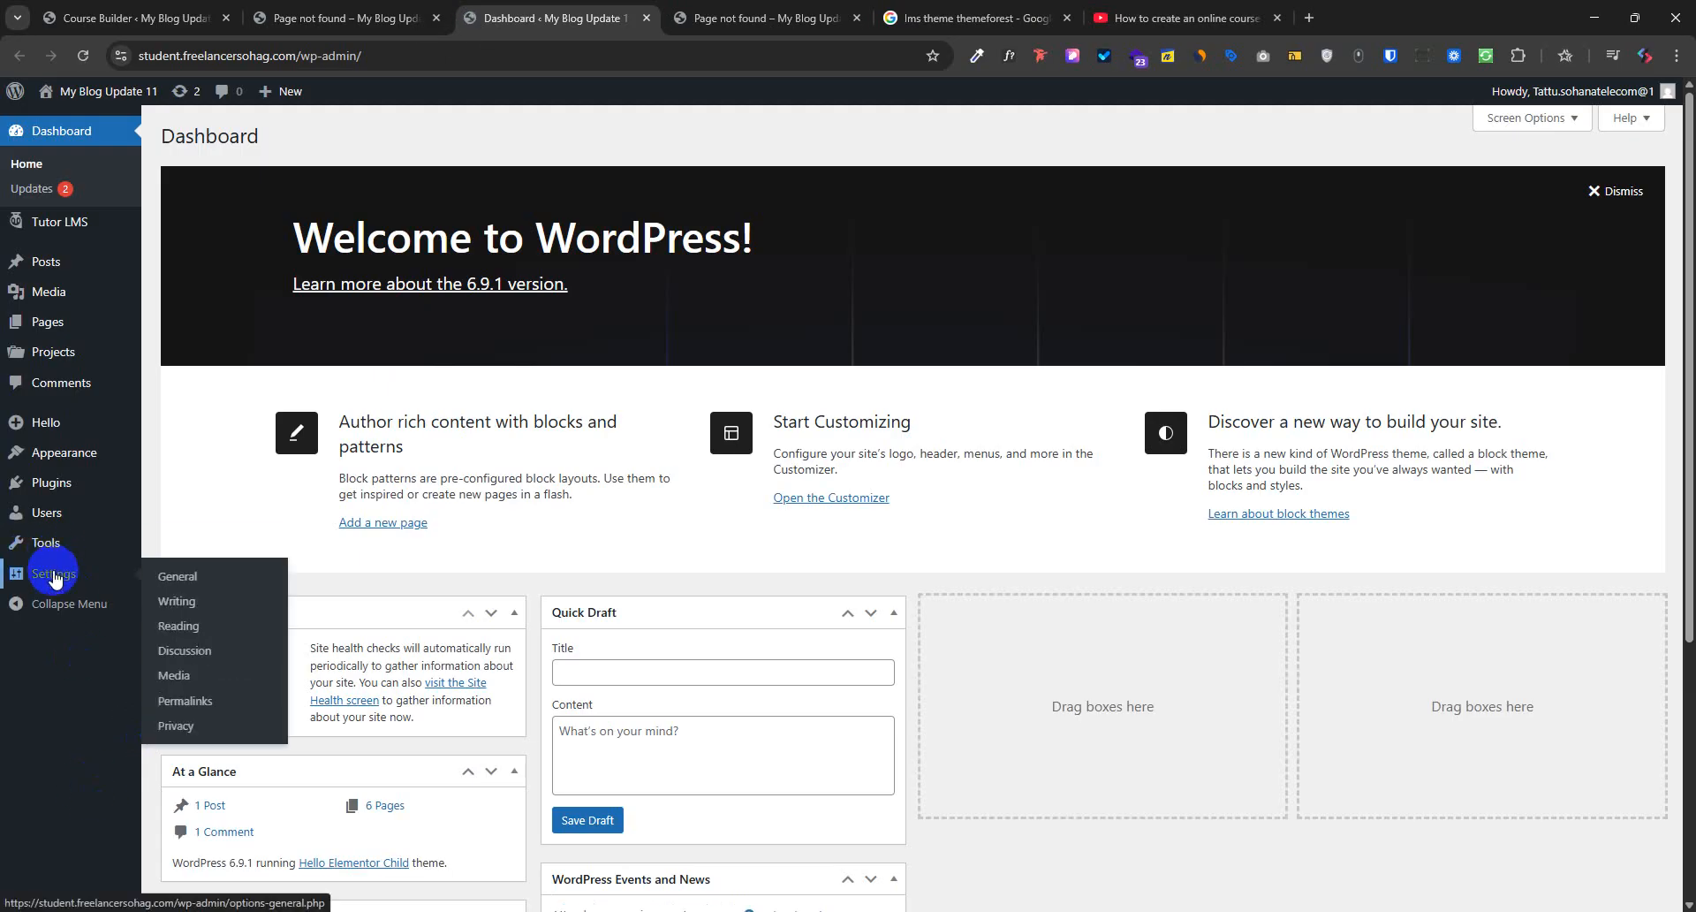
pyautogui.click(191, 701)
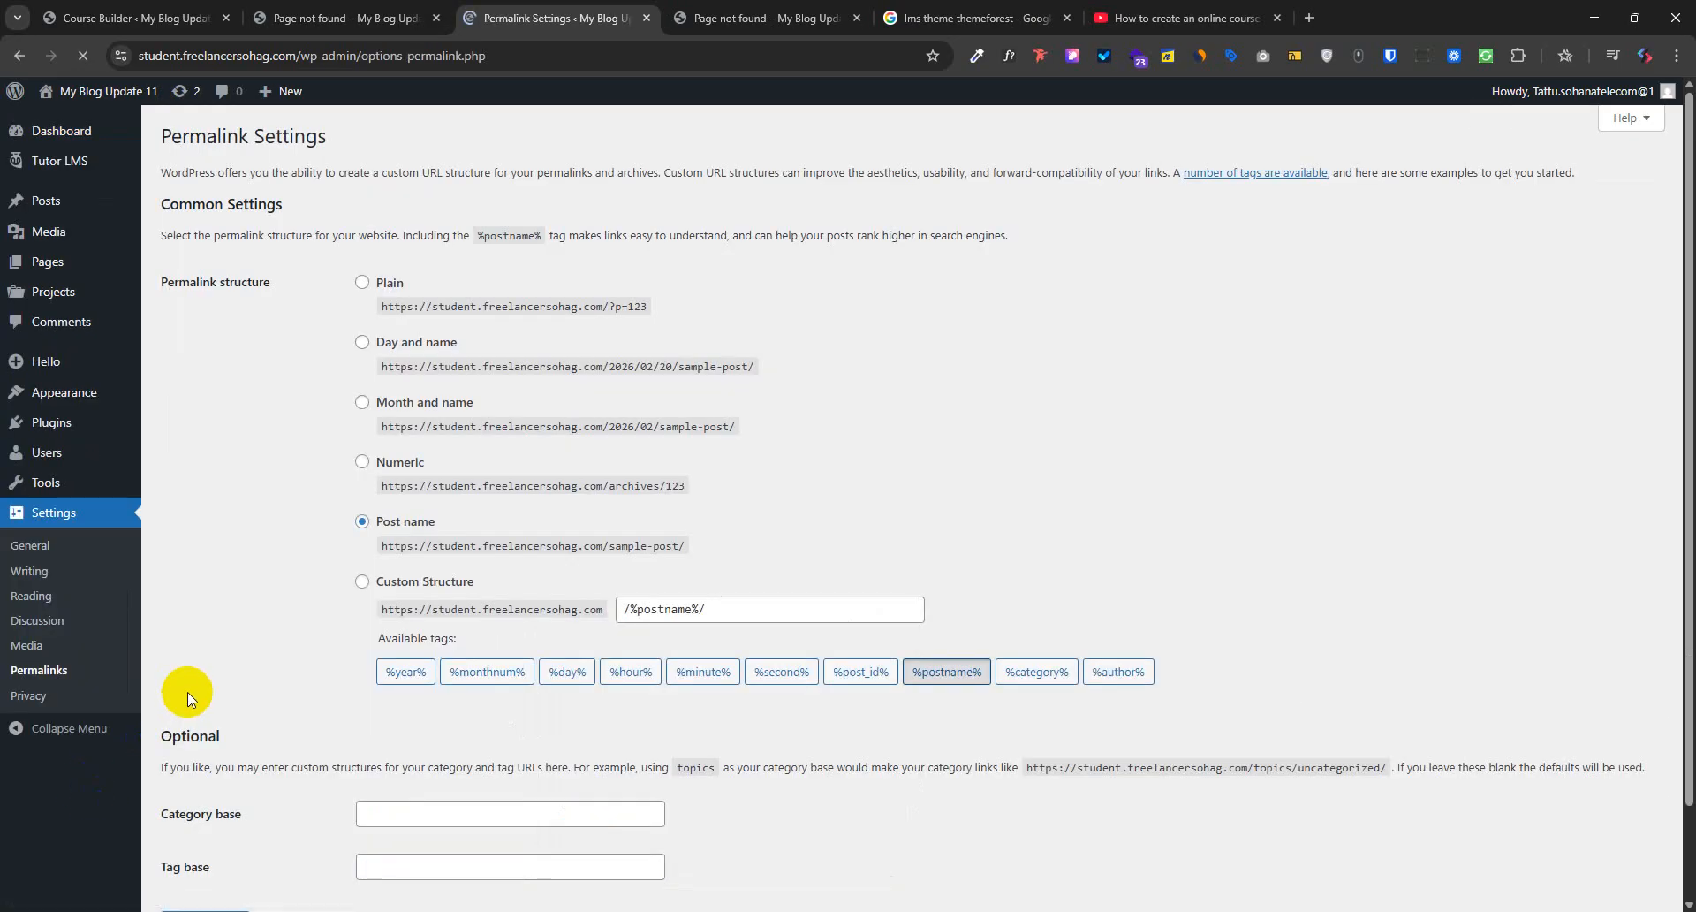
pyautogui.scroll(-1, 221, 671)
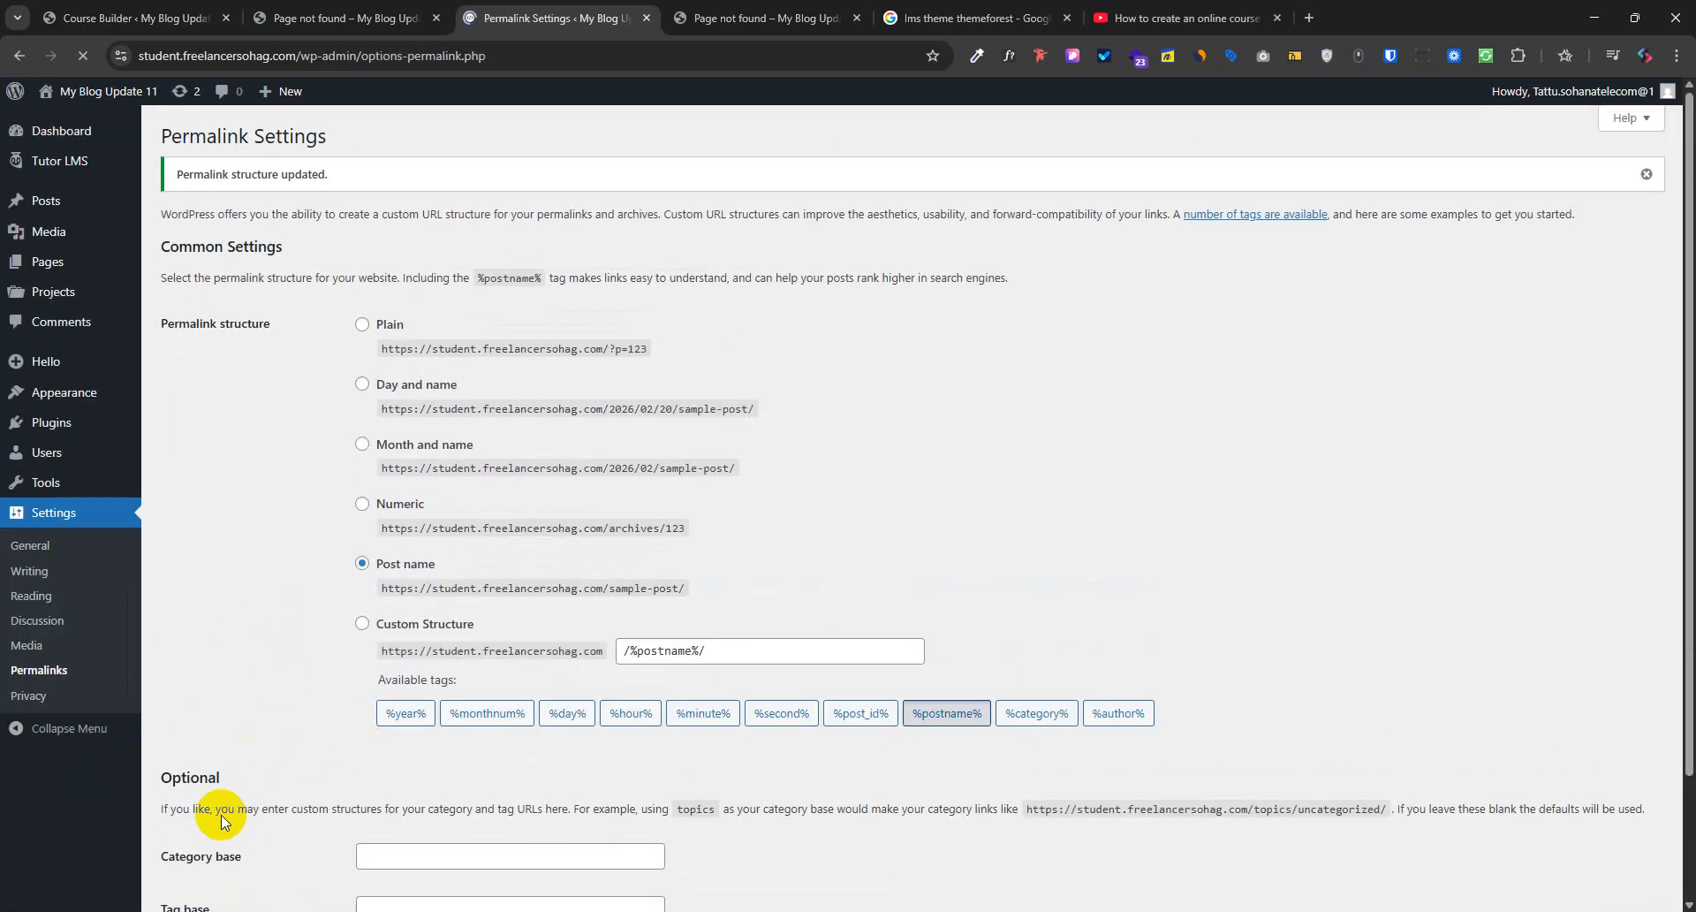
# Reload the course preview page, review the permalink settings once more and return to the course page
pyautogui.click(767, 18)
pyautogui.click(82, 56)
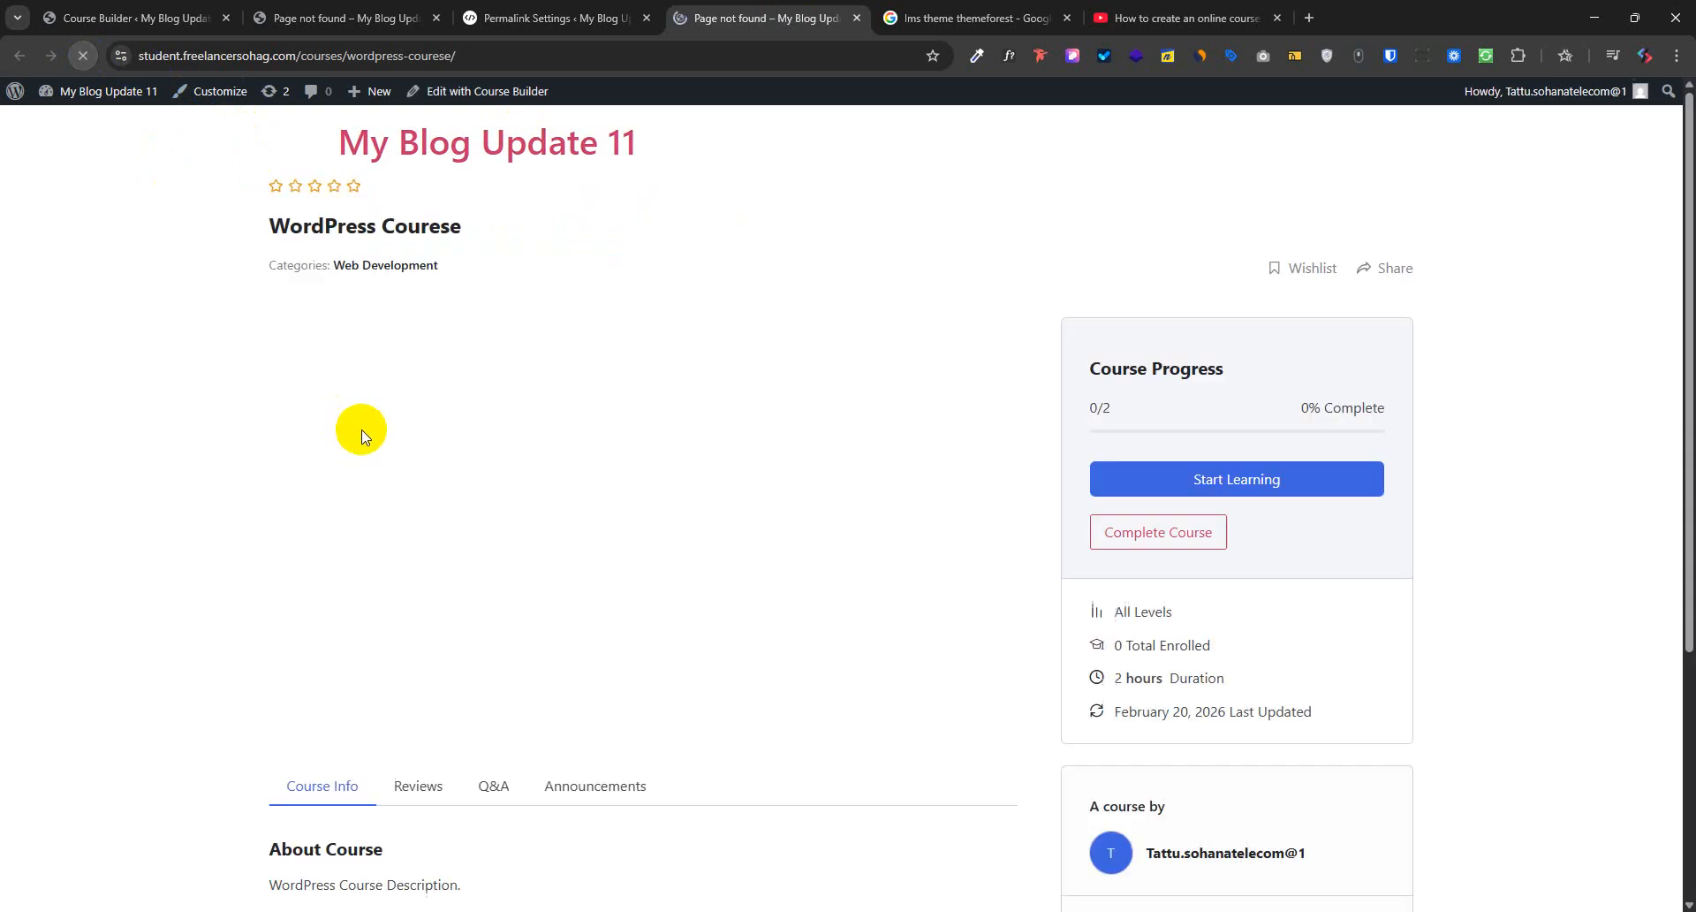
pyautogui.click(527, 24)
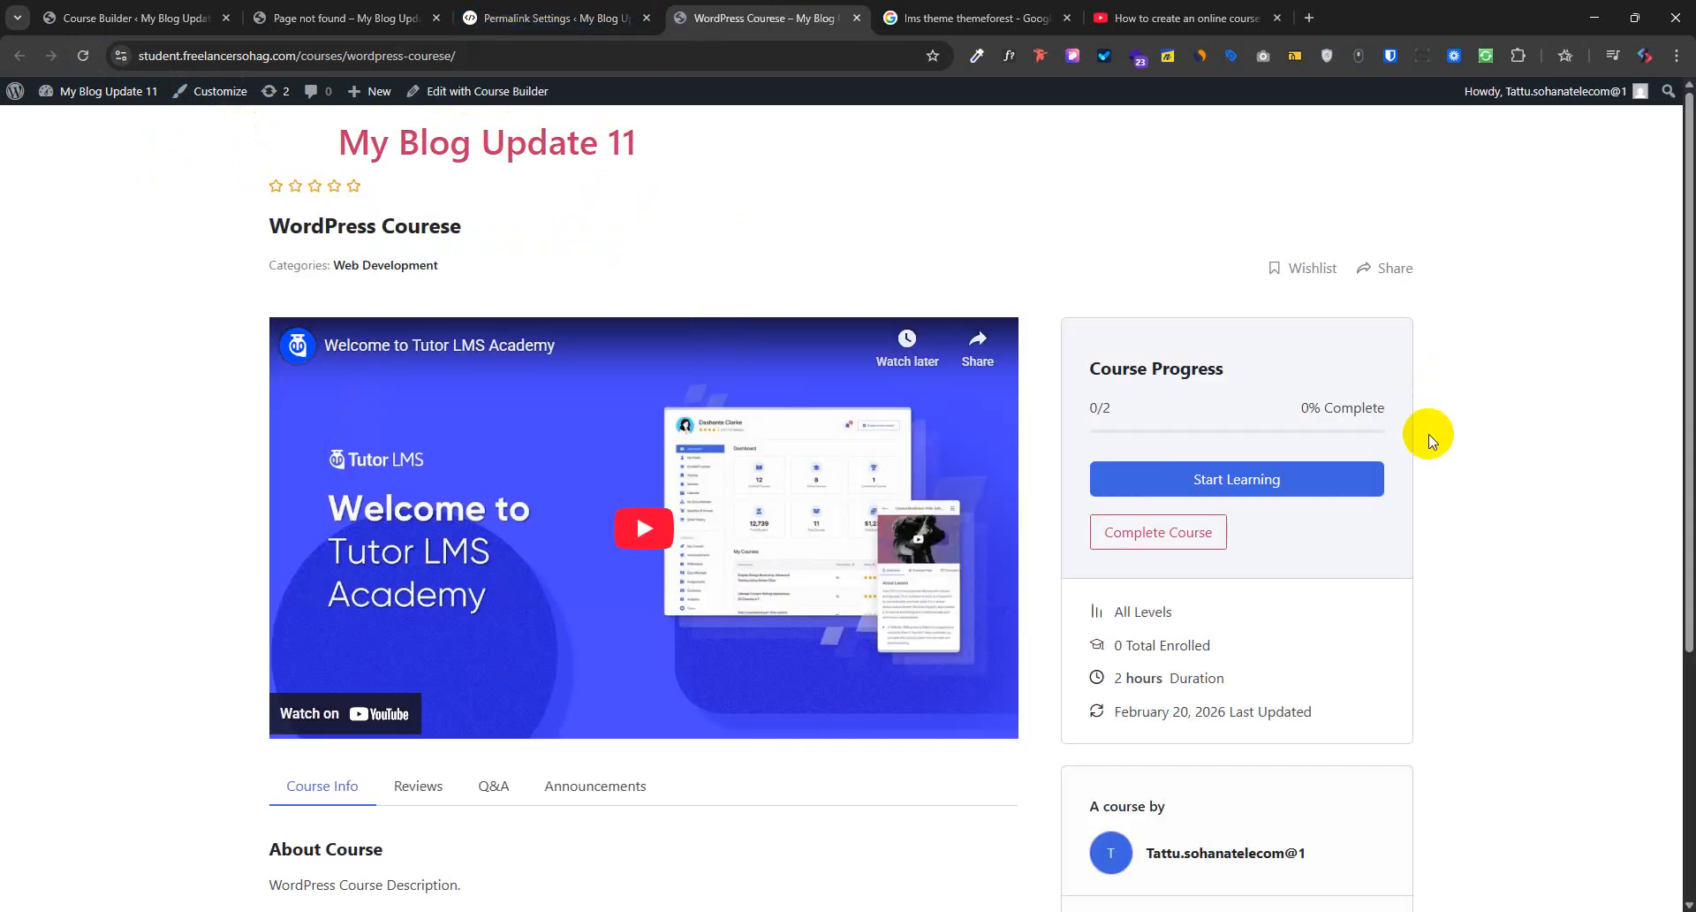
pyautogui.click(530, 18)
pyautogui.scroll(-3, 415, 570)
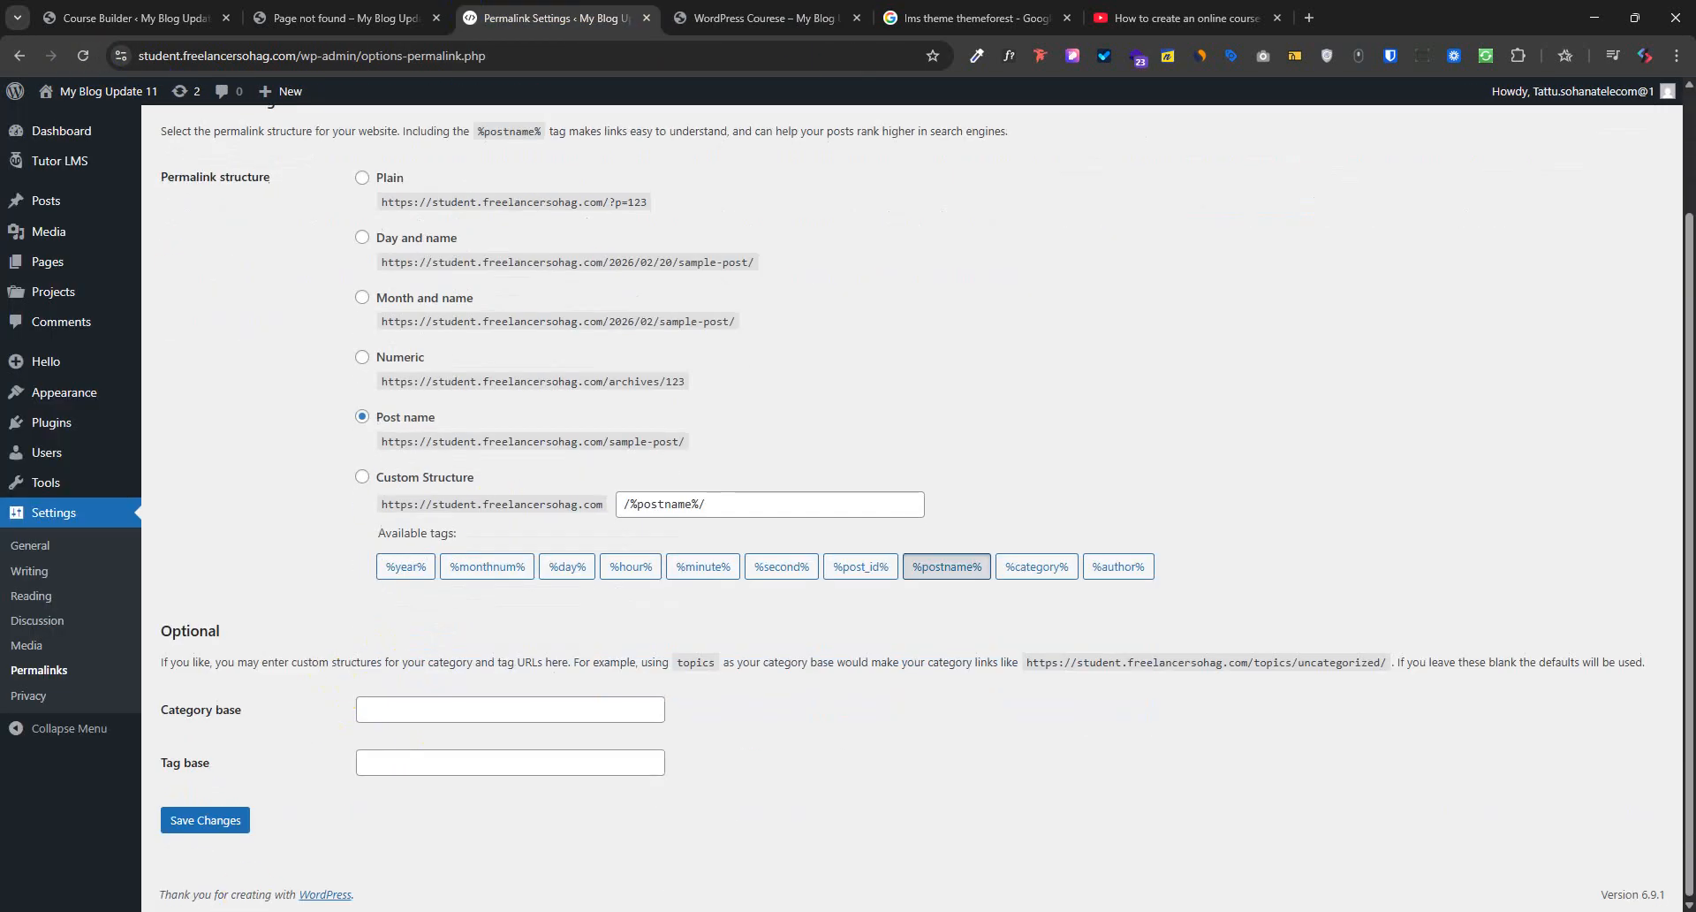
pyautogui.click(751, 18)
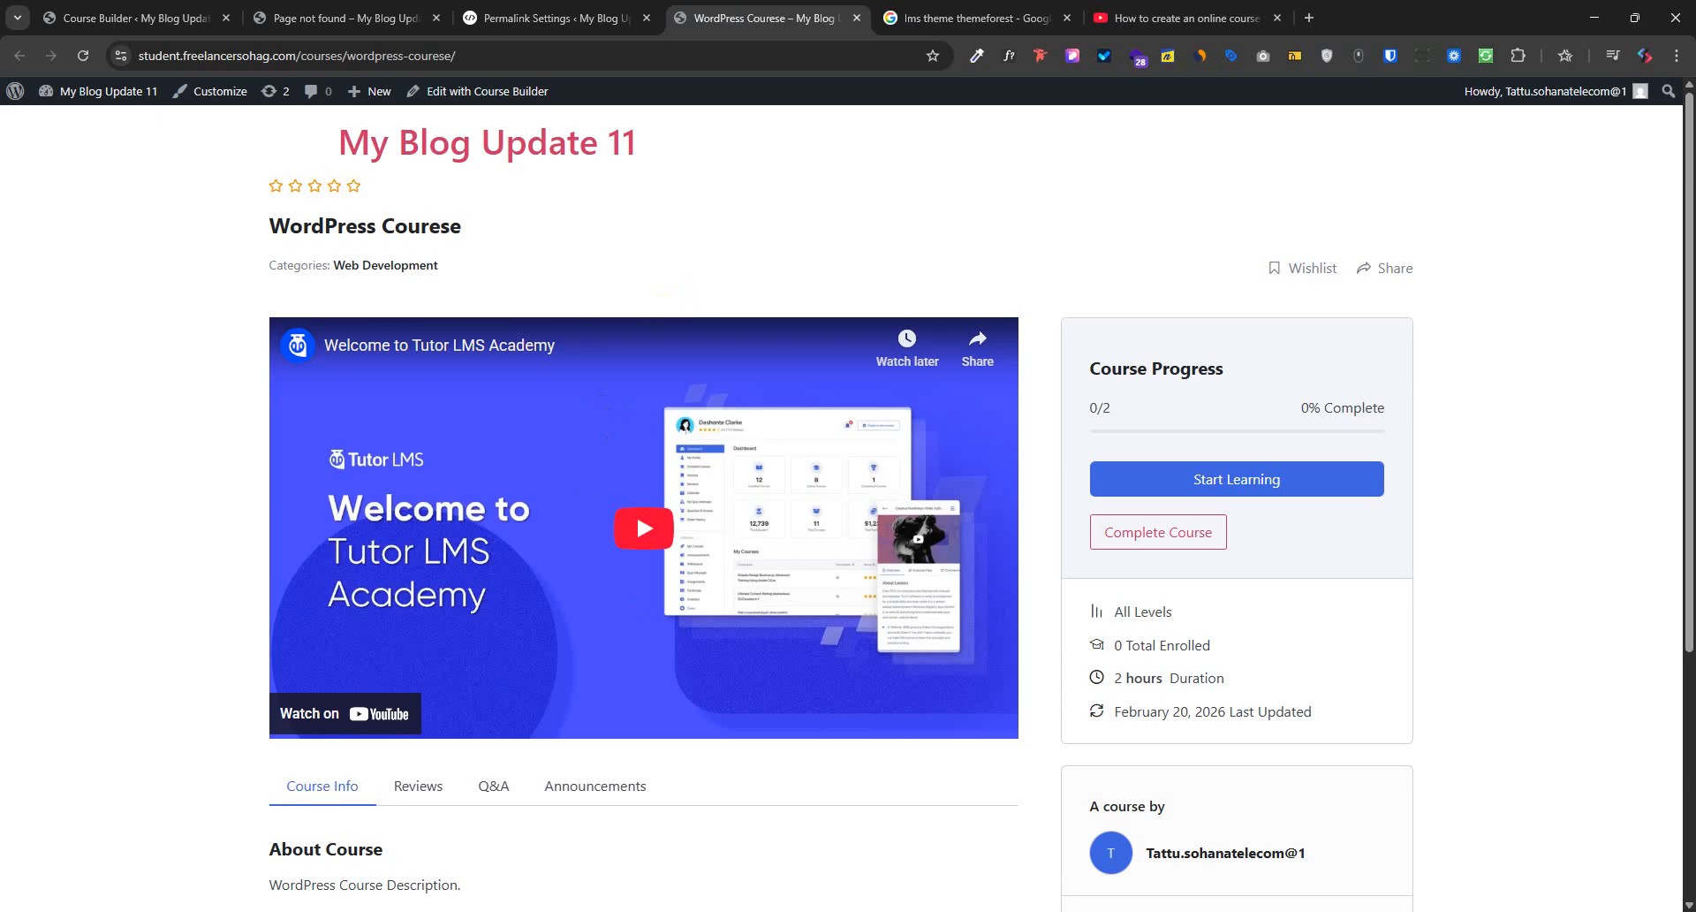
# Close the permalink settings and page-not-found tabs, keeping the course page beside the course builder
pyautogui.click(646, 17)
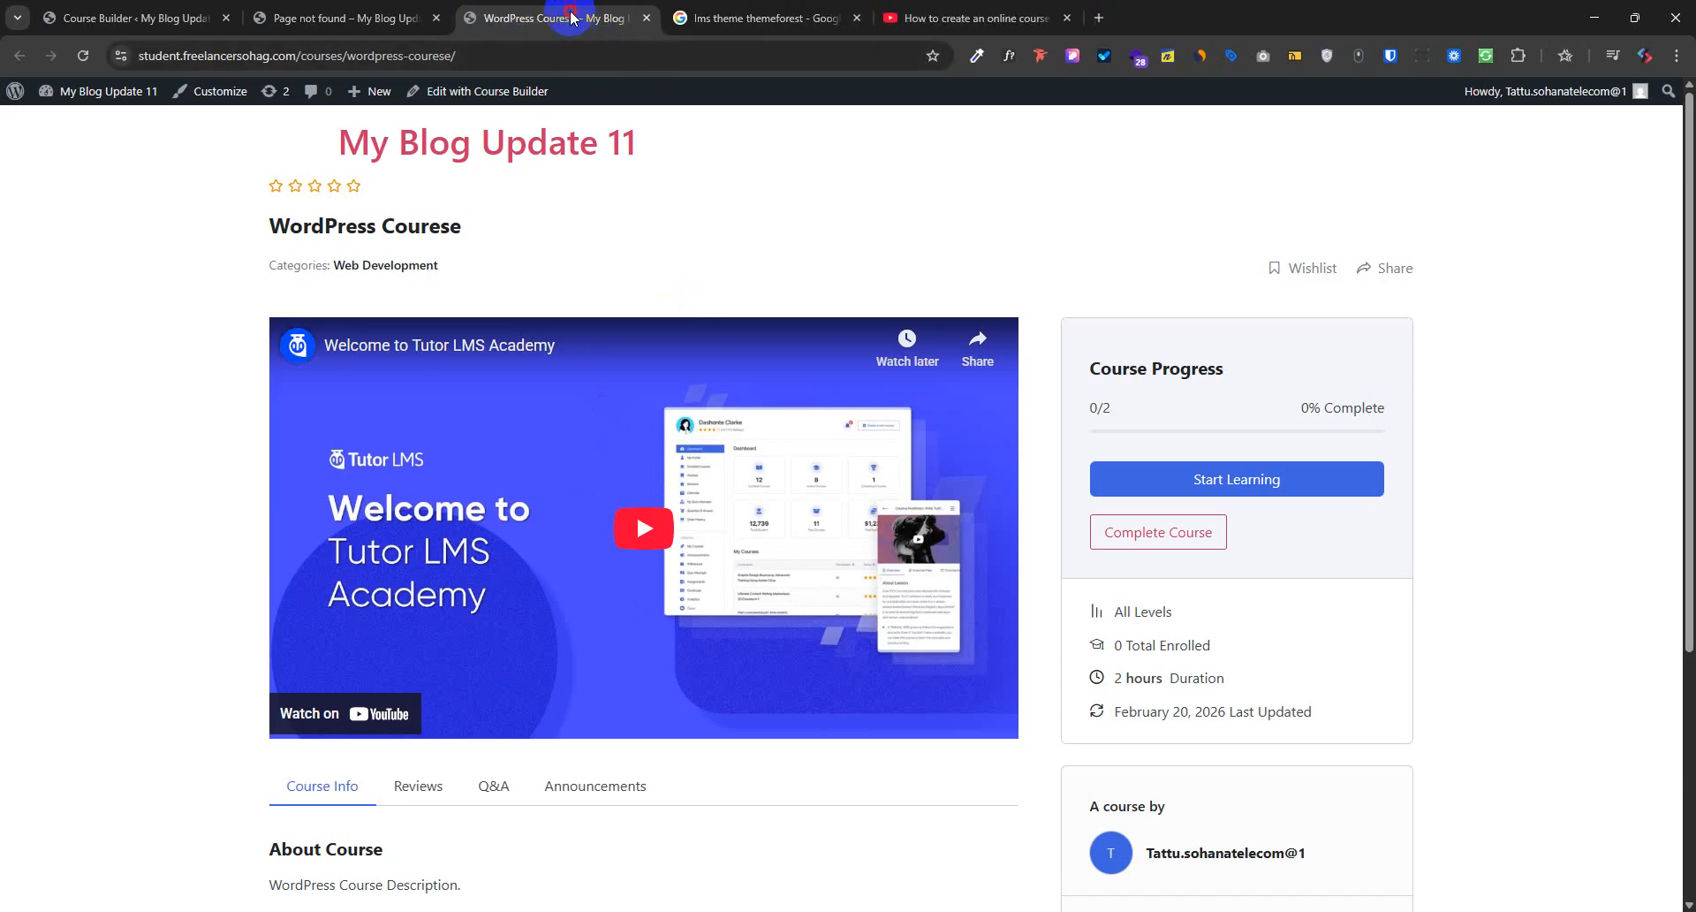
pyautogui.moveTo(573, 16); pyautogui.dragTo(349, 13)
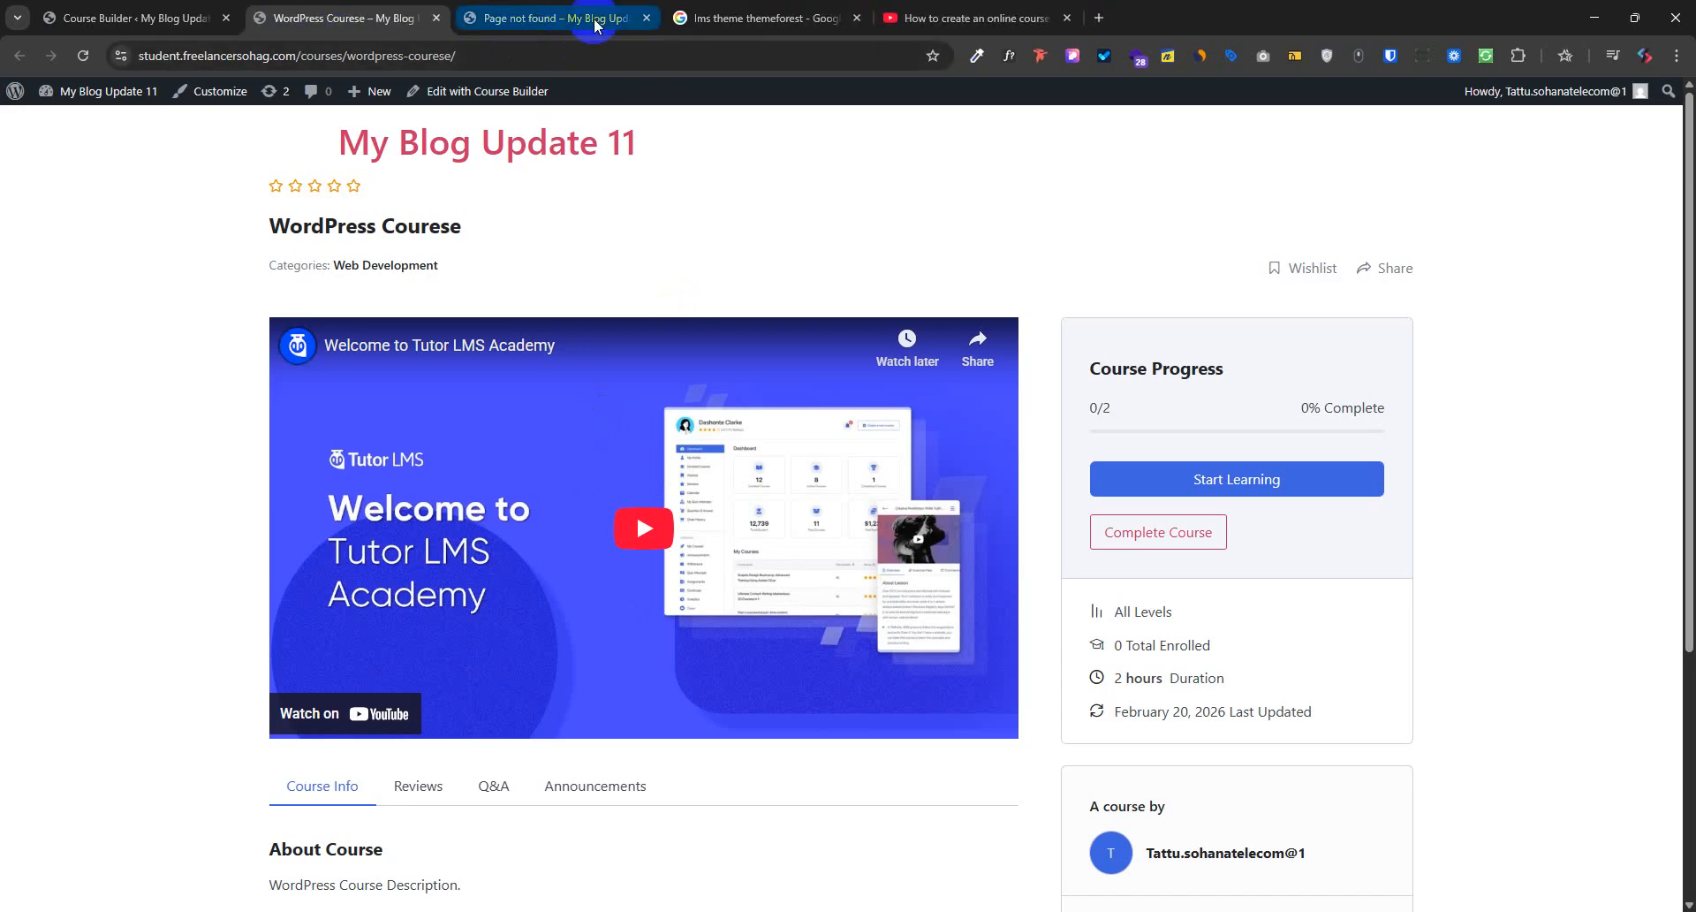
pyautogui.click(647, 18)
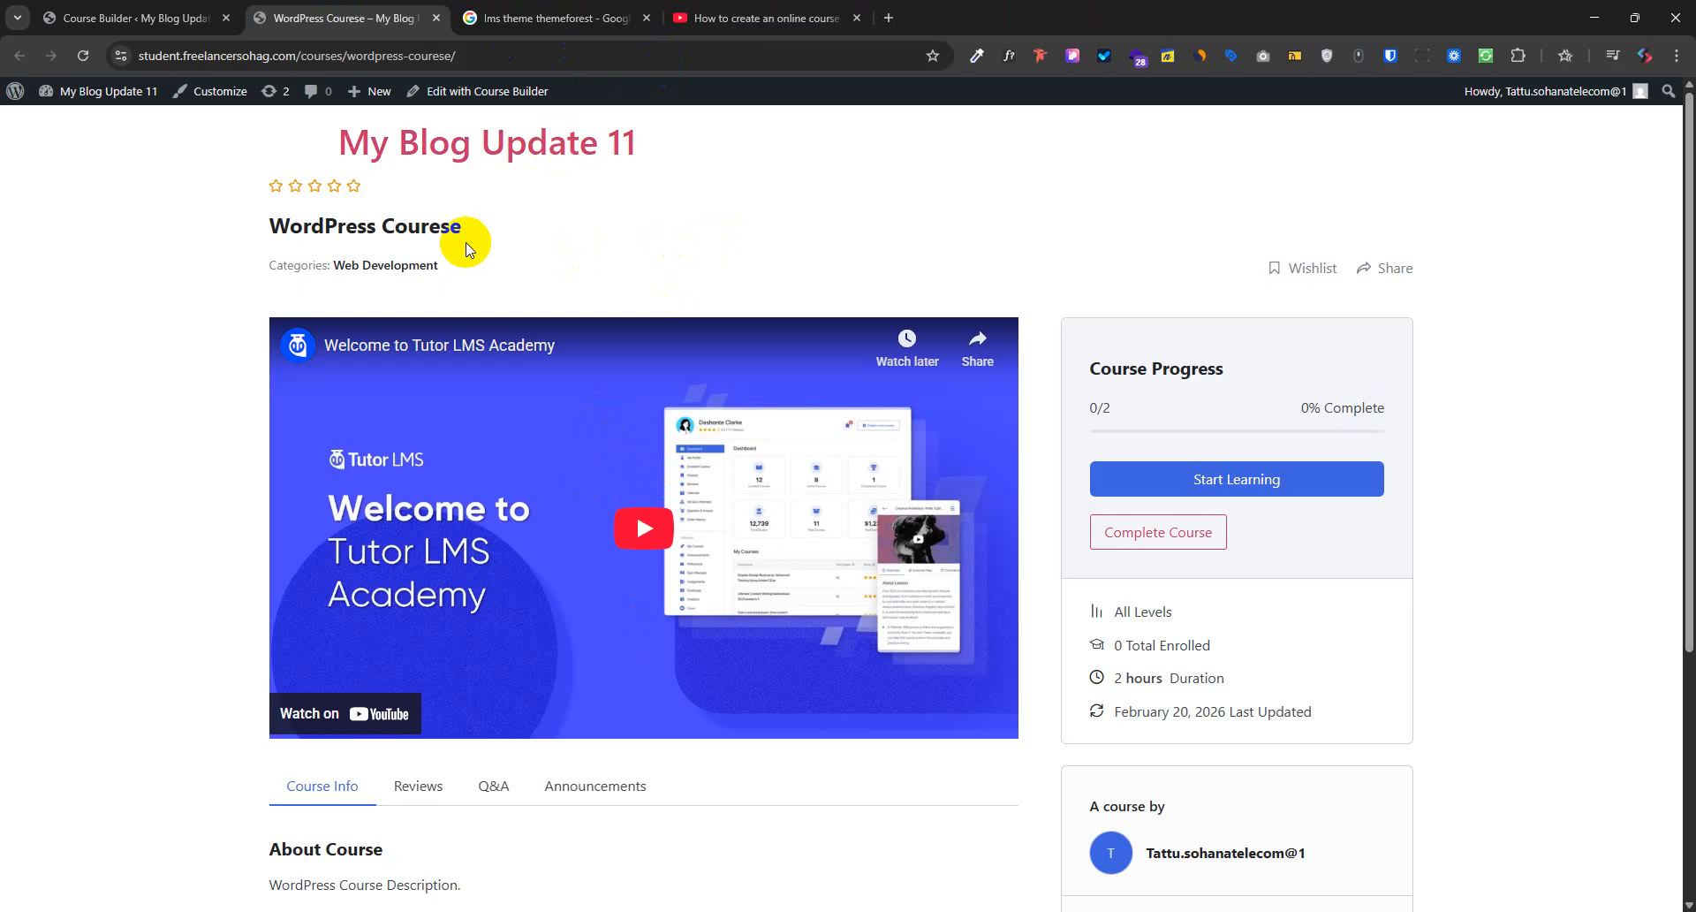
# Review the published course page, examining its title, category, intro video, description and the What Will You Learn list
pyautogui.scroll(-4, 610, 751)
pyautogui.scroll(4, 631, 742)
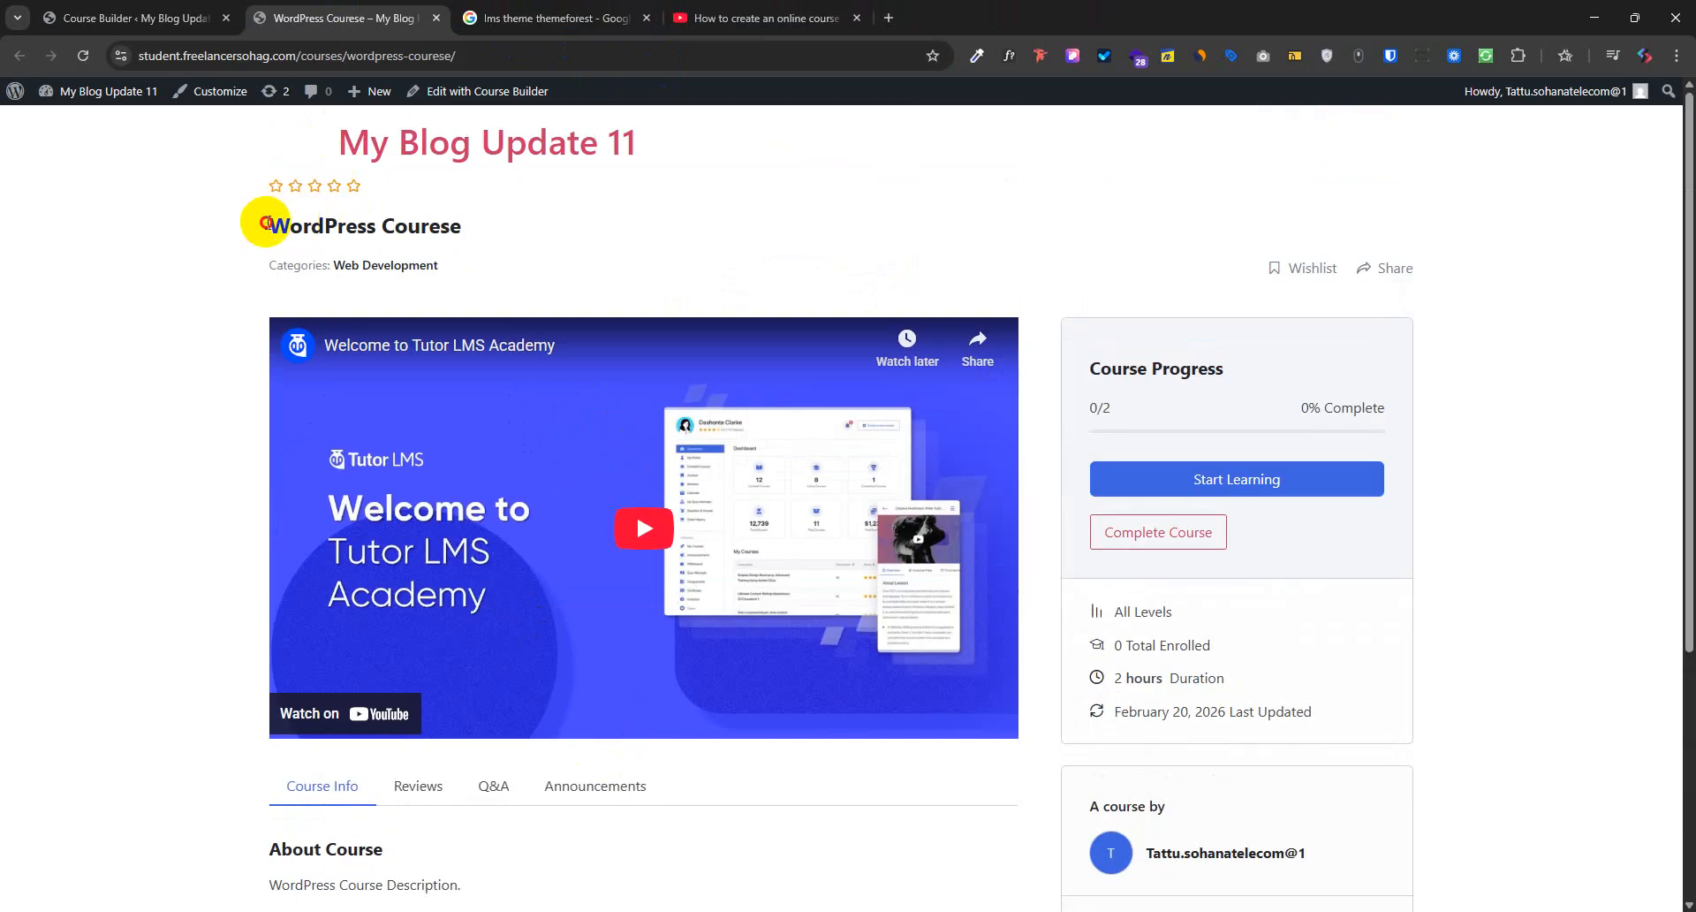
pyautogui.moveTo(266, 222); pyautogui.dragTo(350, 272)
pyautogui.click(492, 290)
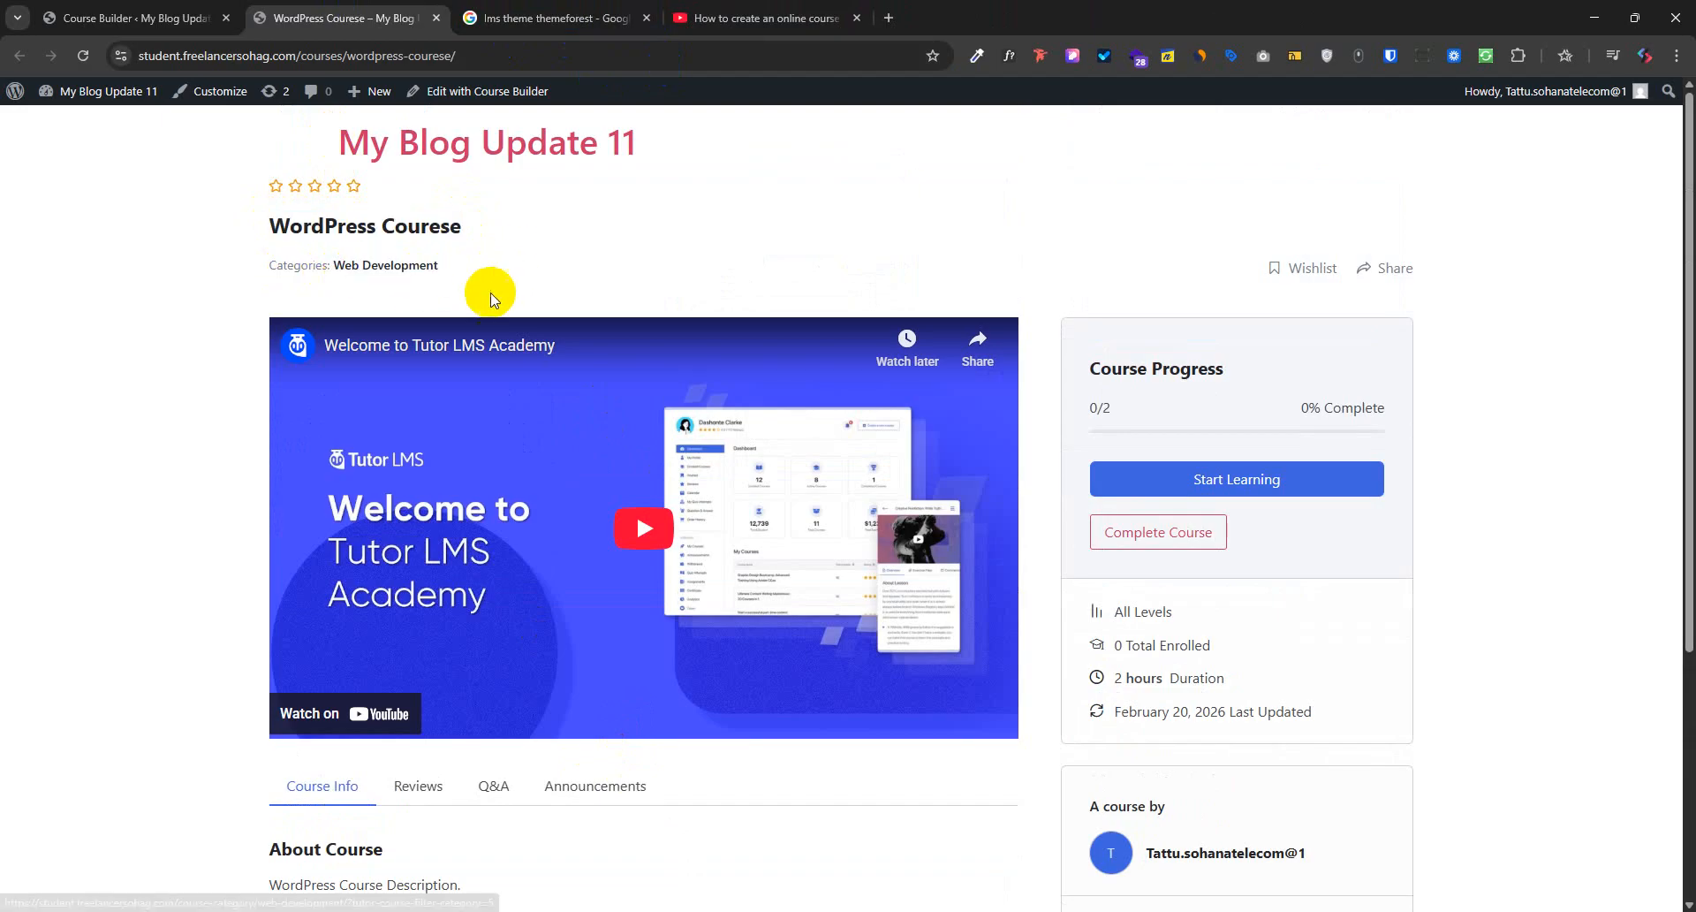
pyautogui.scroll(-2, 644, 522)
pyautogui.scroll(1, 695, 422)
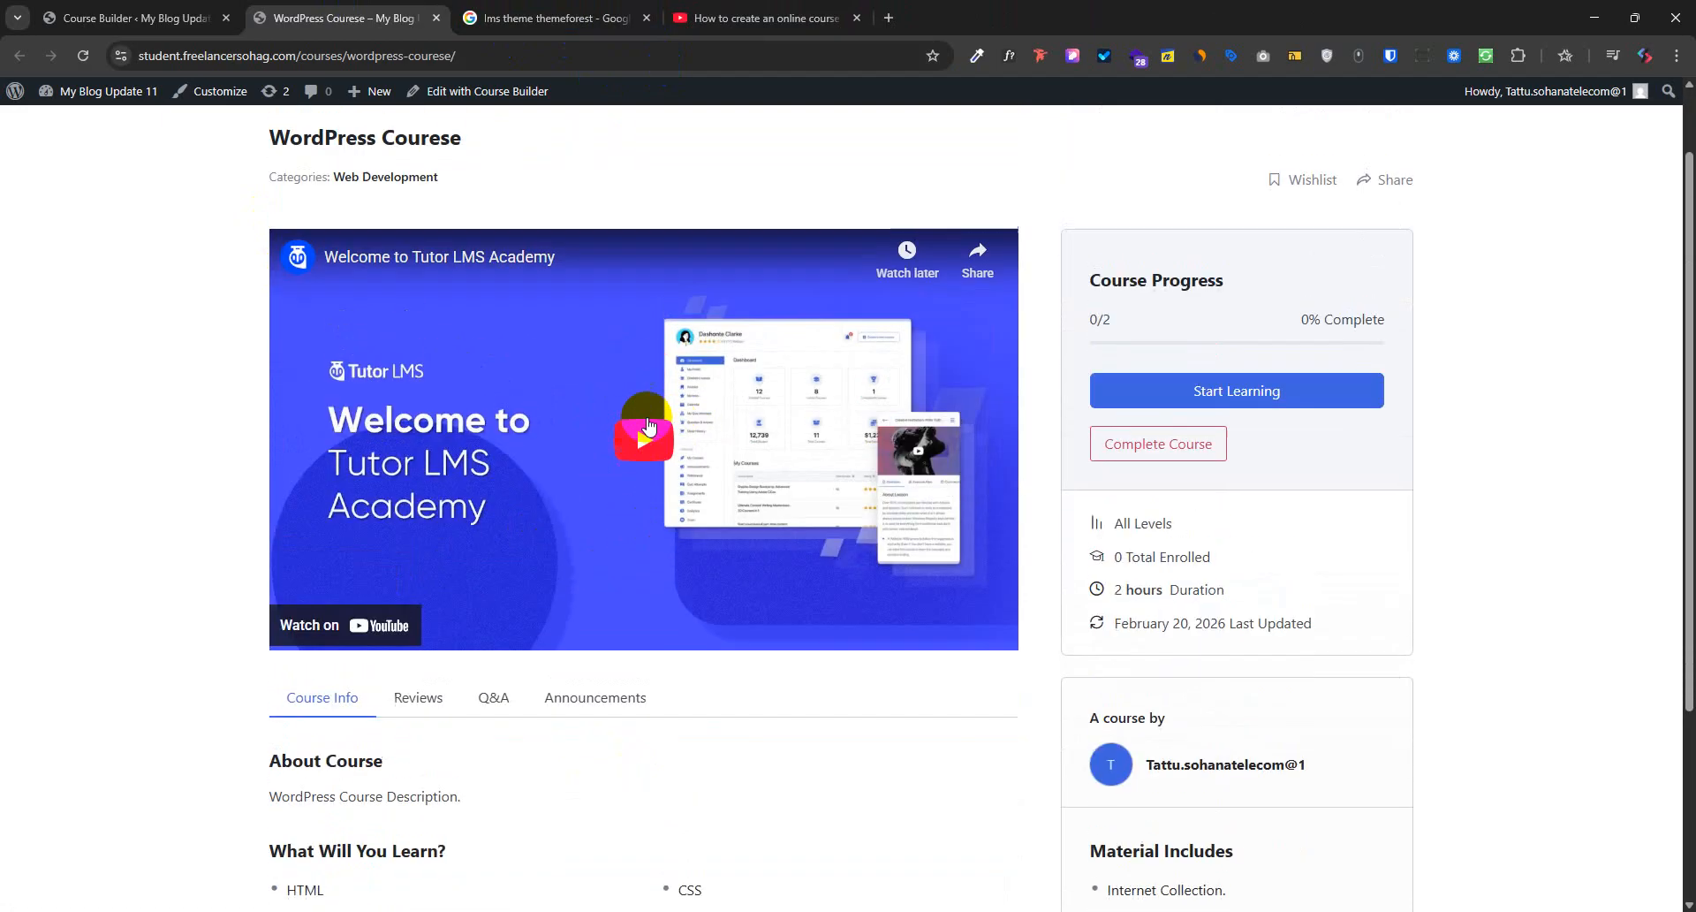
pyautogui.scroll(-3, 629, 492)
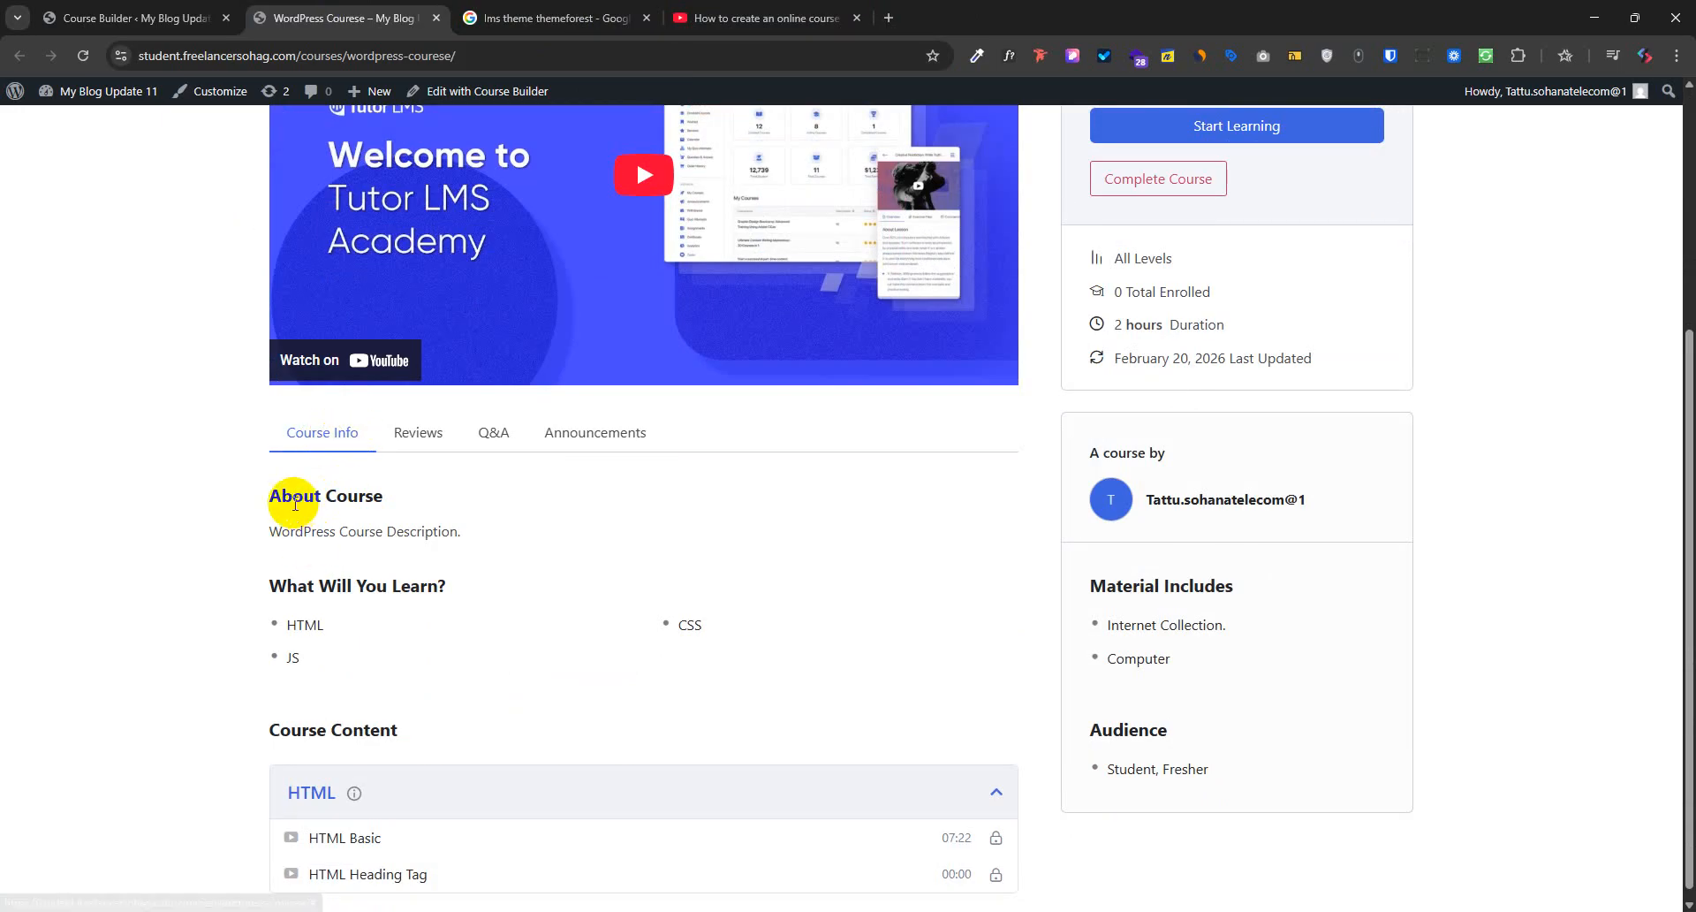
pyautogui.moveTo(281, 531); pyautogui.dragTo(466, 533)
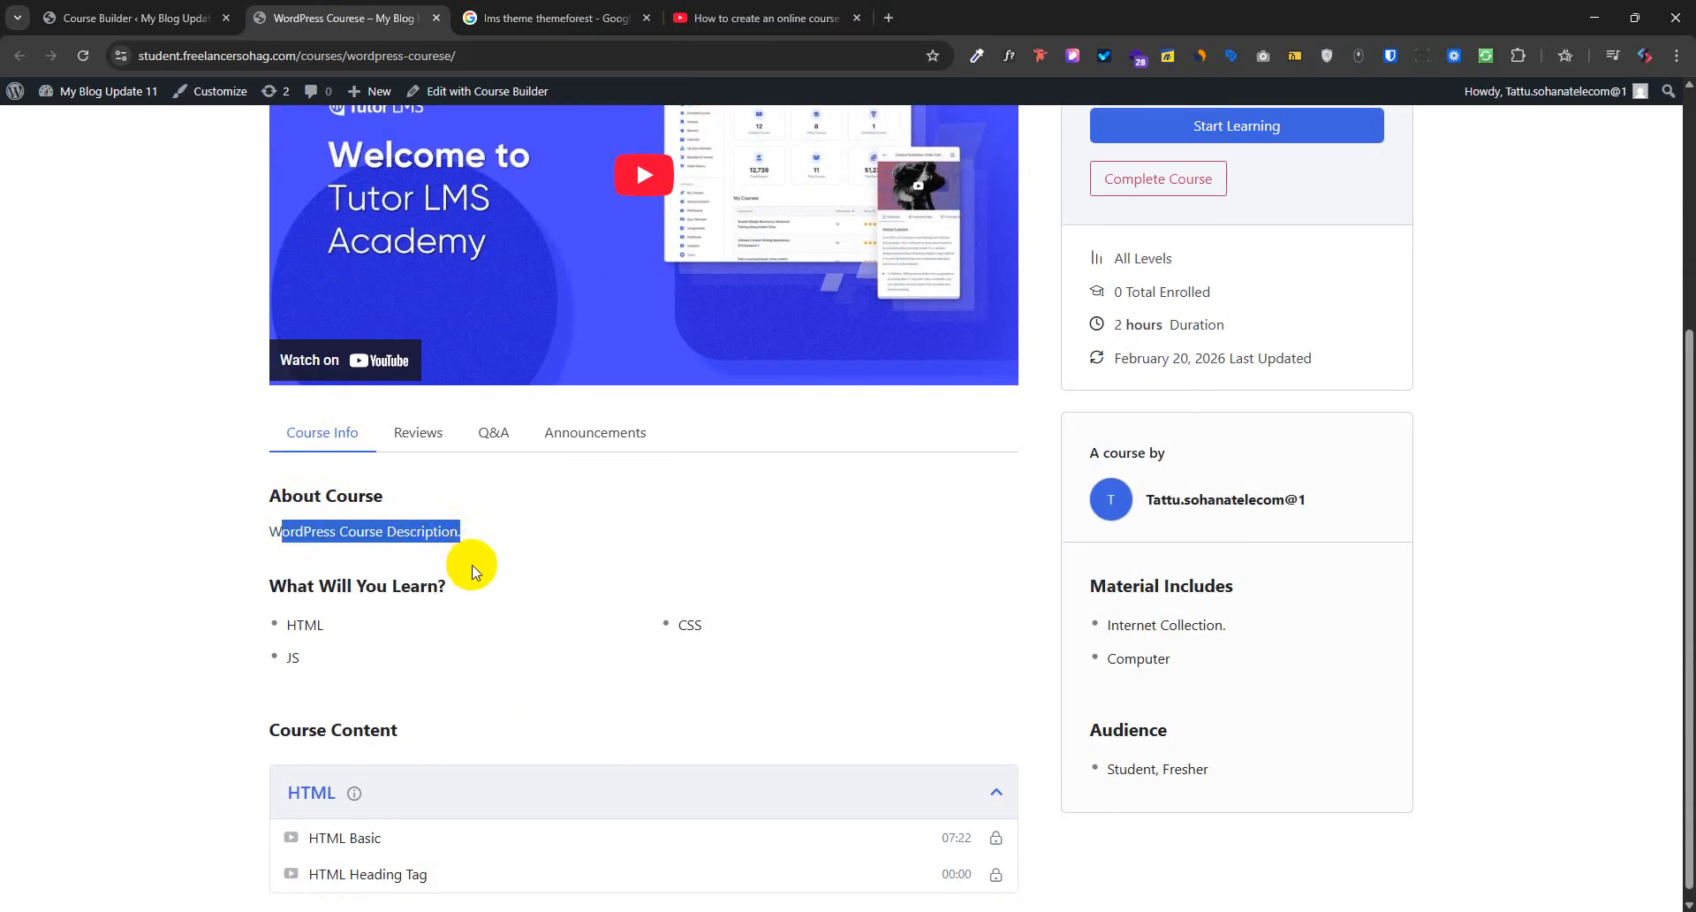
pyautogui.scroll(-1, 474, 569)
pyautogui.moveTo(341, 578); pyautogui.dragTo(457, 568)
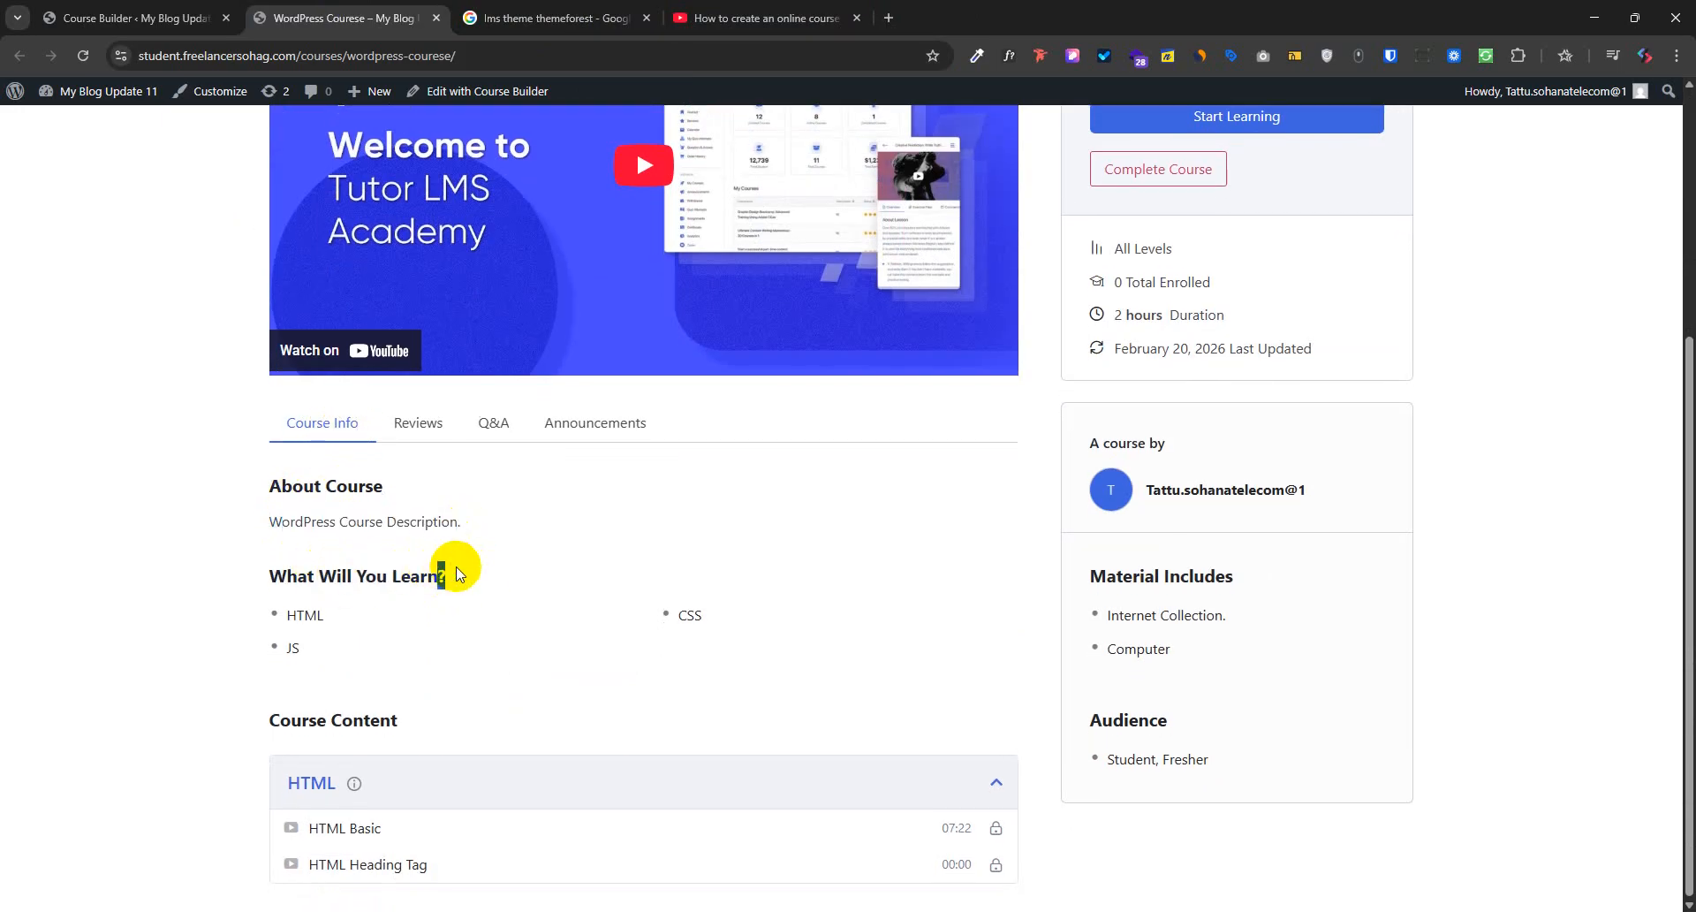
pyautogui.doubleClick(297, 616)
pyautogui.doubleClick(291, 649)
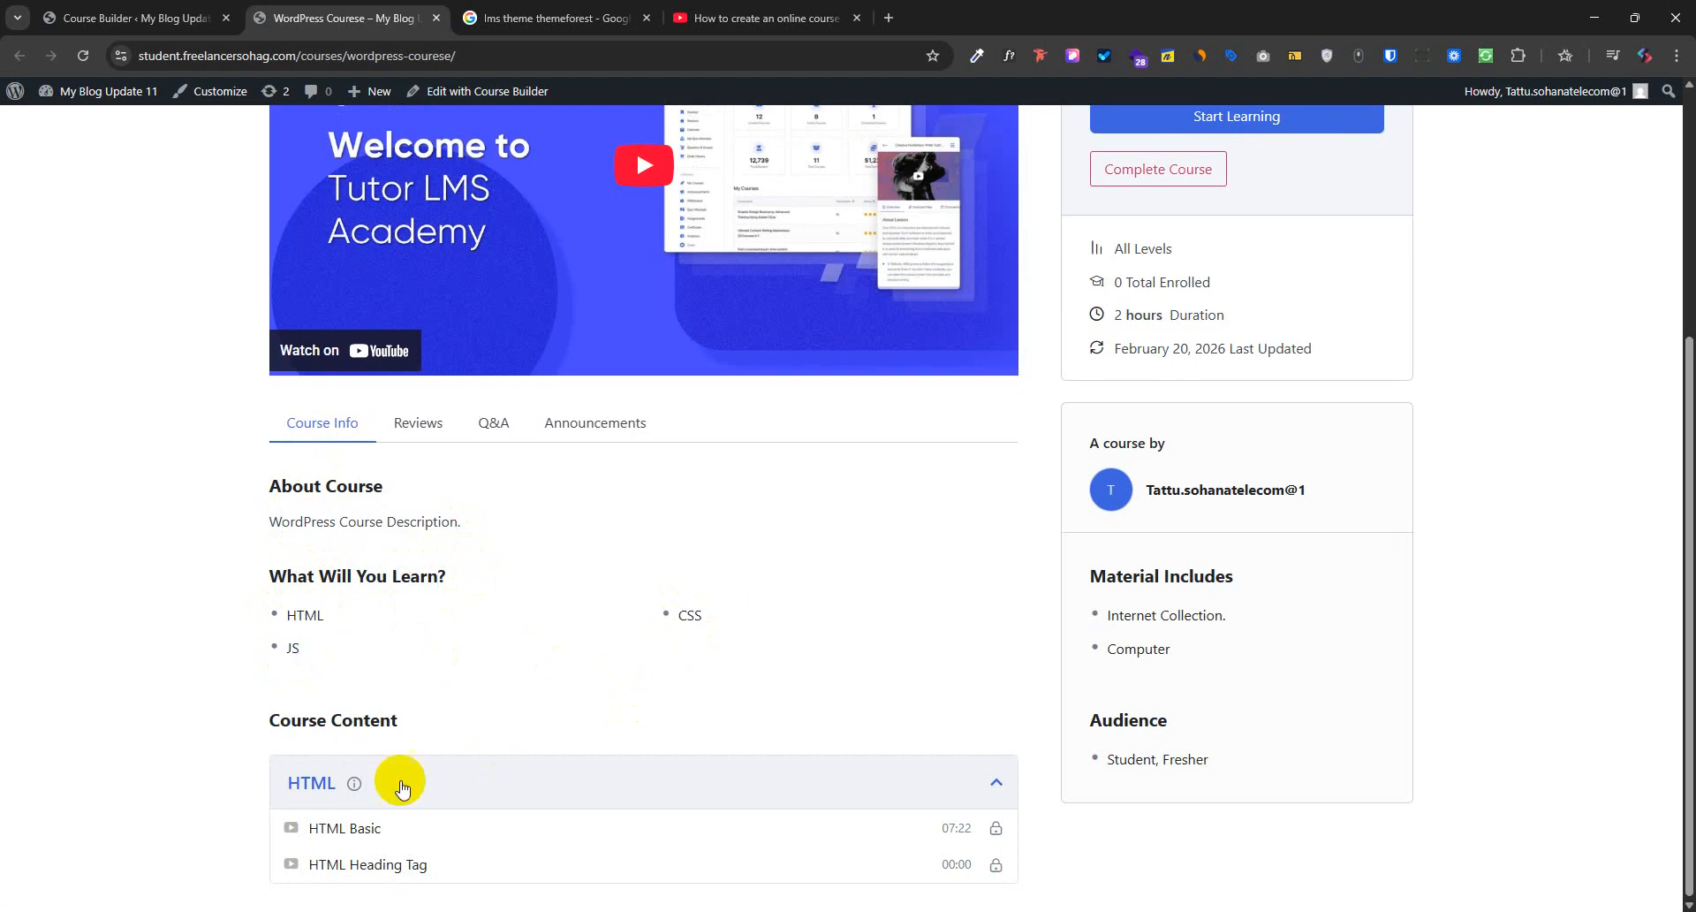
# Collapse and re-expand the HTML topic under Course Content to examine its lessons
pyautogui.moveTo(281, 720); pyautogui.dragTo(403, 720)
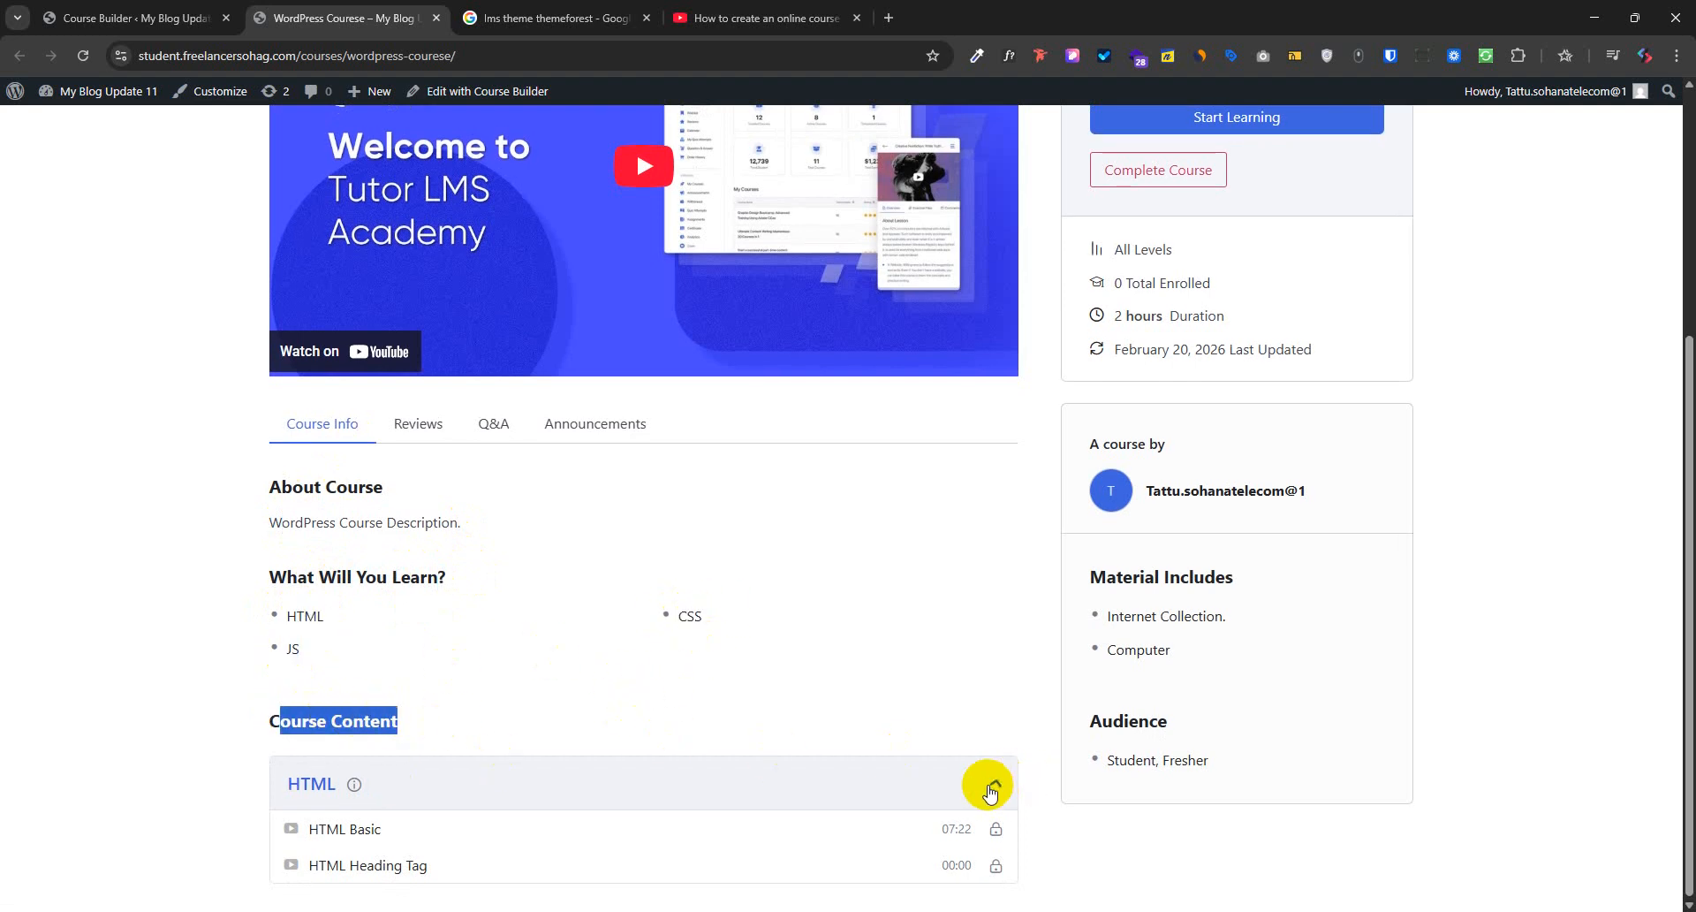
pyautogui.click(994, 783)
pyautogui.click(995, 859)
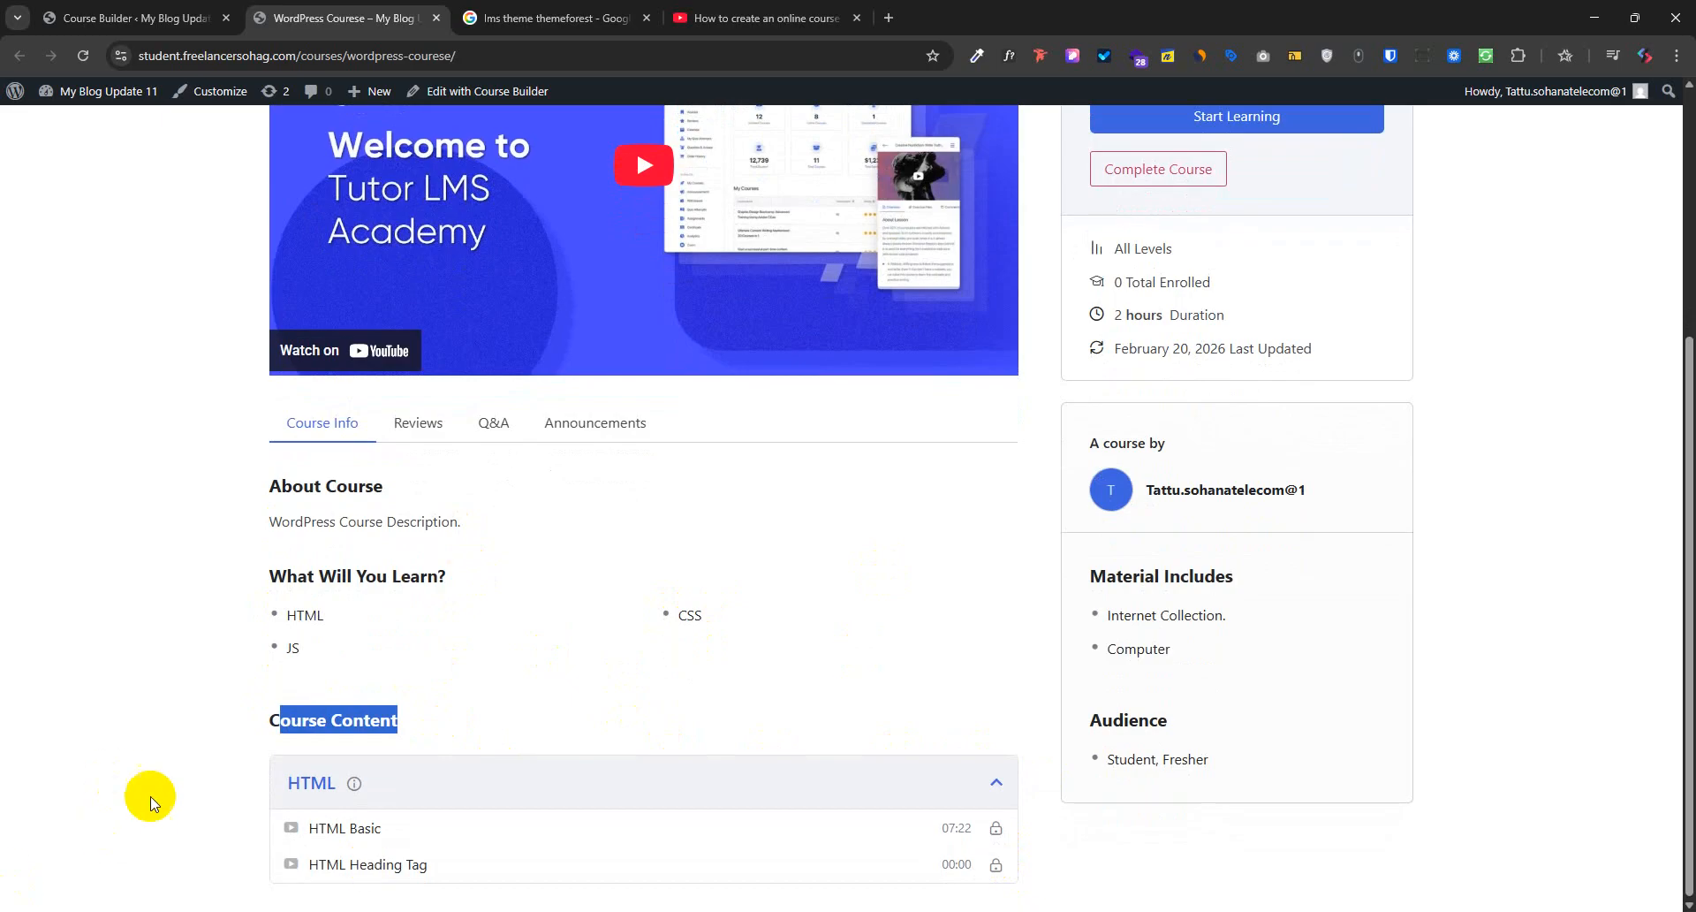
pyautogui.click(347, 783)
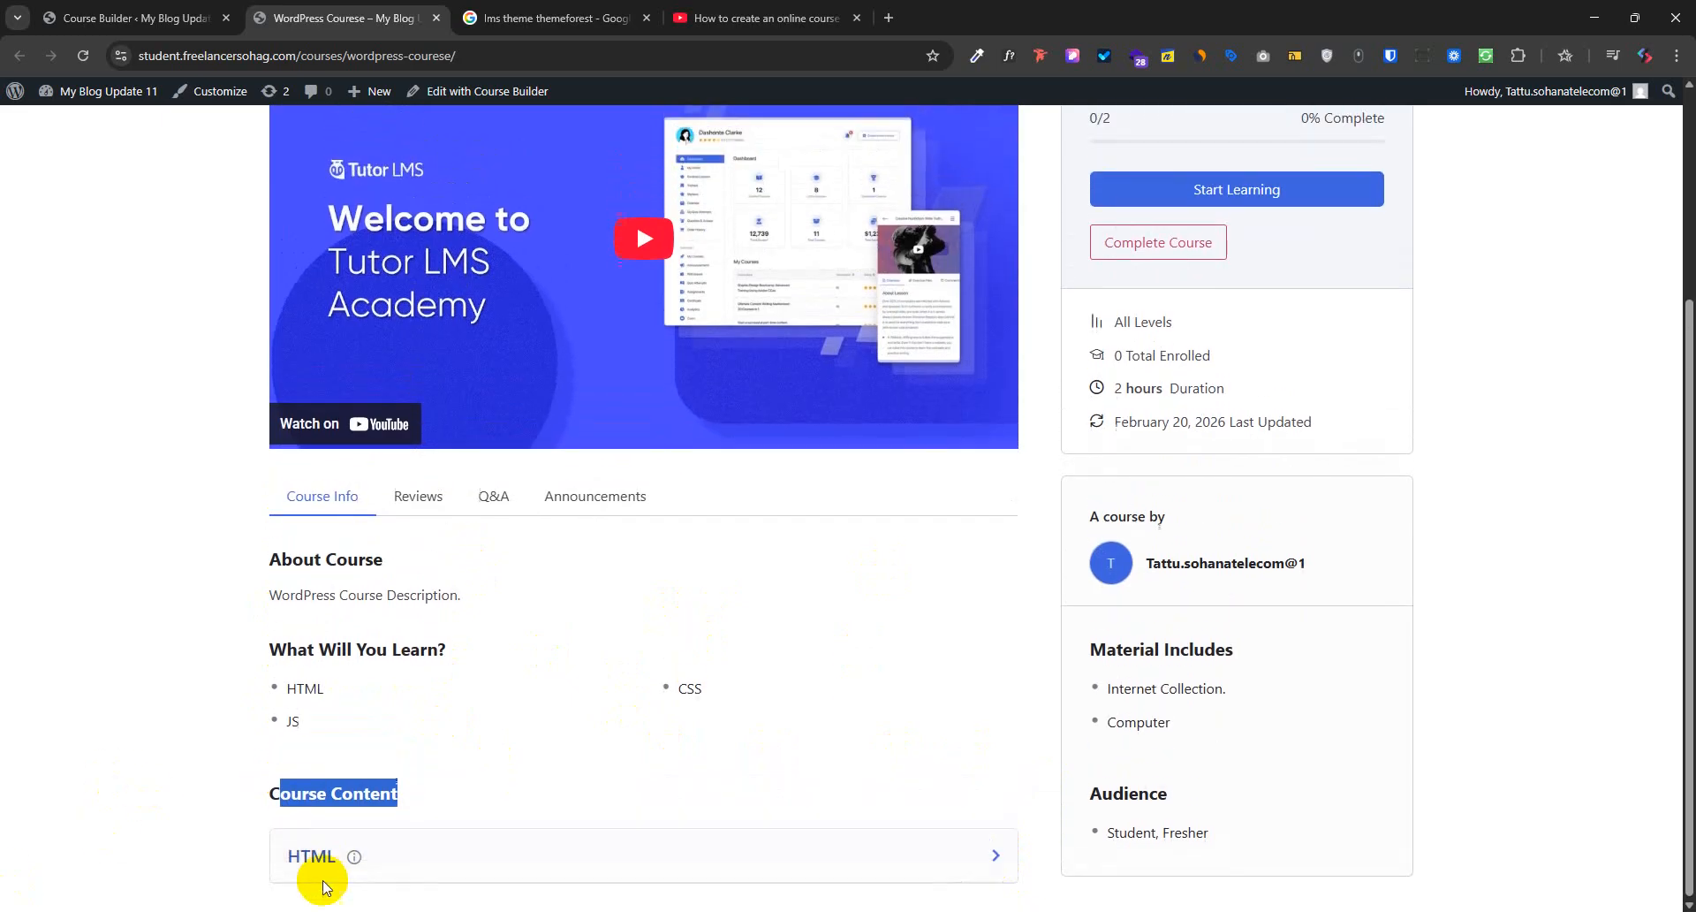
pyautogui.click(393, 855)
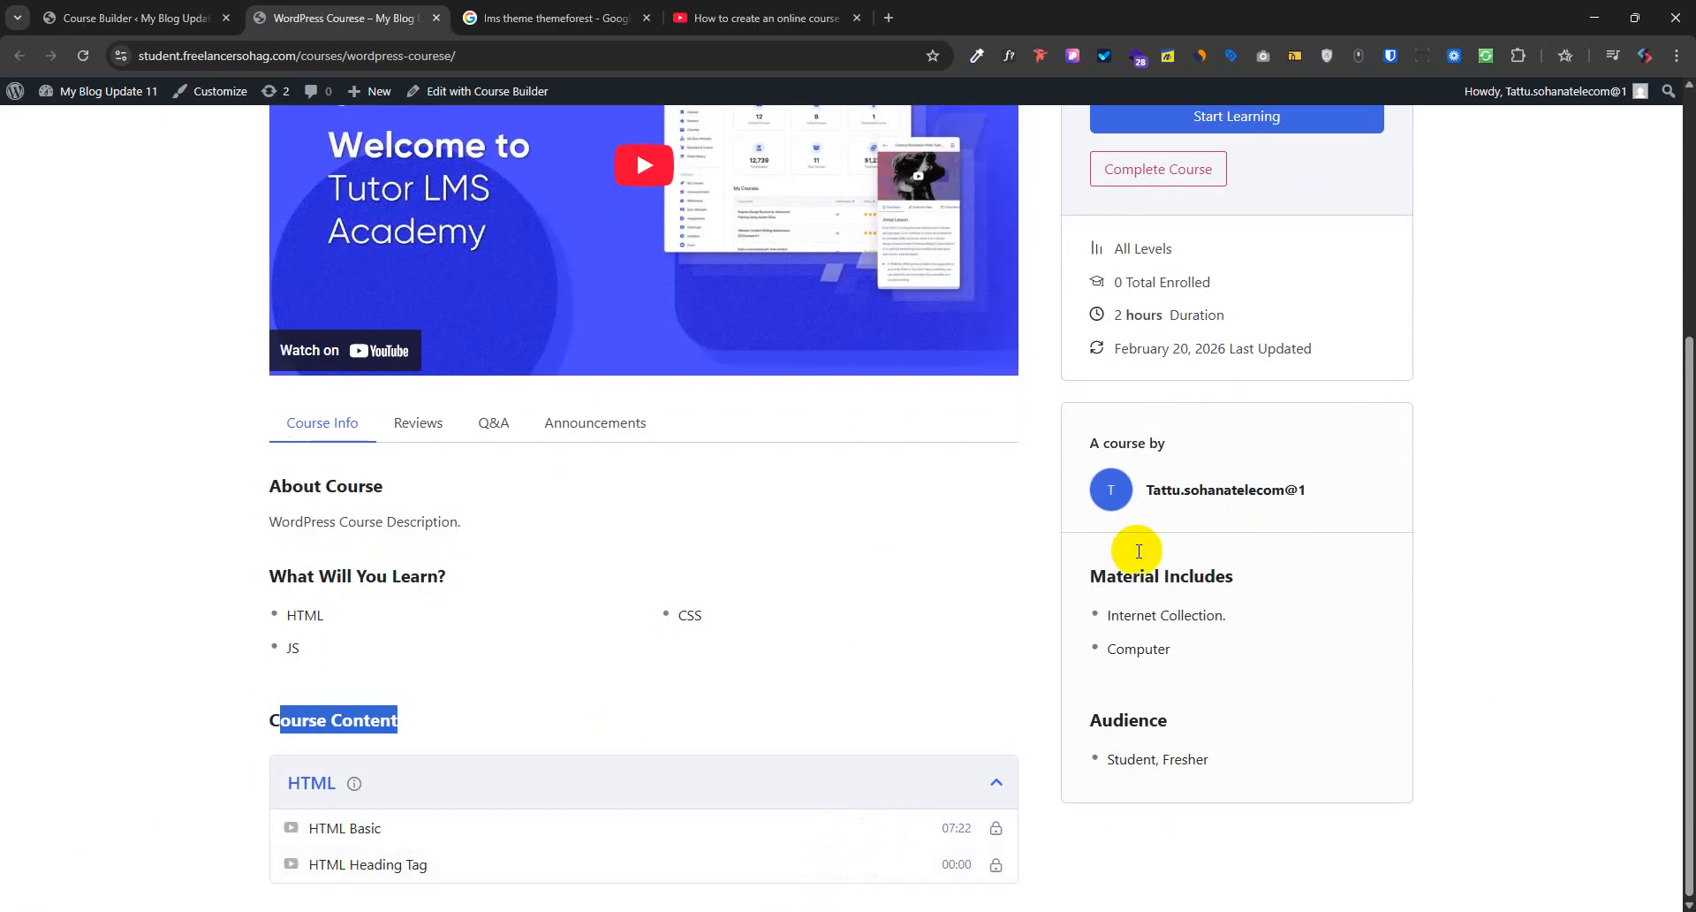
# Start learning the course and look over the HTML Basic lesson page
pyautogui.scroll(3, 1136, 555)
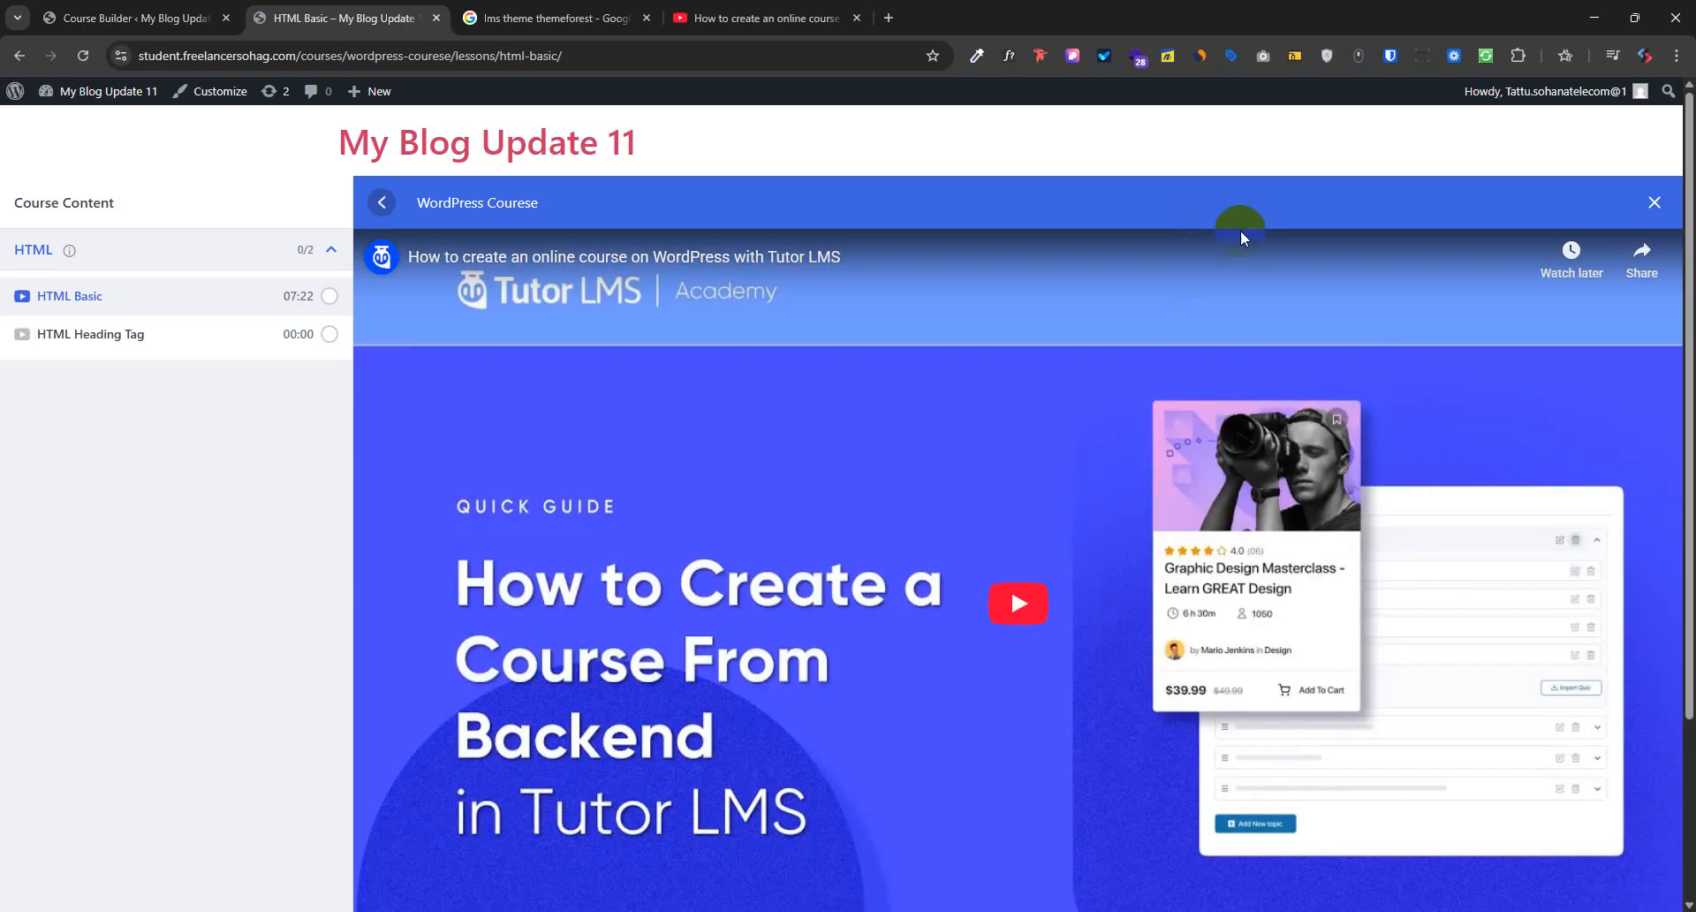
pyautogui.scroll(-3, 674, 693)
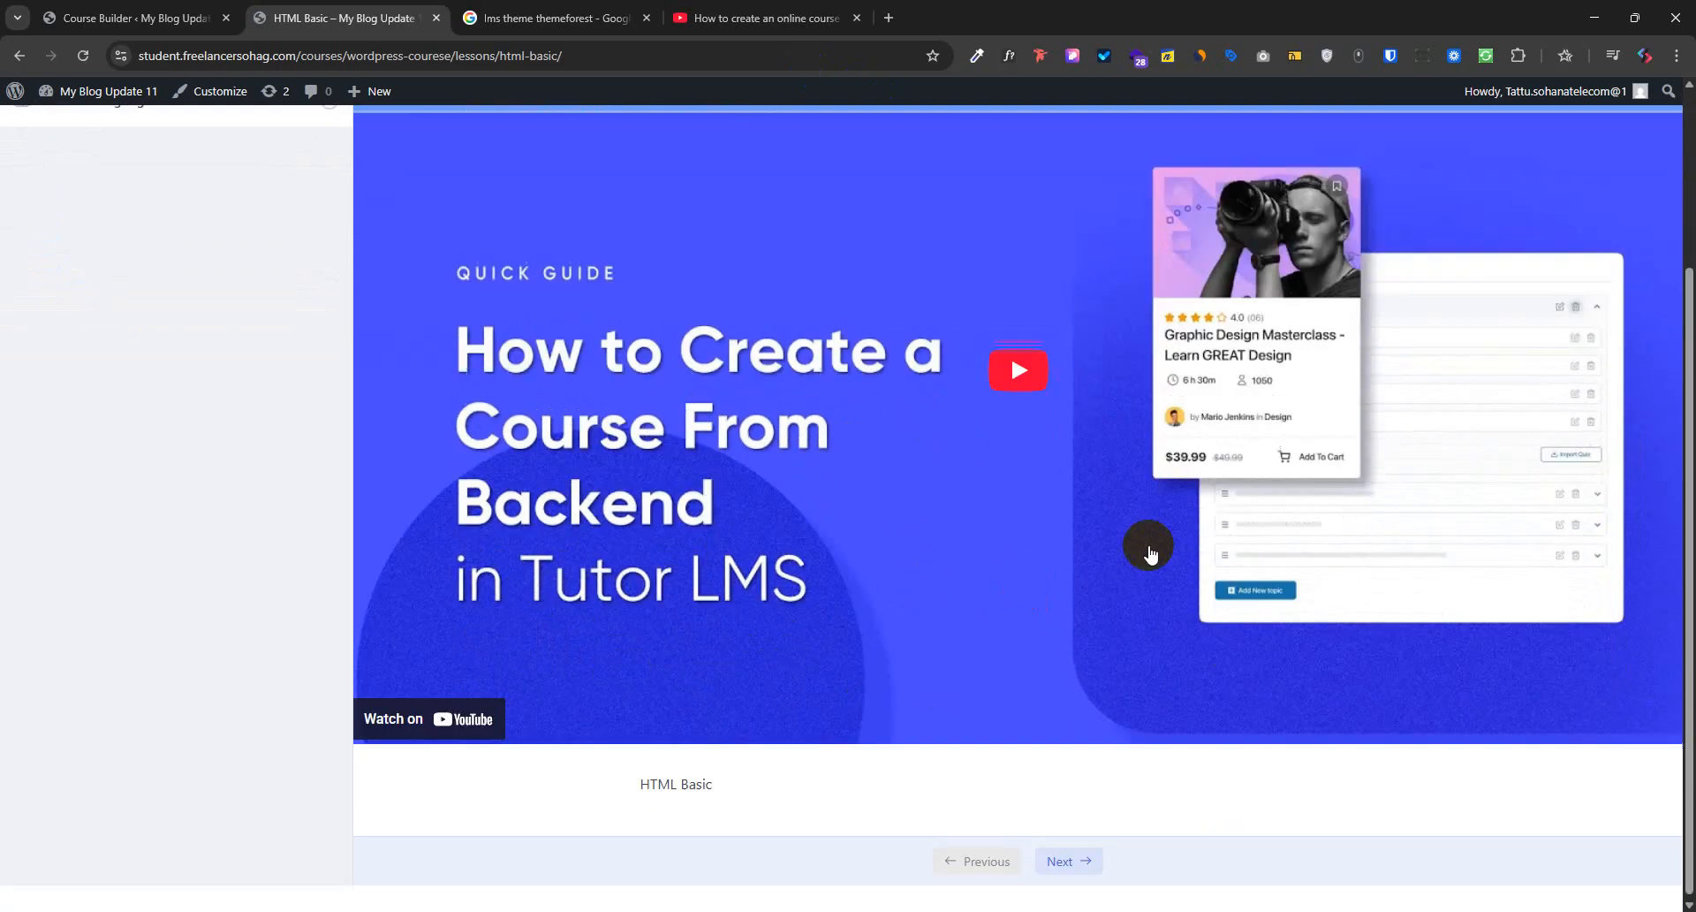
pyautogui.scroll(2, 1209, 667)
pyautogui.scroll(1, 1209, 667)
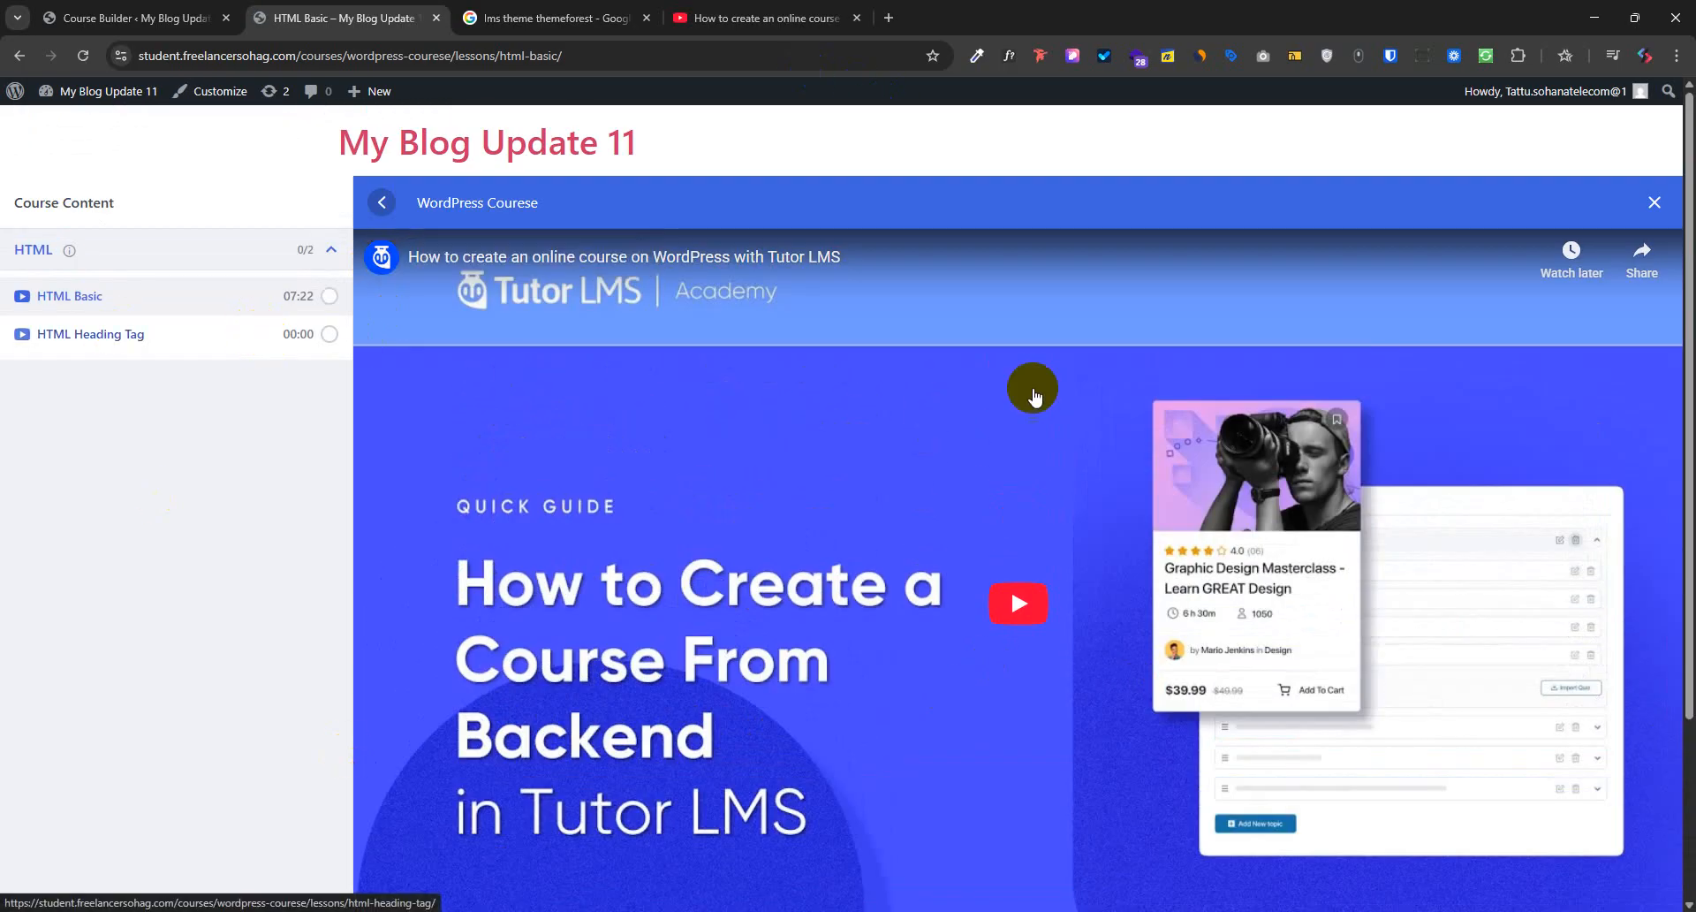
# Open the HTML Heading Tag lesson and look over its video and description
pyautogui.click(203, 347)
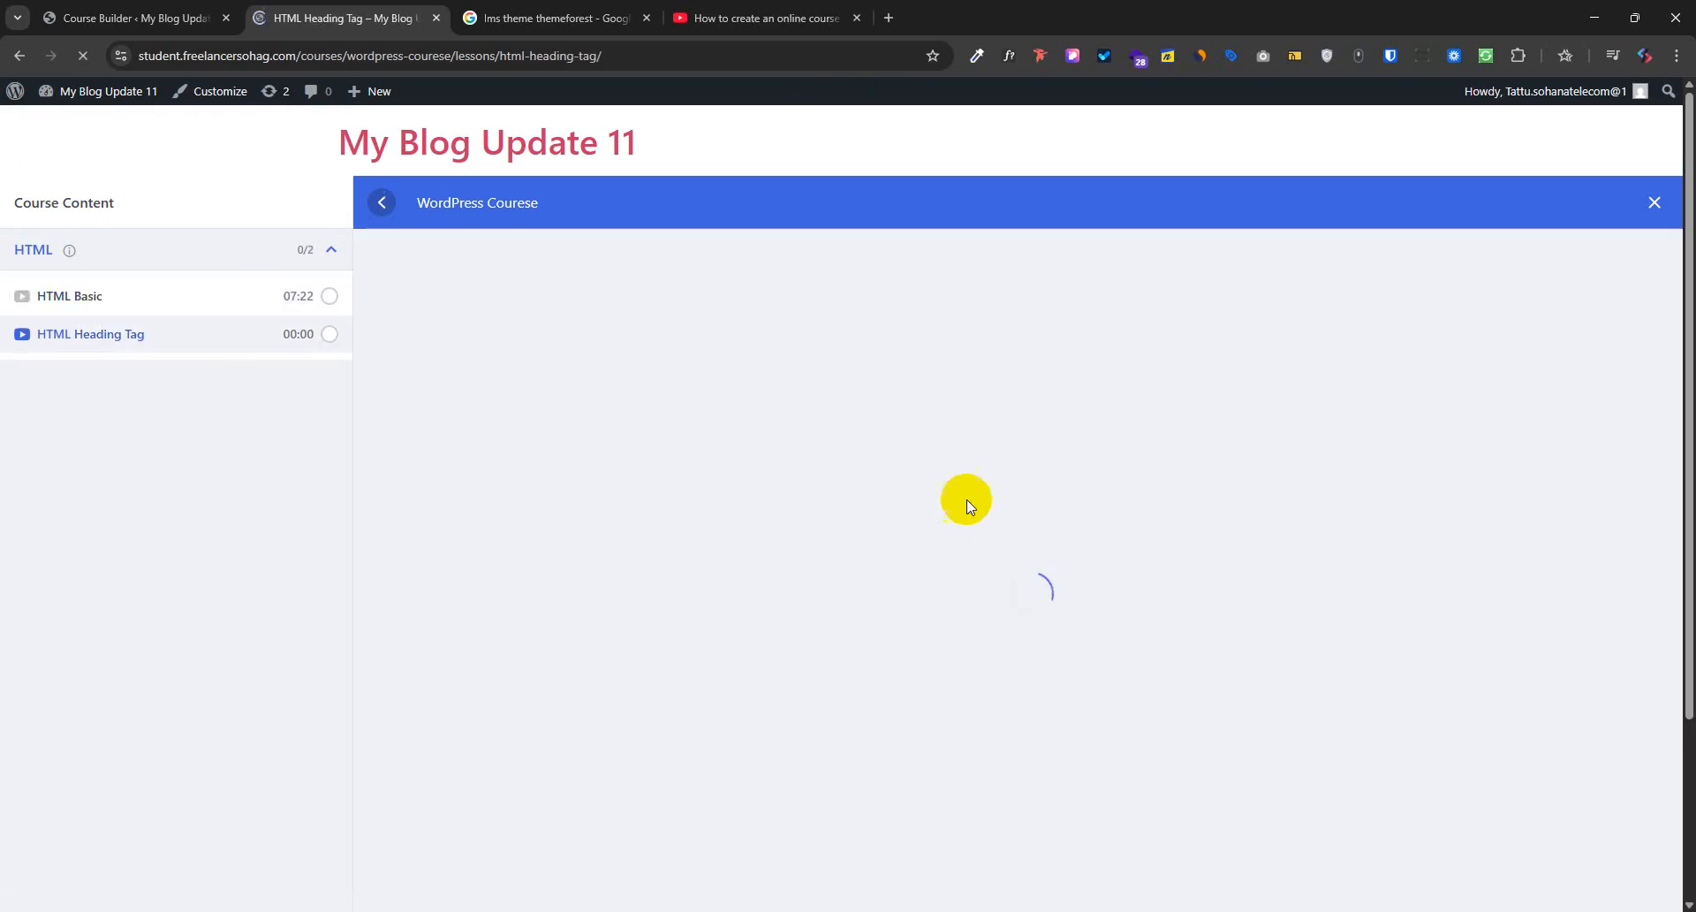
pyautogui.scroll(-3, 957, 640)
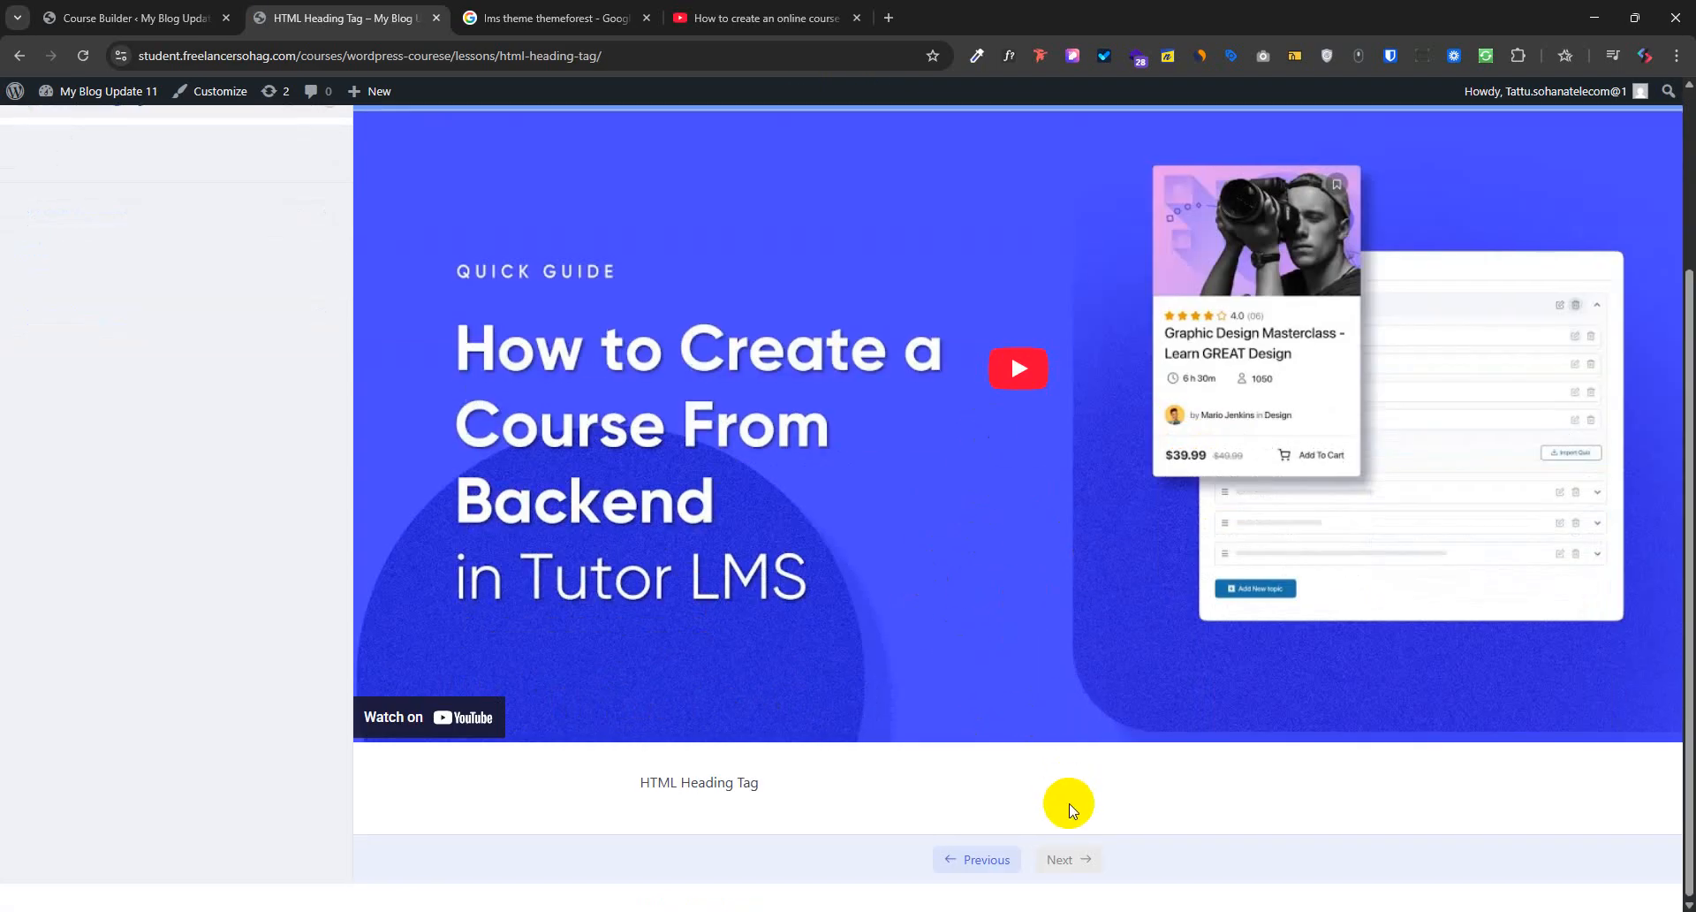
pyautogui.scroll(1, 1065, 782)
pyautogui.scroll(2, 1065, 782)
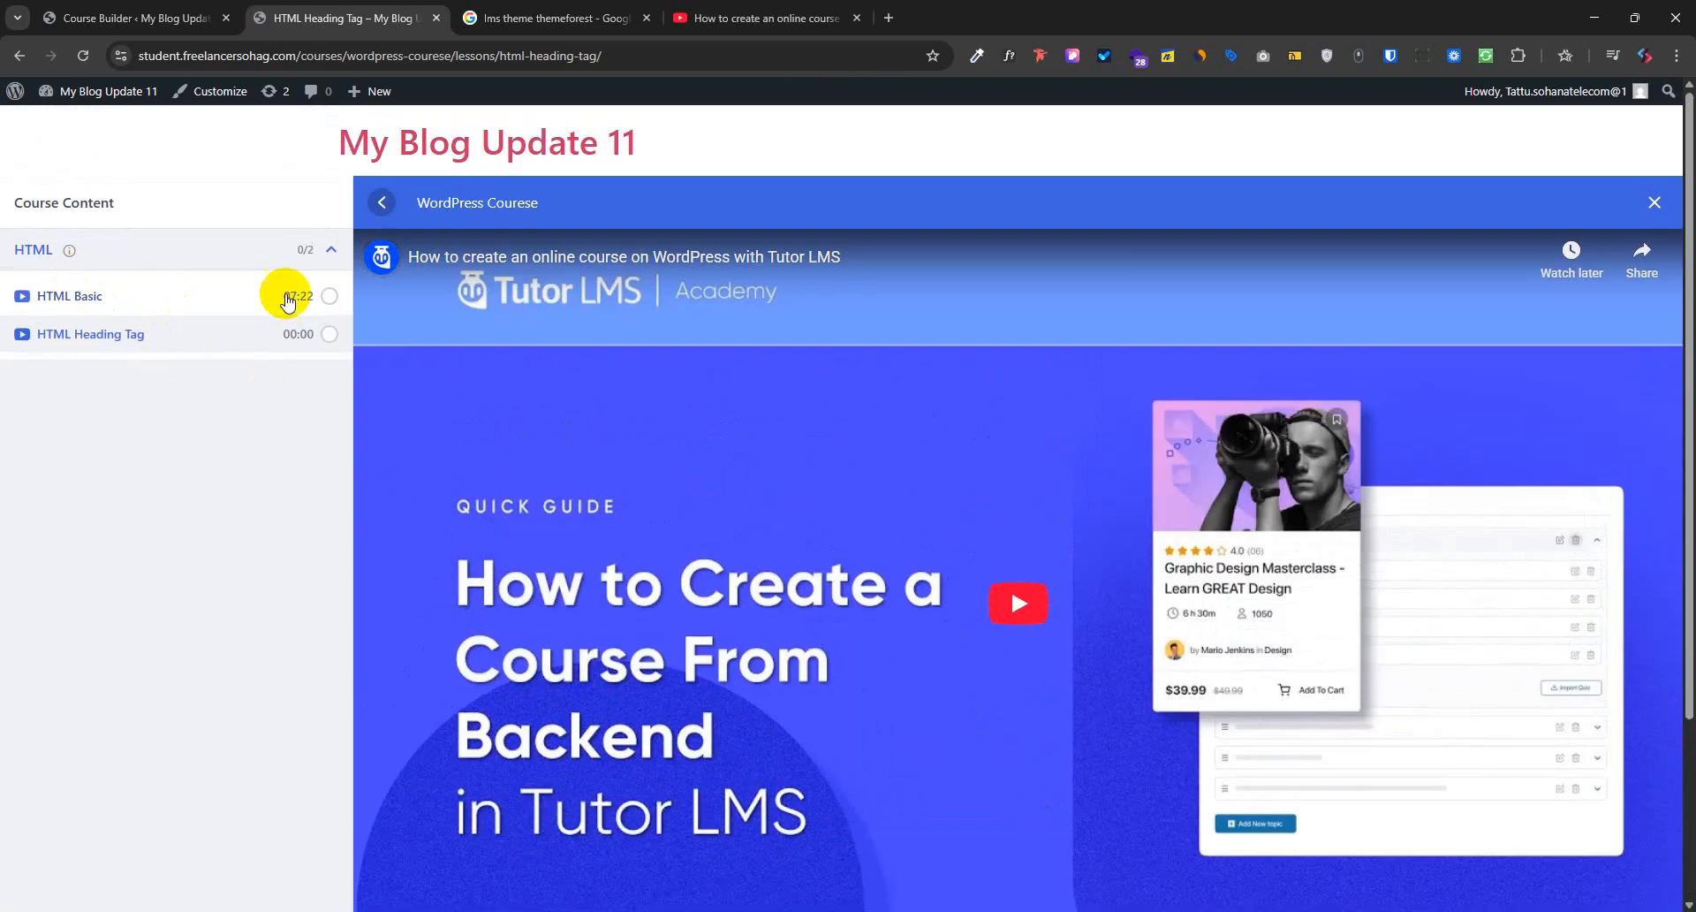
# Go back to the HTML Basic lesson and look through its page
pyautogui.click(73, 299)
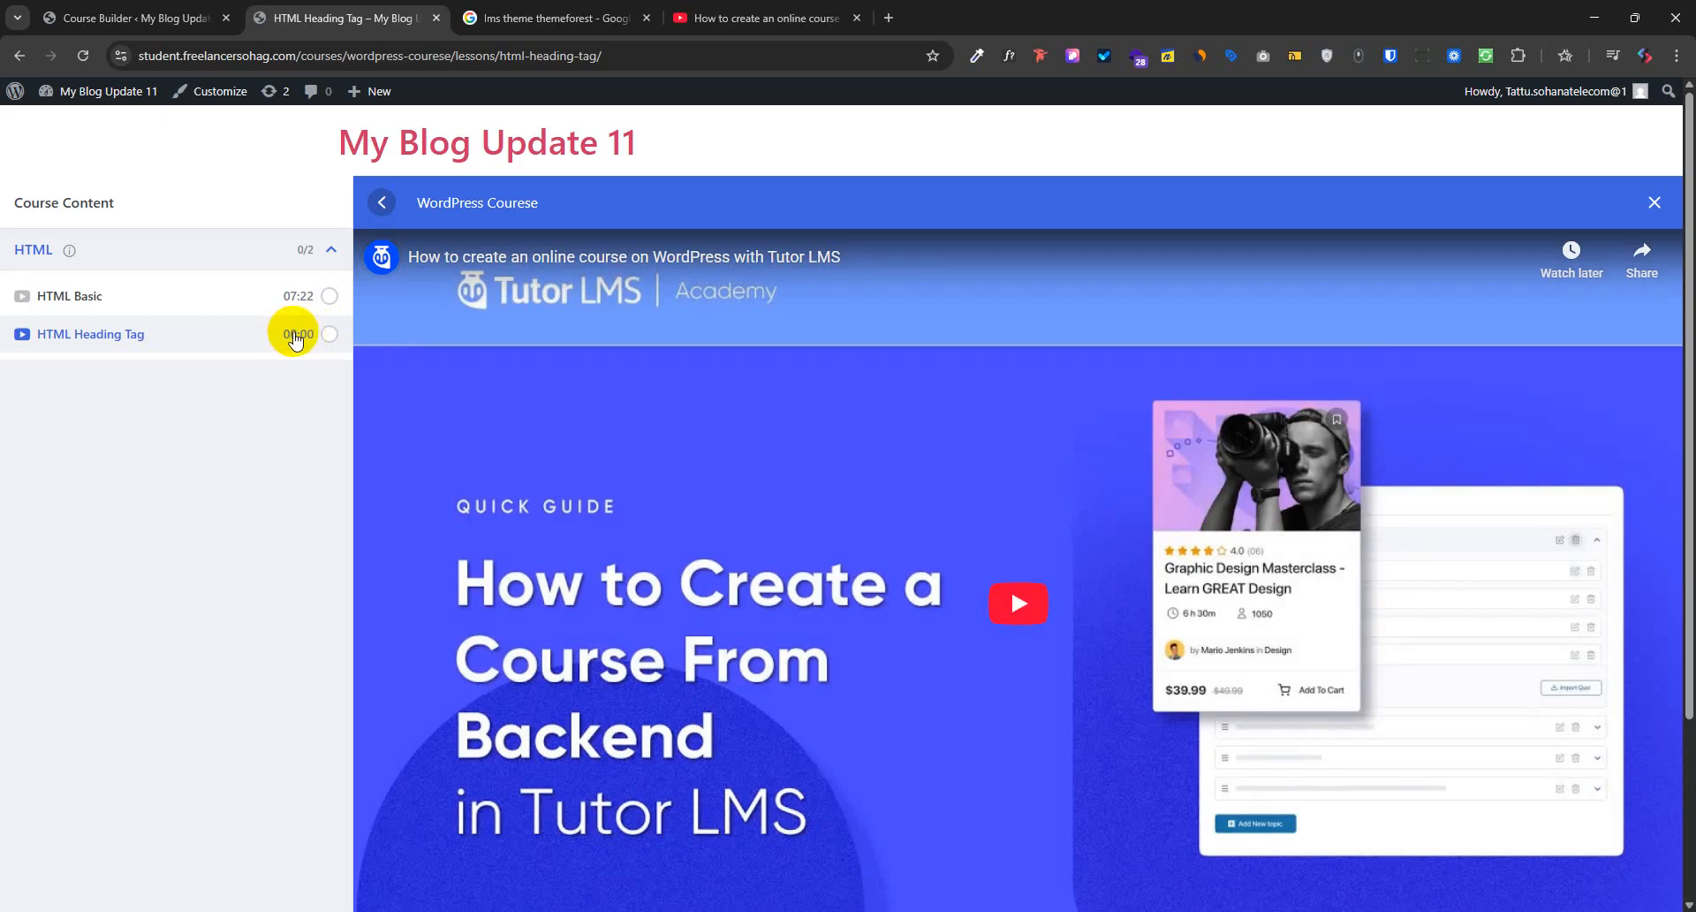
pyautogui.click(198, 296)
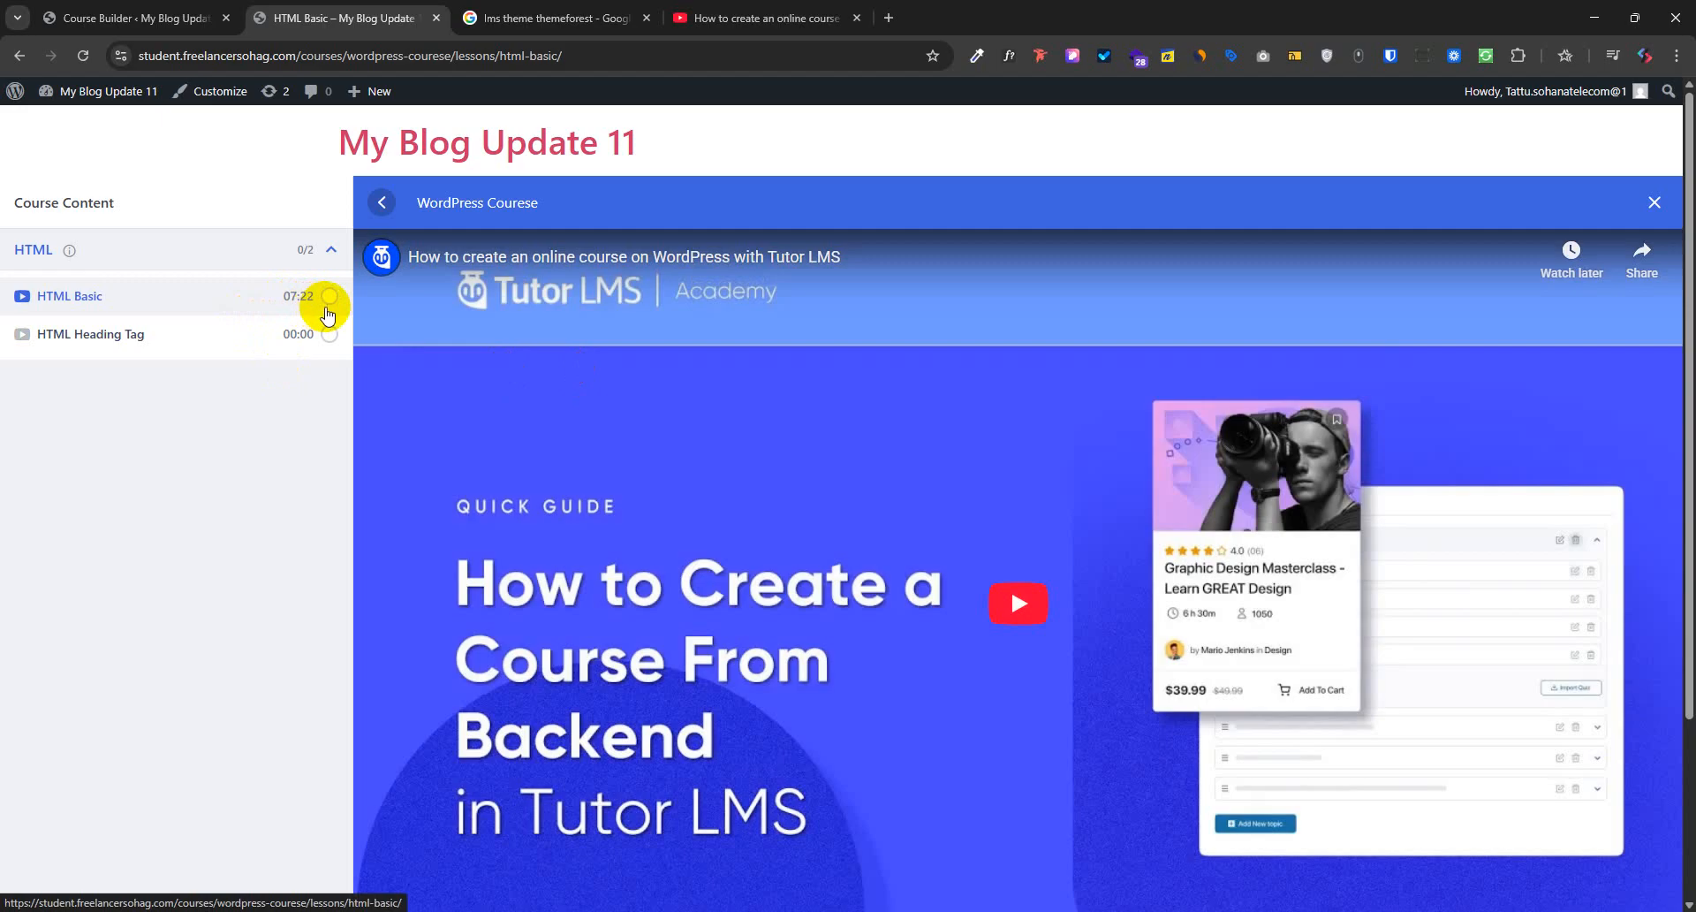
pyautogui.scroll(-3, 908, 469)
pyautogui.scroll(1, 1056, 760)
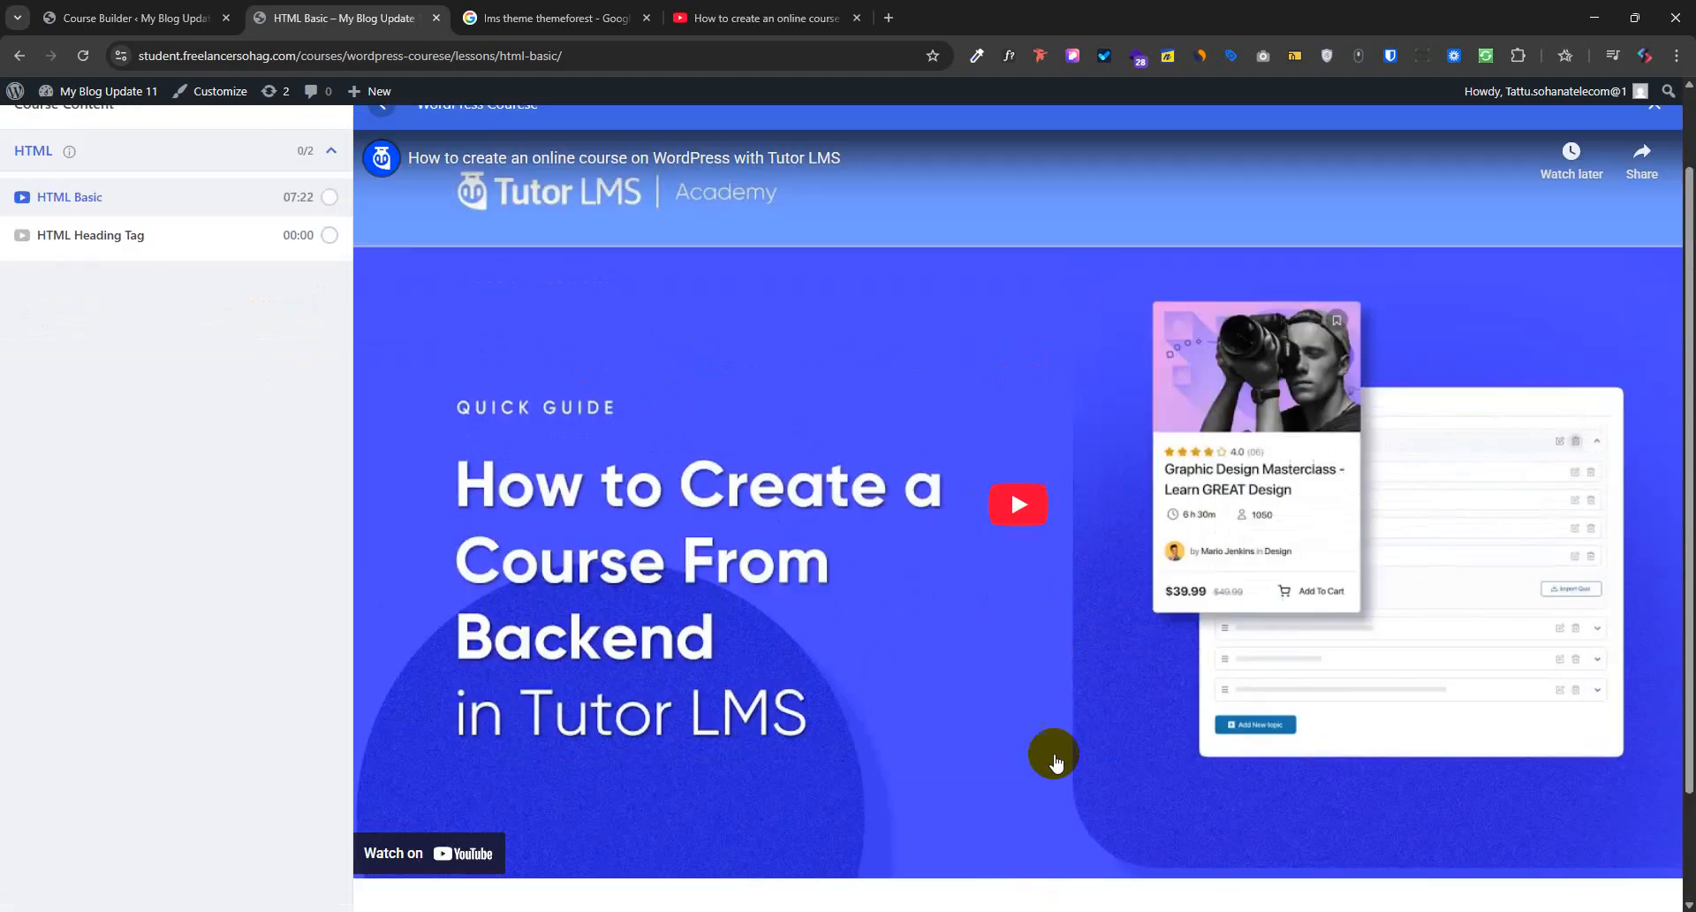
pyautogui.scroll(1, 1055, 760)
# After a glance at the course builder, exit the lesson to the course page and start learning again
pyautogui.click(133, 17)
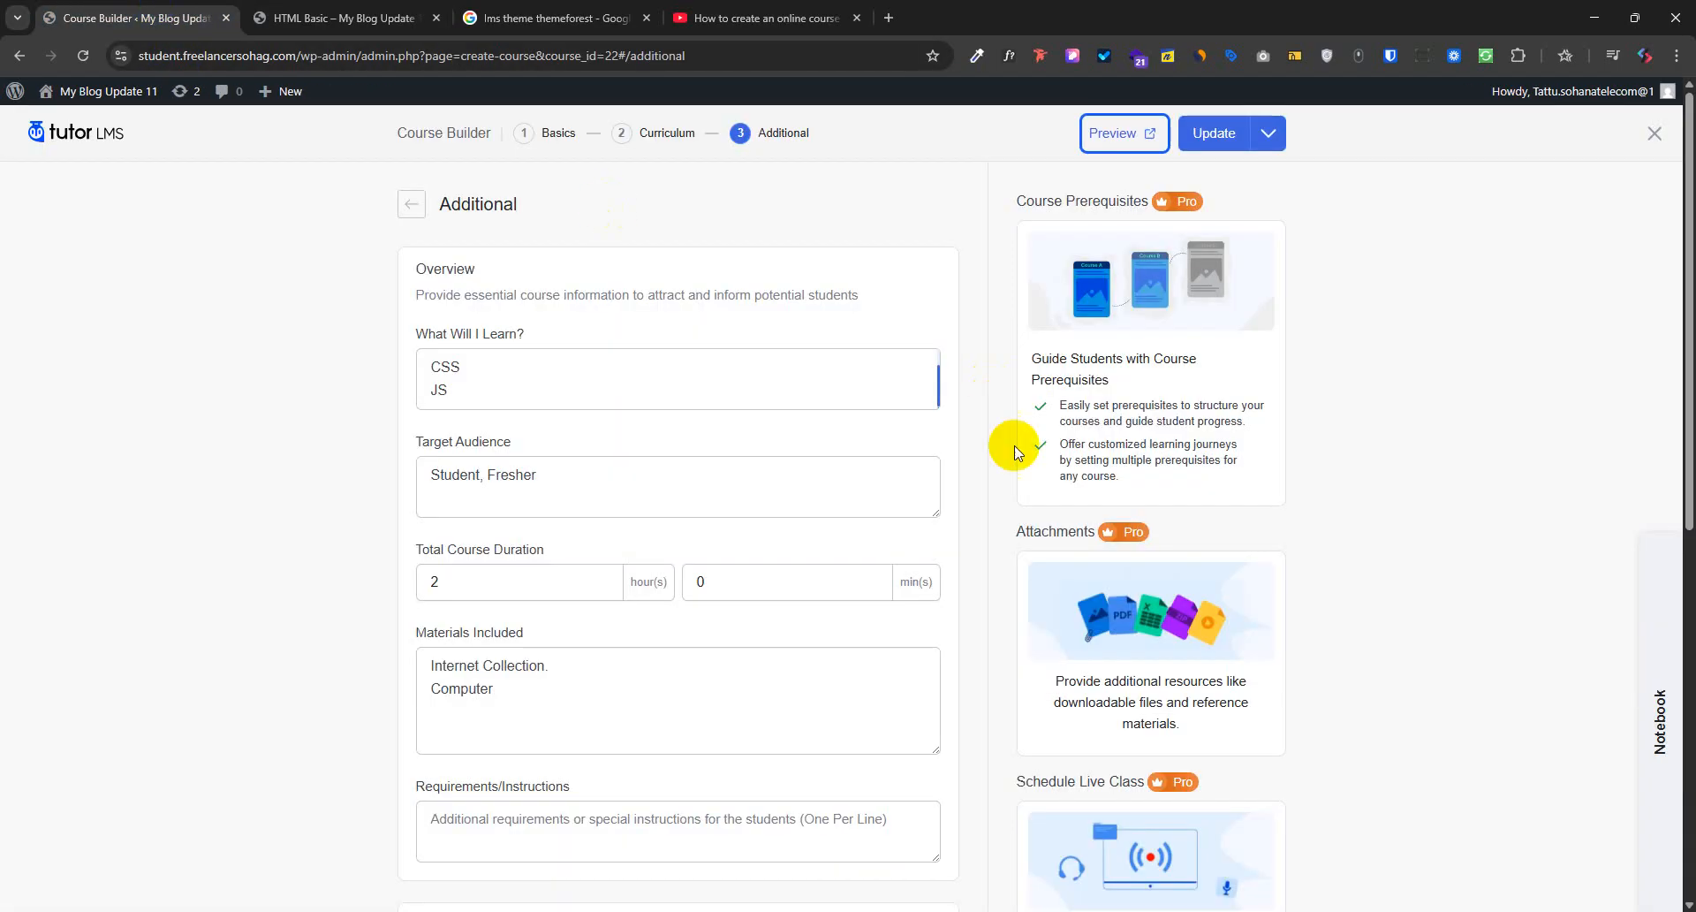
pyautogui.click(336, 18)
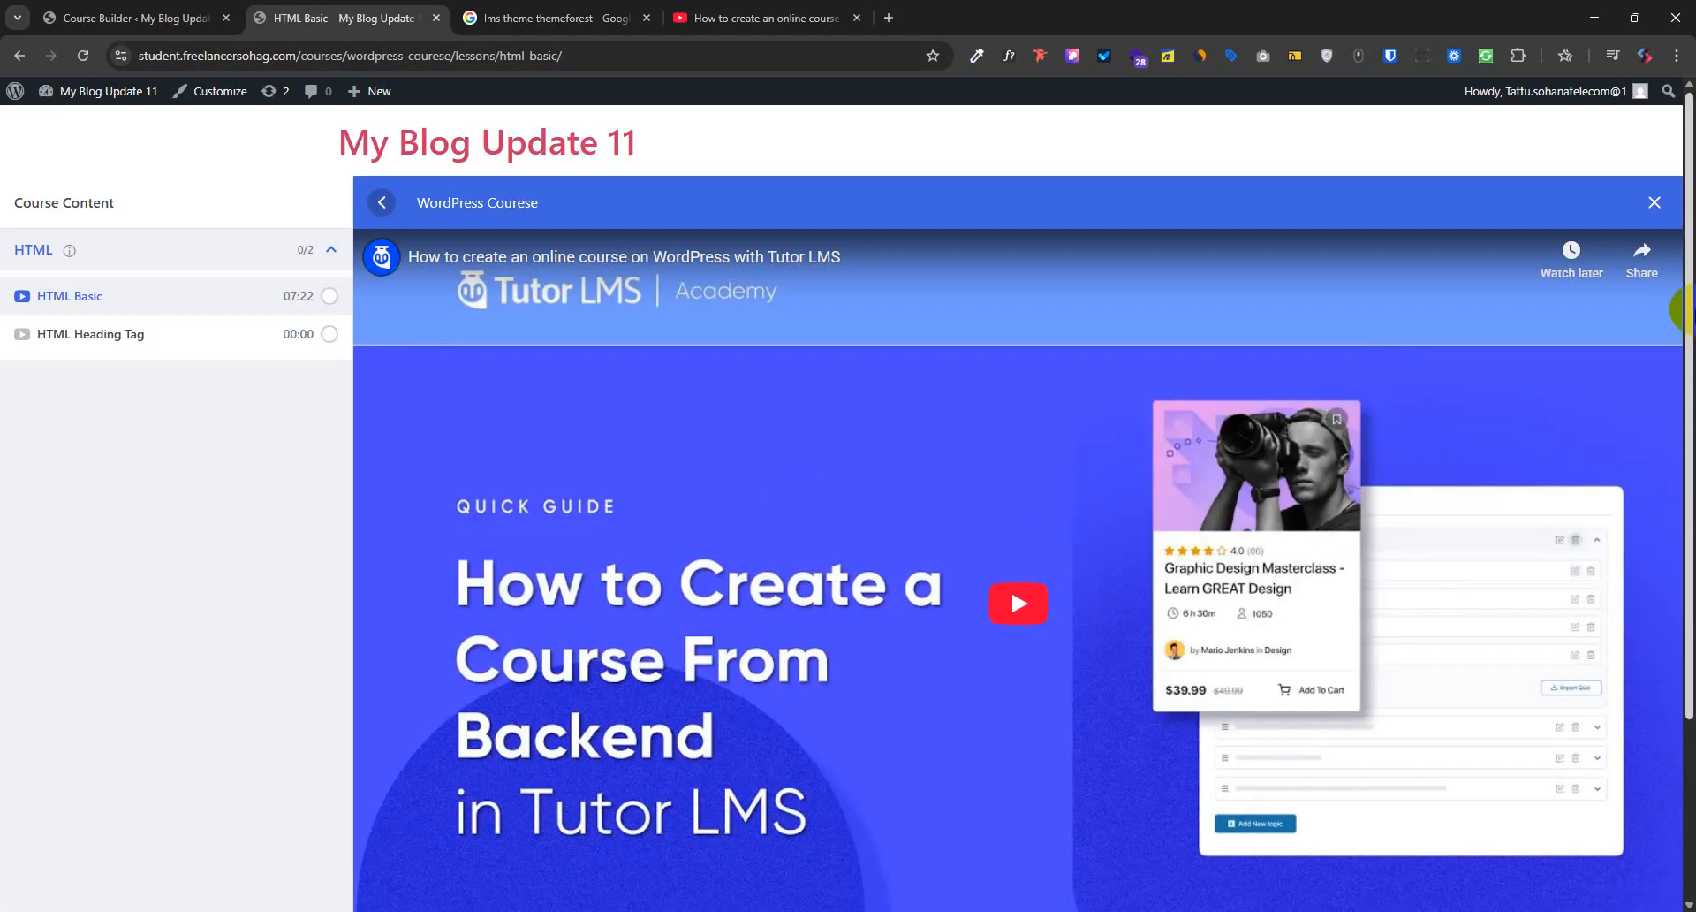
pyautogui.click(1655, 202)
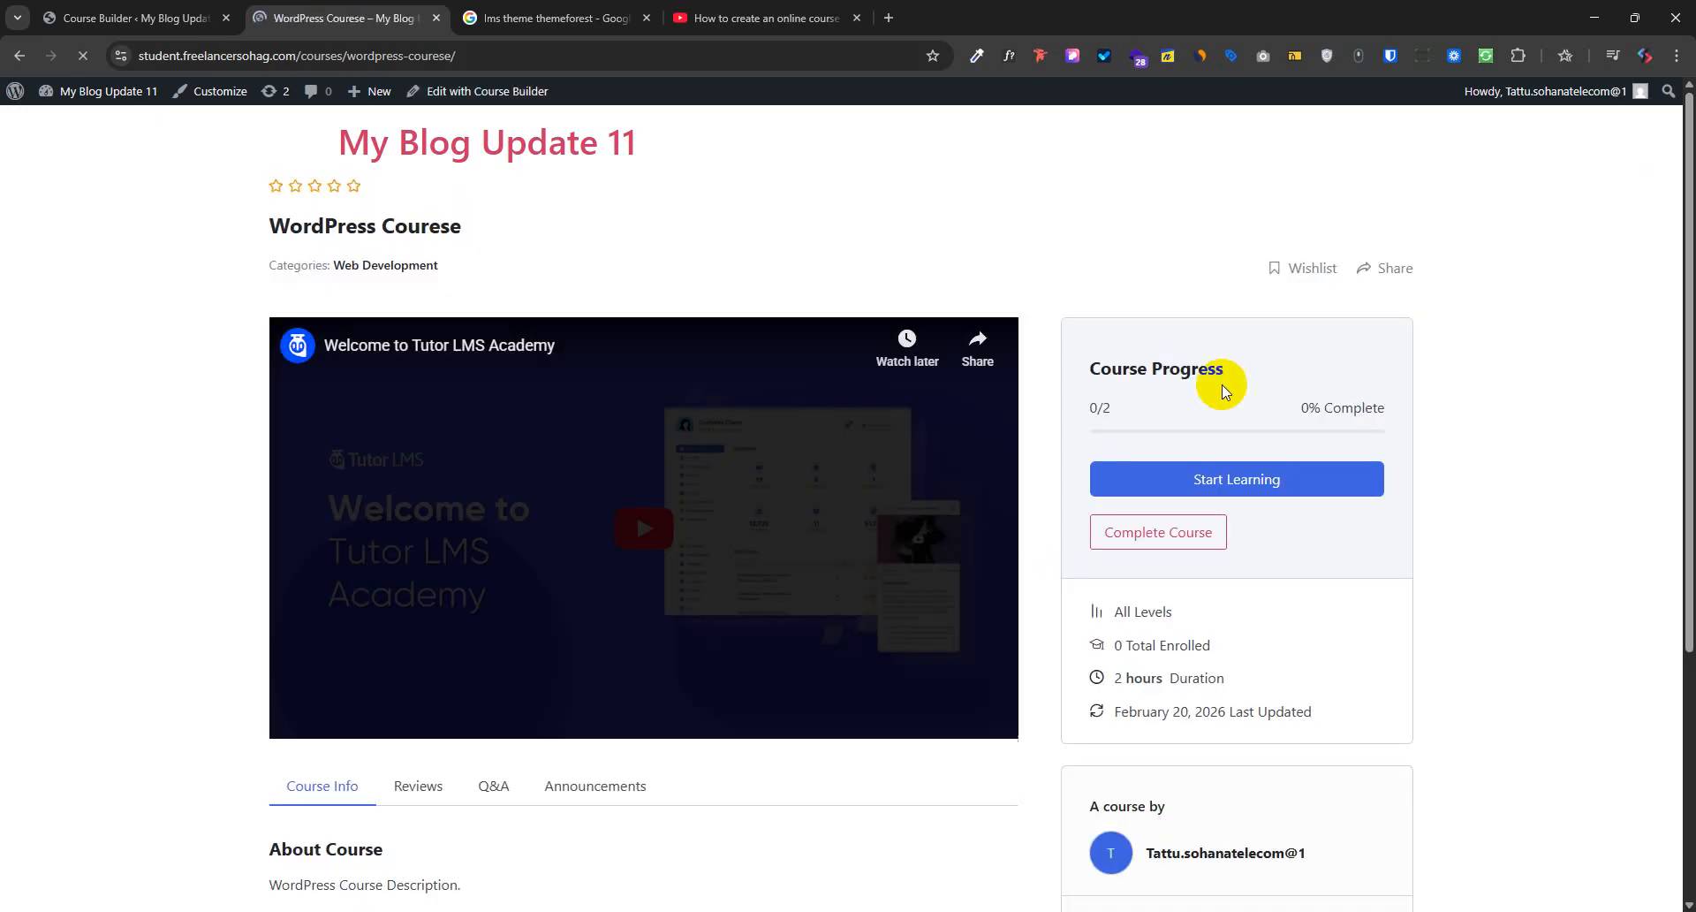
pyautogui.click(1219, 477)
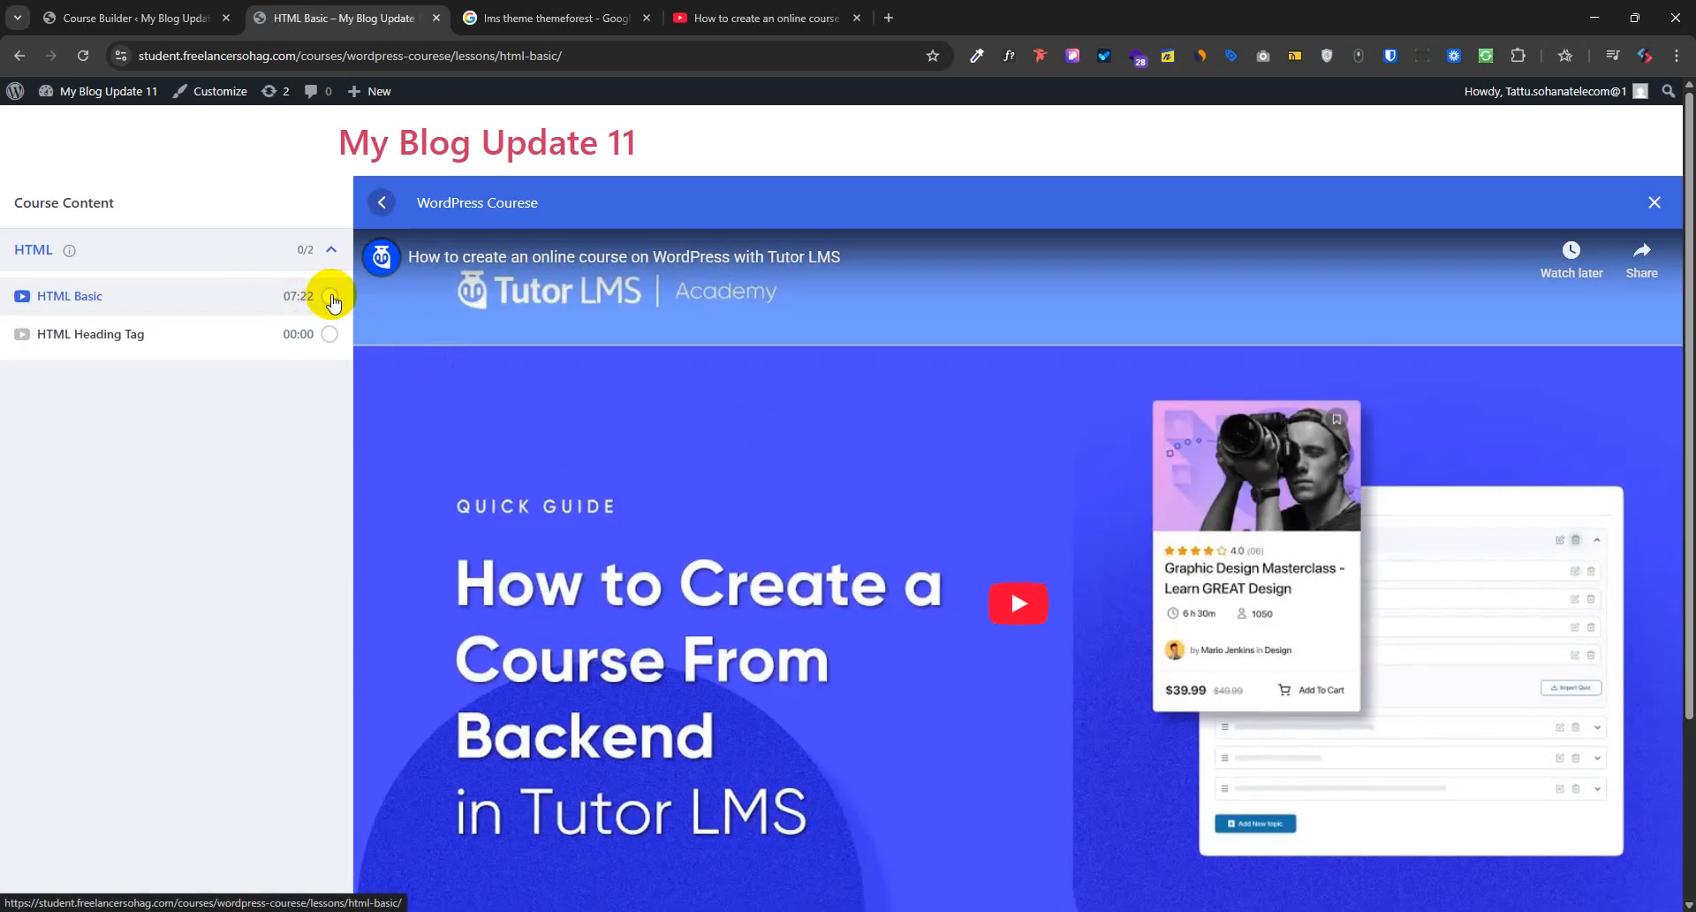
# Play the HTML Basic lesson video from about 5:29, pause it and dismiss the suggested videos
pyautogui.scroll(-2, 1366, 617)
pyautogui.click(1006, 452)
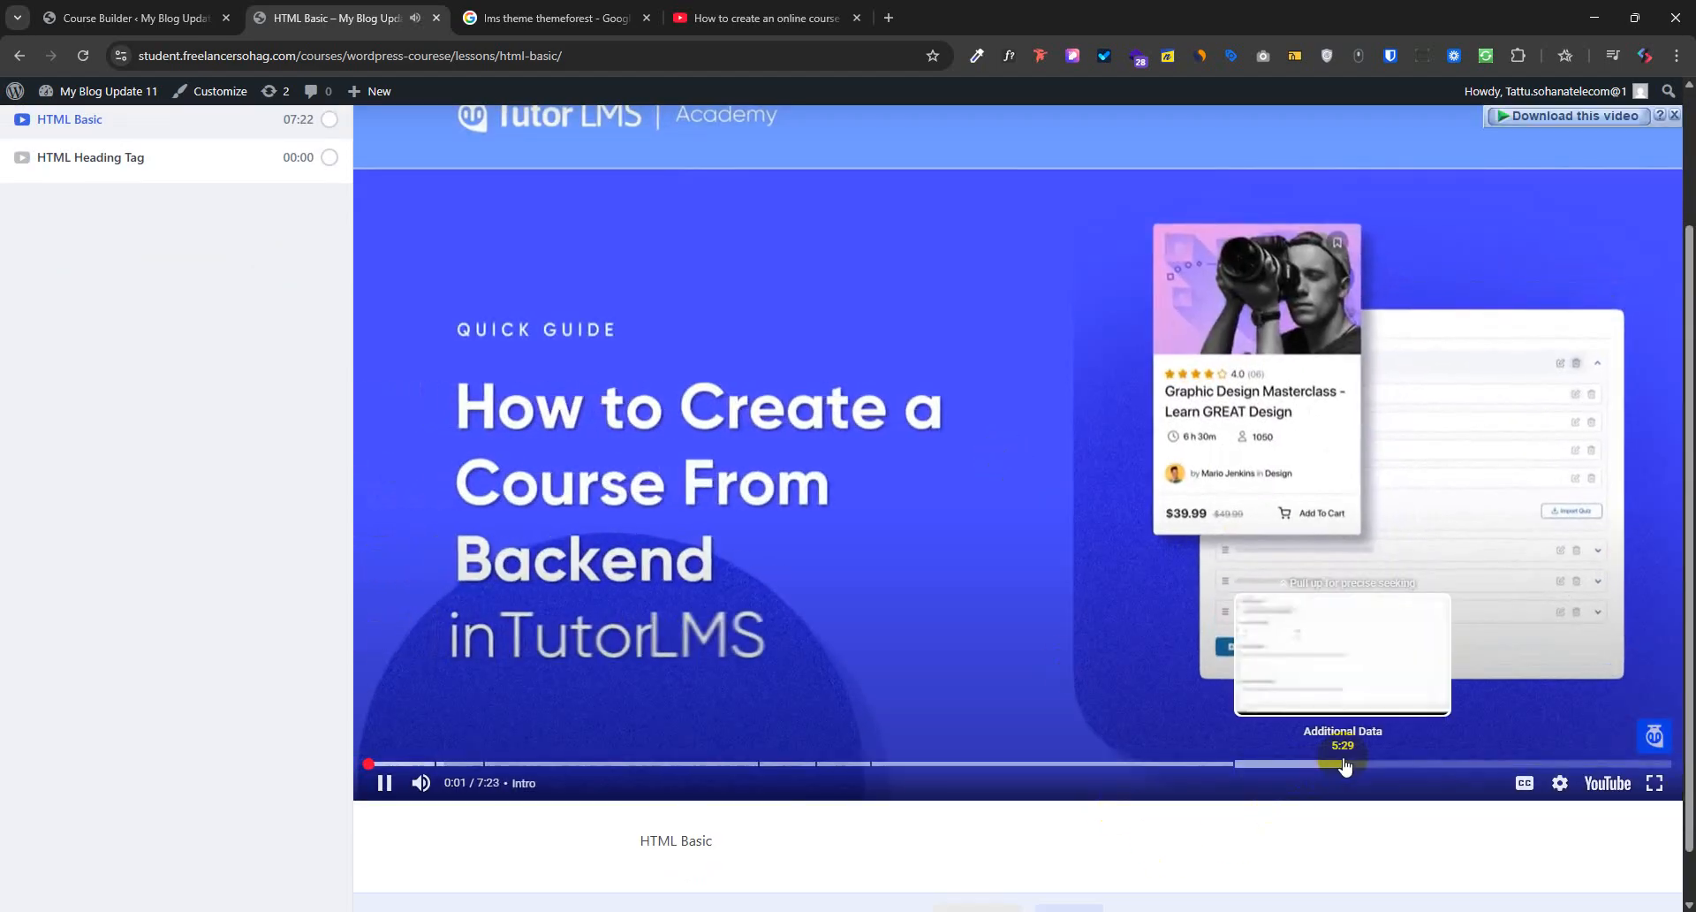
pyautogui.click(1344, 763)
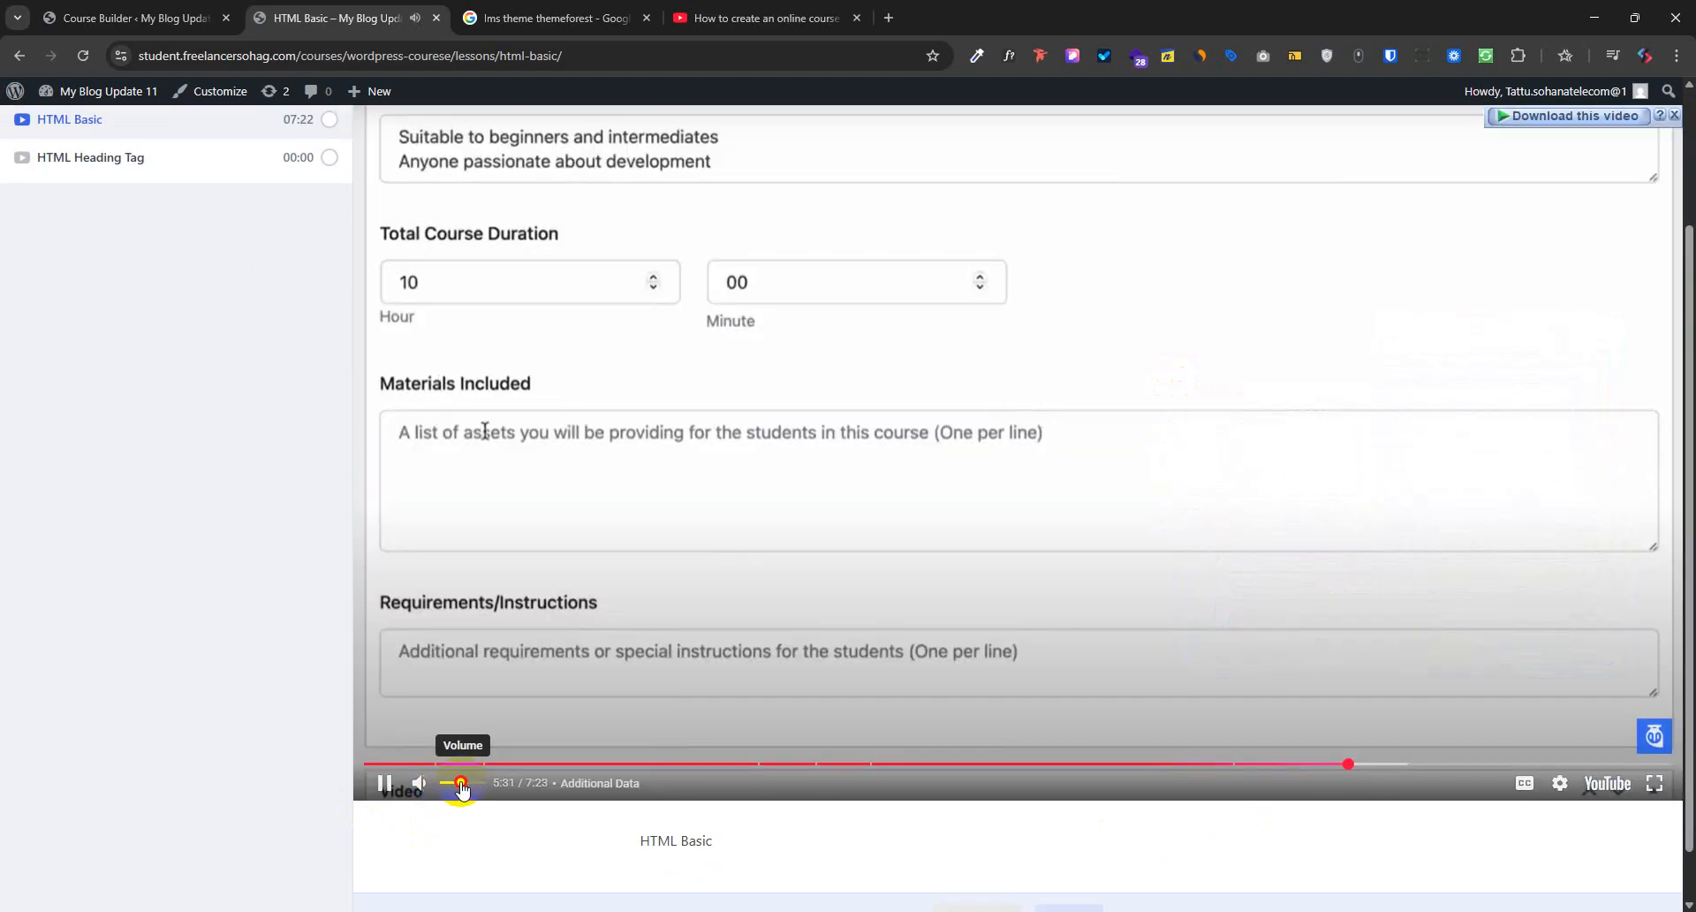
pyautogui.scroll(2, 716, 763)
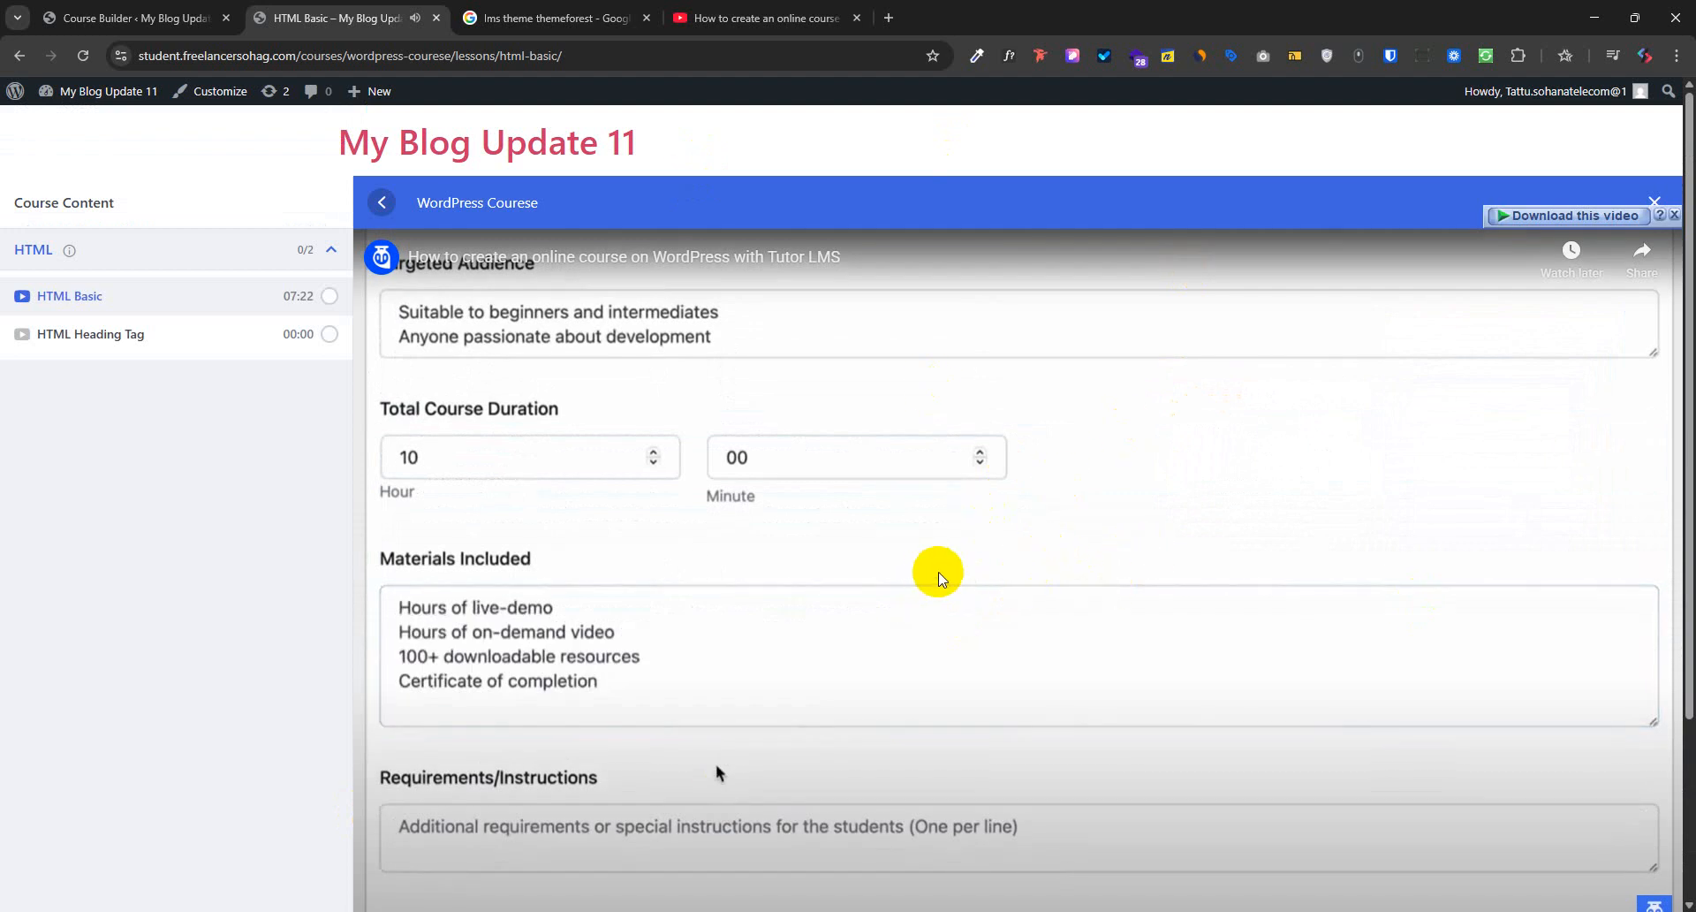
pyautogui.click(917, 549)
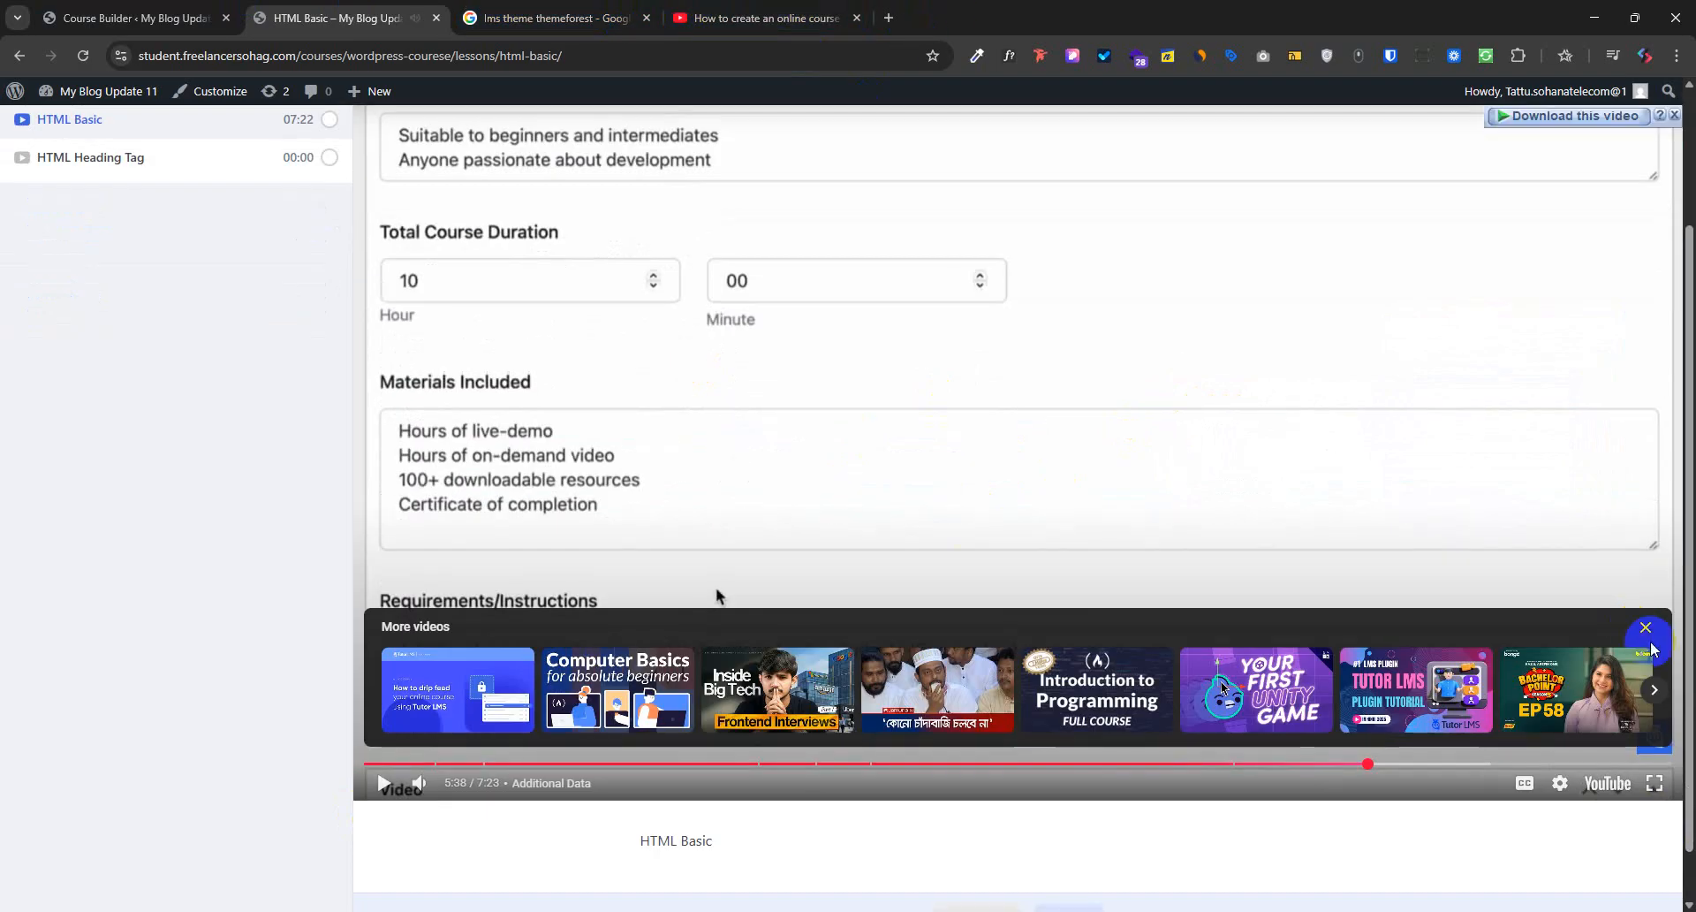
pyautogui.click(1648, 629)
pyautogui.scroll(2, 1137, 632)
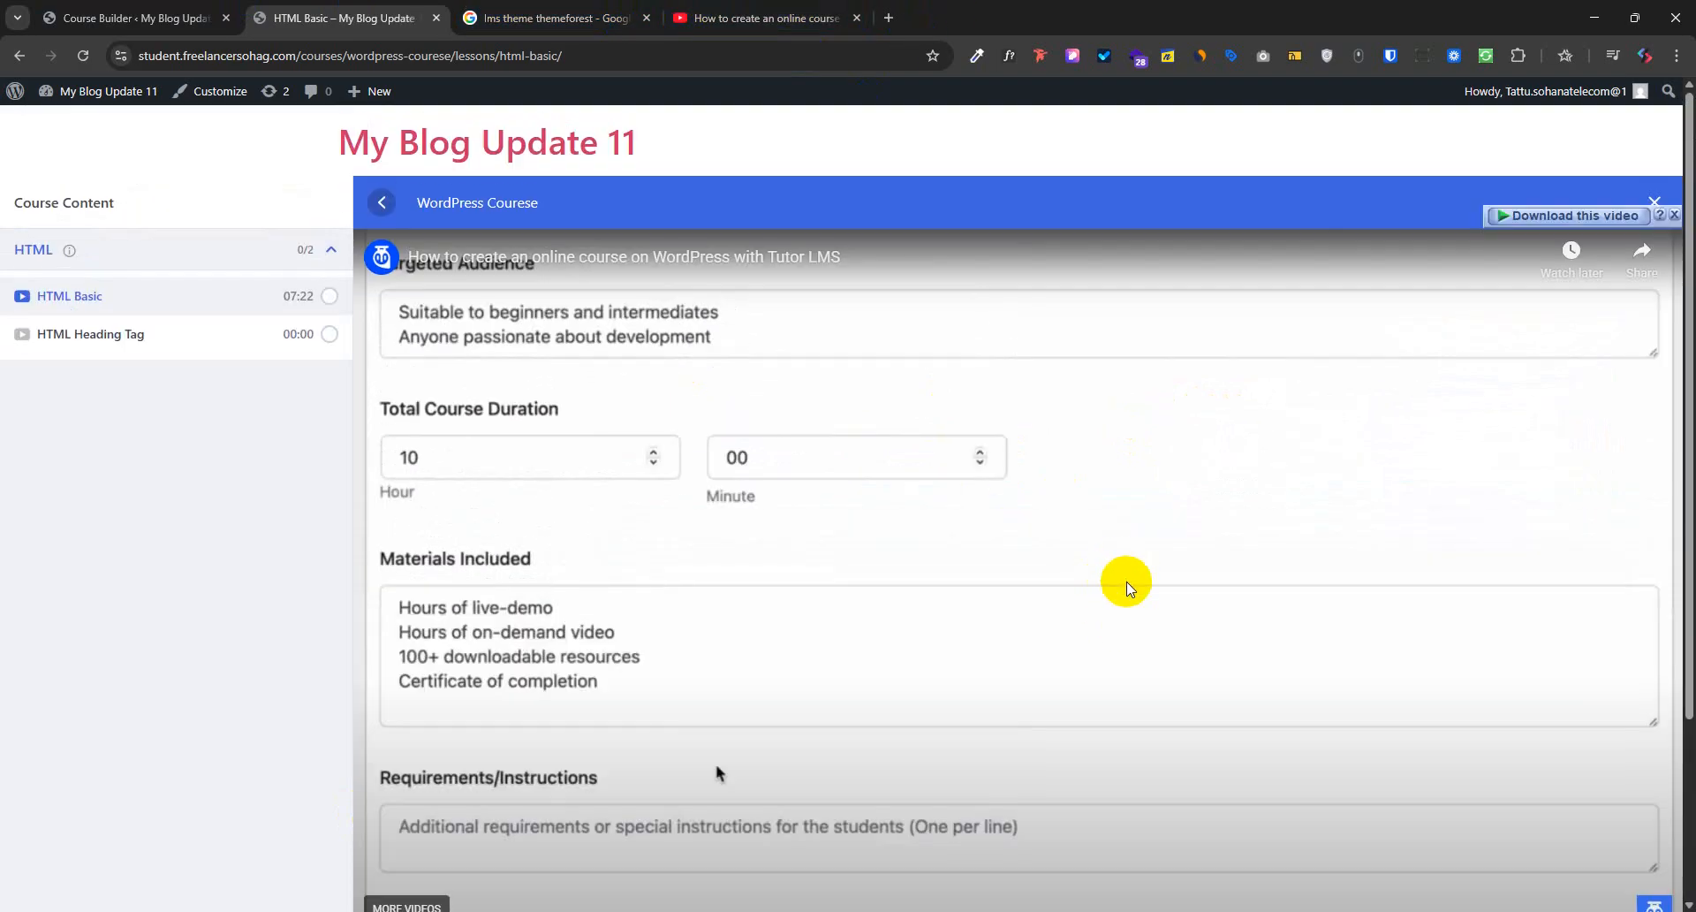
# Resume the HTML Basic lesson video and skip ahead to about 6:16
pyautogui.scroll(-1, 1194, 583)
pyautogui.scroll(2, 1194, 581)
pyautogui.scroll(-3, 1184, 613)
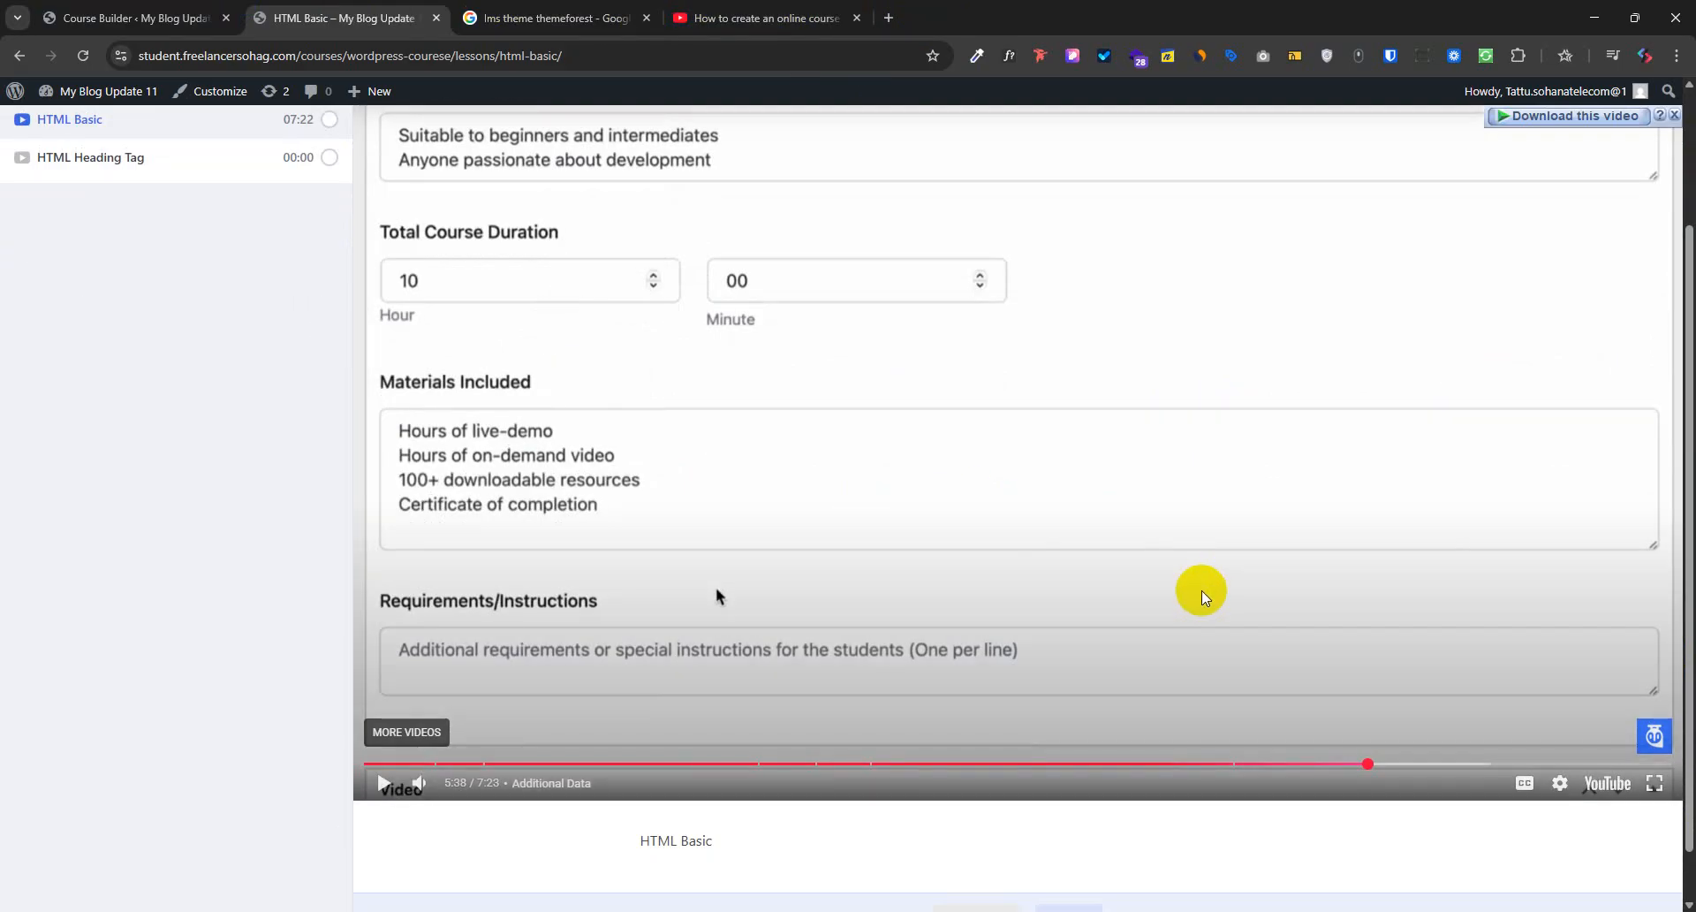
pyautogui.click(1115, 495)
pyautogui.scroll(1, 1269, 693)
pyautogui.scroll(-2, 1361, 760)
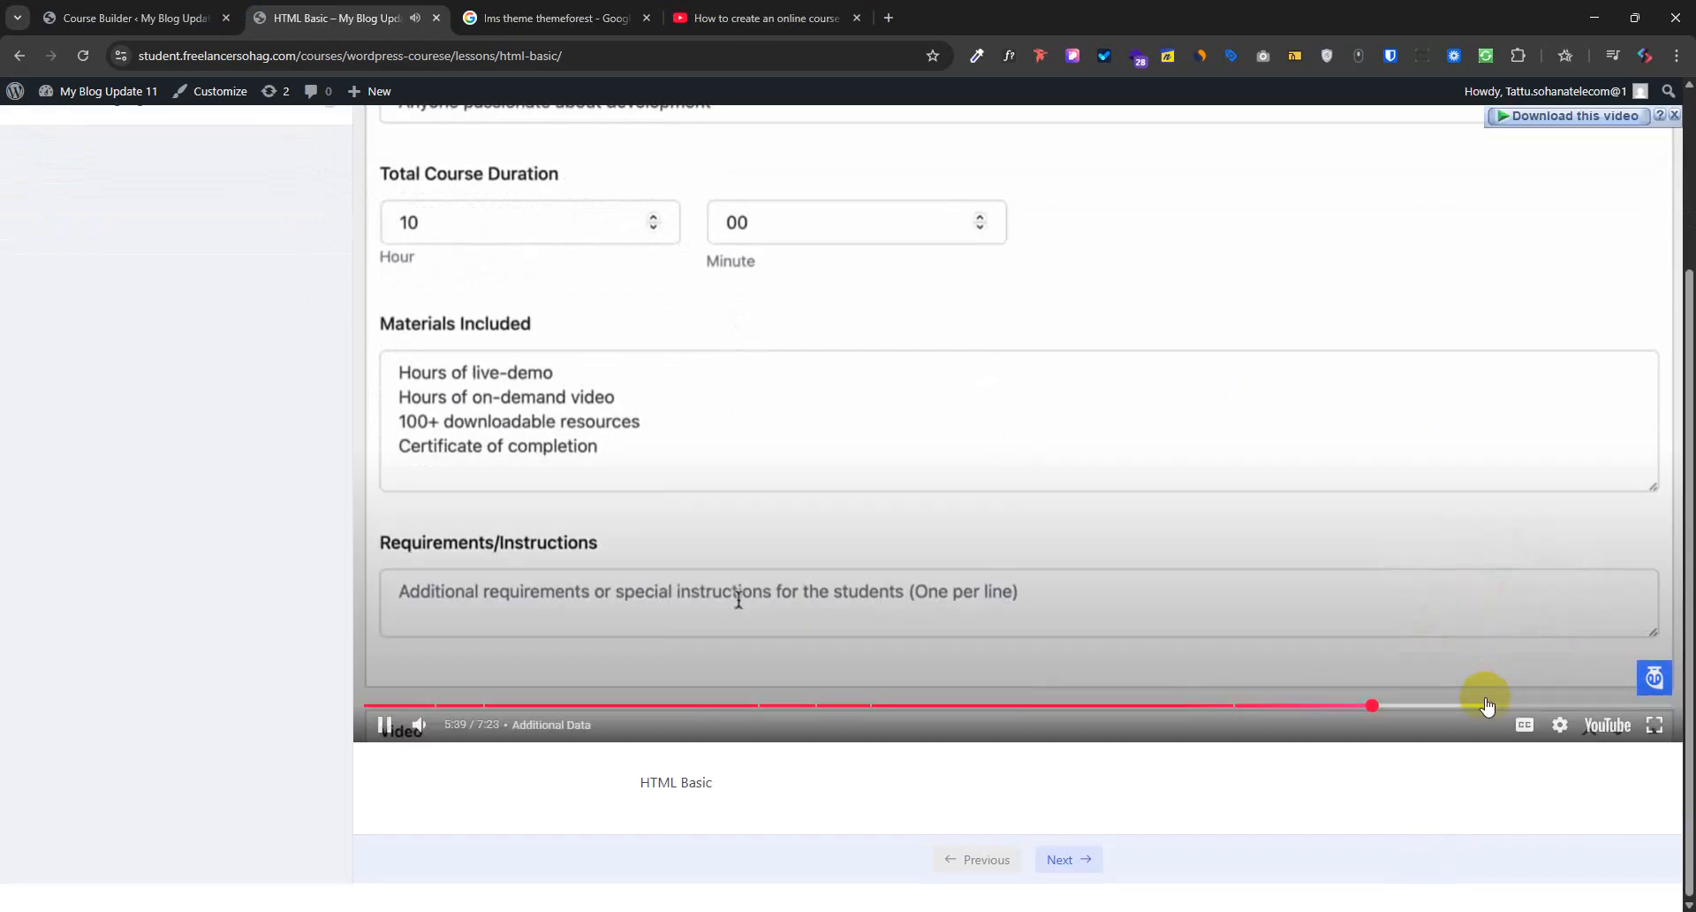
pyautogui.click(1480, 705)
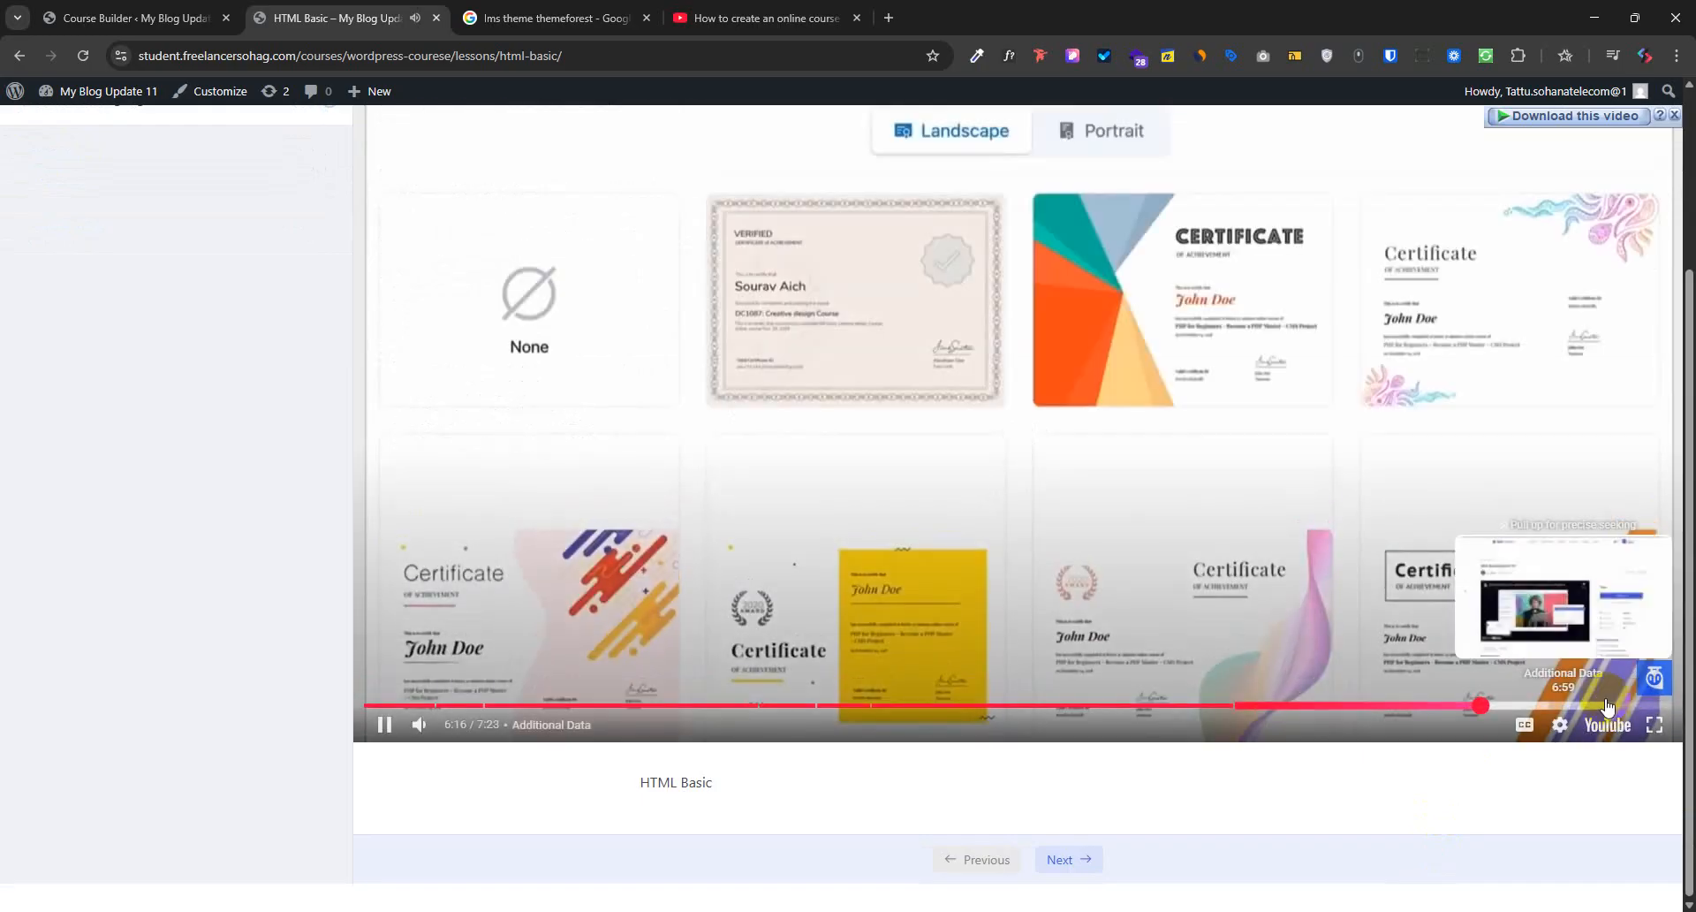
# Skip the HTML Basic lesson video ahead to about 7:00 and near its end, and go on to the next lesson
pyautogui.click(1608, 705)
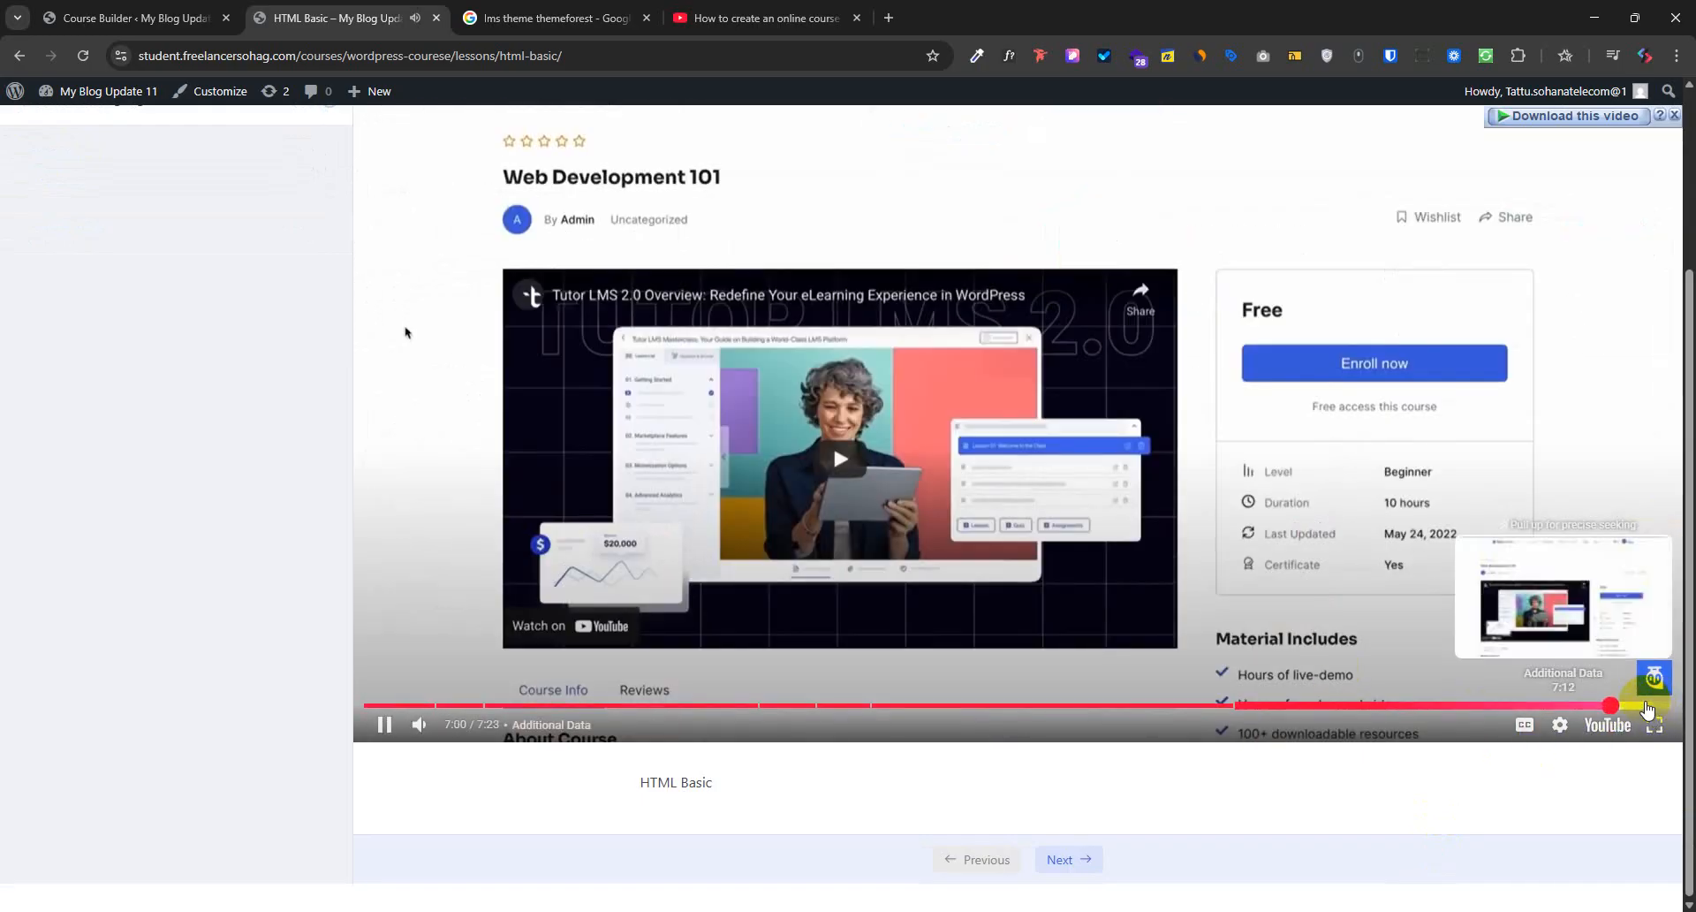
pyautogui.click(1647, 707)
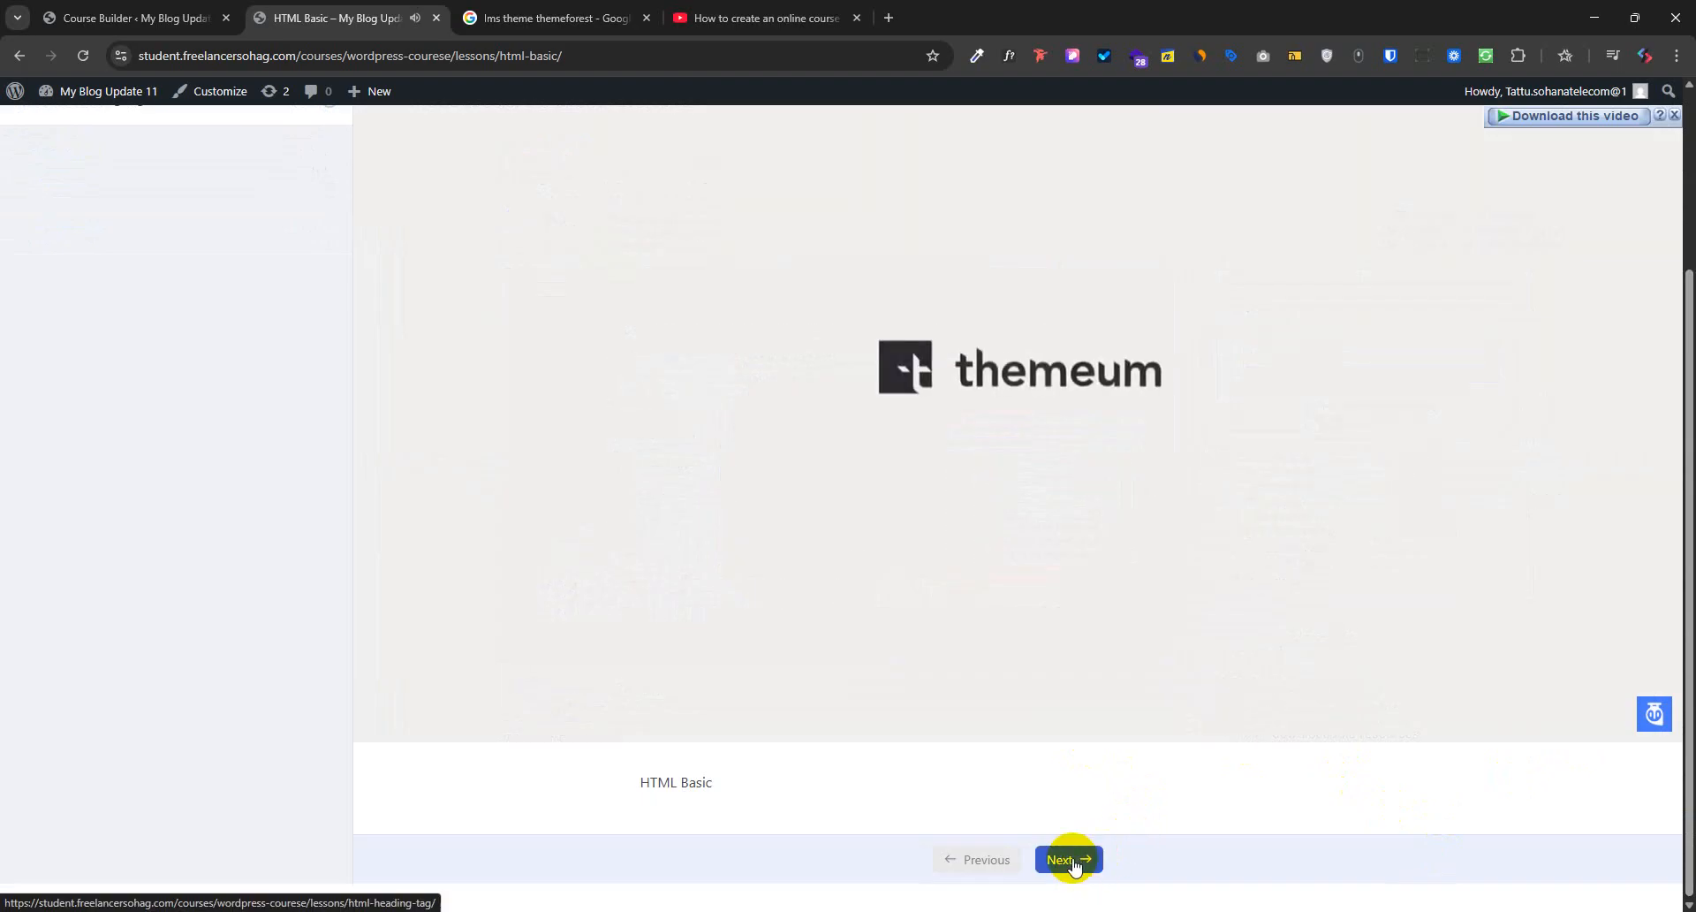
pyautogui.click(1073, 862)
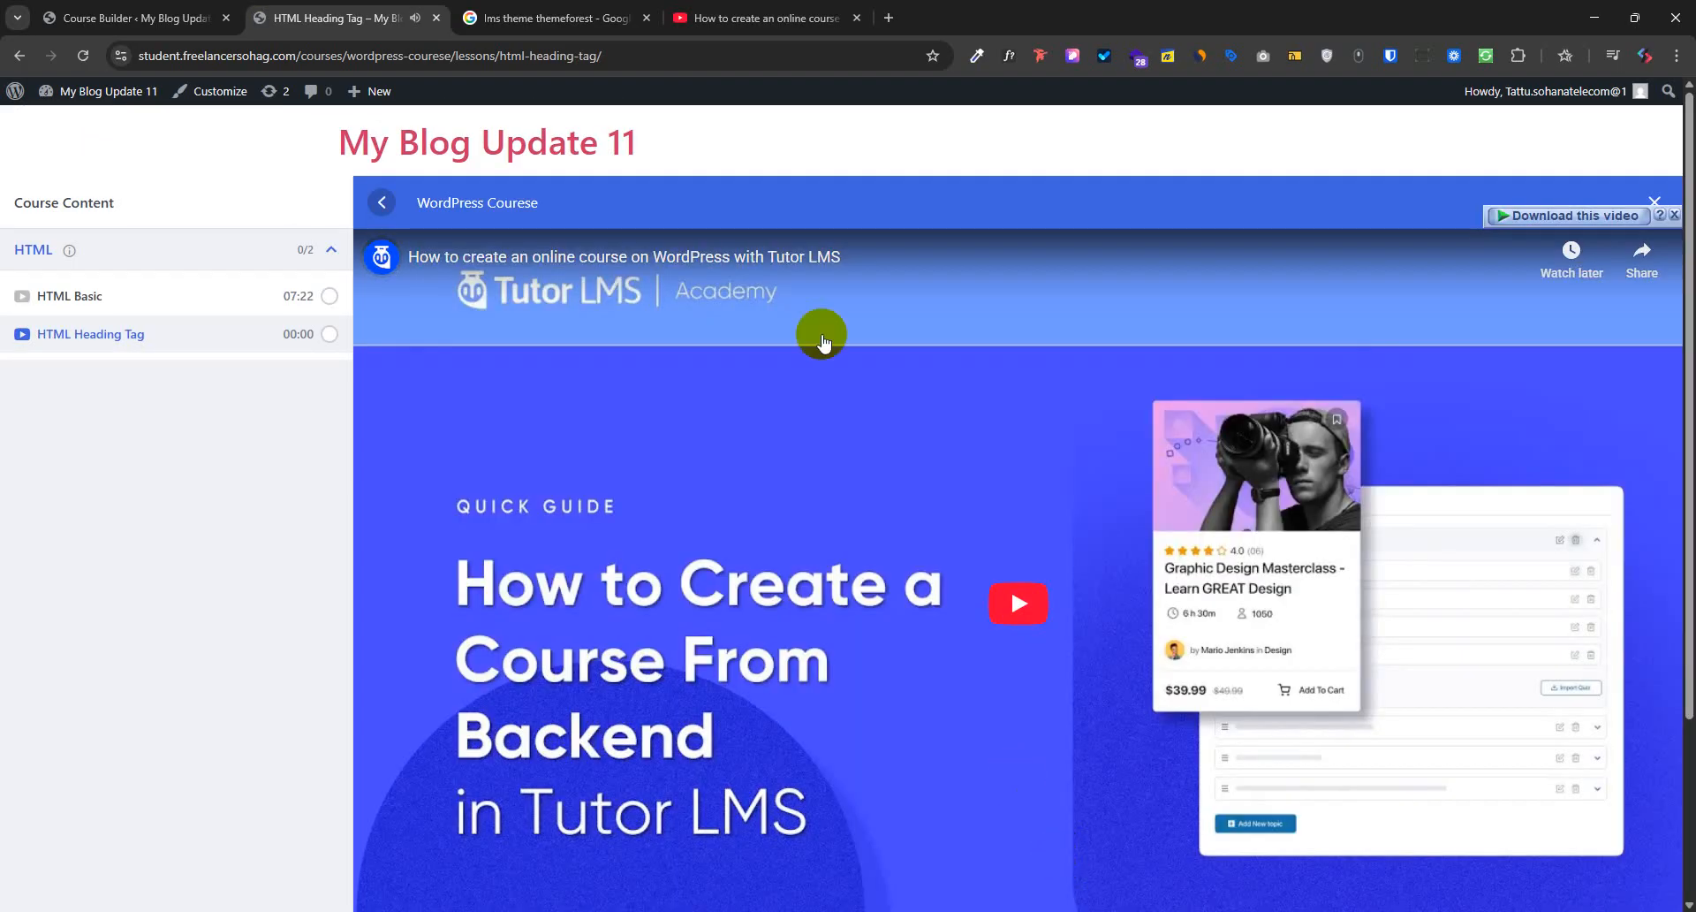
# Return to the HTML Basic lesson and play its video, skipping to near the end
pyautogui.click(201, 300)
pyautogui.scroll(-3, 1098, 601)
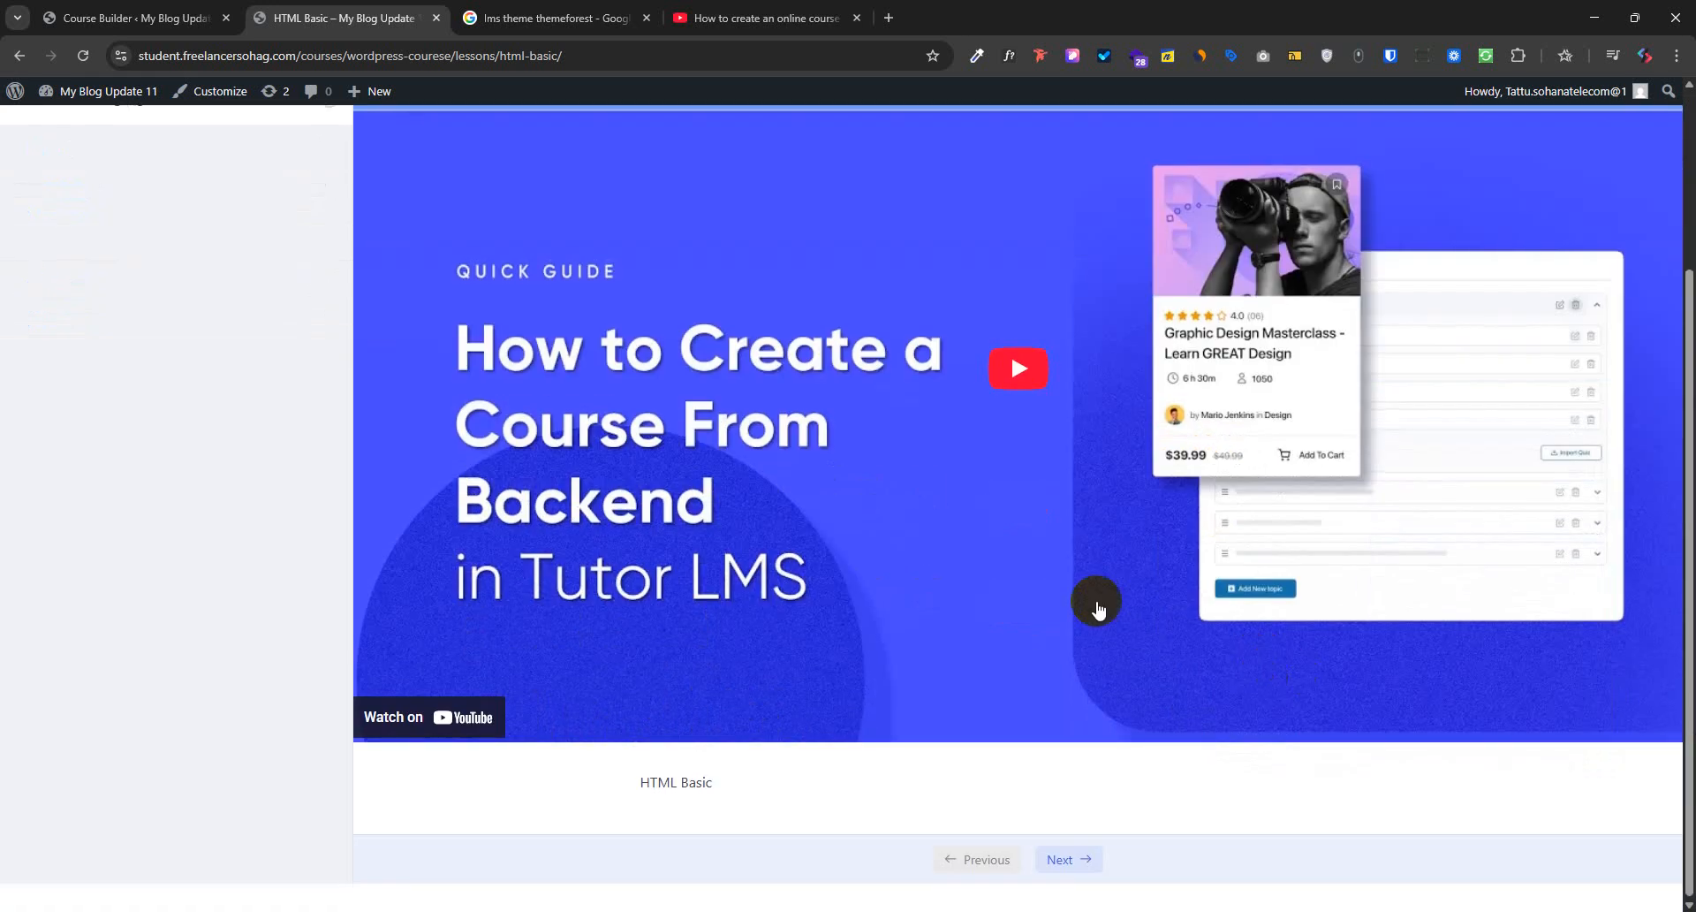
pyautogui.click(1034, 369)
pyautogui.click(1652, 707)
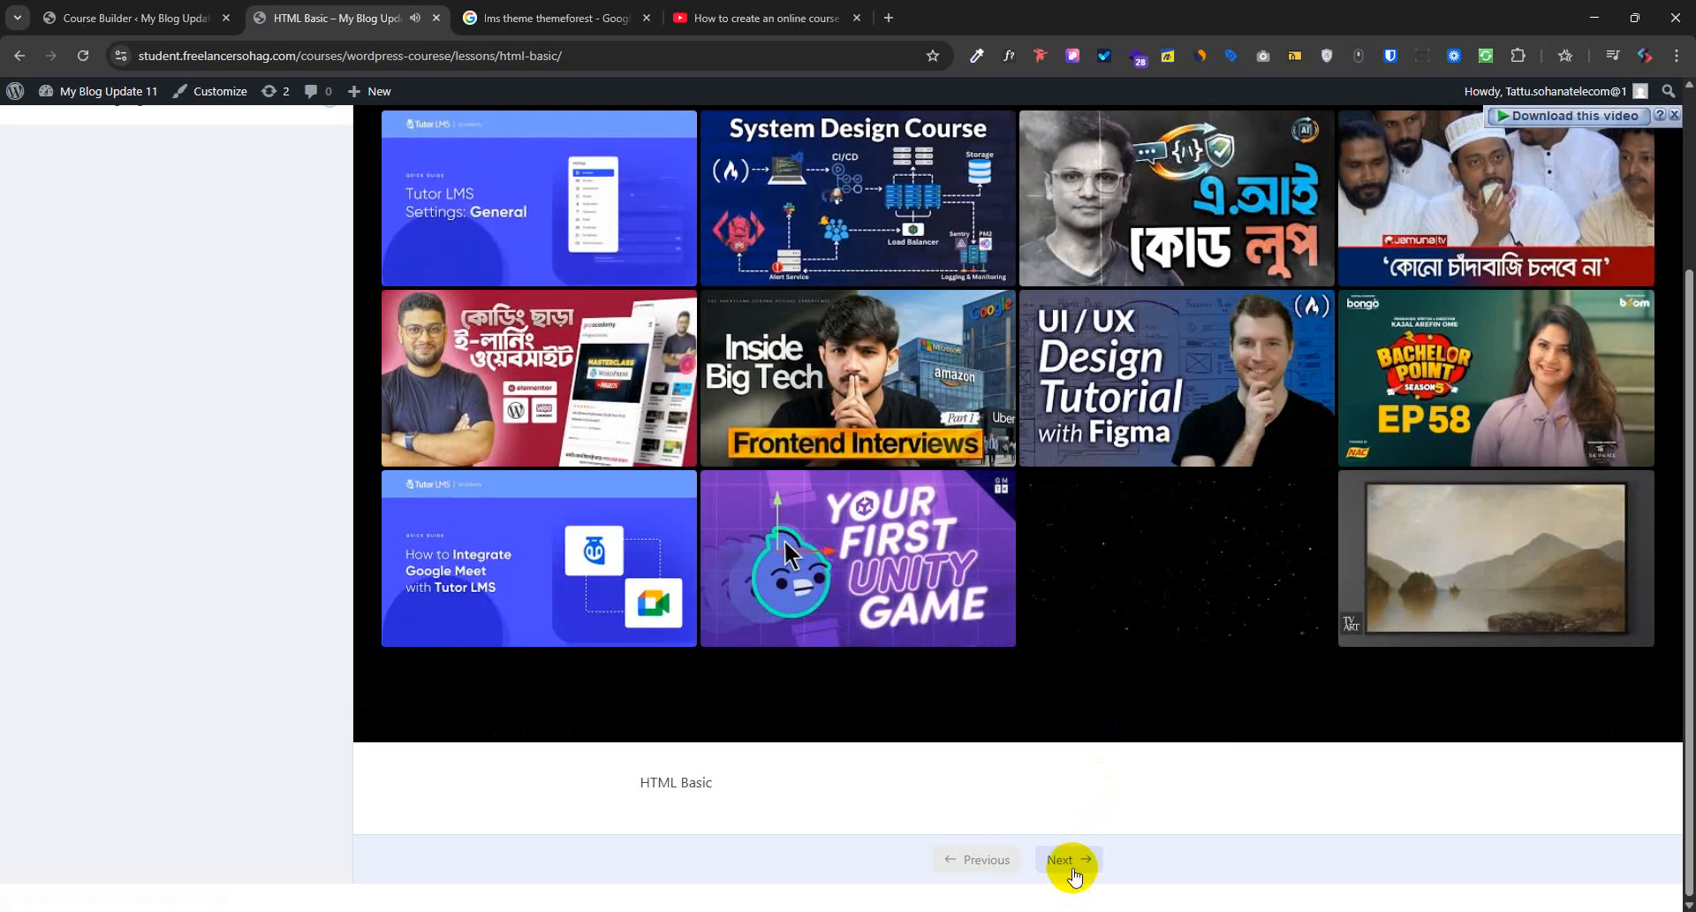
# Continue to the HTML Heading Tag lesson, play its video from near the end and pause it
pyautogui.scroll(3, 1079, 795)
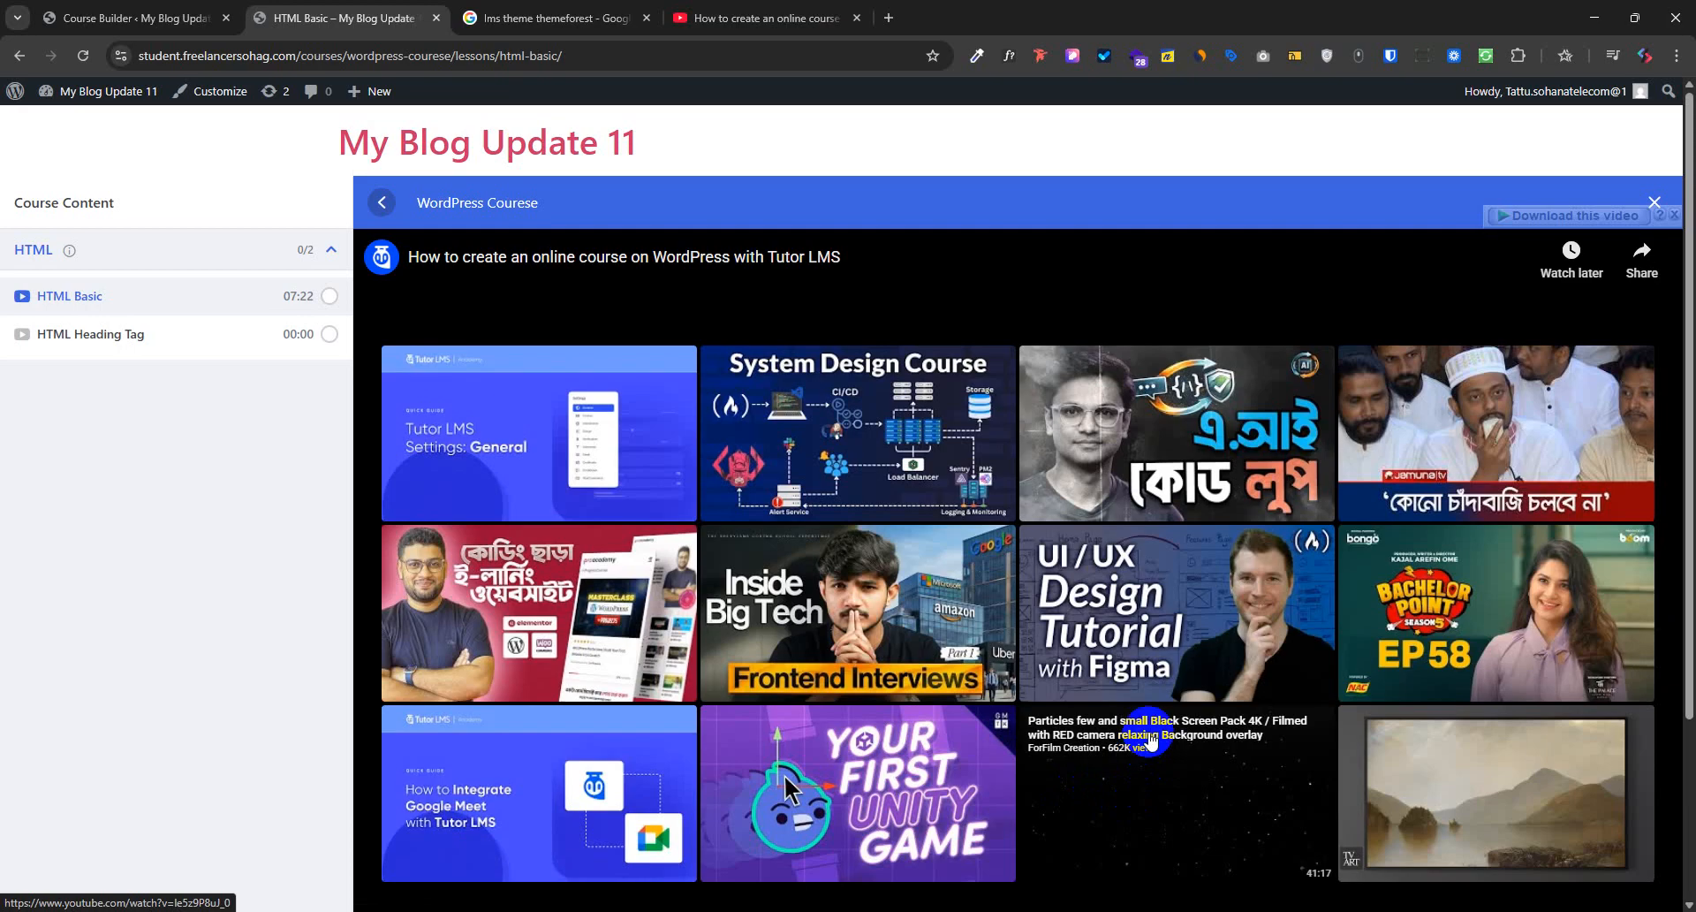
pyautogui.scroll(-3, 1122, 848)
pyautogui.click(1090, 859)
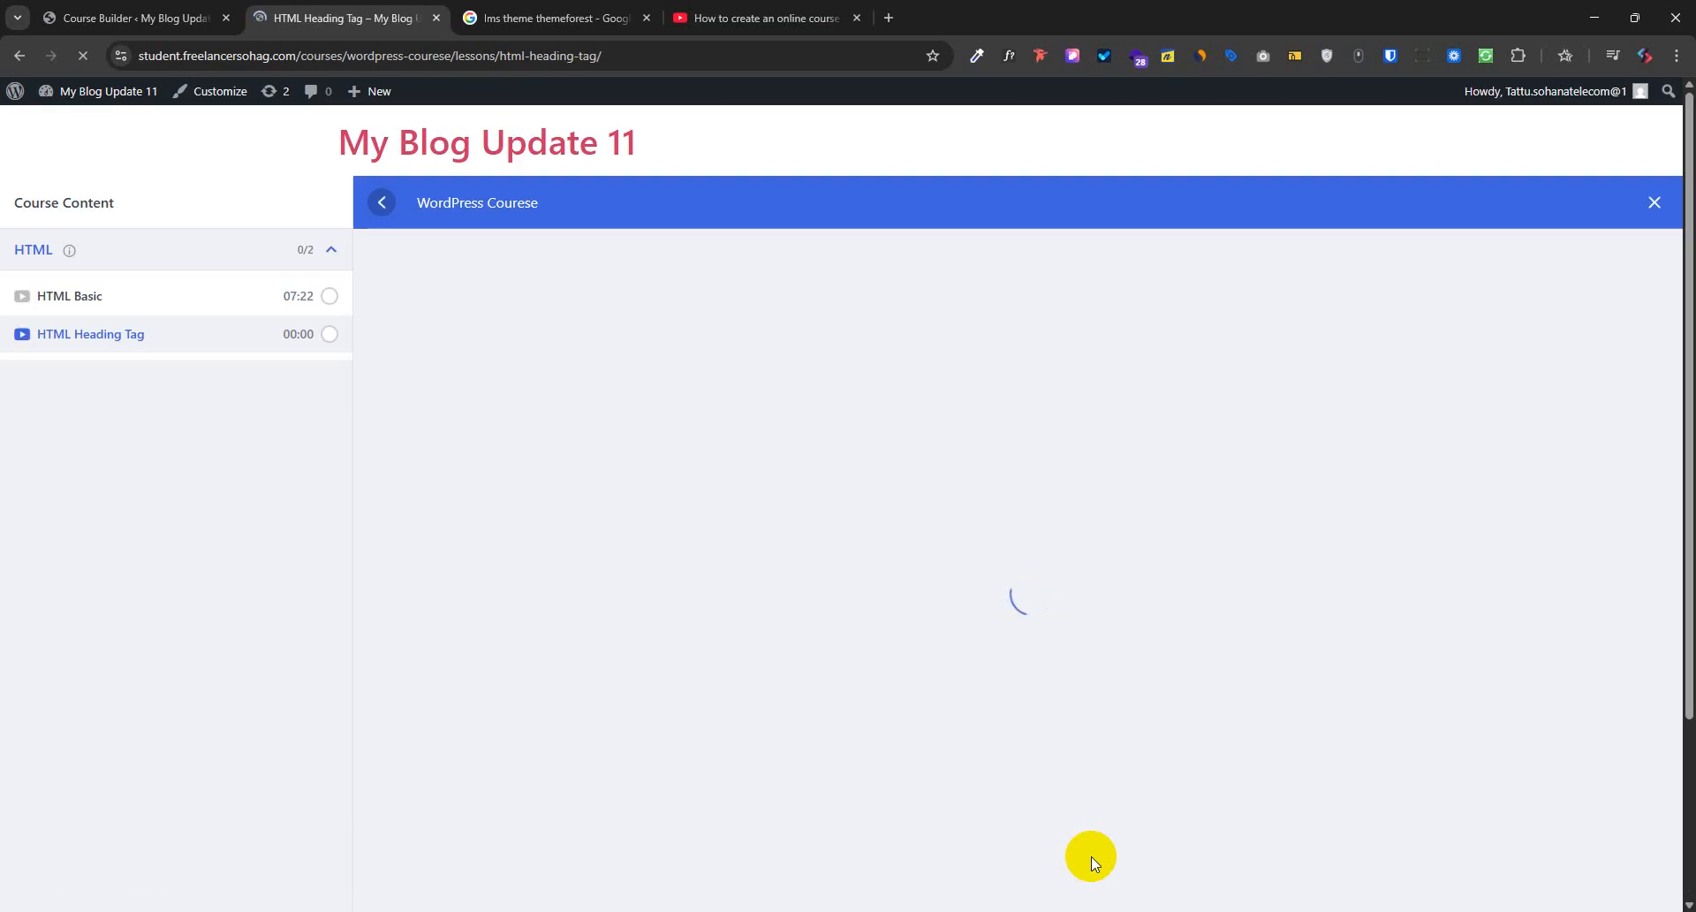
pyautogui.scroll(-3, 1095, 760)
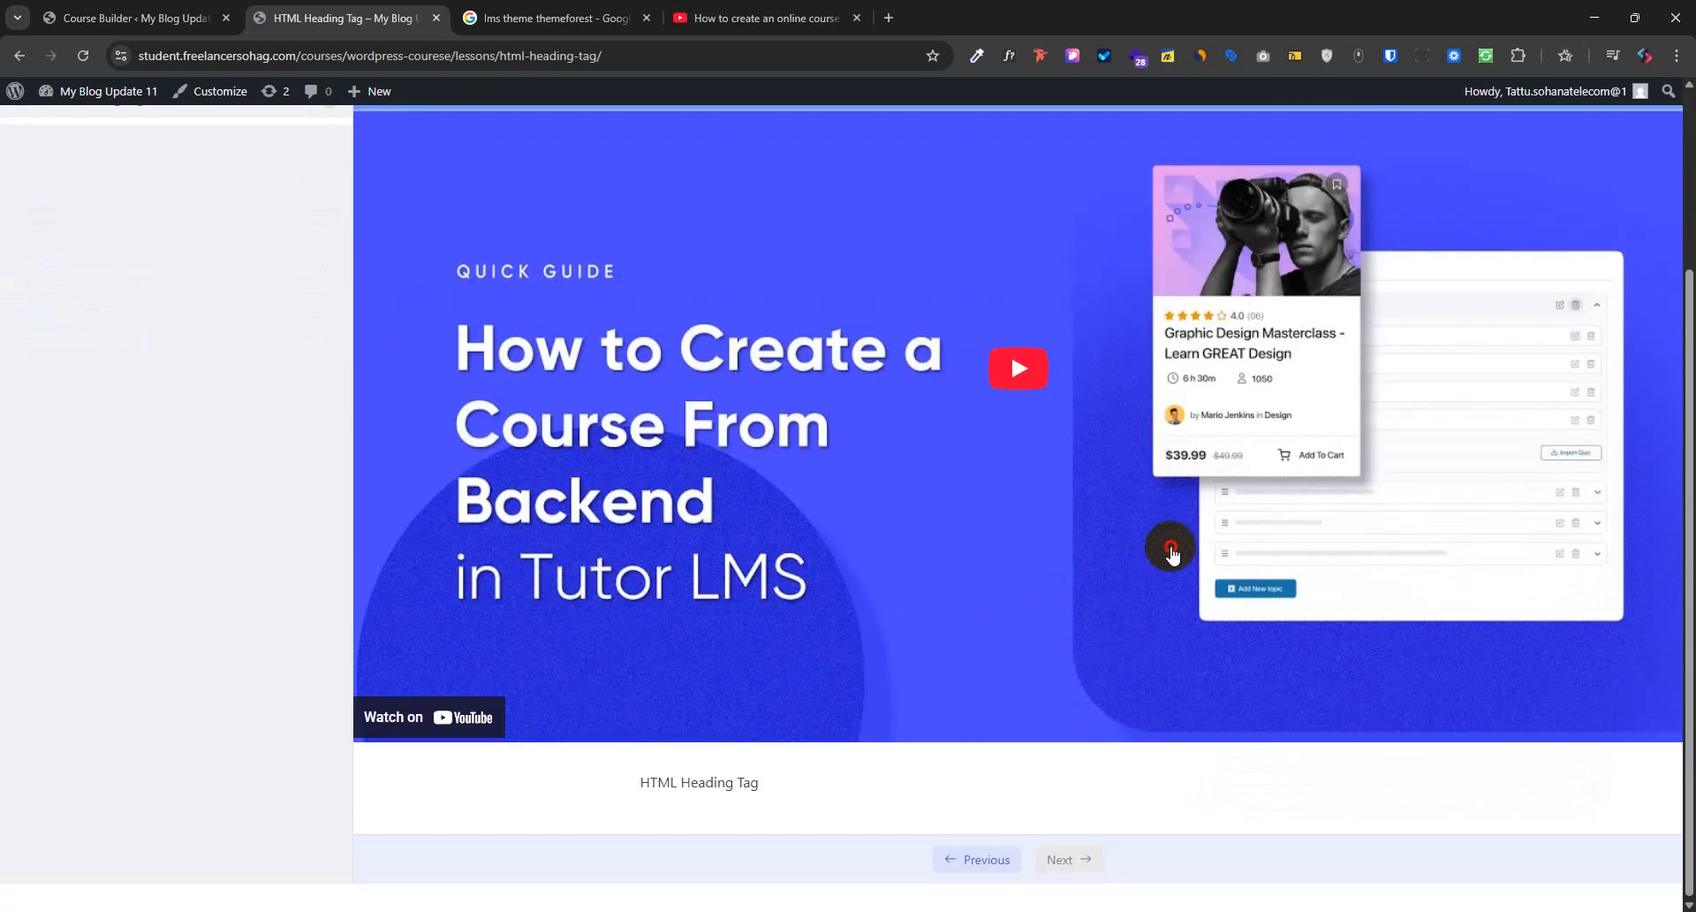
pyautogui.click(1168, 548)
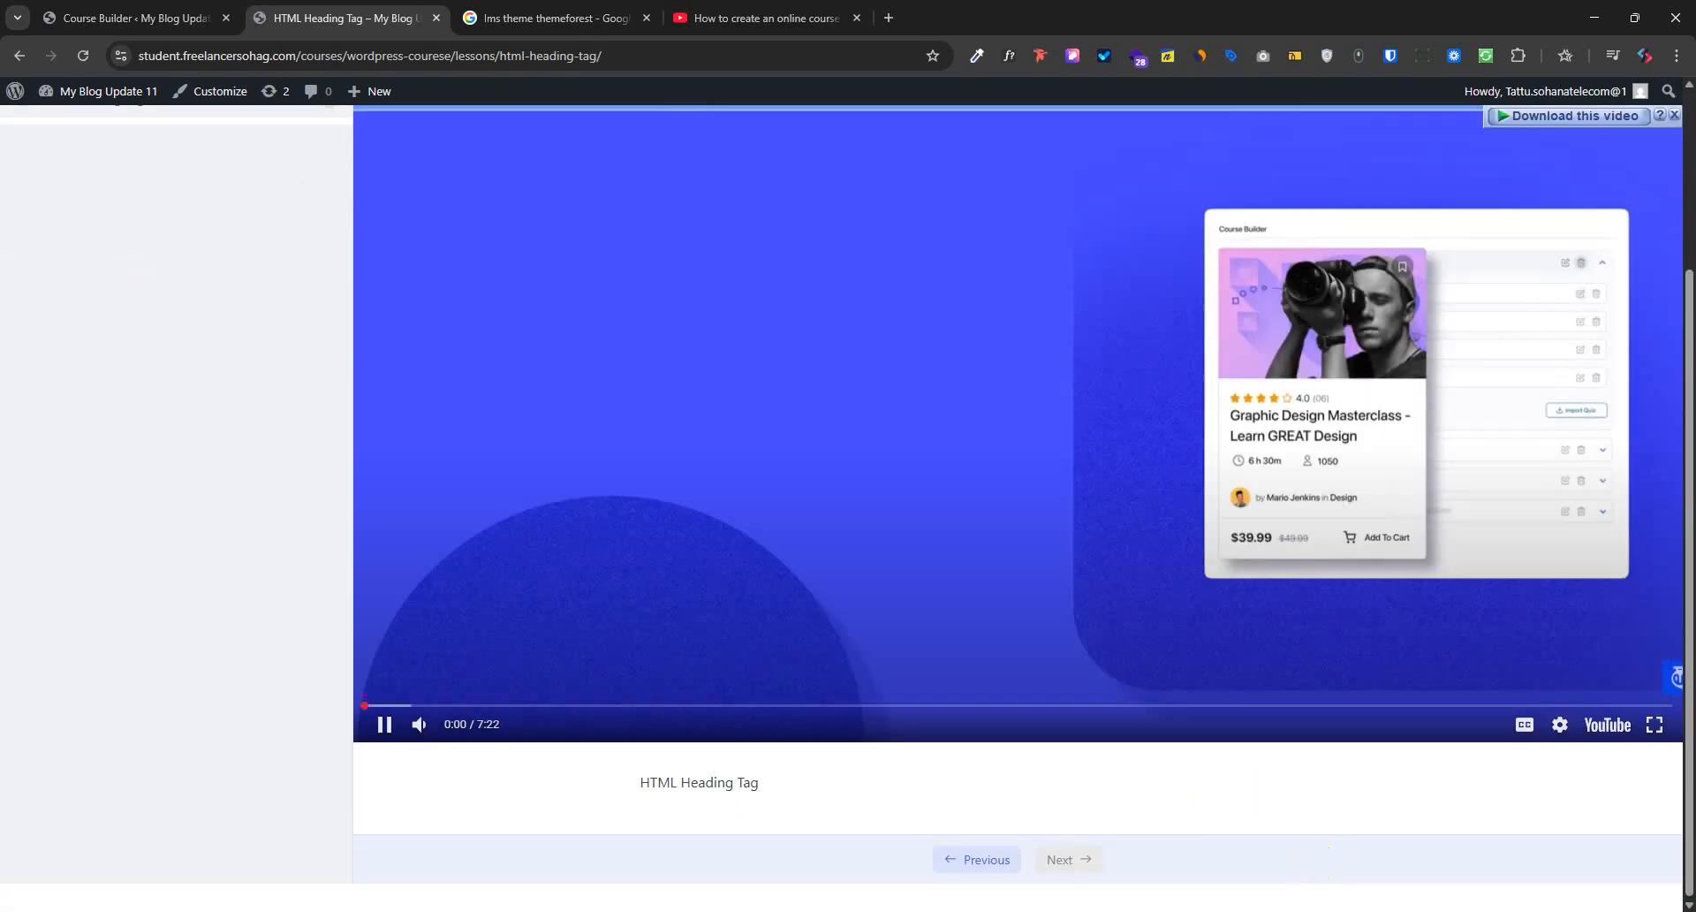
pyautogui.click(1660, 706)
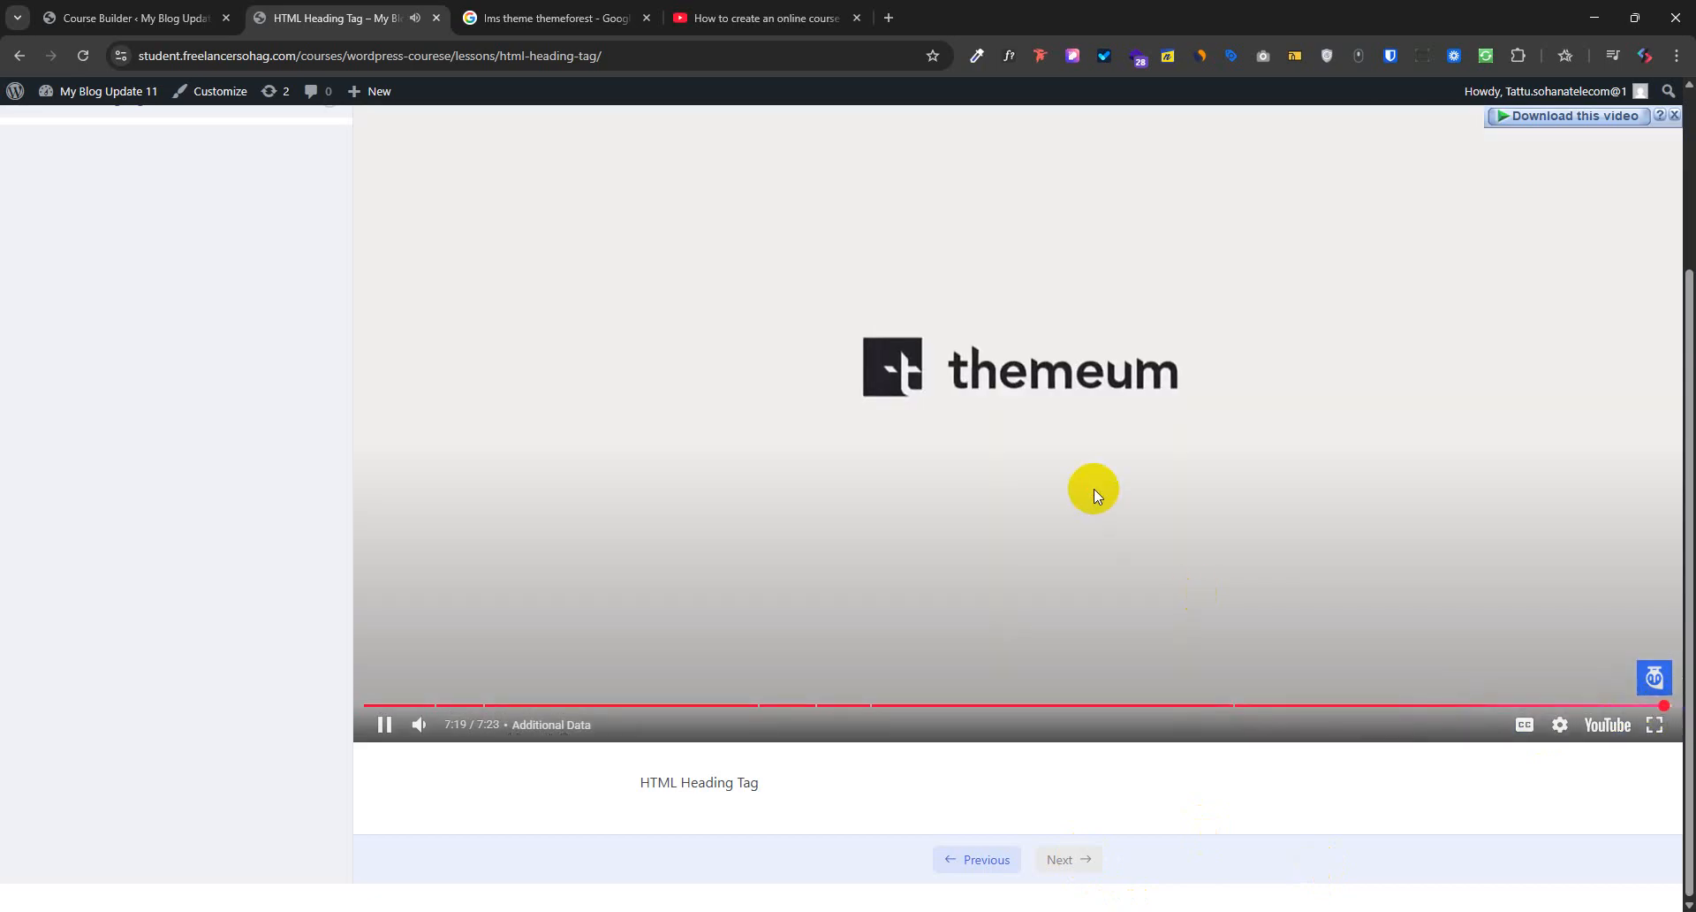
pyautogui.click(1094, 521)
pyautogui.scroll(3, 1104, 371)
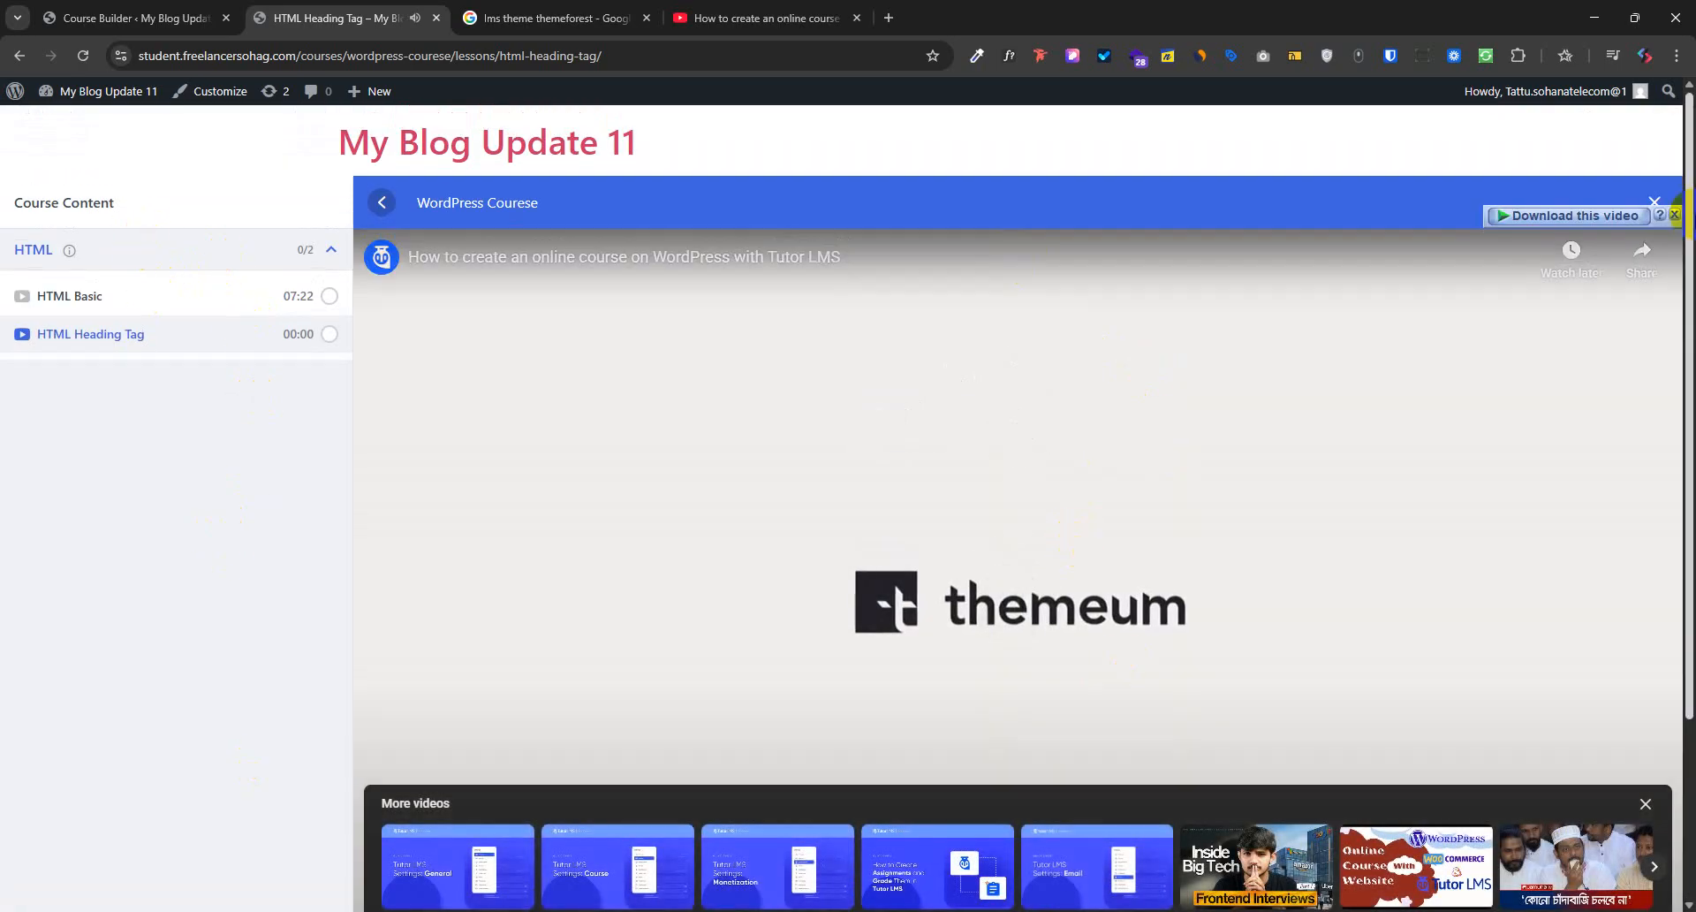
# Collapse and expand the course content list of the HTML Heading Tag lesson twice
pyautogui.click(381, 203)
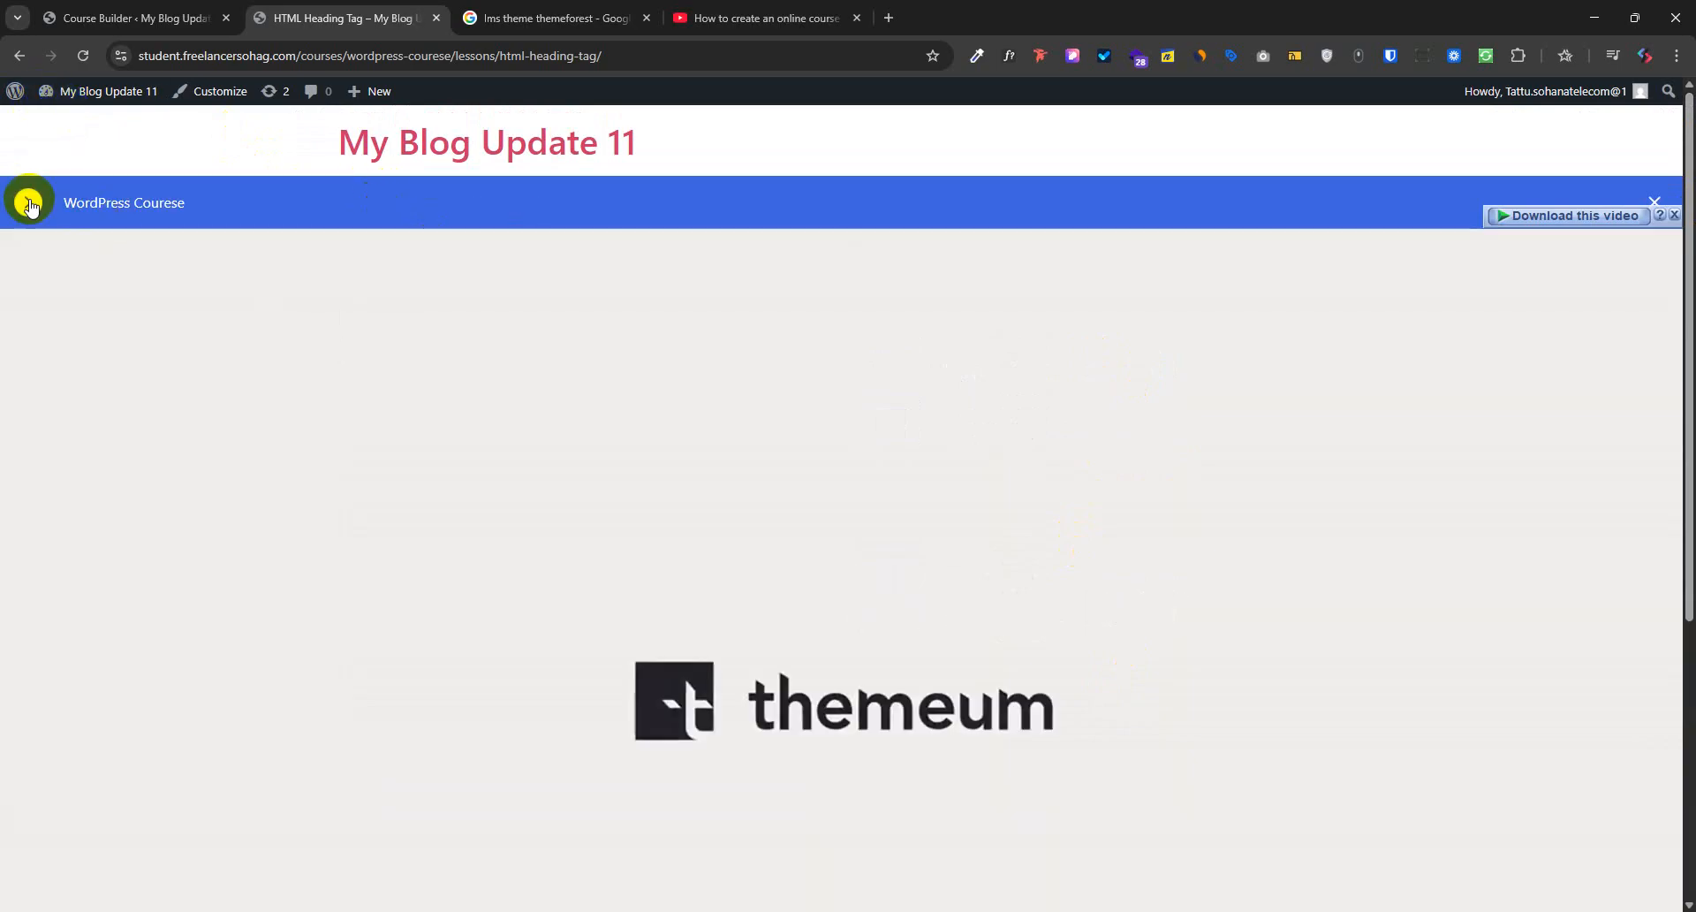
pyautogui.click(28, 202)
pyautogui.click(380, 202)
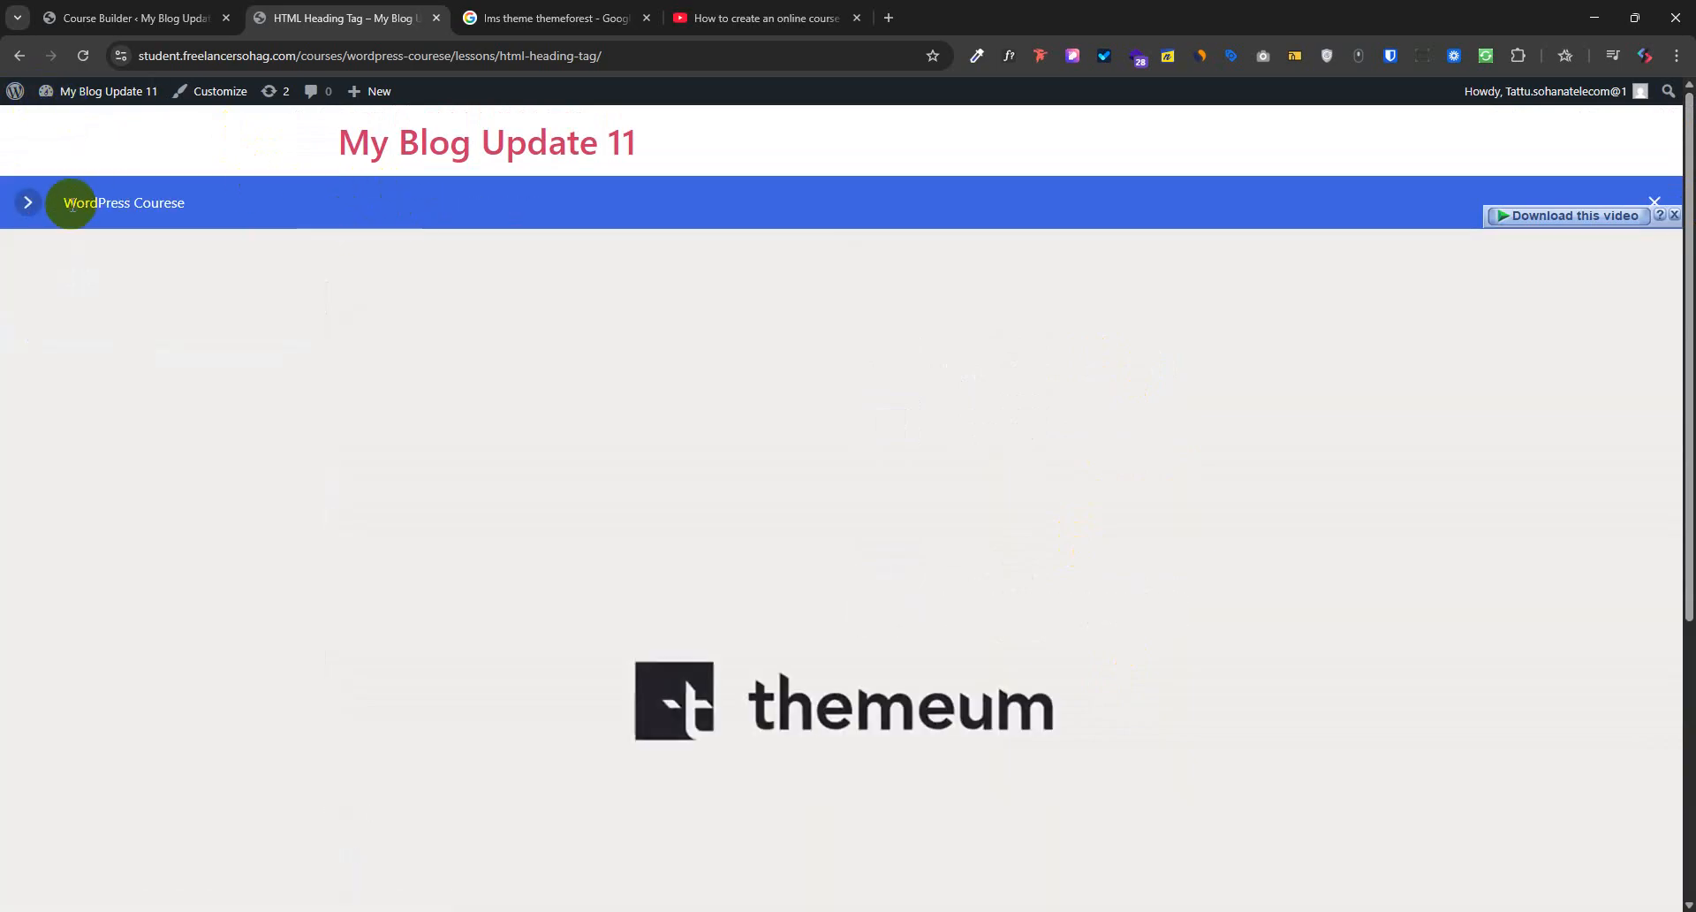
pyautogui.click(29, 201)
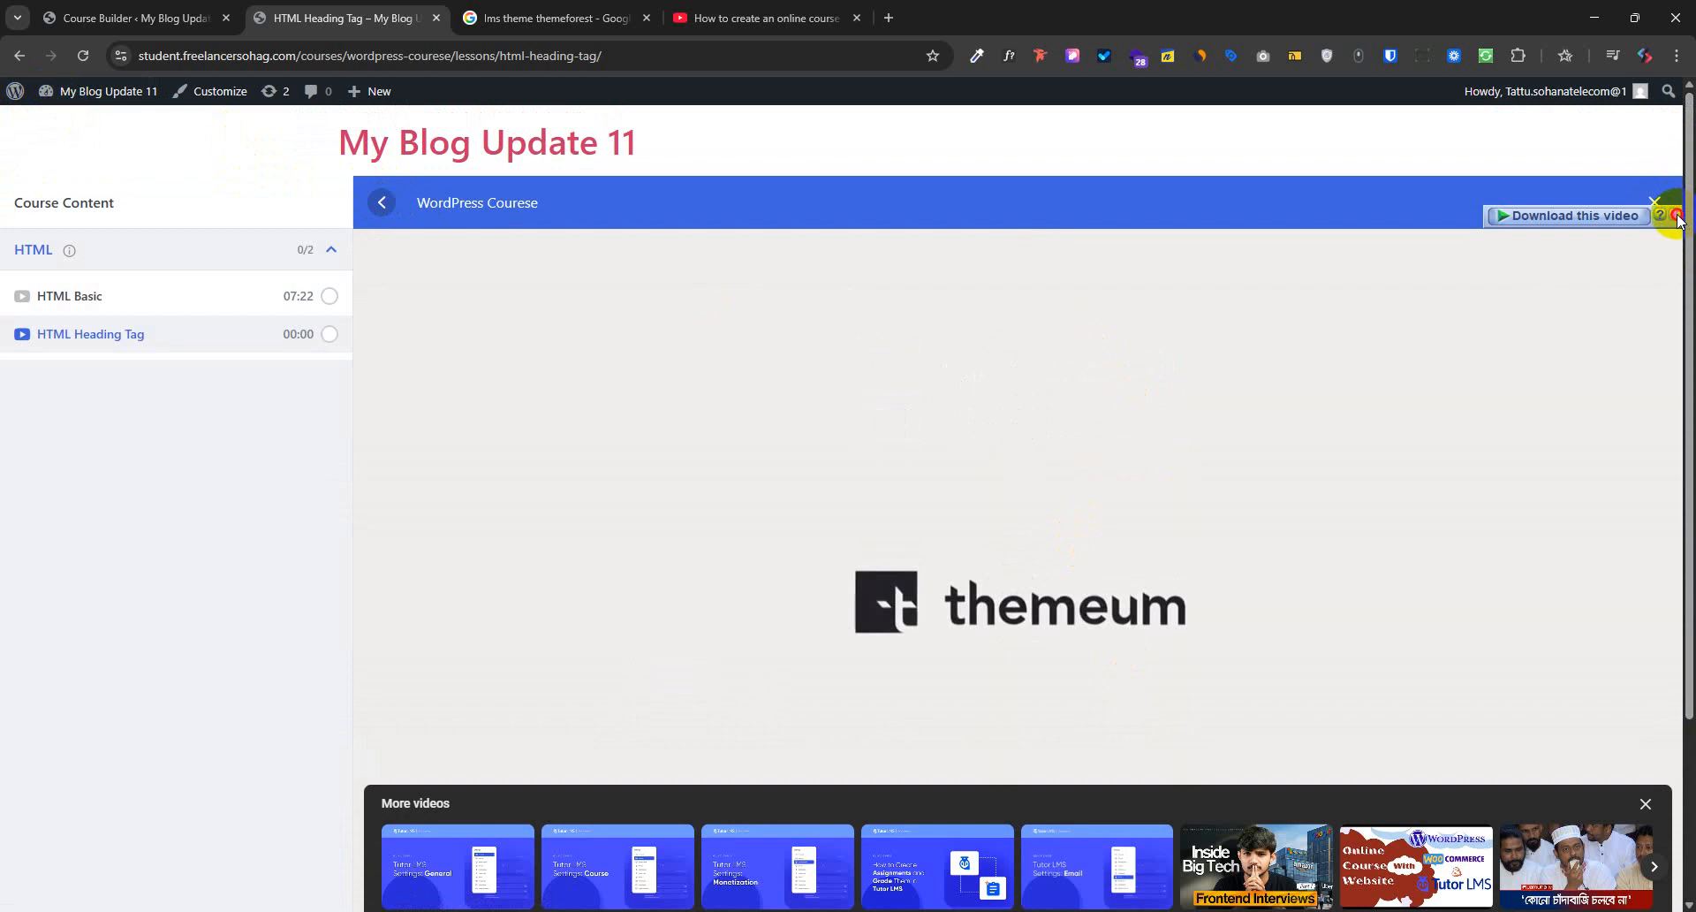
# Exit the lesson to the WordPress course page and look over its progress, completion option and course details
pyautogui.click(1654, 202)
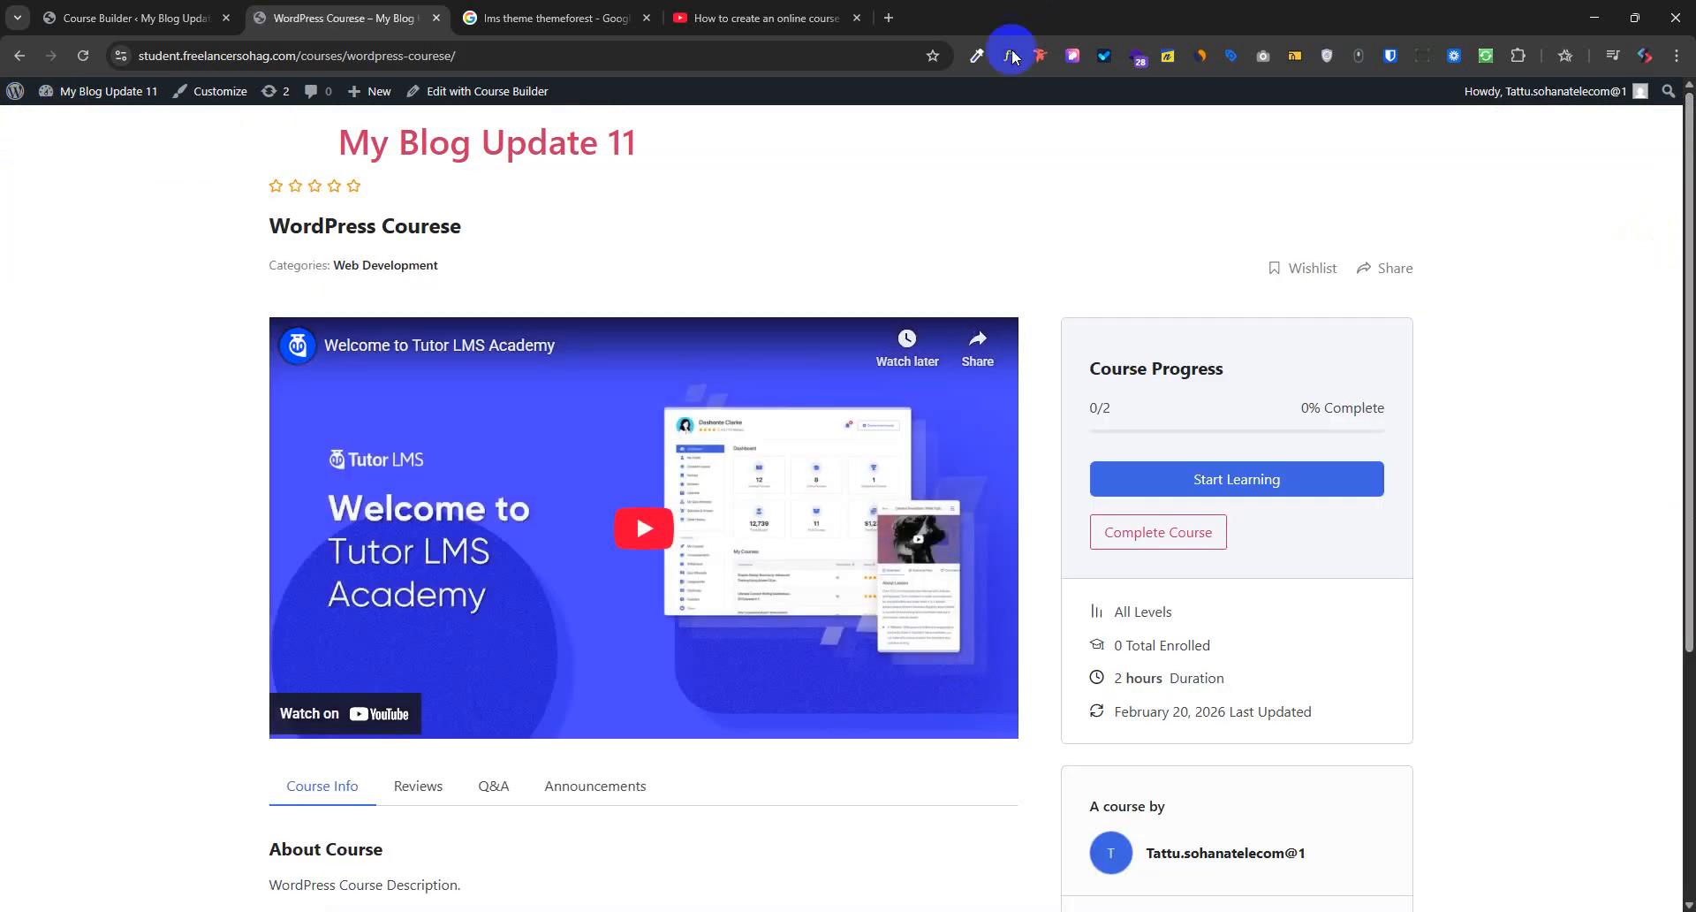
pyautogui.scroll(-2, 1256, 386)
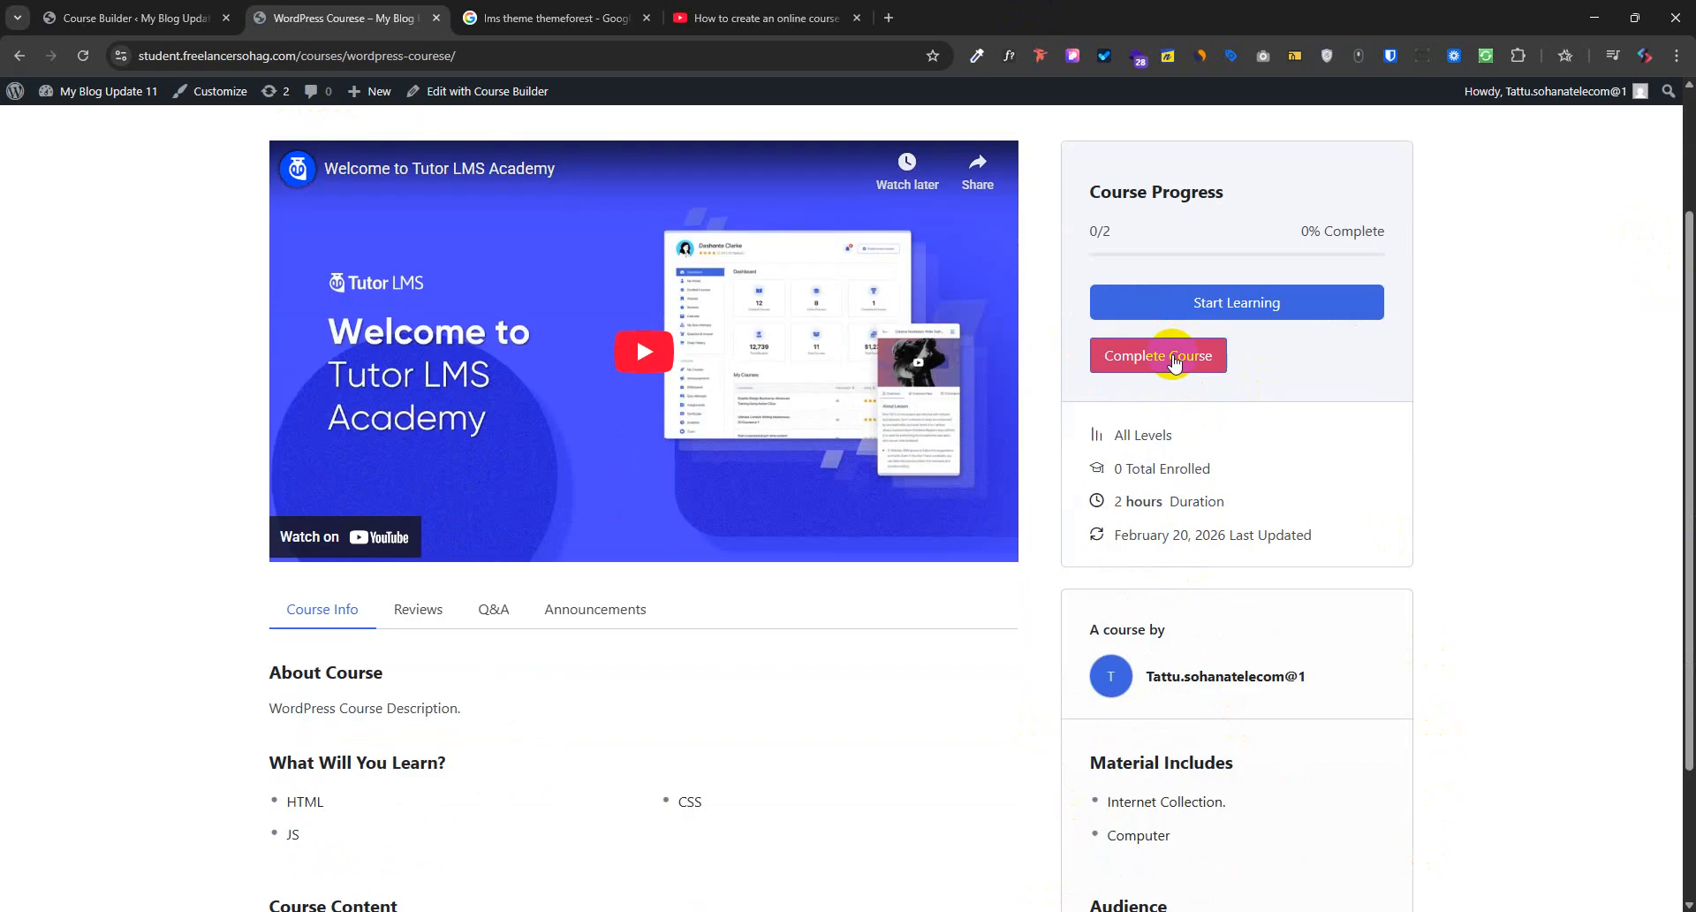
pyautogui.scroll(2, 1098, 560)
pyautogui.click(301, 51)
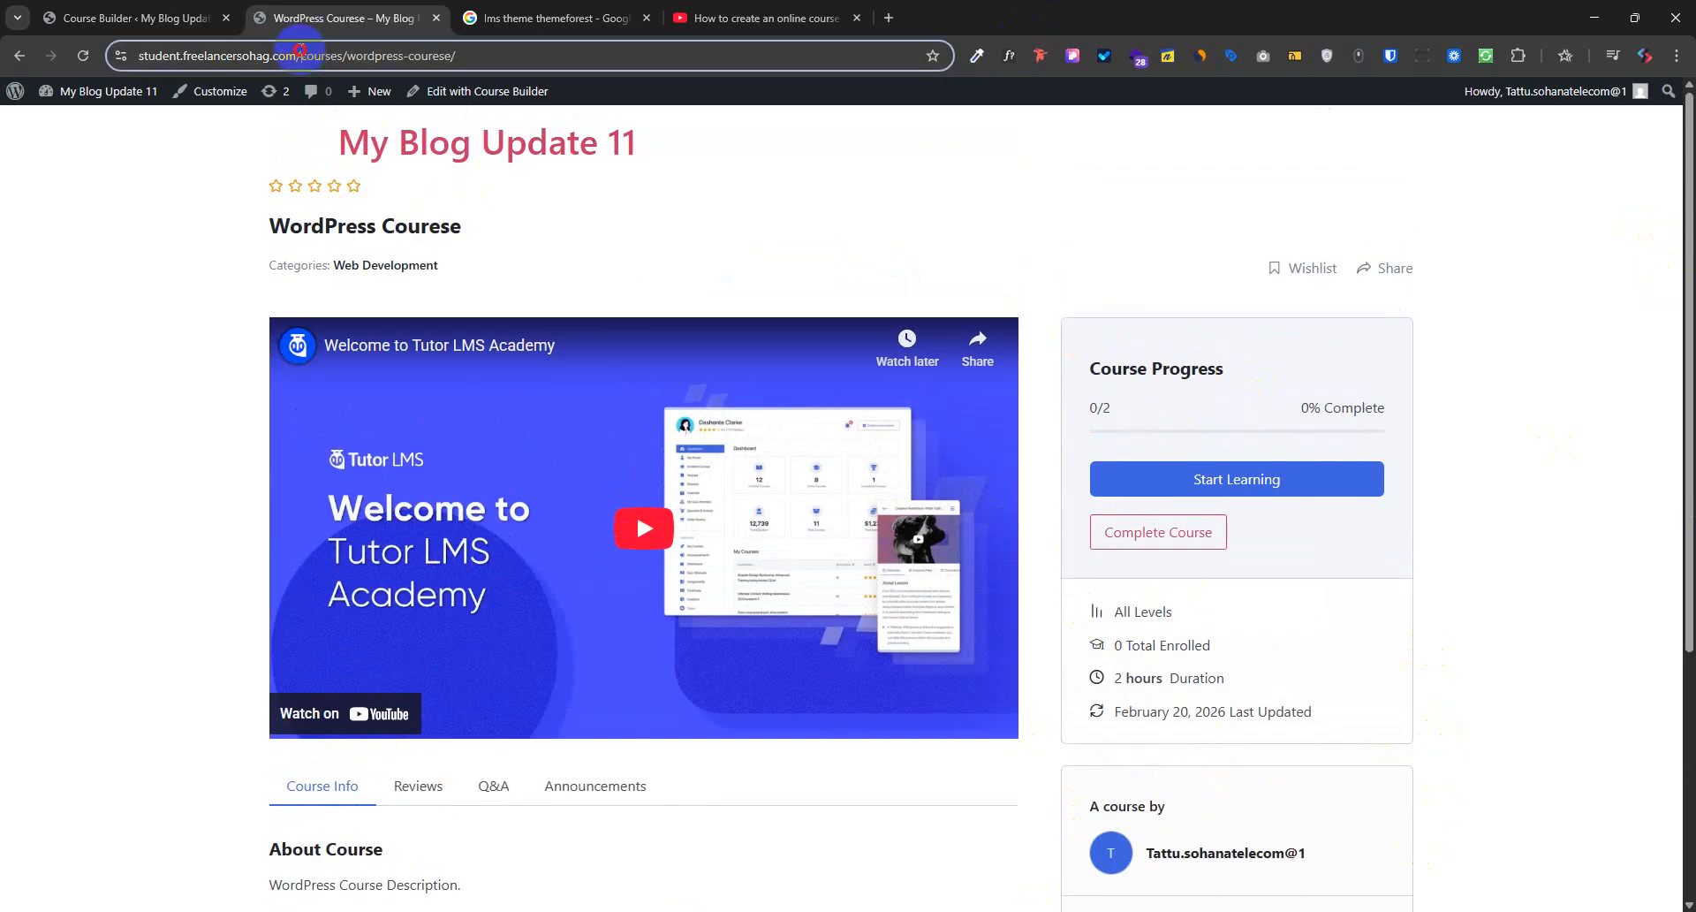
# Open the site's WordPress admin dashboard in a new tab and switch to it
pyautogui.moveTo(84, 91)
pyautogui.click(90, 124)
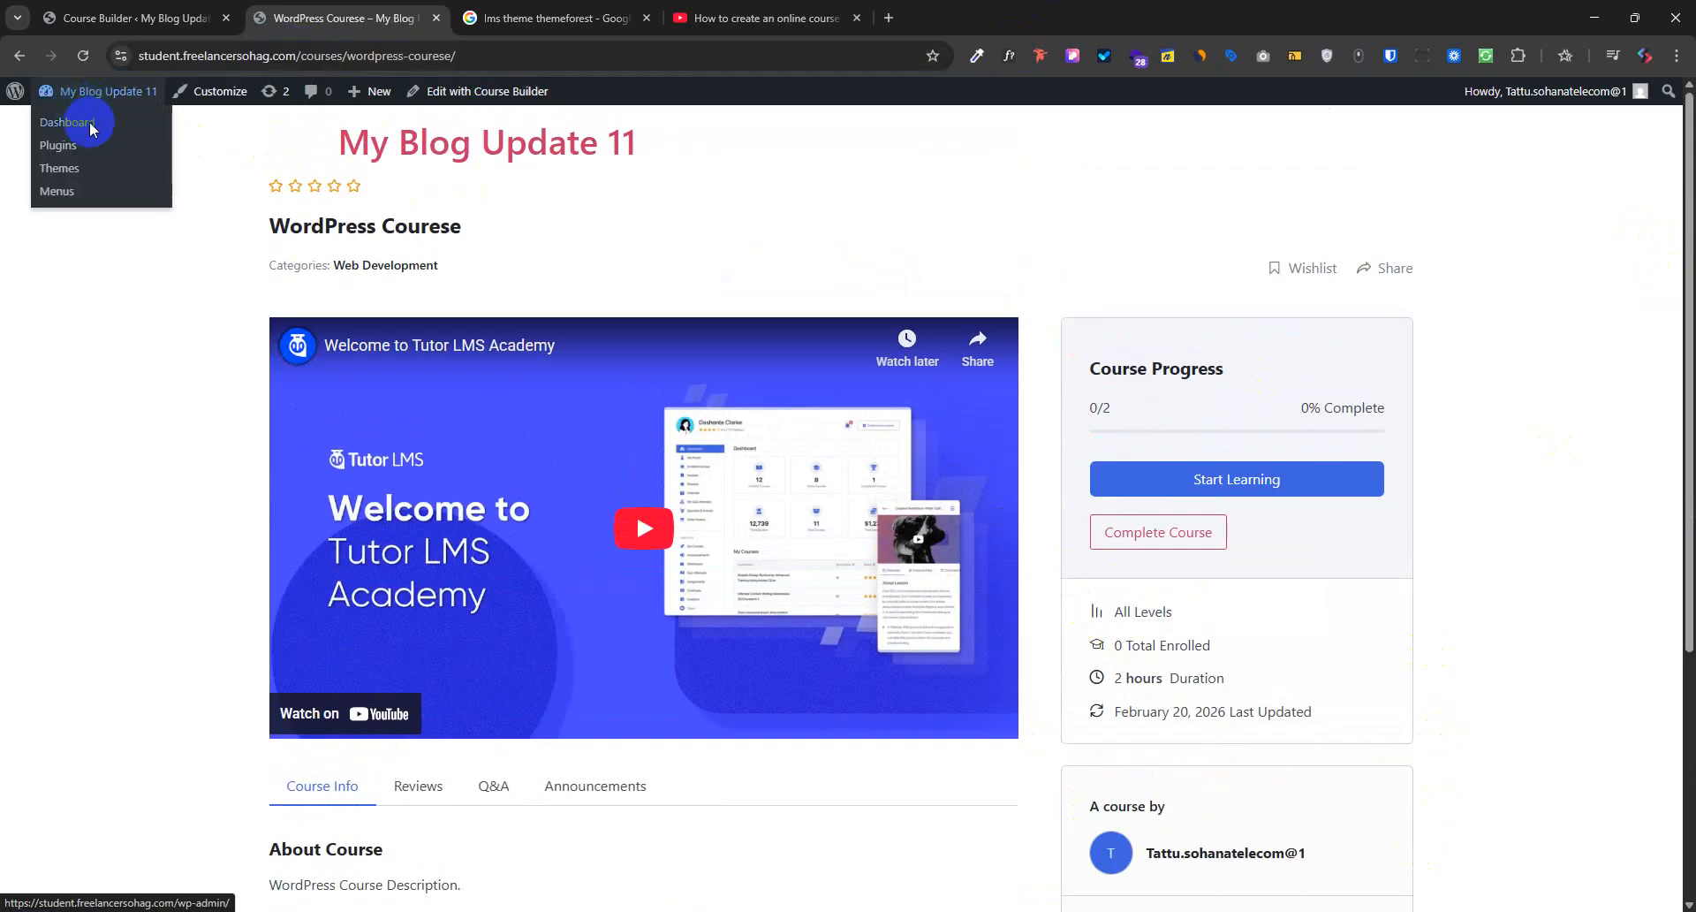
pyautogui.rightClick(90, 124)
pyautogui.click(163, 137)
pyautogui.click(525, 13)
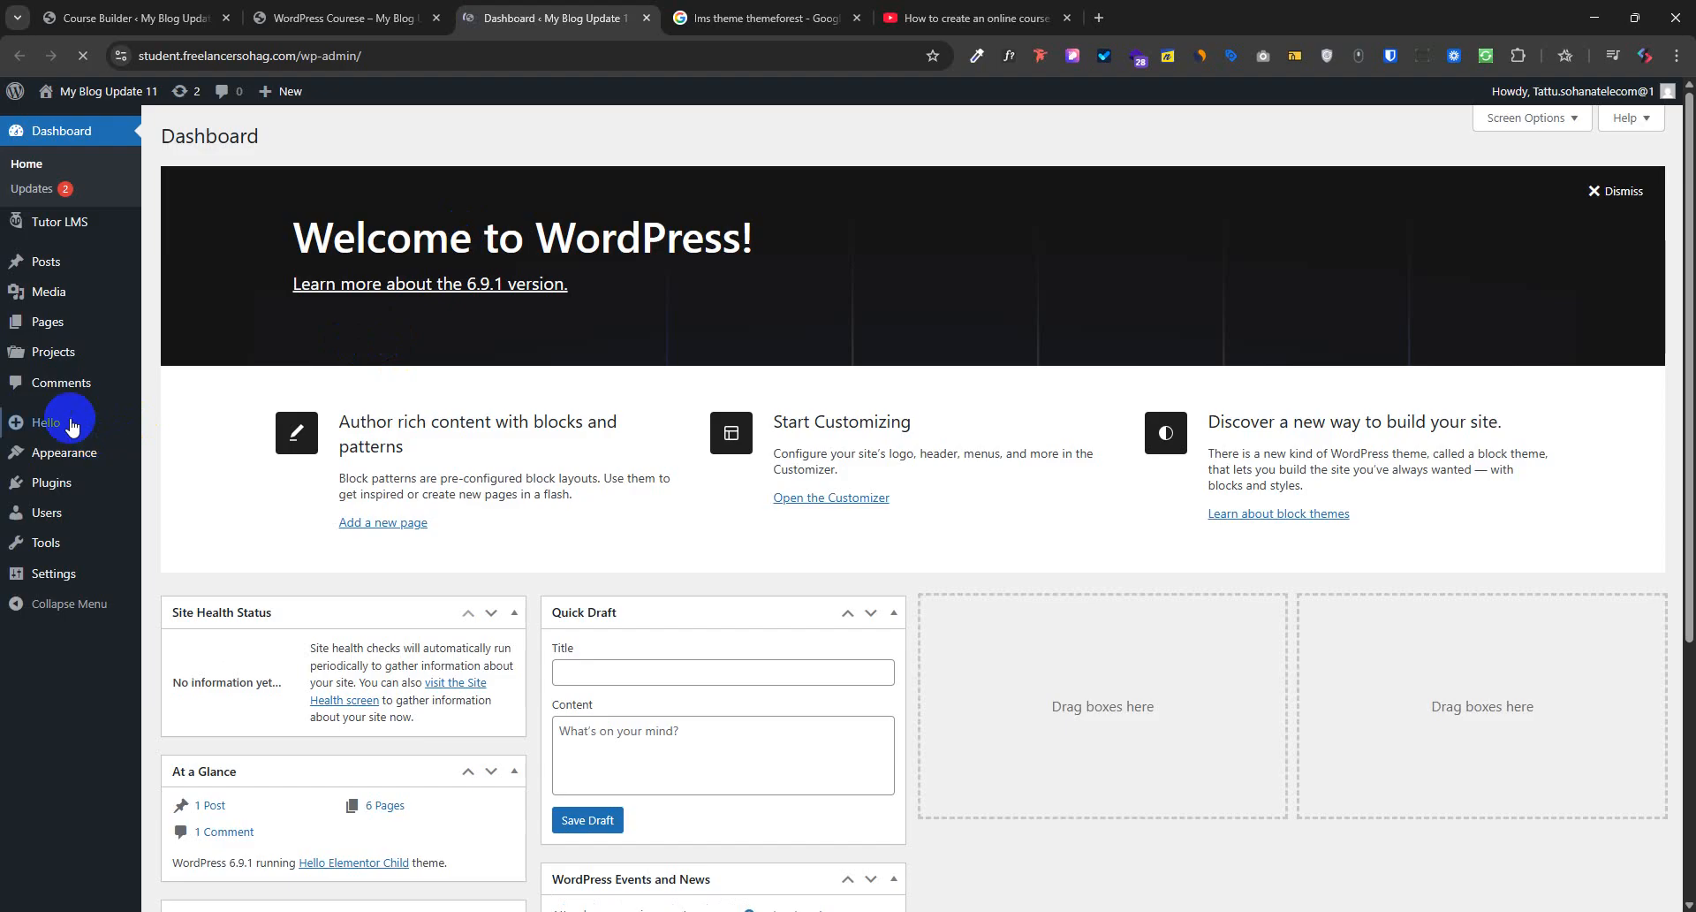
# From the list of all pages, open the public view of the Dashboard page in a new tab
pyautogui.moveTo(48, 324)
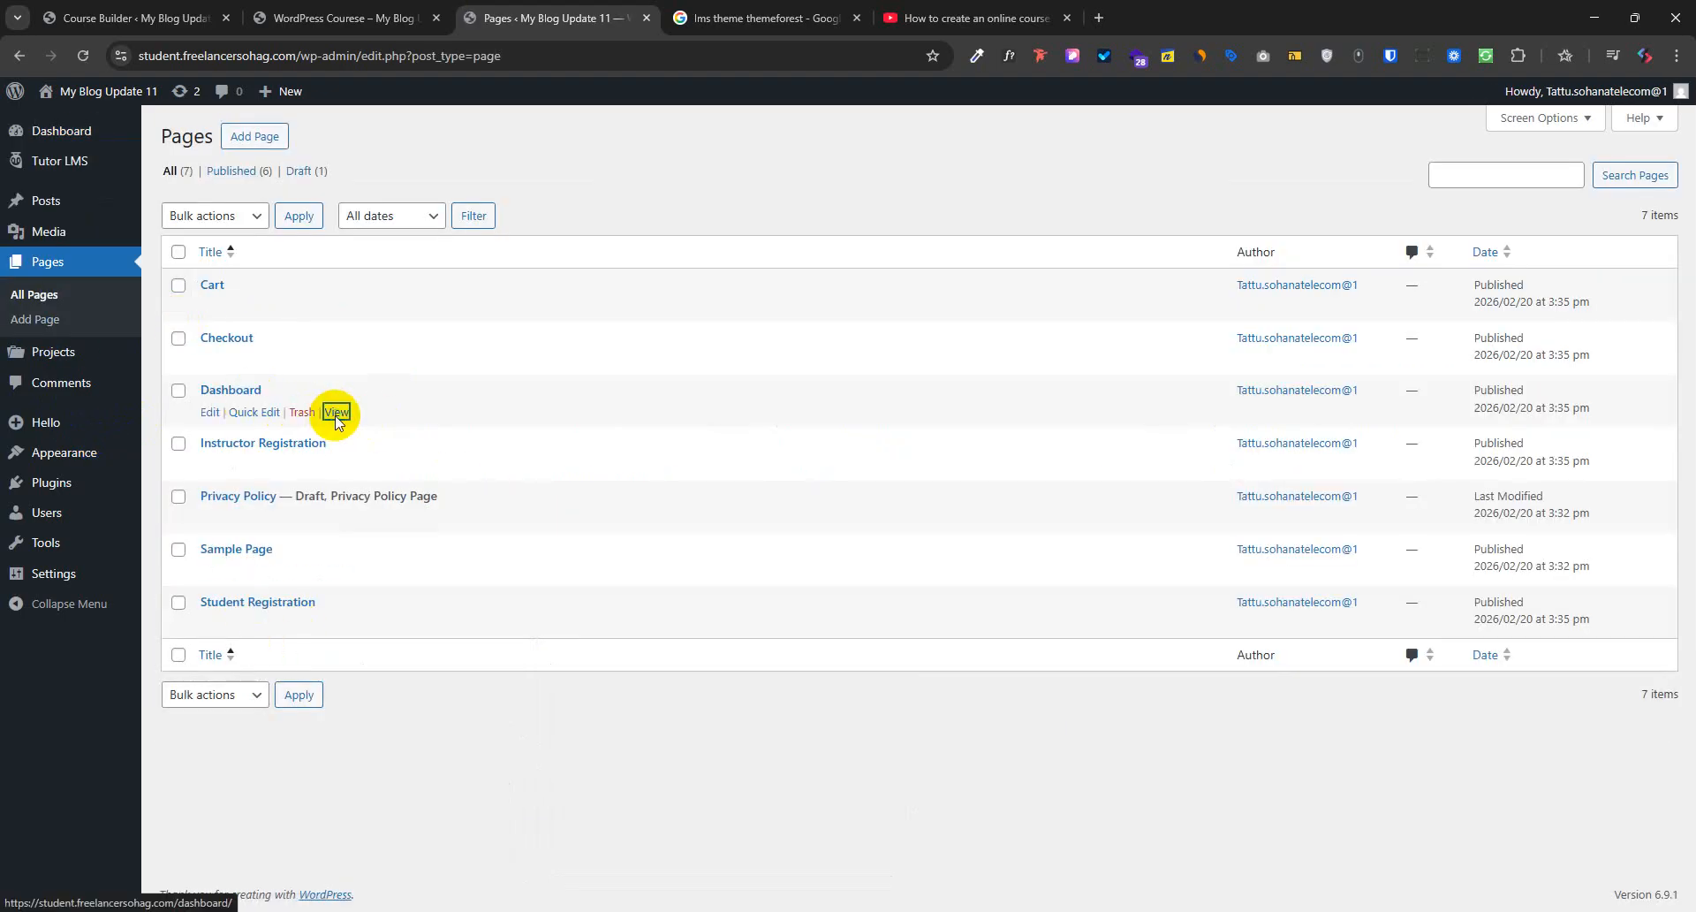
pyautogui.rightClick(336, 415)
pyautogui.click(394, 428)
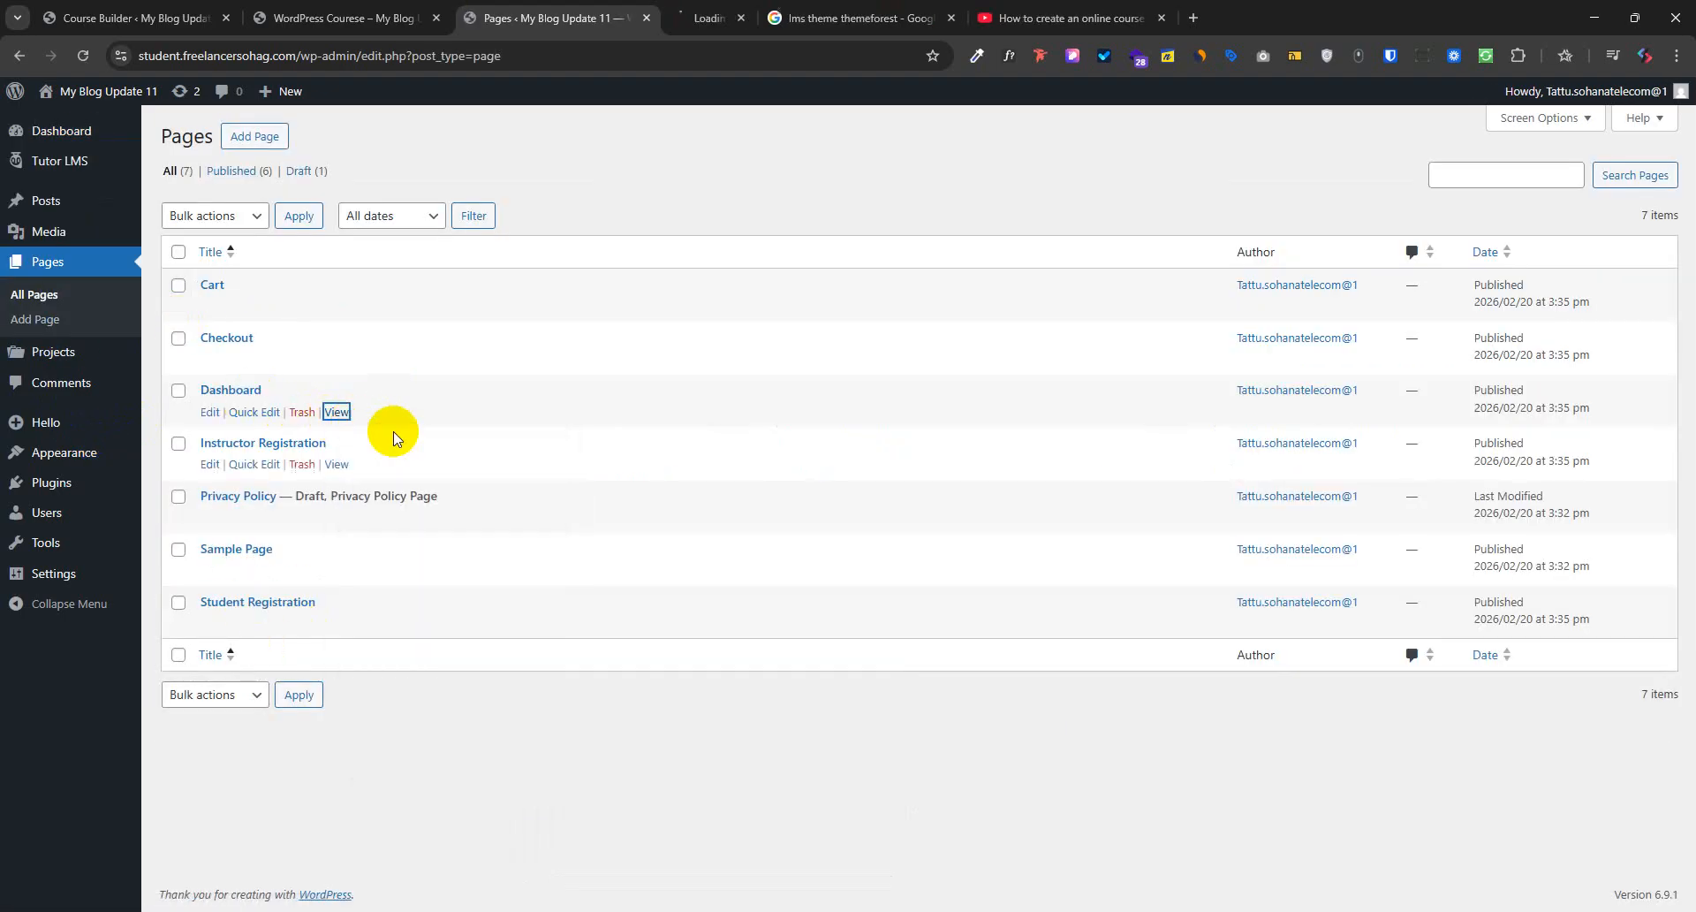
# Examine the front-end dashboard's course, student and earnings cards and the My Courses list
pyautogui.scroll(-2, 920, 446)
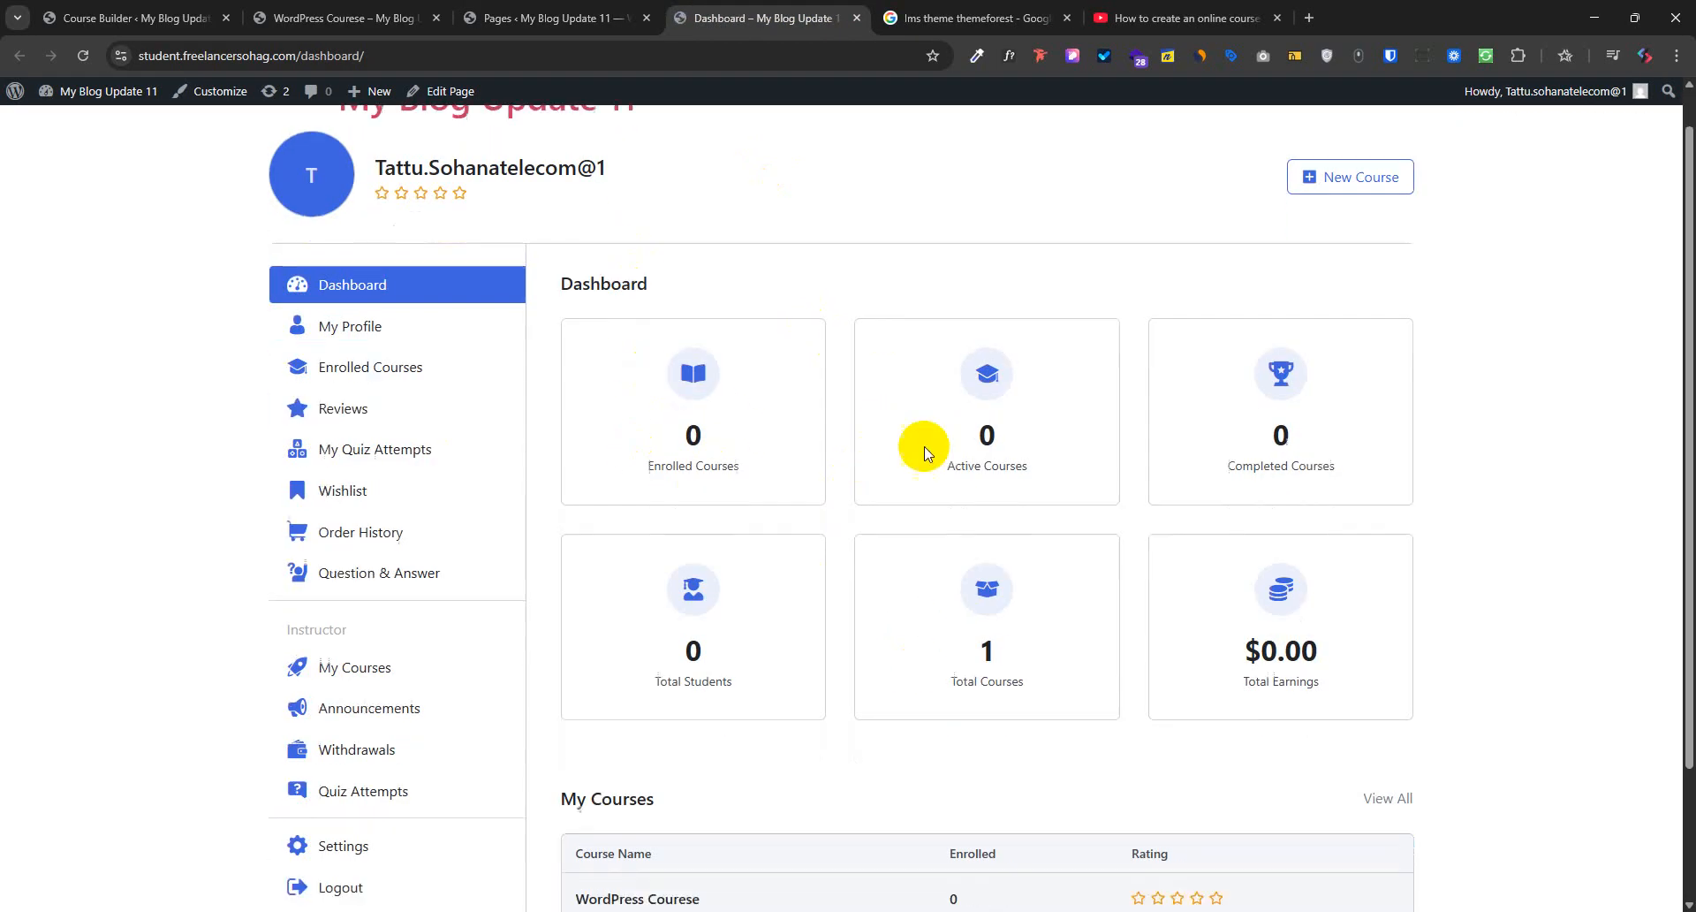
pyautogui.scroll(1, 969, 601)
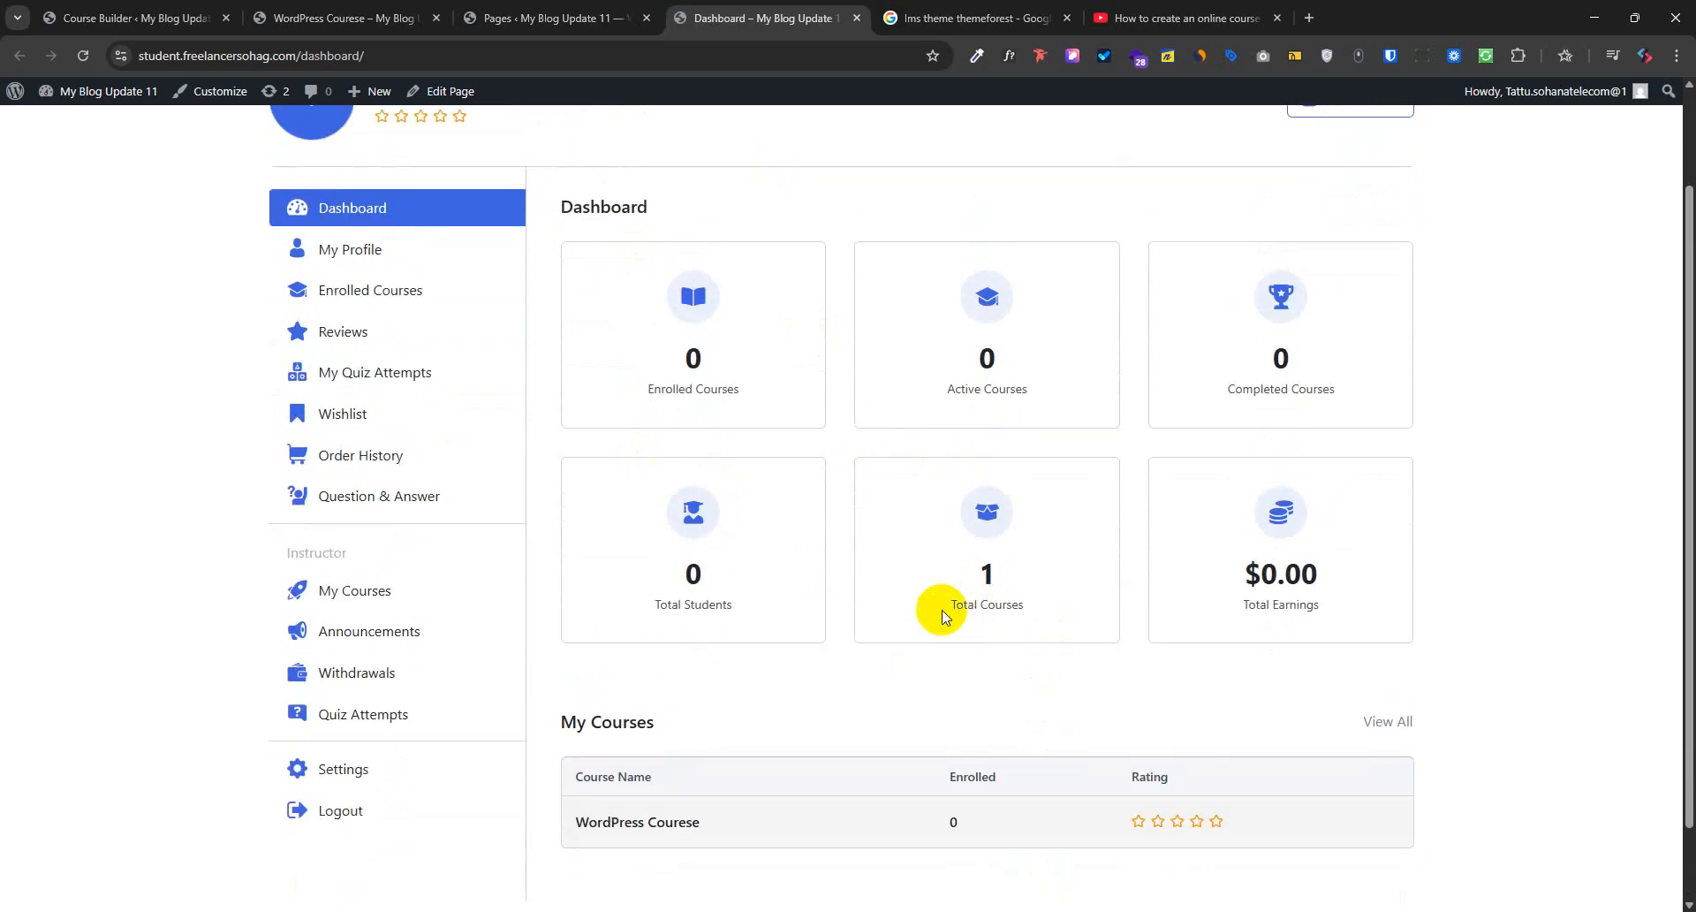
pyautogui.moveTo(942, 616); pyautogui.dragTo(1029, 616)
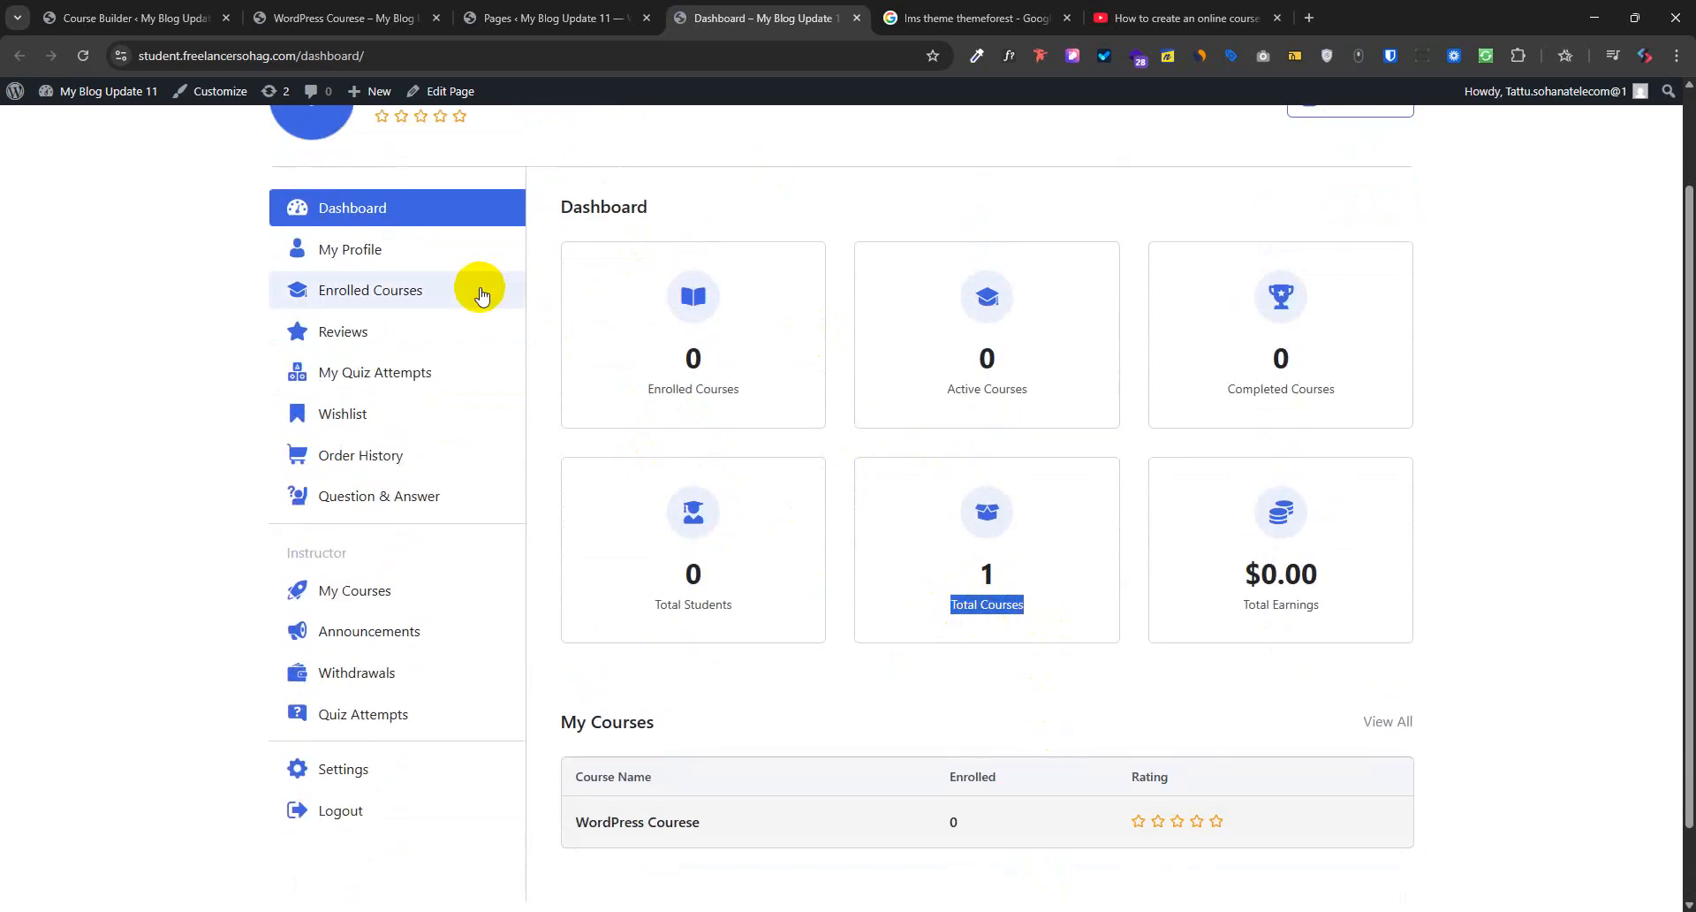
pyautogui.scroll(-1, 1242, 841)
pyautogui.scroll(2, 987, 814)
pyautogui.scroll(-2, 1098, 879)
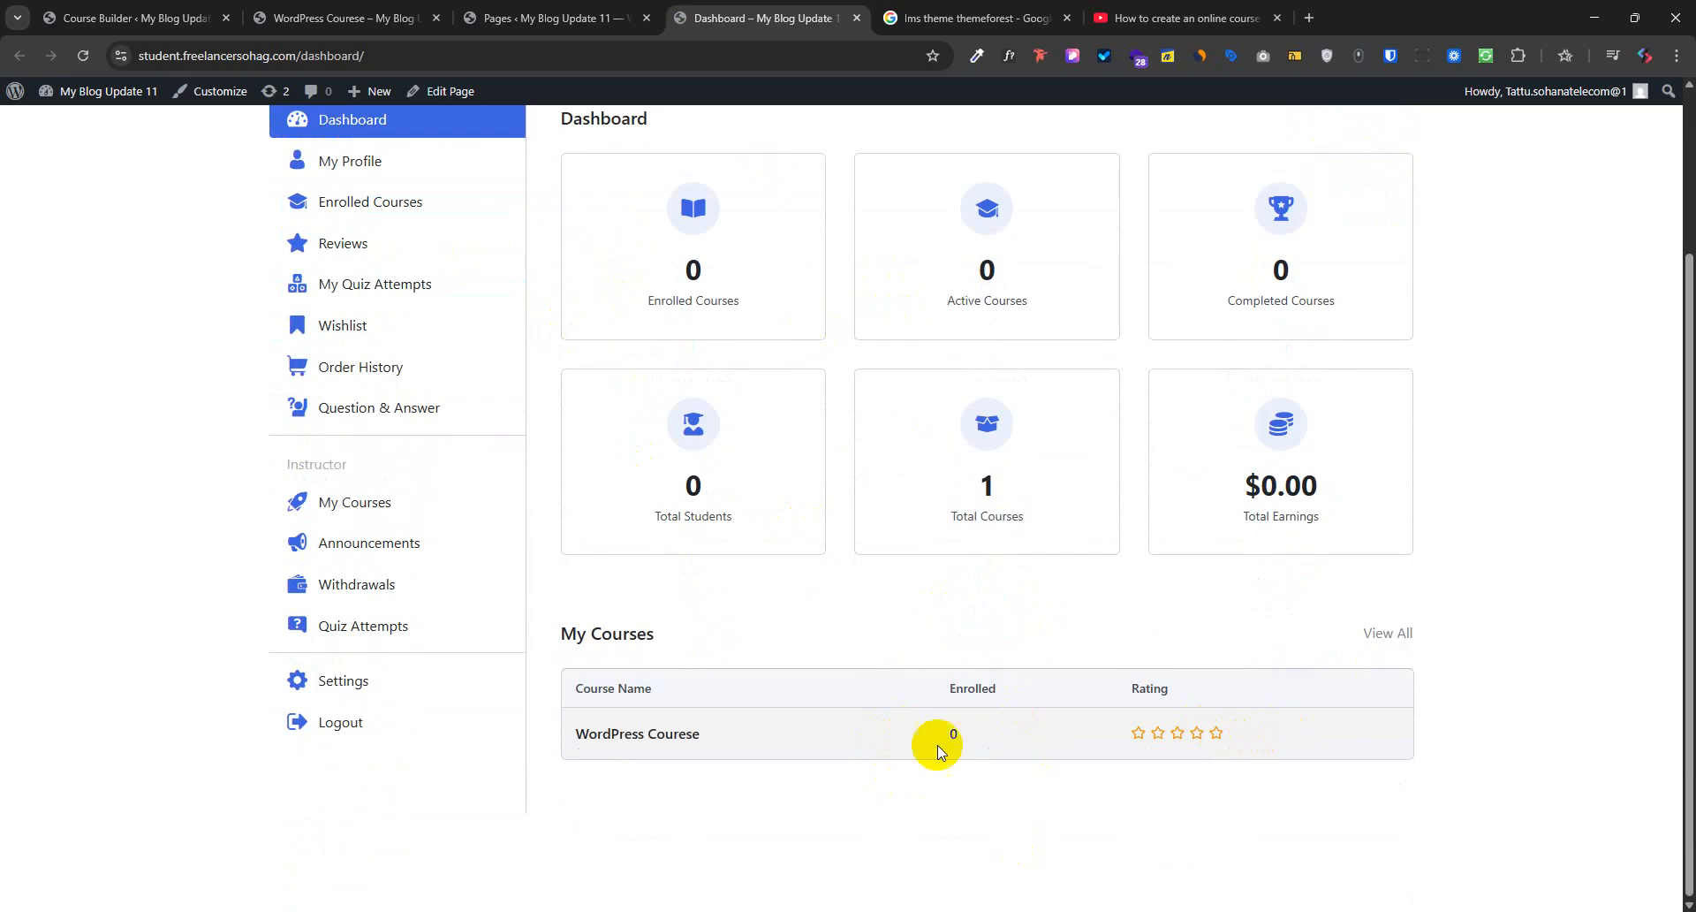
pyautogui.scroll(3, 972, 756)
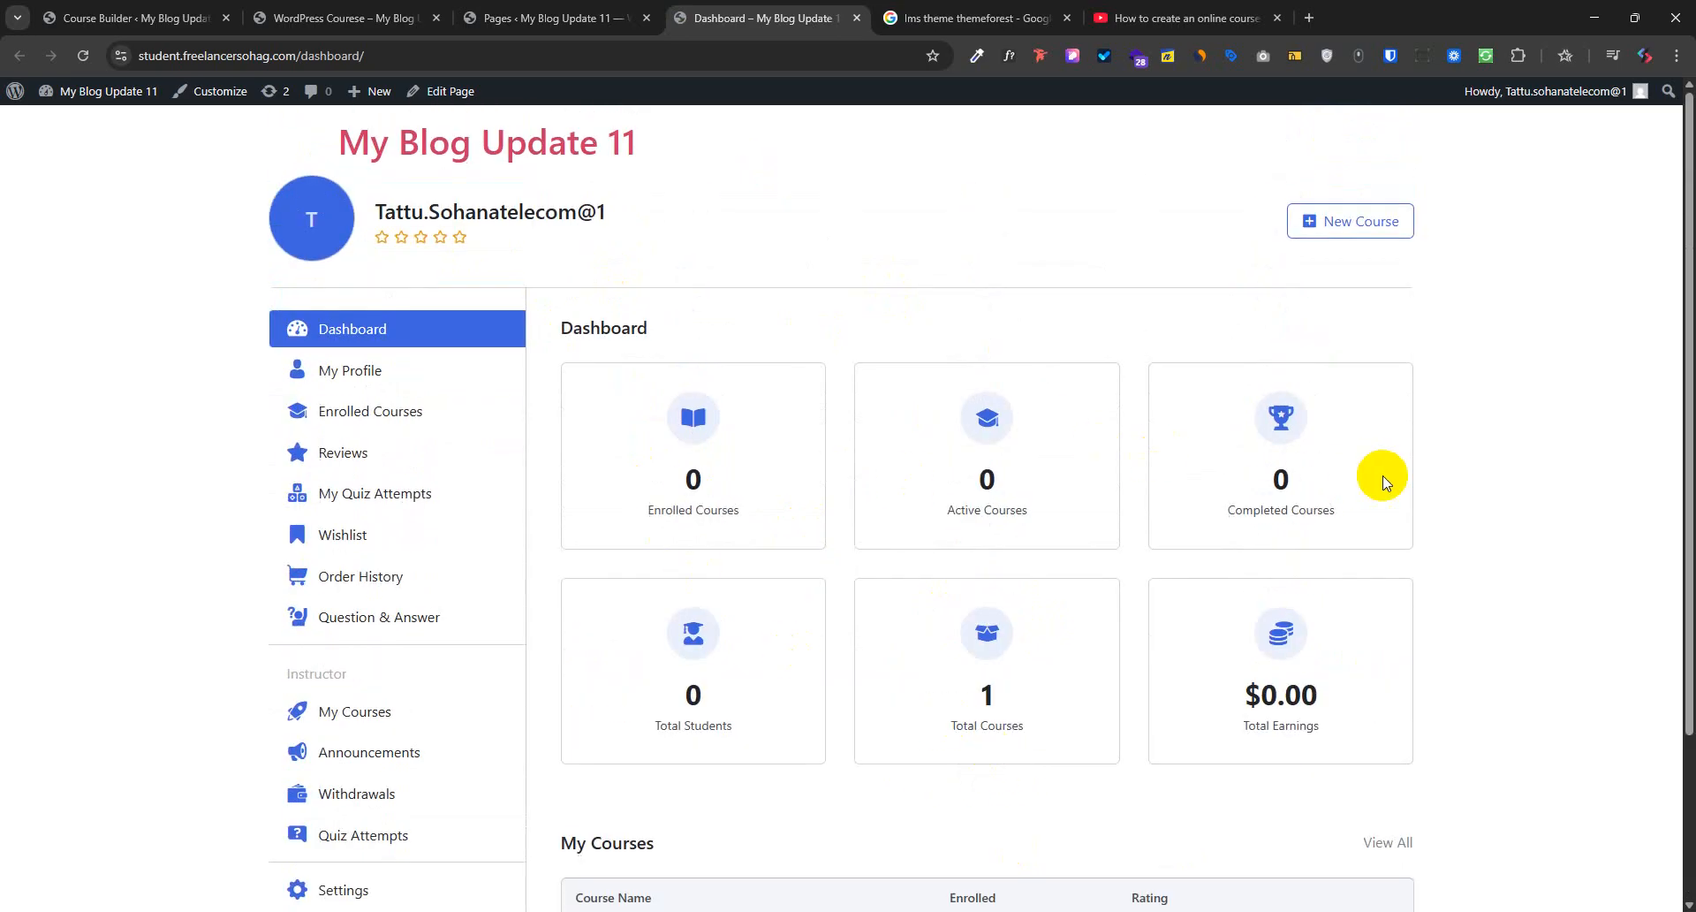
# Look through My Profile, the enrolled, active and completed course lists, and Reviews in the front-end dashboard
pyautogui.click(339, 377)
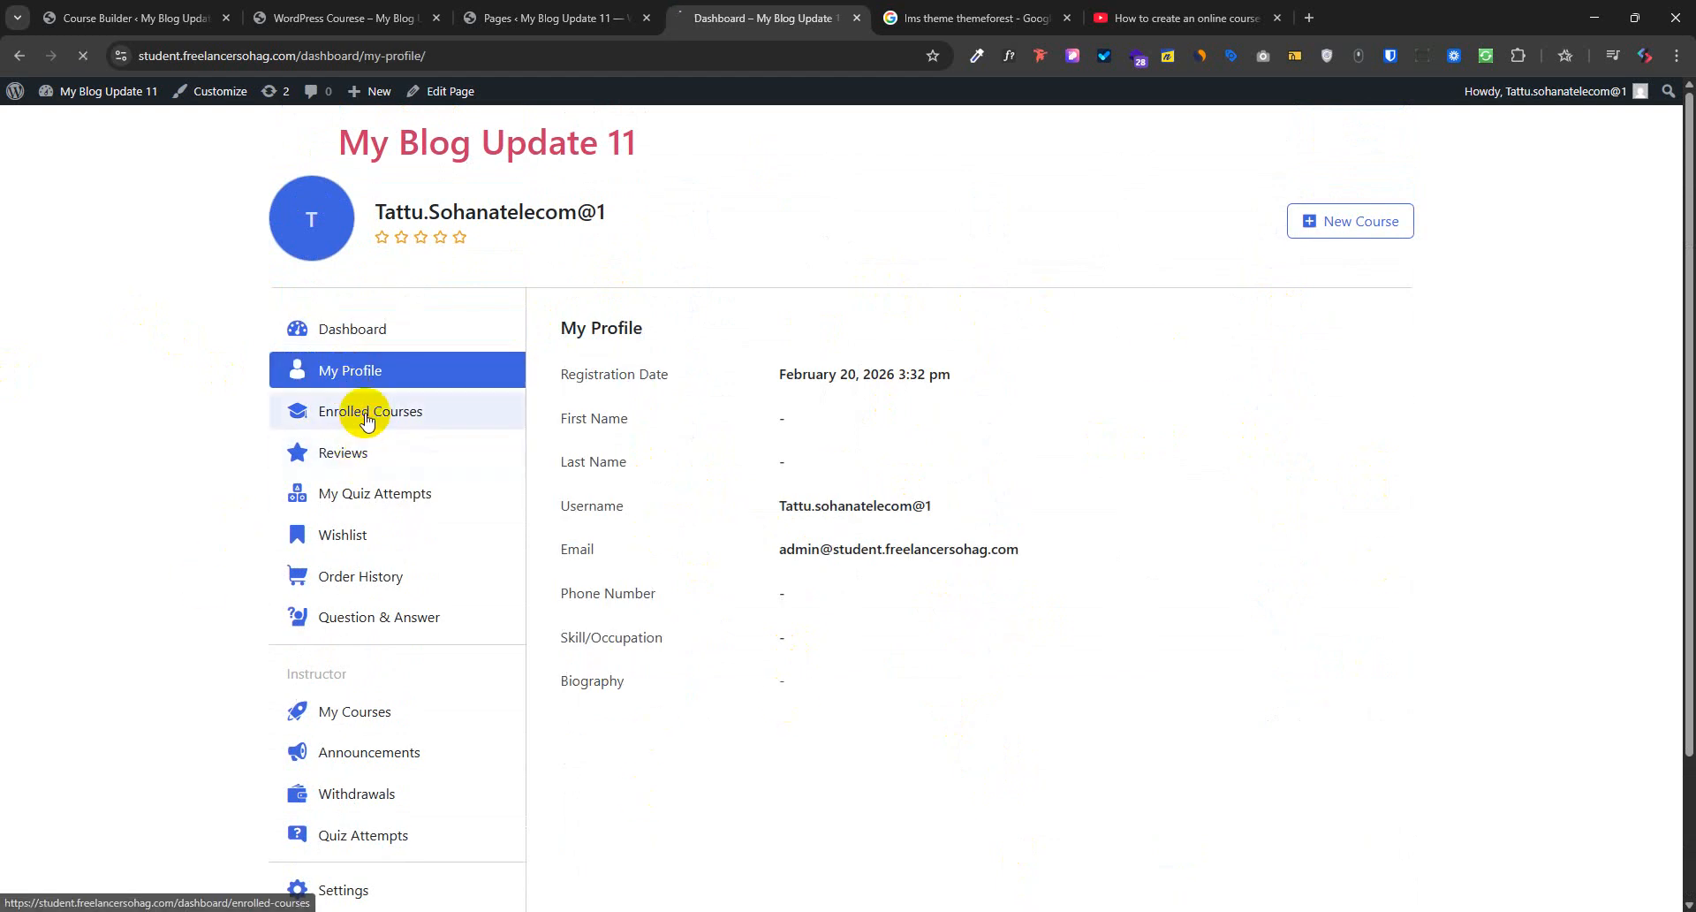
pyautogui.click(366, 411)
pyautogui.click(782, 378)
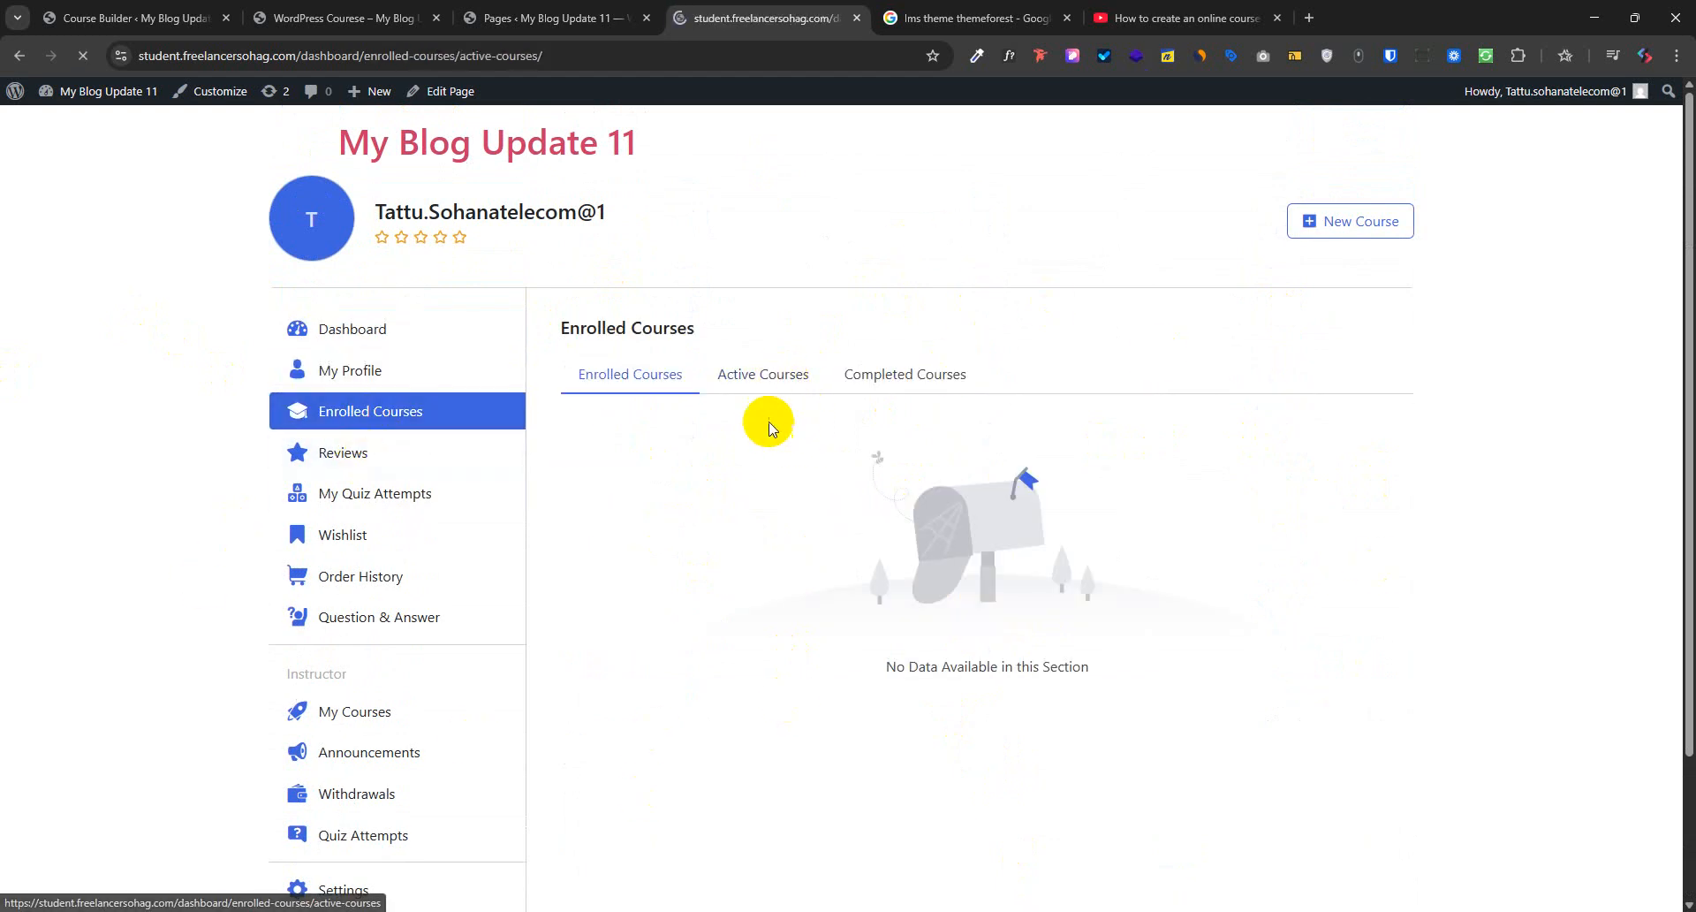
pyautogui.click(940, 380)
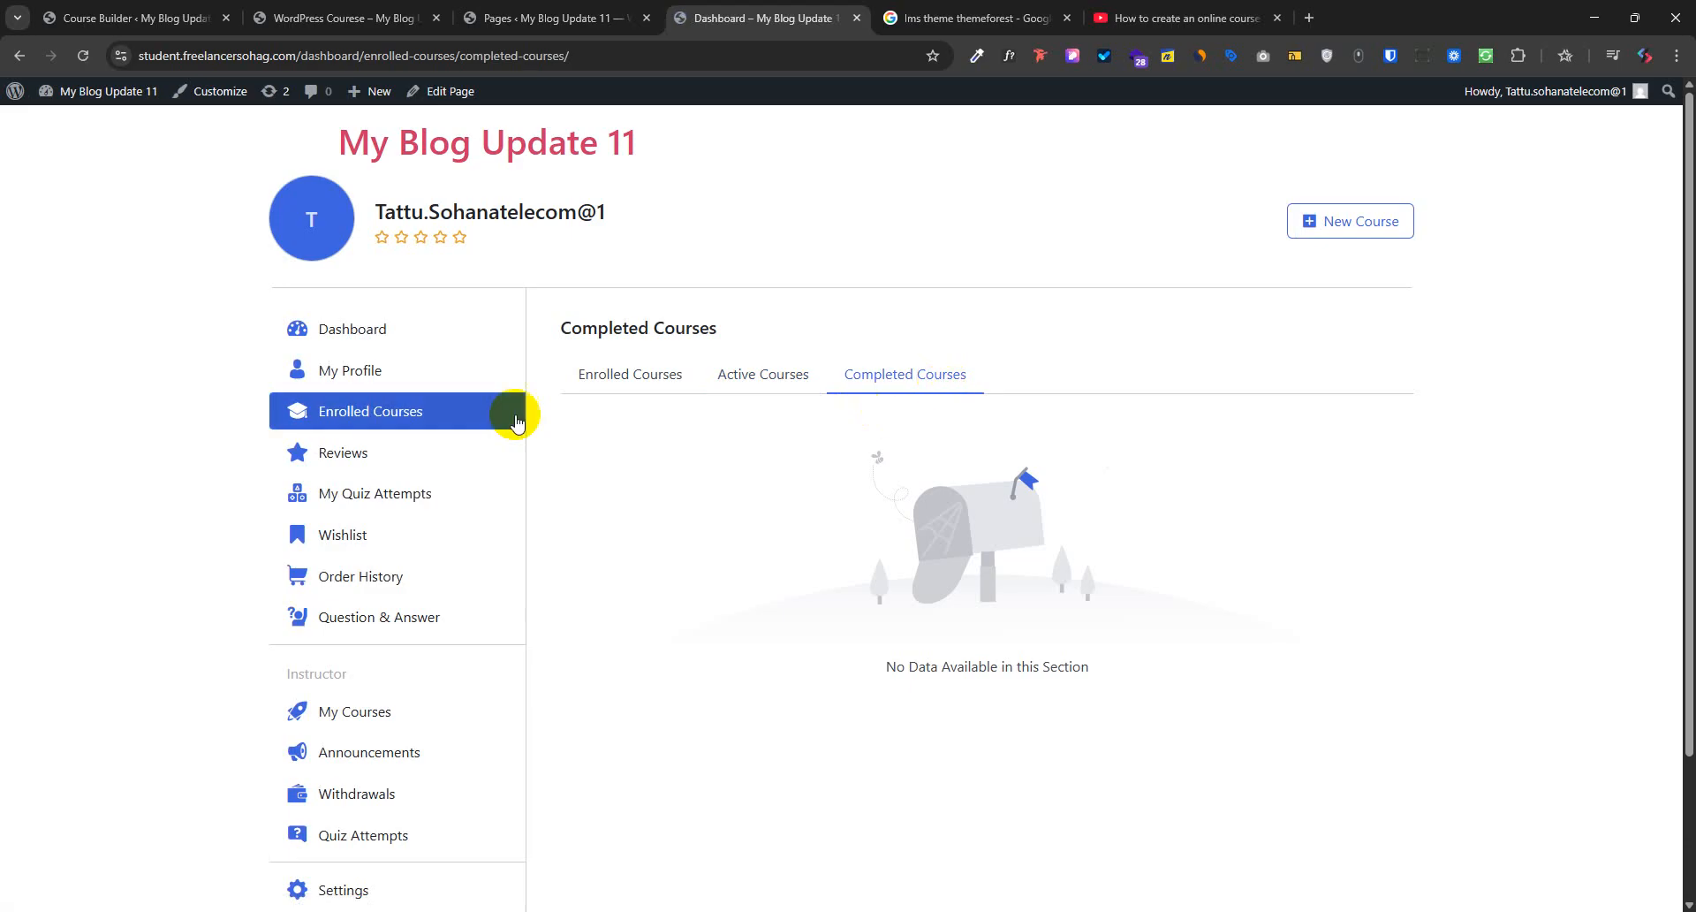
pyautogui.click(597, 373)
pyautogui.click(395, 468)
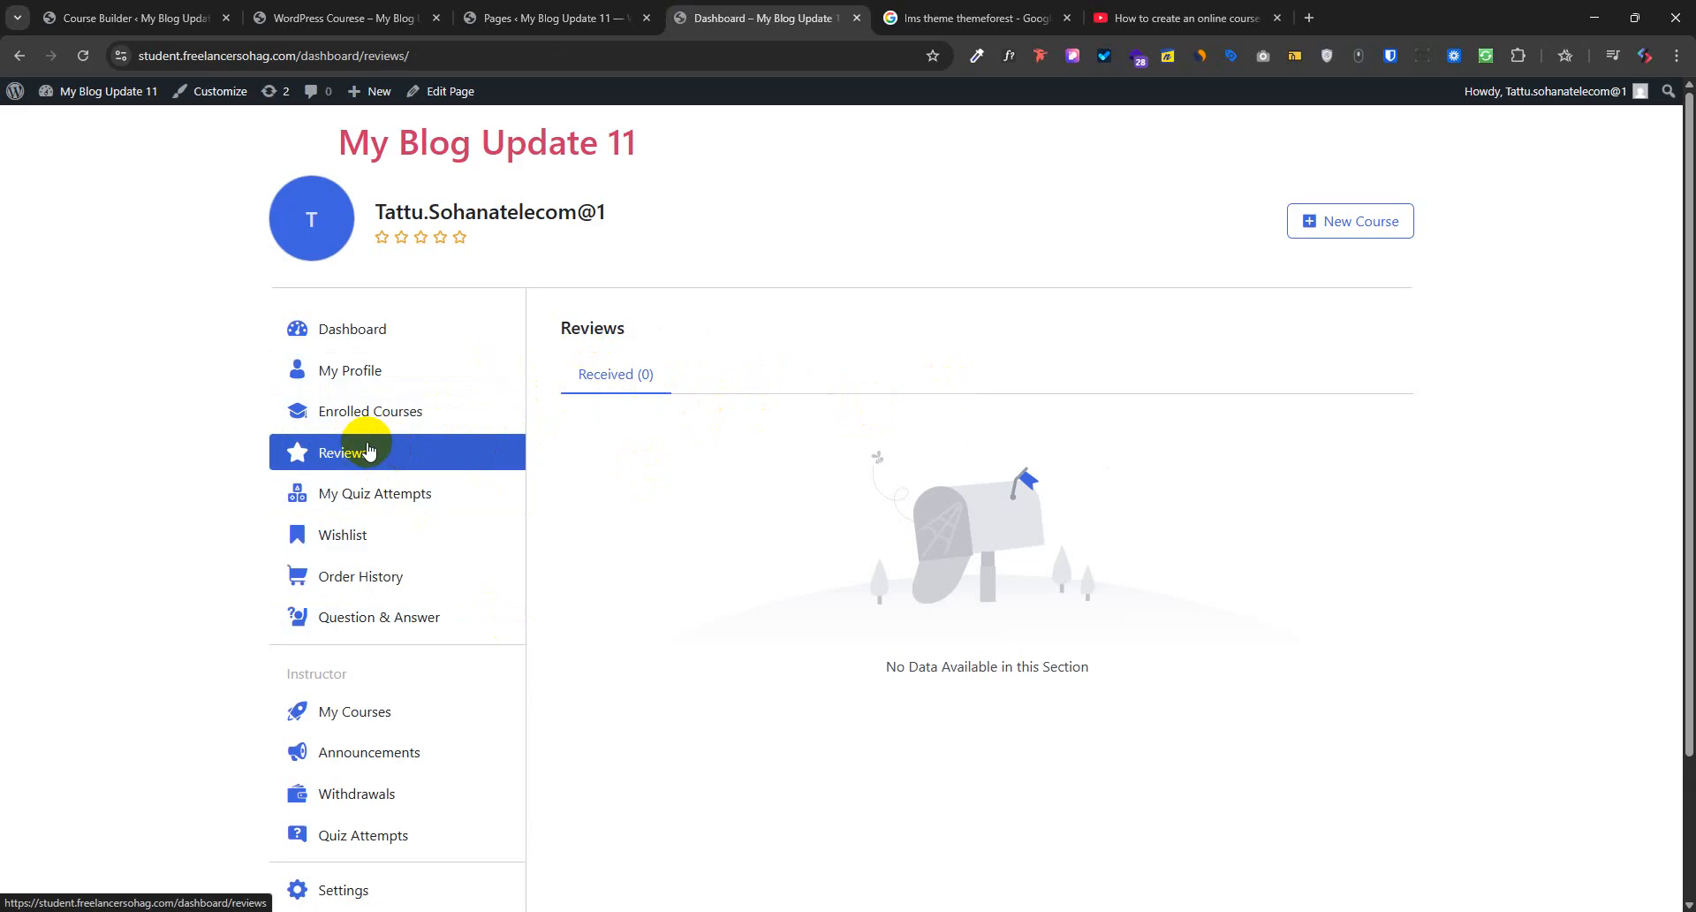
# Recheck the enrolled and completed course lists in the front-end dashboard and view My Quiz Attempts
pyautogui.click(353, 411)
pyautogui.click(818, 374)
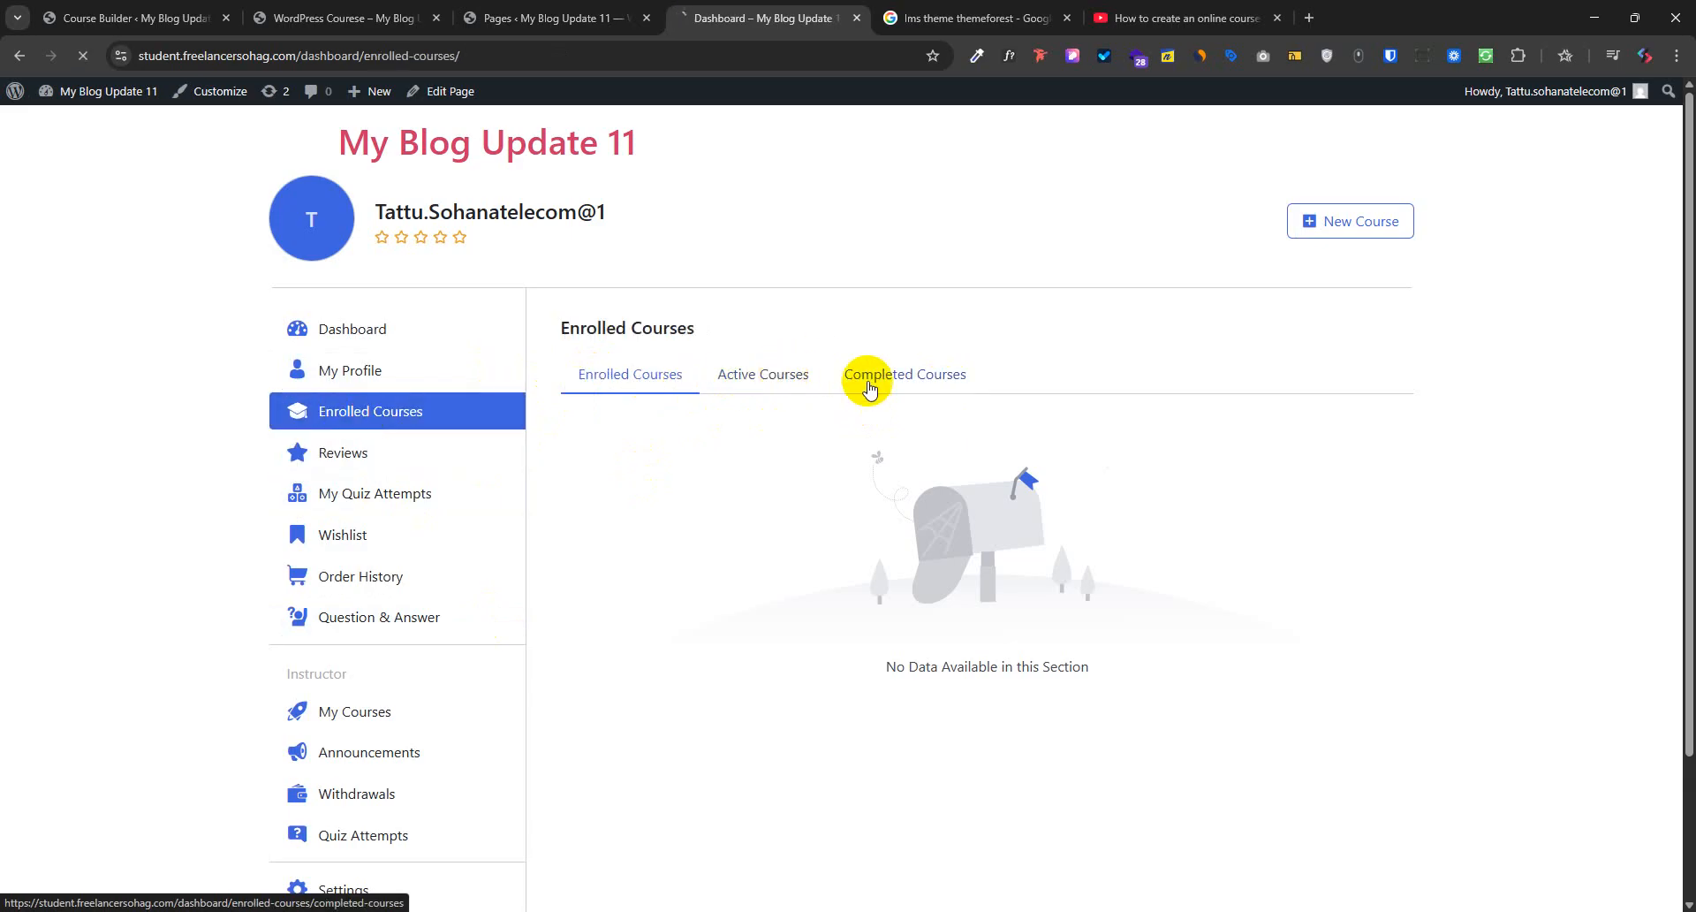
pyautogui.click(924, 378)
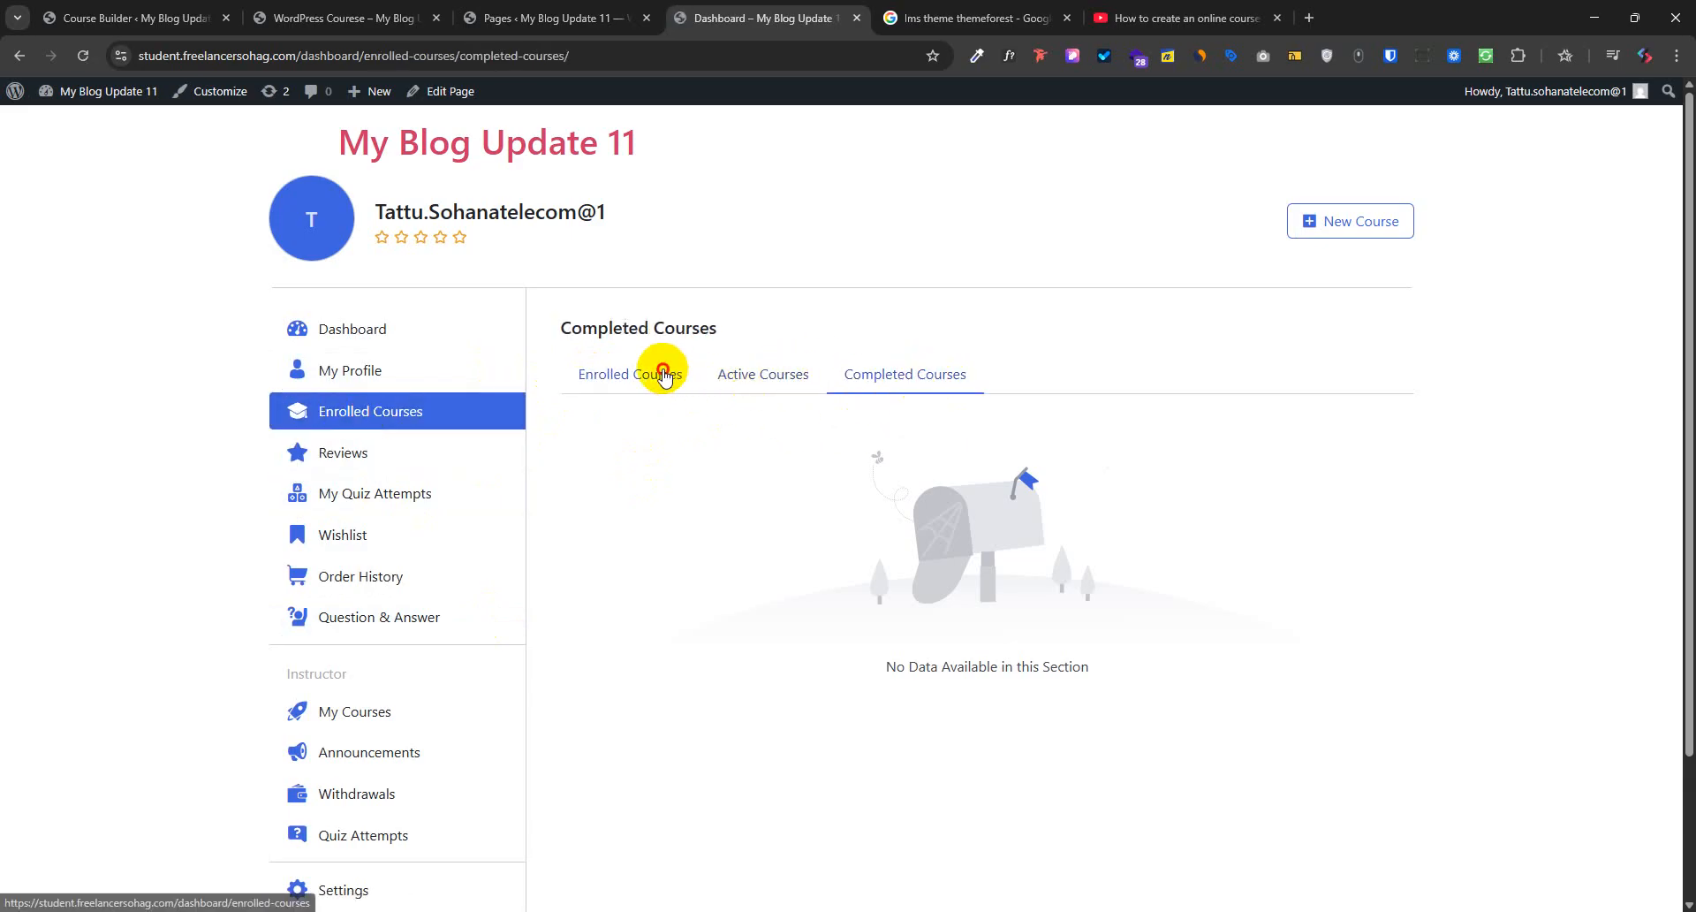
pyautogui.click(663, 373)
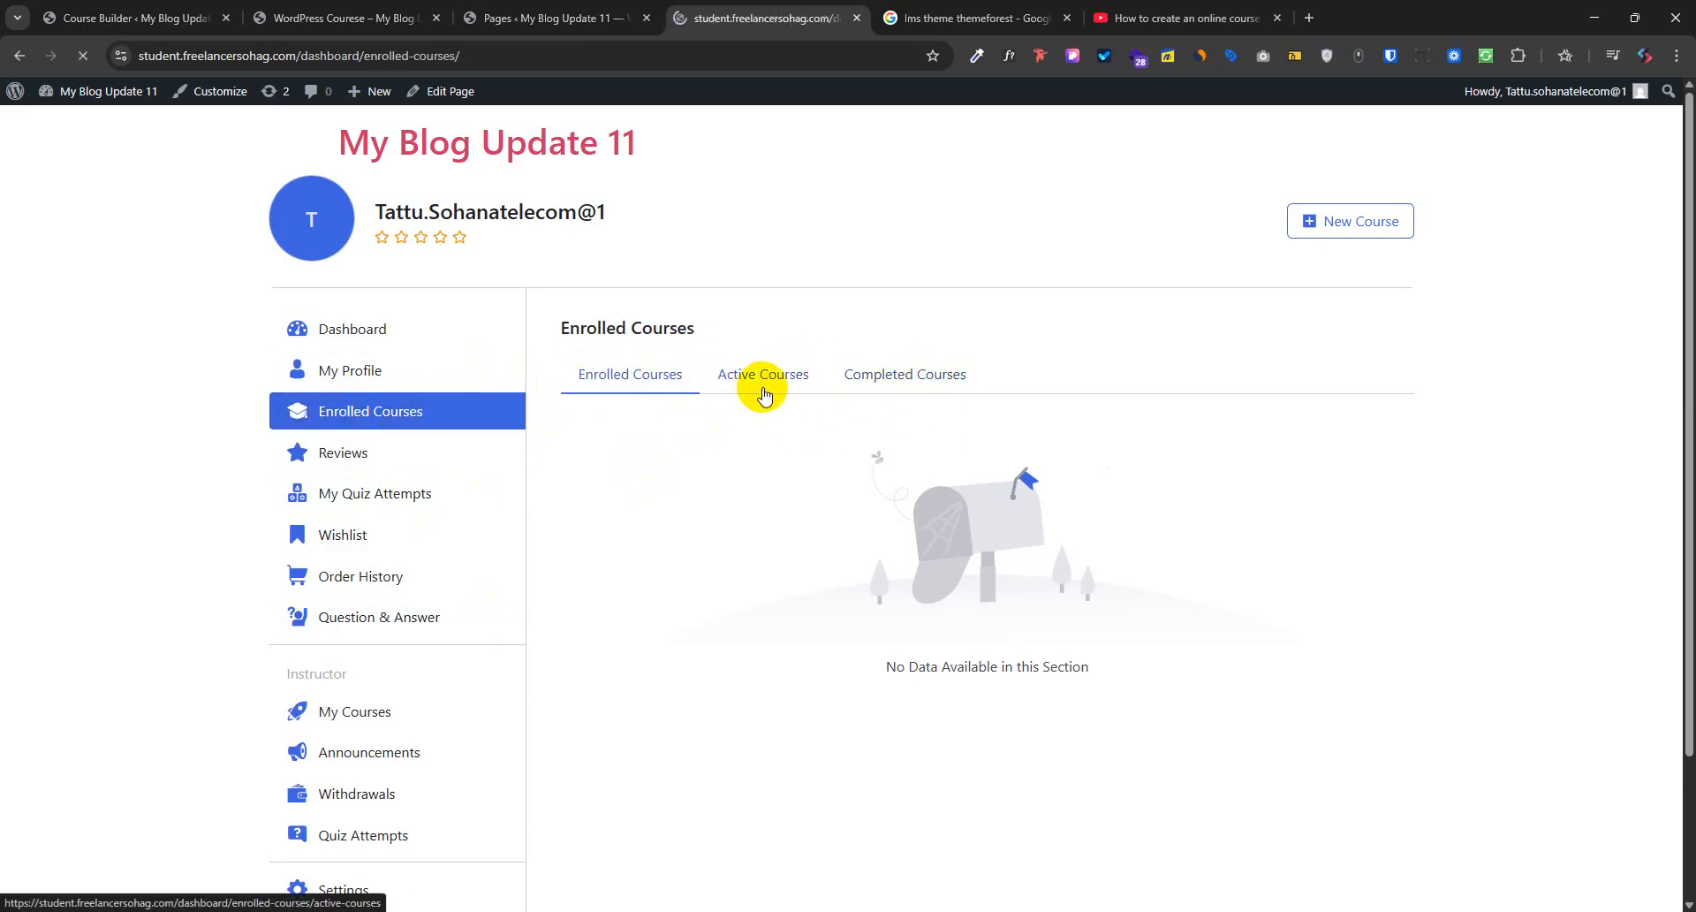
pyautogui.click(935, 379)
pyautogui.click(645, 375)
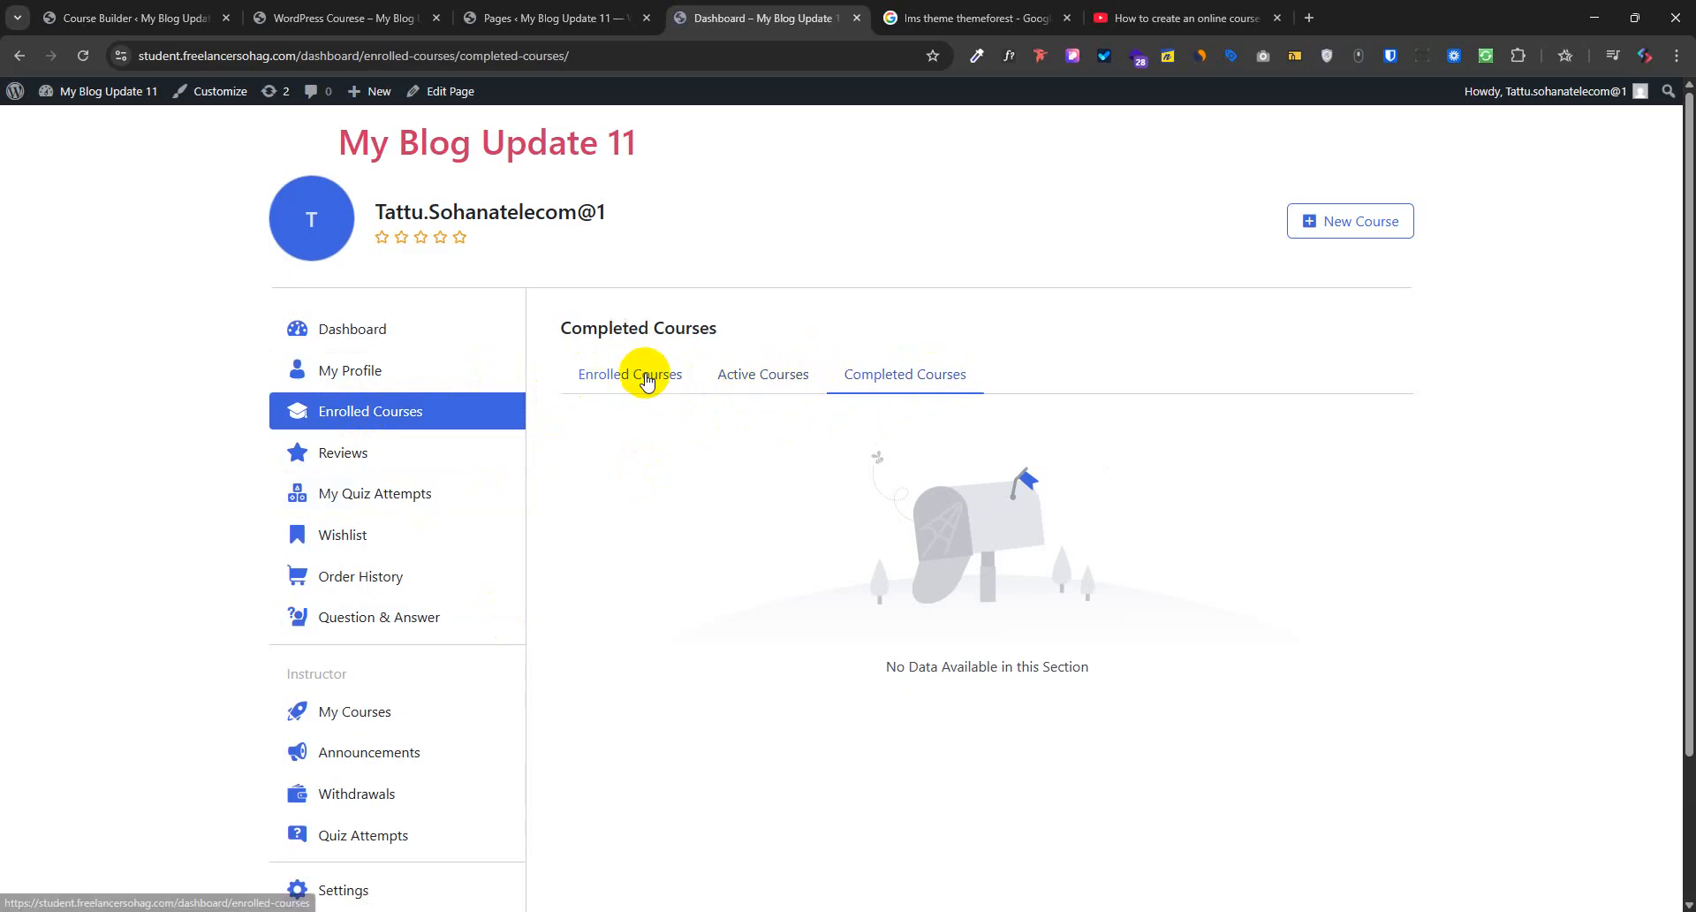
pyautogui.click(447, 455)
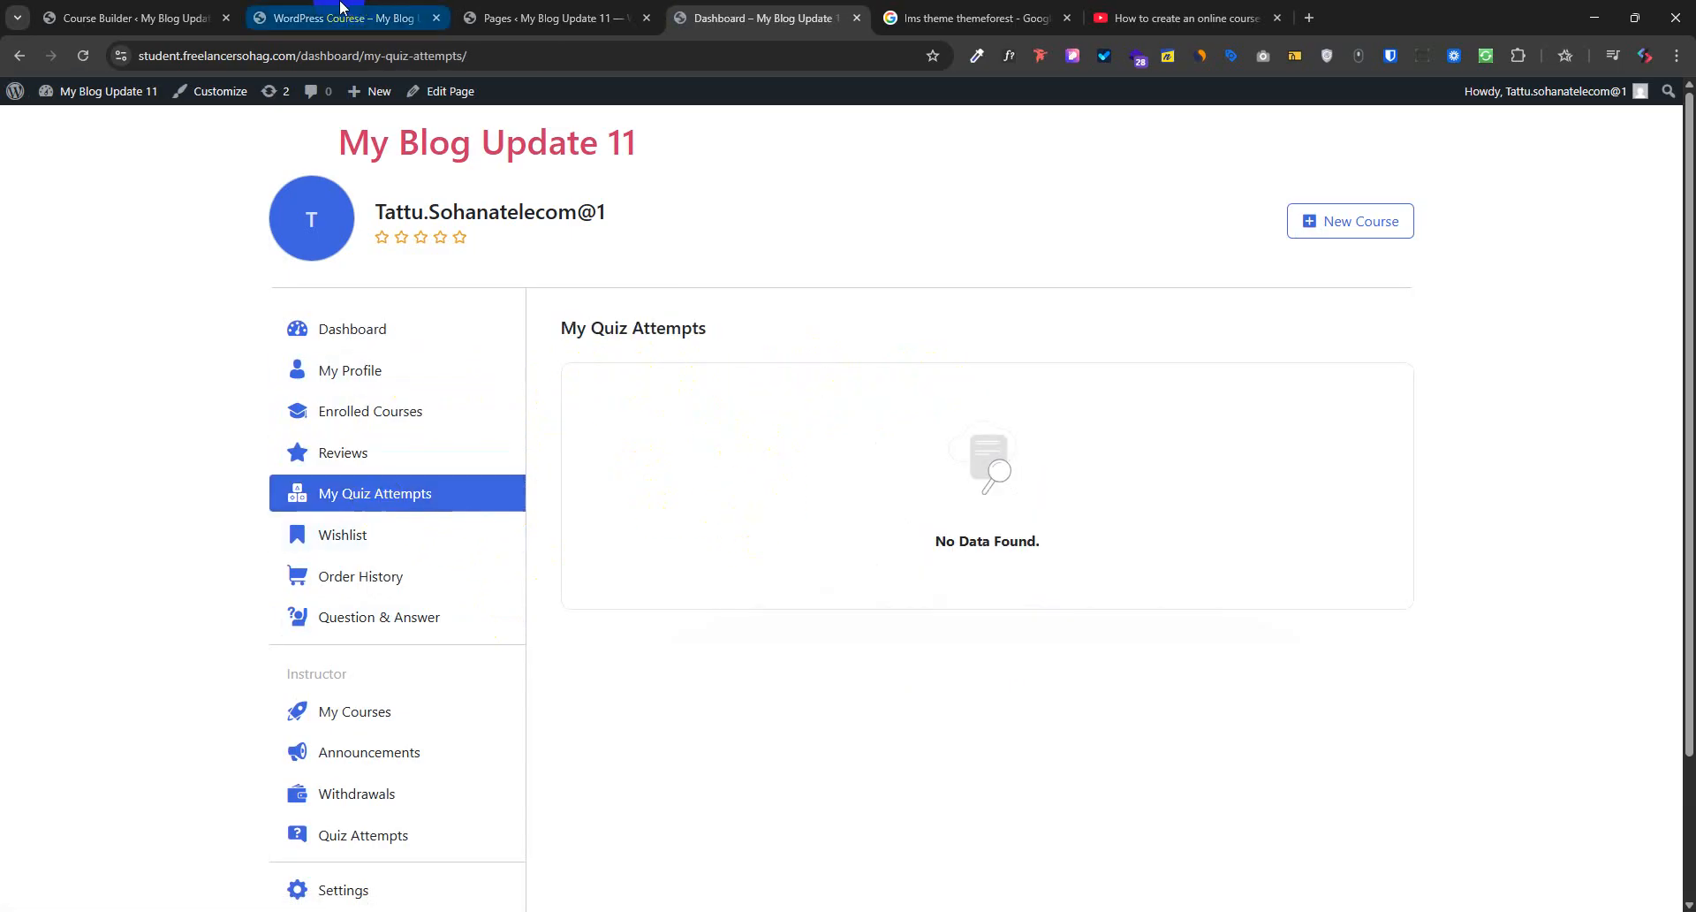
# Return to the course builder and open the course's Curriculum section
pyautogui.click(340, 31)
pyautogui.click(539, 18)
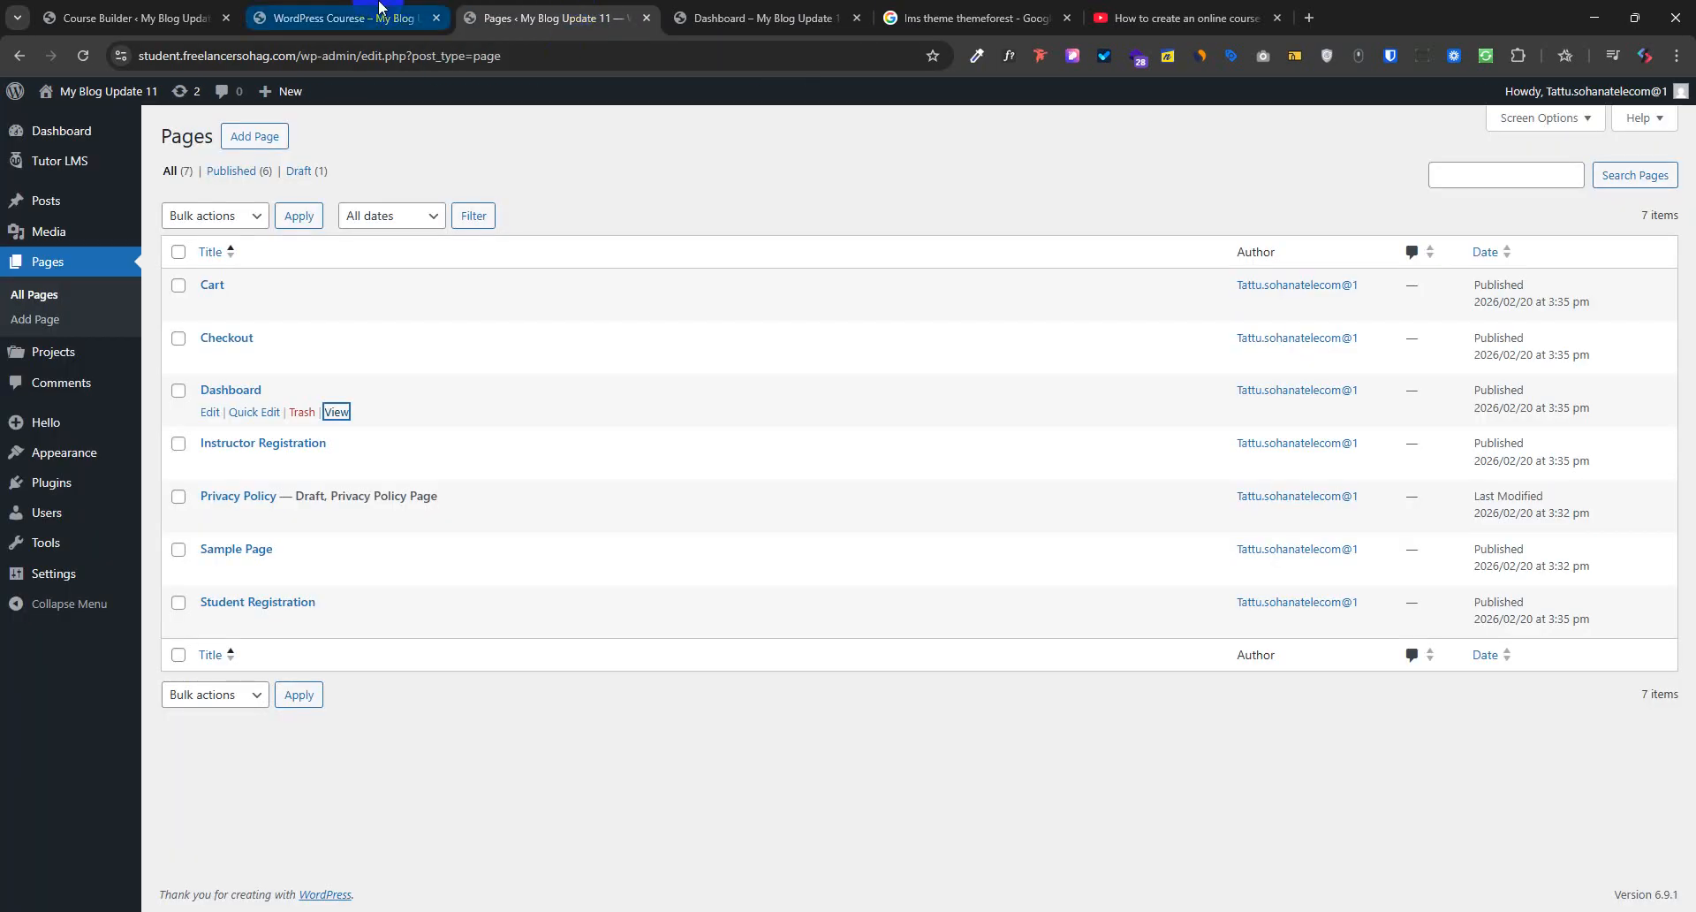
pyautogui.click(302, 9)
pyautogui.click(137, 16)
pyautogui.scroll(1, 621, 372)
pyautogui.scroll(-3, 704, 627)
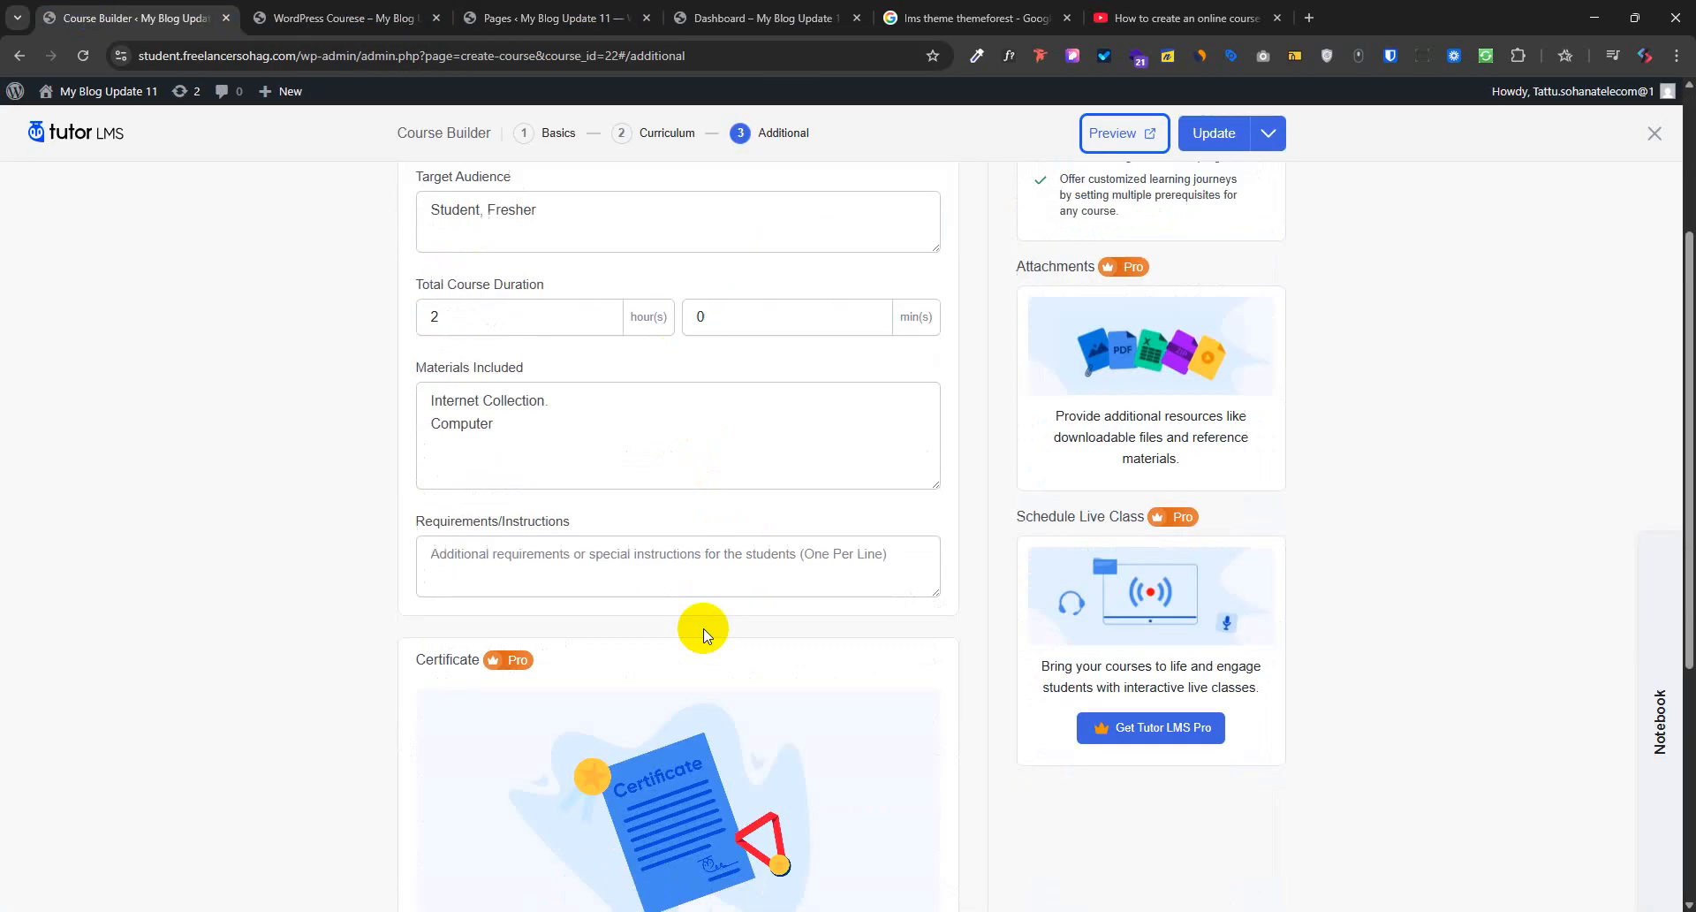
pyautogui.scroll(3, 672, 592)
pyautogui.click(649, 128)
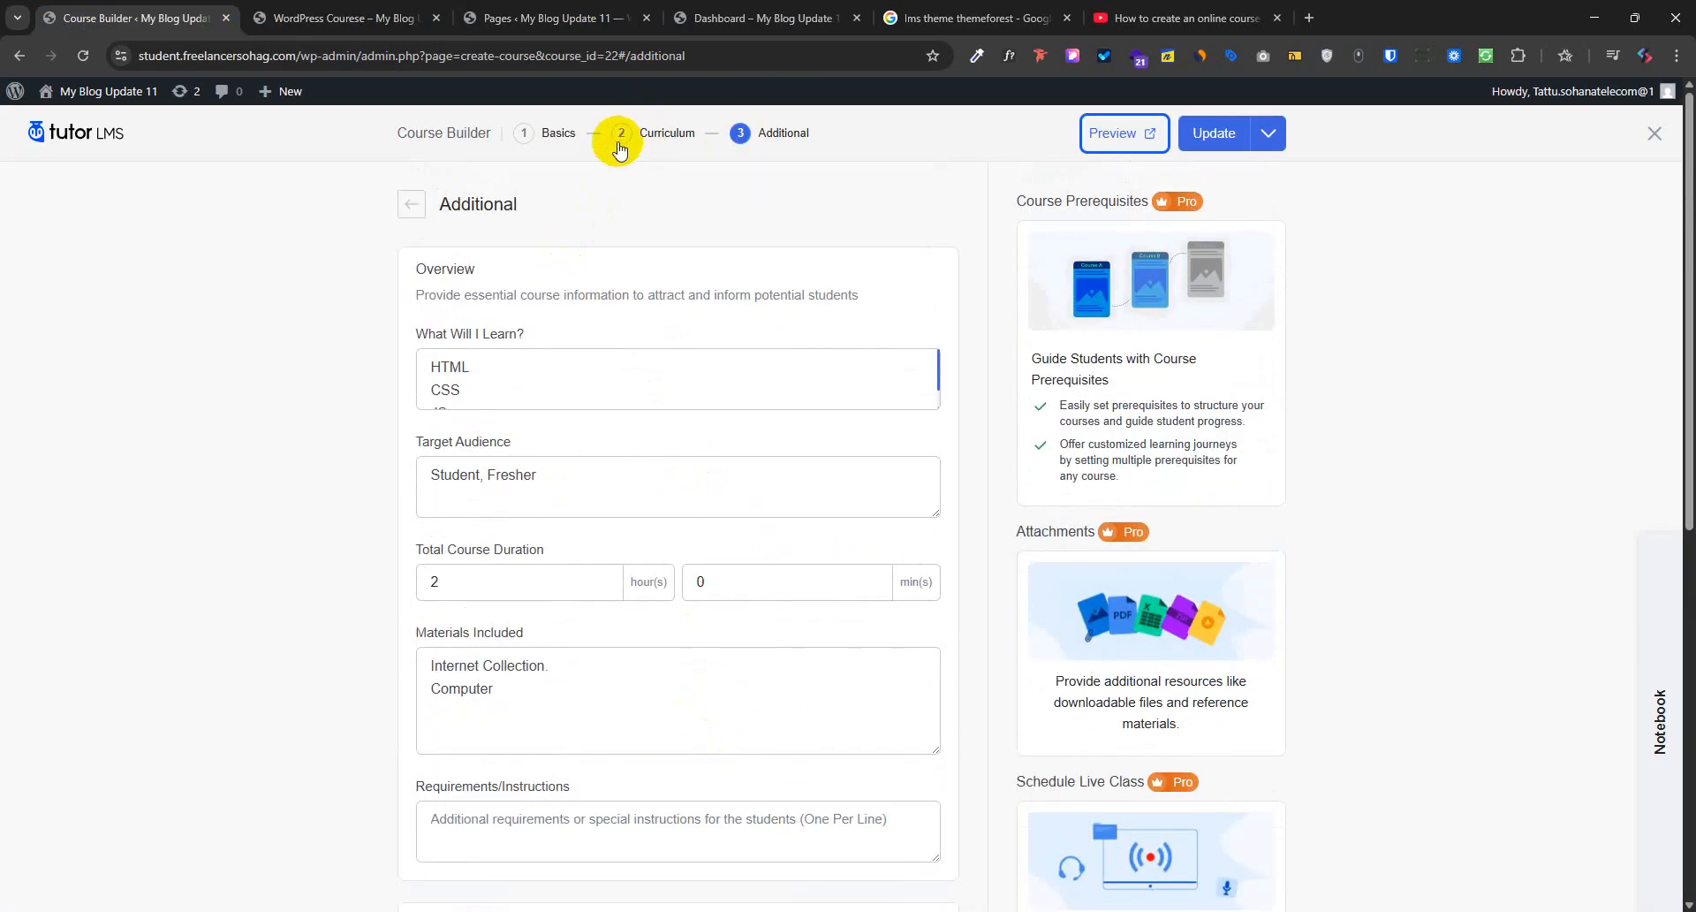
pyautogui.click(660, 136)
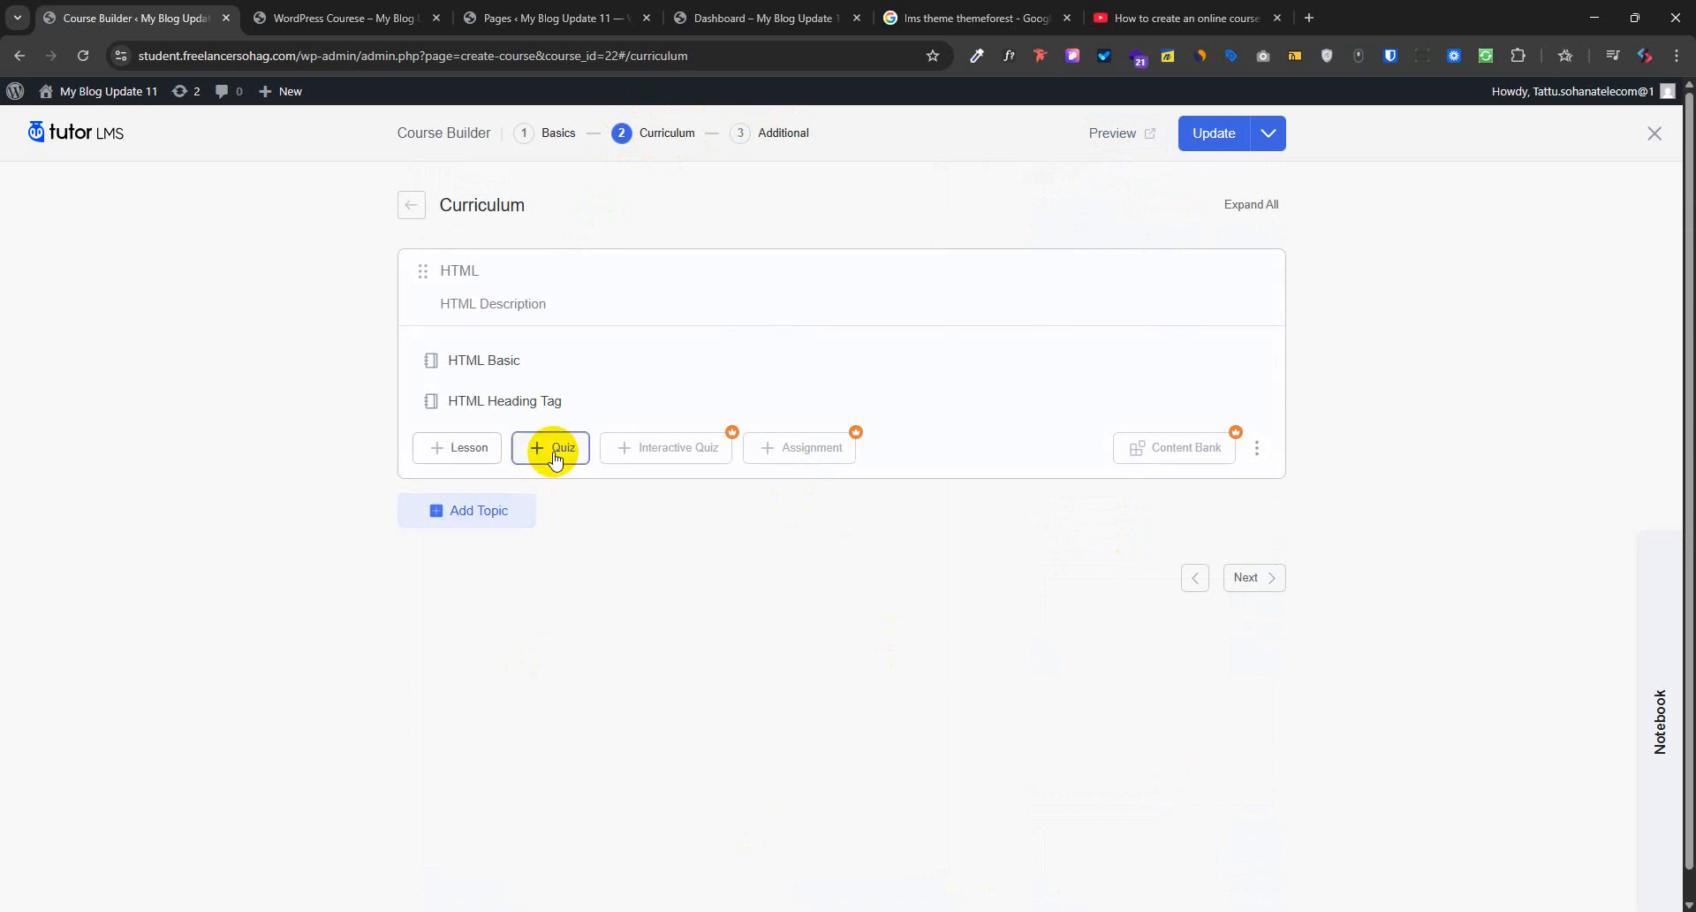
# Add a quiz titled "What is HTML" to the HTML topic, leaving its summary empty
pyautogui.click(558, 457)
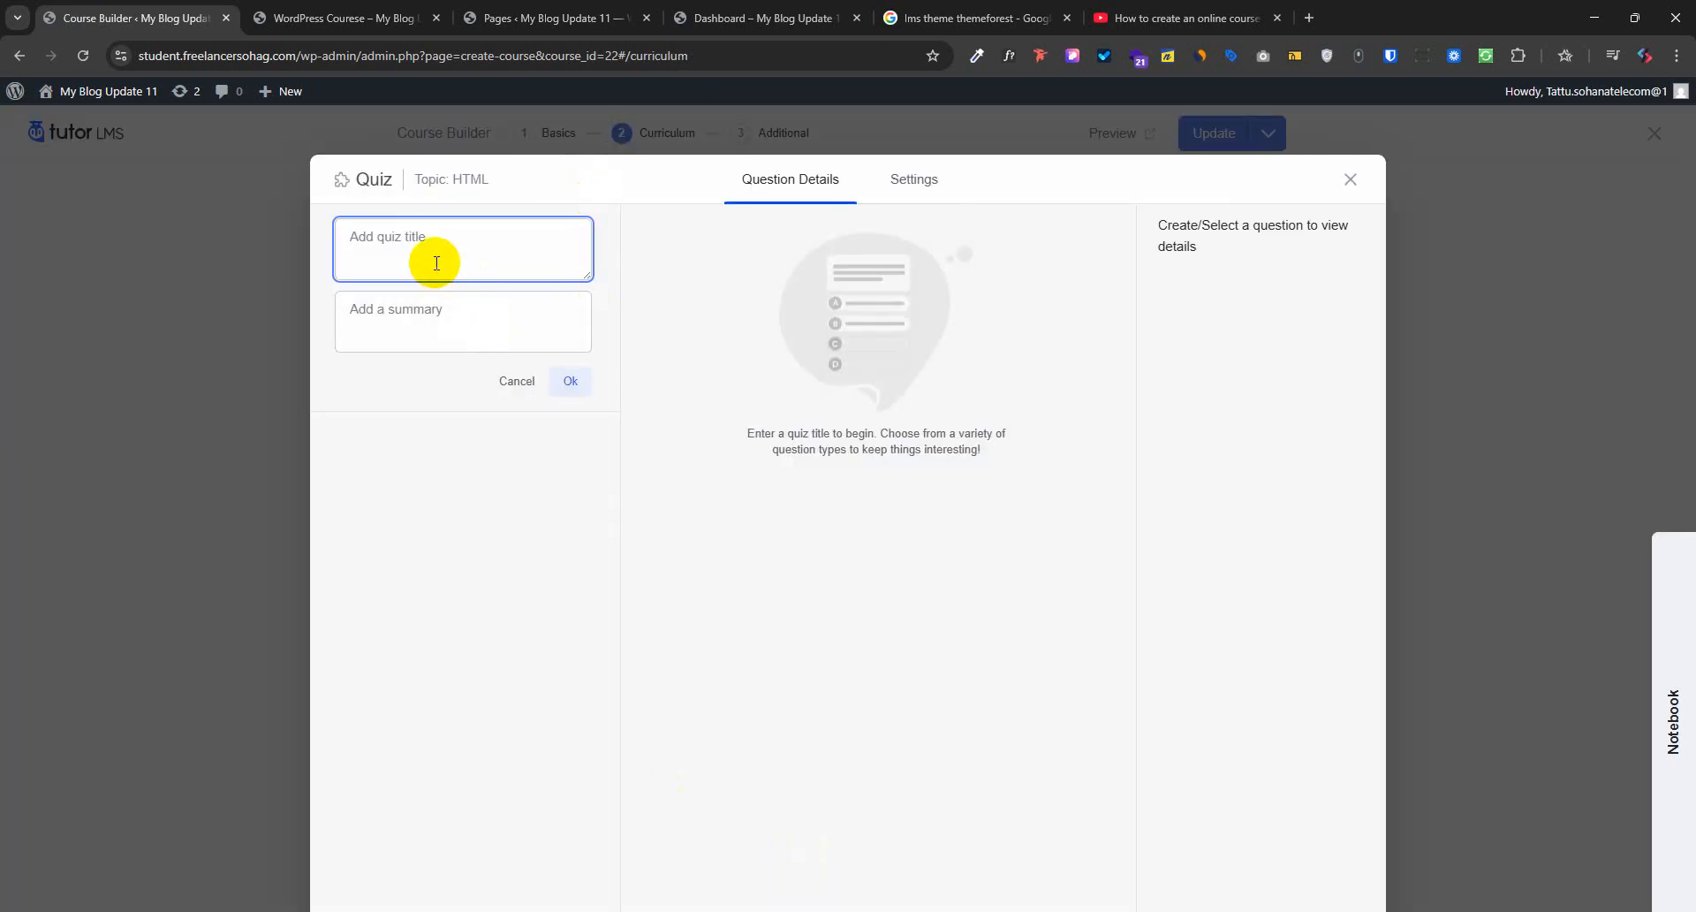
pyautogui.write('What is HTML')
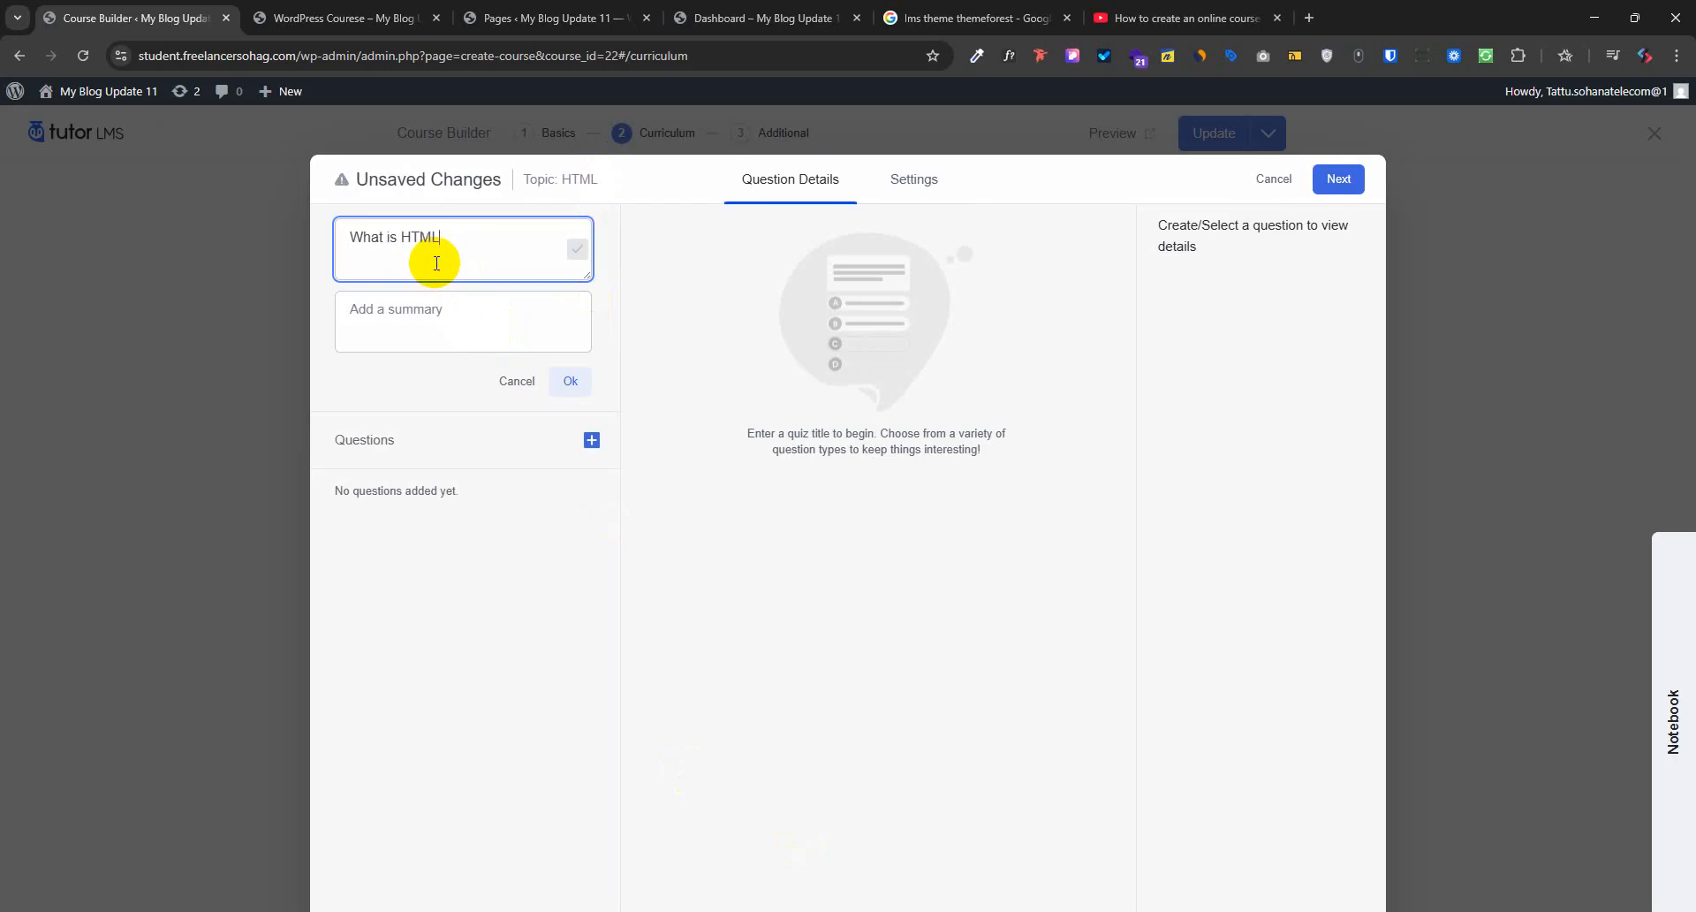
pyautogui.click(449, 323)
pyautogui.click(475, 232)
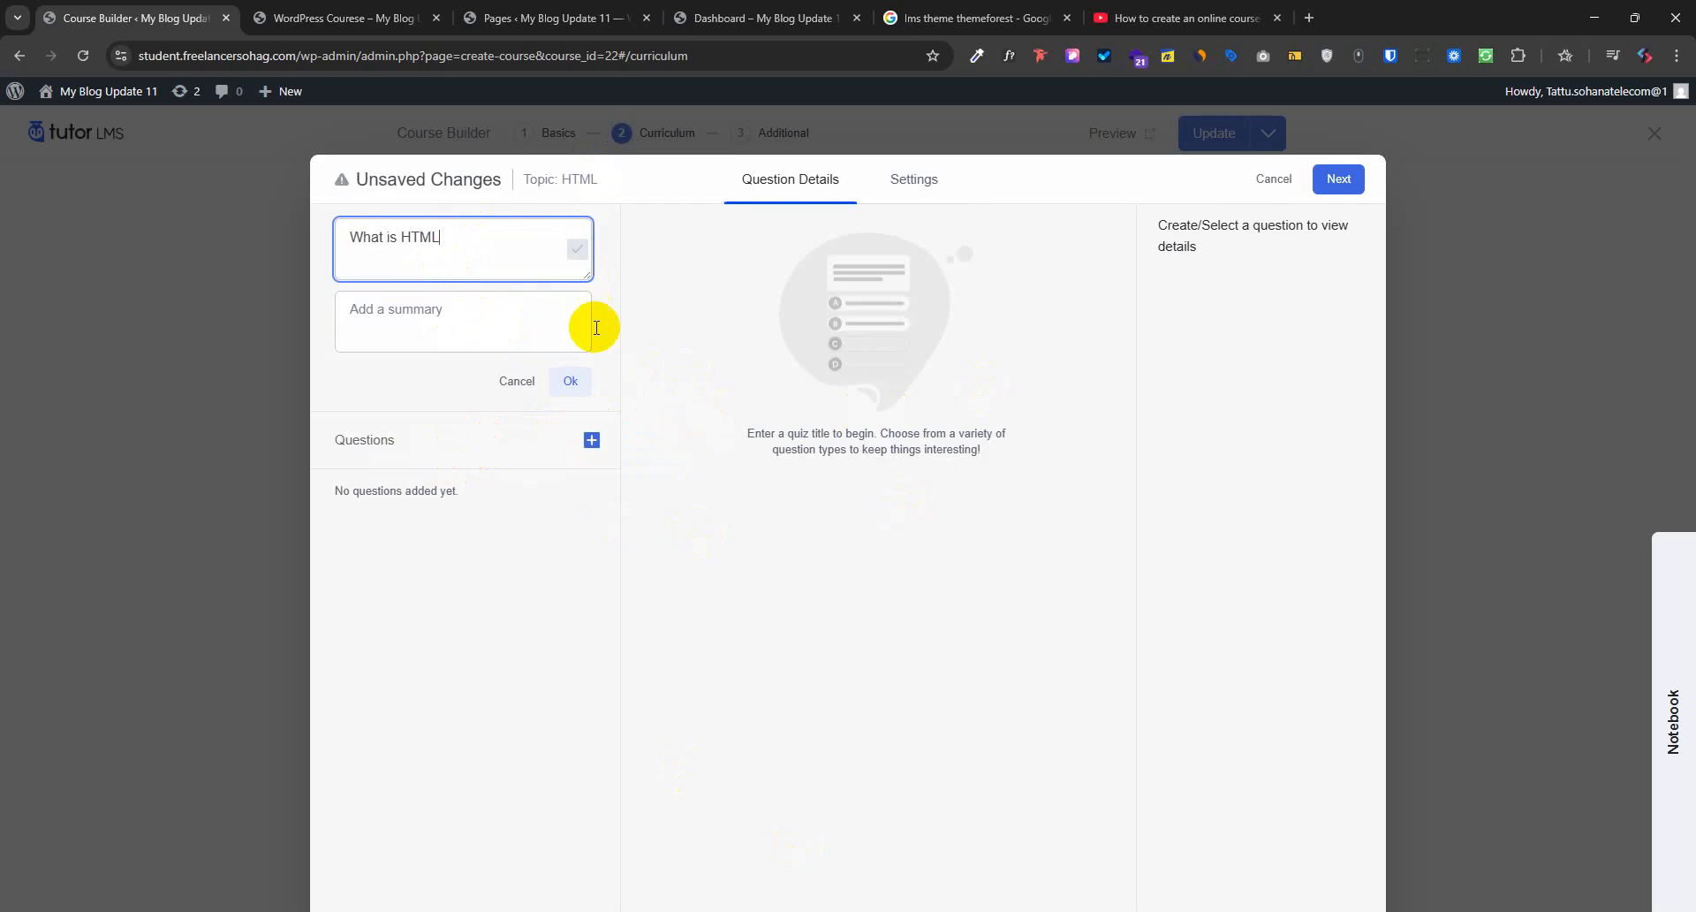
pyautogui.tripleClick(459, 242)
pyautogui.click(412, 330)
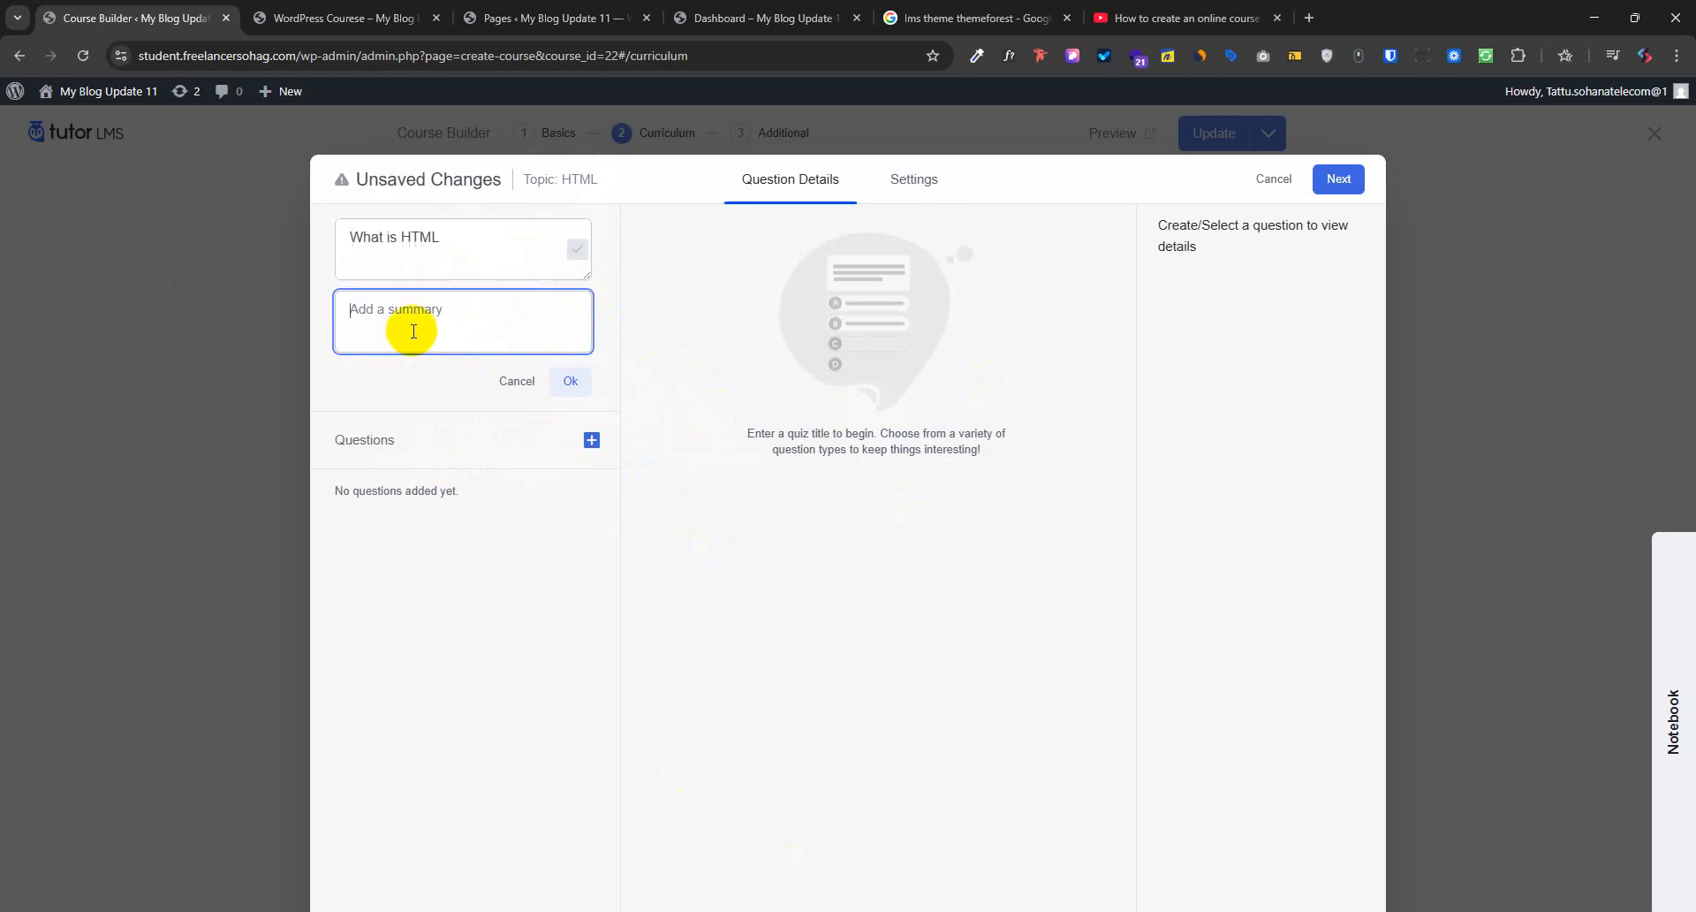
pyautogui.click(571, 382)
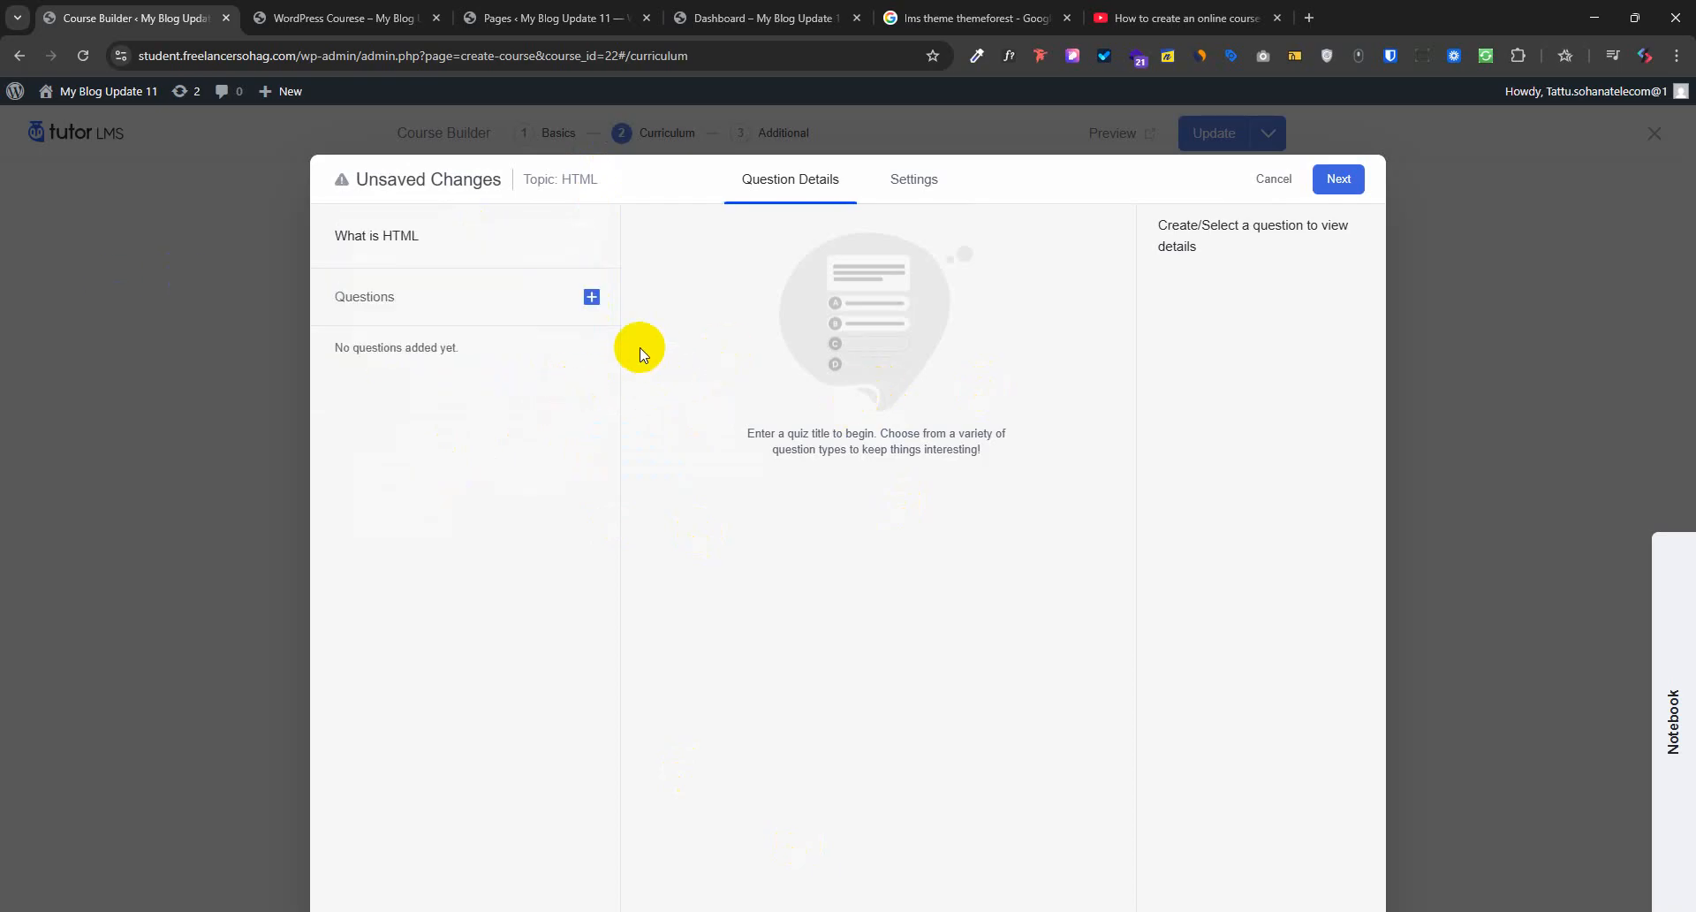
# Add a multiple-choice question to the quiz and title it "HTML Is a language"
pyautogui.click(597, 292)
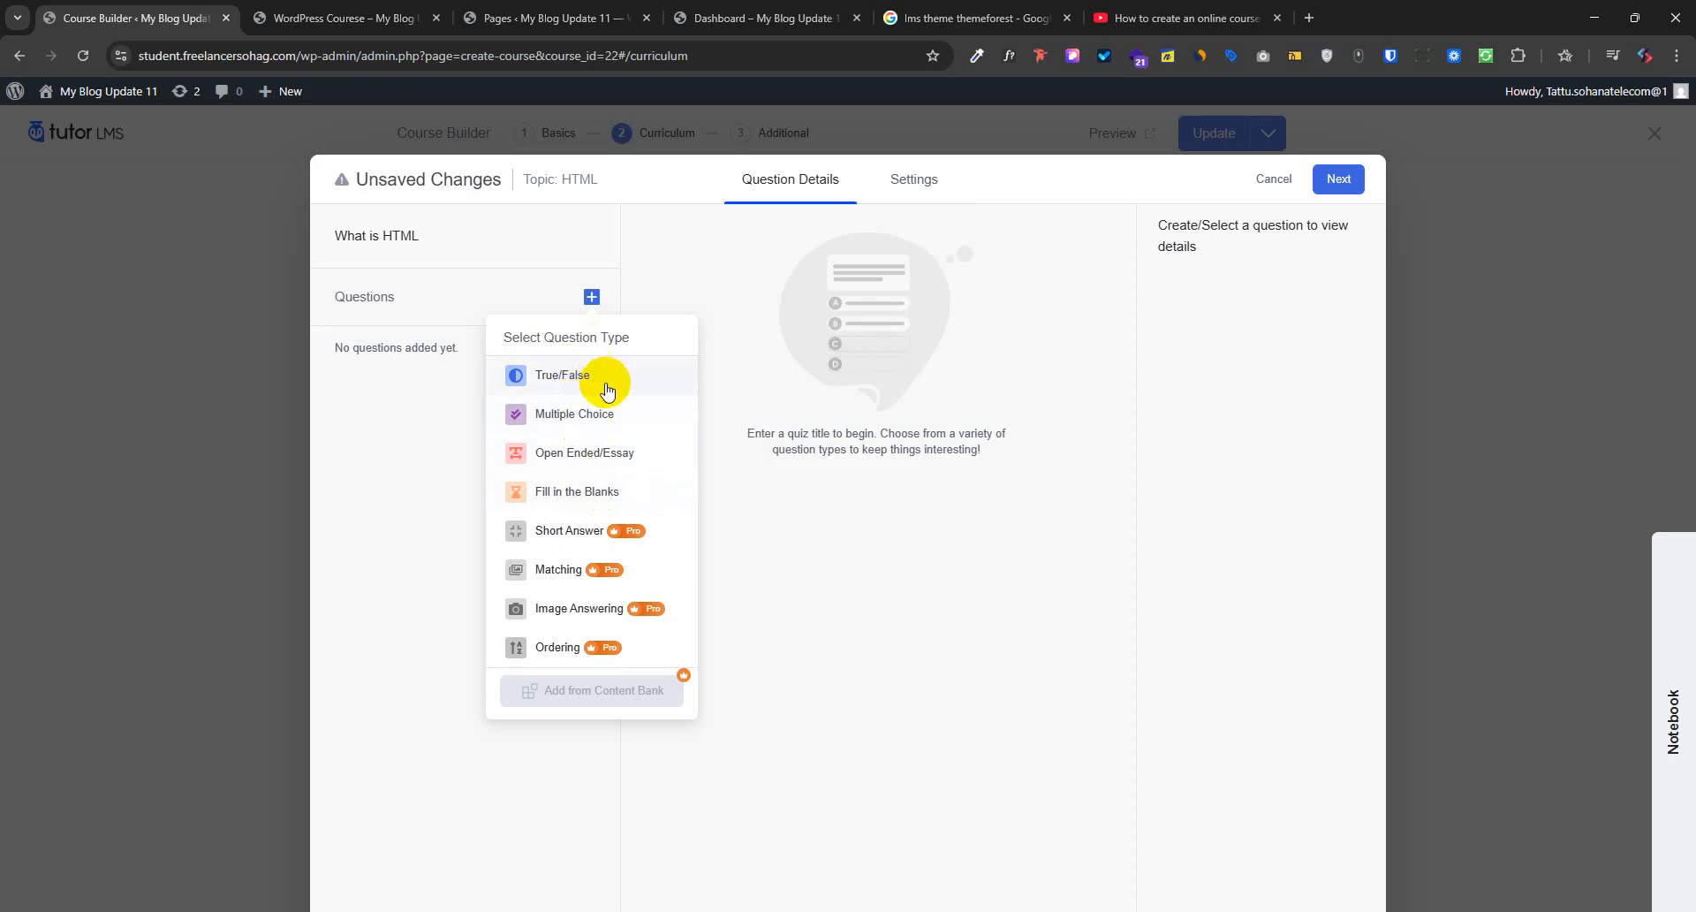
pyautogui.click(601, 424)
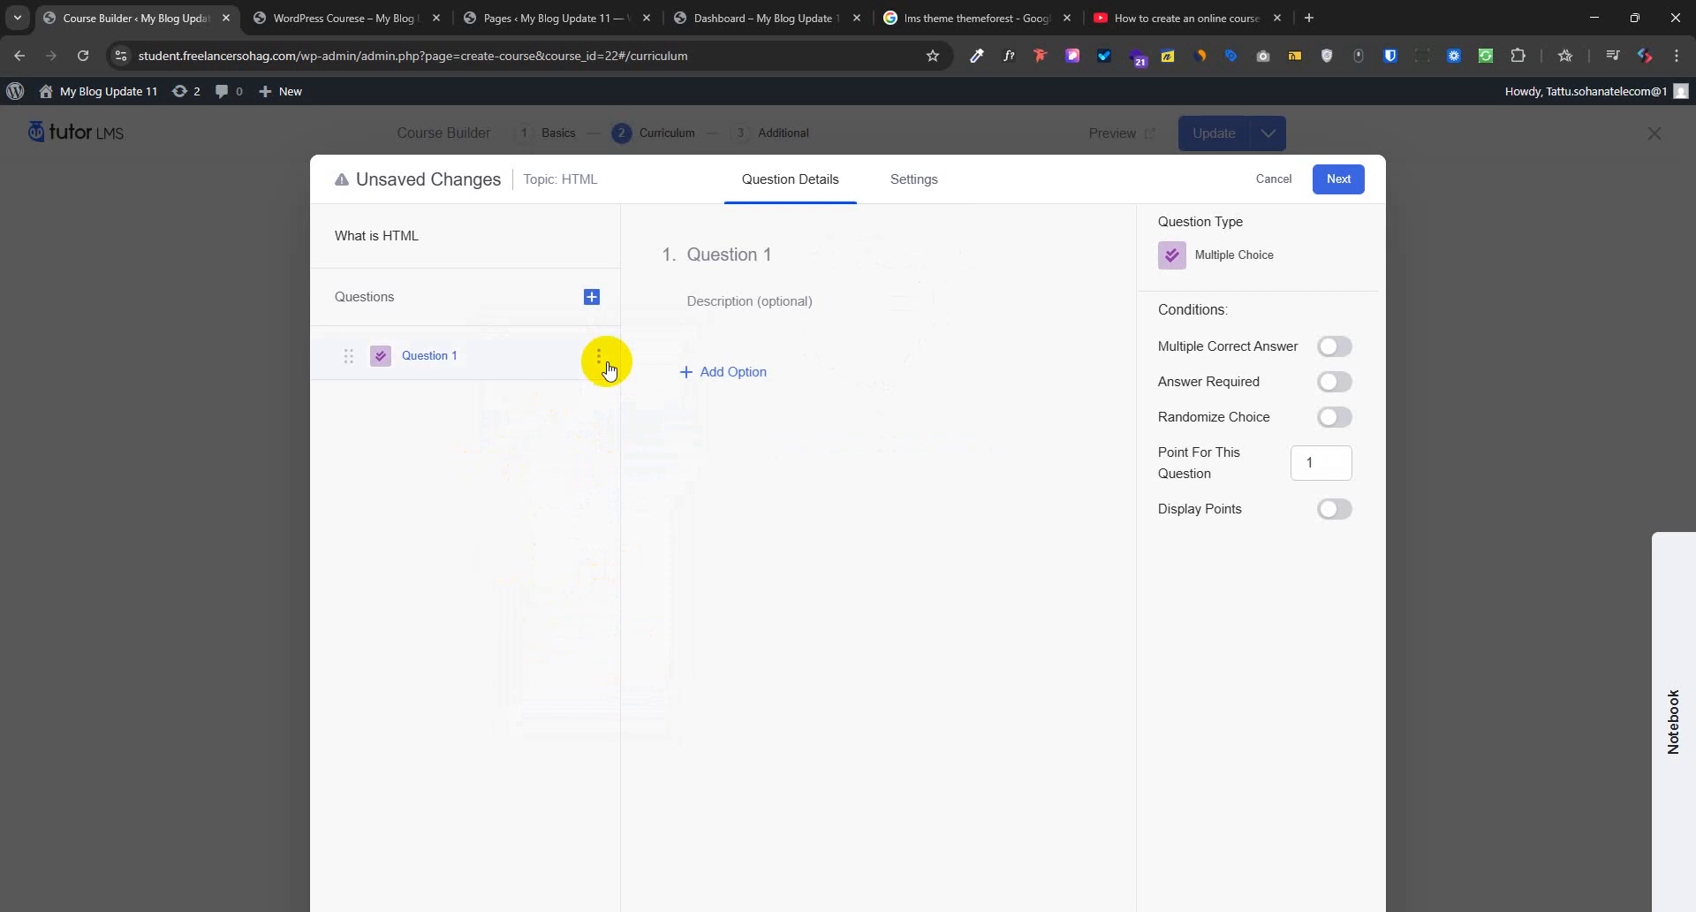
pyautogui.click(747, 256)
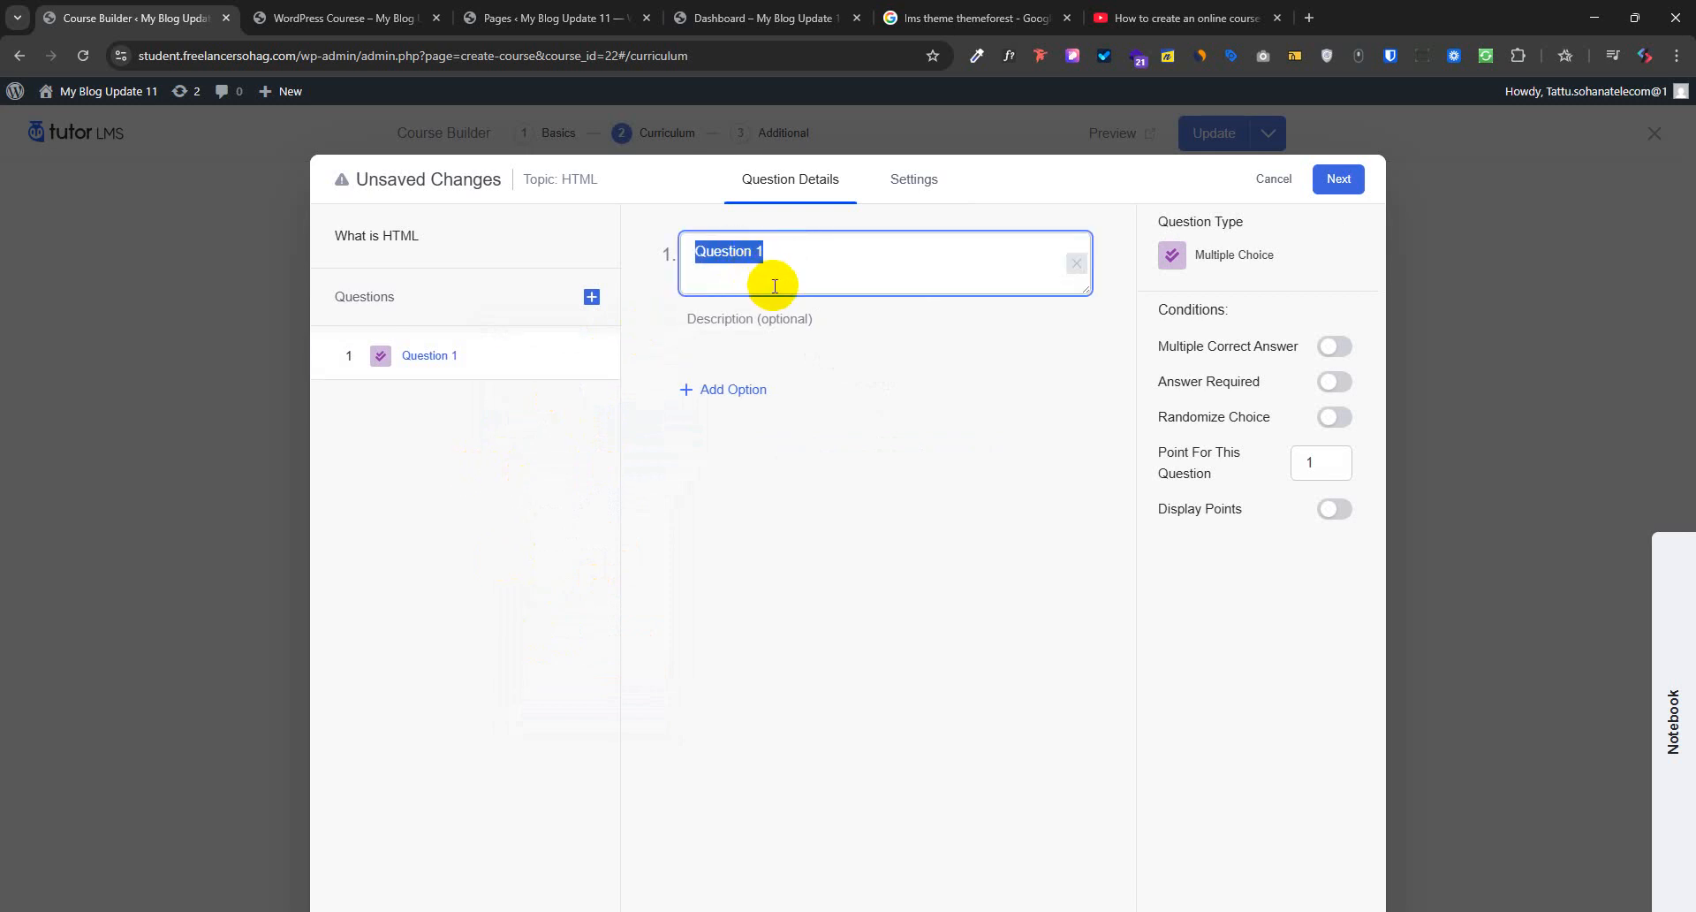
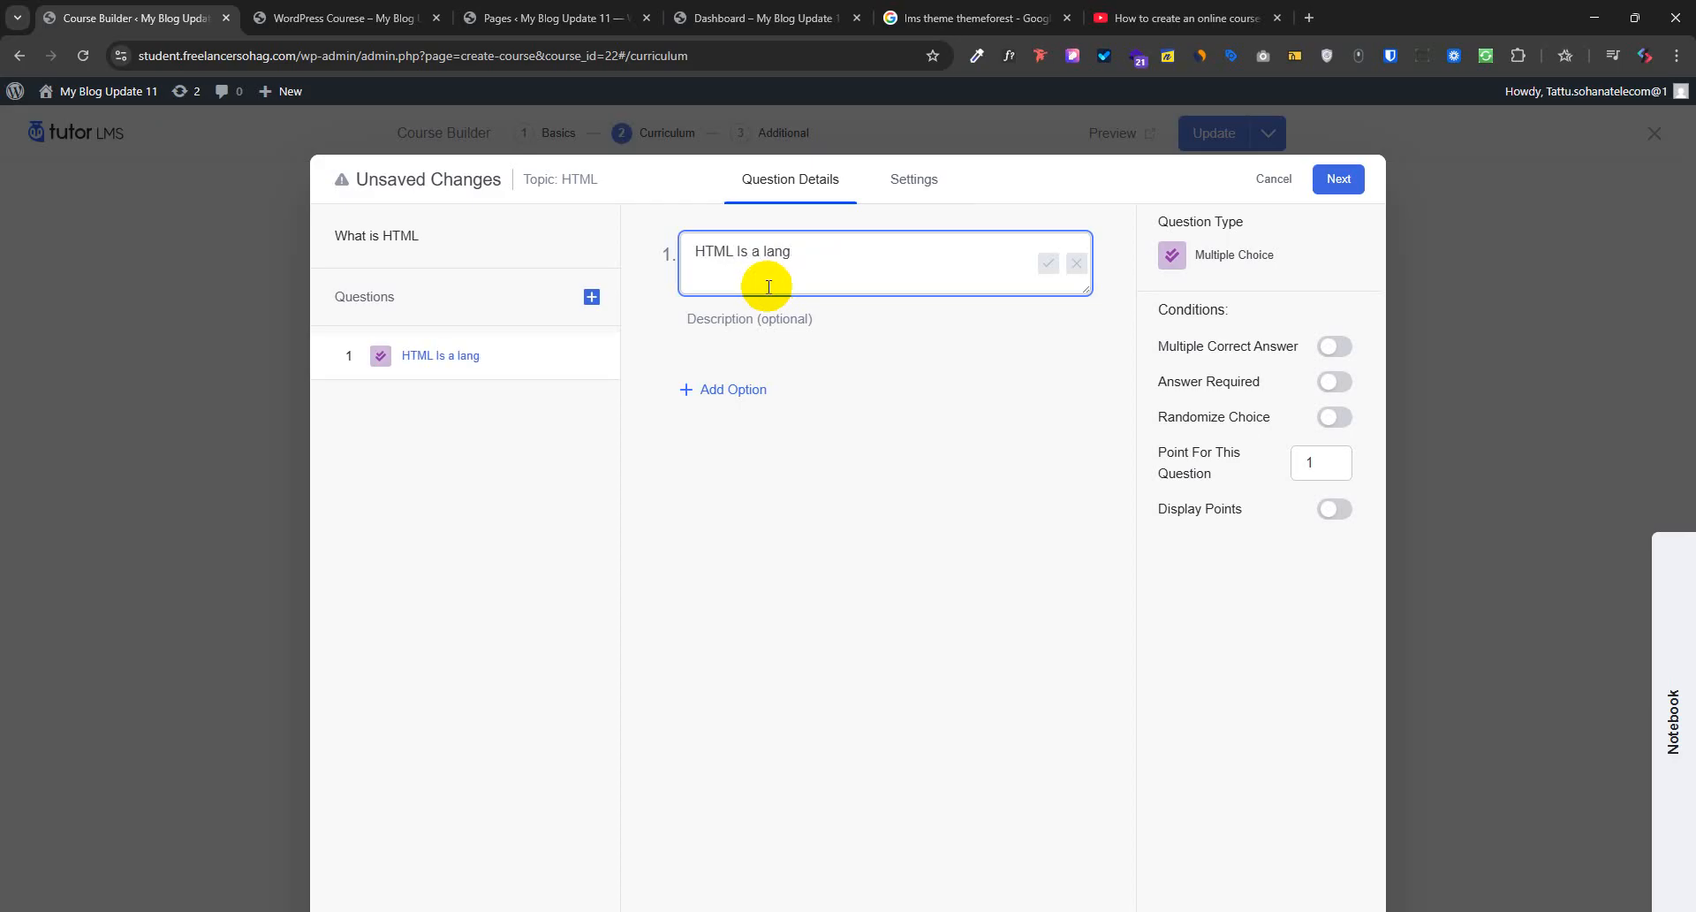
pyautogui.click(951, 485)
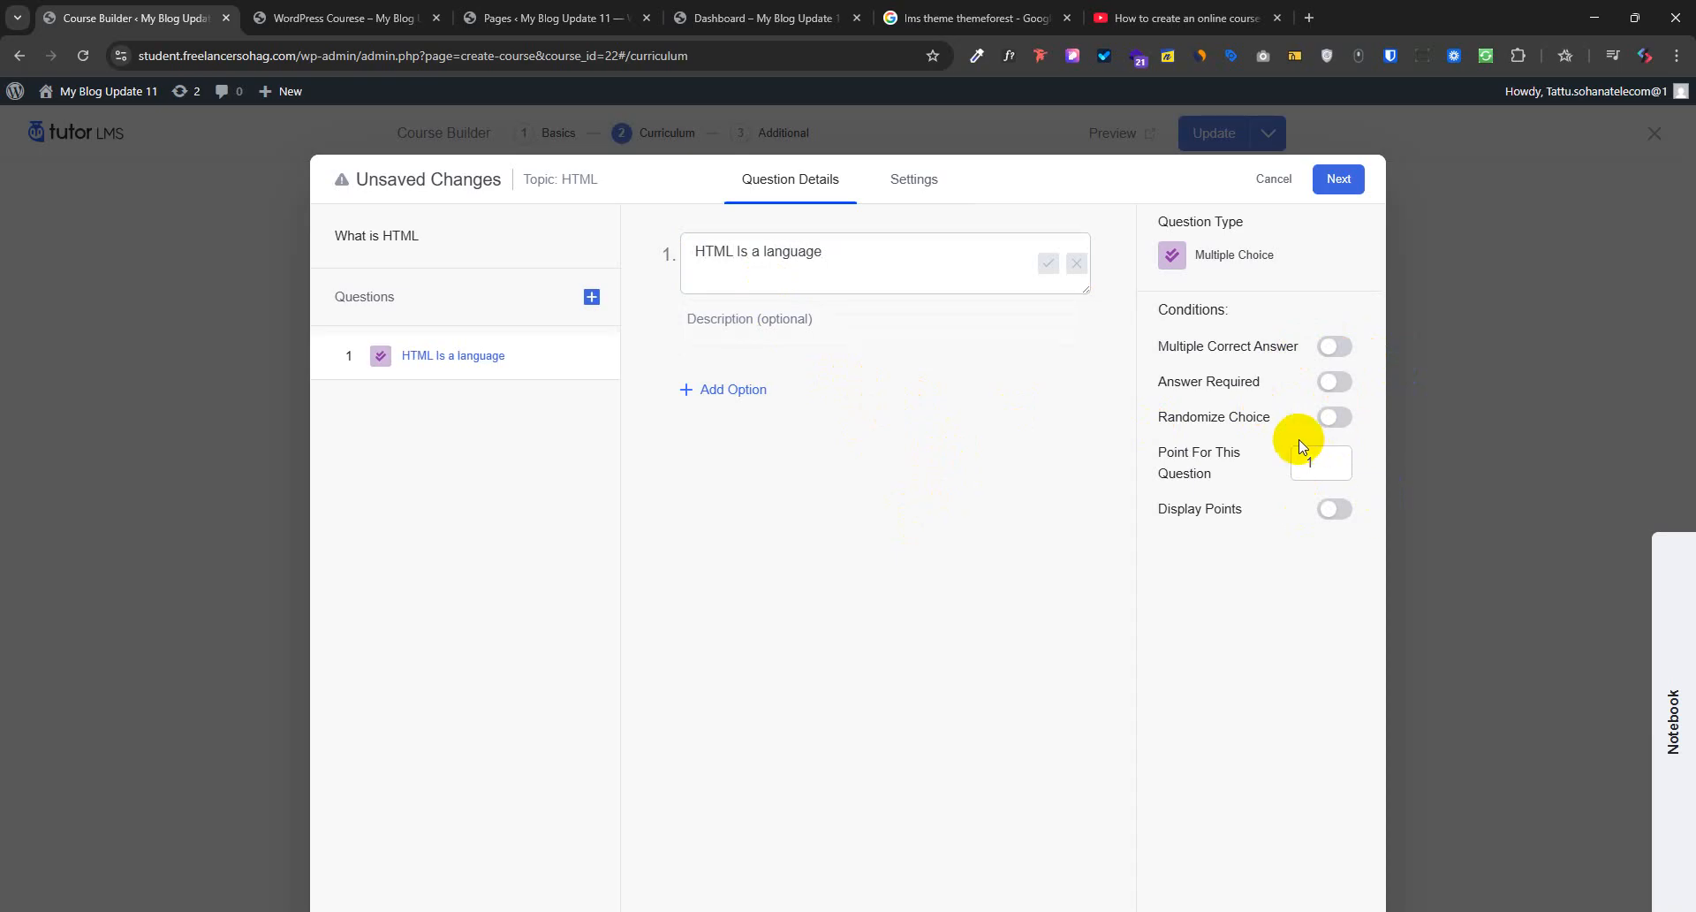
# Add the answer option "Hyper Text Markup language" to the multiple-choice question
pyautogui.click(716, 390)
pyautogui.click(734, 433)
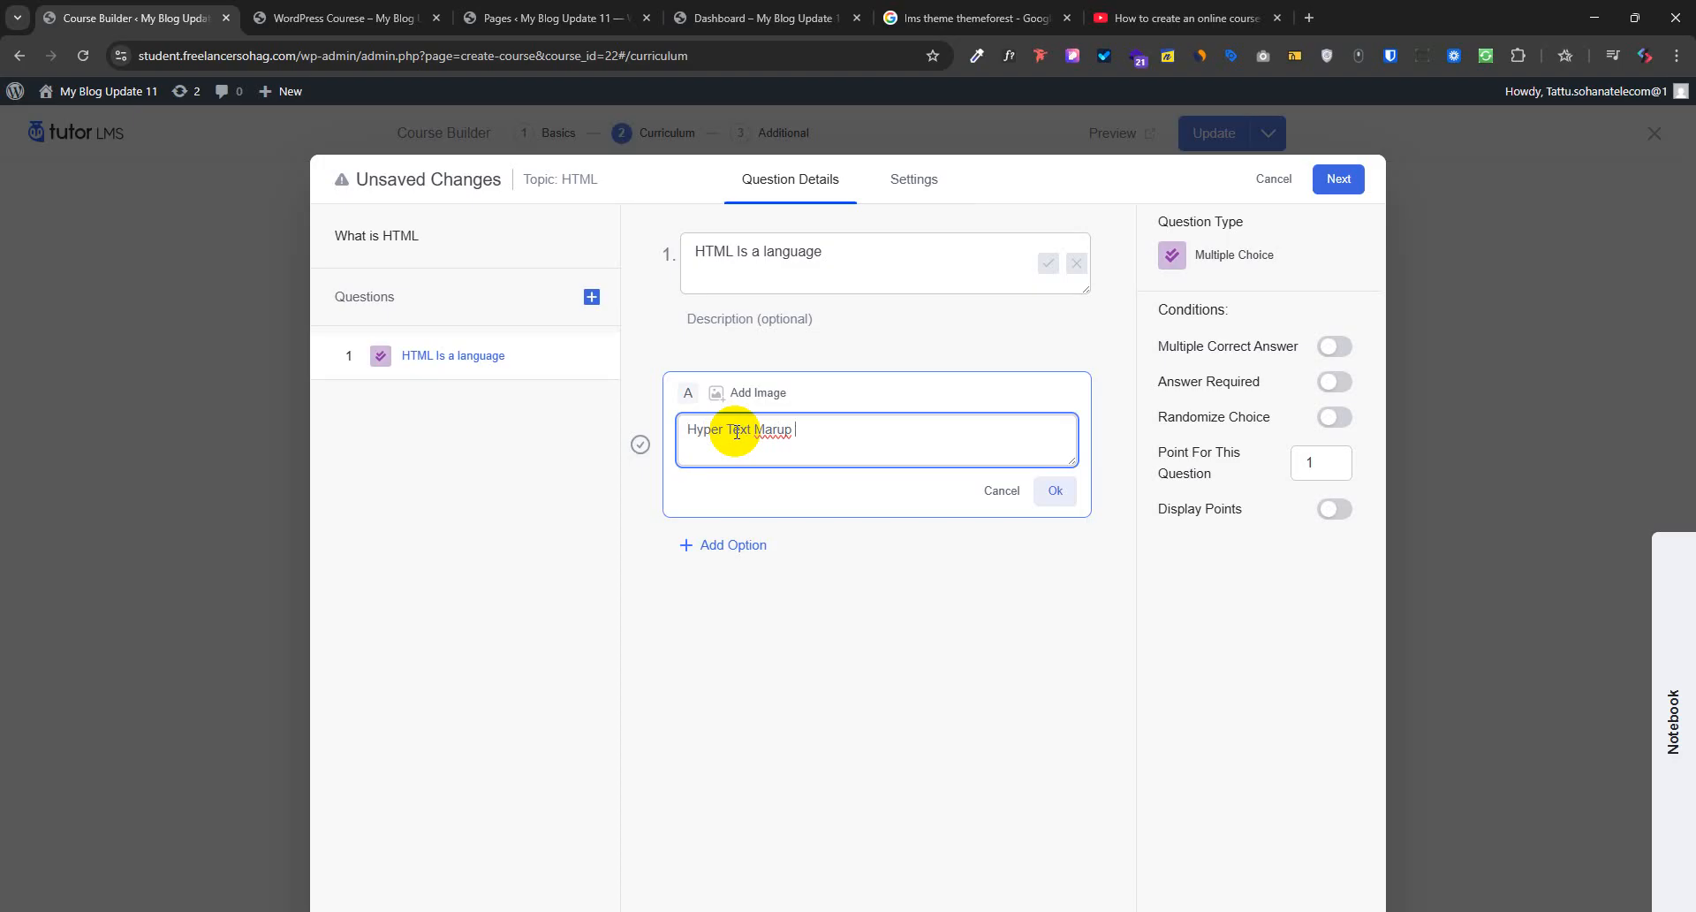
pyautogui.click(770, 433)
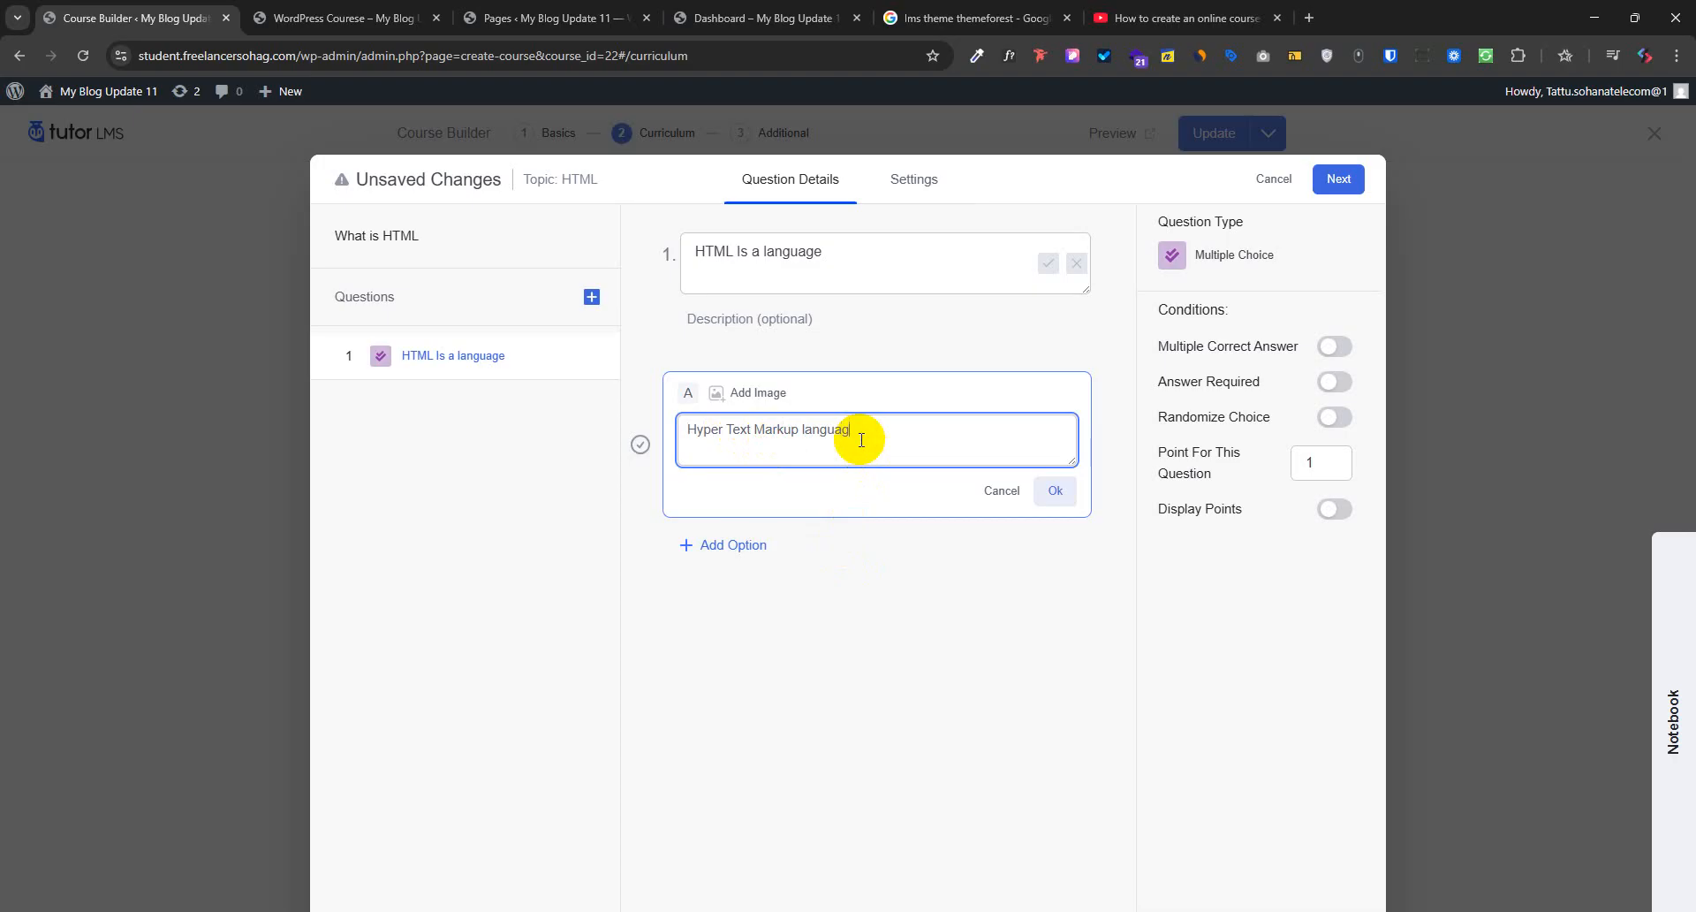
pyautogui.write('e')
pyautogui.click(1057, 491)
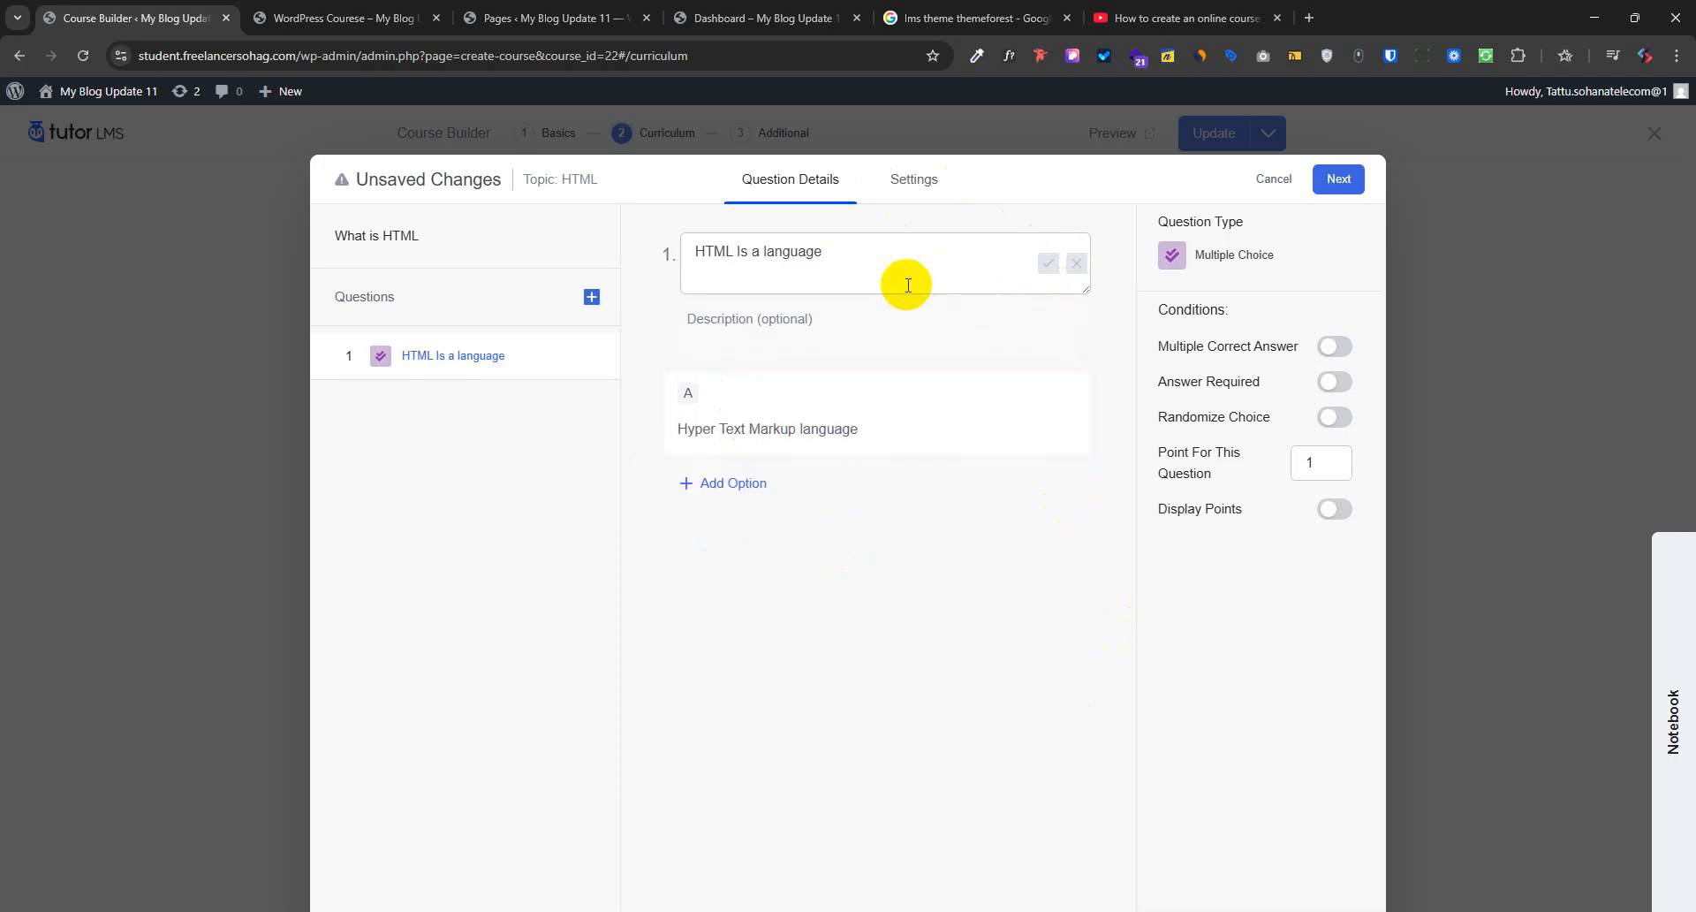
# Mark "Hyper Text Markup language" as the correct answer and confirm the question title
pyautogui.moveTo(1013, 422)
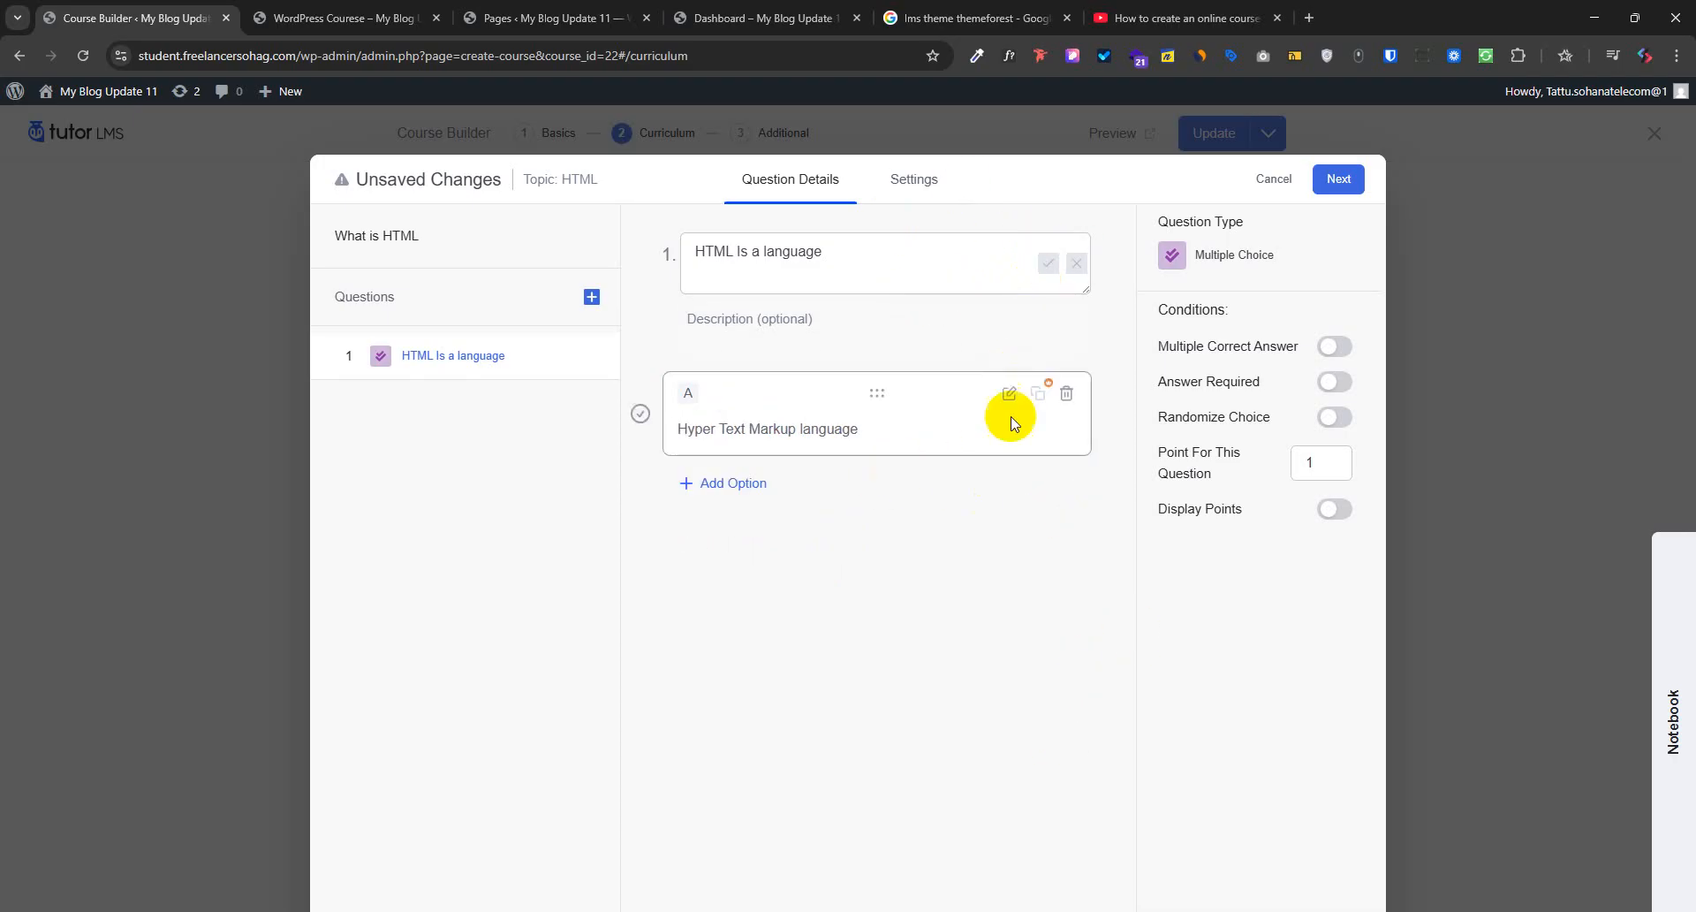
pyautogui.click(1009, 393)
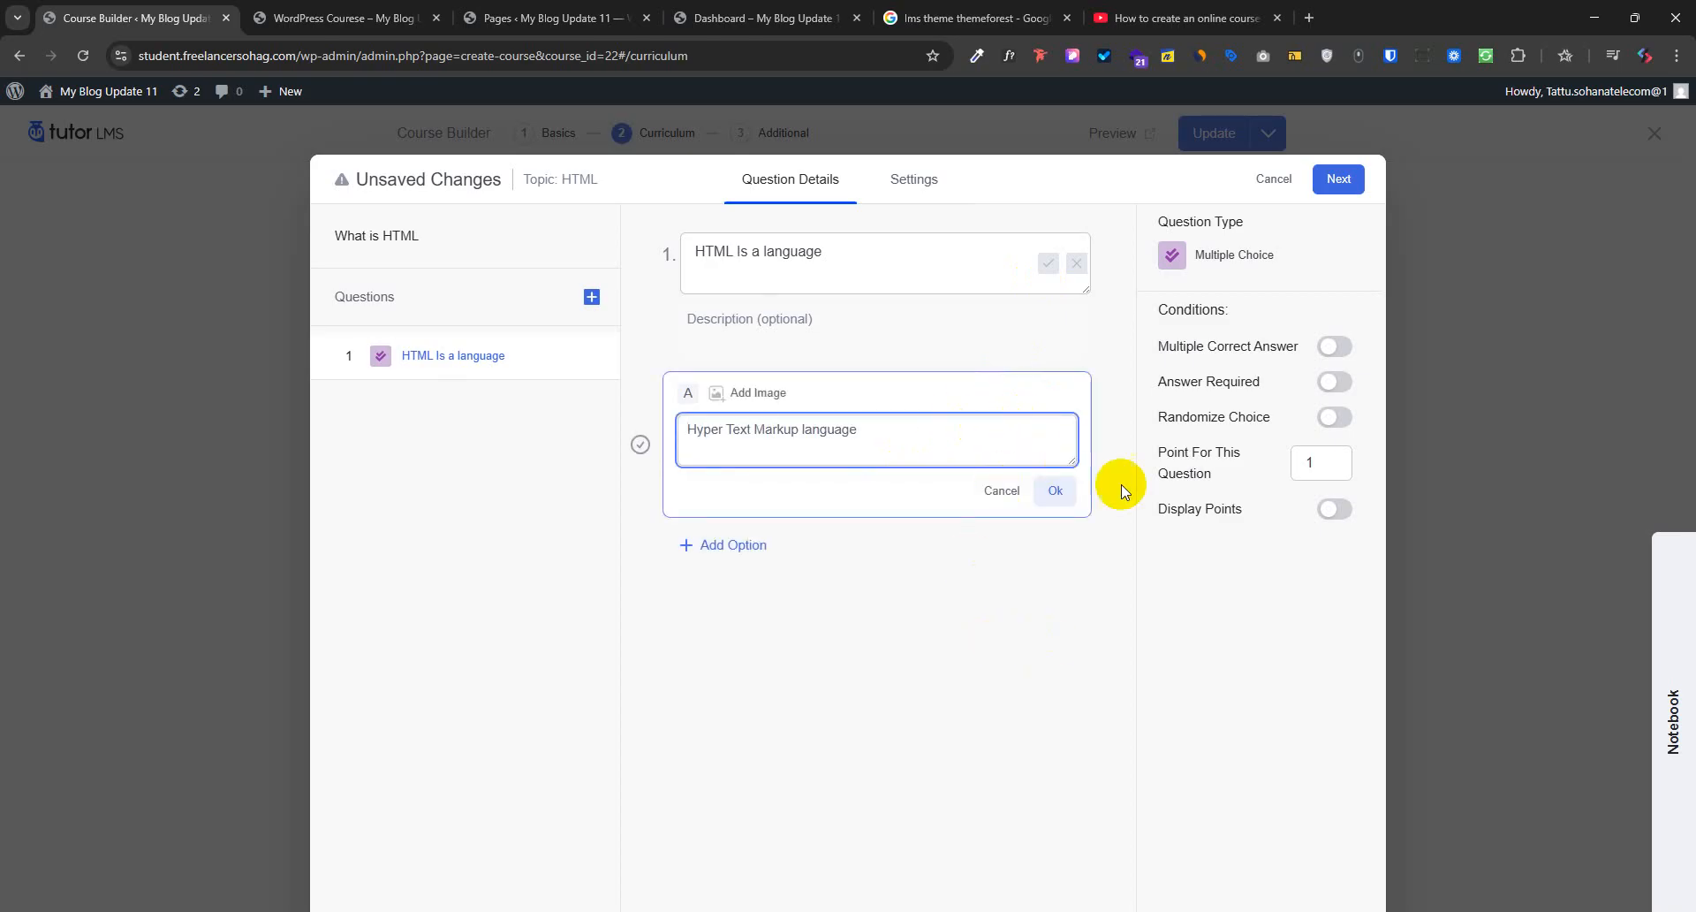
pyautogui.click(1053, 492)
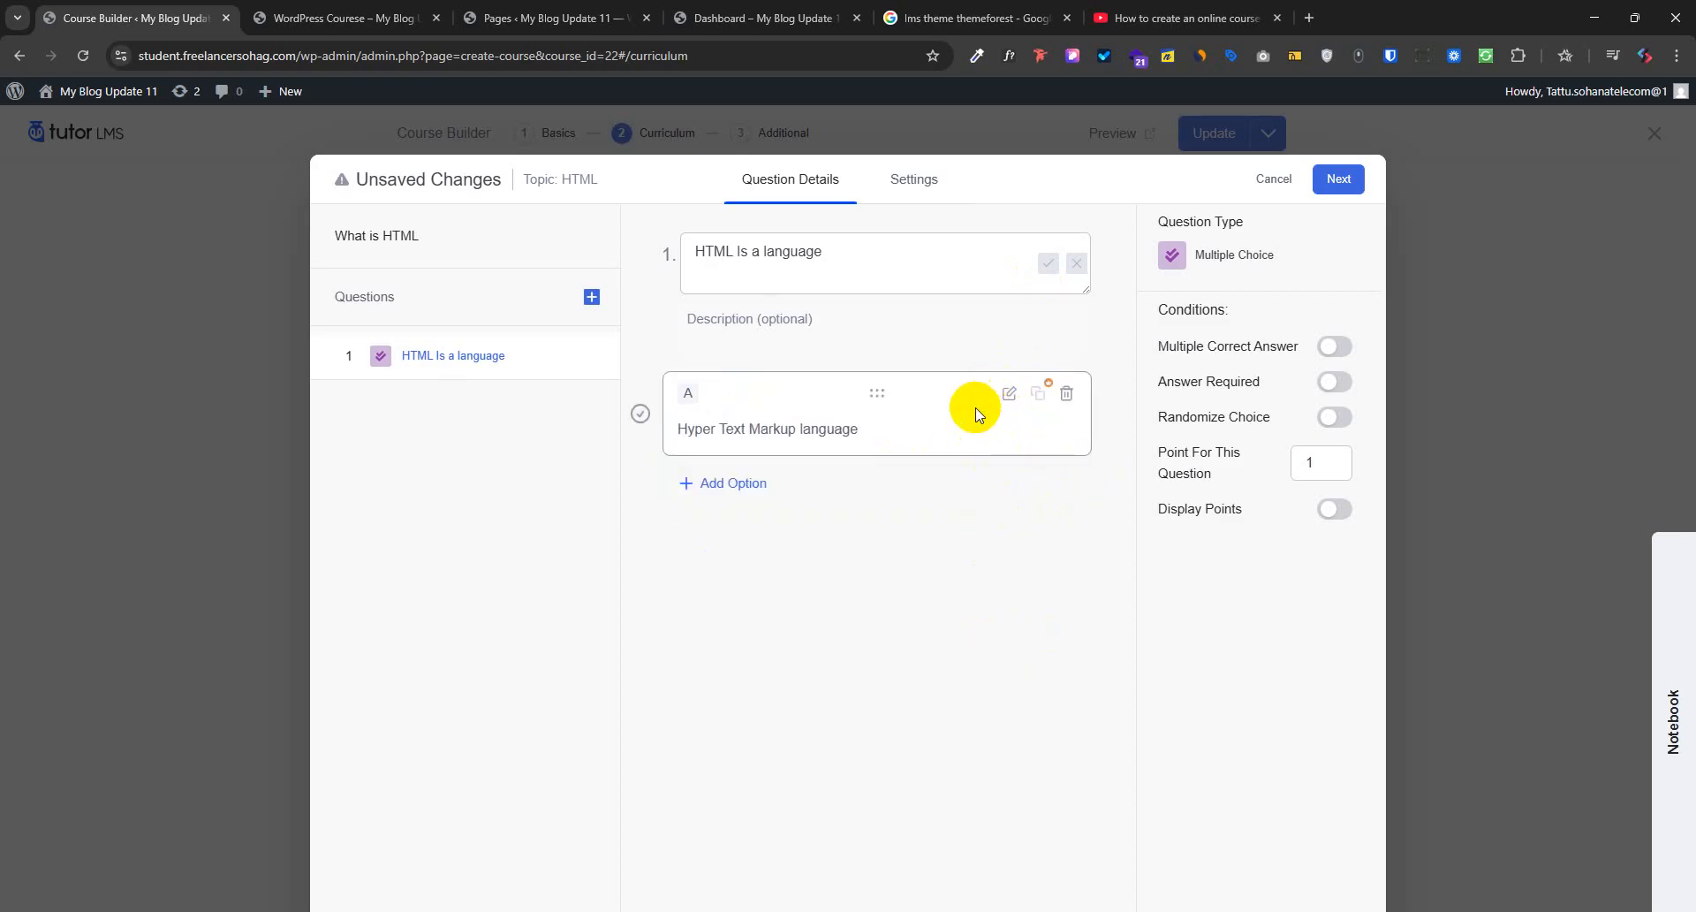
pyautogui.click(945, 428)
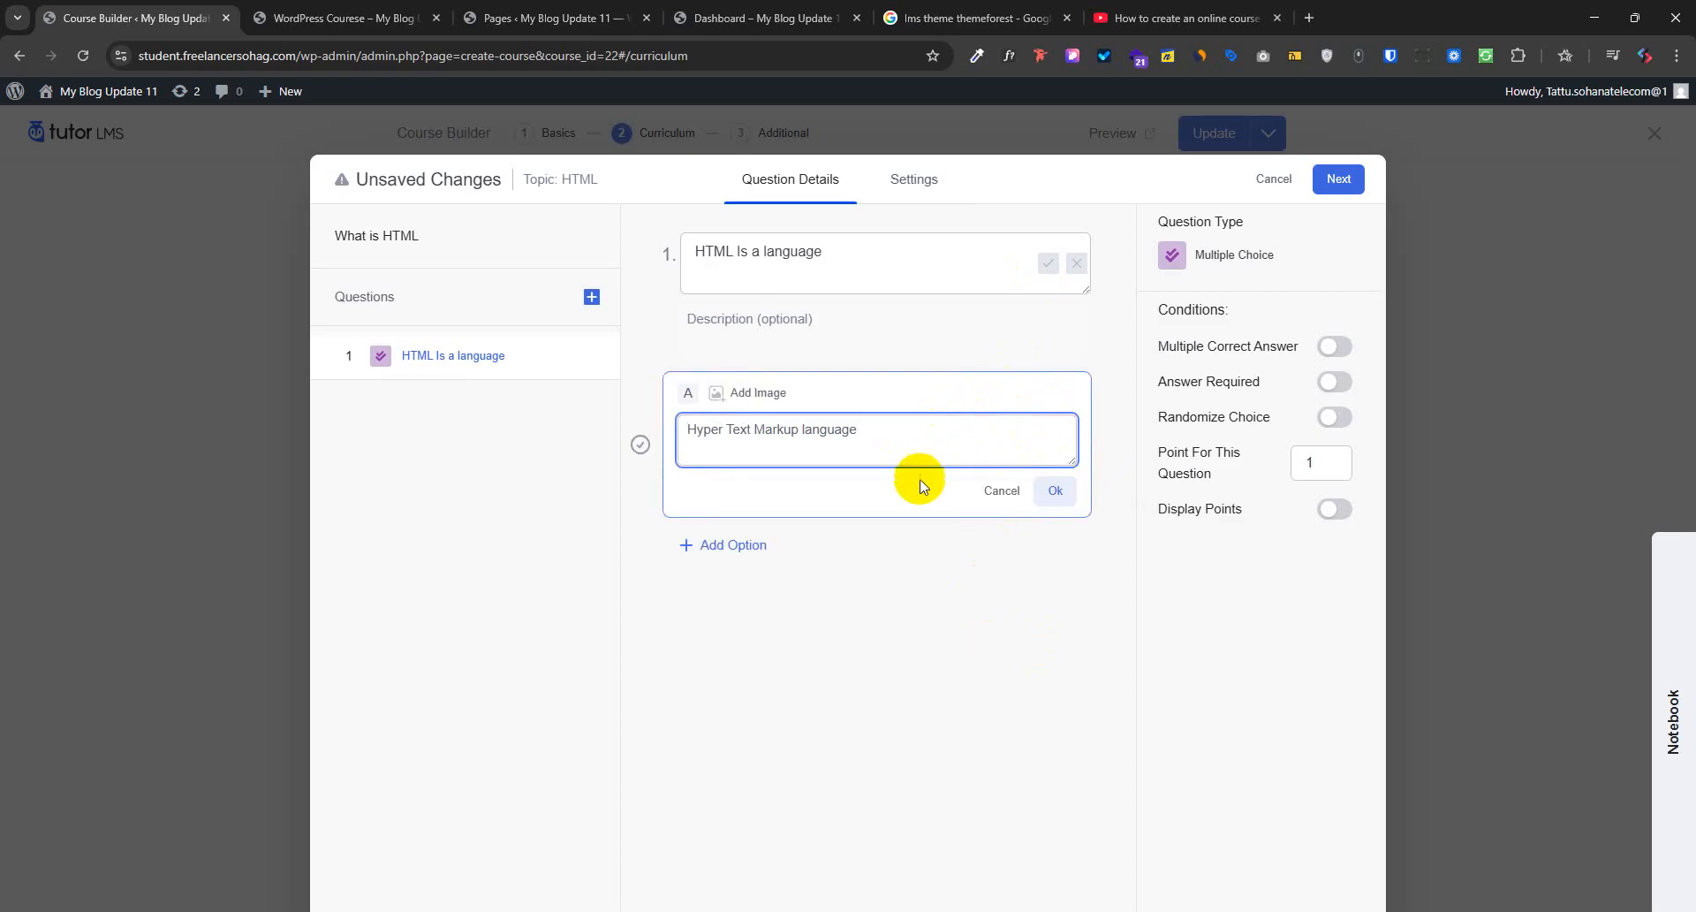
pyautogui.click(640, 445)
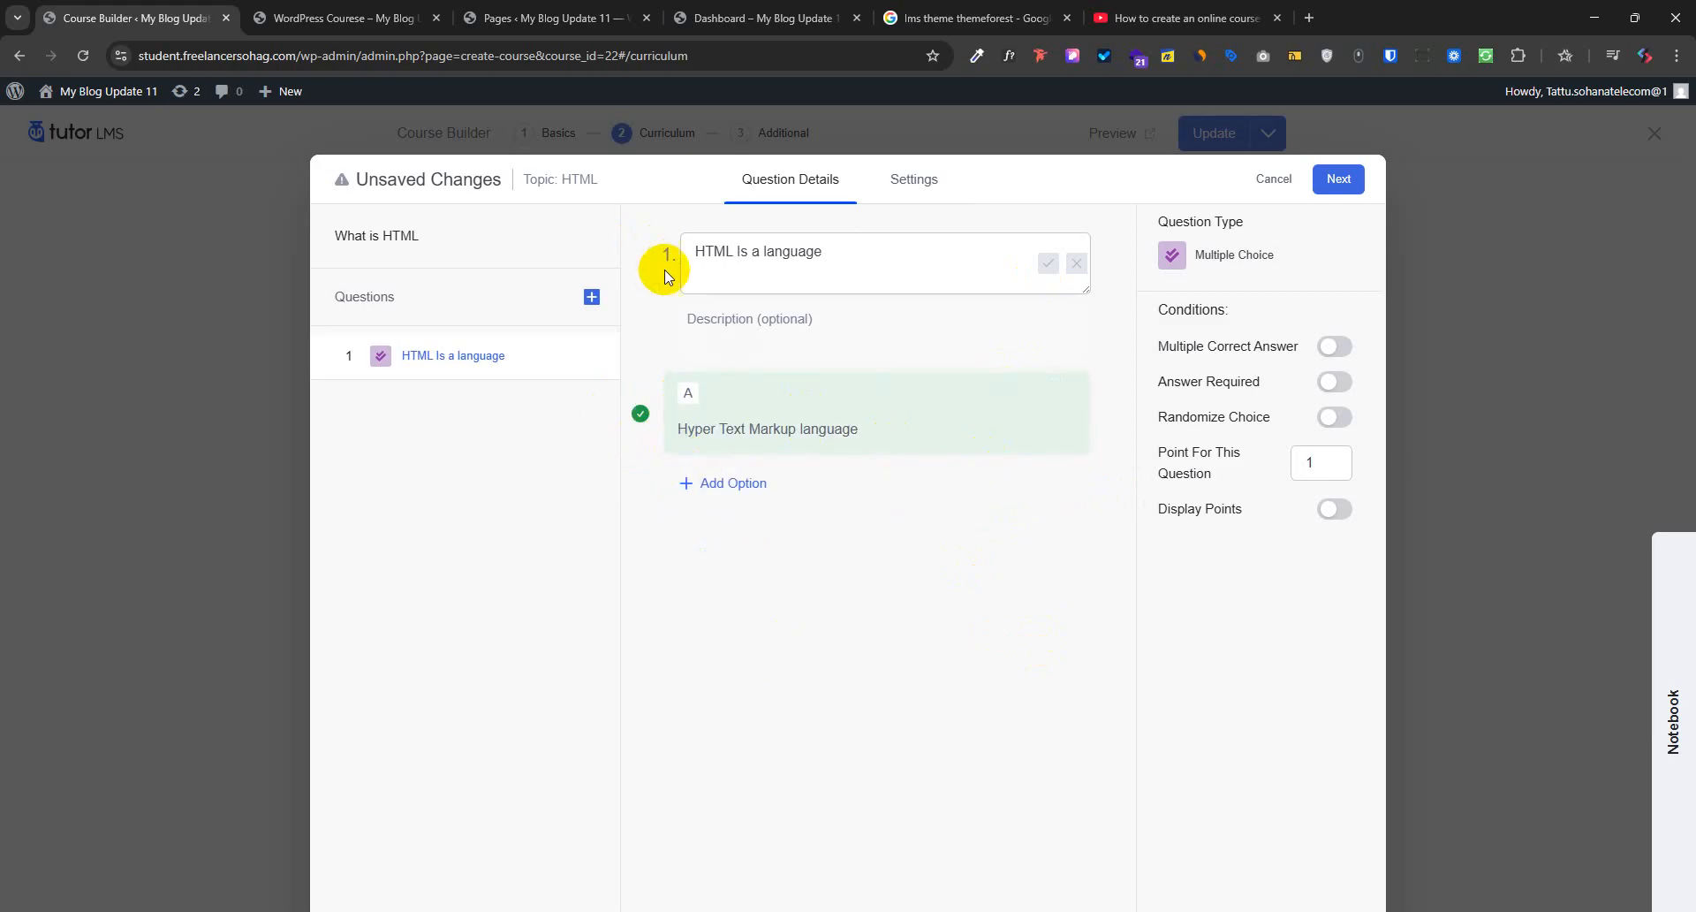
pyautogui.click(1049, 263)
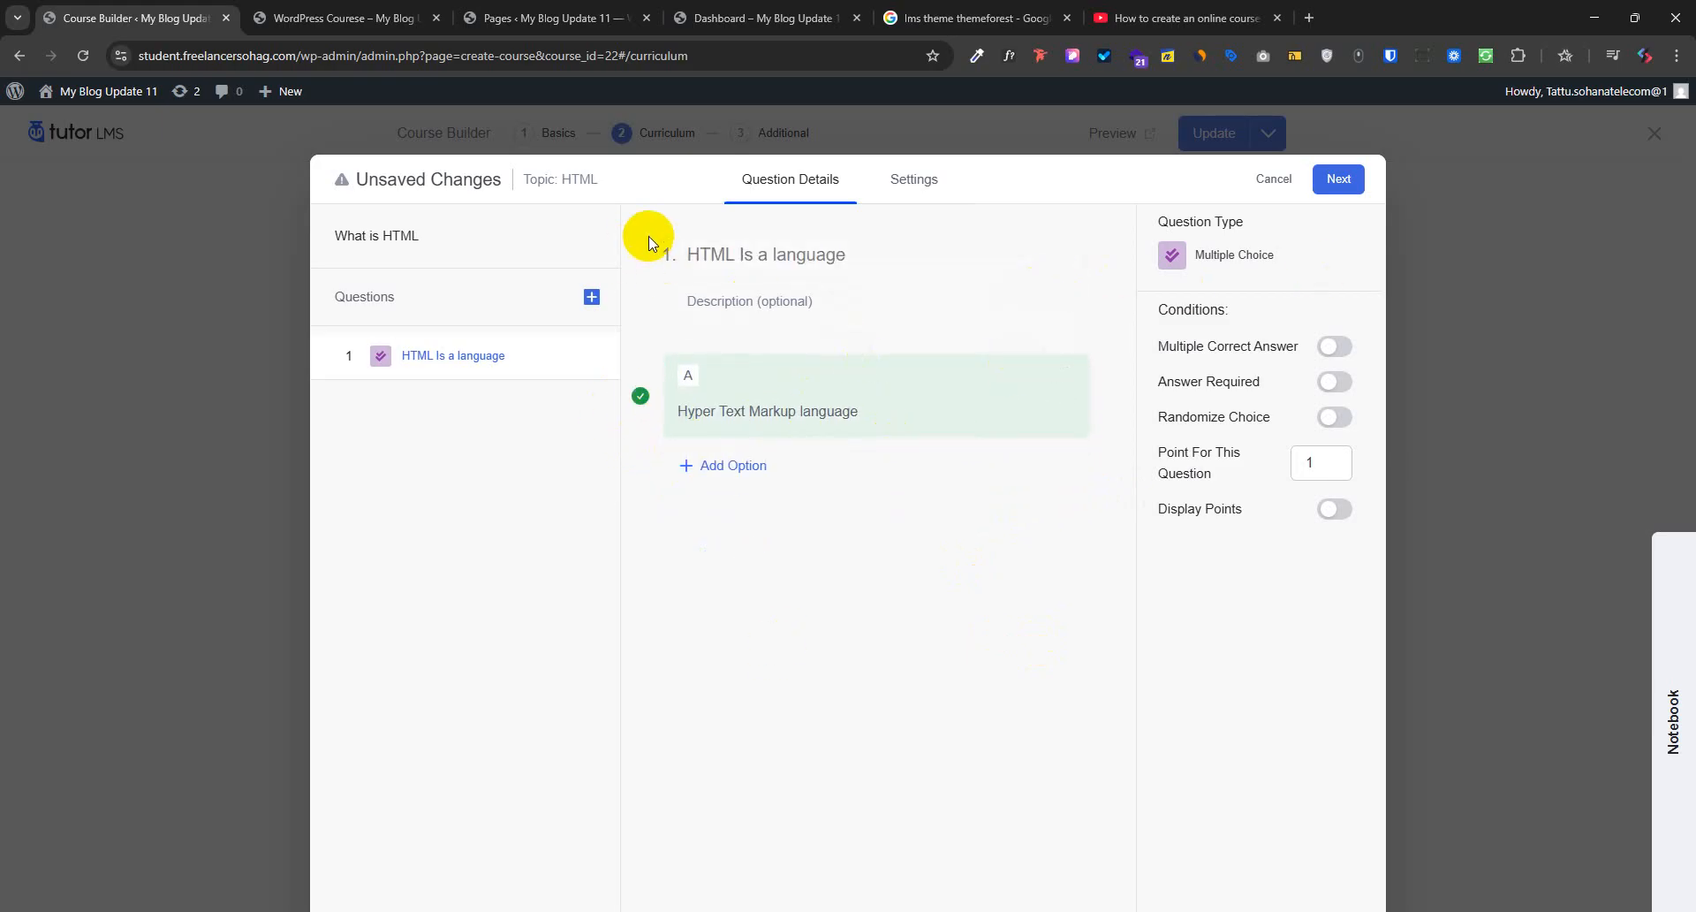
pyautogui.click(765, 376)
pyautogui.hotkey('ctrl', 'a')
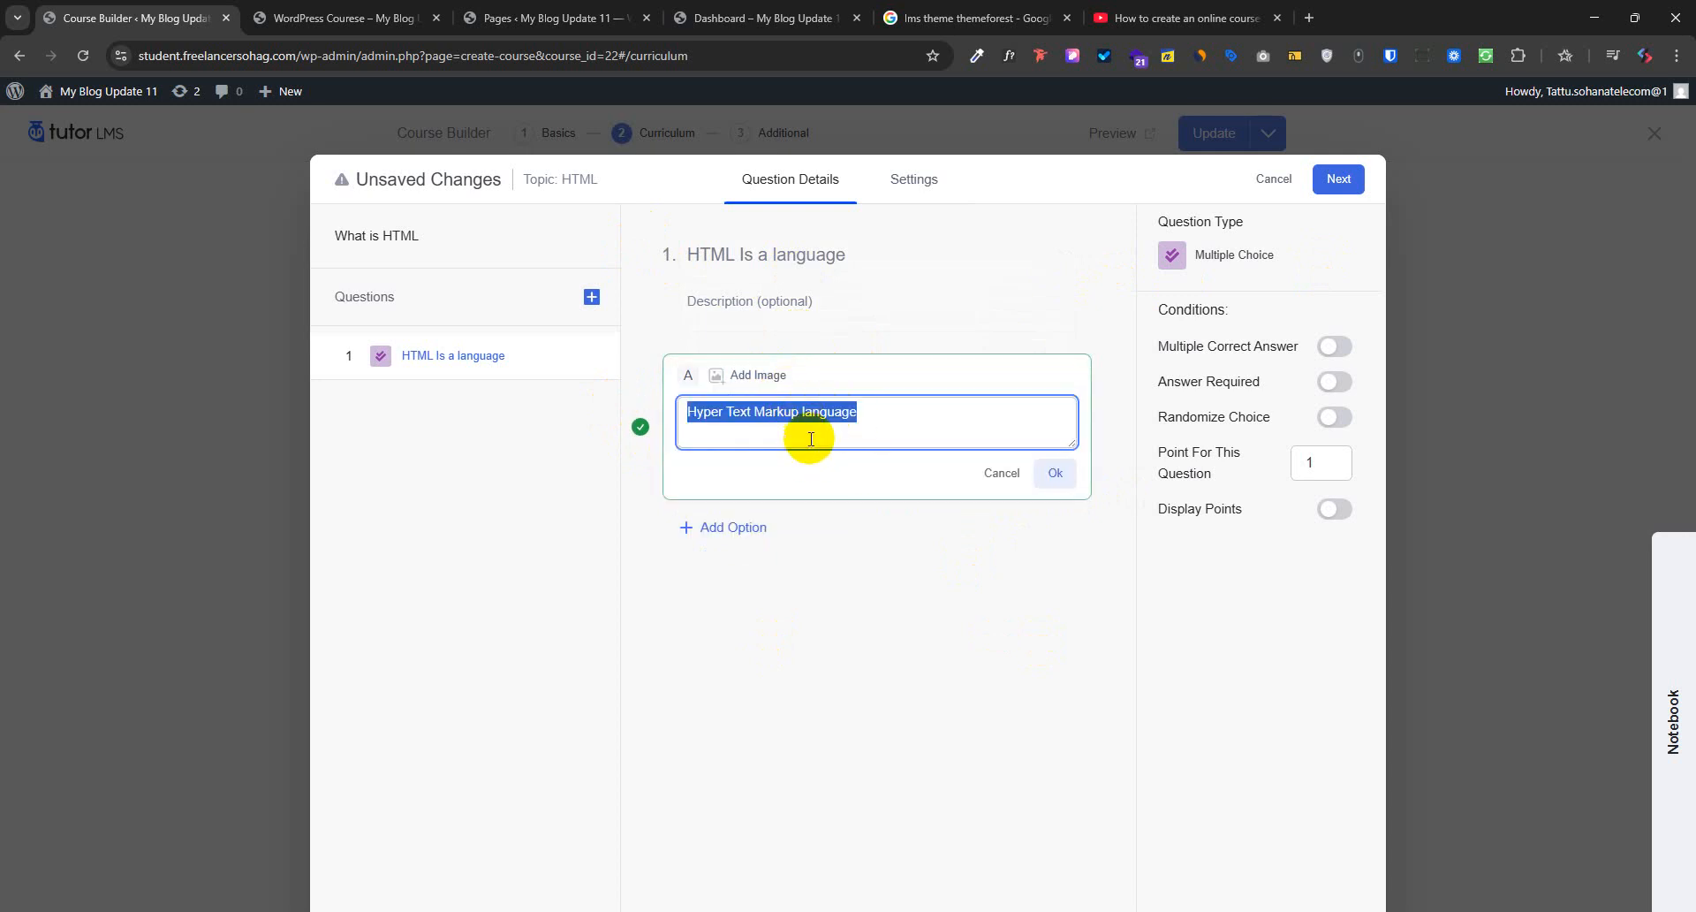
pyautogui.click(770, 374)
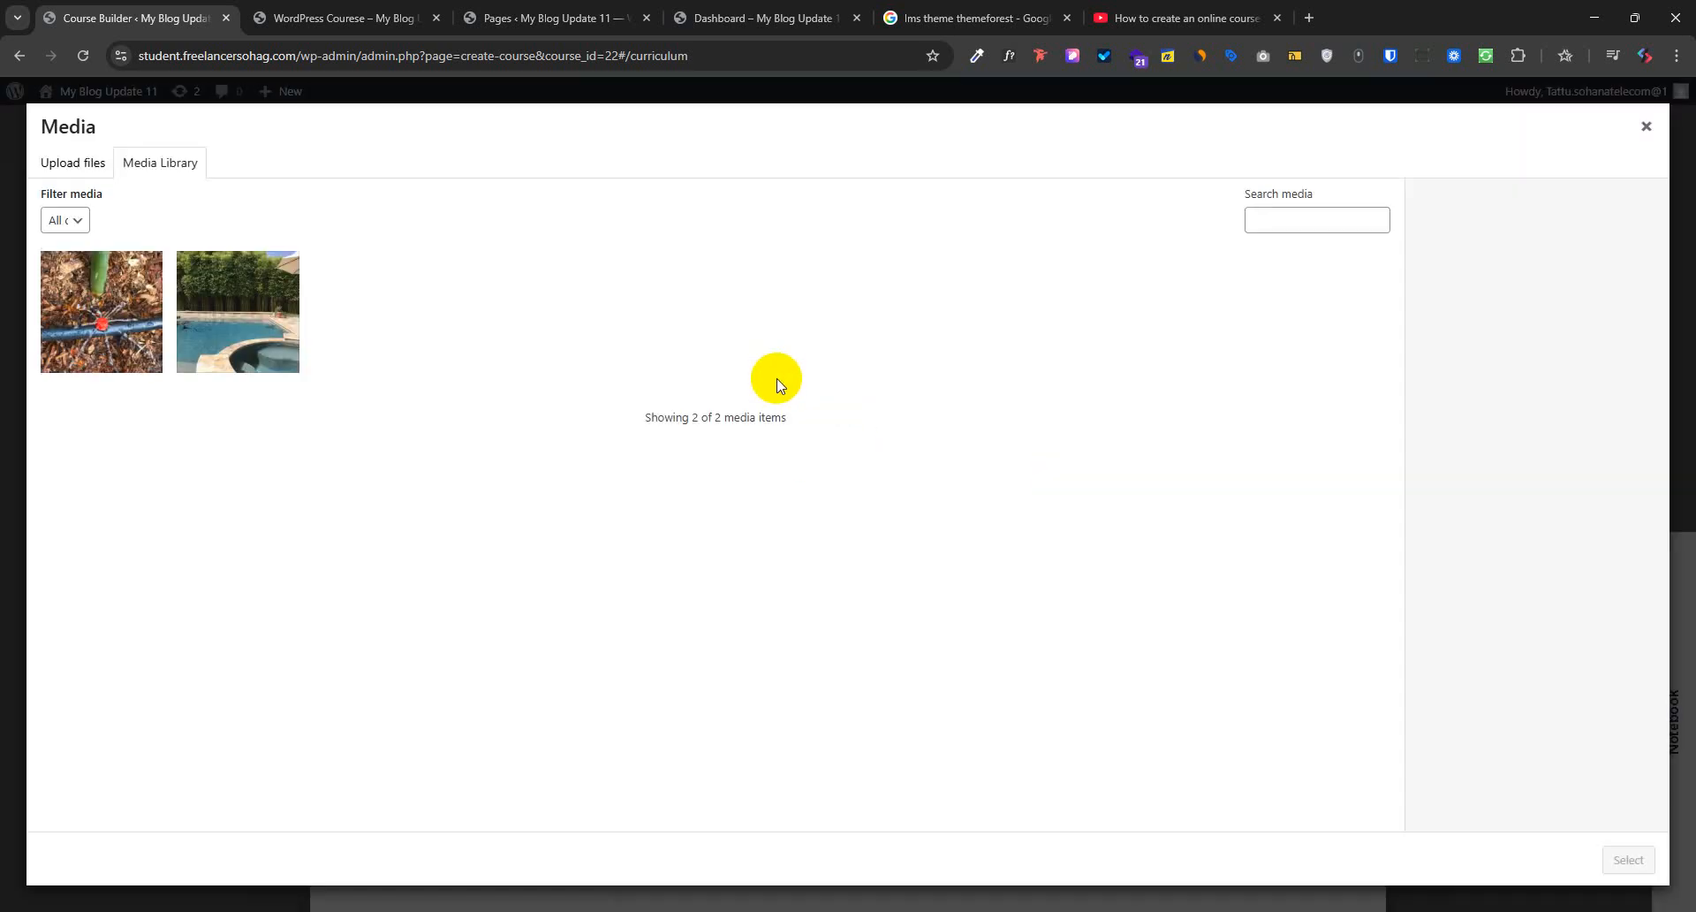
pyautogui.click(1657, 125)
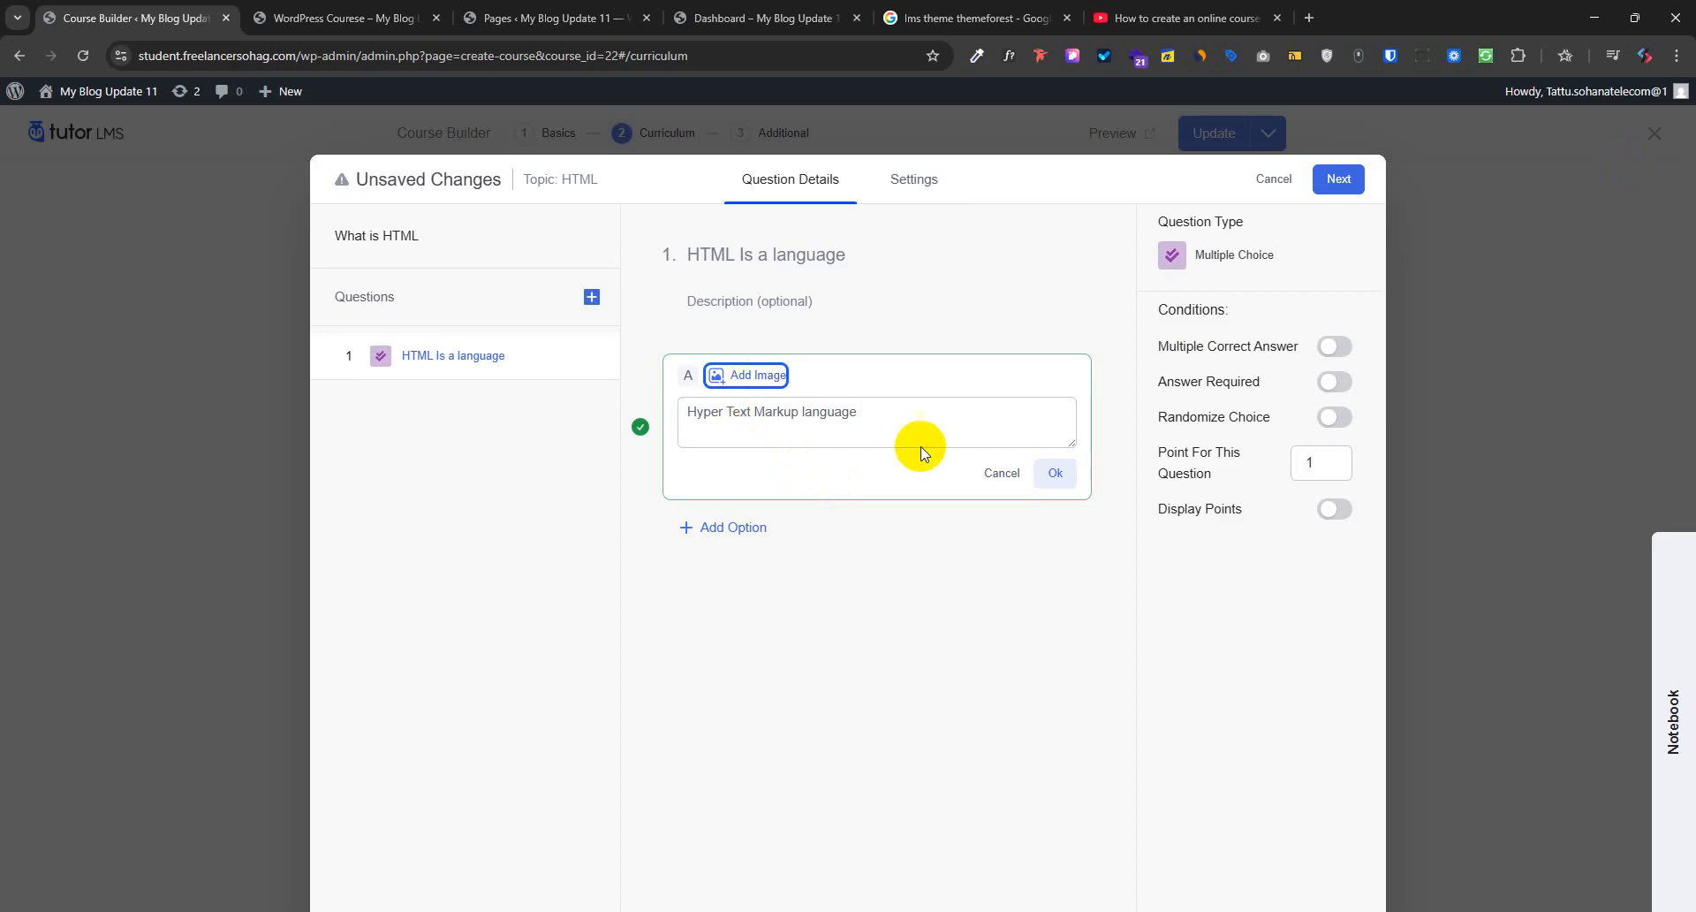
pyautogui.click(1051, 476)
# Add a second answer option, "HTML Is a language", reusing the question title's text
pyautogui.click(738, 464)
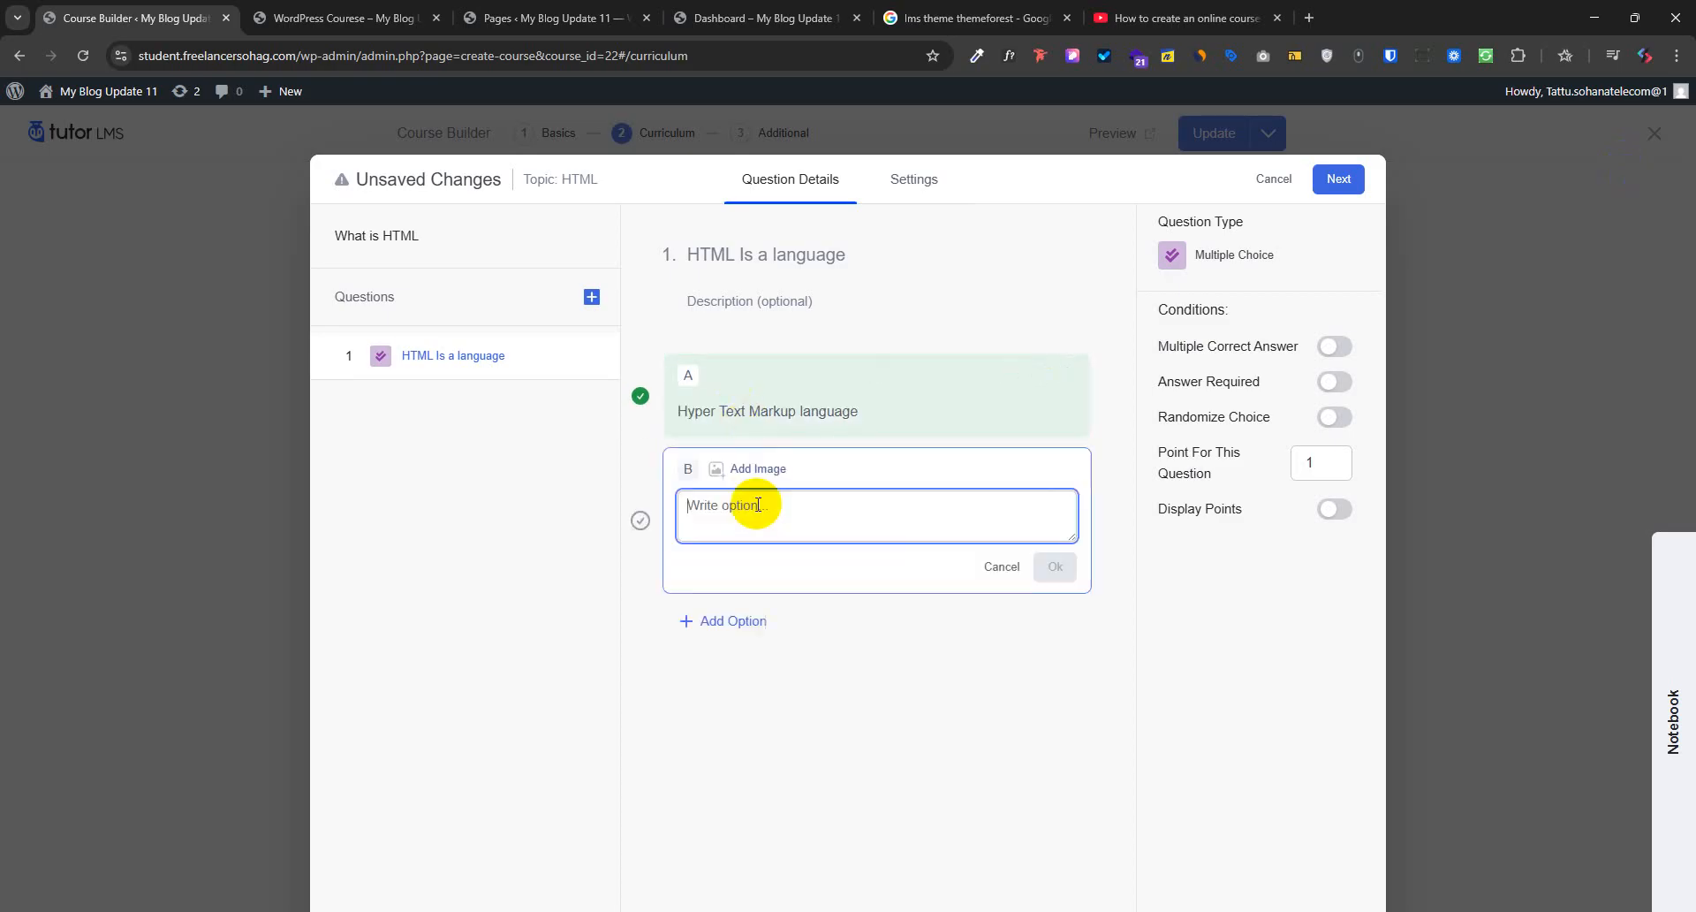
pyautogui.click(784, 253)
pyautogui.hotkey('ctrl', 'c')
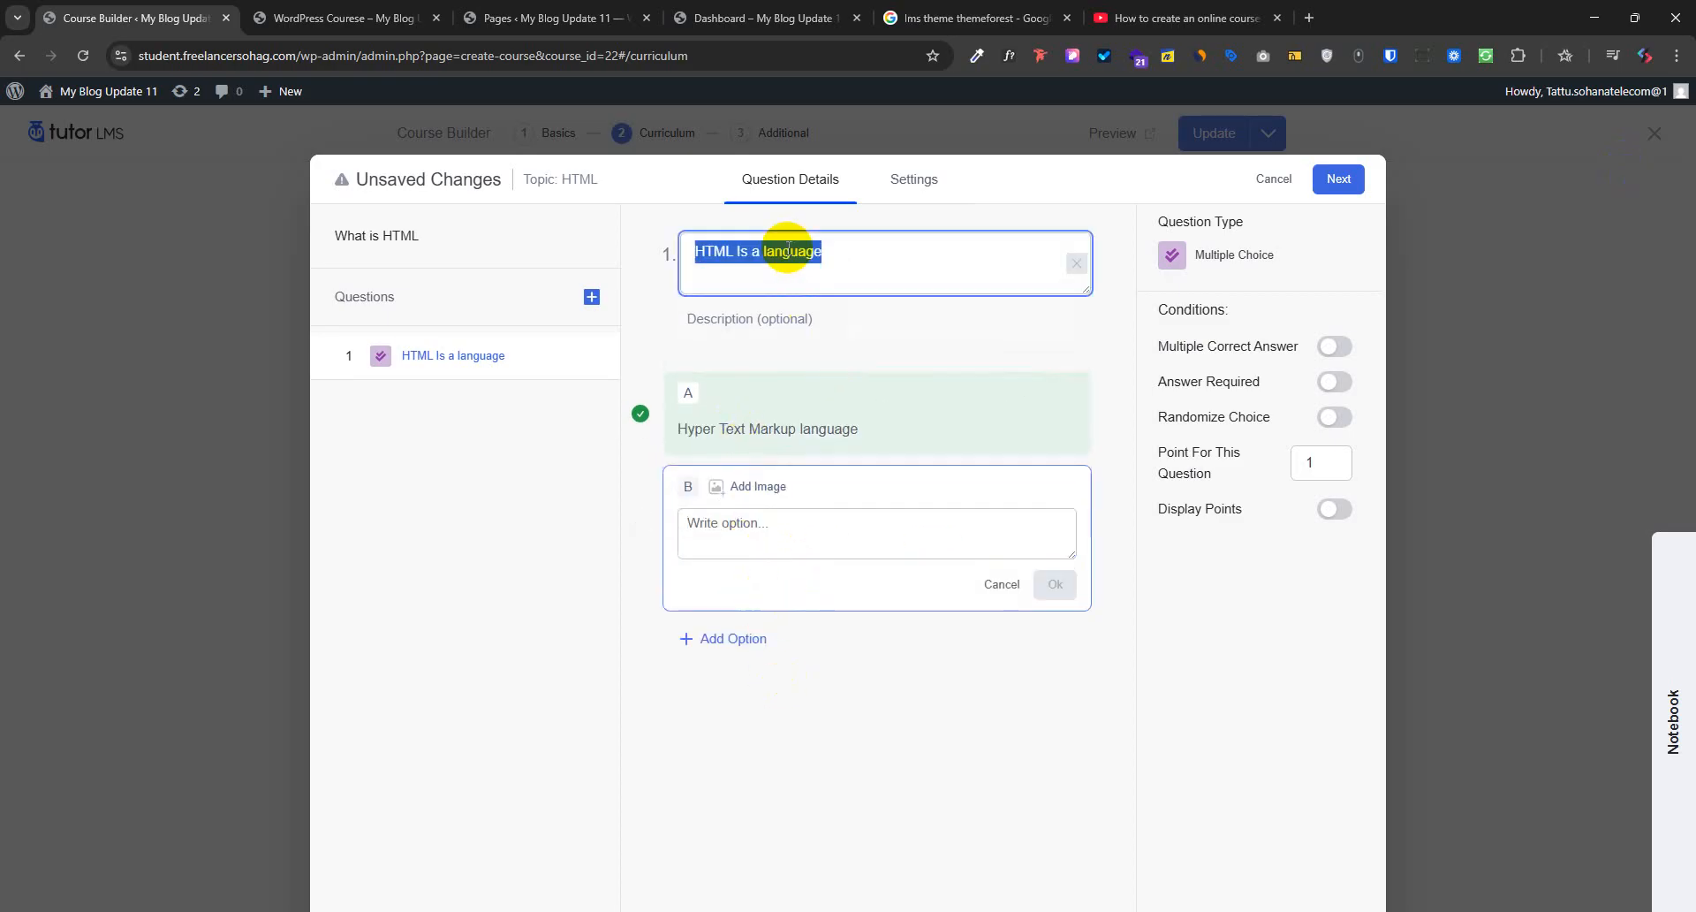
pyautogui.click(797, 536)
pyautogui.hotkey('ctrl', 'v')
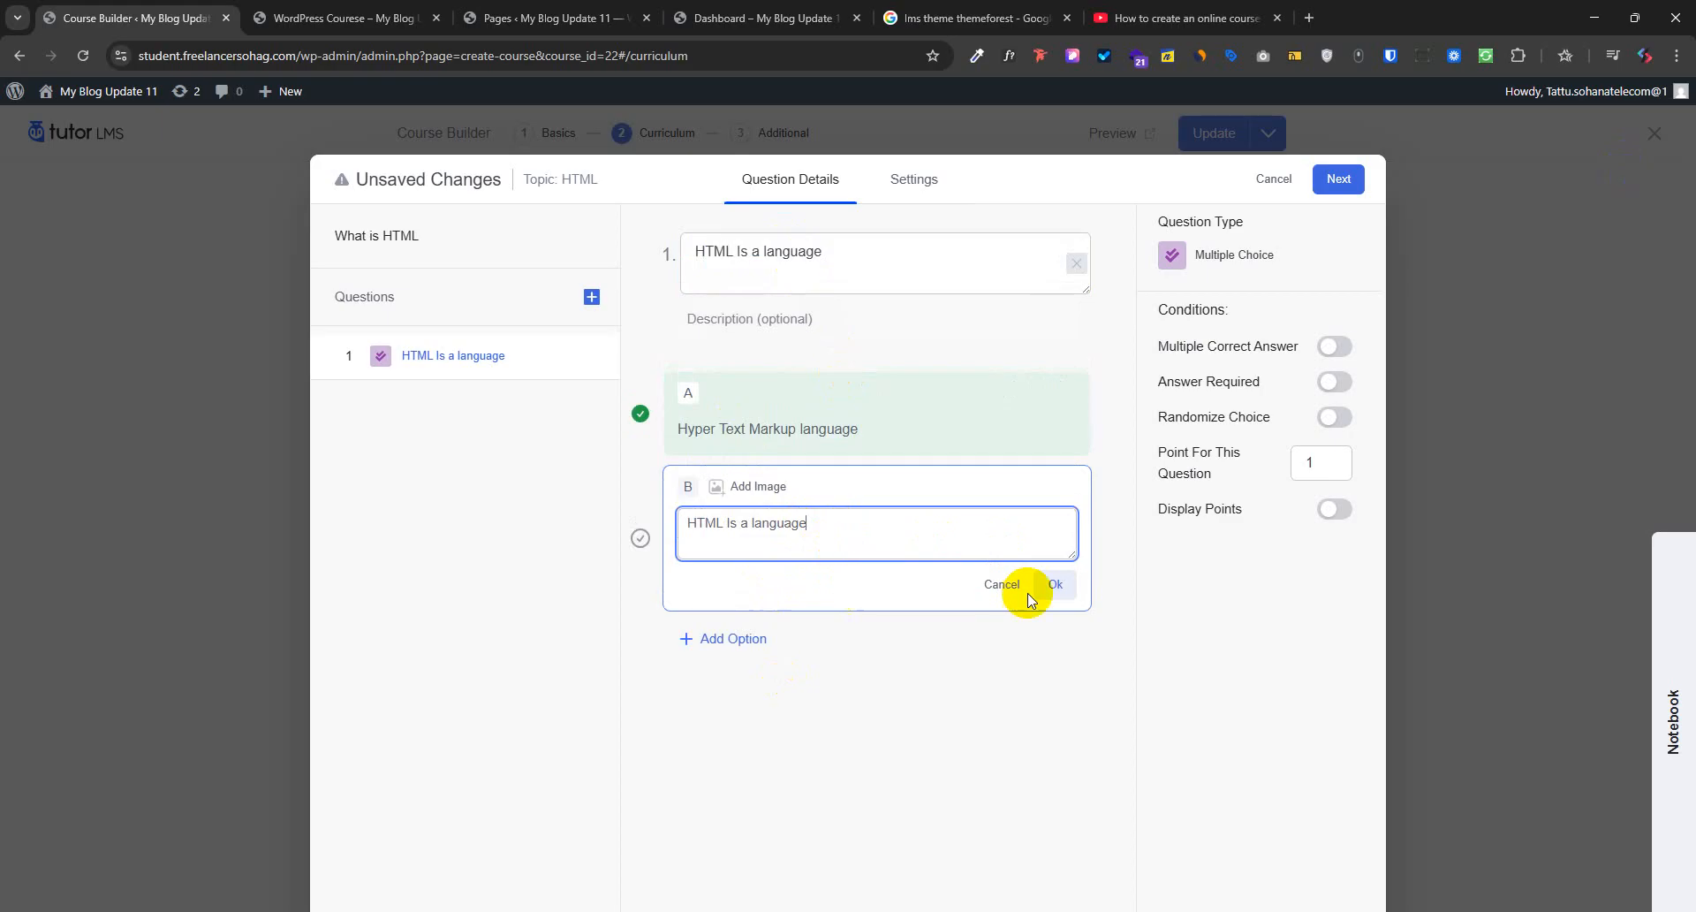
pyautogui.click(1055, 584)
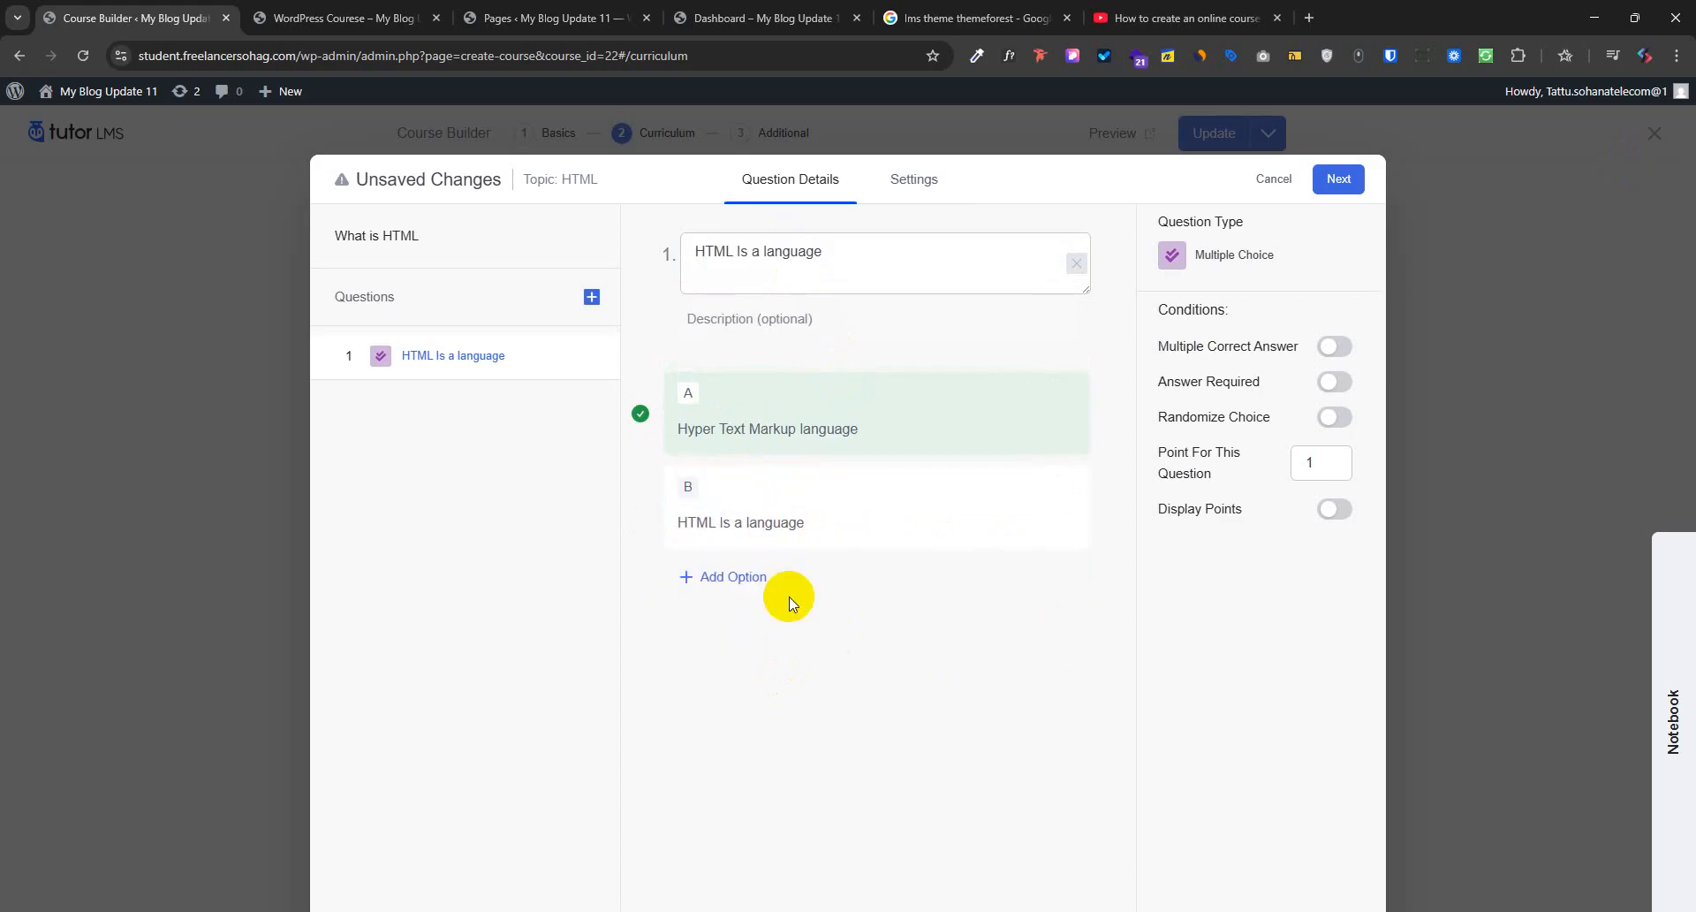
# Replace the question title with the quiz title's text, "What is HTML"
pyautogui.click(778, 252)
pyautogui.click(742, 263)
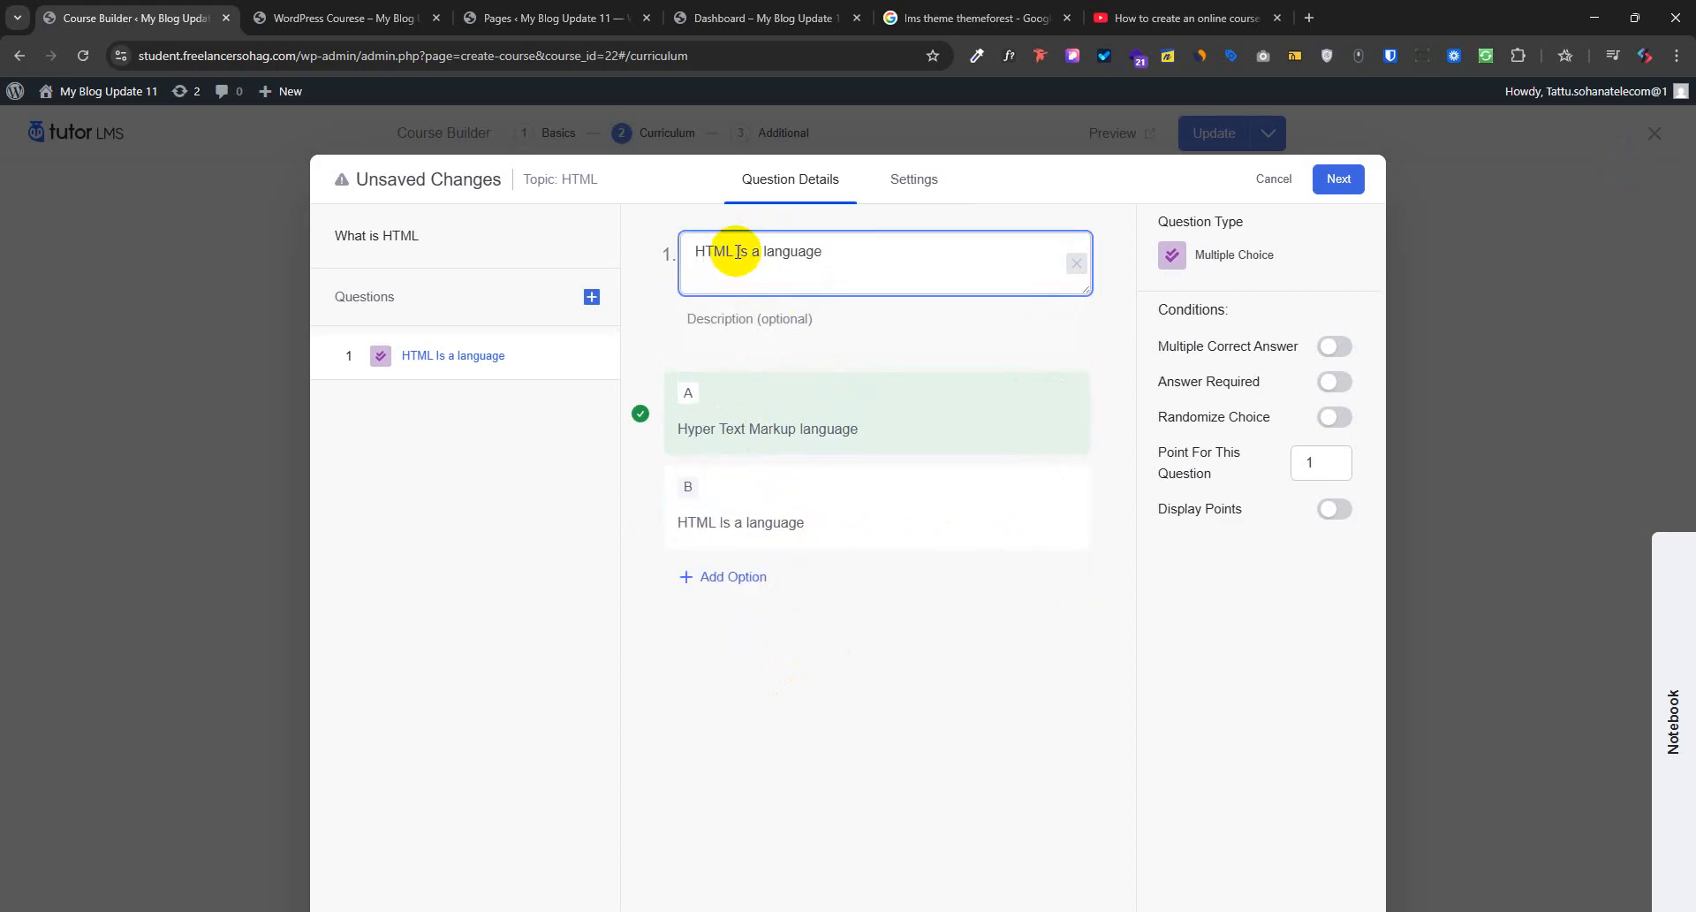
pyautogui.moveTo(739, 253); pyautogui.dragTo(933, 279)
pyautogui.press('BackSpace')
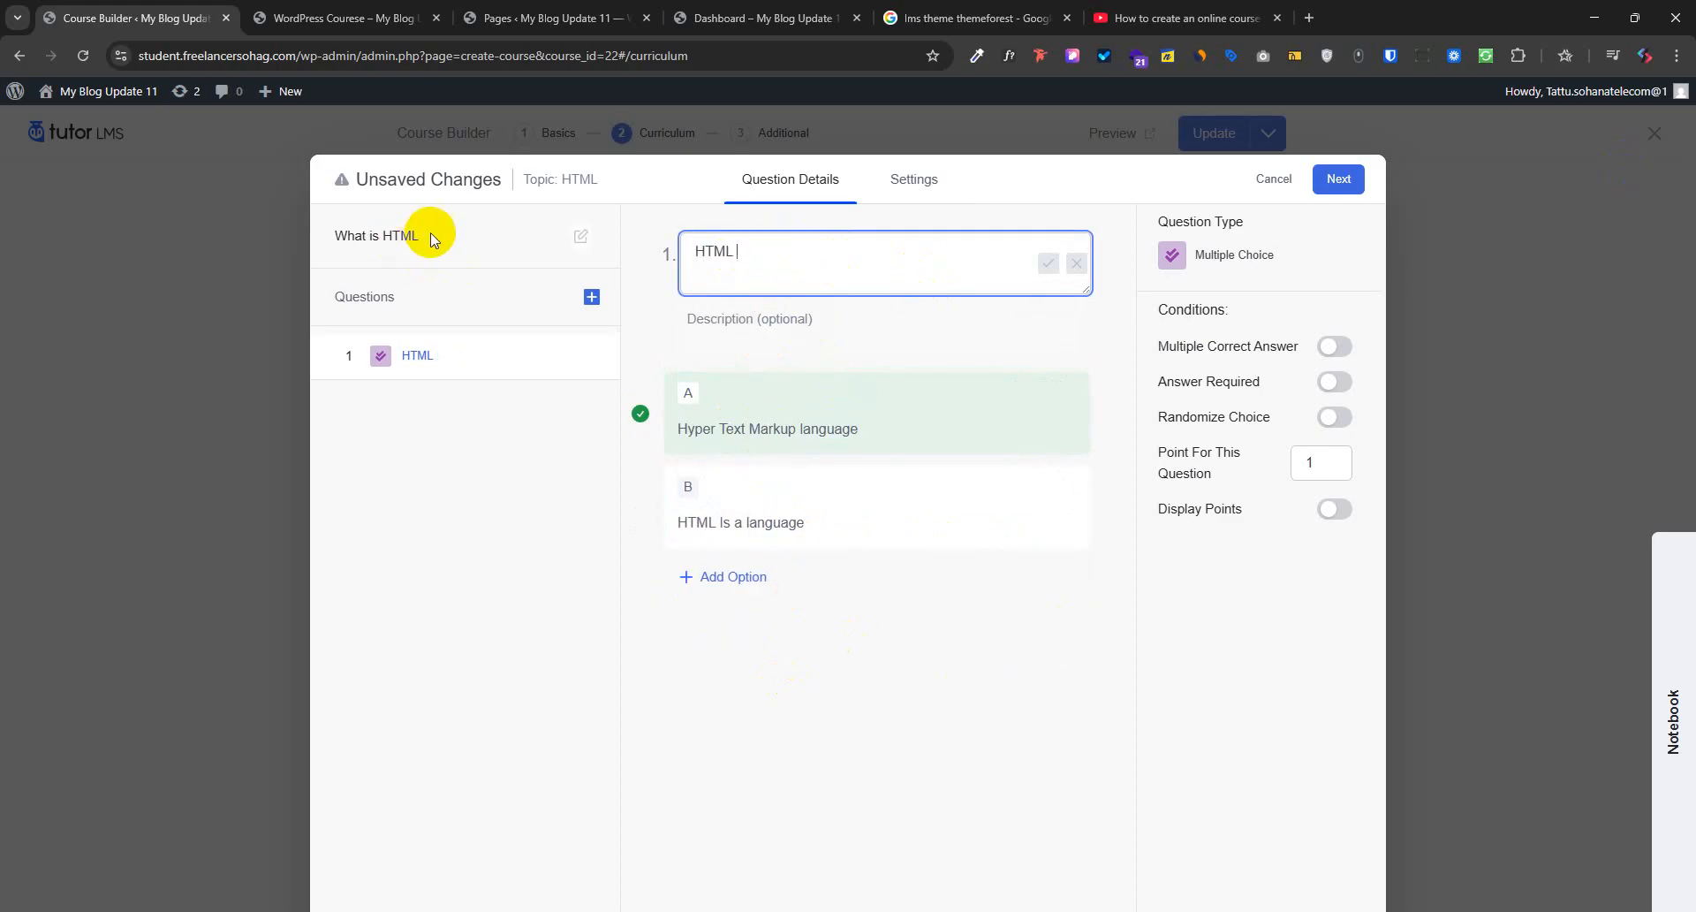
pyautogui.moveTo(428, 235); pyautogui.dragTo(318, 235)
pyautogui.hotkey('ctrl', 'c')
pyautogui.moveTo(794, 242); pyautogui.dragTo(655, 242)
pyautogui.hotkey('ctrl', 'v')
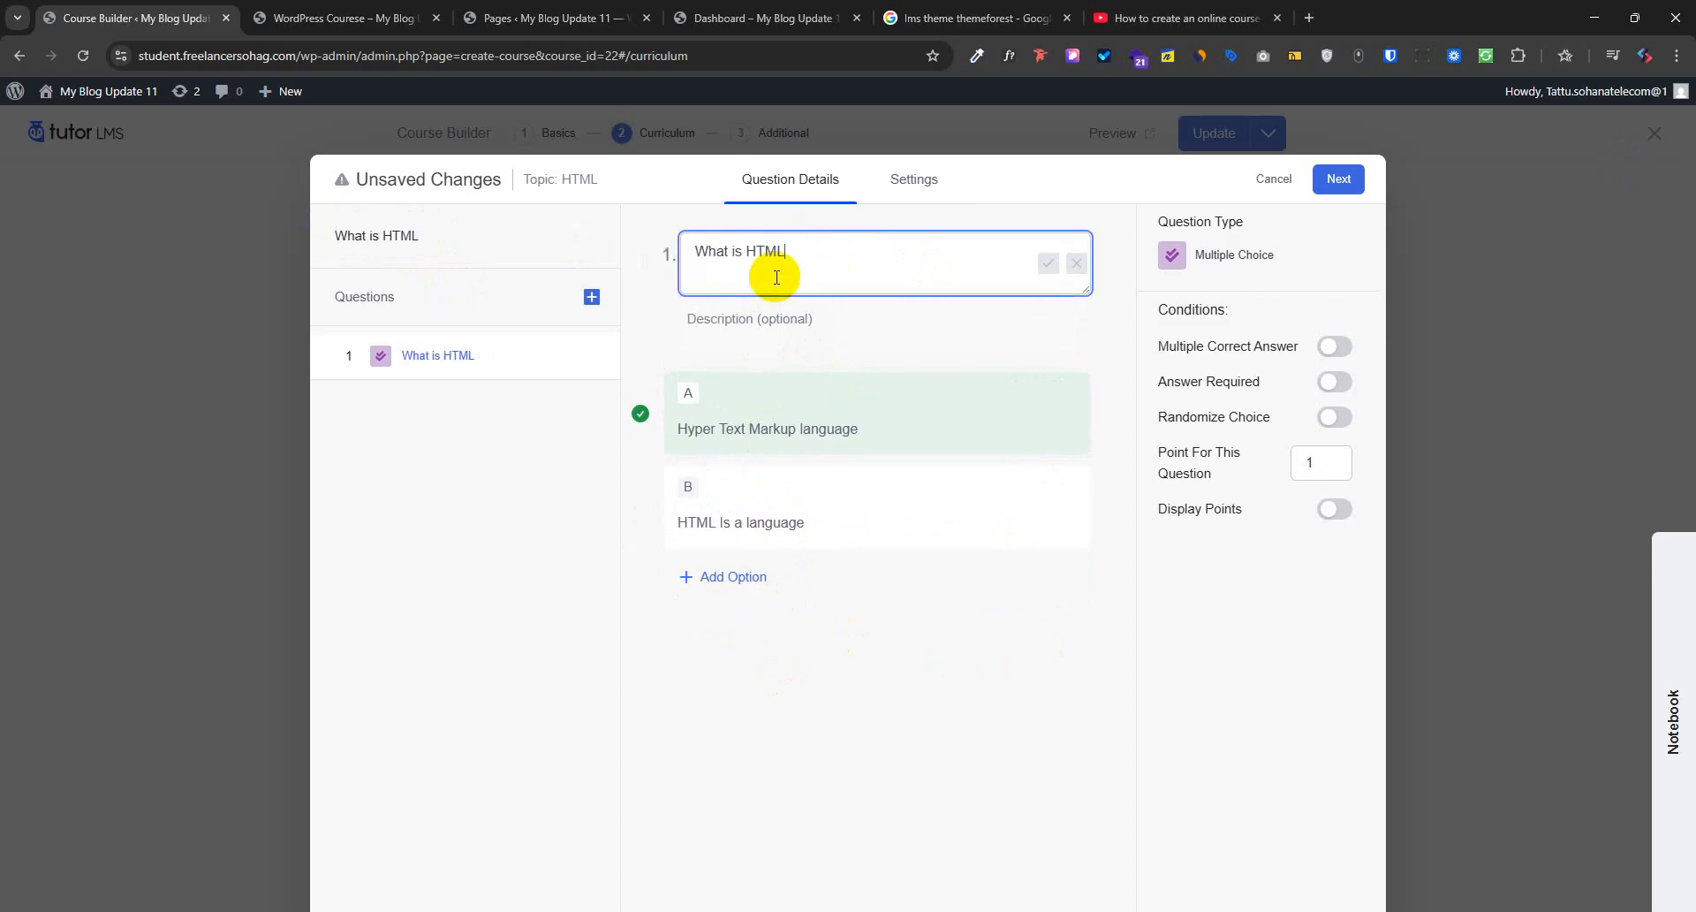
pyautogui.click(782, 325)
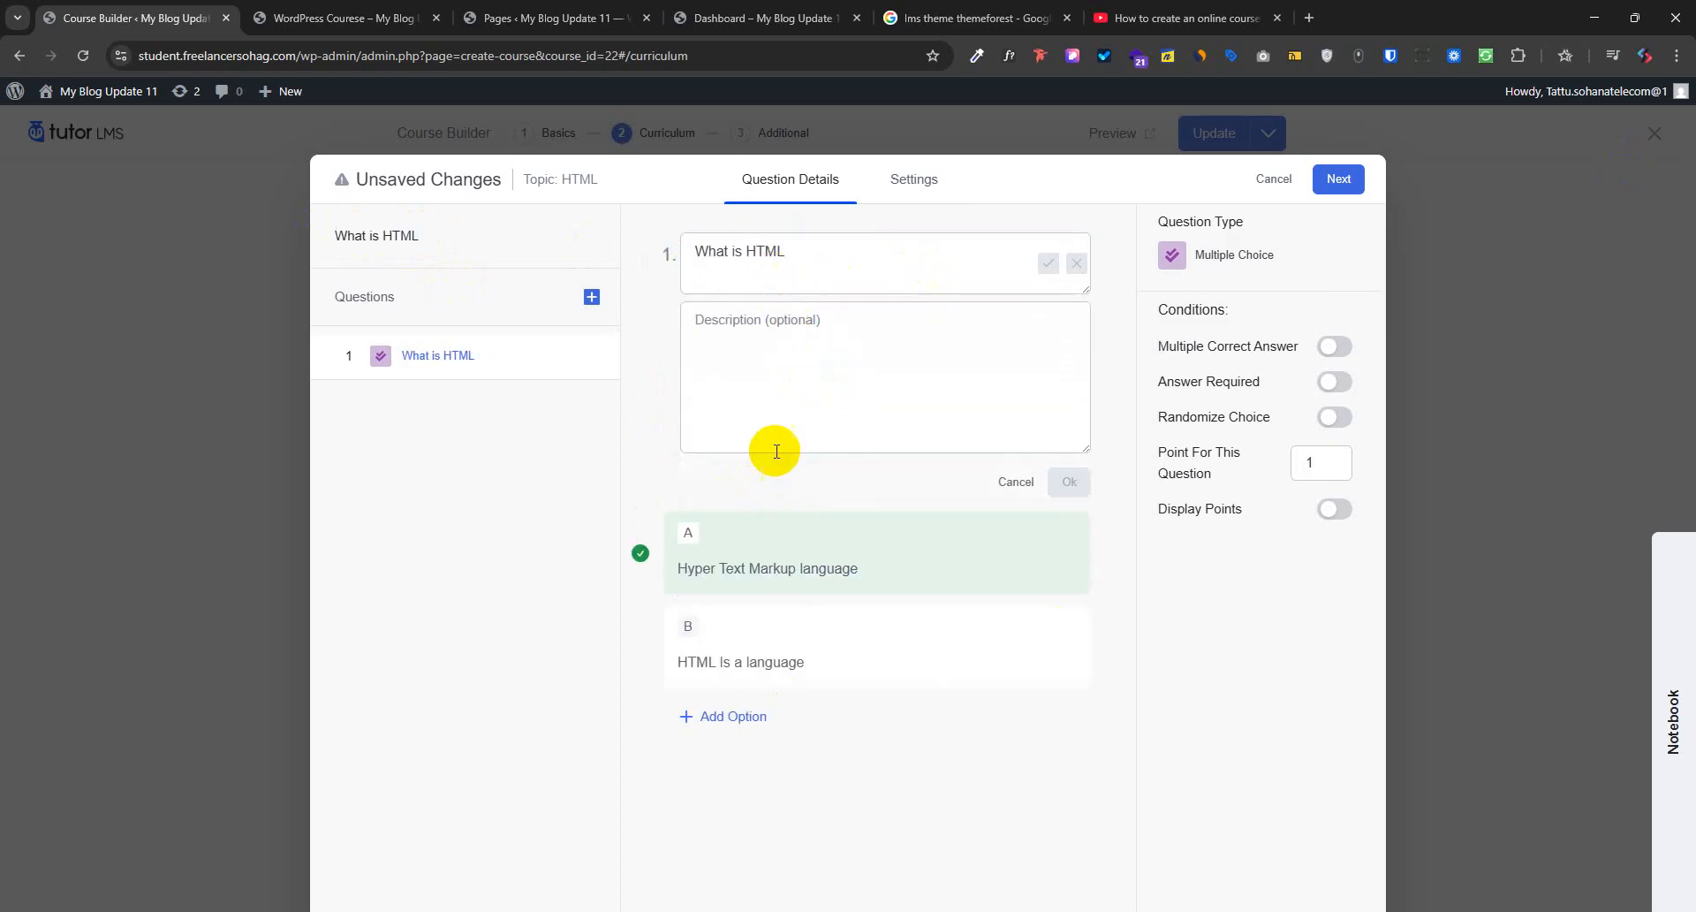
pyautogui.click(773, 391)
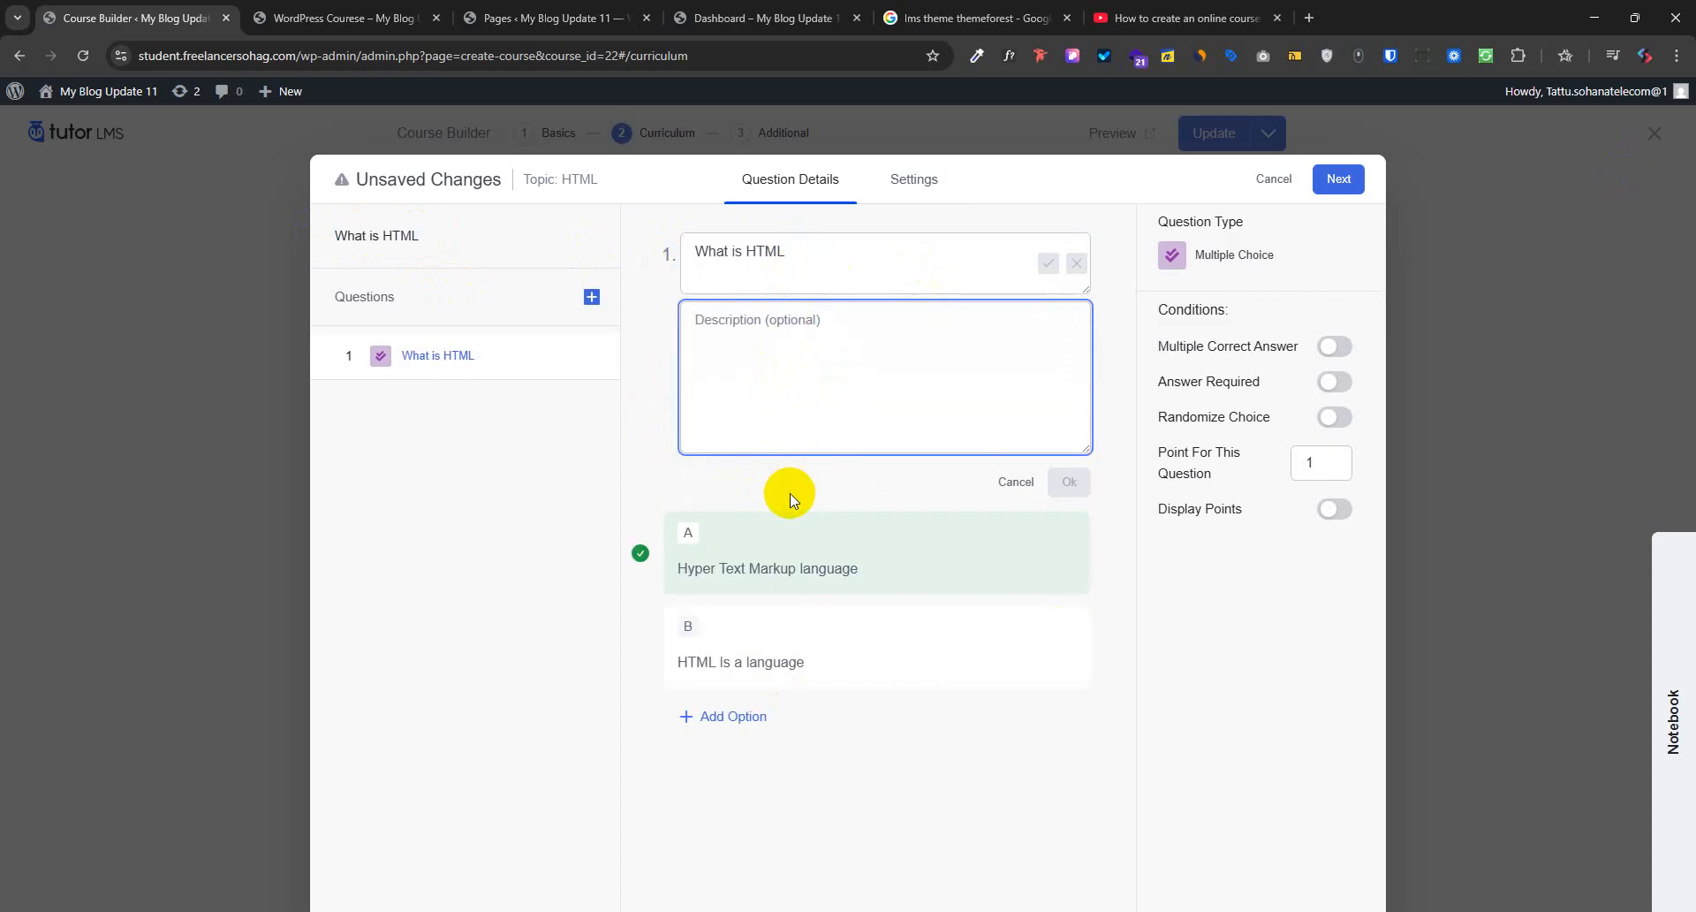
pyautogui.click(1018, 481)
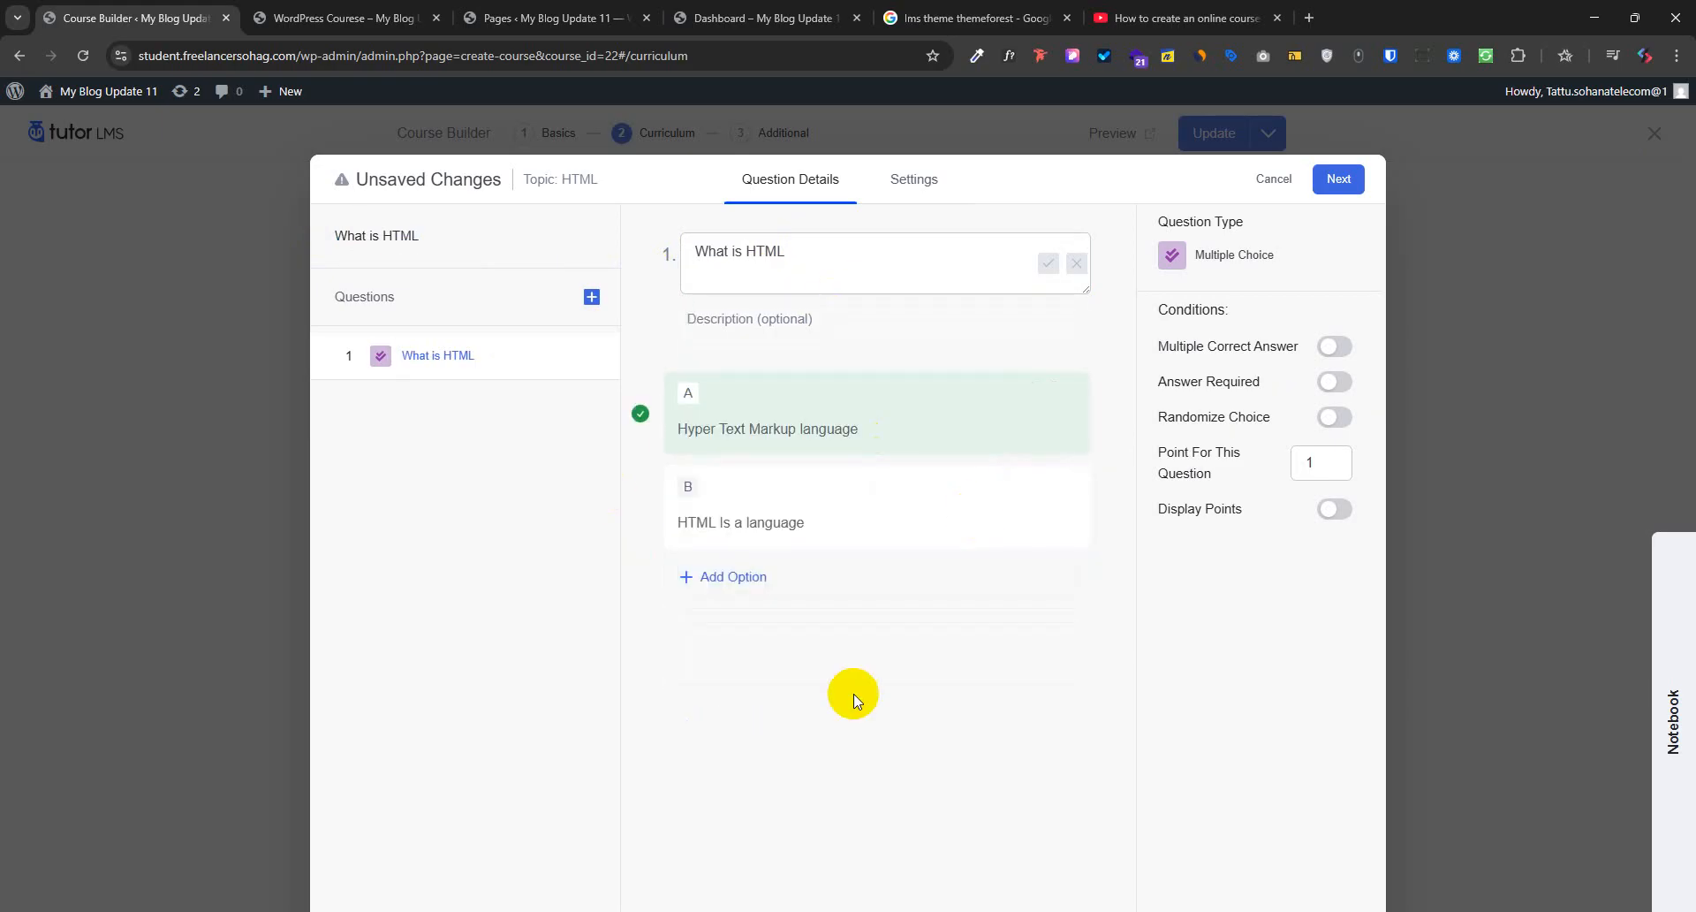
# Add a second multiple-choice question to the "What is HTML" quiz
pyautogui.click(592, 297)
pyautogui.click(576, 416)
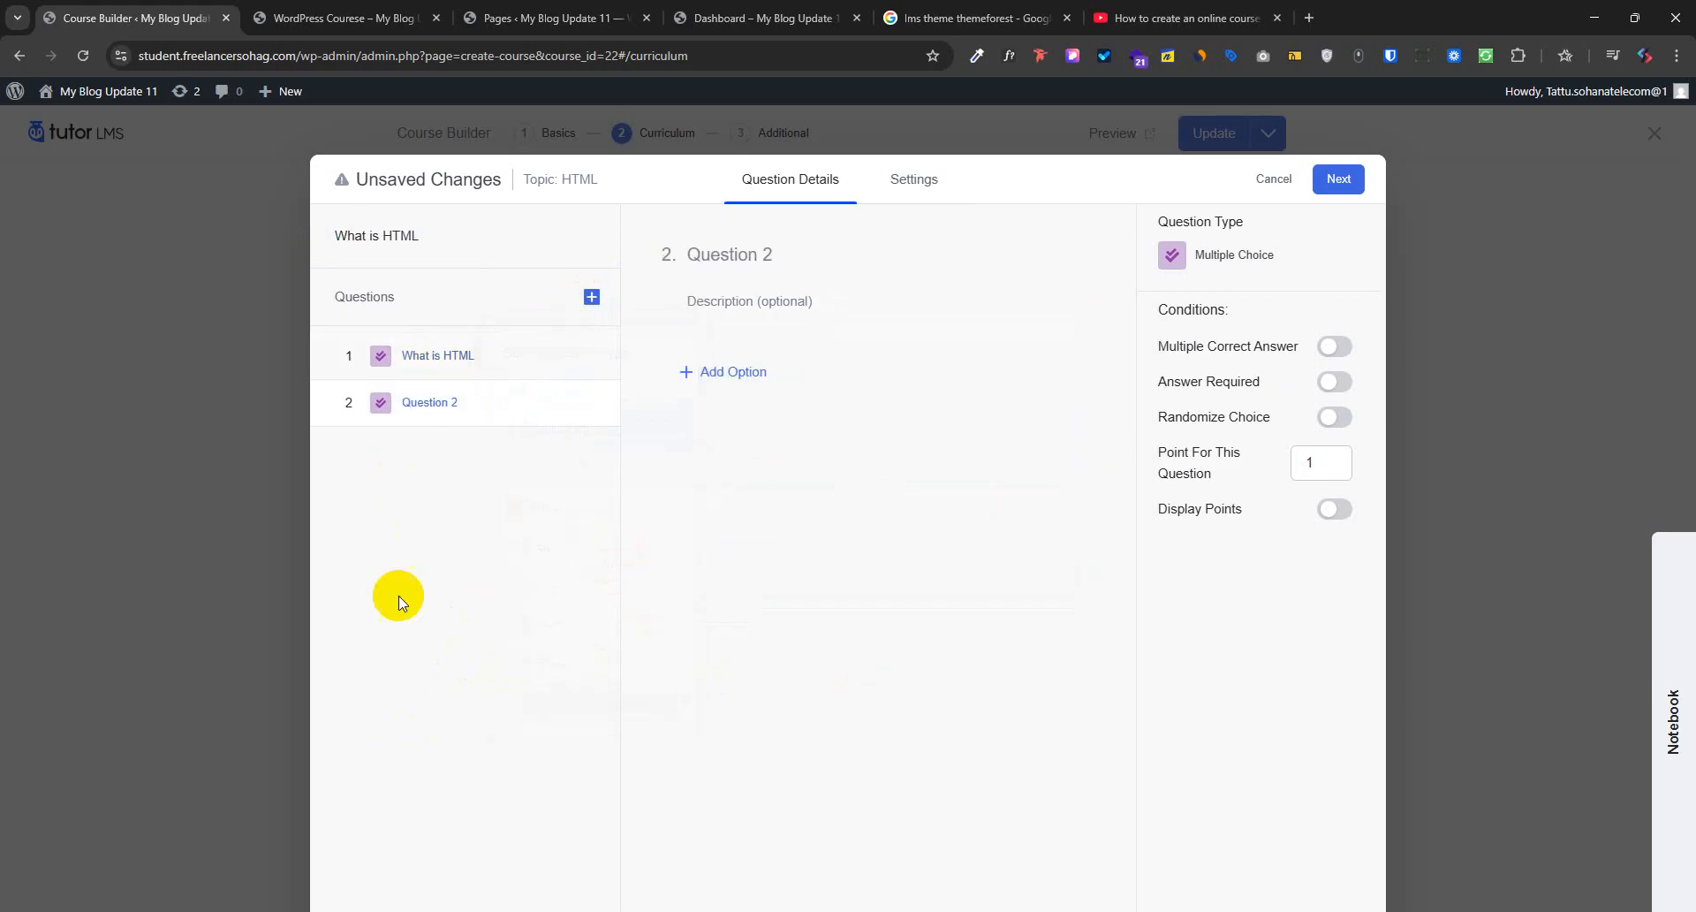
pyautogui.doubleClick(442, 402)
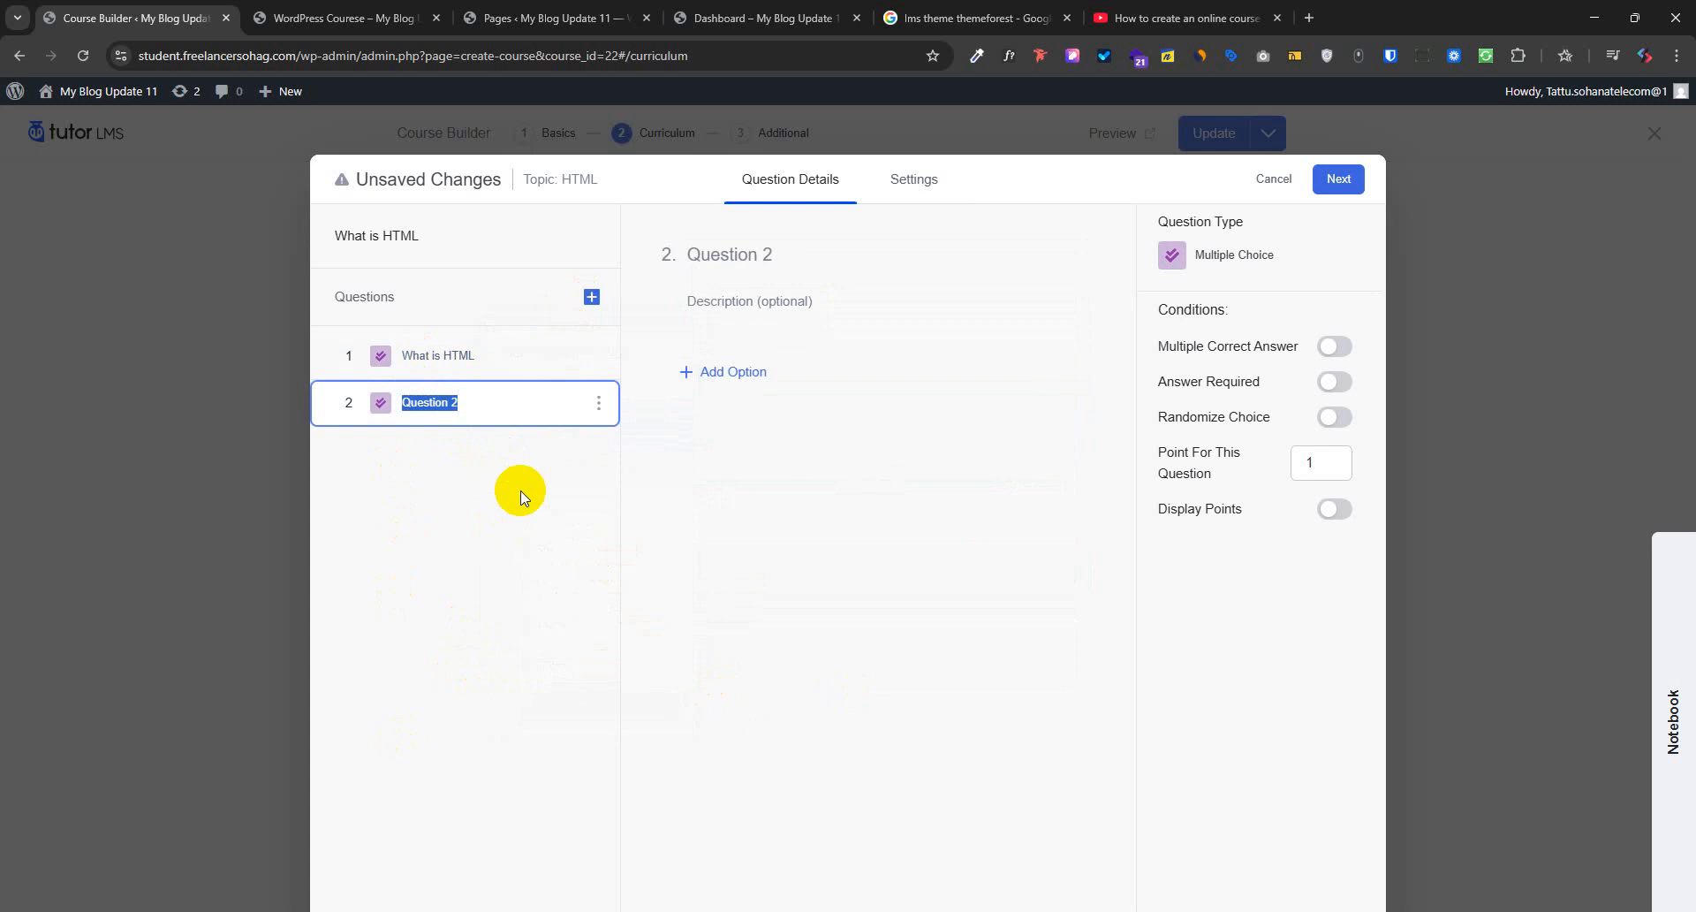
pyautogui.click(436, 422)
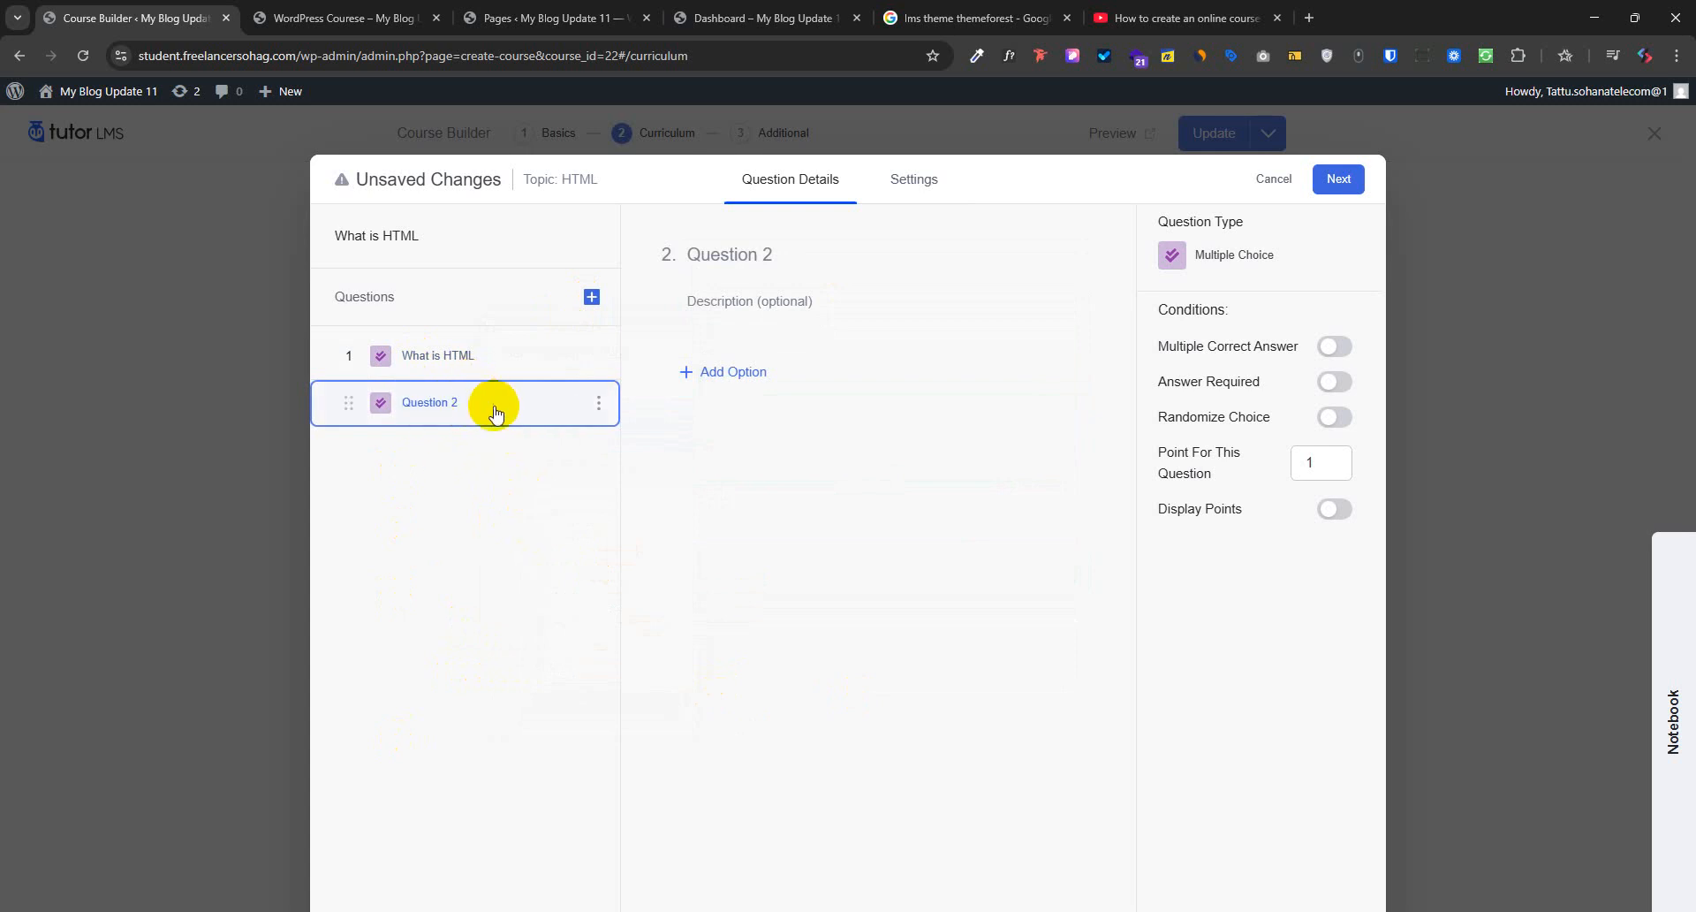
pyautogui.click(599, 402)
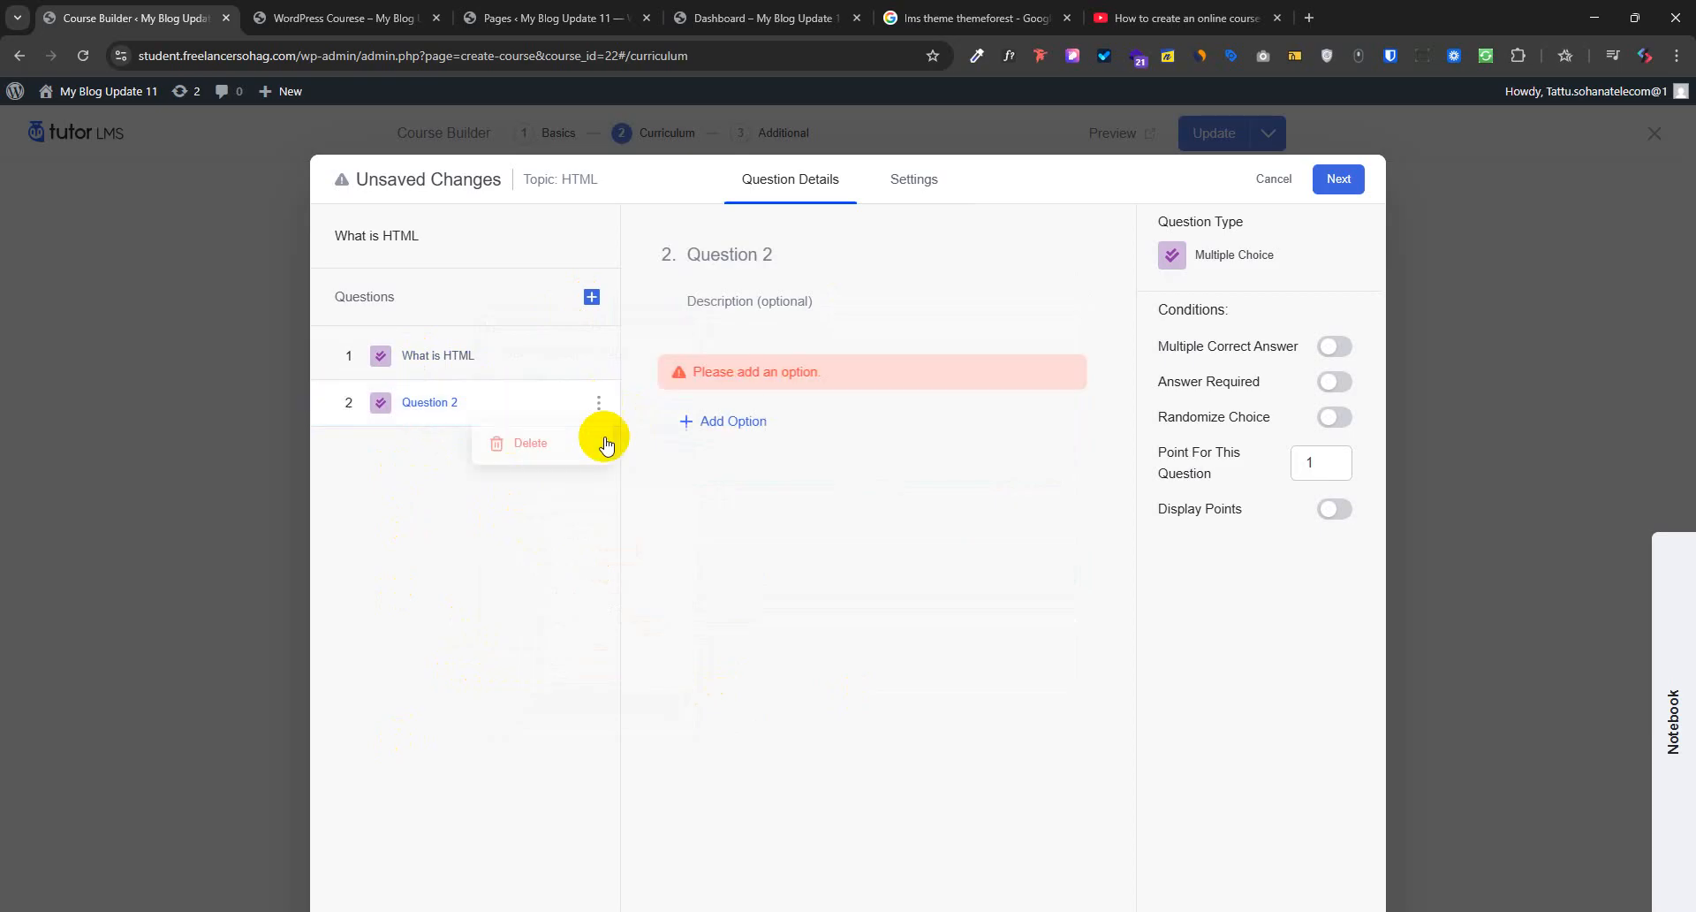
pyautogui.click(475, 411)
pyautogui.doubleClick(442, 403)
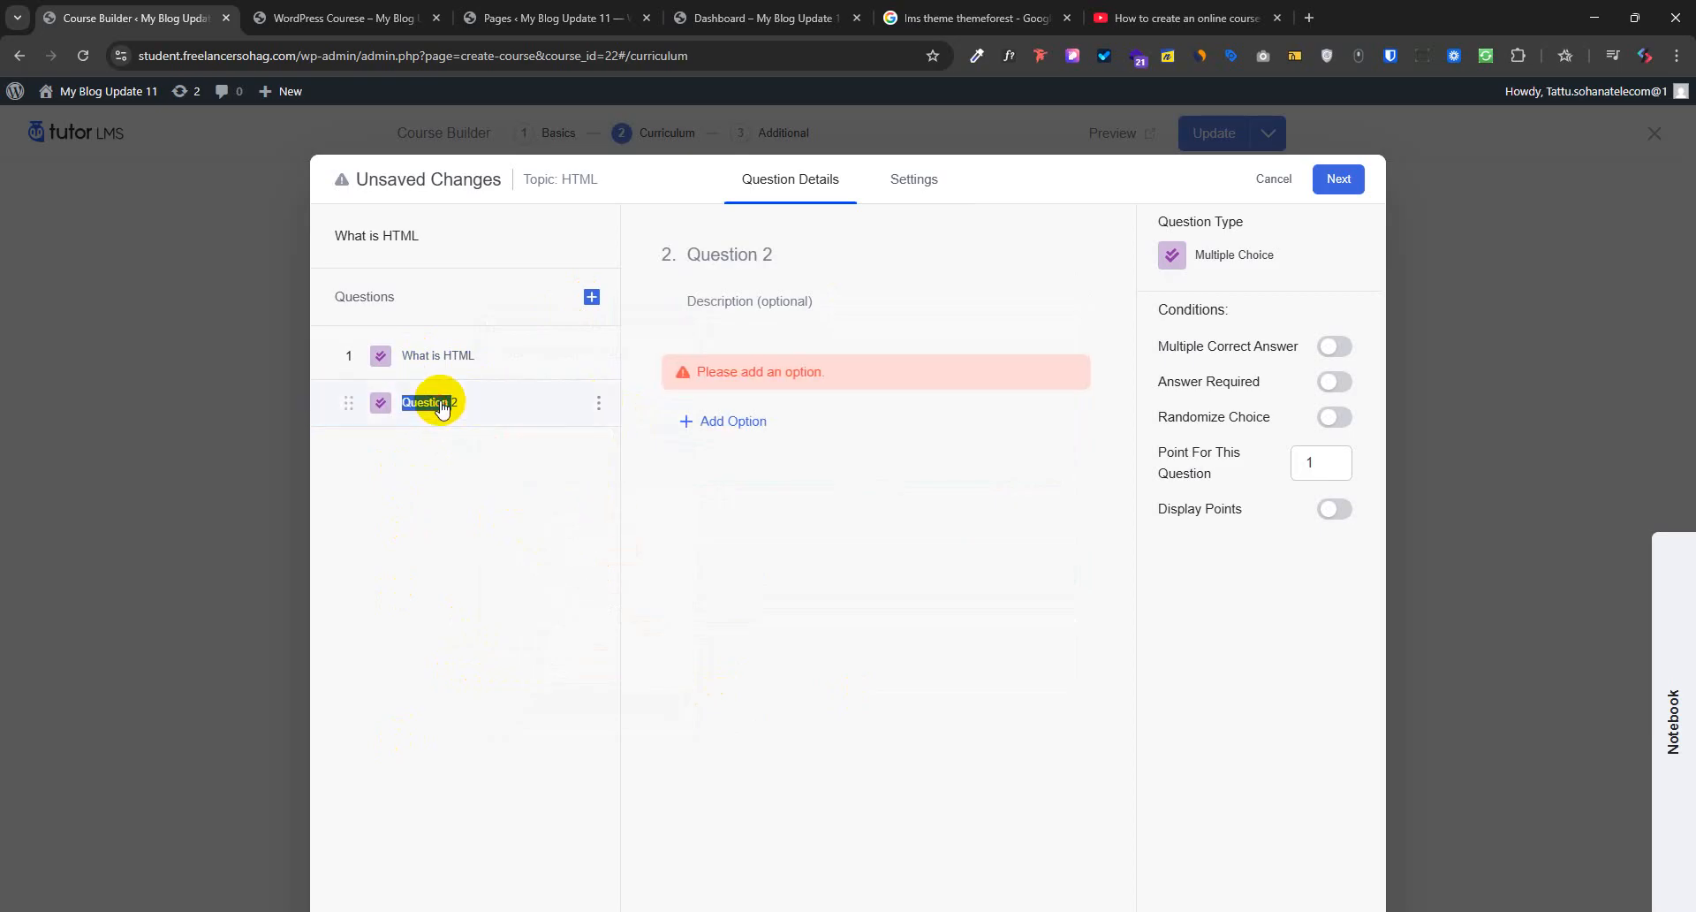
pyautogui.click(352, 403)
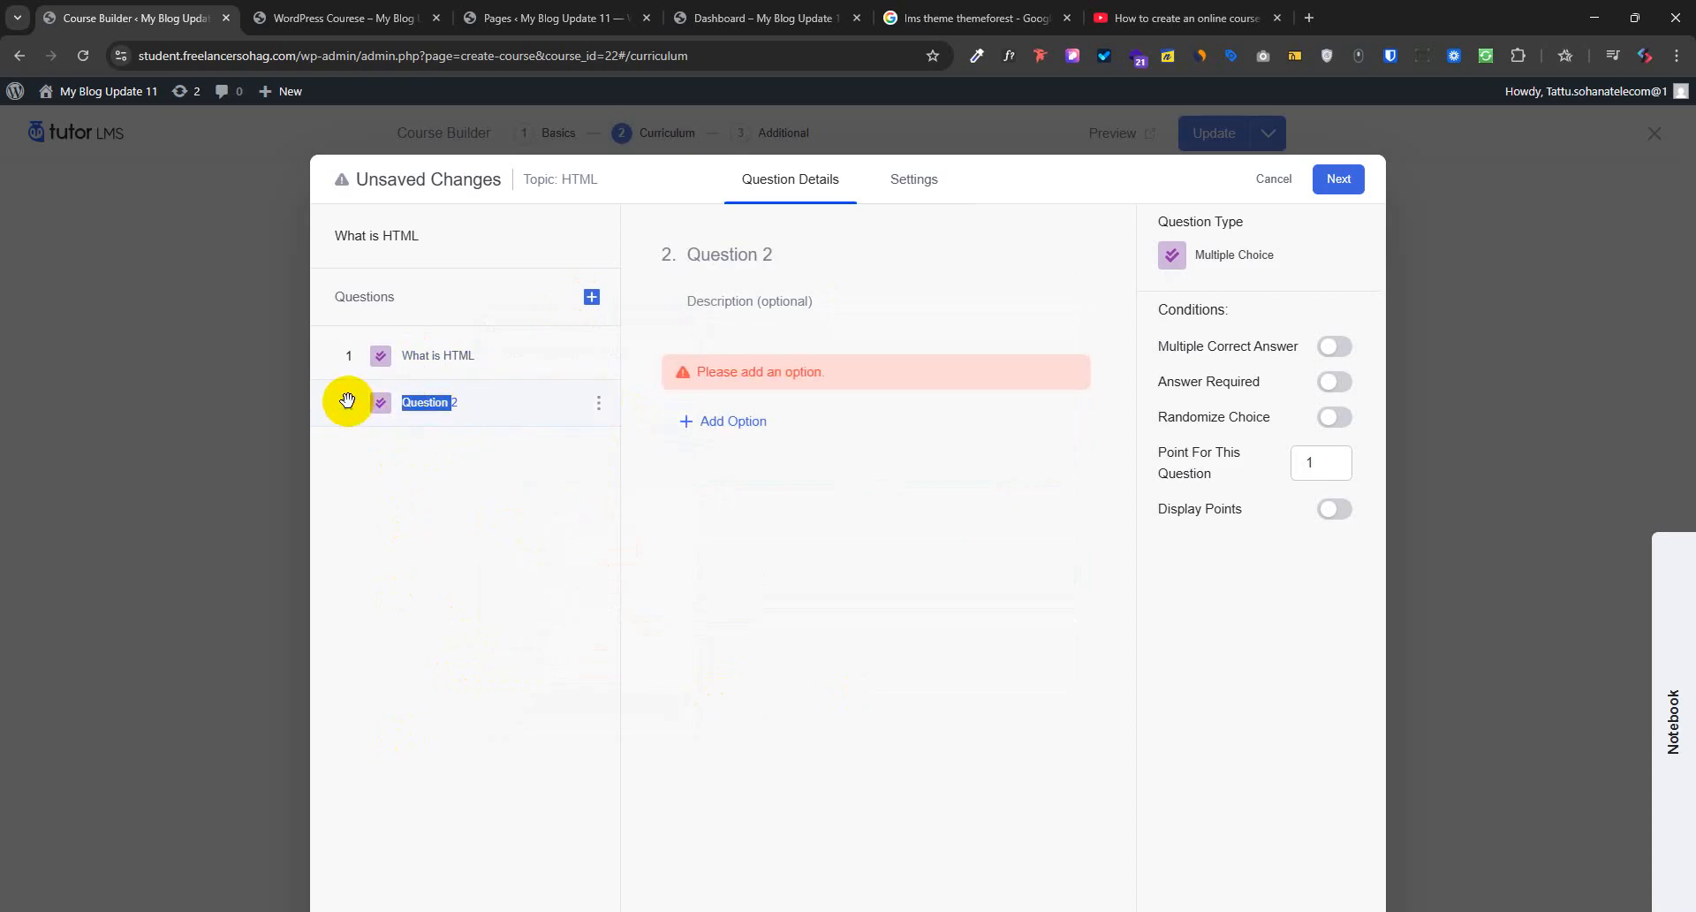
pyautogui.click(478, 402)
# Set the second question's title to "Write HTML Heading 5 tag"
pyautogui.click(768, 252)
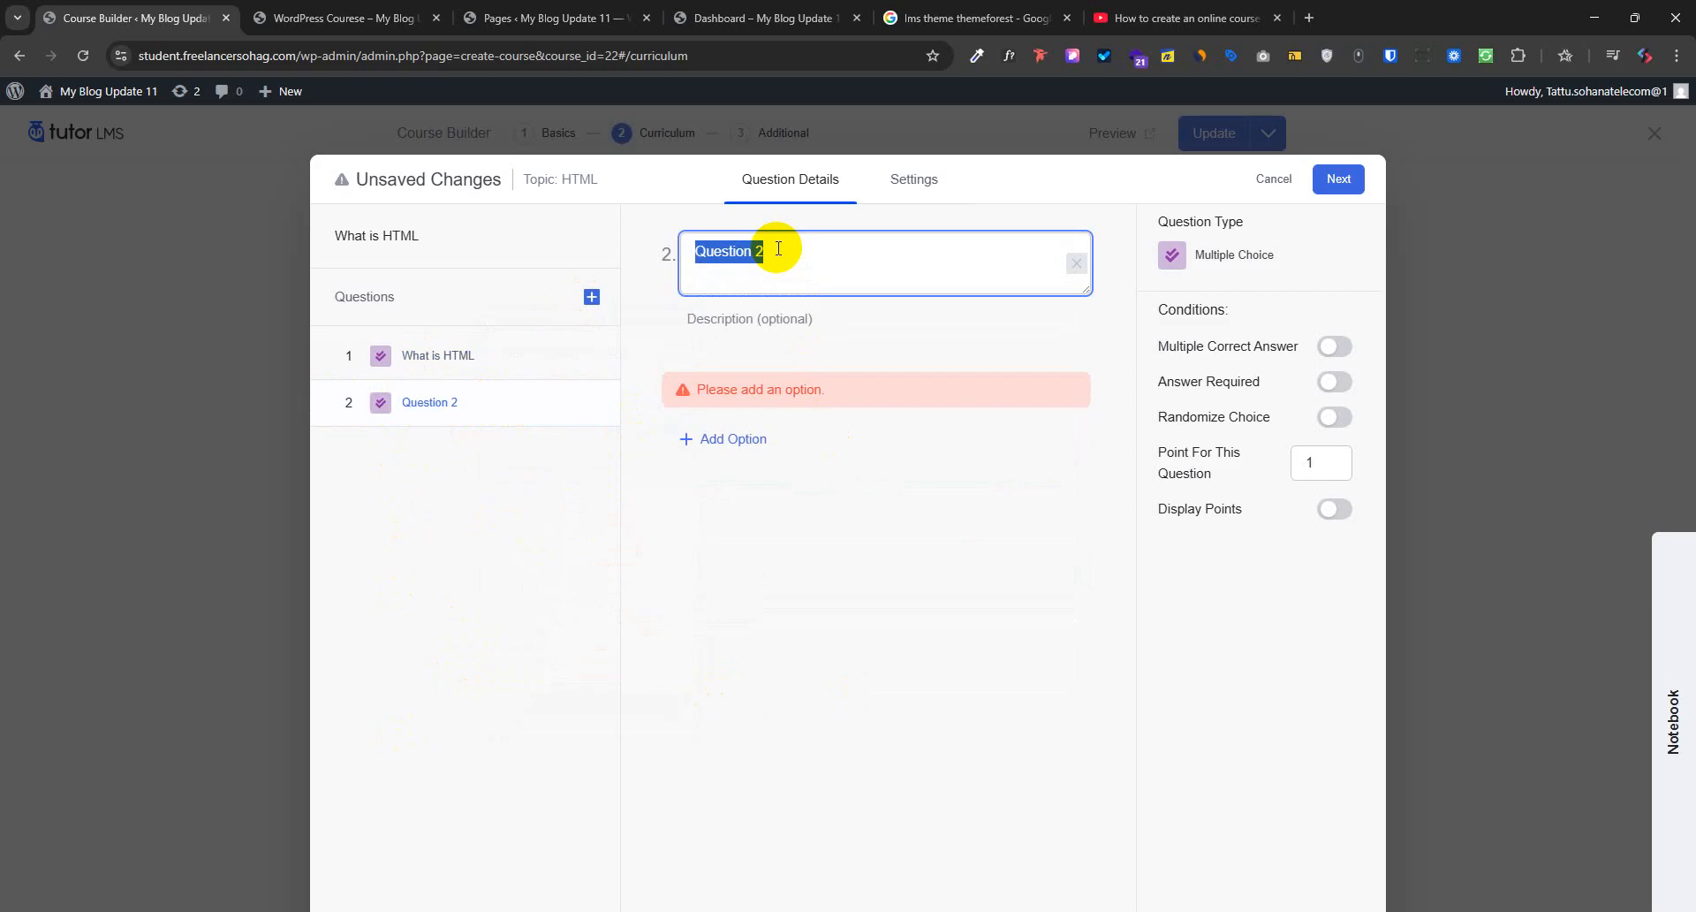
pyautogui.press('BackSpace')
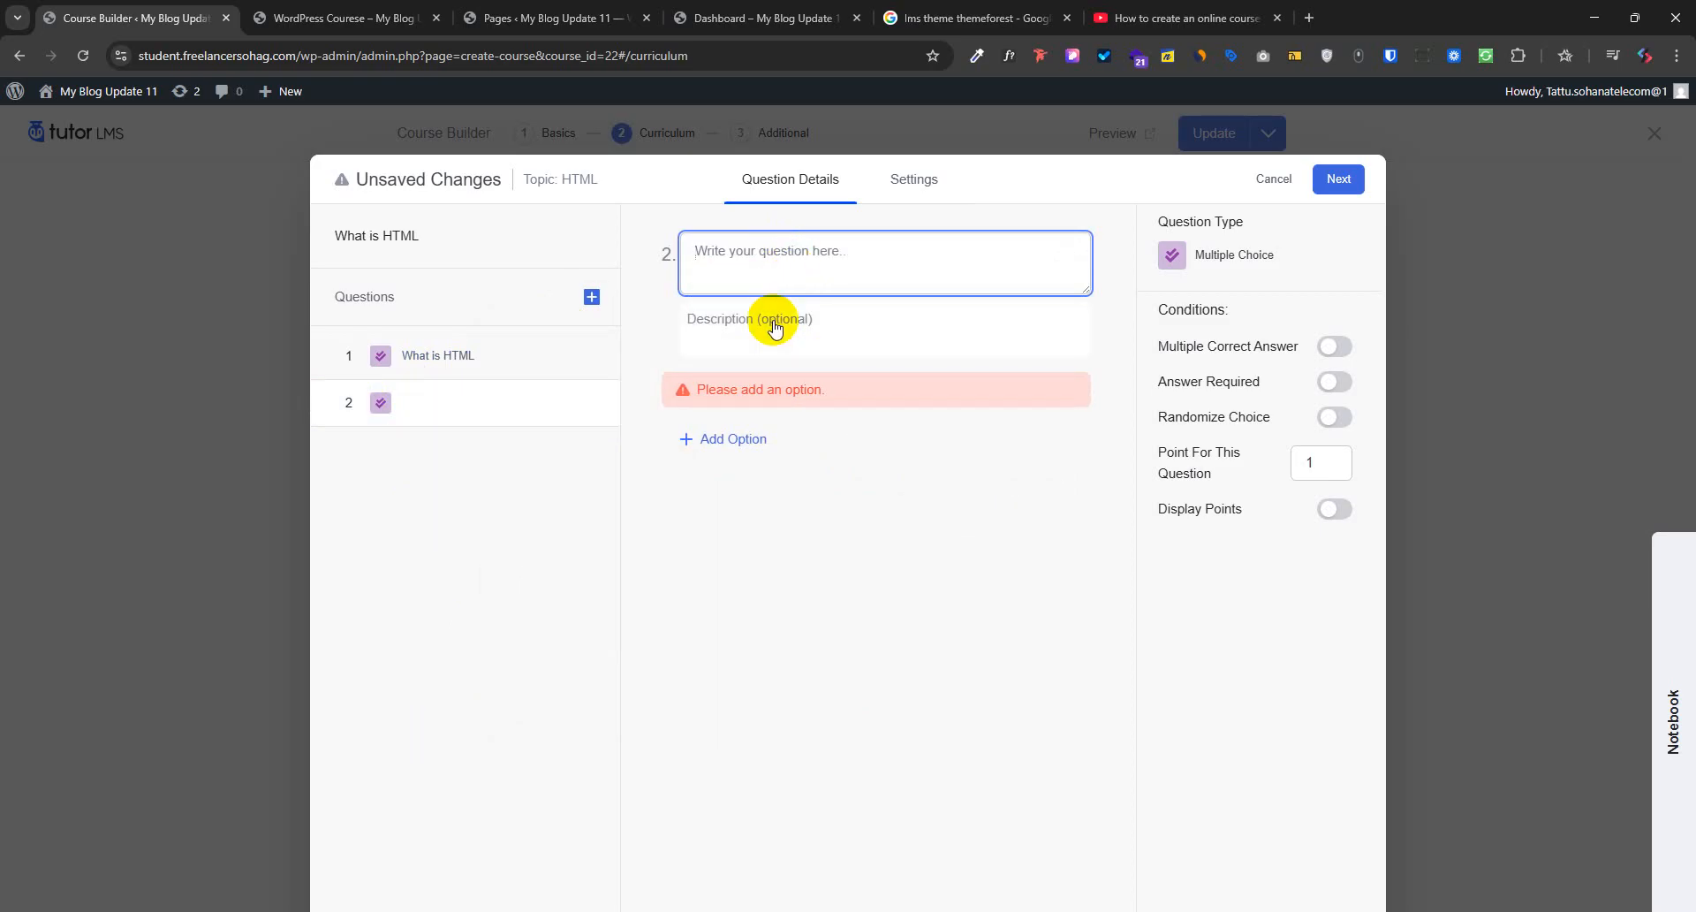
pyautogui.write('W')
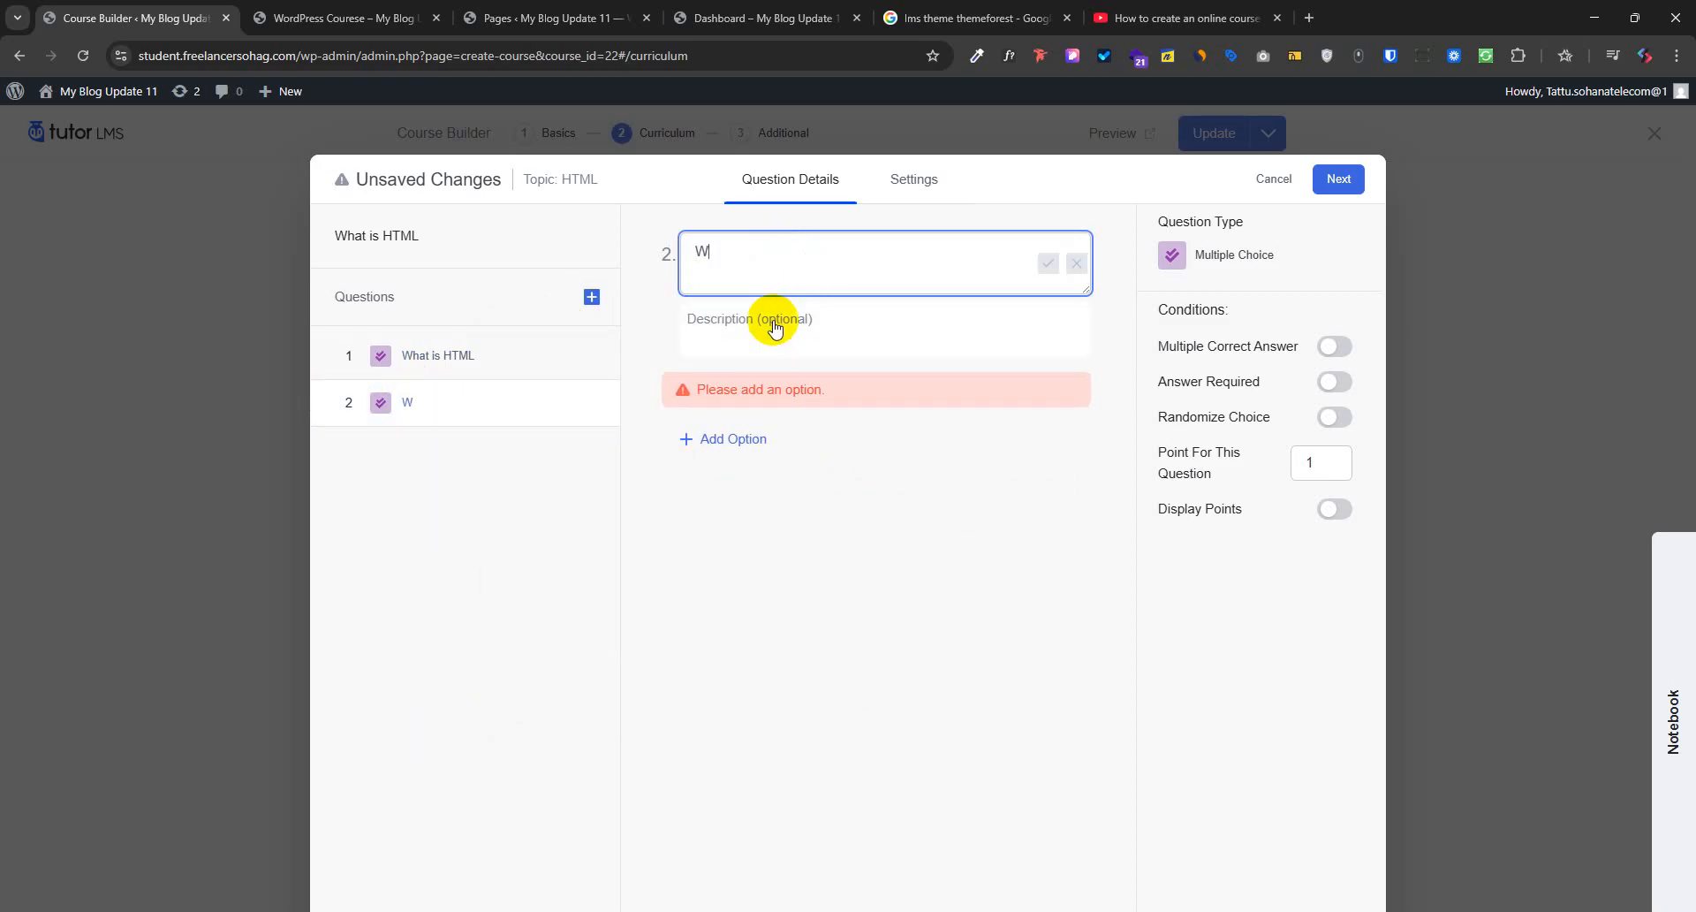
pyautogui.press('BackSpace')
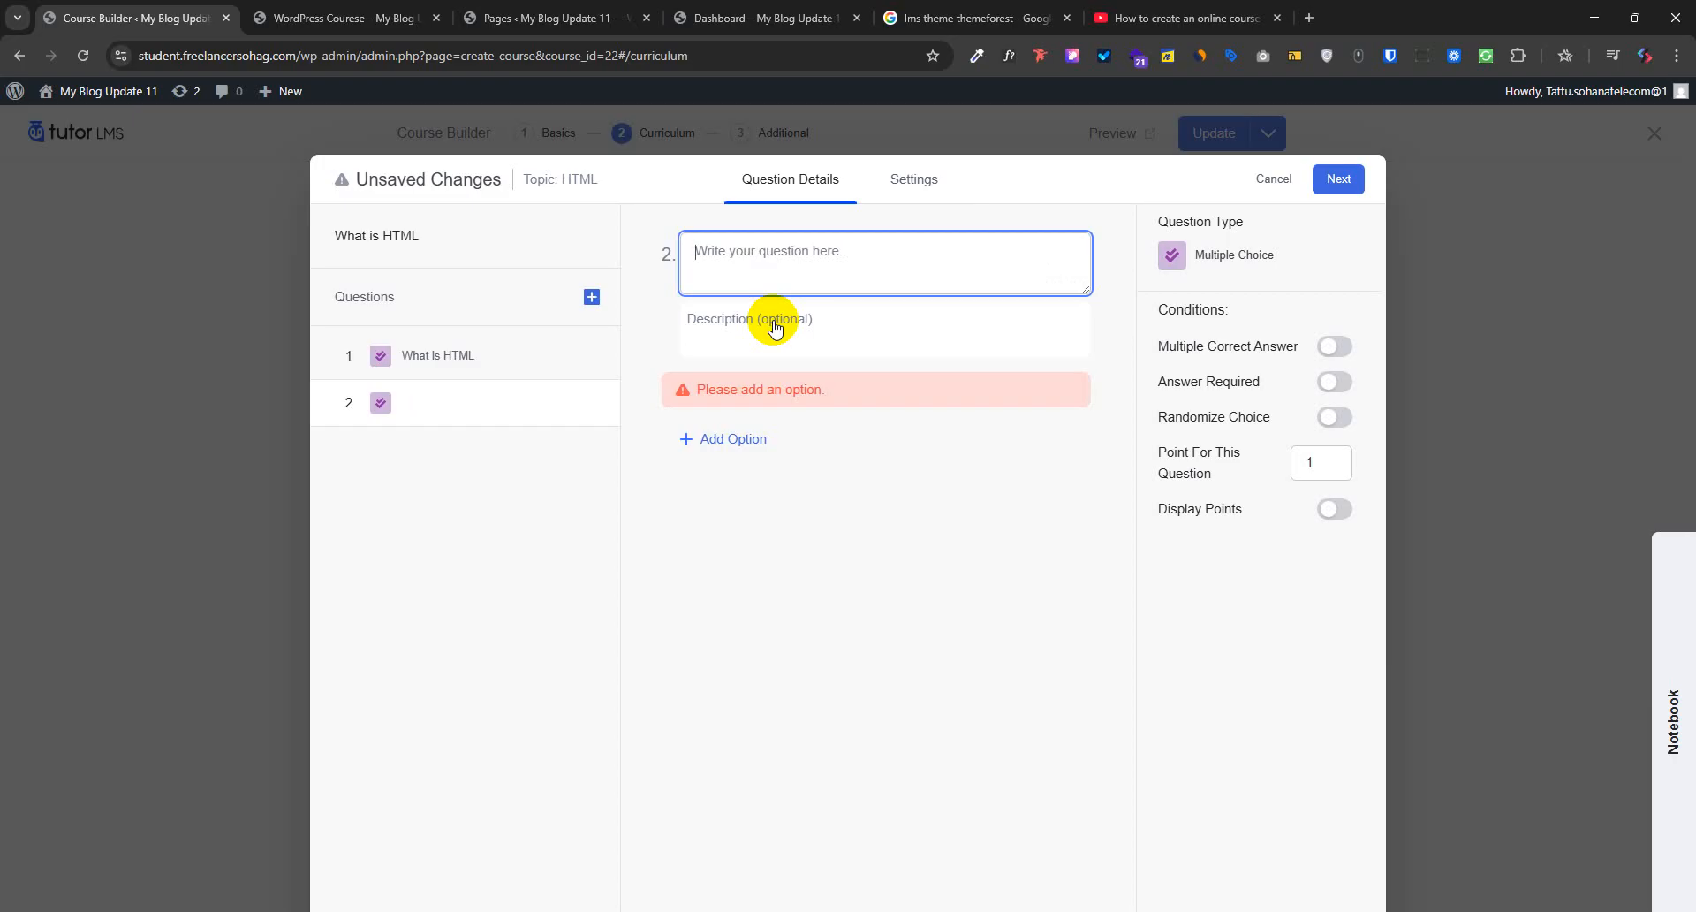
pyautogui.write('Write HTML Heading 5 tag')
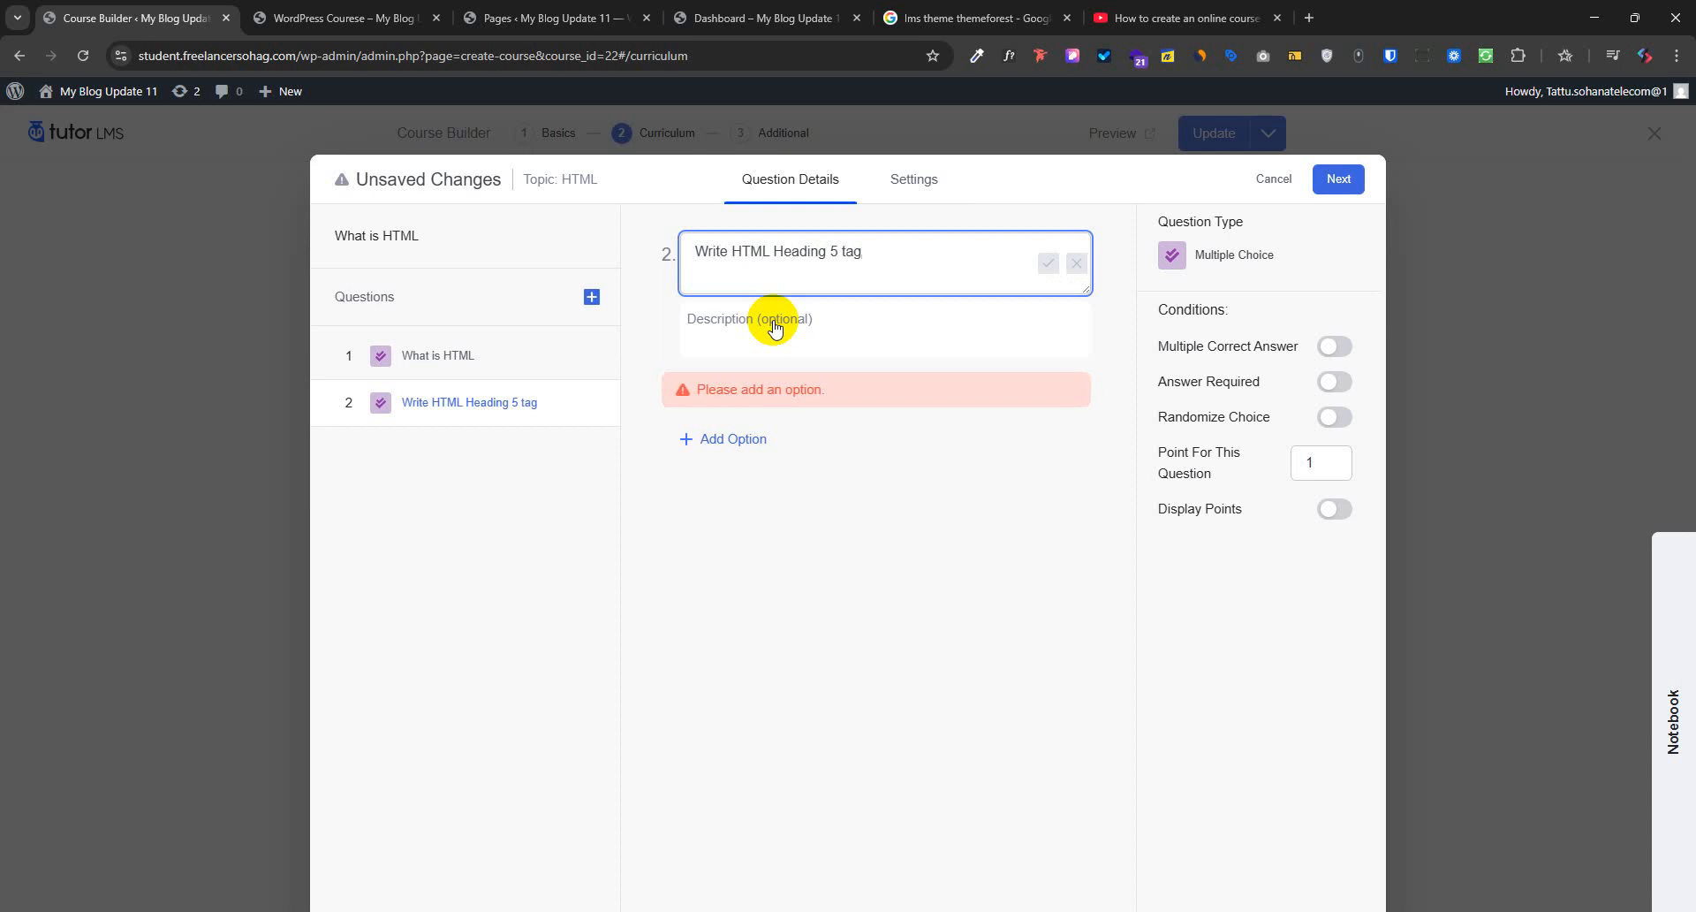
pyautogui.click(1049, 262)
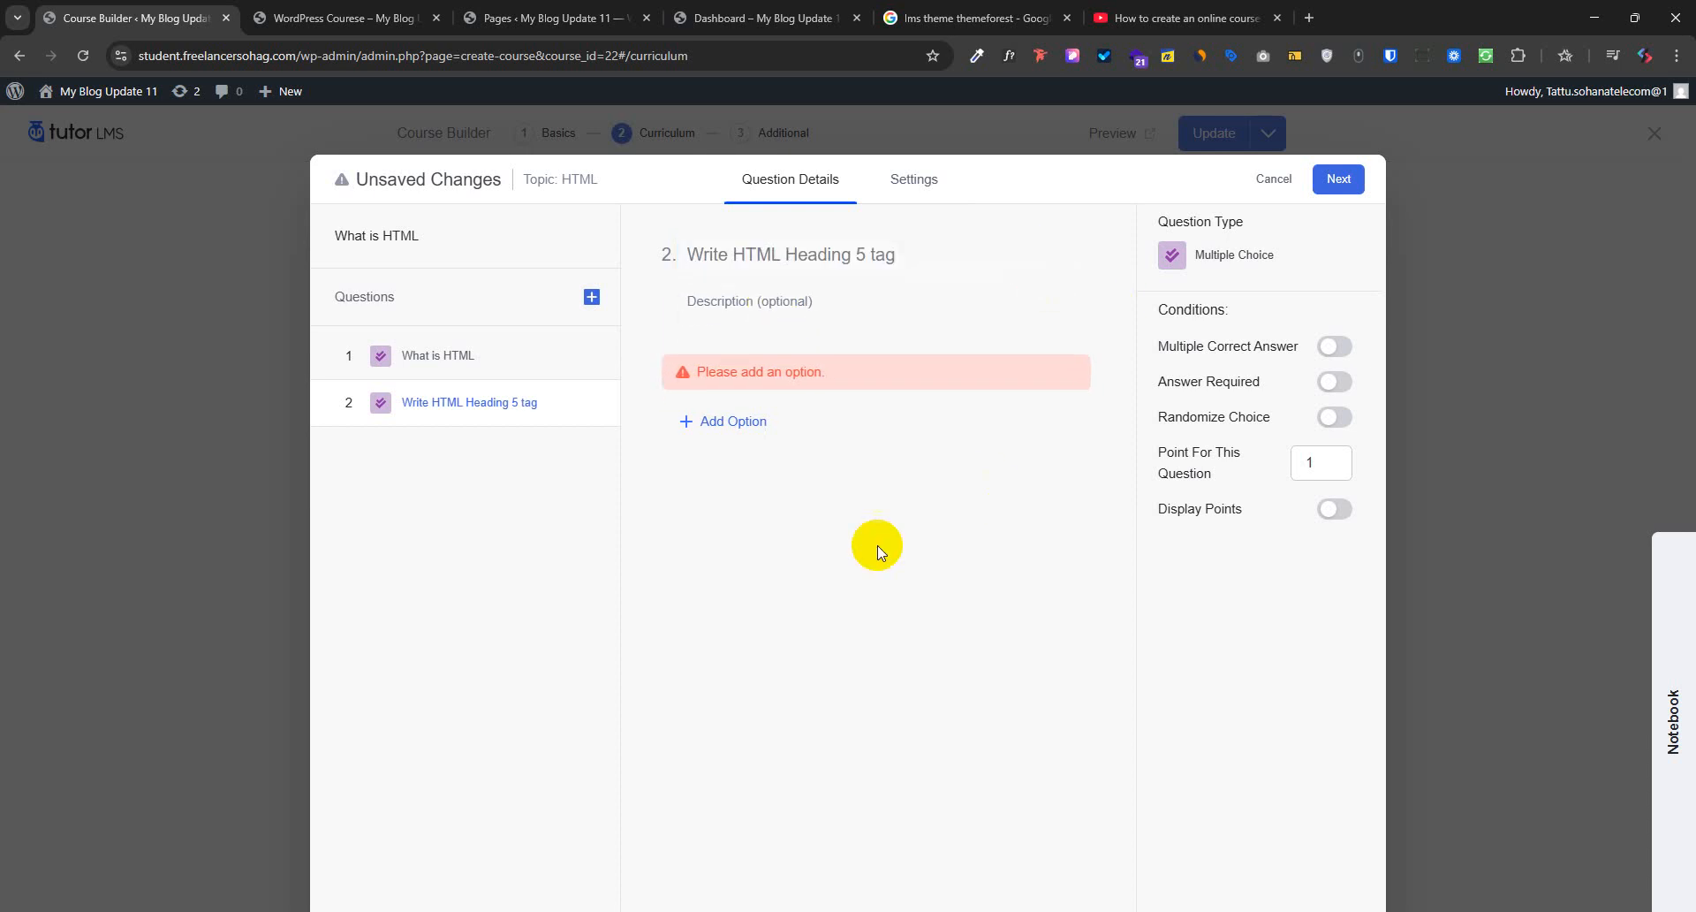
# Add the answer option "<h1> </h1>" to the second question and start another answer option with "<>"
pyautogui.click(716, 422)
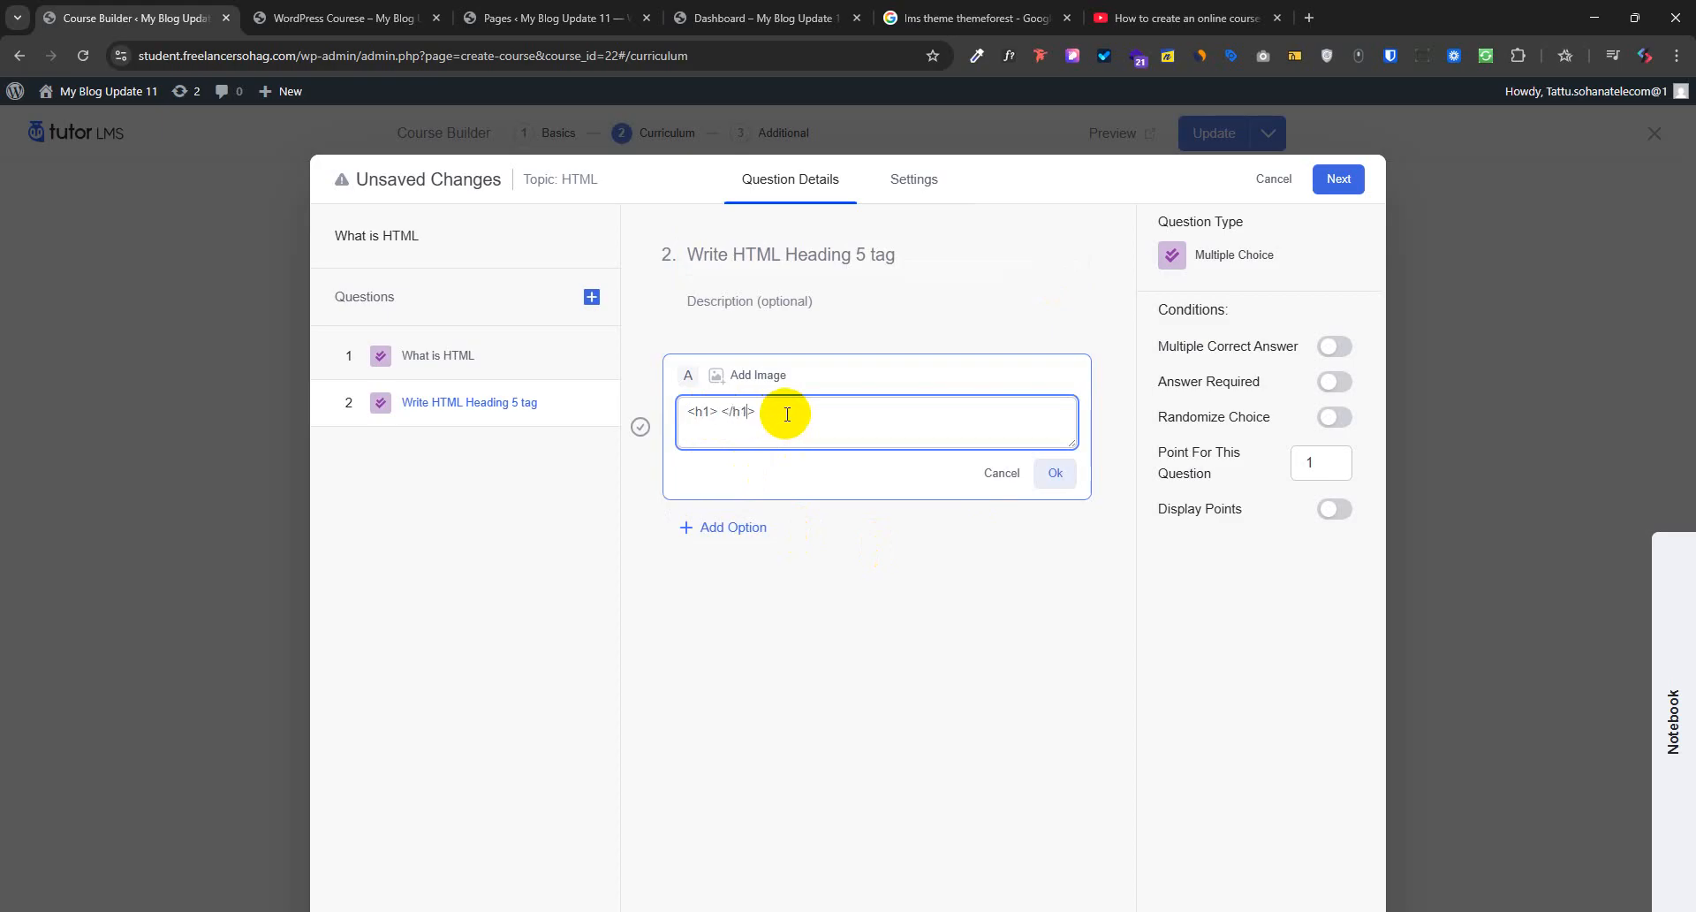
pyautogui.click(1055, 472)
pyautogui.click(691, 459)
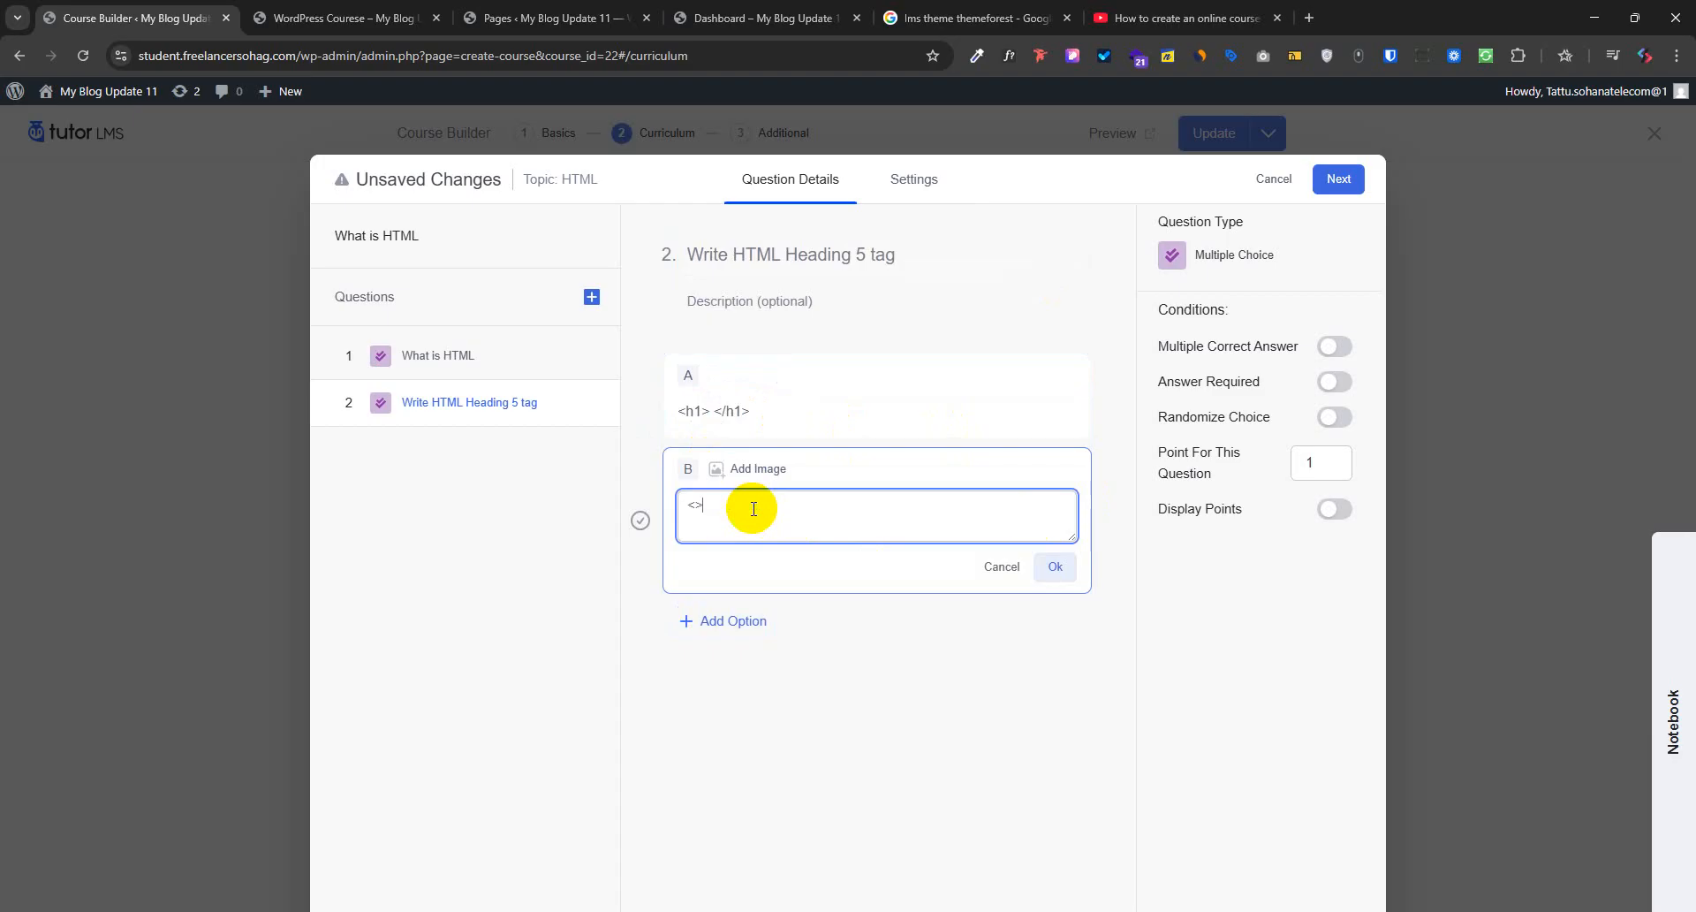
# Enter "<h5> </h5>" as option B of the Heading 5 question and mark it as the correct answer
pyautogui.write('<h5')
pyautogui.click(1044, 572)
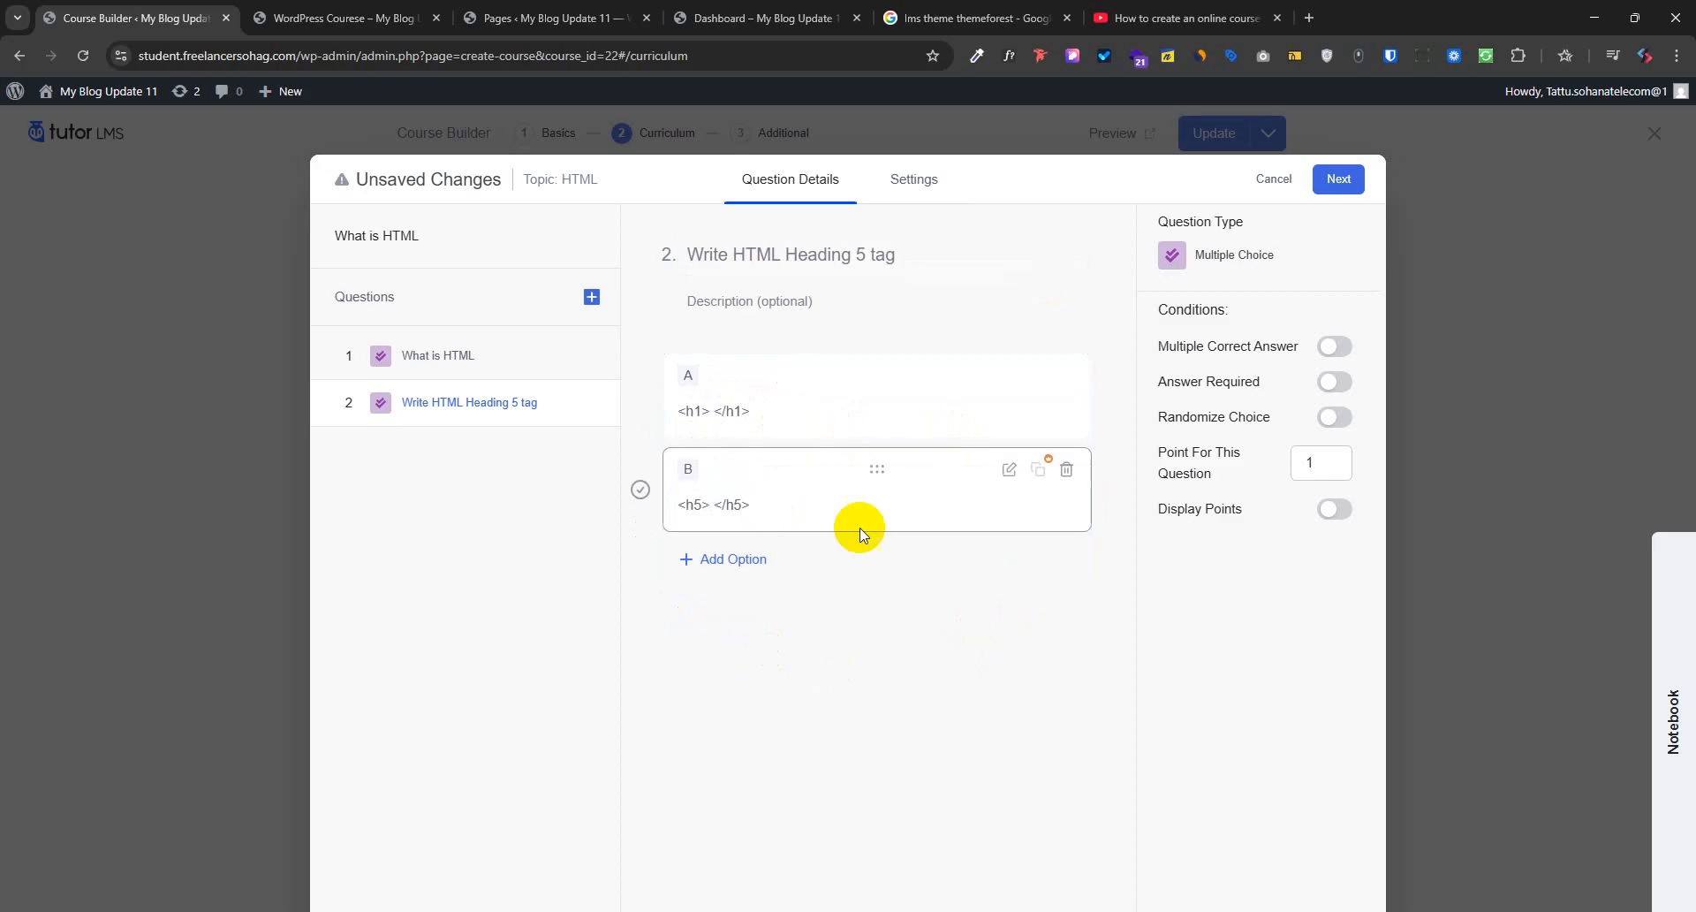
pyautogui.click(642, 490)
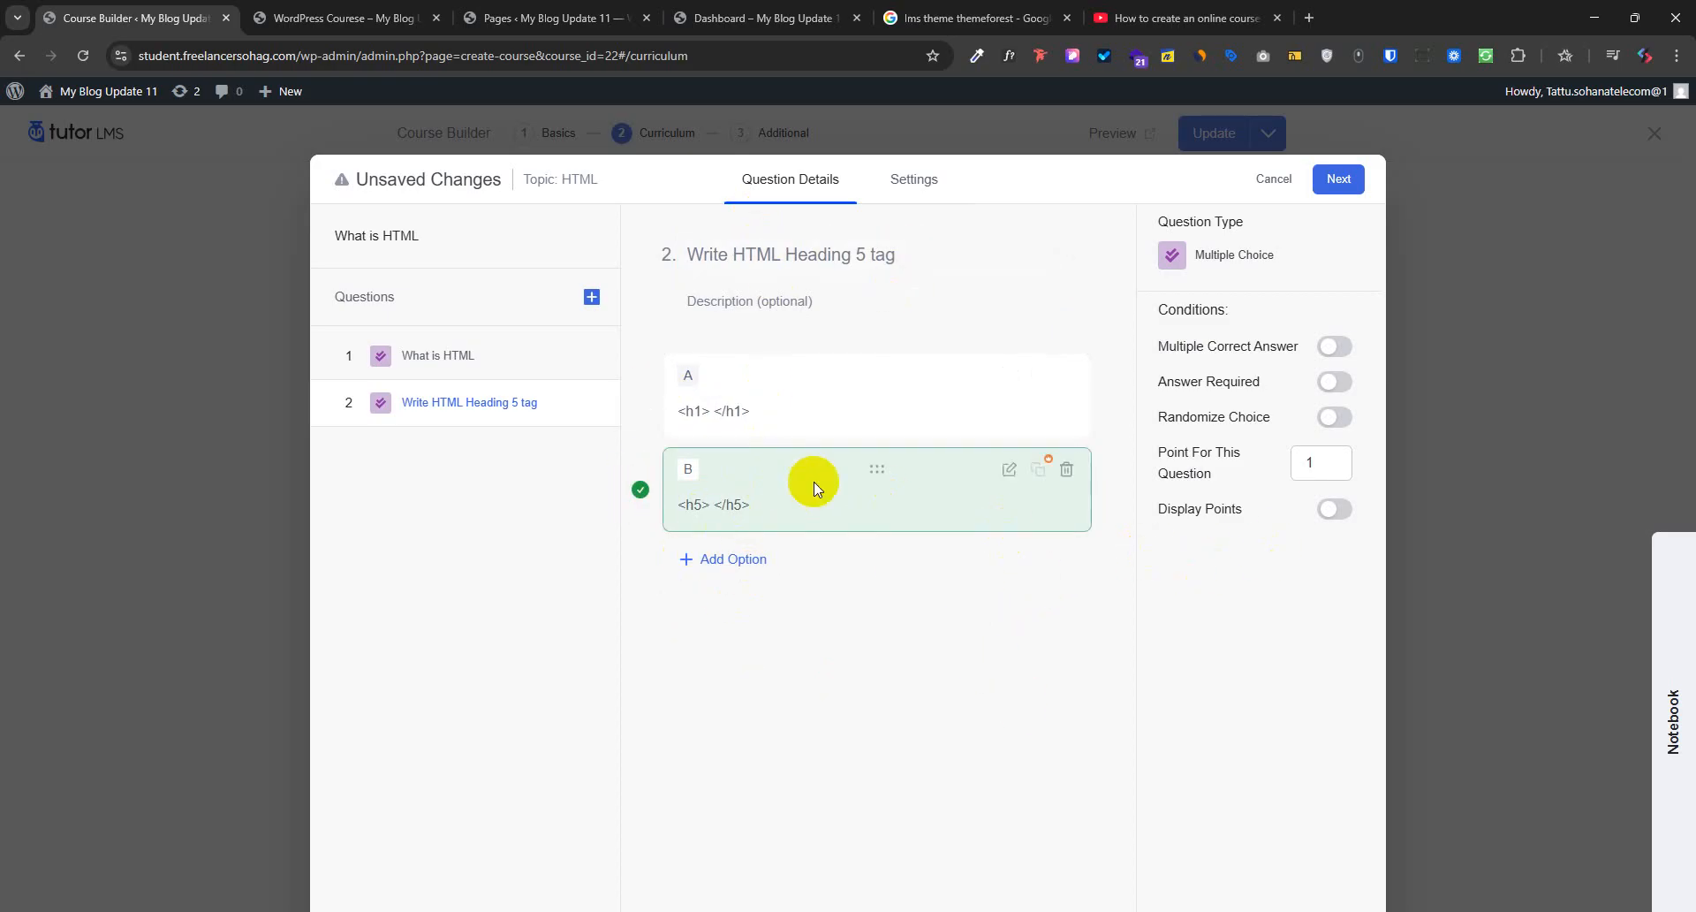
# Set the quiz's time limit to 1 minute and its allowed attempts to 2, and save the quiz
pyautogui.click(1349, 180)
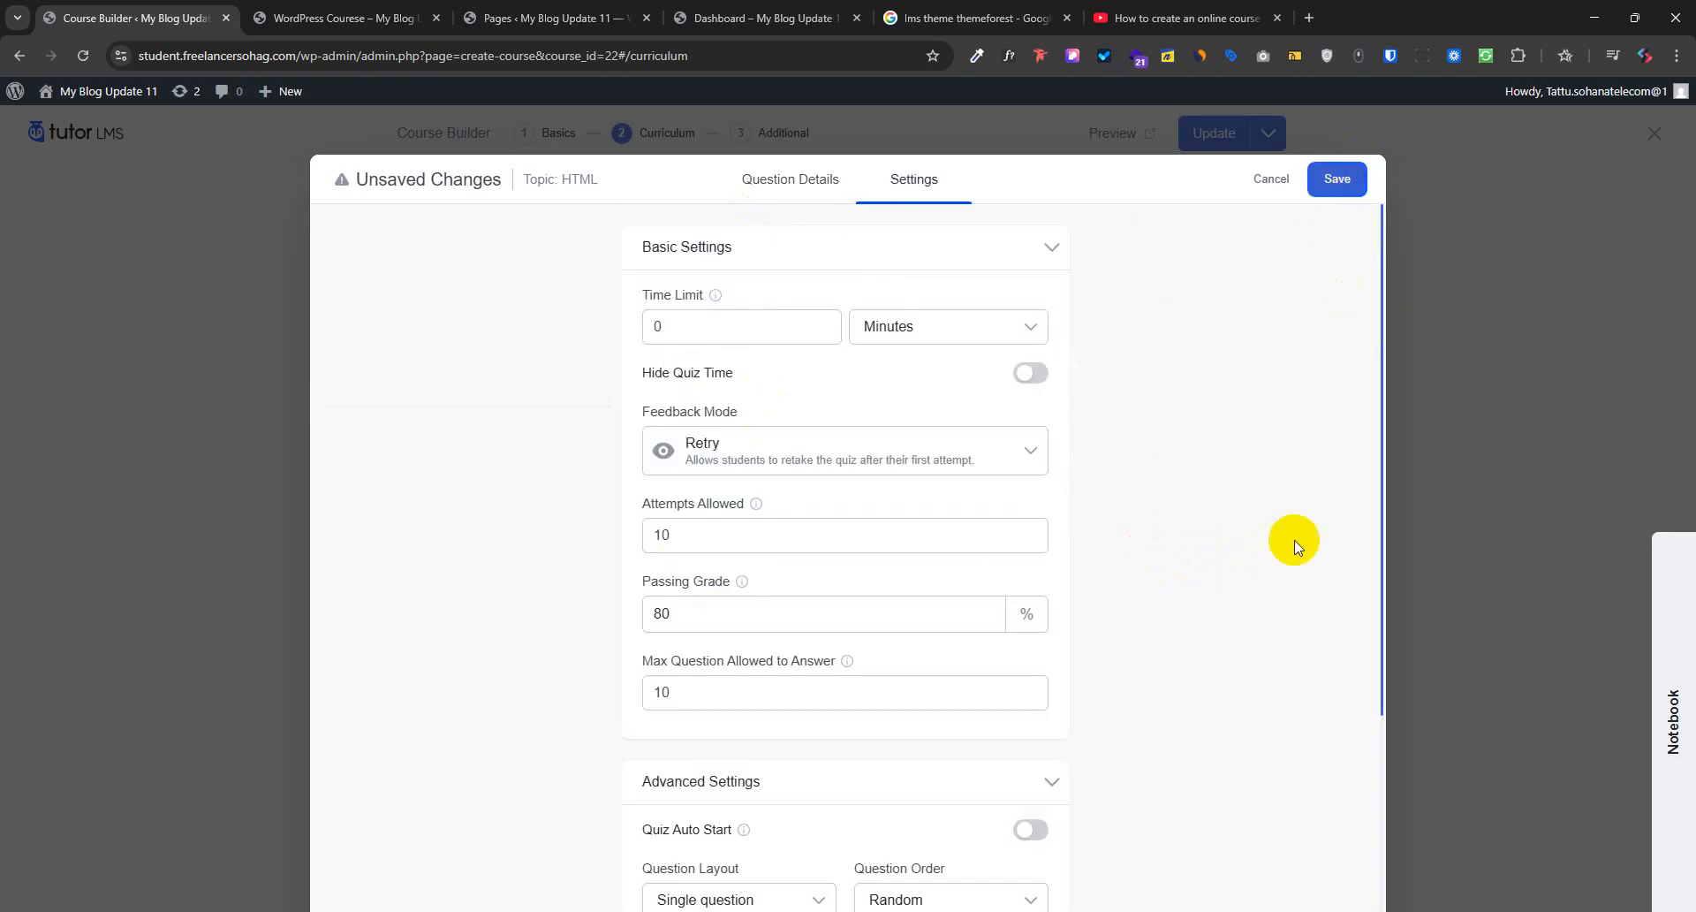
pyautogui.doubleClick(717, 326)
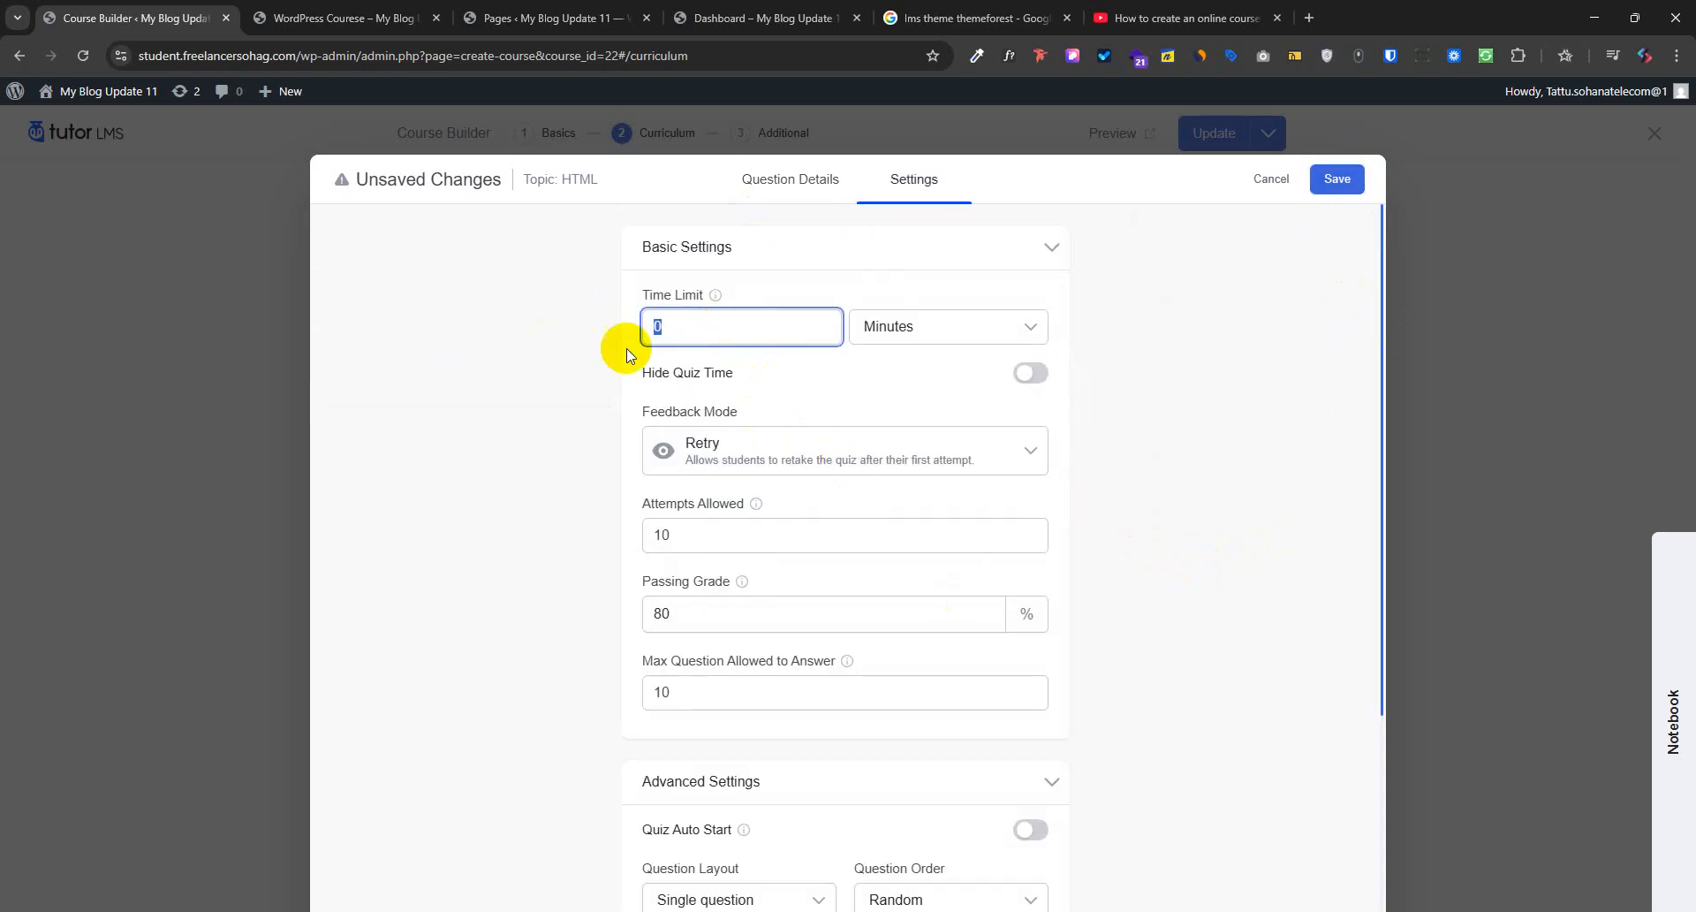
pyautogui.write('5')
pyautogui.scroll(-2, 863, 545)
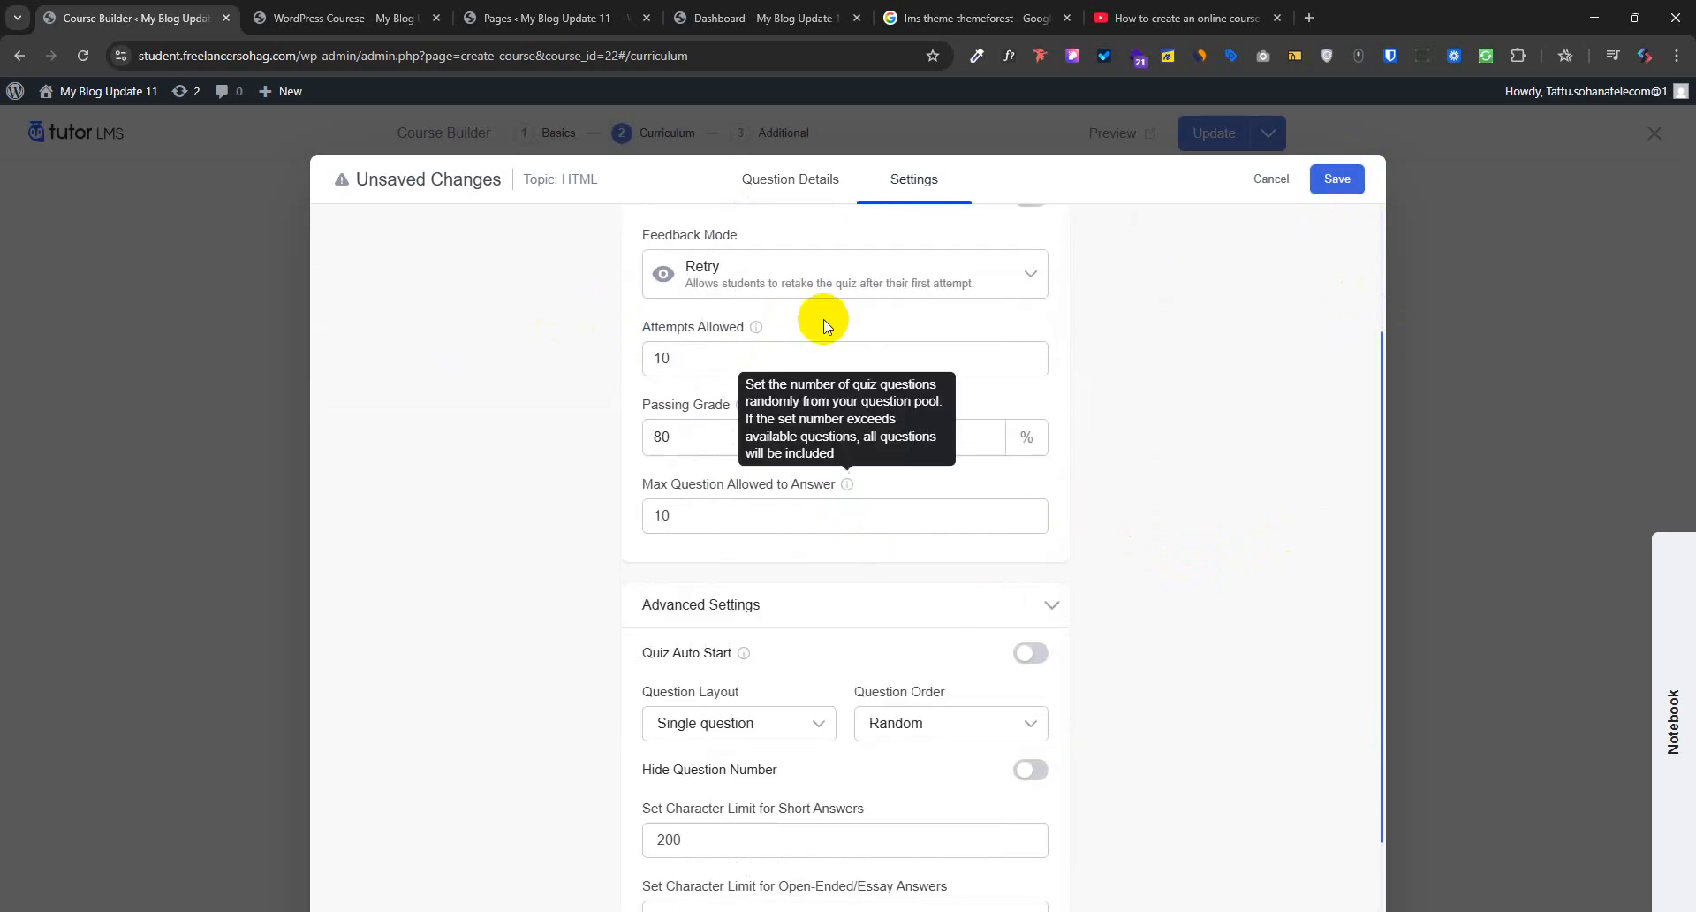
pyautogui.doubleClick(712, 355)
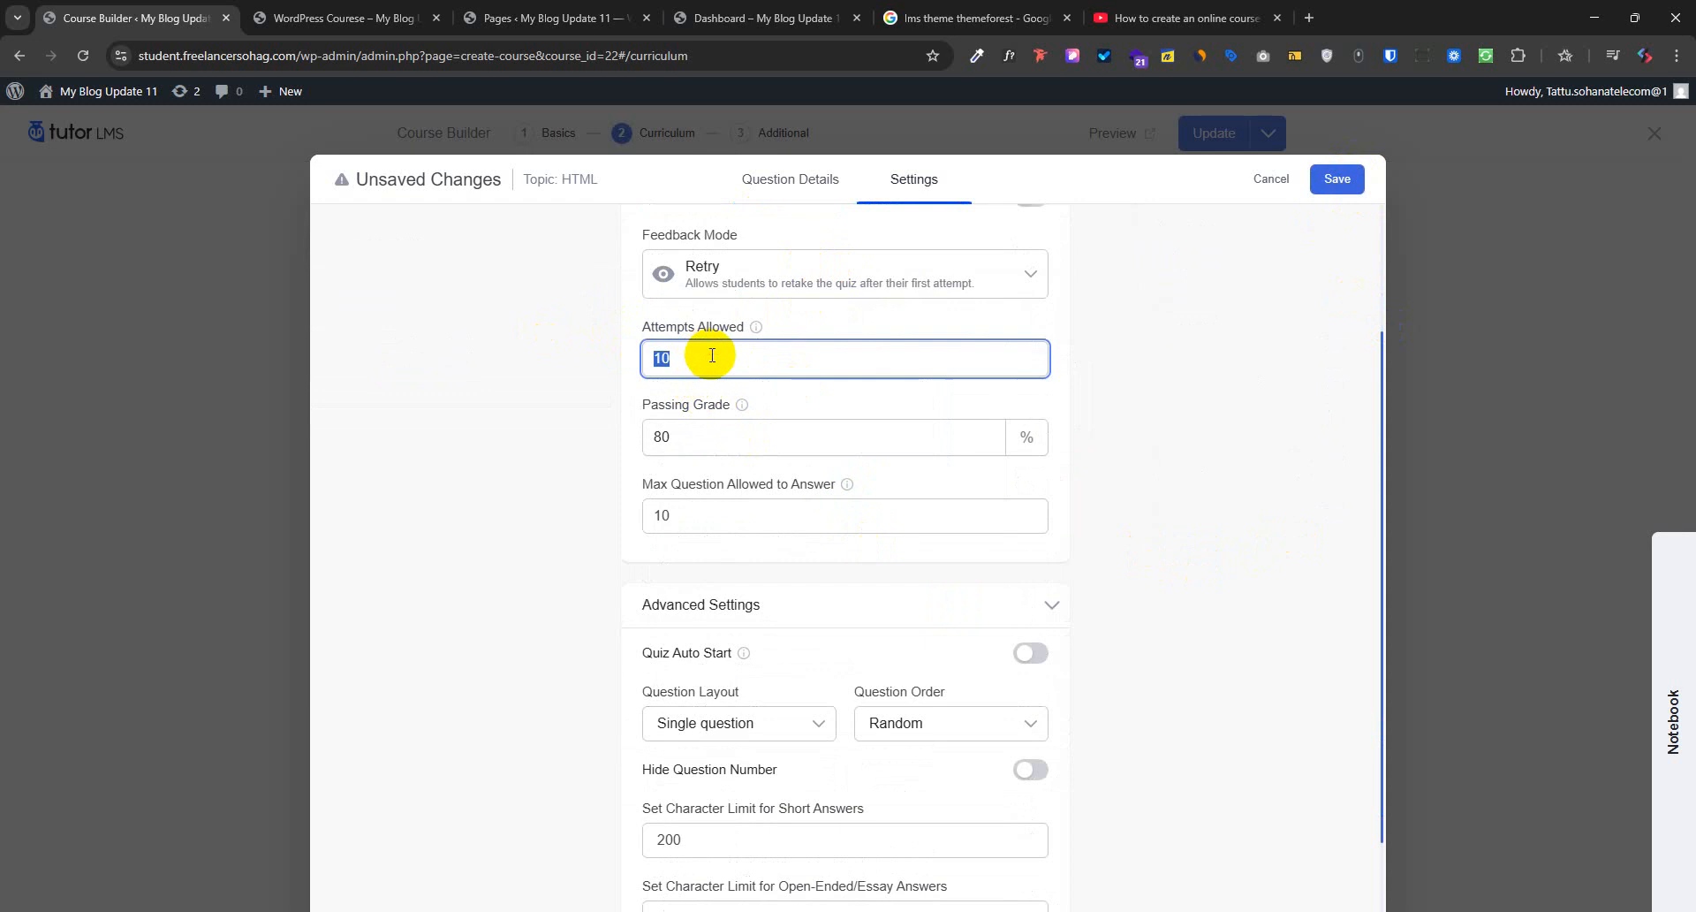
pyautogui.moveTo(698, 364); pyautogui.dragTo(643, 358)
pyautogui.write('2')
pyautogui.moveTo(705, 432); pyautogui.dragTo(622, 446)
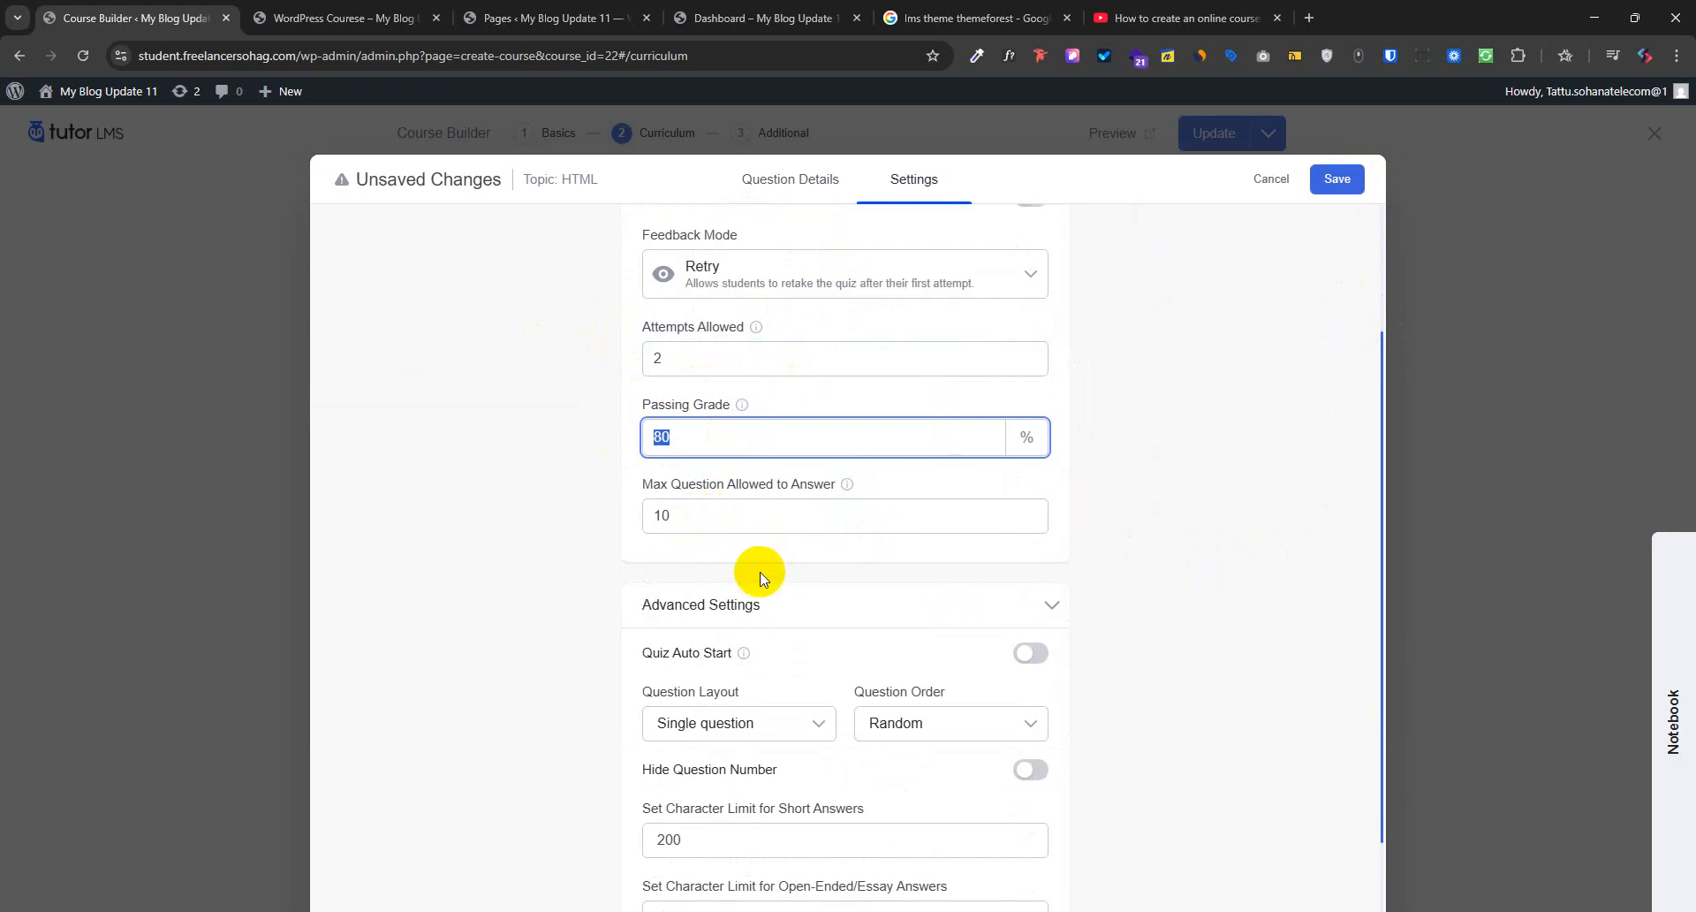
pyautogui.scroll(-1, 799, 592)
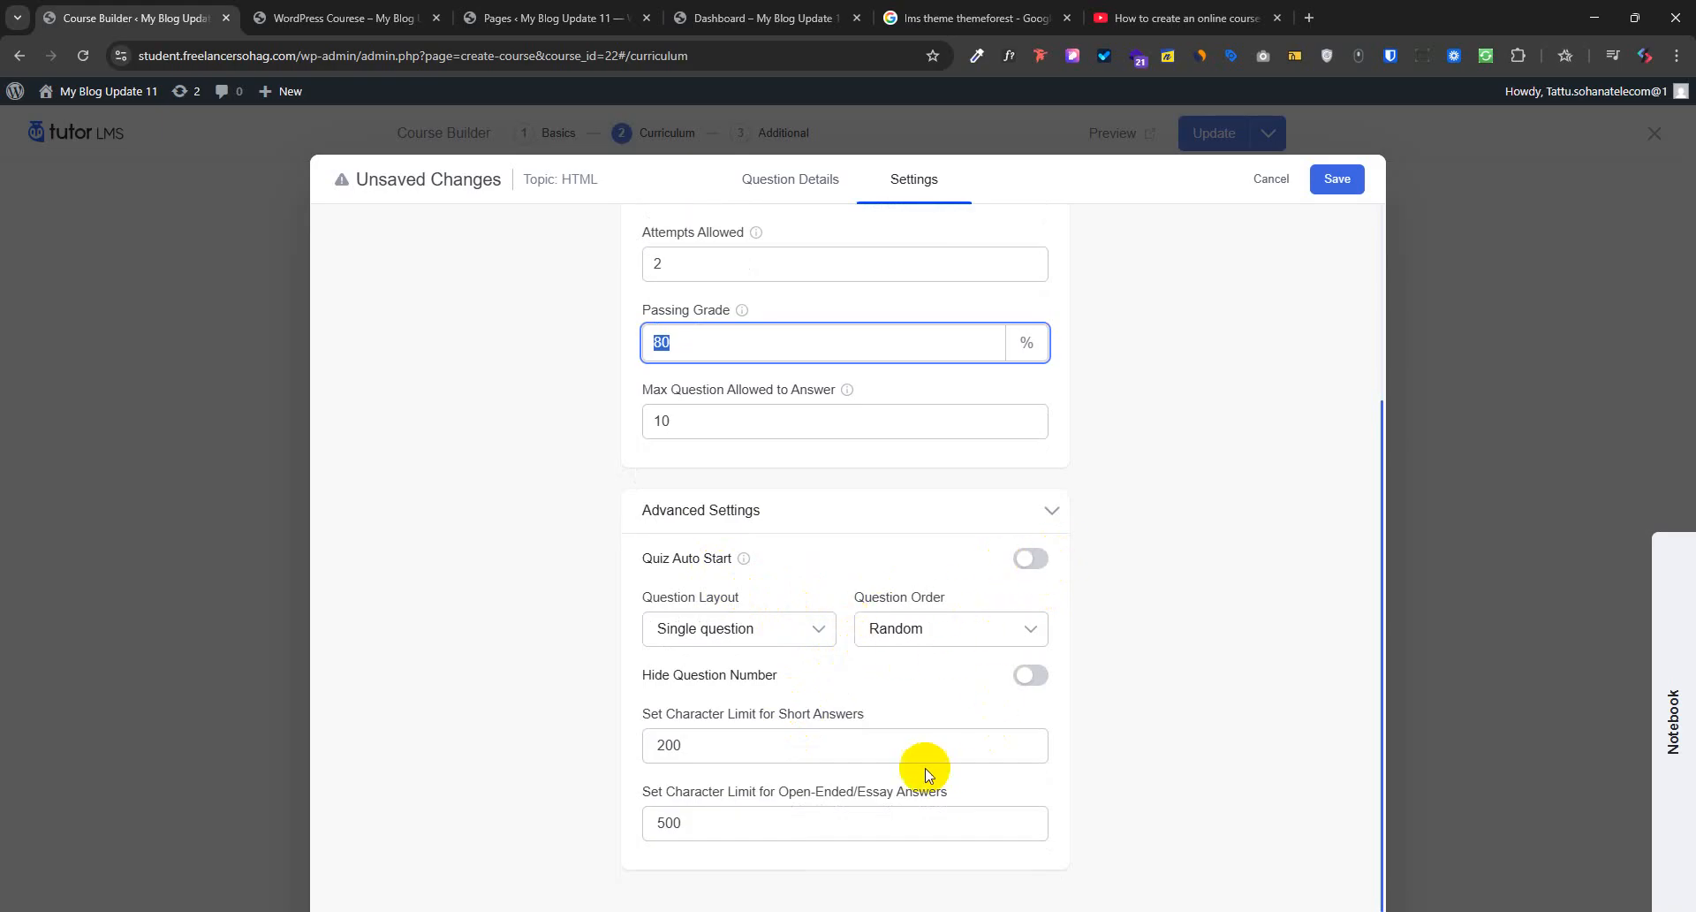
pyautogui.scroll(4, 963, 742)
pyautogui.click(1337, 178)
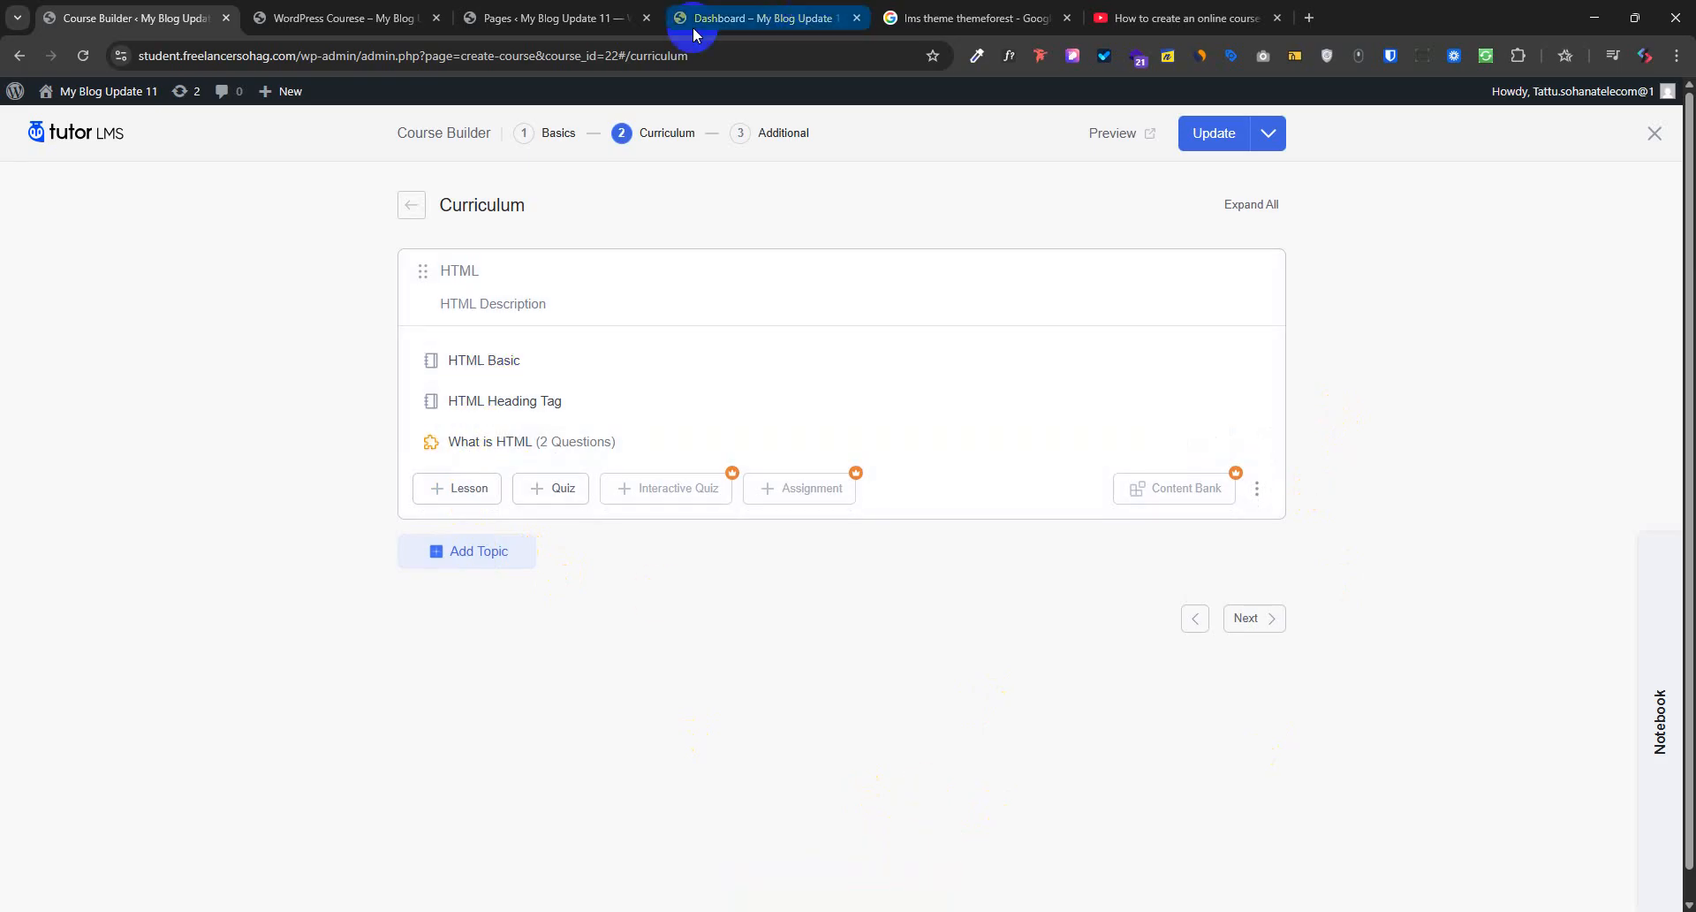
# Open the WordPress course's learning page as a student and start the "What is HTML" quiz
pyautogui.click(623, 17)
pyautogui.click(765, 17)
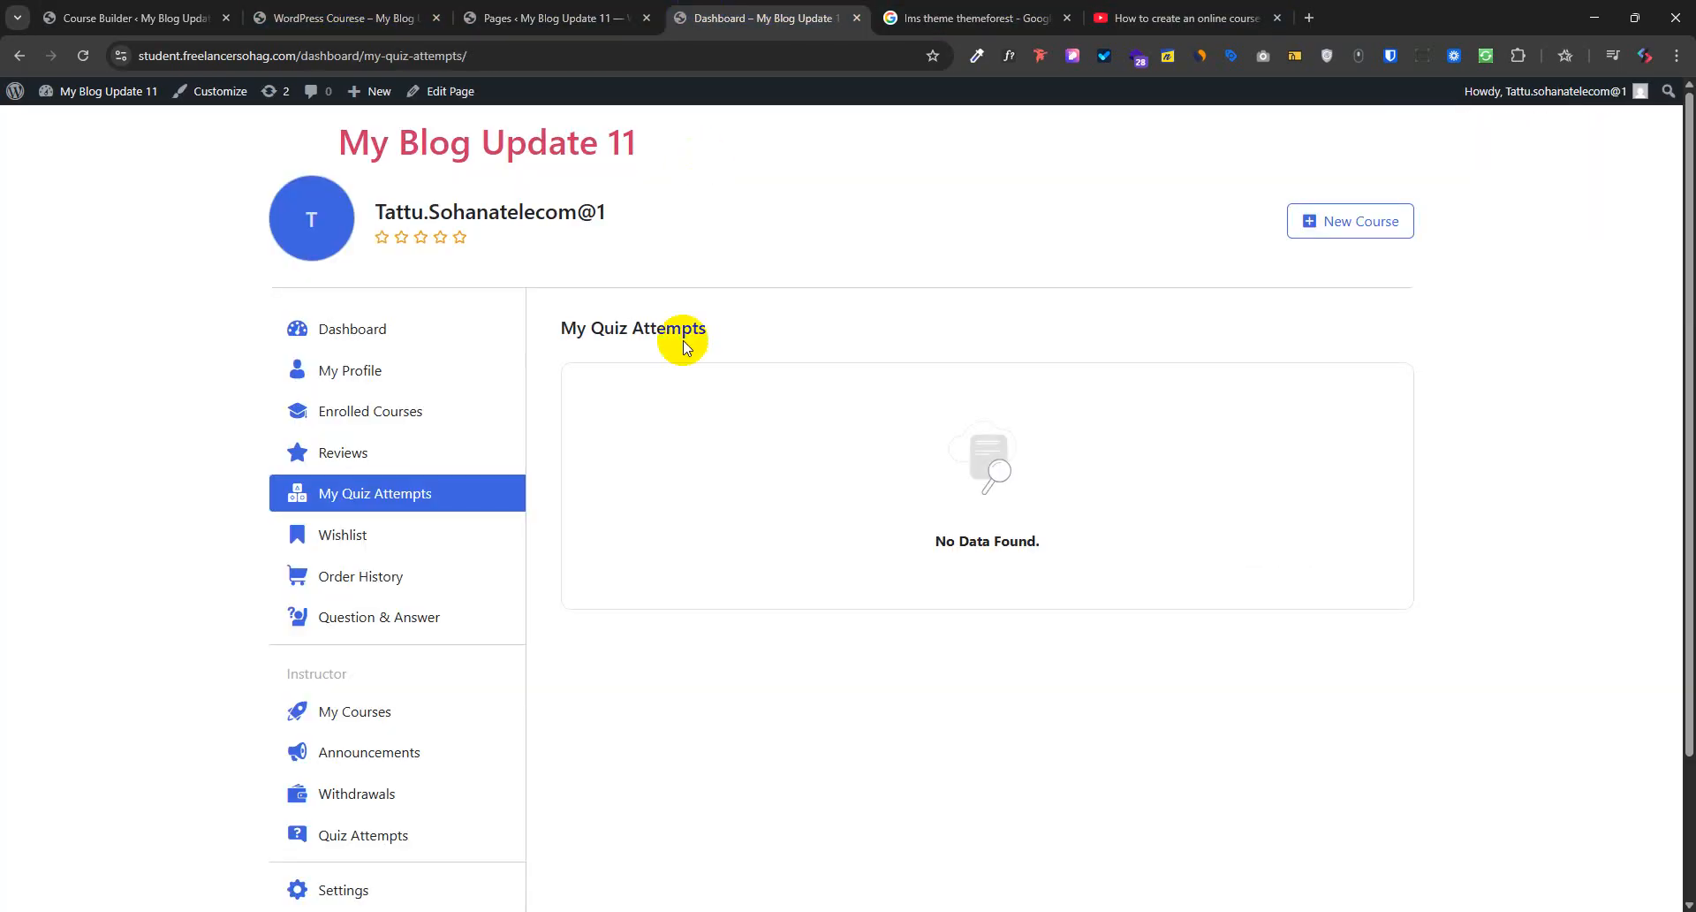
pyautogui.click(371, 17)
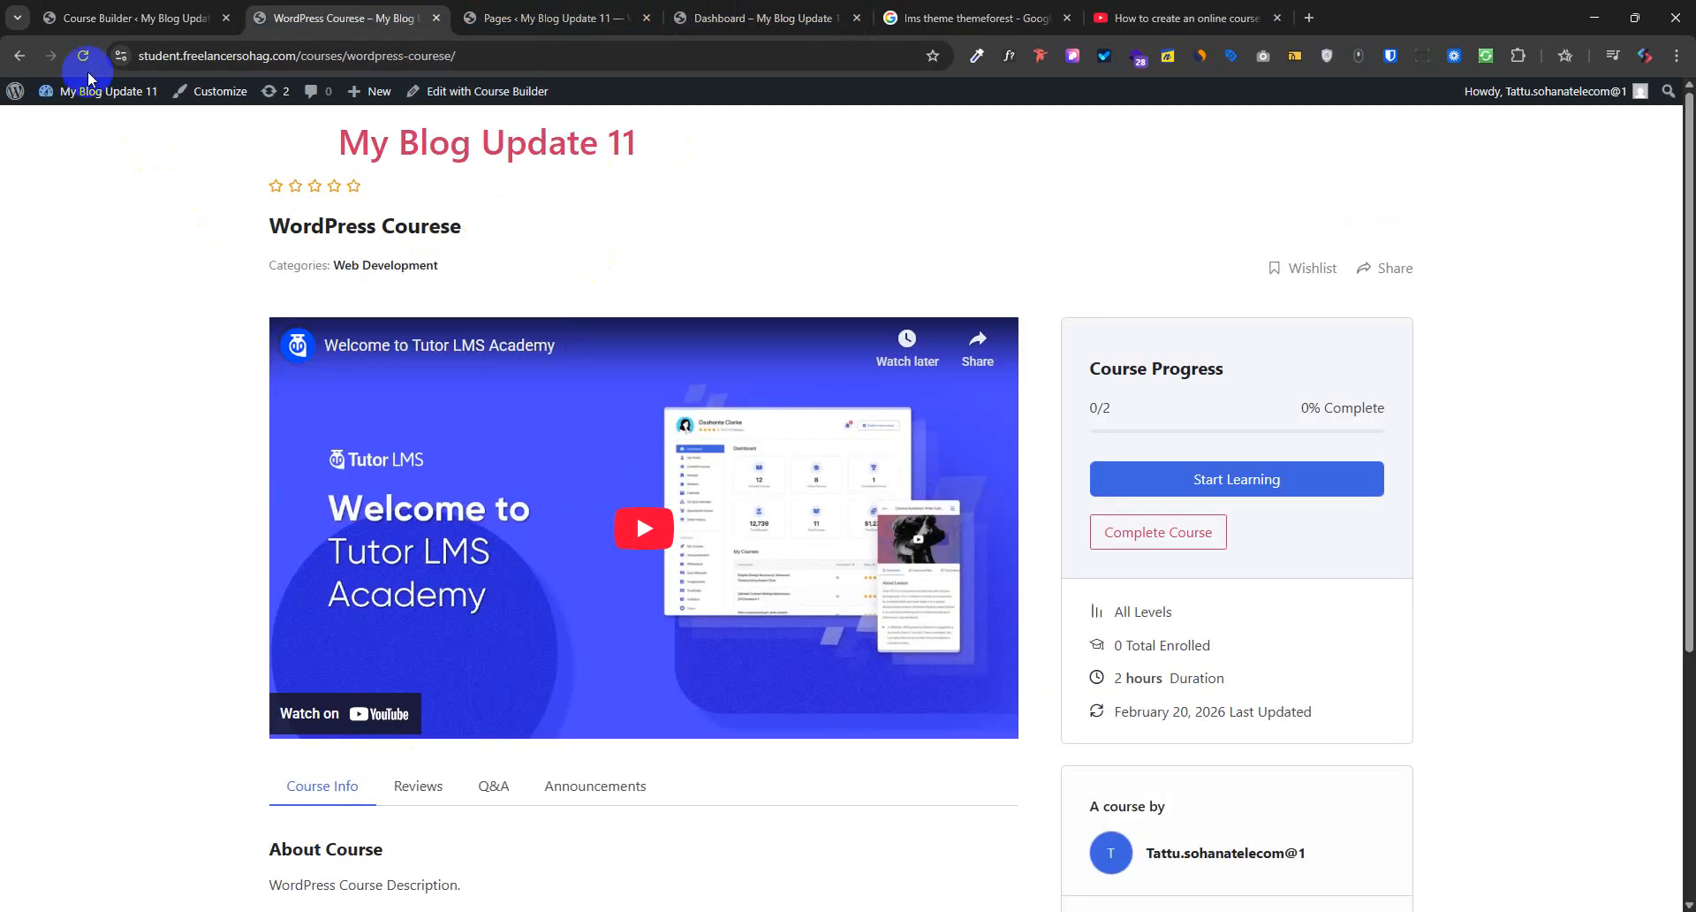
pyautogui.click(1274, 479)
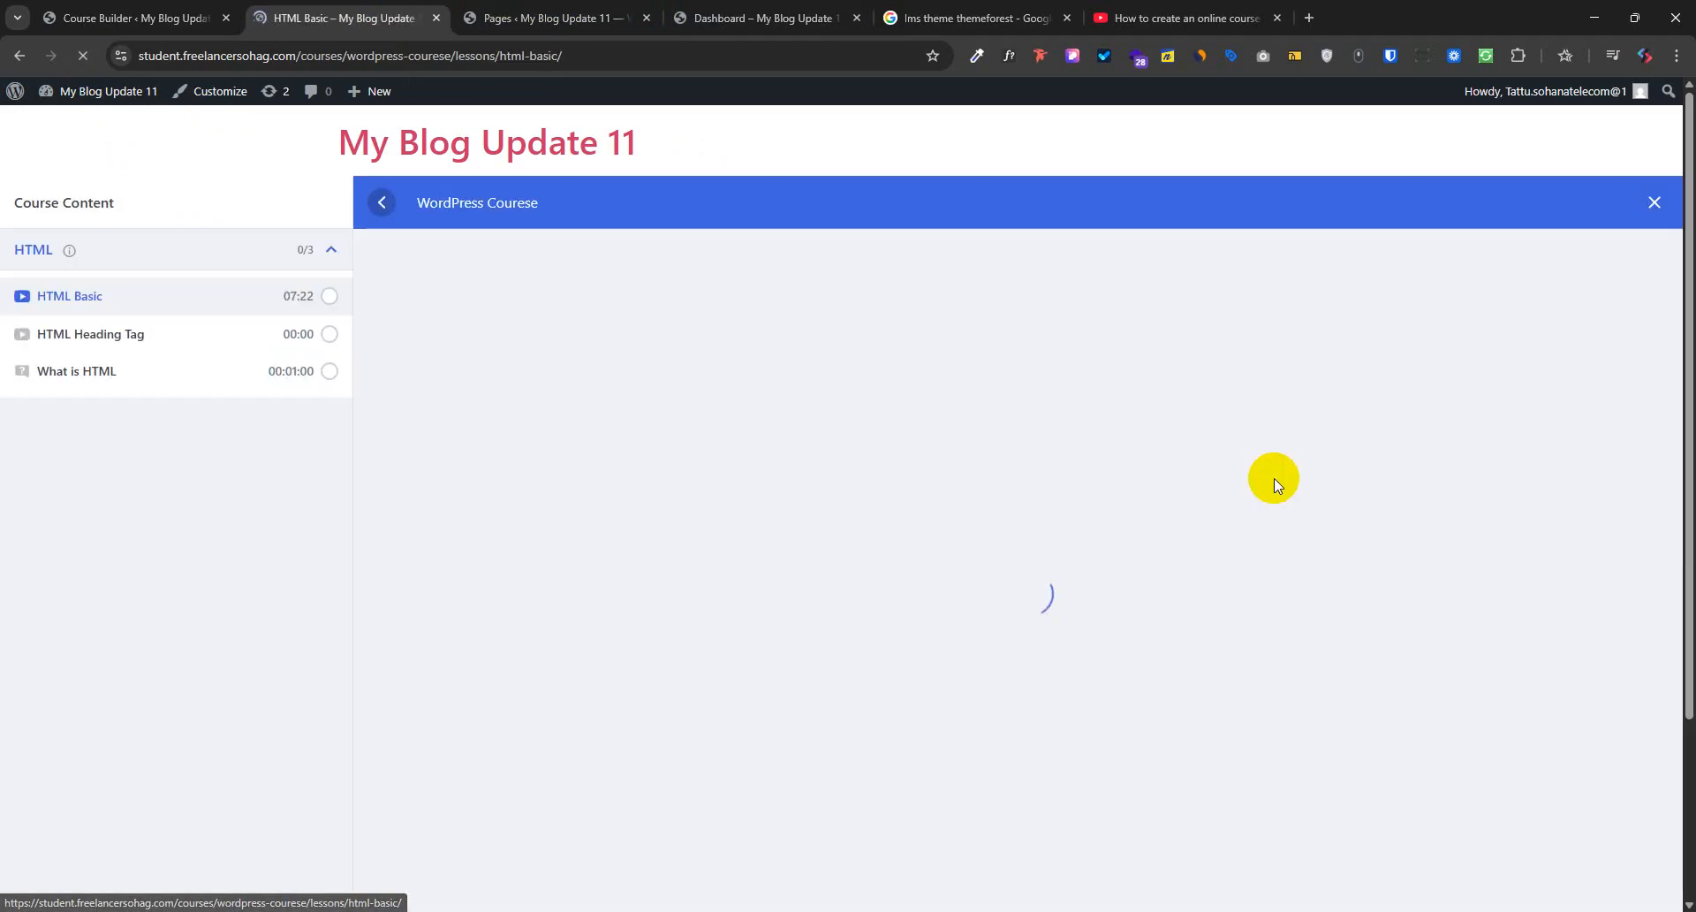
pyautogui.click(89, 380)
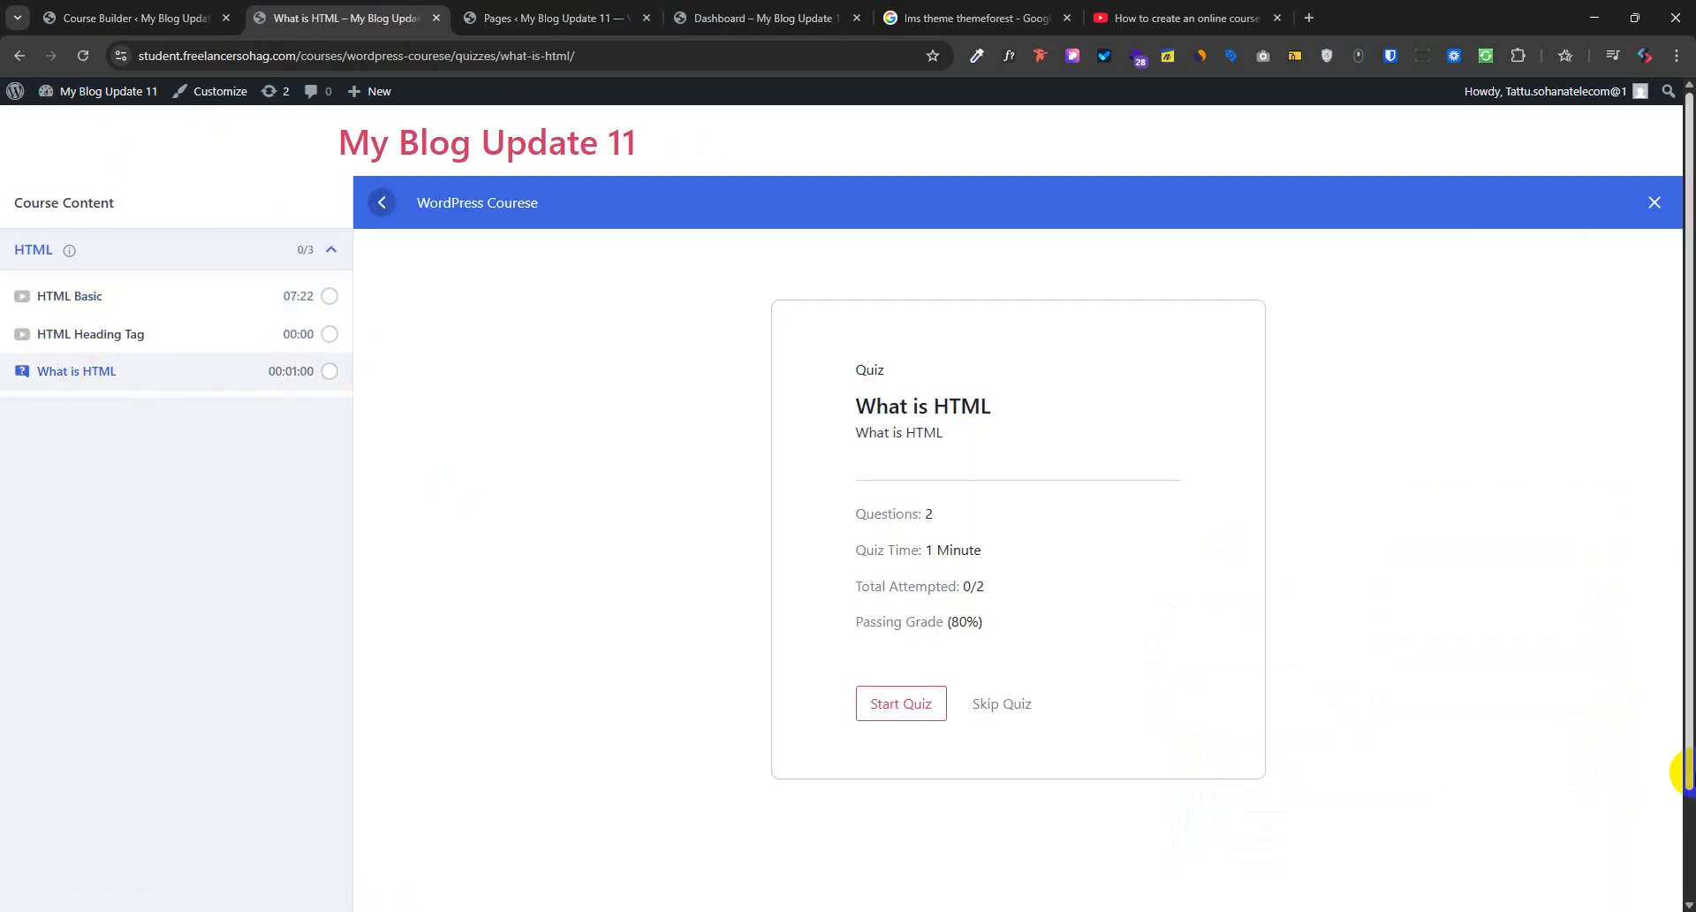
pyautogui.click(903, 704)
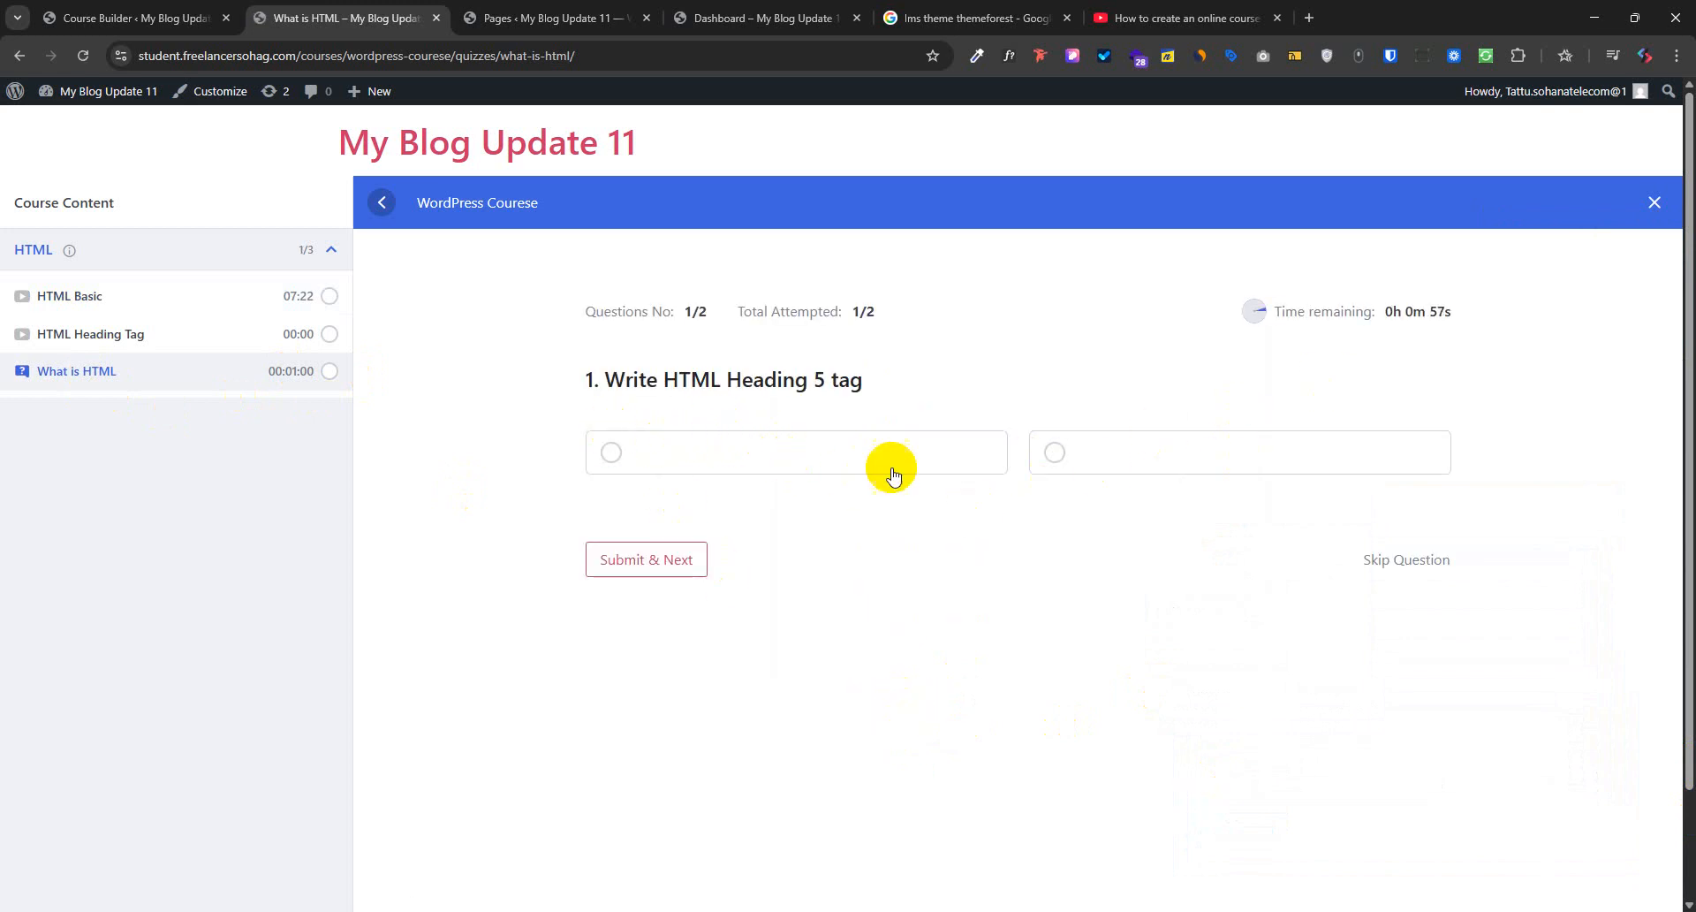
# Try out the answer choices of the "Write HTML Heading 5 tag" question and select the second one
pyautogui.moveTo(626, 378); pyautogui.dragTo(748, 380)
pyautogui.moveTo(755, 380); pyautogui.dragTo(839, 383)
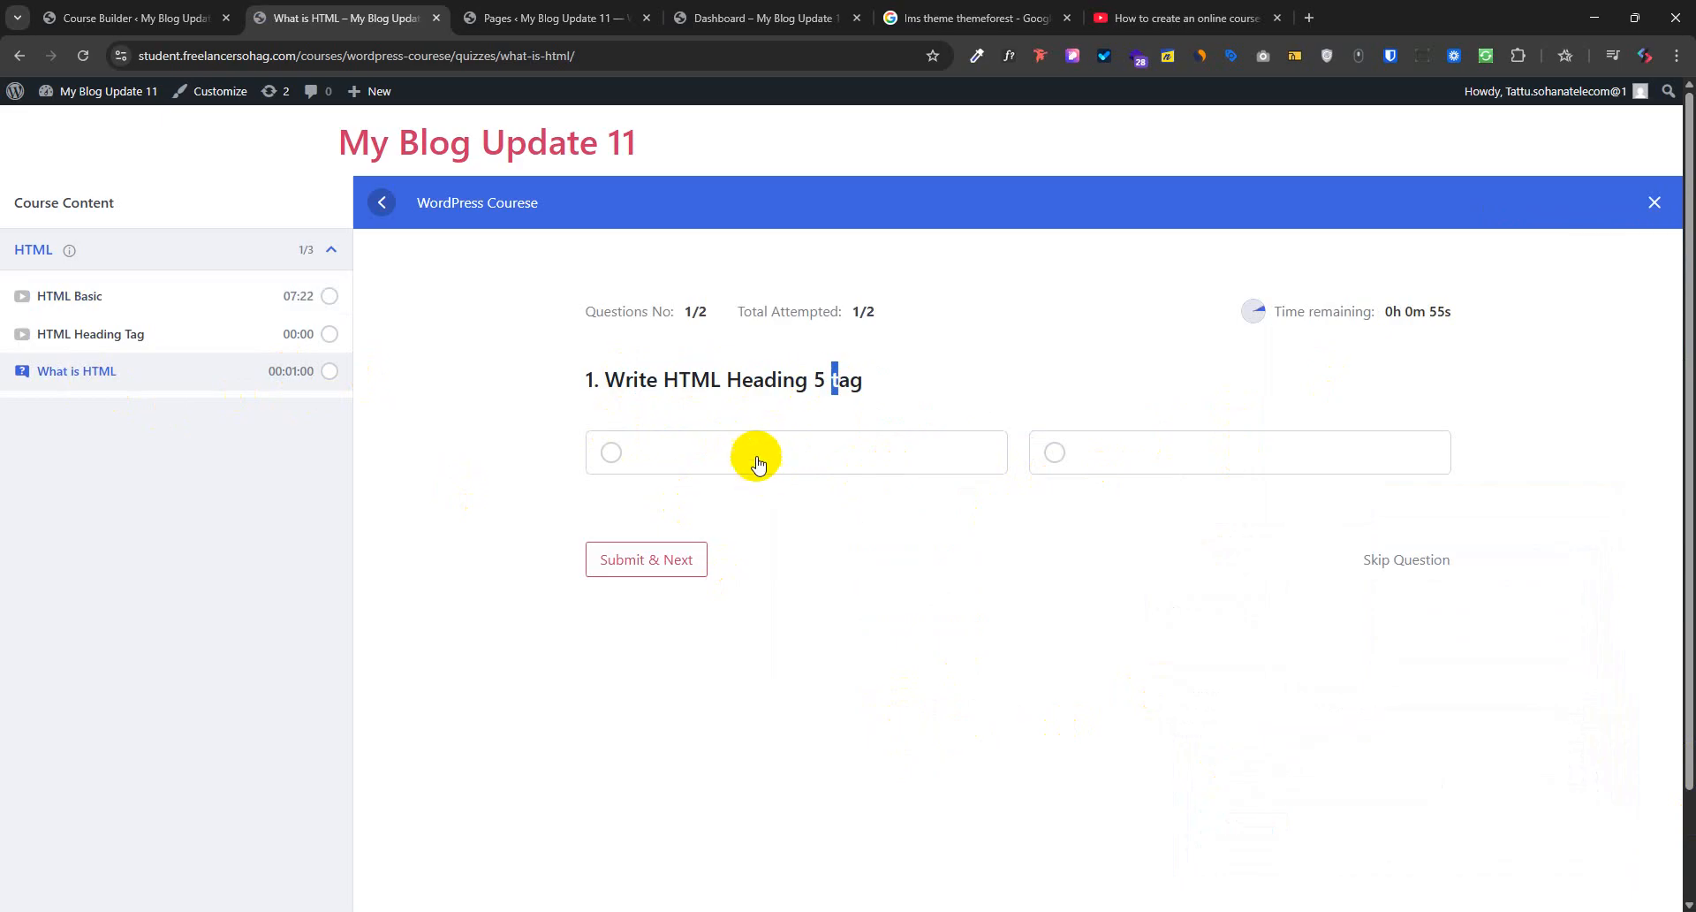
pyautogui.click(758, 457)
pyautogui.click(1079, 459)
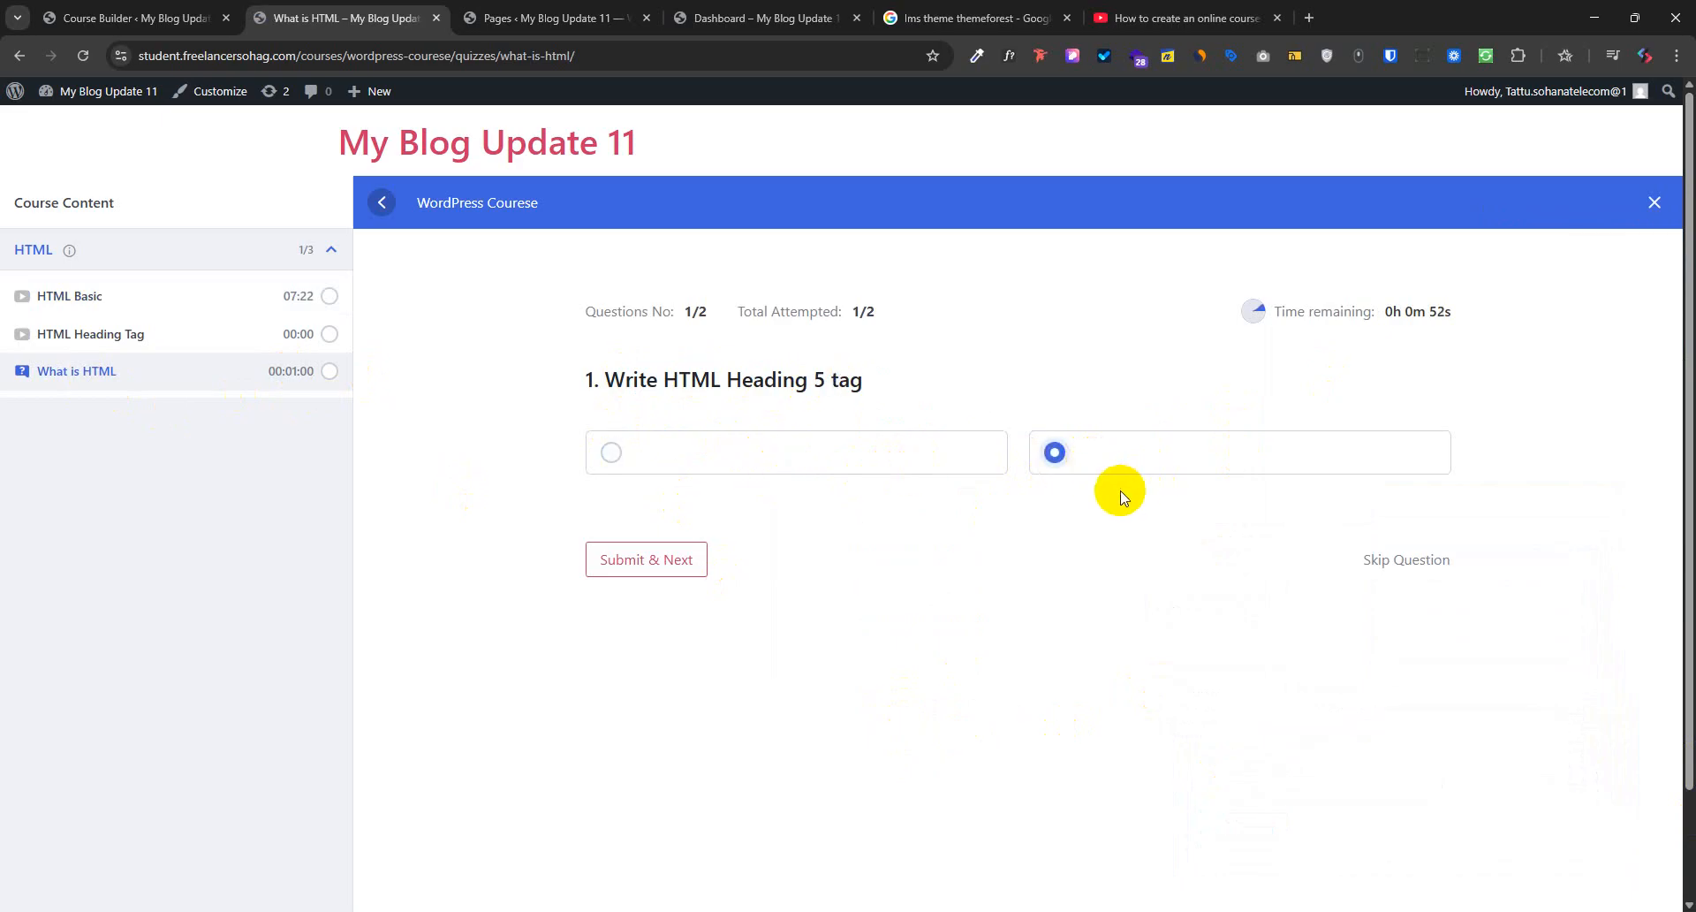
pyautogui.click(814, 452)
pyautogui.click(1121, 453)
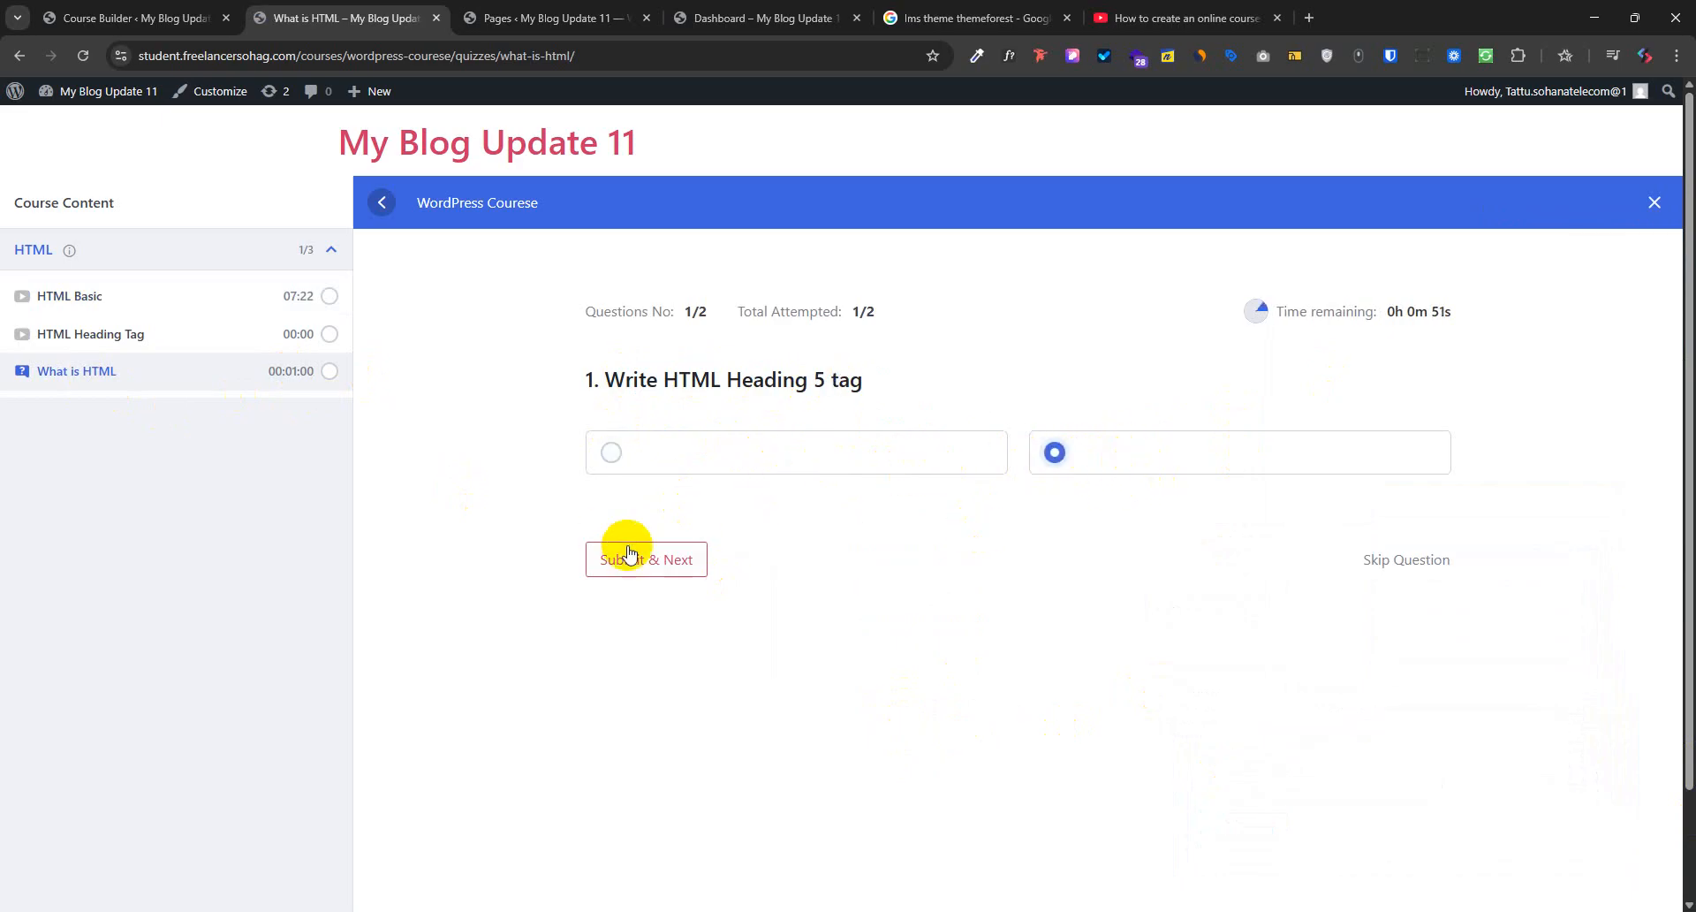
# In the course builder, add the pool image from the media library to option A of the quiz's first question
pyautogui.click(141, 18)
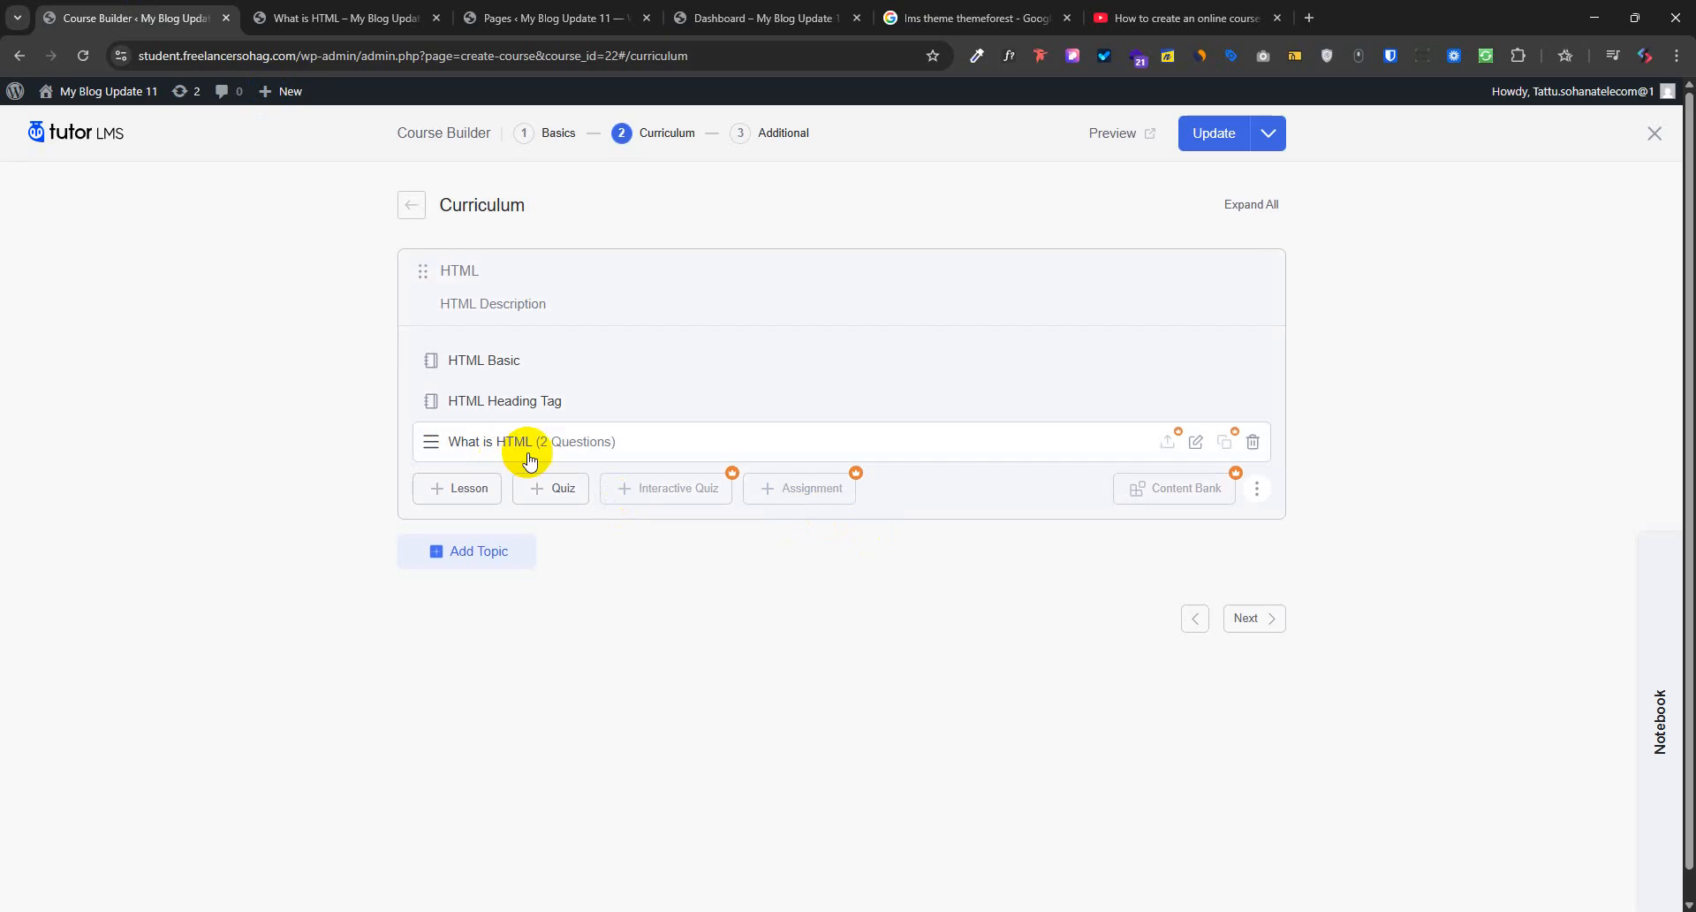
pyautogui.click(561, 452)
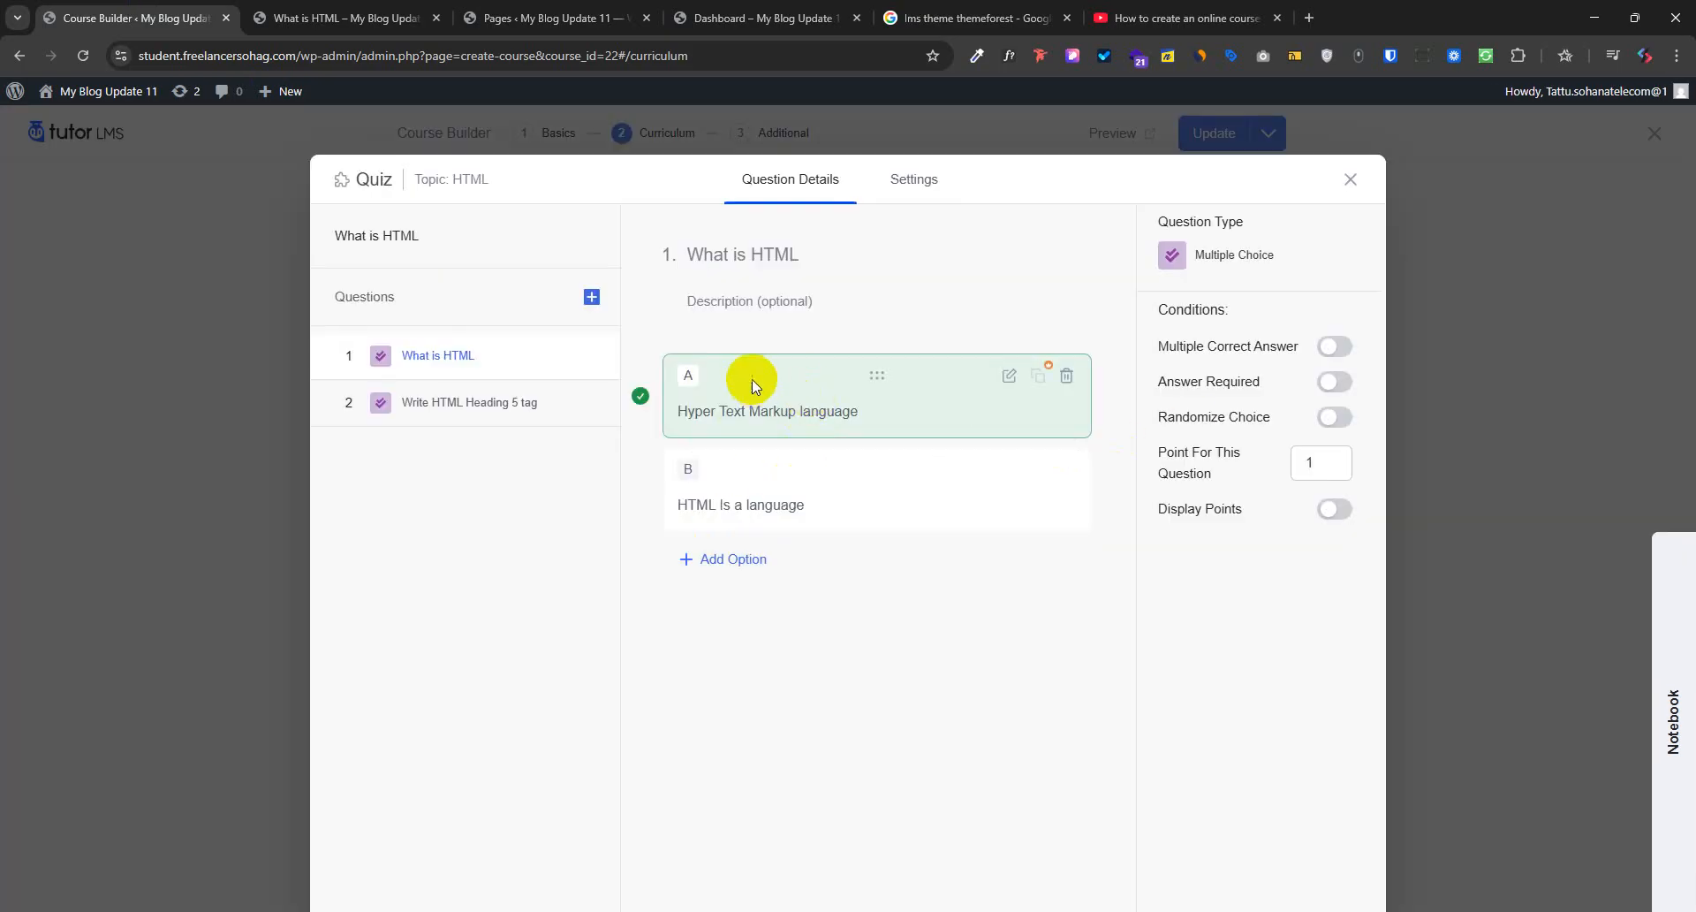
pyautogui.click(751, 379)
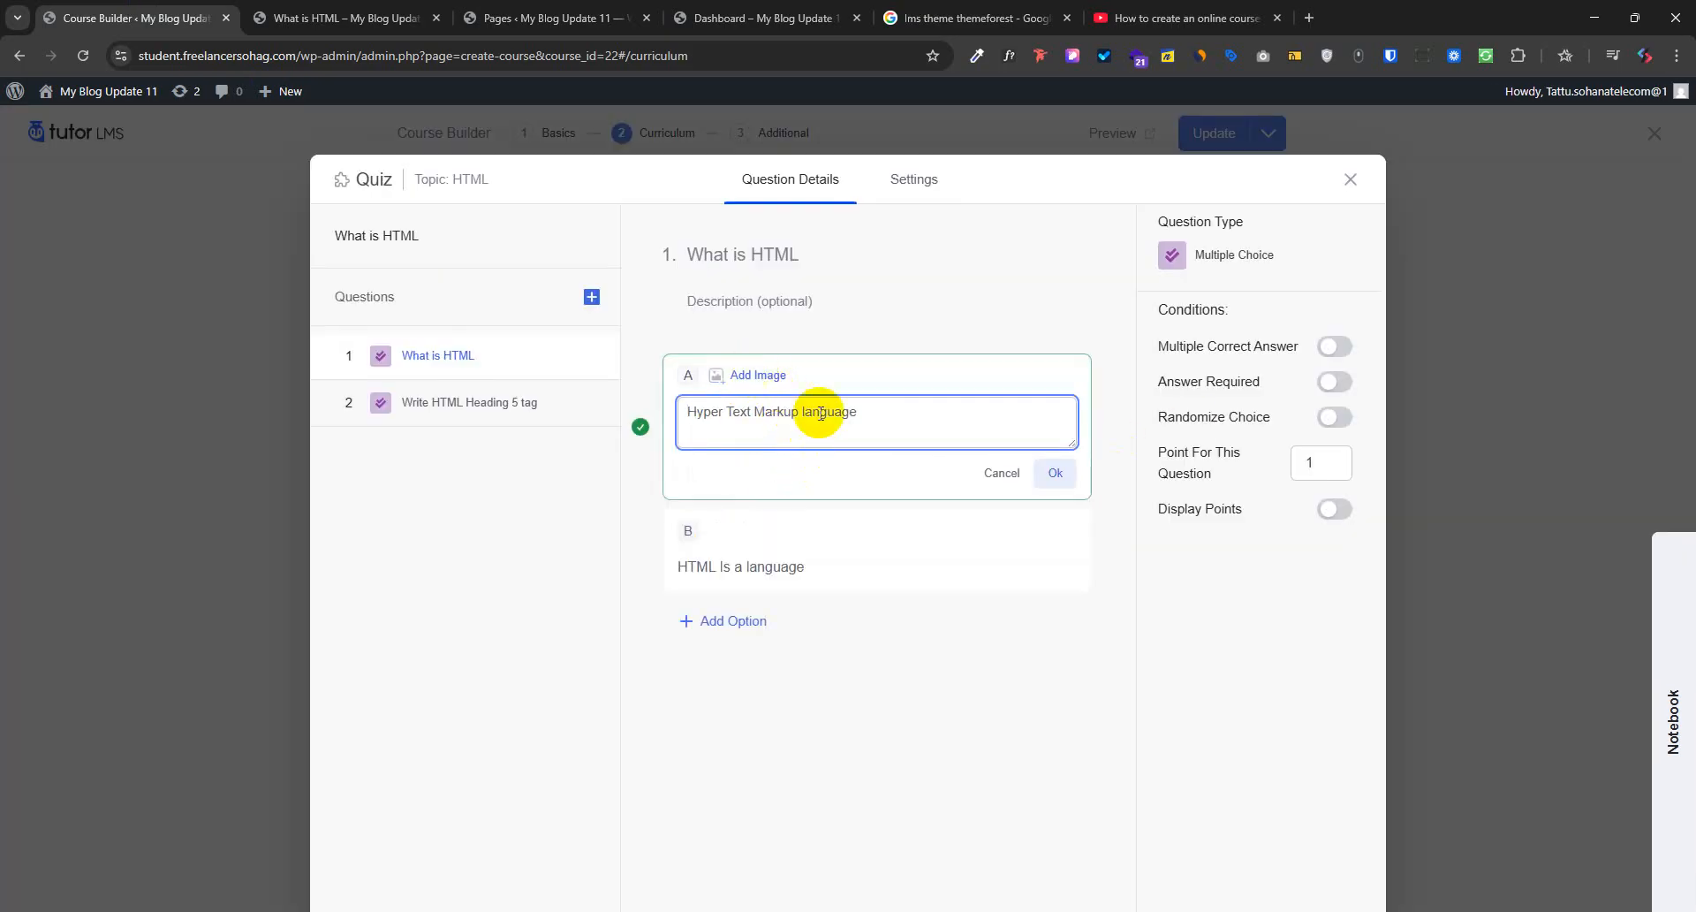
pyautogui.tripleClick(792, 419)
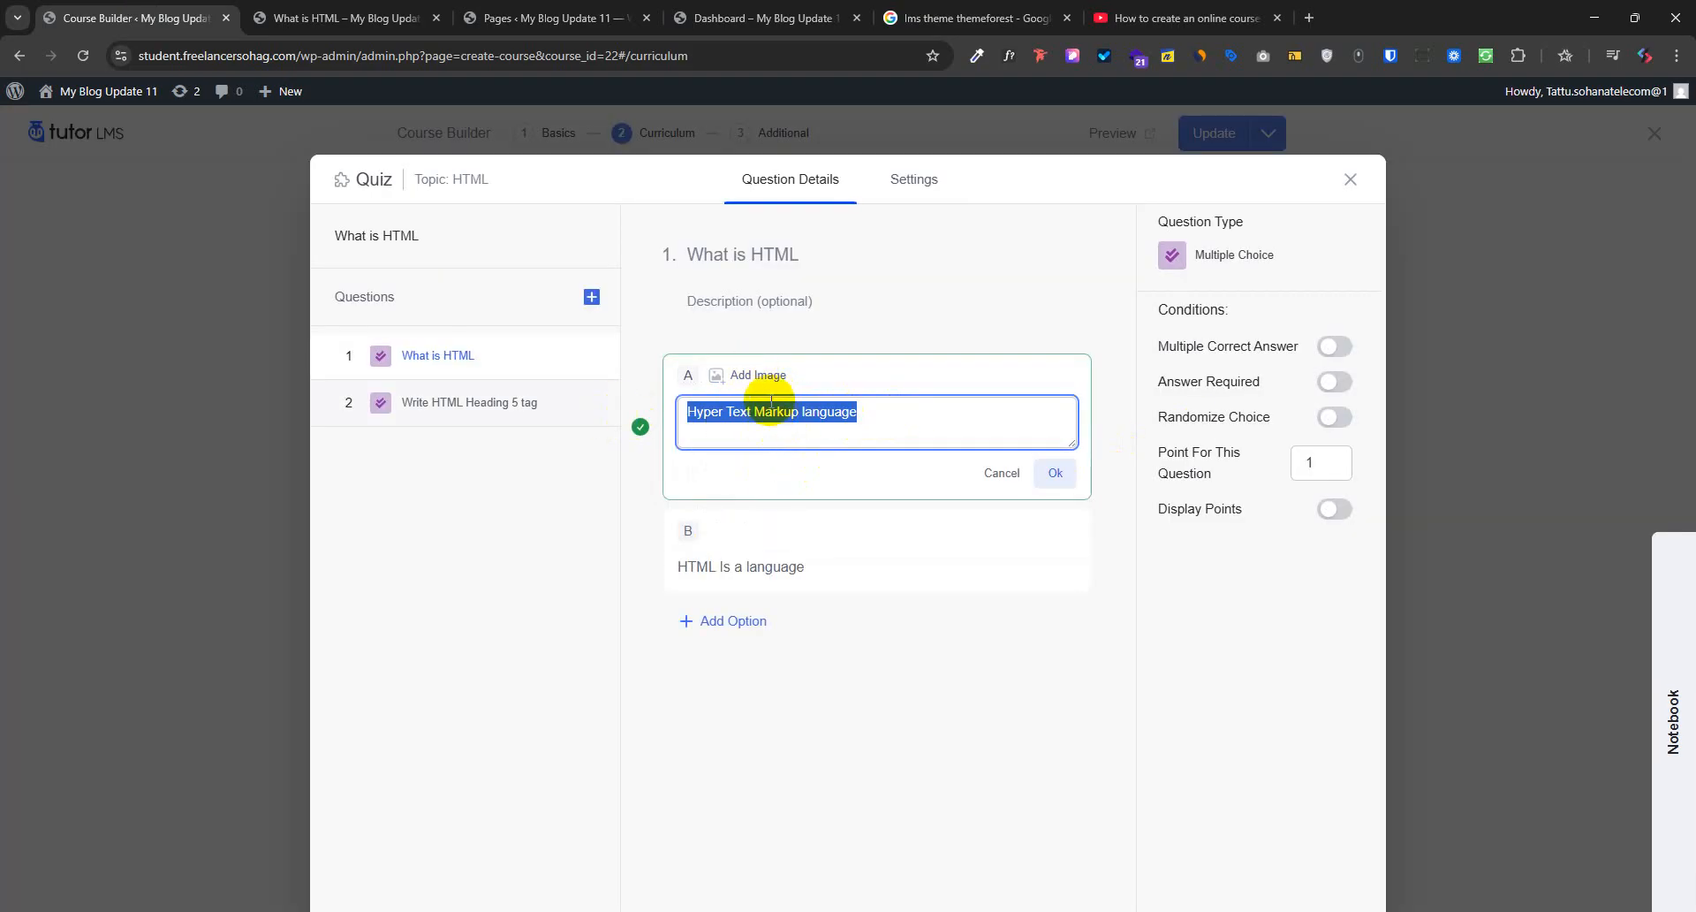
pyautogui.click(755, 374)
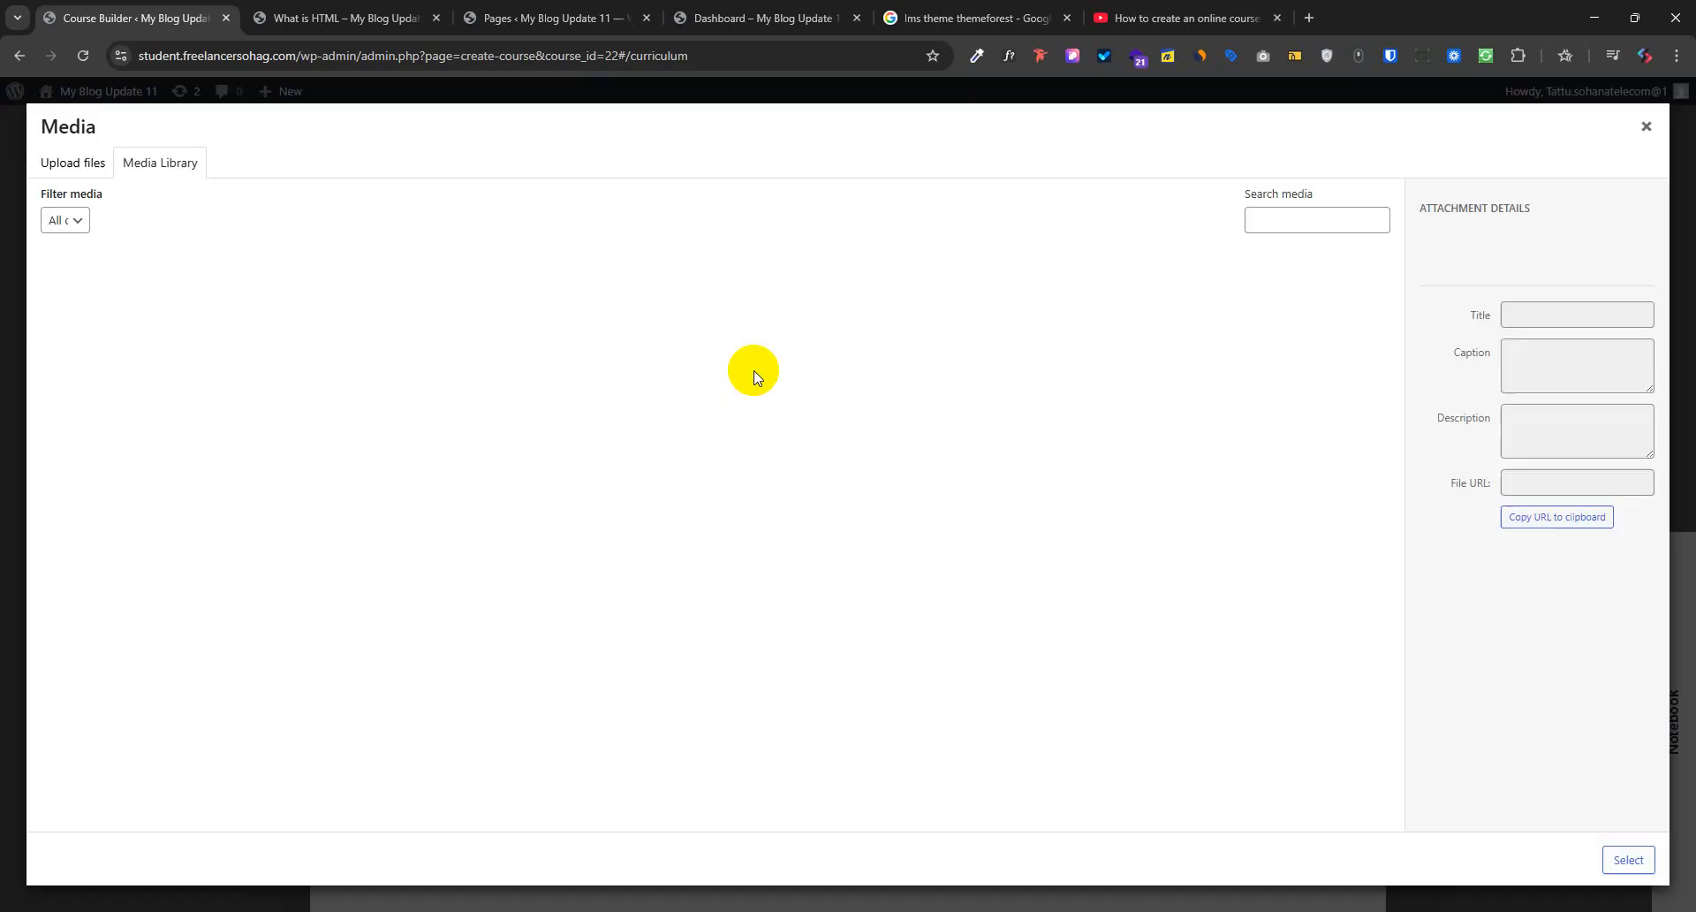
pyautogui.click(277, 298)
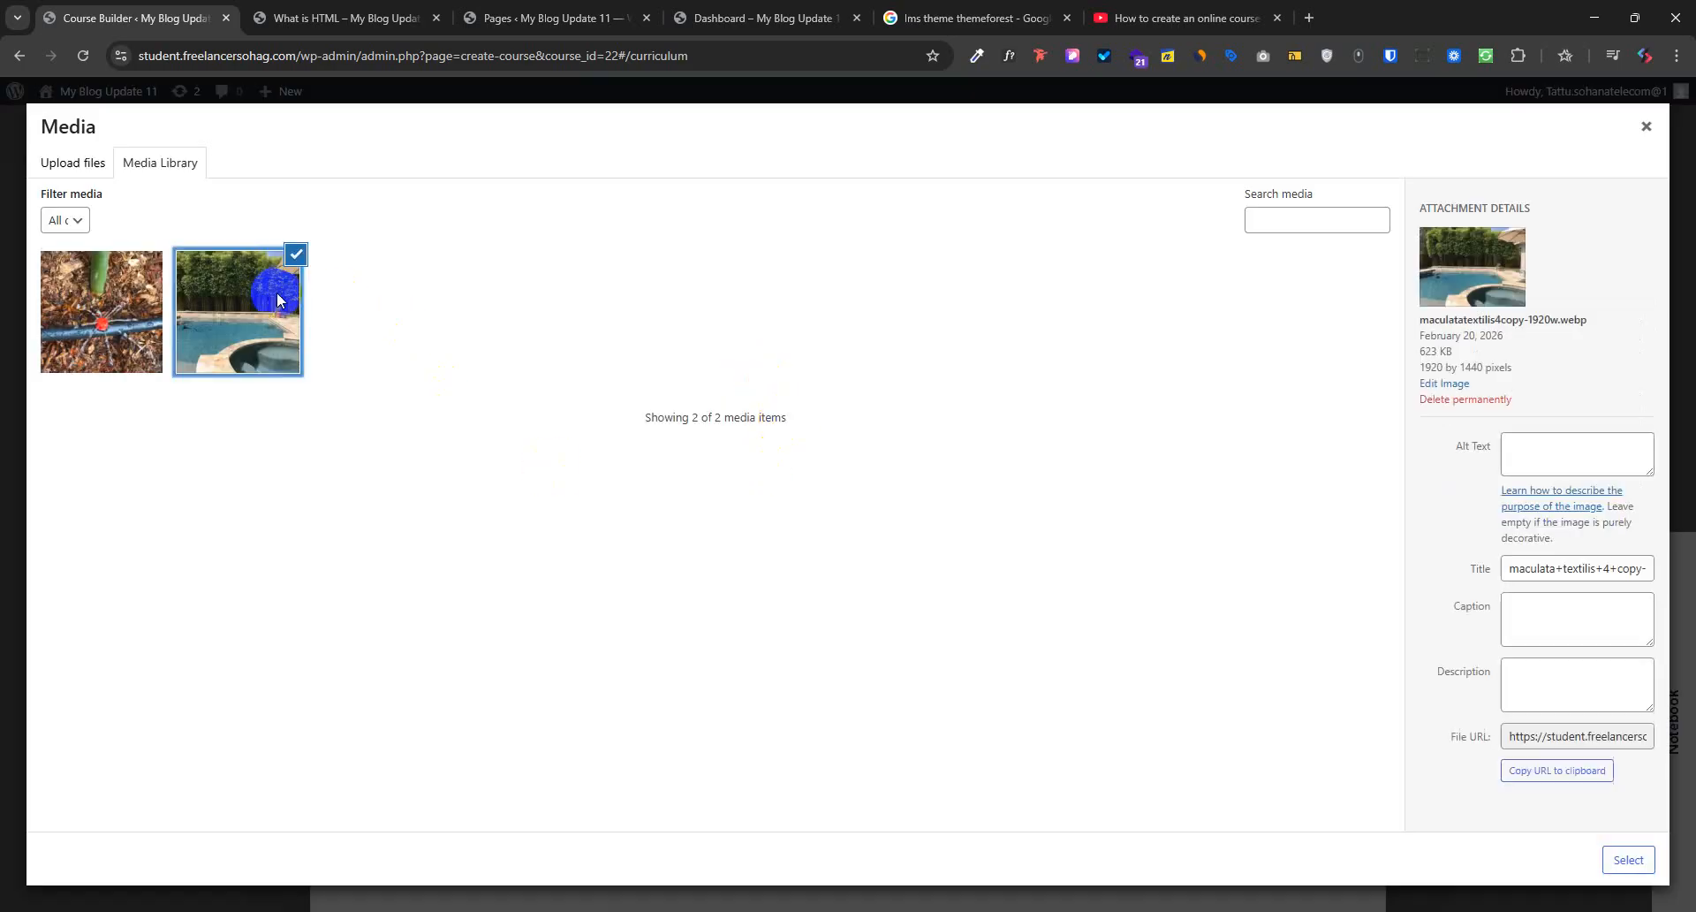
pyautogui.click(1628, 860)
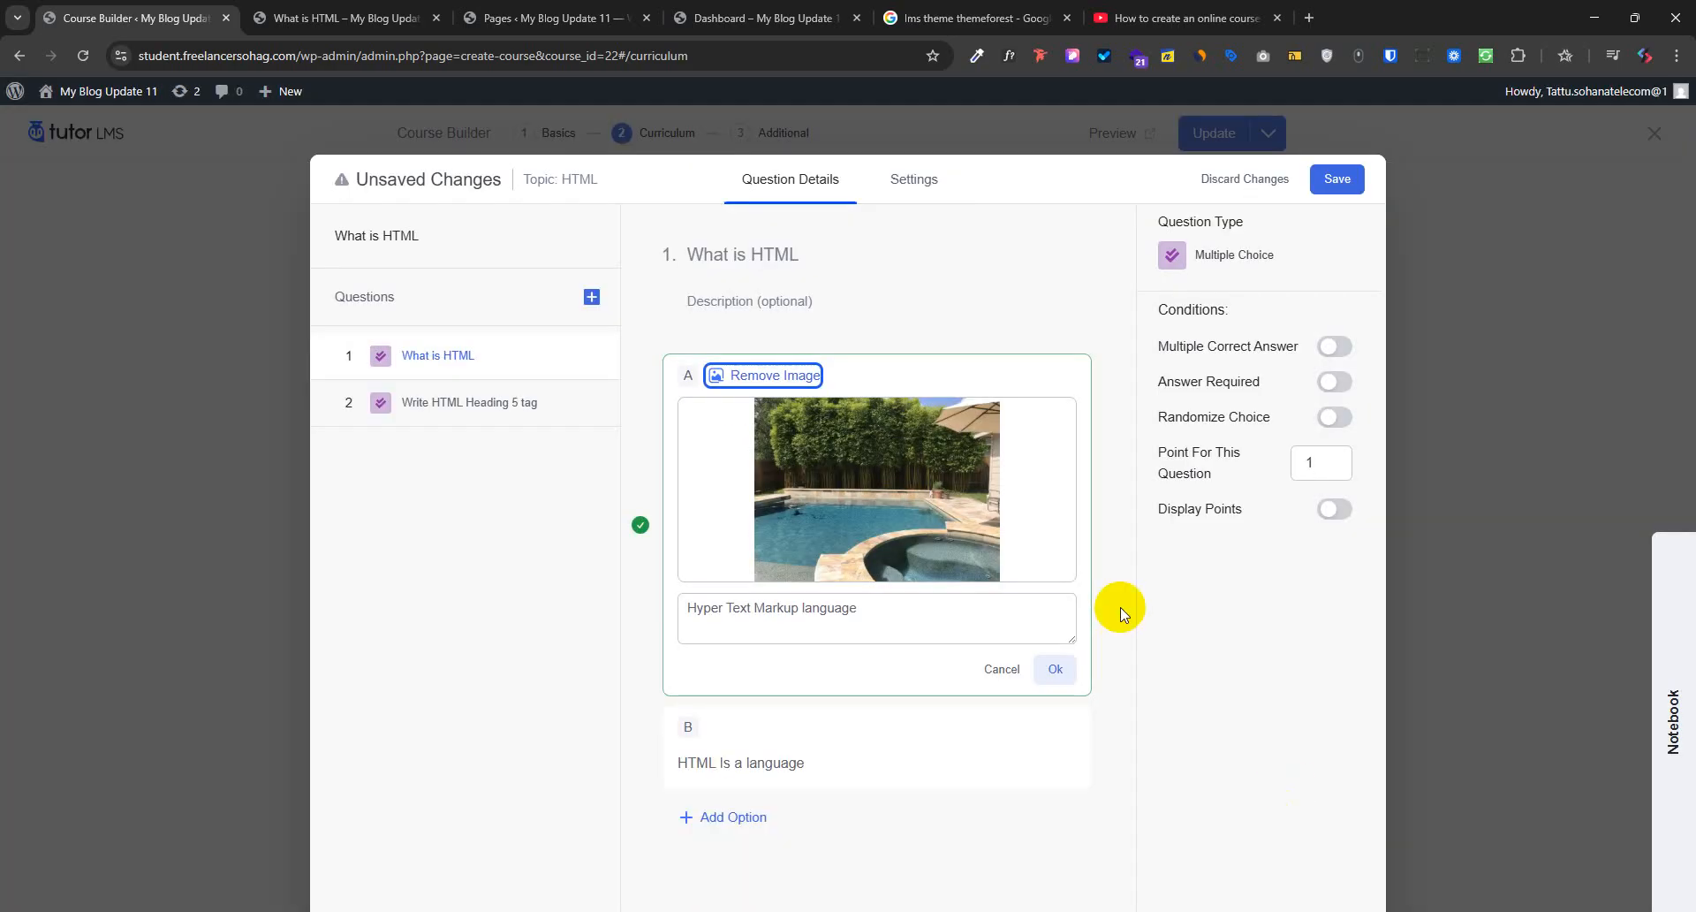
pyautogui.click(1051, 669)
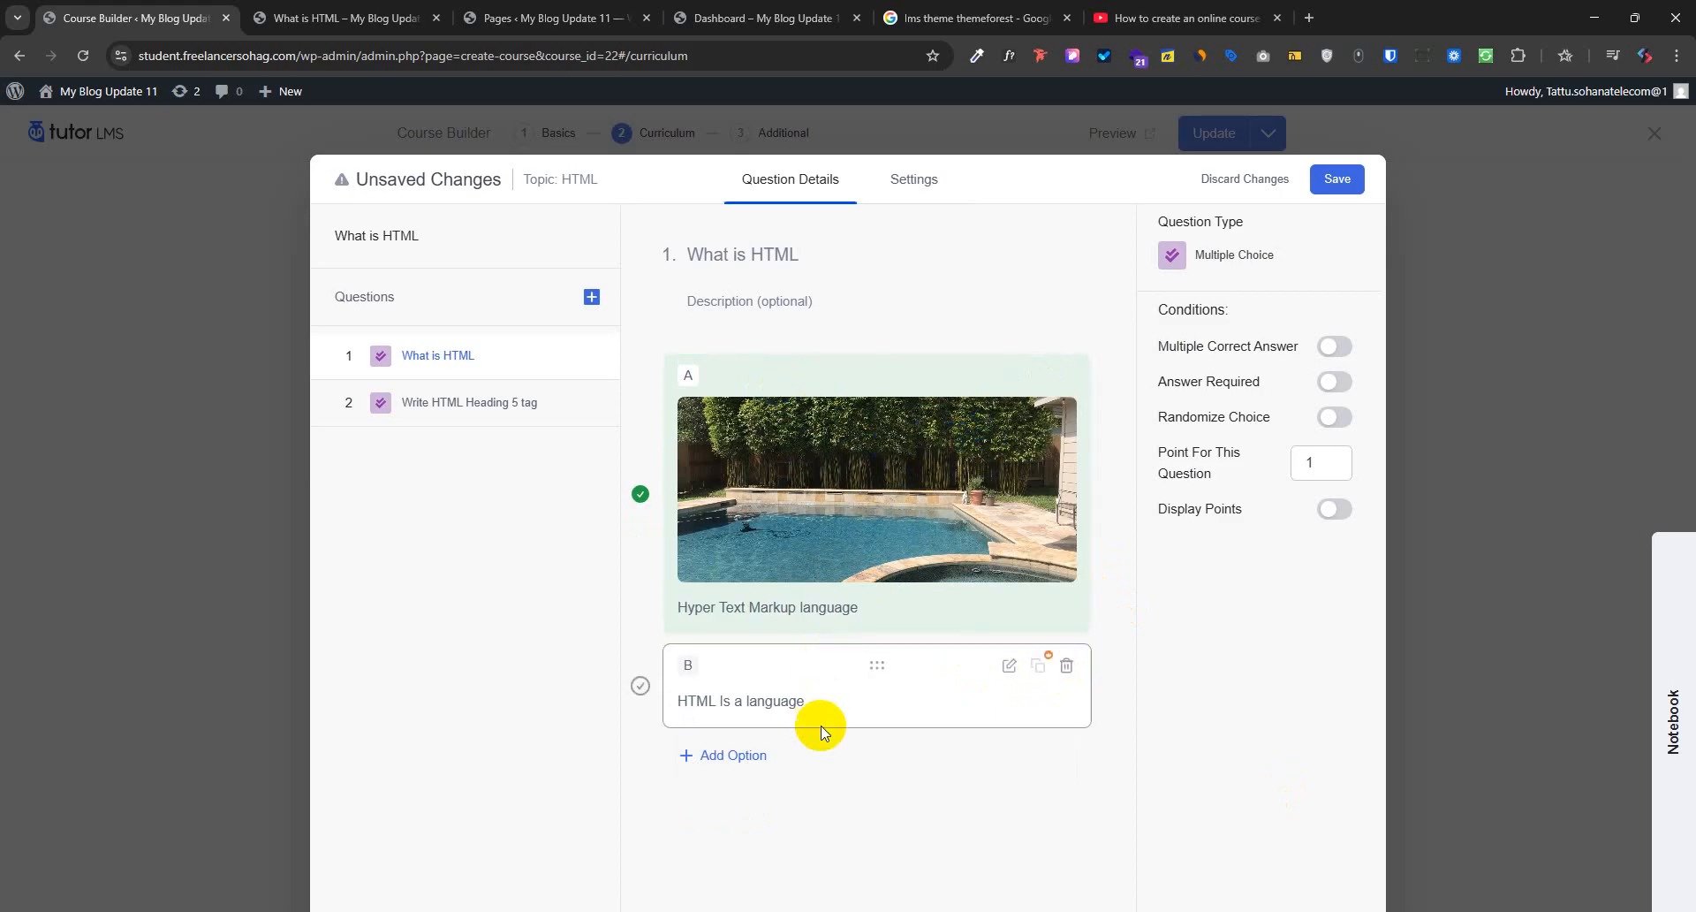
# Re-enter question 2's options as "<h1> </h1>" for A and "<h5> </h5>" for B, and save the quiz
pyautogui.click(463, 411)
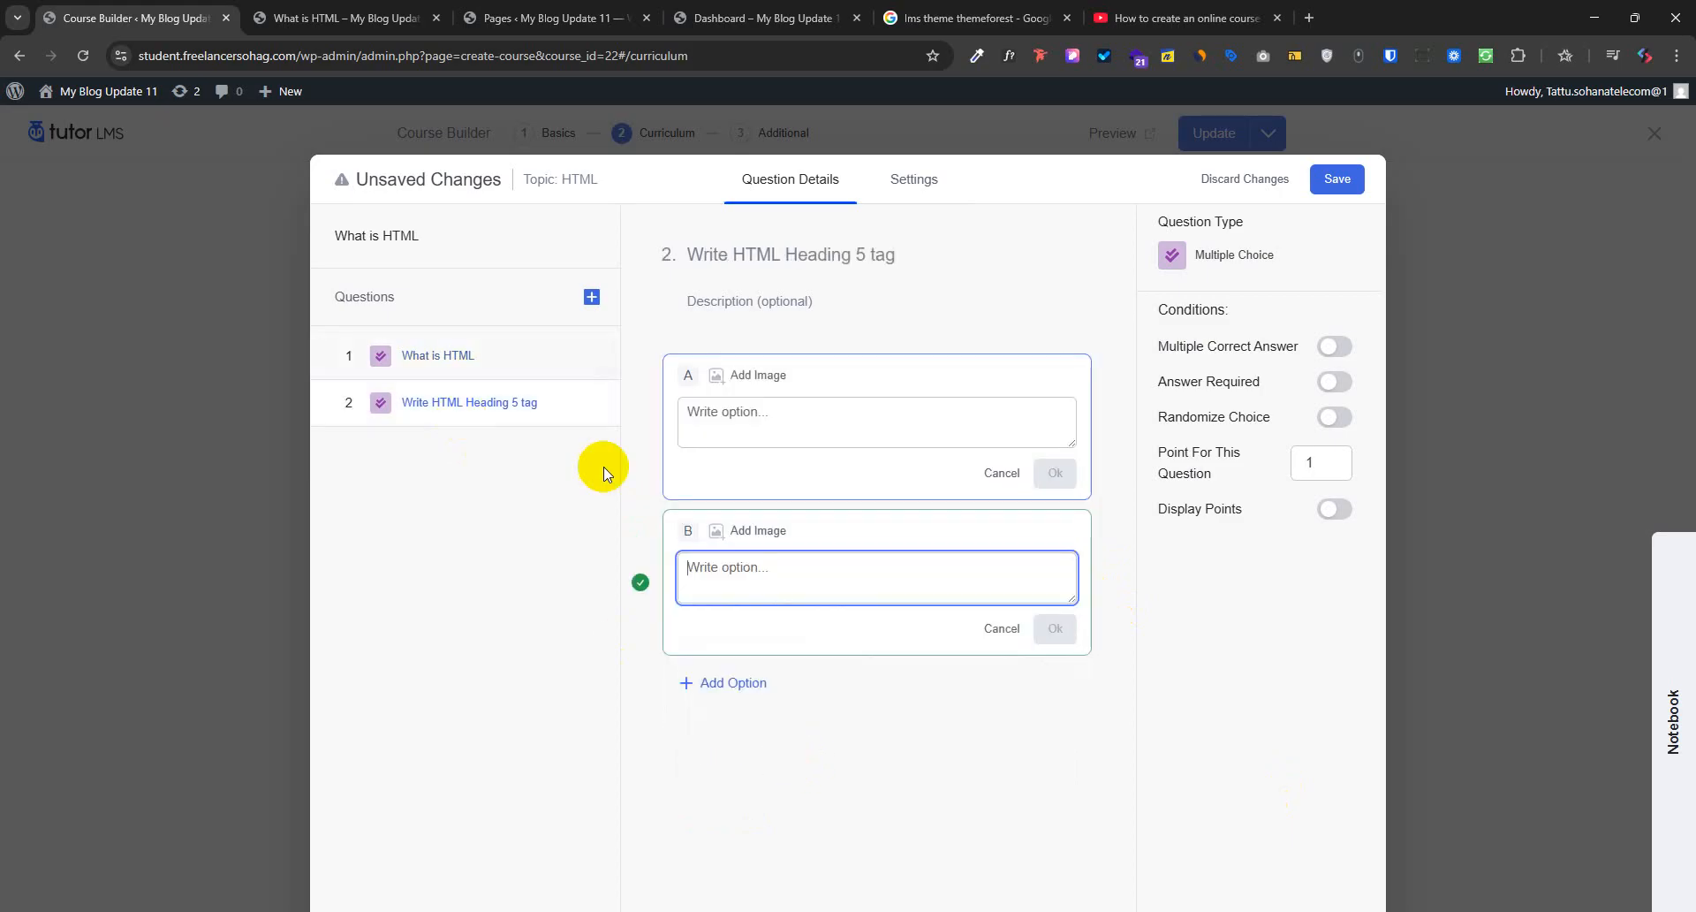
pyautogui.click(774, 433)
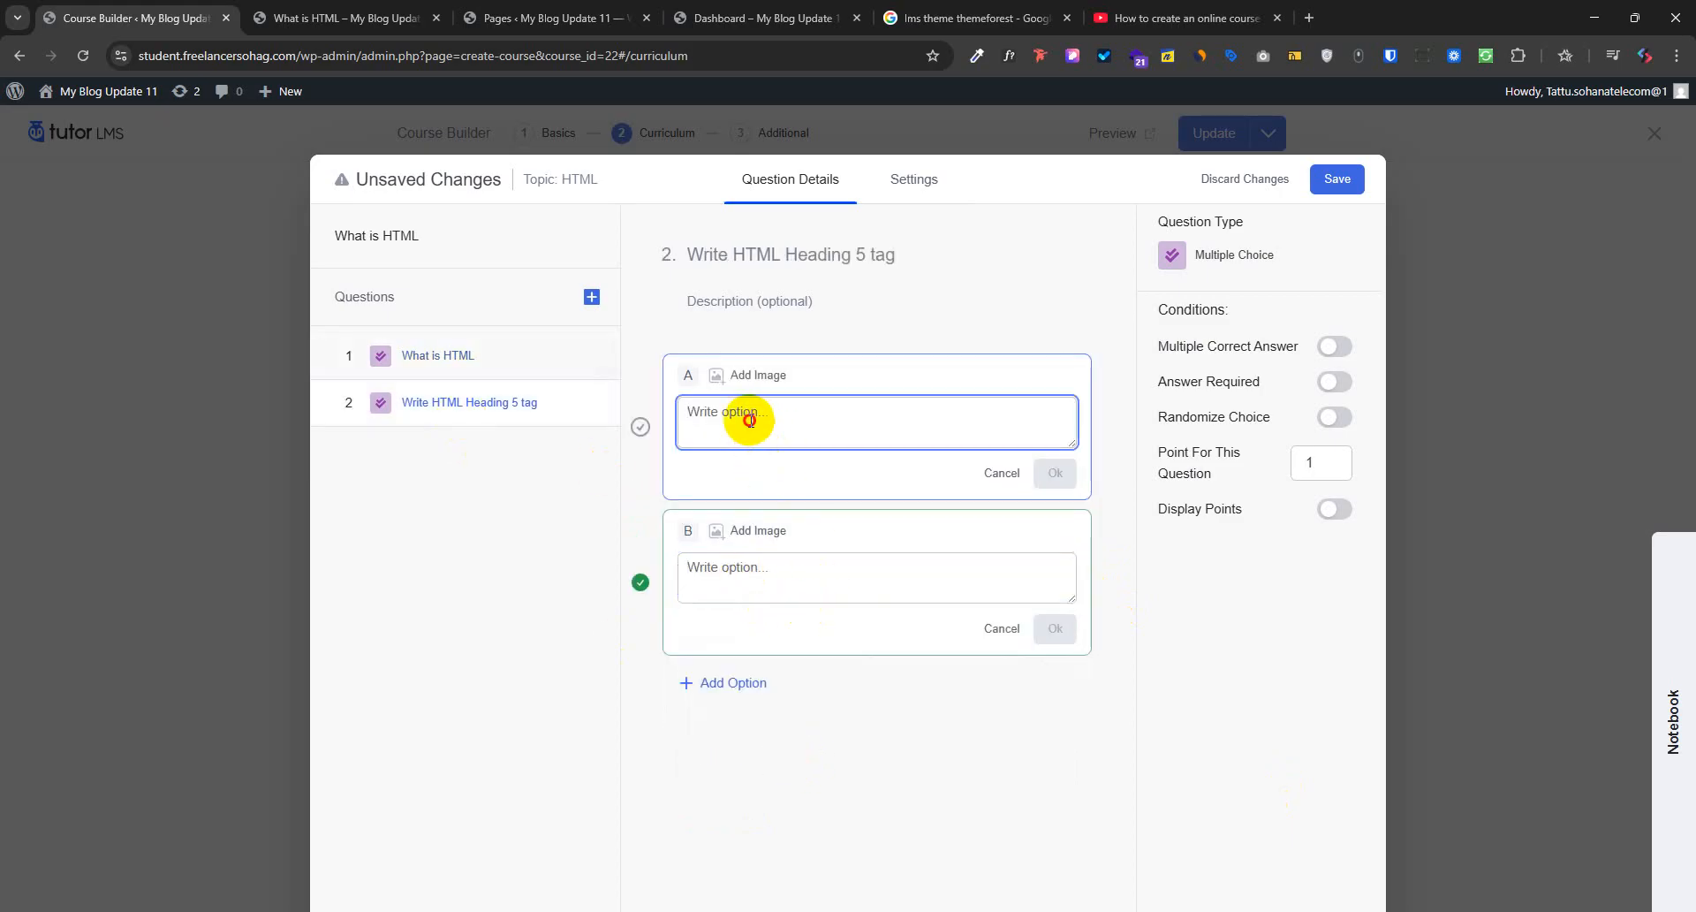
pyautogui.click(753, 587)
pyautogui.click(756, 413)
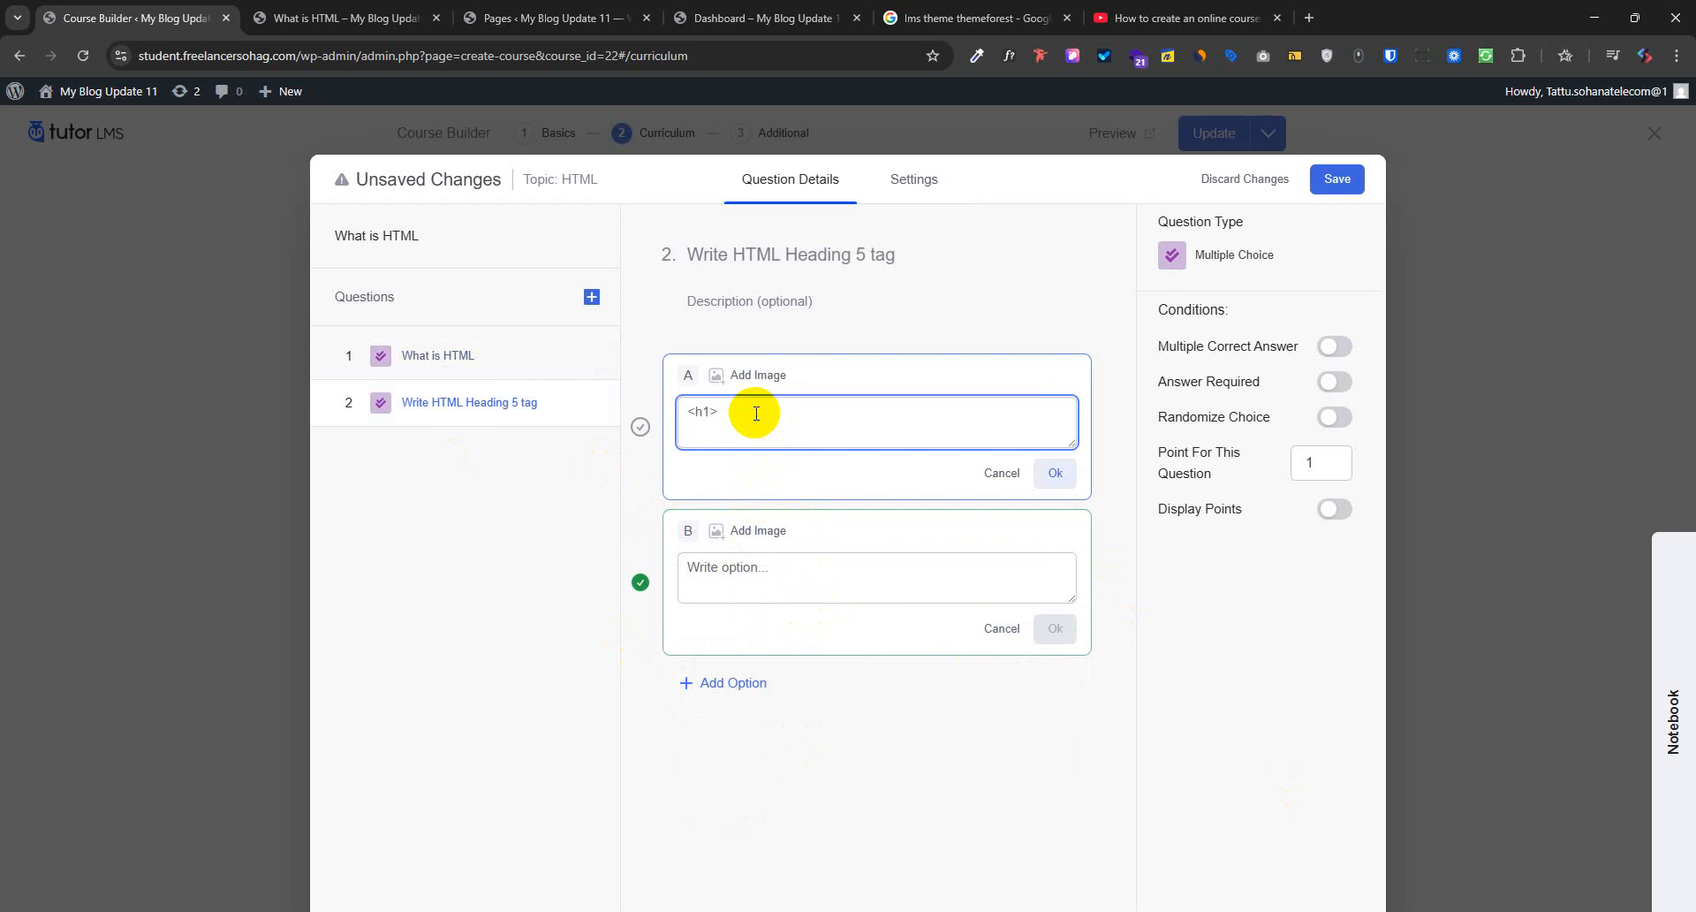
pyautogui.write('<h1> <h21')
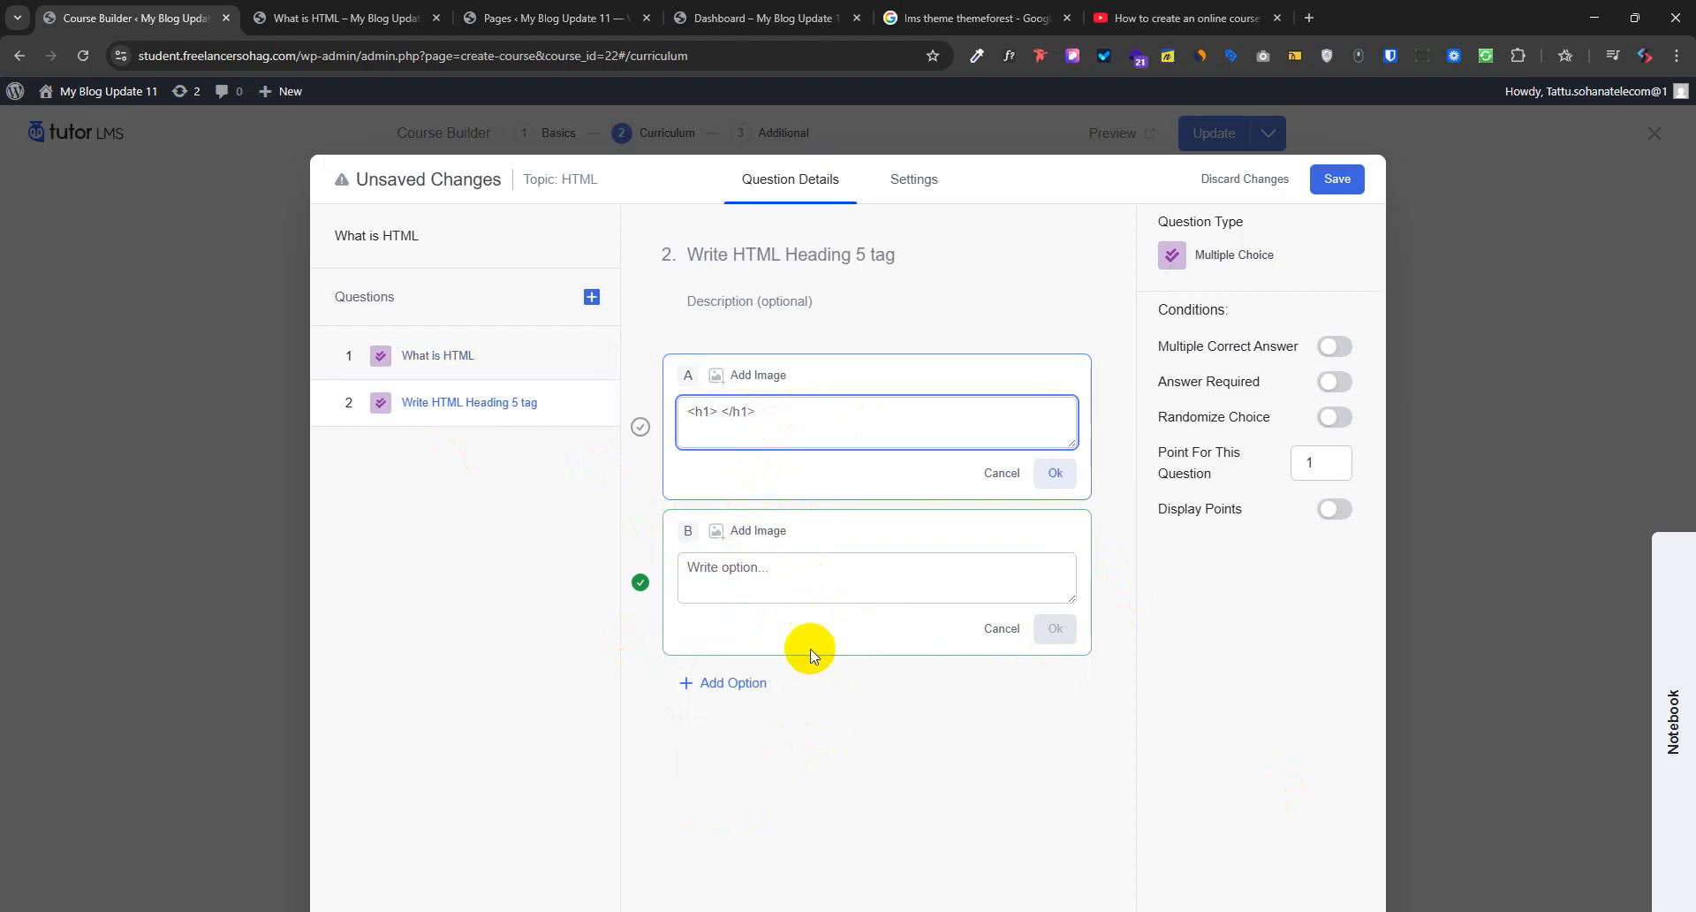
pyautogui.click(786, 561)
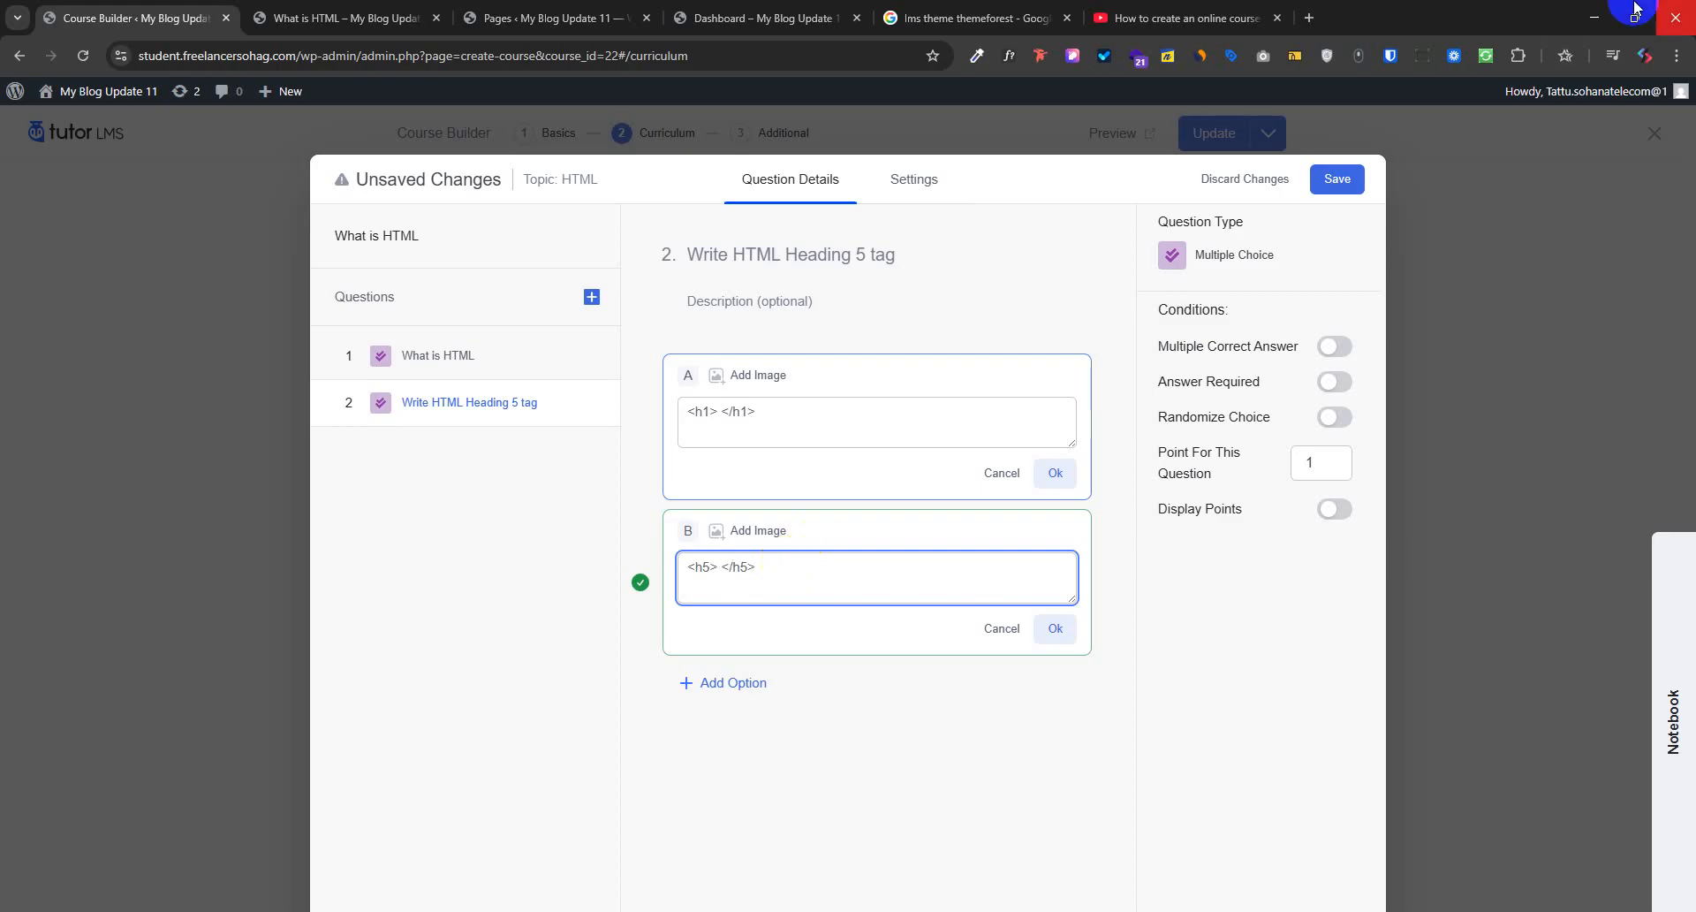
pyautogui.click(1055, 473)
pyautogui.click(1057, 567)
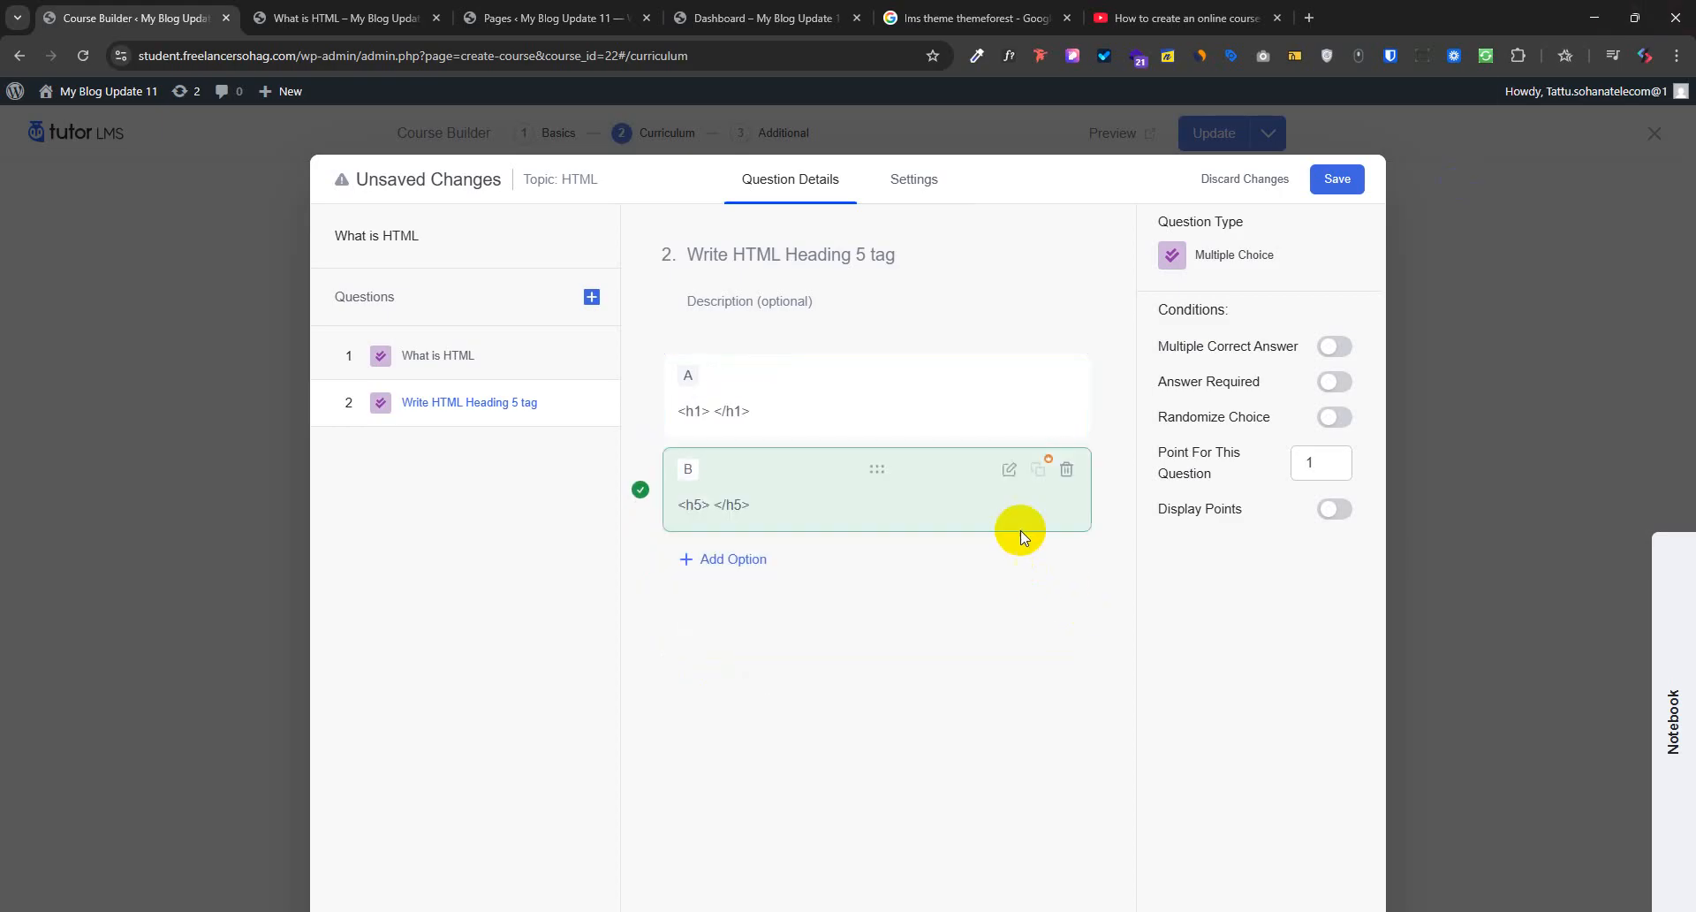
pyautogui.click(1340, 183)
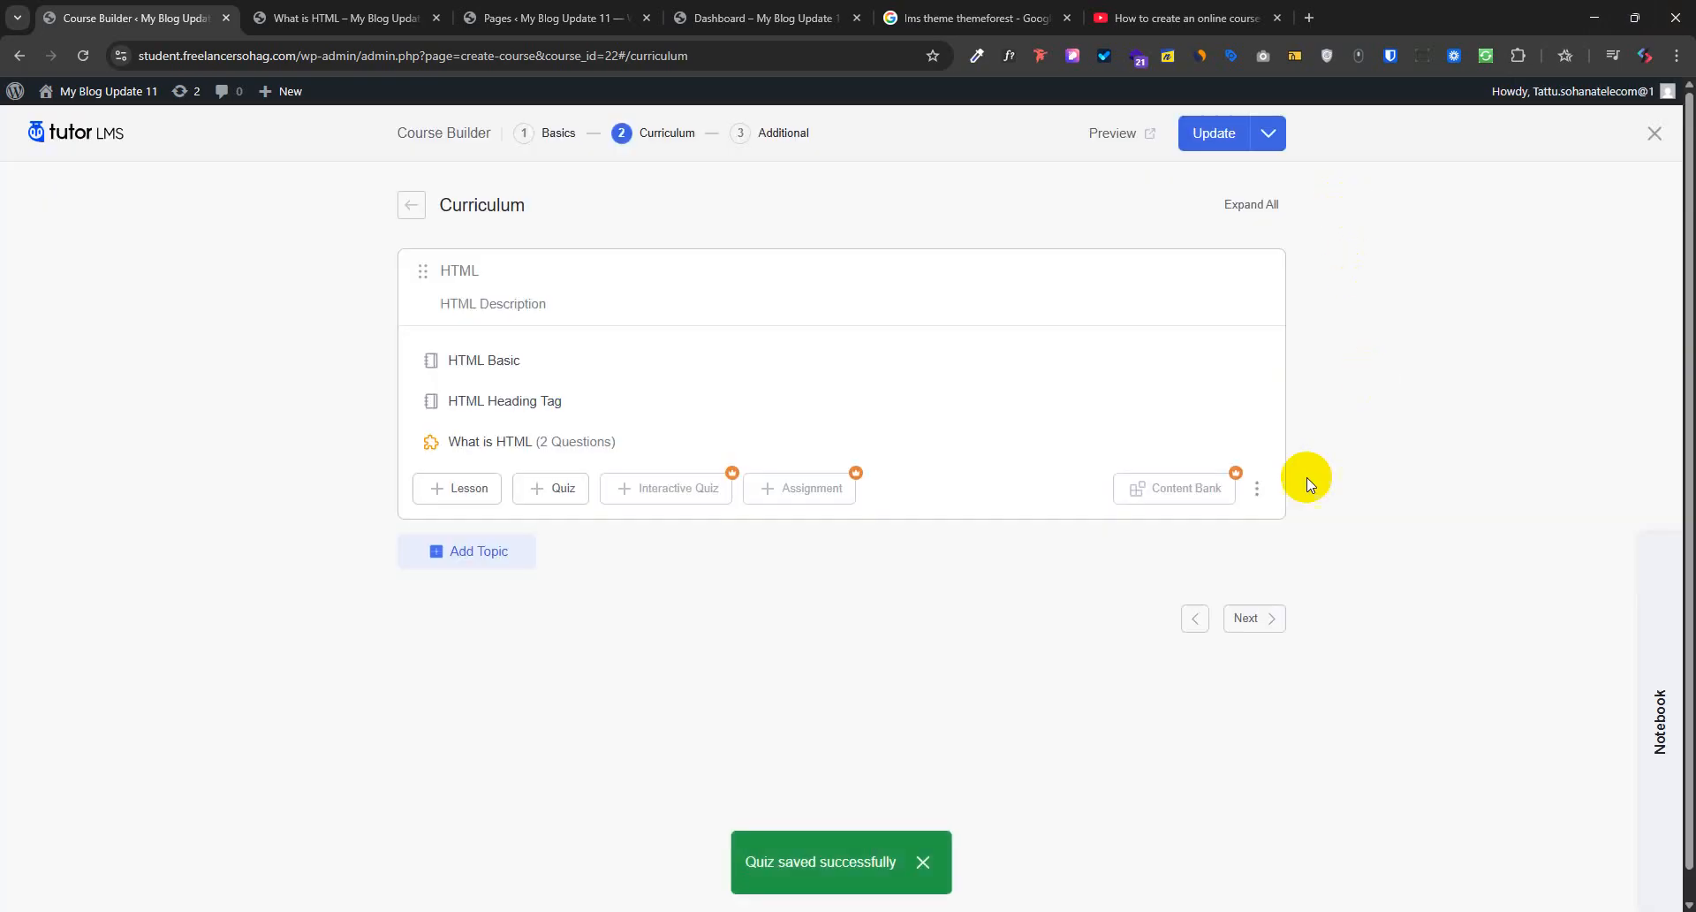
# Leave the expired "What is HTML" quiz attempt by going to the HTML Basic lesson, and reopen the quiz's overview page
pyautogui.click(565, 16)
pyautogui.click(133, 94)
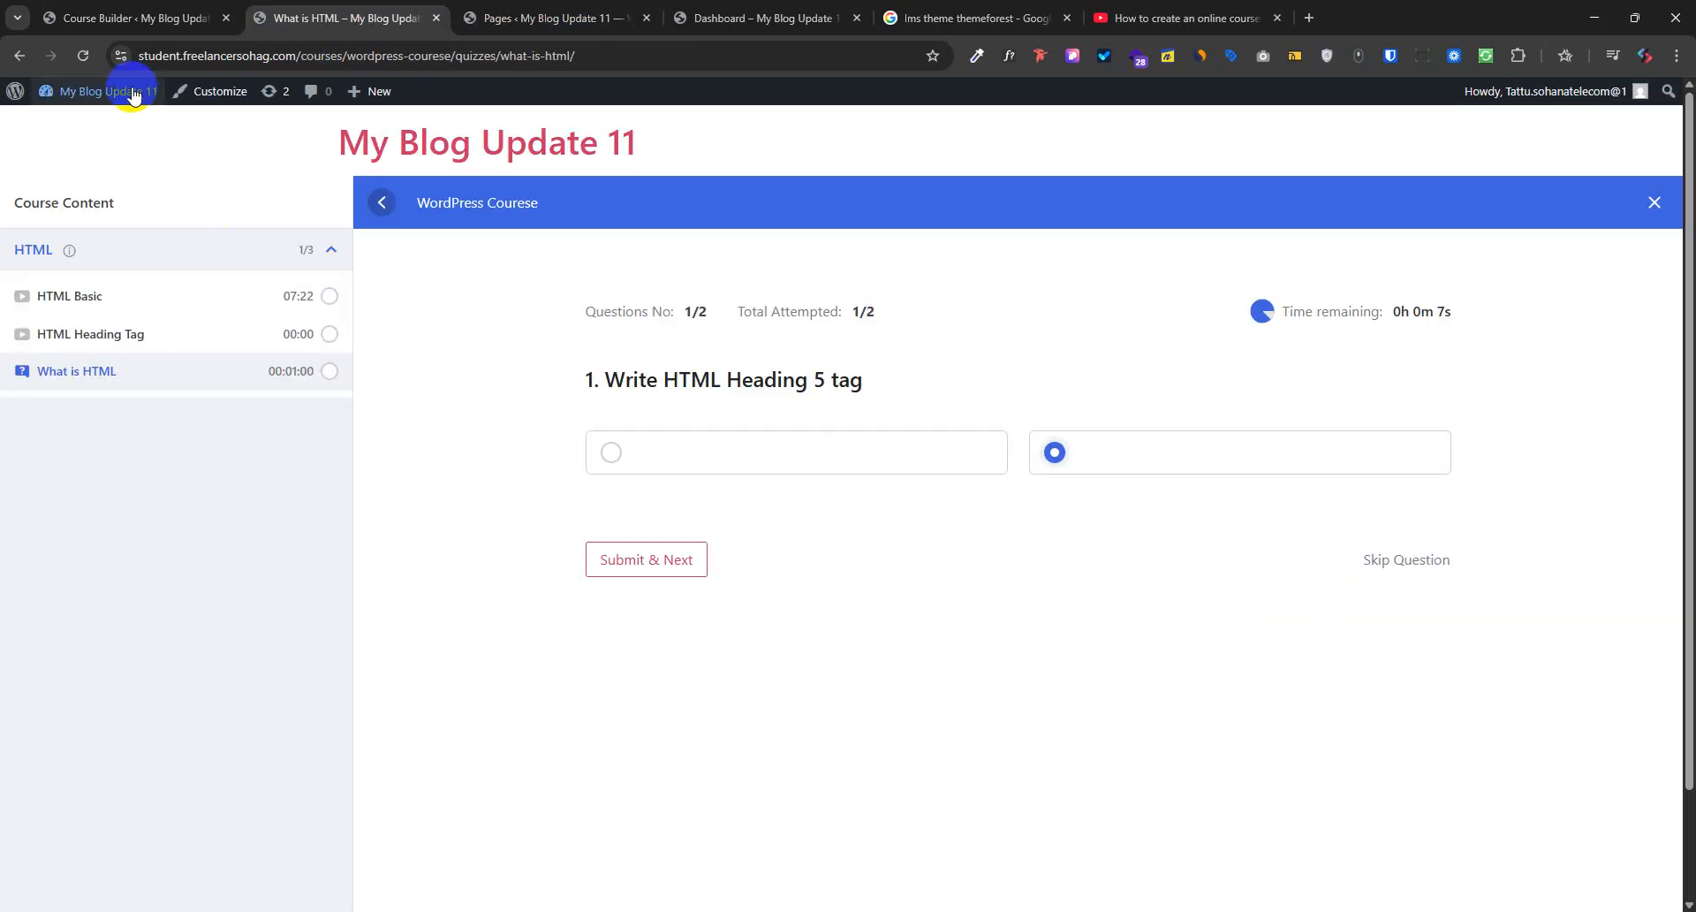
pyautogui.click(79, 56)
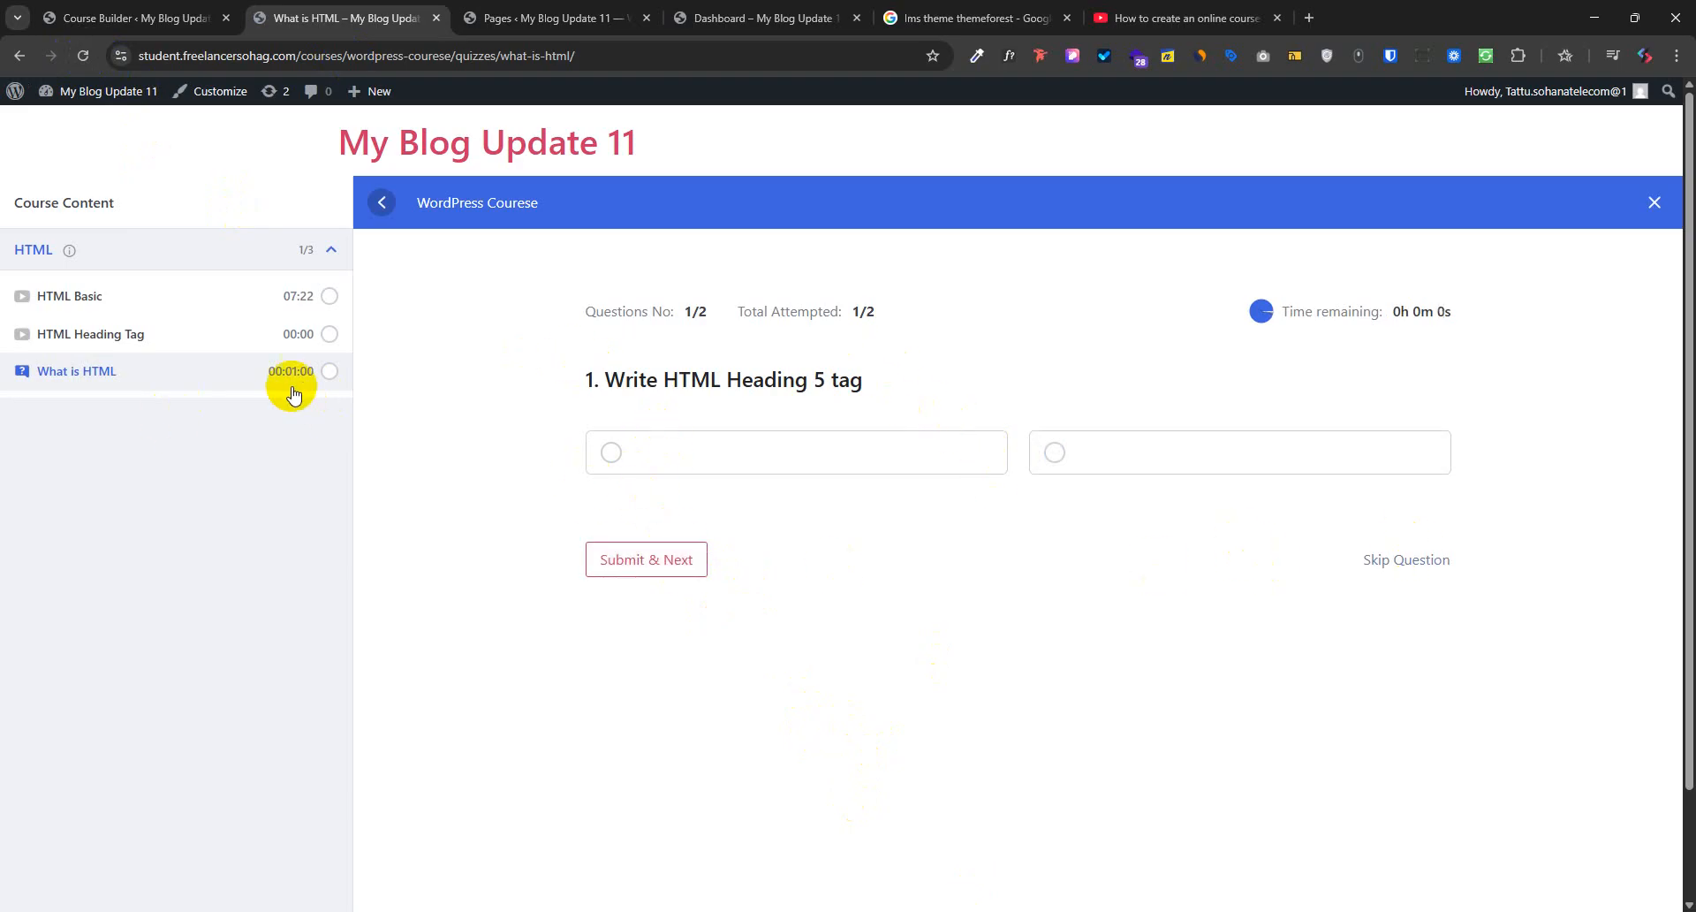
pyautogui.click(223, 373)
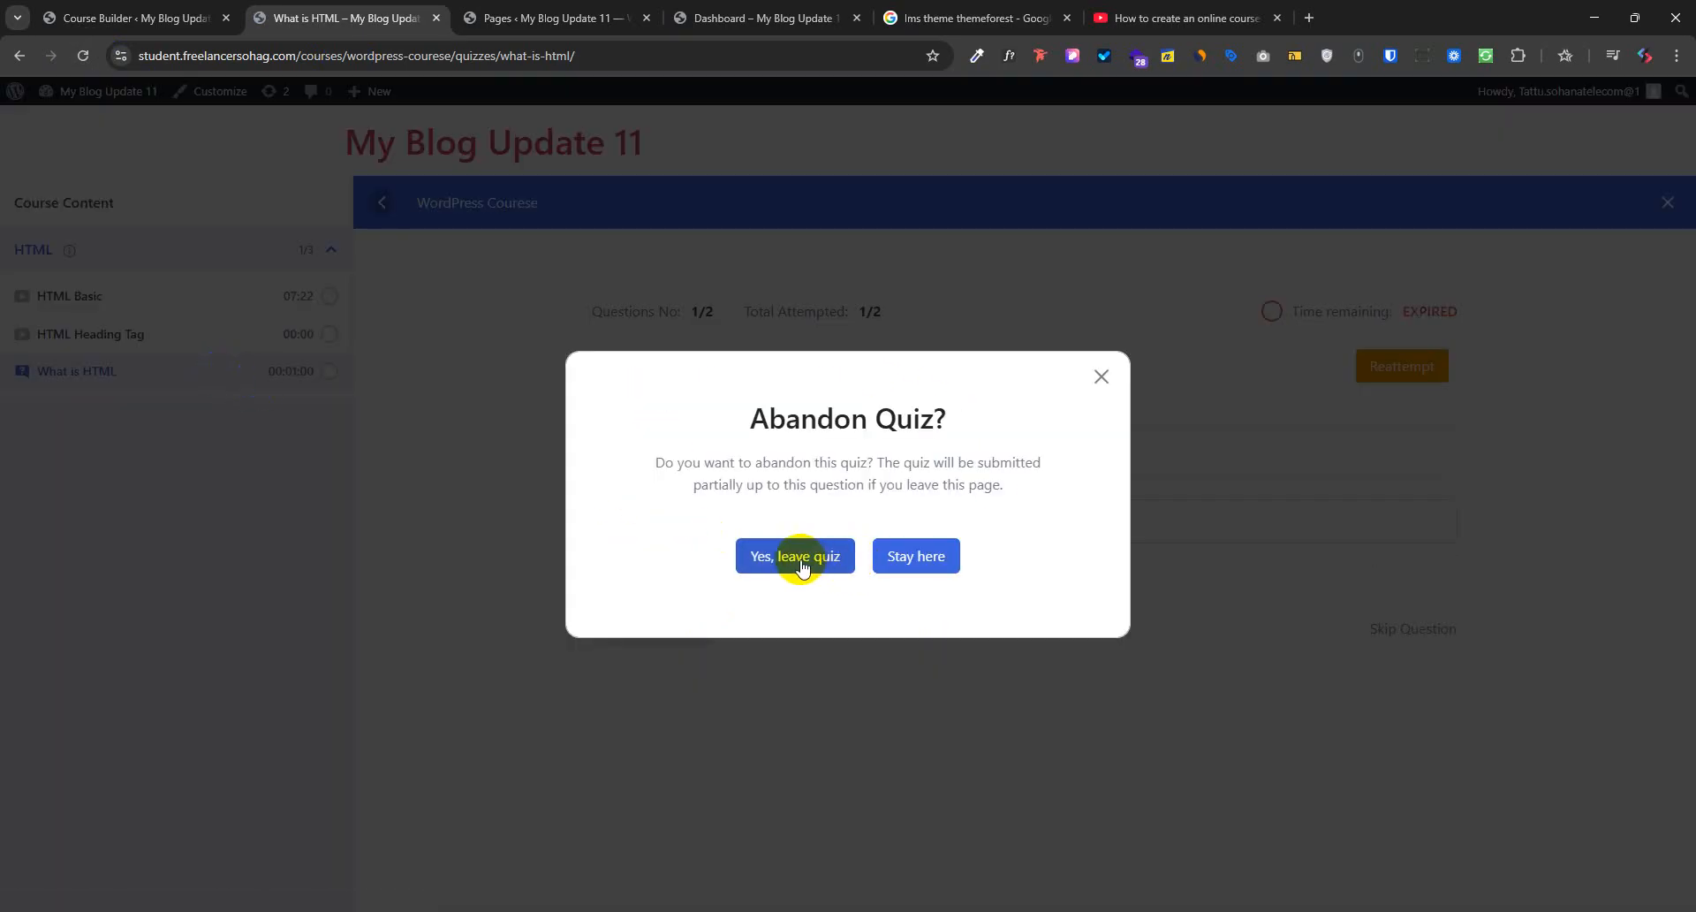
pyautogui.click(809, 561)
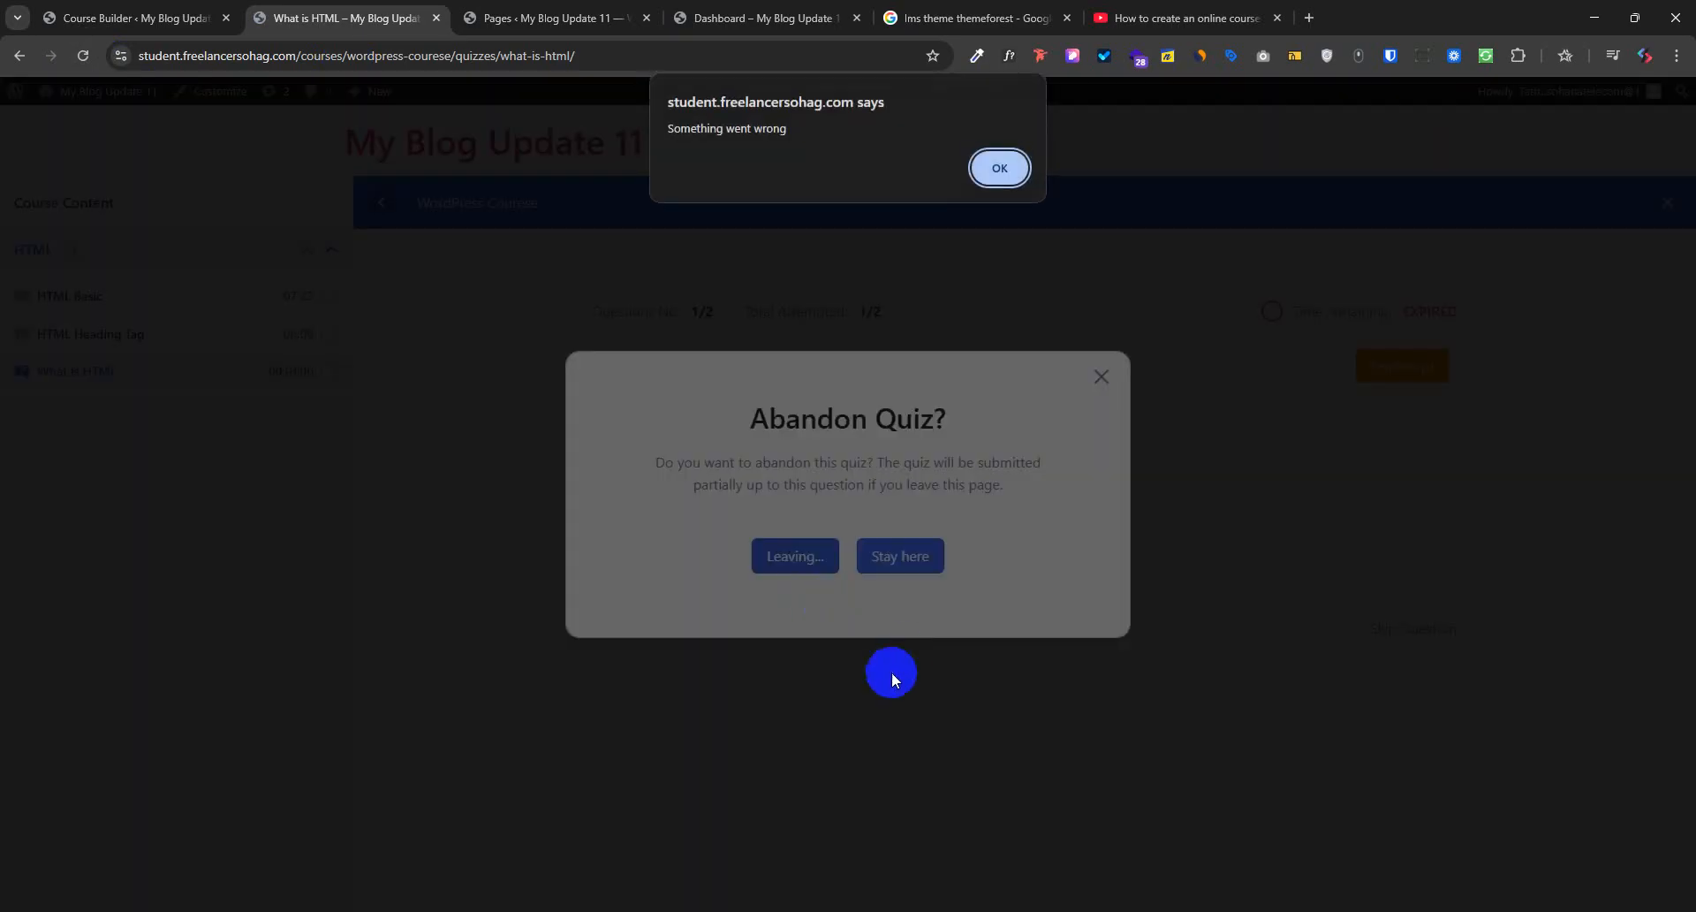
pyautogui.click(1012, 168)
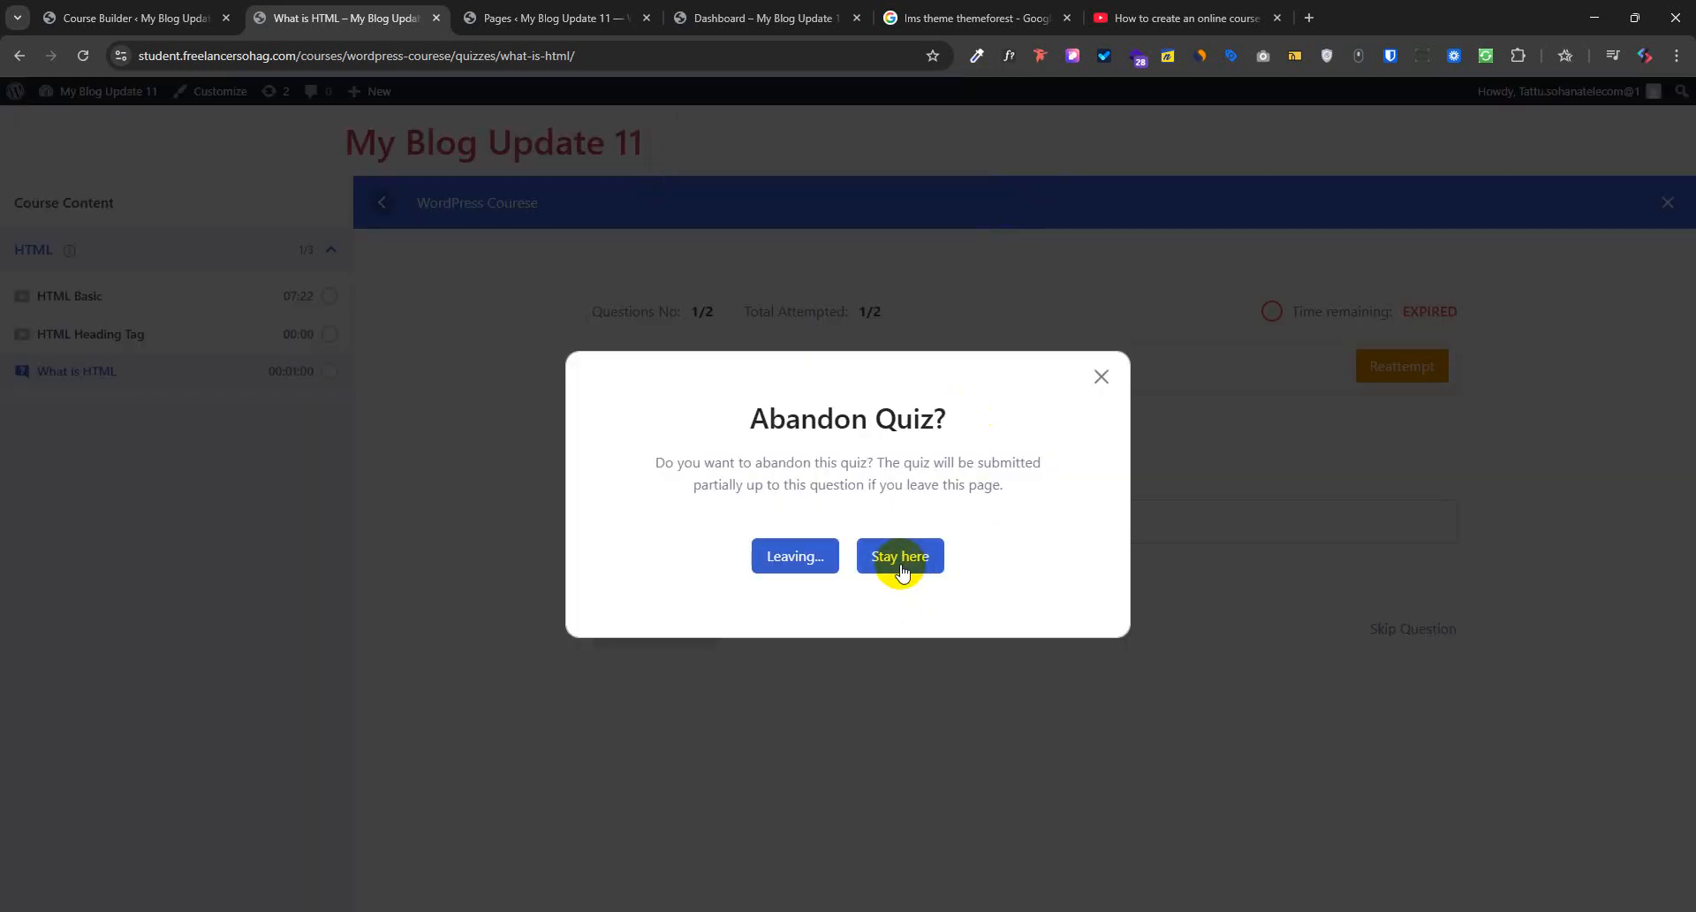
pyautogui.click(1101, 378)
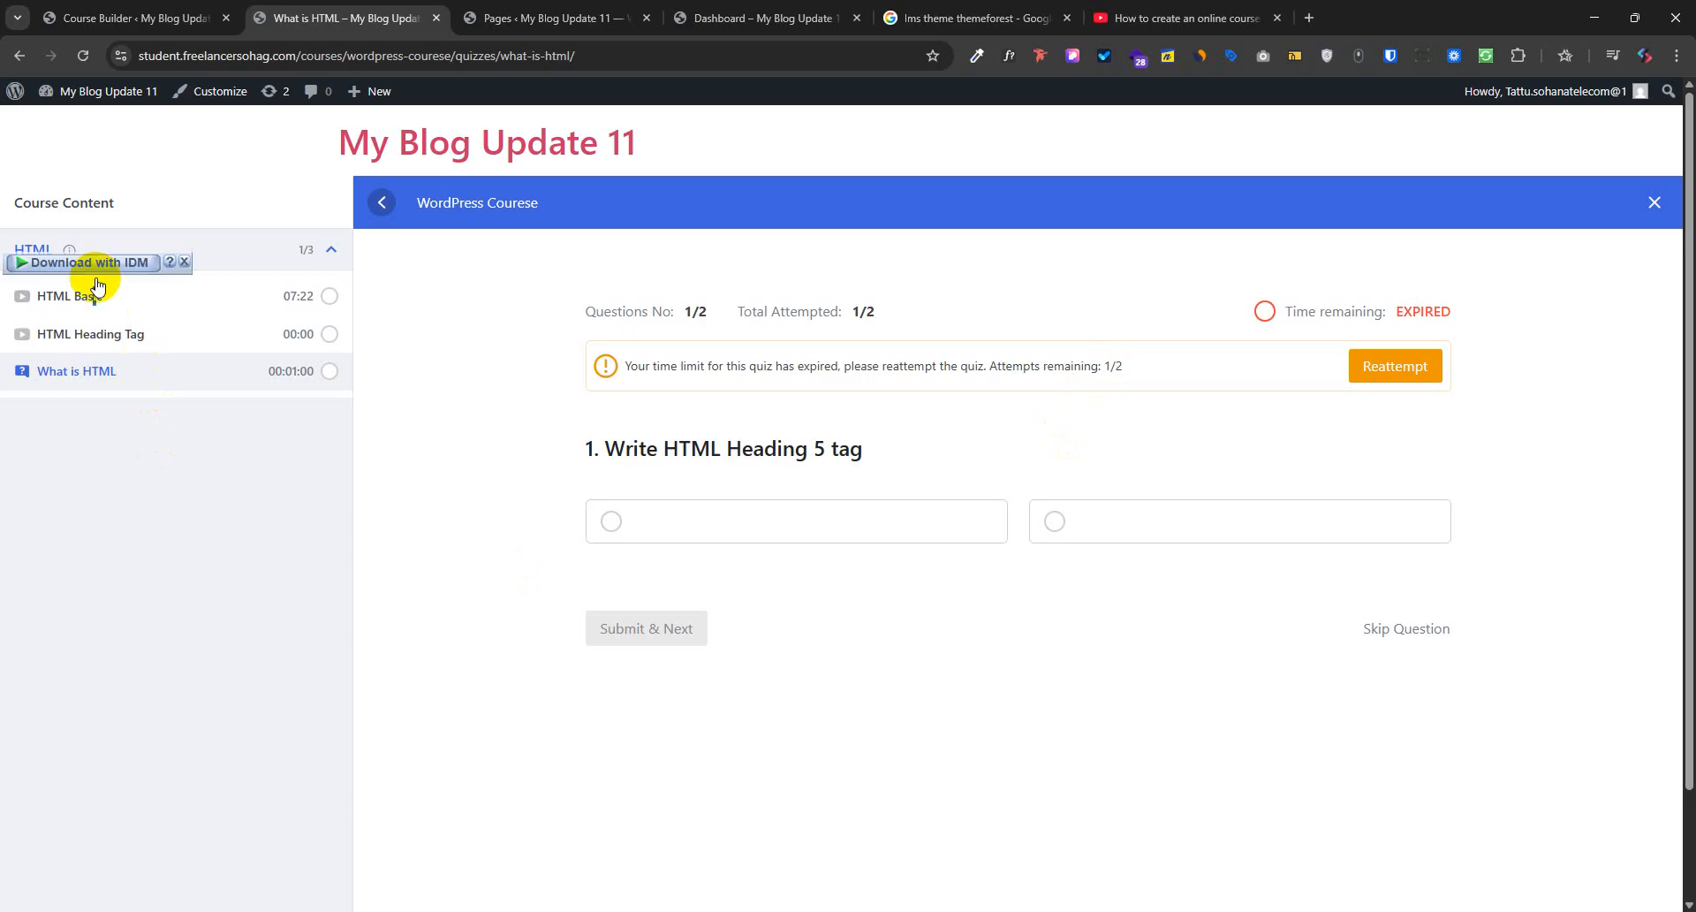
pyautogui.click(125, 305)
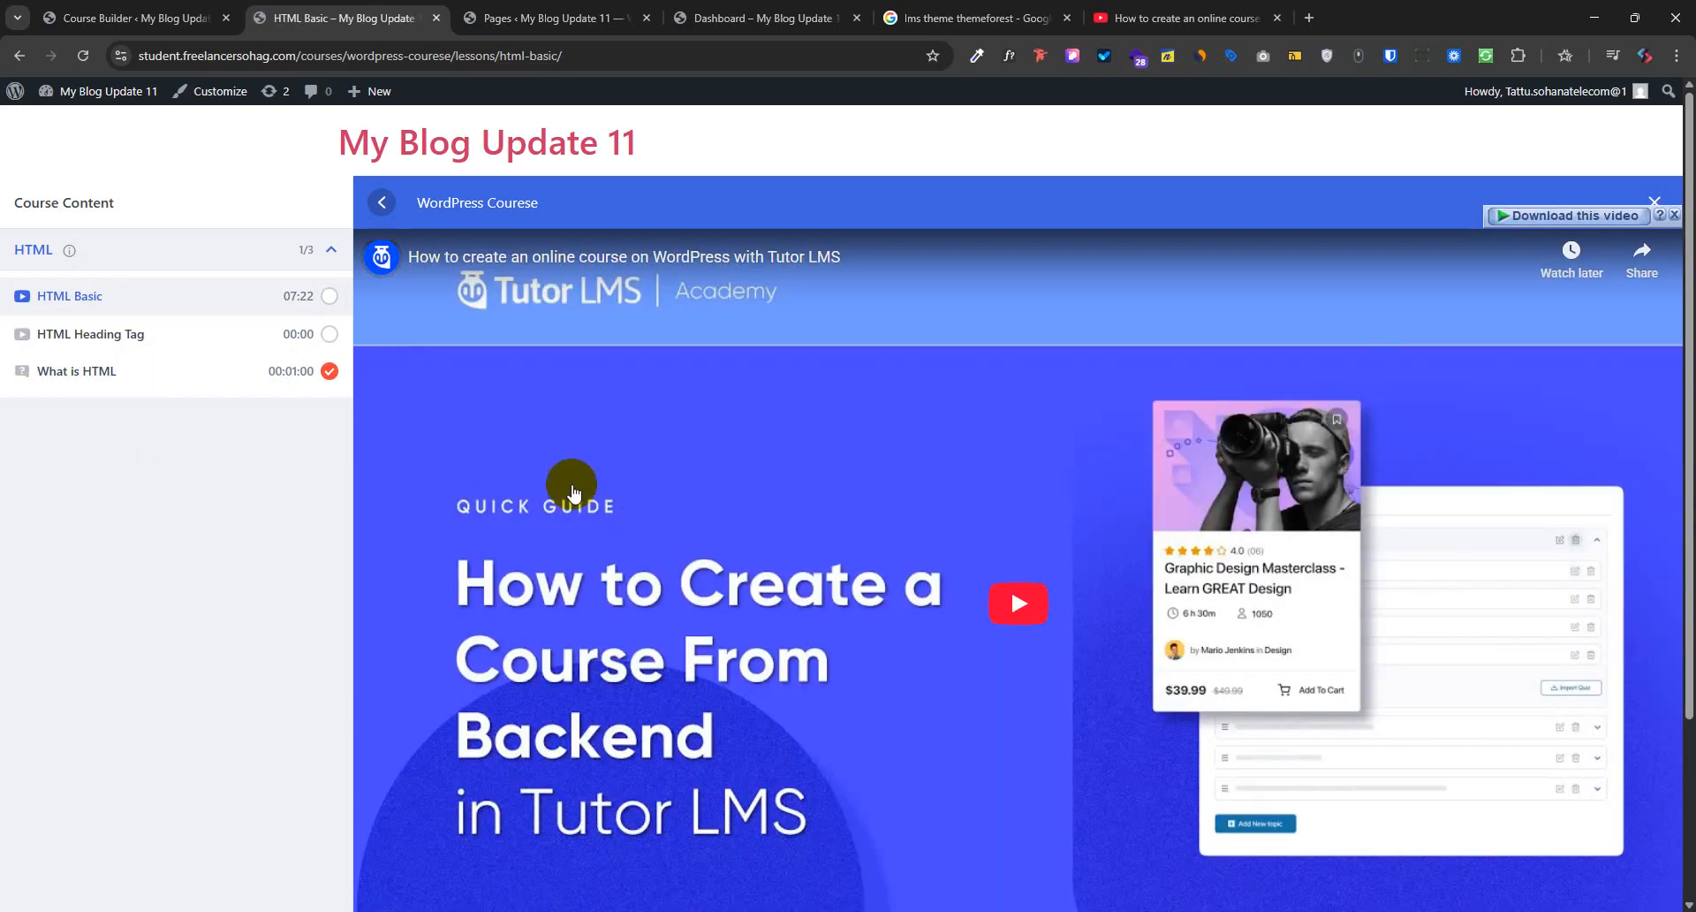
pyautogui.click(209, 372)
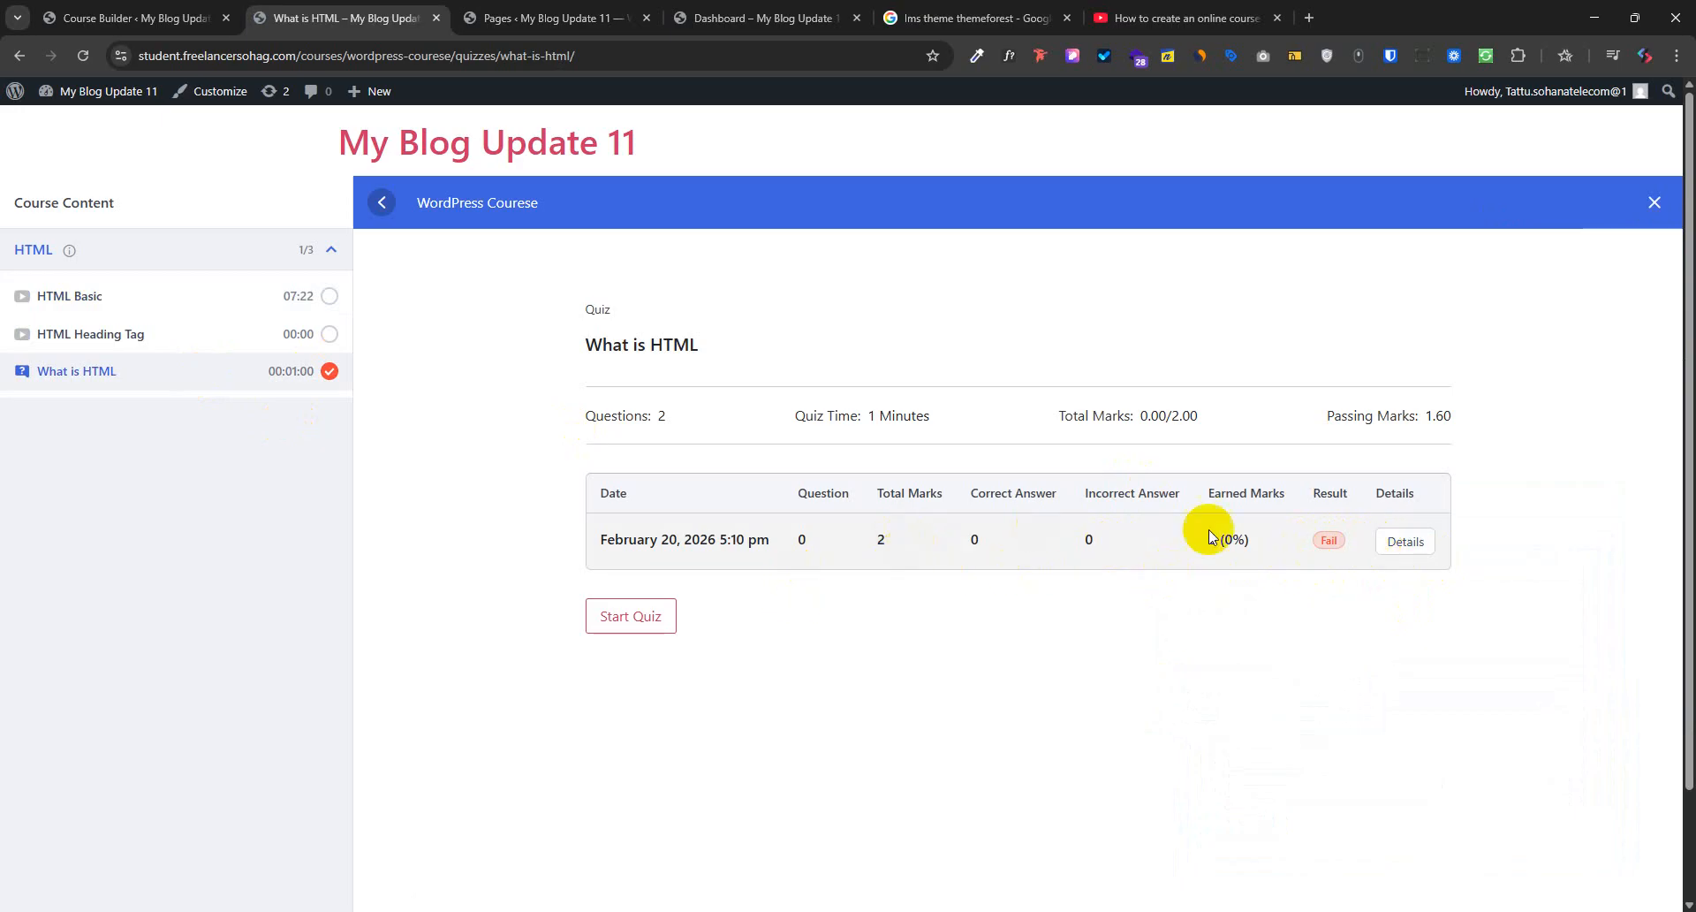
# Reopen the quiz in the course builder and re-confirm the text of question 1's options A and B
pyautogui.click(133, 18)
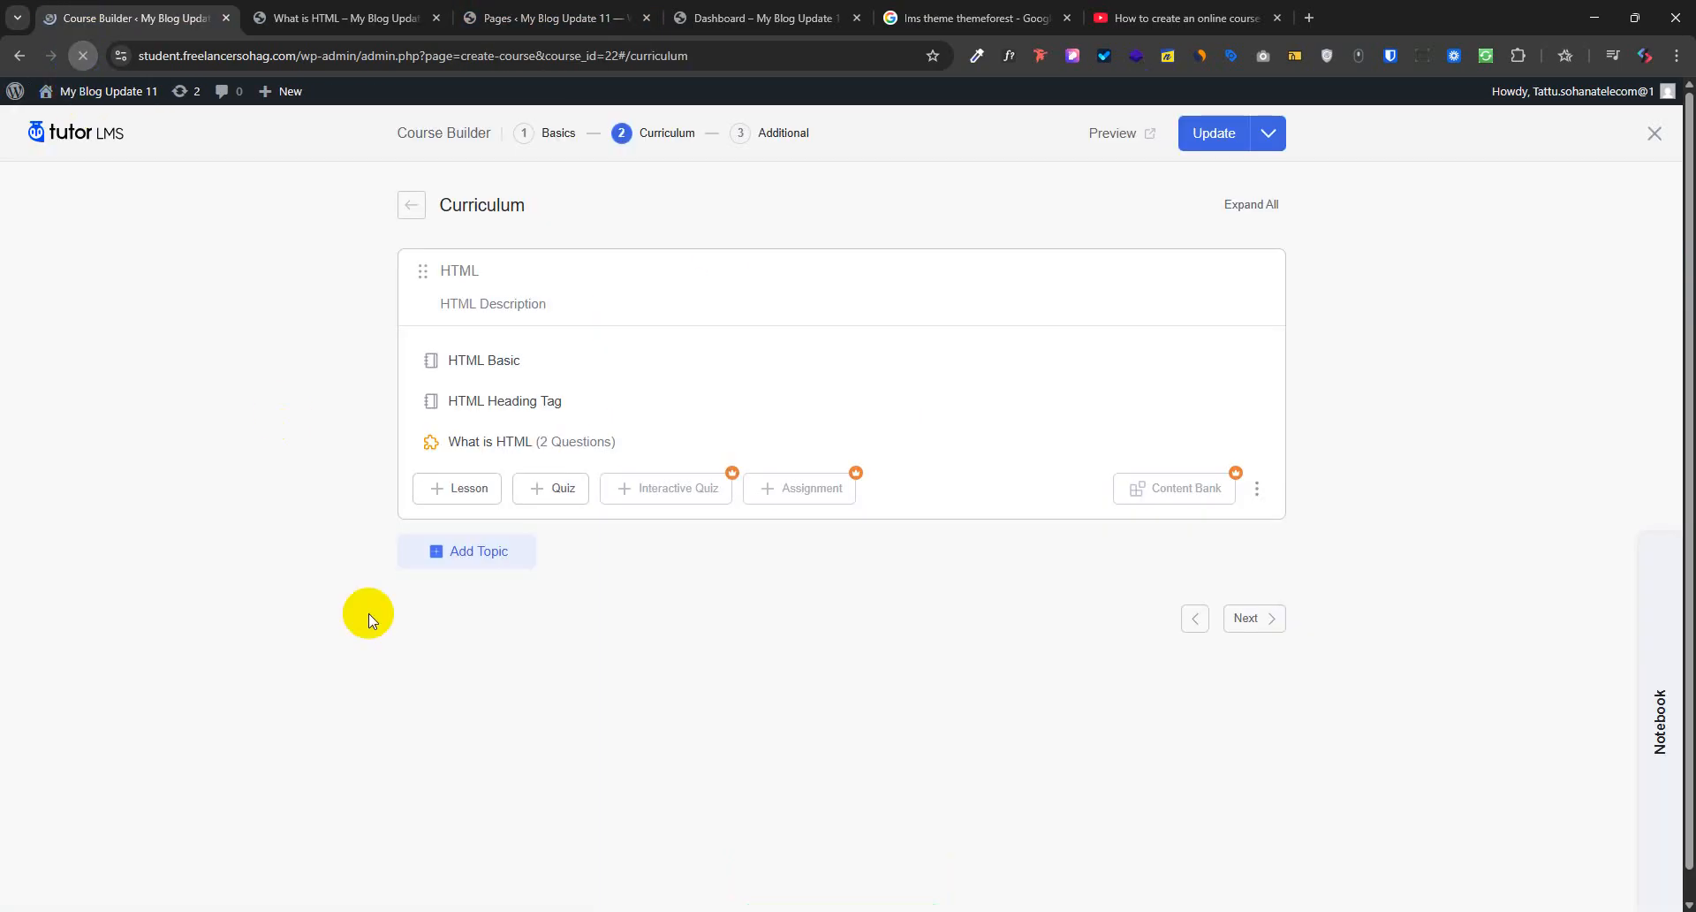
pyautogui.click(585, 439)
pyautogui.click(742, 698)
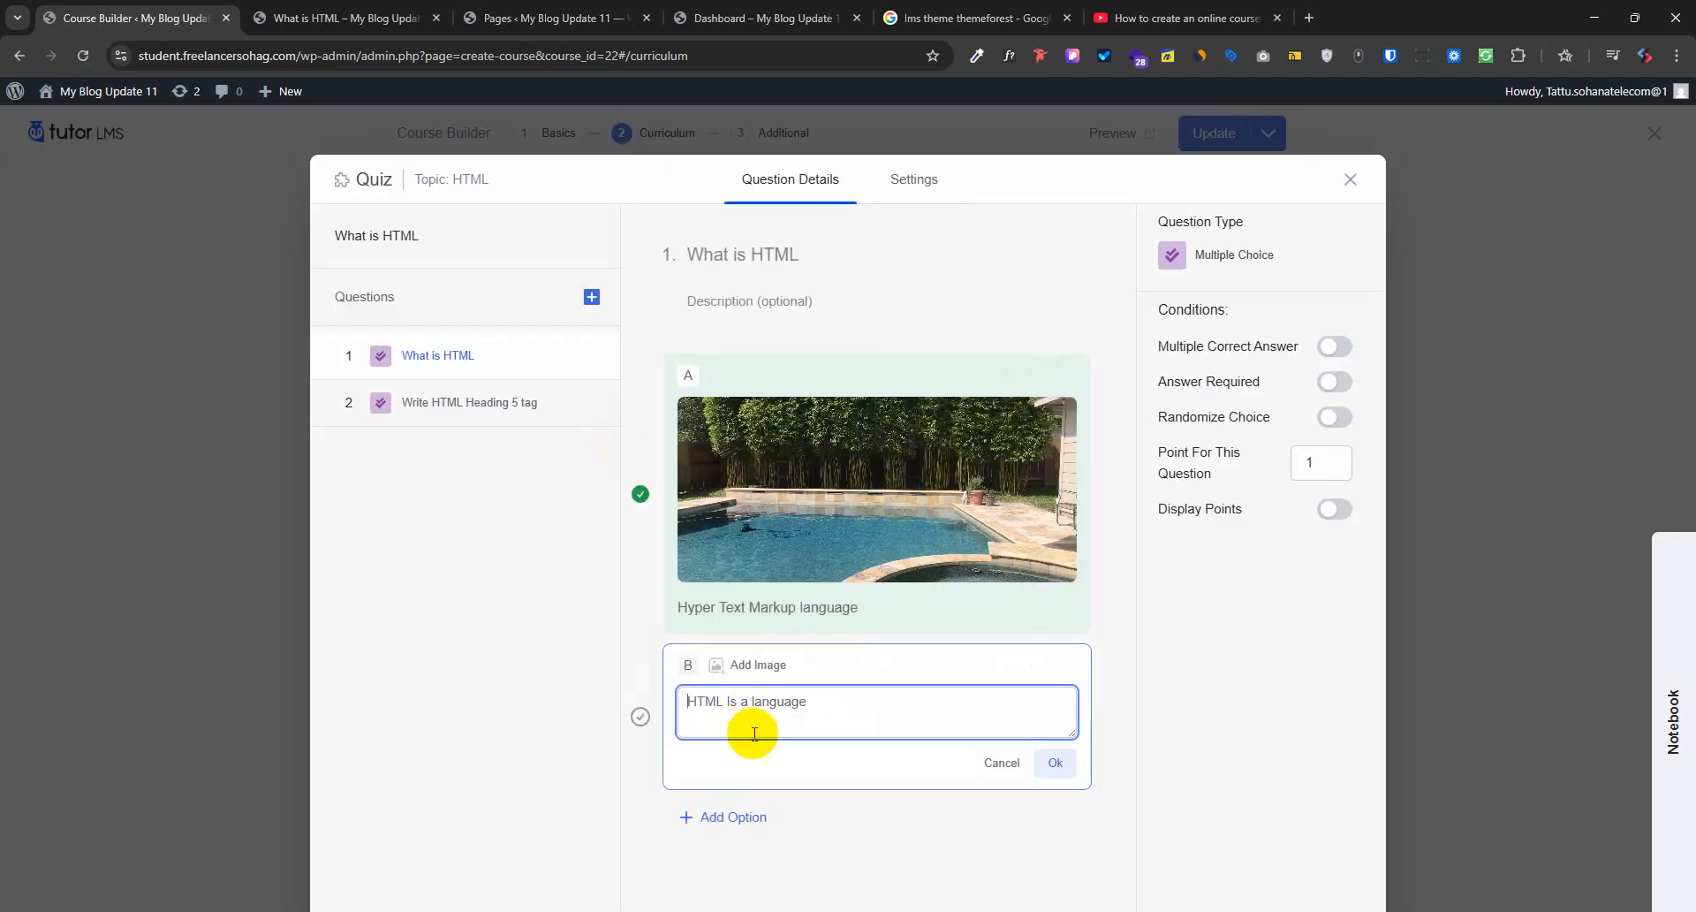
pyautogui.moveTo(848, 701); pyautogui.dragTo(730, 698)
pyautogui.click(1056, 762)
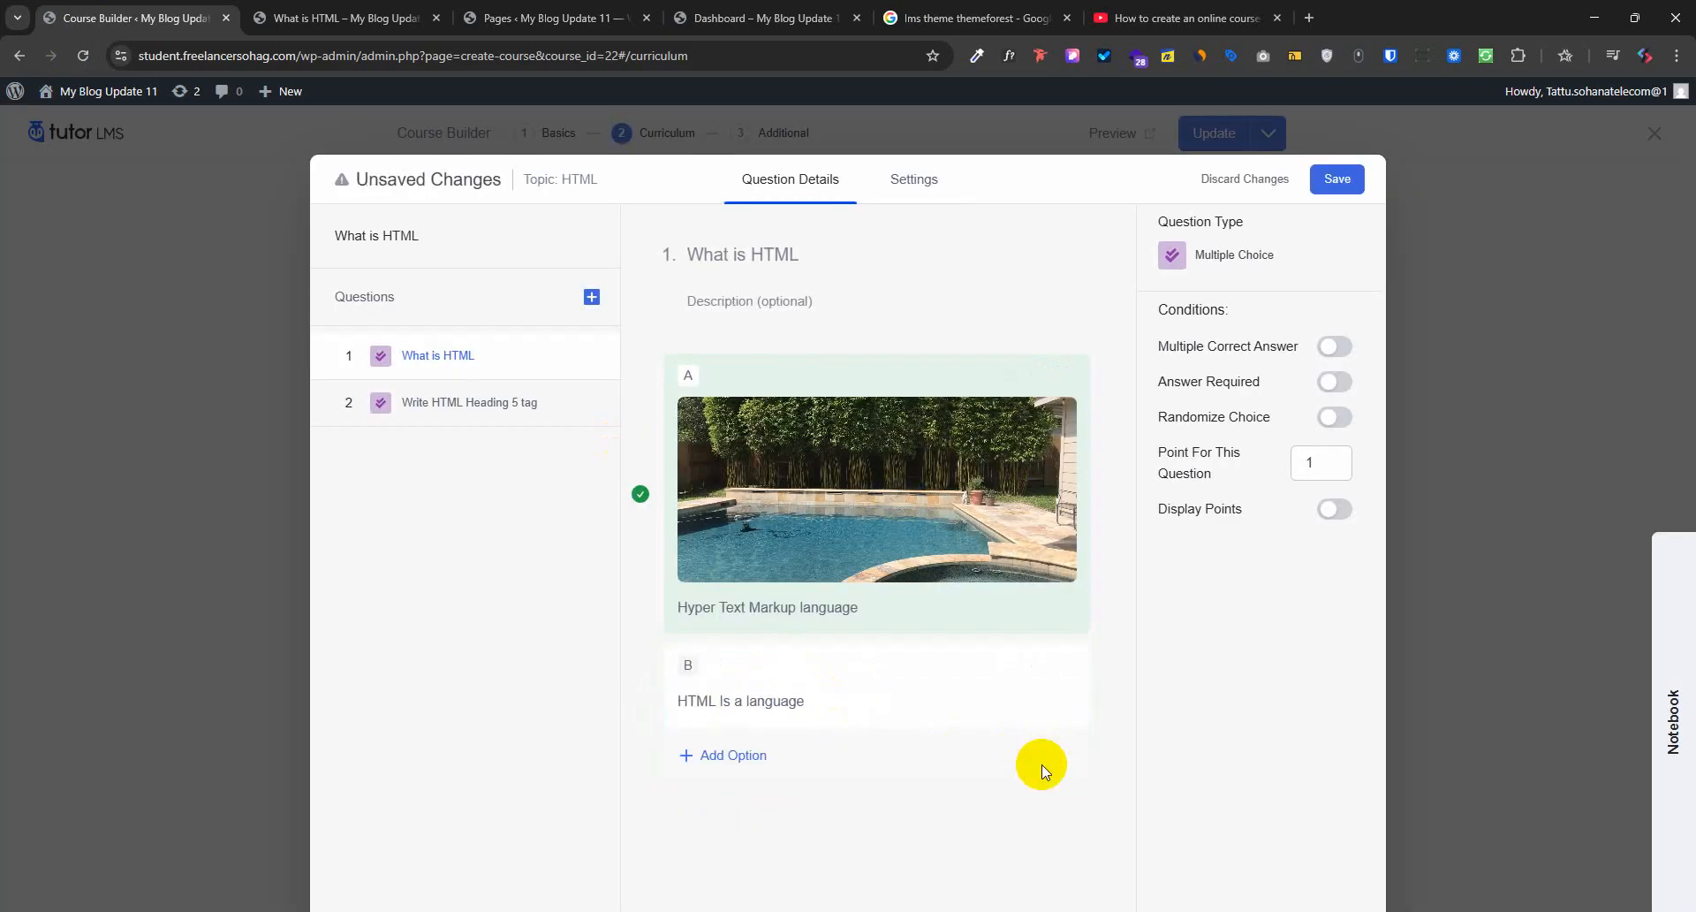
pyautogui.click(760, 608)
pyautogui.click(1058, 672)
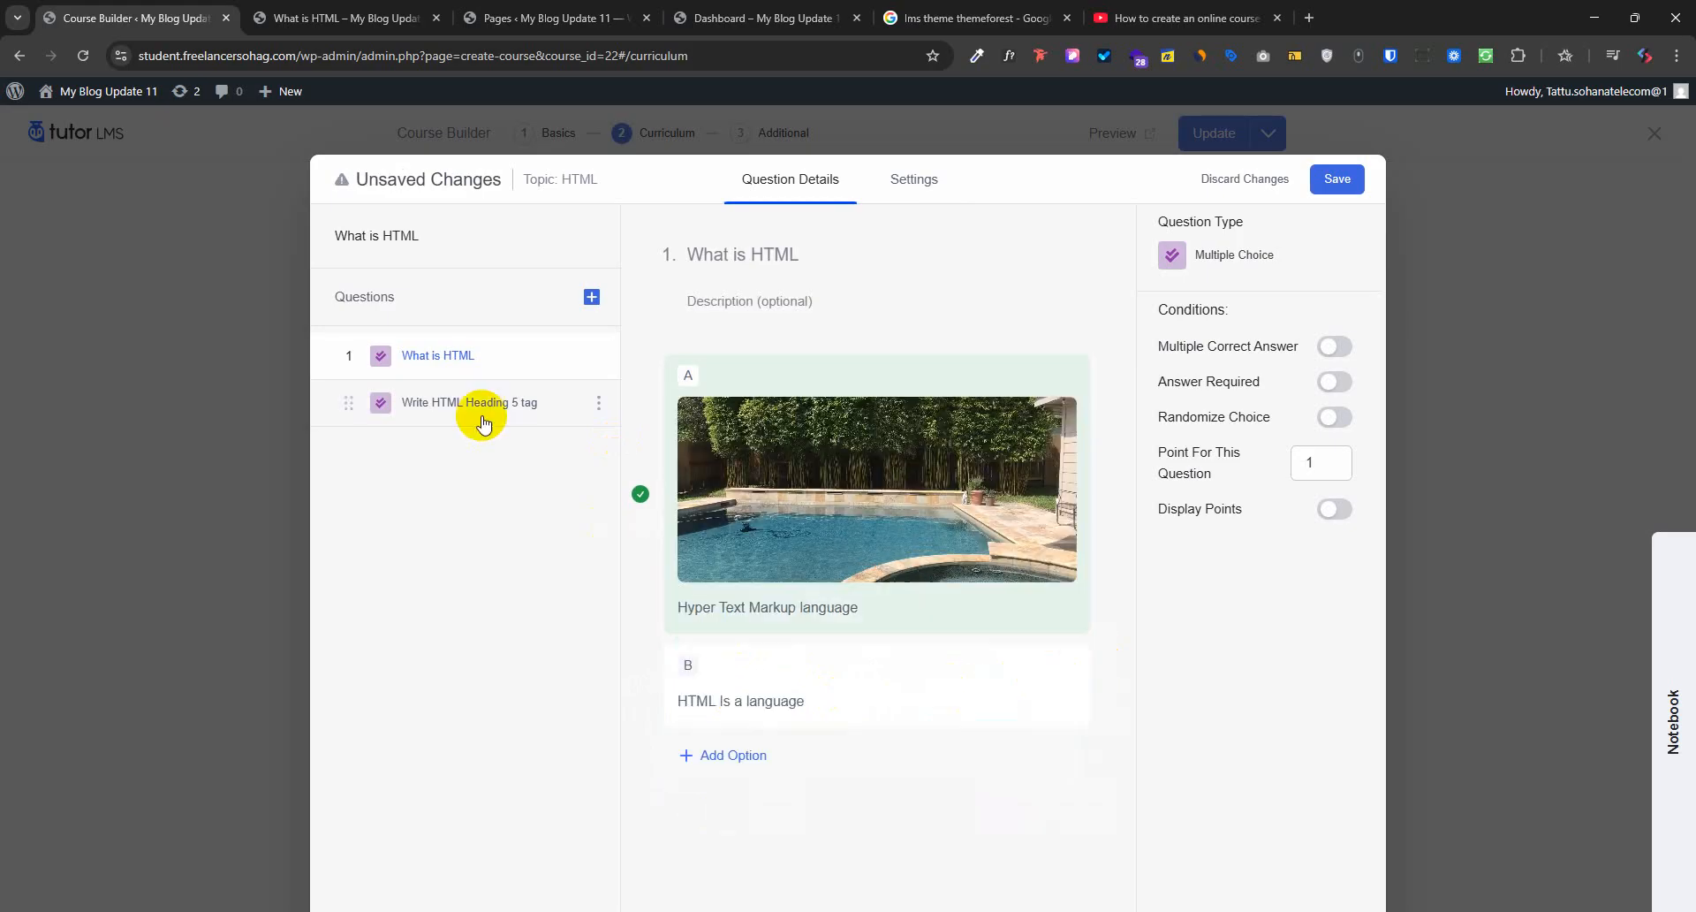
# Set question 2's options to "<h1> <h1>" for A and "<h1> <h5>" for B, with Answer Required and Display Points enabled
pyautogui.click(477, 405)
pyautogui.click(766, 425)
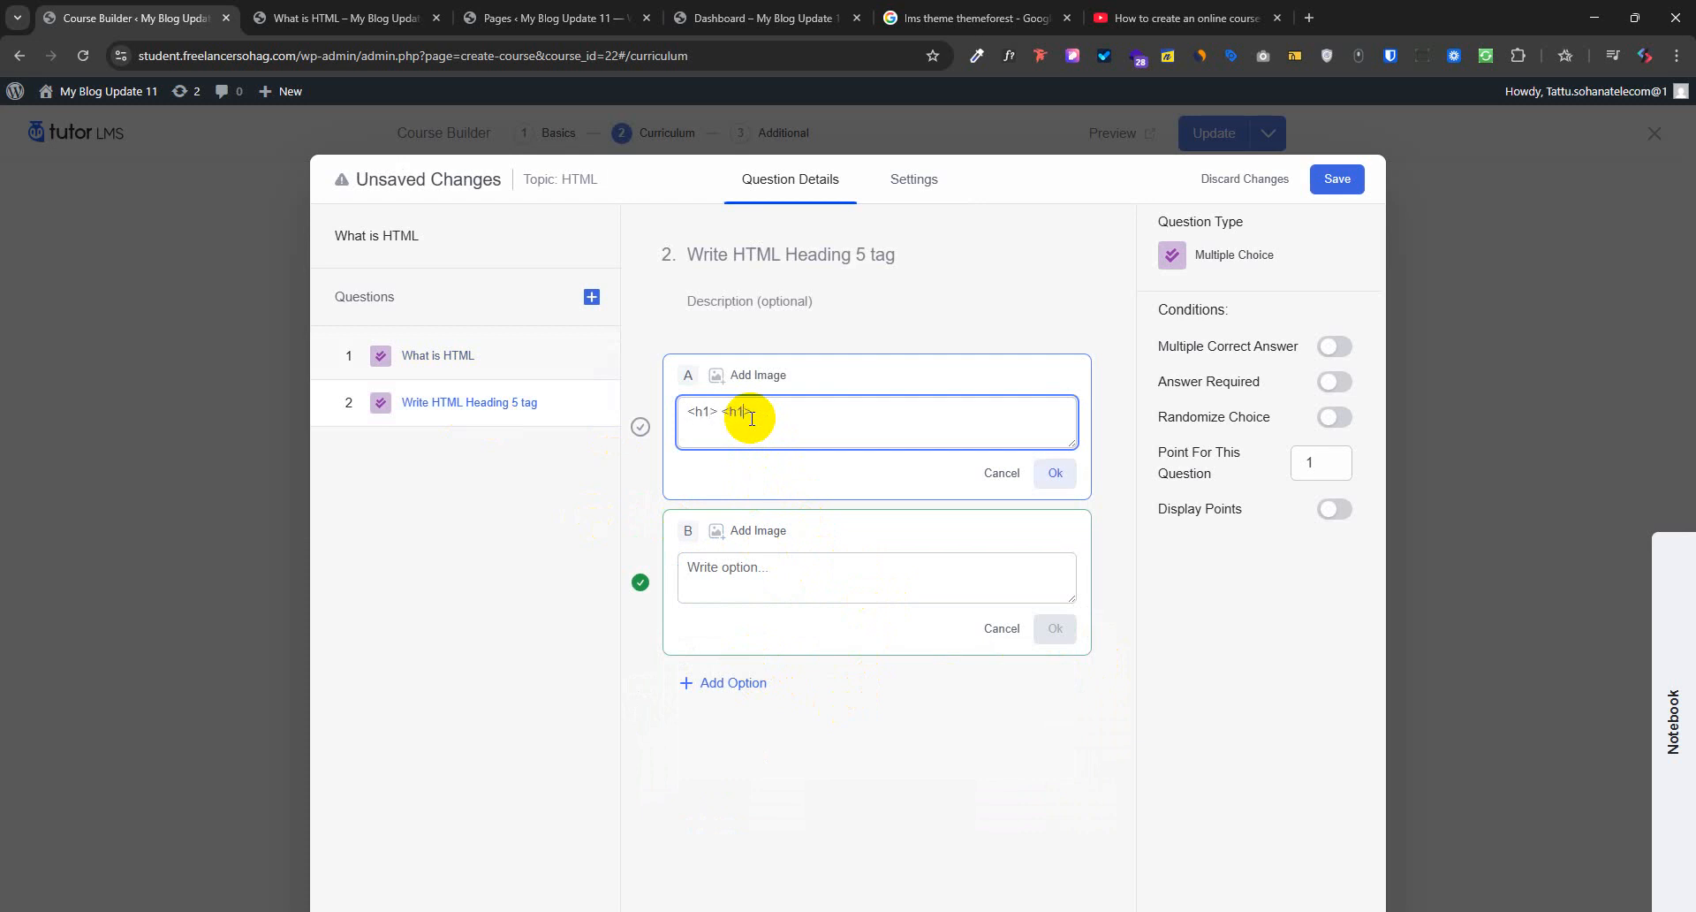
pyautogui.hotkey('ctrl', 'a')
pyautogui.click(809, 593)
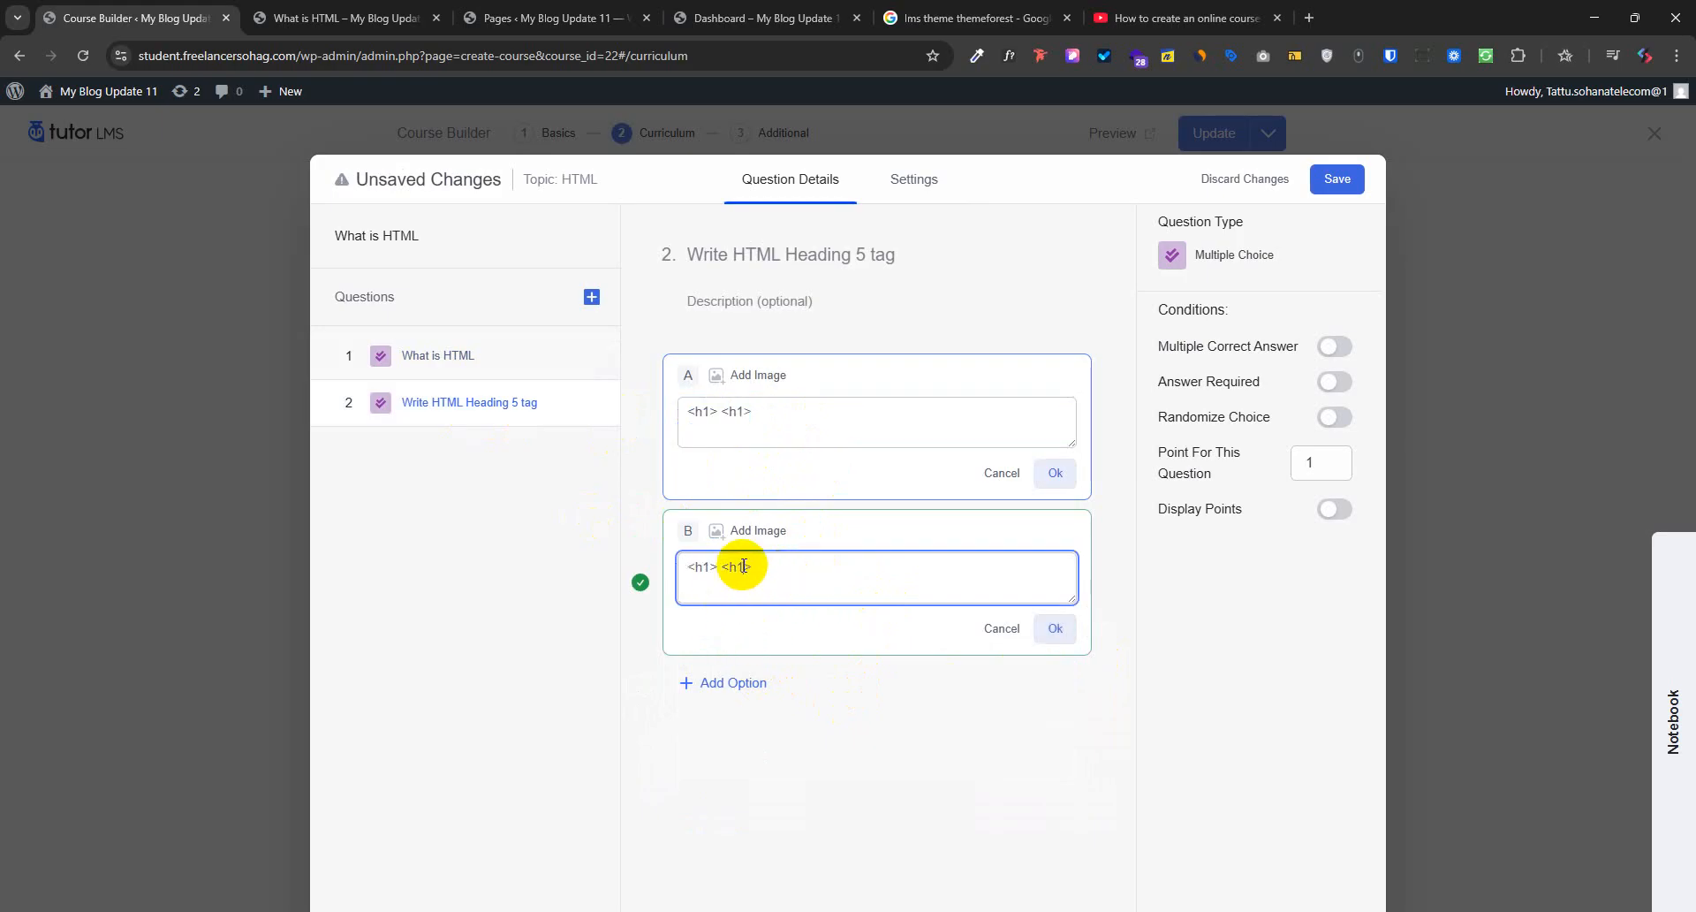
pyautogui.click(1055, 628)
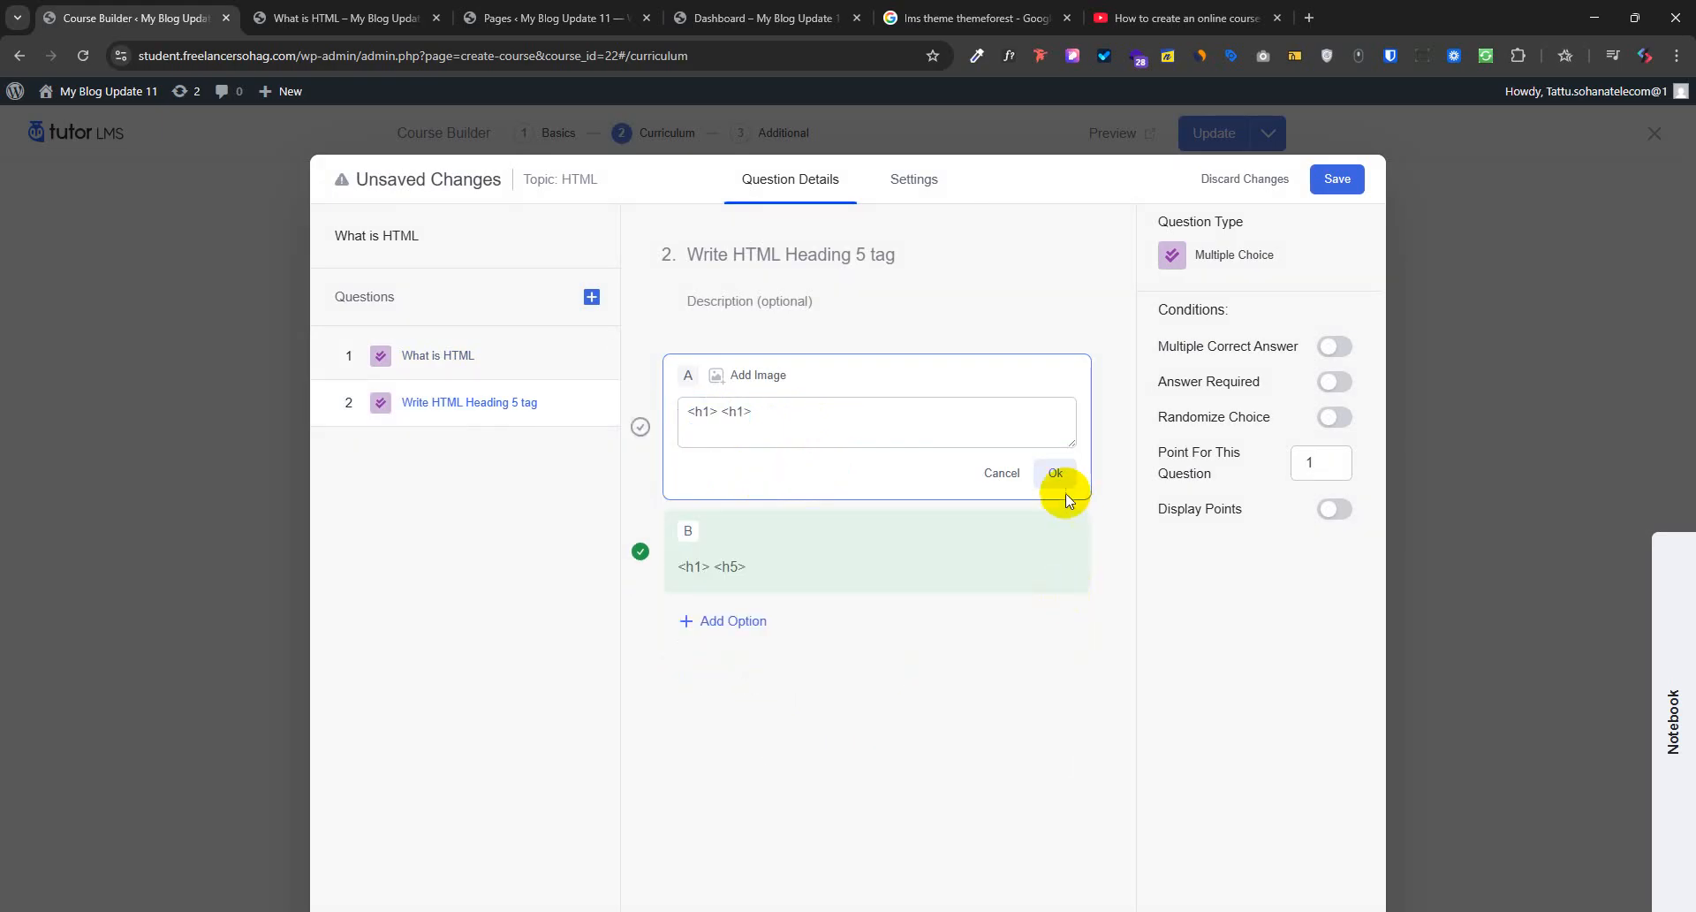
pyautogui.click(1055, 474)
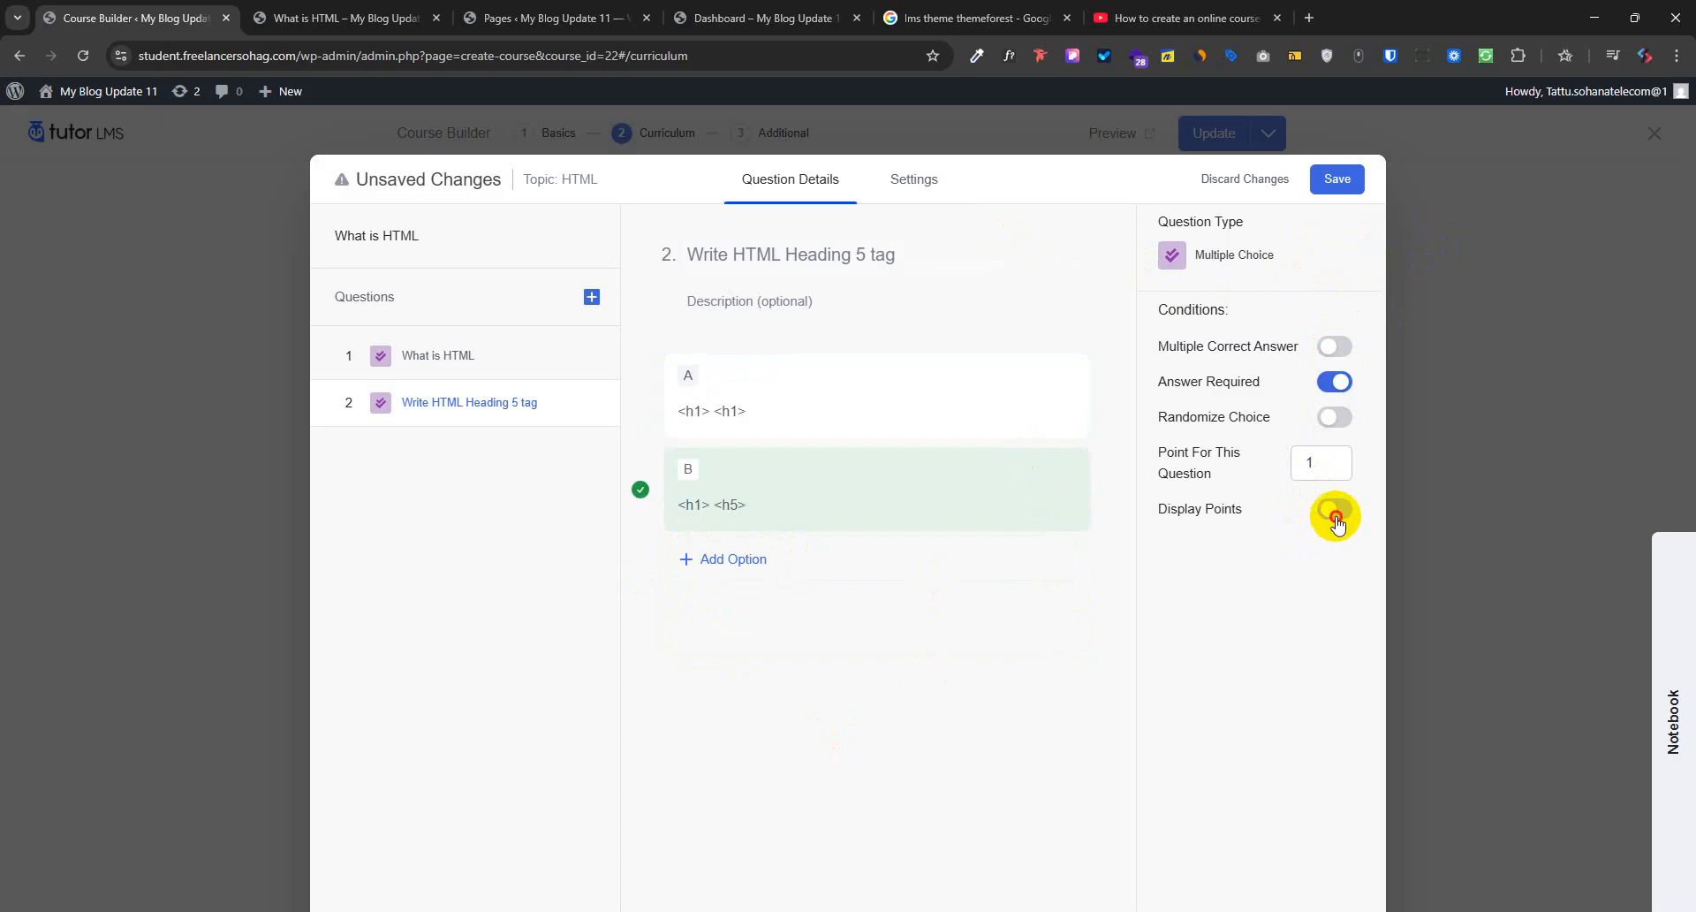
# Add option C with the text "<h3>" to question 2 and save the quiz
pyautogui.click(744, 560)
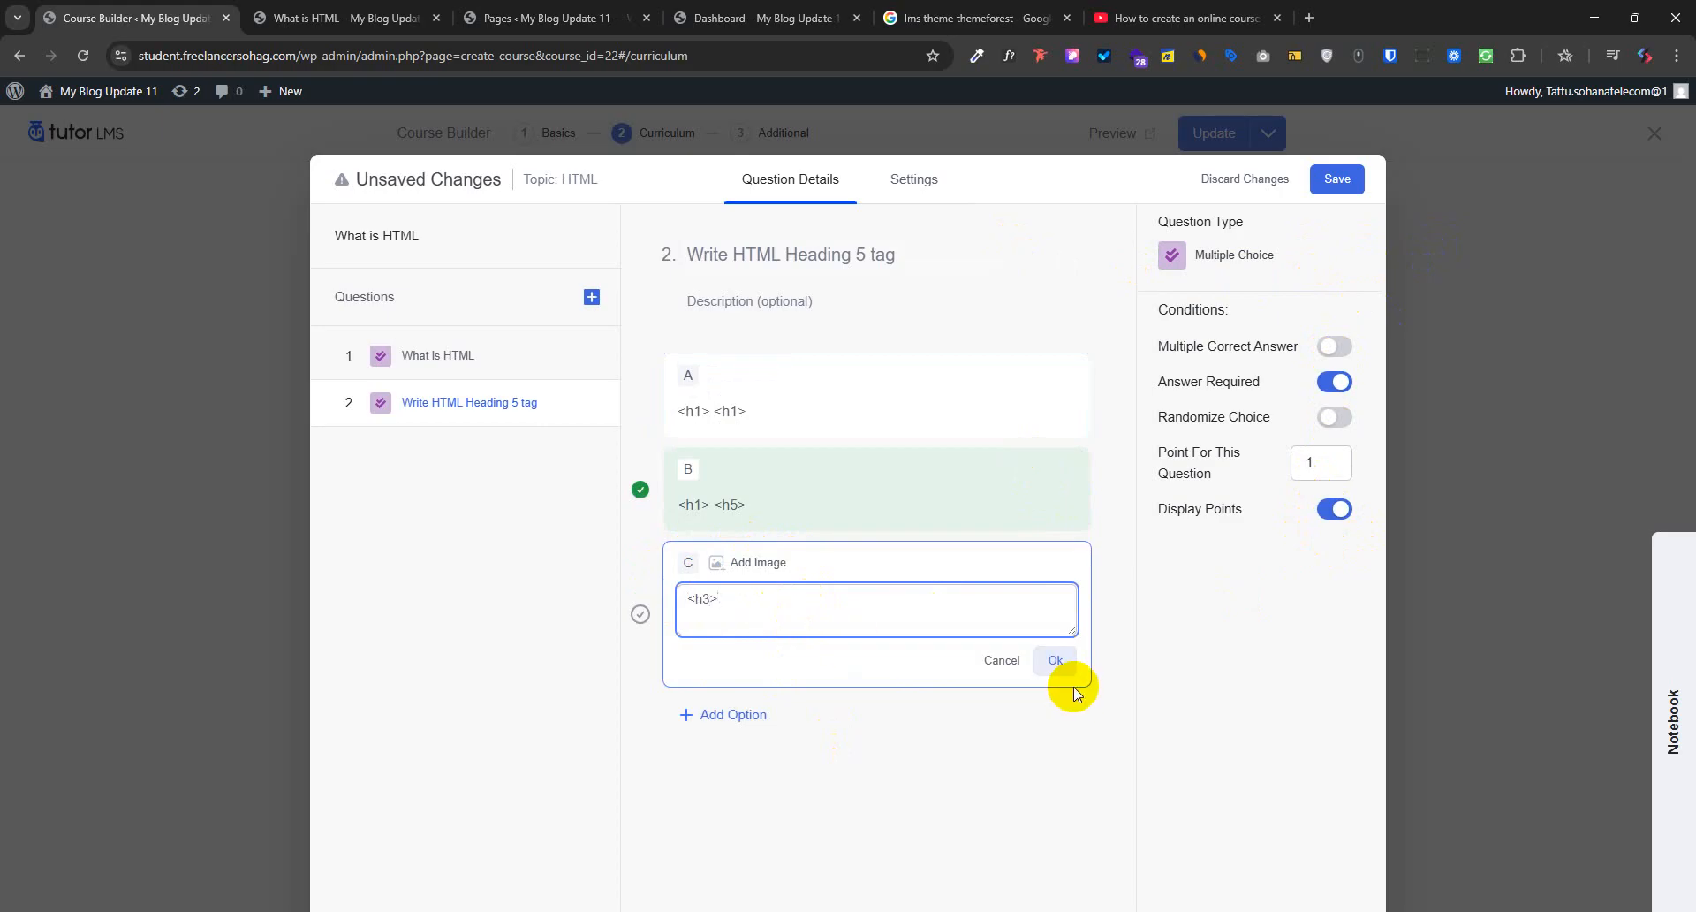
pyautogui.click(1056, 661)
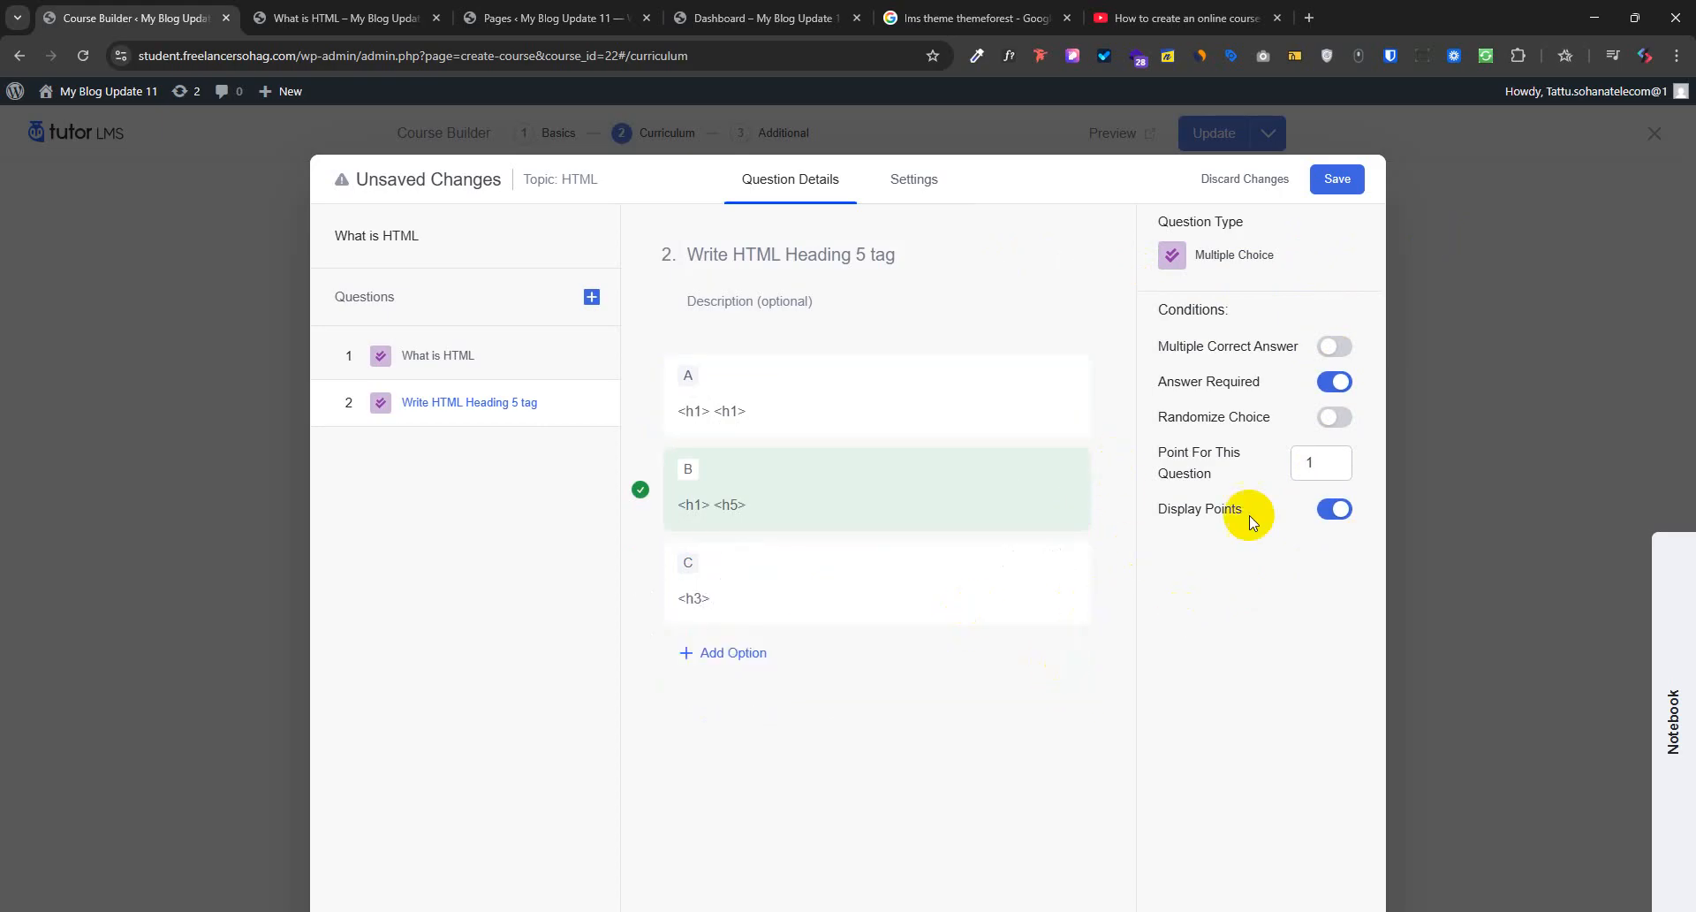
pyautogui.click(916, 200)
pyautogui.scroll(-3, 1034, 693)
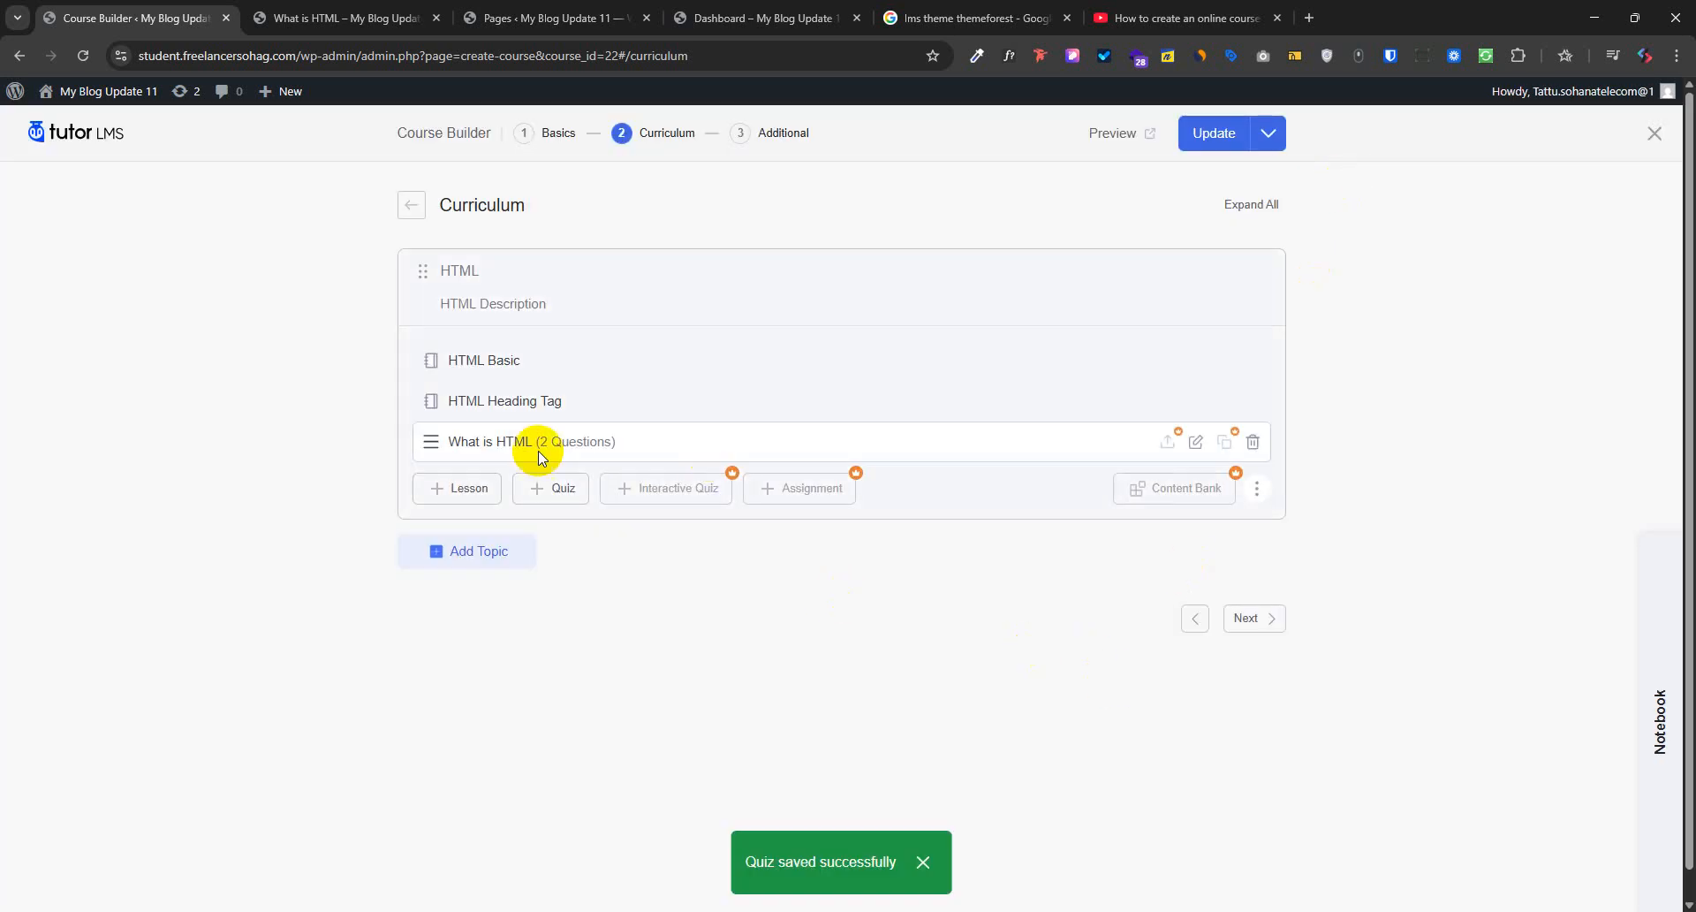
# Reopen the quiz's question 2 to check its answer options, and close option B's image picker without choosing an image
pyautogui.click(457, 442)
pyautogui.click(495, 417)
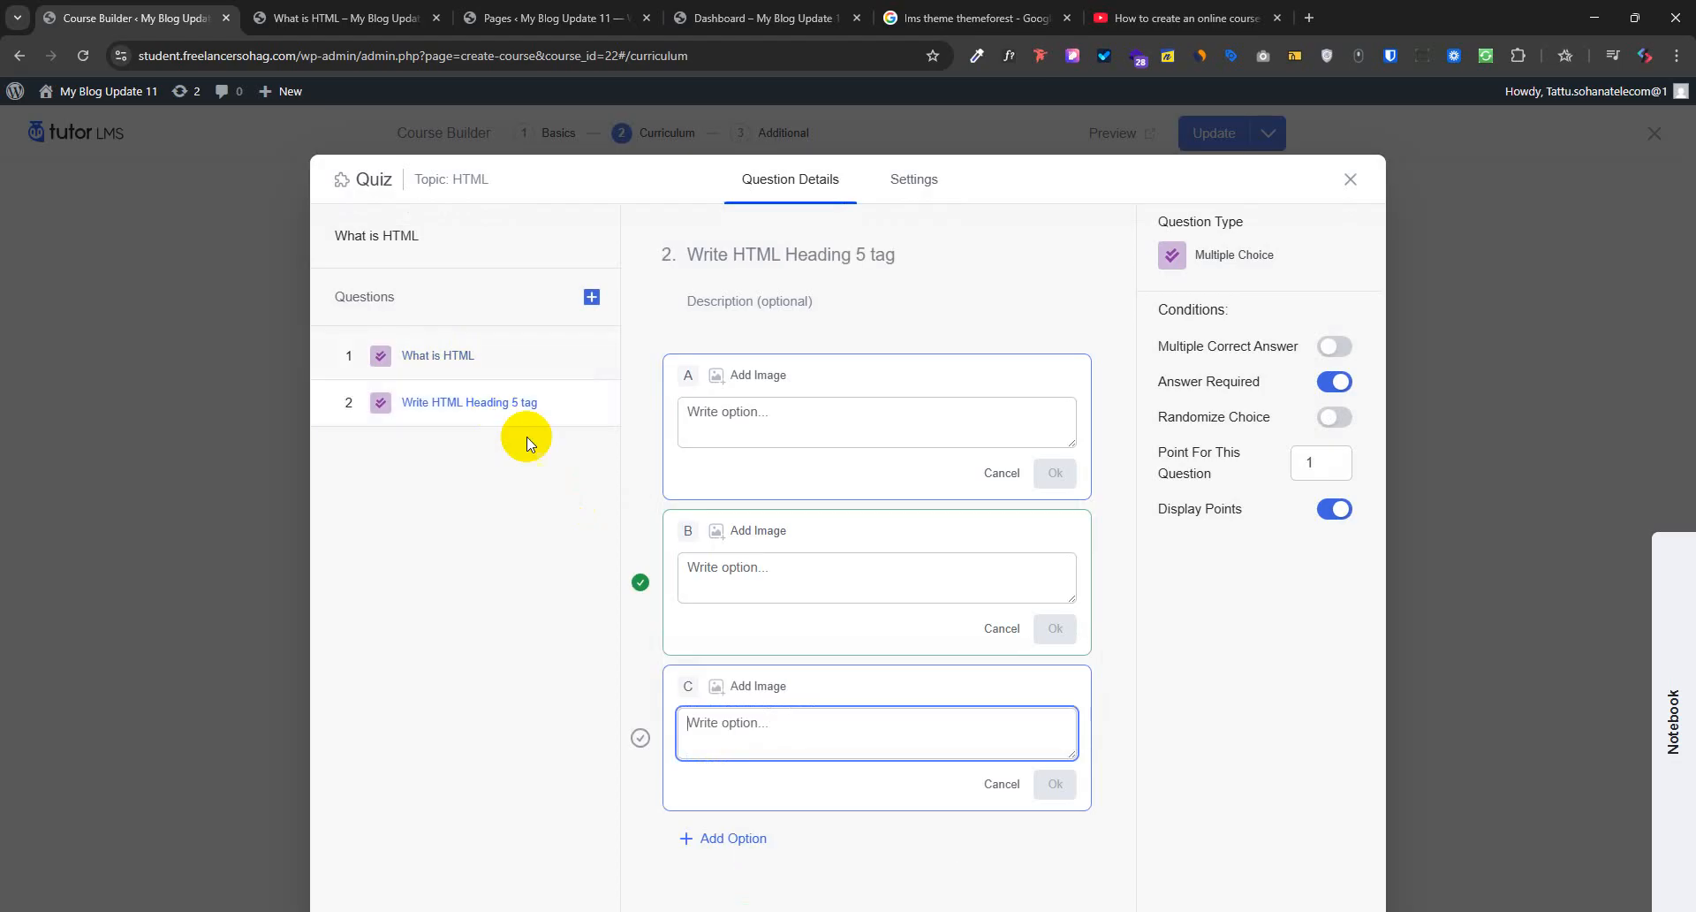
pyautogui.click(769, 601)
pyautogui.click(776, 442)
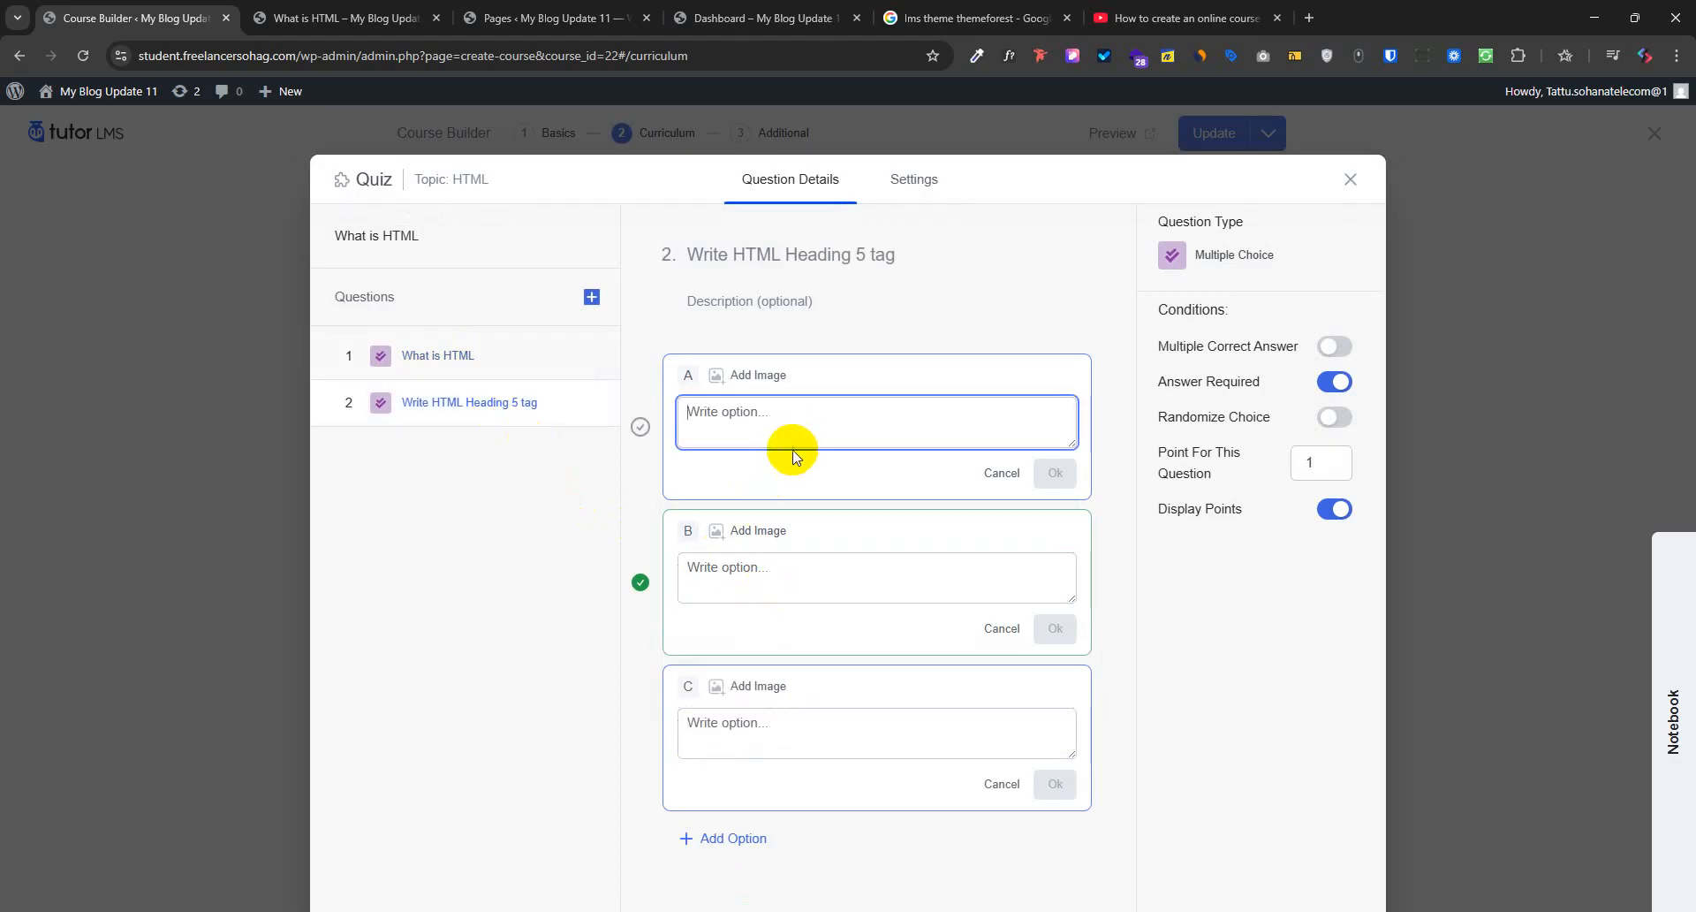
pyautogui.click(753, 530)
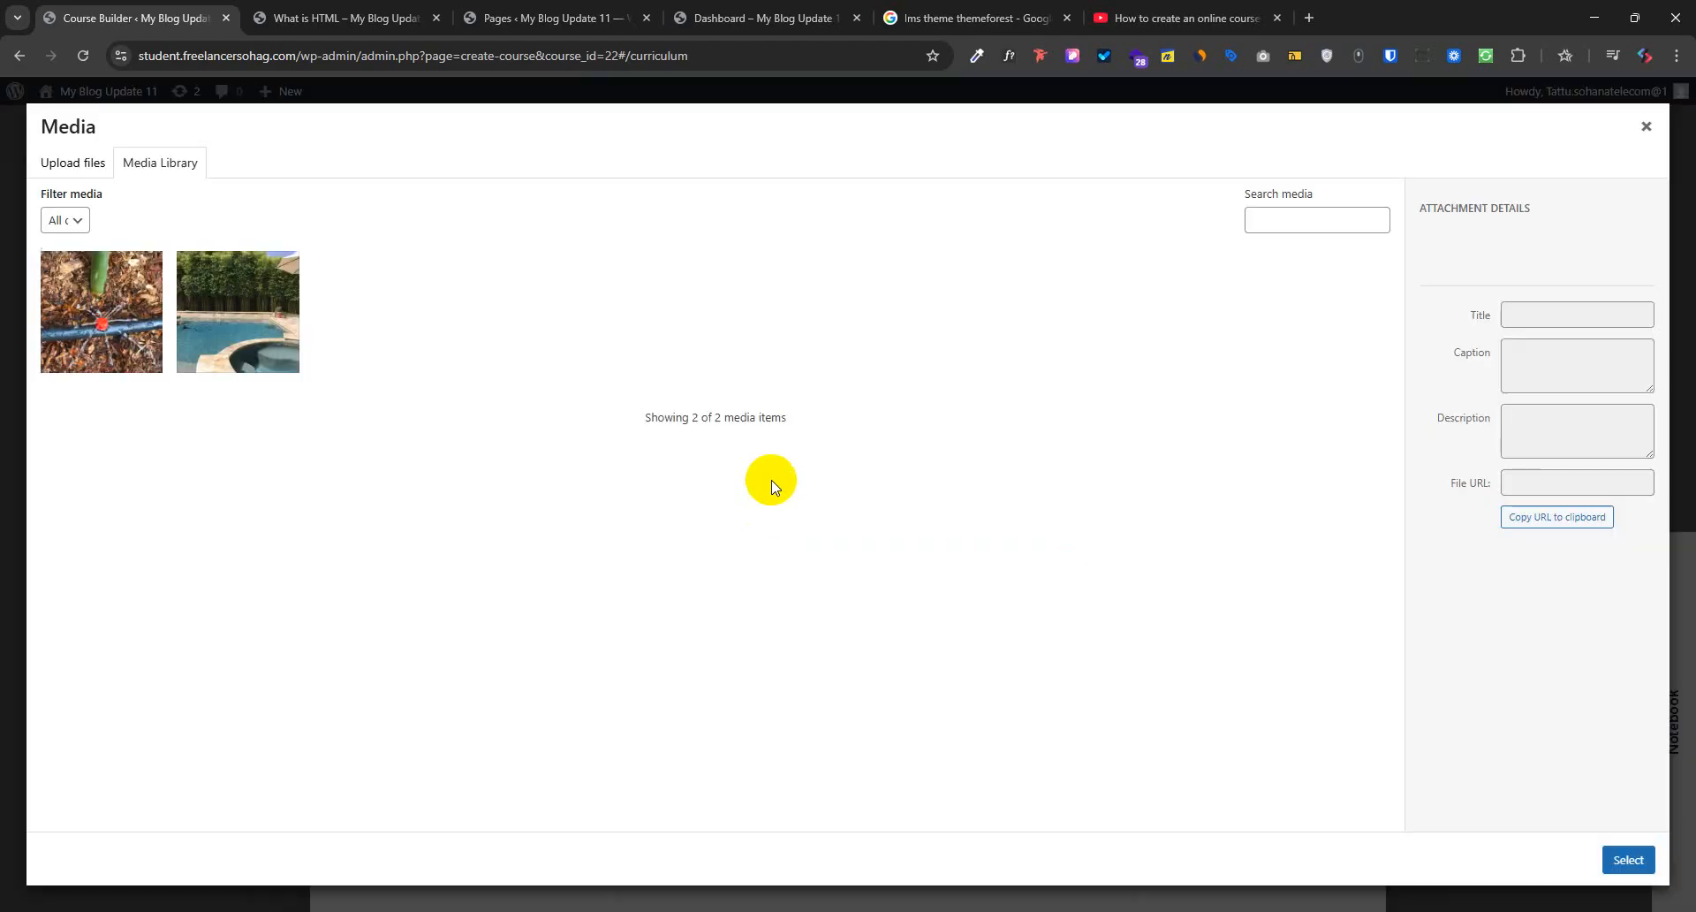
pyautogui.click(1646, 127)
# Copy question 2's title "Write HTML Heading 5 tag" into options A, B and C, confirm them and save the quiz
pyautogui.click(811, 257)
pyautogui.hotkey('ctrl', 'a')
pyautogui.hotkey('ctrl', 'c')
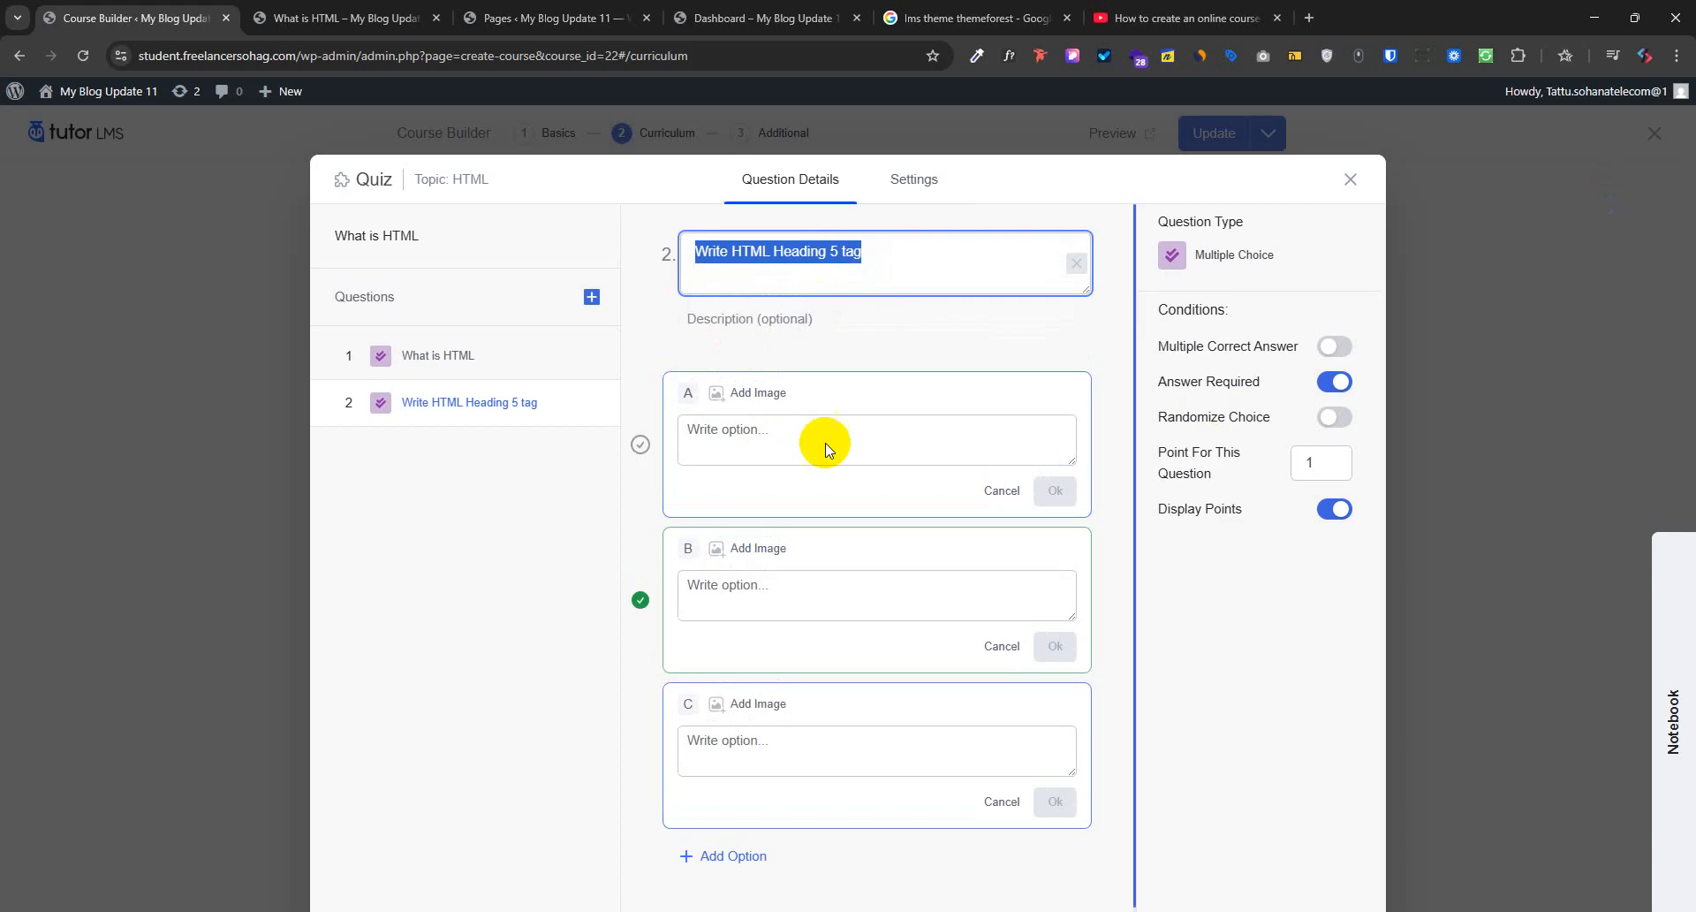
pyautogui.click(784, 433)
pyautogui.hotkey('ctrl', 'v')
pyautogui.click(767, 590)
pyautogui.hotkey('ctrl', 'v')
pyautogui.click(720, 746)
pyautogui.hotkey('ctrl', 'v')
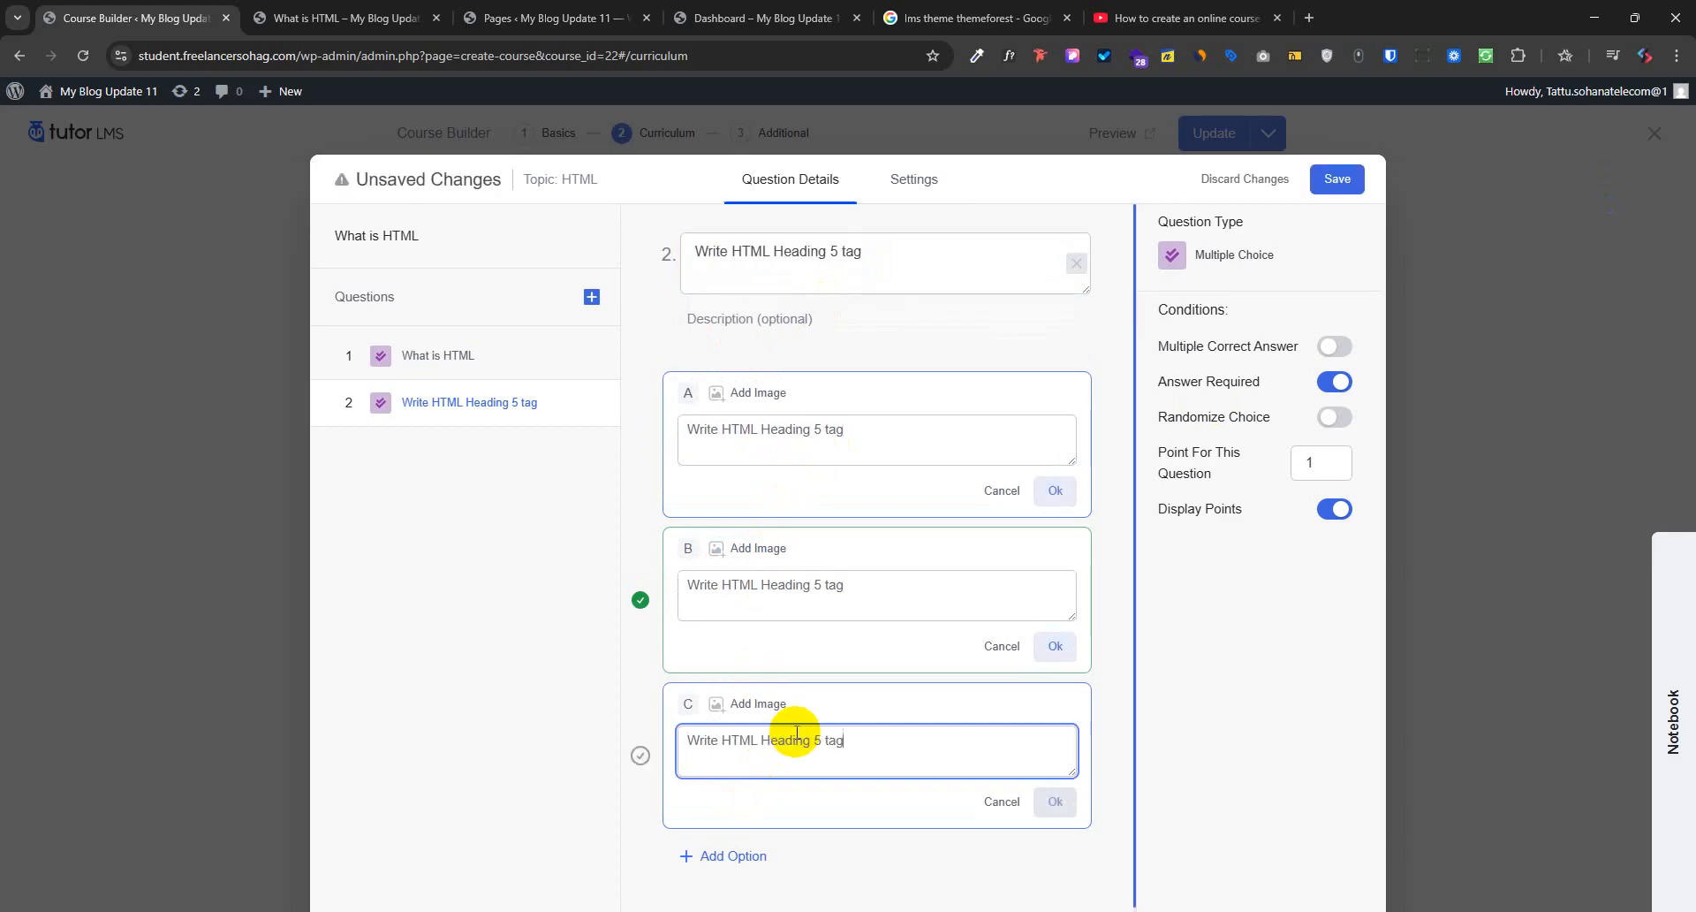
pyautogui.click(1055, 646)
pyautogui.click(1055, 490)
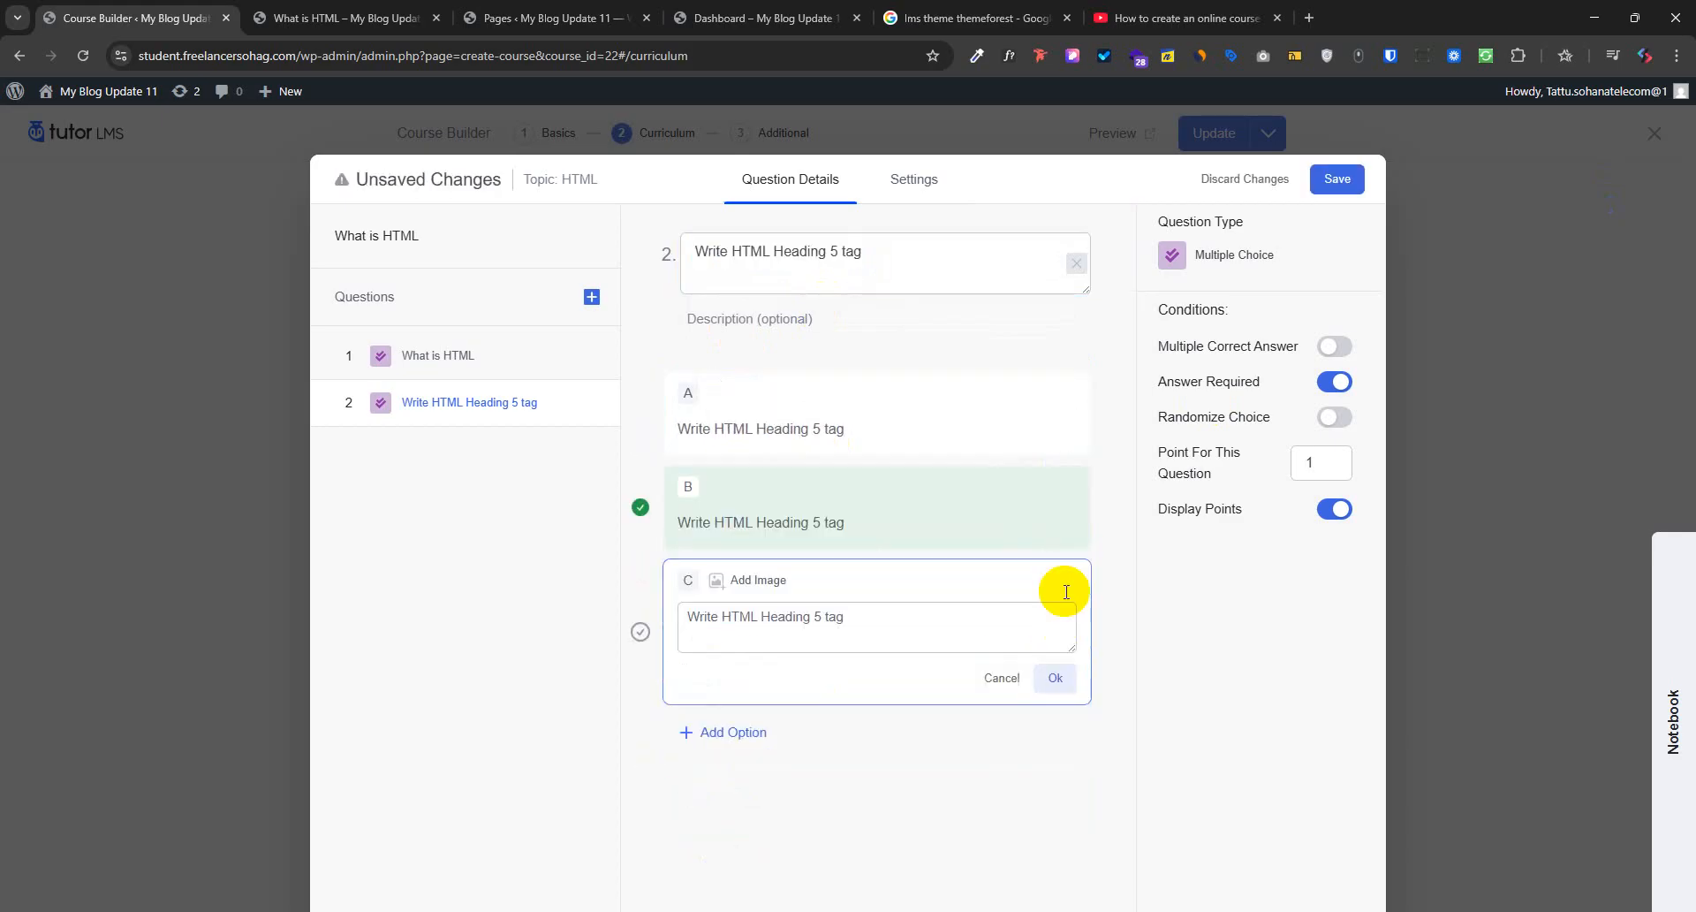
pyautogui.click(1058, 676)
pyautogui.click(1347, 199)
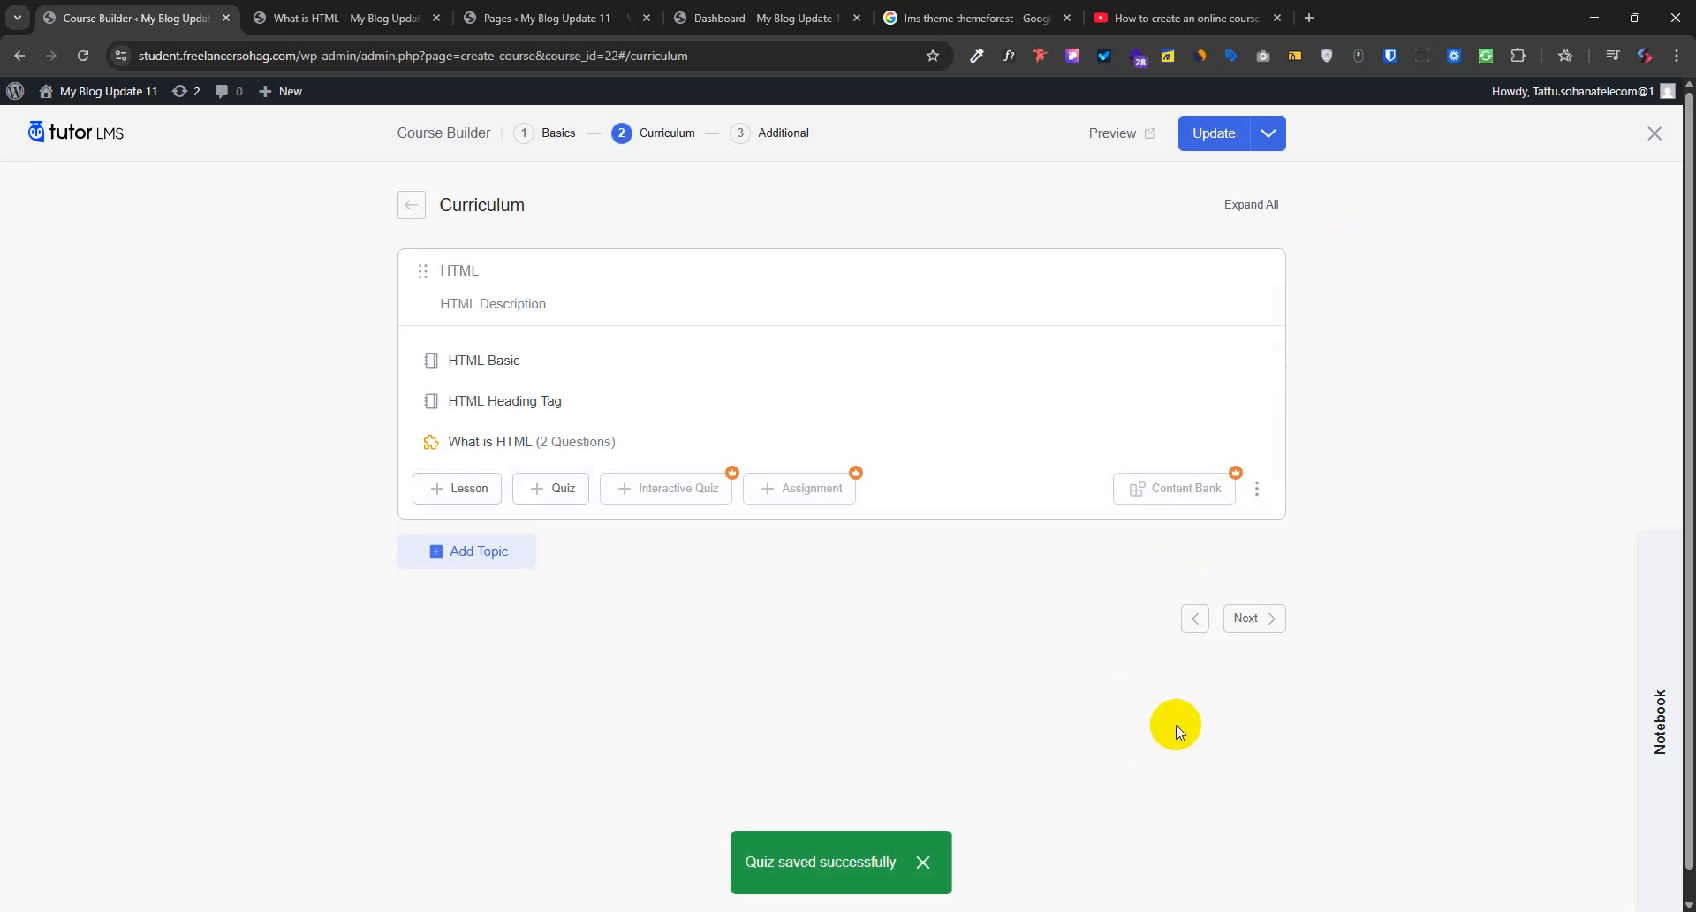
# Return to the student's "What is HTML" quiz page, reload it and start a new attempt
pyautogui.click(531, 13)
pyautogui.click(811, 15)
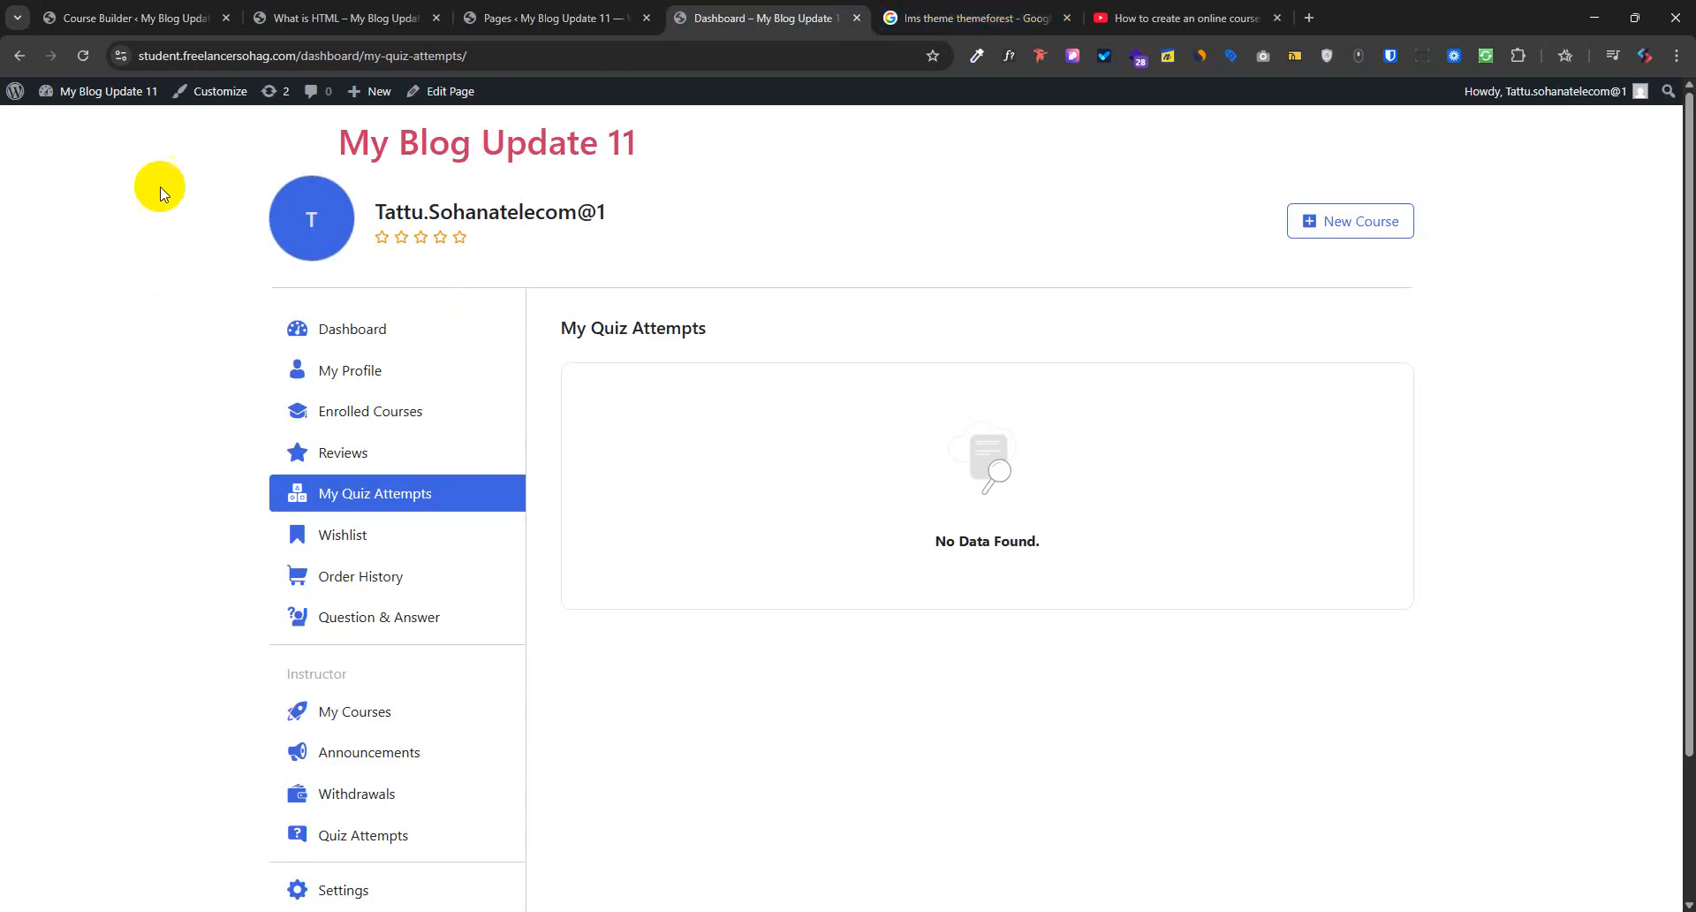
pyautogui.click(548, 18)
pyautogui.click(354, 18)
pyautogui.click(84, 56)
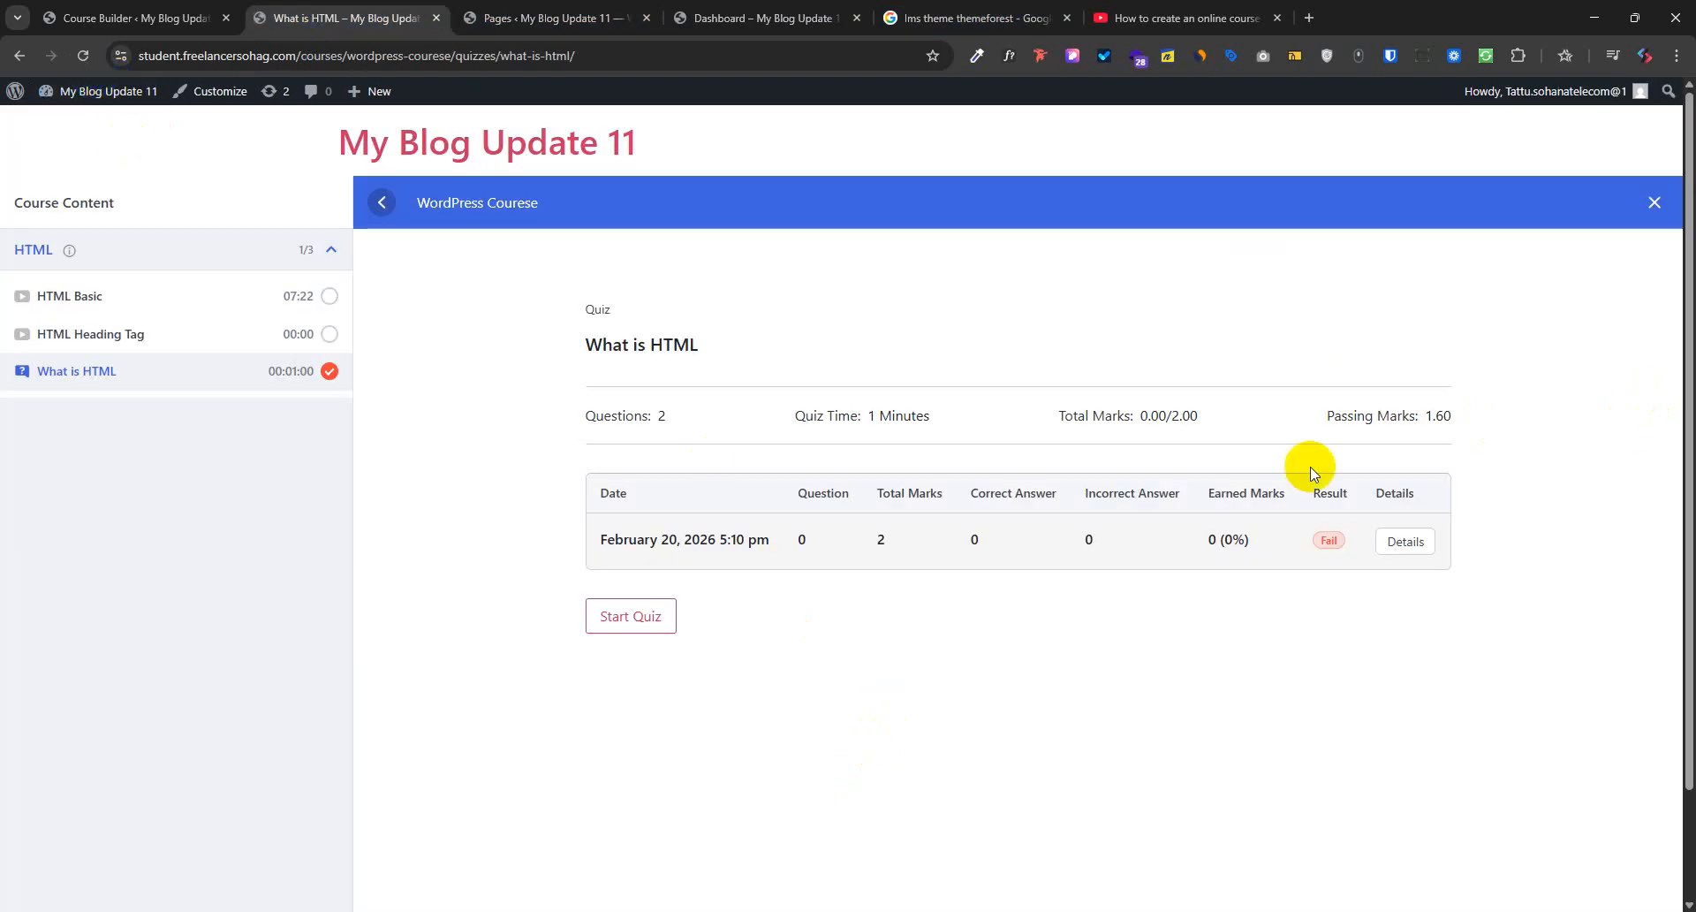
pyautogui.click(661, 608)
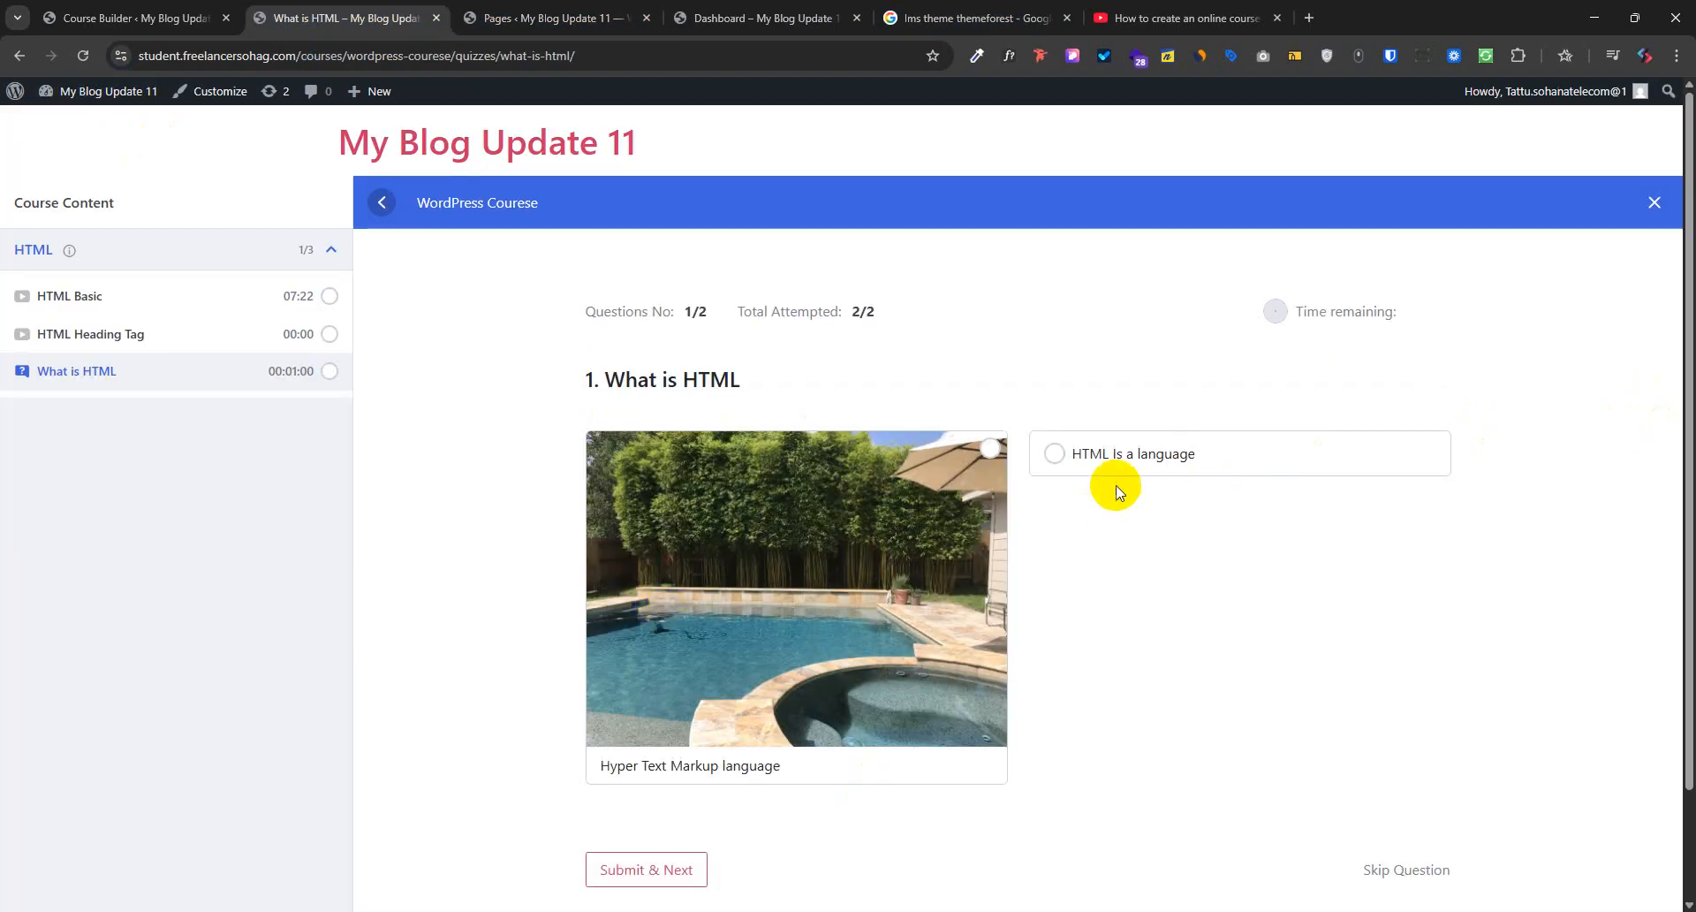
# Answer the "What is HTML" question with the pool image option "Hyper Text Markup language" and submit it
pyautogui.scroll(-1, 977, 568)
pyautogui.scroll(-1, 976, 568)
pyautogui.scroll(1, 742, 576)
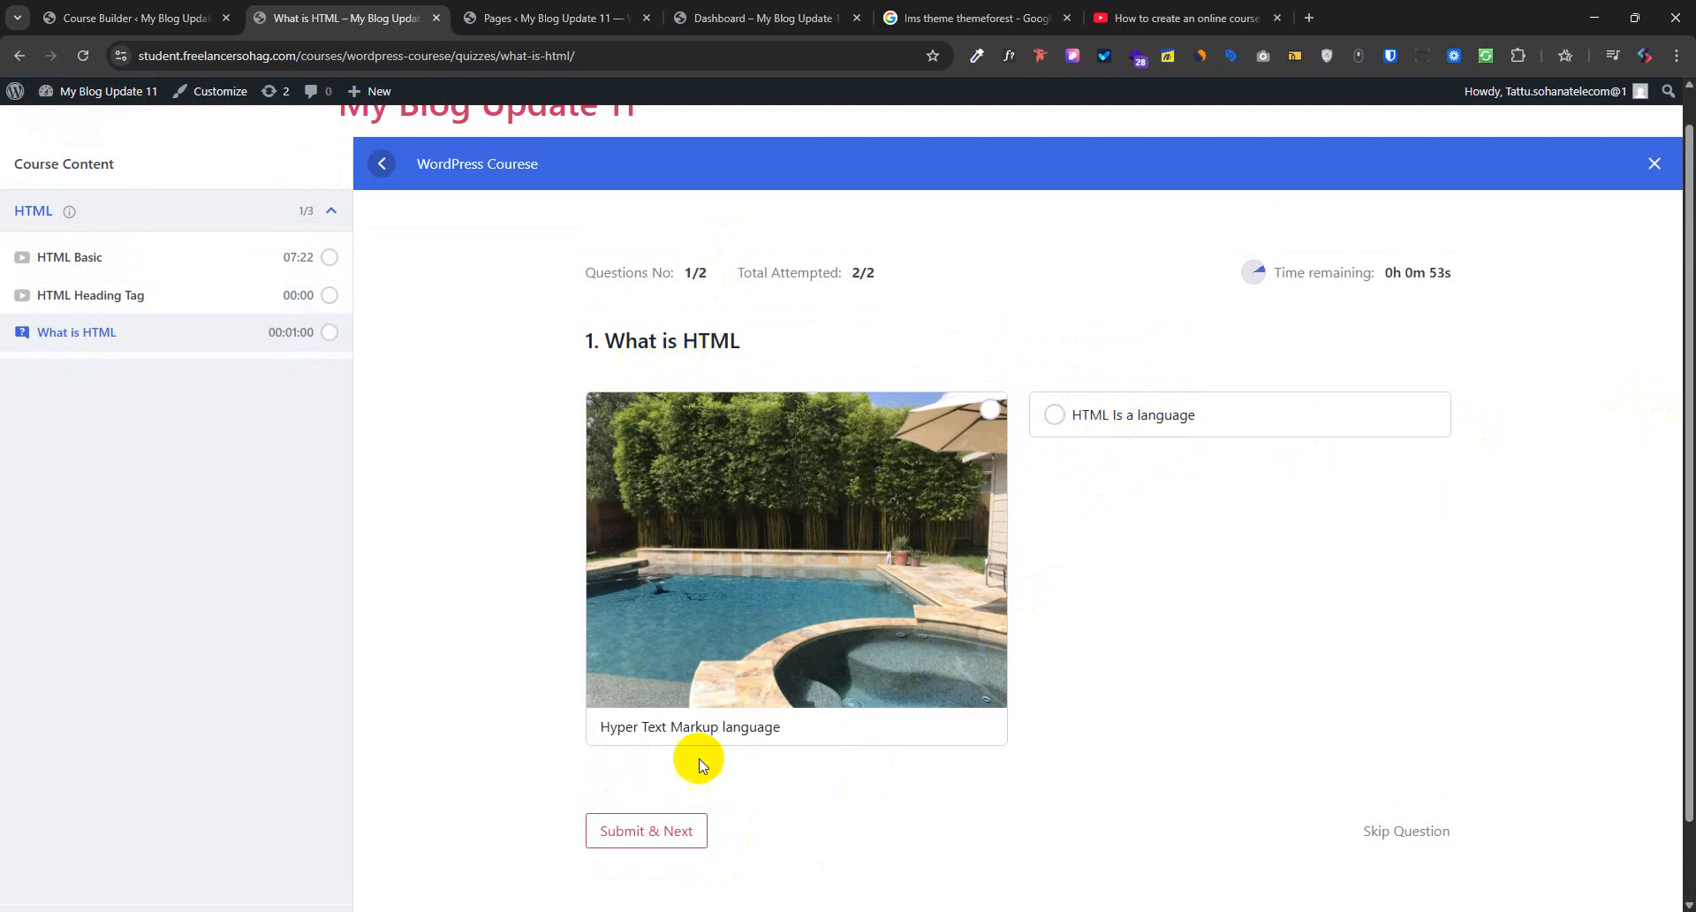
pyautogui.click(779, 485)
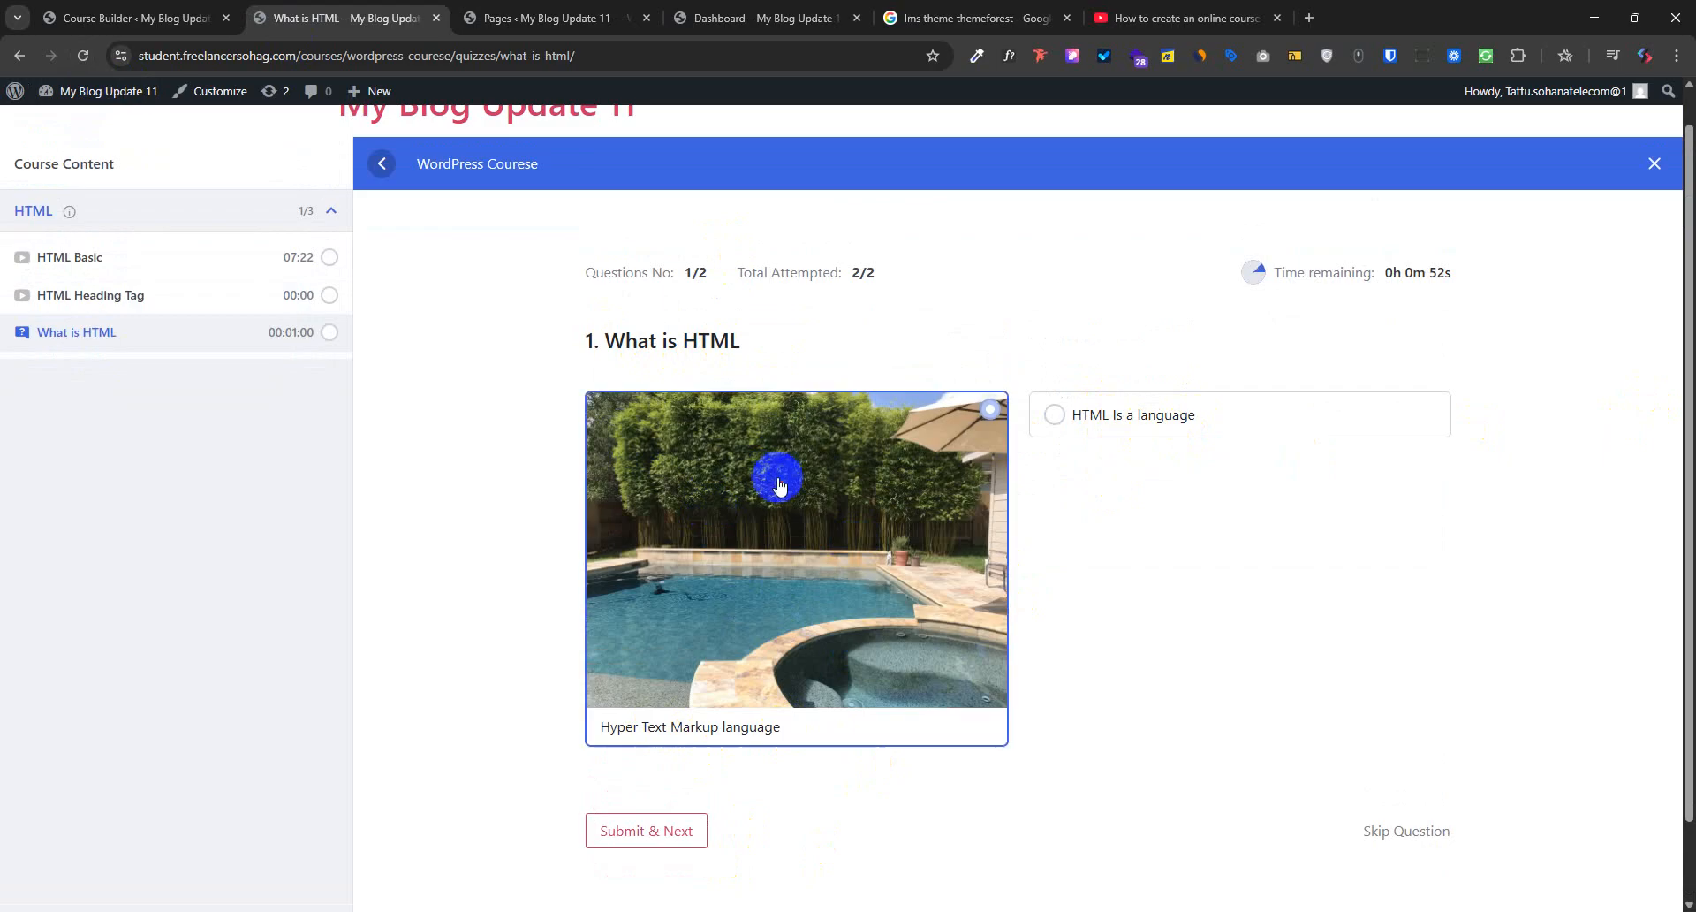
pyautogui.click(812, 506)
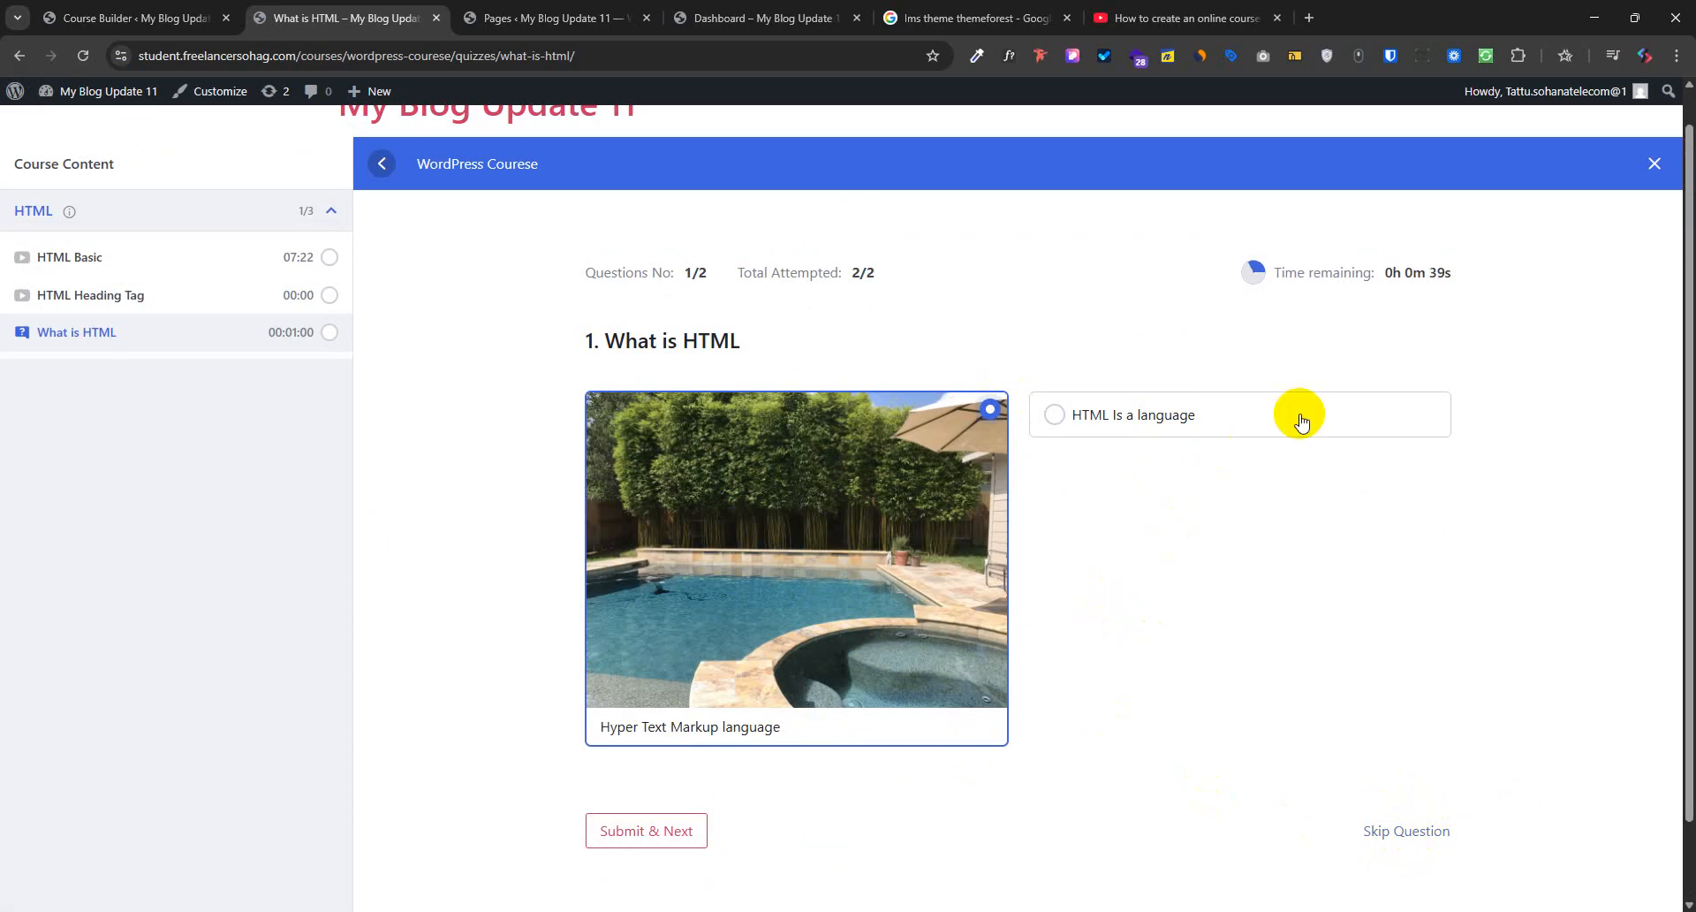
pyautogui.moveTo(1409, 273); pyautogui.dragTo(1480, 311)
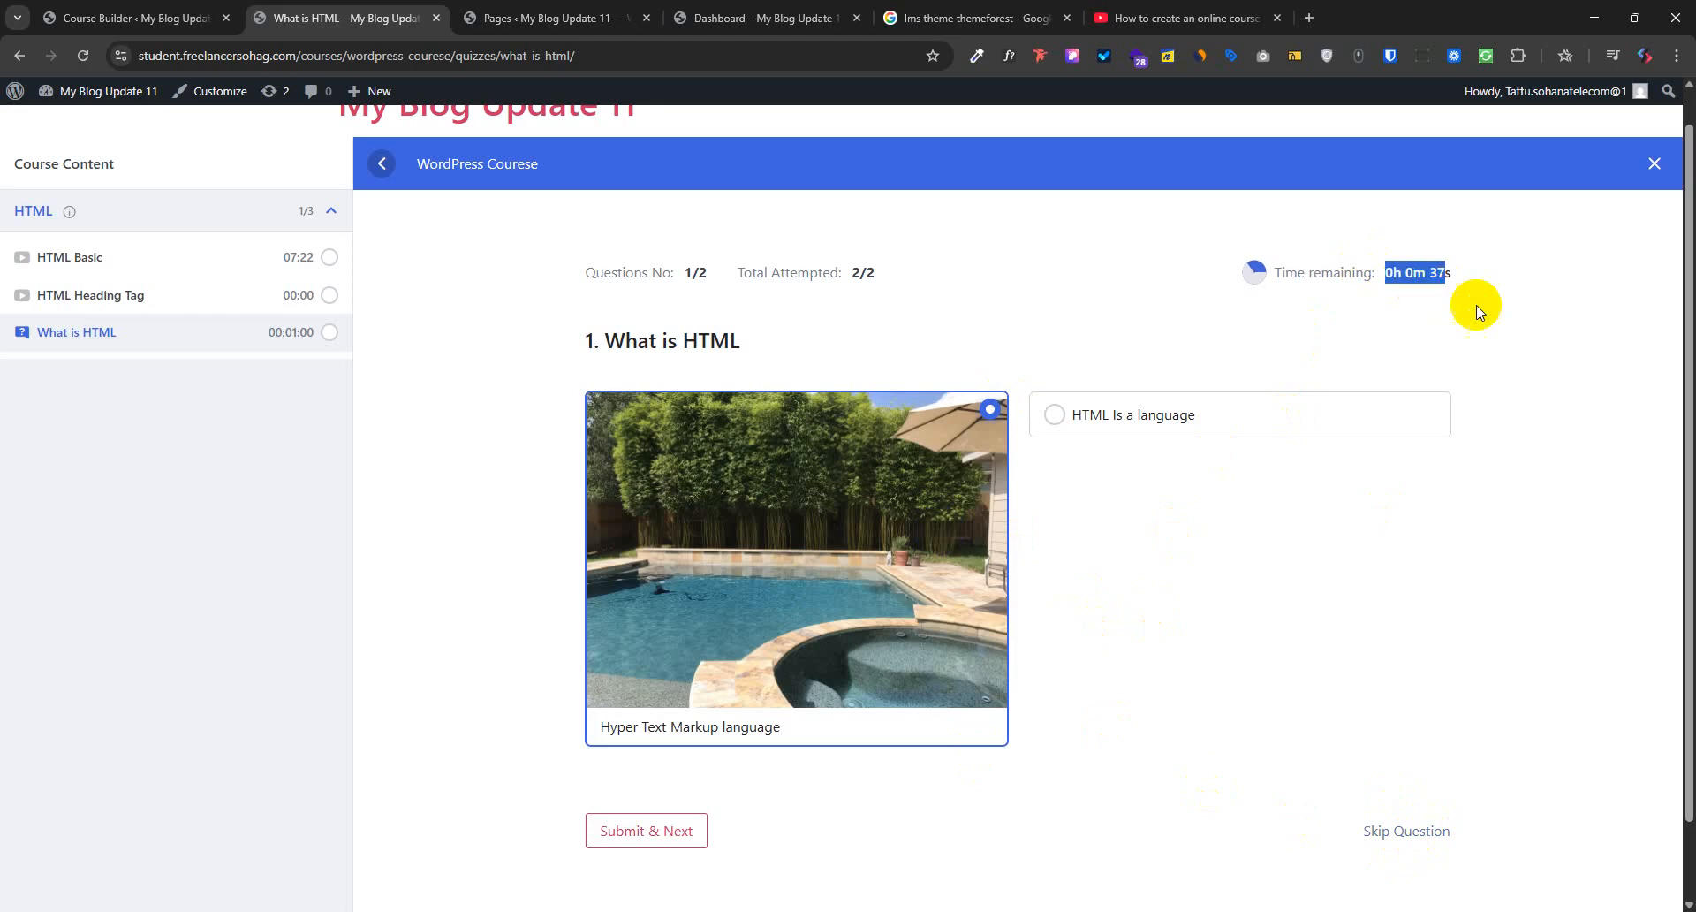
pyautogui.moveTo(1400, 273); pyautogui.dragTo(1444, 276)
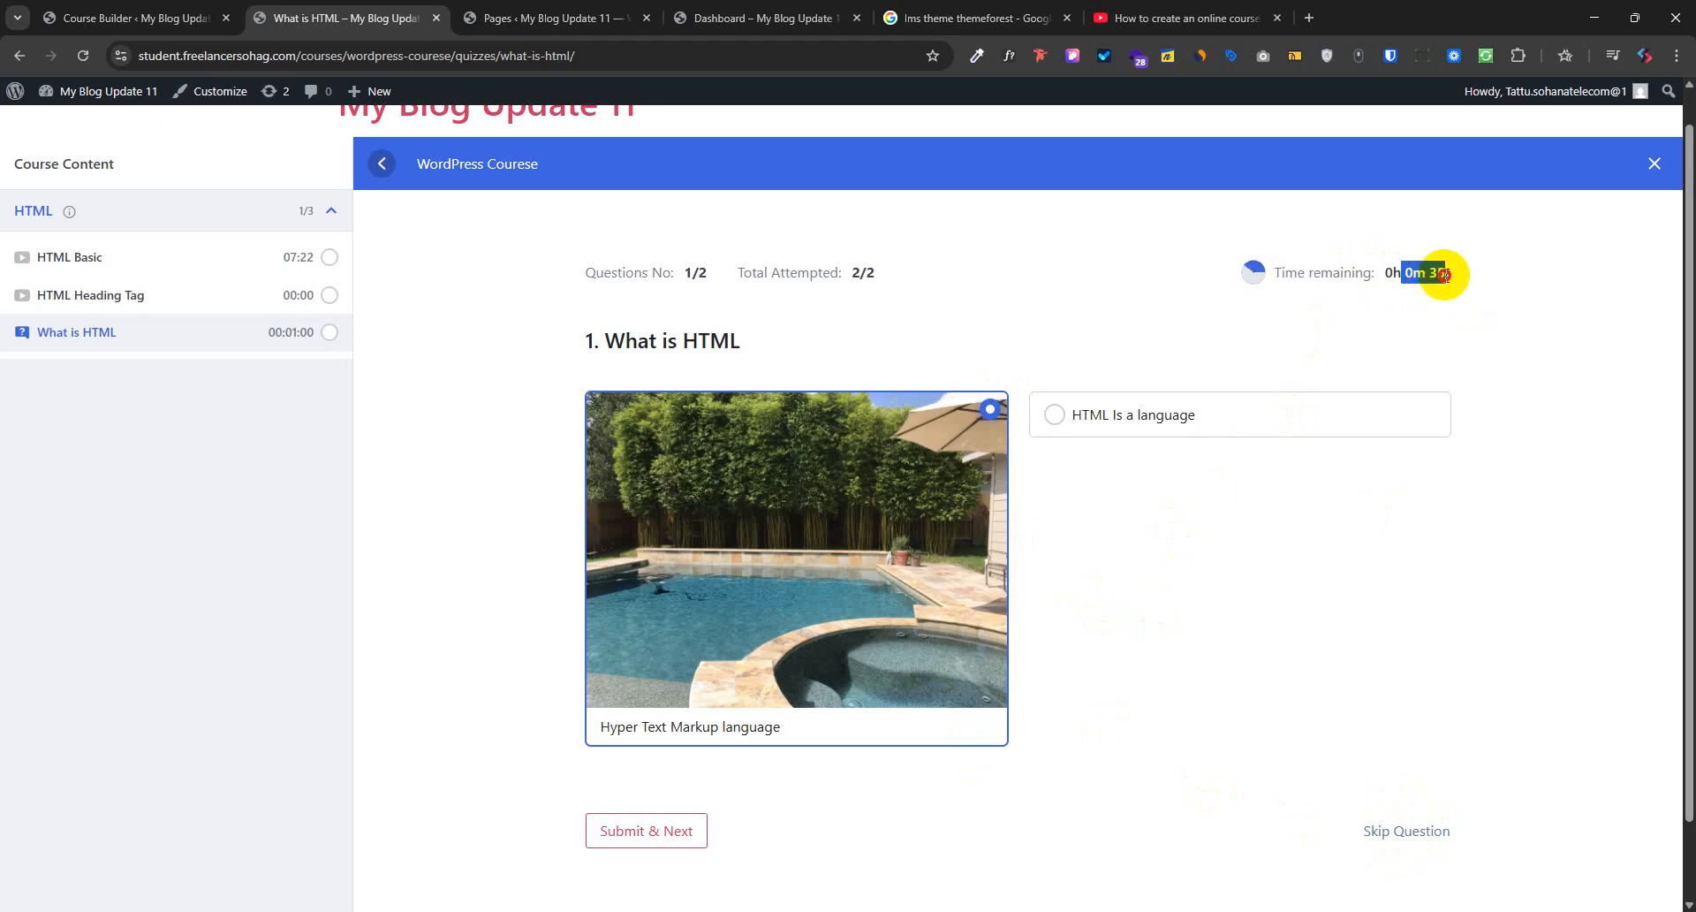
pyautogui.click(658, 834)
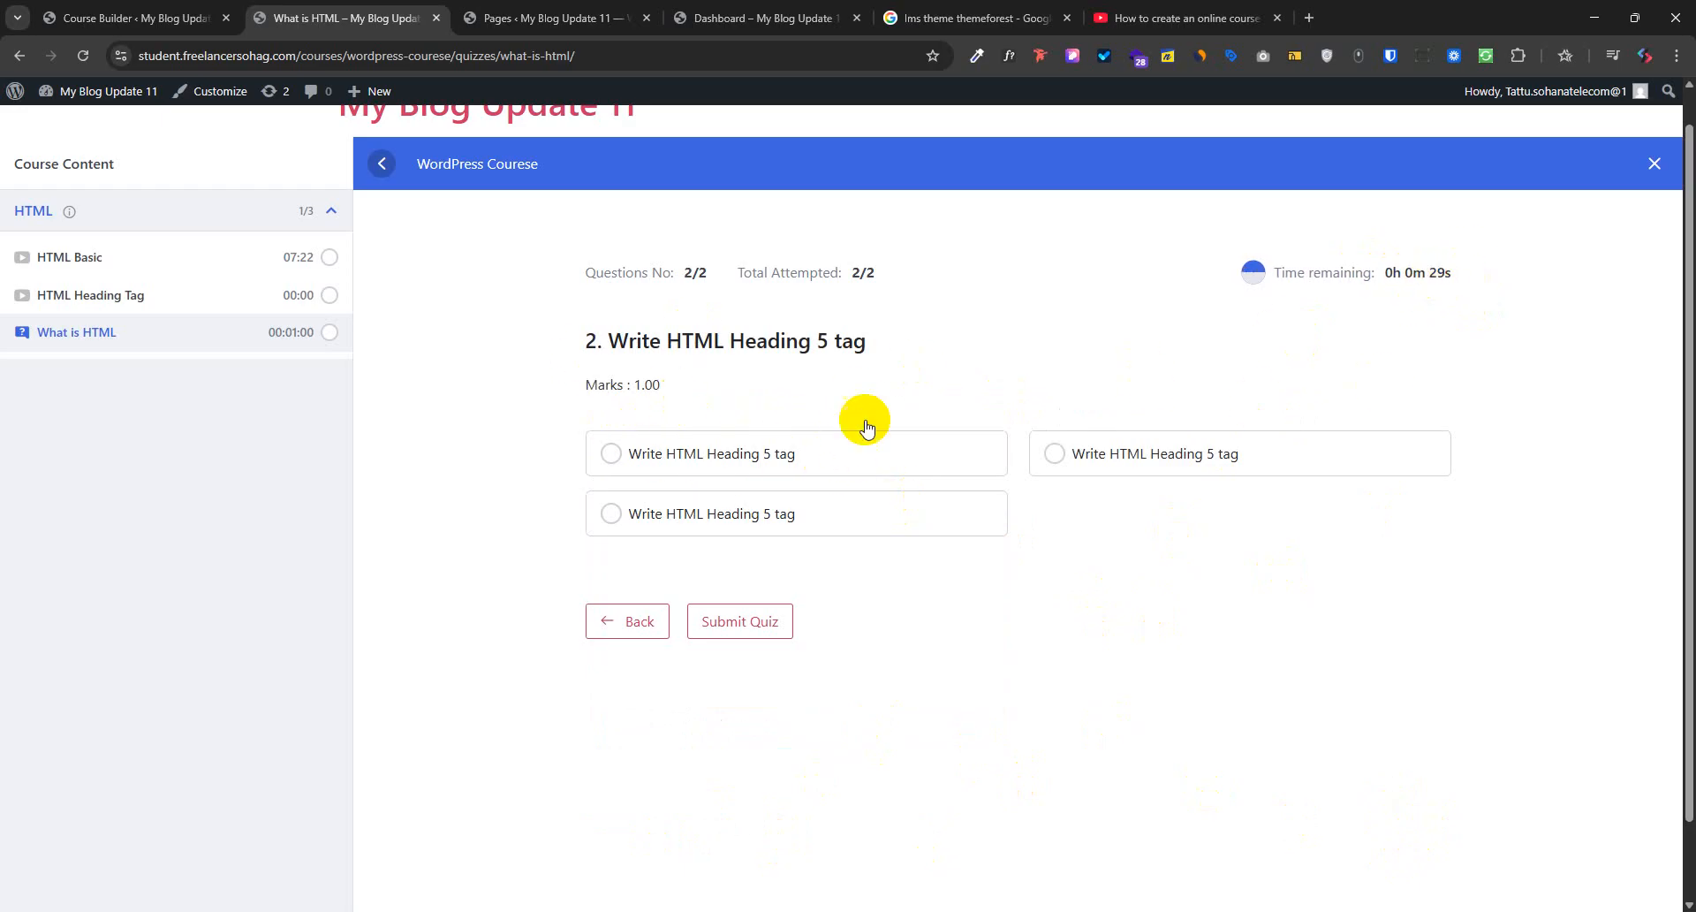
# Answer question 2, "Write HTML Heading 5 tag", with its third option and submit the quiz
pyautogui.moveTo(630, 389); pyautogui.dragTo(664, 386)
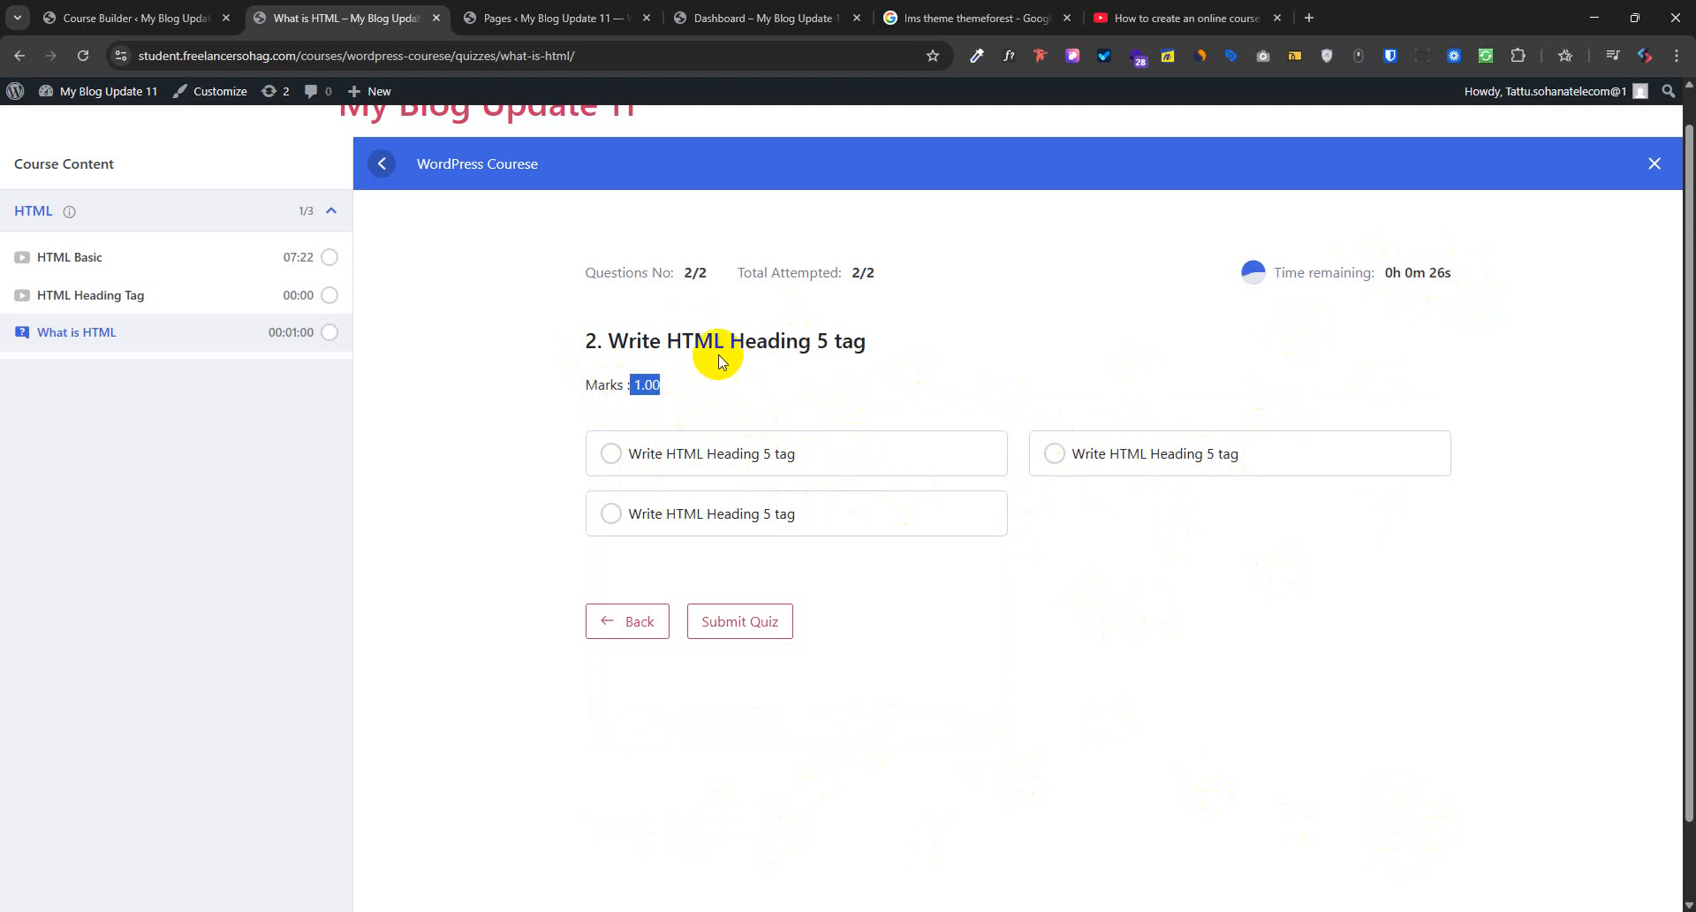
pyautogui.click(1118, 473)
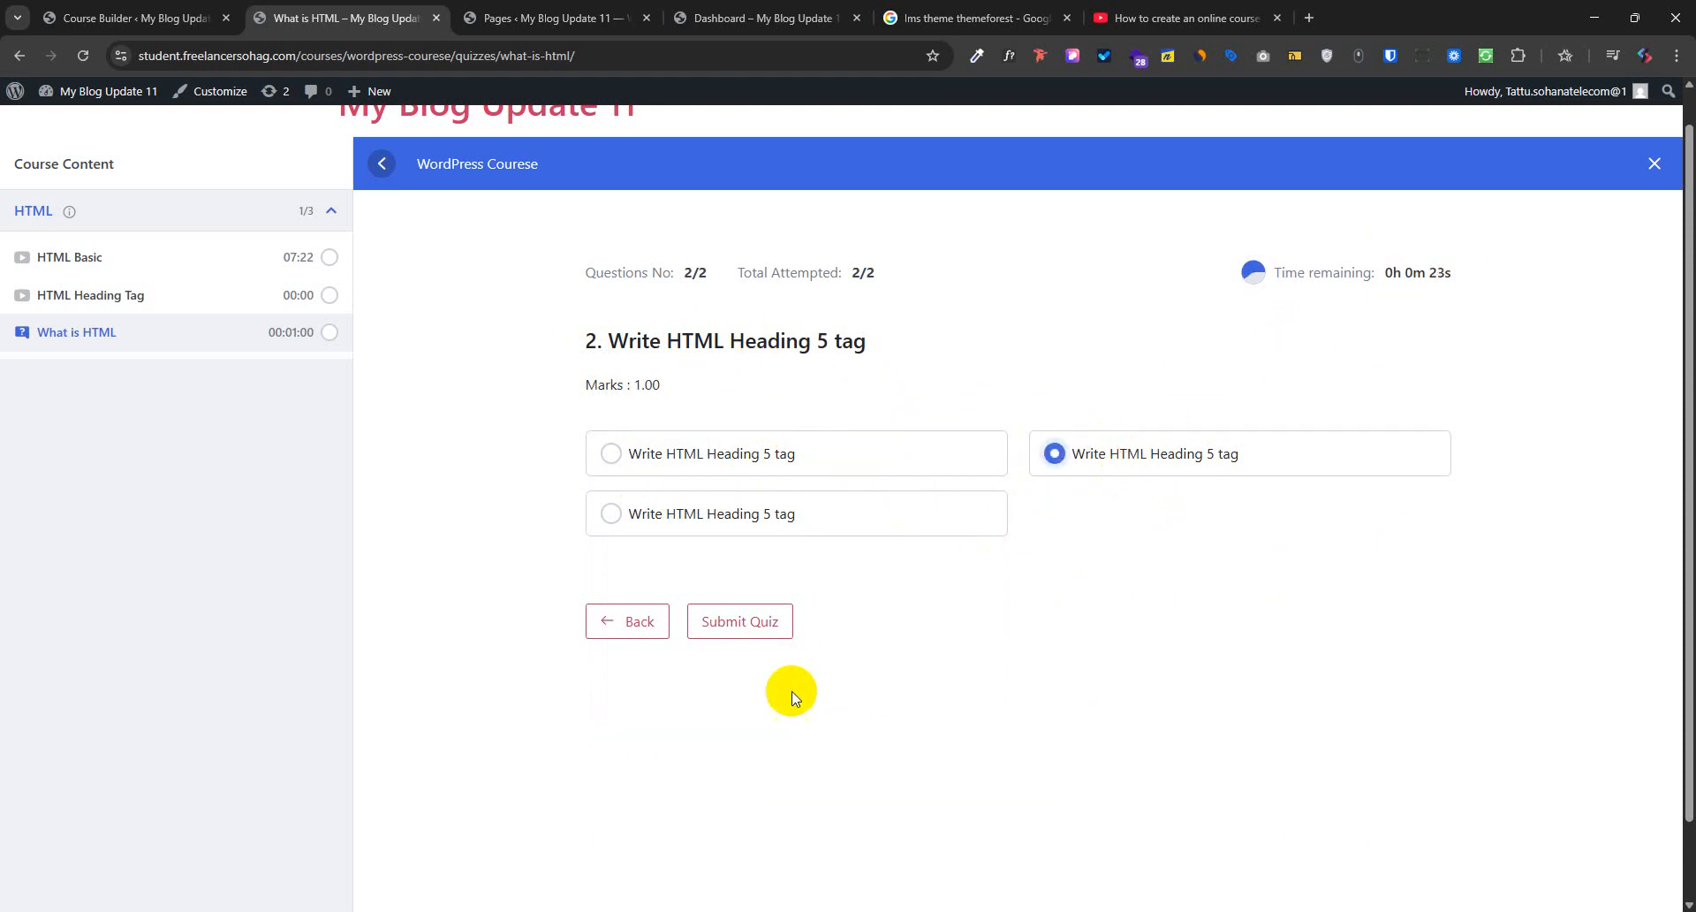
pyautogui.click(817, 526)
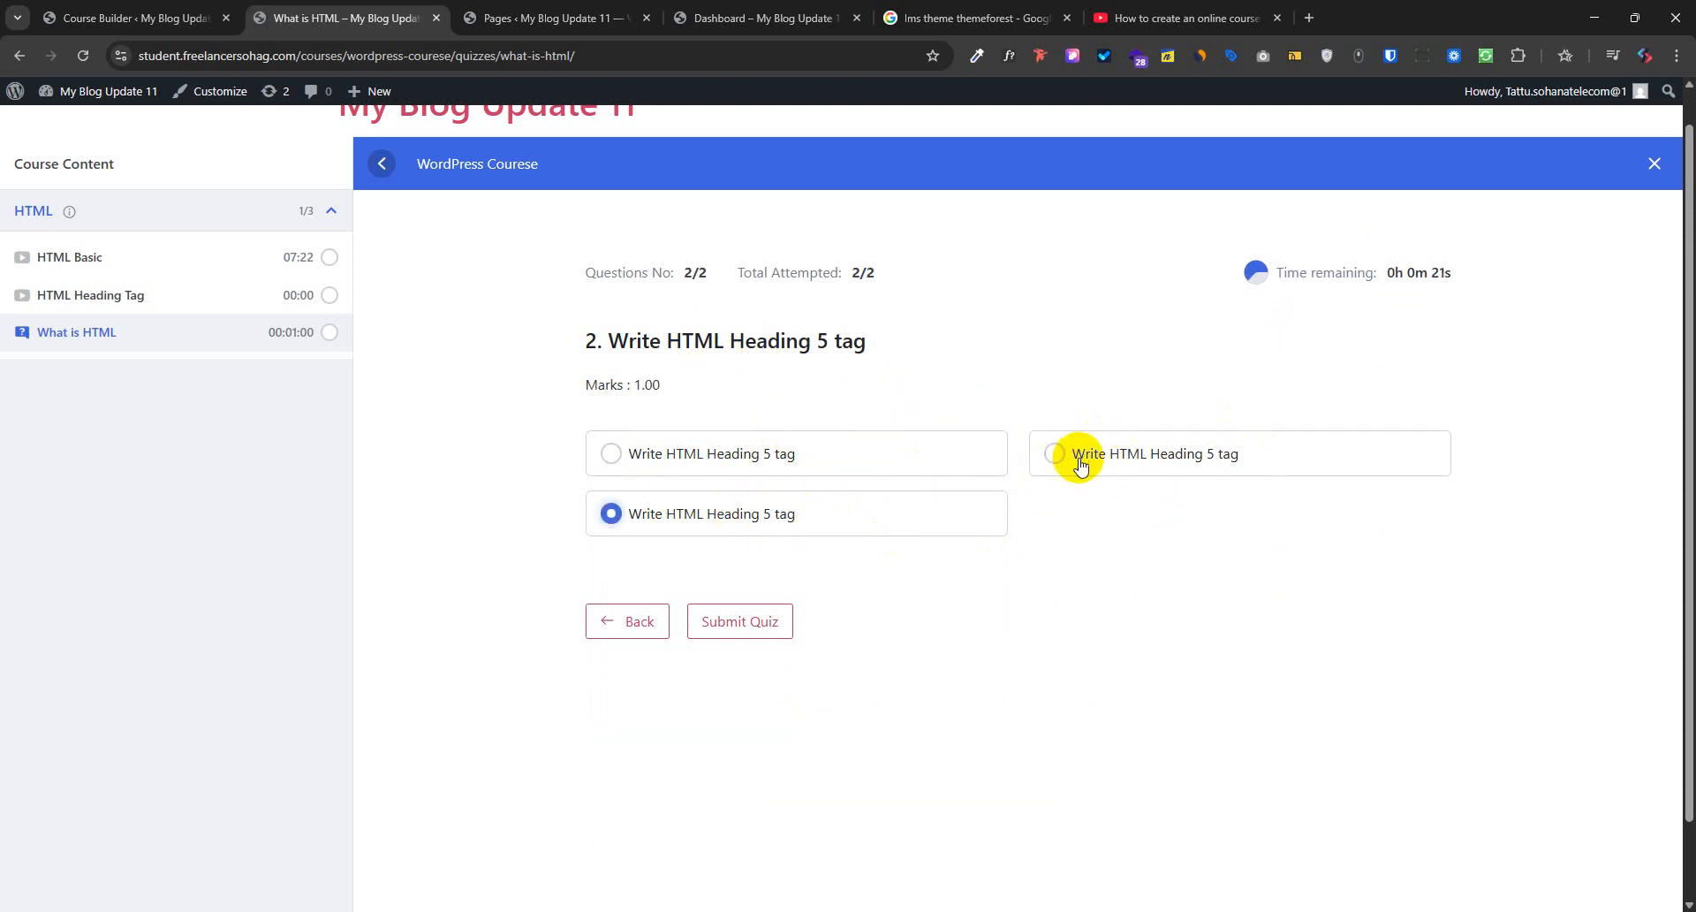
pyautogui.click(734, 518)
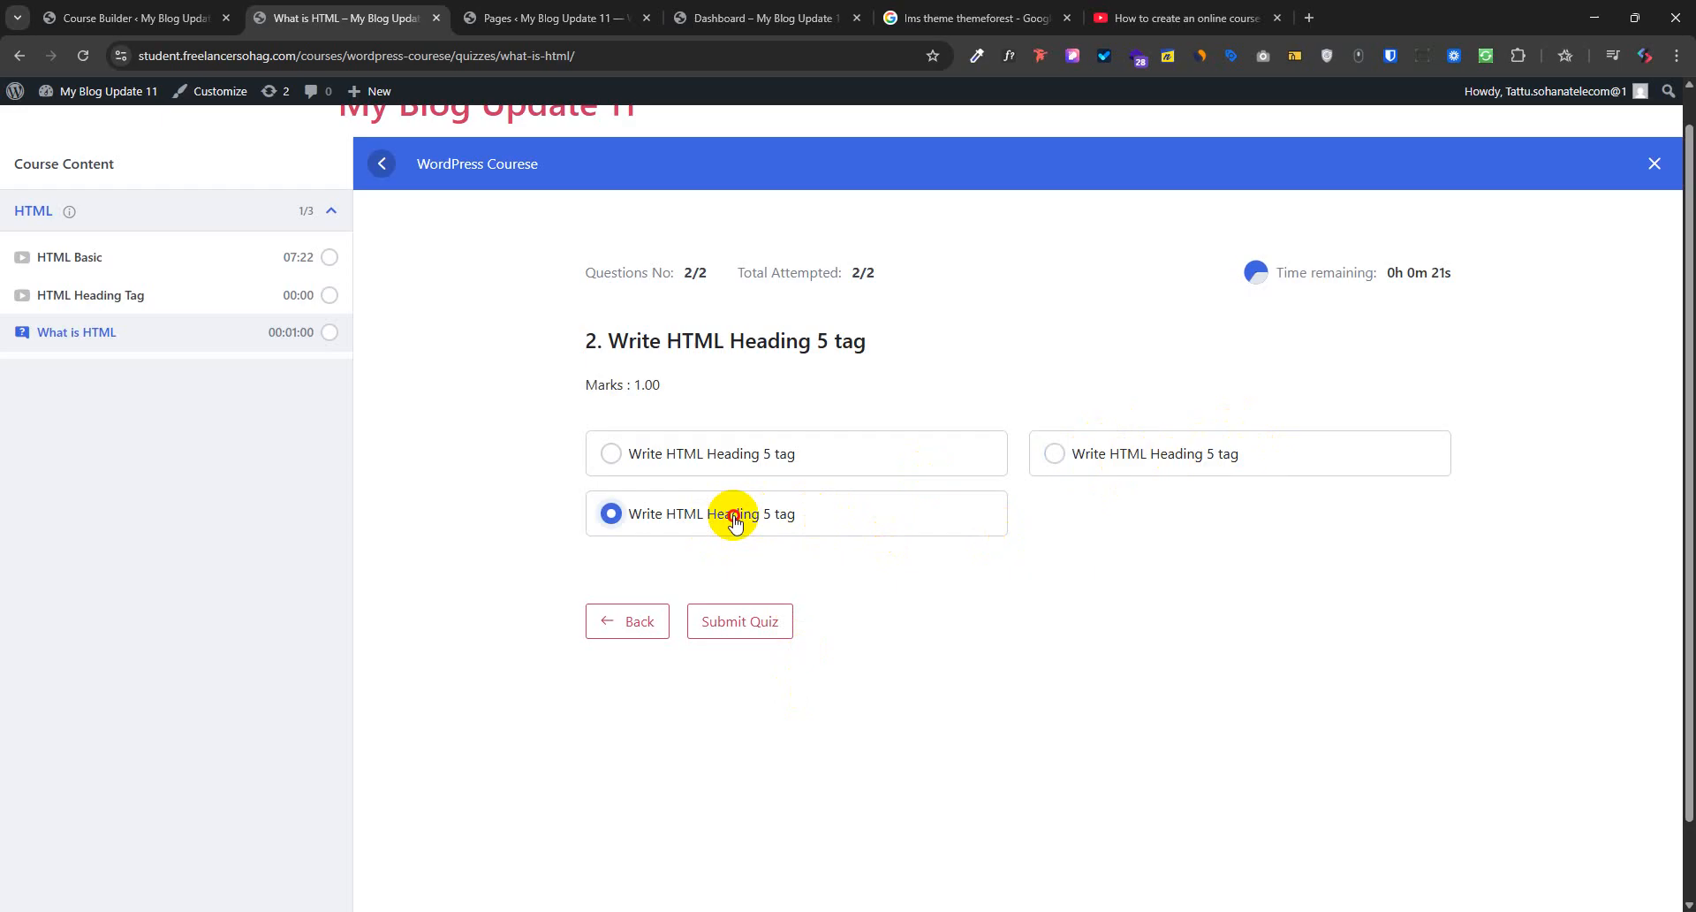
pyautogui.click(760, 630)
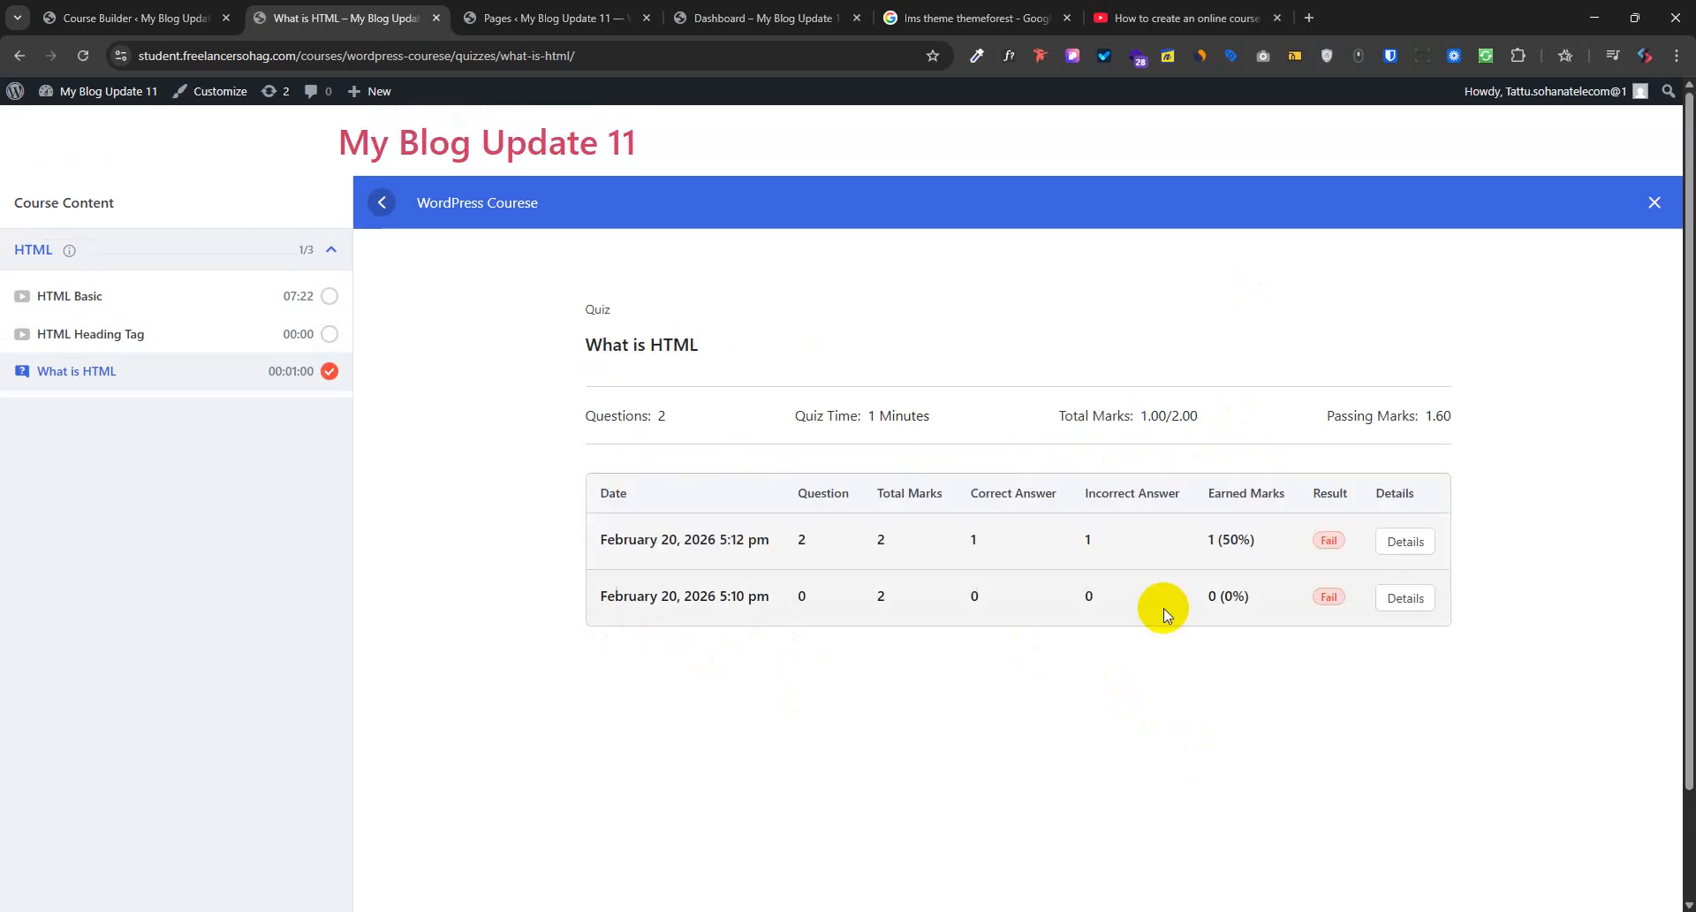
# Examine the latest attempt's correct answers, incorrect answers and earned marks in the quiz results table
pyautogui.moveTo(664, 539); pyautogui.dragTo(1211, 539)
pyautogui.click(1058, 799)
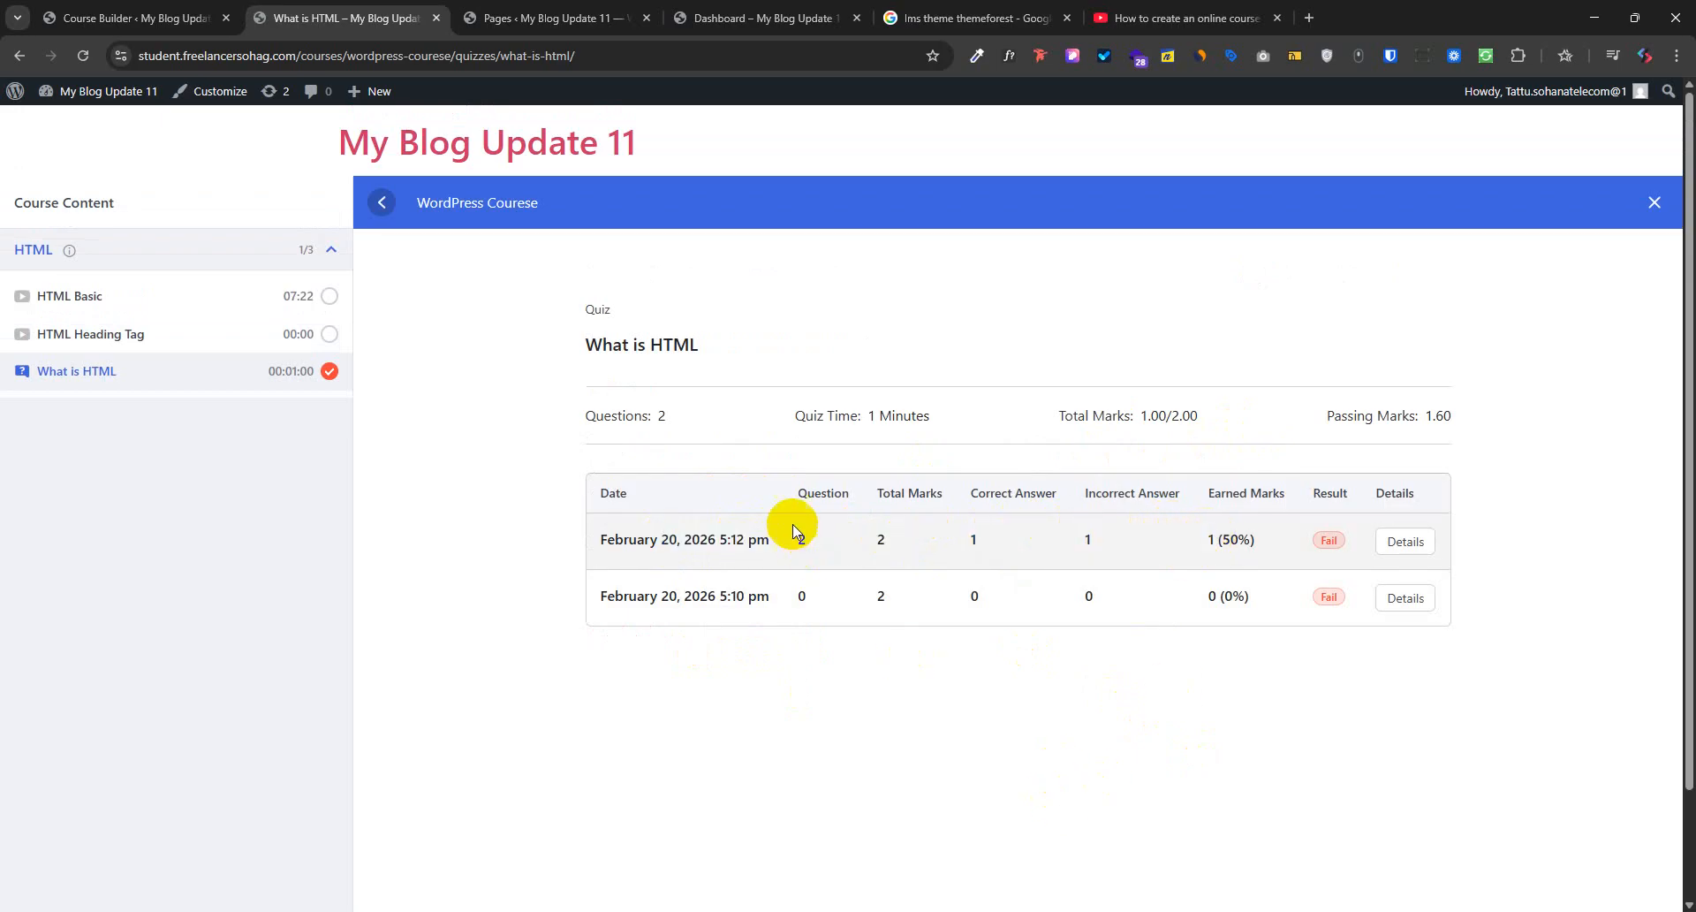
pyautogui.doubleClick(993, 523)
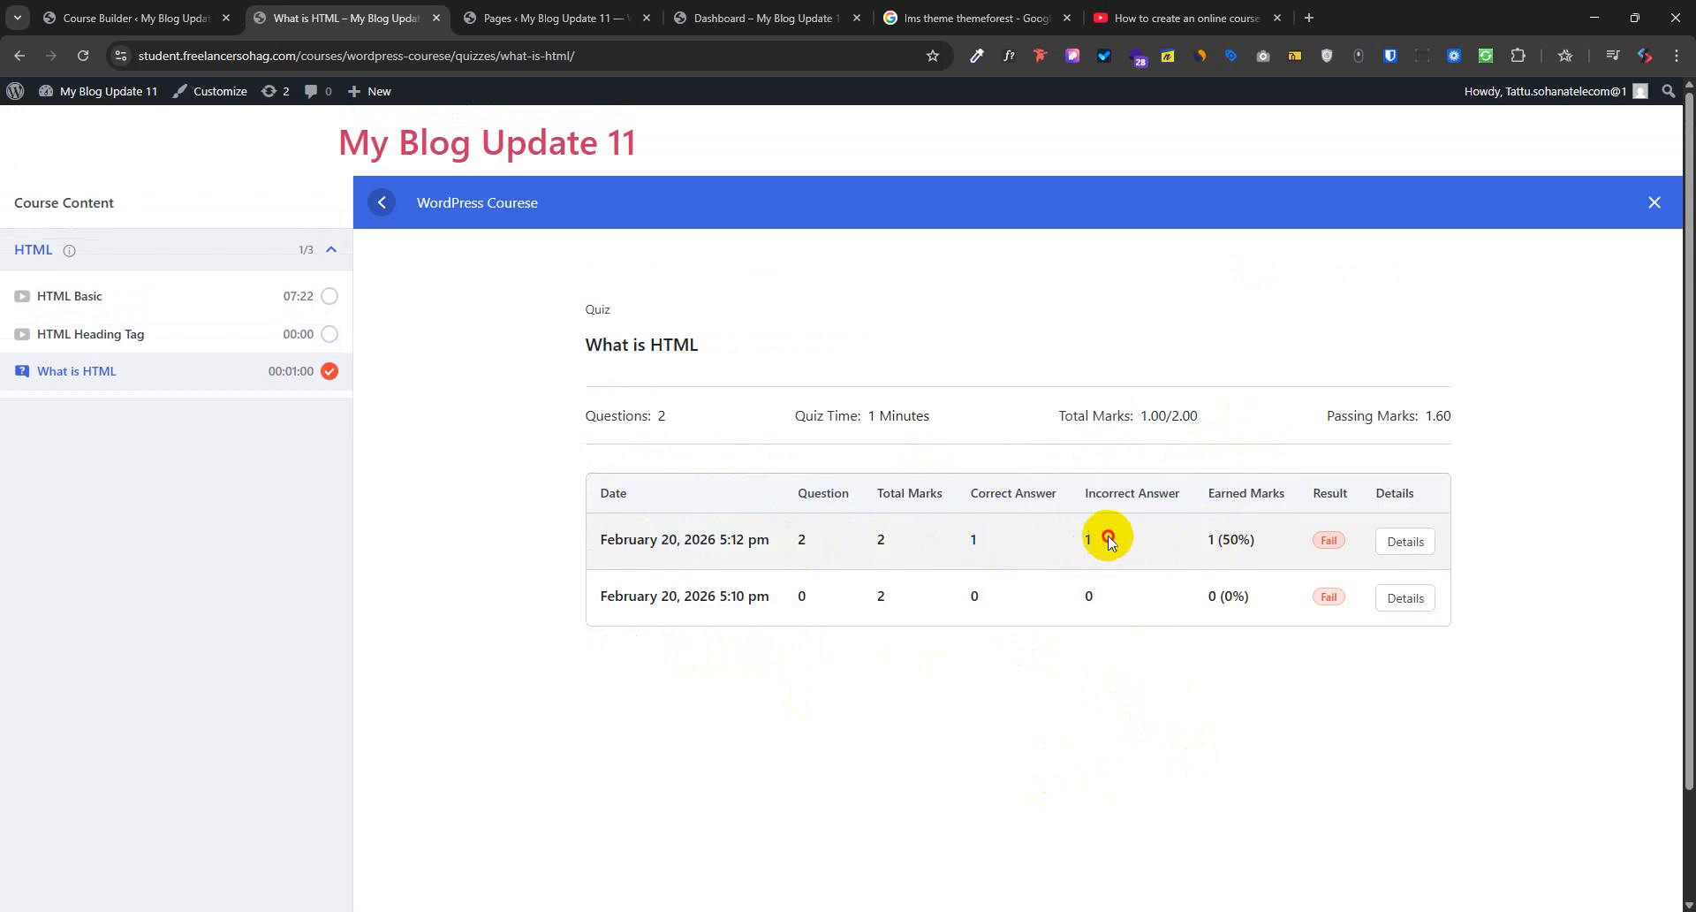
pyautogui.moveTo(1109, 541); pyautogui.dragTo(1064, 552)
pyautogui.moveTo(1268, 540); pyautogui.dragTo(1208, 538)
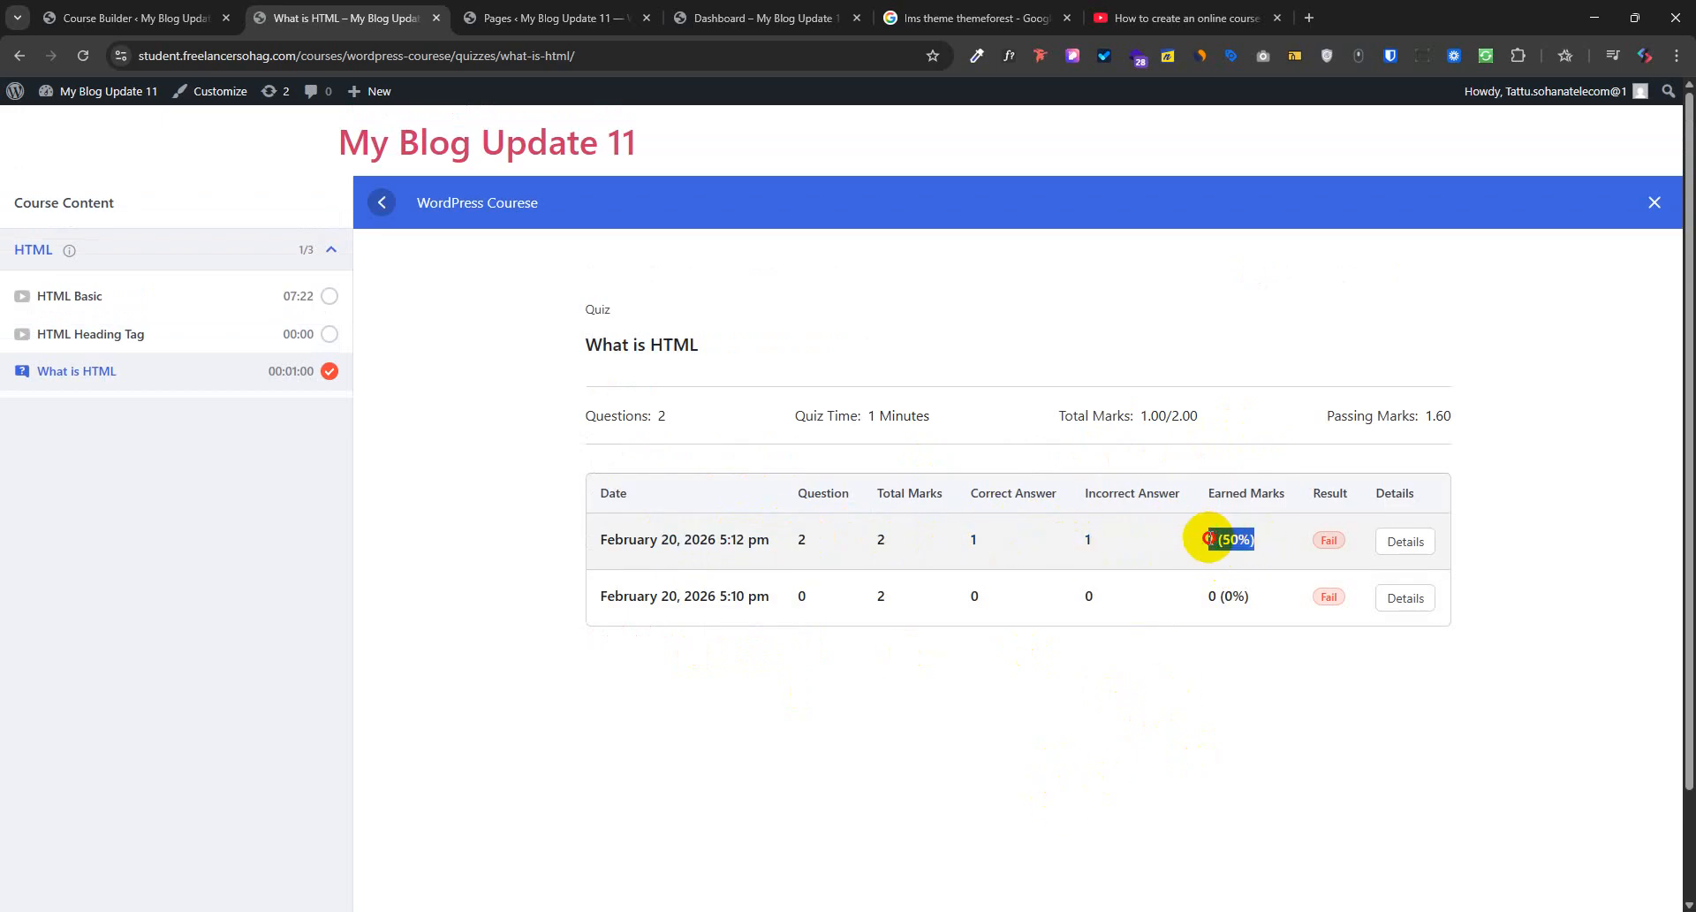
pyautogui.click(1206, 546)
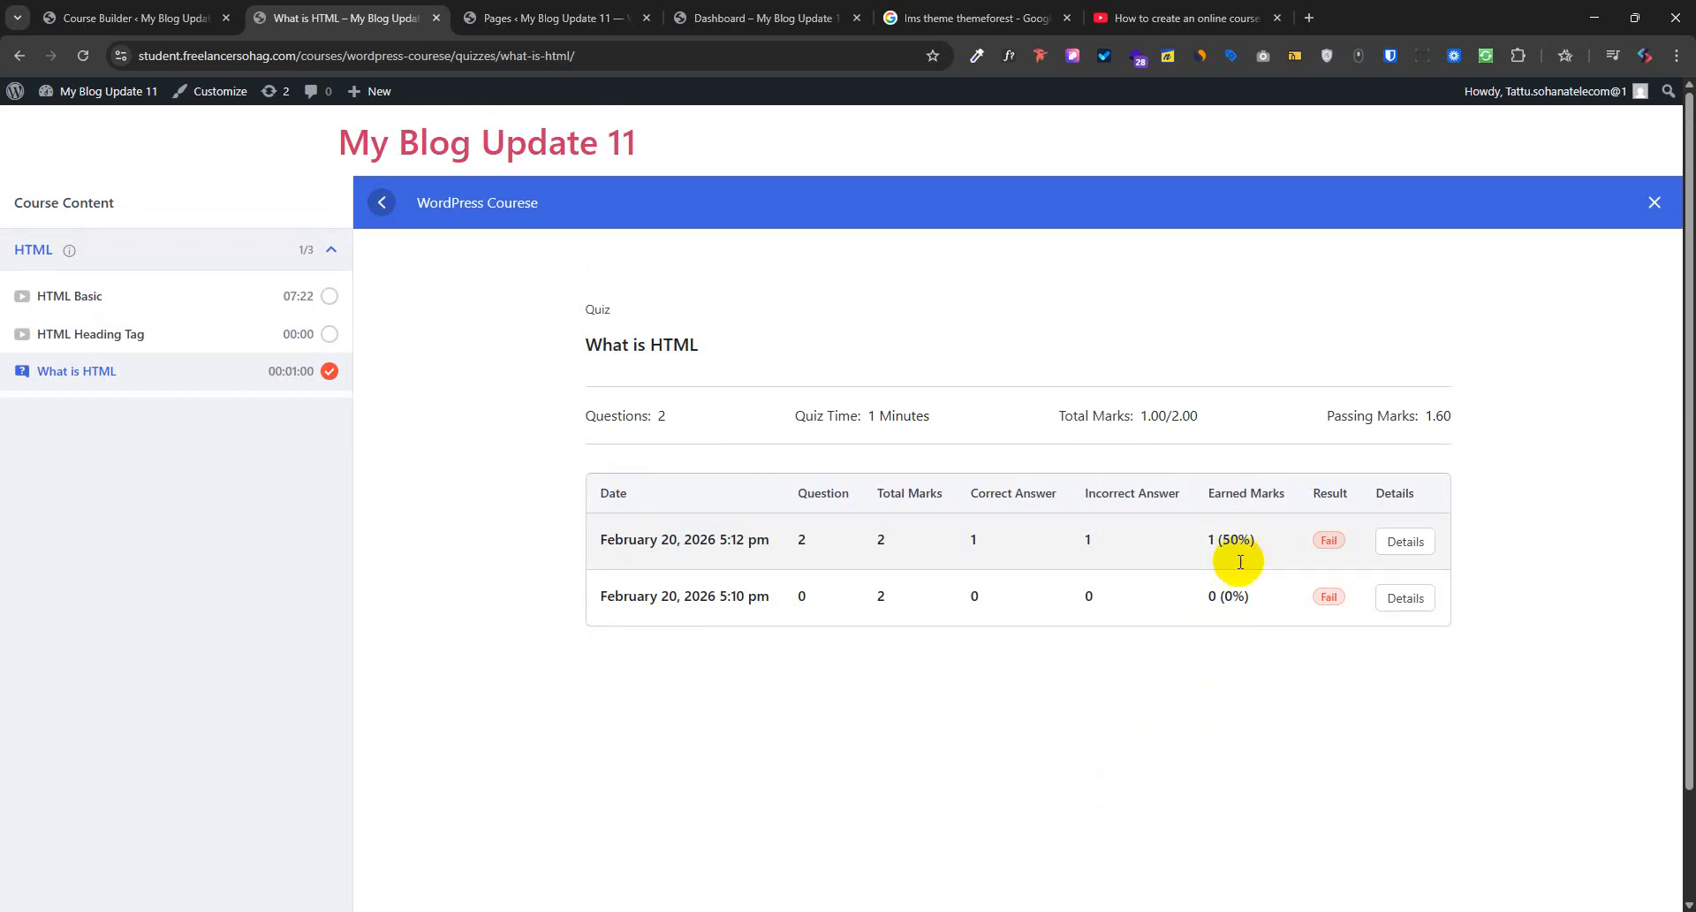
pyautogui.moveTo(1266, 538); pyautogui.dragTo(1174, 545)
pyautogui.click(1070, 746)
# Collapse the HTML topic in the student quiz page's course content, and hide and reshow the course sidebar
pyautogui.click(57, 13)
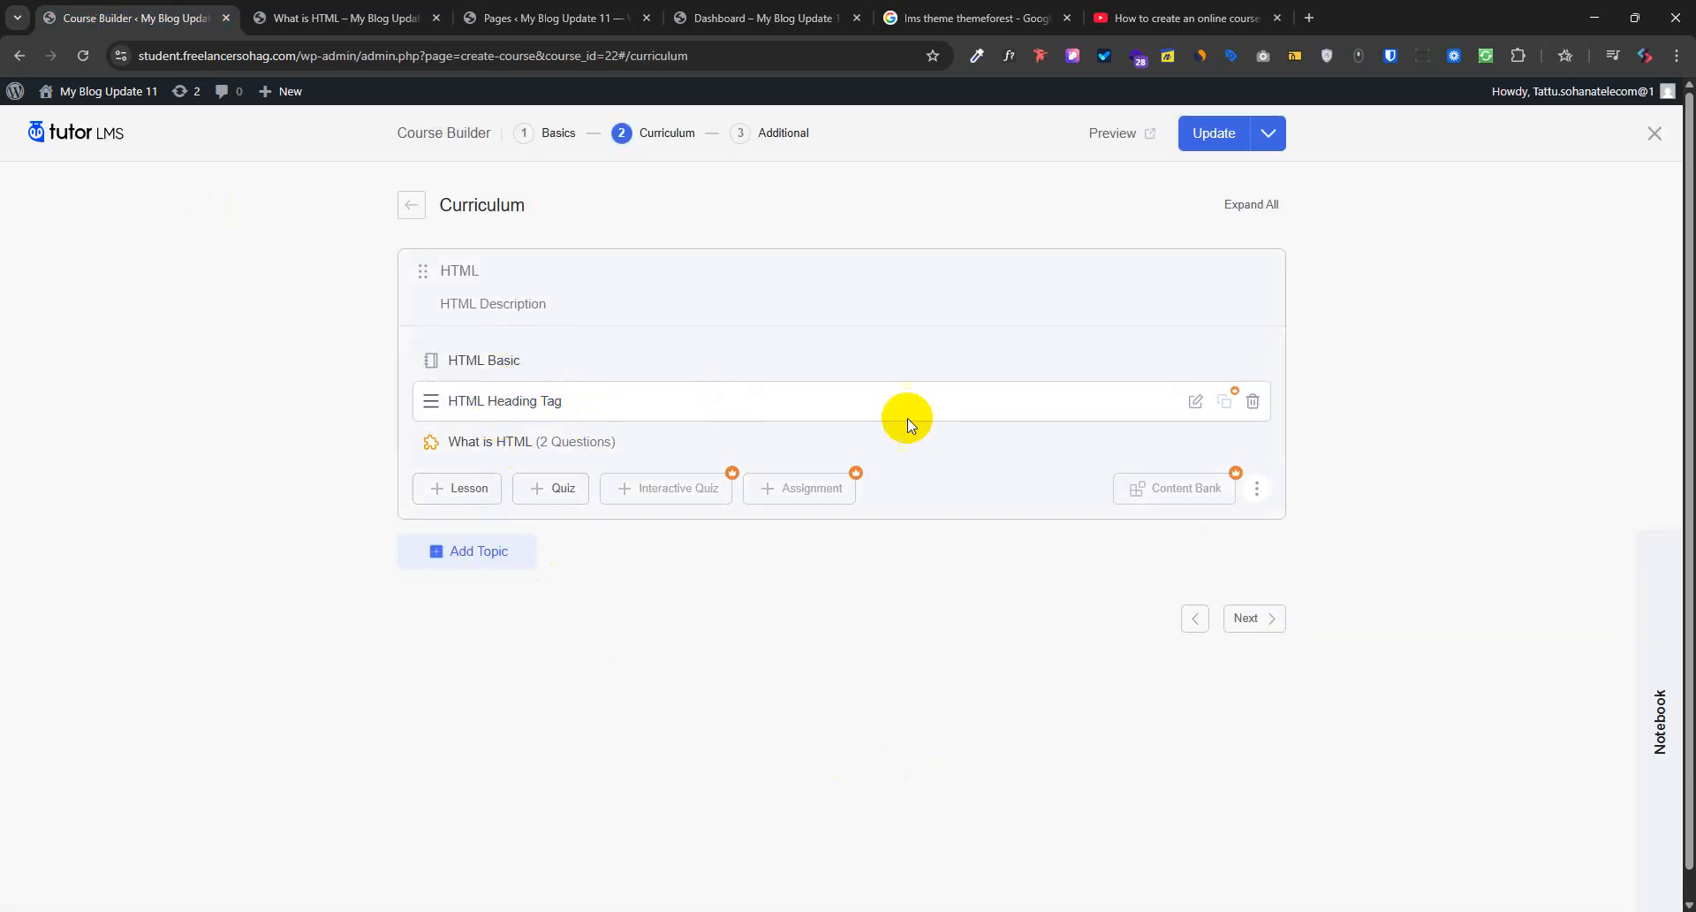
pyautogui.click(371, 17)
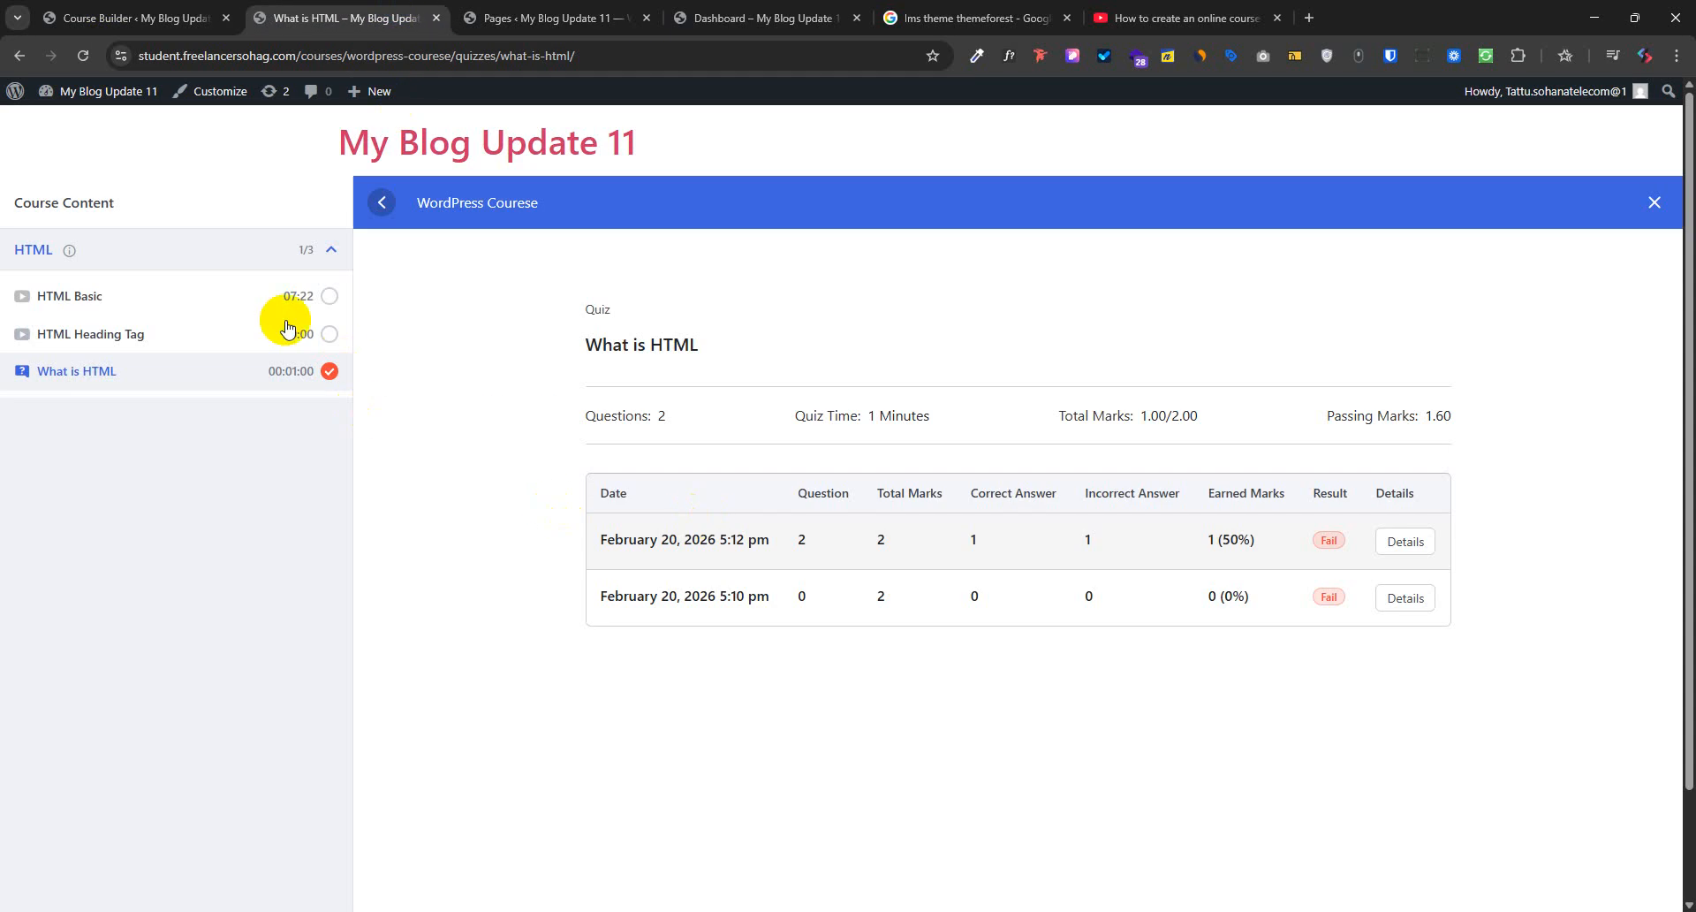
pyautogui.click(331, 250)
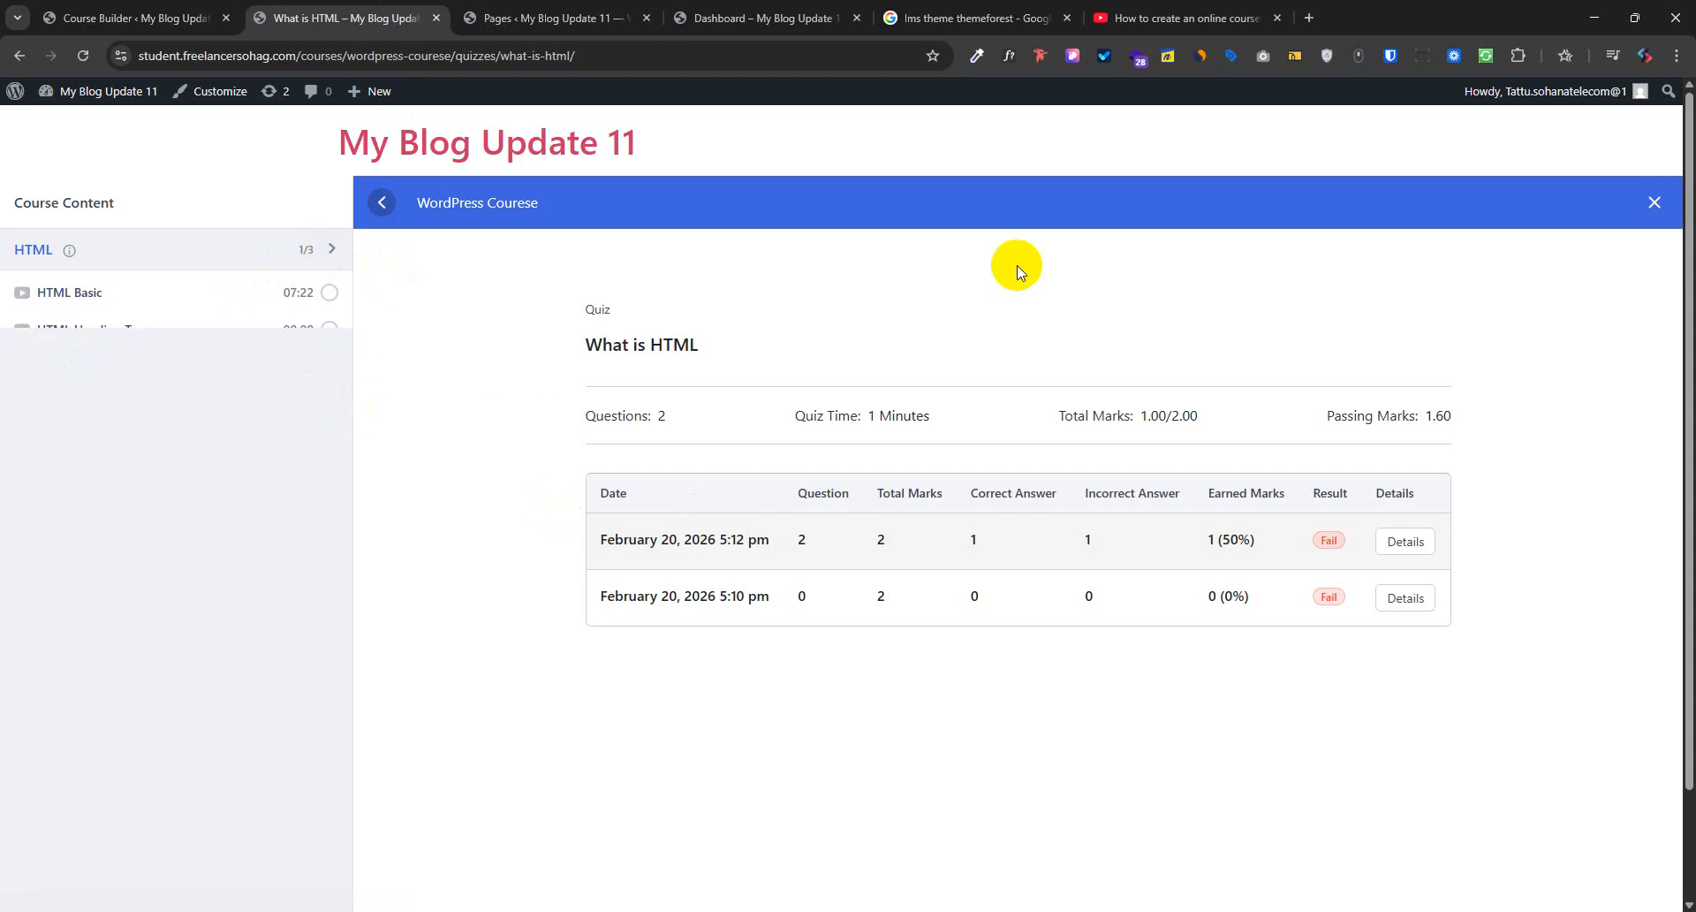
pyautogui.click(385, 207)
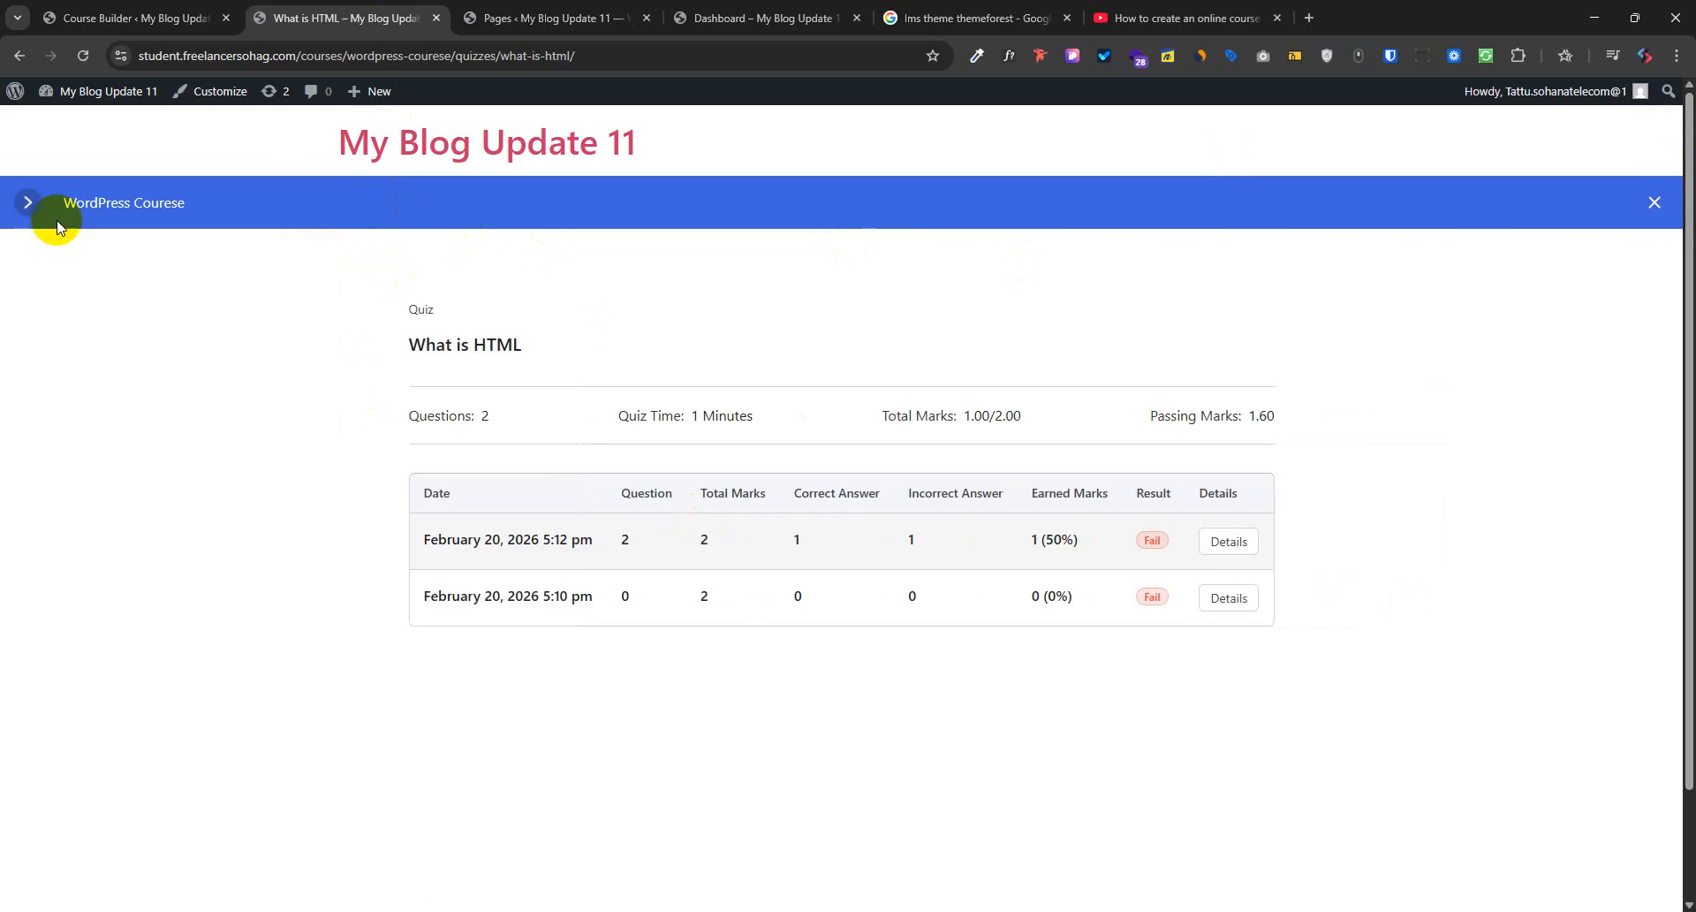
pyautogui.click(31, 203)
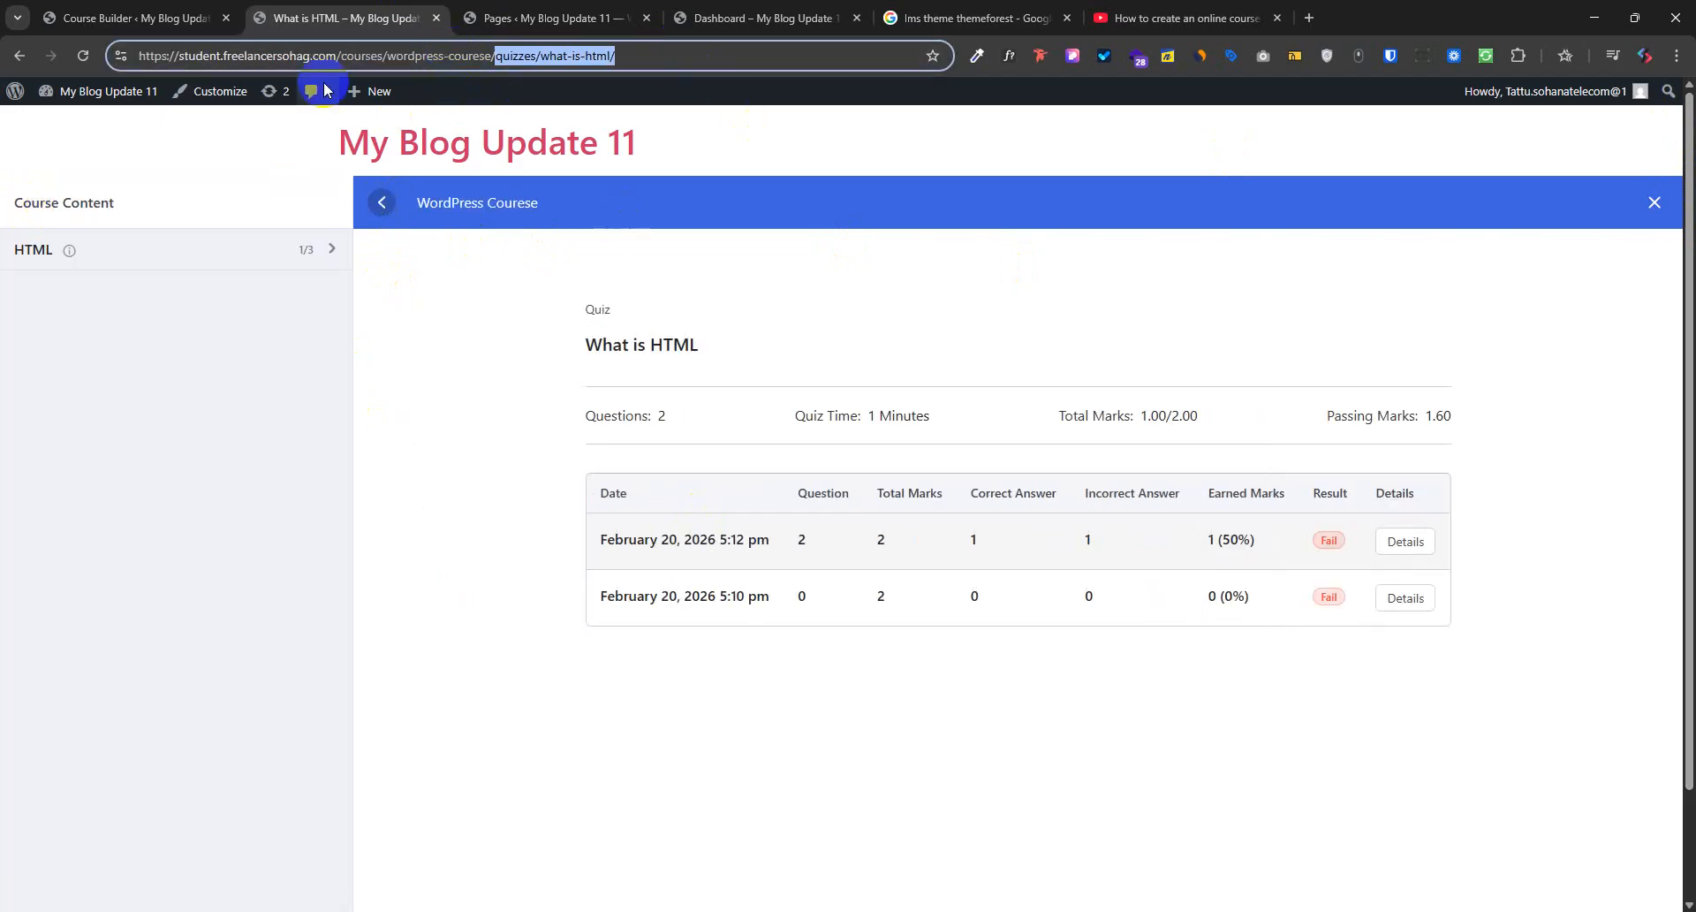
# Reopen the "What is HTML" quiz in the course builder, view the available question types and close the quiz without adding one
pyautogui.click(146, 18)
pyautogui.click(570, 442)
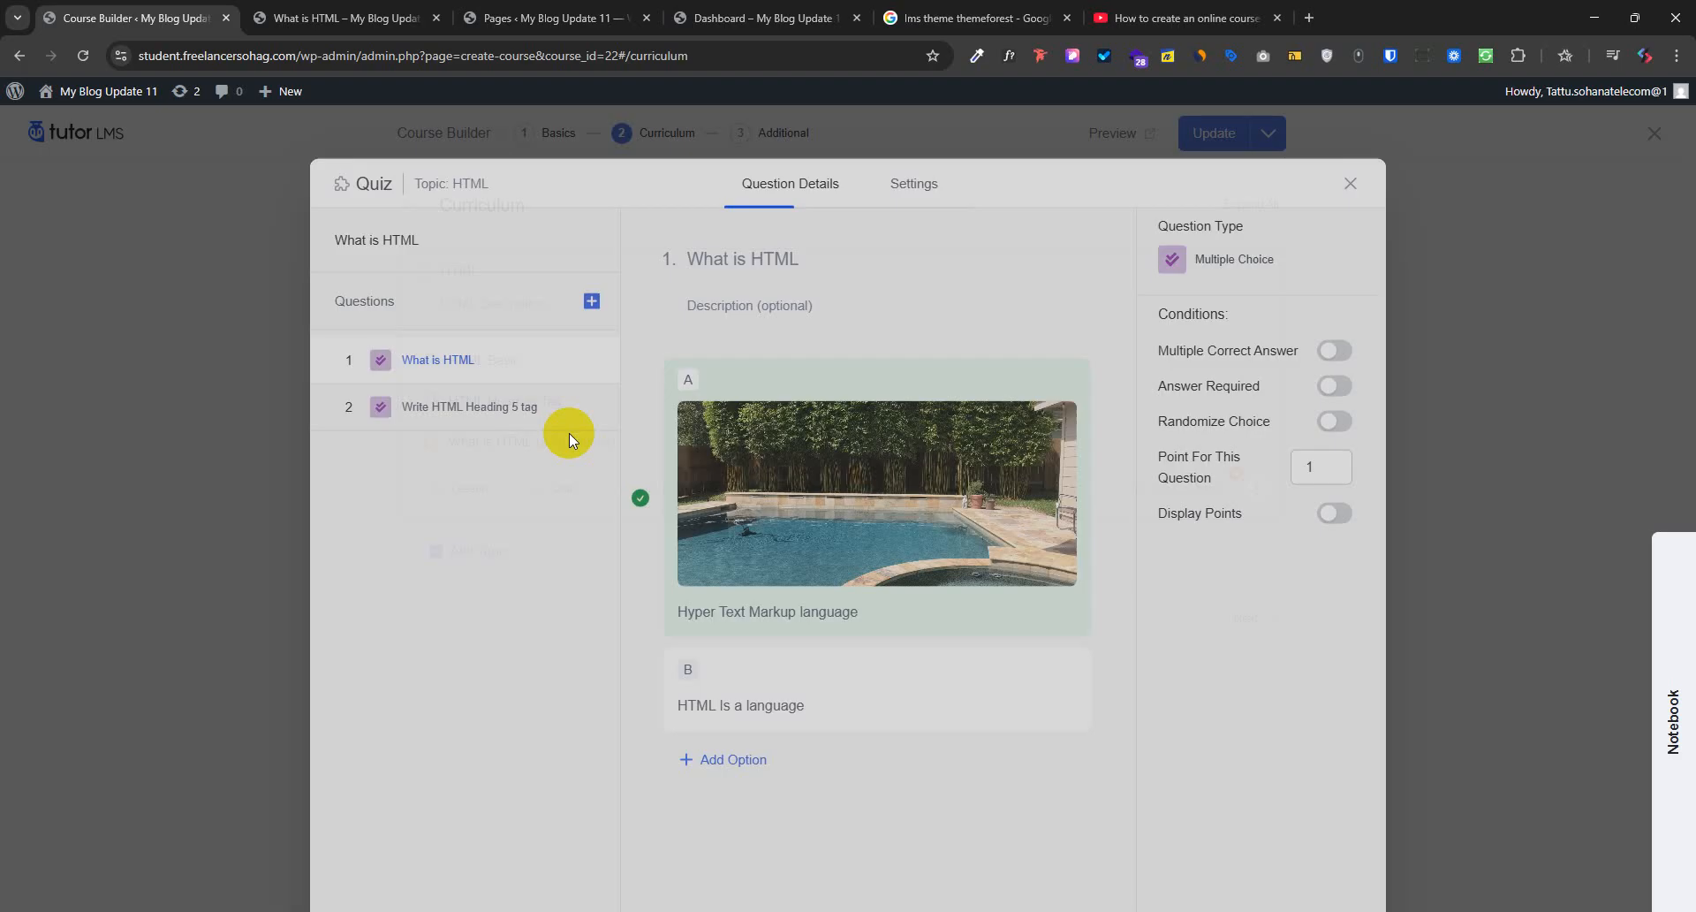
pyautogui.click(592, 297)
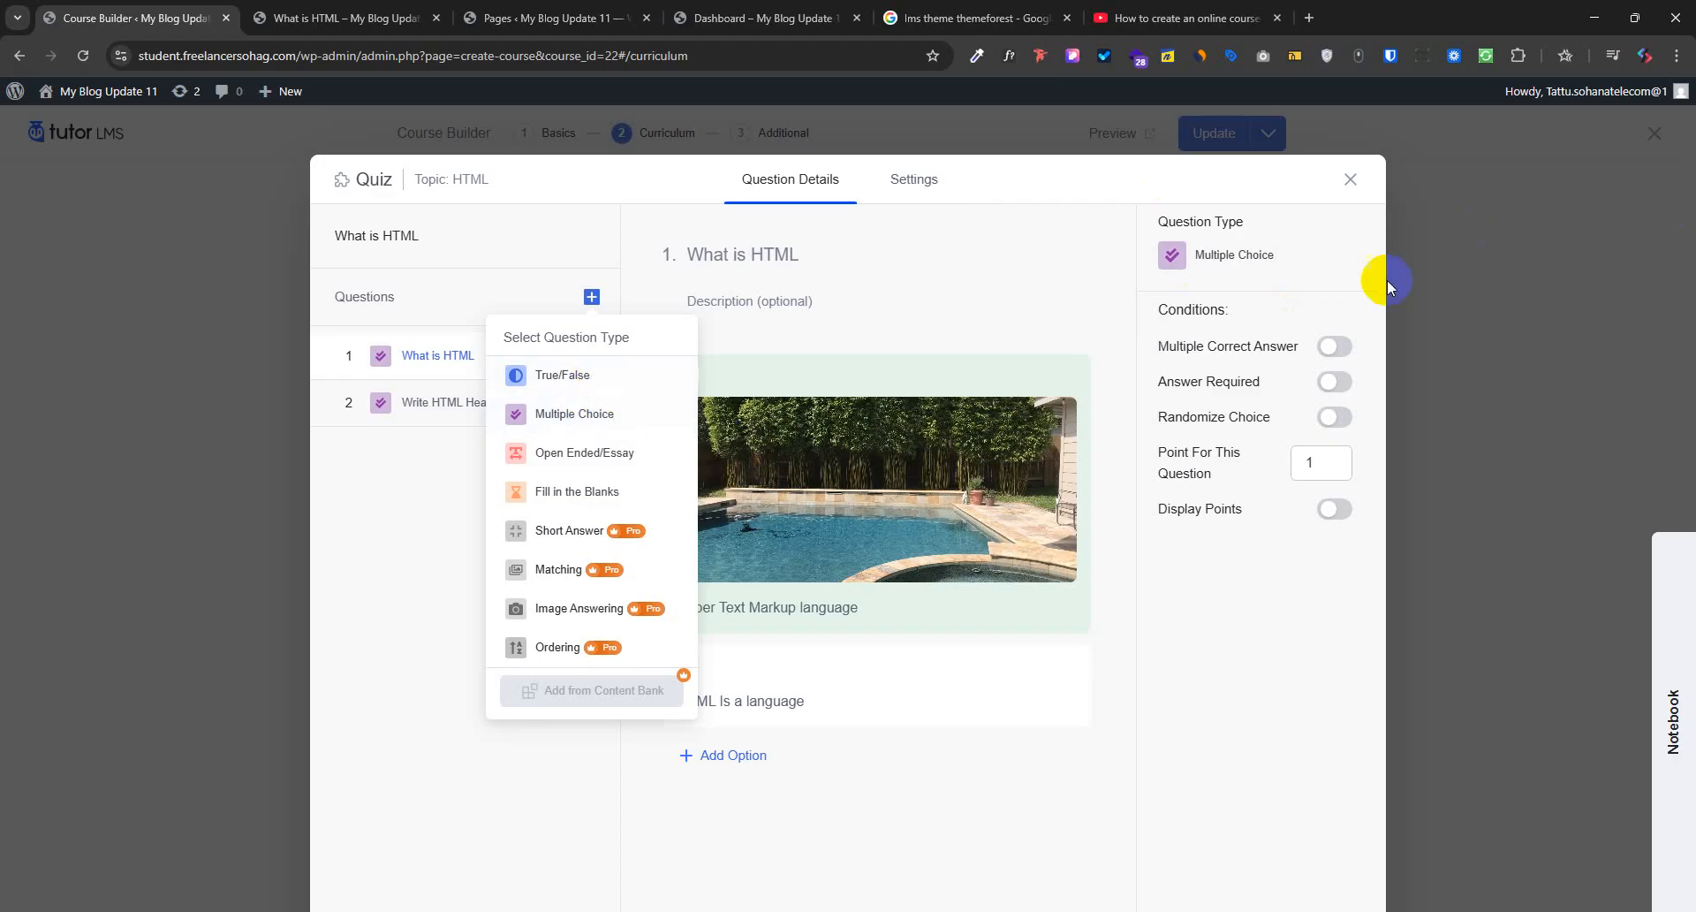
pyautogui.click(1354, 188)
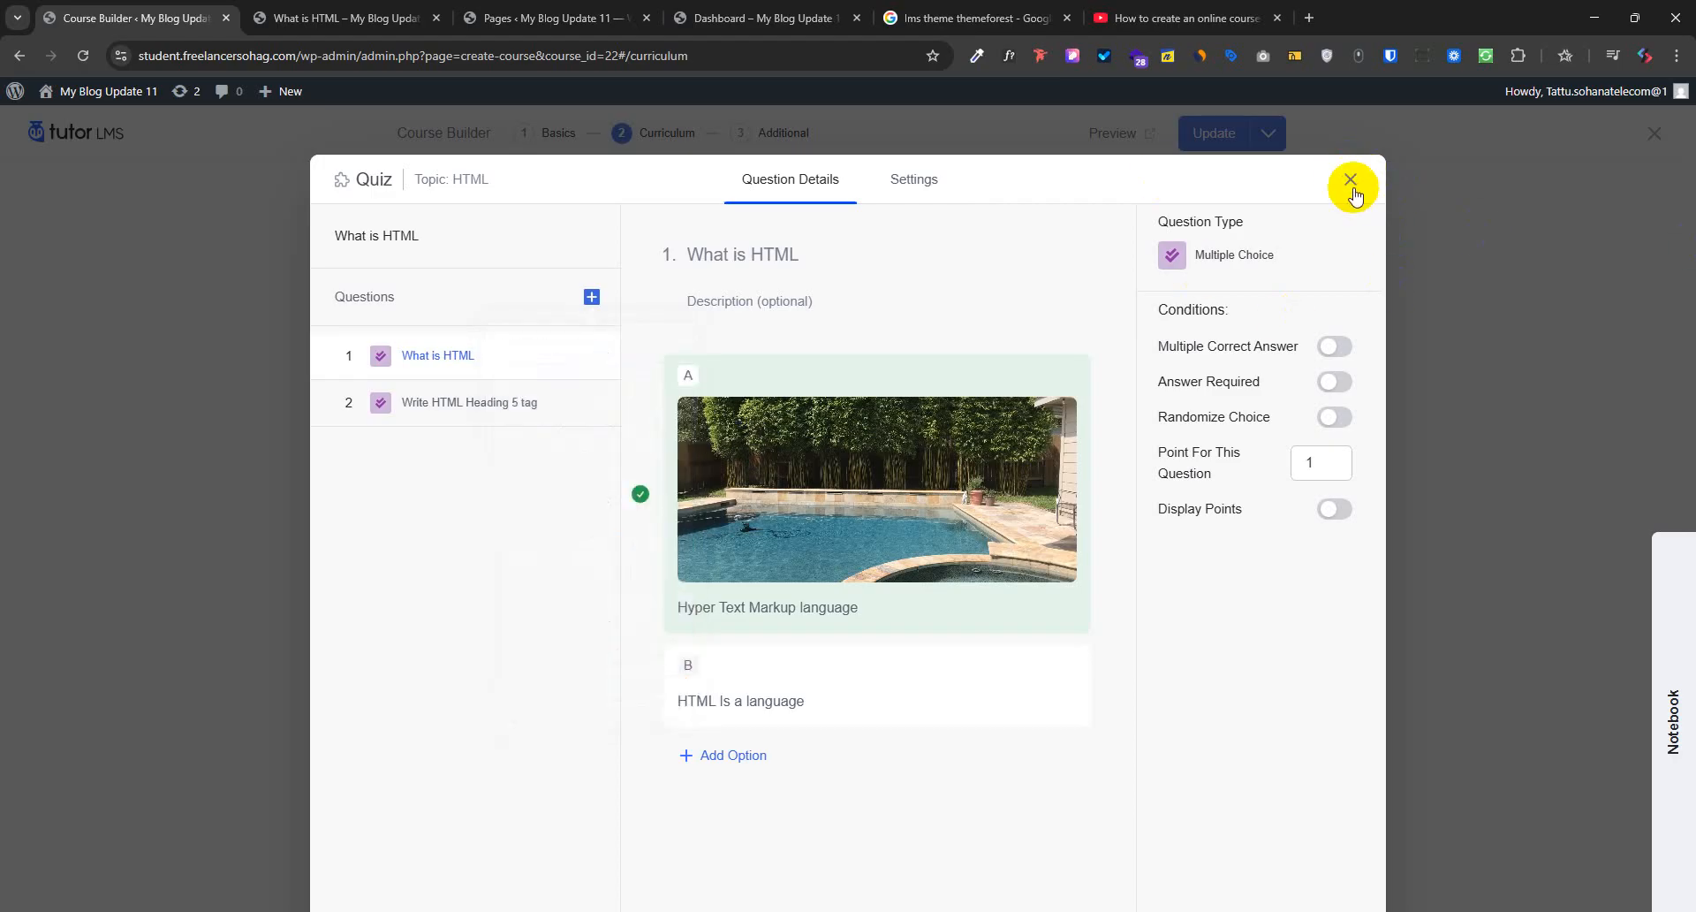
pyautogui.click(1353, 187)
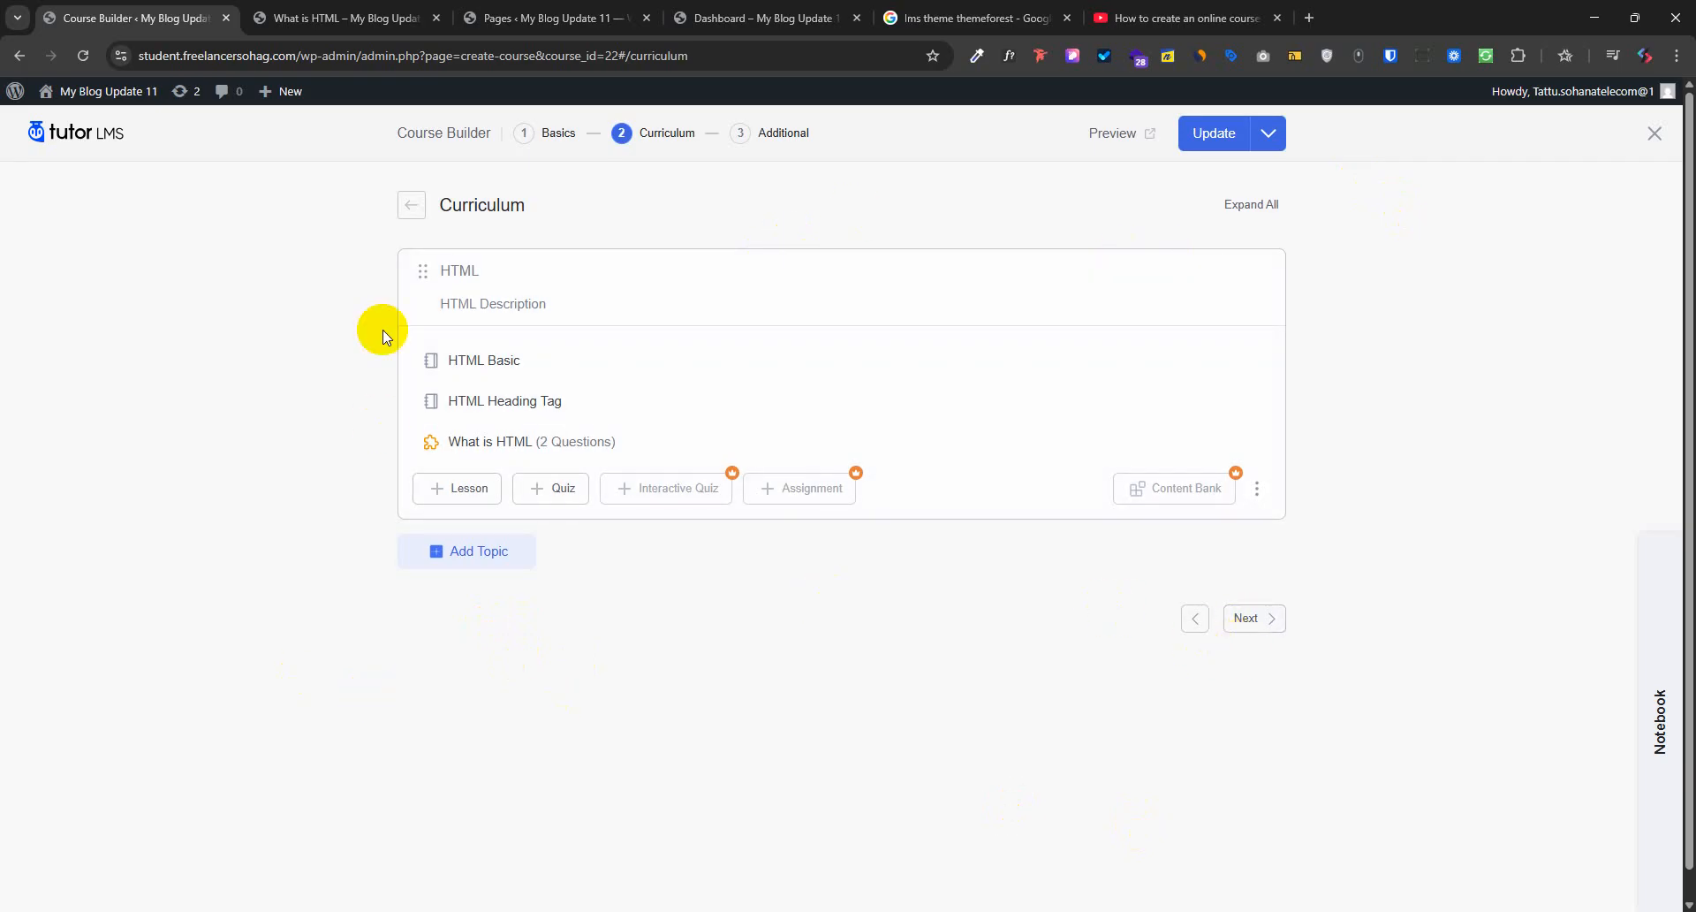
# Leave the course builder and look through the Tutor LMS courses list, tags, categories and orders
pyautogui.click(1655, 135)
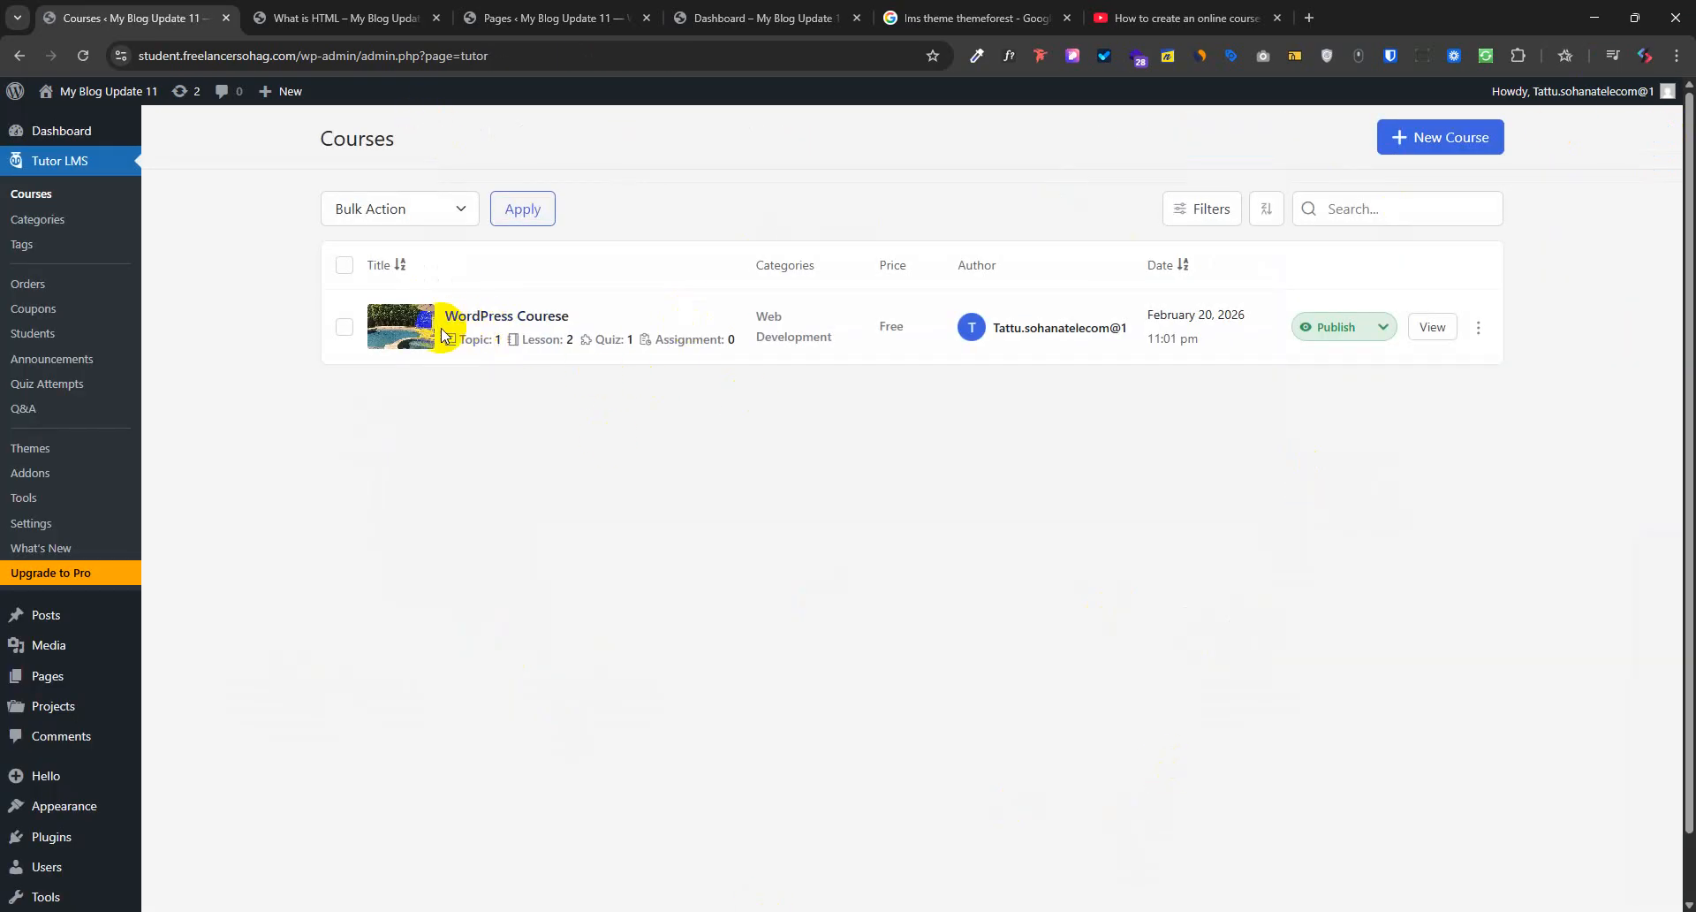
pyautogui.moveTo(742, 320); pyautogui.dragTo(1317, 409)
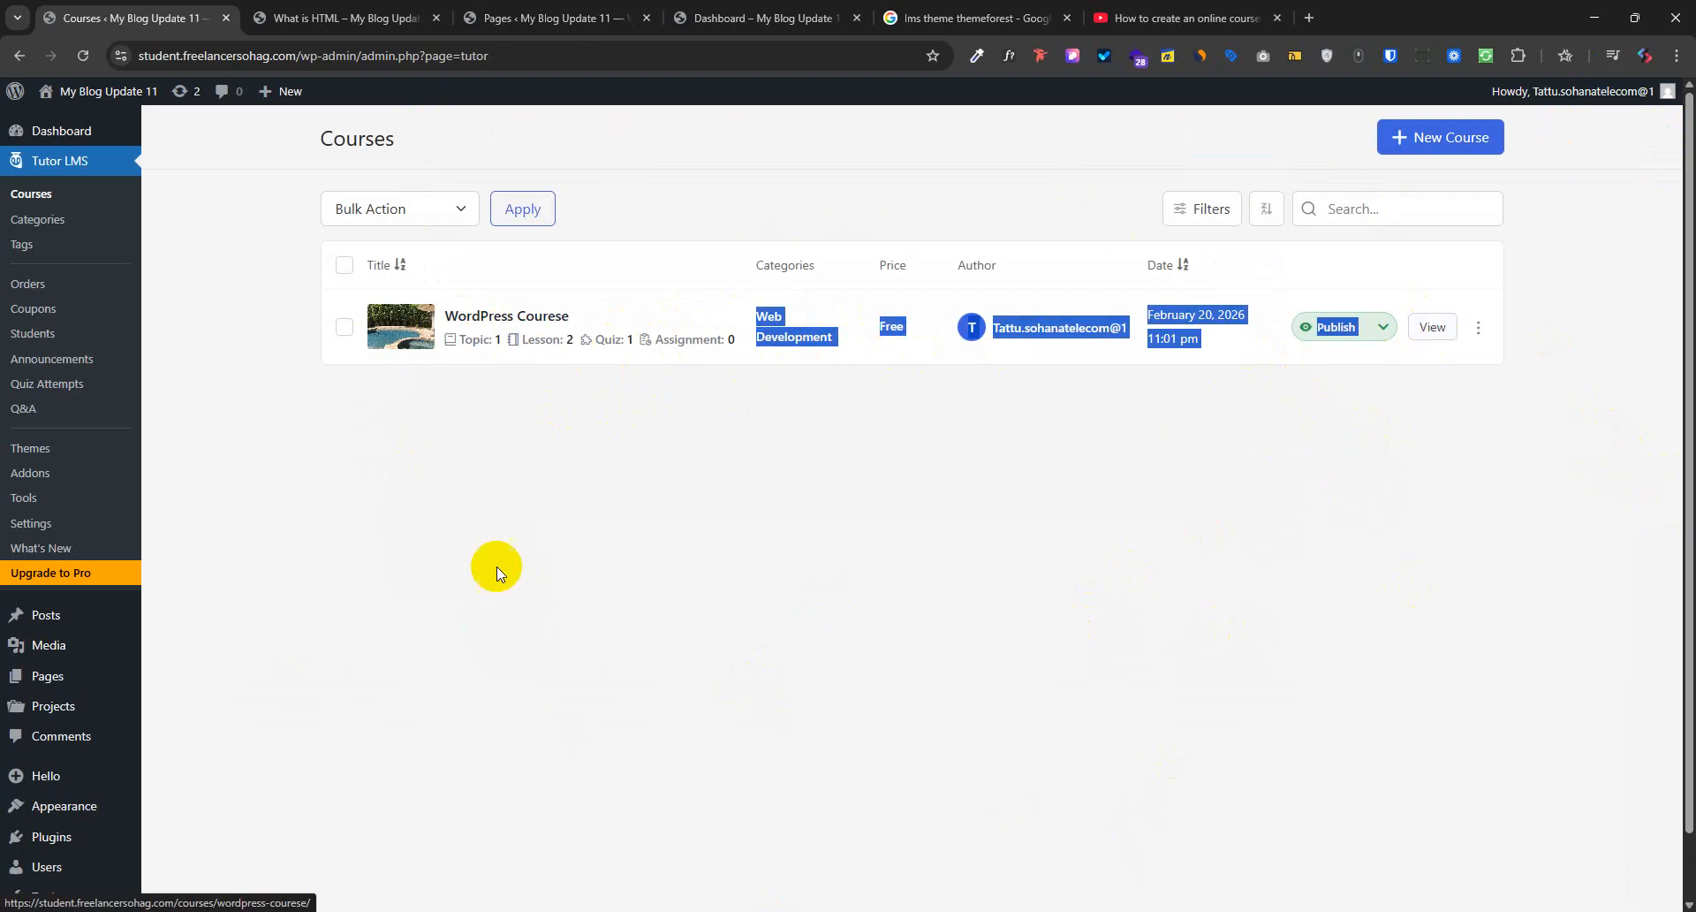
pyautogui.click(48, 405)
pyautogui.click(35, 219)
pyautogui.click(36, 248)
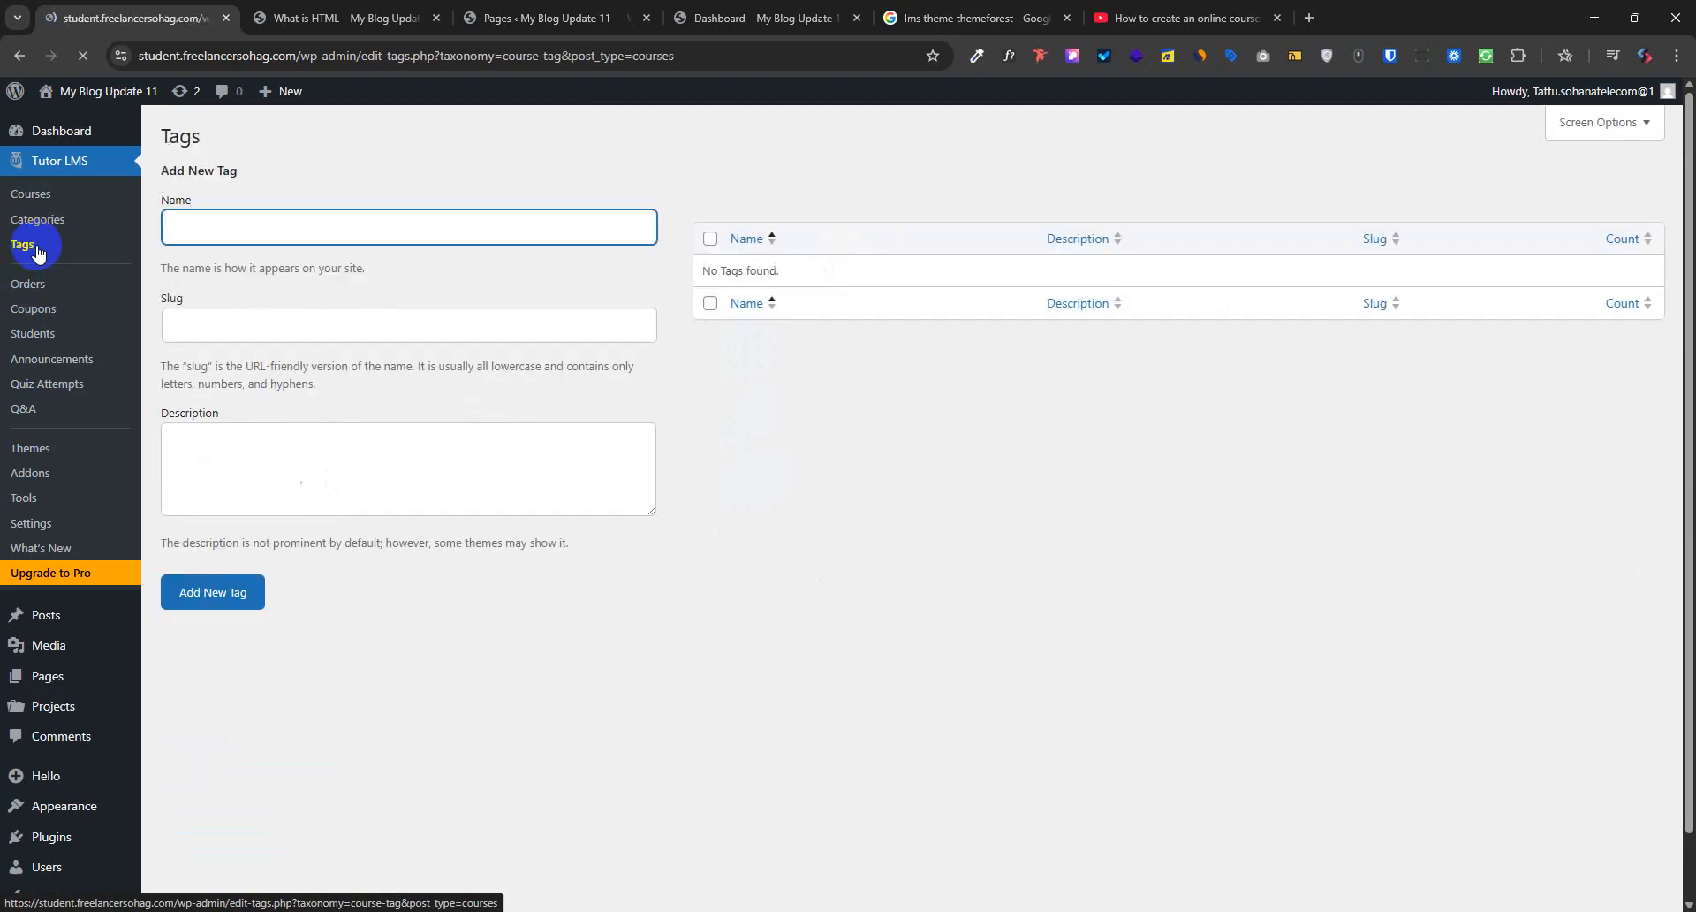
pyautogui.click(39, 221)
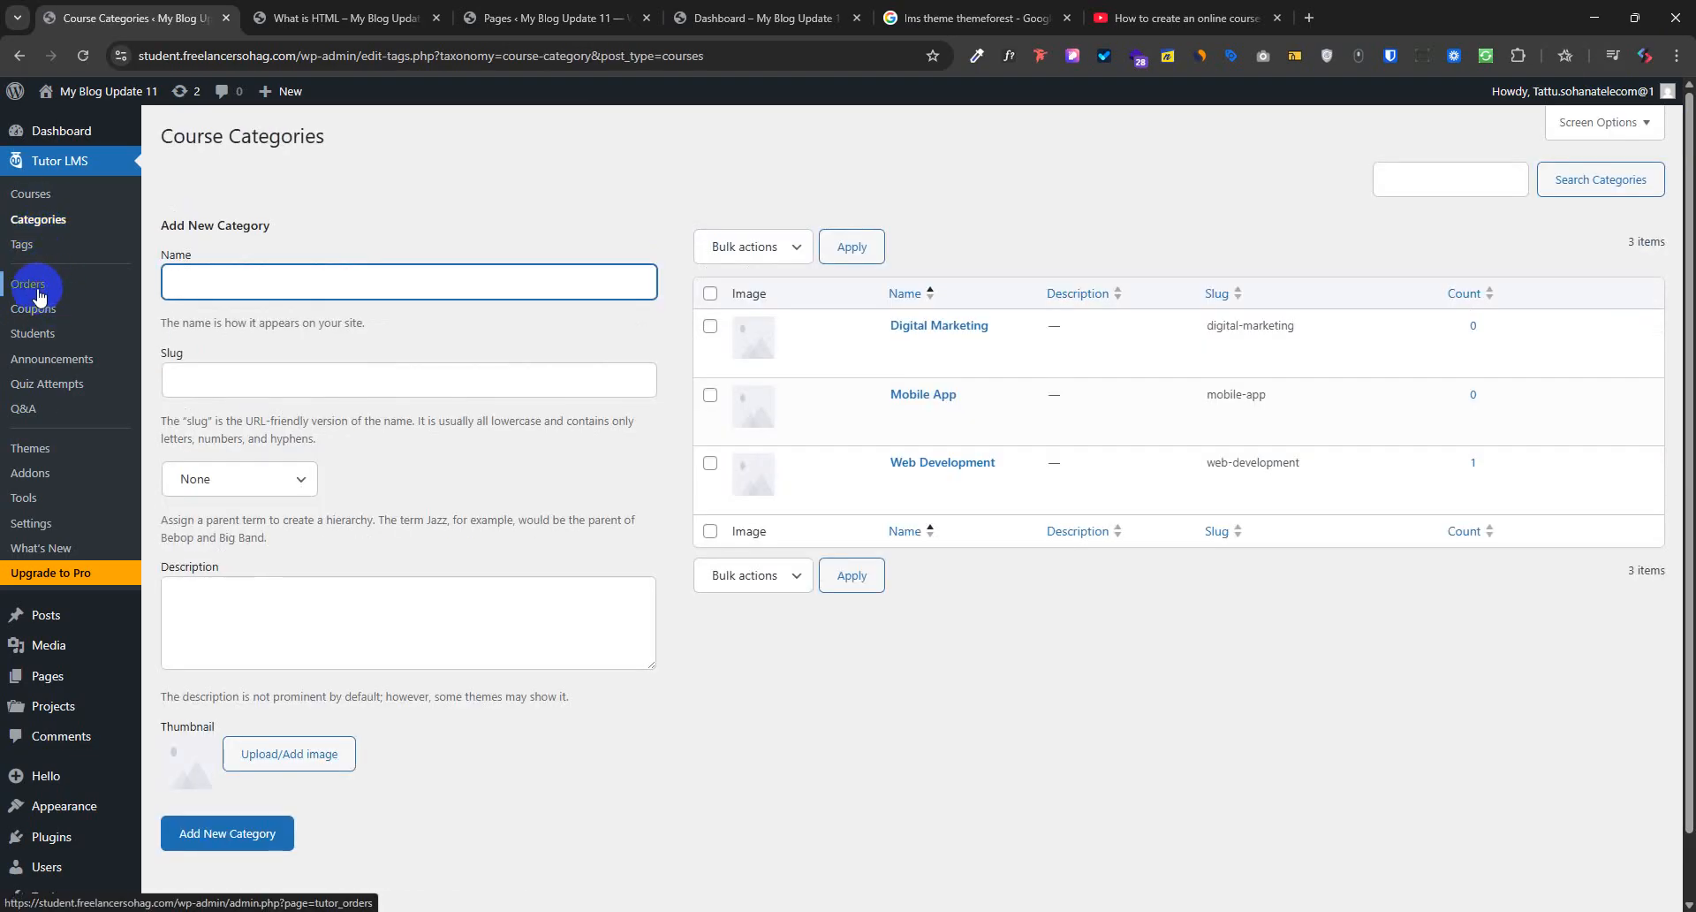
pyautogui.click(40, 293)
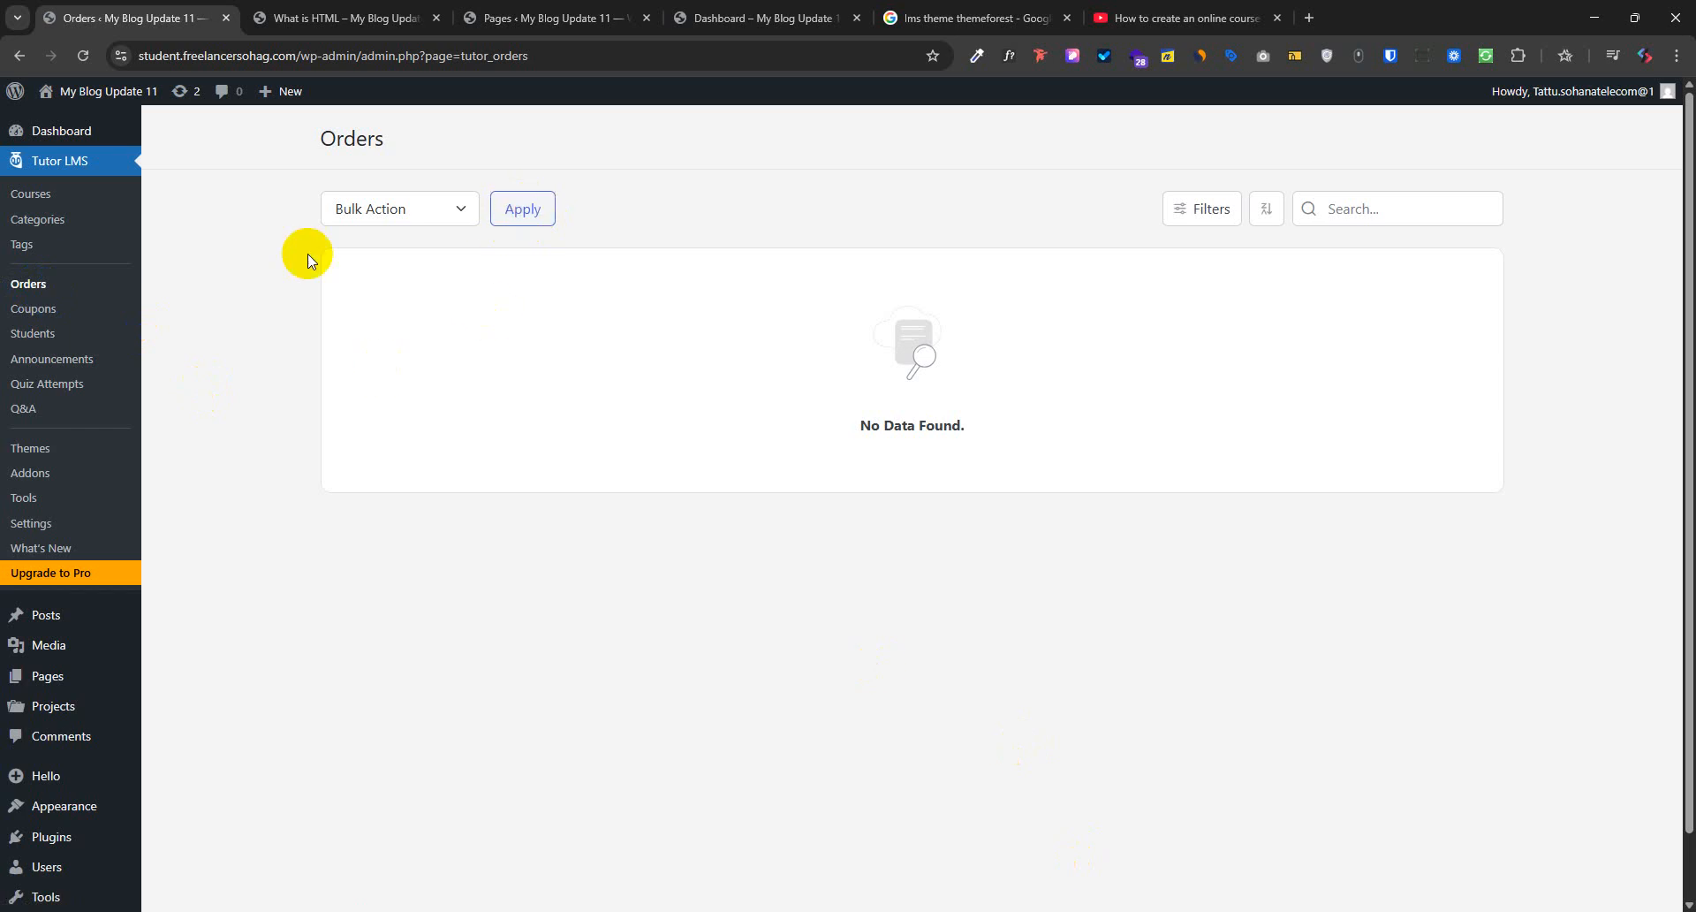
# Open the WordPress pages list and examine the Cart, Checkout, Dashboard, Instructor Registration and Student Registration entries
pyautogui.click(327, 18)
pyautogui.click(562, 11)
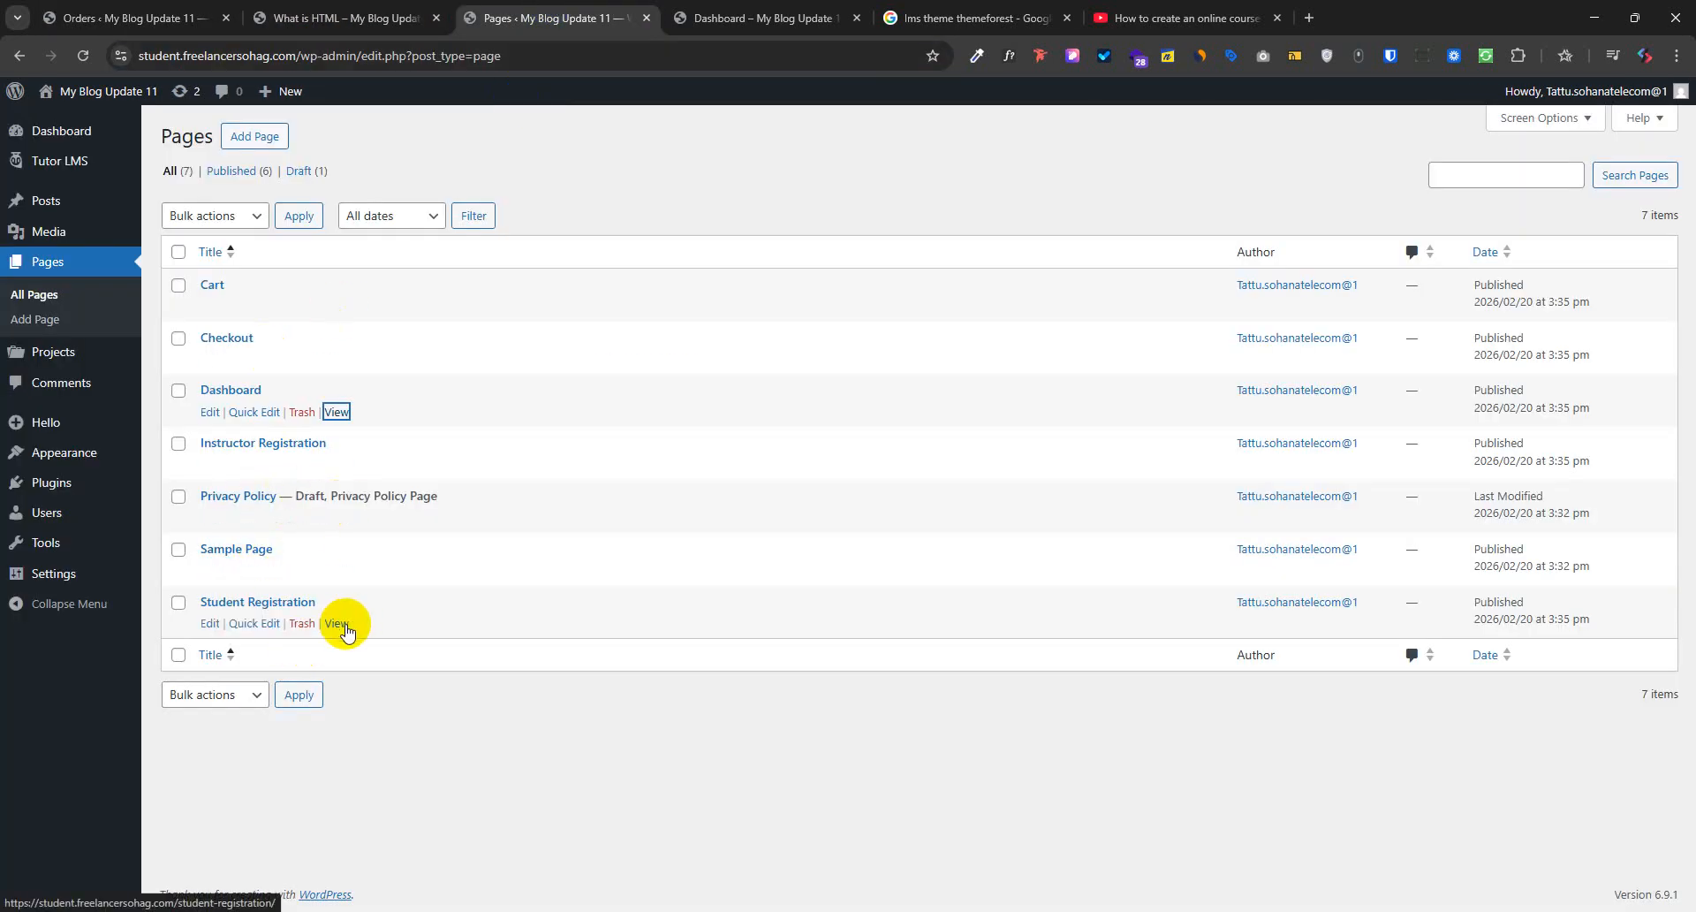
pyautogui.rightClick(336, 625)
pyautogui.click(440, 452)
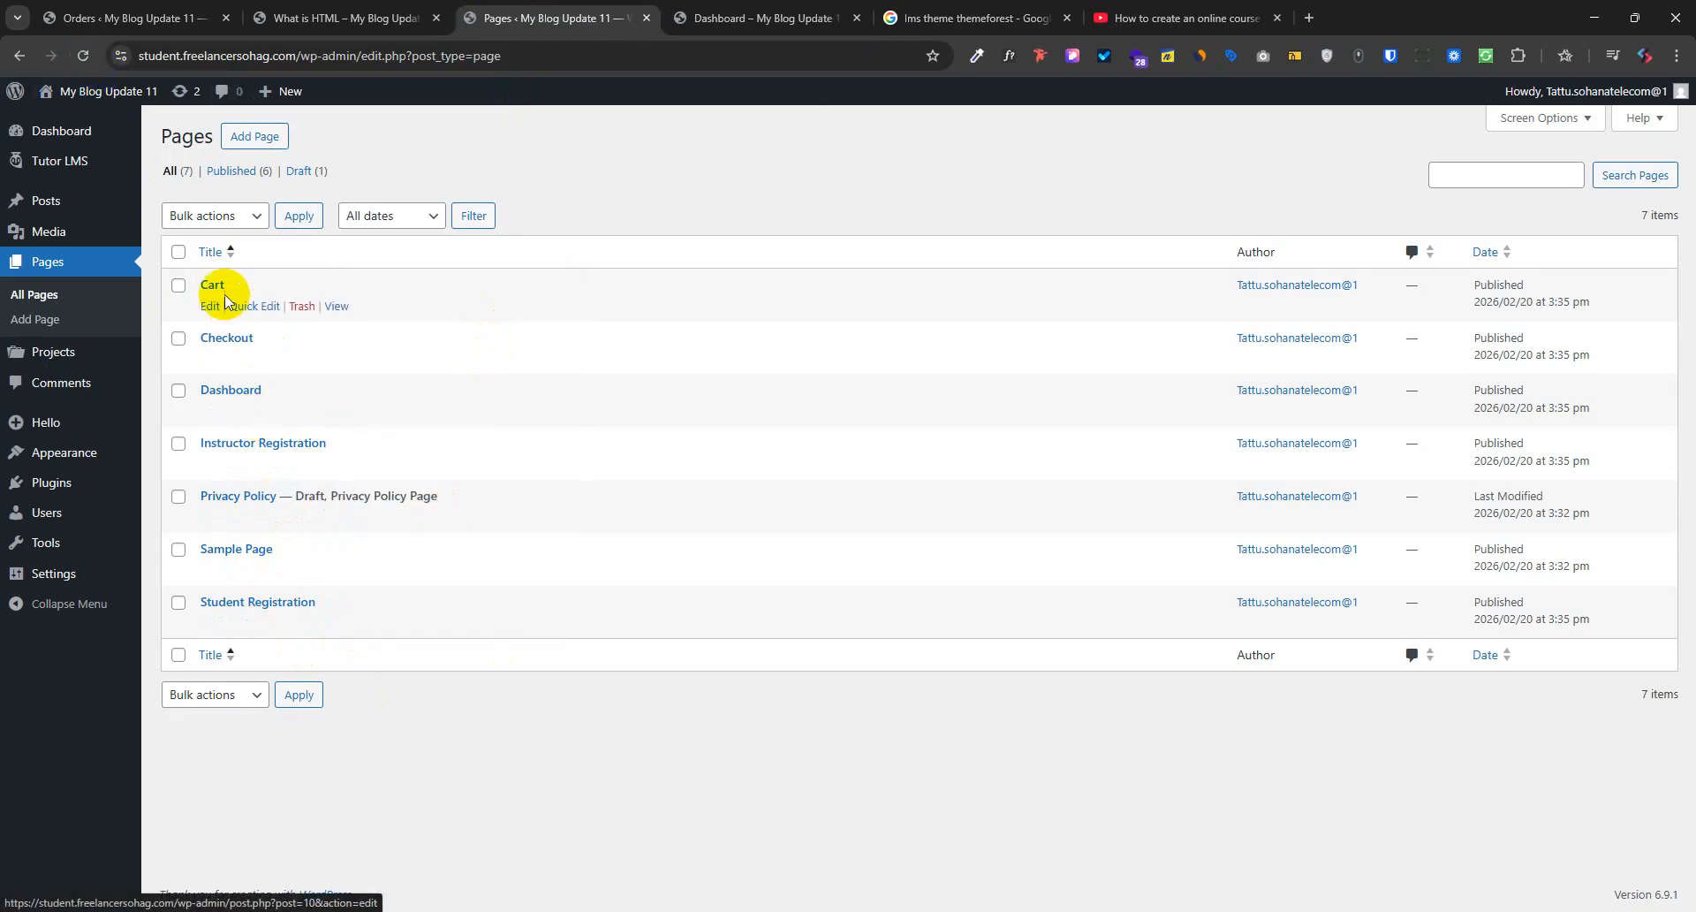
pyautogui.moveTo(368, 419); pyautogui.dragTo(258, 442)
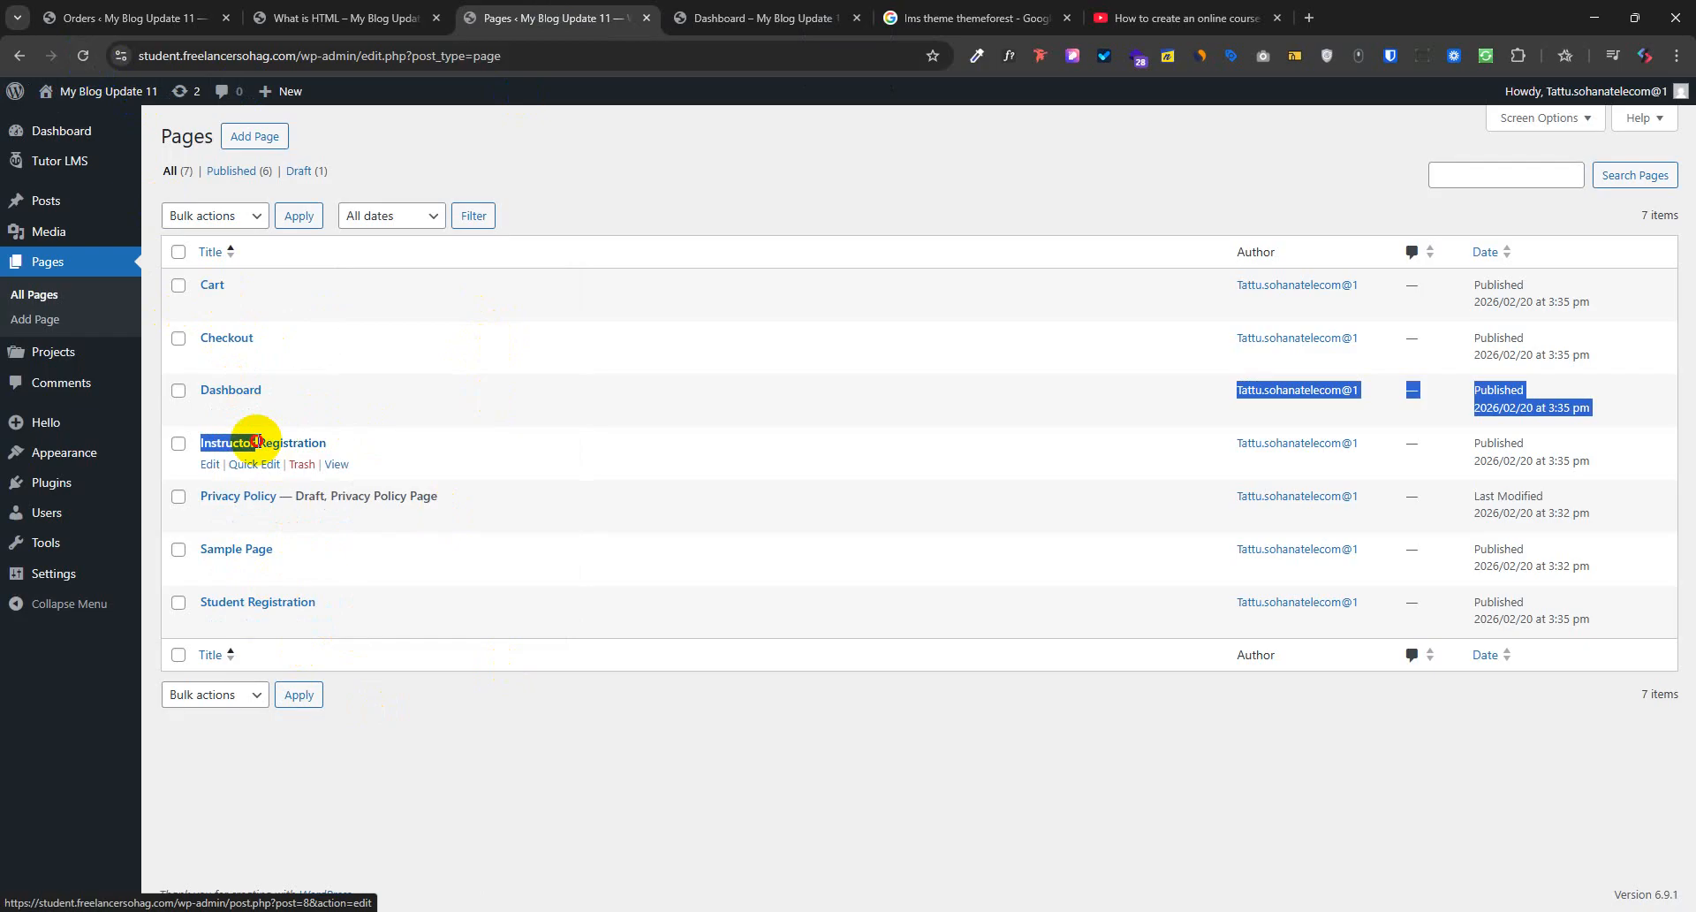
pyautogui.doubleClick(230, 390)
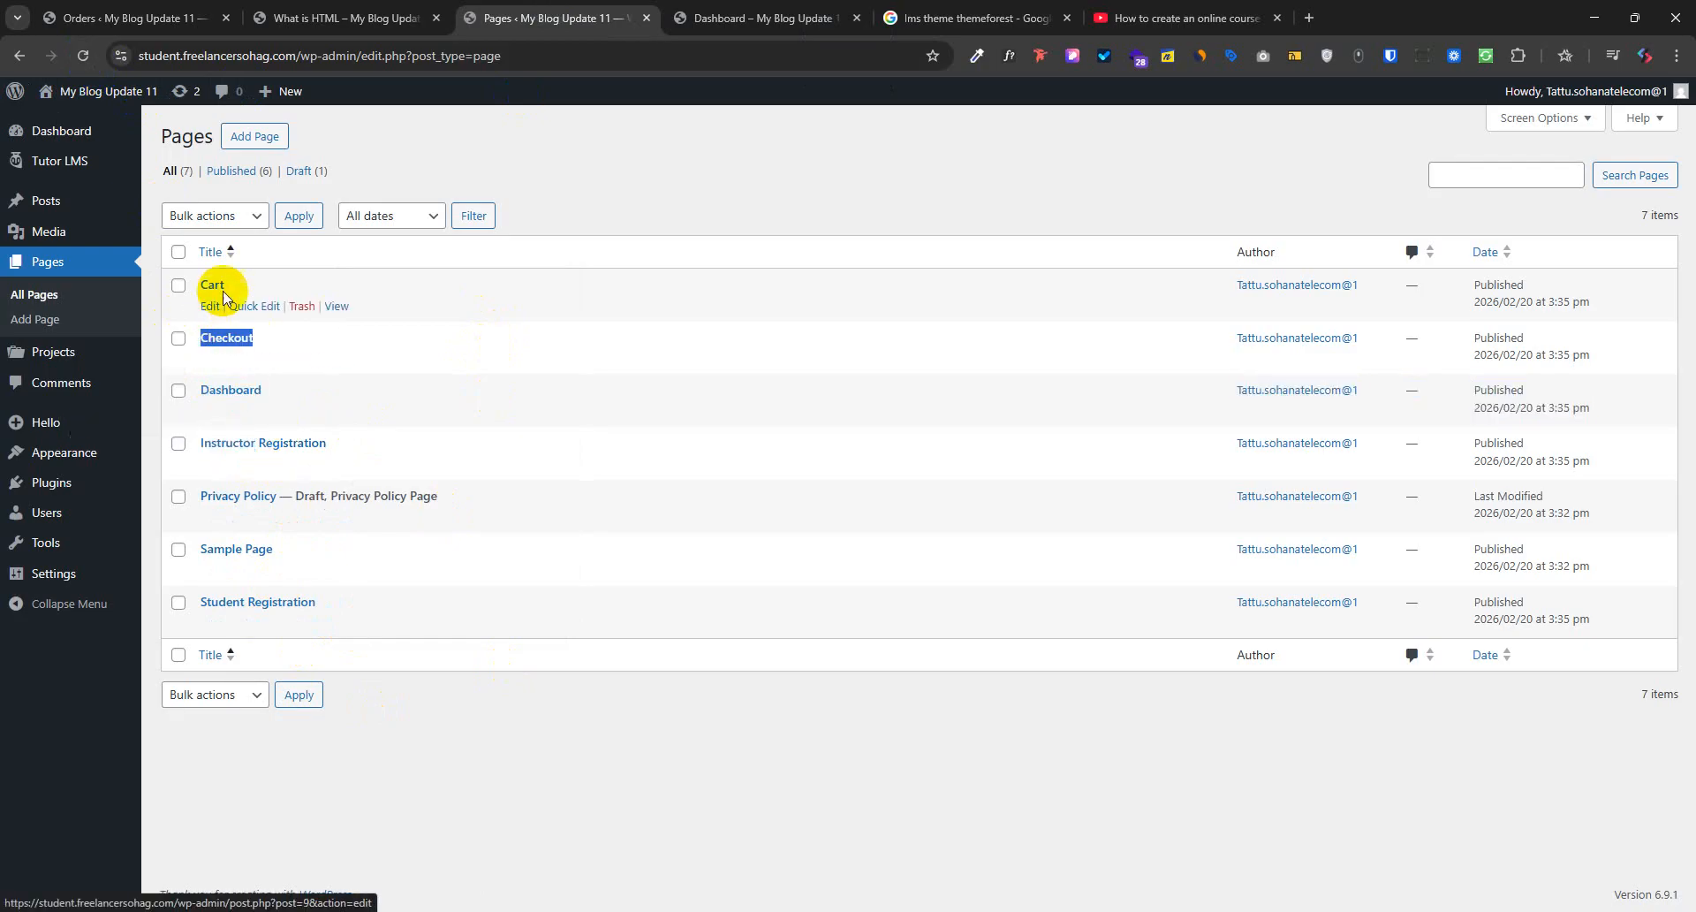
pyautogui.moveTo(222, 285); pyautogui.dragTo(182, 294)
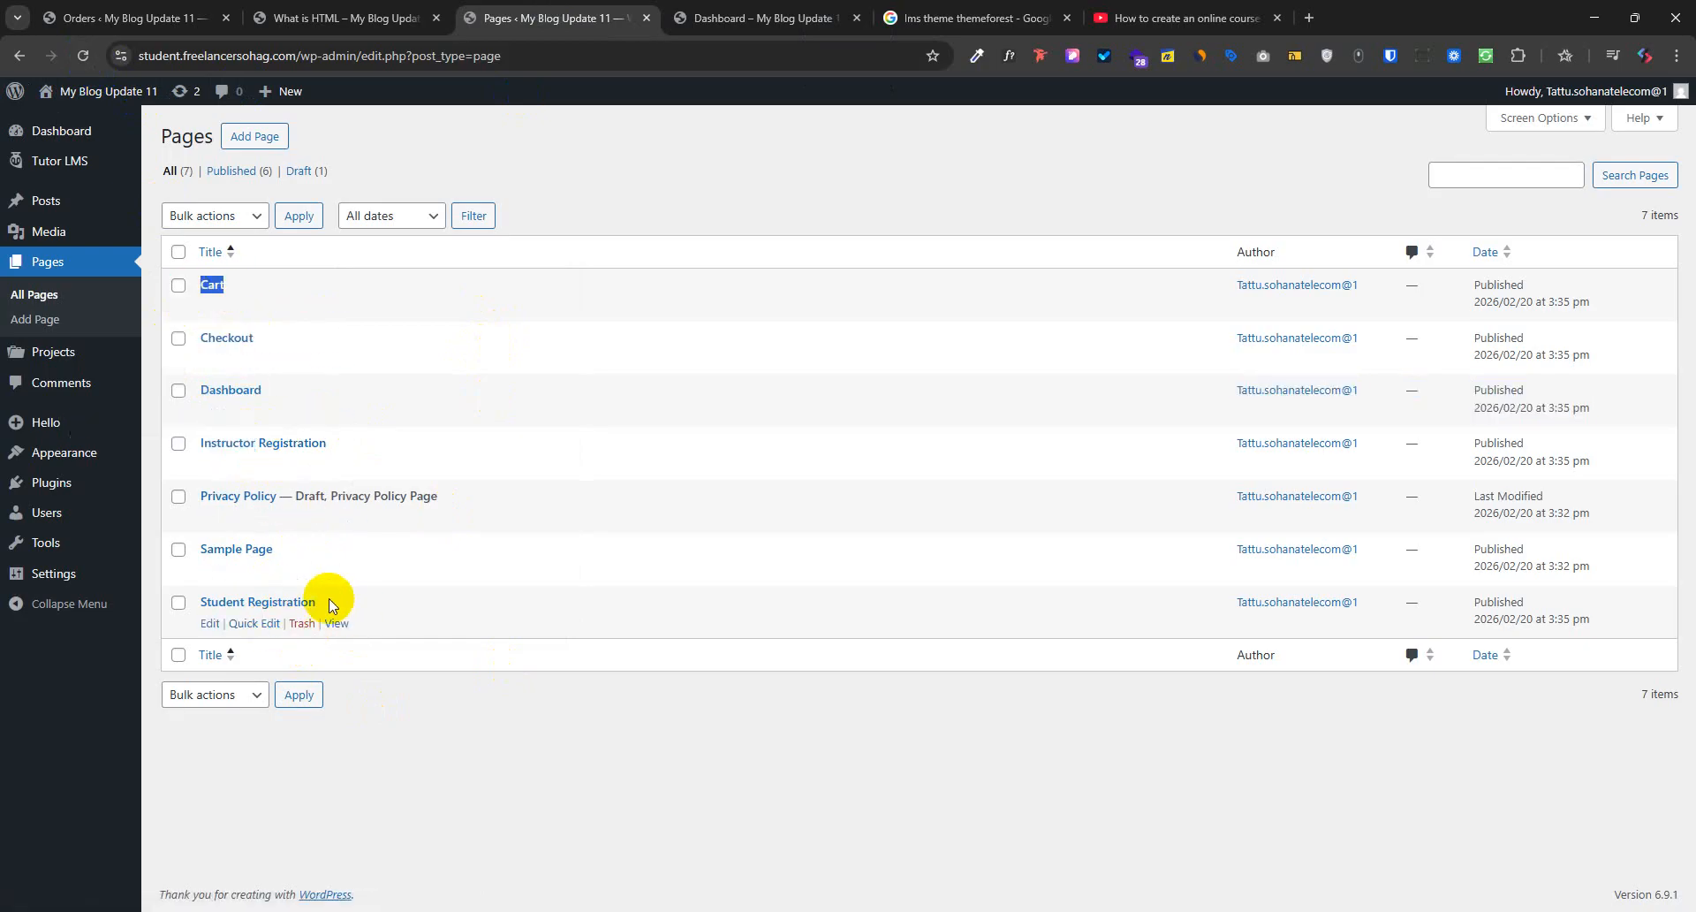
pyautogui.moveTo(318, 602); pyautogui.dragTo(242, 602)
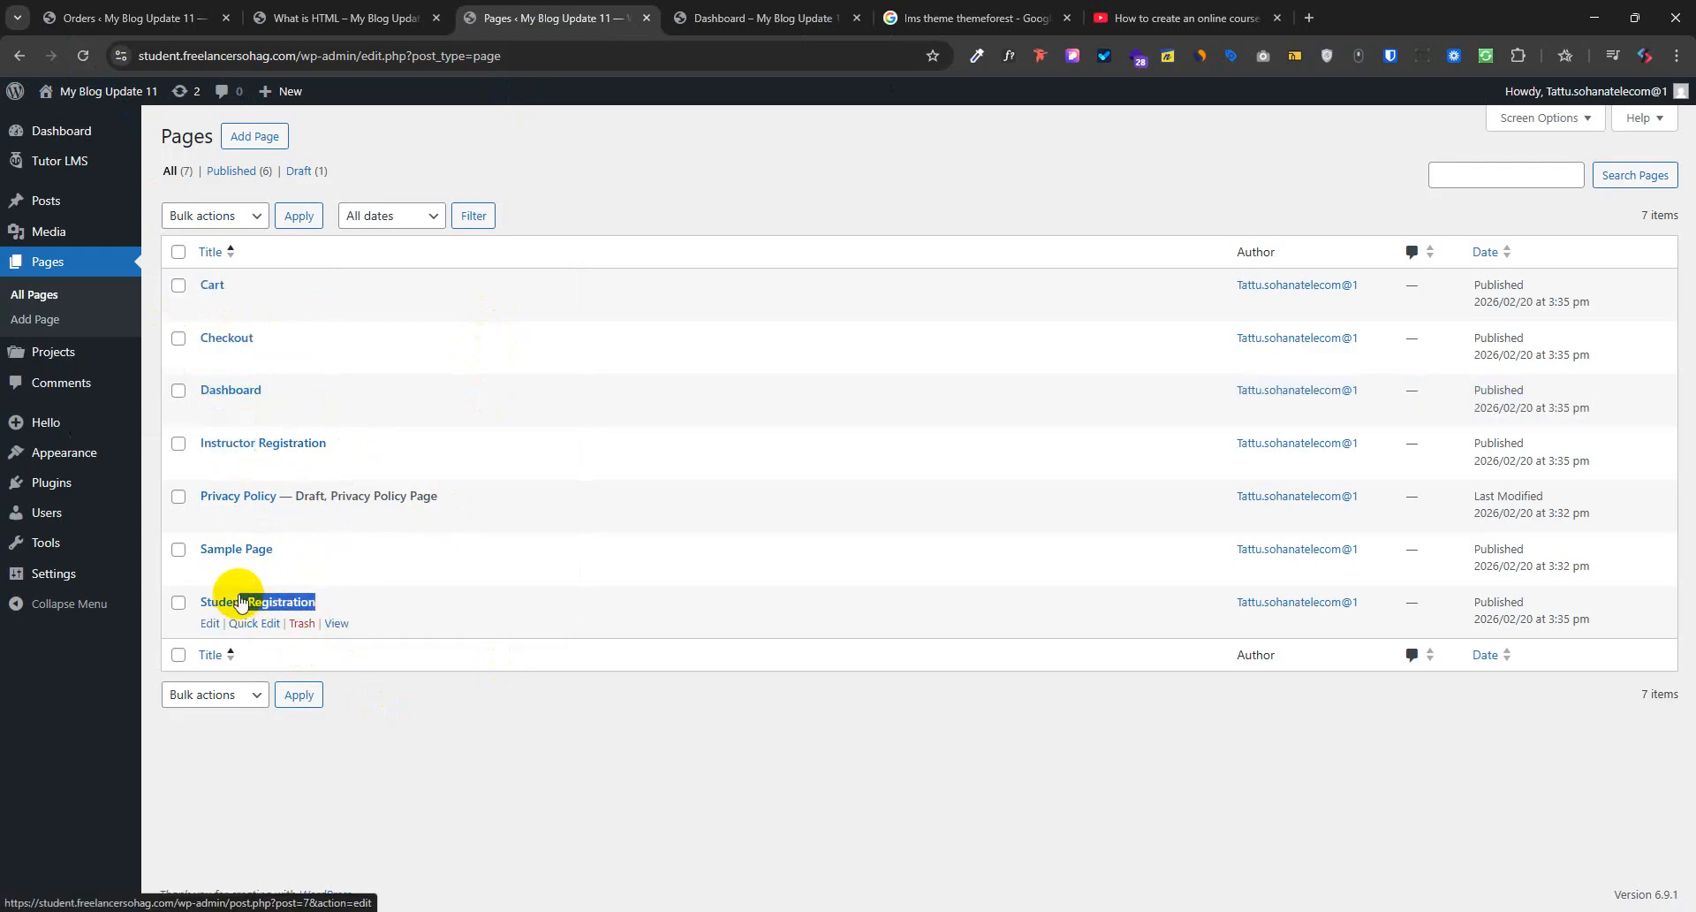
# Open the Student Registration page in the editor and examine its [tutor_student_registration_form] shortcode
pyautogui.rightClick(337, 629)
pyautogui.click(429, 360)
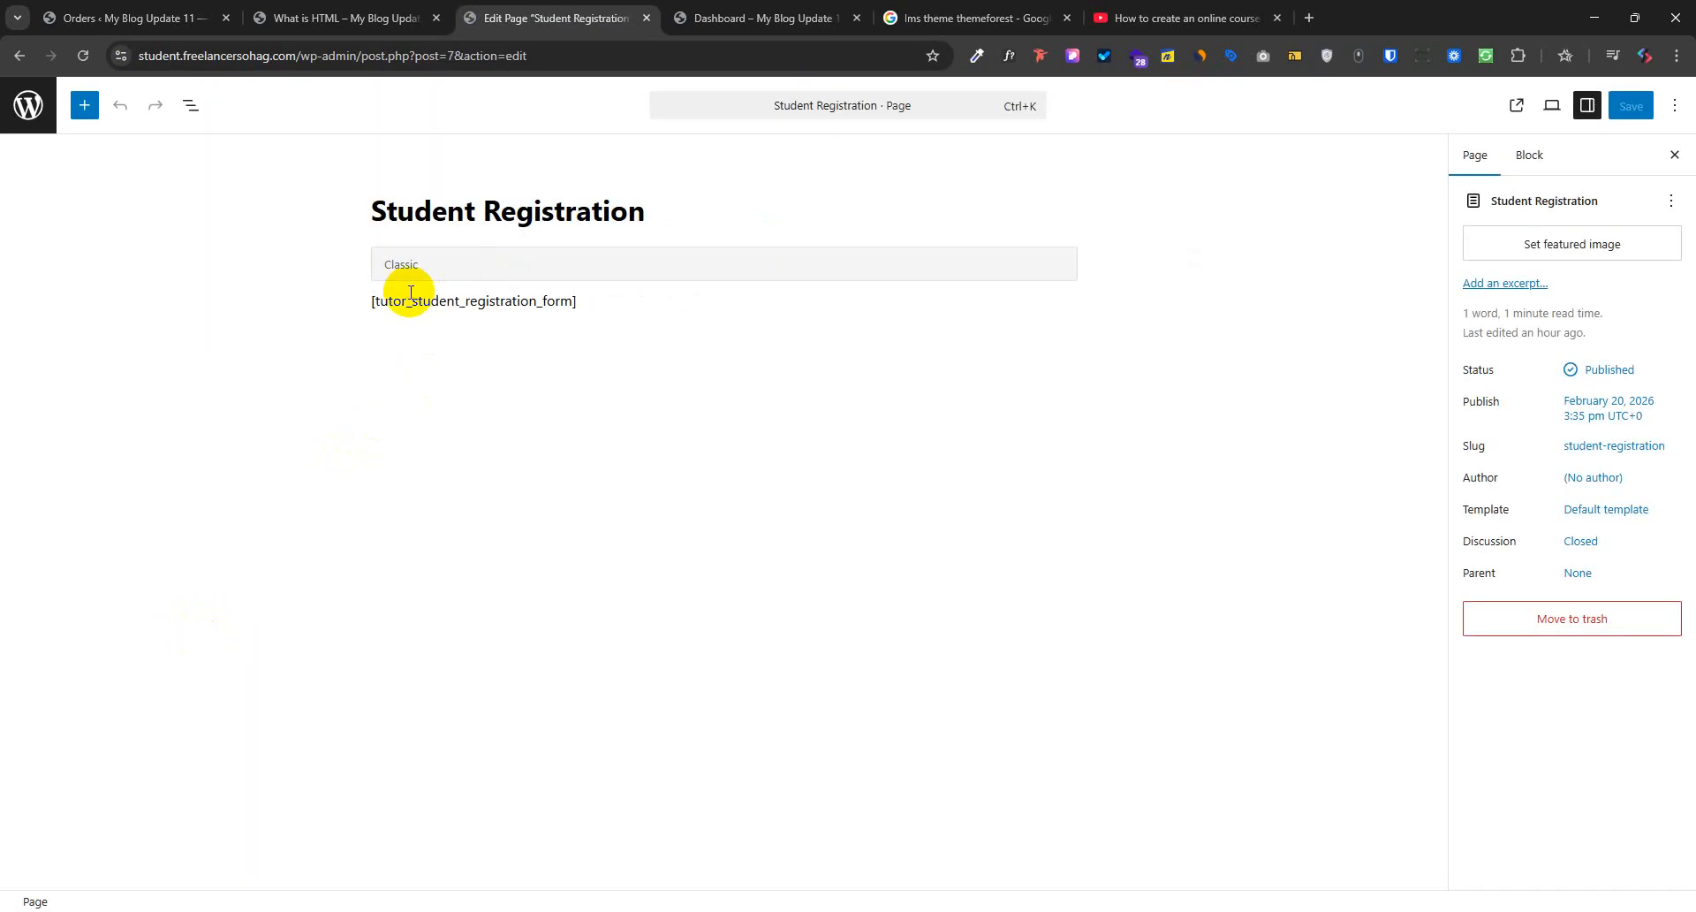
pyautogui.tripleClick(422, 301)
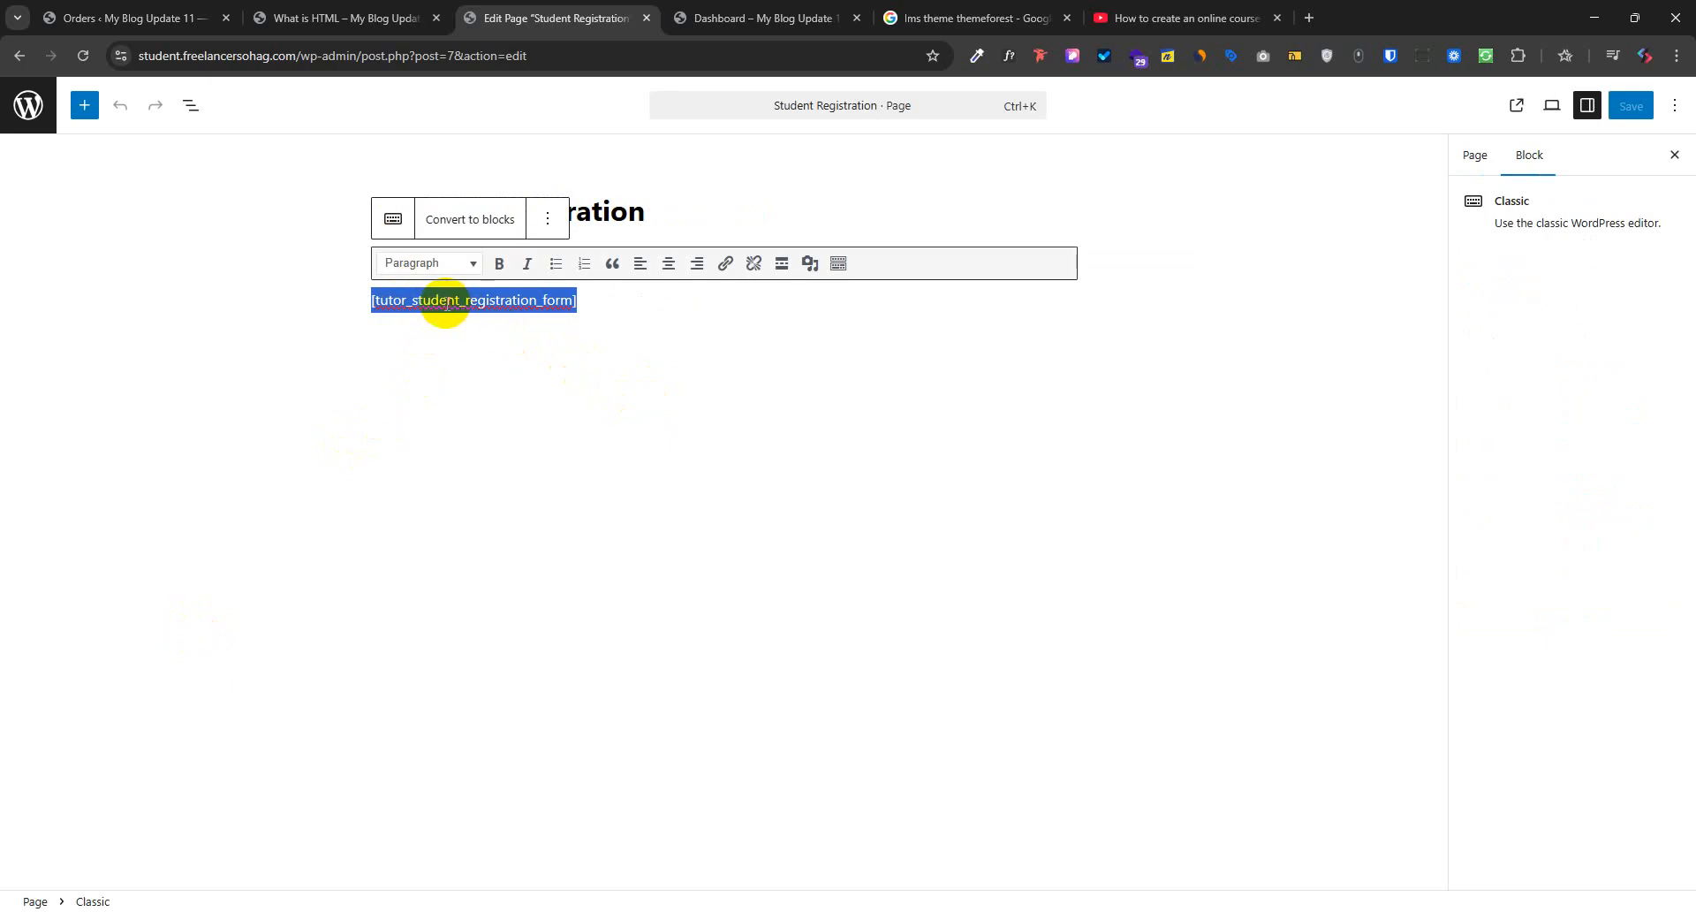
pyautogui.tripleClick(517, 293)
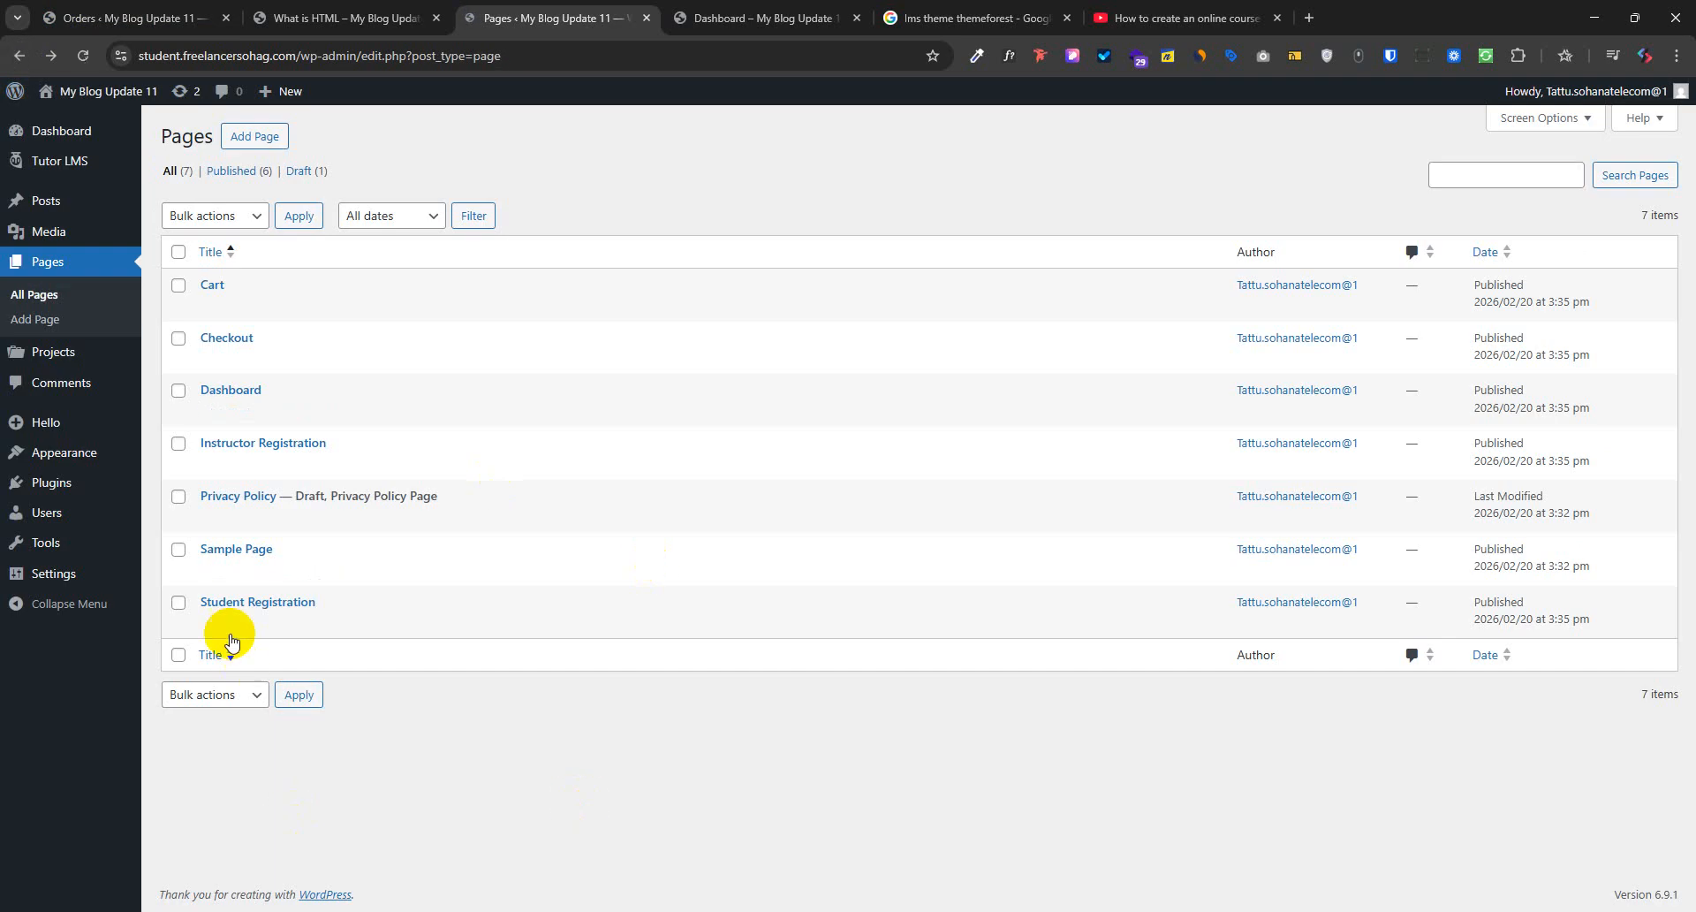
# Open the Instructor Registration page and the Checkout page in the editor to check their content
pyautogui.click(210, 464)
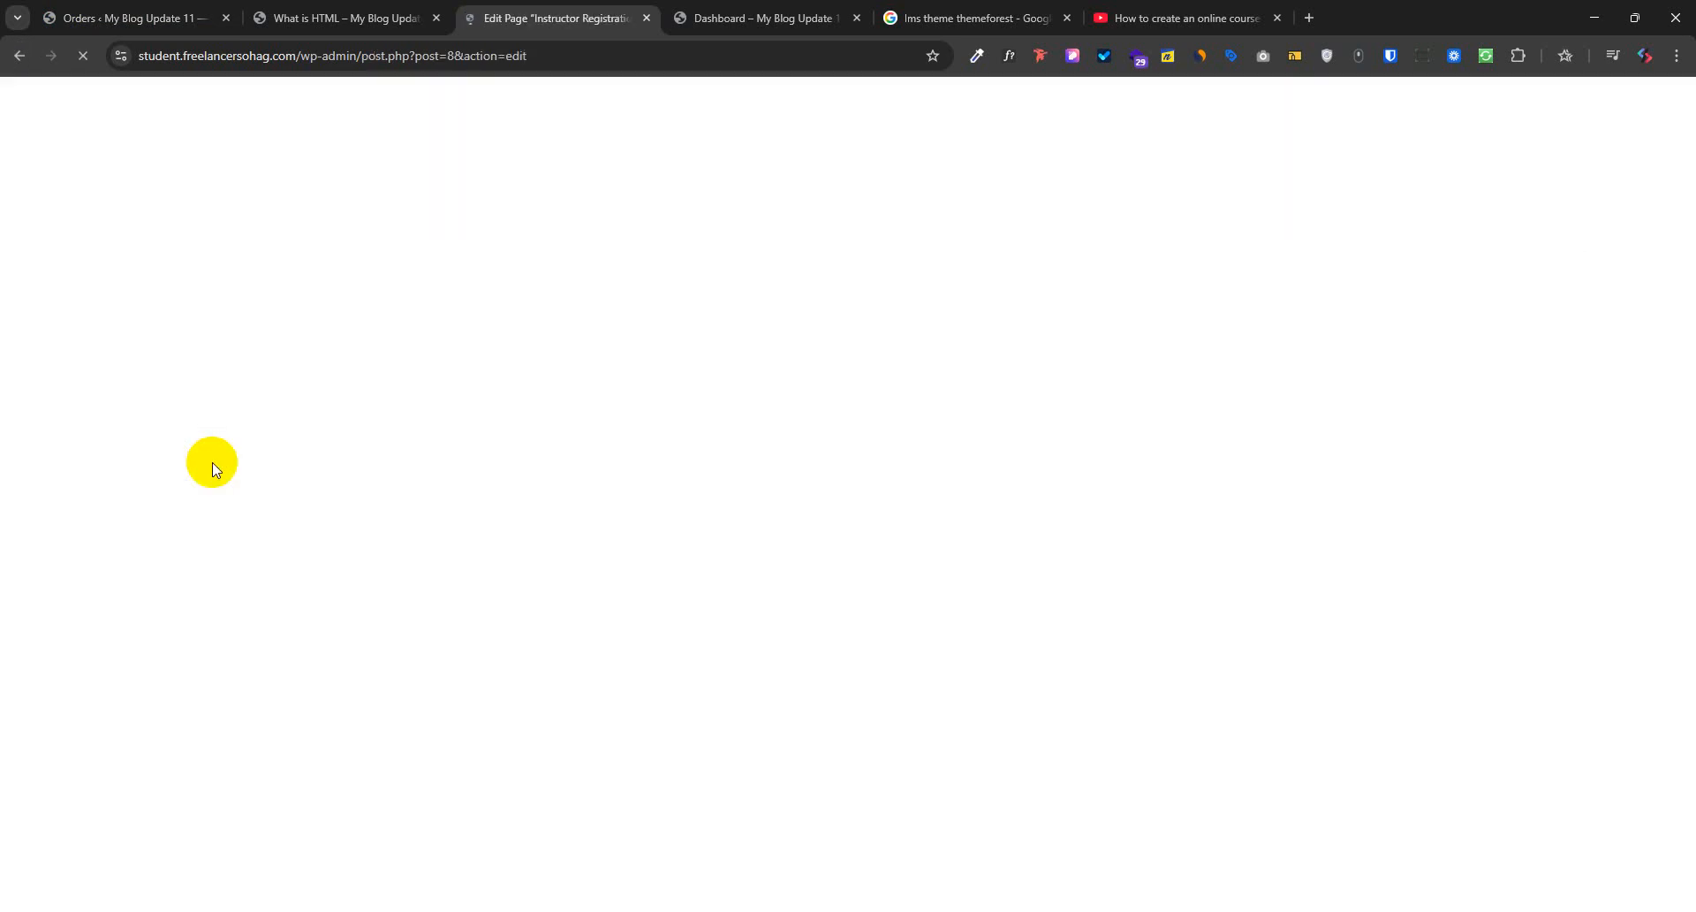
pyautogui.click(496, 273)
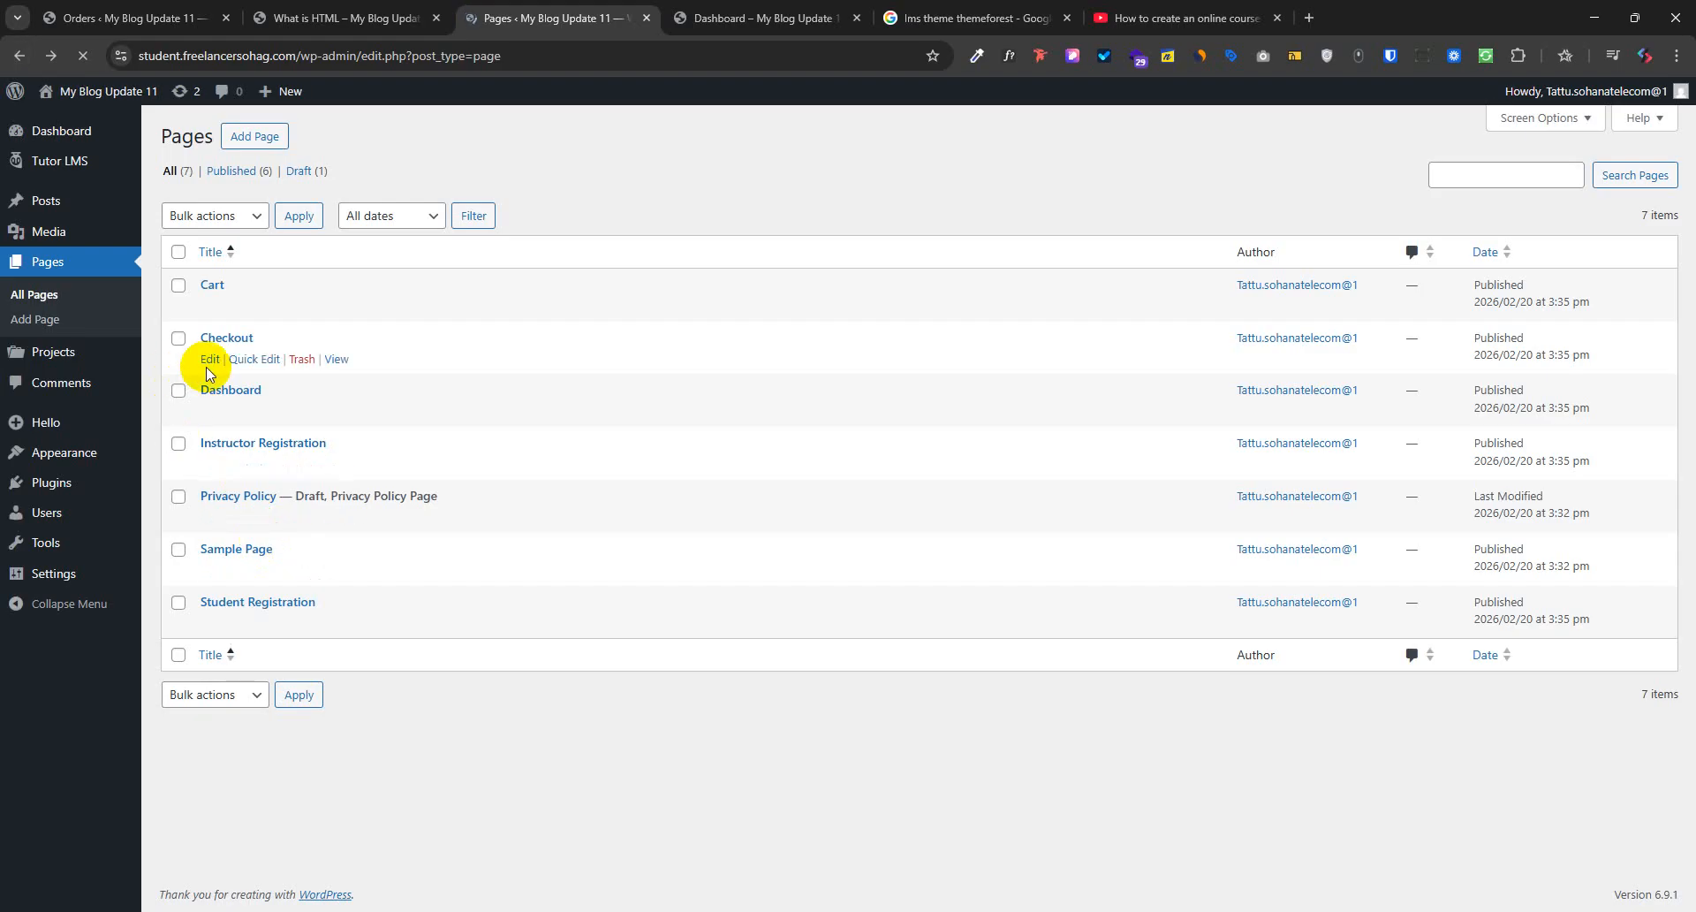
pyautogui.click(210, 360)
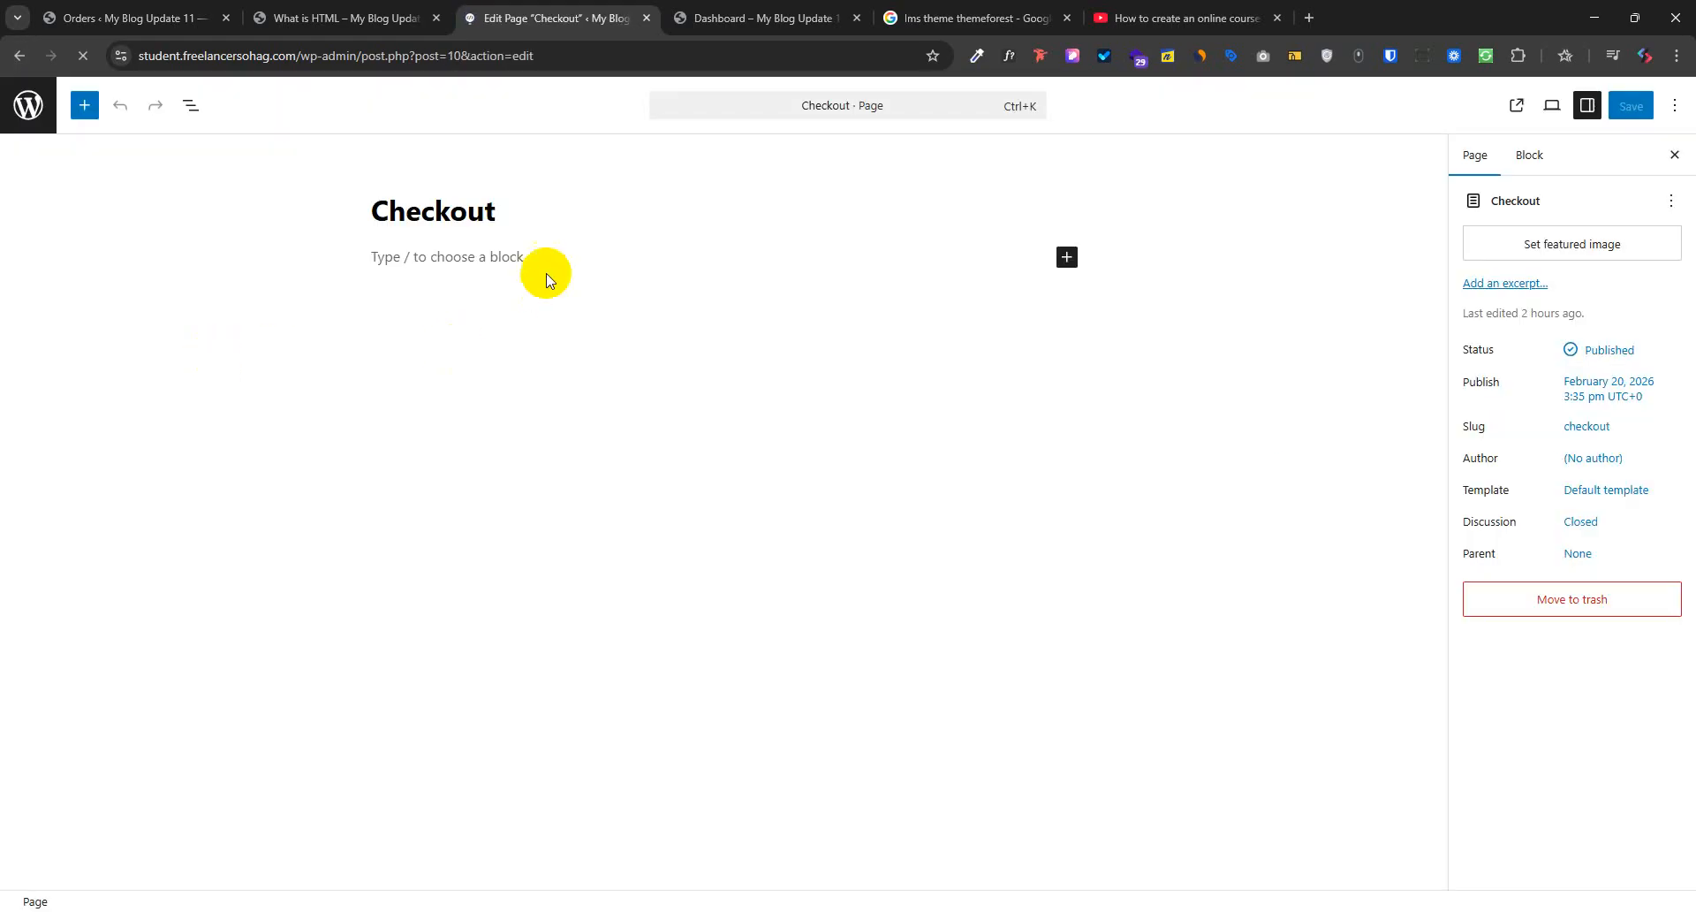
# Return to the pages list, copy the Student Registration page's link and open it in another Chrome profile
pyautogui.click(21, 57)
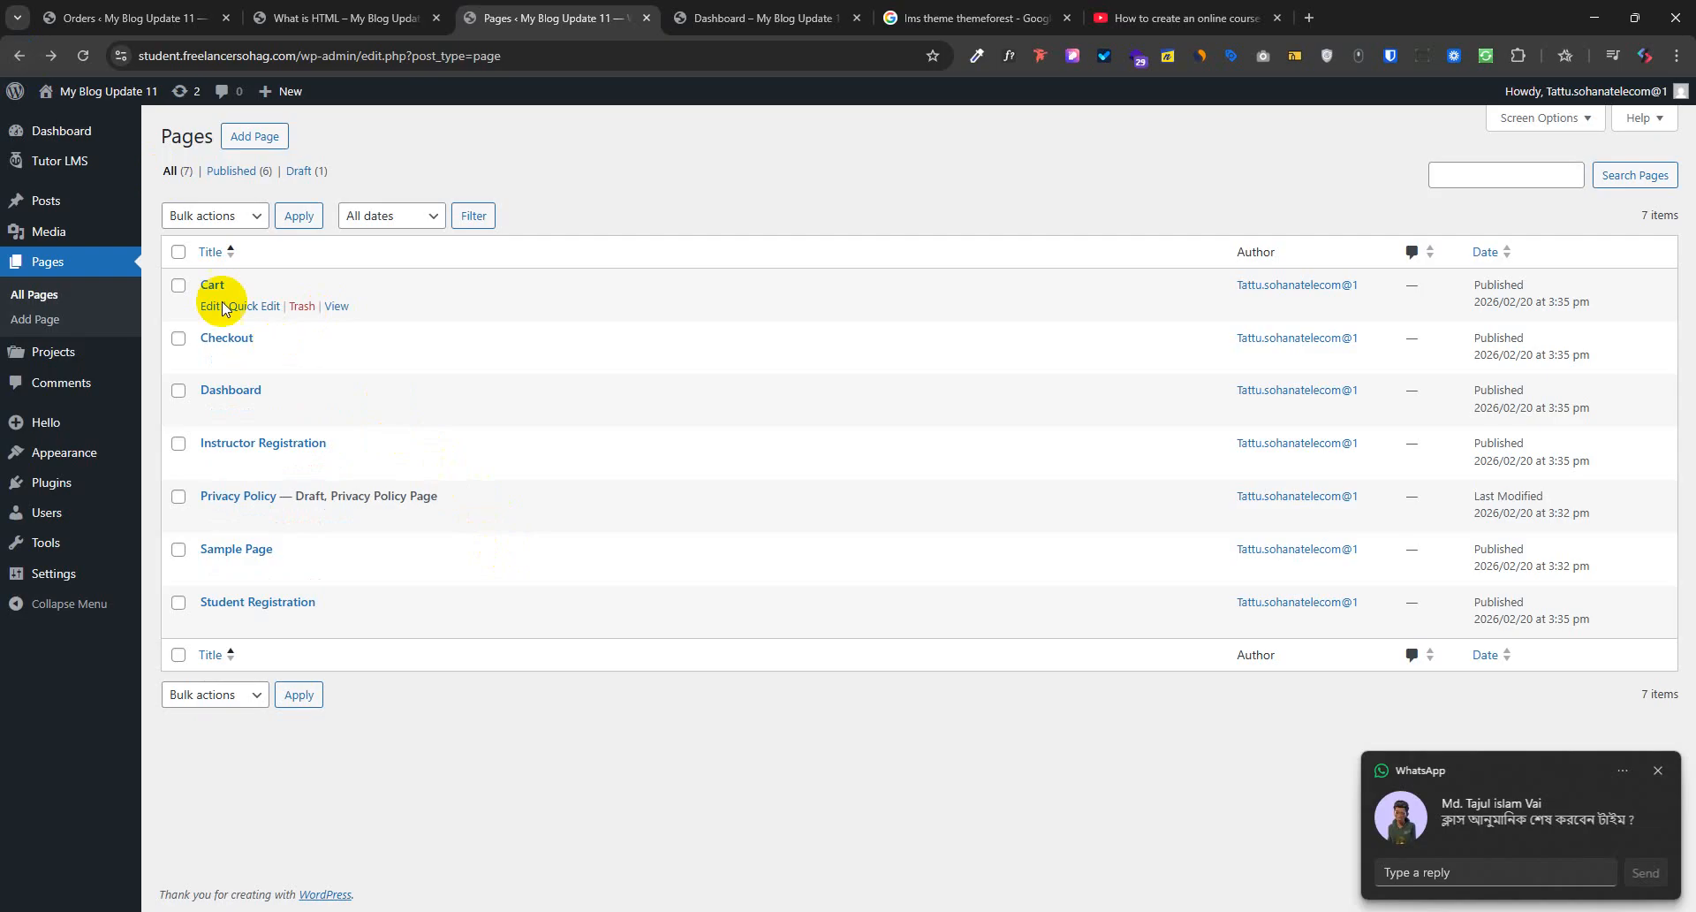
pyautogui.click(212, 307)
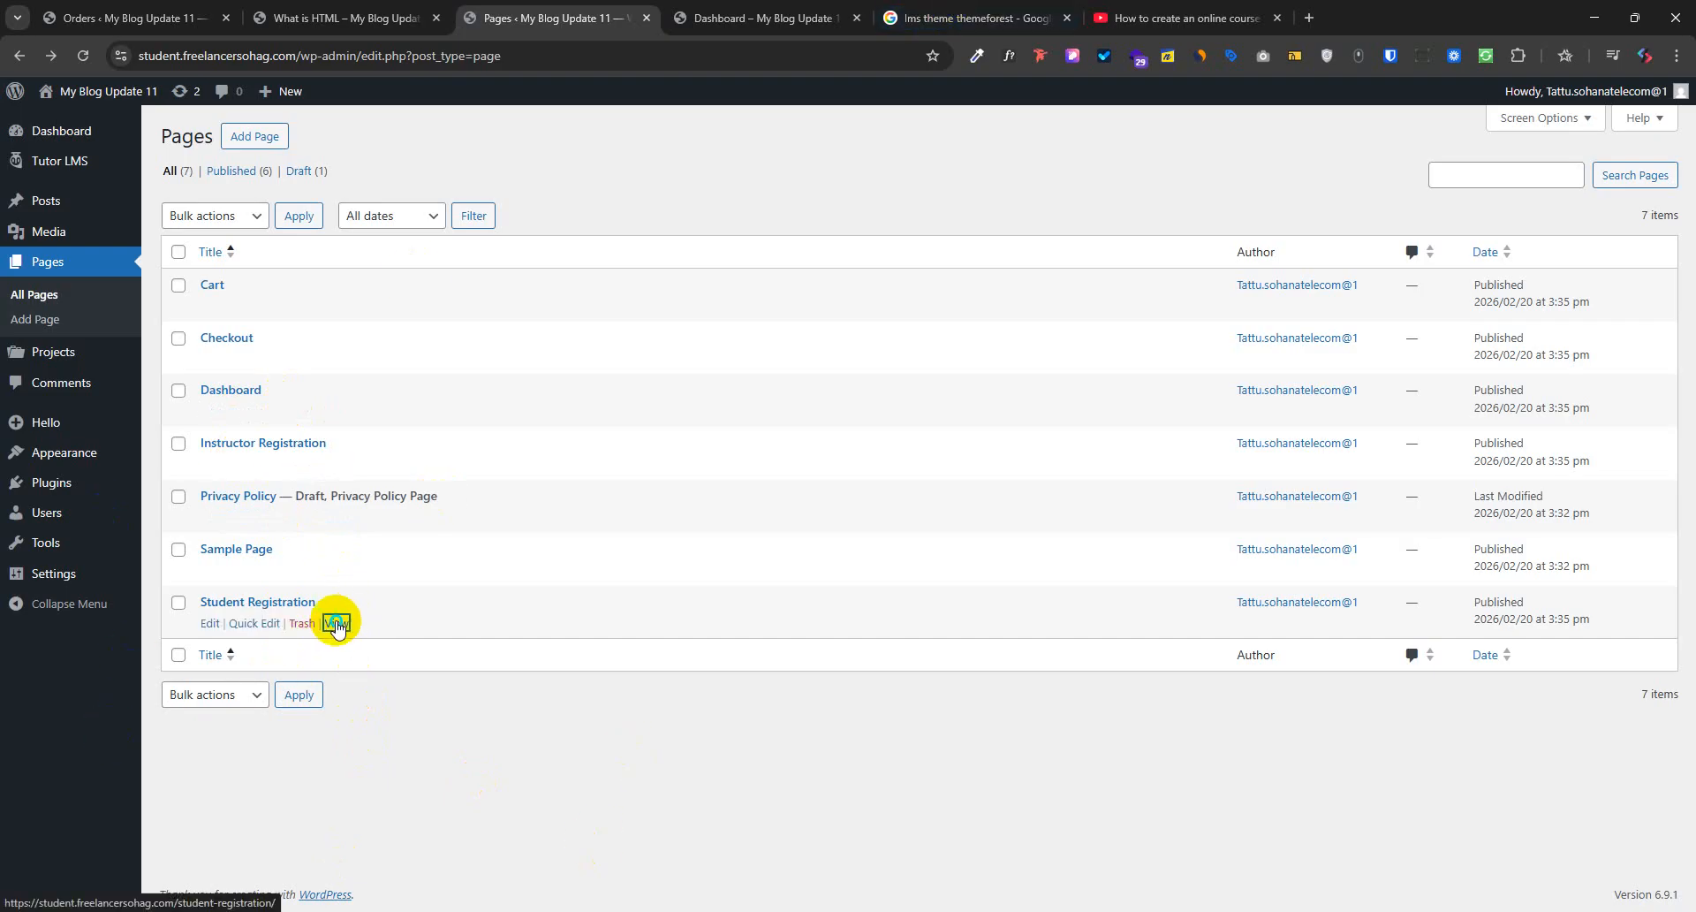
pyautogui.rightClick(337, 623)
pyautogui.click(430, 444)
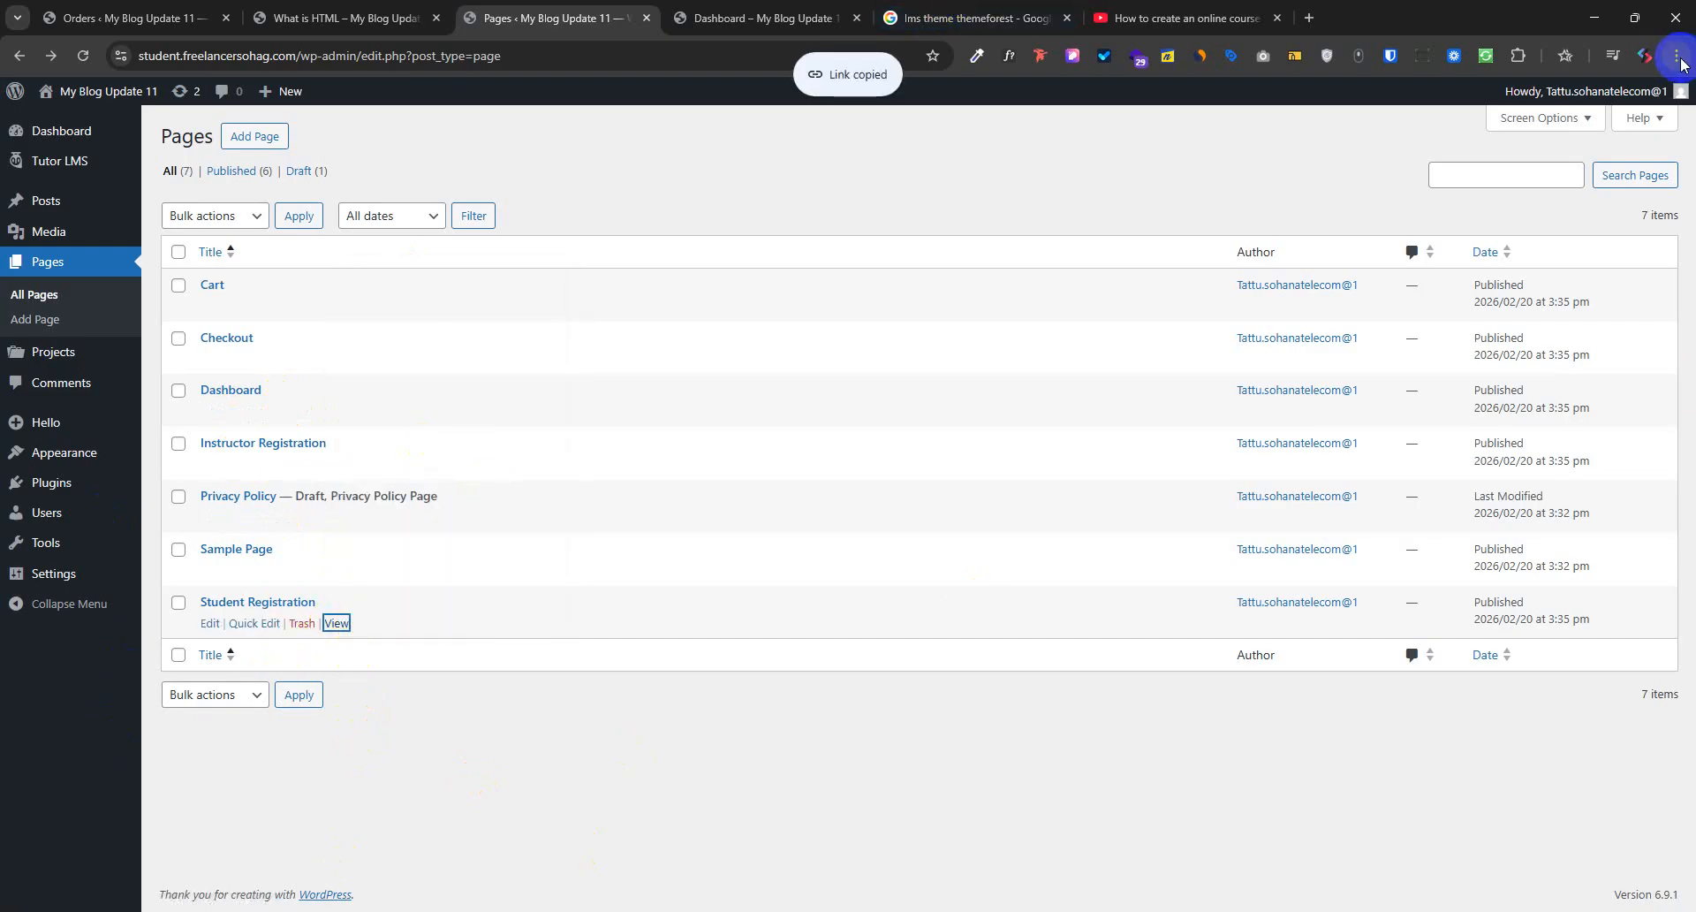
pyautogui.click(1645, 56)
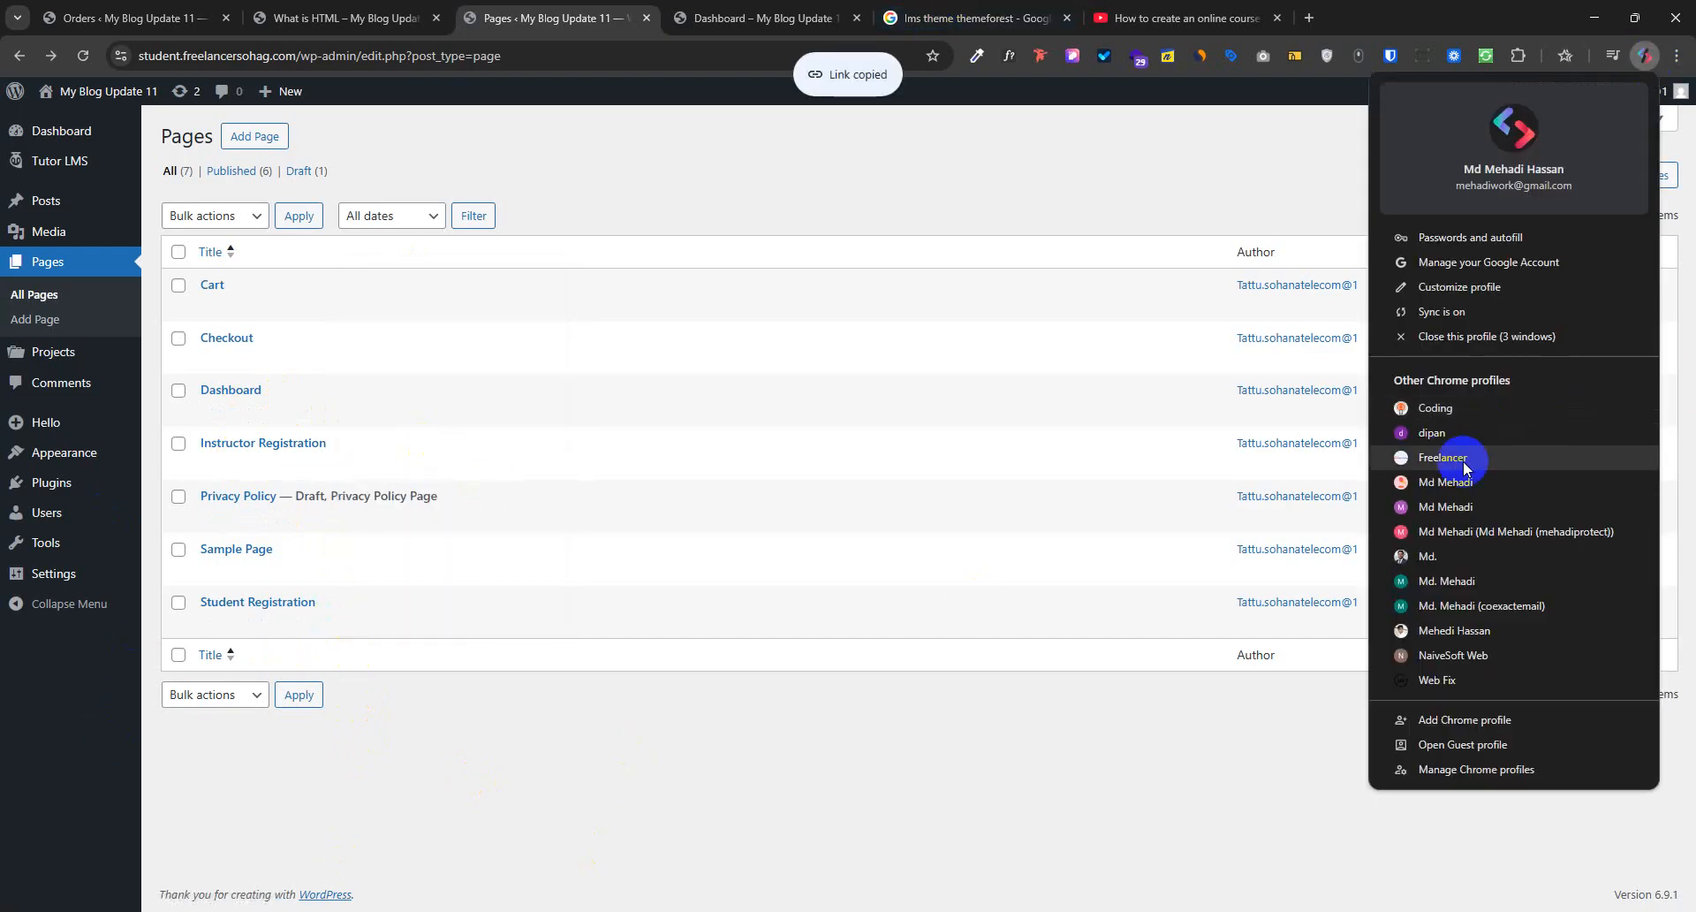
pyautogui.click(1445, 506)
pyautogui.hotkey('ctrl', 'v')
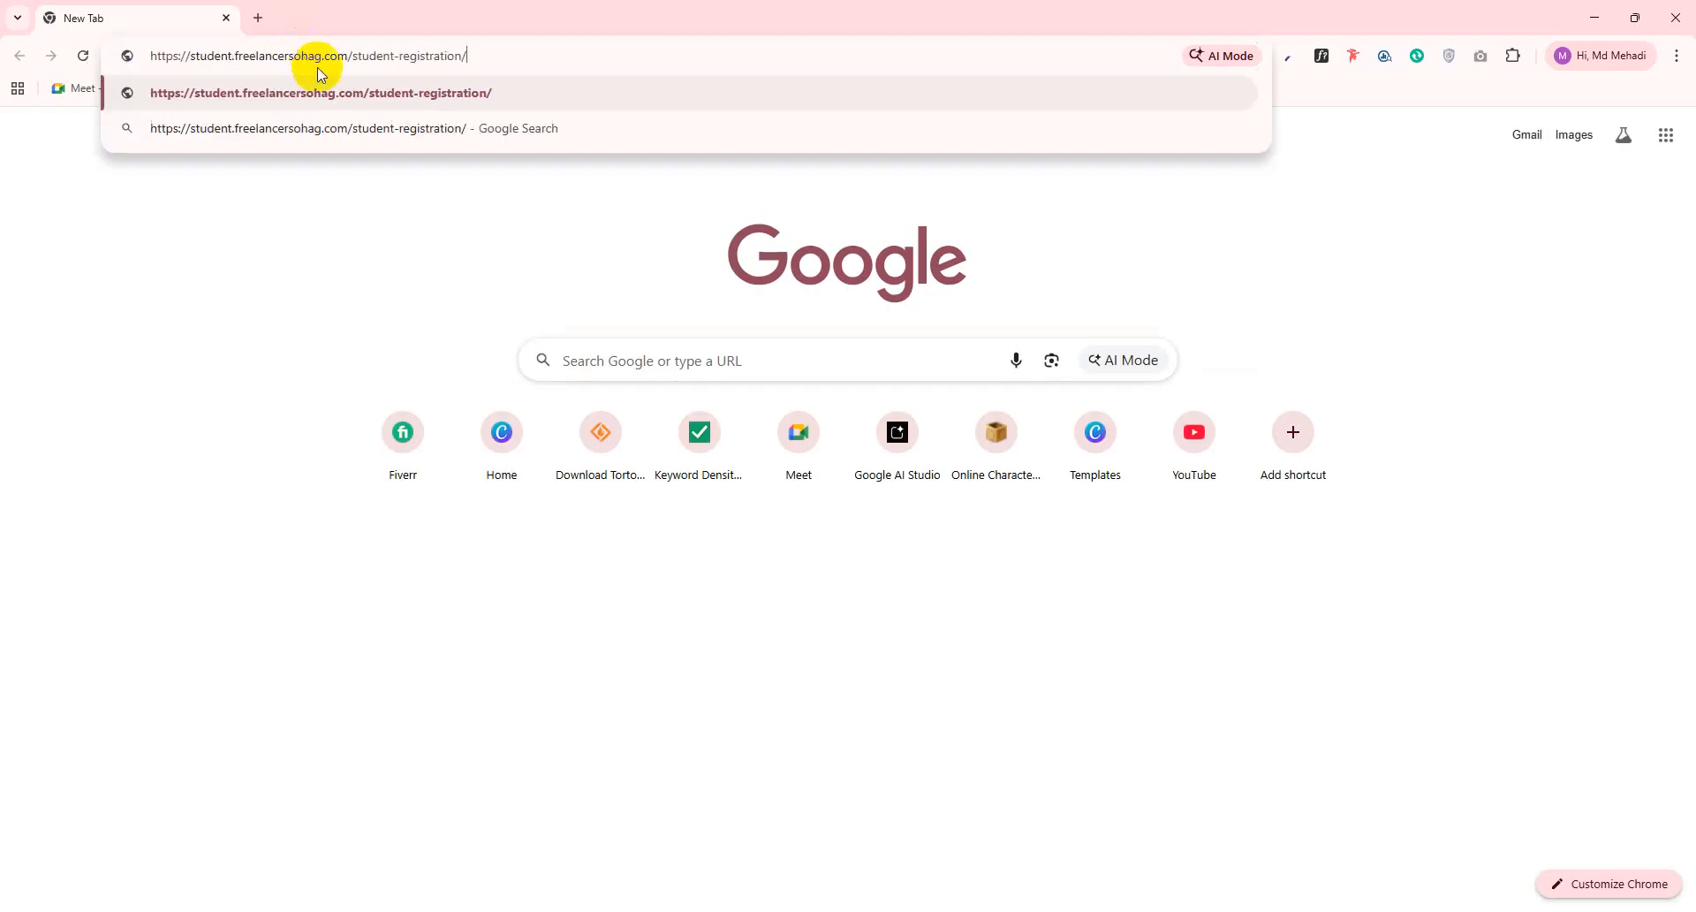
pyautogui.press('Return')
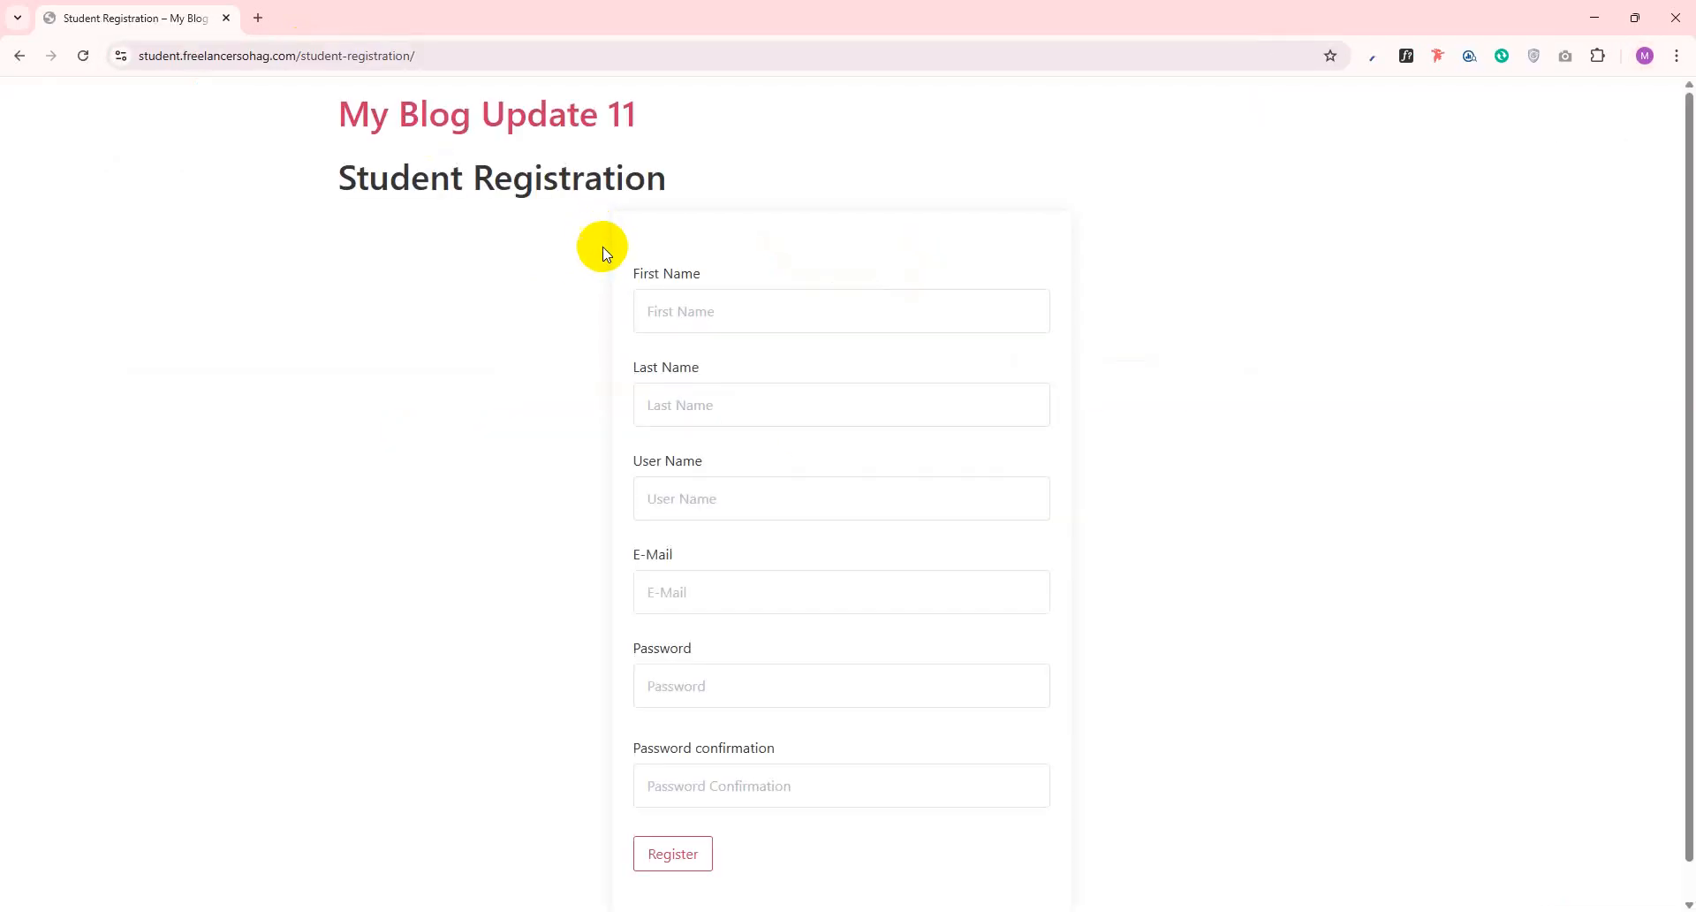
# Examine the Student Registration form's heading and its name, user name, e-mail and password fields
pyautogui.moveTo(388, 190); pyautogui.dragTo(646, 191)
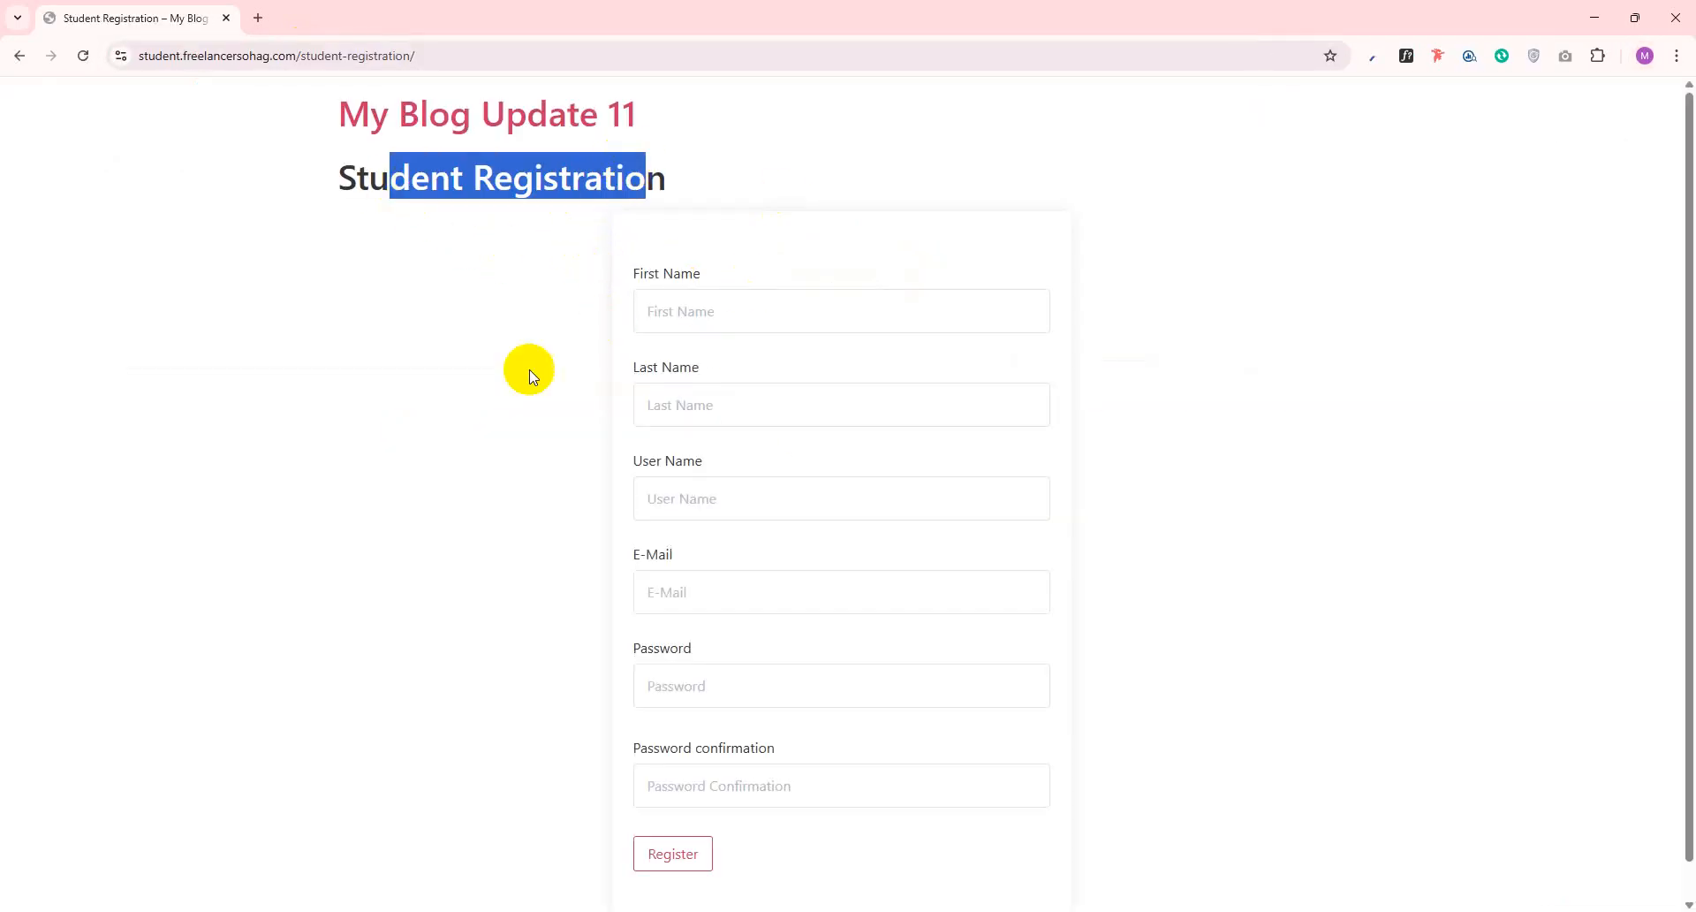
pyautogui.click(503, 418)
pyautogui.click(696, 308)
pyautogui.click(664, 420)
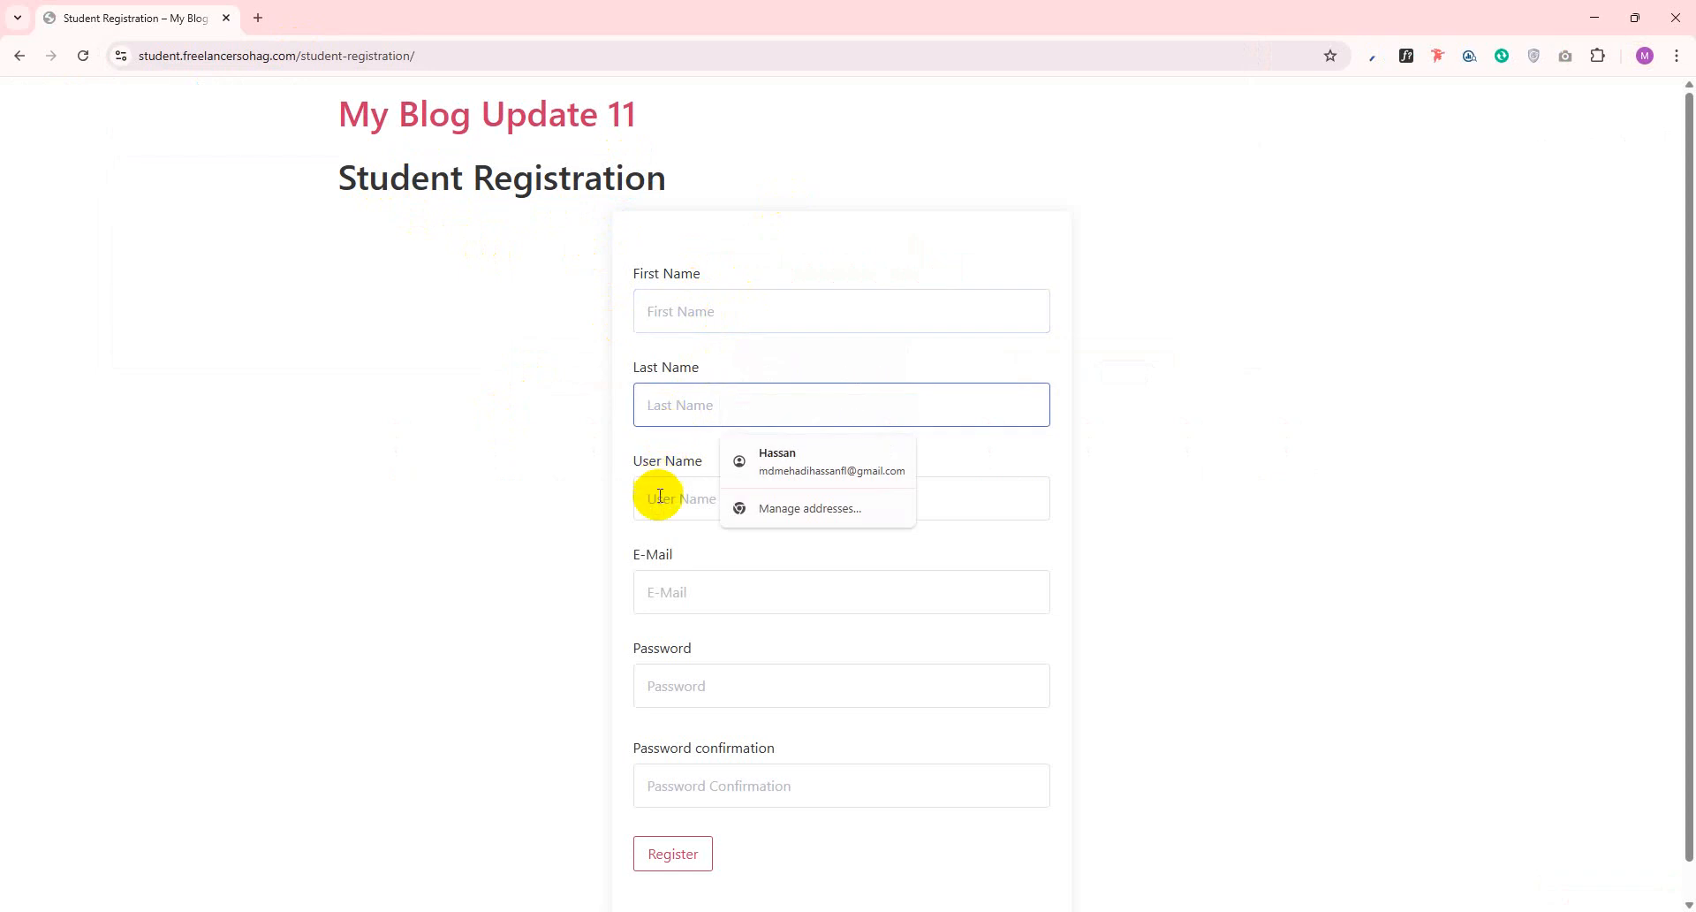
pyautogui.scroll(-1, 666, 455)
pyautogui.click(664, 460)
pyautogui.click(655, 561)
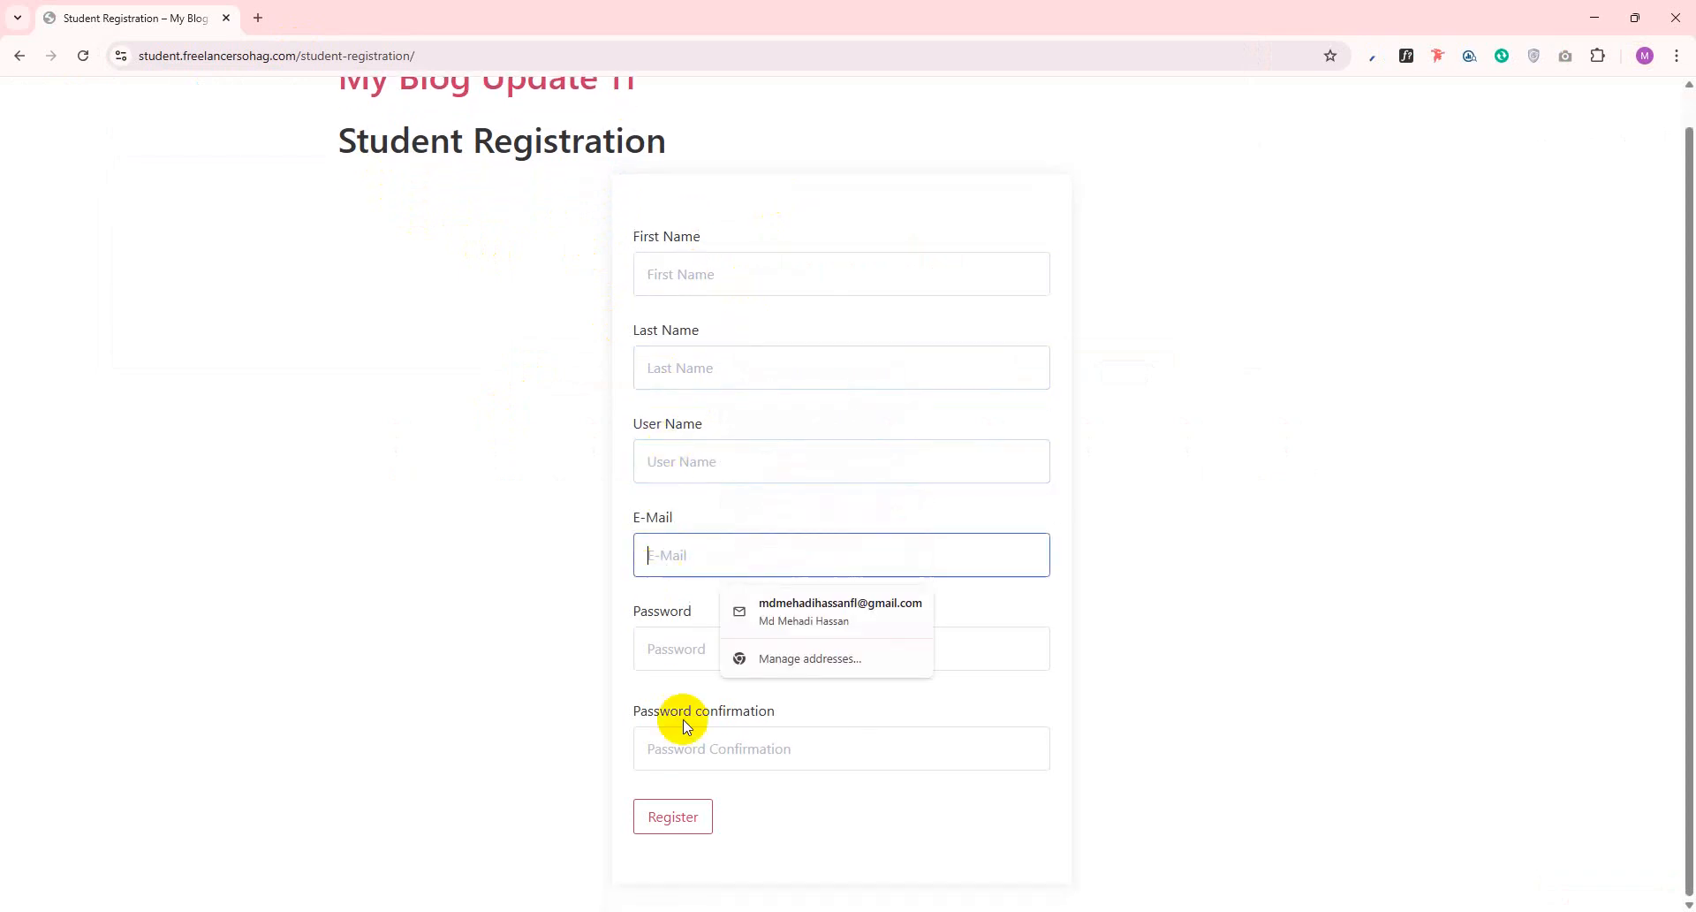
pyautogui.click(664, 648)
pyautogui.click(563, 704)
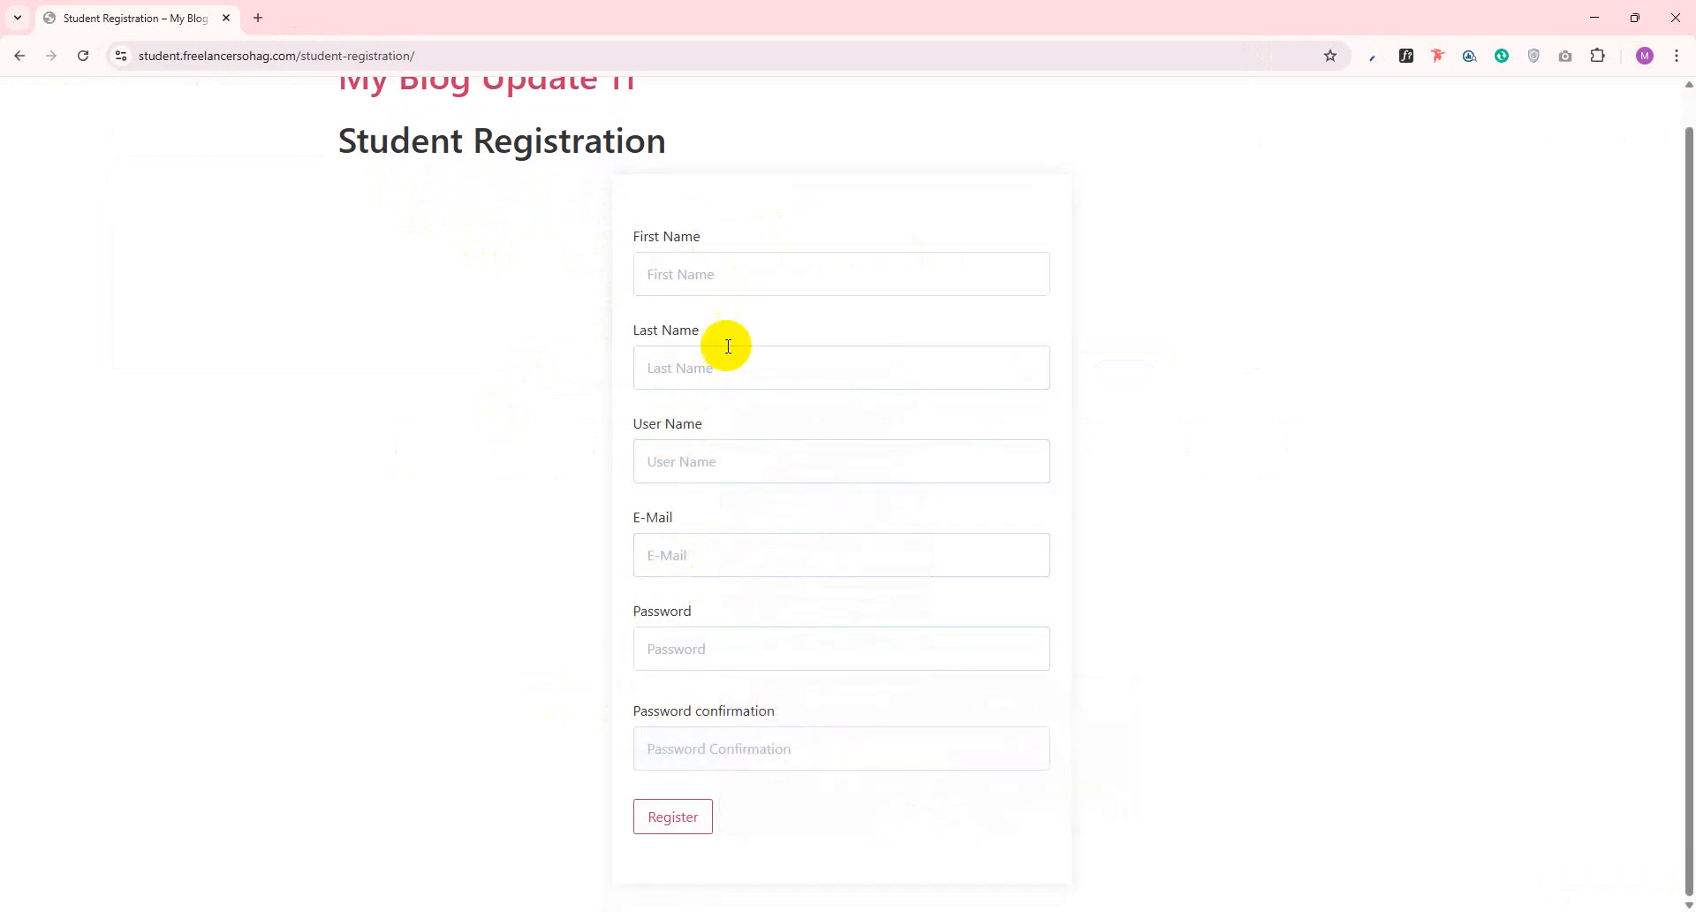
# Register a student account with the autofilled name, user name and e-mail, enter and confirm the password, and dismiss the offer to save it
pyautogui.click(689, 292)
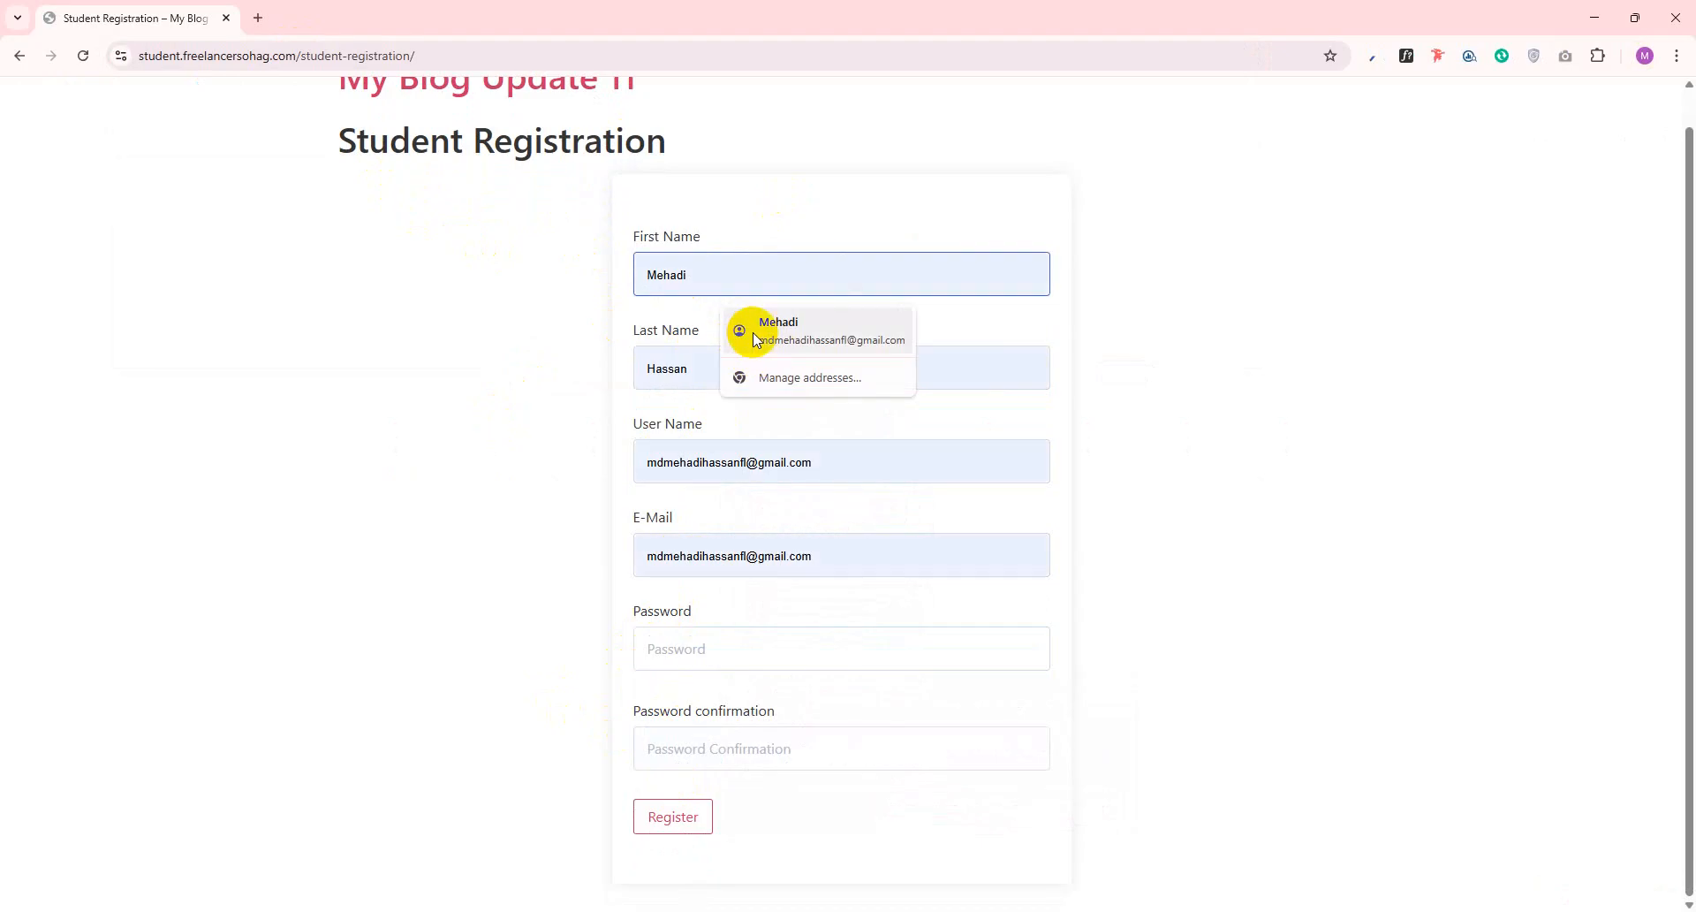
pyautogui.click(752, 333)
pyautogui.doubleClick(859, 468)
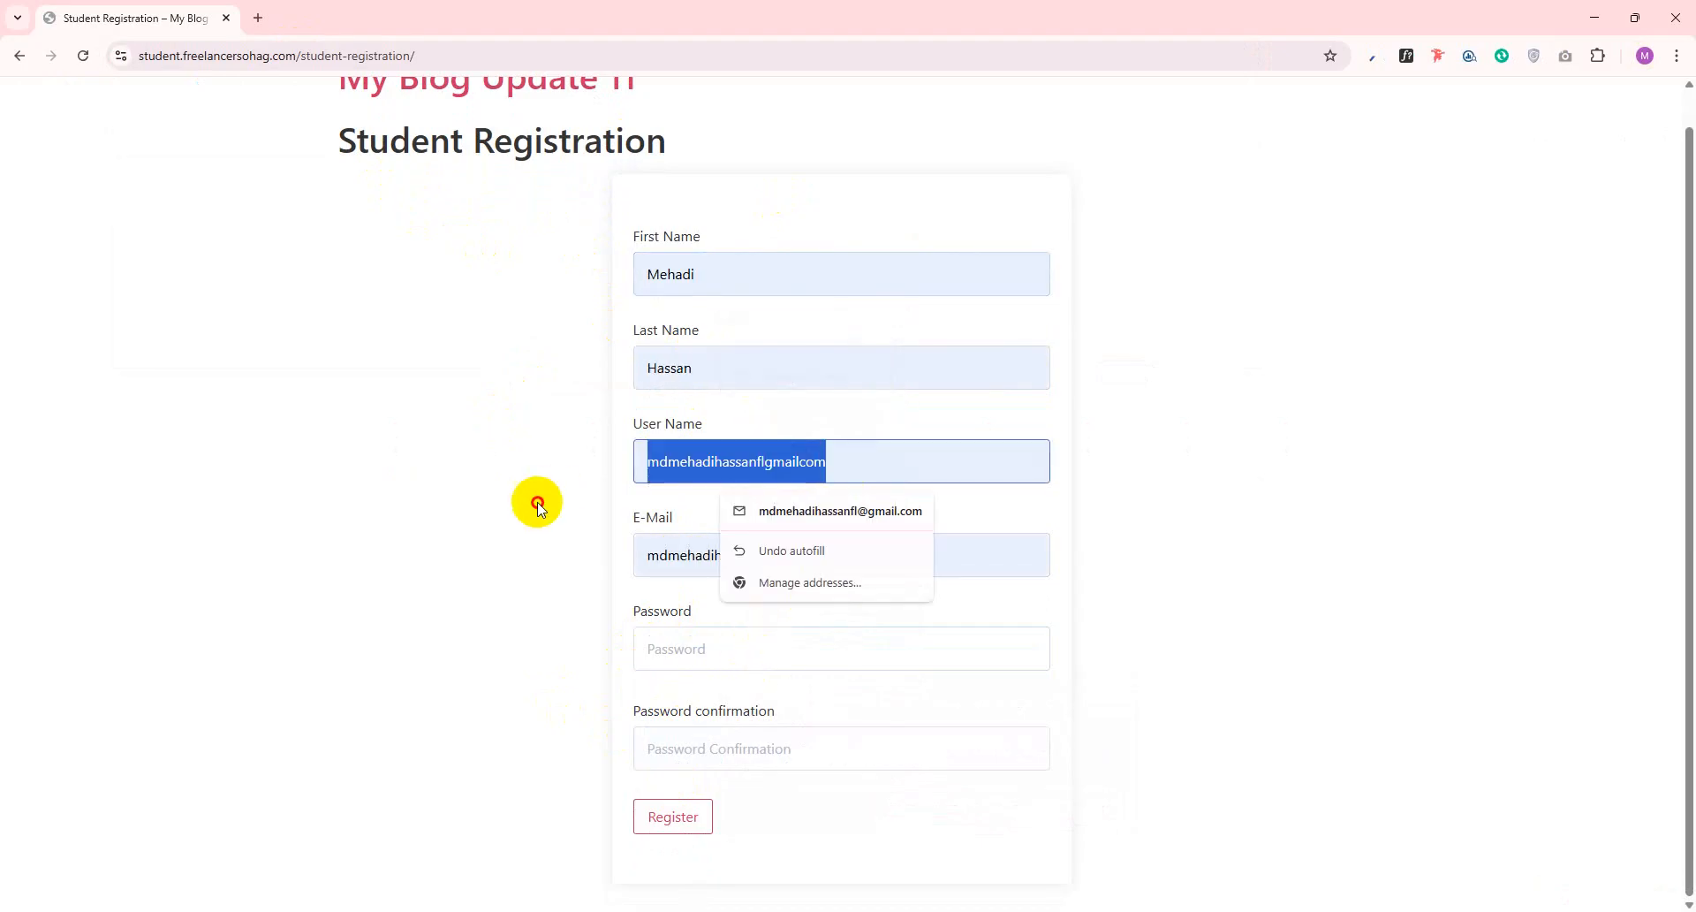
pyautogui.click(697, 653)
pyautogui.hotkey('ctrl', 'v')
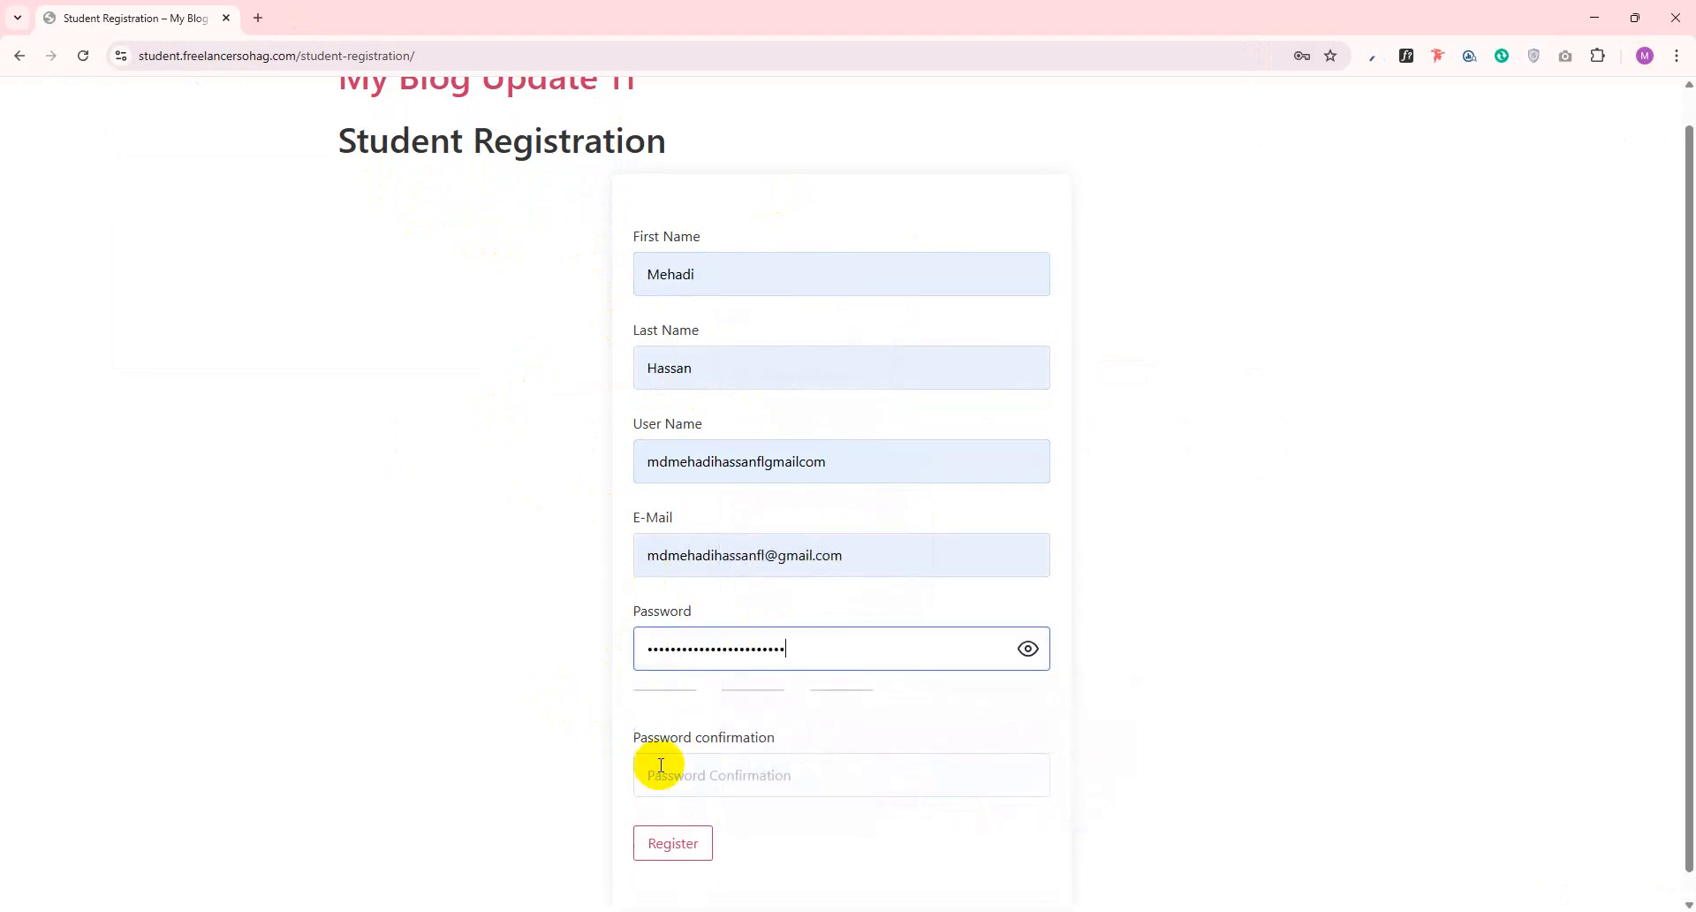
pyautogui.click(718, 781)
pyautogui.hotkey('ctrl', 'v')
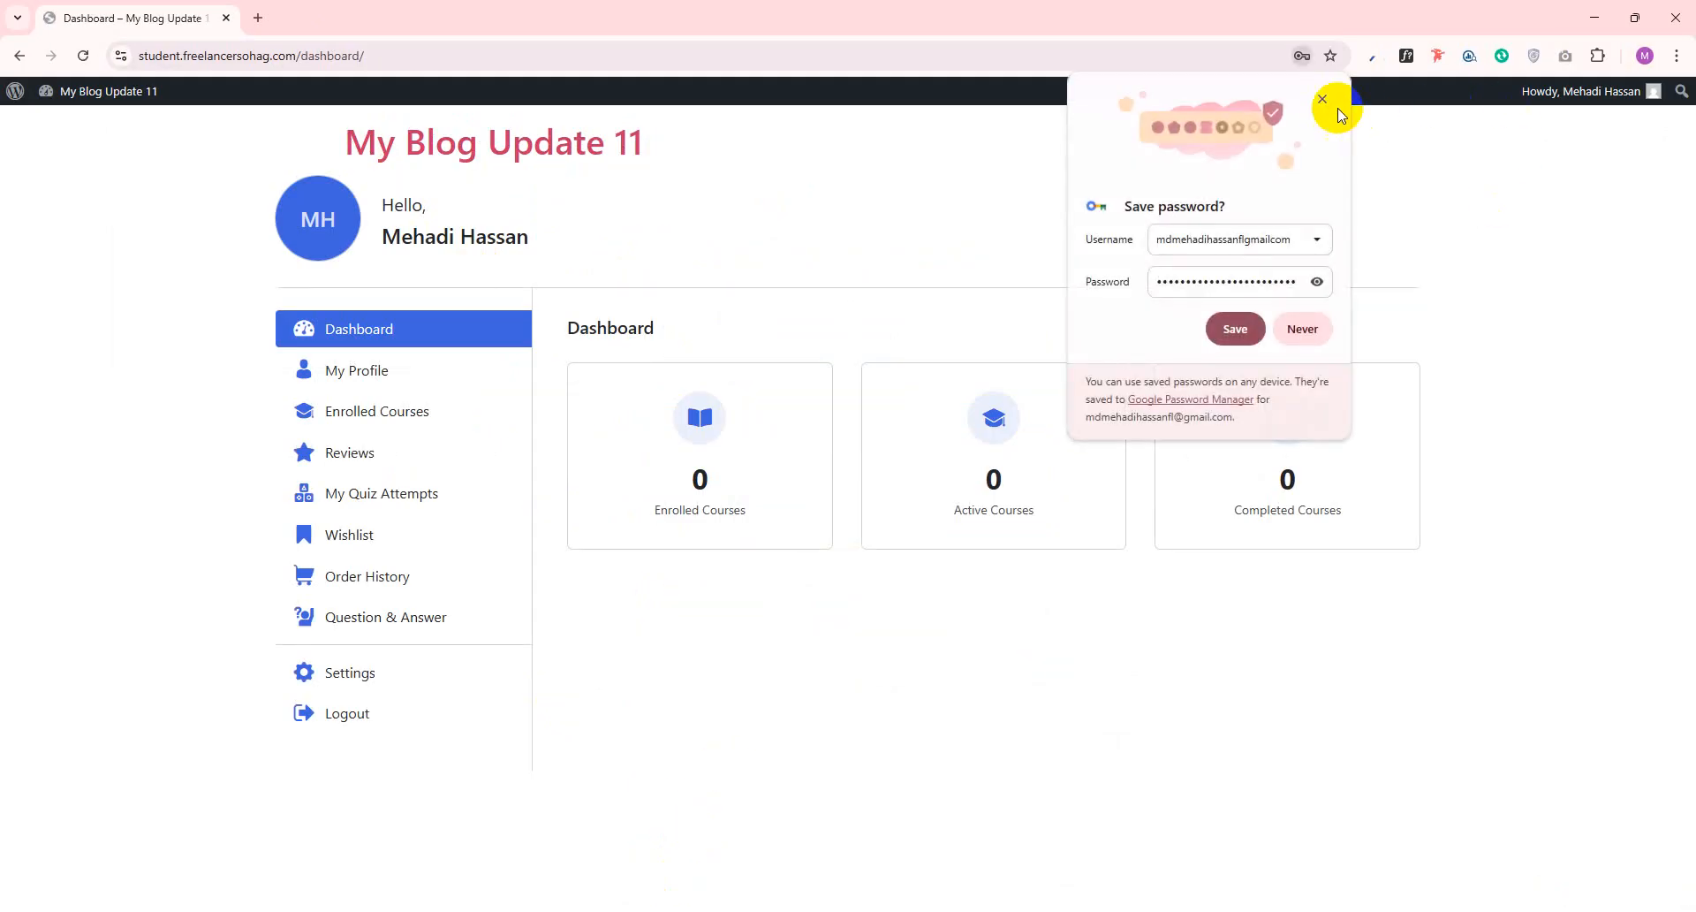
pyautogui.click(1333, 104)
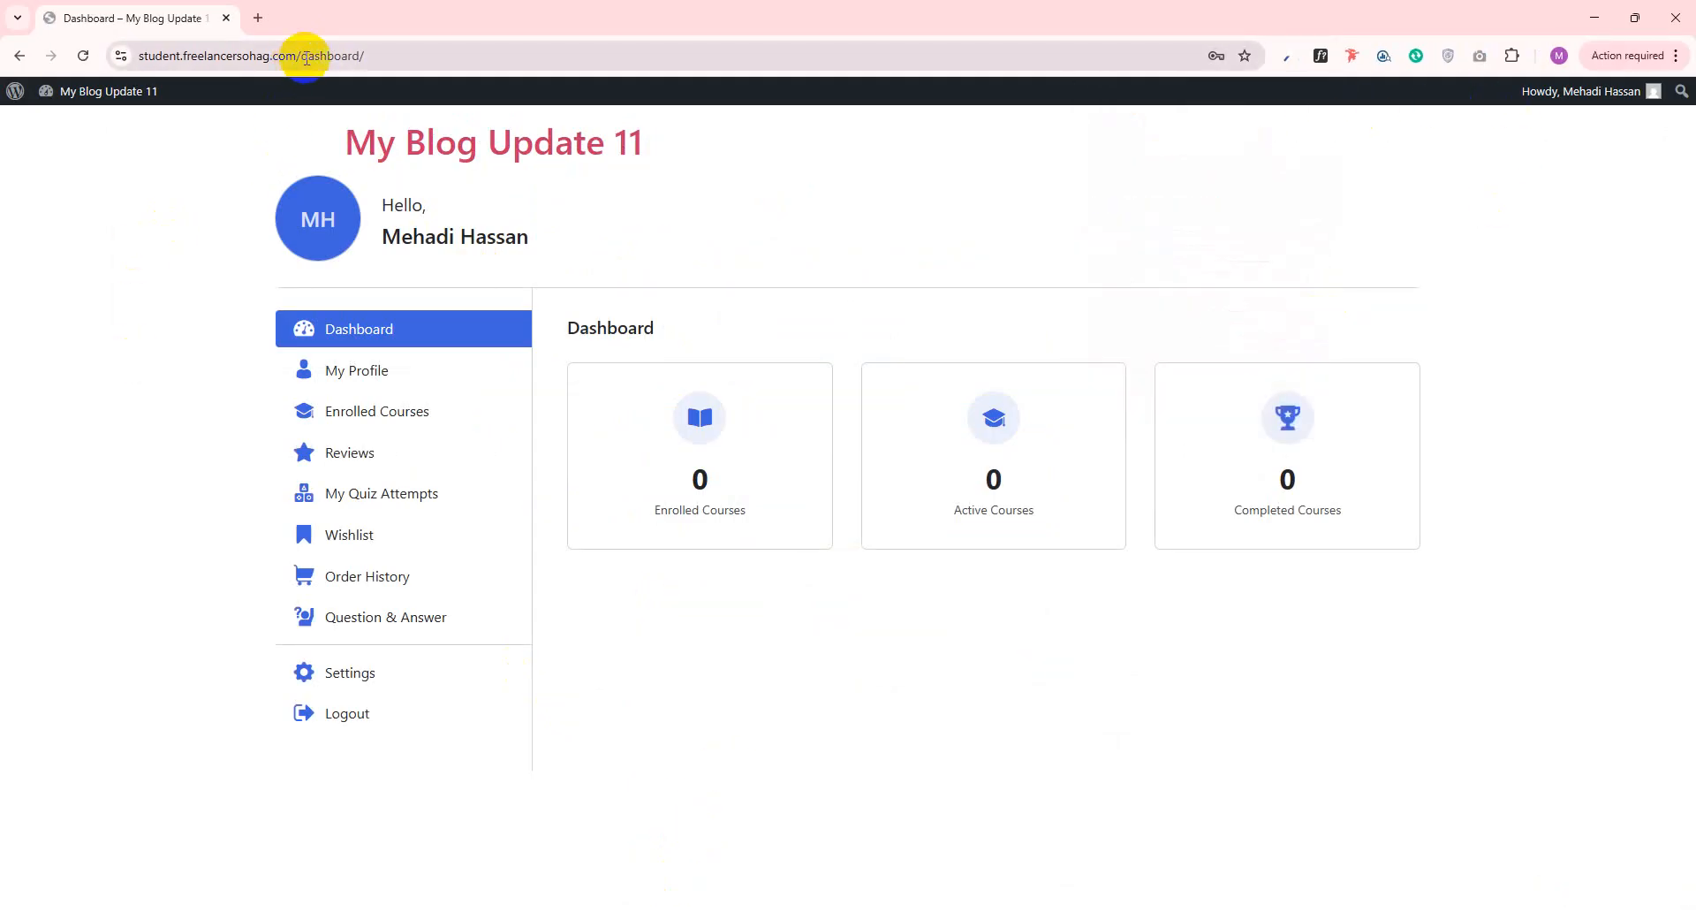
pyautogui.moveTo(306, 58); pyautogui.dragTo(450, 83)
pyautogui.press('BackSpace')
pyautogui.press('BackSpace')
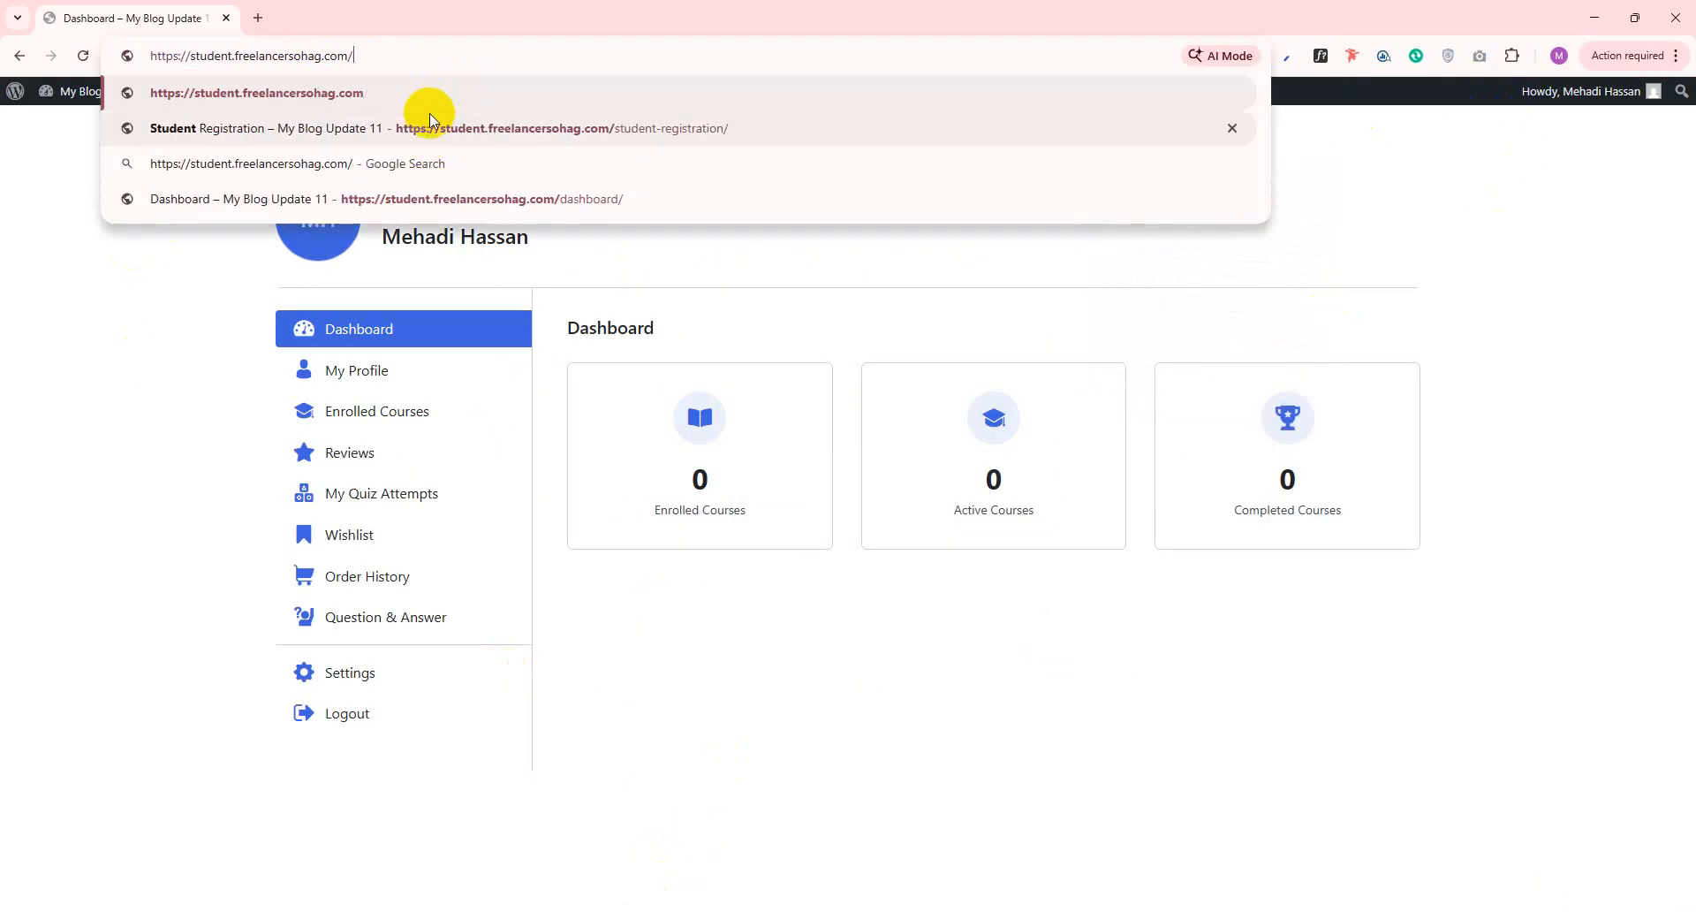
# Copy the WordPress Courese link from the admin's Tutor LMS courses list and open it in a new tab of the student's browser profile
pyautogui.click(1575, 16)
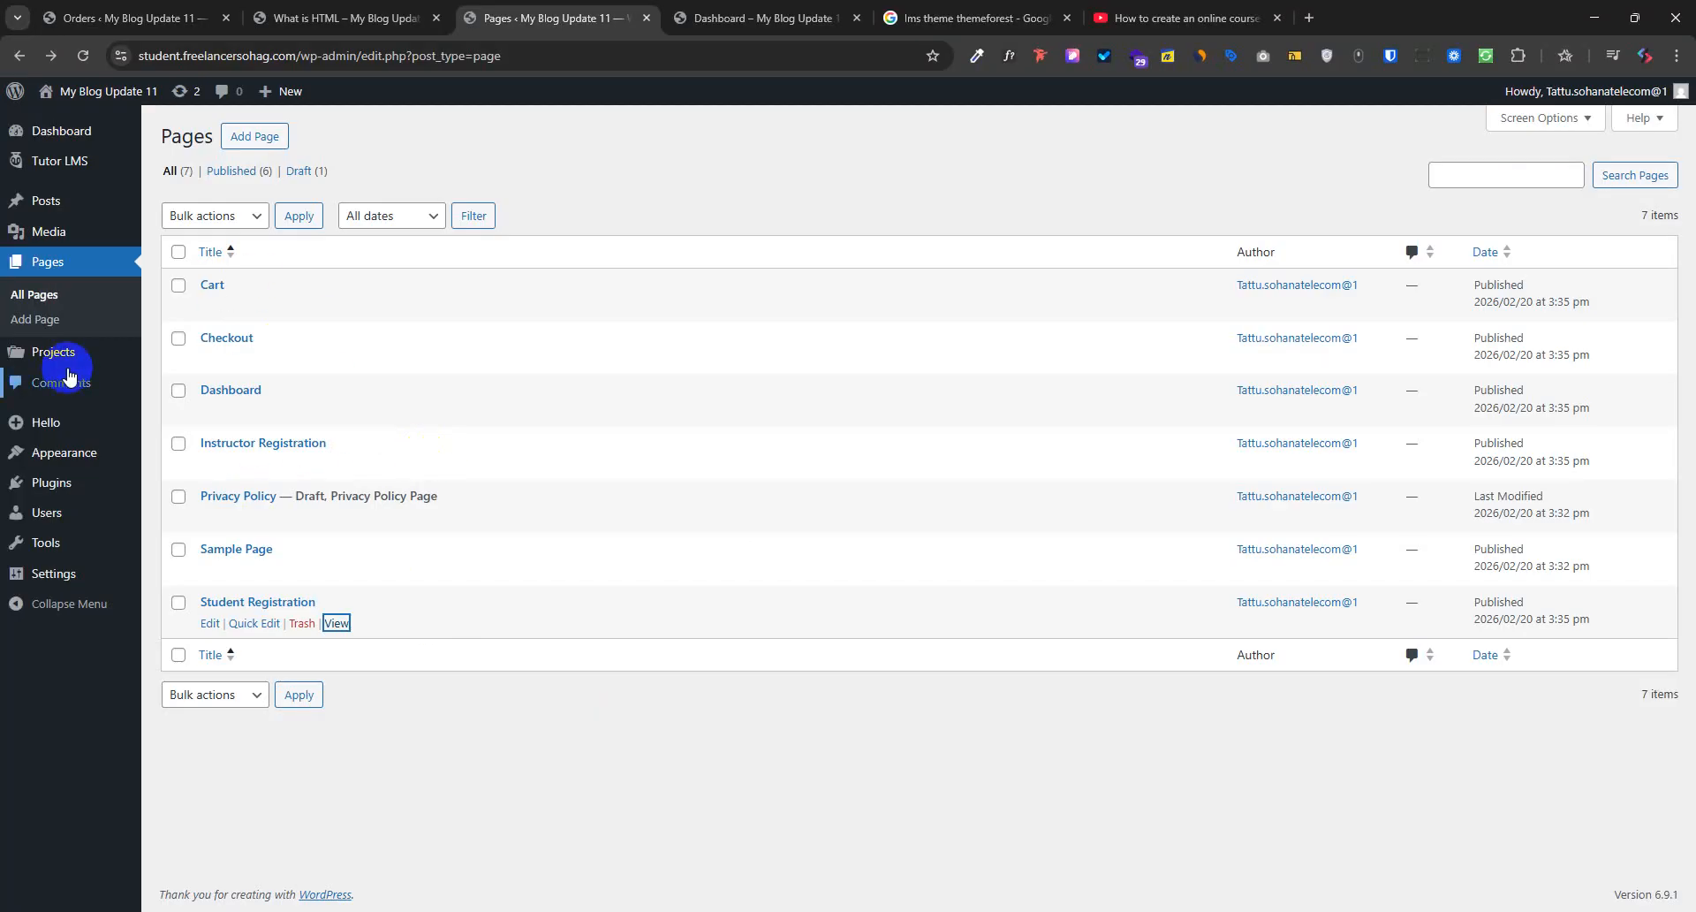
pyautogui.moveTo(53, 167)
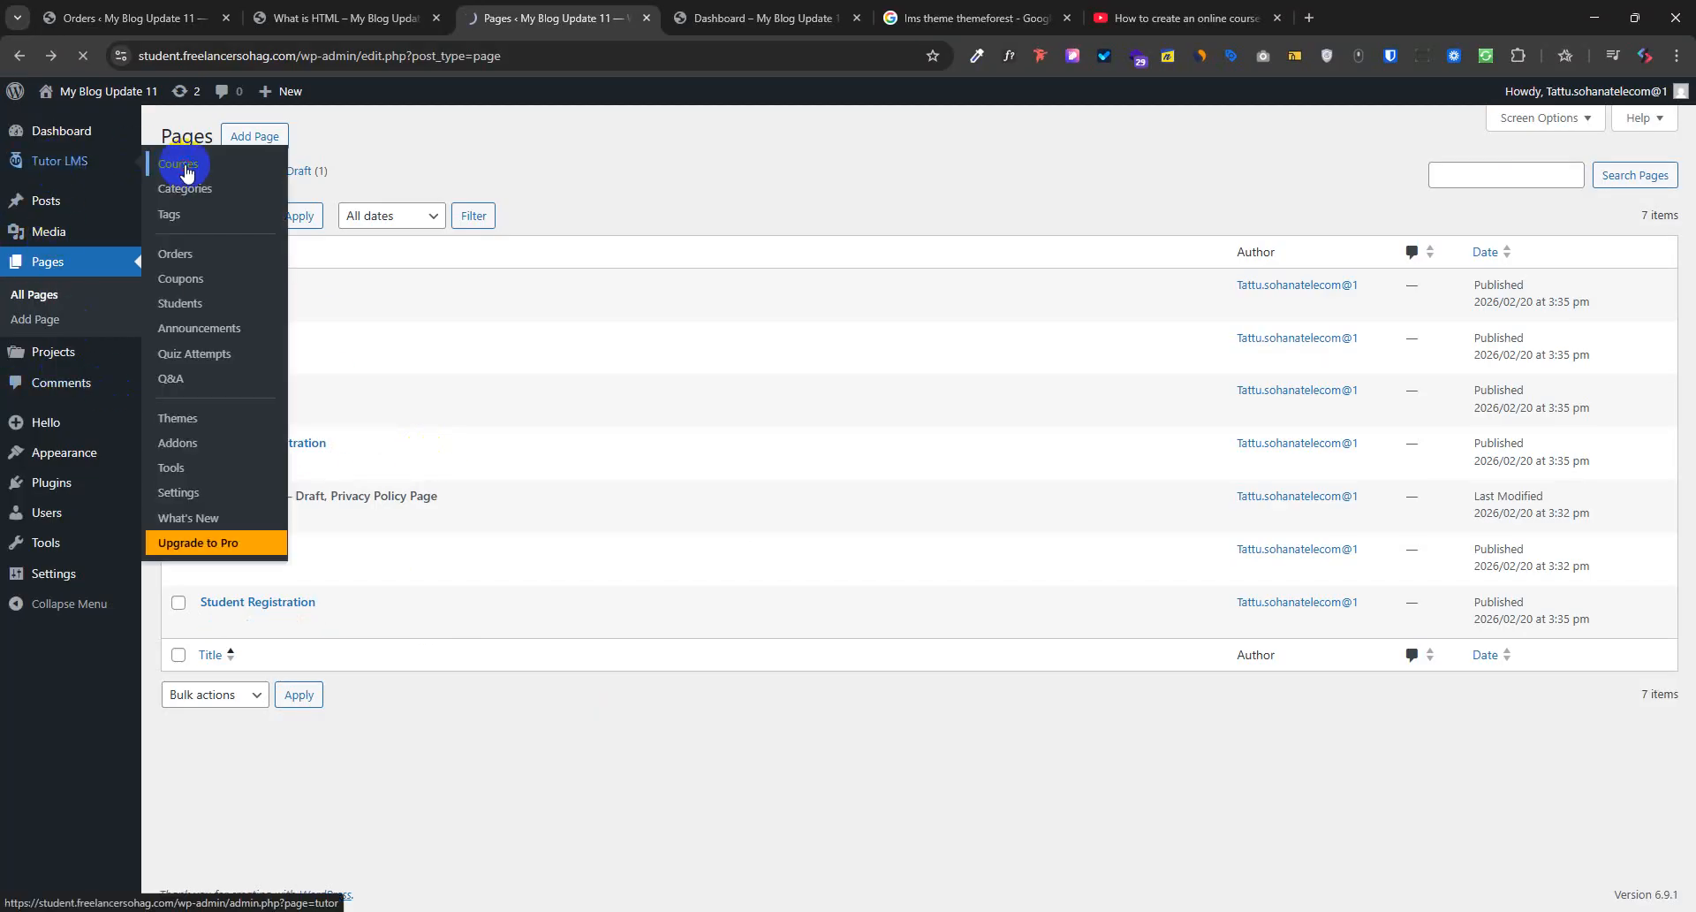
pyautogui.click(186, 166)
pyautogui.rightClick(1430, 325)
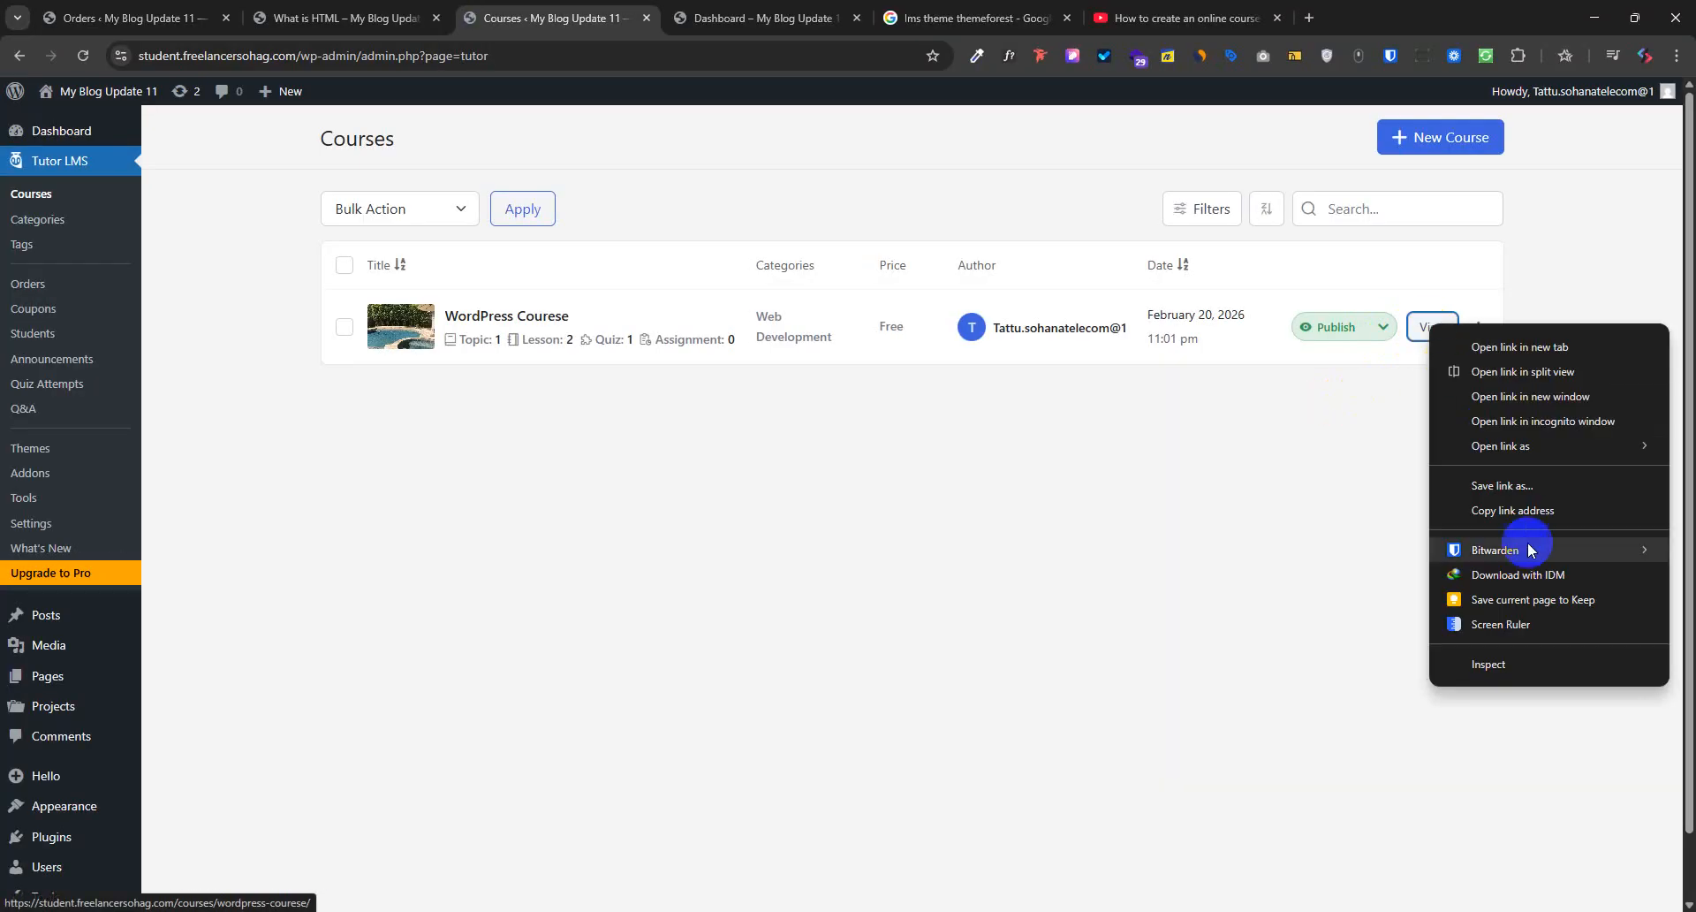
pyautogui.click(1506, 512)
pyautogui.hotkey('alt', 'Tab')
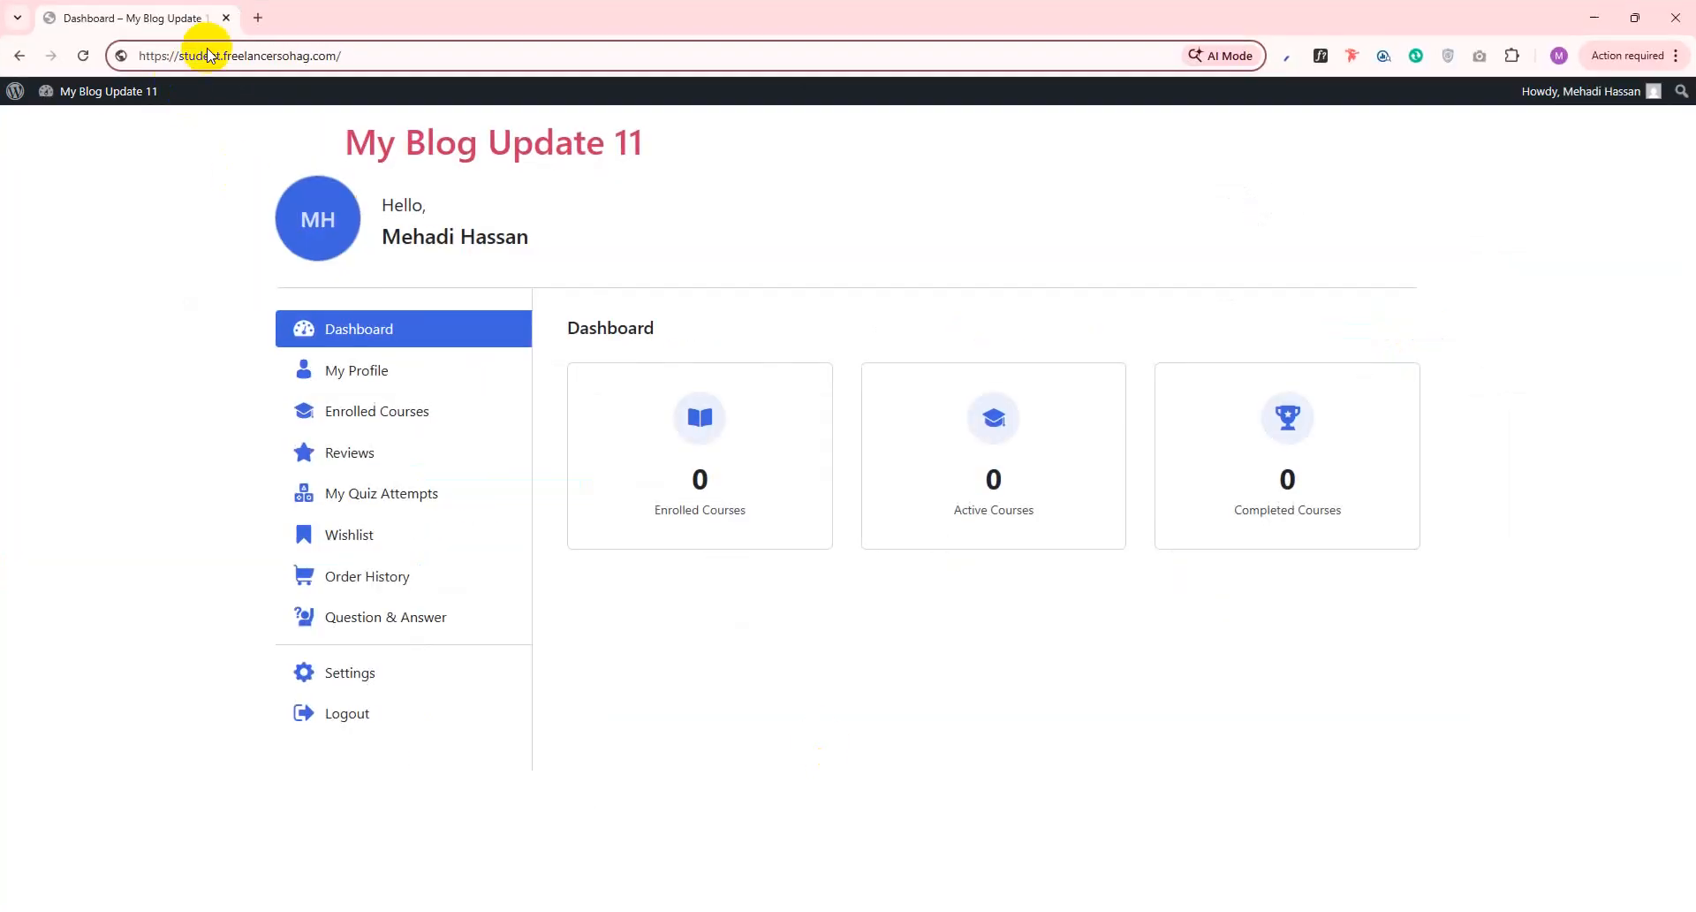
pyautogui.click(255, 18)
pyautogui.hotkey('ctrl', 'v')
pyautogui.press('Return')
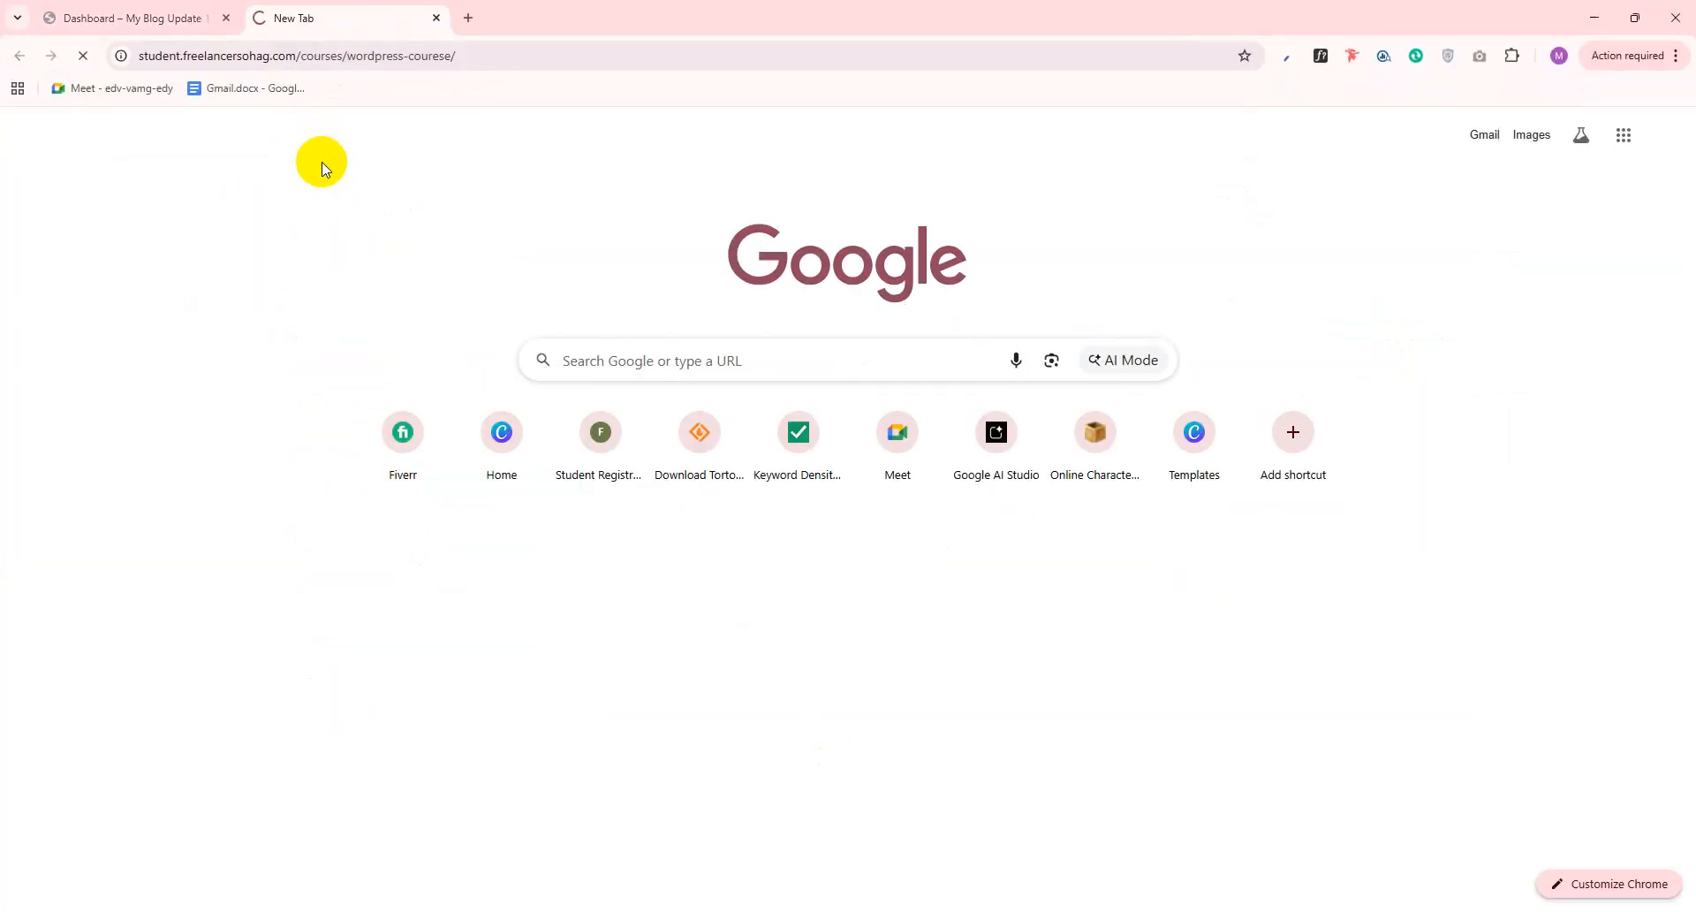
# Look through the WordPress Courese page as the student and enroll in the free course
pyautogui.scroll(-3, 1087, 637)
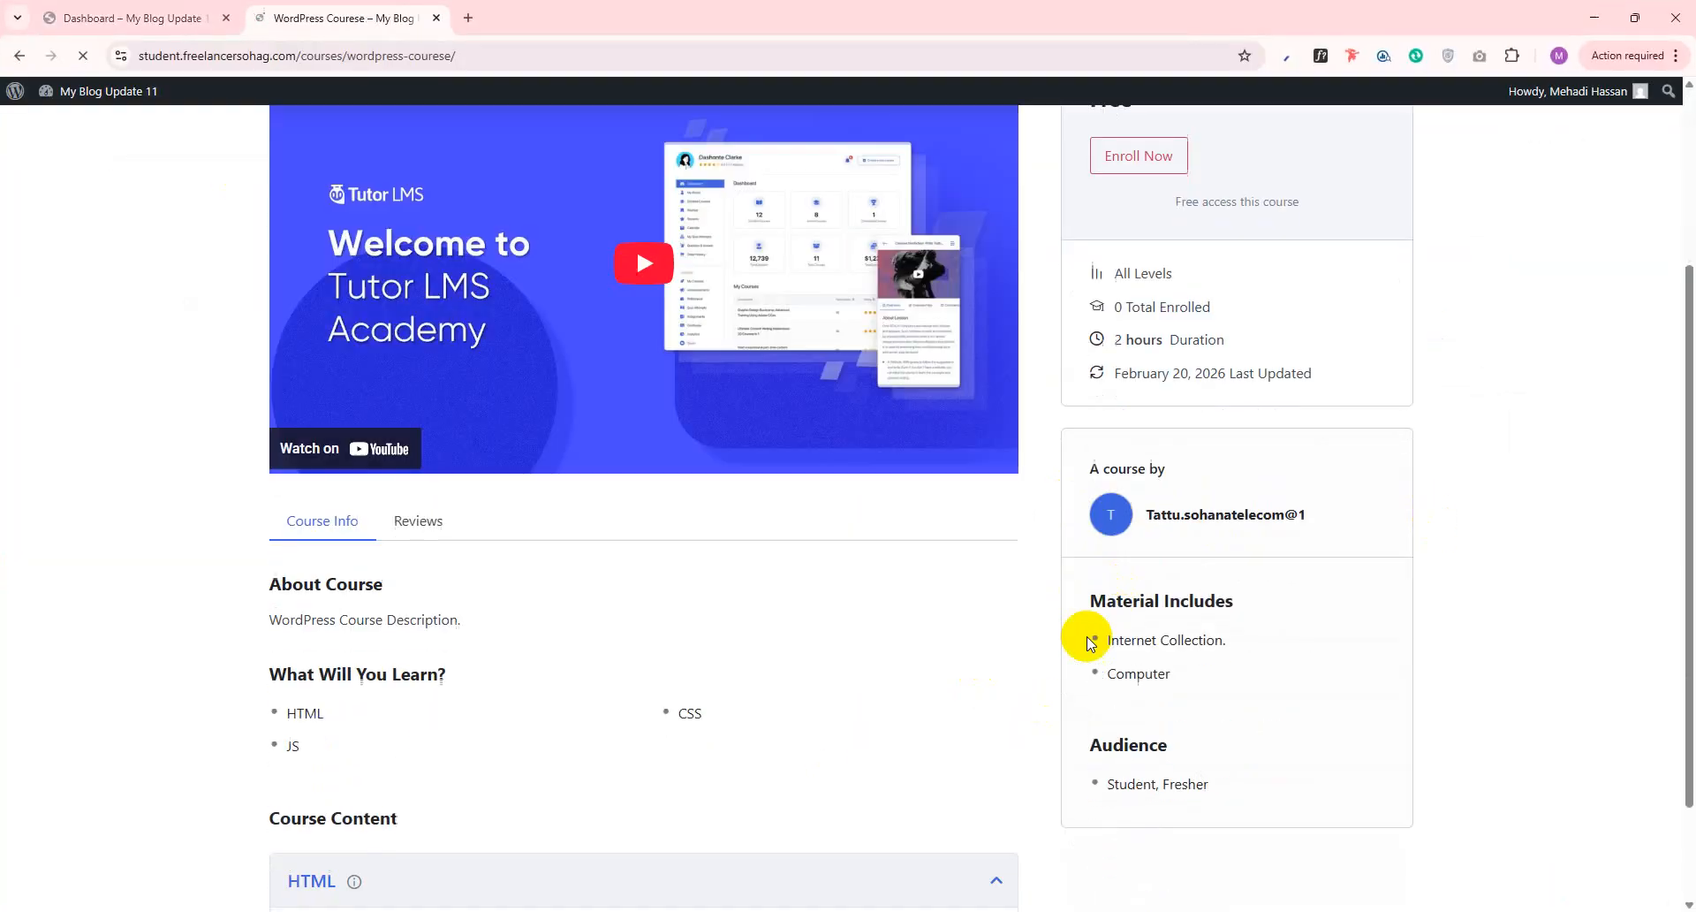
pyautogui.scroll(3, 1150, 502)
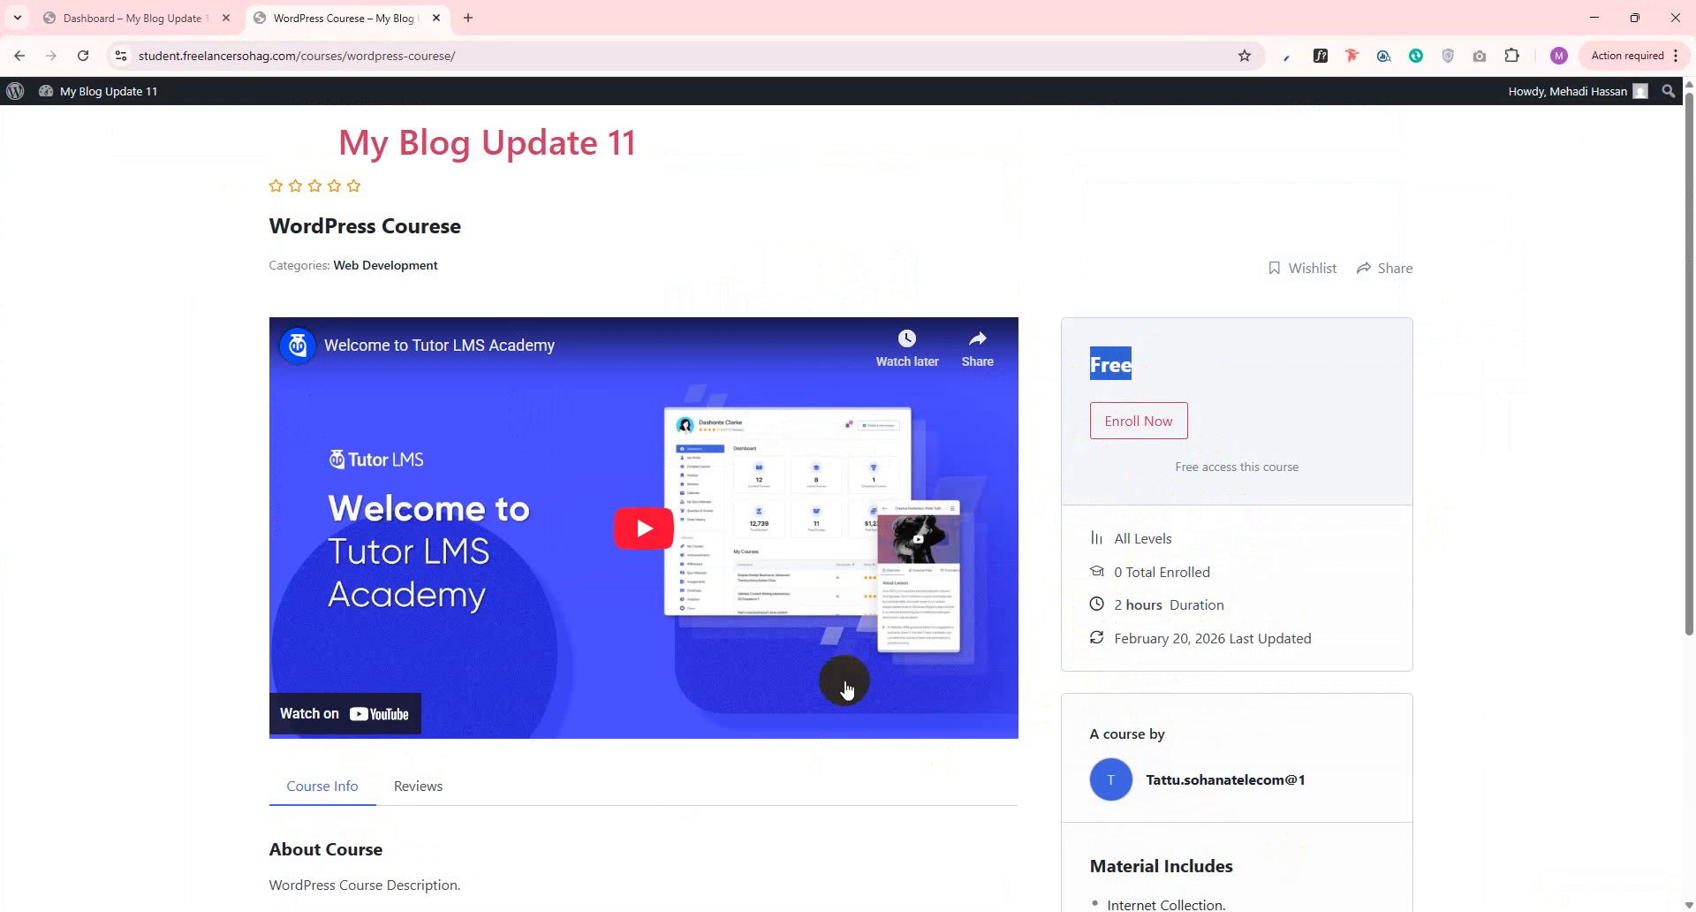
pyautogui.scroll(-5, 926, 838)
pyautogui.scroll(4, 896, 398)
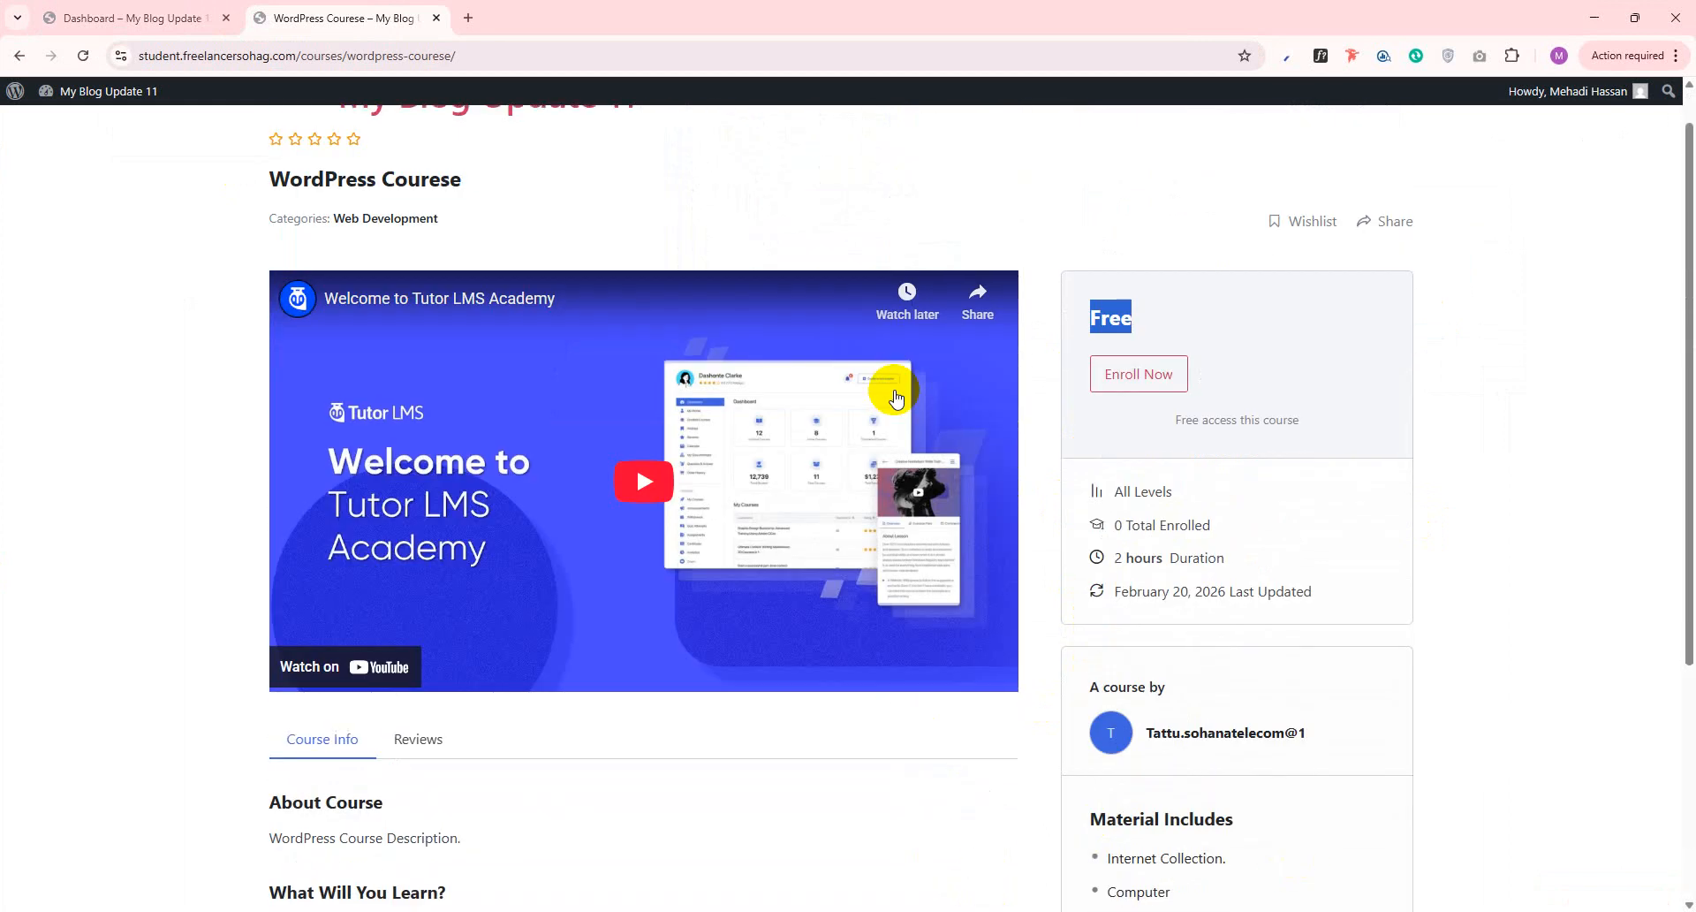
pyautogui.click(1142, 364)
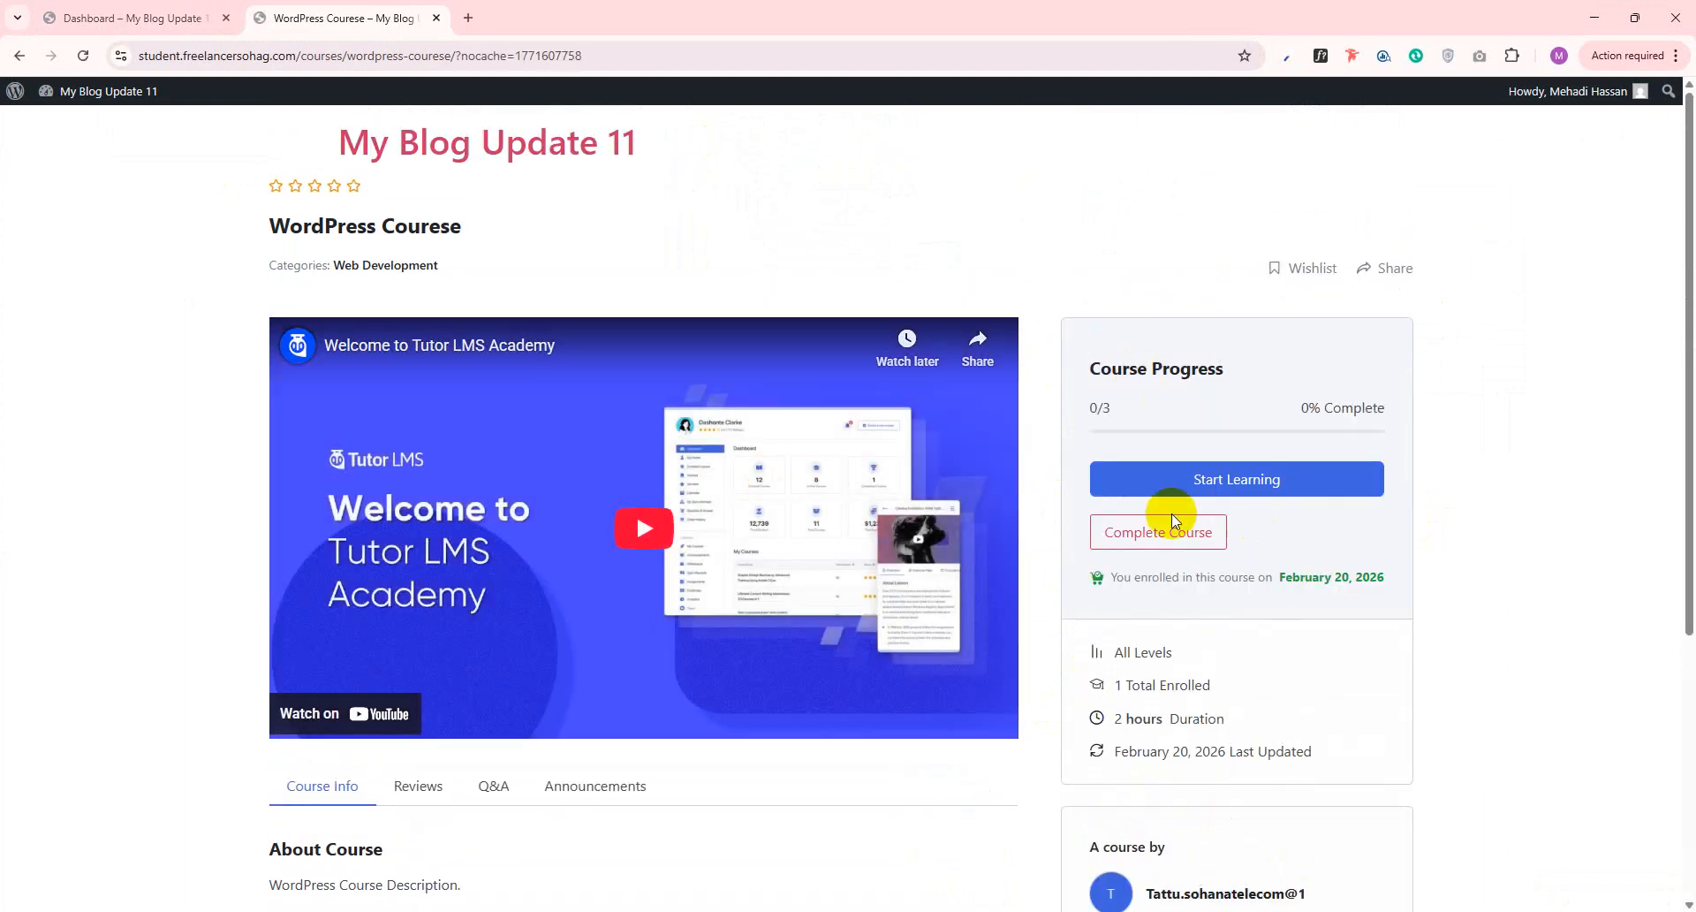
pyautogui.scroll(-3, 1314, 795)
pyautogui.scroll(3, 1084, 447)
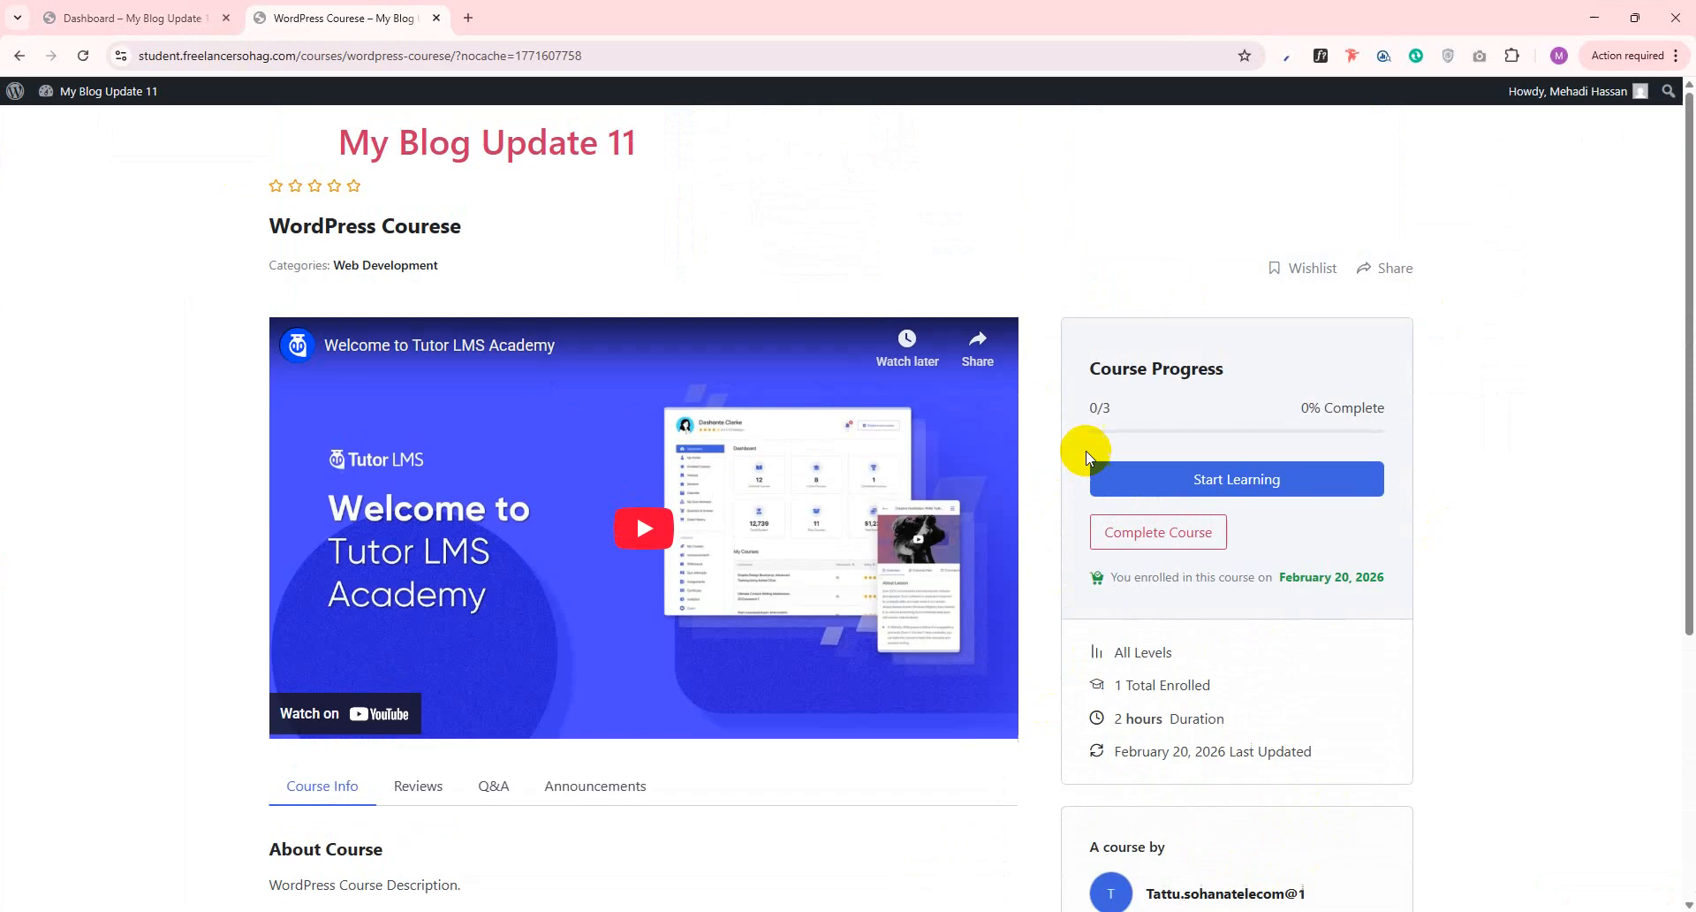
# Start learning the course, play the HTML Basic video, and proceed through the HTML Heading Tag lesson to the What is HTML quiz
pyautogui.click(1286, 484)
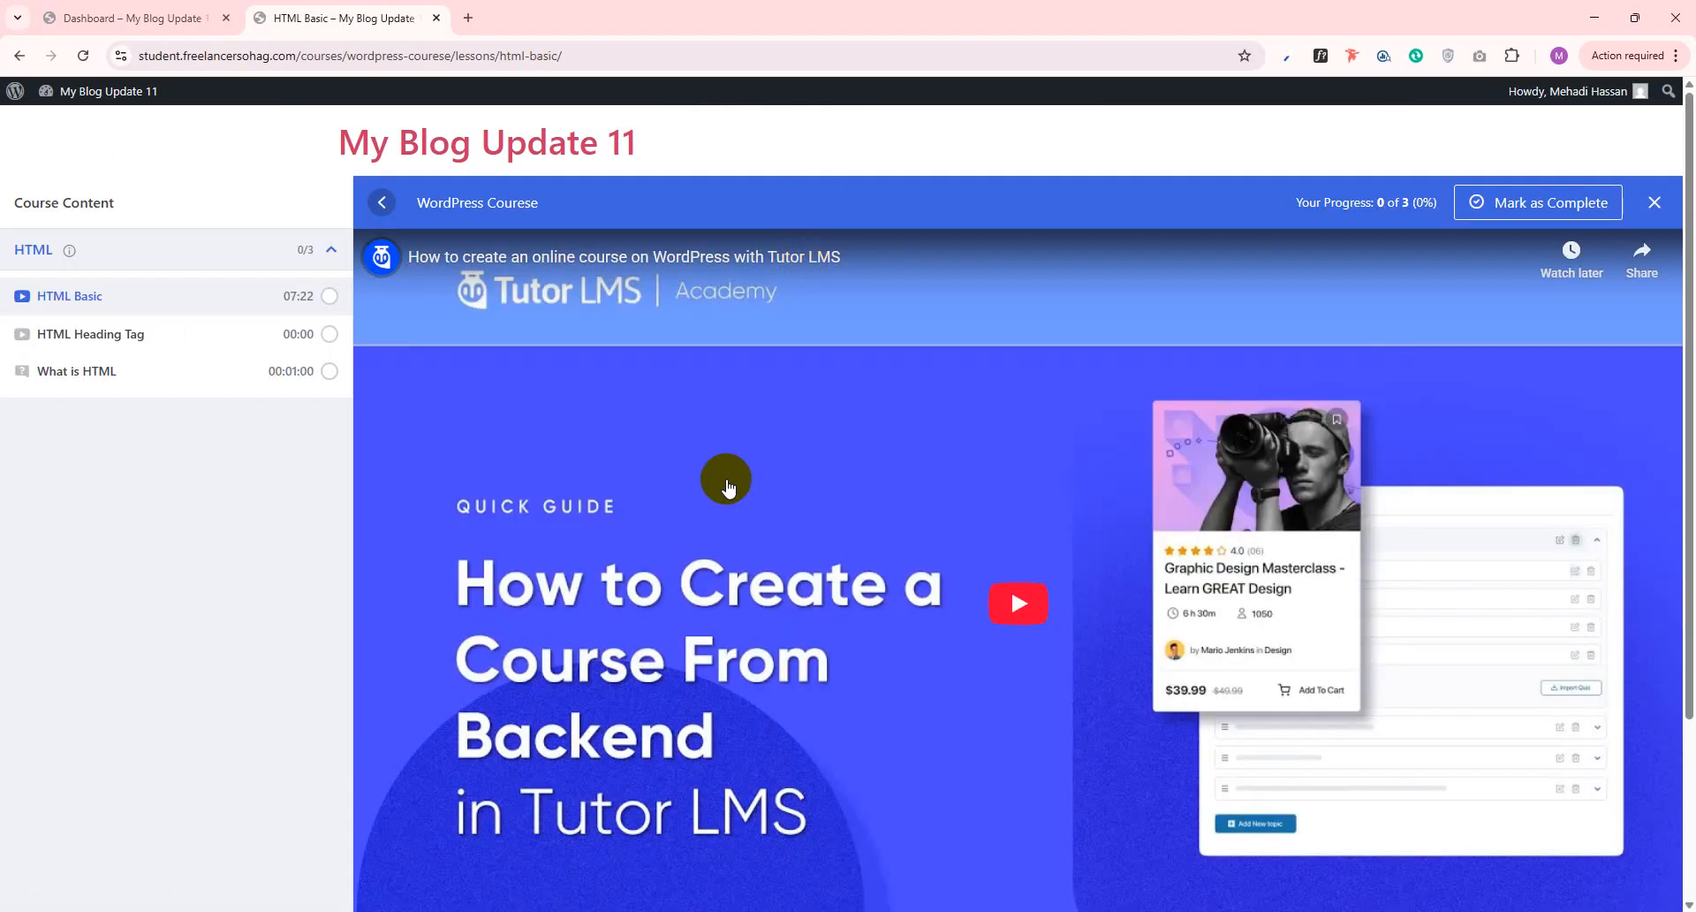
pyautogui.scroll(-3, 972, 442)
pyautogui.click(1034, 474)
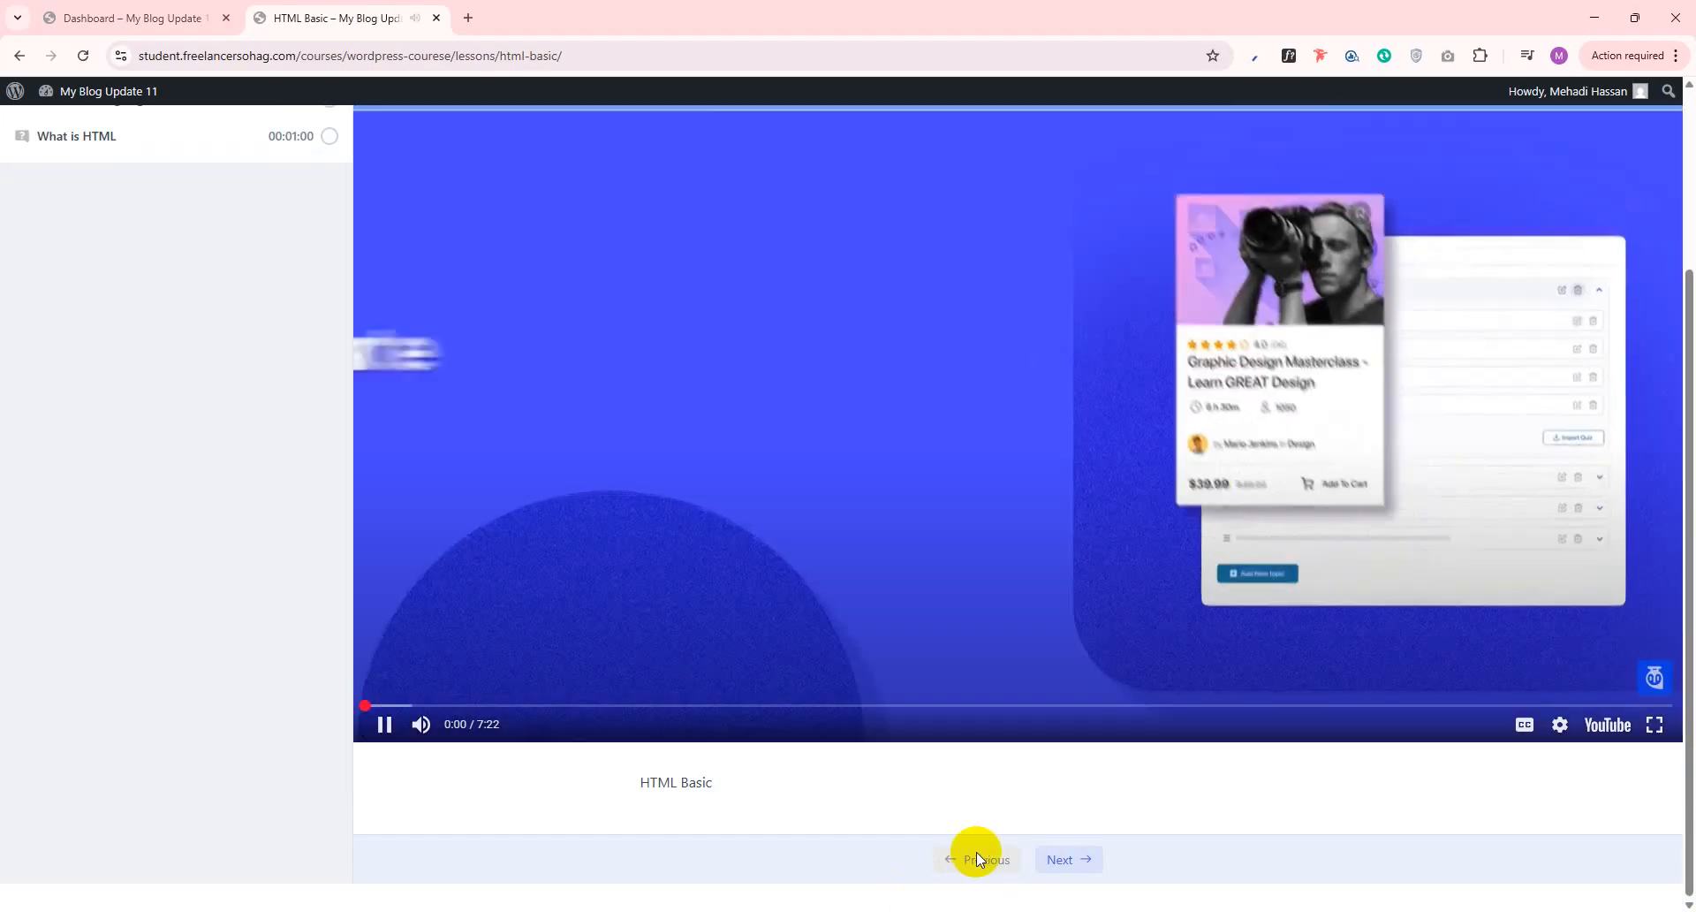
pyautogui.click(1085, 860)
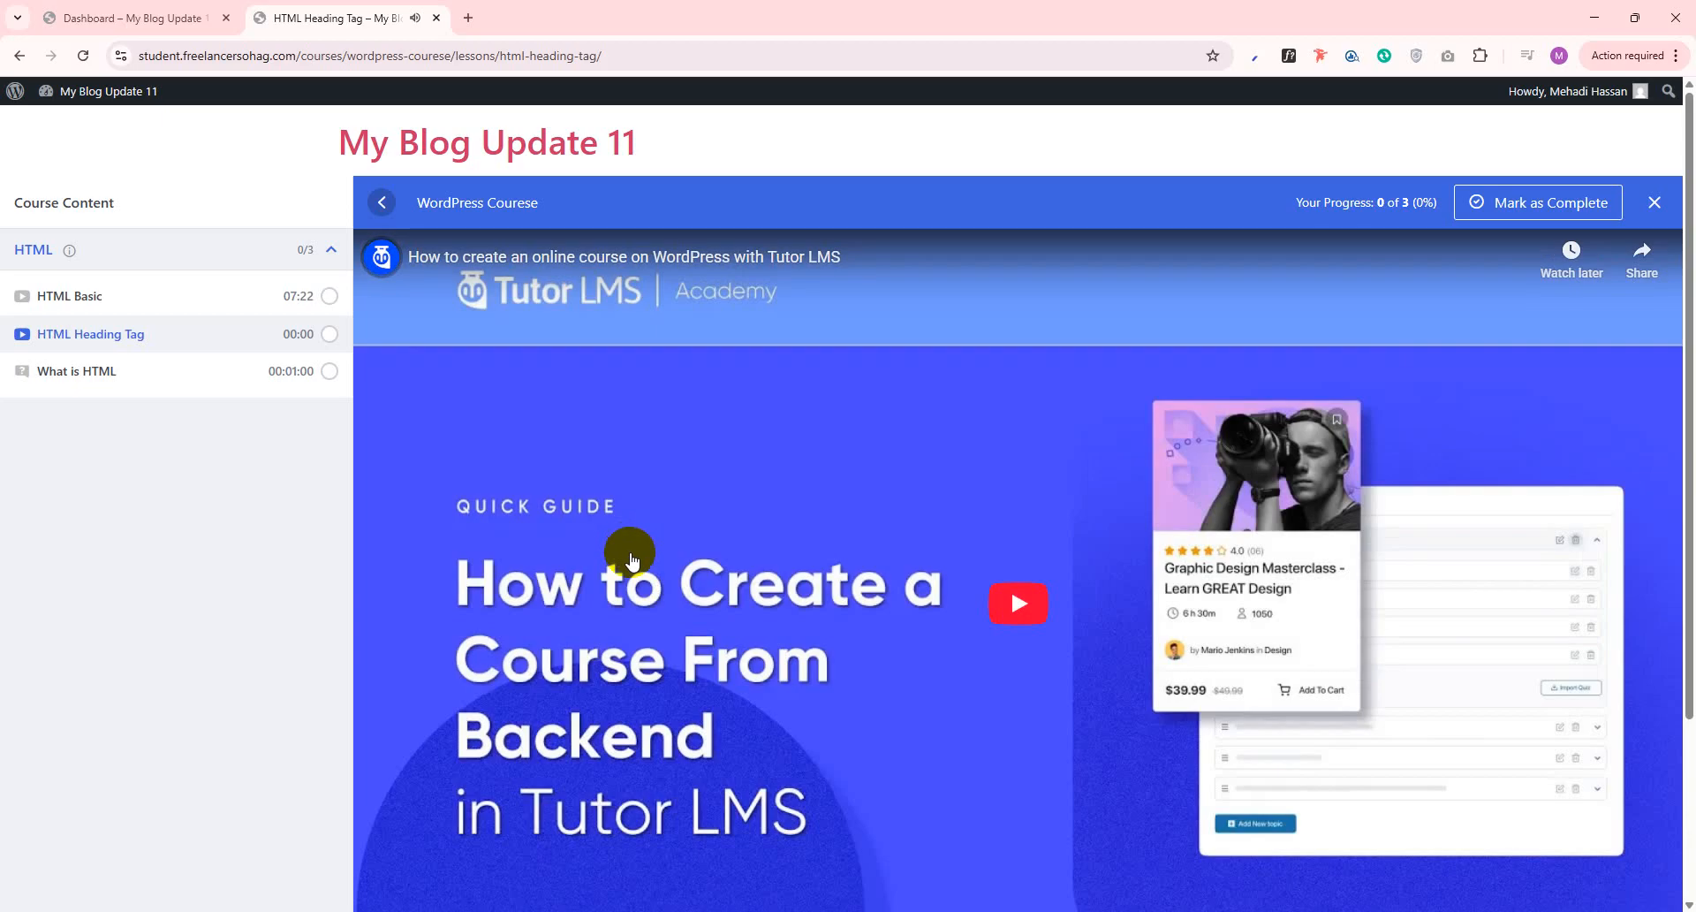
pyautogui.click(320, 408)
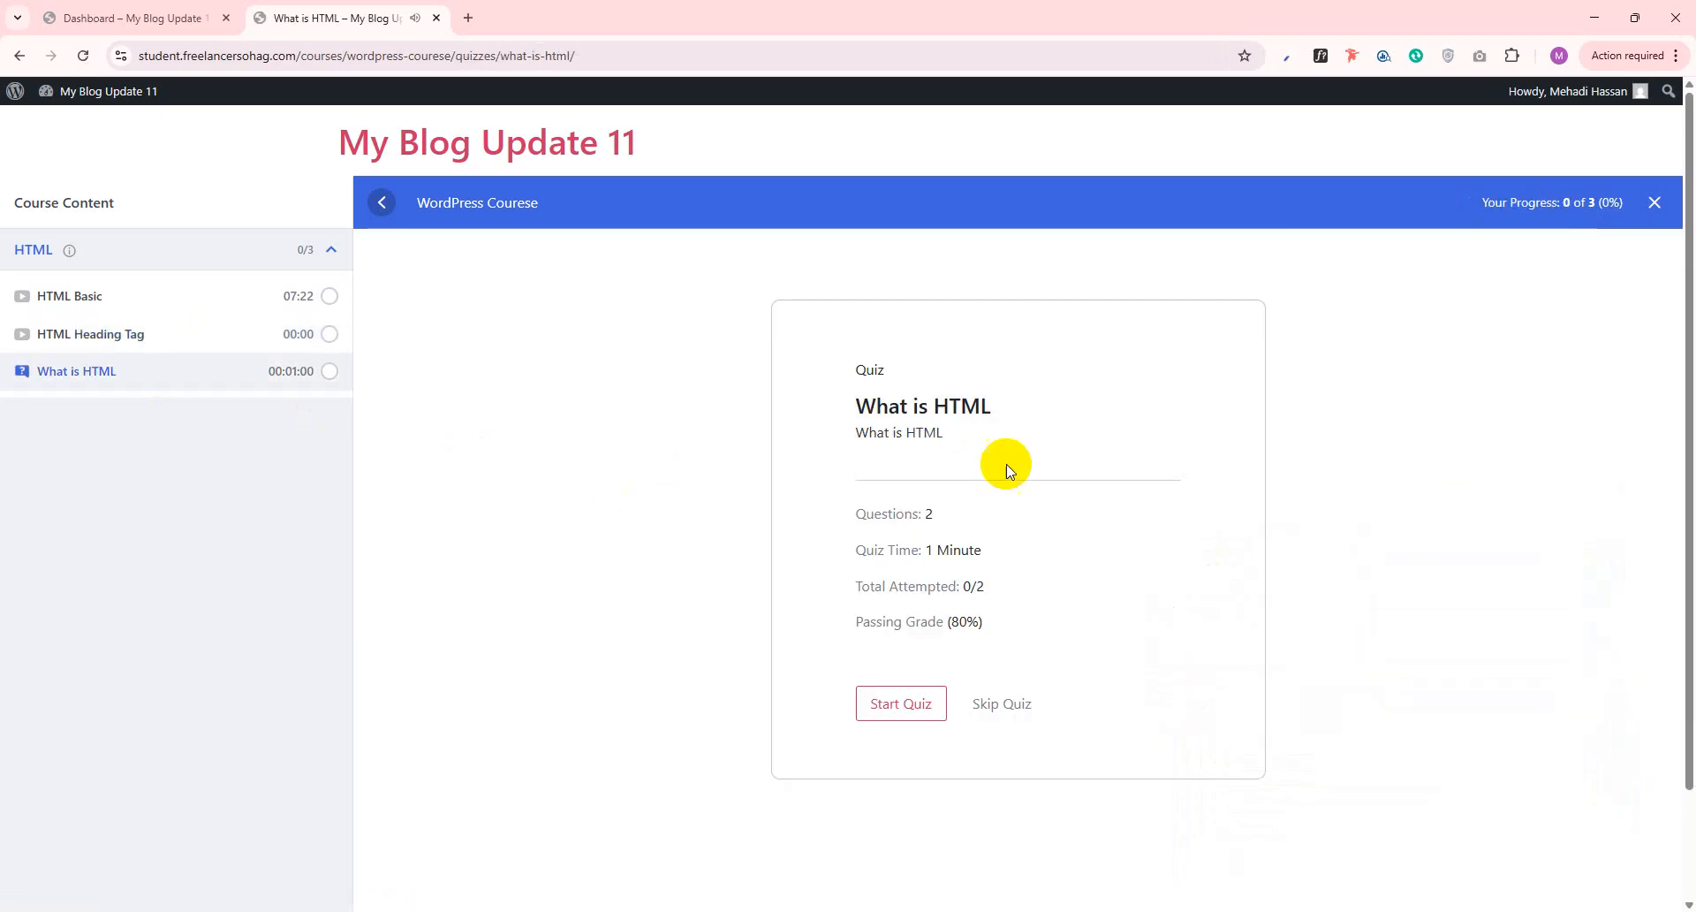
# Refresh the student dashboard, check its enrolled, active and completed courses, and open WordPress Courese from the in-progress courses
pyautogui.click(53, 18)
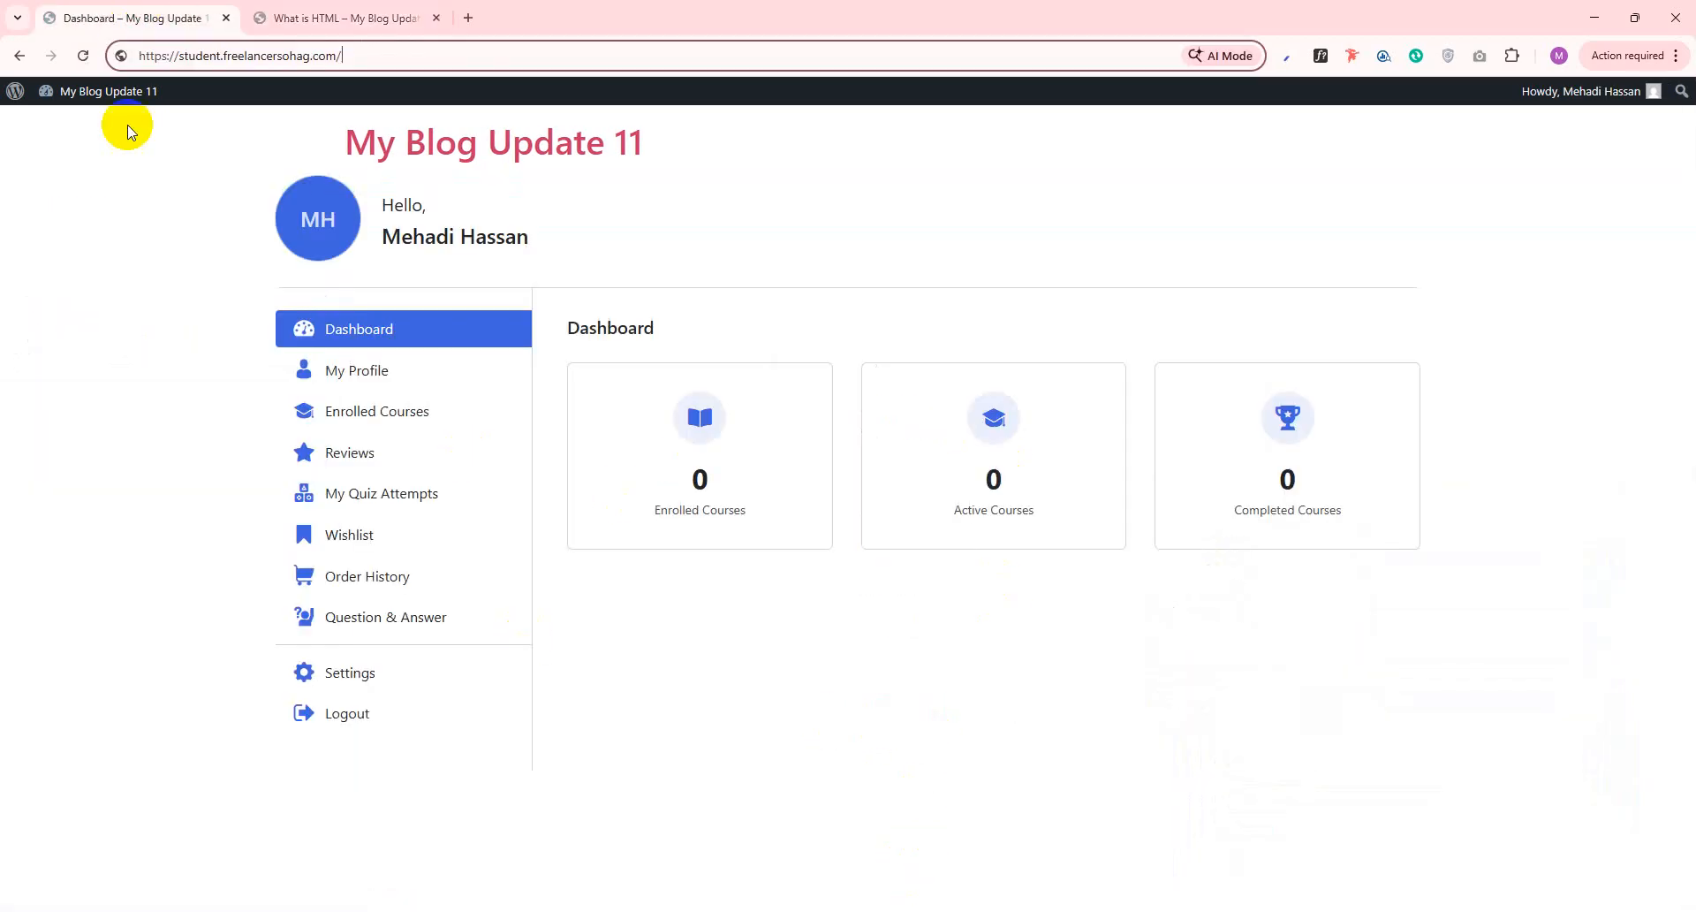
pyautogui.click(83, 56)
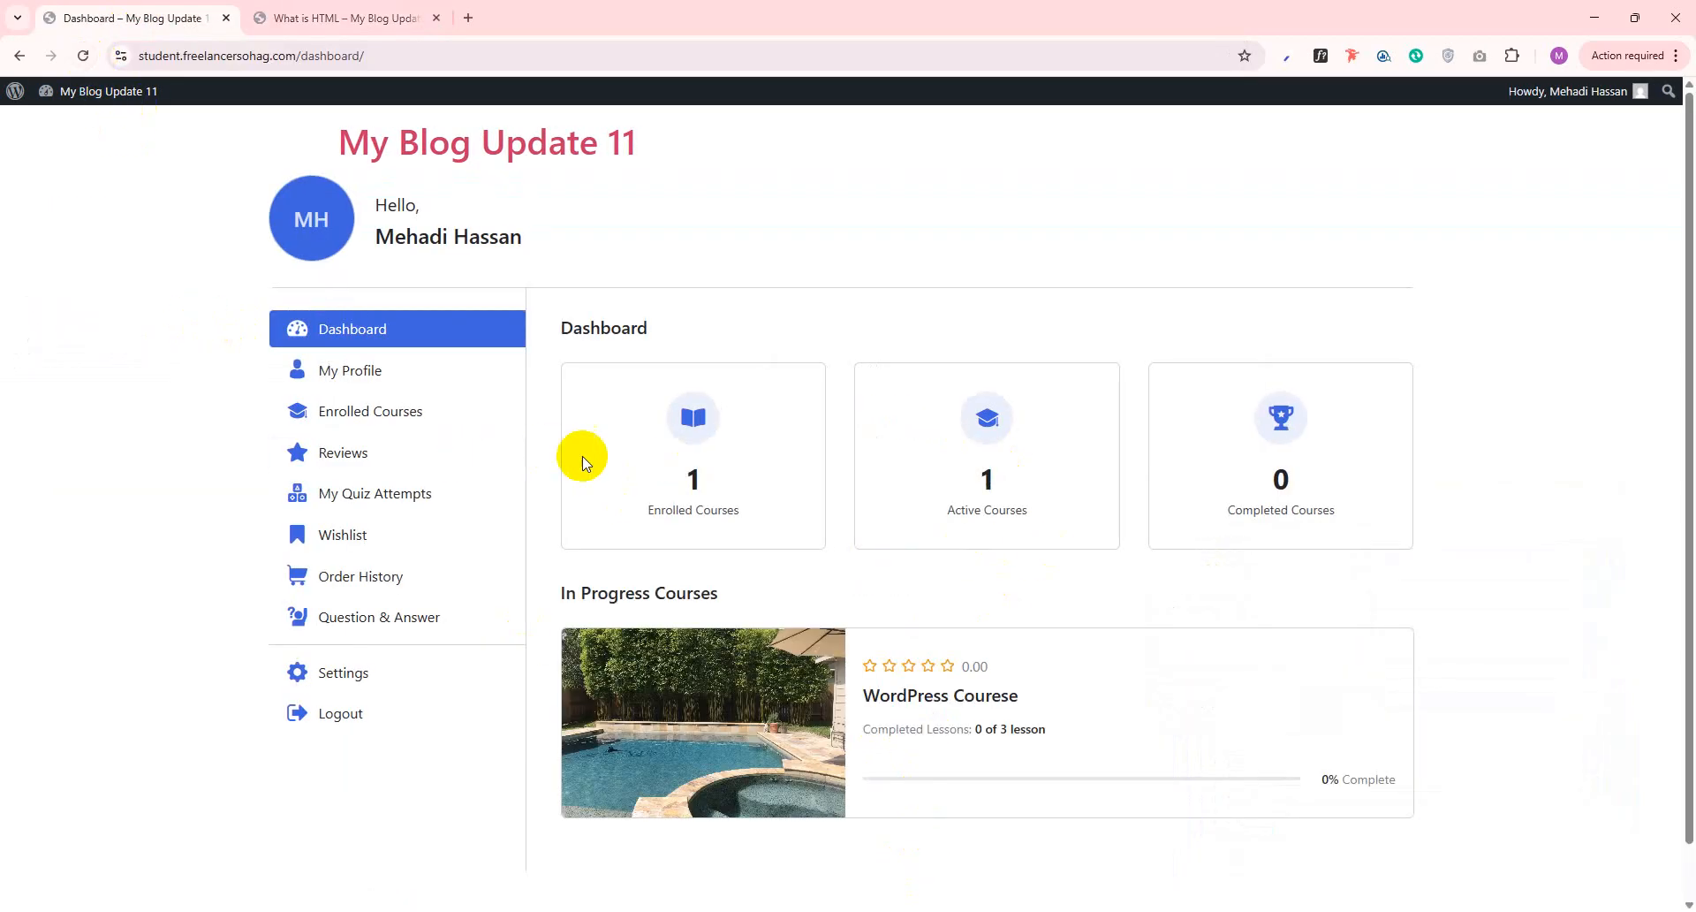
pyautogui.moveTo(651, 510); pyautogui.dragTo(742, 516)
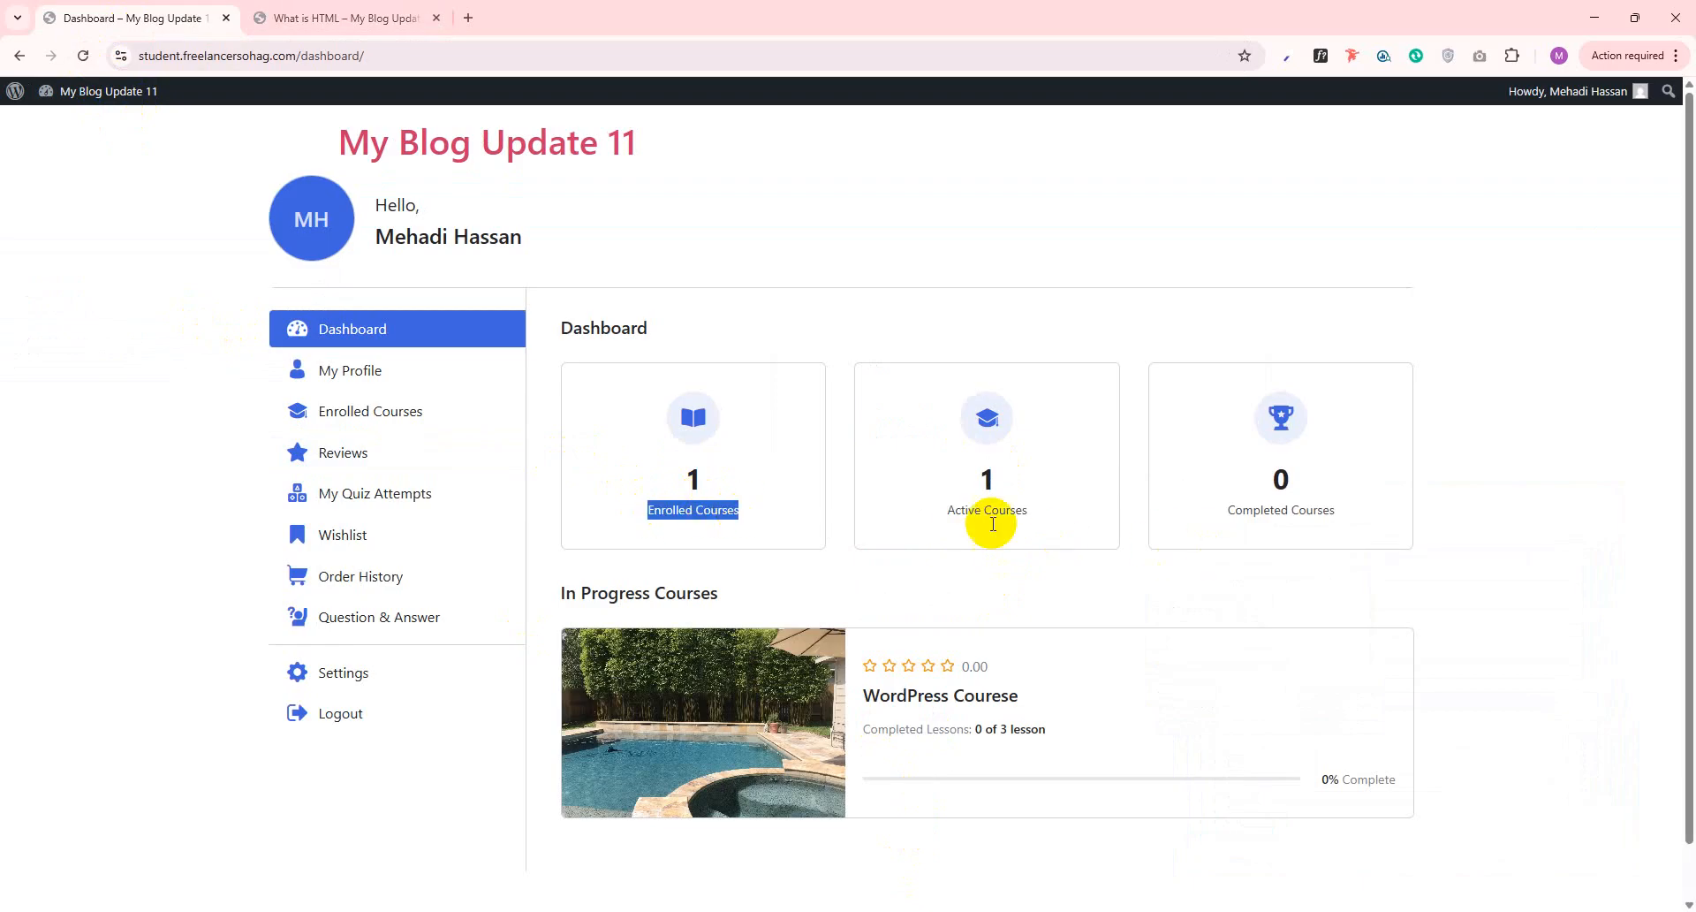
pyautogui.moveTo(982, 529); pyautogui.dragTo(1139, 539)
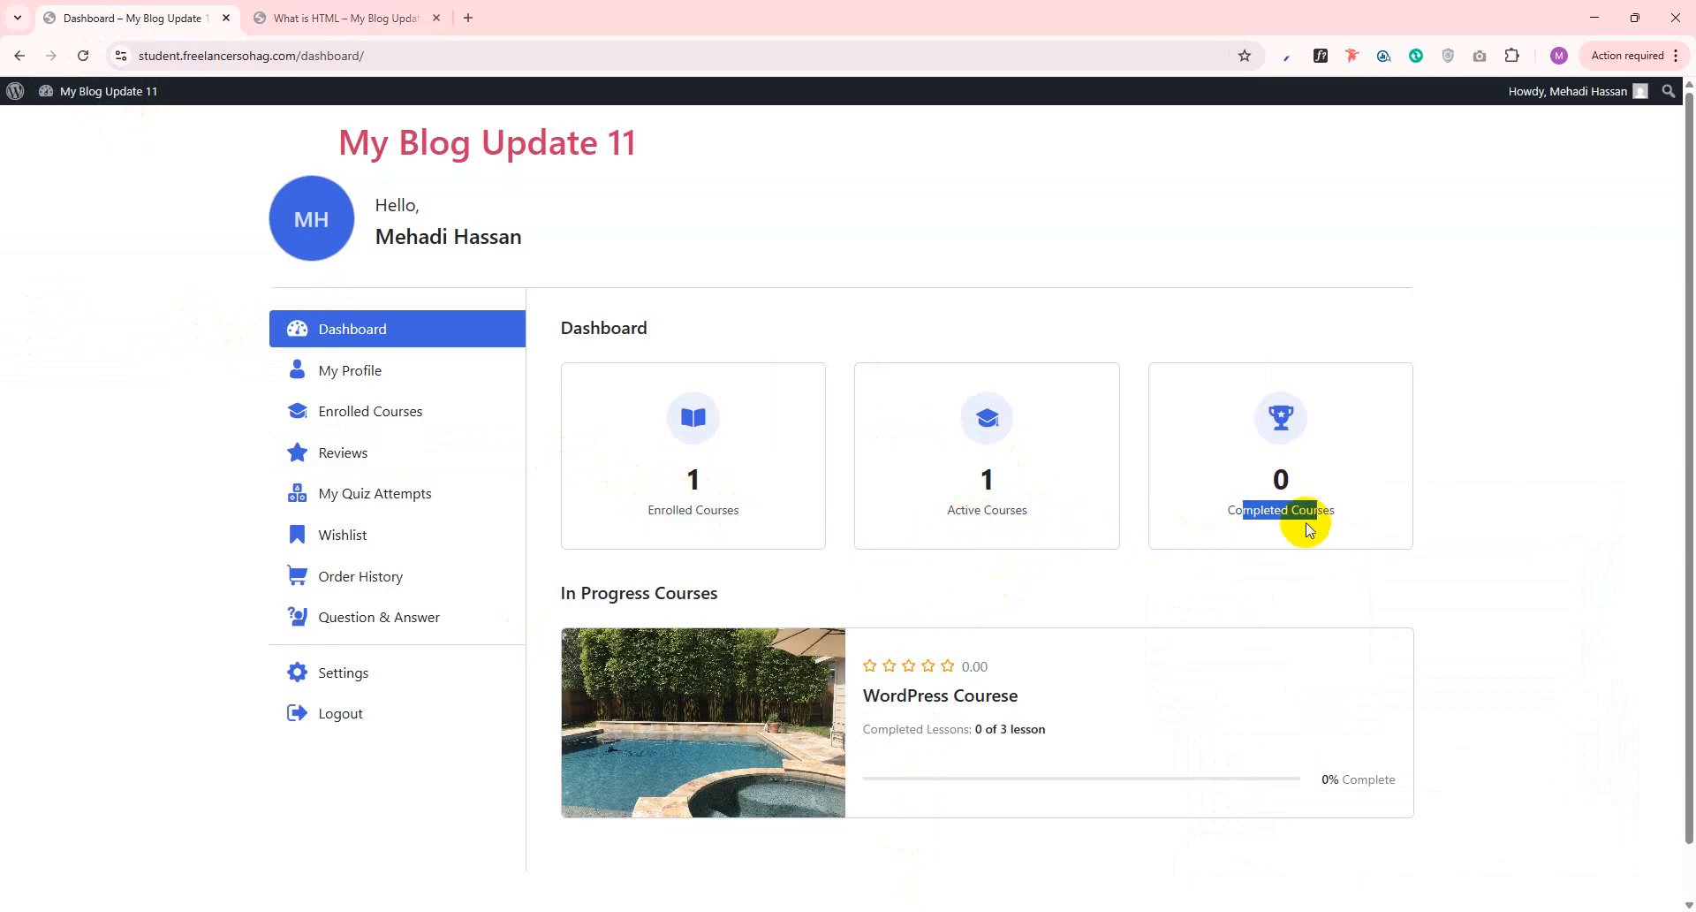
pyautogui.click(950, 670)
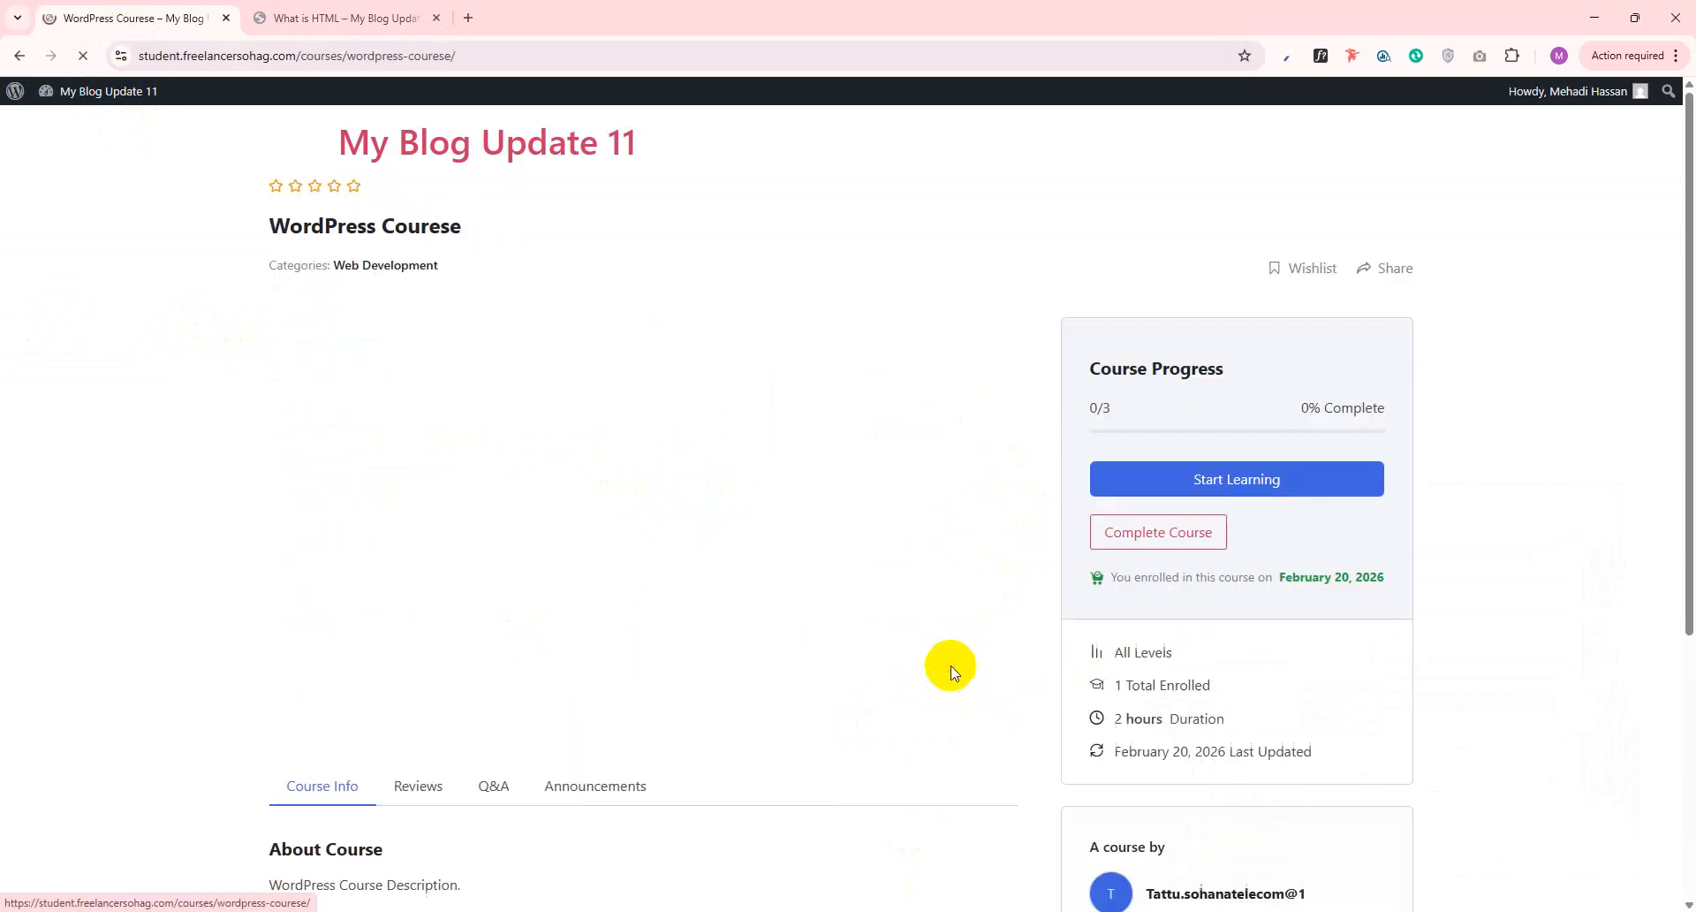
# Check the WordPress Courese page's progress and completion options, and return to the student dashboard
pyautogui.scroll(-4, 1219, 672)
pyautogui.scroll(2, 1207, 664)
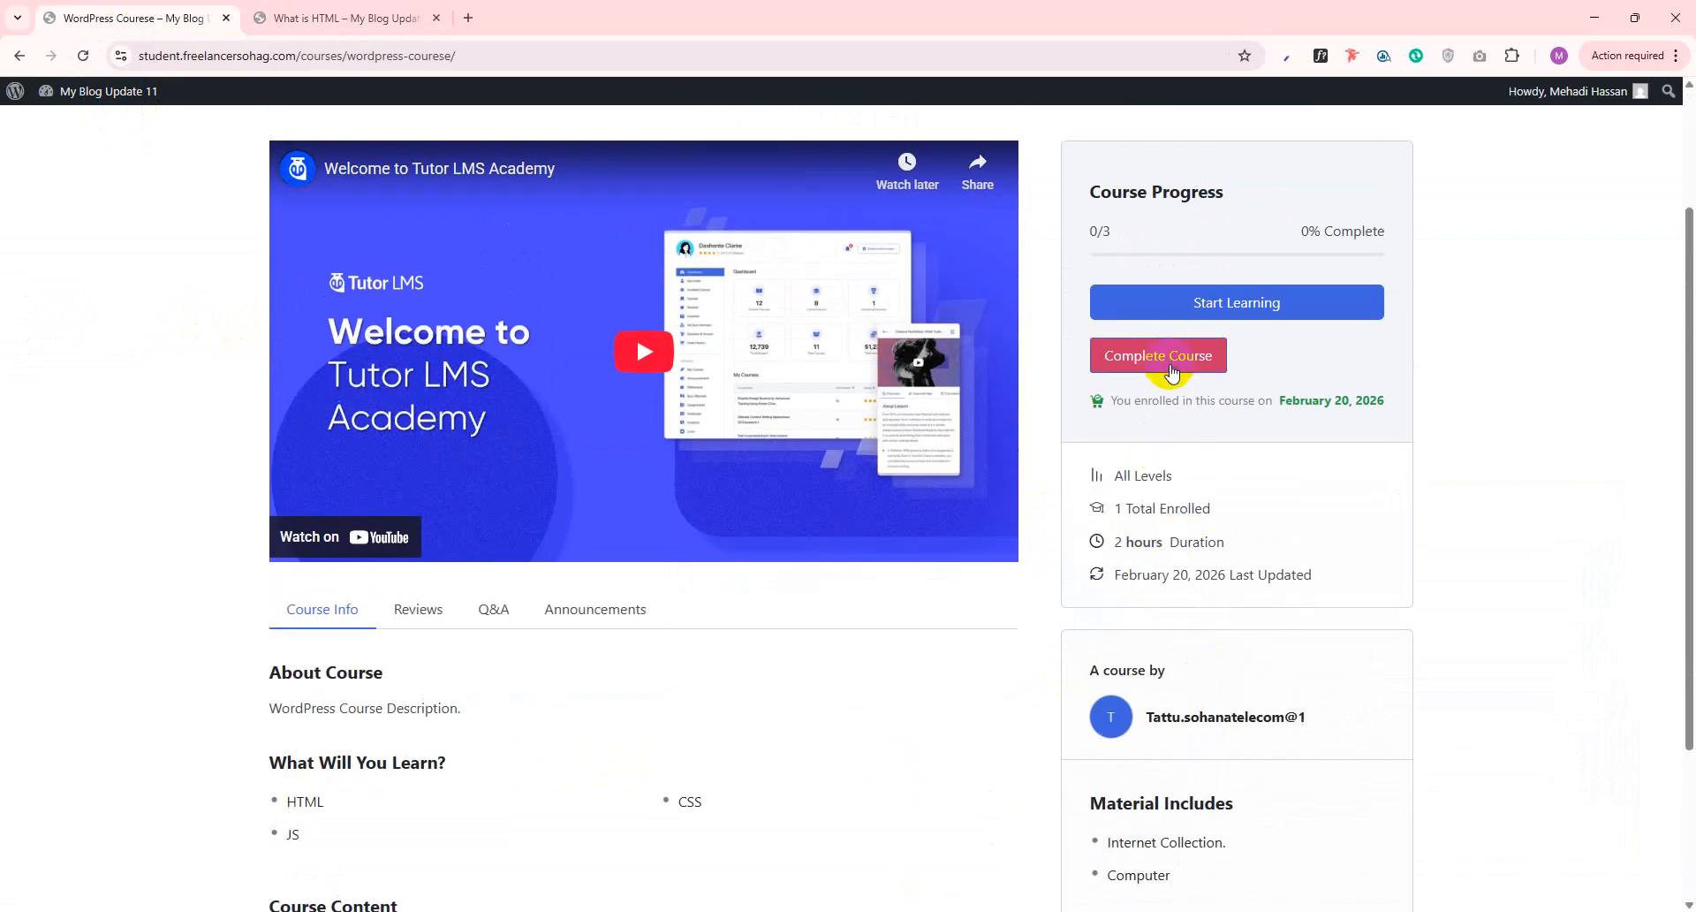
pyautogui.click(18, 56)
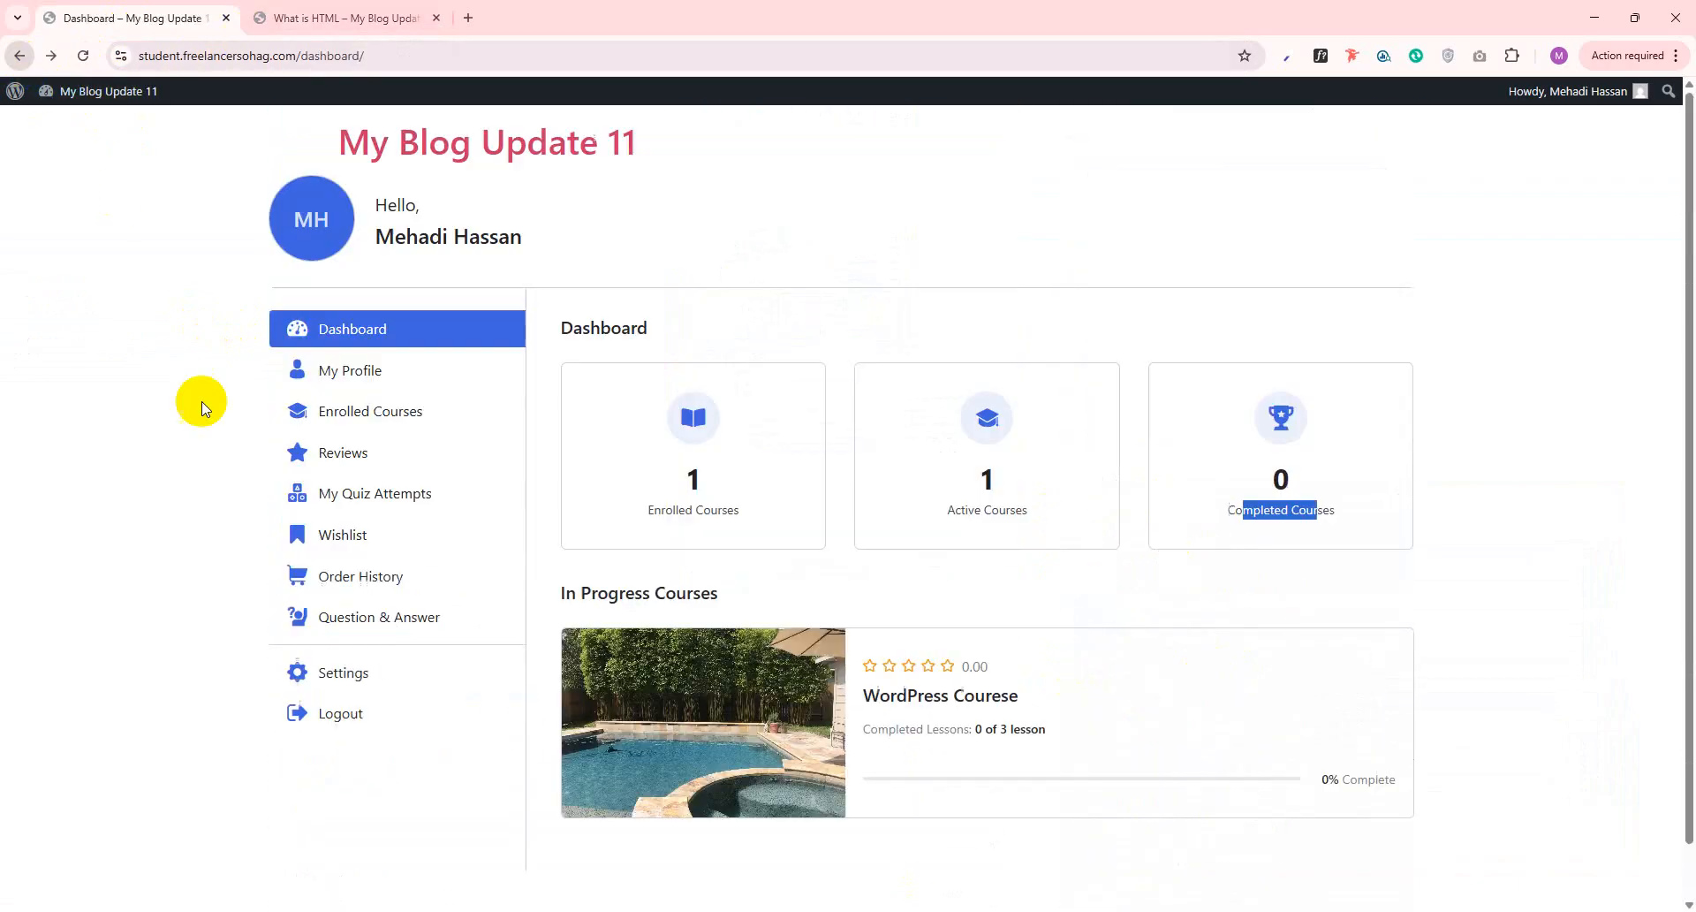
# Check the student's WordPress admin dashboard and profile page, and return to the Tutor LMS student dashboard
pyautogui.click(89, 100)
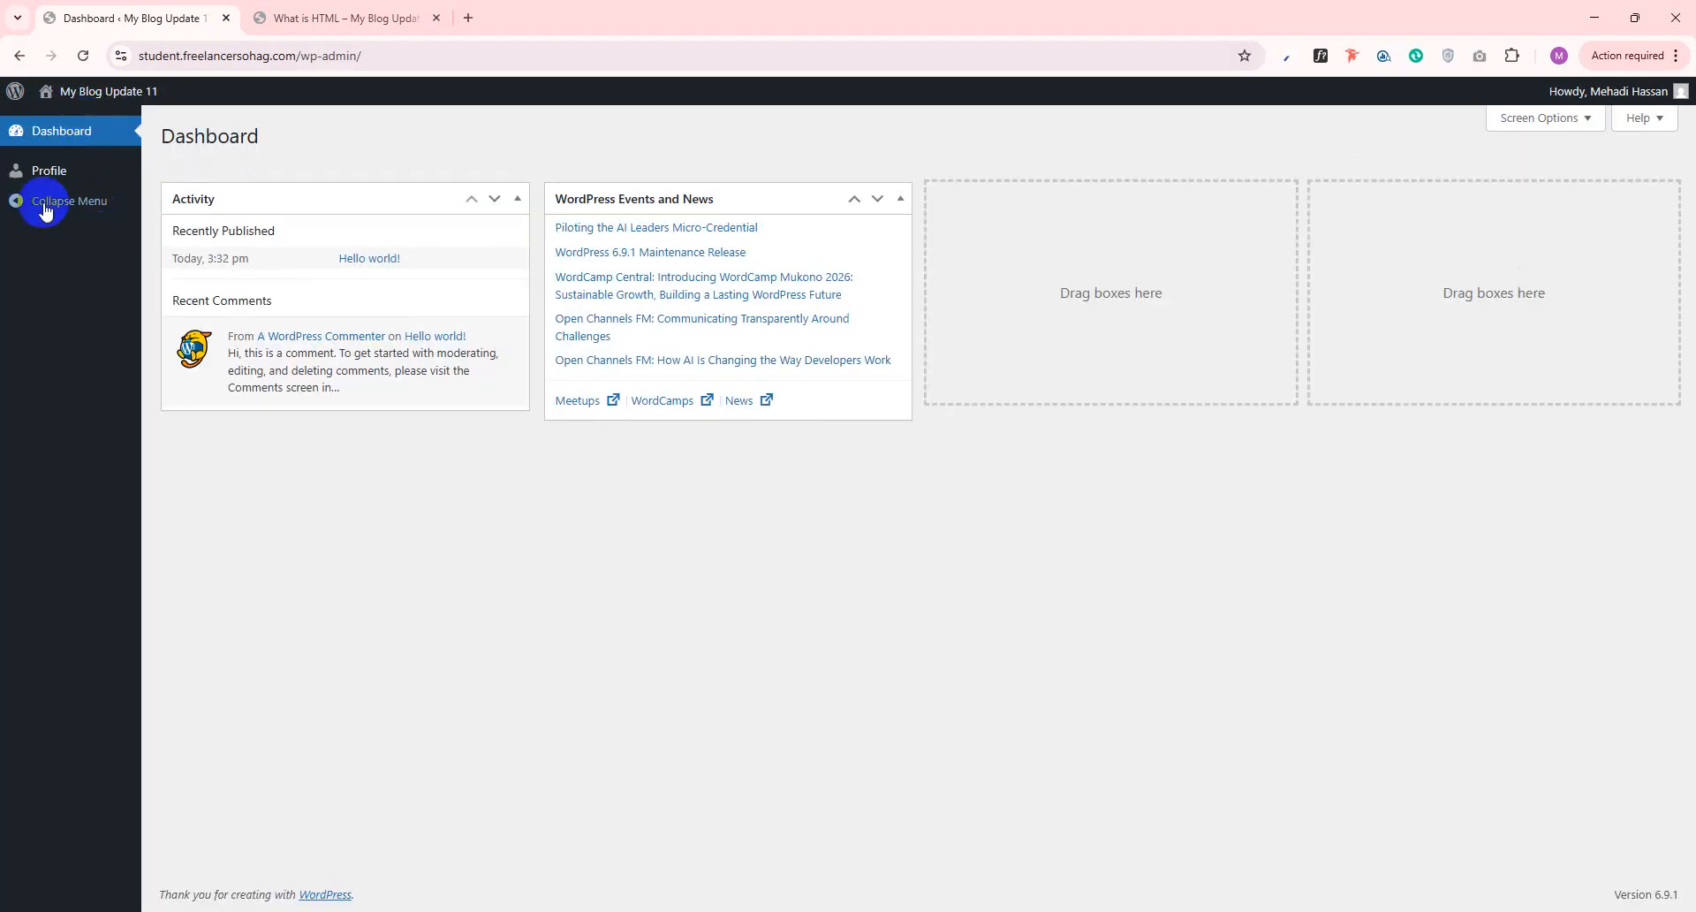
pyautogui.click(50, 173)
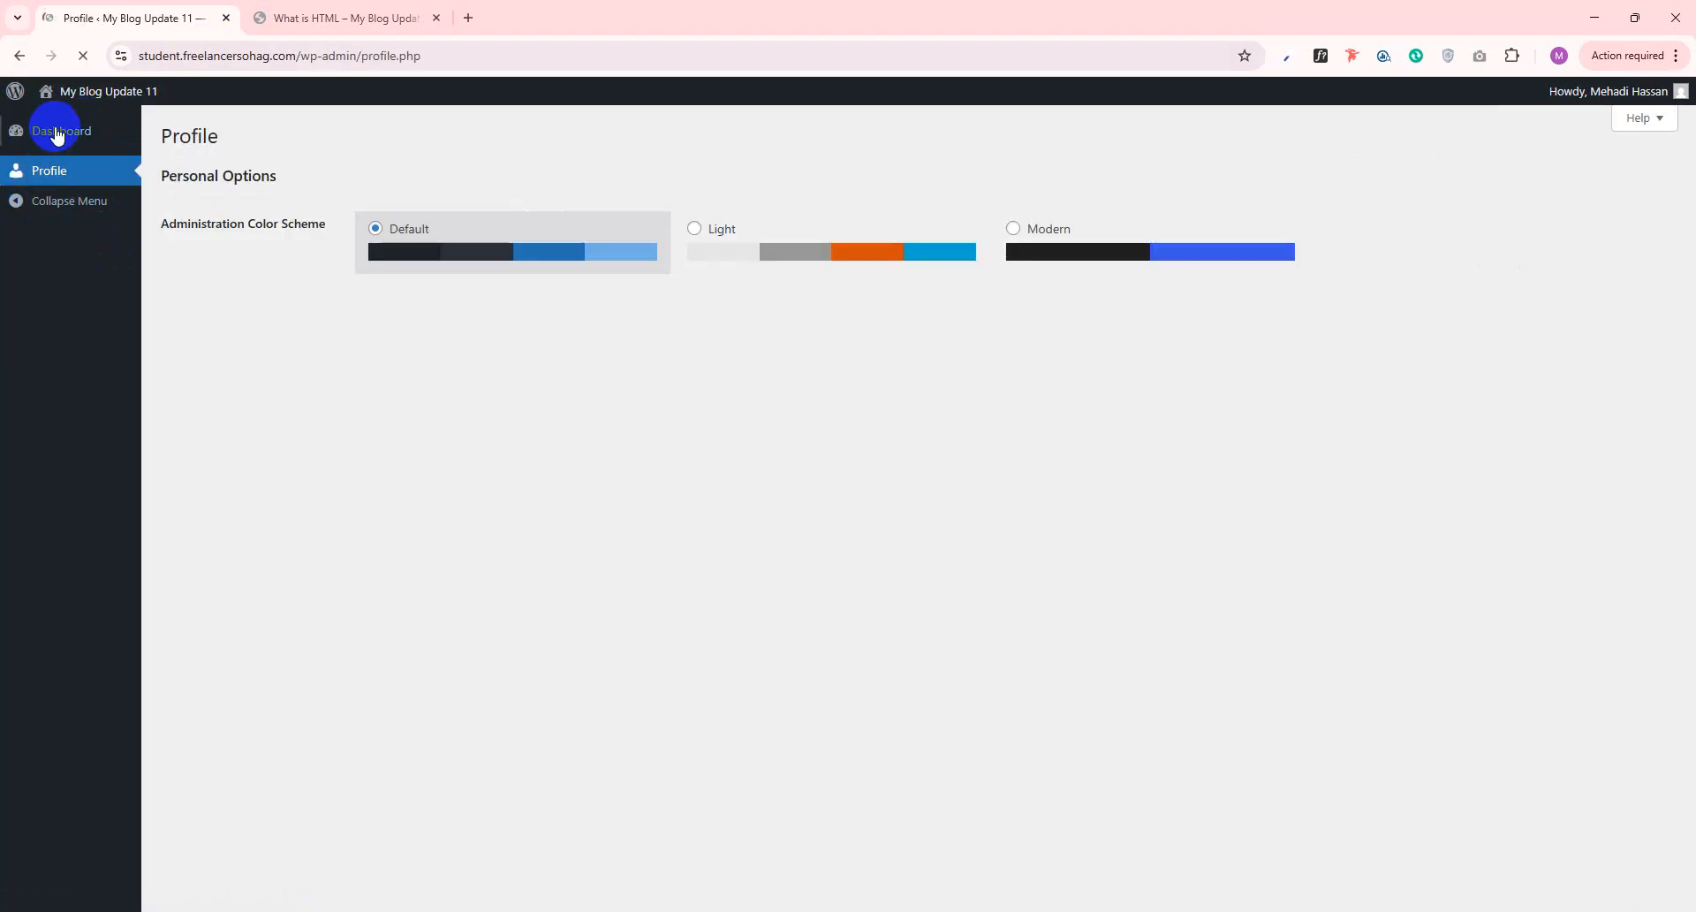
pyautogui.click(57, 133)
pyautogui.click(20, 57)
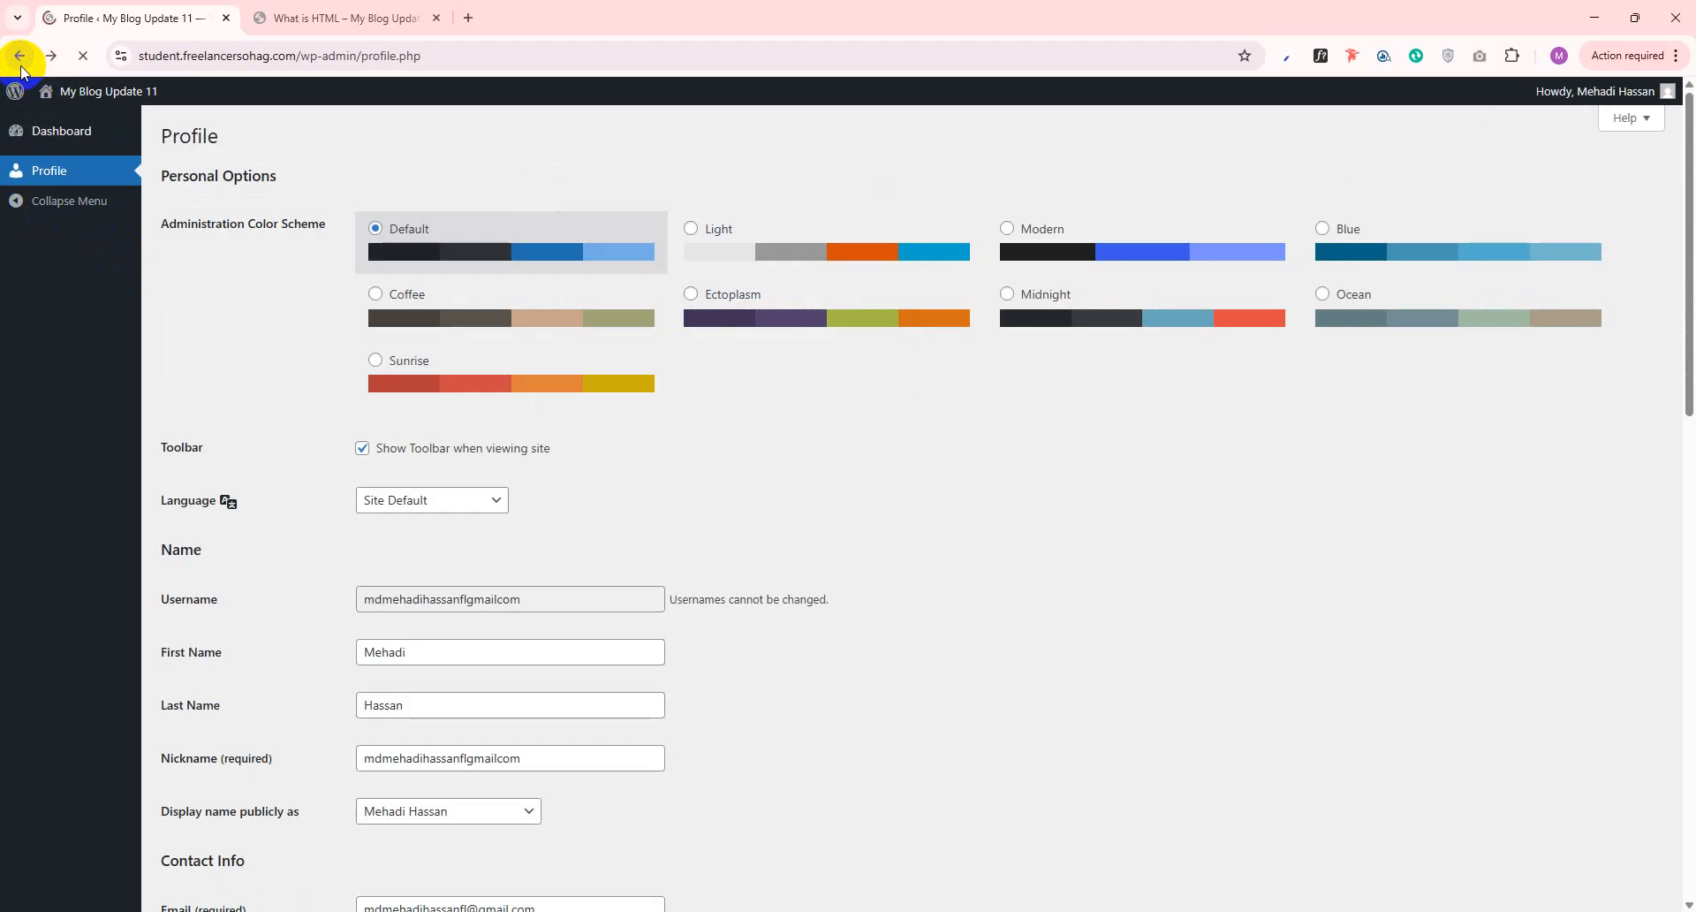
pyautogui.click(16, 57)
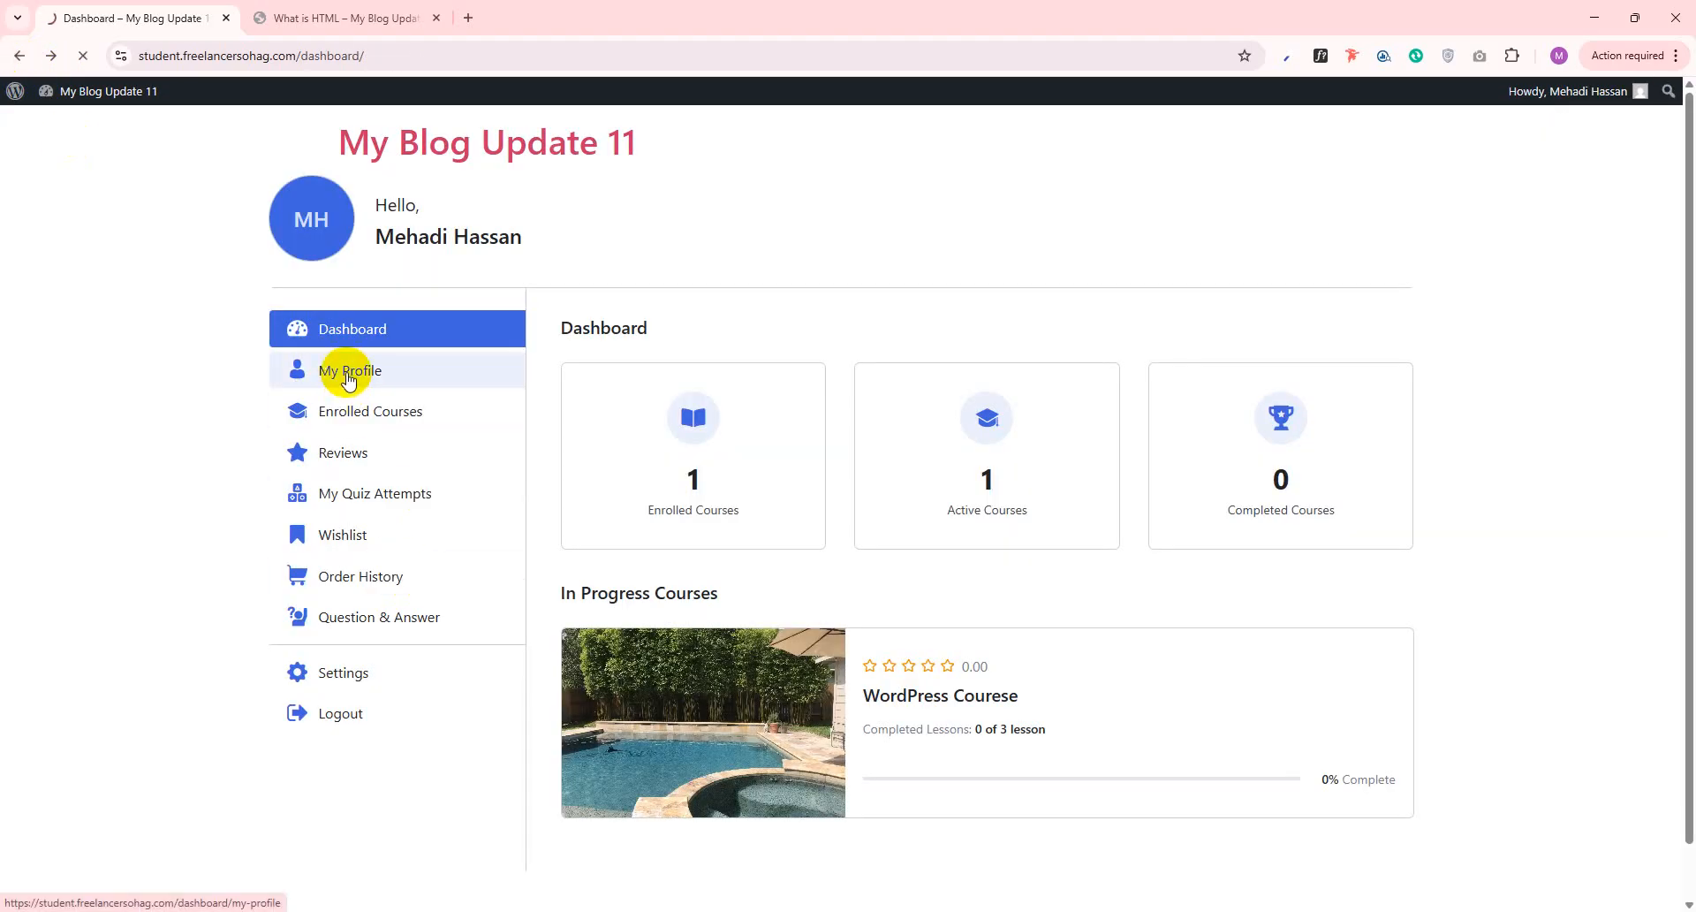
# Review the student's My Profile, Enrolled Courses, Reviews, My Quiz Attempts, Wishlist, Order History and Question & Answer pages
pyautogui.click(346, 371)
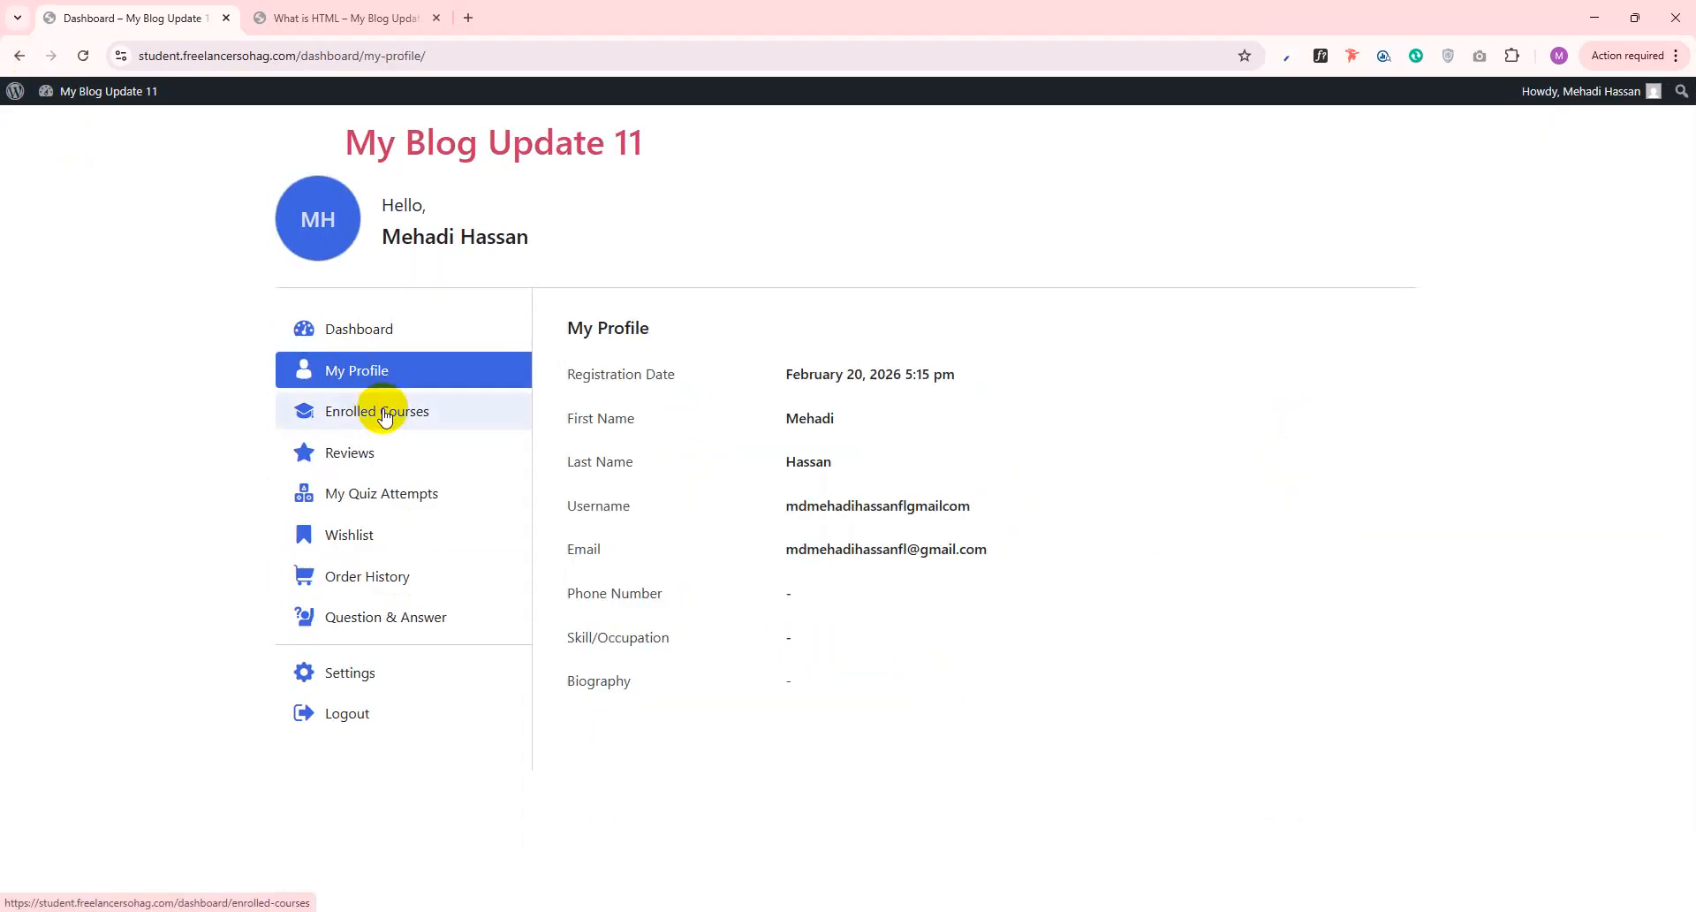
pyautogui.click(384, 412)
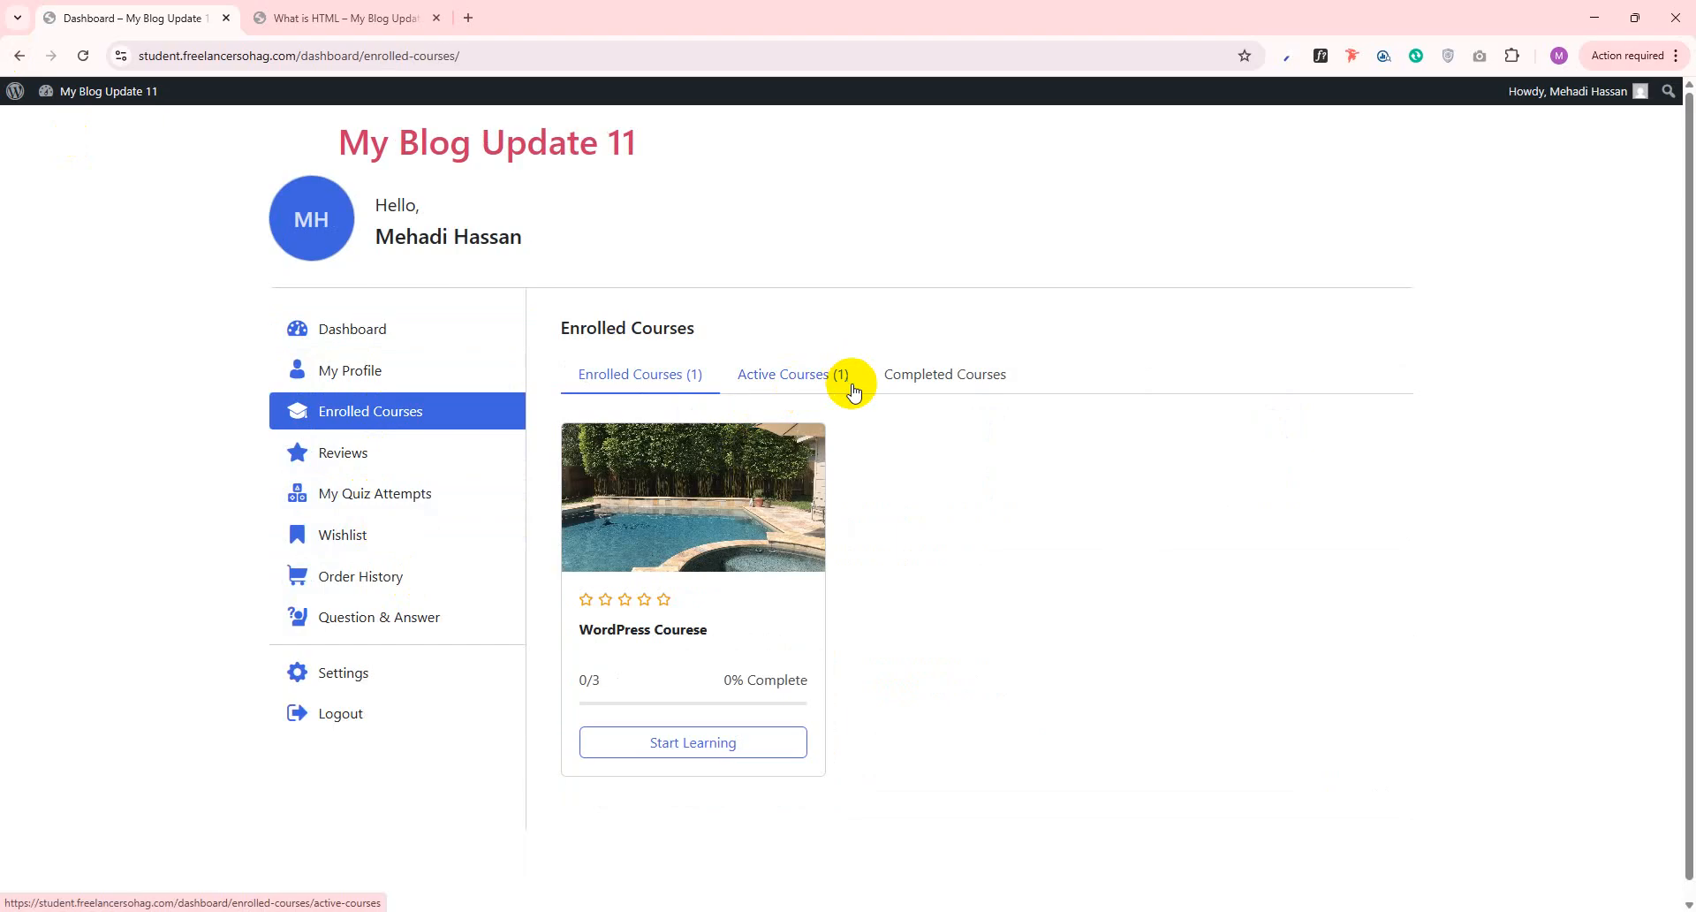
pyautogui.click(358, 454)
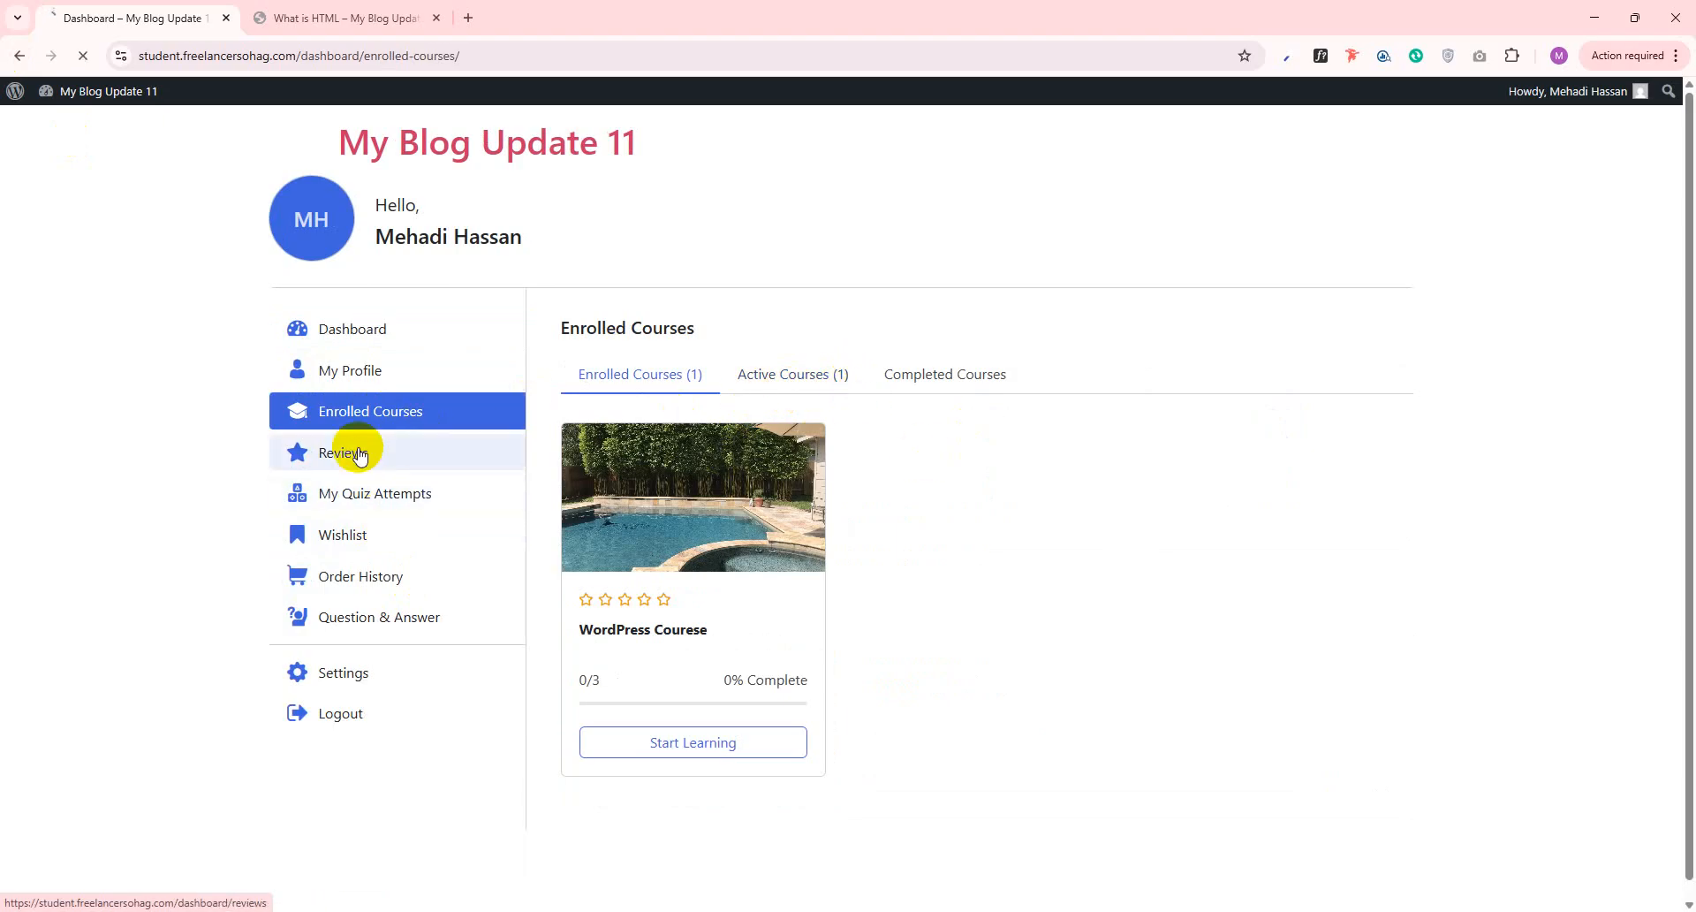
pyautogui.click(394, 499)
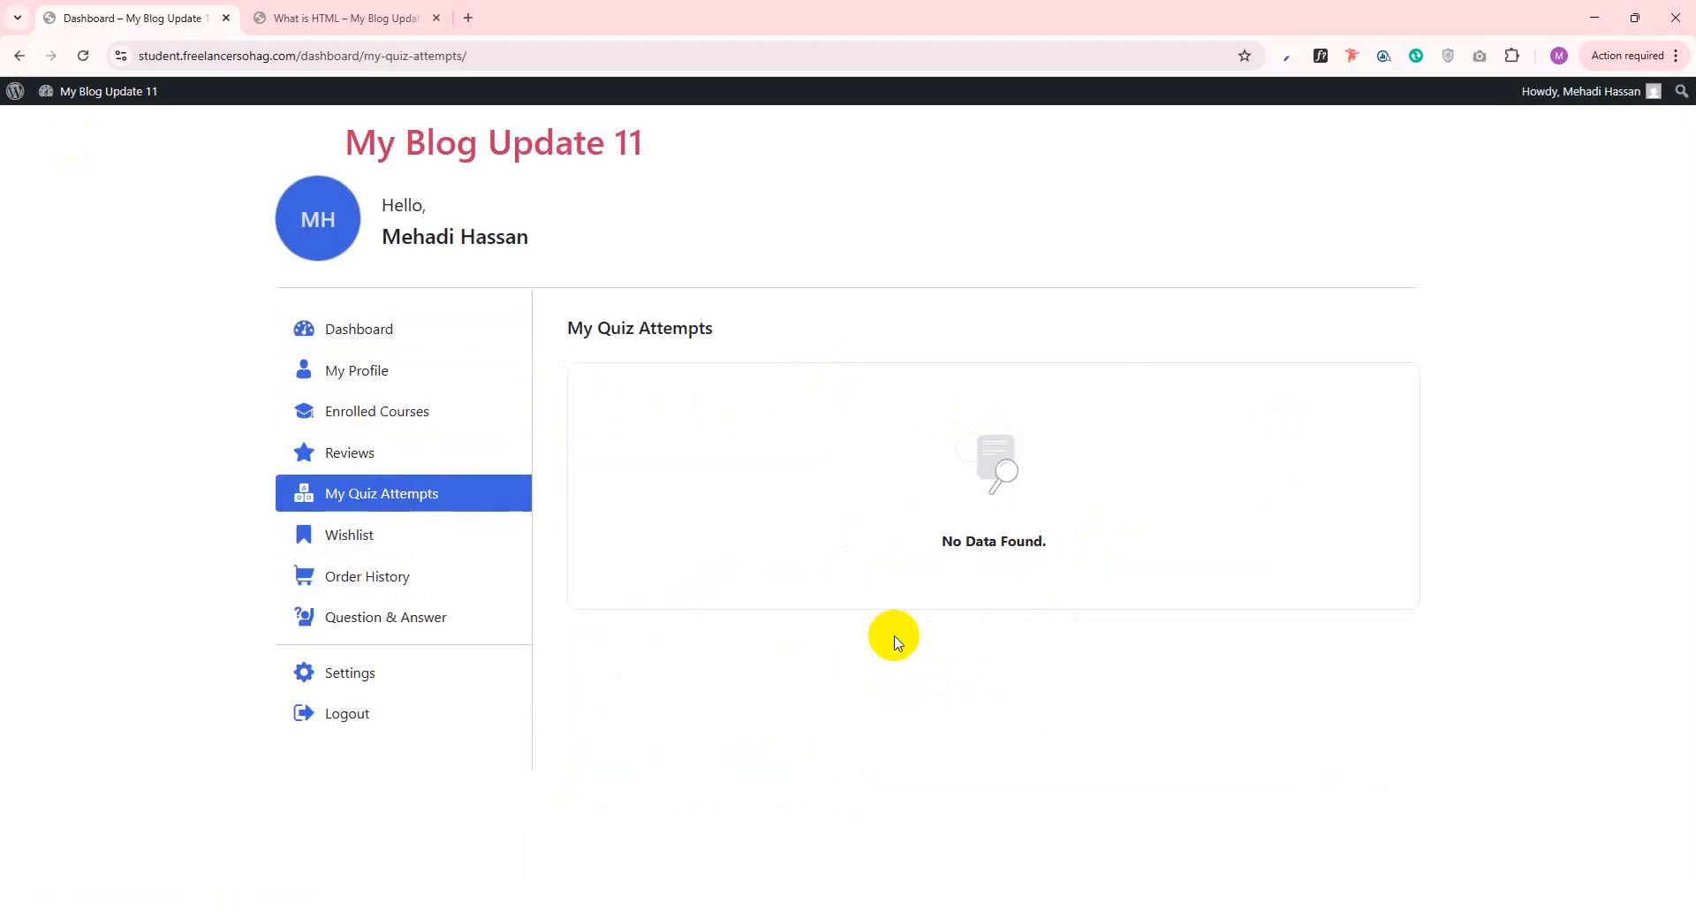
pyautogui.click(332, 536)
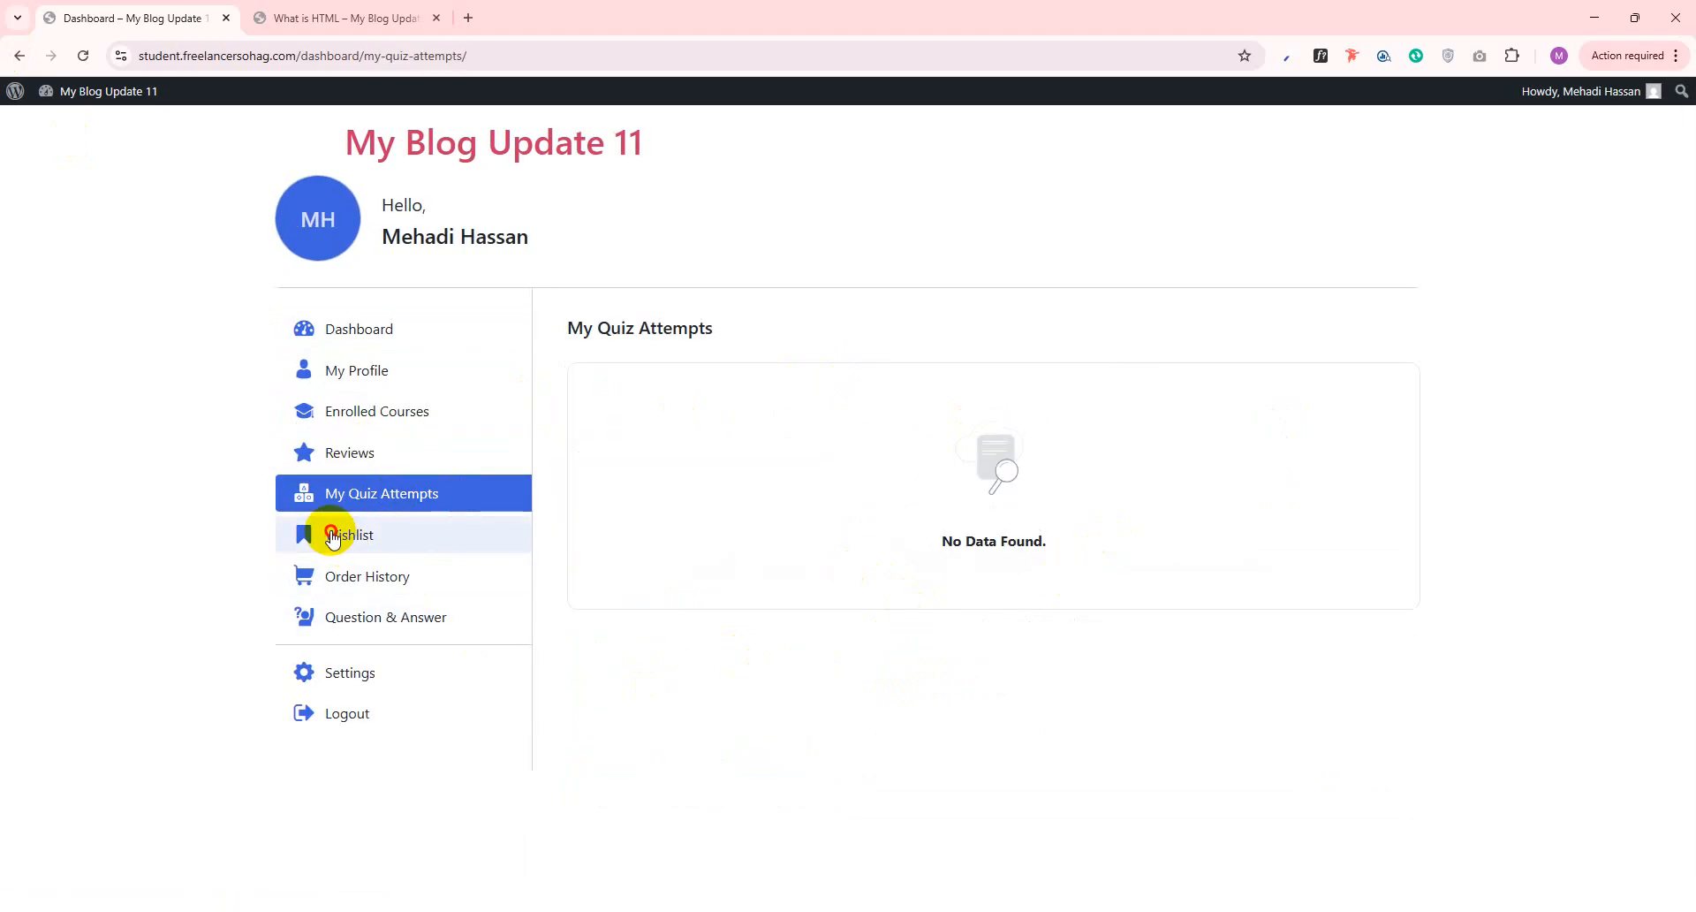
pyautogui.click(380, 573)
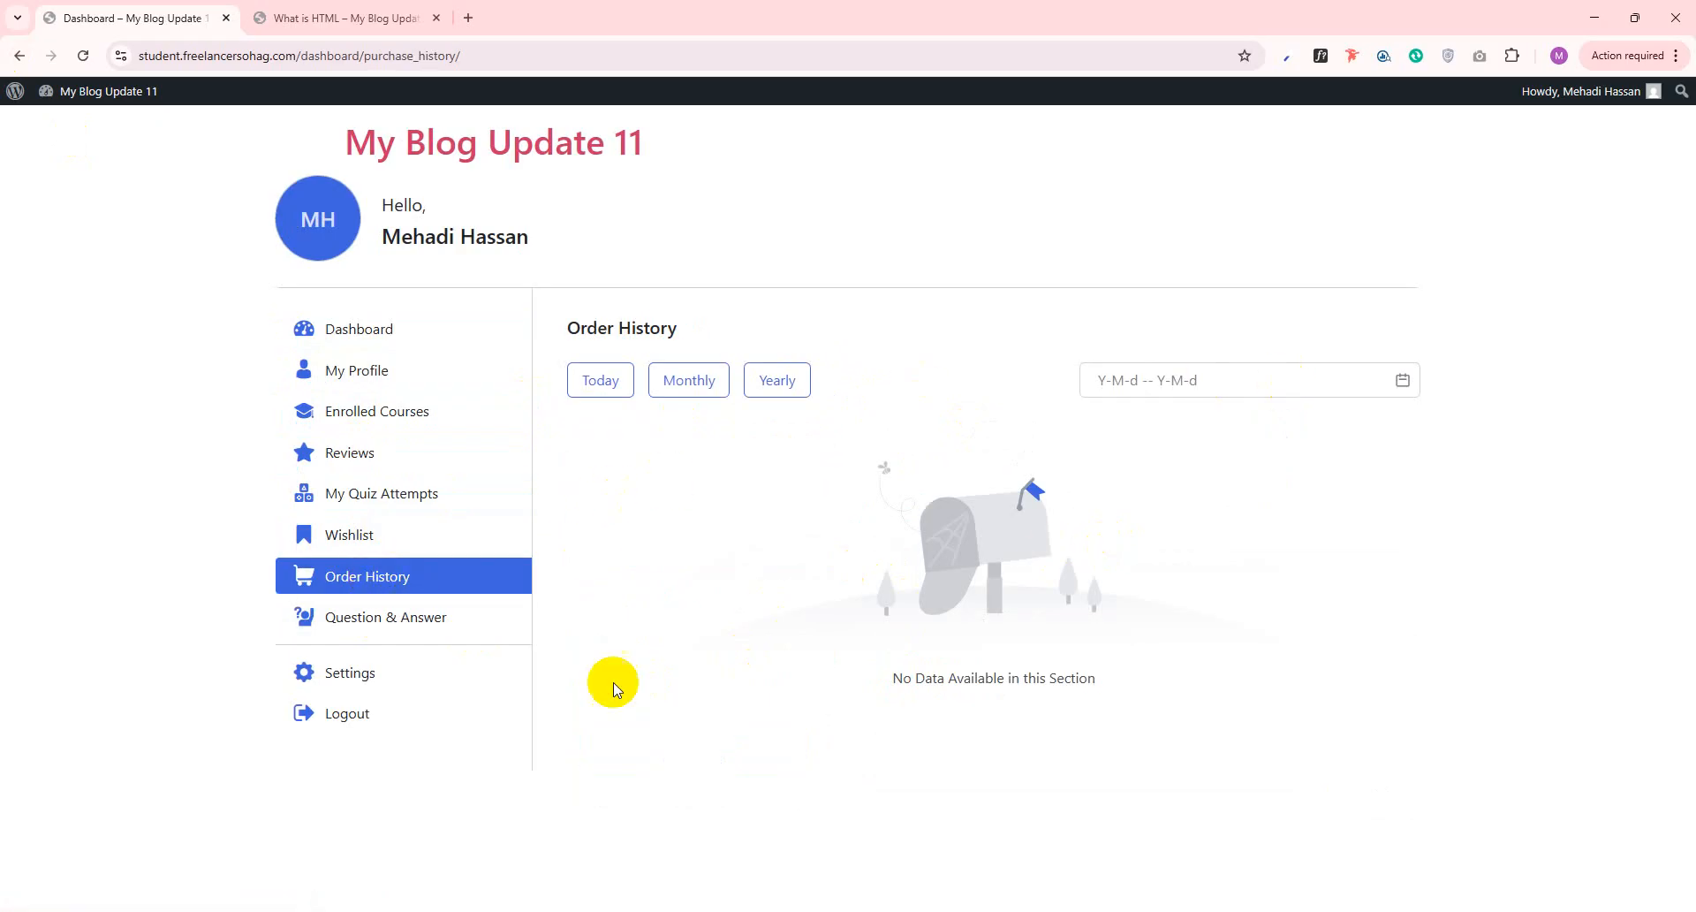
pyautogui.click(419, 633)
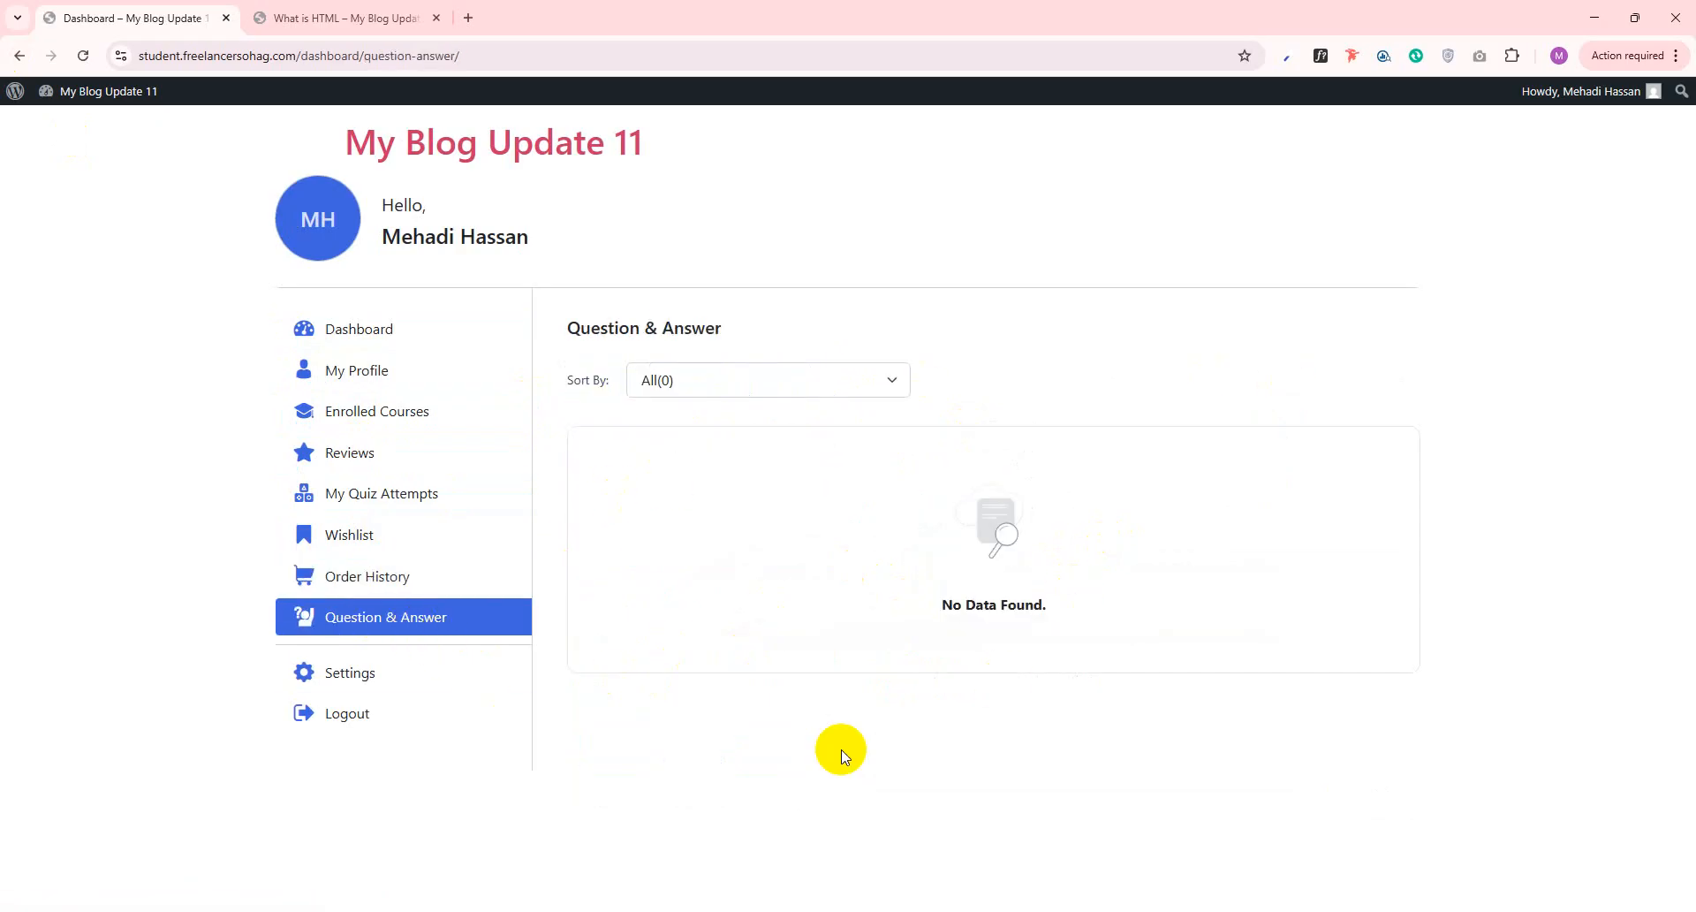
# Examine the student's Settings pages for Profile, Password, Social Profile and Billing, ending on the Profile settings
pyautogui.click(329, 673)
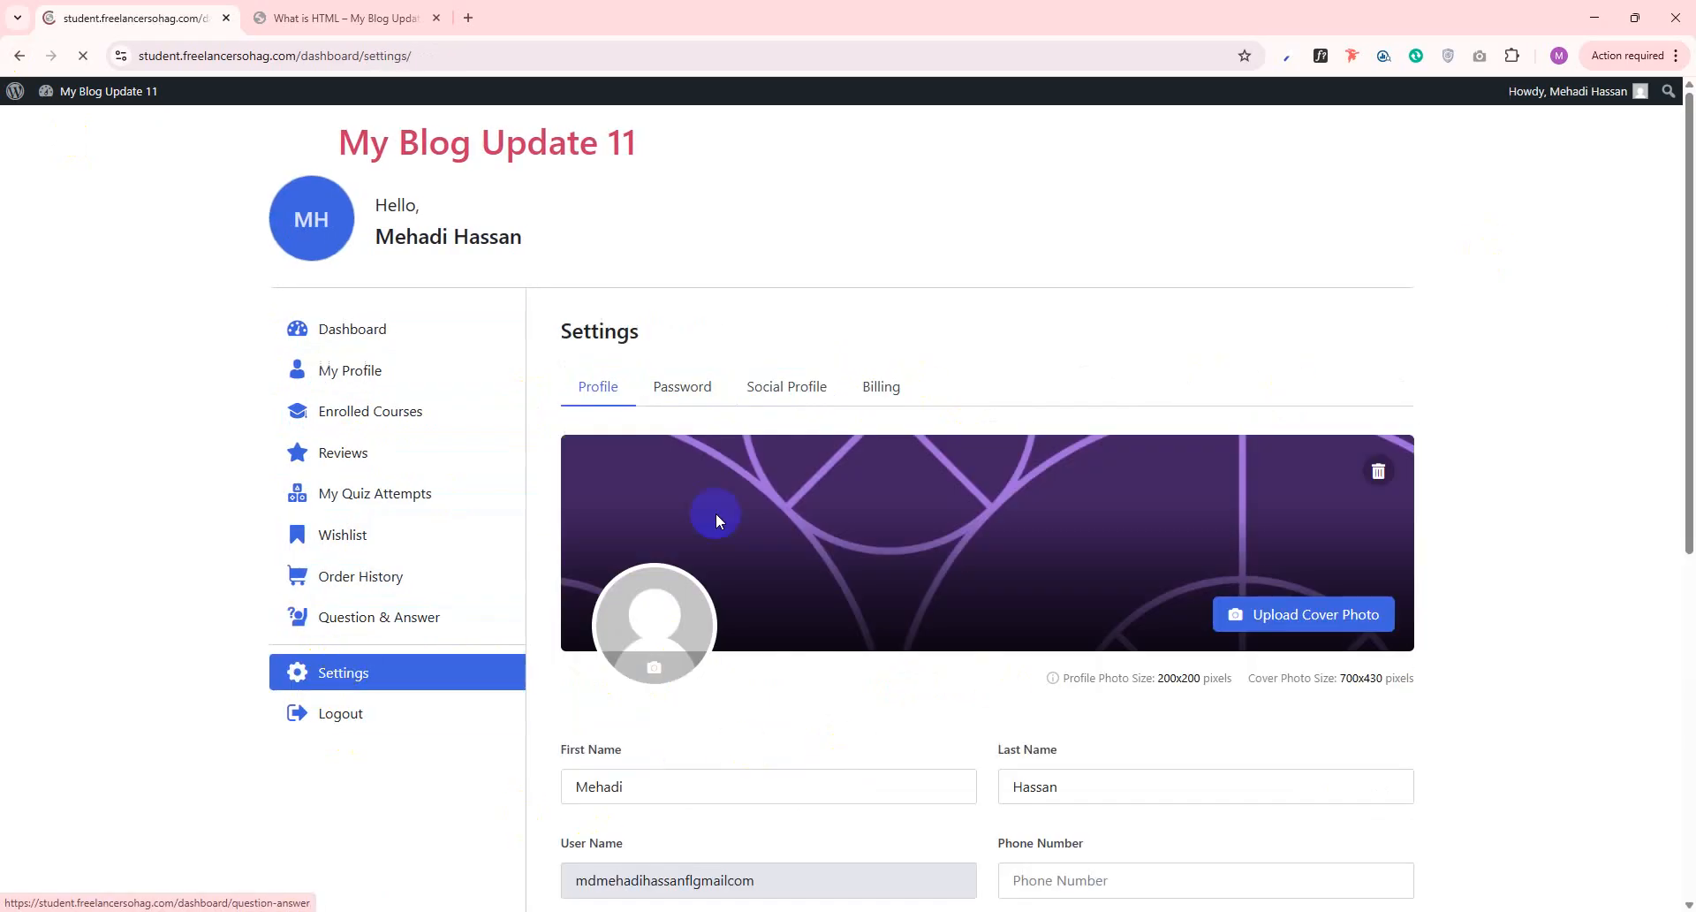
pyautogui.scroll(-4, 975, 618)
pyautogui.scroll(3, 1063, 423)
pyautogui.scroll(-6, 946, 718)
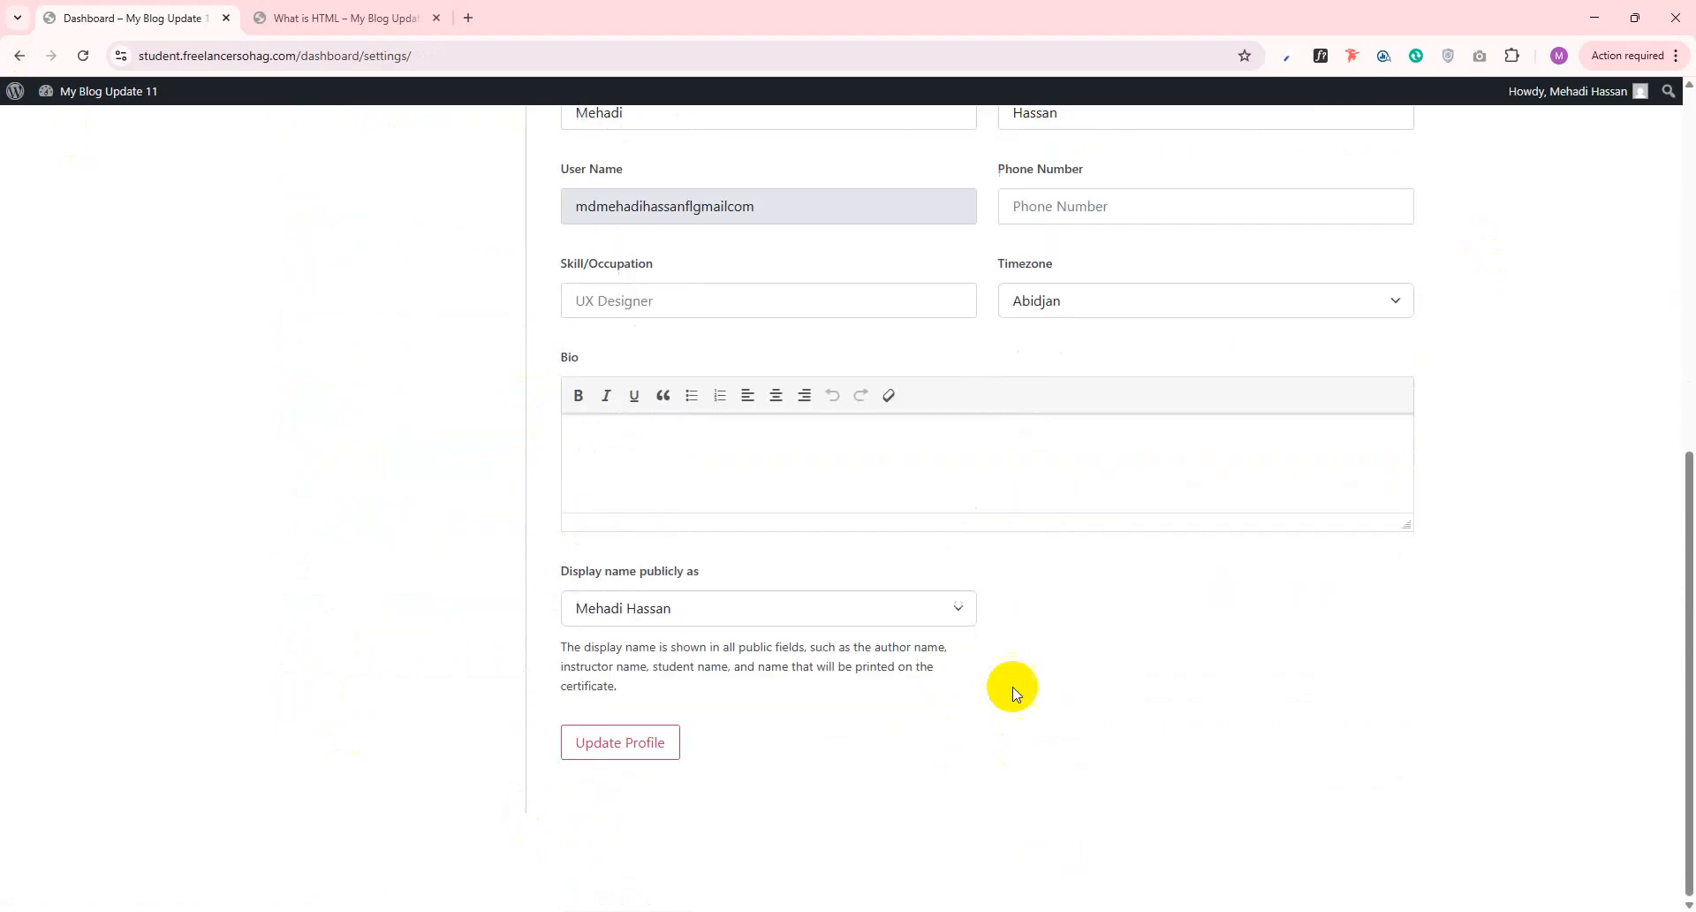
pyautogui.scroll(5, 1010, 685)
pyautogui.scroll(3, 1071, 708)
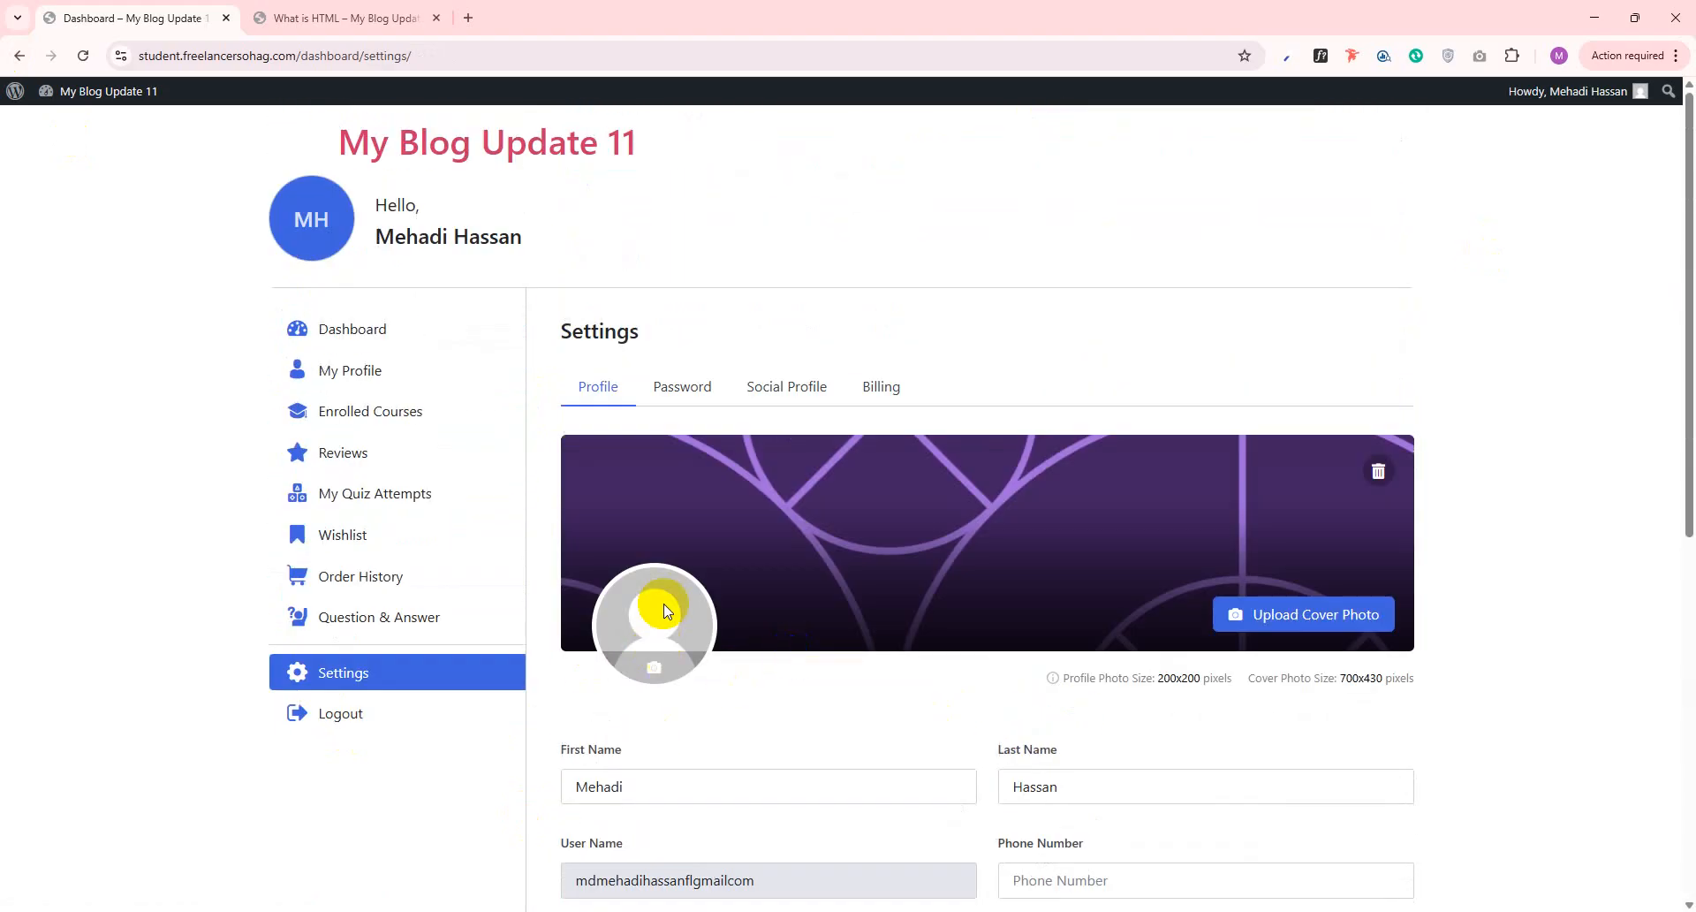
pyautogui.click(678, 387)
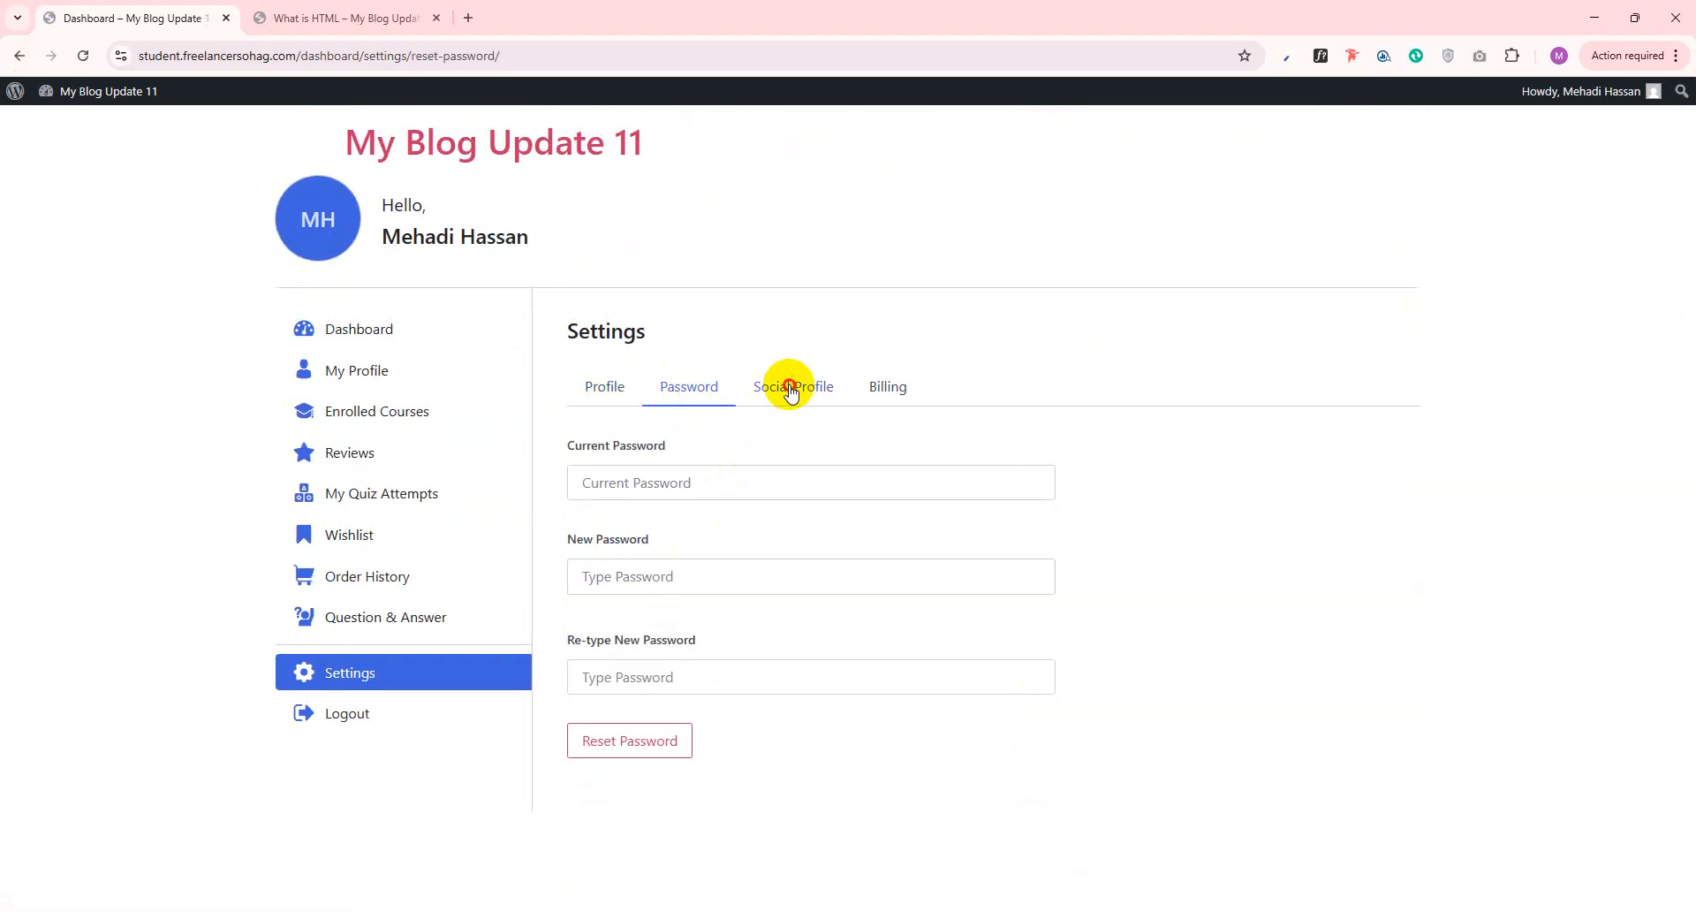
pyautogui.click(791, 388)
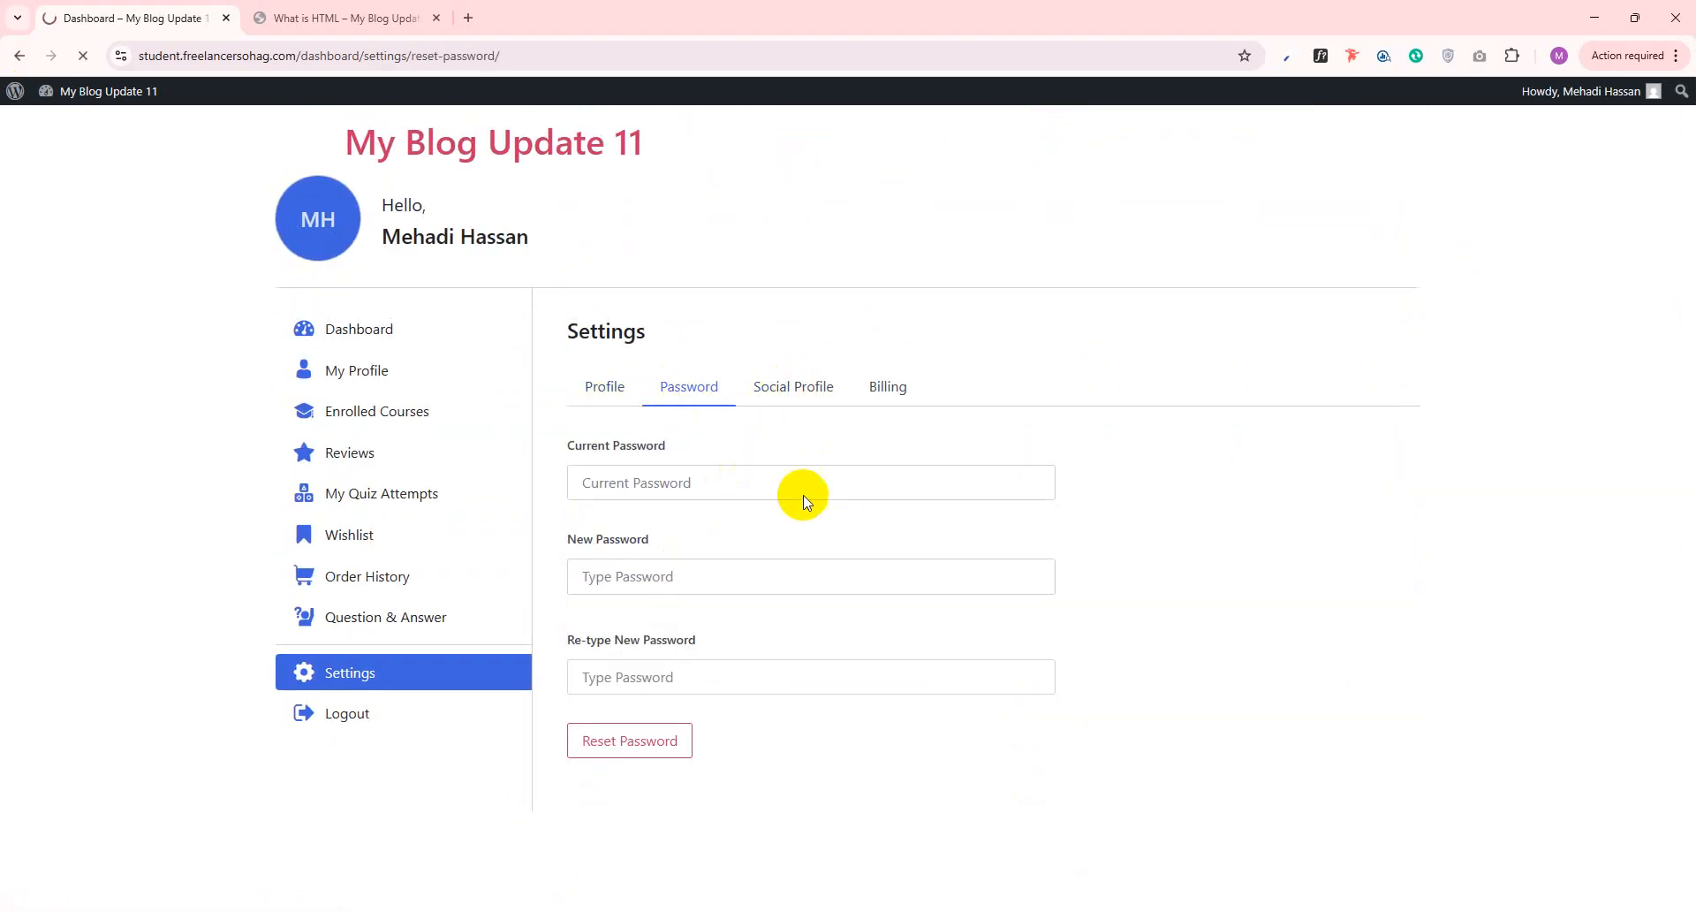
pyautogui.click(872, 396)
pyautogui.scroll(-3, 707, 653)
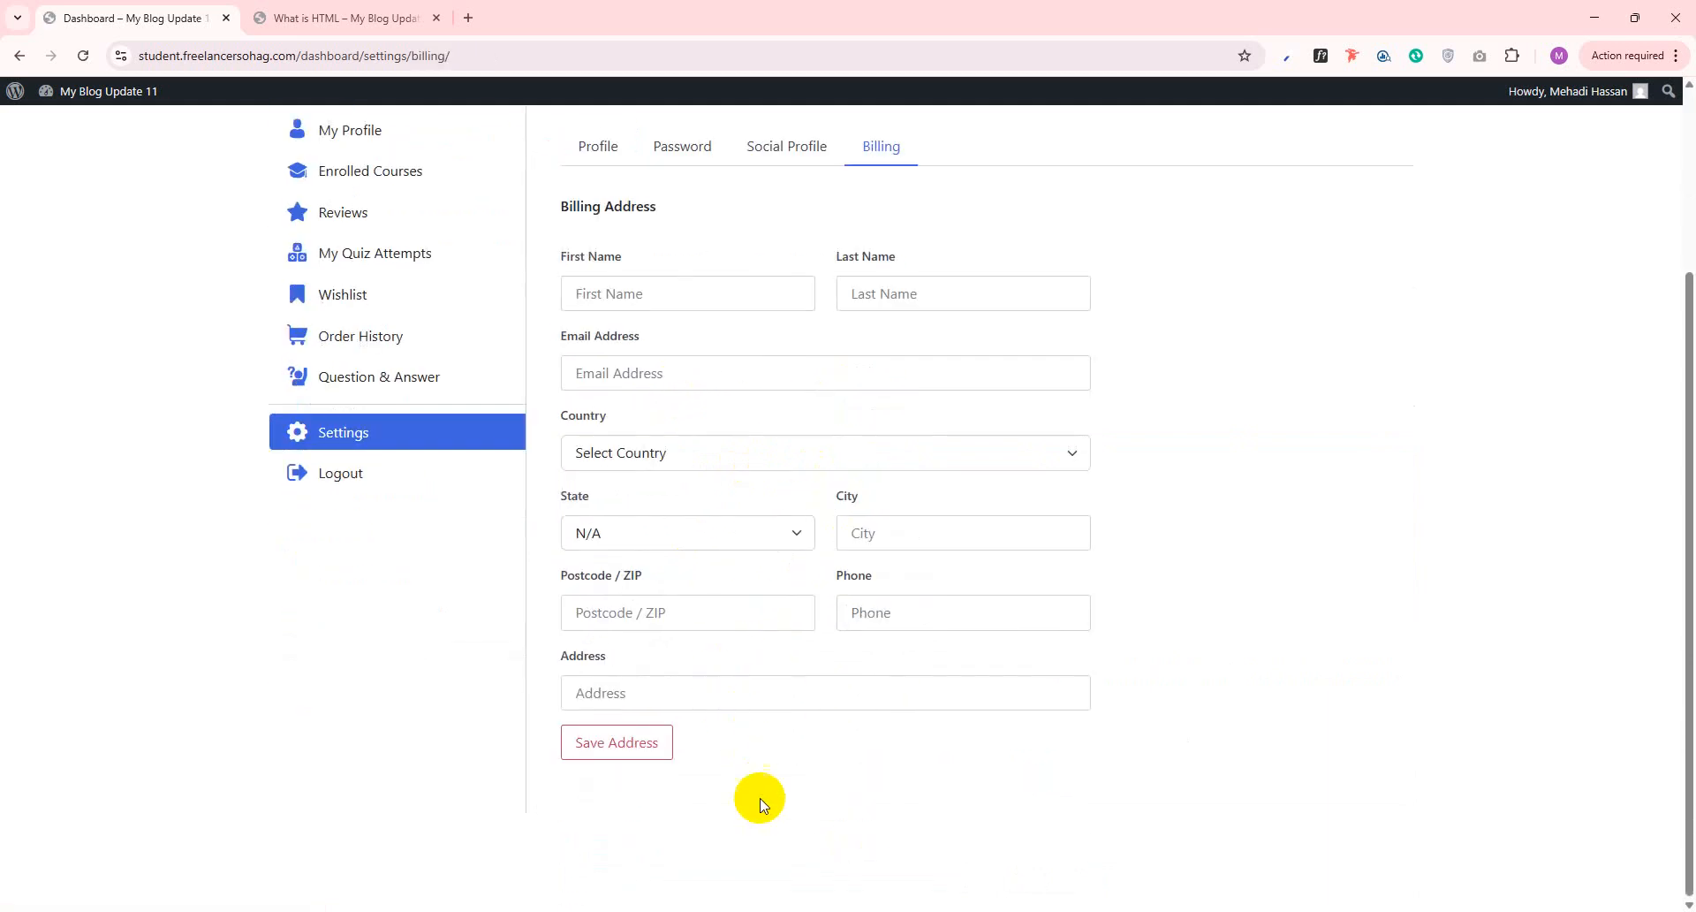
pyautogui.scroll(2, 660, 665)
pyautogui.click(605, 324)
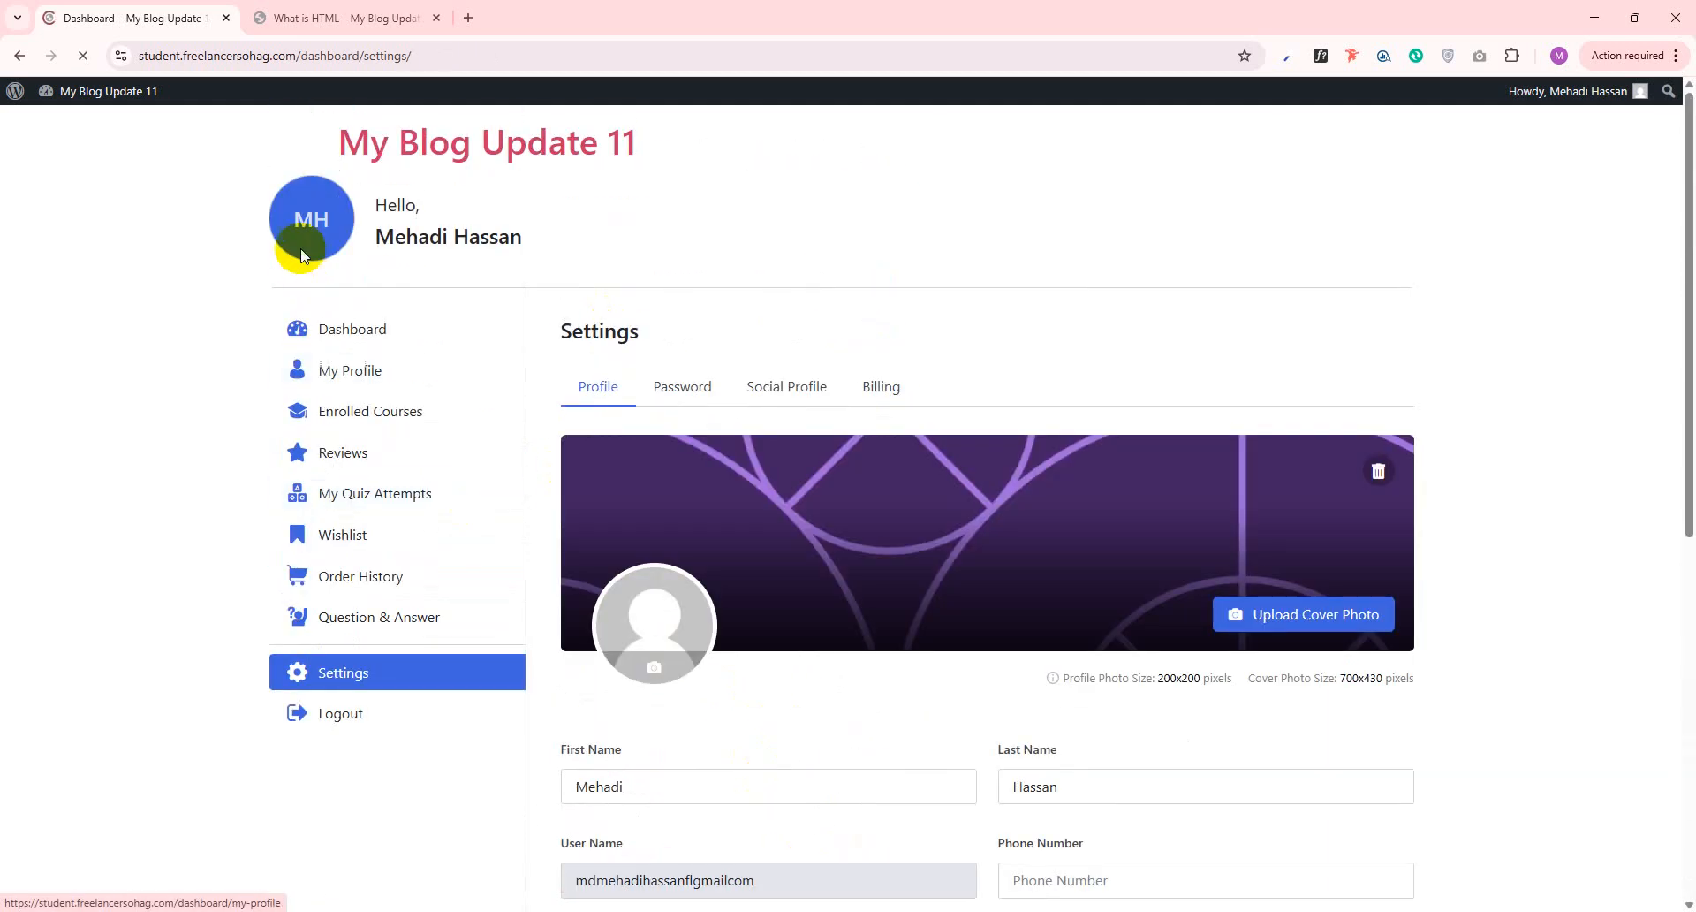
# Return to the student dashboard to check the in-progress course, and look at the What is HTML quiz page
pyautogui.click(344, 330)
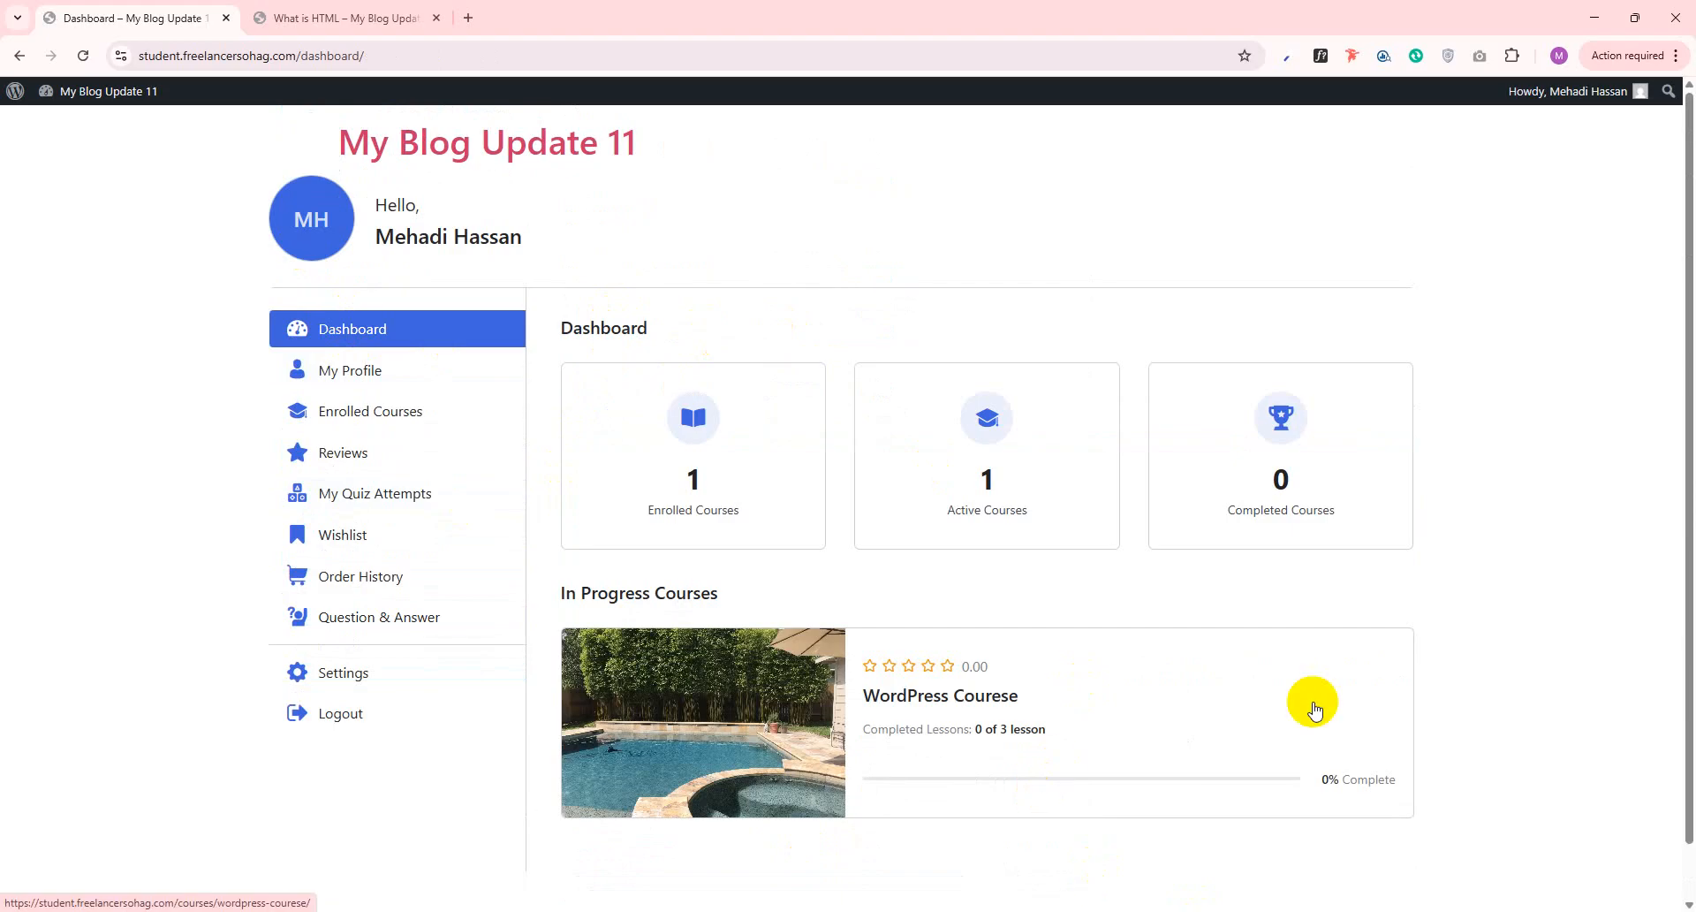
pyautogui.click(838, 686)
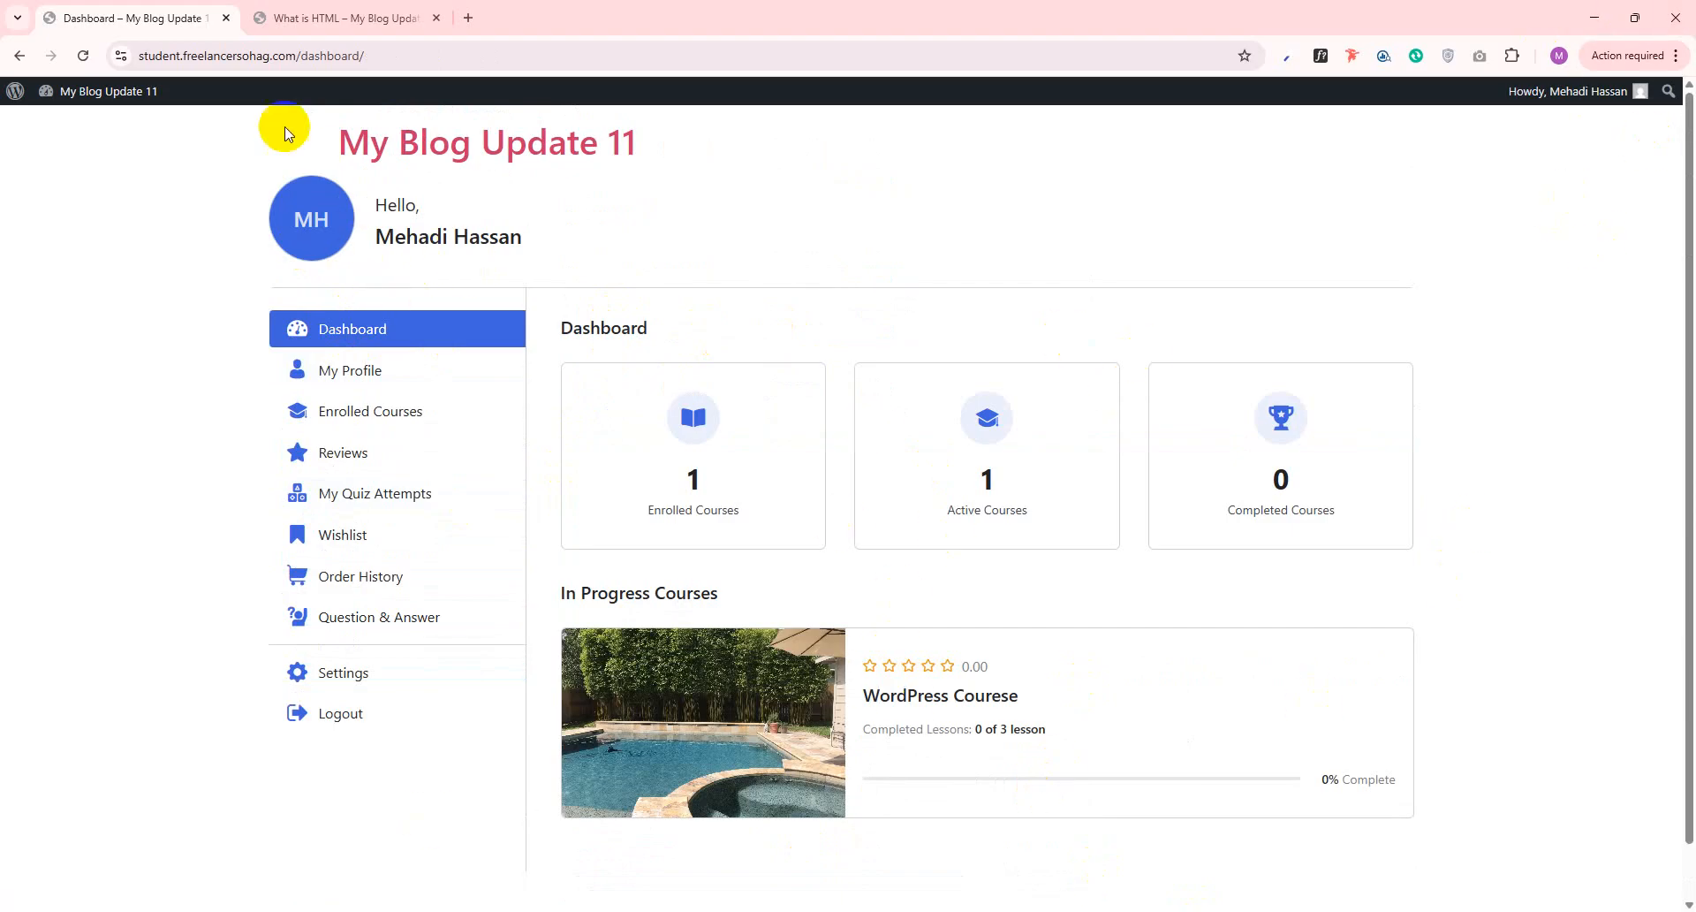
pyautogui.click(436, 32)
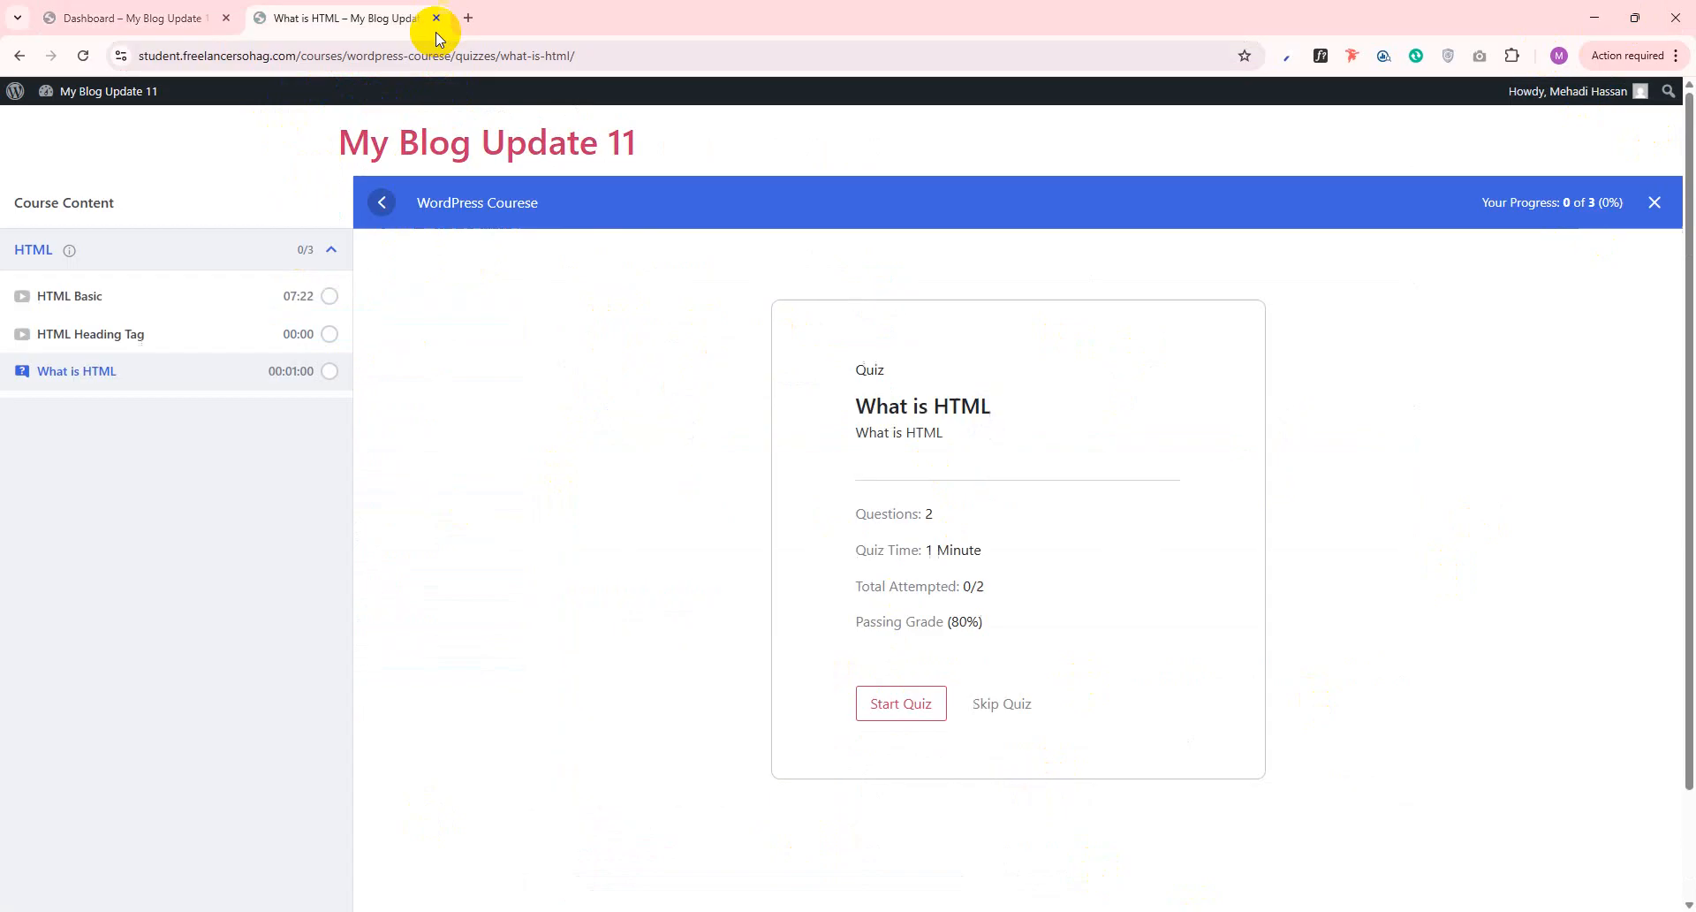
# Copy the student dashboard's address and open it in the logged-out browser profile showing the Student Registration page
pyautogui.click(195, 18)
pyautogui.click(410, 55)
pyautogui.hotkey('ctrl', 'c')
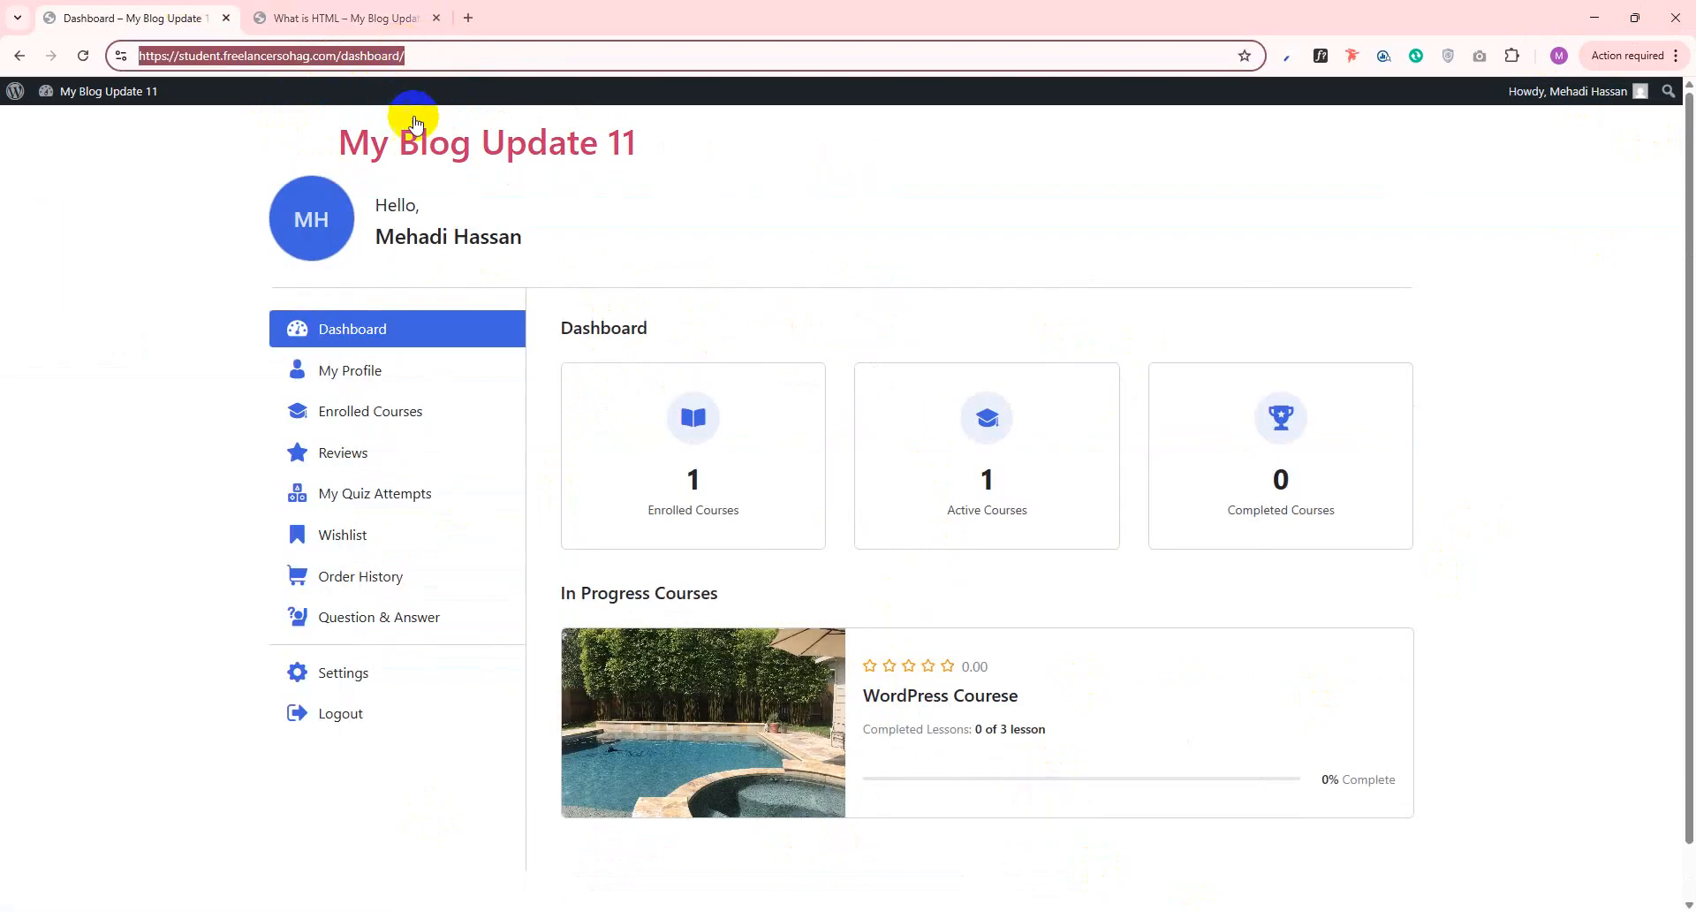
pyautogui.click(1575, 57)
pyautogui.click(1382, 378)
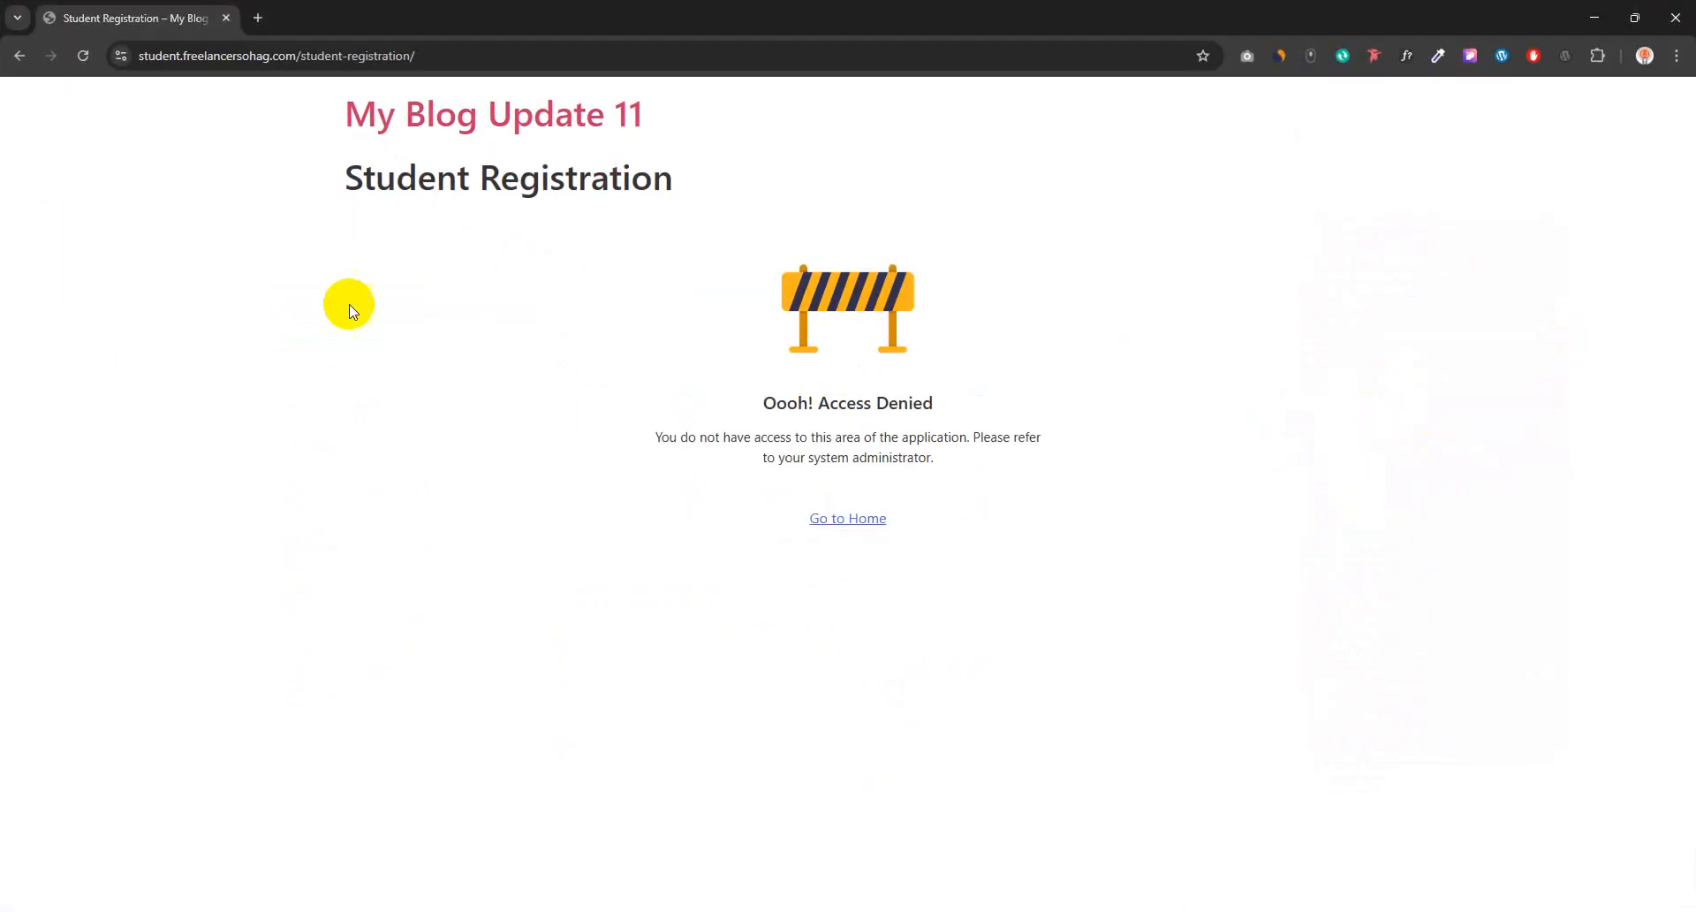
pyautogui.click(387, 55)
pyautogui.hotkey('ctrl', 'v')
pyautogui.press('Return')
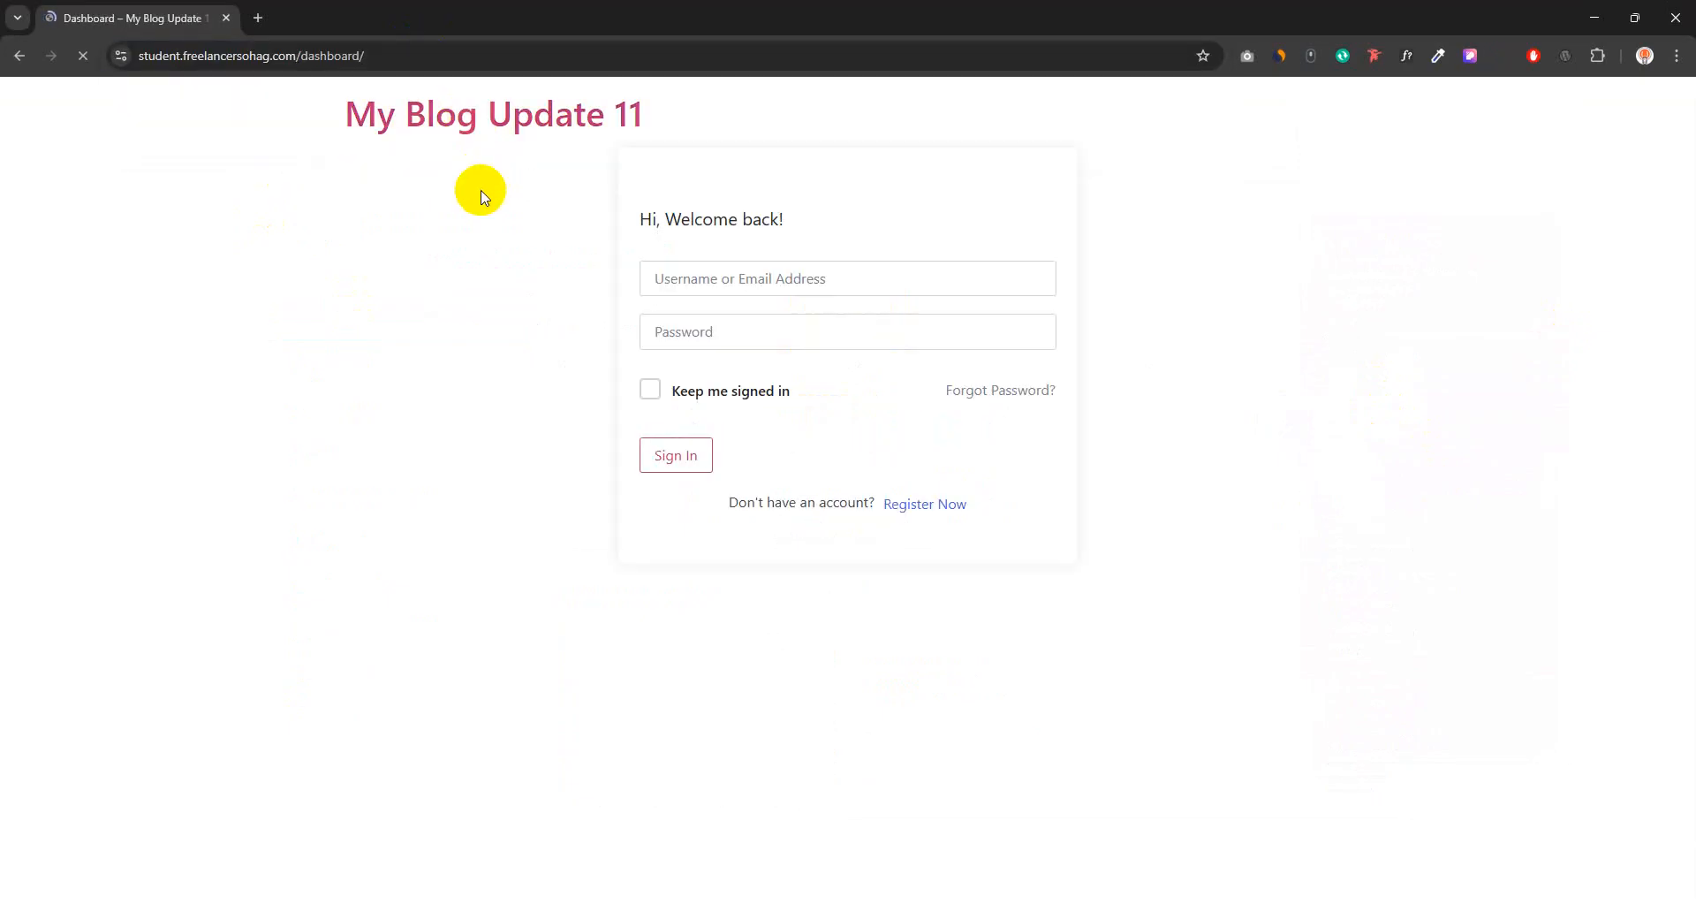
# Examine the username and password fields of the dashboard's sign-in form, and go back to the site admin's browser window
pyautogui.click(721, 271)
pyautogui.click(672, 328)
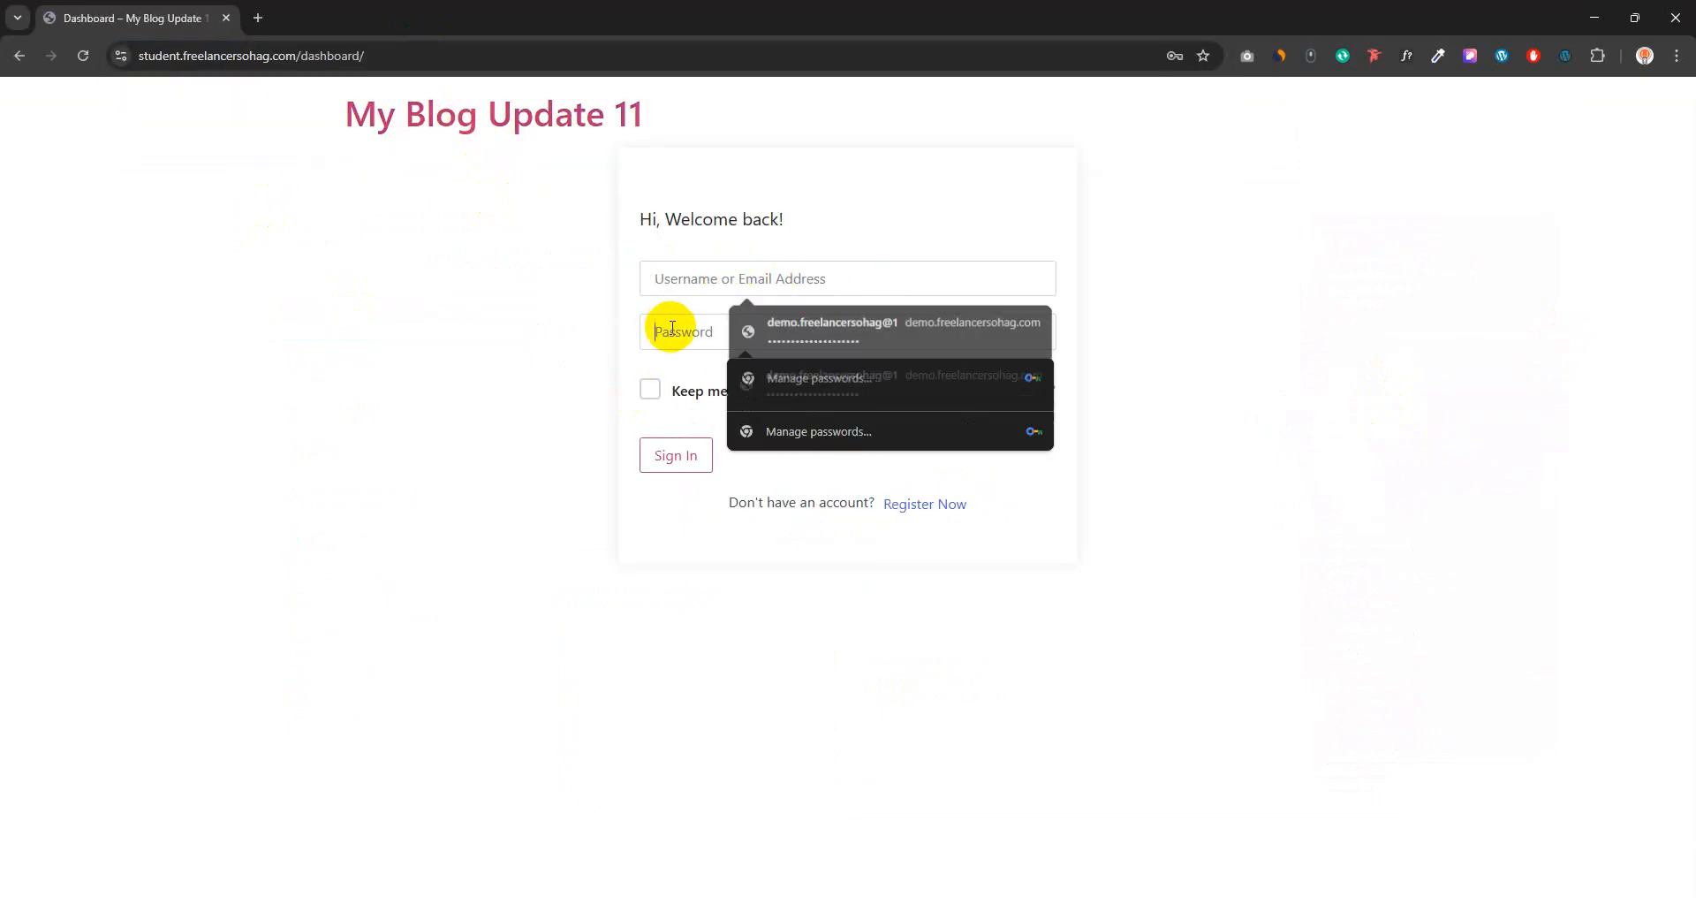
pyautogui.click(732, 285)
pyautogui.click(779, 196)
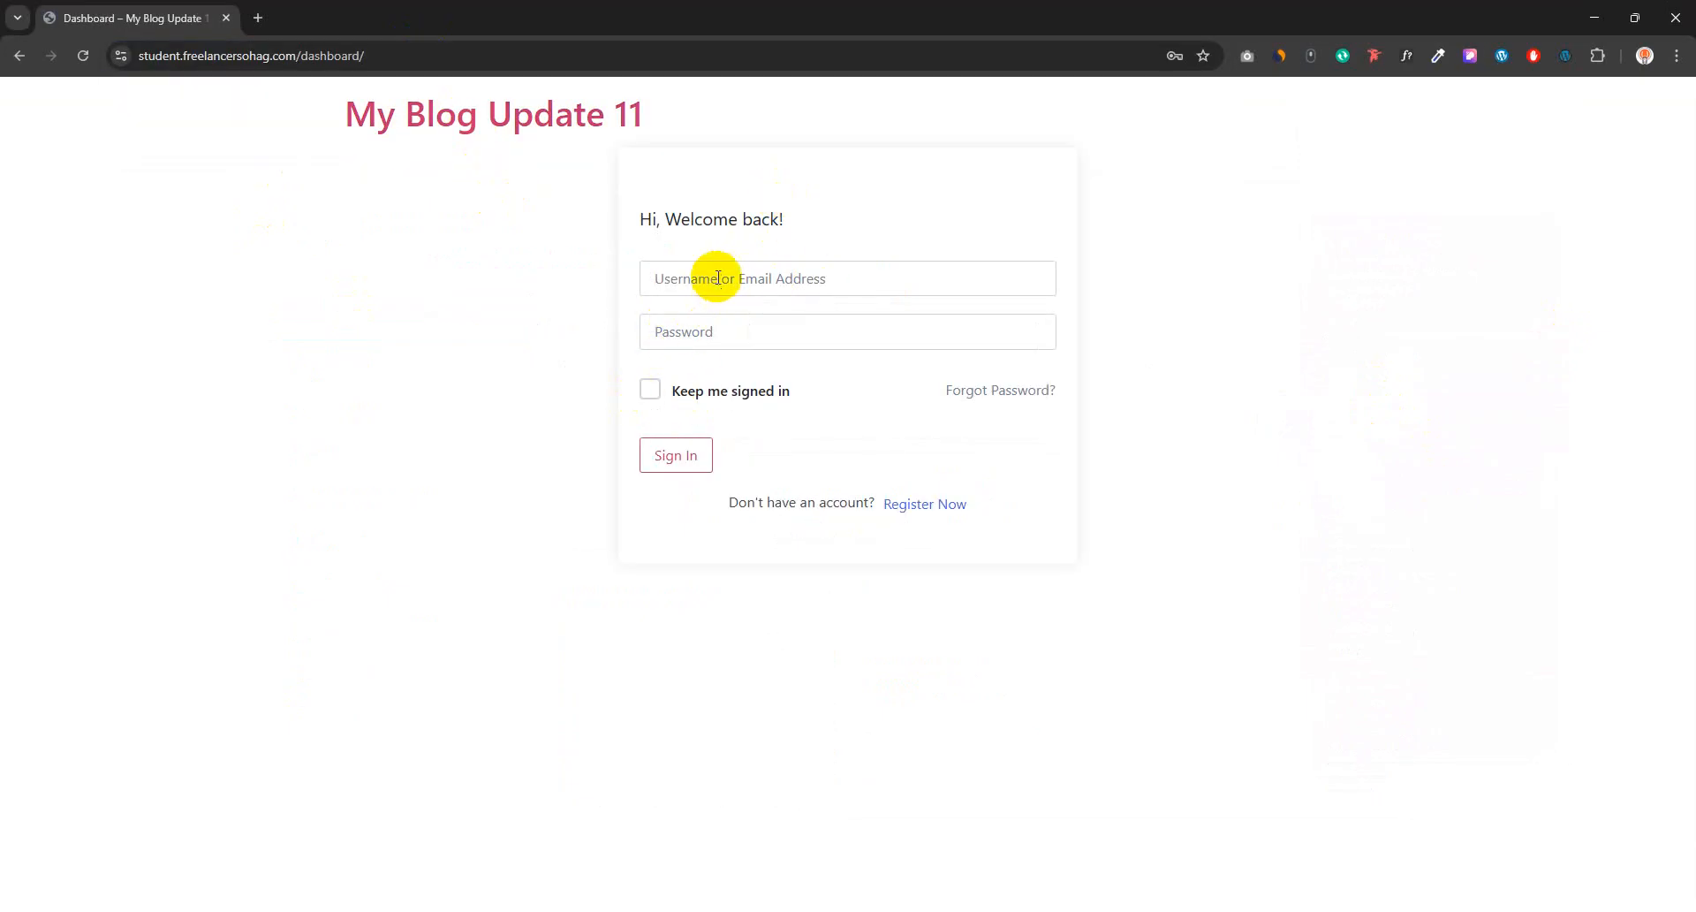
pyautogui.click(1691, 15)
pyautogui.click(1592, 15)
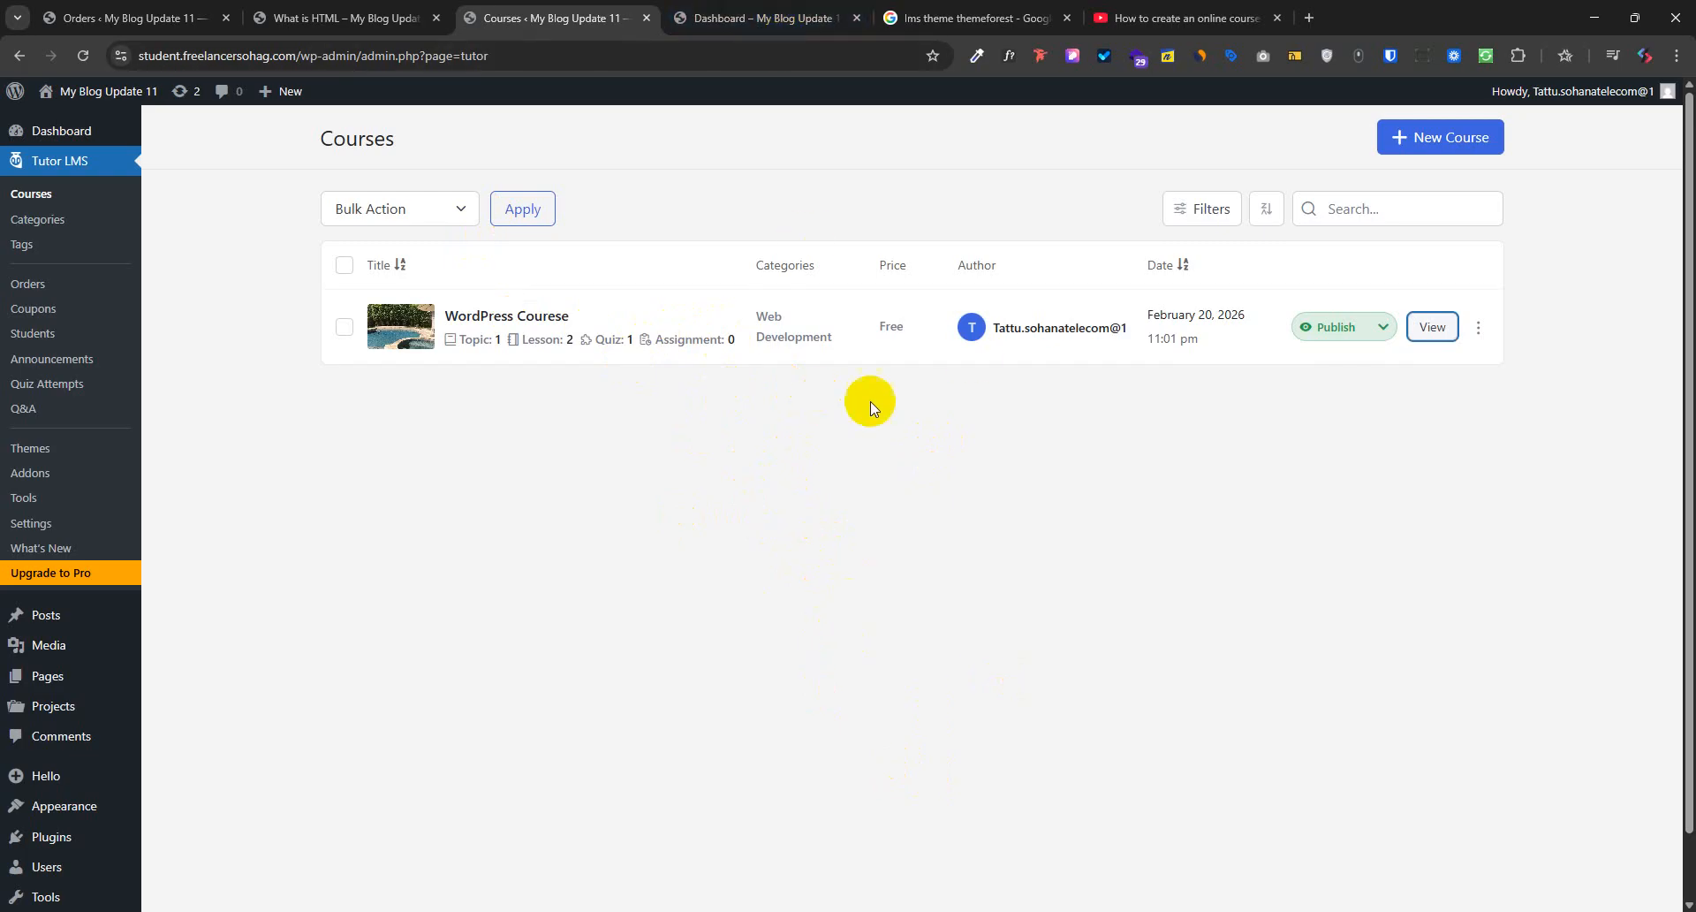
# Open the list of all WordPress pages in a new tab and copy the Instructor Registration page's view link
pyautogui.moveTo(53, 678)
pyautogui.rightClick(161, 678)
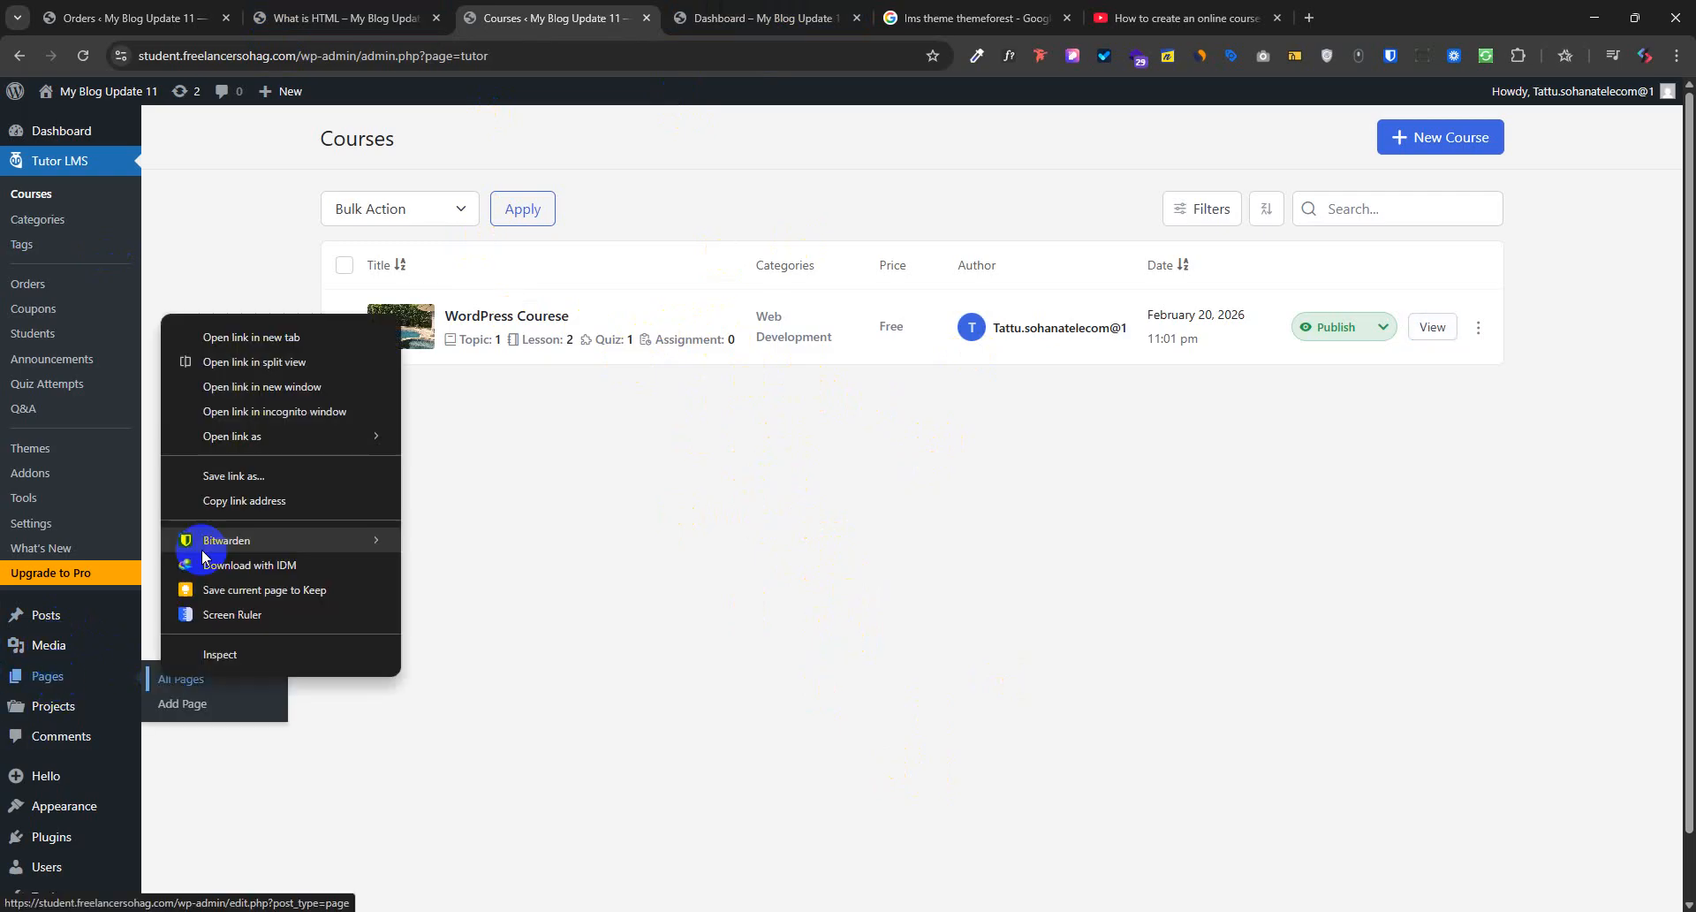
pyautogui.click(251, 337)
pyautogui.click(760, 18)
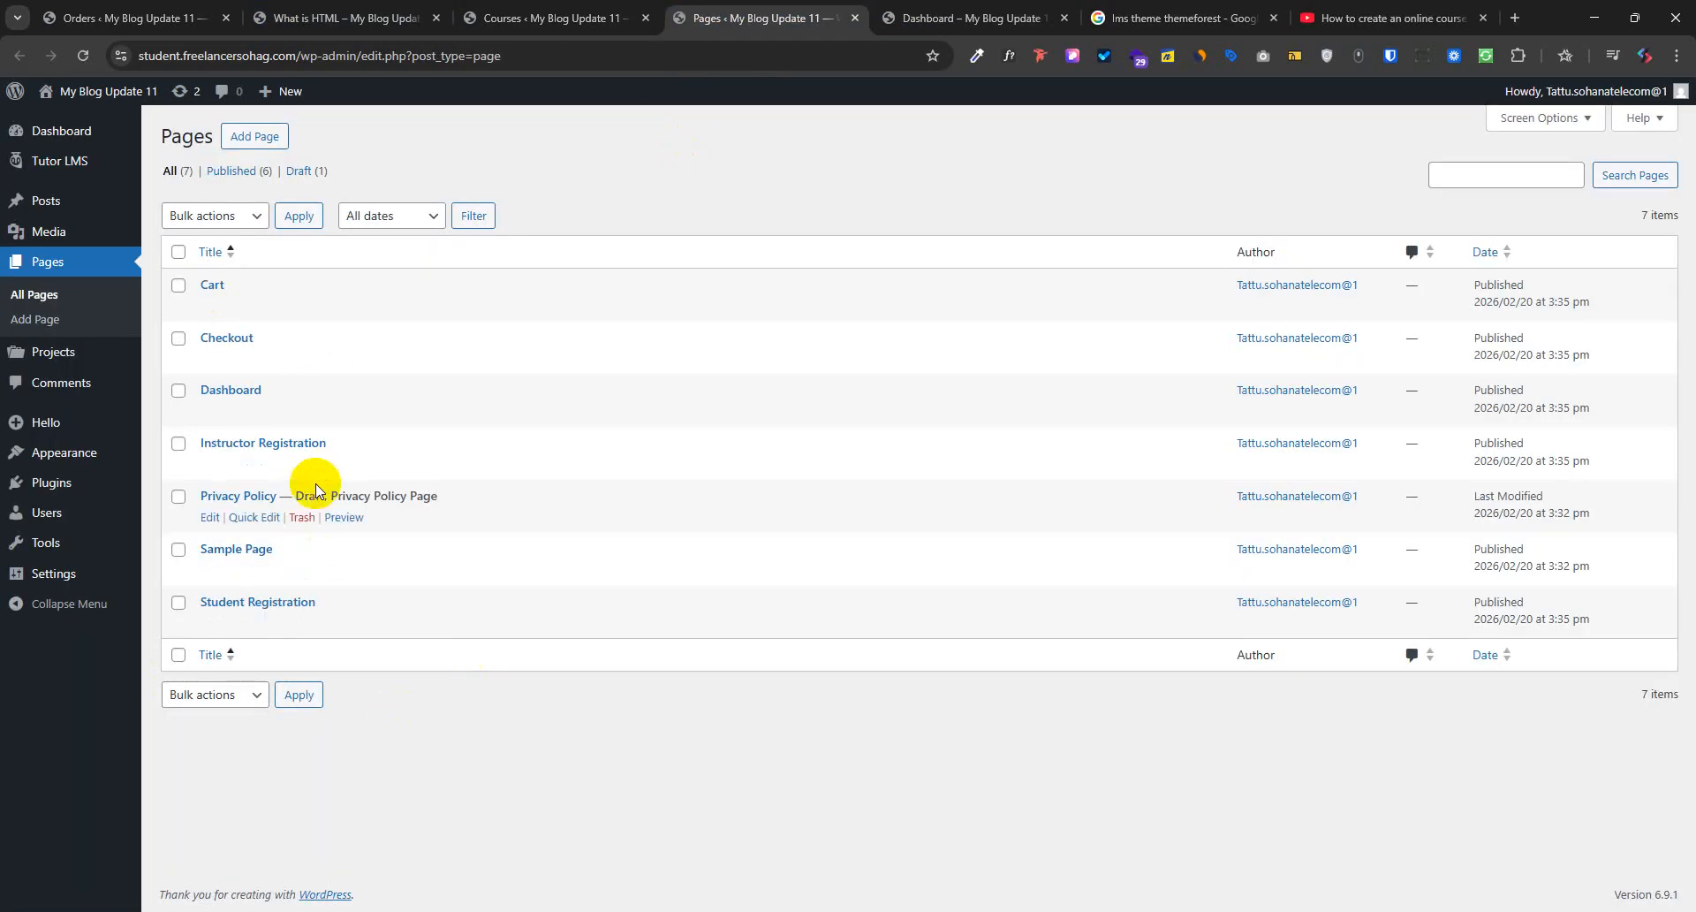
pyautogui.rightClick(336, 473)
pyautogui.click(415, 649)
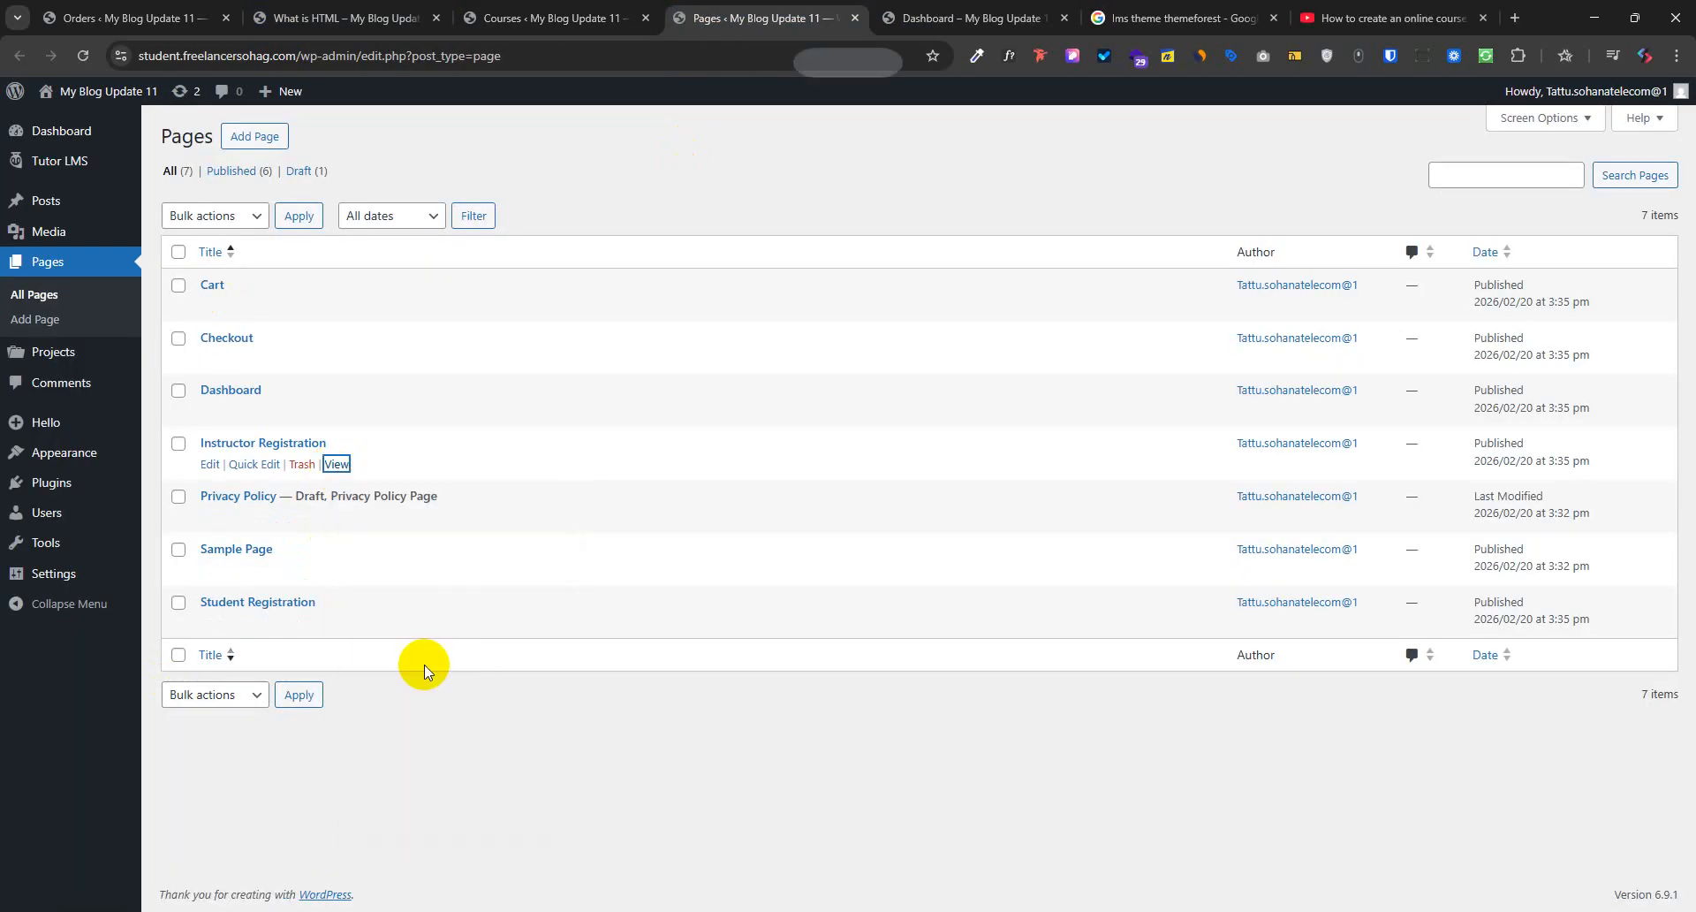
# Look over the Student Registration and Instructor Registration entries in the pages list
pyautogui.moveTo(330, 604); pyautogui.dragTo(195, 605)
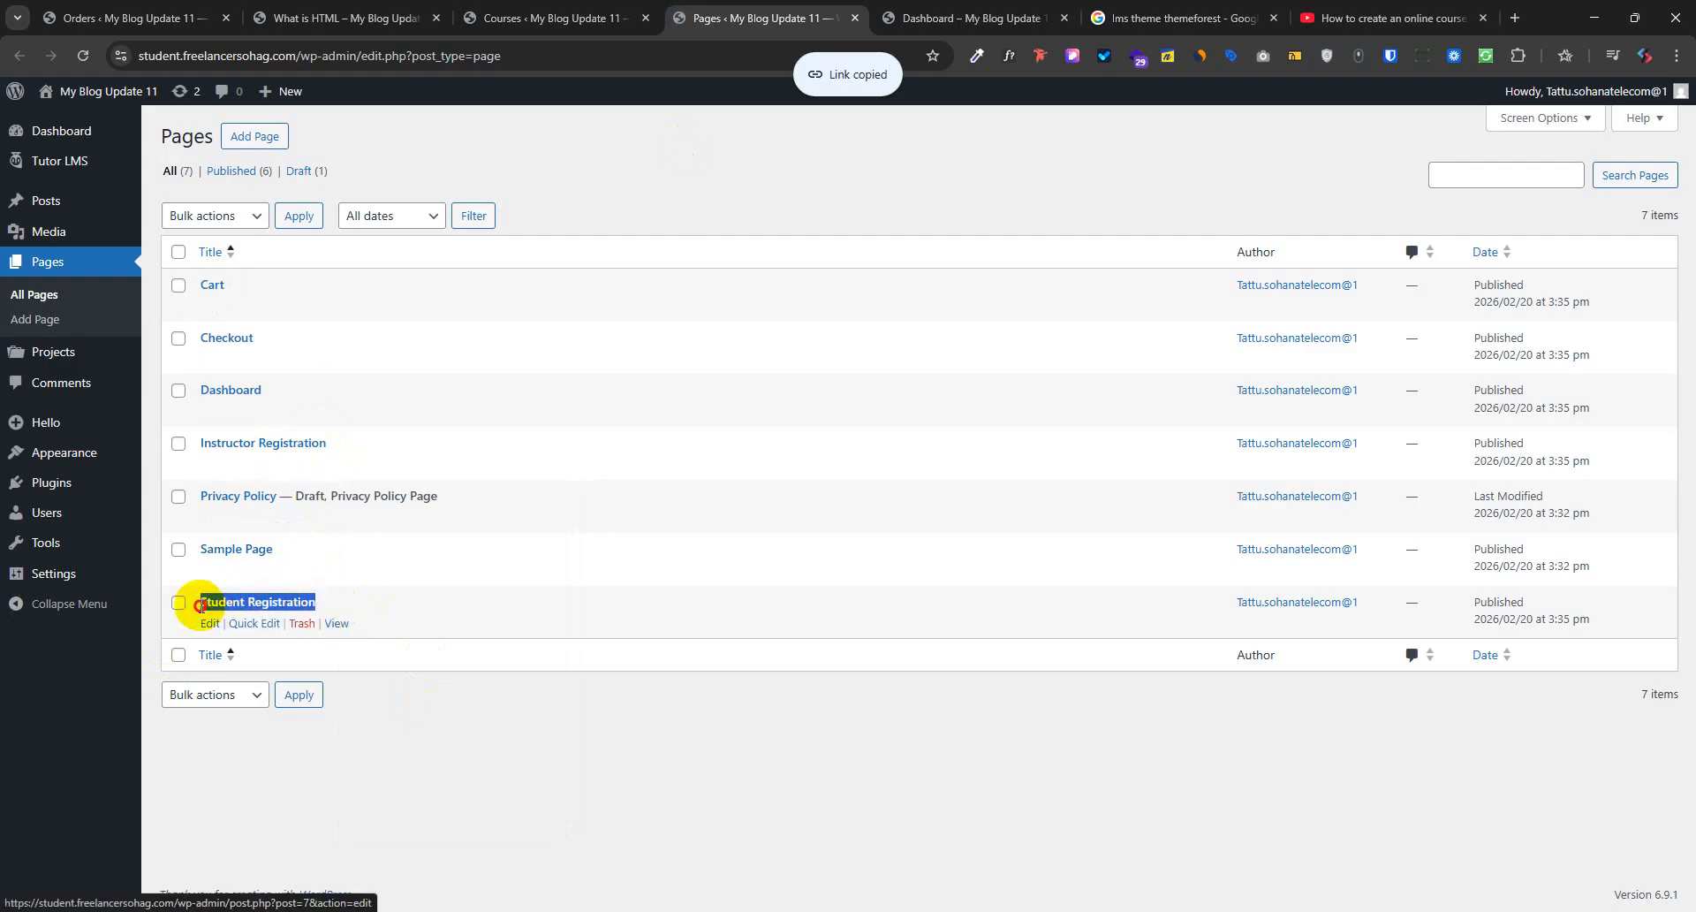
pyautogui.click(449, 752)
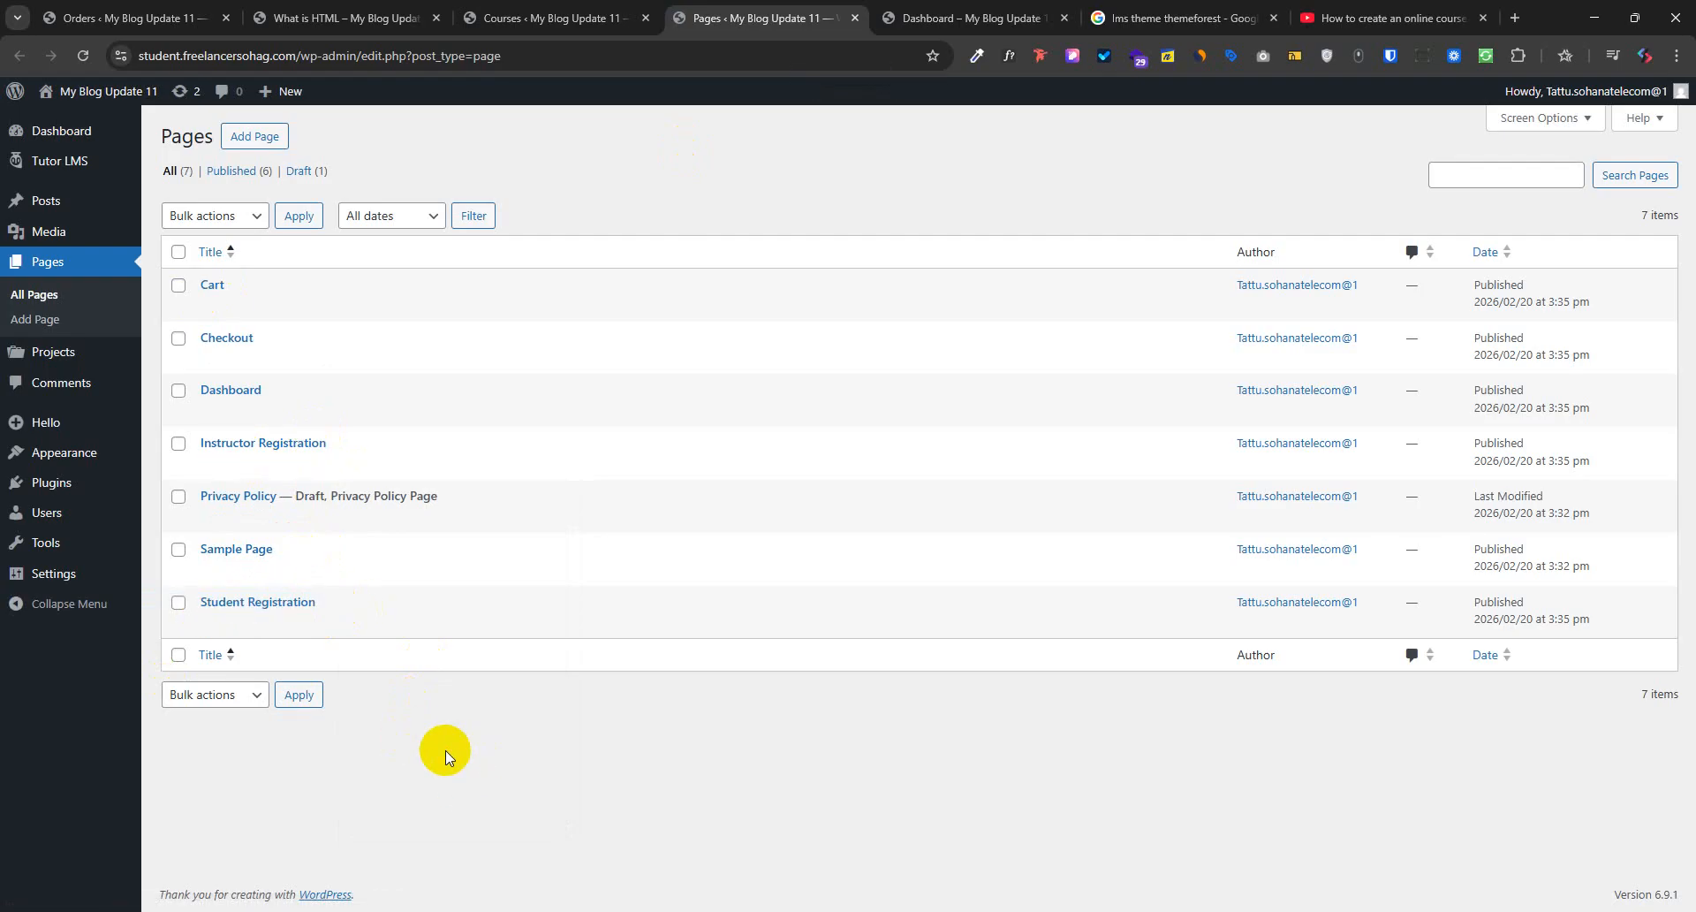
pyautogui.moveTo(338, 472)
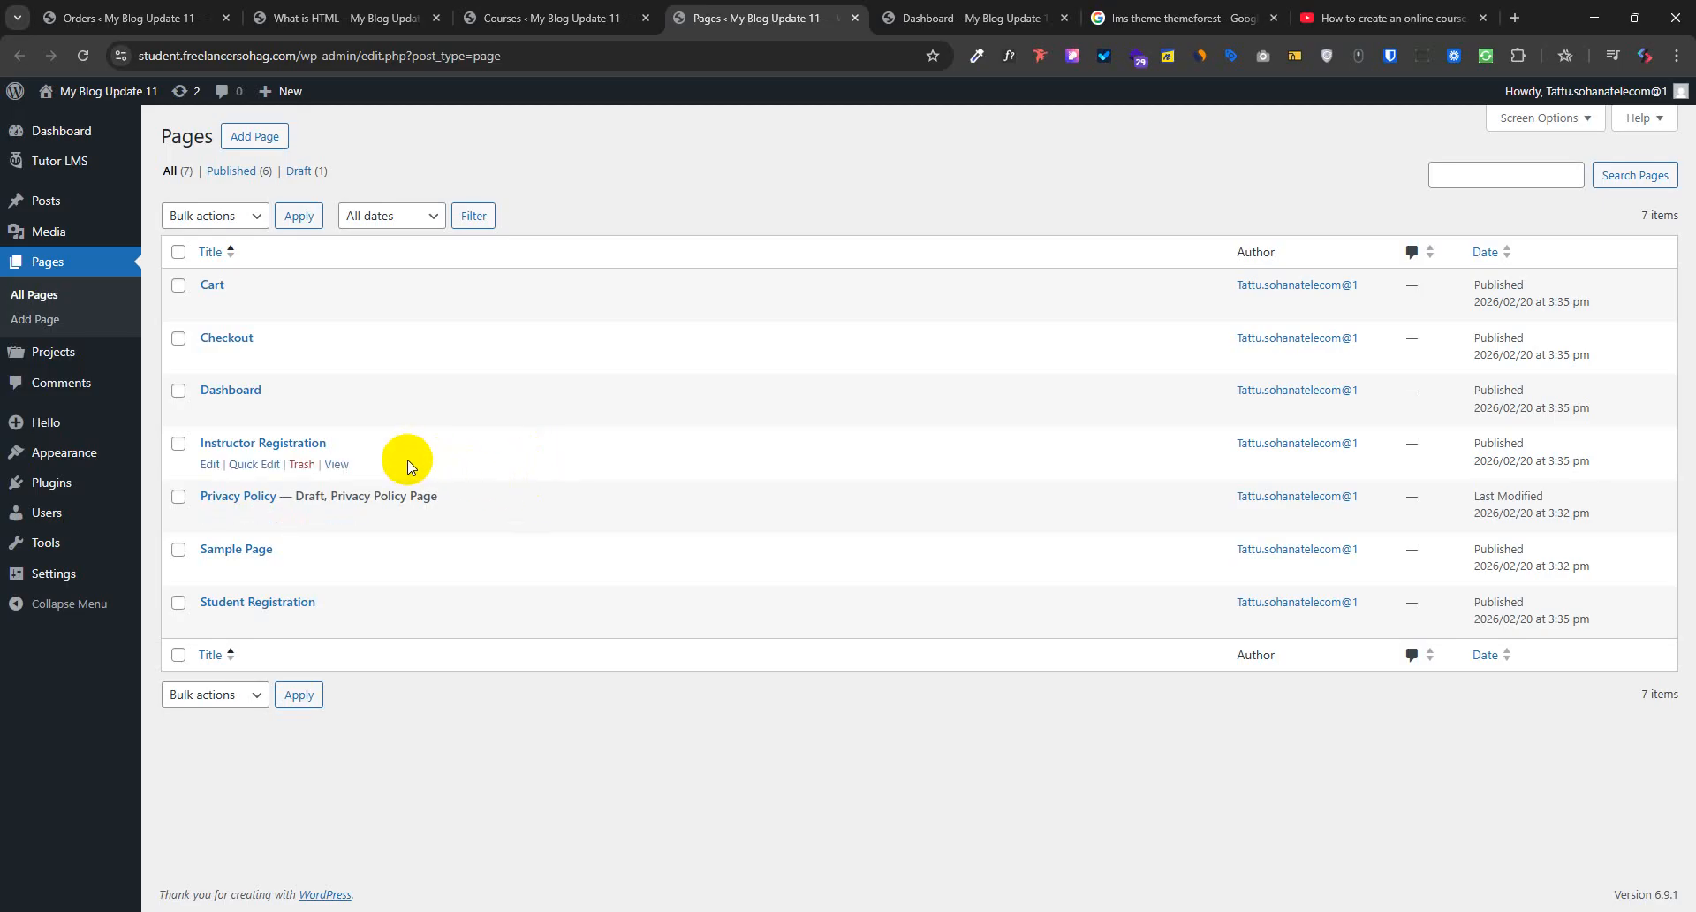
# Copy the Instructor Registration page's view link from the WordPress pages list
pyautogui.moveTo(58, 161)
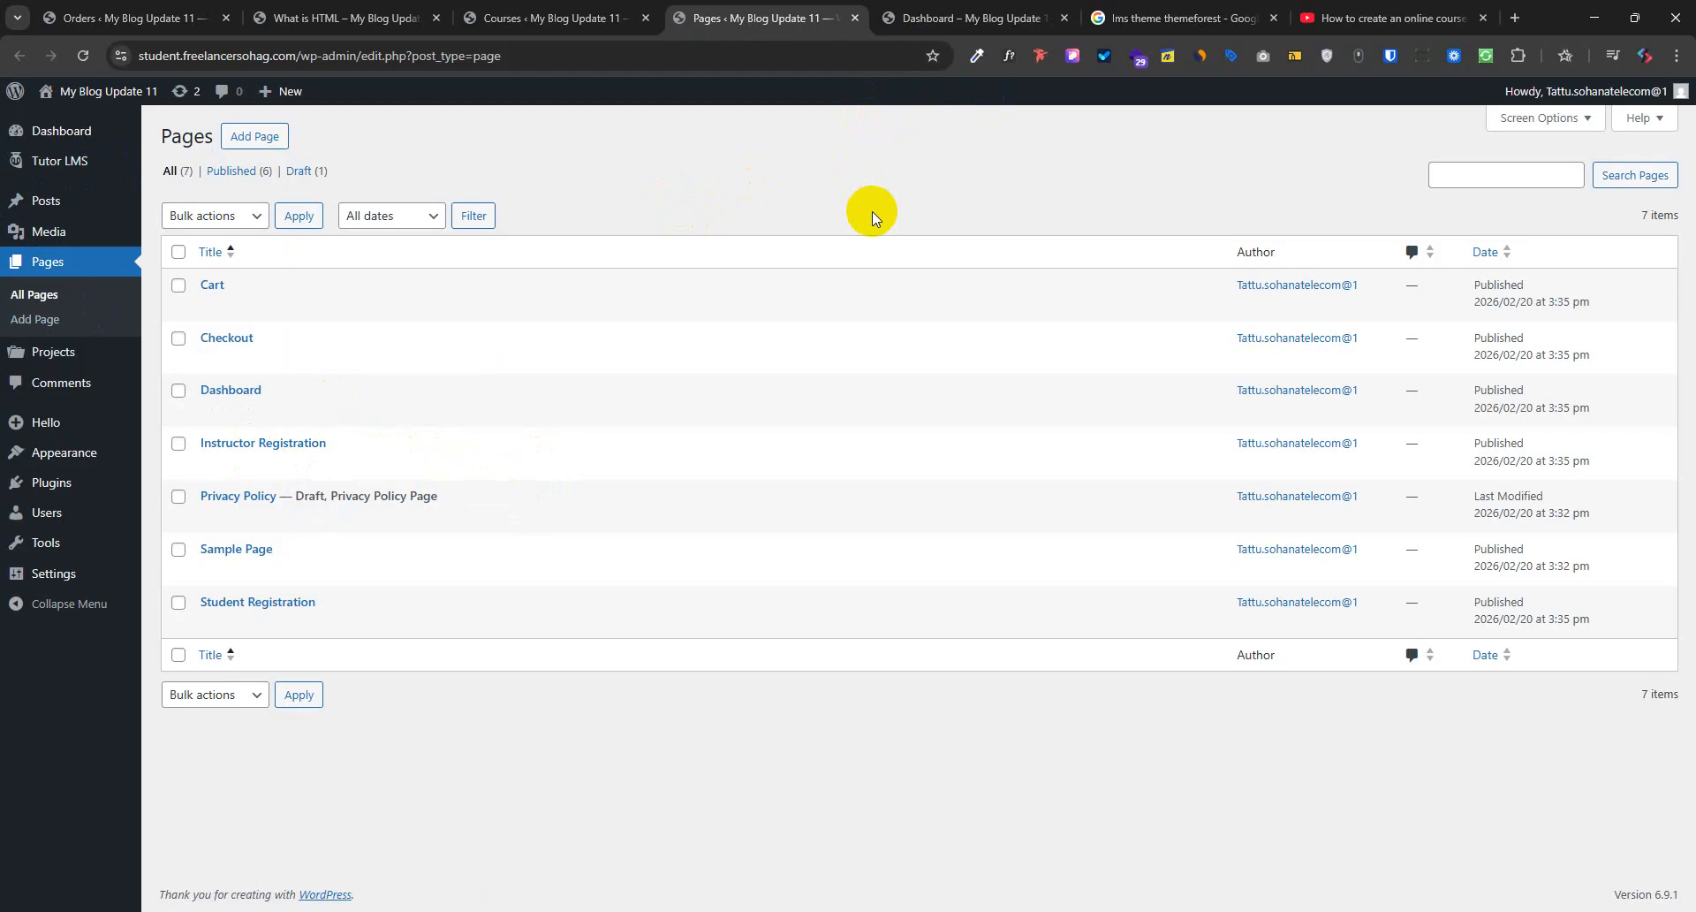
pyautogui.click(335, 465)
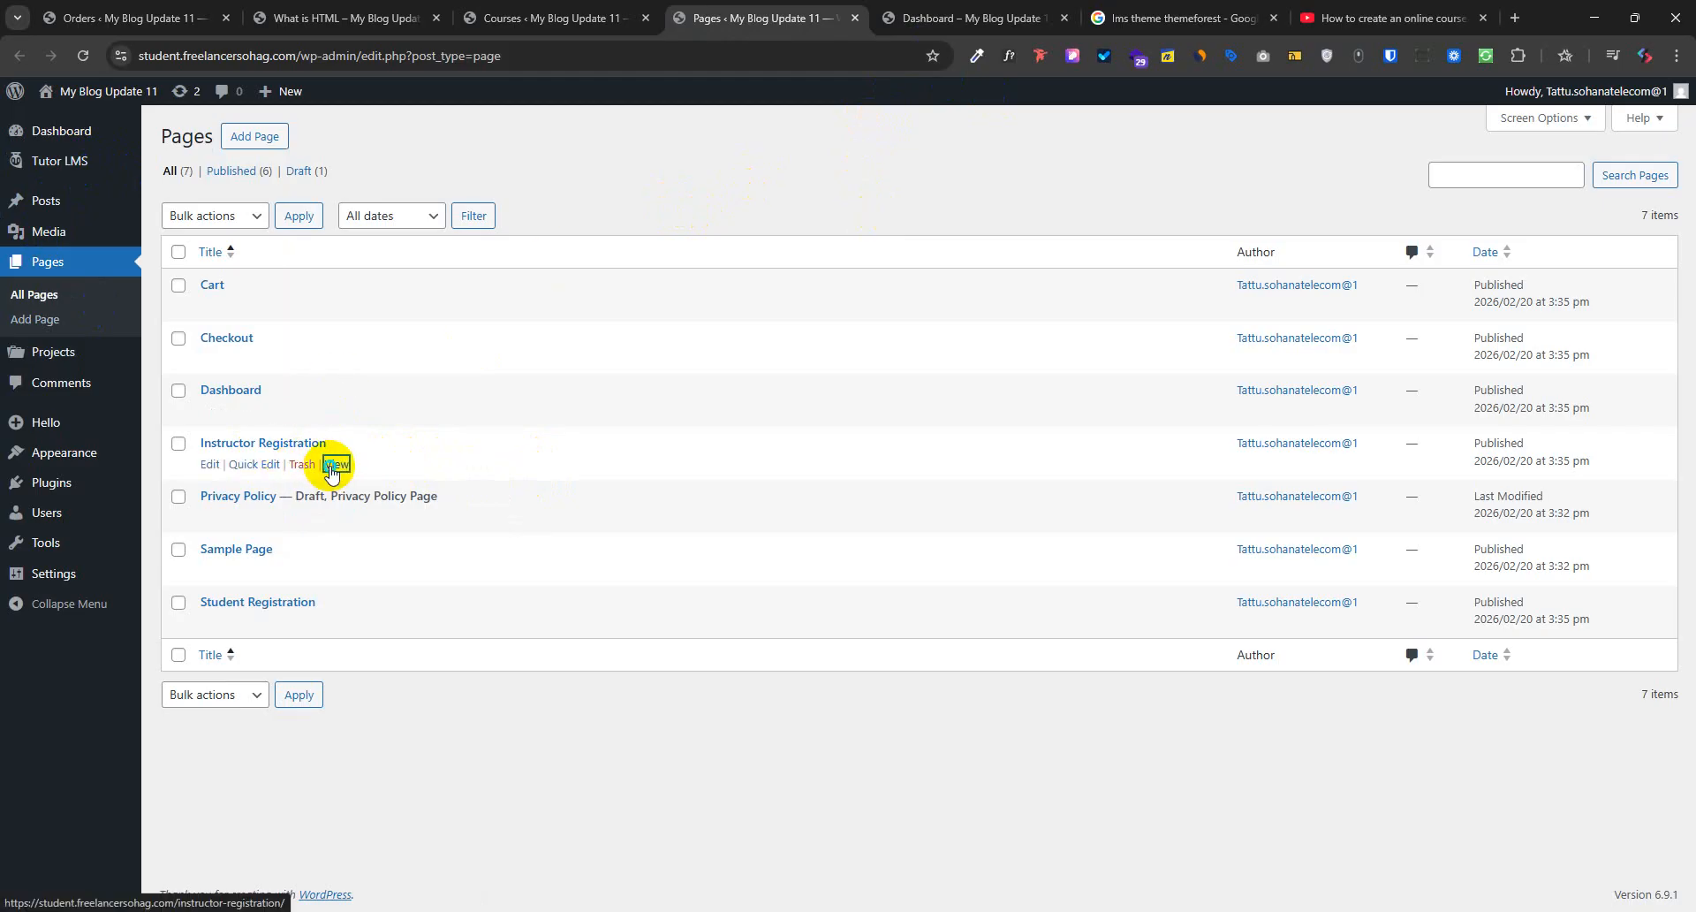
pyautogui.rightClick(332, 468)
pyautogui.click(389, 640)
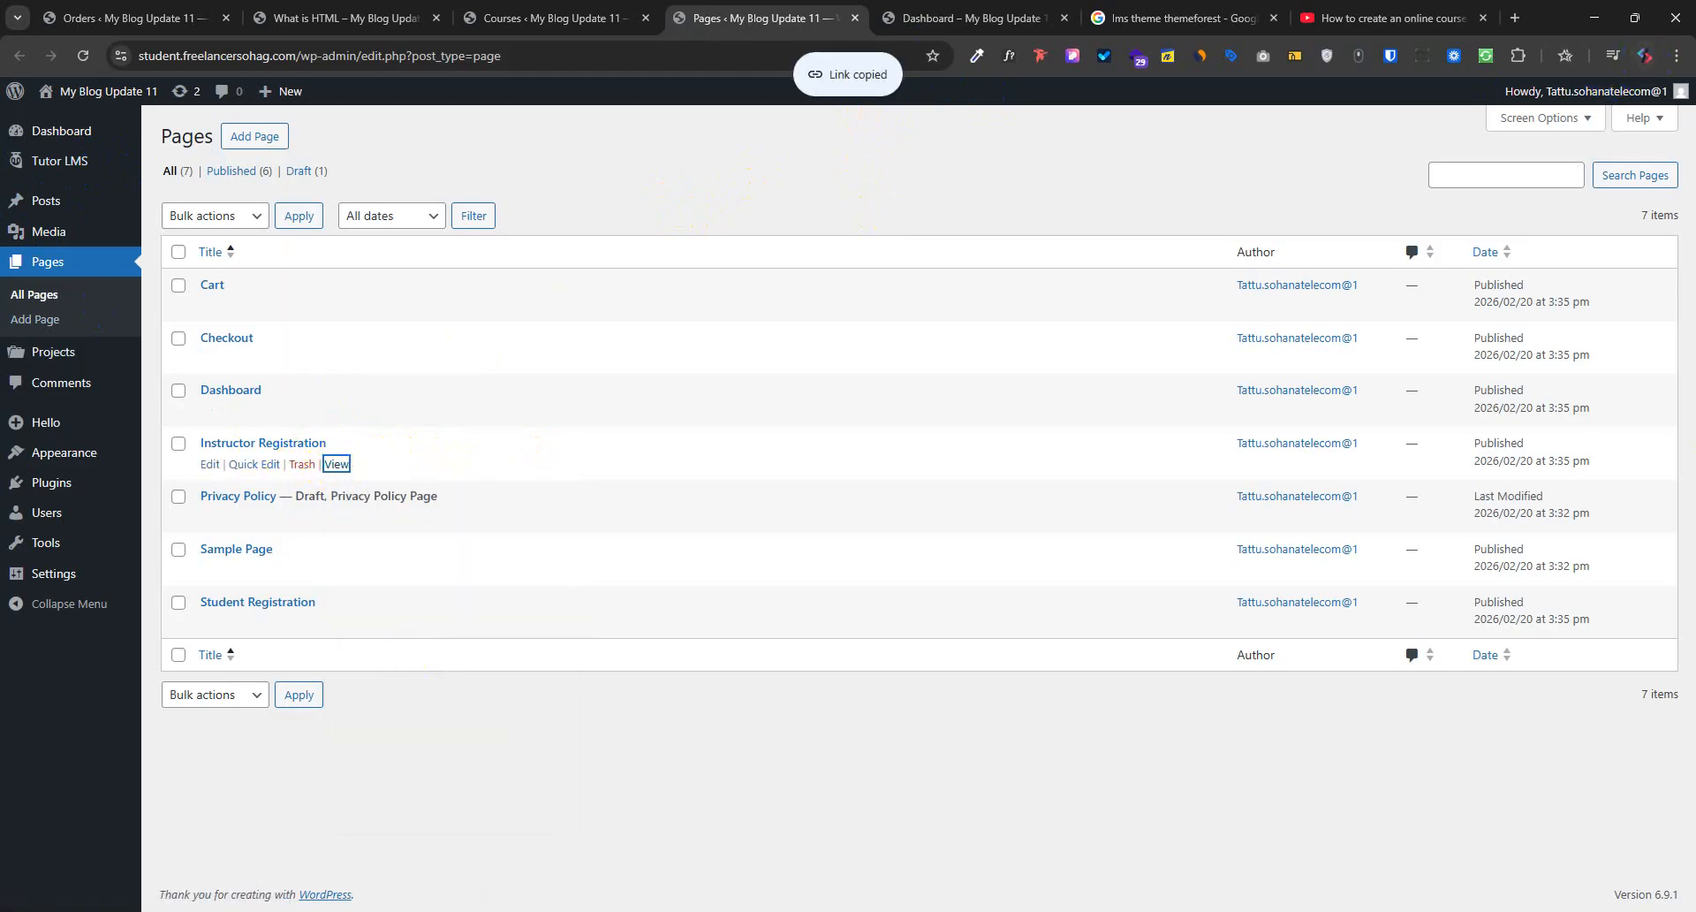
# Switch to a Firefox window, accept its default-browser prompt and open the copied Instructor Registration address
pyautogui.moveTo(810, 910)
pyautogui.click(767, 856)
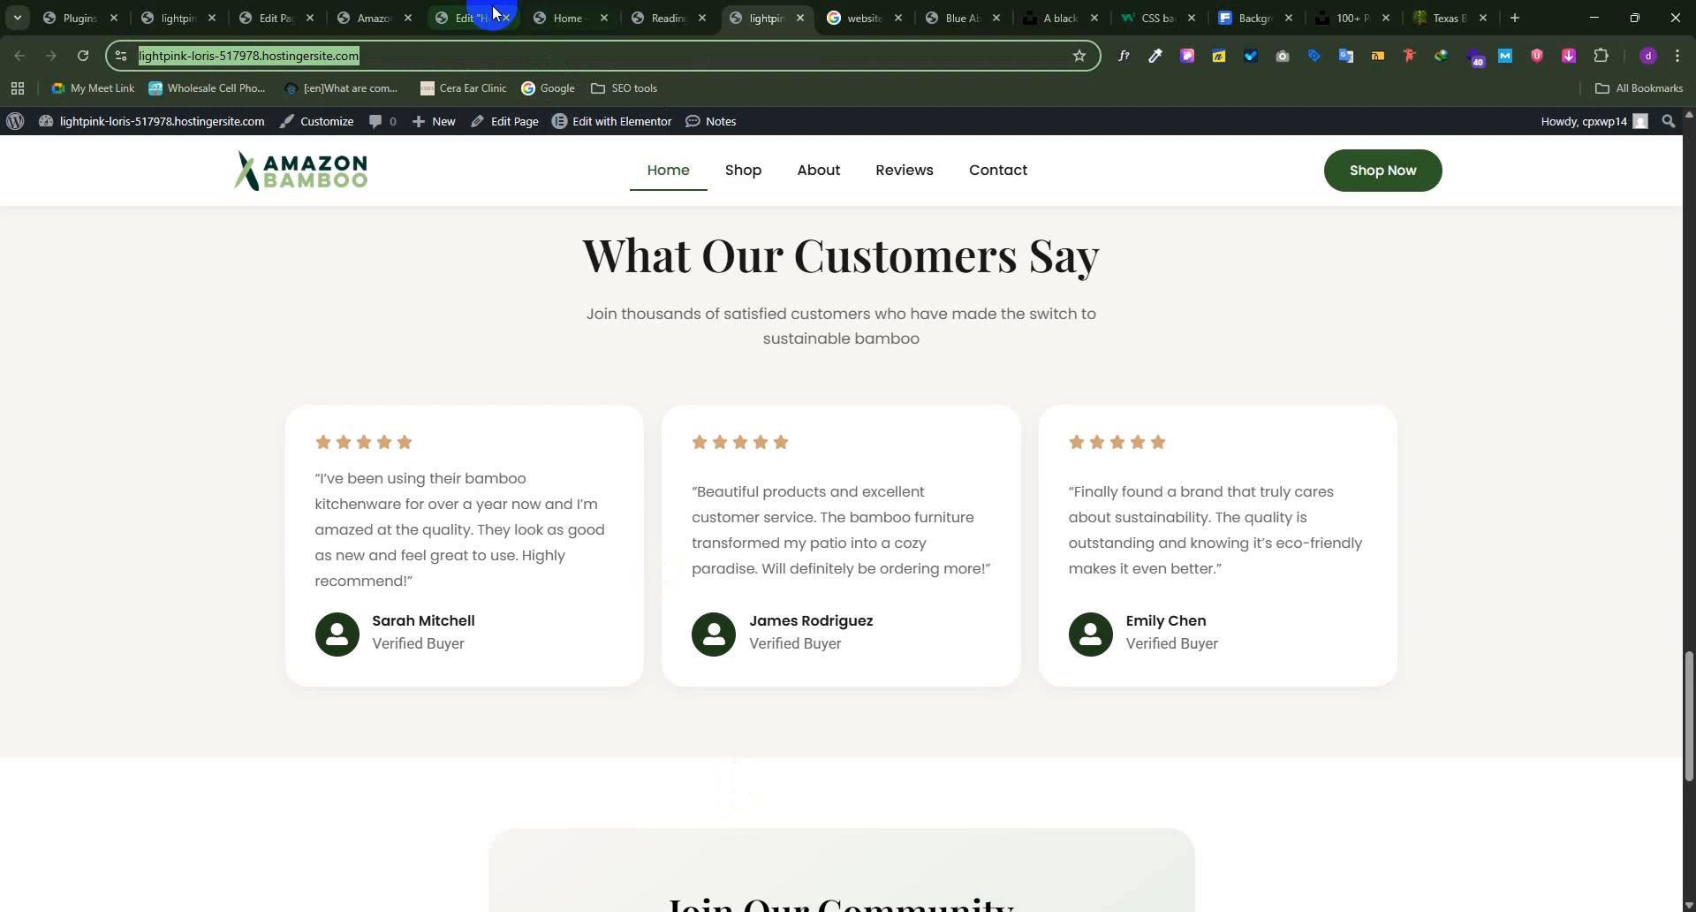
pyautogui.click(1598, 13)
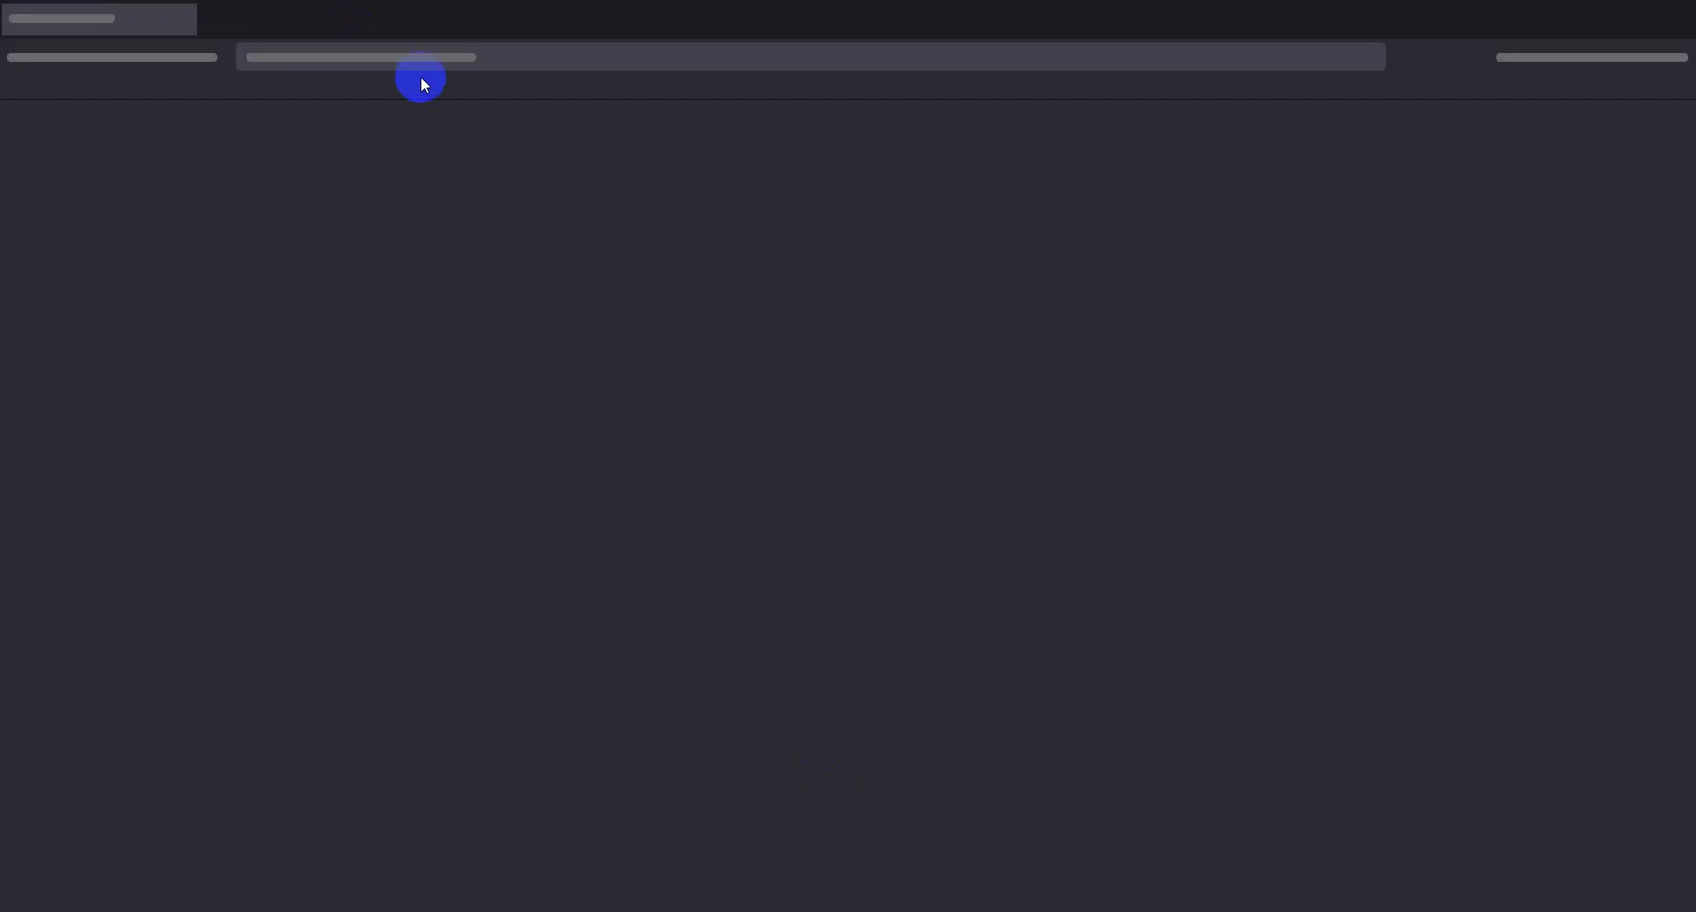
pyautogui.click(478, 57)
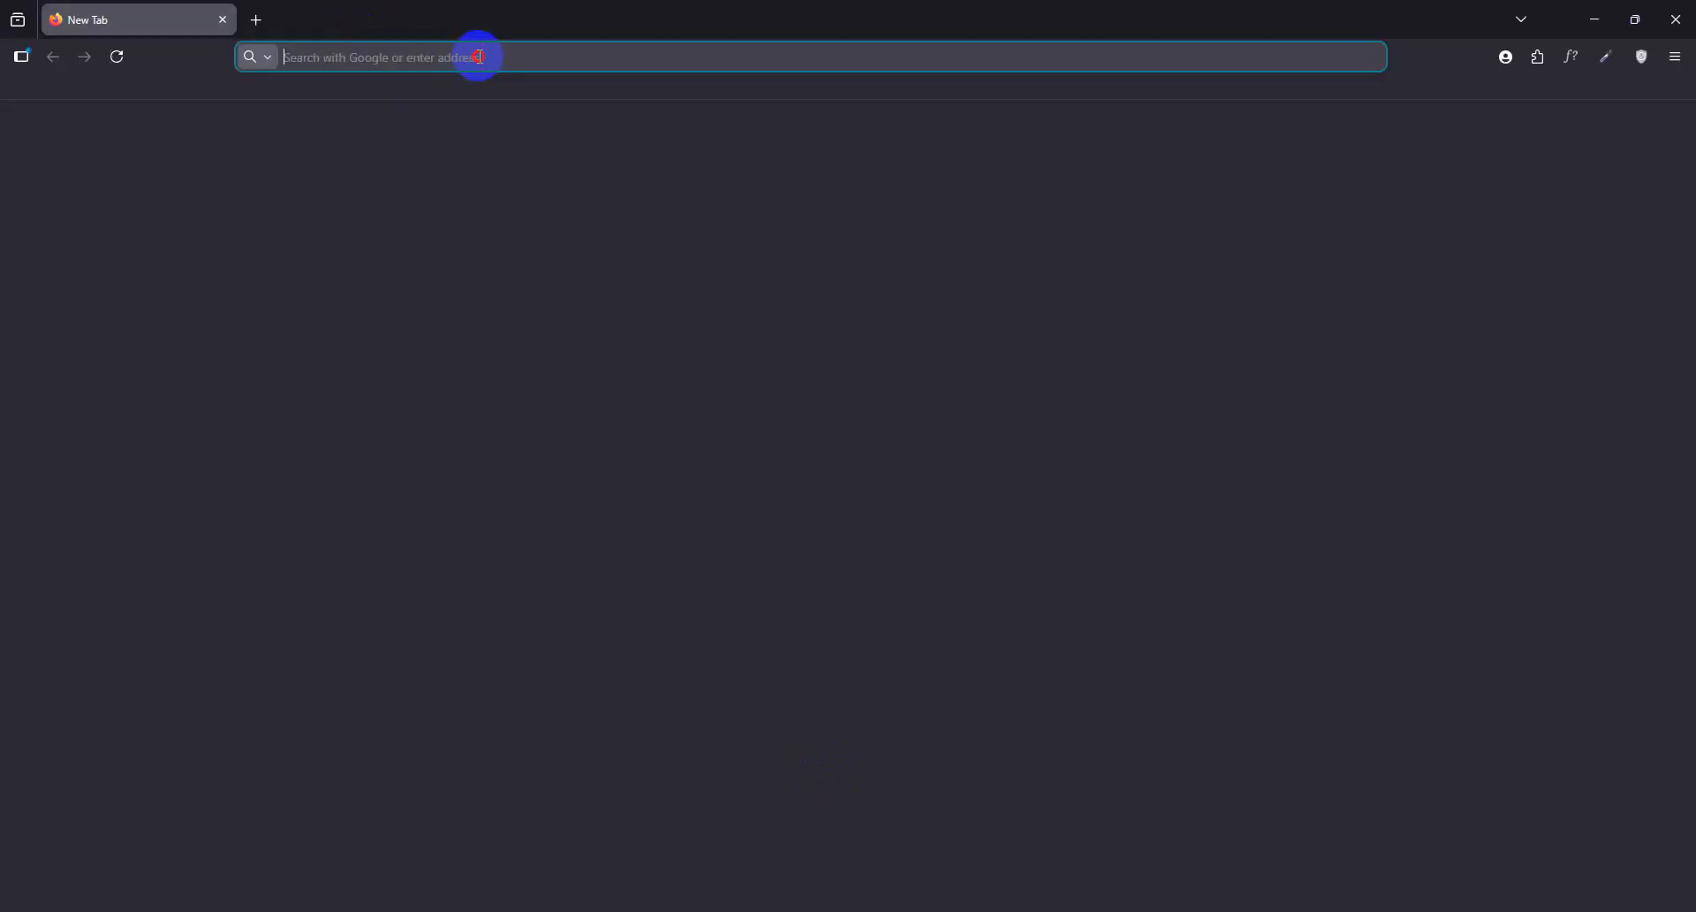
pyautogui.hotkey('ctrl', 'v')
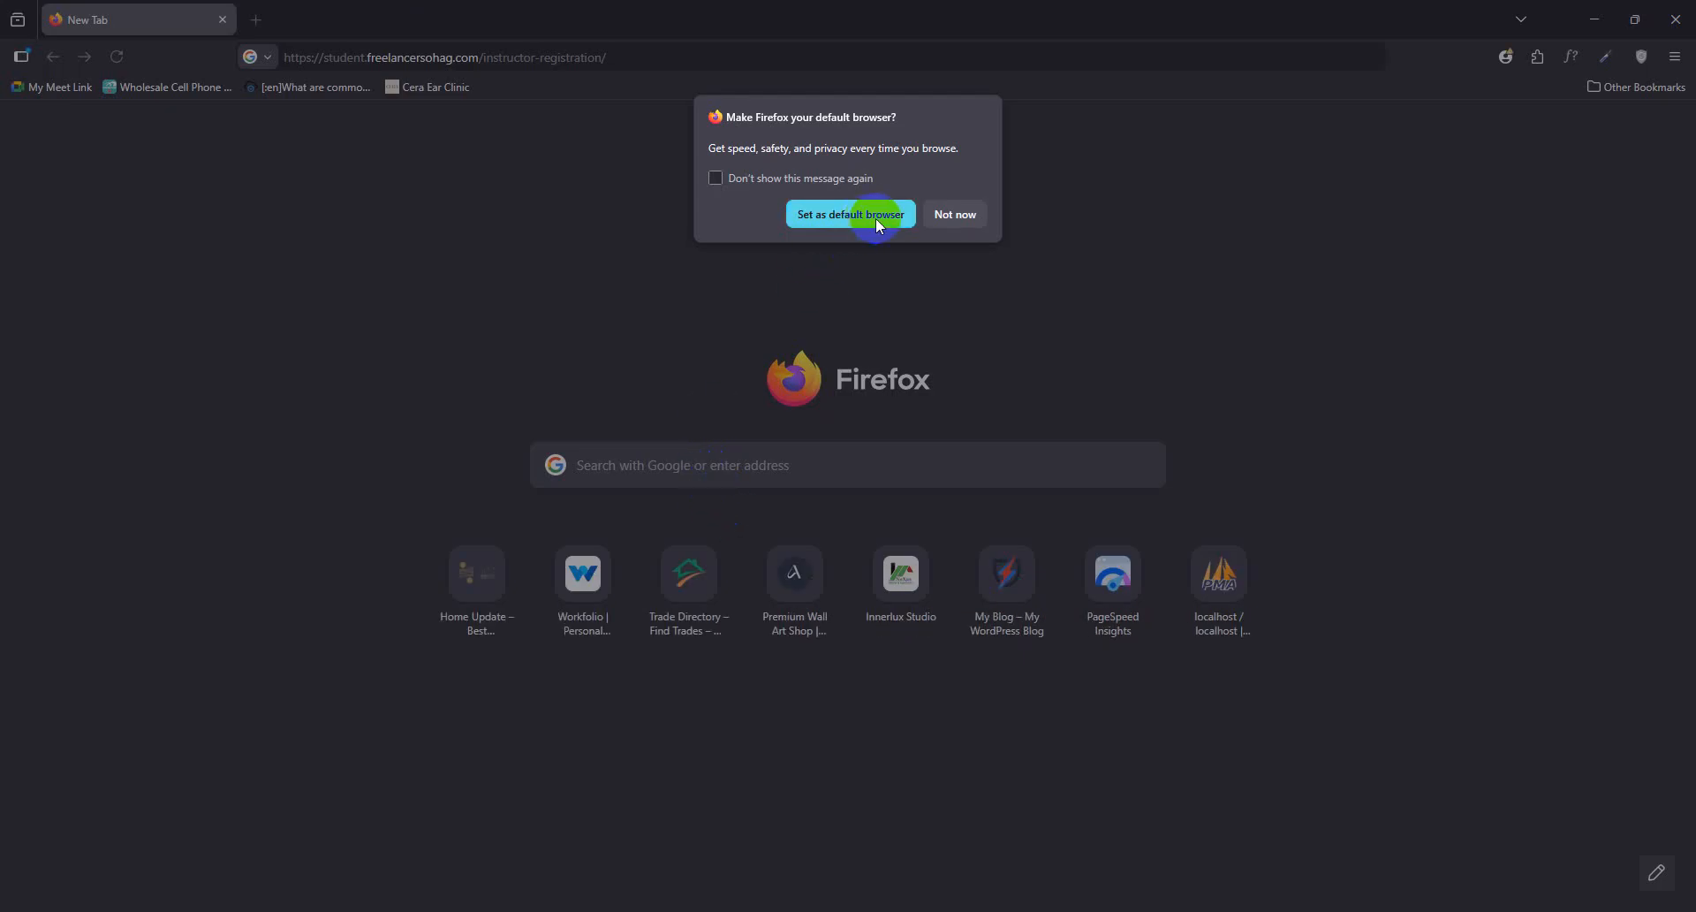
pyautogui.click(877, 219)
pyautogui.press('Return')
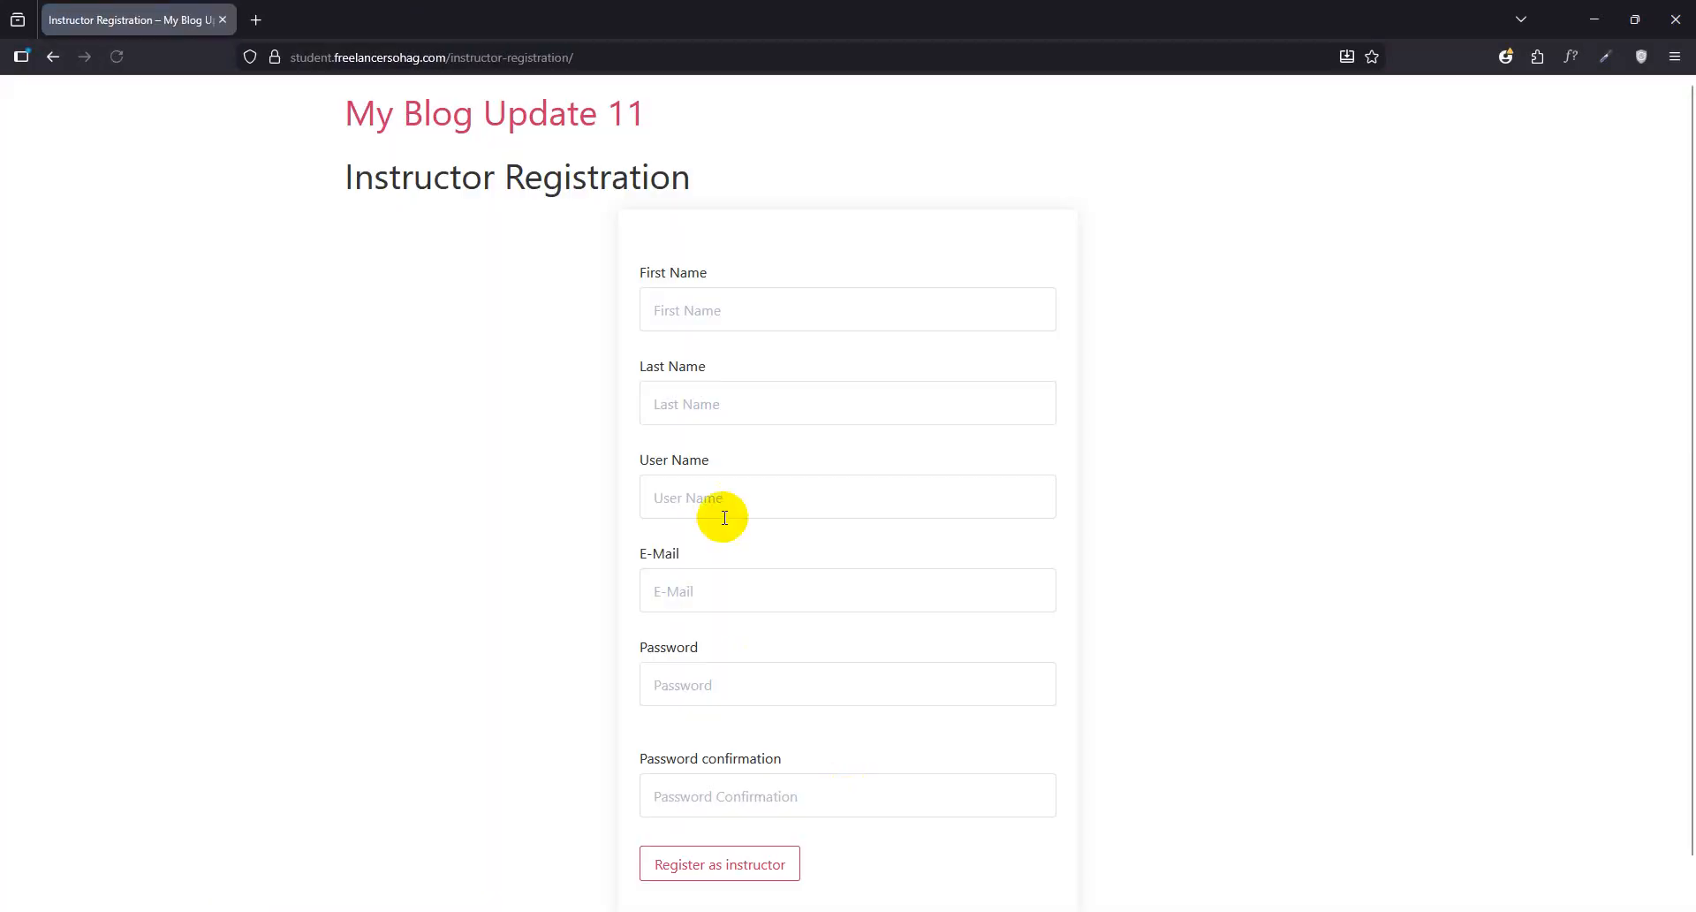
# Fill in the first name, last name, user name and e-mail fields of the Instructor Registration form
pyautogui.scroll(-1, 848, 596)
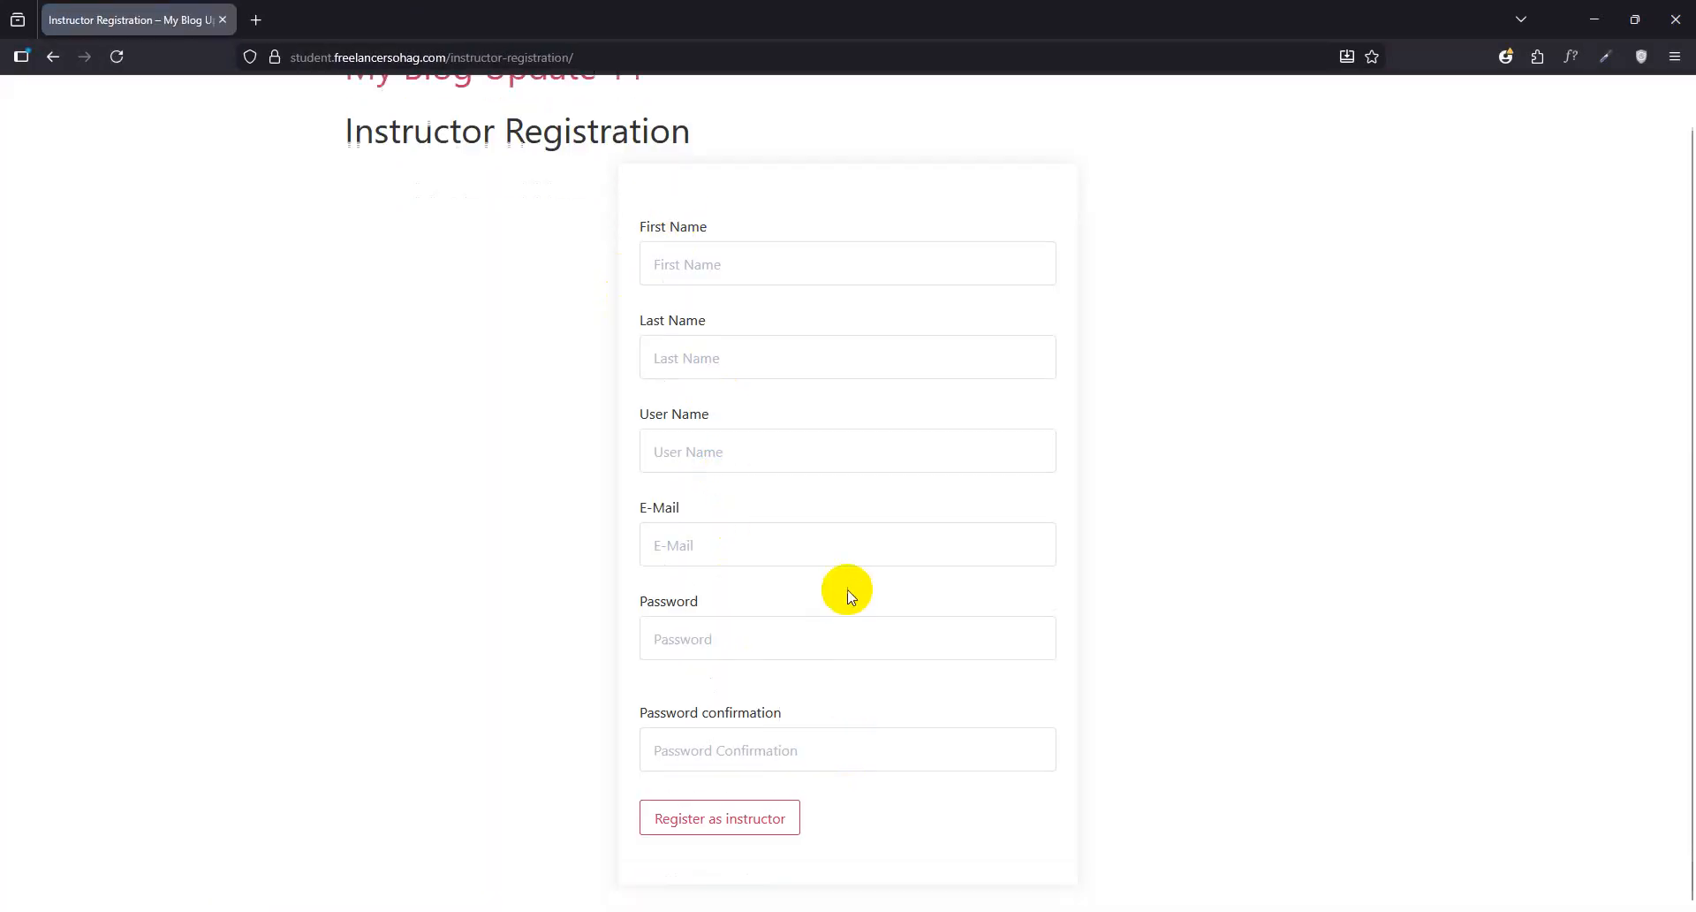
pyautogui.click(703, 275)
pyautogui.click(689, 364)
pyautogui.click(700, 453)
pyautogui.click(685, 262)
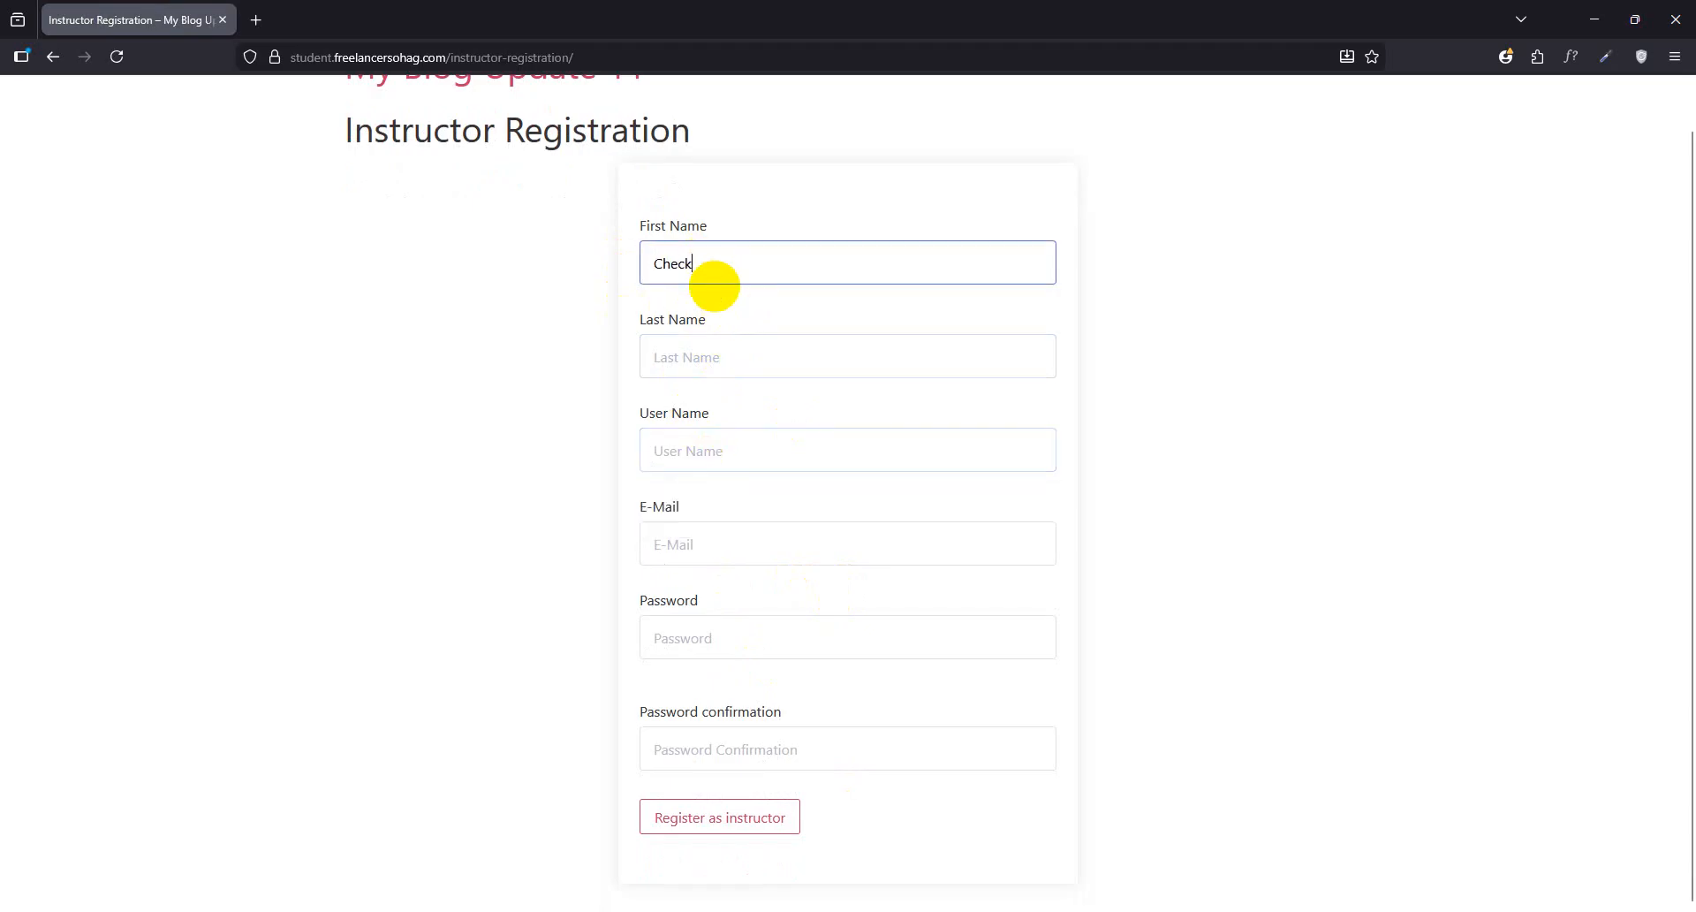
pyautogui.hotkey('ctrl', 'a')
pyautogui.hotkey('ctrl', 'c')
pyautogui.click(692, 358)
pyautogui.hotkey('ctrl', 'v')
pyautogui.click(703, 443)
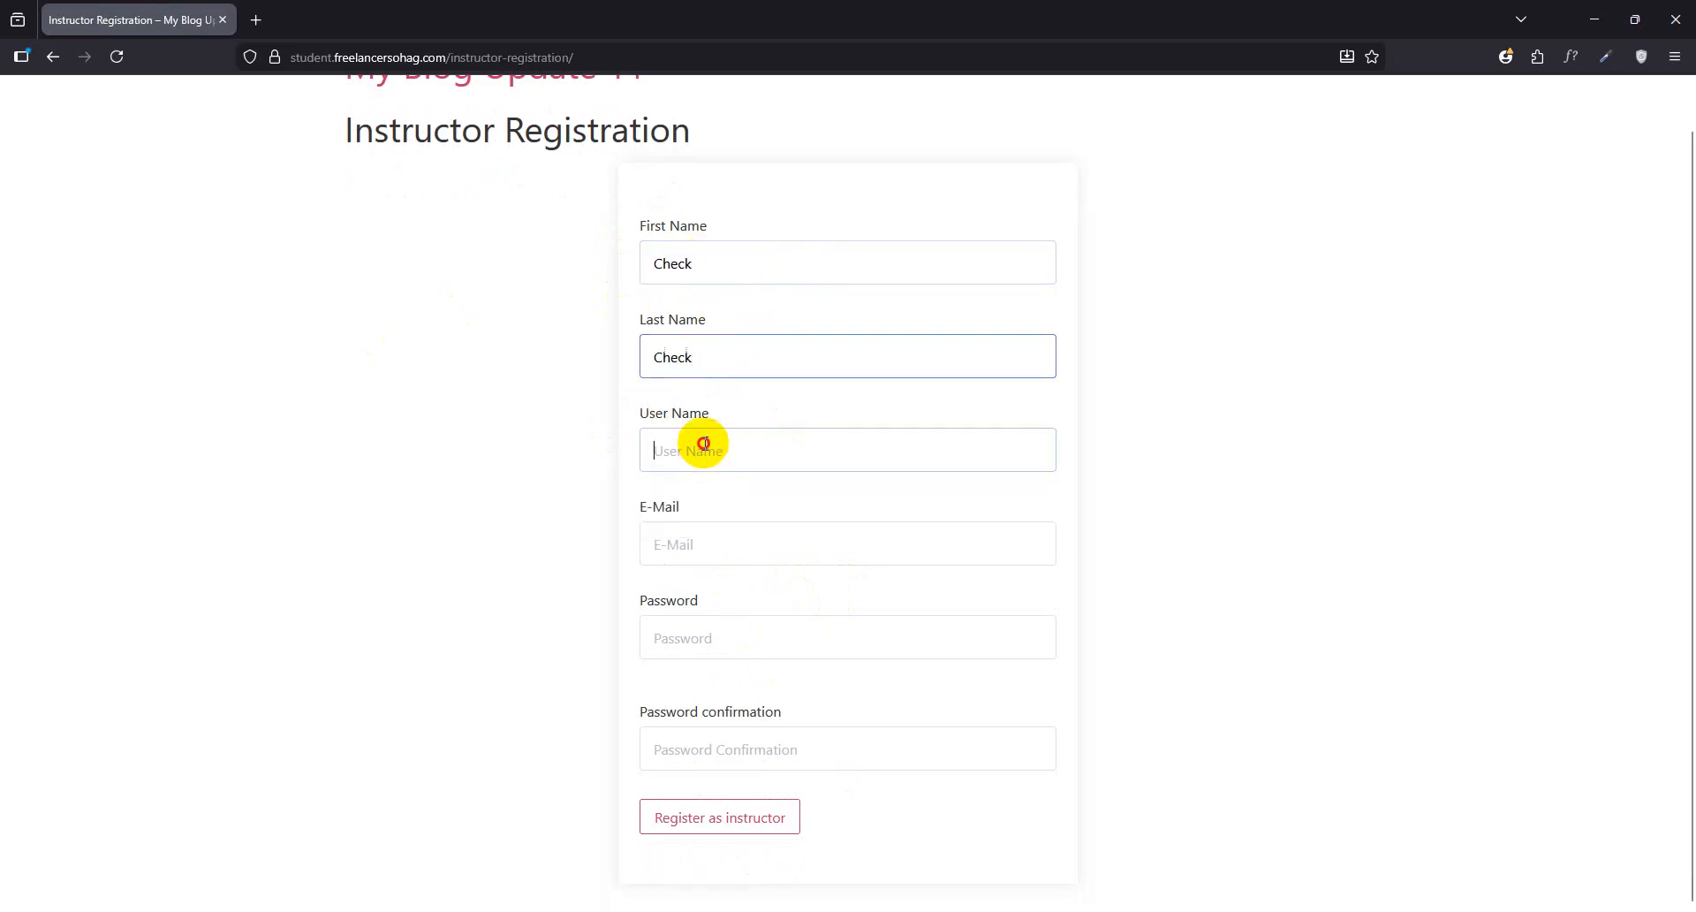
pyautogui.write('check')
pyautogui.click(723, 553)
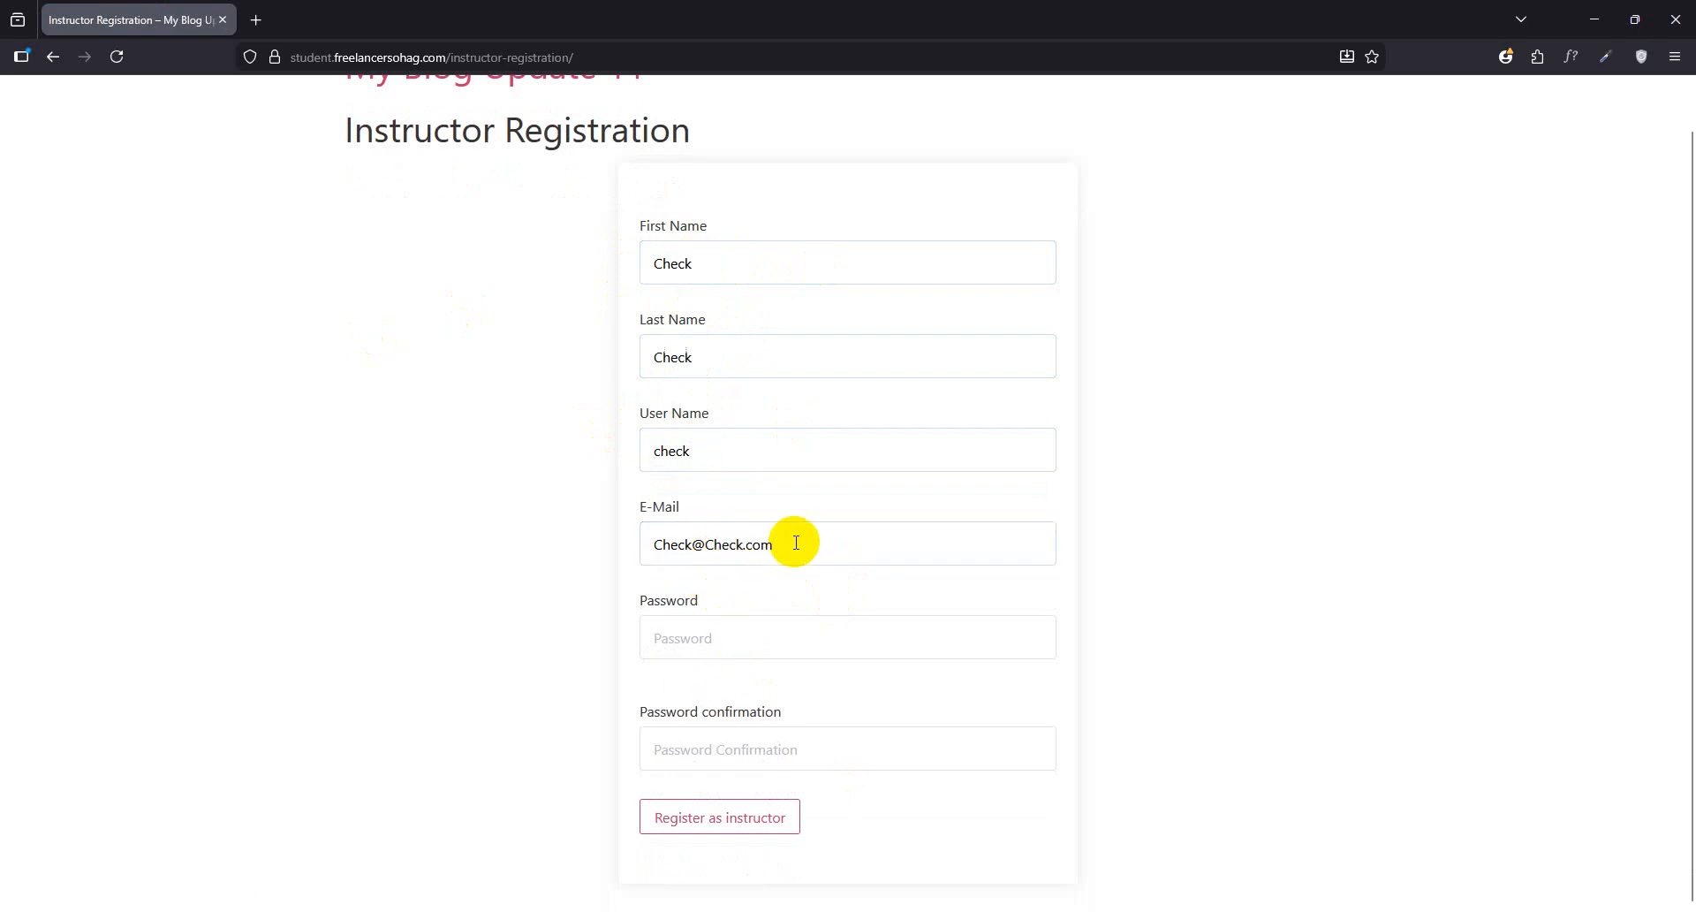
# Enter the account password in both the password and password confirmation fields
pyautogui.hotkey('ctrl', 'a')
pyautogui.hotkey('ctrl', 'c')
pyautogui.click(782, 638)
pyautogui.hotkey('ctrl', 'v')
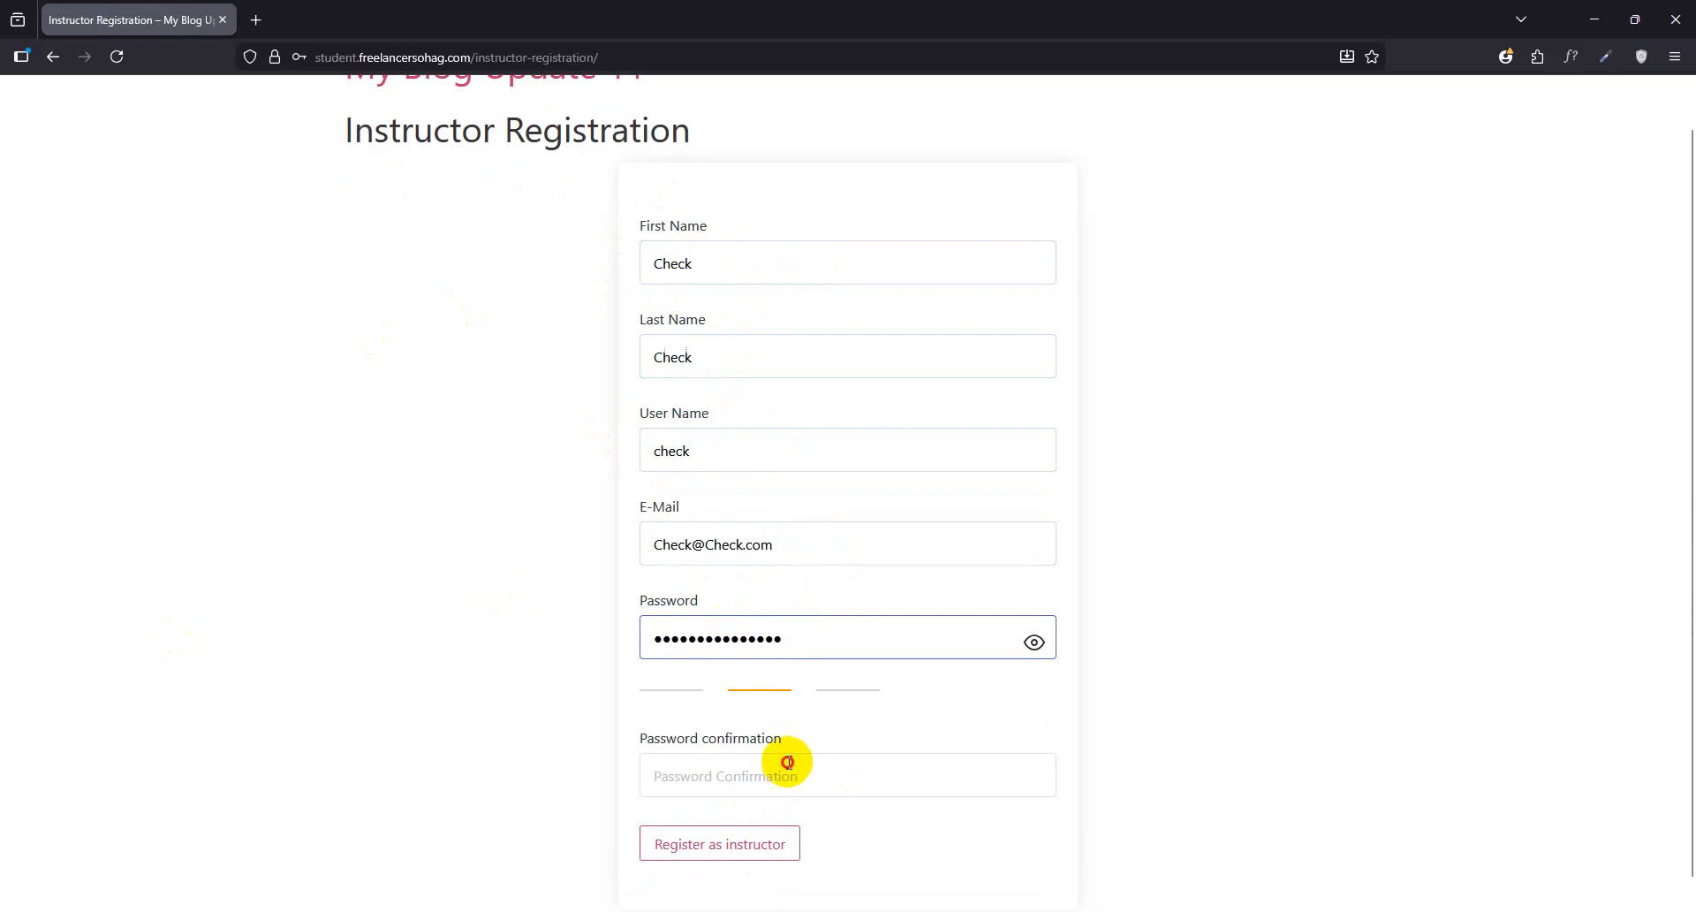
pyautogui.click(780, 751)
pyautogui.hotkey('ctrl', 'v')
# Submit the form to register as instructor and decline saving the login in the browser
pyautogui.scroll(-1, 838, 767)
pyautogui.click(775, 827)
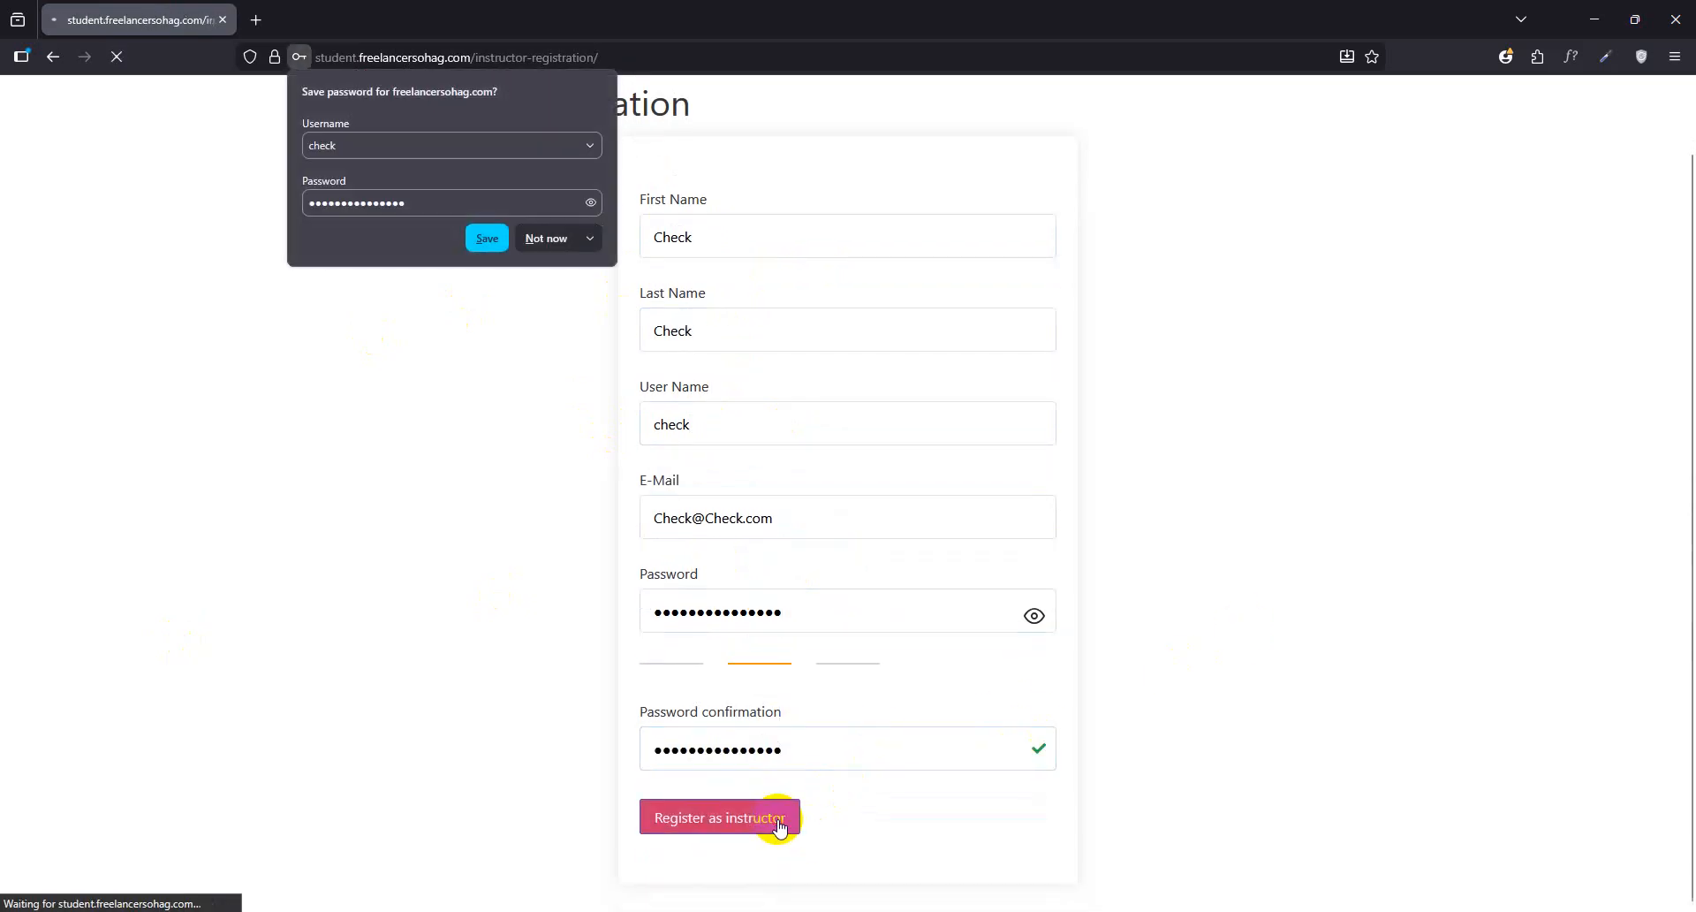
pyautogui.click(545, 237)
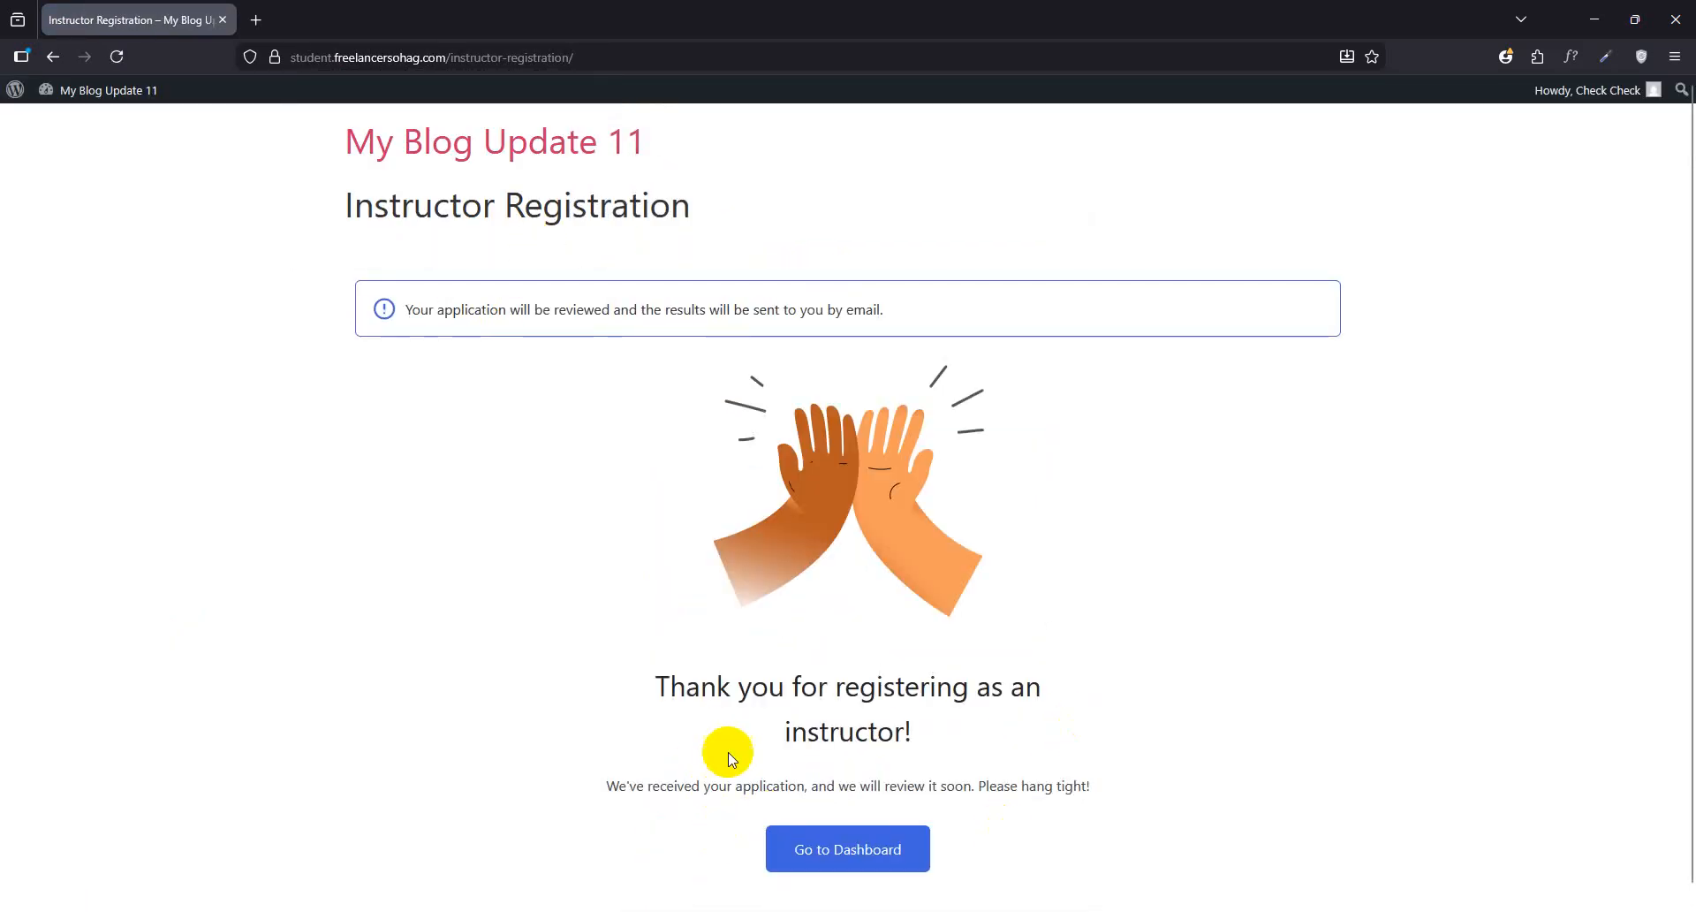
# Examine the thank-you heading and the application review notice on the registration page
pyautogui.moveTo(768, 686); pyautogui.dragTo(783, 771)
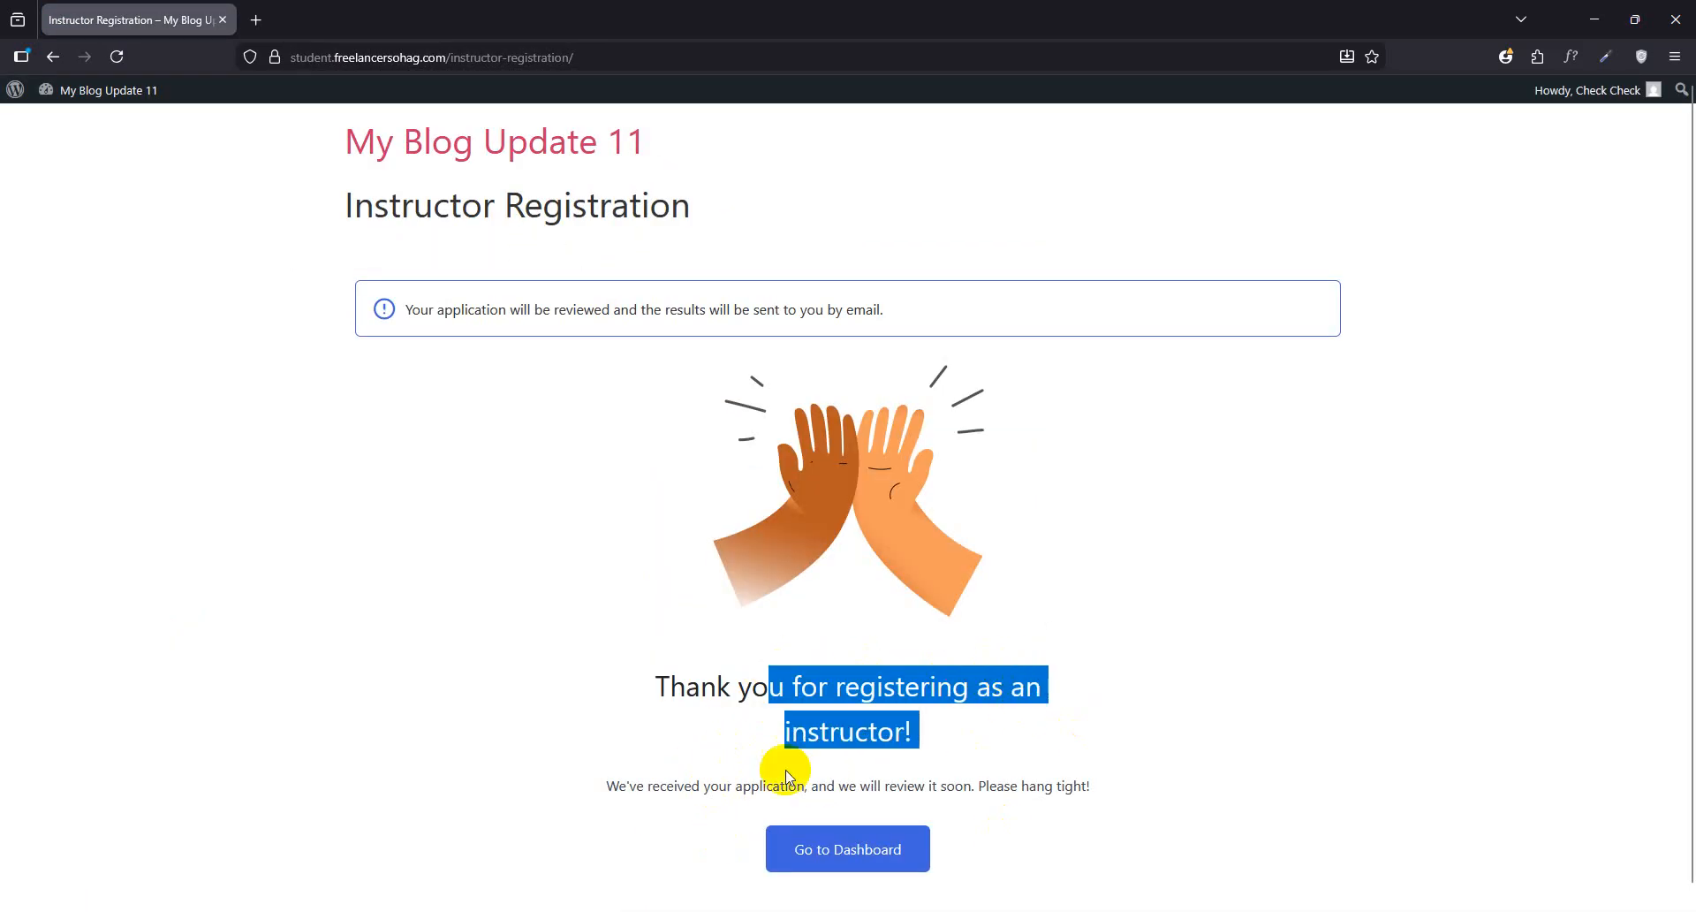
pyautogui.tripleClick(662, 696)
pyautogui.moveTo(594, 309); pyautogui.dragTo(928, 328)
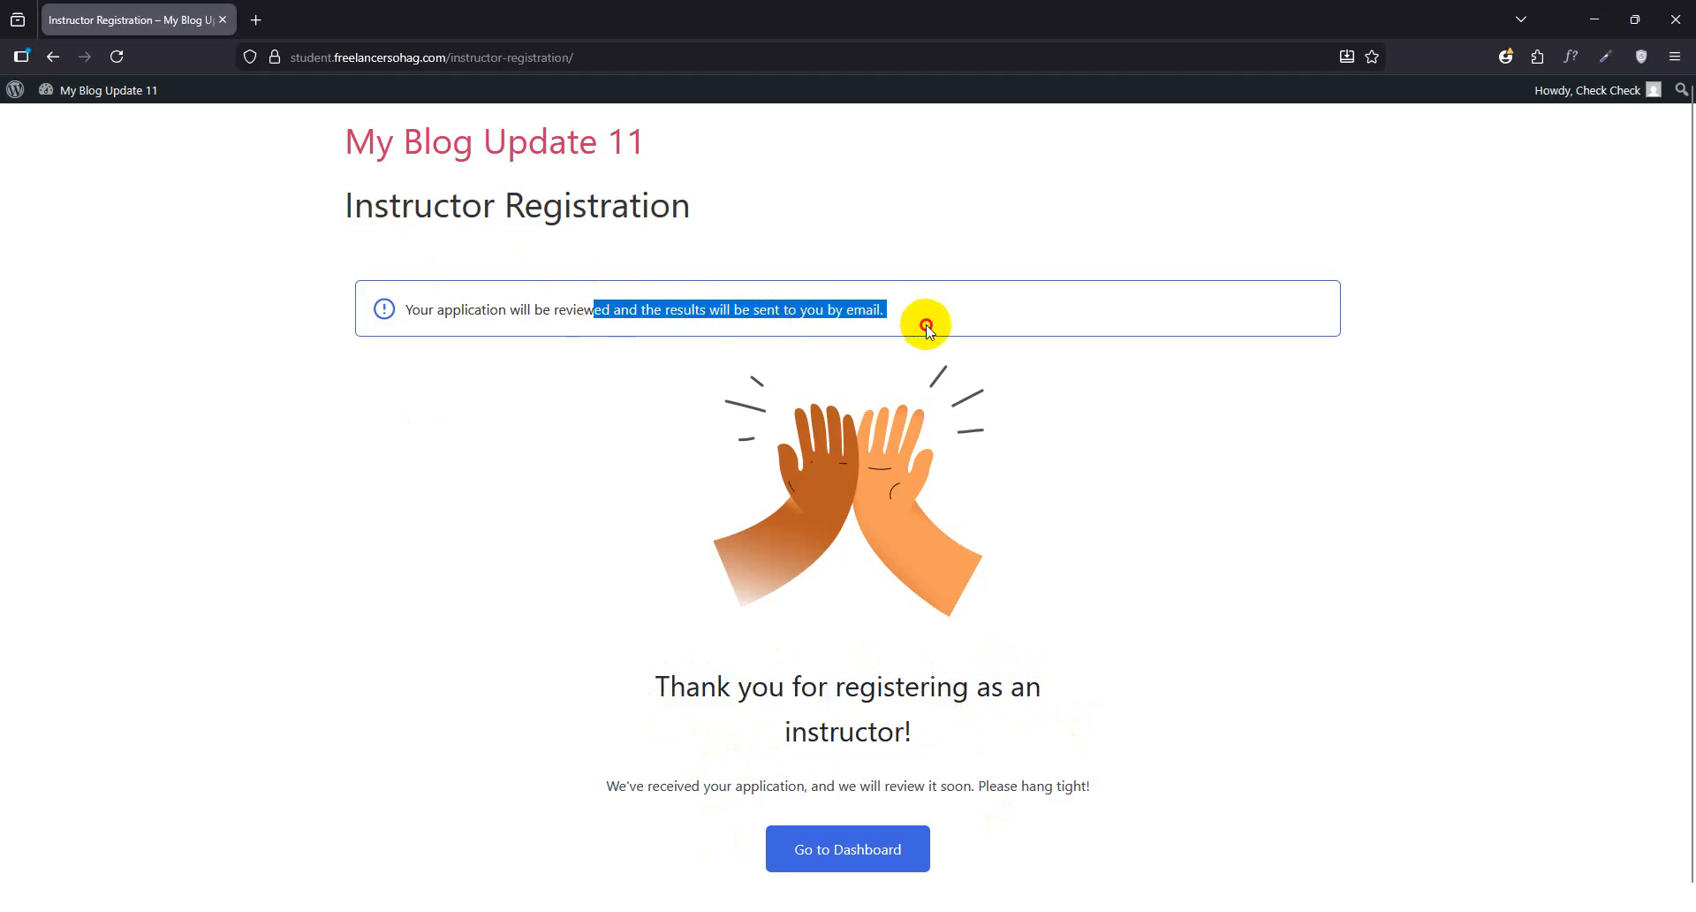
pyautogui.click(803, 711)
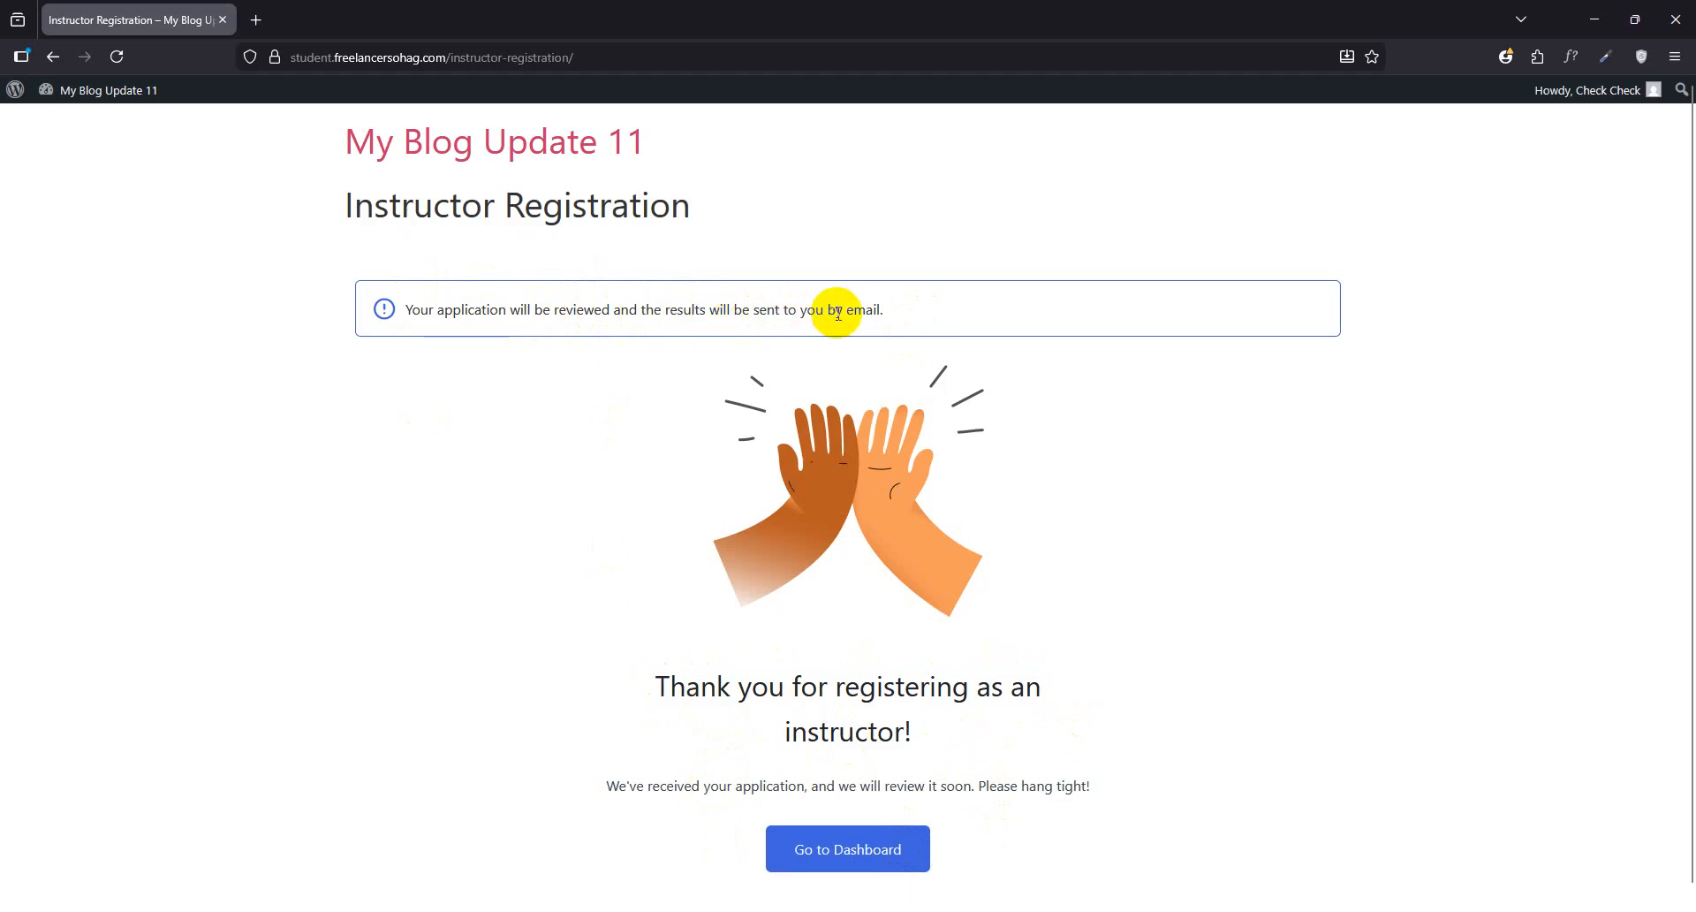
# Go to the new instructor's dashboard and examine the application status note beside the profile header
pyautogui.scroll(-1, 848, 883)
pyautogui.click(851, 830)
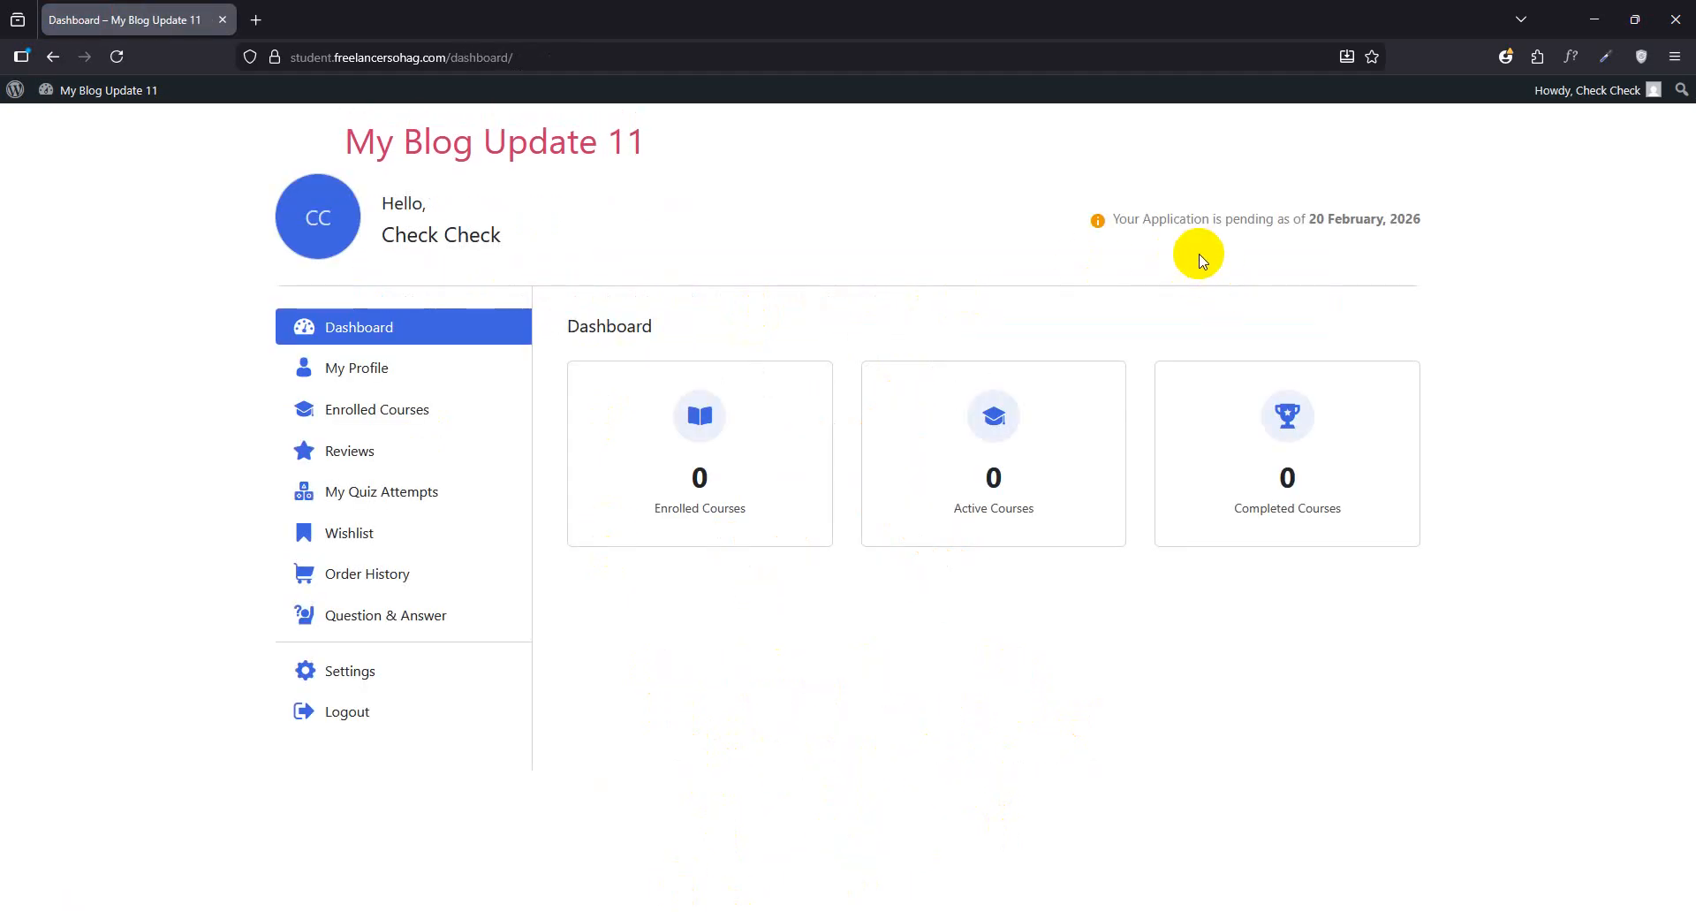
pyautogui.moveTo(1127, 220); pyautogui.dragTo(1310, 218)
pyautogui.click(790, 718)
pyautogui.moveTo(1171, 219); pyautogui.dragTo(1201, 219)
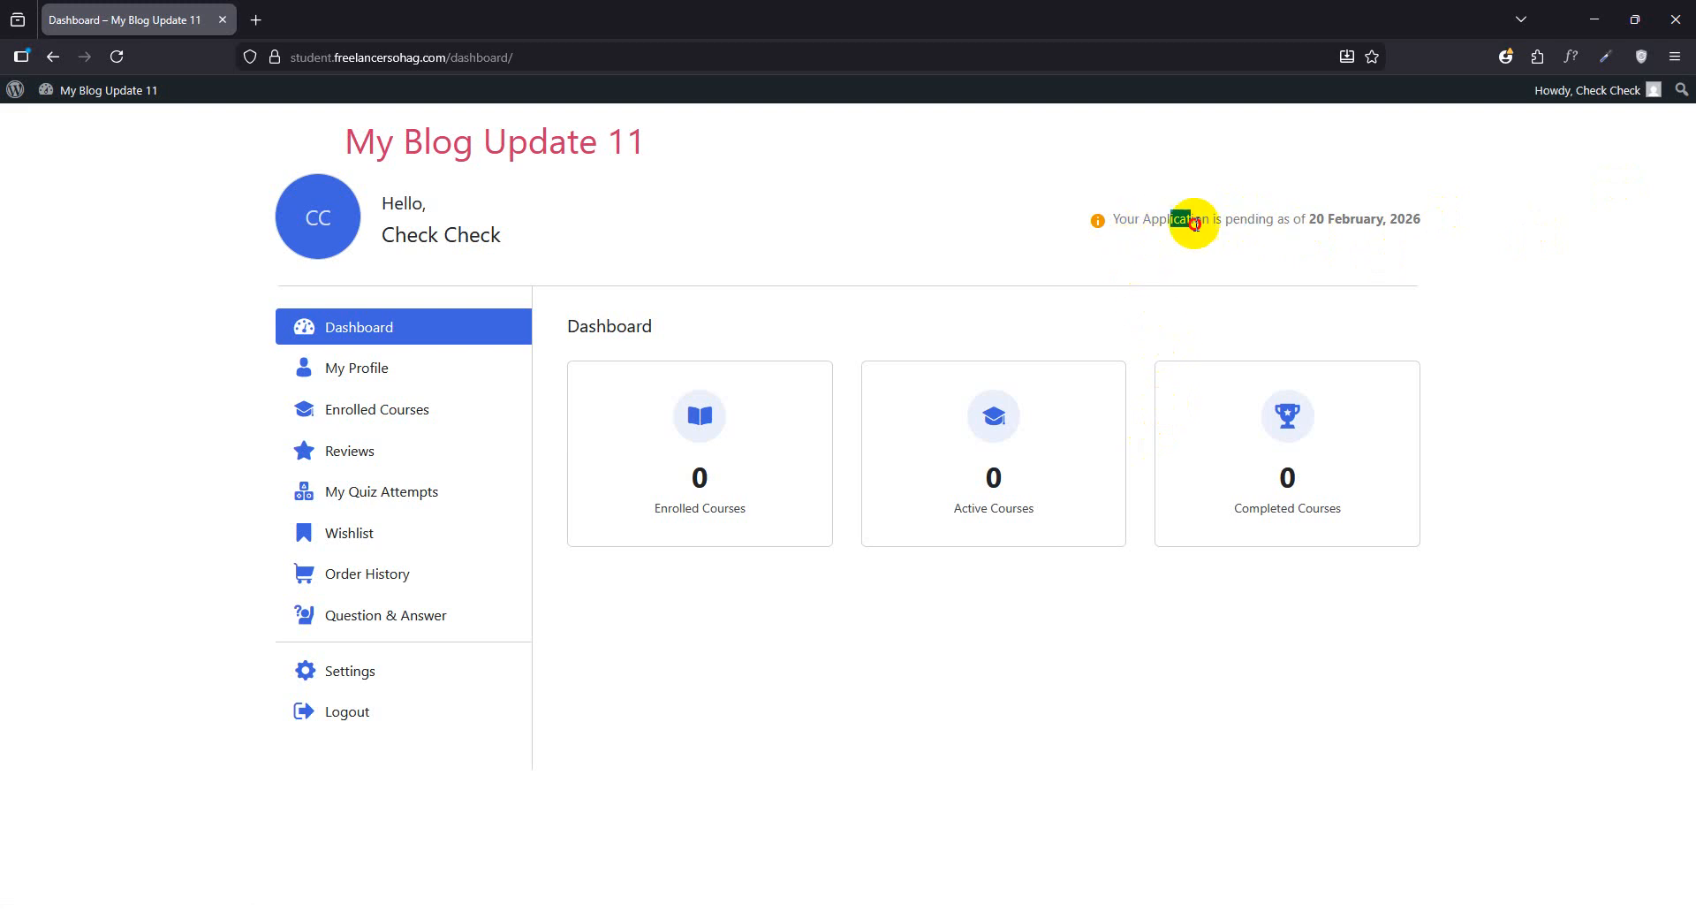
# Return to the site admin's browser window and look through the Tutor LMS Orders, Quiz Attempts, Announcements and Students pages
pyautogui.click(1591, 18)
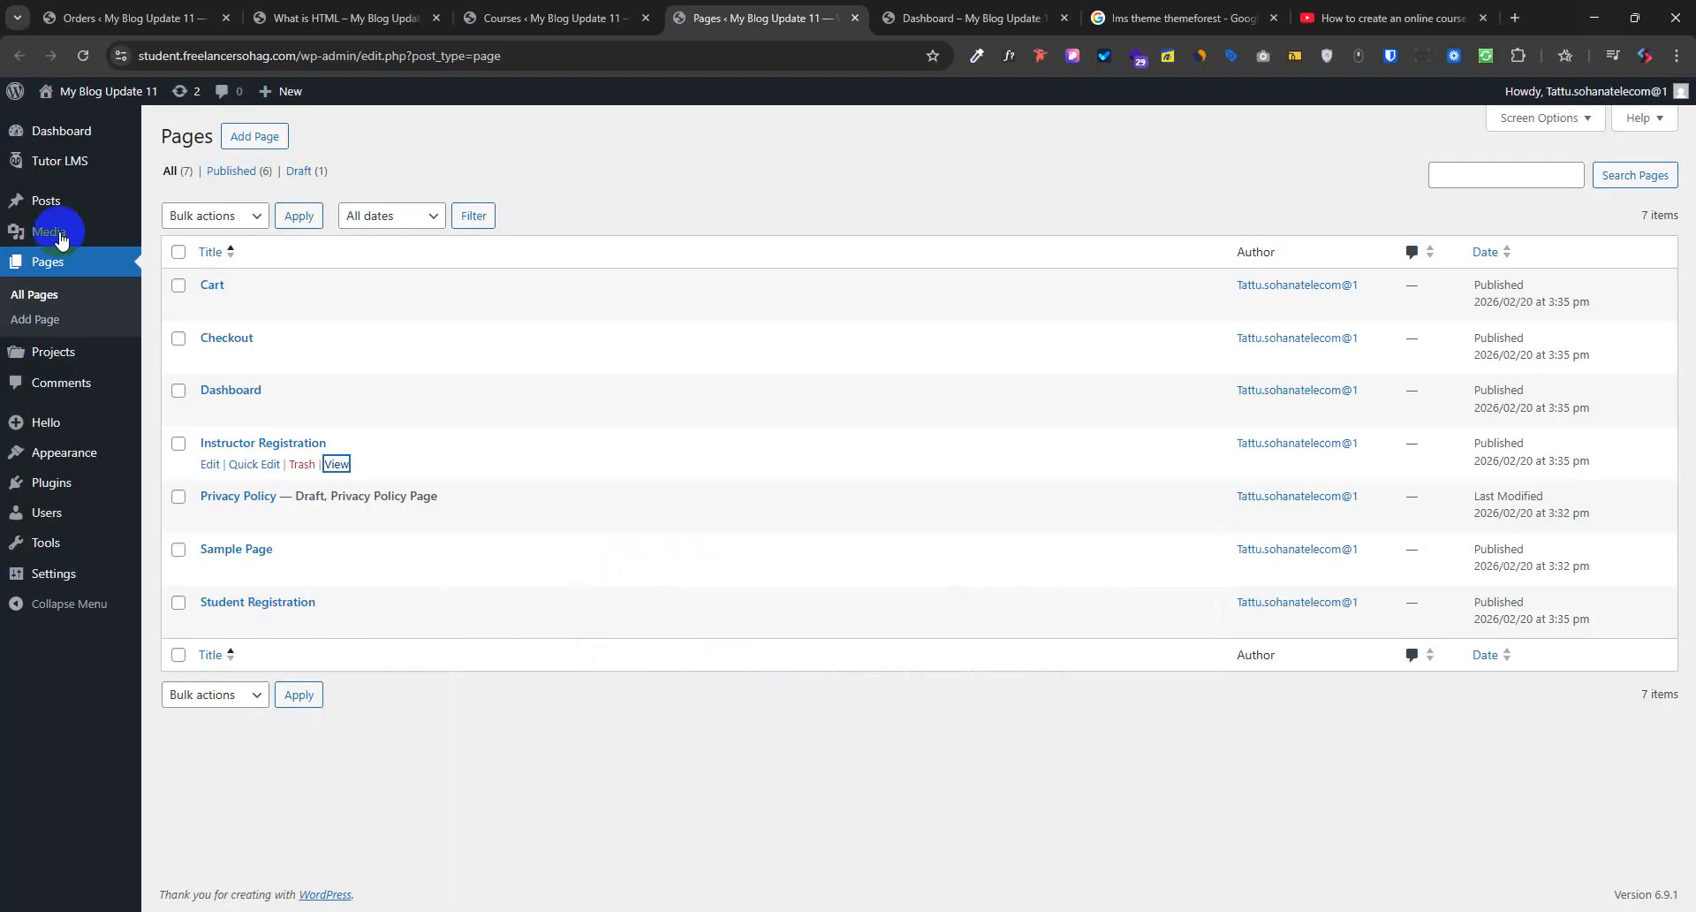
pyautogui.moveTo(53, 160)
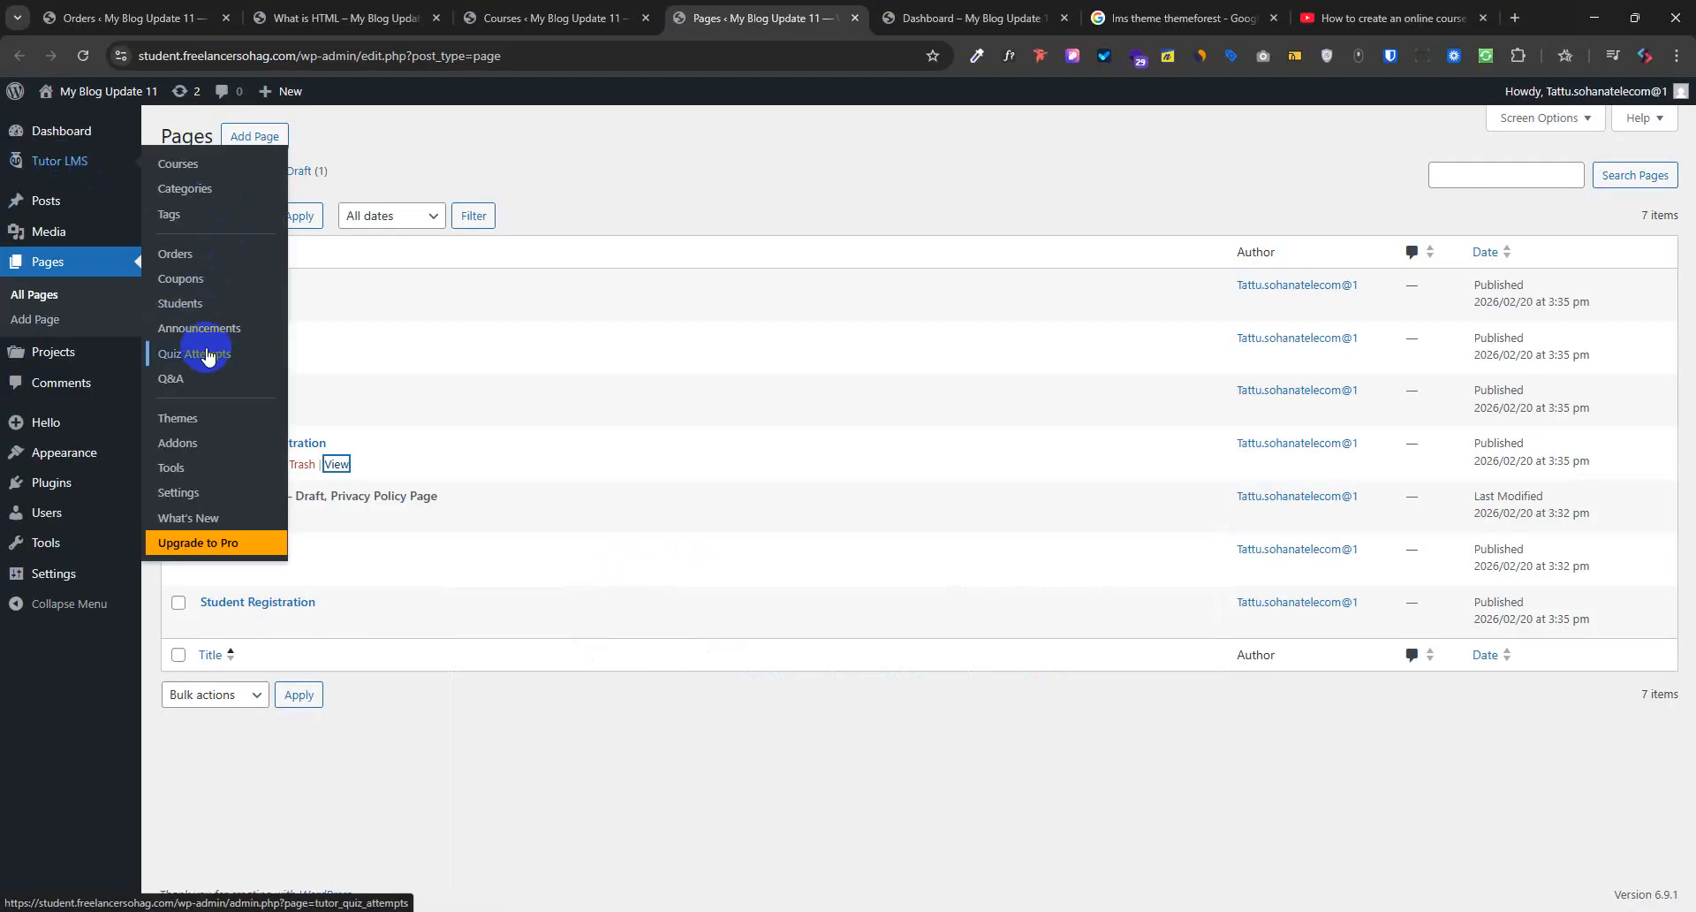
pyautogui.click(187, 254)
pyautogui.click(46, 318)
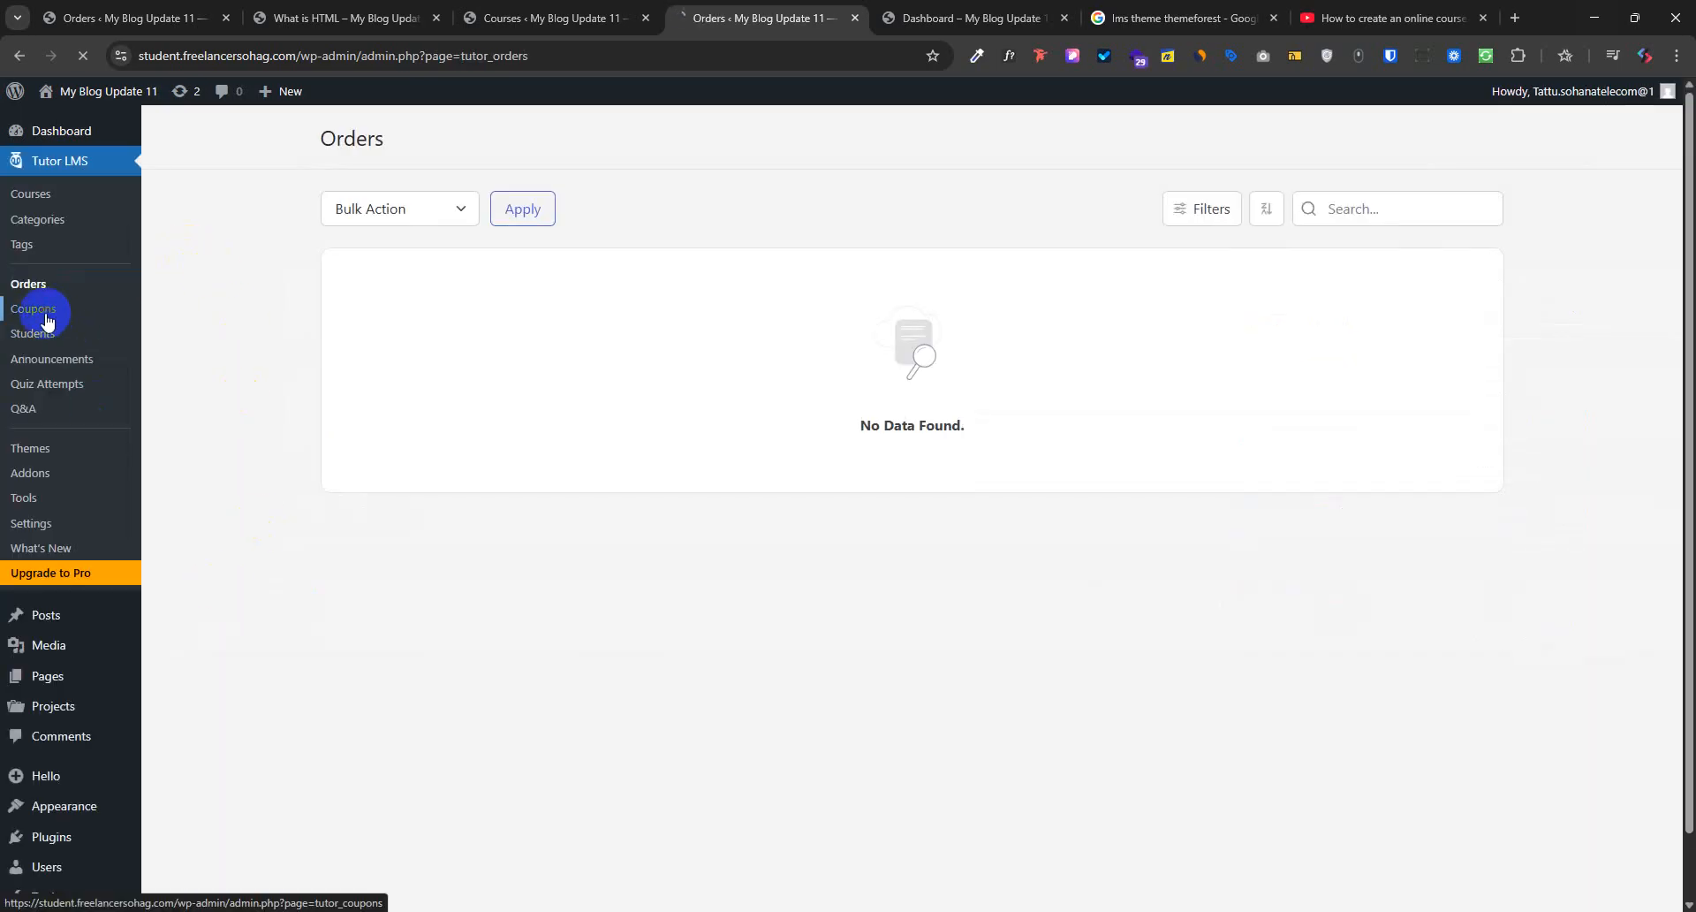
pyautogui.click(48, 334)
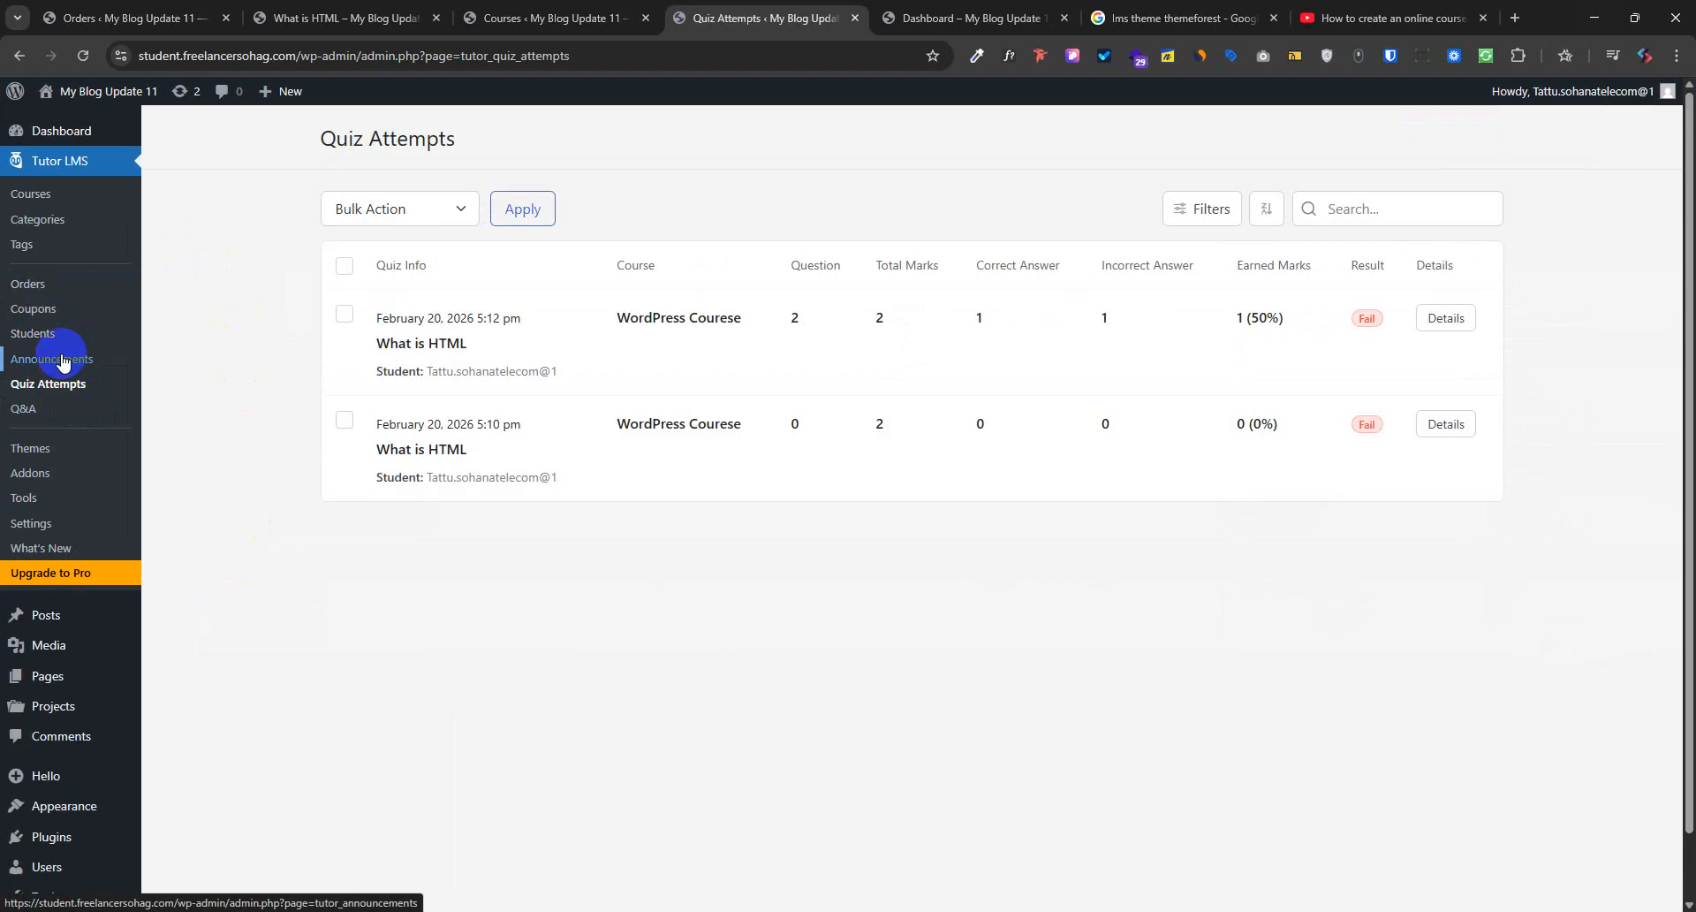
pyautogui.click(69, 364)
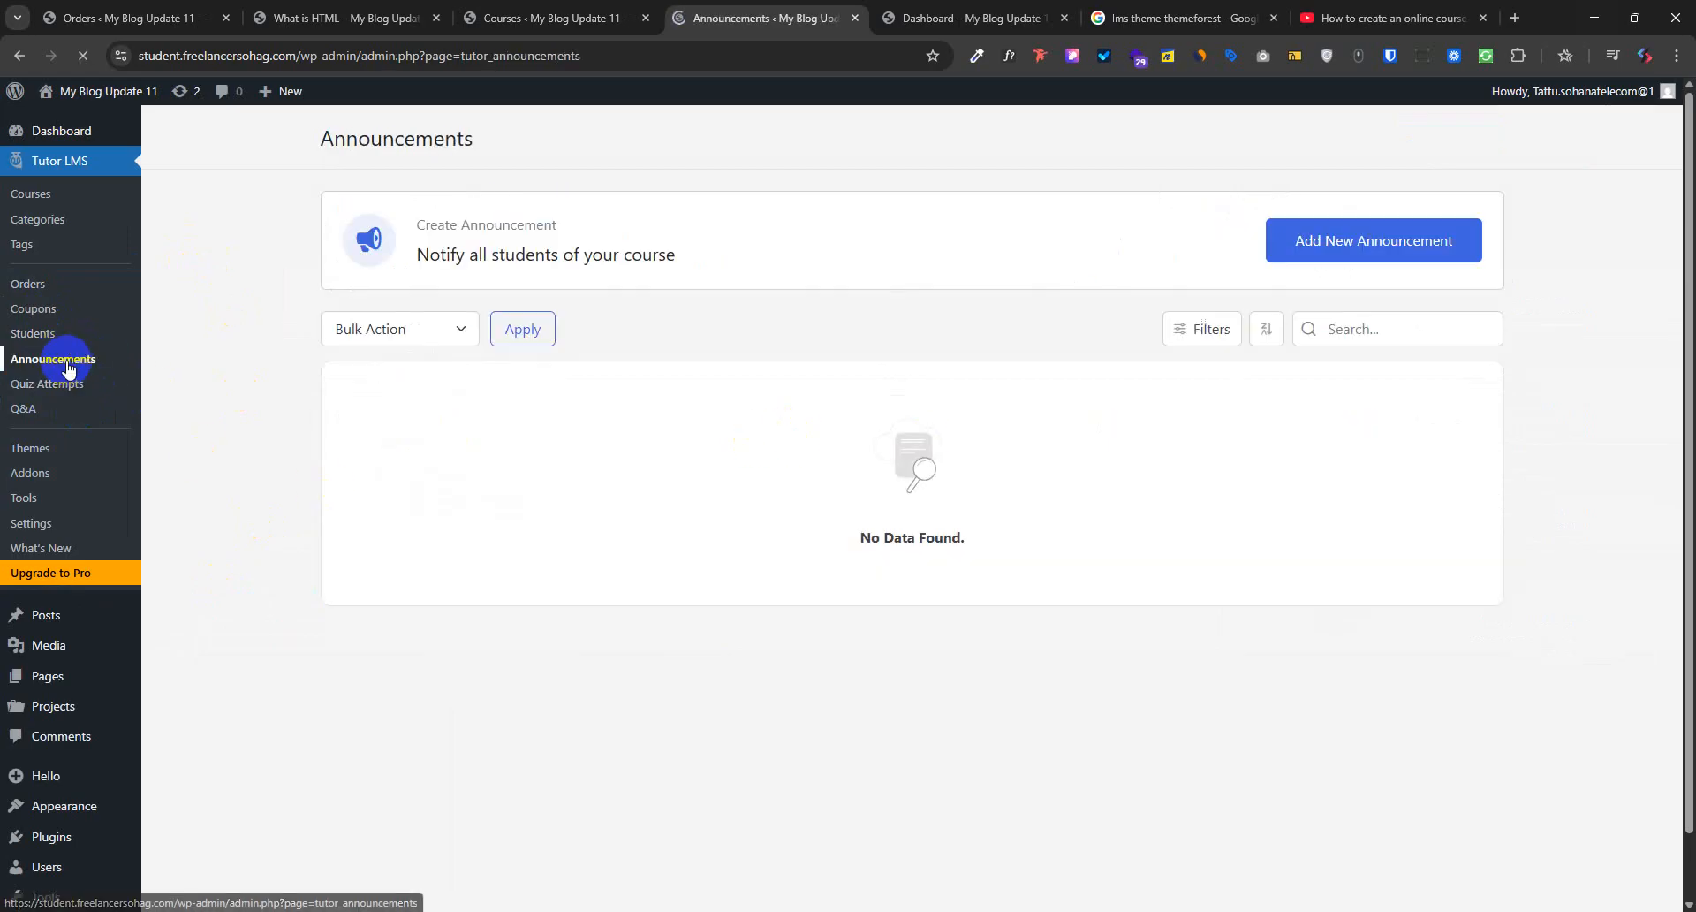
pyautogui.click(60, 339)
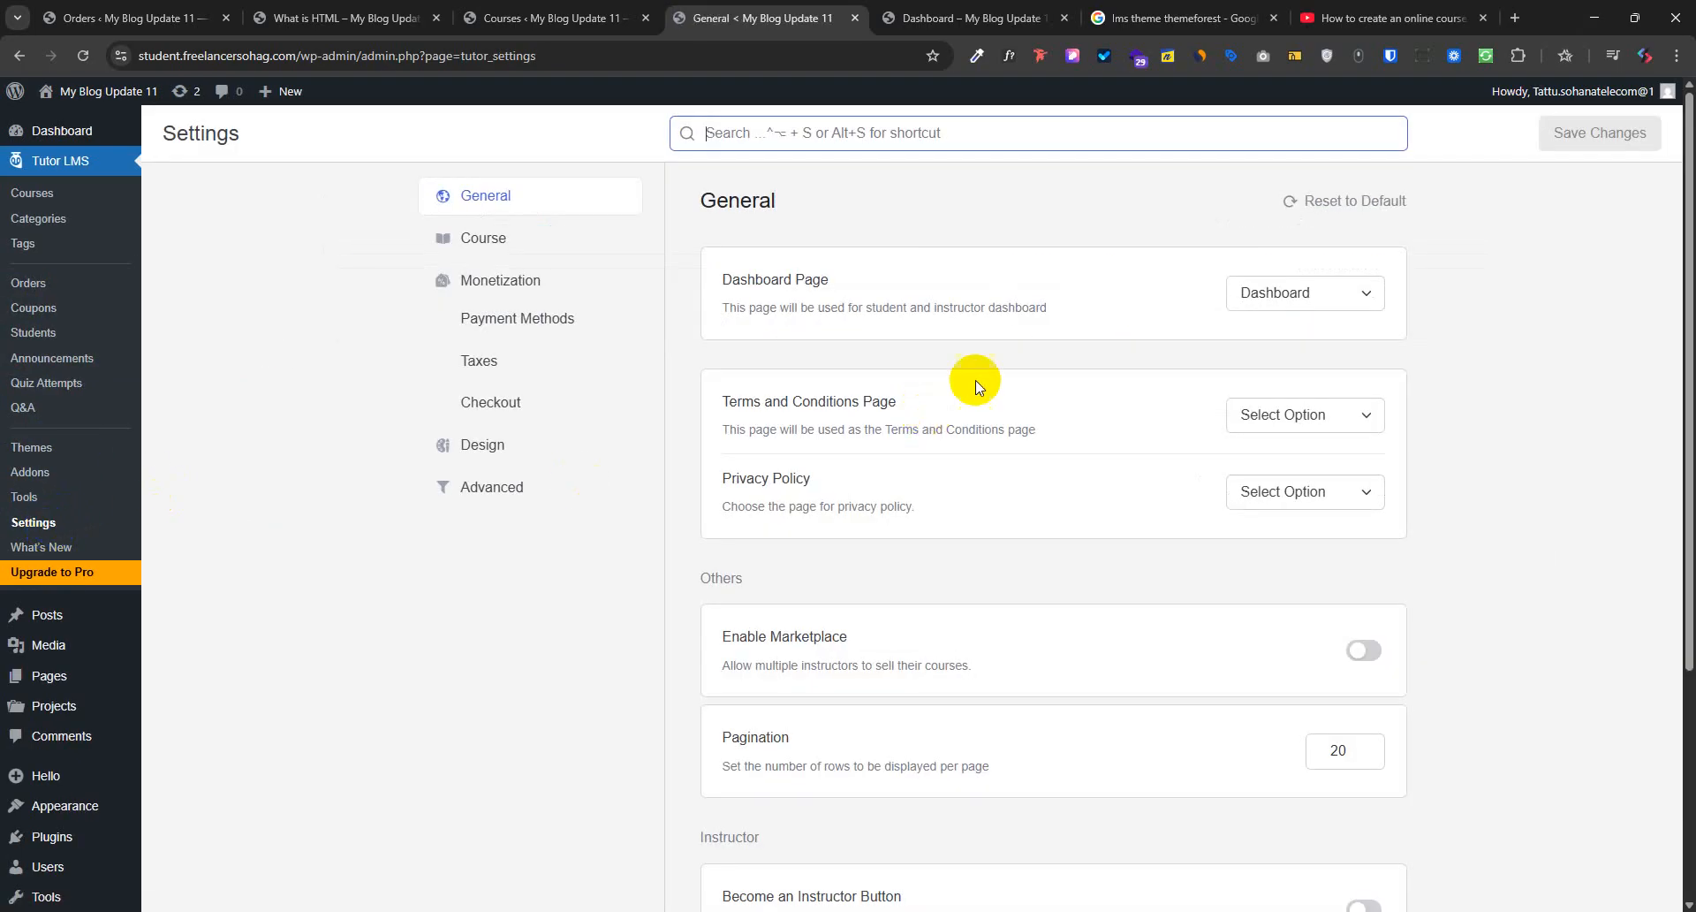
# Look through the course, lesson, quiz and video options in the Tutor LMS Course settings
pyautogui.click(456, 236)
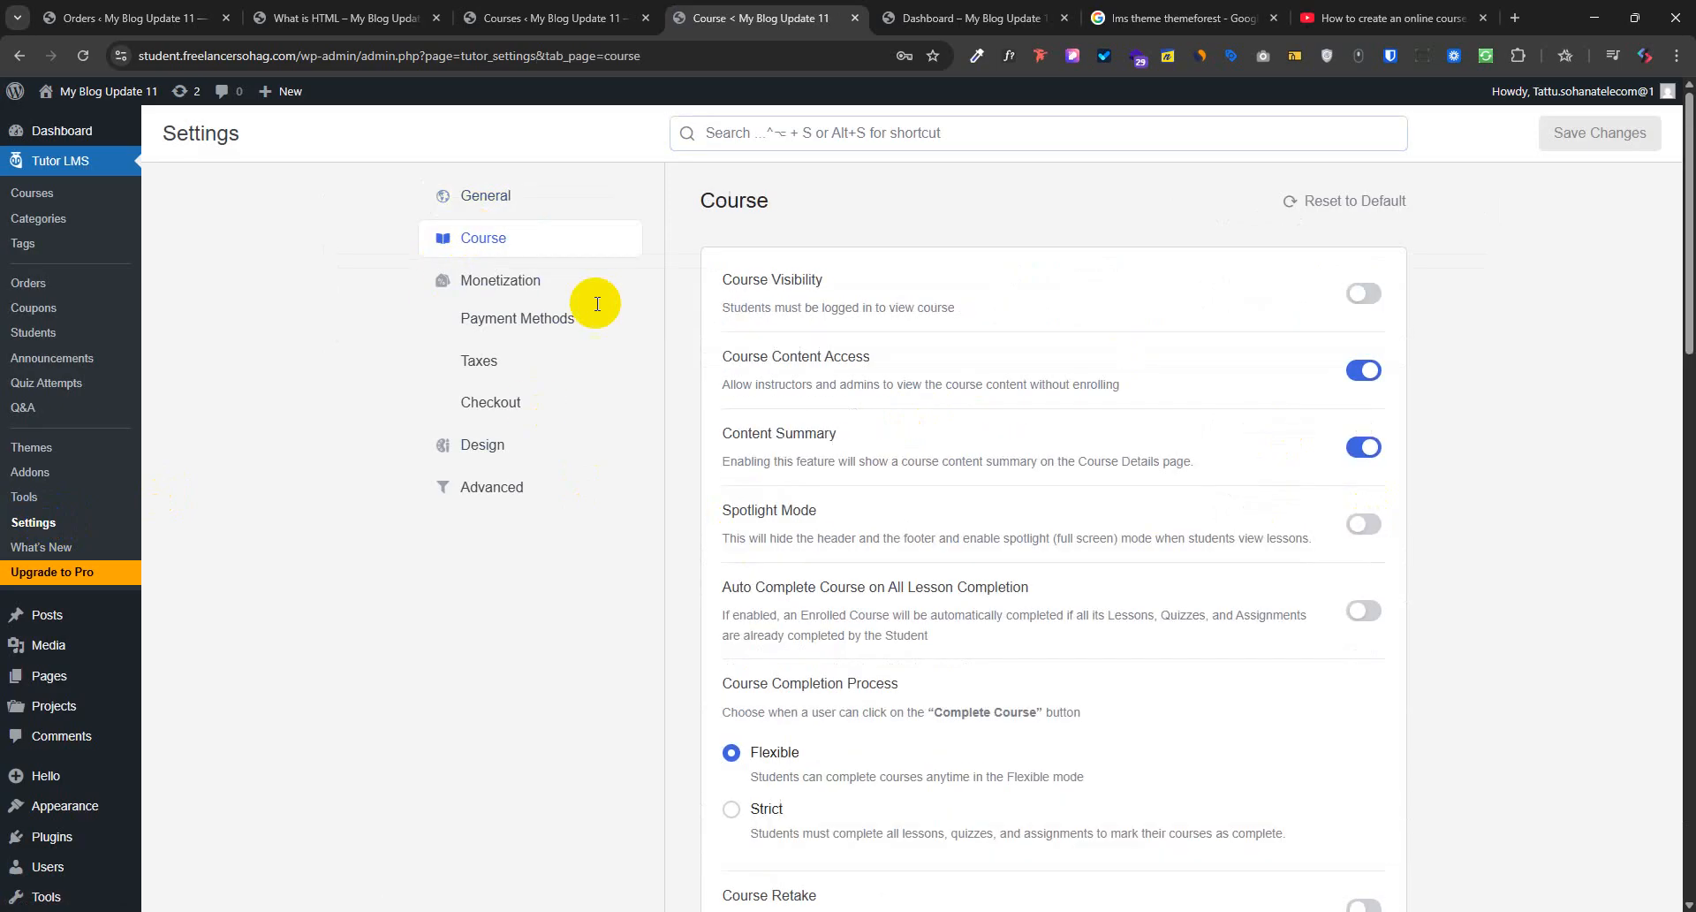
pyautogui.scroll(-8, 1095, 672)
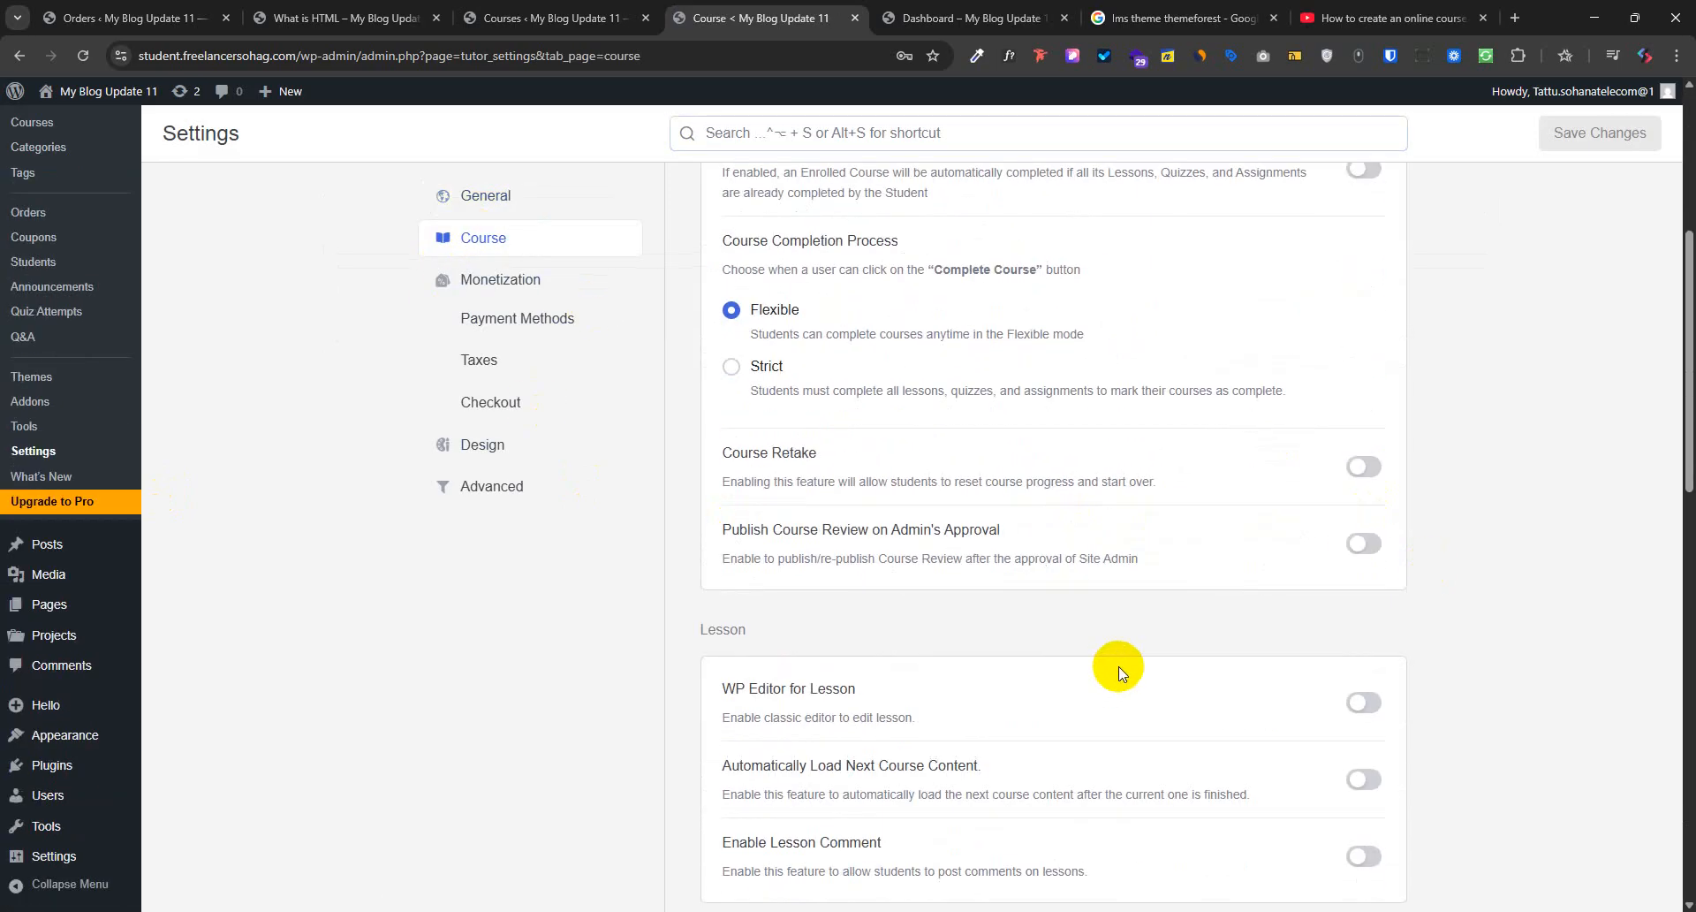
pyautogui.scroll(-9, 1135, 687)
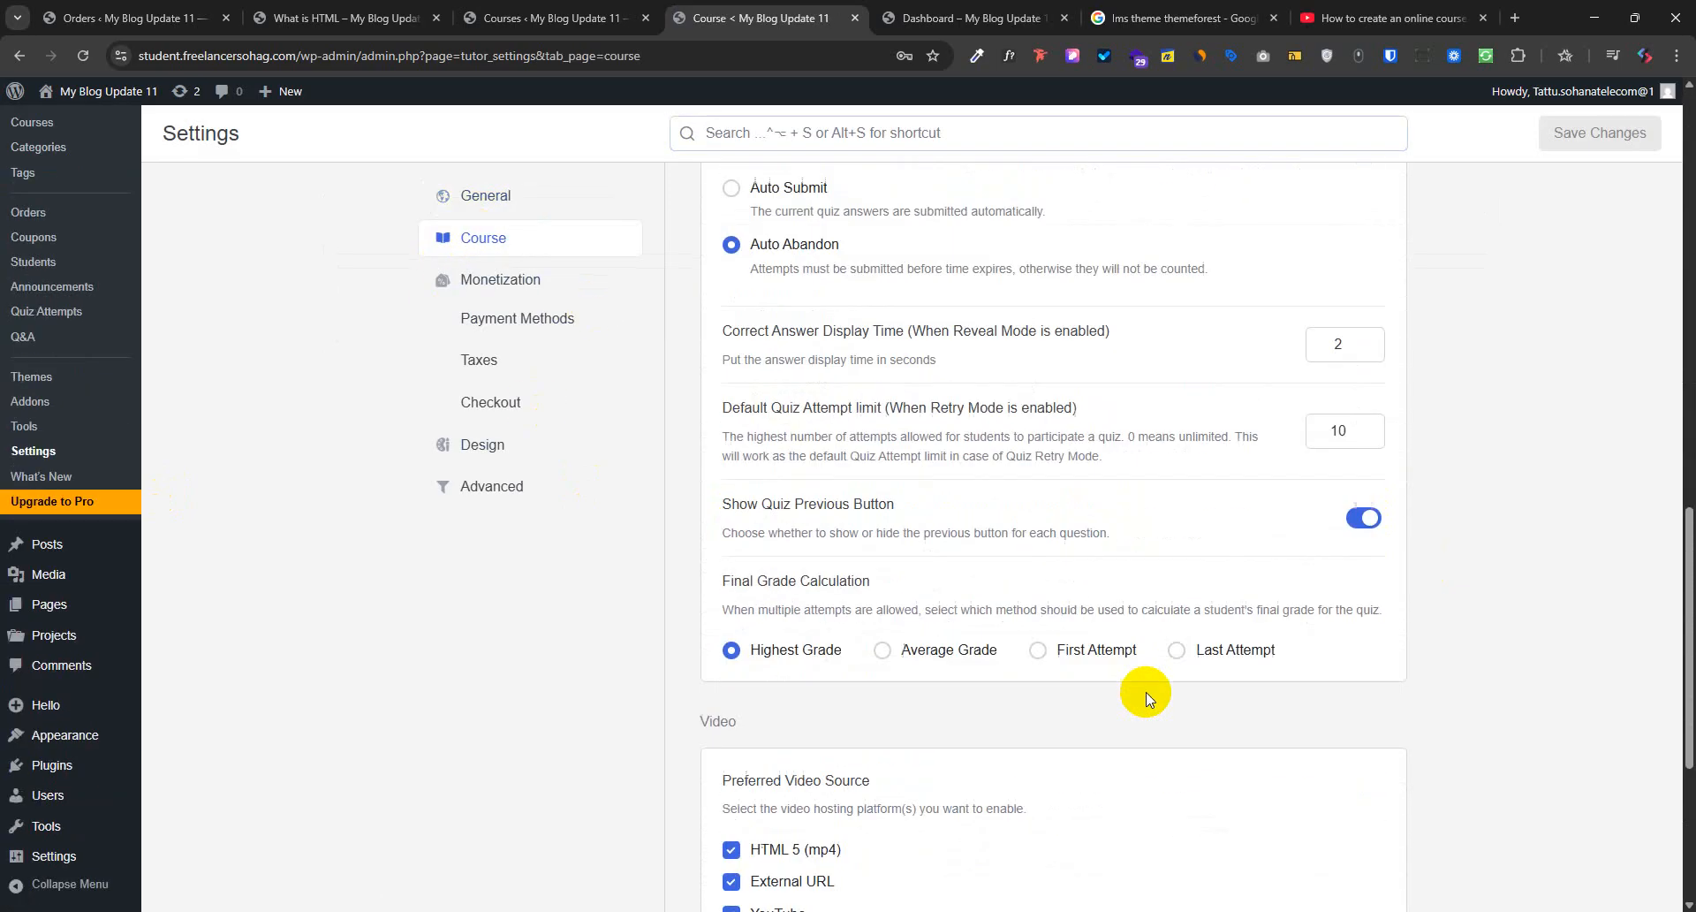
pyautogui.scroll(-2, 1152, 703)
pyautogui.scroll(10, 1140, 698)
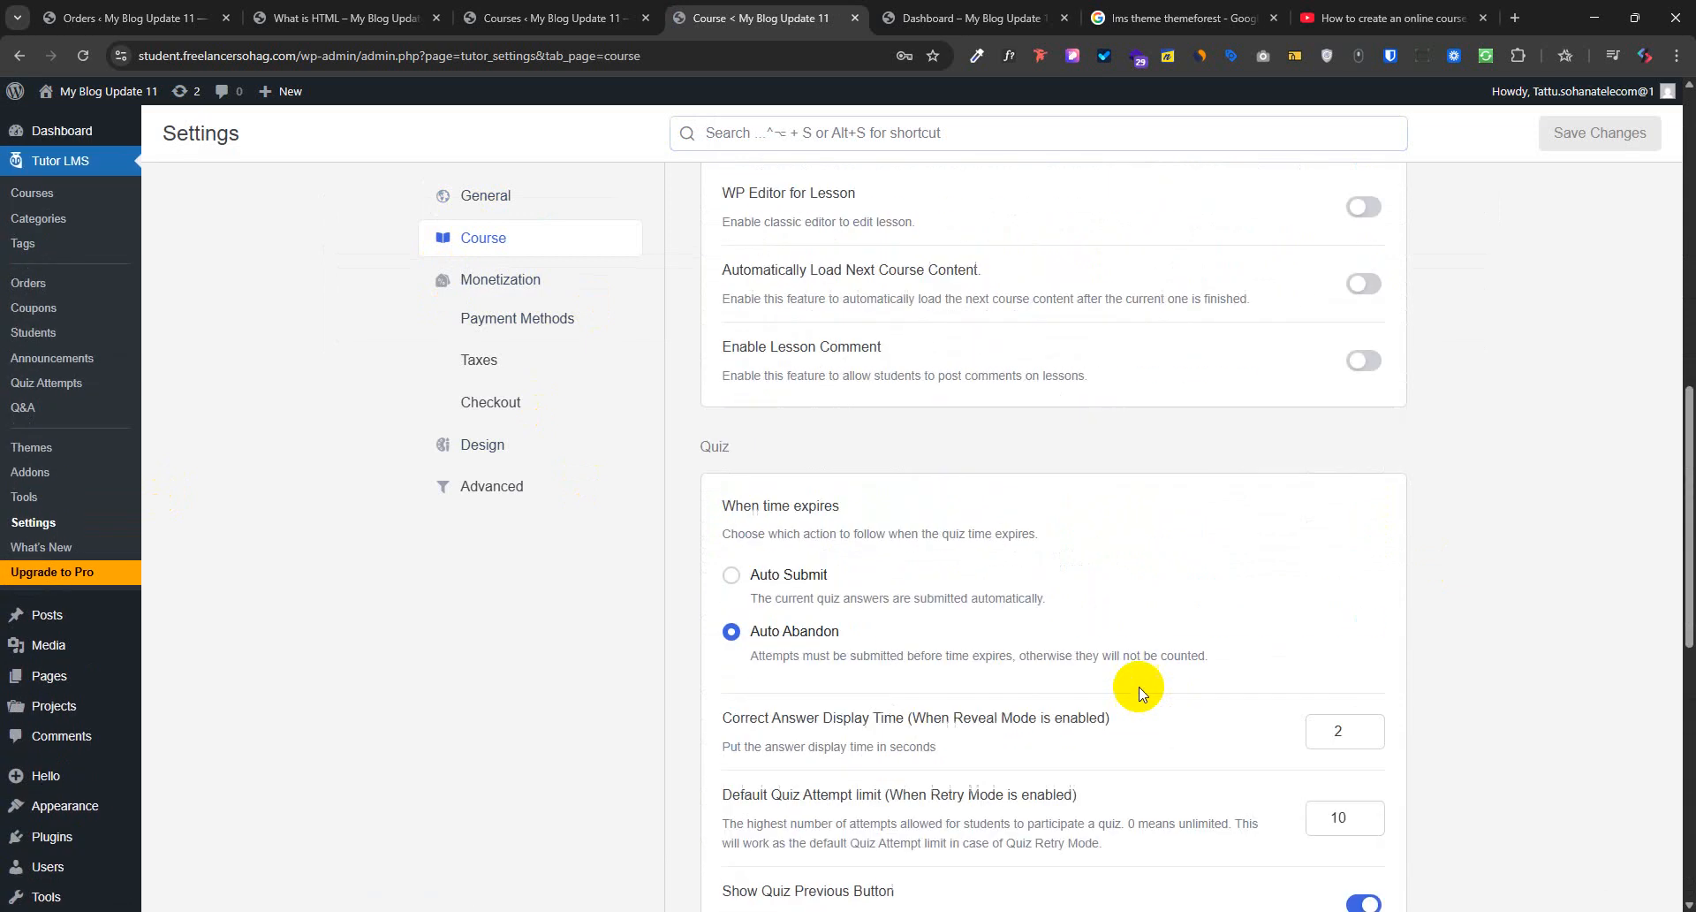
# Look over the permalinks and options in the Advanced settings and the instructor layouts in the Design settings
pyautogui.click(606, 485)
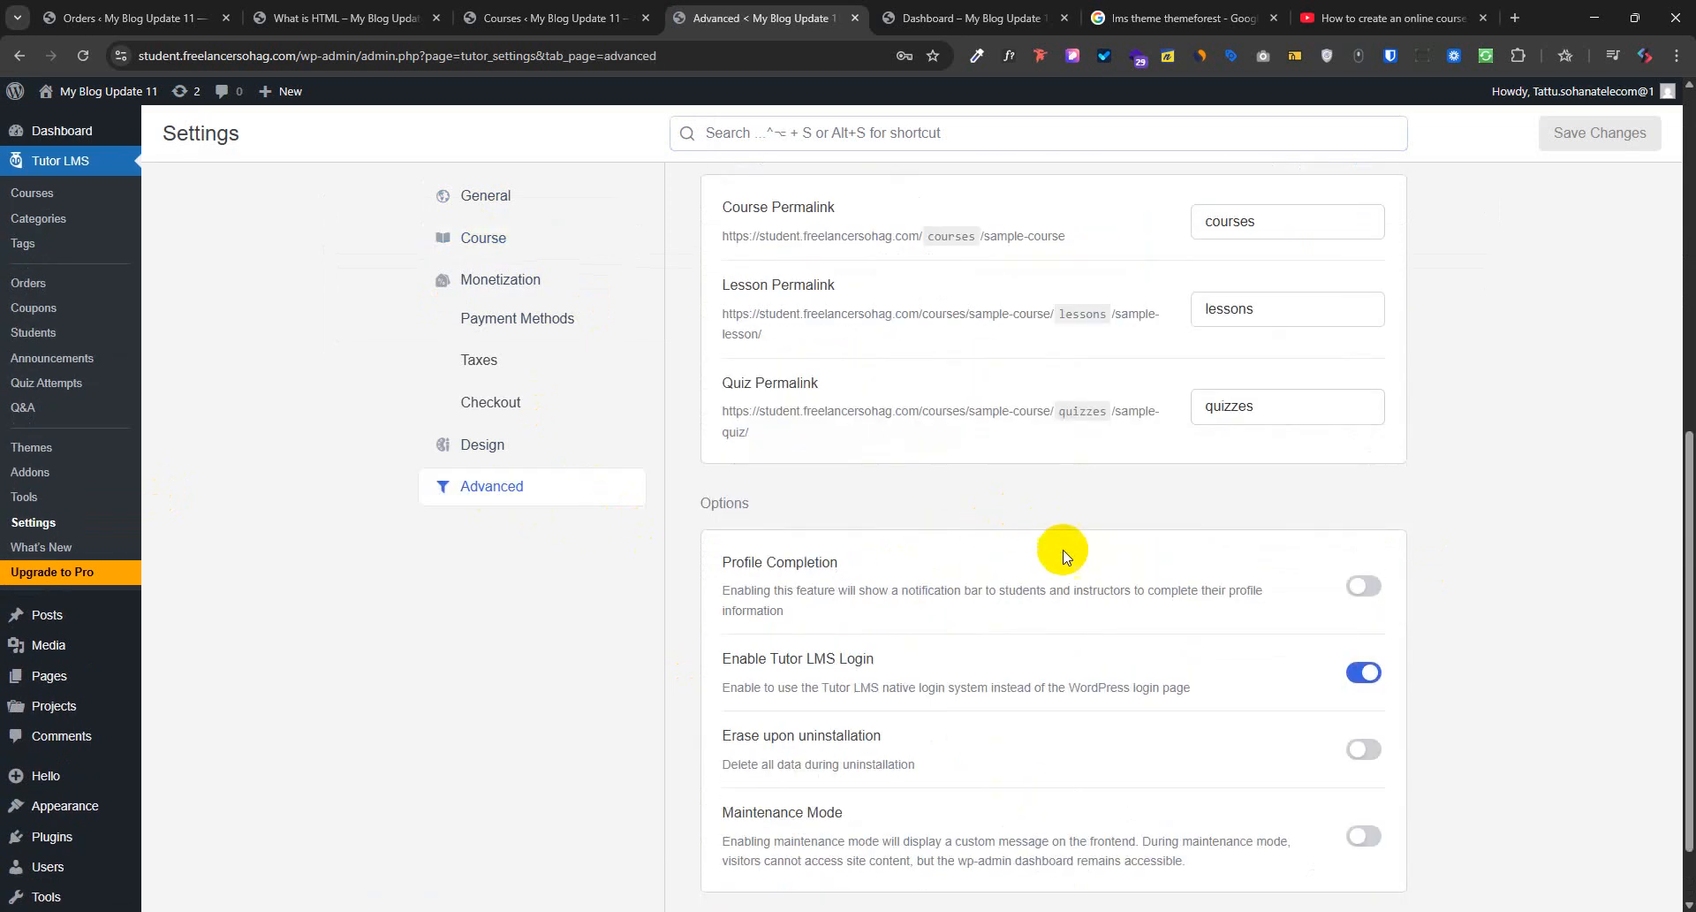
pyautogui.scroll(-1, 1060, 619)
pyautogui.scroll(2, 1052, 708)
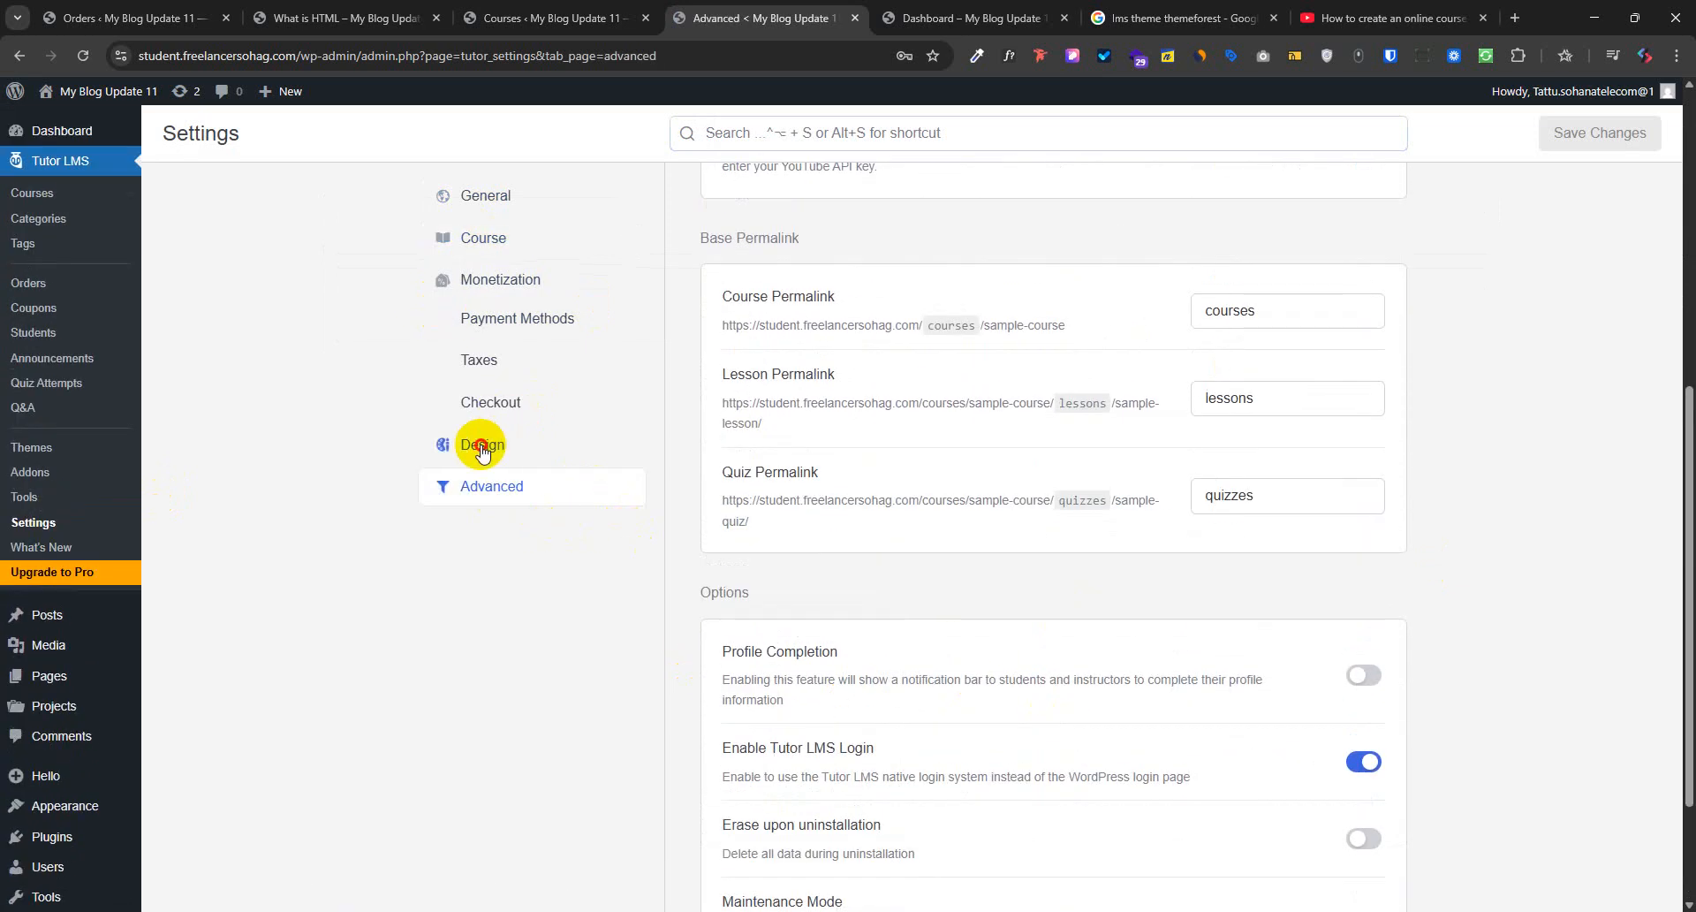
pyautogui.click(482, 446)
pyautogui.scroll(-2, 1007, 690)
pyautogui.scroll(2, 998, 654)
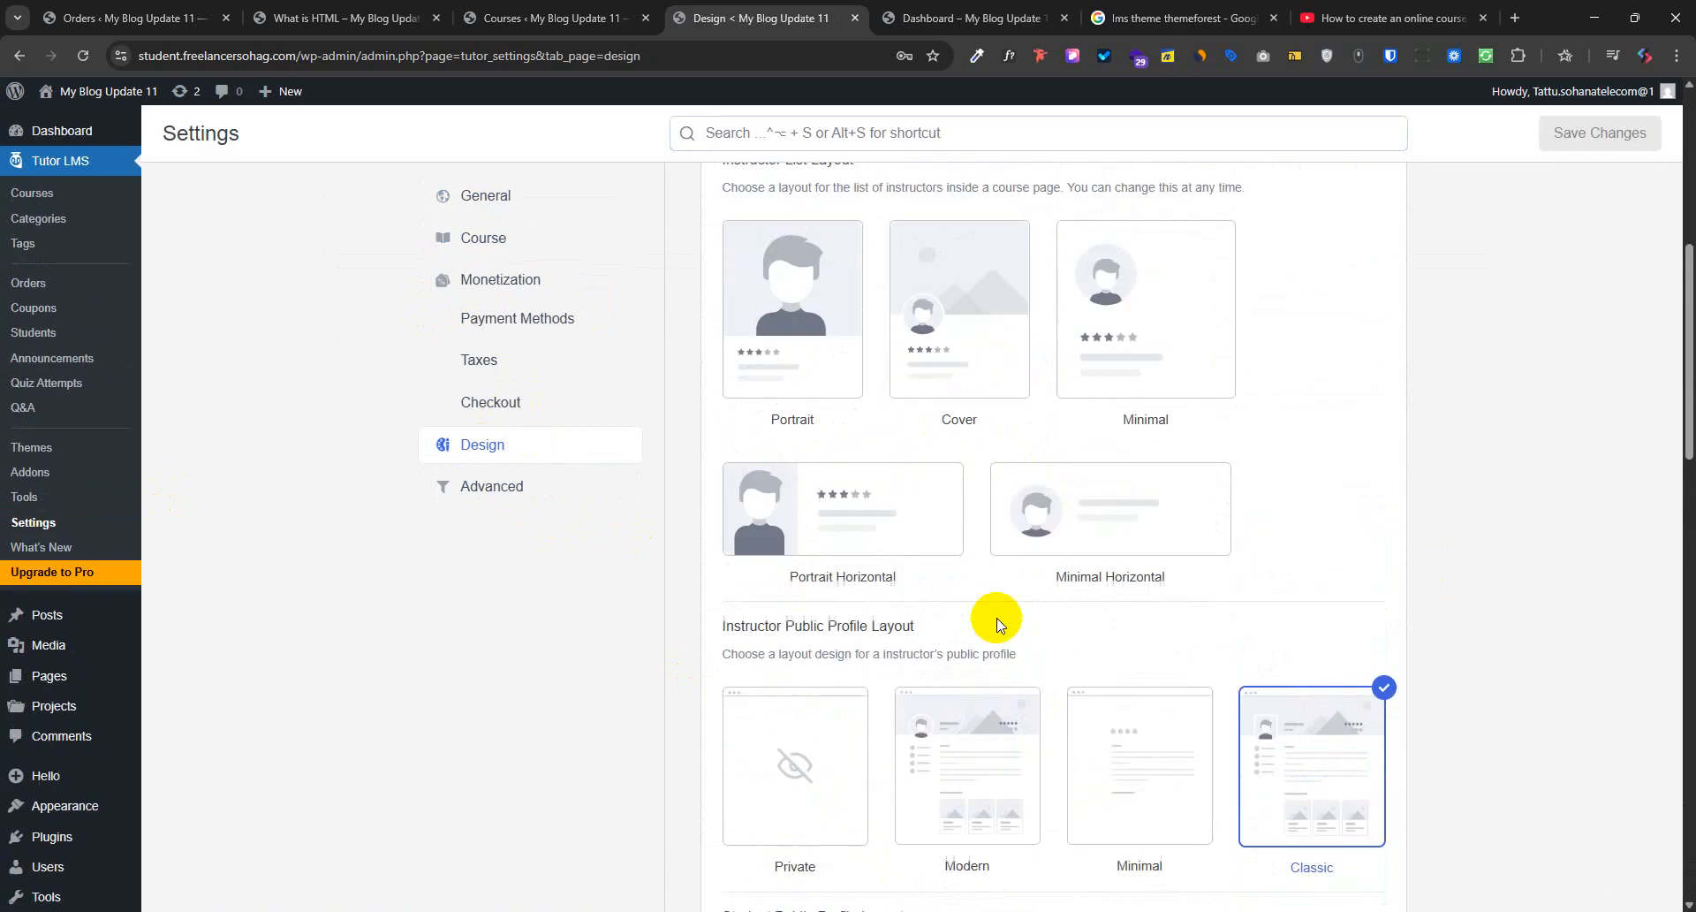
# Check the Tutor LMS Announcements page and open the Students list
pyautogui.click(49, 358)
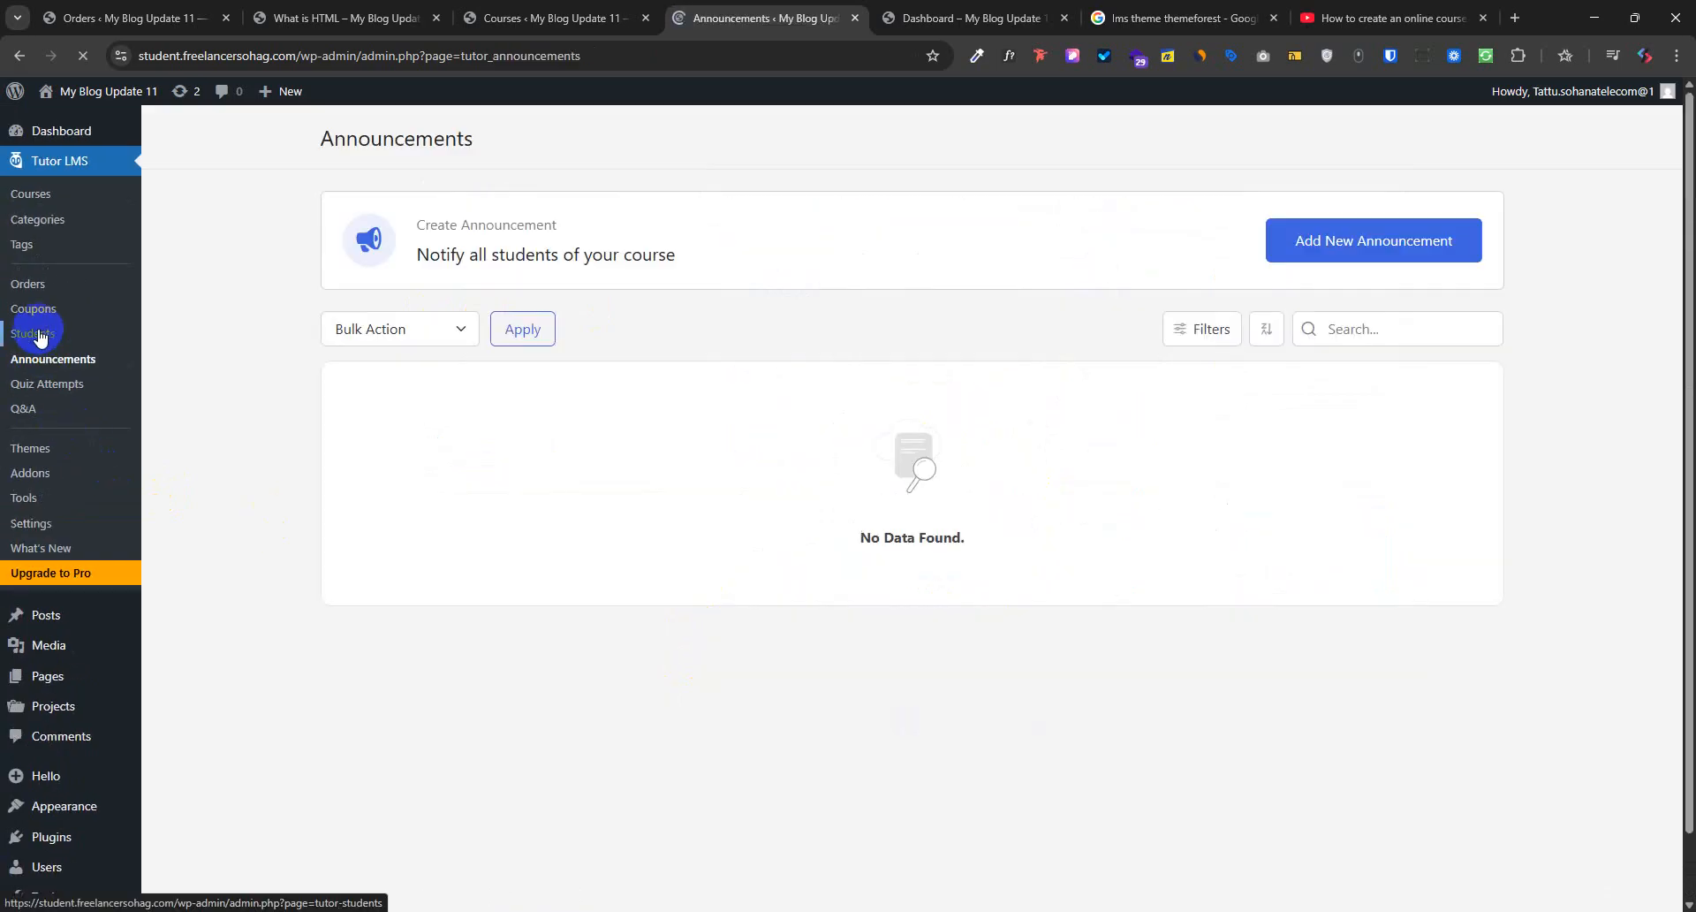
pyautogui.click(39, 336)
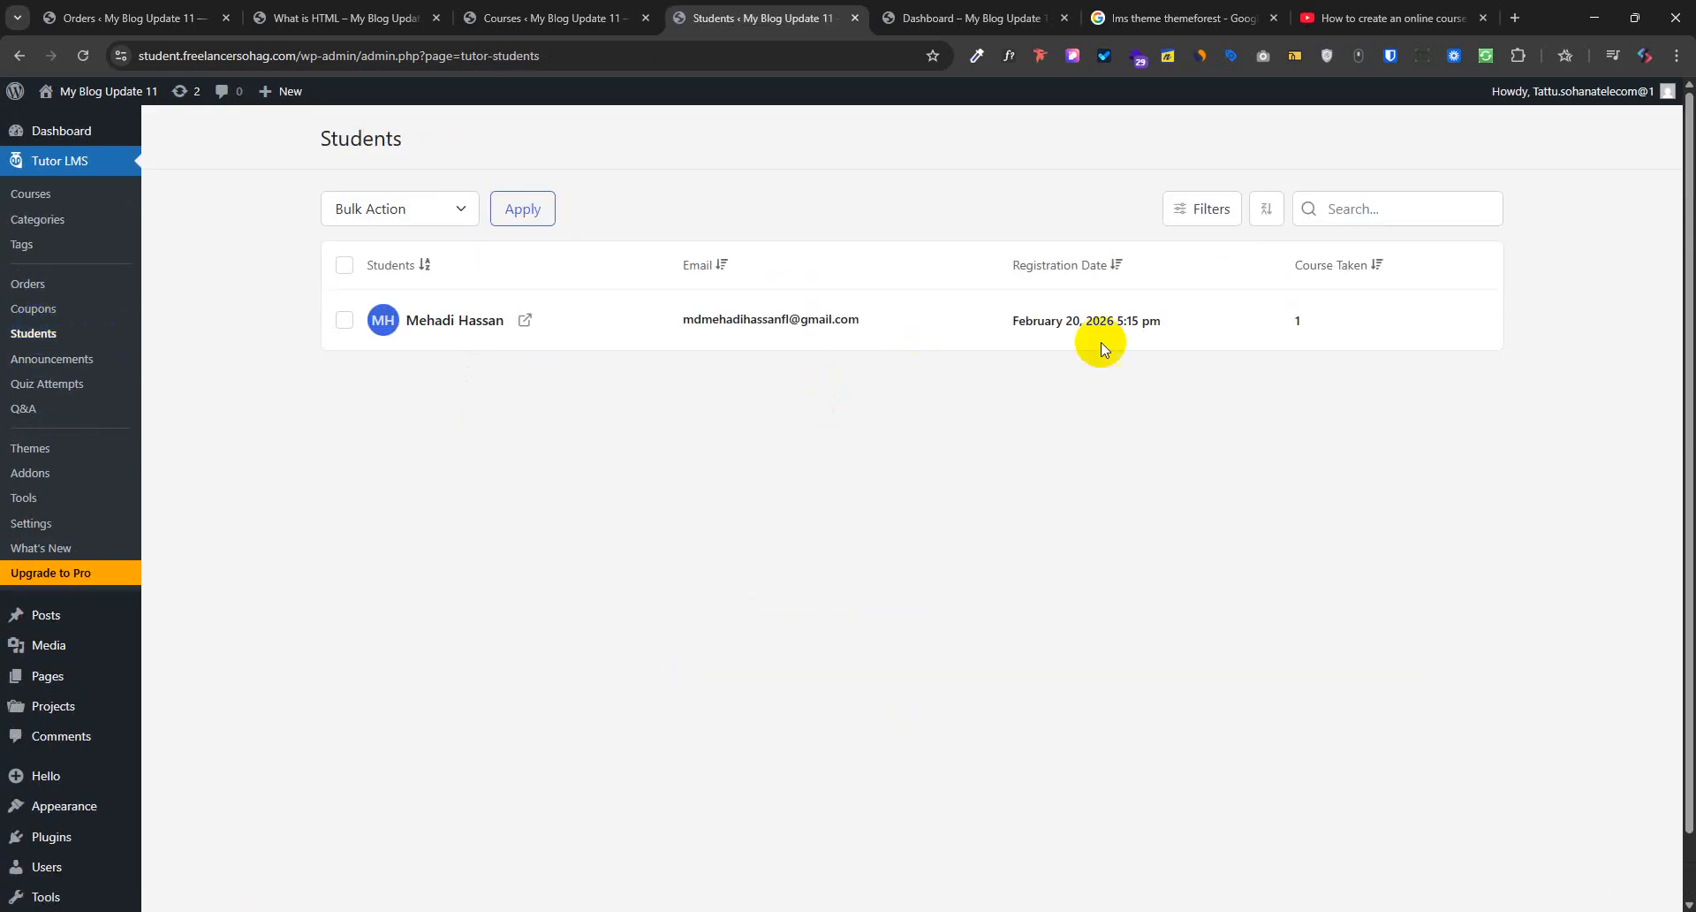
# Look through the Tutor LMS Announcements, Q&A, Themes, Addons, Tools, Settings and Students pages
pyautogui.click(46, 384)
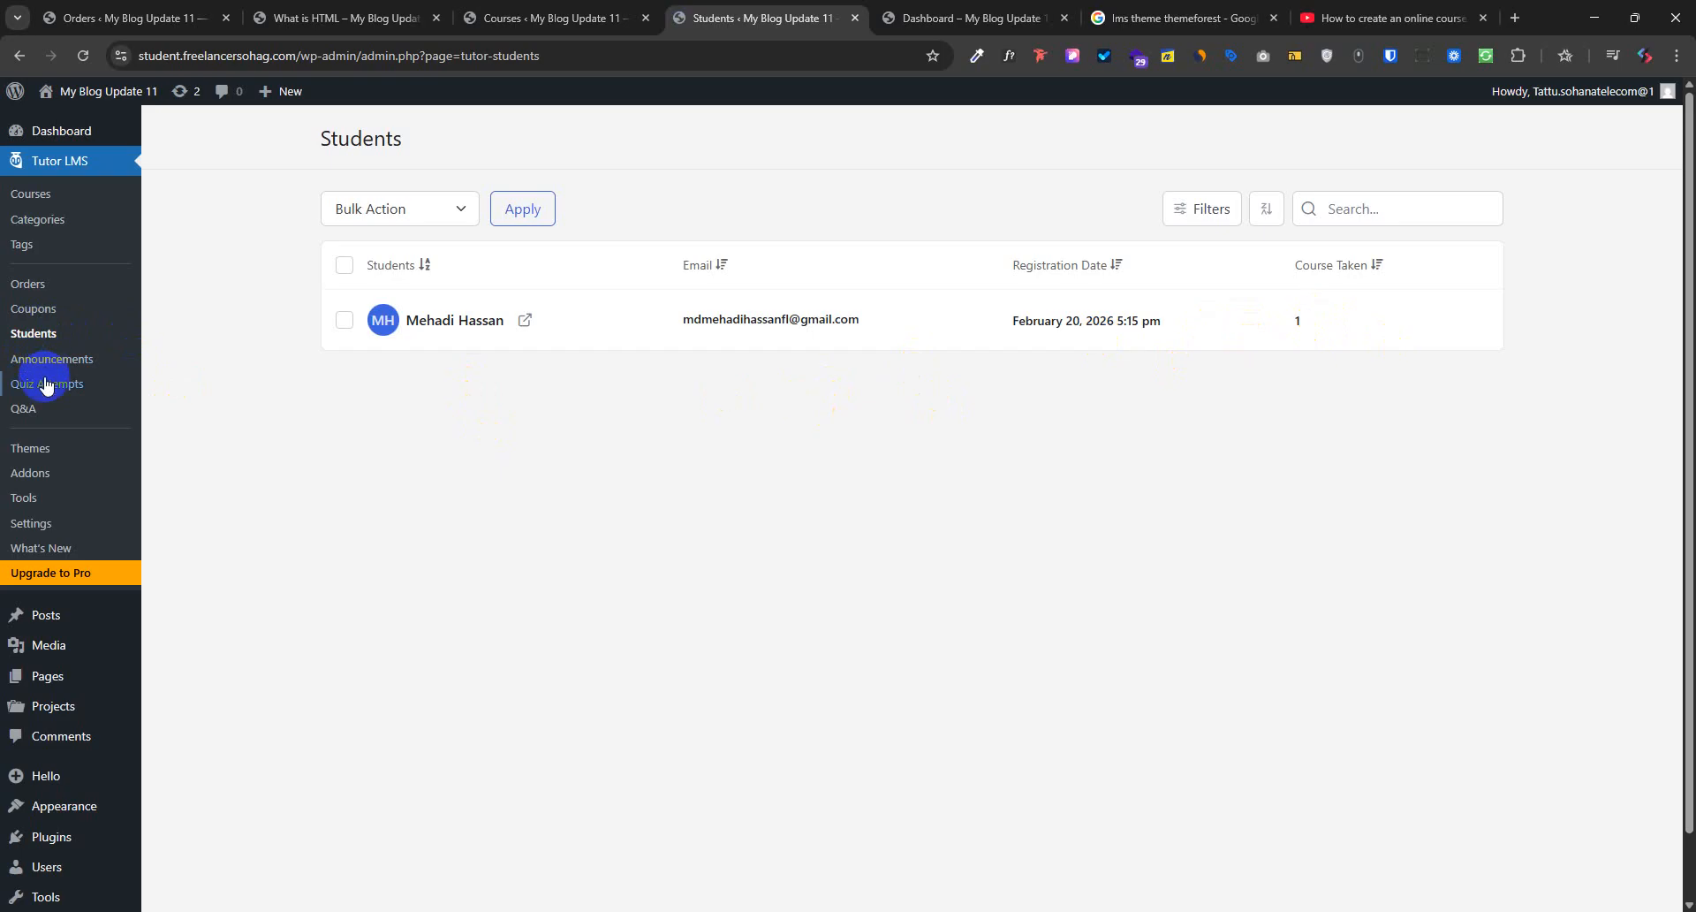
pyautogui.click(49, 364)
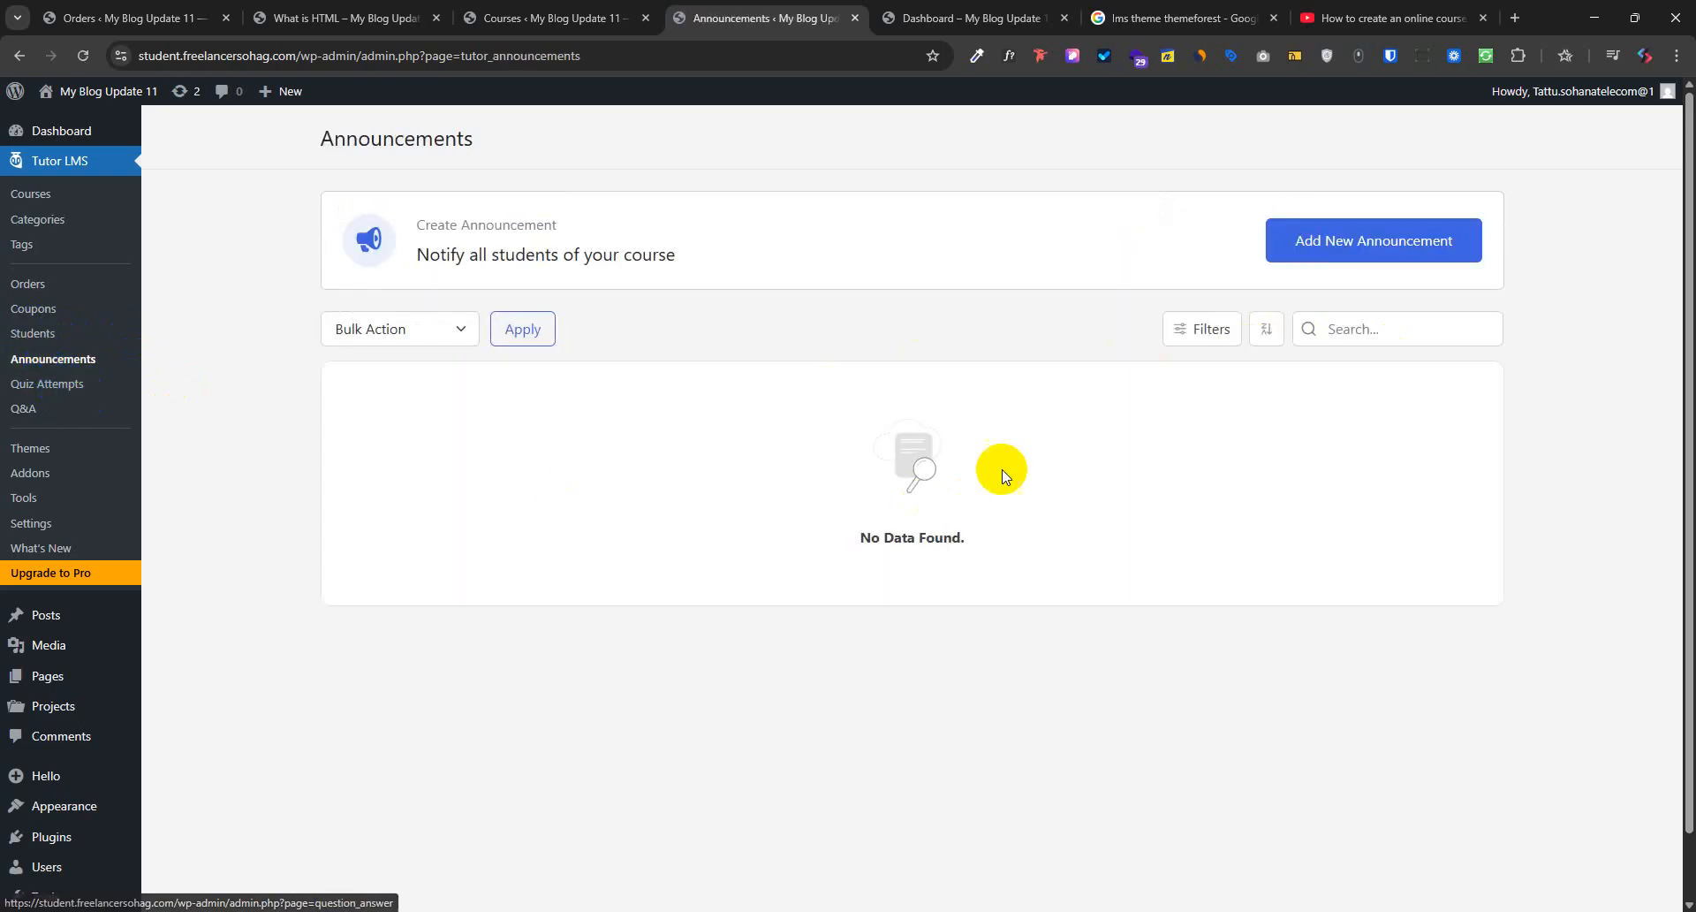
pyautogui.click(41, 395)
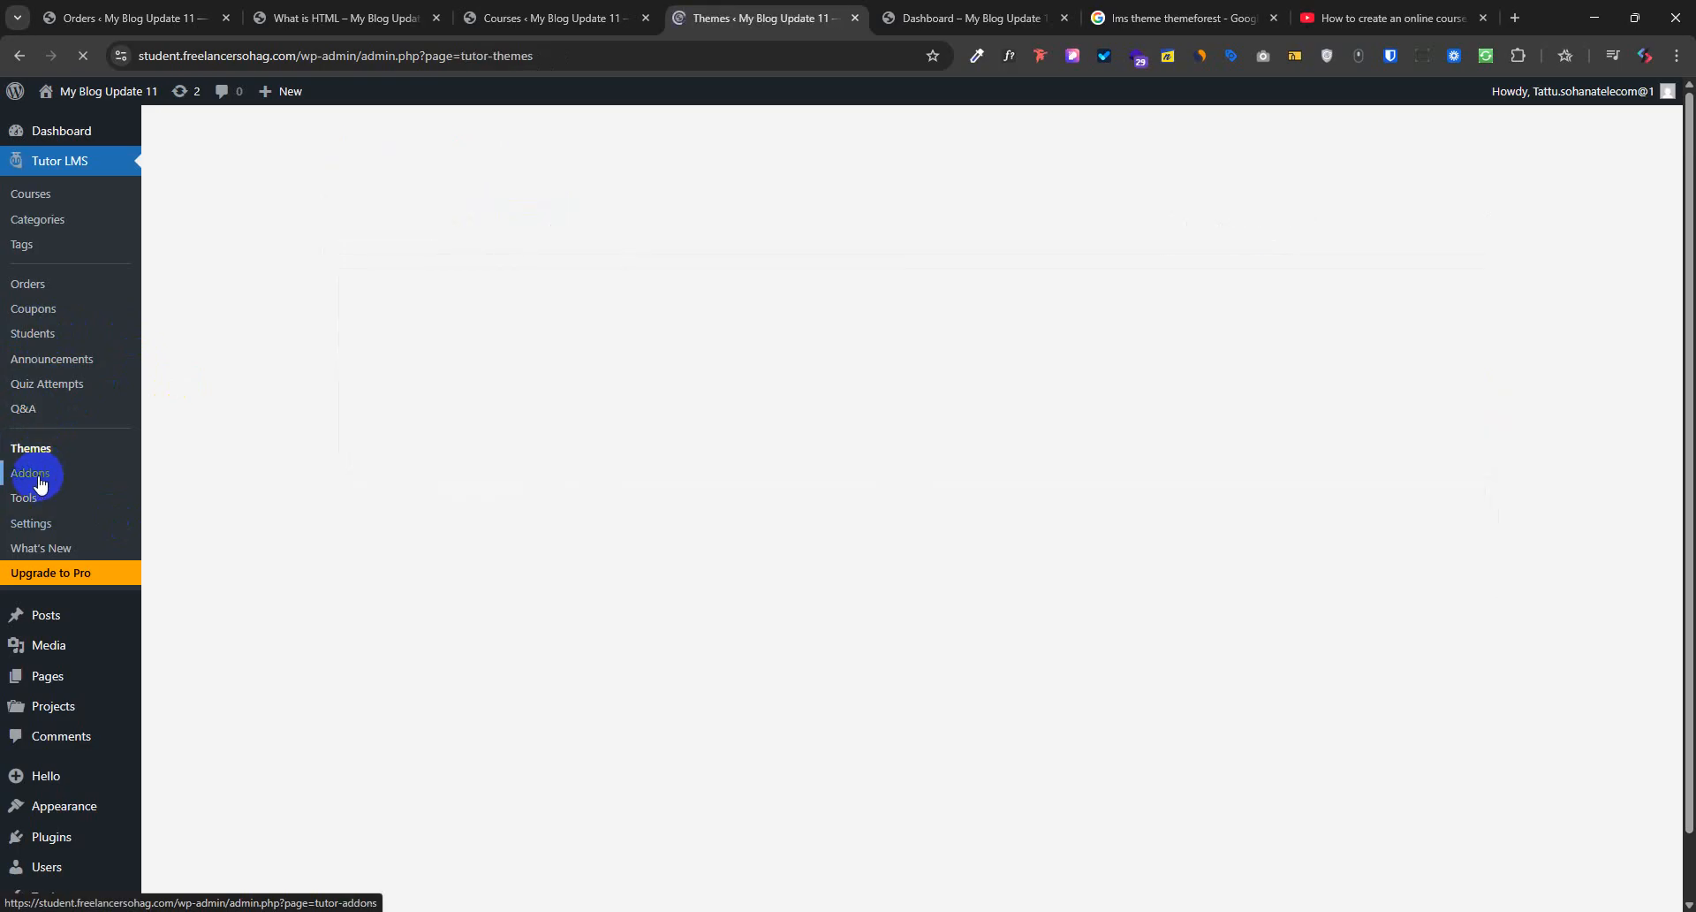
pyautogui.click(32, 473)
pyautogui.click(32, 504)
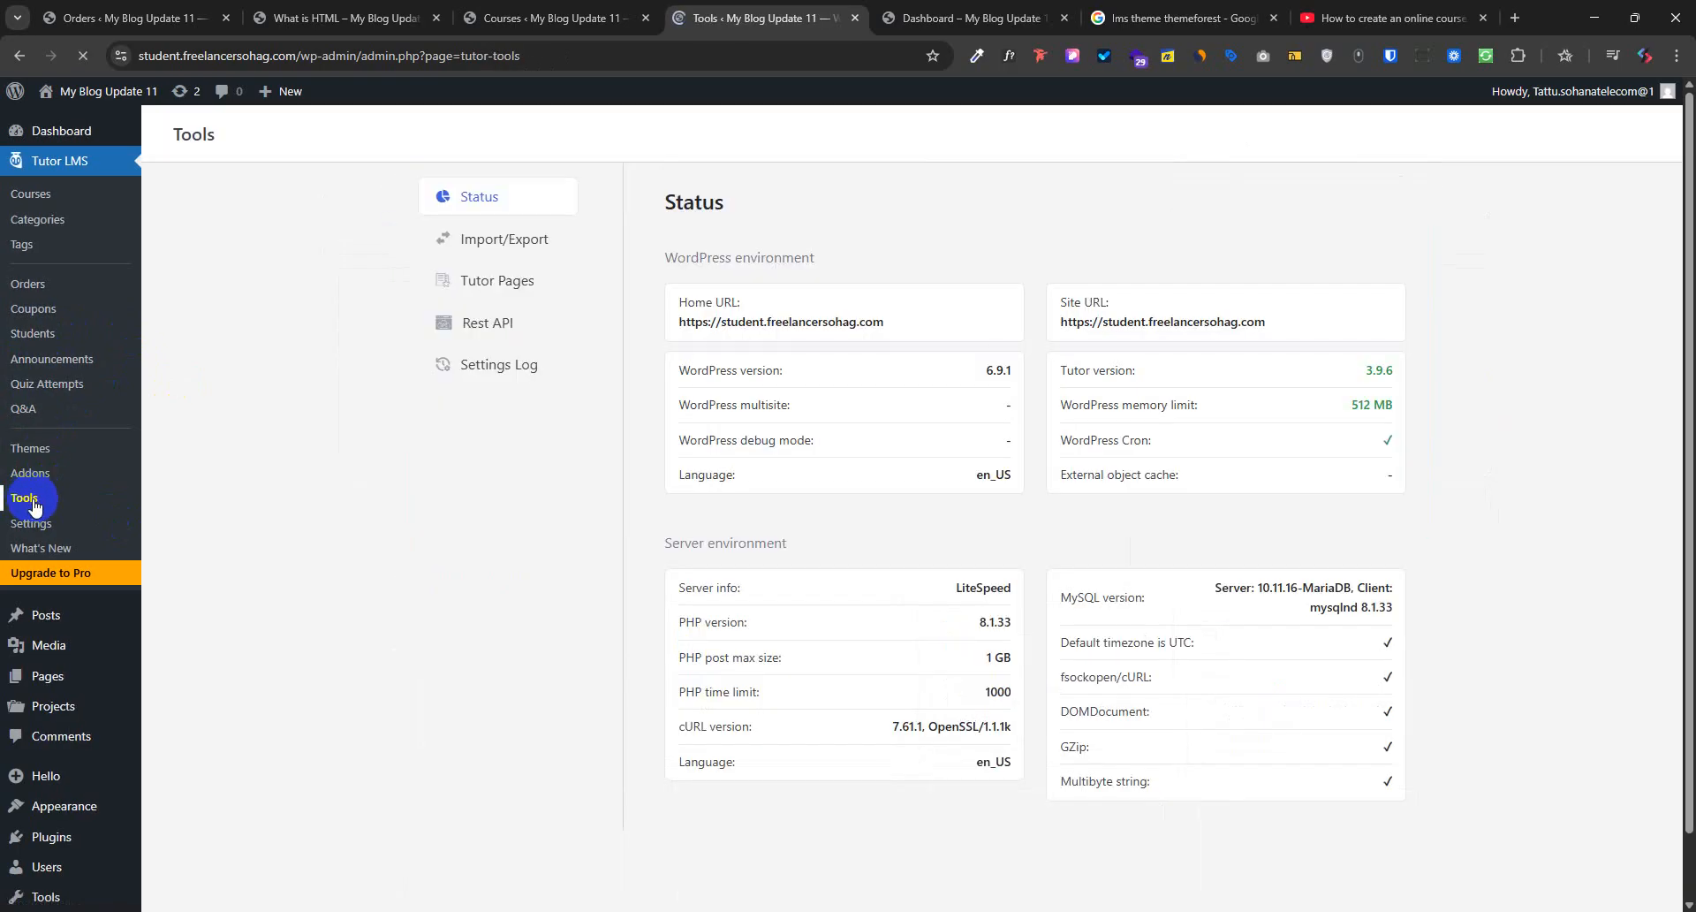
pyautogui.click(32, 525)
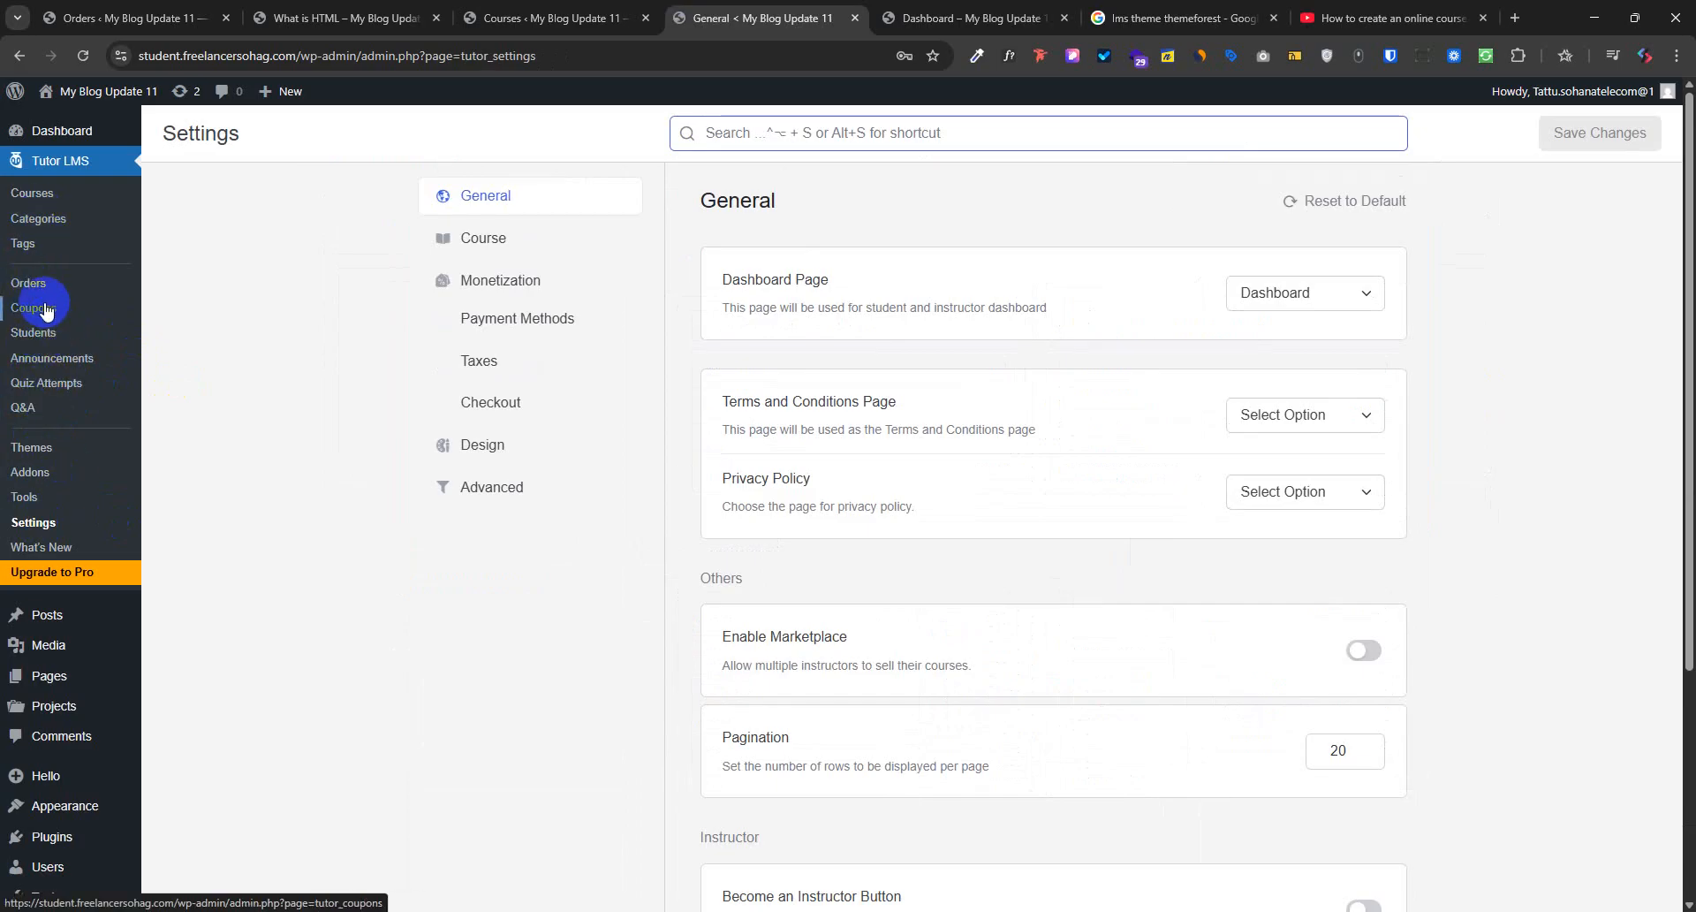
pyautogui.click(39, 341)
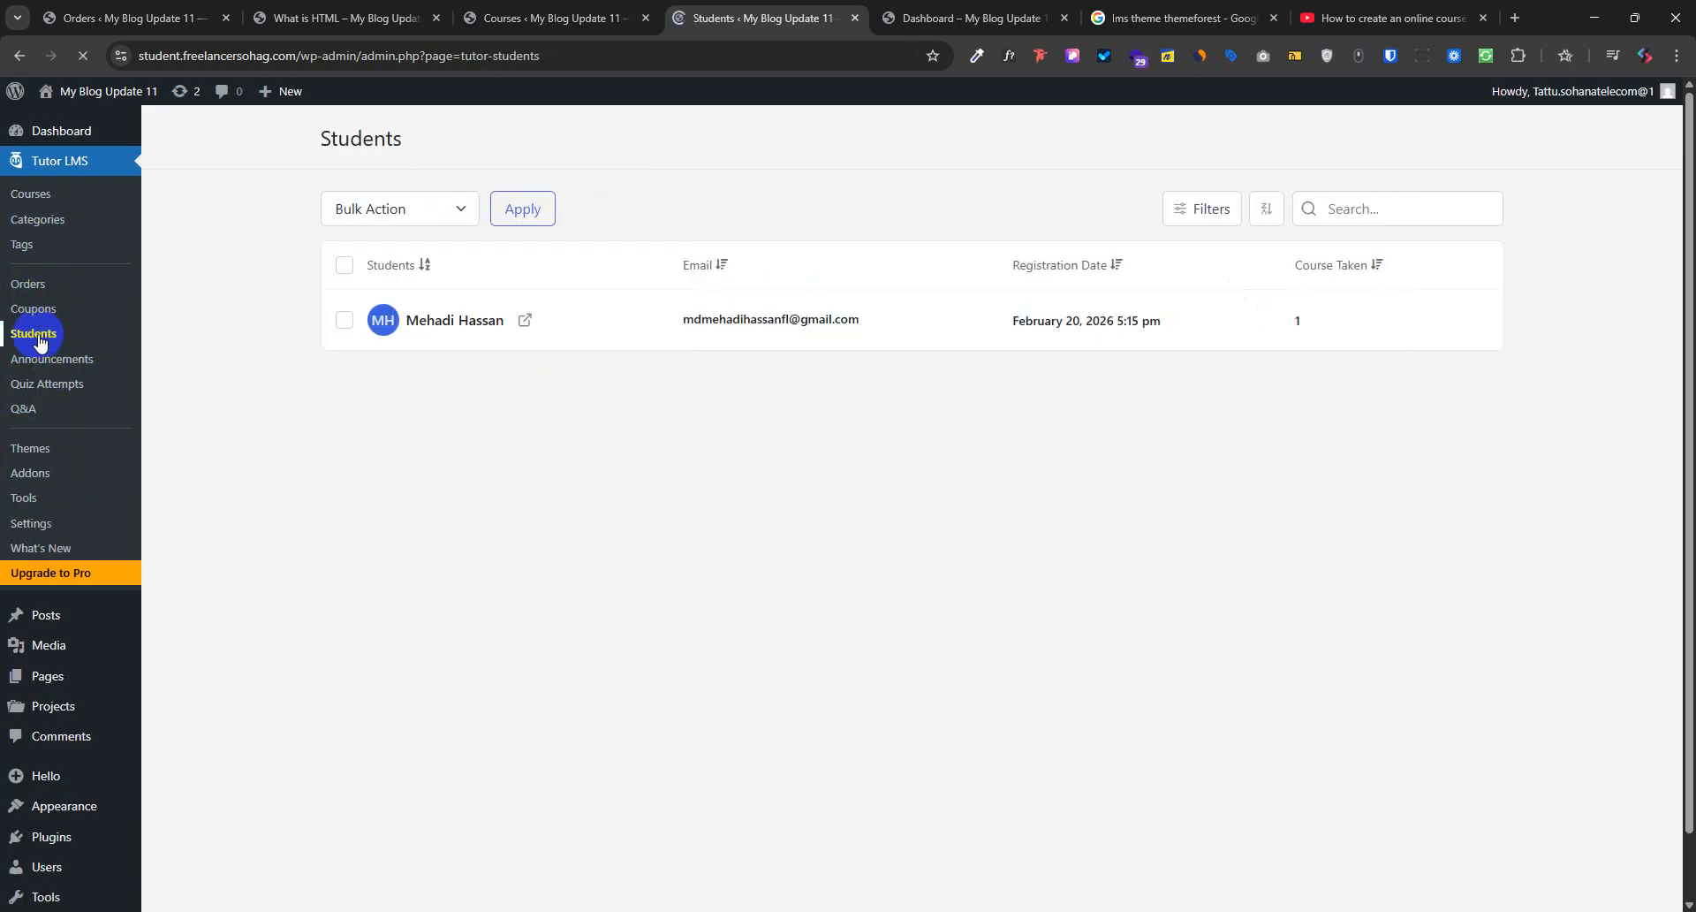
# In the Tutor LMS General settings, enable the Become an Instructor Button and Allow Instructors to Publish Courses
pyautogui.click(44, 521)
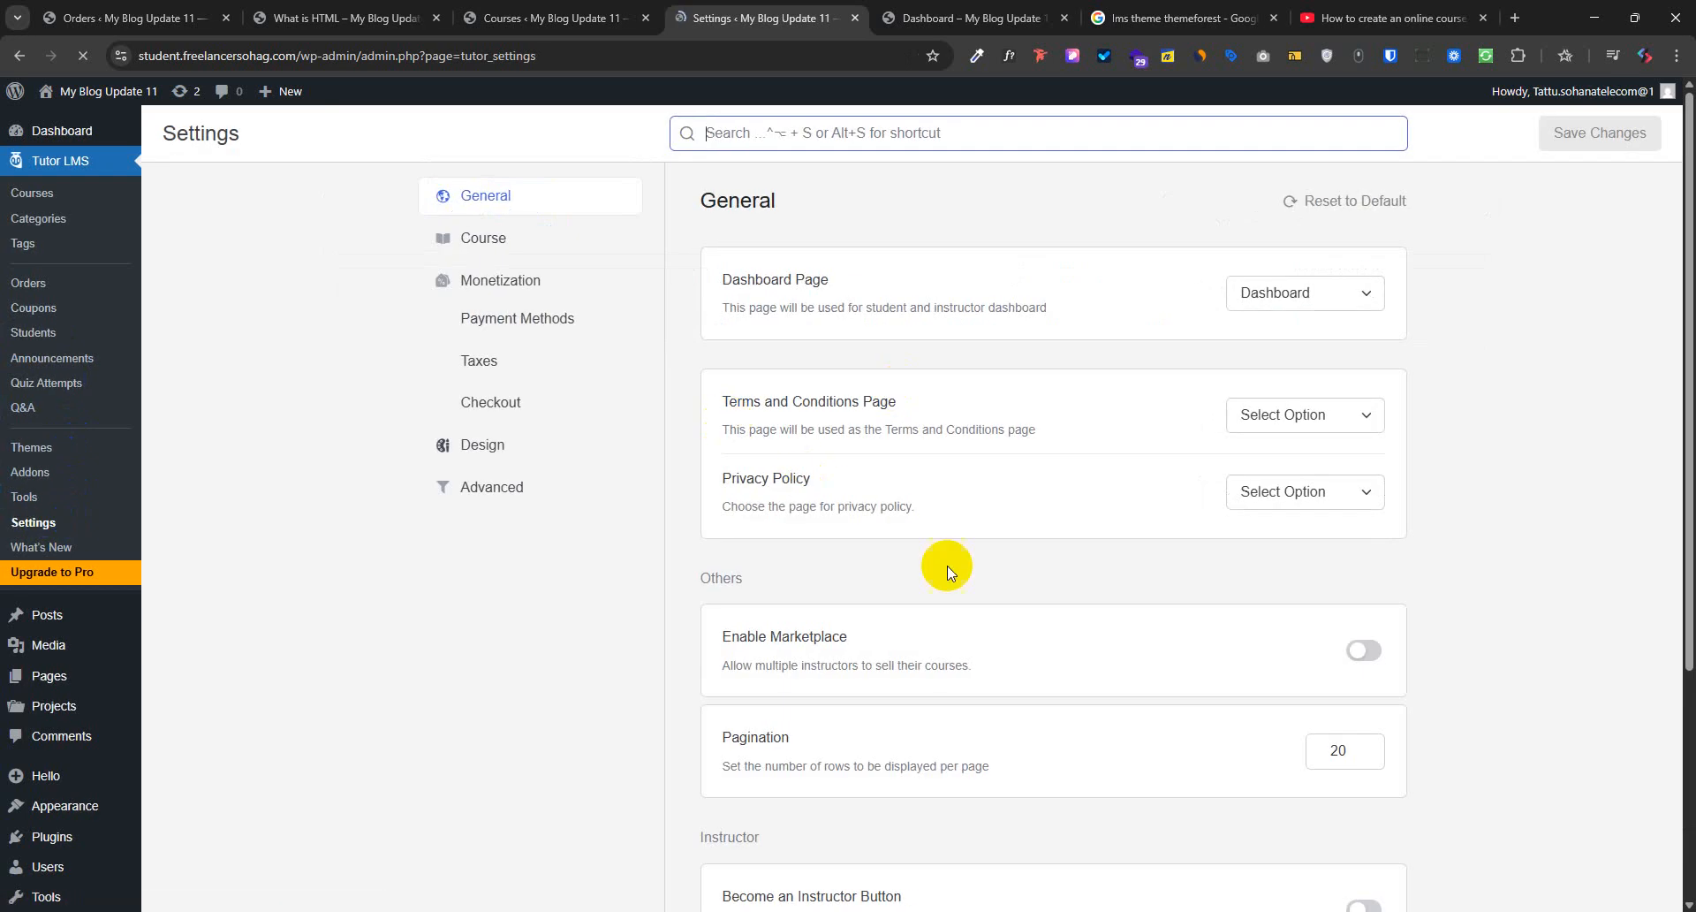
pyautogui.scroll(-5, 1053, 704)
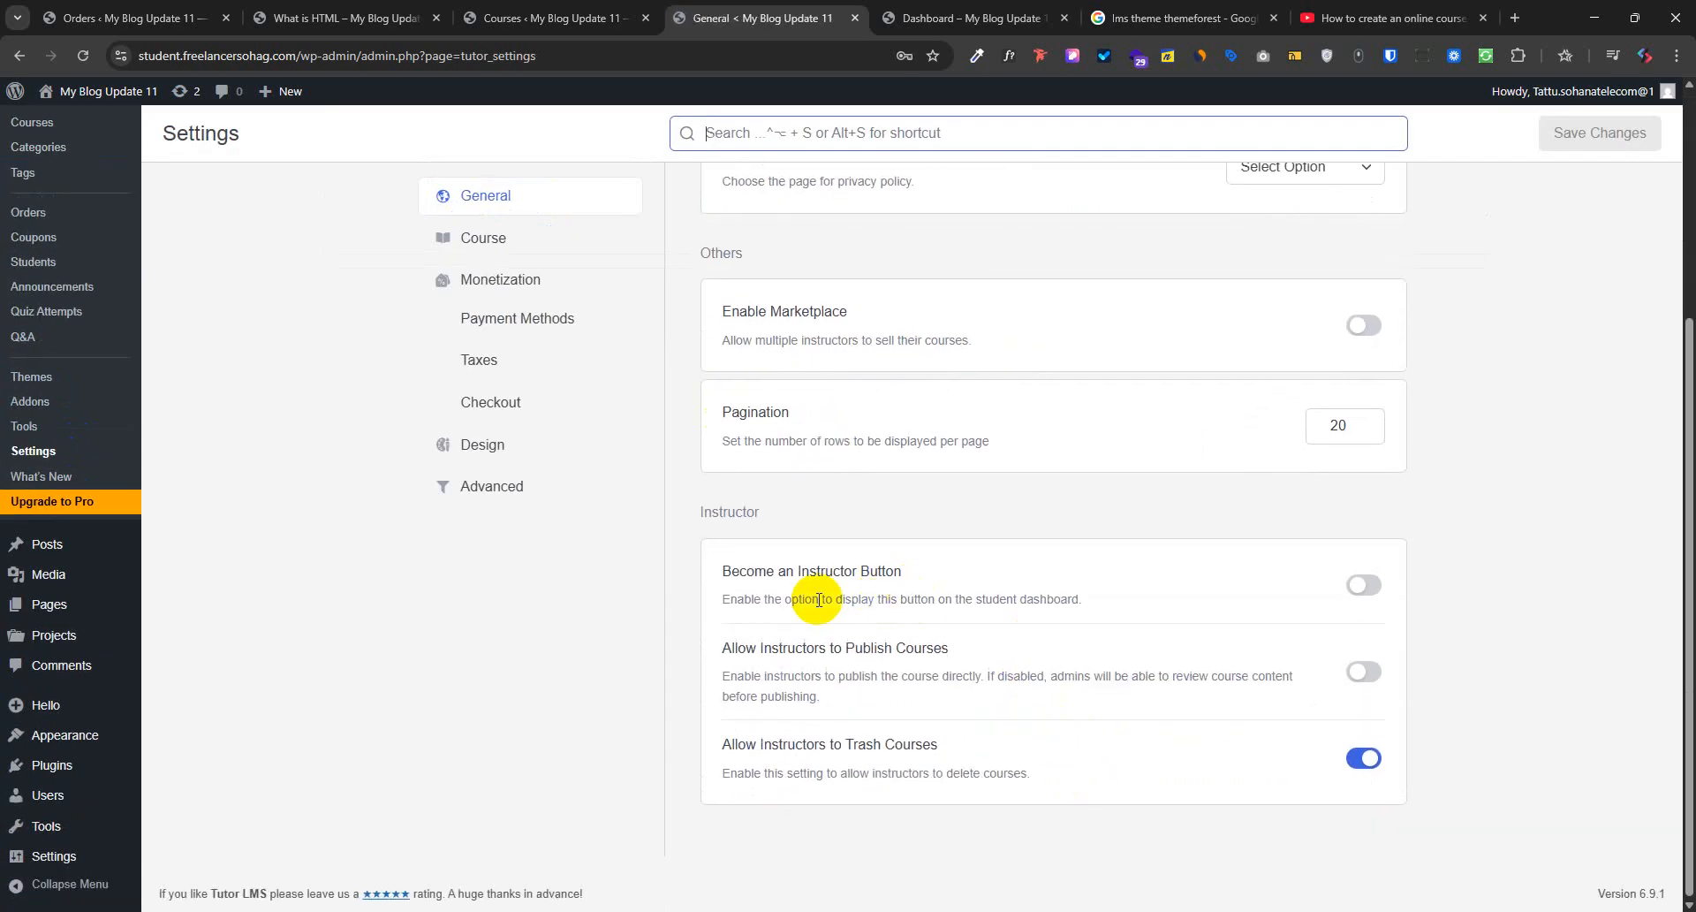
pyautogui.click(1365, 588)
pyautogui.click(1364, 672)
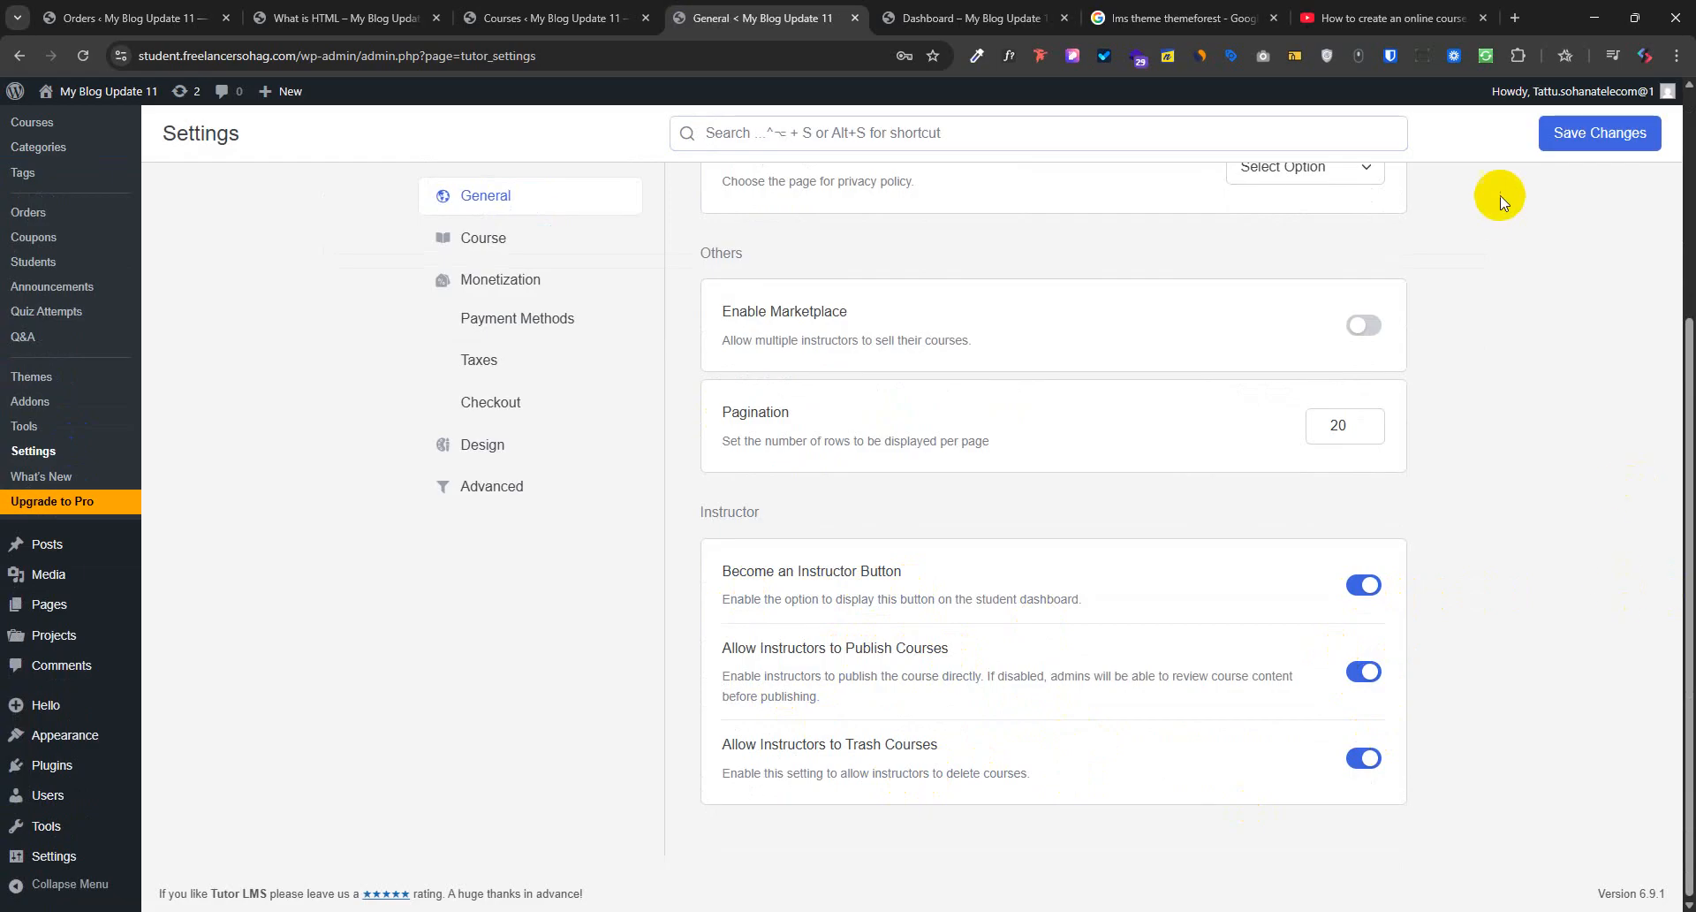
# Turn on Enable Marketplace in the General settings and save the changes
pyautogui.scroll(2, 1499, 421)
pyautogui.scroll(1, 1478, 572)
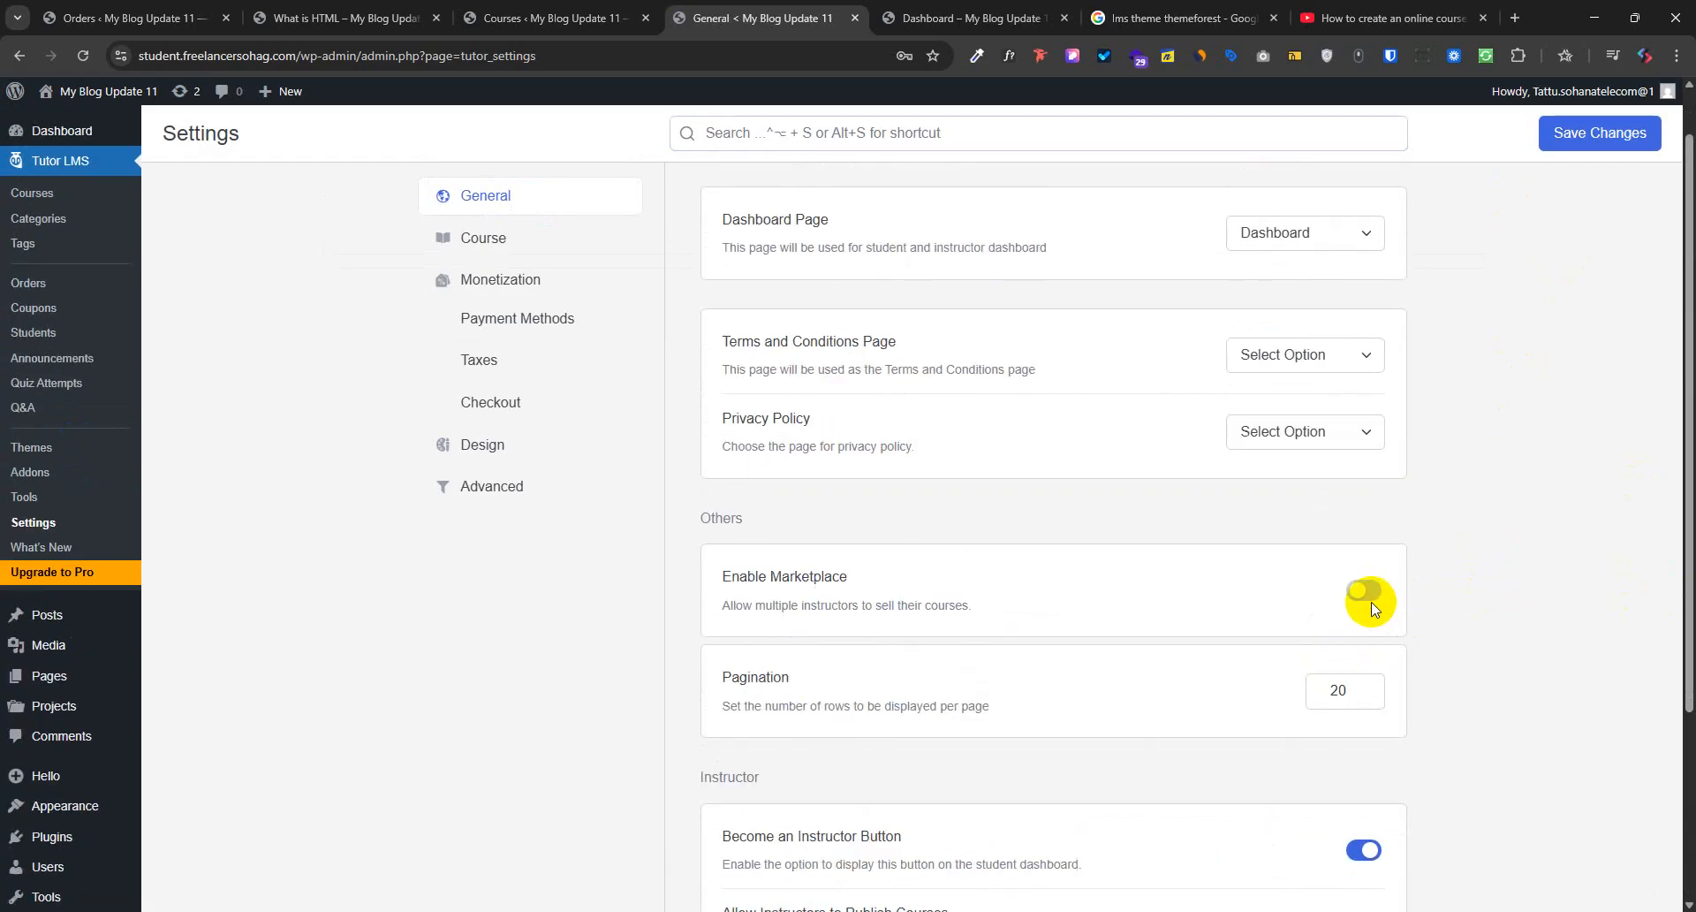
pyautogui.click(1368, 592)
pyautogui.moveTo(732, 605); pyautogui.dragTo(941, 601)
pyautogui.scroll(1, 1355, 409)
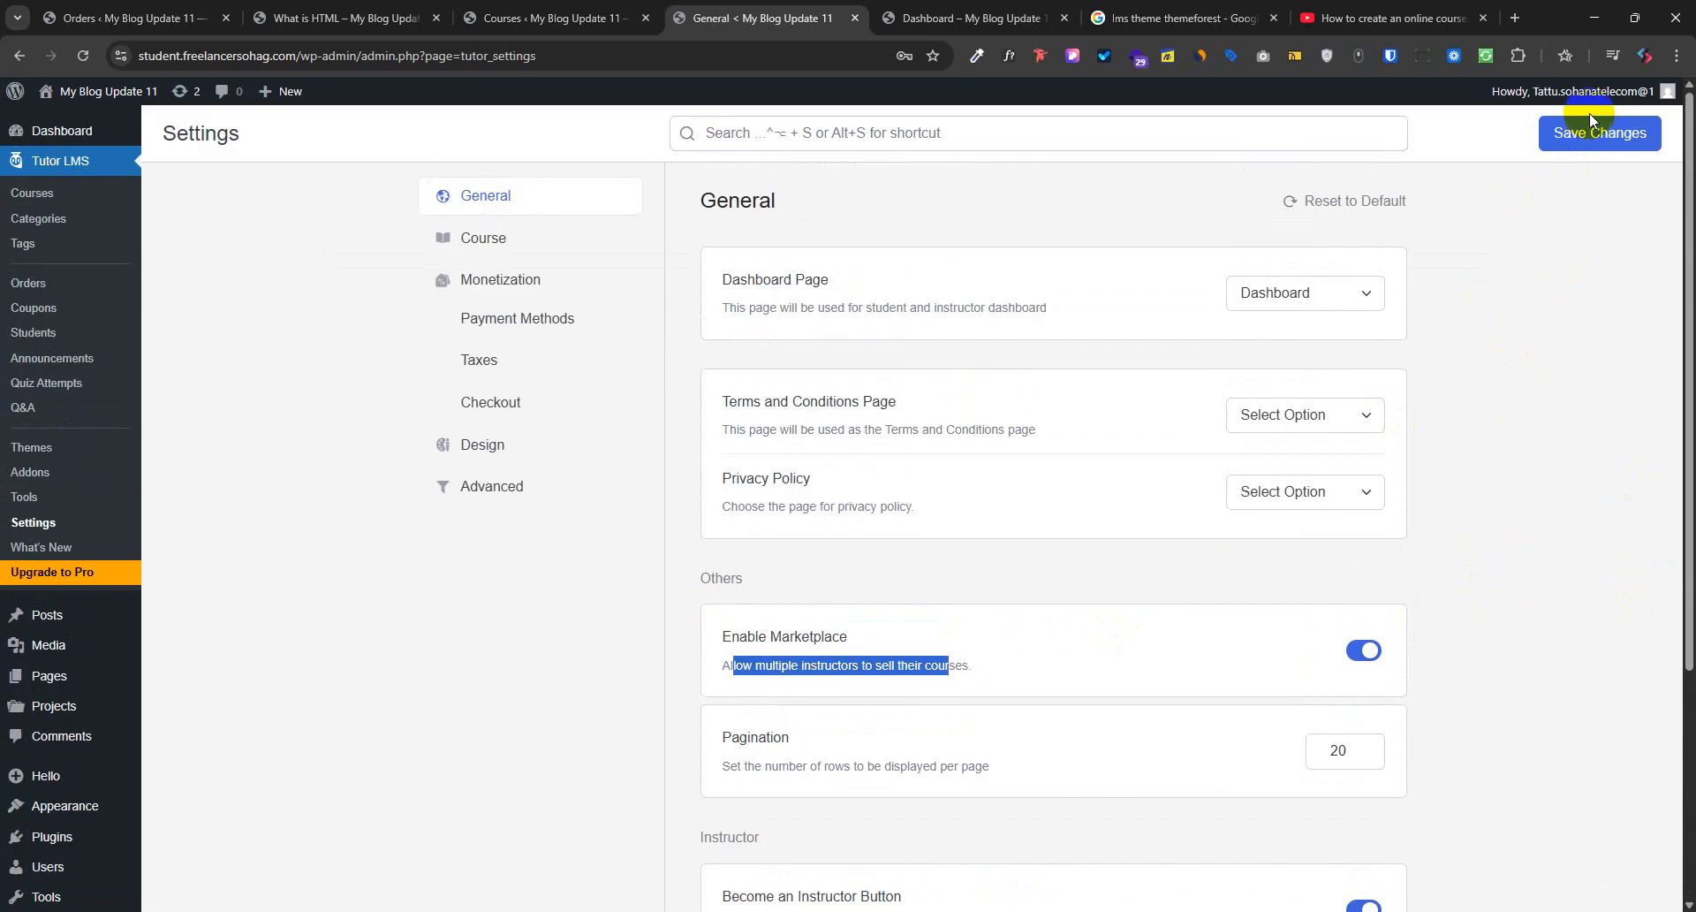
pyautogui.click(1588, 135)
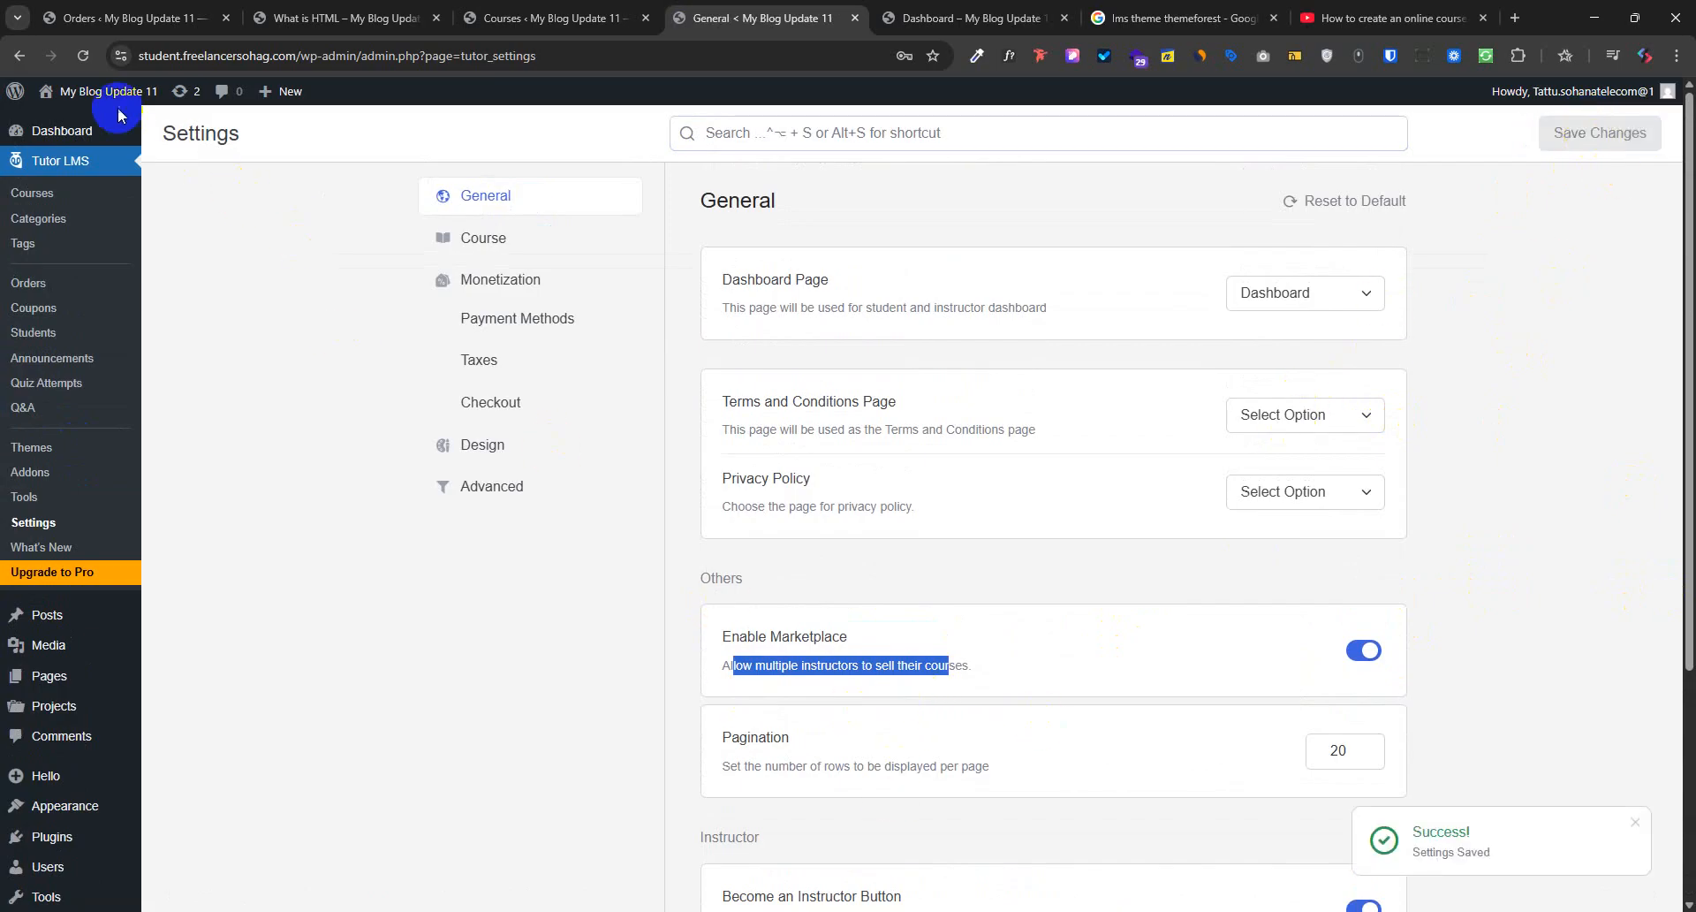
# Reload the settings page, review the Enable Marketplace option and open the Tutor LMS Instructors list
pyautogui.click(84, 57)
pyautogui.click(40, 435)
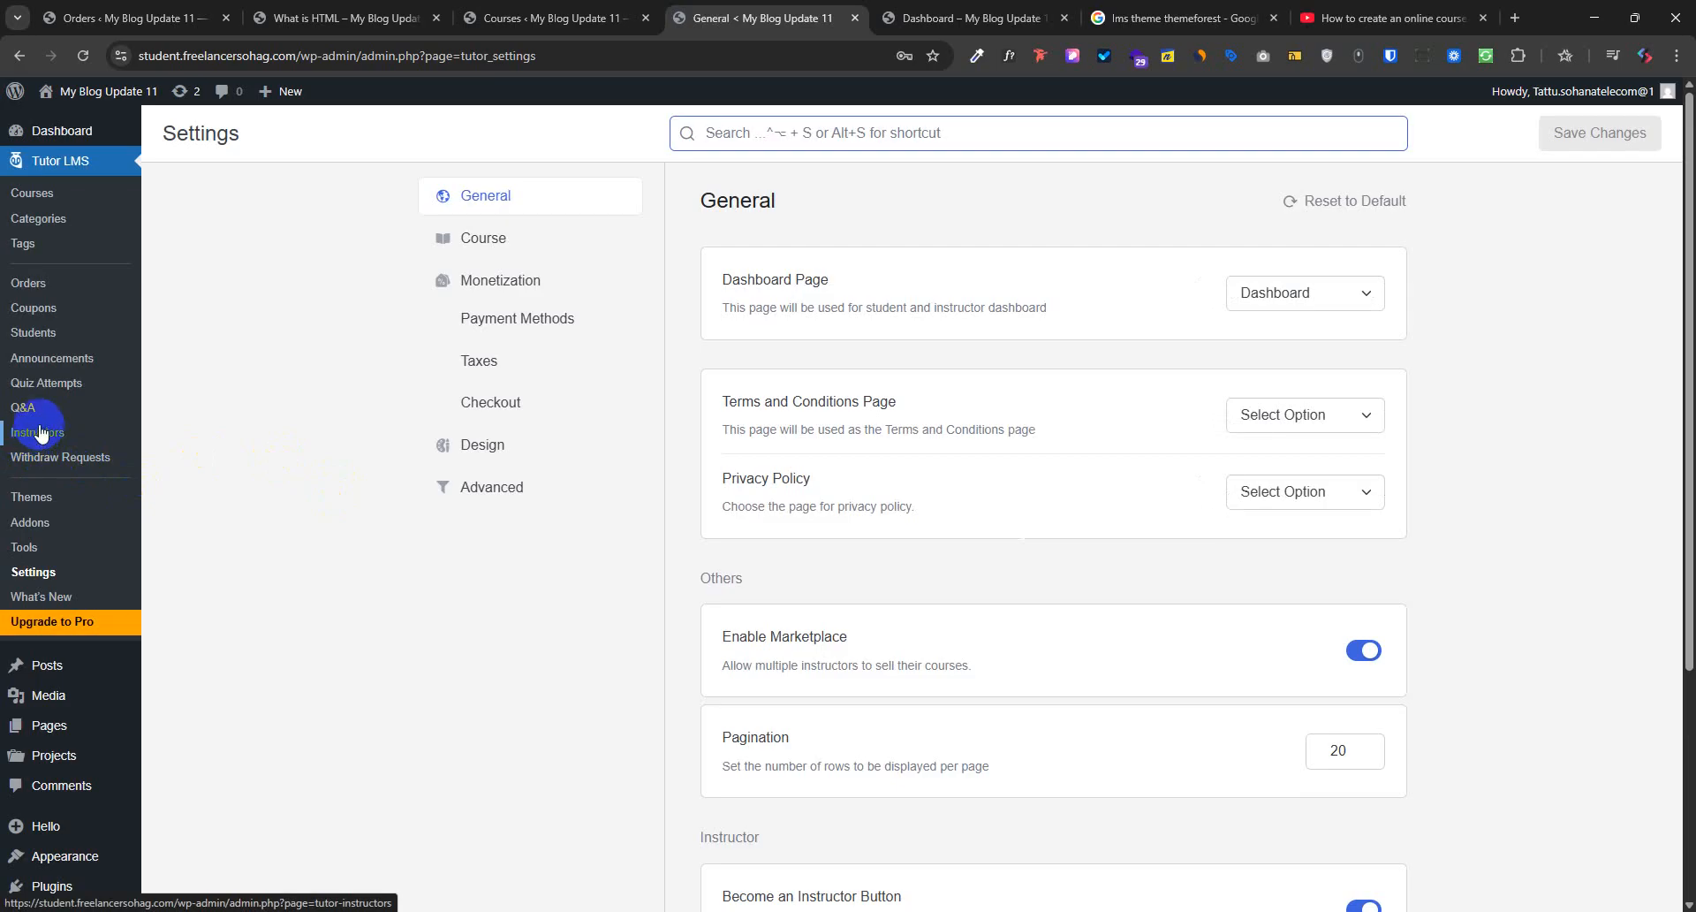
pyautogui.moveTo(731, 637); pyautogui.dragTo(887, 616)
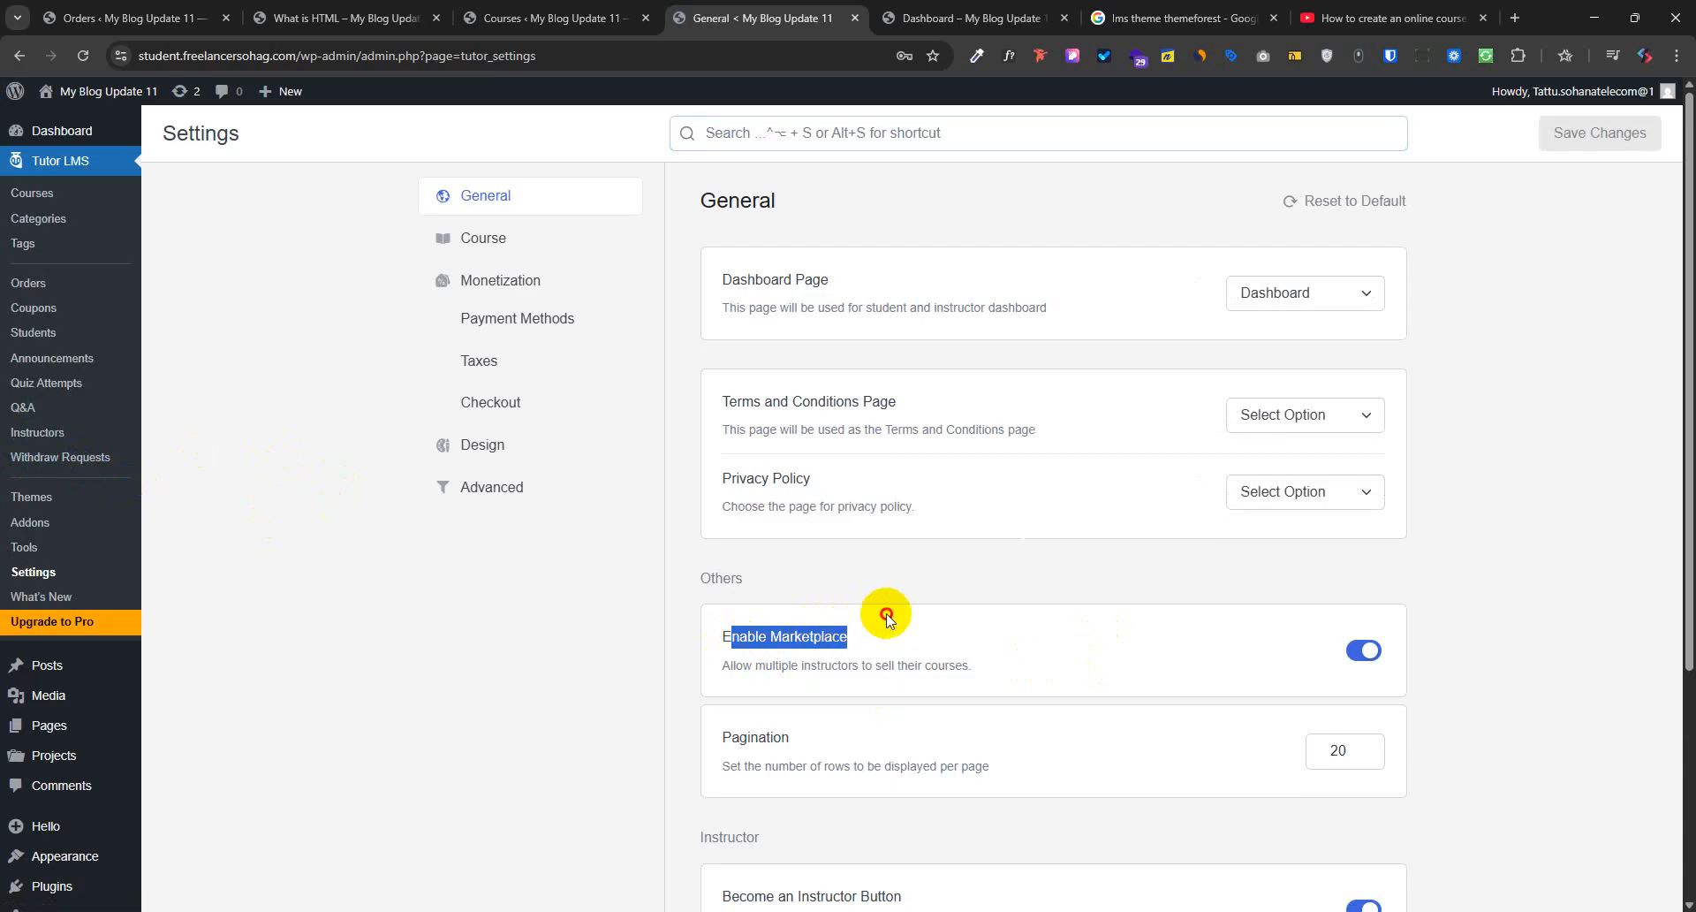
pyautogui.moveTo(853, 668); pyautogui.dragTo(1125, 681)
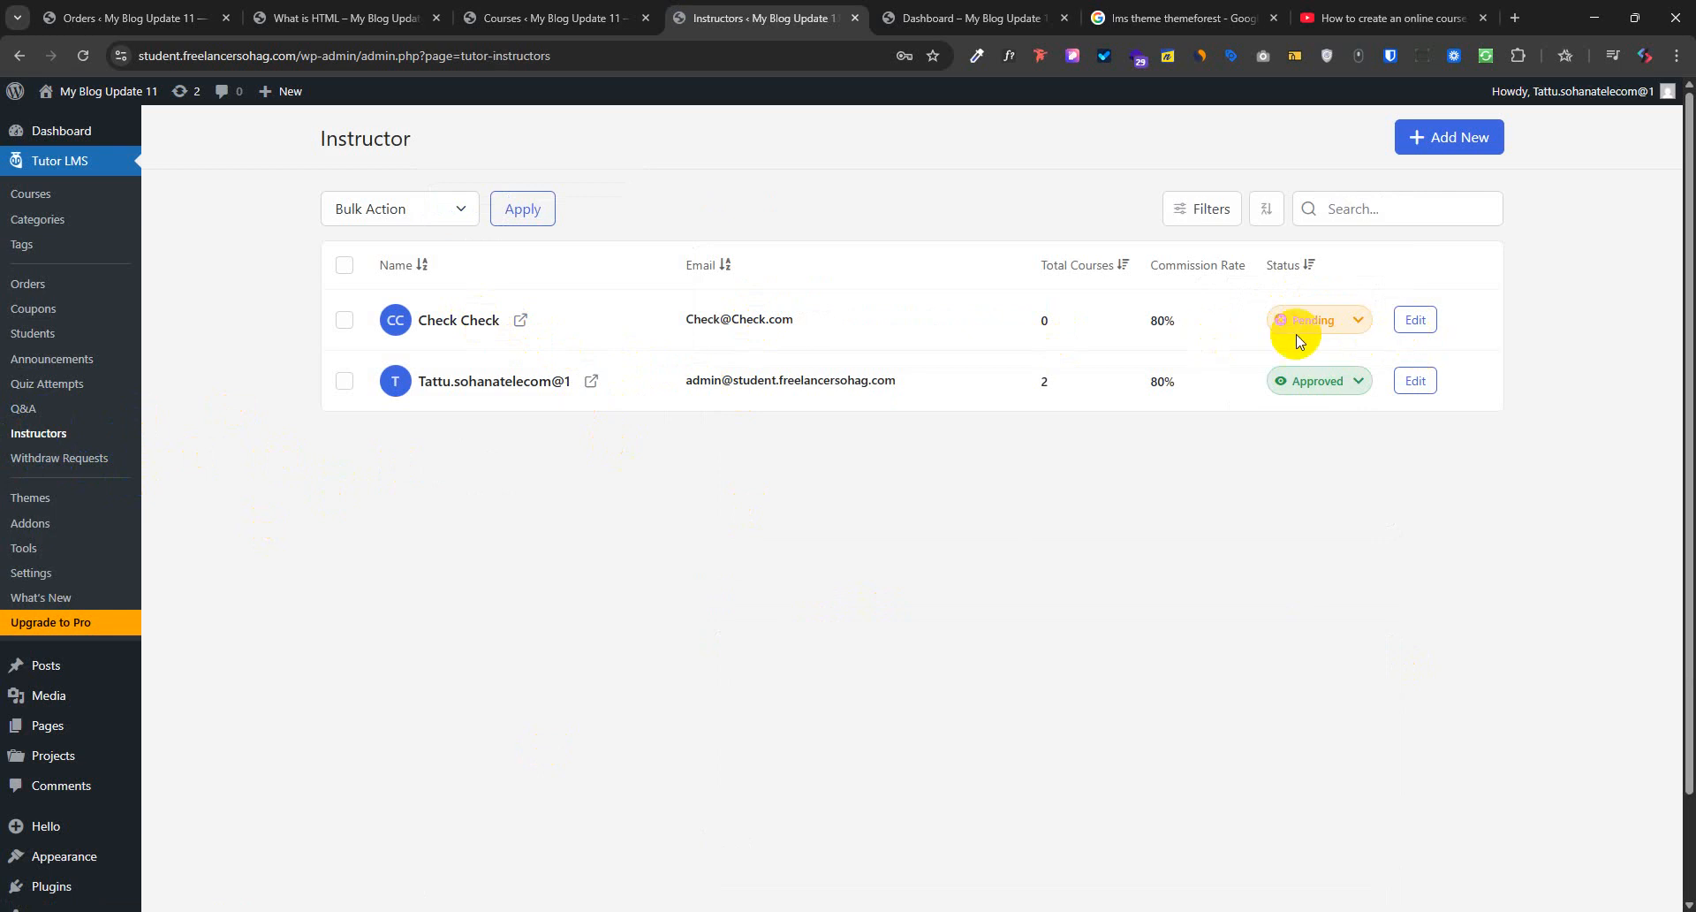
pyautogui.moveTo(1181, 388); pyautogui.dragTo(1117, 389)
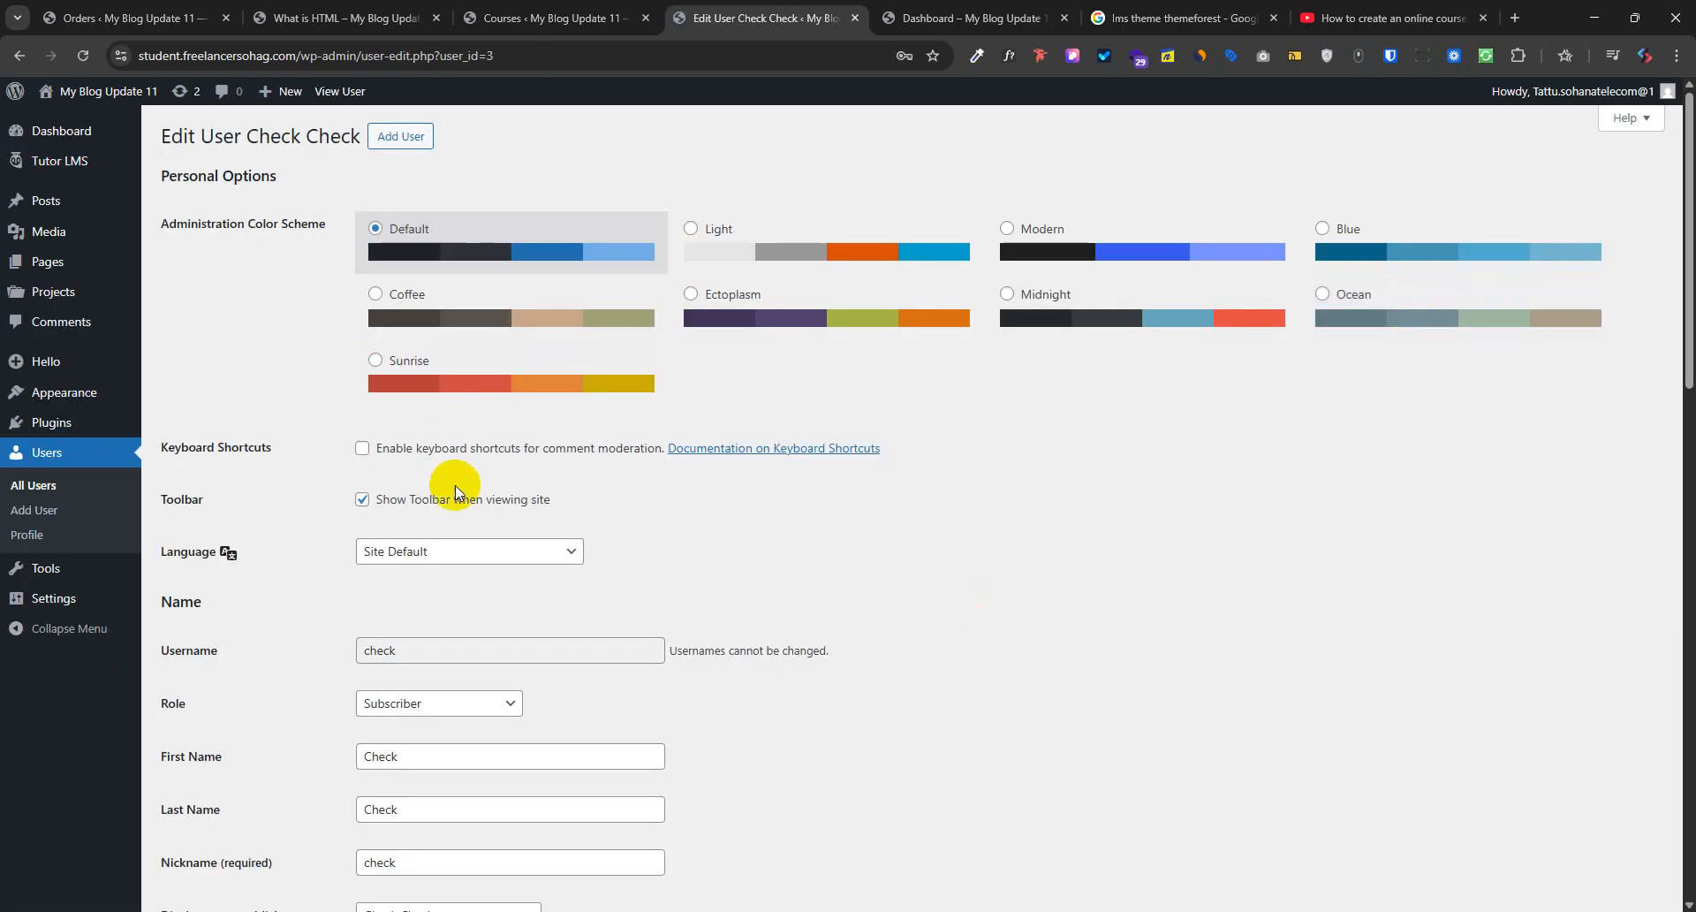
# Look over the profile fields on the pending instructor's user edit page, down to the Tutor Fields
pyautogui.scroll(-15, 606, 586)
pyautogui.scroll(-2, 560, 719)
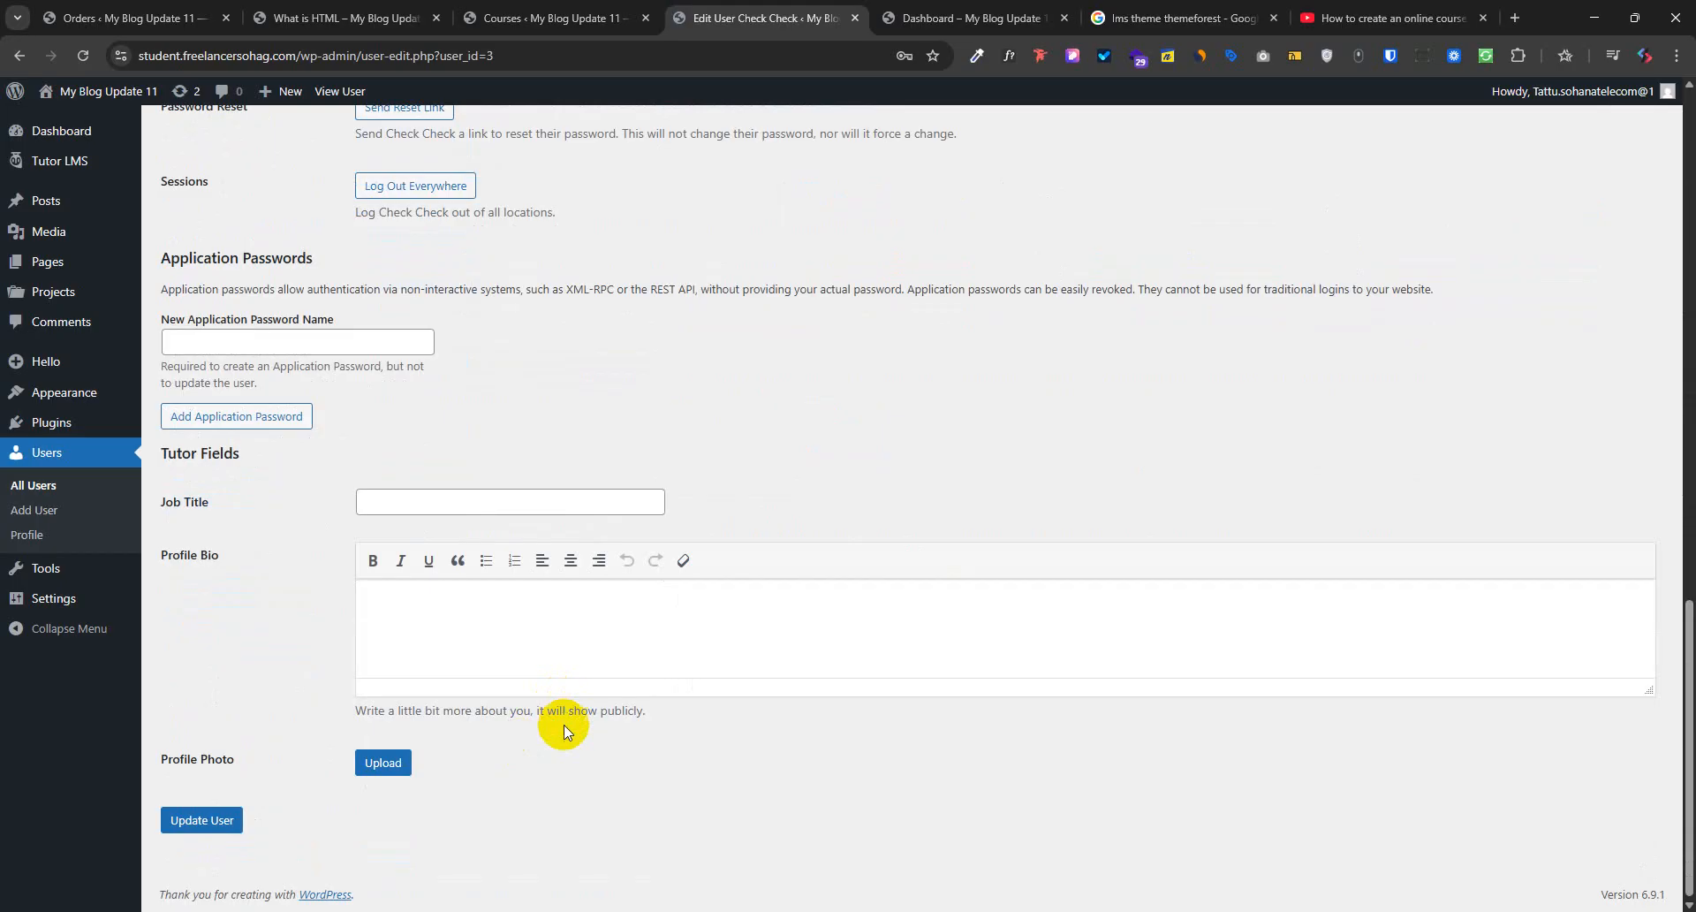
pyautogui.scroll(17, 402, 575)
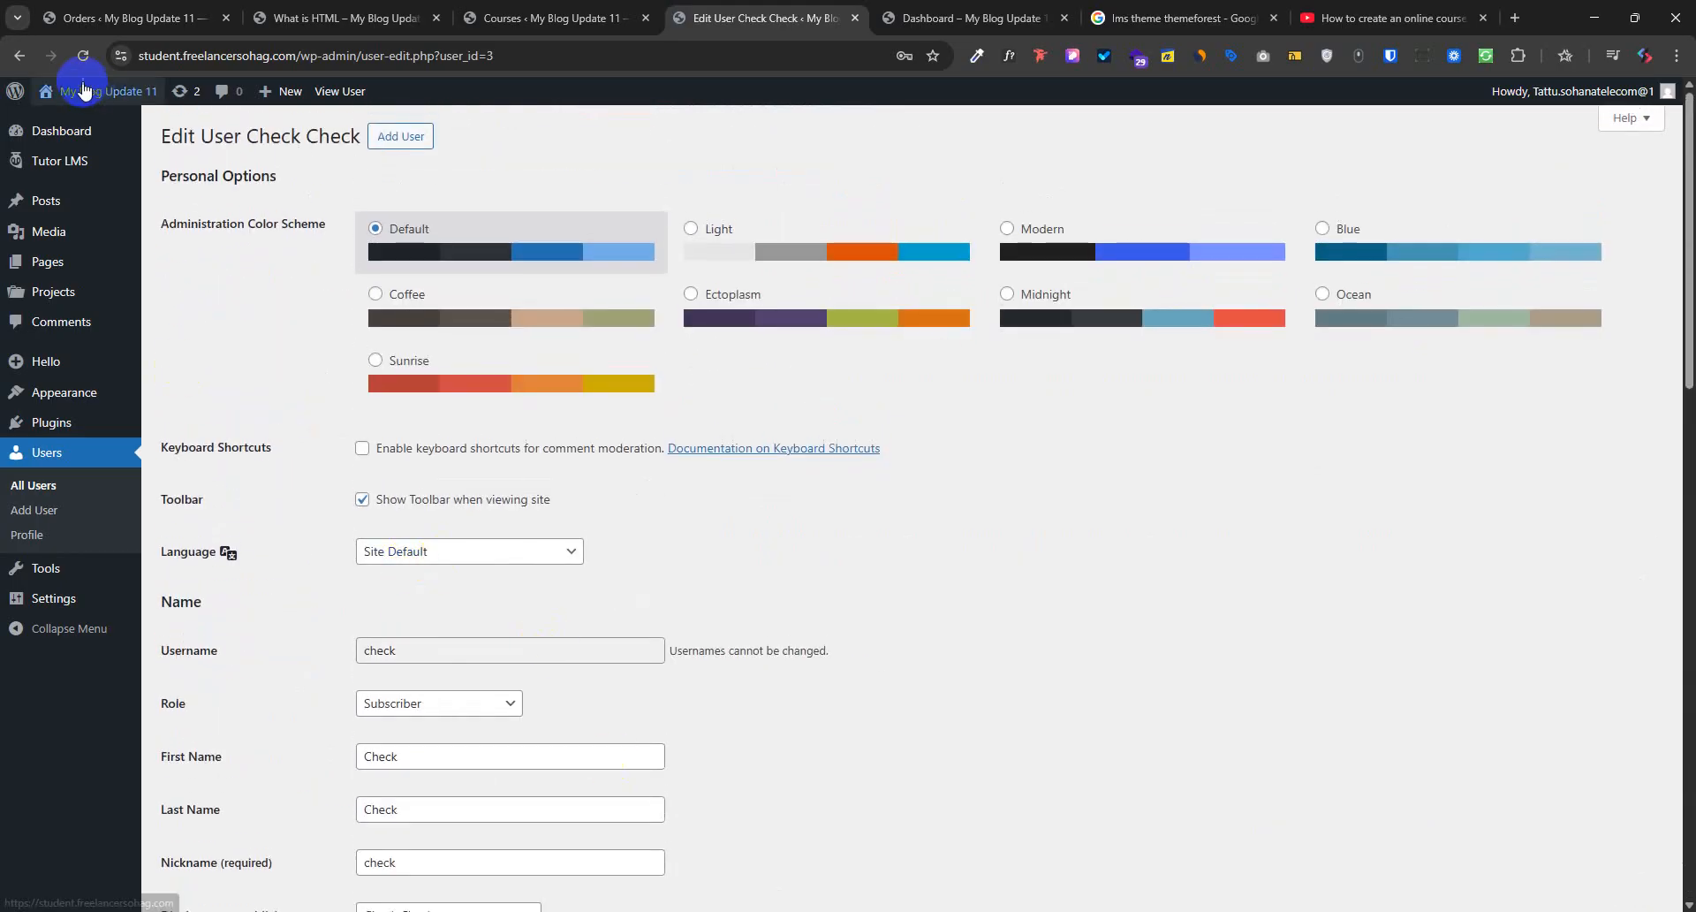
# Return to the Instructors list and set the pending instructor's status to Approved
pyautogui.click(19, 56)
pyautogui.click(1356, 319)
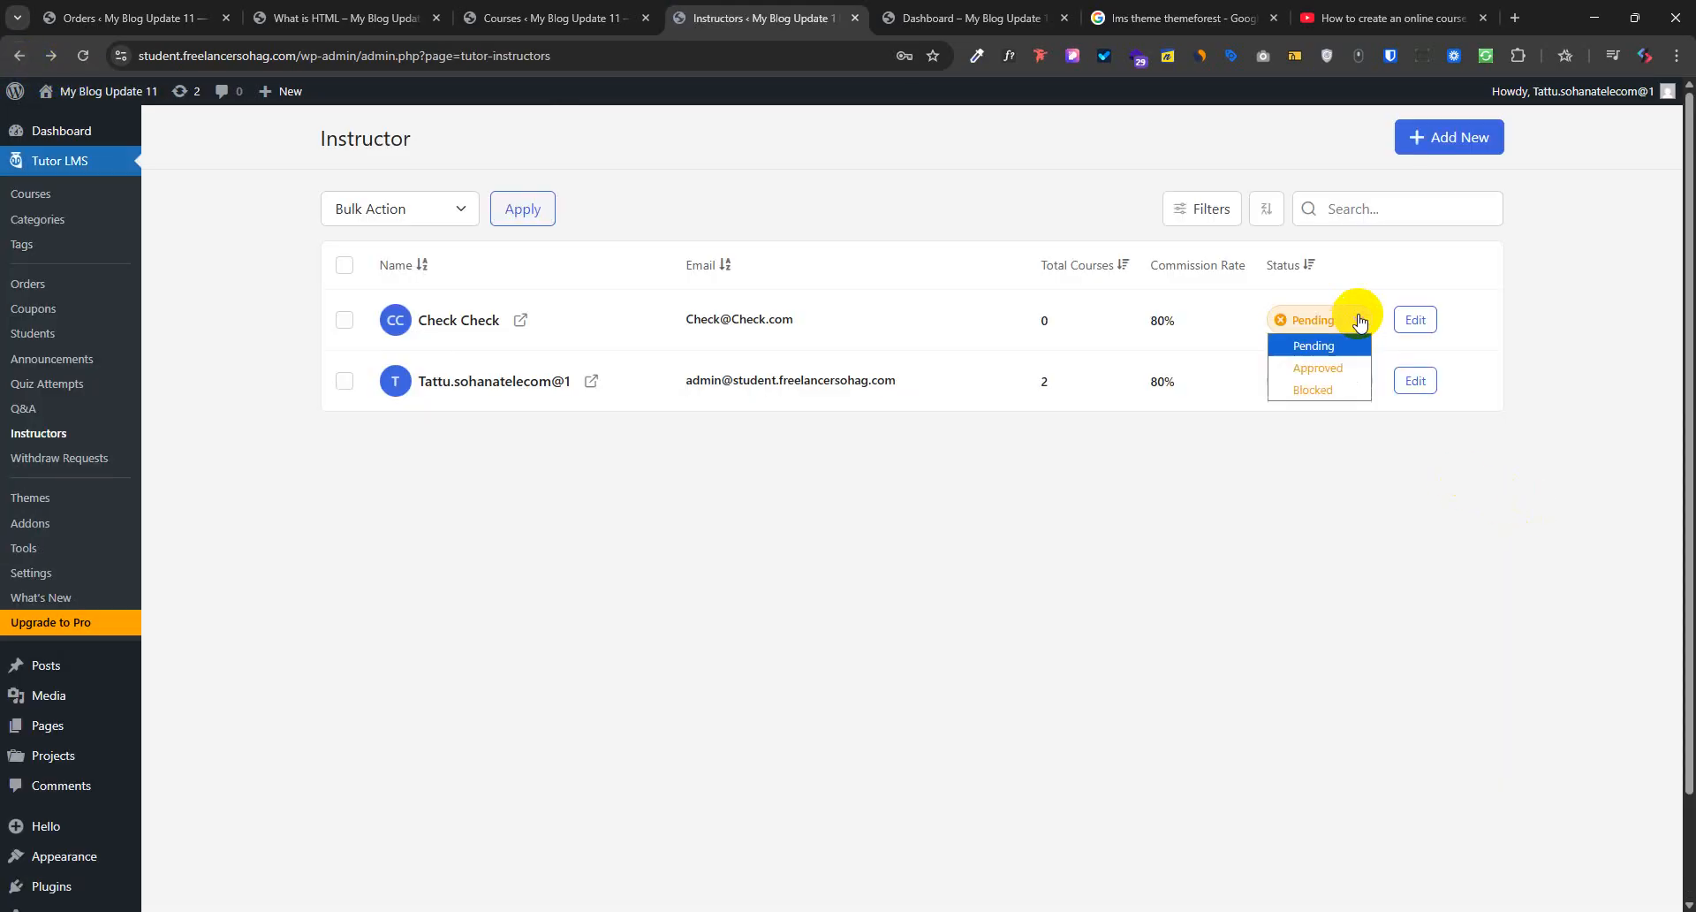
pyautogui.click(1339, 367)
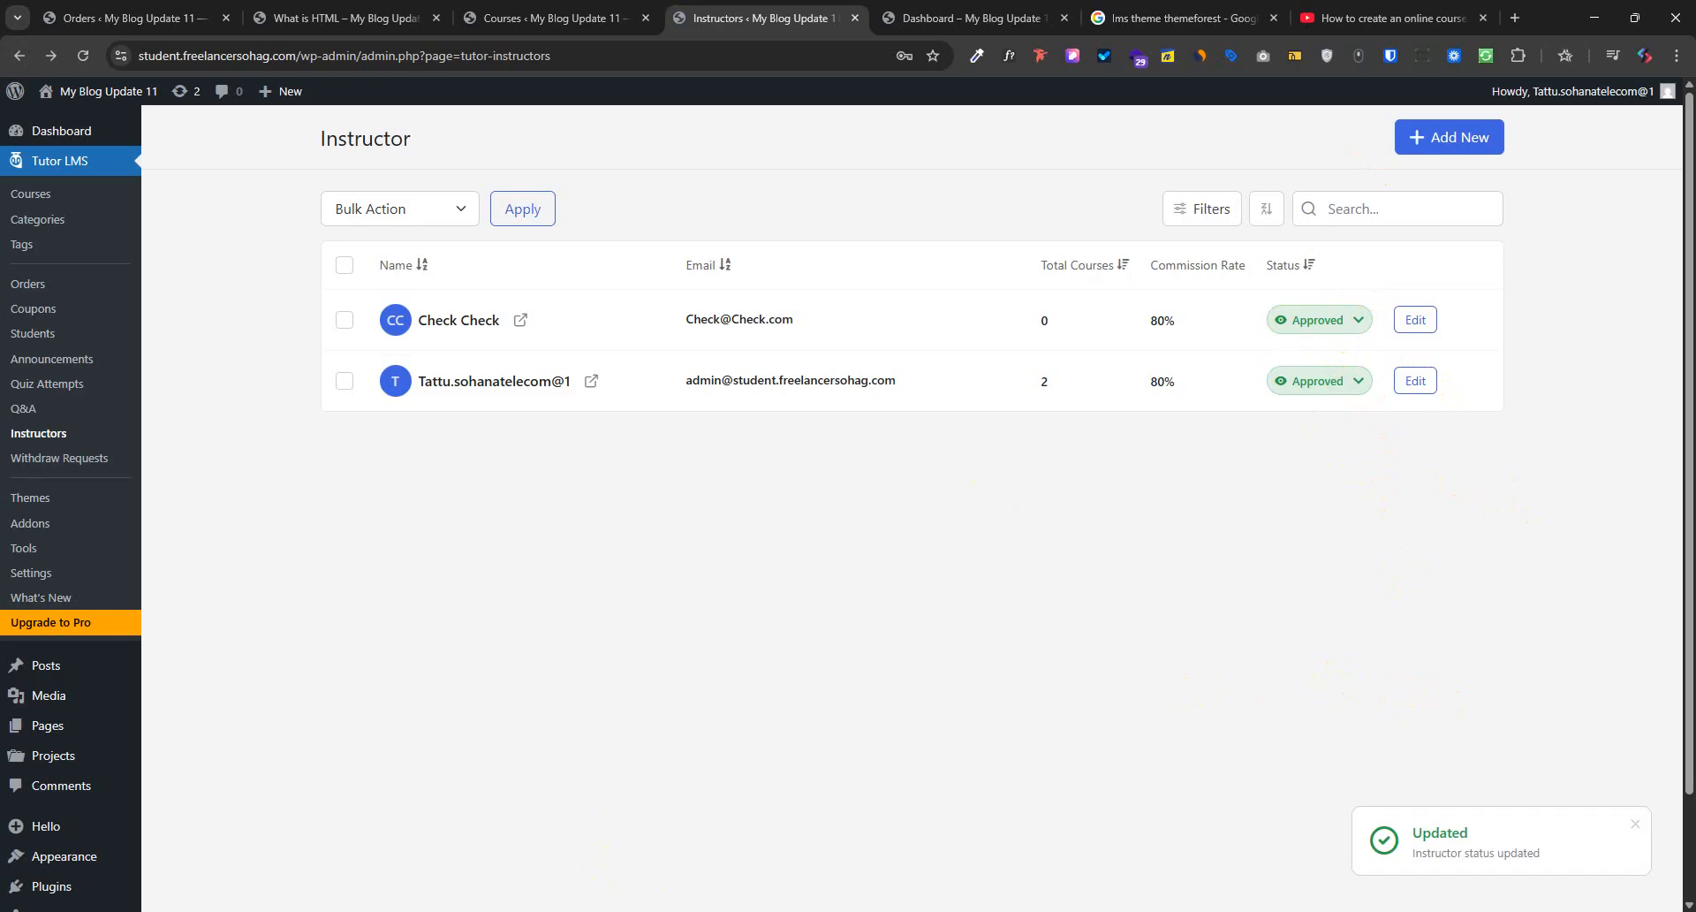
# Switch to the instructor's browser window, reload the dashboard and open a new course's Basics page in the Course Builder
pyautogui.click(707, 911)
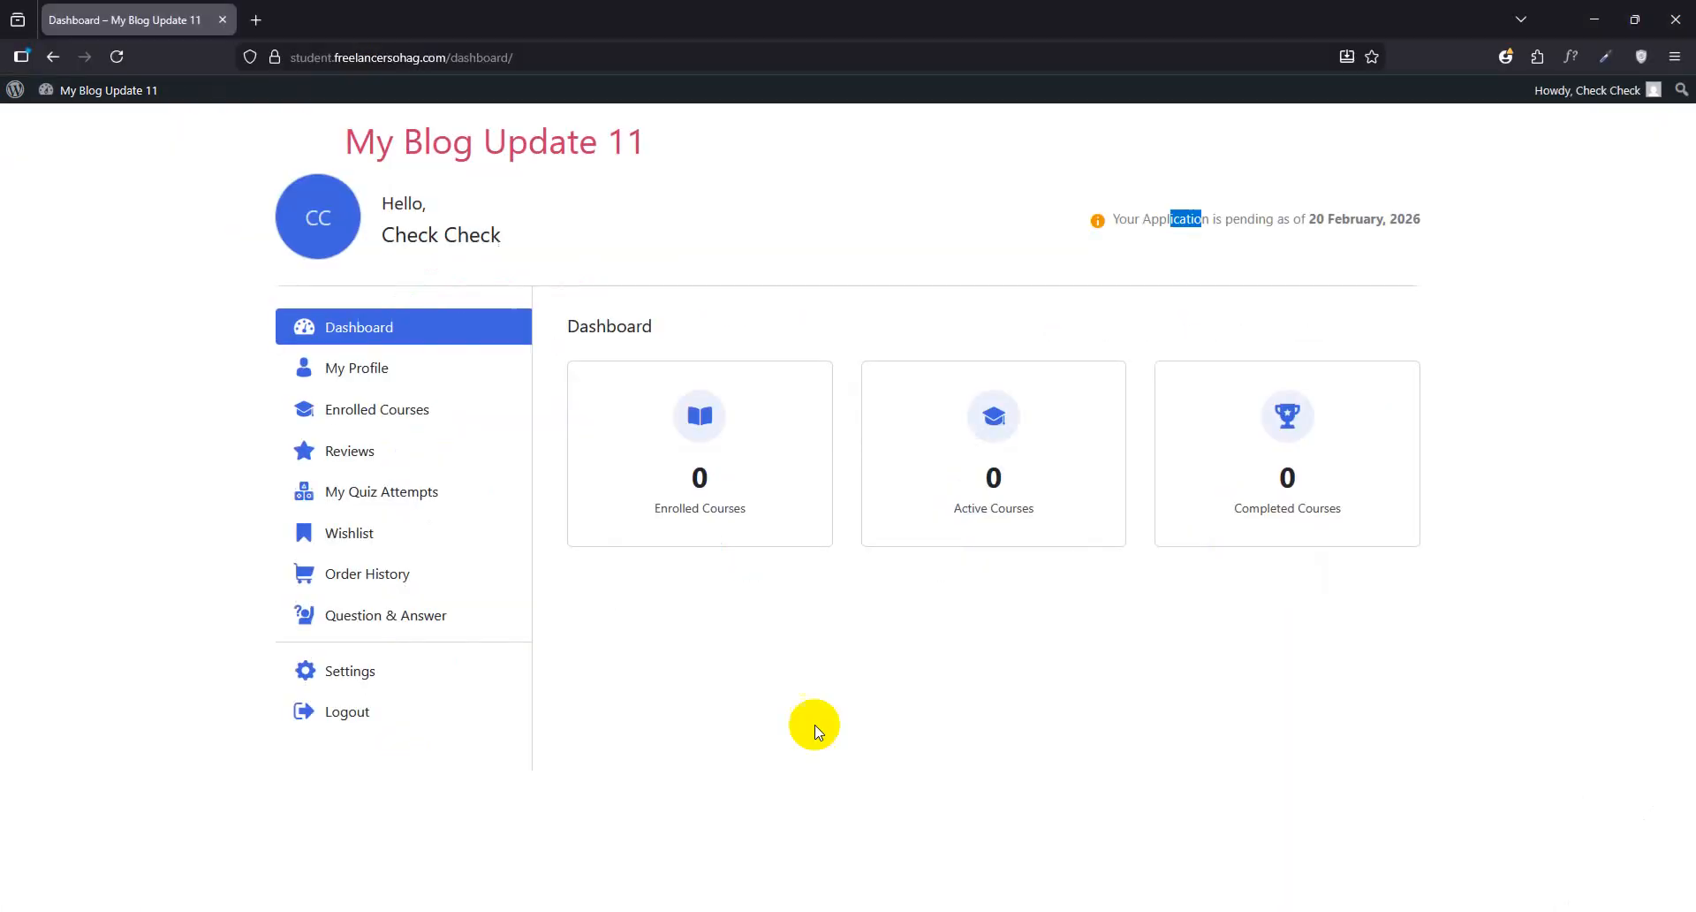
pyautogui.click(117, 56)
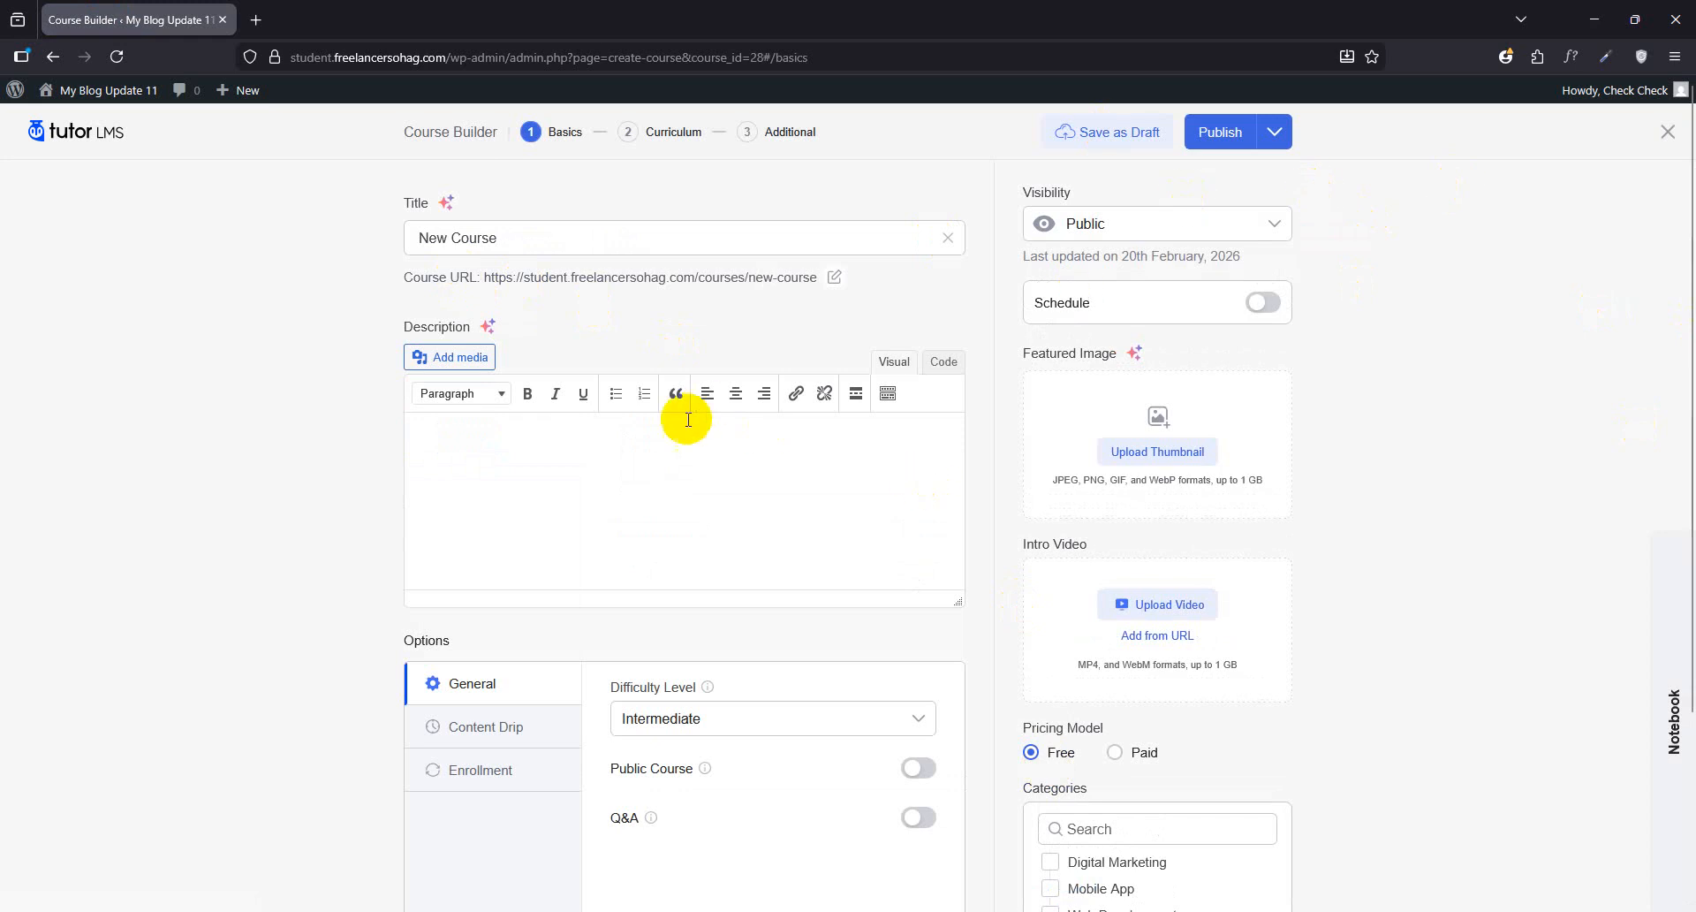
pyautogui.scroll(-2, 581, 496)
pyautogui.scroll(2, 1041, 769)
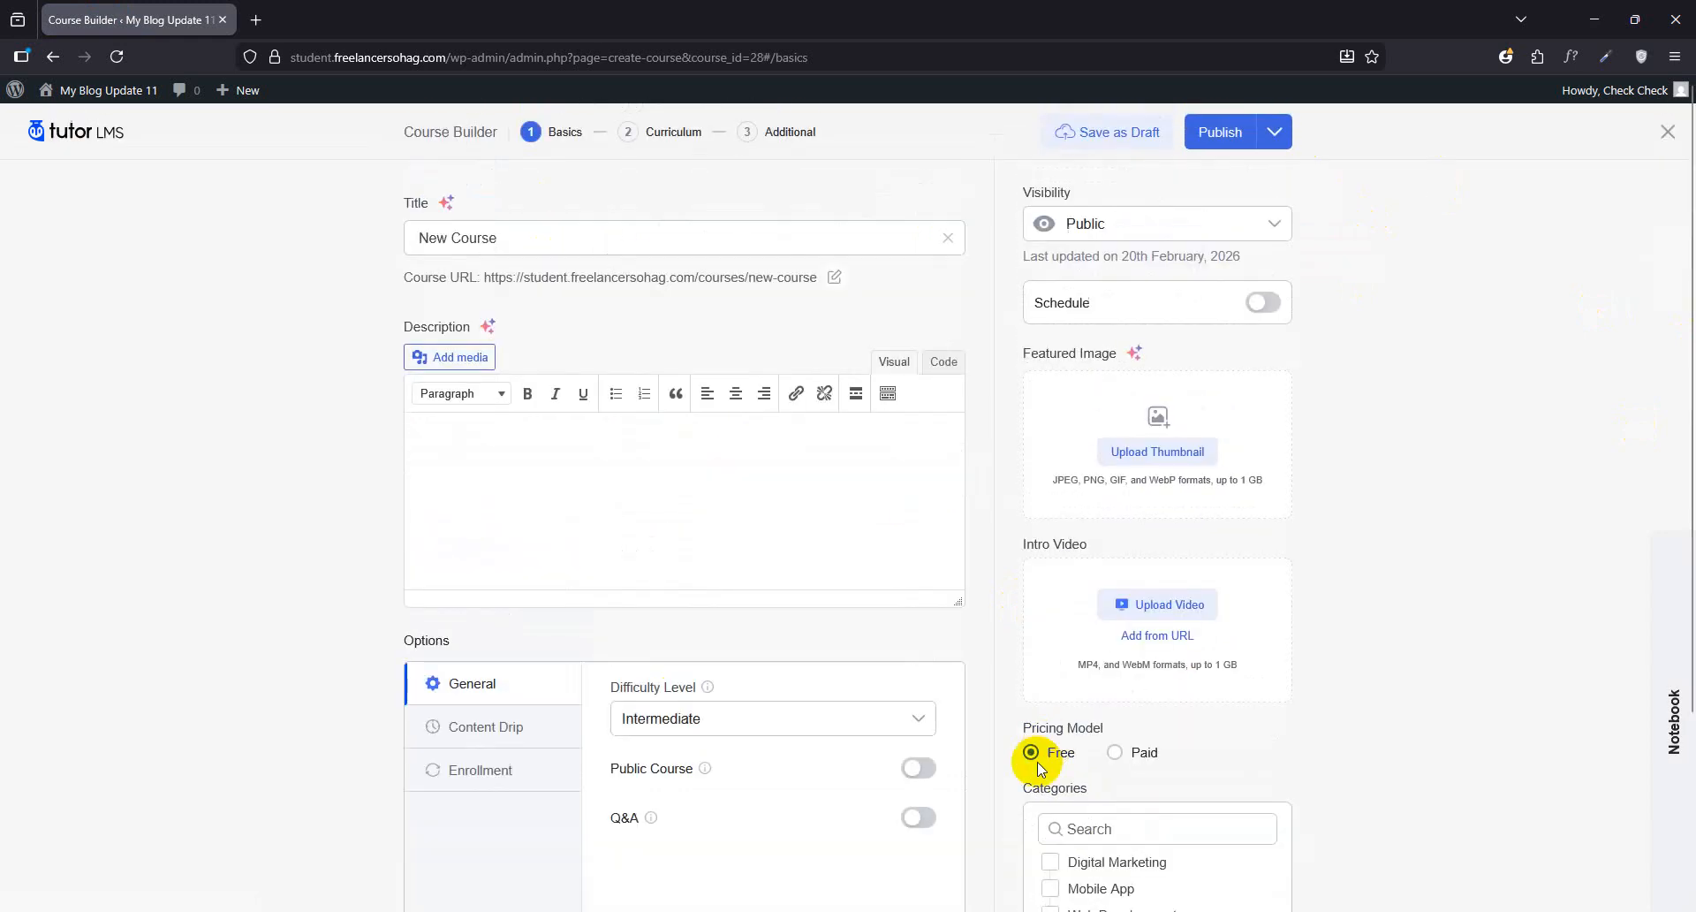
# Check the new course's Curriculum and Additional pages and close the Course Builder
pyautogui.click(660, 143)
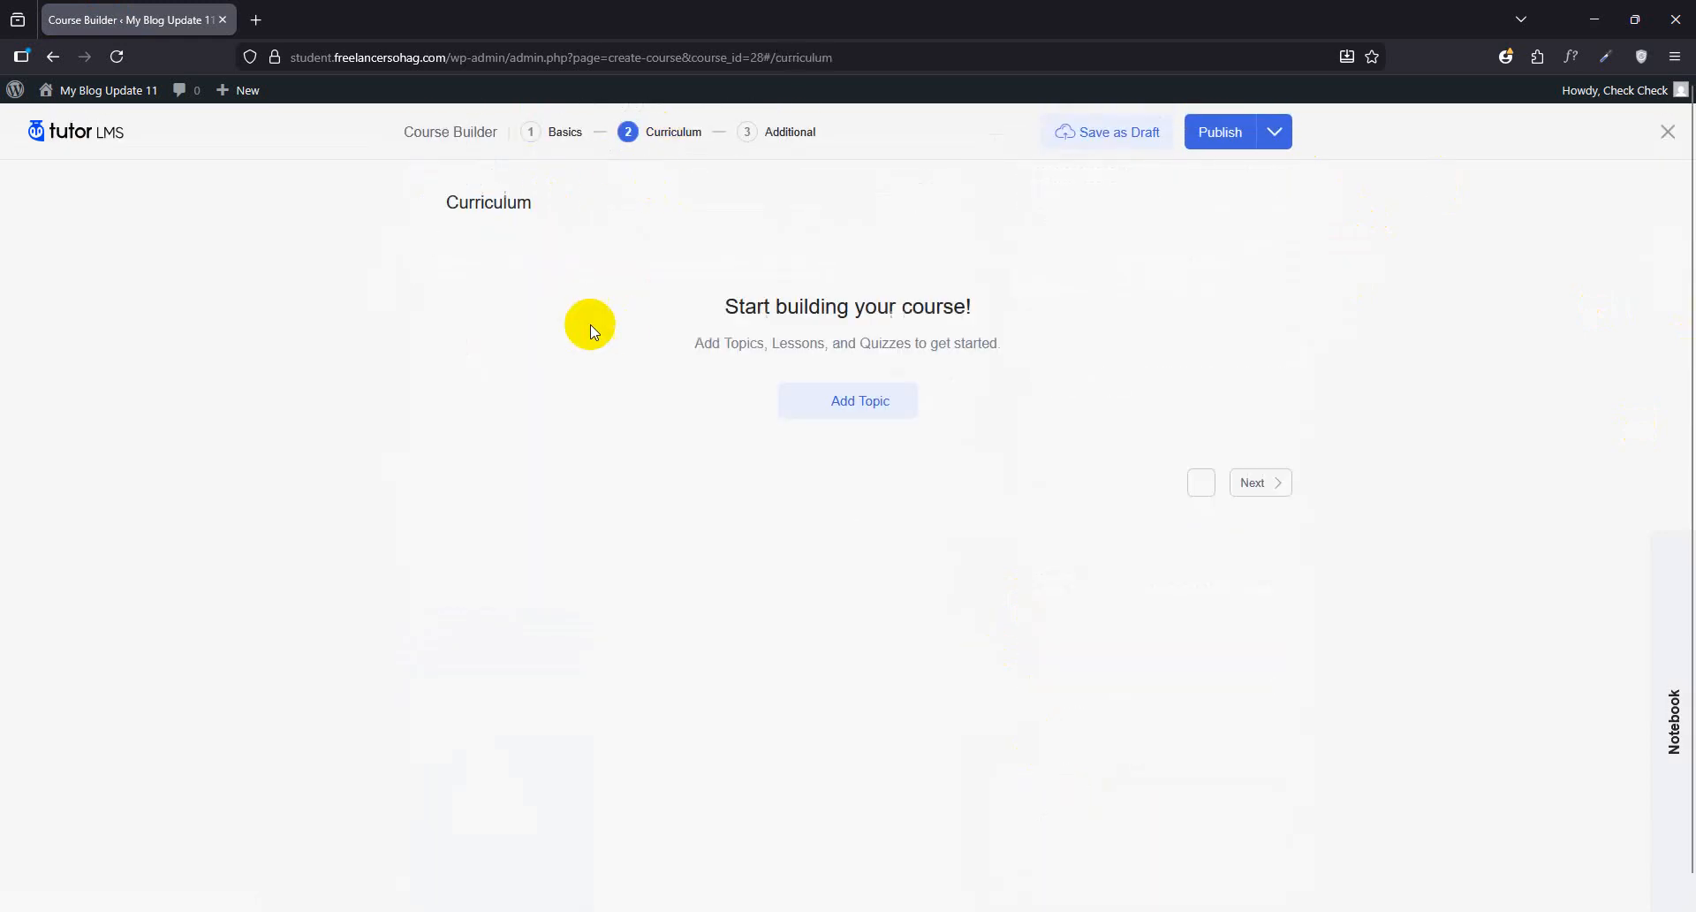
pyautogui.click(791, 132)
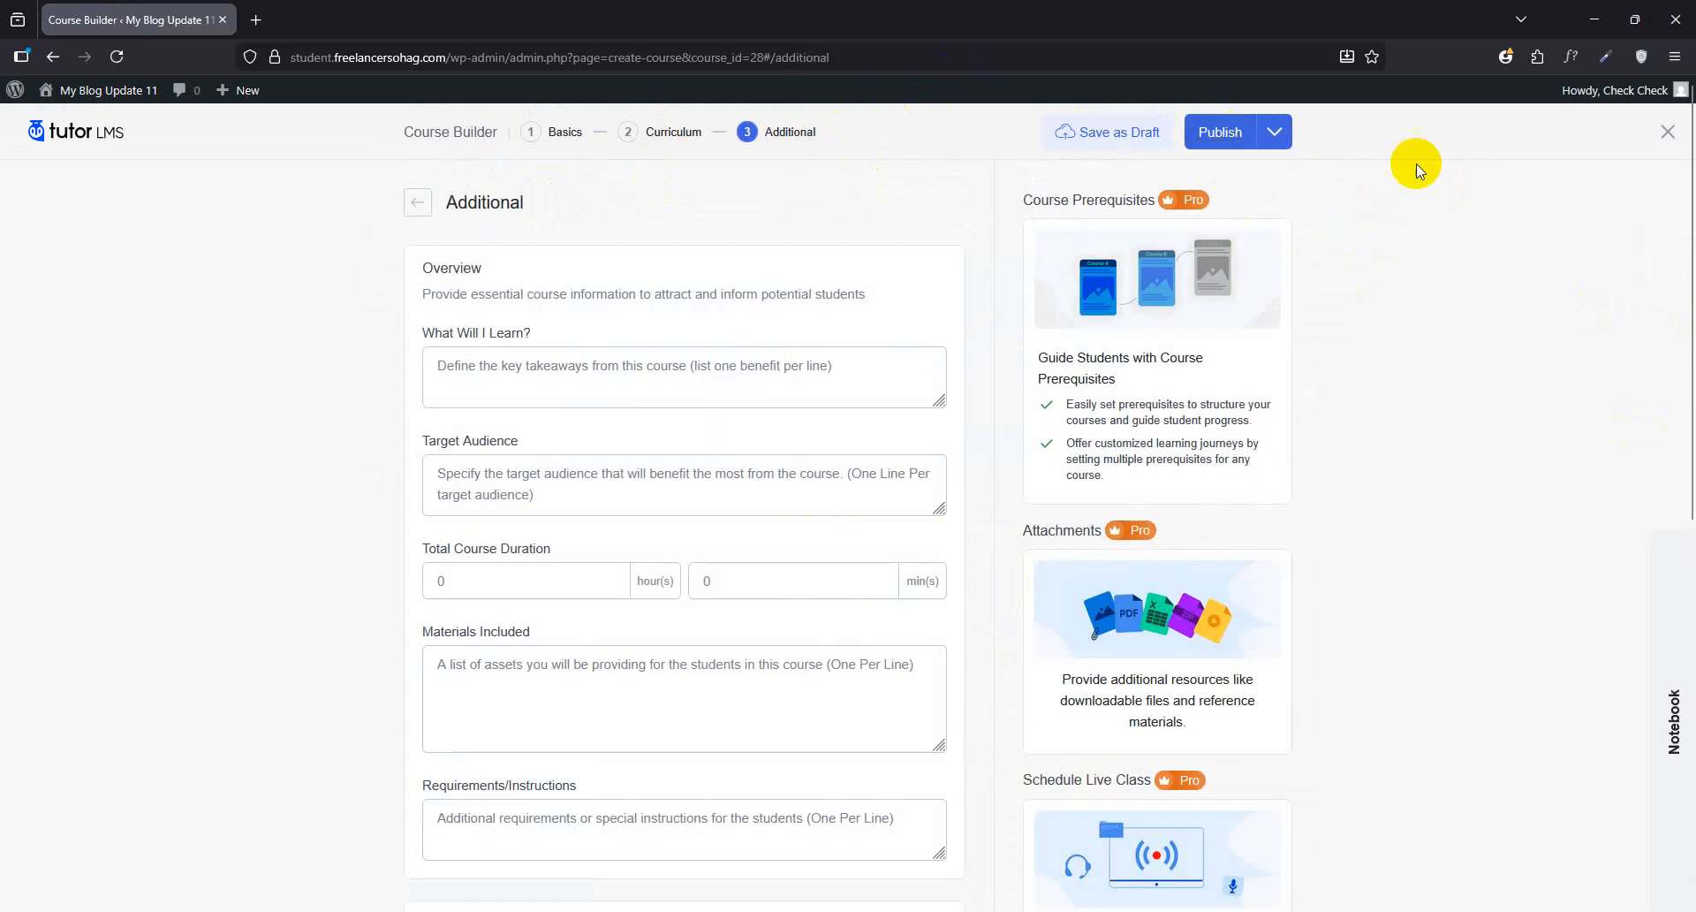
pyautogui.click(1669, 132)
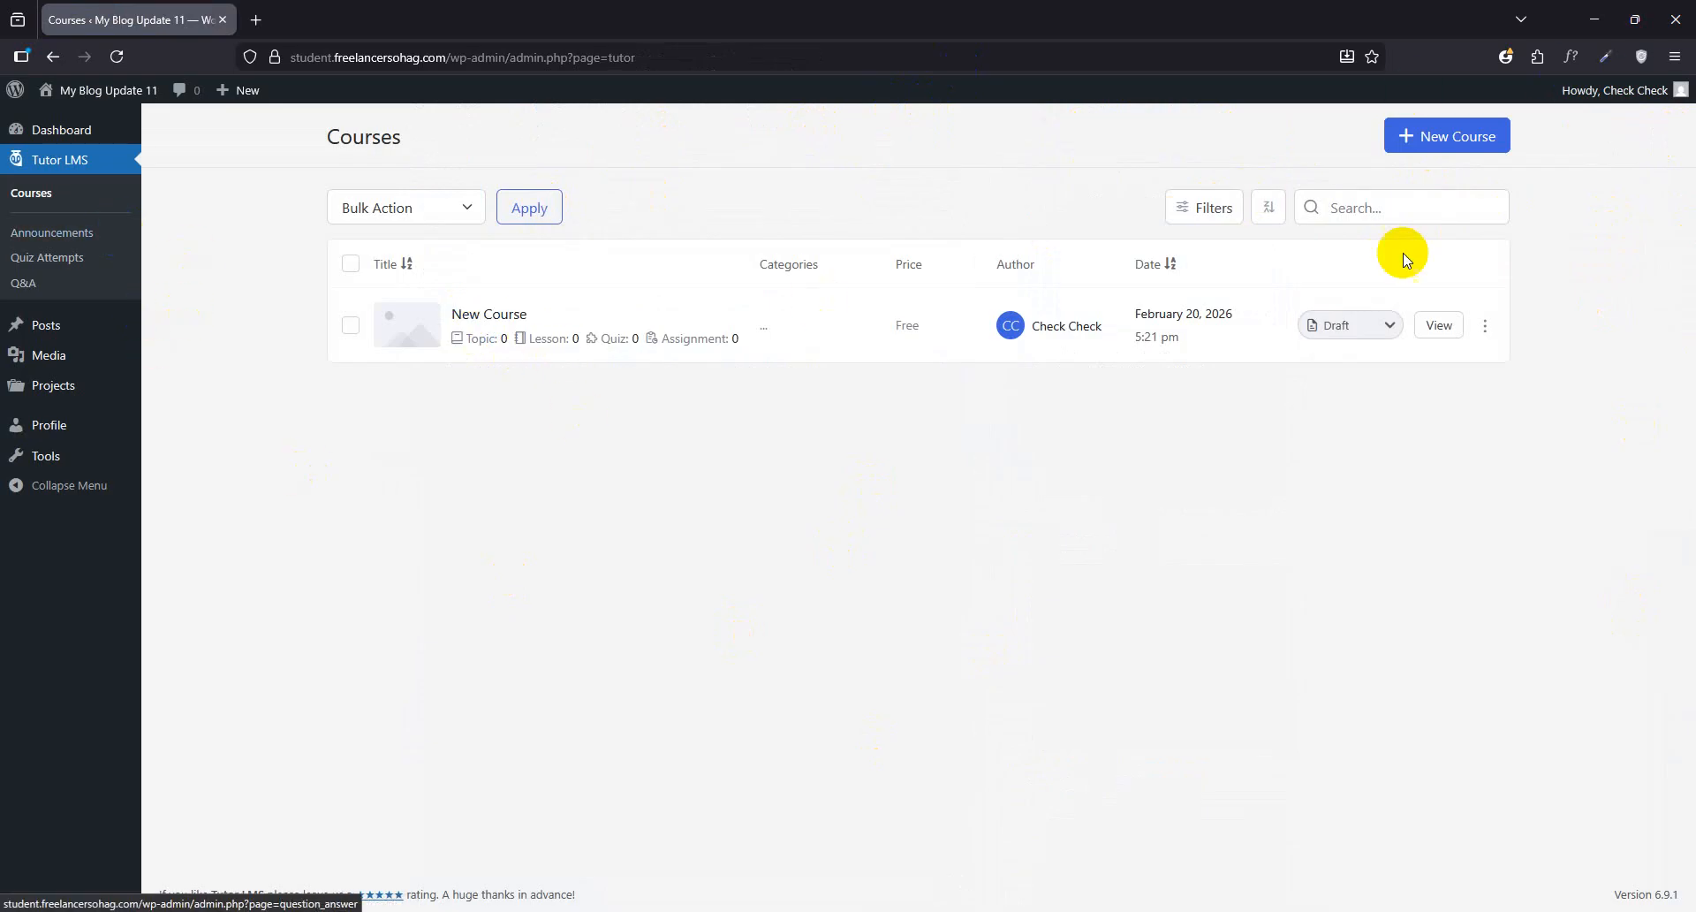
# Return to the site admin's browser window to review the Enable Marketplace setting and check the Withdraw Requests page
pyautogui.click(1621, 9)
pyautogui.click(295, 265)
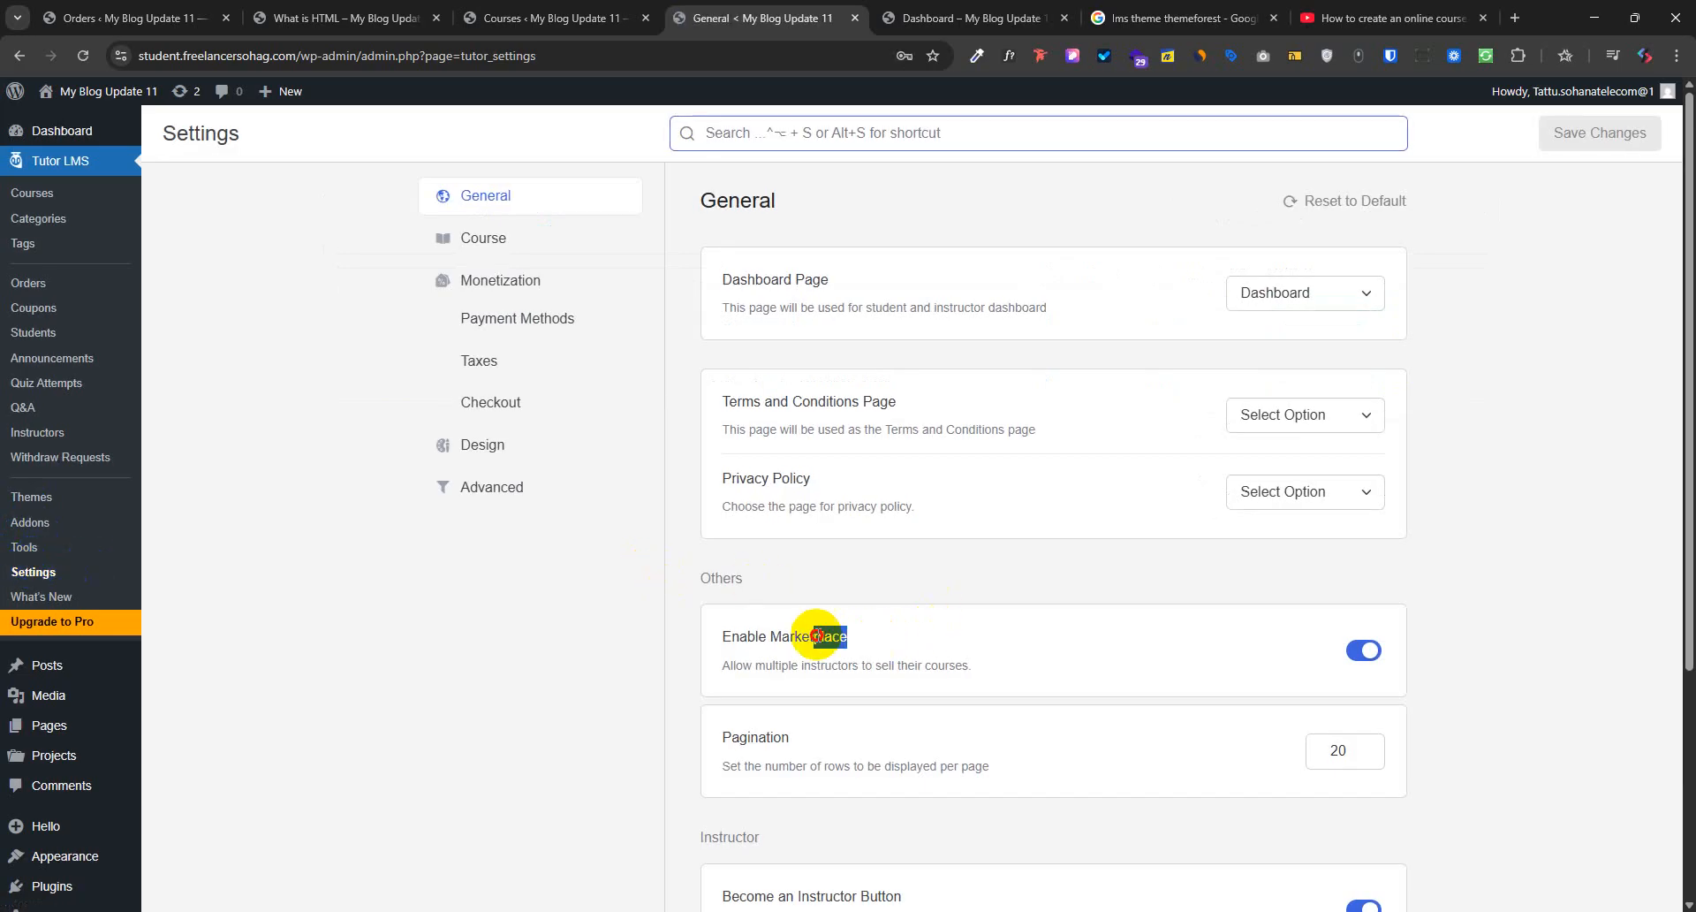
pyautogui.click(715, 654)
pyautogui.tripleClick(714, 653)
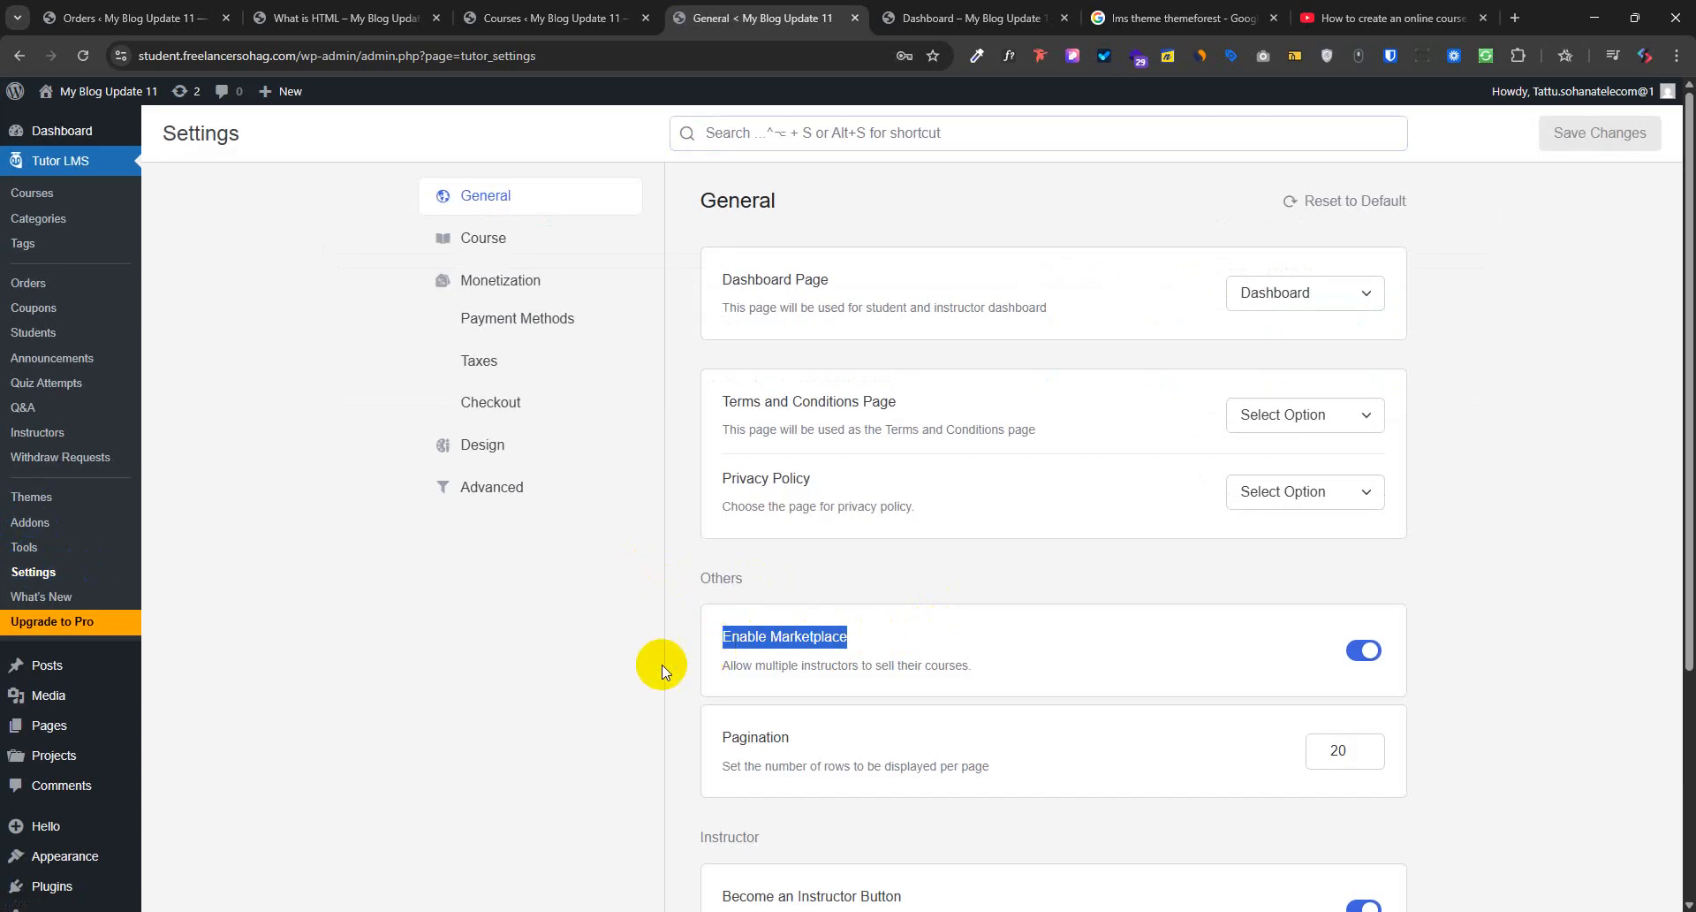
pyautogui.click(527, 707)
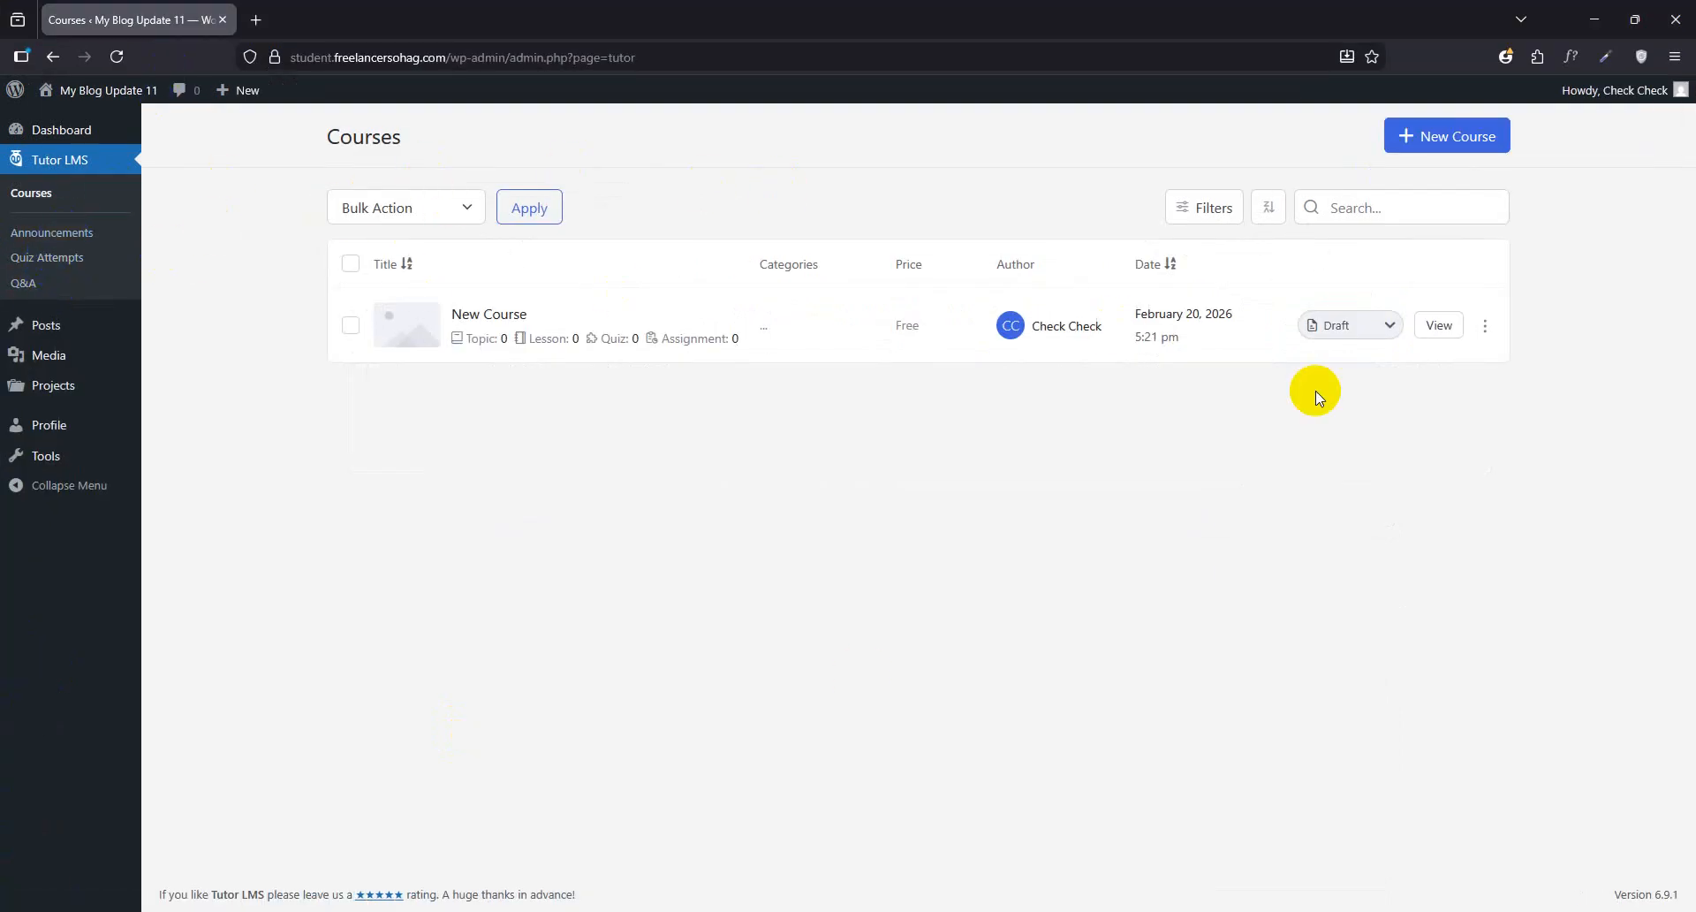
pyautogui.click(1587, 12)
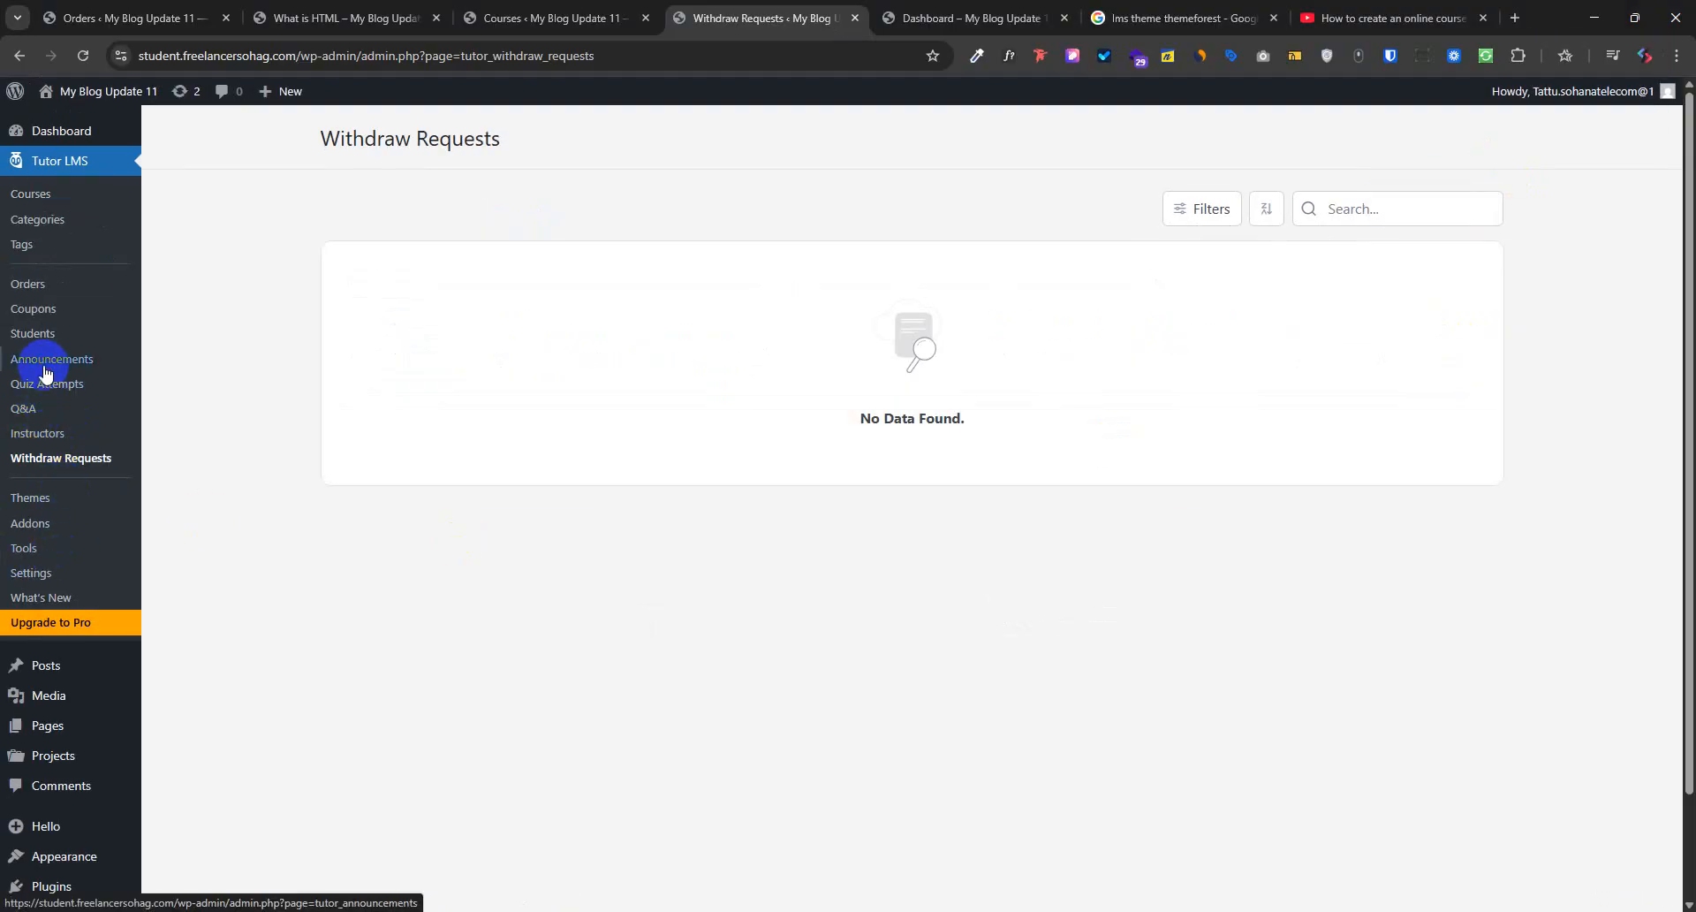
# Start a new announcement for the course "WordPress Courese" with the title "21 Feb Holiday"
pyautogui.click(1349, 252)
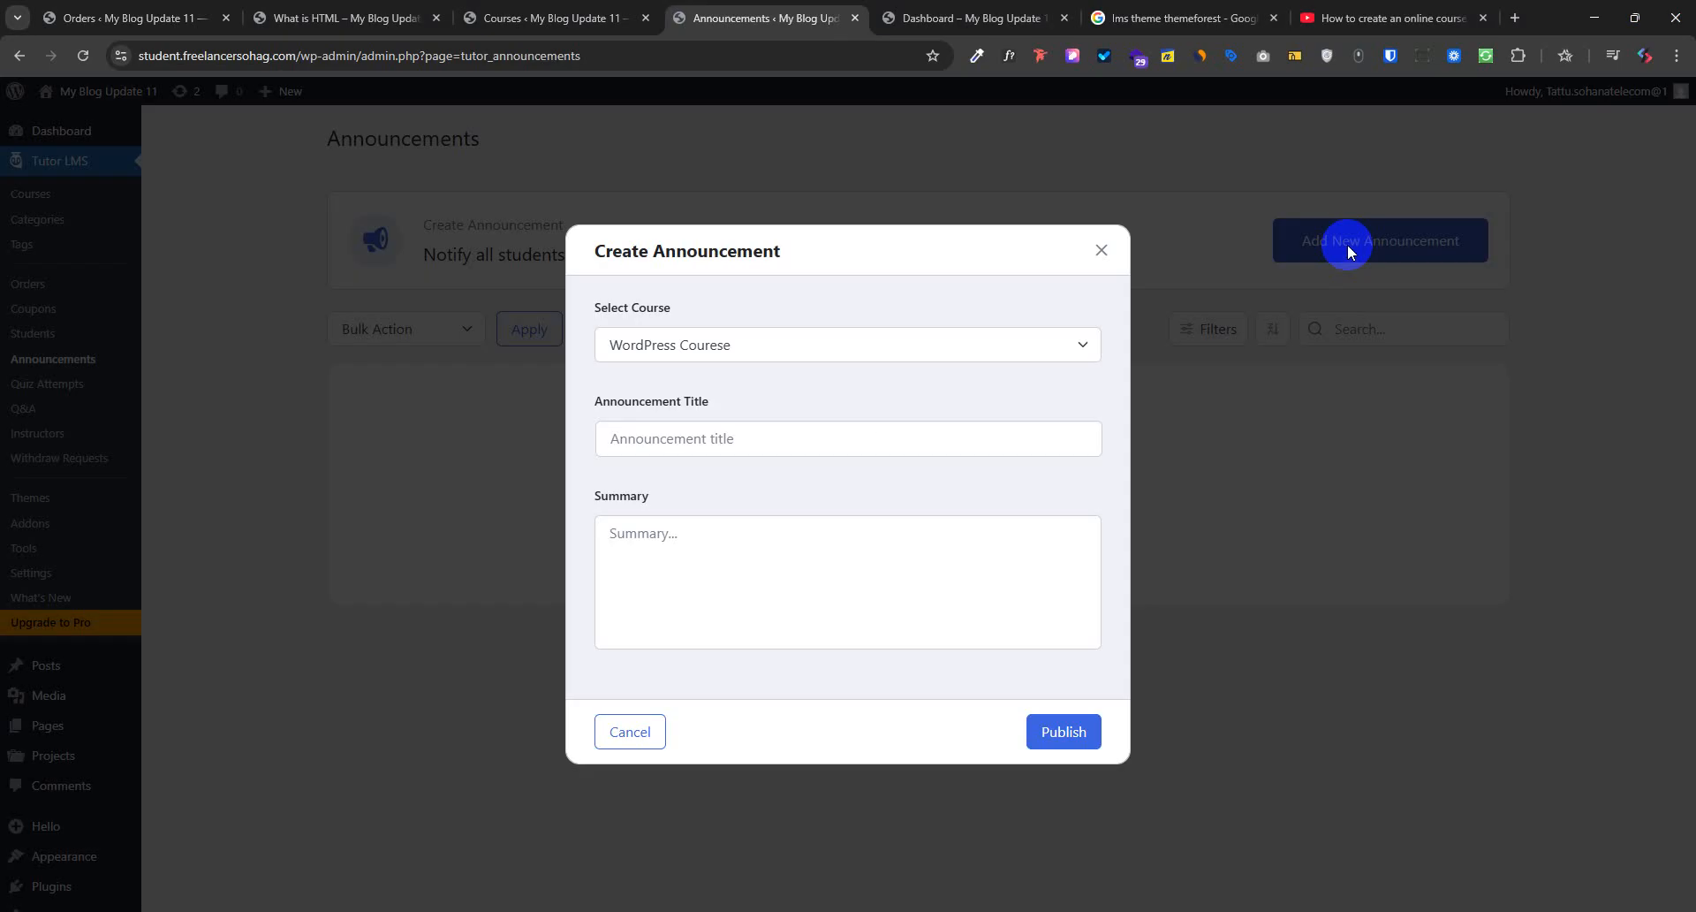
pyautogui.click(709, 344)
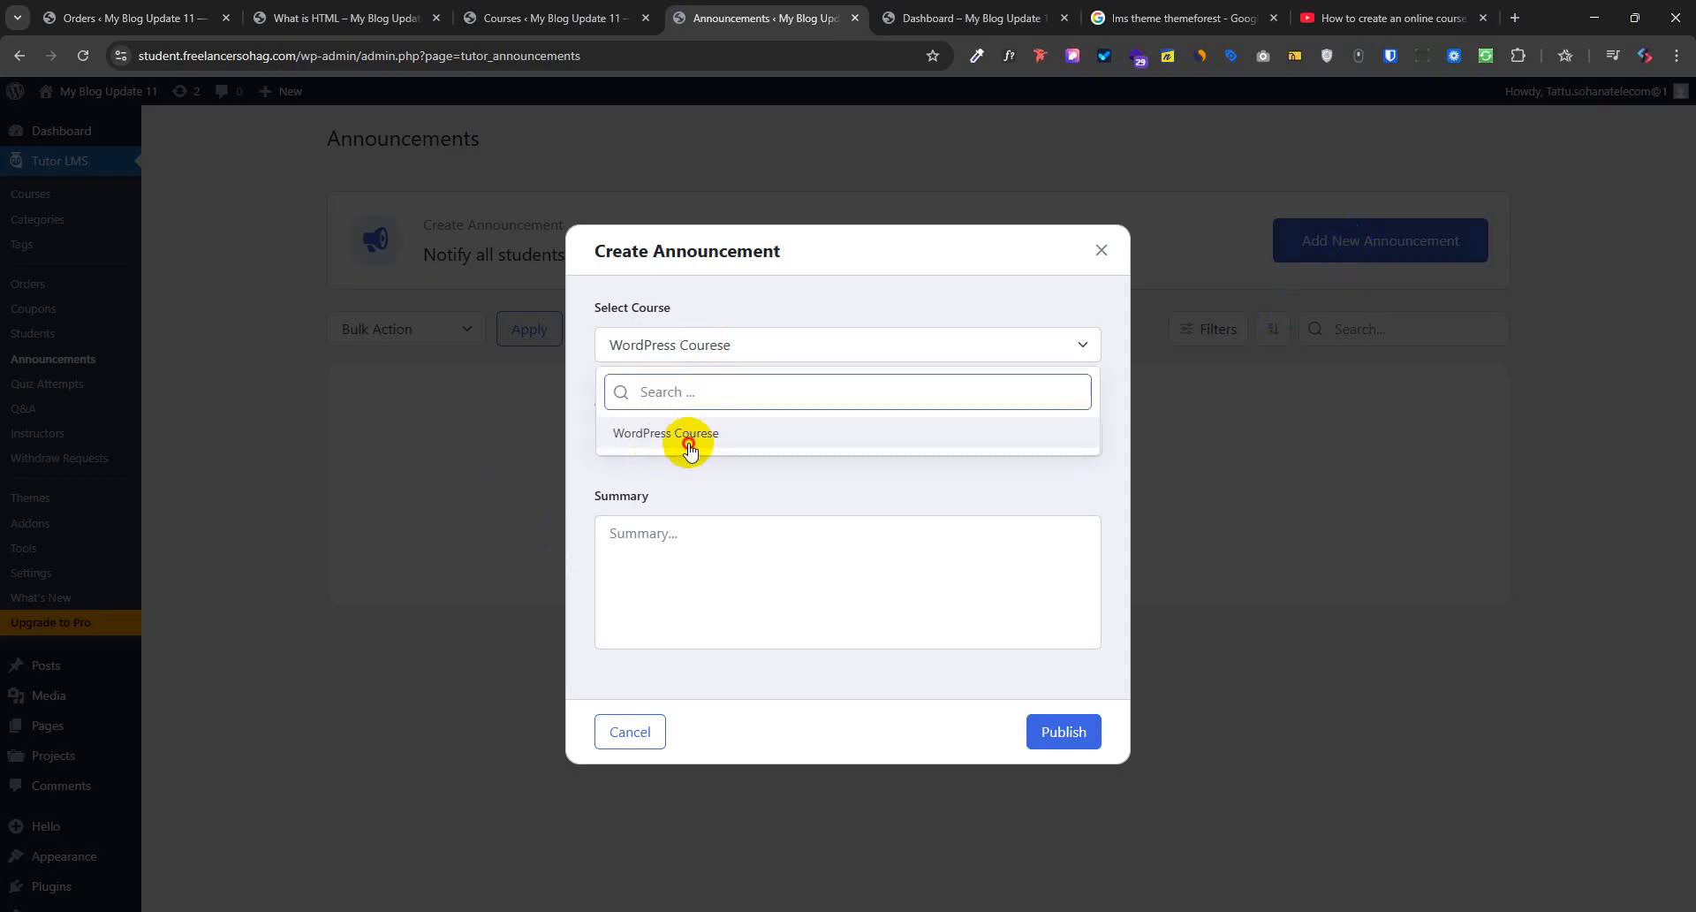
pyautogui.click(686, 435)
pyautogui.click(674, 439)
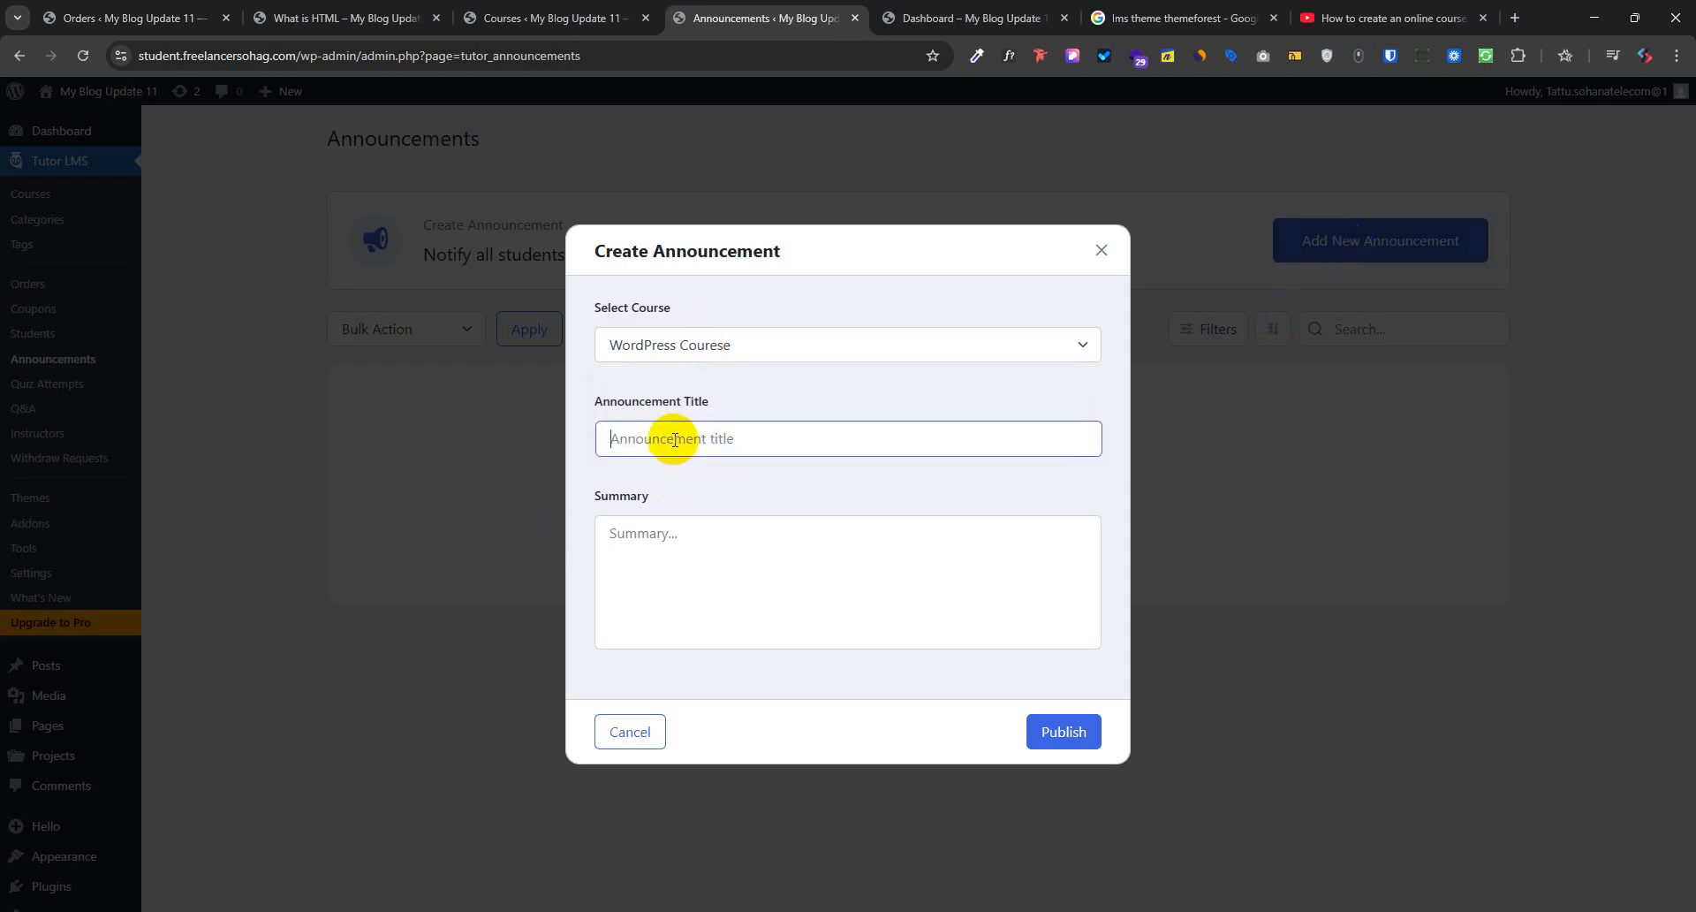
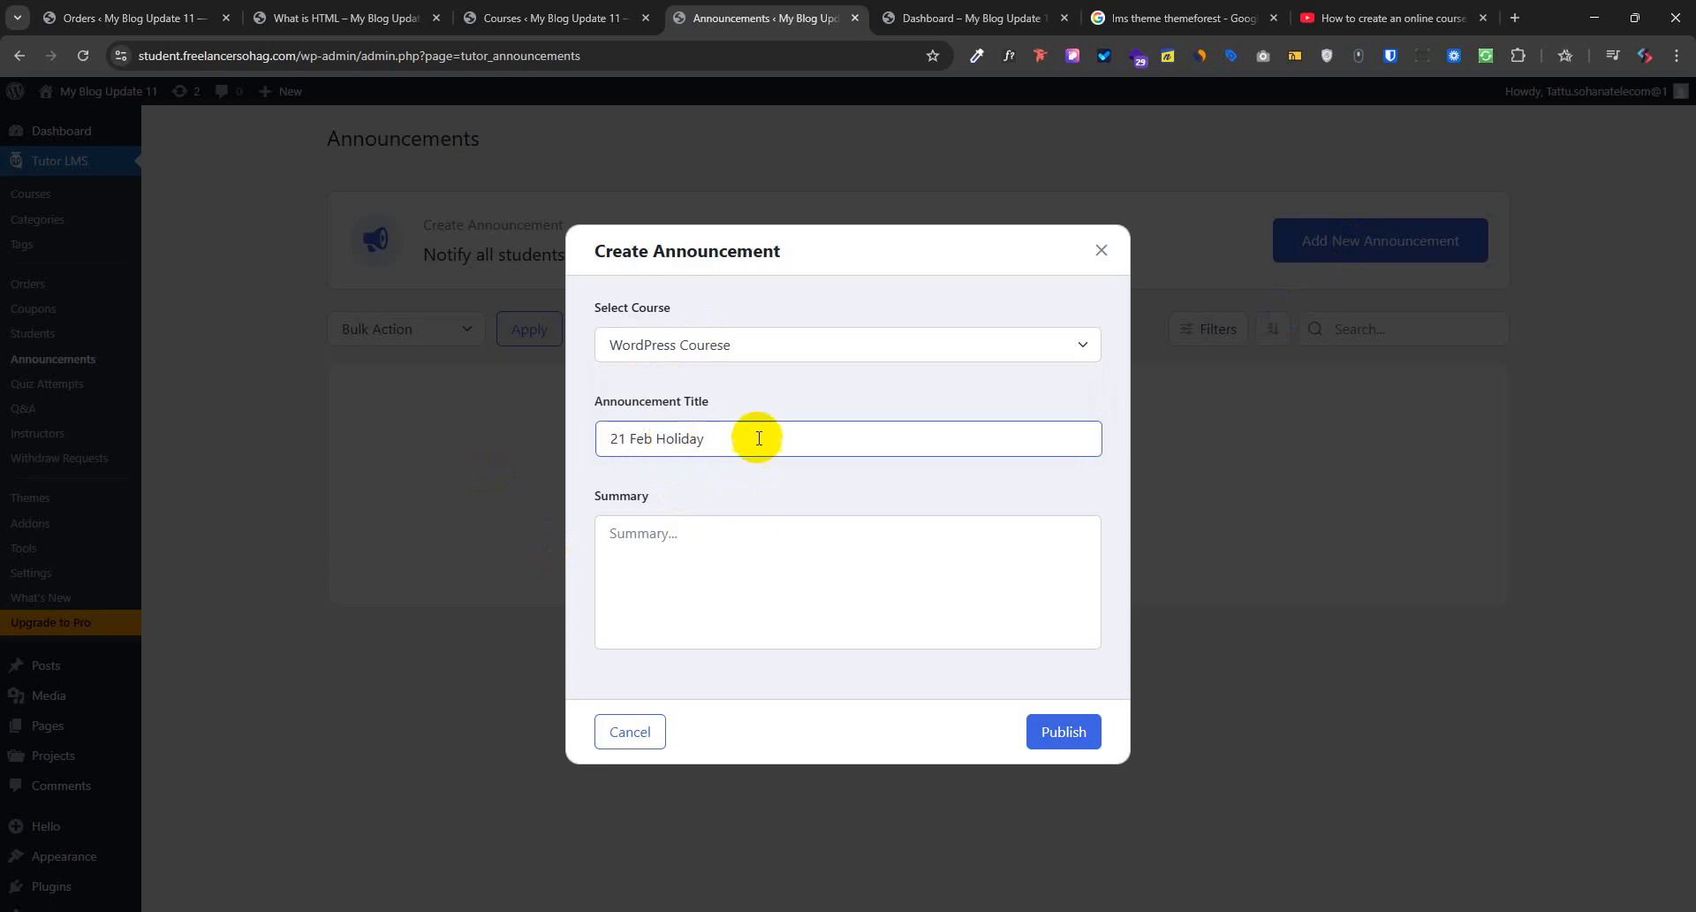
# Copy the announcement title "21 Feb Holiday" into the Summary
pyautogui.hotkey('ctrl', 'a')
pyautogui.hotkey('ctrl', 'c')
pyautogui.click(716, 594)
pyautogui.hotkey('ctrl', 'v')
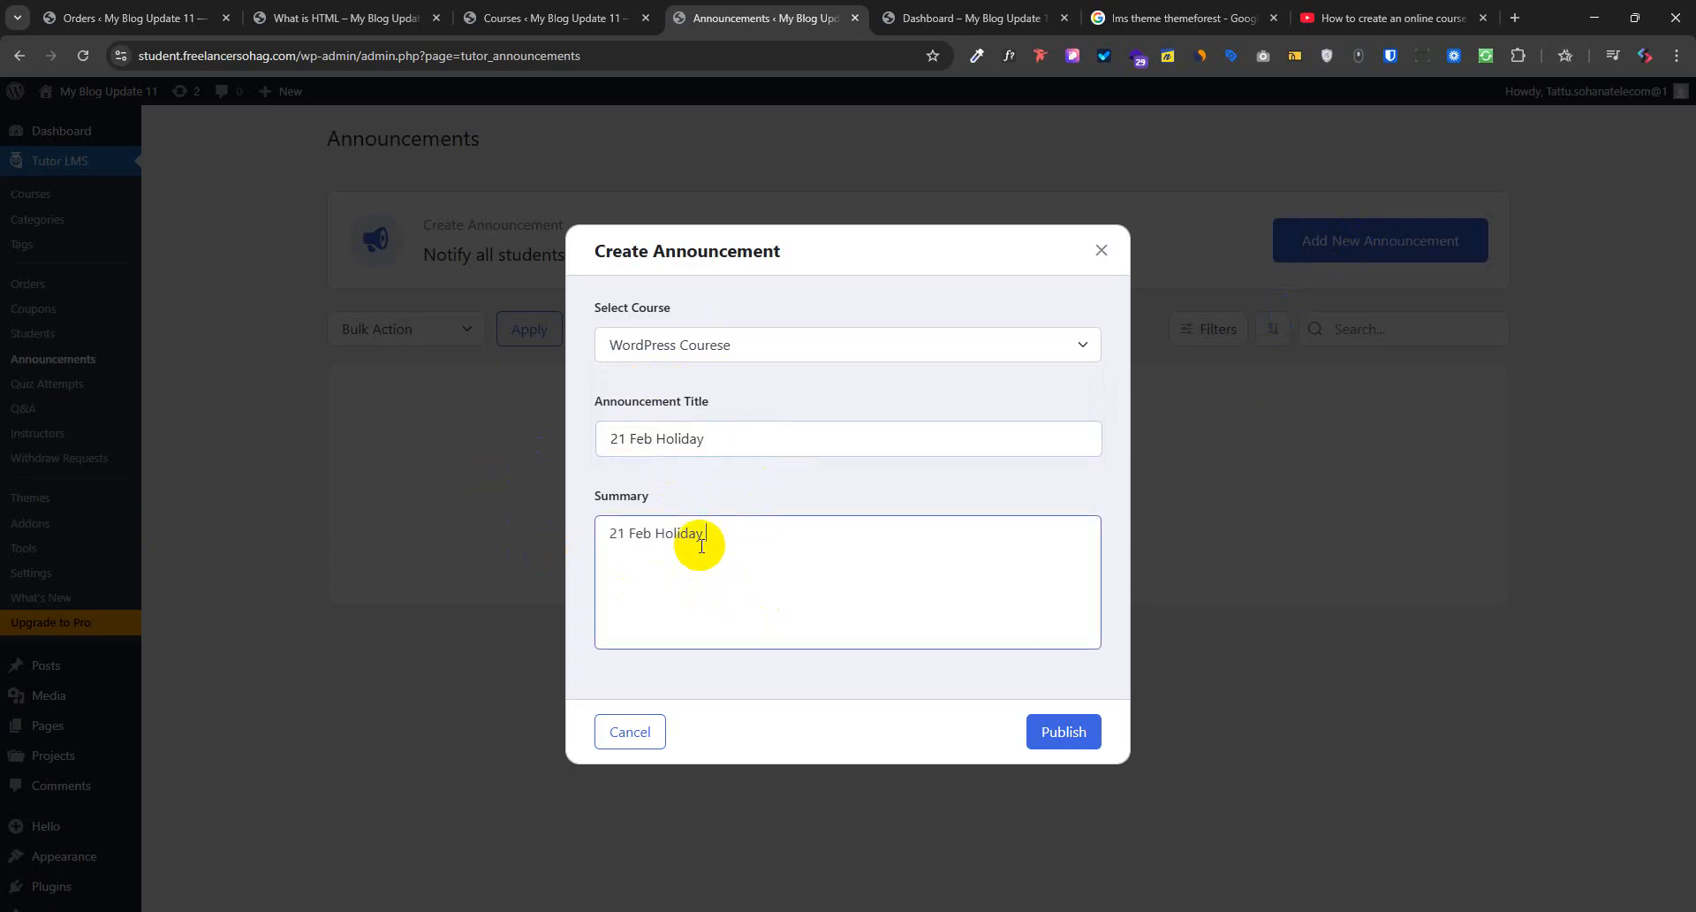
# Publish the "21 Feb Holiday" announcement and return to the site's frontend dashboard
pyautogui.click(1080, 742)
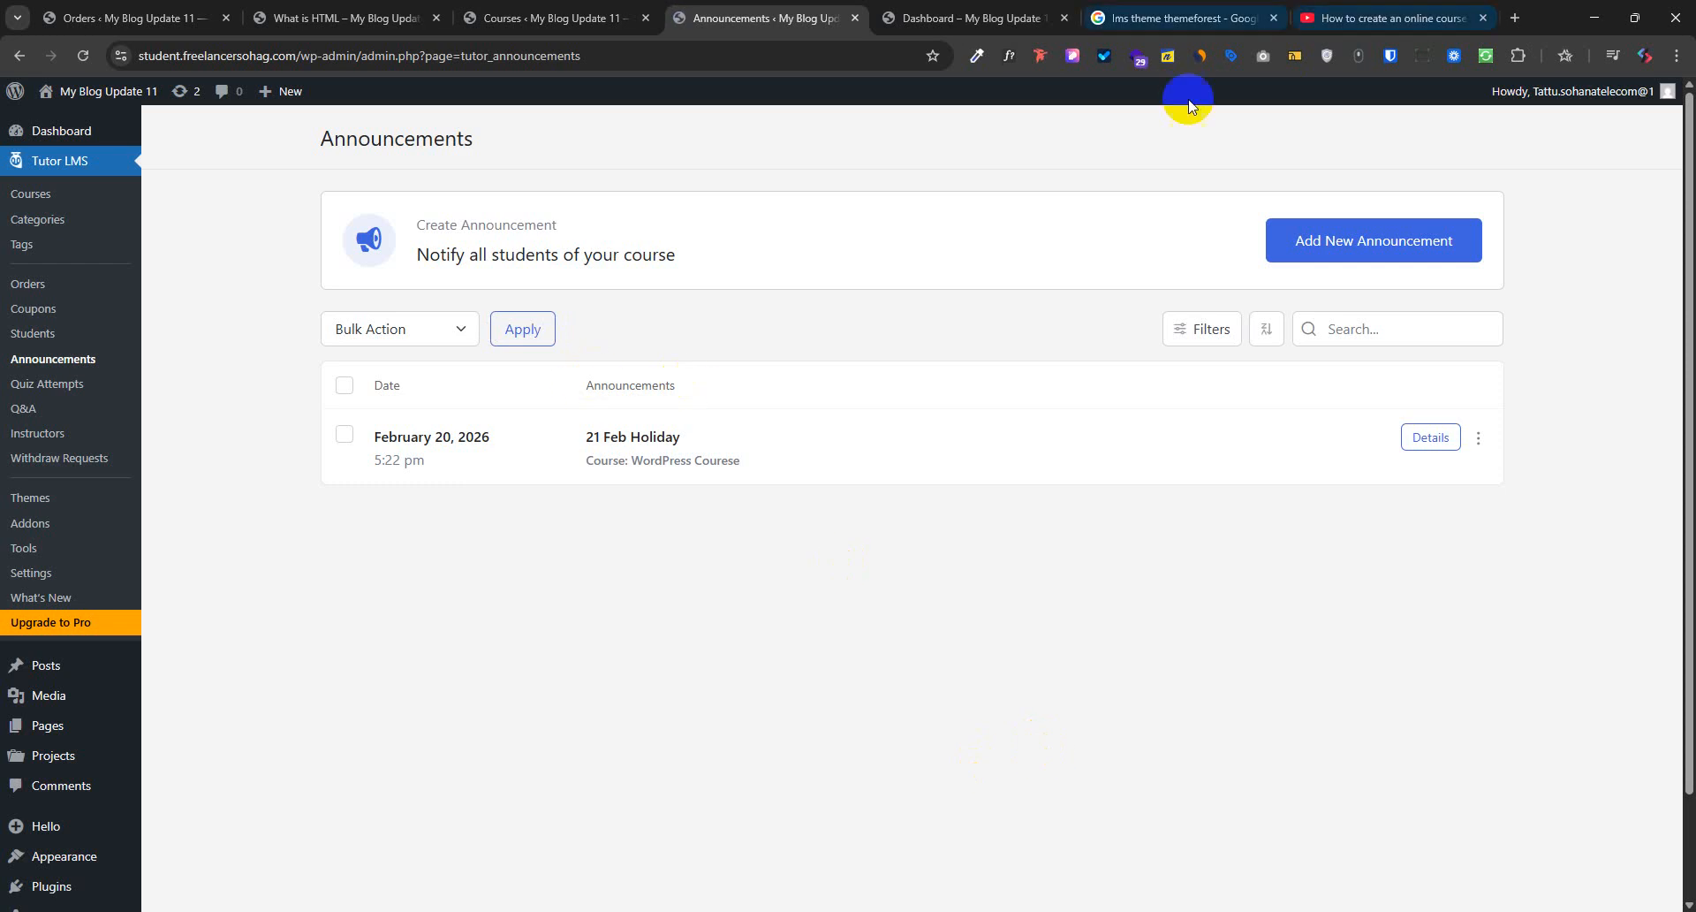
pyautogui.click(516, 17)
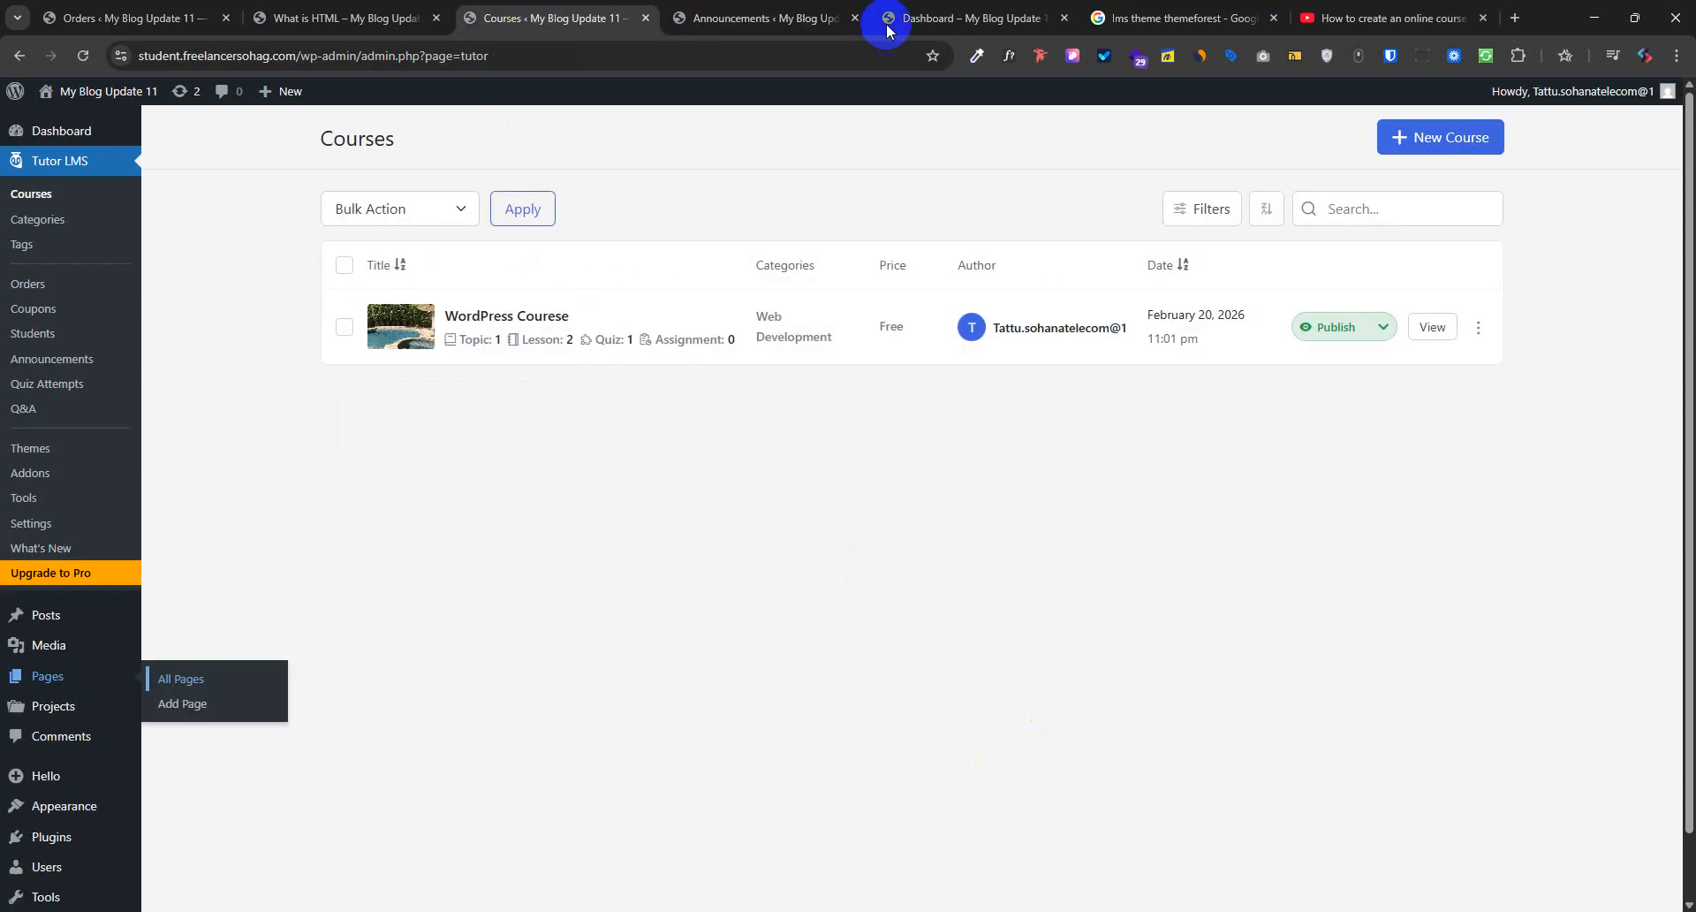
pyautogui.click(977, 18)
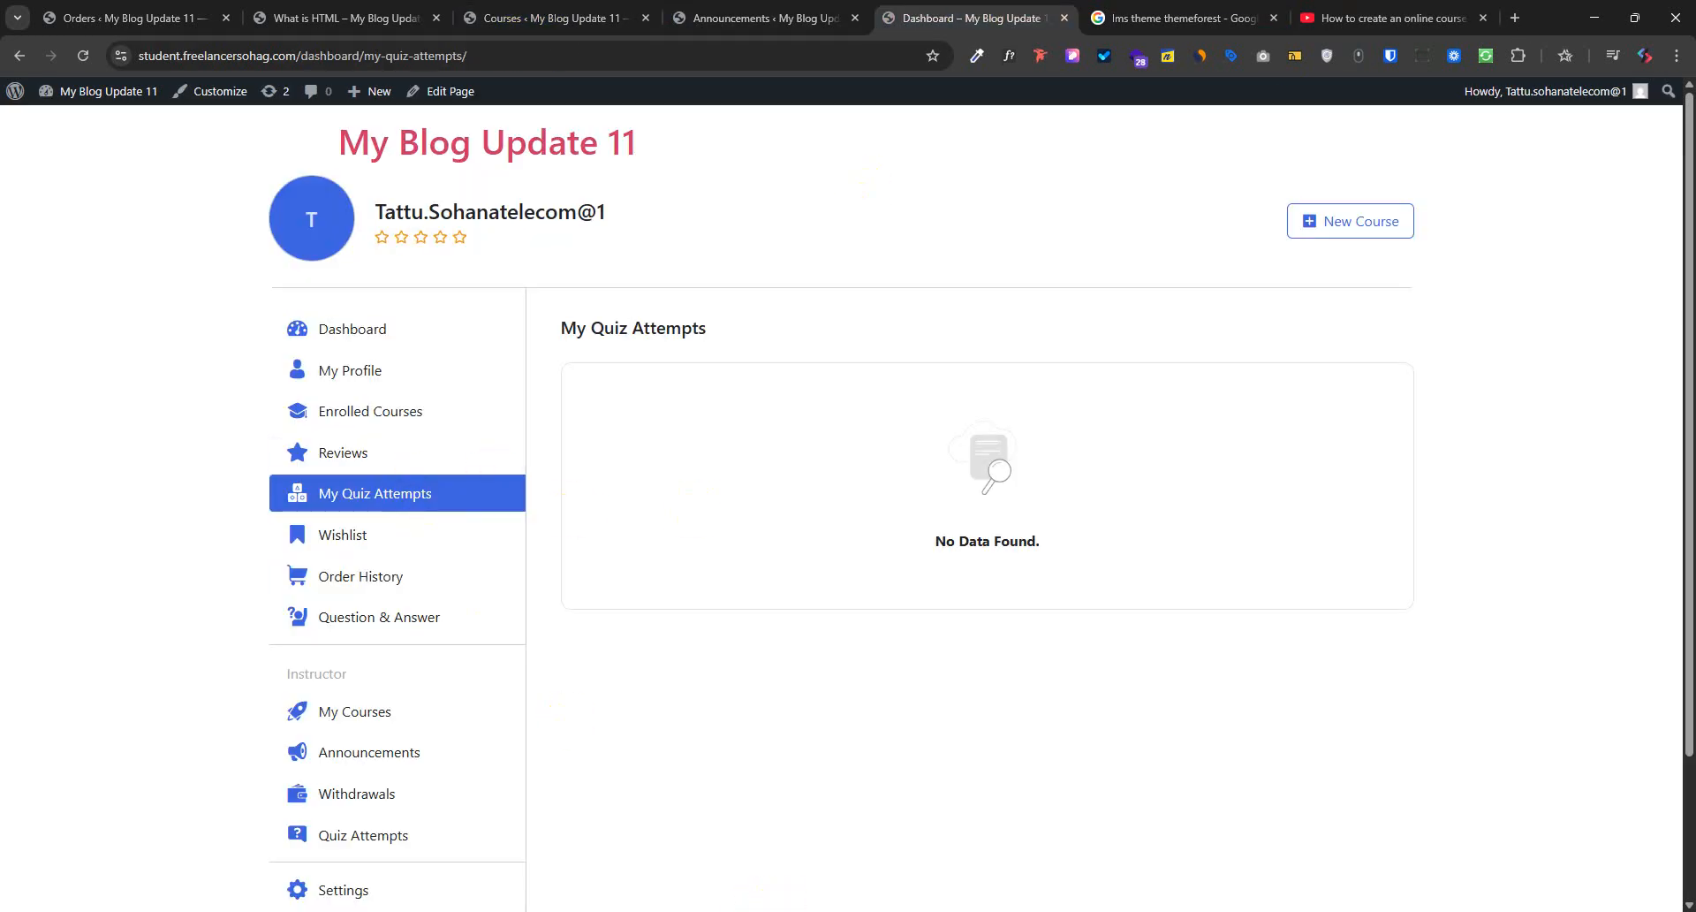
pyautogui.click(769, 911)
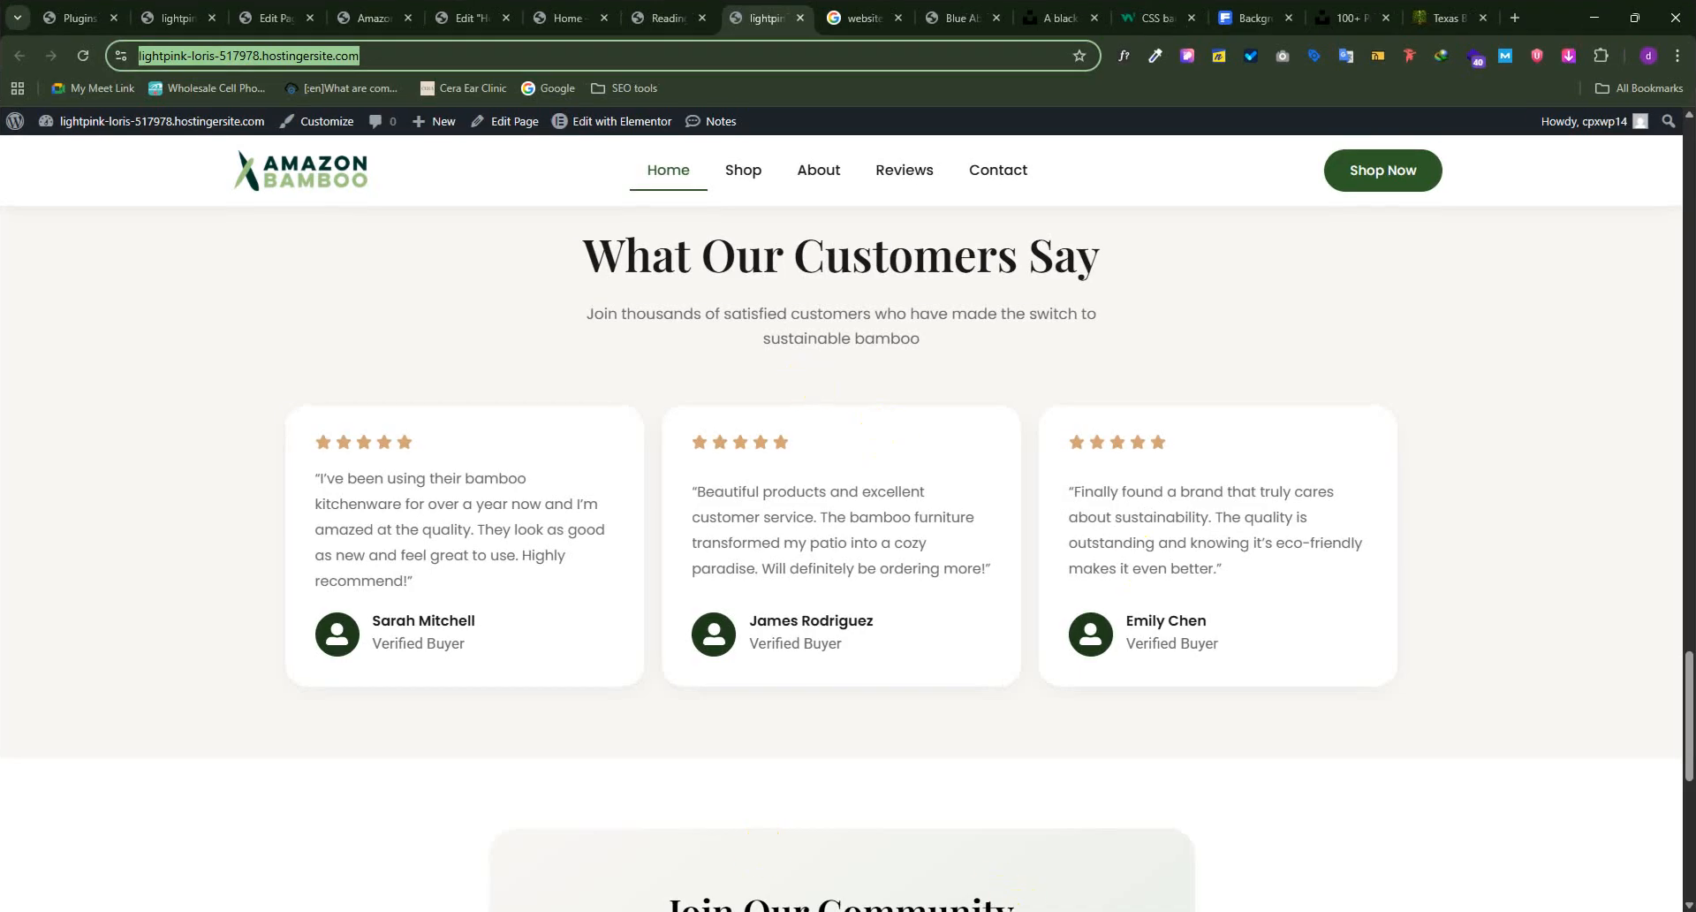
pyautogui.click(810, 910)
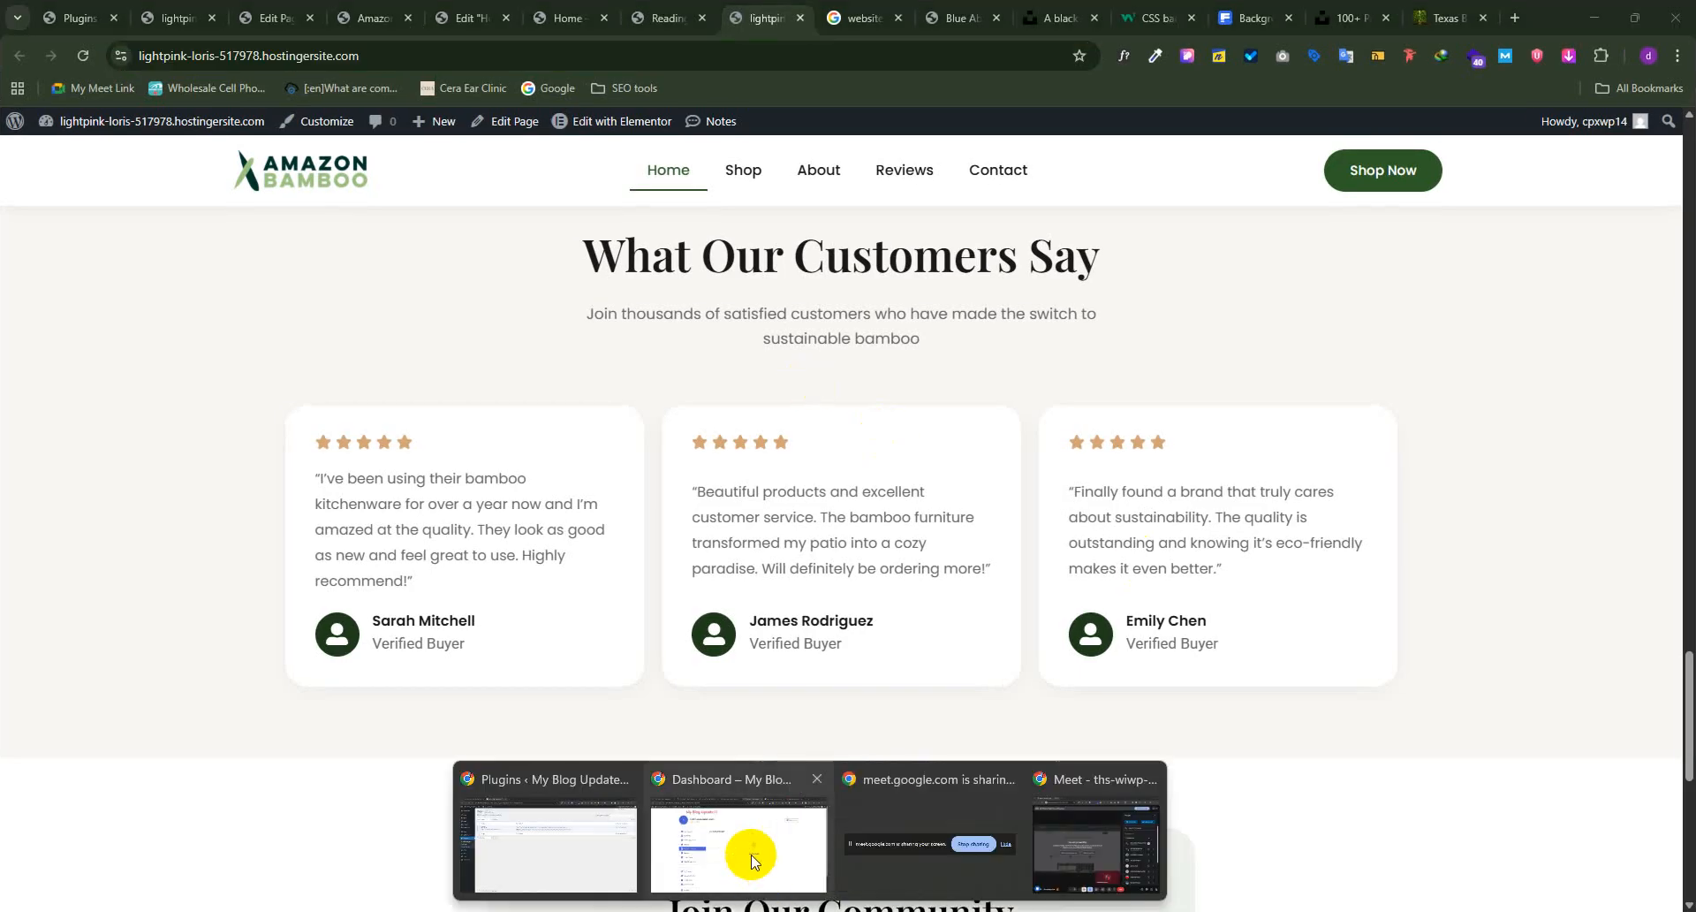
pyautogui.moveTo(748, 848)
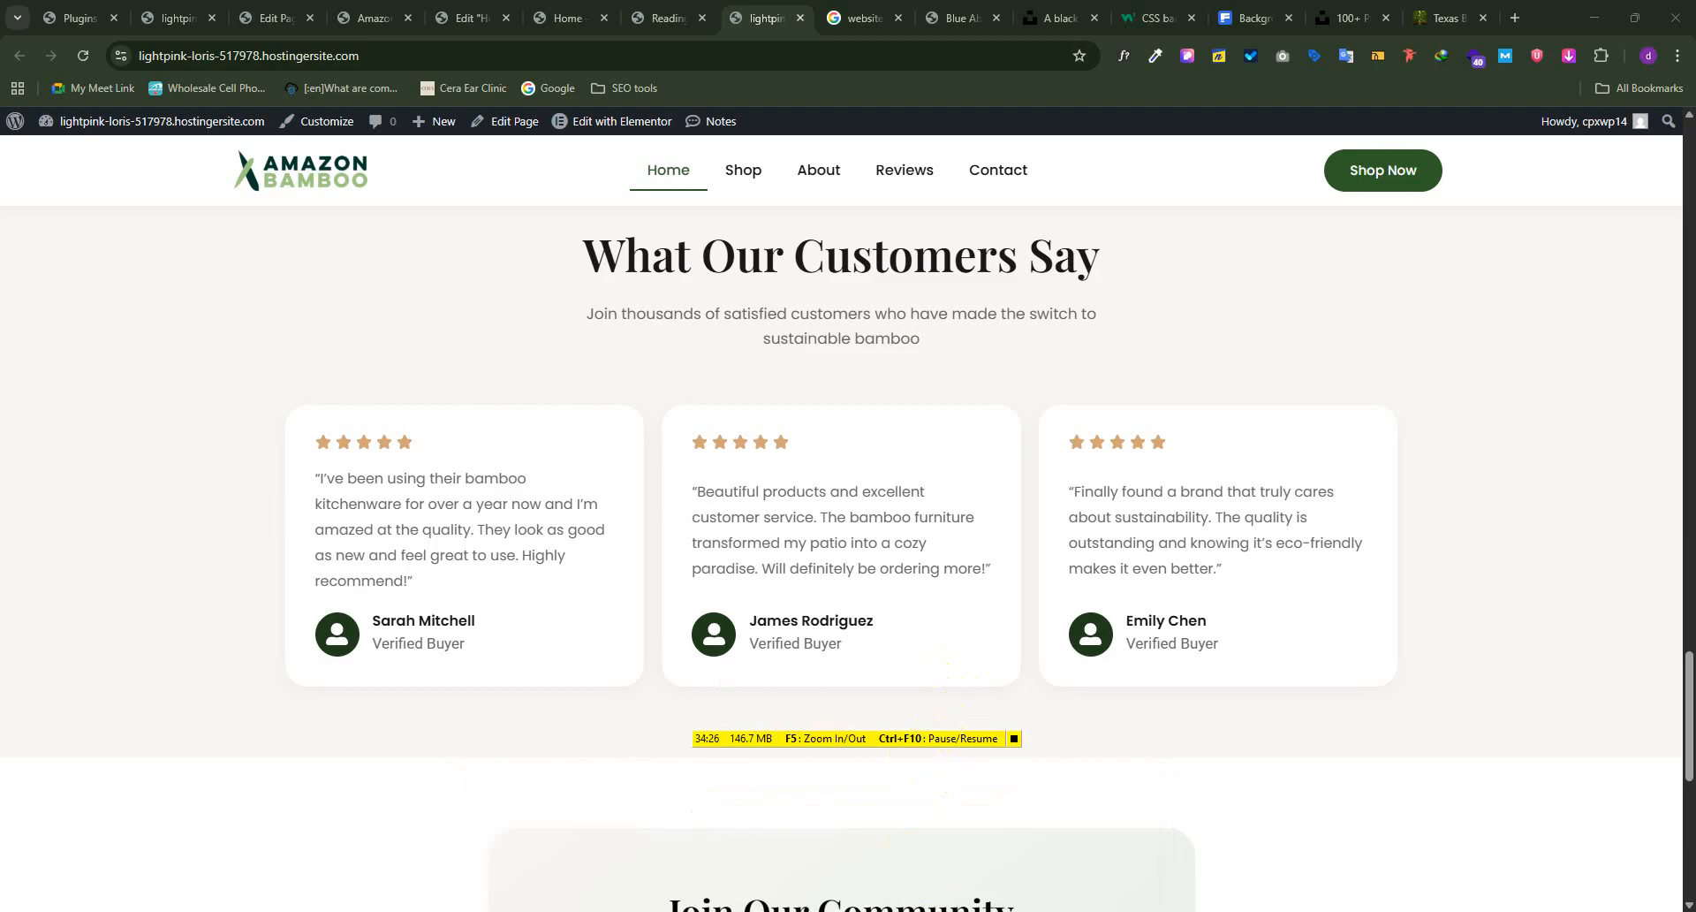
pyautogui.moveTo(965, 911)
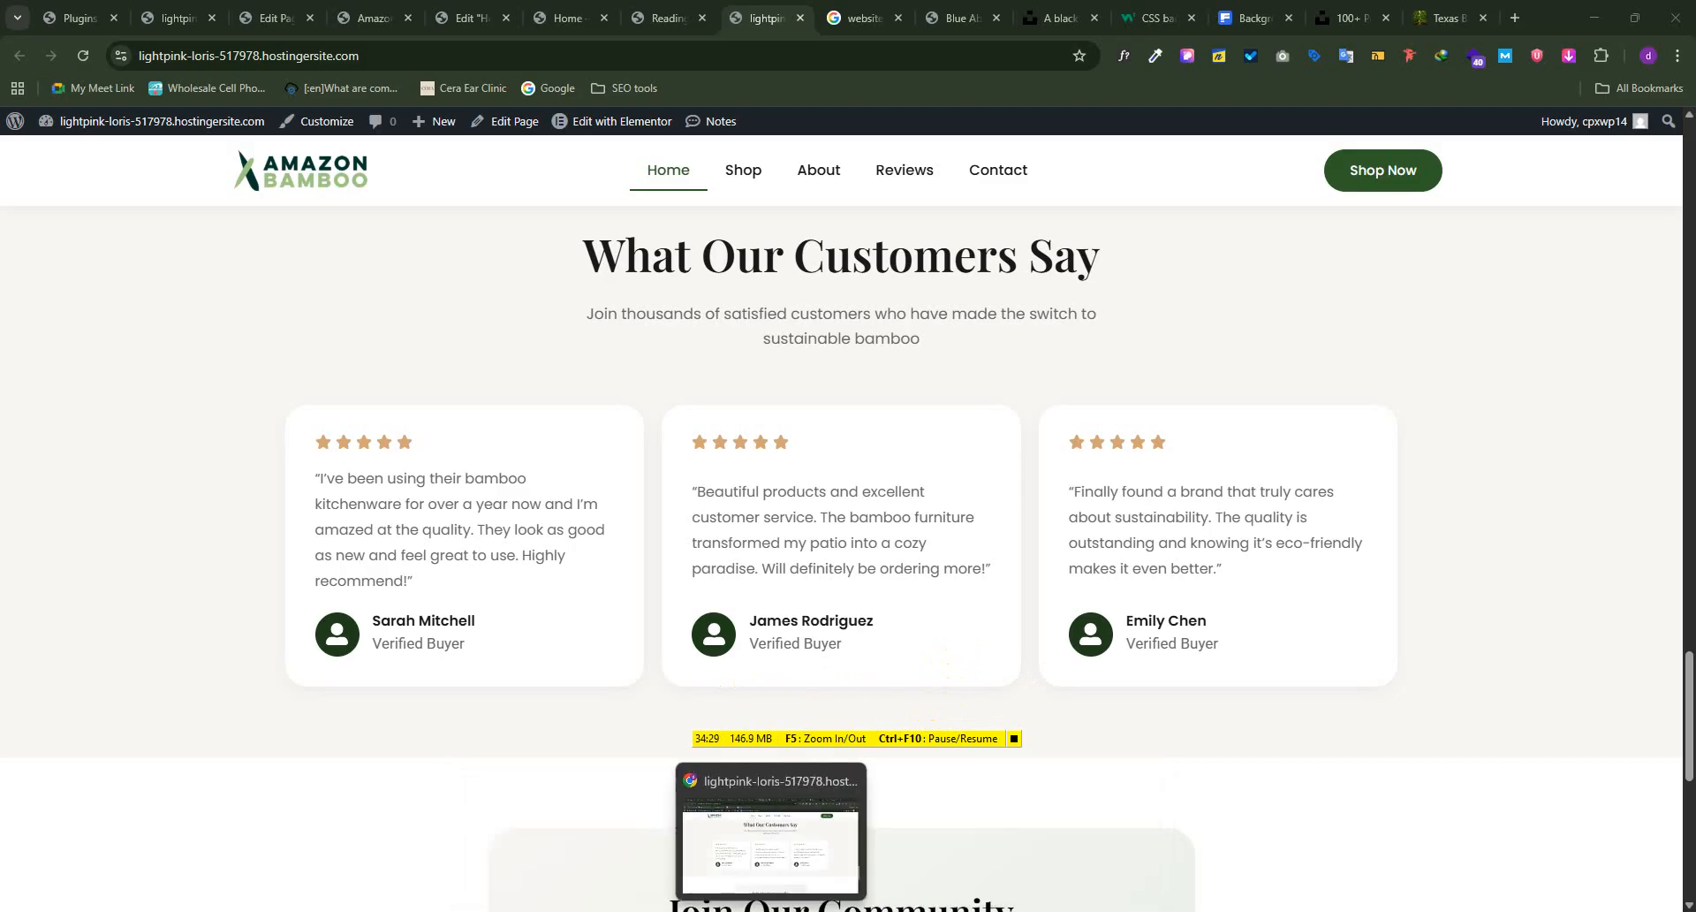
pyautogui.click(772, 911)
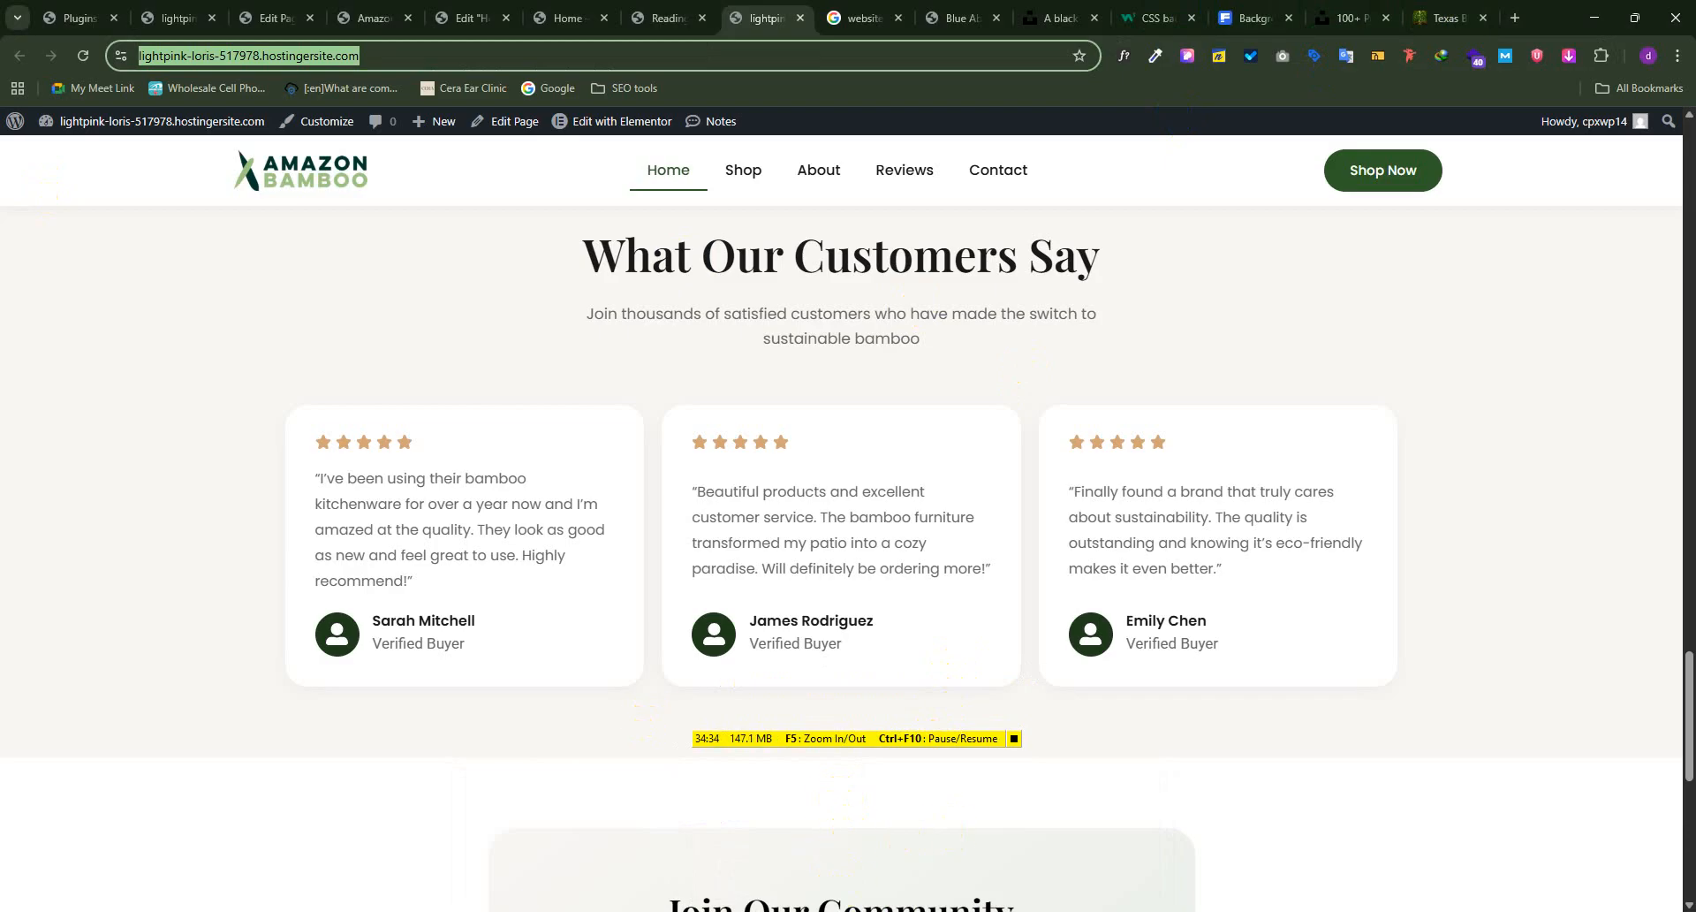
pyautogui.moveTo(772, 911)
pyautogui.click(757, 840)
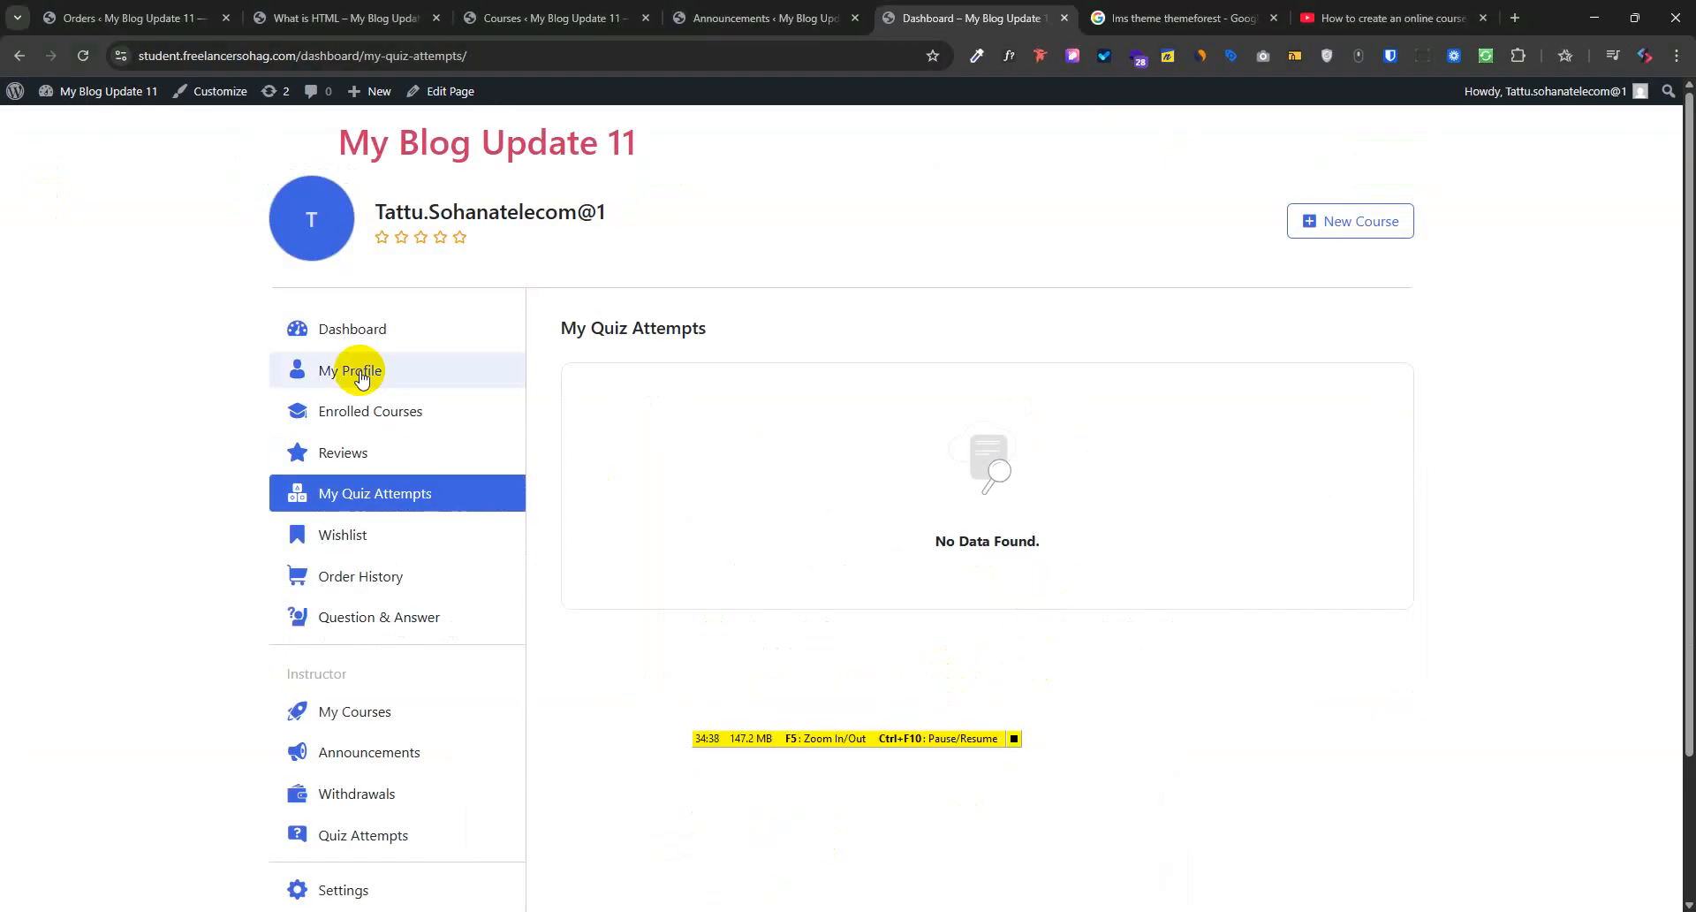
# Review the frontend dashboard's course, student and earnings totals and its My Courses list
pyautogui.click(336, 334)
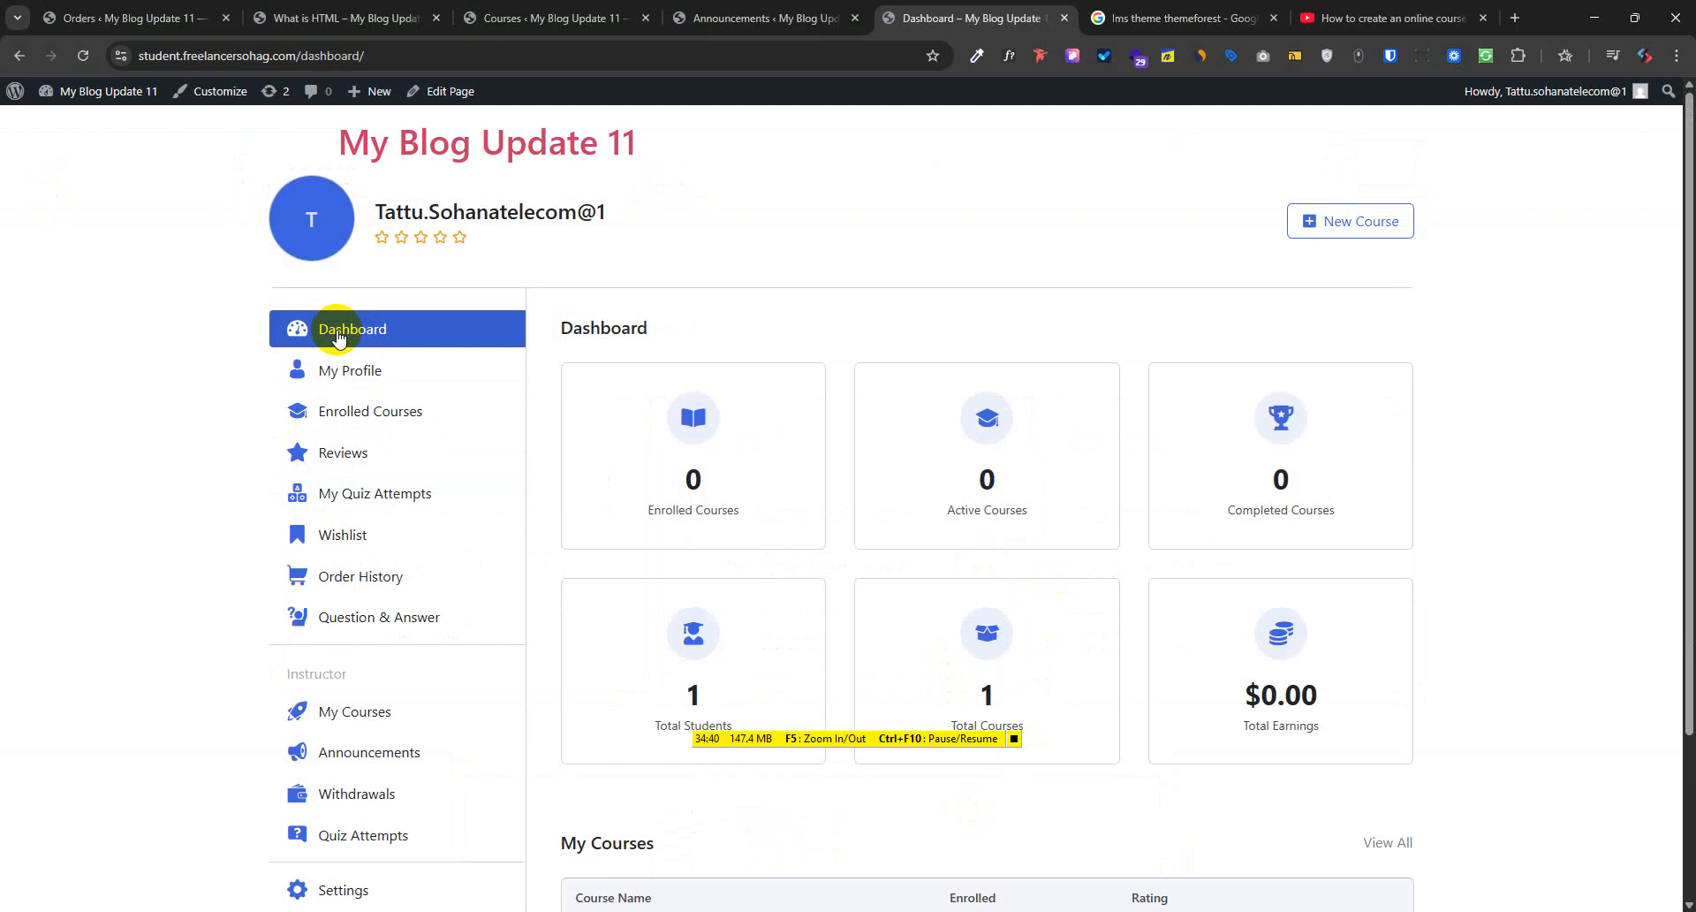
pyautogui.scroll(-3, 977, 520)
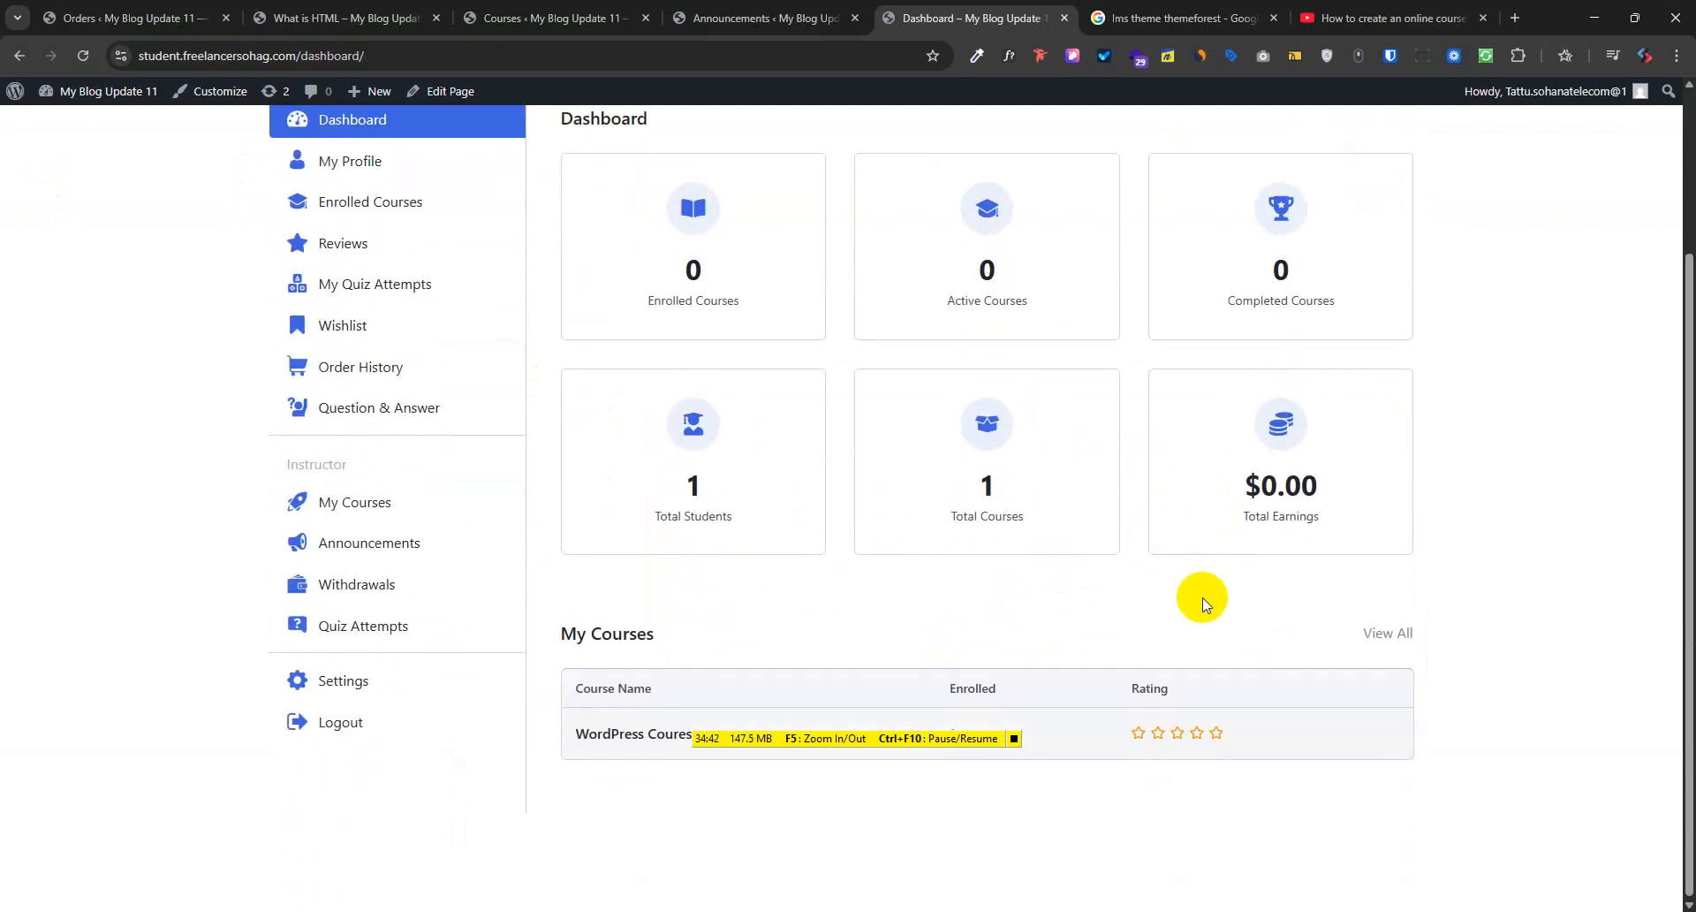
pyautogui.scroll(3, 1196, 636)
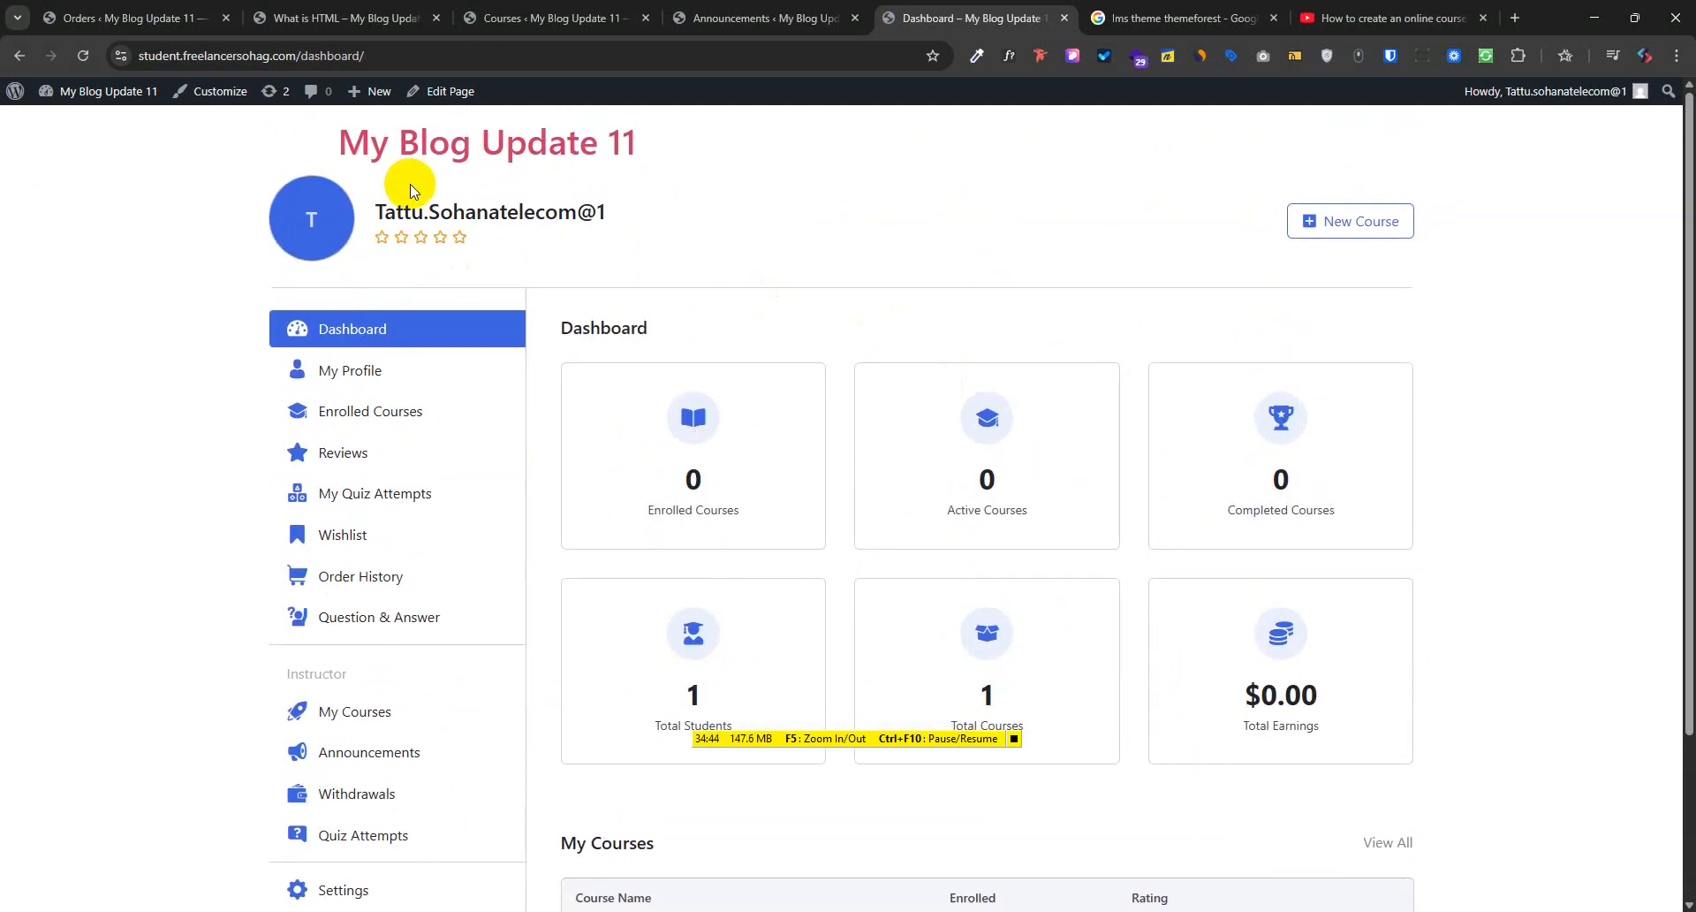
pyautogui.moveTo(410, 183); pyautogui.dragTo(492, 213)
# Check the details of the "21 Feb Holiday" announcement in the admin area and close them
pyautogui.click(760, 18)
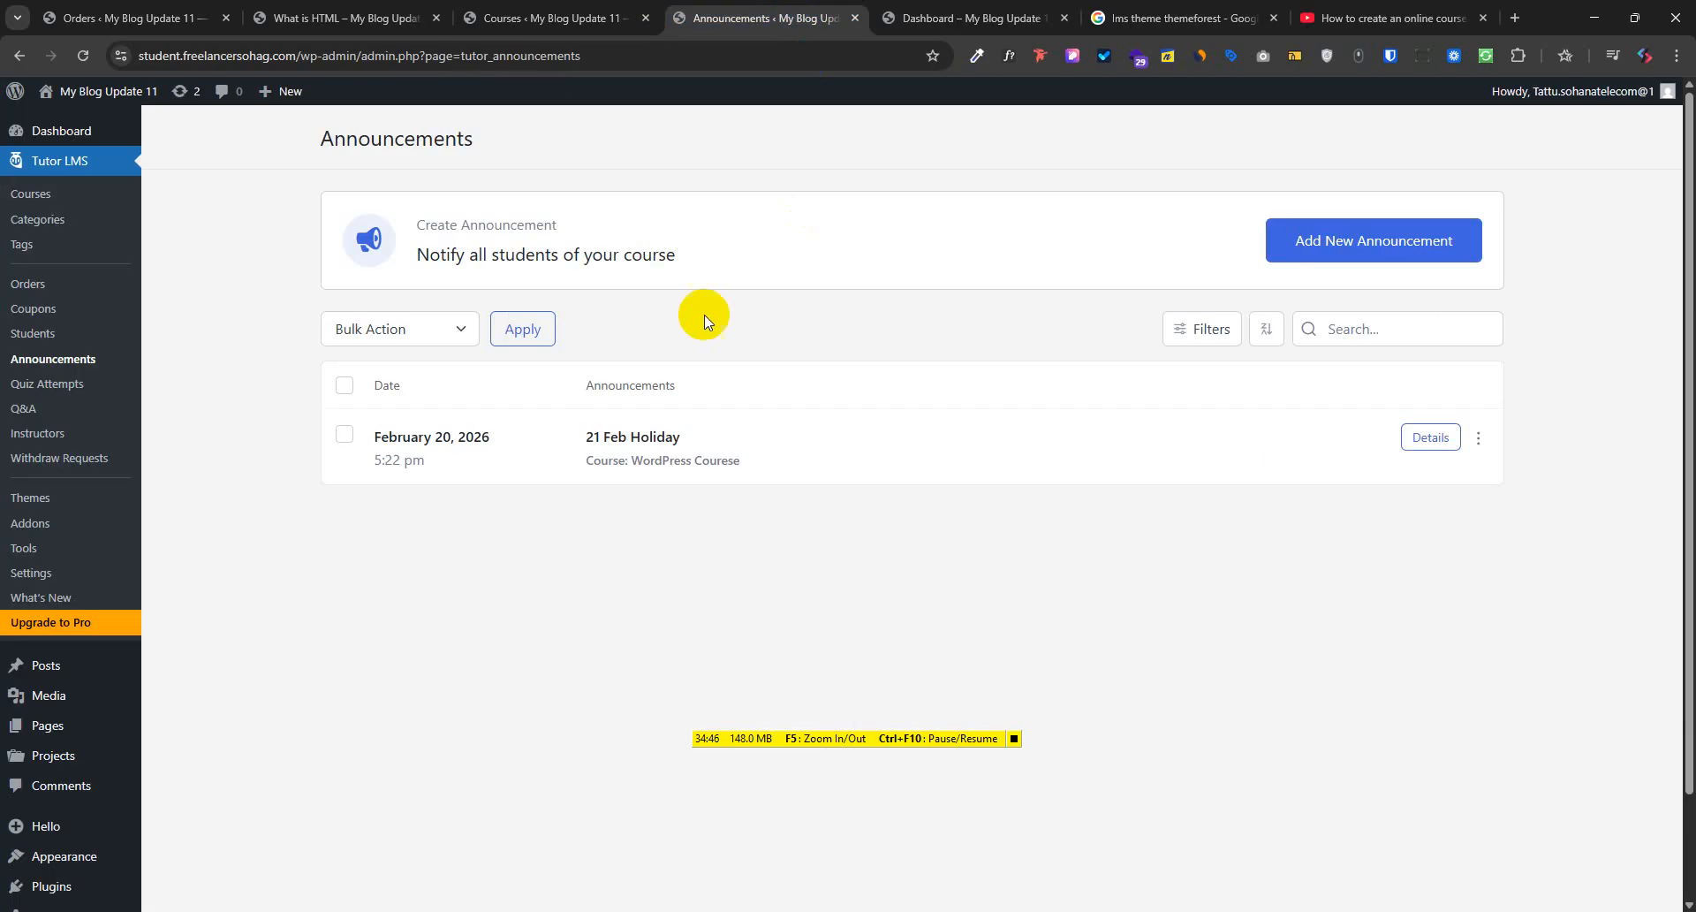
pyautogui.click(1430, 438)
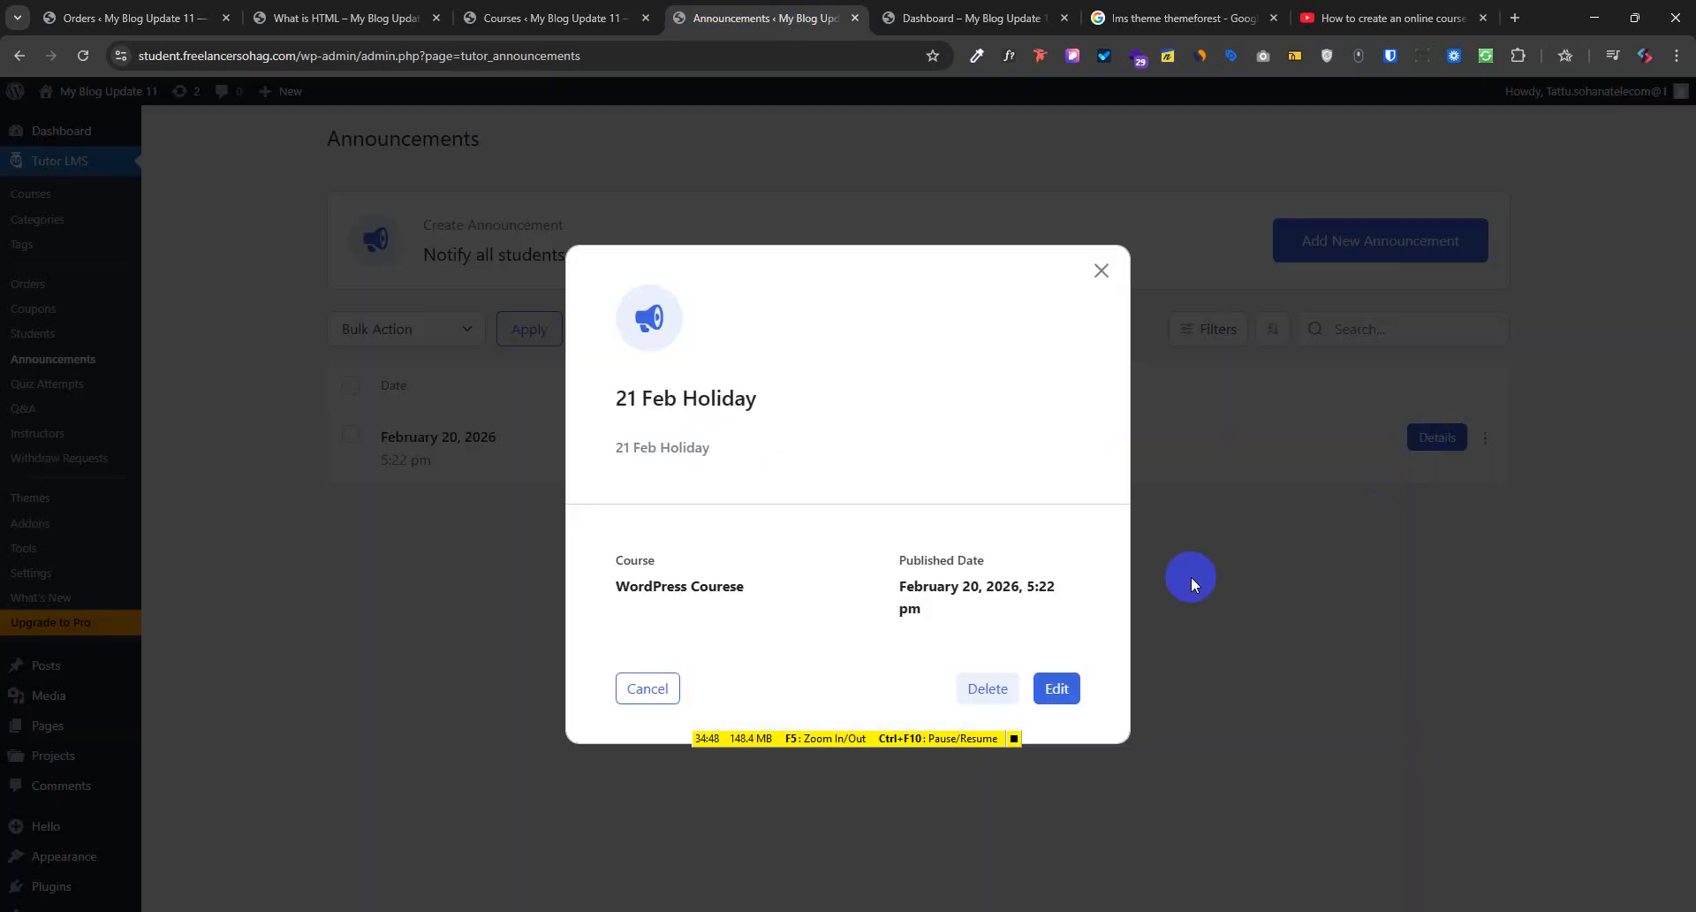
pyautogui.click(1101, 270)
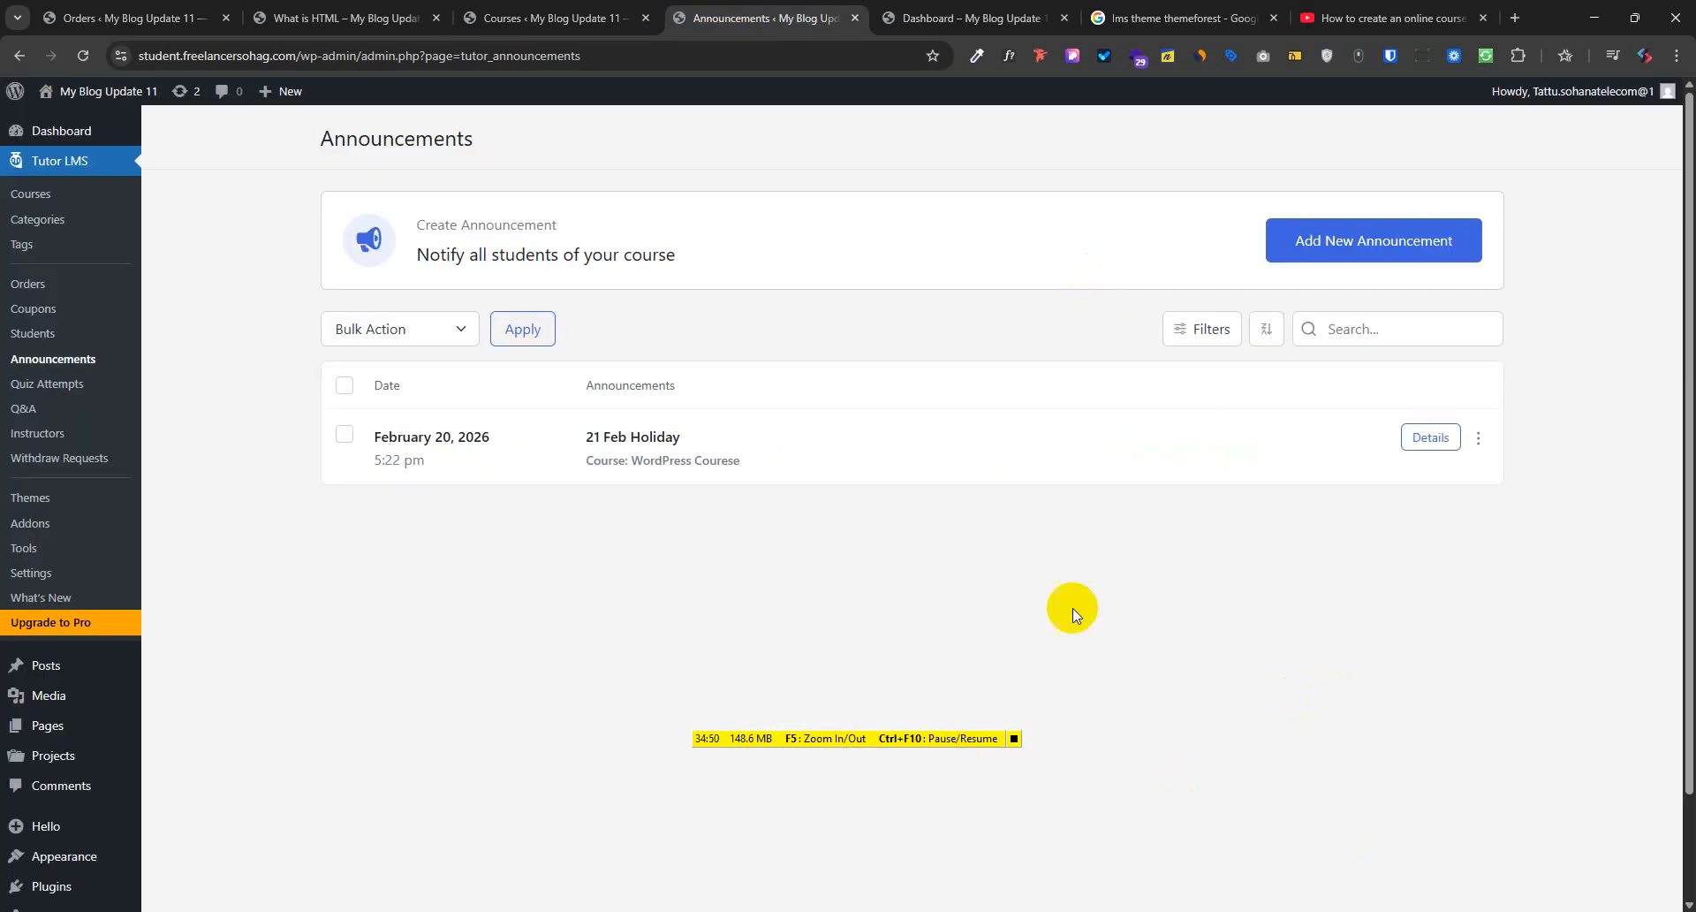
# Check the Tutor LMS Students list and Orders page in the site admin
pyautogui.click(34, 333)
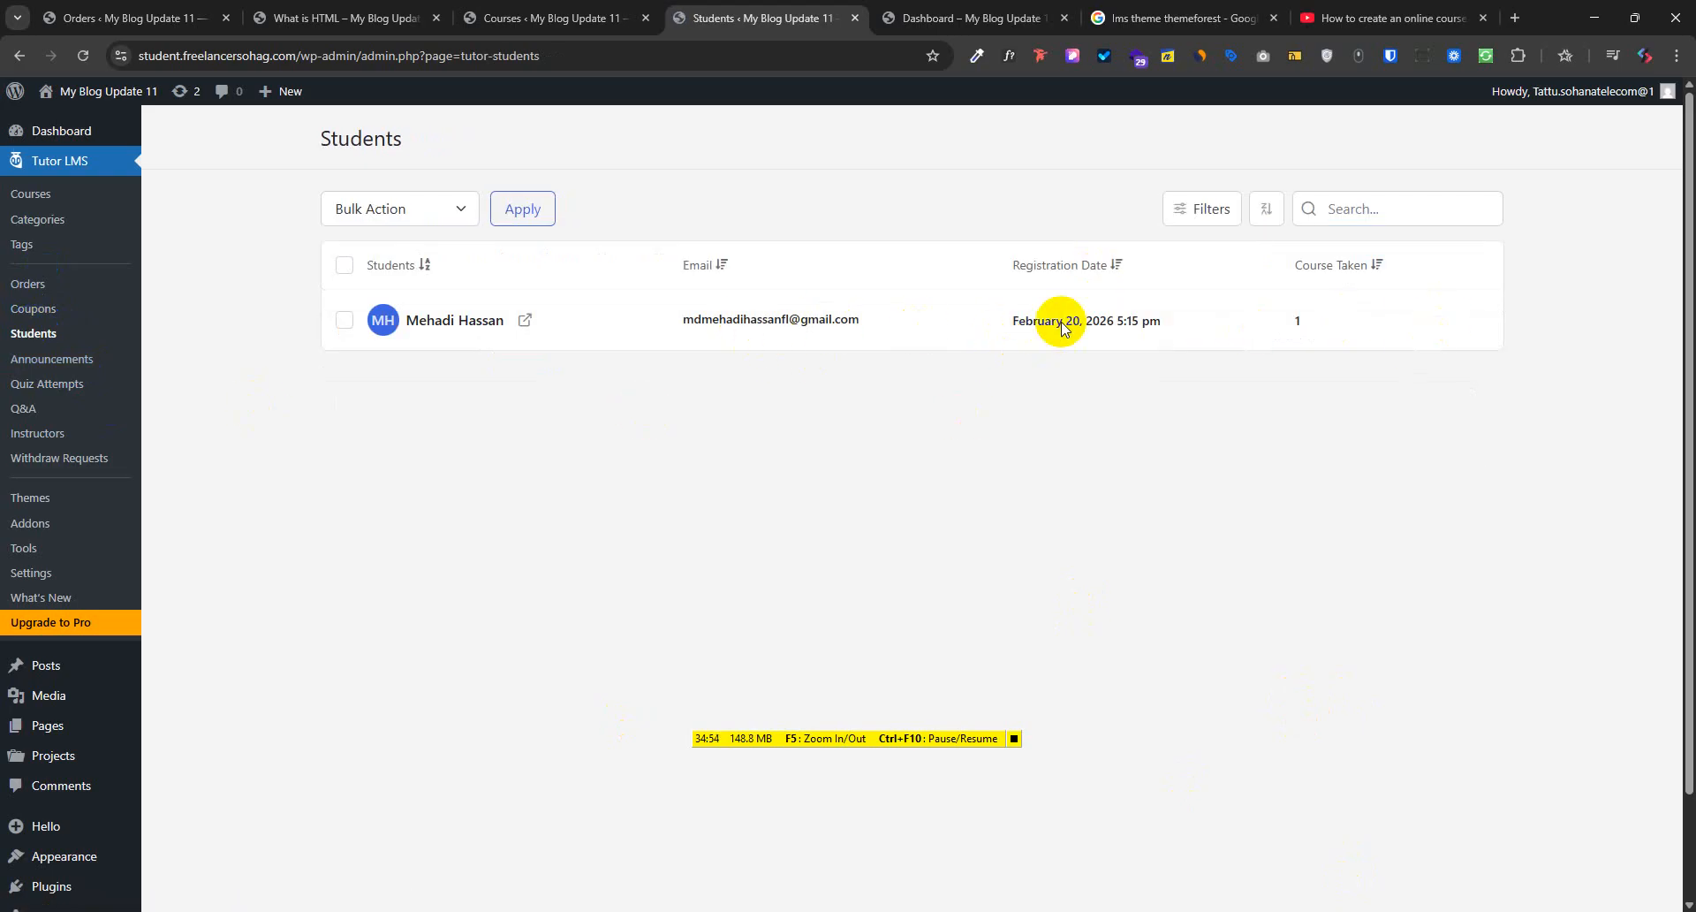
pyautogui.click(28, 285)
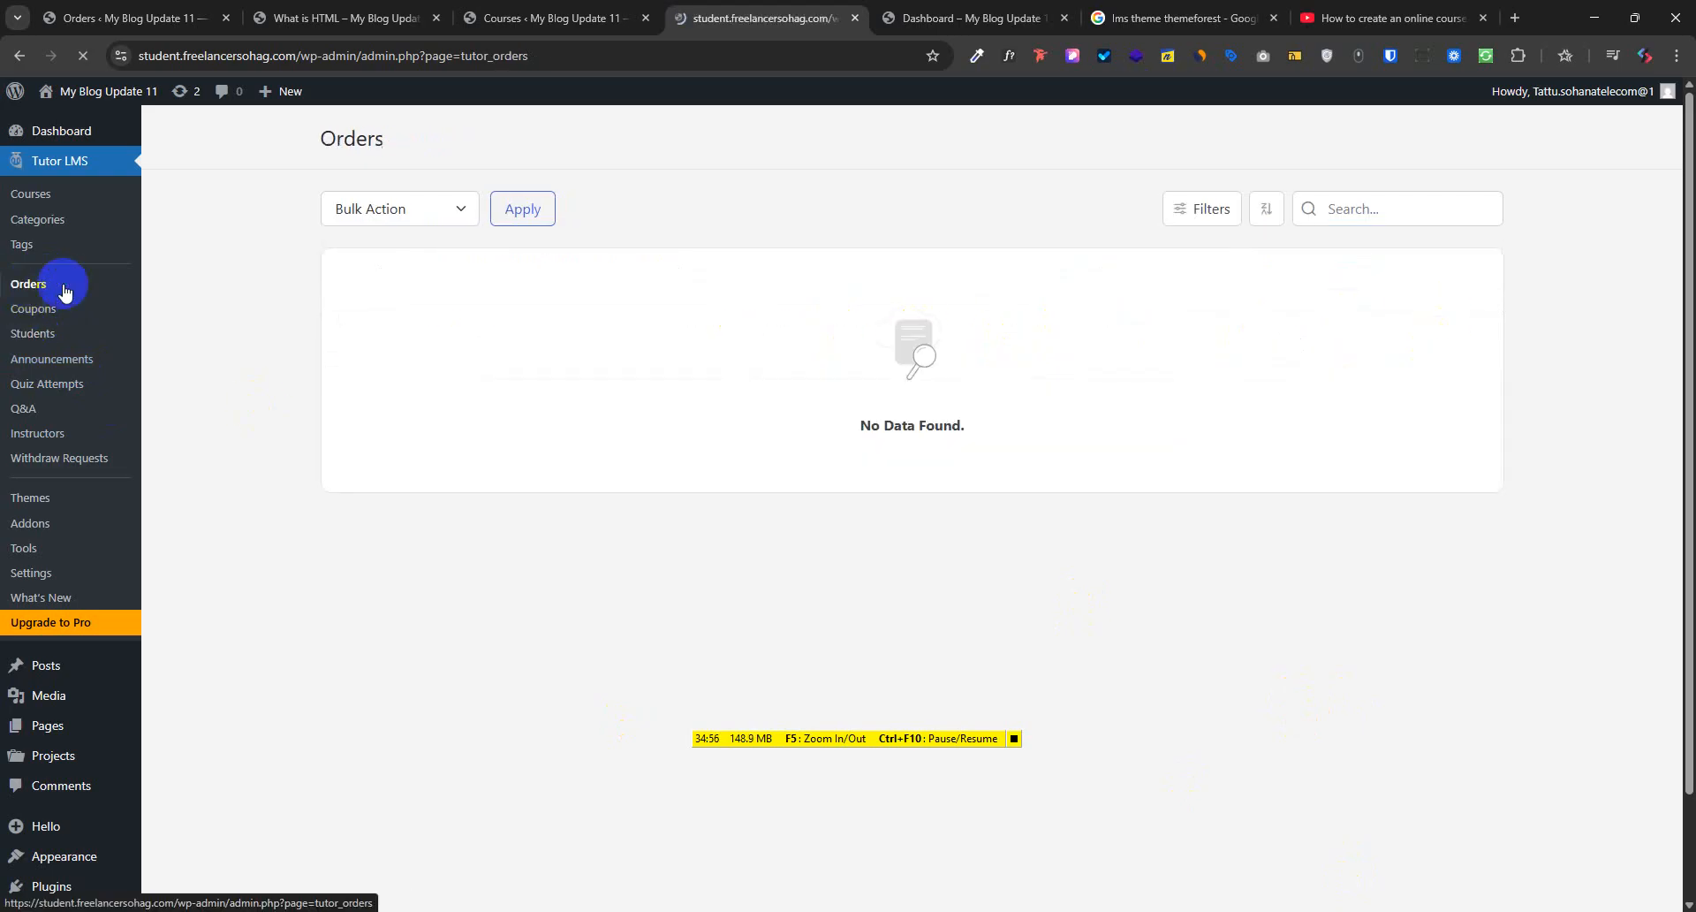
# Examine the titles and authors in the Tutor LMS Courses list, focusing on the draft "New Course"
pyautogui.click(31, 194)
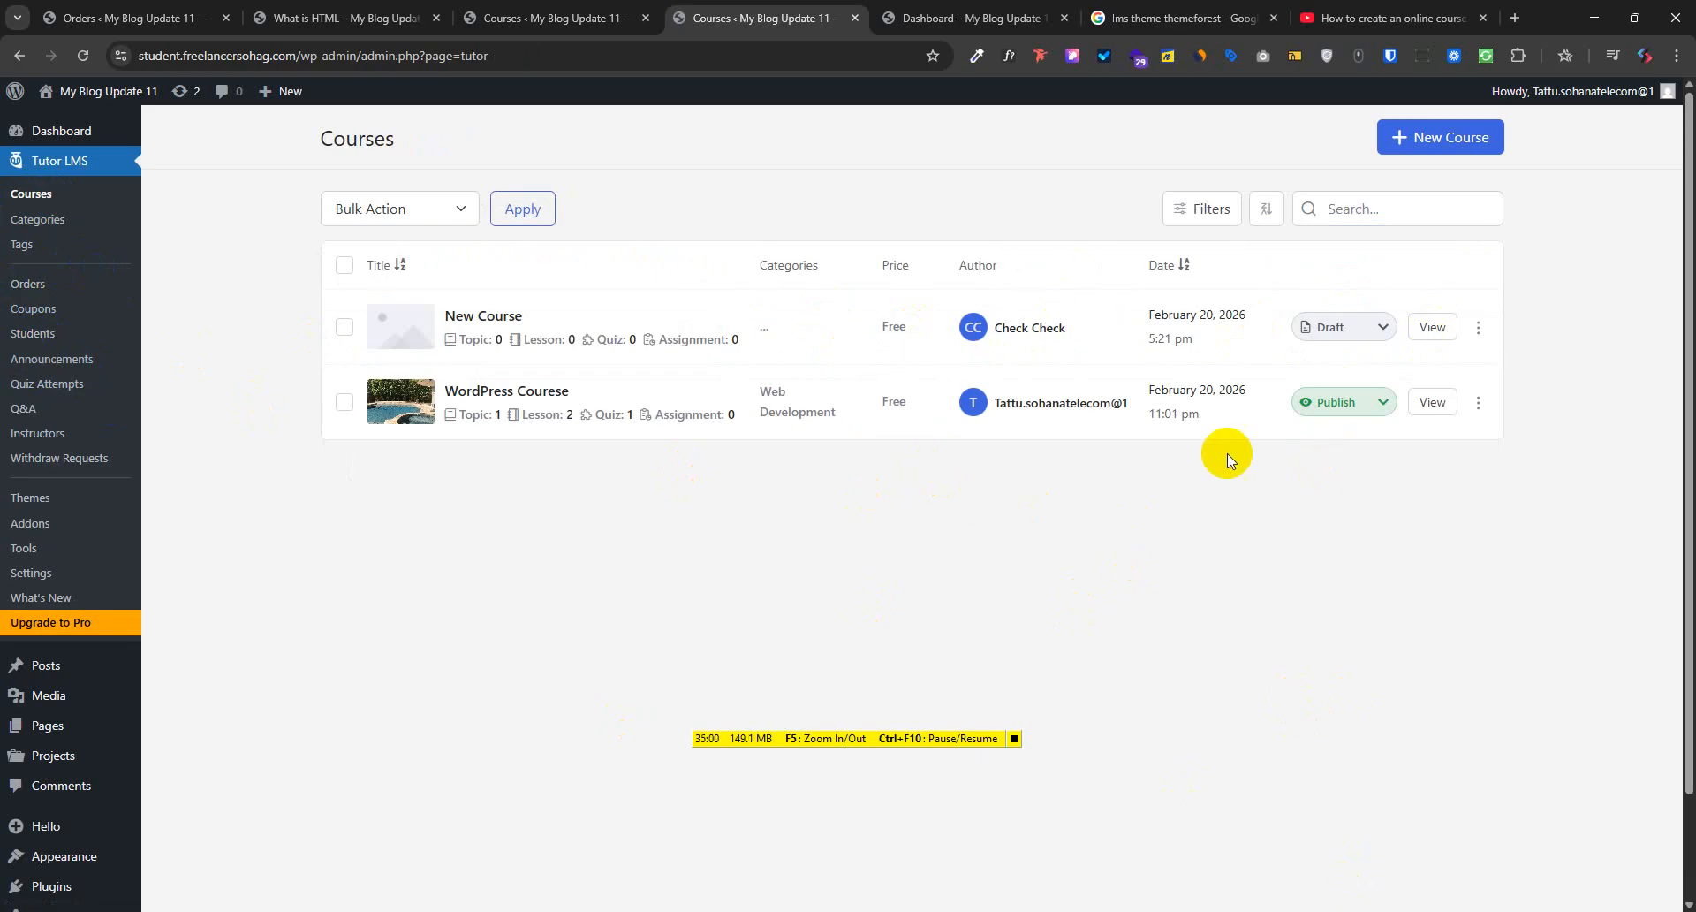
pyautogui.moveTo(1068, 343); pyautogui.dragTo(977, 333)
pyautogui.moveTo(533, 316); pyautogui.dragTo(484, 304)
pyautogui.moveTo(1083, 316); pyautogui.dragTo(867, 323)
pyautogui.moveTo(539, 309); pyautogui.dragTo(452, 318)
pyautogui.click(768, 658)
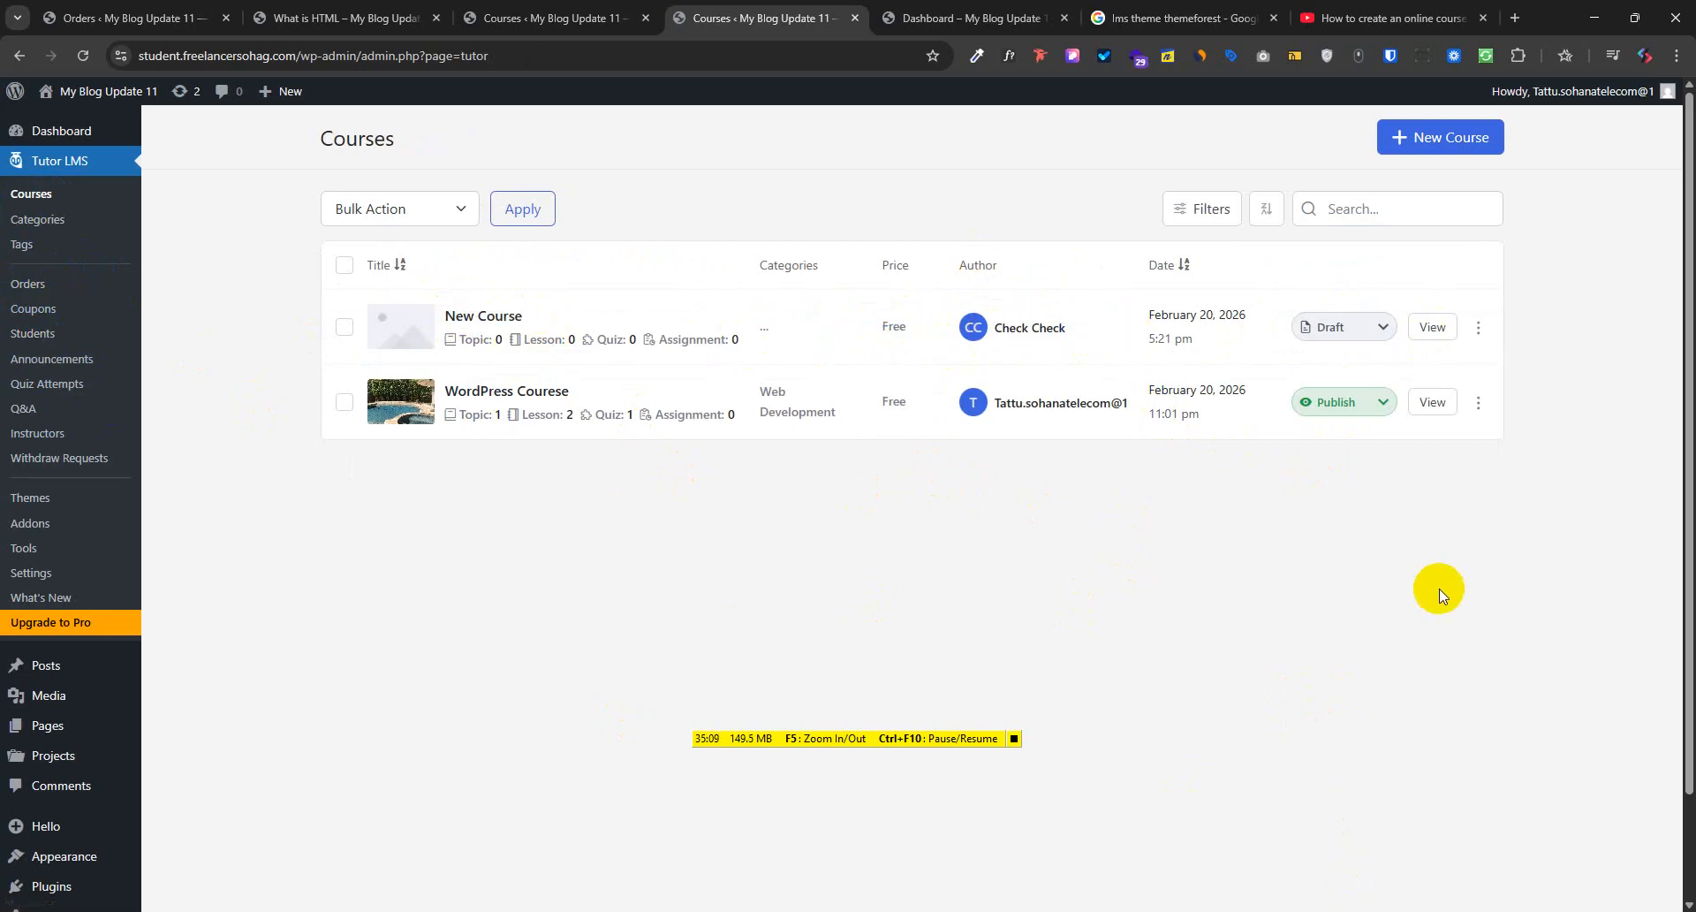
# View the public page of "WordPress Courese" and read the title and summary of its announcement
pyautogui.click(1432, 405)
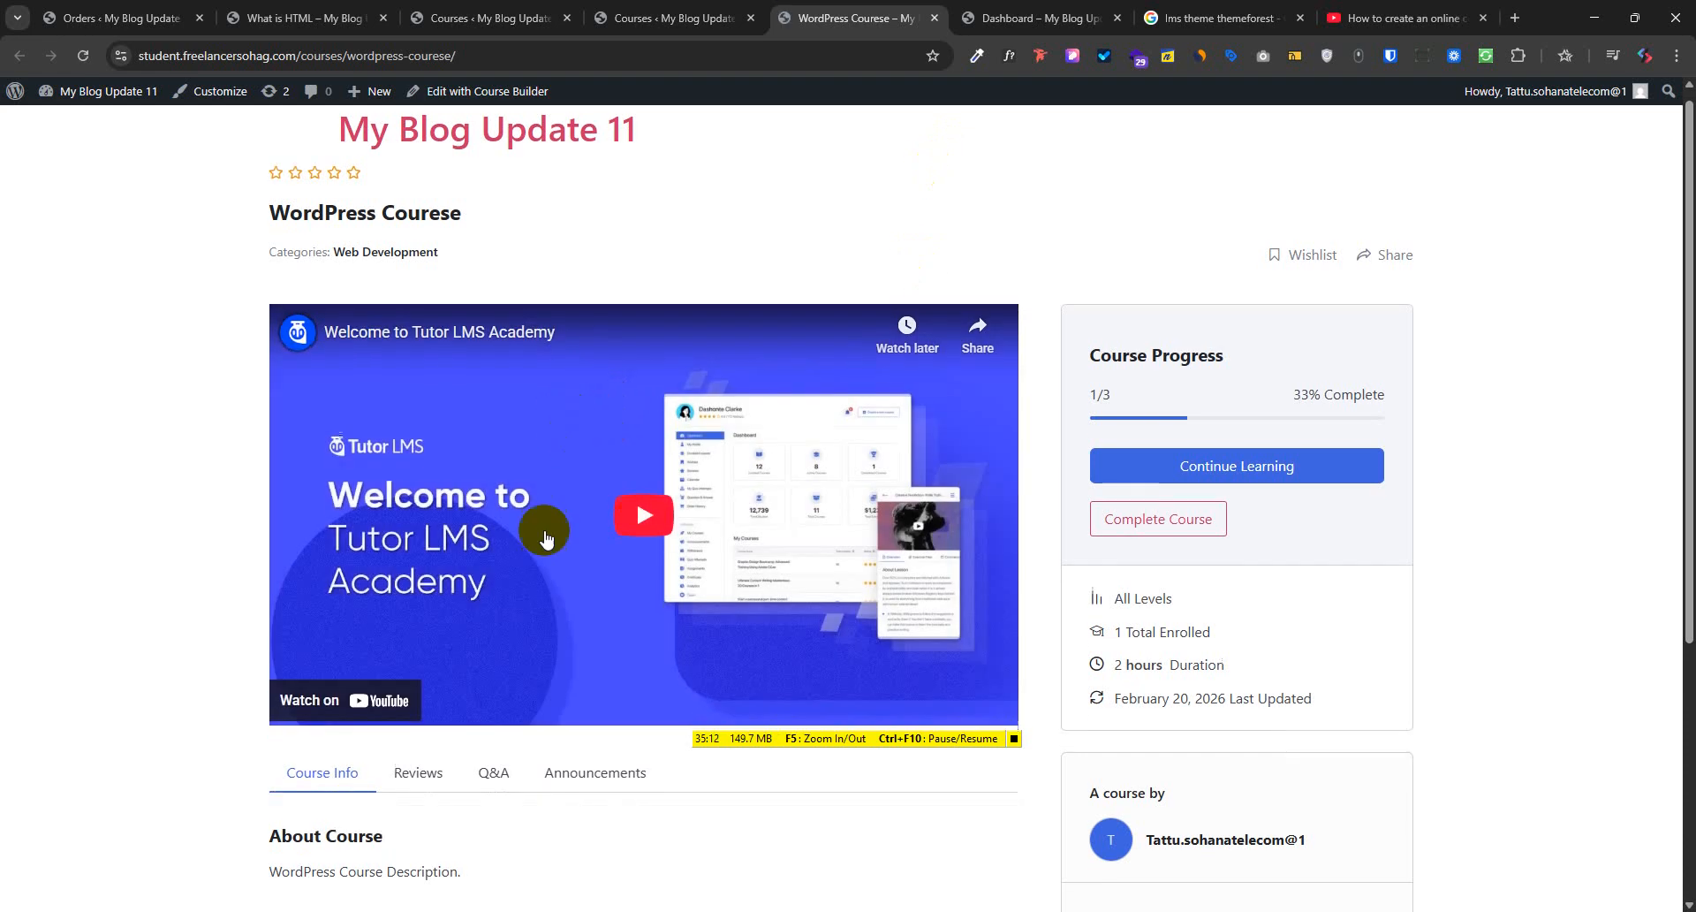
pyautogui.scroll(-2, 583, 596)
pyautogui.click(662, 612)
pyautogui.scroll(-1, 661, 615)
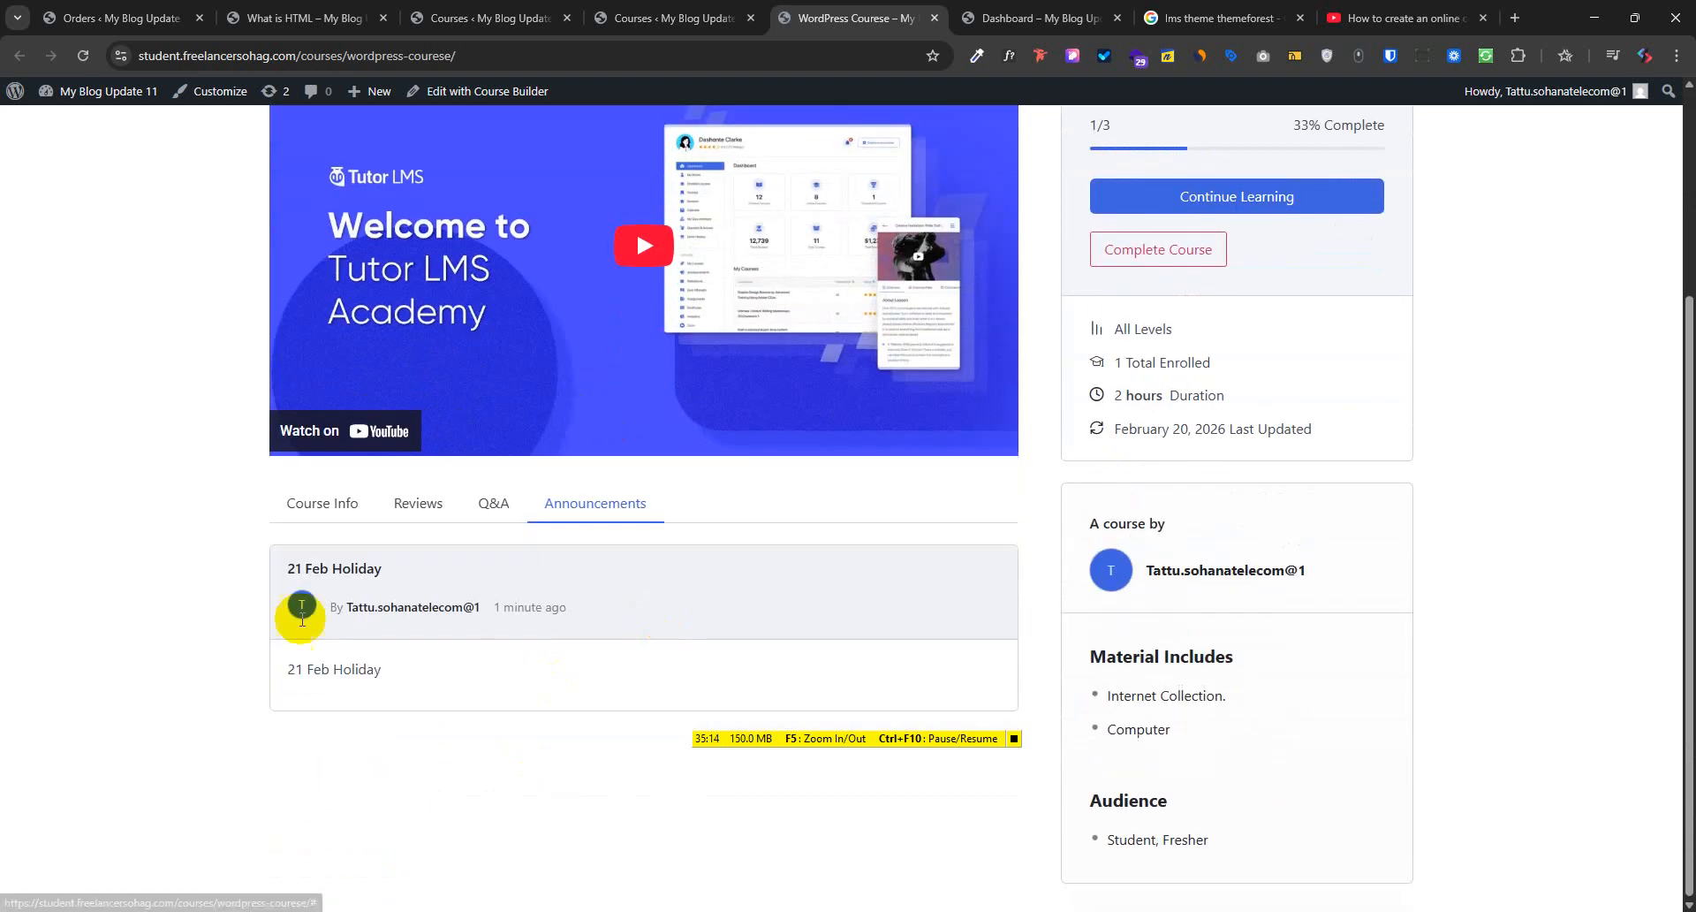
pyautogui.moveTo(285, 567); pyautogui.dragTo(406, 583)
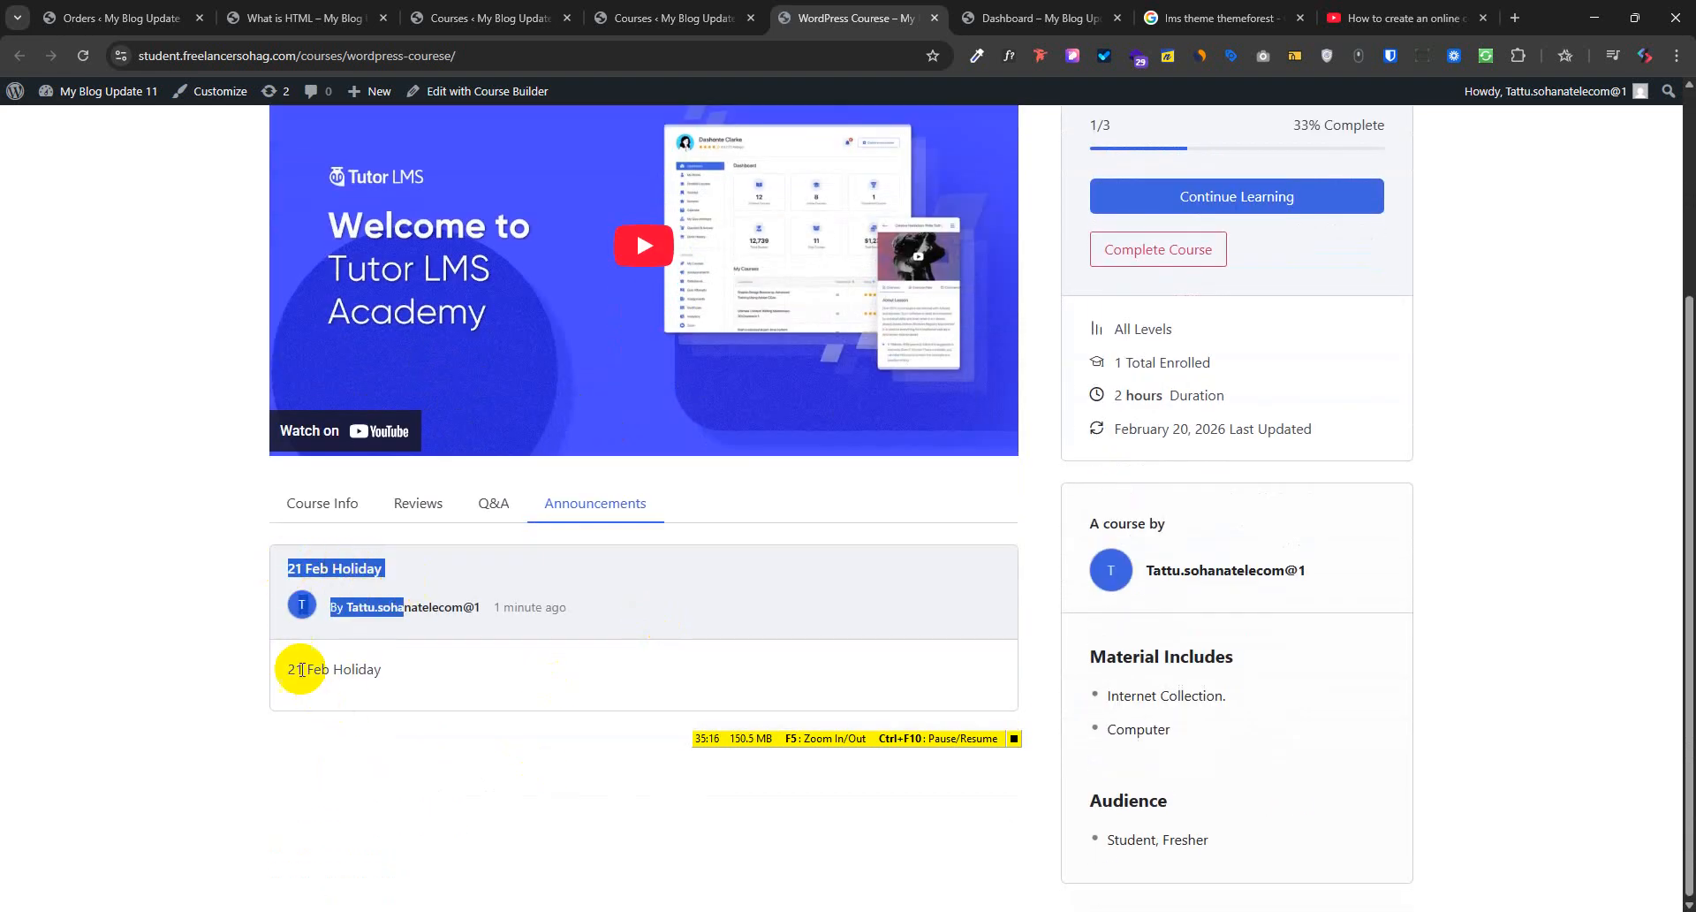
pyautogui.moveTo(292, 672); pyautogui.dragTo(414, 686)
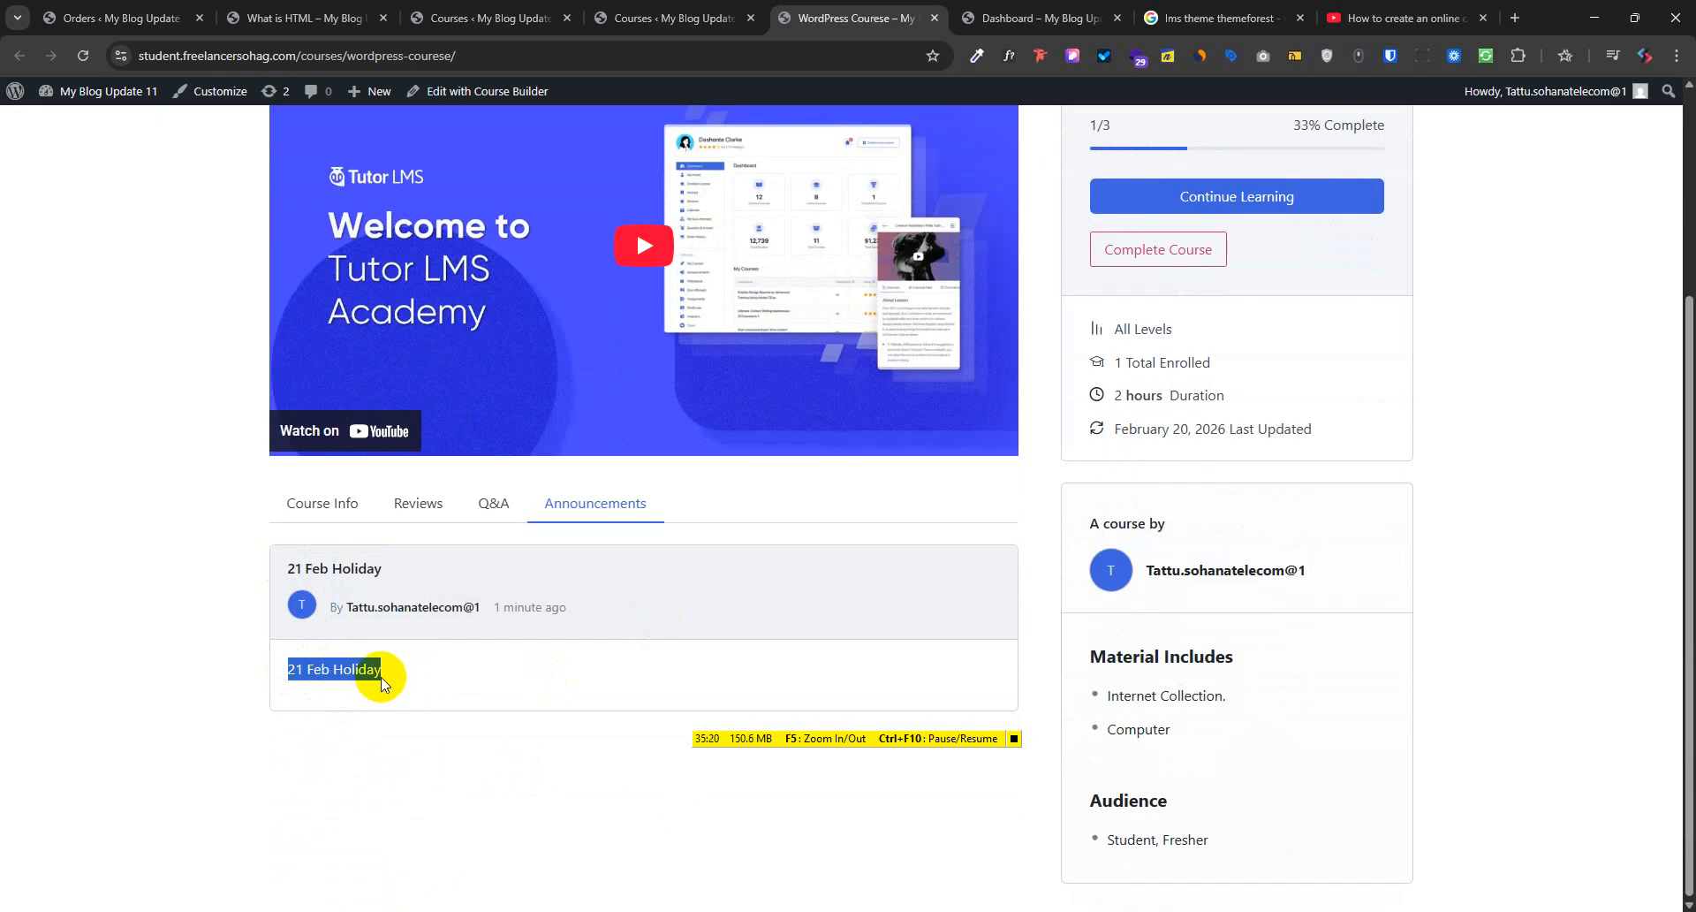
pyautogui.click(429, 795)
# Check the course page's Q&A section and the Question & Answer page in the site admin
pyautogui.click(491, 502)
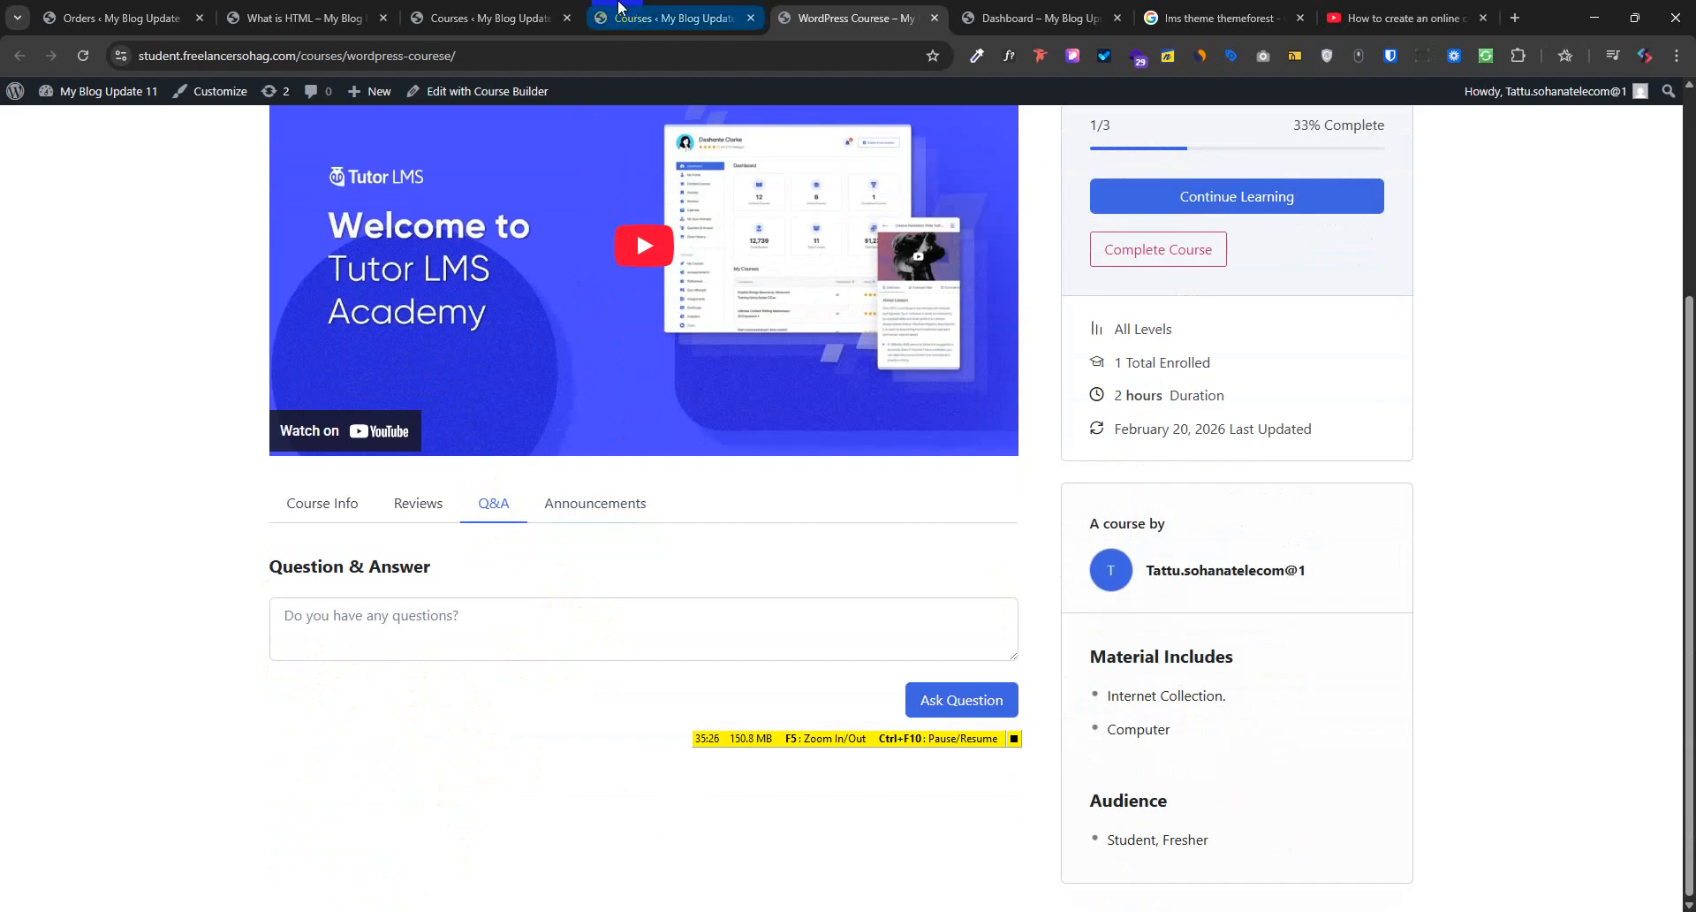
pyautogui.click(522, 18)
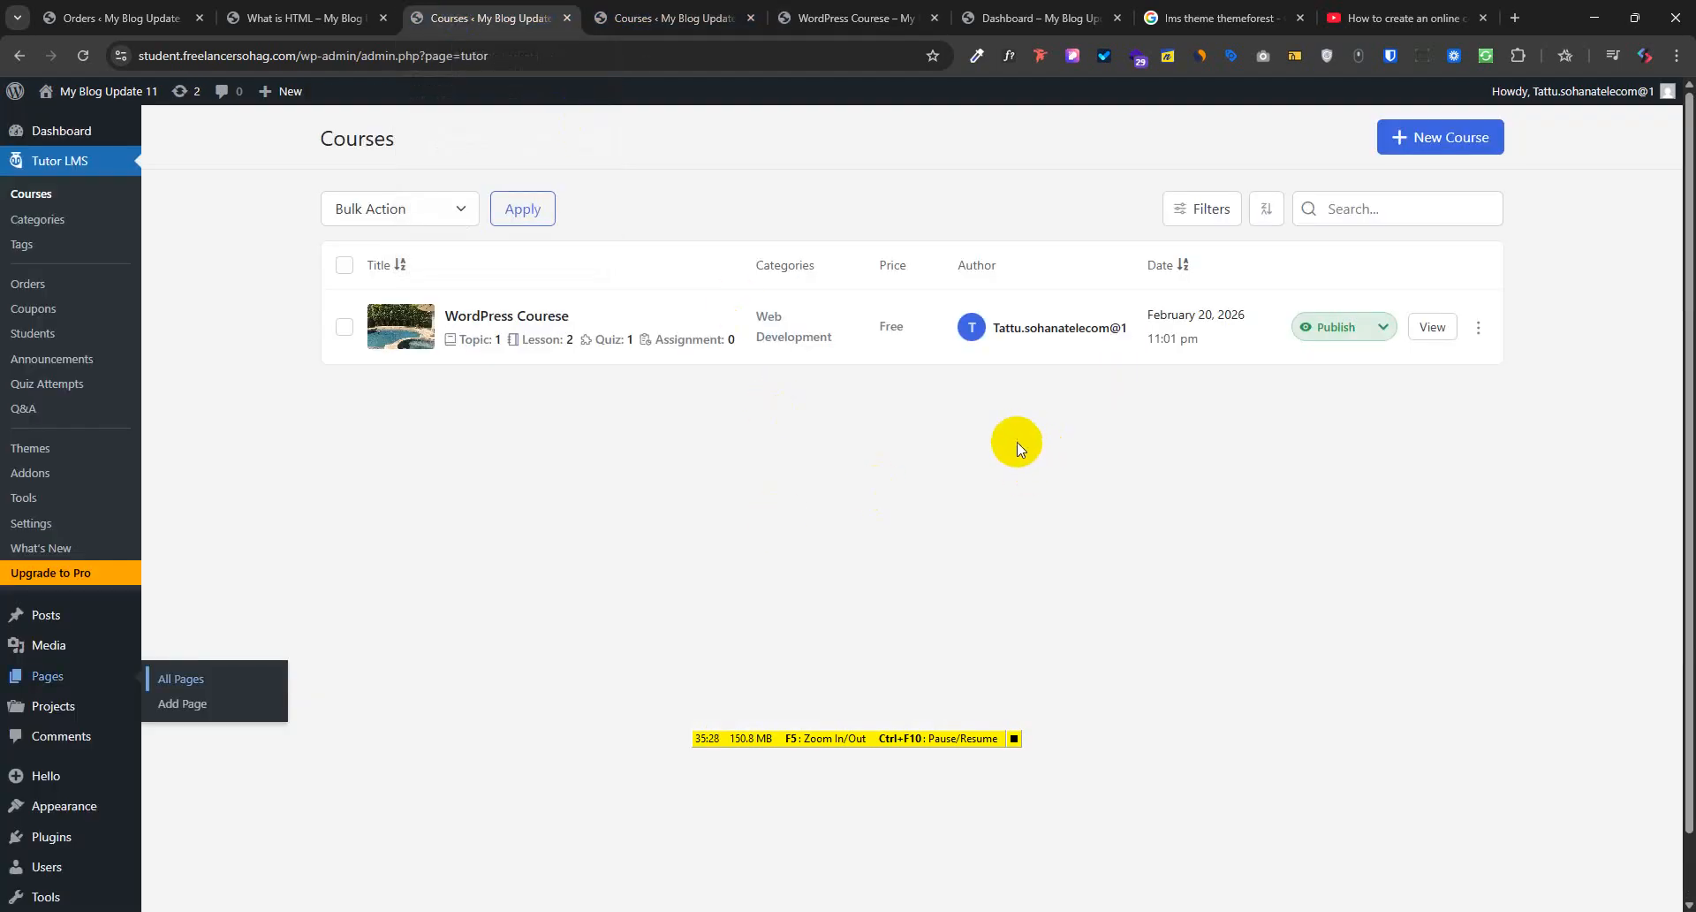
pyautogui.click(27, 409)
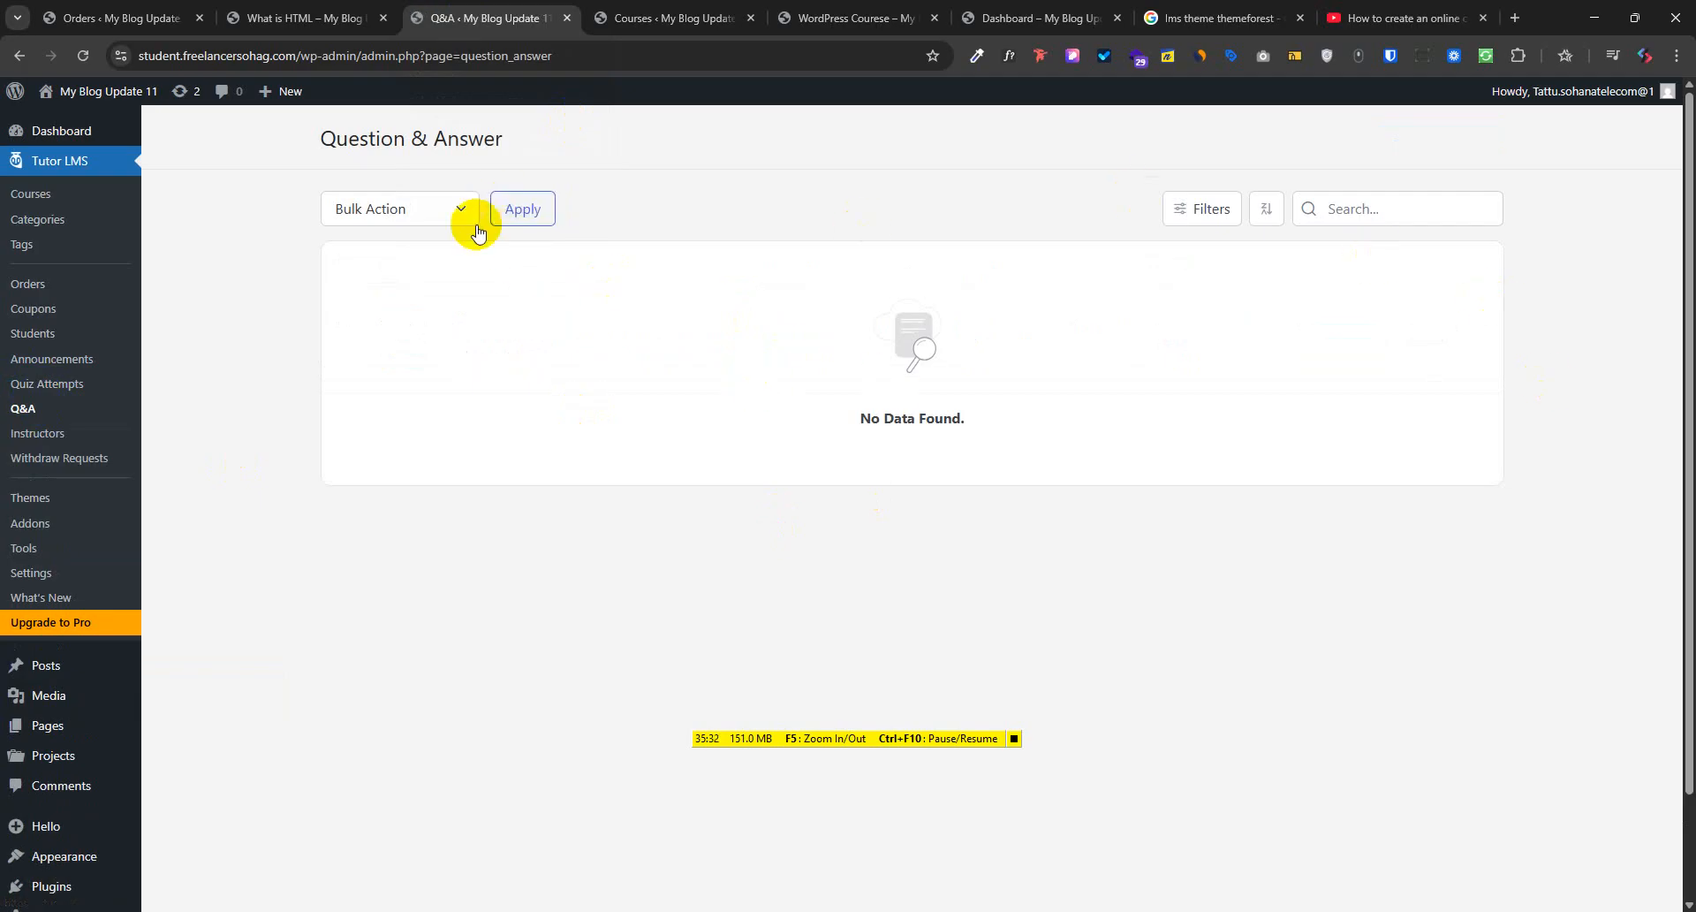
pyautogui.click(454, 208)
pyautogui.click(521, 579)
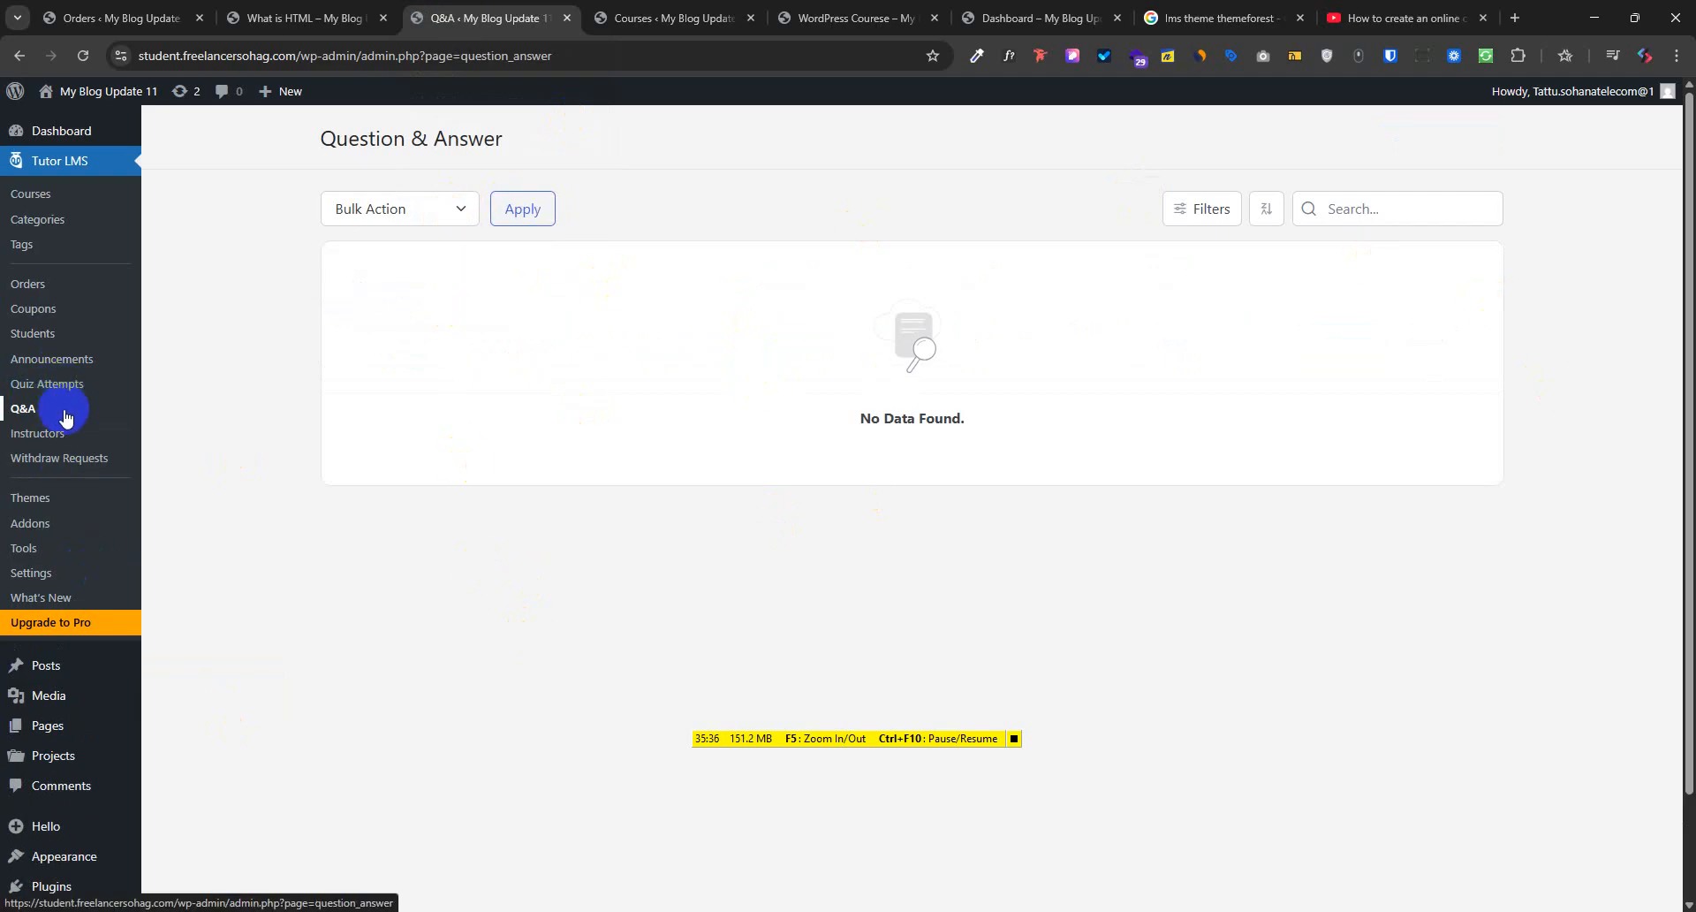
# Open "WordPress Courese" for editing and check the Q&A option among its Basics settings
pyautogui.click(31, 194)
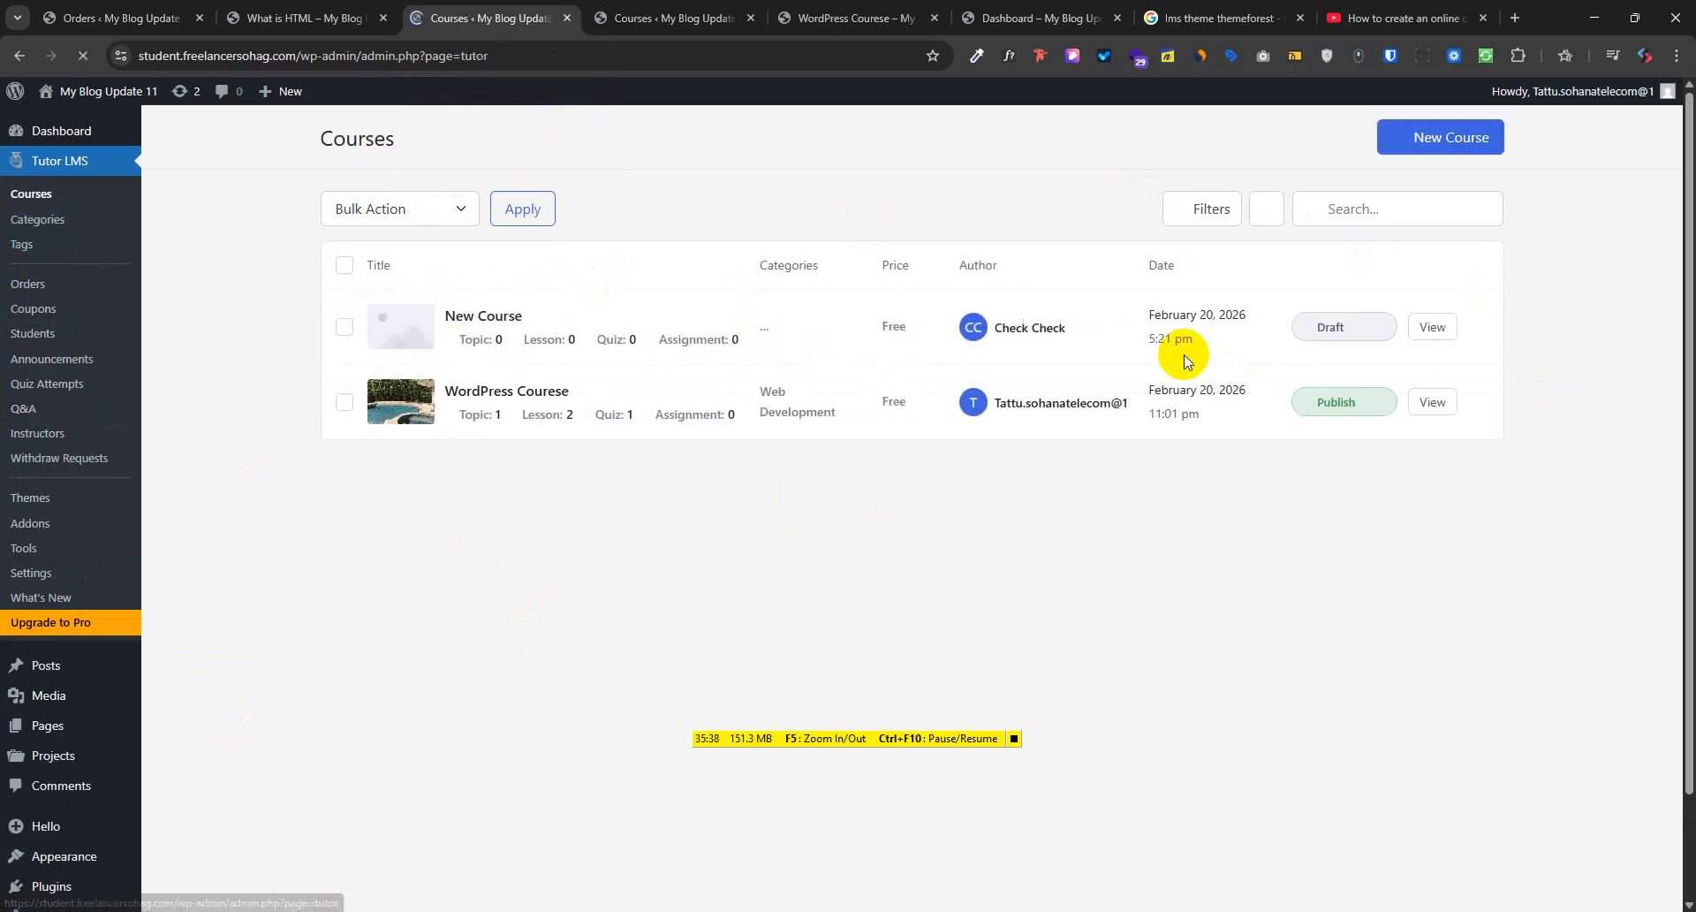
pyautogui.click(1478, 402)
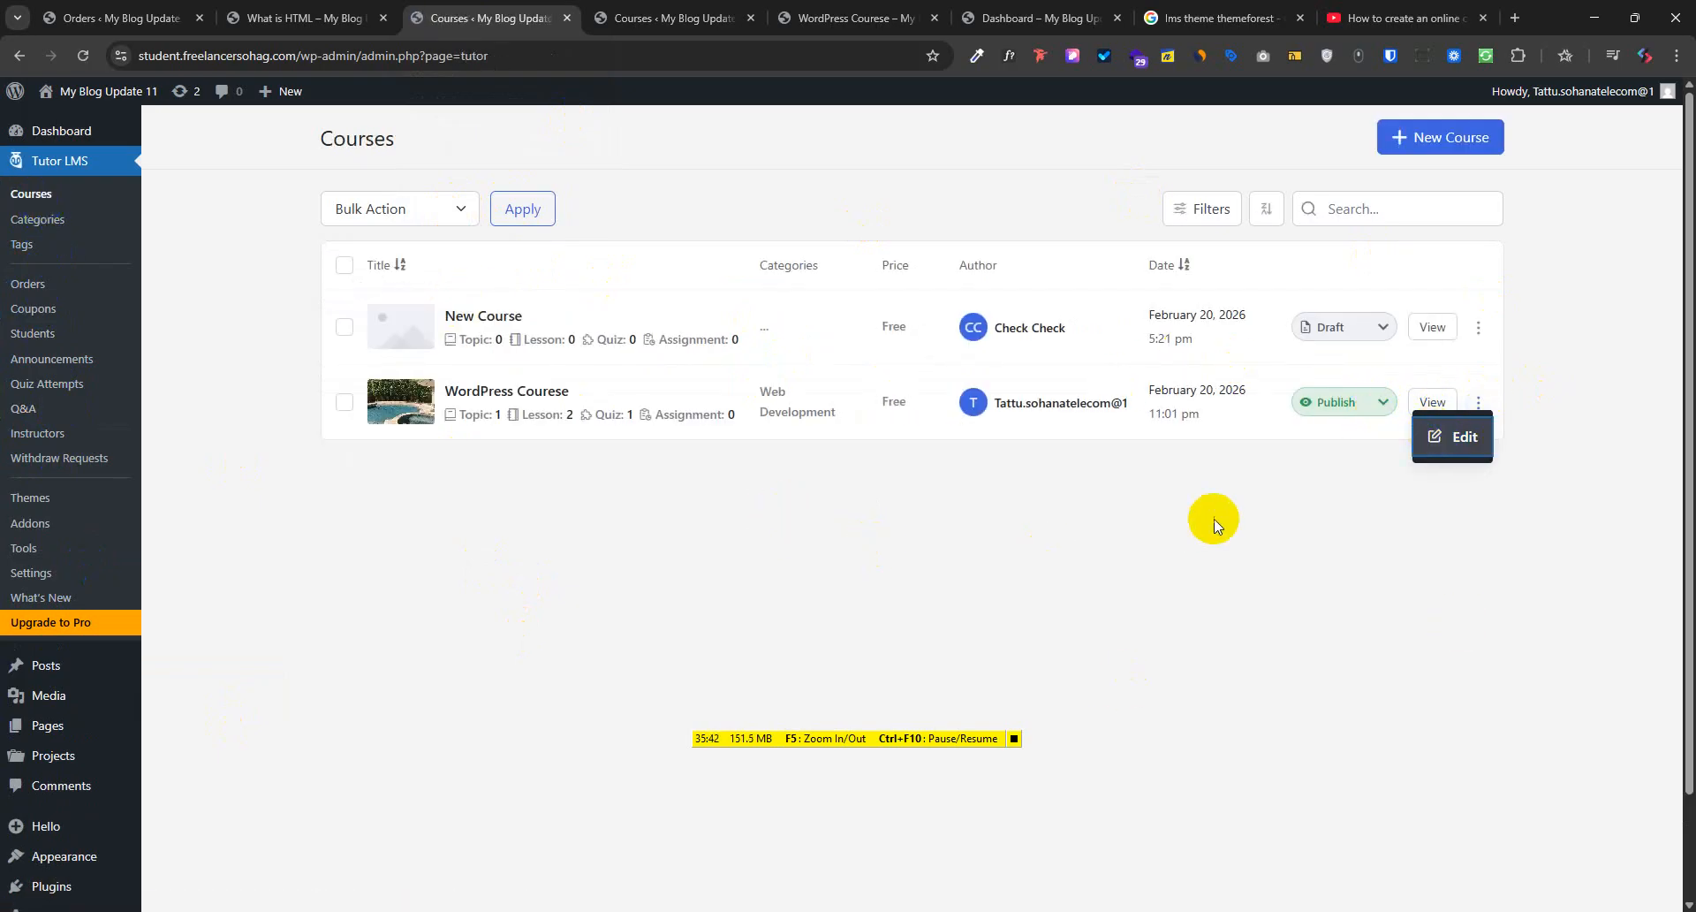
pyautogui.click(1453, 437)
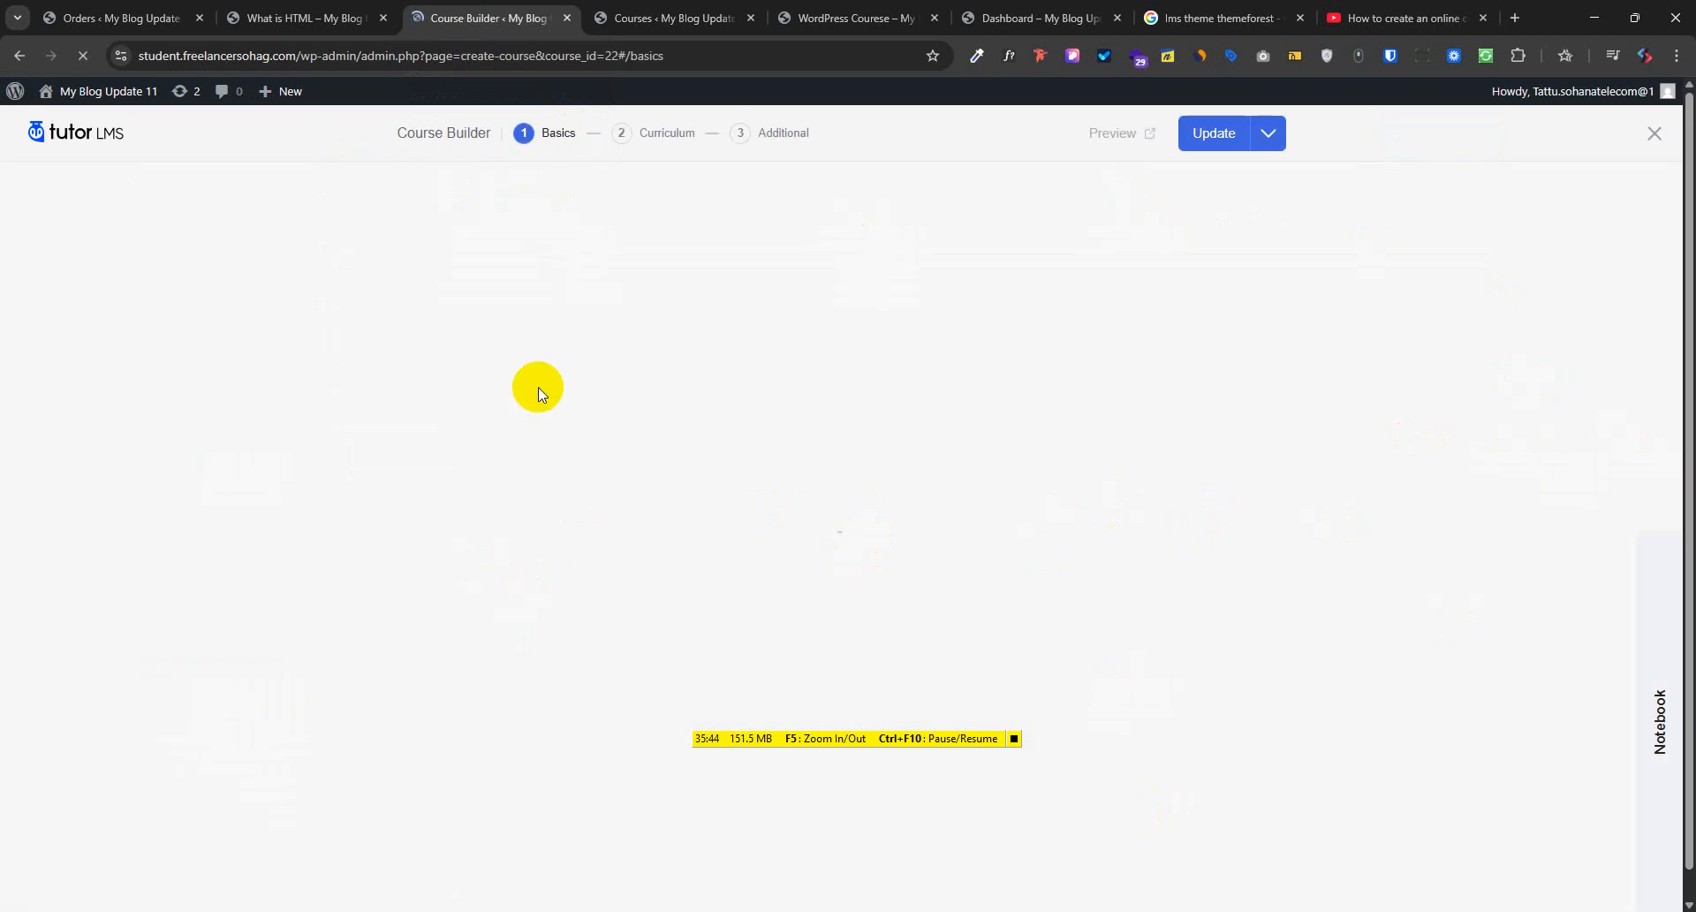
pyautogui.scroll(-3, 980, 727)
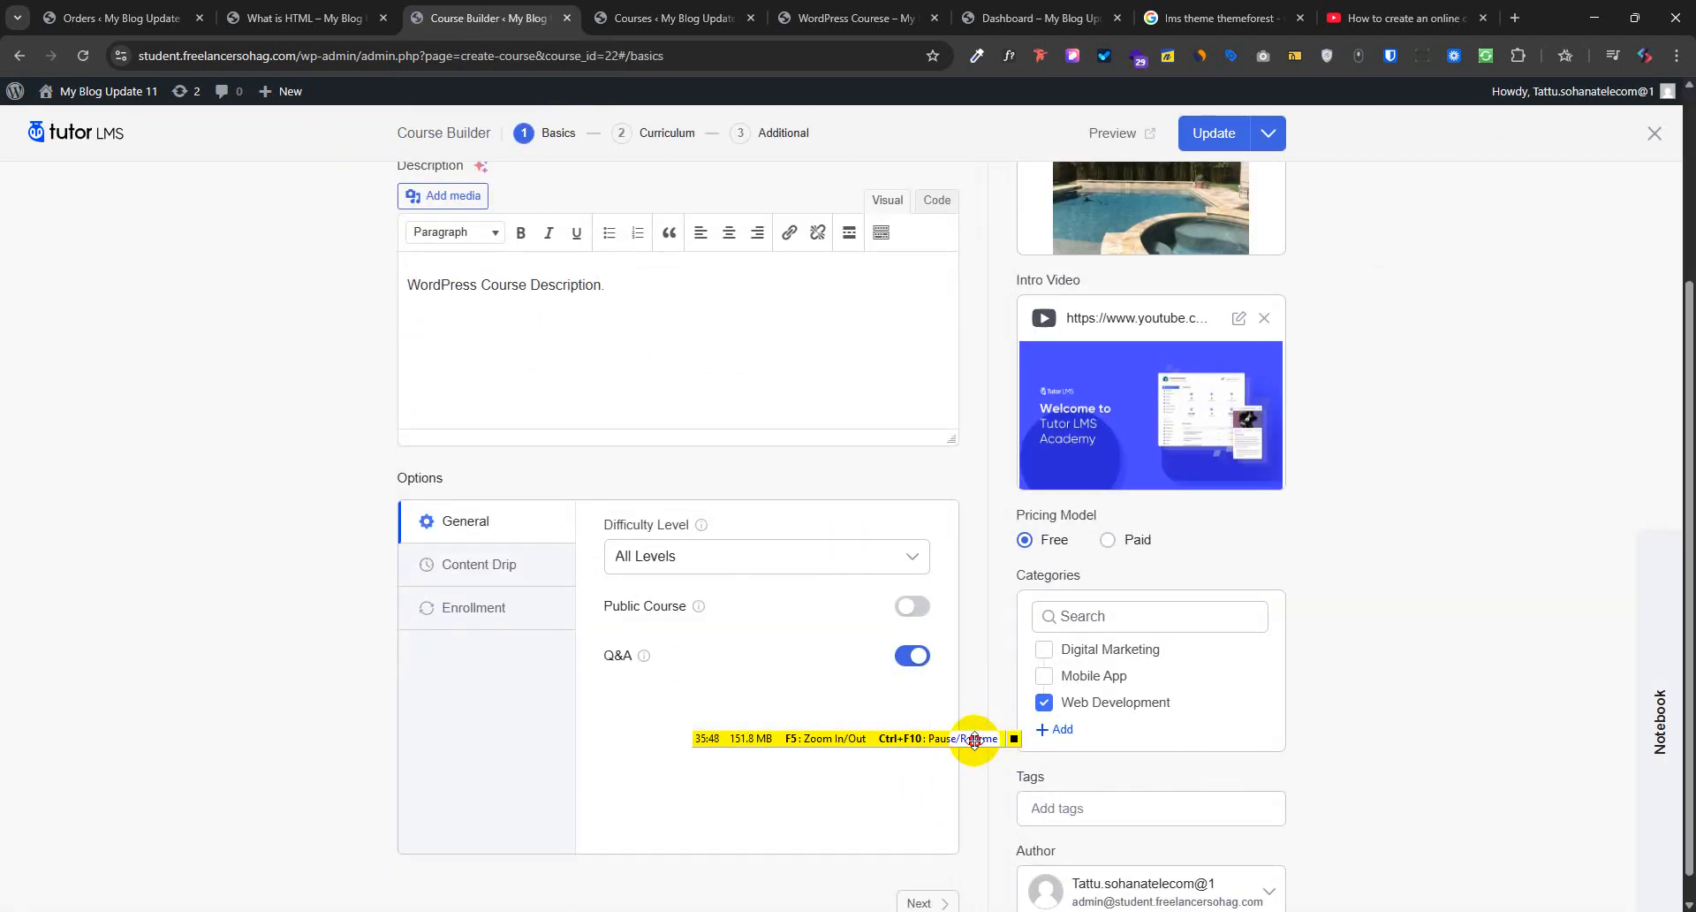
pyautogui.moveTo(975, 740); pyautogui.dragTo(405, 901)
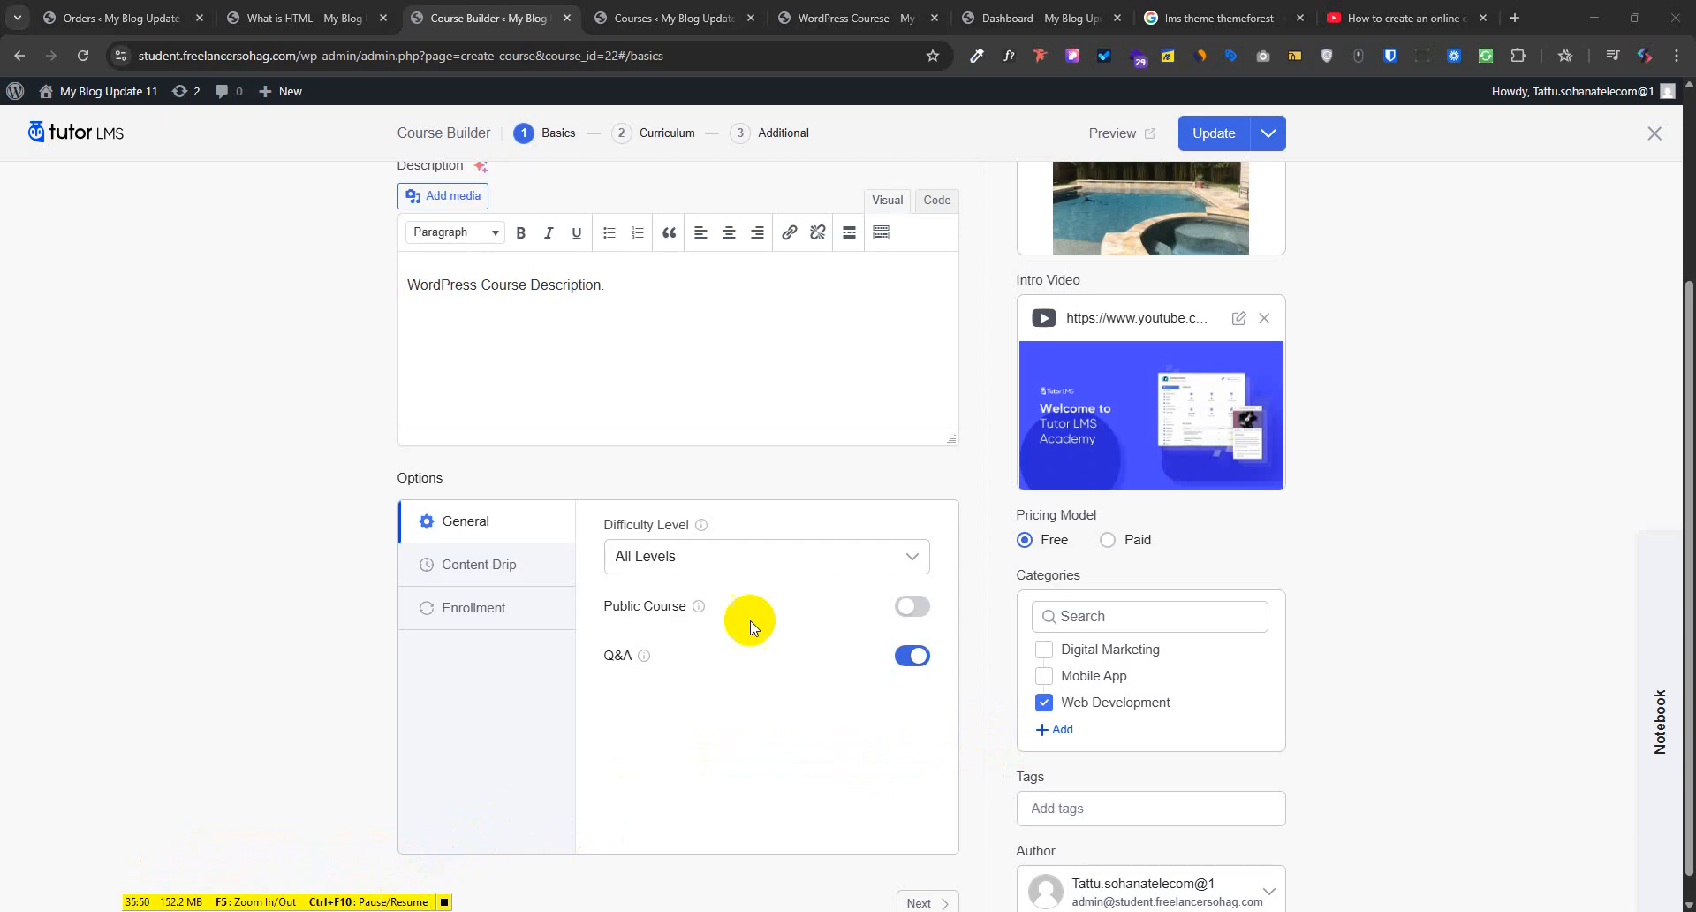
# Review the Curriculum and Additional pages of "WordPress Courese" in the Course Builder
pyautogui.scroll(2, 724, 490)
pyautogui.click(690, 132)
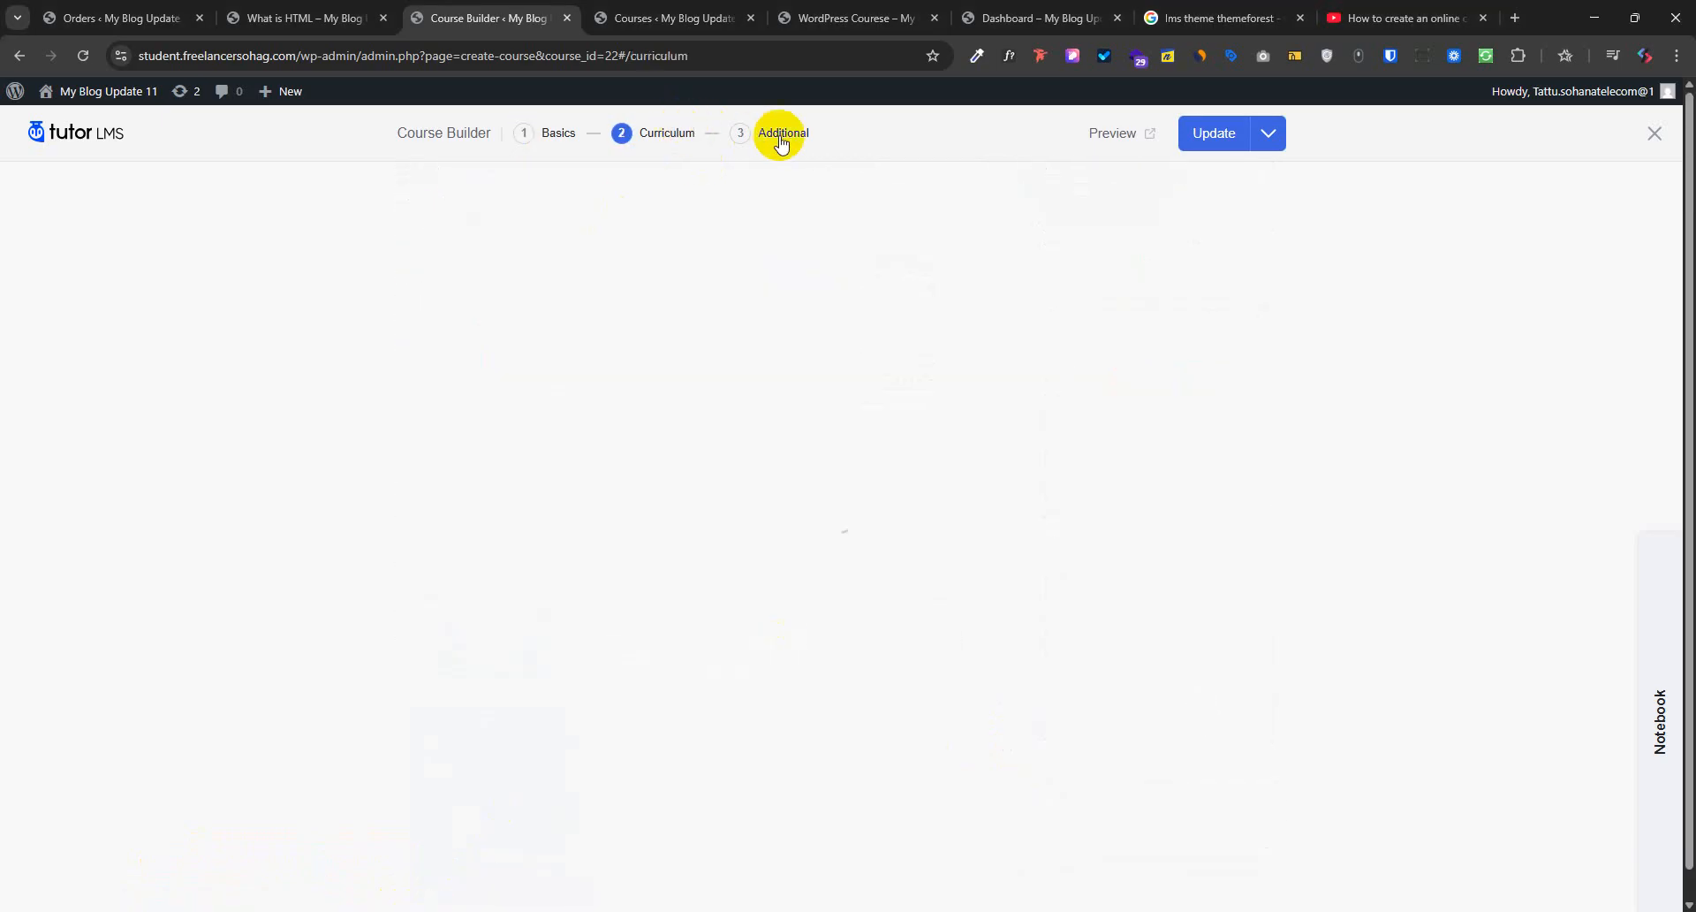
pyautogui.click(782, 133)
pyautogui.scroll(-3, 690, 531)
pyautogui.scroll(-5, 689, 664)
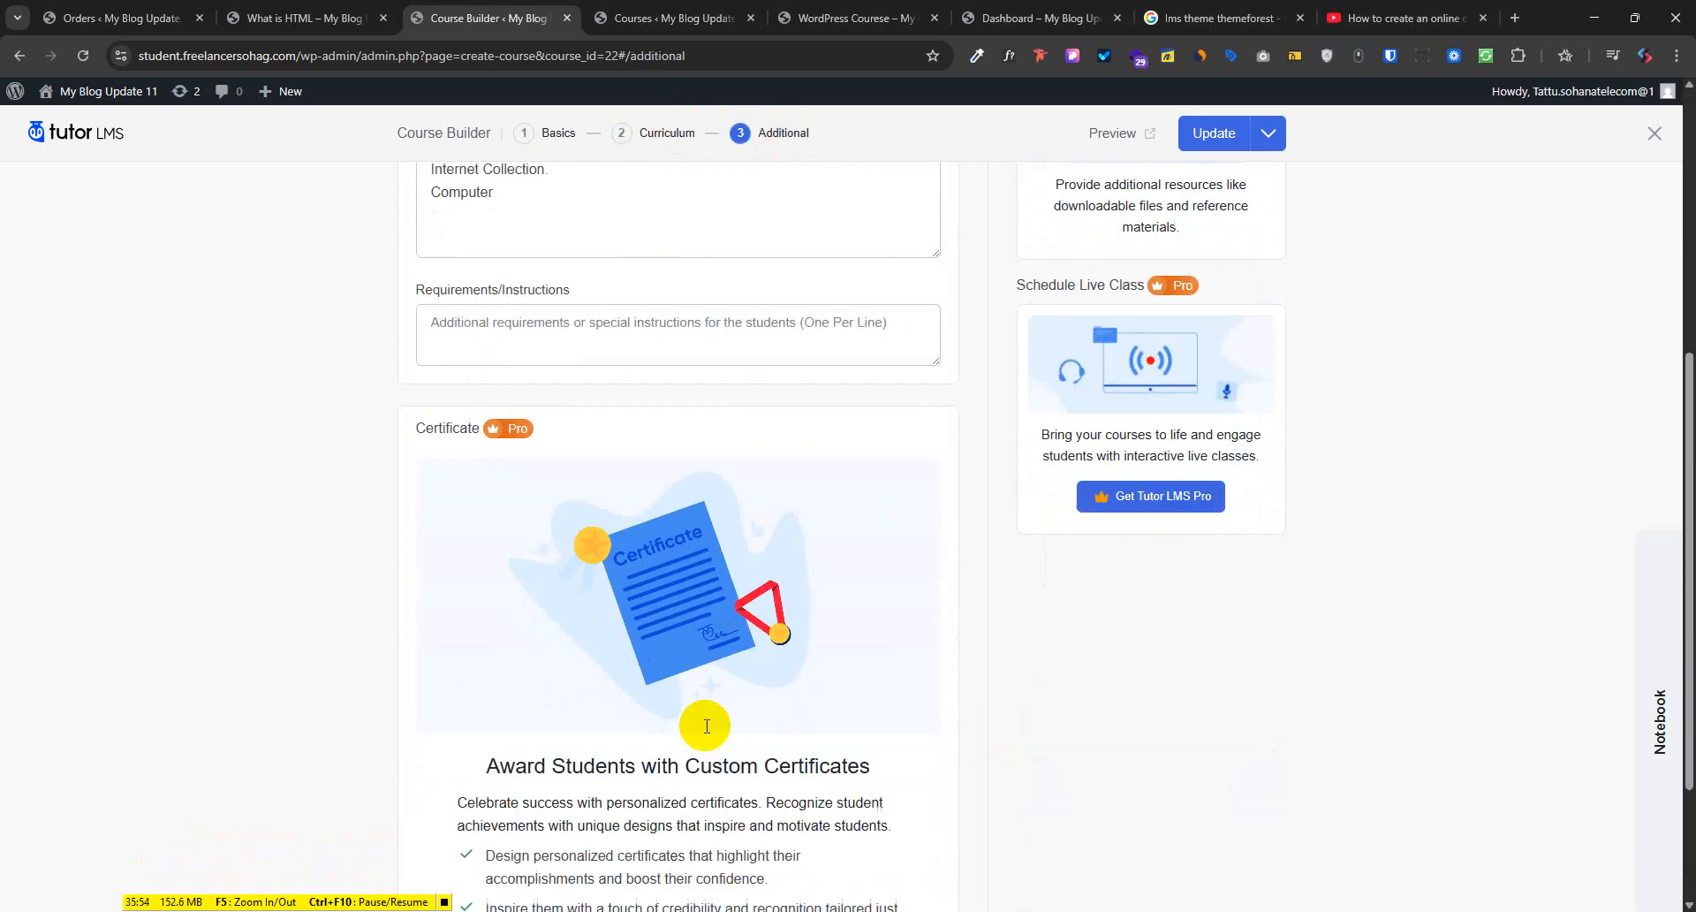
pyautogui.scroll(7, 693, 776)
pyautogui.scroll(2, 591, 651)
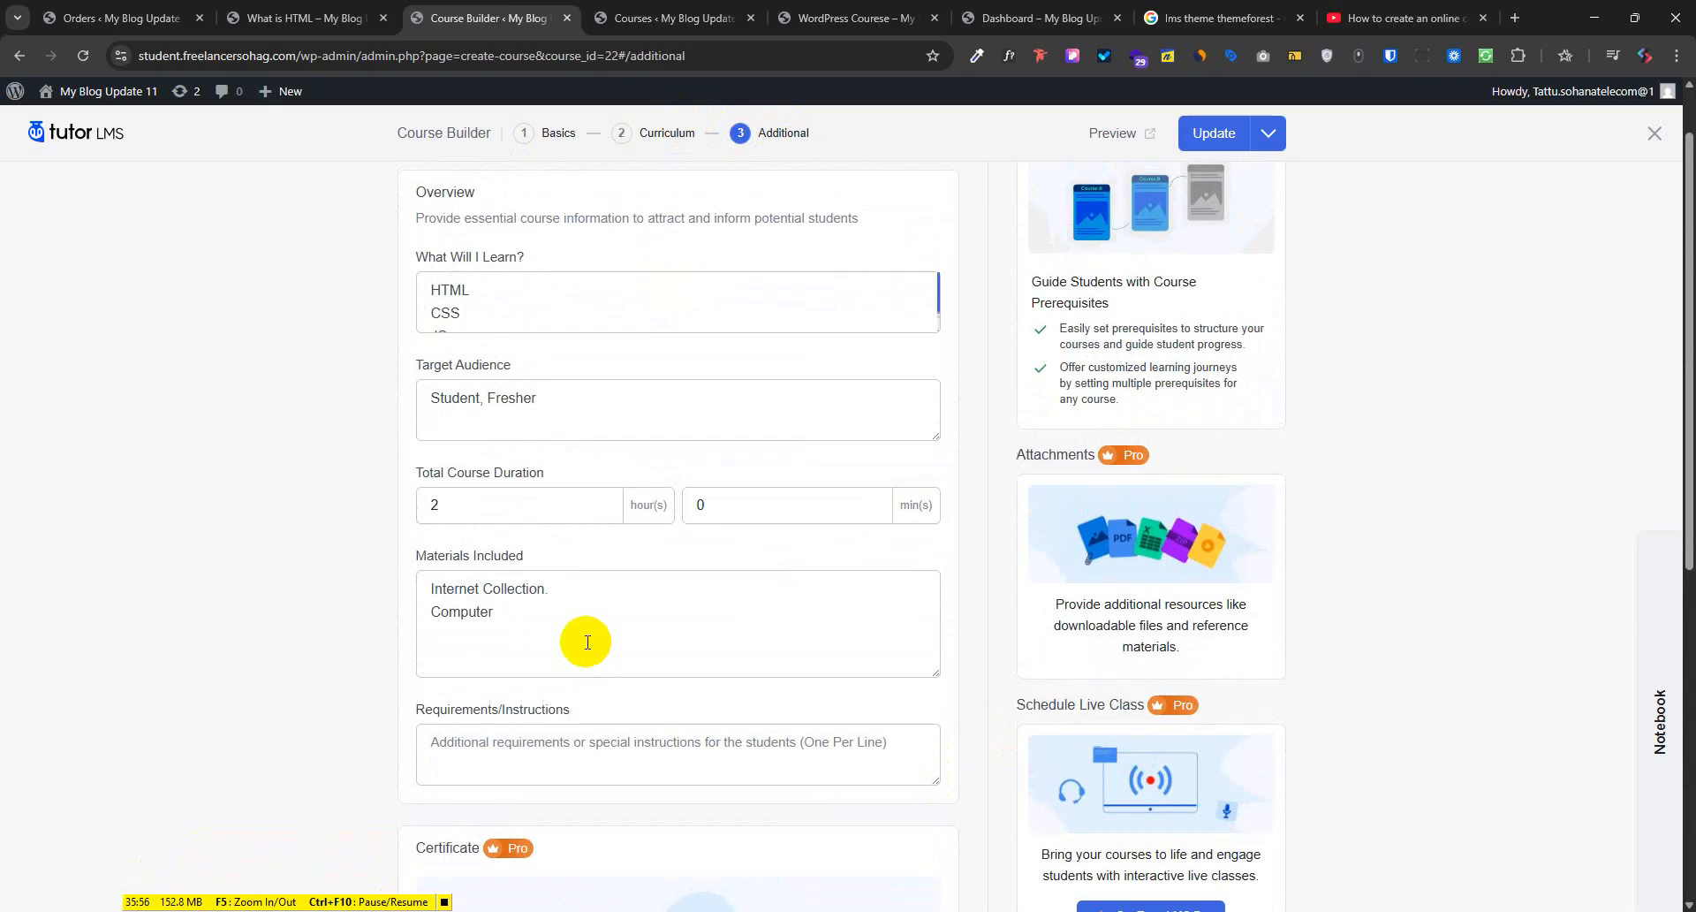
# Turn off the Q&A option in the Basics settings of "WordPress Courese" and update the course
pyautogui.click(666, 132)
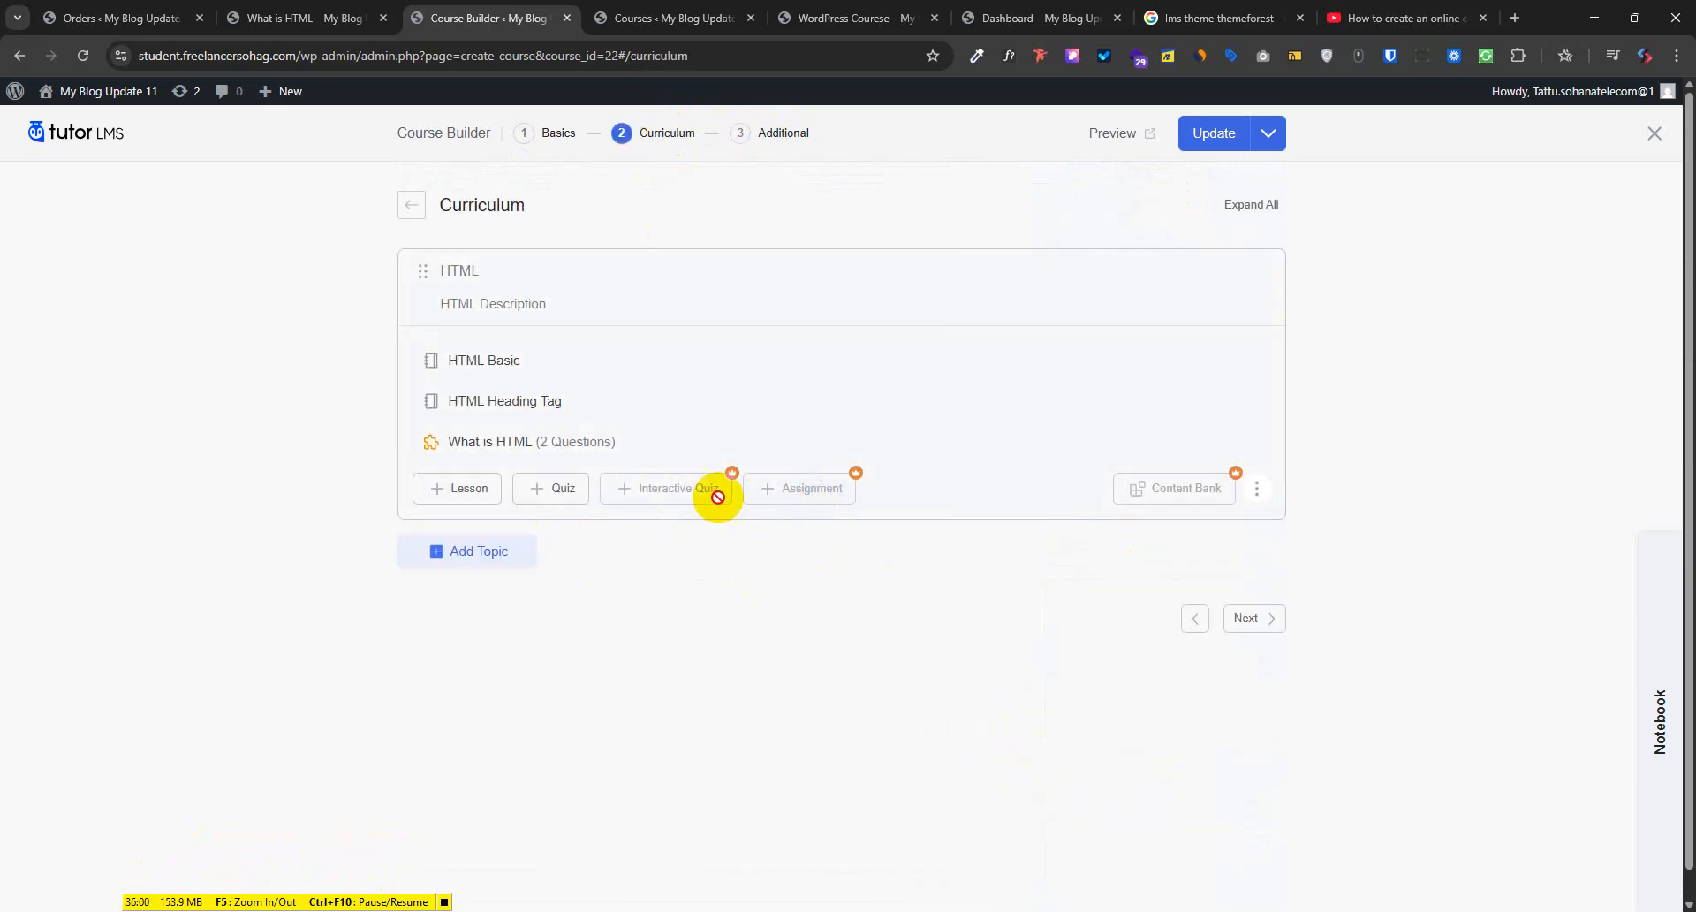
pyautogui.click(550, 135)
pyautogui.click(621, 133)
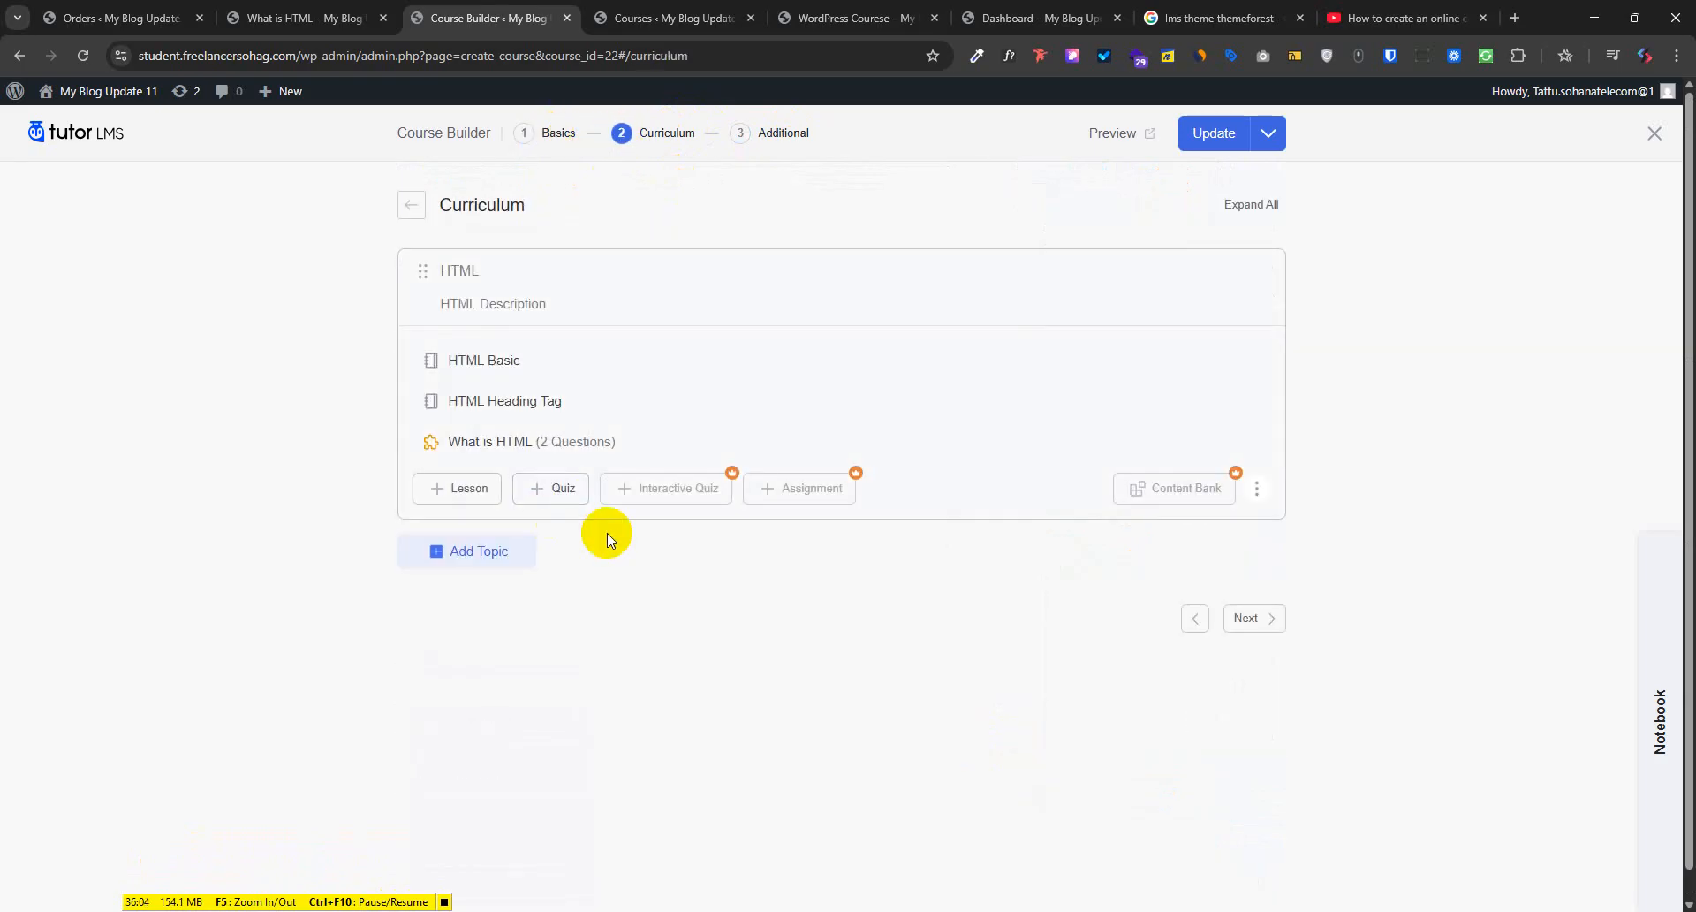
pyautogui.click(538, 150)
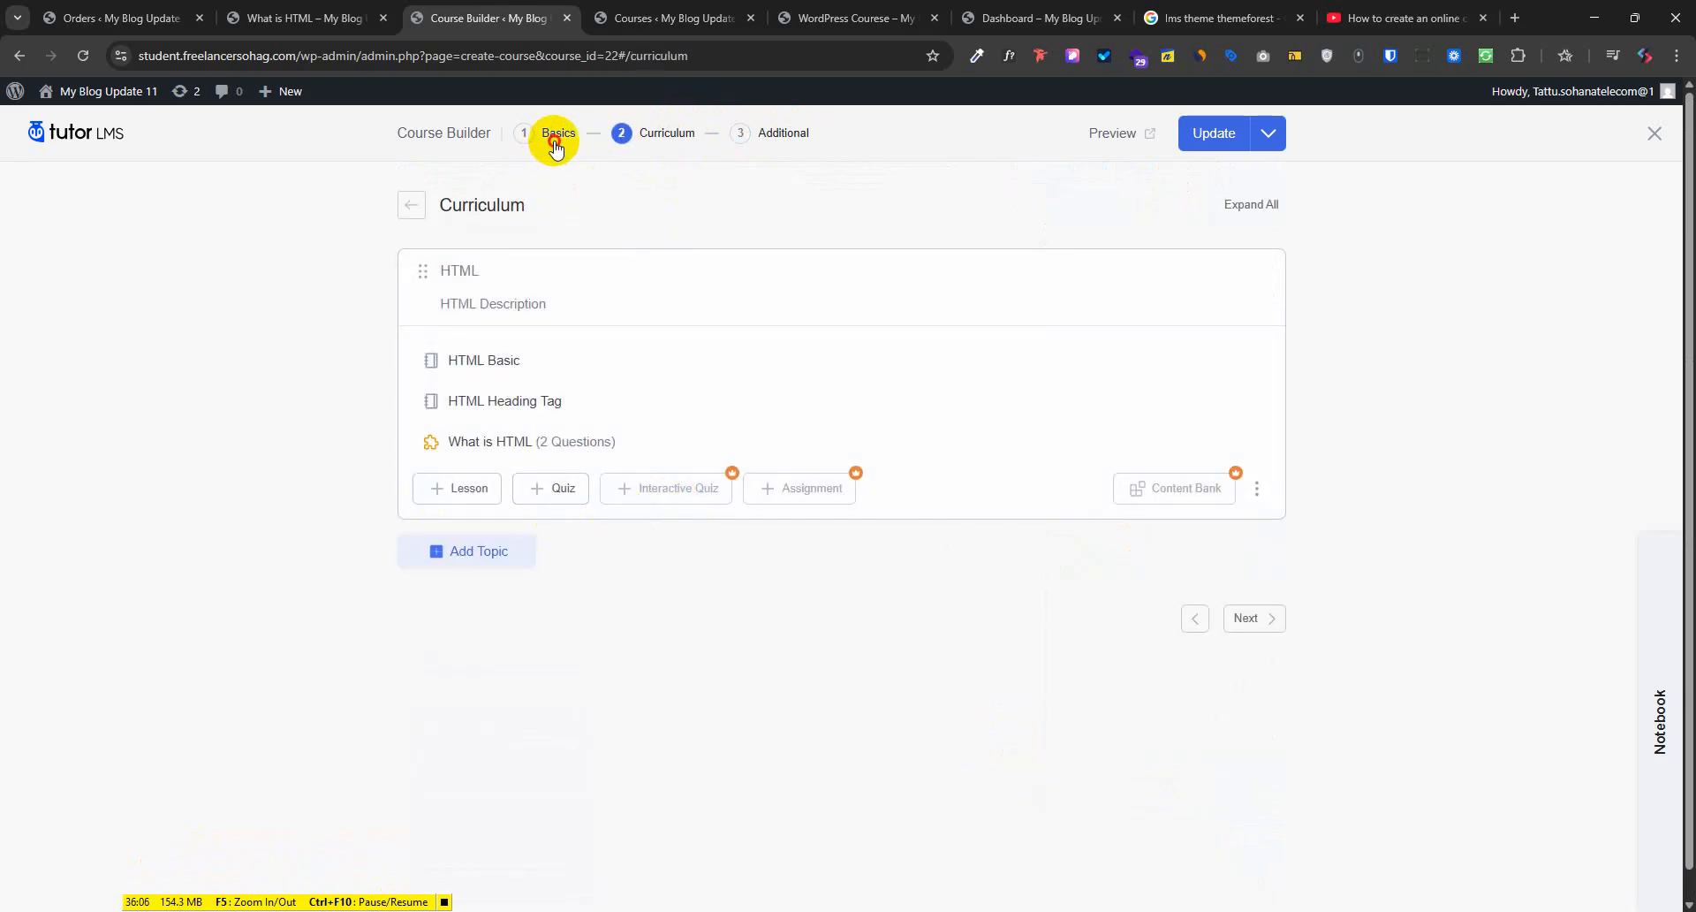
pyautogui.scroll(-2, 776, 681)
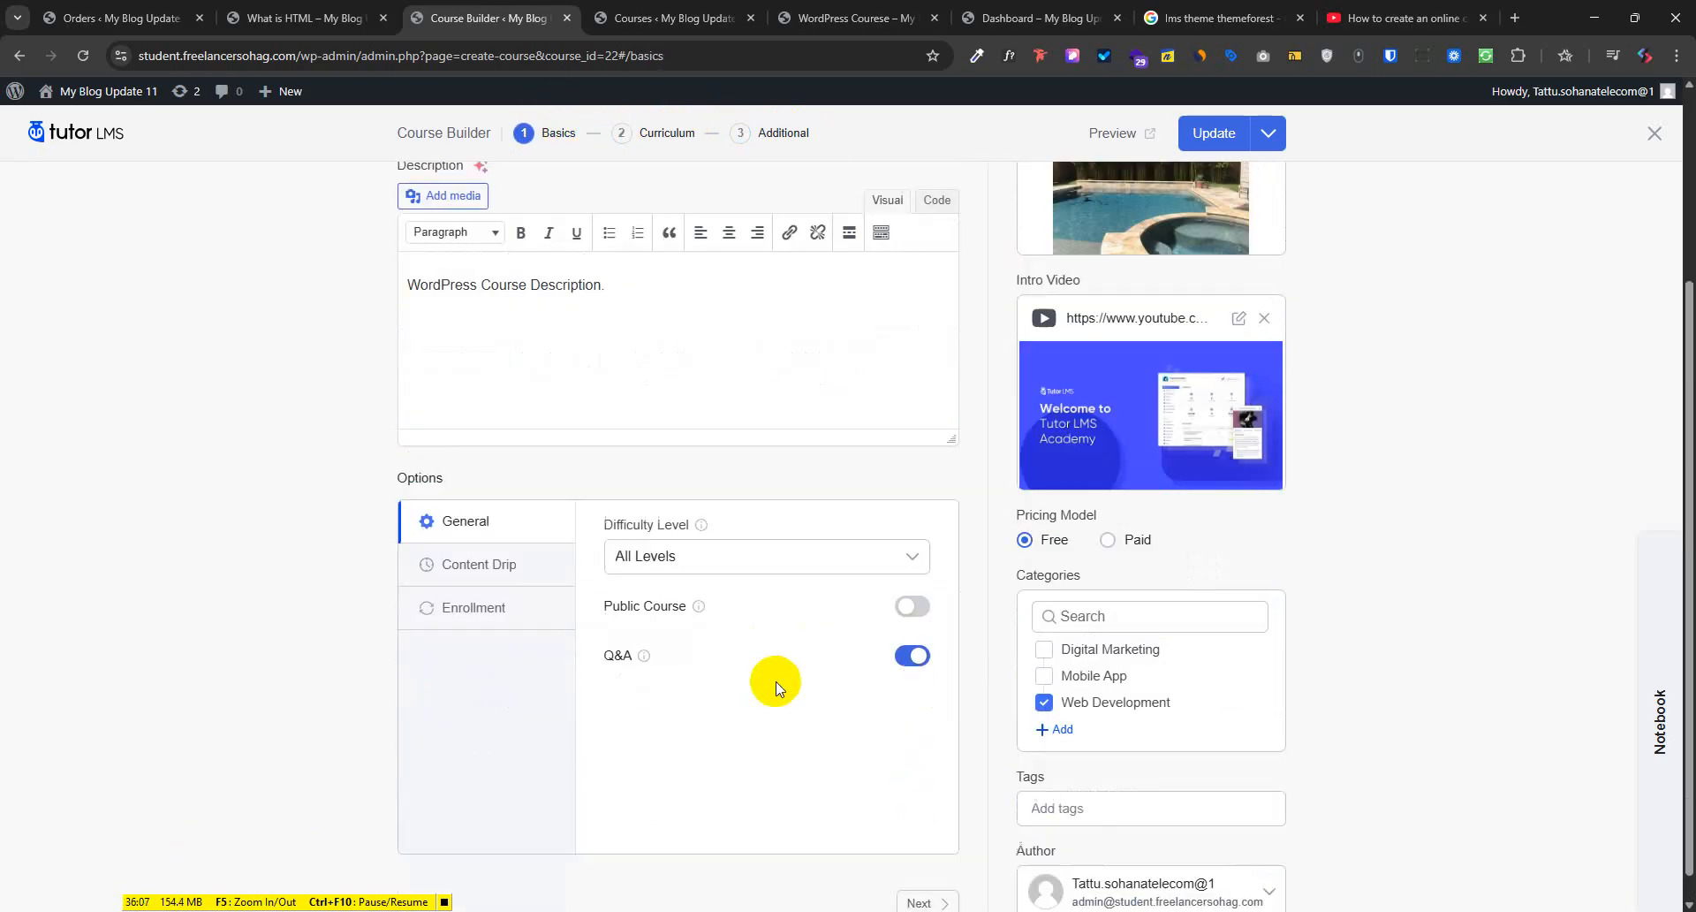
pyautogui.click(910, 655)
pyautogui.click(1219, 132)
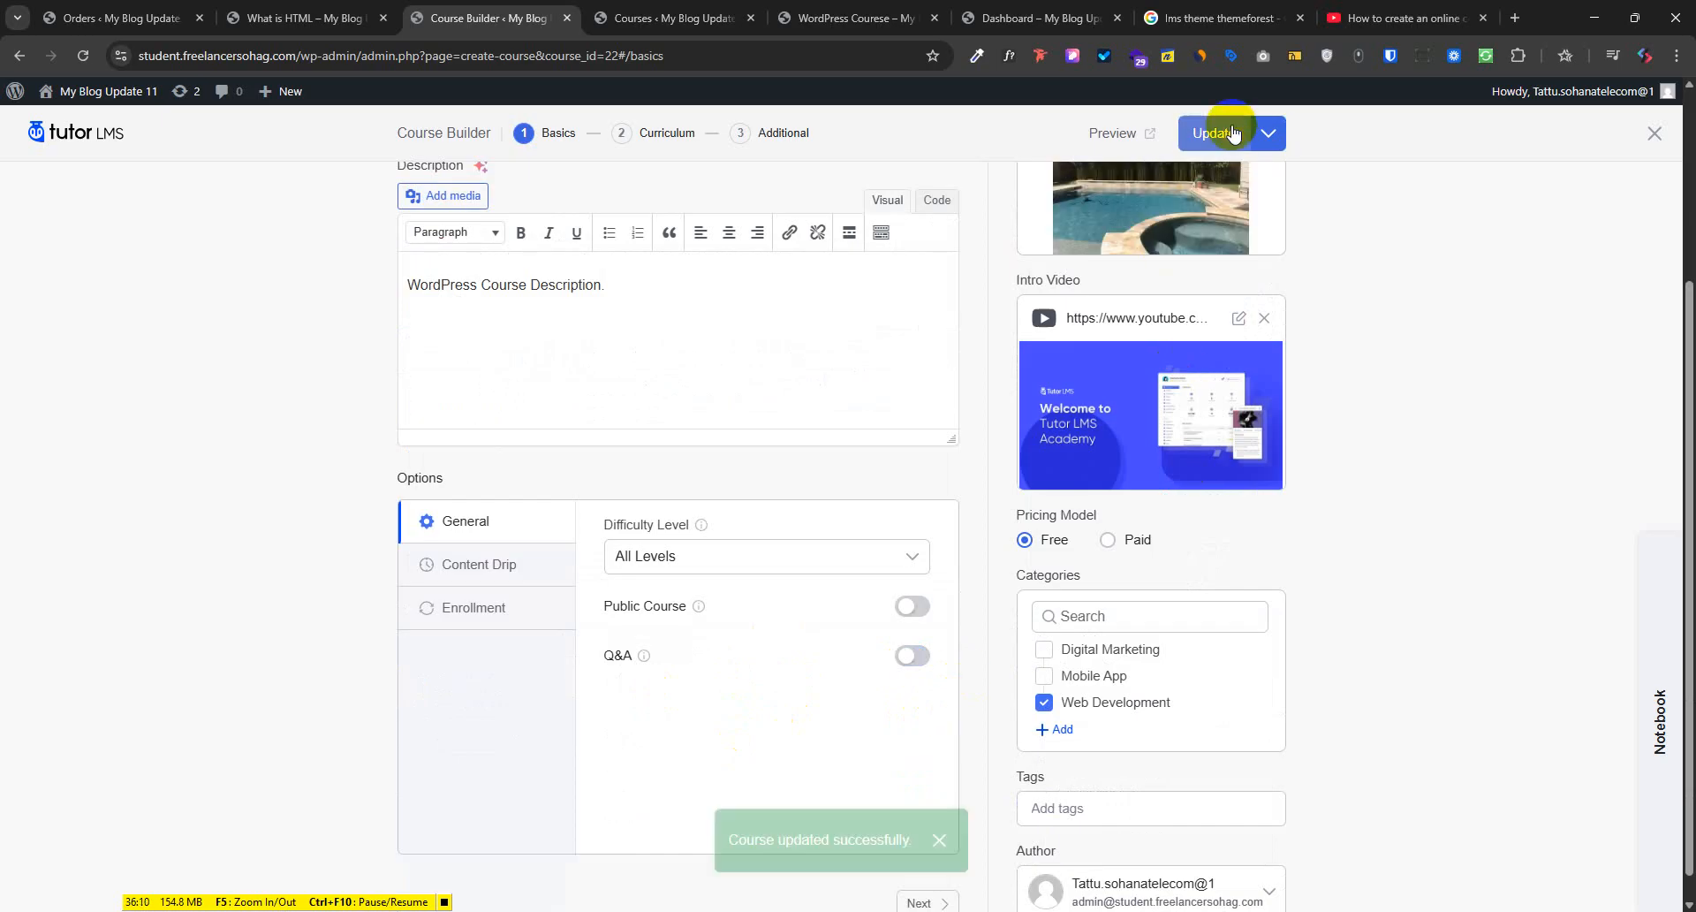
# Reload the public page of "WordPress Courese" and check its Reviews and Announcements sections with Q&A disabled
pyautogui.click(707, 8)
pyautogui.click(848, 17)
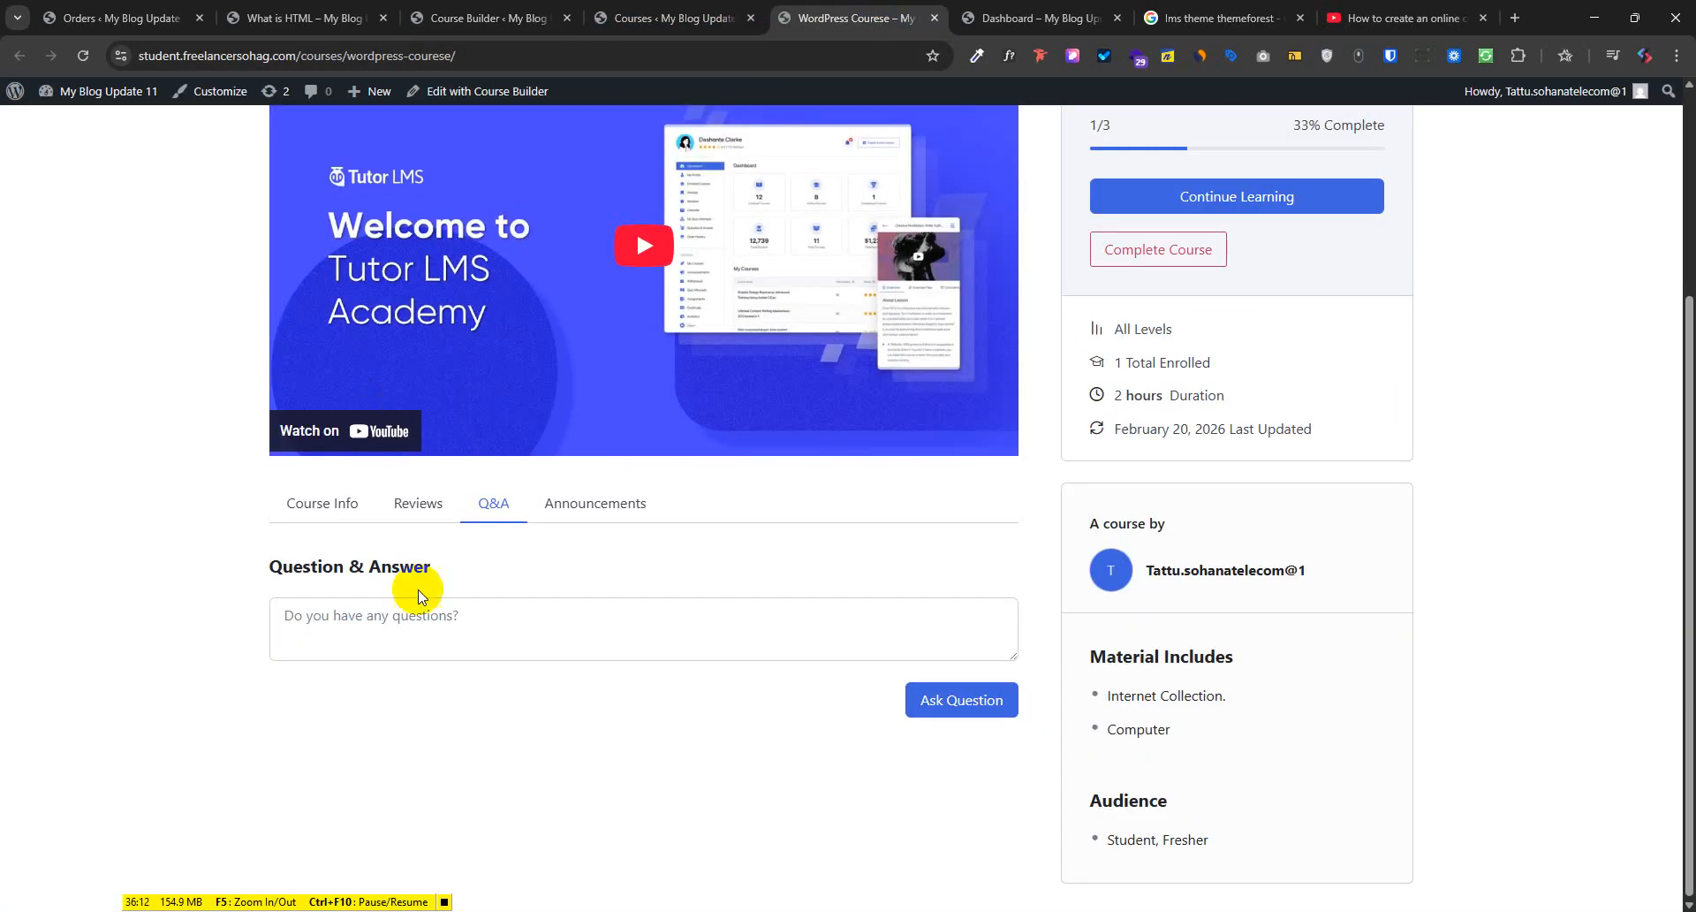
pyautogui.click(83, 56)
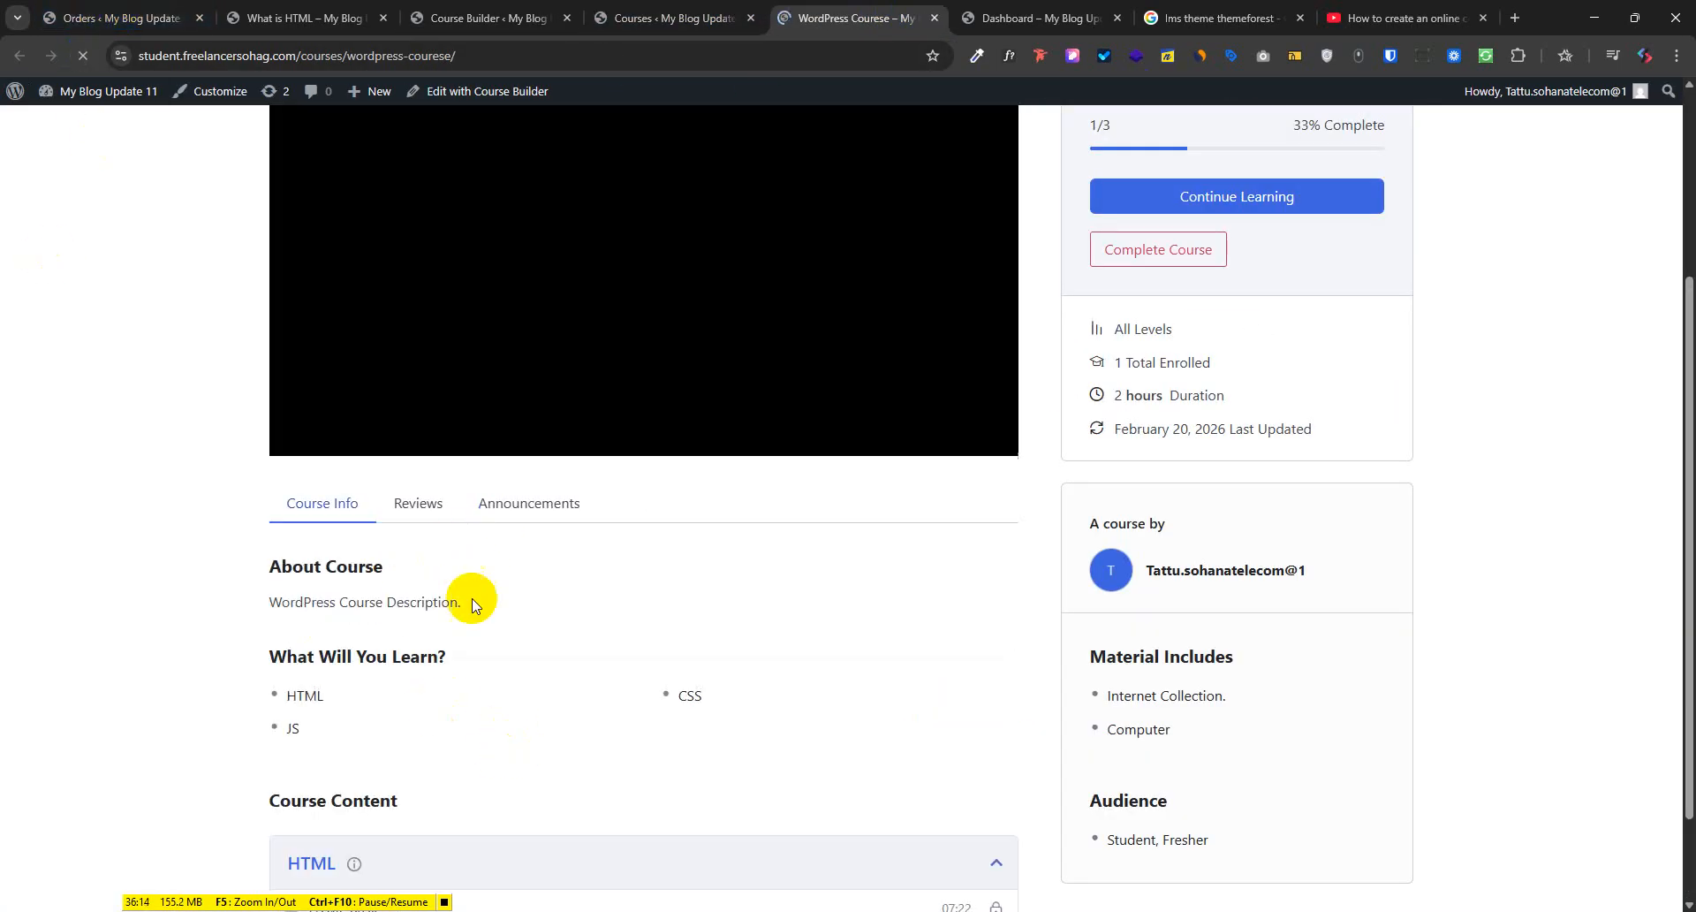
pyautogui.click(439, 511)
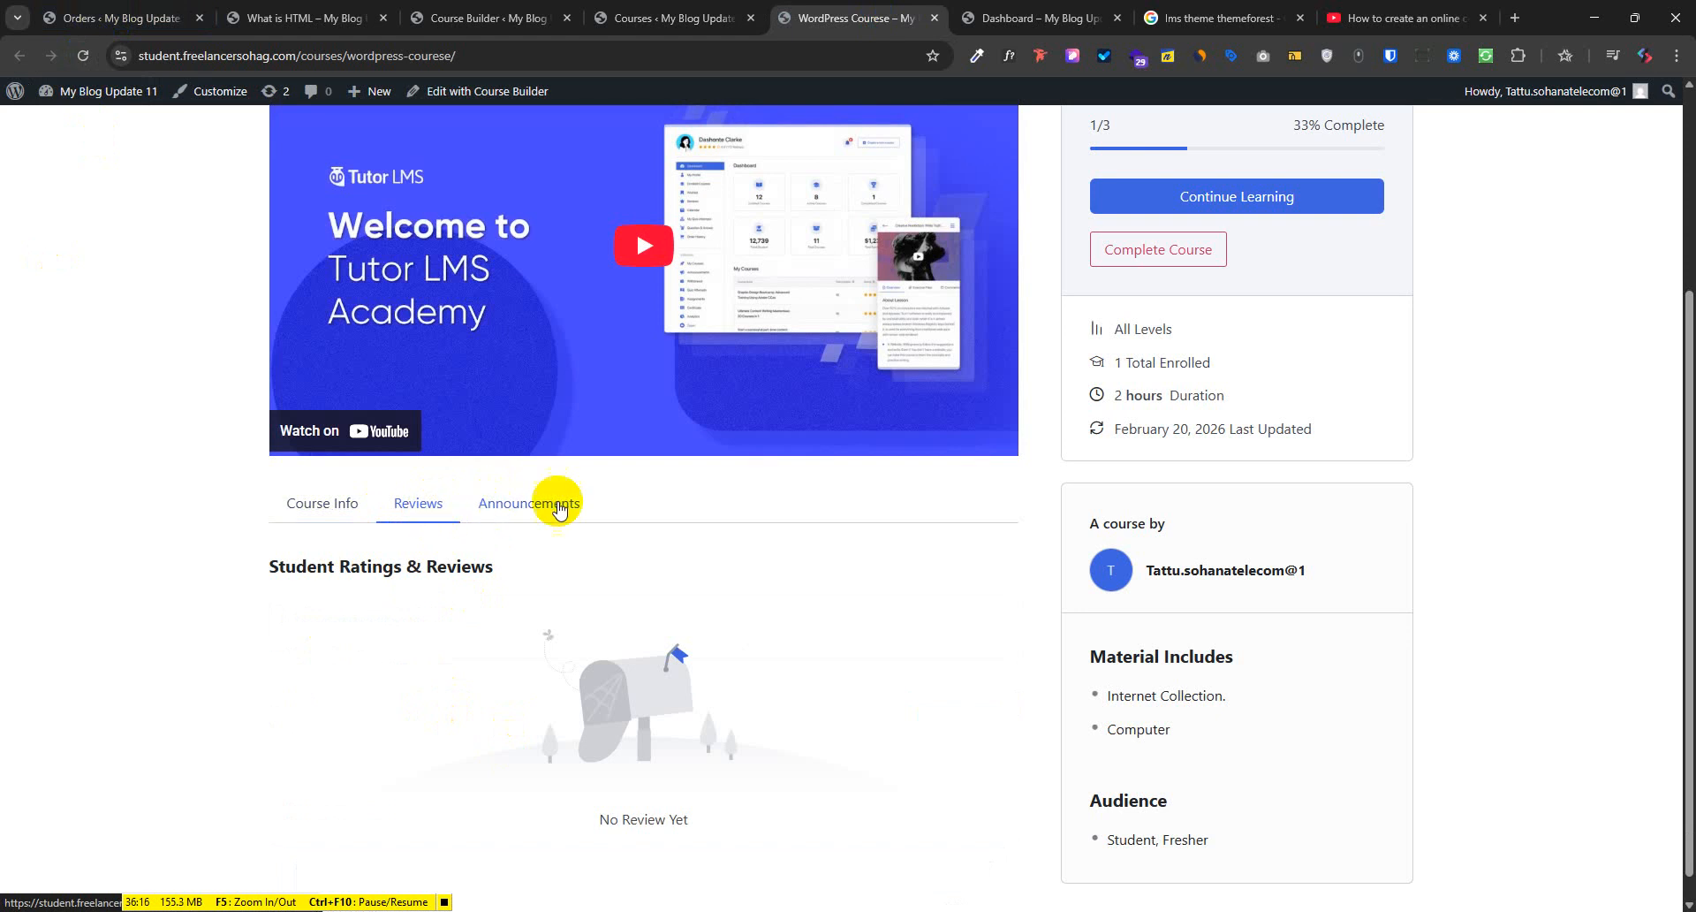
pyautogui.click(358, 526)
pyautogui.click(517, 518)
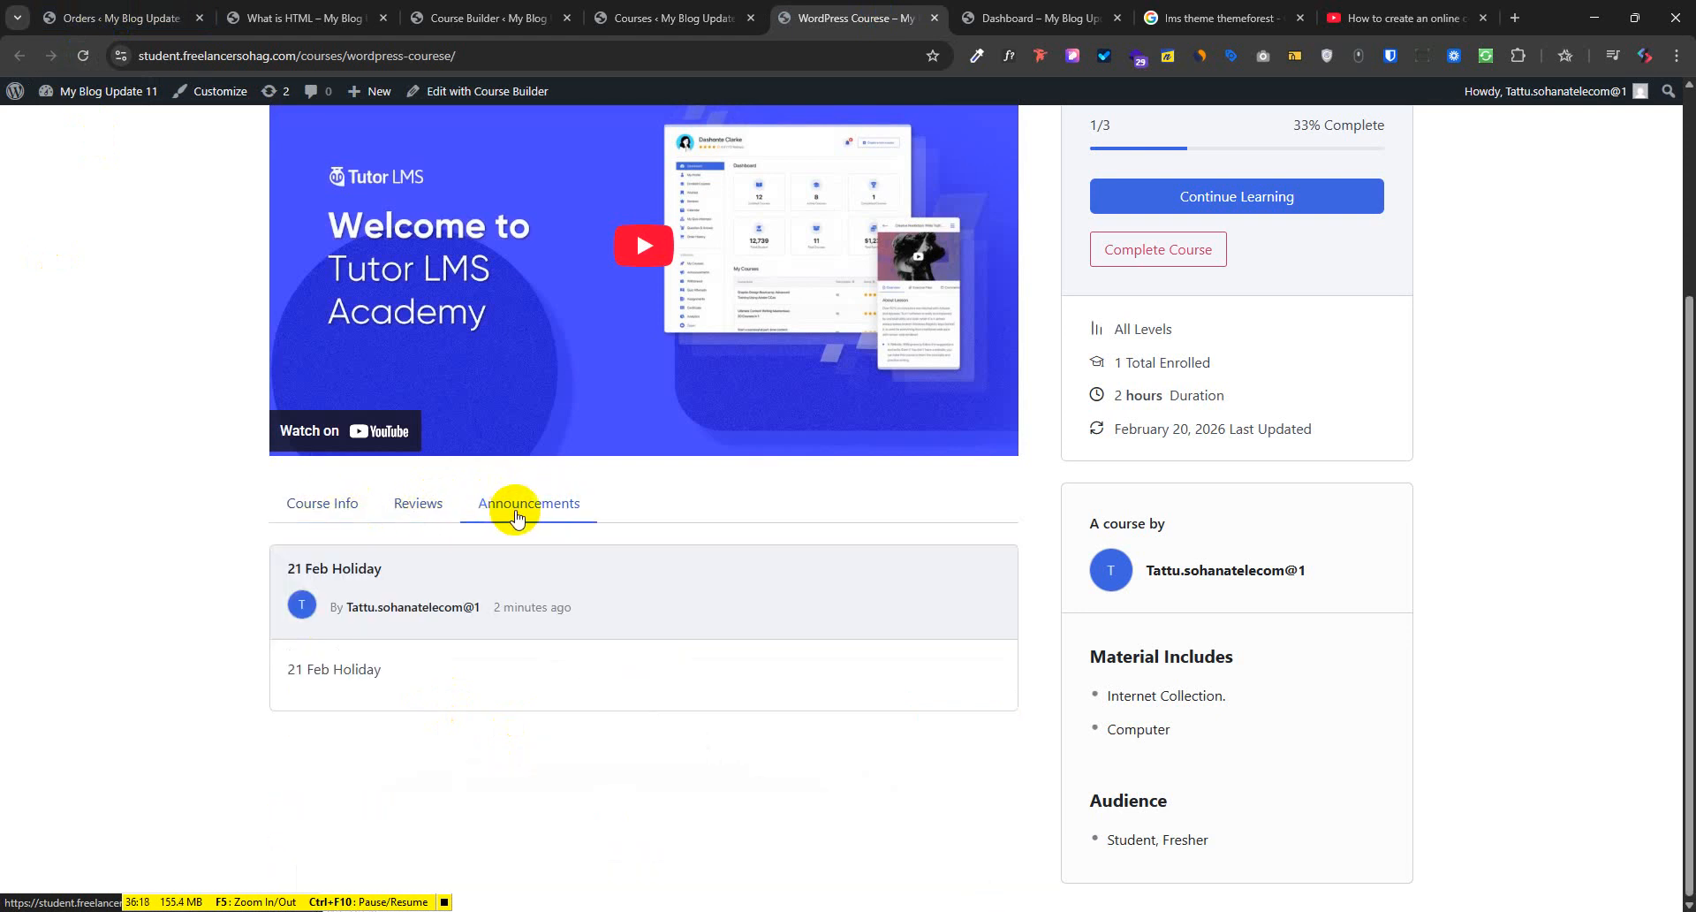
pyautogui.click(423, 503)
# Turn the Q&A option of "WordPress Courese" back on in the Course Builder and update the course
pyautogui.click(667, 18)
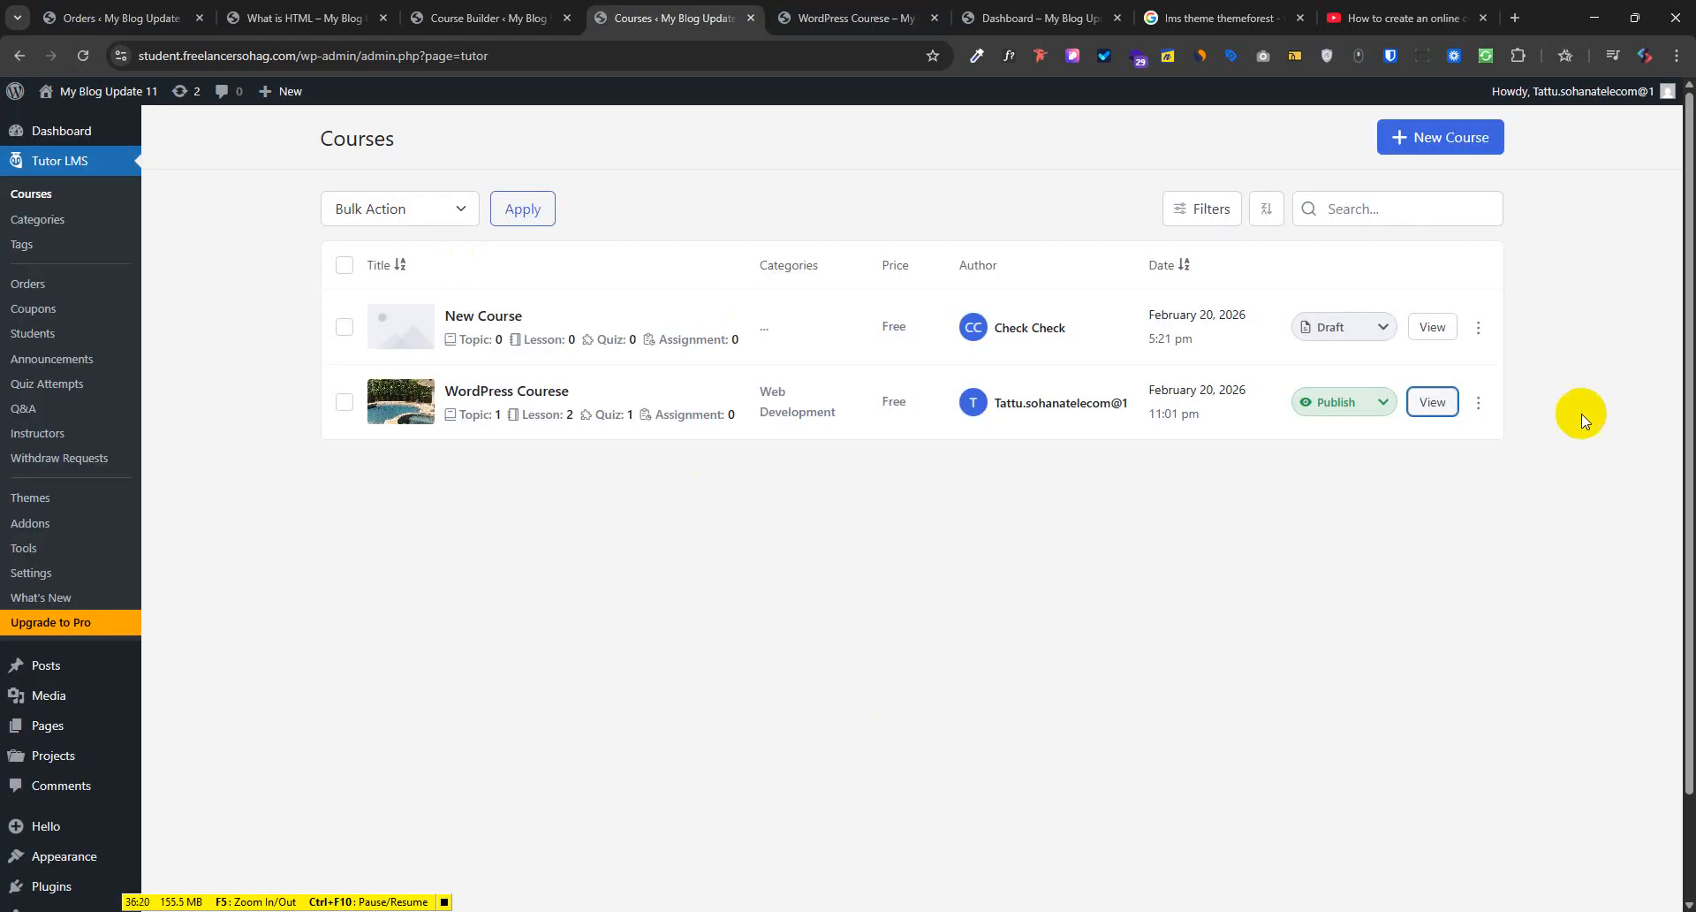
pyautogui.click(472, 11)
pyautogui.click(912, 655)
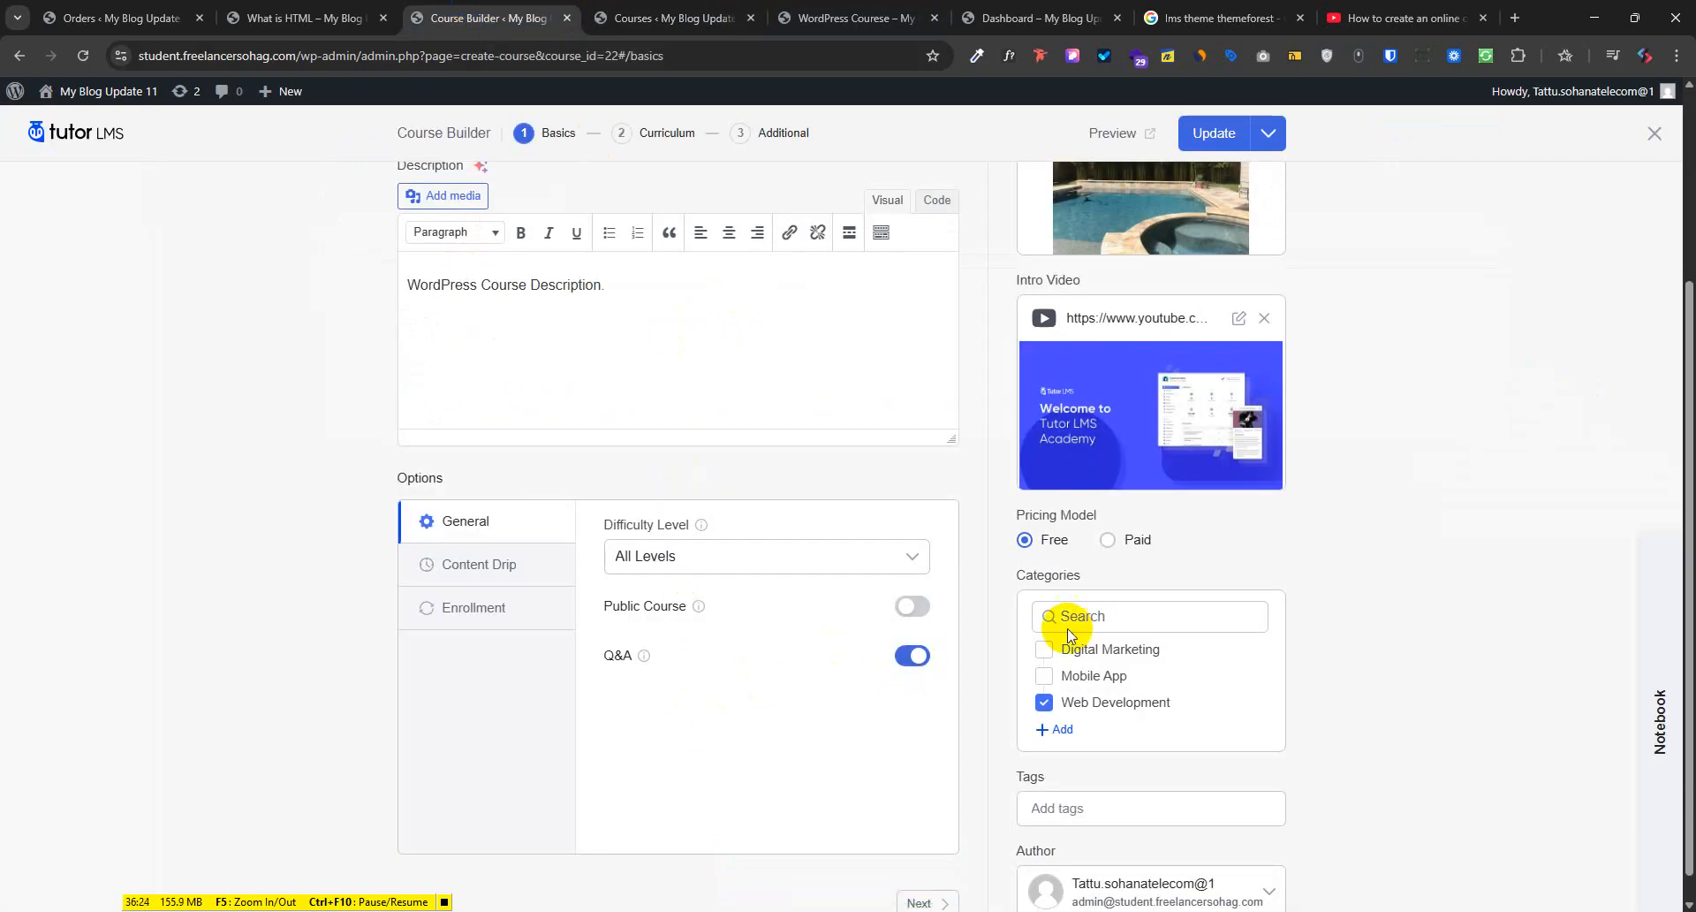
pyautogui.click(1215, 133)
# Reload the public course page, open its Q&A section and try to submit a question with no text
pyautogui.click(862, 17)
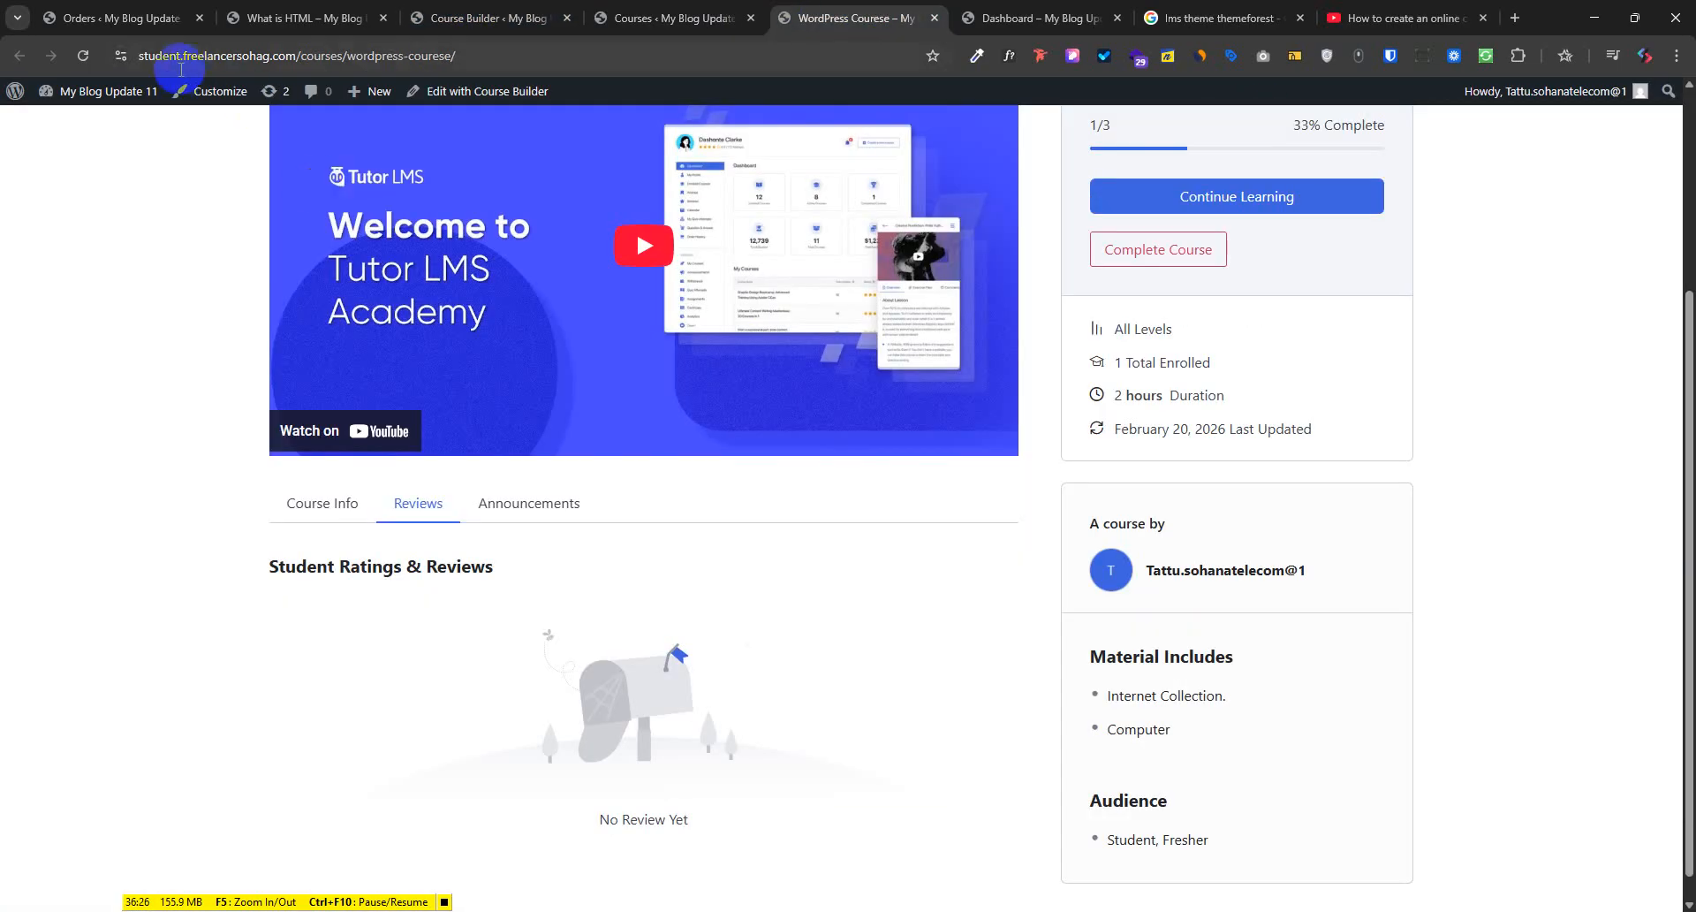
pyautogui.click(181, 61)
pyautogui.press('Return')
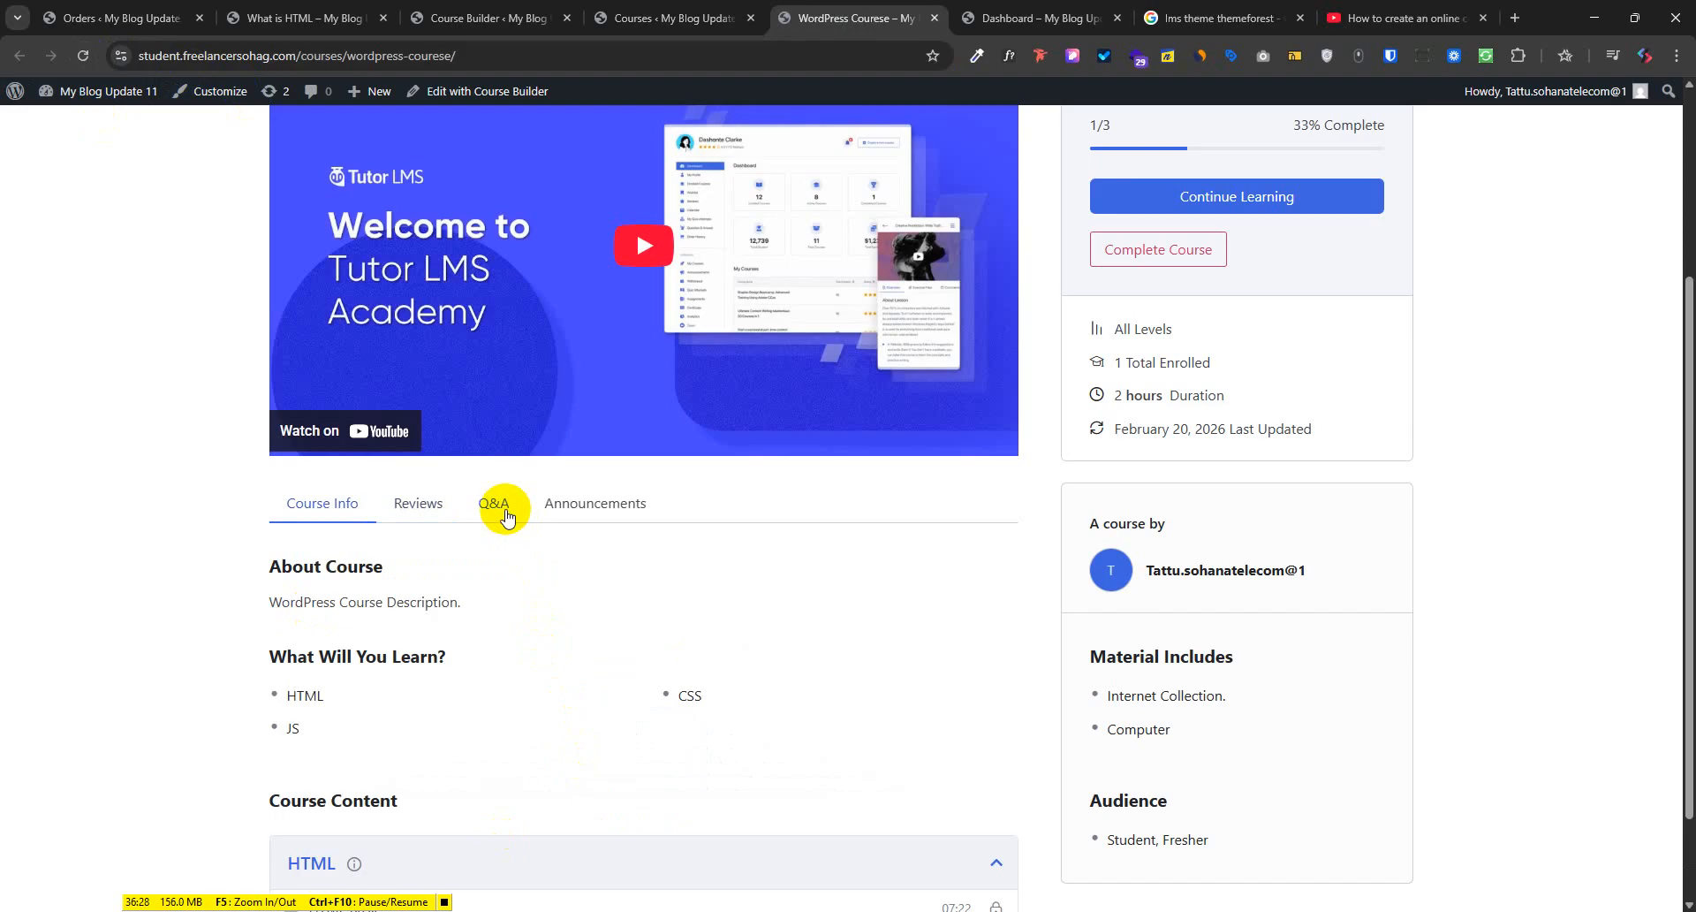
pyautogui.click(506, 516)
pyautogui.click(963, 702)
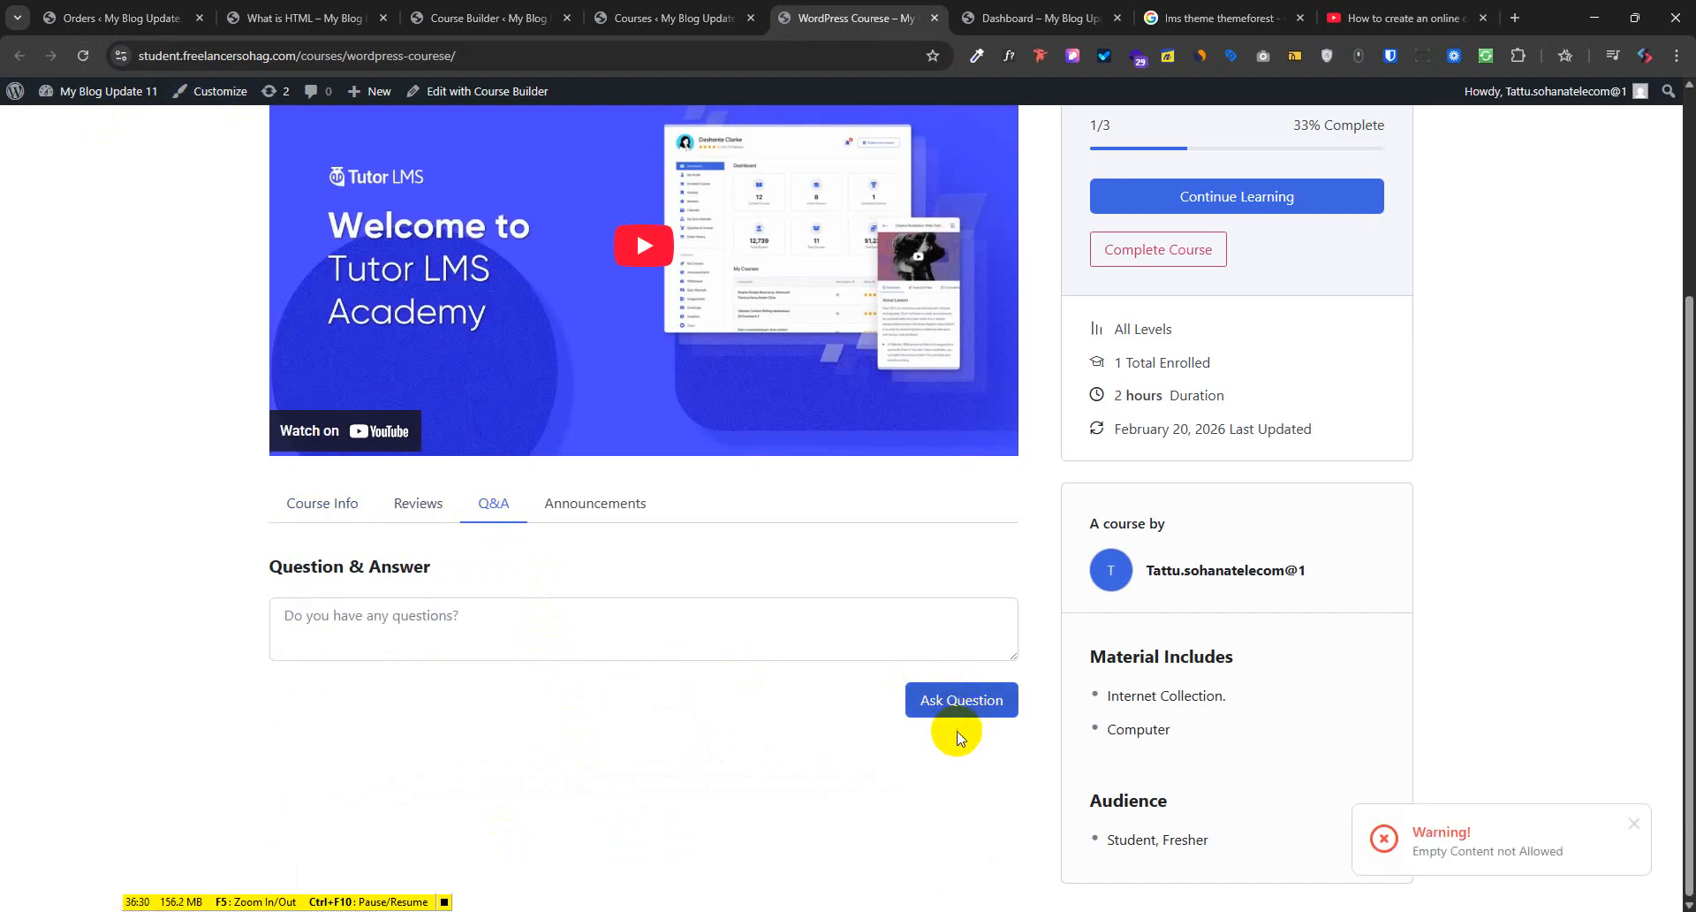
# Post the question "Ekhane ki PHP Shikhano hobe ki?" in the course's Q&A section
pyautogui.click(349, 632)
pyautogui.moveTo(265, 570); pyautogui.dragTo(469, 560)
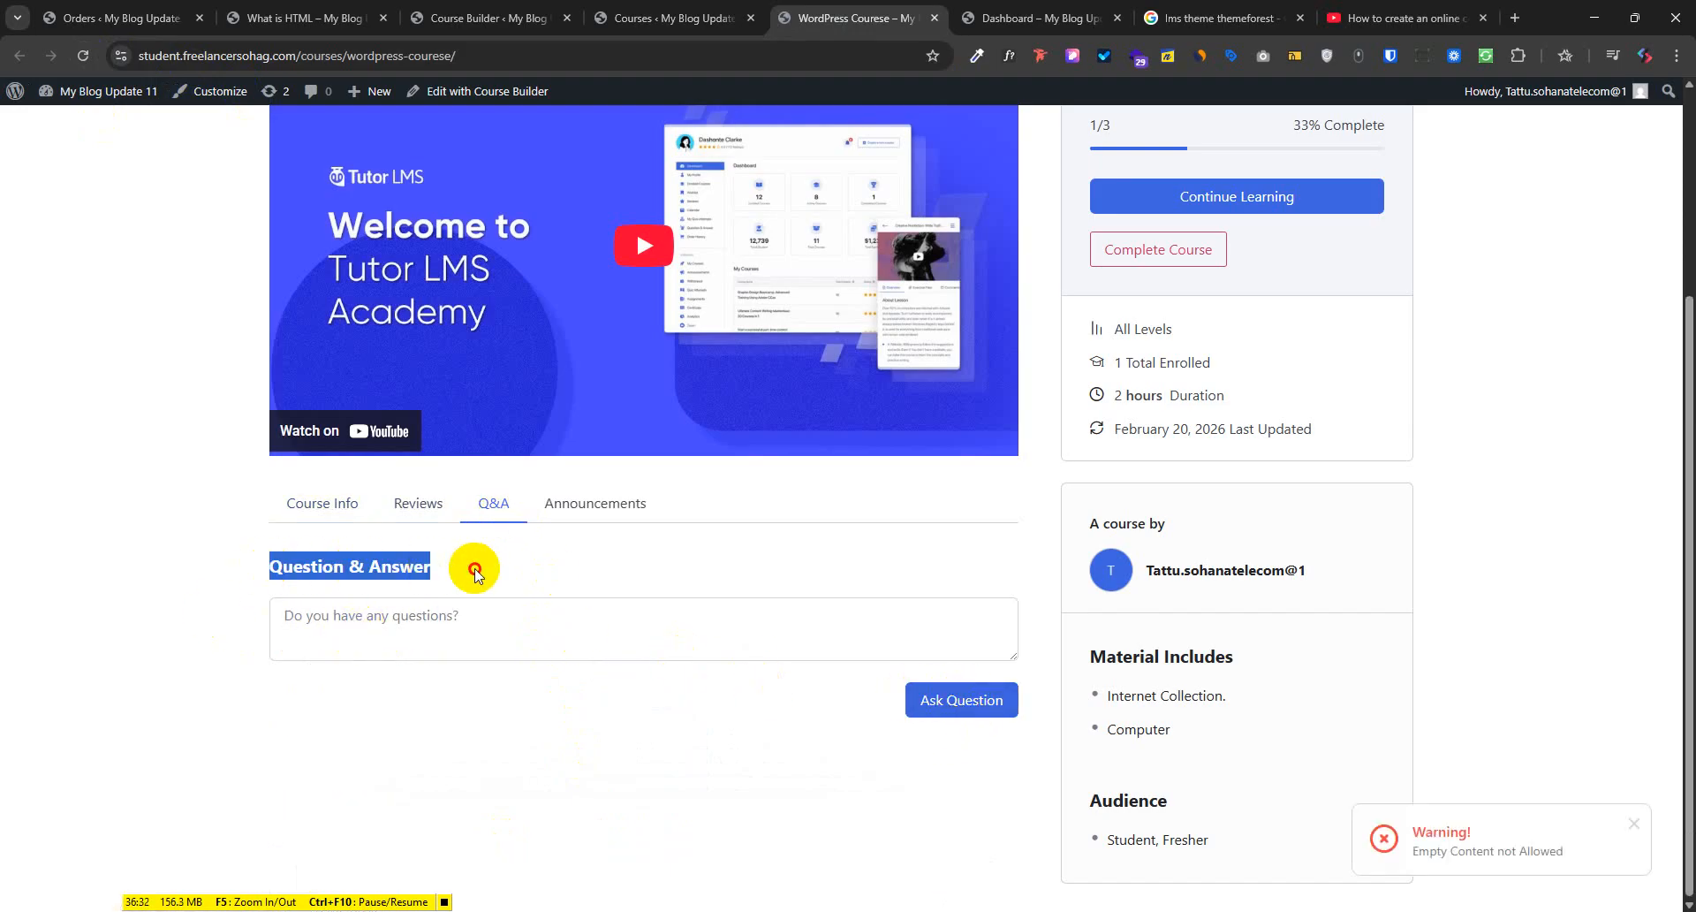
pyautogui.click(409, 625)
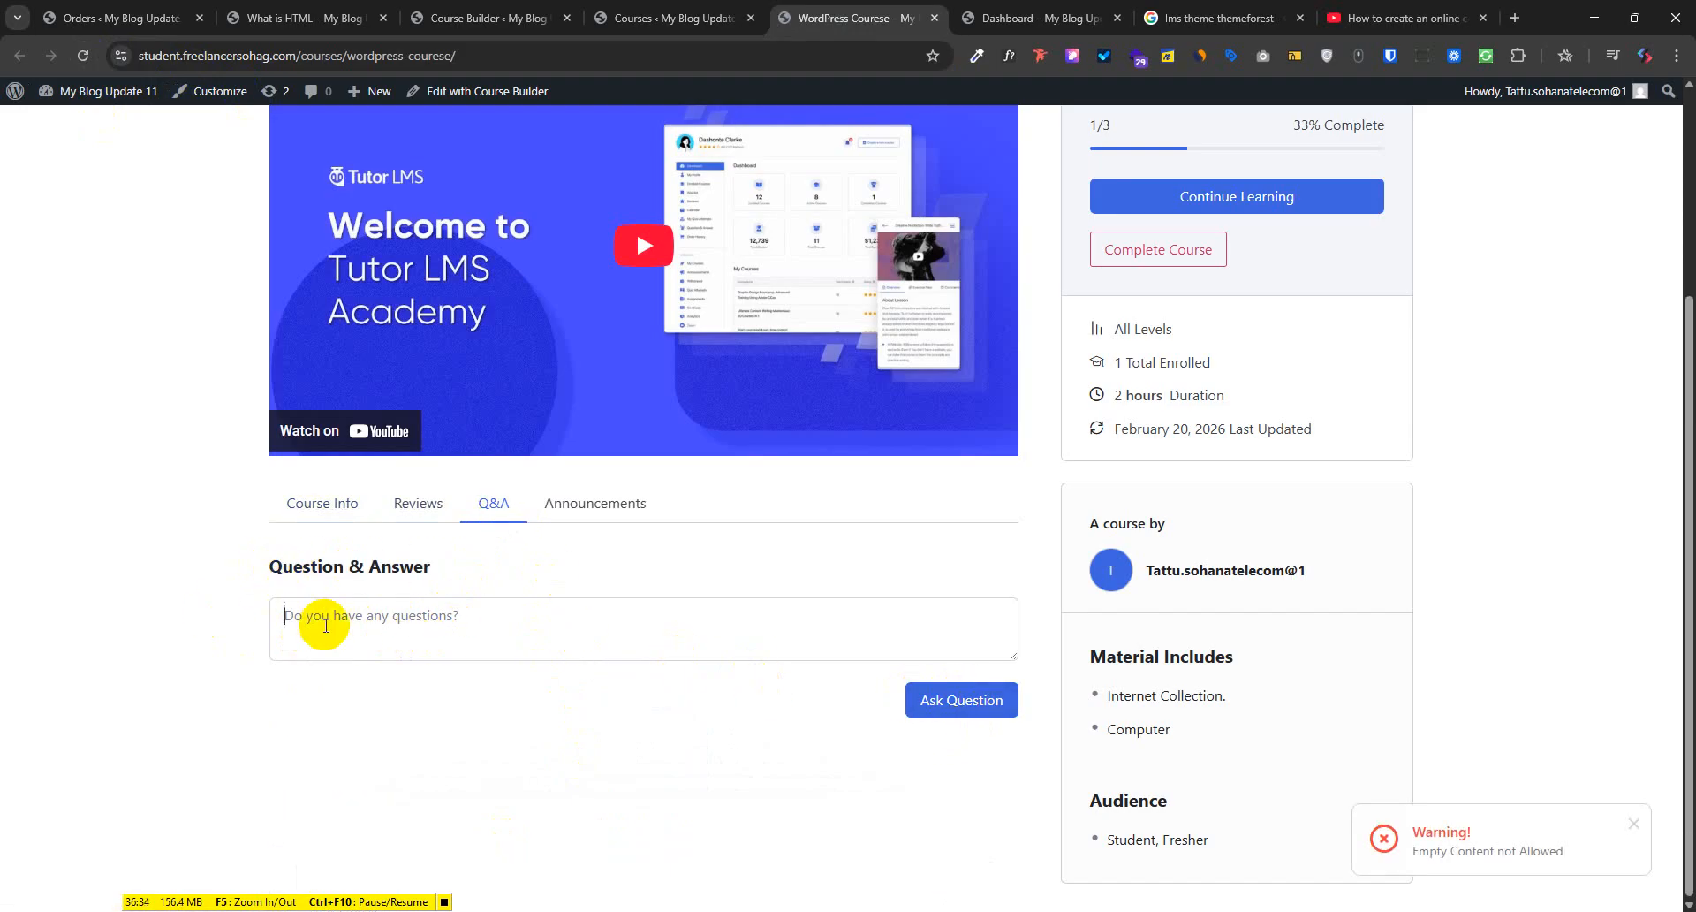
pyautogui.scroll(3, 1128, 333)
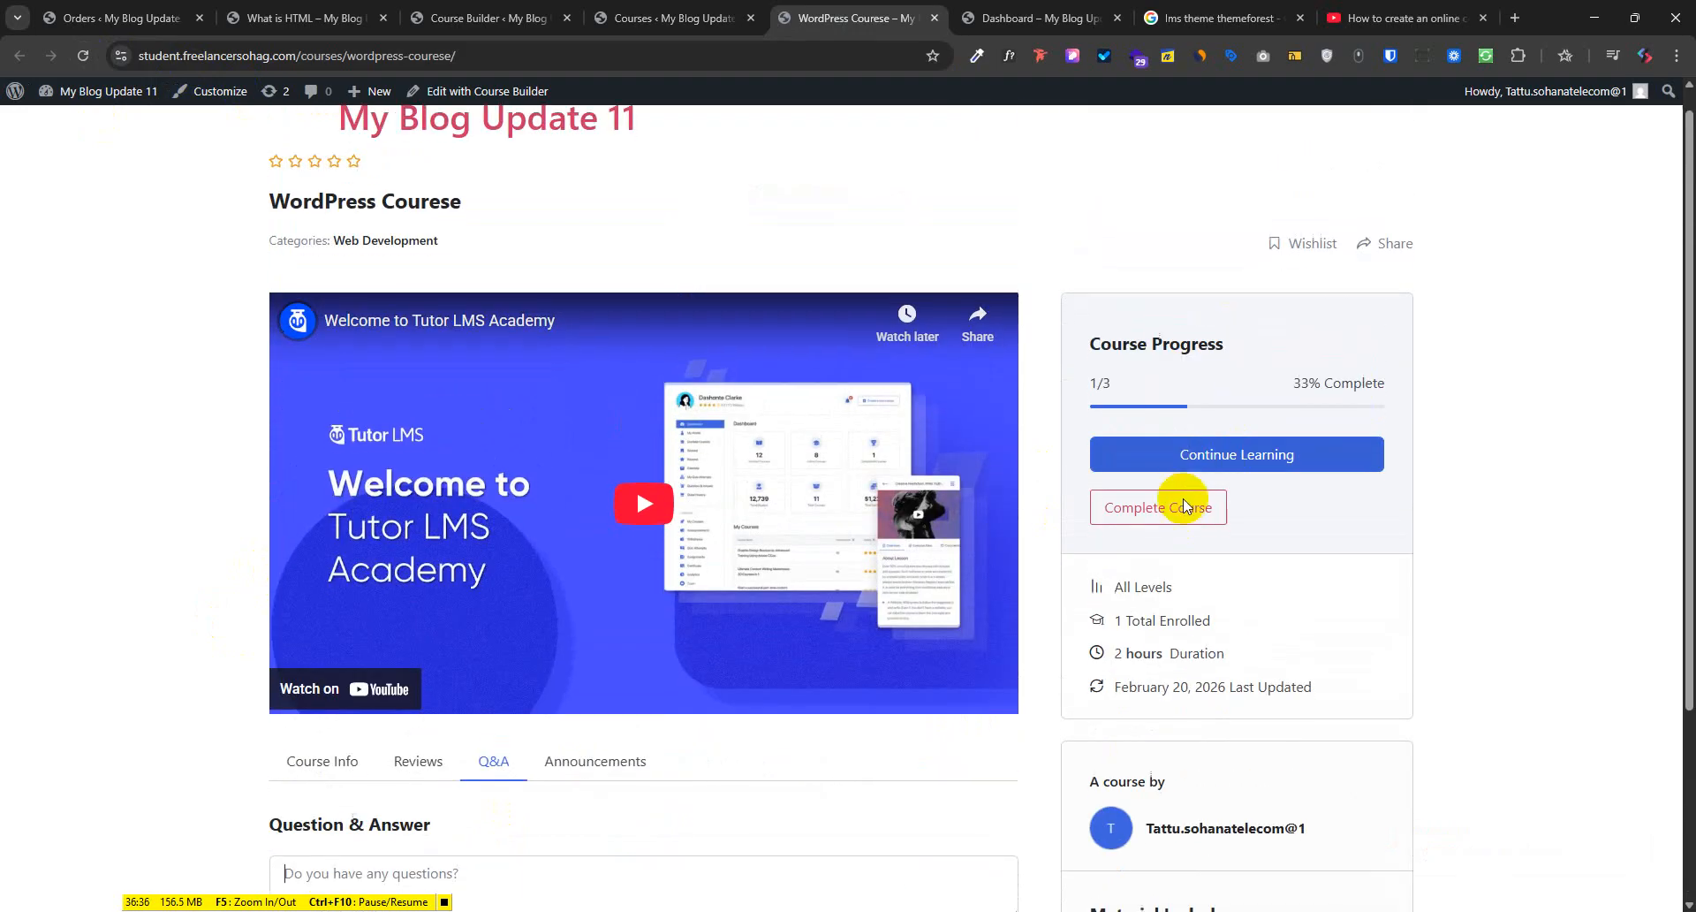
pyautogui.scroll(-3, 1184, 506)
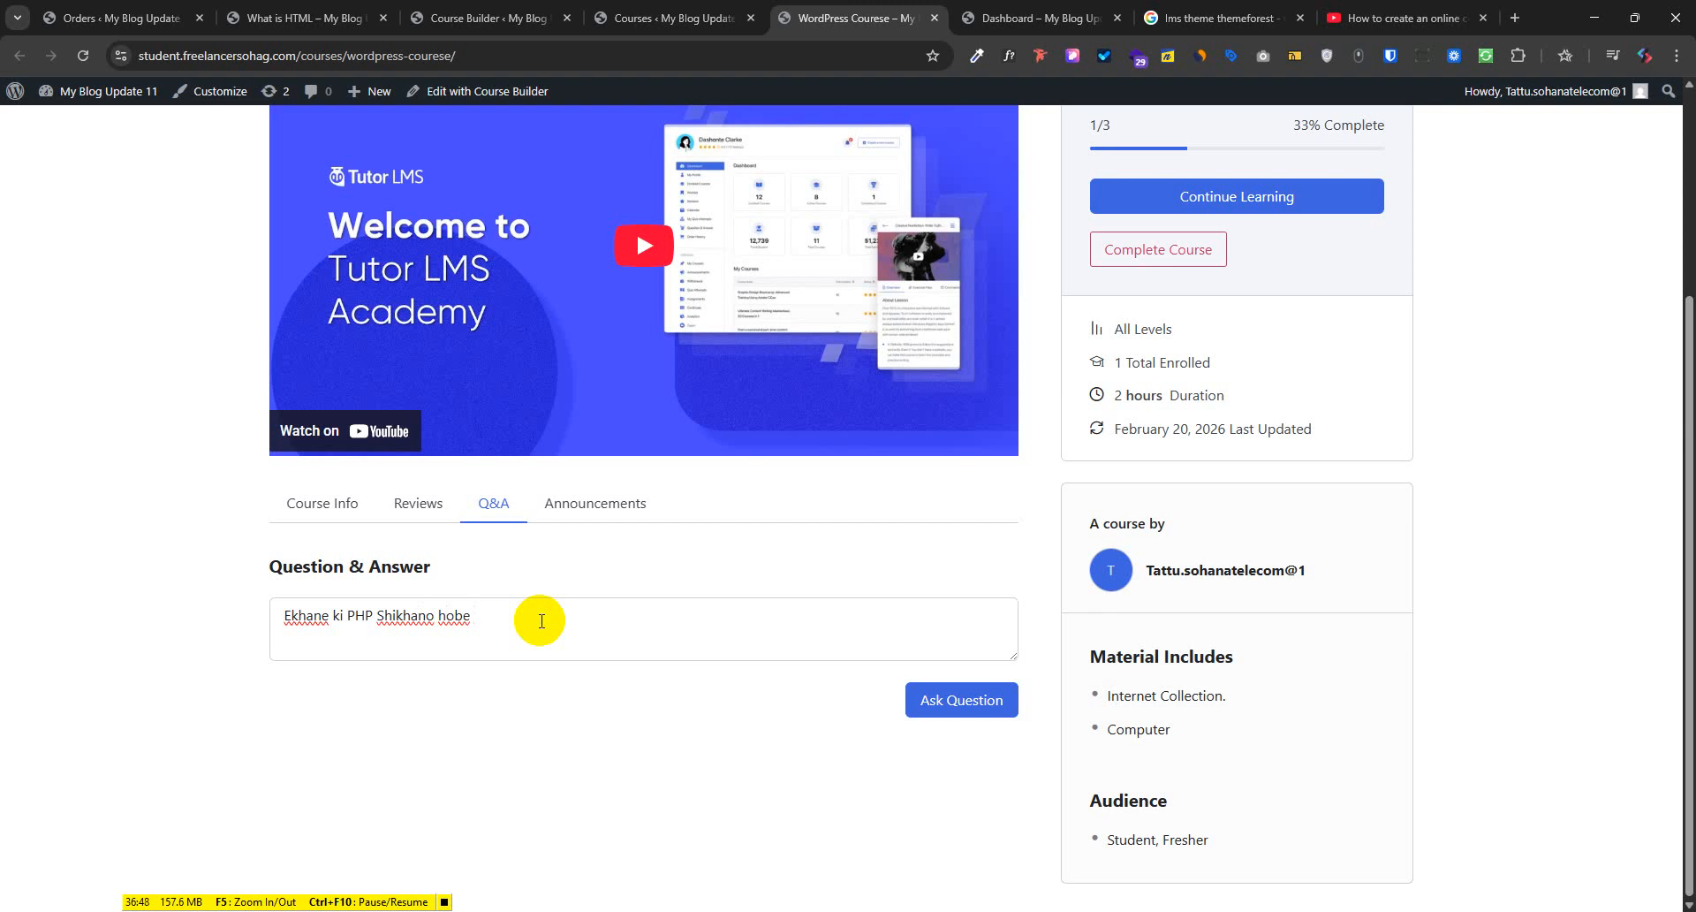
pyautogui.click(977, 705)
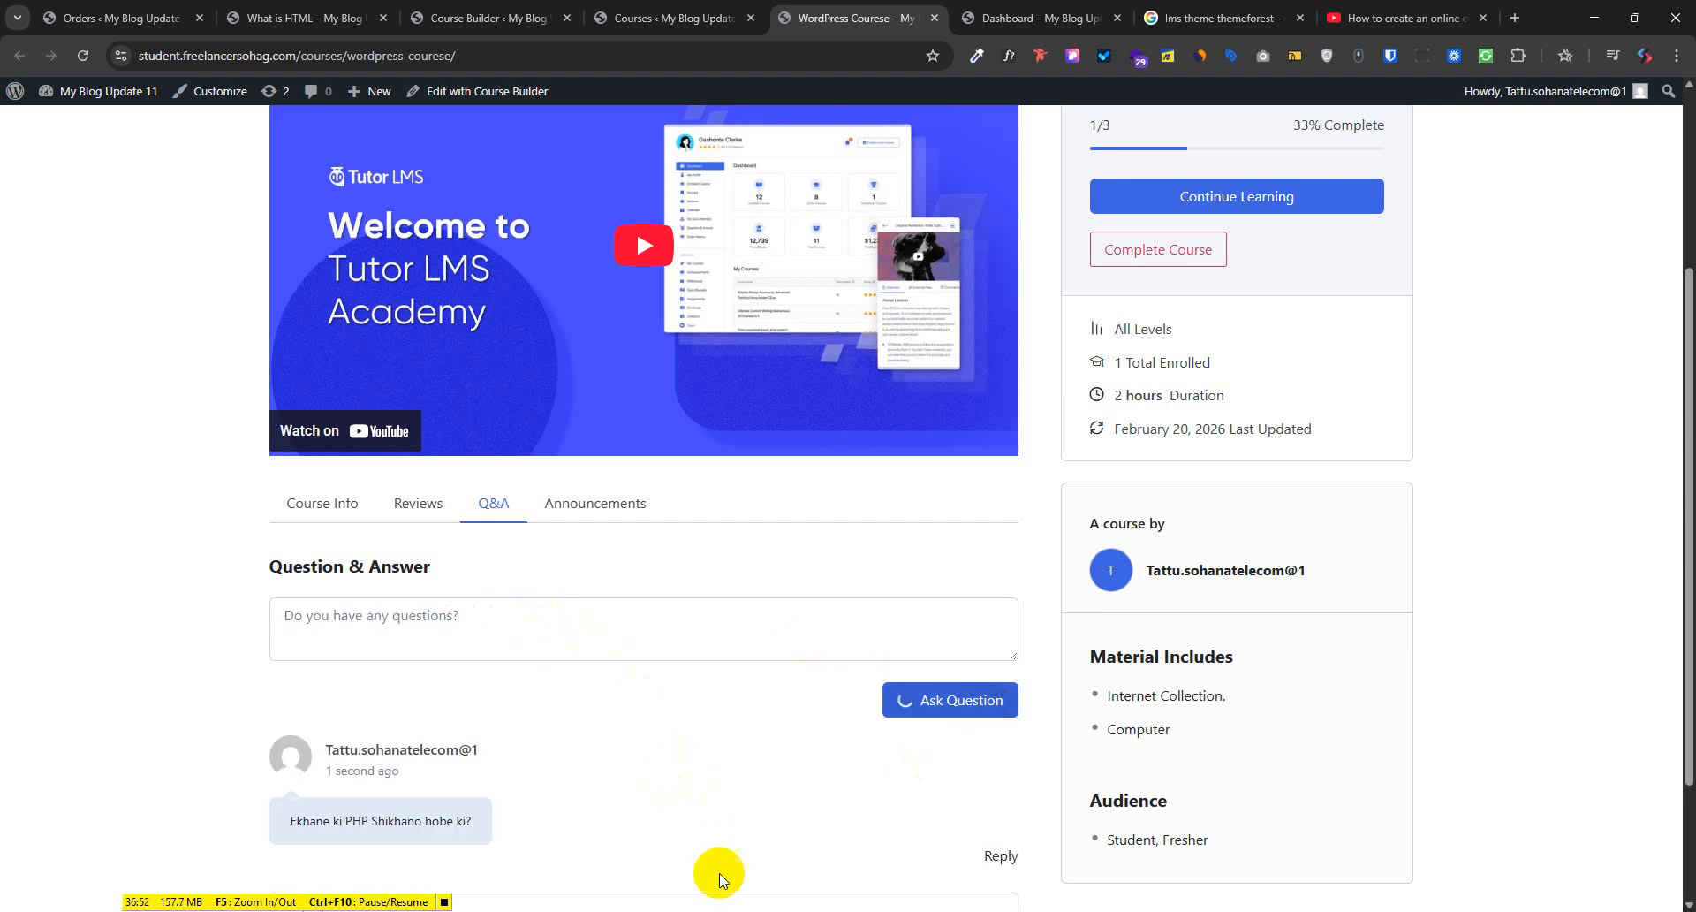
pyautogui.scroll(-2, 656, 677)
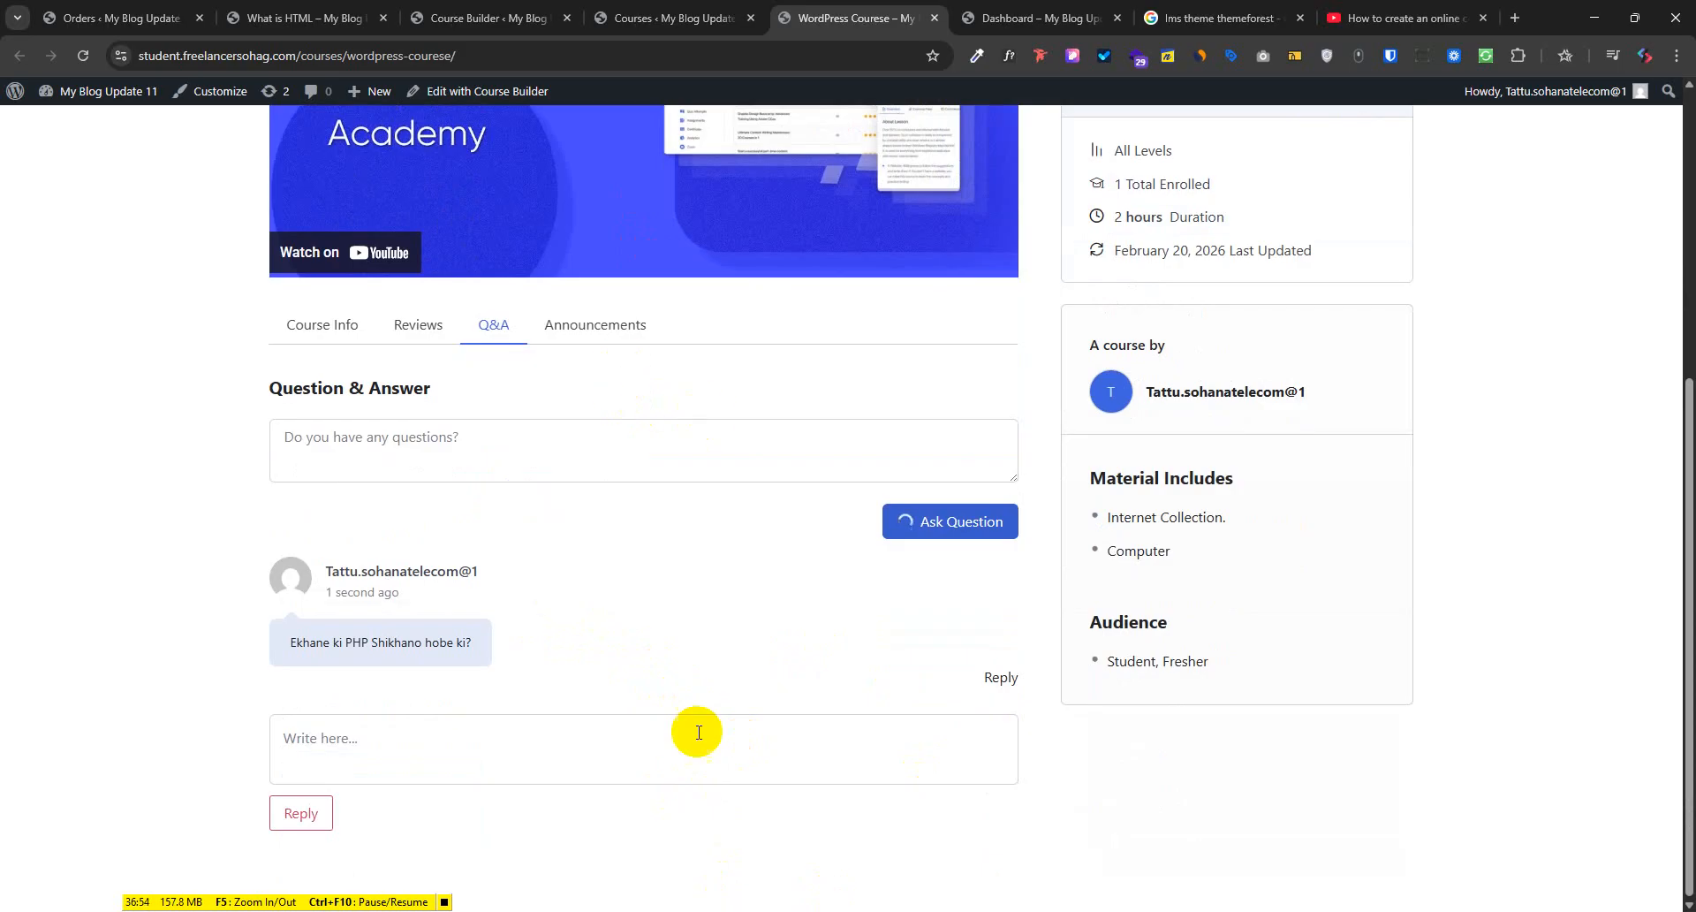
pyautogui.moveTo(333, 637); pyautogui.dragTo(604, 661)
pyautogui.click(604, 657)
pyautogui.scroll(3, 902, 724)
# Open the new student question in the Tutor LMS admin Q&A and answer it with "No"
pyautogui.click(624, 10)
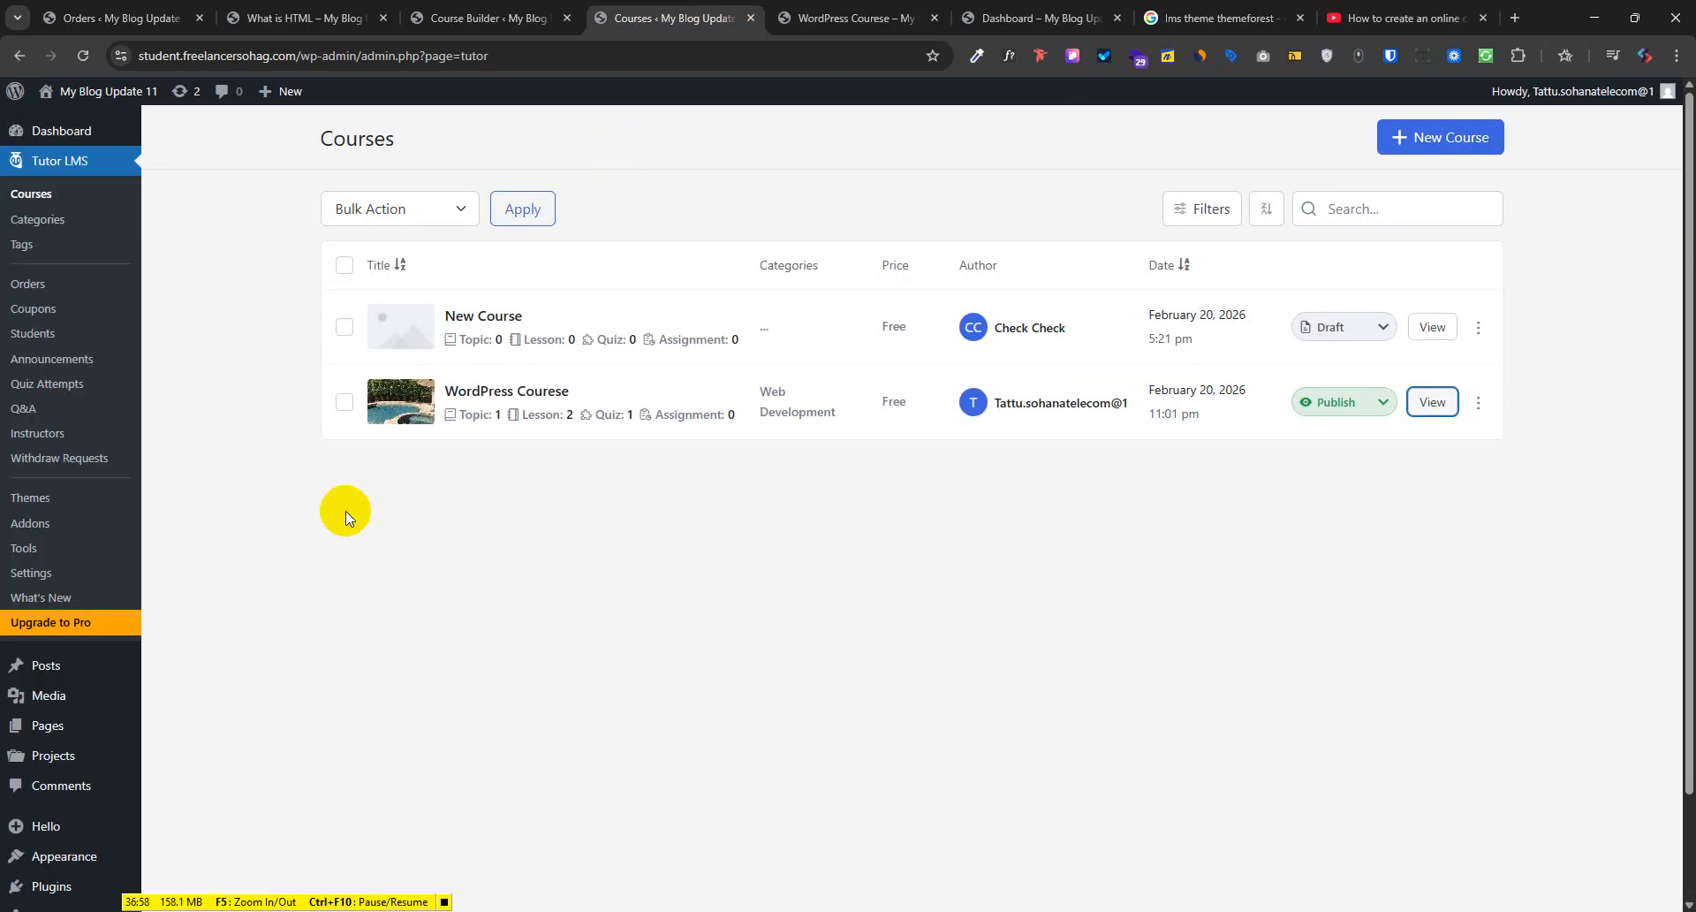
pyautogui.click(36, 409)
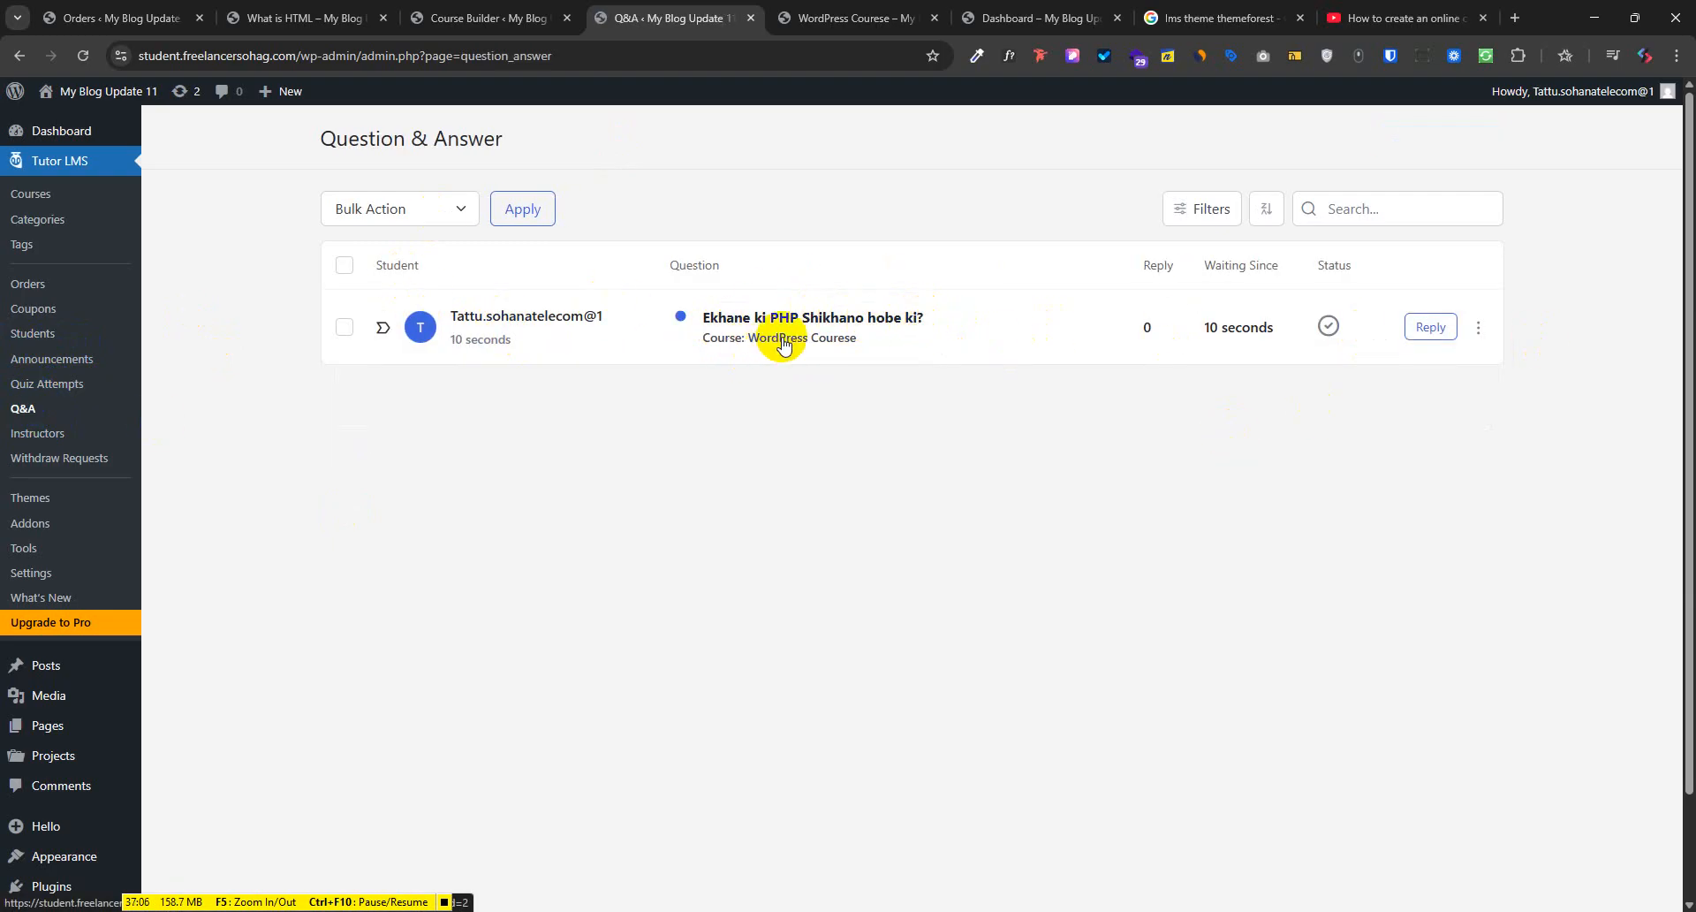
pyautogui.click(1431, 327)
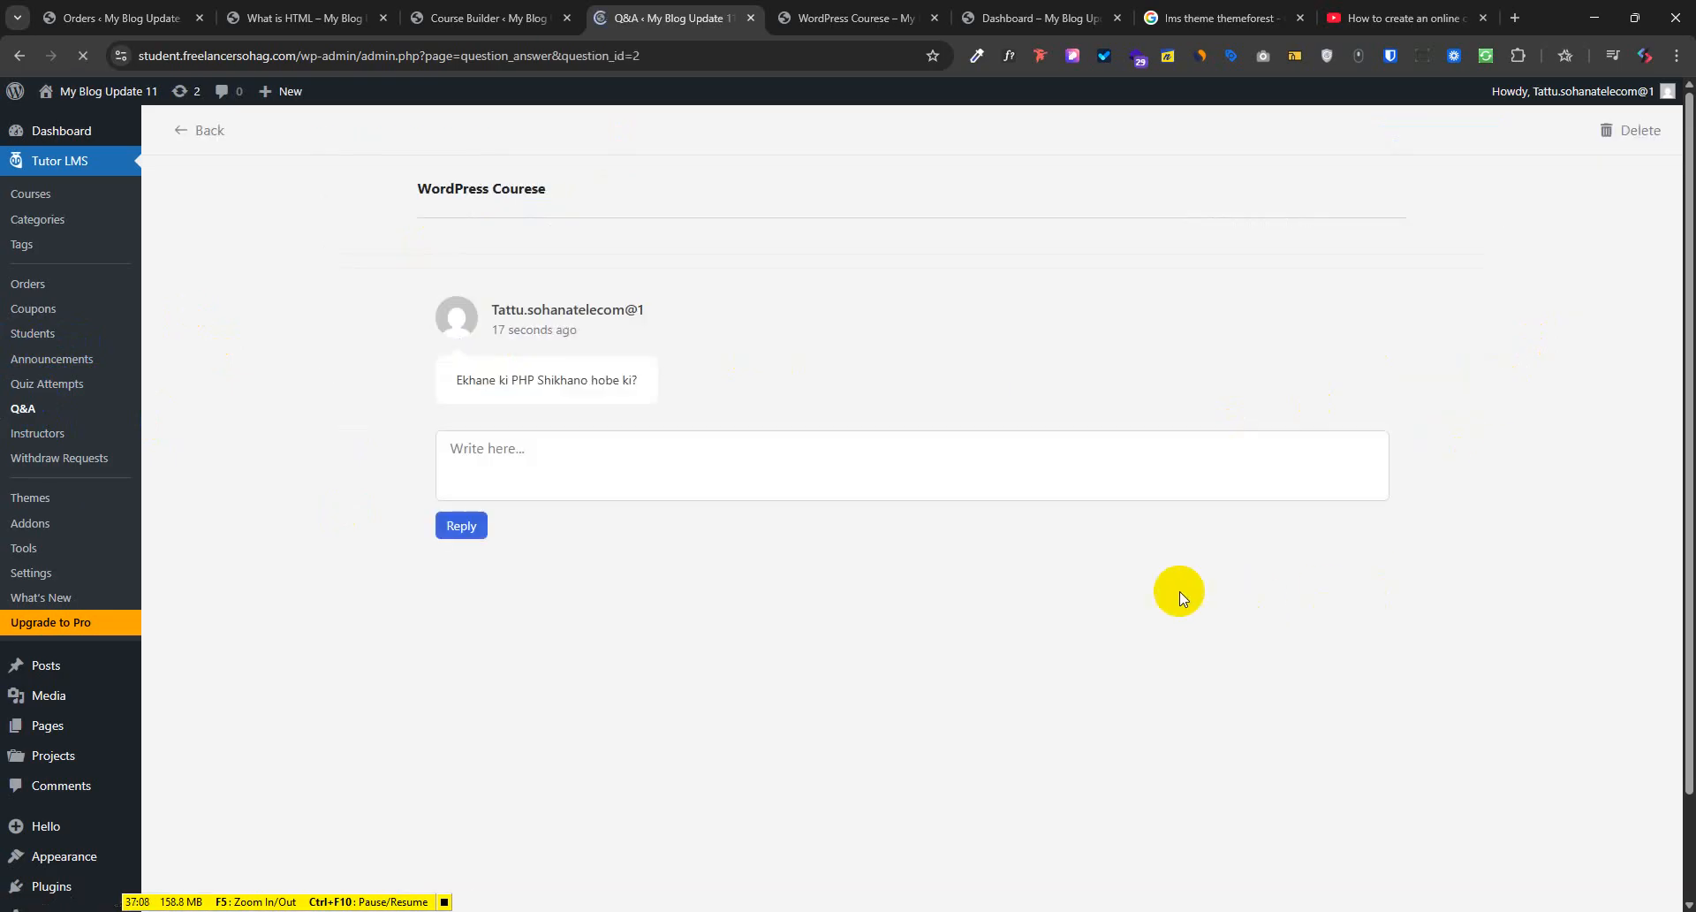
pyautogui.click(536, 455)
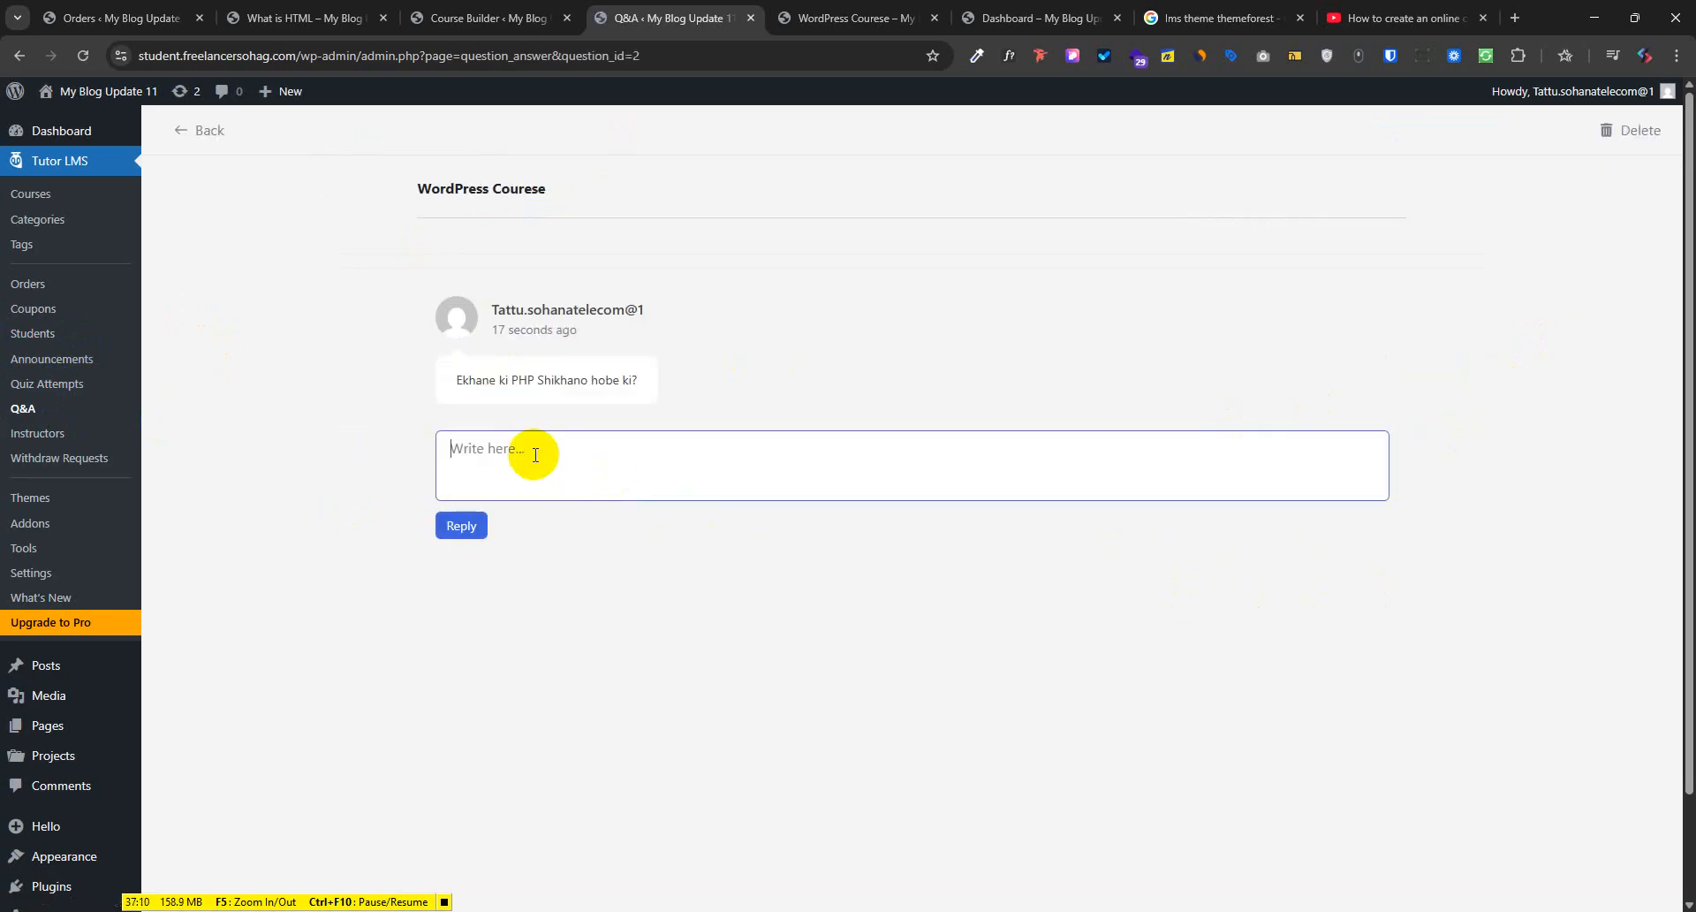
pyautogui.write('No')
pyautogui.click(461, 528)
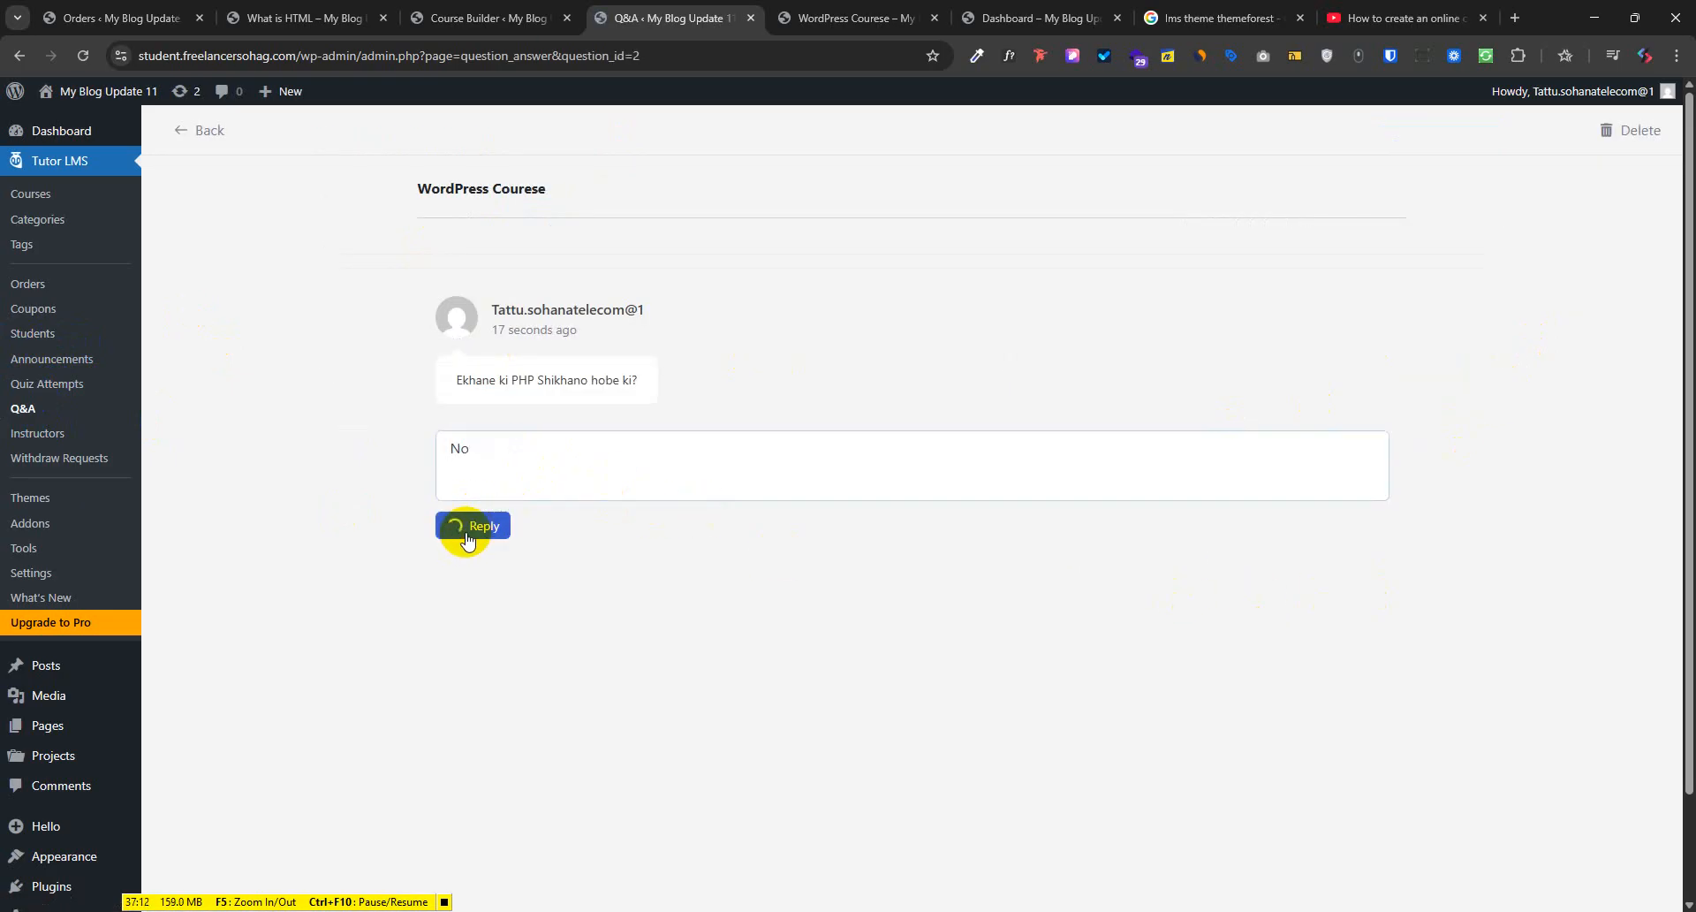
# Reload the public WordPress Courese page and view the reply to the PHP question in its Q&A section
pyautogui.click(888, 7)
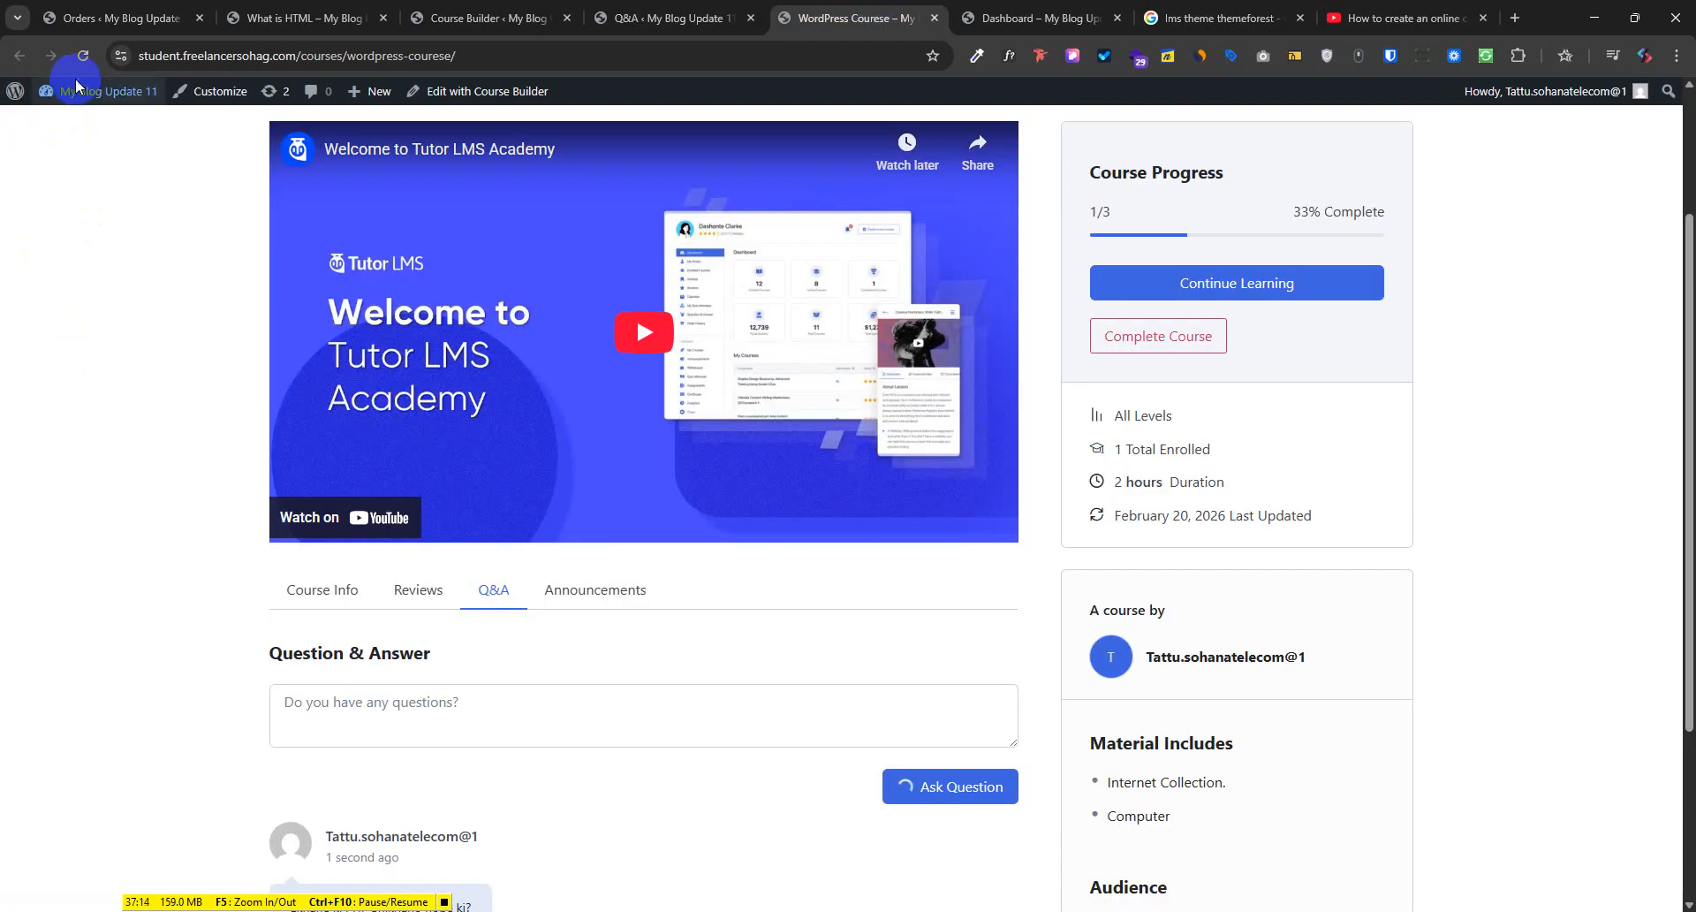
pyautogui.click(82, 56)
pyautogui.scroll(-2, 442, 716)
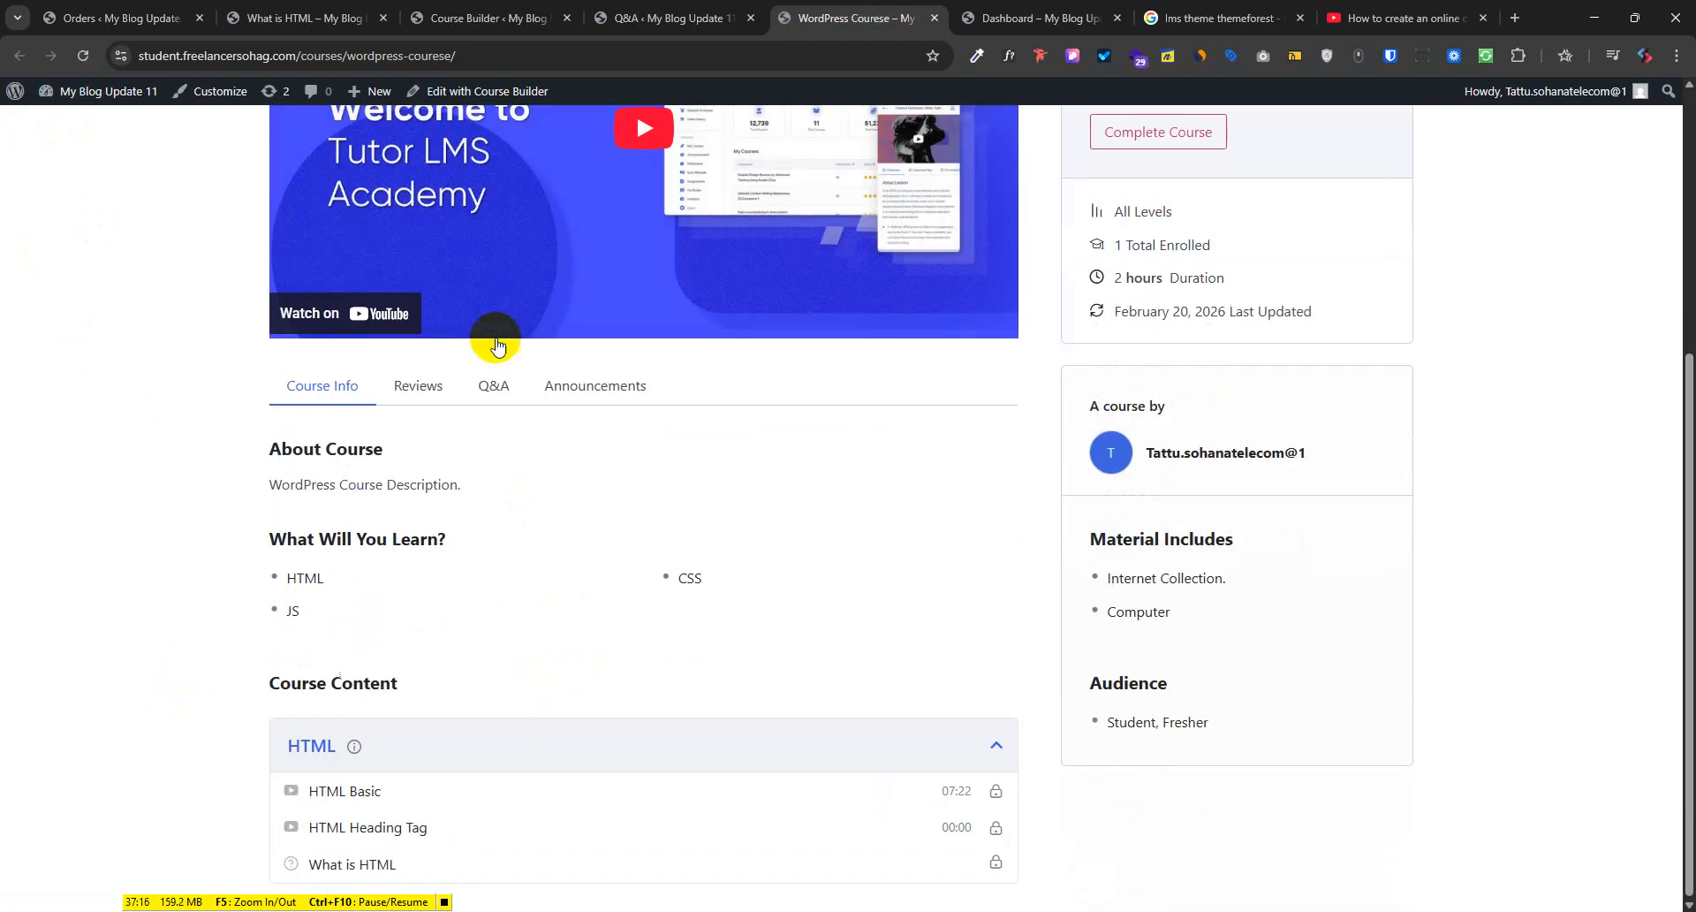
pyautogui.click(495, 394)
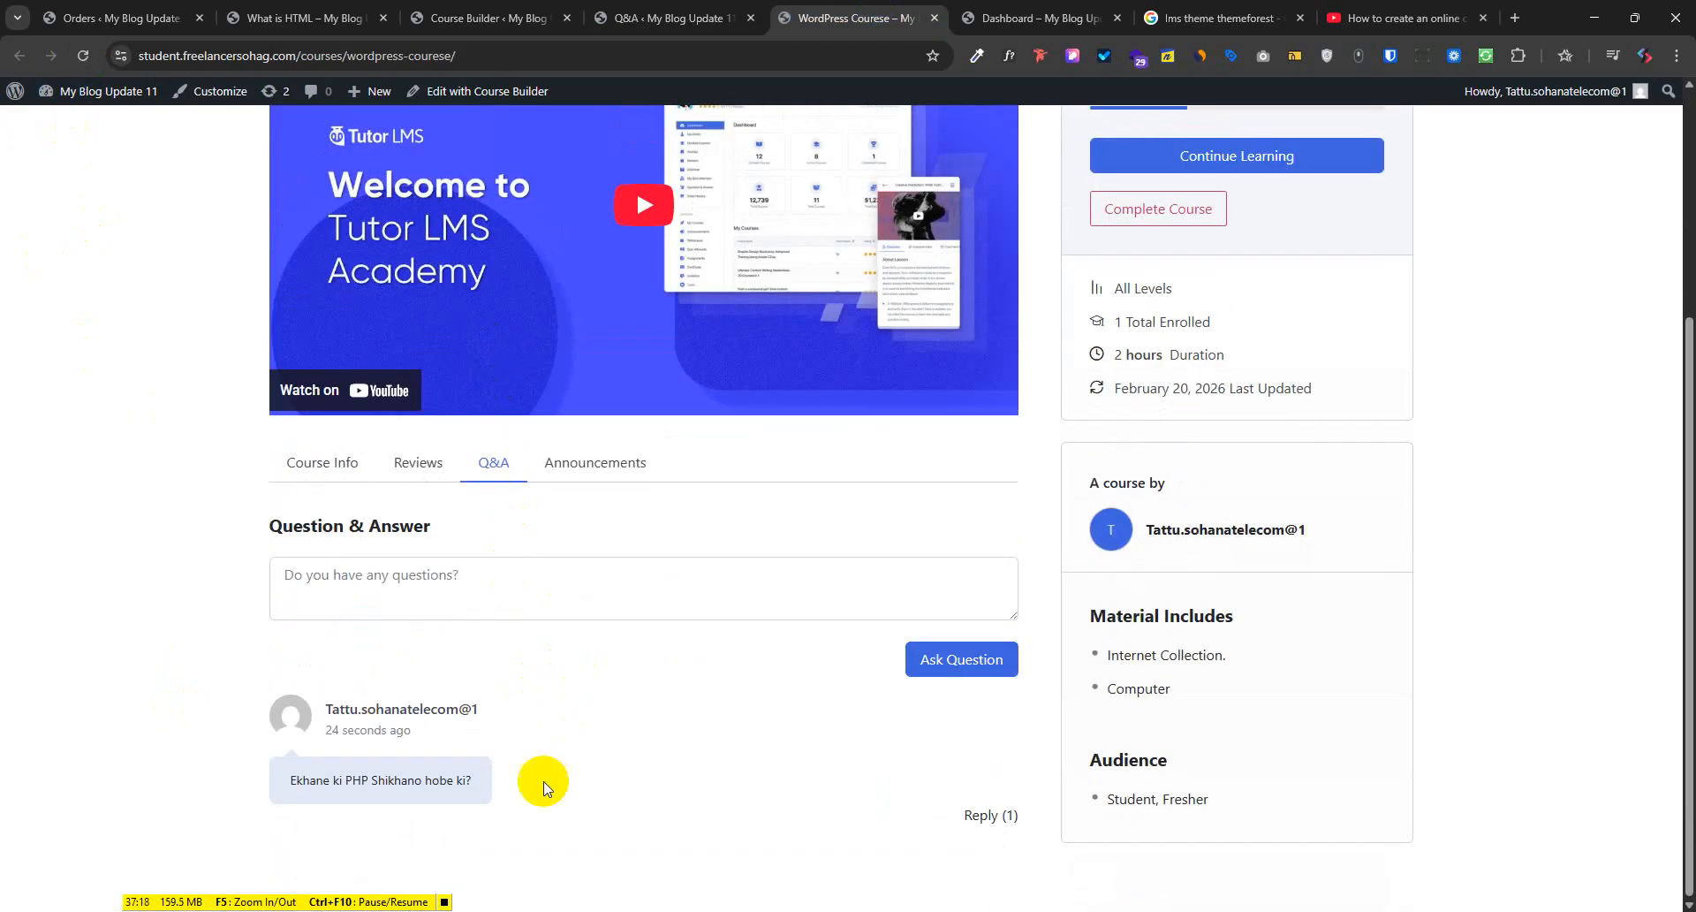
pyautogui.moveTo(297, 781); pyautogui.dragTo(407, 781)
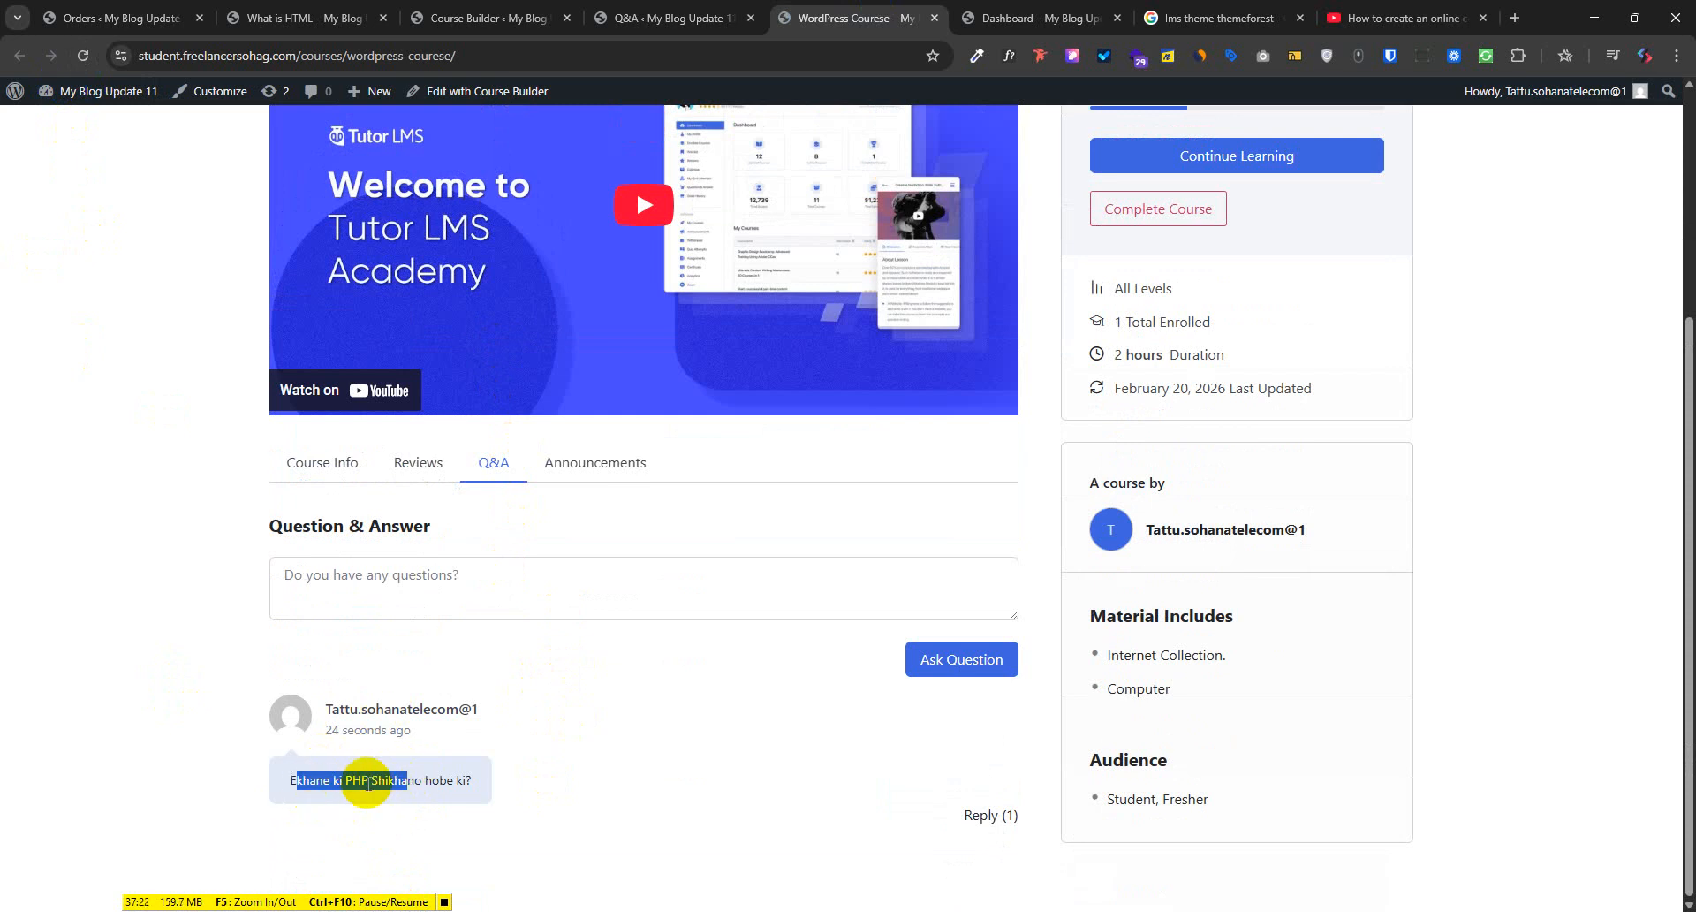
pyautogui.click(989, 815)
pyautogui.scroll(-3, 804, 760)
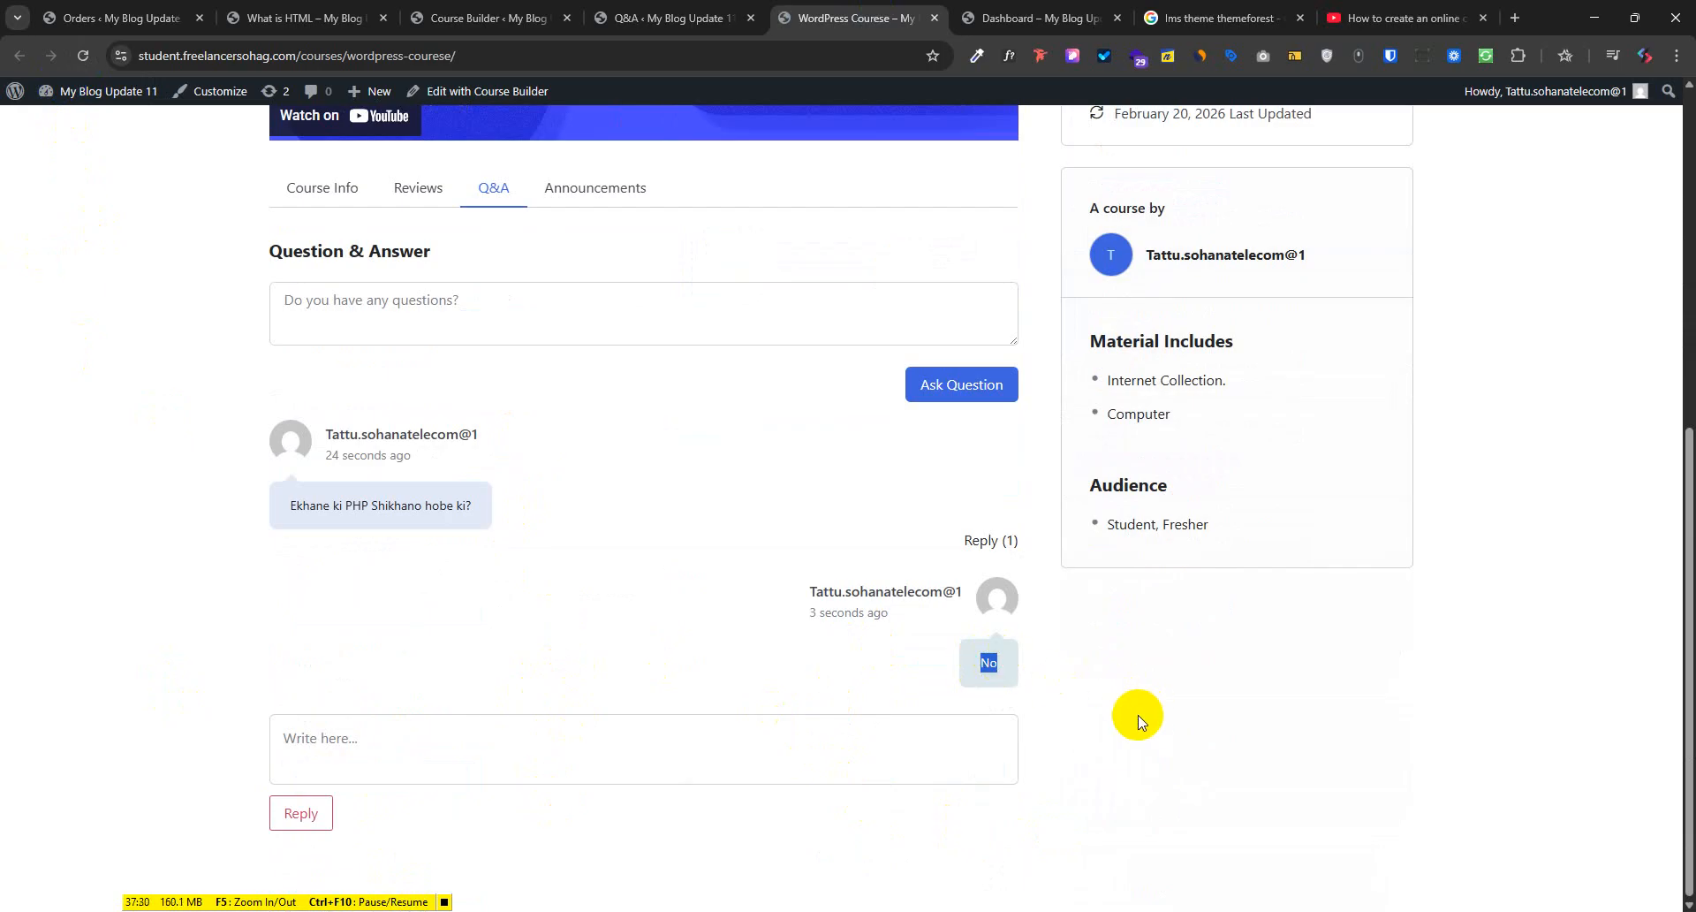
pyautogui.click(1141, 806)
# Review the quiz attempts and the student list in the Tutor LMS admin area
pyautogui.click(638, 11)
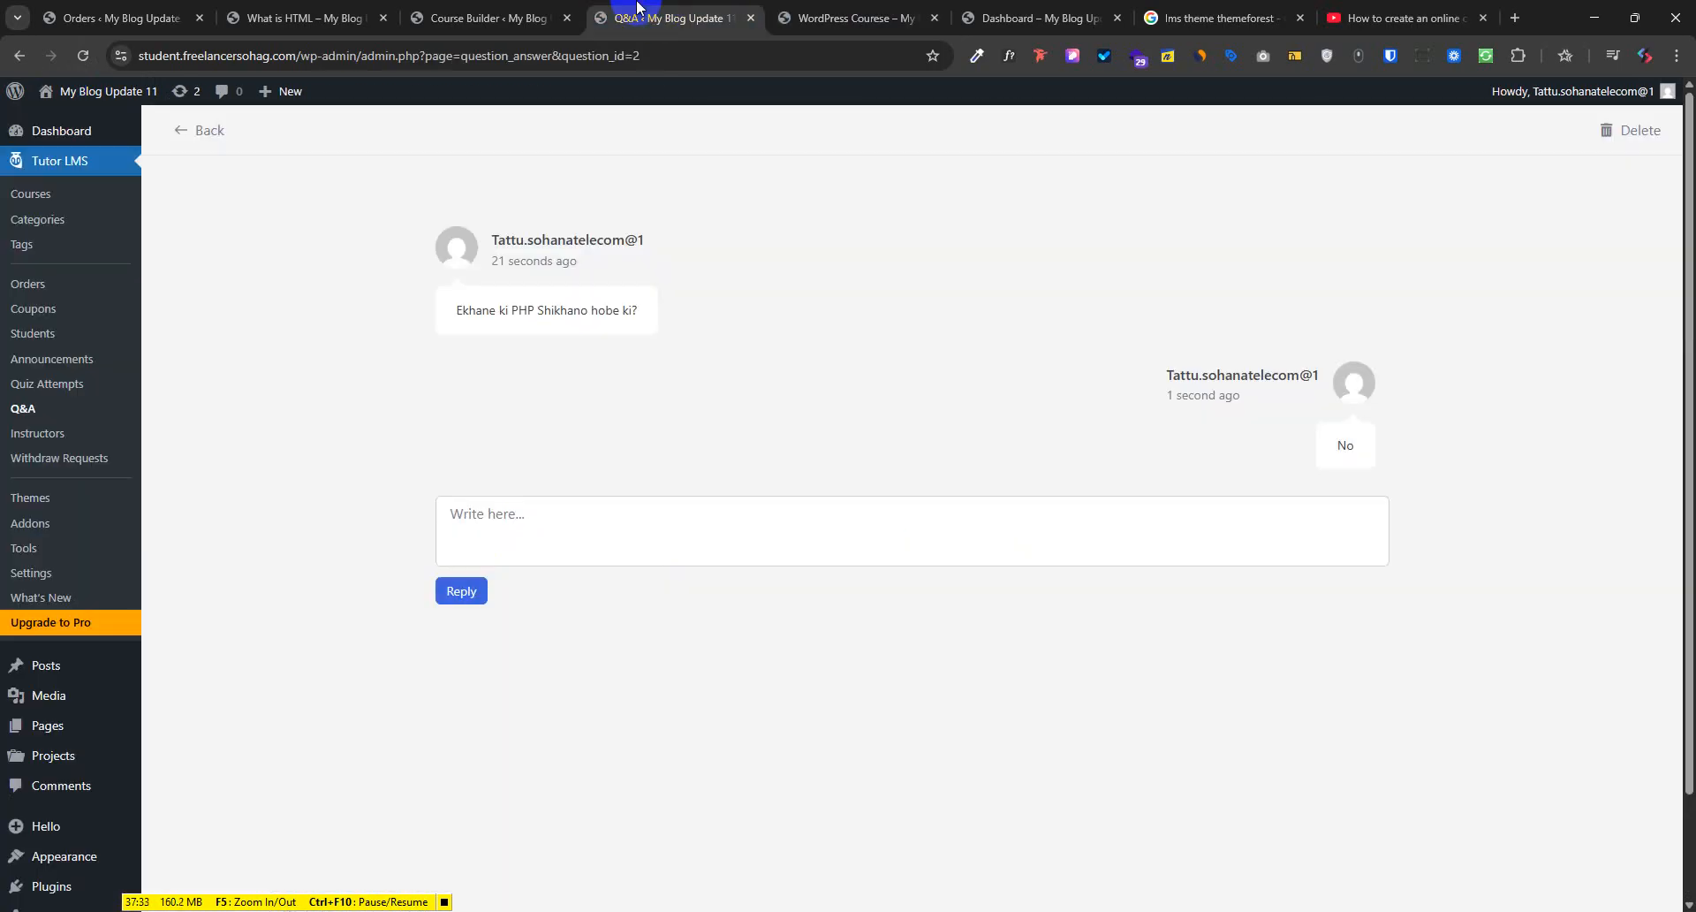
pyautogui.click(46, 385)
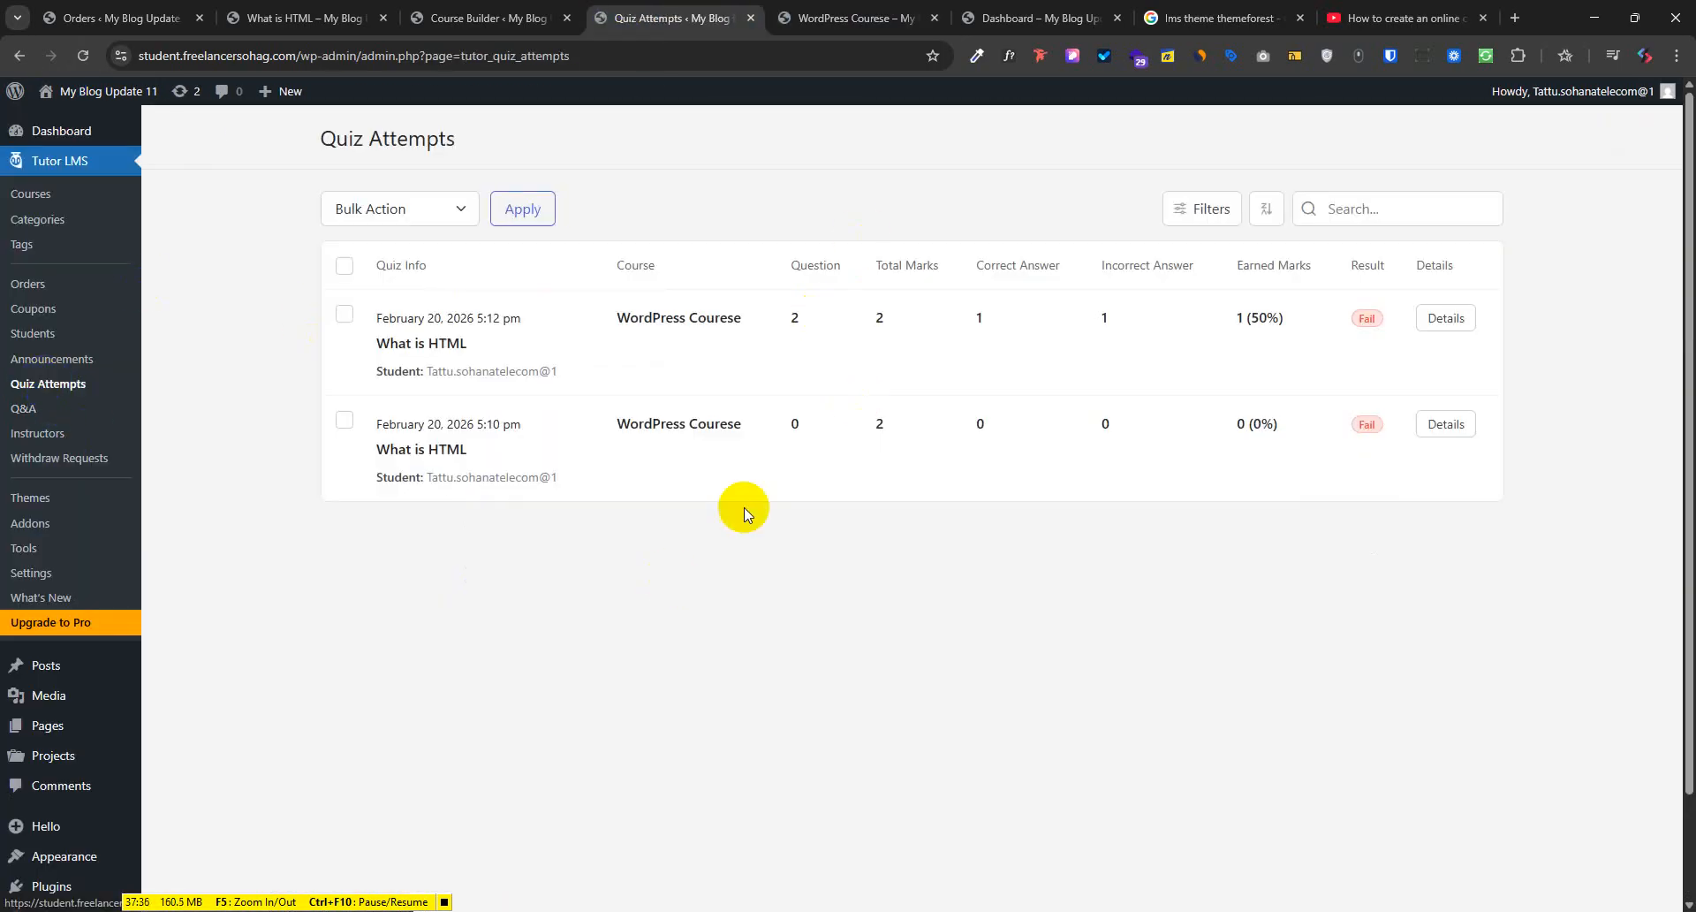
pyautogui.click(53, 359)
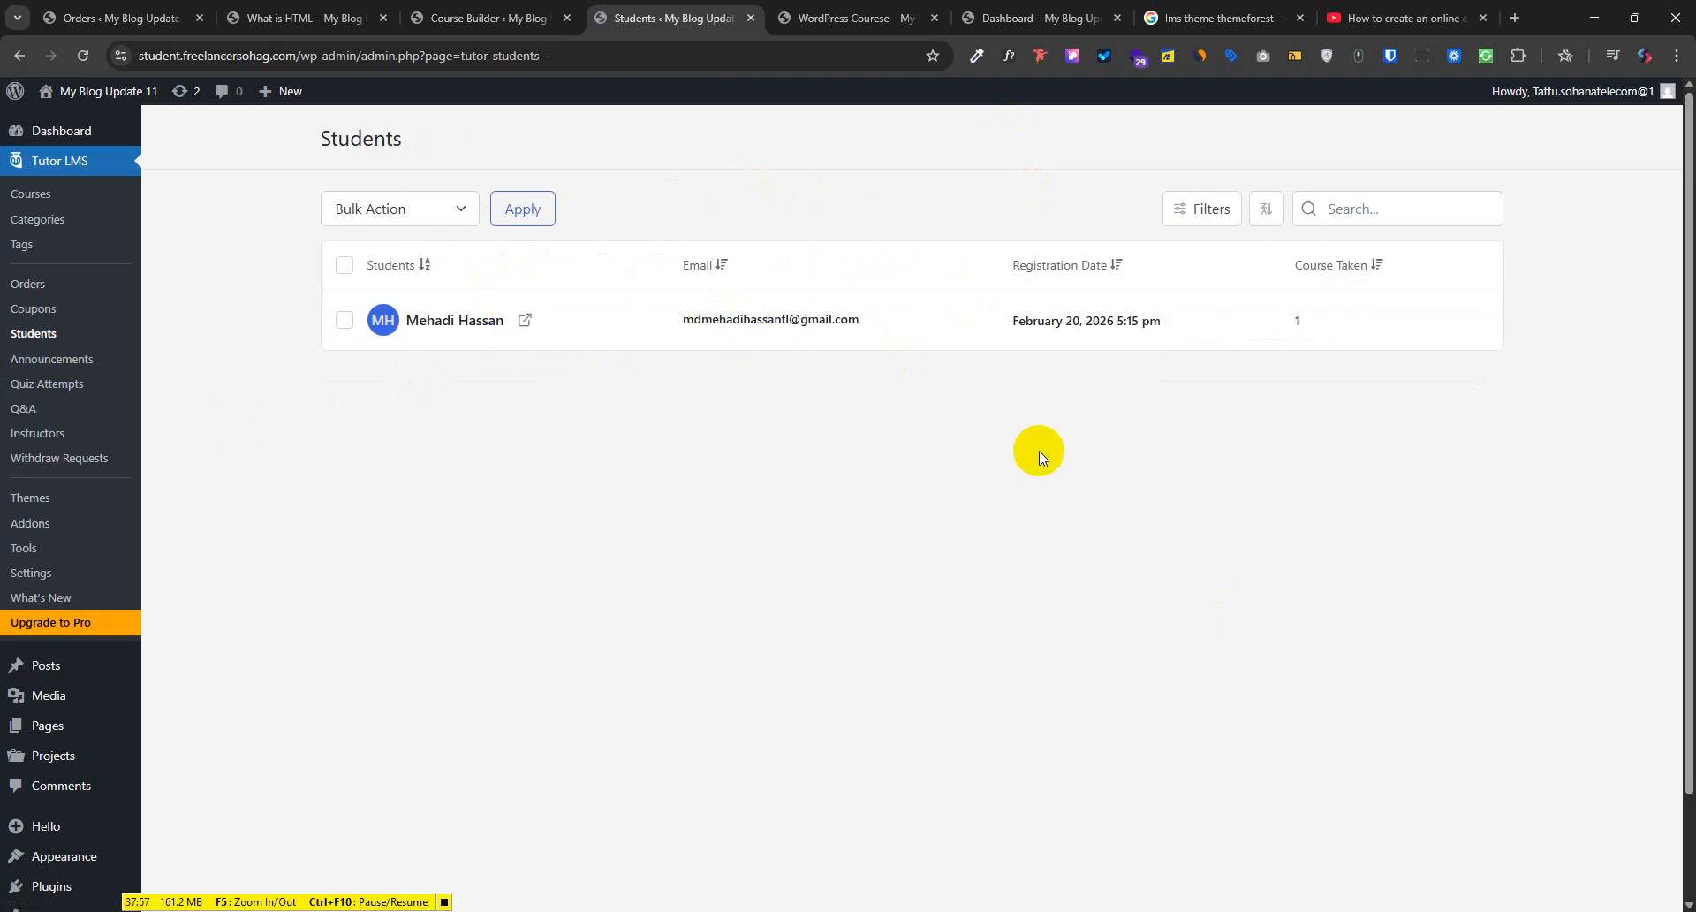
# Examine the options of the new coupon form, and review the orders, instructors and withdrawal requests
pyautogui.click(35, 310)
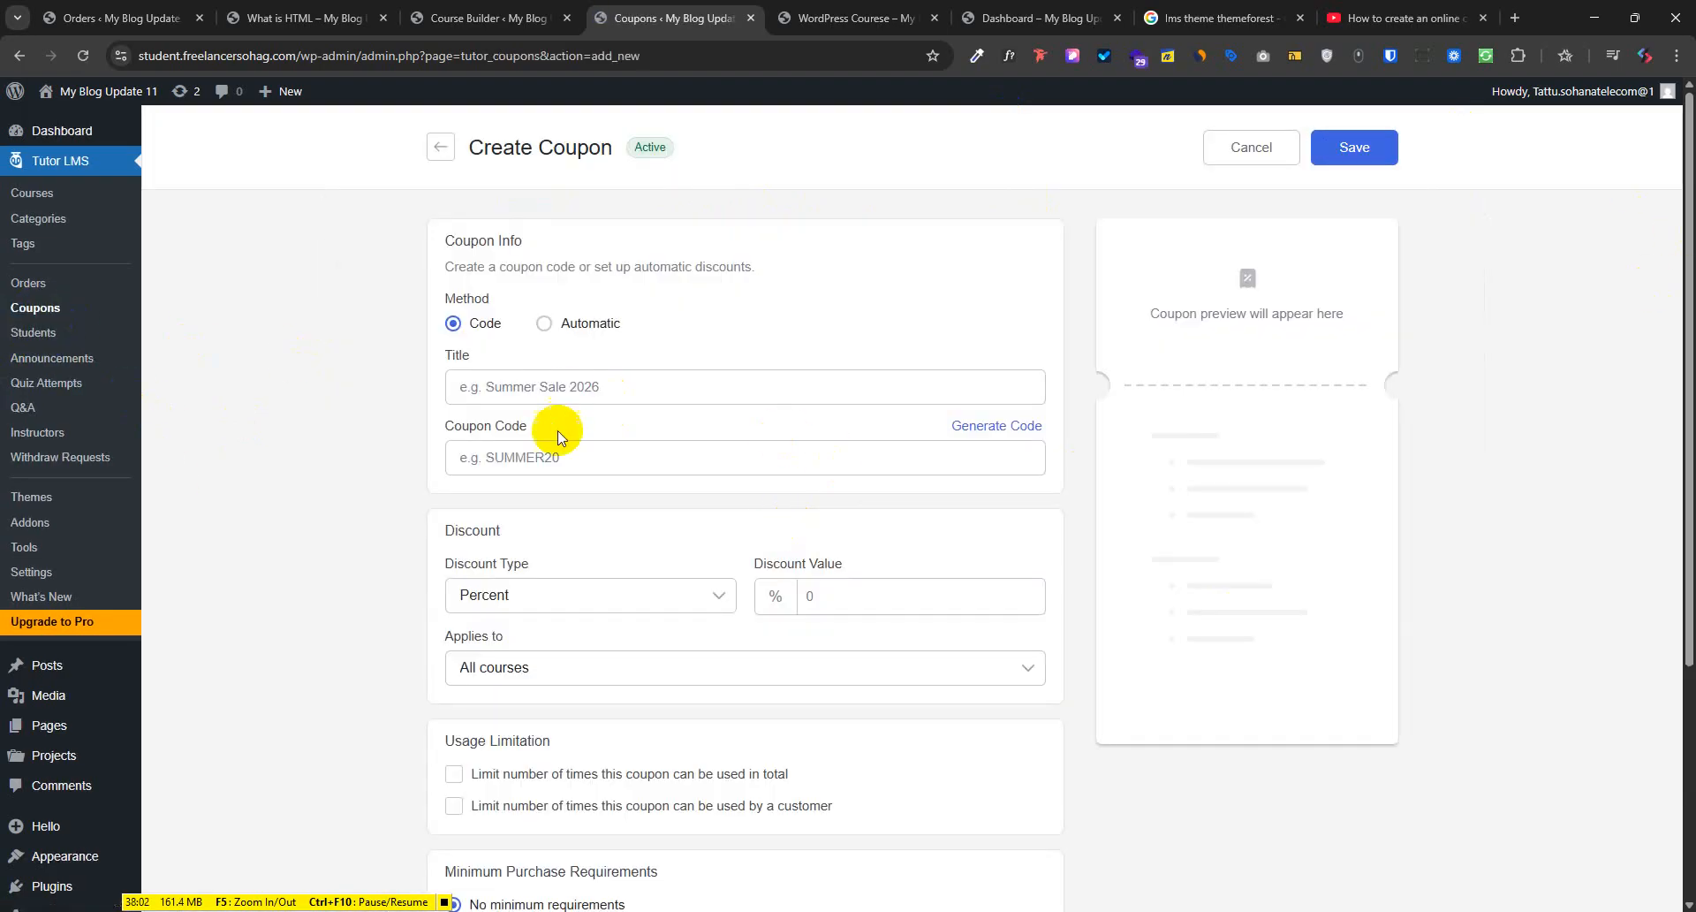
pyautogui.scroll(-4, 608, 478)
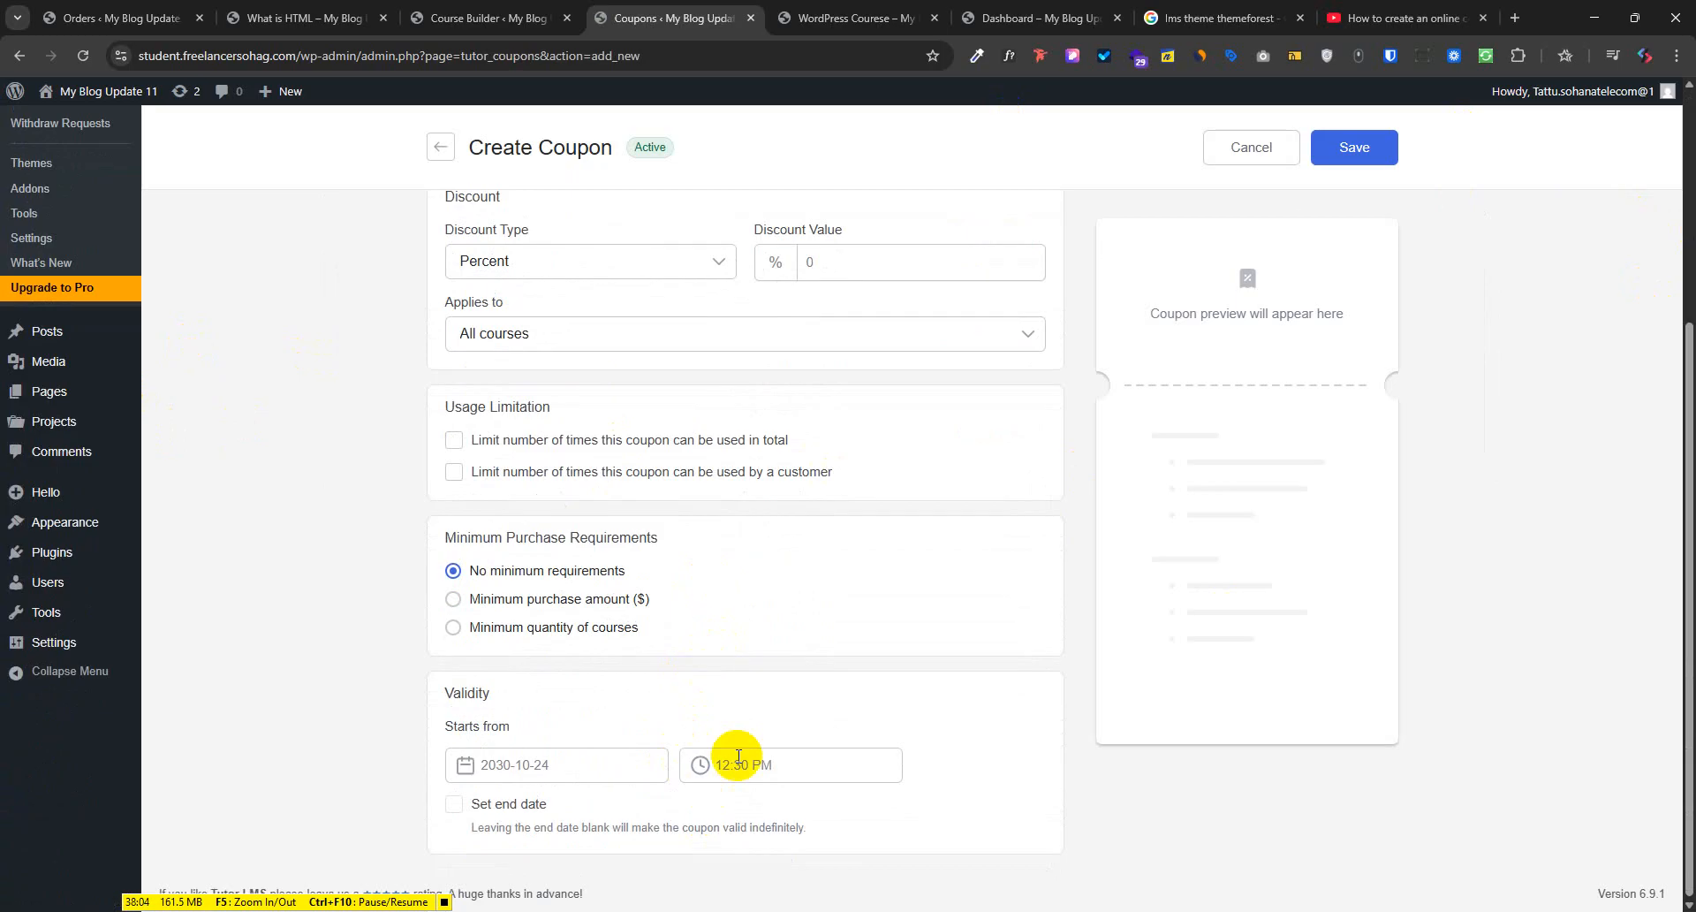
pyautogui.scroll(4, 782, 860)
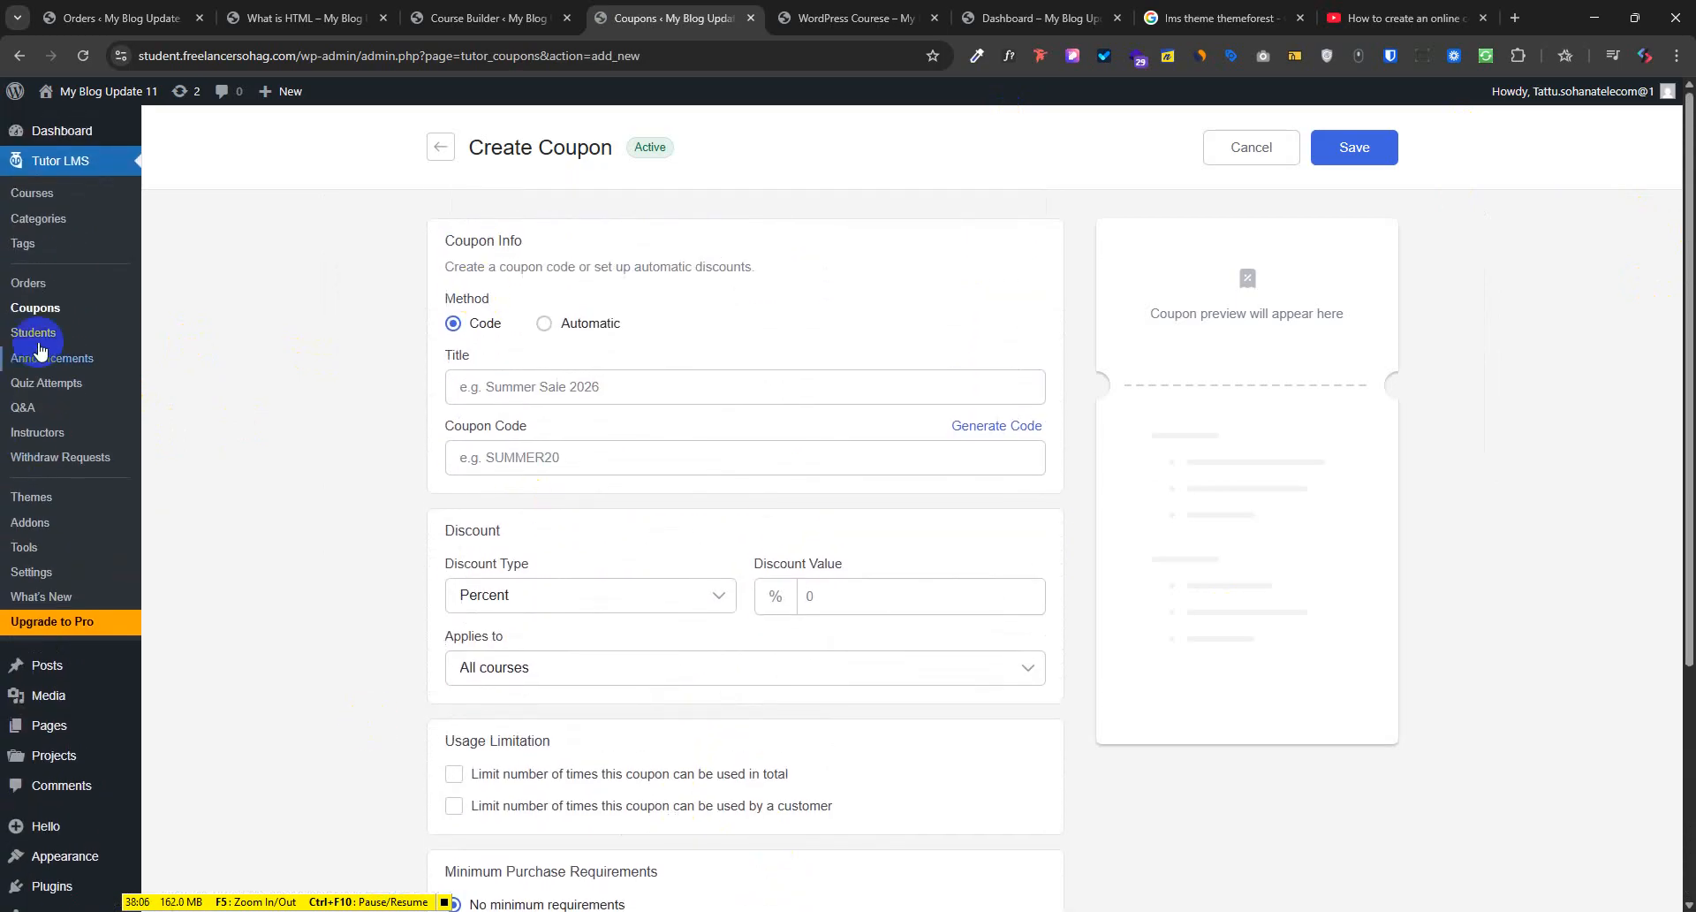
pyautogui.click(26, 284)
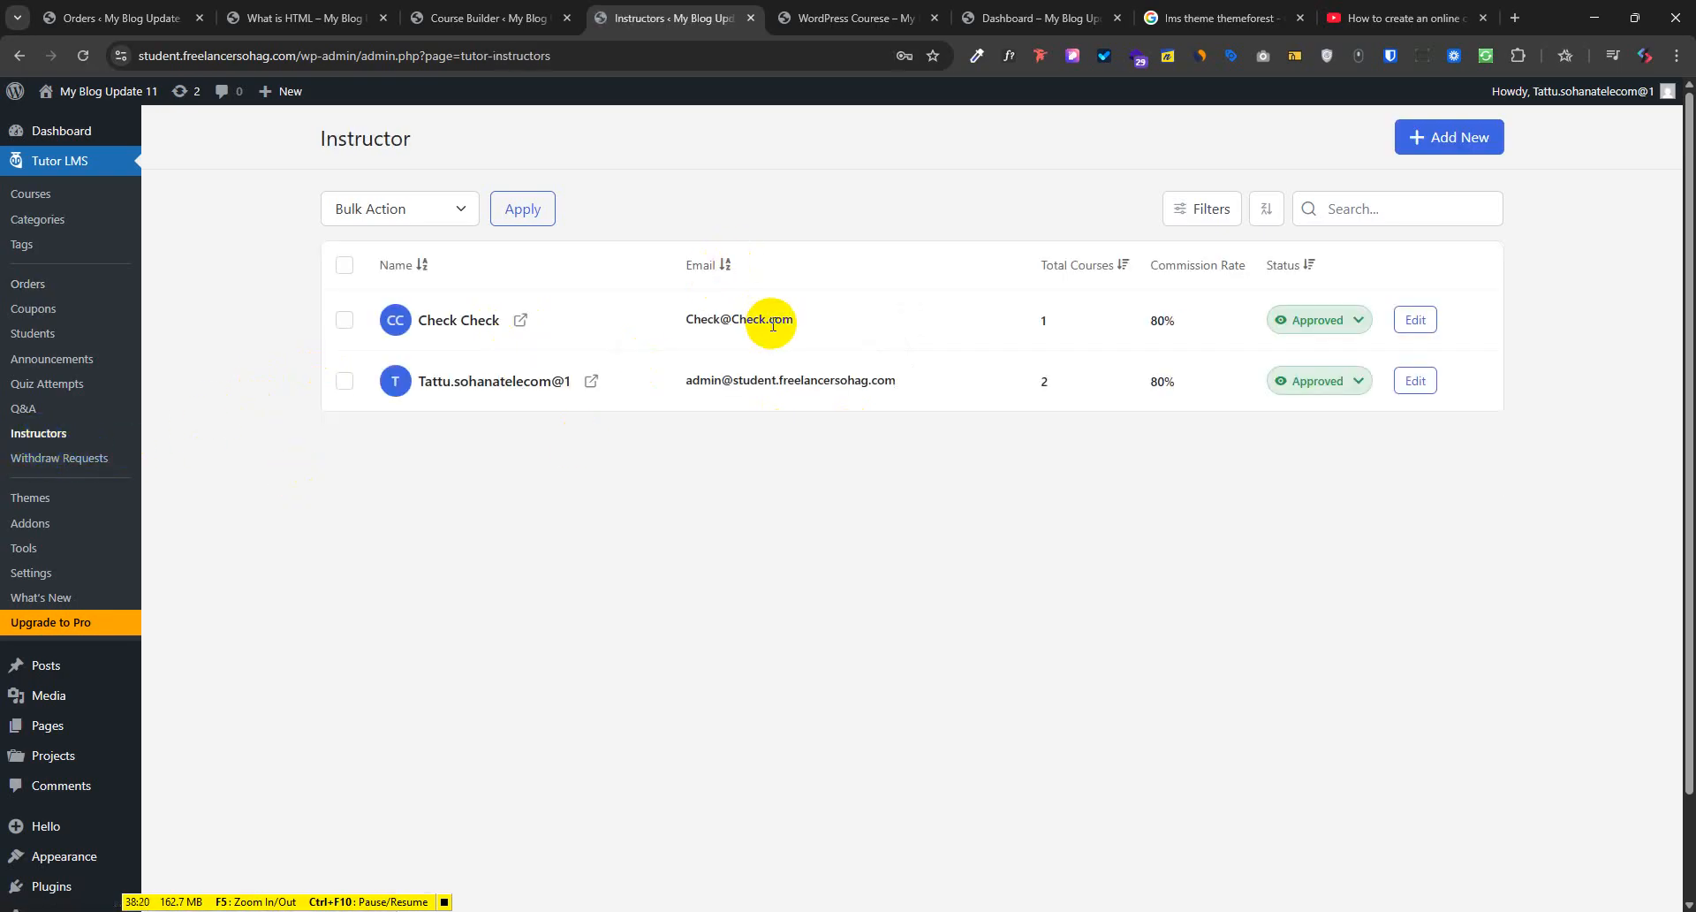
pyautogui.click(74, 468)
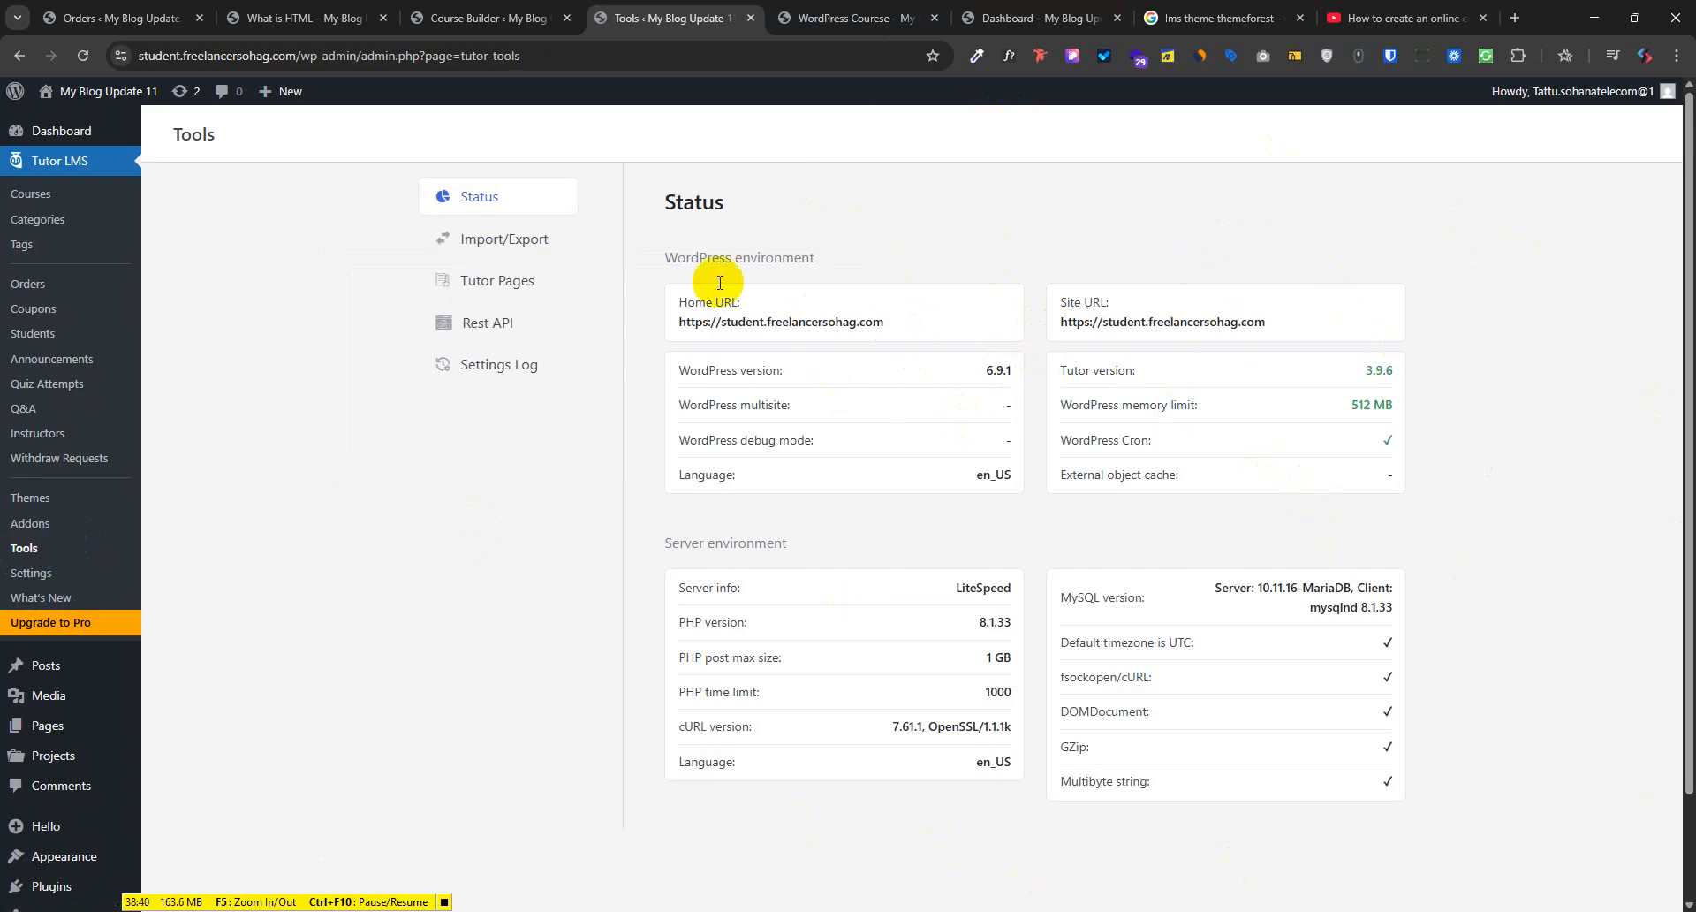
# Look at the Import/Export tool, and view the Dashboard page from the list of Tutor pages
pyautogui.click(493, 252)
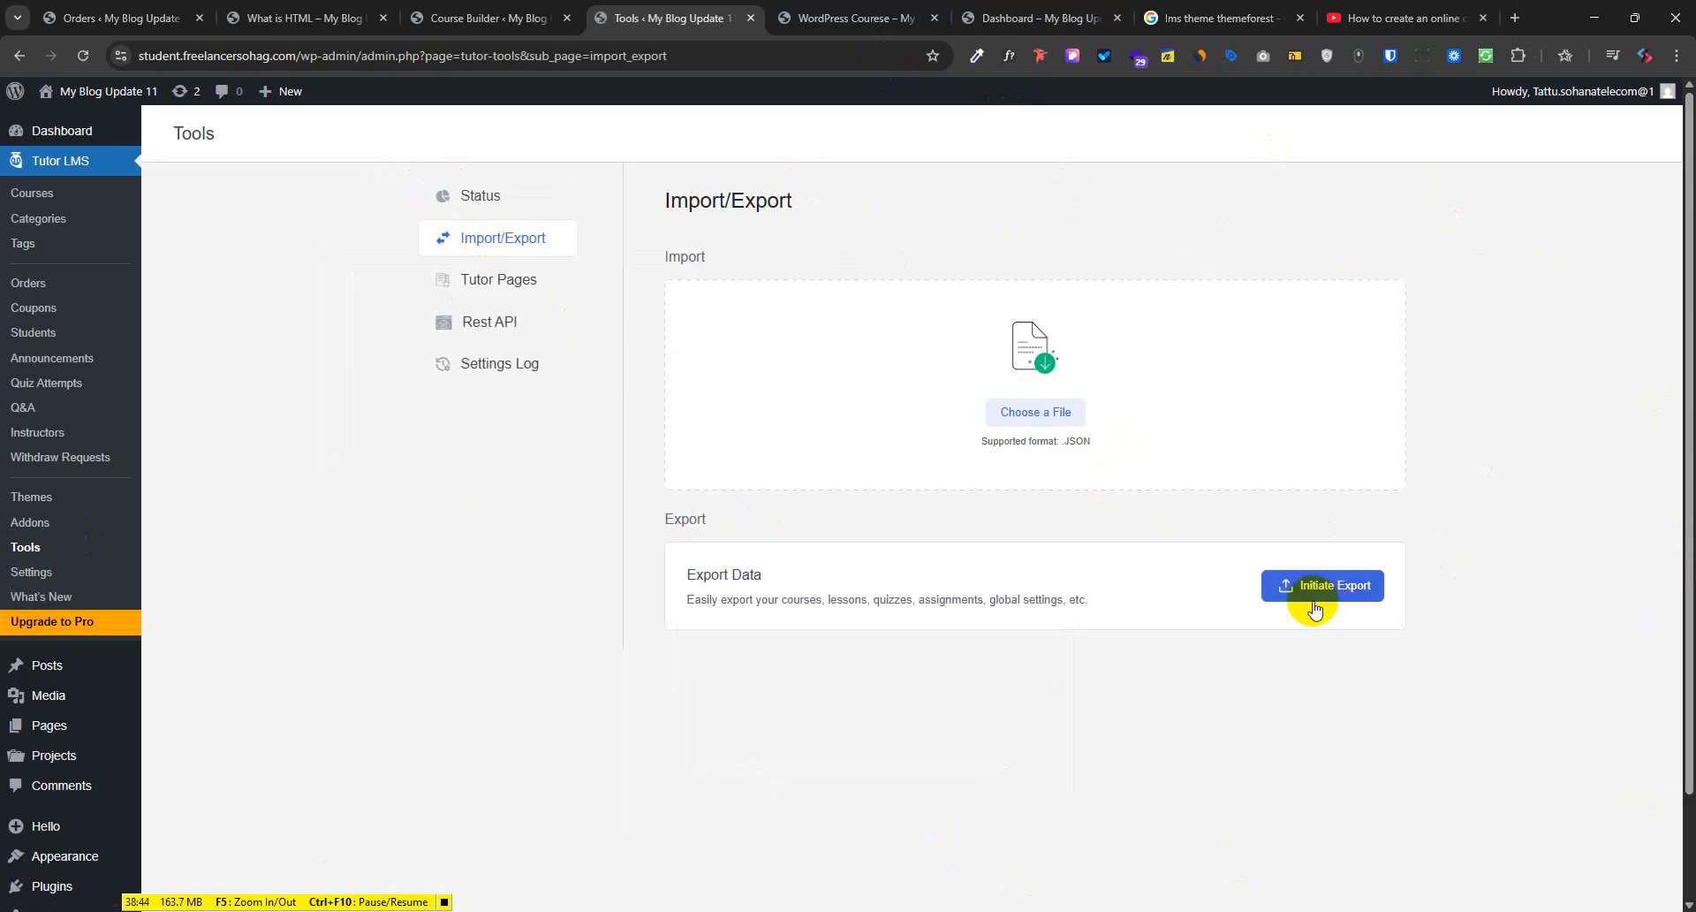
pyautogui.click(60, 709)
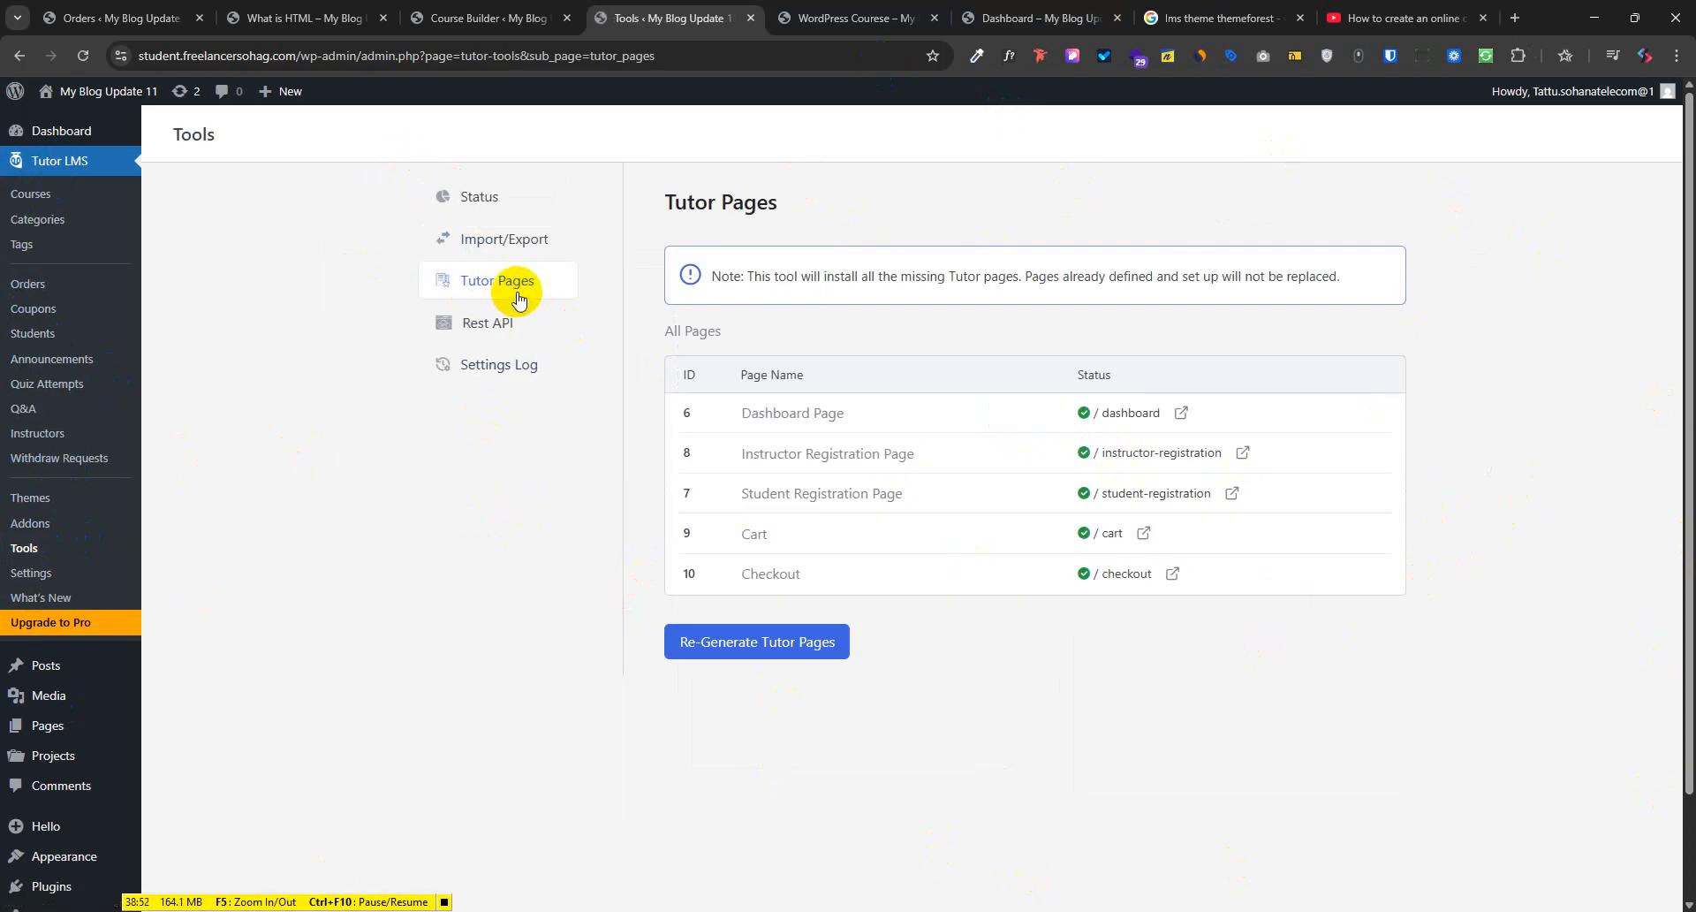
pyautogui.click(744, 418)
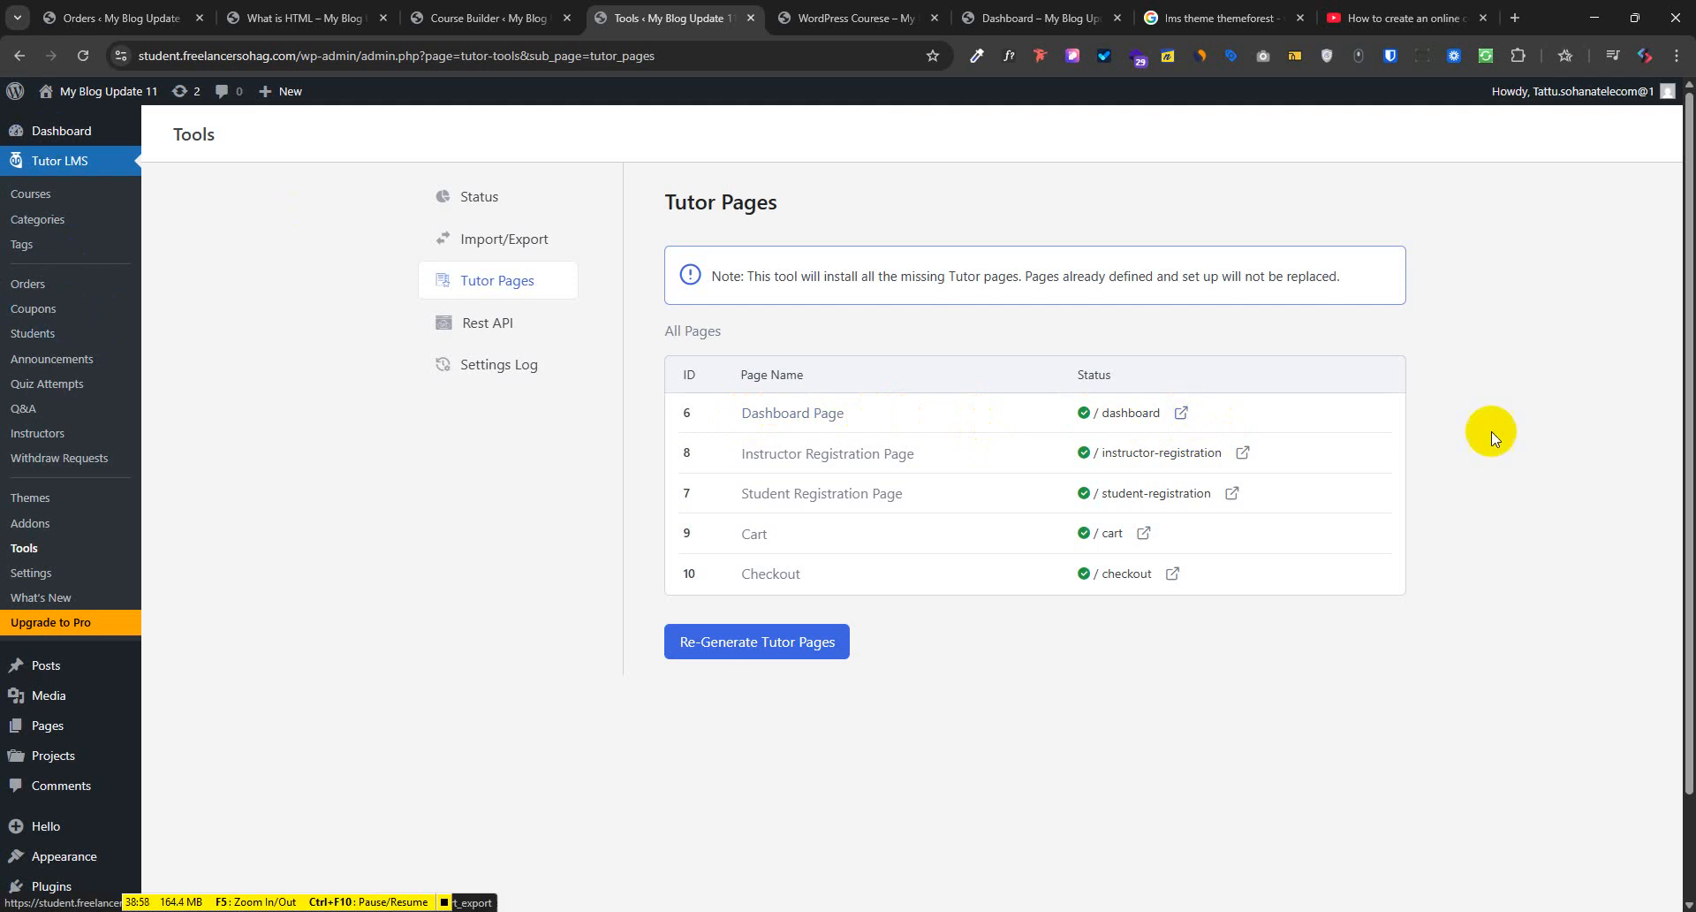
pyautogui.click(1184, 417)
pyautogui.click(560, 7)
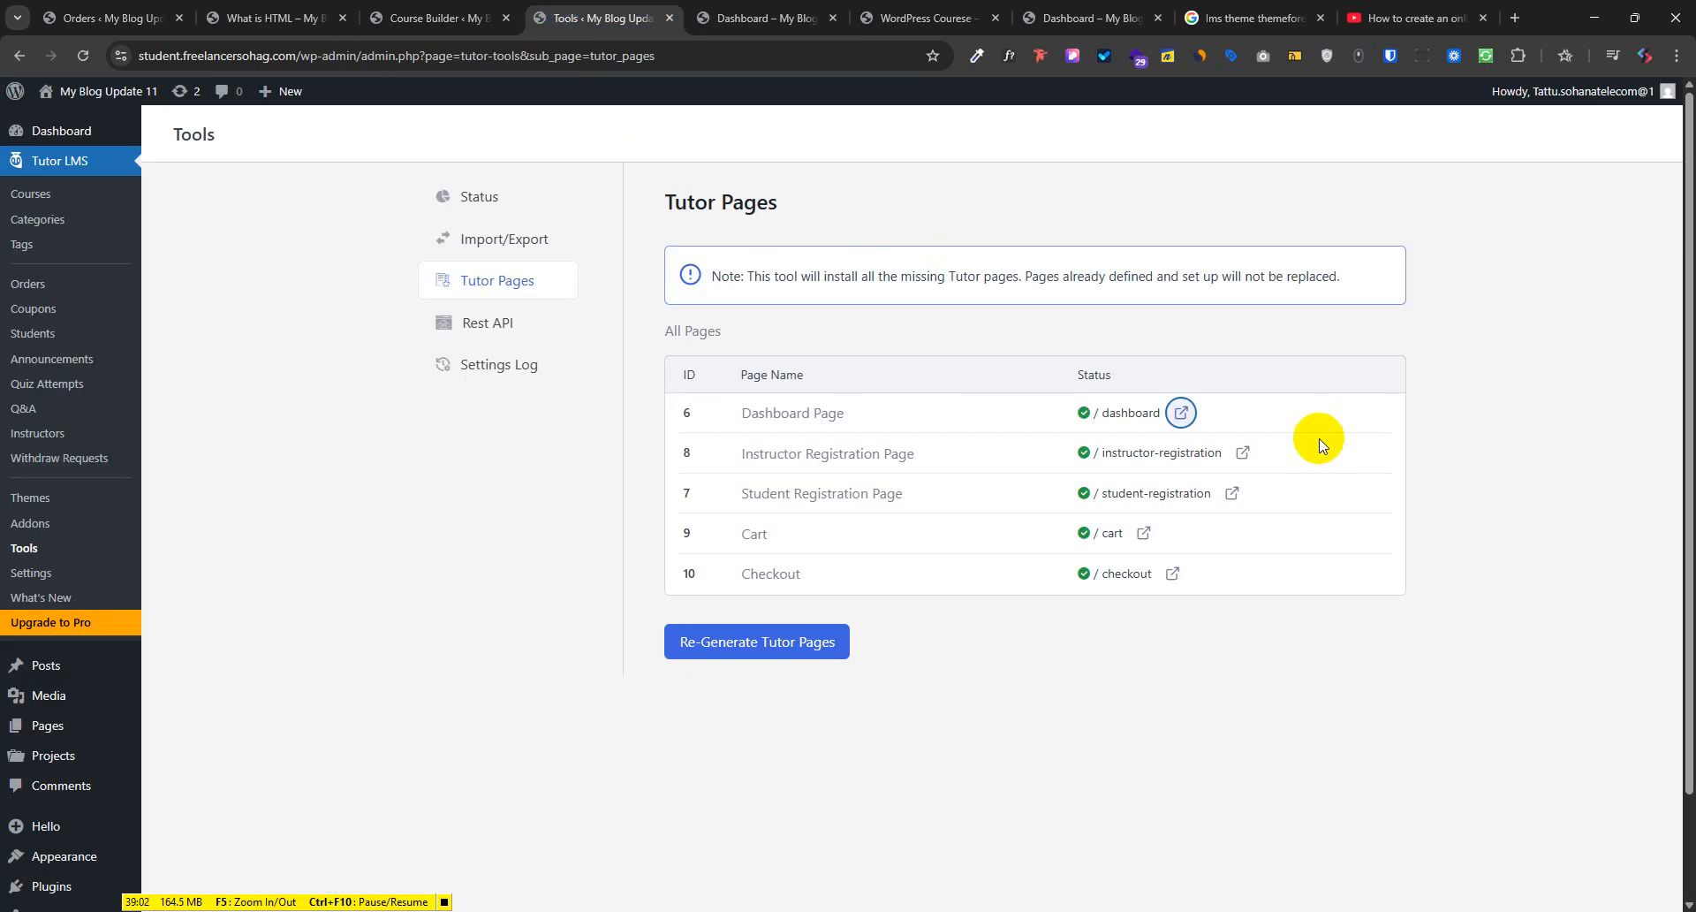
# View the Cart and Checkout pages from the Tutor Pages list, and examine the Rest API and Settings Log tools
pyautogui.click(1144, 533)
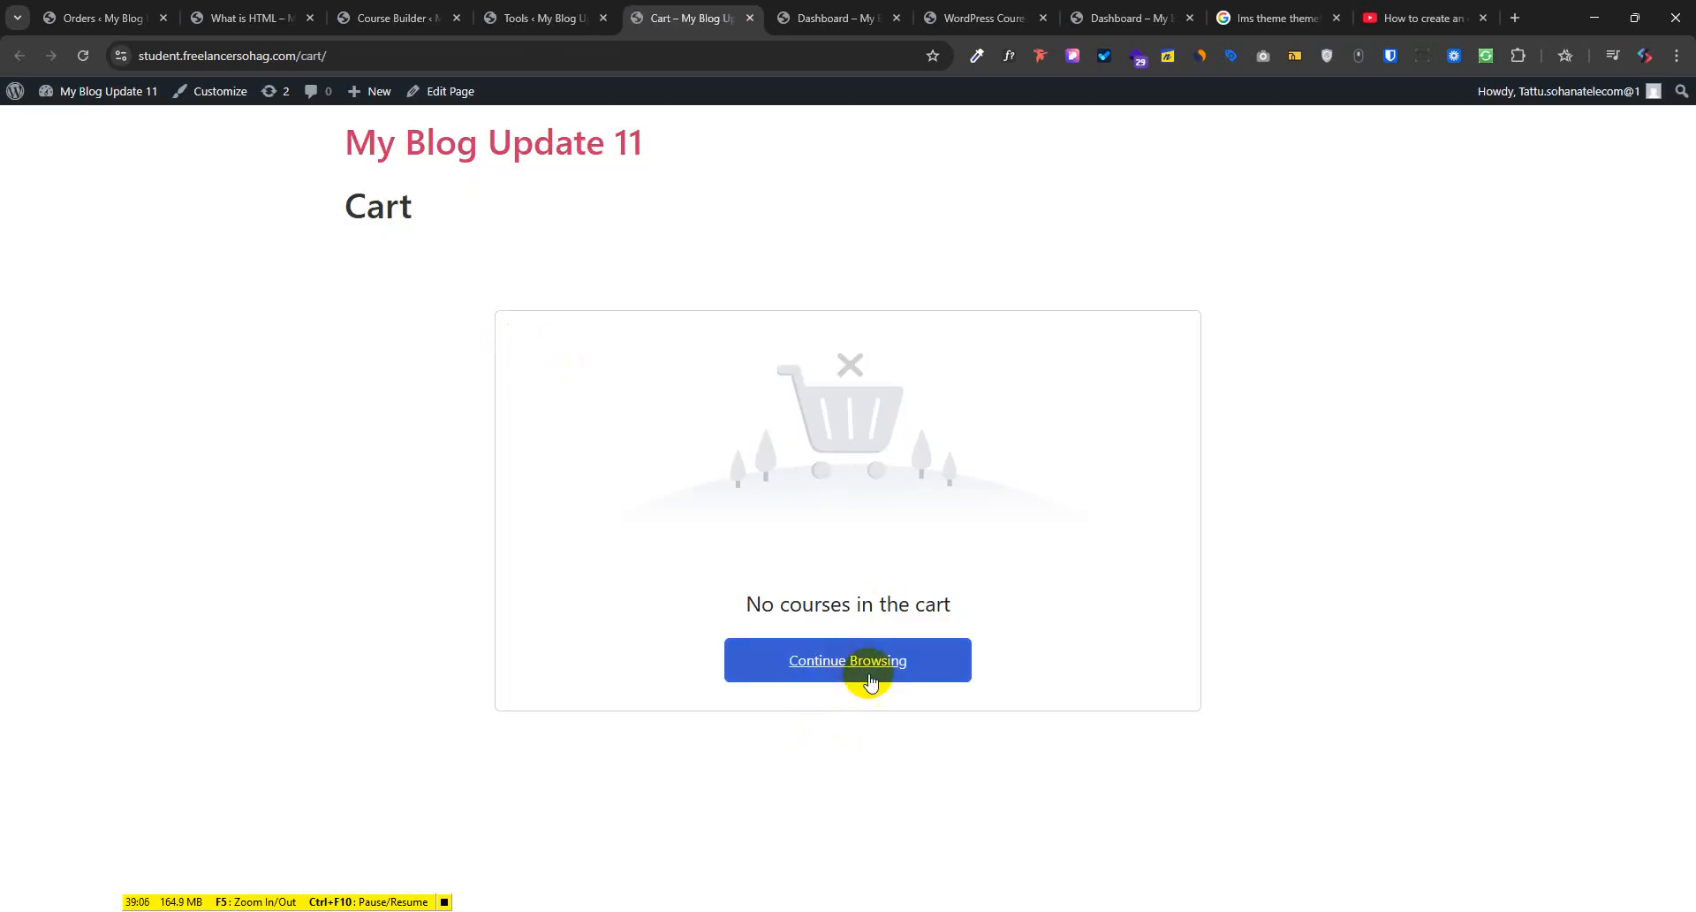
pyautogui.click(537, 17)
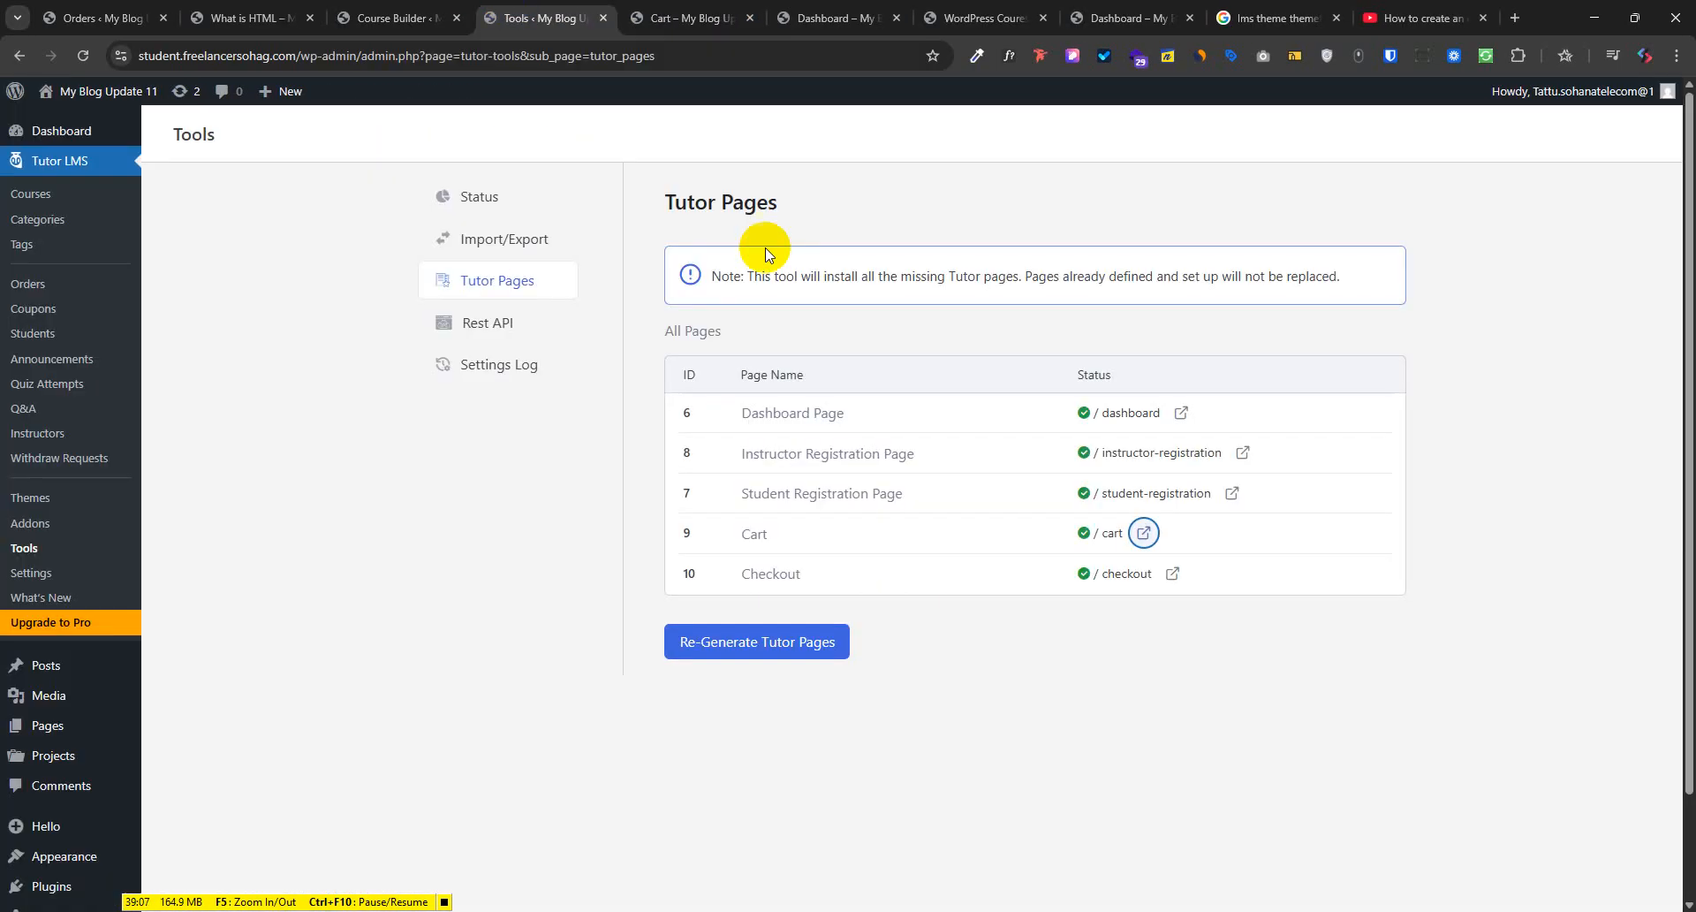
pyautogui.click(1173, 573)
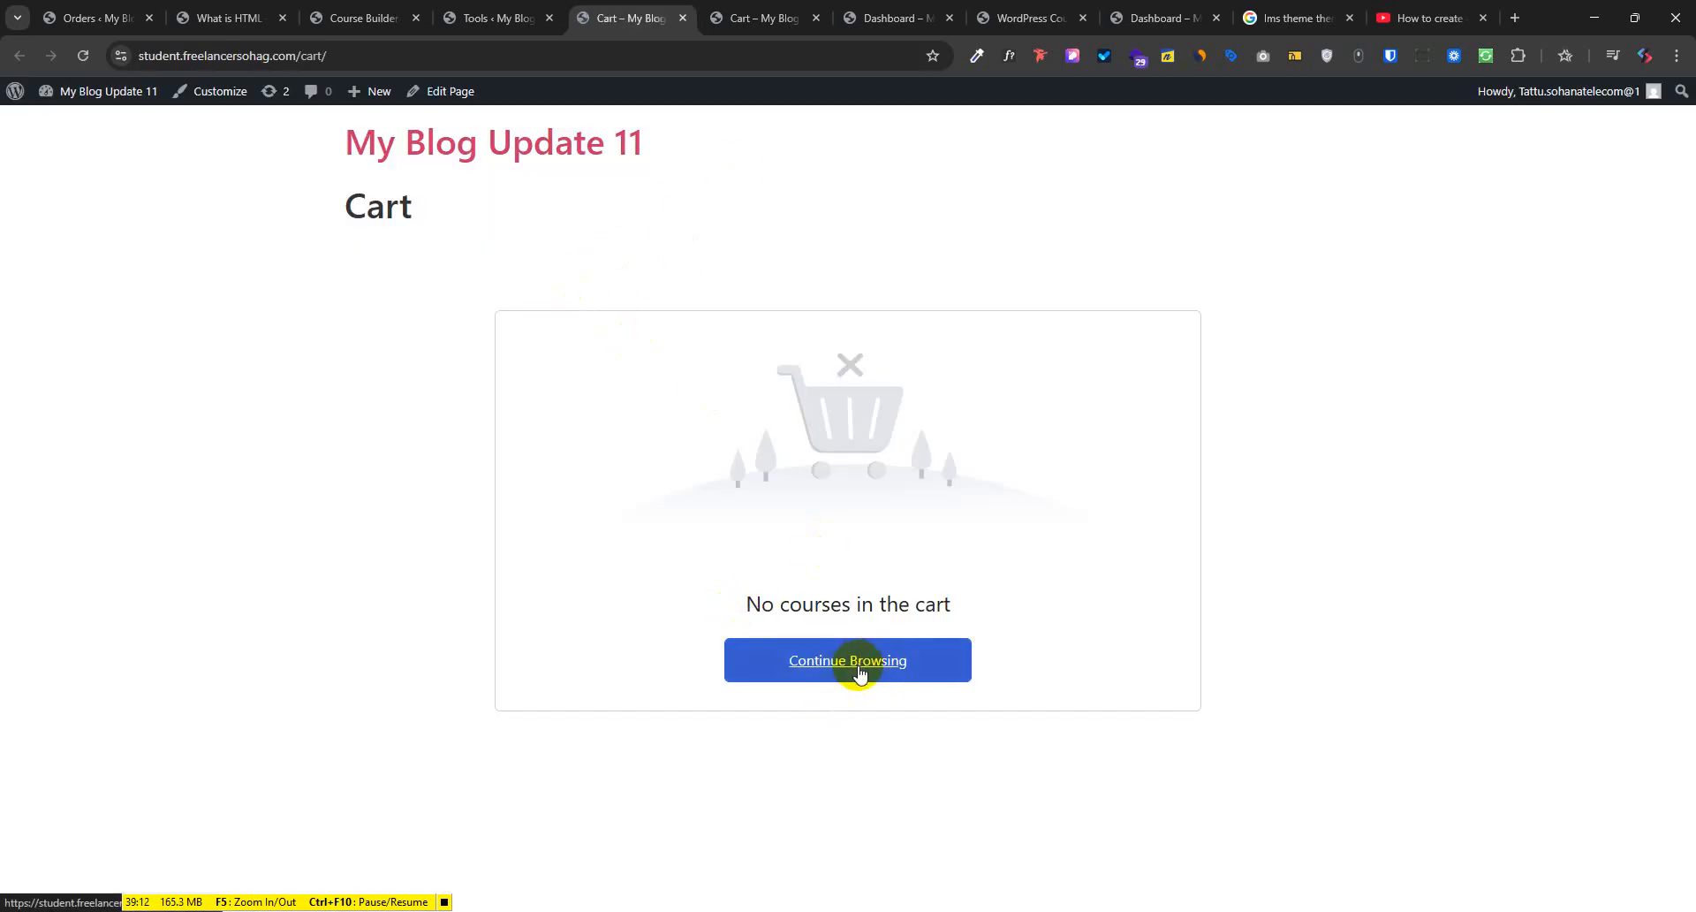
pyautogui.click(683, 17)
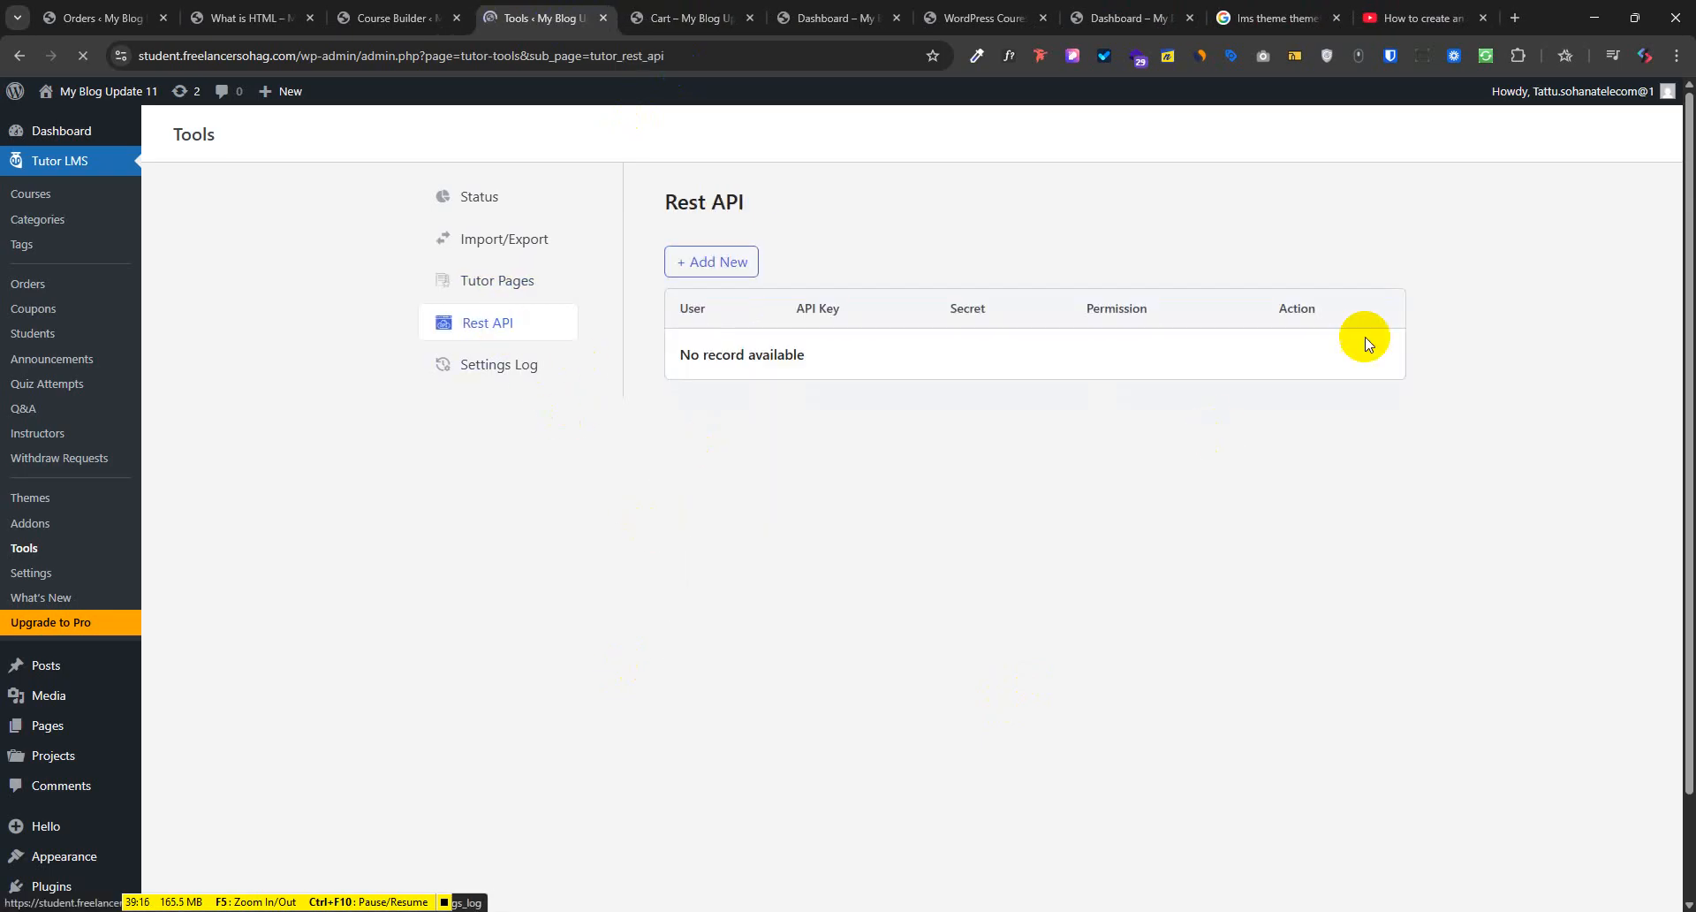
pyautogui.click(504, 368)
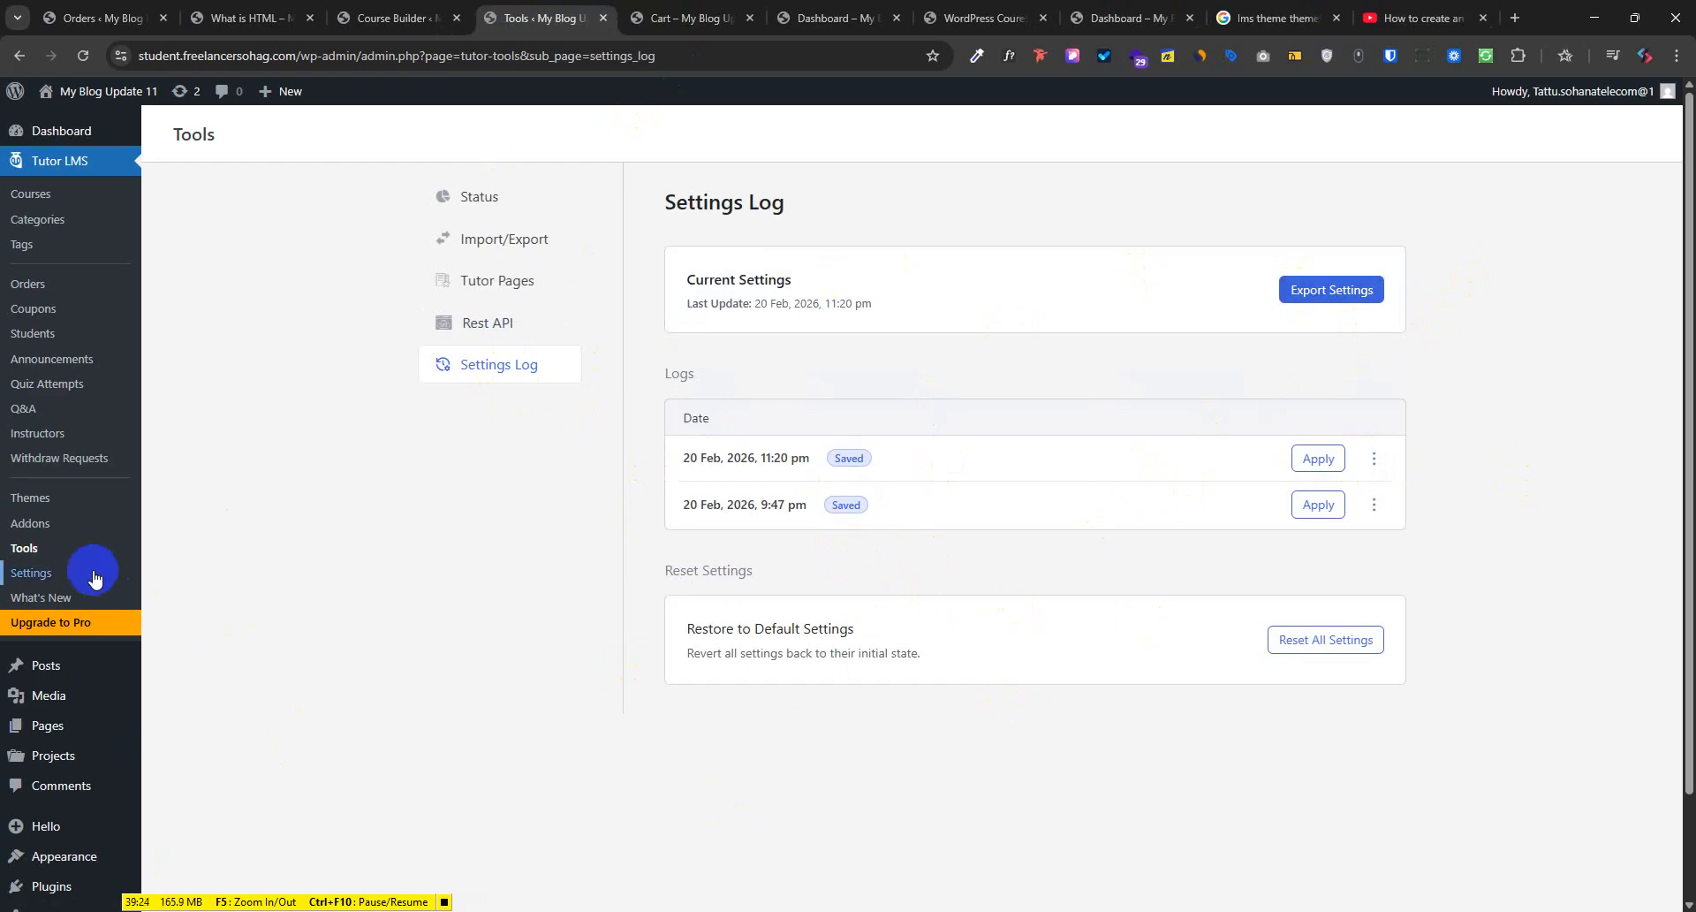
# Look through the general Tutor LMS settings, and open the site's list of pages
pyautogui.click(45, 576)
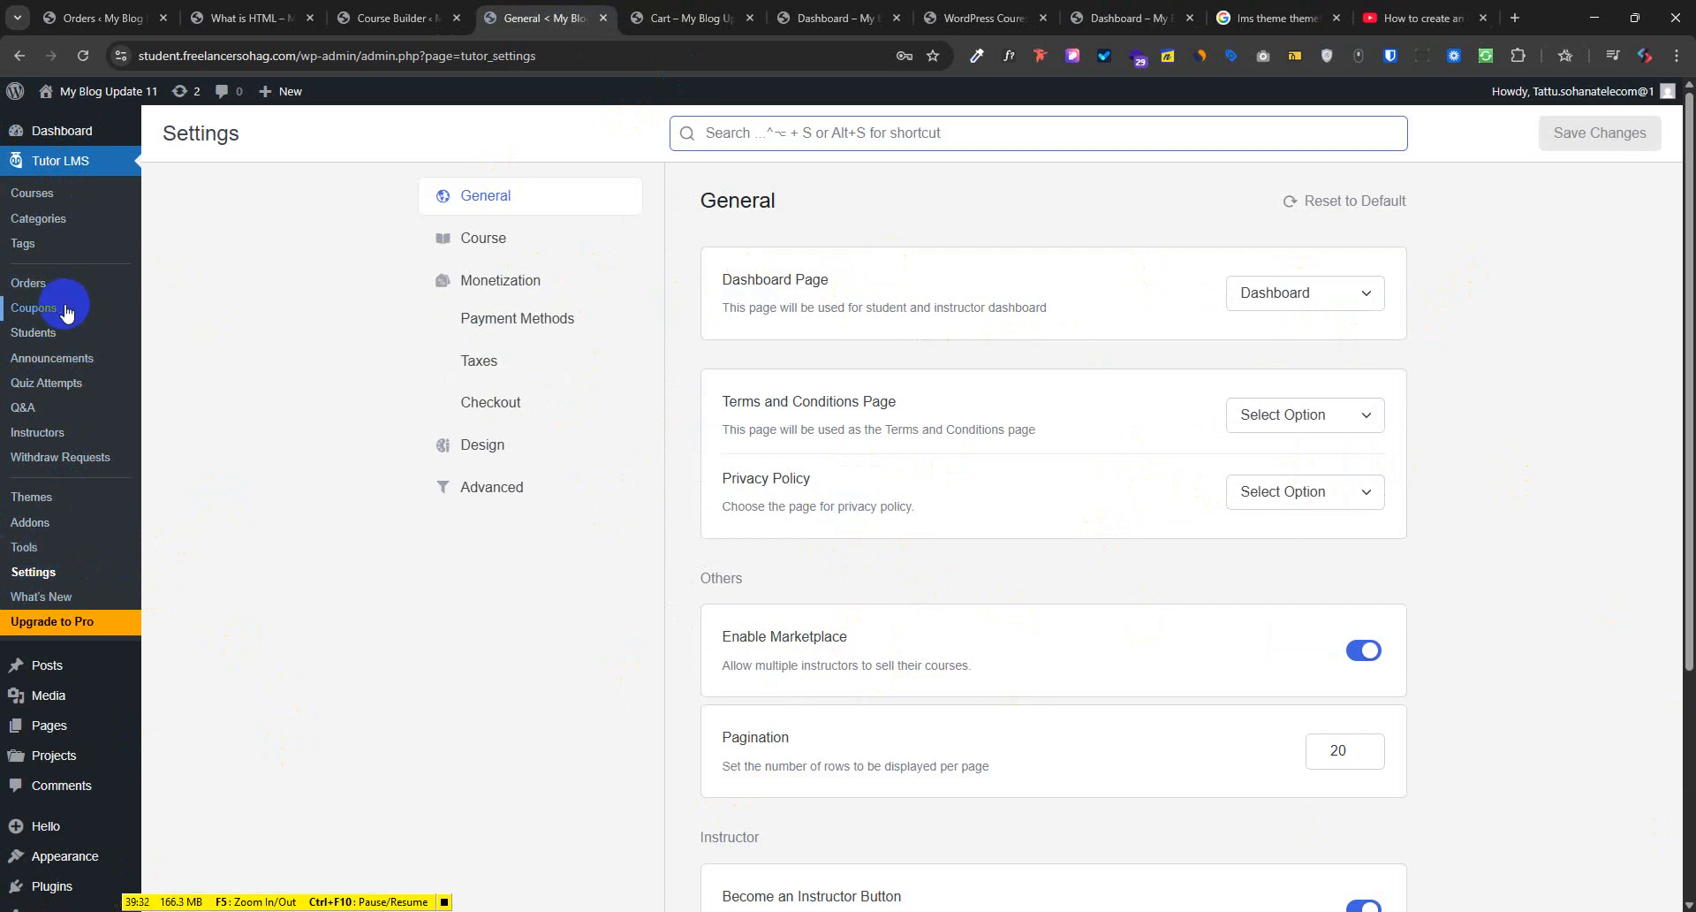
pyautogui.scroll(-2, 115, 672)
pyautogui.click(71, 608)
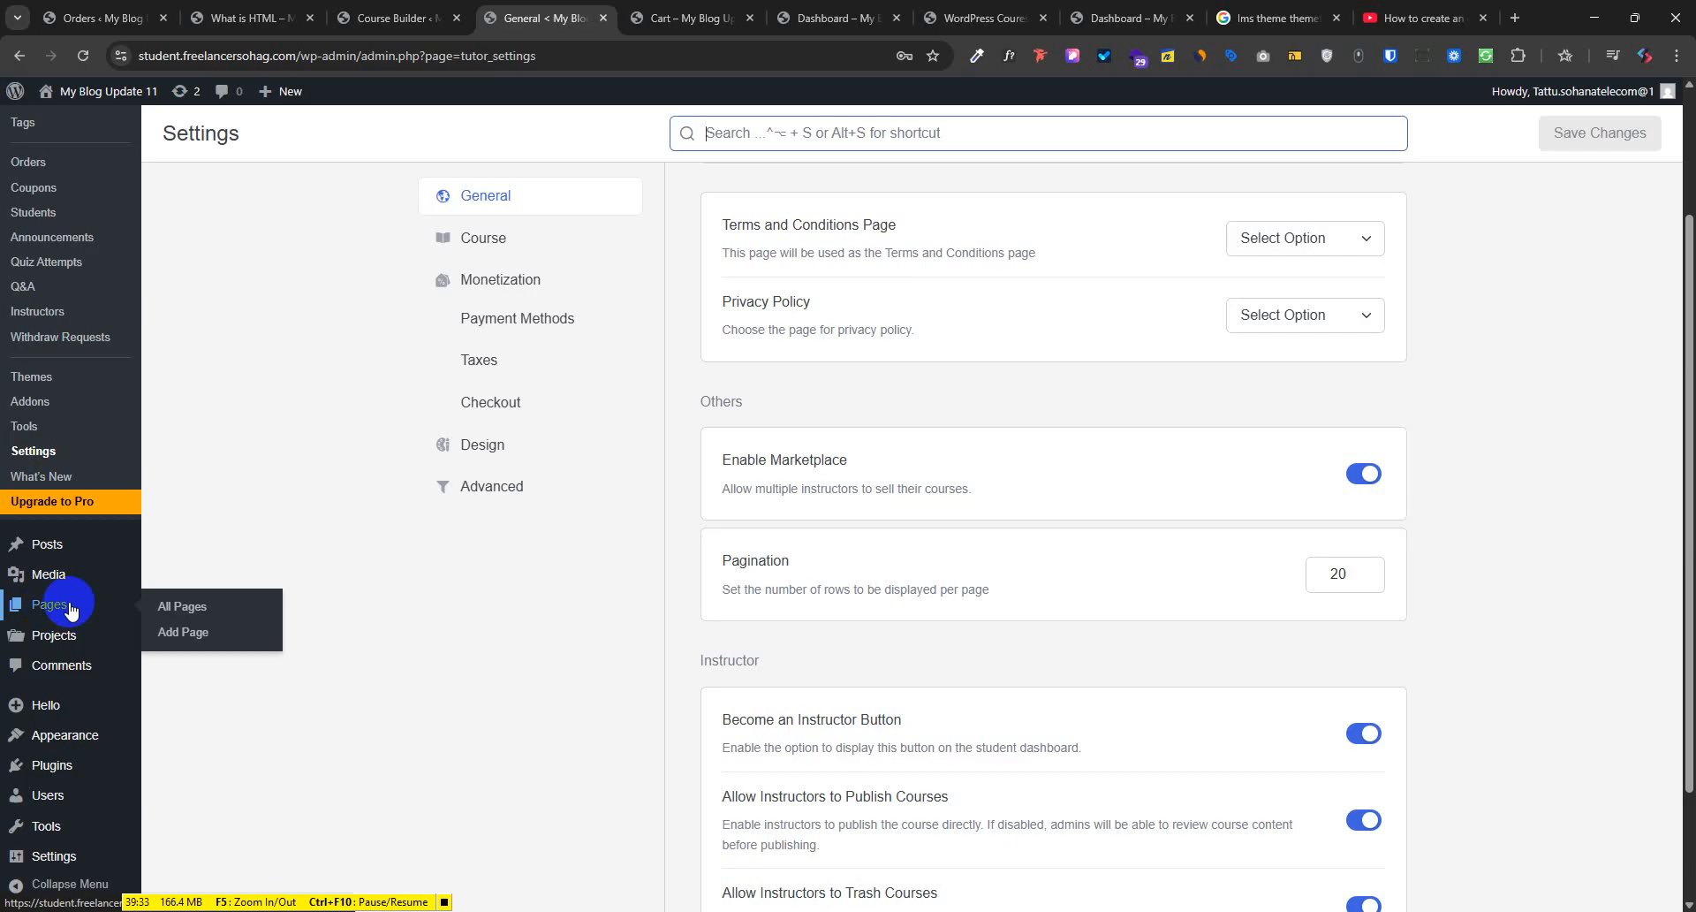
# Open the site's list of pages in a separate tab and compare it with the general Tutor LMS settings
pyautogui.rightClick(177, 607)
pyautogui.click(253, 260)
pyautogui.click(677, 7)
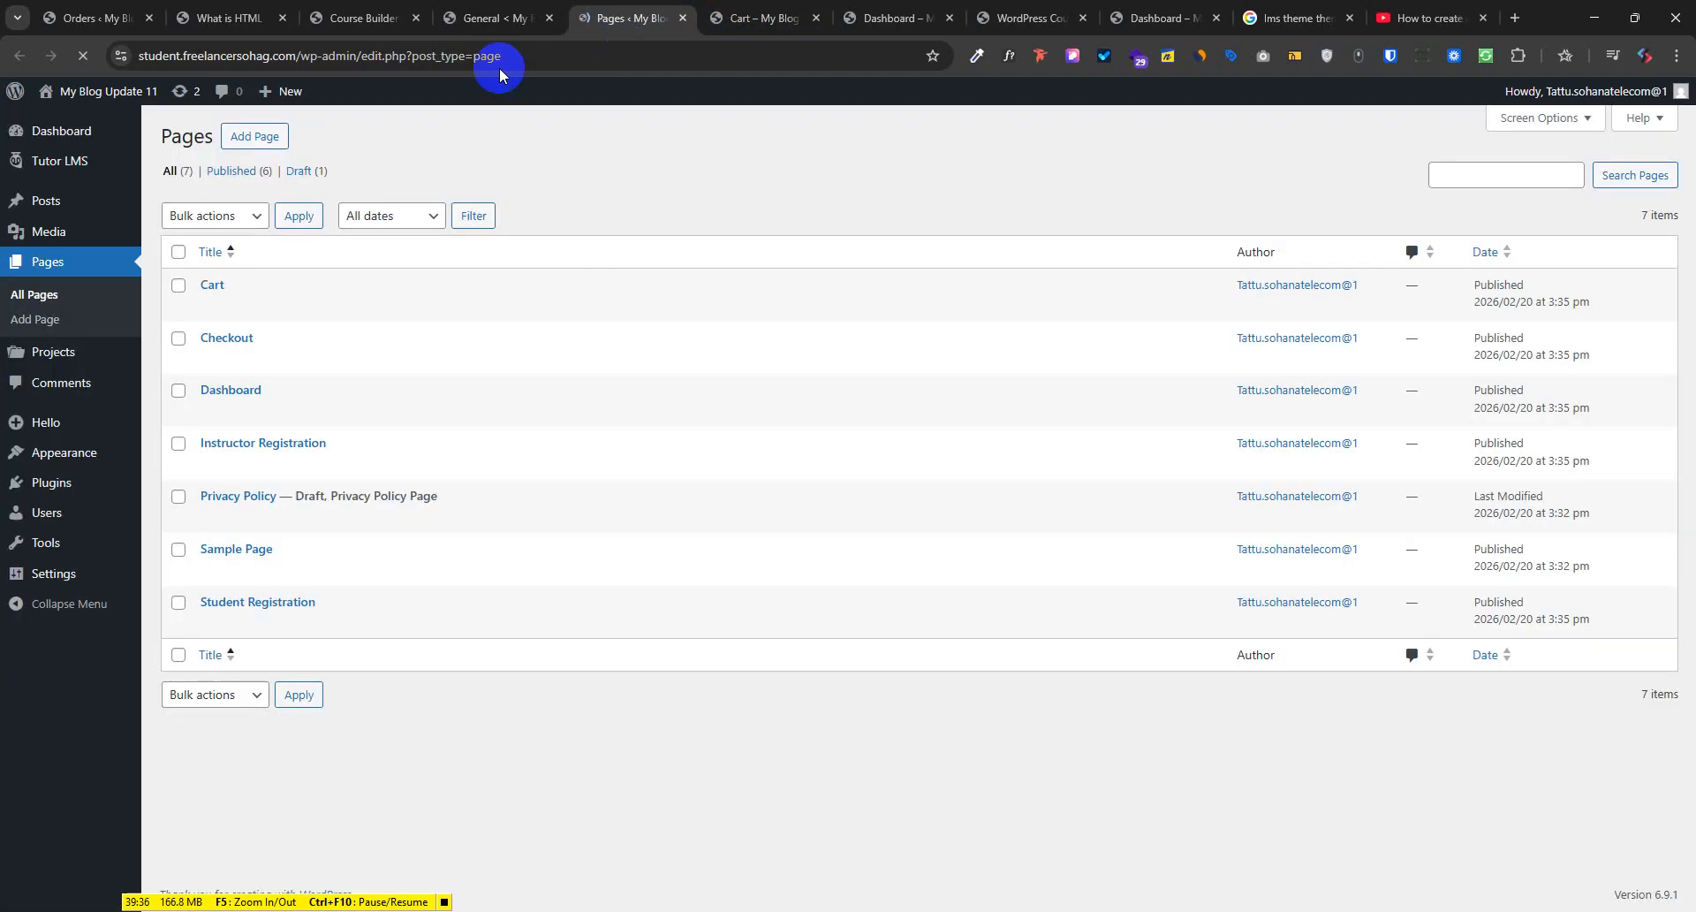
pyautogui.click(495, 18)
pyautogui.click(618, 18)
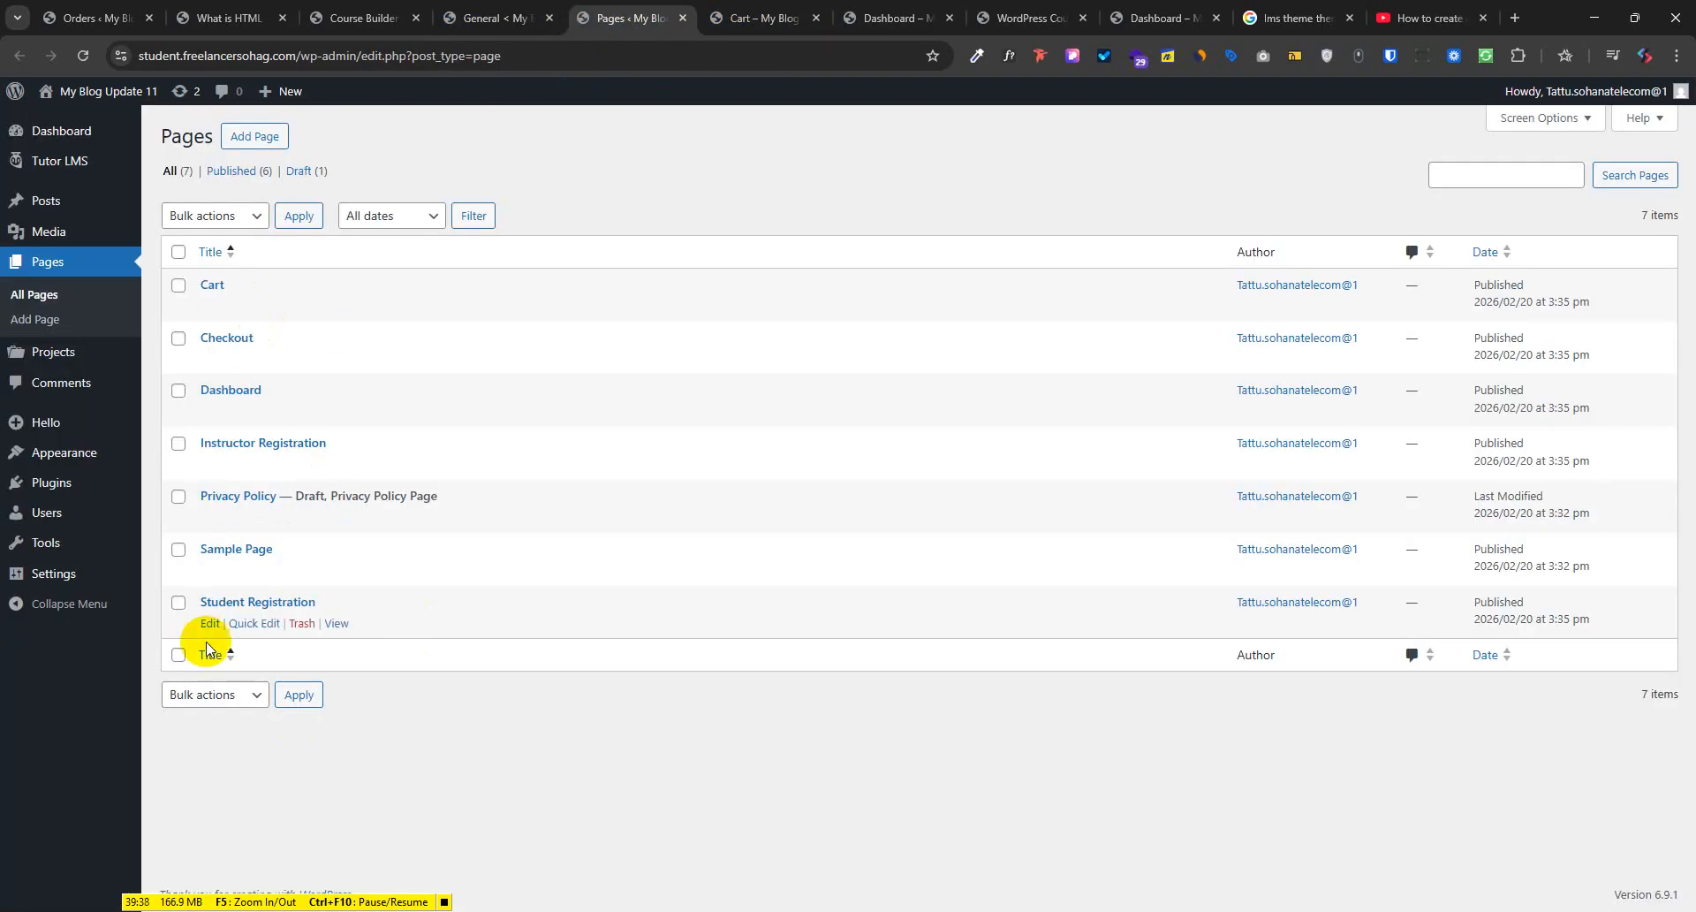
pyautogui.click(495, 18)
pyautogui.scroll(2, 1313, 466)
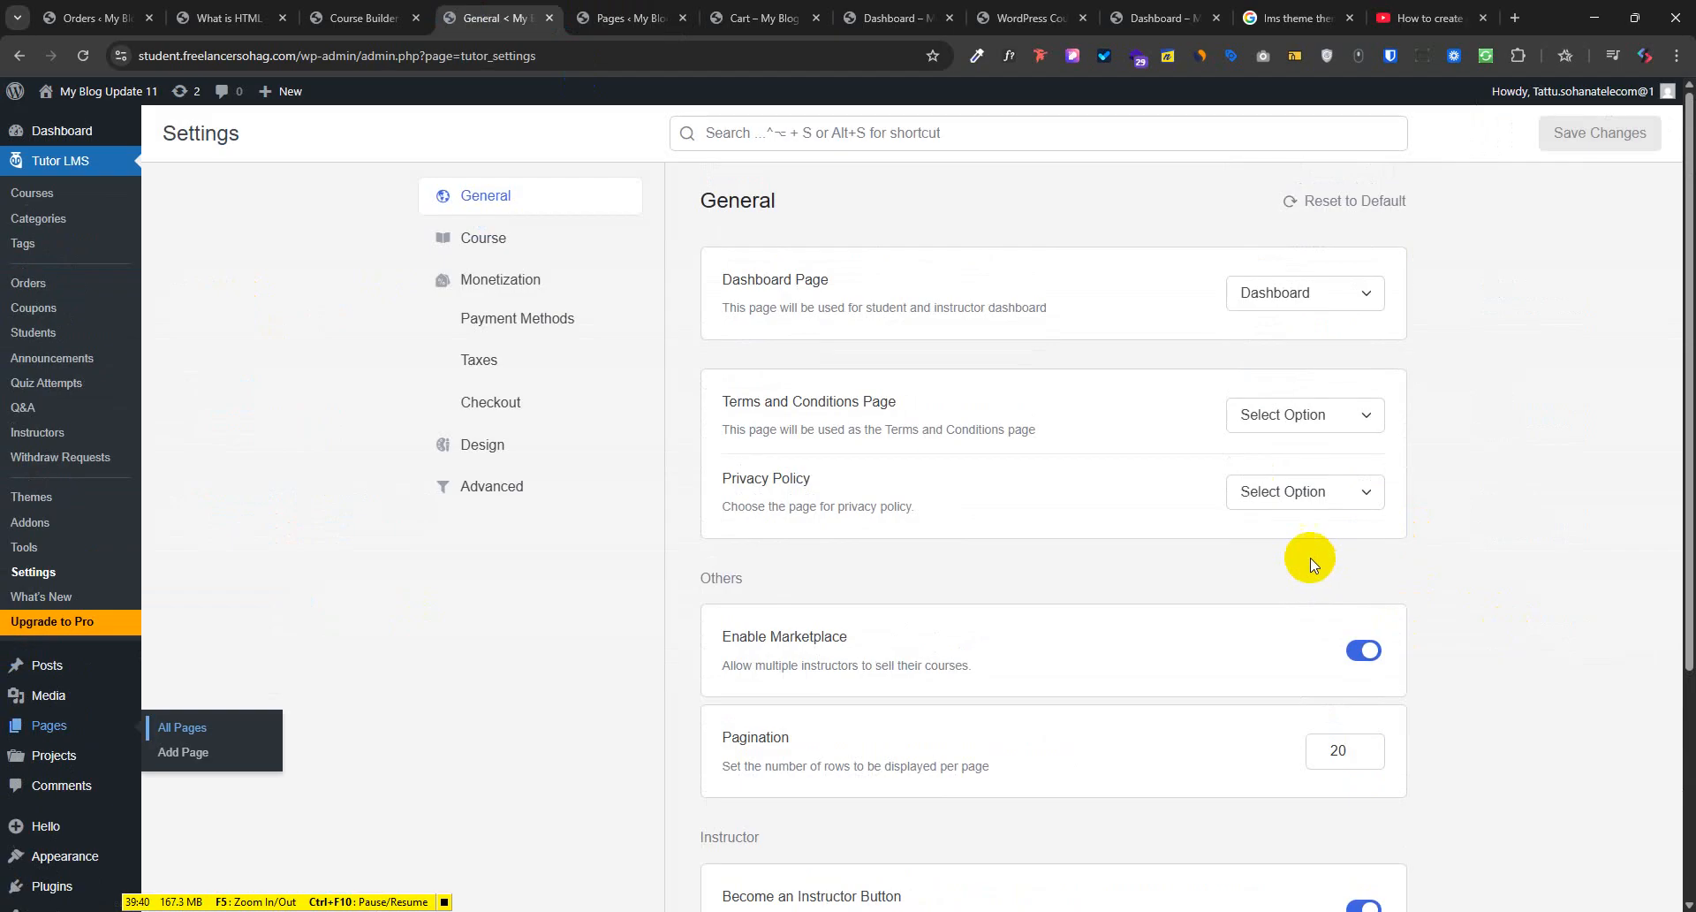
pyautogui.click(645, 17)
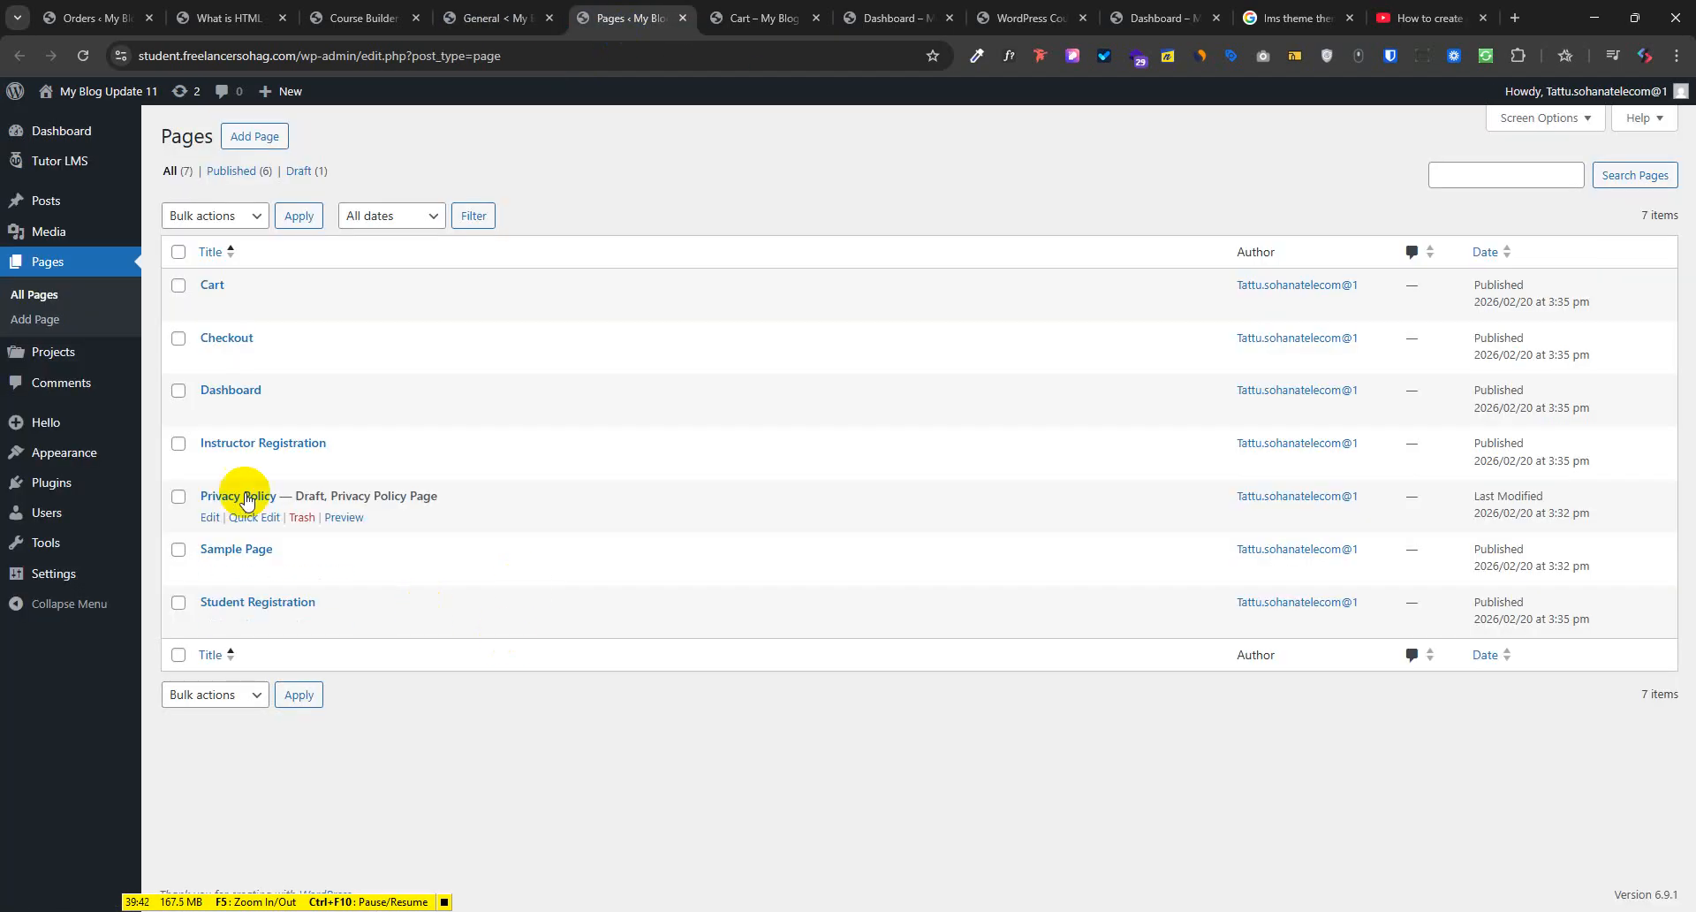
pyautogui.click(485, 11)
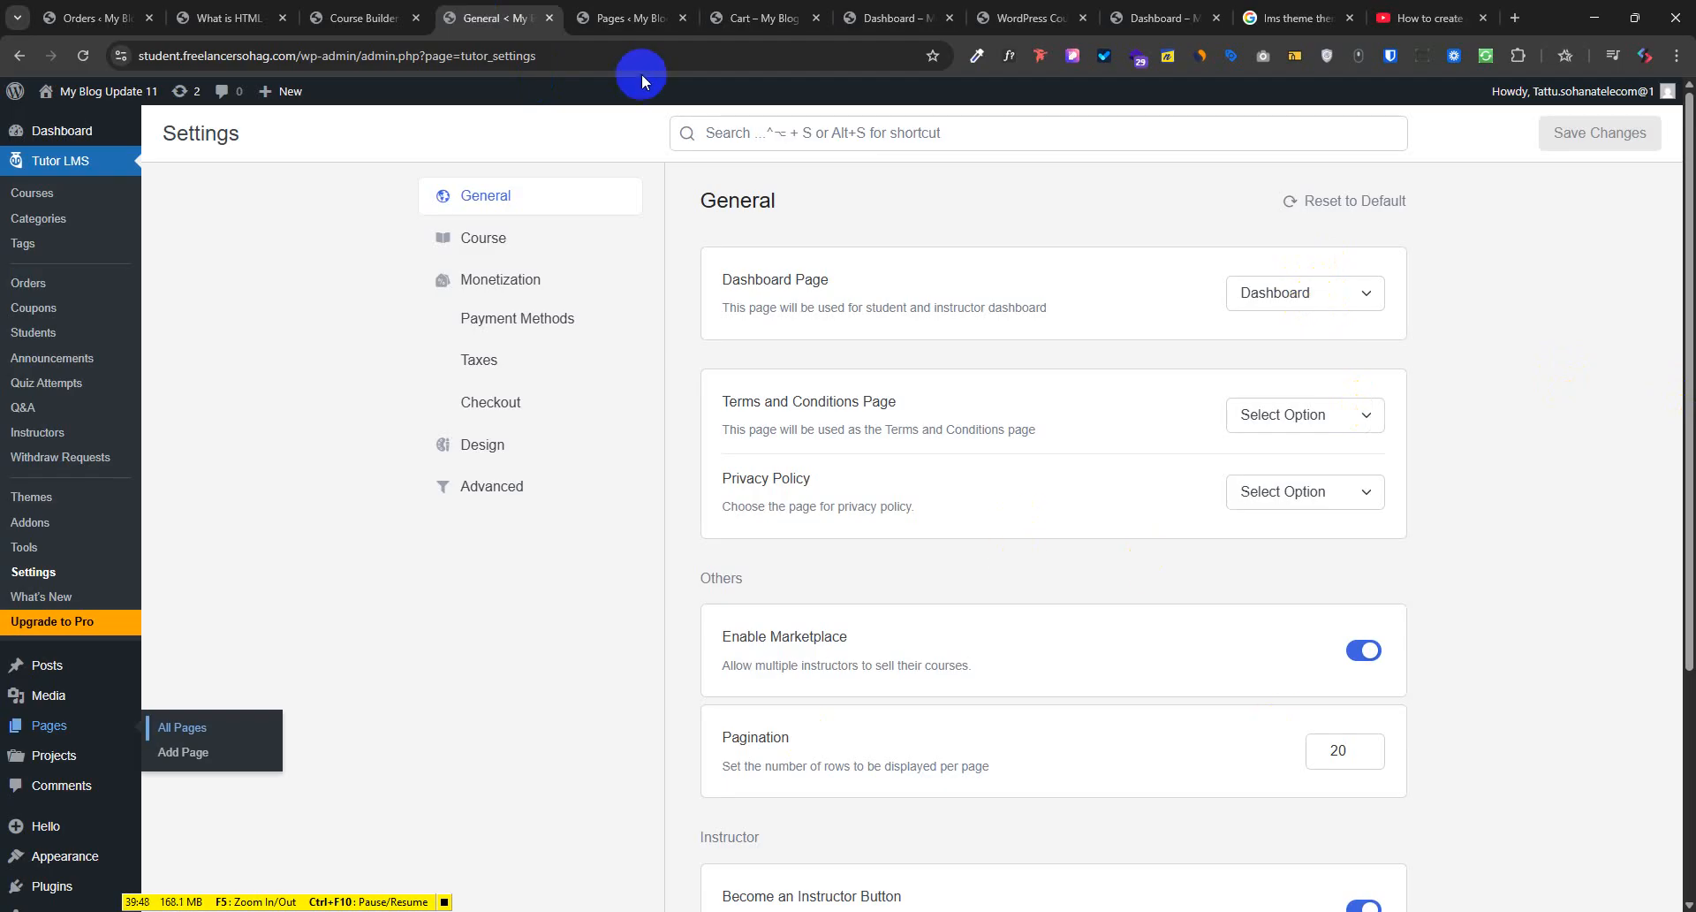
# Review the pages offered for the Dashboard Page setting and select Dashboard
pyautogui.click(1273, 290)
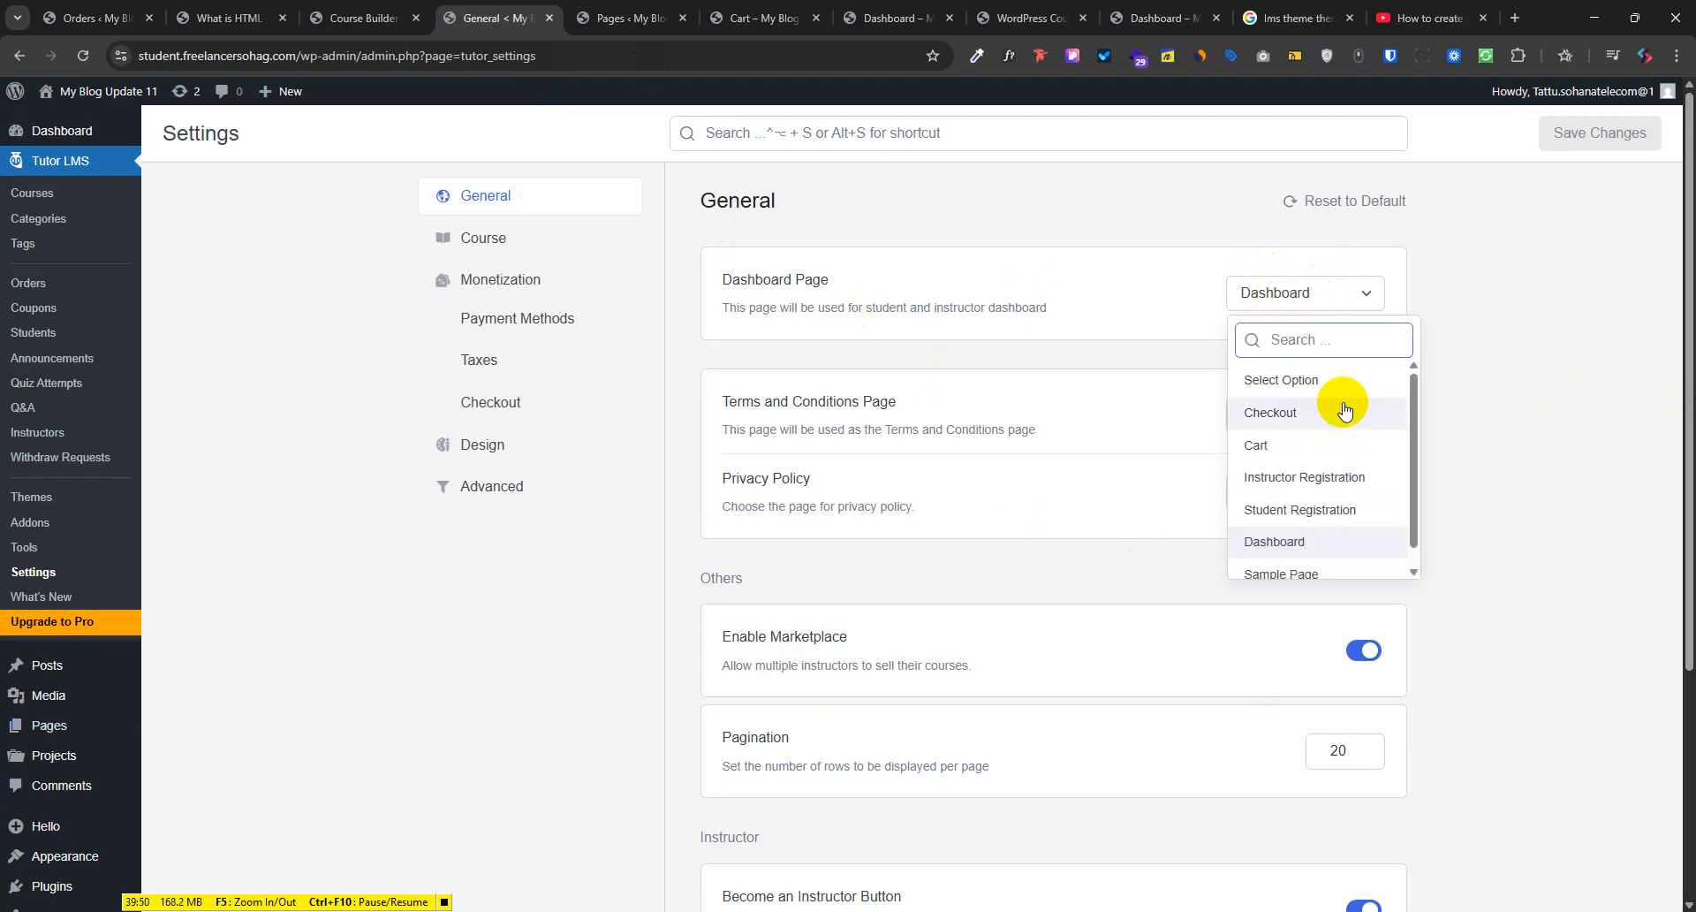
pyautogui.scroll(-1, 1334, 521)
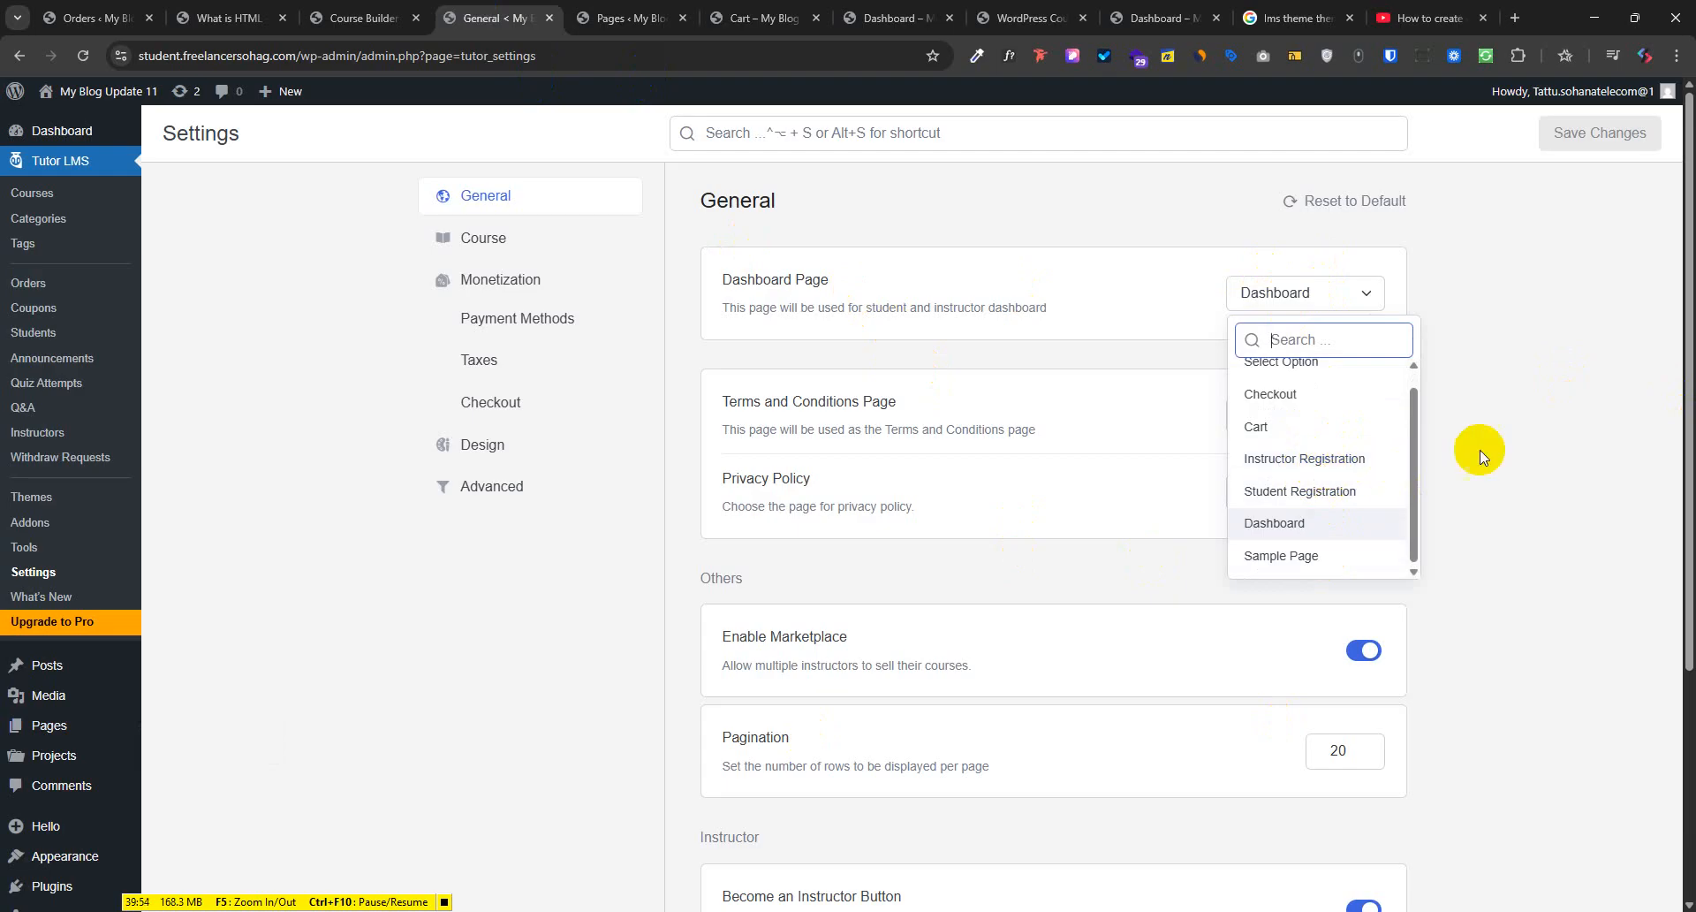
pyautogui.click(1507, 449)
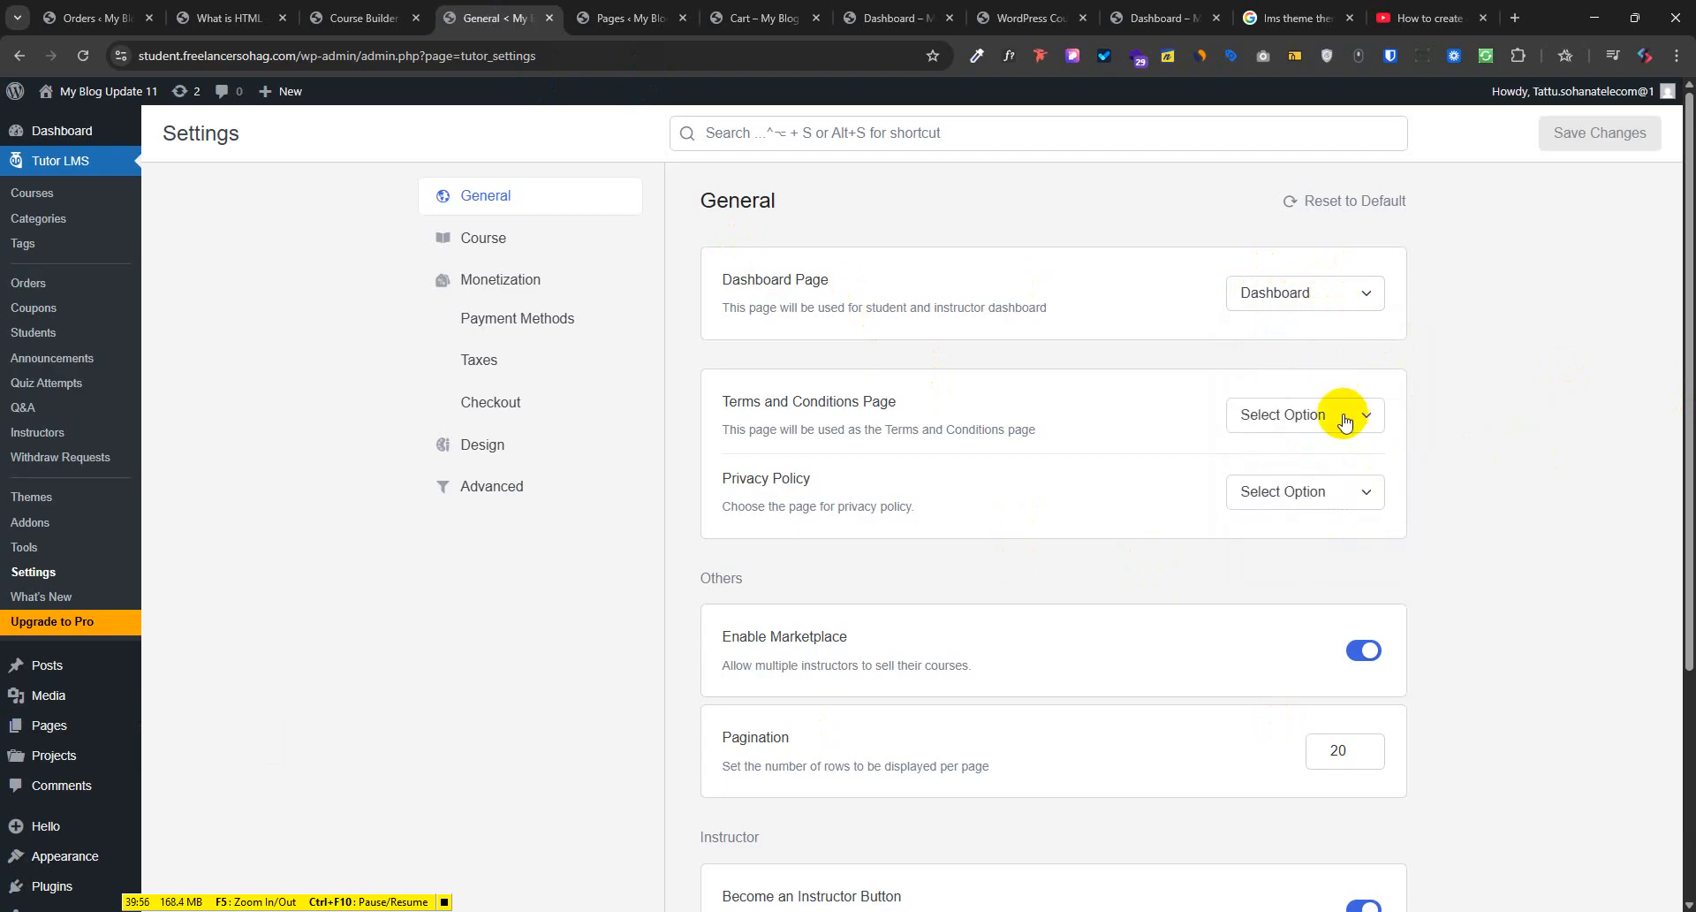
pyautogui.click(1298, 317)
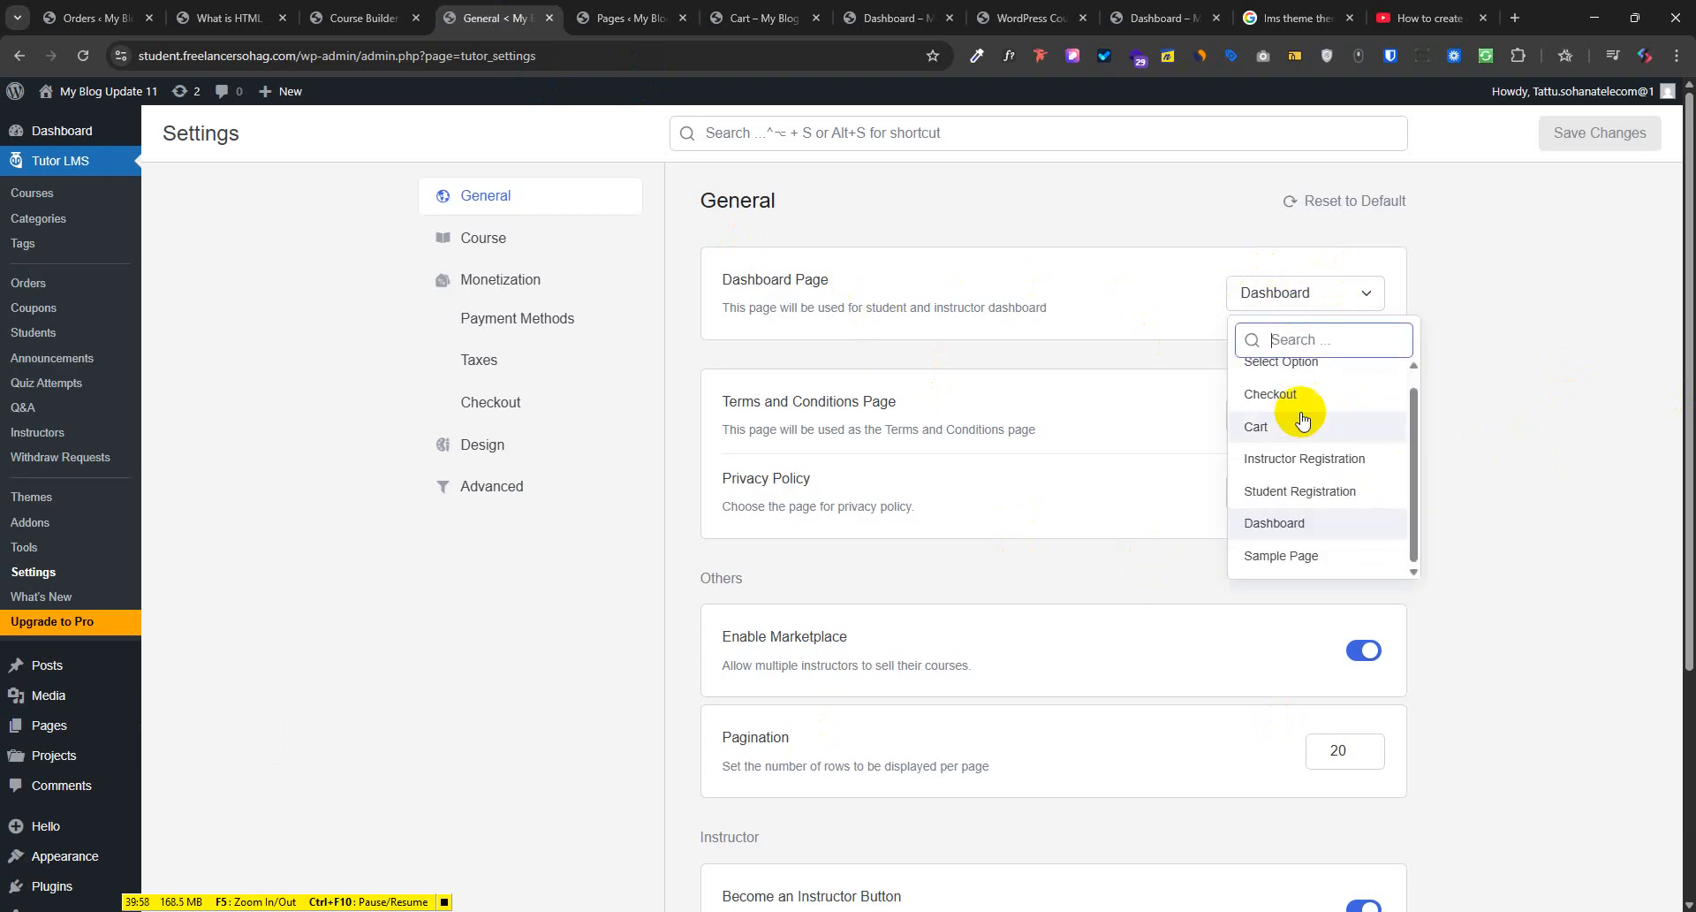
pyautogui.click(1291, 529)
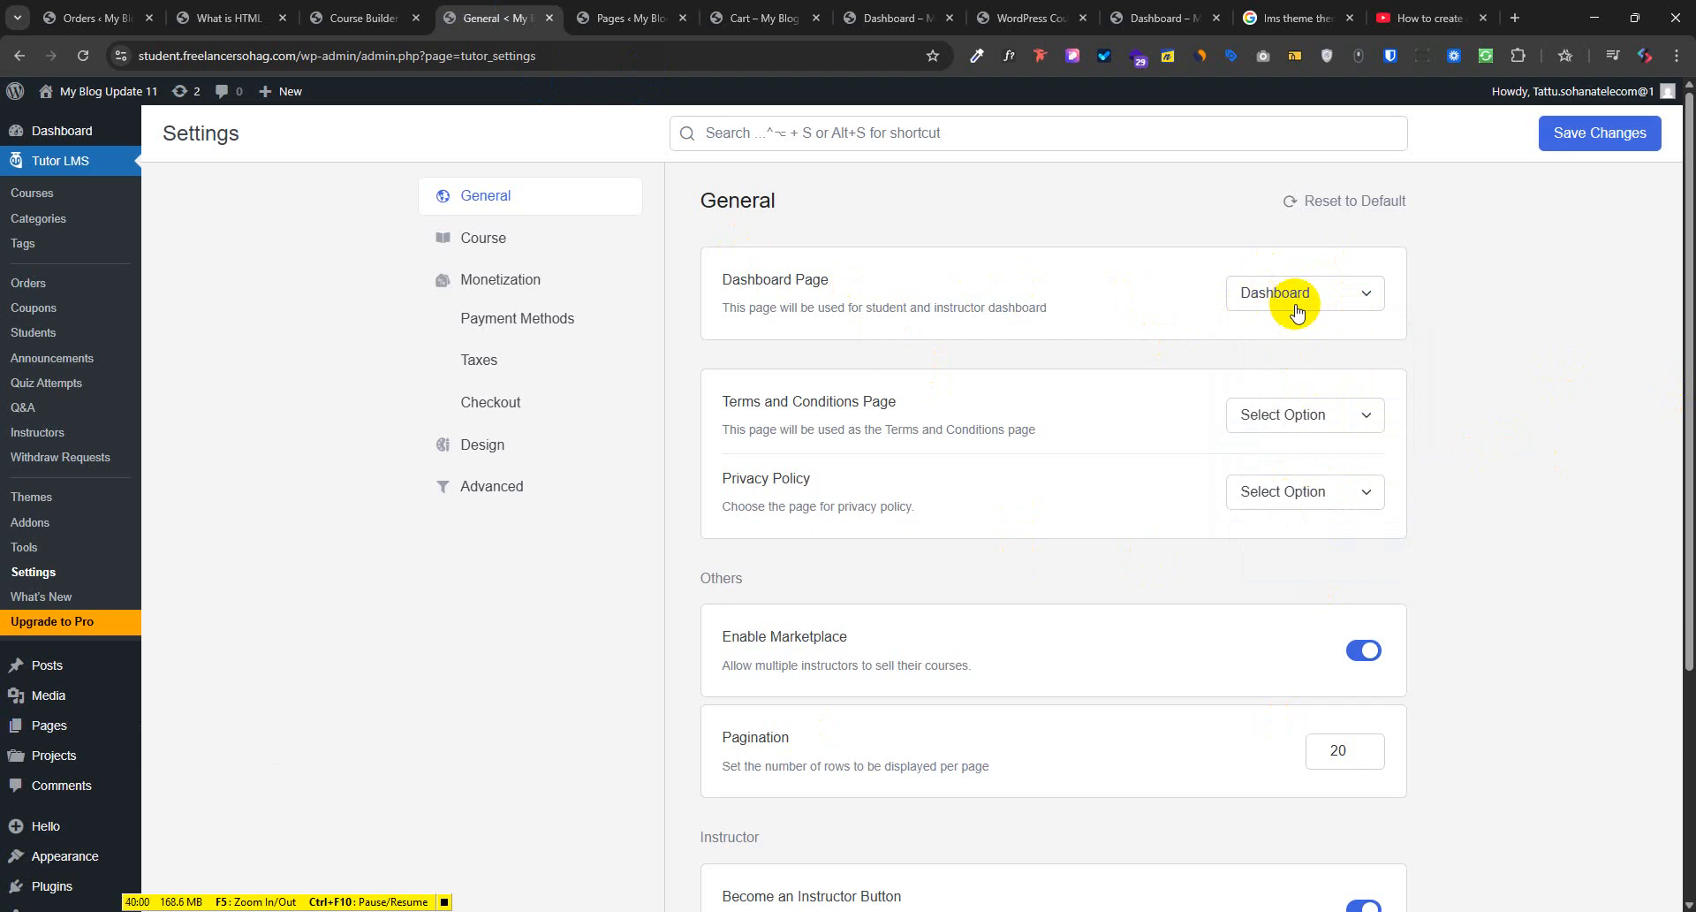
# Examine the page choices offered for the Terms and Conditions Page and Privacy Policy settings
pyautogui.scroll(-4, 1204, 561)
pyautogui.scroll(3, 1281, 601)
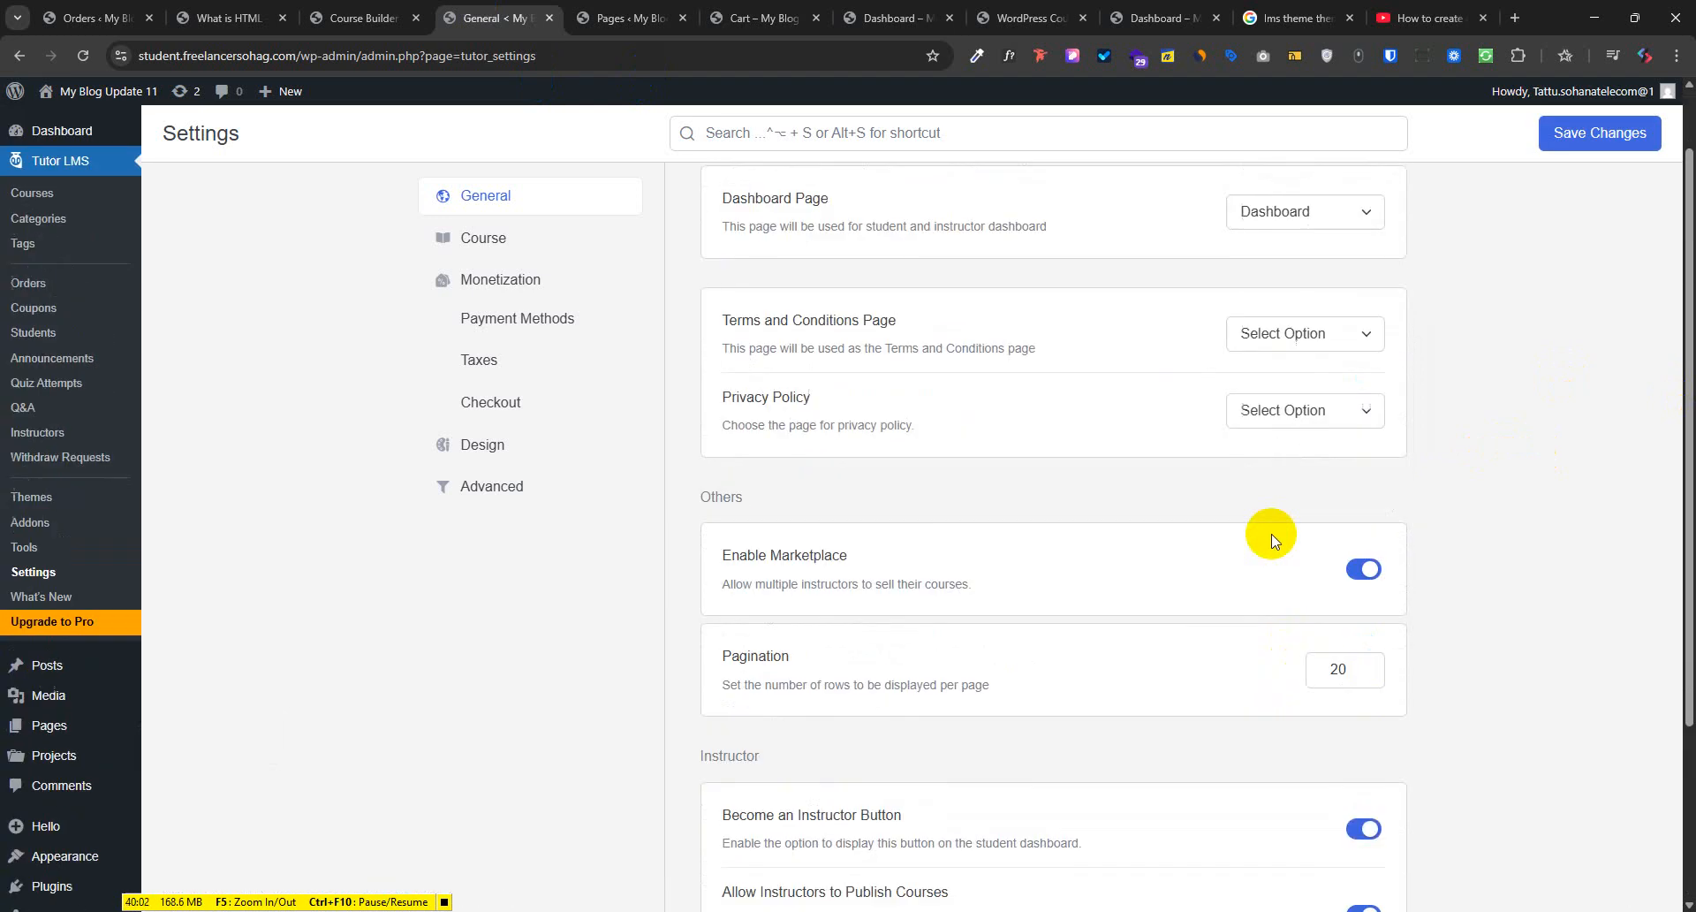
pyautogui.click(1272, 355)
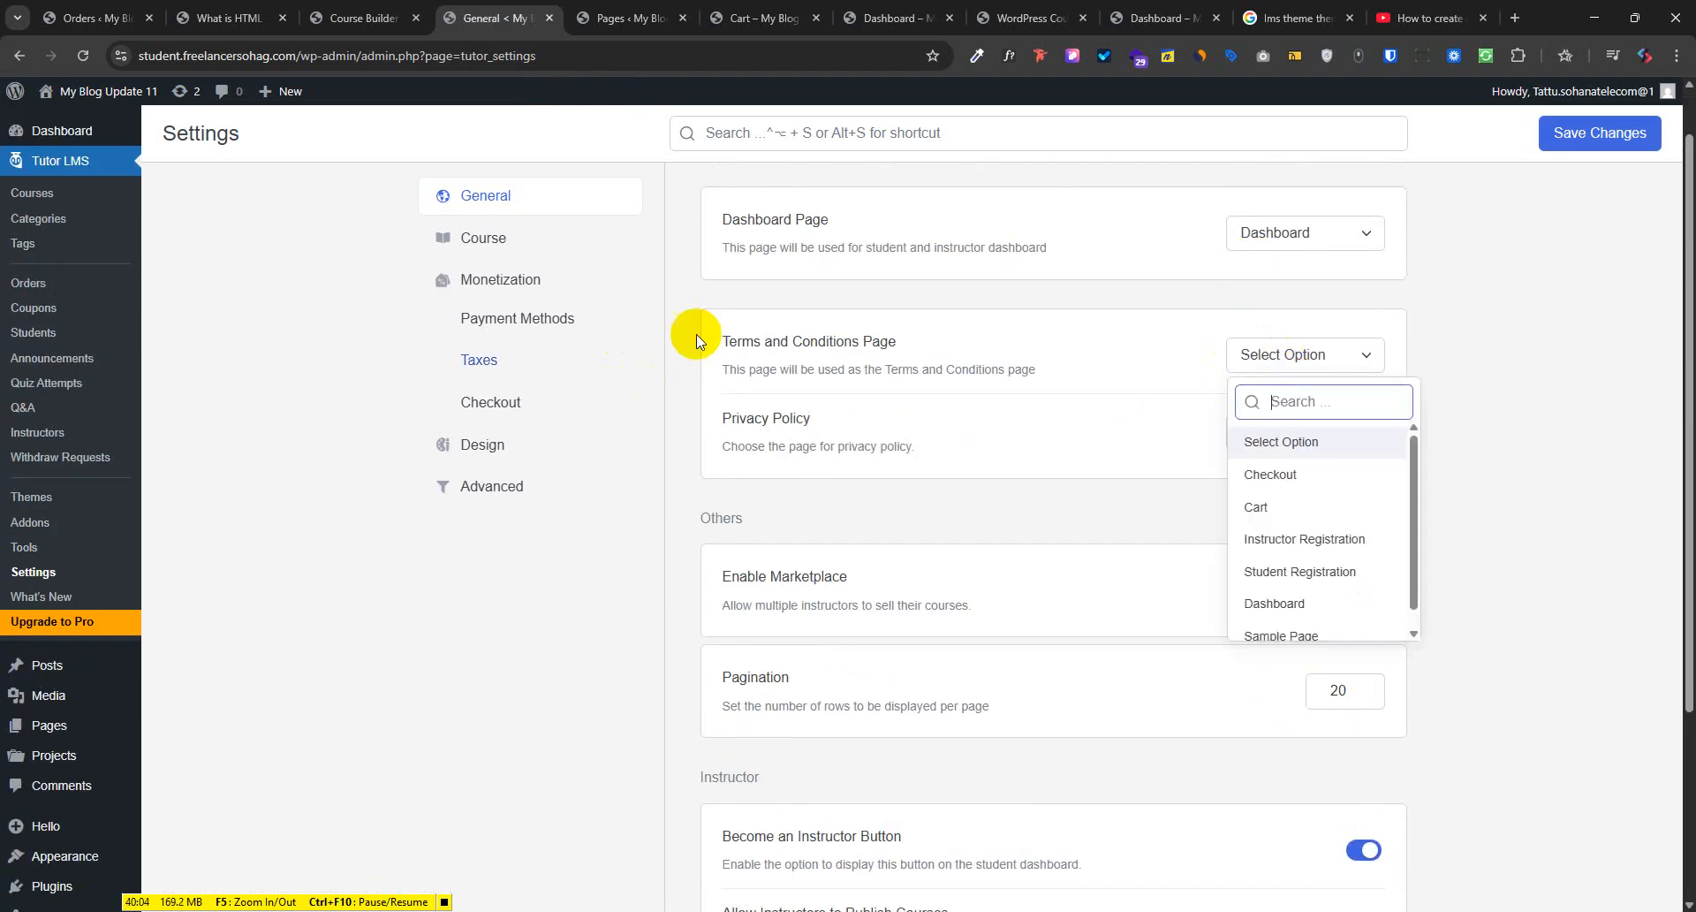
pyautogui.scroll(-1, 1299, 530)
pyautogui.click(1520, 464)
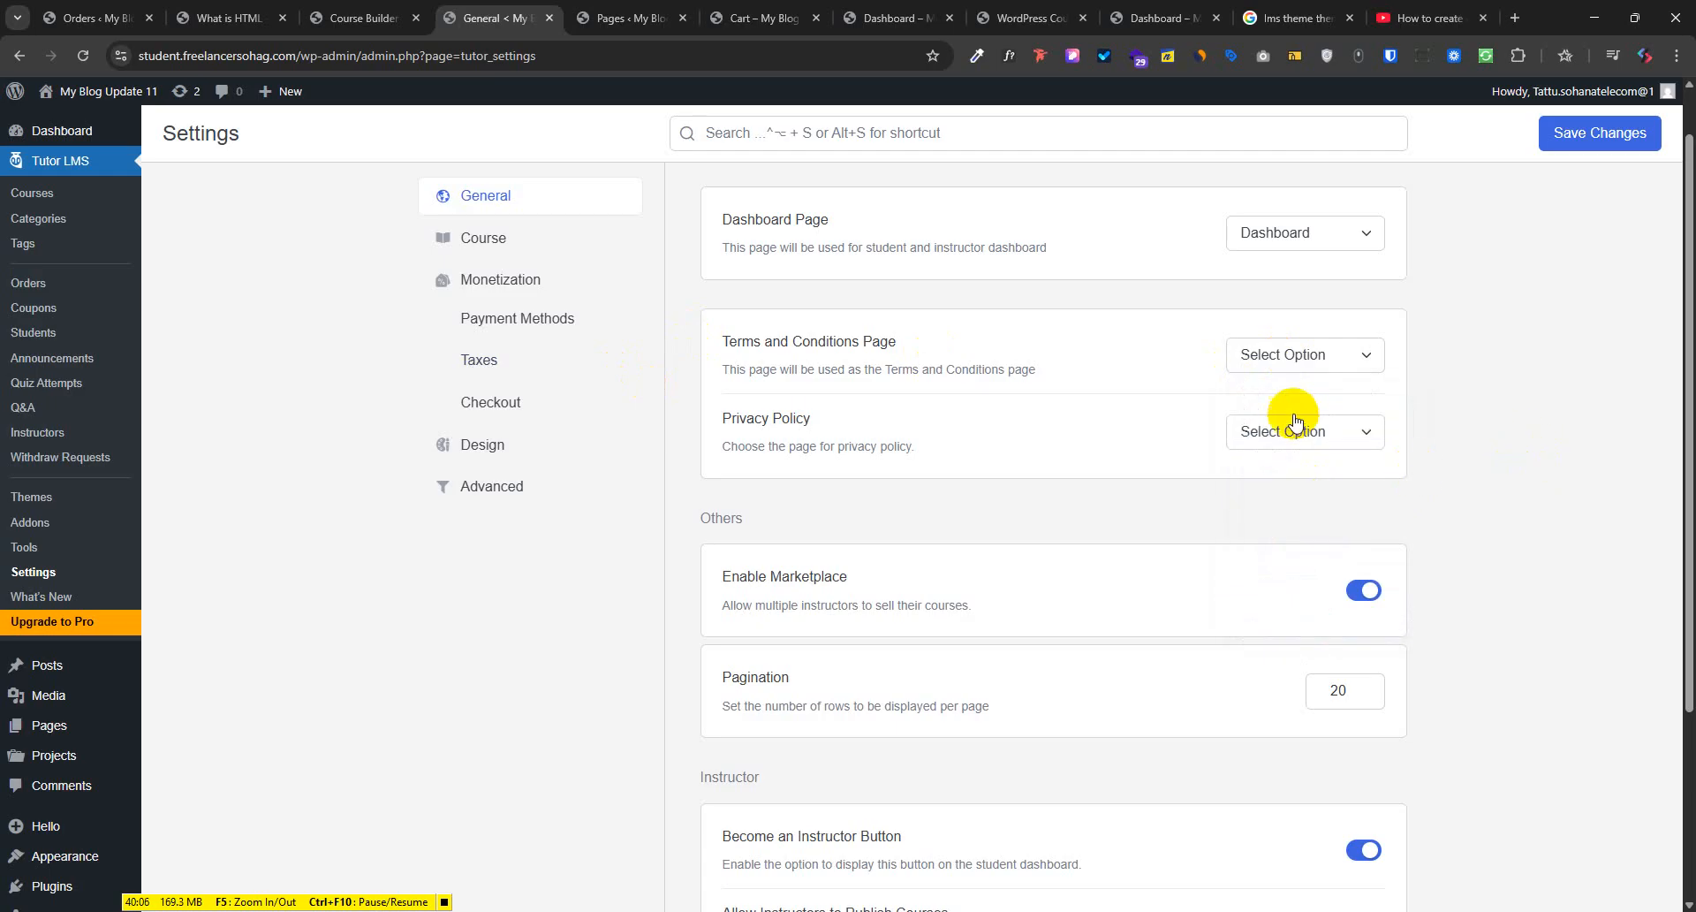
pyautogui.click(1346, 436)
pyautogui.scroll(-1, 1325, 565)
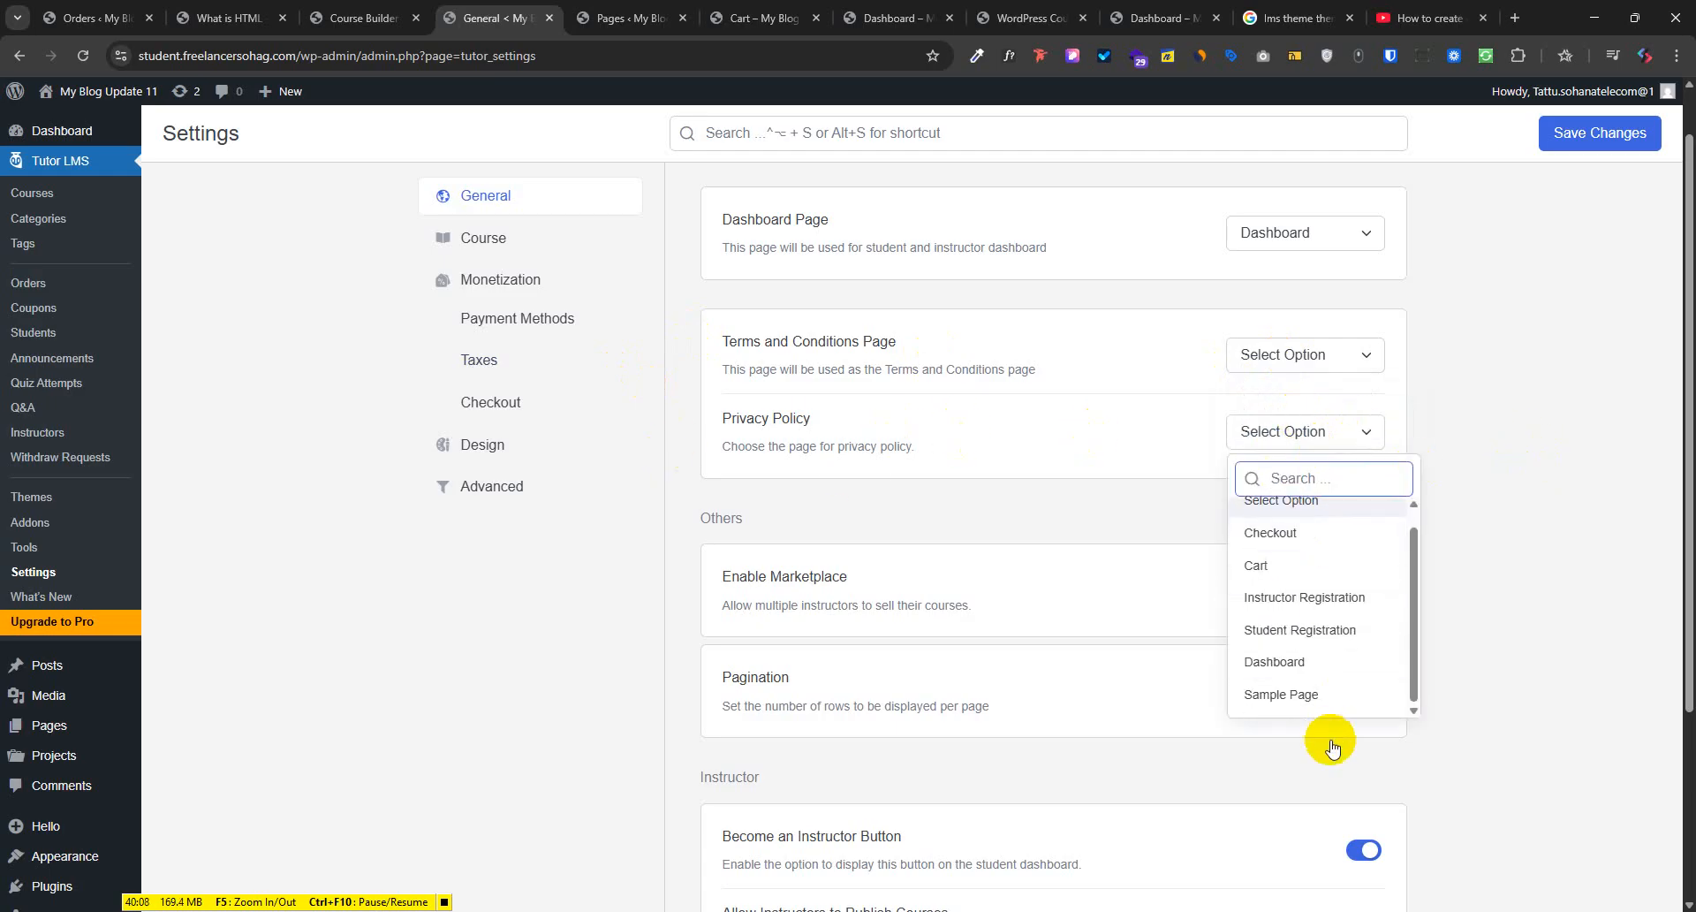
pyautogui.click(1640, 462)
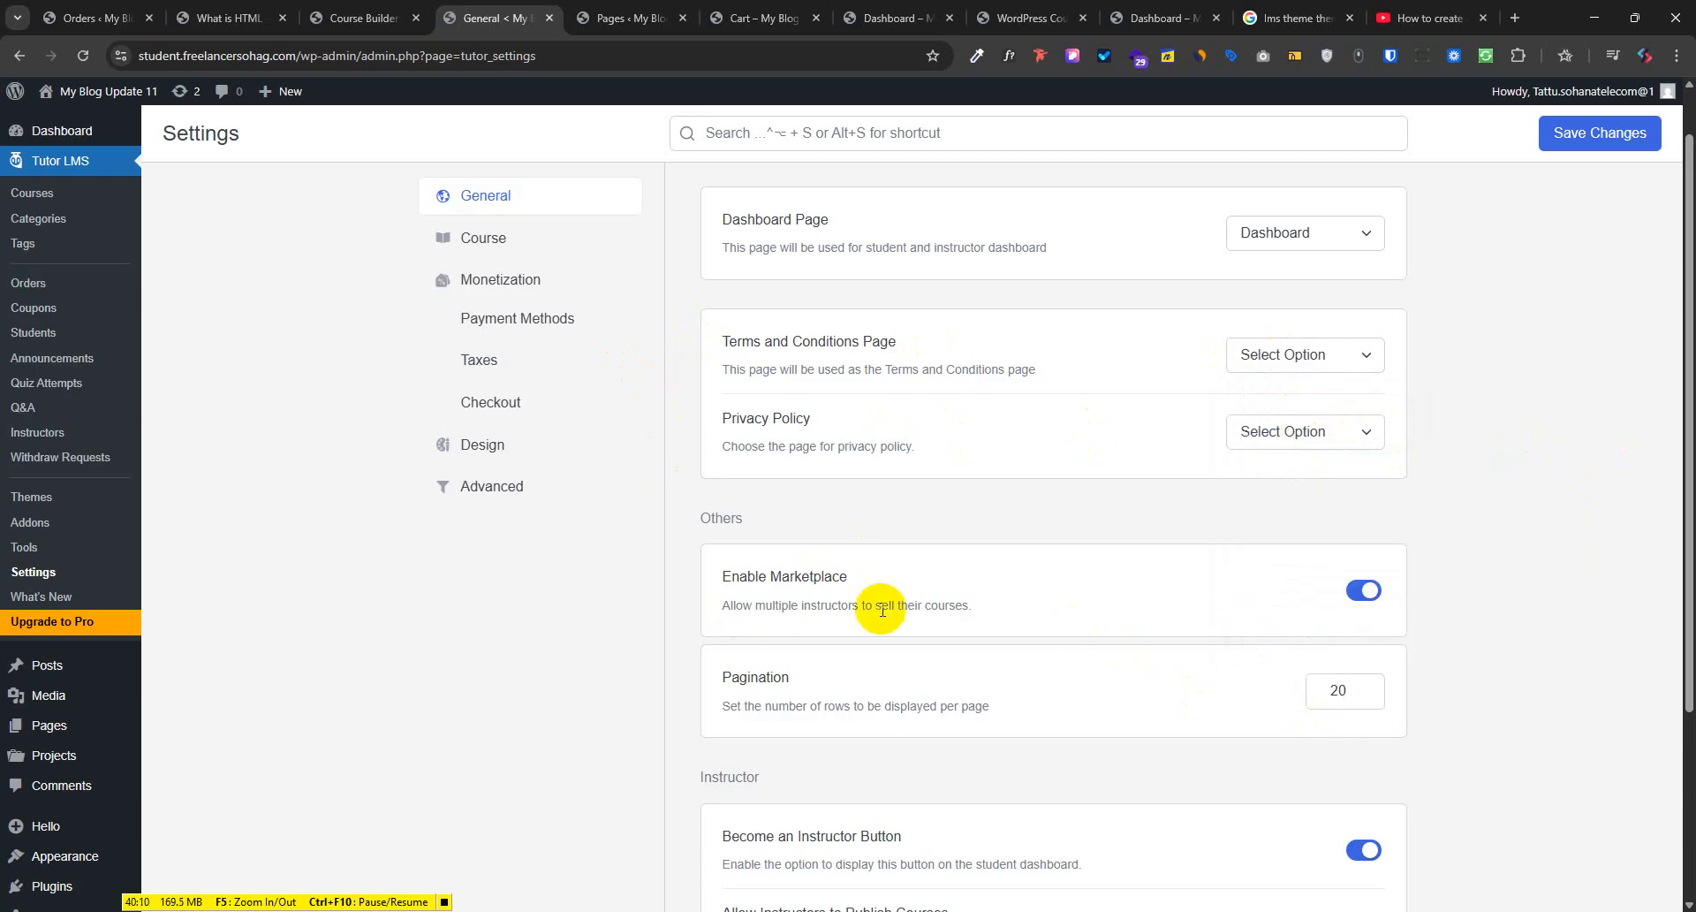
# Read through the Enable Marketplace and Pagination settings in the Others section
pyautogui.moveTo(868, 576); pyautogui.dragTo(736, 590)
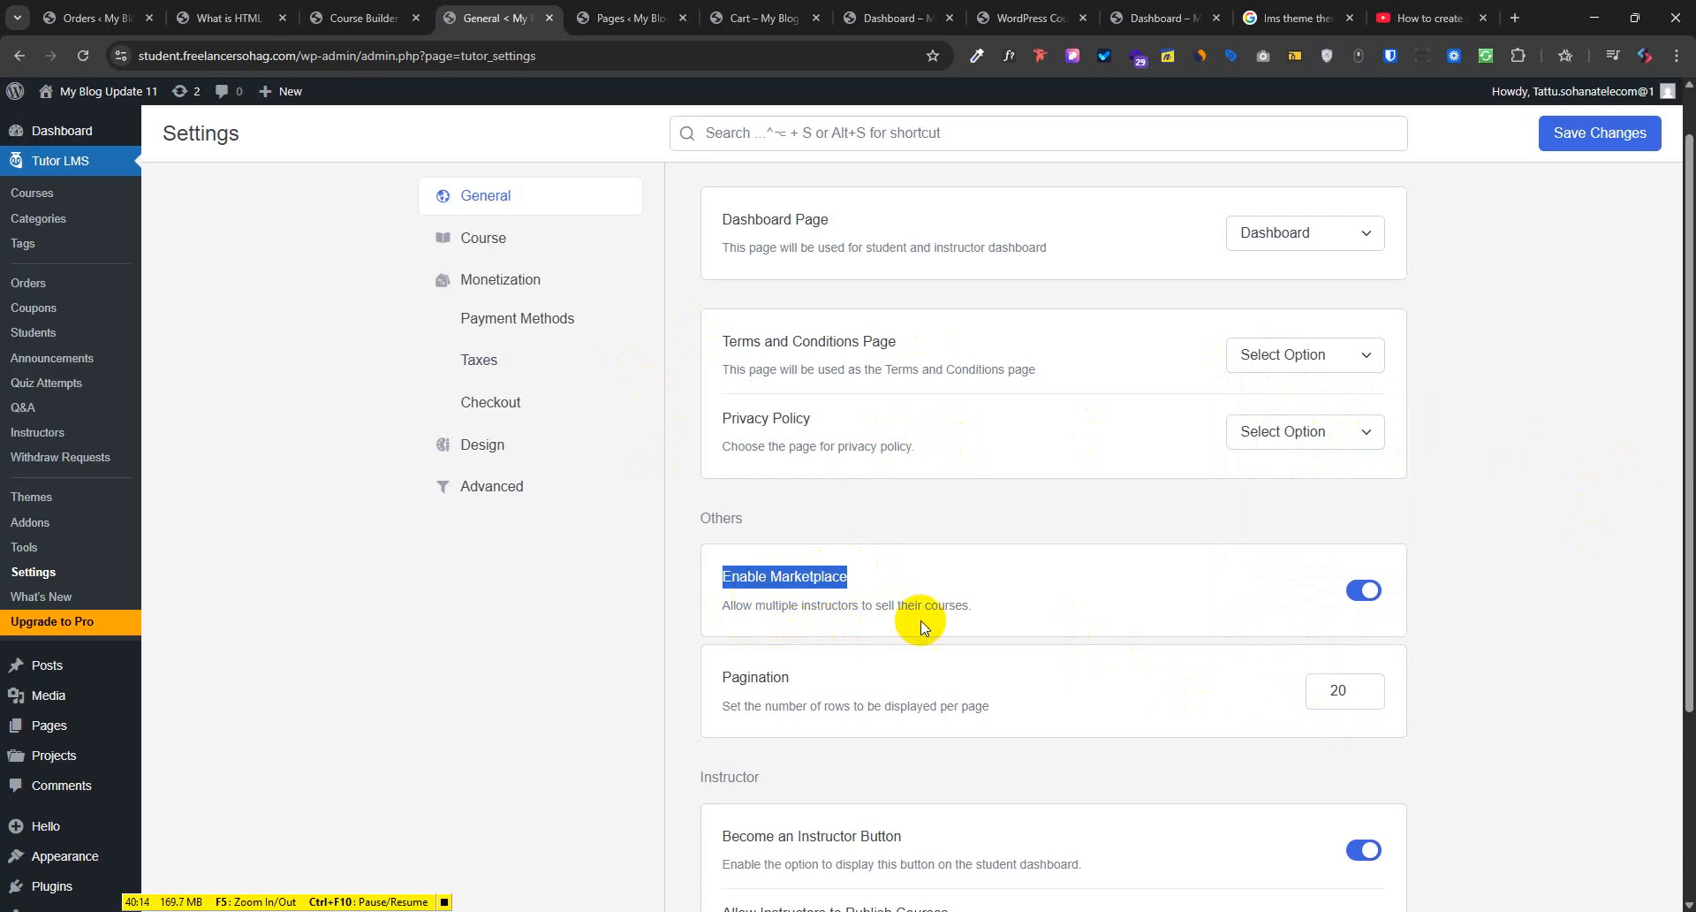
pyautogui.scroll(-3, 908, 702)
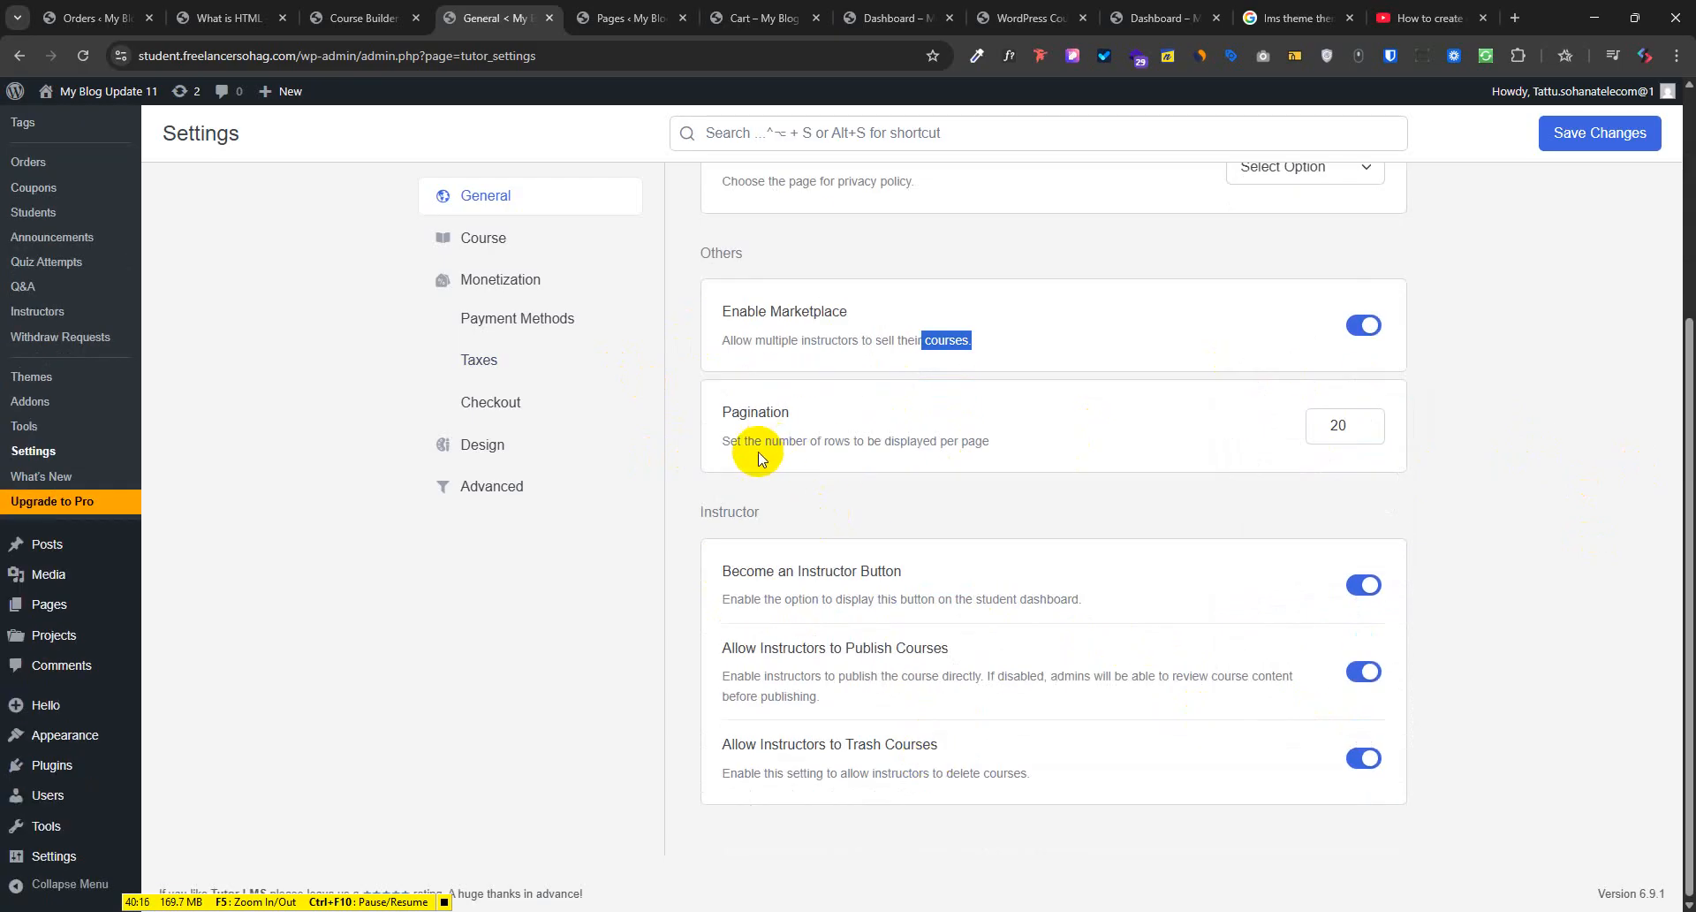
pyautogui.moveTo(773, 442); pyautogui.dragTo(807, 442)
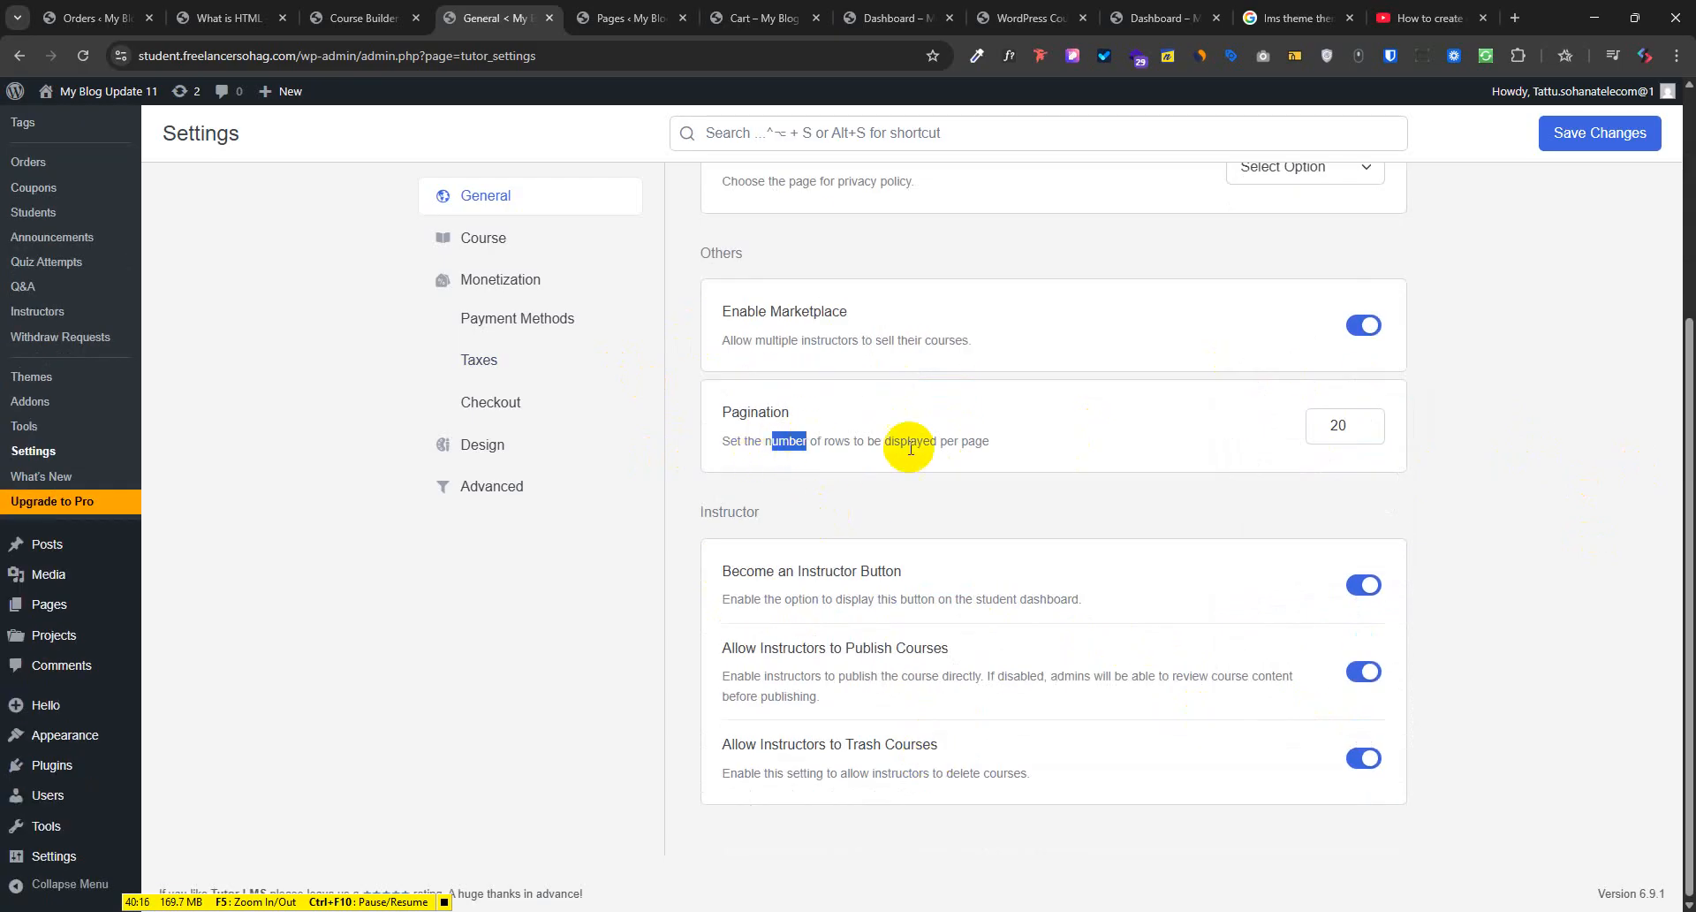
pyautogui.click(1347, 432)
pyautogui.click(1120, 499)
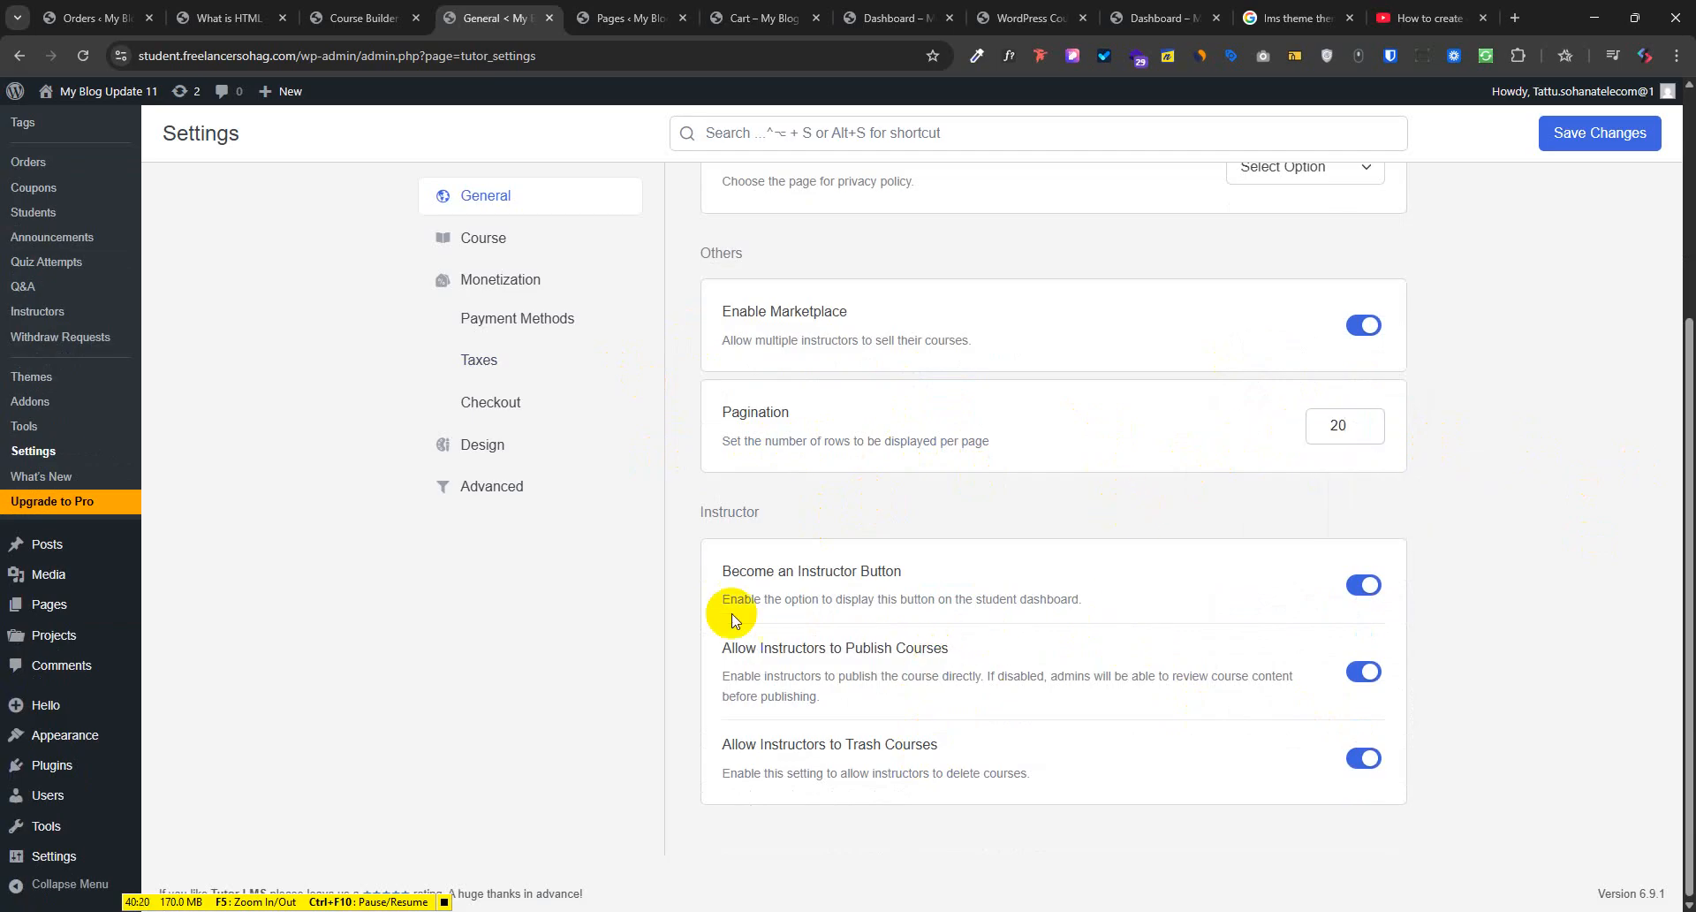
# Review the Become an Instructor Button and Allow Instructors to Publish Courses settings, and switch to the instructor's course list in Firefox
pyautogui.moveTo(817, 571); pyautogui.dragTo(883, 564)
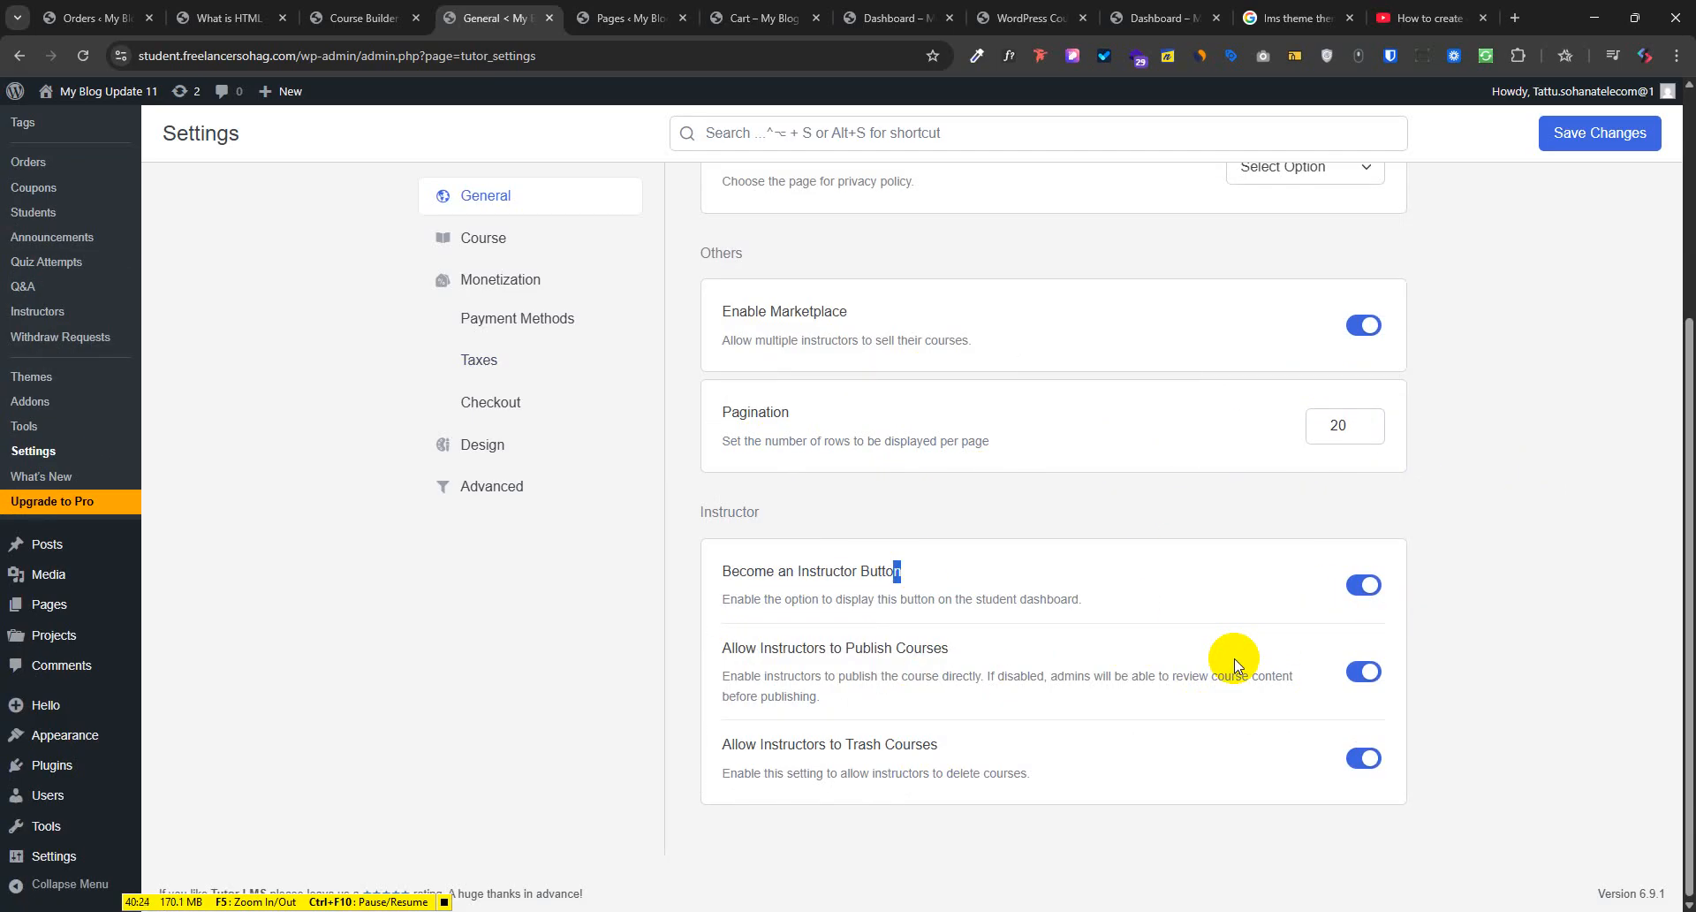
pyautogui.hotkey('alt', 'Tab')
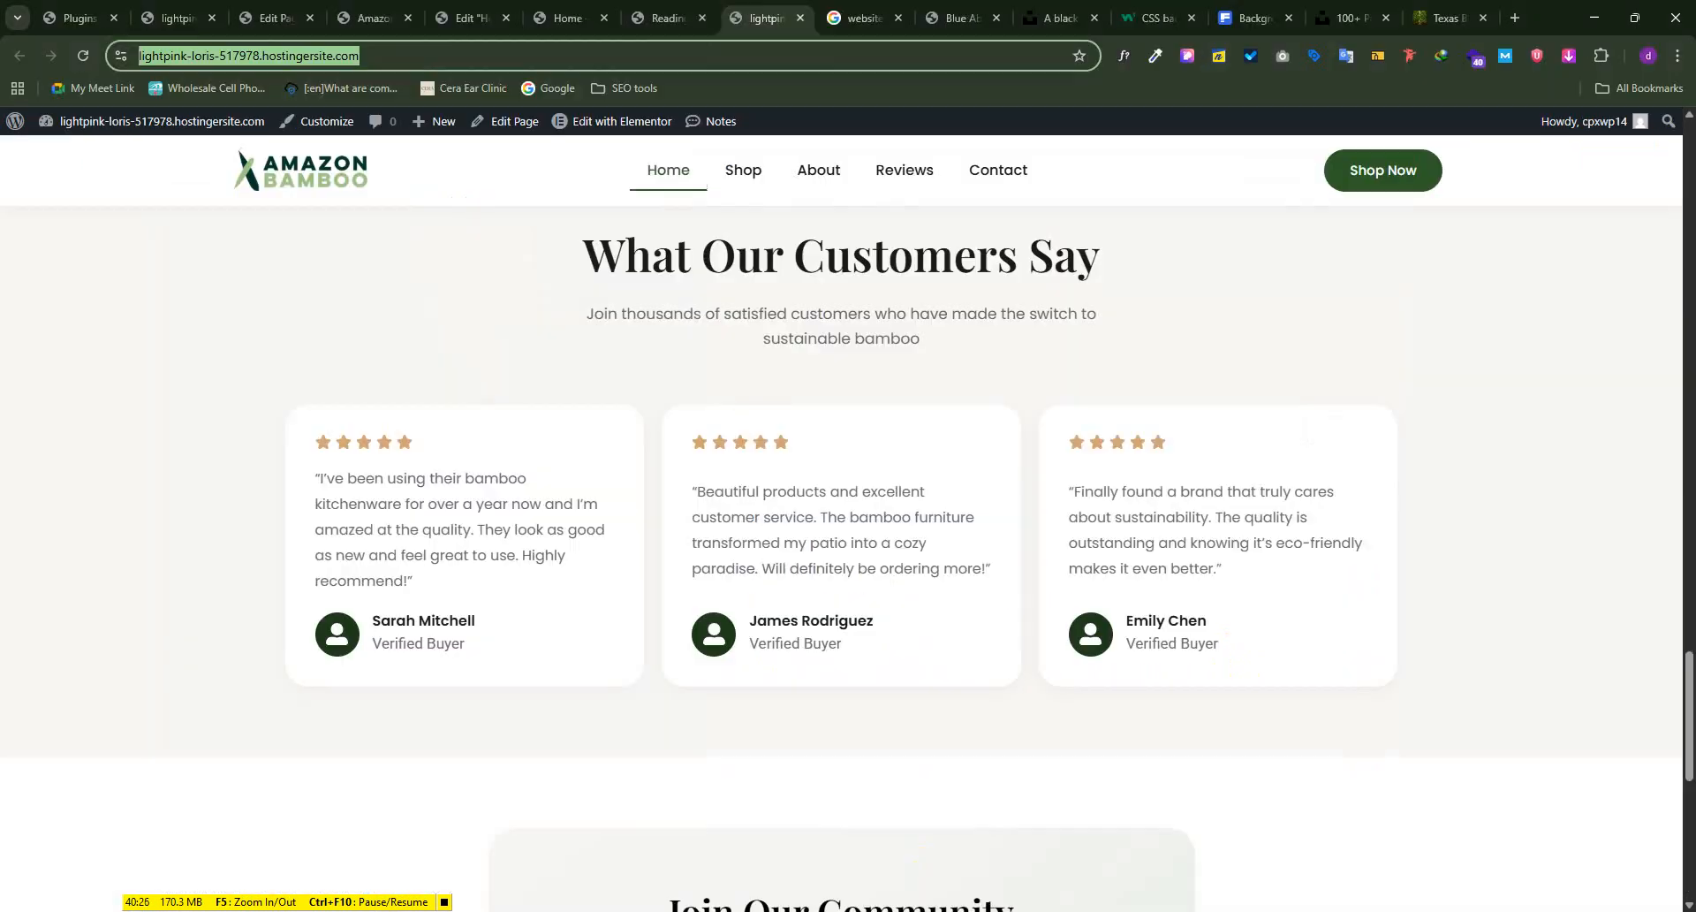
pyautogui.hotkey('alt', 'Tab')
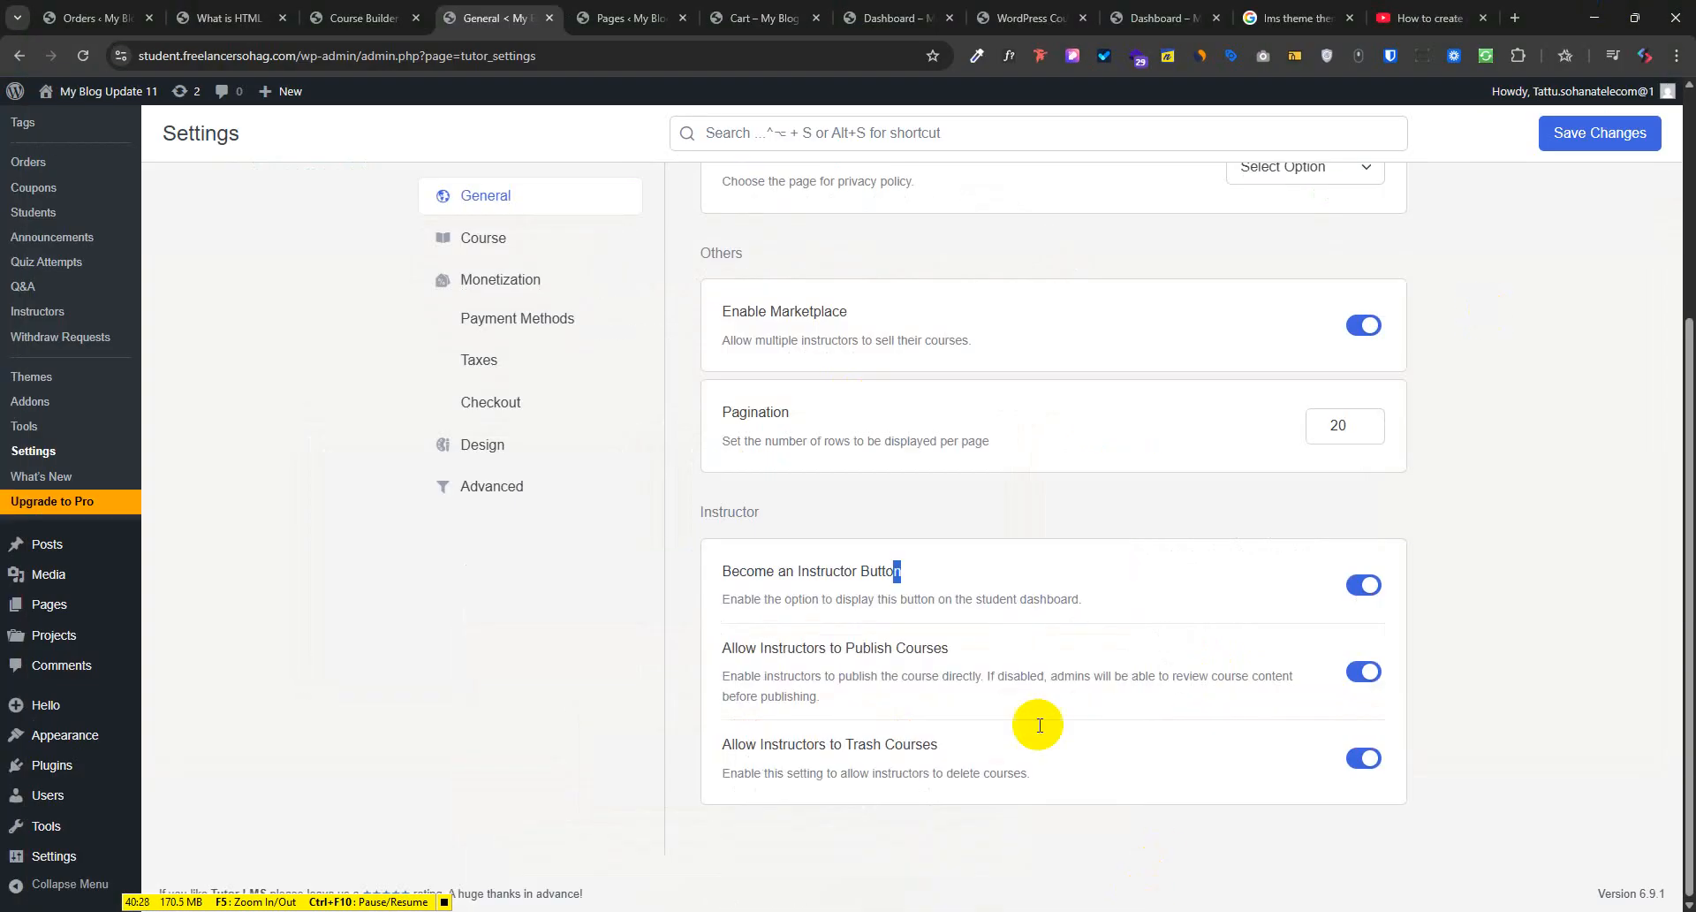
pyautogui.moveTo(809, 570); pyautogui.dragTo(947, 568)
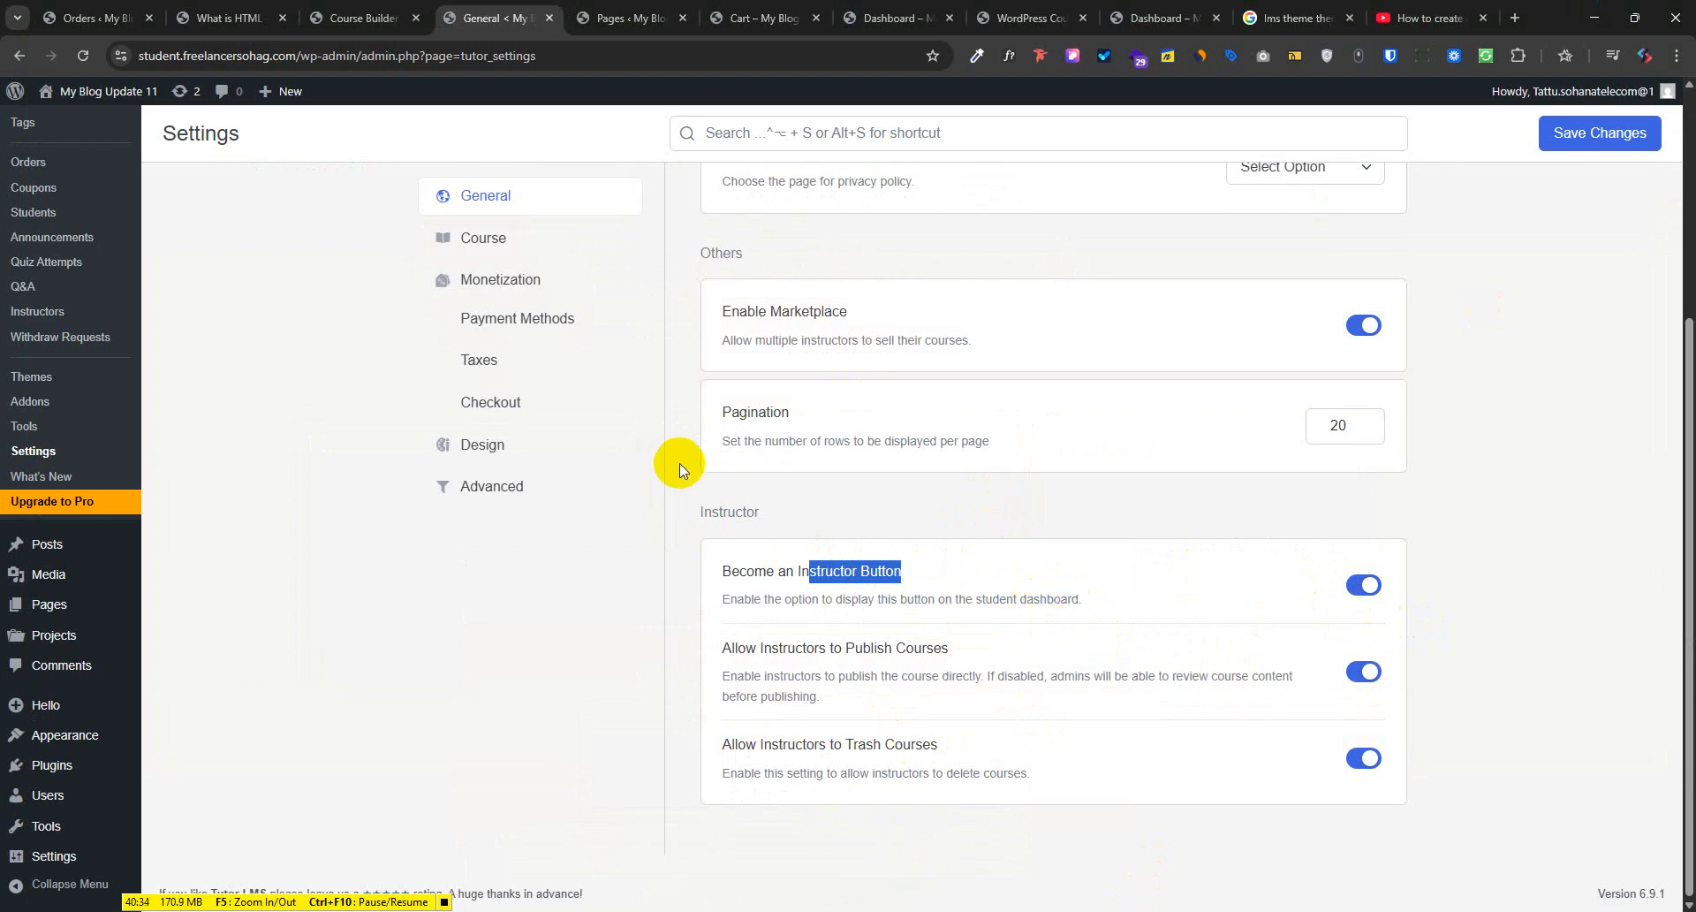
pyautogui.scroll(3, 757, 595)
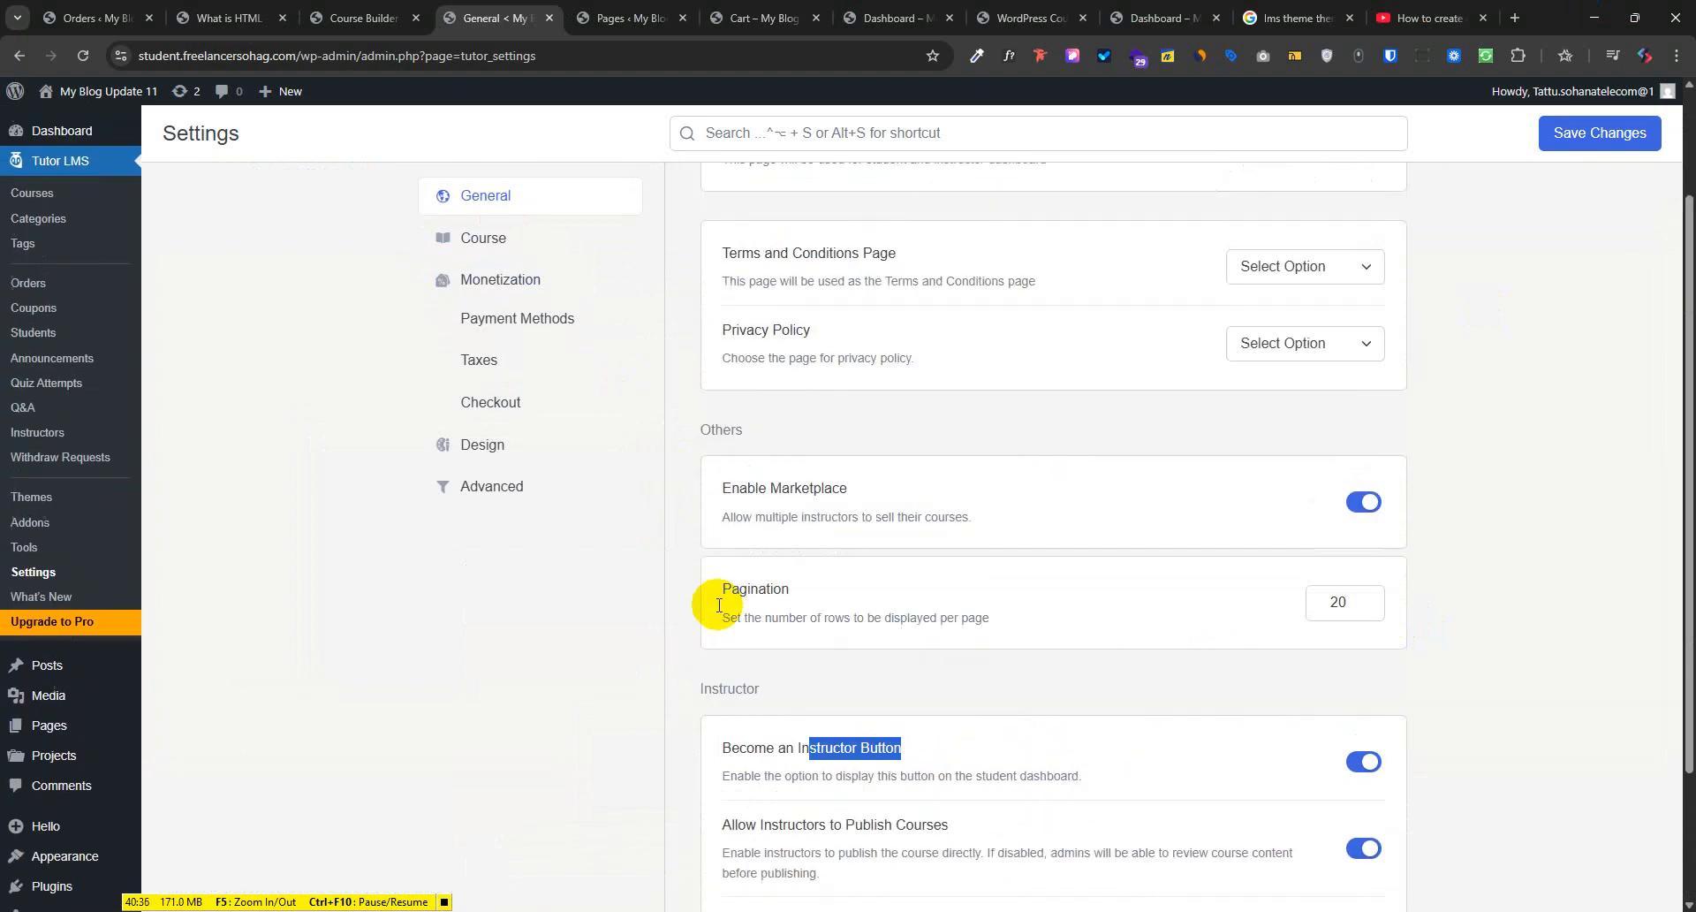
pyautogui.scroll(-3, 806, 593)
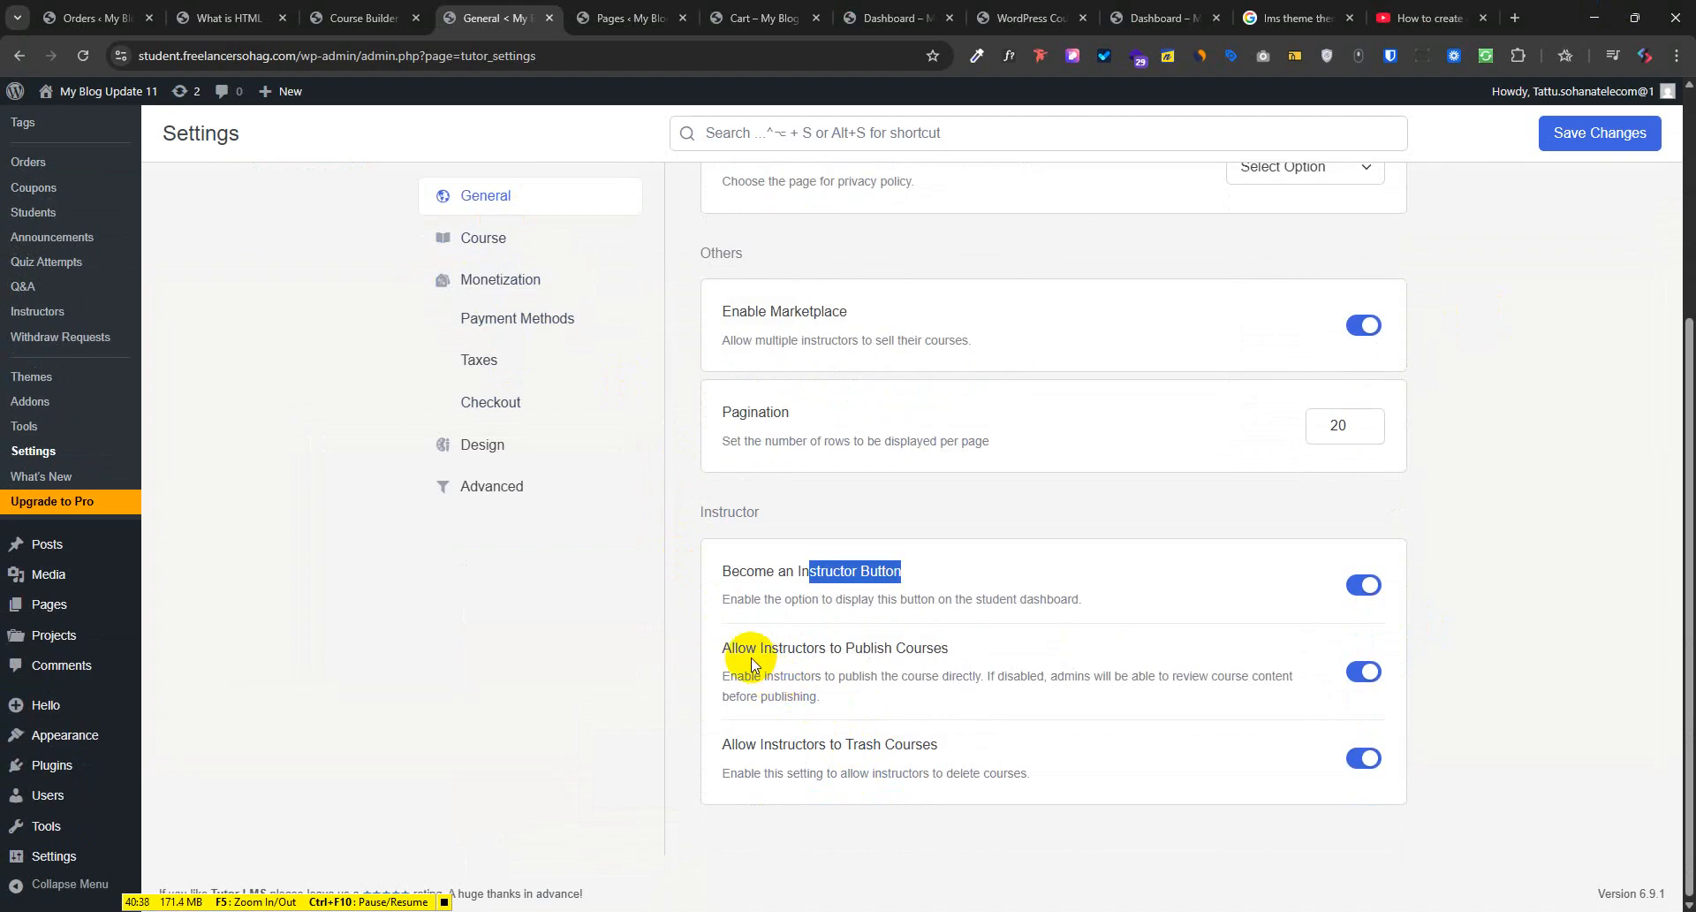
pyautogui.moveTo(763, 649); pyautogui.dragTo(997, 661)
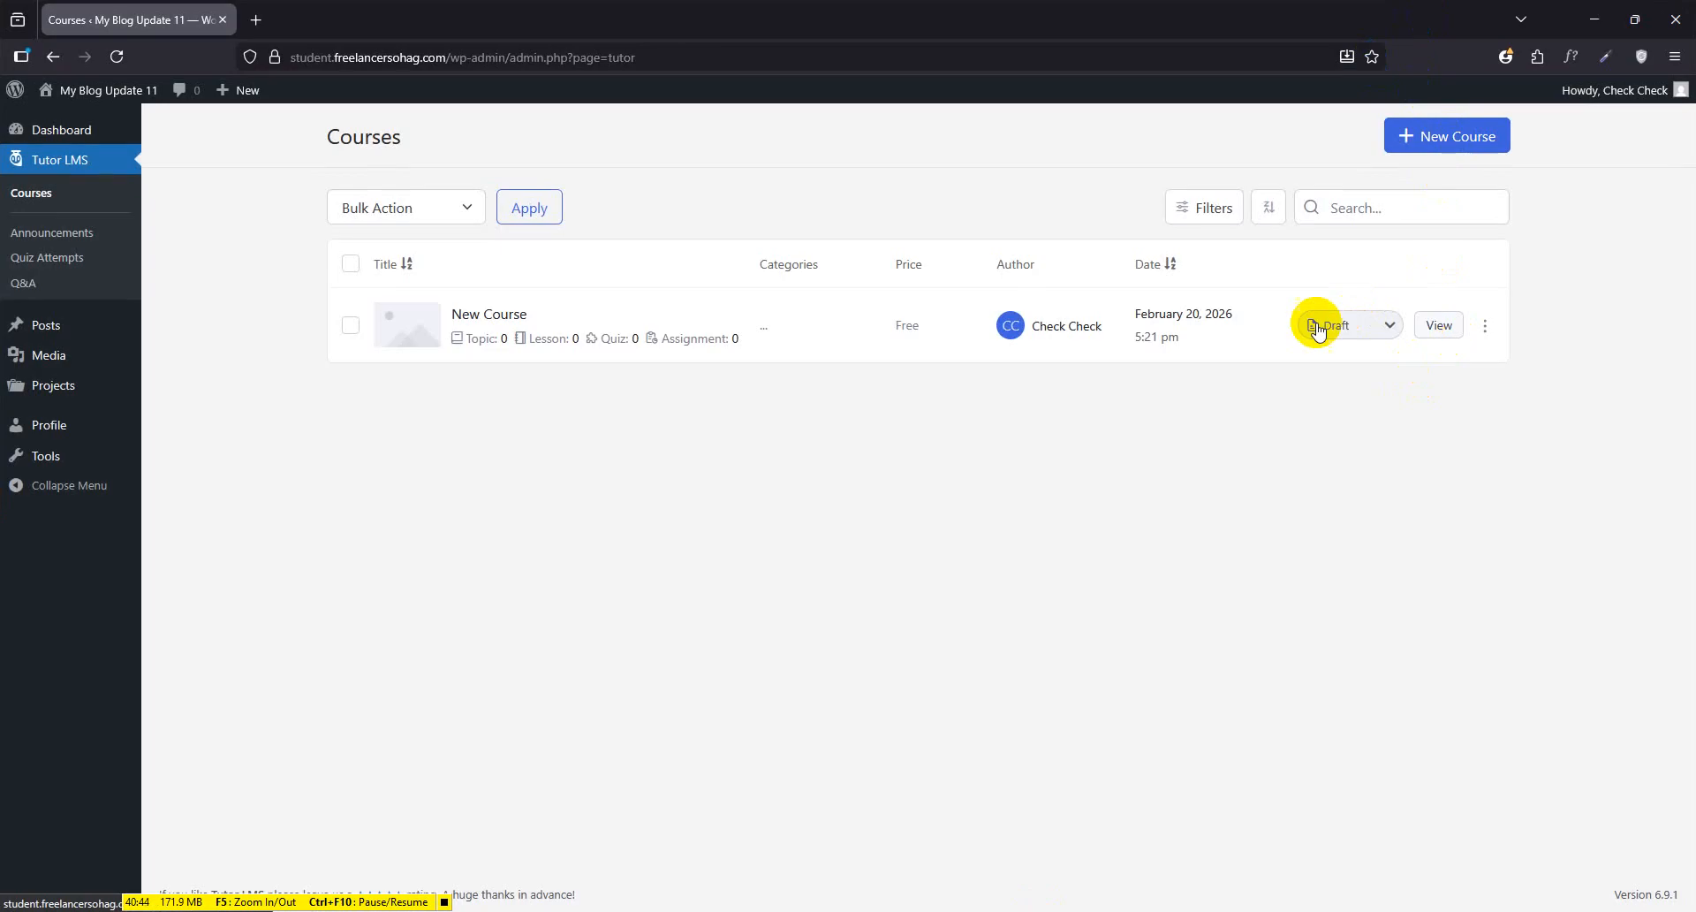
# Set the status of New Course to Publish from the instructor's account and review its status options
pyautogui.click(1361, 325)
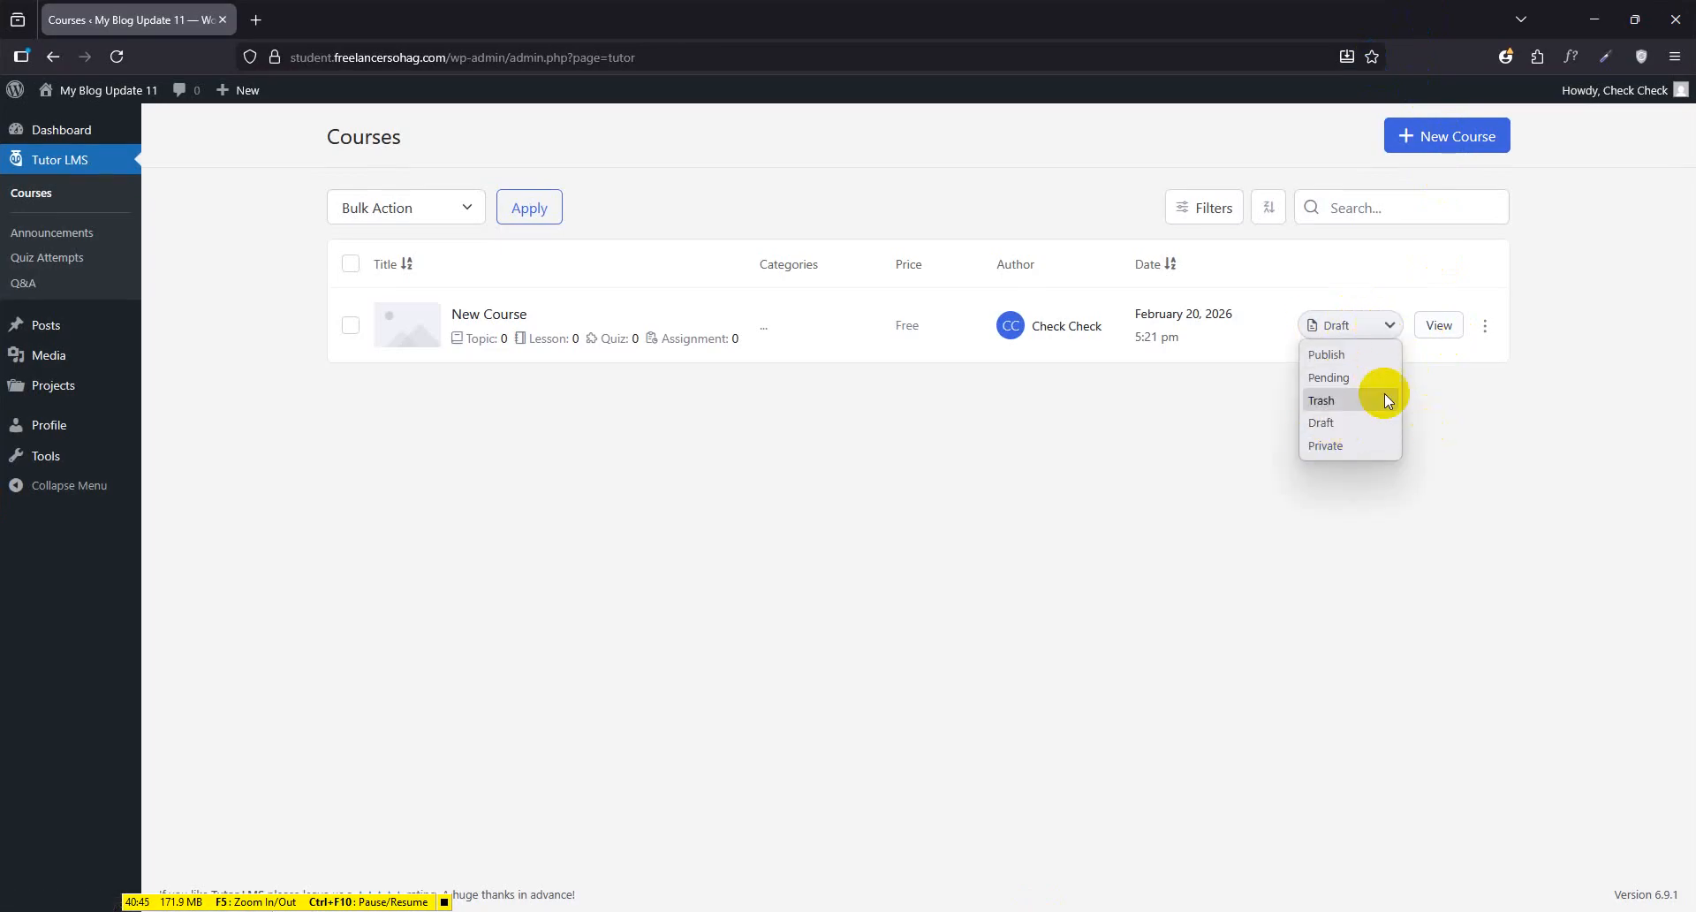
pyautogui.click(1341, 355)
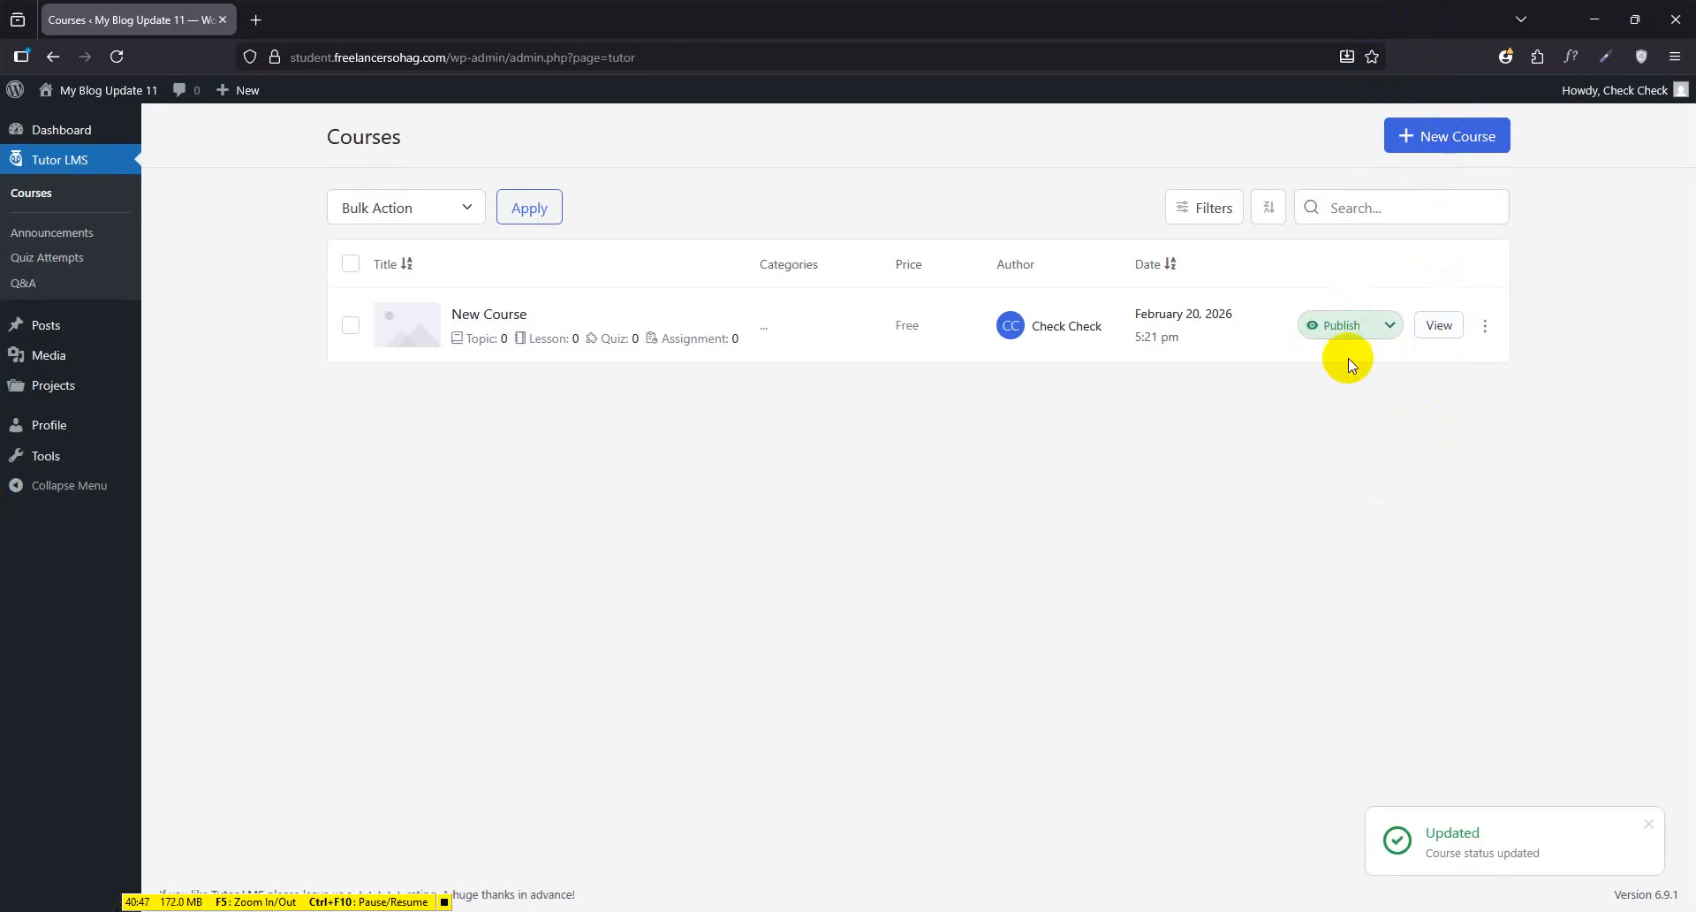
pyautogui.click(1343, 325)
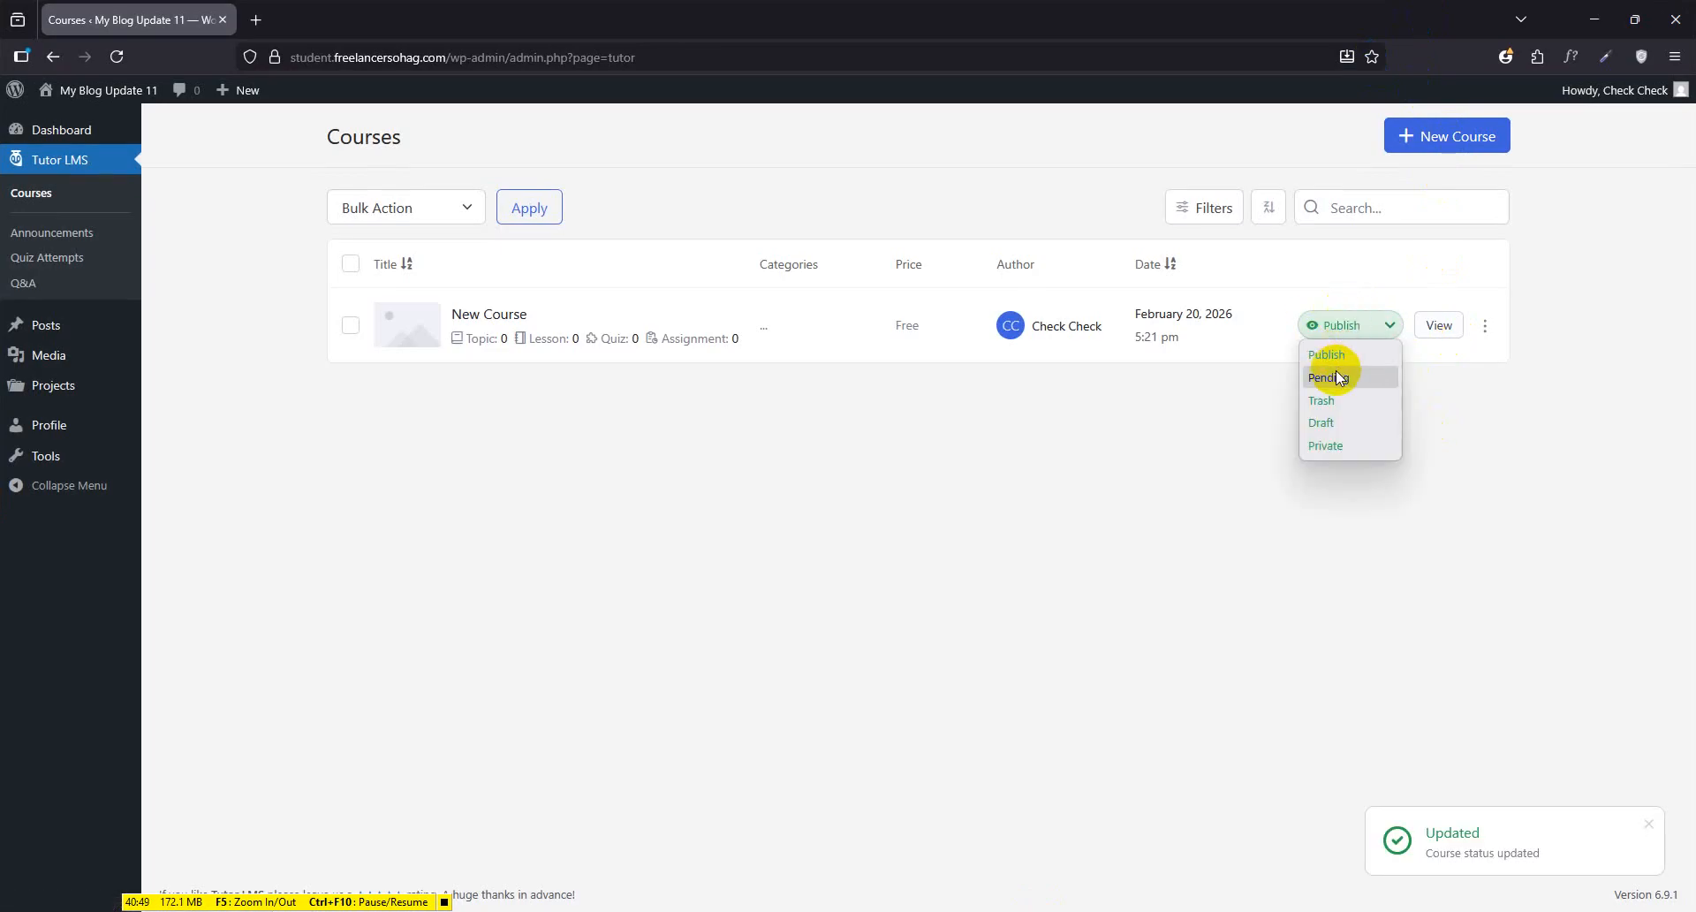
pyautogui.click(621, 560)
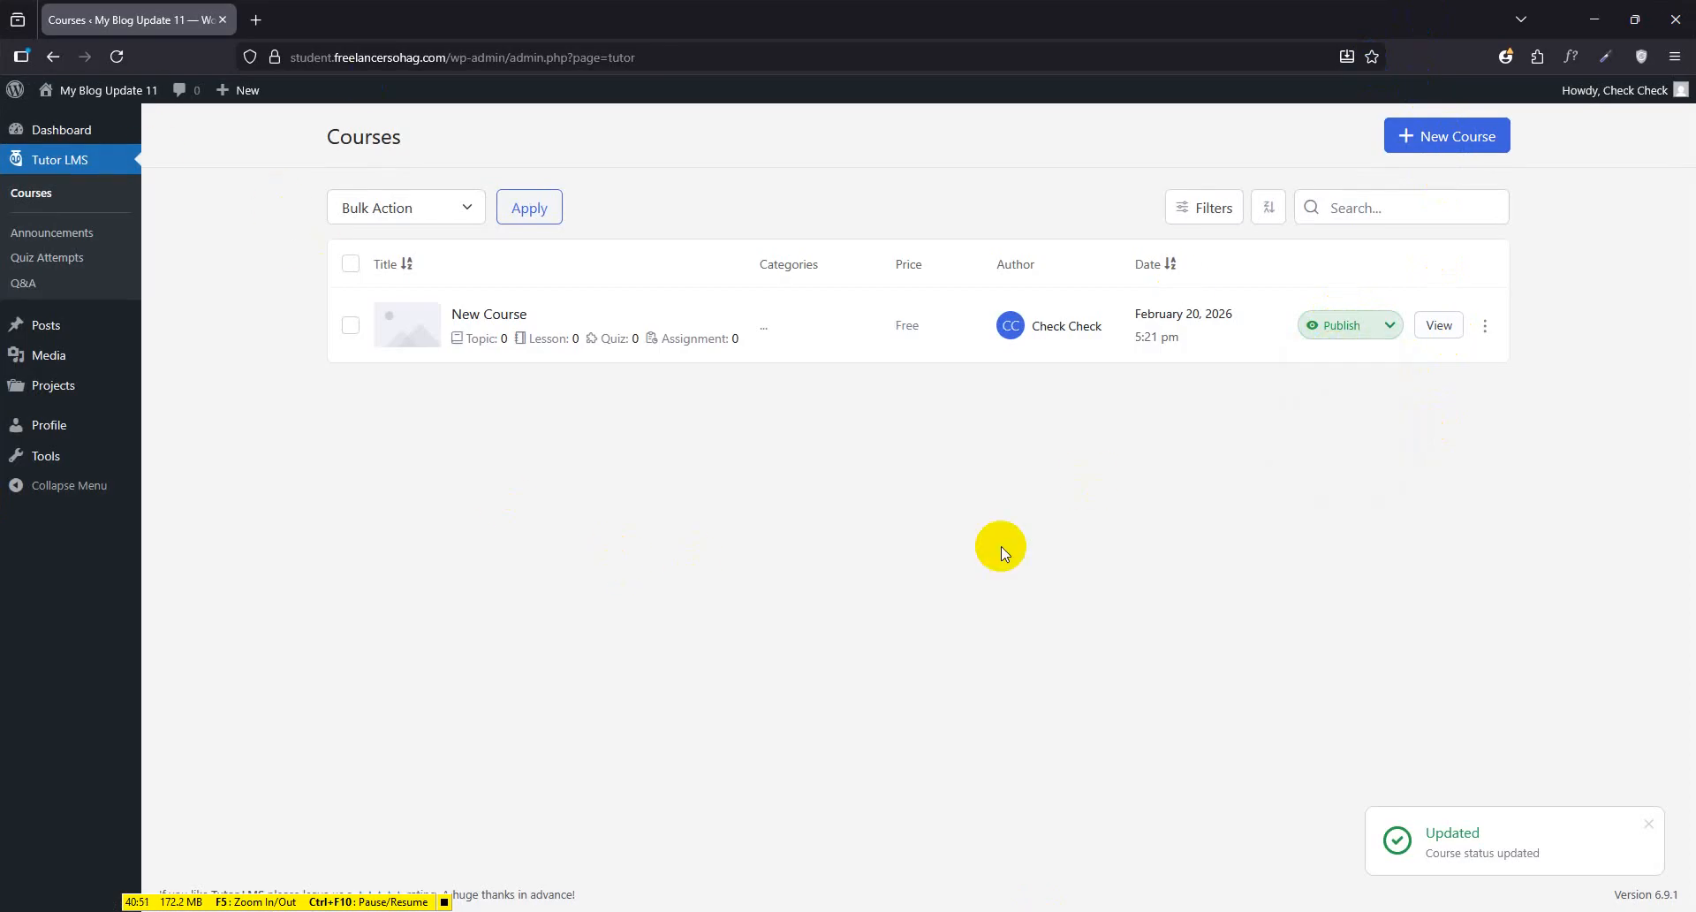
pyautogui.click(1372, 332)
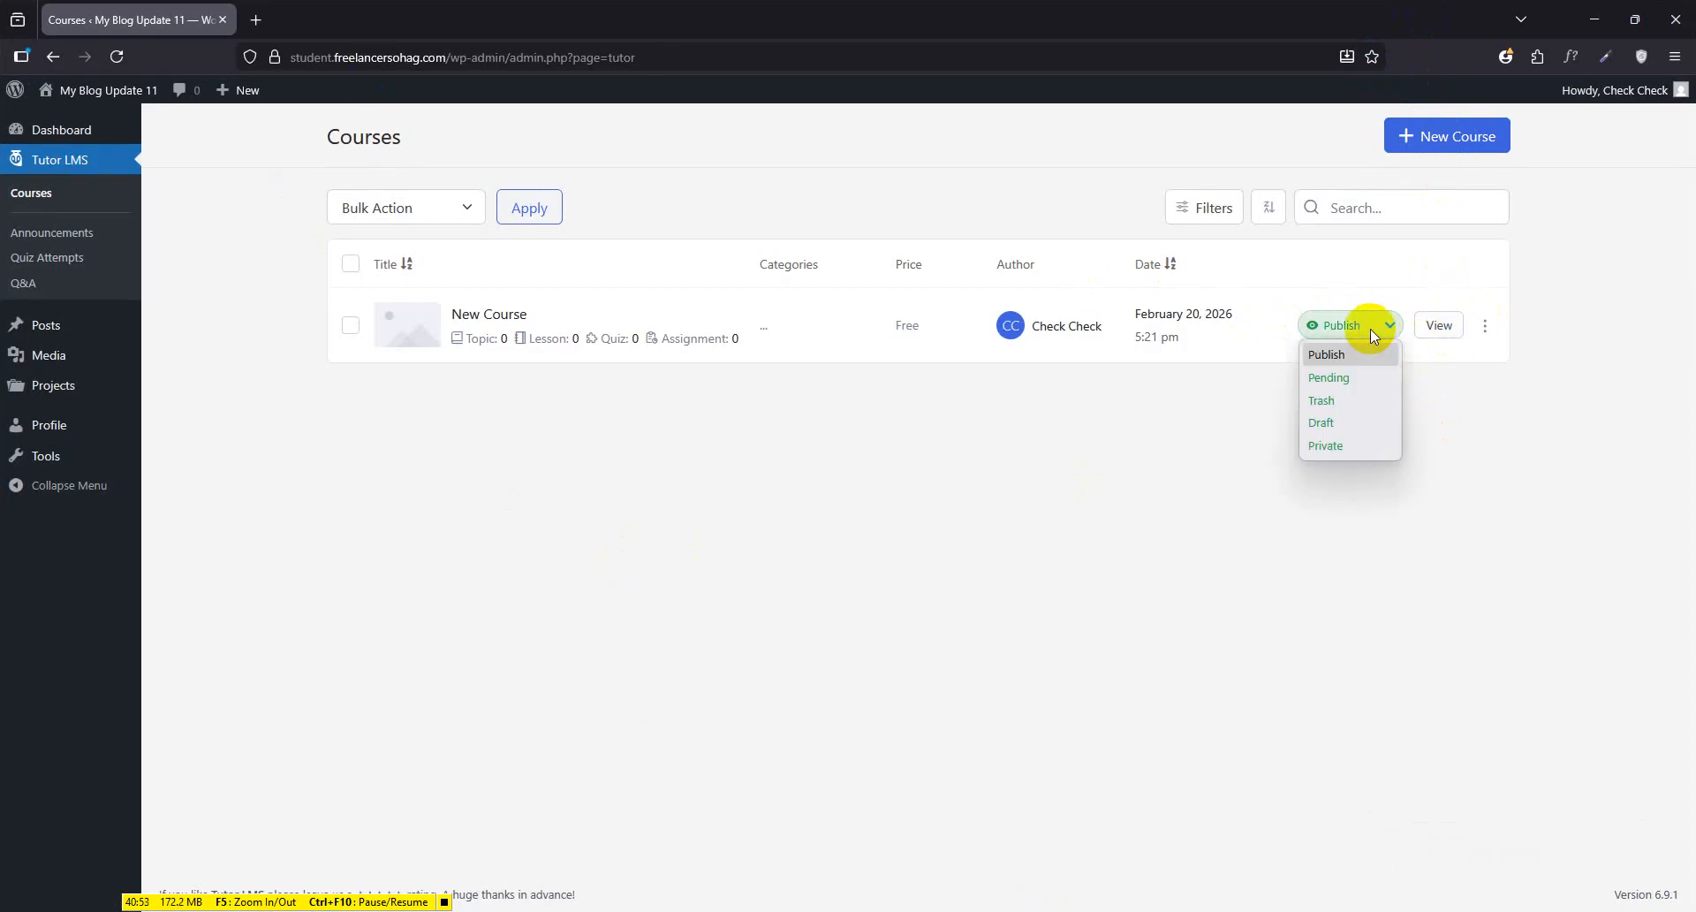
# Return to the admin's Tutor LMS settings and turn off Allow Instructors to Publish Courses
pyautogui.click(1595, 19)
pyautogui.click(1362, 673)
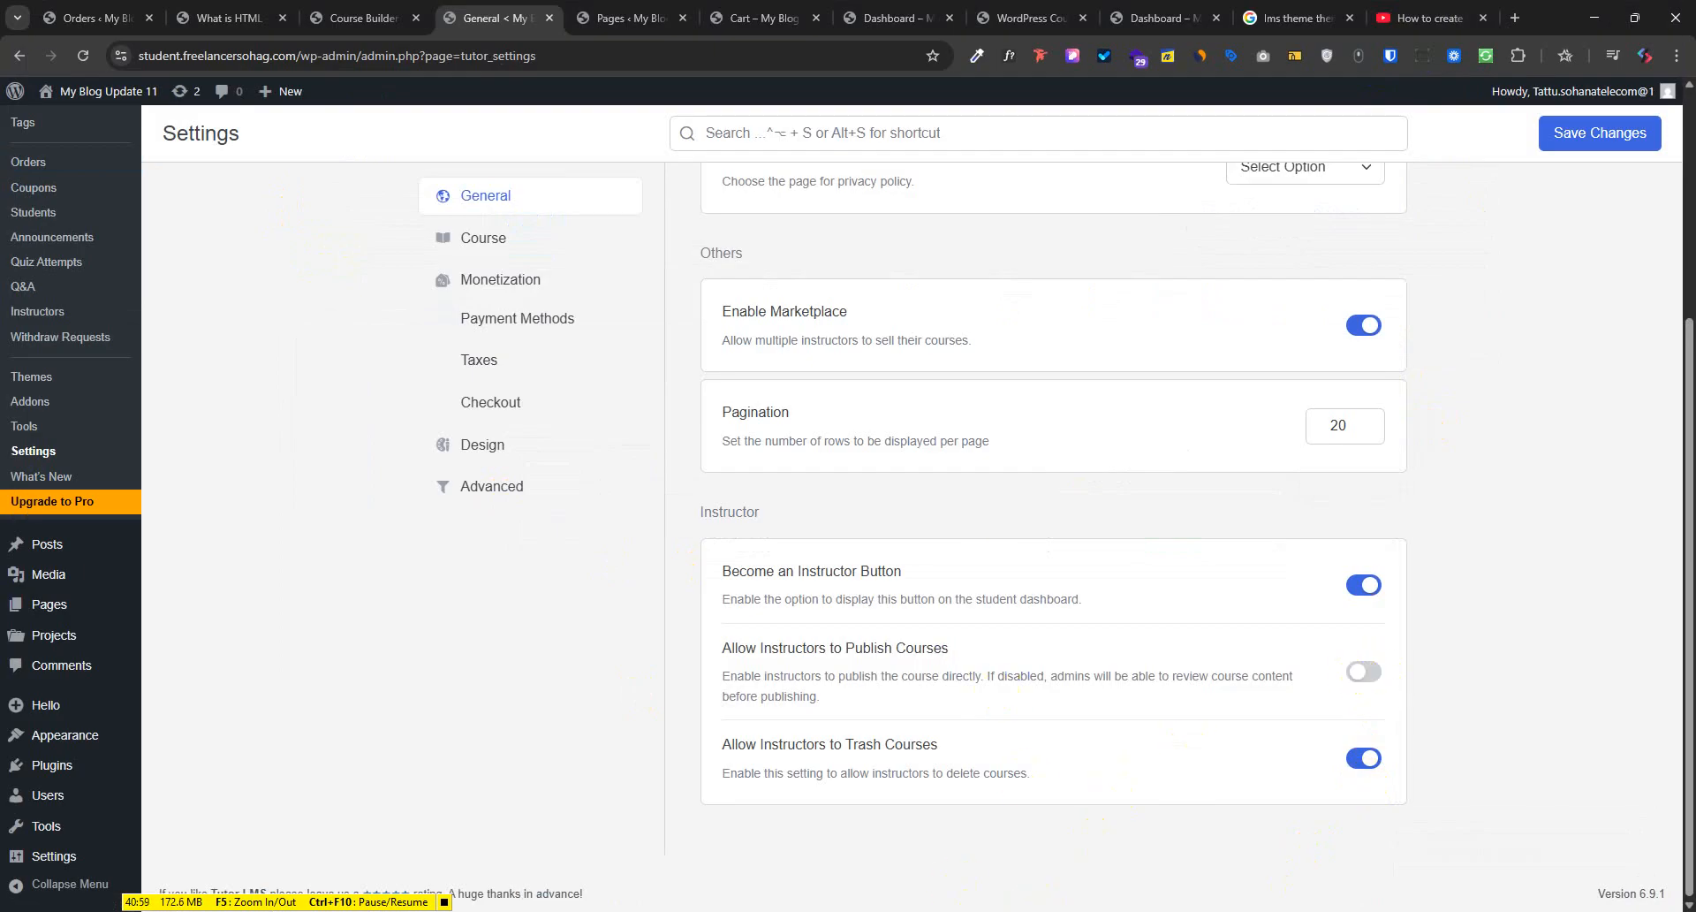
# Switch back to the instructor's browser, reload the course list and check the status options of New Course
pyautogui.click(965, 911)
pyautogui.click(117, 57)
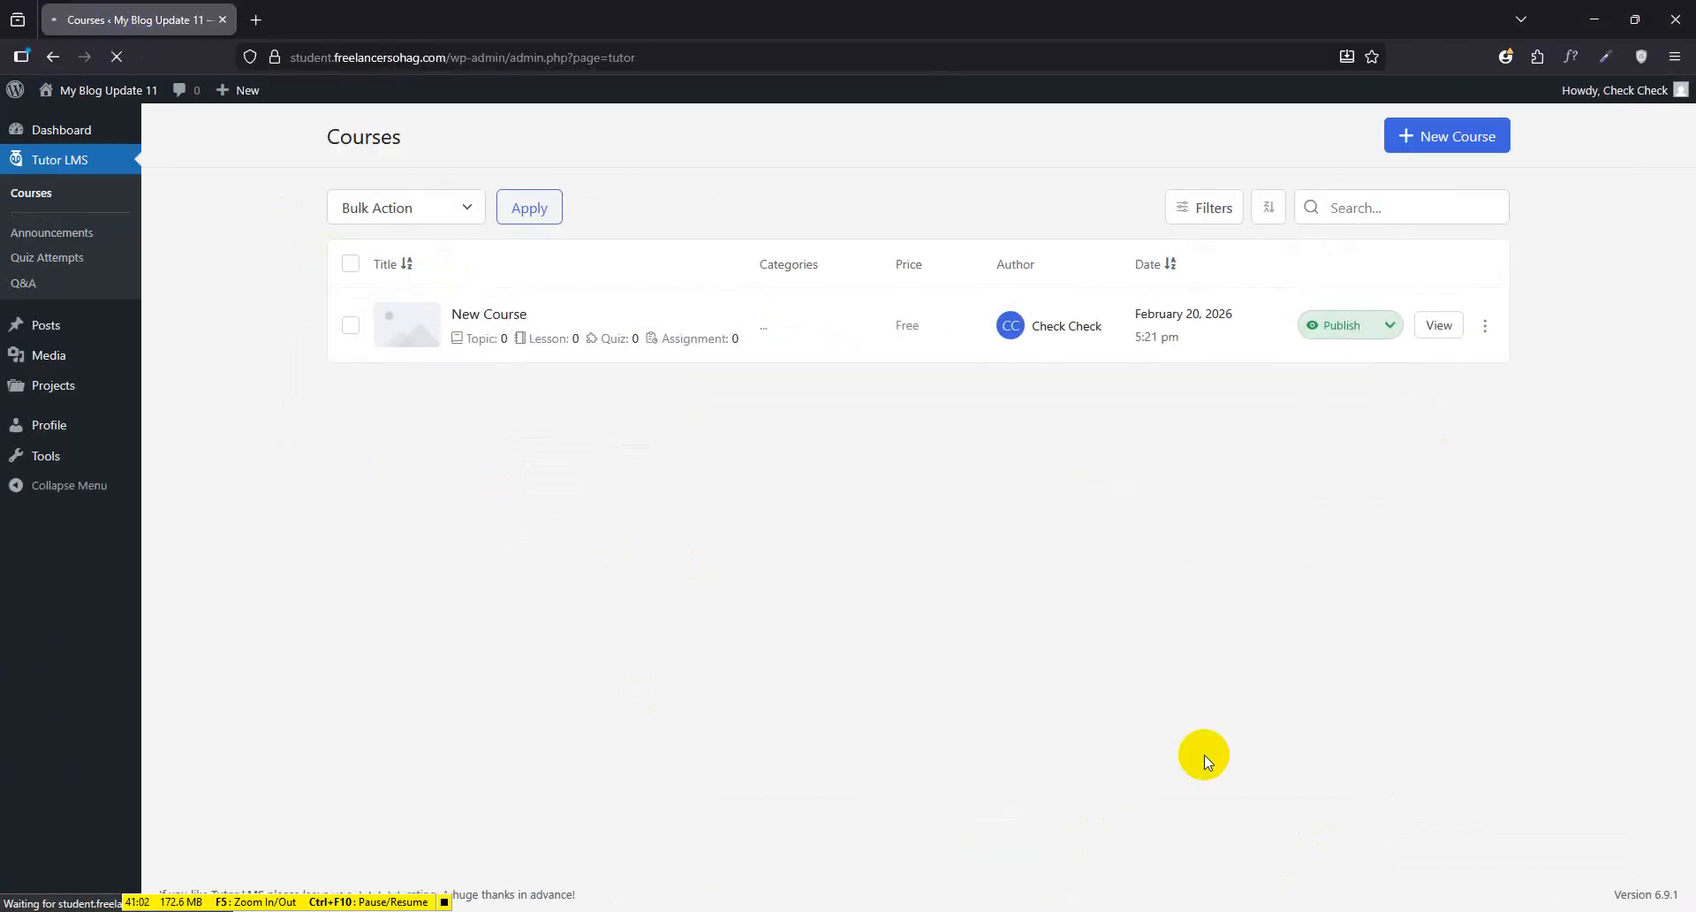
pyautogui.click(1331, 326)
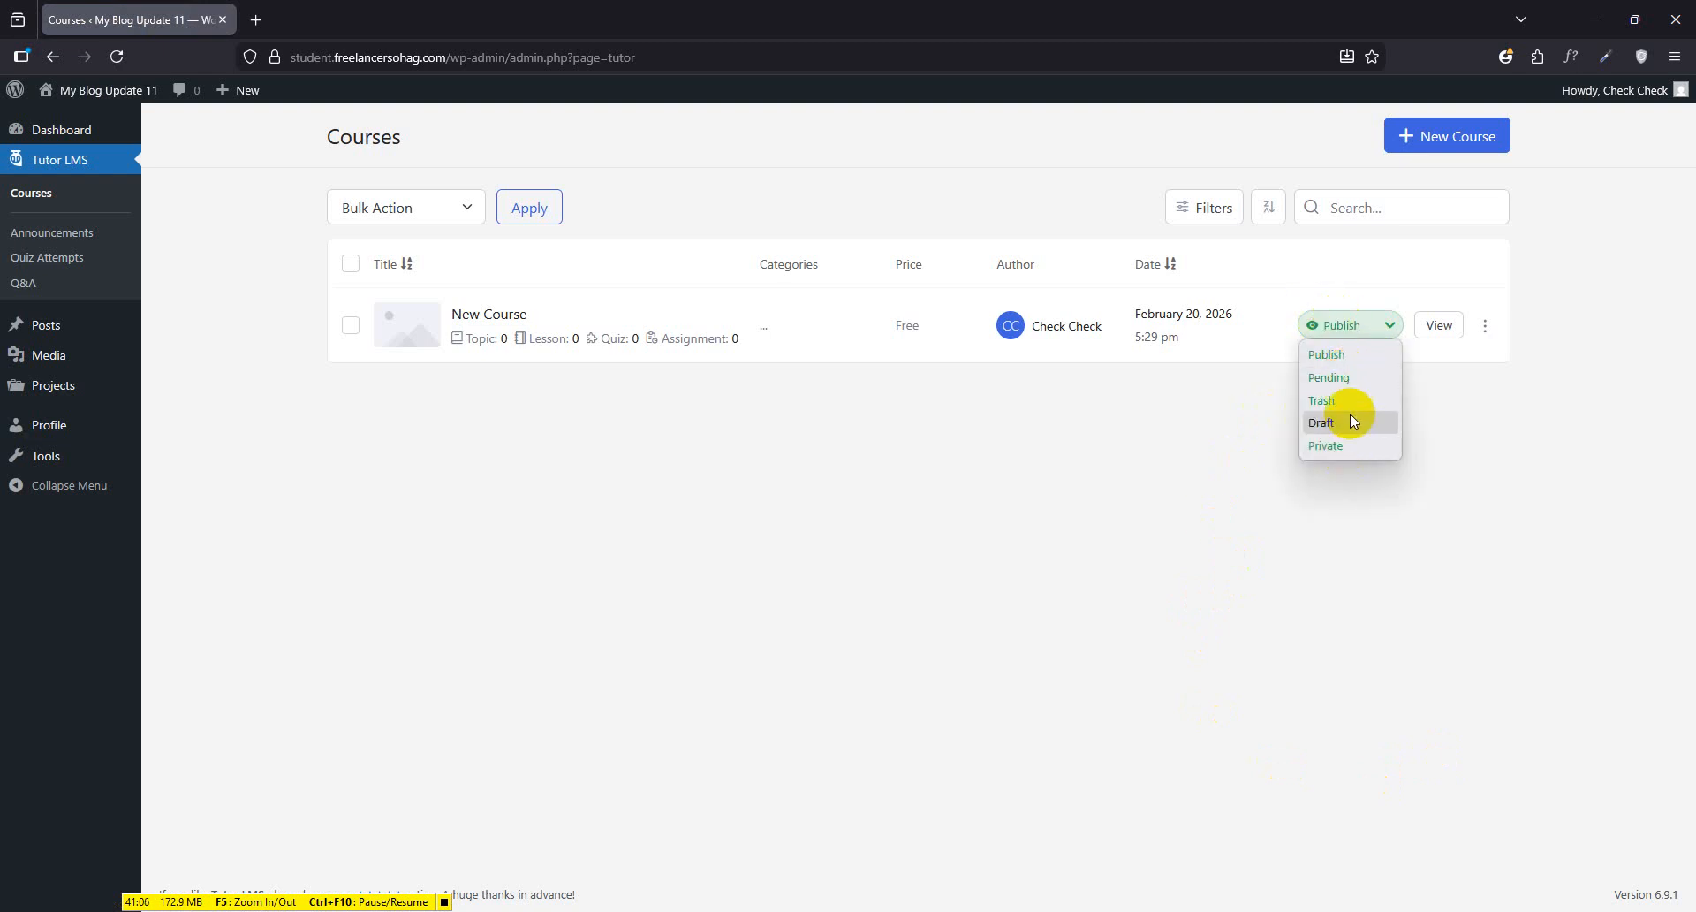
pyautogui.click(1516, 406)
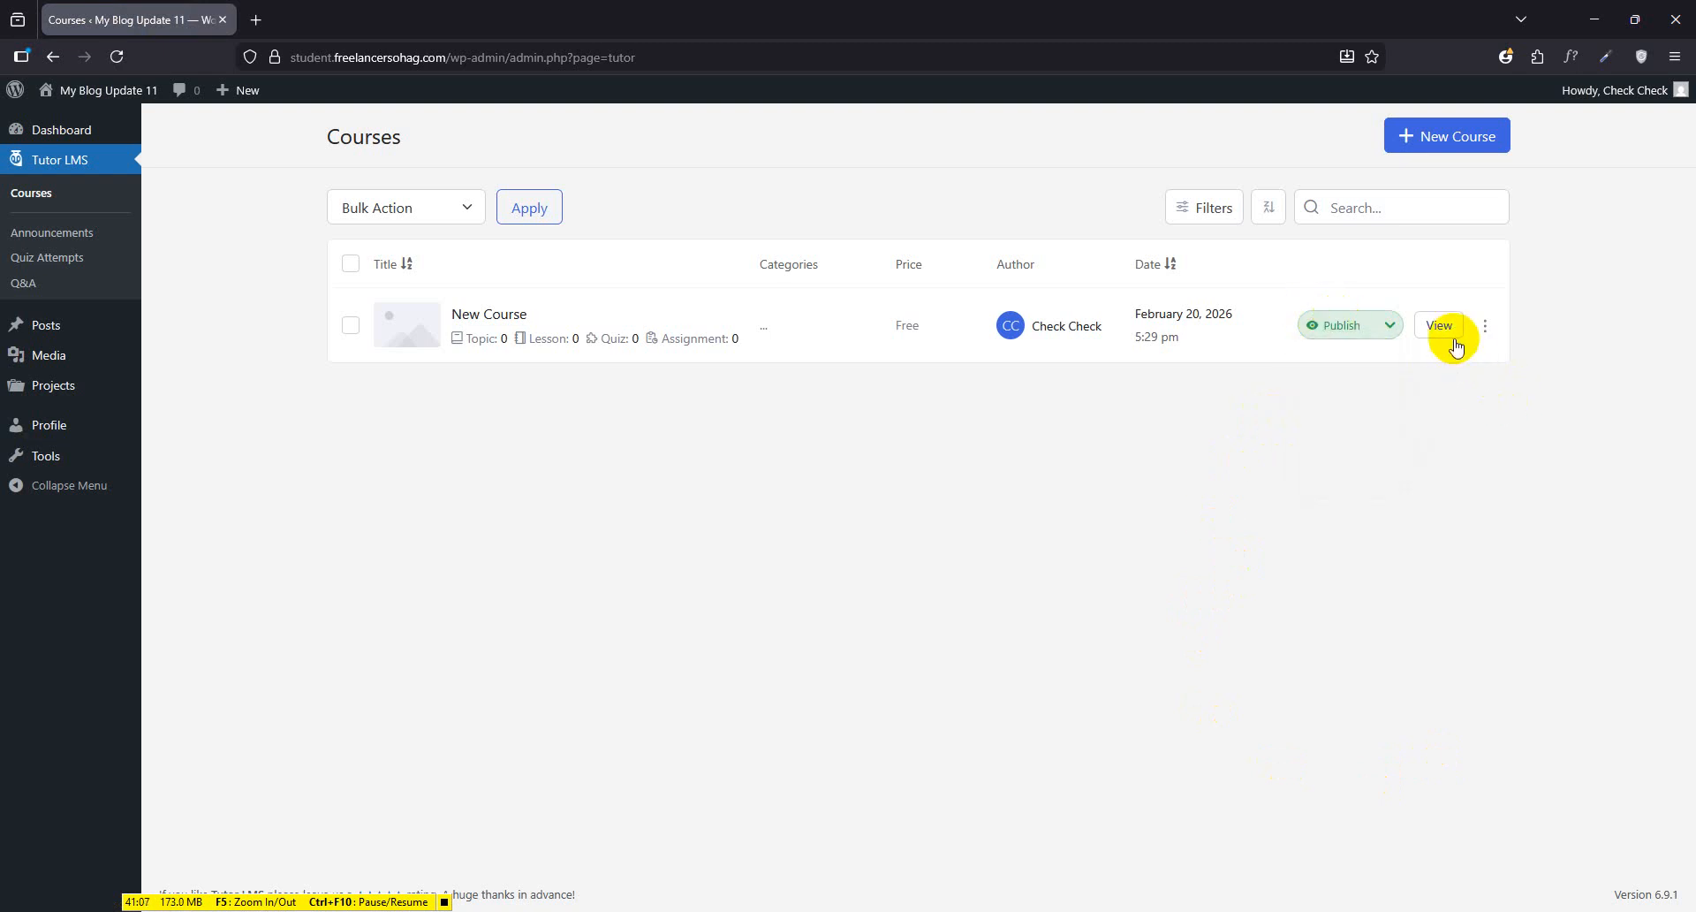
# Recheck the status options of New Course and return to the admin's Tutor LMS settings
pyautogui.click(1337, 341)
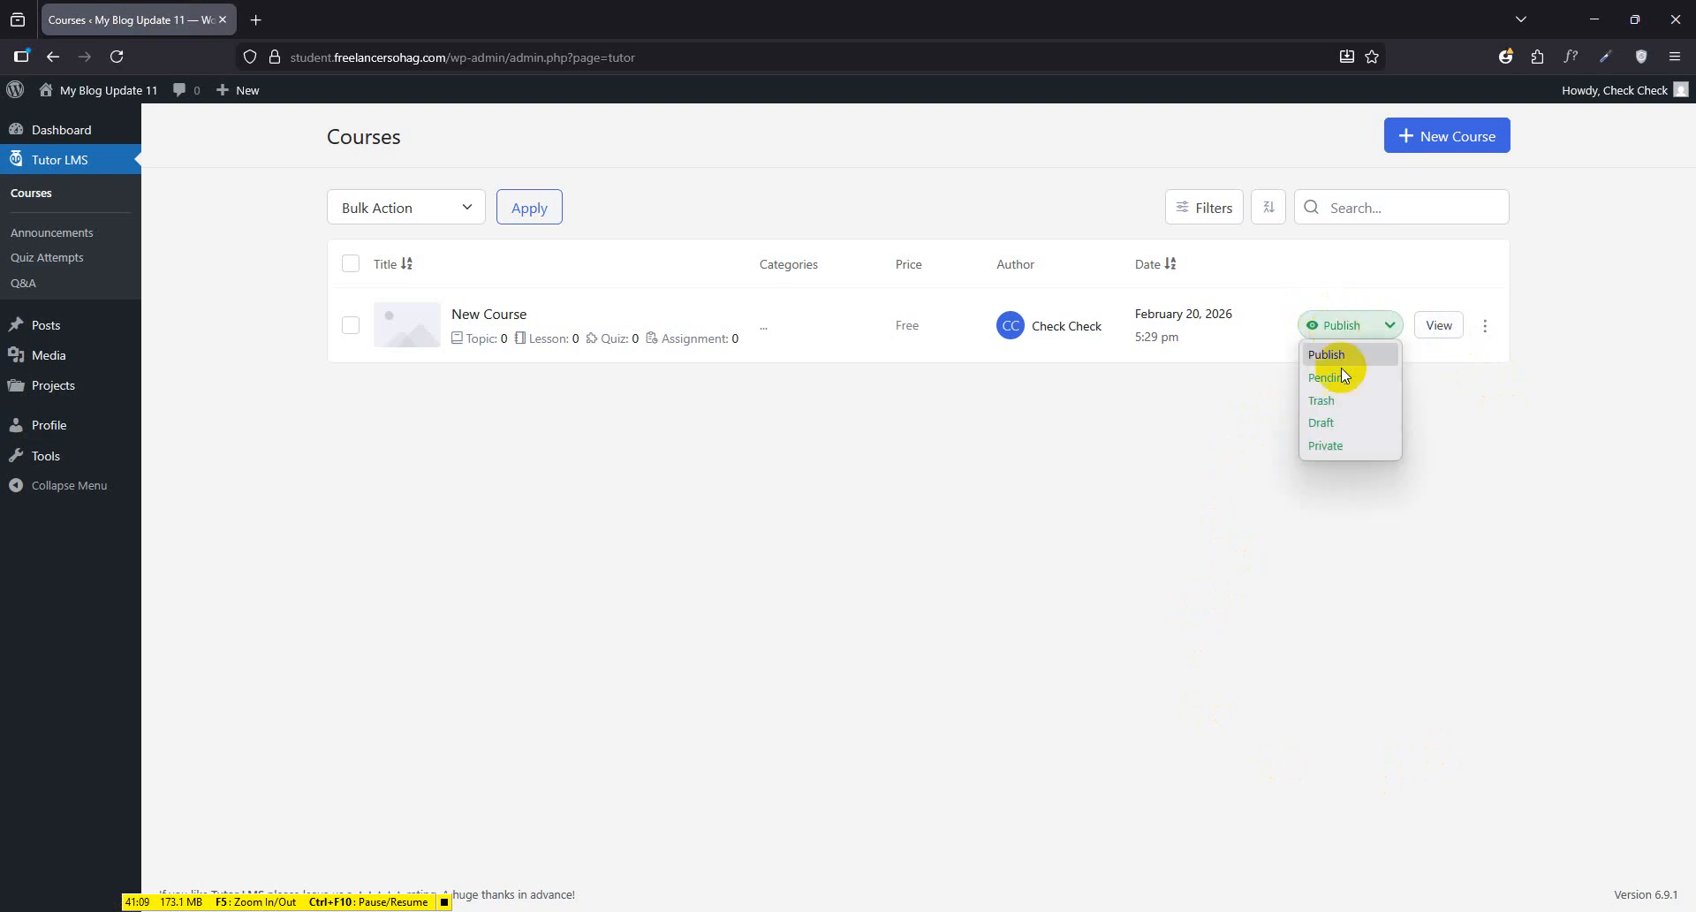
pyautogui.click(1498, 421)
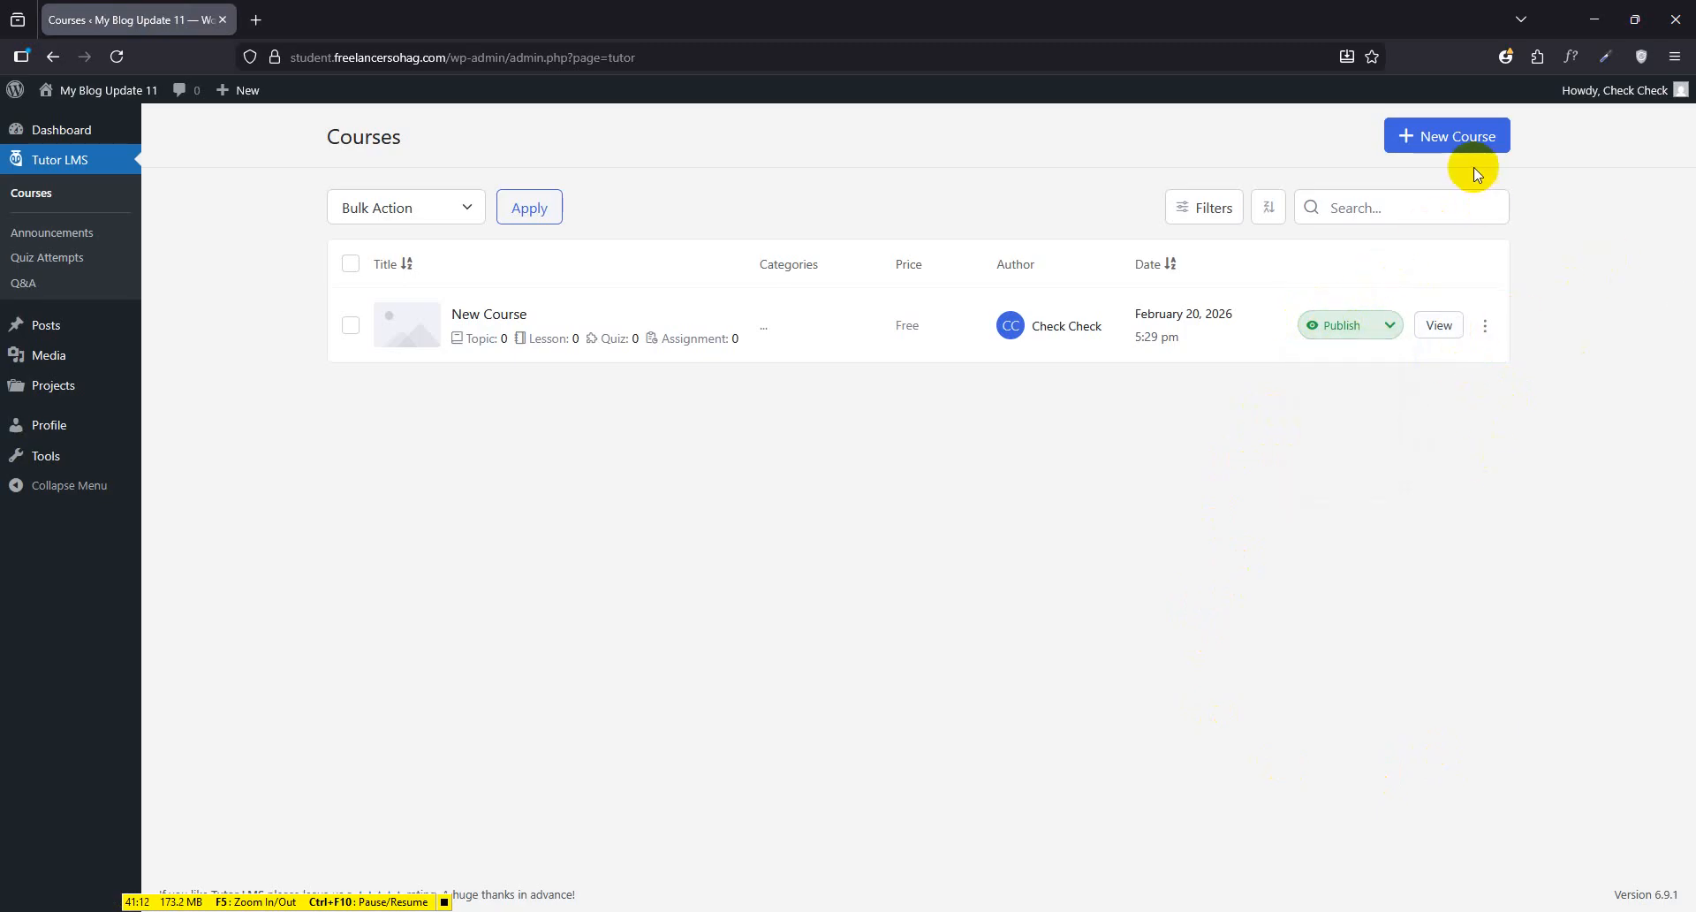
pyautogui.click(1595, 18)
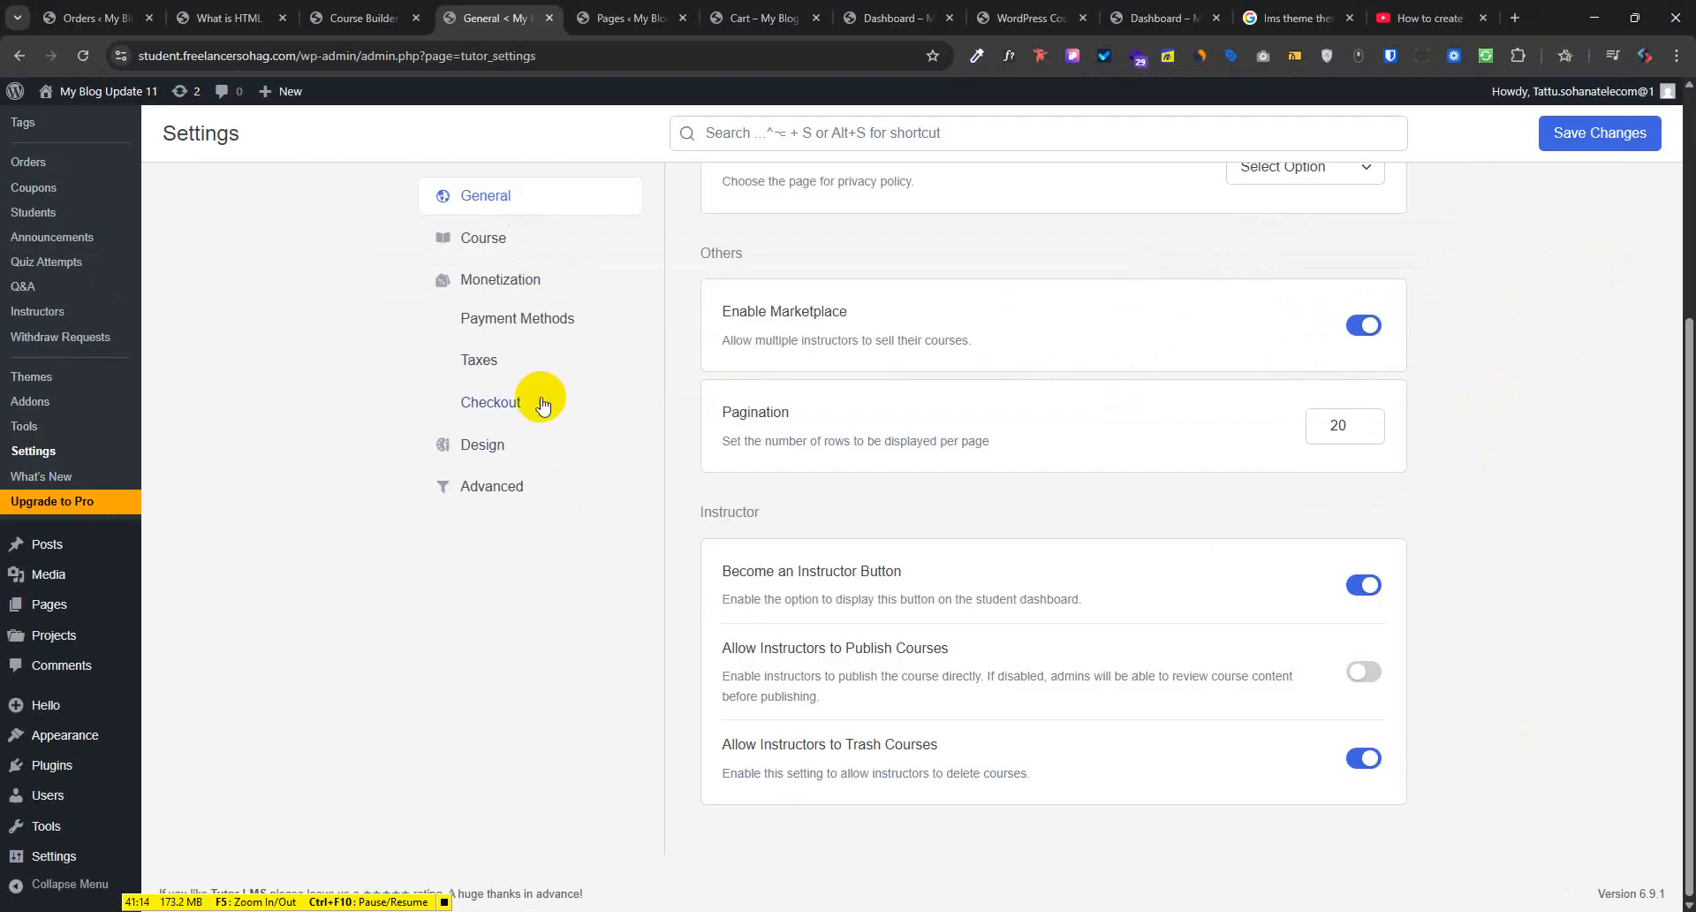
# Open the Course settings, review Course Visibility and glance at the WordPress Courese editor
pyautogui.click(475, 227)
pyautogui.scroll(5, 1135, 574)
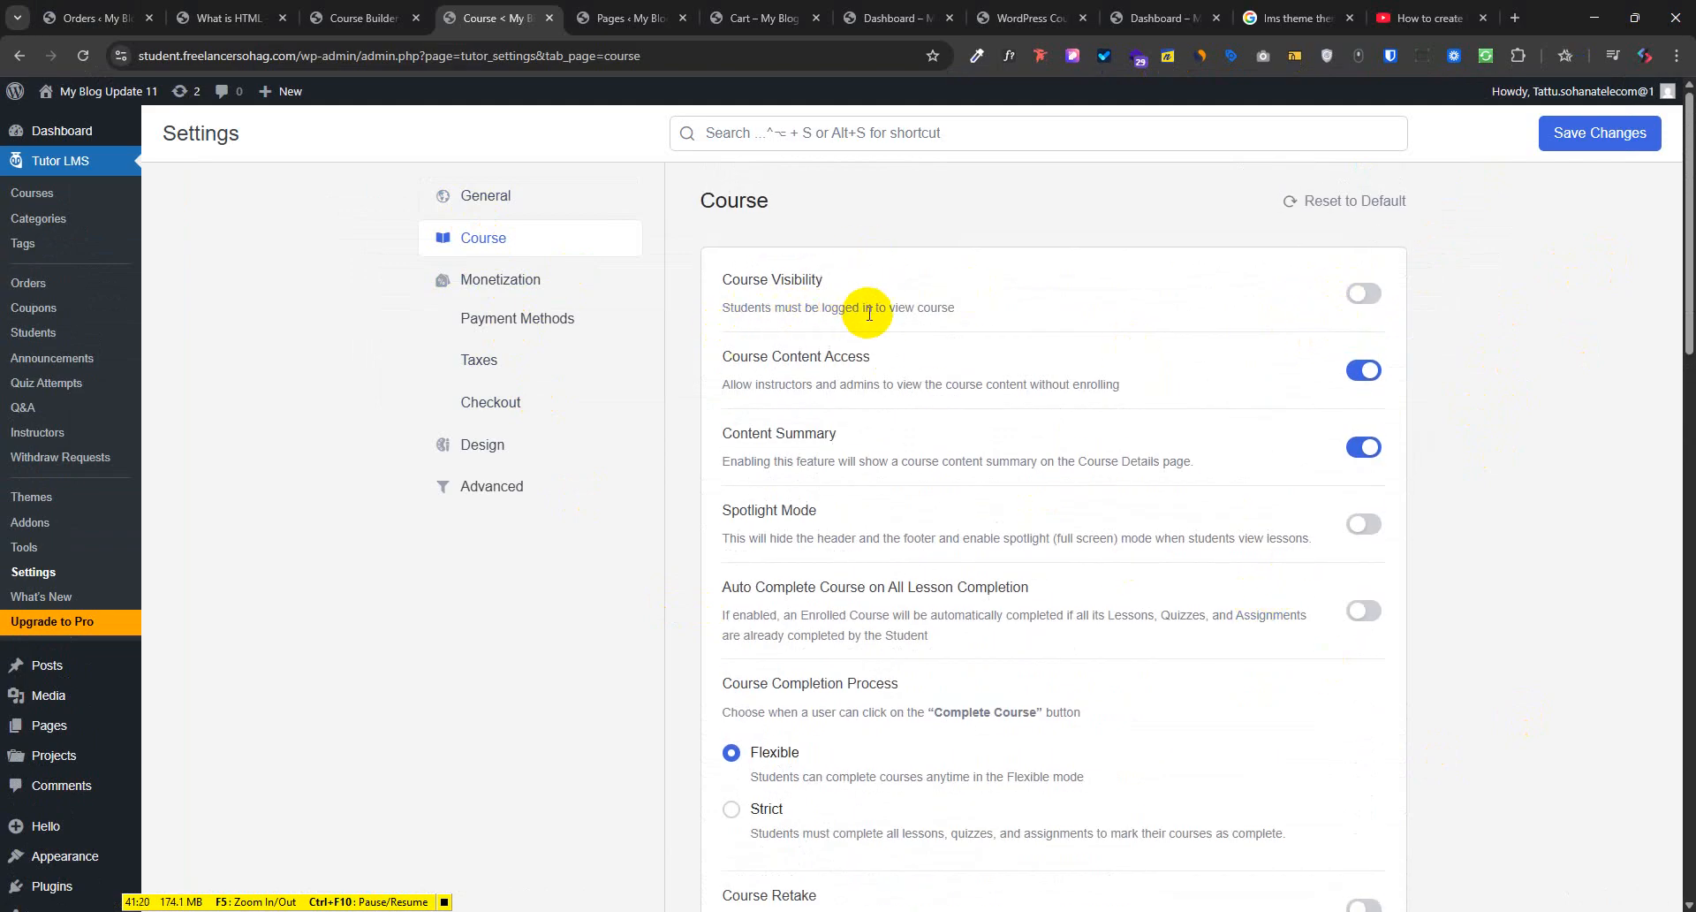
pyautogui.moveTo(942, 310); pyautogui.dragTo(955, 309)
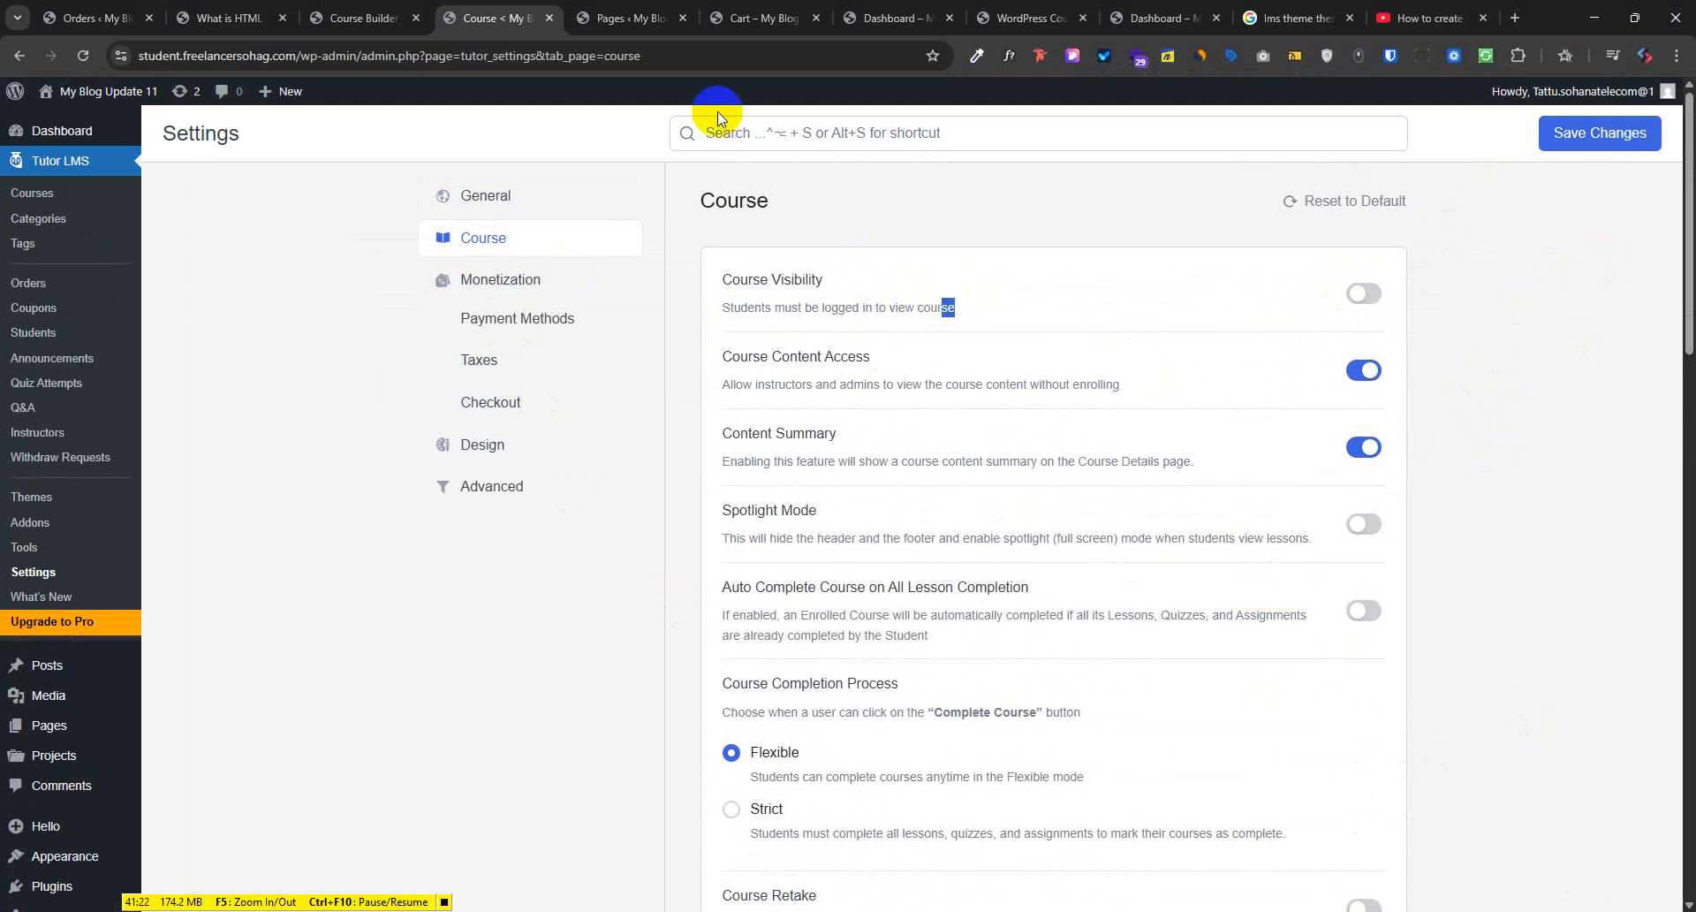
pyautogui.click(364, 18)
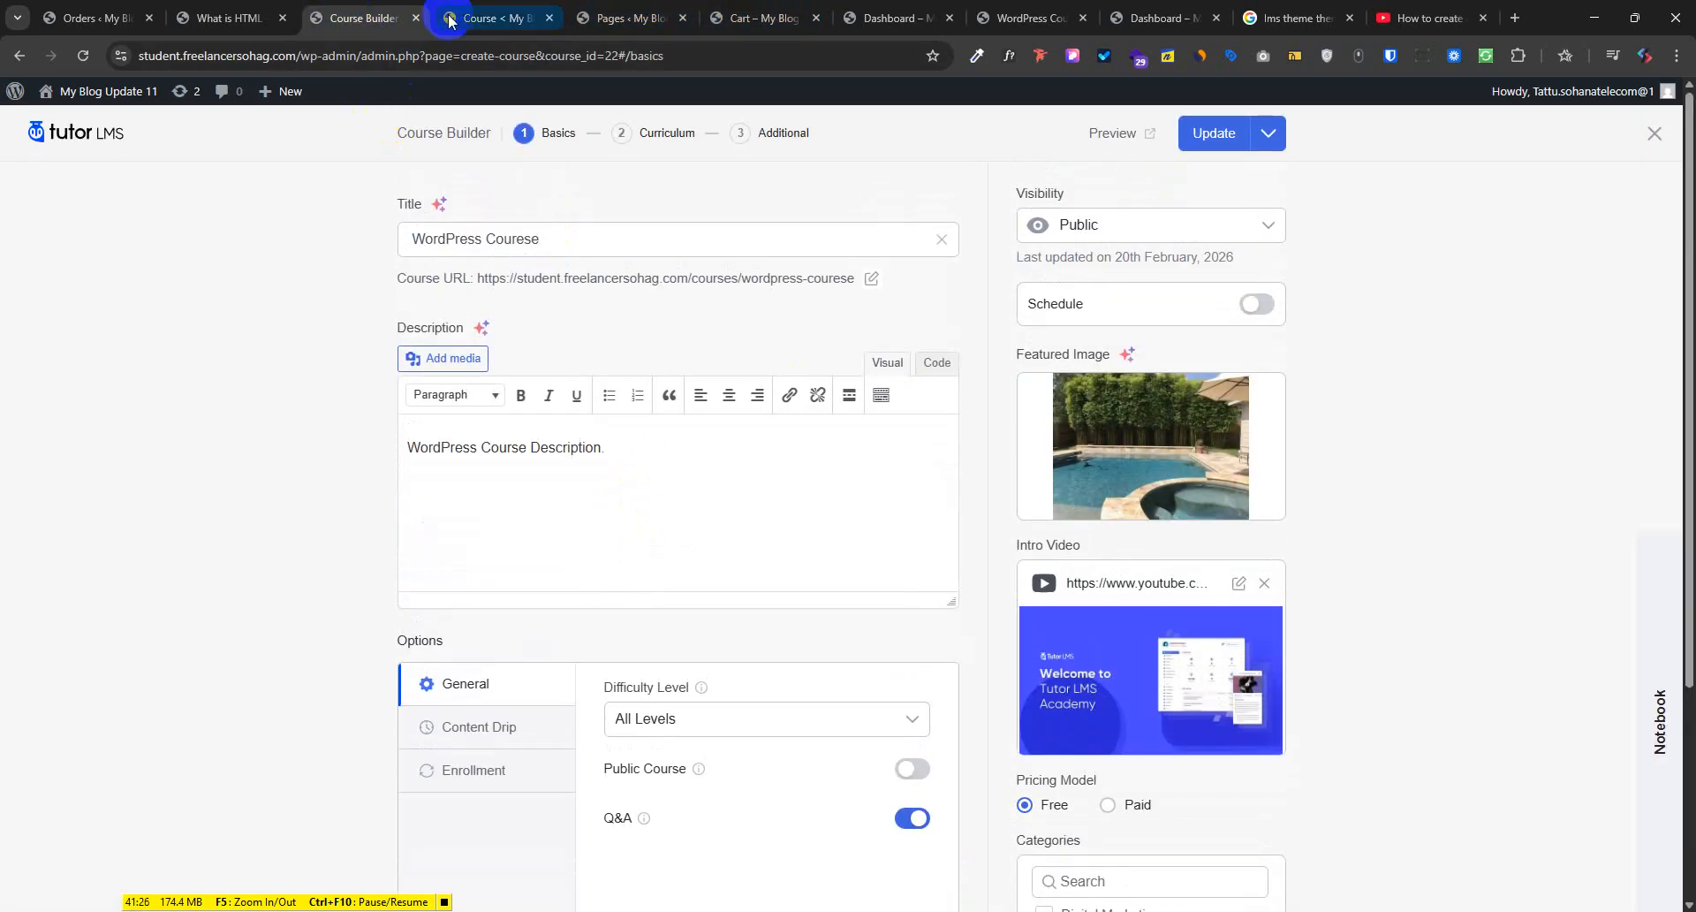
pyautogui.click(495, 18)
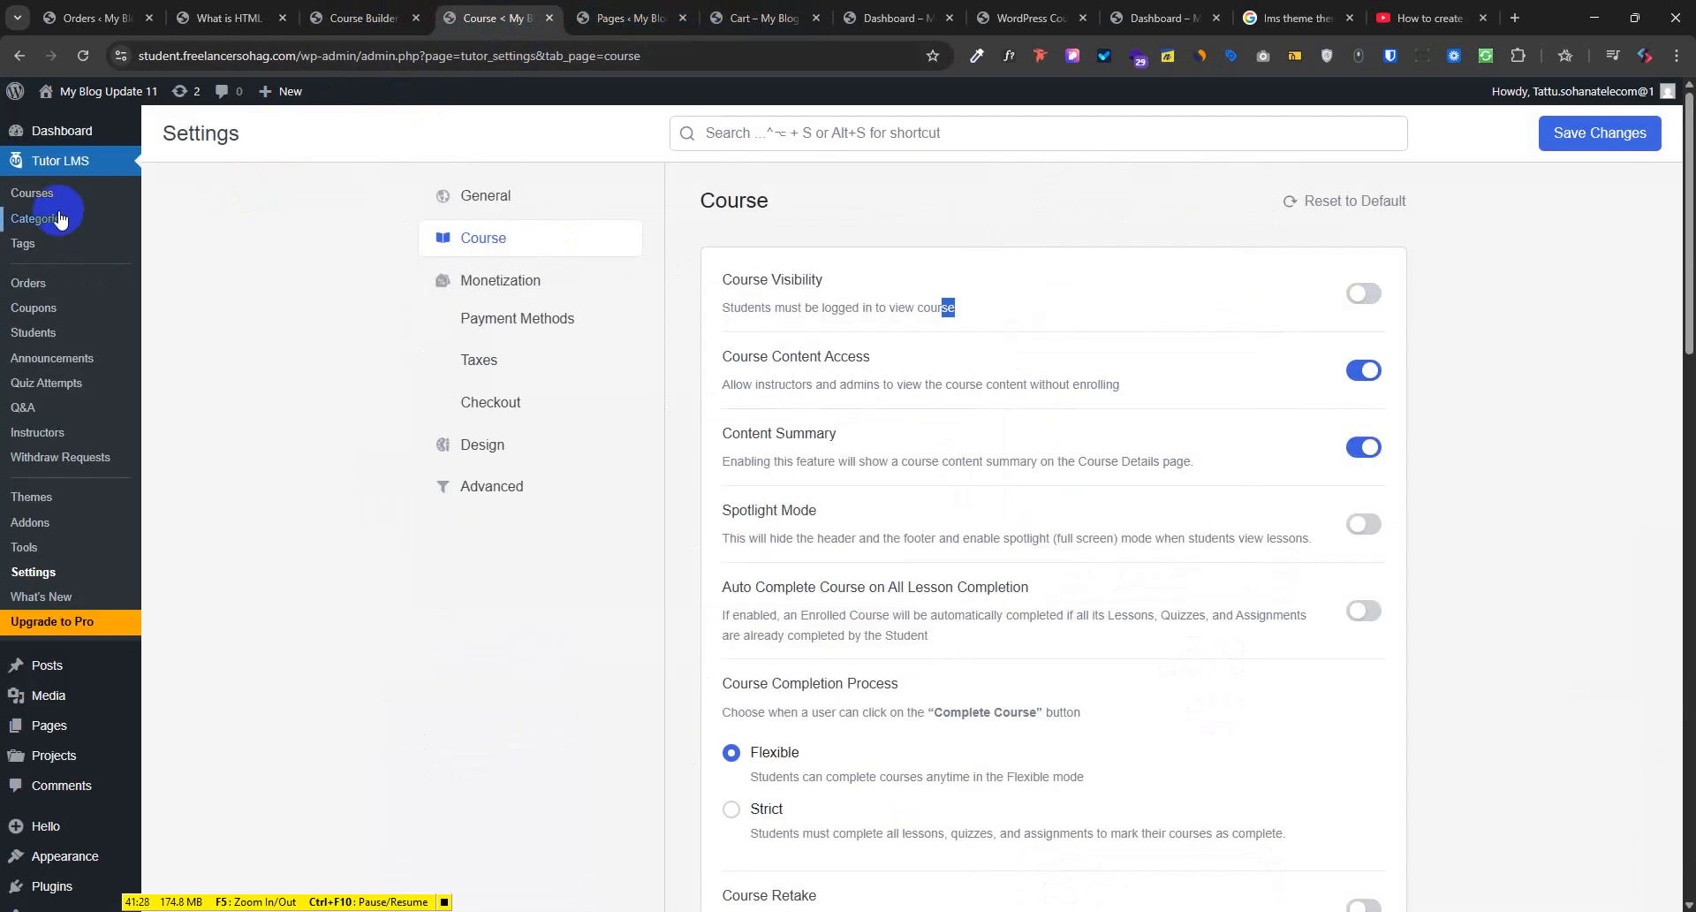
# Open the Tutor LMS course list in a new browser tab placed beside the Course settings tab
pyautogui.rightClick(28, 191)
pyautogui.click(166, 190)
pyautogui.click(720, 13)
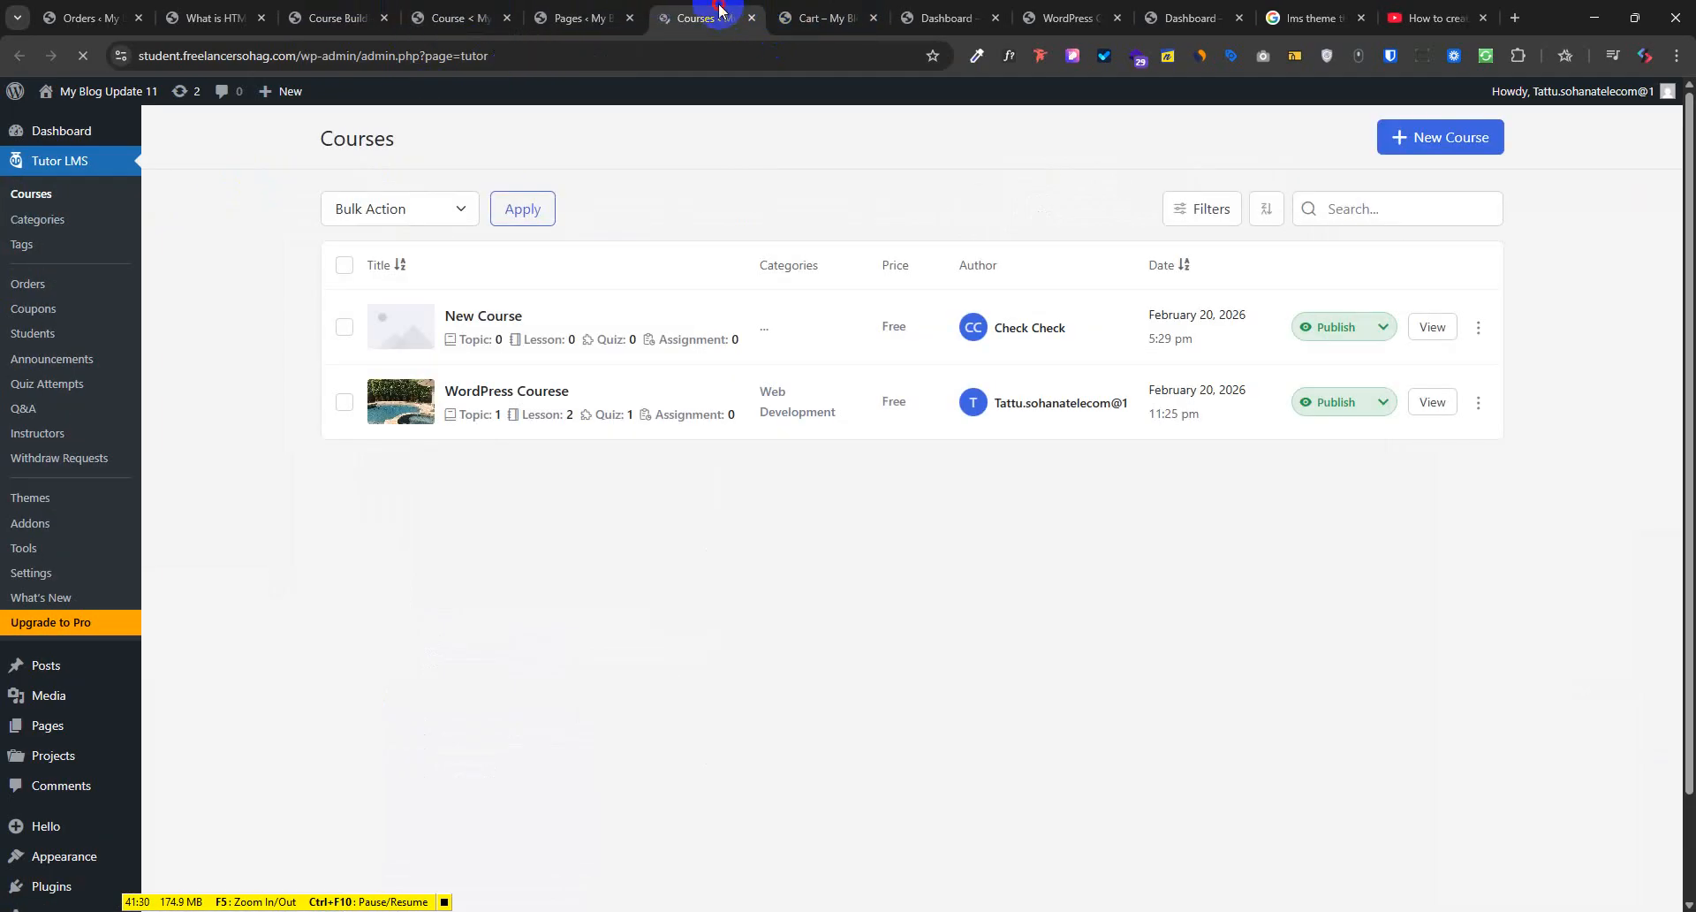
pyautogui.moveTo(720, 13); pyautogui.dragTo(596, 13)
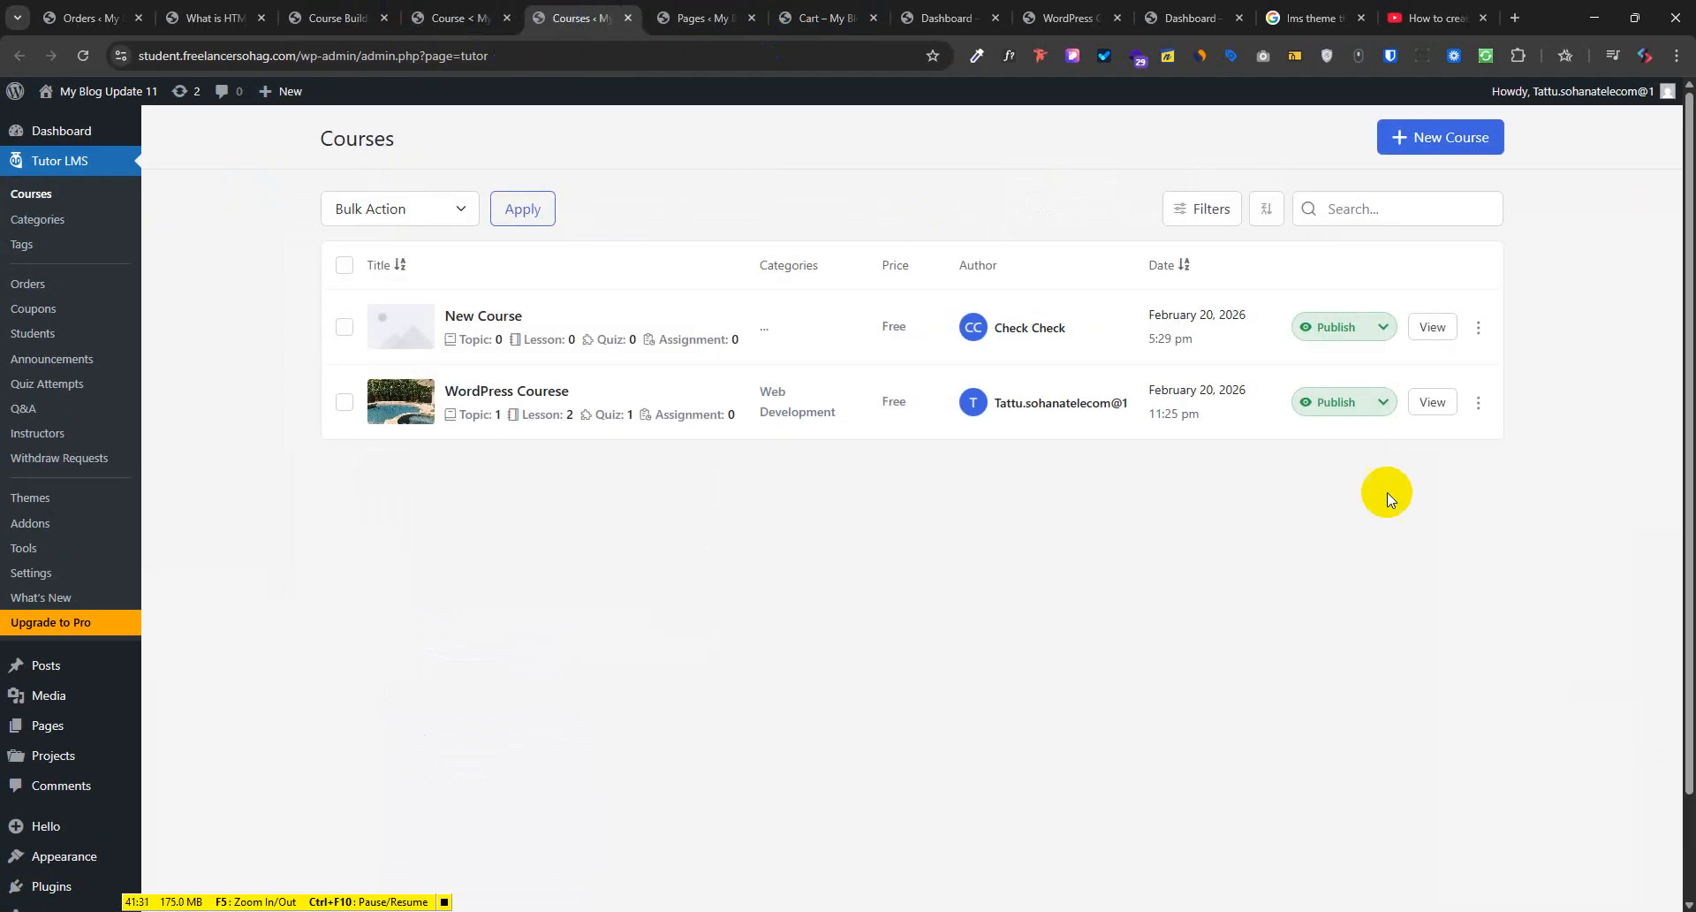
# View the WordPress Courese page and load its copied URL in a new Incognito window
pyautogui.click(1432, 402)
pyautogui.click(641, 60)
pyautogui.hotkey('ctrl', 'c')
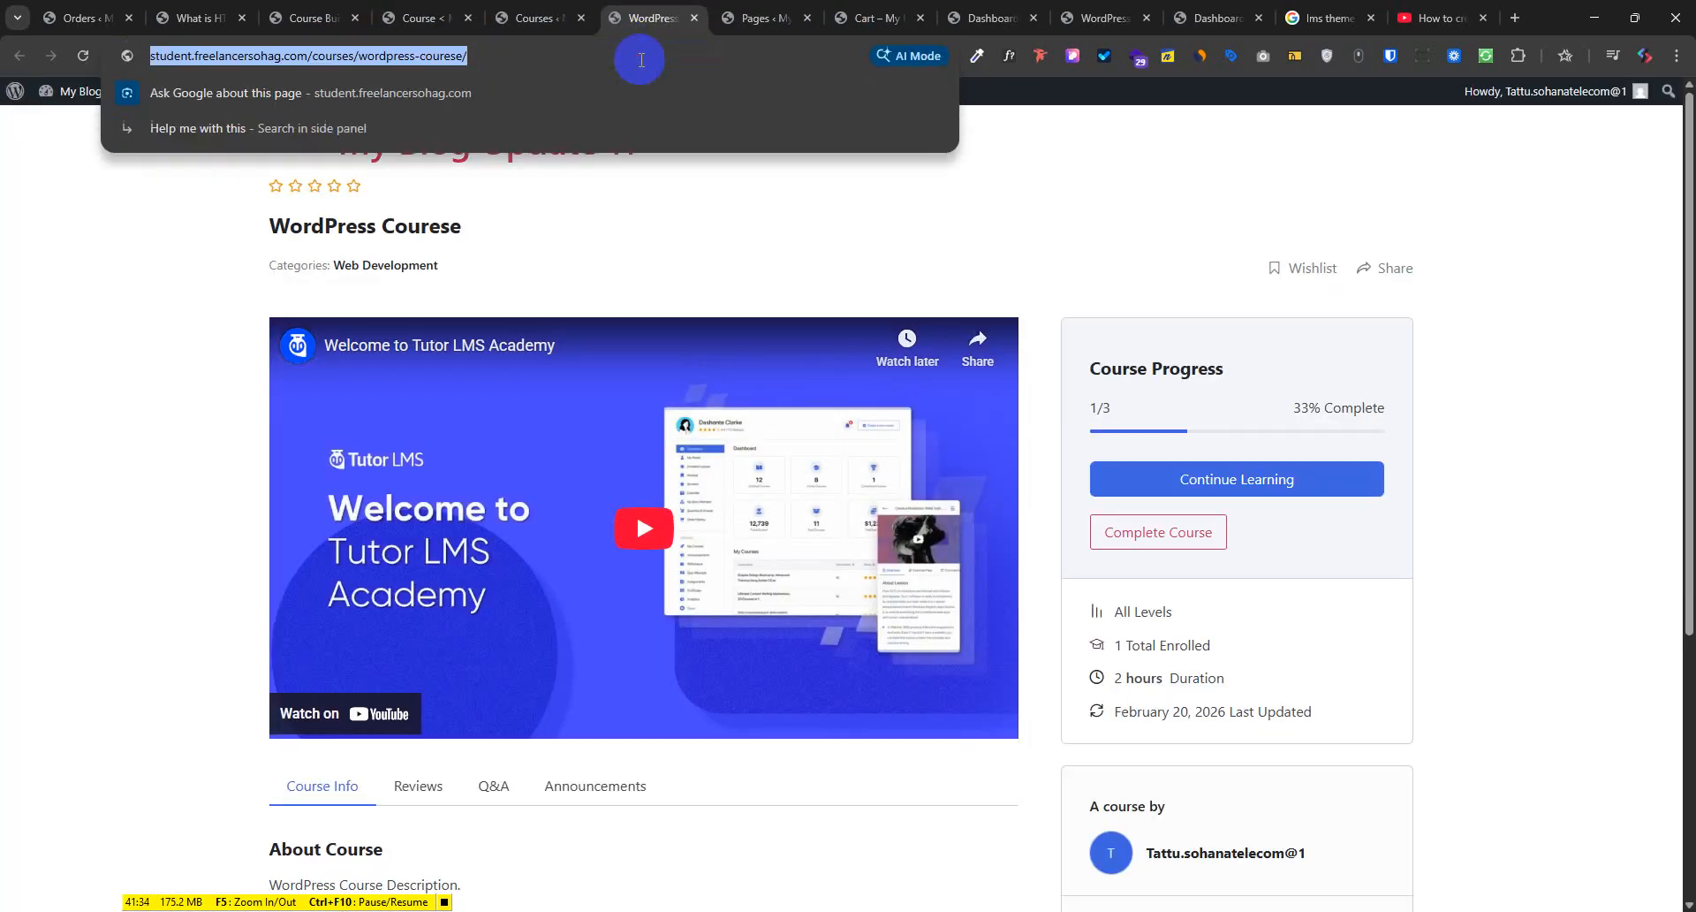
pyautogui.click(1676, 56)
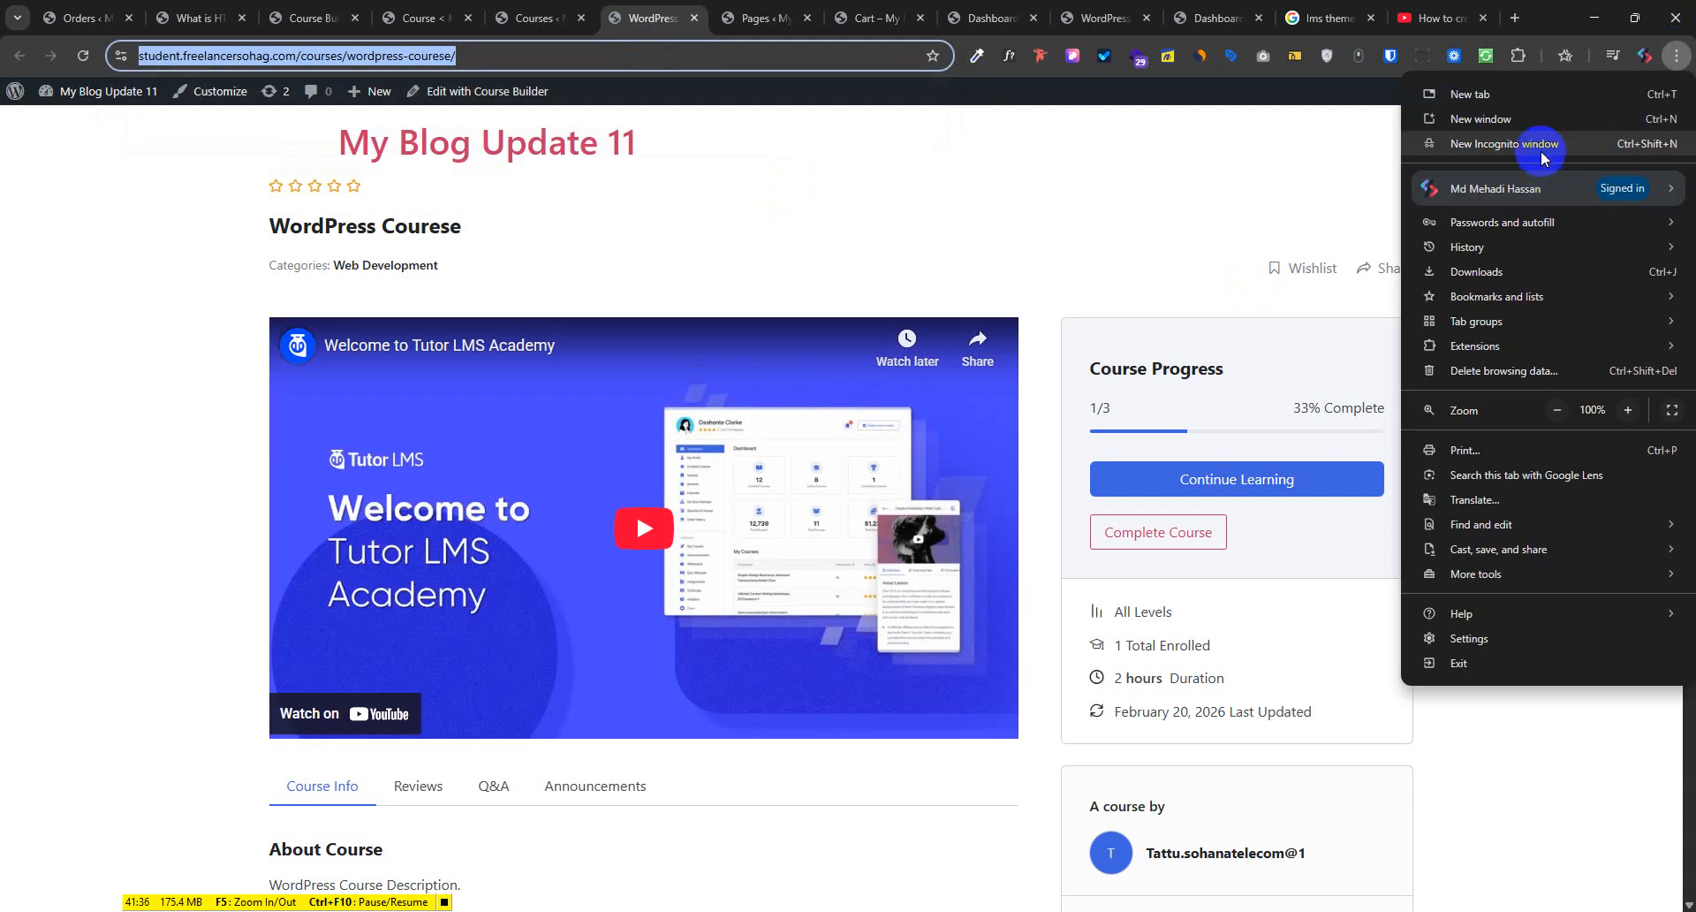
pyautogui.click(1606, 152)
pyautogui.hotkey('ctrl', 'v')
pyautogui.press('Return')
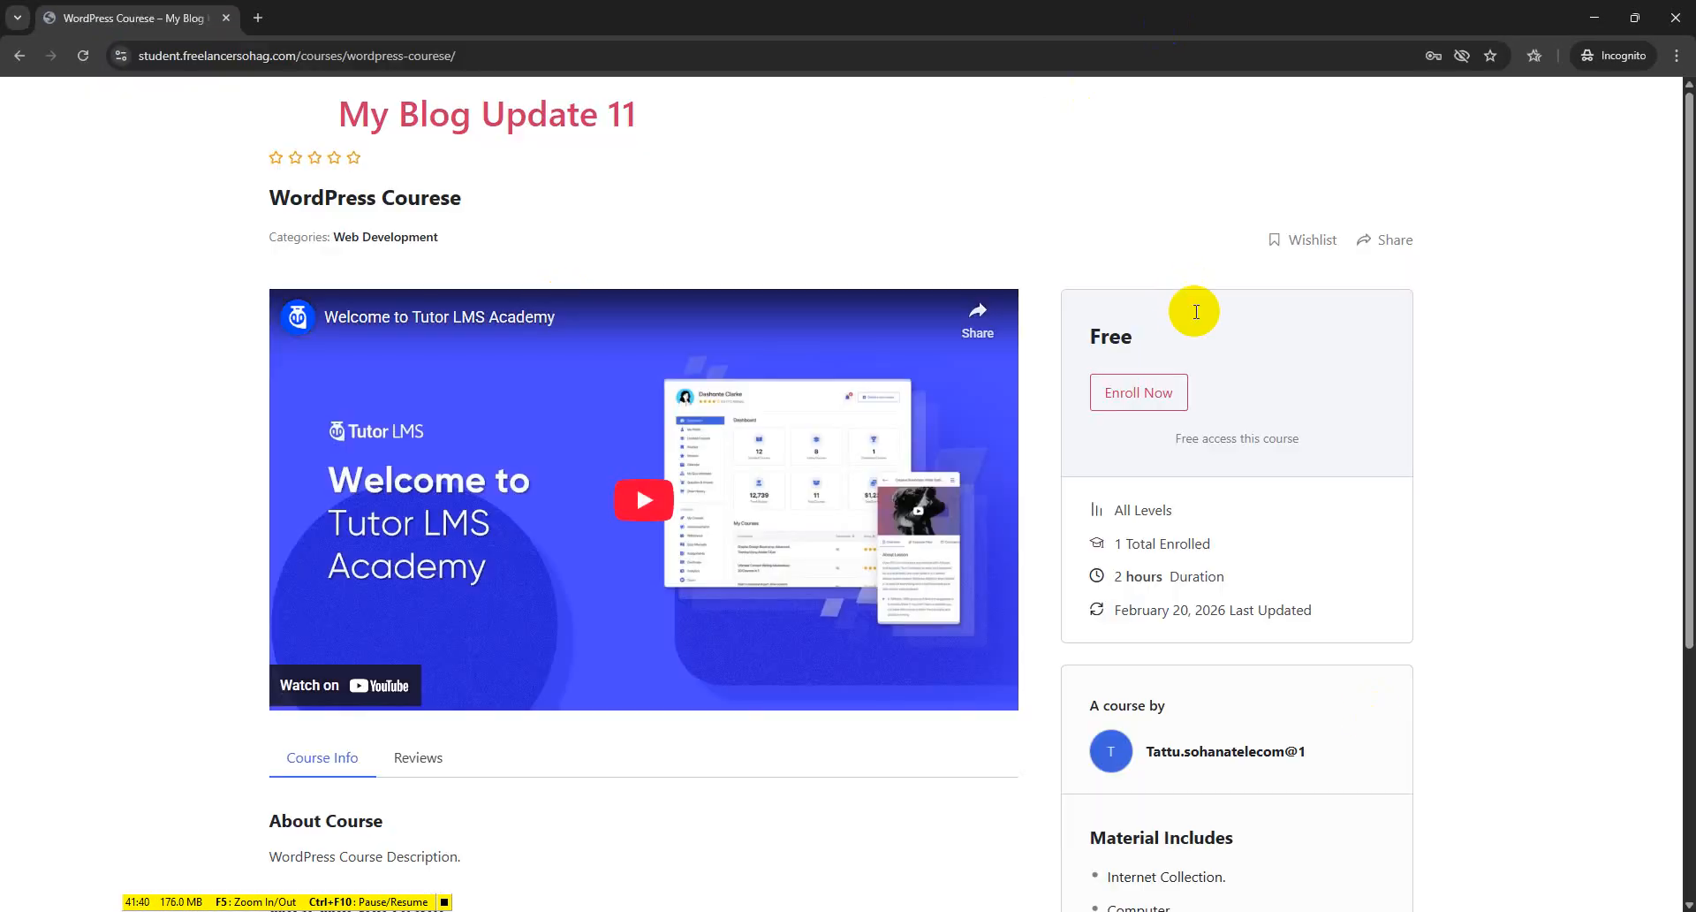
# Try to enroll in WordPress Courese as a logged-out visitor and examine the sign-in form's username, password and registration options
pyautogui.scroll(-4, 993, 575)
pyautogui.scroll(1, 1250, 733)
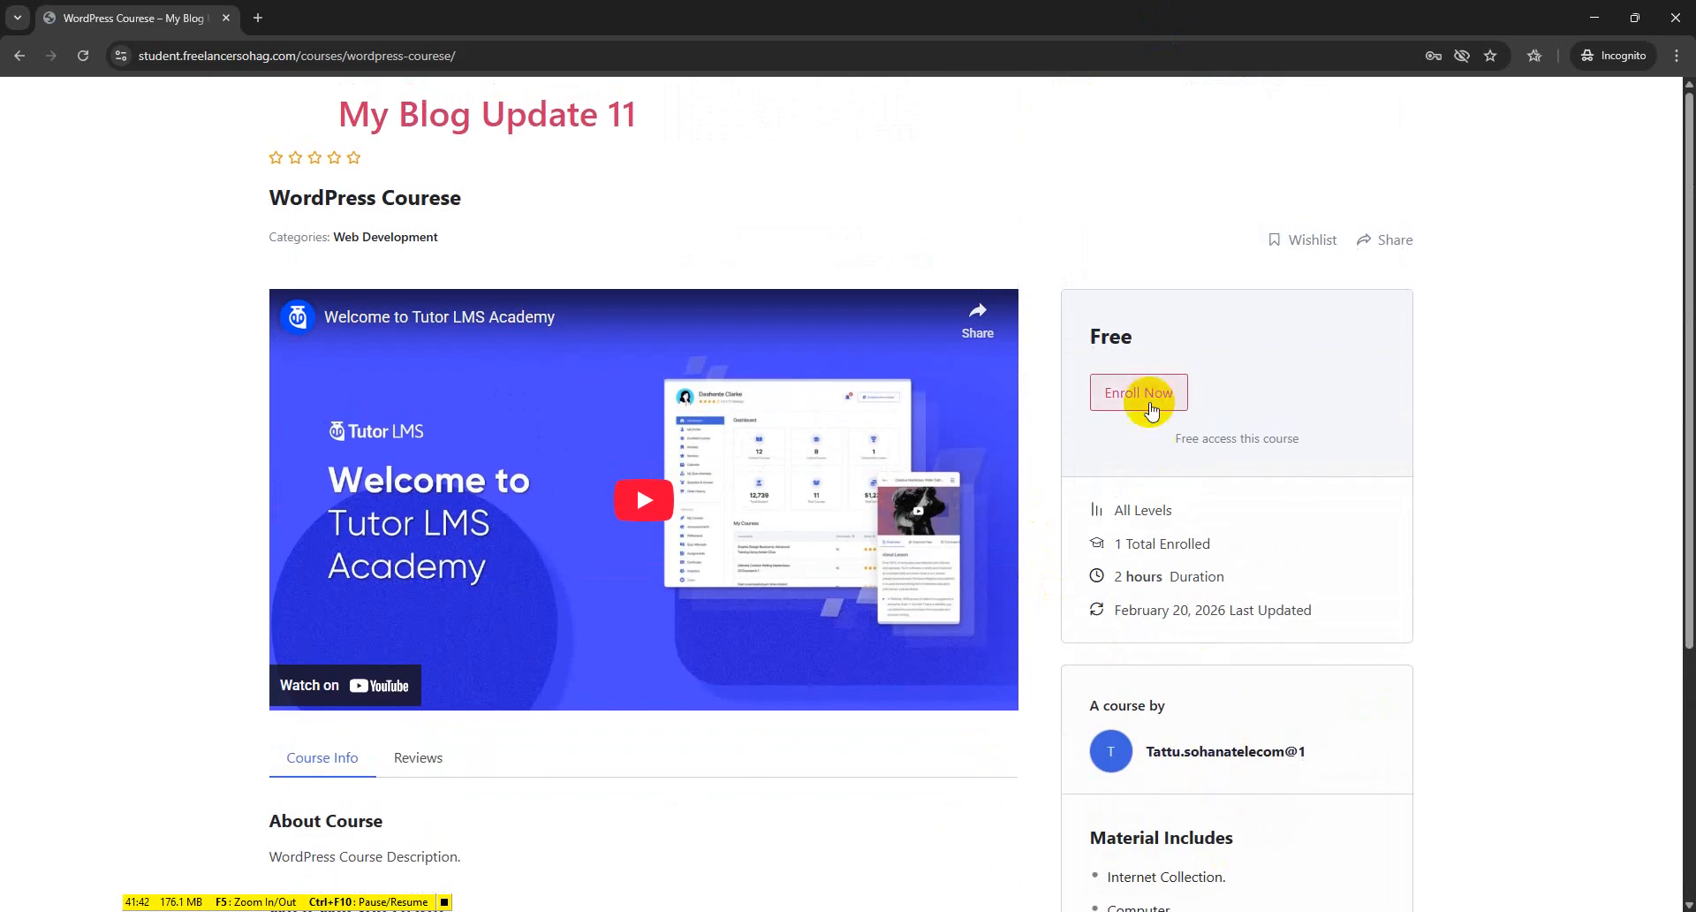
pyautogui.click(1151, 398)
pyautogui.click(705, 416)
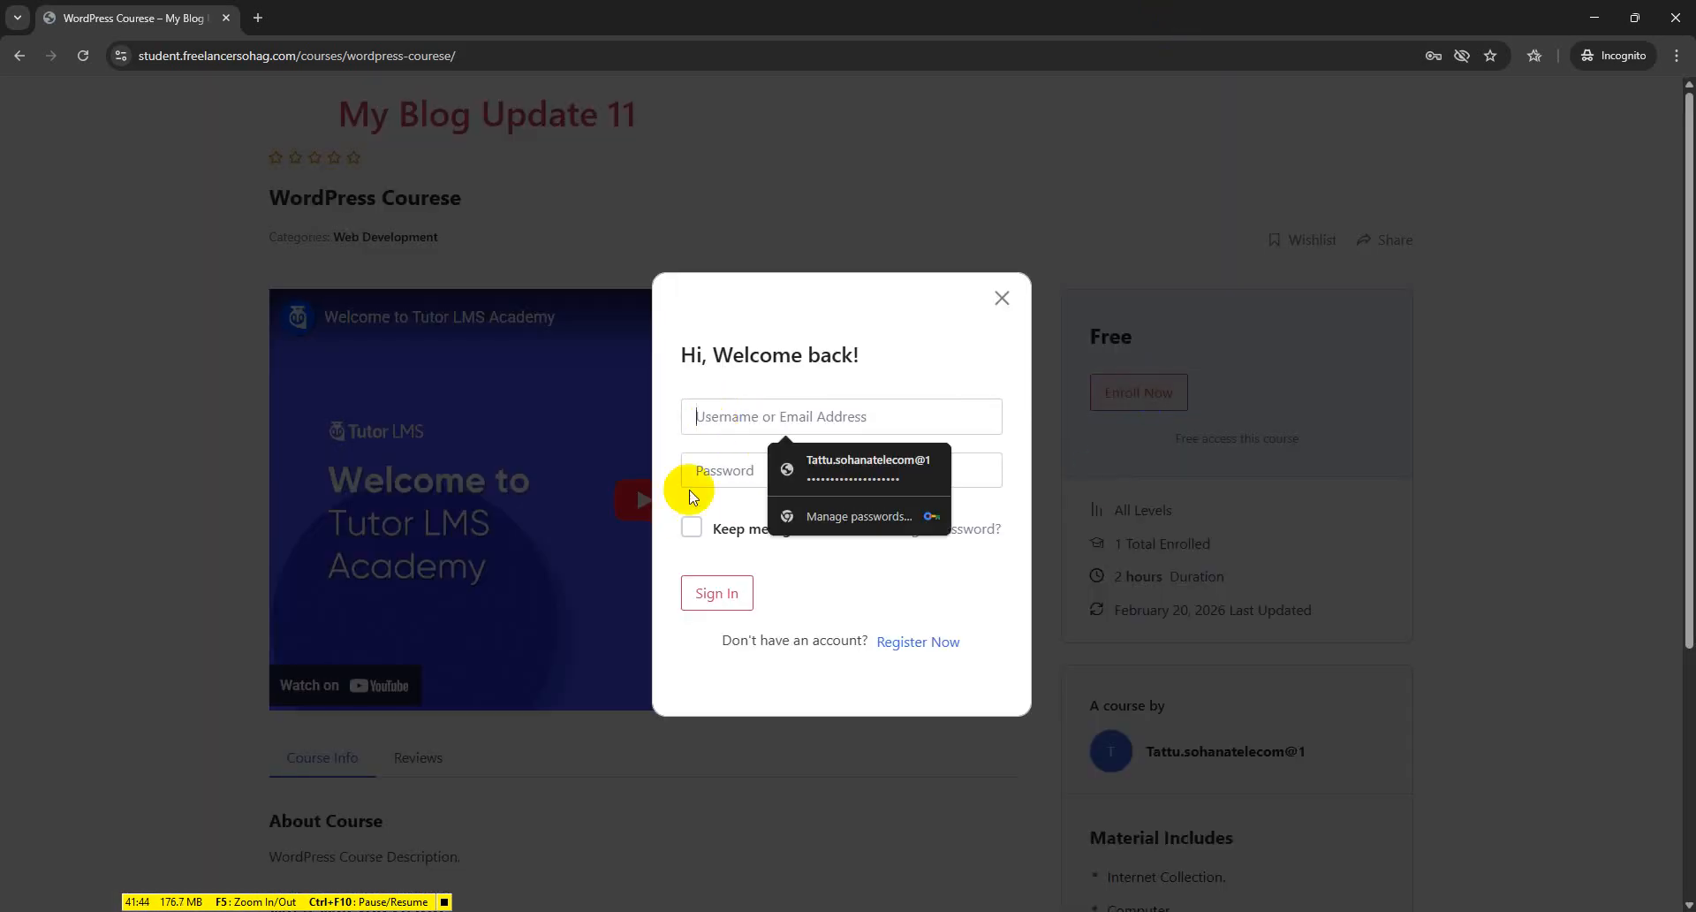
pyautogui.click(720, 466)
pyautogui.click(747, 422)
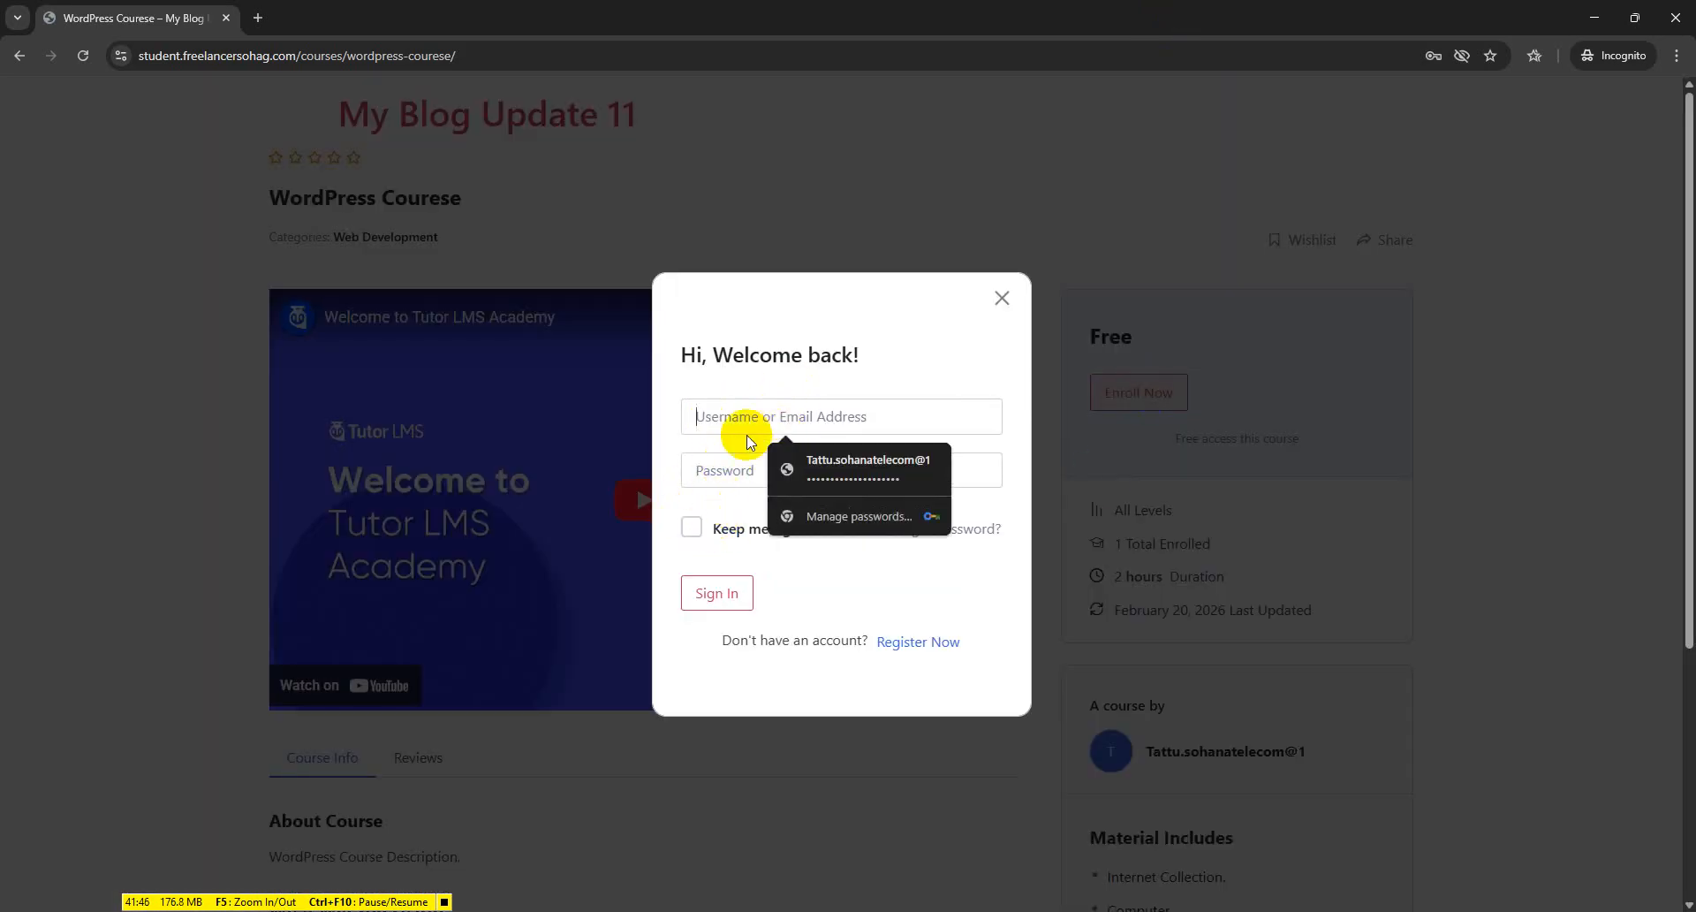
pyautogui.click(719, 467)
pyautogui.click(749, 413)
pyautogui.click(717, 468)
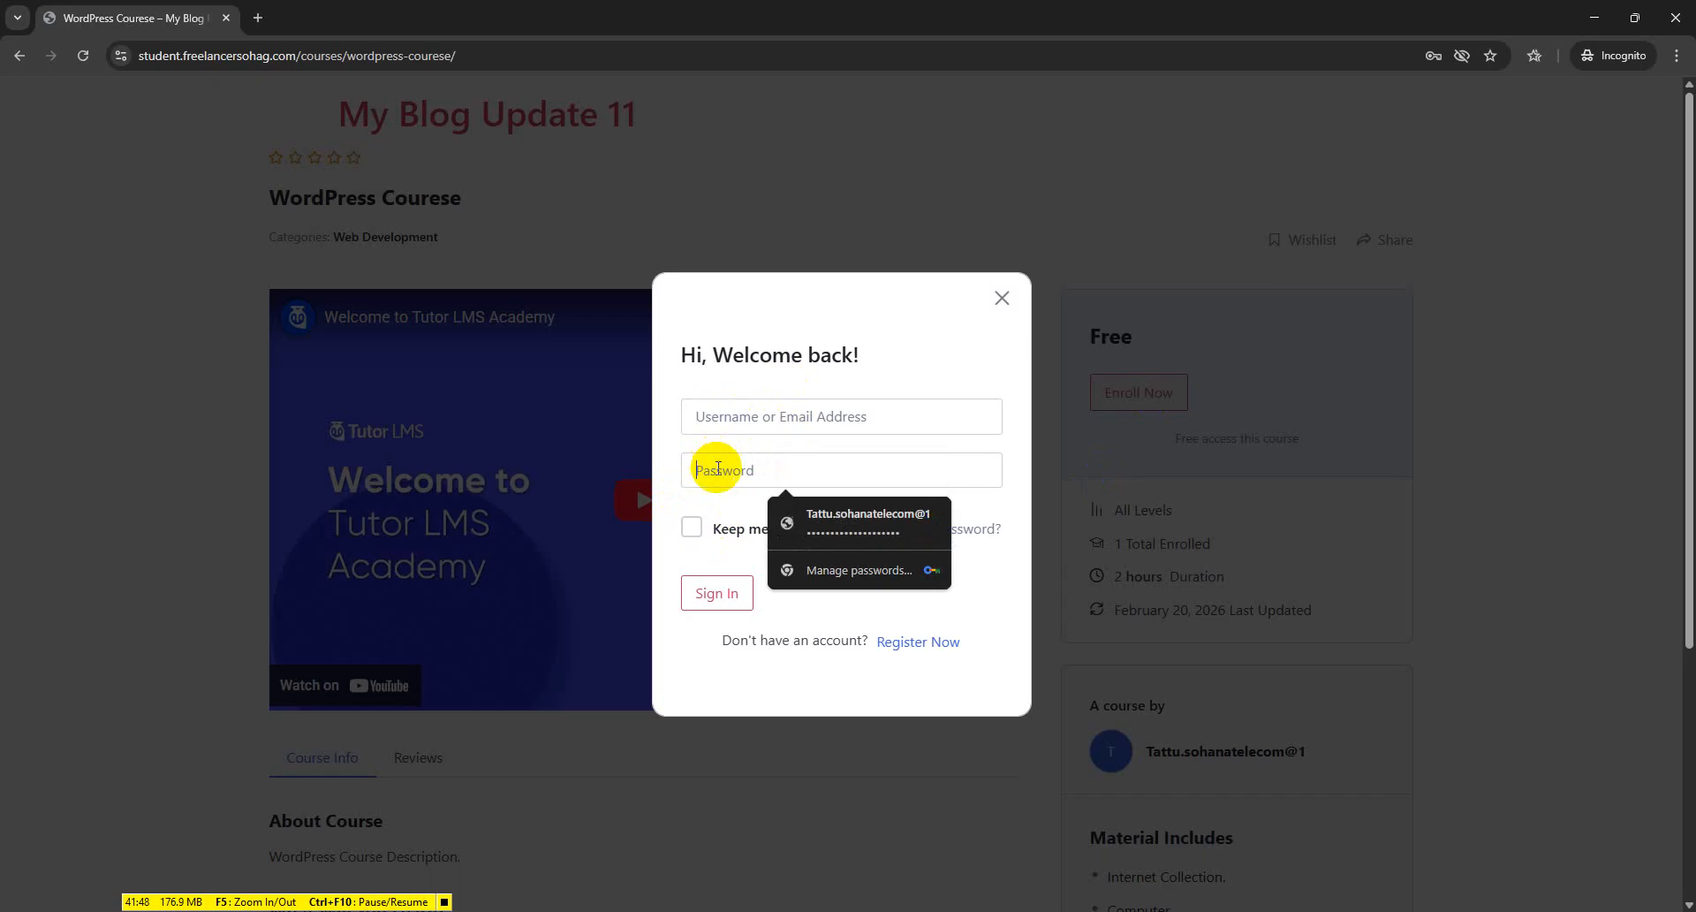
pyautogui.click(746, 420)
pyautogui.click(711, 477)
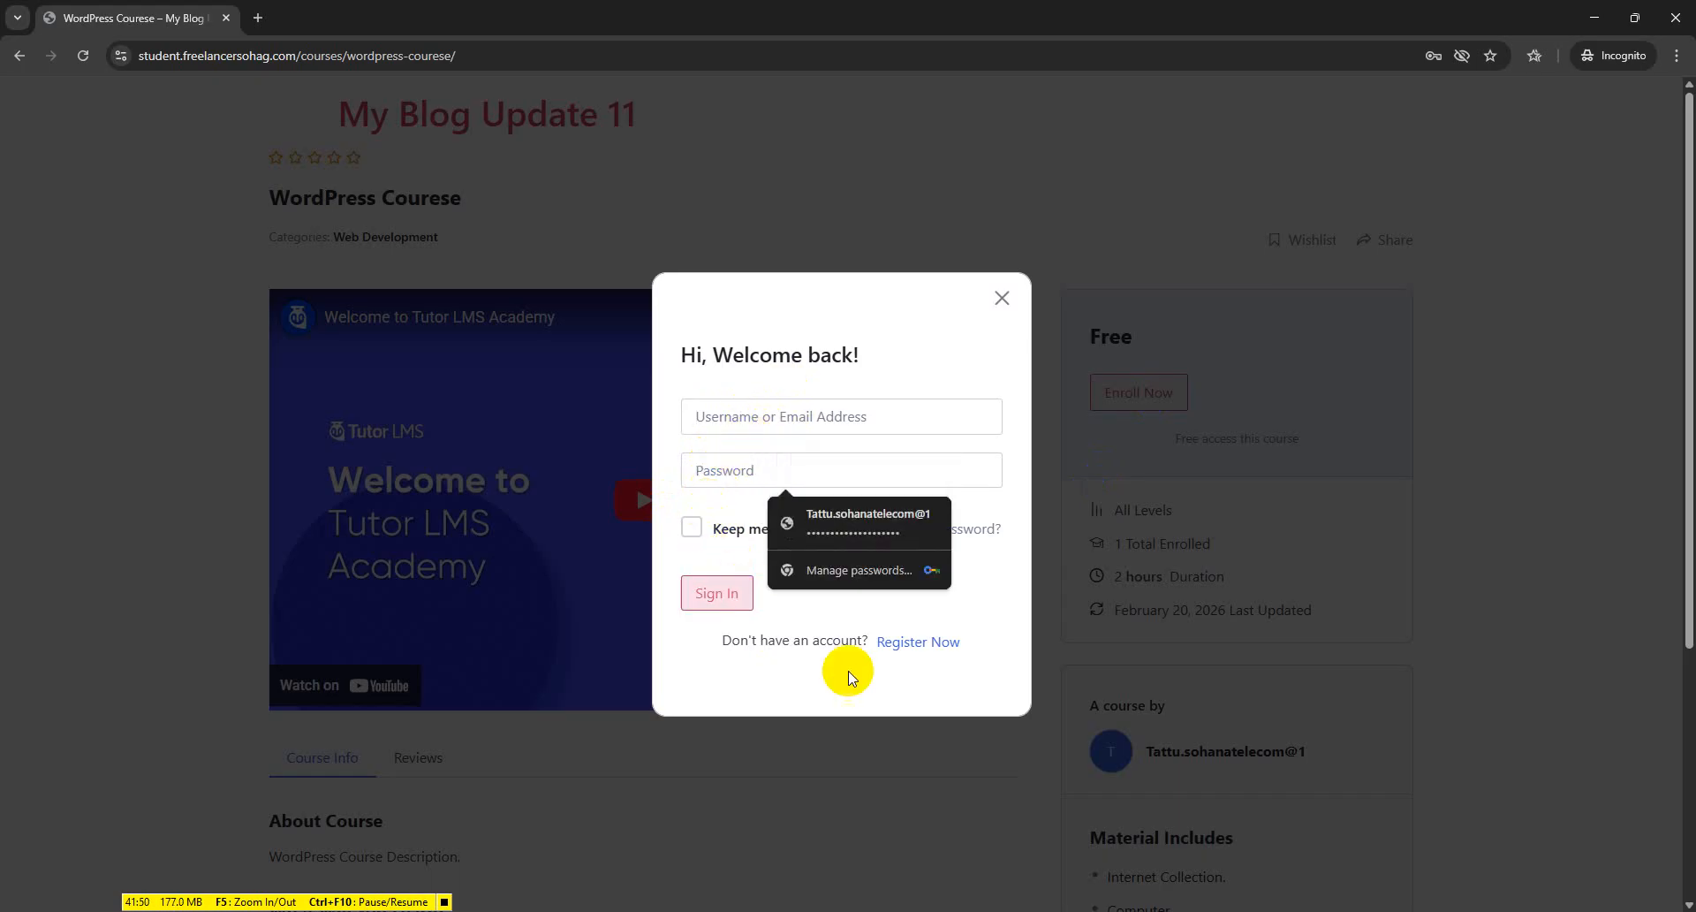
pyautogui.click(908, 619)
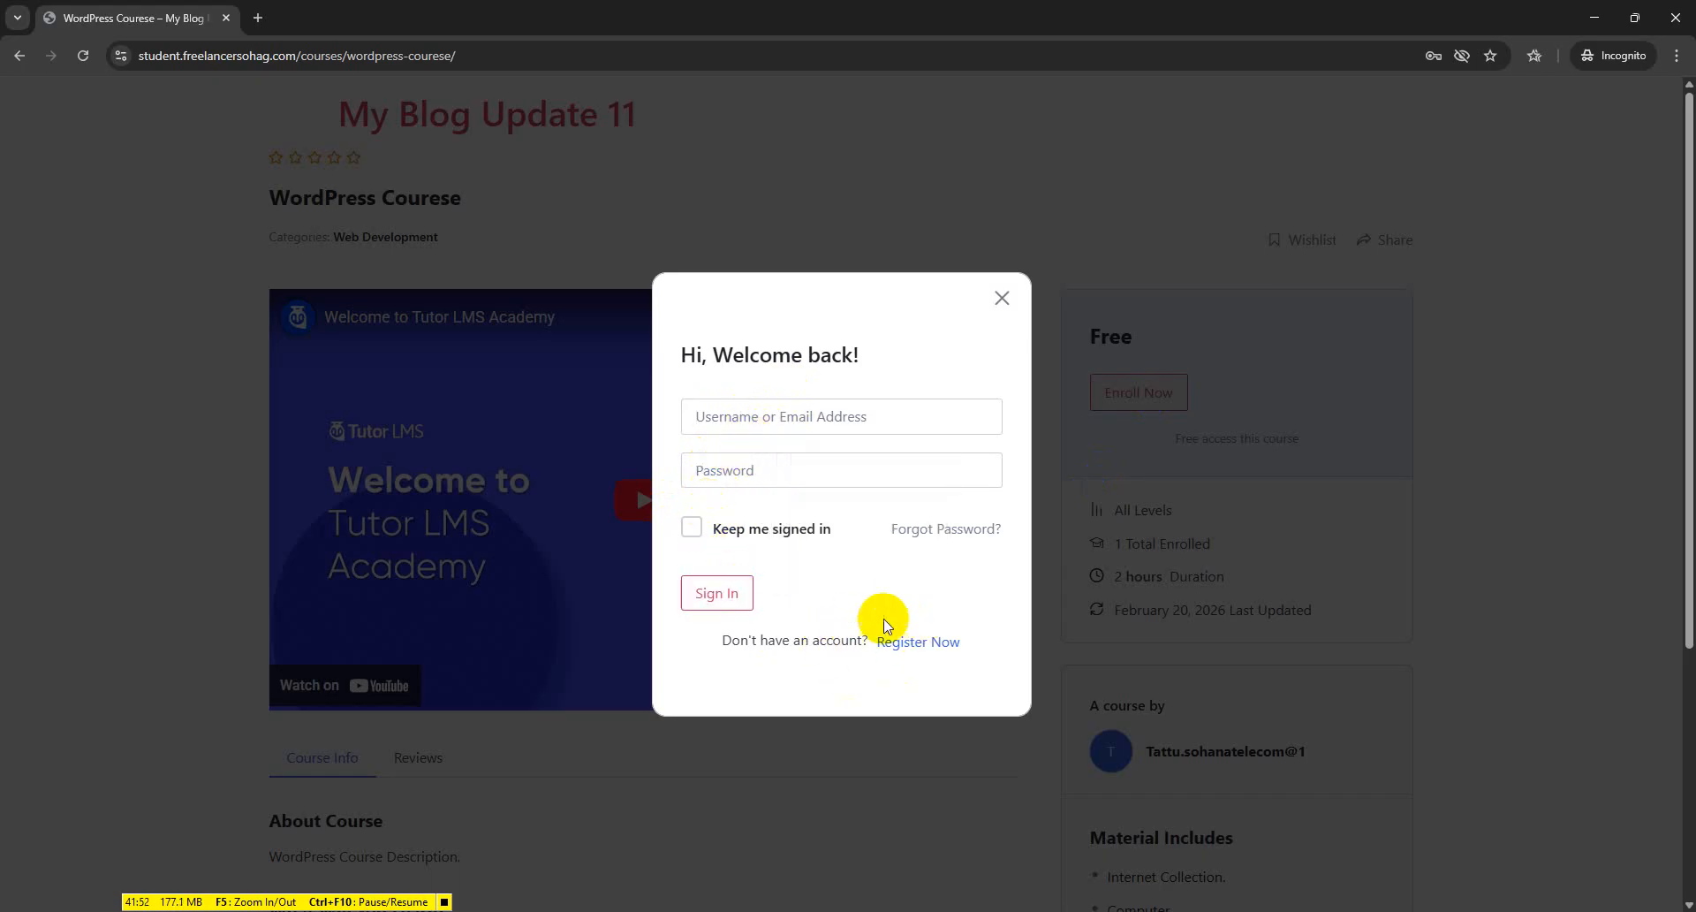
# Dismiss the sign-in form, close the Incognito window and return to the admin's Course settings
pyautogui.click(1002, 299)
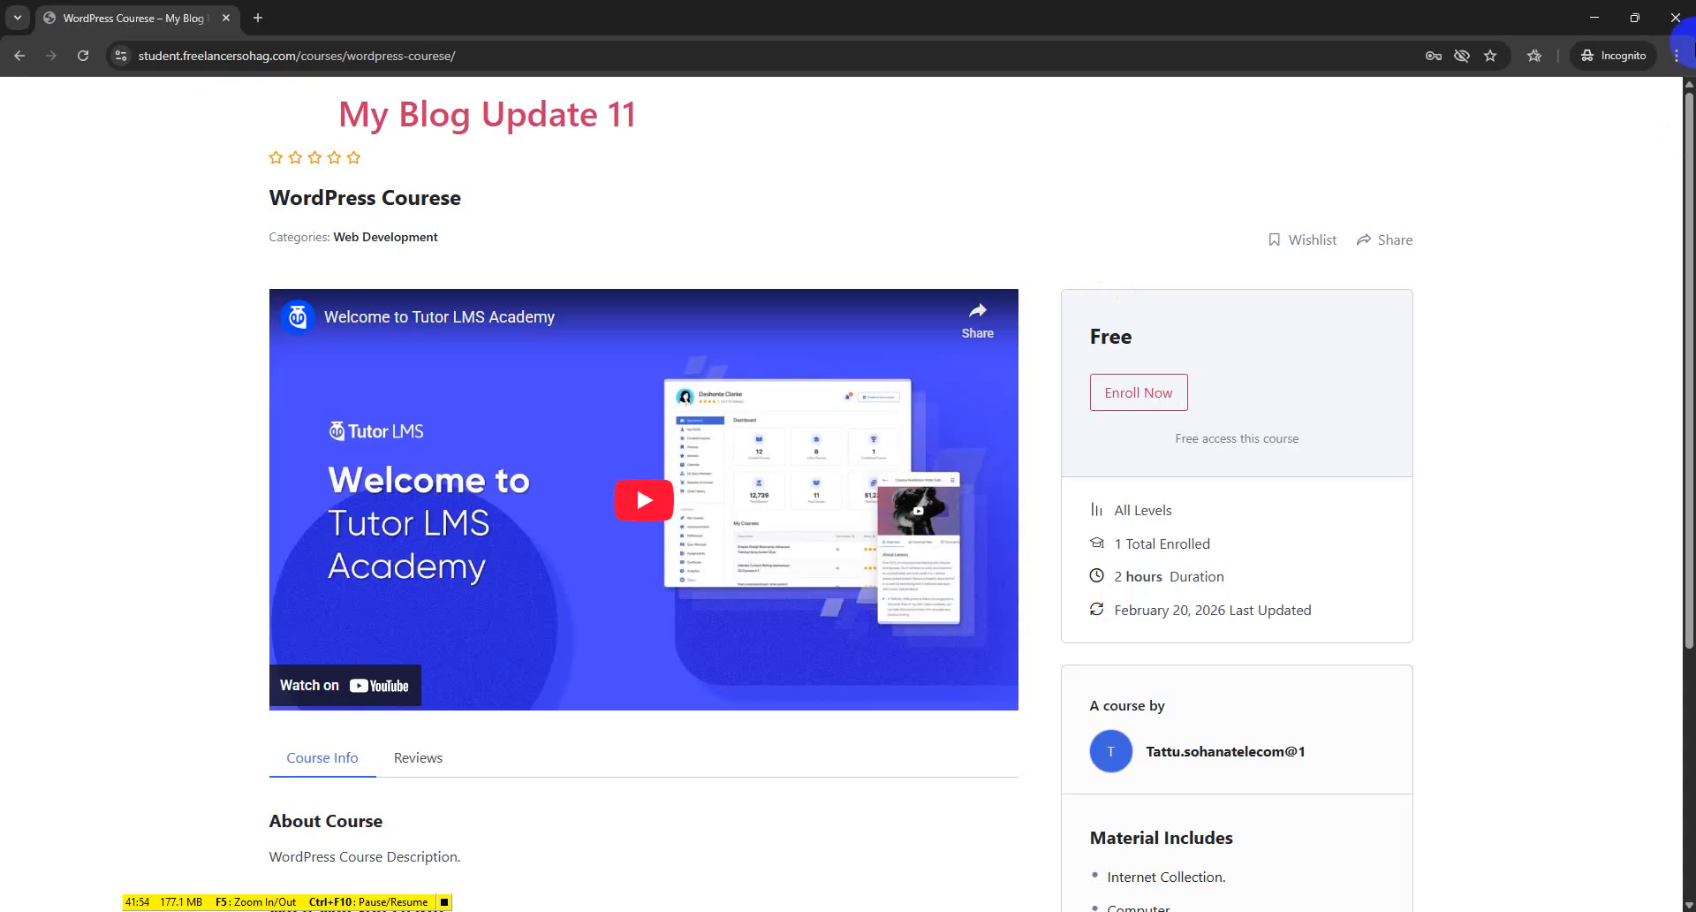
pyautogui.click(1676, 15)
pyautogui.click(539, 18)
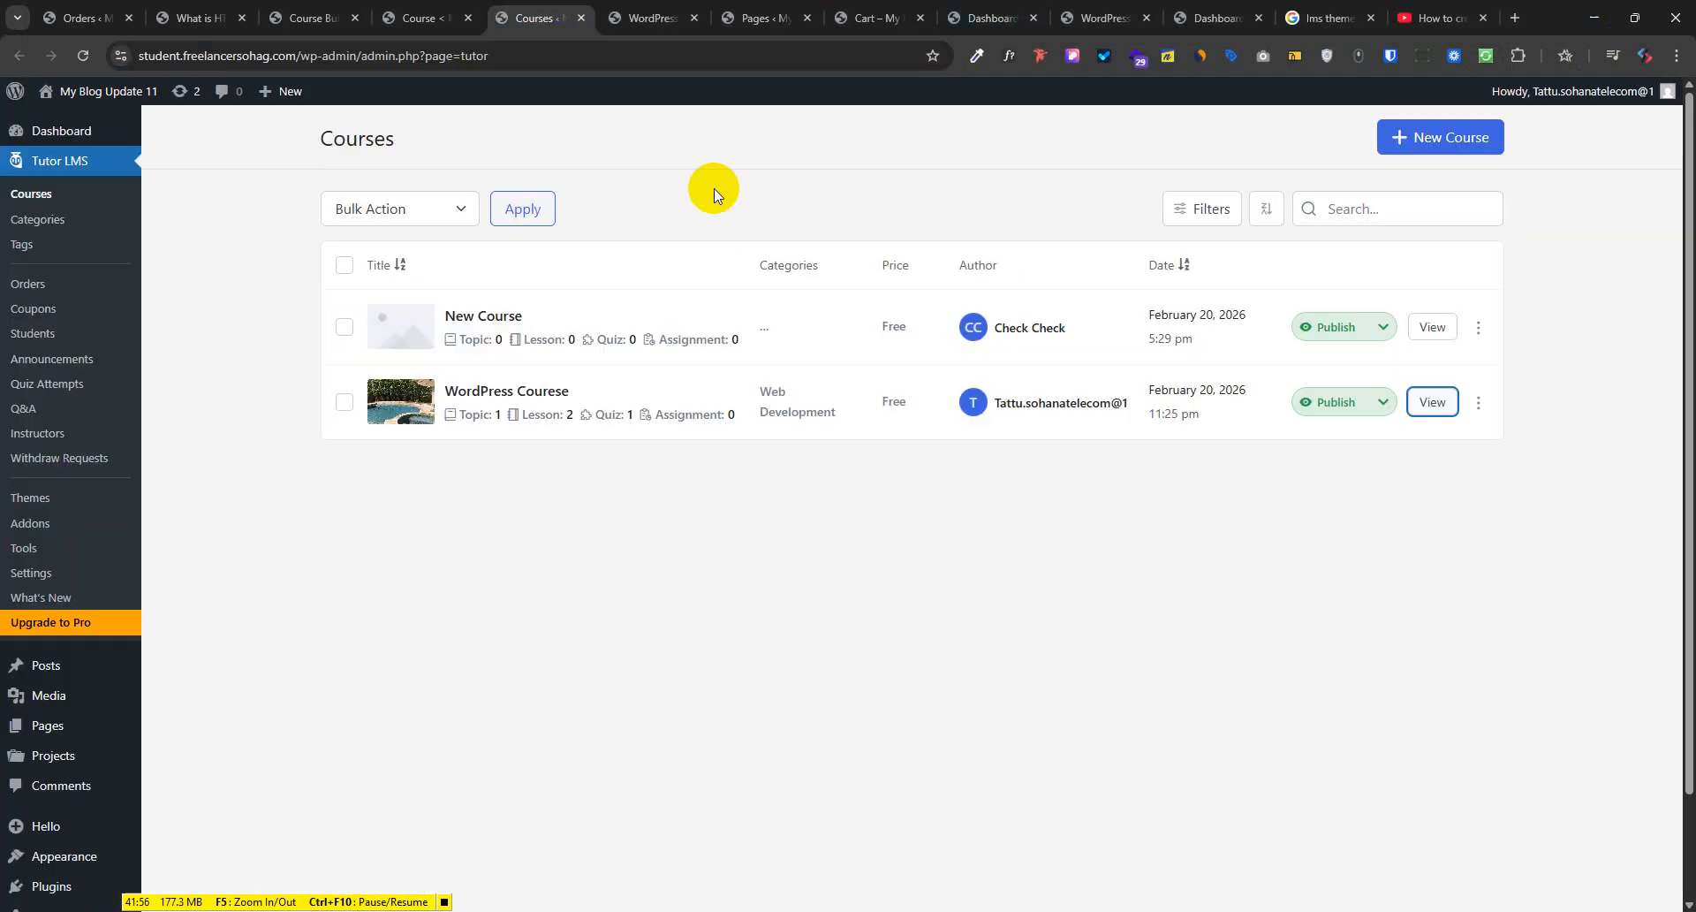
pyautogui.click(422, 7)
pyautogui.click(319, 11)
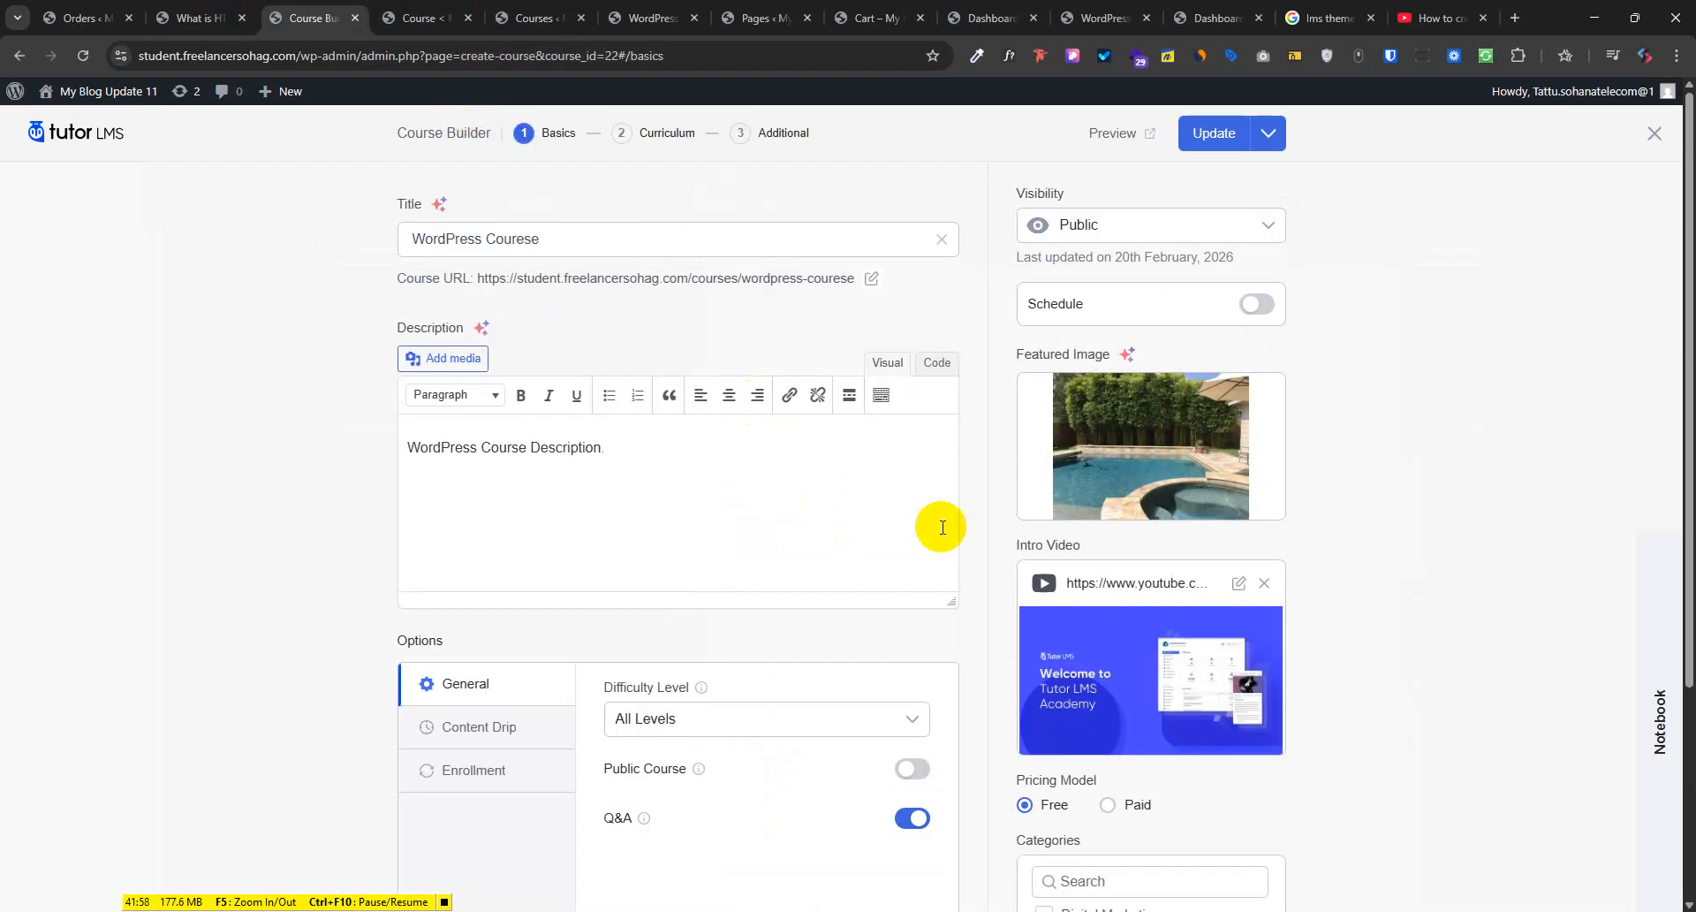
pyautogui.click(423, 7)
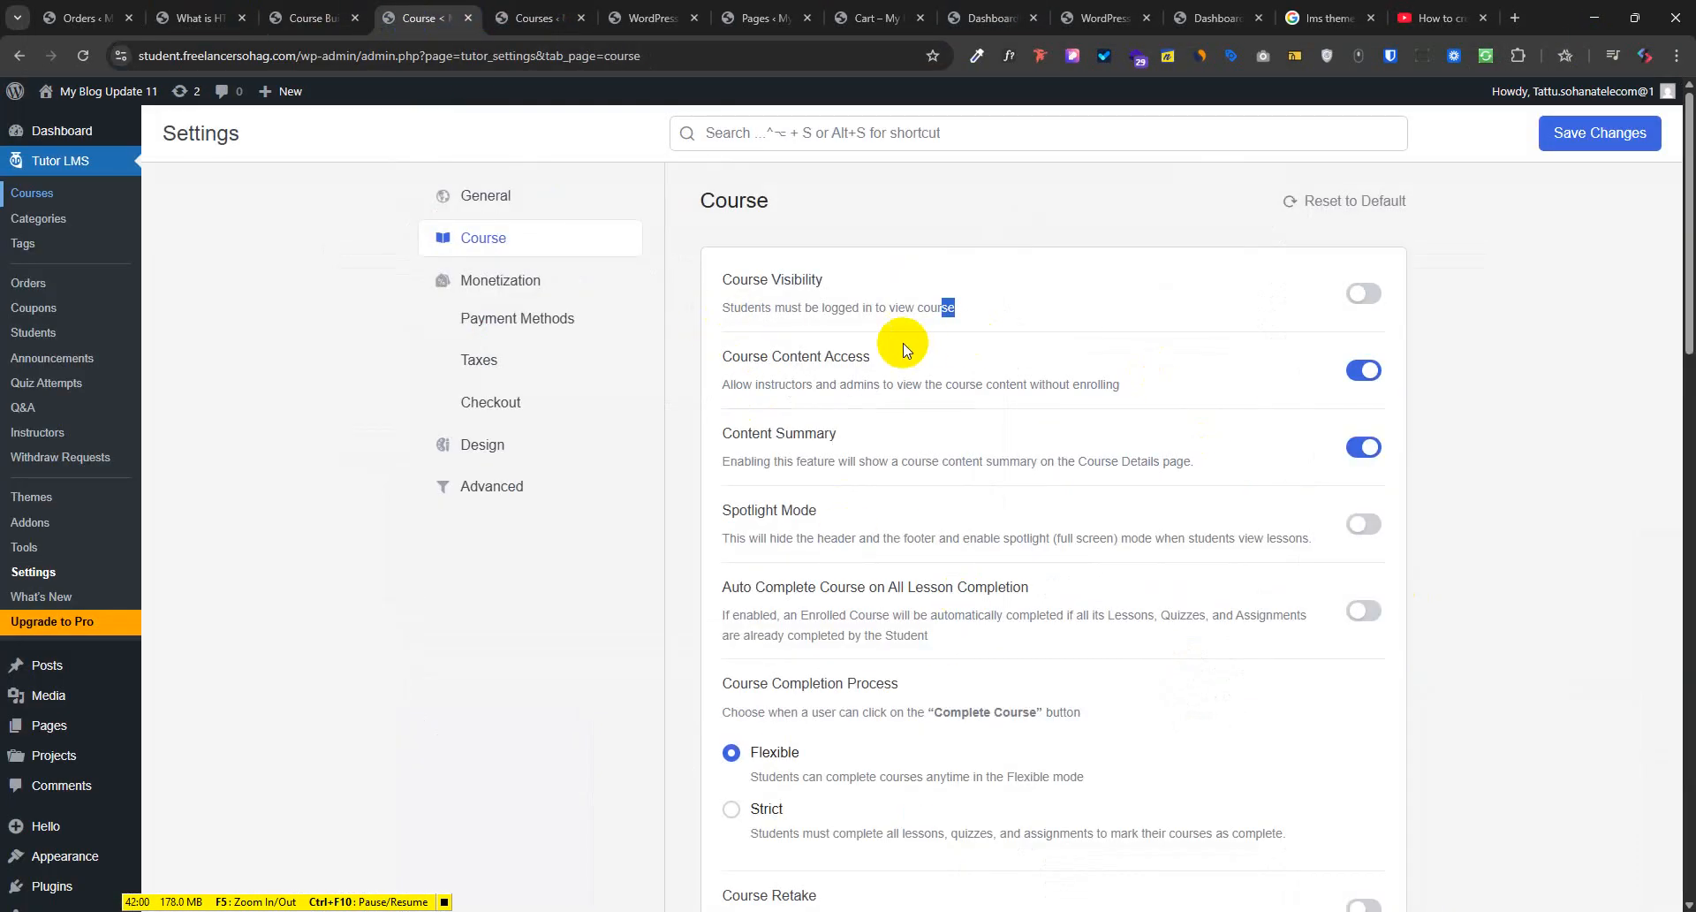
# Review the descriptions of the Course Visibility and Course Content Access settings
pyautogui.moveTo(776, 307); pyautogui.dragTo(915, 308)
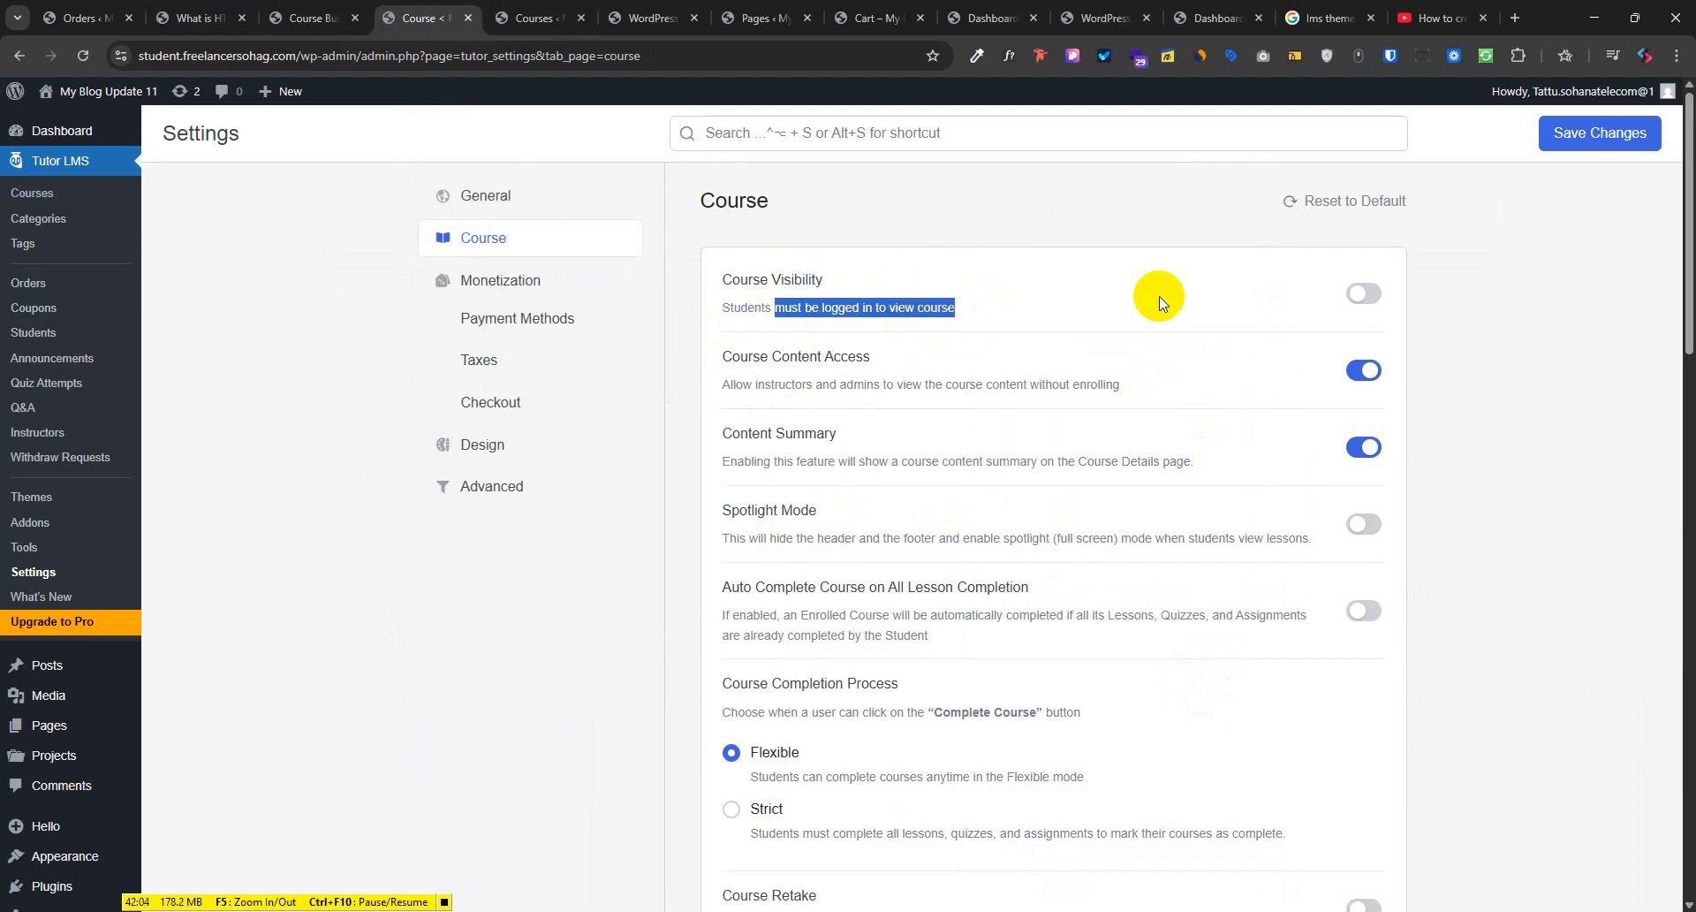
pyautogui.moveTo(856, 361); pyautogui.dragTo(890, 366)
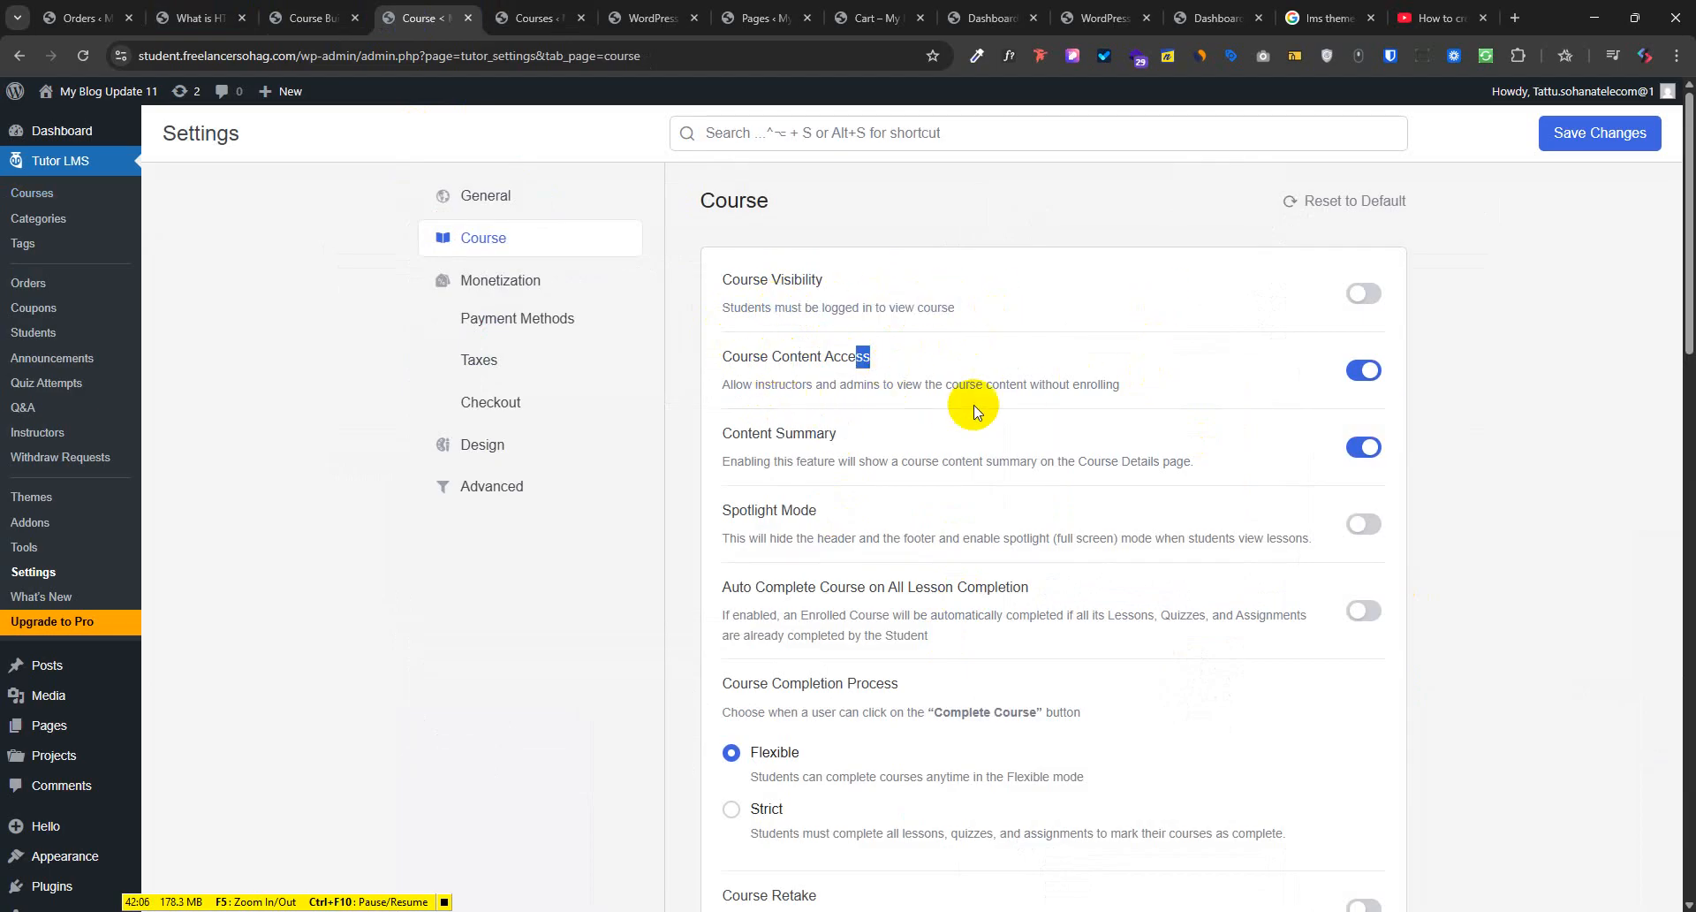
pyautogui.moveTo(1017, 383); pyautogui.dragTo(1059, 381)
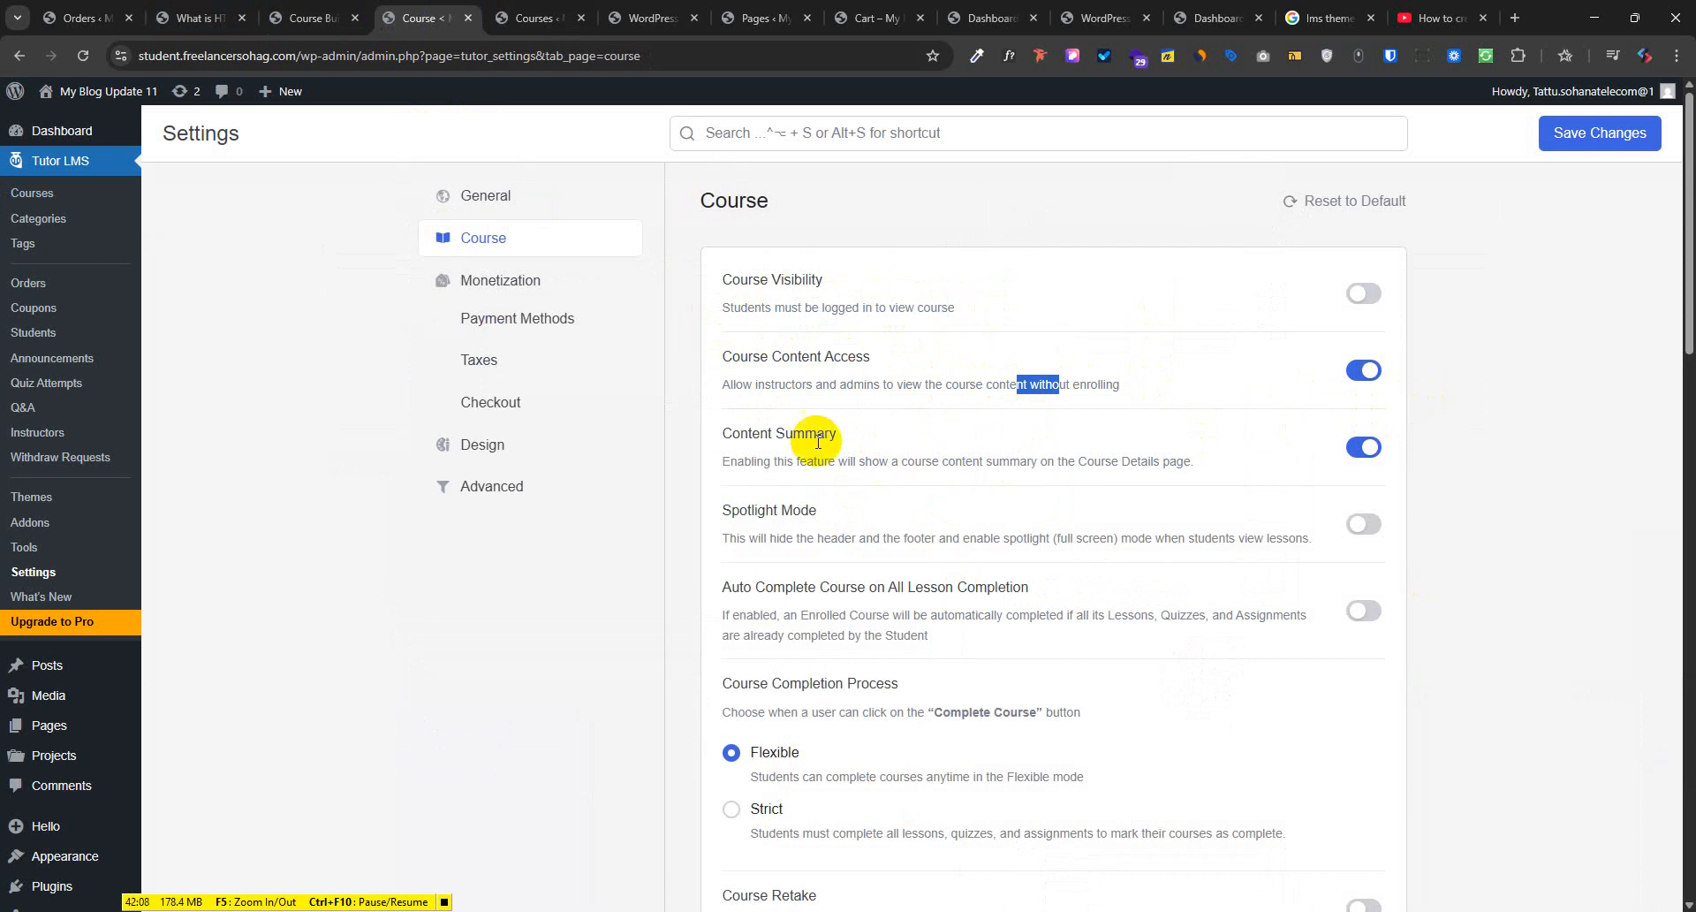
pyautogui.click(791, 383)
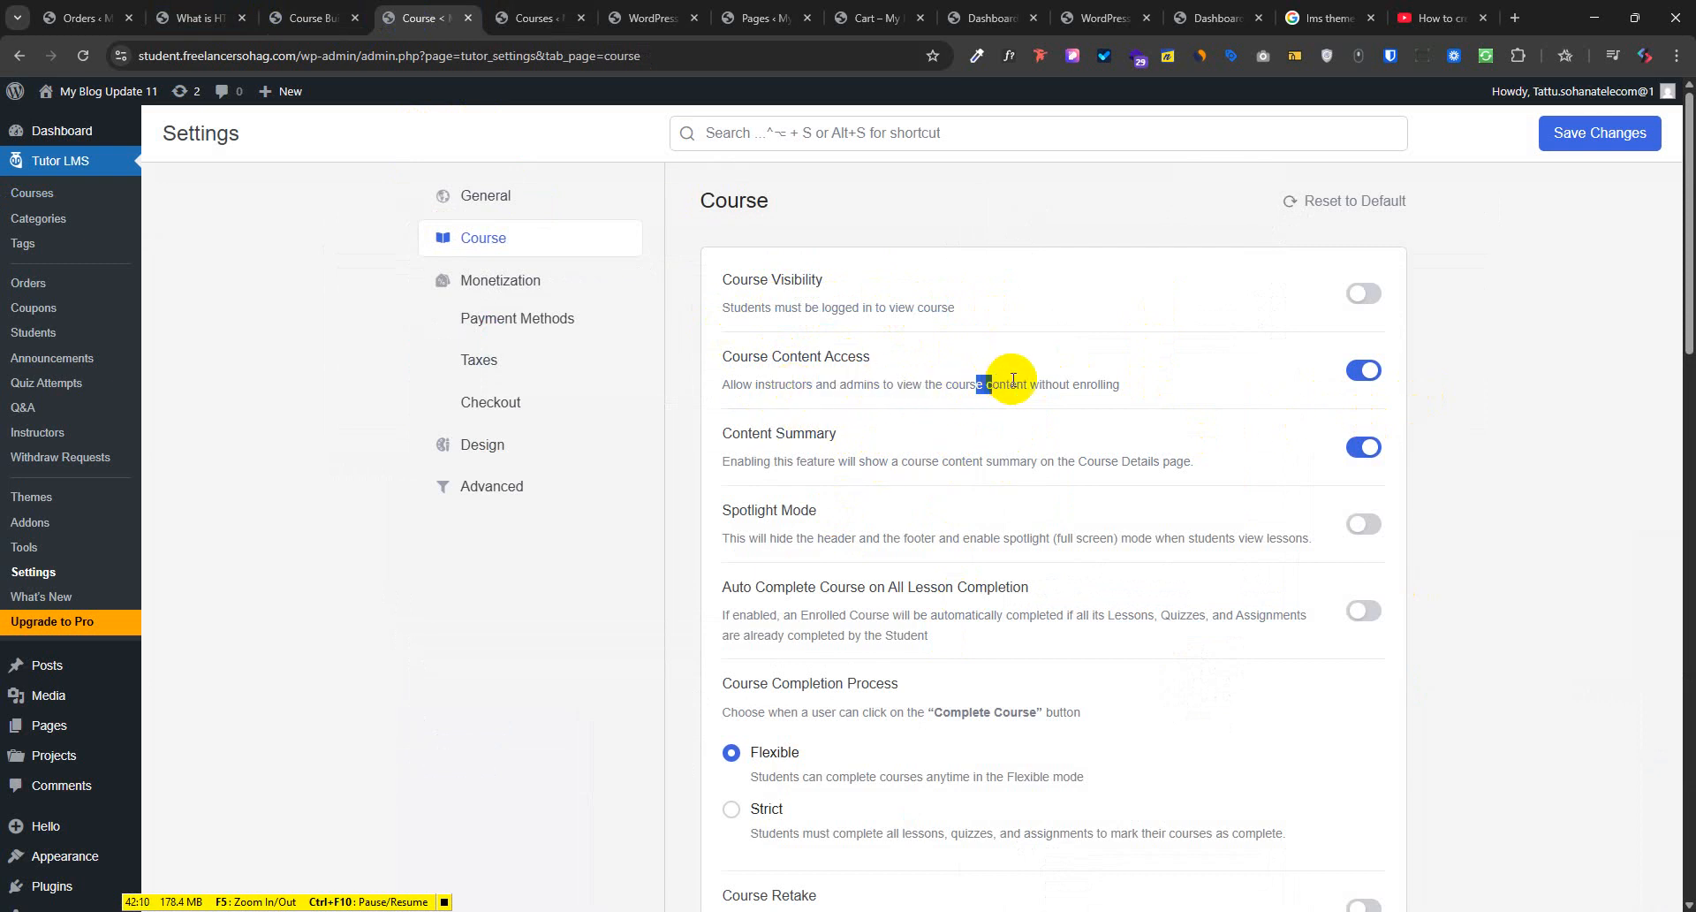
pyautogui.moveTo(1060, 380); pyautogui.dragTo(1079, 381)
pyautogui.click(1091, 384)
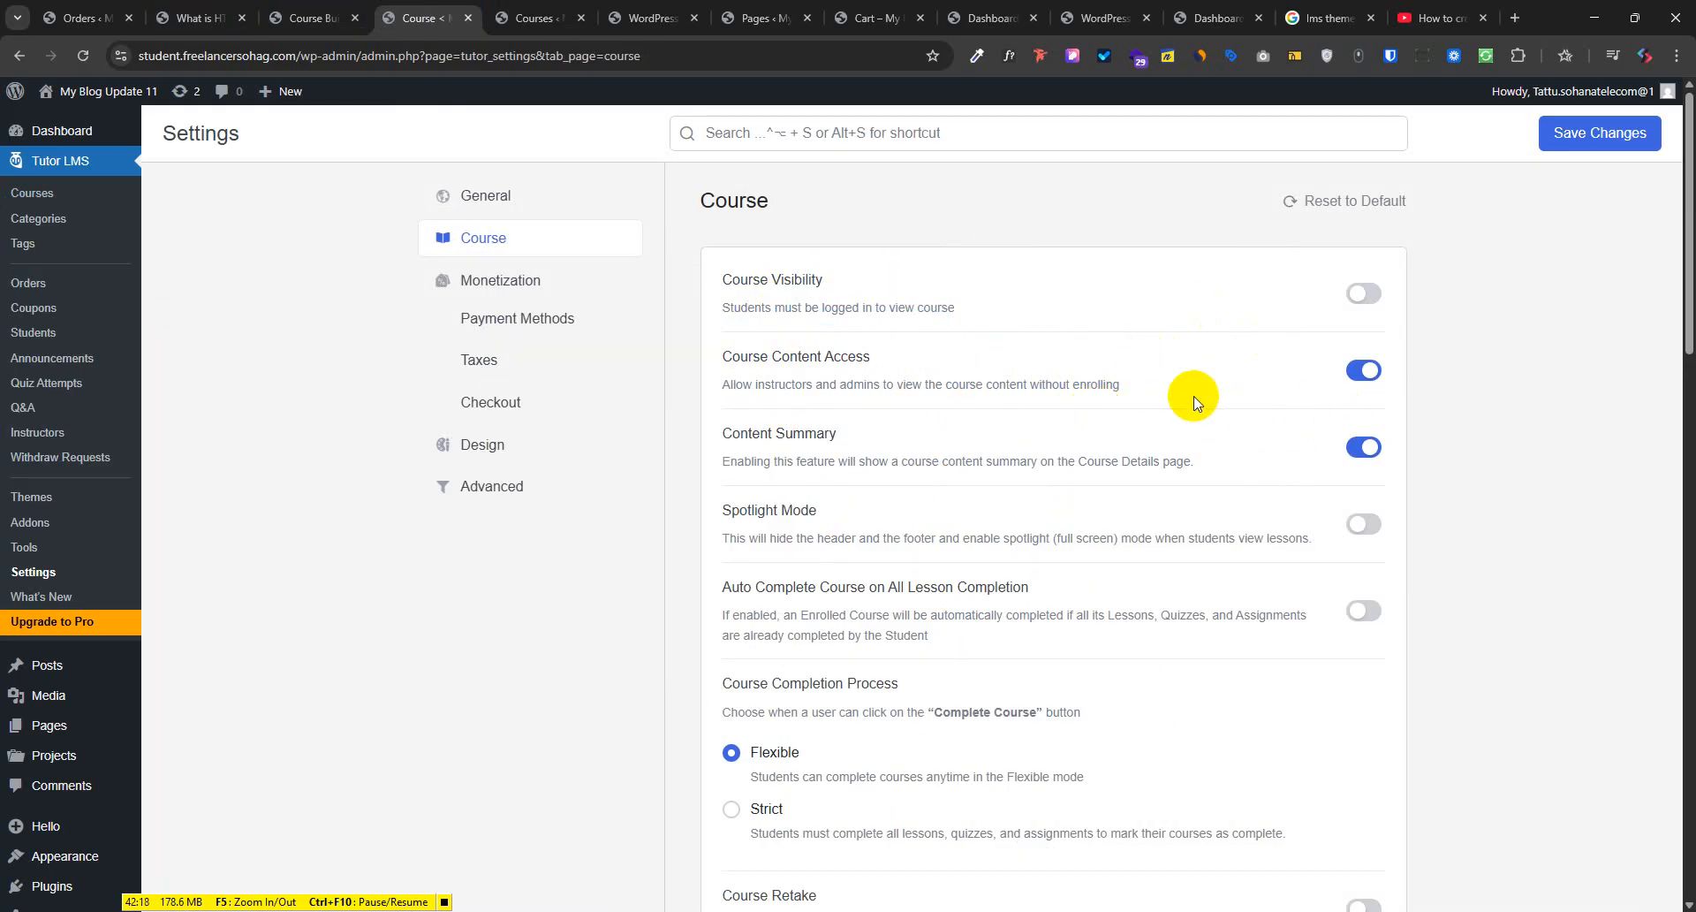
pyautogui.moveTo(756, 387); pyautogui.dragTo(848, 388)
pyautogui.moveTo(893, 388); pyautogui.dragTo(1039, 383)
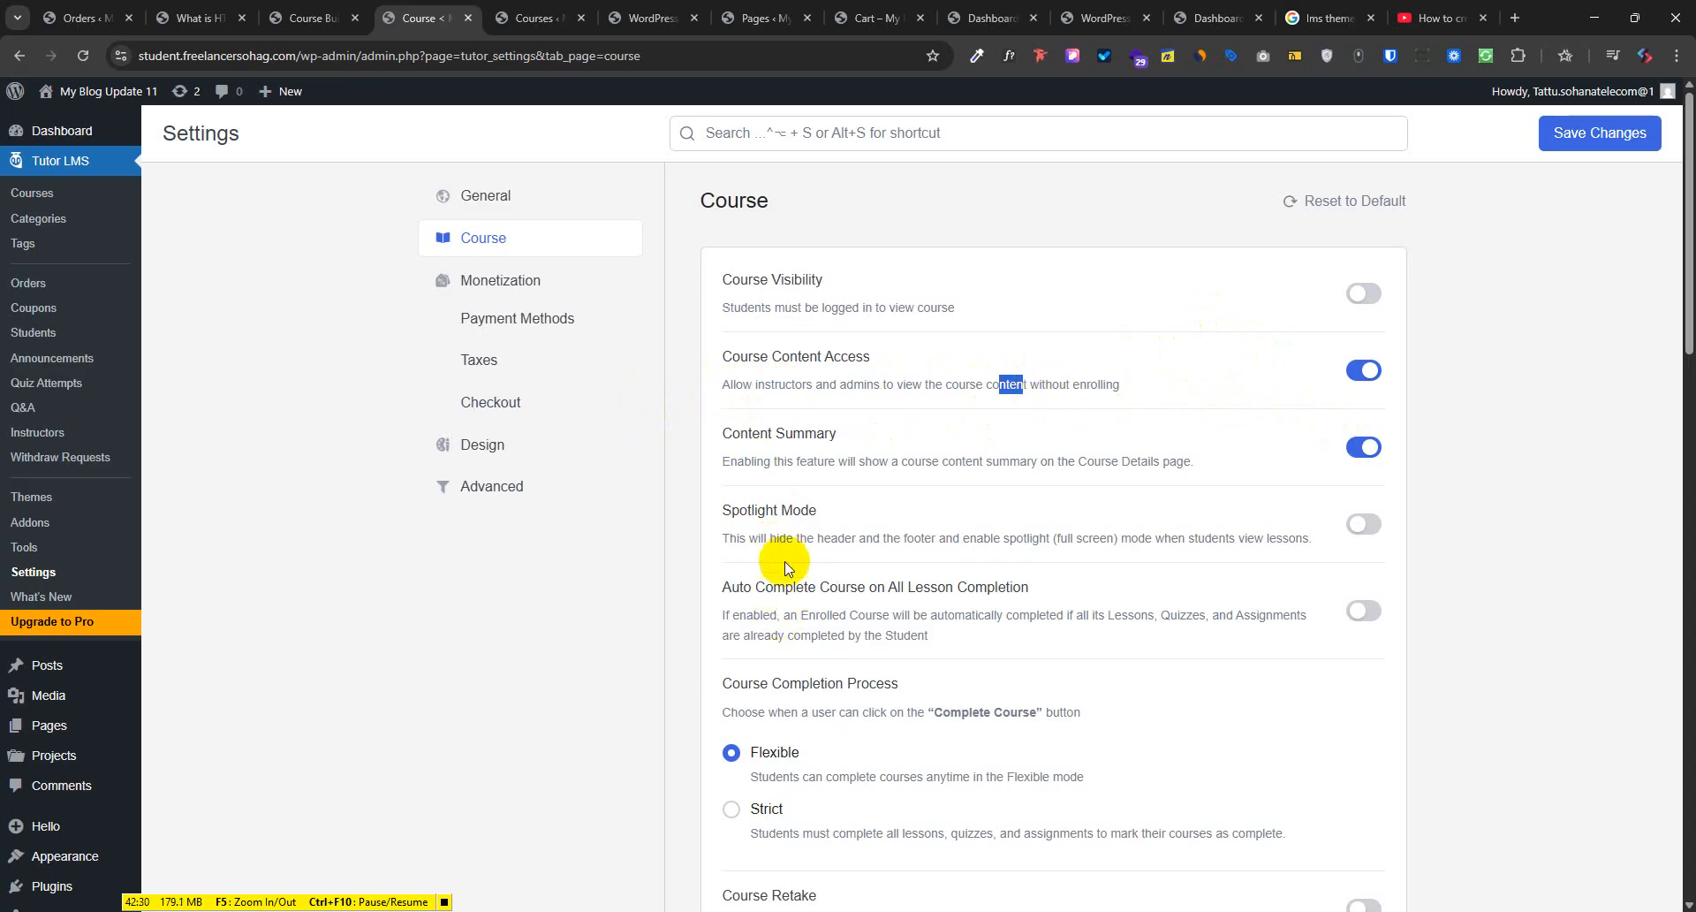
# Review the remaining Course settings for lessons, quizzes and video, ending with the Preferred Video Source options
pyautogui.scroll(-7, 789, 566)
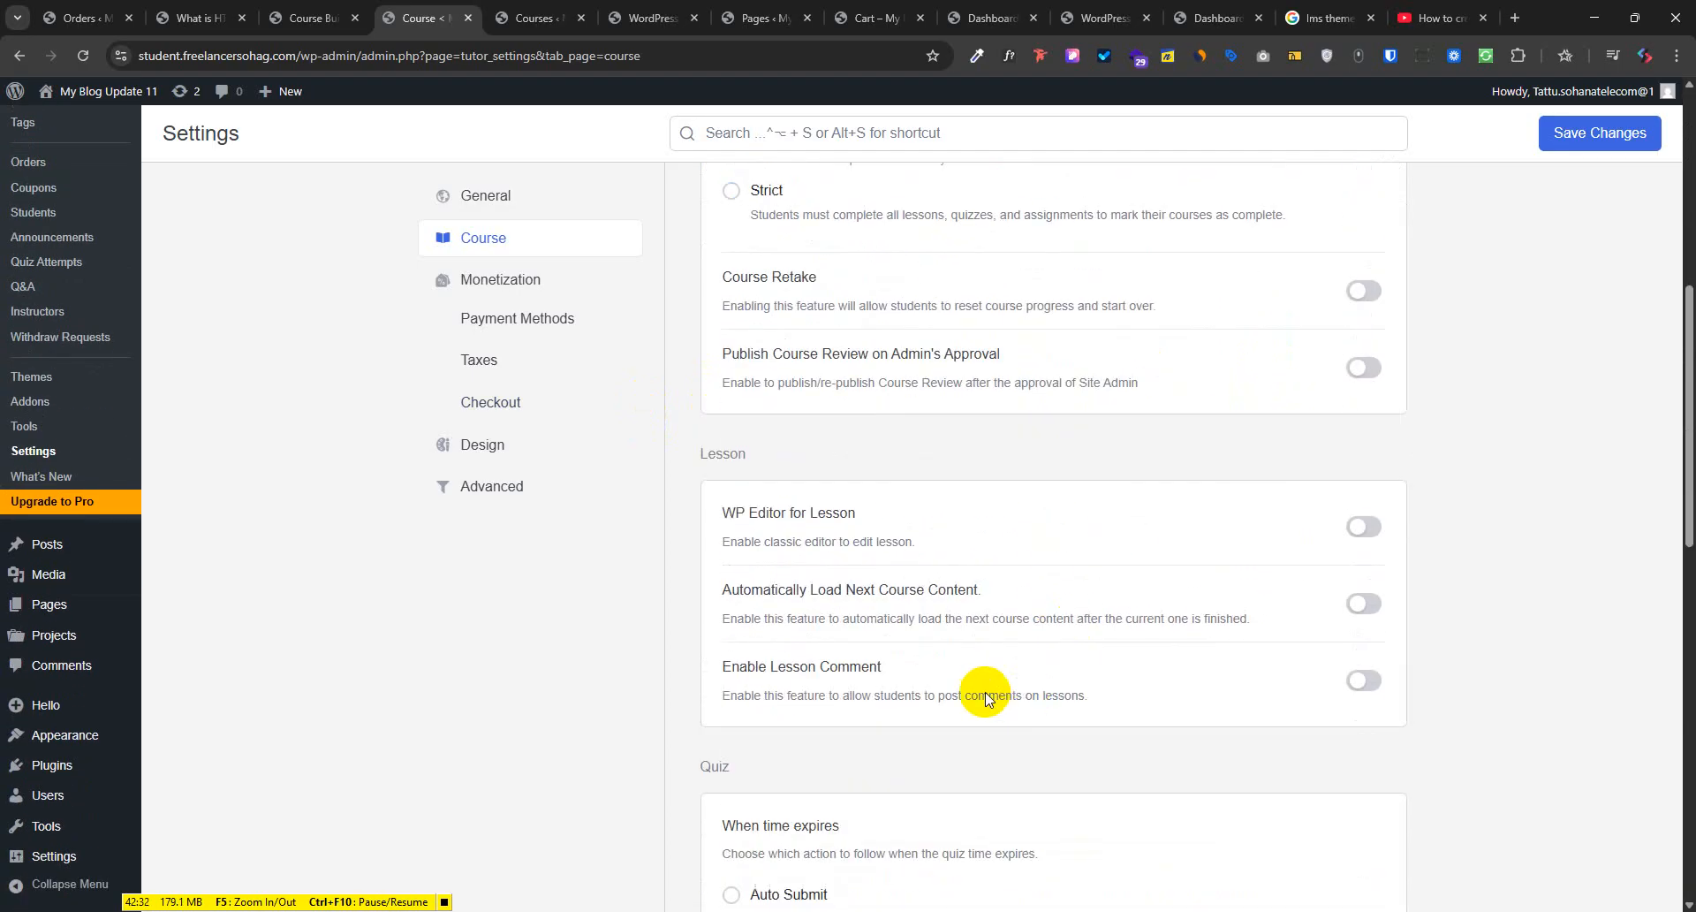
pyautogui.scroll(-3, 988, 698)
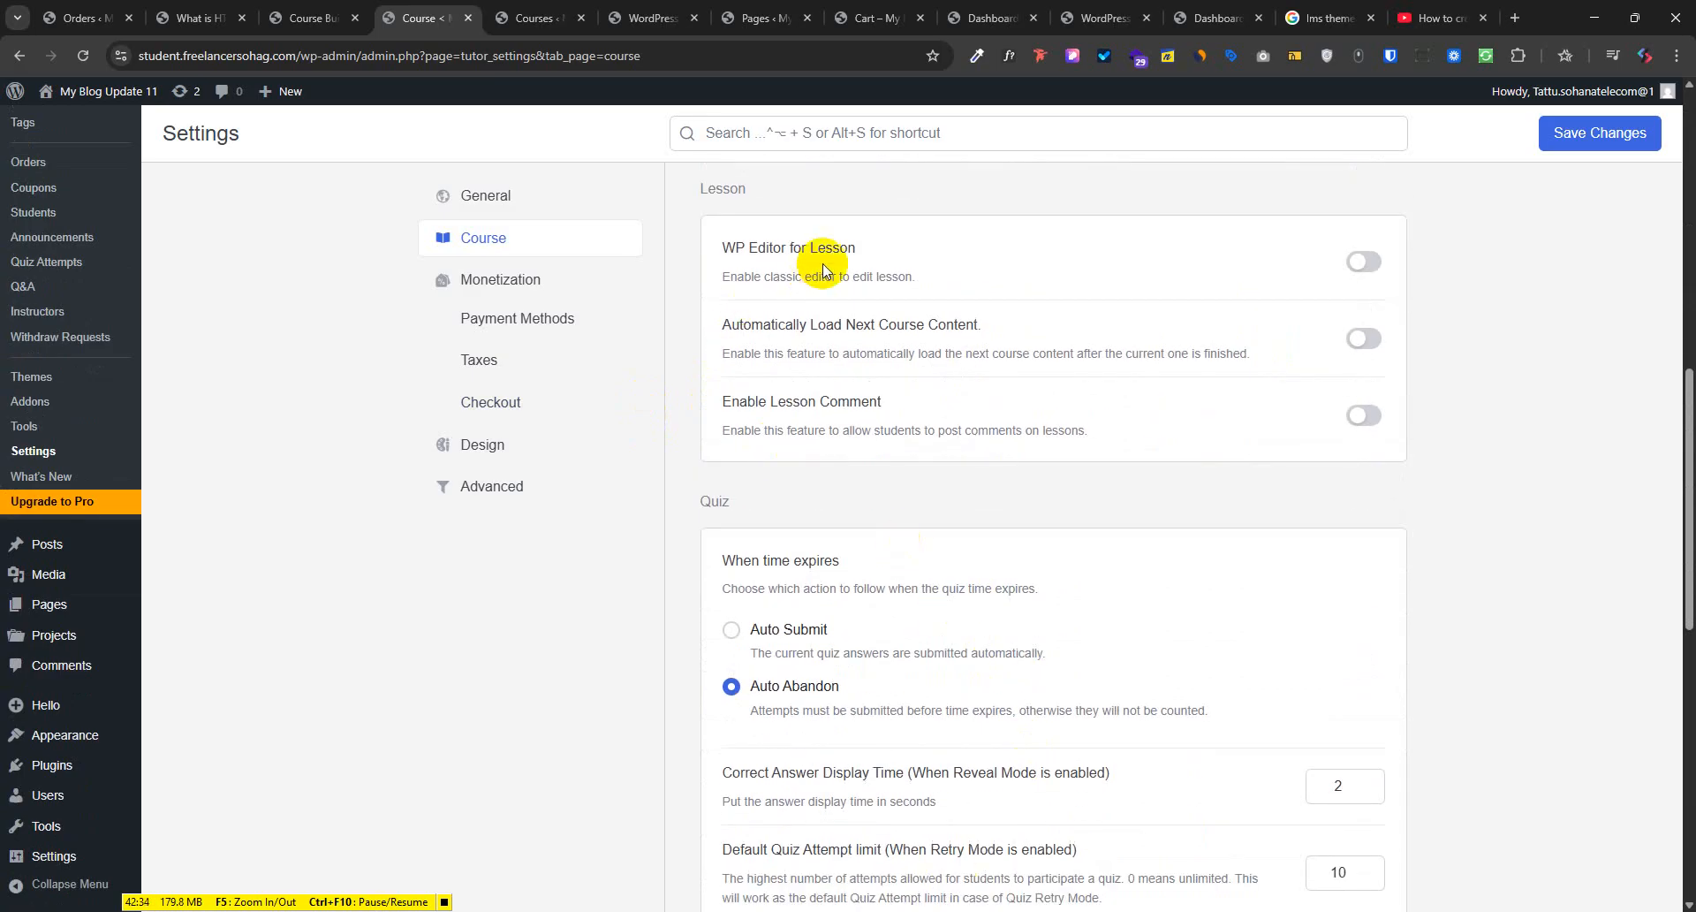
pyautogui.scroll(-4, 884, 689)
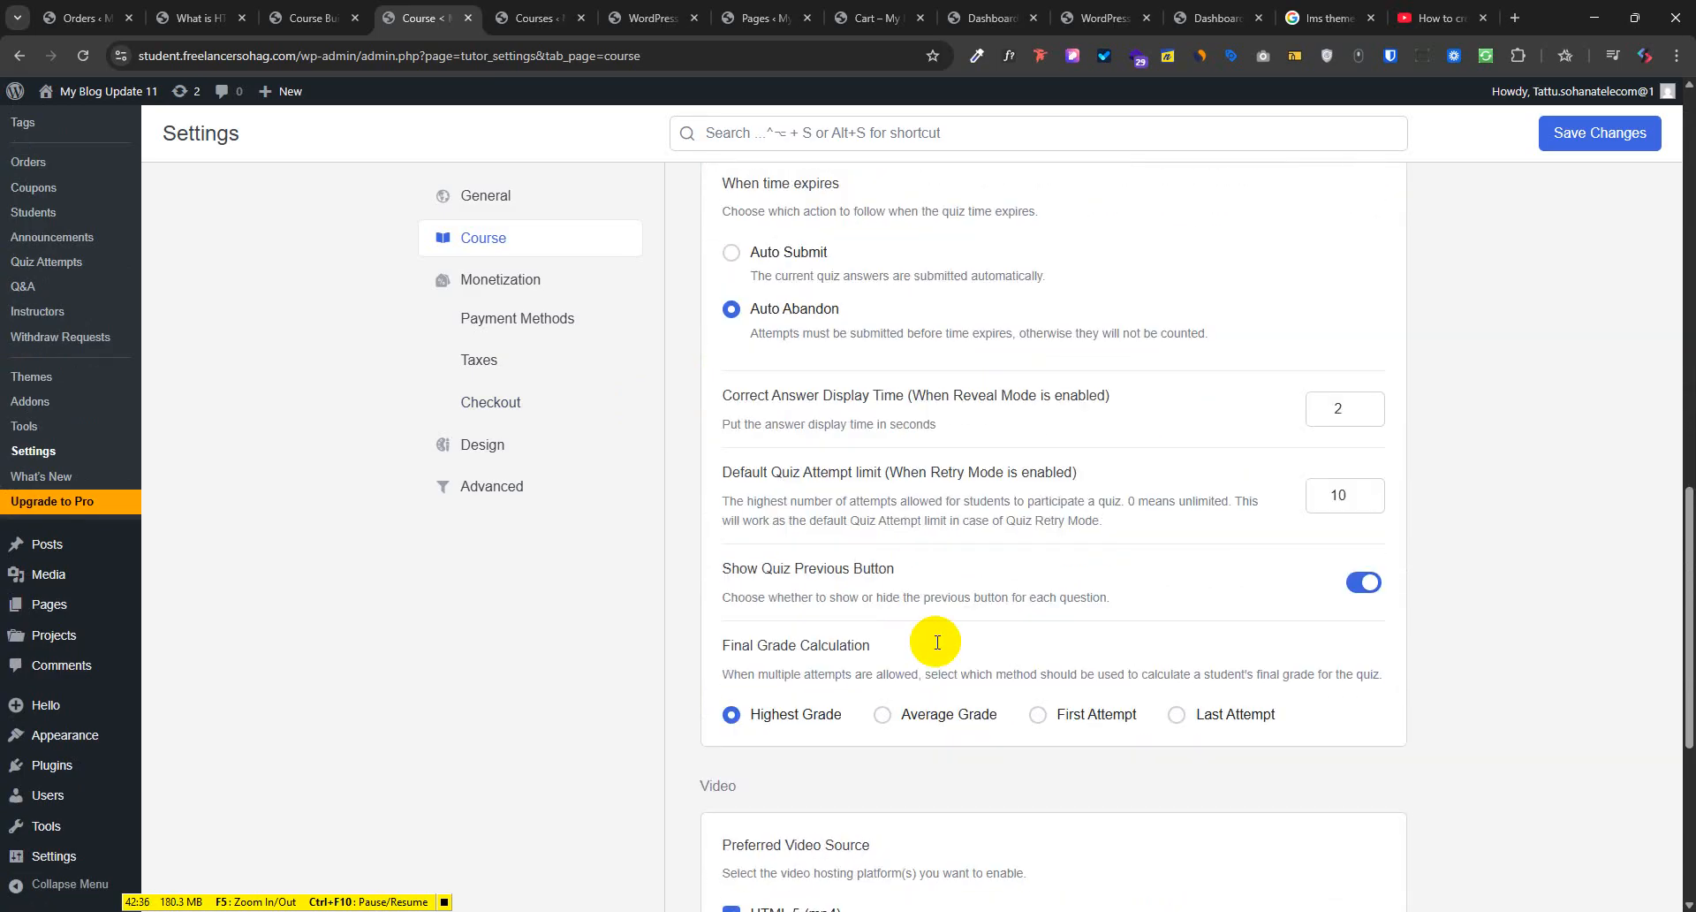
pyautogui.scroll(-5, 971, 751)
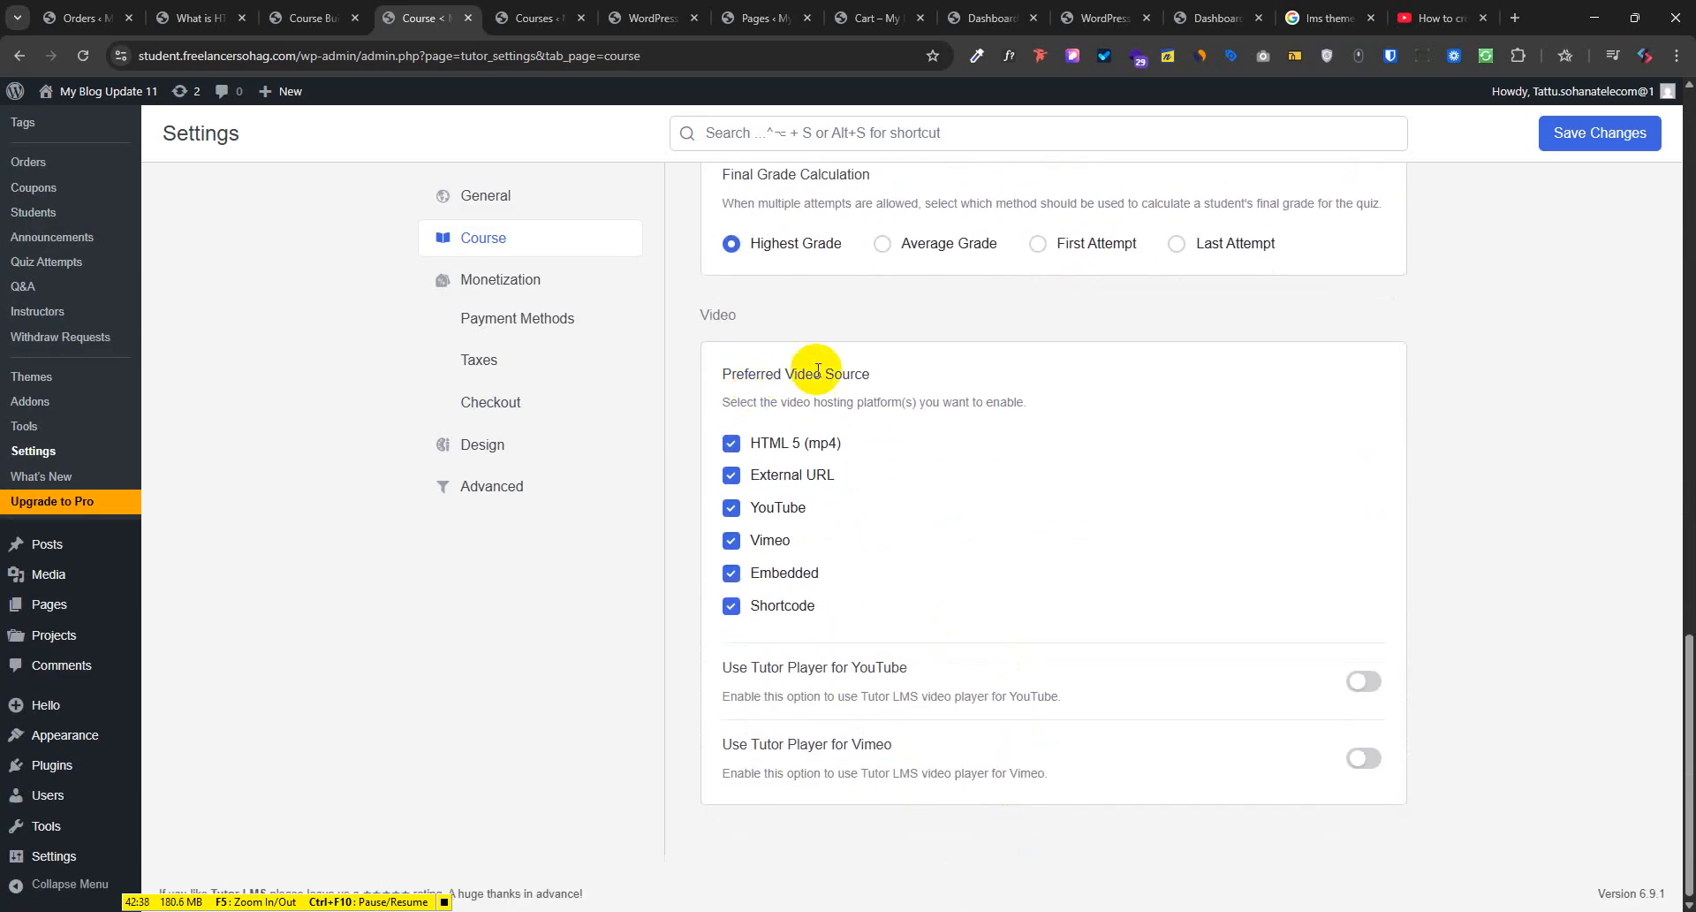
pyautogui.moveTo(820, 372); pyautogui.dragTo(863, 373)
pyautogui.moveTo(765, 440); pyautogui.dragTo(751, 442)
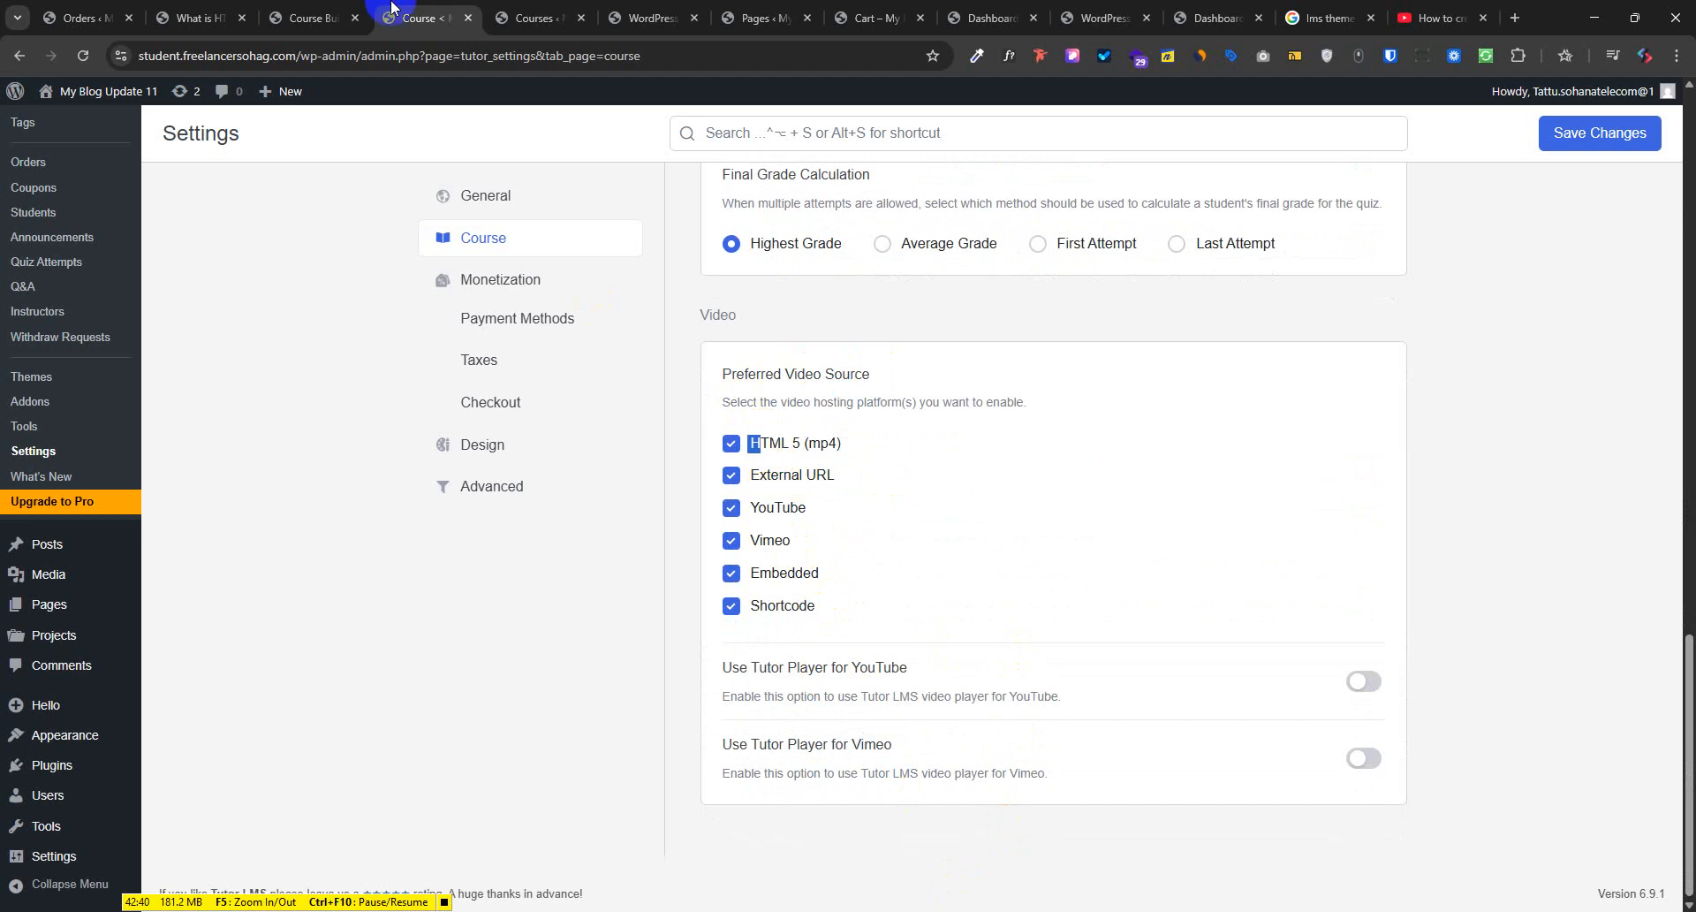
# Open WordPress Courese in the Course Builder from the admin's course list
pyautogui.click(531, 17)
pyautogui.click(421, 26)
pyautogui.click(537, 17)
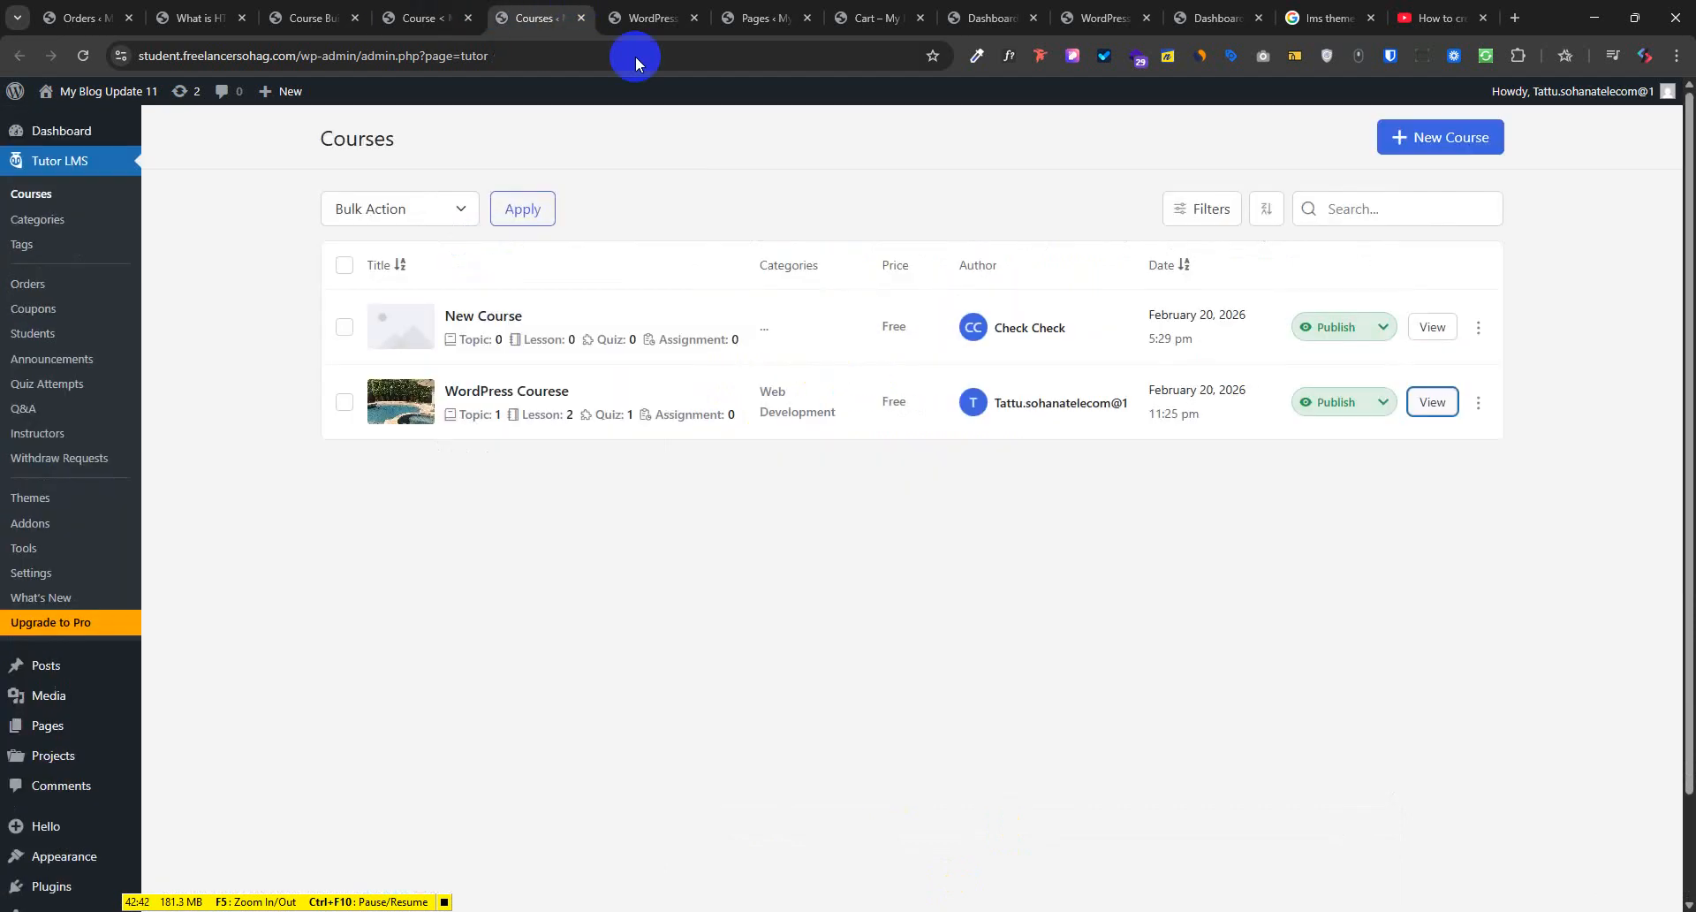
pyautogui.click(1478, 404)
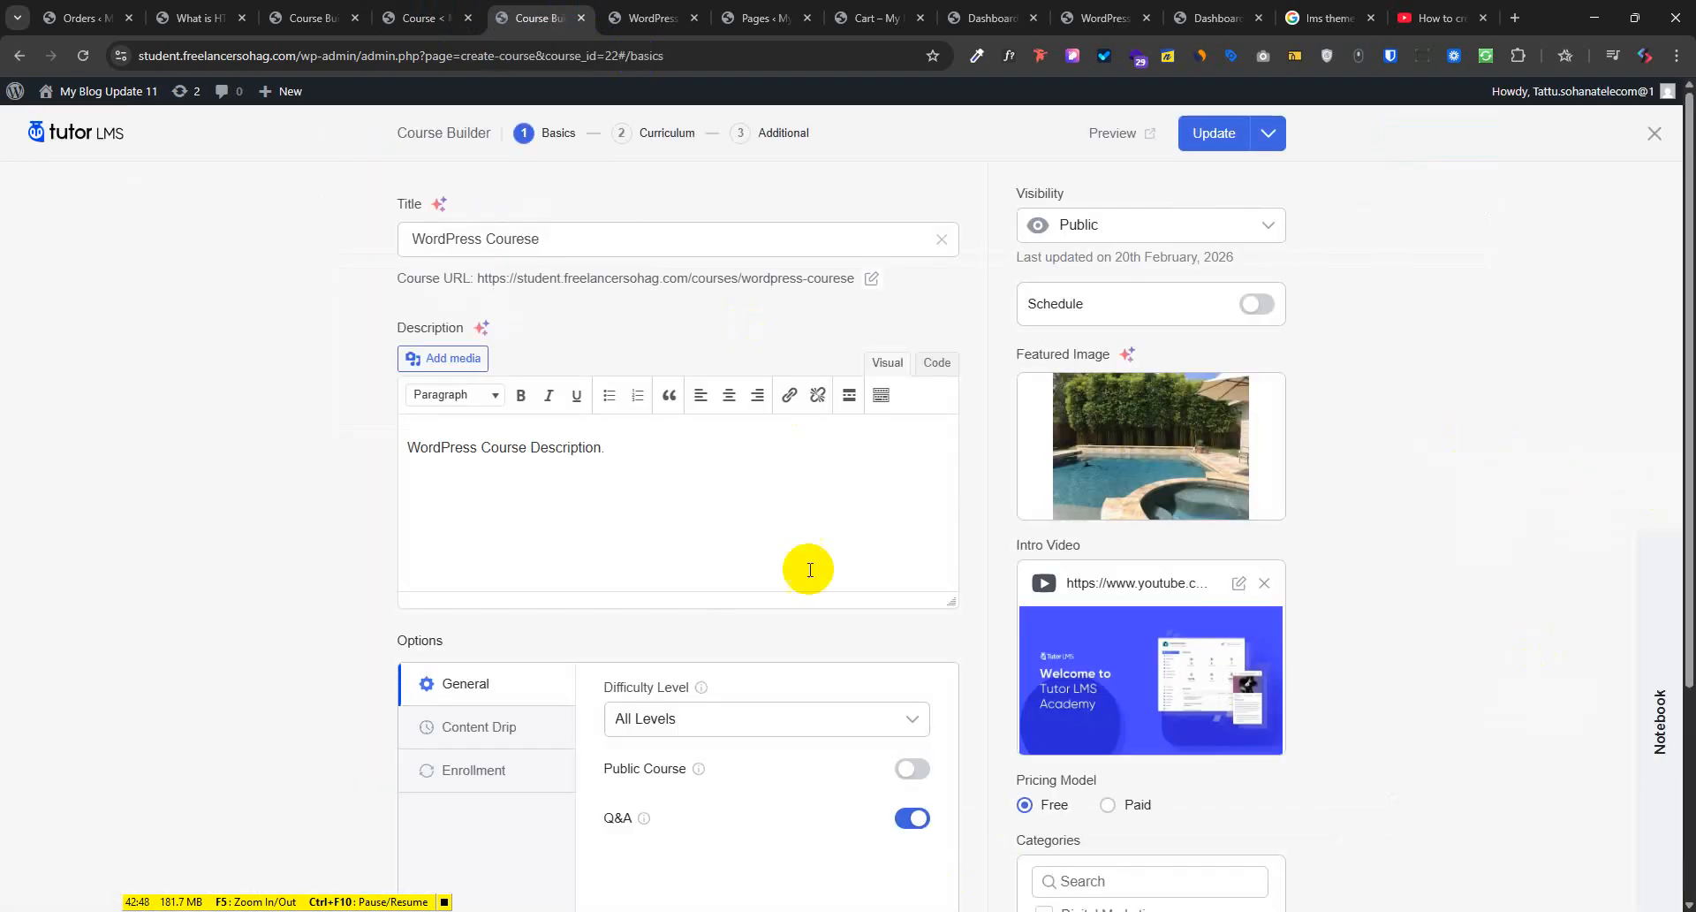
# Start a new lesson in the HTML topic of the curriculum and list its available video sources
pyautogui.scroll(-3, 795, 651)
pyautogui.scroll(3, 605, 244)
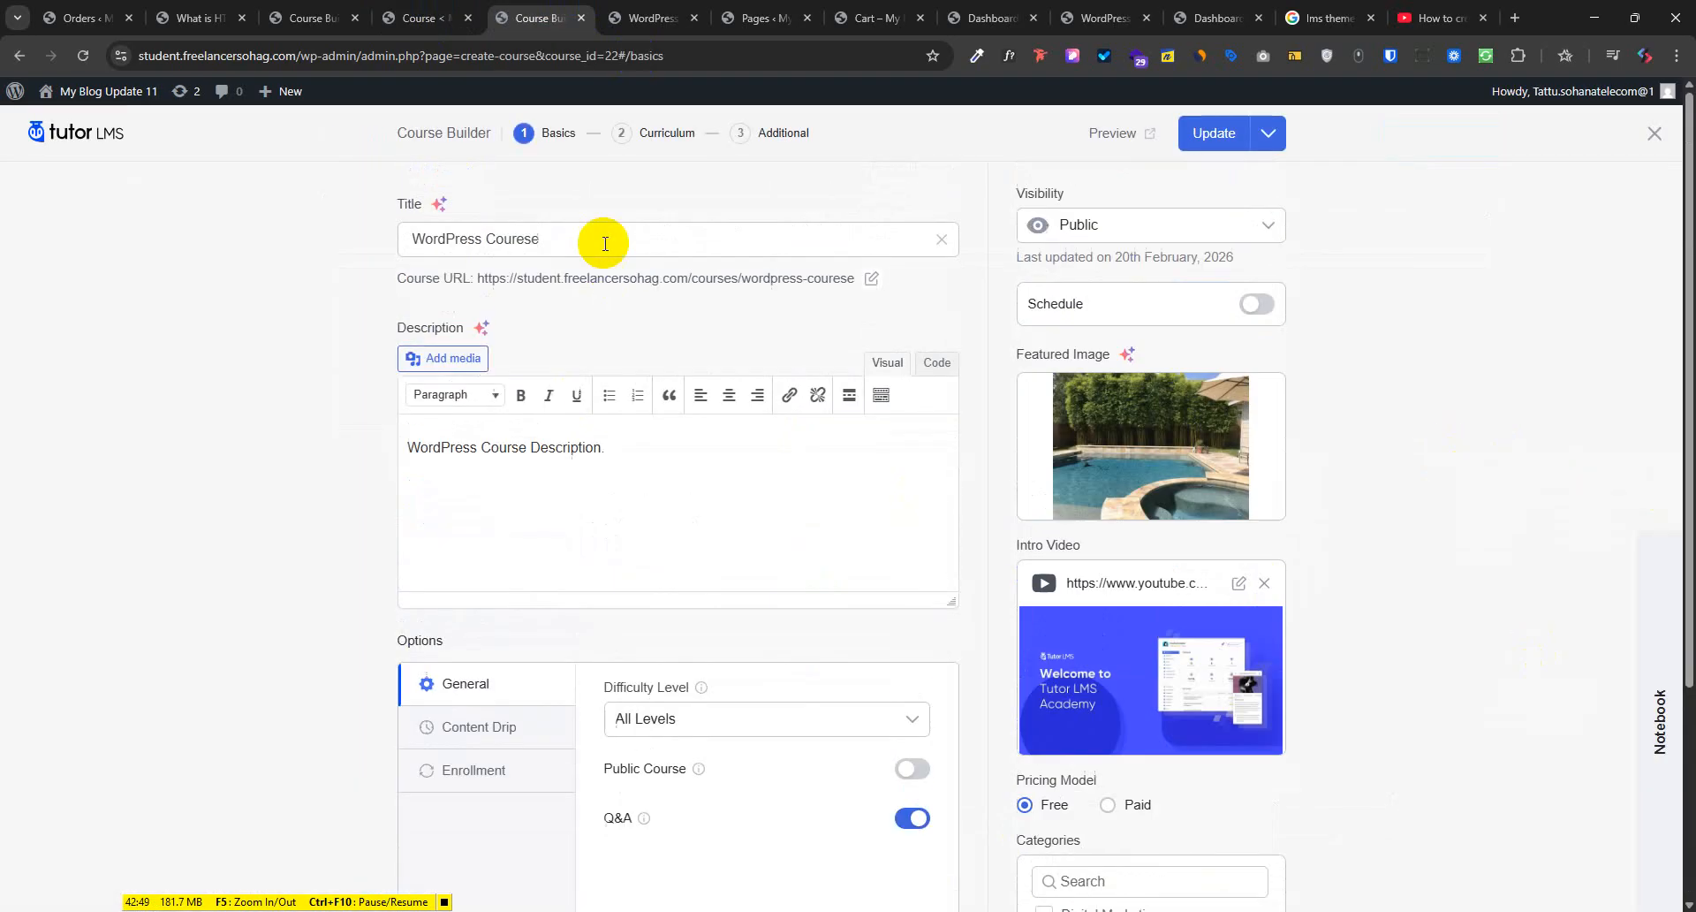
pyautogui.click(655, 133)
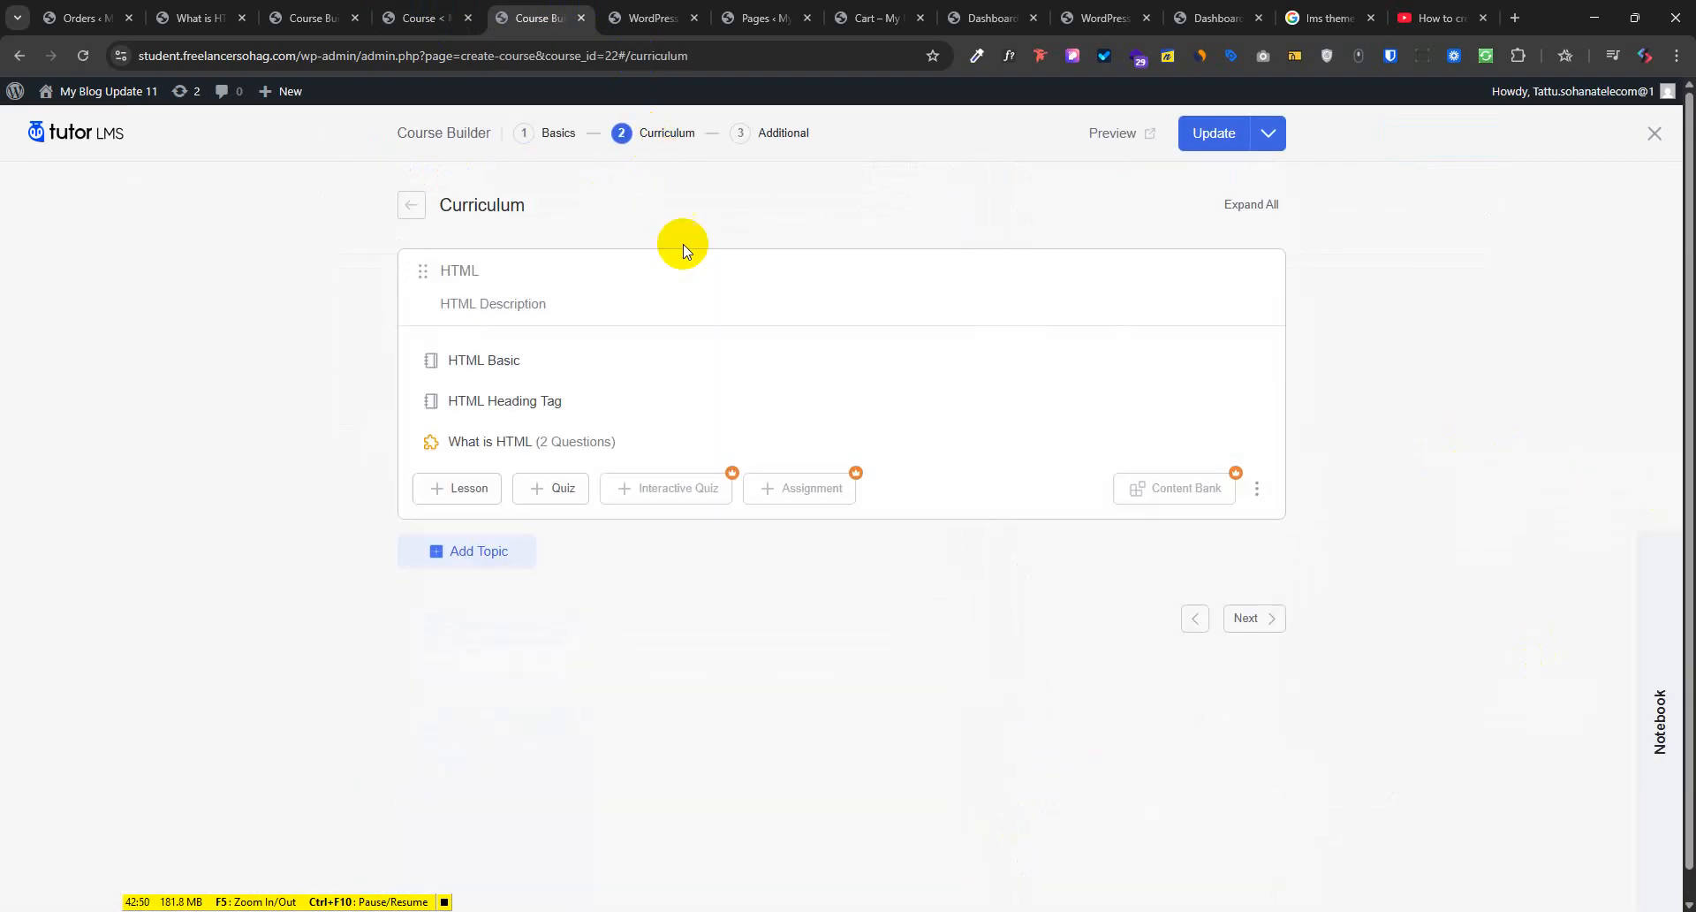
pyautogui.click(471, 489)
pyautogui.click(1187, 529)
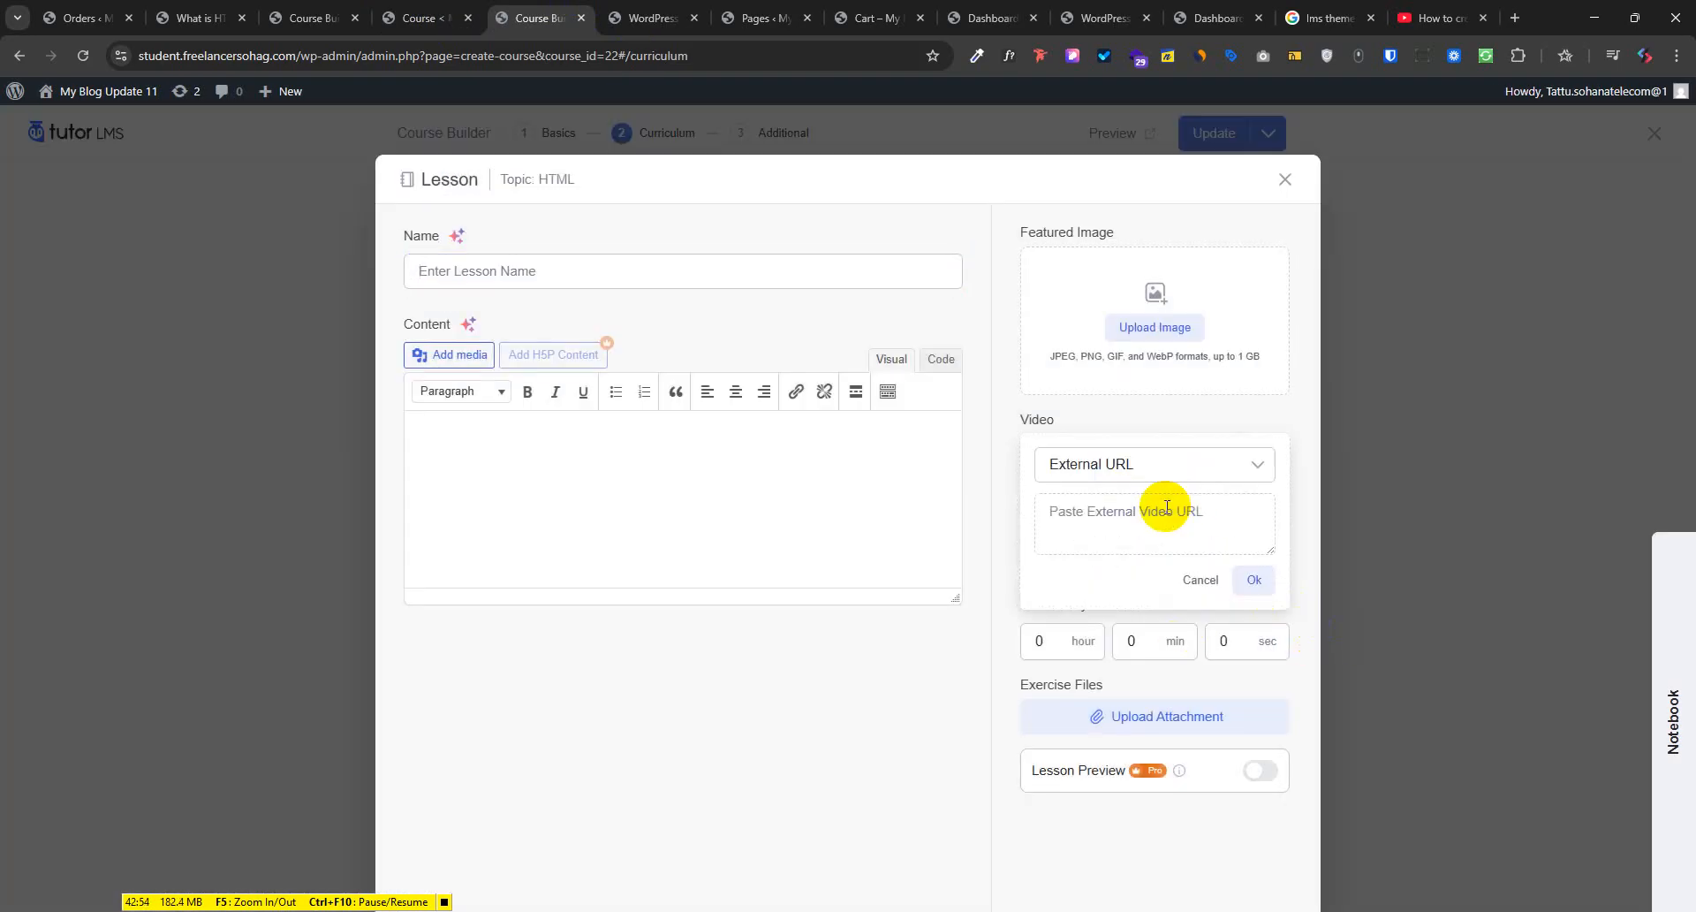
pyautogui.click(1131, 466)
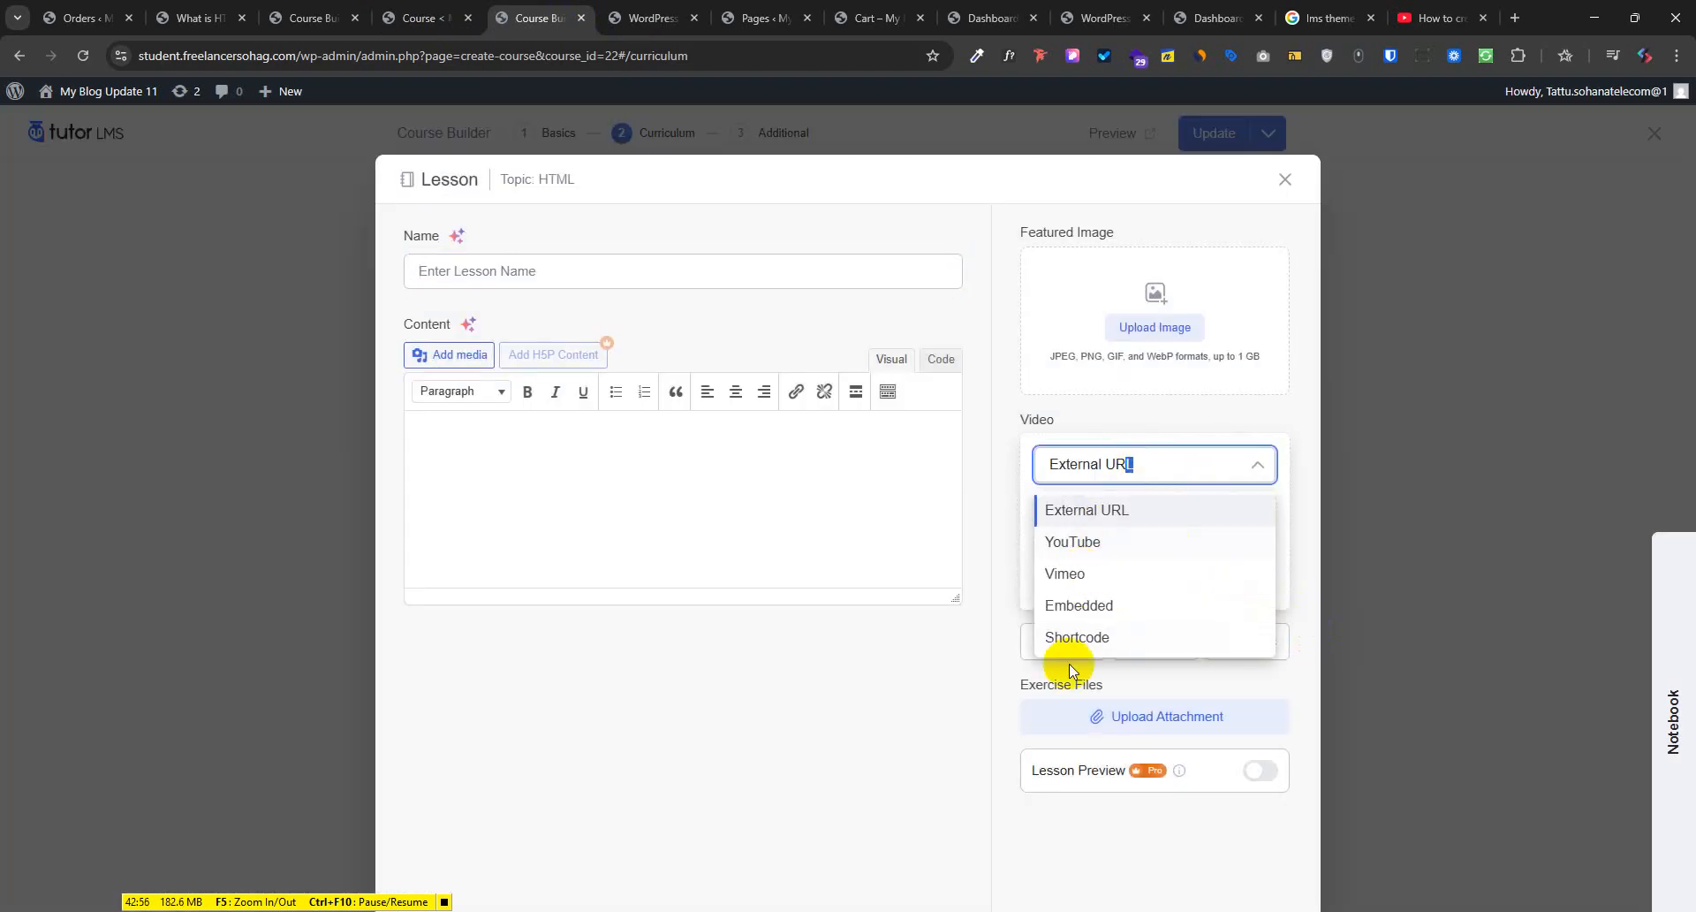
# Disable every Preferred Video Source except YouTube in the Course settings and save the changes
pyautogui.click(422, 18)
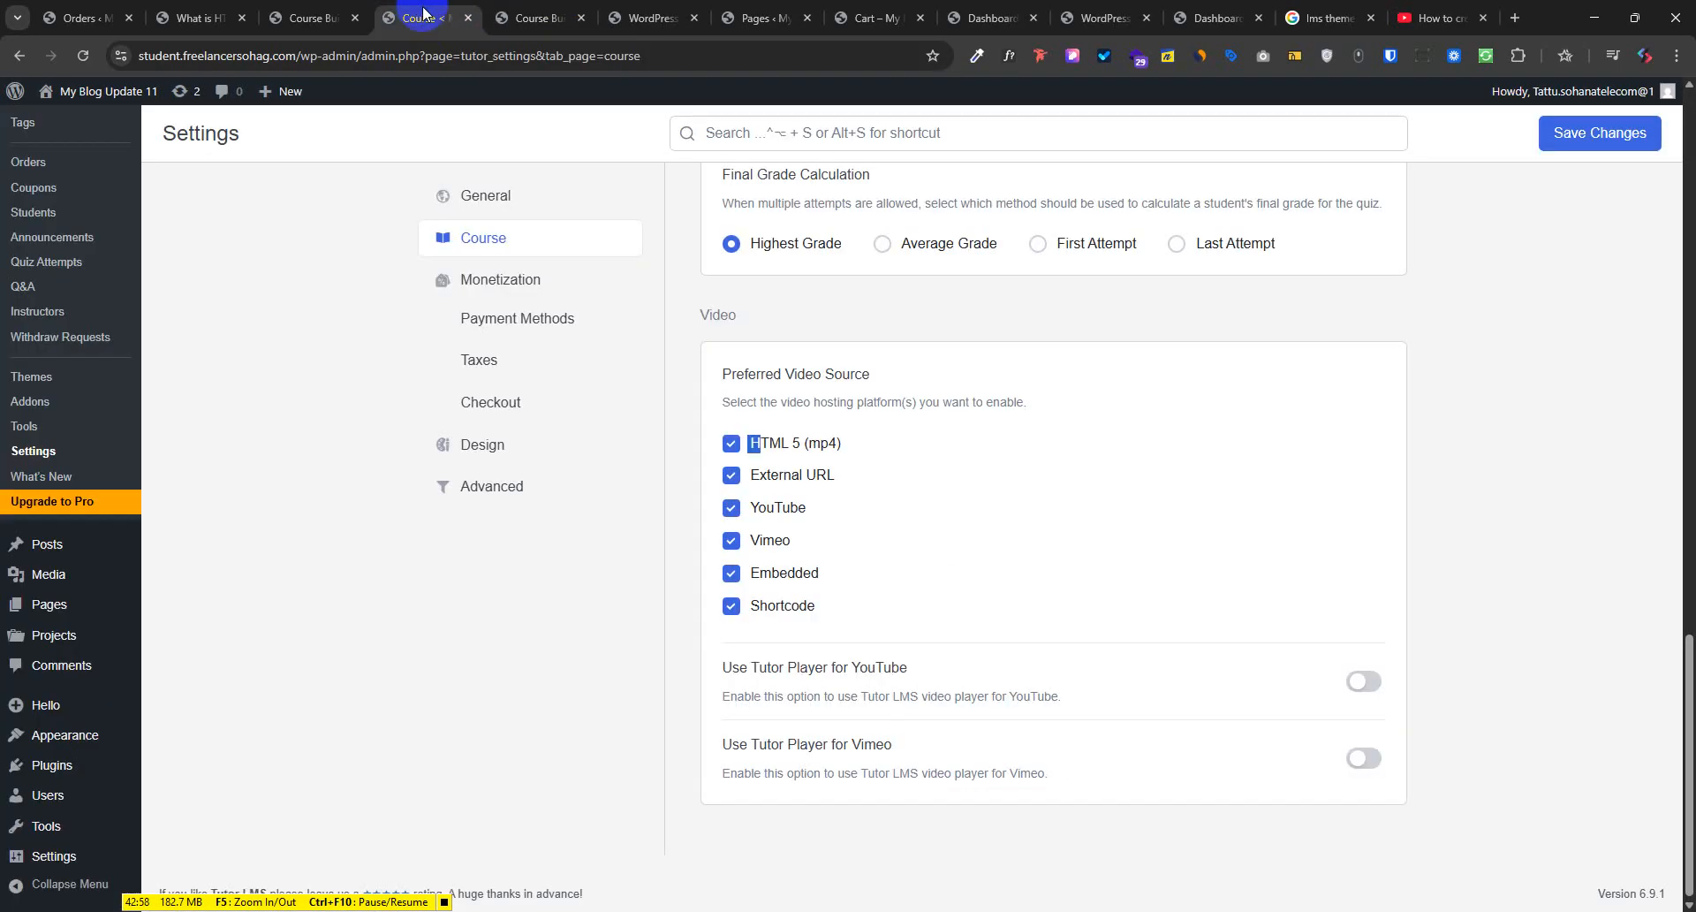
pyautogui.click(731, 442)
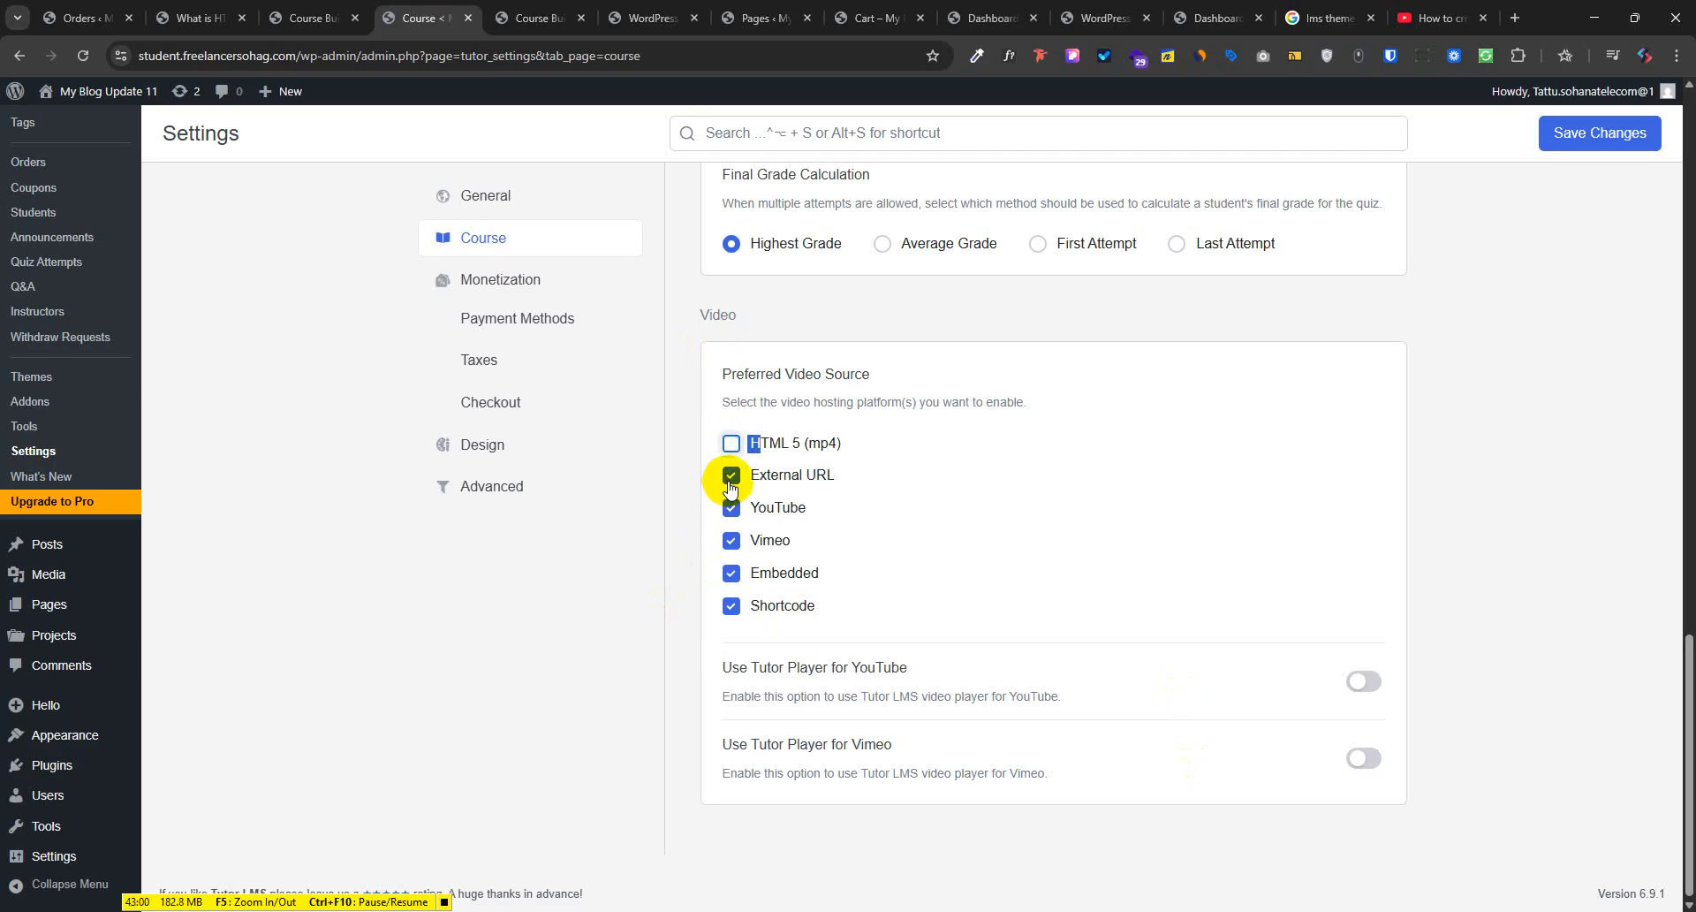
pyautogui.click(730, 475)
pyautogui.click(732, 573)
pyautogui.click(732, 605)
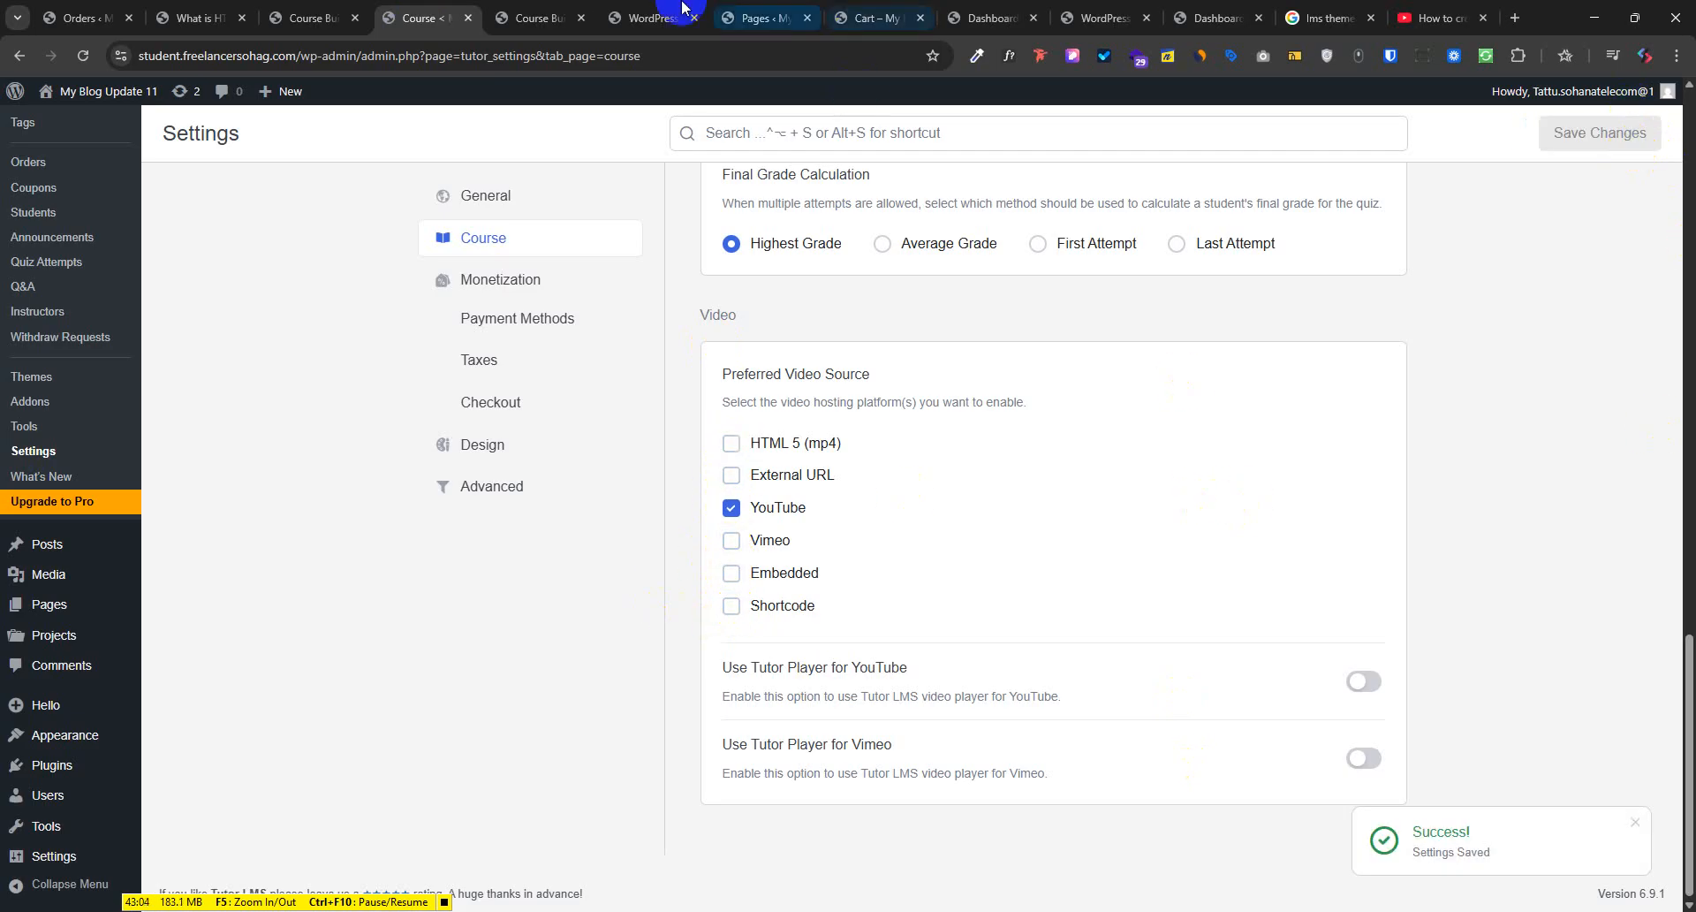
# Reload the Course Builder, check the video source choices in a new HTML lesson, and cancel adding the video
pyautogui.click(535, 17)
pyautogui.click(84, 56)
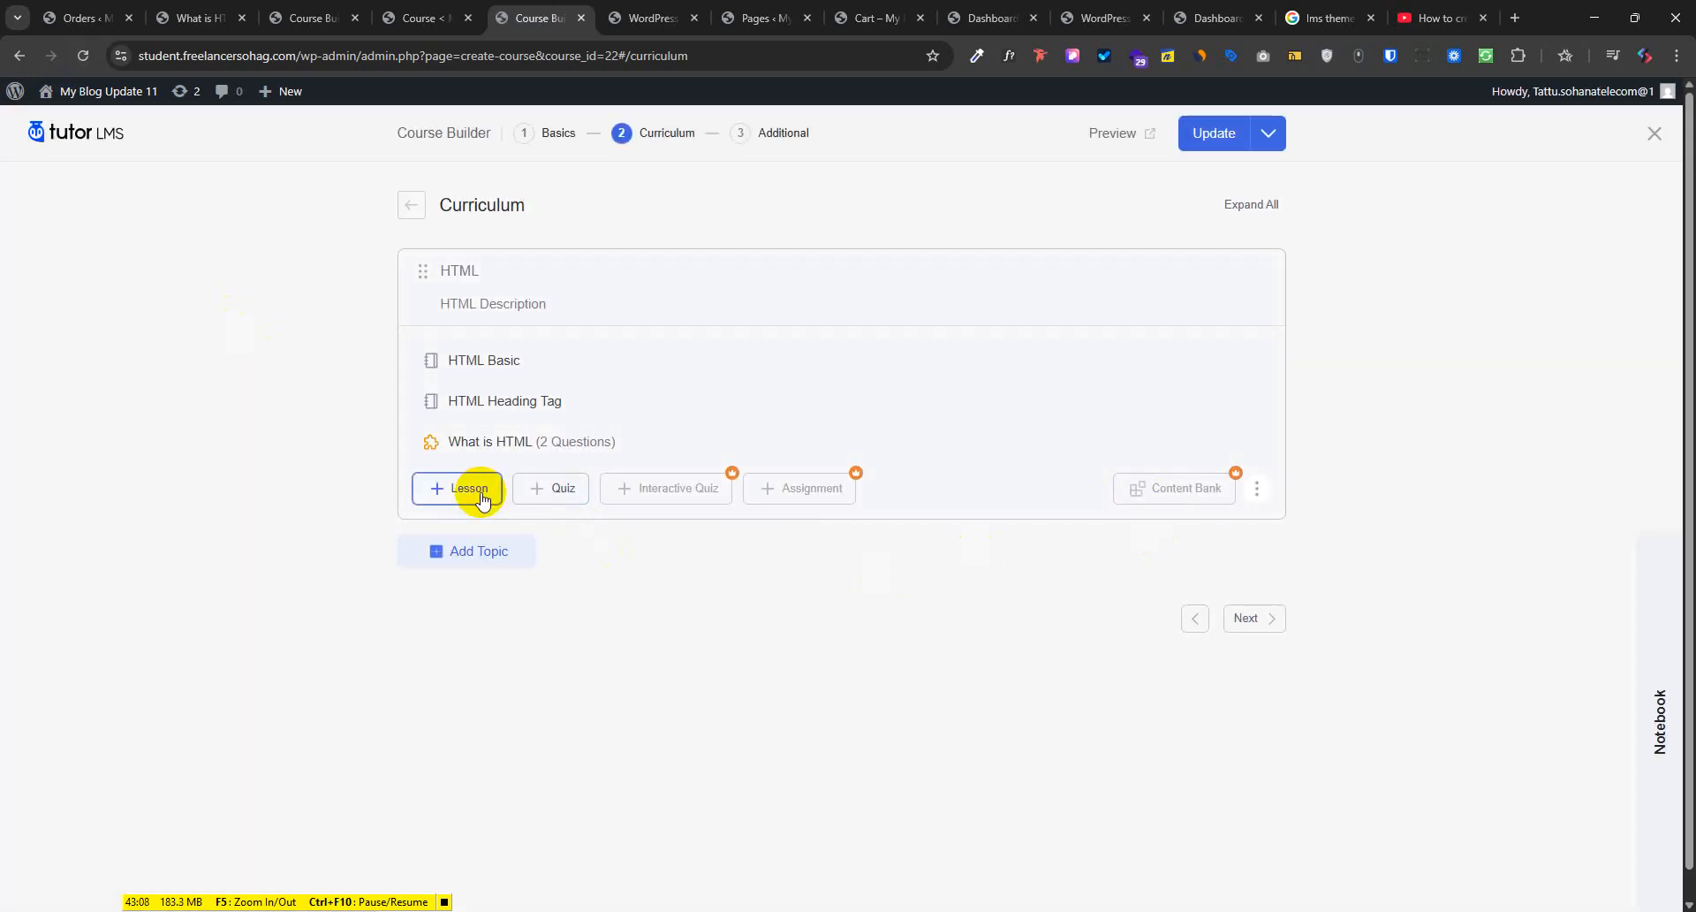
pyautogui.click(470, 488)
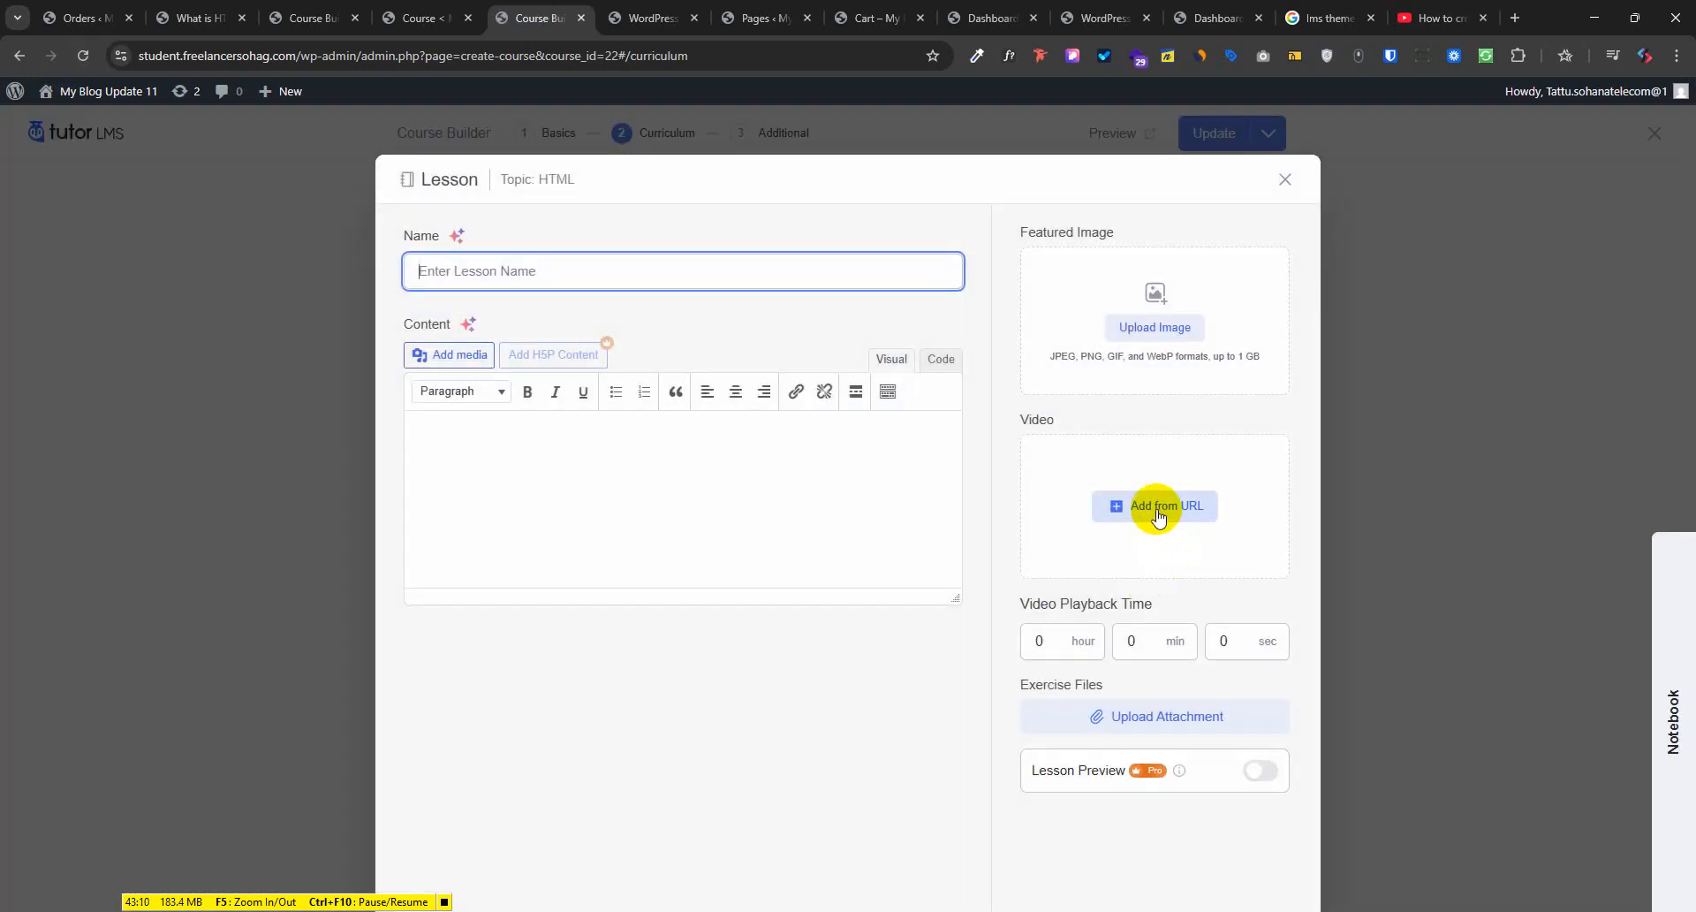
pyautogui.click(1159, 517)
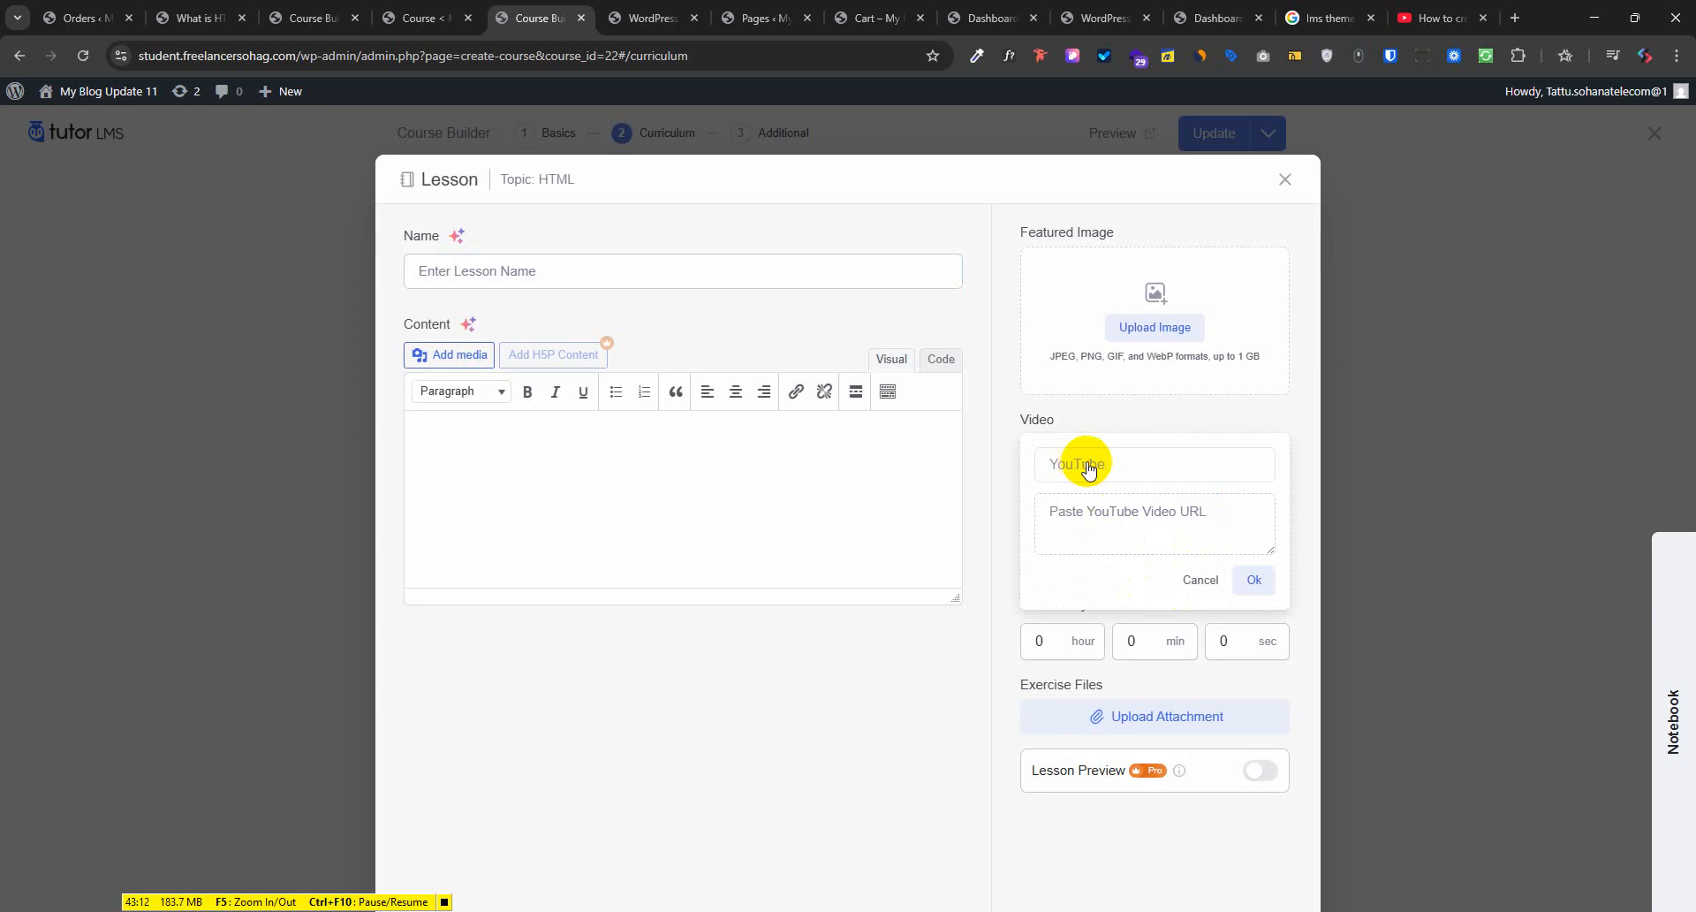
pyautogui.click(1072, 519)
pyautogui.click(1066, 473)
pyautogui.click(1072, 521)
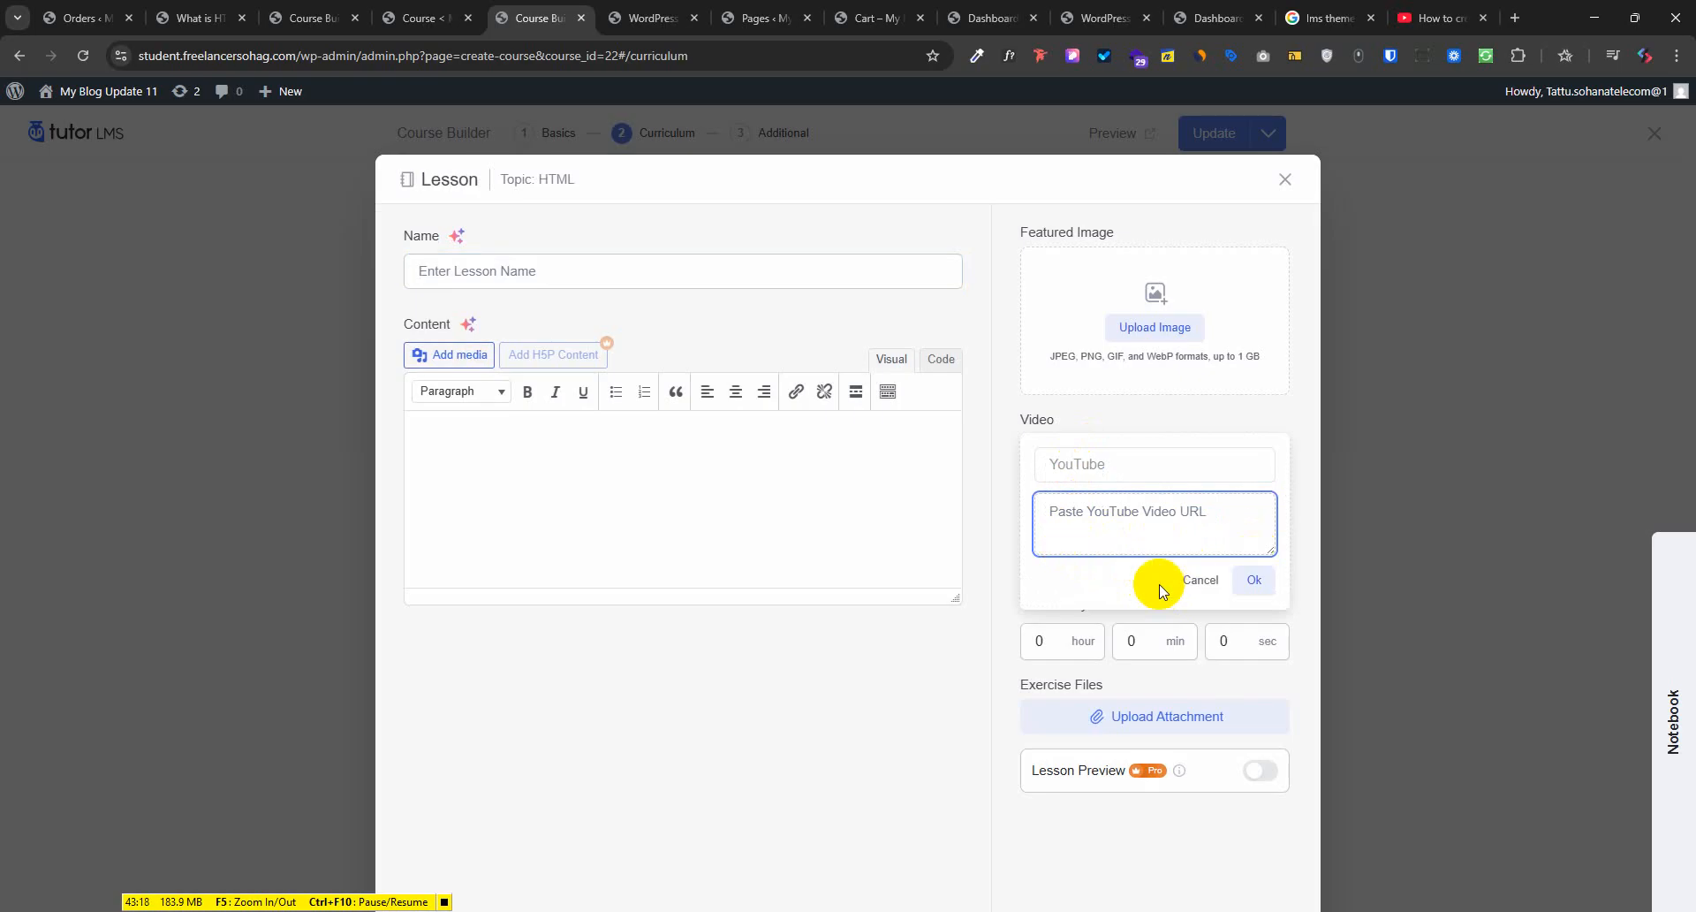
pyautogui.click(1198, 581)
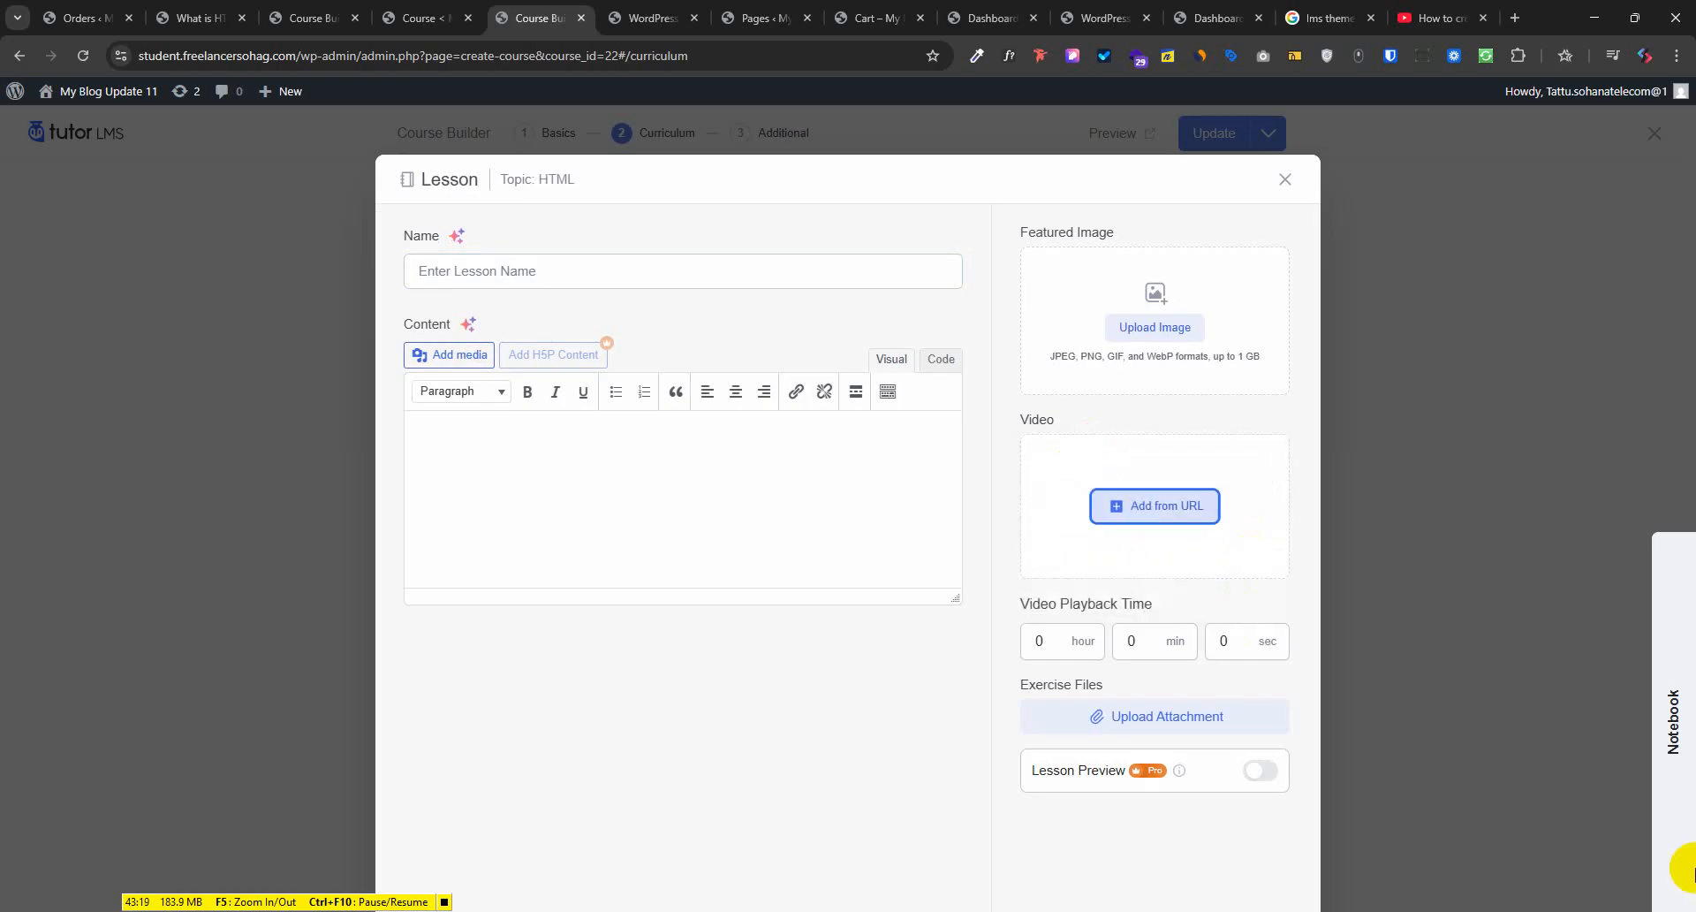
# Return to the Tutor LMS settings and review the eCommerce engine choices under Monetization
pyautogui.click(311, 7)
pyautogui.click(419, 11)
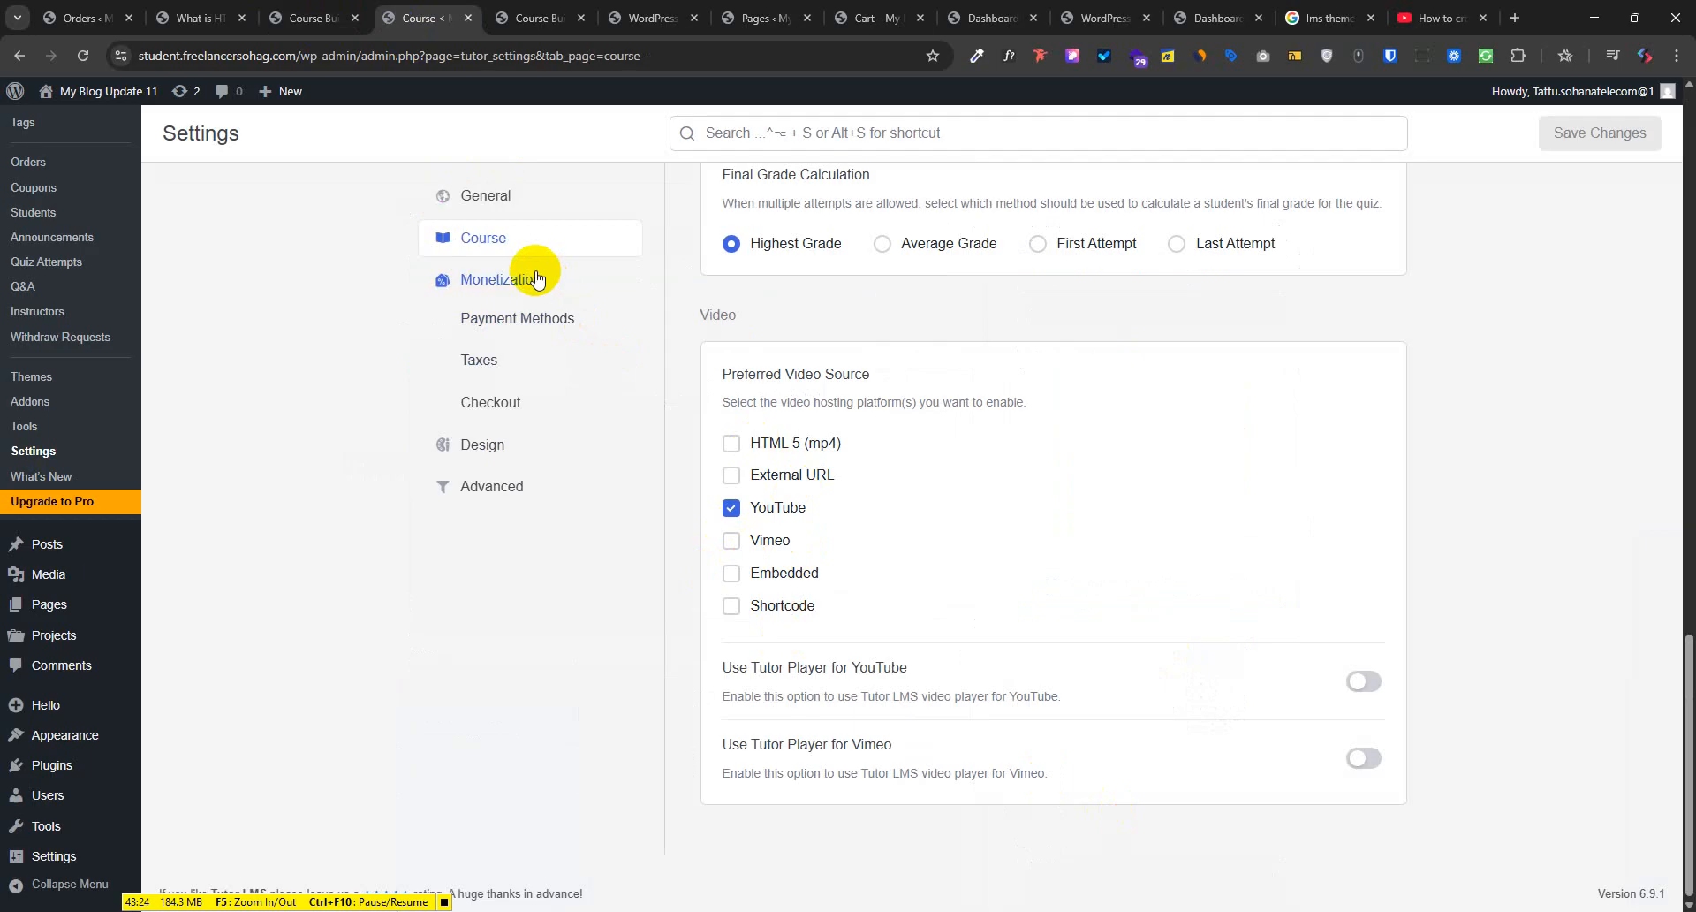
pyautogui.click(530, 276)
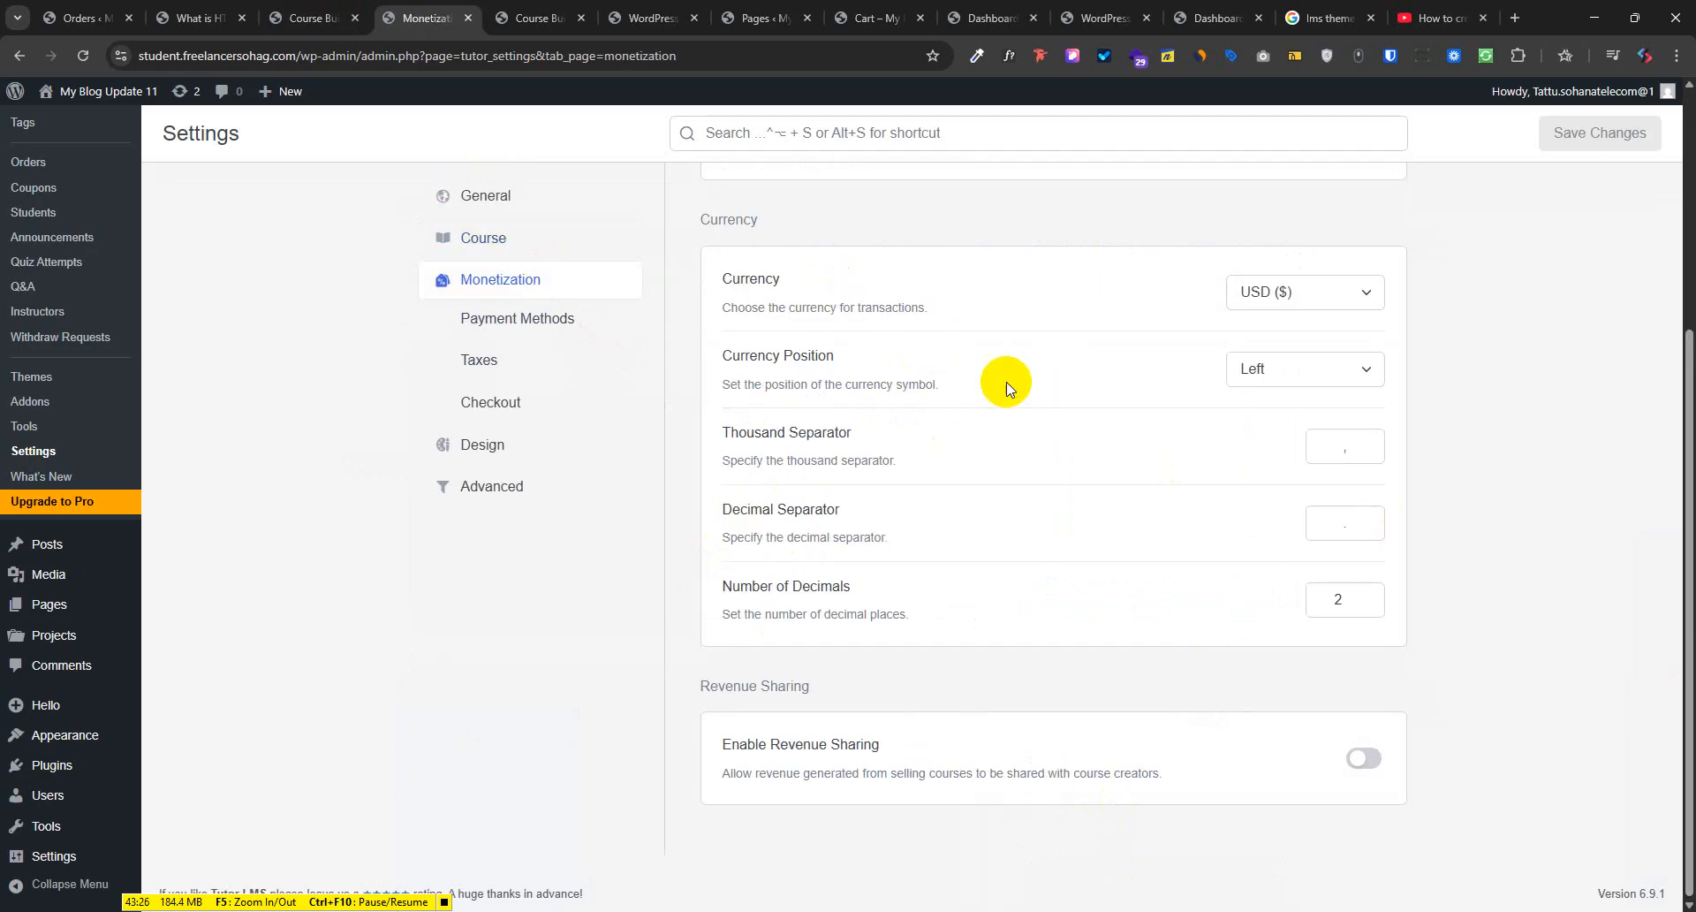
pyautogui.scroll(4, 1006, 381)
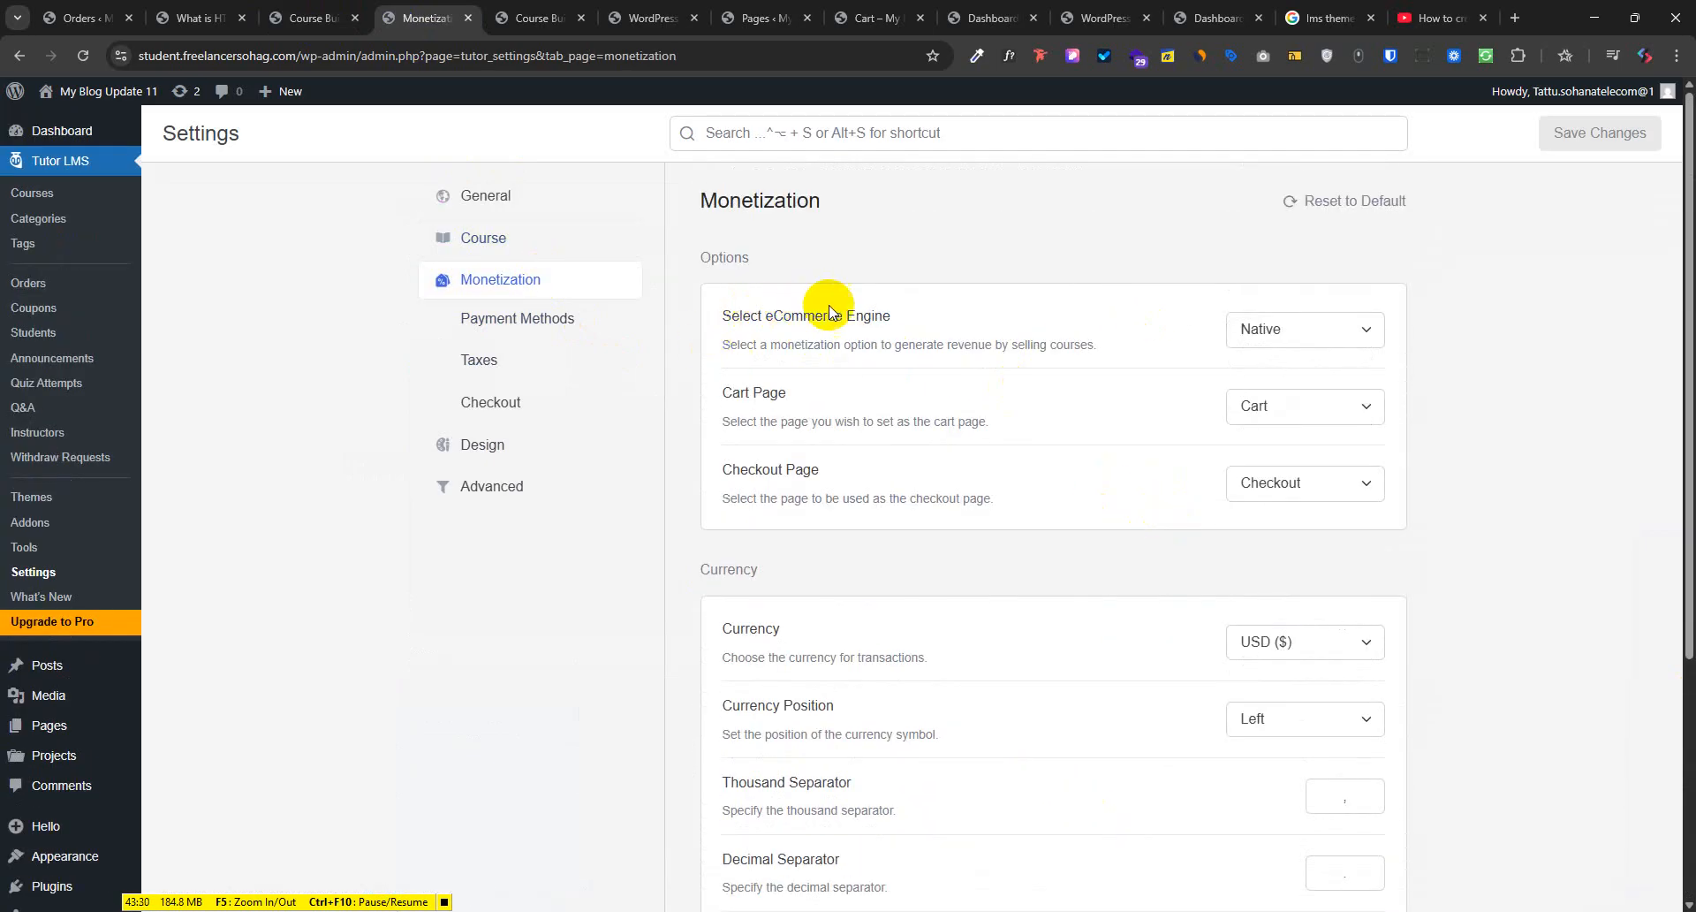
pyautogui.moveTo(843, 308); pyautogui.dragTo(857, 305)
pyautogui.click(1290, 329)
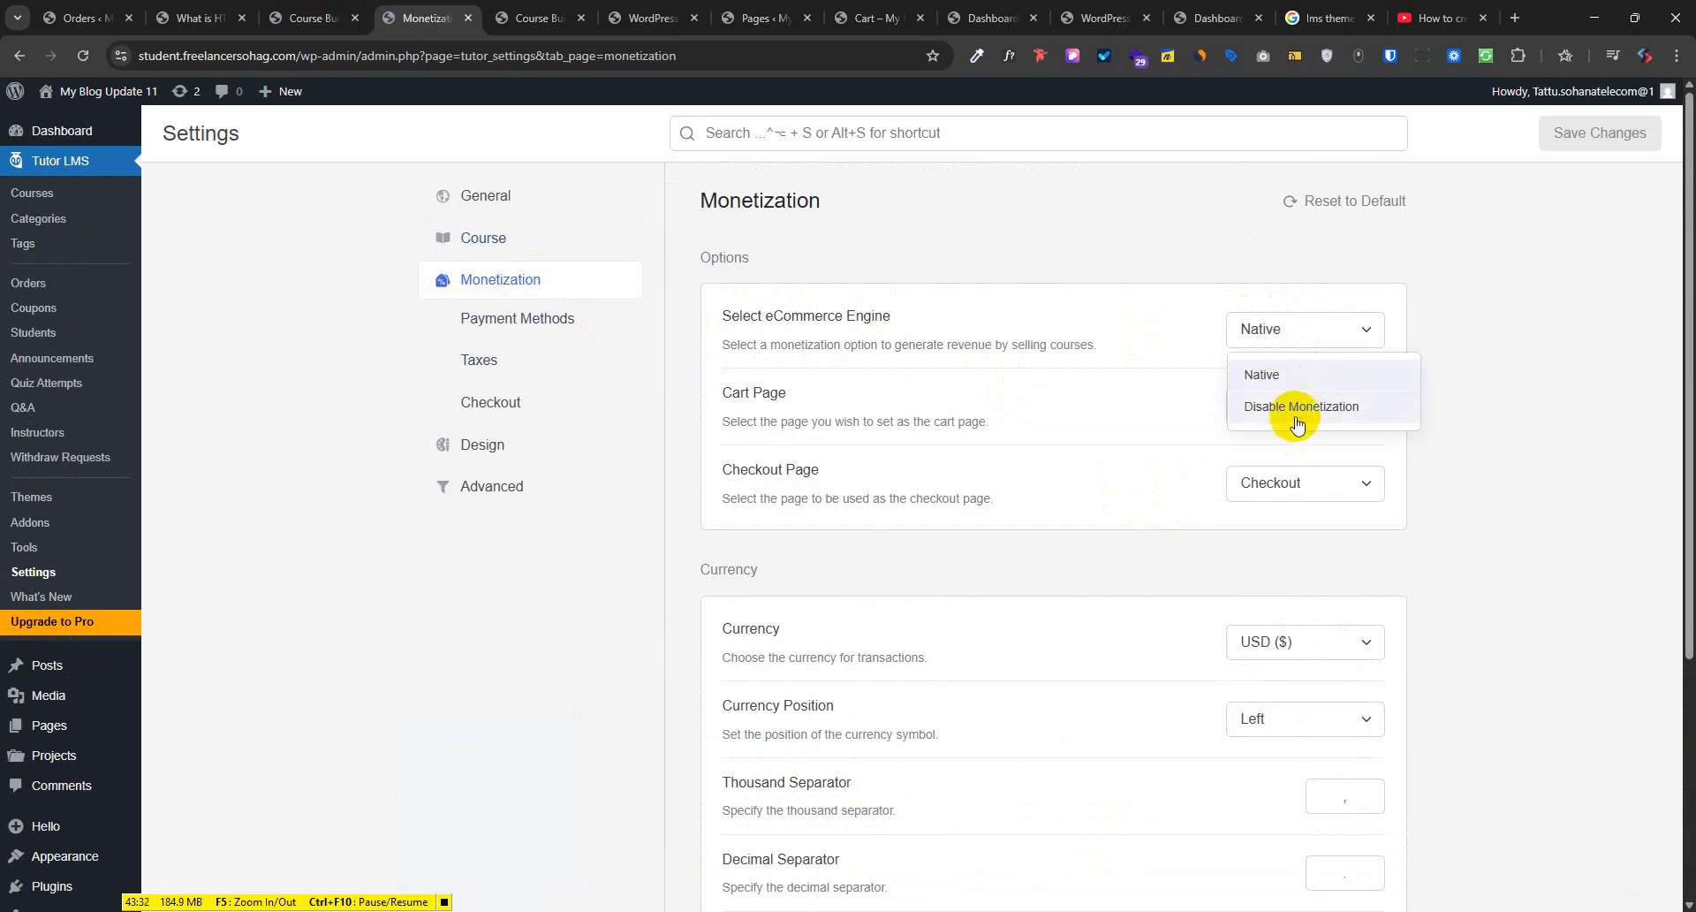
pyautogui.click(824, 364)
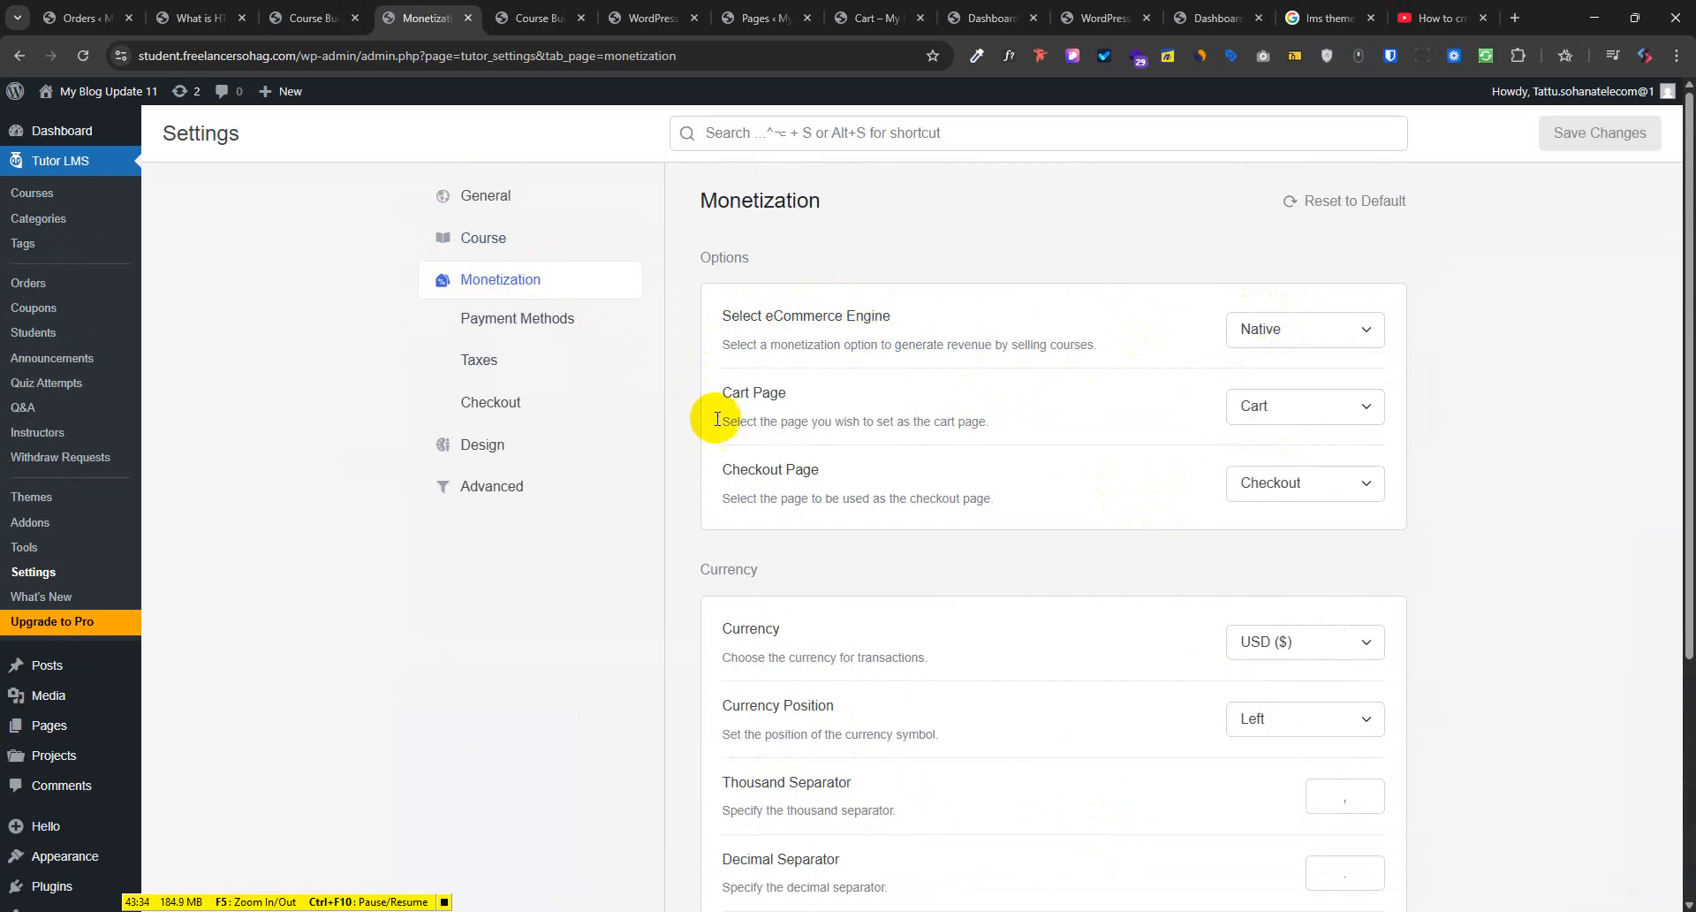
# Review the page choices for the cart and checkout, selecting Cart and Checkout respectively
pyautogui.tripleClick(733, 393)
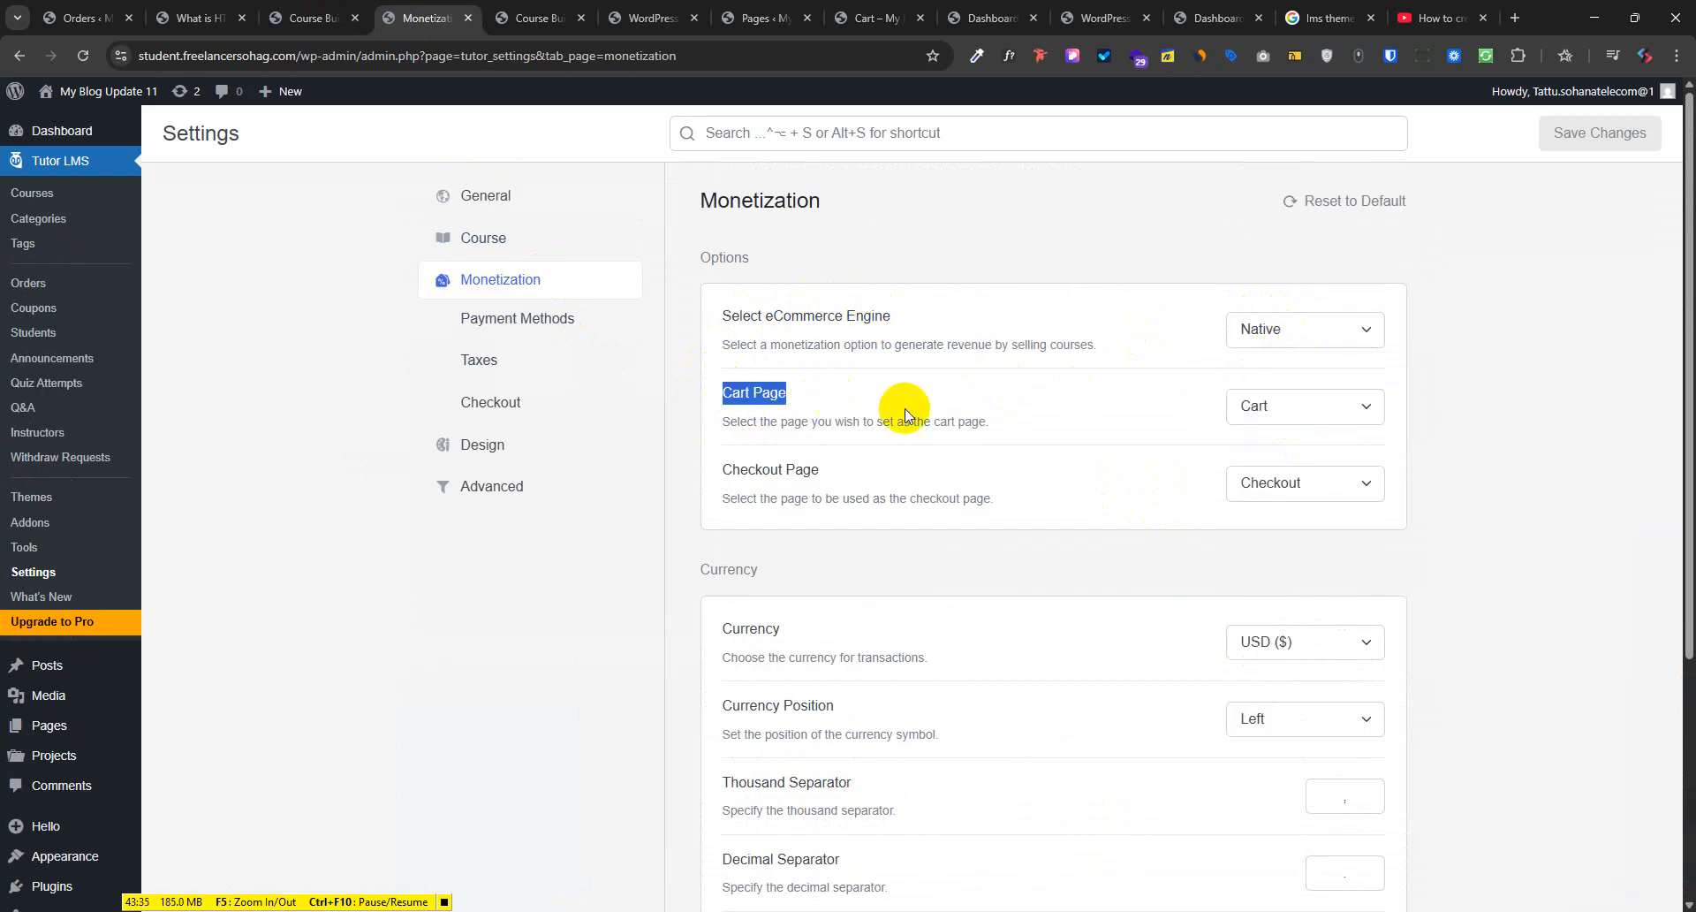
pyautogui.click(1339, 408)
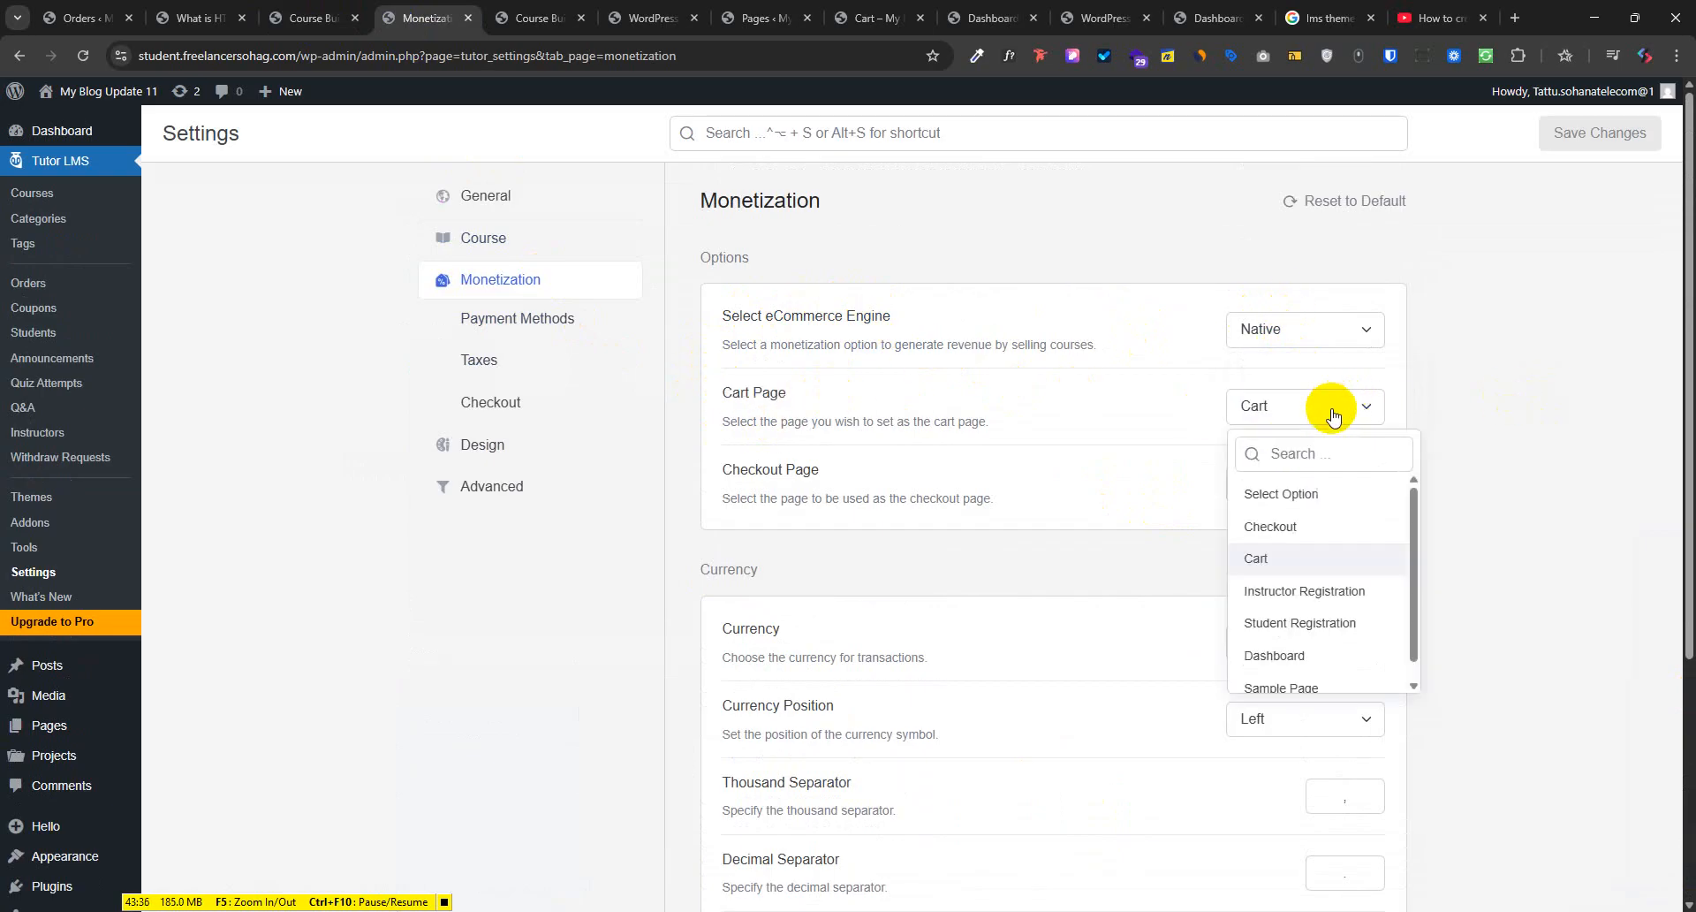
pyautogui.click(1256, 561)
pyautogui.click(1332, 493)
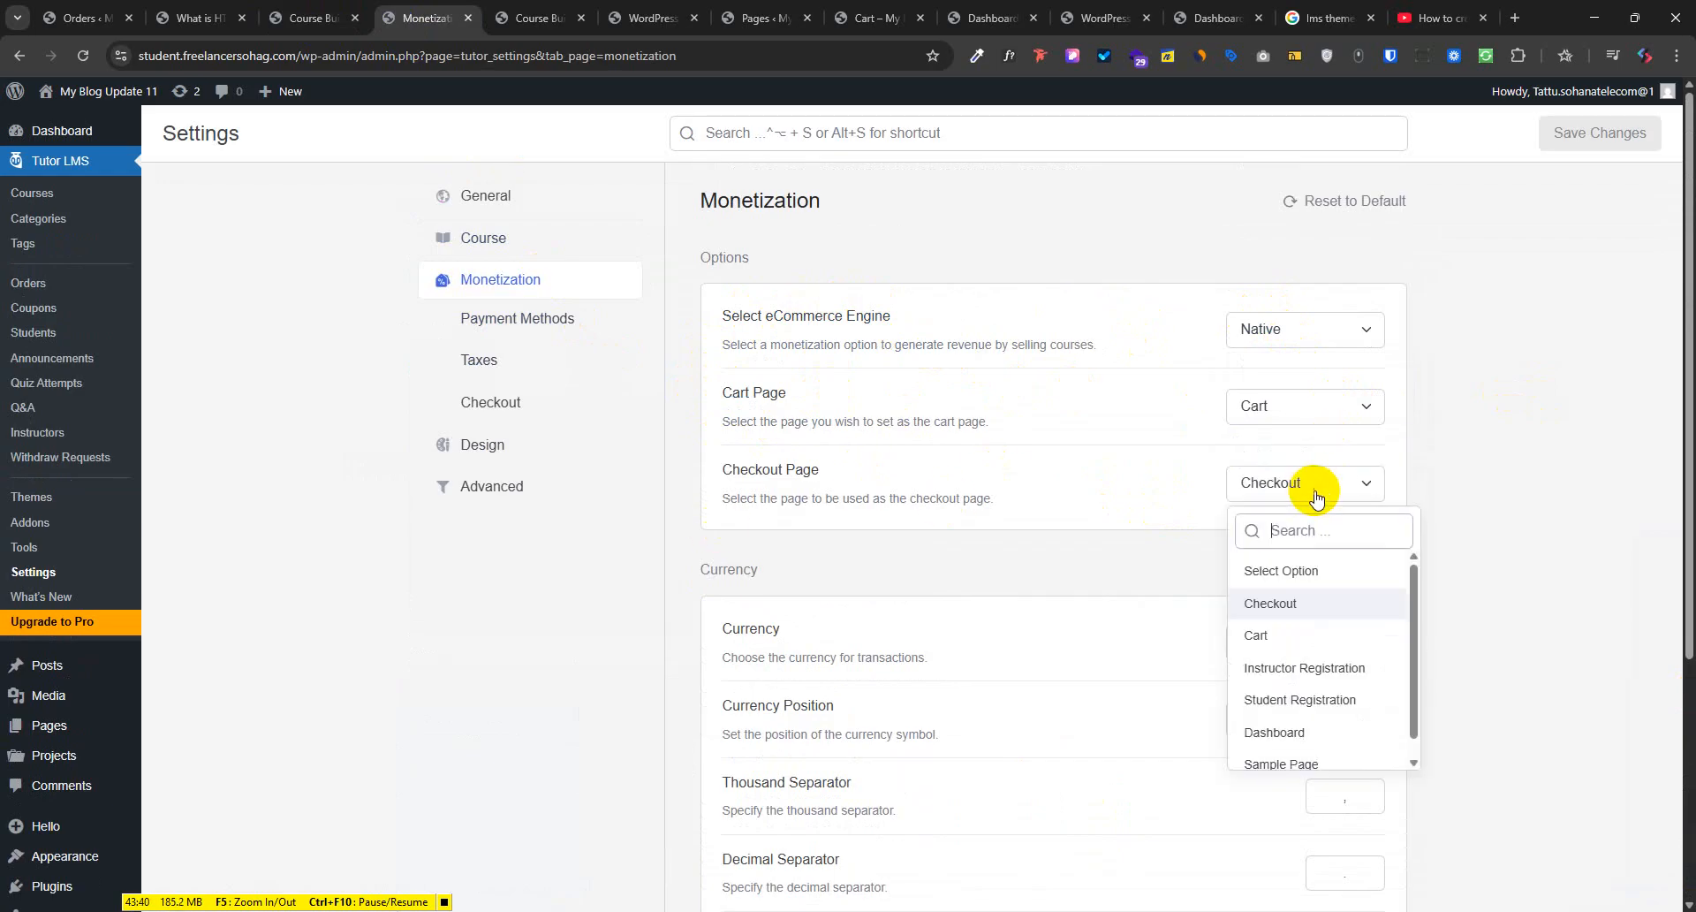
pyautogui.click(1281, 611)
# Review the Currency and Currency Position choices, the separator and decimal settings, and the Revenue Sharing option
pyautogui.scroll(-2, 1157, 720)
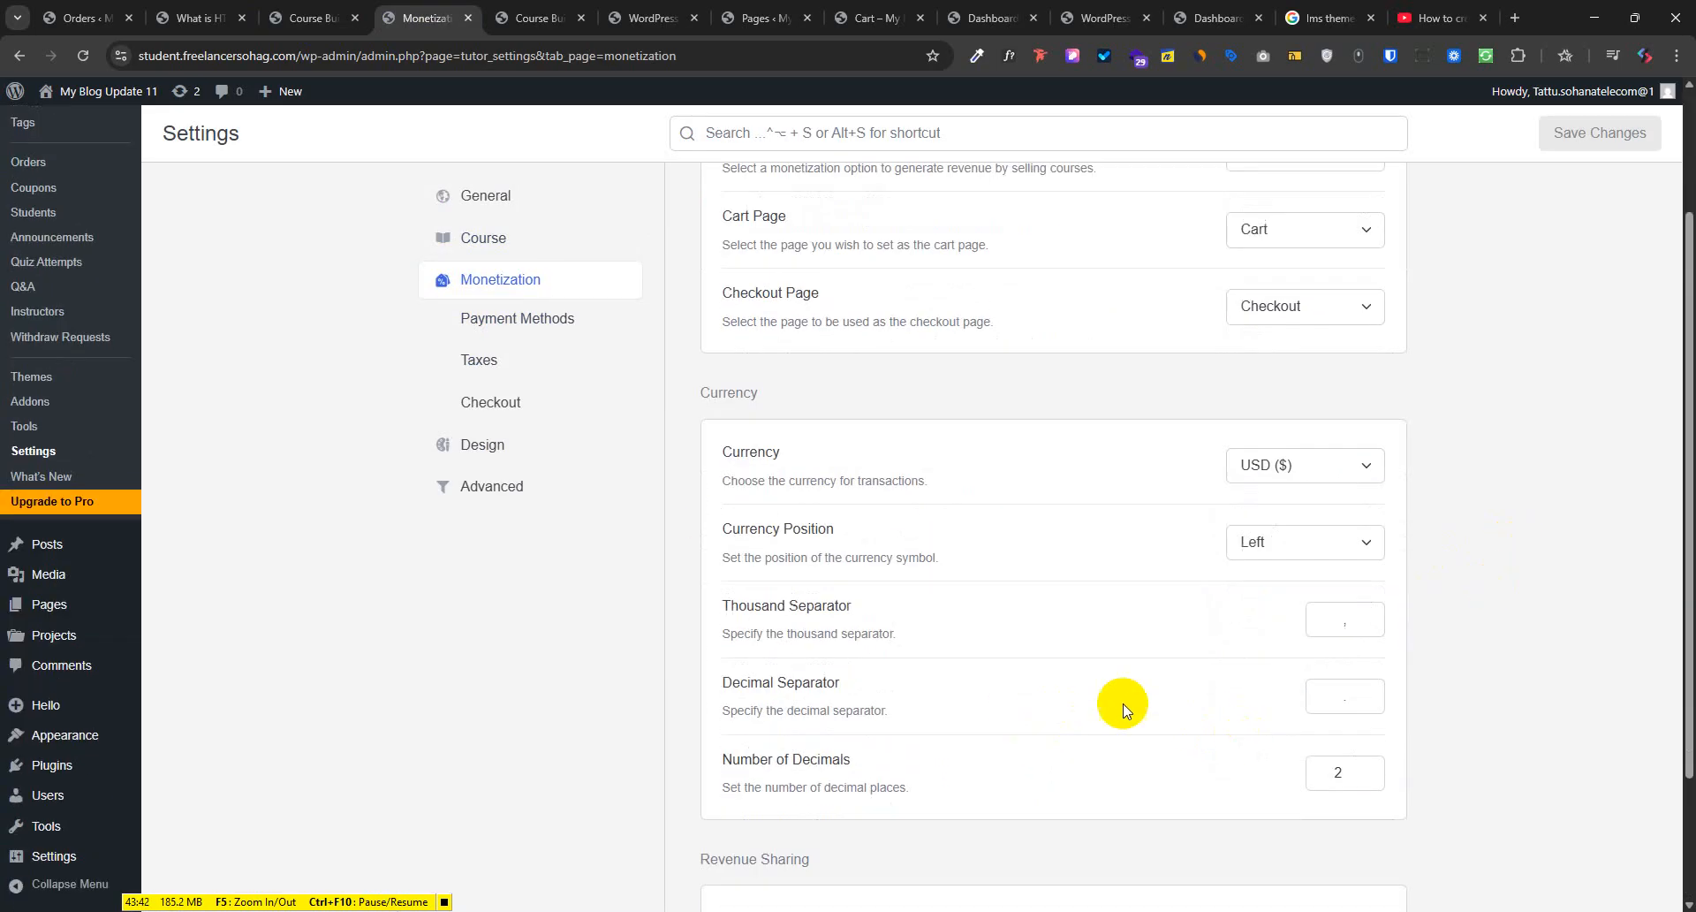
pyautogui.moveTo(765, 481); pyautogui.dragTo(1215, 494)
pyautogui.click(1297, 470)
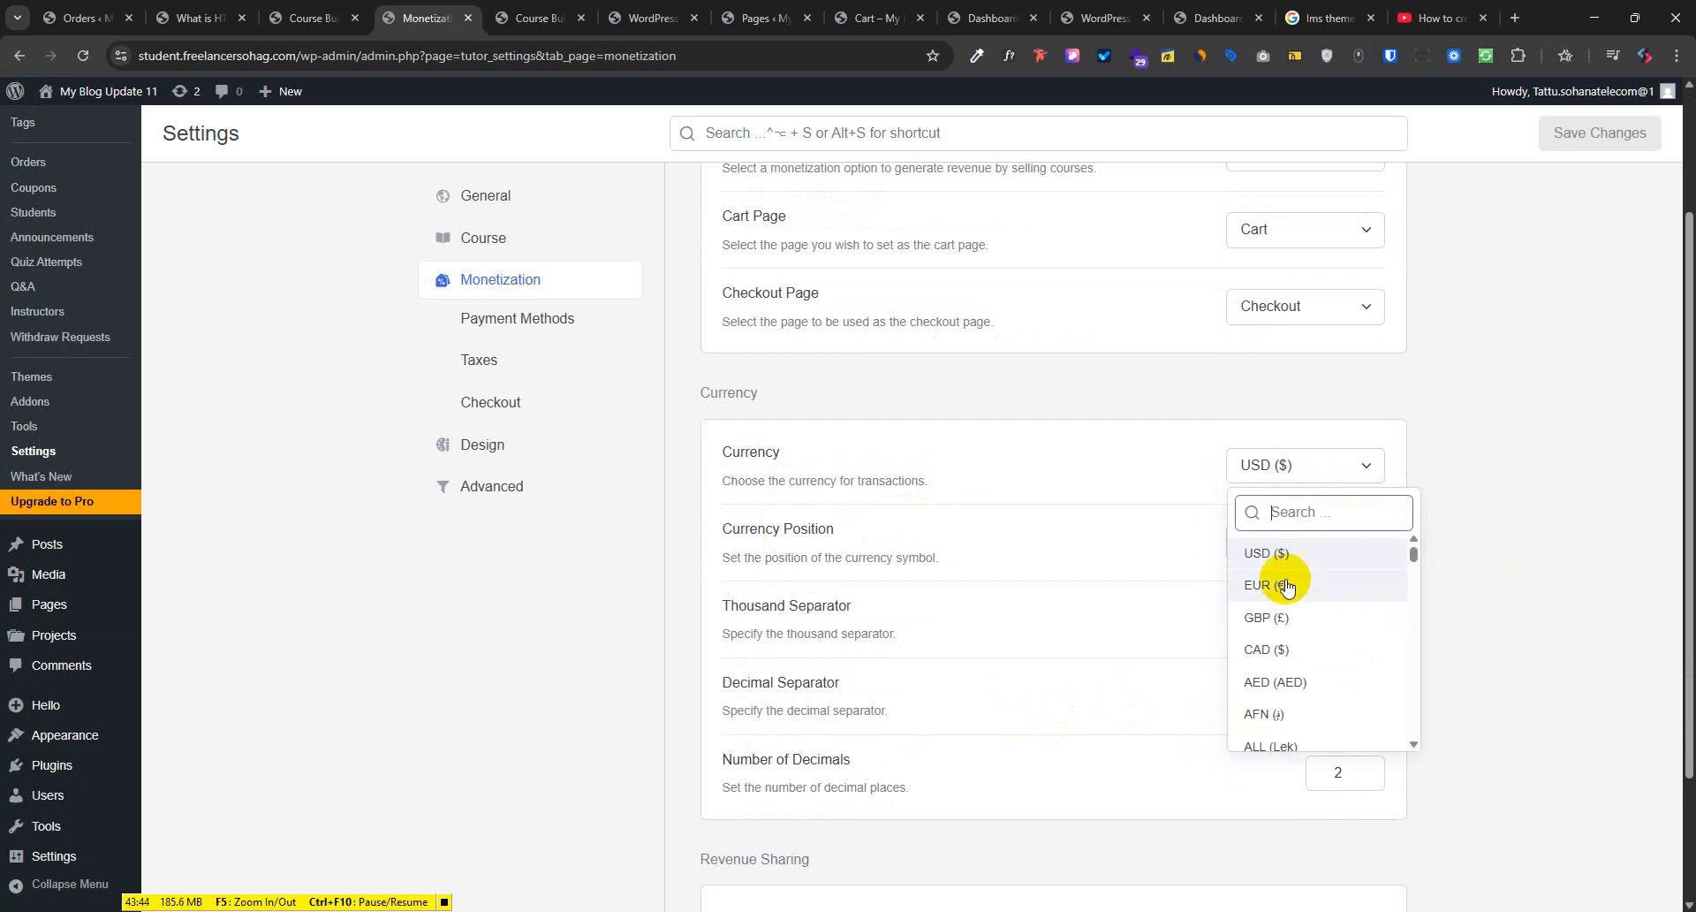
pyautogui.click(728, 549)
pyautogui.click(1281, 550)
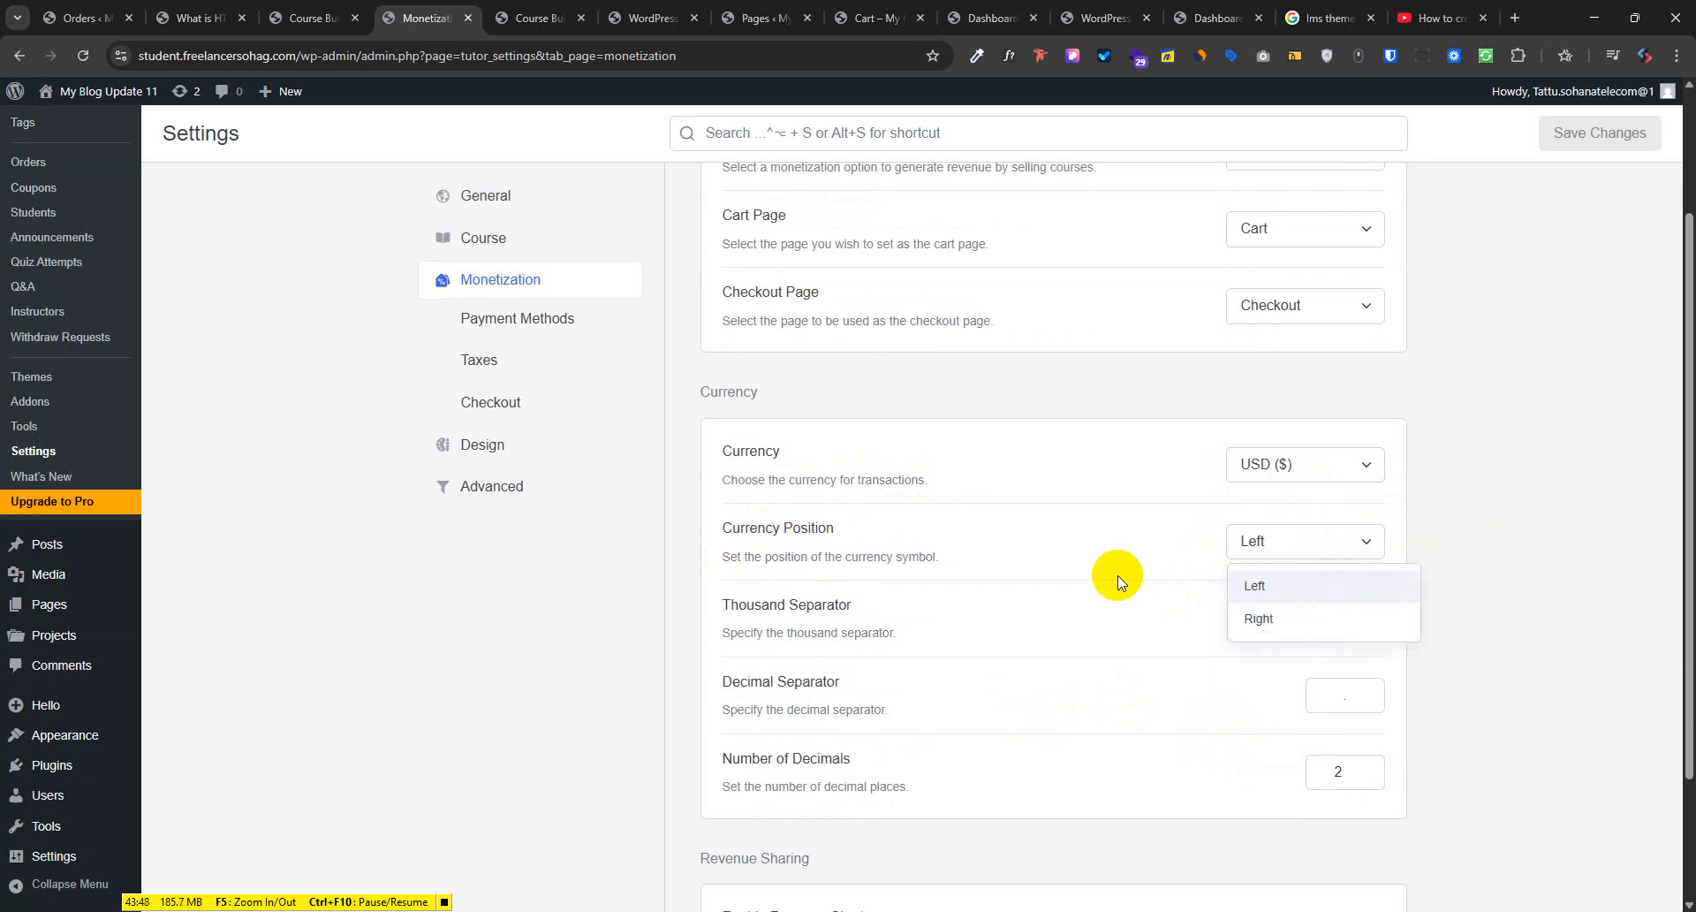
pyautogui.click(1098, 619)
pyautogui.scroll(-2, 813, 627)
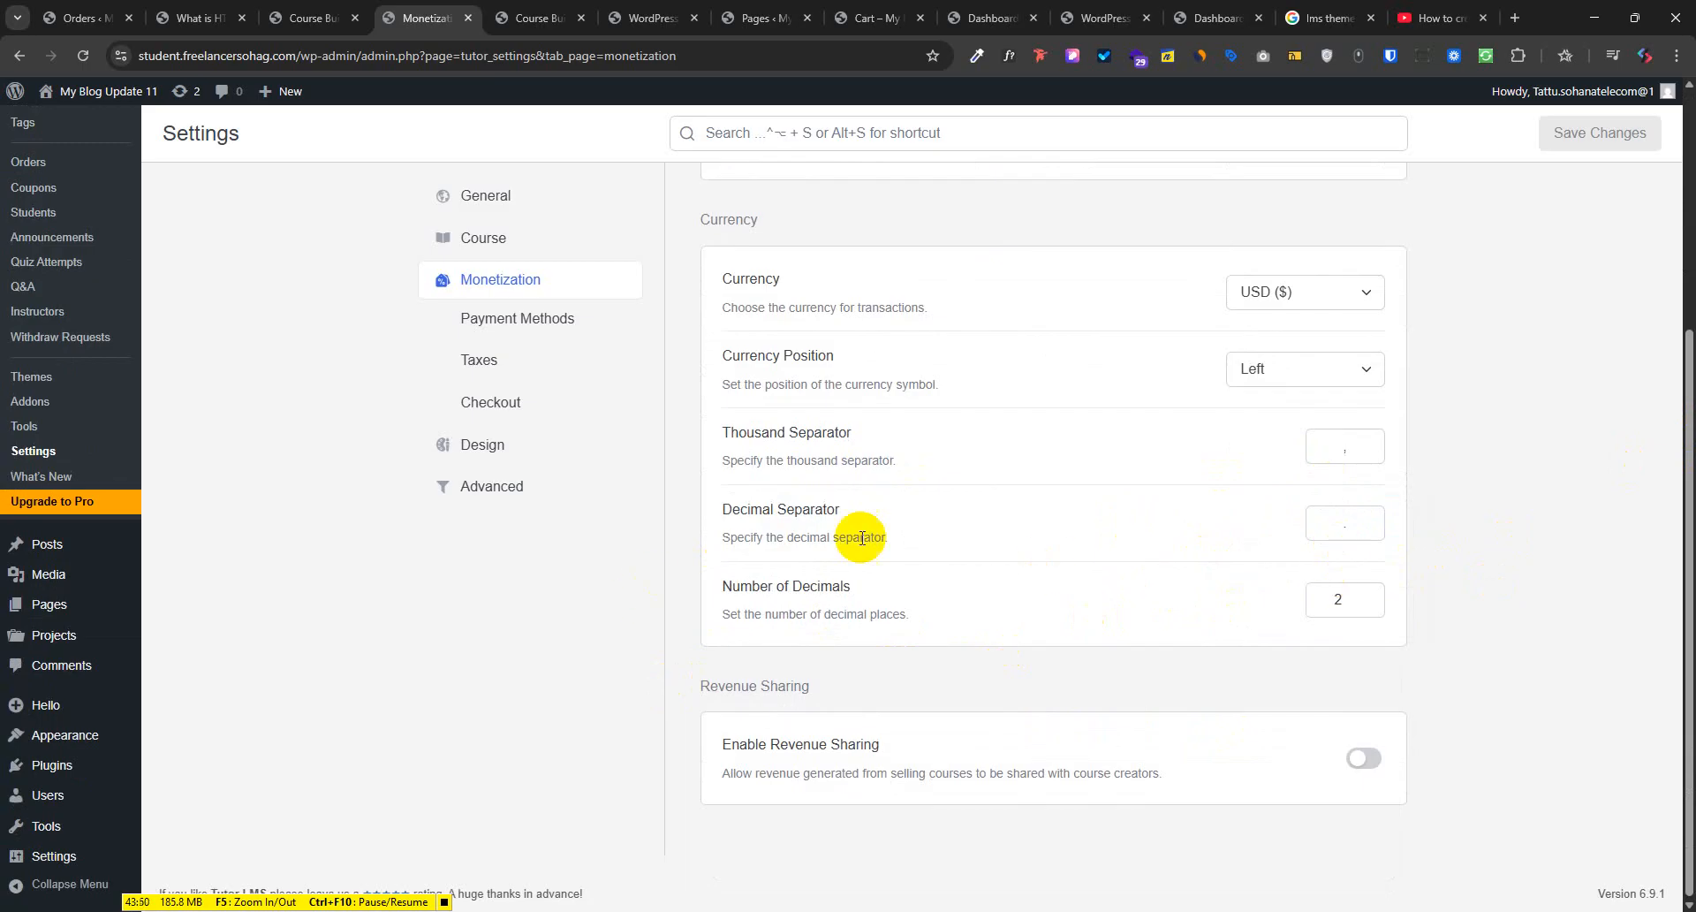
pyautogui.scroll(3, 904, 802)
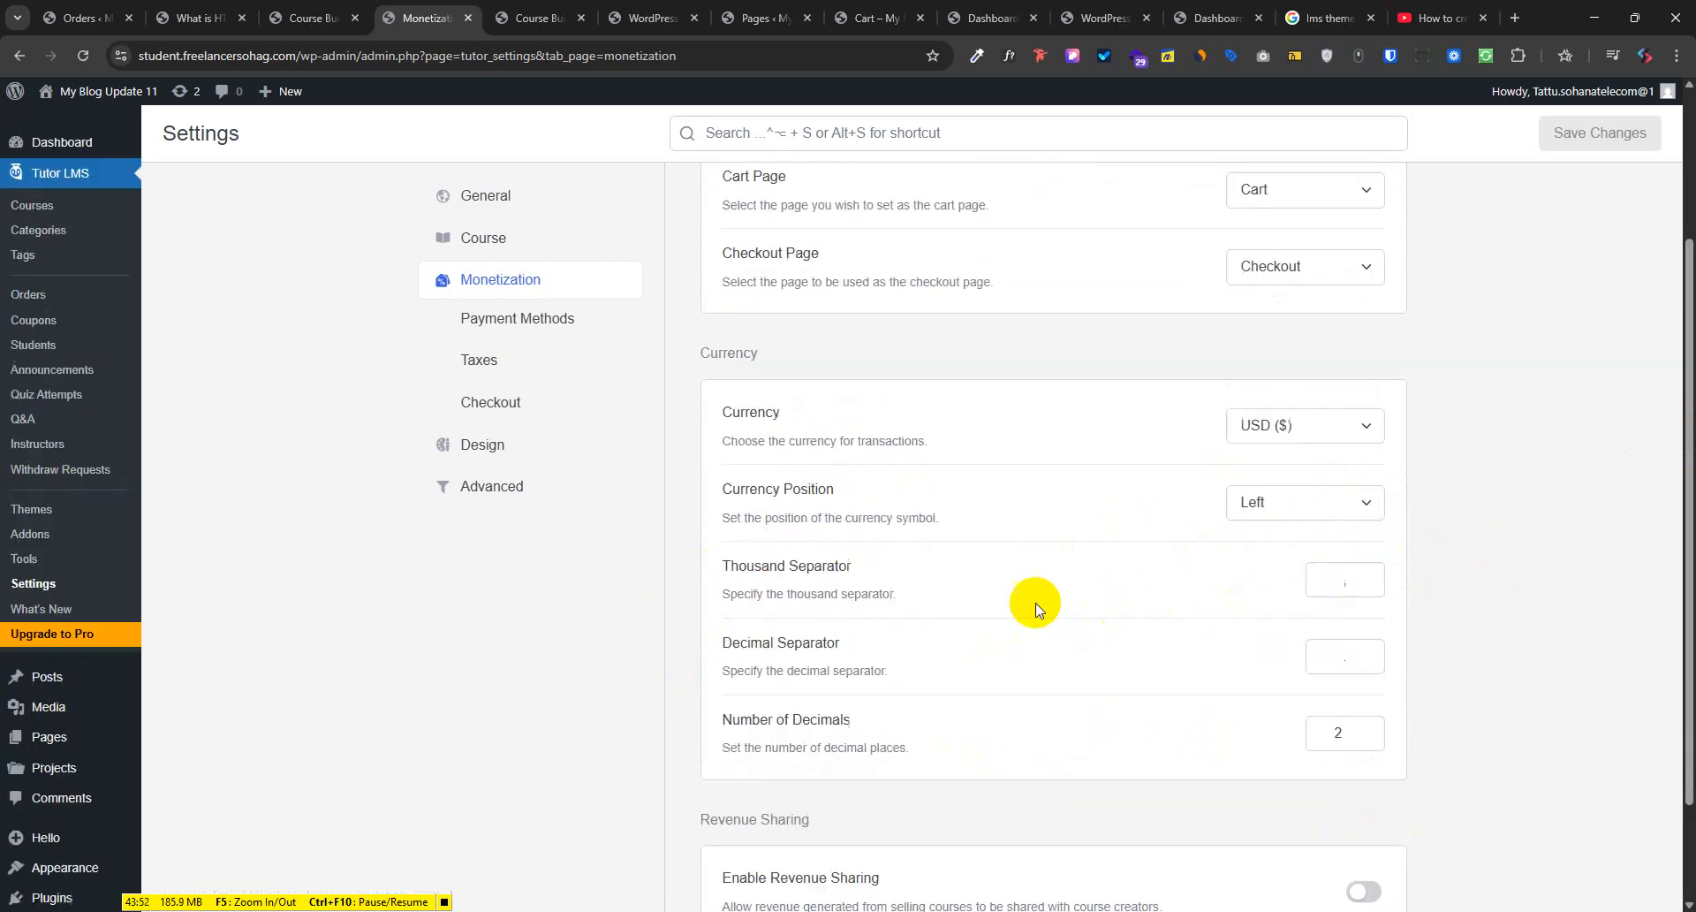
# Try to enable PayPal in the Payment Methods settings and review its Environment and credential fields
pyautogui.click(530, 315)
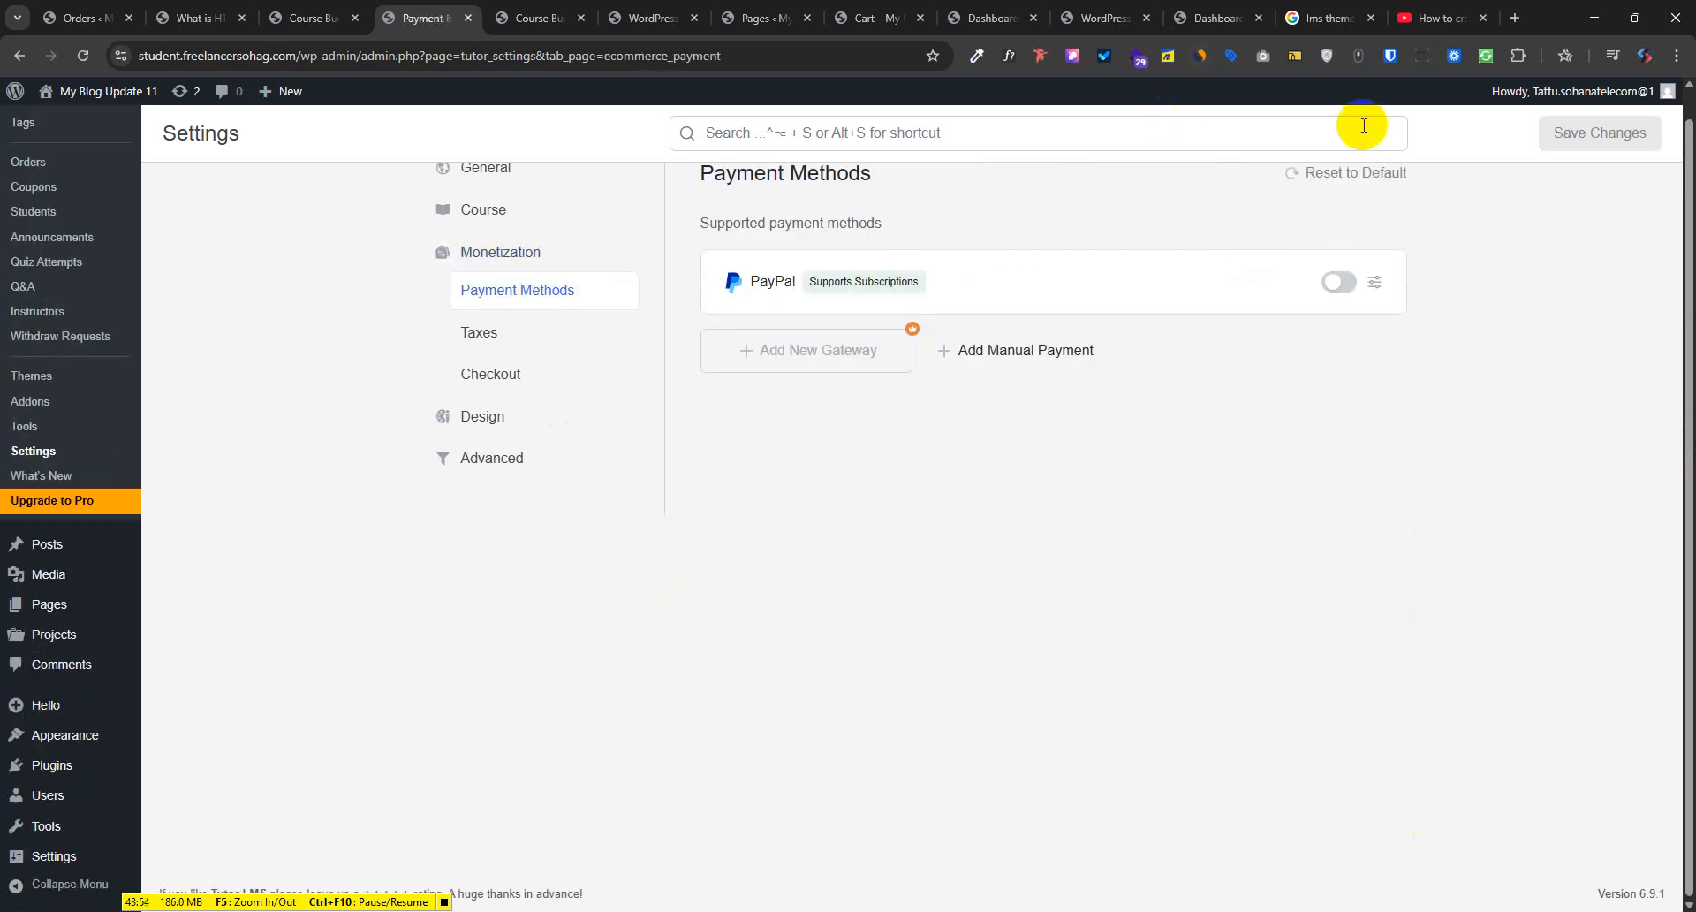
pyautogui.click(1341, 283)
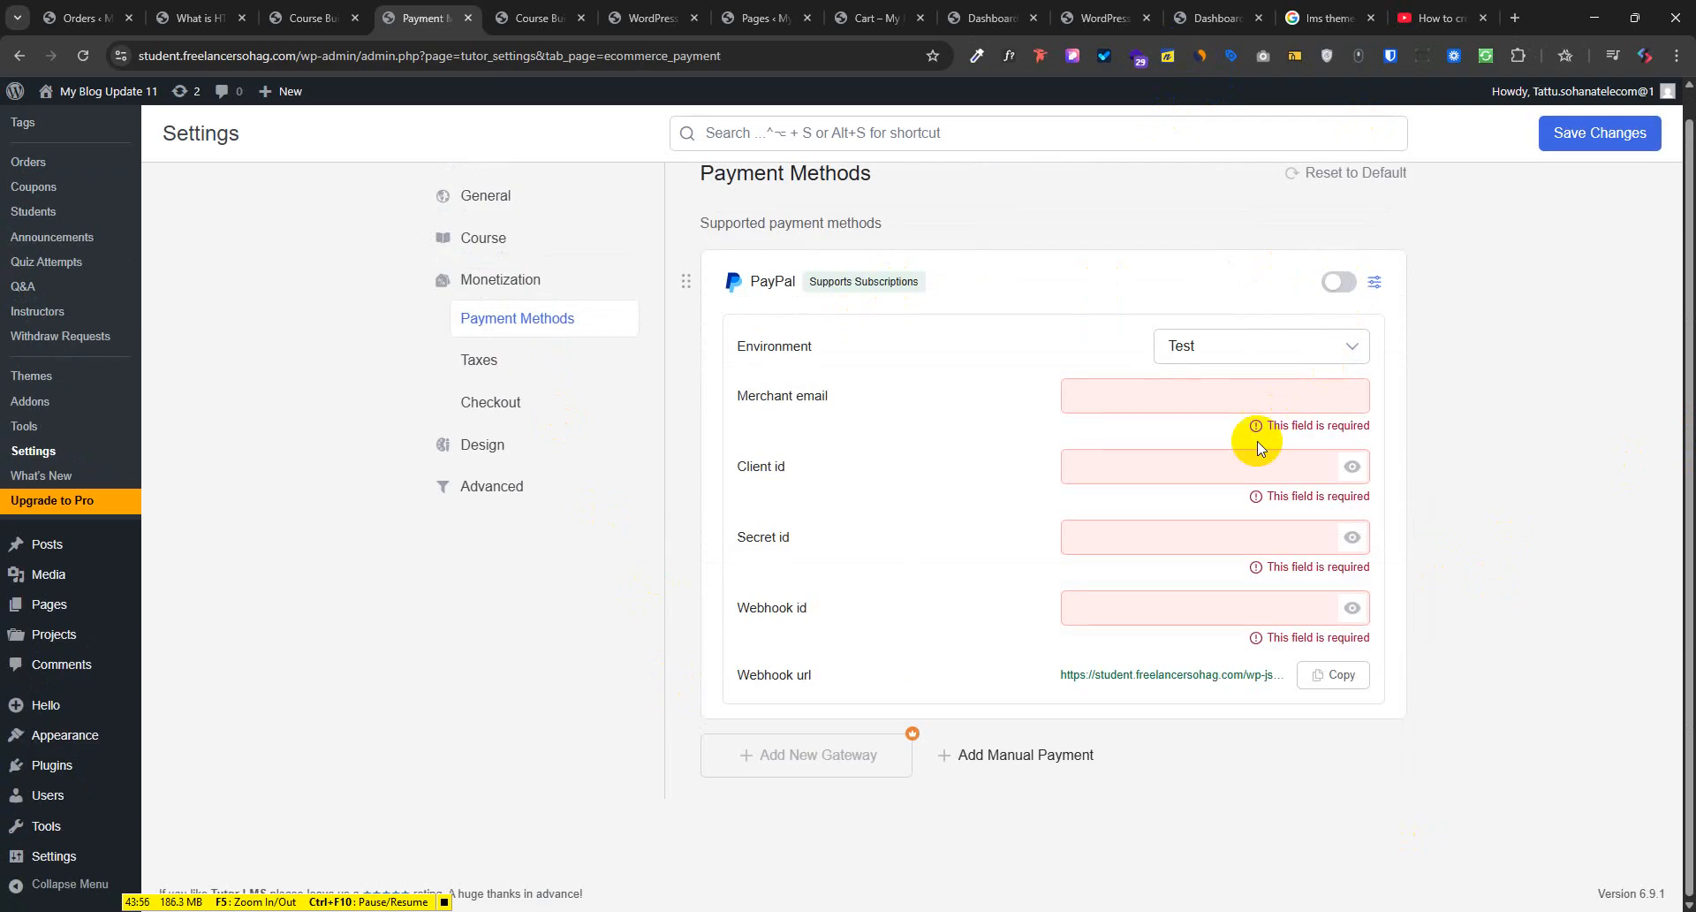
pyautogui.click(1219, 354)
pyautogui.click(1110, 345)
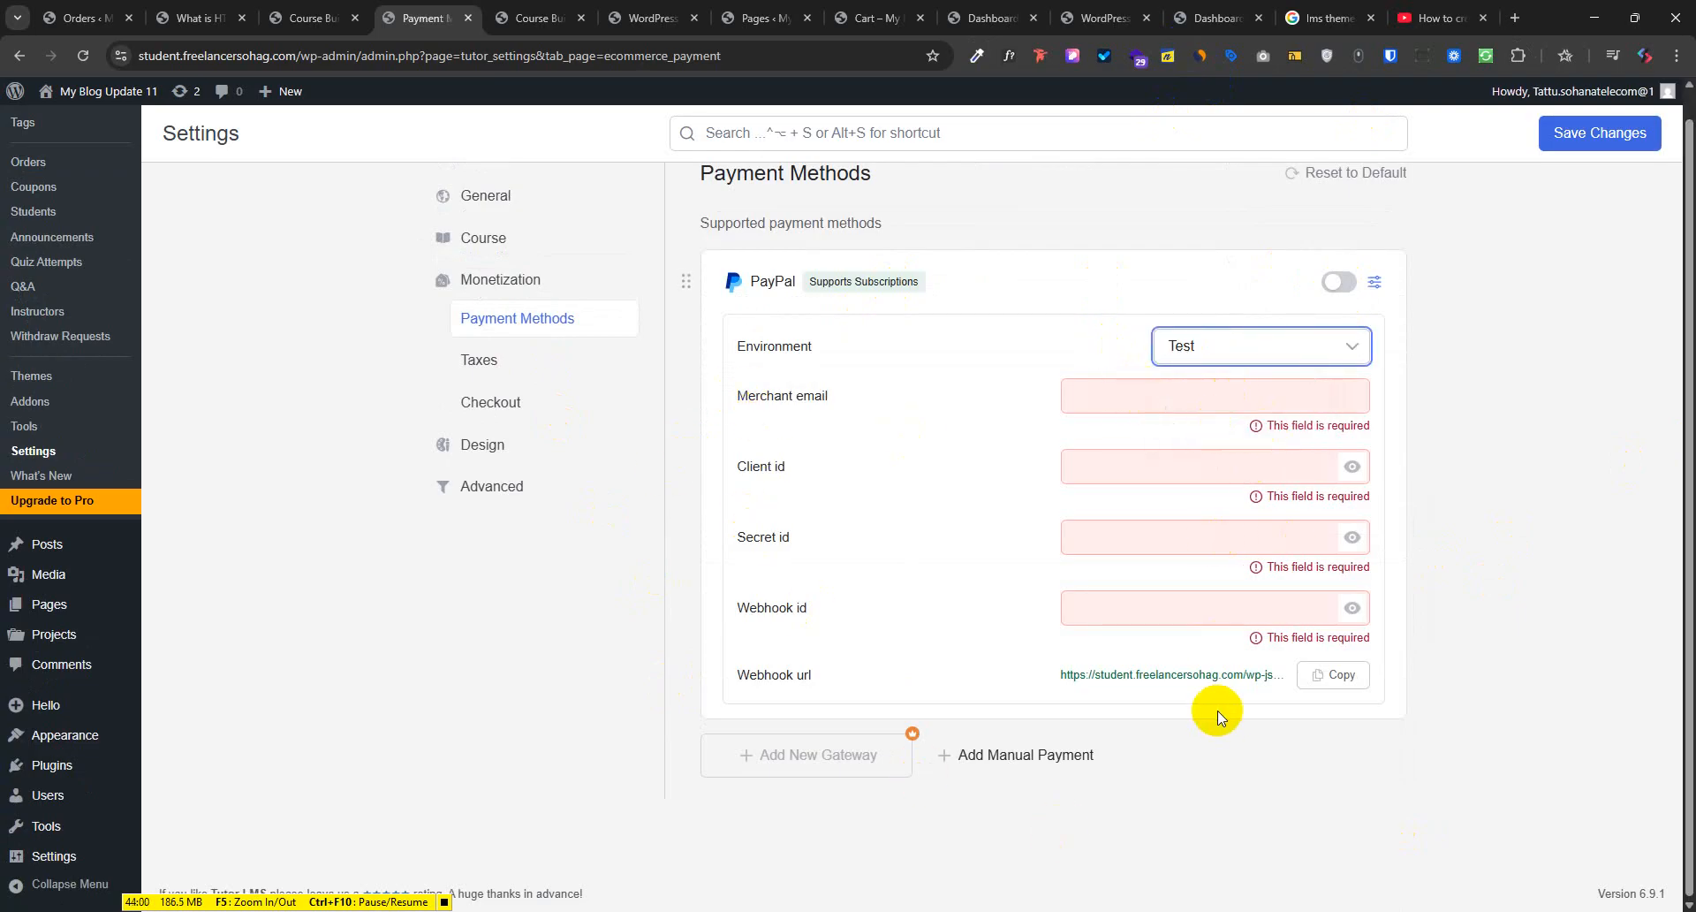
pyautogui.click(786, 747)
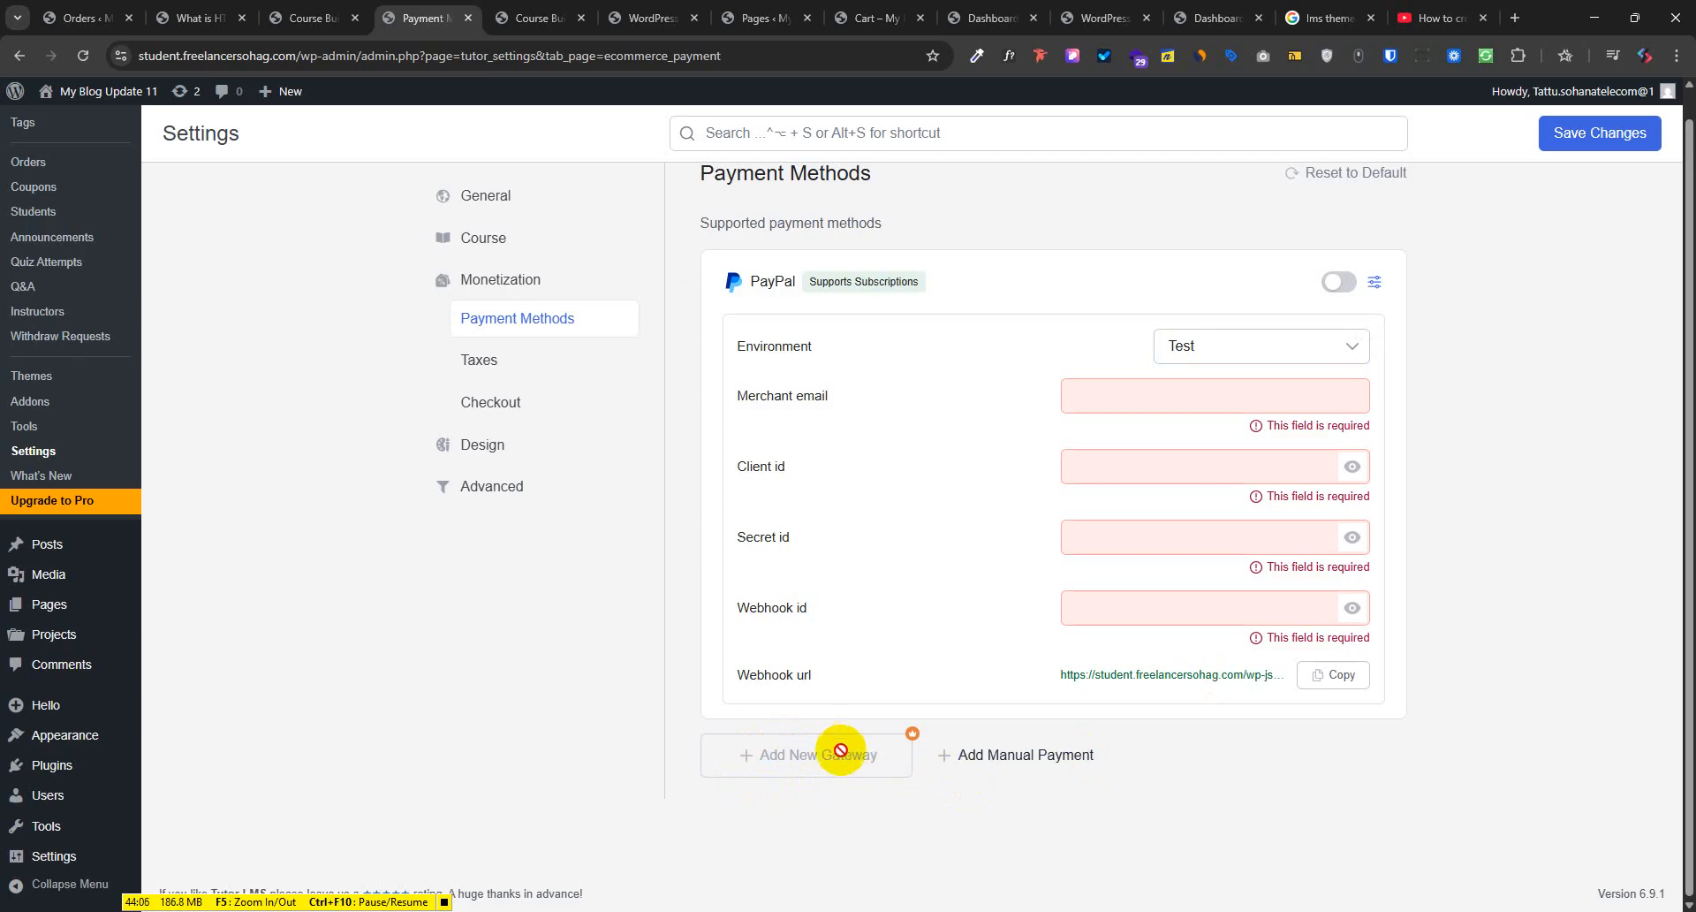
pyautogui.scroll(2, 1011, 511)
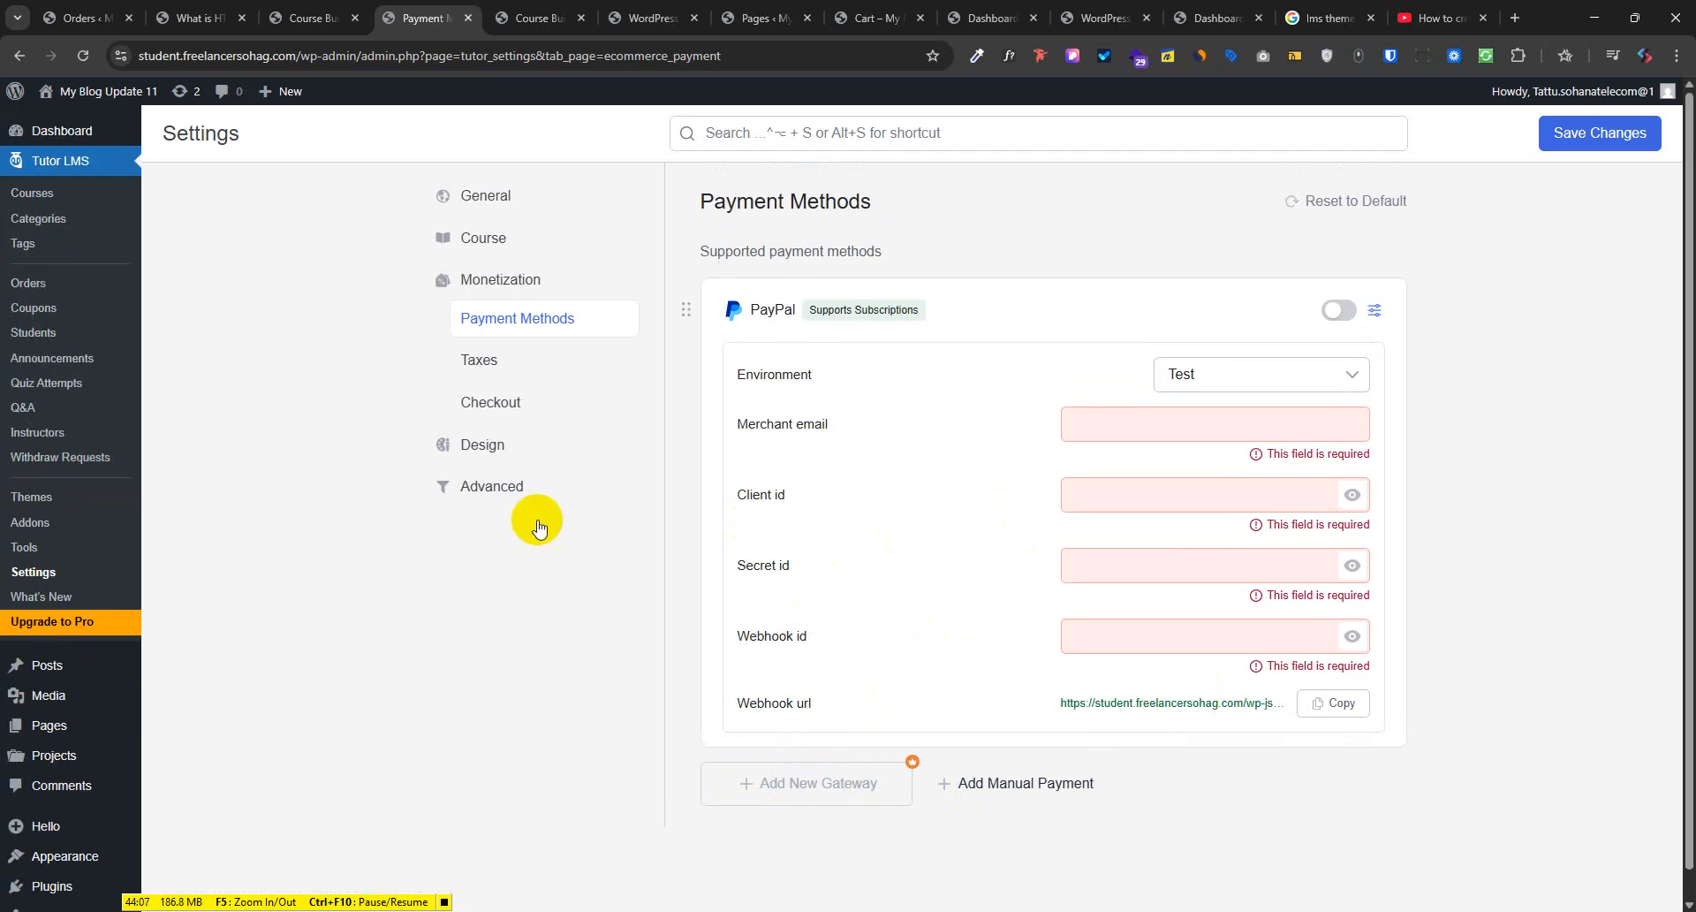
# View the Taxes settings, then enable the "Buy Now" button in the Checkout settings and save the changes
pyautogui.click(521, 364)
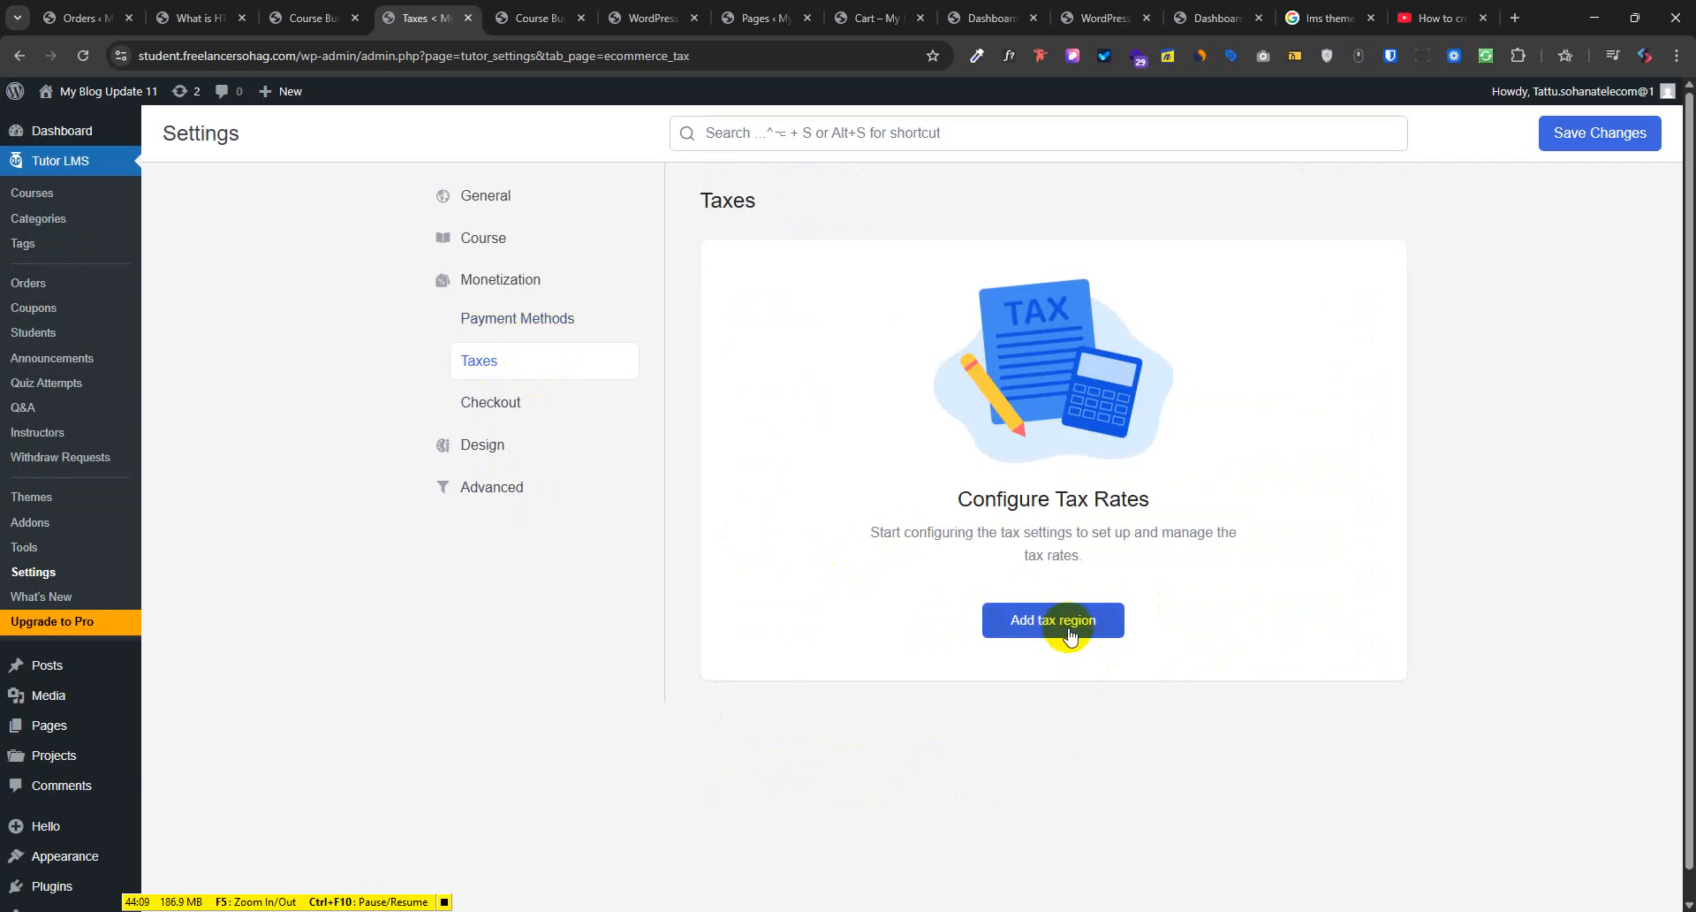
pyautogui.click(514, 404)
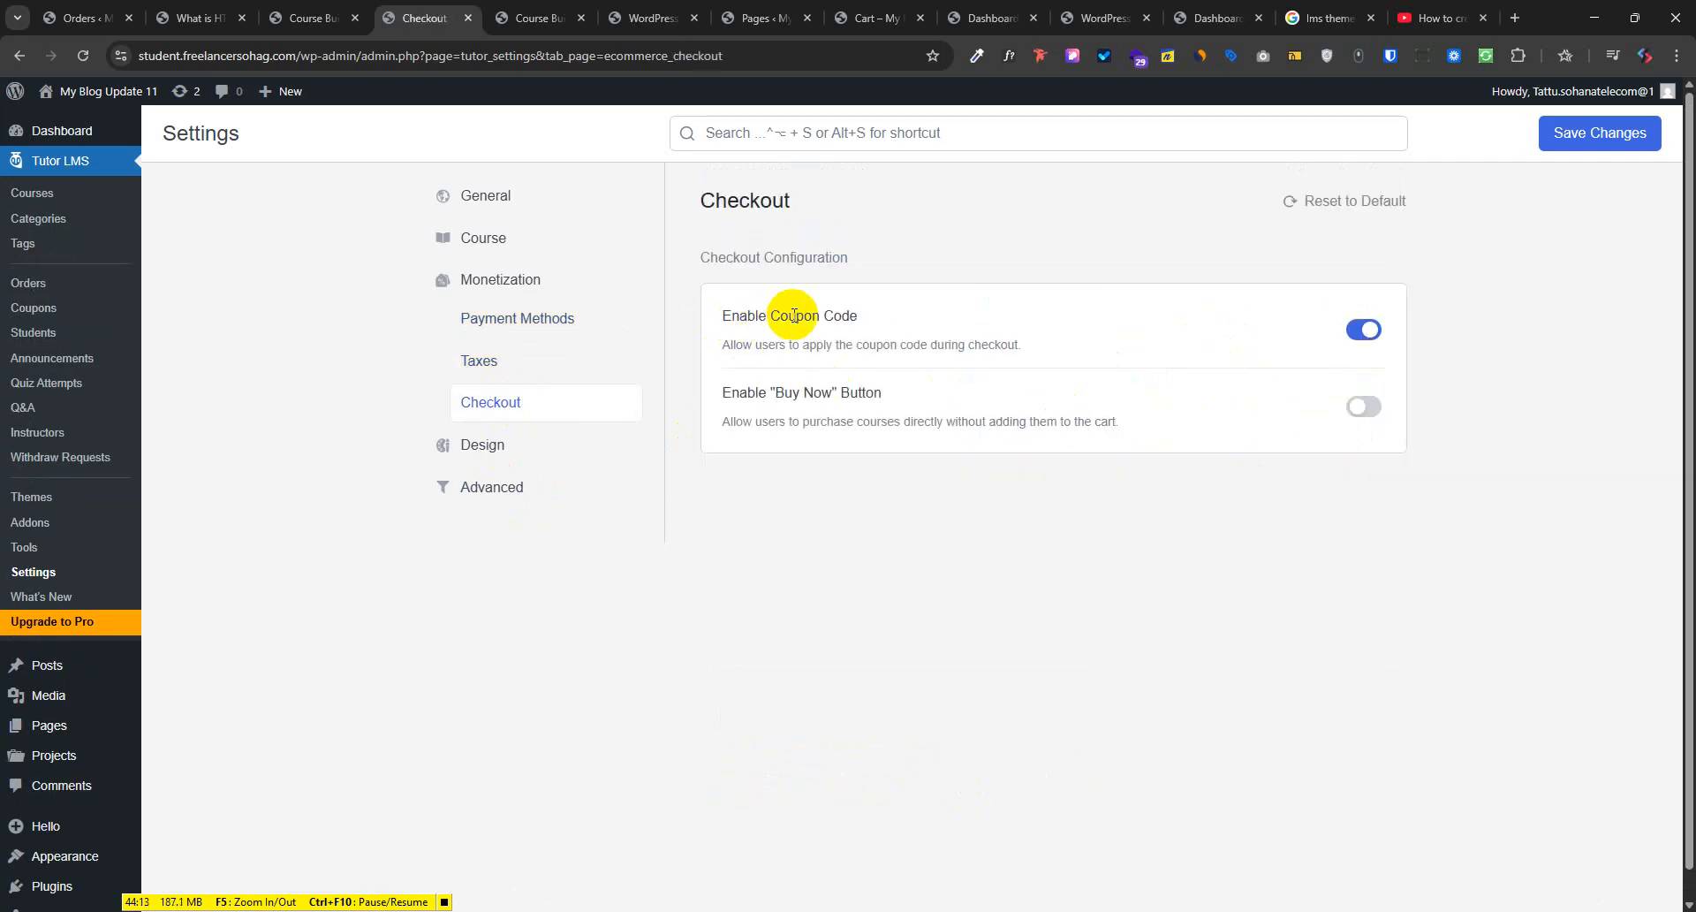
pyautogui.moveTo(796, 315); pyautogui.dragTo(902, 321)
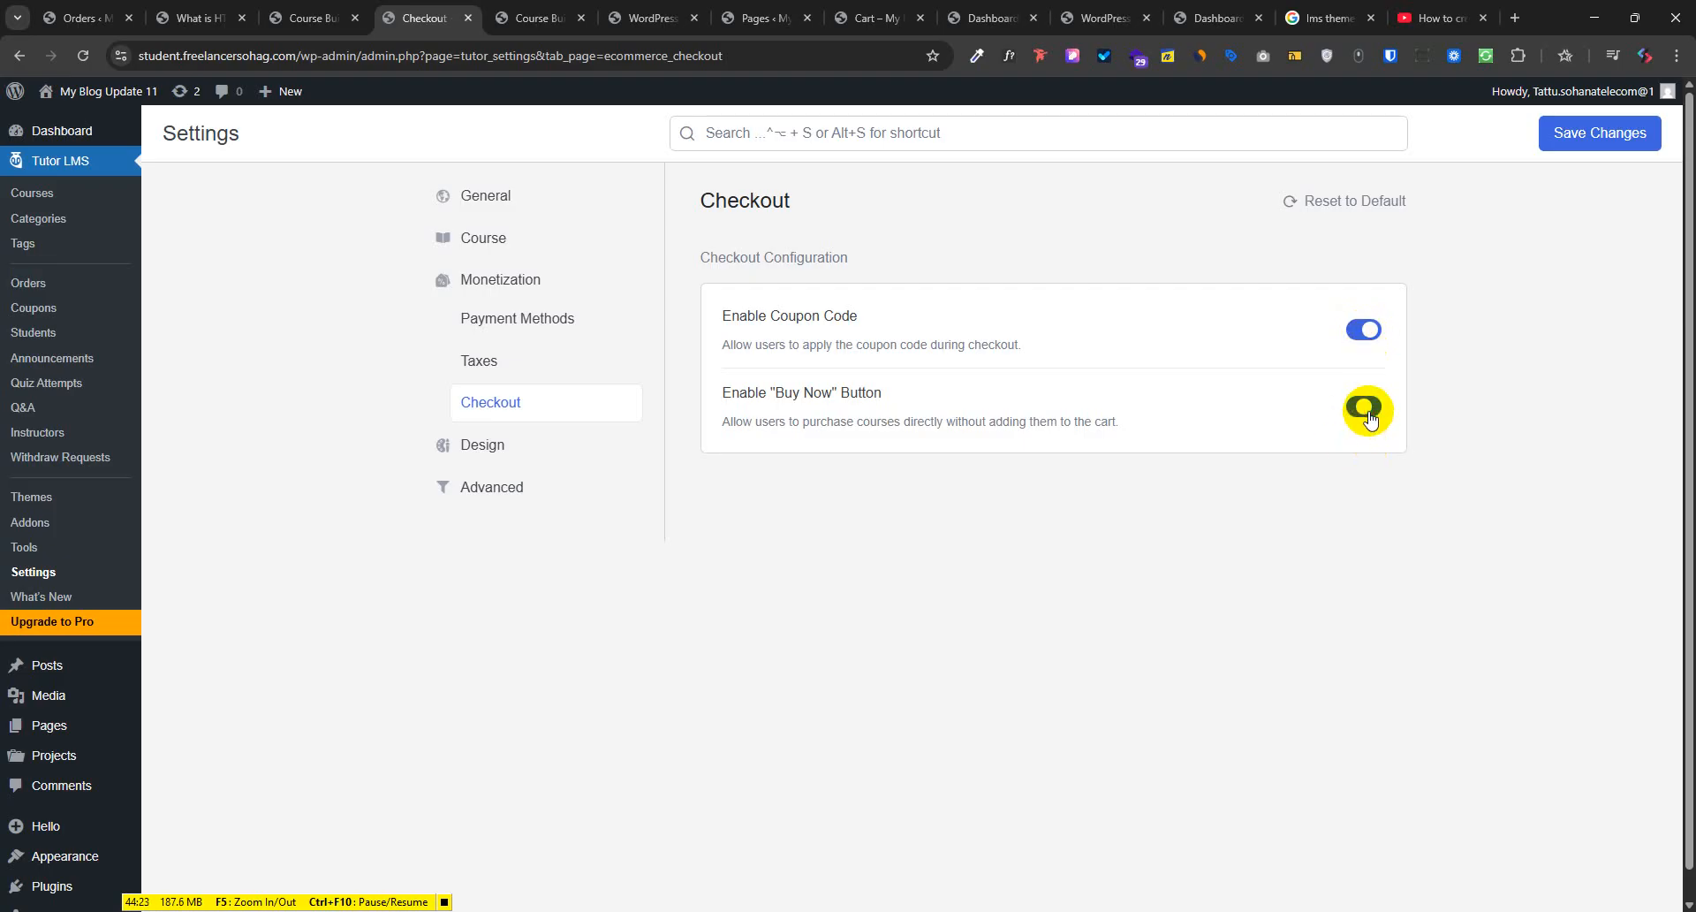
pyautogui.click(1594, 129)
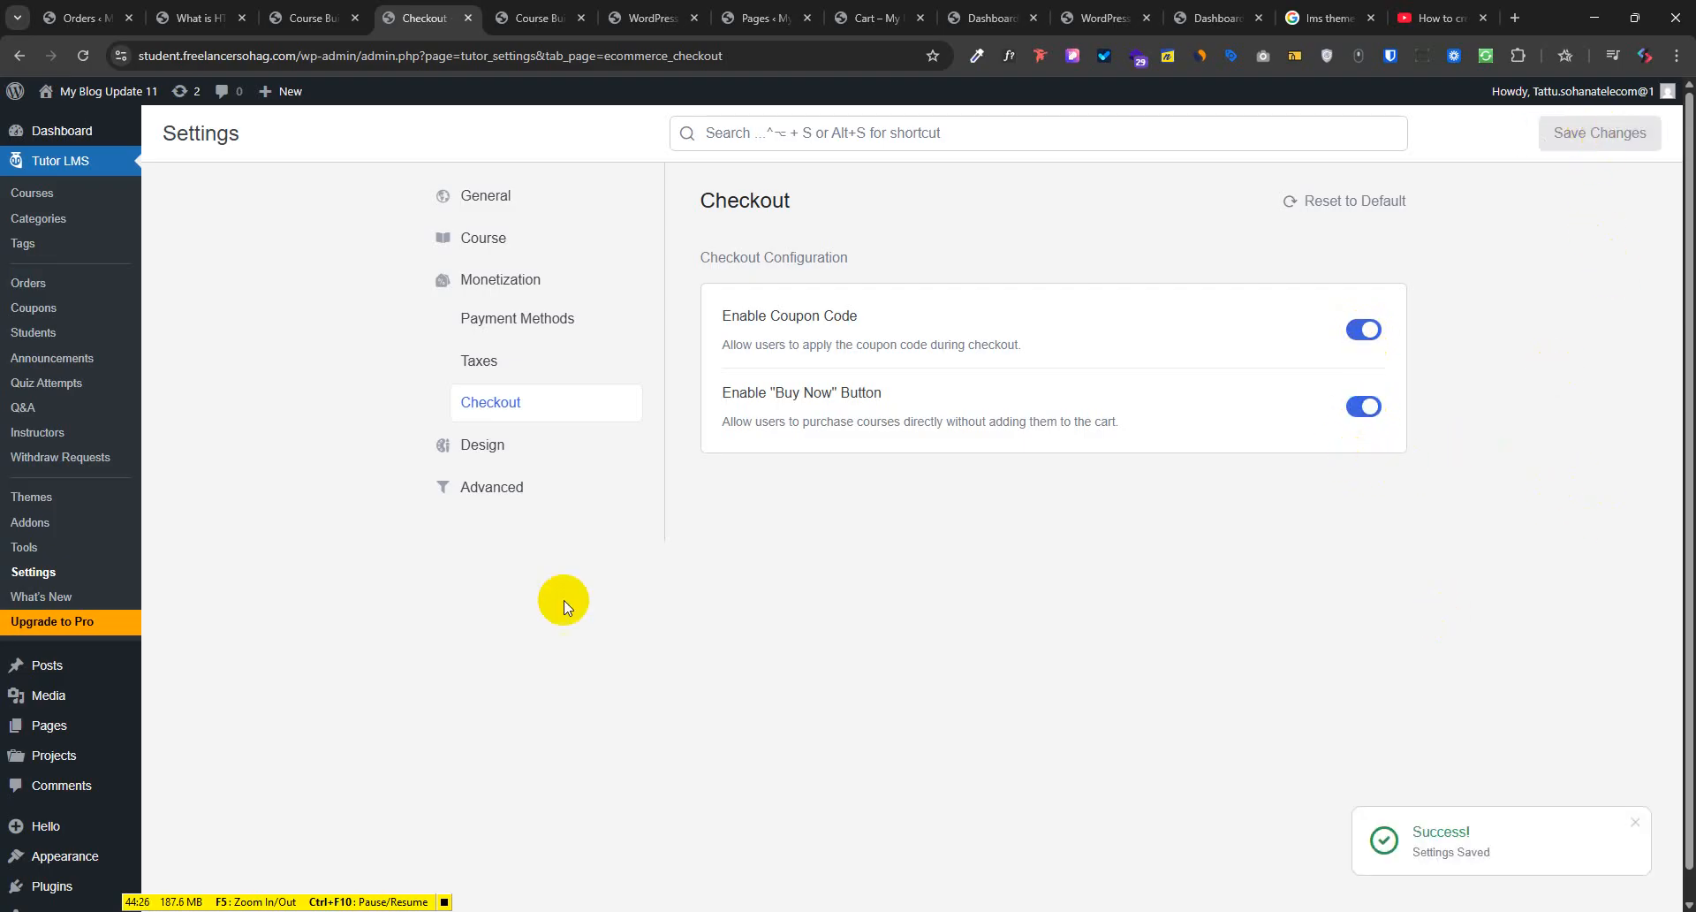
# Copy the WordPress Courese page address and open the page in a new tab of another Chrome profile
pyautogui.click(533, 18)
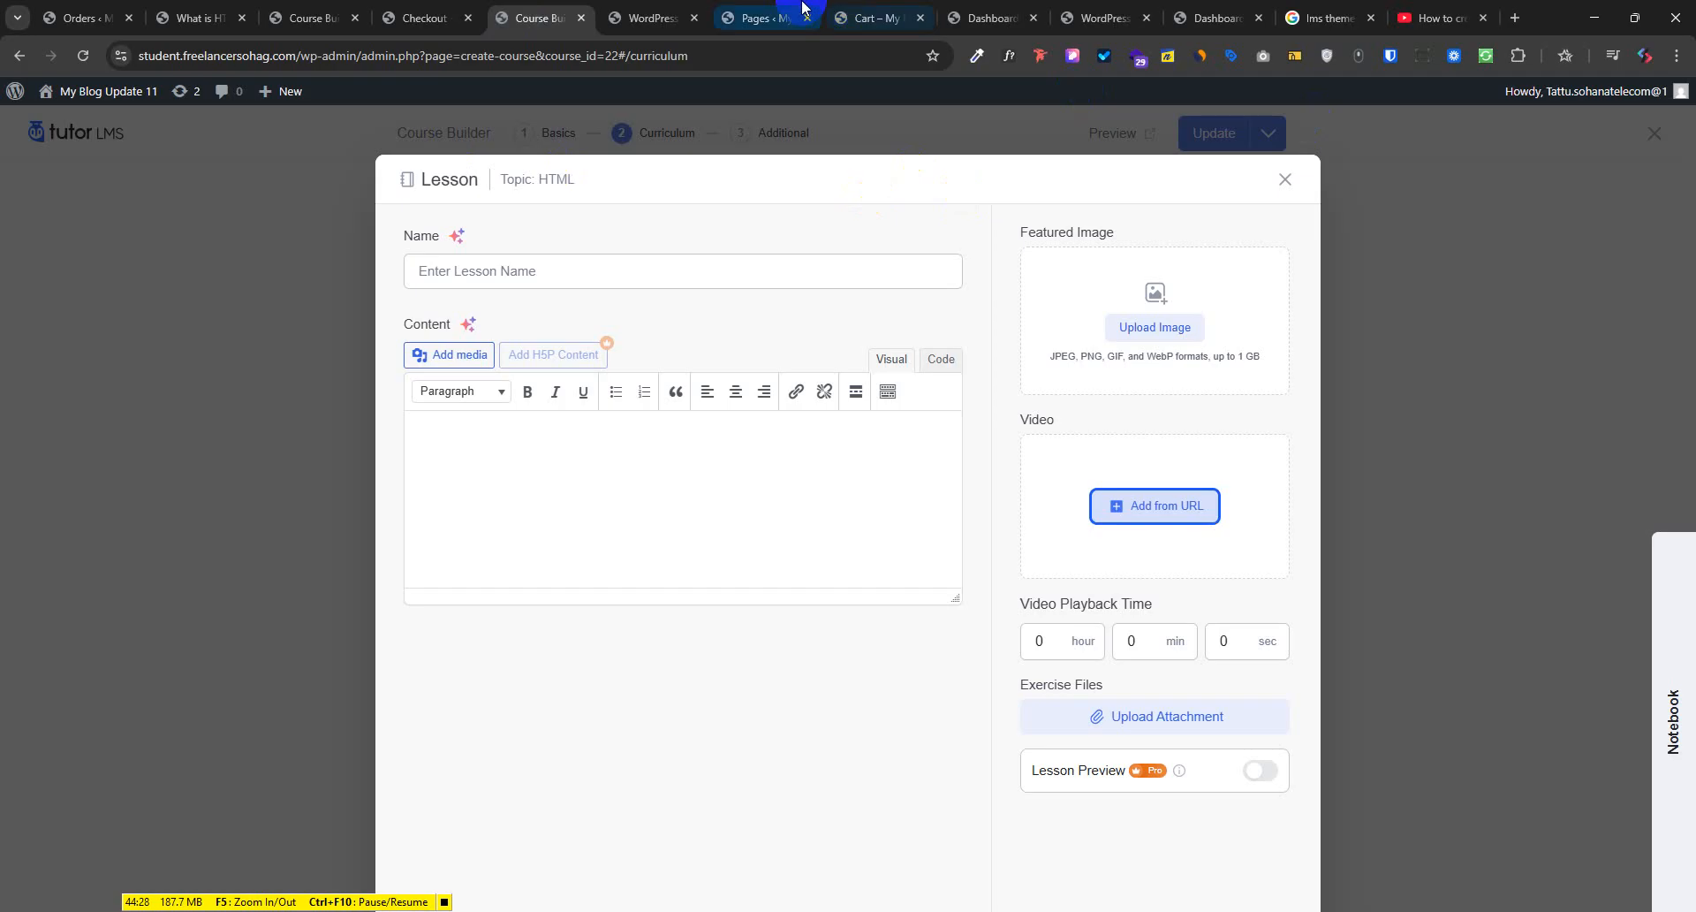
pyautogui.click(654, 18)
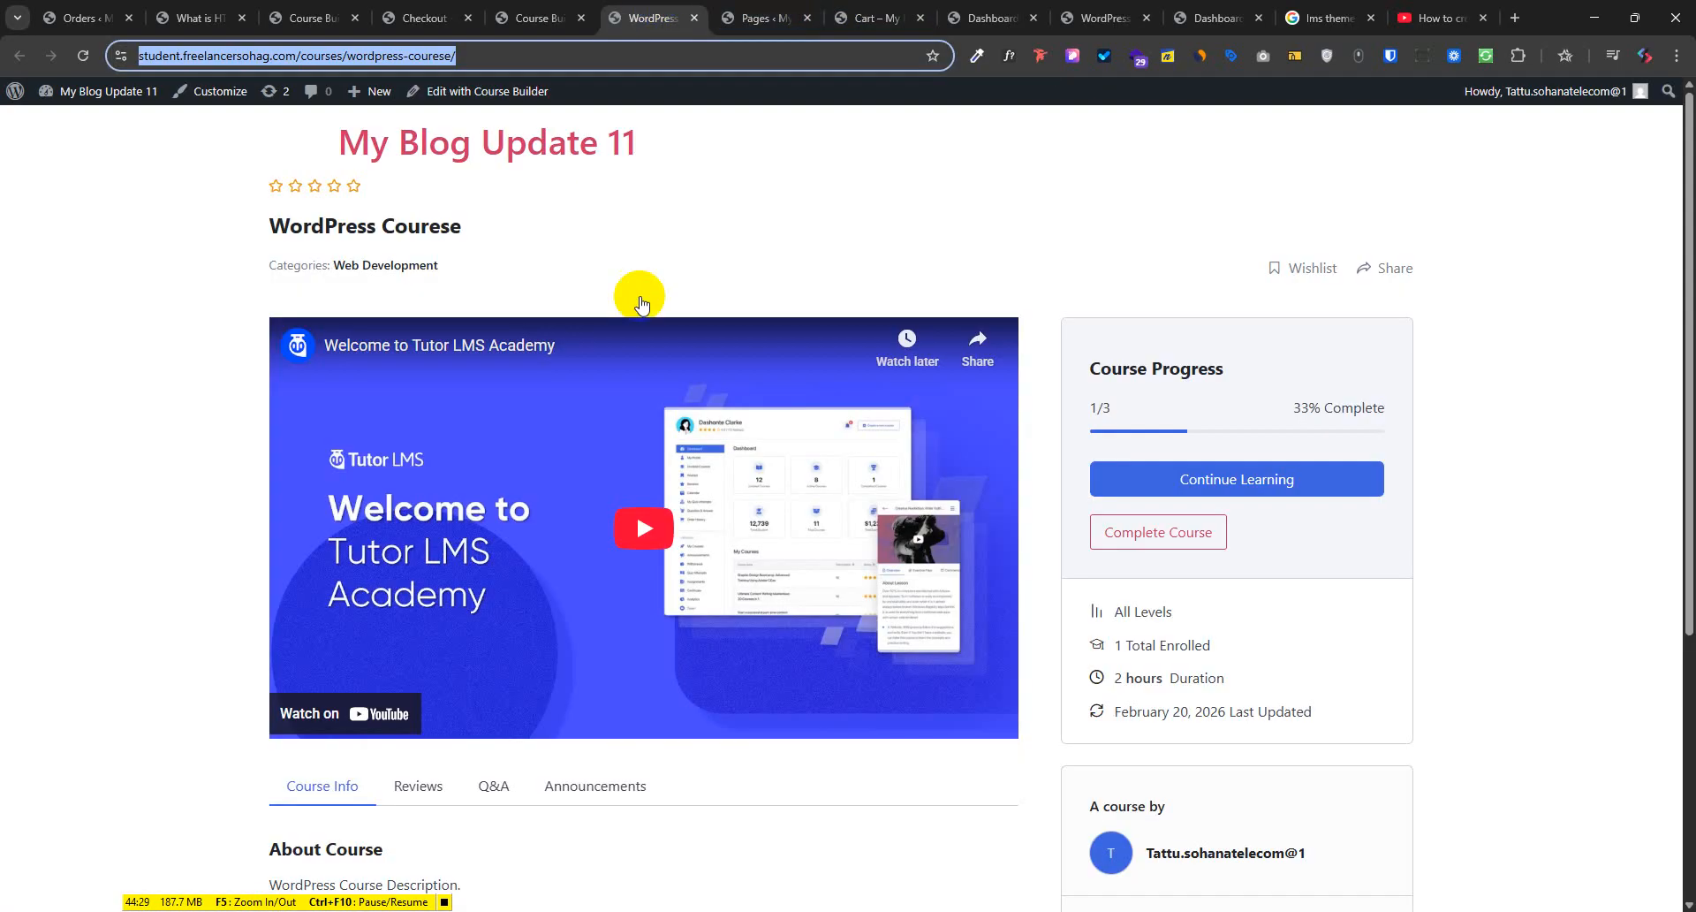
pyautogui.click(84, 54)
pyautogui.click(425, 54)
pyautogui.hotkey('ctrl', 'c')
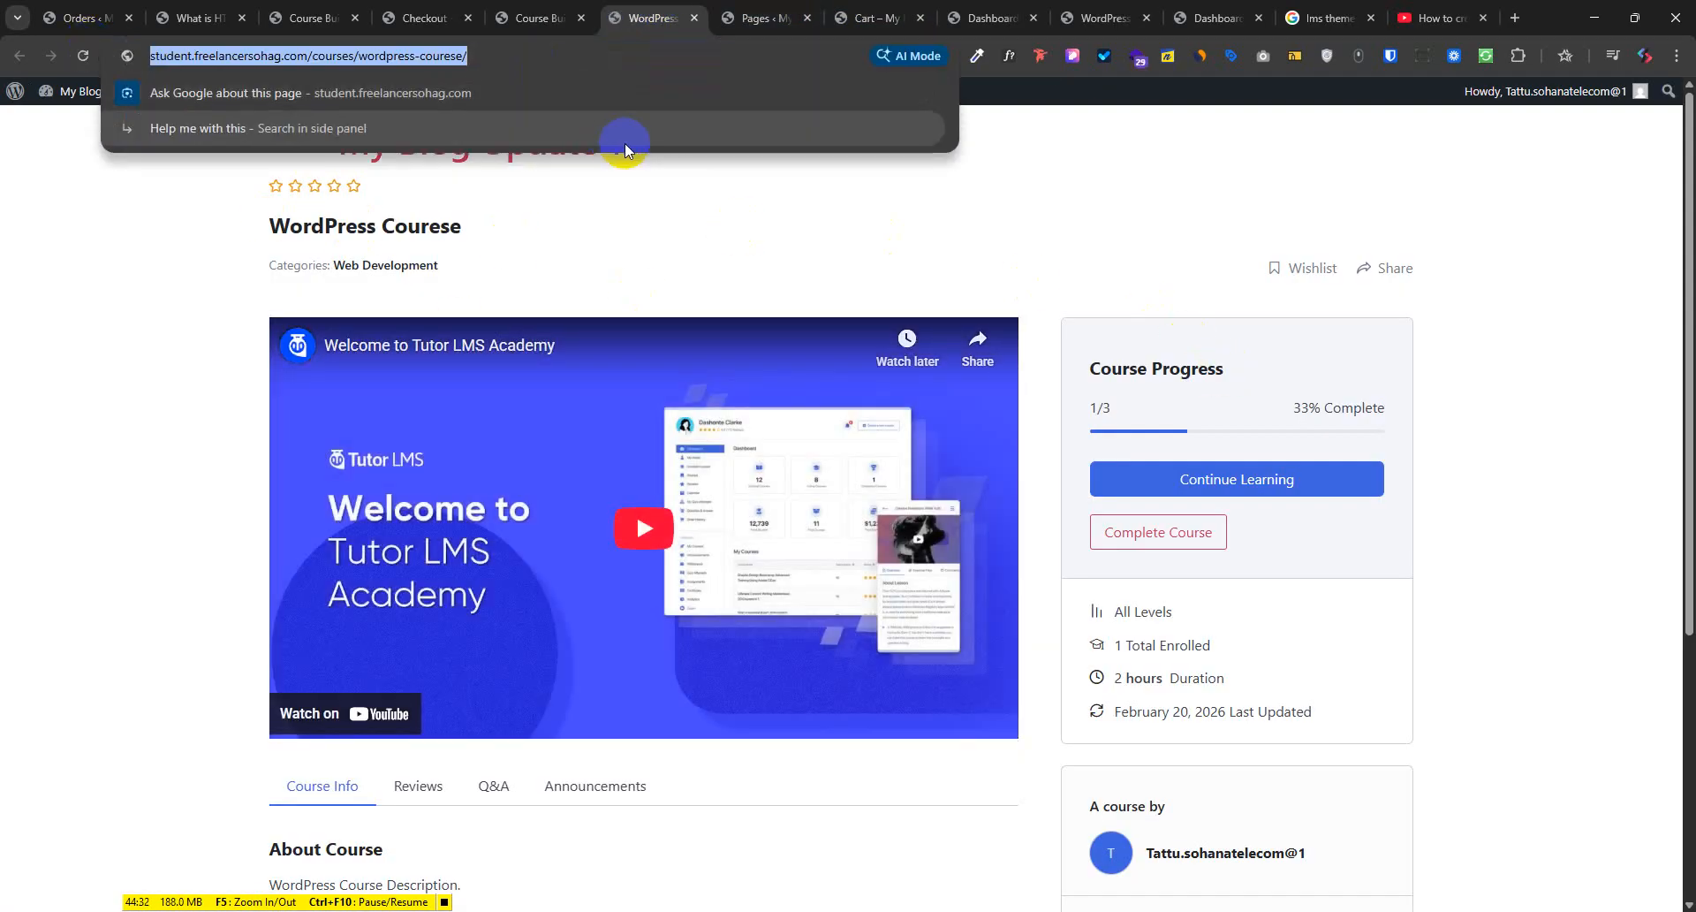
pyautogui.click(1645, 68)
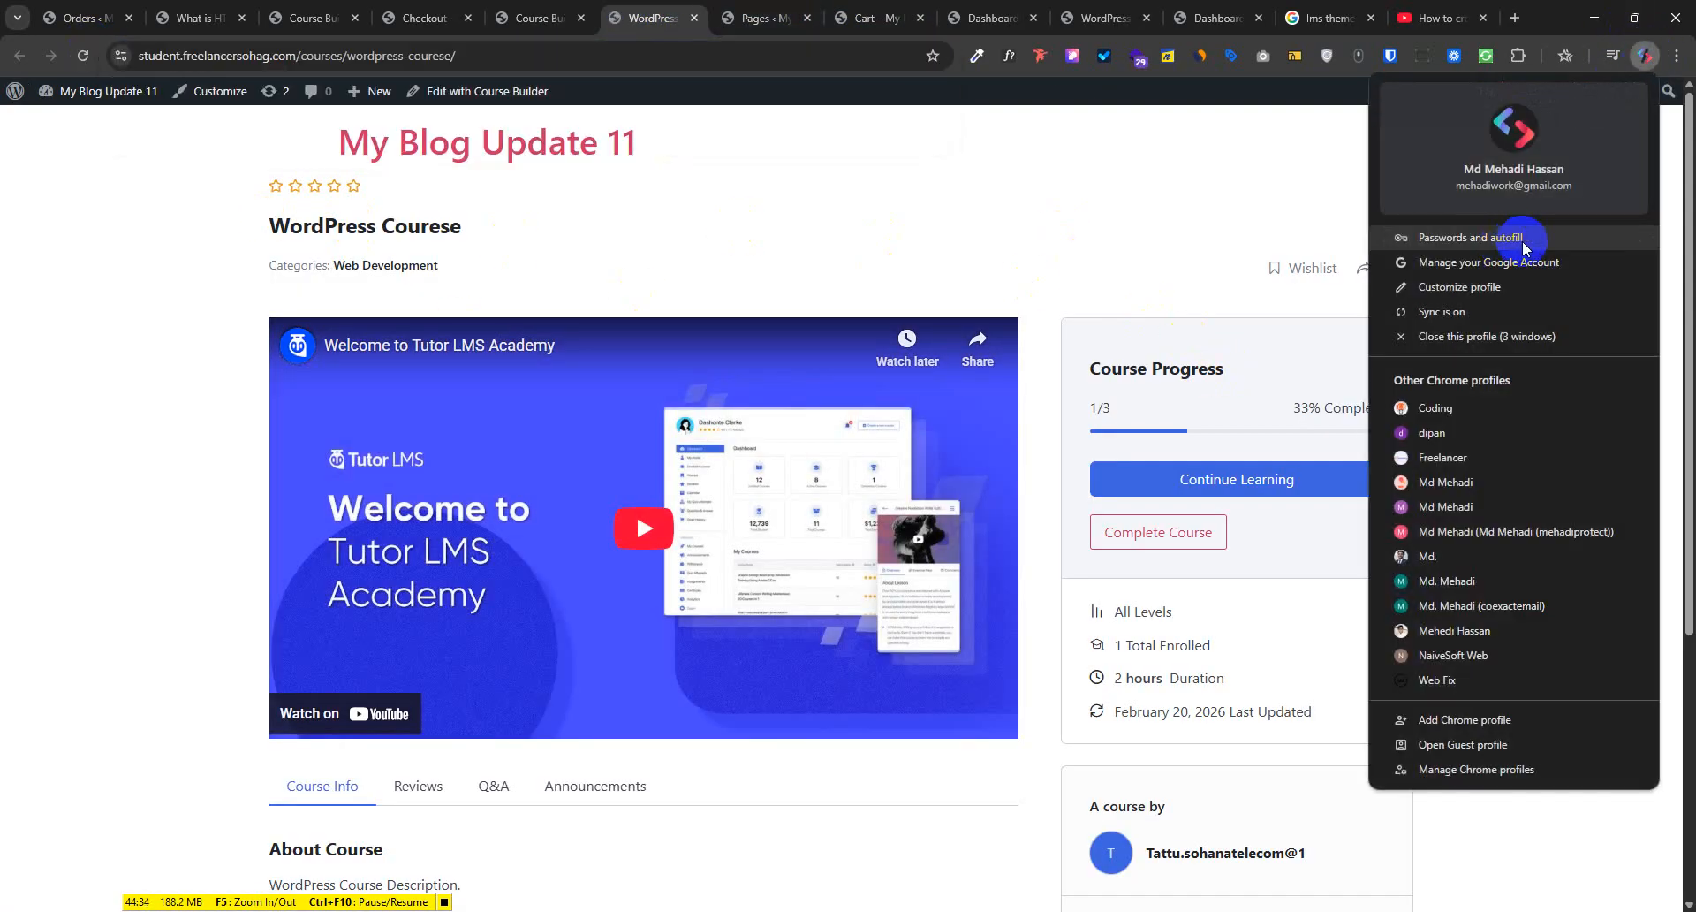
pyautogui.click(1440, 441)
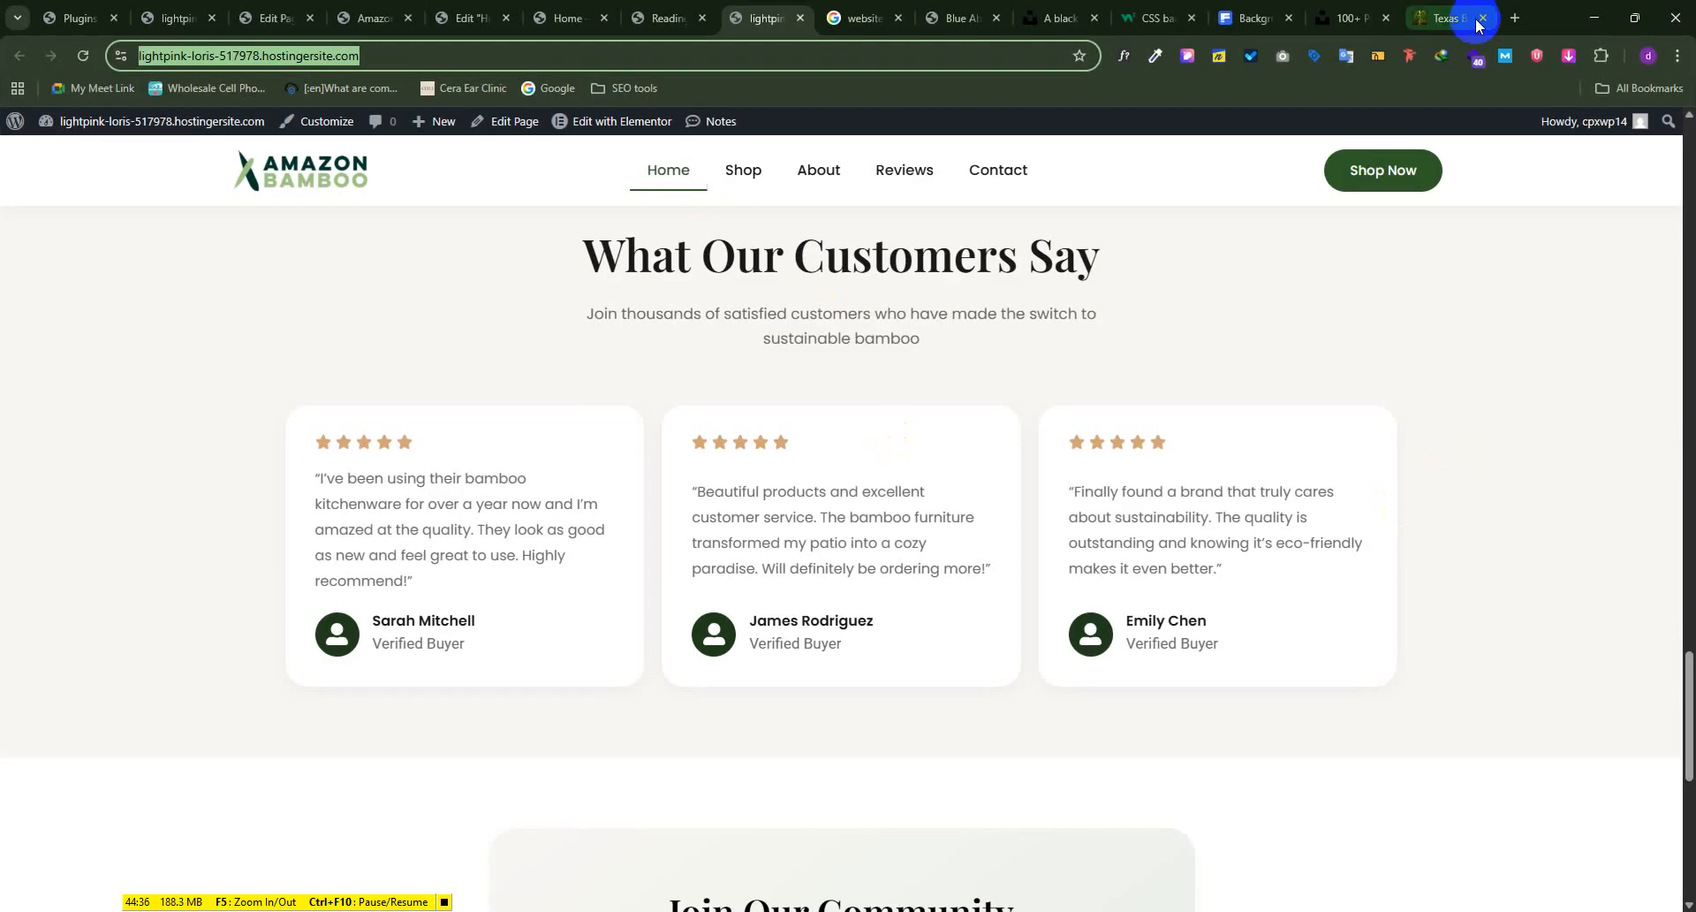
pyautogui.click(1511, 18)
pyautogui.hotkey('ctrl', 'v')
pyautogui.press('Return')
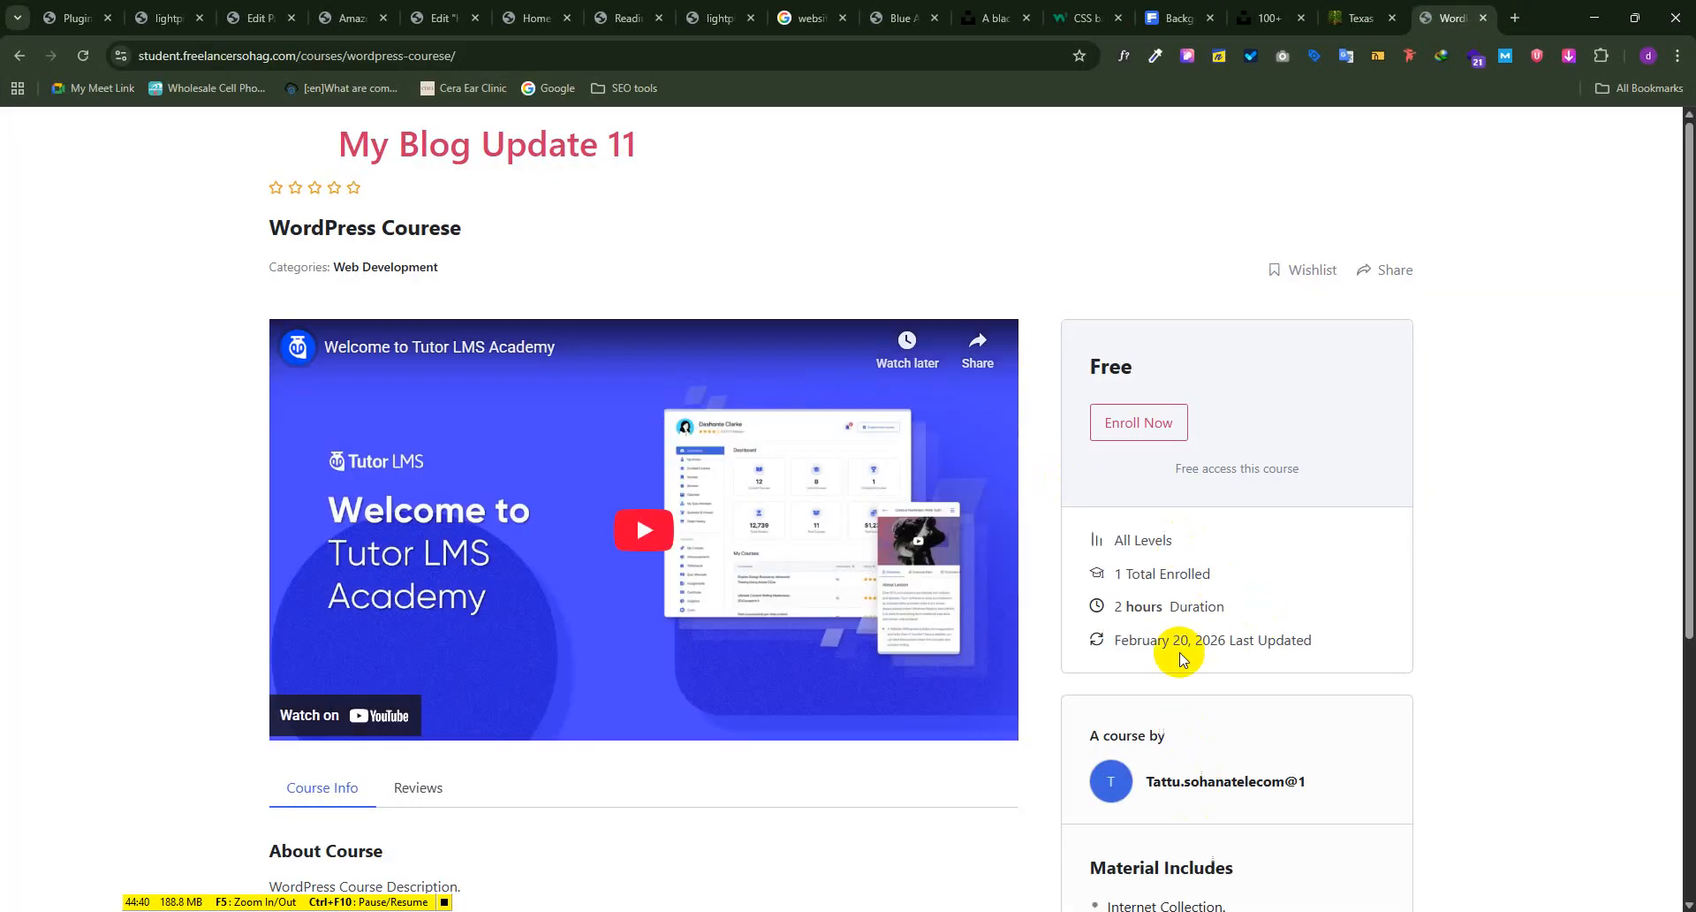
# Review the course page as a logged-out visitor, then close its tab and minimize that profile's window
pyautogui.scroll(-4, 1296, 902)
pyautogui.scroll(4, 1295, 901)
pyautogui.scroll(-5, 1136, 560)
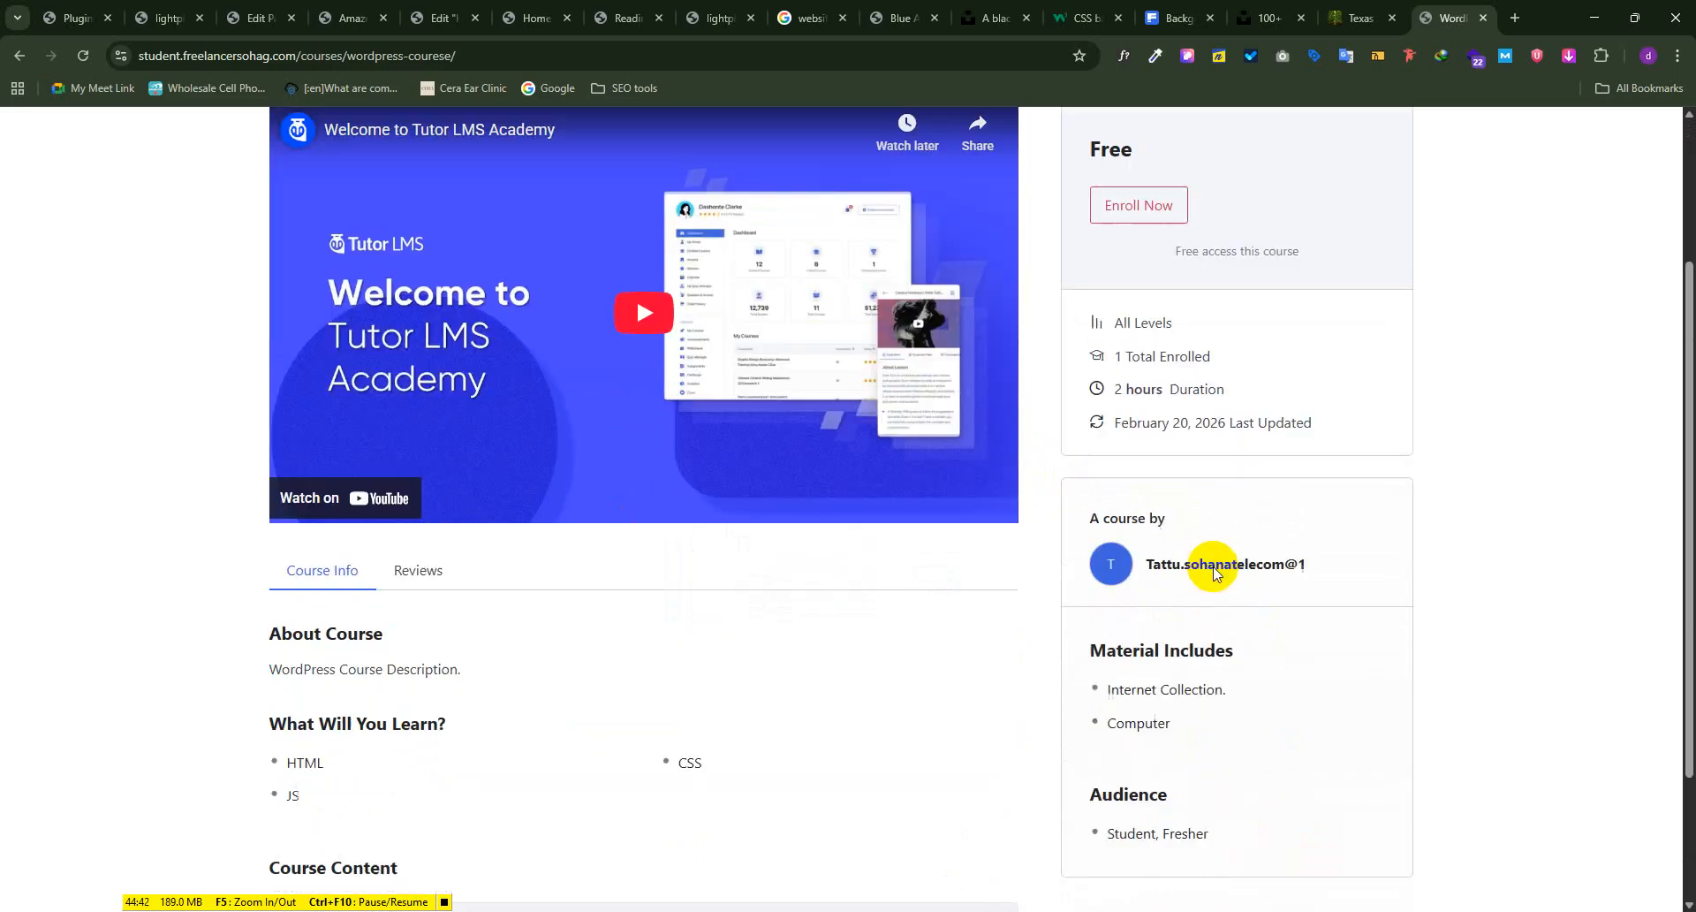
pyautogui.scroll(5, 1208, 658)
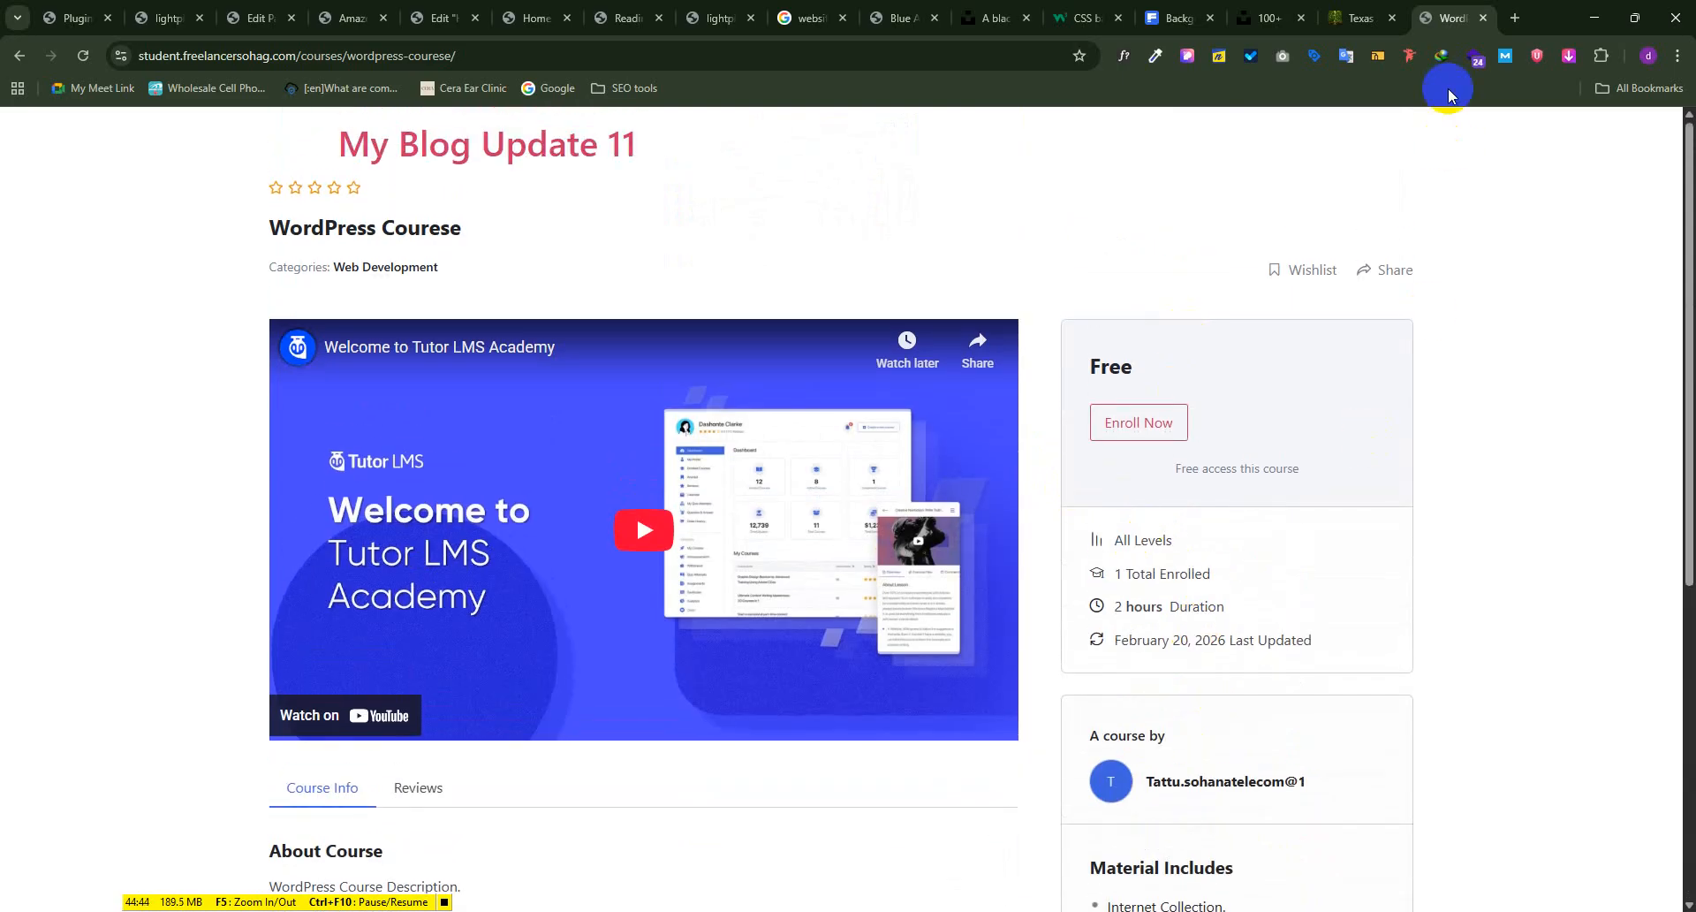
pyautogui.click(1484, 18)
pyautogui.click(1595, 17)
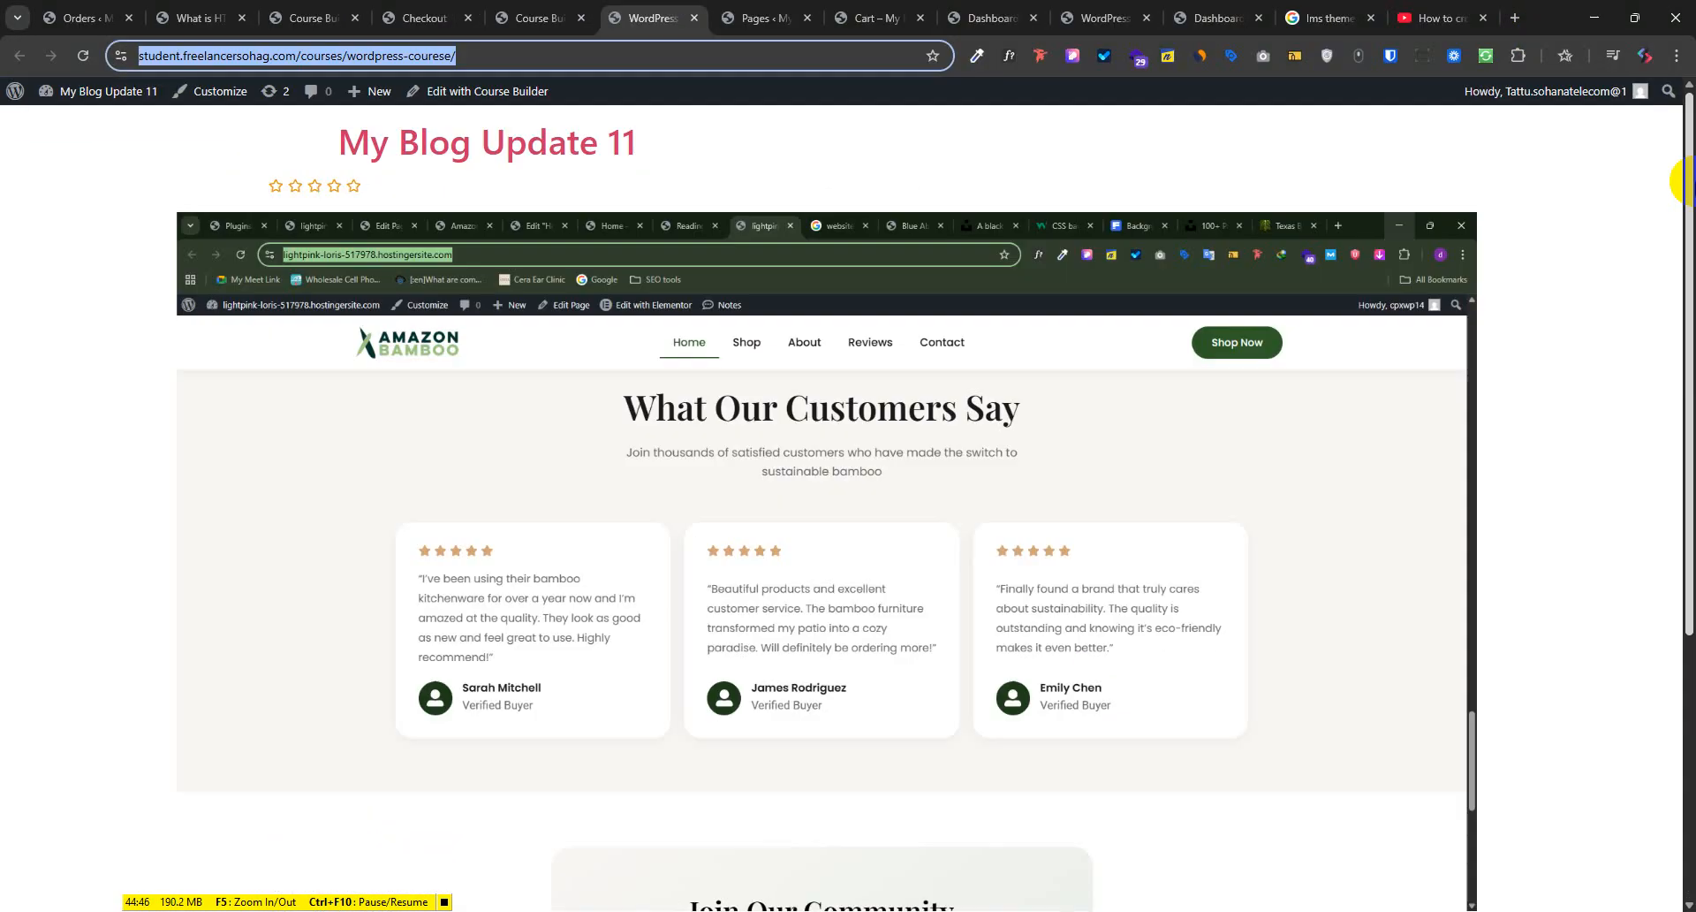
# Discard the blank lesson form, set the course's pricing model to Paid with regular price 20 and sale price 16, and update the course
pyautogui.click(519, 16)
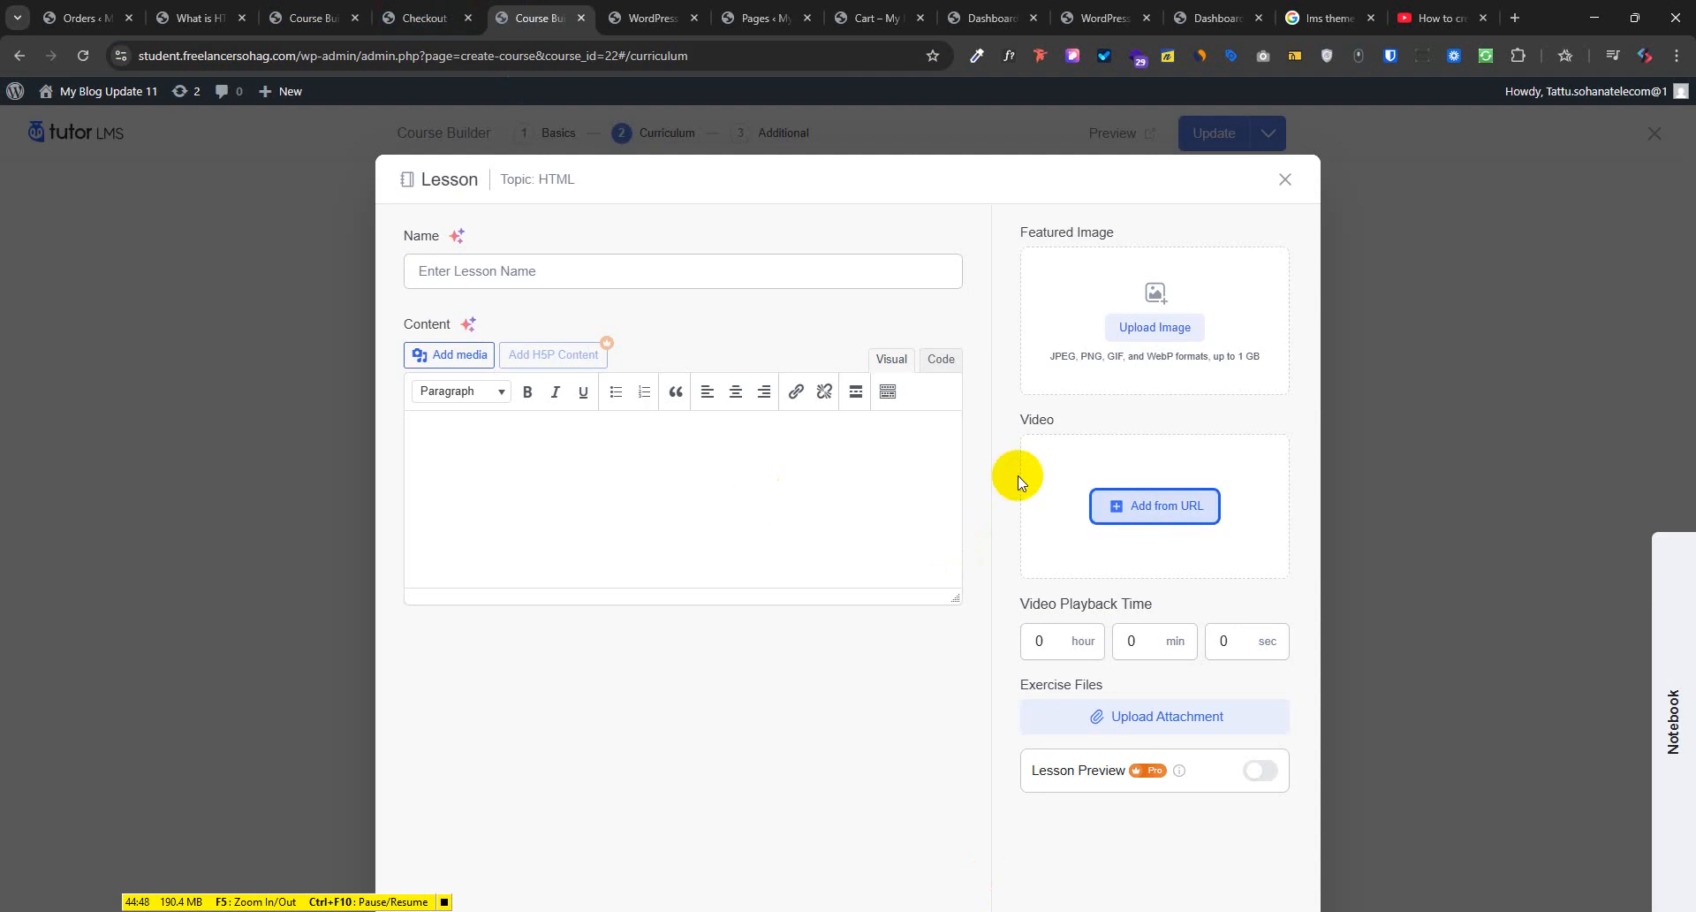
pyautogui.click(1286, 179)
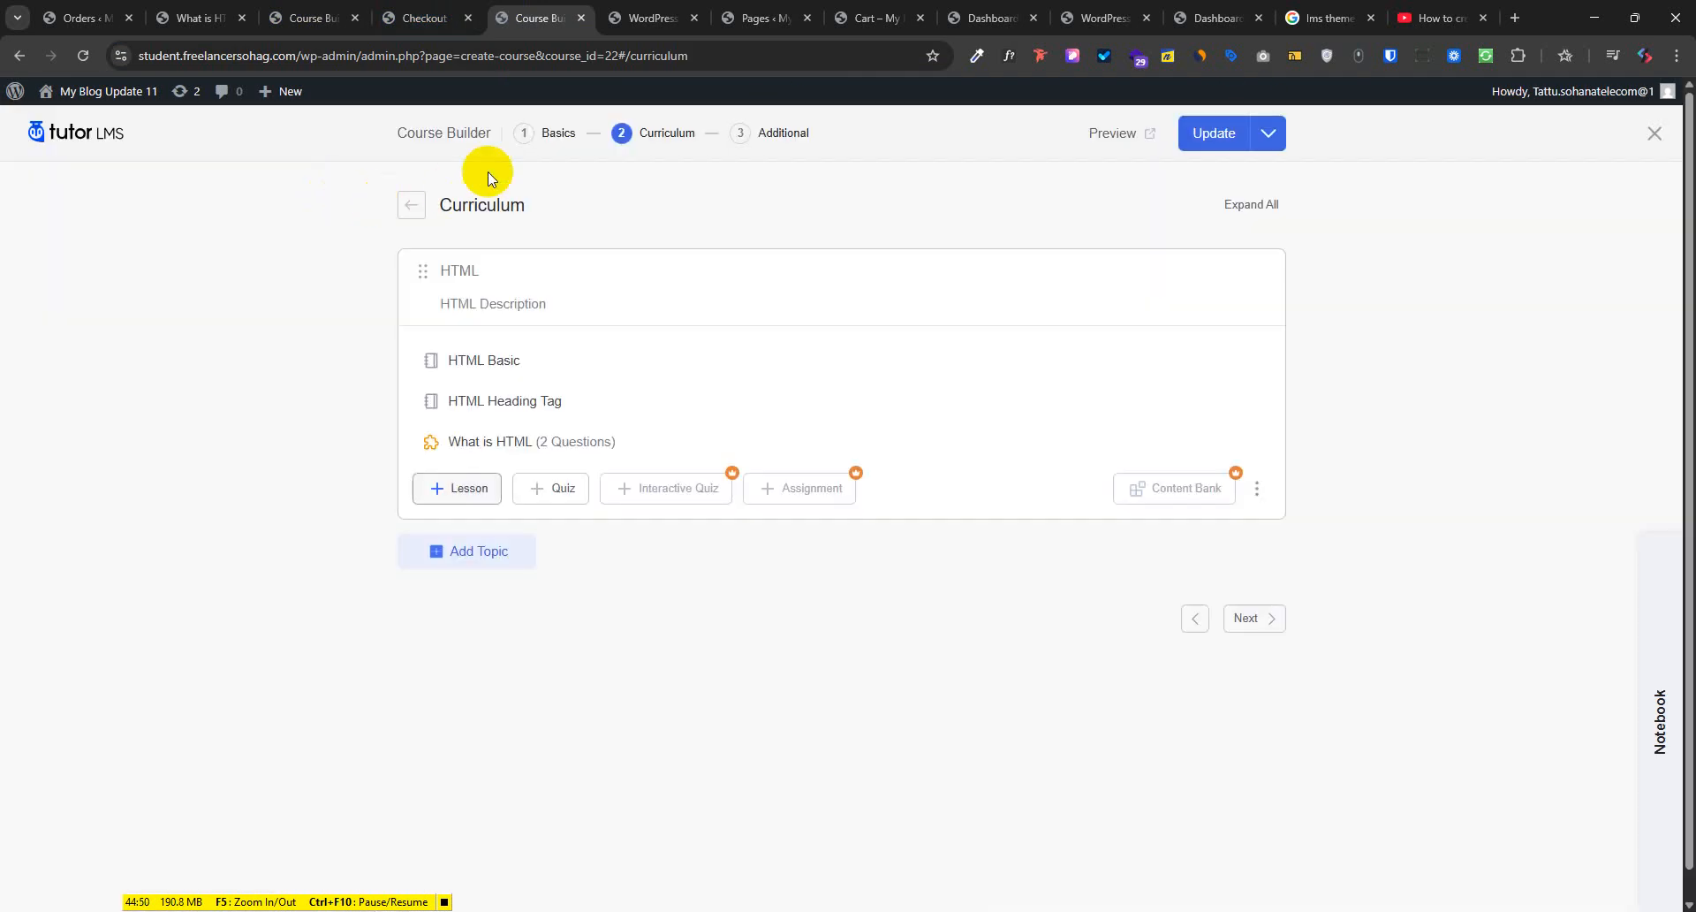
pyautogui.click(555, 137)
pyautogui.scroll(-3, 1149, 672)
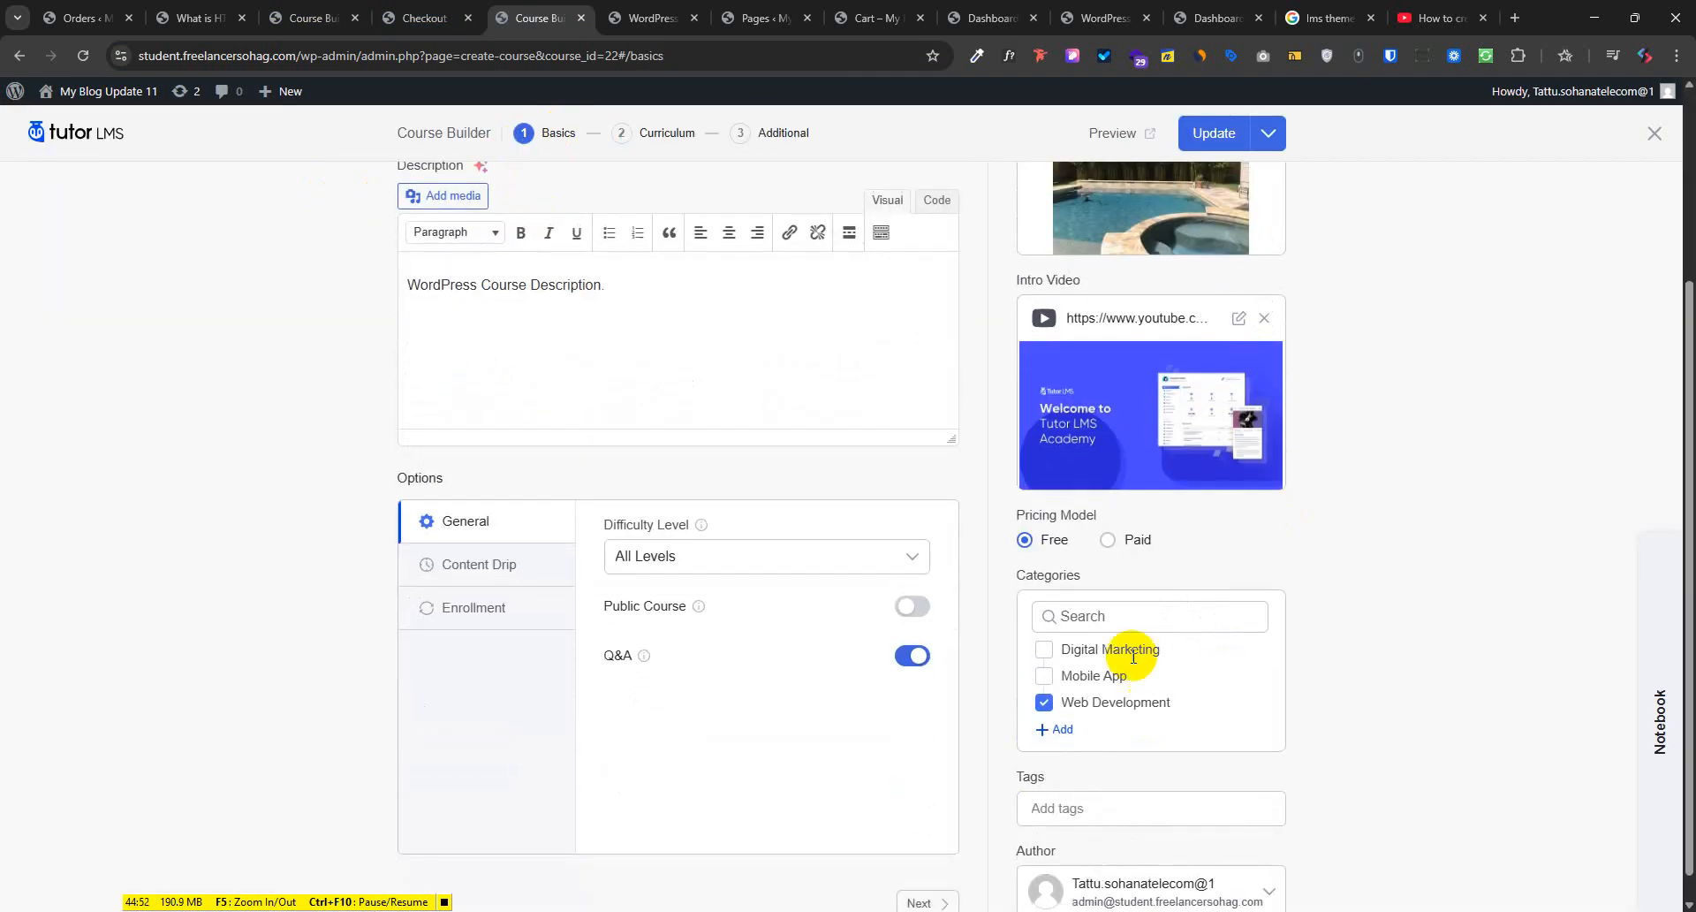
pyautogui.click(1115, 543)
pyautogui.click(1086, 608)
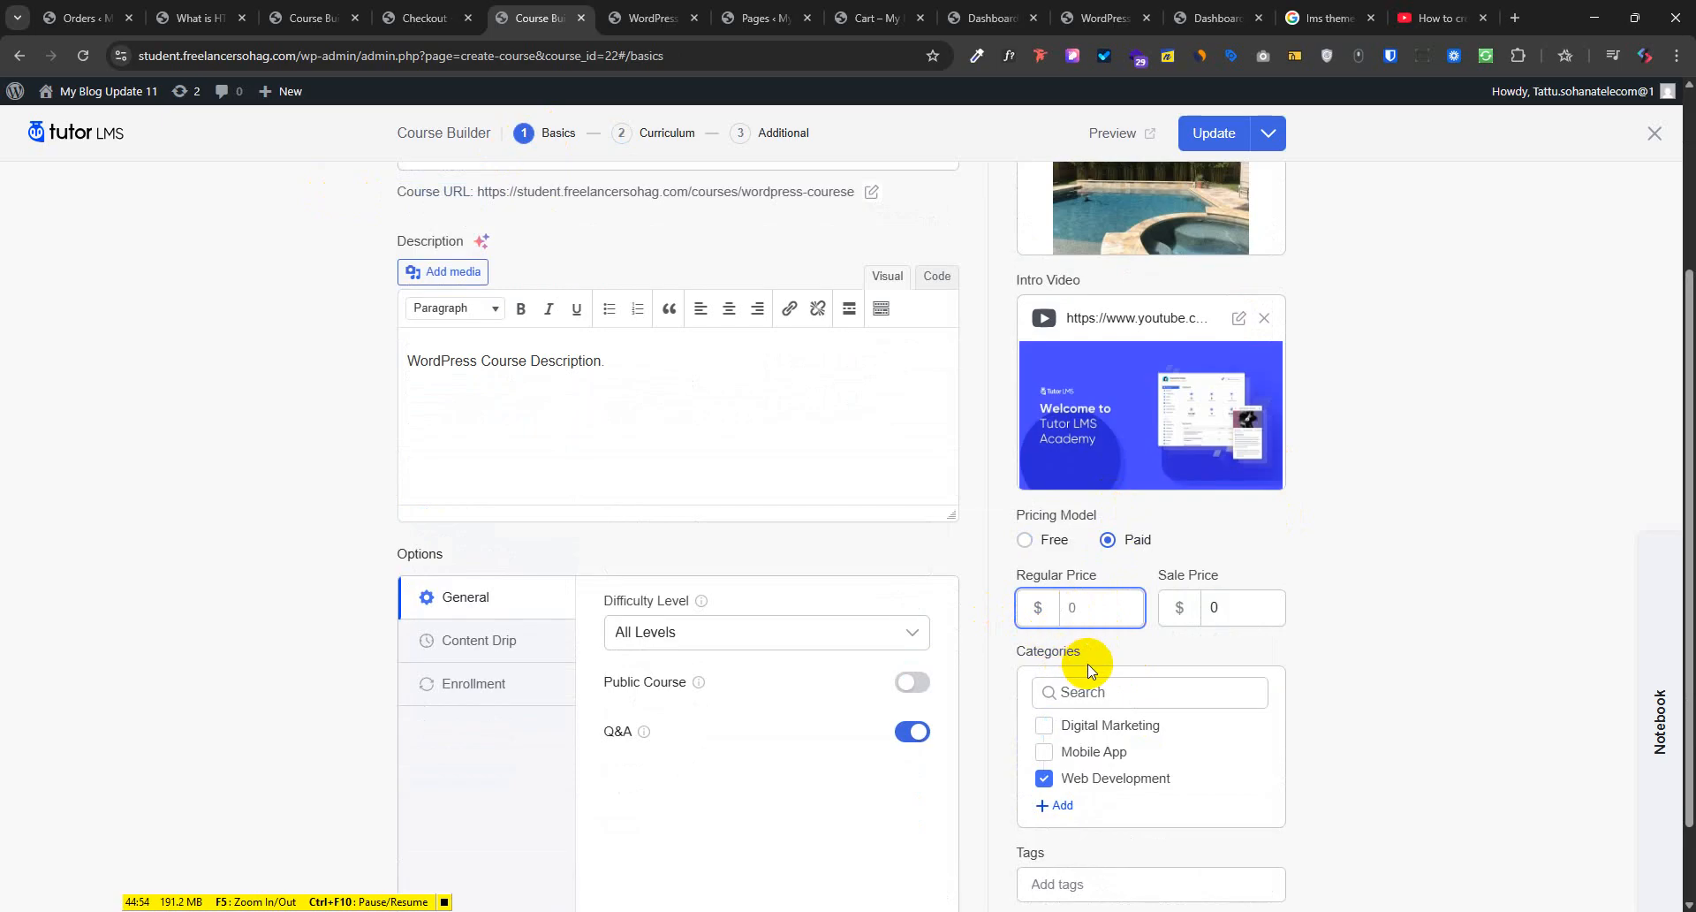
pyautogui.write('20')
pyautogui.click(1249, 604)
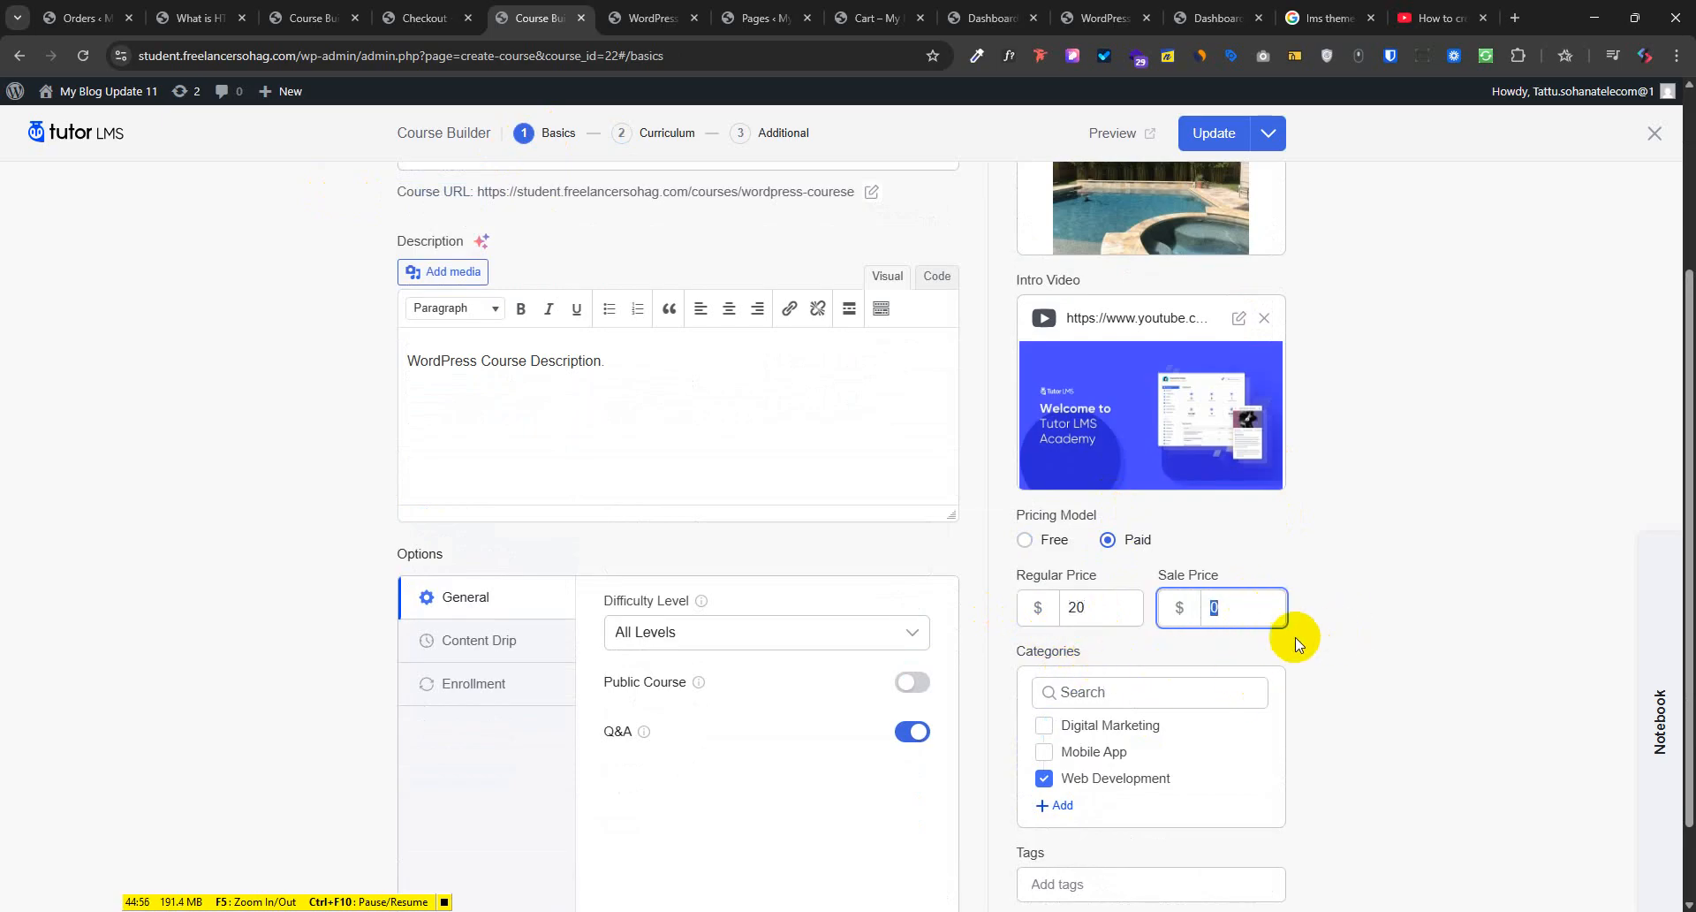
pyautogui.write('16')
pyautogui.scroll(3, 1311, 656)
pyautogui.click(1210, 133)
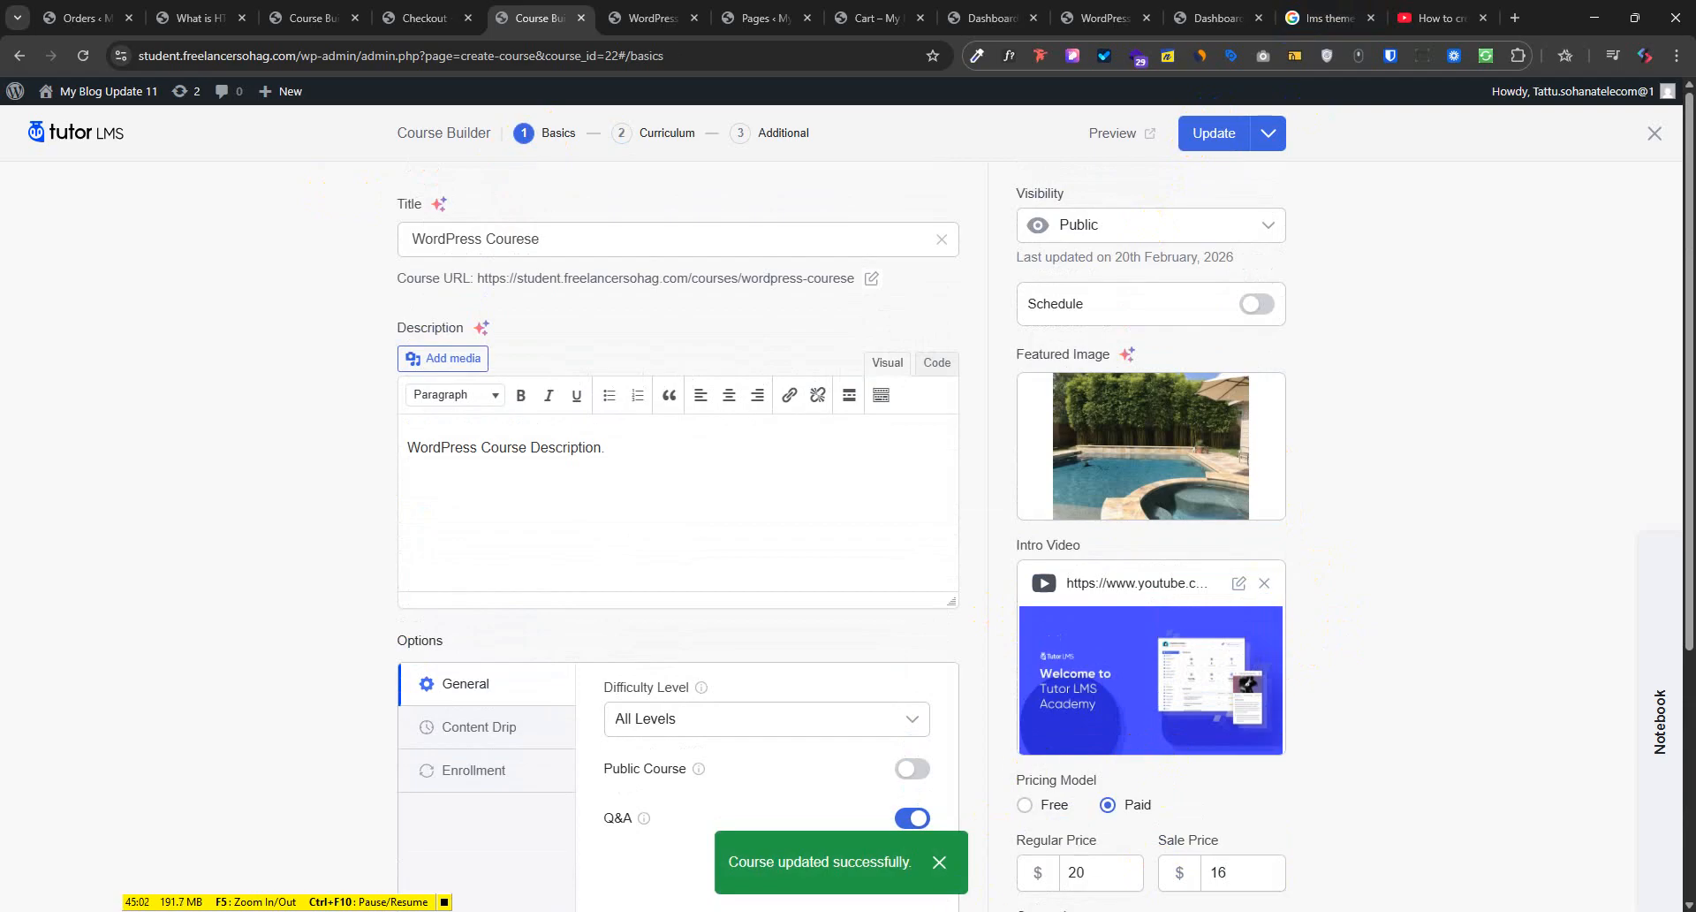
# Open the WordPress Courese page in an incognito window and check the price and purchase button a visitor gets
pyautogui.click(654, 18)
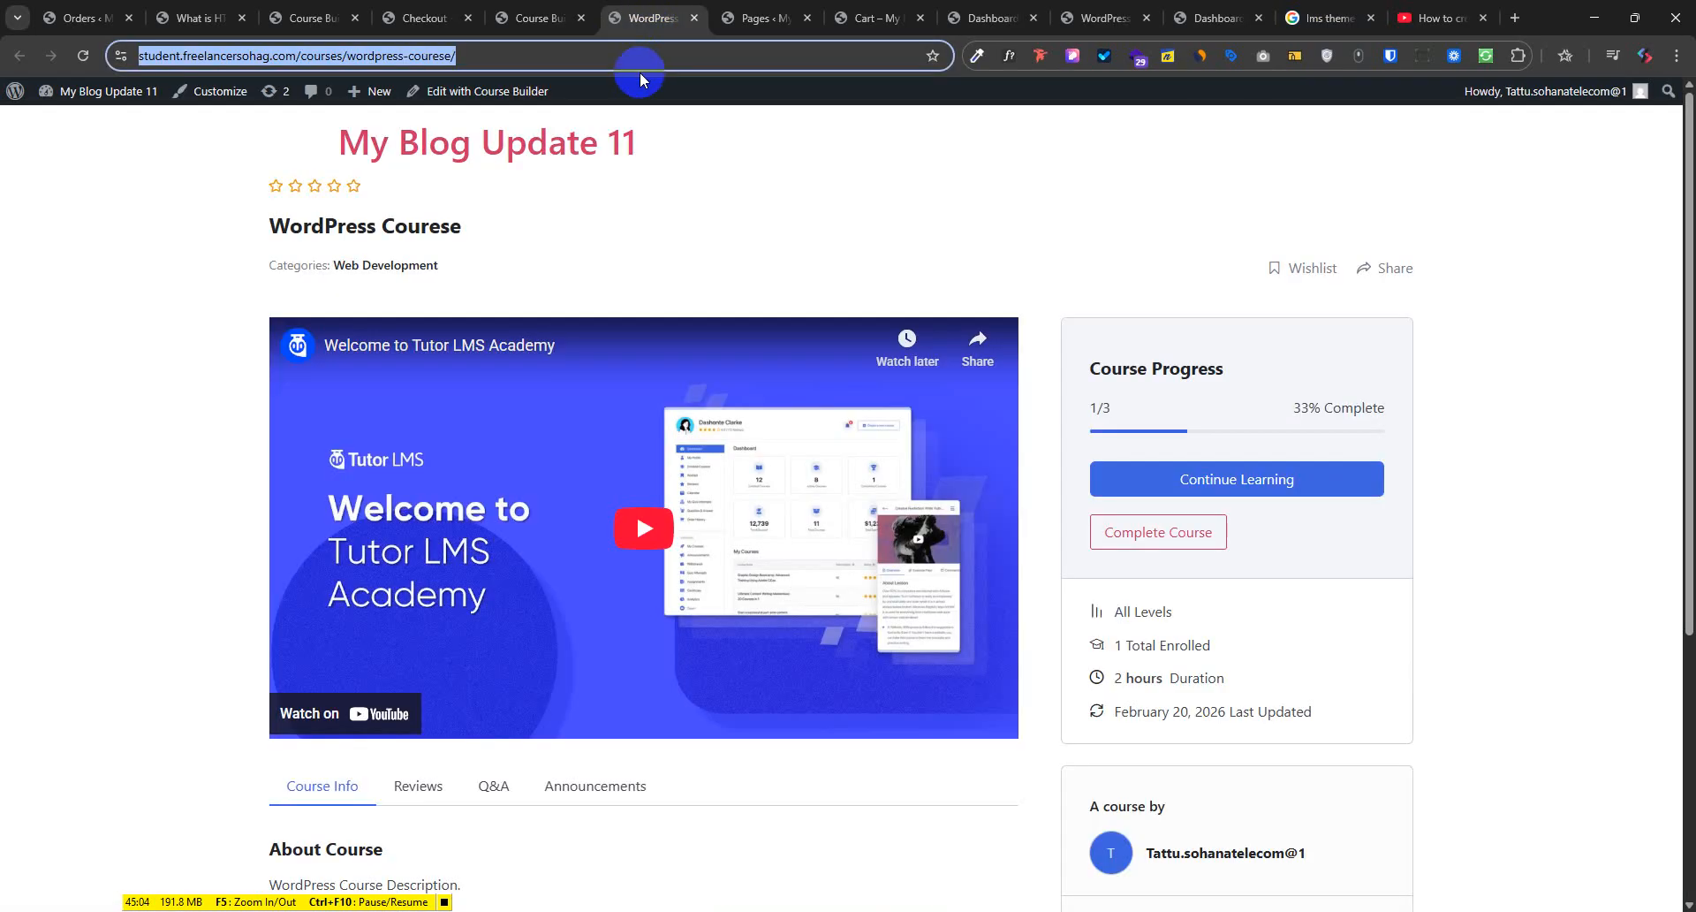
pyautogui.click(638, 55)
pyautogui.hotkey('ctrl', 'c')
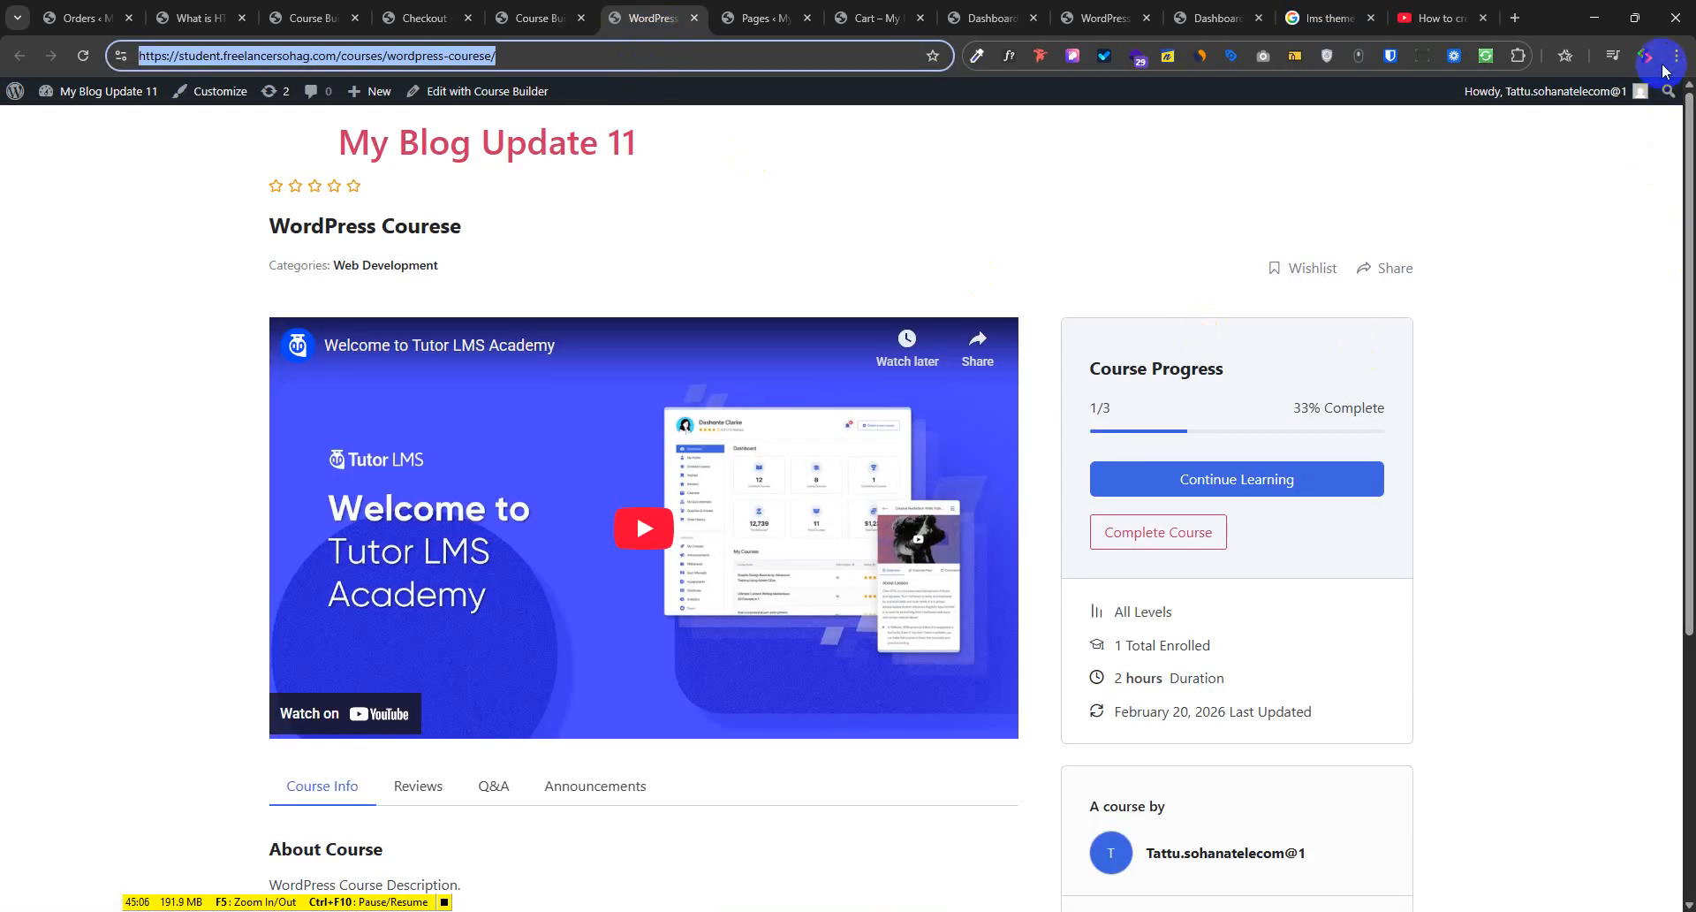
pyautogui.click(1676, 55)
pyautogui.click(1593, 127)
pyautogui.hotkey('ctrl', 'v')
pyautogui.press('Return')
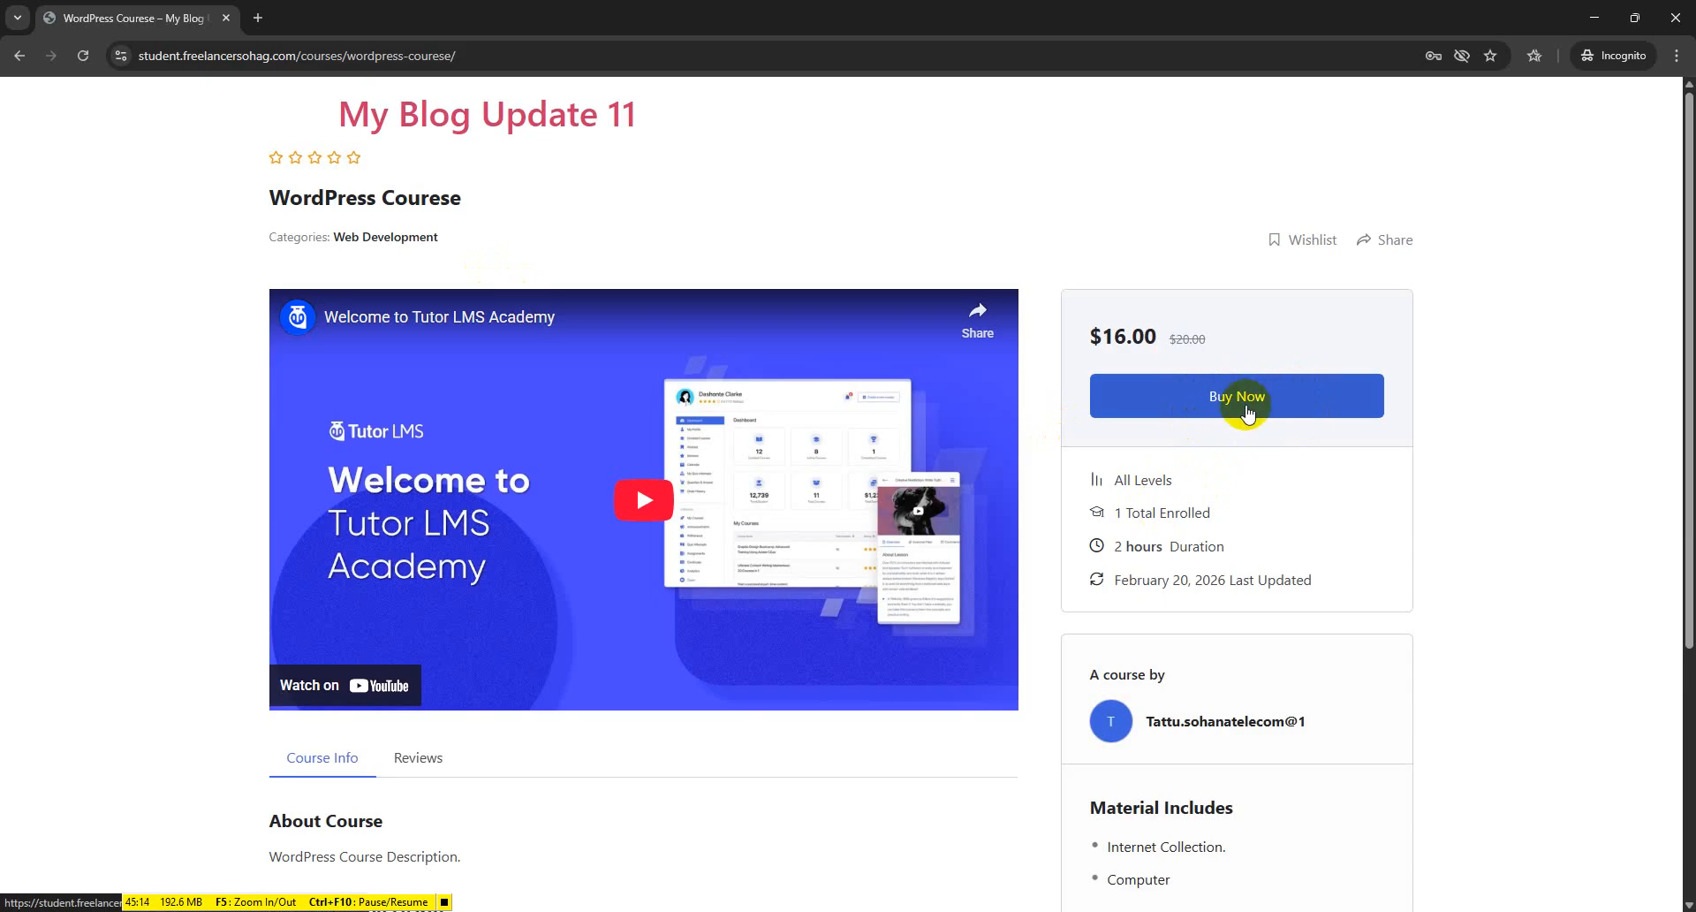
pyautogui.scroll(-3, 1144, 659)
pyautogui.scroll(3, 1117, 658)
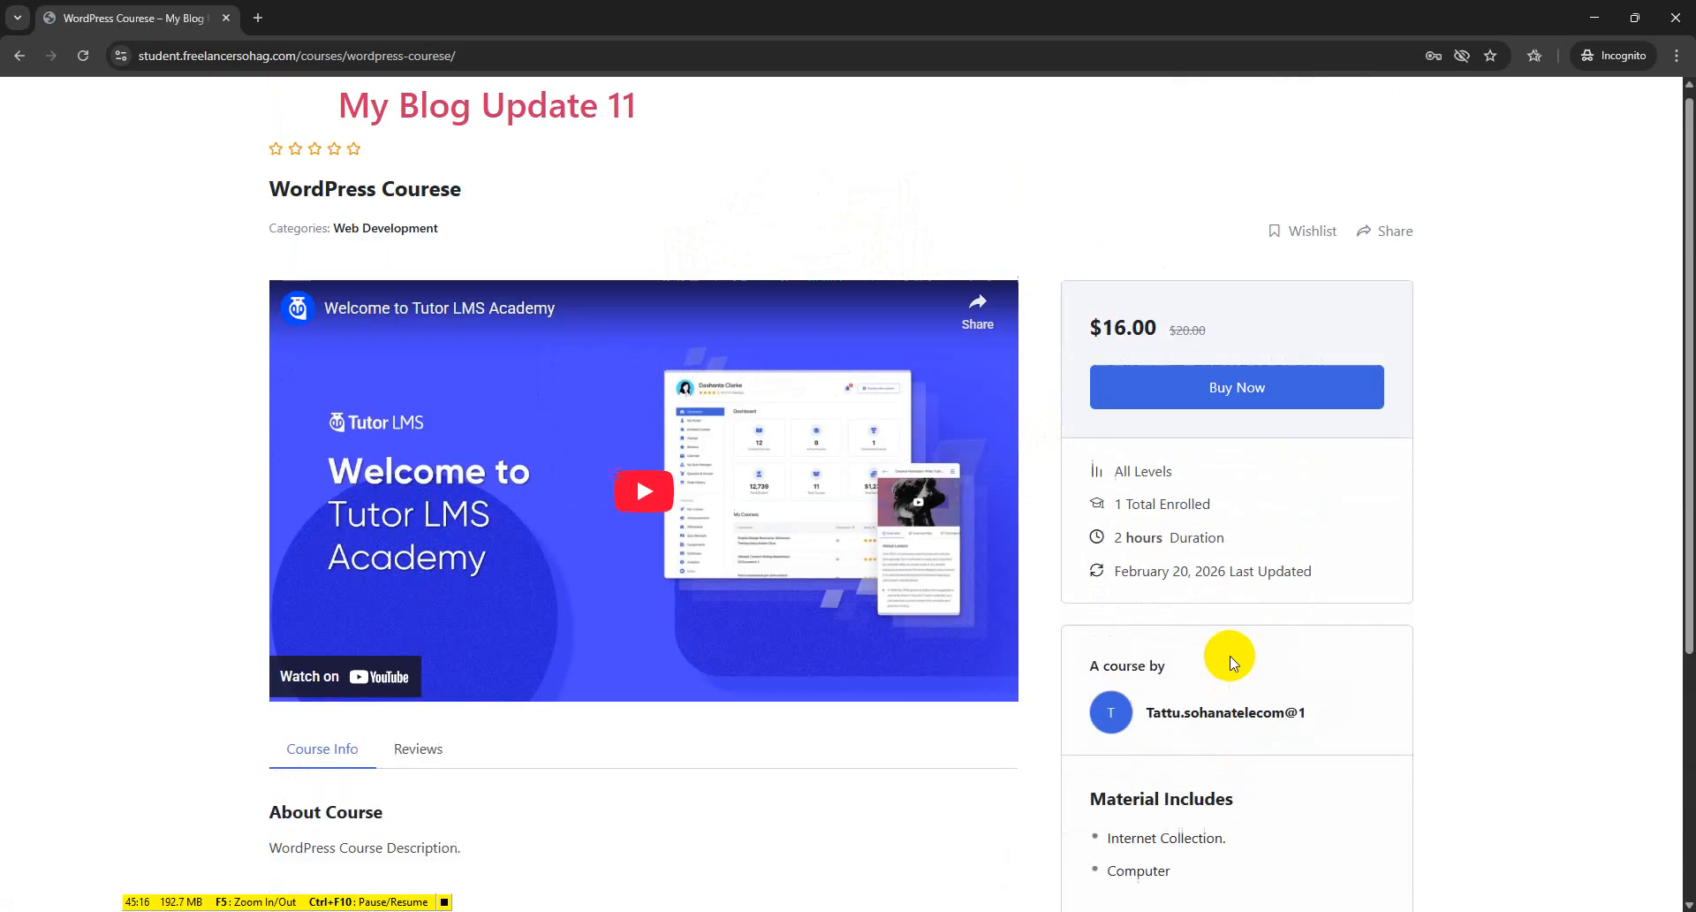
pyautogui.click(1594, 18)
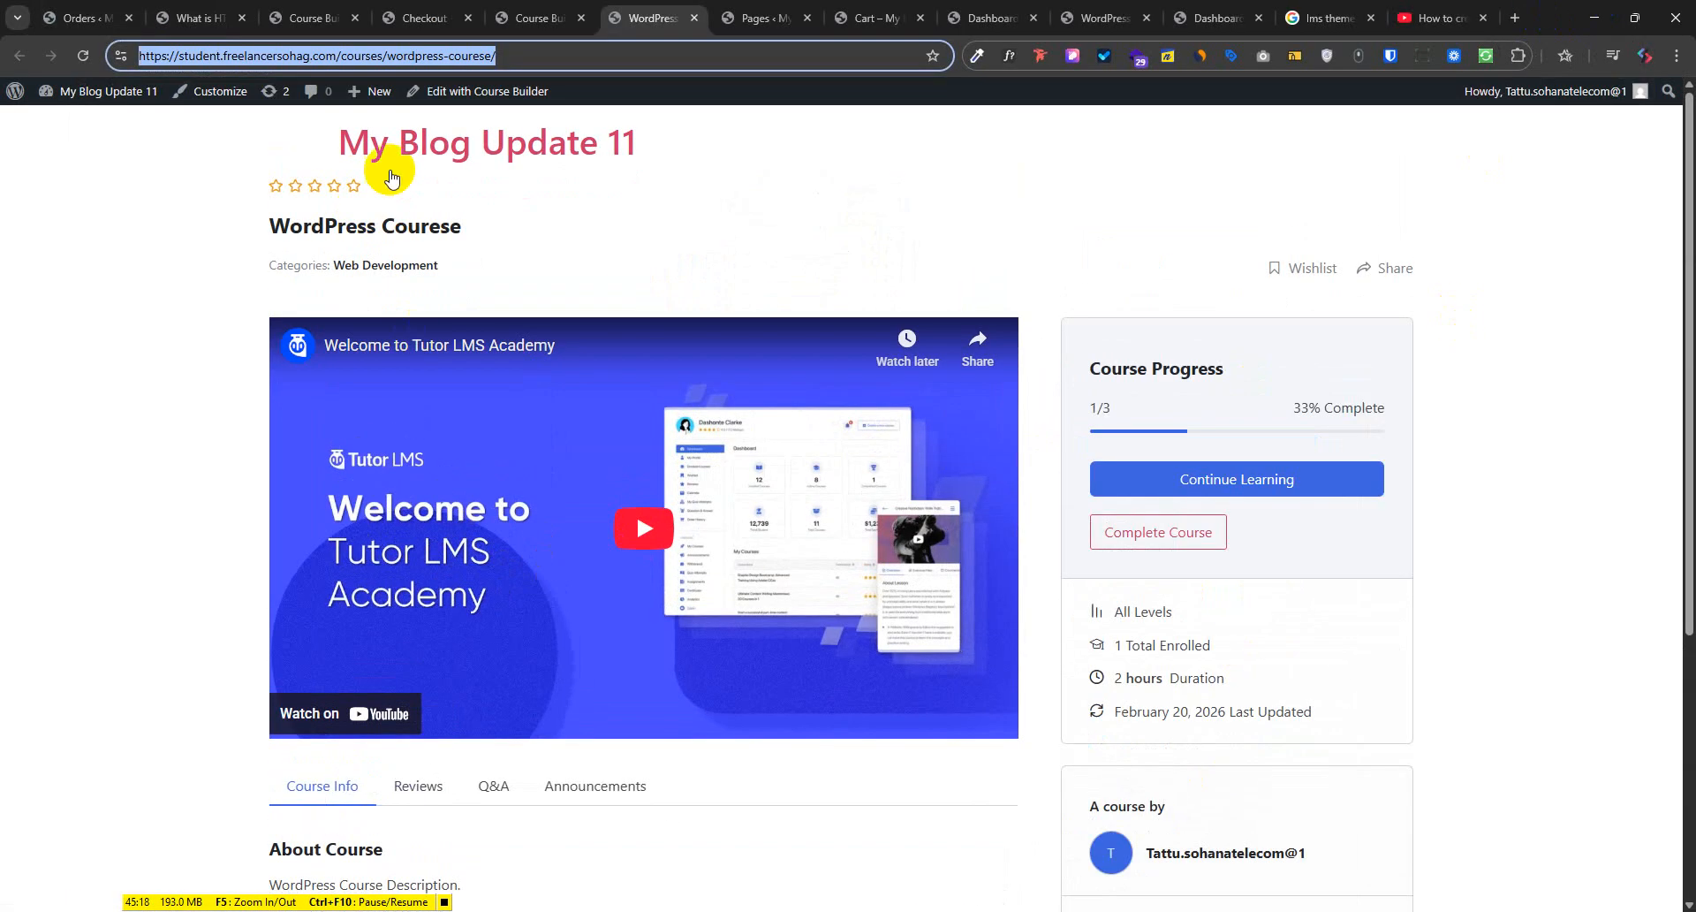
# Disable the "Buy Now" button in the Checkout settings and save the changes
pyautogui.click(525, 10)
pyautogui.click(433, 13)
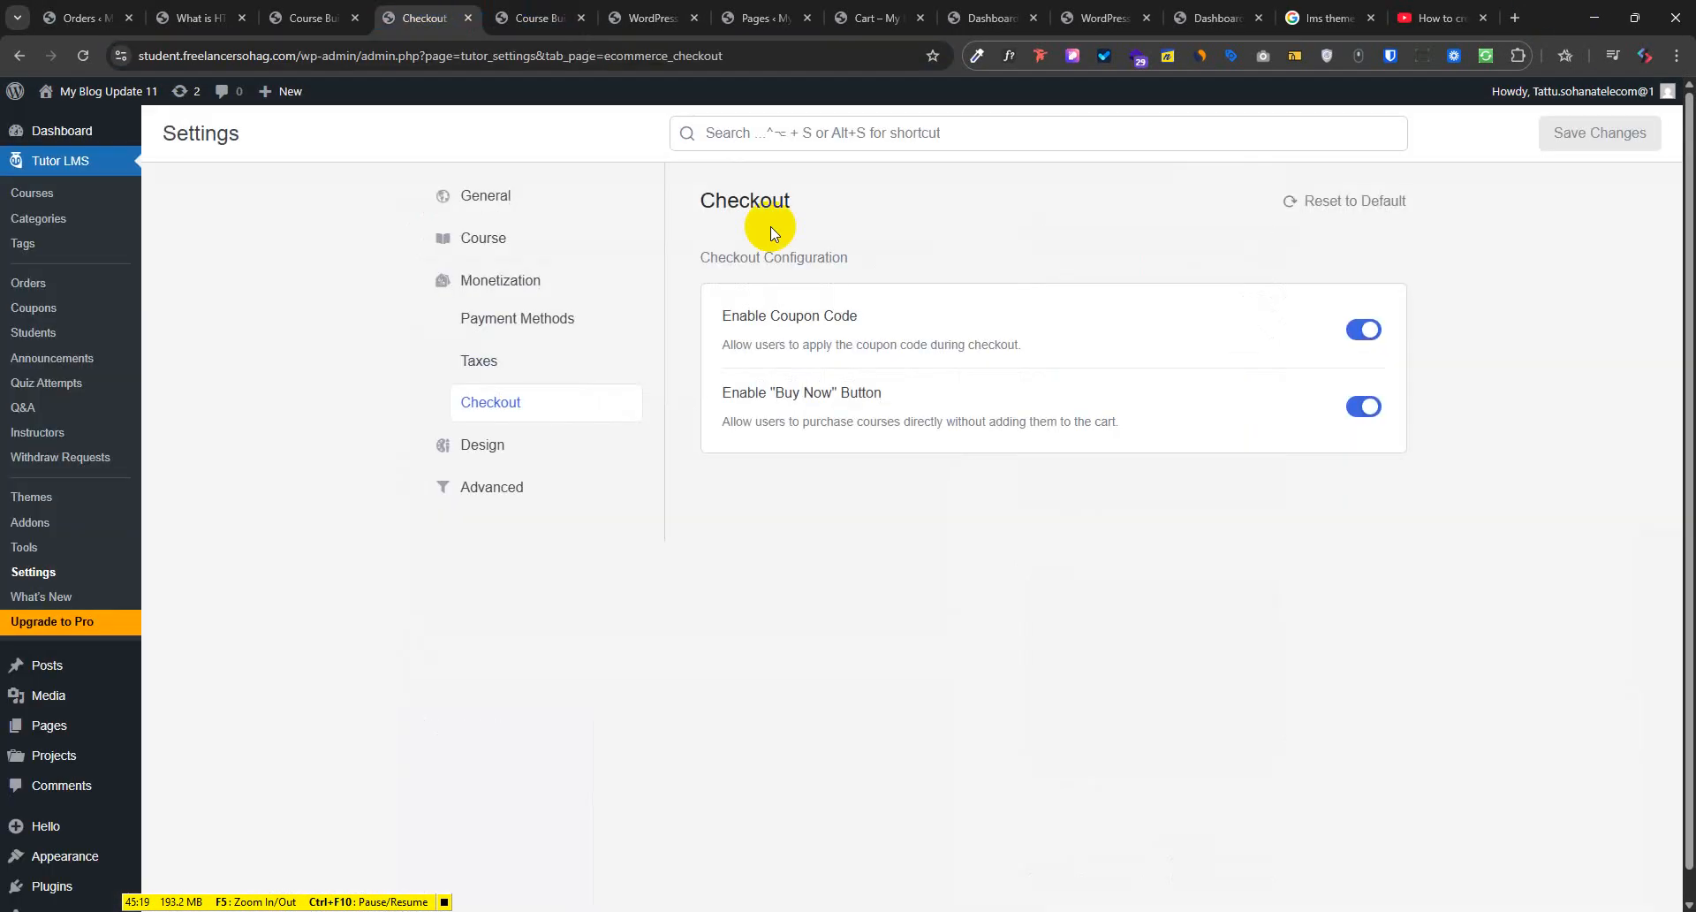
pyautogui.click(1361, 408)
pyautogui.click(1575, 137)
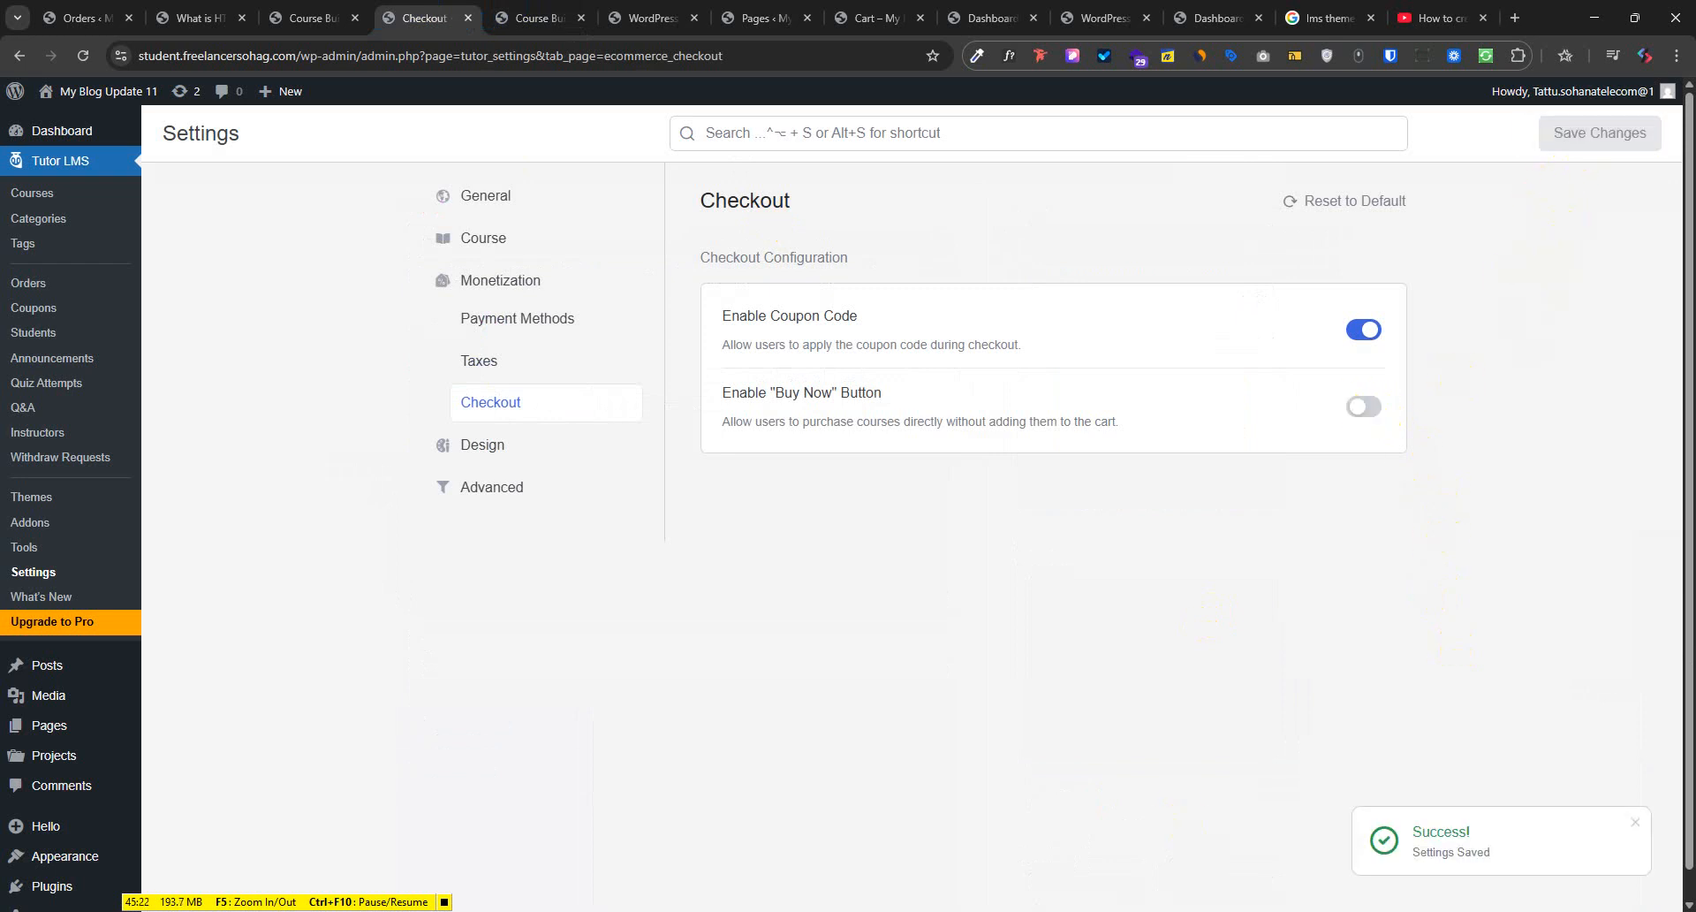
# Check the purchase button on the incognito course page again and return to the Checkout settings
pyautogui.moveTo(811, 911)
pyautogui.click(1149, 844)
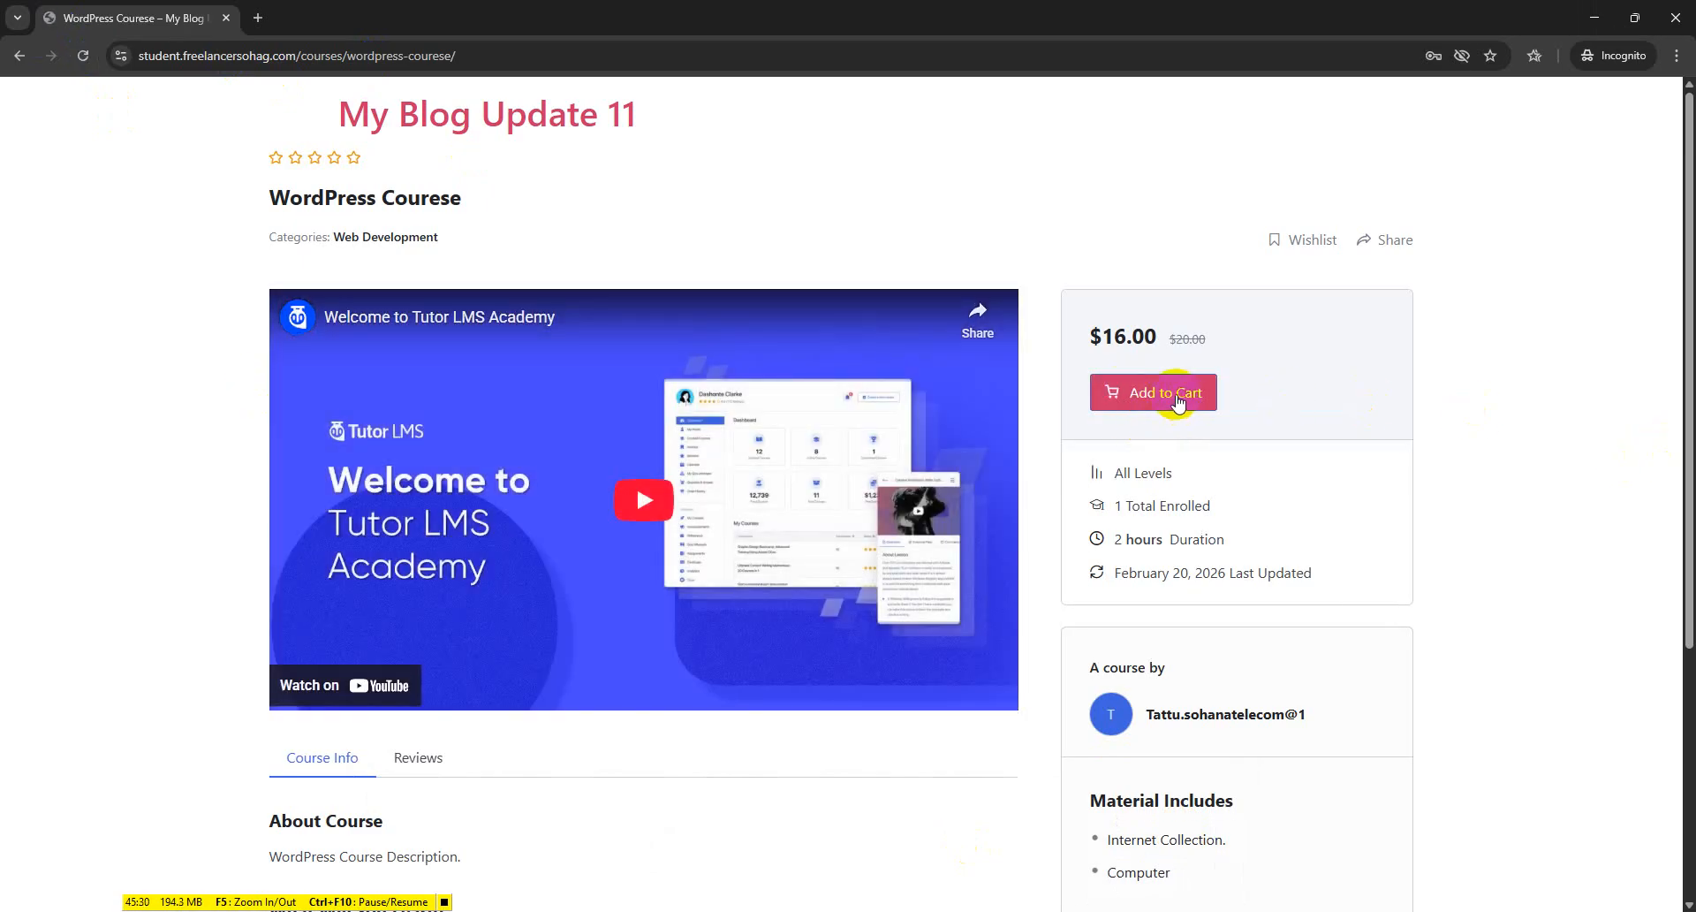
pyautogui.click(1594, 17)
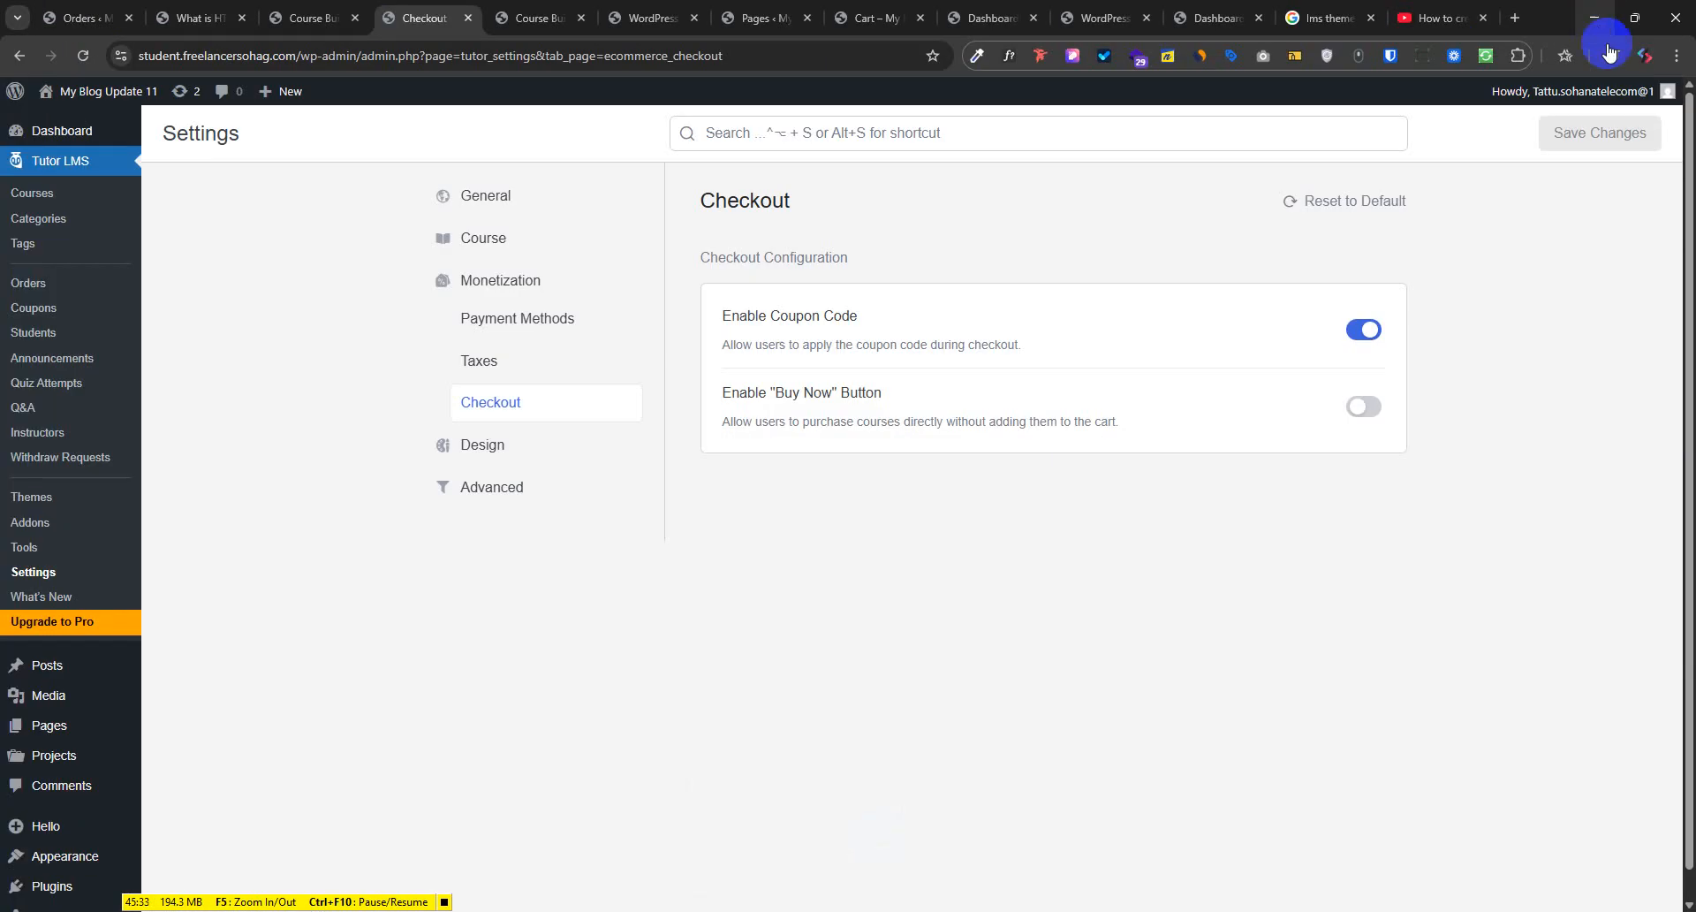
# Open the Design settings and view the instructor and student public profile layouts
pyautogui.click(485, 444)
pyautogui.scroll(-10, 1290, 428)
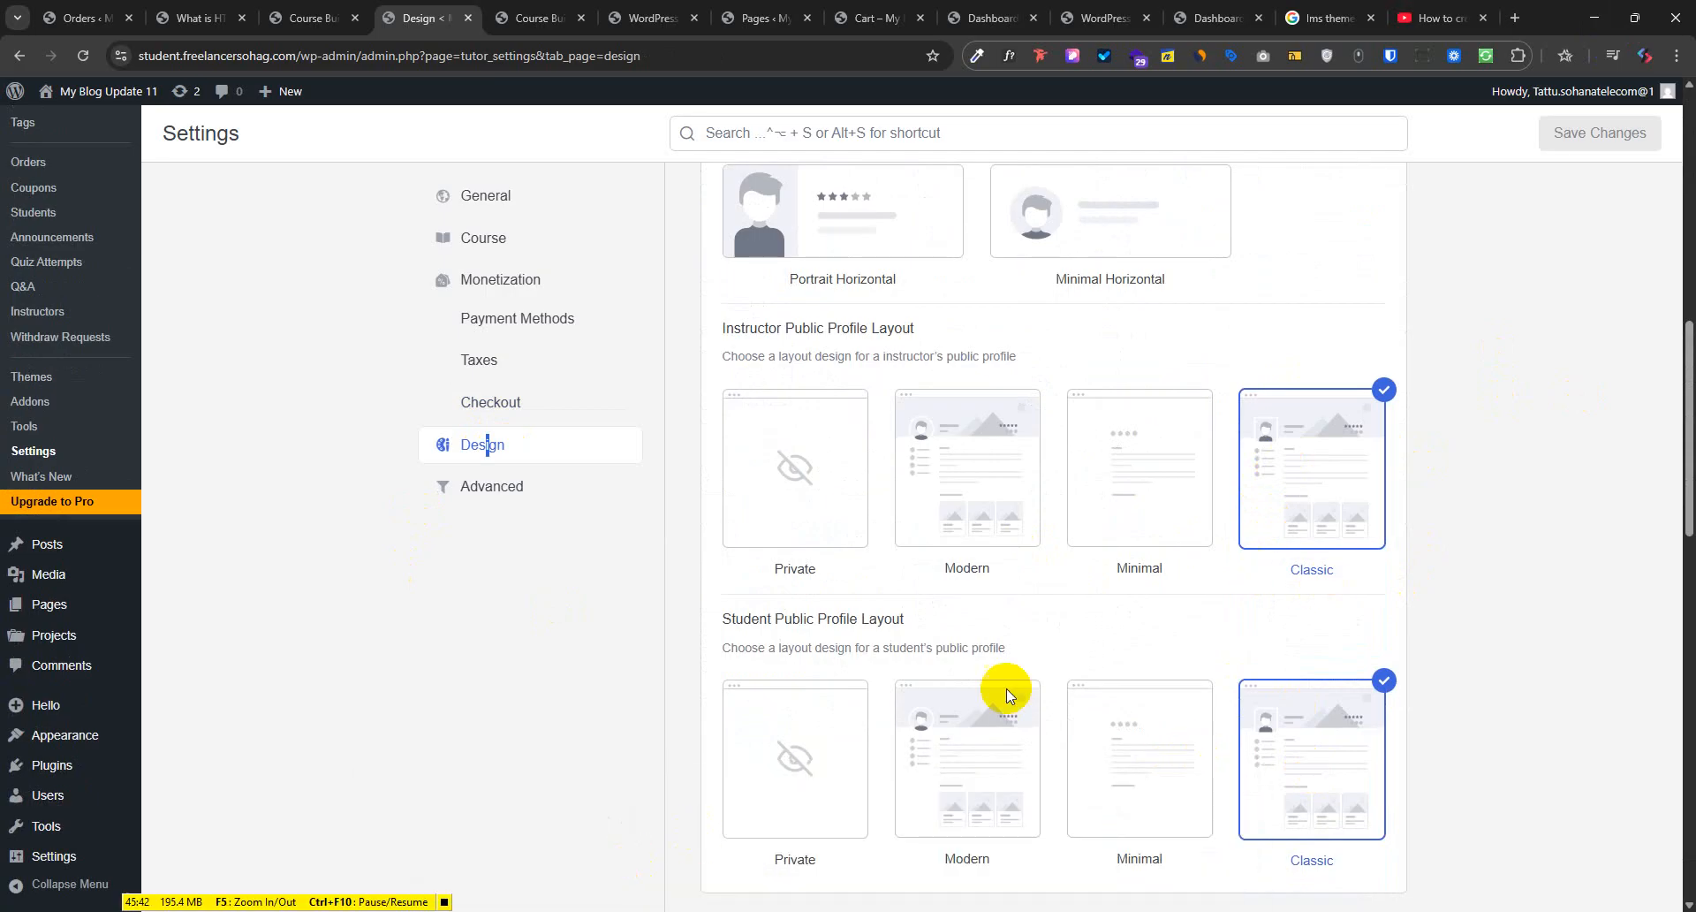
# Close the incognito course window, minimize the Plugins window and return to the Tutor LMS Design settings
pyautogui.click(521, 911)
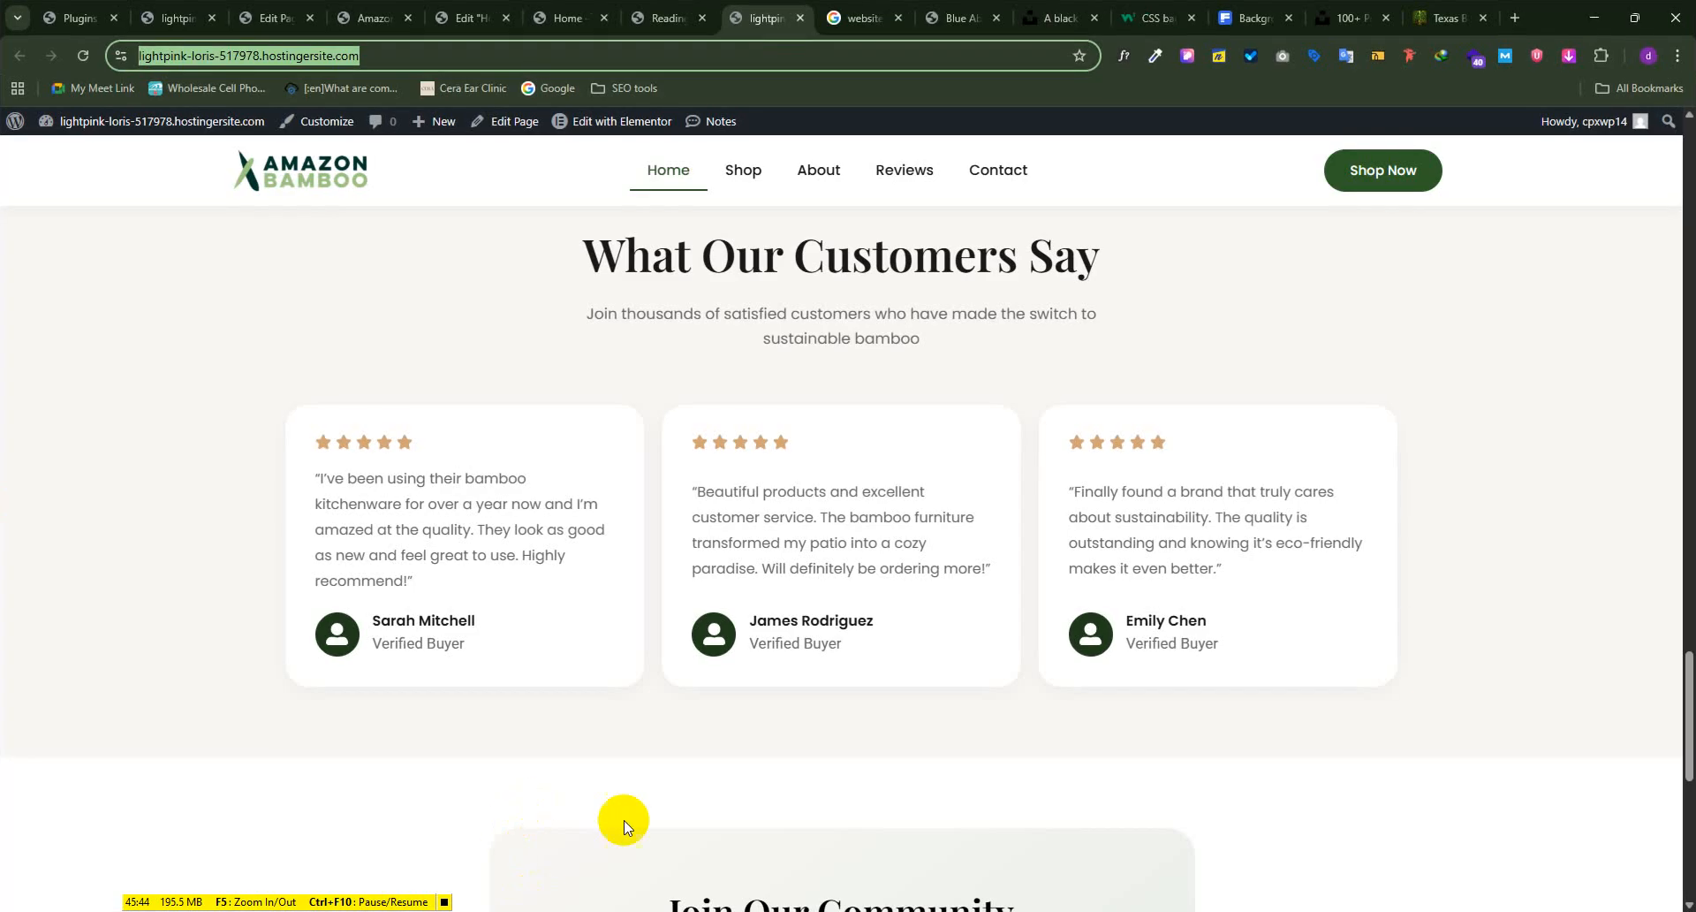
pyautogui.click(809, 911)
pyautogui.click(468, 835)
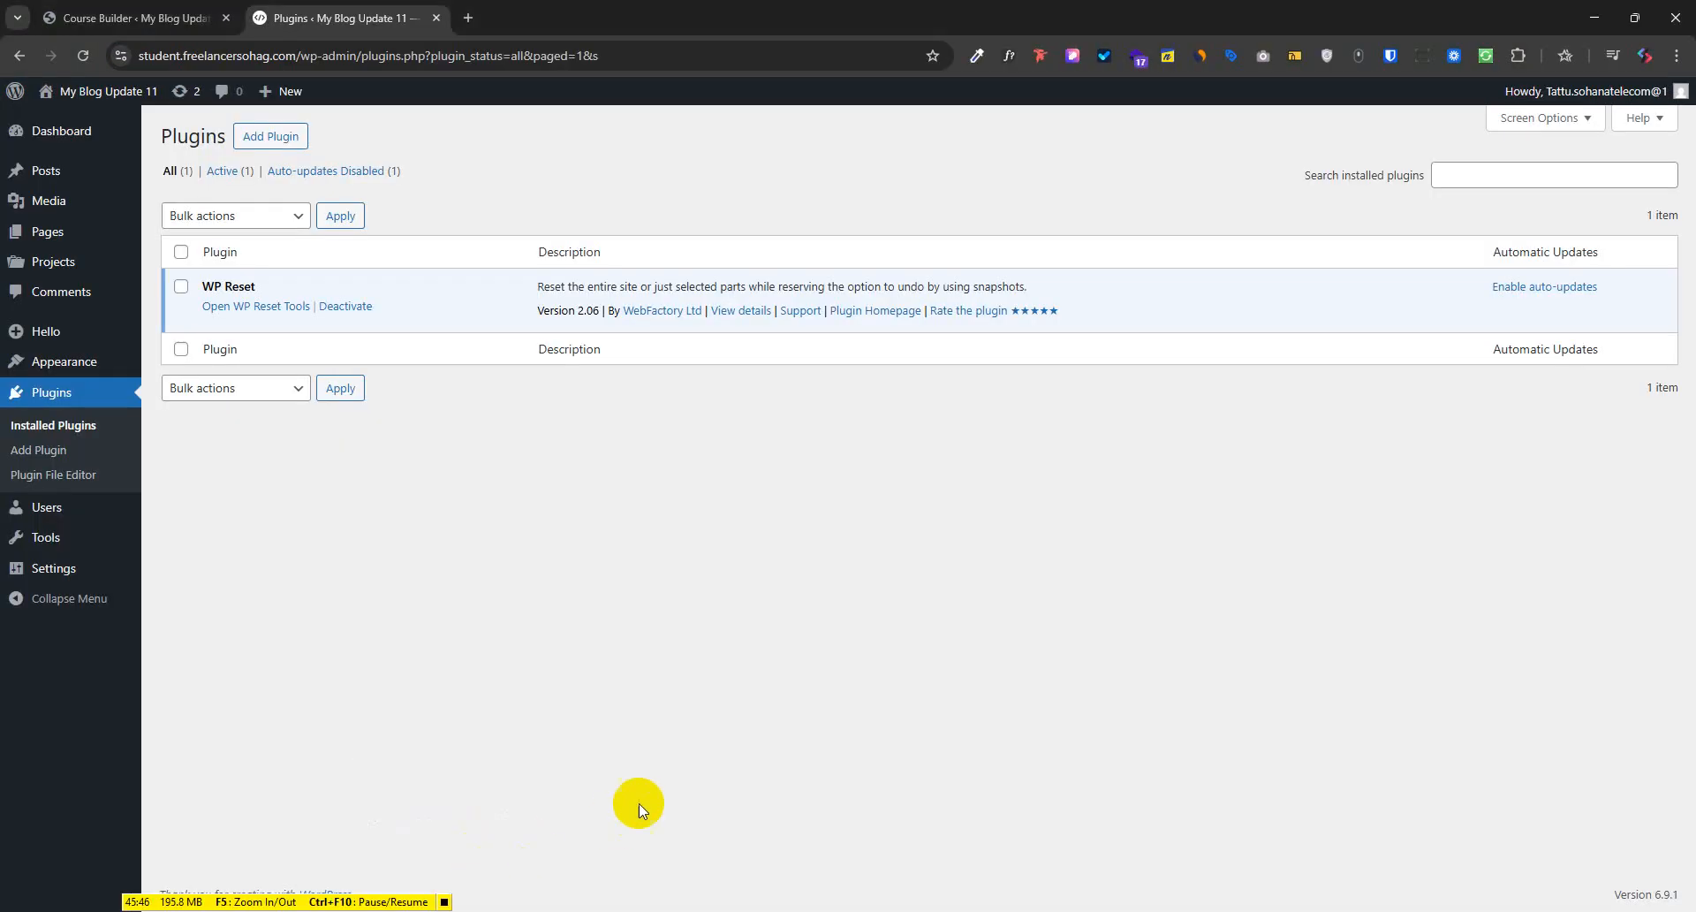
pyautogui.moveTo(811, 910)
pyautogui.click(1211, 842)
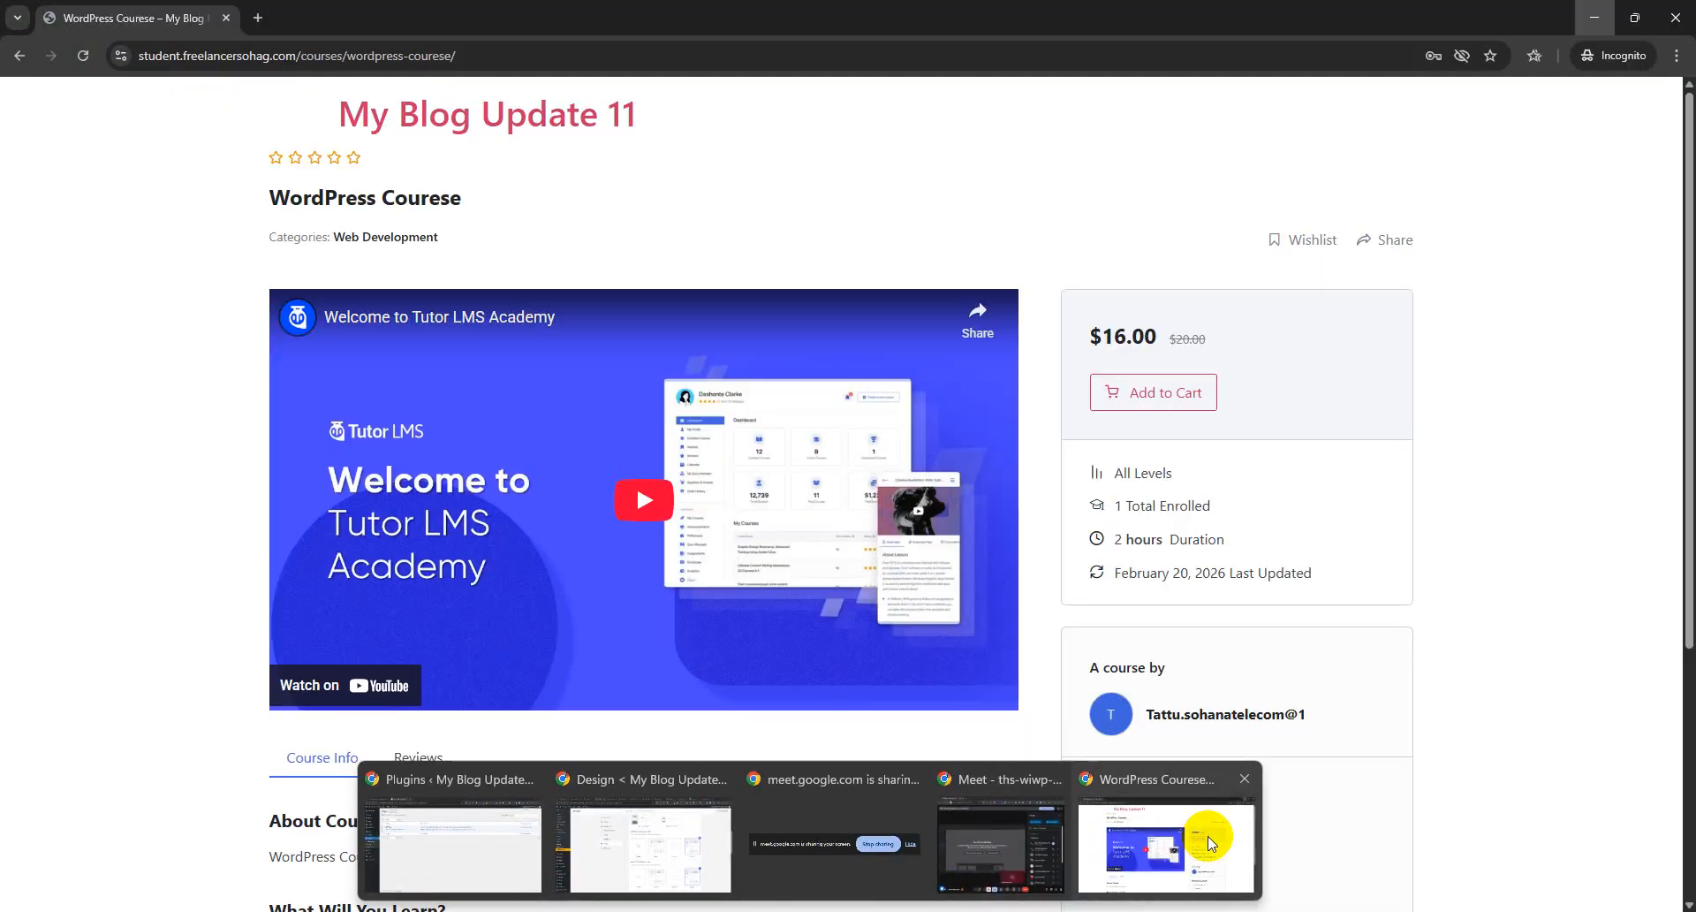
pyautogui.click(1670, 16)
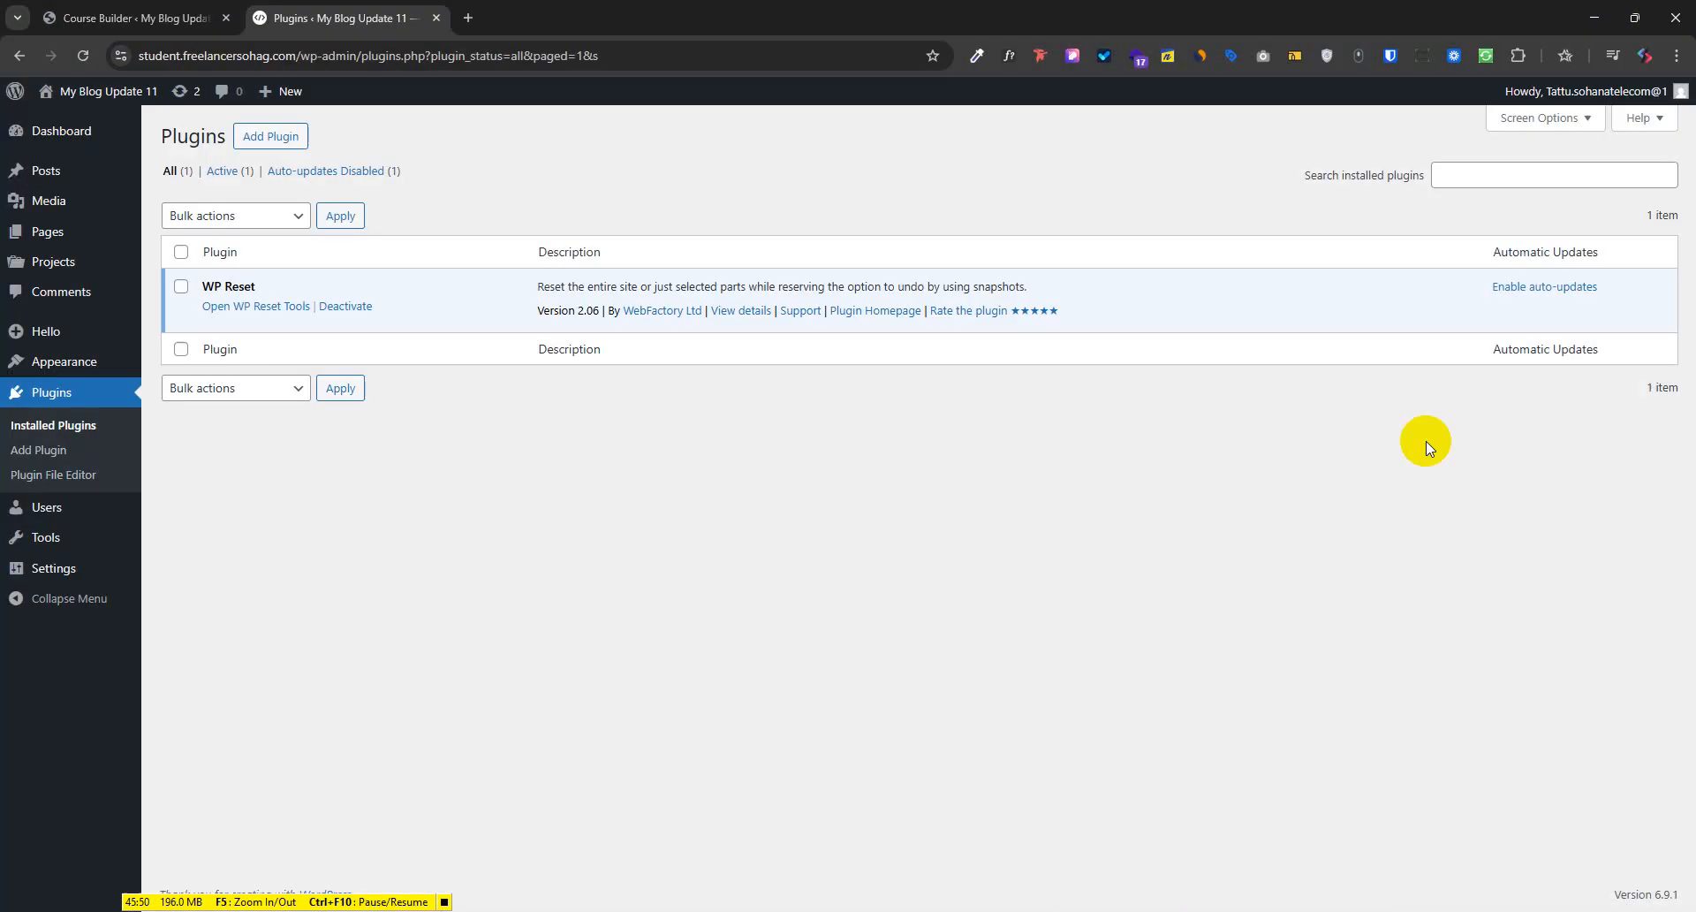
pyautogui.click(1592, 12)
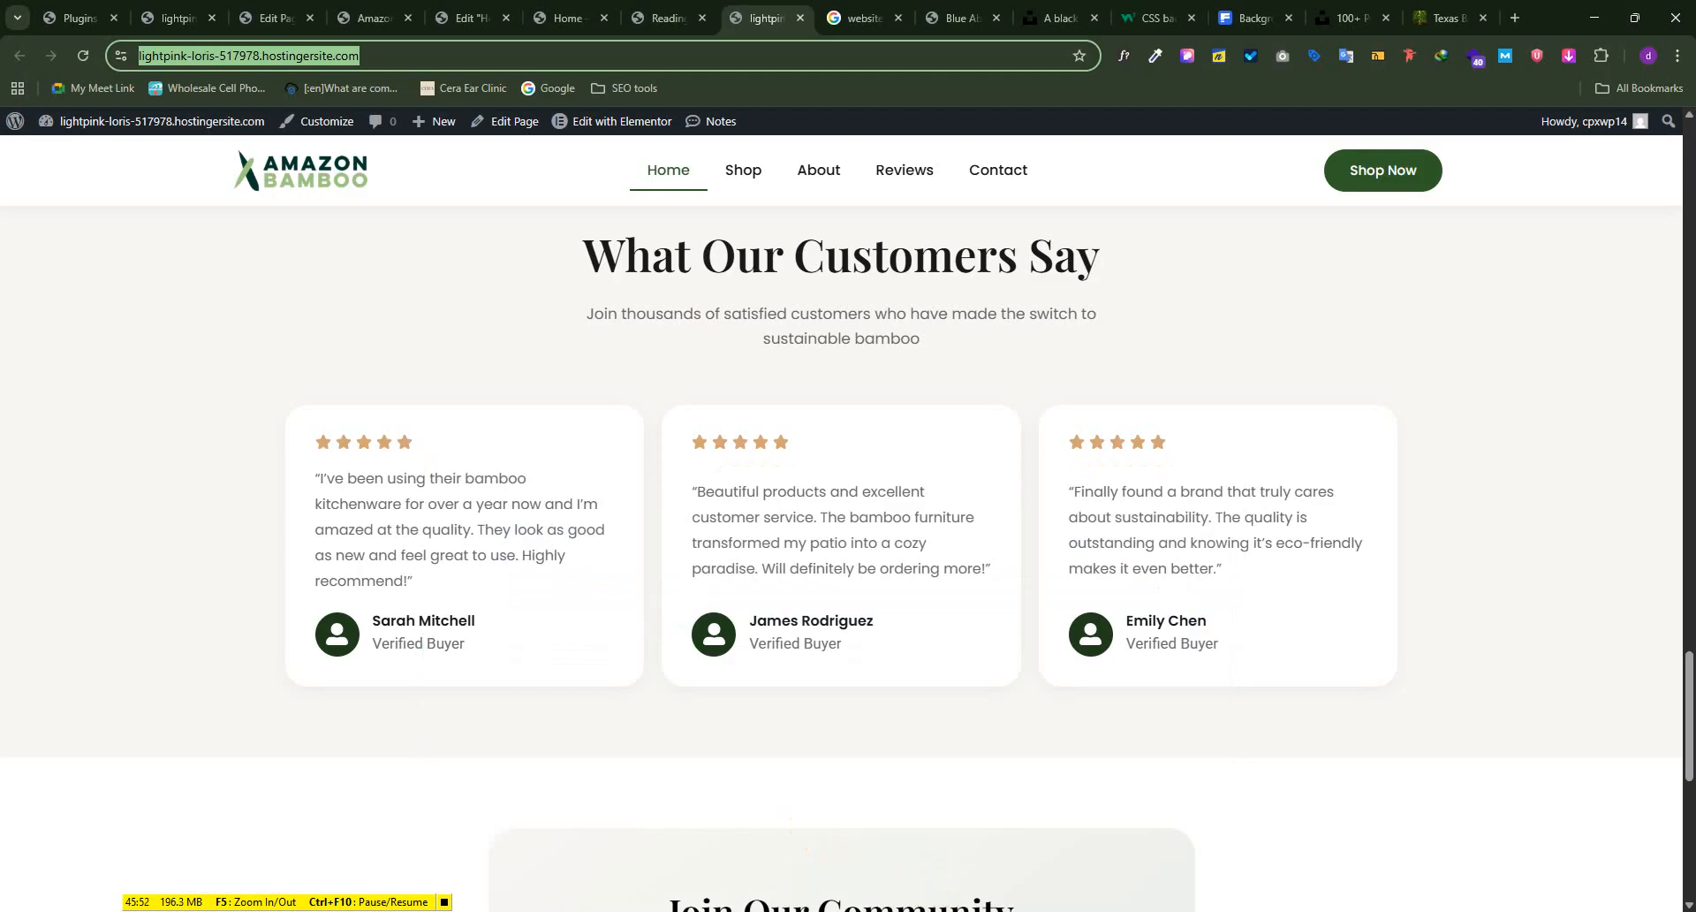
pyautogui.click(811, 911)
pyautogui.click(774, 890)
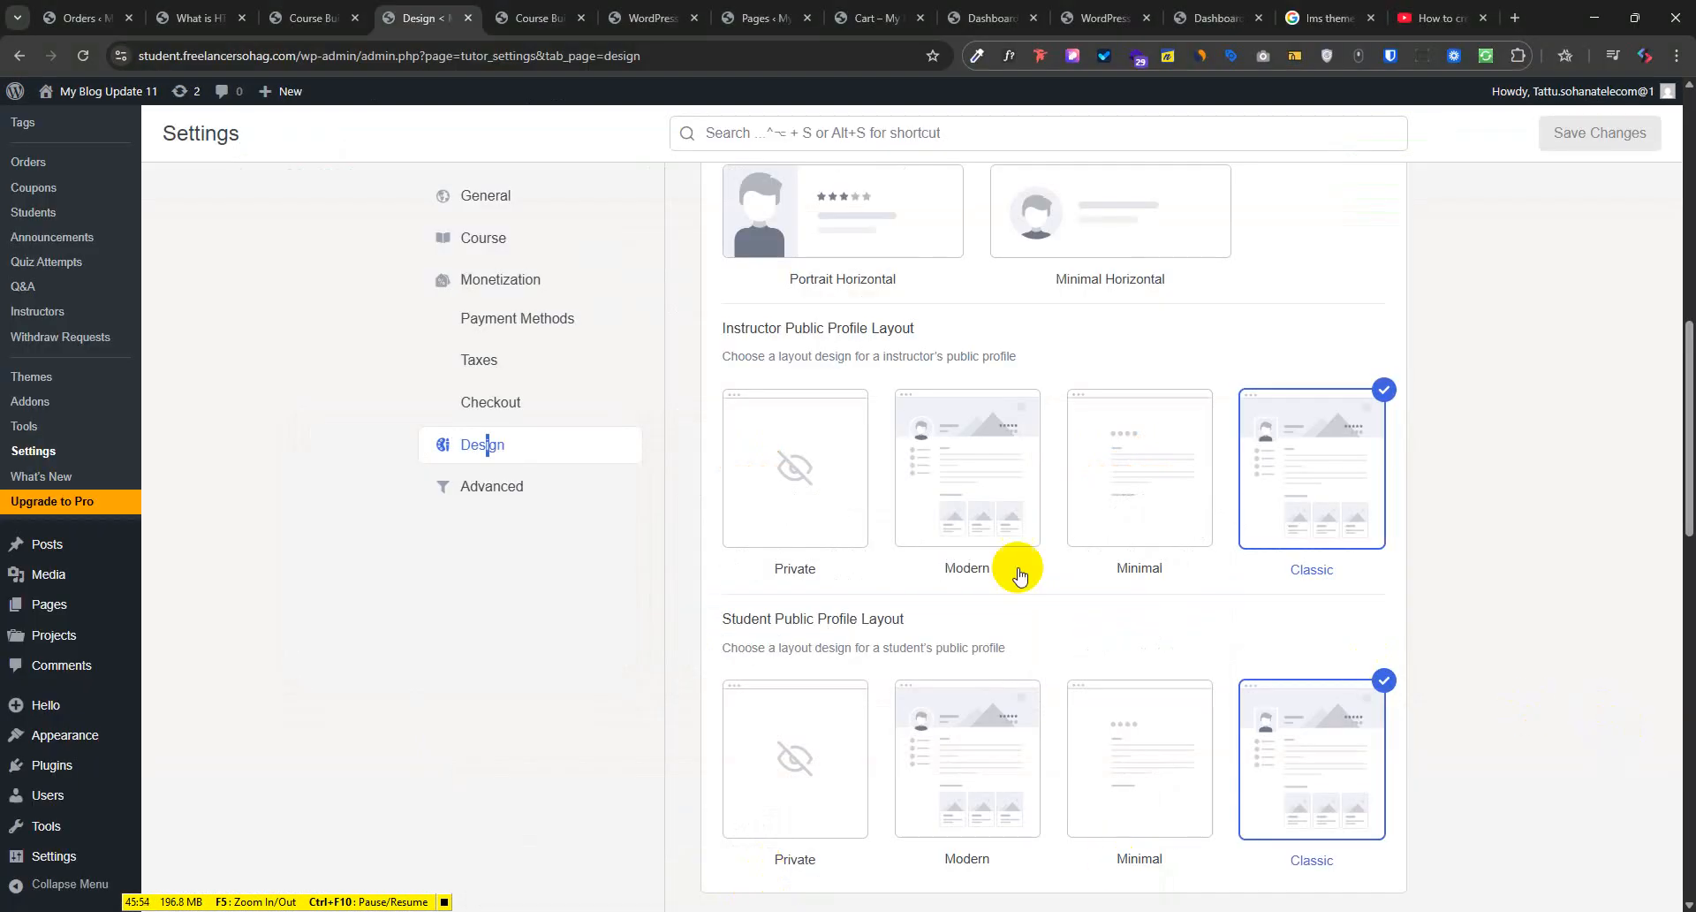
# Review the Design settings for the course list, instructor list, public profile layouts, course details page features and preset colors
pyautogui.scroll(5, 1016, 565)
pyautogui.scroll(3, 901, 548)
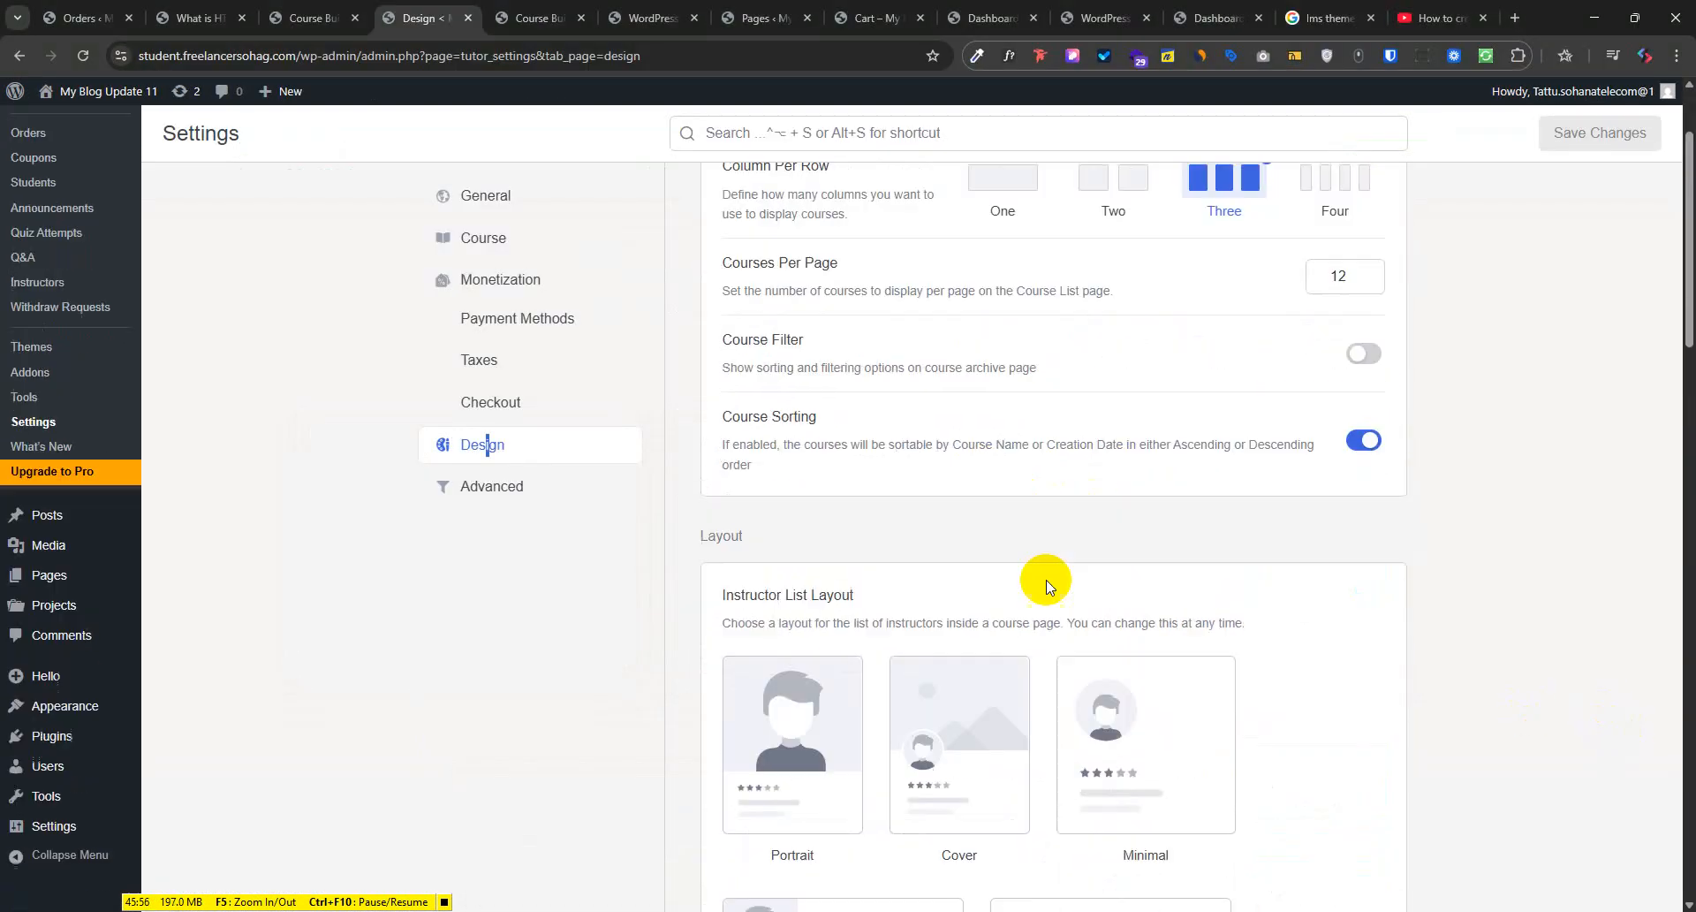
pyautogui.scroll(-4, 1046, 579)
pyautogui.scroll(-1, 862, 570)
pyautogui.scroll(1, 897, 434)
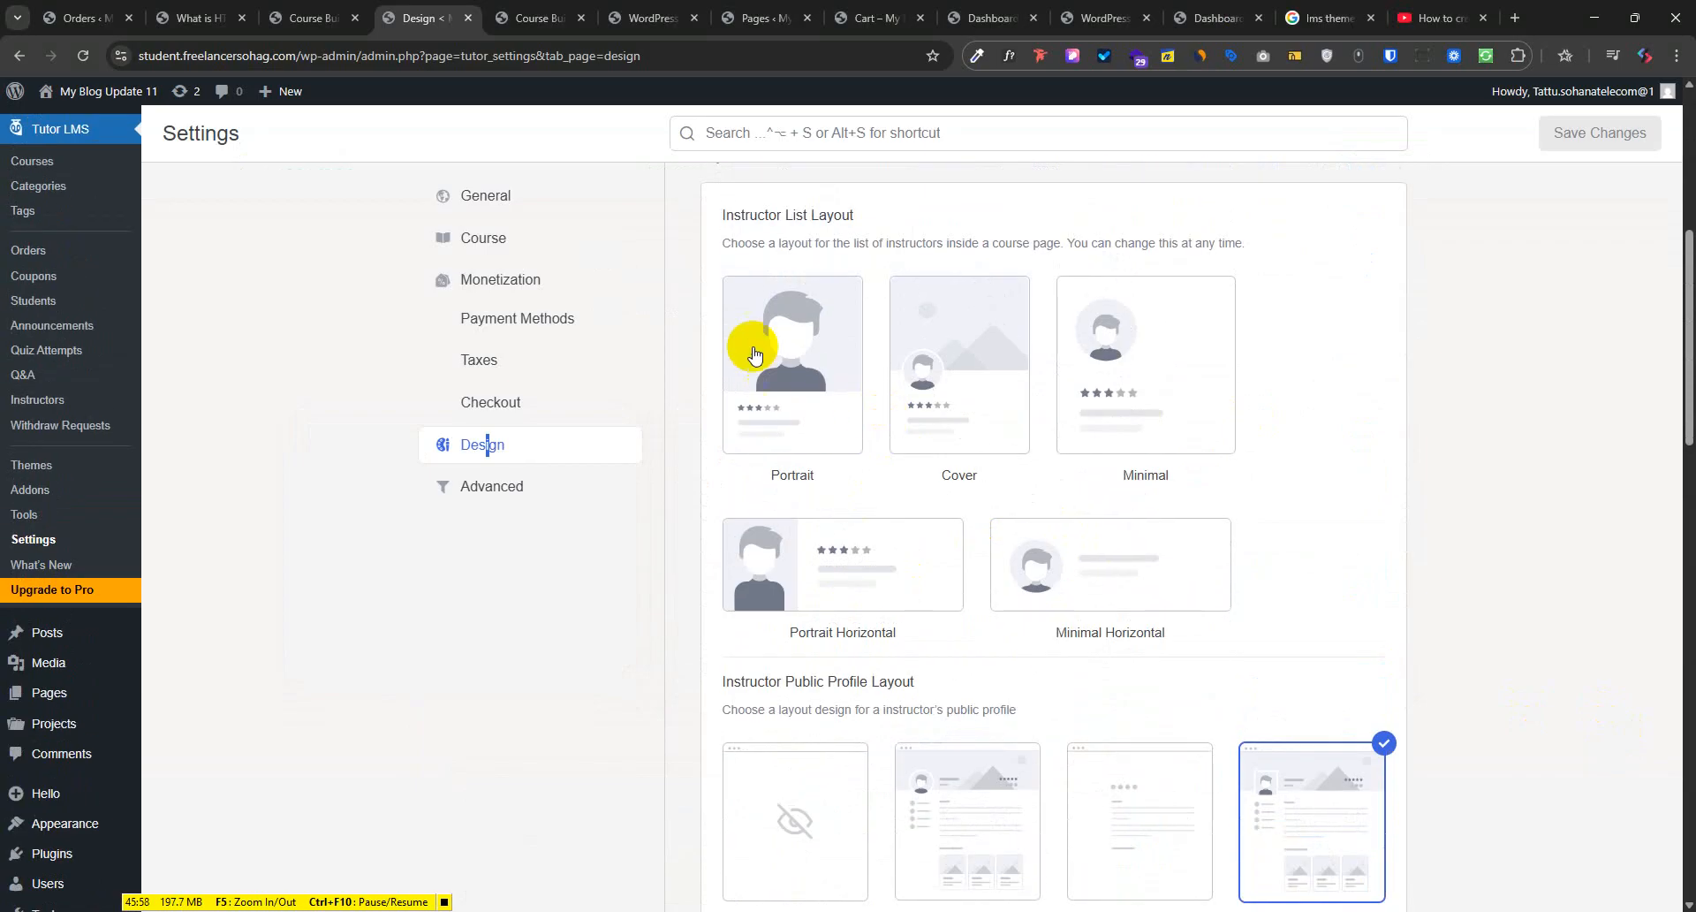
pyautogui.scroll(-10, 1096, 415)
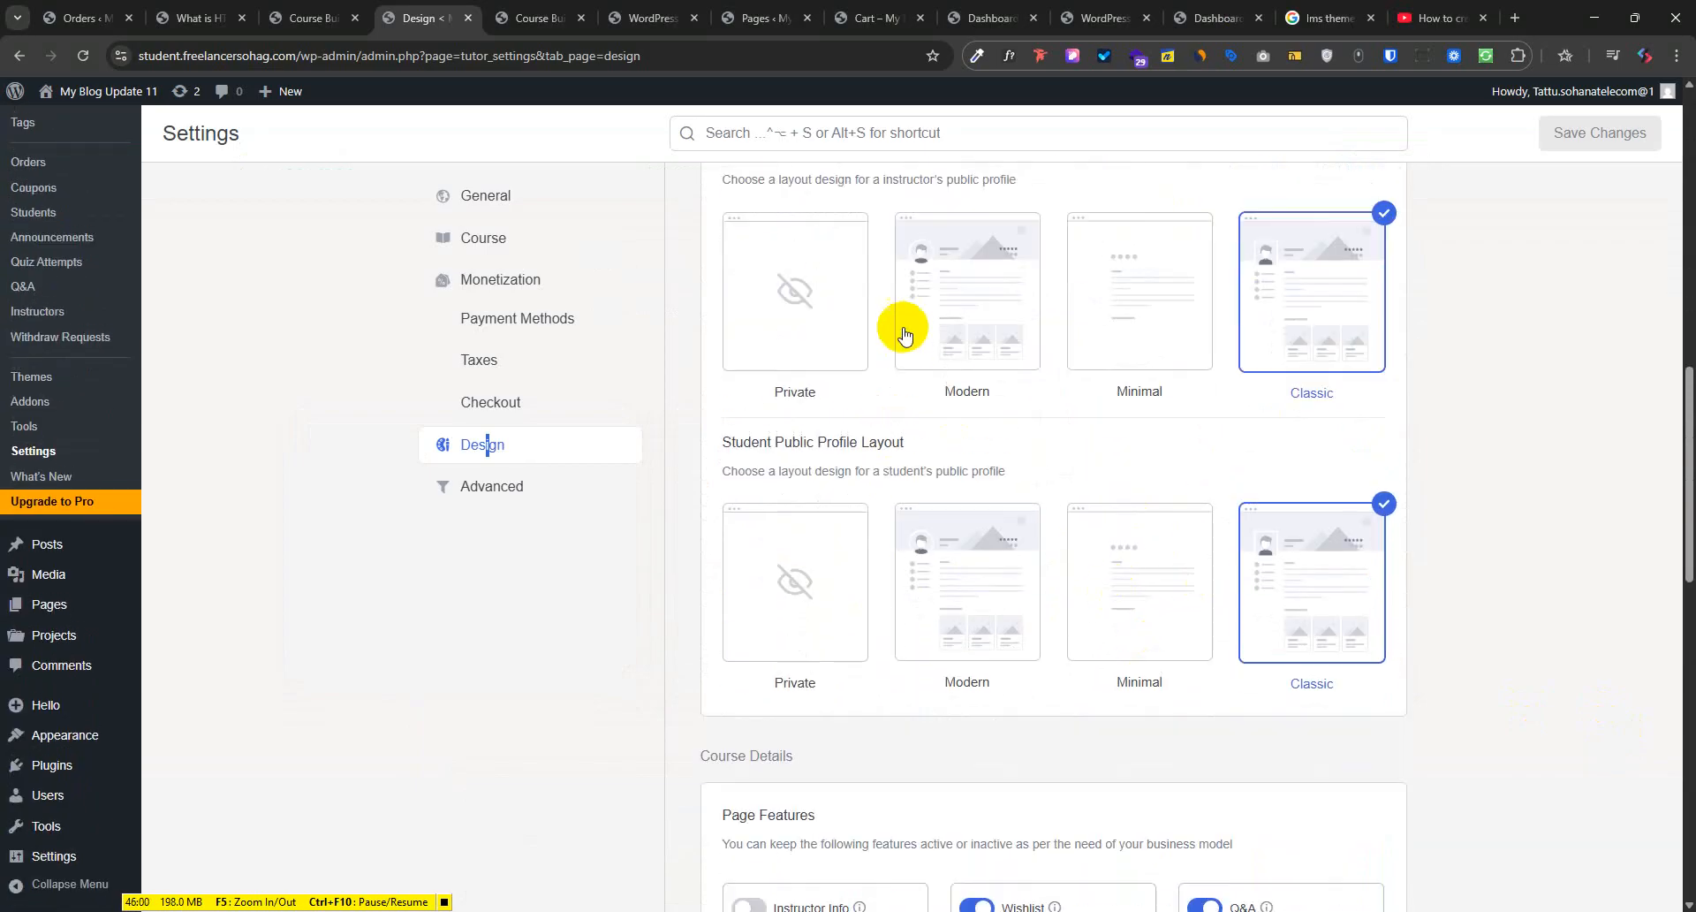
pyautogui.scroll(-8, 1014, 656)
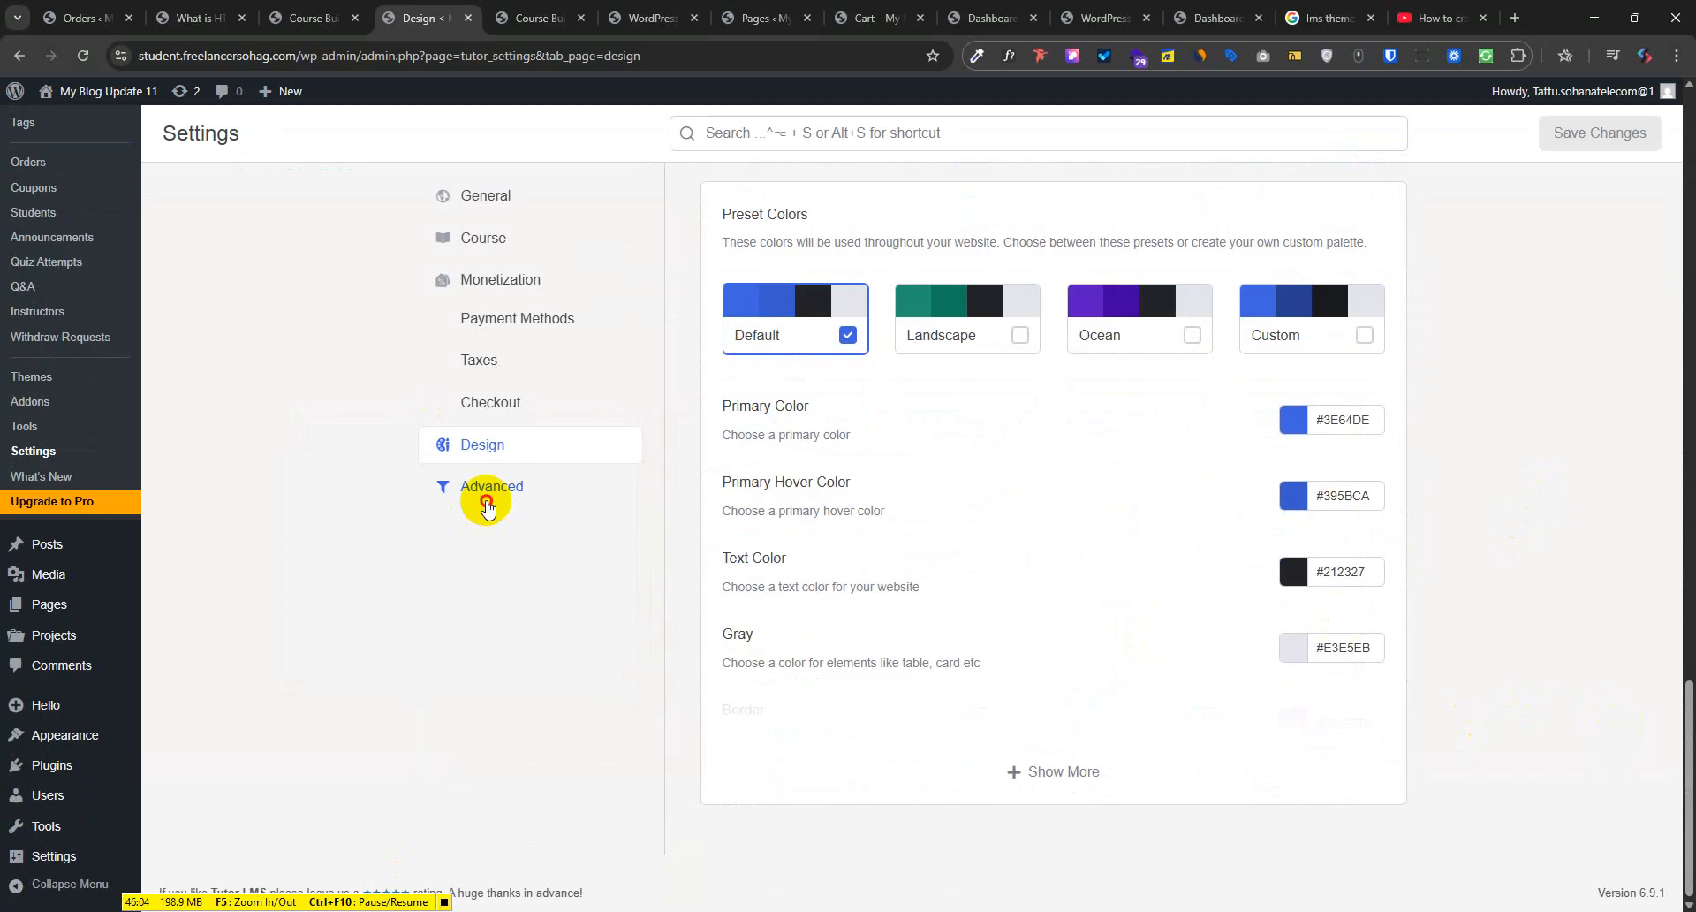
# Open the Advanced settings and view the page choices for instructor registration and student registration
pyautogui.click(487, 507)
pyautogui.scroll(8, 1145, 553)
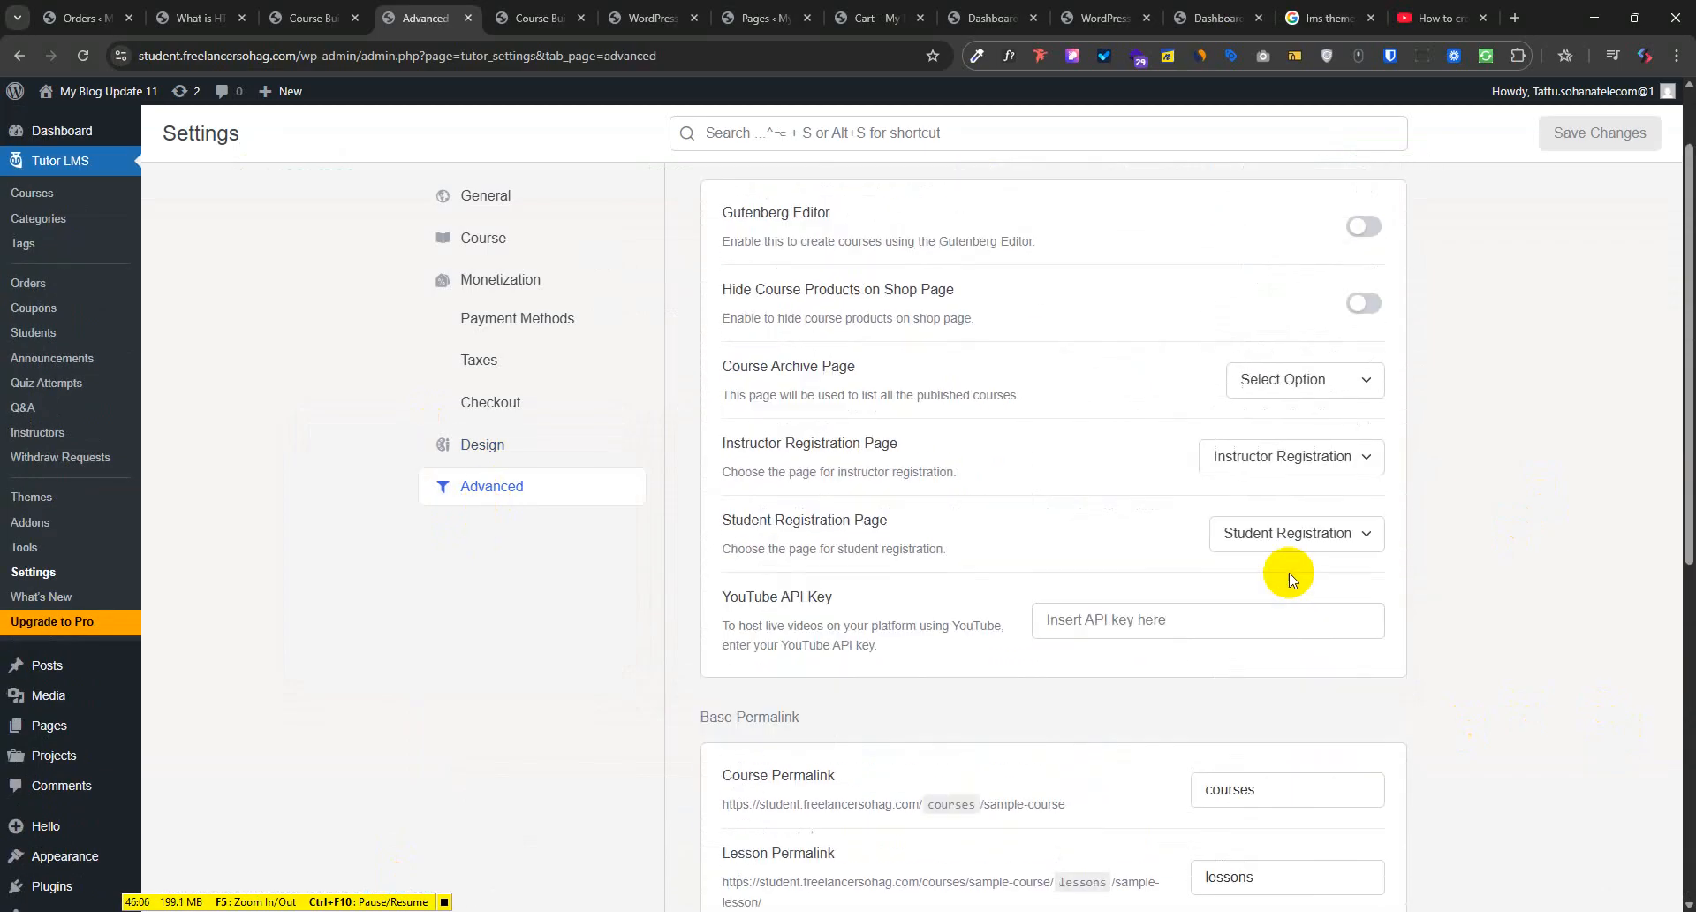
pyautogui.moveTo(786, 546); pyautogui.dragTo(983, 558)
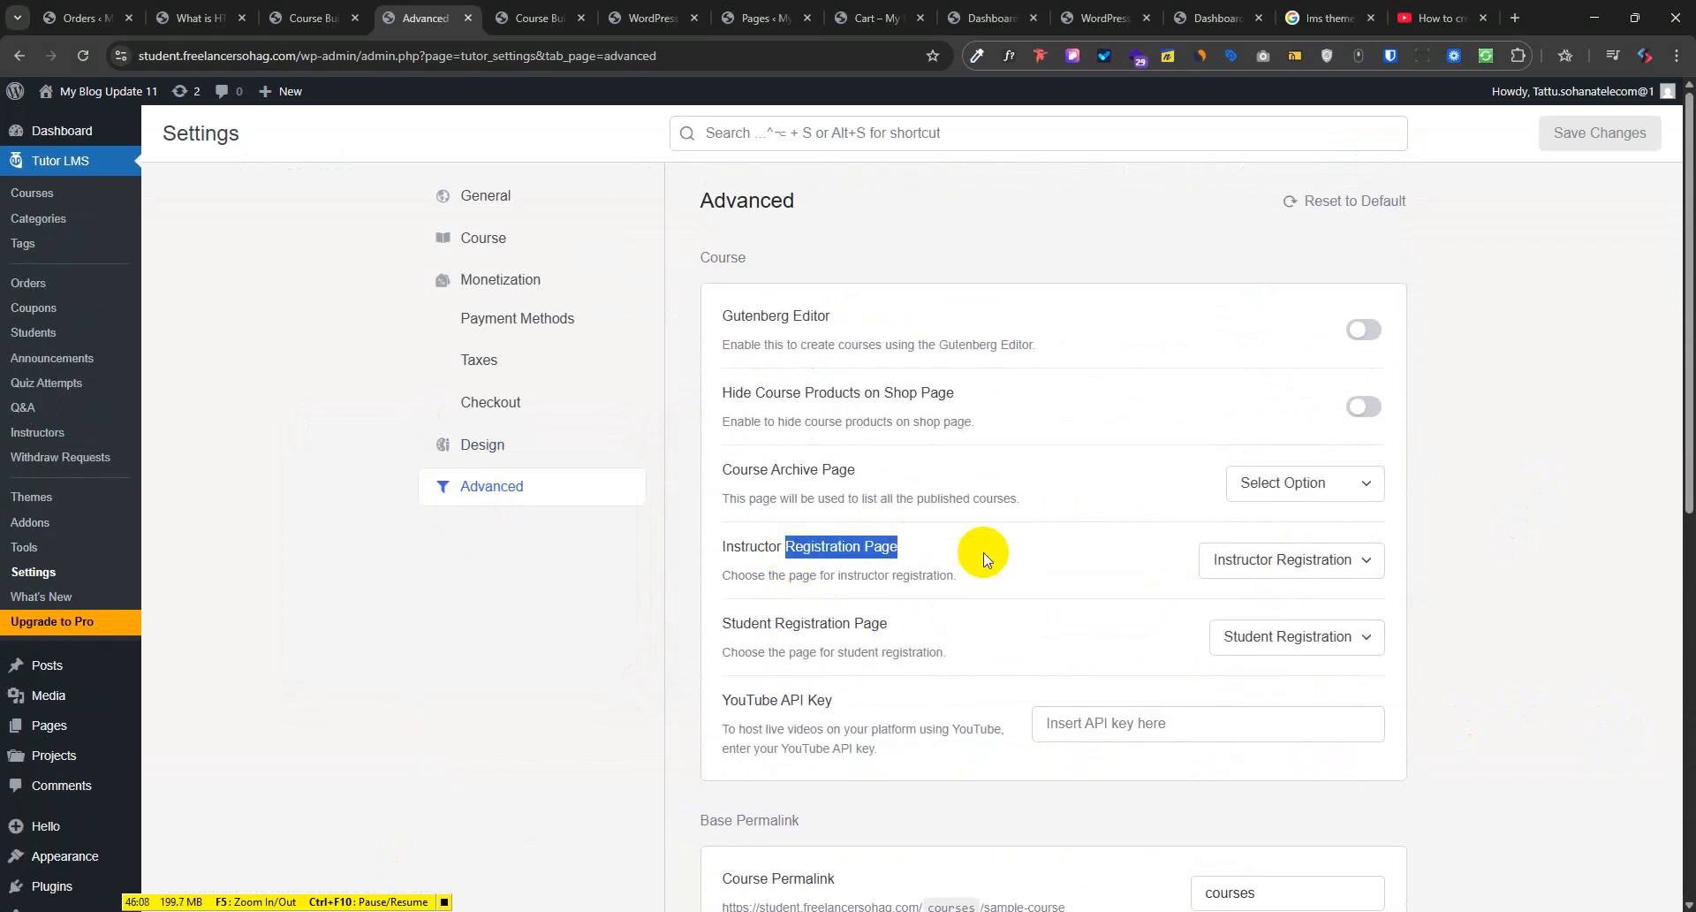
pyautogui.click(1345, 580)
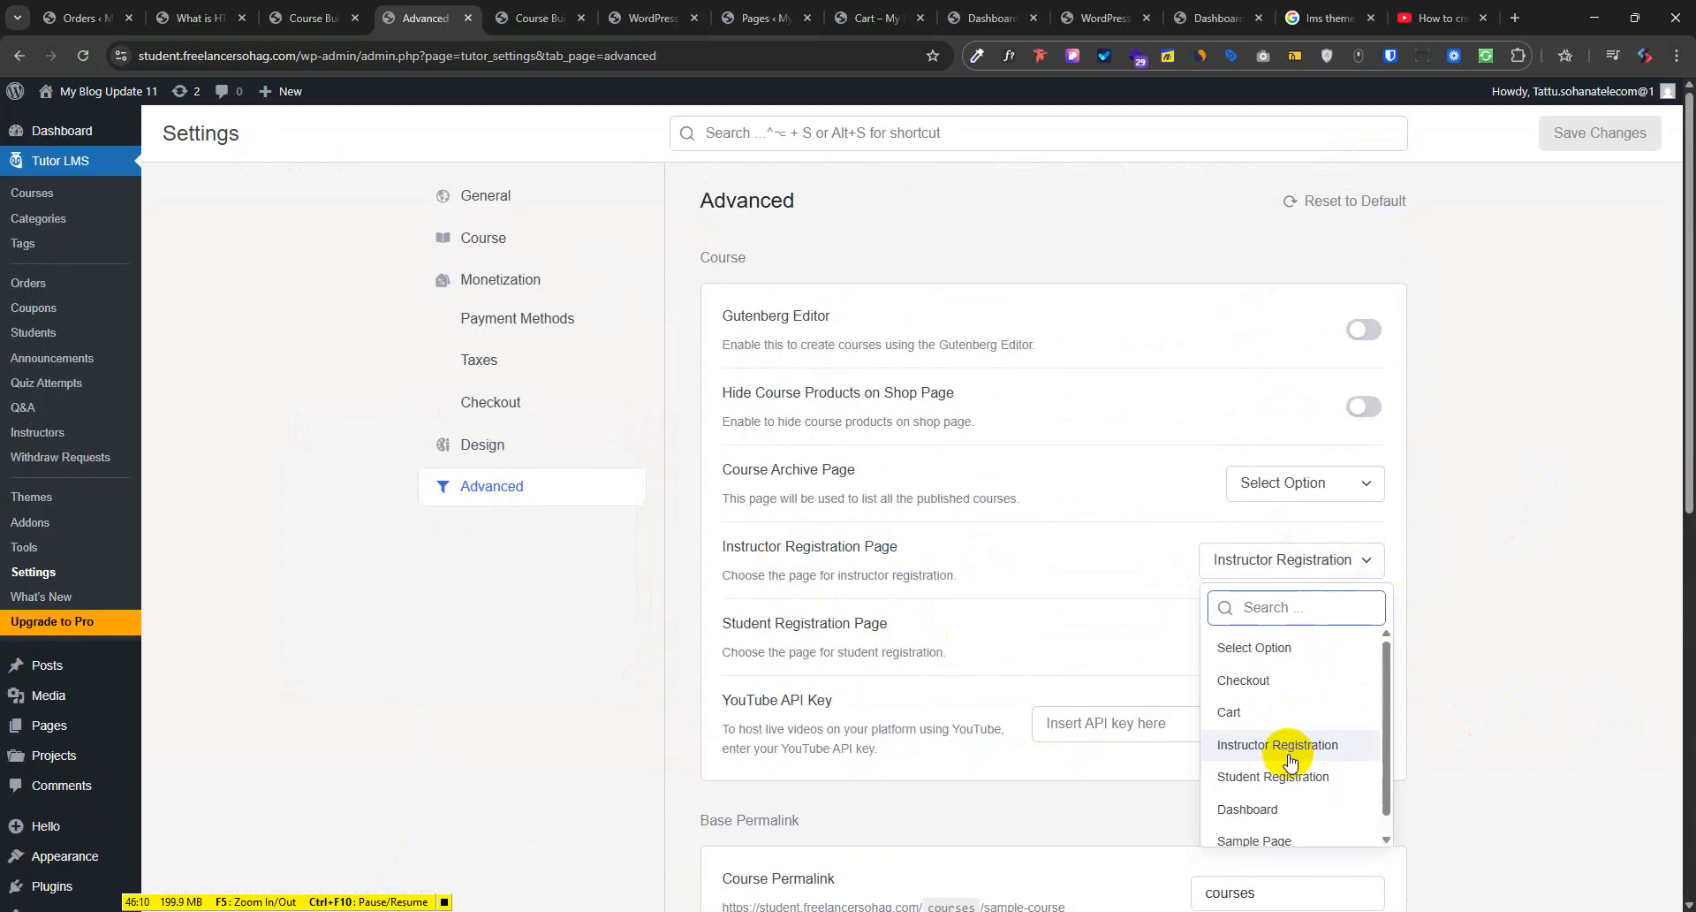
pyautogui.click(1475, 650)
pyautogui.click(1263, 643)
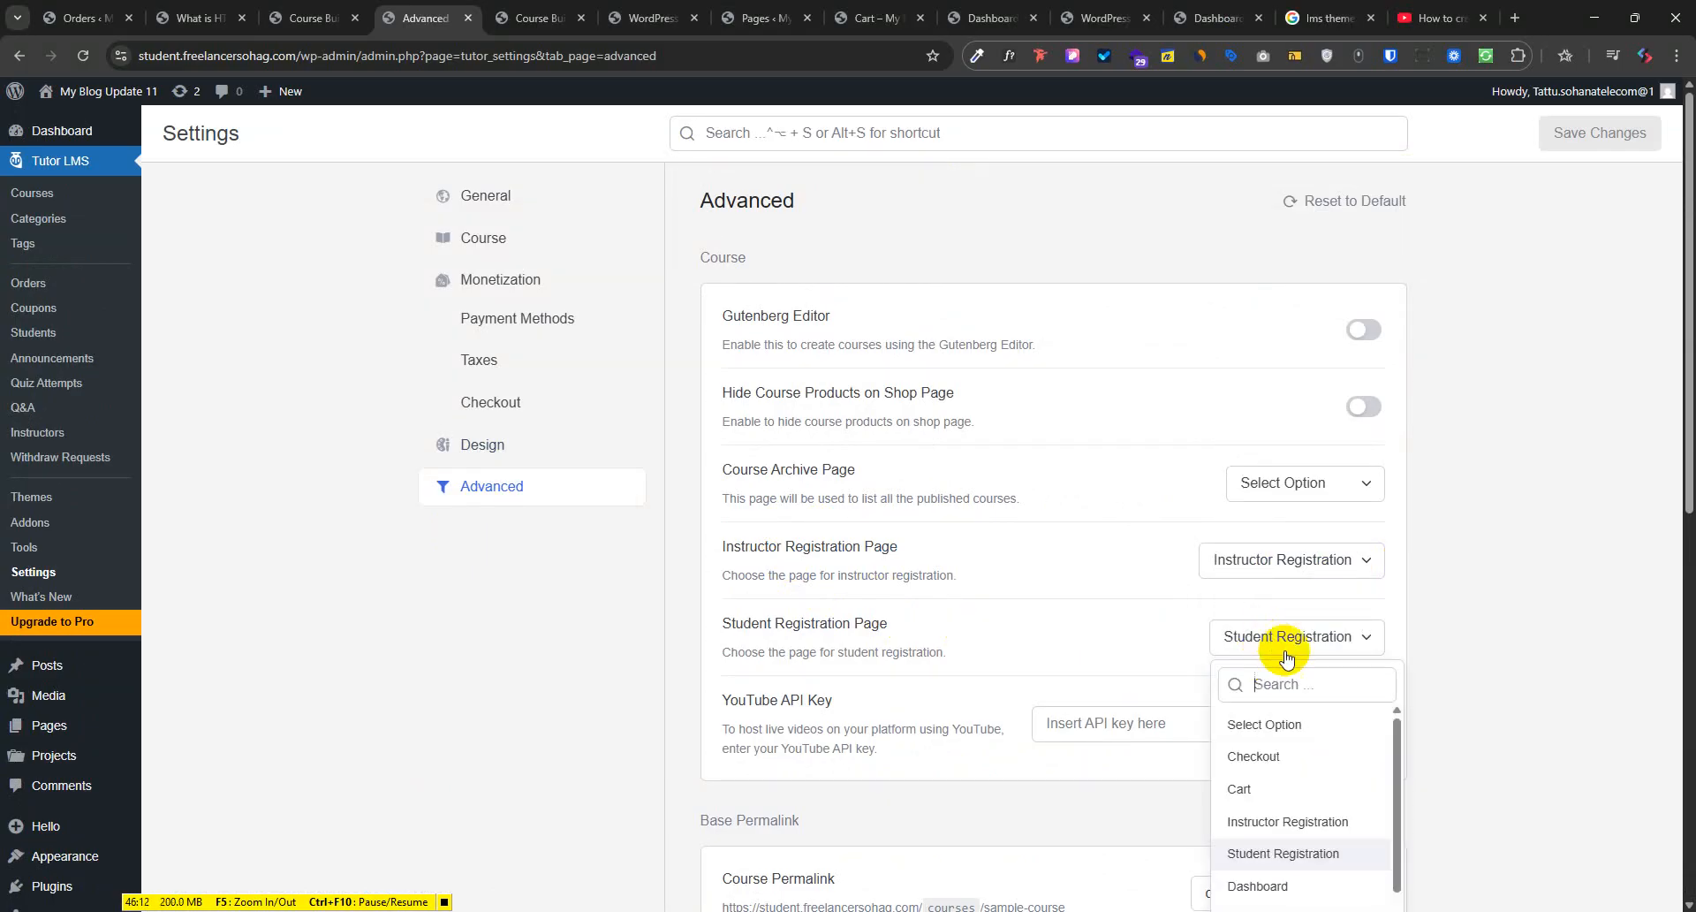
pyautogui.scroll(-1, 1552, 724)
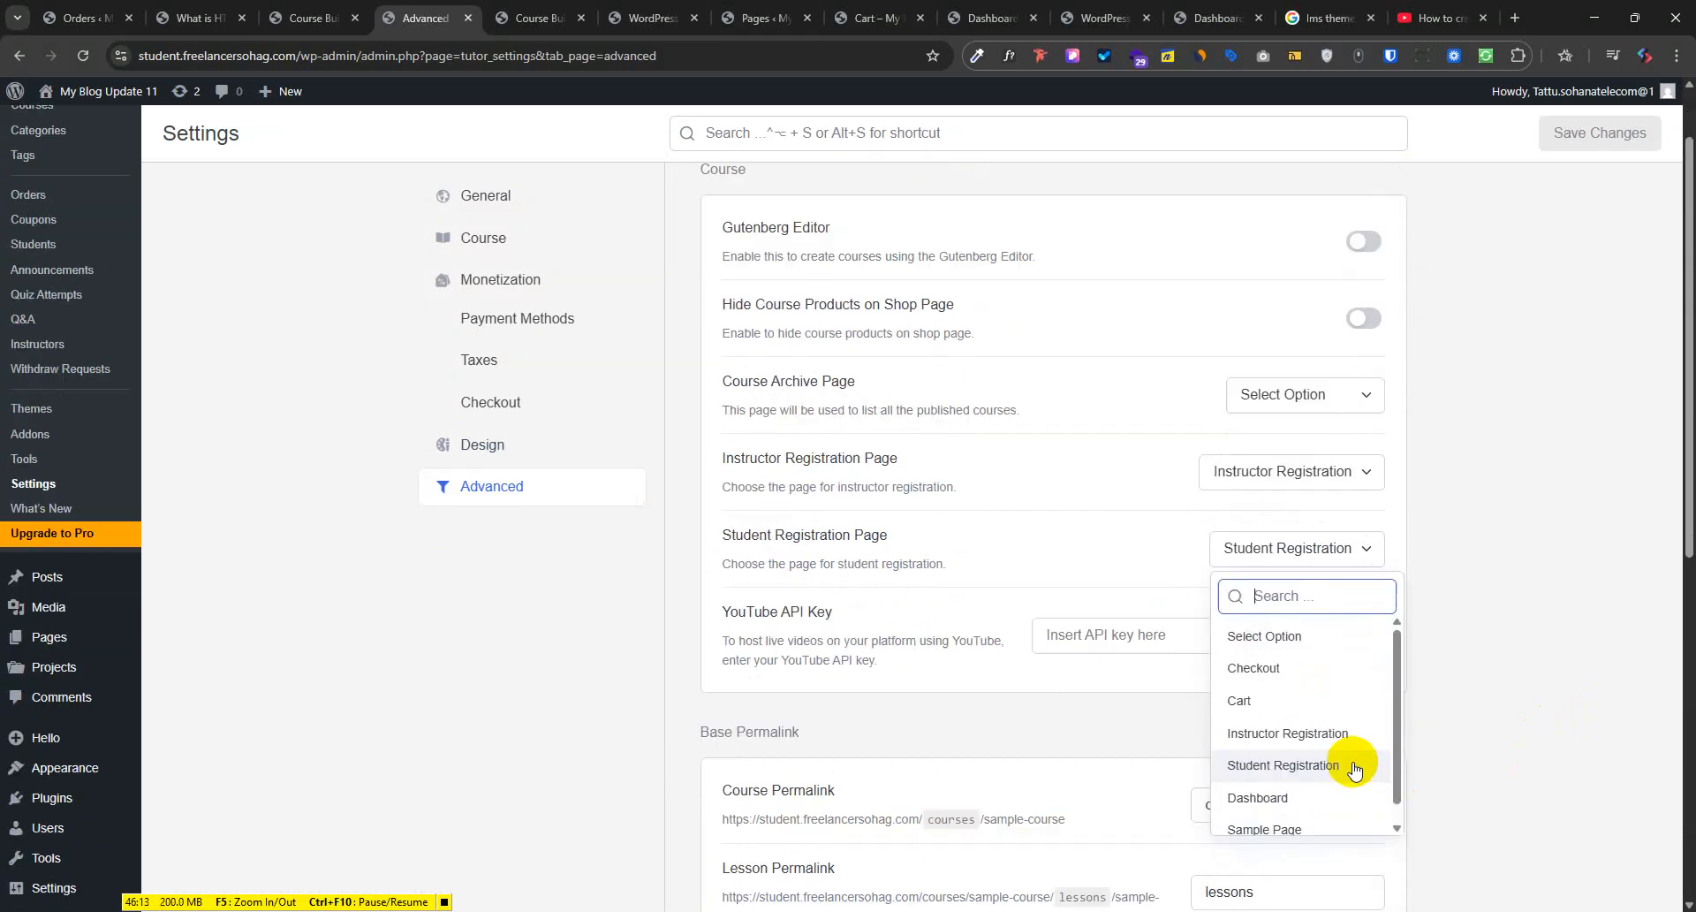
pyautogui.click(1309, 769)
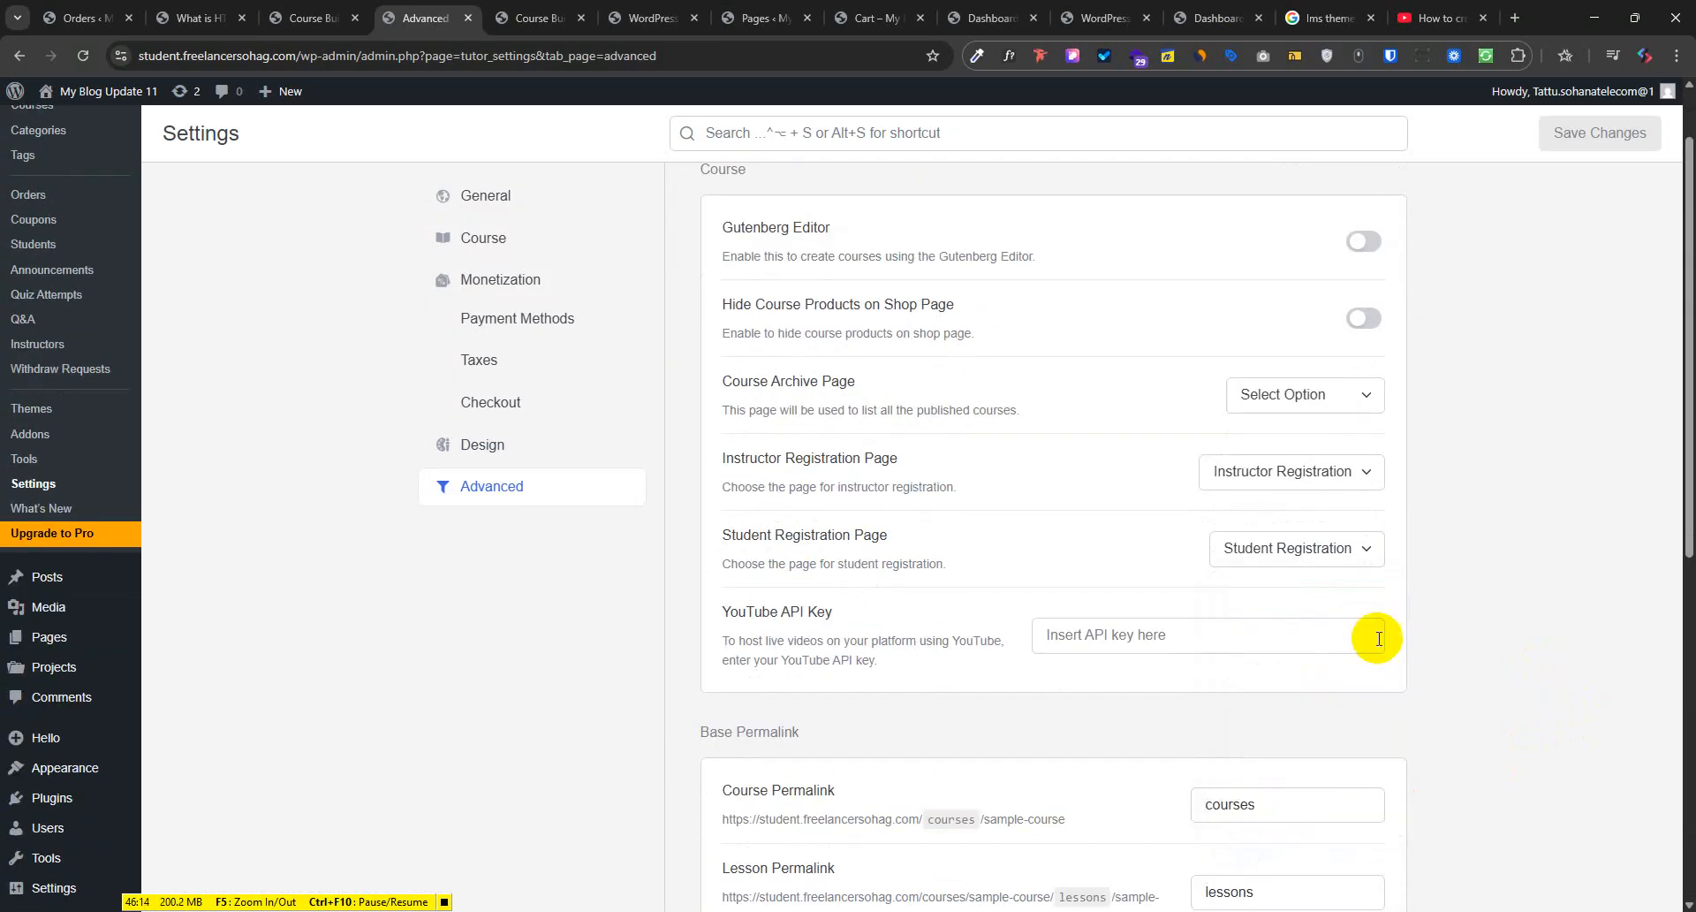
# Examine the YouTube API Key field and the Hide Course Products on Shop Page option in the Advanced settings
pyautogui.doubleClick(791, 612)
pyautogui.click(1085, 645)
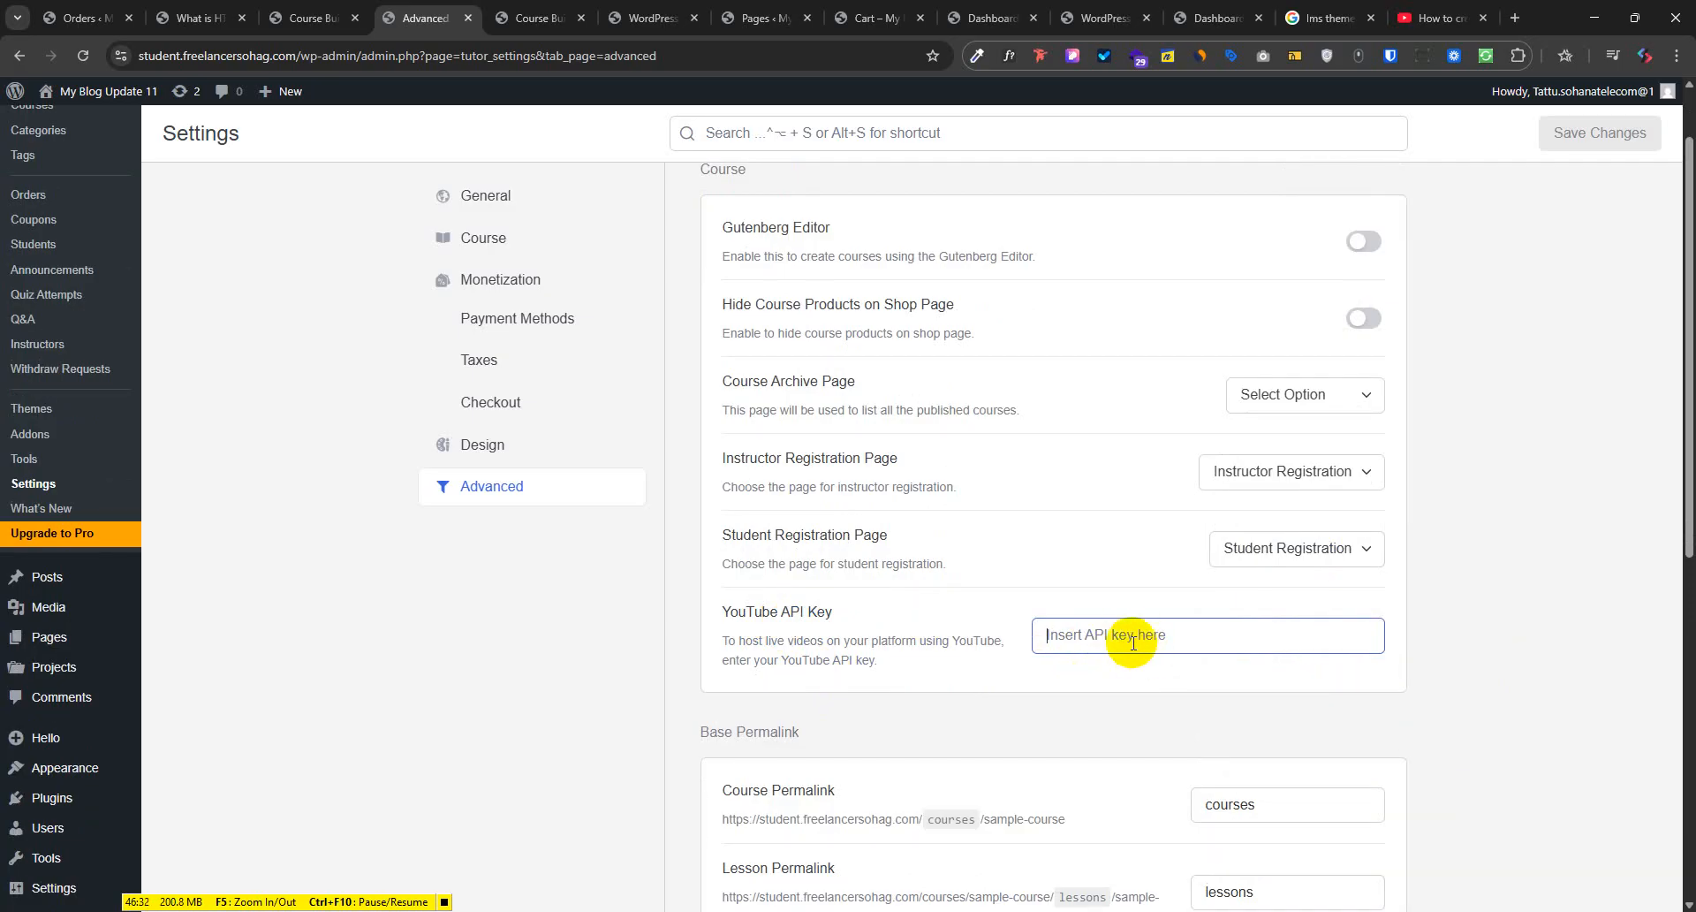
pyautogui.moveTo(804, 304); pyautogui.dragTo(901, 298)
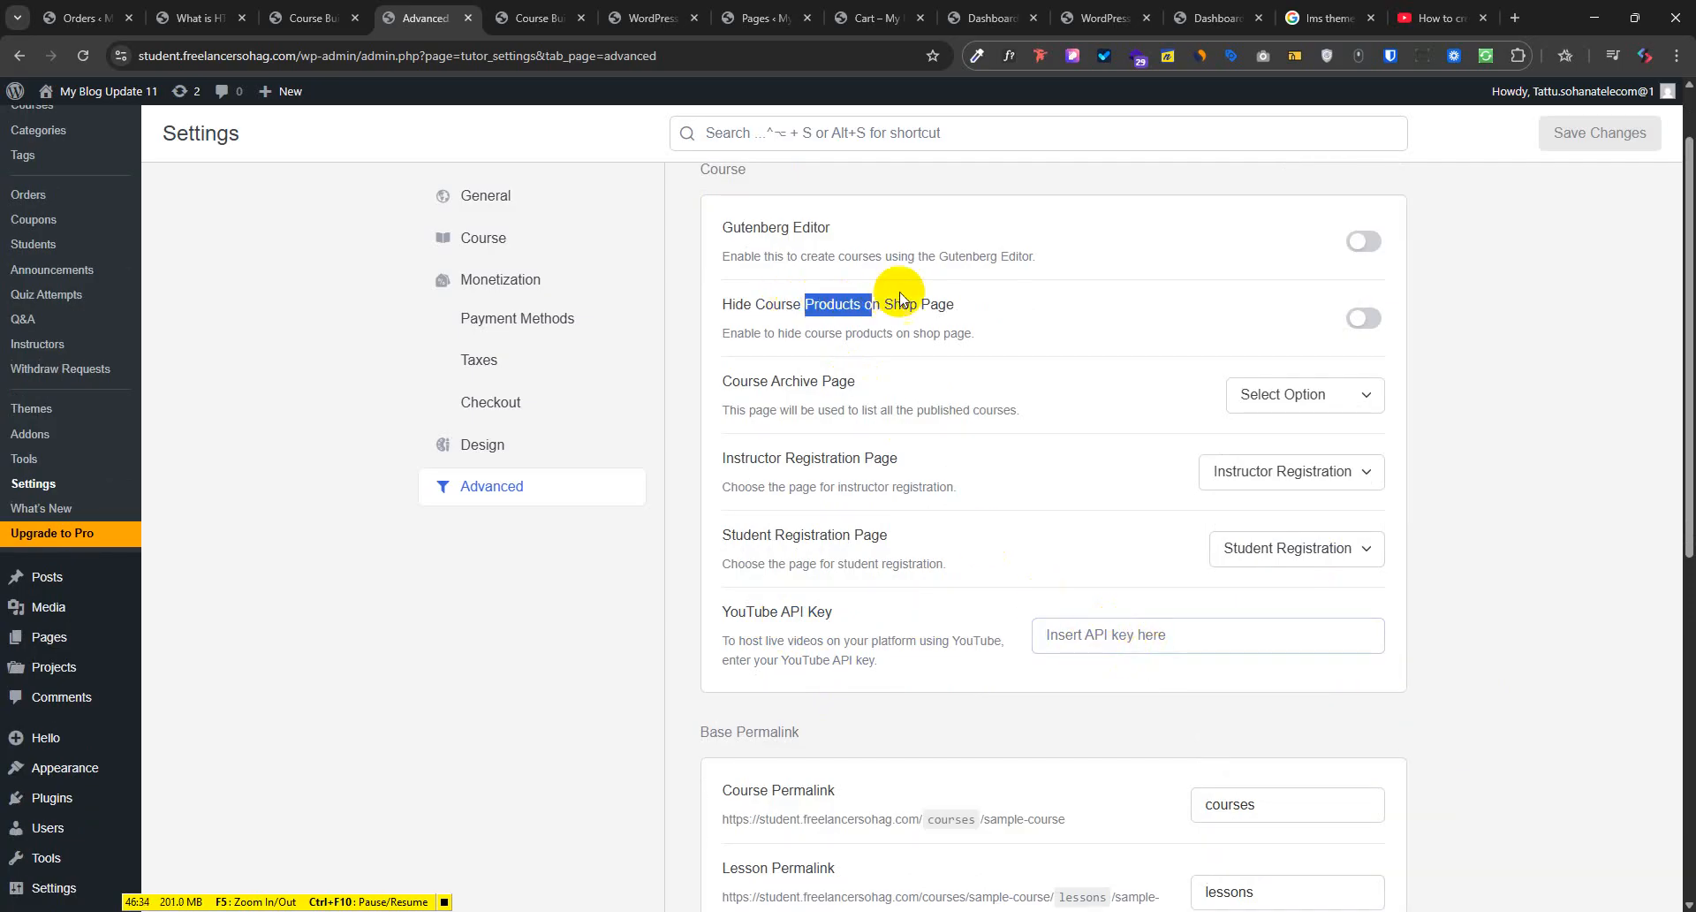
pyautogui.doubleClick(937, 303)
# In the WordPress course's builder tab, load the site's /shop address and then try its /course address
pyautogui.click(531, 18)
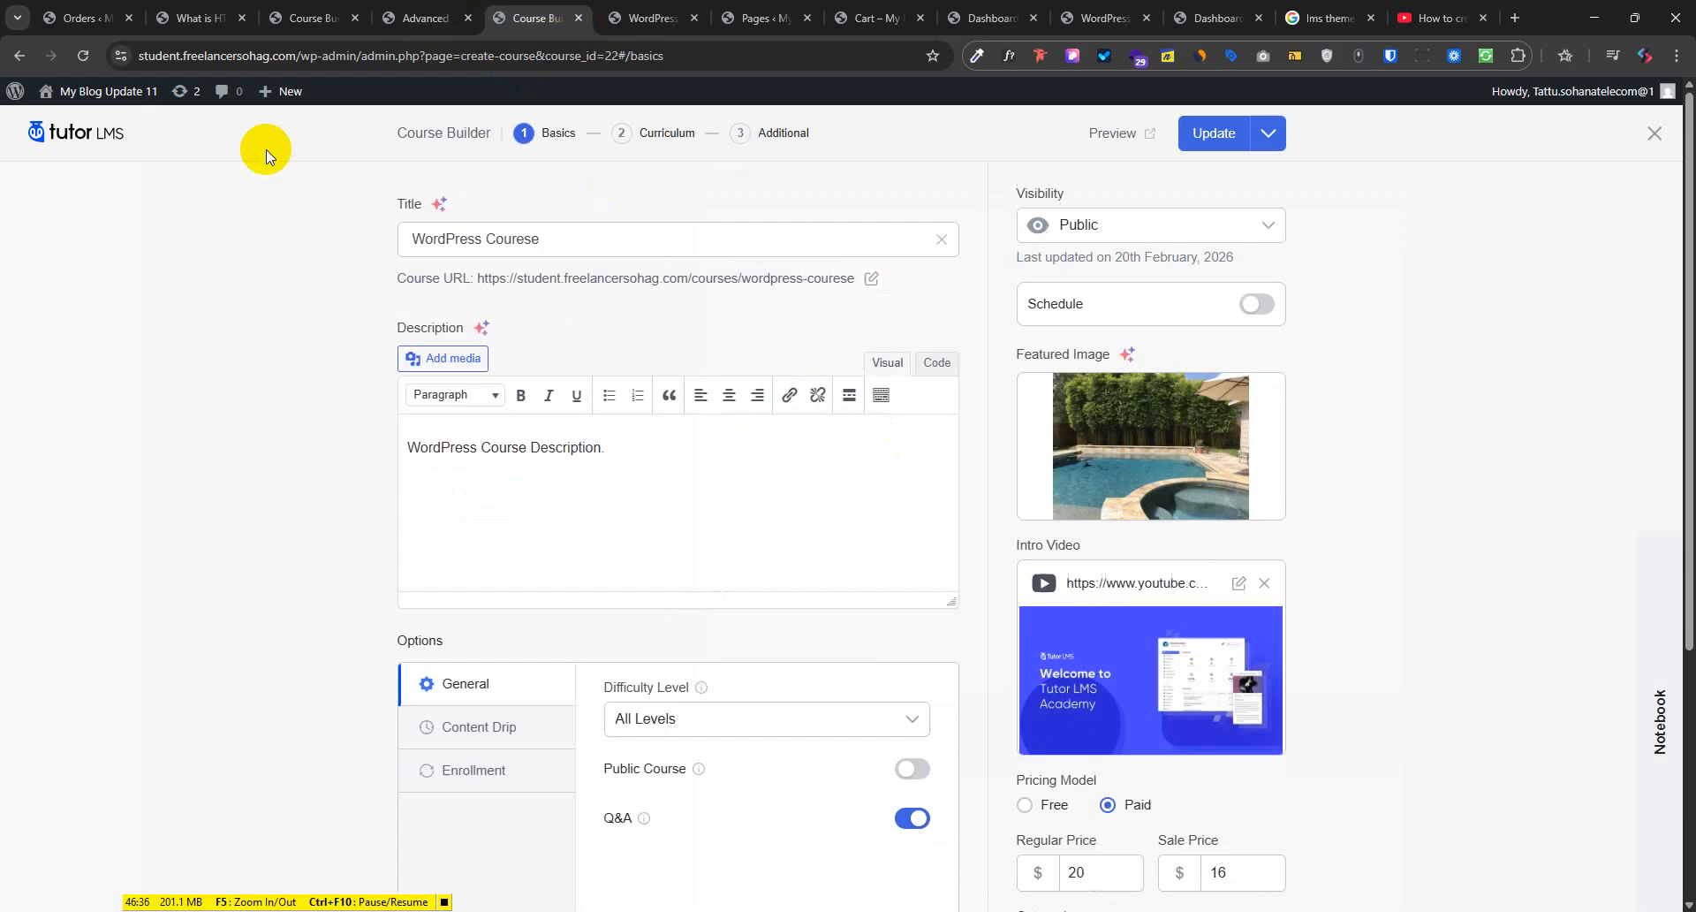
pyautogui.moveTo(300, 55); pyautogui.dragTo(1244, 61)
pyautogui.press('BackSpace')
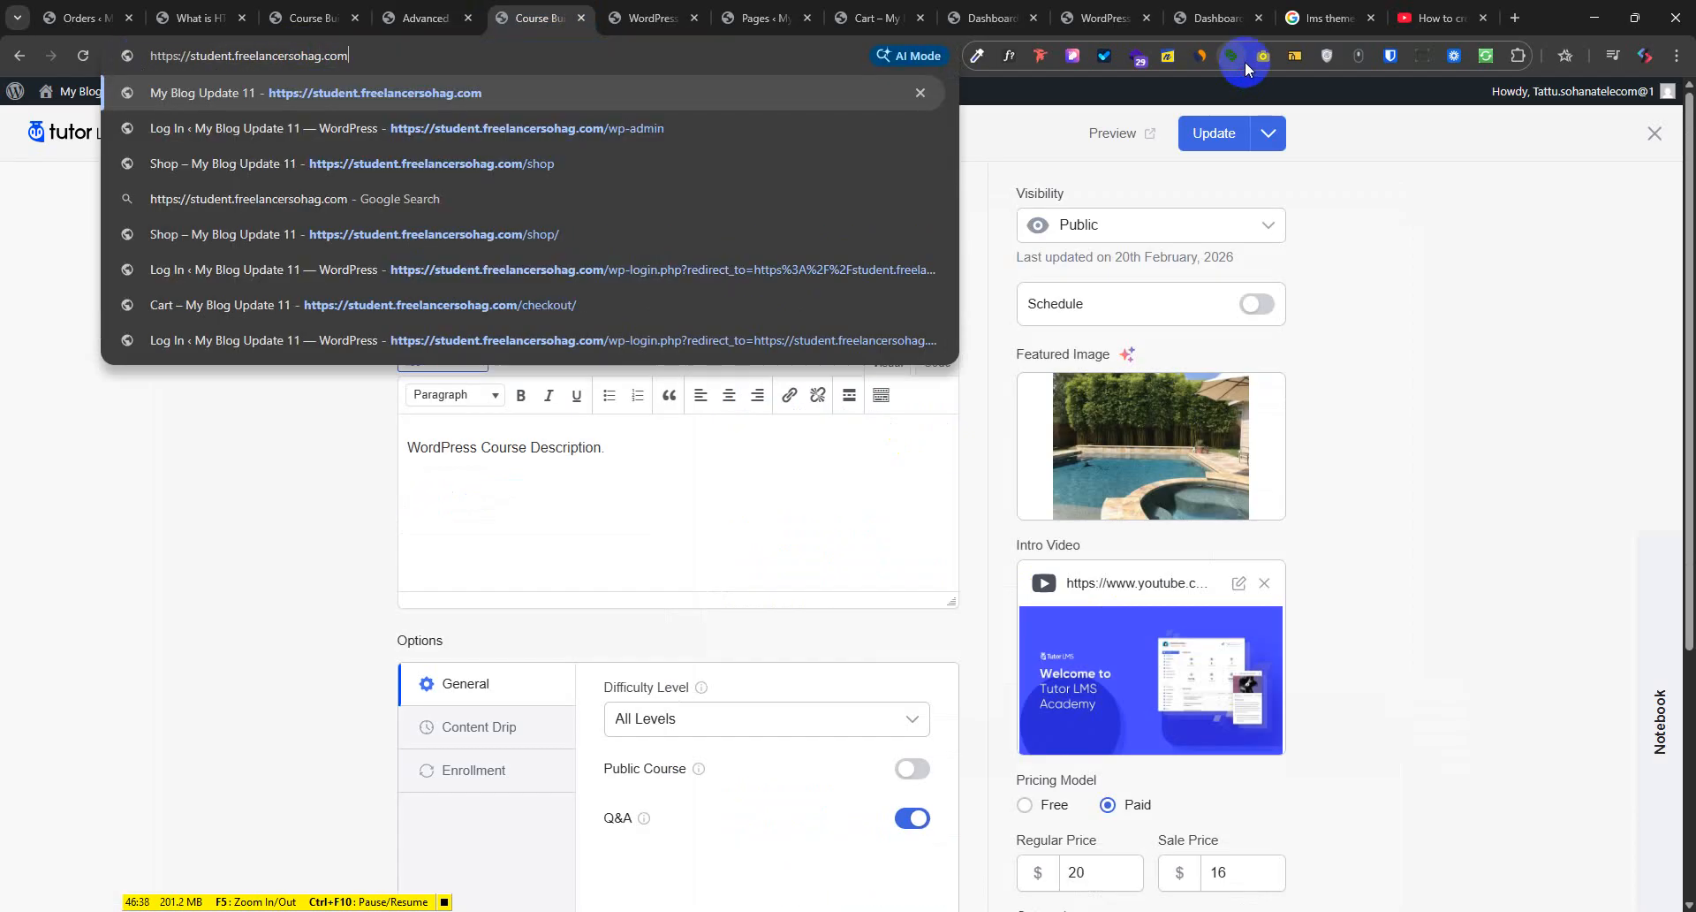
pyautogui.write('/shop')
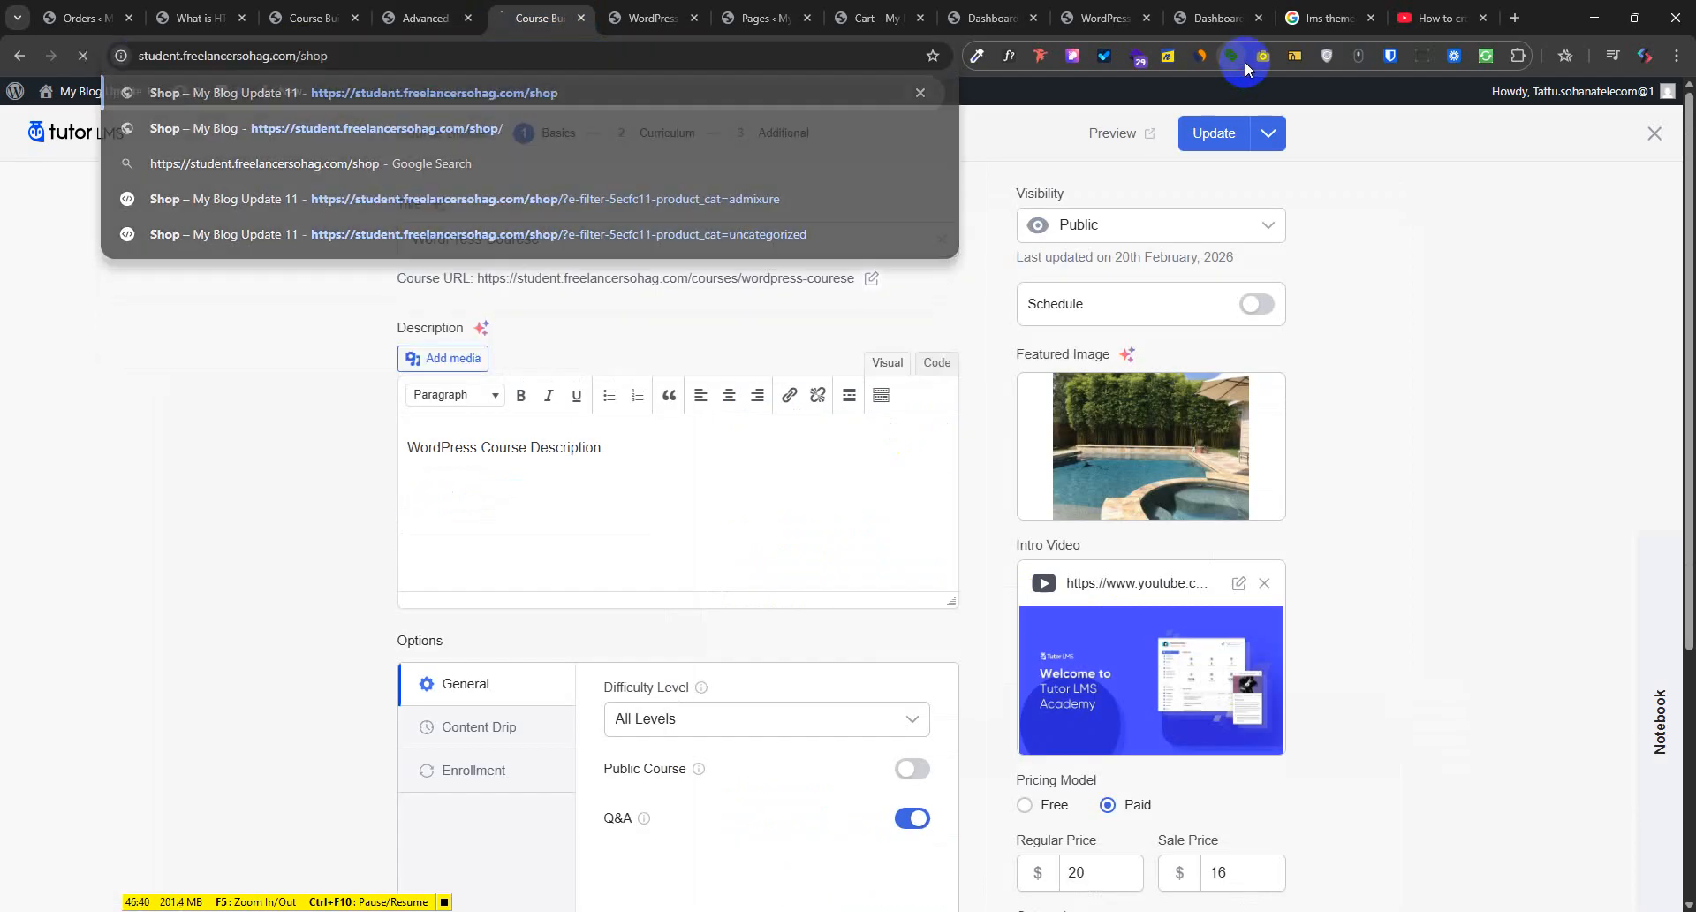
pyautogui.press('Return')
pyautogui.moveTo(301, 62); pyautogui.dragTo(511, 67)
pyautogui.press('BackSpace')
pyautogui.write('cours')
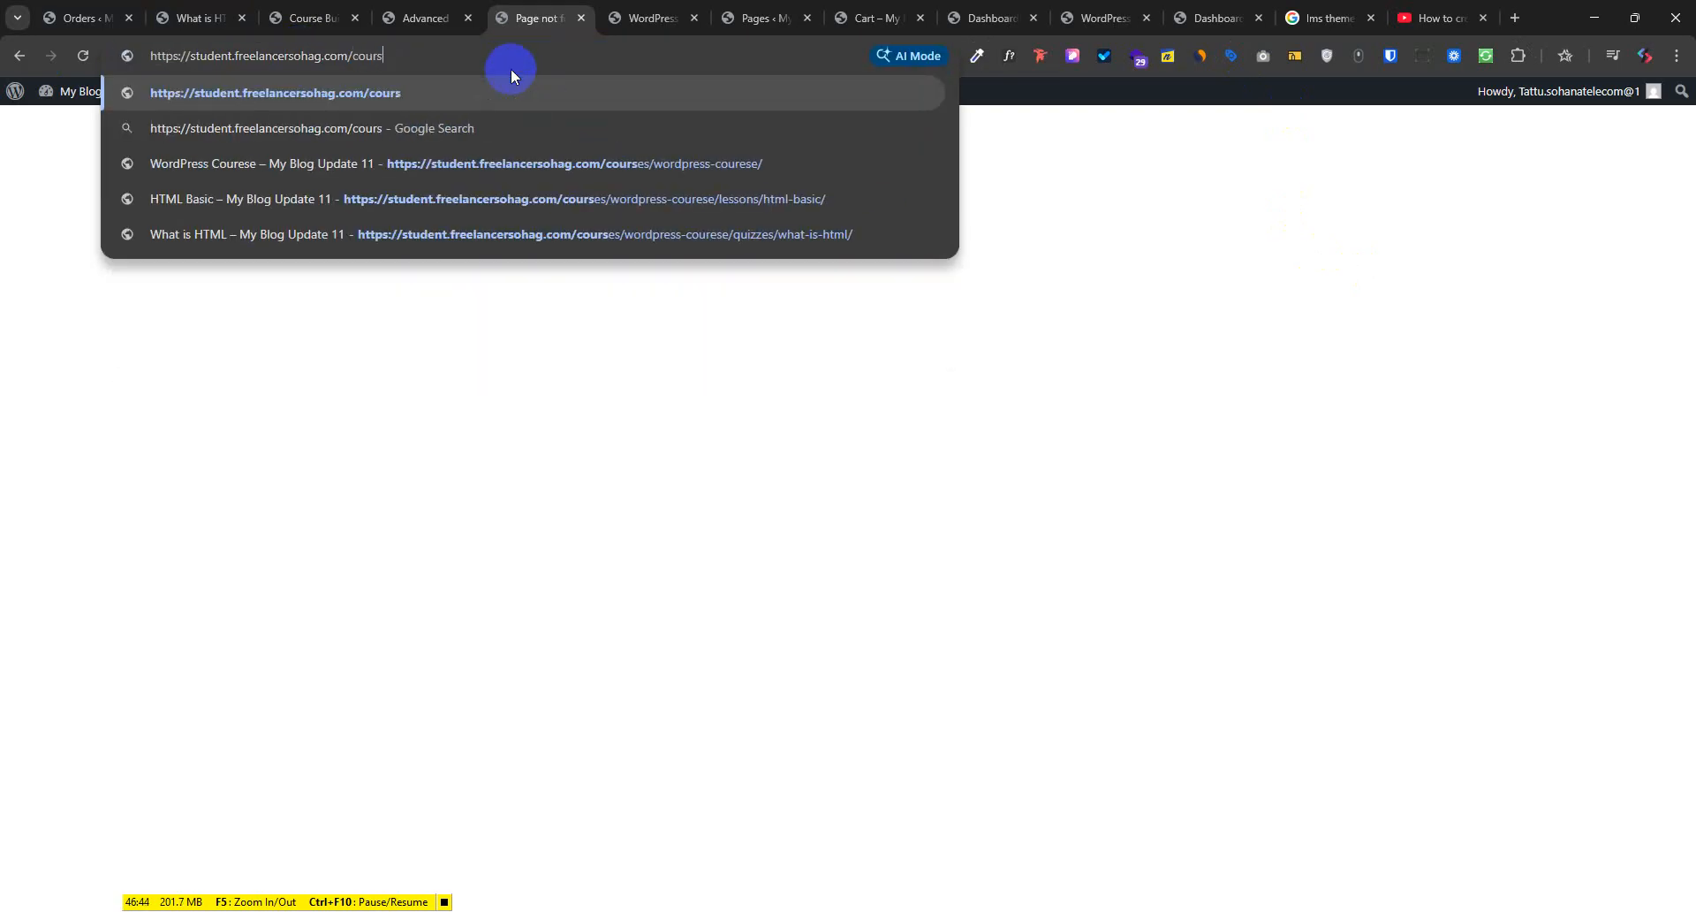
pyautogui.press('Escape')
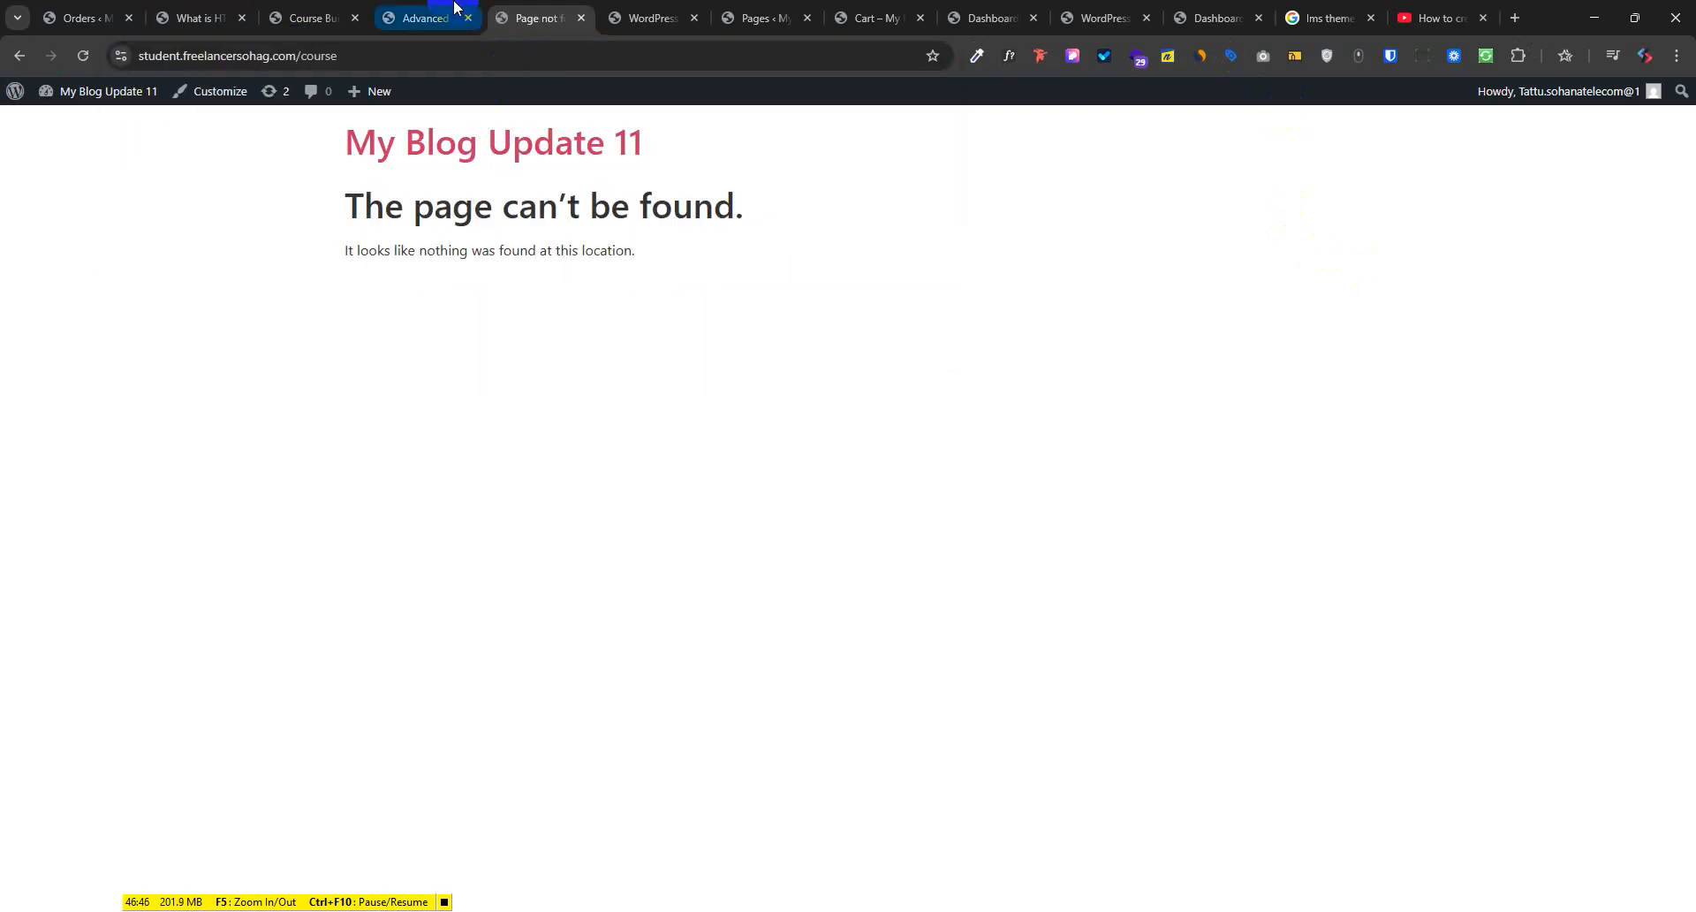
# Return to the Advanced settings and examine the base permalinks for courses, lessons and quizzes
pyautogui.click(433, 16)
pyautogui.scroll(-3, 1025, 675)
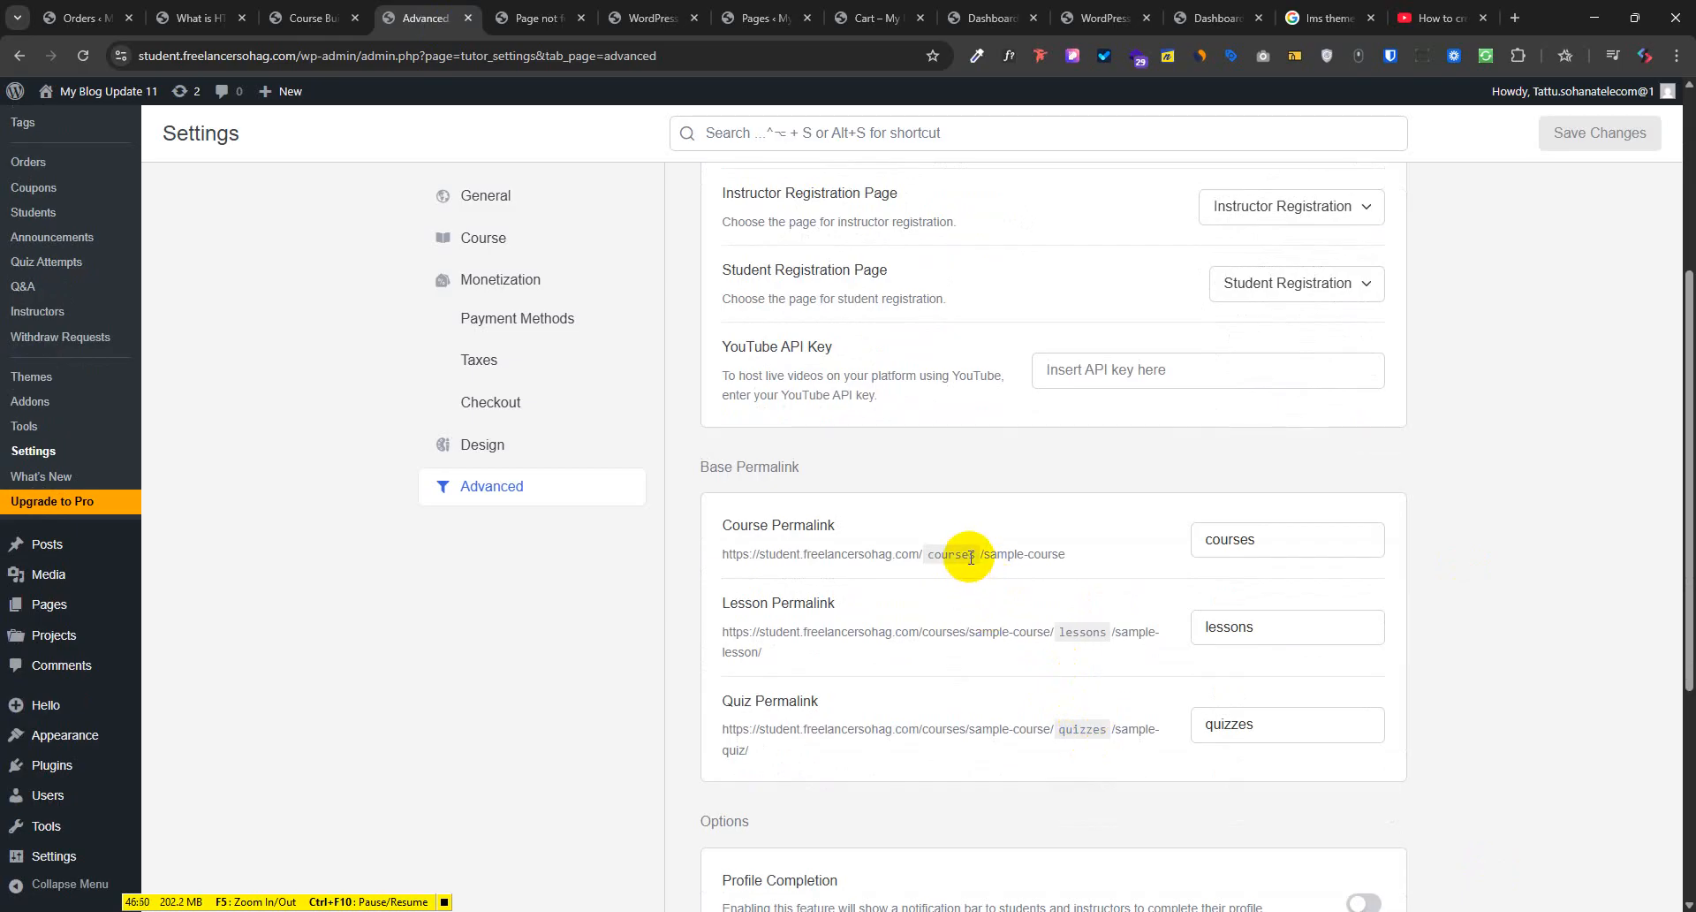
pyautogui.moveTo(971, 557); pyautogui.dragTo(1041, 553)
pyautogui.moveTo(799, 554); pyautogui.dragTo(855, 554)
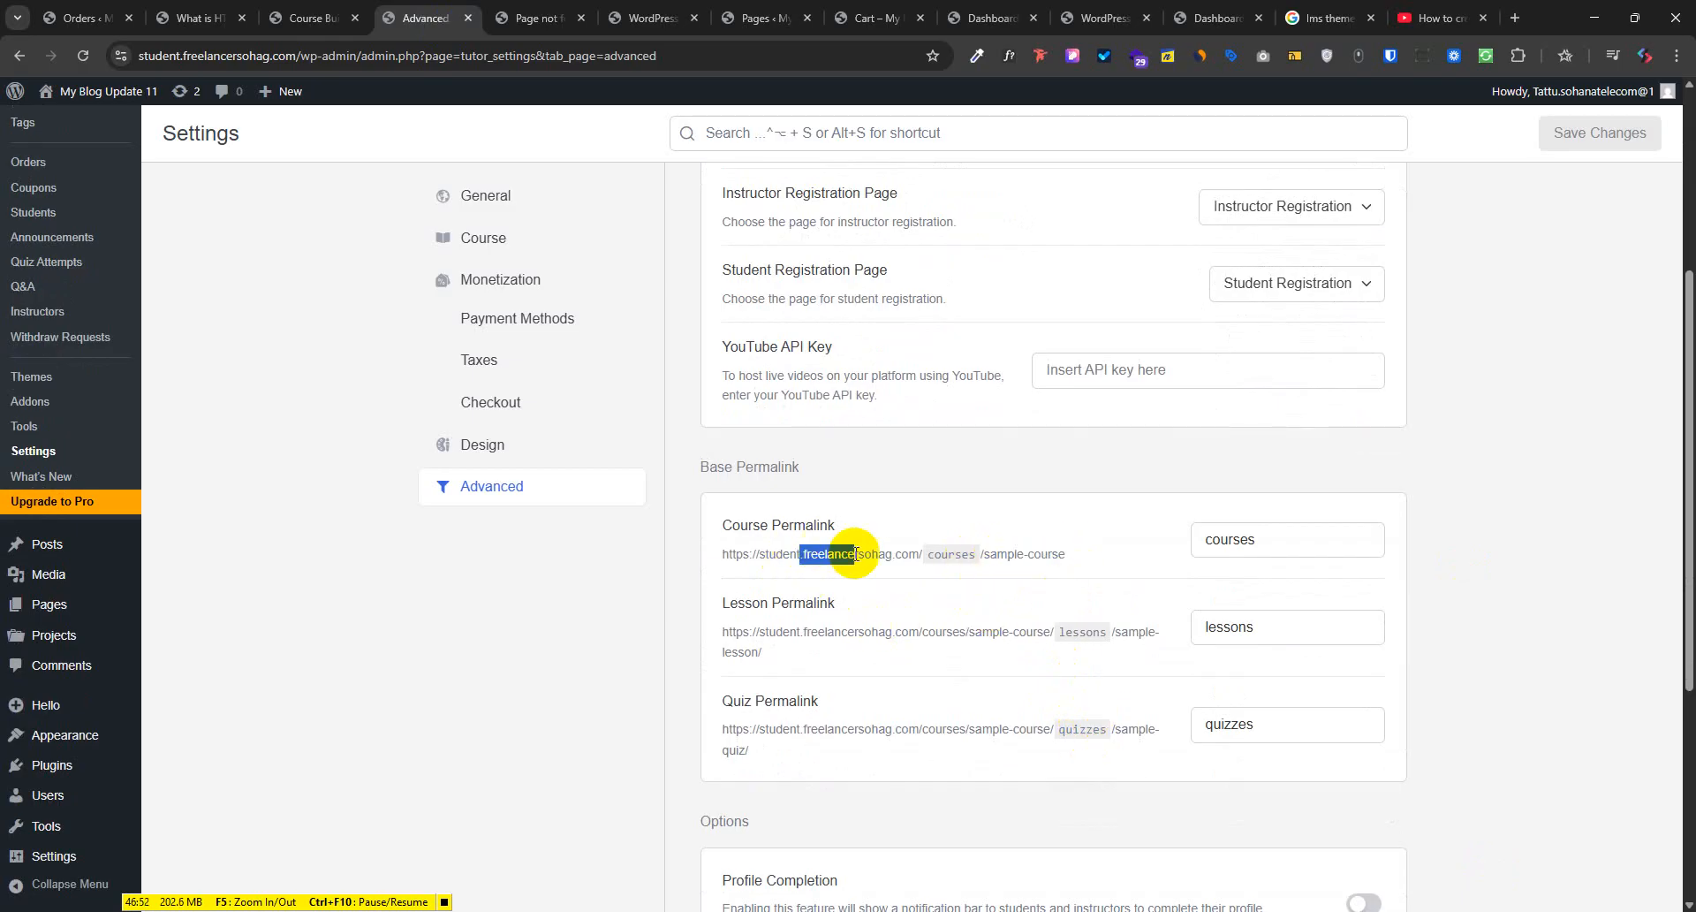
pyautogui.doubleClick(1276, 534)
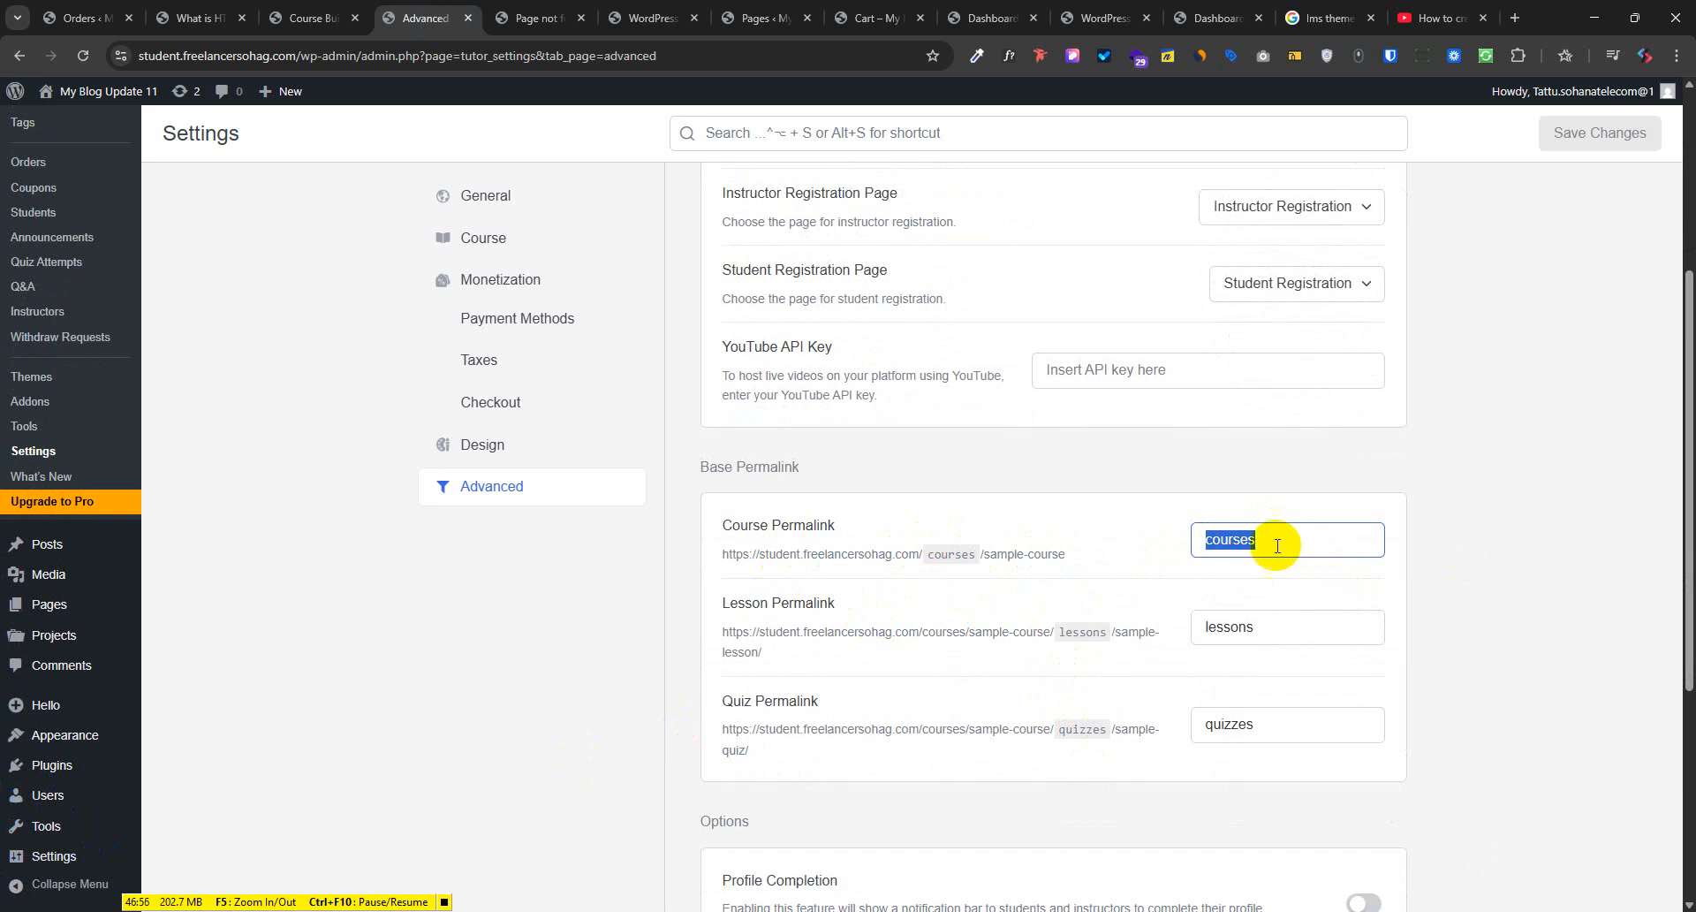
pyautogui.click(869, 539)
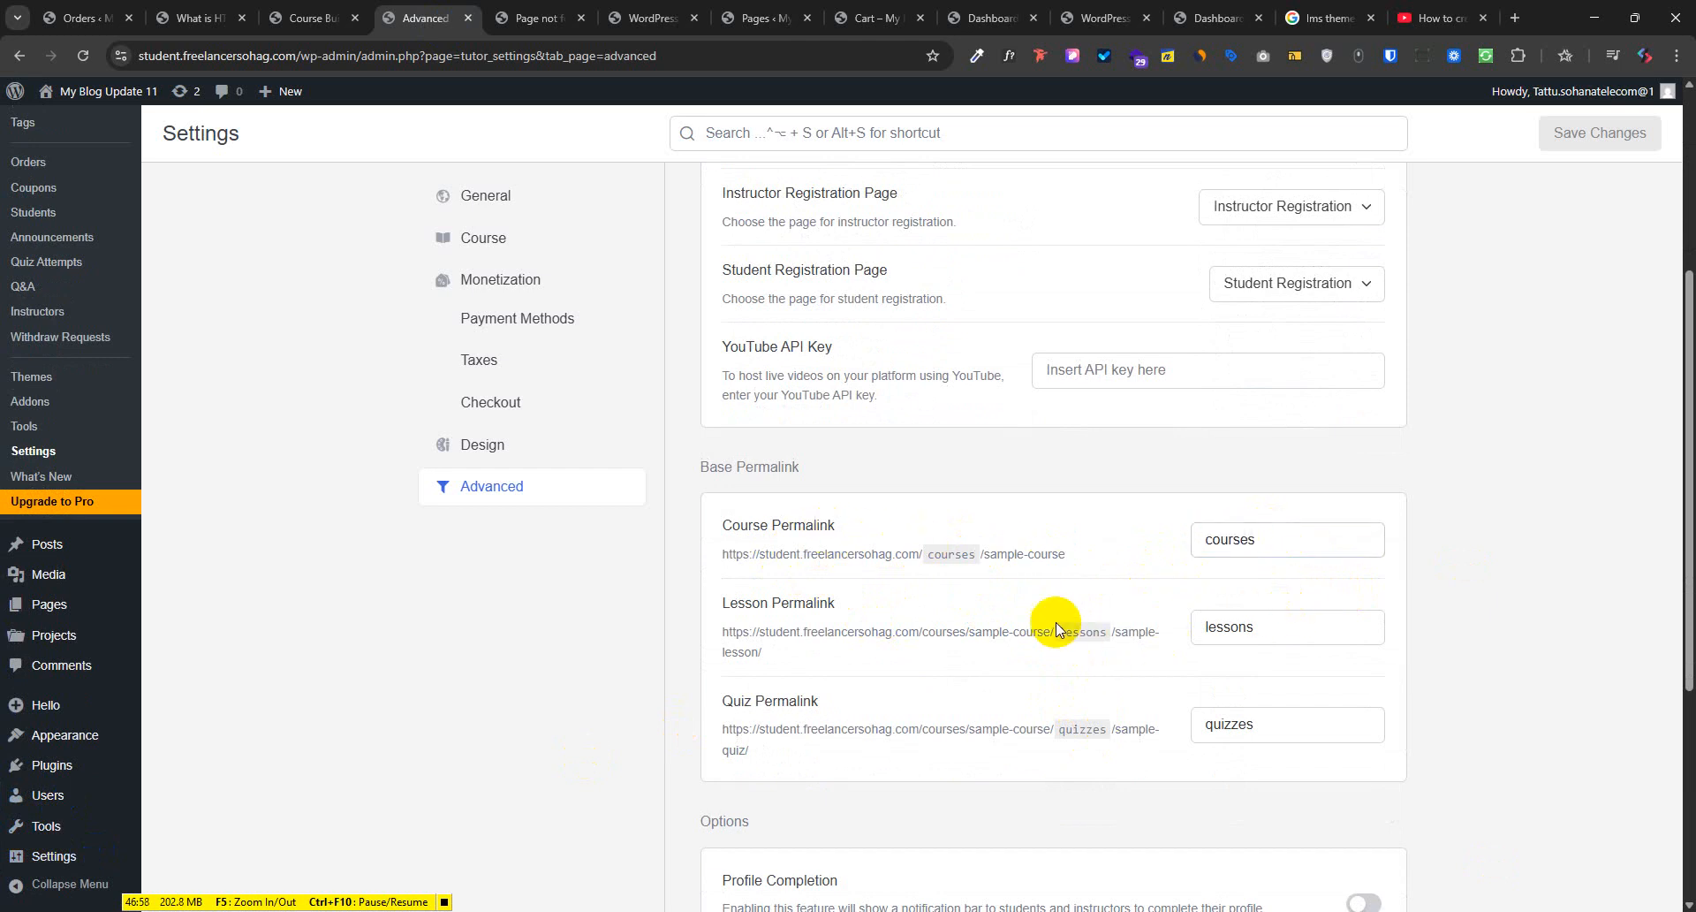
pyautogui.moveTo(1058, 625); pyautogui.dragTo(1120, 624)
pyautogui.moveTo(1233, 629); pyautogui.dragTo(1210, 629)
pyautogui.doubleClick(1082, 729)
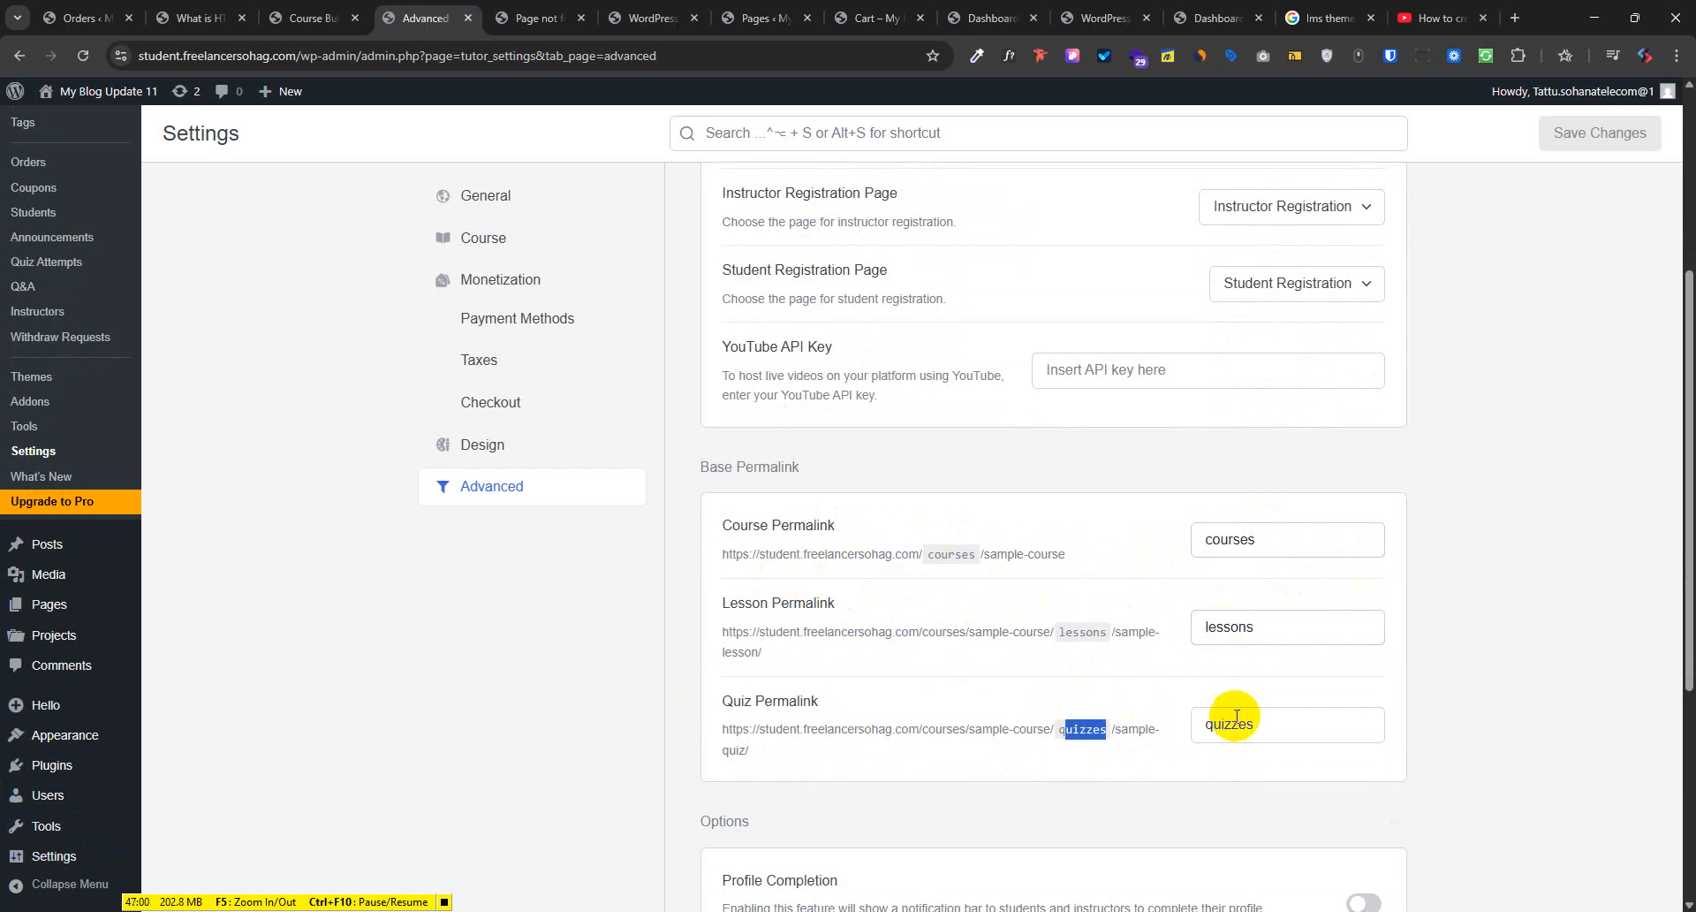
pyautogui.moveTo(1239, 725); pyautogui.dragTo(1255, 724)
pyautogui.scroll(-3, 1034, 733)
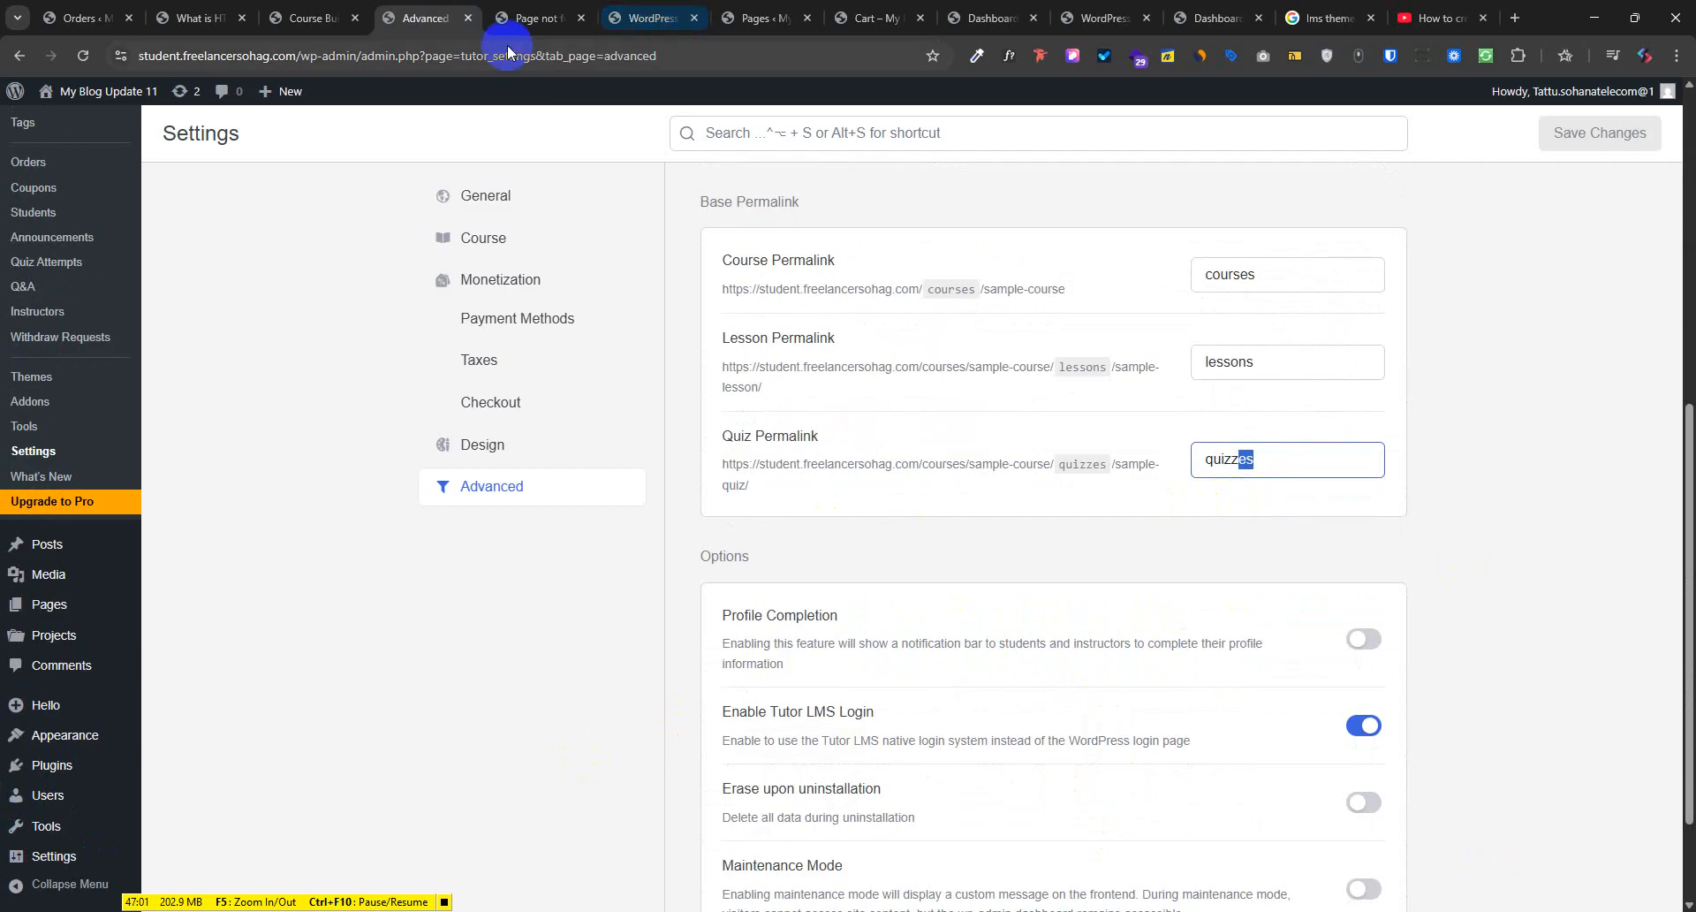
# Continue learning from the WordPress course page and inspect the courses part of the HTML Basic lesson's address
pyautogui.click(624, 16)
pyautogui.click(1268, 491)
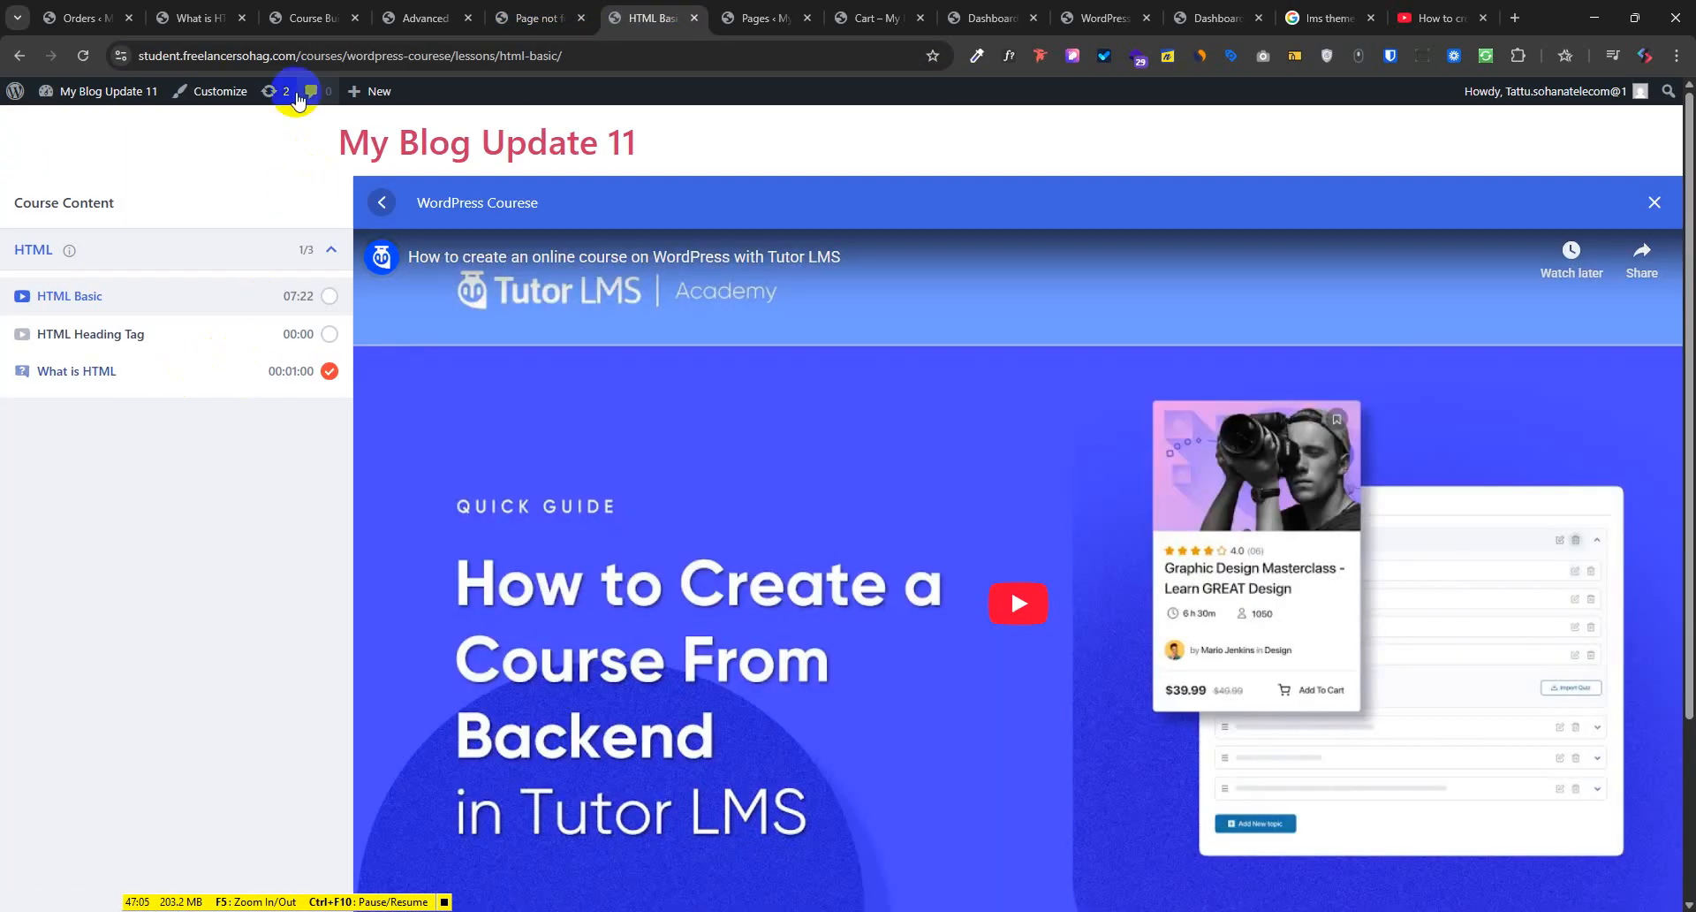
pyautogui.click(332, 55)
pyautogui.doubleClick(334, 54)
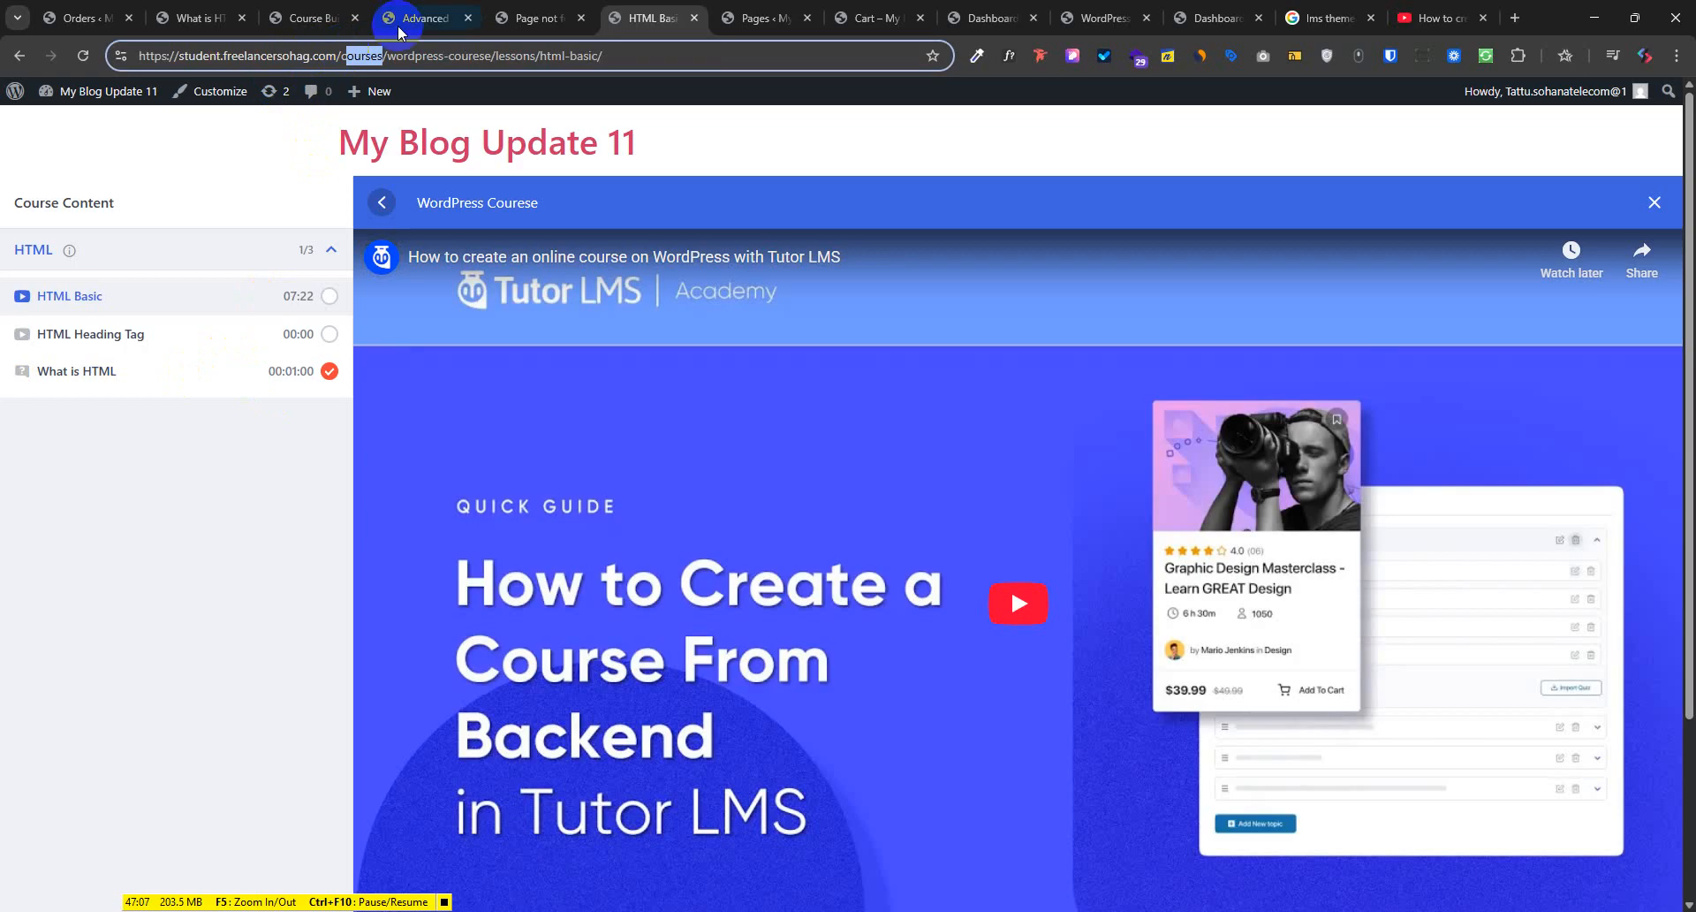
# Set the course permalink to coursesTwo in the Advanced settings and save the changes
pyautogui.click(424, 17)
pyautogui.click(1253, 275)
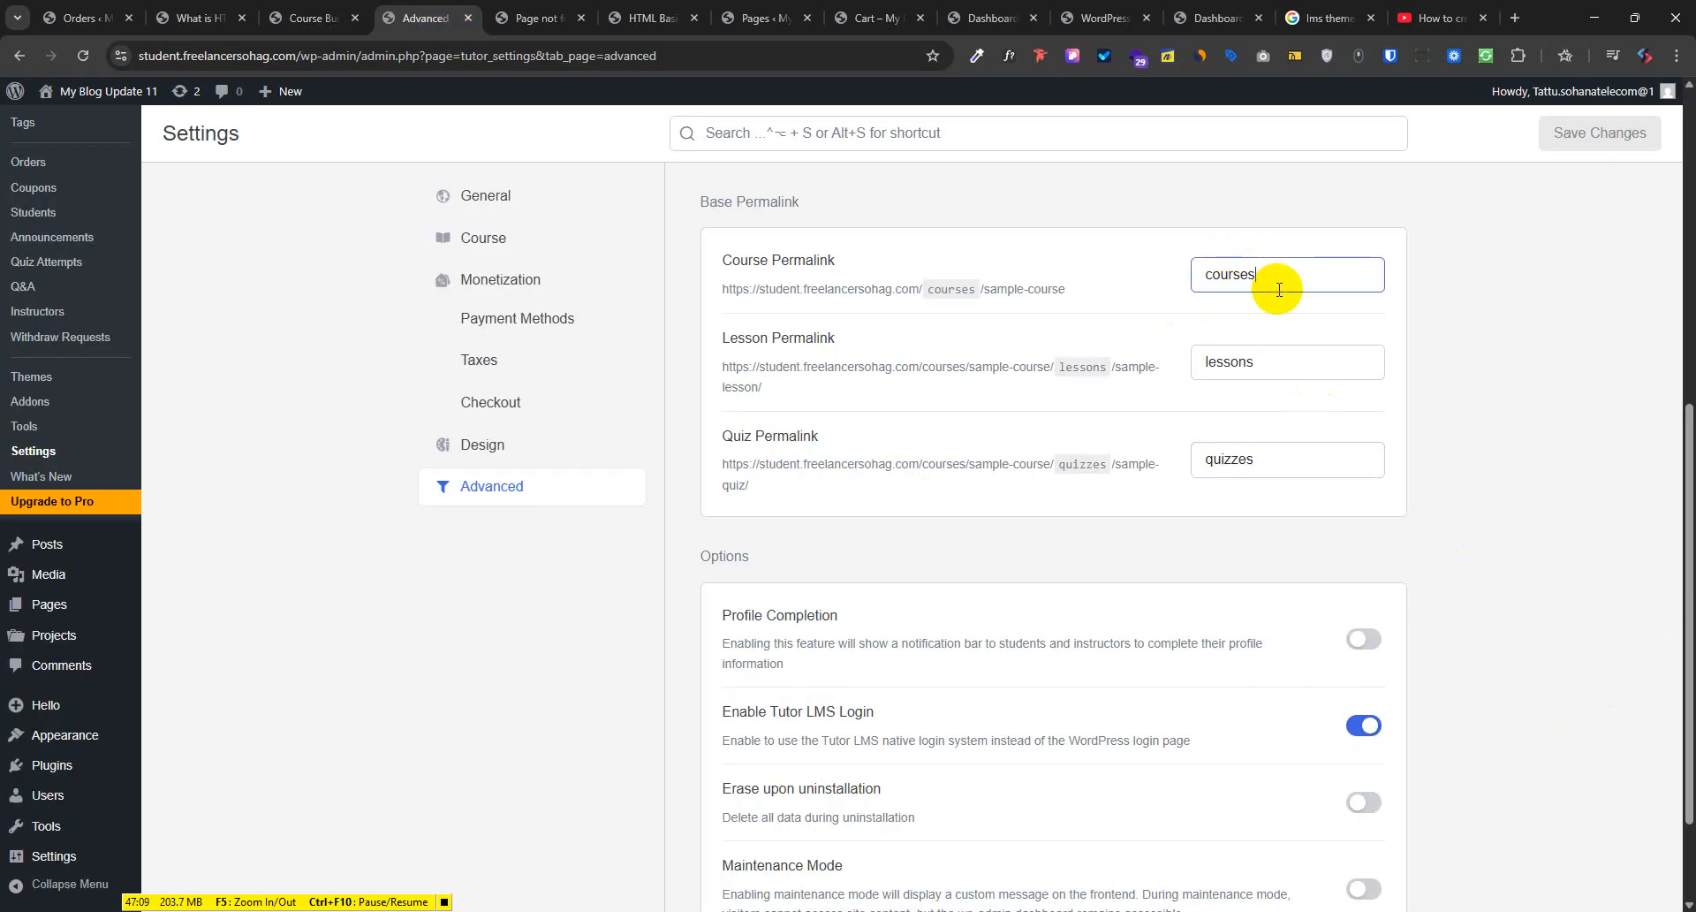
pyautogui.write('Two')
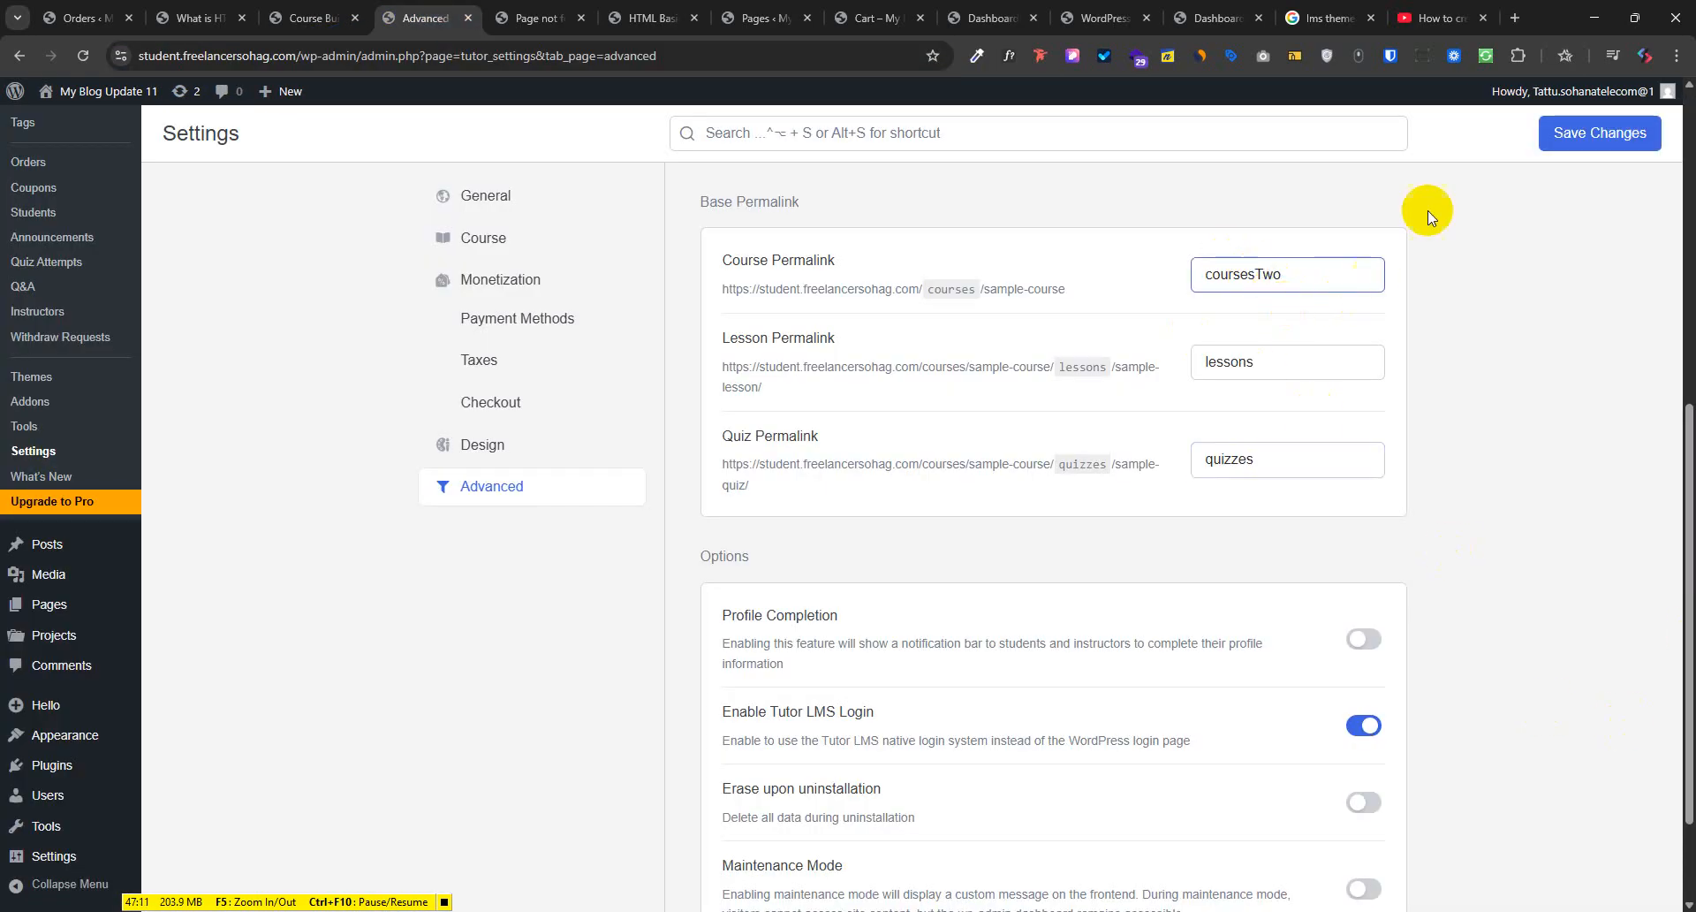
# Reload the HTML Basic lesson, go back to the WordPress course page and inspect the coursesTwo part of its address
pyautogui.click(654, 17)
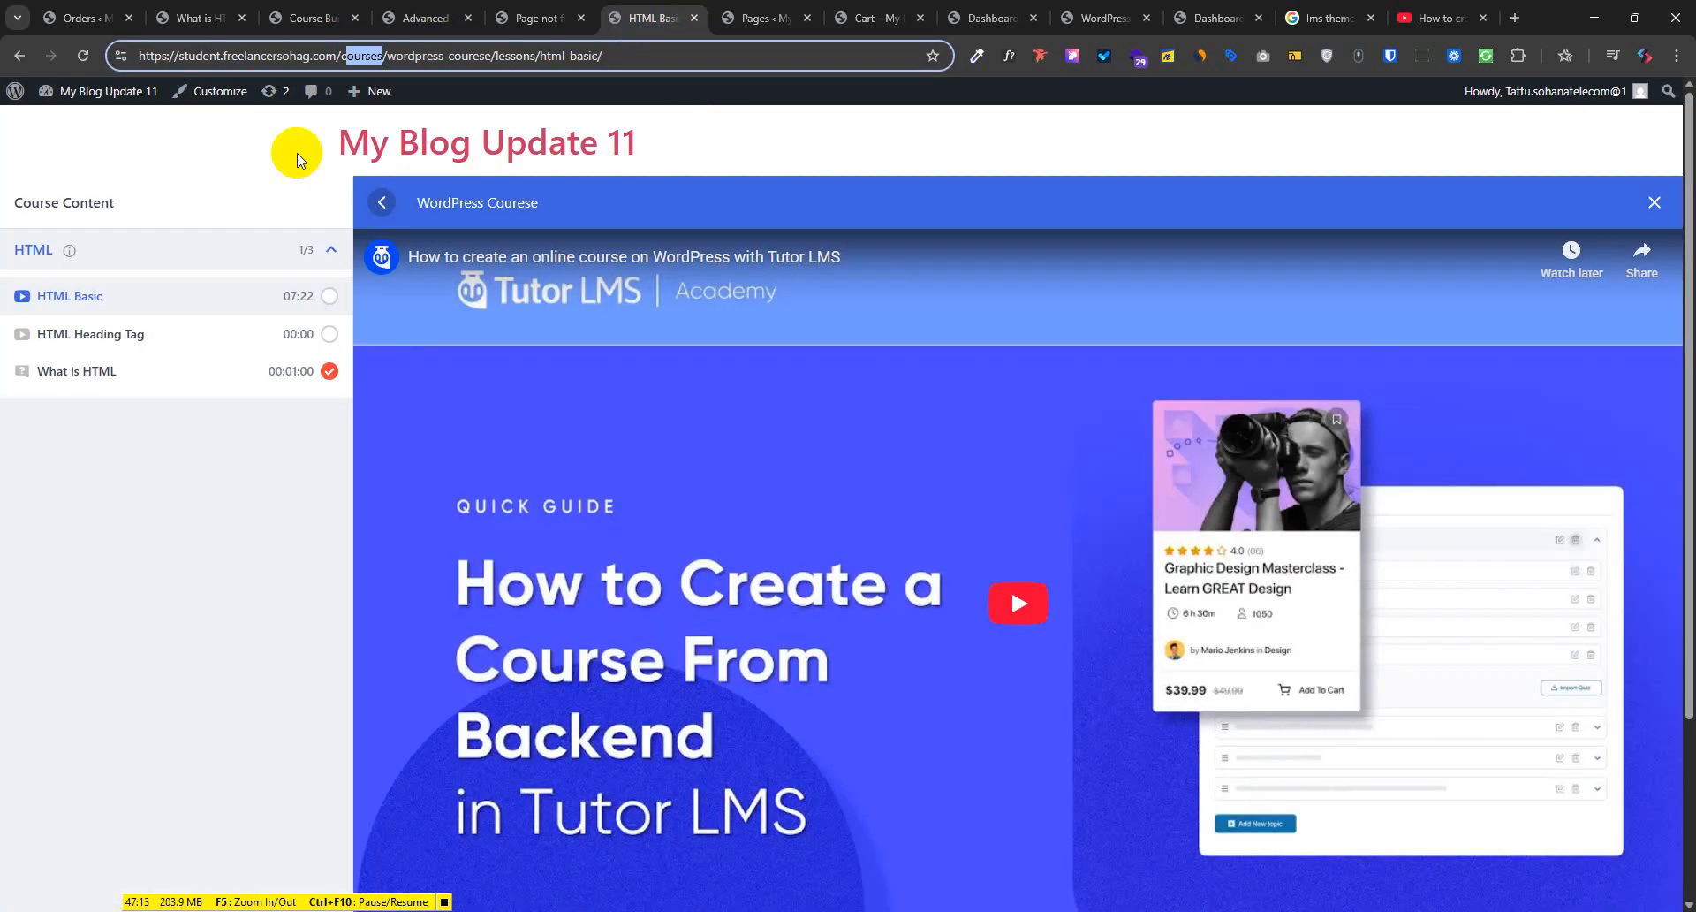
pyautogui.click(83, 55)
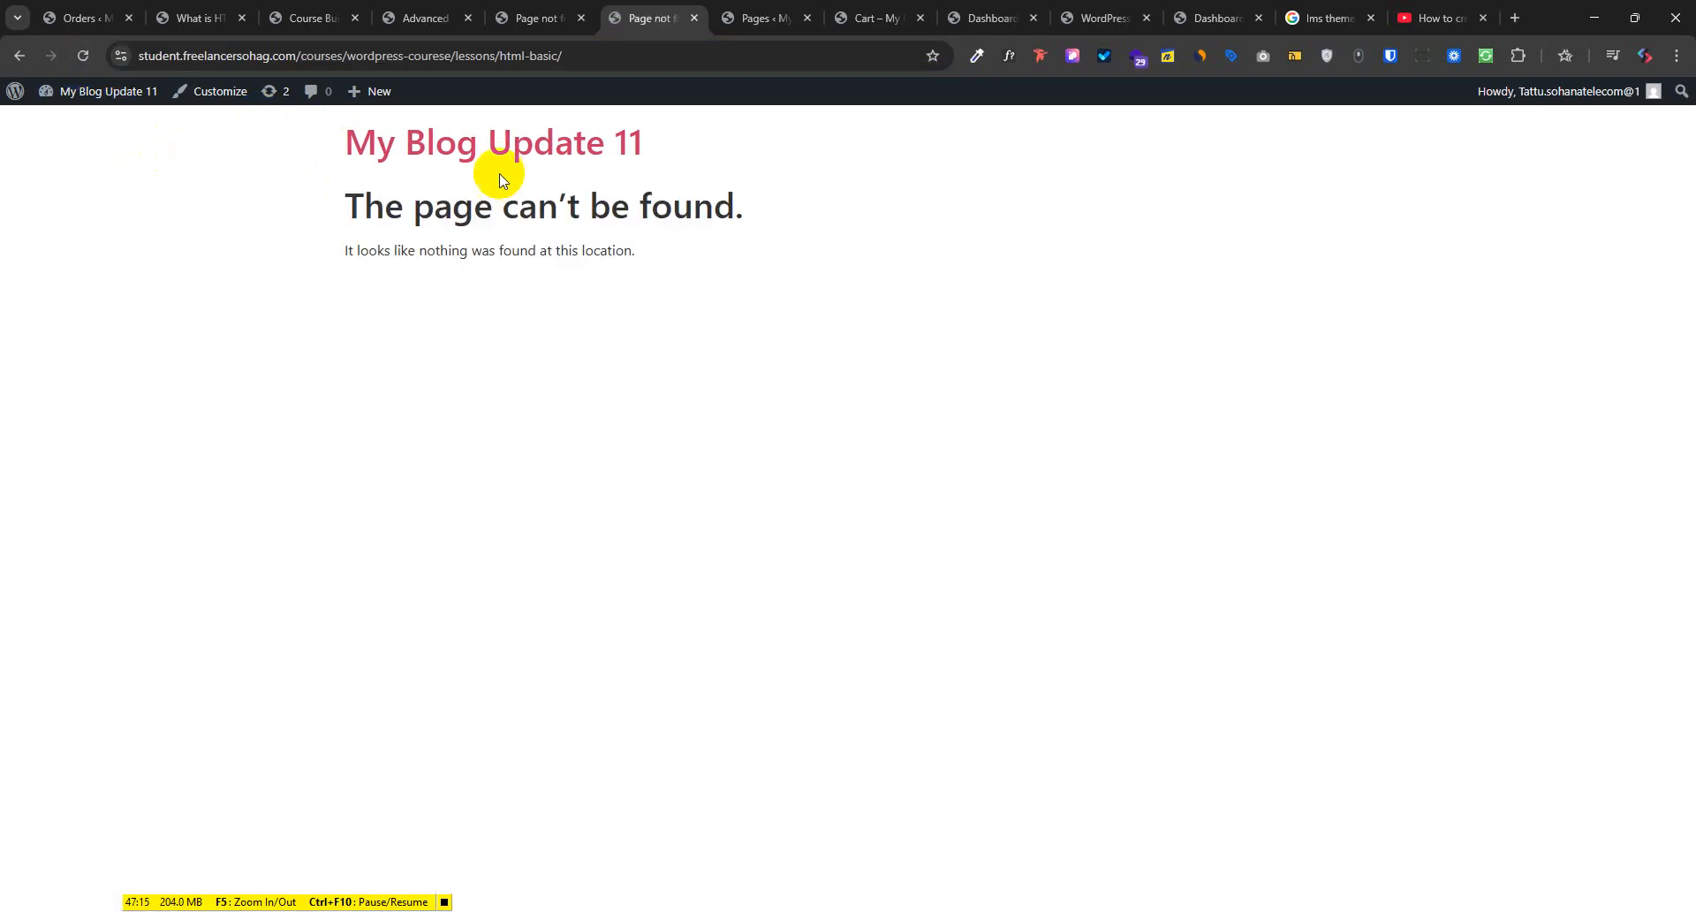
pyautogui.click(19, 55)
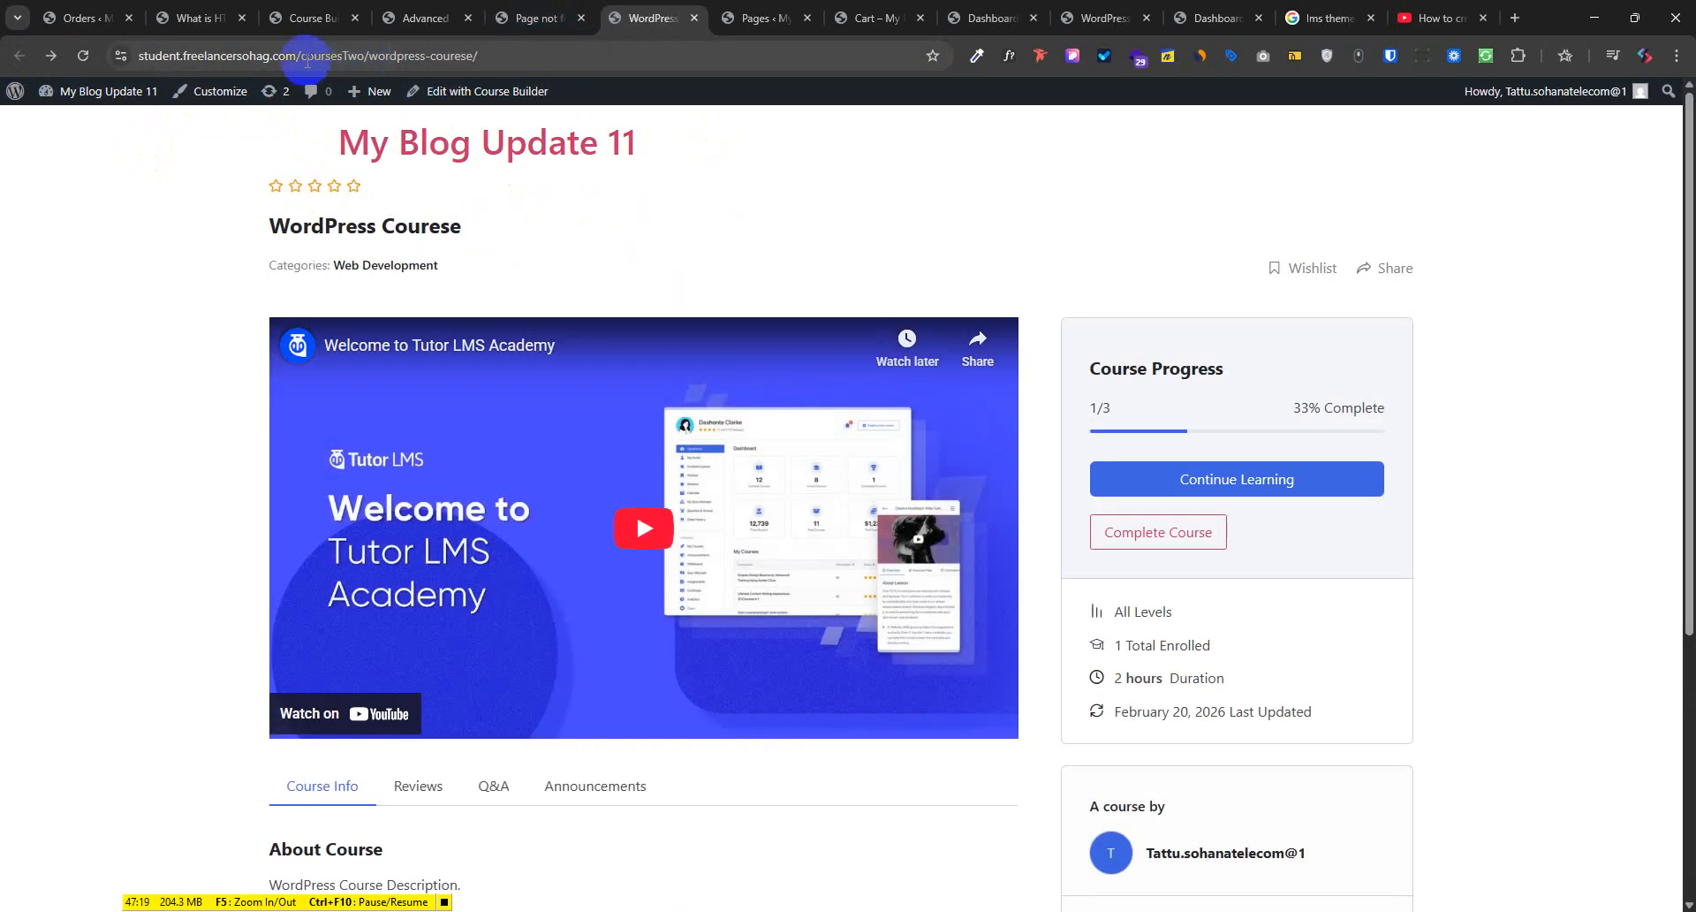
pyautogui.moveTo(302, 56); pyautogui.dragTo(363, 62)
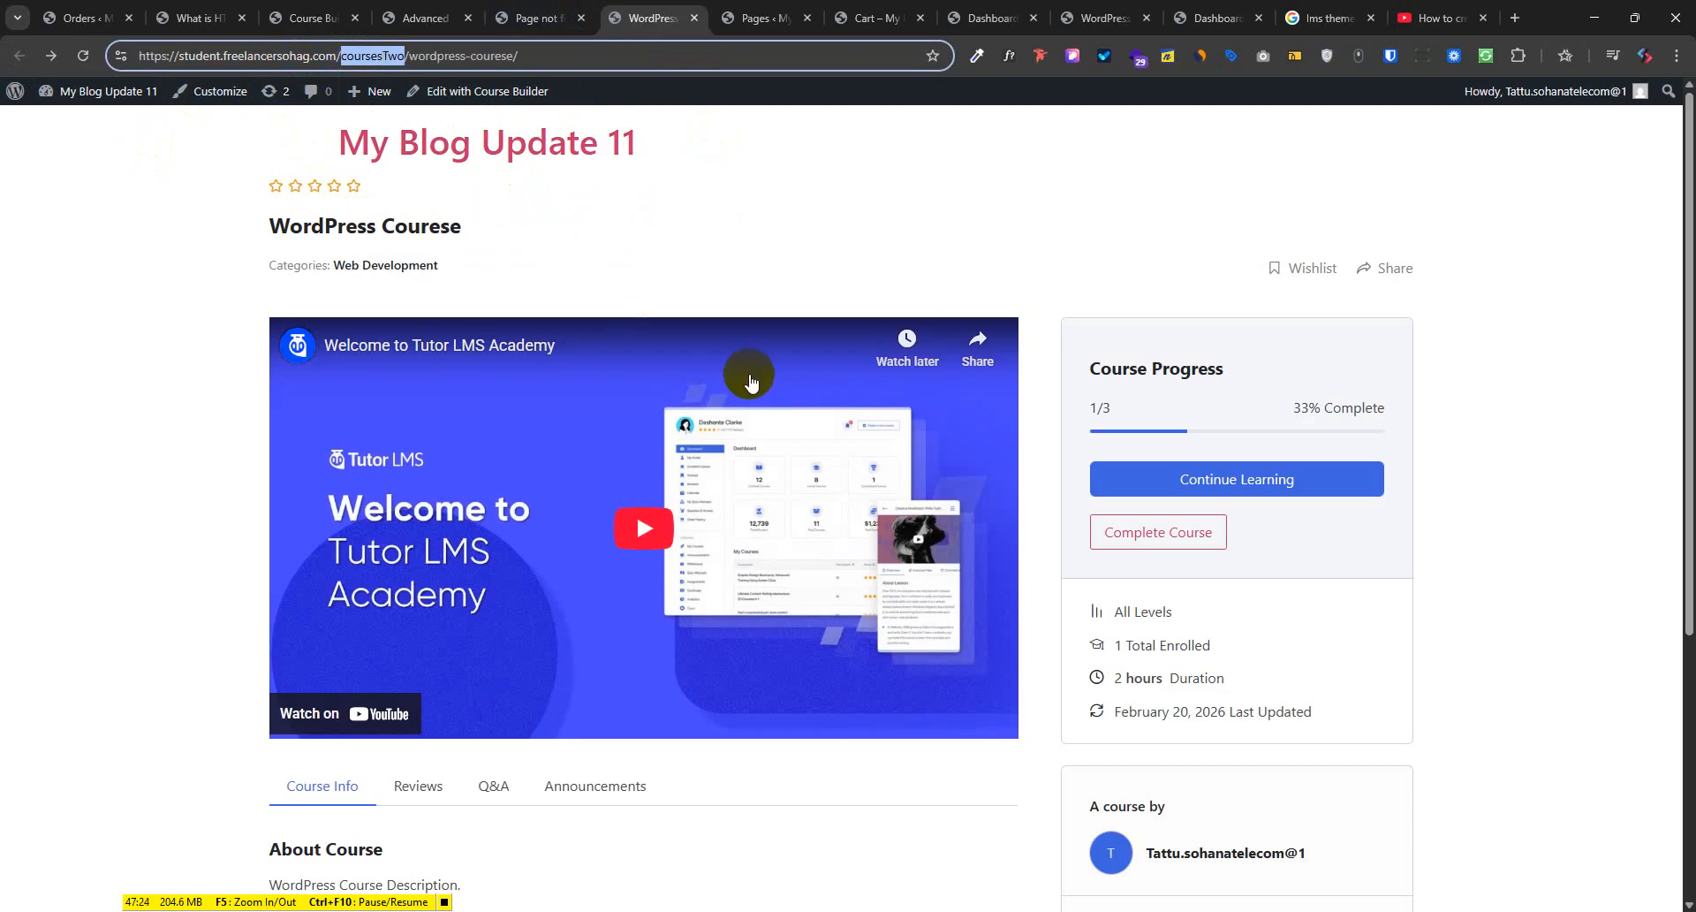
# Set the course permalink back to courses in the Advanced settings and save the changes
pyautogui.click(418, 10)
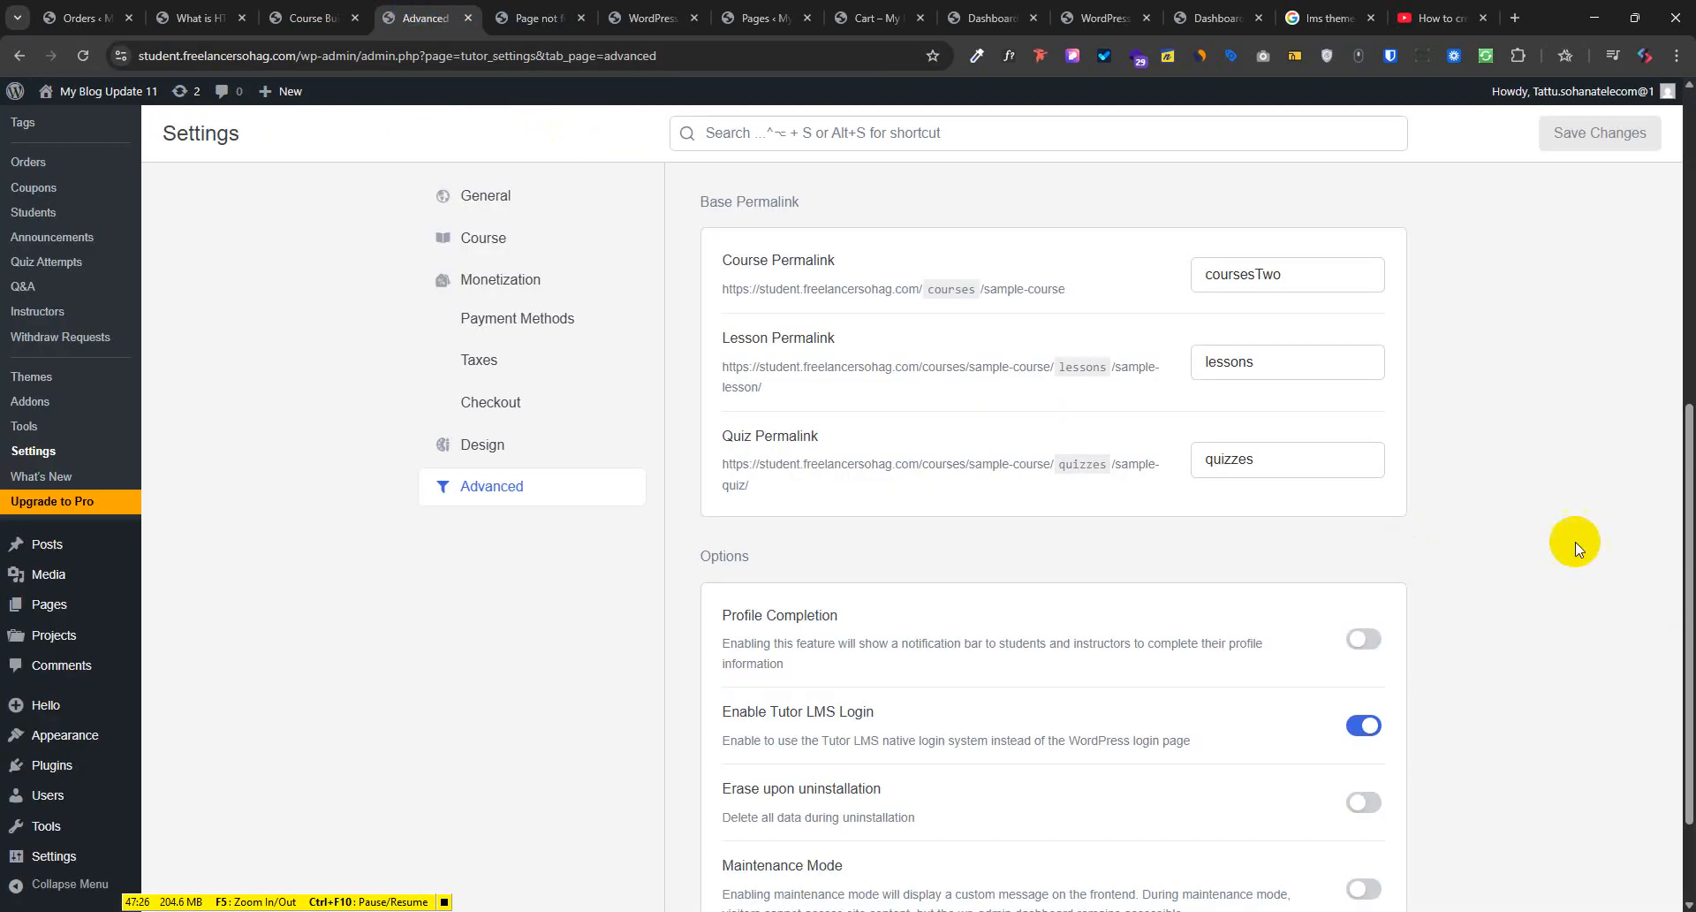
pyautogui.press('BackSpace')
pyautogui.press('BackSpace')
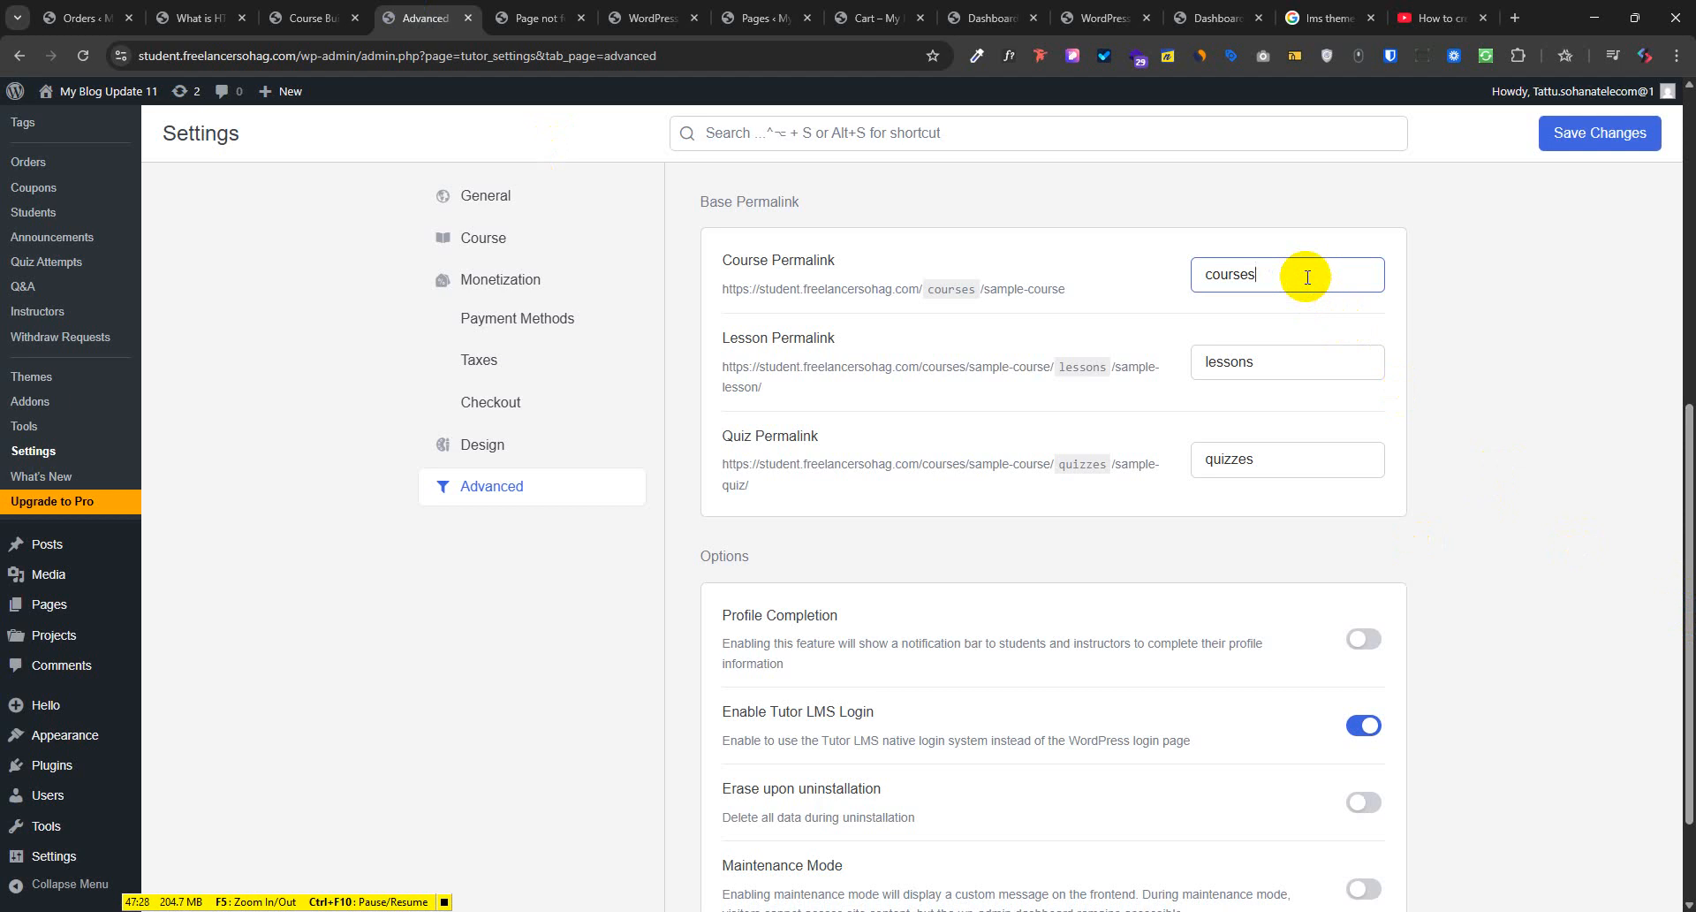
pyautogui.click(1599, 140)
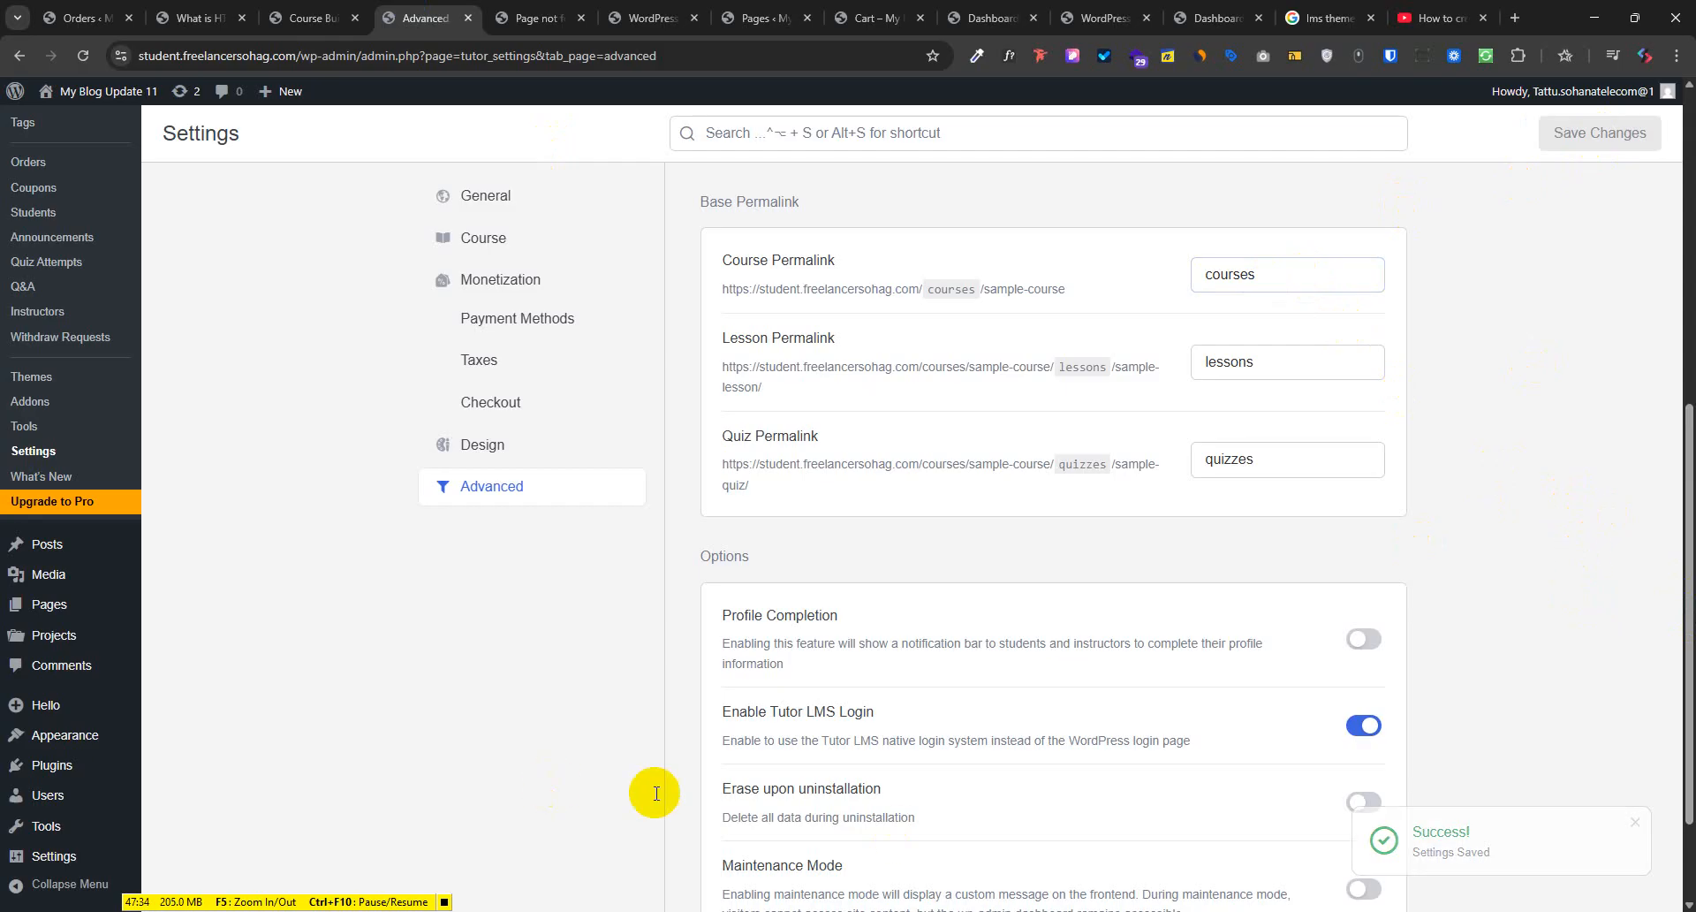
# Review the profile completion, login, uninstallation and maintenance mode options, and go back to the General settings
pyautogui.scroll(-2, 977, 652)
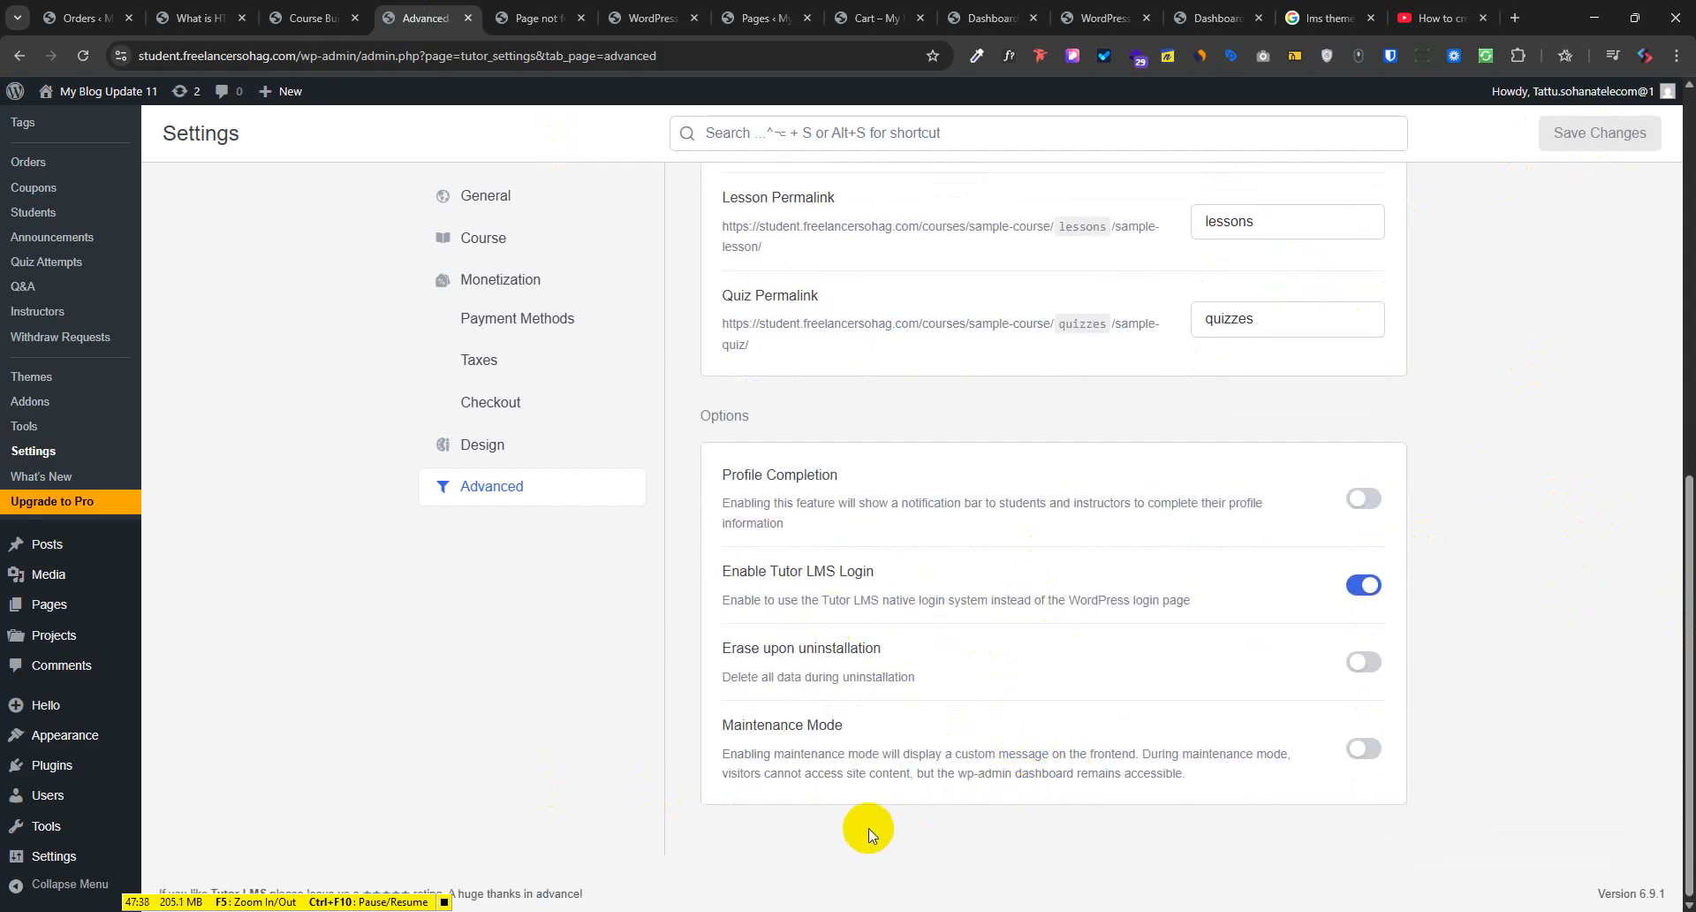
pyautogui.scroll(10, 868, 835)
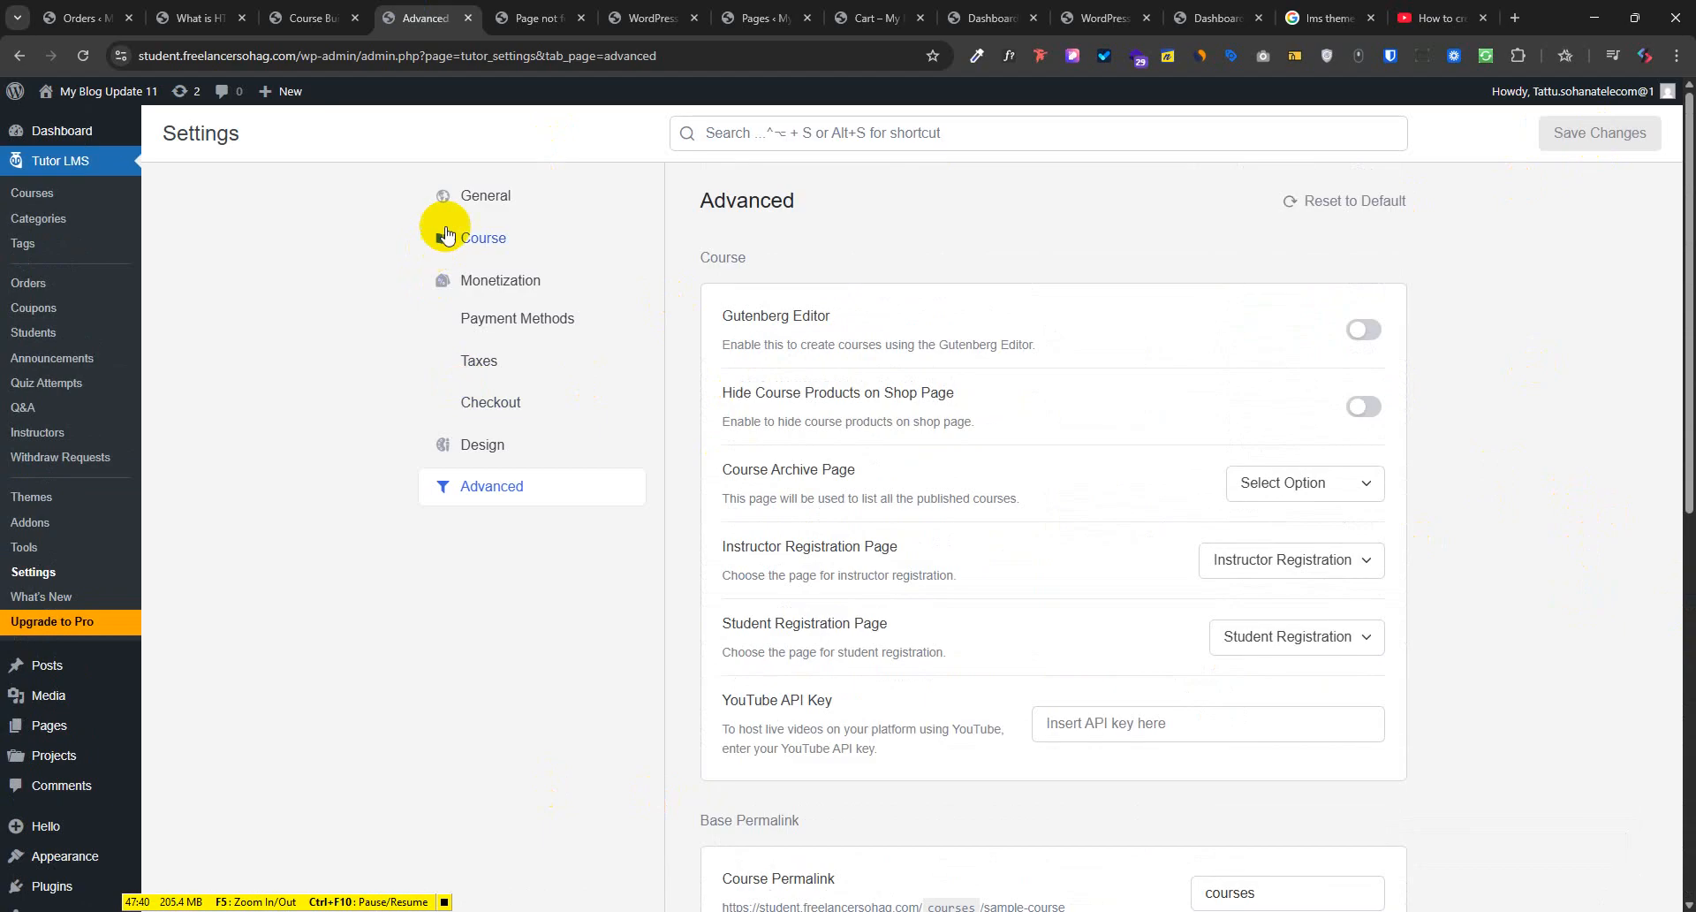
pyautogui.click(467, 204)
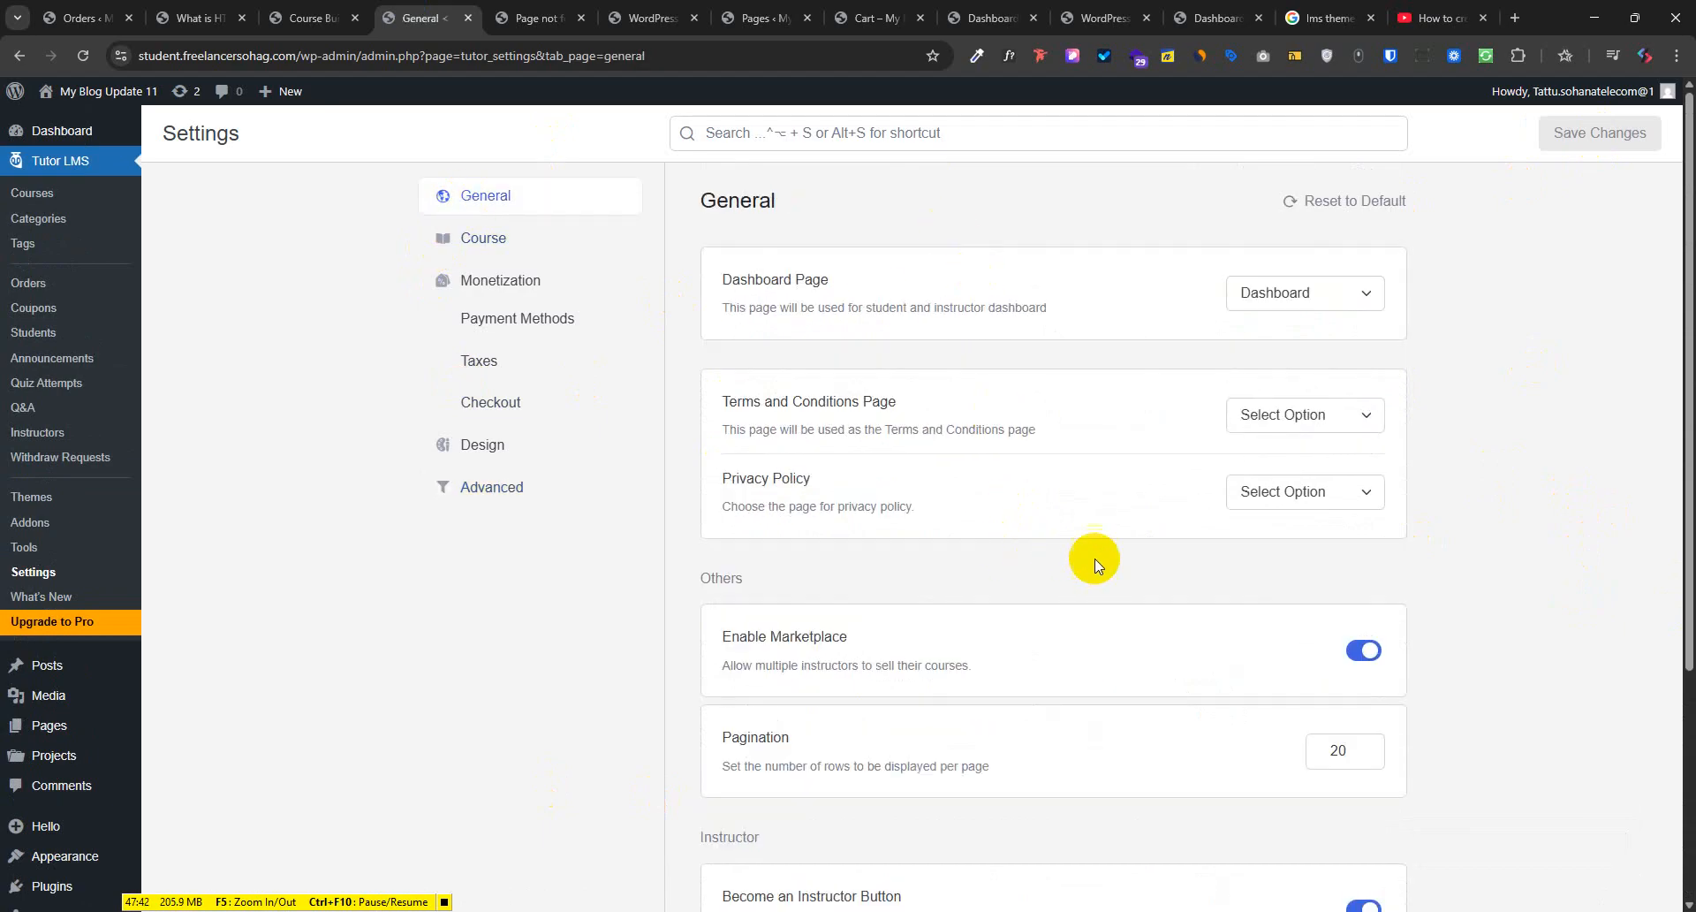
# View the Tutor LMS course list and open the WordPress page for adding plugins
pyautogui.click(32, 194)
pyautogui.scroll(-2, 88, 751)
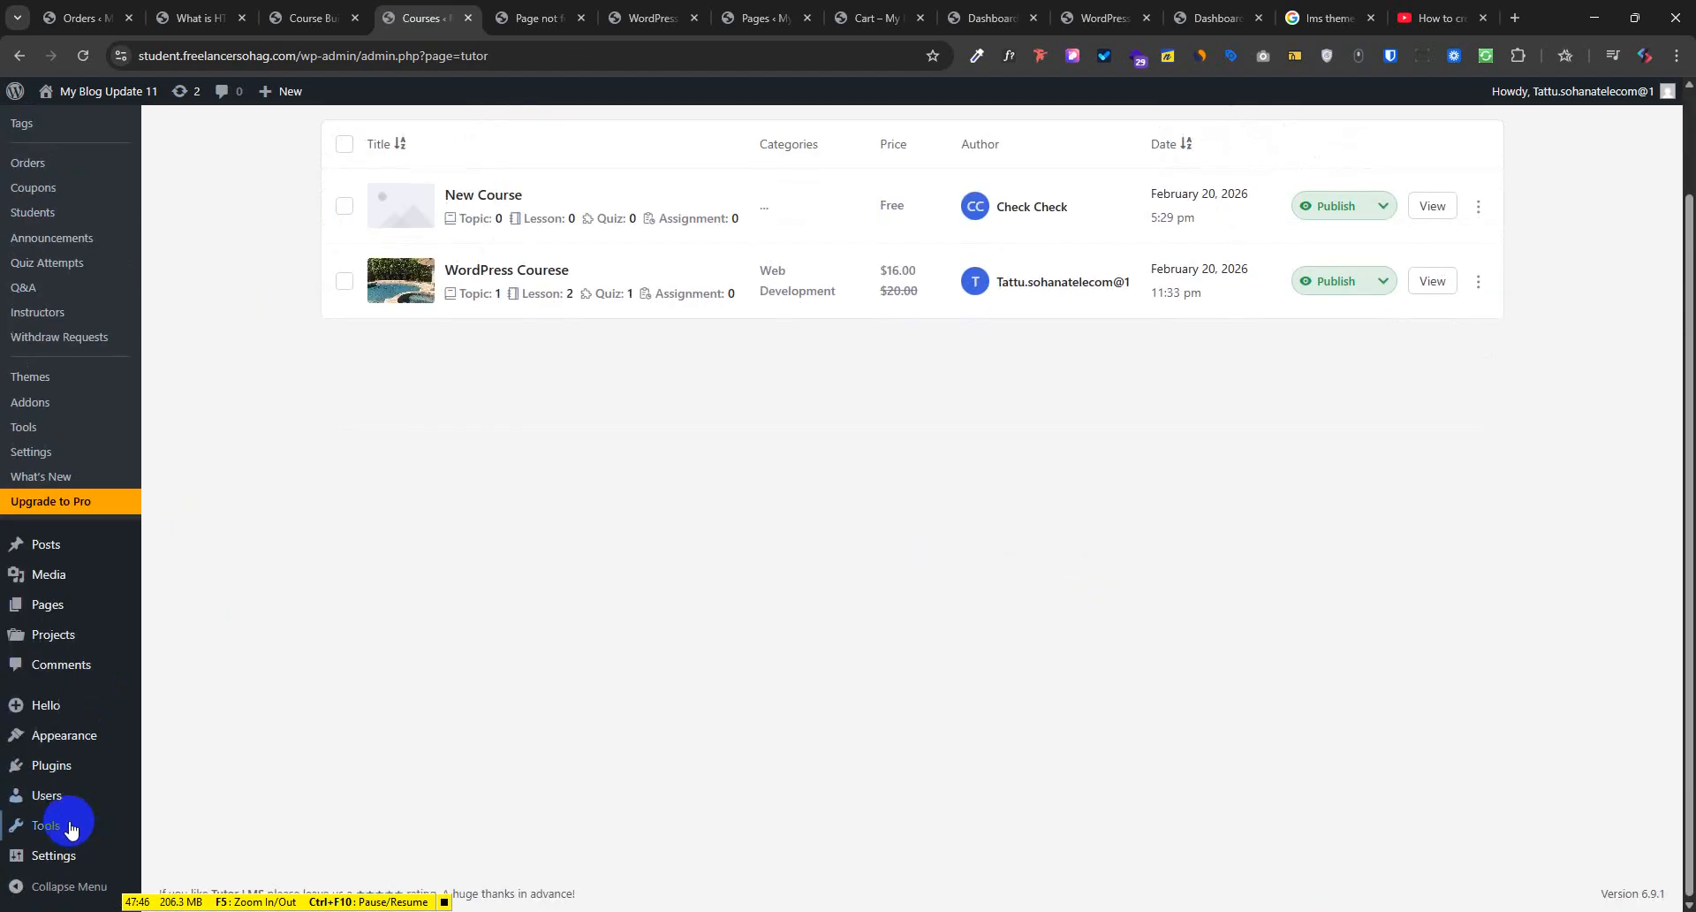
pyautogui.moveTo(52, 769)
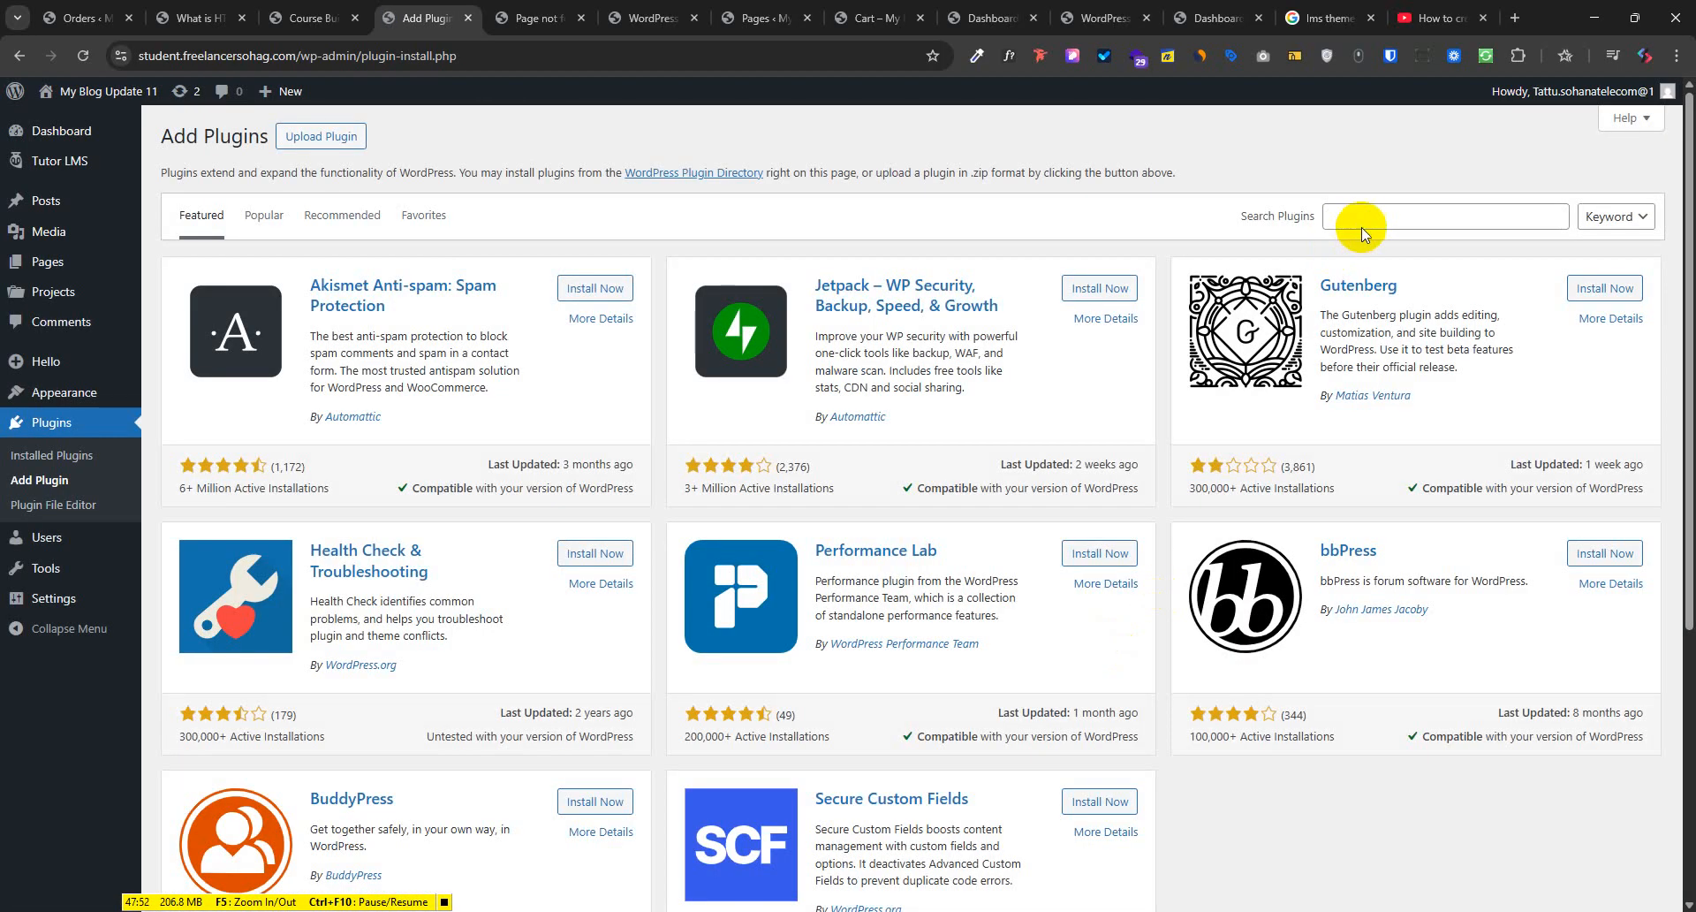
# Search the plugin directory for Tutor and open the Add Page screen in a new browser tab
pyautogui.click(1361, 230)
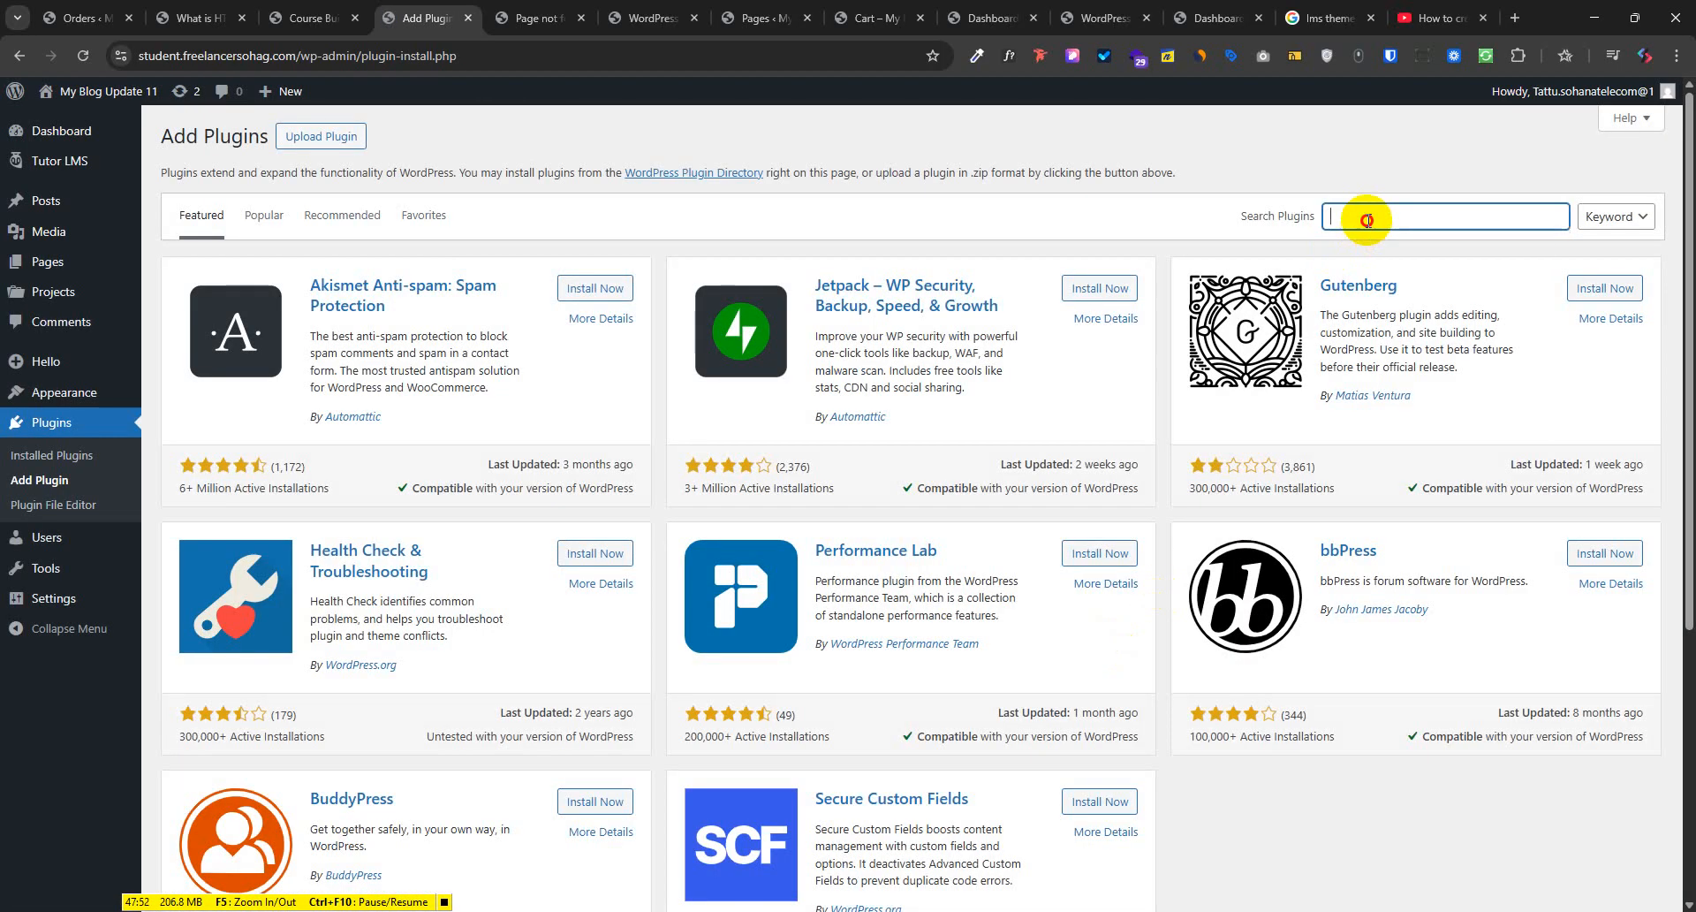
pyautogui.write('Tutor')
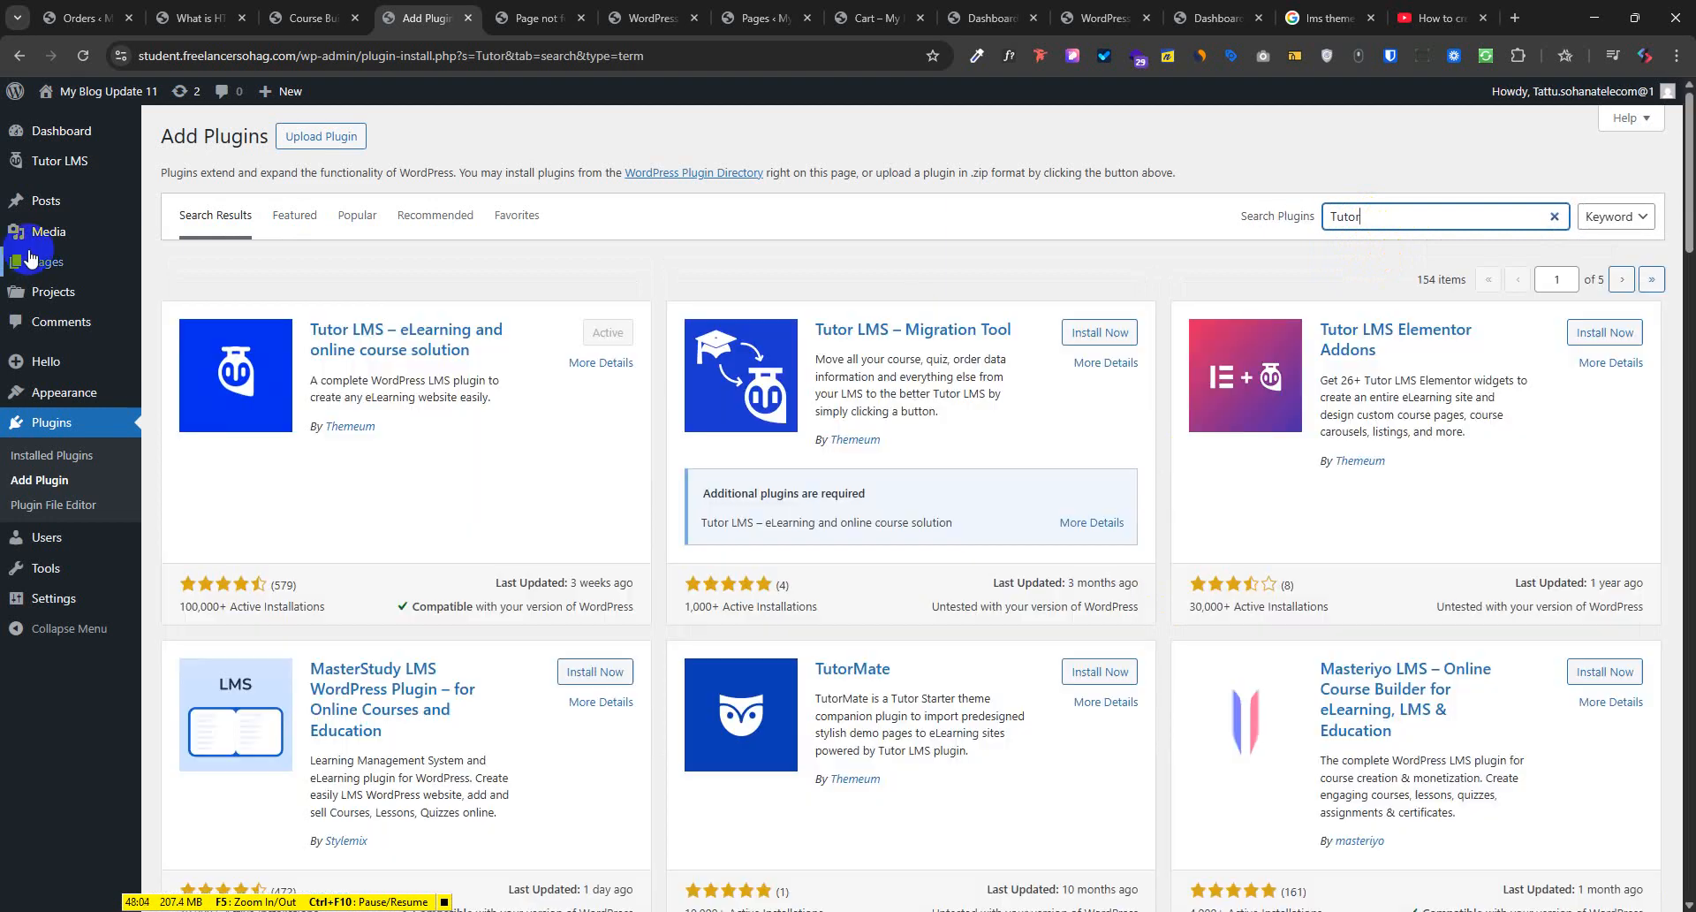
pyautogui.moveTo(38, 263)
pyautogui.rightClick(181, 289)
pyautogui.click(221, 304)
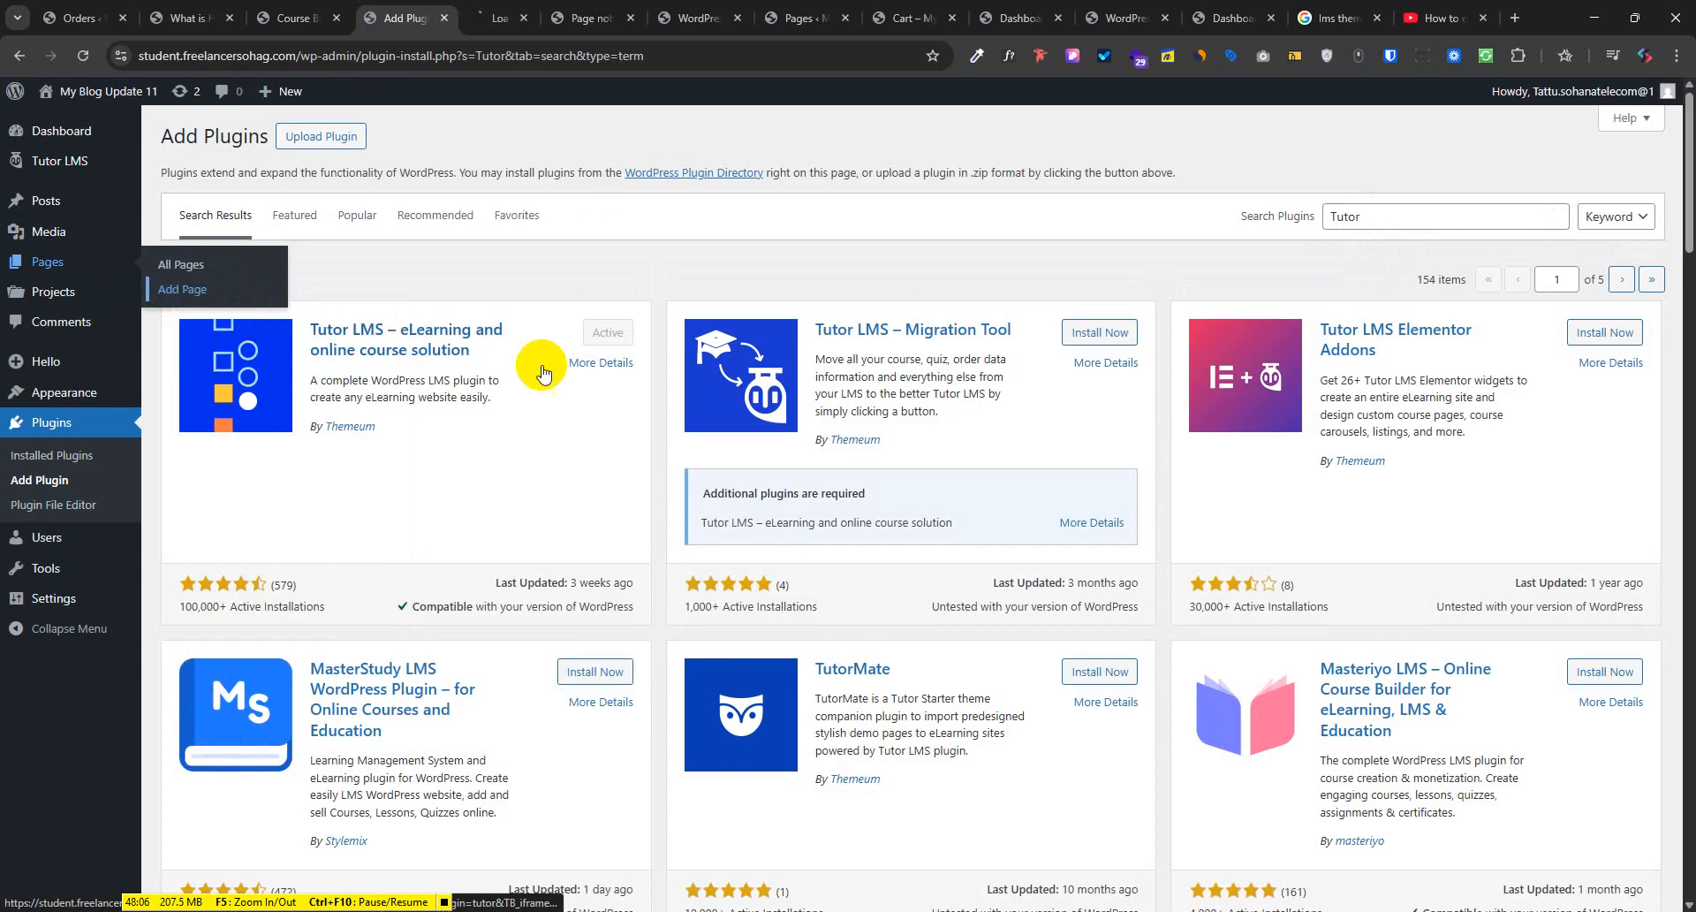
# Install and activate the Tutor LMS Elementor Addons plugin
pyautogui.click(1604, 332)
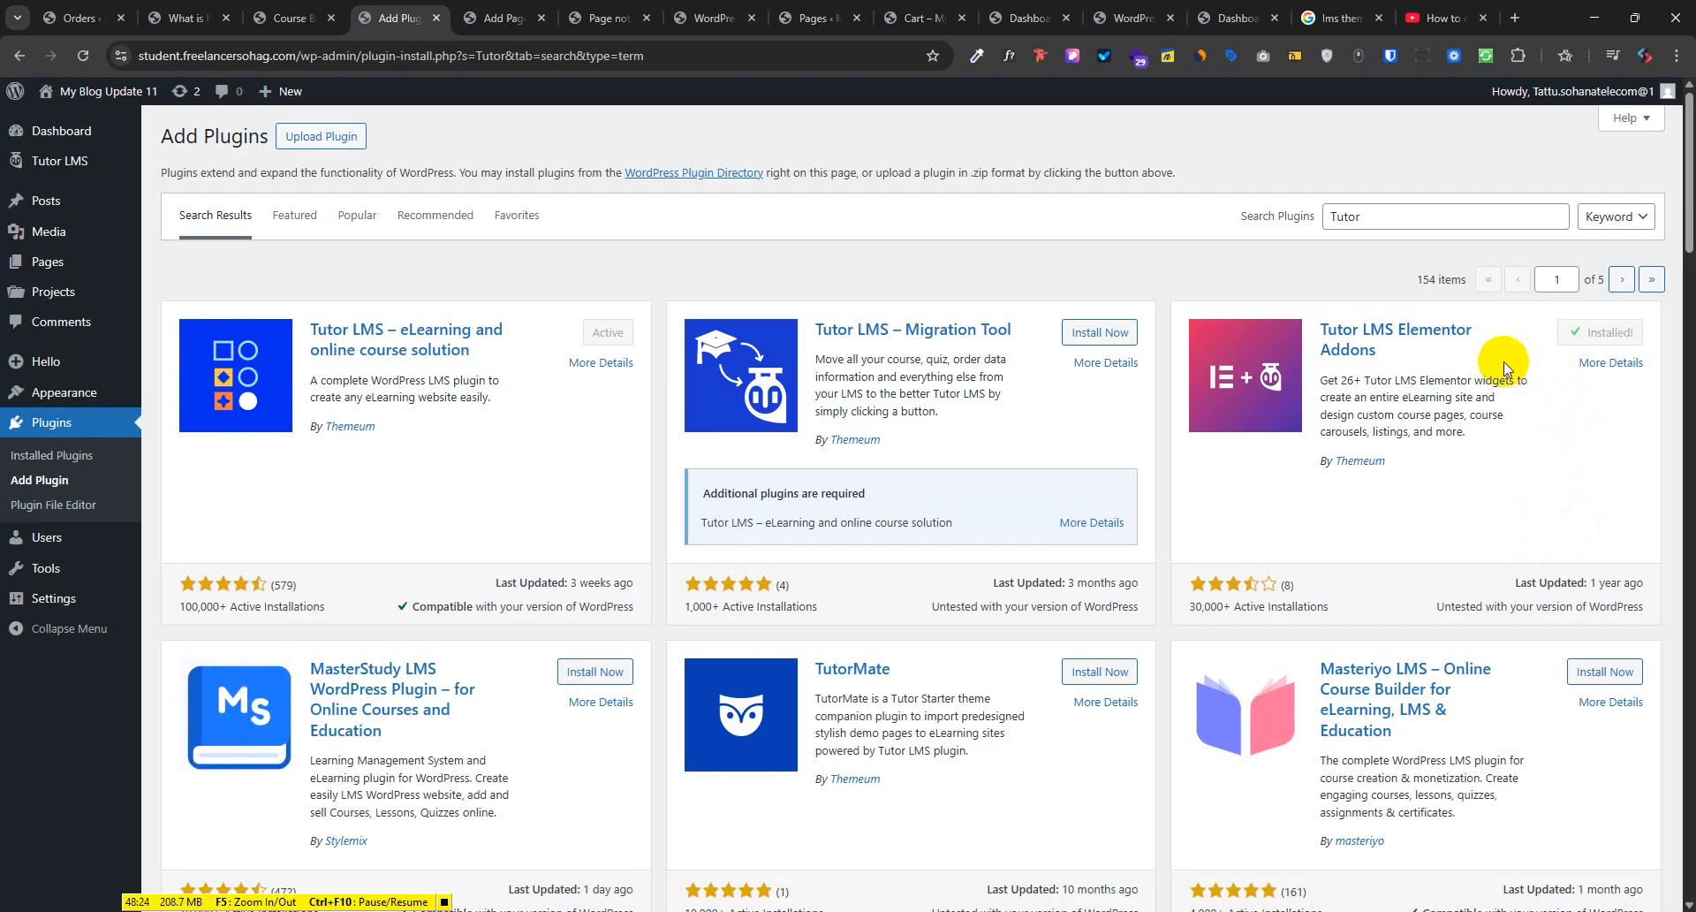
pyautogui.click(706, 18)
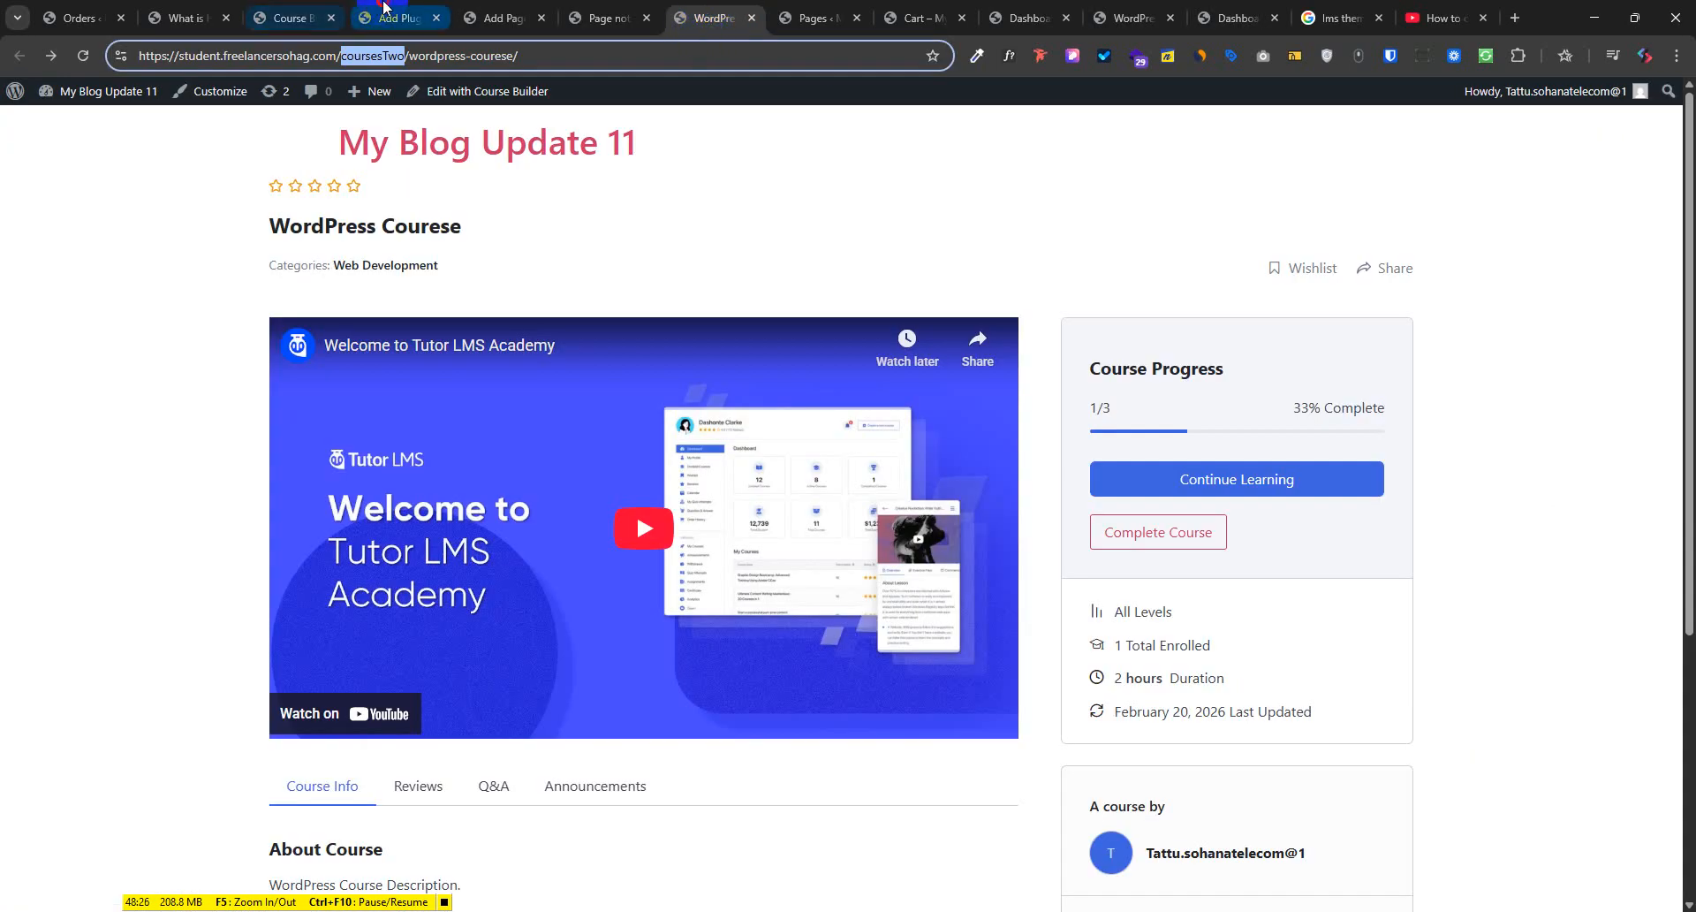
pyautogui.click(382, 7)
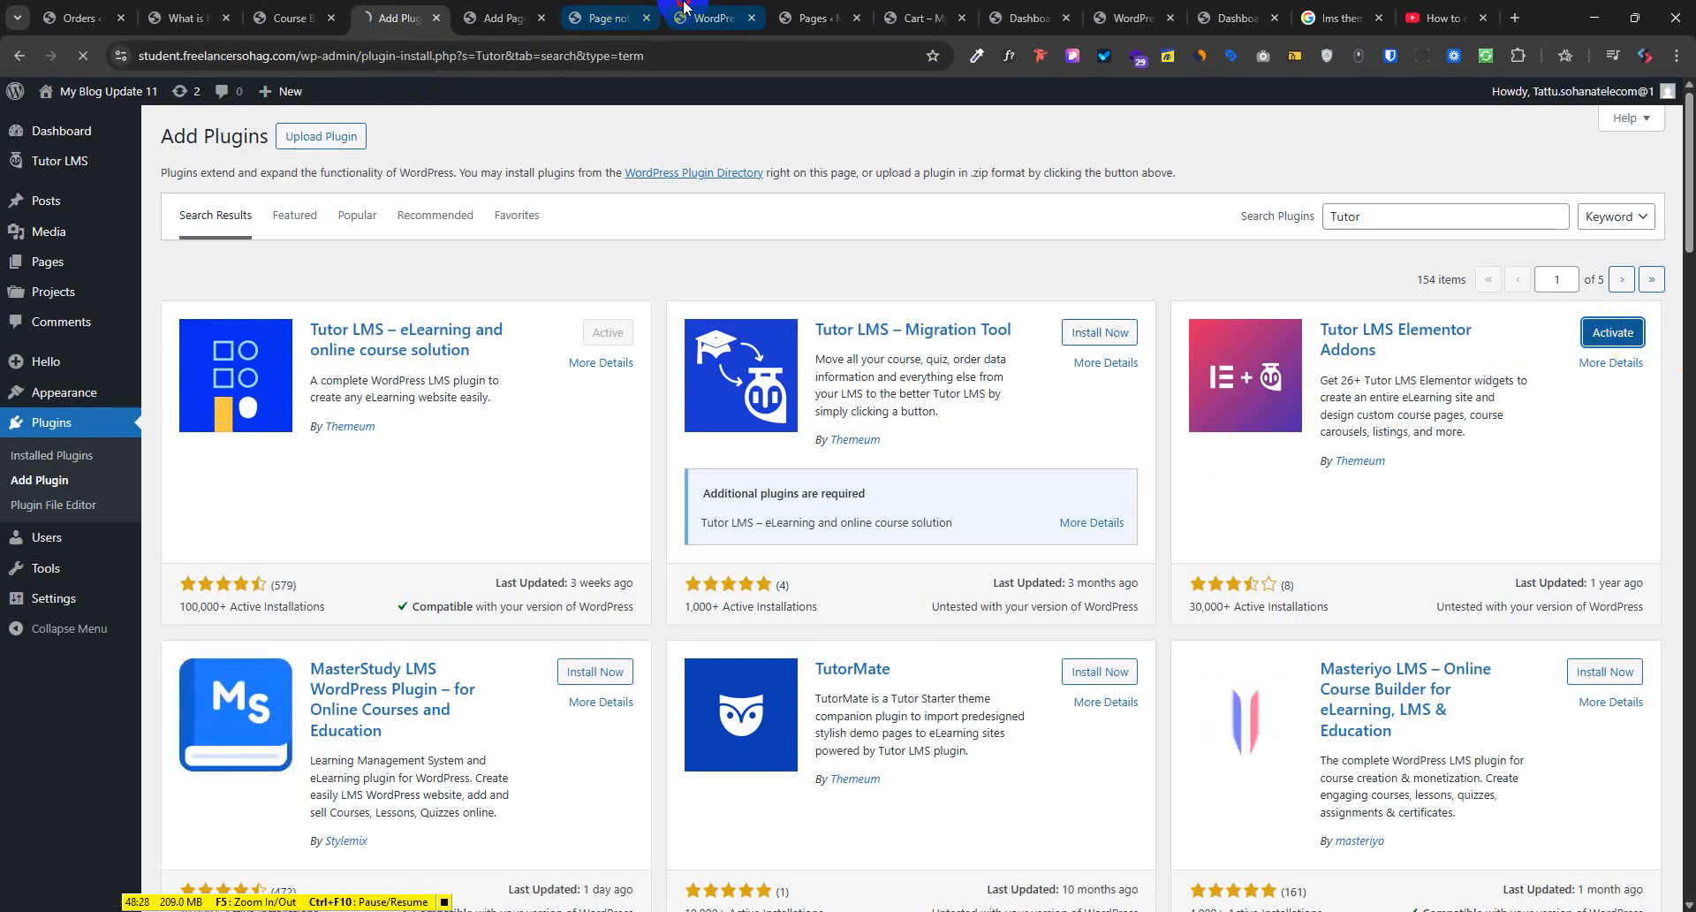
# Close all browser tabs after the Page not found tab, open a blank one and return to the plugins tab
pyautogui.click(619, 16)
pyautogui.click(709, 19)
pyautogui.rightClick(623, 7)
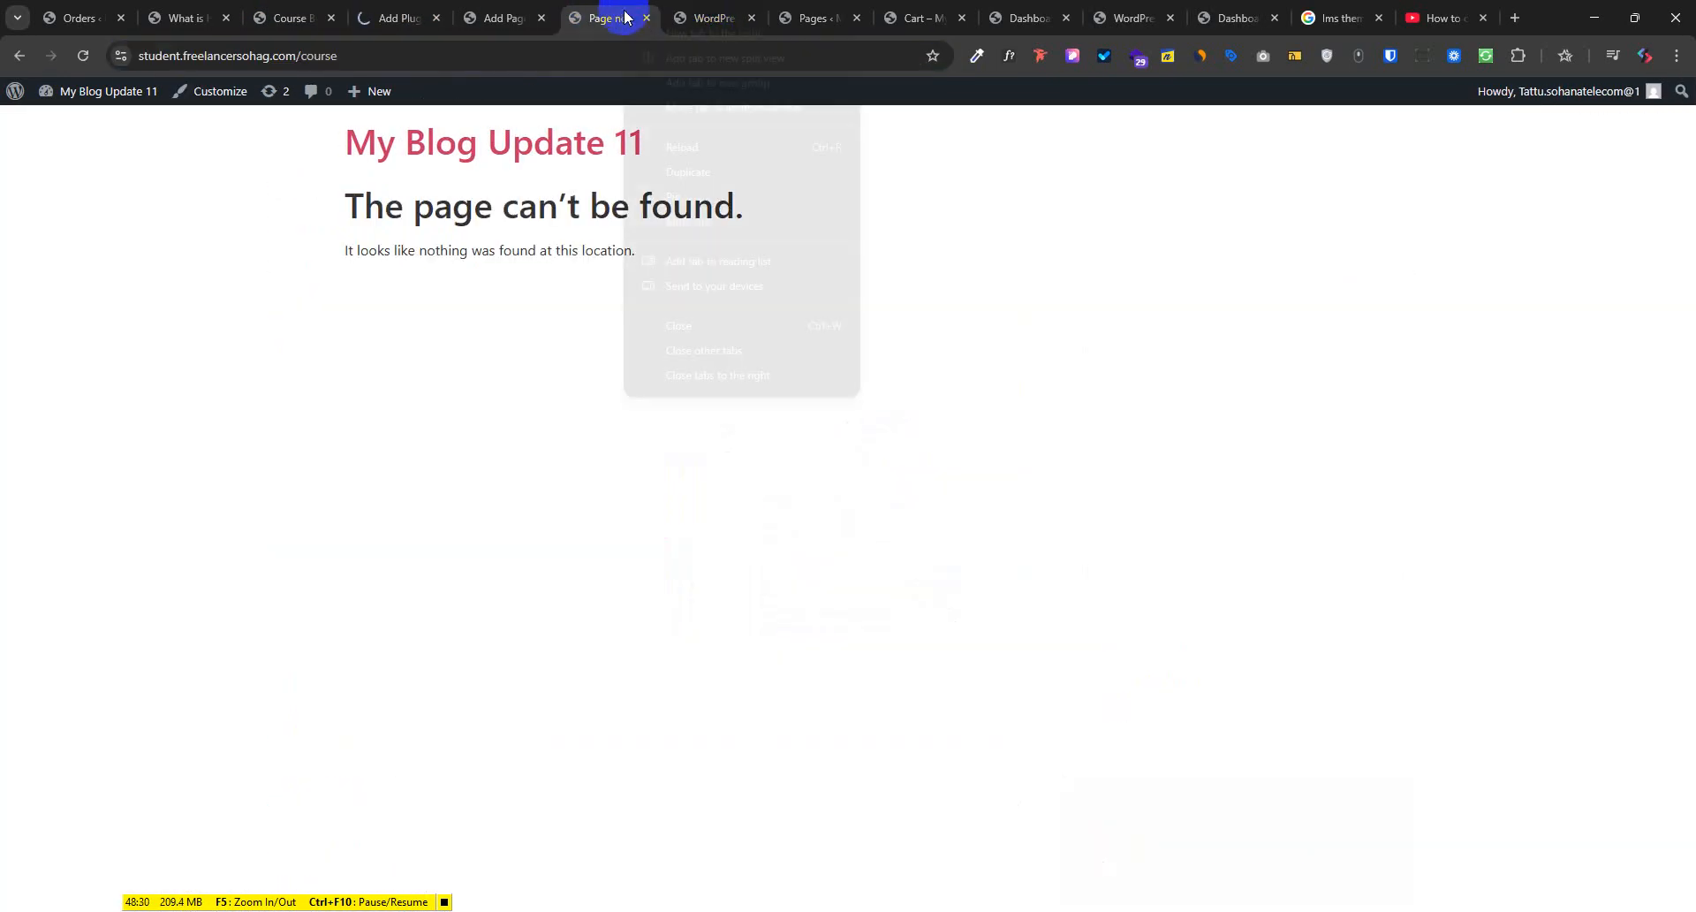
pyautogui.click(756, 393)
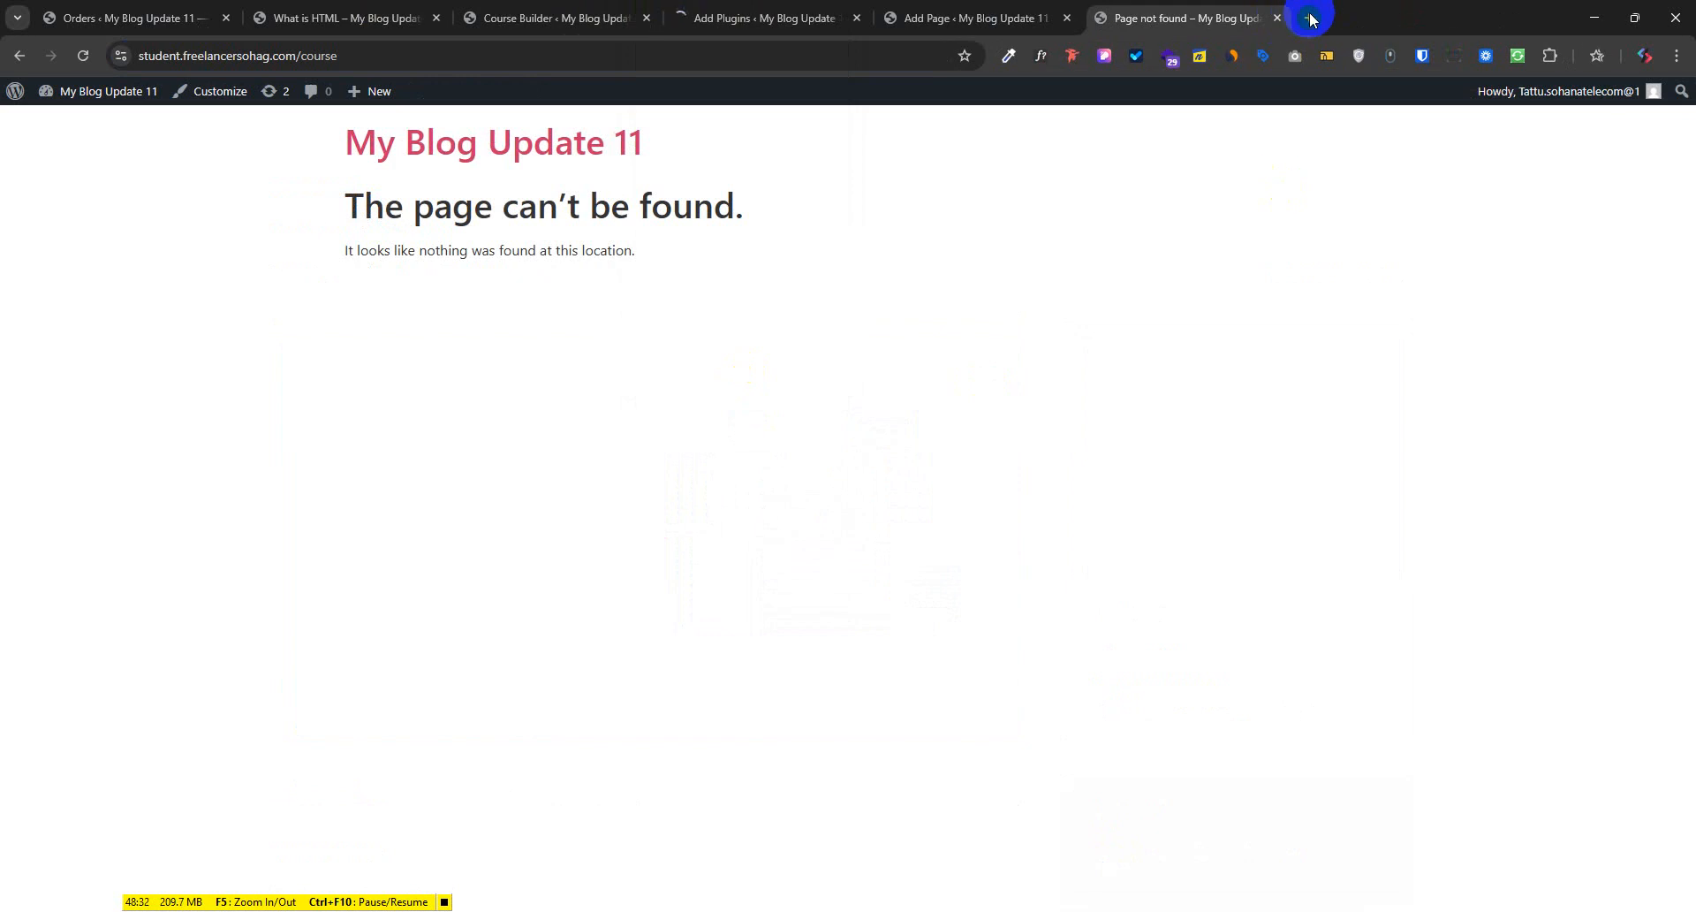
pyautogui.click(1310, 18)
pyautogui.click(694, 10)
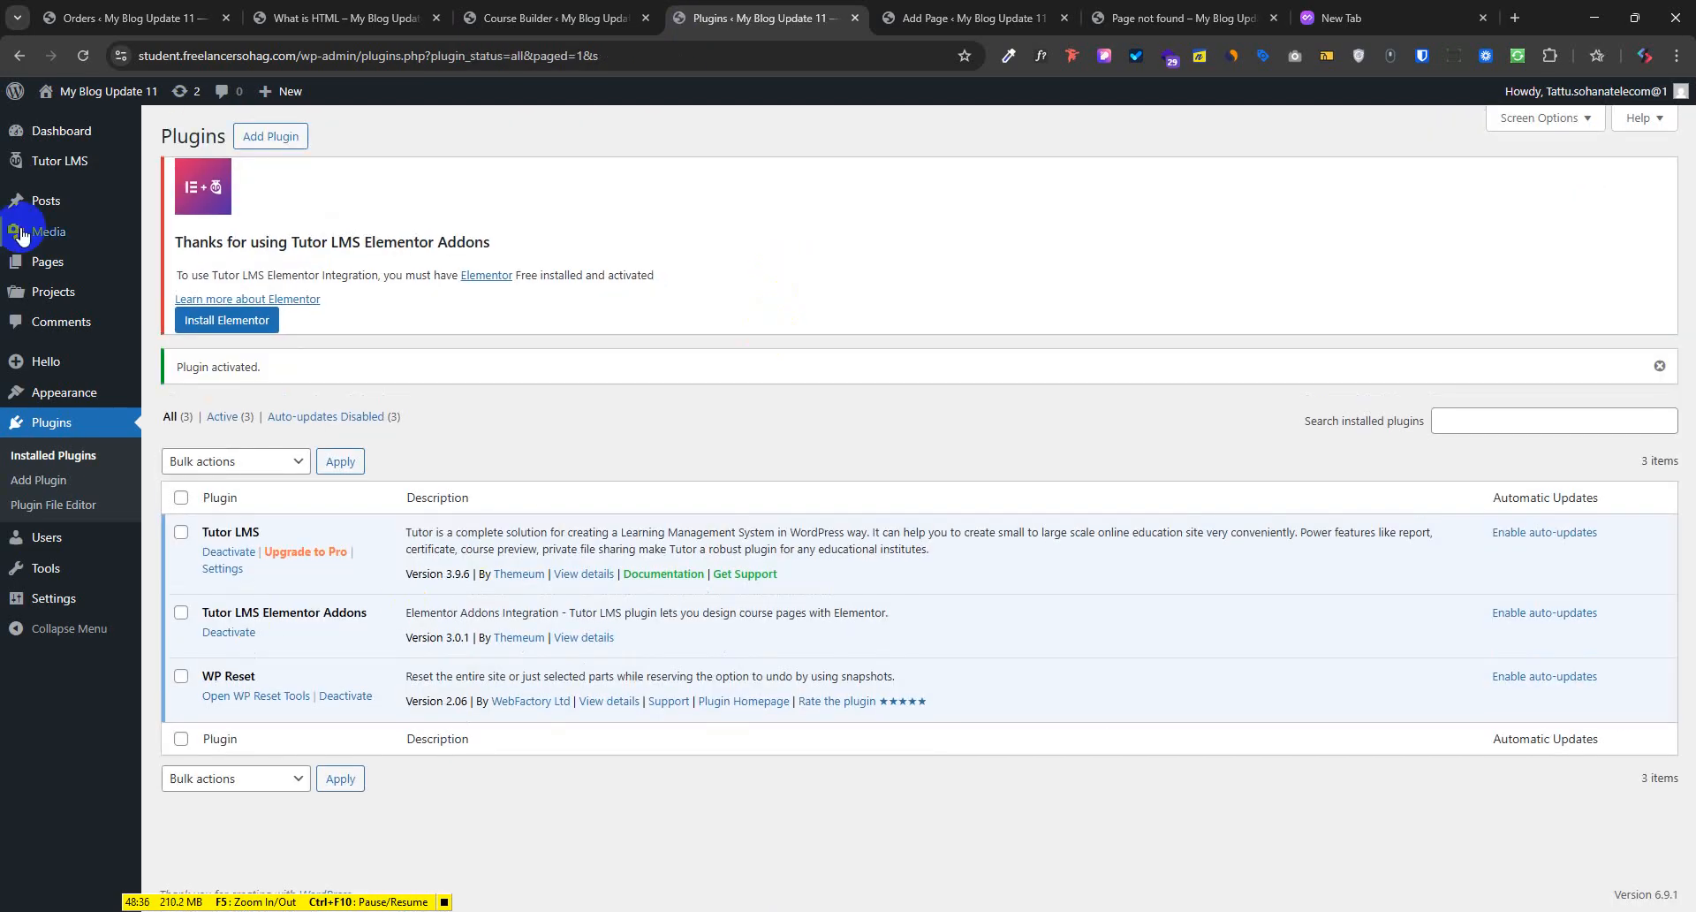
# Check the Sample Page in the page editor, then return to the page list and install Elementor from the notice
pyautogui.moveTo(43, 269)
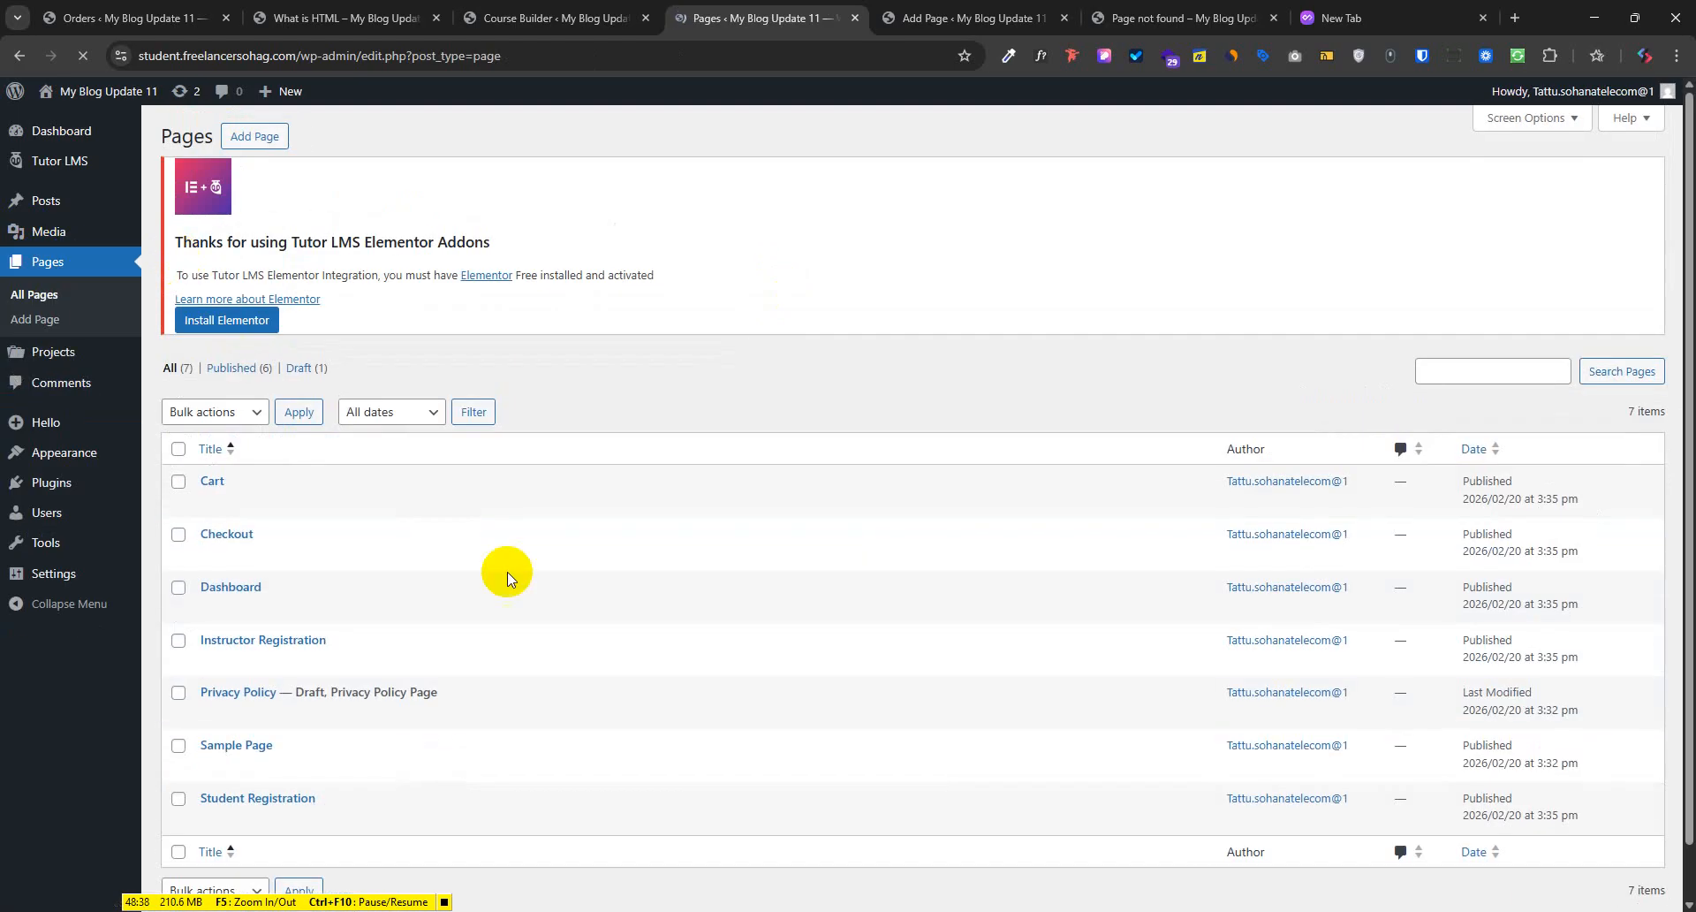
pyautogui.scroll(-1, 295, 575)
pyautogui.moveTo(295, 707)
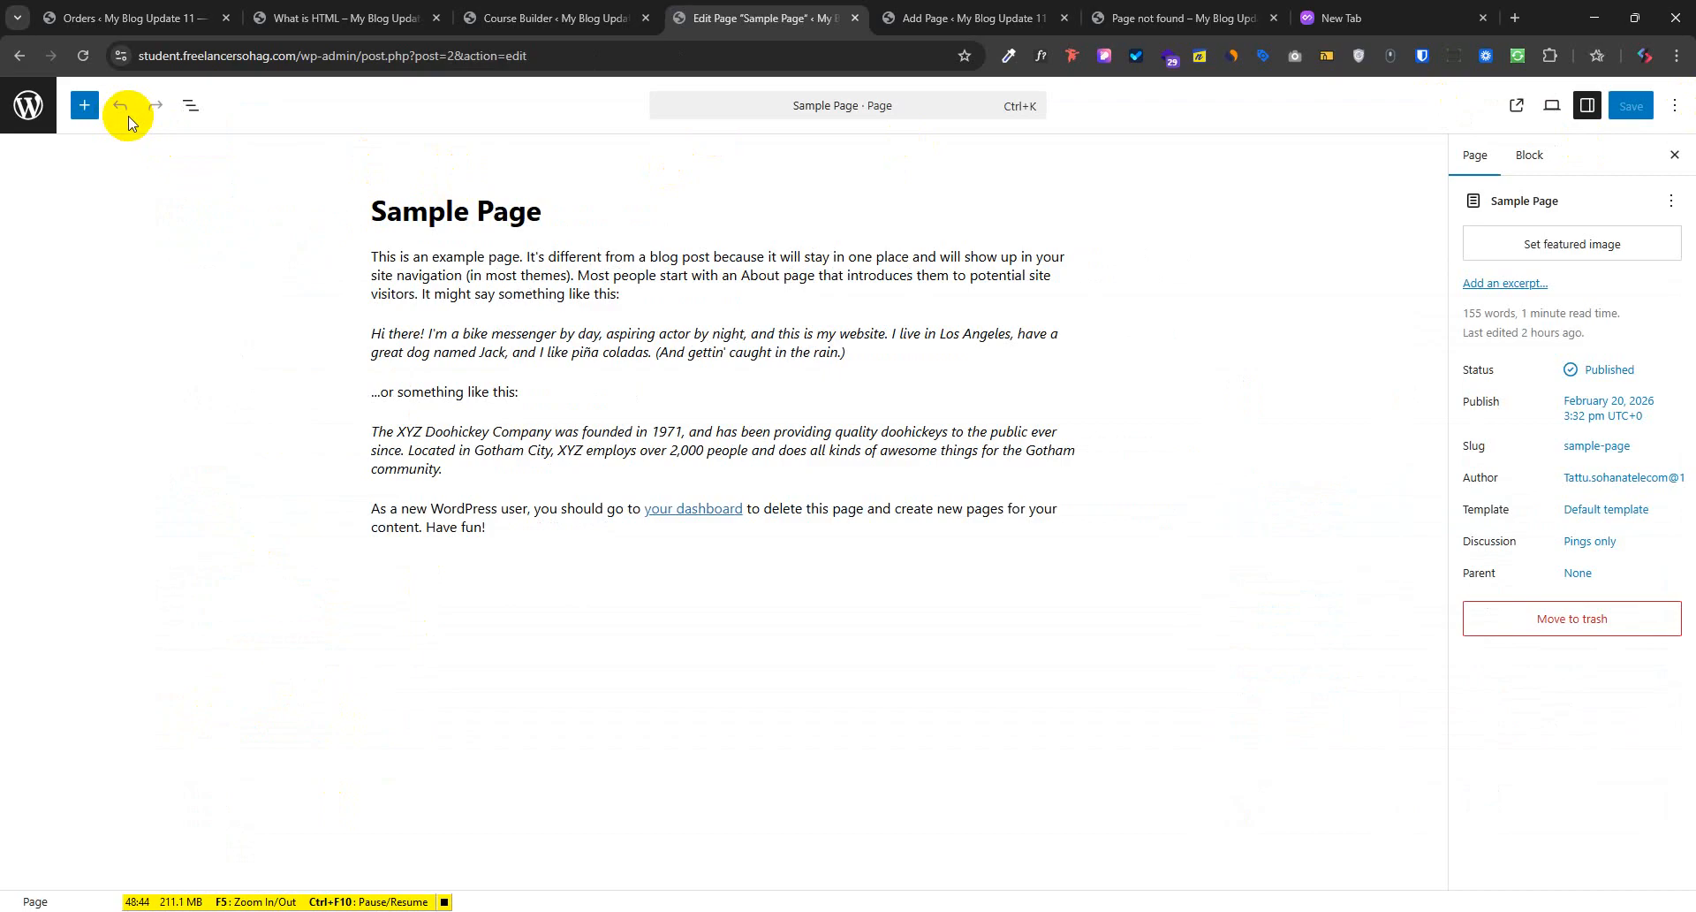
pyautogui.click(16, 111)
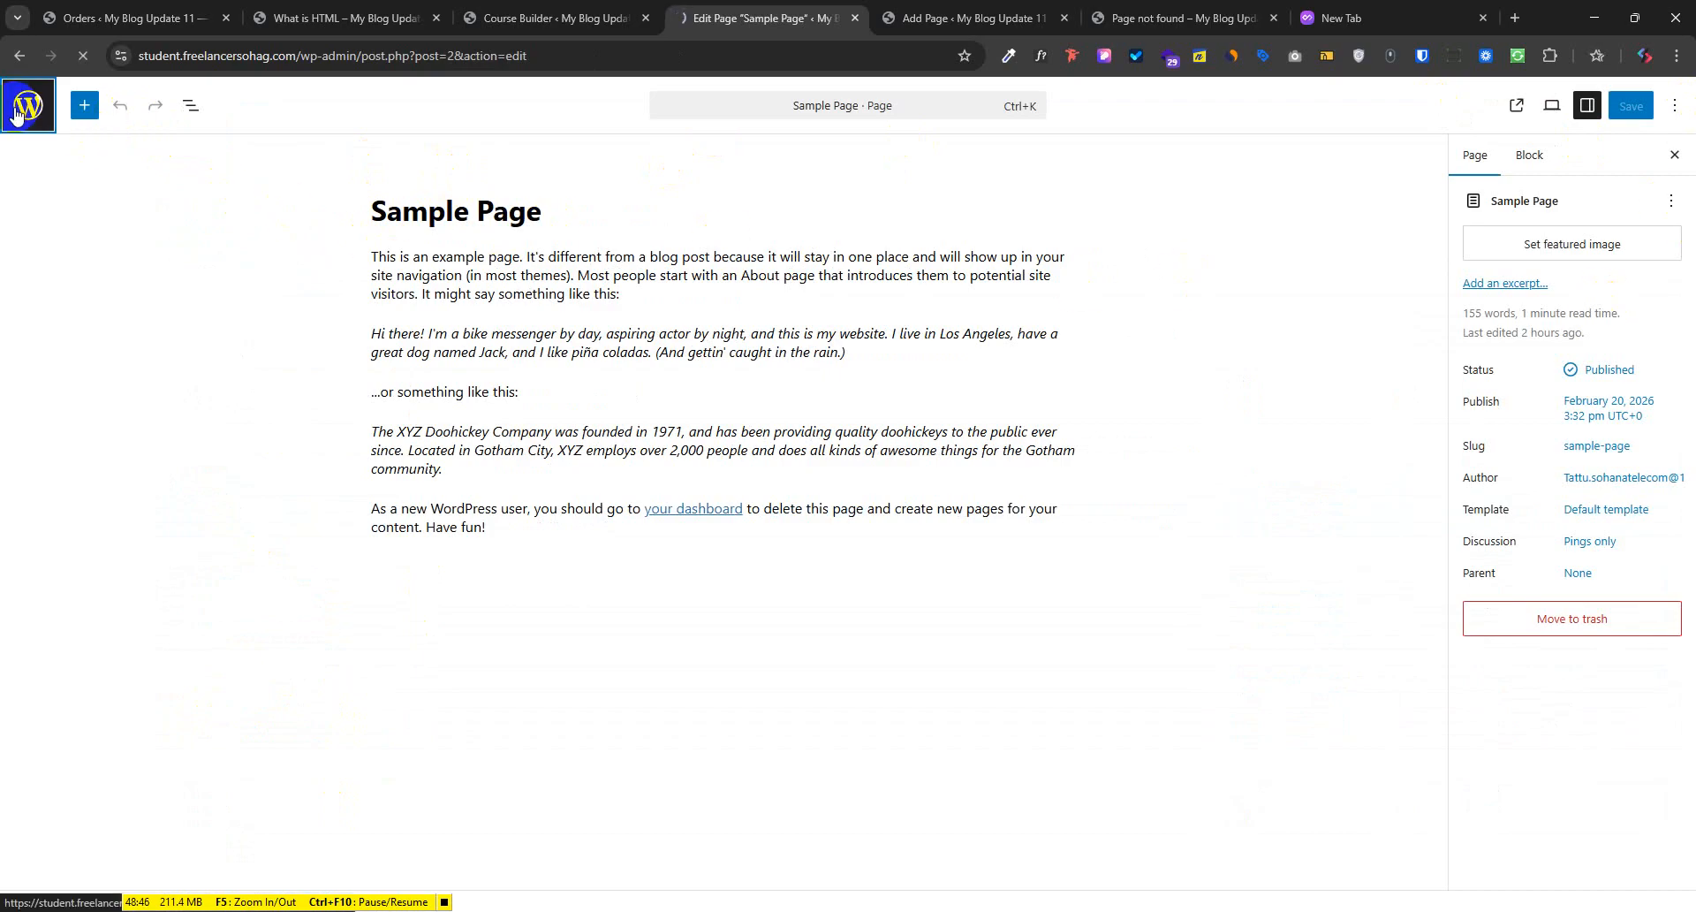
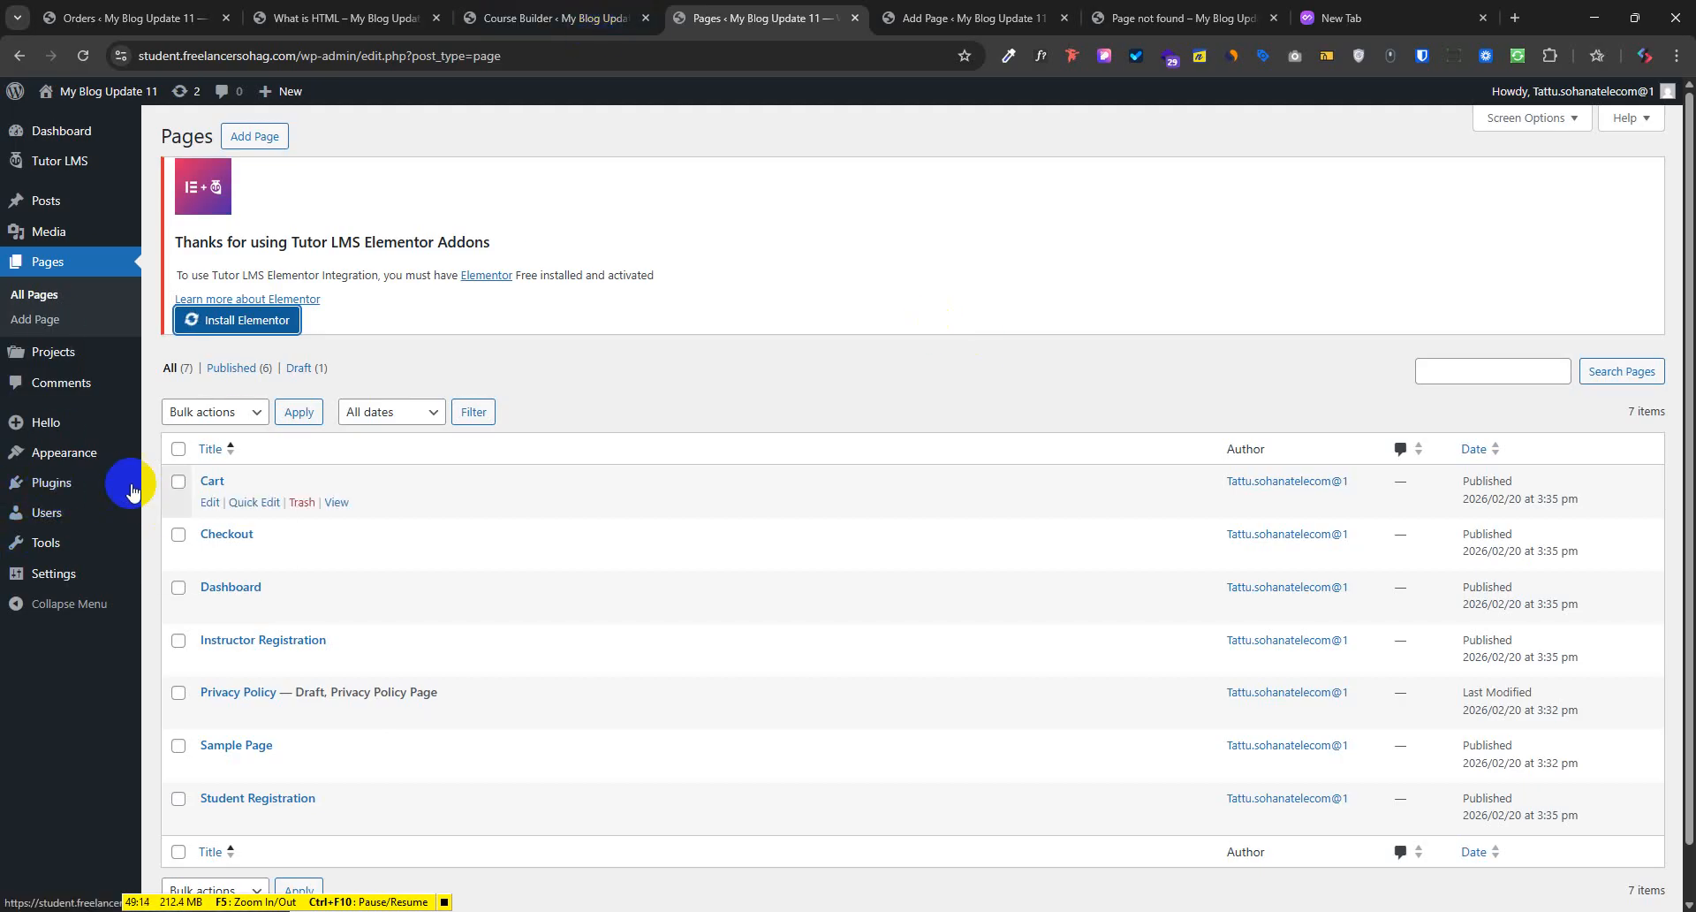
# Activate the Elementor plugin, skipping its account and feature setup and dismissing the AI notification
pyautogui.moveTo(55, 485)
pyautogui.click(208, 493)
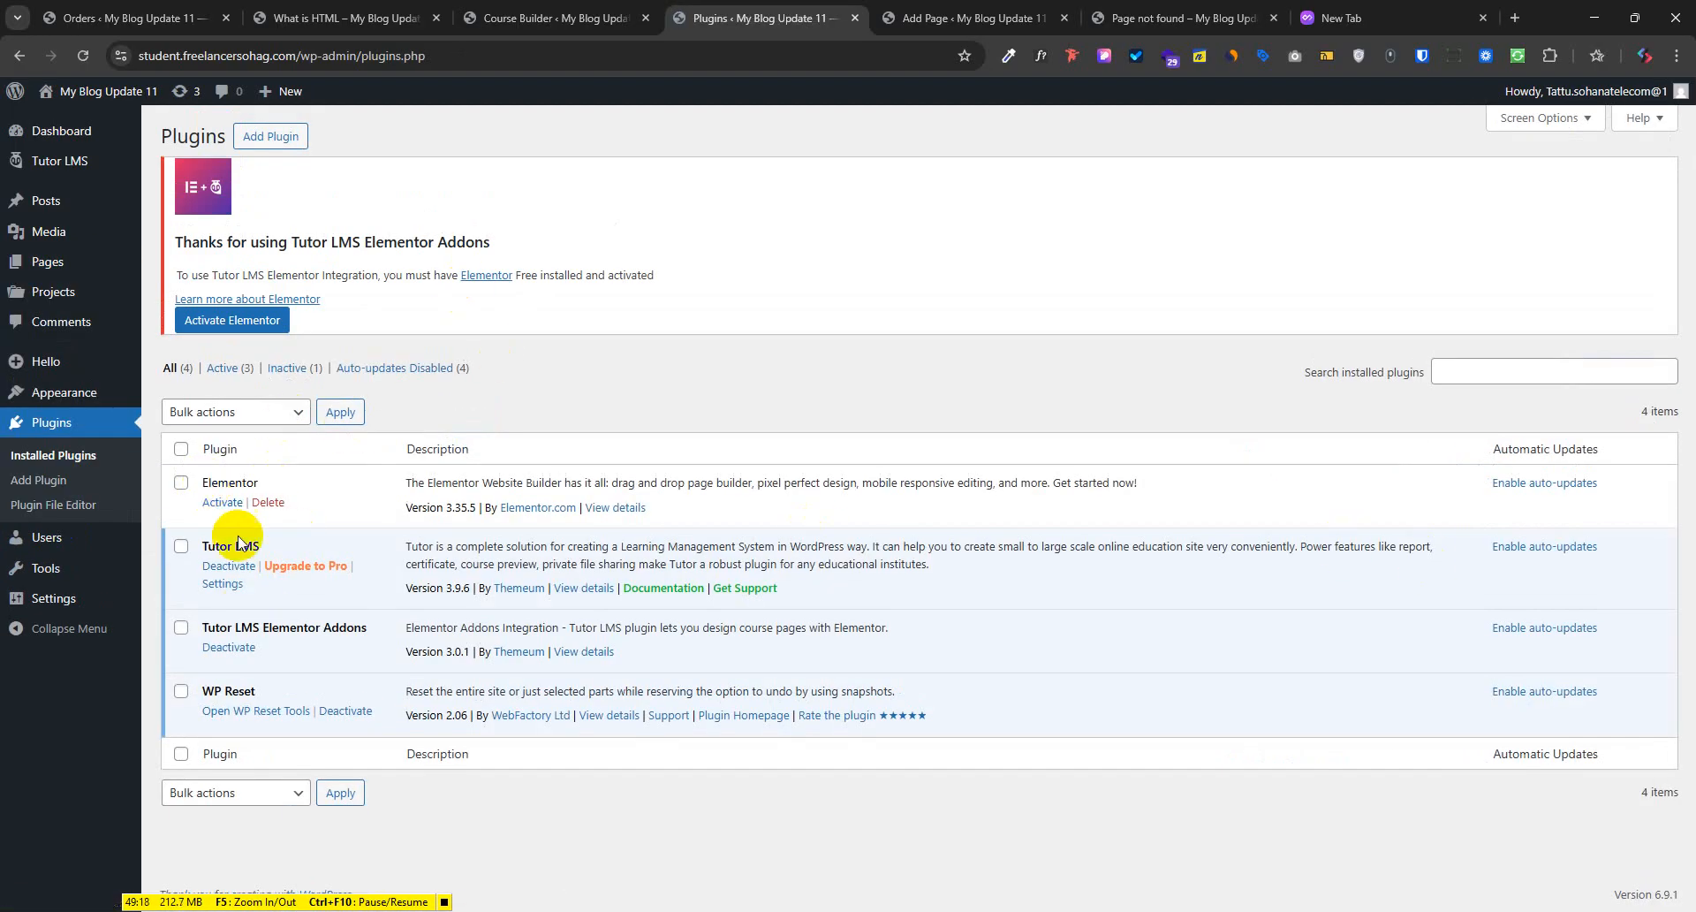
pyautogui.click(221, 503)
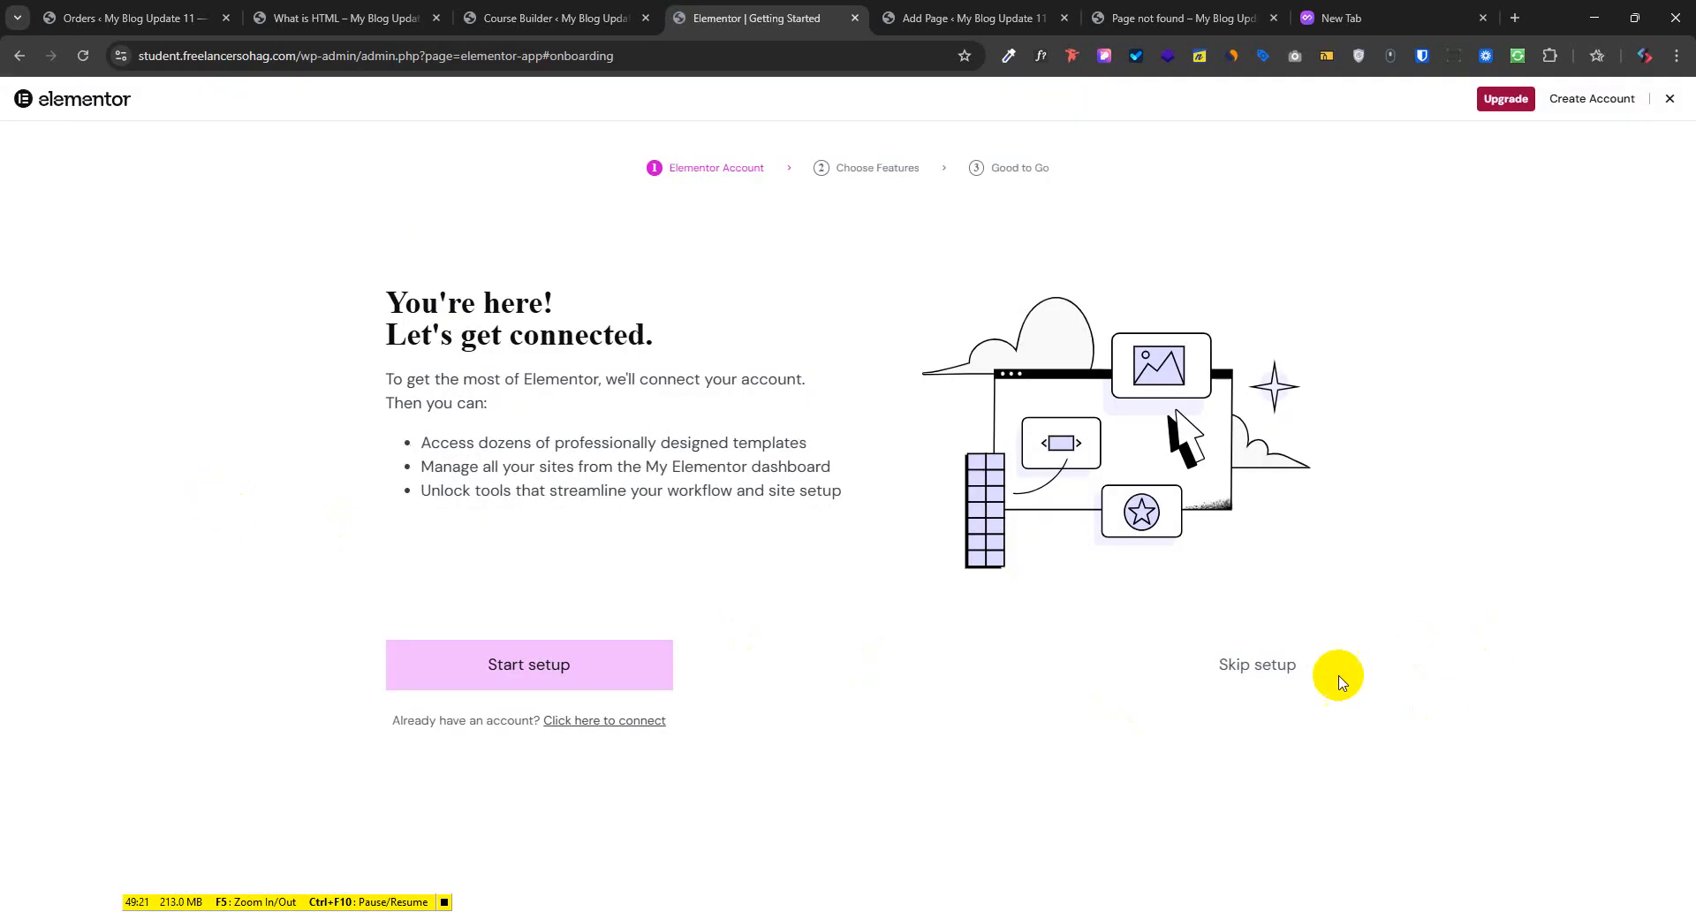
pyautogui.click(1246, 673)
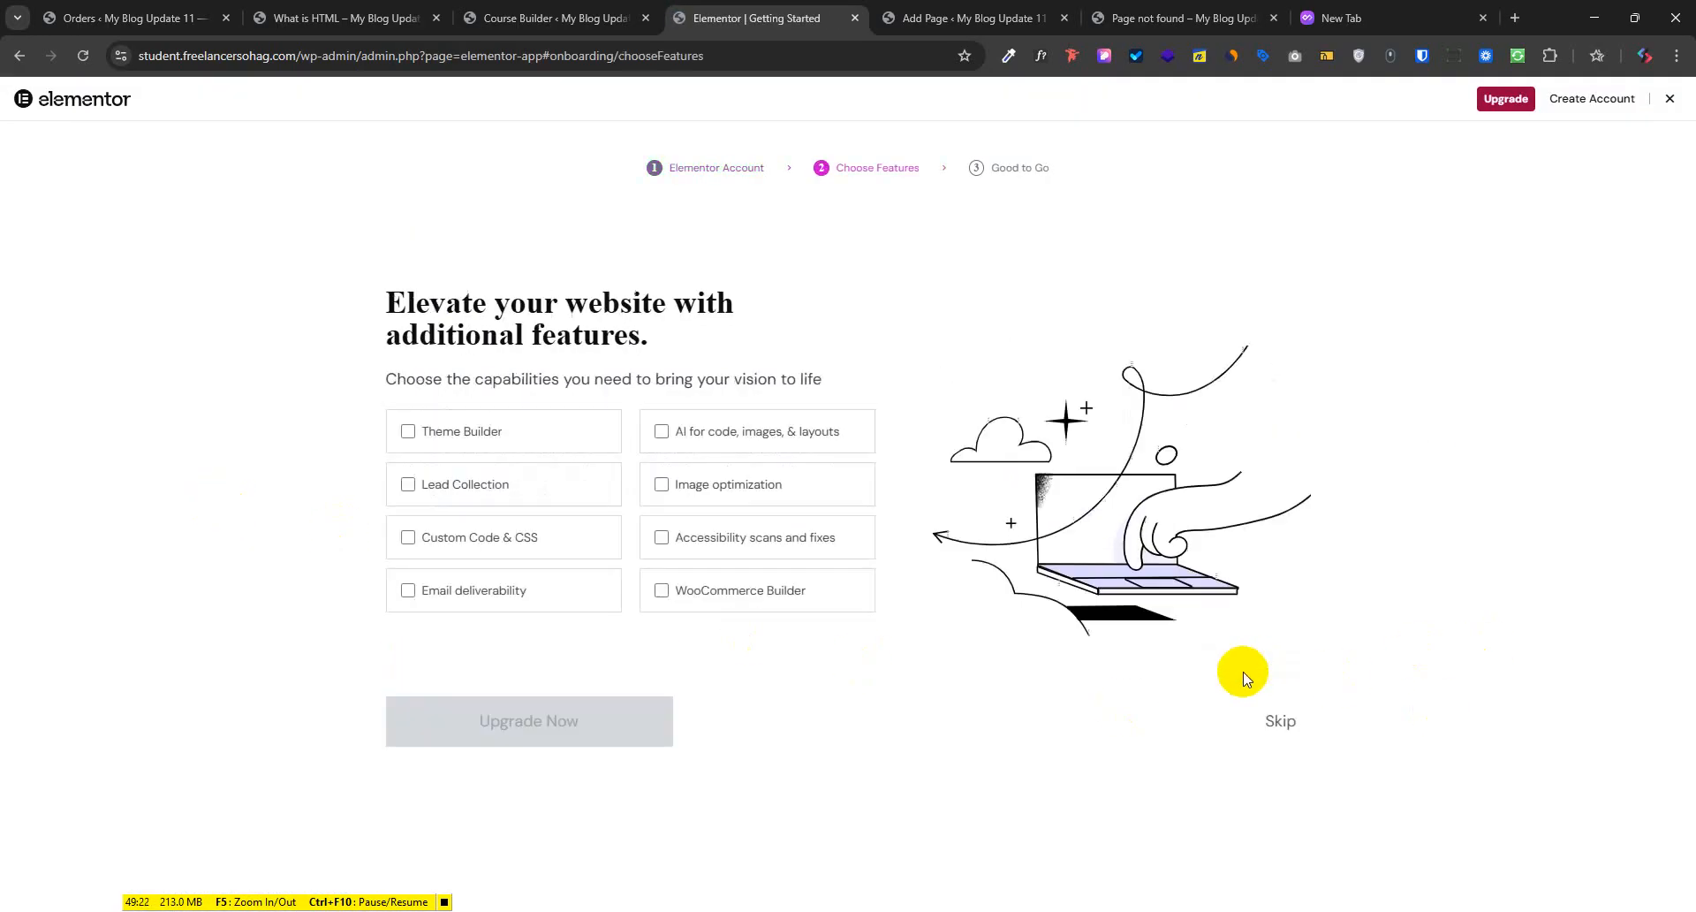
pyautogui.click(1281, 722)
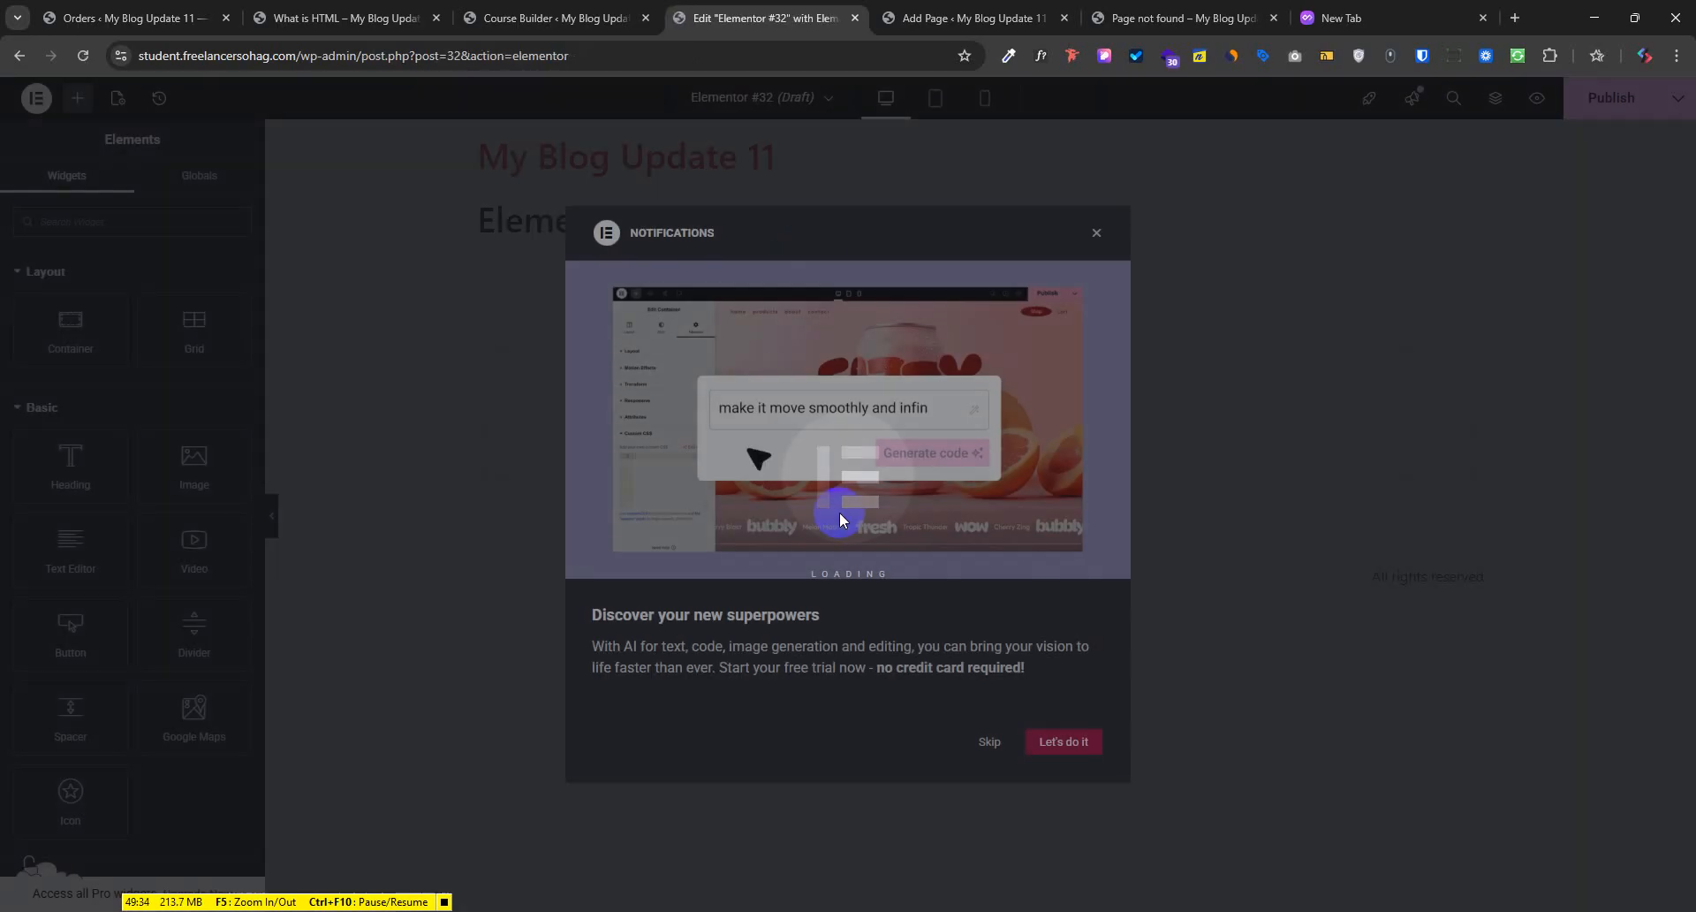
pyautogui.click(1097, 232)
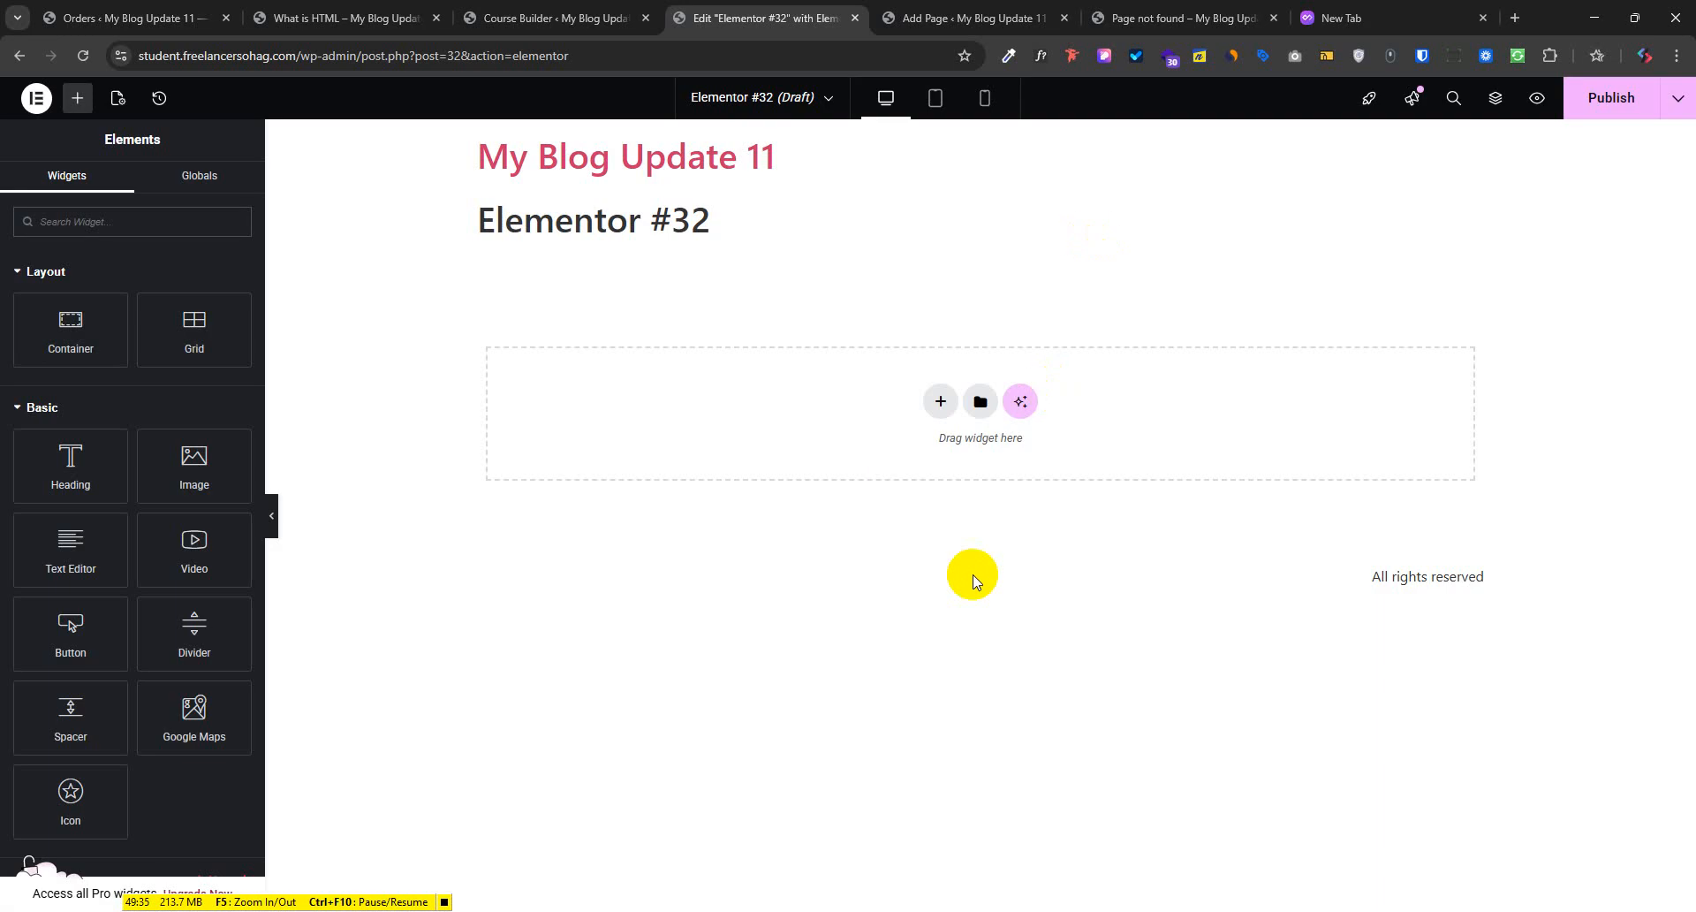
# Add a single-column flexbox container with downward direction to the new Elementor page
pyautogui.click(941, 405)
pyautogui.click(916, 446)
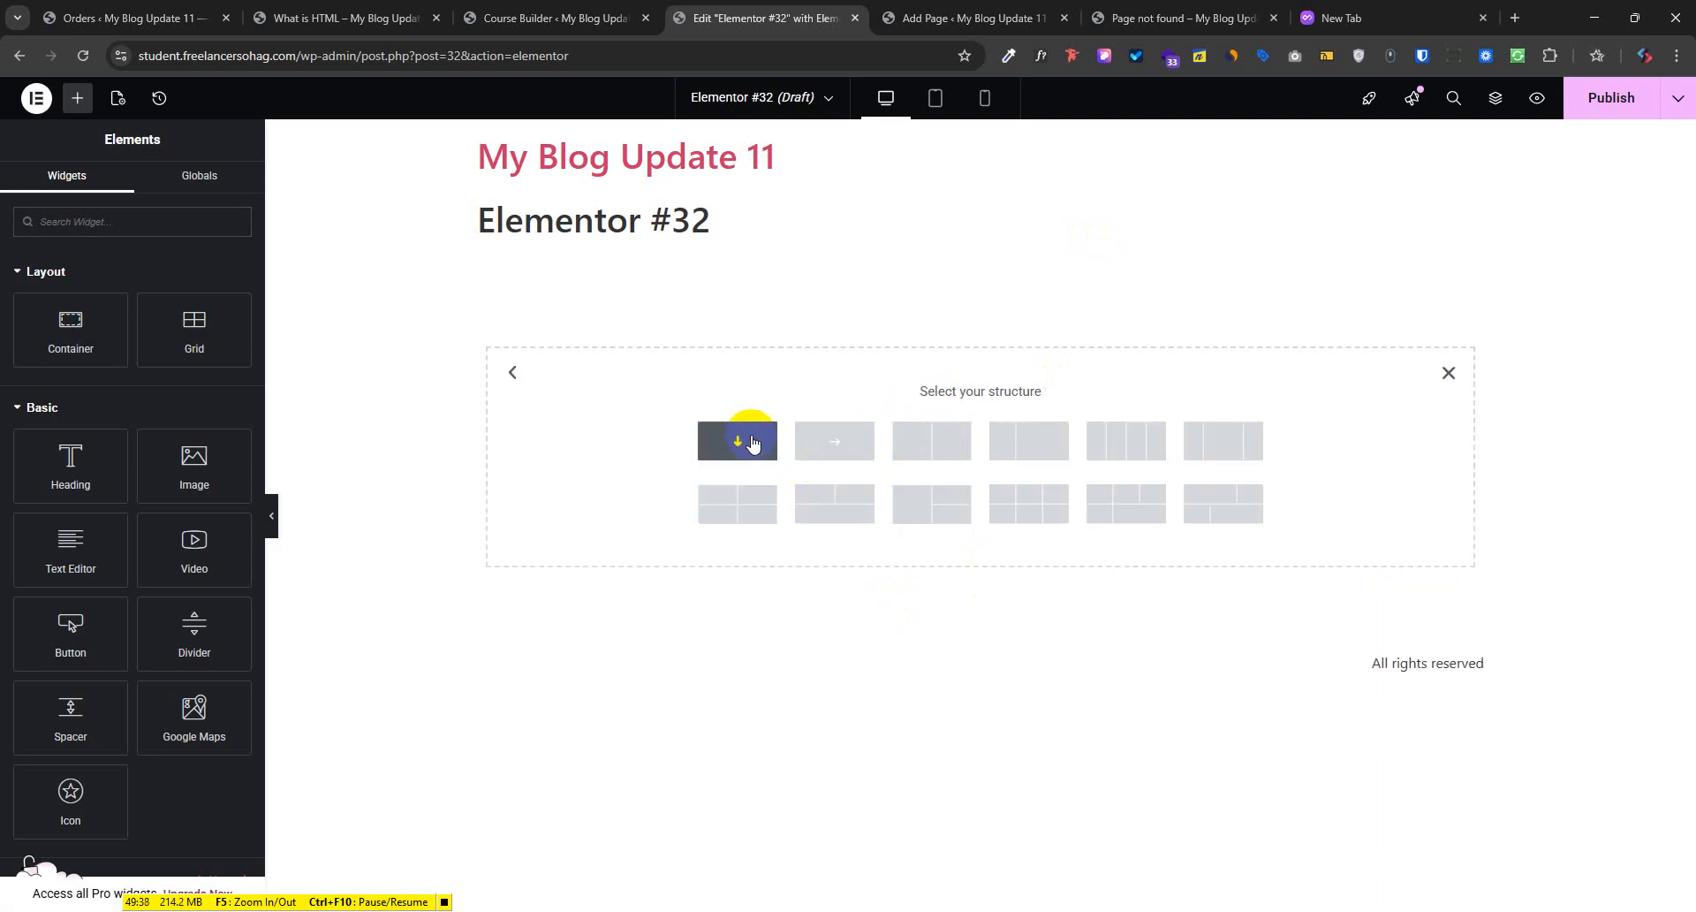
pyautogui.click(751, 441)
# Find the Tutor LMS widget group and place its Course List widget in the empty container
pyautogui.click(76, 97)
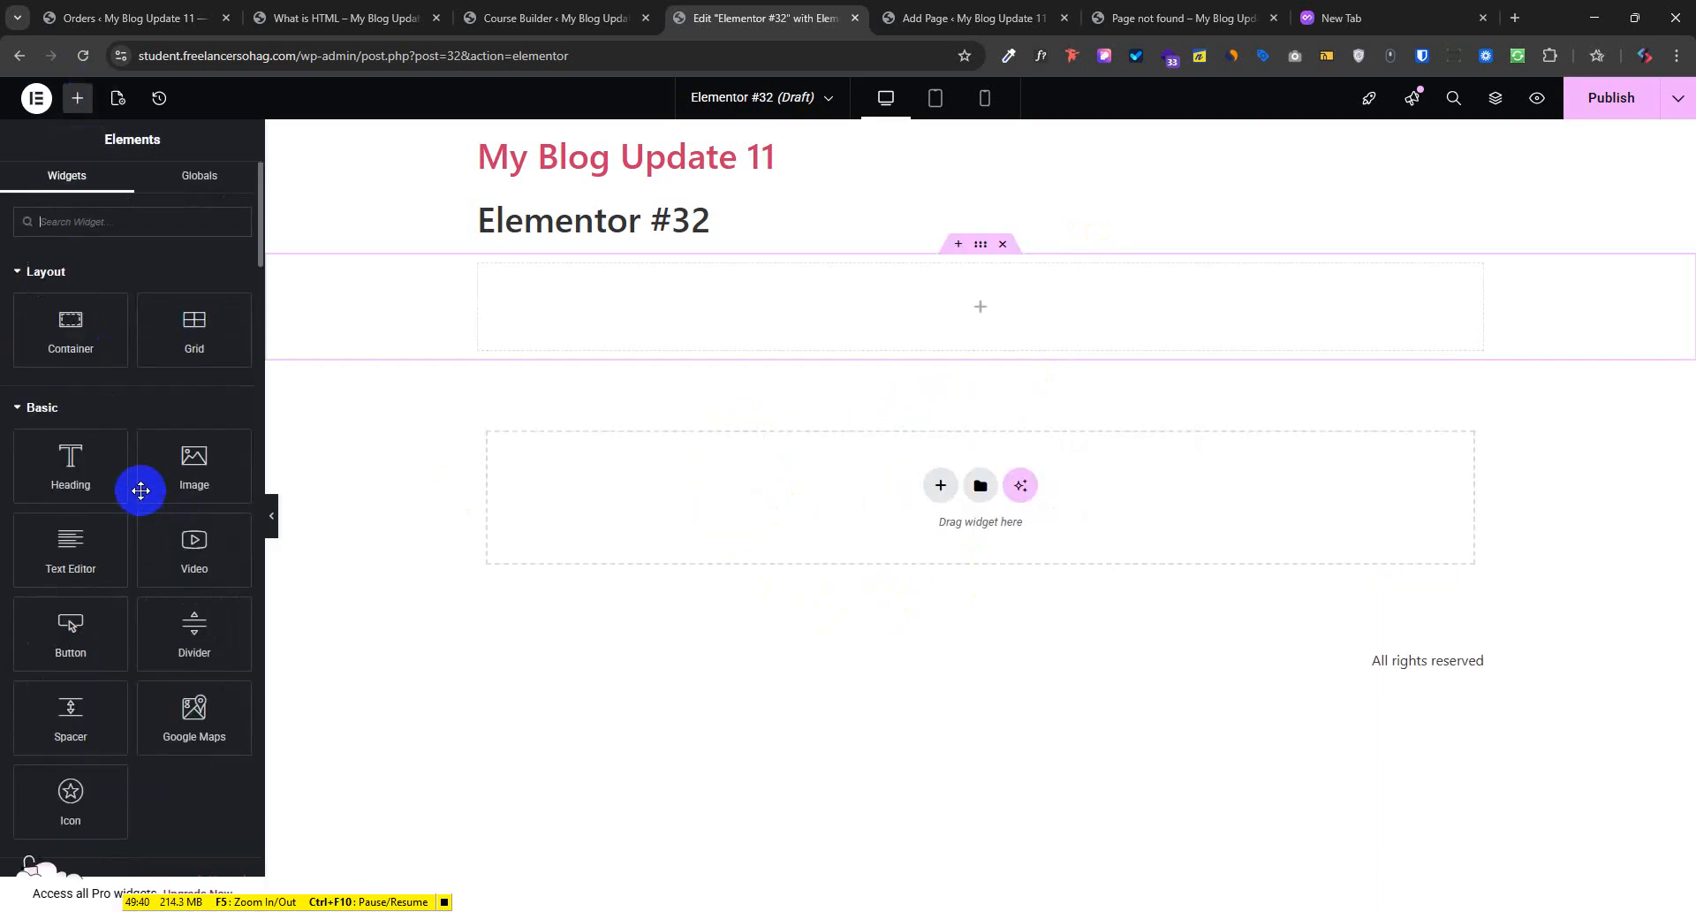
pyautogui.scroll(-5, 171, 629)
pyautogui.scroll(-15, 171, 630)
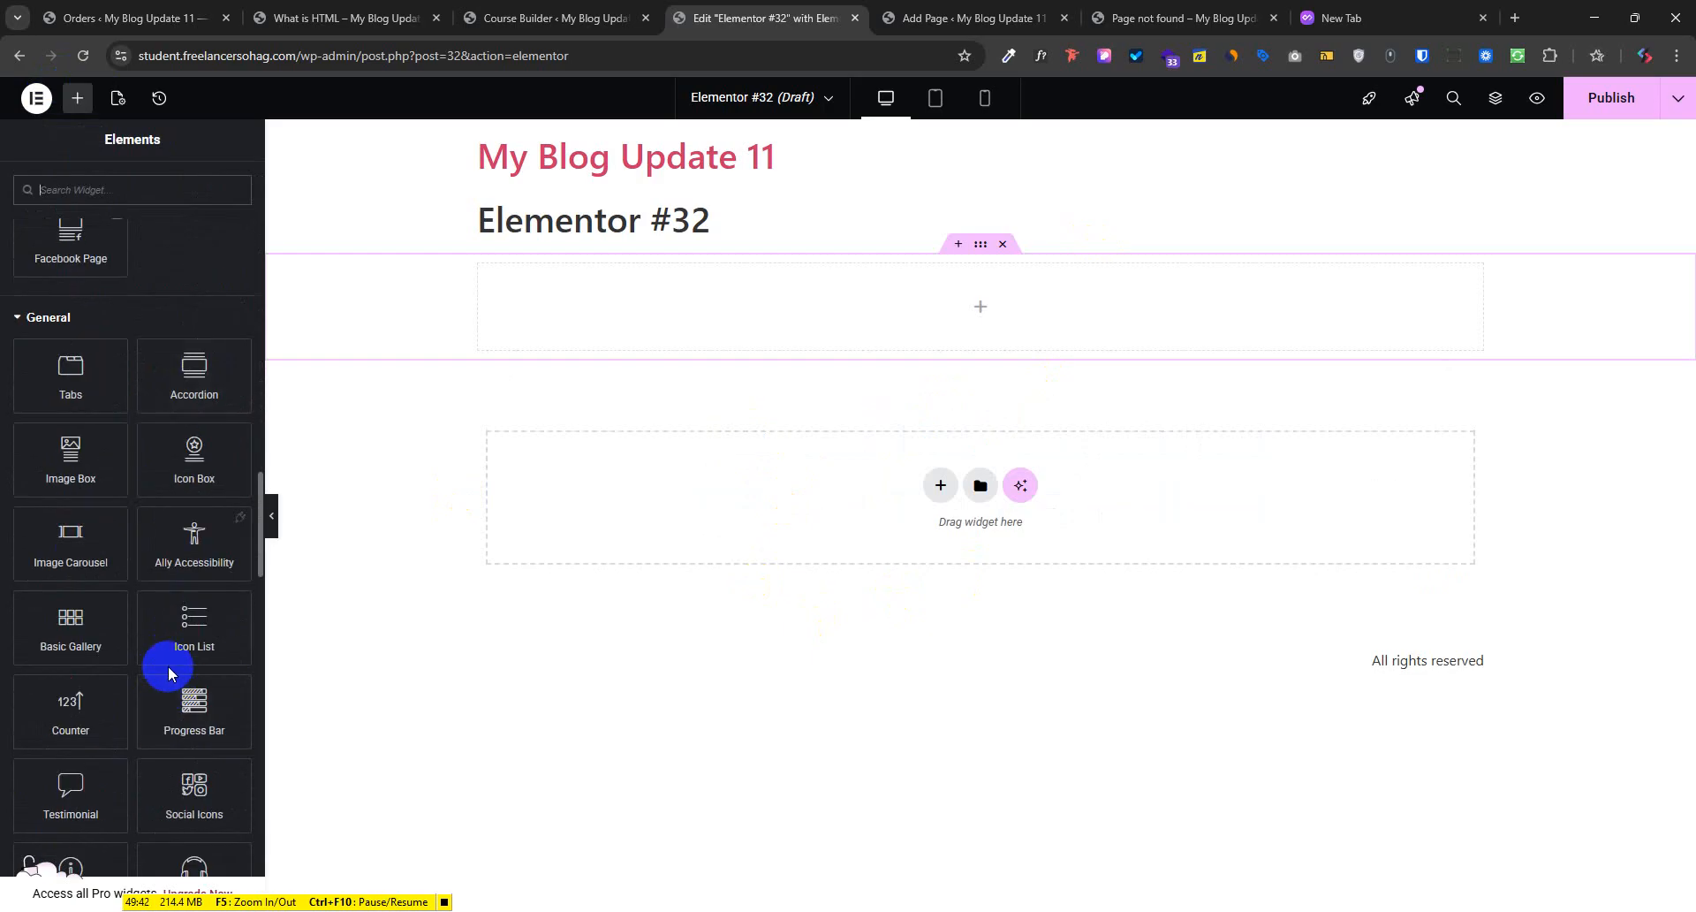
pyautogui.scroll(-15, 204, 628)
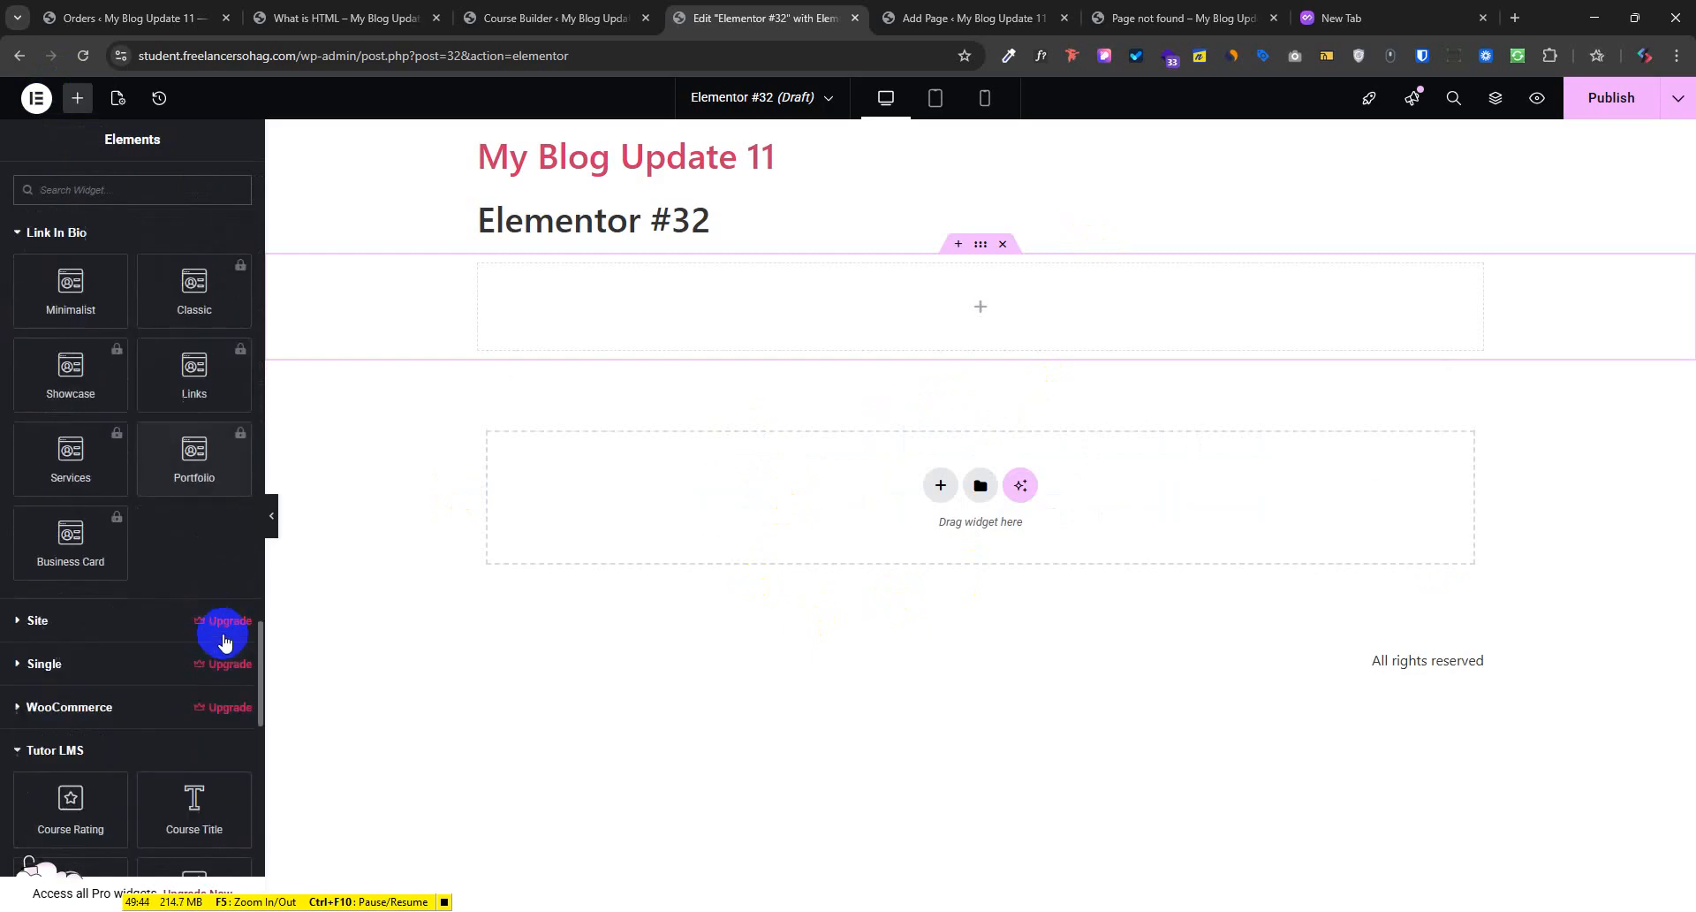
pyautogui.scroll(-4, 209, 625)
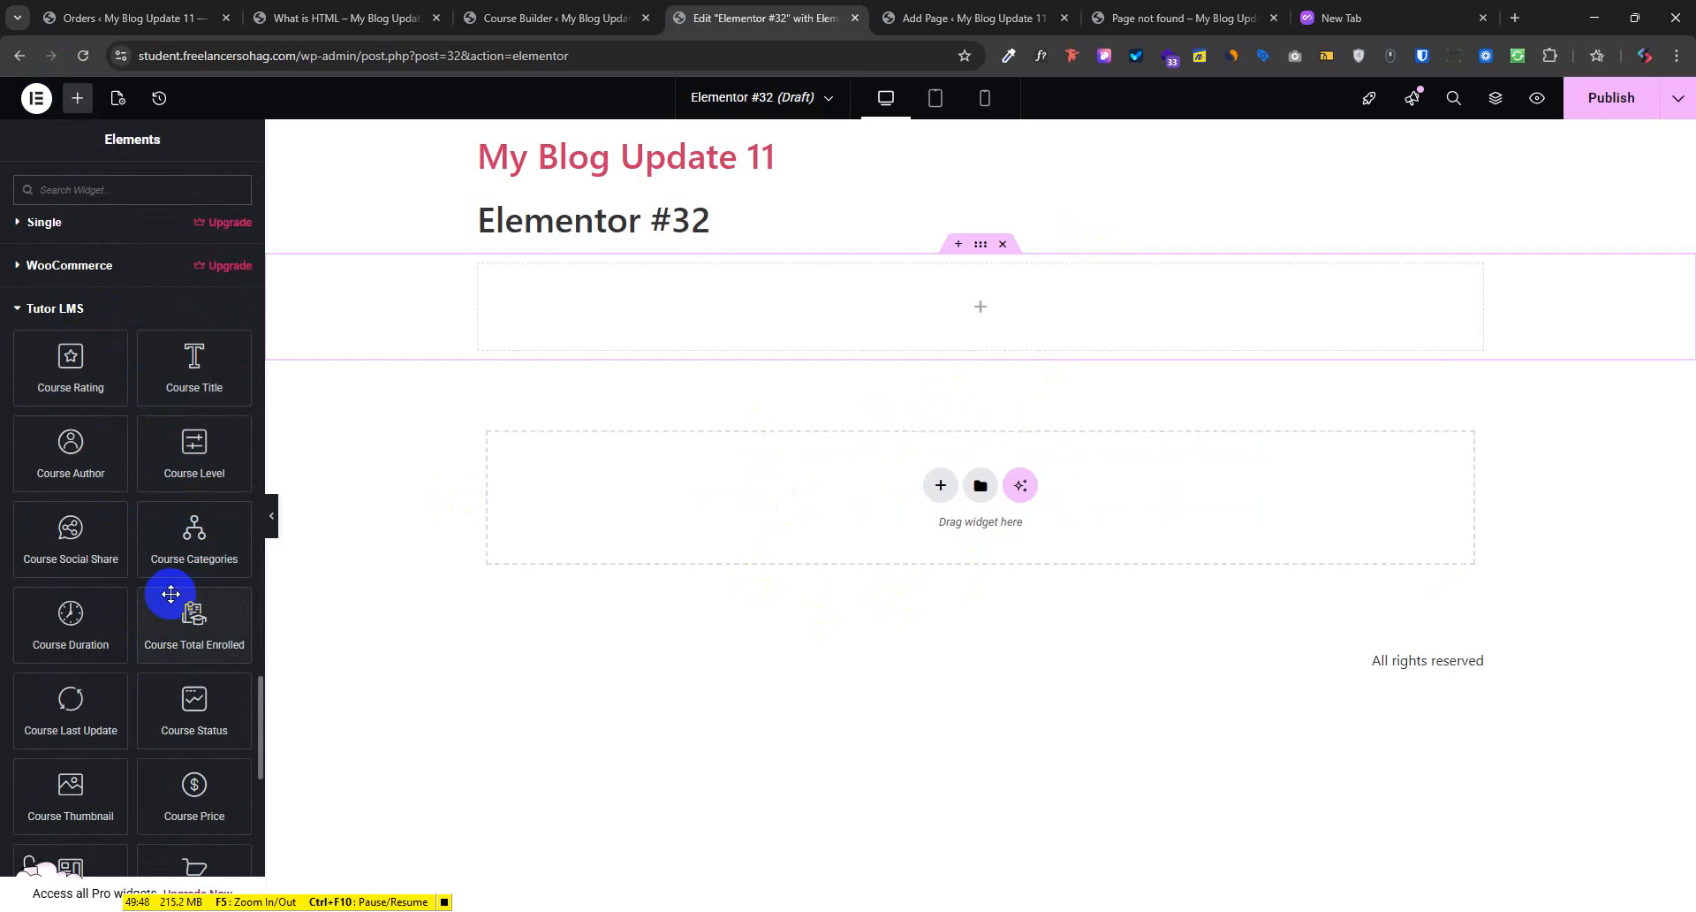
pyautogui.scroll(-1, 188, 618)
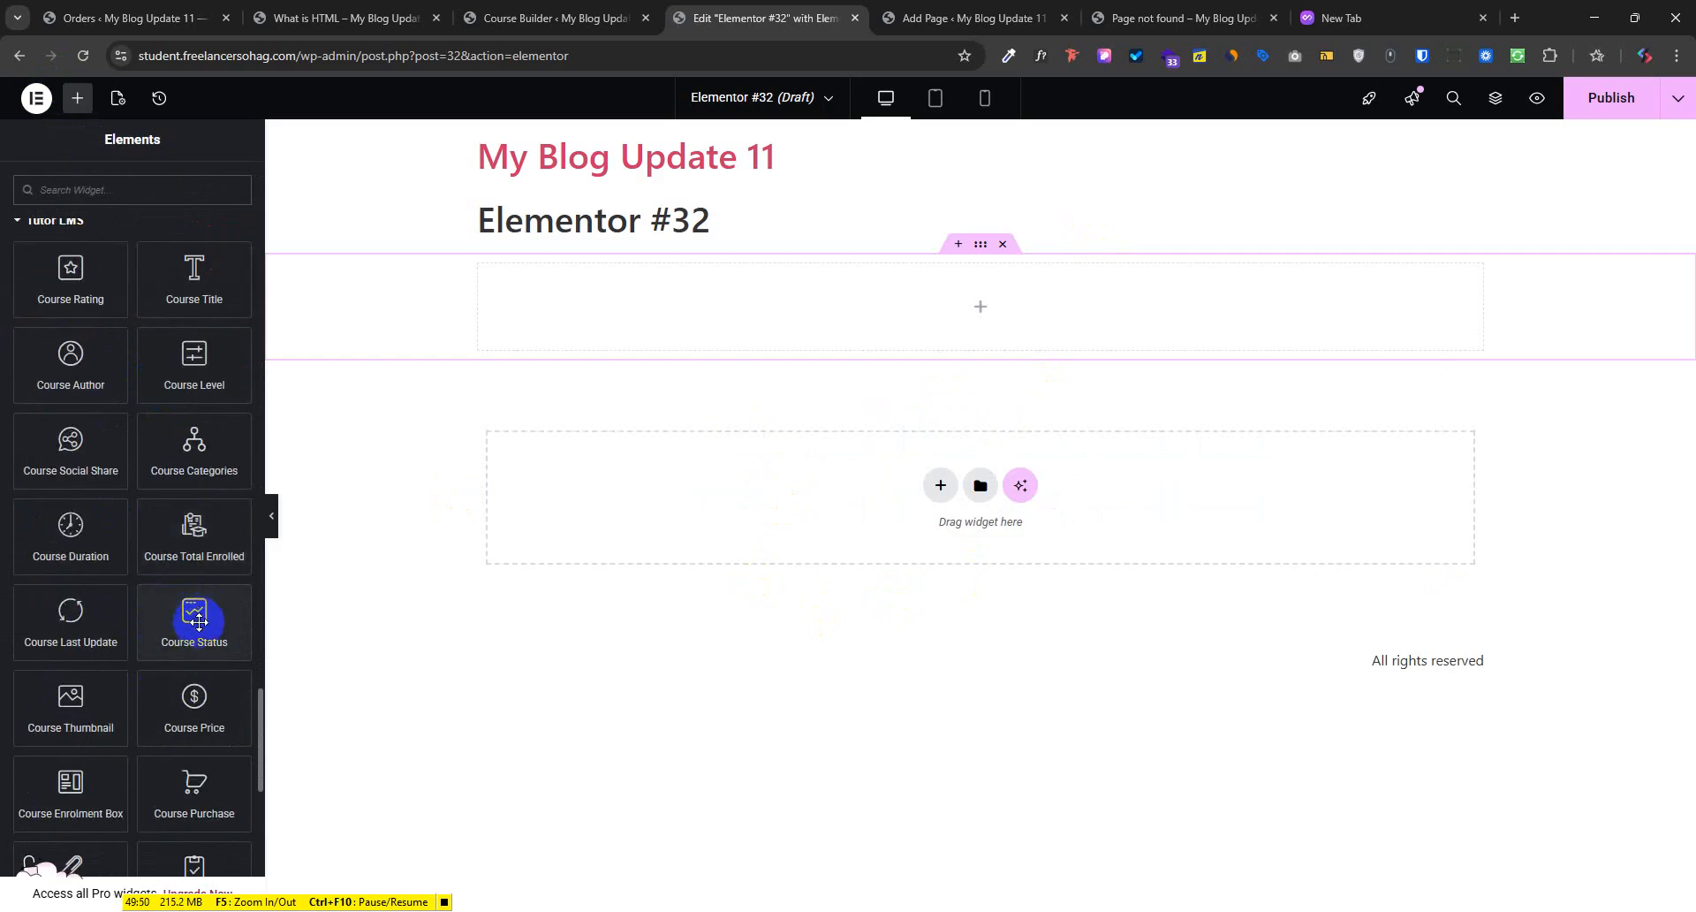
pyautogui.scroll(-6, 170, 530)
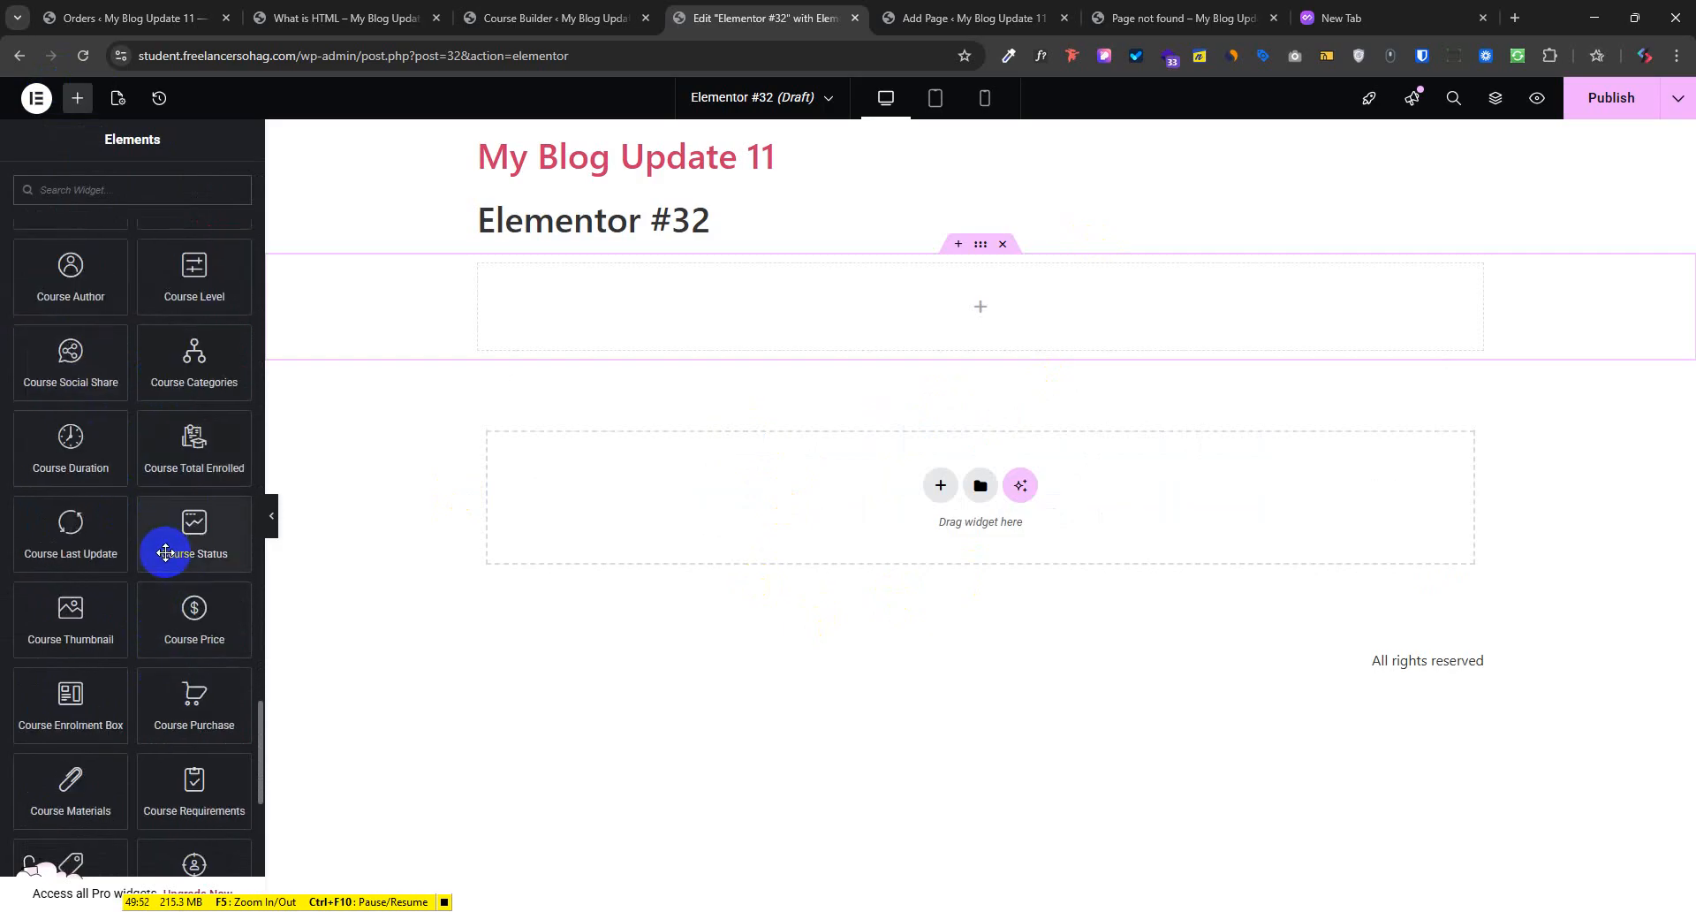
pyautogui.scroll(-3, 184, 604)
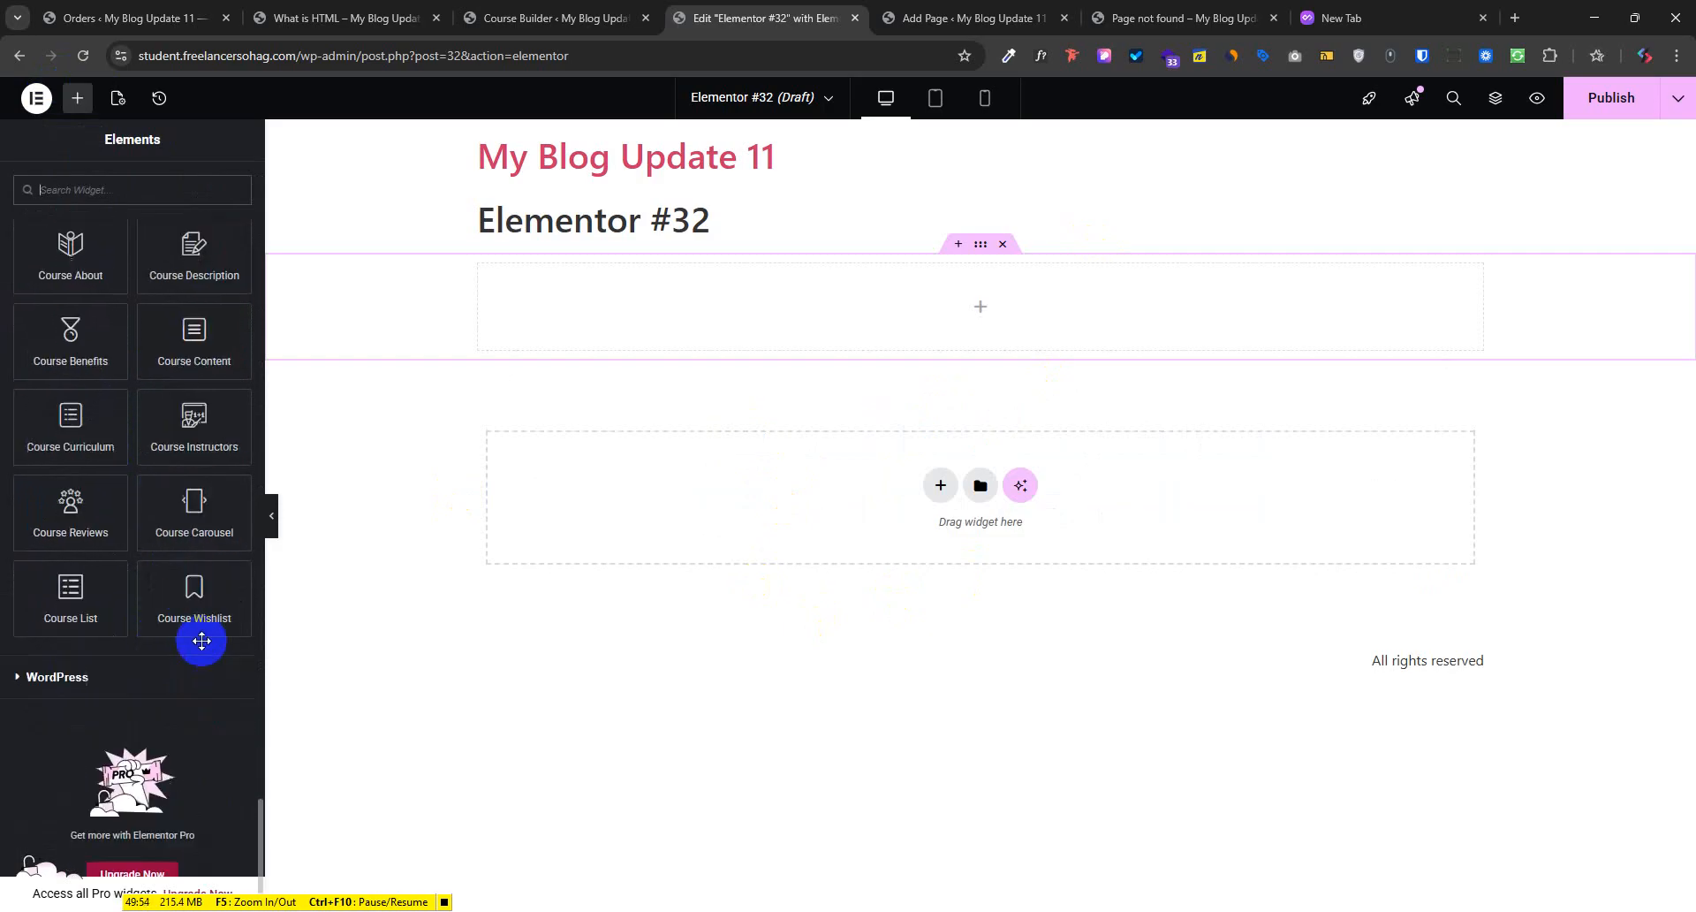
pyautogui.moveTo(86, 616); pyautogui.dragTo(1087, 301)
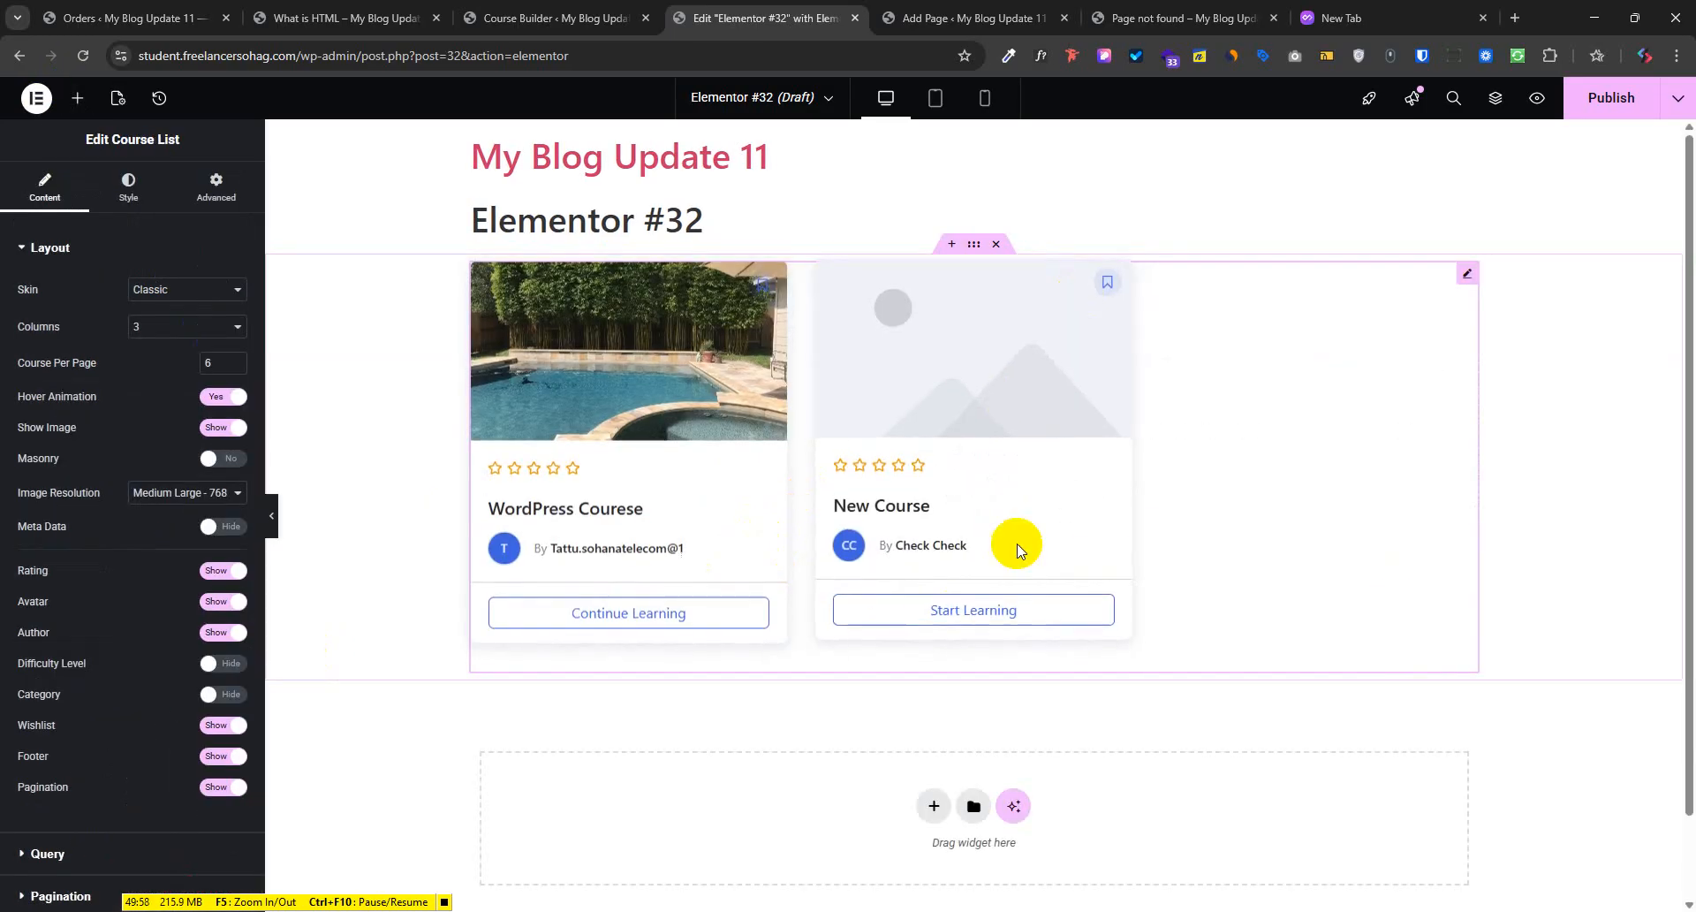
# Review the Course List widget's card and image style options and publish the page
pyautogui.click(128, 187)
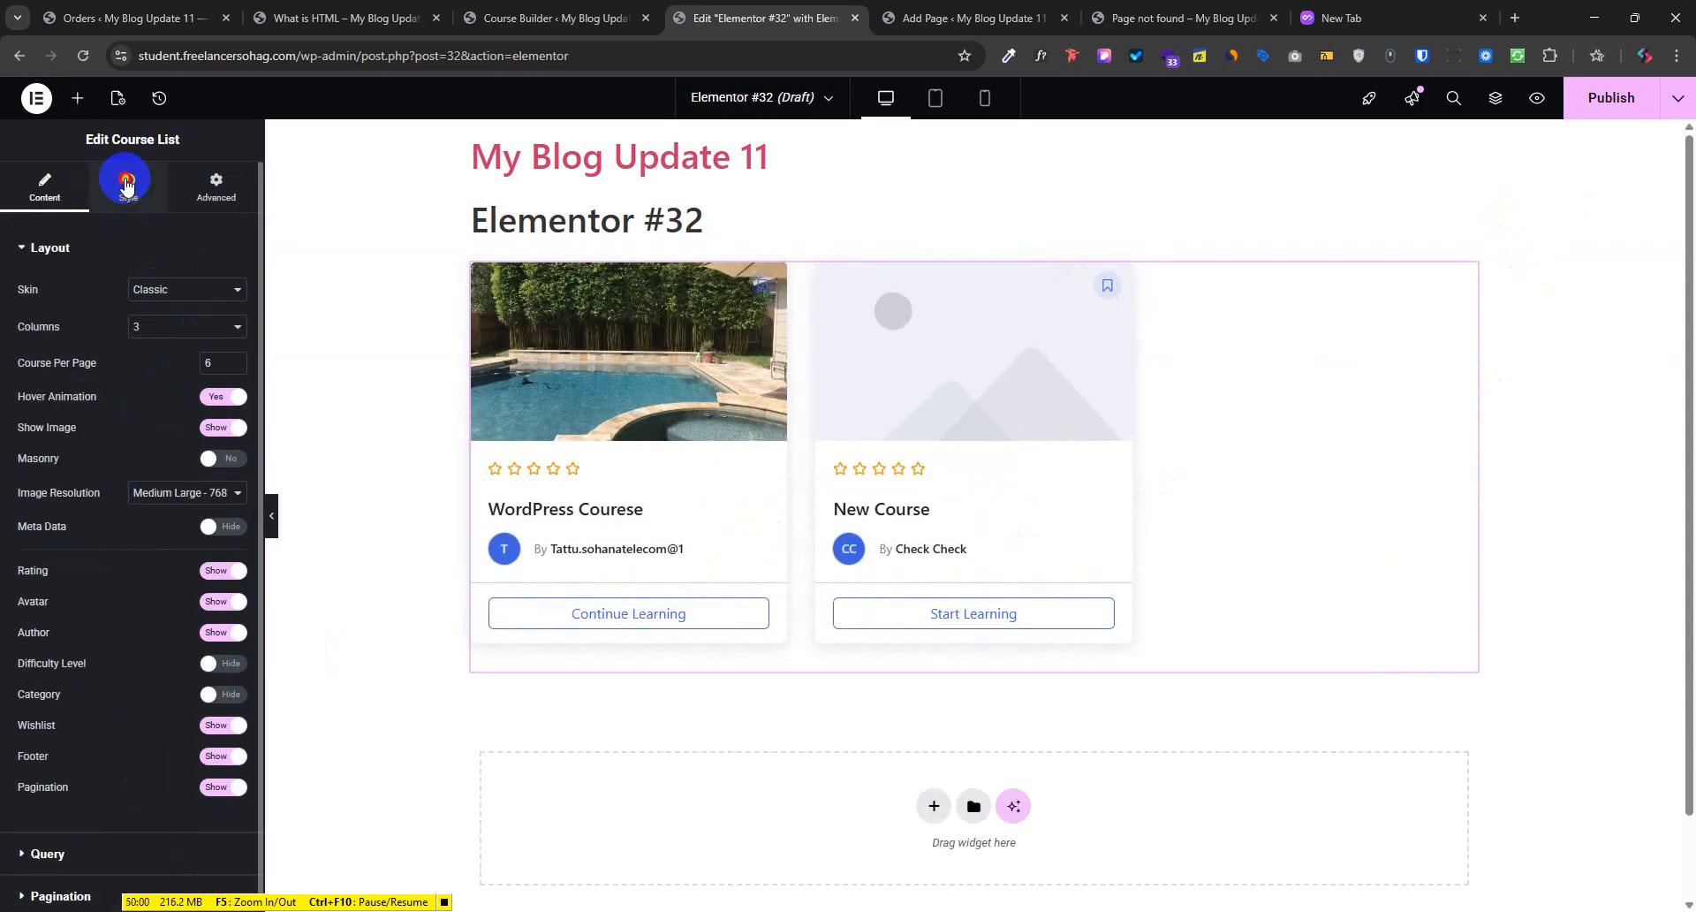
pyautogui.click(38, 472)
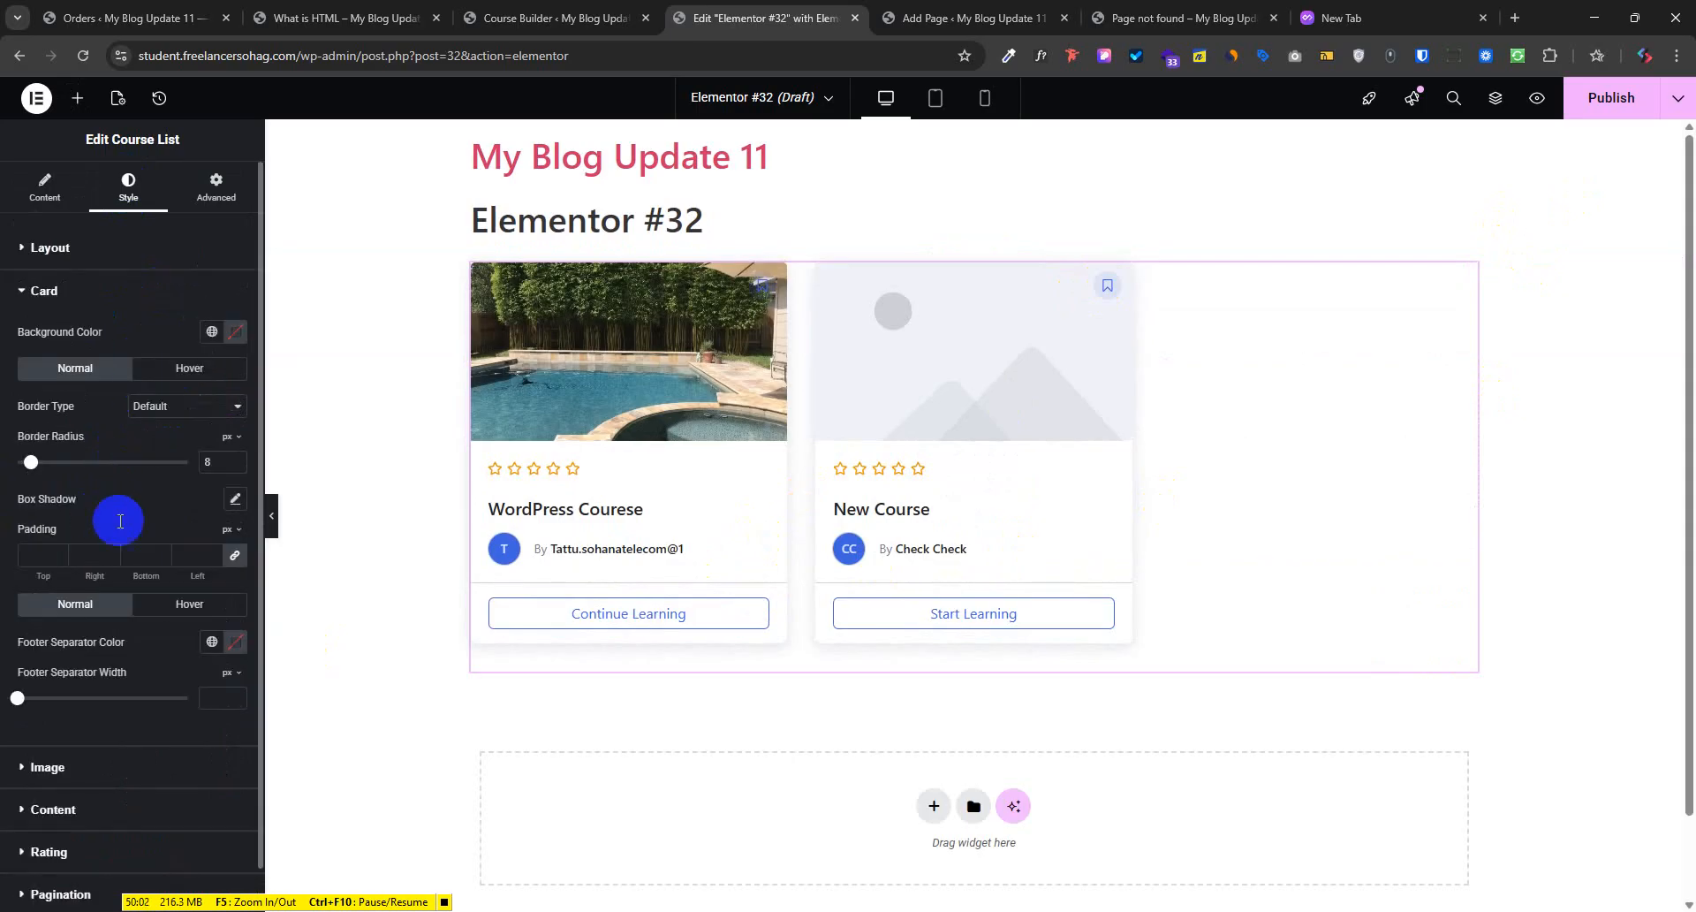
pyautogui.scroll(-1, 120, 520)
pyautogui.click(79, 773)
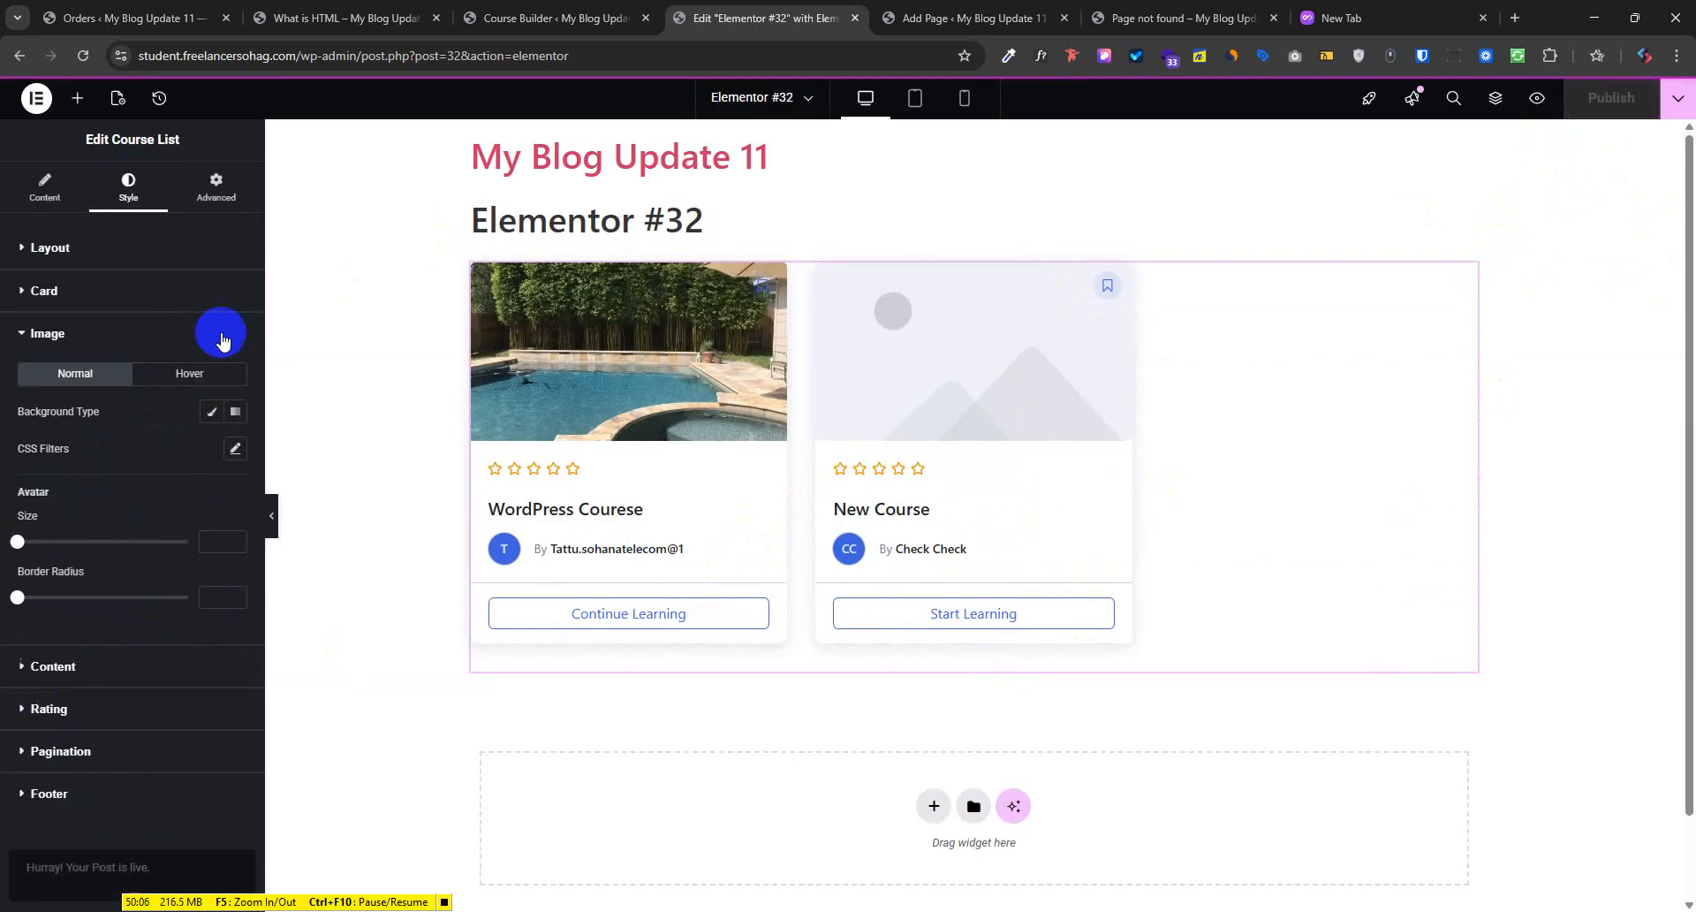
# Try including only the Web Development category in the Course List query, and remove that filter again
pyautogui.click(45, 193)
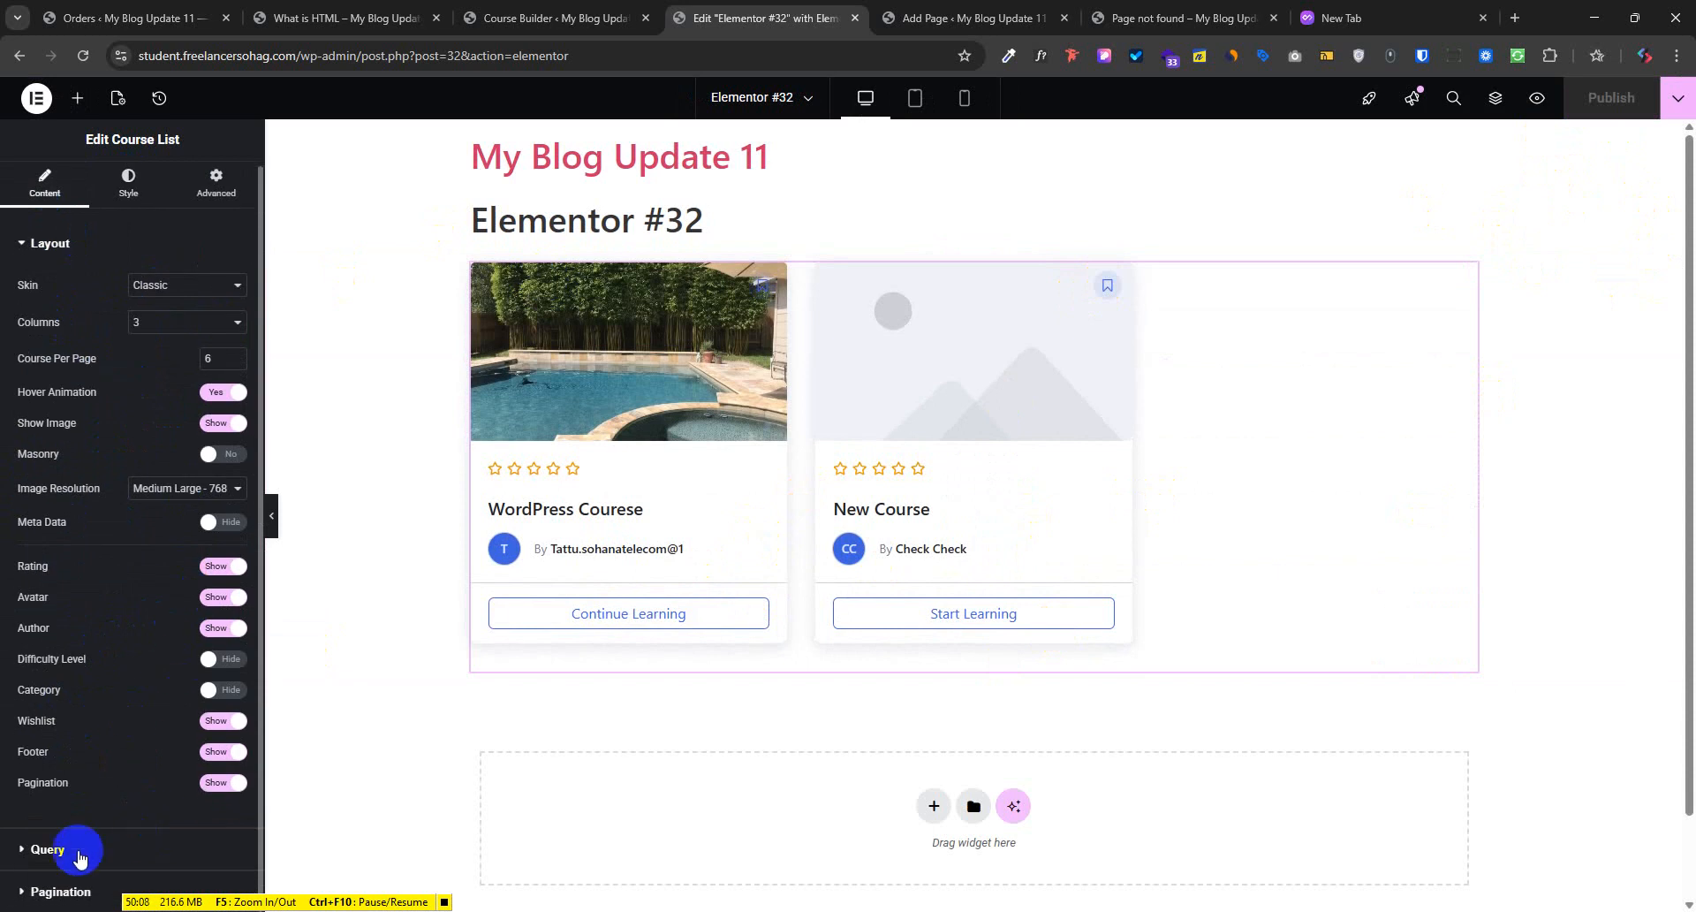
pyautogui.click(69, 851)
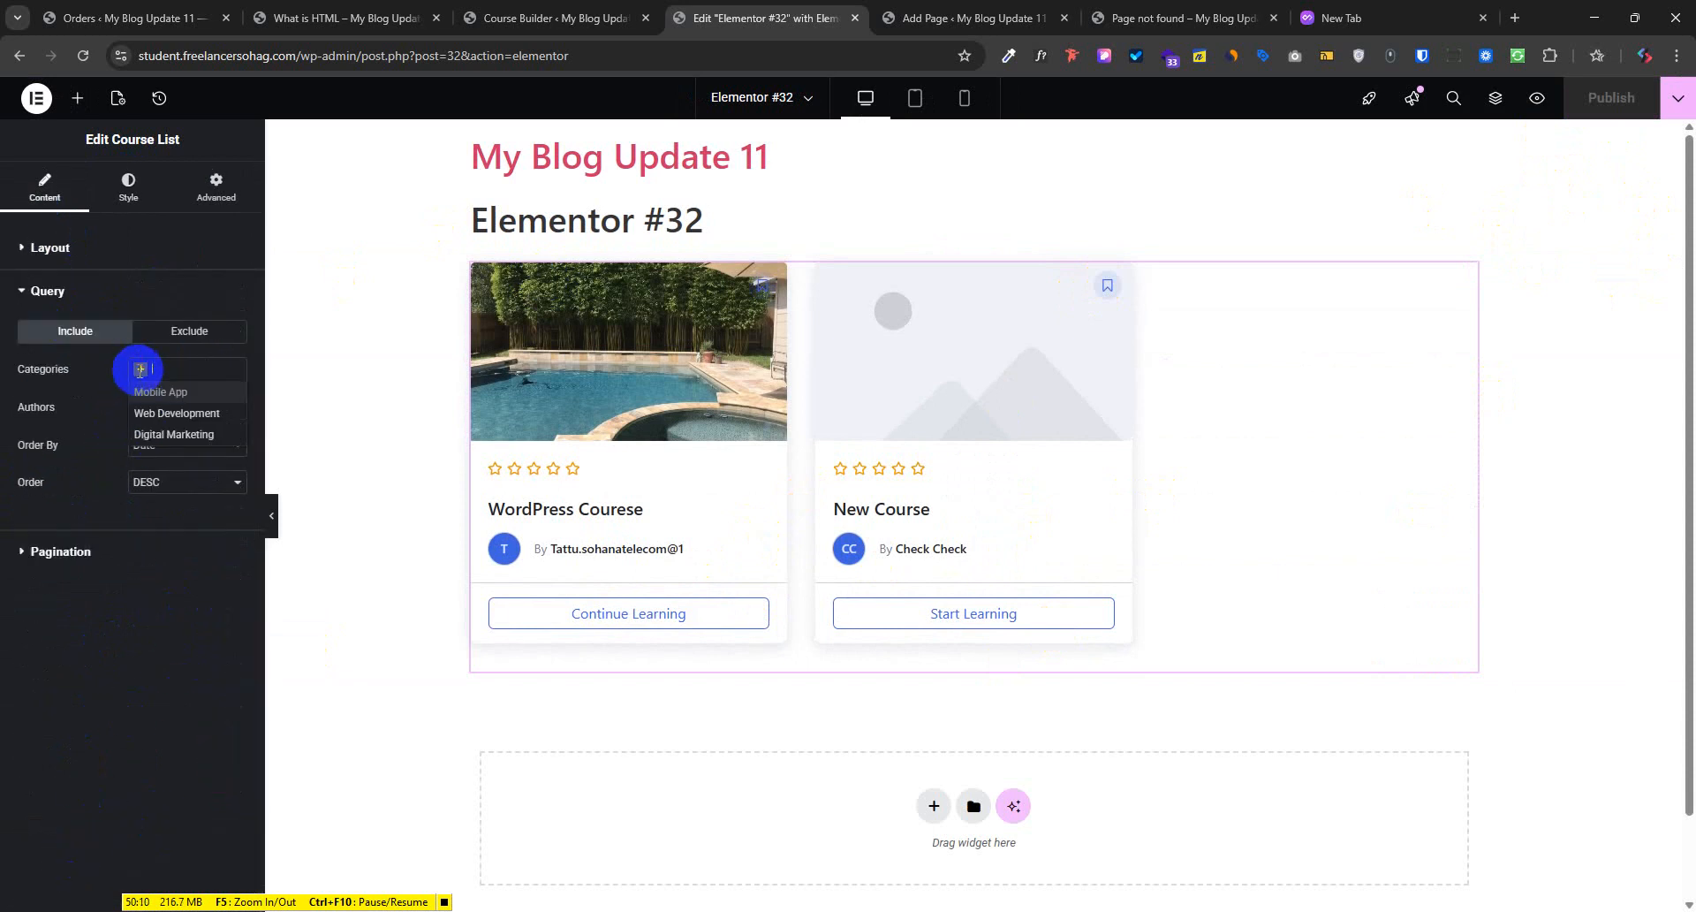
pyautogui.click(177, 413)
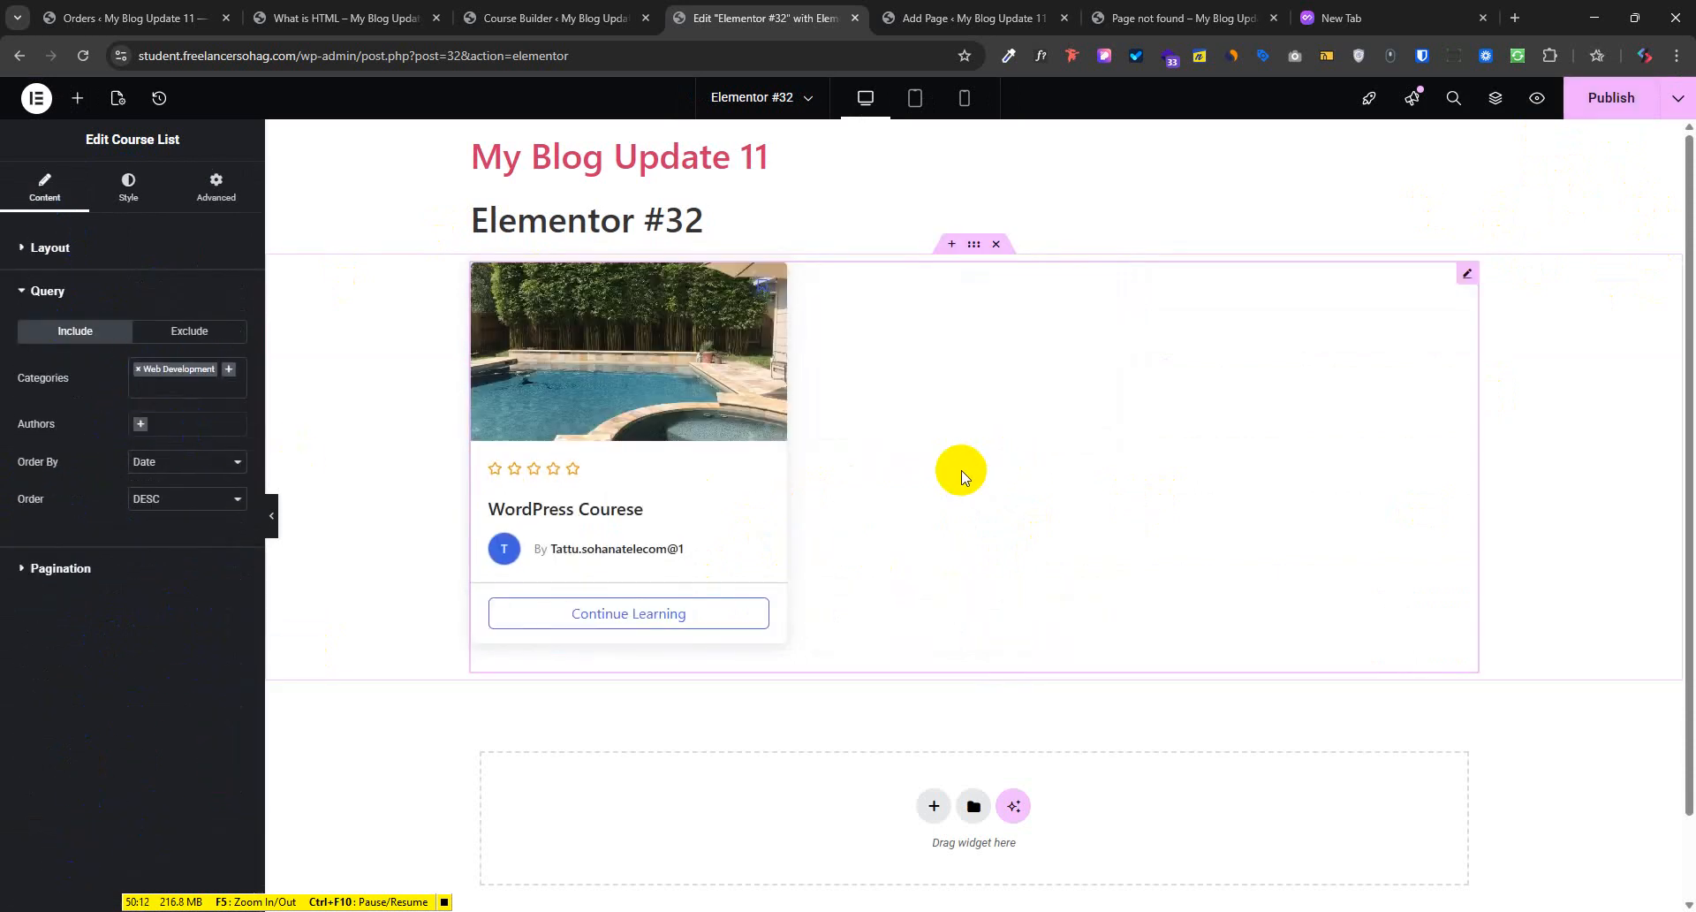
pyautogui.click(138, 370)
pyautogui.click(154, 639)
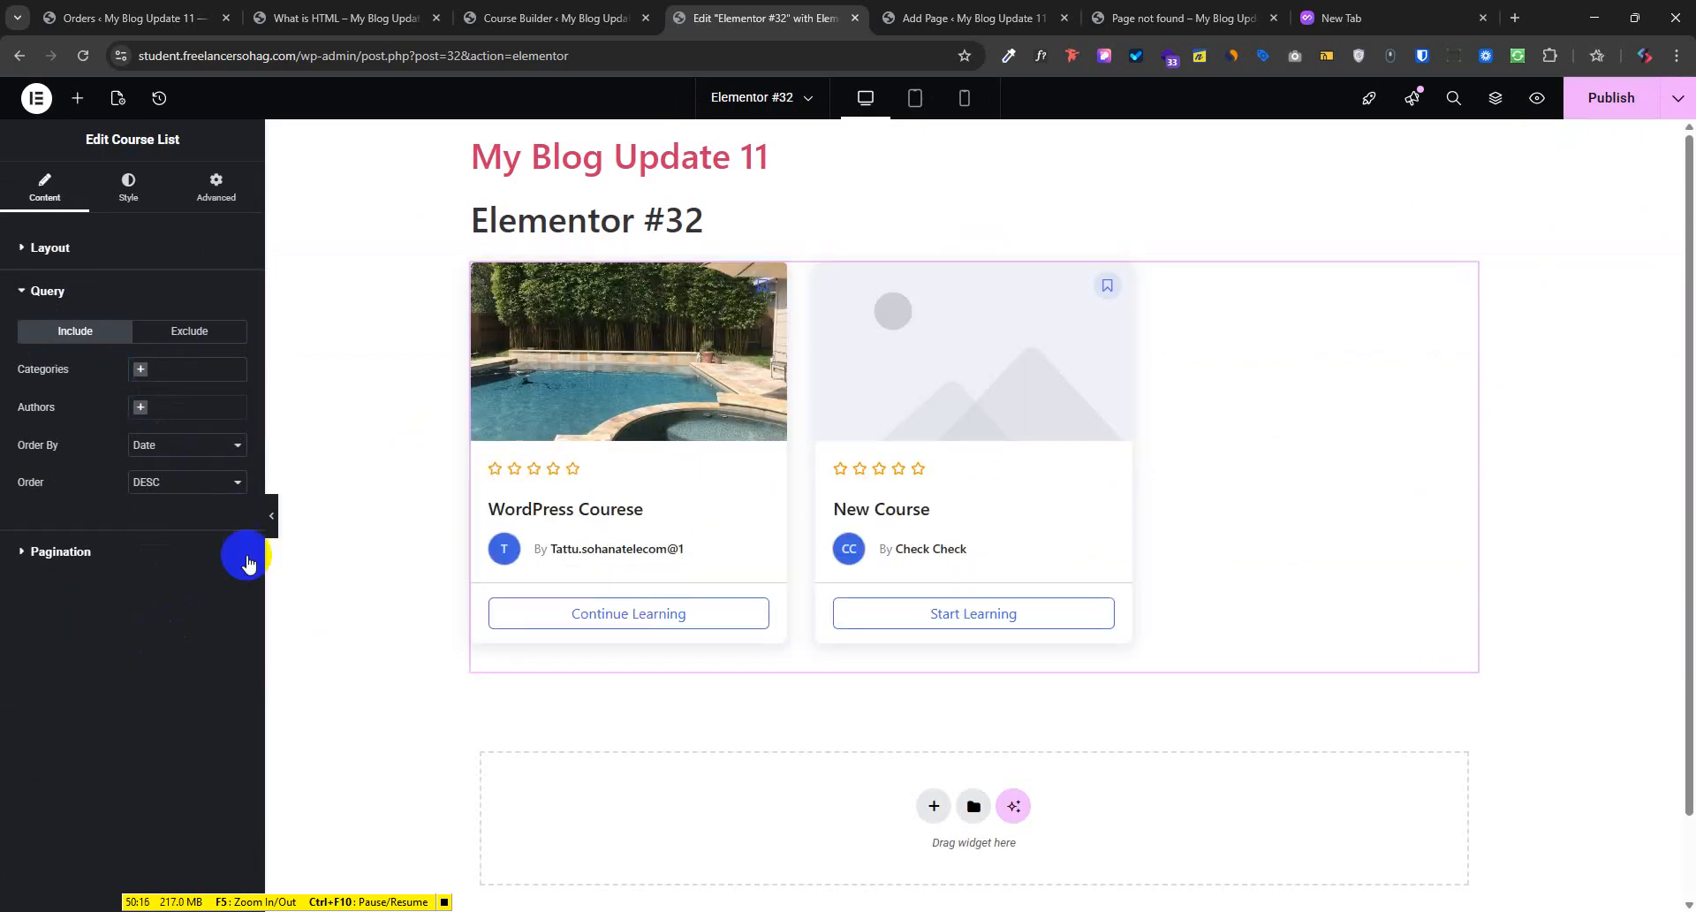
# Publish the Elementor page again with the unfiltered course list
pyautogui.click(1620, 101)
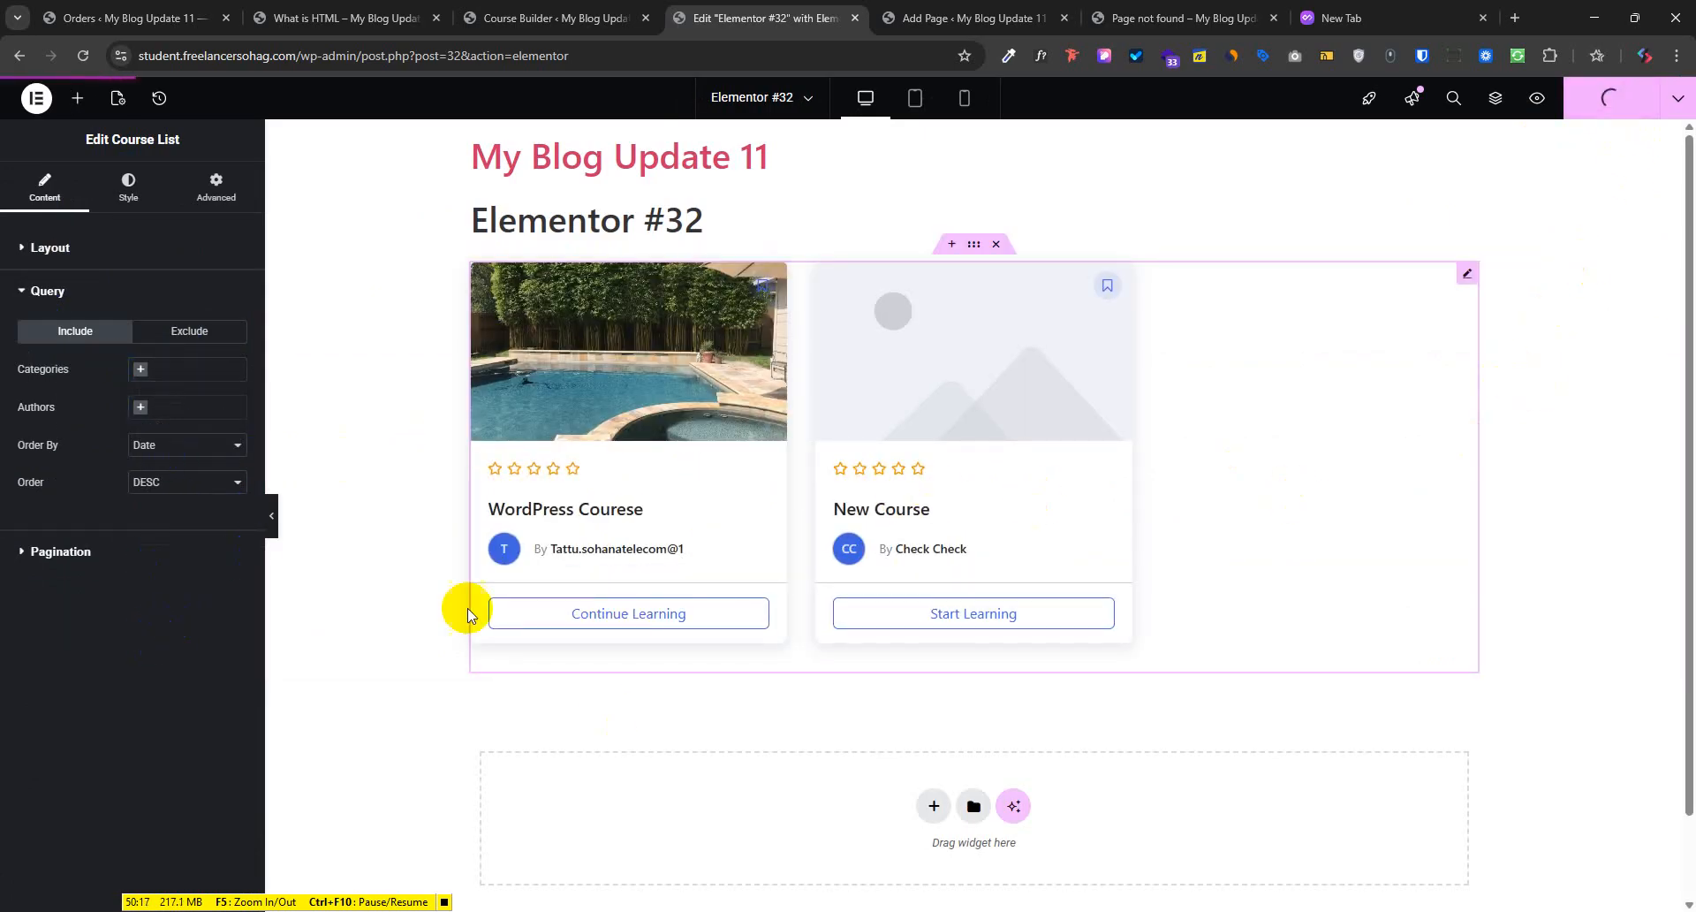
# Preview the published course list page and return to the Elementor editor
pyautogui.click(77, 97)
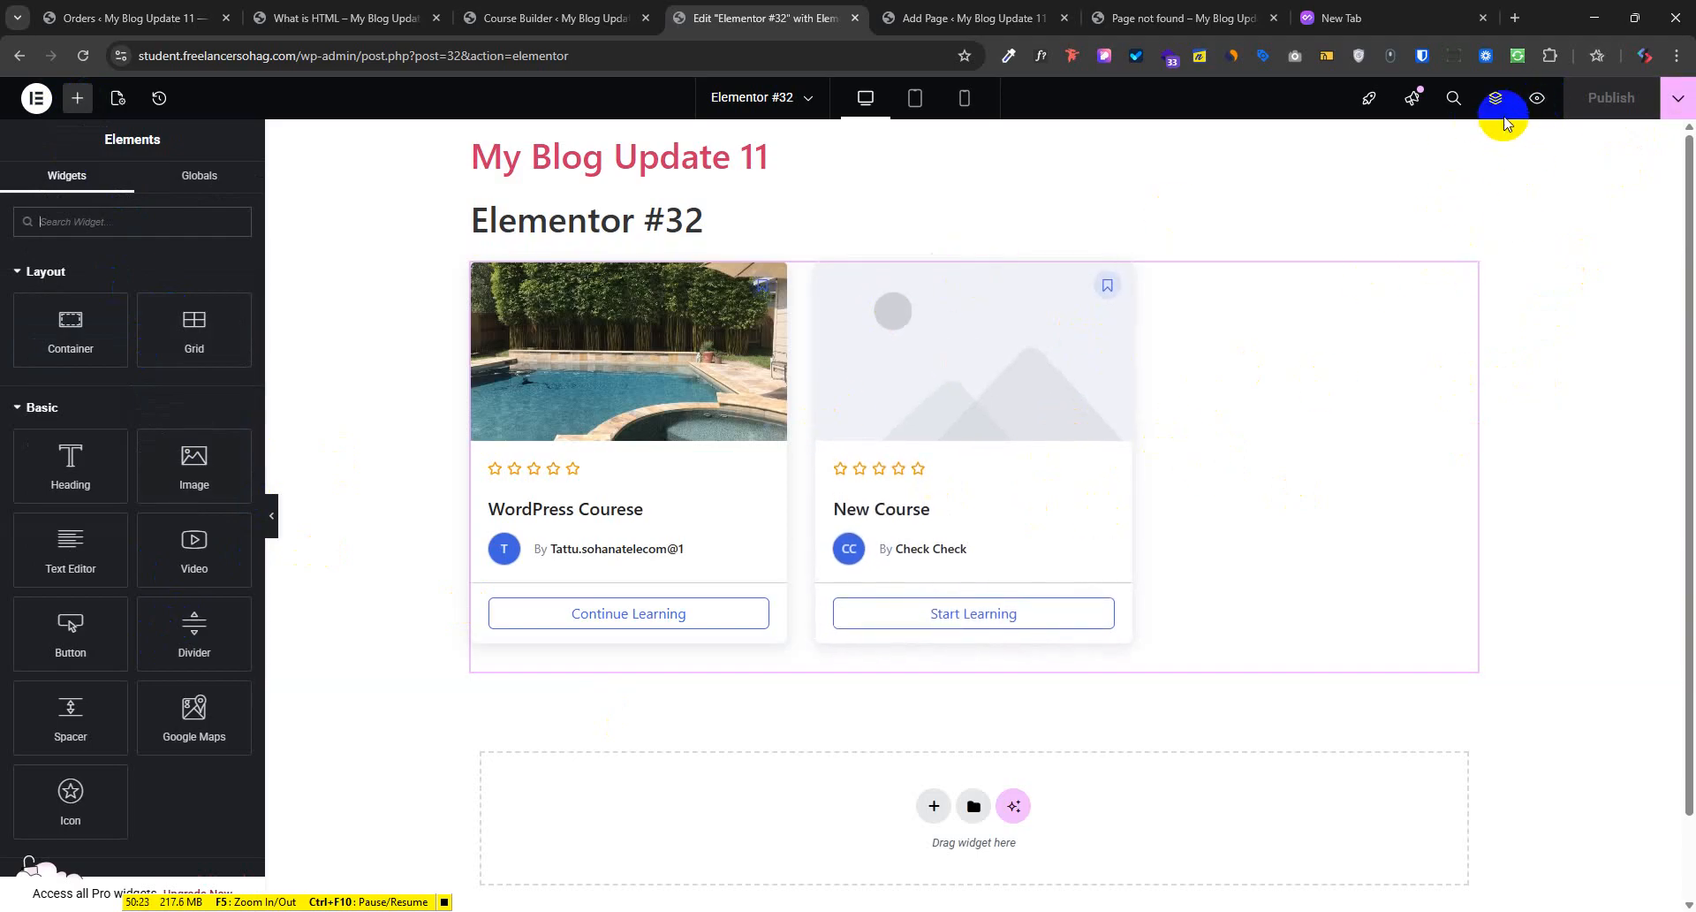
pyautogui.click(1536, 99)
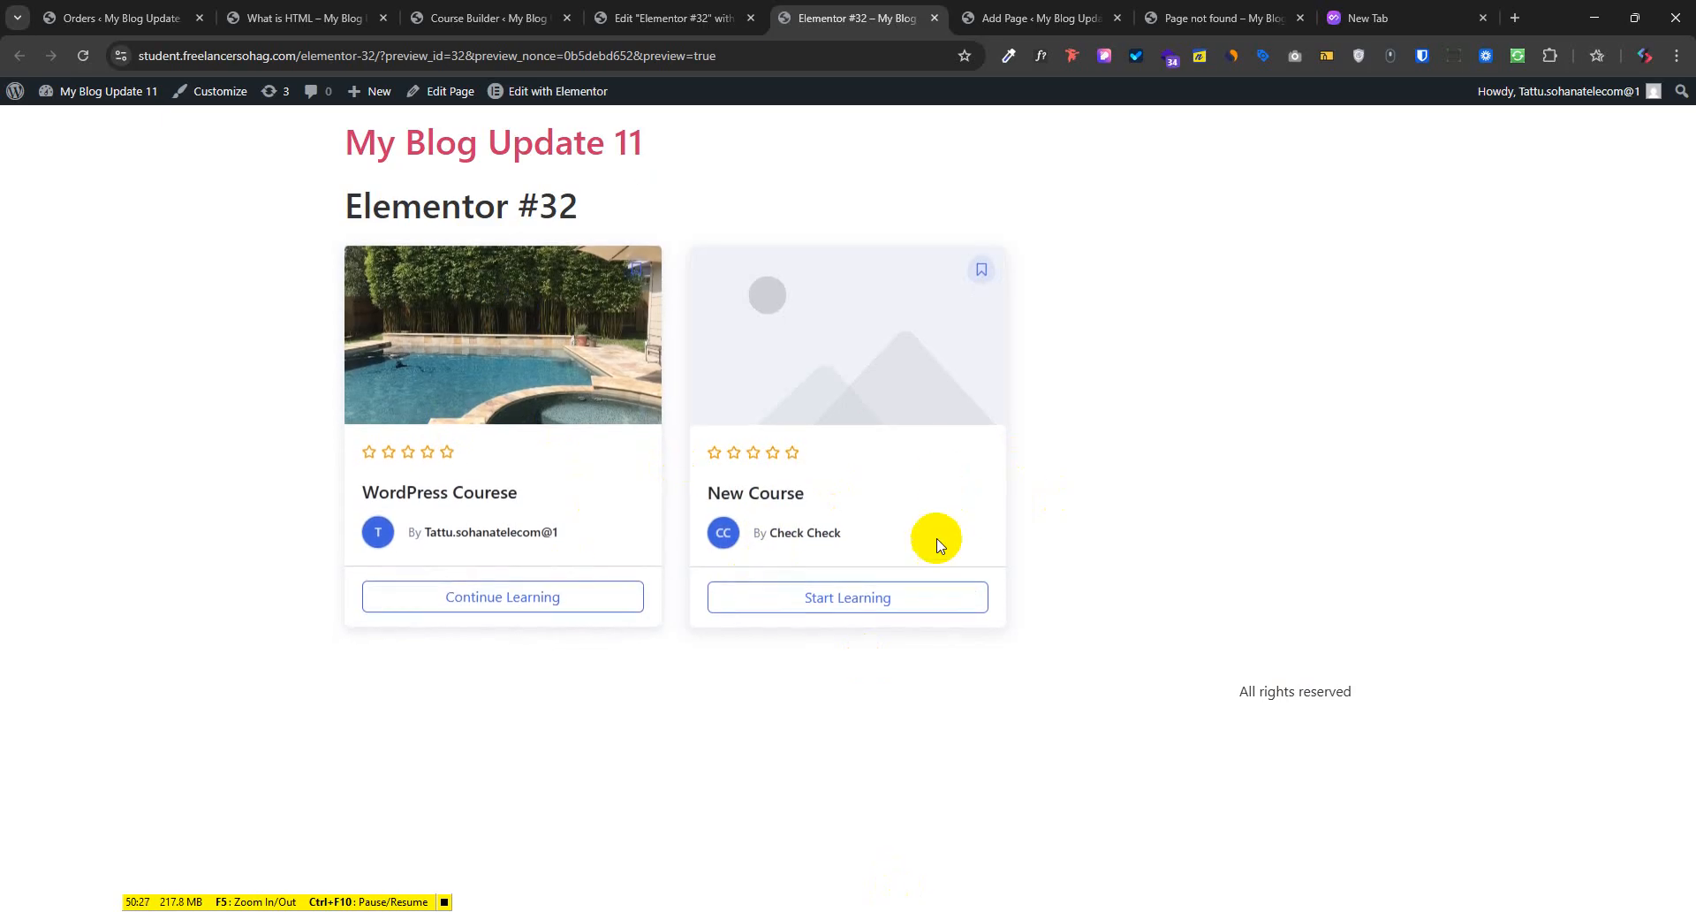
pyautogui.moveTo(683, 7)
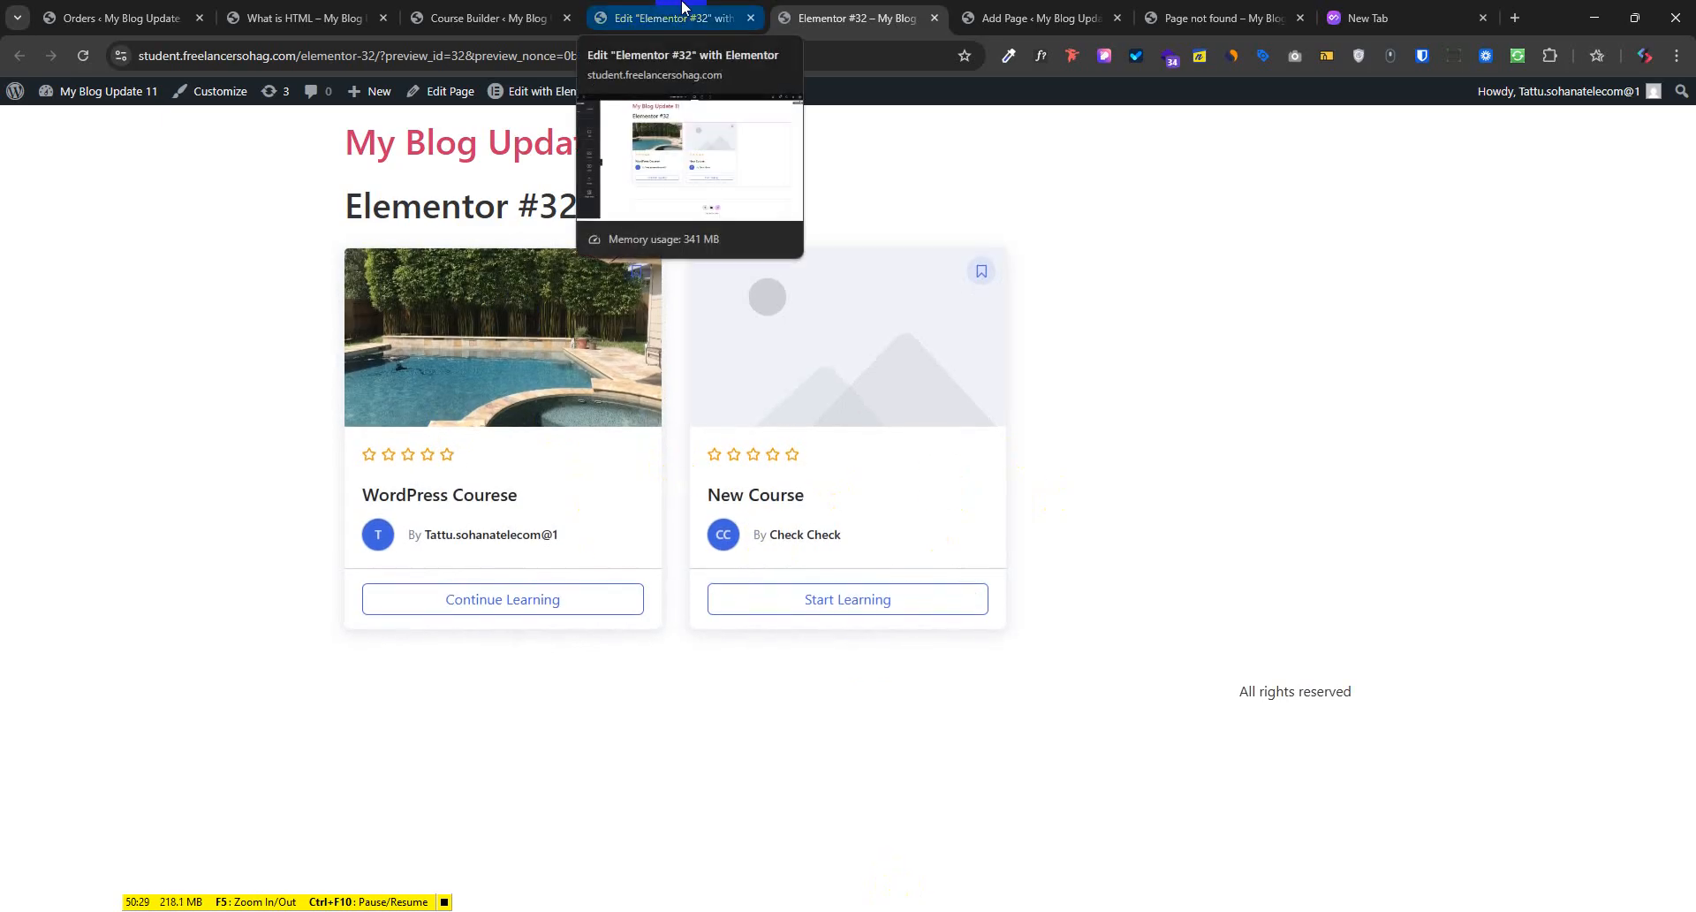
pyautogui.click(683, 7)
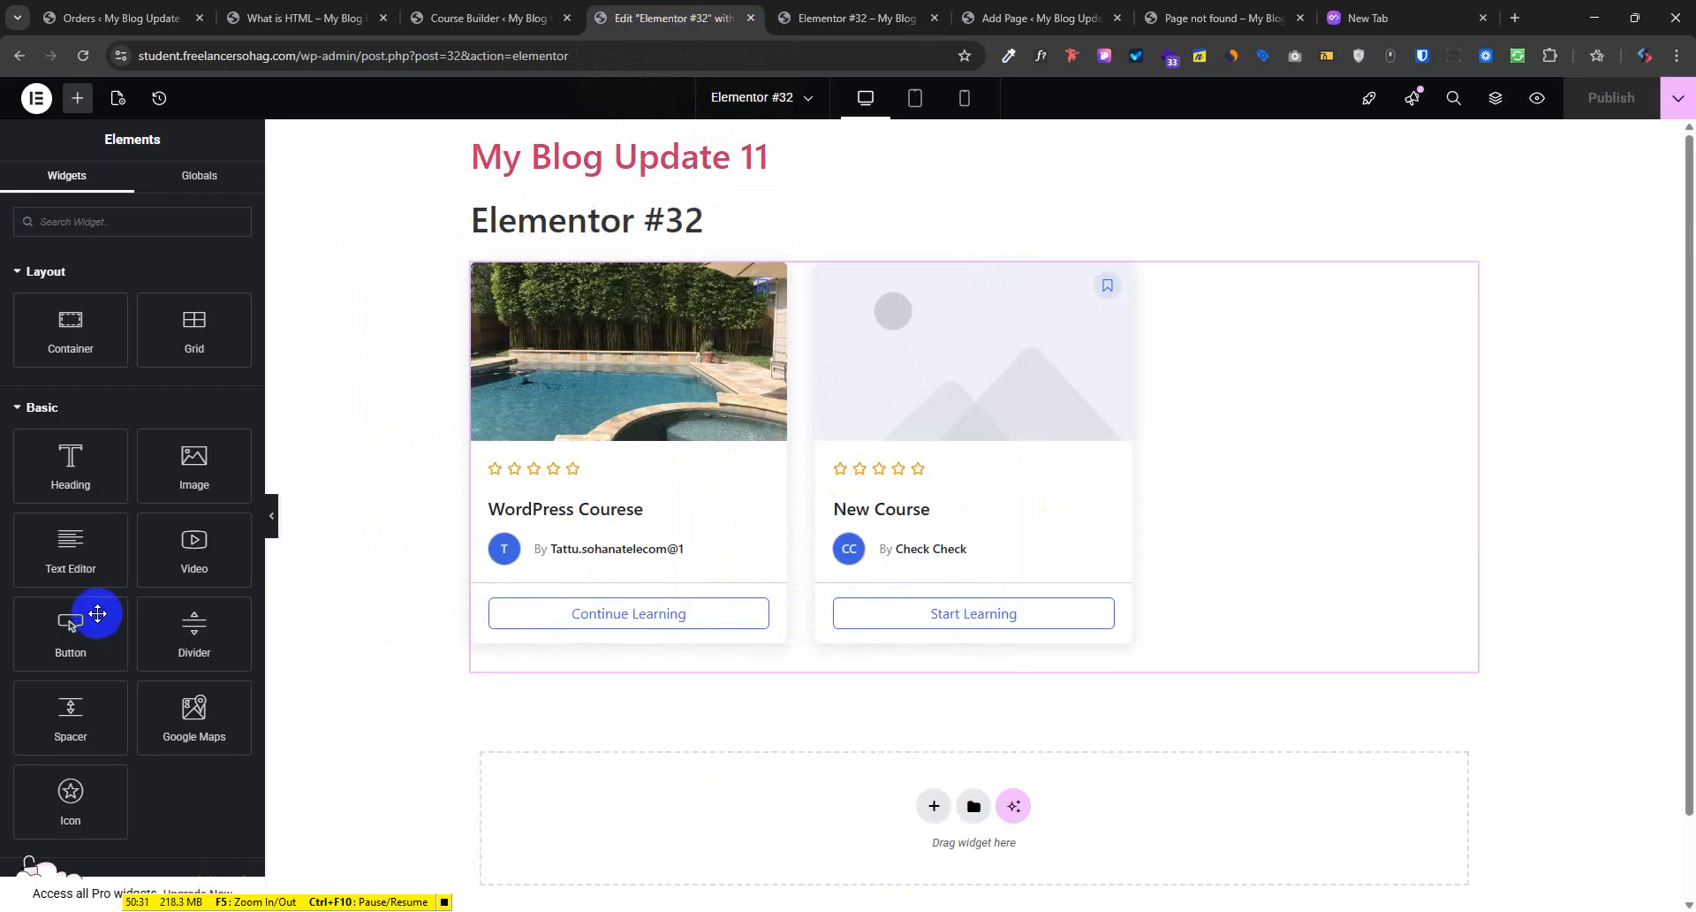
# Add the Tutor LMS Course Categories widget below the course list and publish the page
pyautogui.scroll(-5, 171, 702)
pyautogui.scroll(-15, 172, 695)
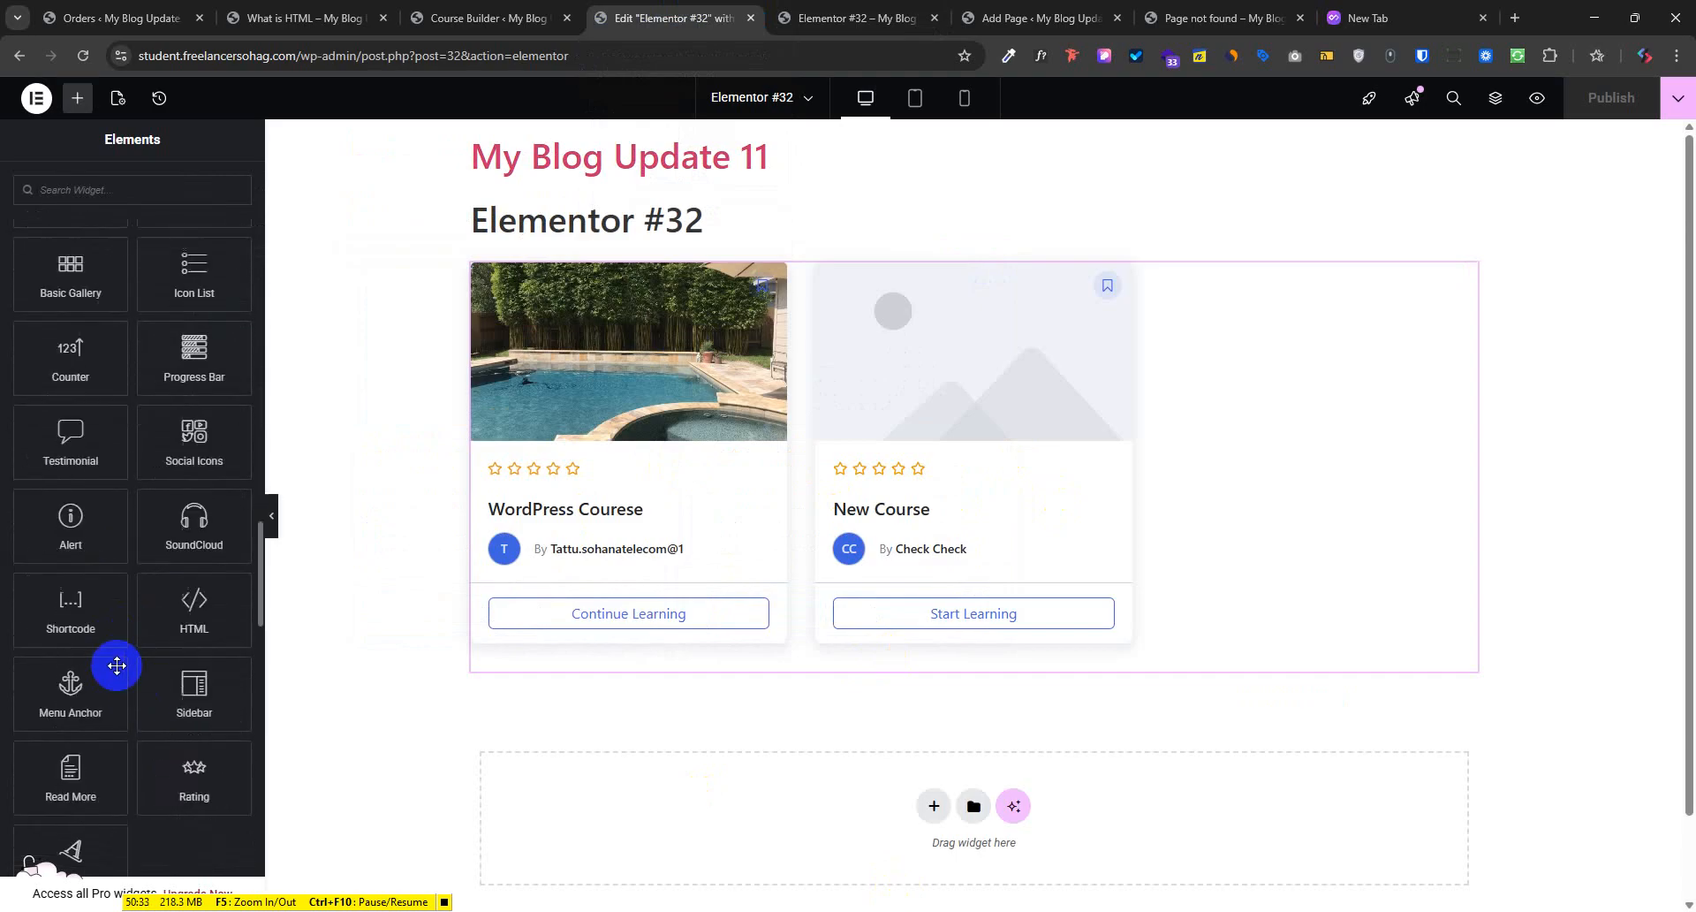
pyautogui.scroll(-5, 156, 657)
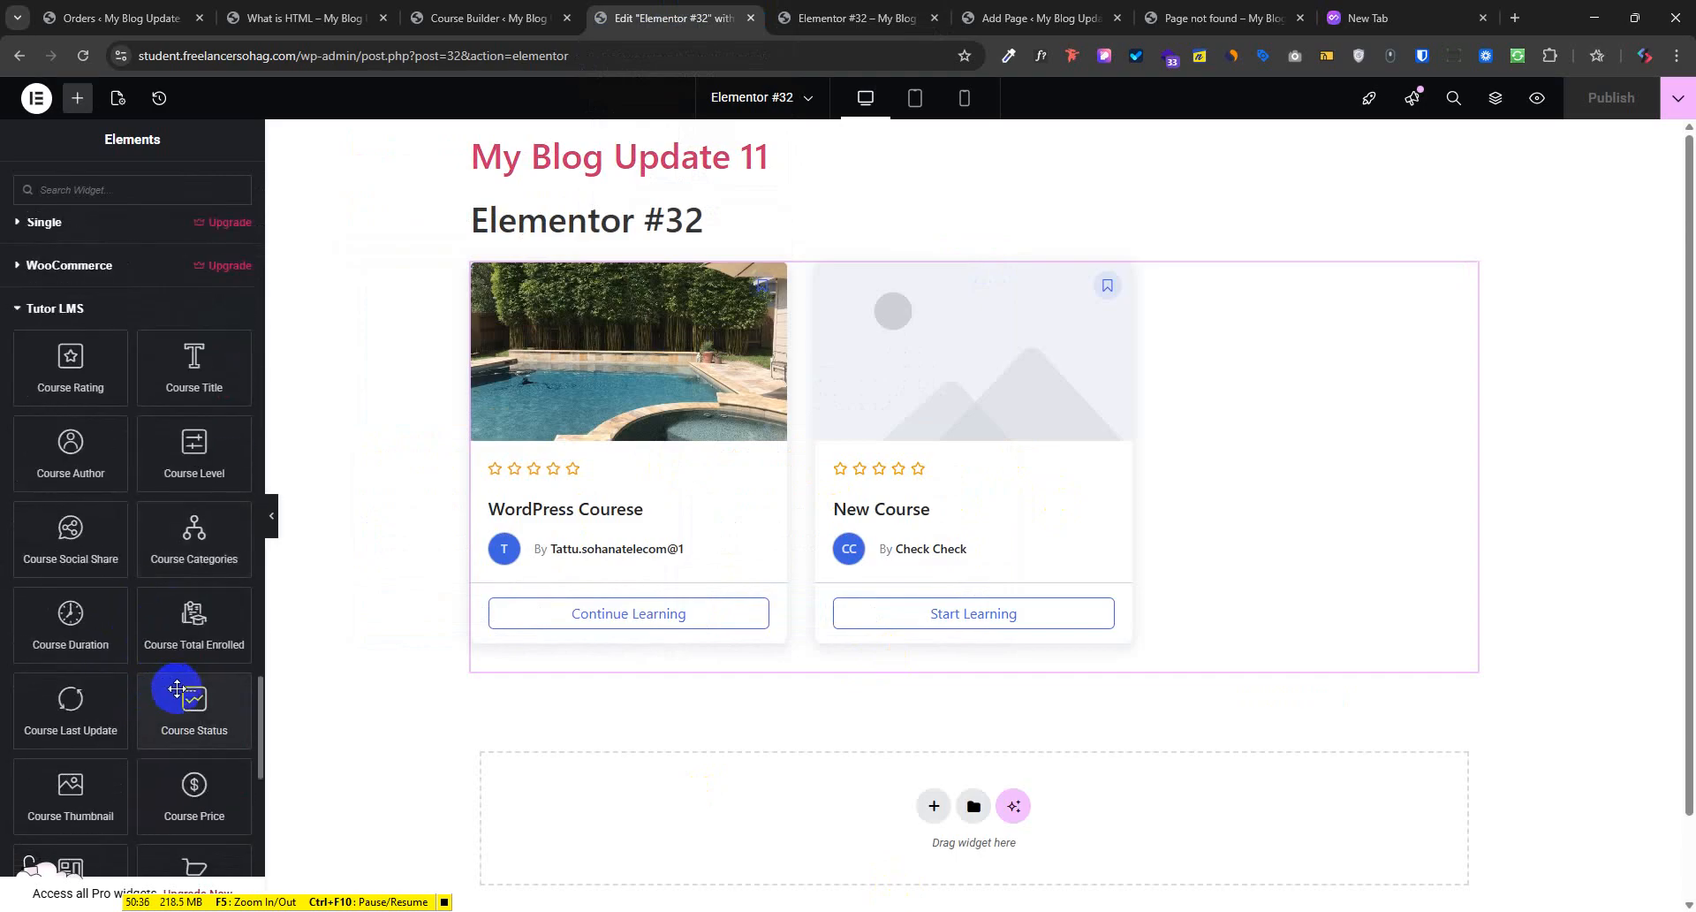
pyautogui.scroll(-1, 187, 740)
pyautogui.moveTo(195, 455); pyautogui.dragTo(1138, 675)
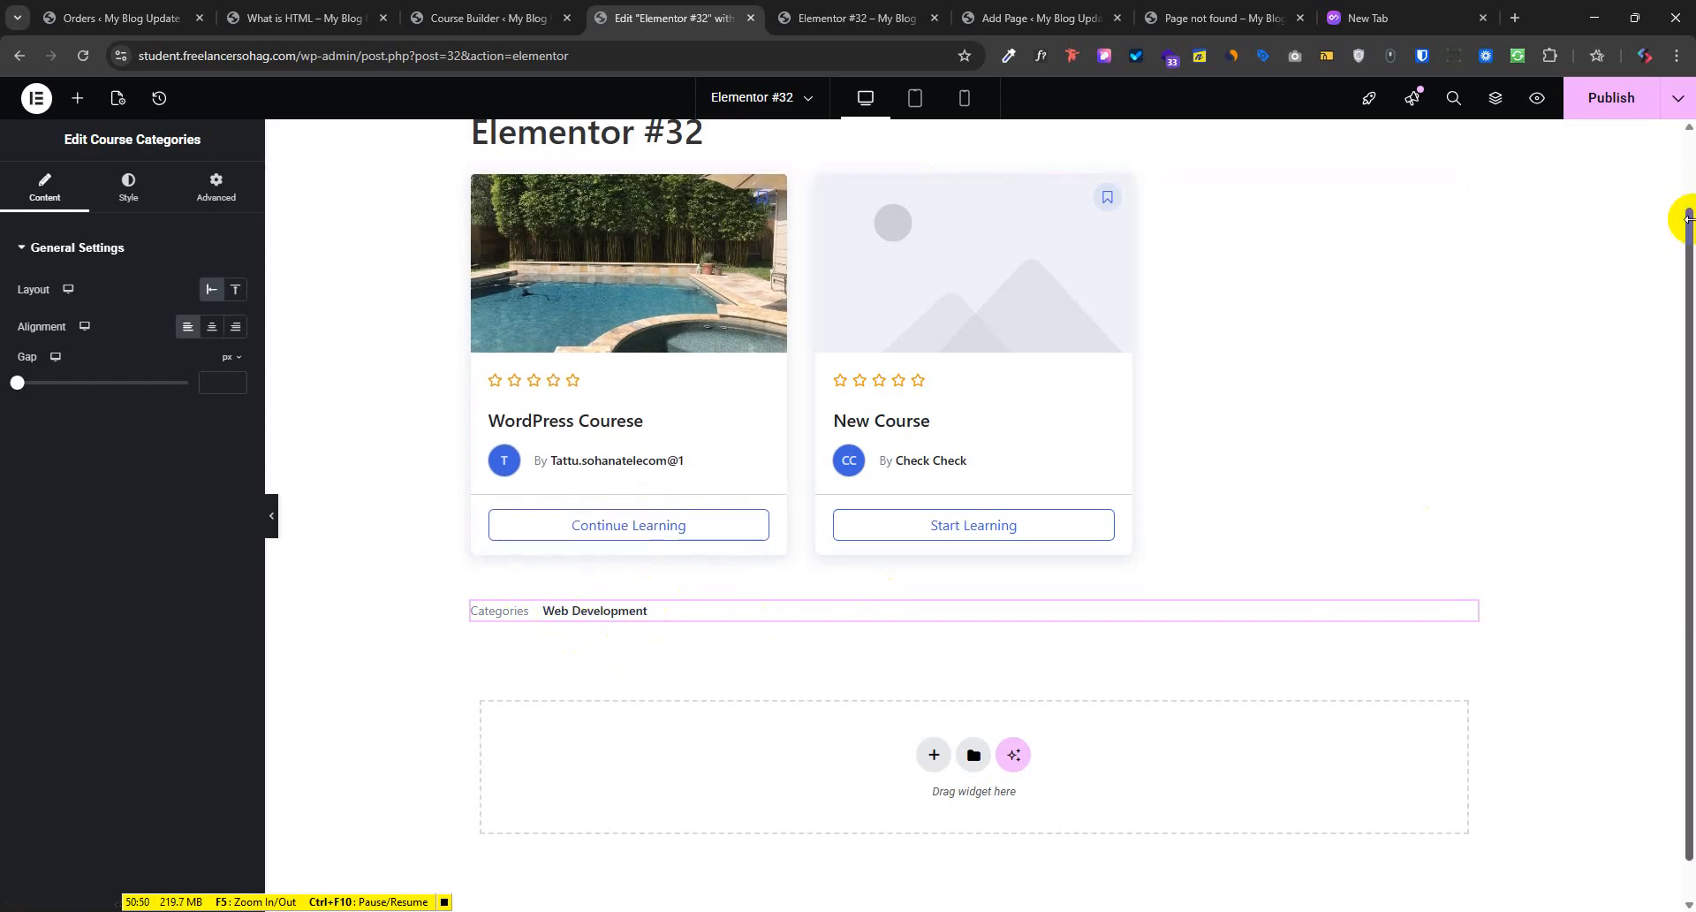
pyautogui.click(1610, 97)
# Find the Course Carousel widget in the Tutor LMS group and place it below the course categories
pyautogui.click(77, 97)
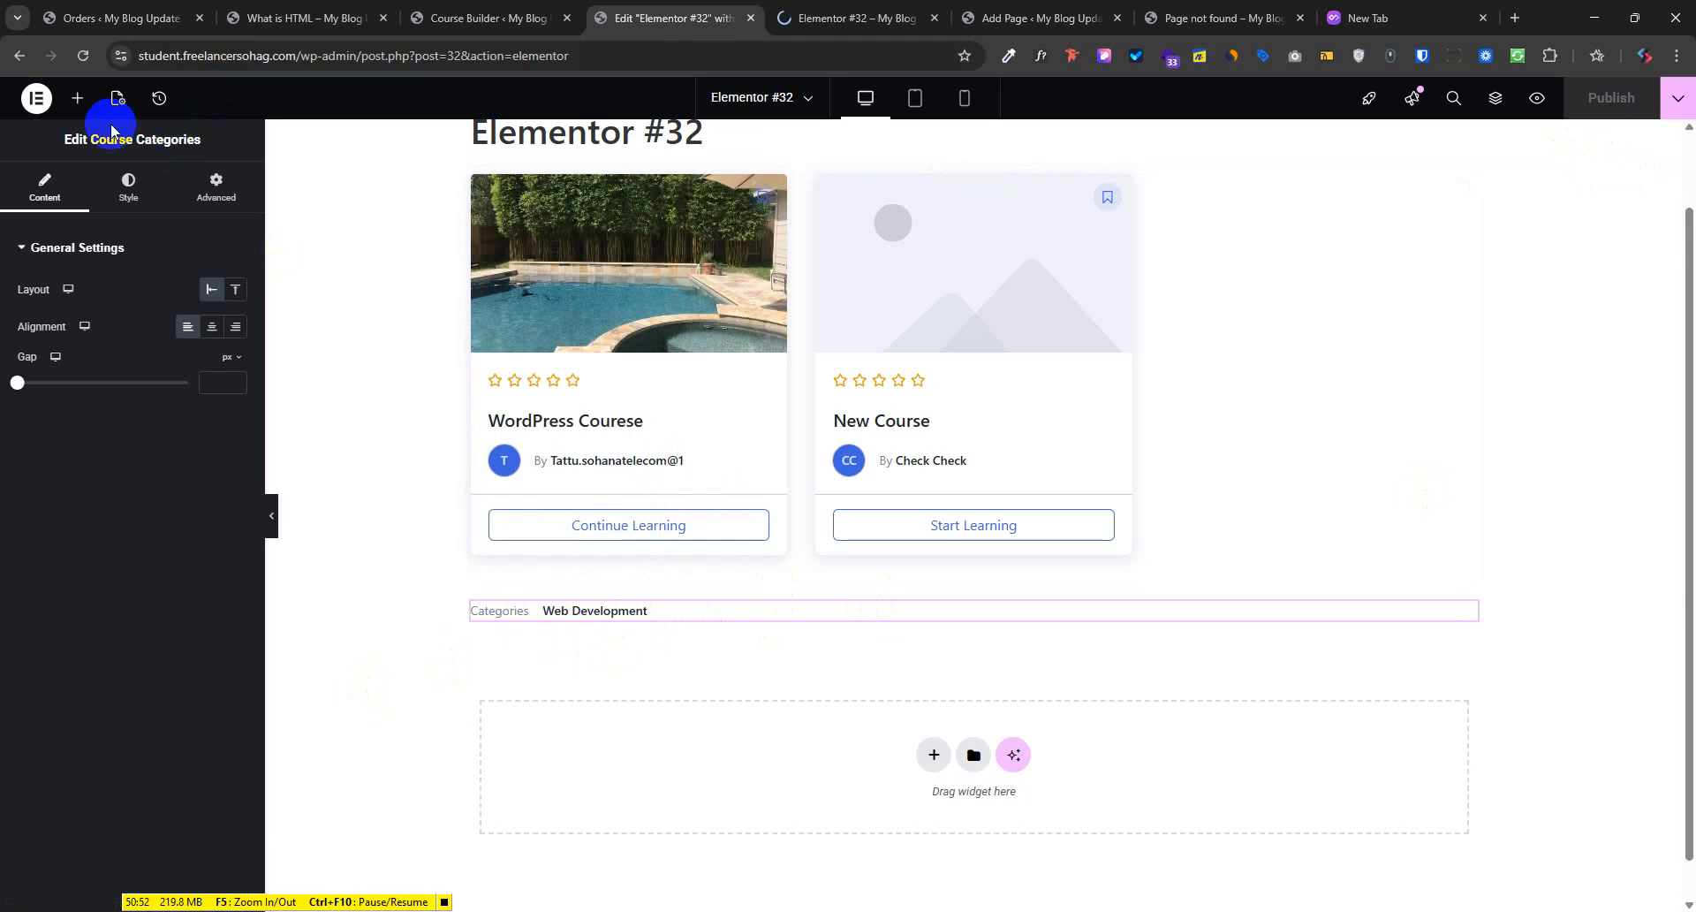
pyautogui.scroll(-20, 98, 618)
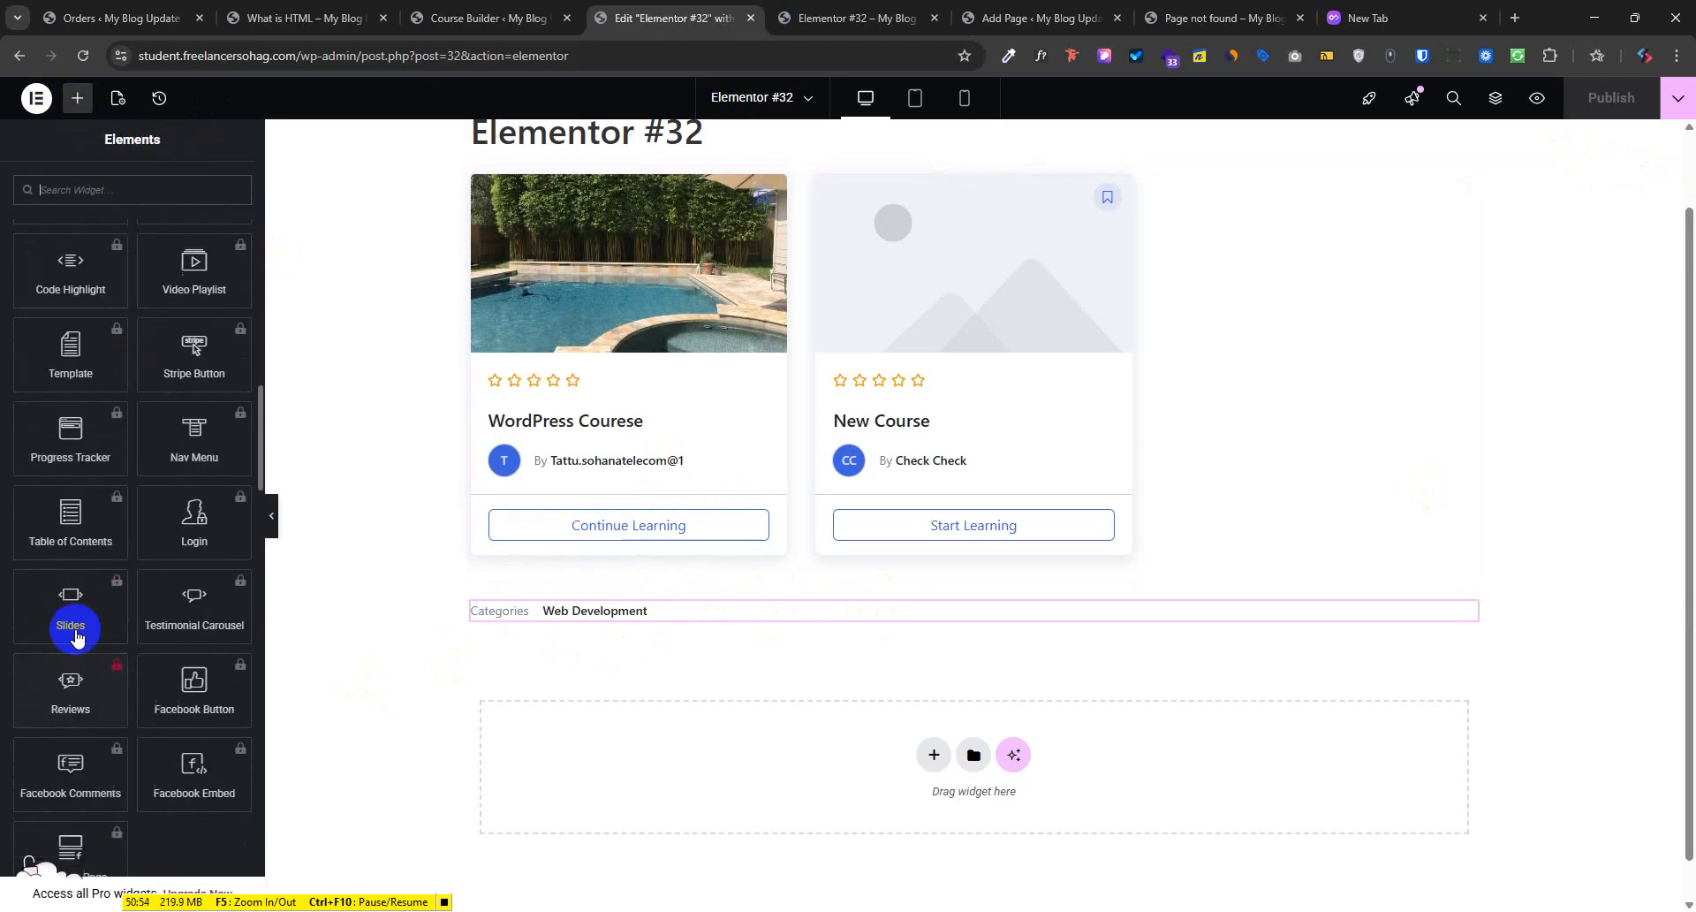
pyautogui.scroll(-10, 105, 675)
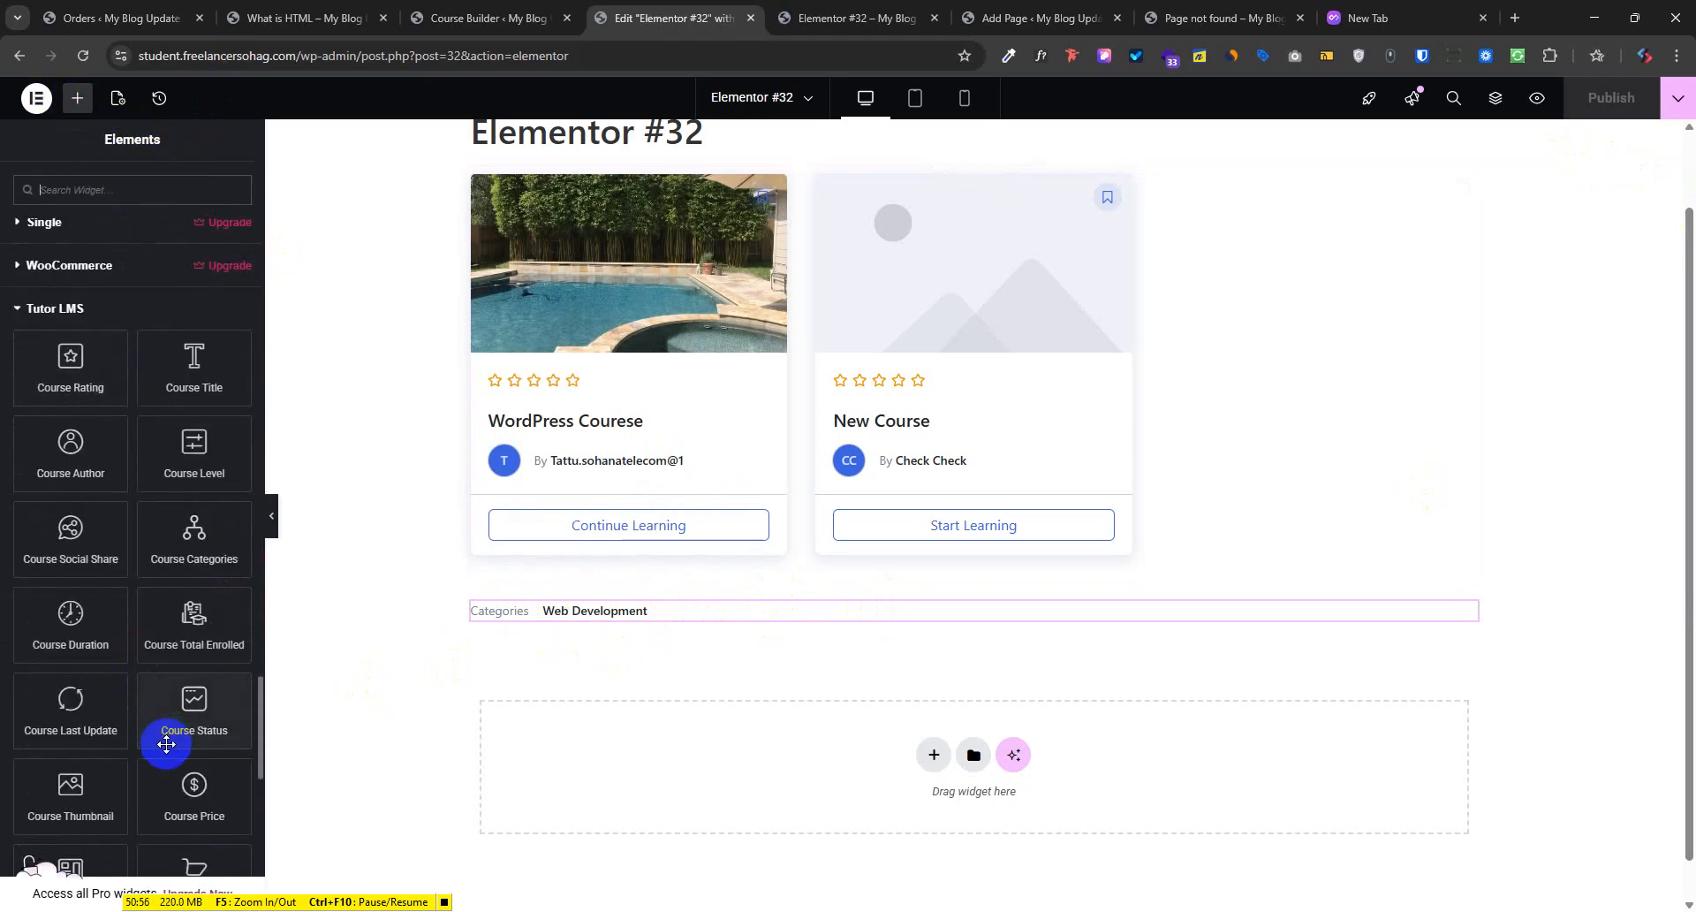
pyautogui.scroll(-2, 141, 663)
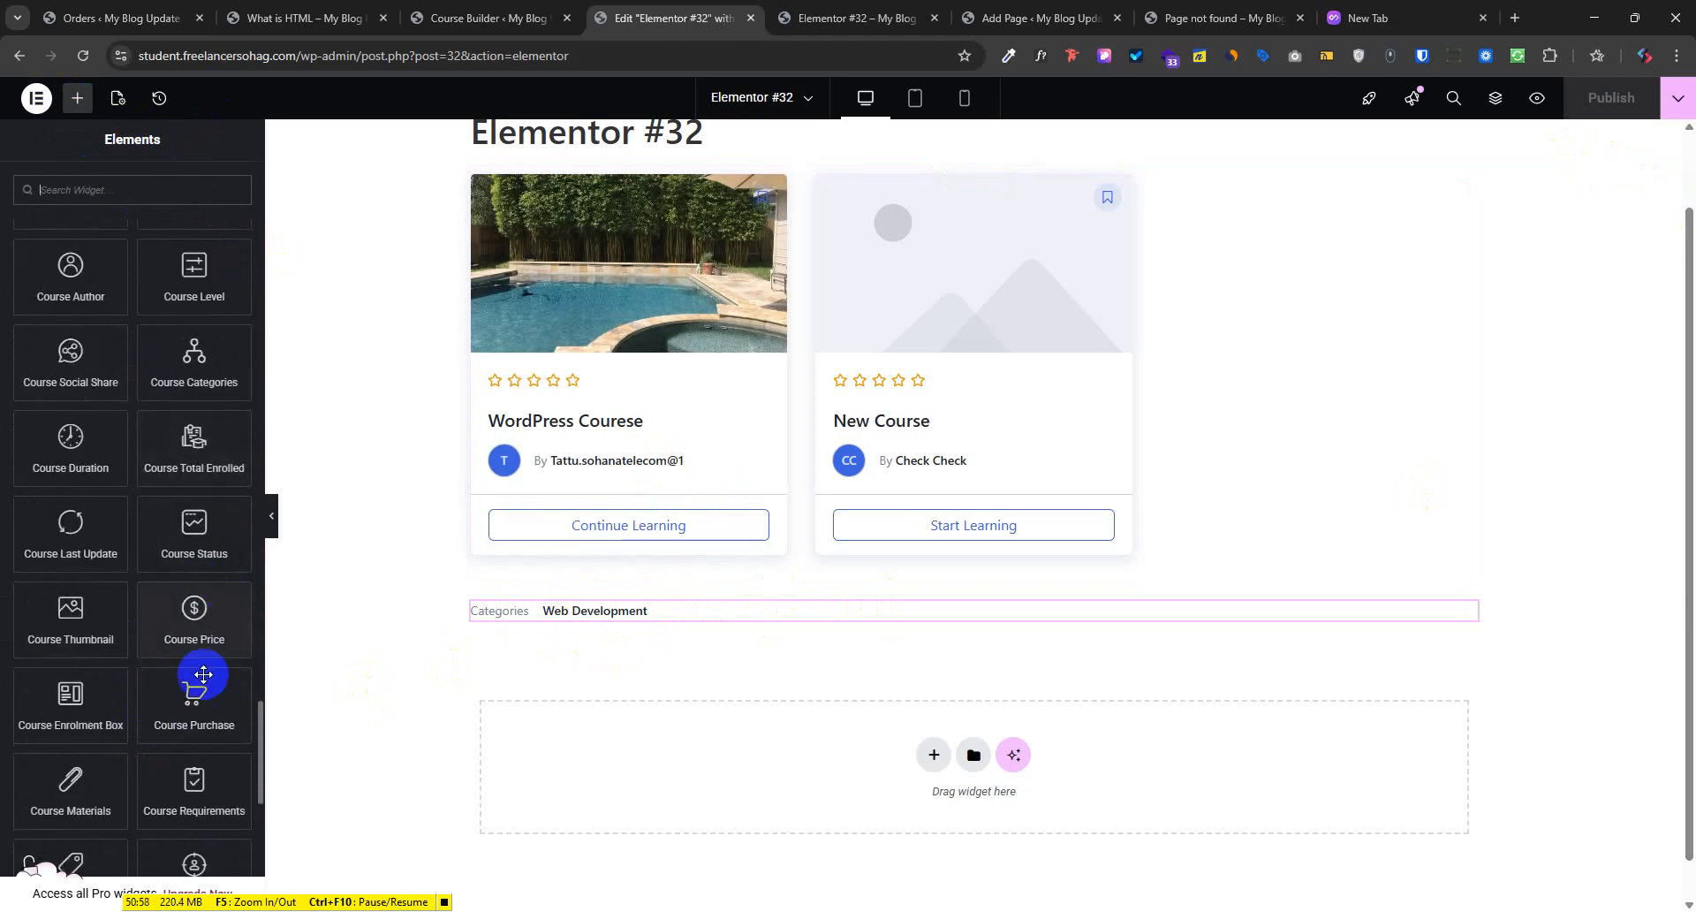
pyautogui.scroll(-2, 192, 619)
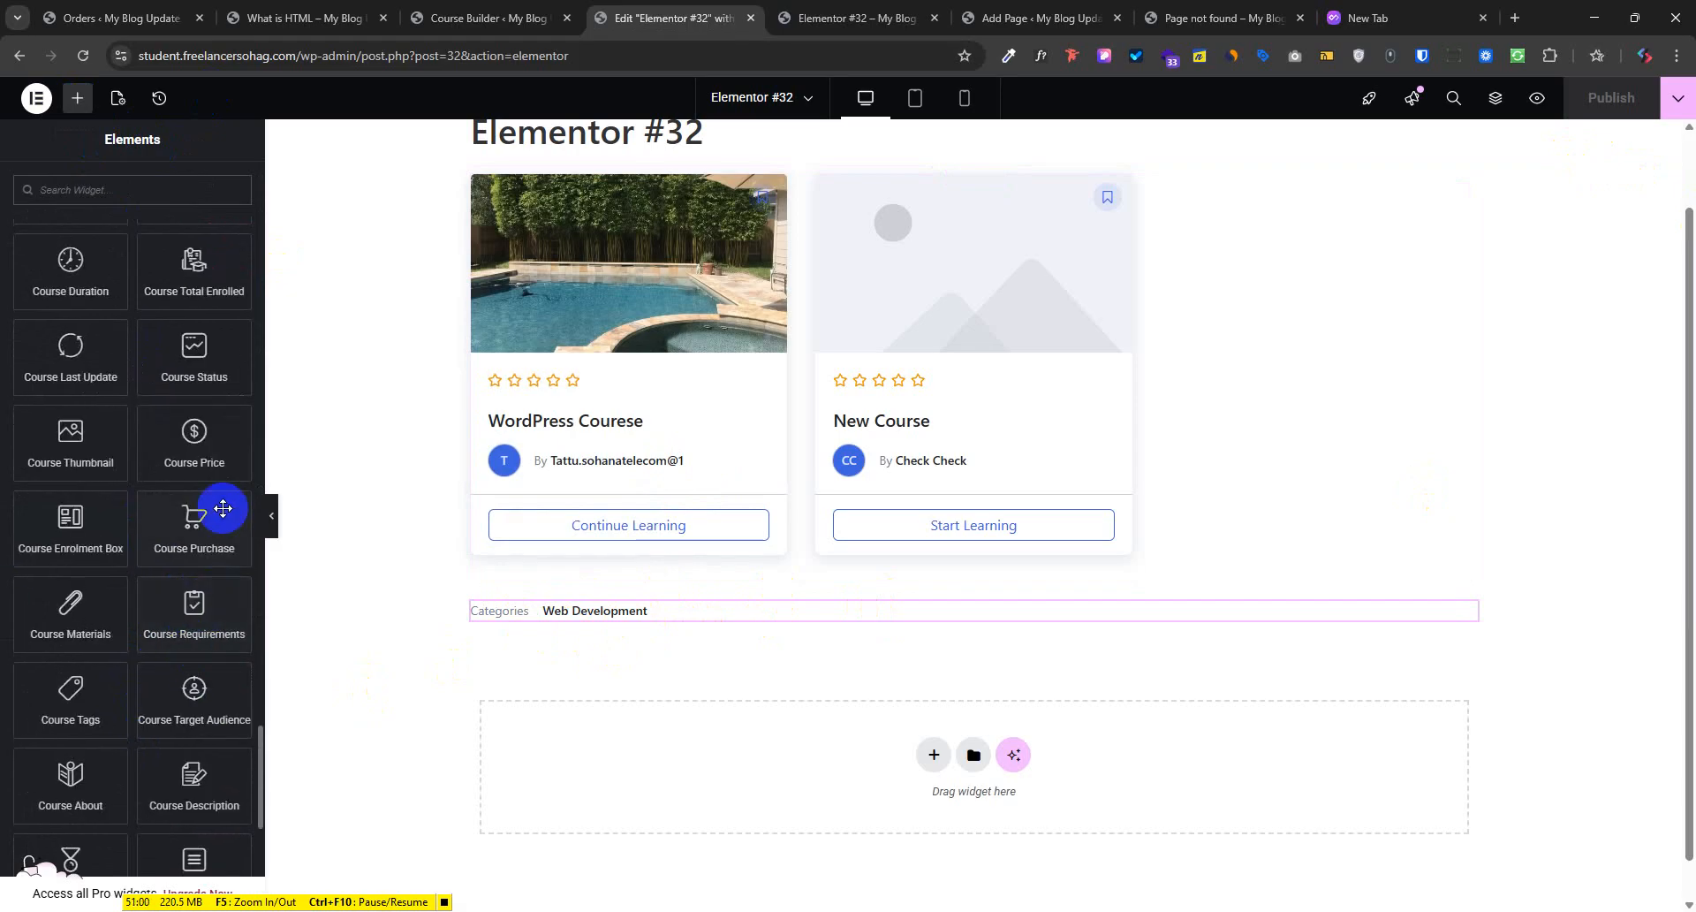
pyautogui.scroll(-1, 211, 601)
pyautogui.scroll(-5, 181, 618)
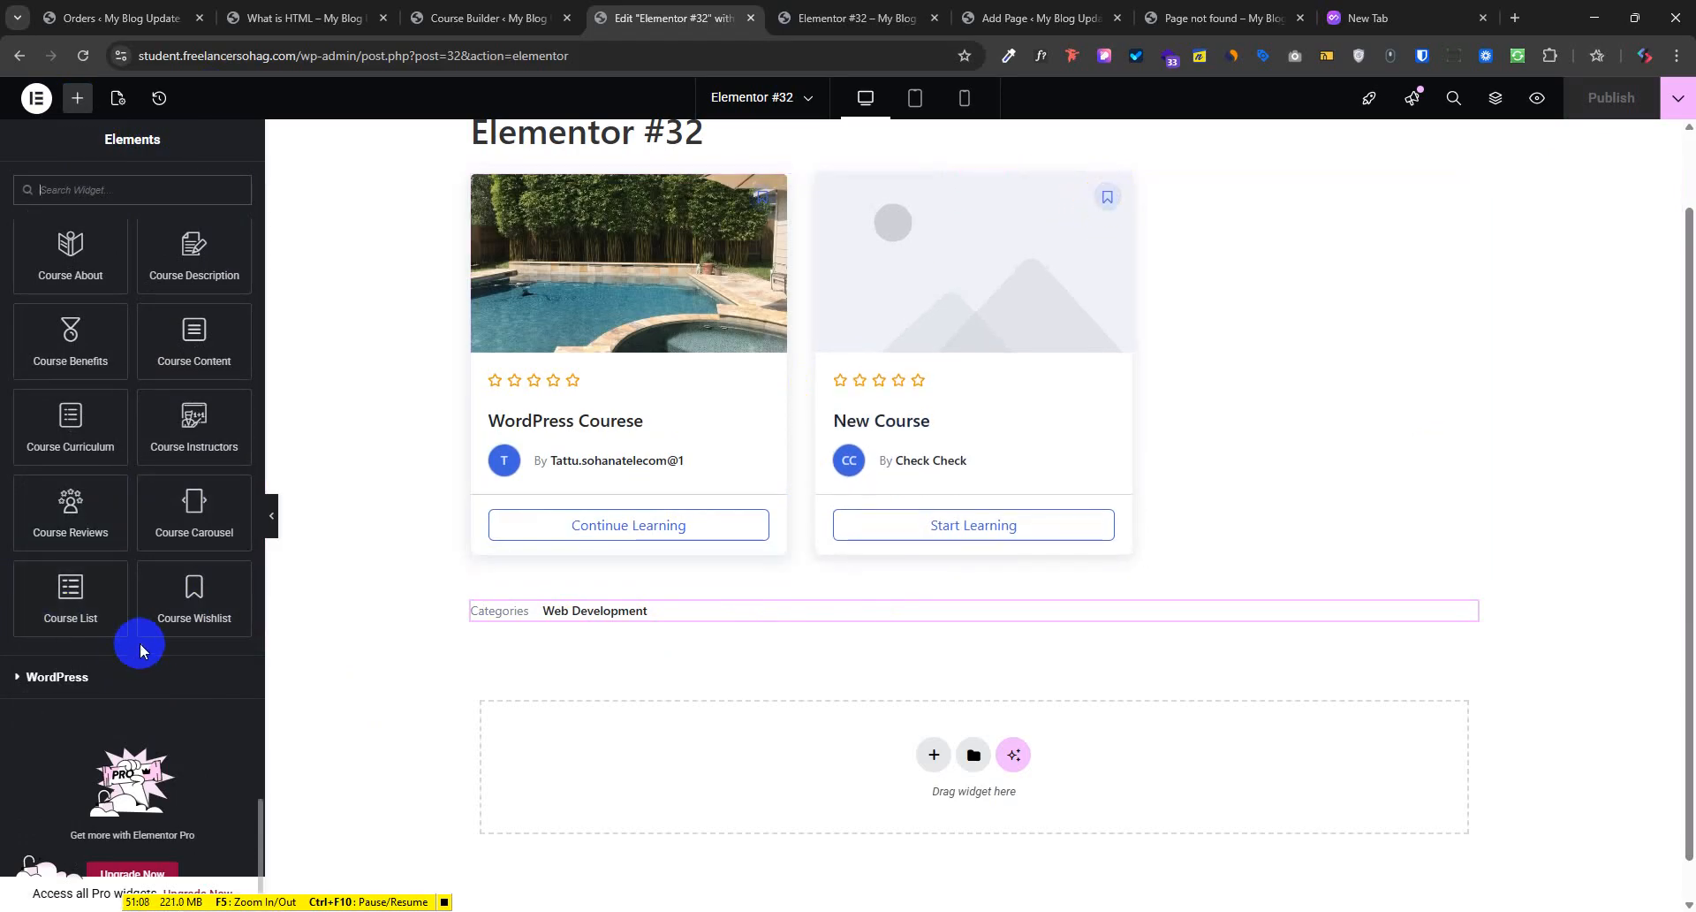
pyautogui.scroll(1, 155, 649)
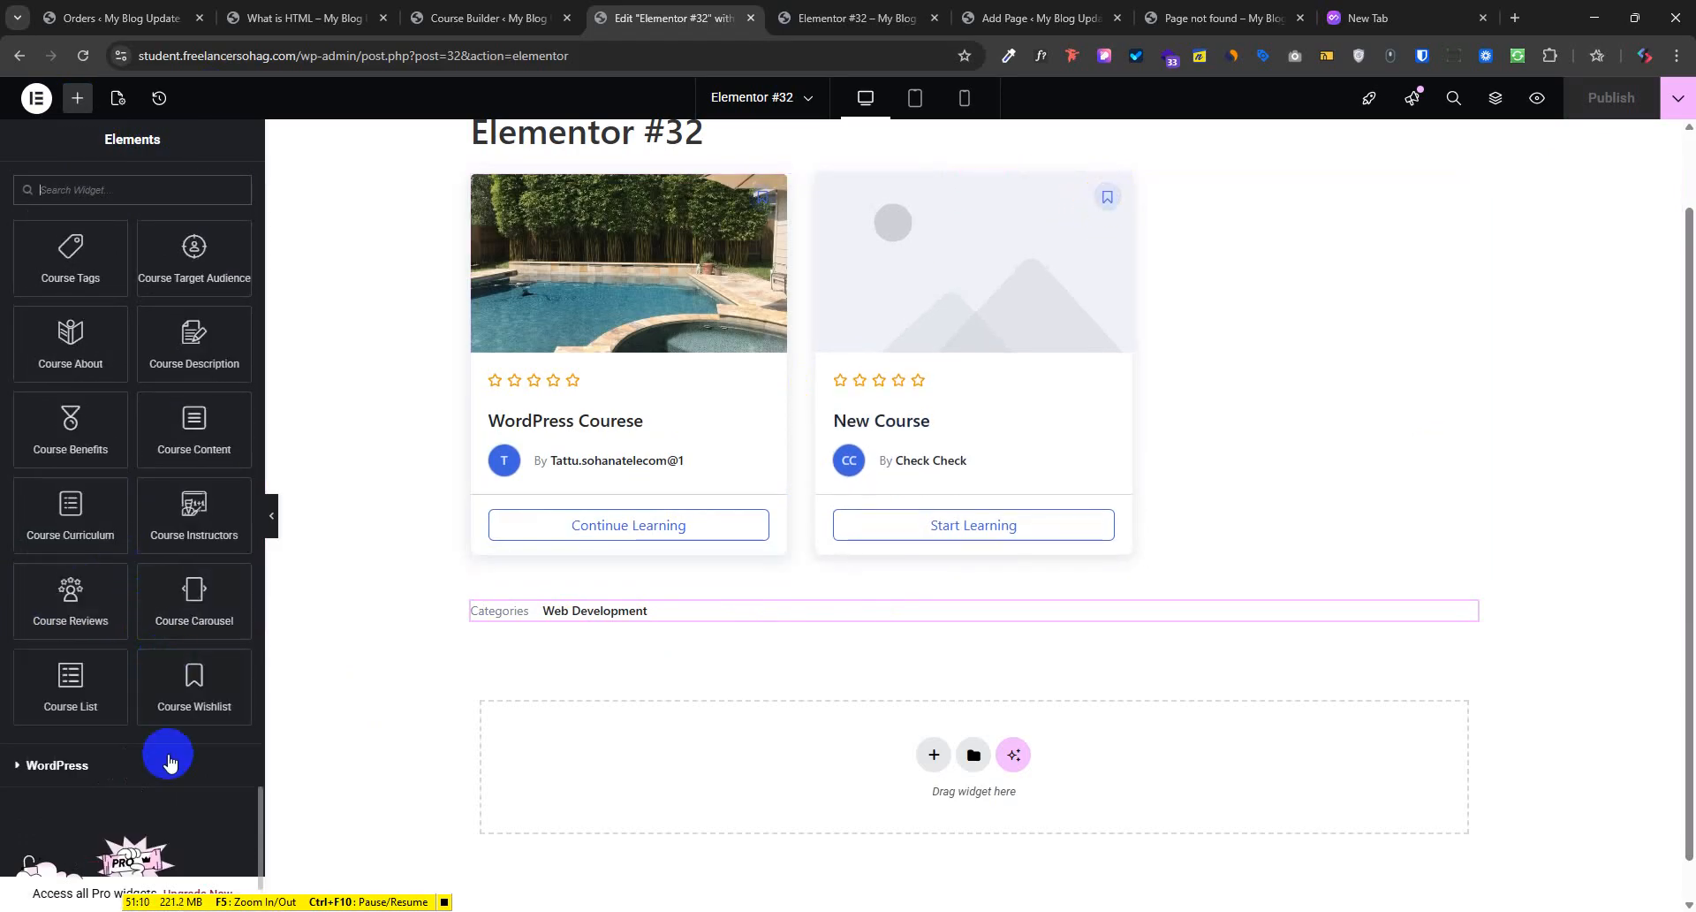
pyautogui.moveTo(187, 629); pyautogui.dragTo(724, 616)
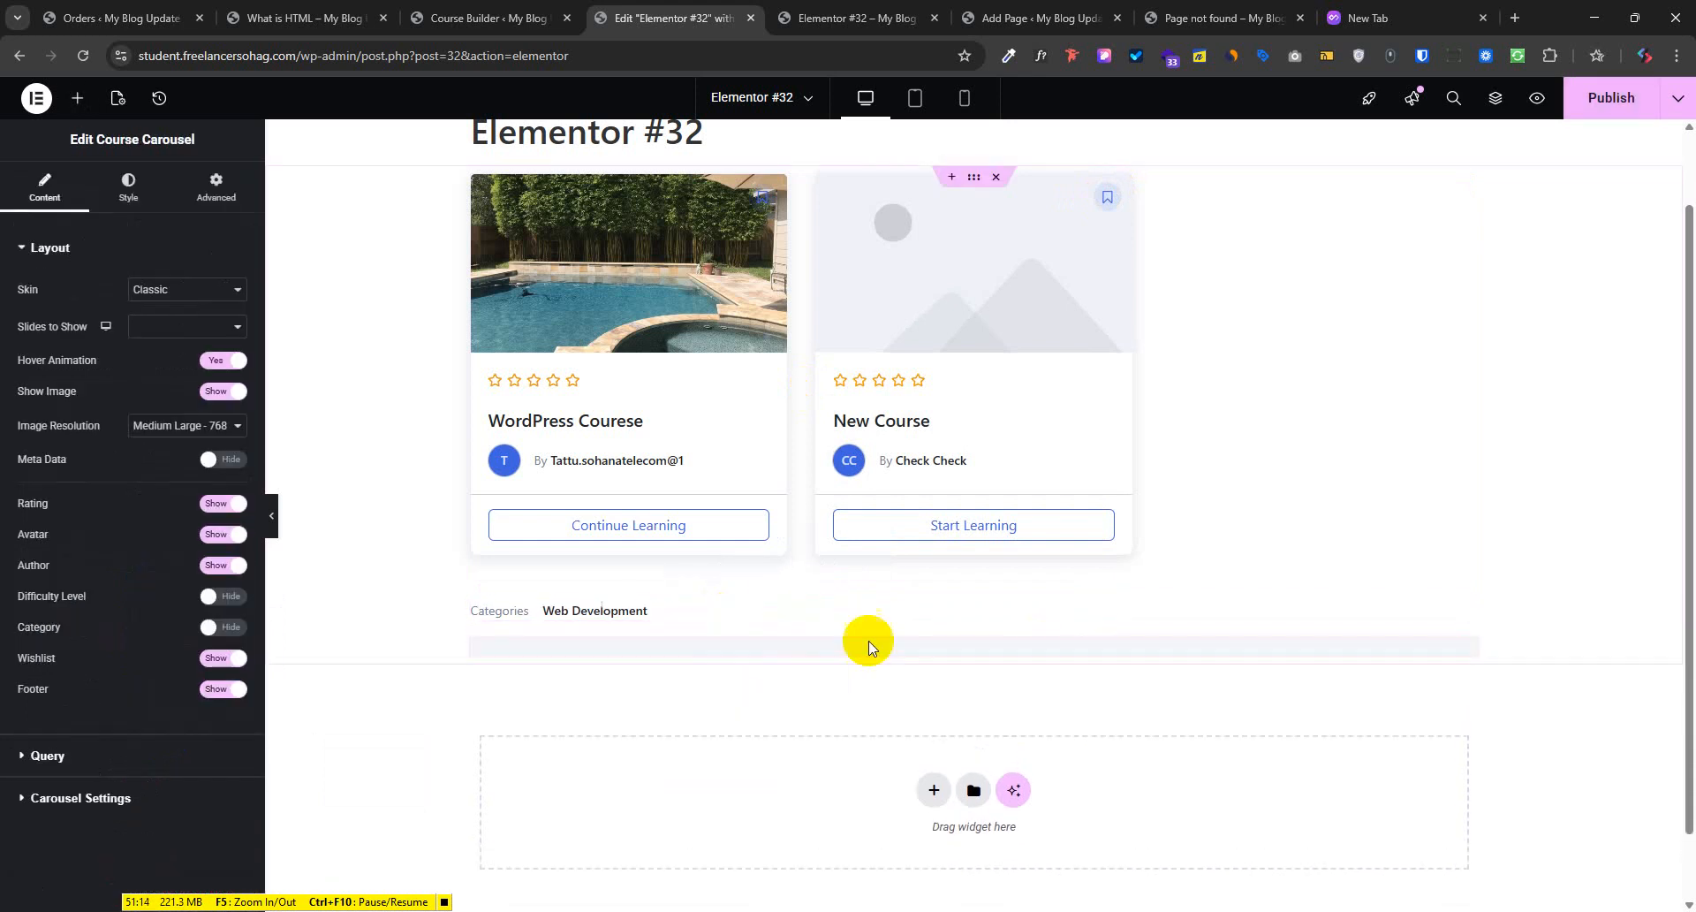
# Try showing 1 slide at a time in the Course Carousel and page forward and back through its courses
pyautogui.scroll(-3, 855, 668)
pyautogui.moveTo(1026, 621); pyautogui.dragTo(1083, 578)
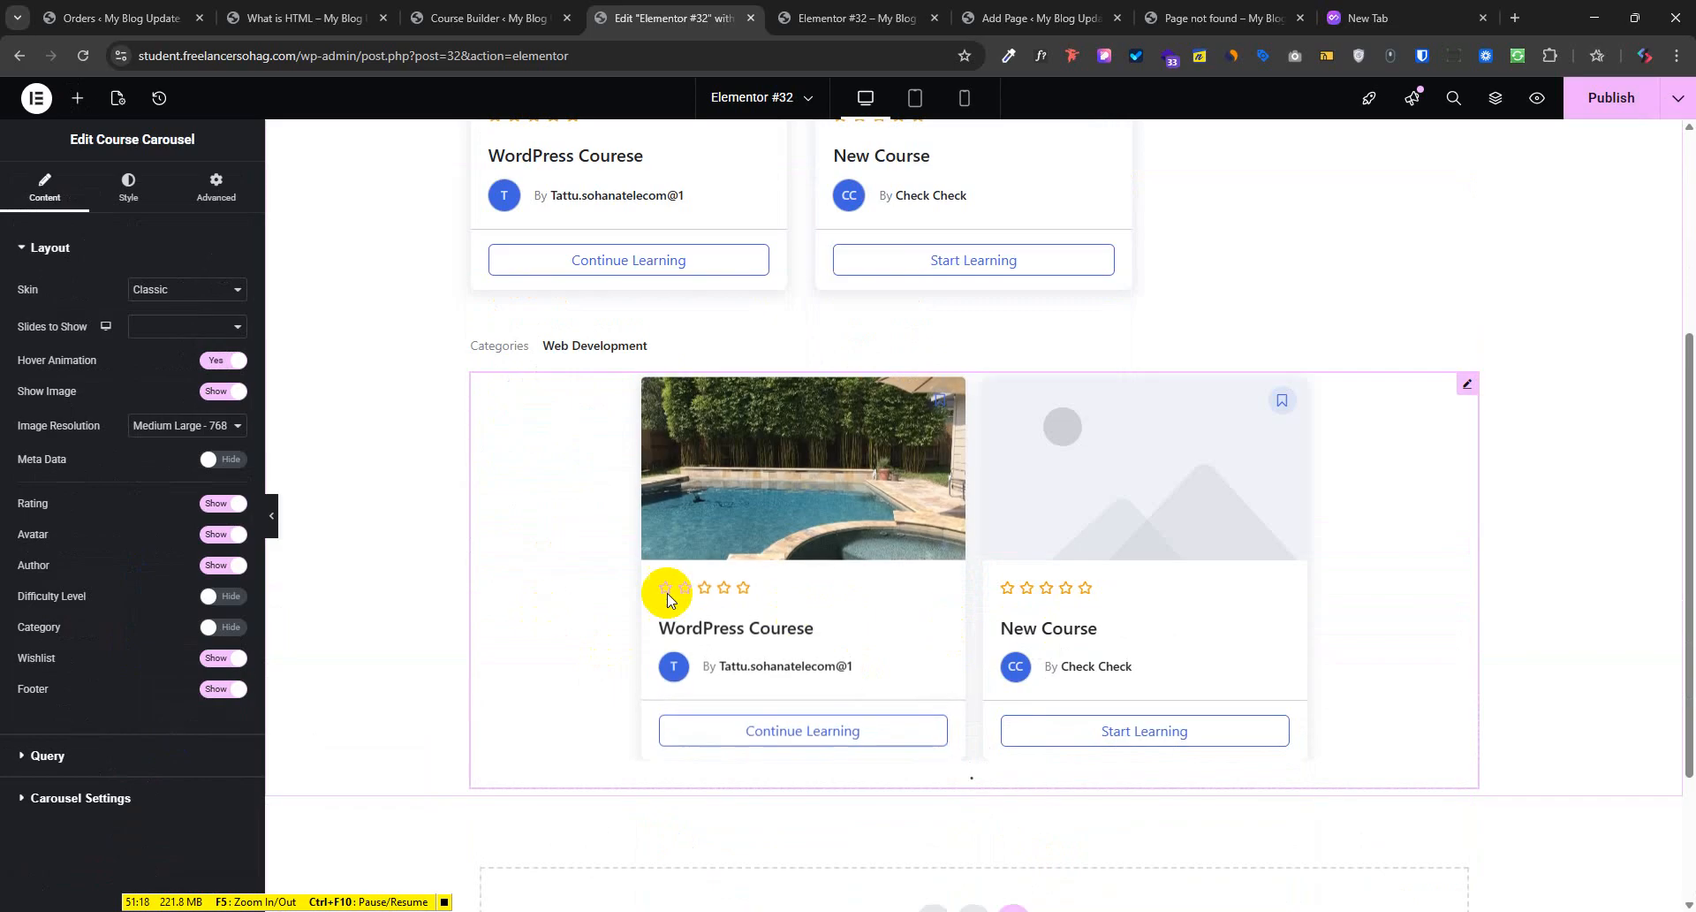
pyautogui.click(155, 329)
pyautogui.click(168, 368)
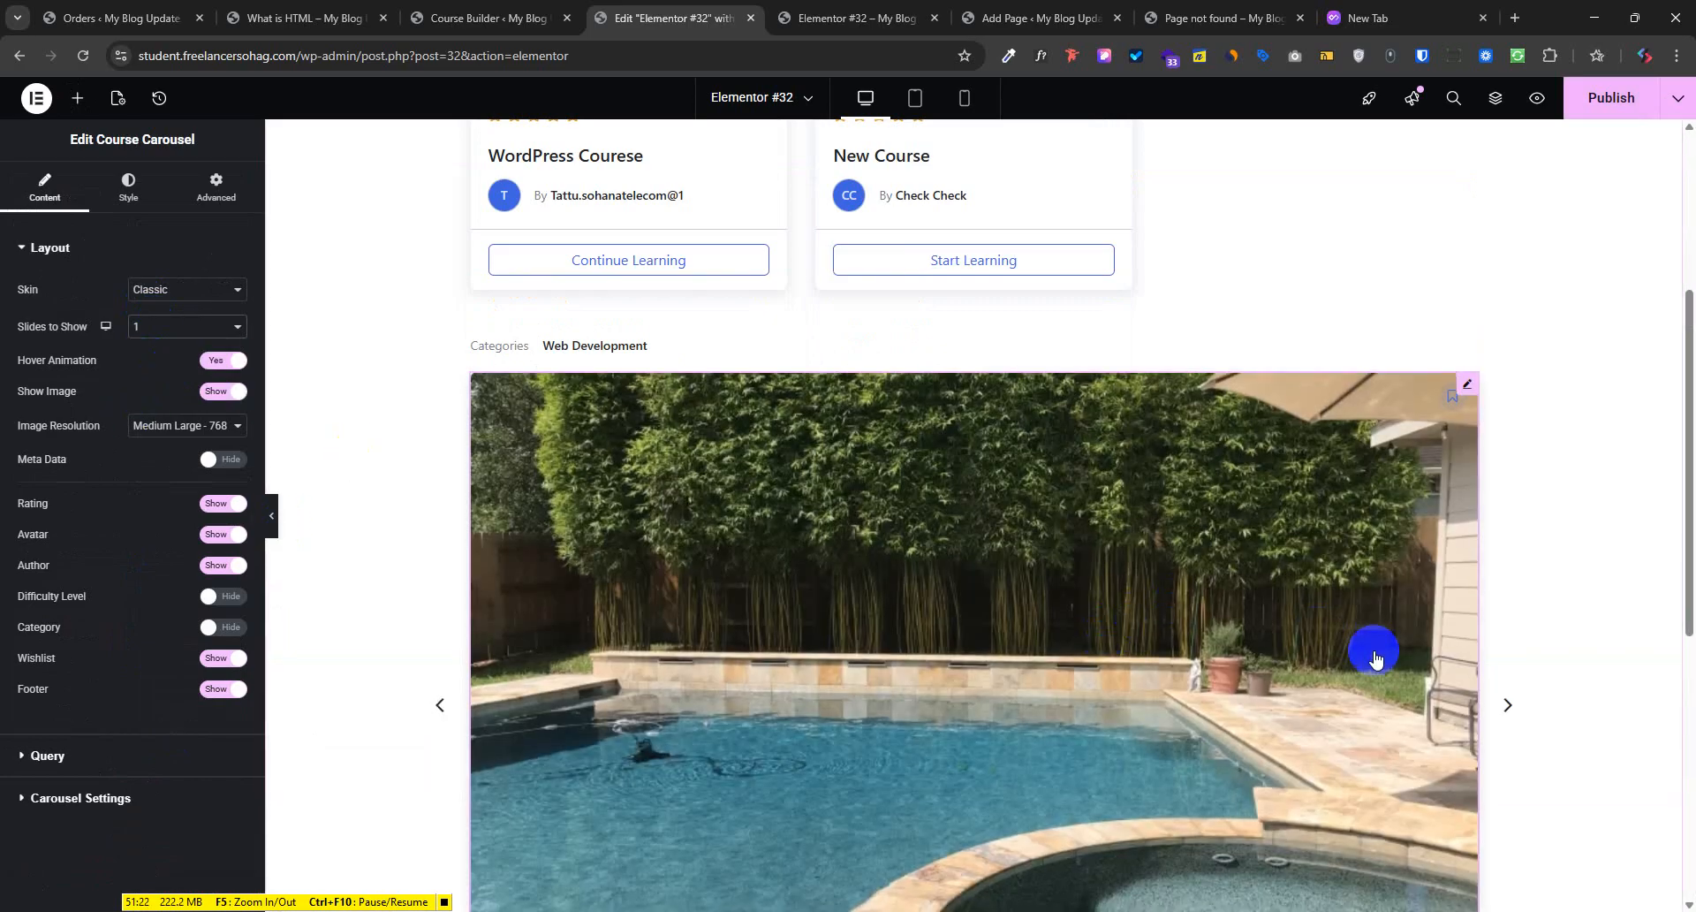
pyautogui.click(1507, 704)
pyautogui.scroll(-4, 1405, 596)
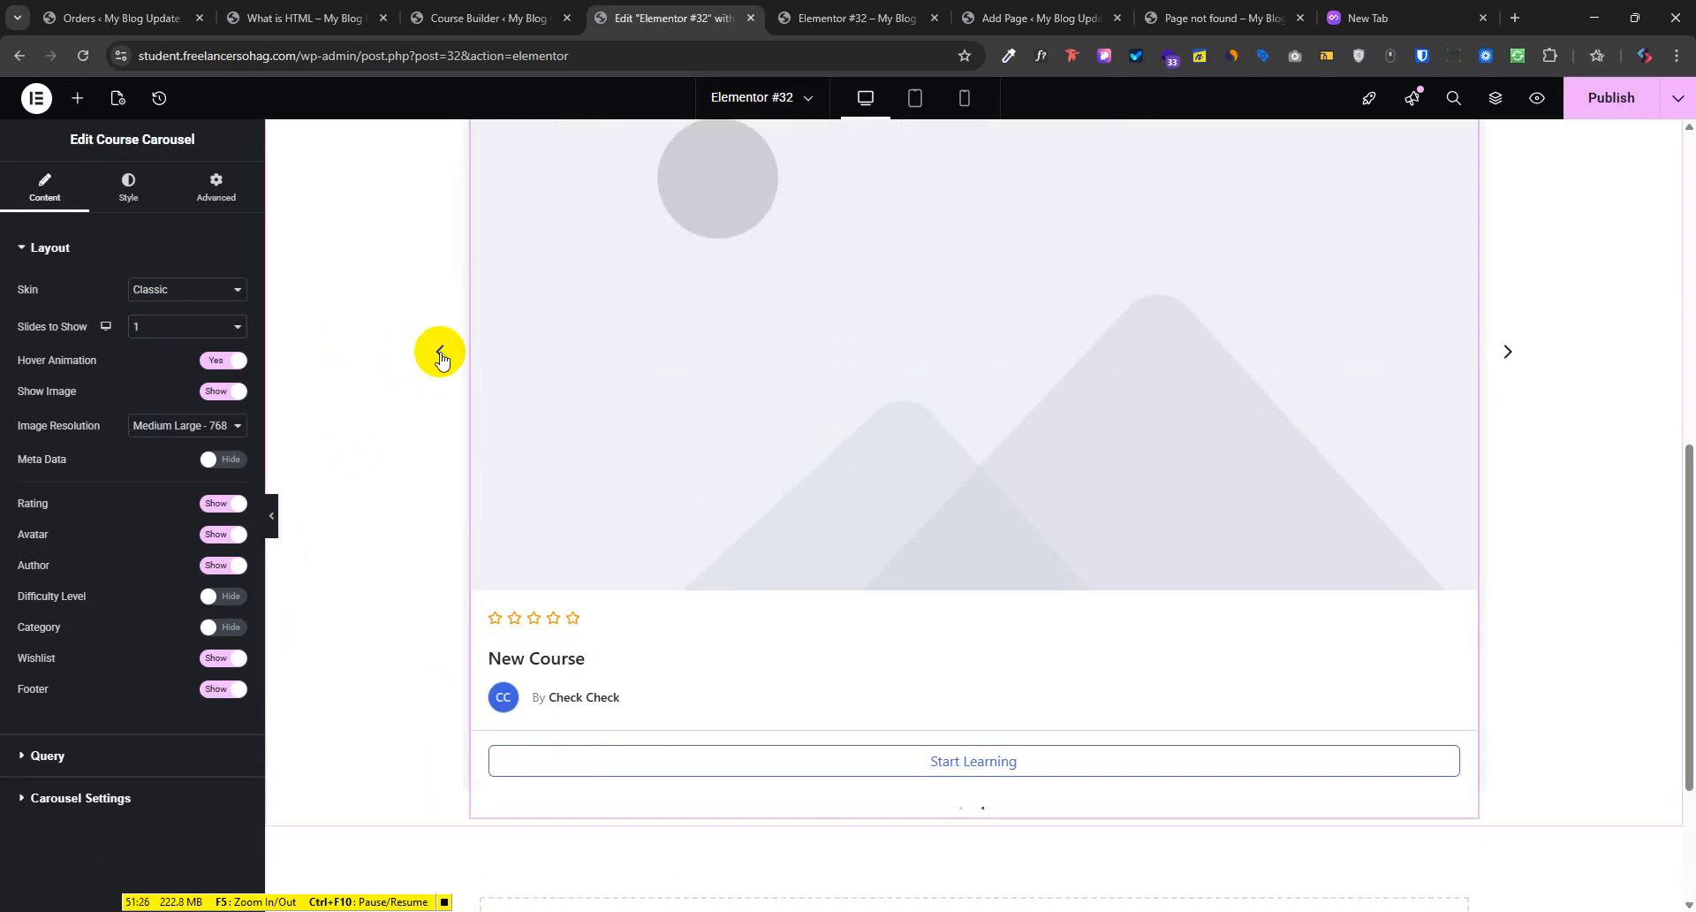
pyautogui.click(440, 353)
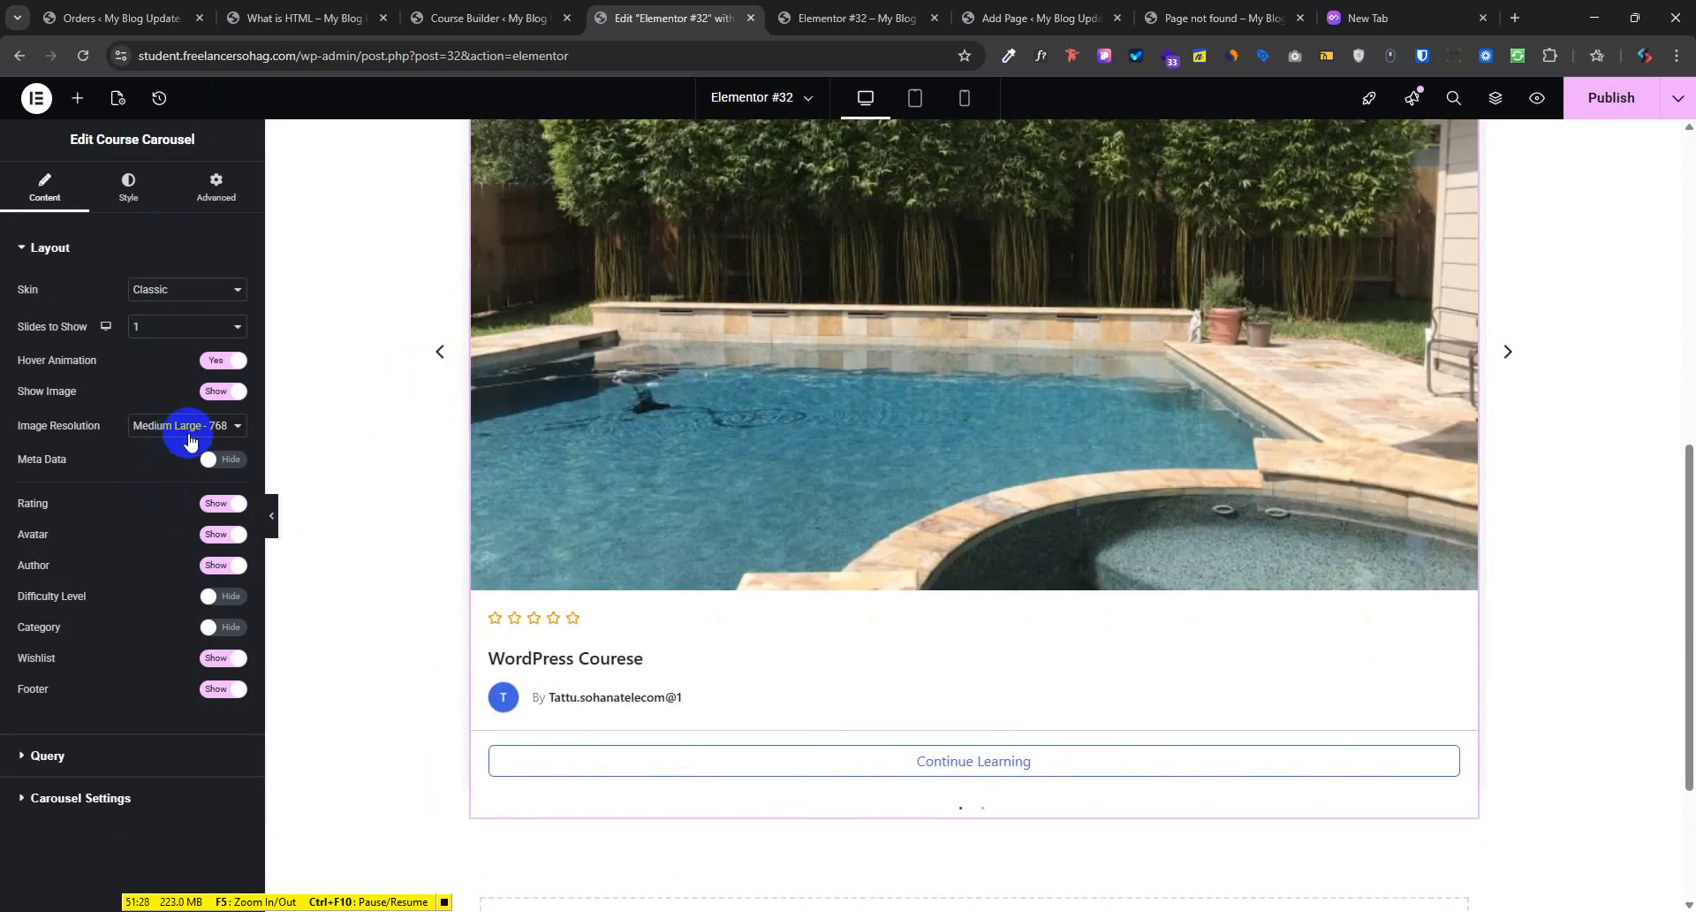
# Set the Course Carousel's Slides to Show to 2 and publish the page
pyautogui.click(161, 326)
pyautogui.click(147, 372)
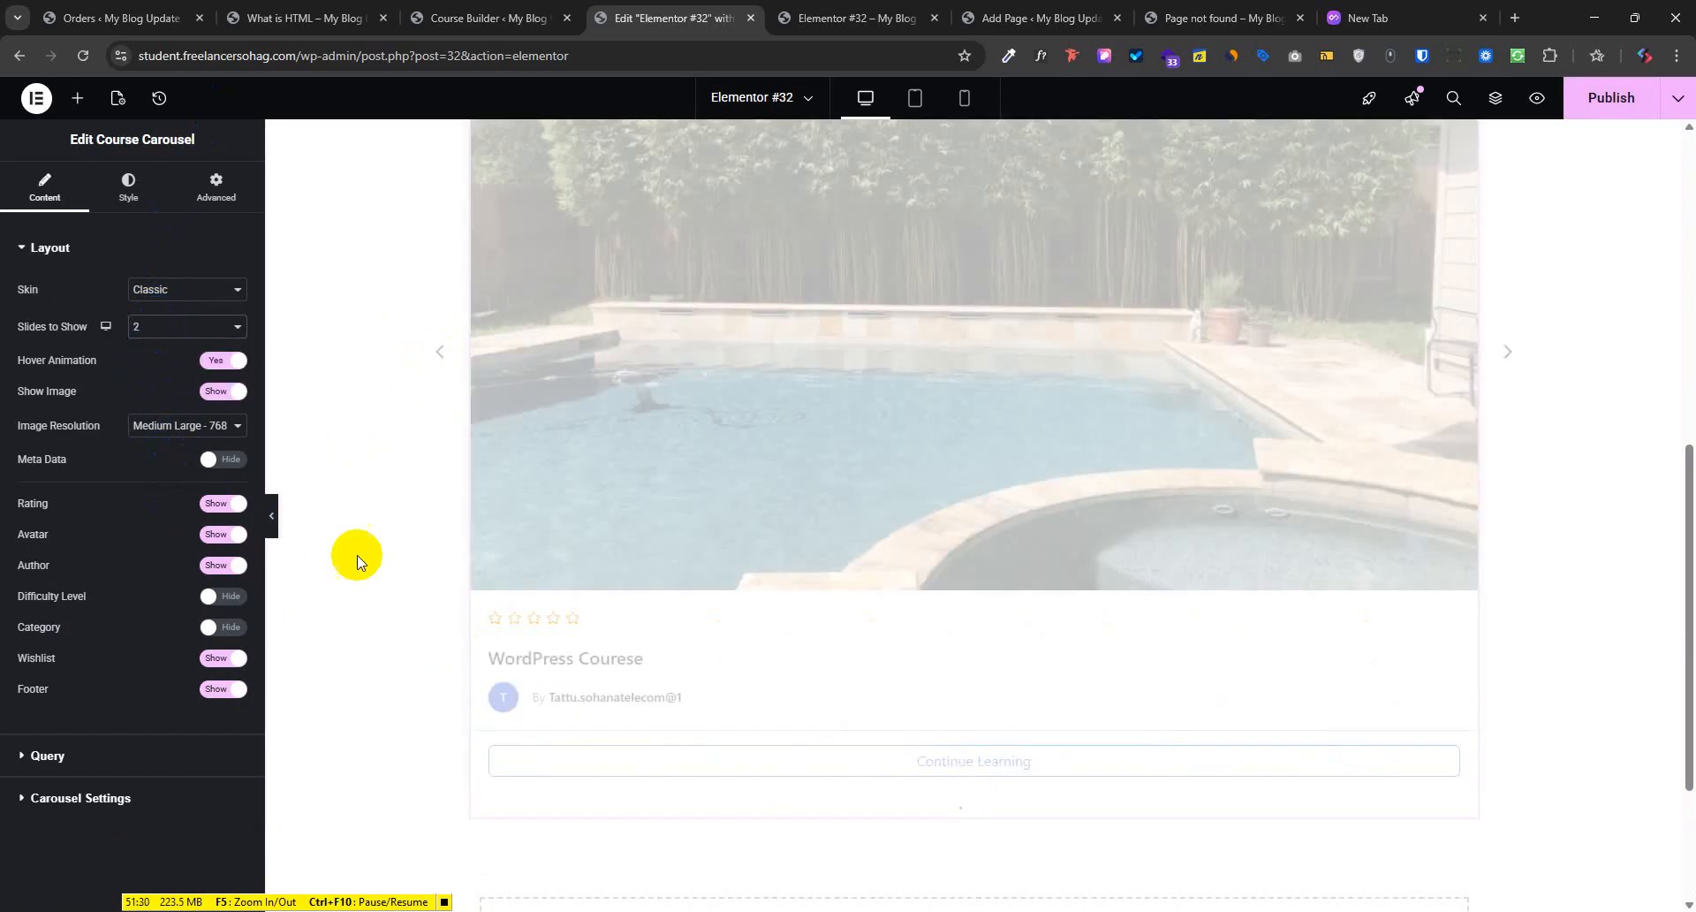
pyautogui.scroll(2, 722, 765)
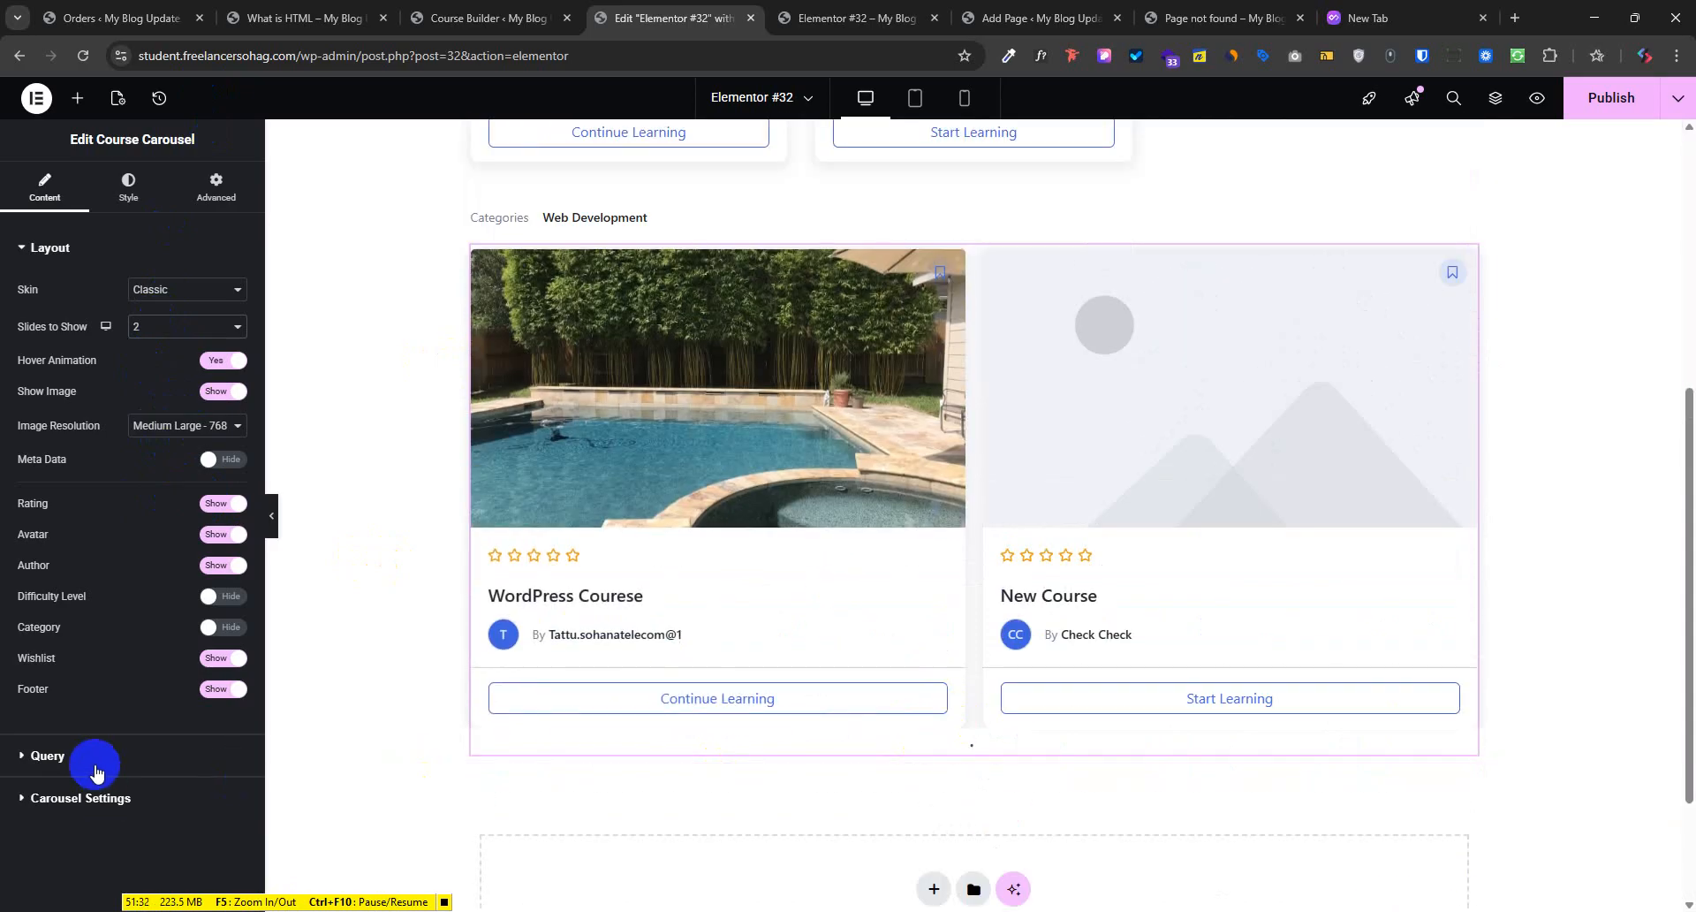
pyautogui.click(48, 755)
pyautogui.click(1643, 106)
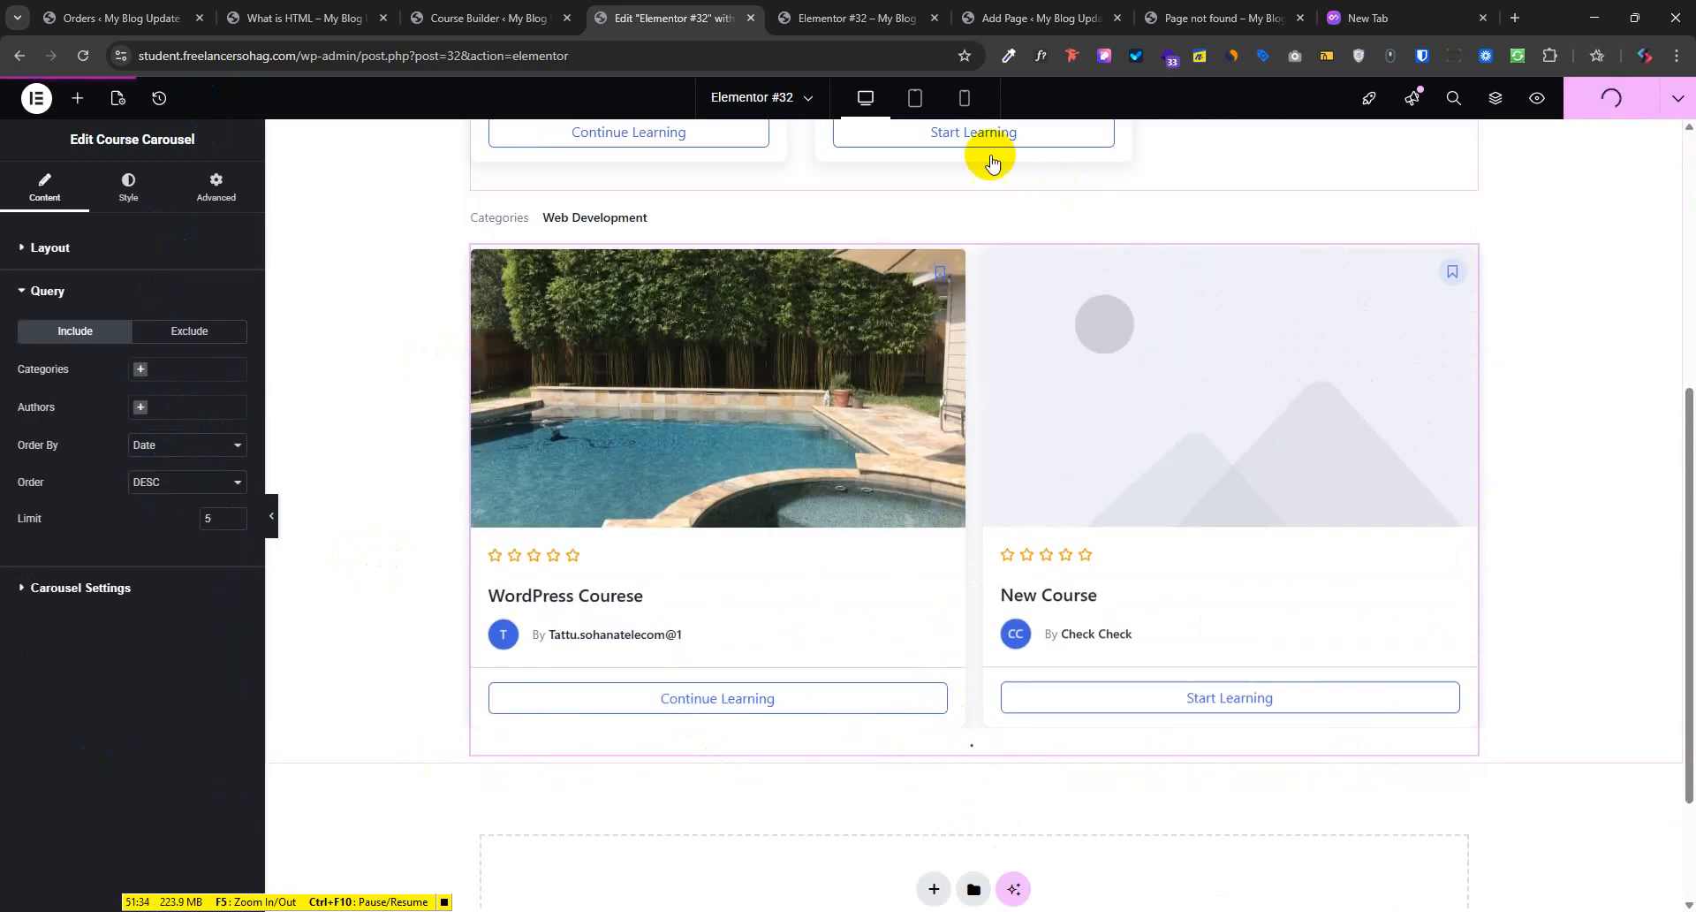
pyautogui.scroll(5, 966, 455)
pyautogui.scroll(1, 795, 482)
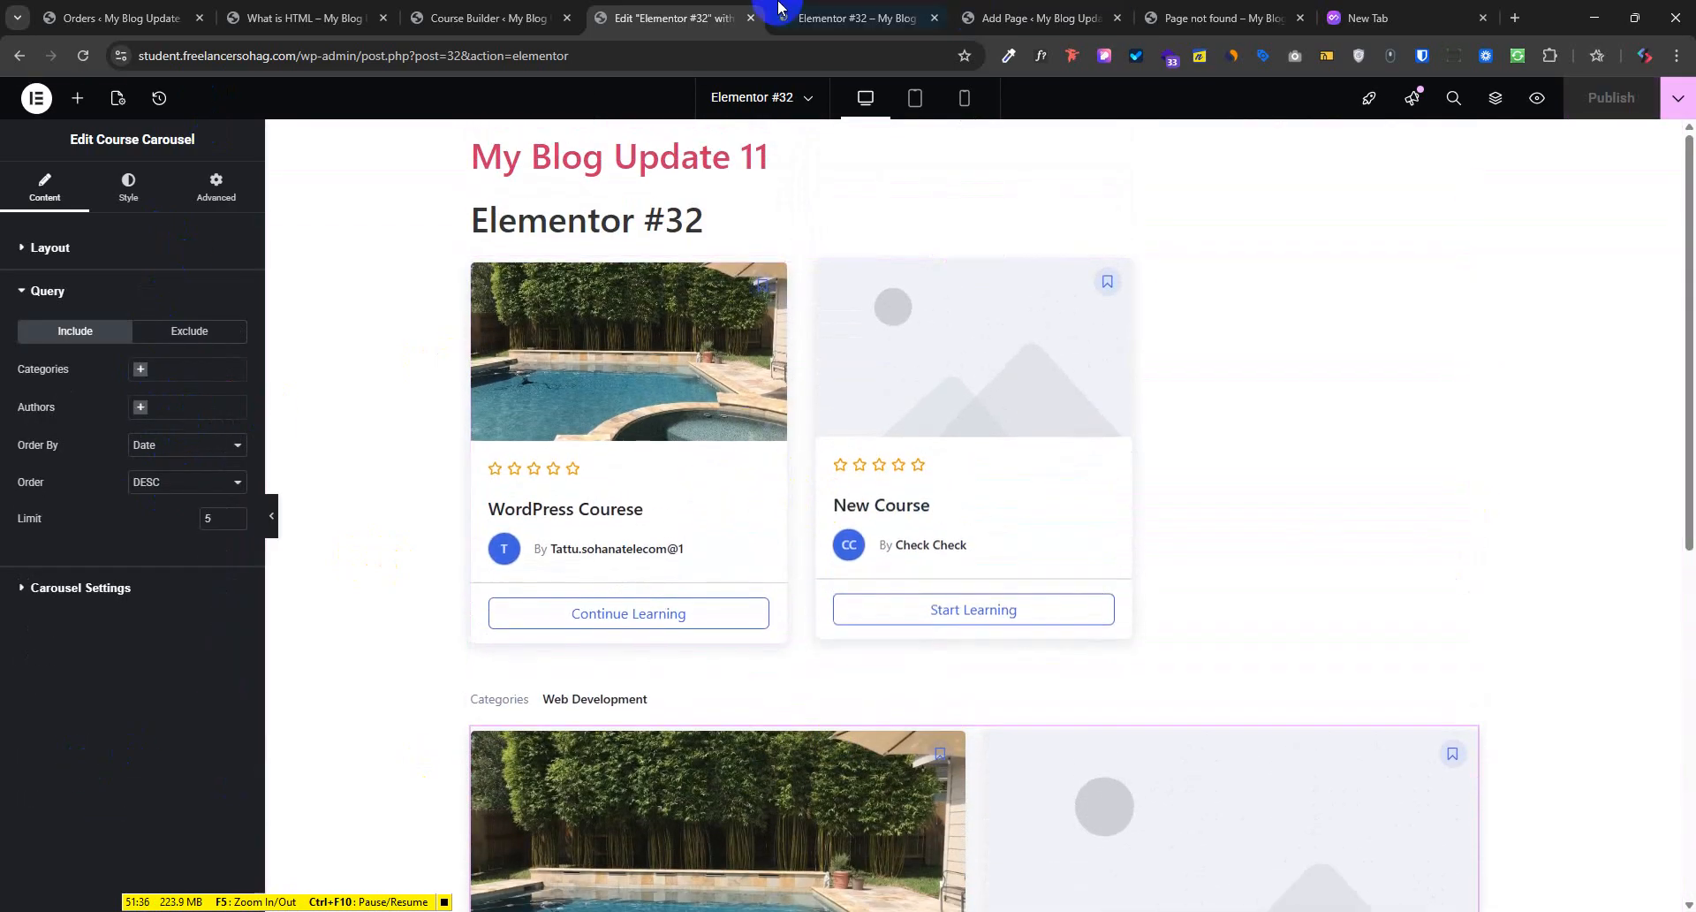
# Review the course list and course carousel in the Elementor #32 page preview
pyautogui.click(800, 17)
pyautogui.scroll(-1, 1005, 652)
pyautogui.scroll(-2, 1005, 652)
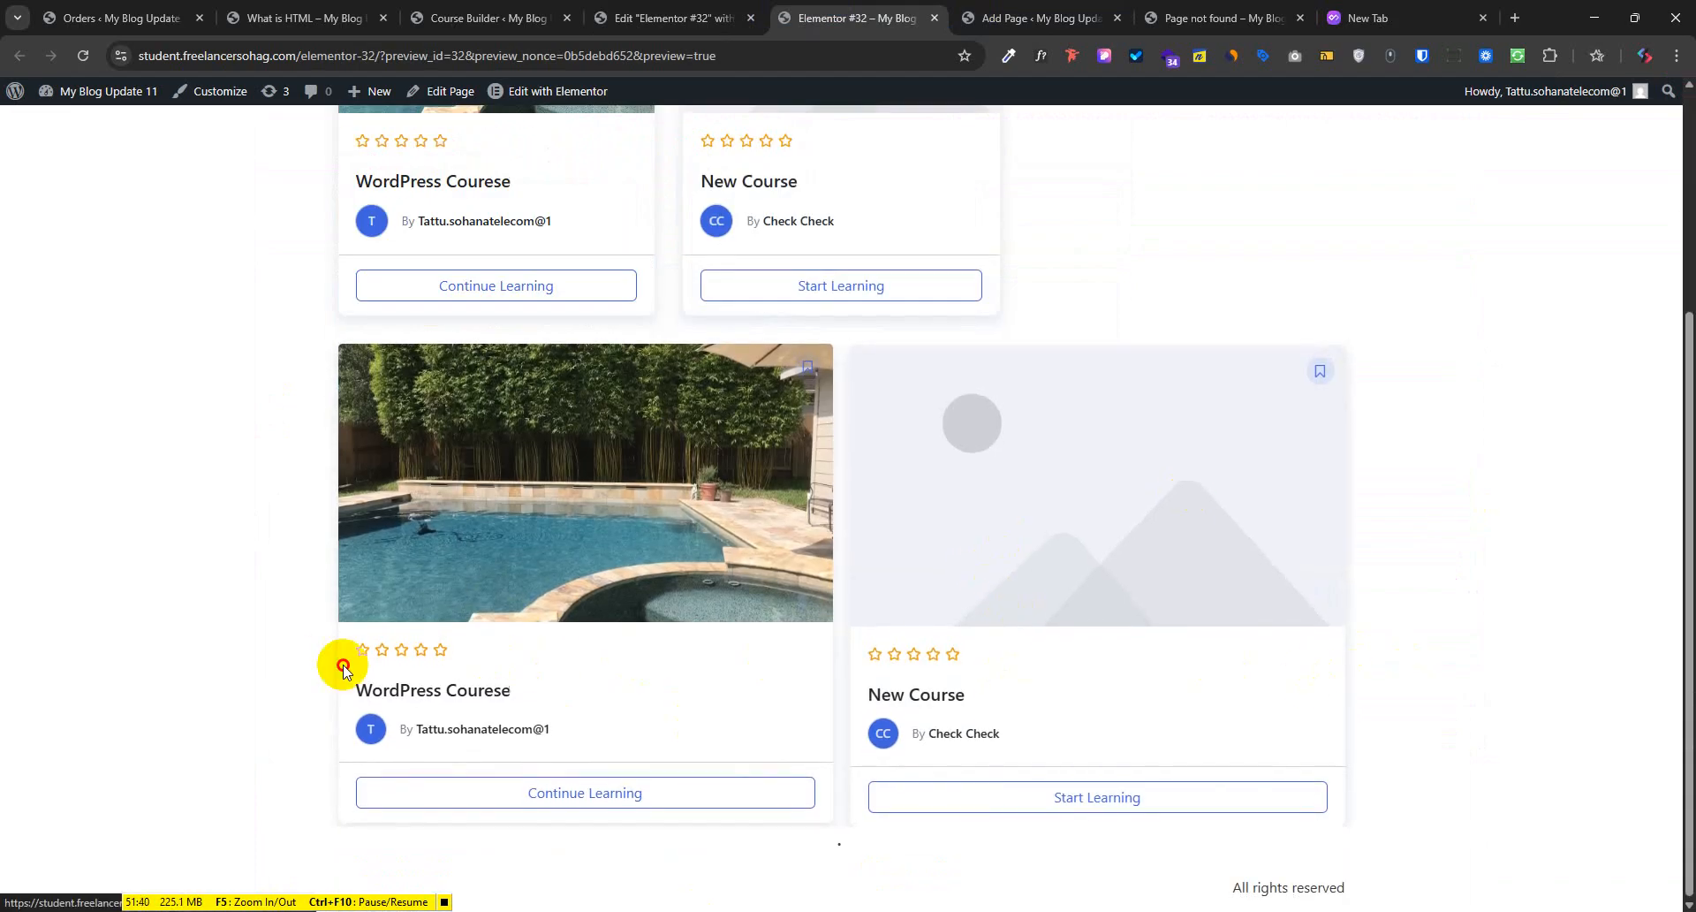
pyautogui.scroll(3, 1139, 712)
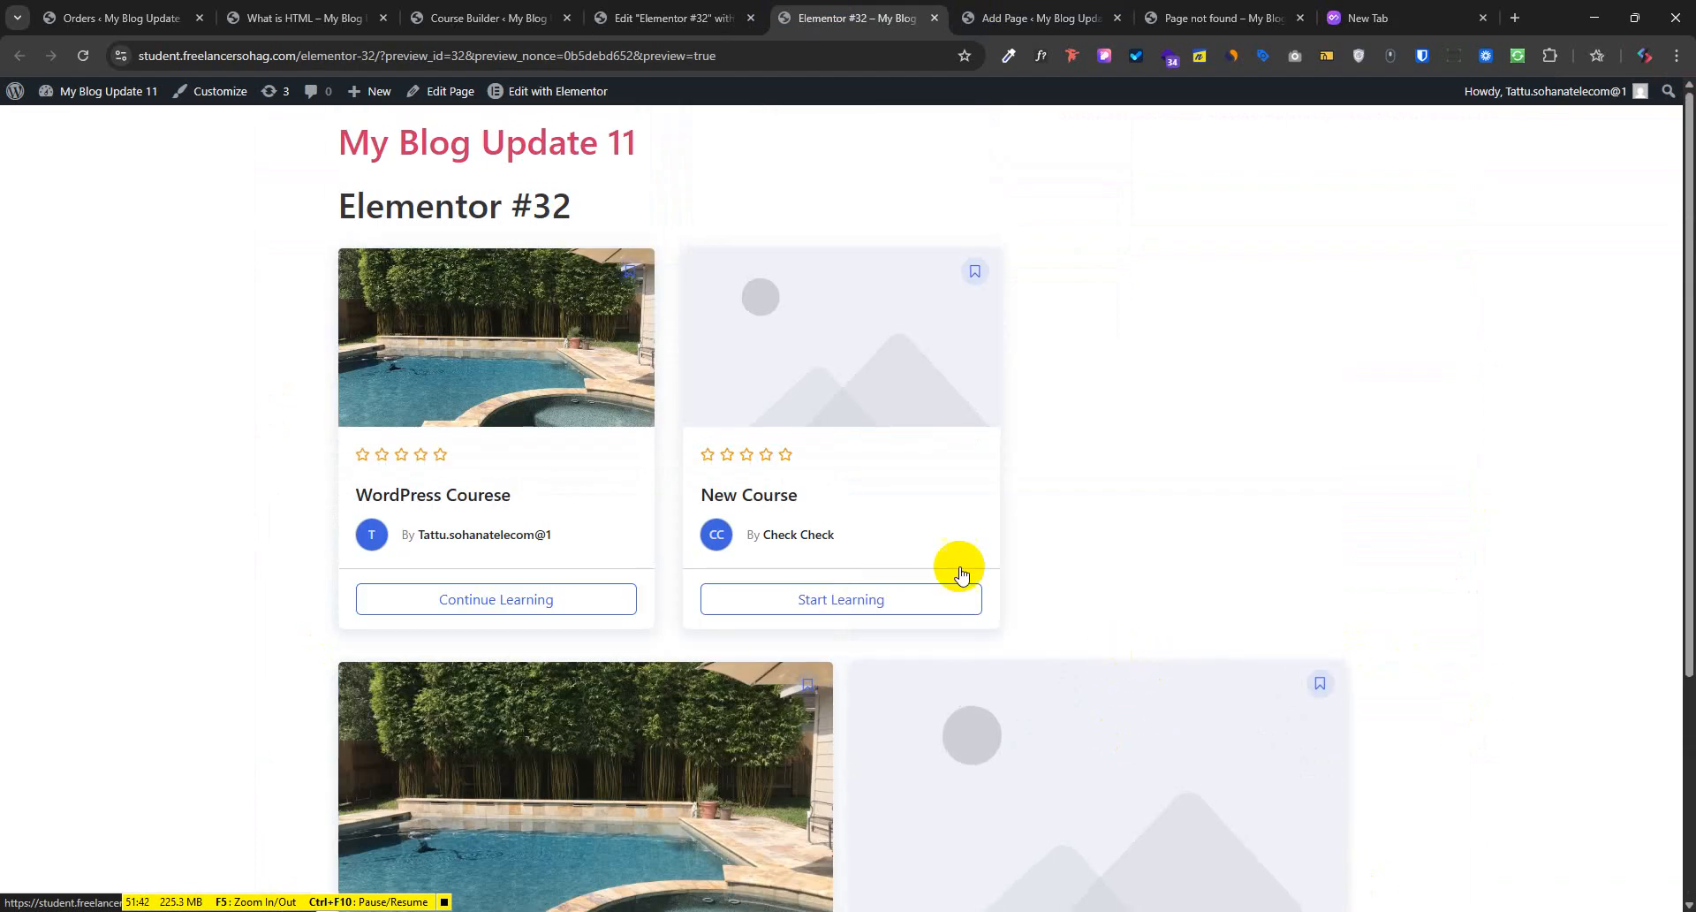
# Close the Course Builder to return to the Tutor LMS course list and dismiss the notice about the editor's new home
pyautogui.click(491, 16)
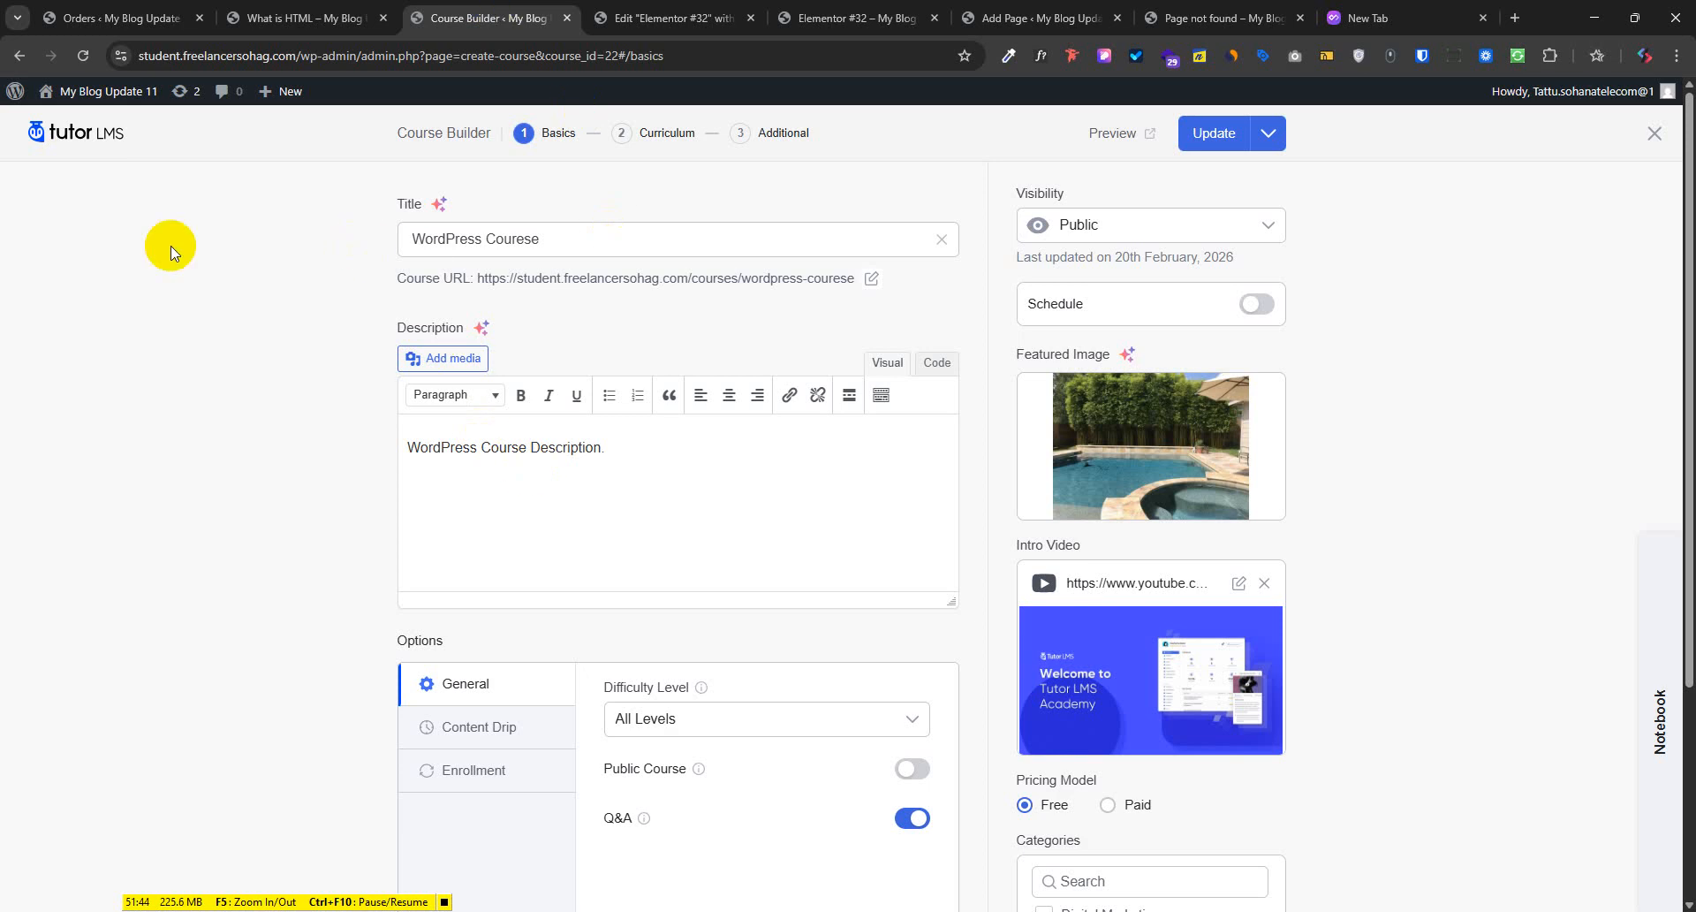
pyautogui.click(387, 28)
pyautogui.click(428, 19)
pyautogui.click(1654, 137)
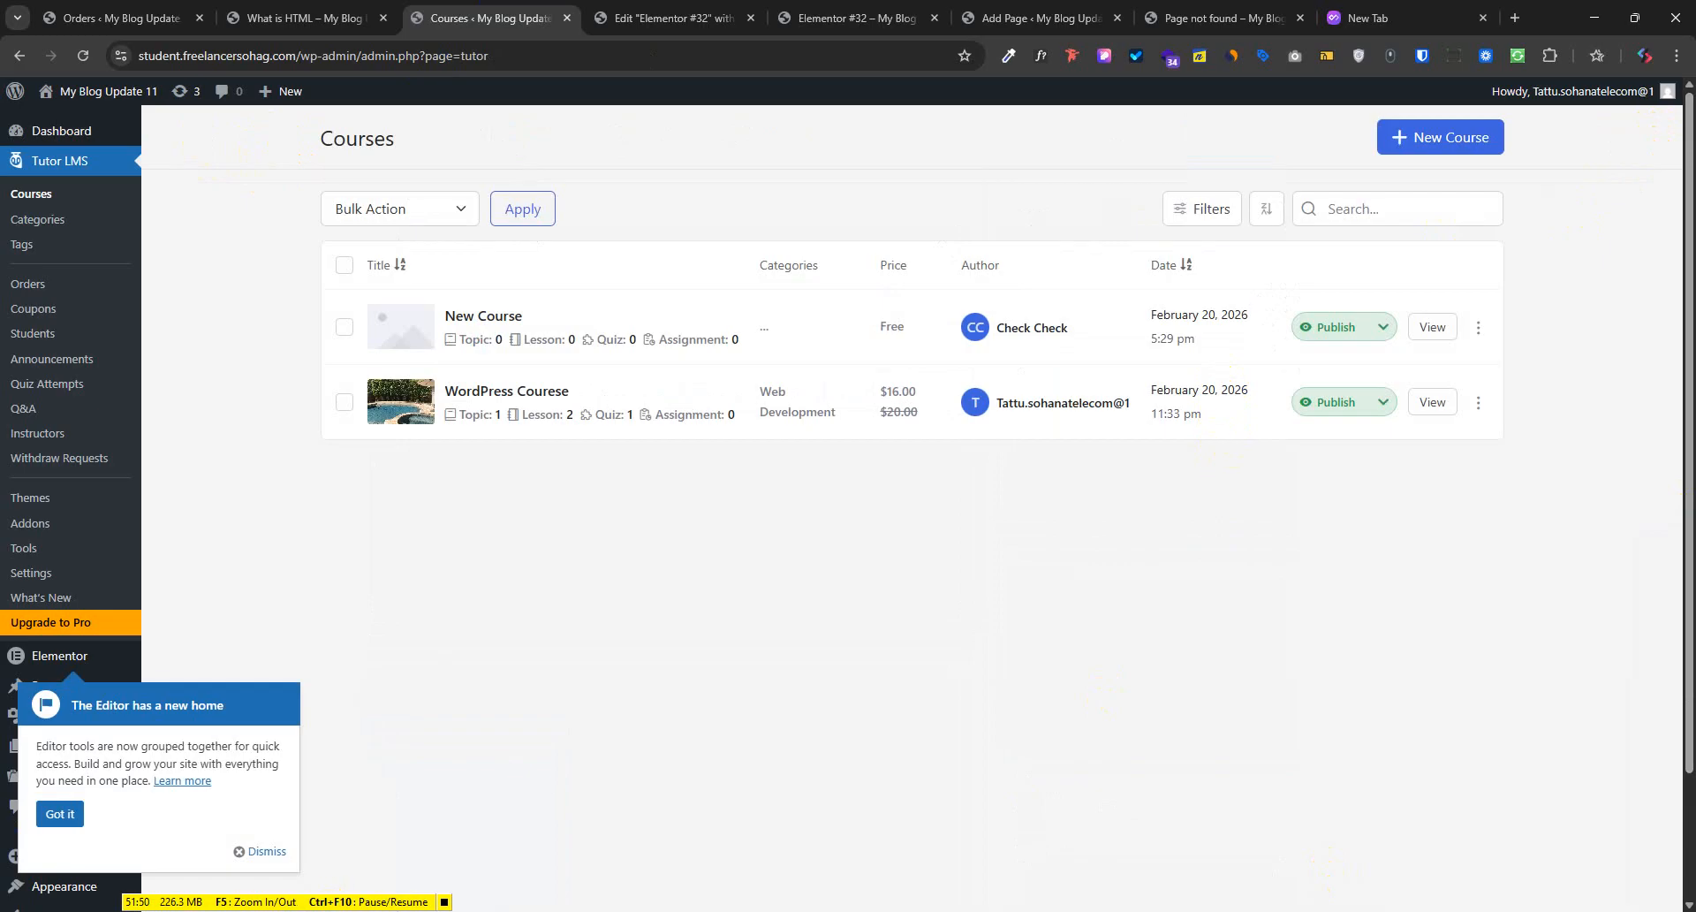
pyautogui.click(261, 851)
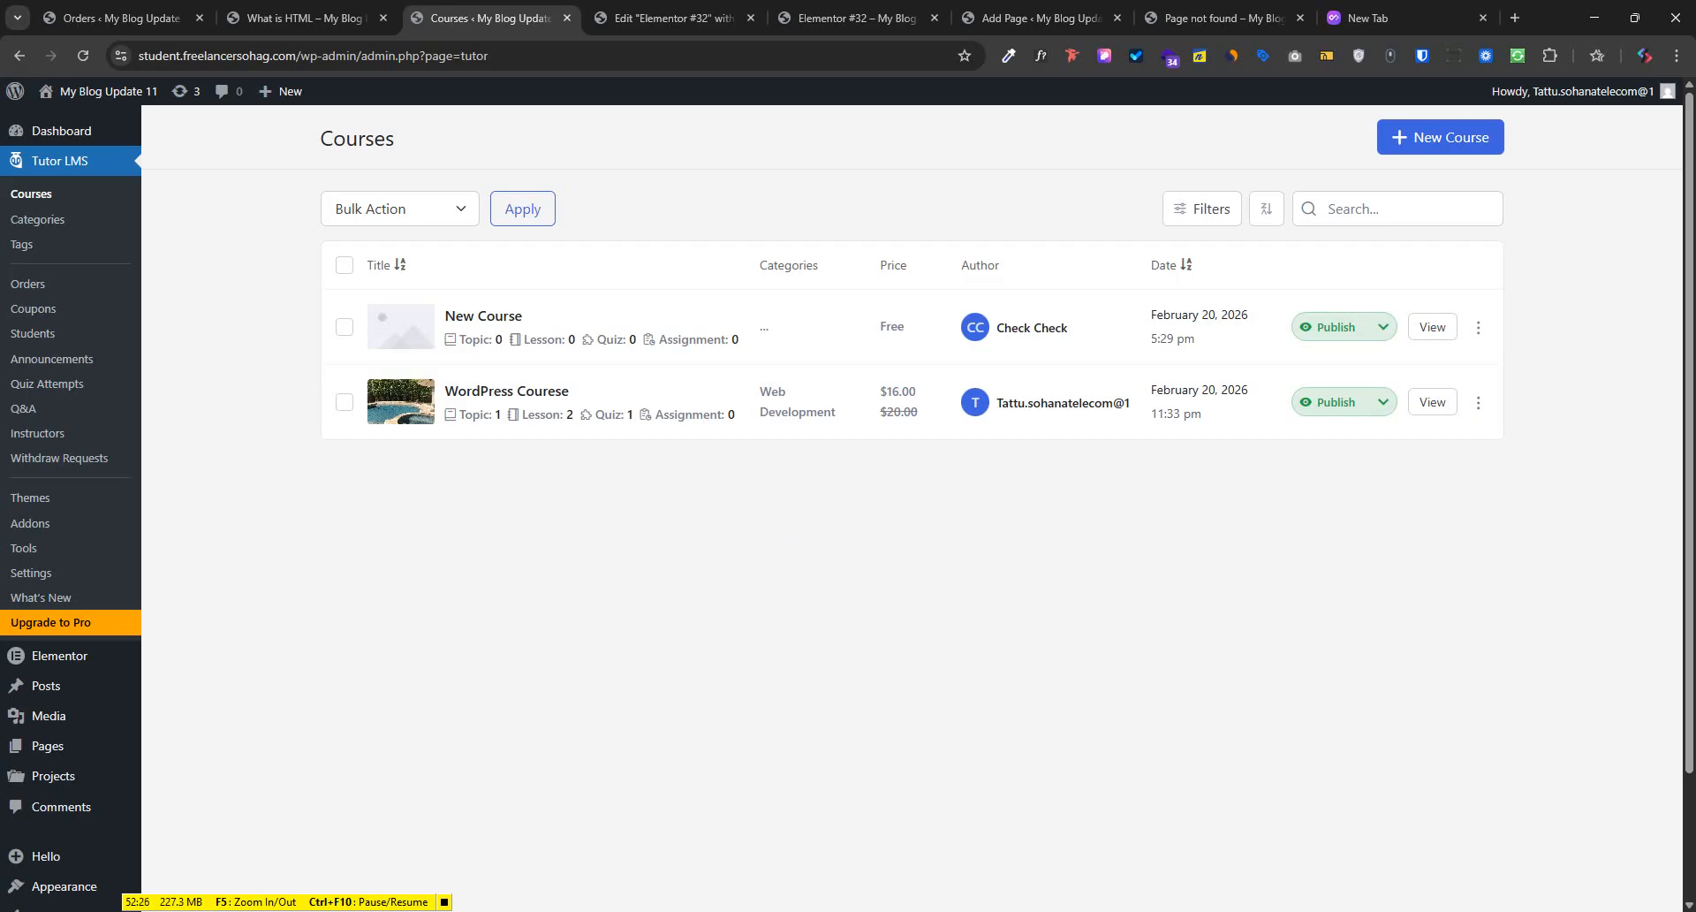
pyautogui.moveTo(53, 750)
pyautogui.click(181, 751)
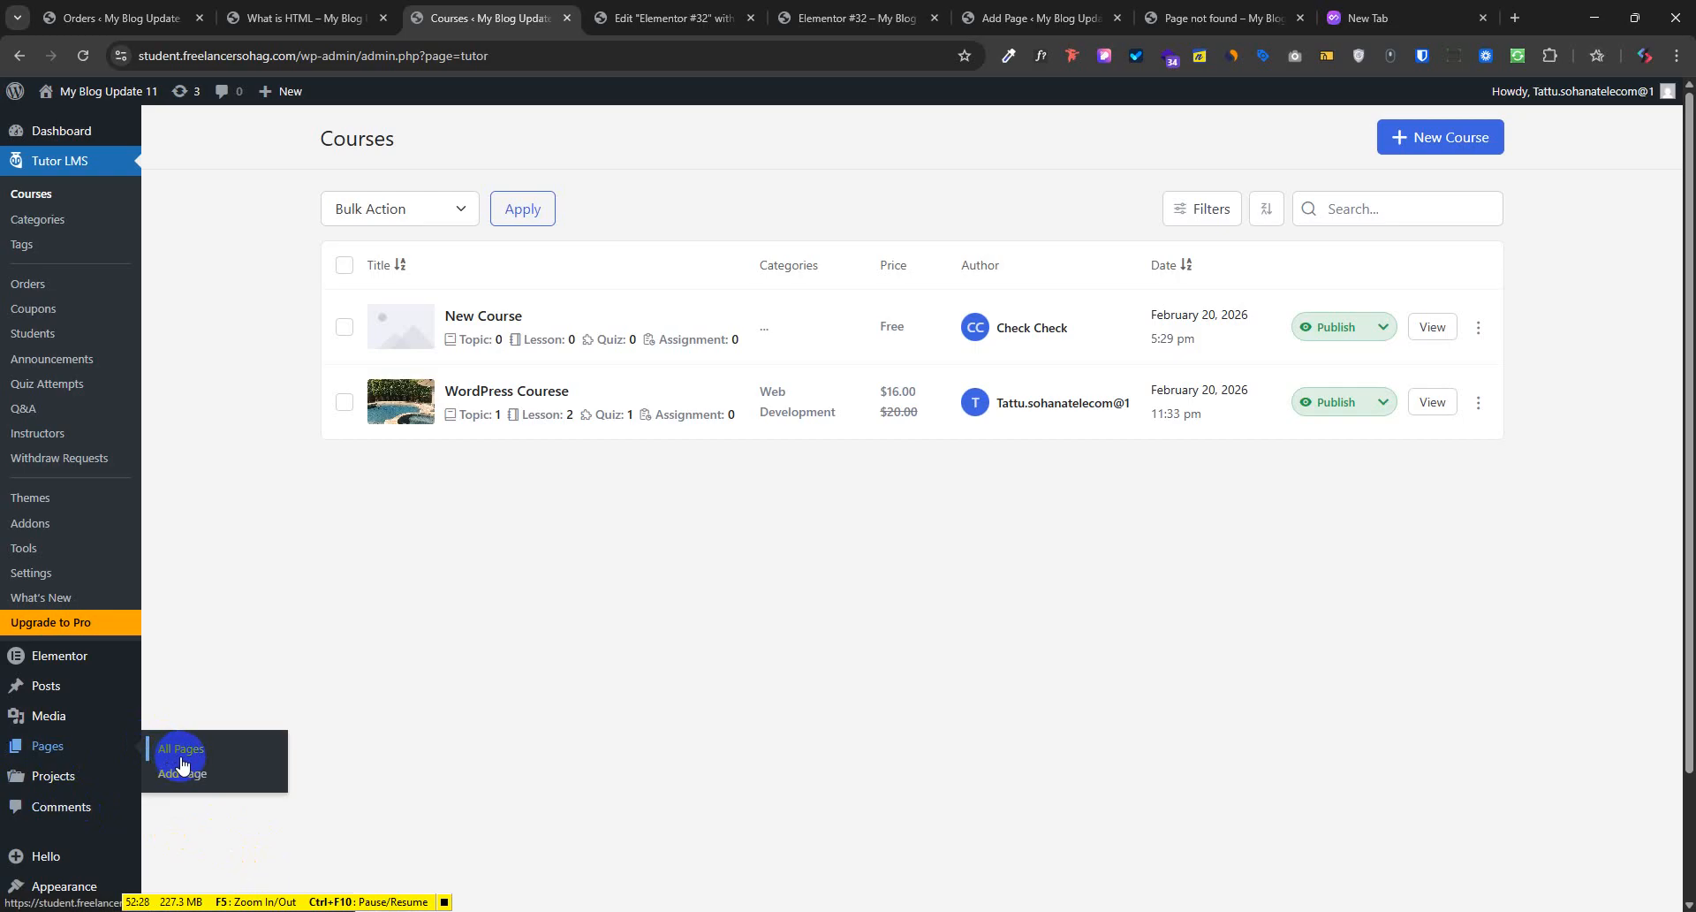
pyautogui.click(1206, 18)
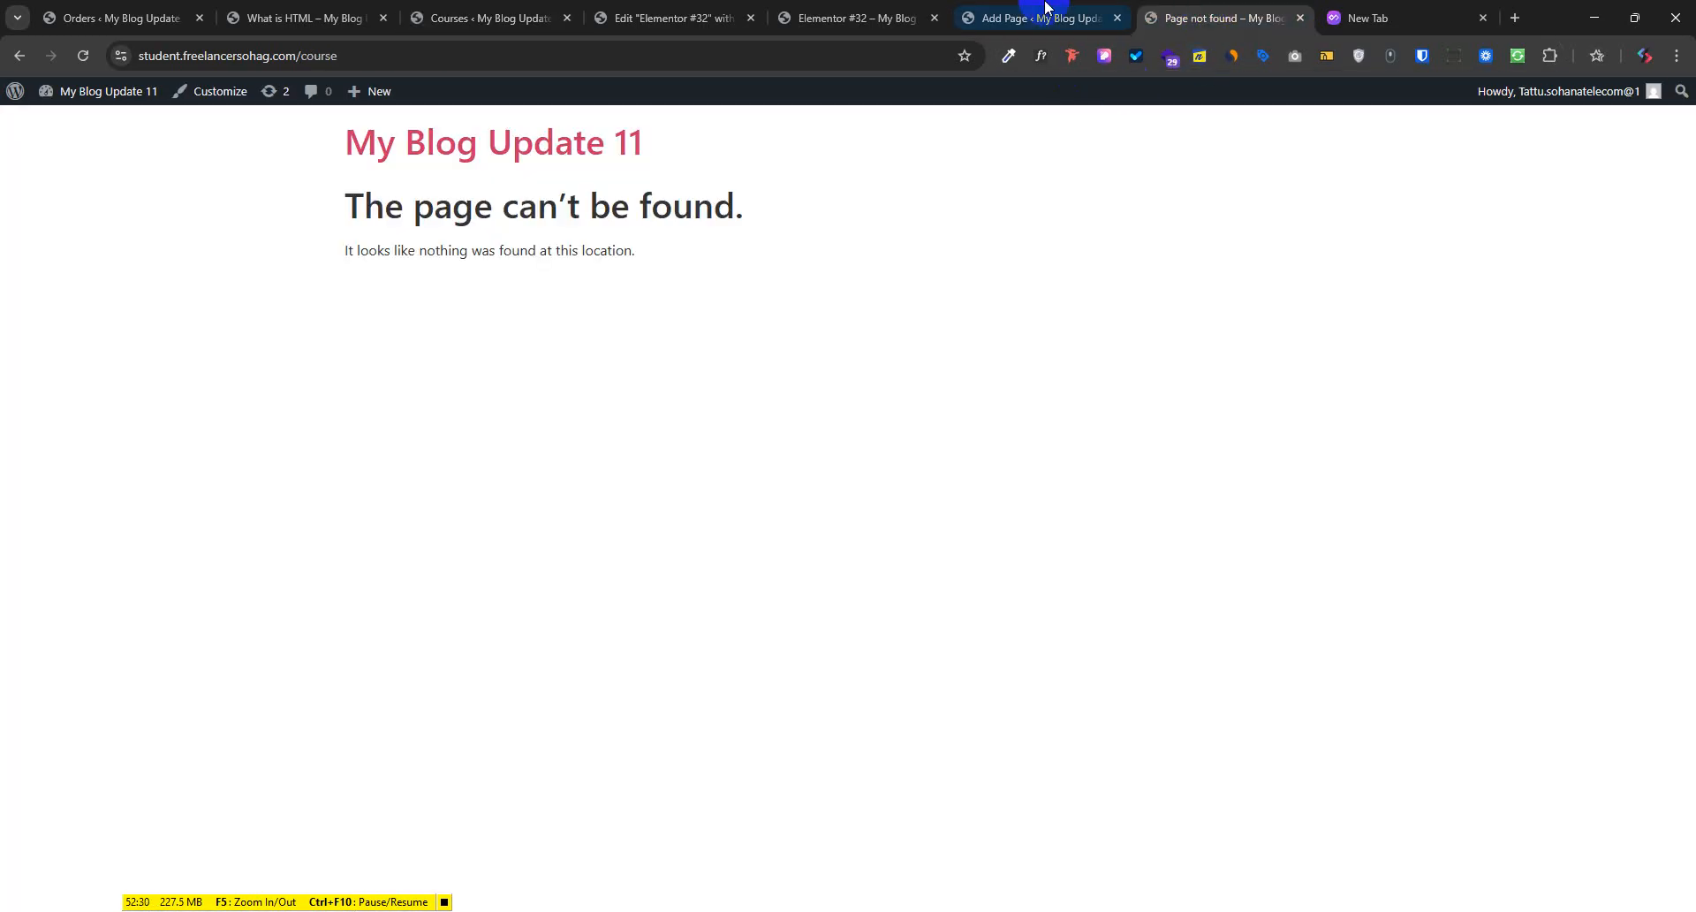
pyautogui.click(1047, 7)
pyautogui.click(814, 14)
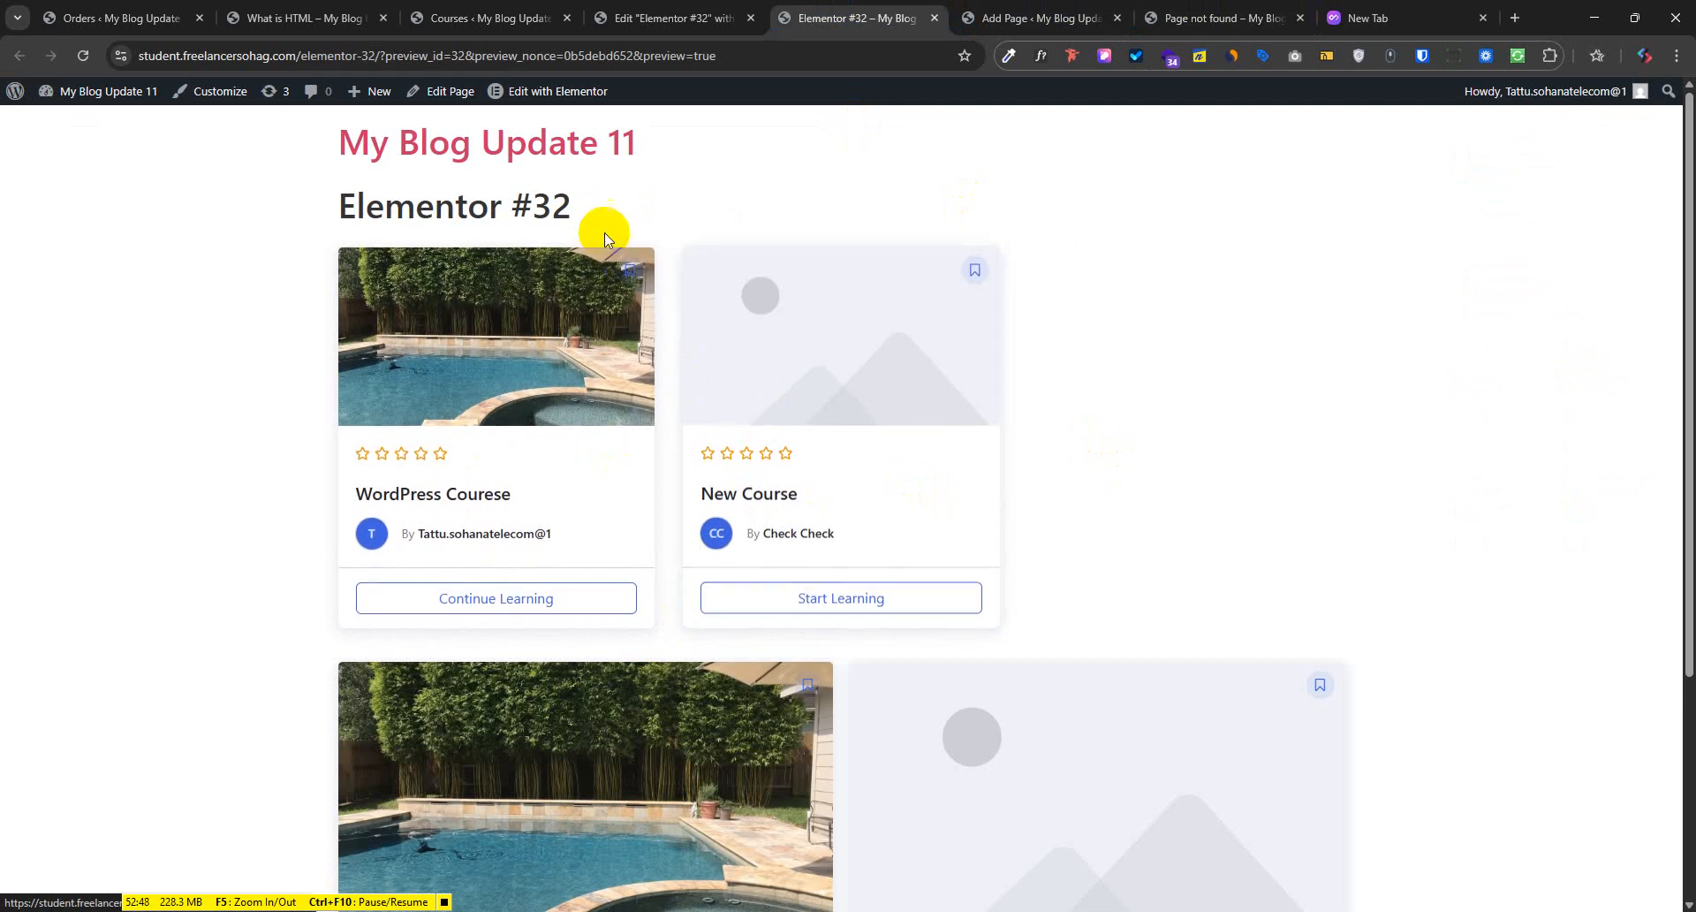
# Open the list of all site pages and return to the Elementor #32 page preview
pyautogui.click(482, 18)
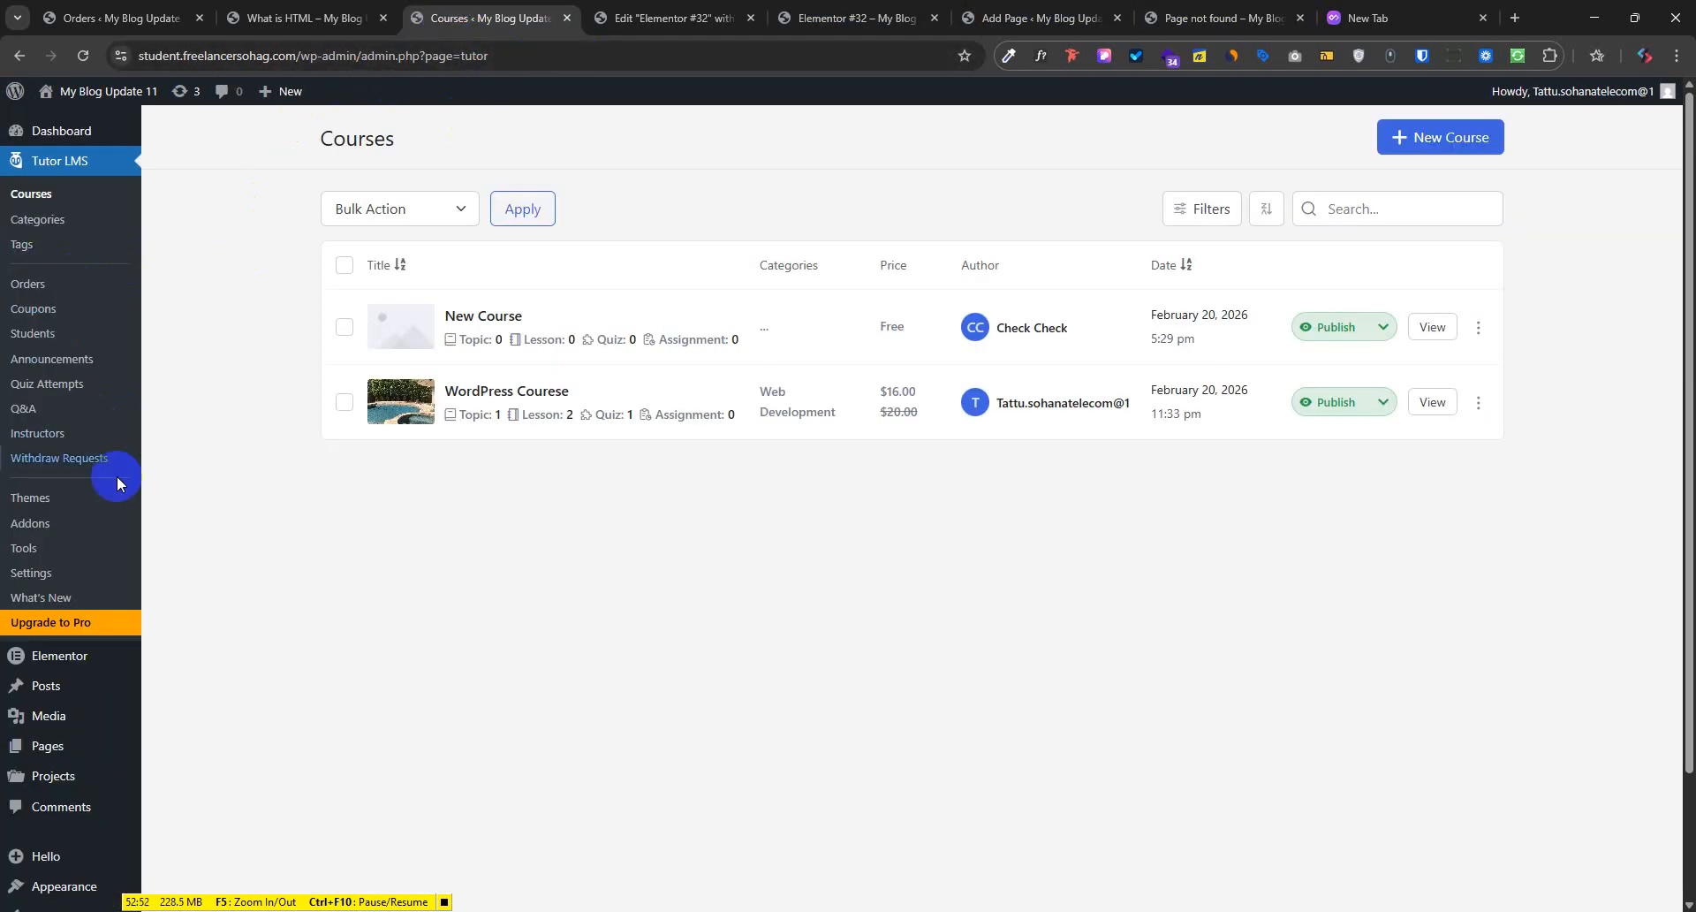
pyautogui.moveTo(57, 745)
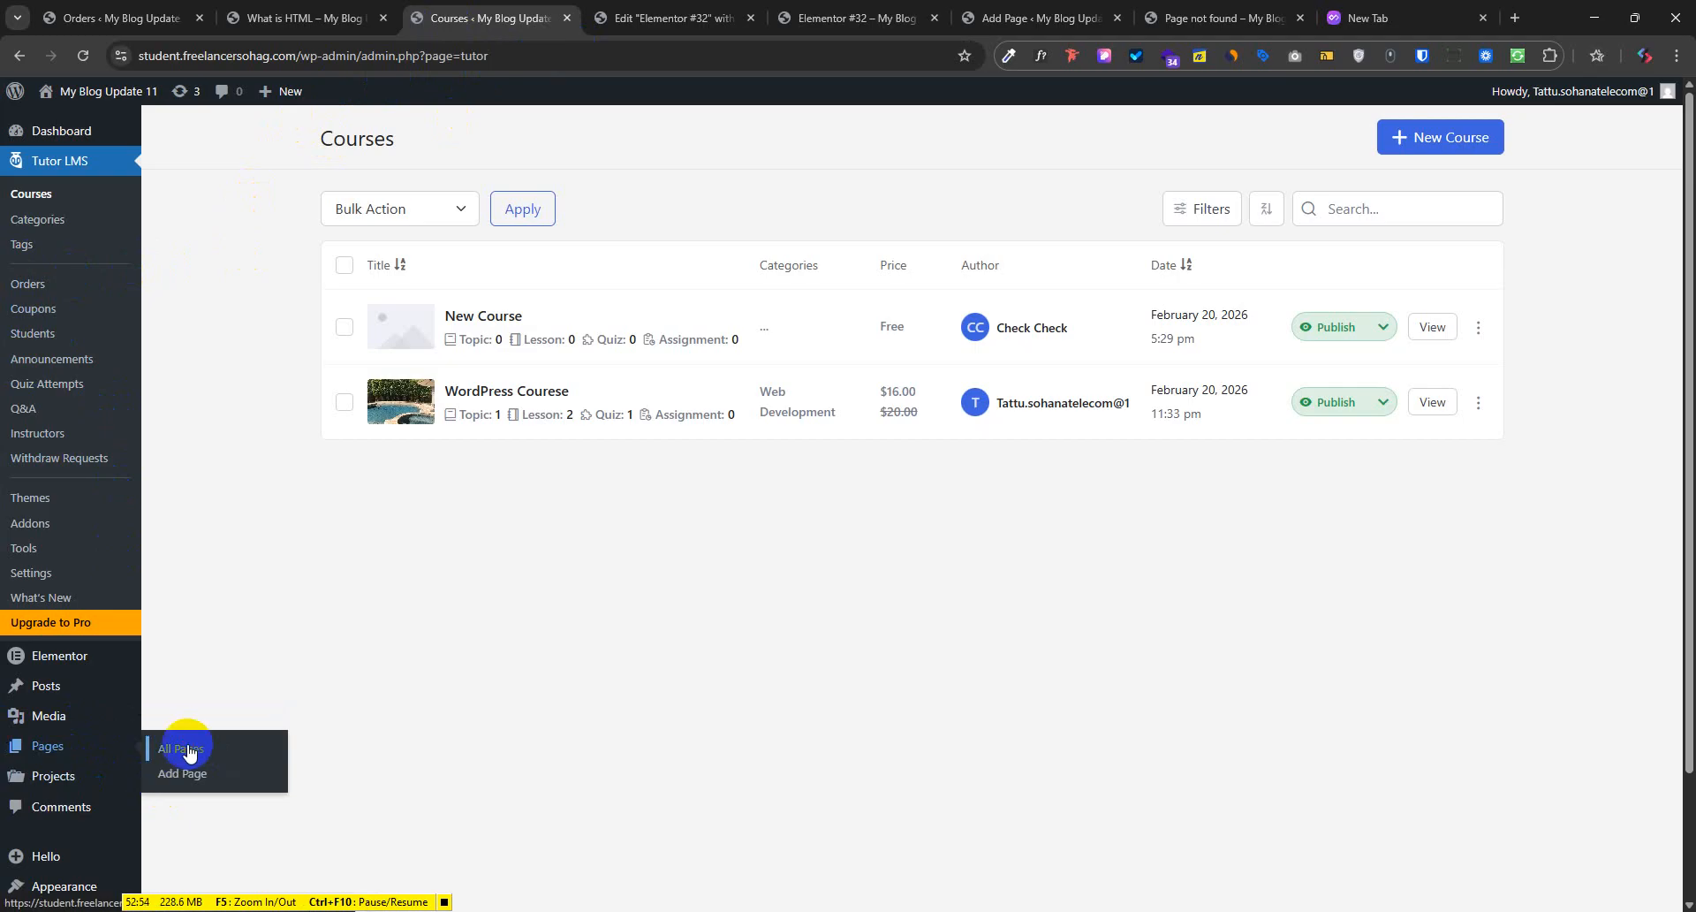
pyautogui.click(170, 748)
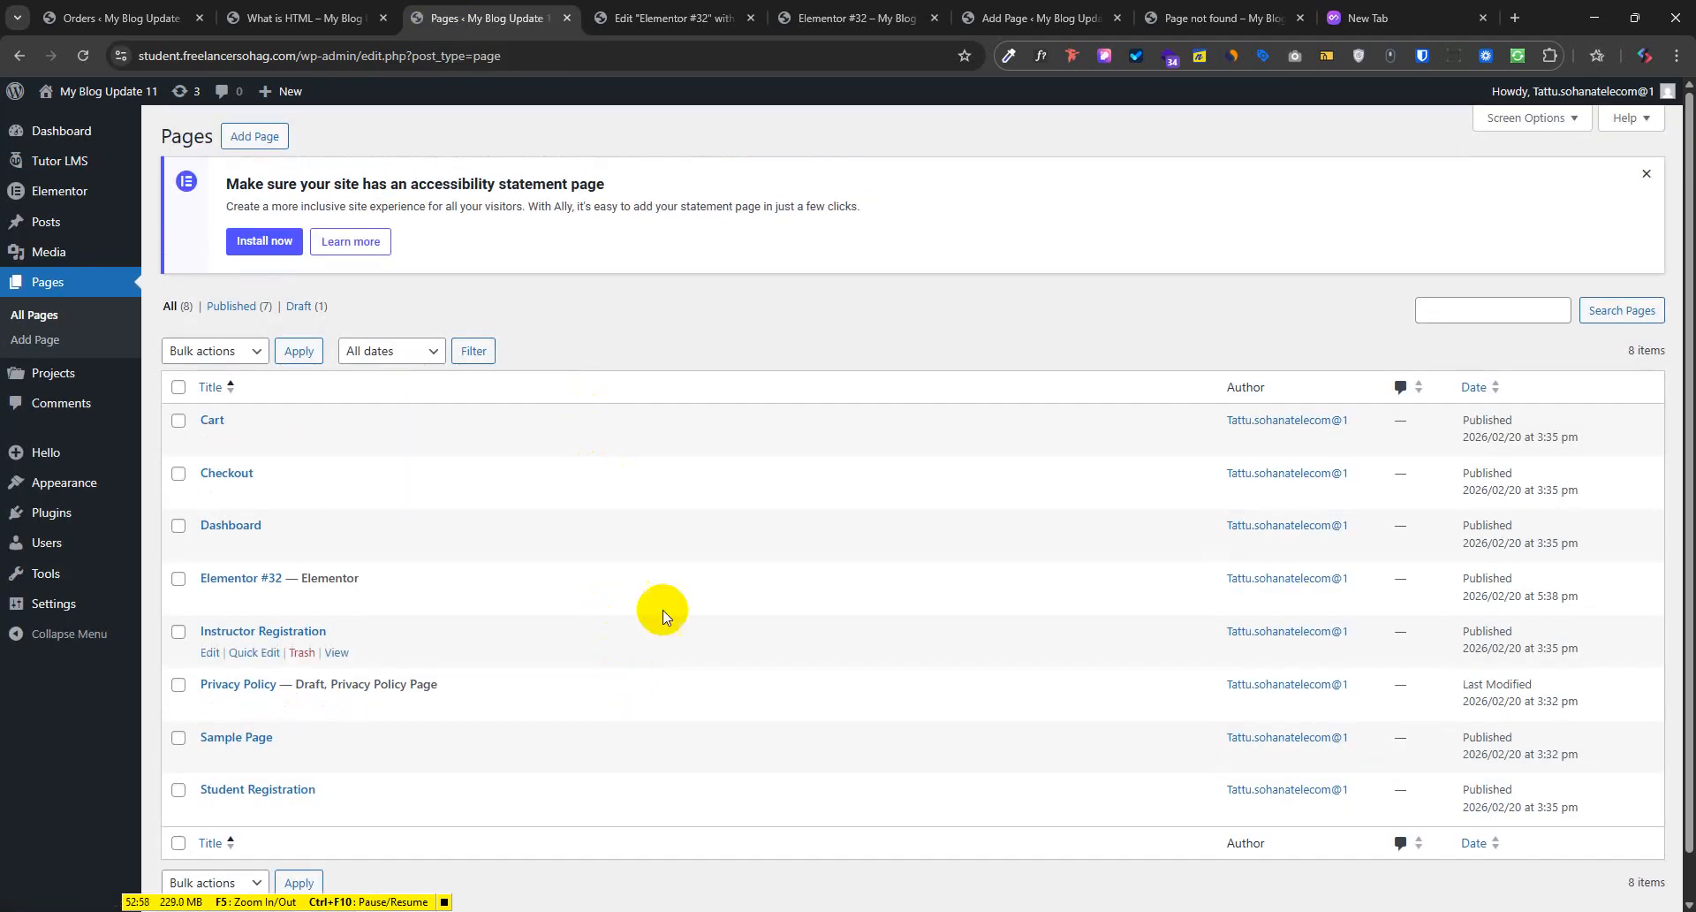
pyautogui.click(676, 18)
pyautogui.click(840, 17)
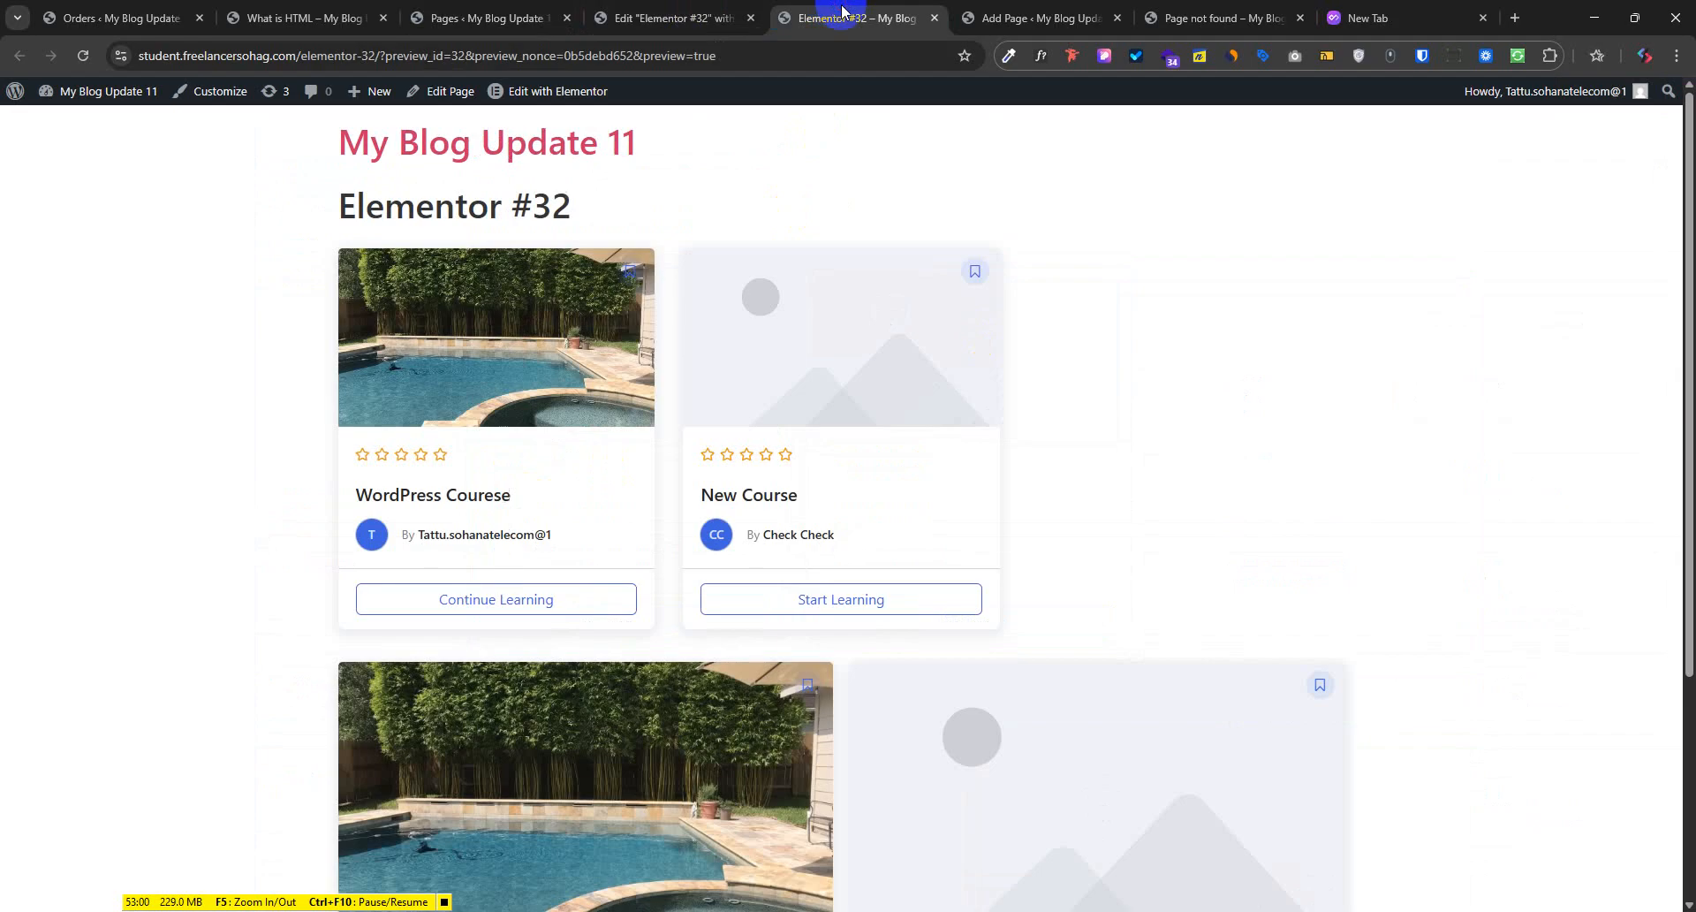
# Close the Elementor #32 preview, the untitled new page and the page-not-found tab, returning to the Elementor #32 editor
pyautogui.click(934, 18)
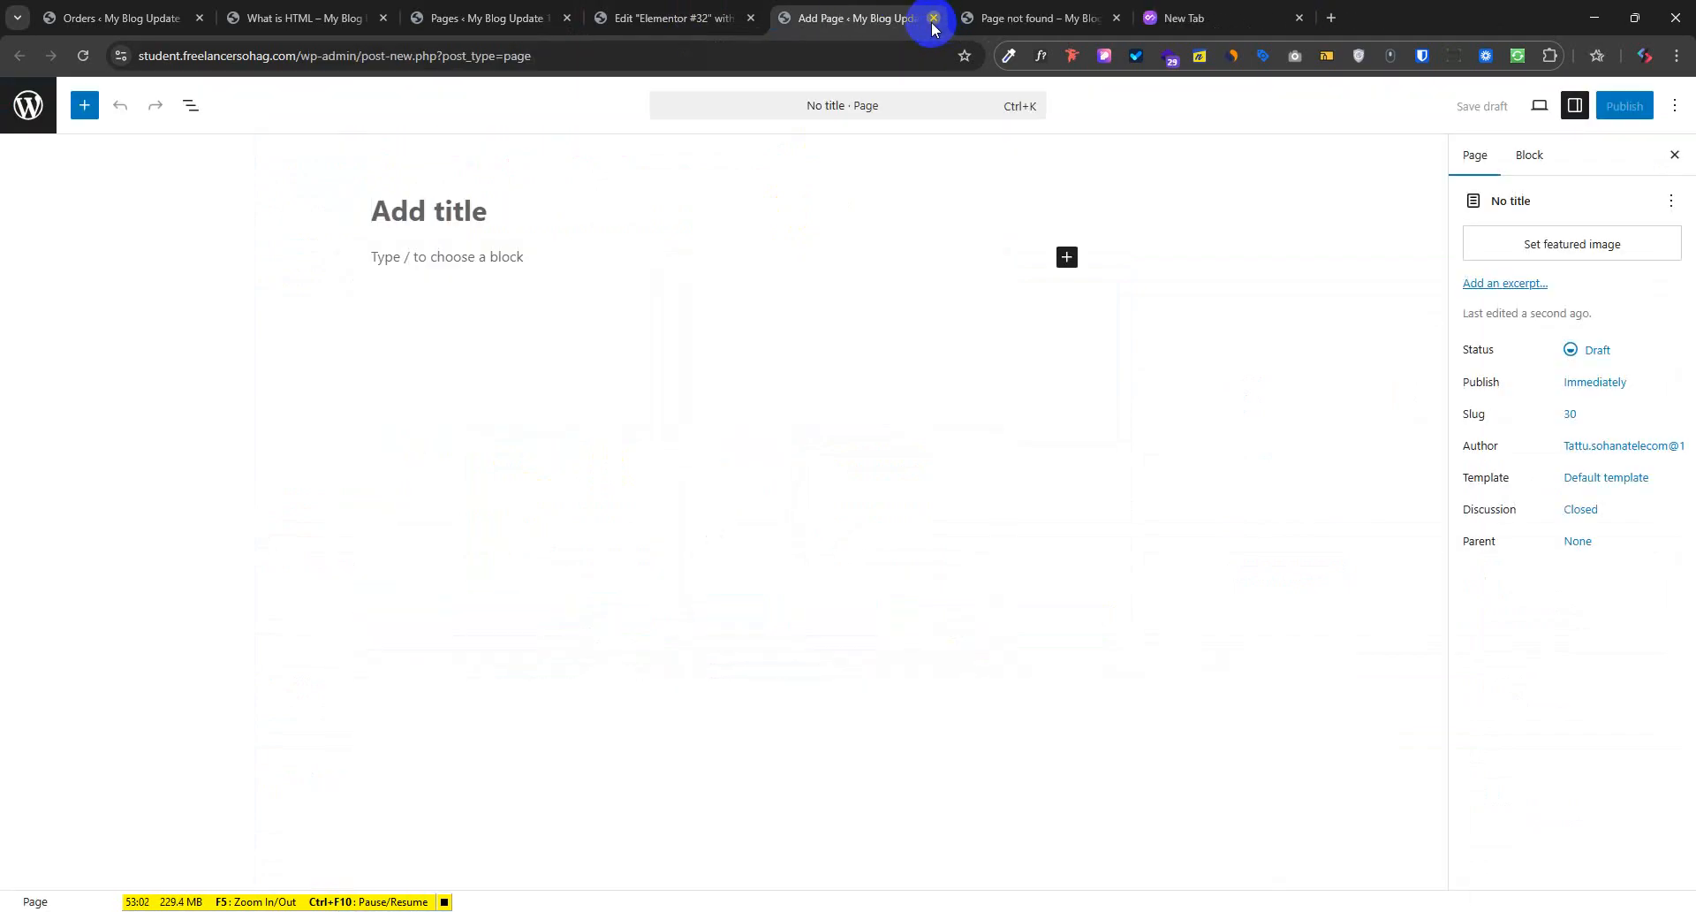
pyautogui.click(968, 17)
pyautogui.click(1066, 17)
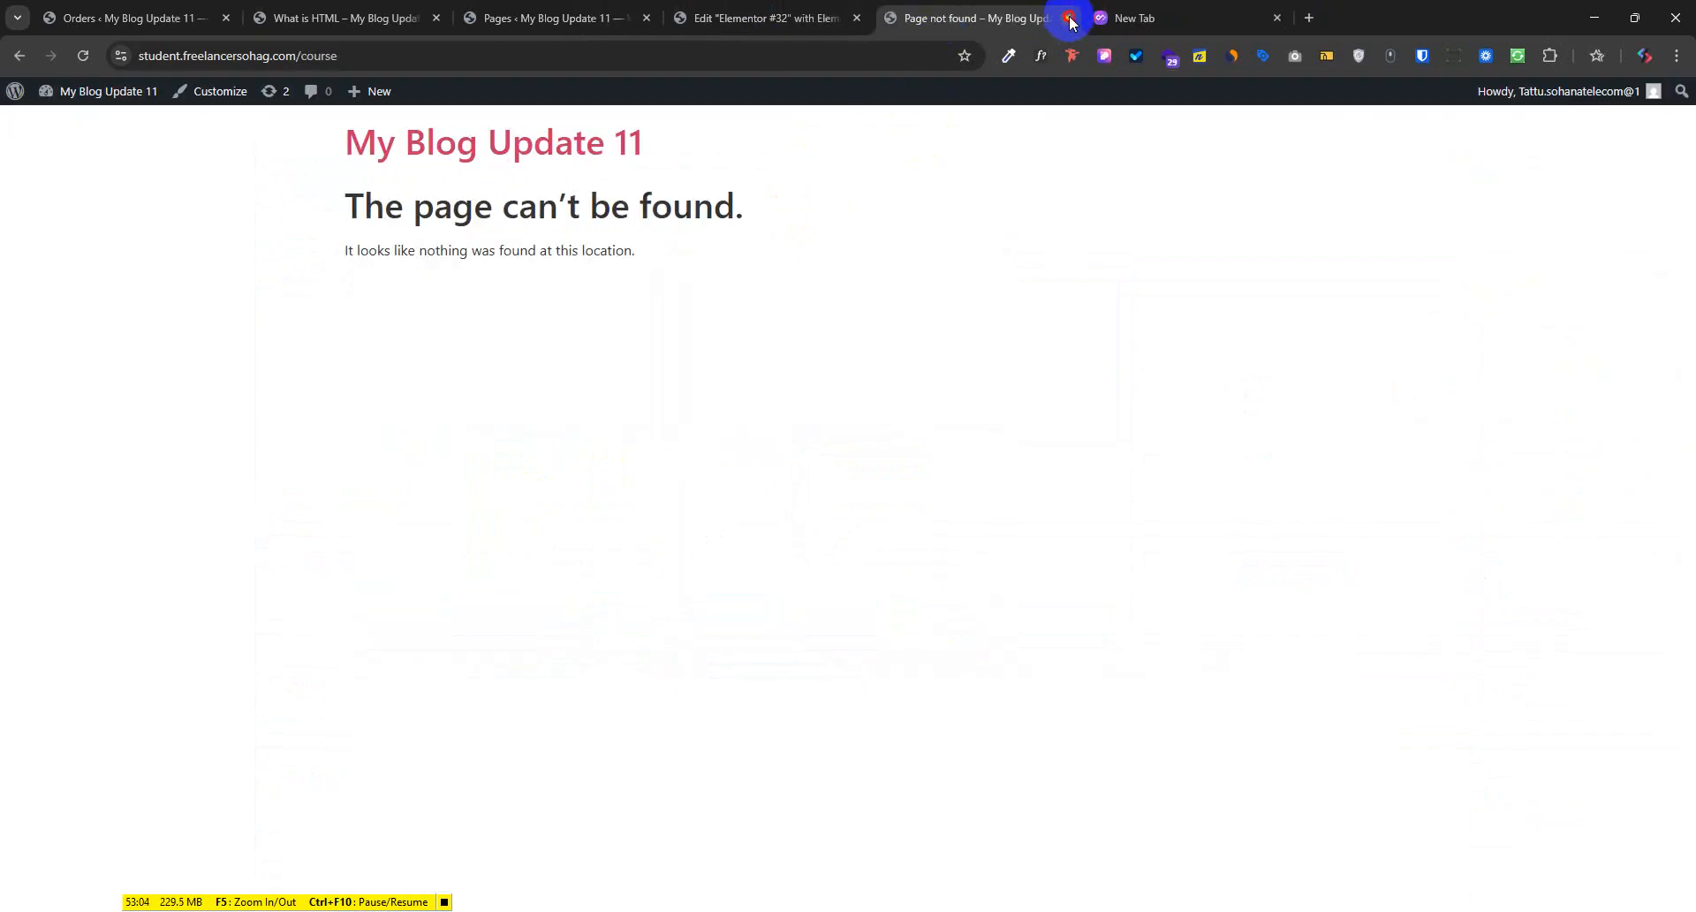
pyautogui.click(777, 18)
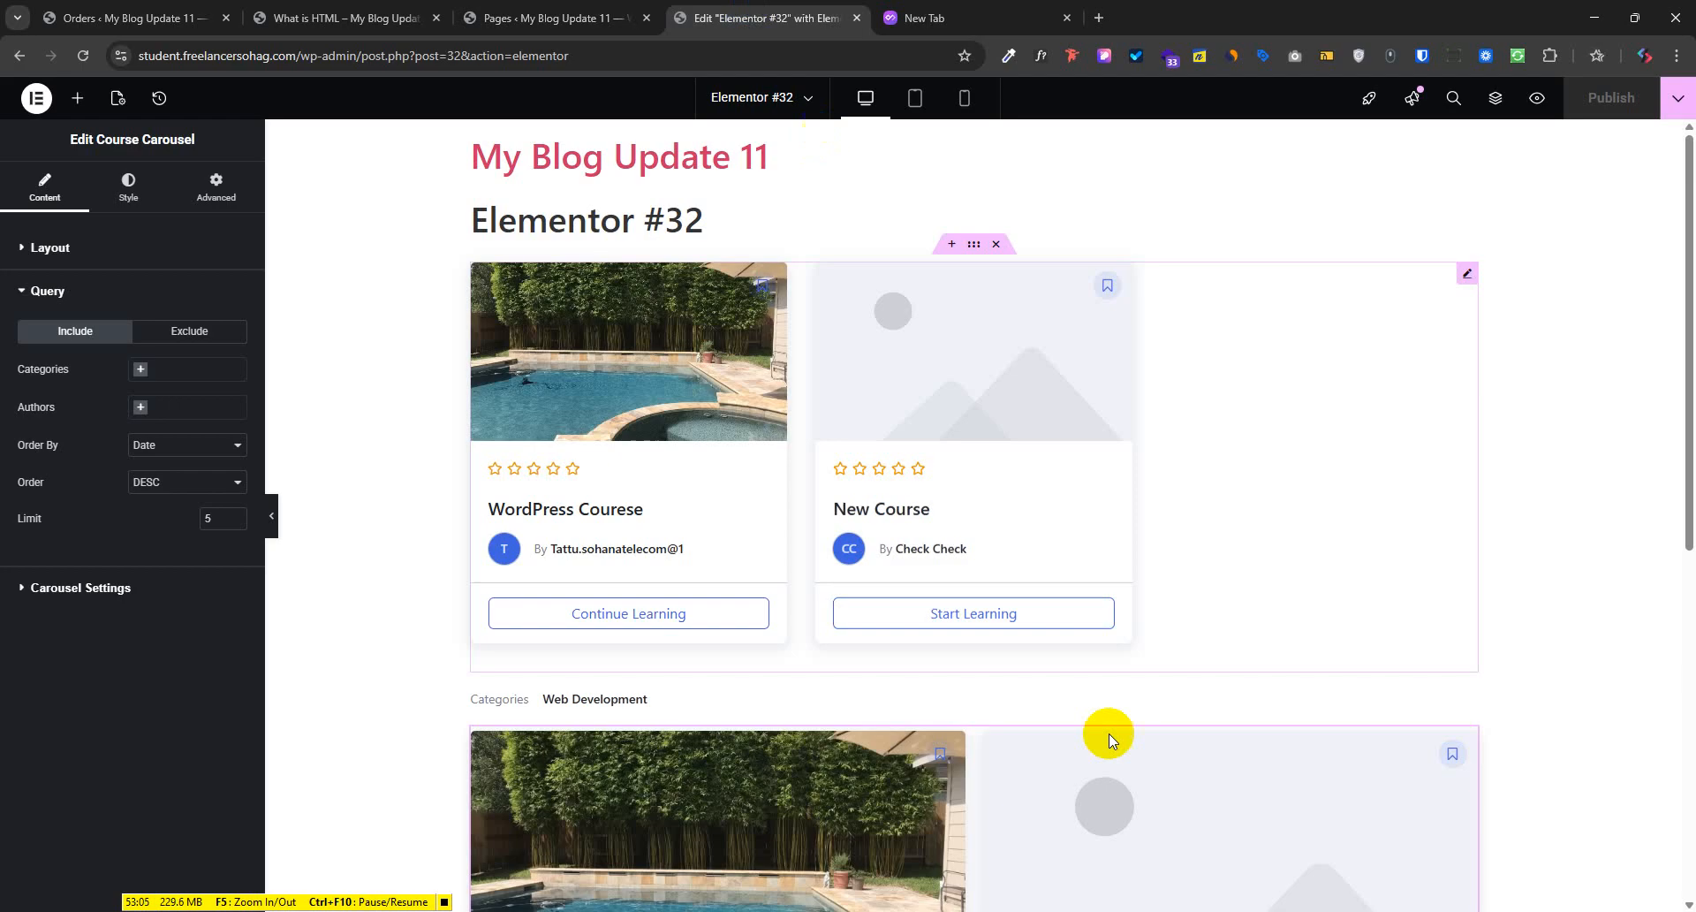
# Review the Course List and Course Carousel widgets and their layout settings on the Elementor #32 page
pyautogui.click(1192, 485)
pyautogui.scroll(-7, 840, 777)
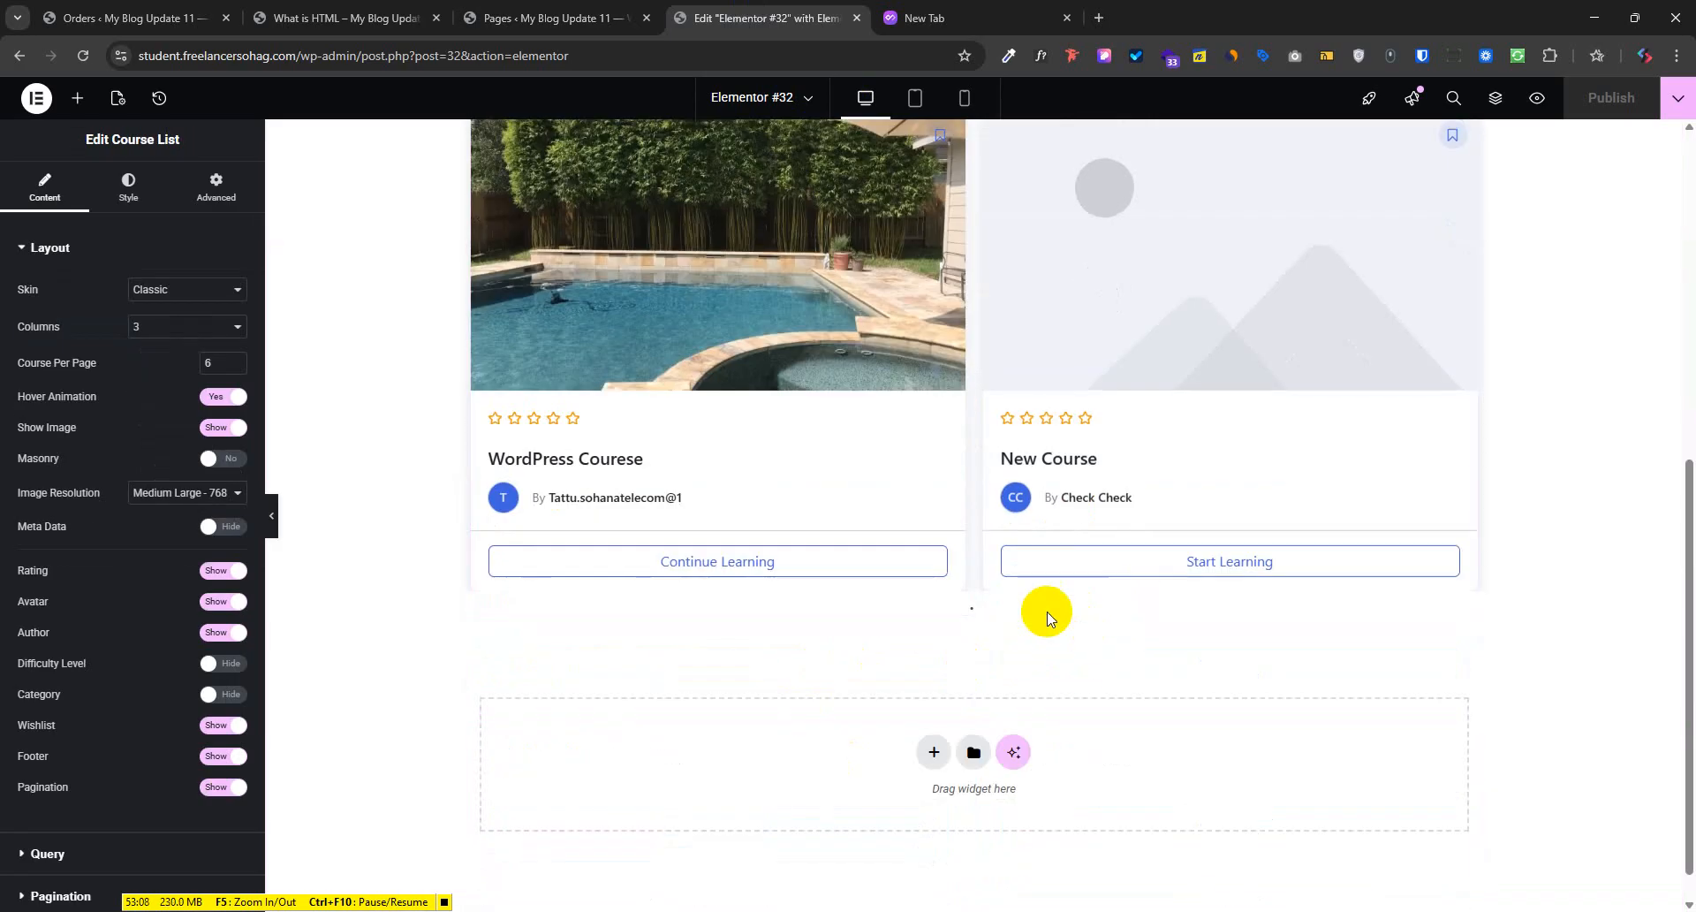
pyautogui.click(1019, 608)
pyautogui.scroll(4, 957, 647)
pyautogui.scroll(1, 977, 548)
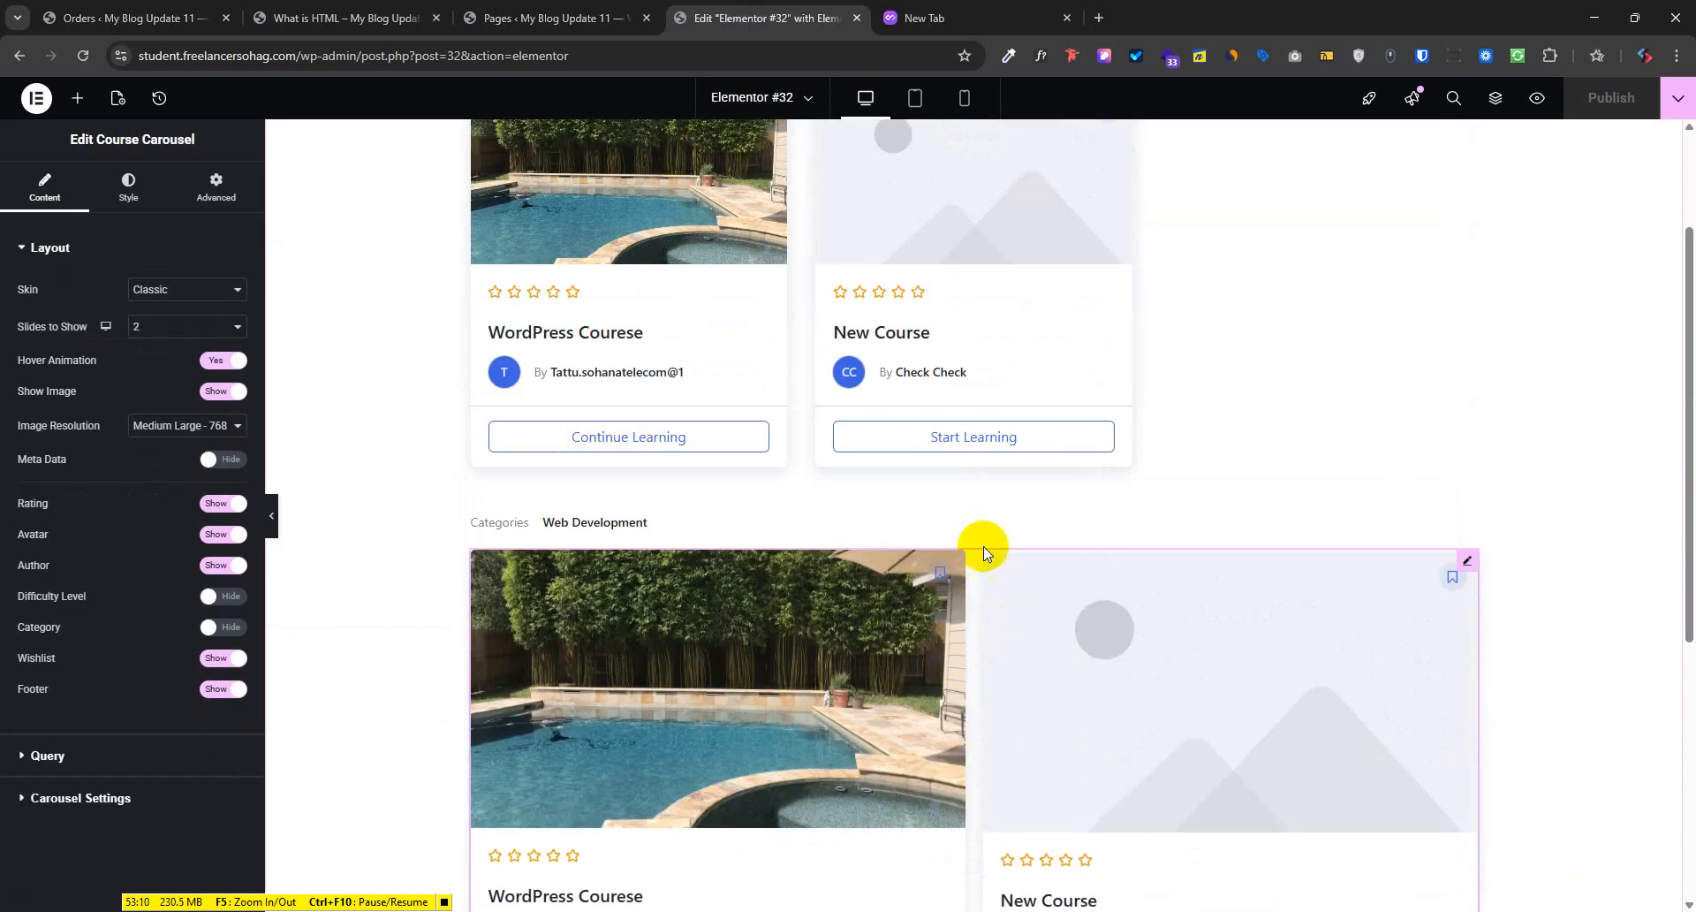
pyautogui.click(1182, 472)
pyautogui.scroll(2, 1117, 452)
pyautogui.scroll(1, 1122, 455)
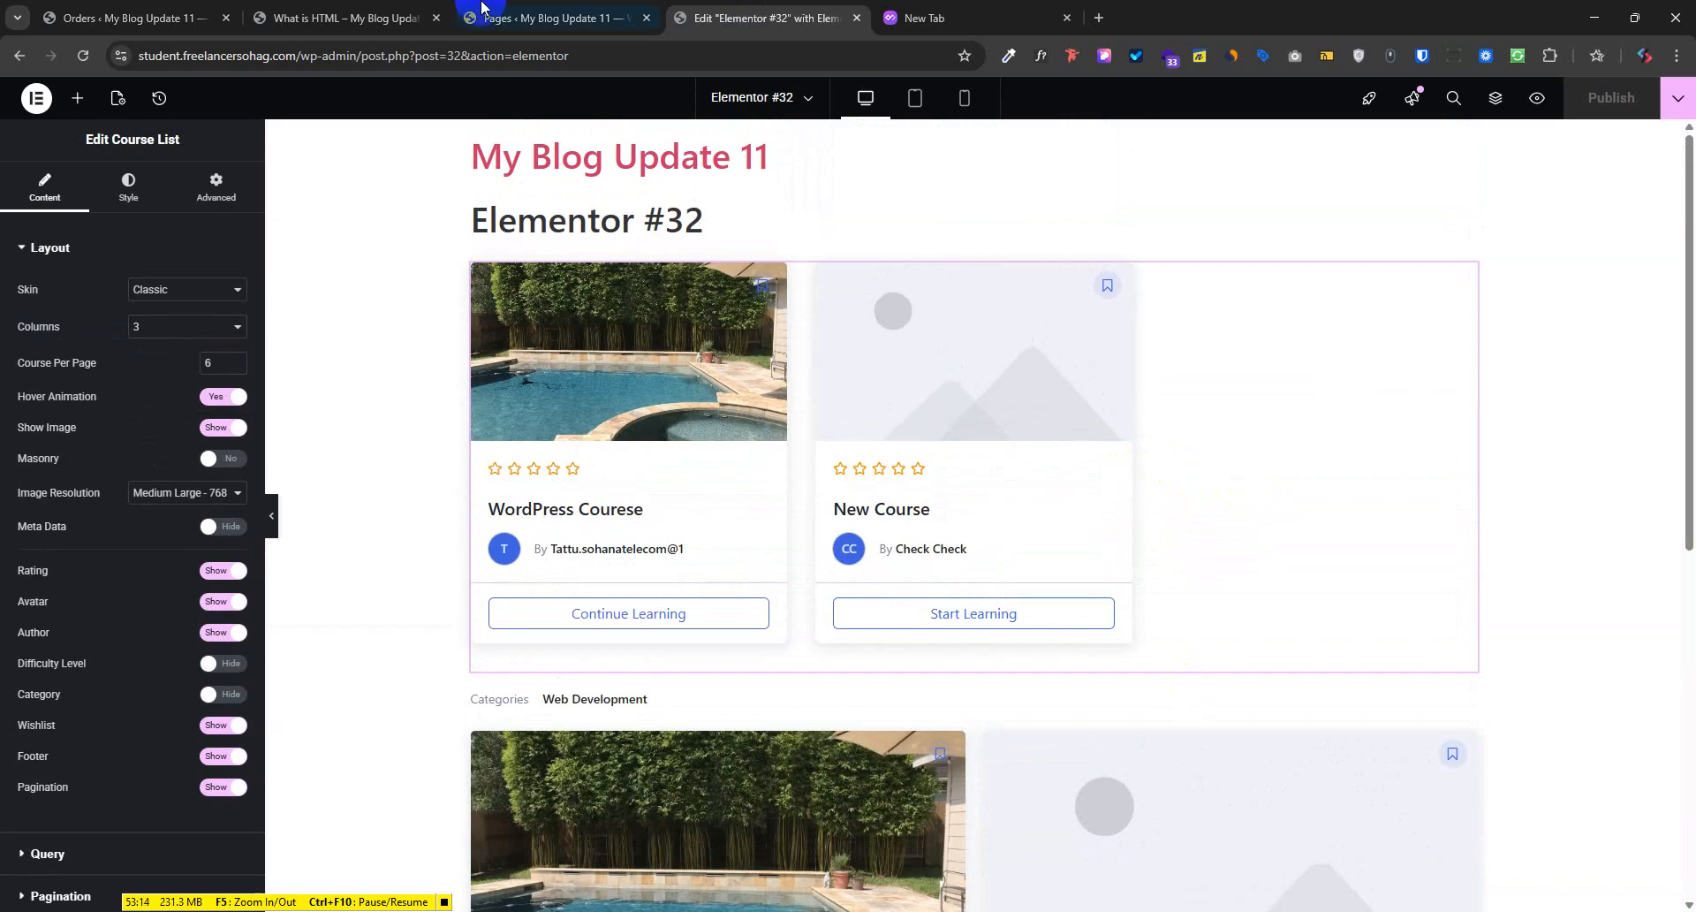
# Return to the list of all site pages, look through it and dismiss the accessibility statement notice
pyautogui.click(509, 11)
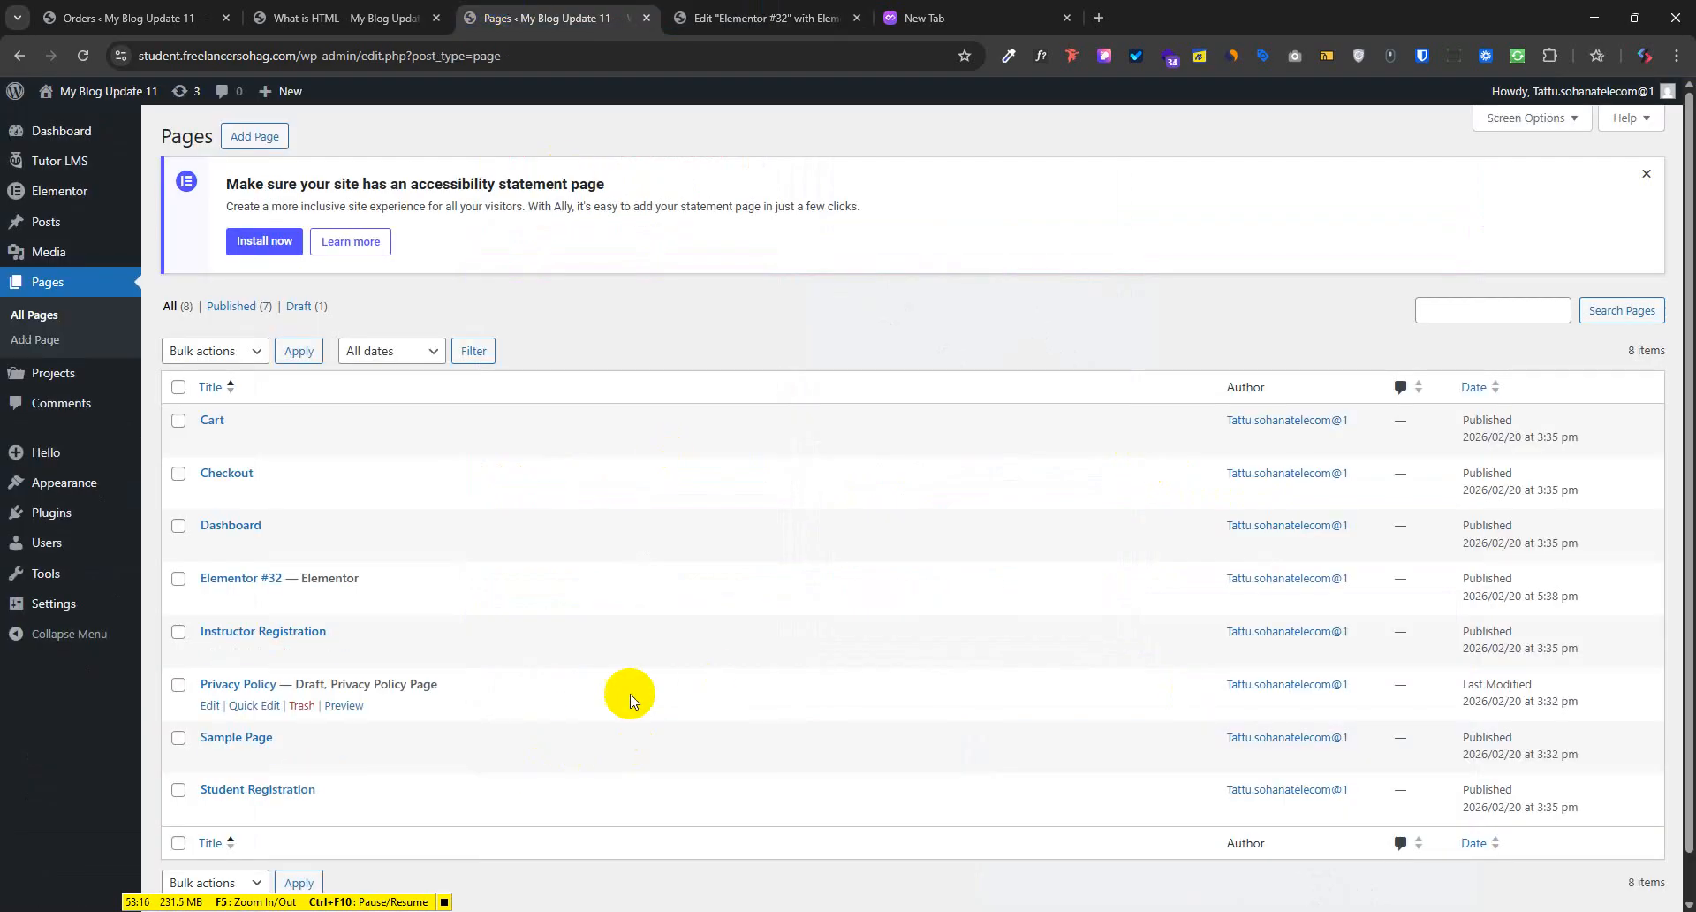
pyautogui.scroll(-1, 452, 703)
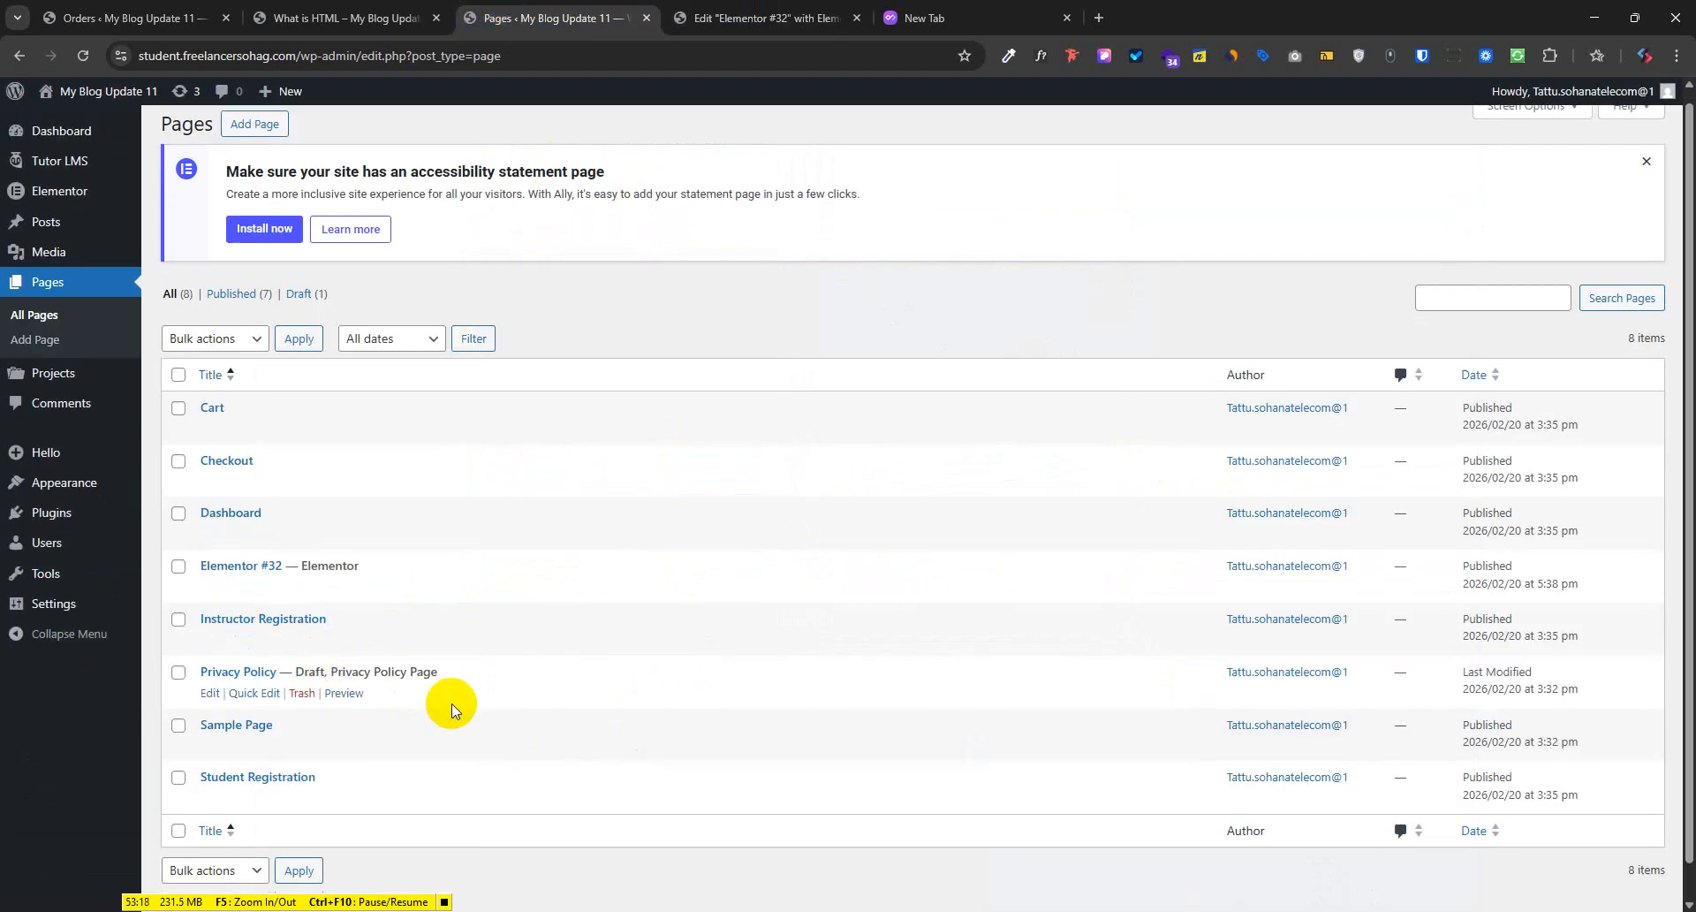
pyautogui.scroll(1, 468, 480)
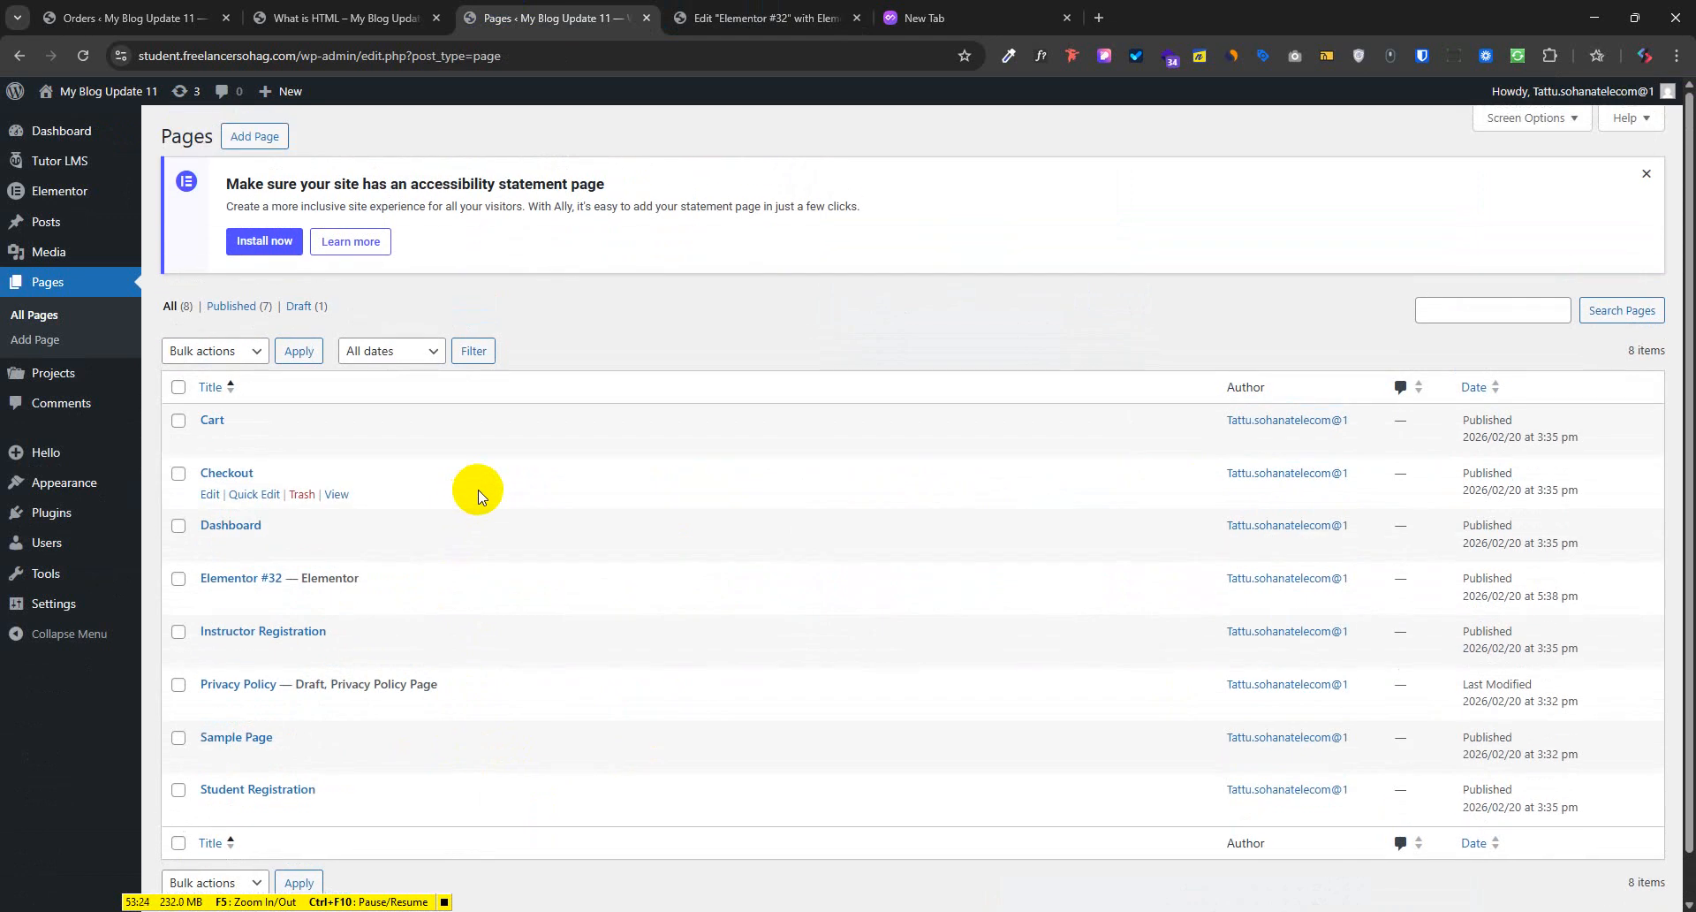
pyautogui.click(1645, 174)
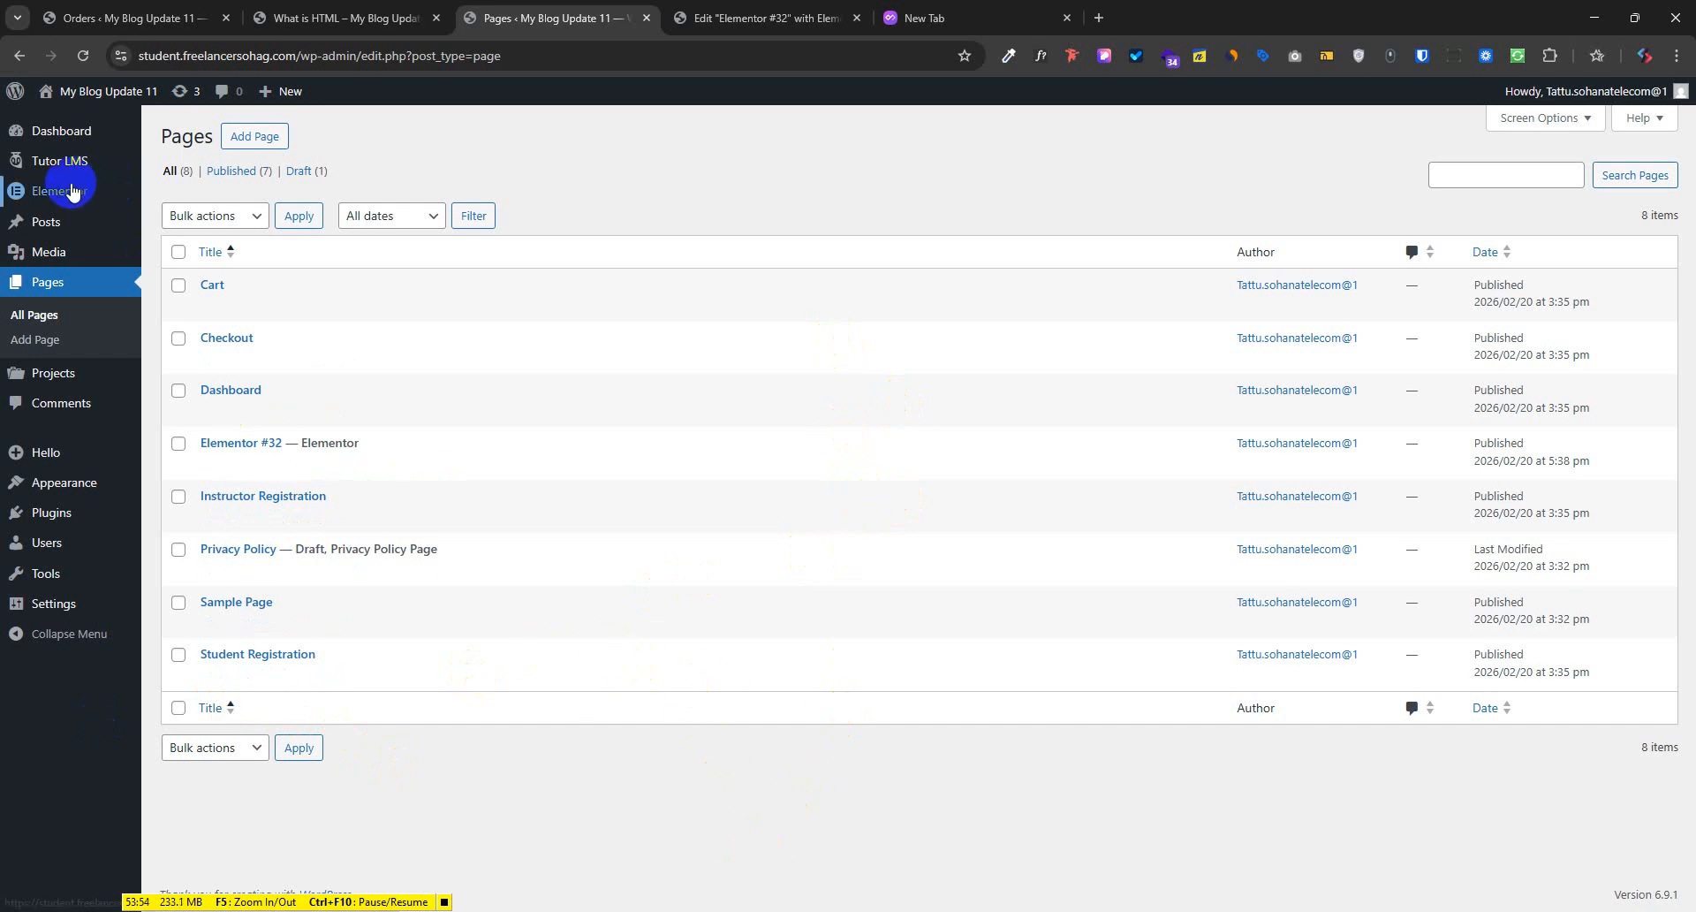
# Show the Editor options that Elementor offers in the WordPress admin
pyautogui.moveTo(113, 189)
pyautogui.moveTo(223, 218)
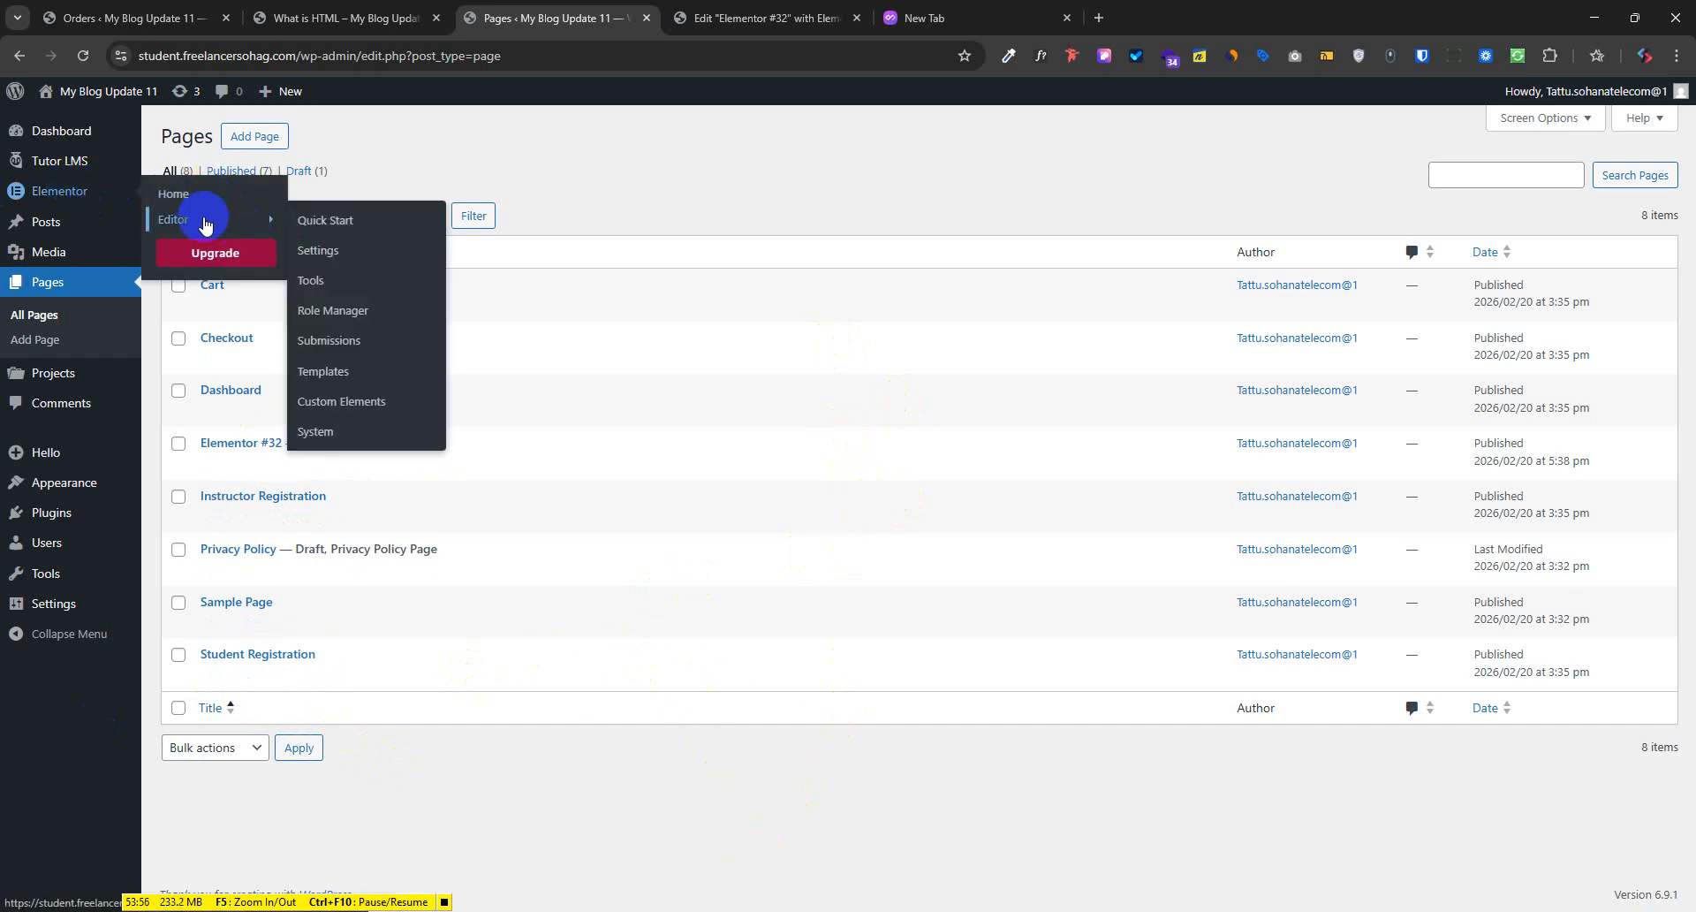